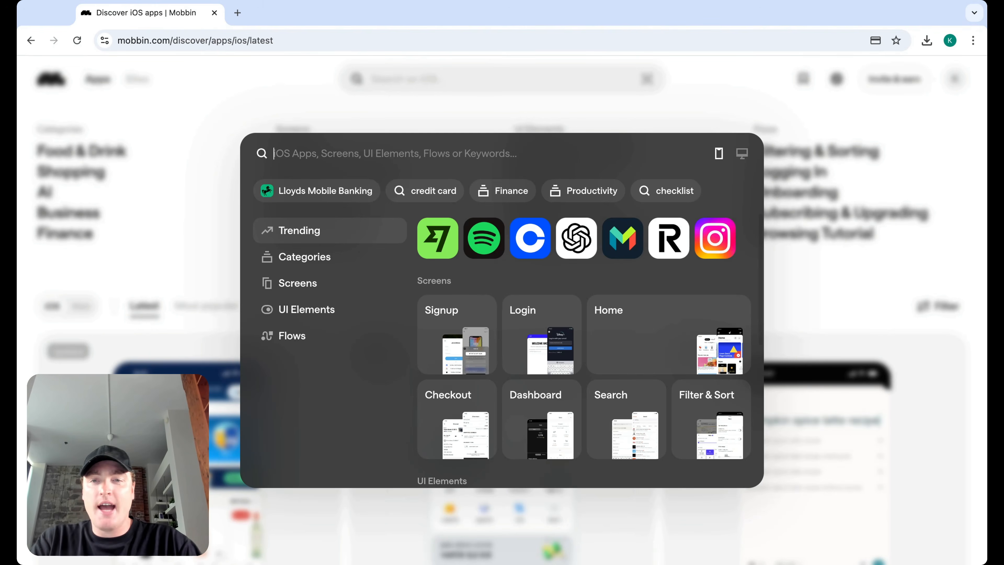
Step: Pick the 'credit card' suggestion and browse the 3,052 iOS screen results
{"action": "left_click", "coordinate": [421, 192]}
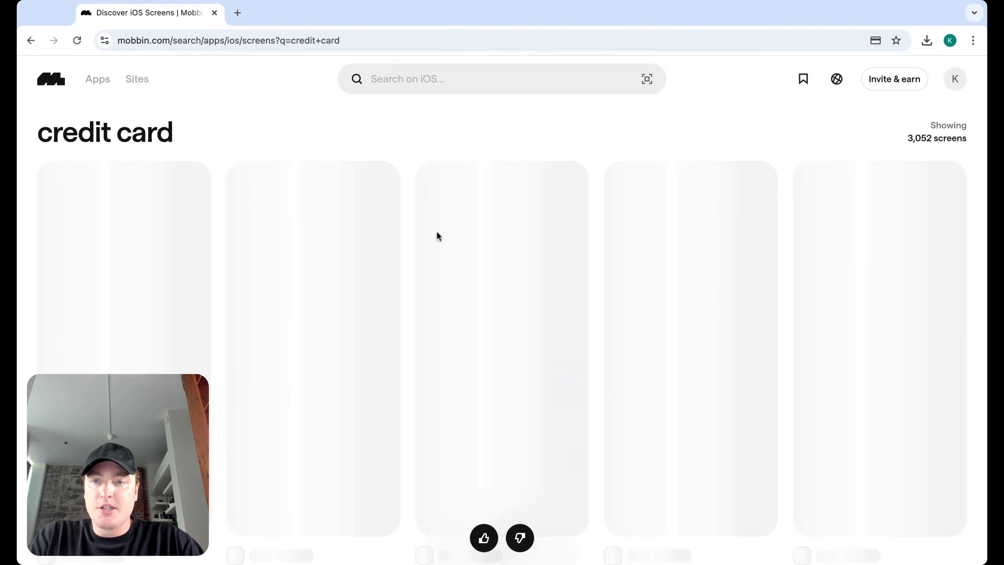
{"action": "scroll", "coordinate": [407, 190], "scroll_direction": "down", "scroll_amount": 3}
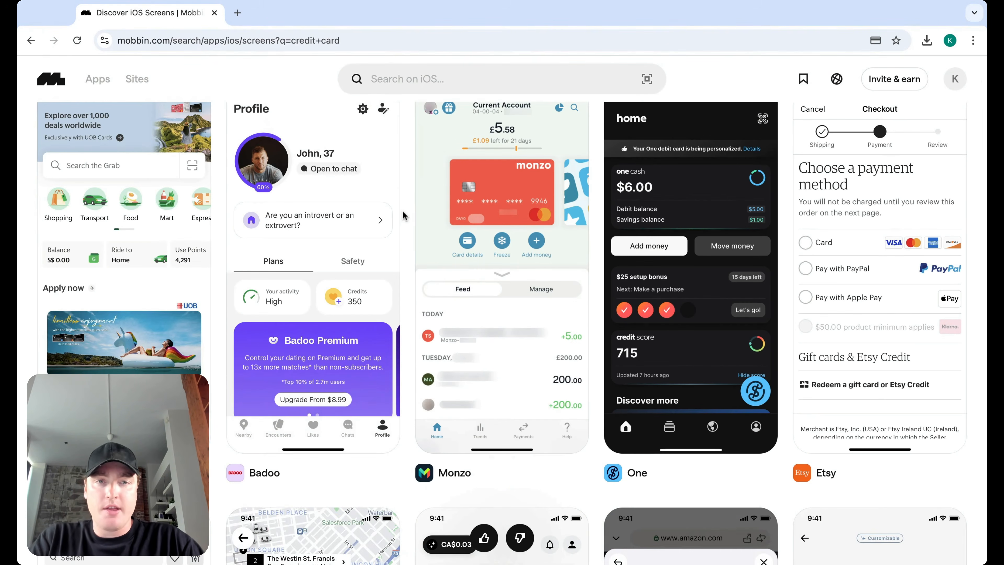
{"action": "scroll", "coordinate": [403, 216], "scroll_direction": "down", "scroll_amount": 10}
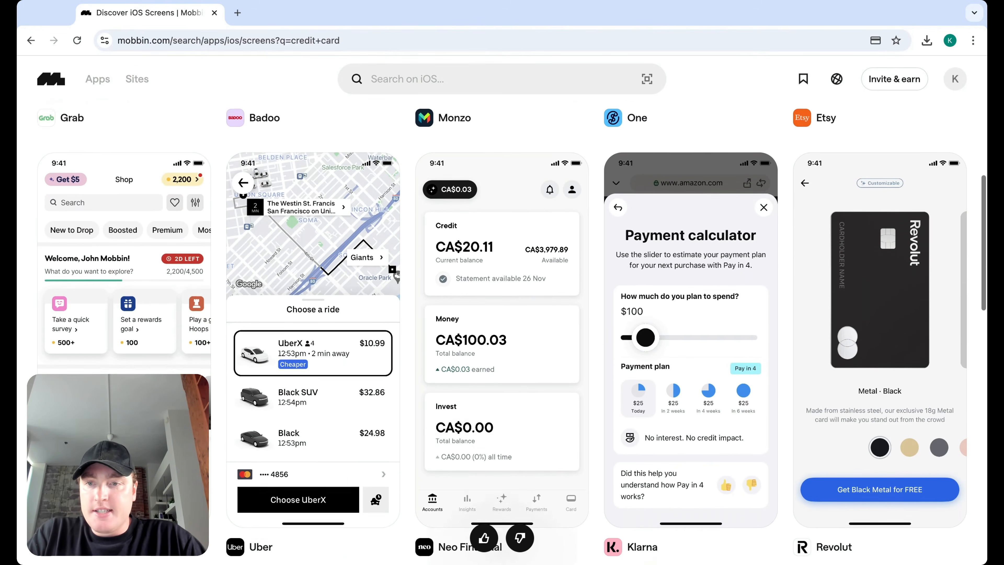
{"action": "scroll", "coordinate": [502, 332], "scroll_direction": "down", "scroll_amount": 9}
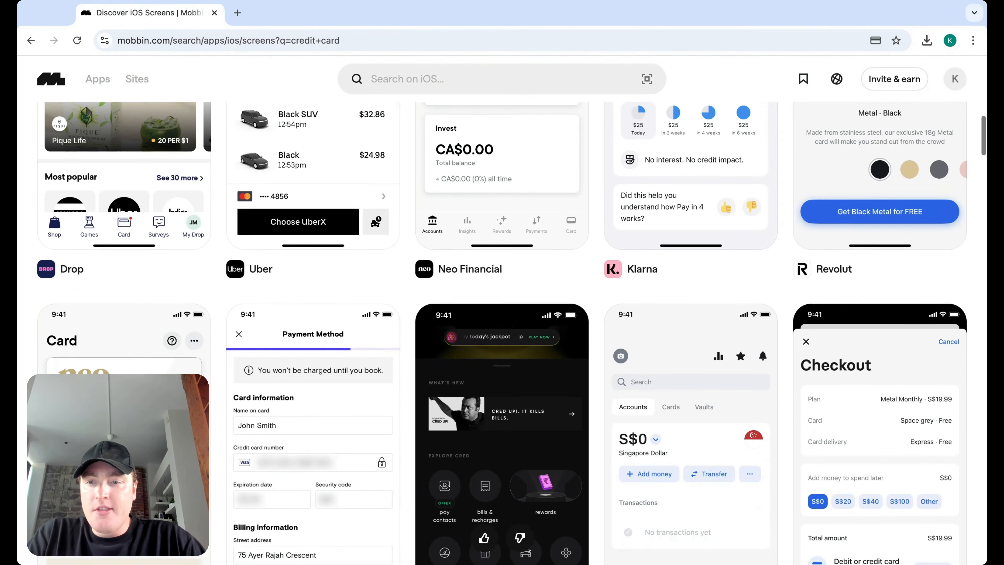
{"action": "scroll", "coordinate": [502, 332], "scroll_direction": "down", "scroll_amount": 1}
{"action": "scroll", "coordinate": [502, 333], "scroll_direction": "down", "scroll_amount": 10}
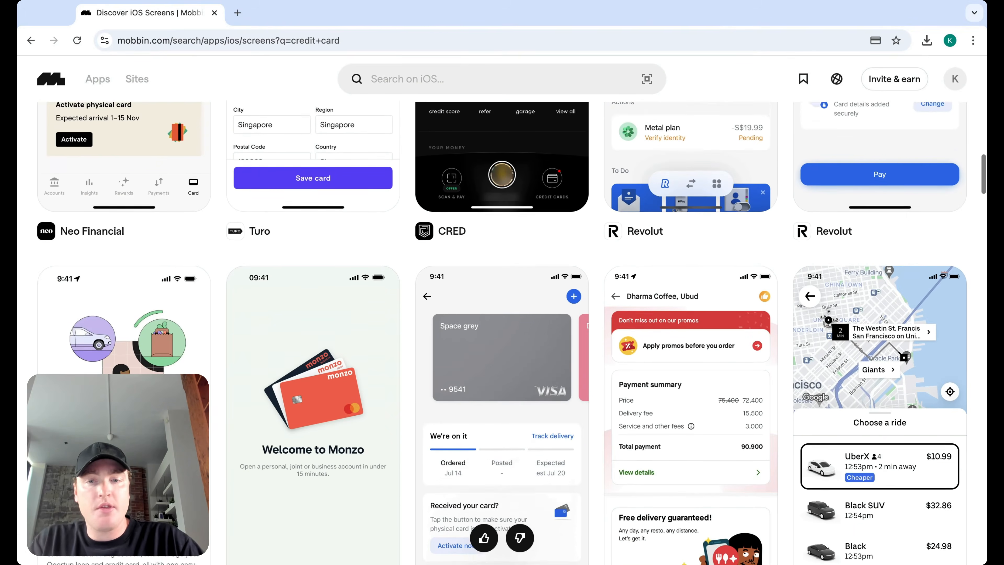
{"action": "scroll", "coordinate": [502, 332], "scroll_direction": "down", "scroll_amount": 3}
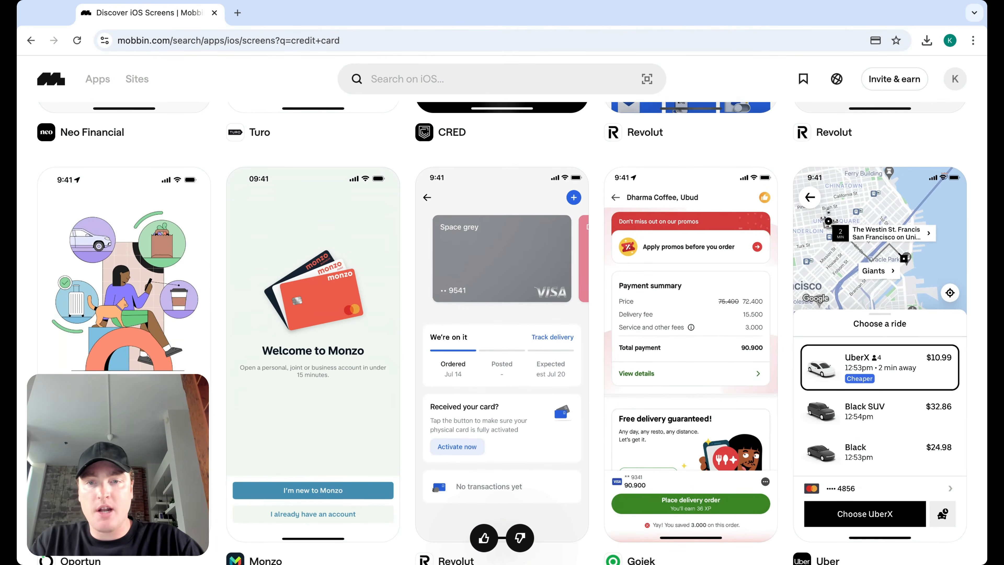
{"action": "mouse_move", "coordinate": [365, 240]}
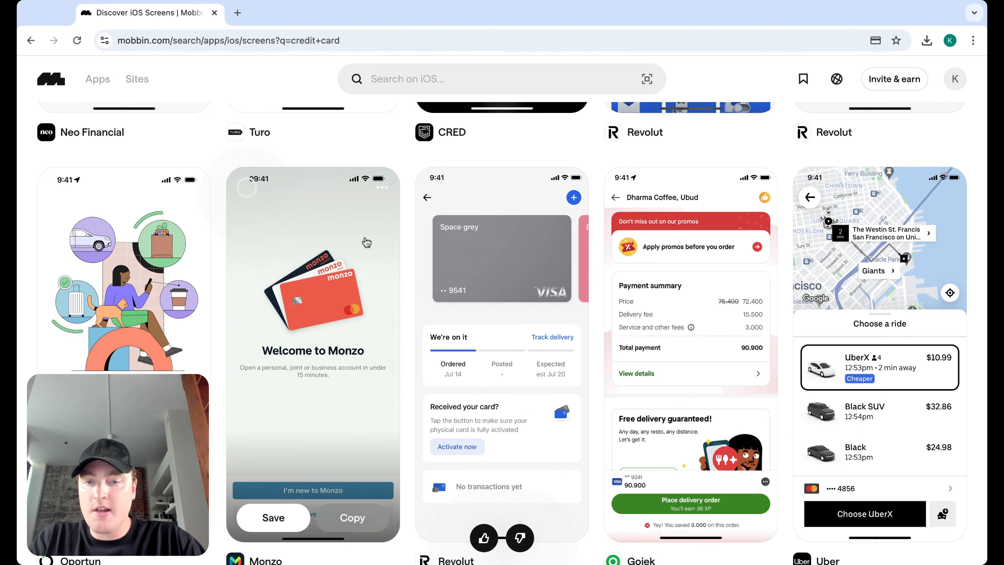
Step: Inspect the Monzo welcome and upgrade screens in their detail views
{"action": "left_click", "coordinate": [373, 272]}
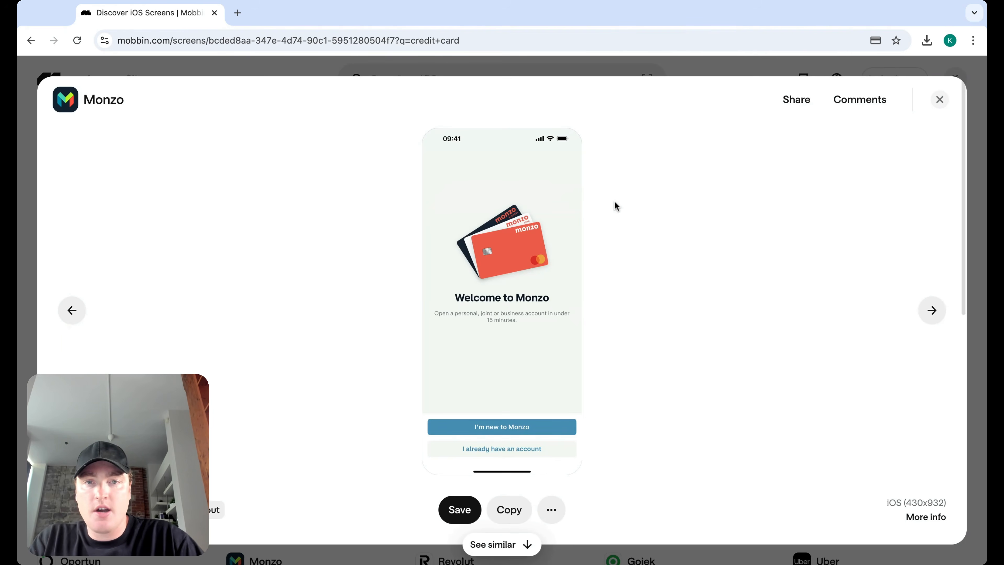
{"action": "left_click", "coordinate": [939, 99]}
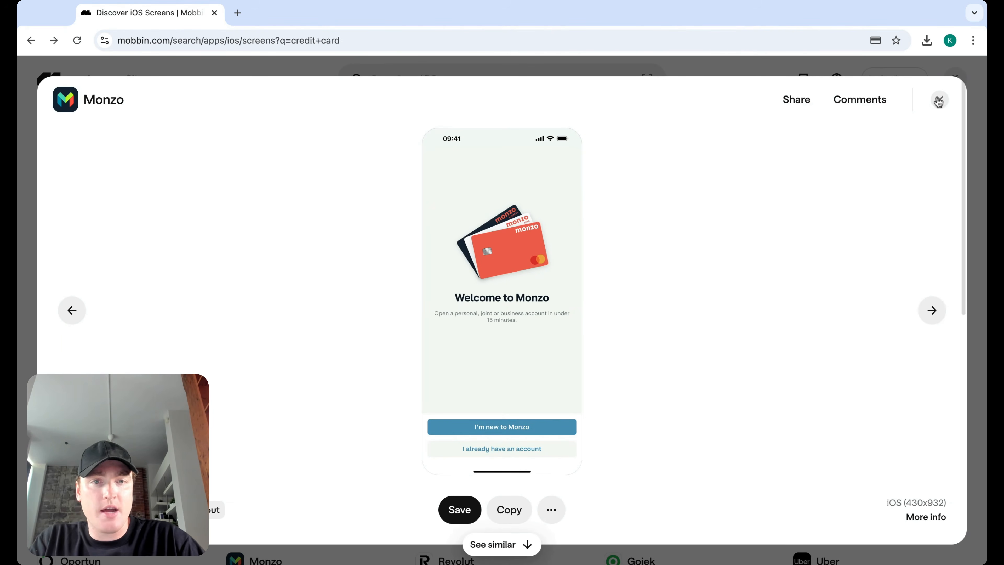
{"action": "scroll", "coordinate": [559, 383], "scroll_direction": "down", "scroll_amount": 3}
{"action": "scroll", "coordinate": [559, 383], "scroll_direction": "down", "scroll_amount": 10}
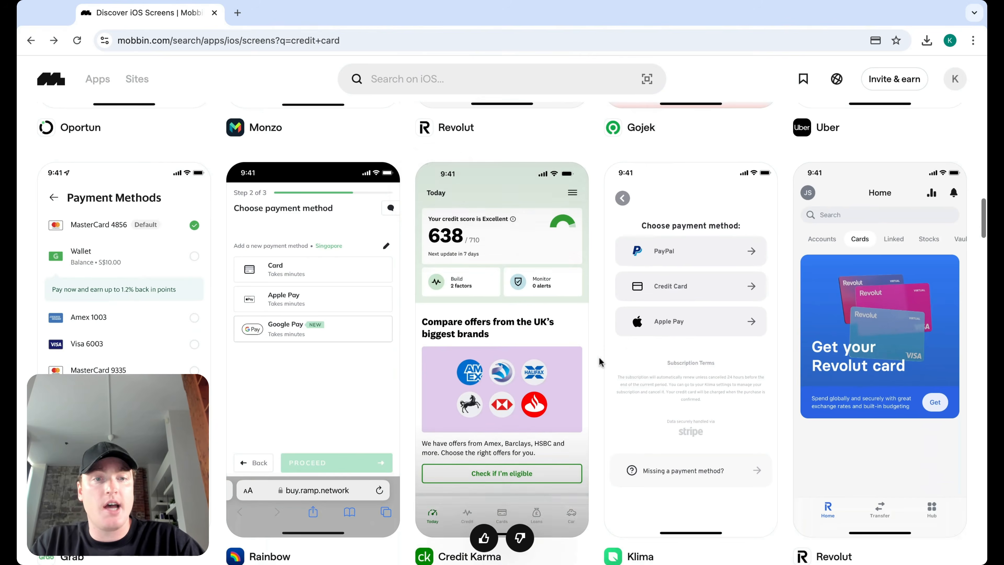
{"action": "scroll", "coordinate": [599, 360], "scroll_direction": "down", "scroll_amount": 6}
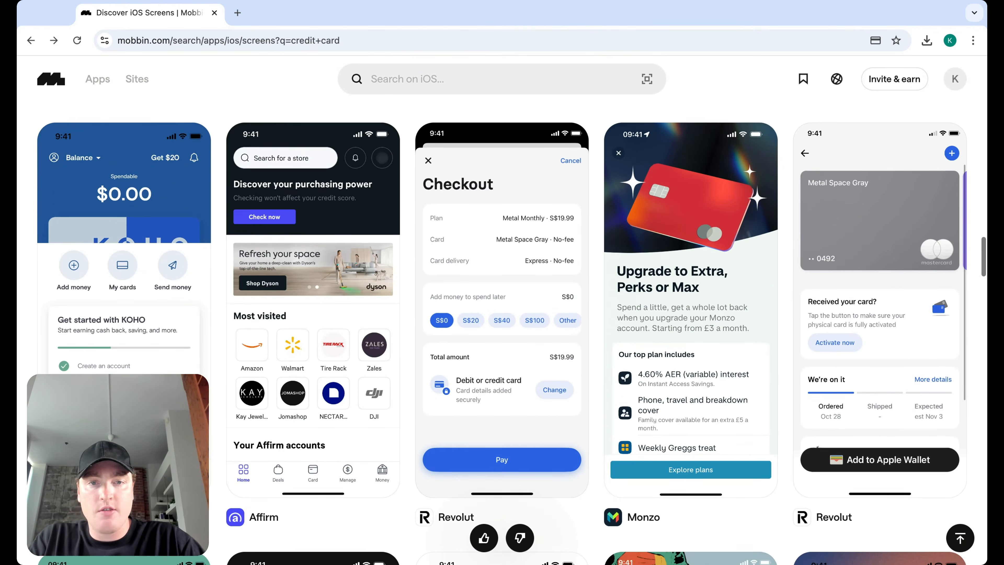
{"action": "scroll", "coordinate": [502, 333], "scroll_direction": "up", "scroll_amount": 1}
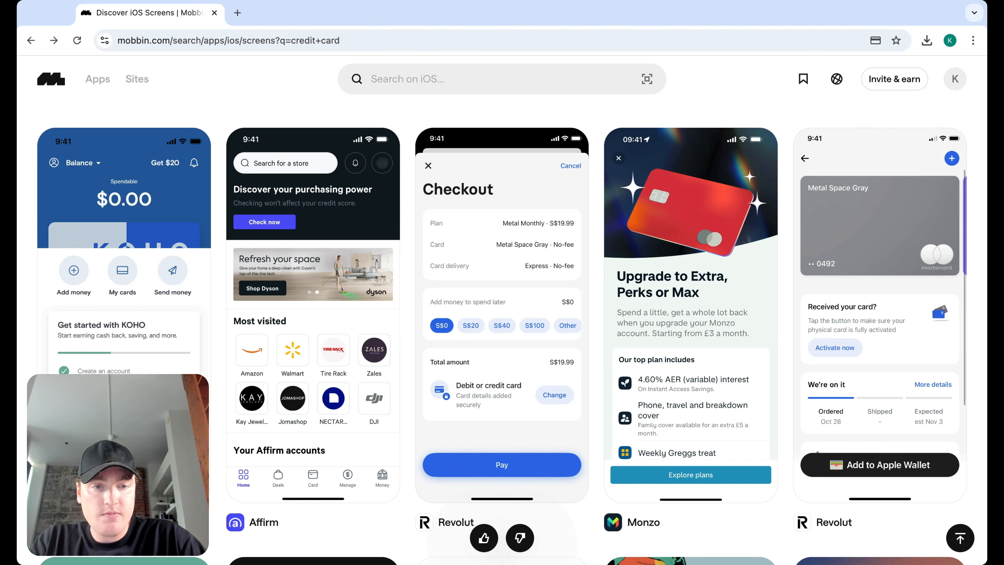
{"action": "left_click", "coordinate": [617, 225]}
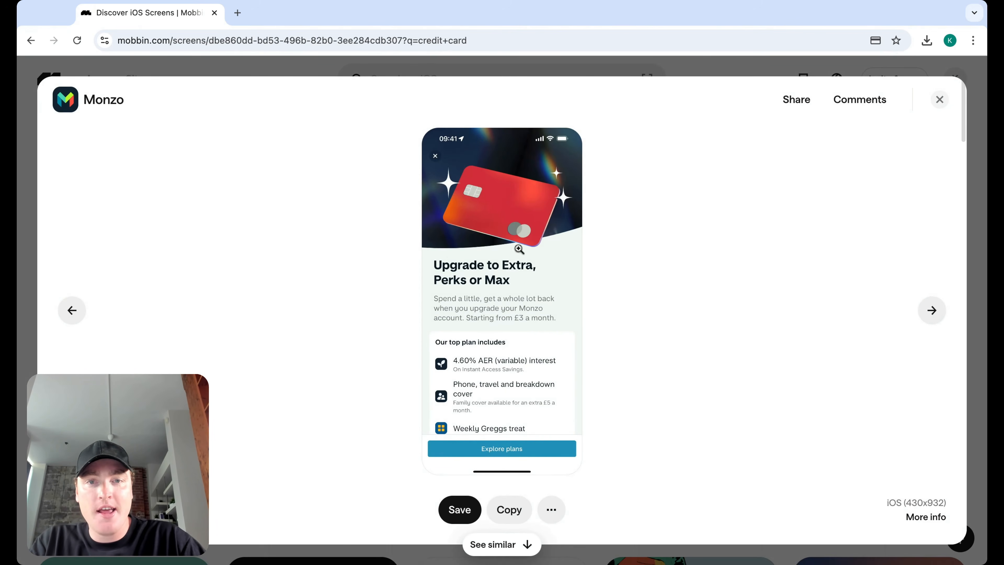
{"action": "left_click", "coordinate": [940, 101]}
Step: Inspect the N26 banking screen and the One welcome screen in detail
{"action": "scroll", "coordinate": [592, 363], "scroll_direction": "down", "scroll_amount": 9}
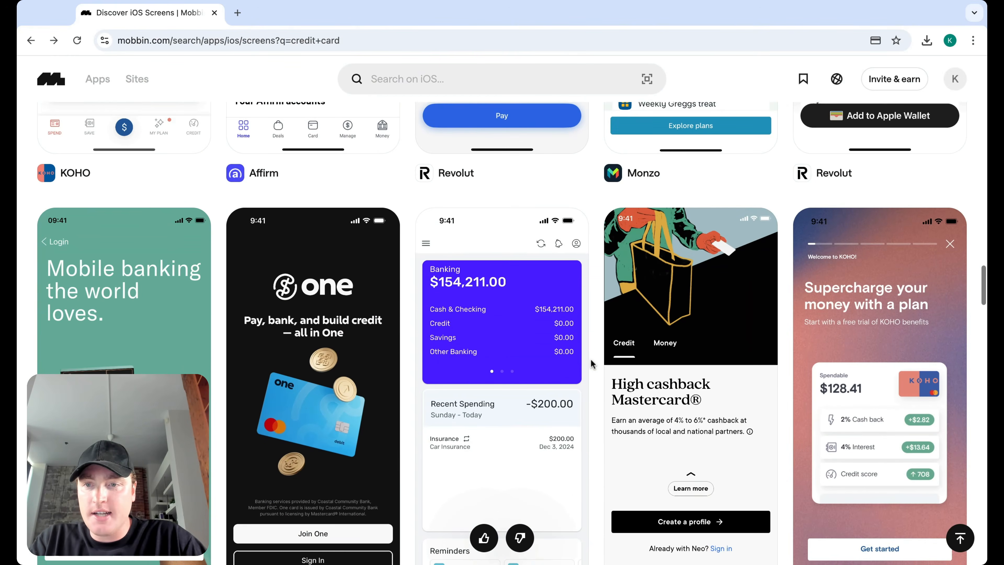
{"action": "scroll", "coordinate": [593, 364], "scroll_direction": "down", "scroll_amount": 2}
{"action": "left_click", "coordinate": [126, 242]}
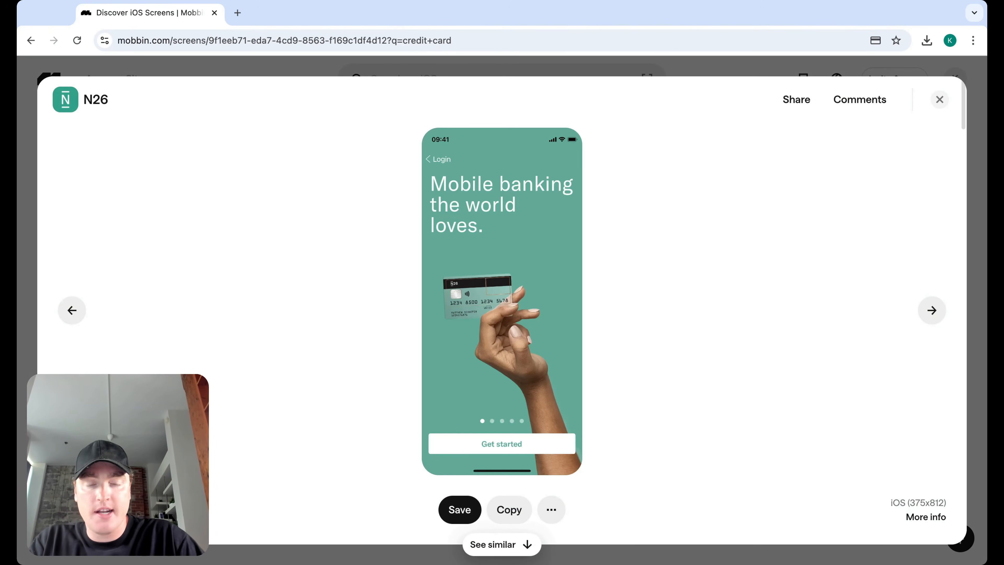
{"action": "left_click", "coordinate": [939, 99]}
{"action": "left_click", "coordinate": [352, 356]}
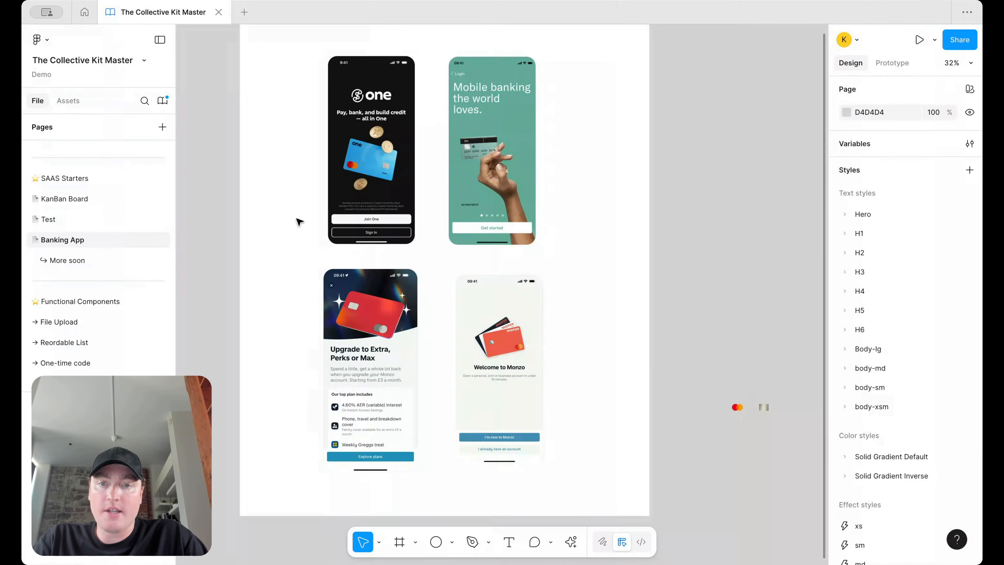
{"action": "scroll", "coordinate": [298, 285], "scroll_direction": "up", "scroll_amount": 5}
{"action": "scroll", "coordinate": [370, 233], "scroll_direction": "up", "scroll_amount": 1}
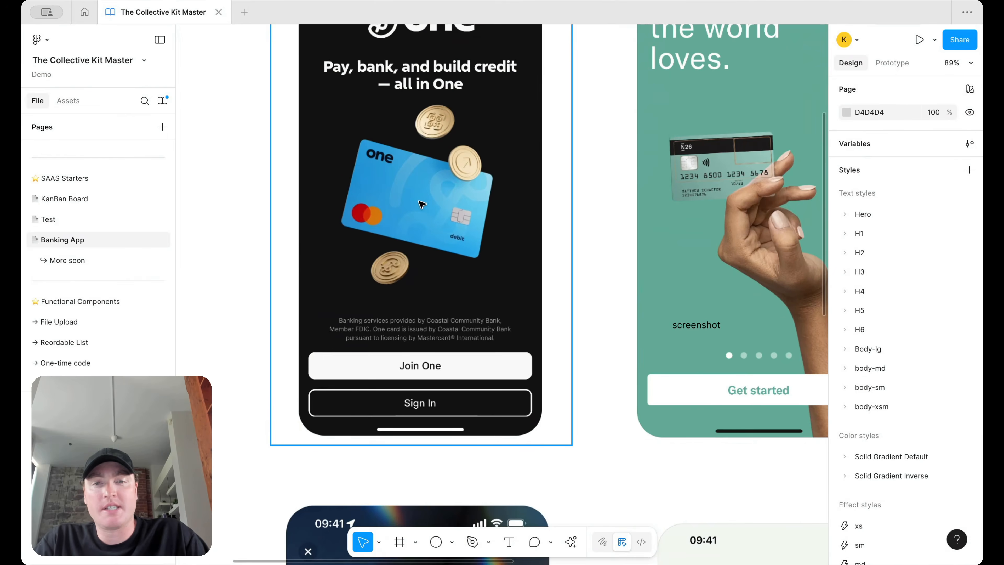
Step: Drag the Mastercard logo onto blank canvas and place the chip image below it
{"action": "scroll", "coordinate": [437, 215], "scroll_direction": "down", "scroll_amount": 10}
{"action": "scroll", "coordinate": [690, 401], "scroll_direction": "up", "scroll_amount": 2}
{"action": "scroll", "coordinate": [688, 399], "scroll_direction": "up", "scroll_amount": 3}
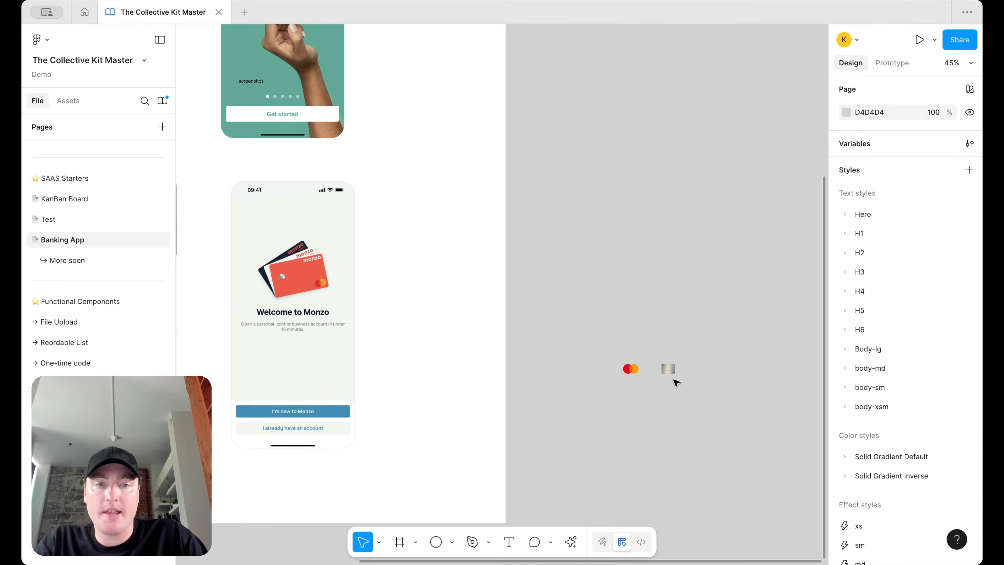
{"action": "left_click_drag", "start_coordinate": [634, 369], "coordinate": [723, 232]}
{"action": "scroll", "coordinate": [724, 232], "scroll_direction": "right", "scroll_amount": 3}
{"action": "left_click_drag", "start_coordinate": [576, 377], "coordinate": [622, 271]}
{"action": "scroll", "coordinate": [622, 273], "scroll_direction": "up", "scroll_amount": 5}
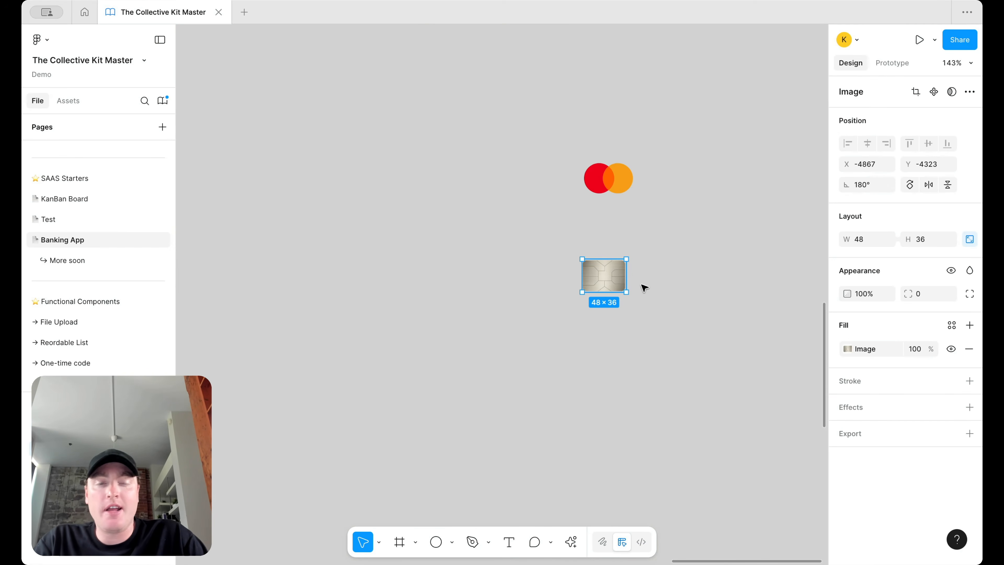
{"action": "scroll", "coordinate": [654, 264], "scroll_direction": "down", "scroll_amount": 3}
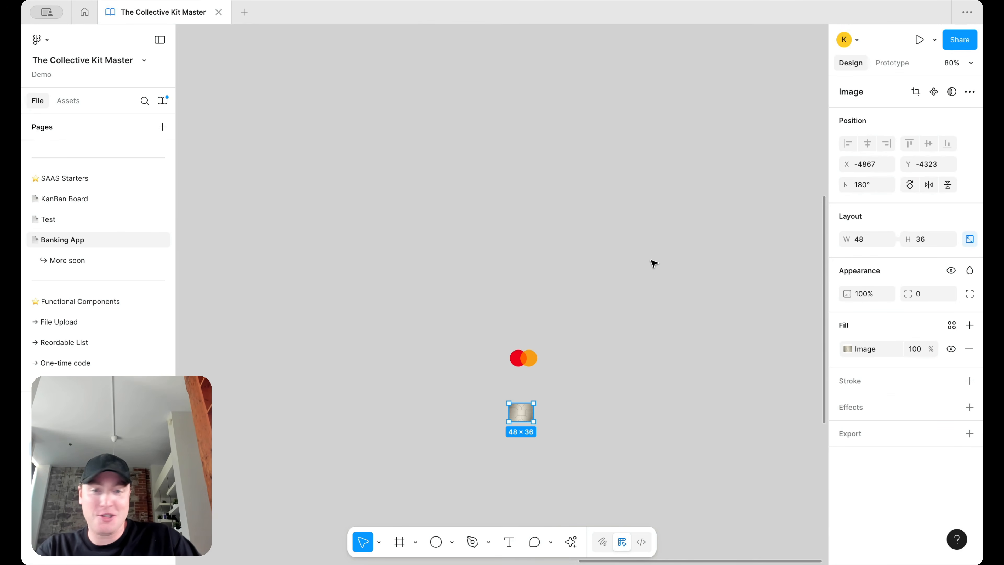
{"action": "scroll", "coordinate": [539, 401], "scroll_direction": "down", "scroll_amount": 3}
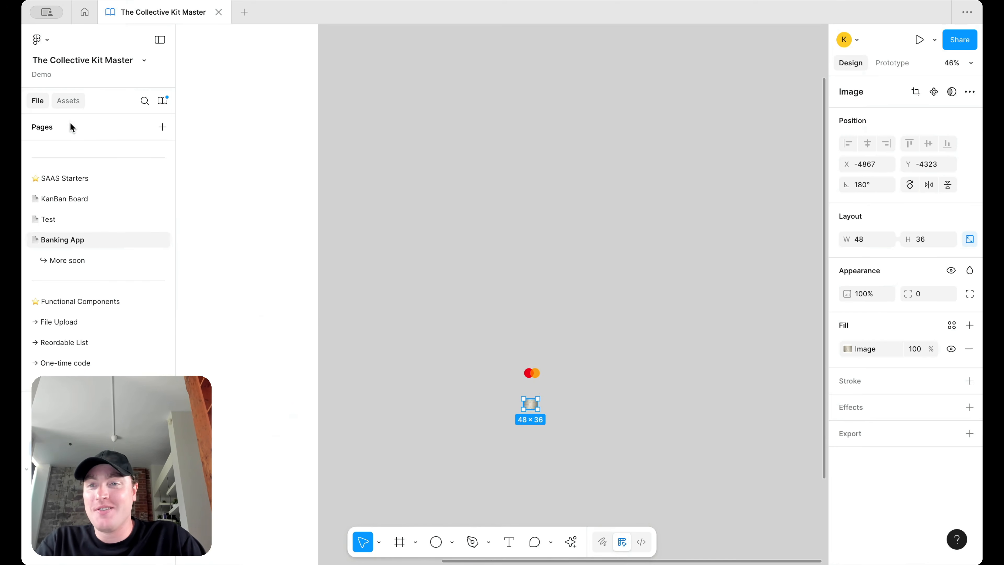
Step: Place the Logo component from Assets as its icon type, sized 44×44
{"action": "left_click", "coordinate": [69, 104]}
{"action": "left_click_drag", "start_coordinate": [49, 162], "coordinate": [544, 166]}
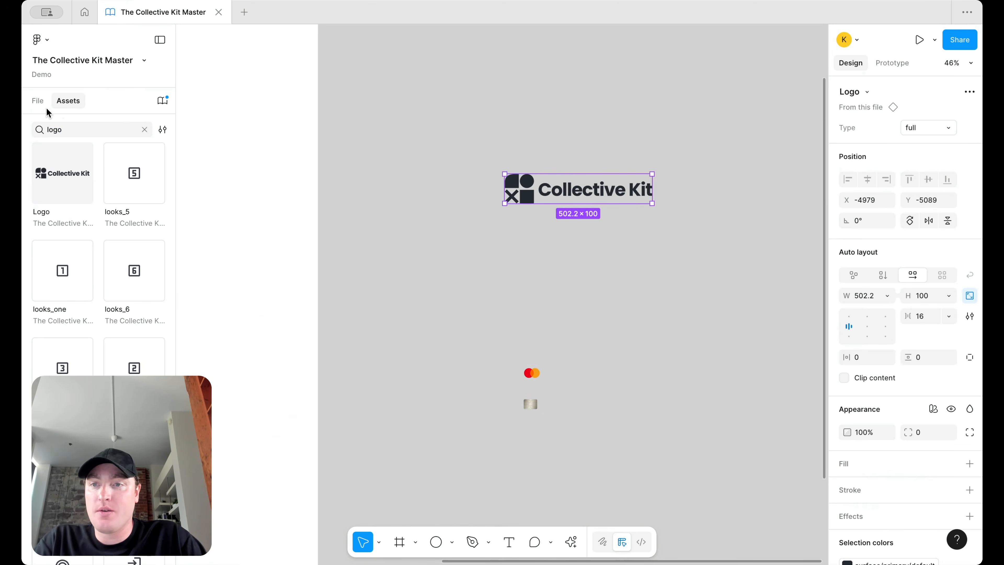
{"action": "left_click", "coordinate": [38, 101]}
{"action": "left_click", "coordinate": [917, 129]}
{"action": "left_click", "coordinate": [899, 144]}
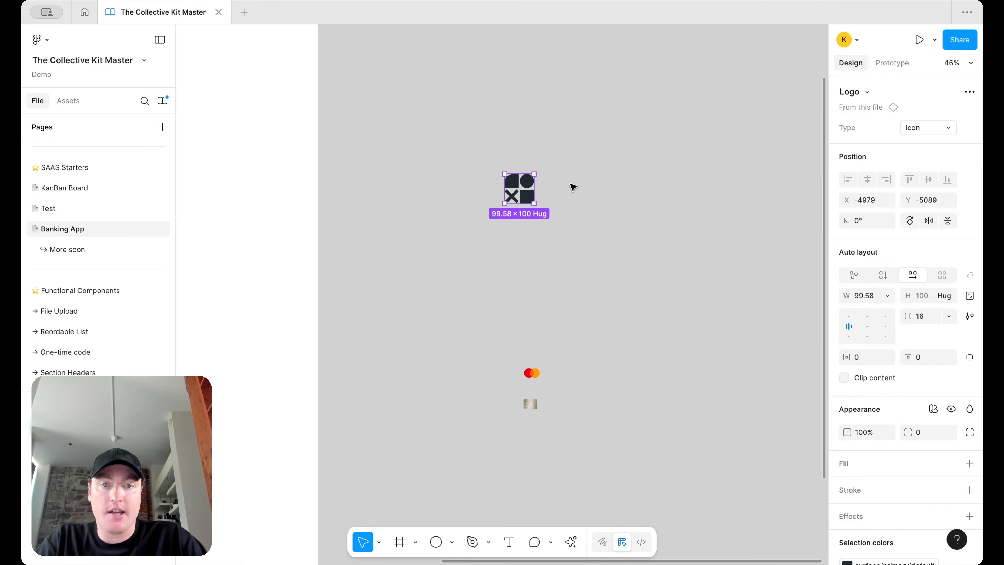
{"action": "left_click_drag", "start_coordinate": [533, 174], "coordinate": [534, 334]}
Step: Stack logo, chip and Mastercard vertically and wrap them in auto layout
{"action": "scroll", "coordinate": [559, 386], "scroll_direction": "up", "scroll_amount": 5}
{"action": "left_click_drag", "start_coordinate": [520, 373], "coordinate": [566, 462]}
{"action": "left_click_drag", "start_coordinate": [507, 424], "coordinate": [516, 366]}
{"action": "left_click_drag", "start_coordinate": [559, 452], "coordinate": [512, 421]}
{"action": "left_click_drag", "start_coordinate": [598, 467], "coordinate": [492, 305]}
{"action": "key", "text": "shift+a"}
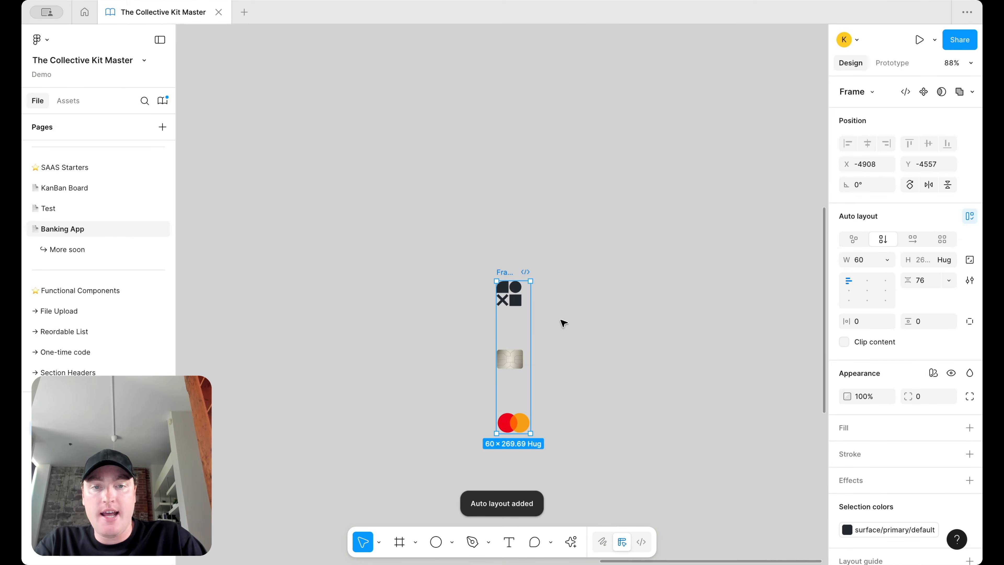
Step: Keep the Mastercard at fixed 60 width and widen Frame 1 to 355
{"action": "left_click_drag", "start_coordinate": [608, 319], "coordinate": [673, 320]}
{"action": "key", "text": "super+z"}
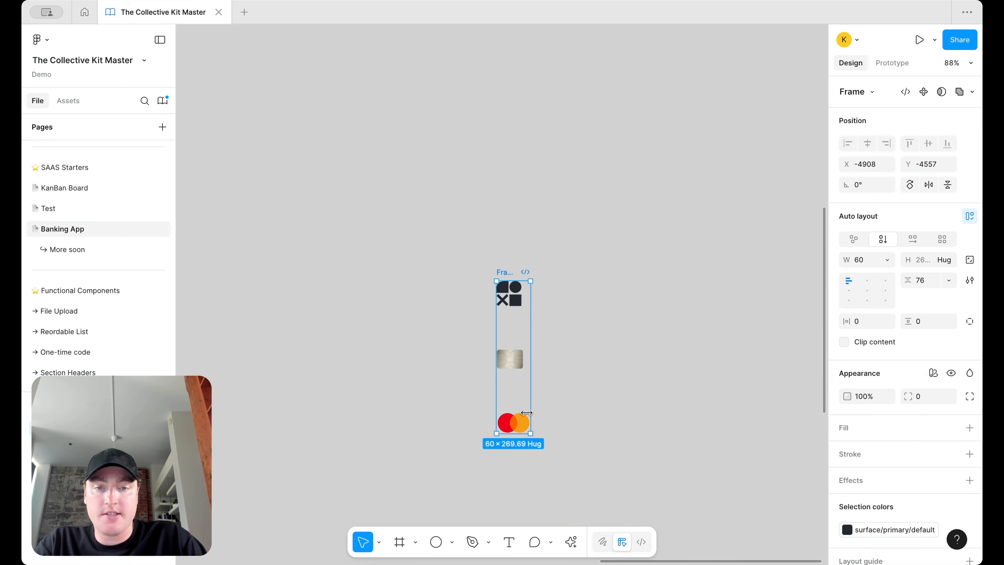
{"action": "left_click", "coordinate": [505, 423]}
{"action": "left_click", "coordinate": [884, 239]}
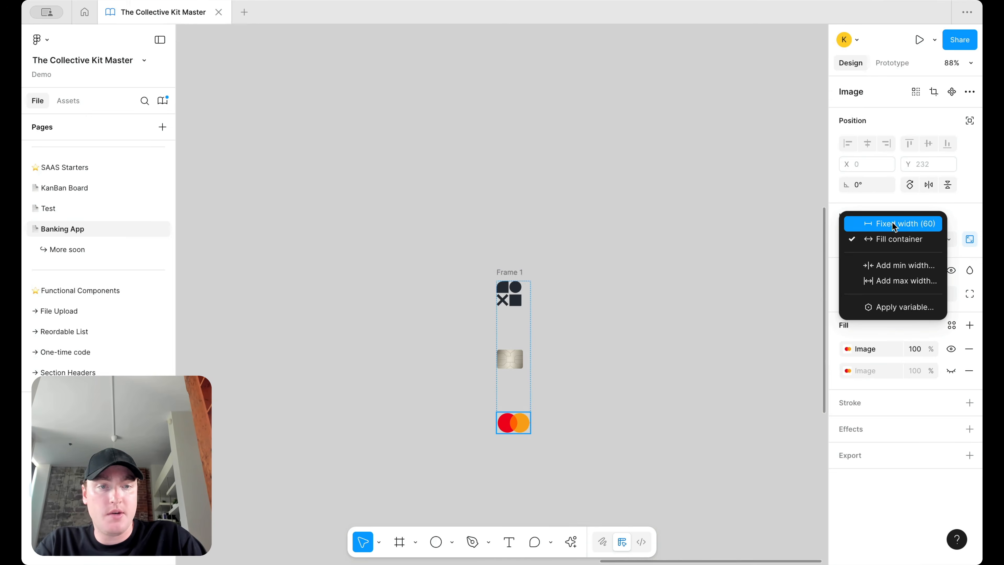
{"action": "left_click", "coordinate": [891, 222]}
{"action": "left_click", "coordinate": [542, 351]}
{"action": "left_click", "coordinate": [517, 297]}
{"action": "left_click", "coordinate": [518, 271]}
{"action": "left_click_drag", "start_coordinate": [531, 317], "coordinate": [697, 320]}
Step: Wrap the chip in an auto-layout frame that fills the width and aligns right
{"action": "left_click", "coordinate": [514, 359]}
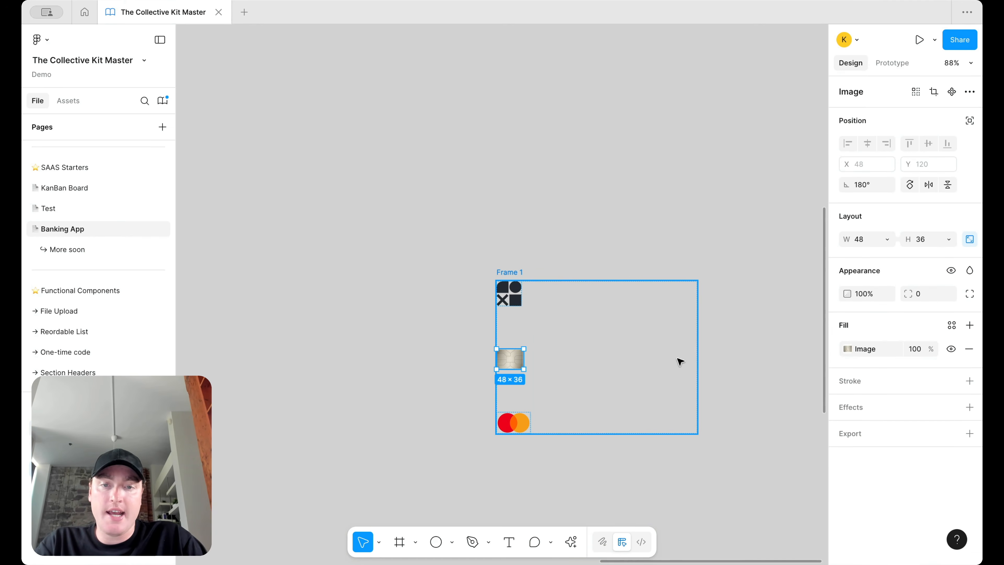
{"action": "key", "text": "shift+a"}
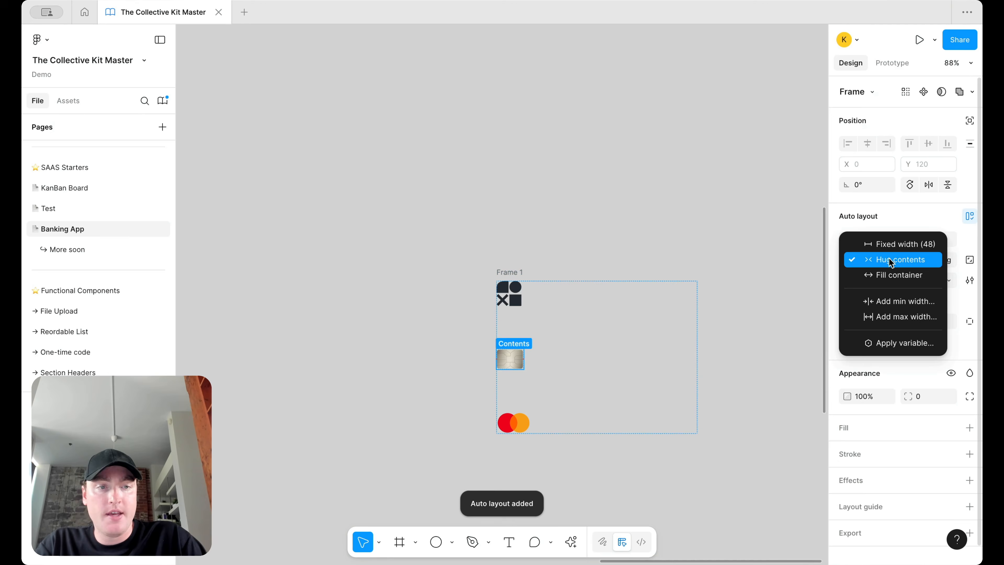
{"action": "left_click", "coordinate": [888, 260]}
{"action": "left_click", "coordinate": [883, 274]}
{"action": "left_click", "coordinate": [884, 287]}
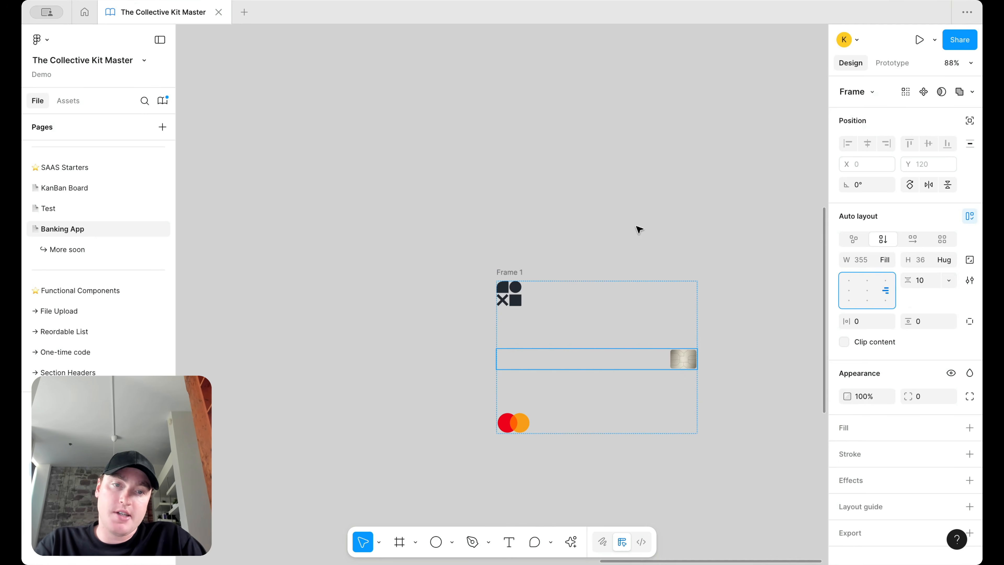
{"action": "left_click", "coordinate": [629, 230]}
{"action": "left_click", "coordinate": [506, 273]}
{"action": "scroll", "coordinate": [505, 273], "scroll_direction": "down", "scroll_amount": 1}
{"action": "scroll", "coordinate": [505, 274], "scroll_direction": "right", "scroll_amount": 1}
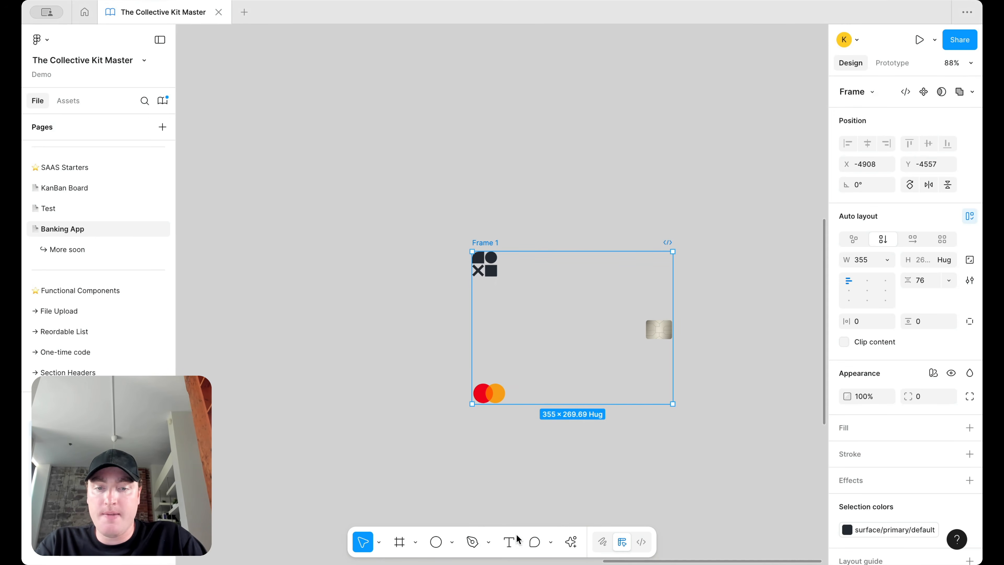
Step: Add a 'Debit' text label coloured with the text/default/body style
{"action": "left_click", "coordinate": [506, 541]}
{"action": "left_click_drag", "start_coordinate": [516, 438], "coordinate": [567, 454]}
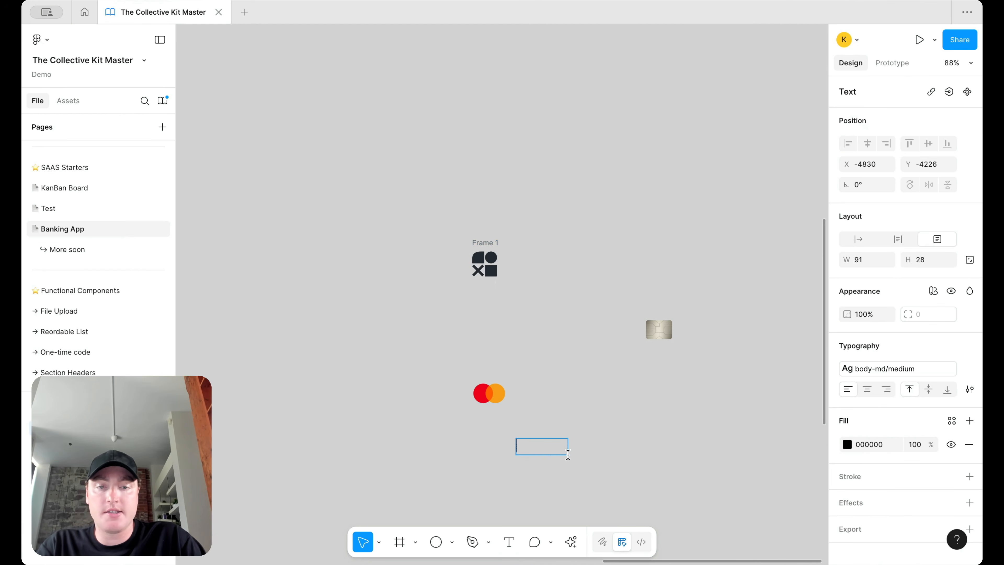
{"action": "type", "text": "Debit"}
{"action": "key", "text": "ctrl+a"}
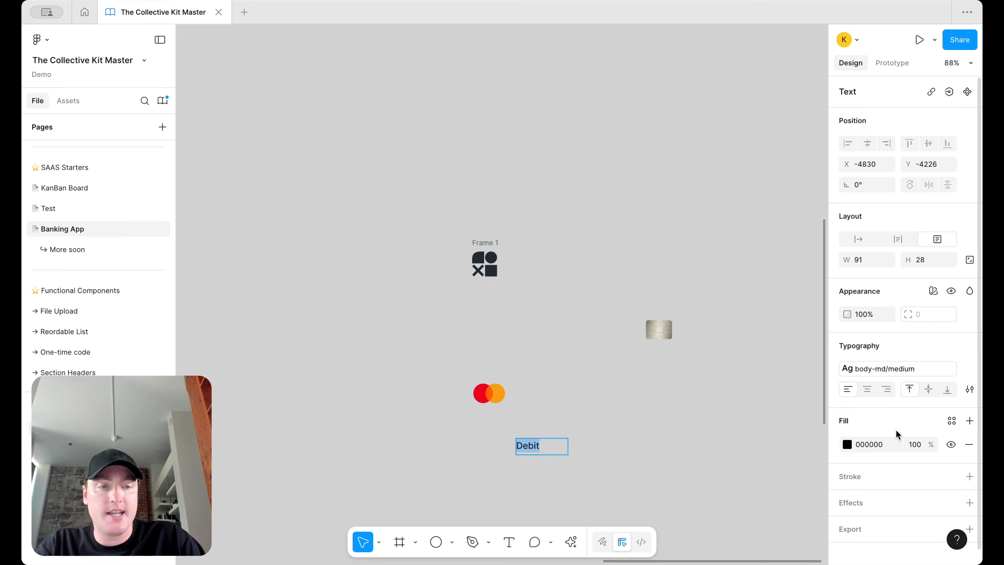
{"action": "left_click", "coordinate": [946, 419]}
{"action": "type", "text": "text"}
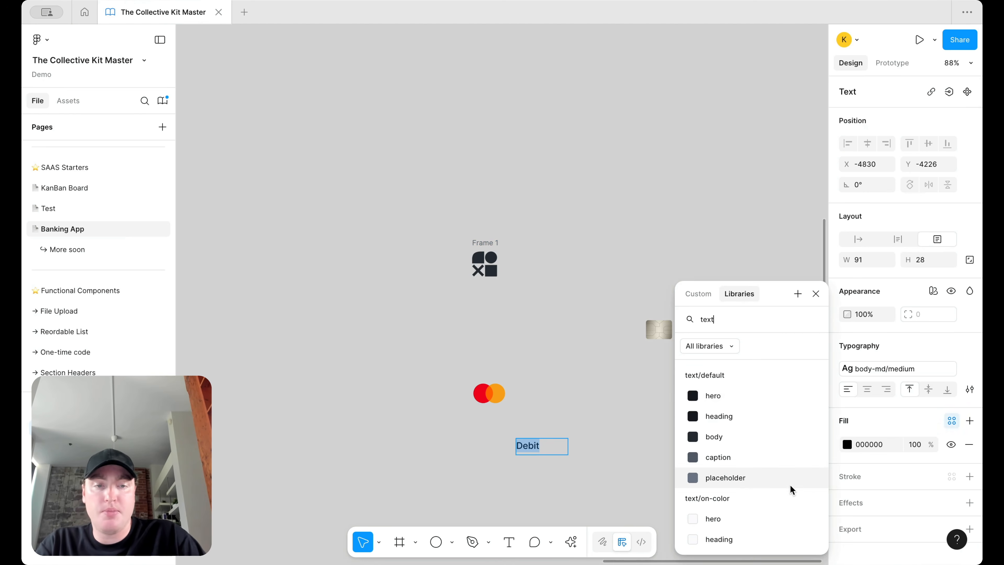
{"action": "left_click", "coordinate": [774, 438]}
{"action": "key", "text": "Escape"}
Step: Wrap Debit and the Mastercard logo in a horizontal, fill-width auto-layout row
{"action": "left_click_drag", "start_coordinate": [538, 445], "coordinate": [553, 391]}
{"action": "left_click", "coordinate": [487, 450], "text": "shift"}
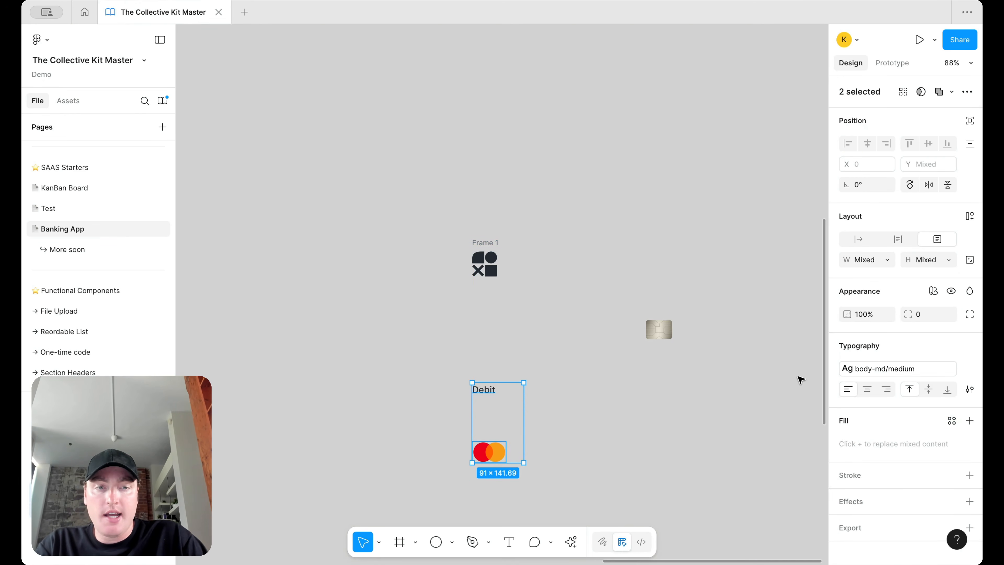
{"action": "key", "text": "shift+a"}
{"action": "left_click", "coordinate": [906, 236]}
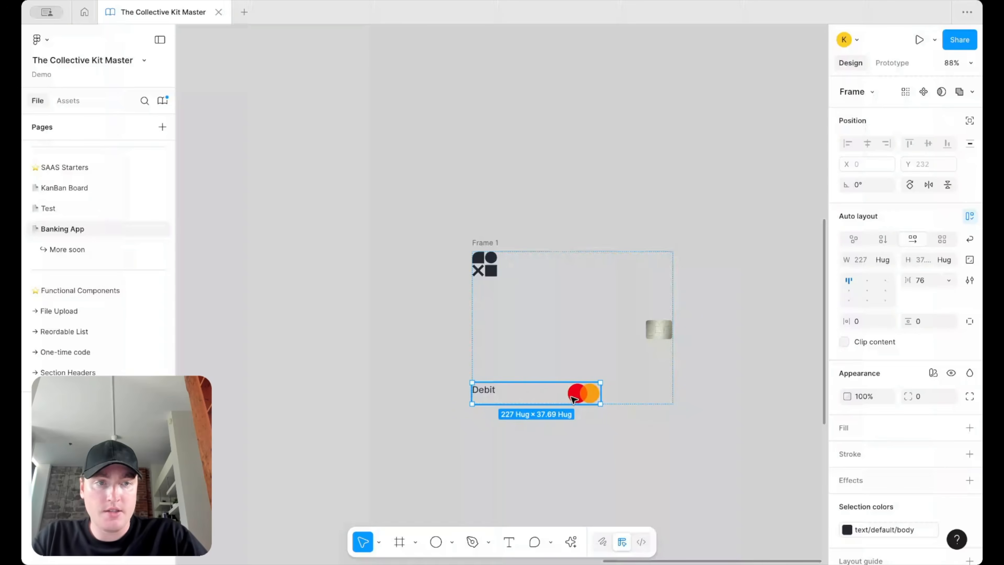
{"action": "left_click", "coordinate": [884, 259]}
{"action": "left_click", "coordinate": [884, 275]}
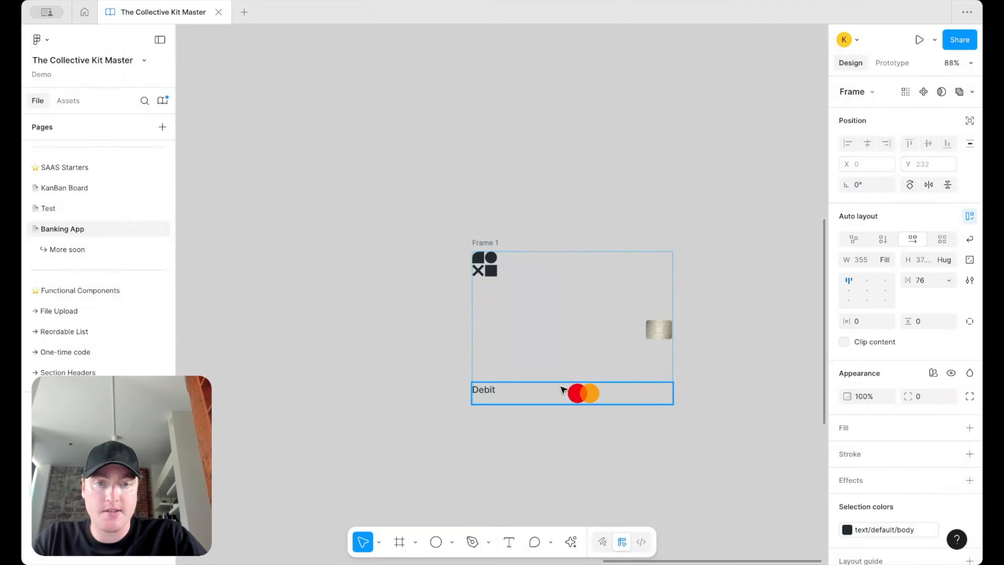
Step: Put the Mastercard first, set Debit to Hug, and use Auto spacing
{"action": "double_click", "coordinate": [585, 393]}
{"action": "key", "text": "Left"}
{"action": "left_click", "coordinate": [560, 395]}
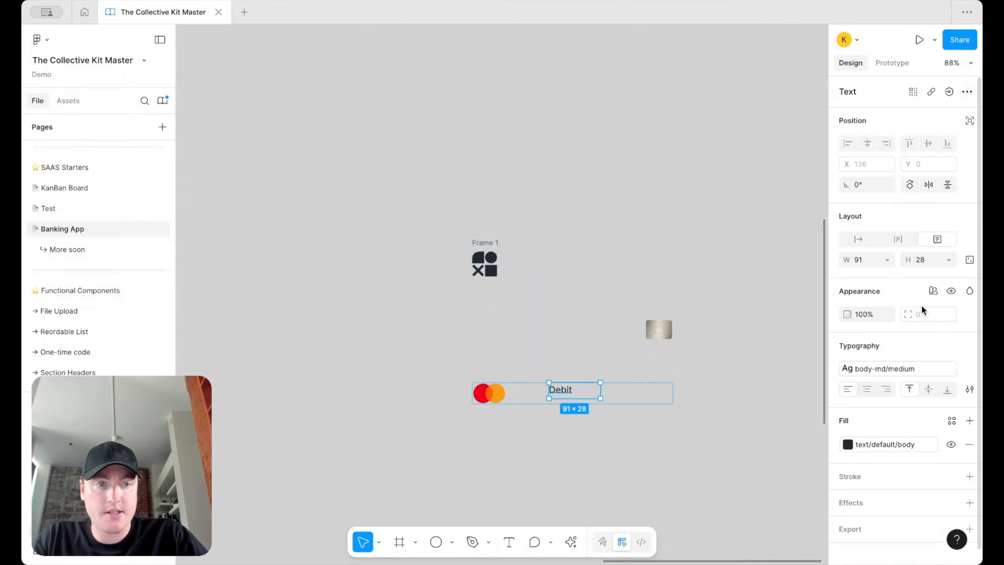
{"action": "left_click", "coordinate": [889, 263]}
{"action": "left_click", "coordinate": [890, 274]}
{"action": "key", "text": "Escape"}
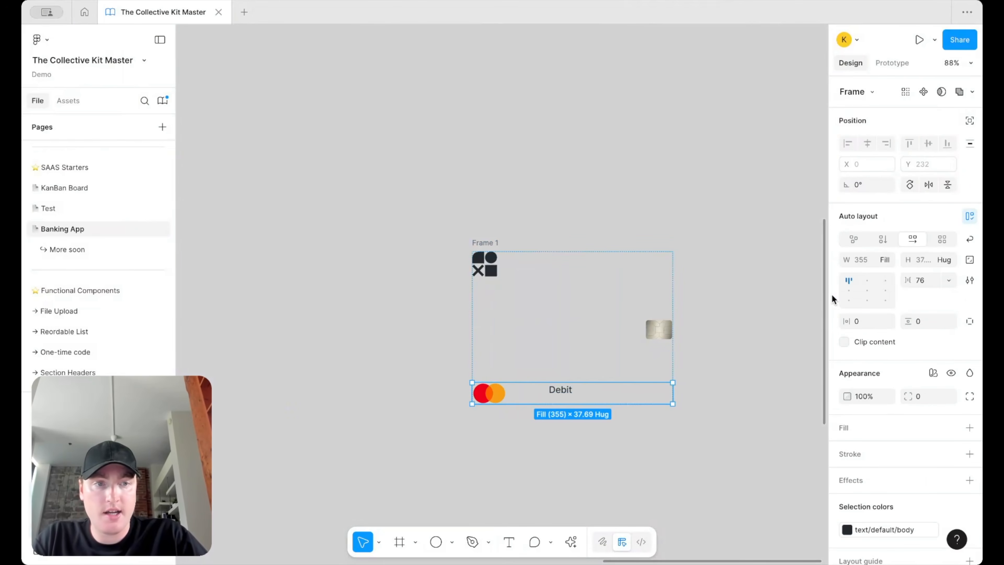
{"action": "double_click", "coordinate": [849, 281]}
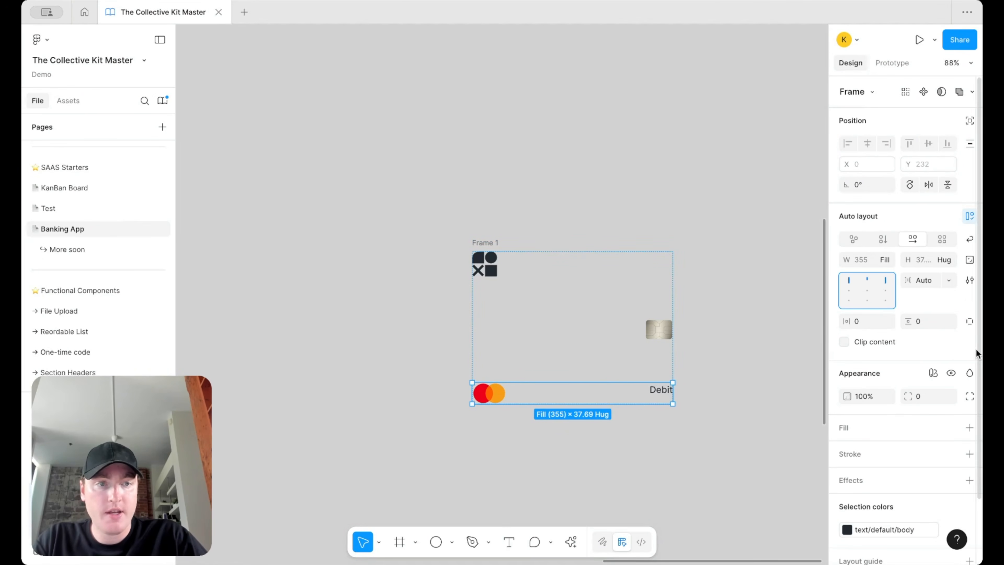
{"action": "left_click", "coordinate": [658, 393]}
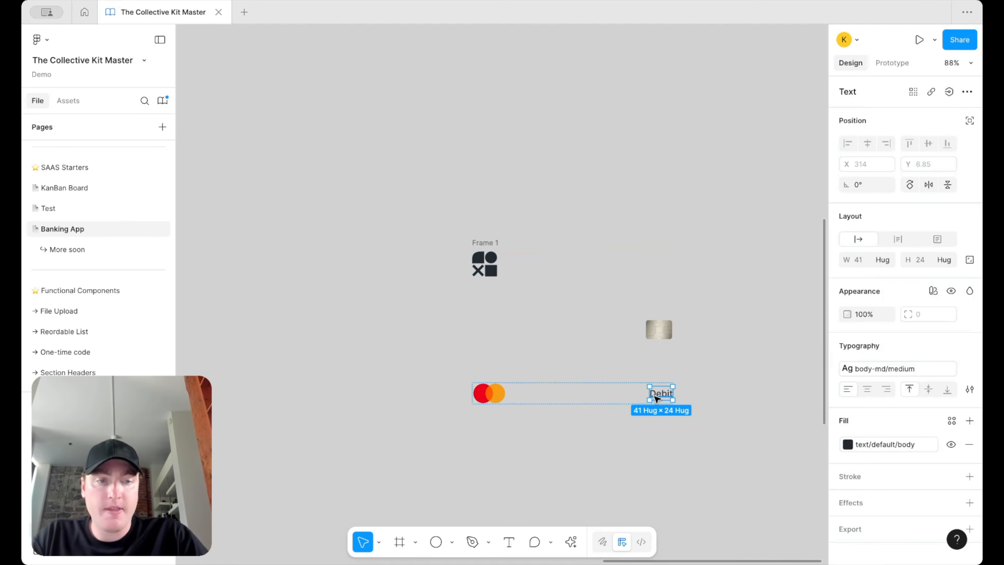
{"action": "left_click", "coordinate": [482, 231]}
Step: Give Frame 1 24/24 padding, a fixed 263 height and Auto spacing
{"action": "left_click", "coordinate": [485, 243]}
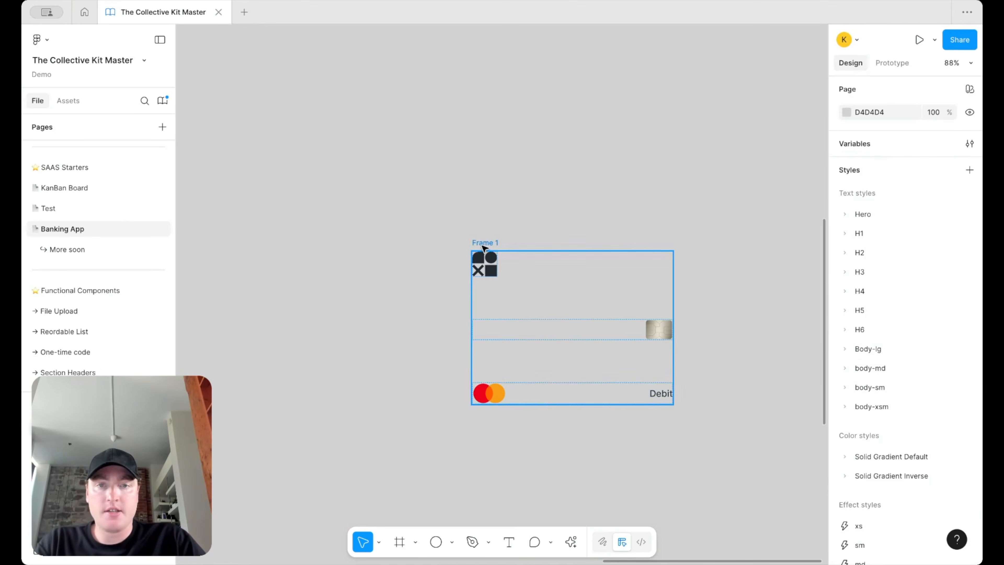
{"action": "left_click", "coordinate": [864, 322]}
{"action": "type", "text": "24"}
{"action": "key", "text": "Return"}
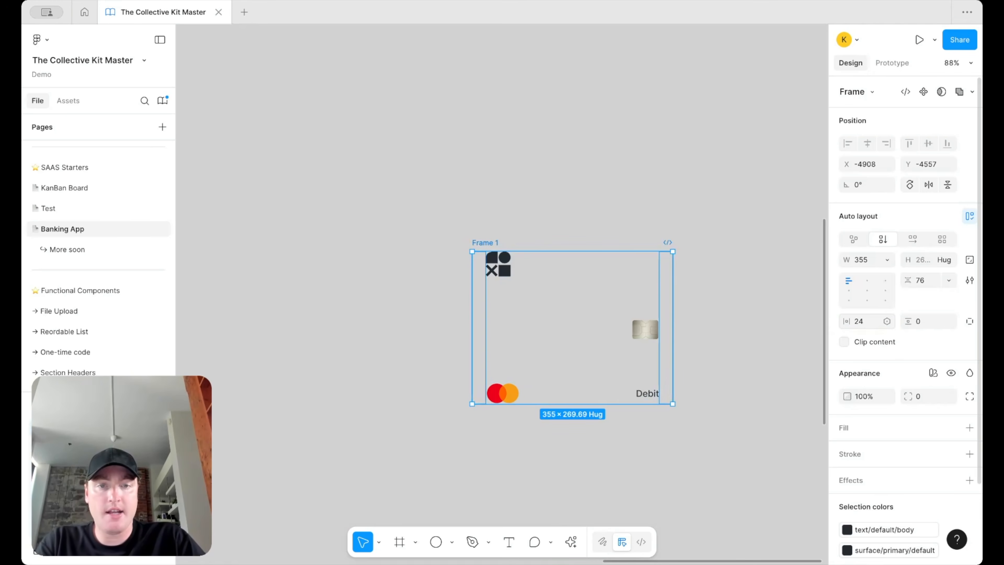
{"action": "left_click", "coordinate": [923, 320]}
{"action": "type", "text": "48"}
{"action": "key", "text": "Return"}
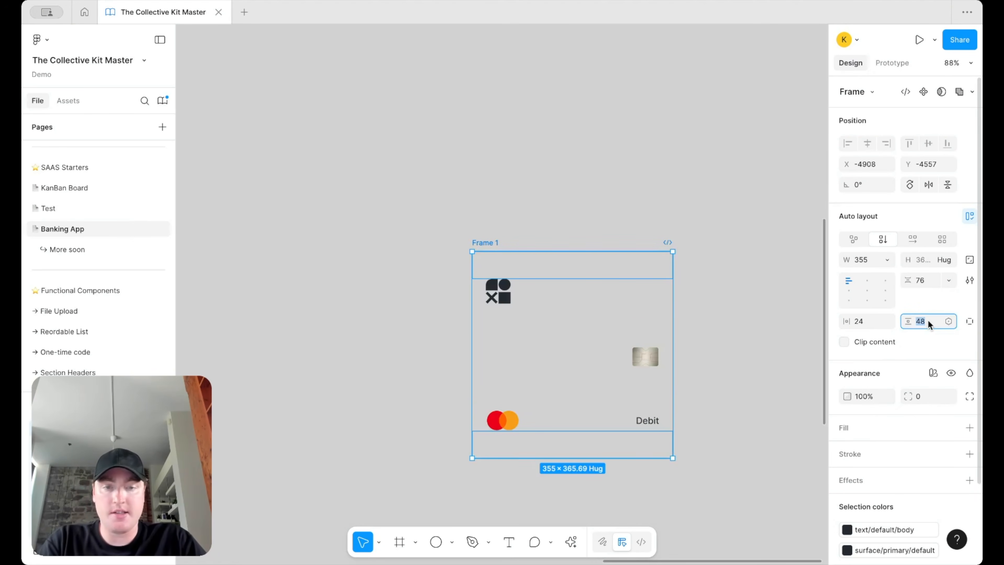
{"action": "type", "text": "24"}
{"action": "key", "text": "Return"}
{"action": "left_click_drag", "start_coordinate": [626, 432], "coordinate": [627, 400]}
{"action": "double_click", "coordinate": [848, 284]}
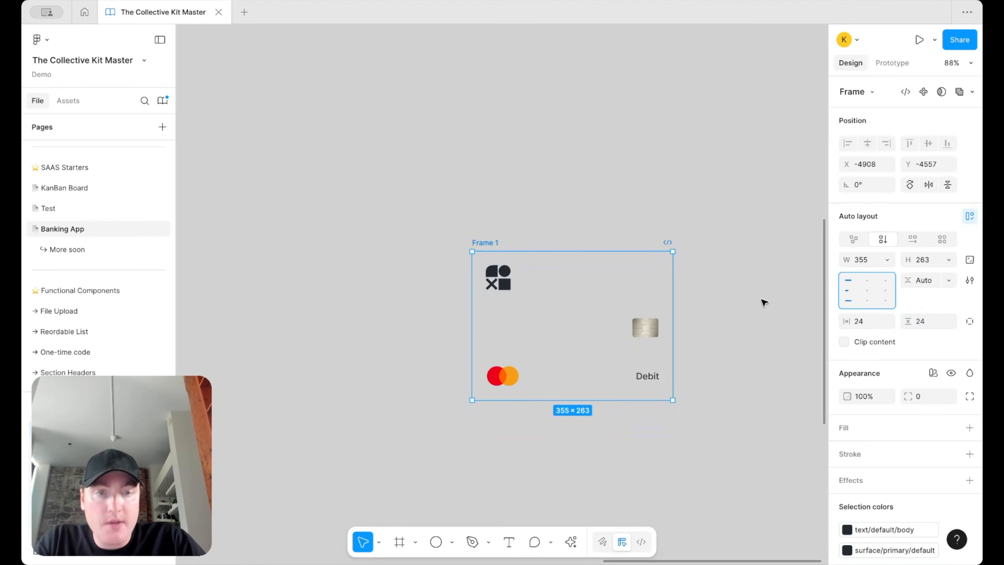
Step: Fill the frame white and round its corners with a 24 radius variable
{"action": "left_click", "coordinate": [969, 426]}
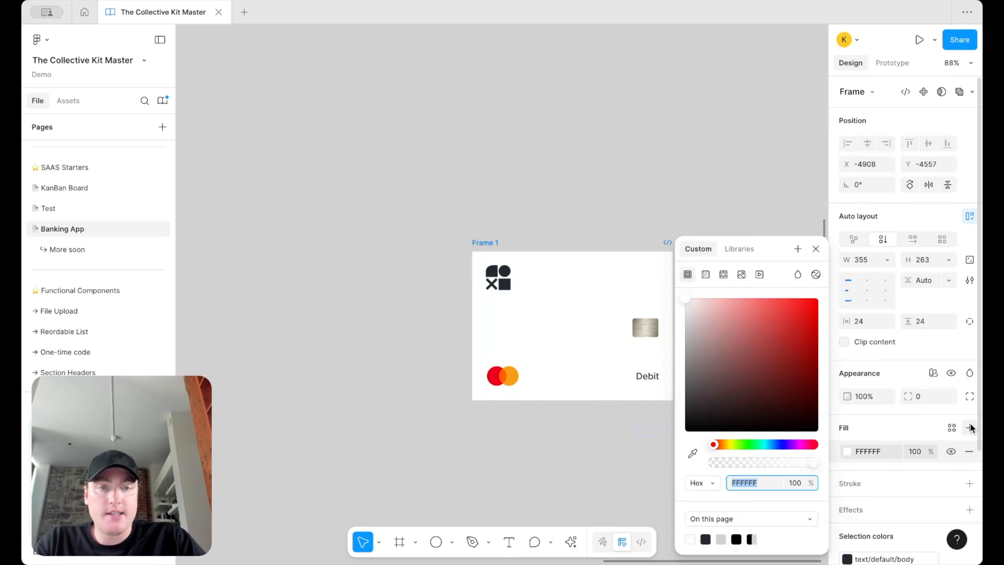
{"action": "left_click", "coordinate": [816, 249]}
{"action": "left_click", "coordinate": [948, 395]}
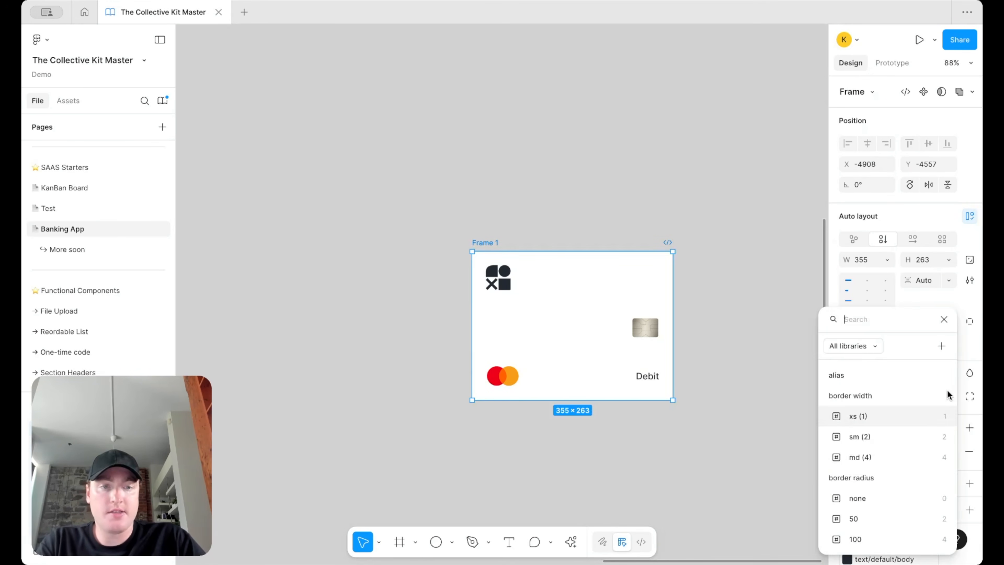
{"action": "type", "text": "rad"}
{"action": "scroll", "coordinate": [901, 489], "scroll_direction": "down", "scroll_amount": 2}
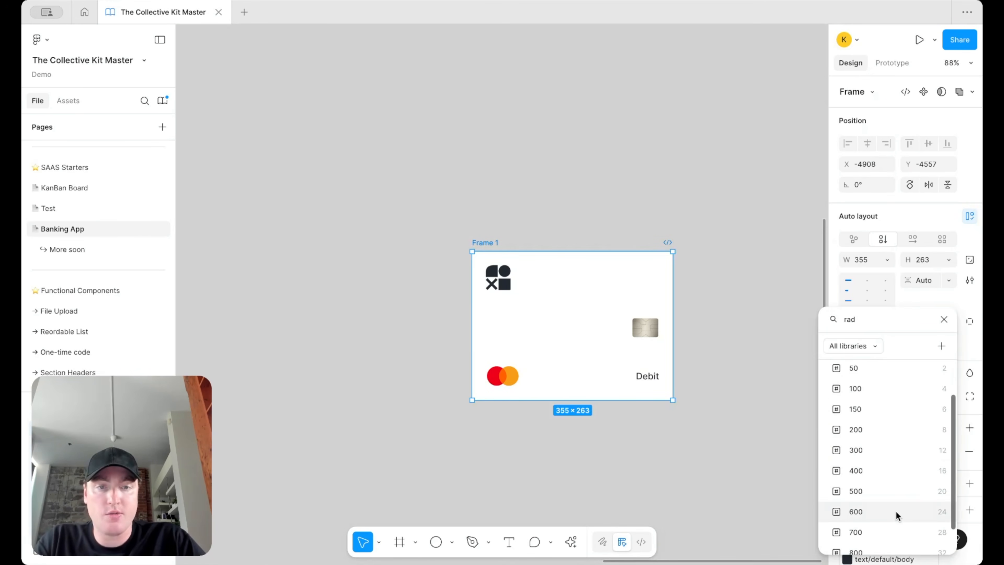
{"action": "left_click", "coordinate": [895, 511]}
{"action": "left_click", "coordinate": [746, 332]}
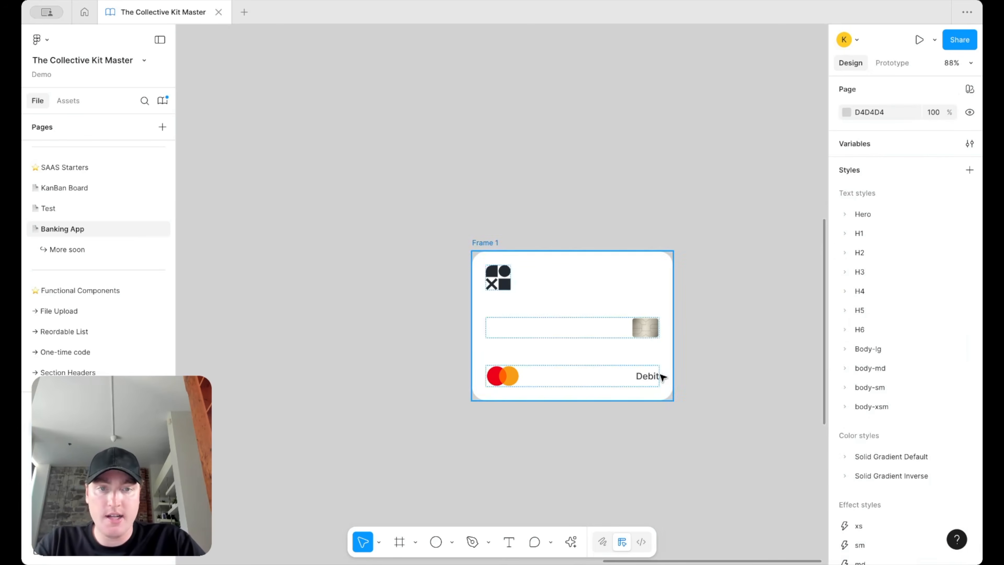
Step: Fill Frame 1 with the surface/primary/default colour style
{"action": "left_click", "coordinate": [489, 242]}
{"action": "scroll", "coordinate": [944, 361], "scroll_direction": "down", "scroll_amount": 2}
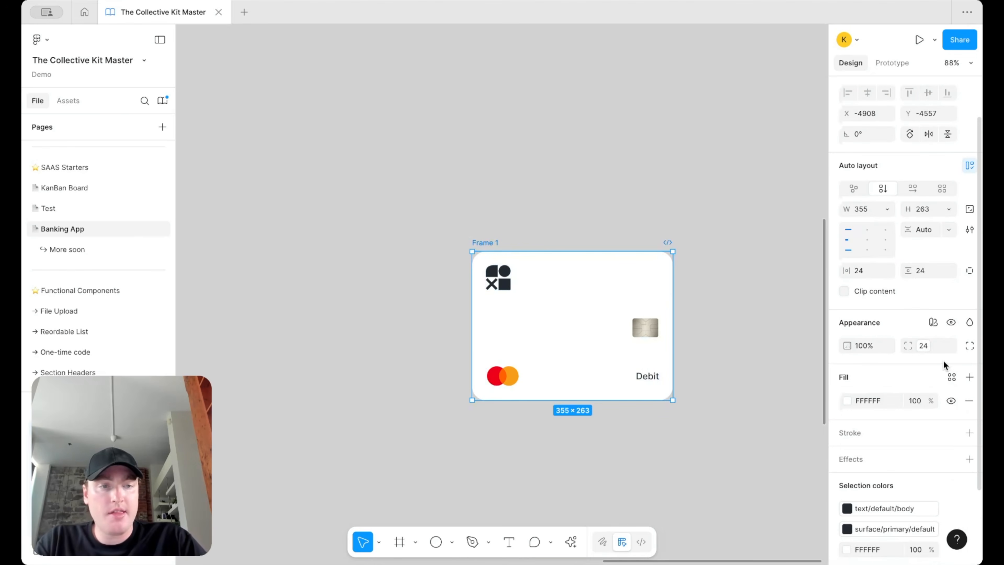
{"action": "left_click", "coordinate": [951, 377]}
{"action": "type", "text": "surf"}
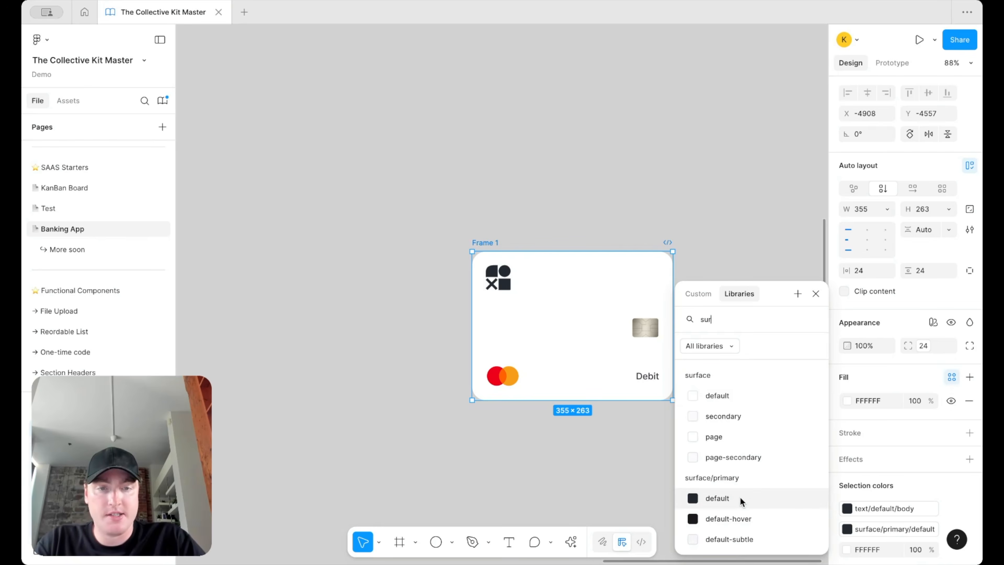
{"action": "left_click", "coordinate": [741, 497]}
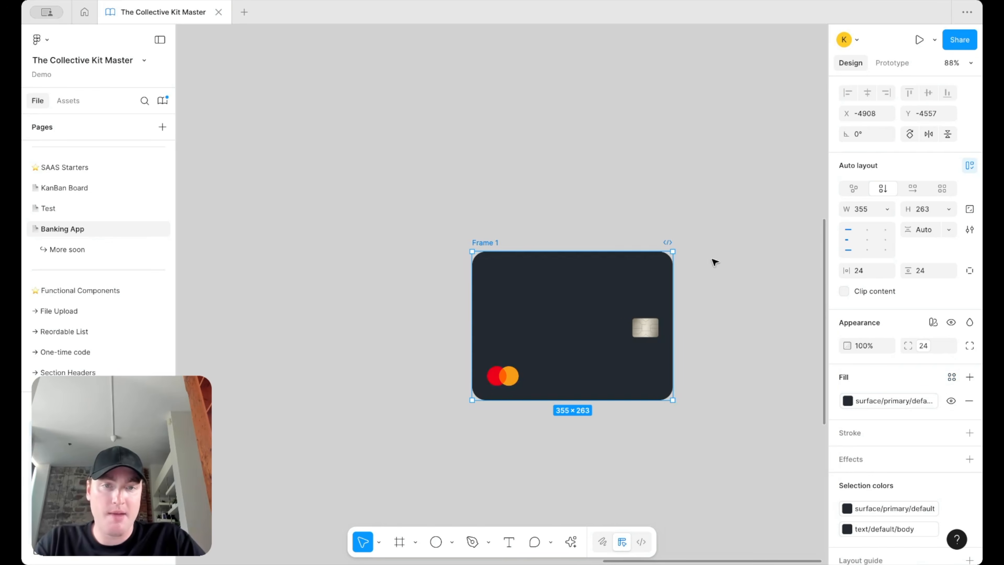
Step: Recolour the card's logo with a light colour style
{"action": "left_click", "coordinate": [499, 283]}
{"action": "left_click", "coordinate": [867, 477]}
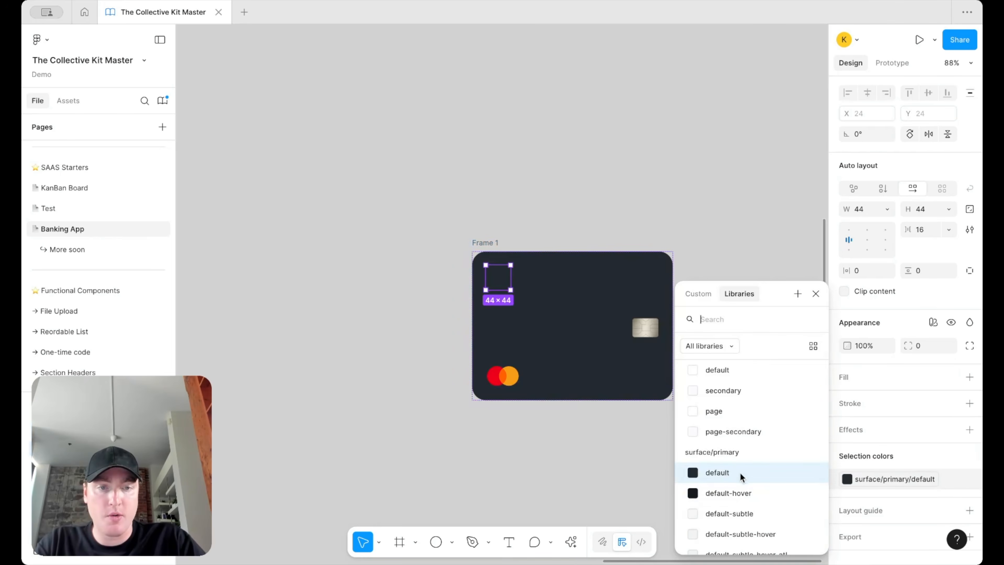
{"action": "scroll", "coordinate": [745, 439], "scroll_direction": "up", "scroll_amount": 2}
{"action": "left_click", "coordinate": [740, 399]}
Step: Colour Debit with text/on-color/body and move the card further left
{"action": "left_click", "coordinate": [650, 379]}
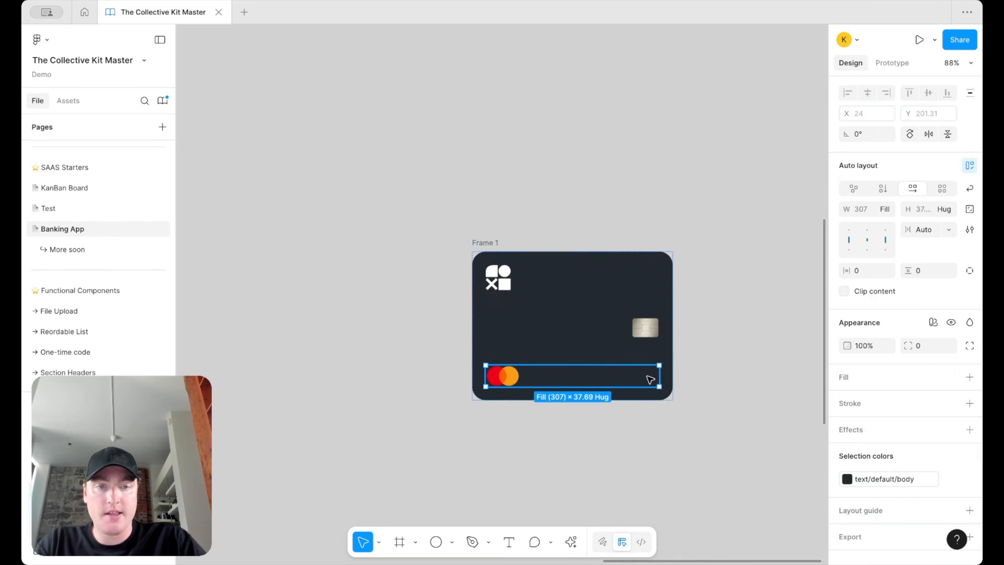
{"action": "left_click", "coordinate": [650, 379]}
{"action": "left_click", "coordinate": [870, 433]}
{"action": "scroll", "coordinate": [721, 491], "scroll_direction": "down", "scroll_amount": 2}
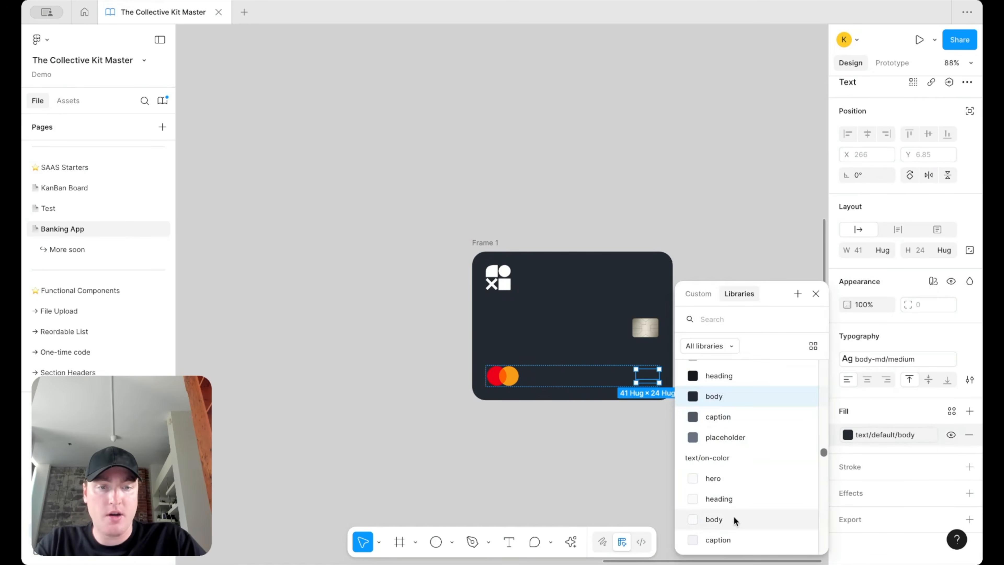
{"action": "left_click", "coordinate": [734, 518]}
{"action": "left_click", "coordinate": [724, 277]}
{"action": "left_click_drag", "start_coordinate": [493, 251], "coordinate": [404, 247]}
{"action": "left_click", "coordinate": [395, 239]}
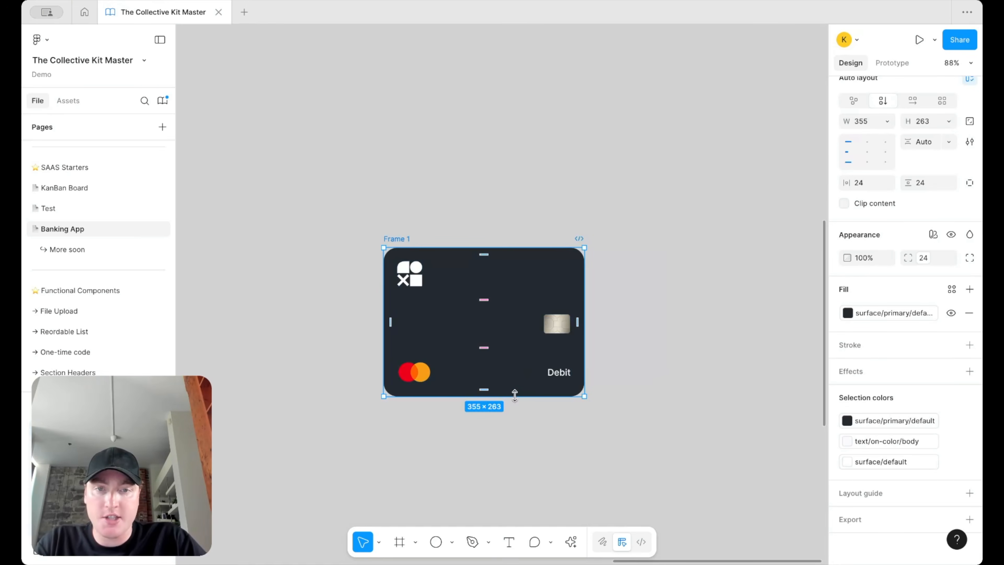
Step: Shorten the card frame to 239 px tall
{"action": "left_click_drag", "start_coordinate": [514, 395], "coordinate": [516, 380]}
{"action": "scroll", "coordinate": [515, 380], "scroll_direction": "down", "scroll_amount": 5}
{"action": "scroll", "coordinate": [494, 356], "scroll_direction": "left", "scroll_amount": 10}
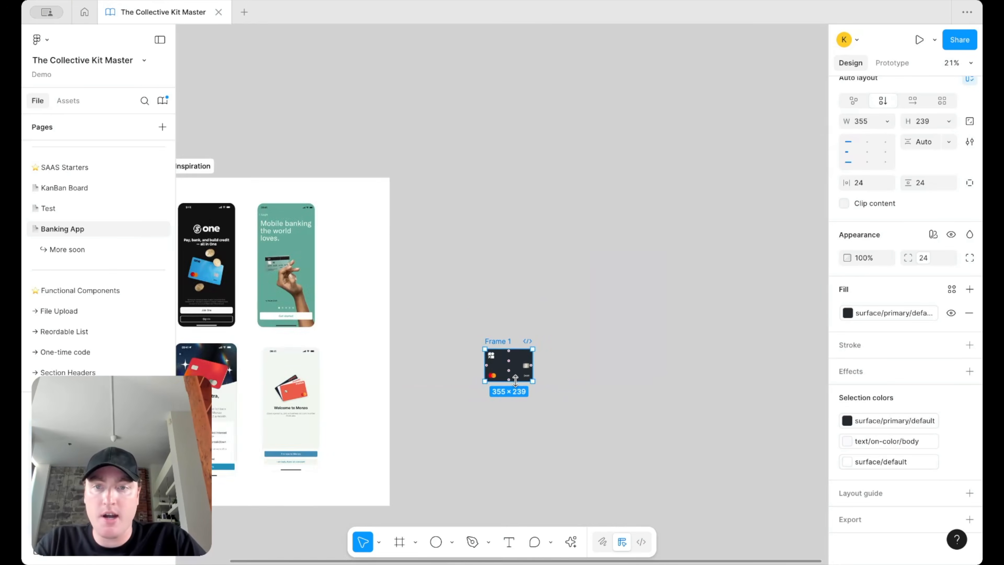
{"action": "scroll", "coordinate": [393, 287], "scroll_direction": "up", "scroll_amount": 5}
{"action": "scroll", "coordinate": [339, 281], "scroll_direction": "up", "scroll_amount": 5}
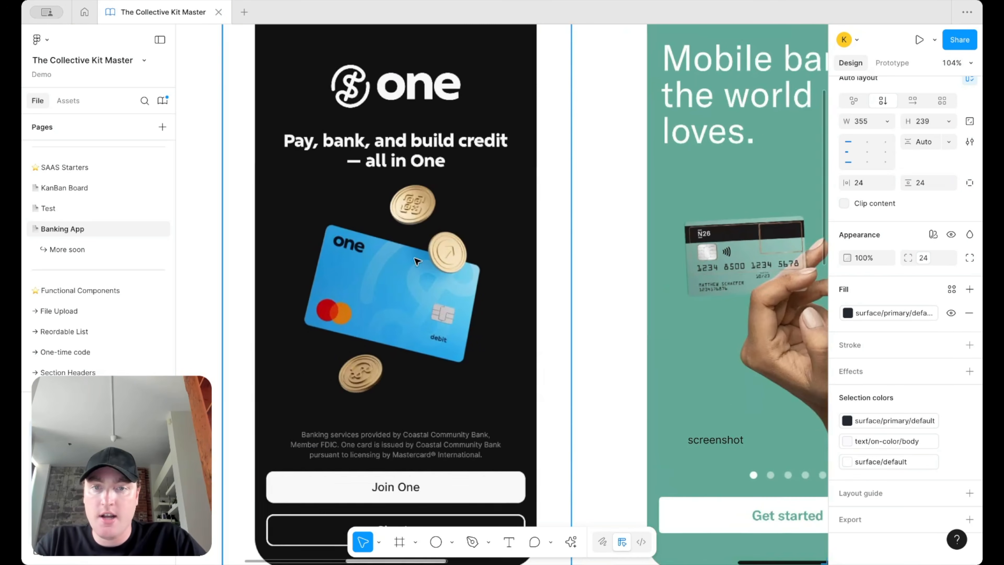
{"action": "scroll", "coordinate": [411, 285], "scroll_direction": "down", "scroll_amount": 5}
{"action": "scroll", "coordinate": [410, 285], "scroll_direction": "down", "scroll_amount": 5}
{"action": "scroll", "coordinate": [410, 285], "scroll_direction": "right", "scroll_amount": 5}
{"action": "scroll", "coordinate": [492, 264], "scroll_direction": "right", "scroll_amount": 5}
{"action": "scroll", "coordinate": [492, 261], "scroll_direction": "up", "scroll_amount": 3}
Step: Rename Frame 1 to 'Credit Card'
{"action": "double_click", "coordinate": [352, 283]}
{"action": "type", "text": "C"}
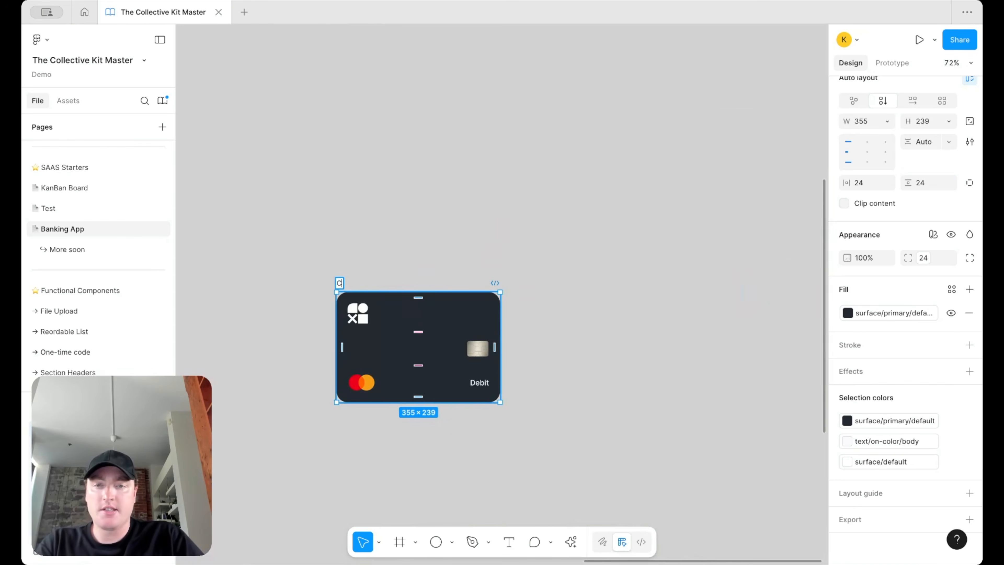
{"action": "type", "text": "redit Card"}
{"action": "key", "text": "Return"}
{"action": "scroll", "coordinate": [380, 253], "scroll_direction": "up", "scroll_amount": 3}
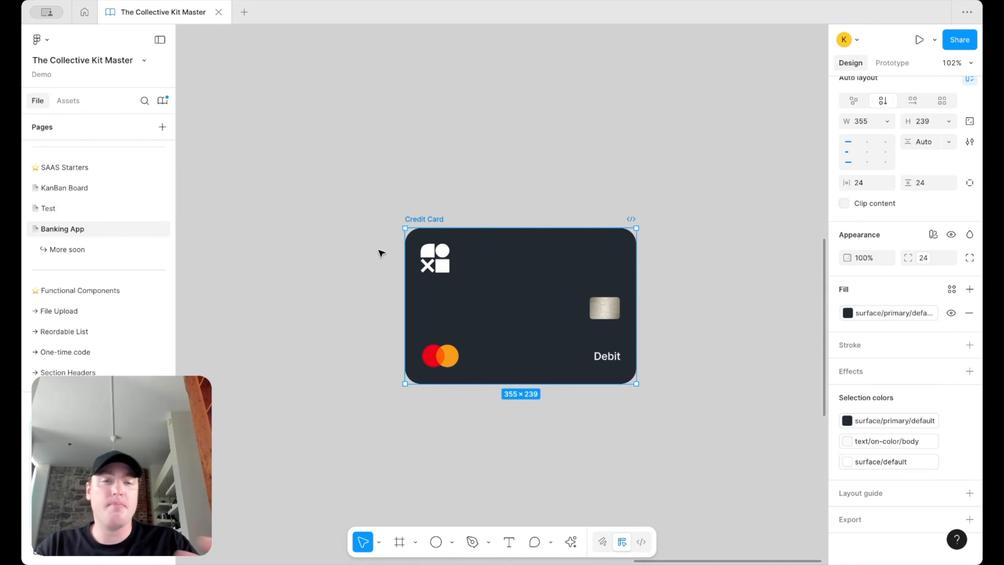
Step: Paste a copy of the logo into the card, enlarge it to 307 px and move it up-right
{"action": "left_click", "coordinate": [380, 253]}
{"action": "scroll", "coordinate": [380, 253], "scroll_direction": "down", "scroll_amount": 3}
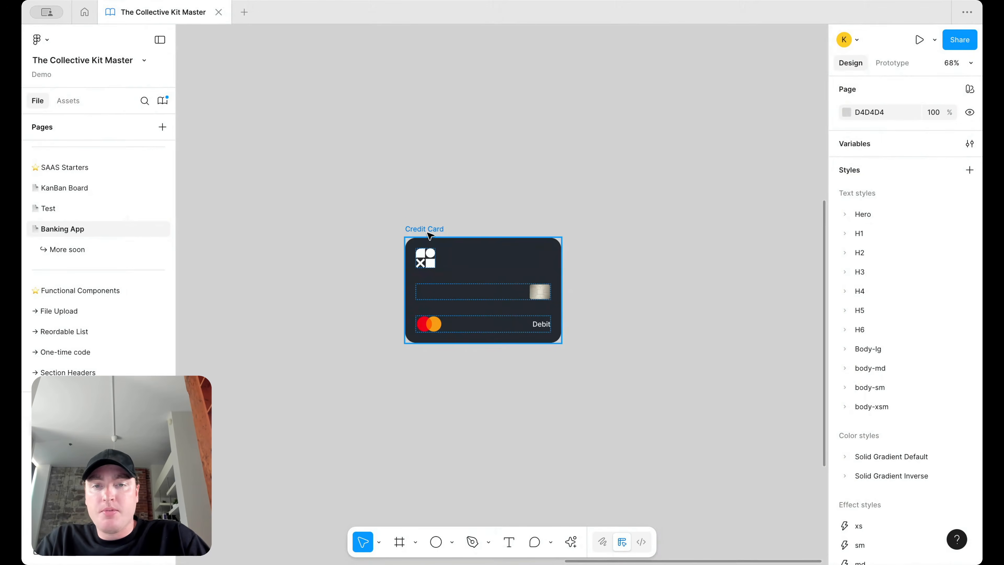
{"action": "left_click", "coordinate": [425, 258]}
{"action": "left_click", "coordinate": [633, 265]}
{"action": "scroll", "coordinate": [638, 265], "scroll_direction": "up", "scroll_amount": 3}
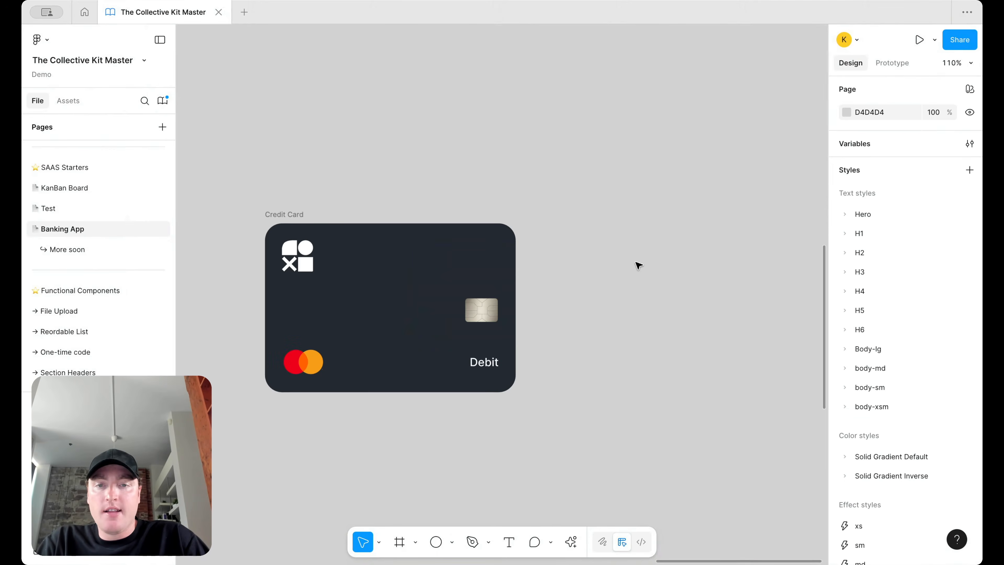
{"action": "key", "text": "ctrl+v"}
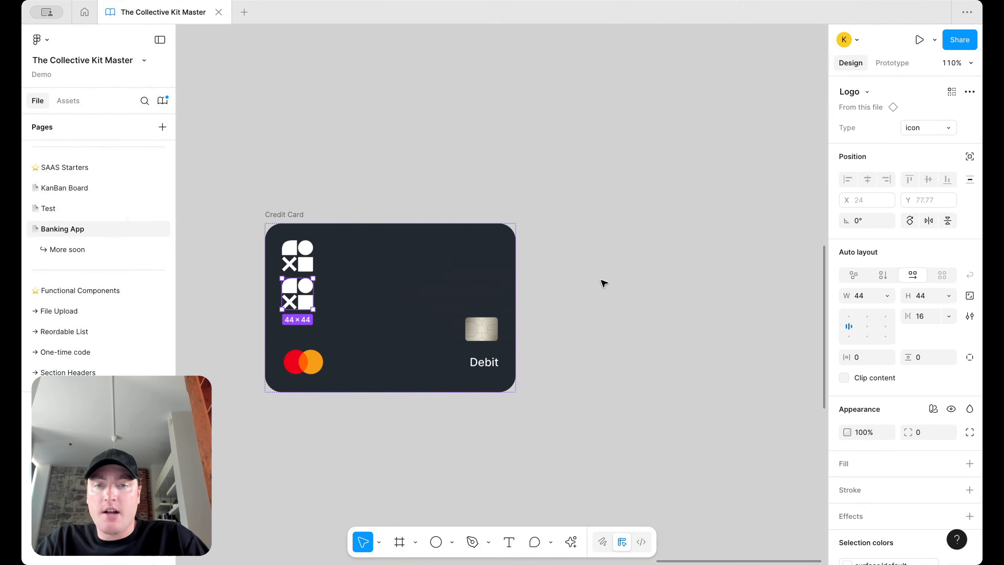
{"action": "left_click", "coordinate": [969, 157]}
{"action": "left_click_drag", "start_coordinate": [310, 311], "coordinate": [503, 499]}
{"action": "left_click_drag", "start_coordinate": [447, 357], "coordinate": [490, 280]}
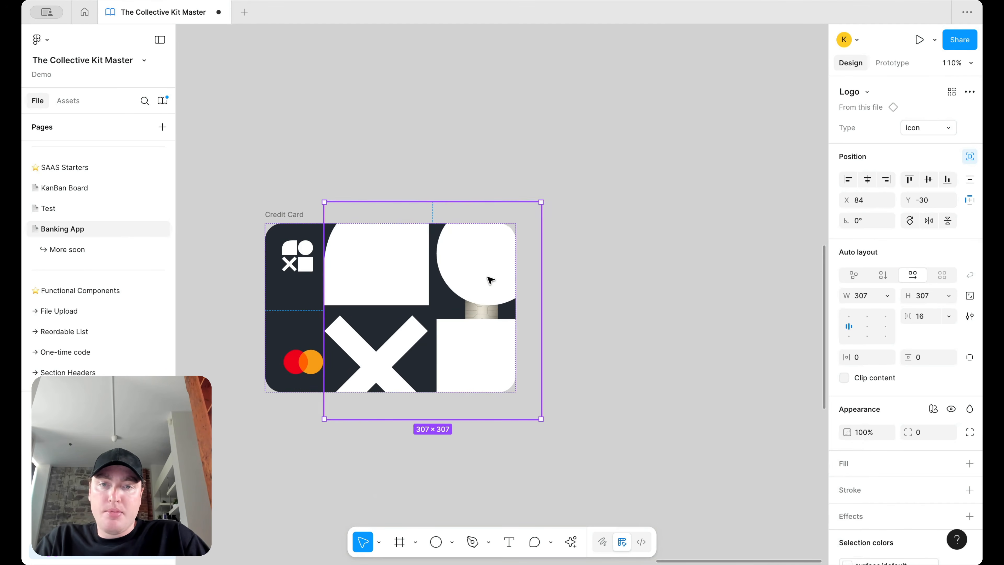
Step: Send the big logo behind the card contents at 4% opacity with Plus lighter blend
{"action": "scroll", "coordinate": [473, 301], "scroll_direction": "down", "scroll_amount": 1}
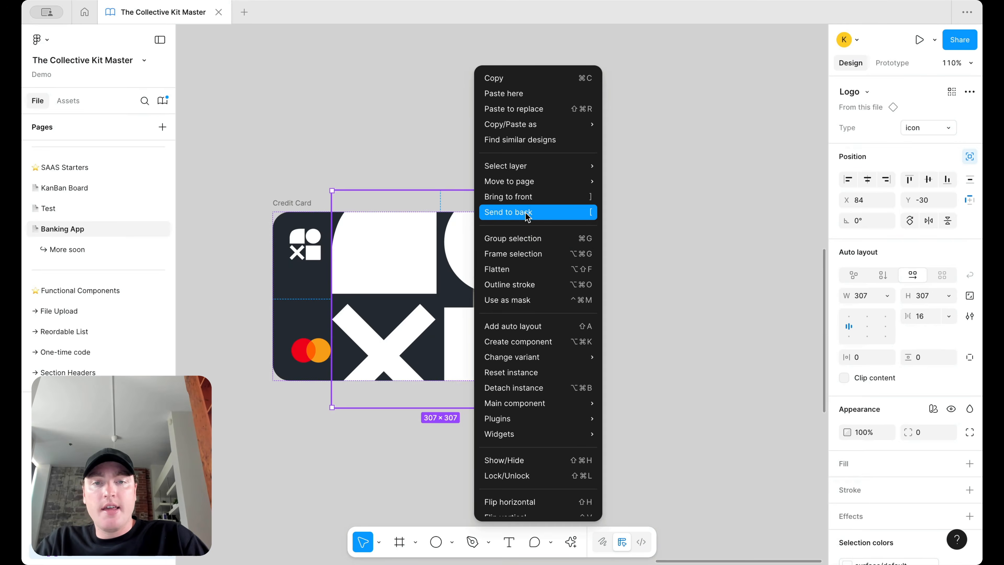
{"action": "left_click", "coordinate": [527, 213]}
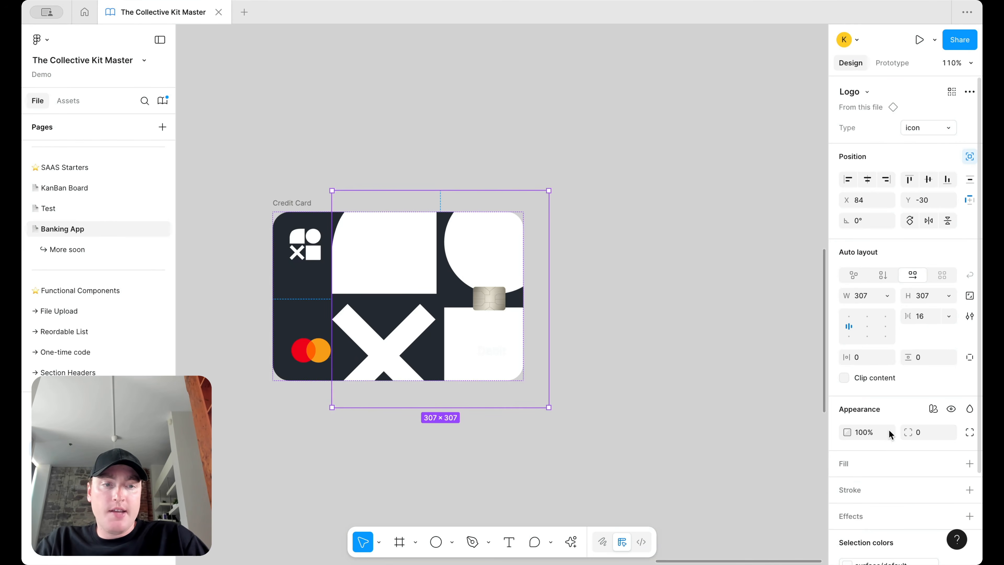
{"action": "type", "text": "2"}
{"action": "key", "text": "Return"}
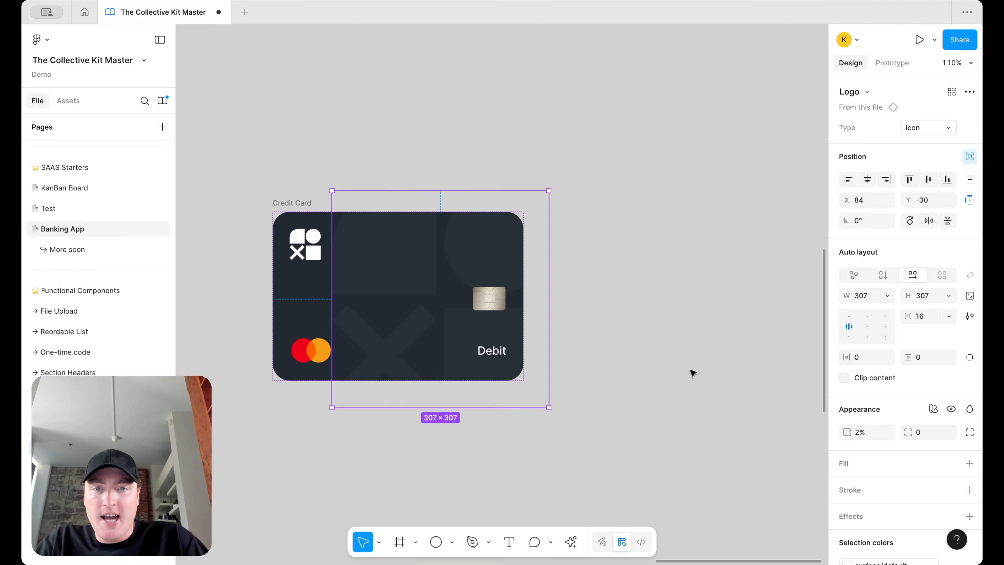
{"action": "scroll", "coordinate": [690, 369], "scroll_direction": "left", "scroll_amount": 1}
{"action": "left_click", "coordinate": [862, 431]}
{"action": "type", "text": "4"}
{"action": "key", "text": "Return"}
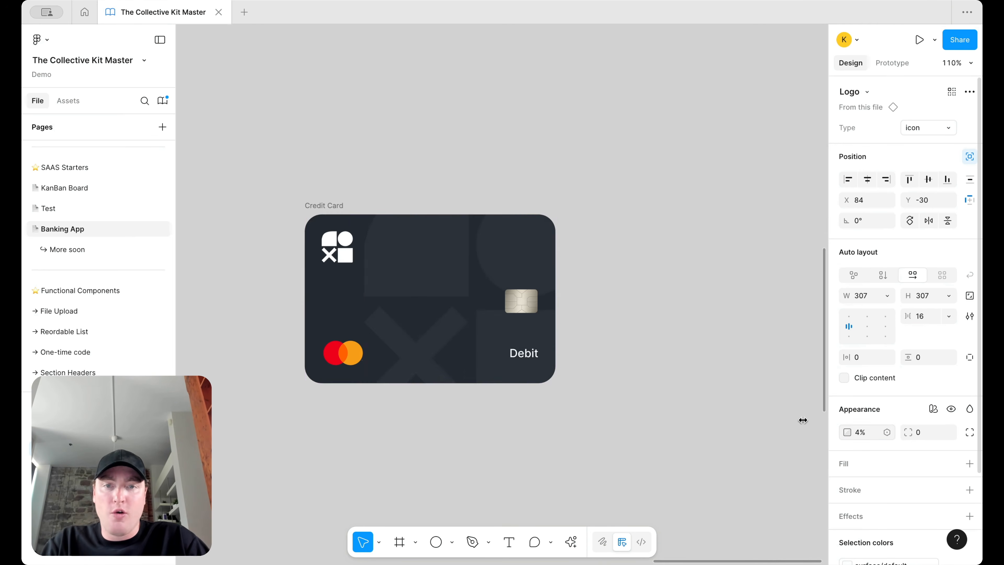
{"action": "left_click", "coordinate": [972, 405]}
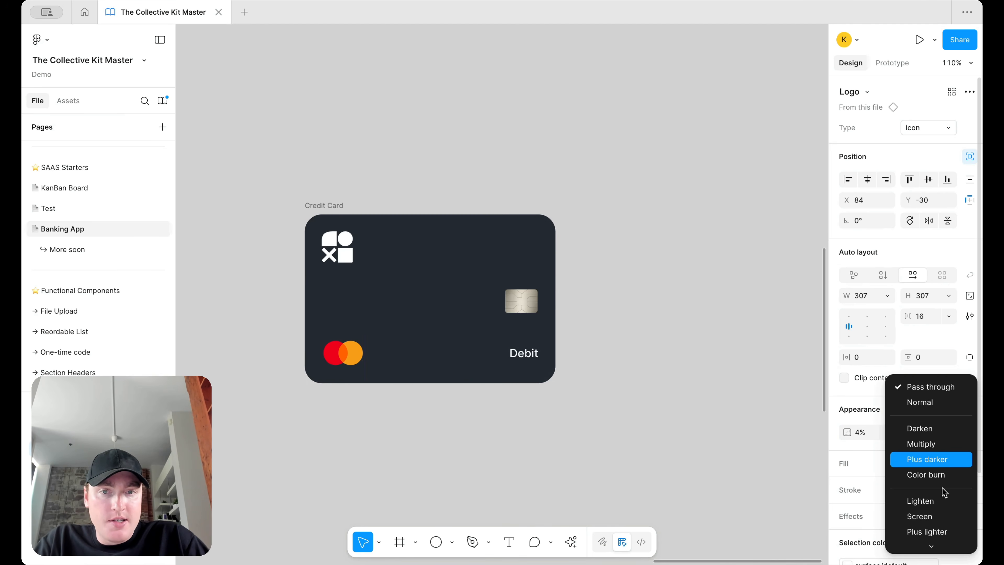
{"action": "left_click", "coordinate": [641, 392]}
Step: Nudge the logo pattern slightly up and to the right
{"action": "scroll", "coordinate": [642, 393], "scroll_direction": "down", "scroll_amount": 3}
{"action": "scroll", "coordinate": [650, 411], "scroll_direction": "up", "scroll_amount": 3}
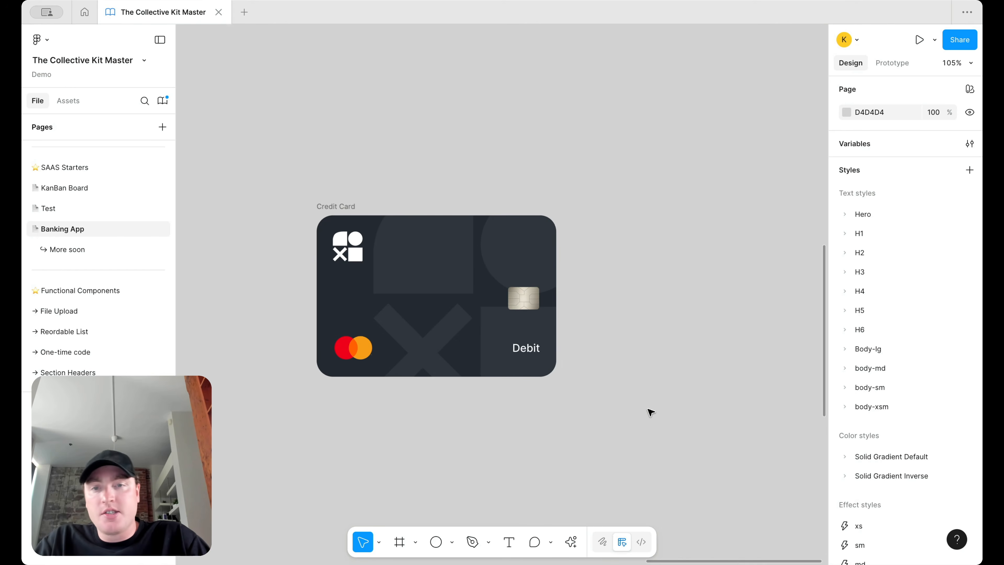
{"action": "scroll", "coordinate": [650, 412], "scroll_direction": "down", "scroll_amount": 2}
{"action": "left_click", "coordinate": [473, 280]}
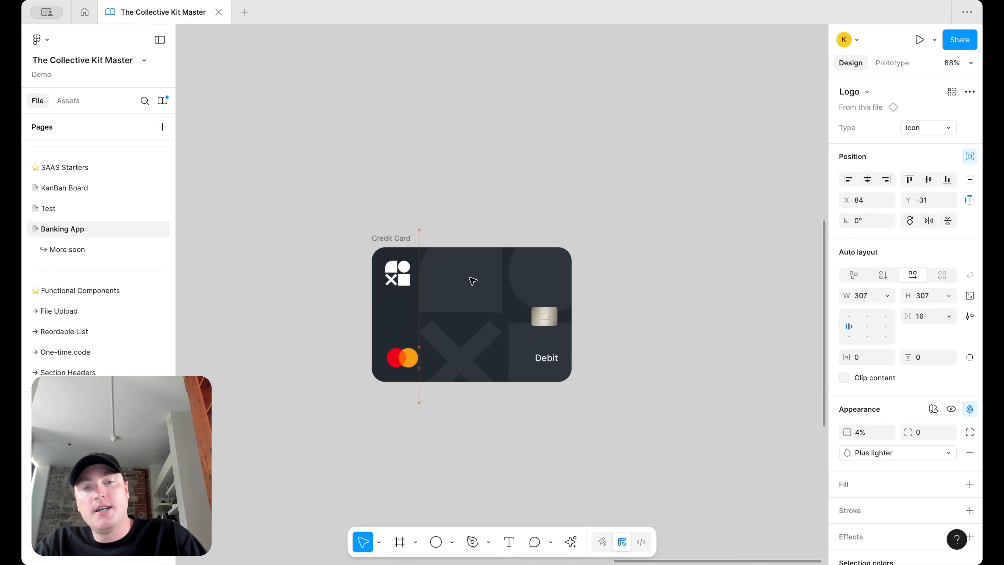
{"action": "key", "text": "Up"}
{"action": "key", "text": "Up"}
{"action": "key", "text": "Right"}
{"action": "key", "text": "Right"}
{"action": "key", "text": "Right"}
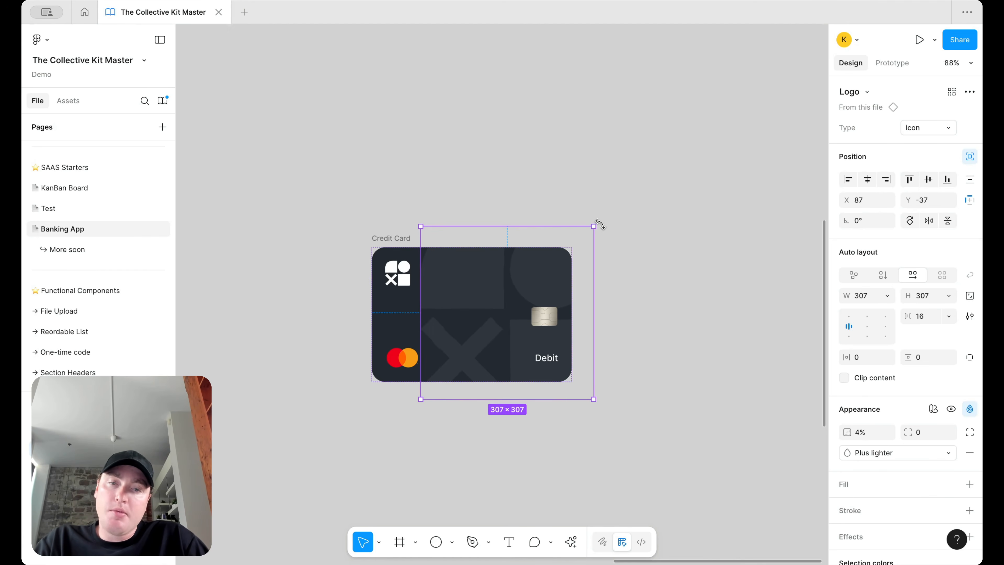
{"action": "left_click", "coordinate": [610, 220]}
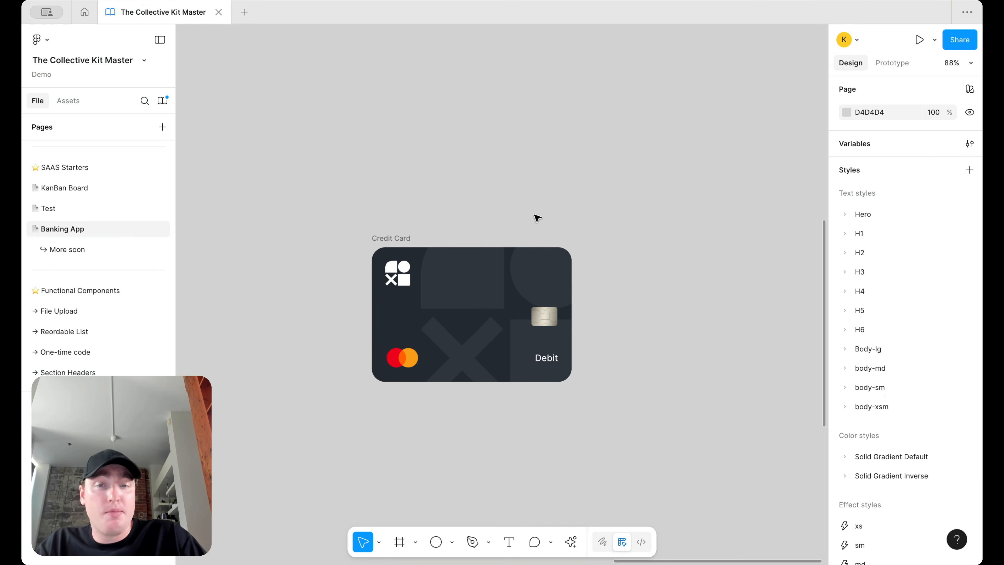
{"action": "scroll", "coordinate": [534, 215], "scroll_direction": "down", "scroll_amount": 8}
{"action": "scroll", "coordinate": [535, 215], "scroll_direction": "left", "scroll_amount": 4}
{"action": "scroll", "coordinate": [416, 193], "scroll_direction": "up", "scroll_amount": 5}
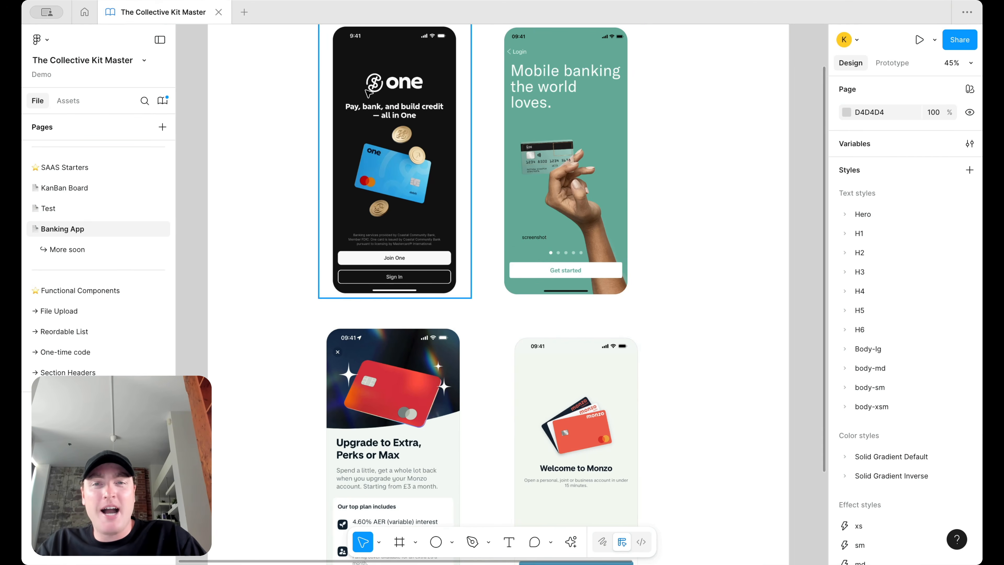
{"action": "scroll", "coordinate": [395, 236], "scroll_direction": "down", "scroll_amount": 2}
{"action": "scroll", "coordinate": [393, 231], "scroll_direction": "right", "scroll_amount": 1}
{"action": "scroll", "coordinate": [381, 152], "scroll_direction": "down", "scroll_amount": 5}
{"action": "scroll", "coordinate": [381, 153], "scroll_direction": "right", "scroll_amount": 3}
{"action": "scroll", "coordinate": [643, 289], "scroll_direction": "up", "scroll_amount": 5}
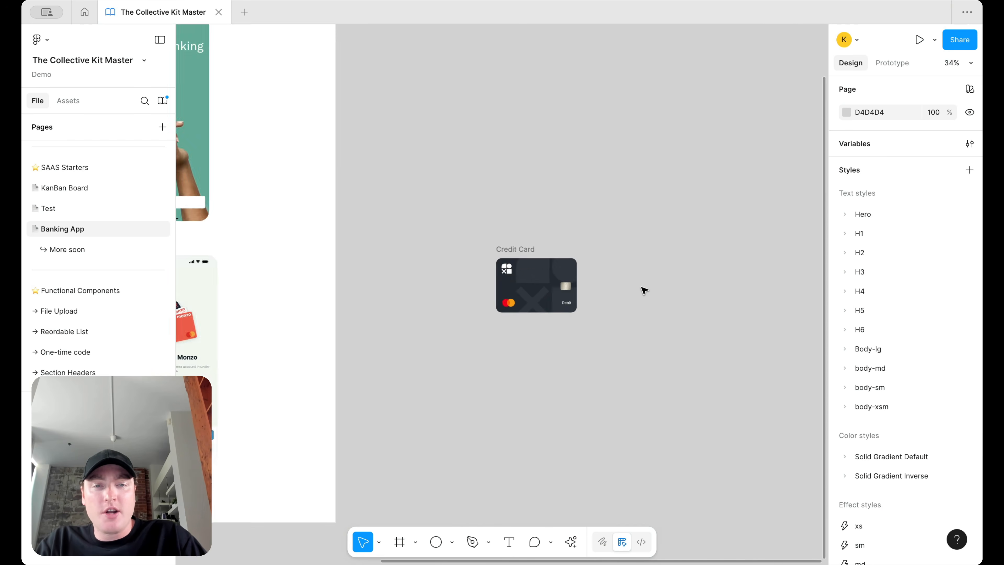
{"action": "scroll", "coordinate": [592, 277], "scroll_direction": "up", "scroll_amount": 3}
{"action": "scroll", "coordinate": [592, 277], "scroll_direction": "down", "scroll_amount": 2}
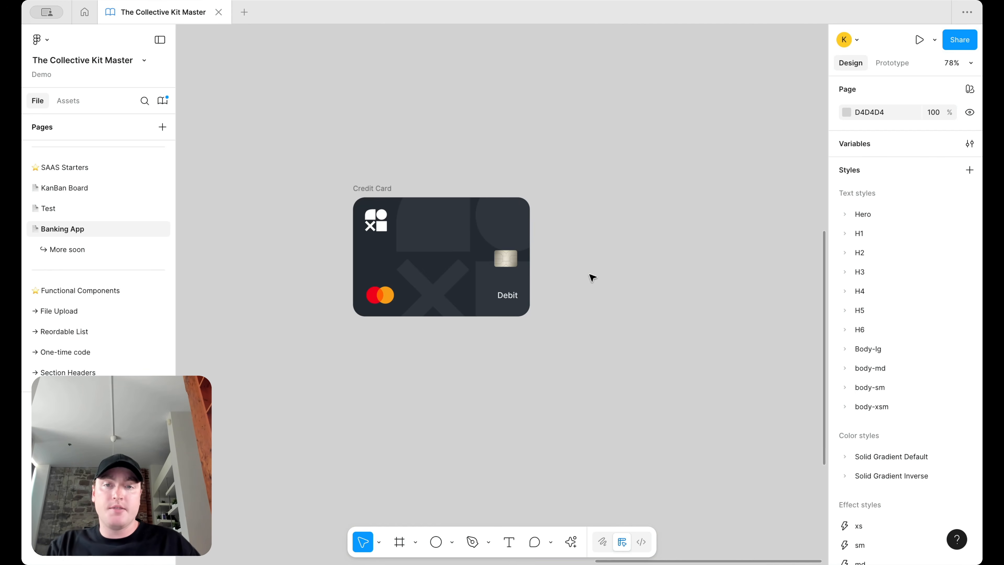
{"action": "scroll", "coordinate": [592, 277], "scroll_direction": "up", "scroll_amount": 2}
{"action": "scroll", "coordinate": [592, 277], "scroll_direction": "left", "scroll_amount": 3}
Step: Duplicate the Credit Card frame to its right and give the copy an Indigo fill
{"action": "left_click", "coordinate": [442, 227]}
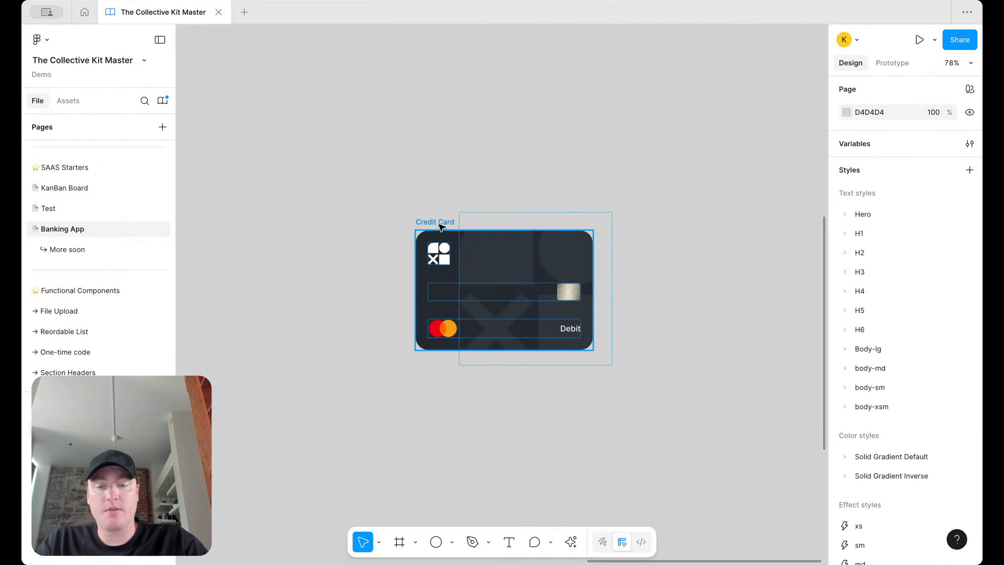
{"action": "left_click_drag", "start_coordinate": [441, 226], "coordinate": [661, 226]}
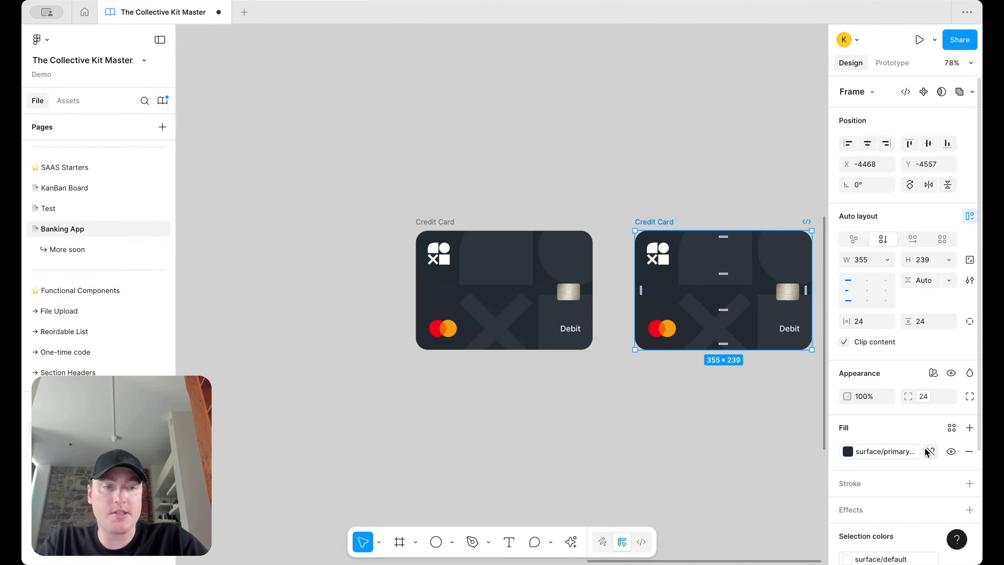
{"action": "left_click", "coordinate": [889, 451]}
{"action": "scroll", "coordinate": [755, 412], "scroll_direction": "down", "scroll_amount": 5}
{"action": "scroll", "coordinate": [755, 412], "scroll_direction": "up", "scroll_amount": 5}
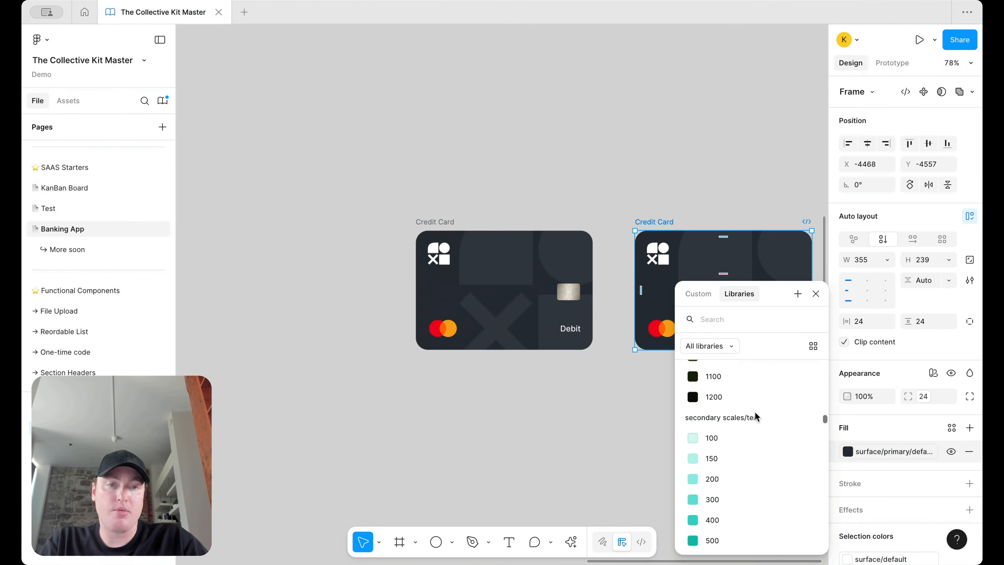
{"action": "scroll", "coordinate": [755, 412], "scroll_direction": "up", "scroll_amount": 5}
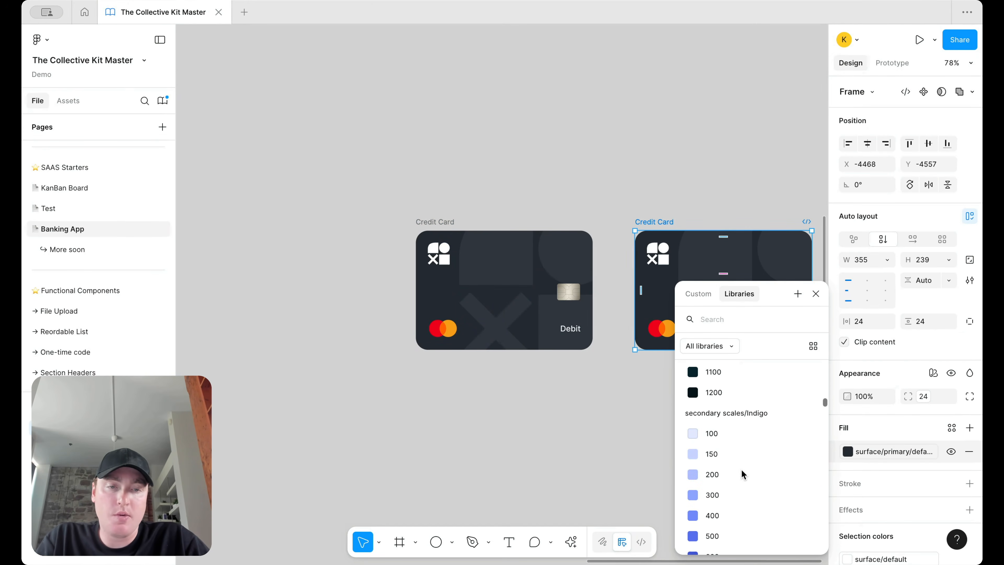
{"action": "left_click", "coordinate": [741, 470]}
Step: Change the copied card's fill to a lighter Indigo
{"action": "scroll", "coordinate": [645, 437], "scroll_direction": "right", "scroll_amount": 3}
{"action": "left_click", "coordinate": [685, 419]}
{"action": "scroll", "coordinate": [695, 376], "scroll_direction": "up", "scroll_amount": 2}
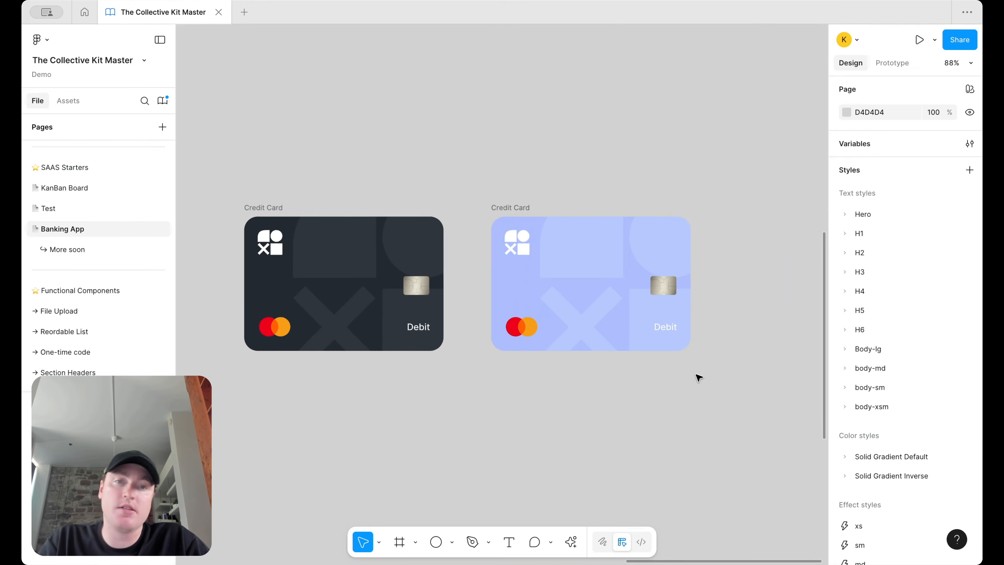
{"action": "left_click", "coordinate": [502, 210]}
{"action": "left_click", "coordinate": [876, 456]}
{"action": "scroll", "coordinate": [775, 455], "scroll_direction": "up", "scroll_amount": 1}
{"action": "left_click", "coordinate": [765, 466]}
{"action": "left_click", "coordinate": [754, 436]}
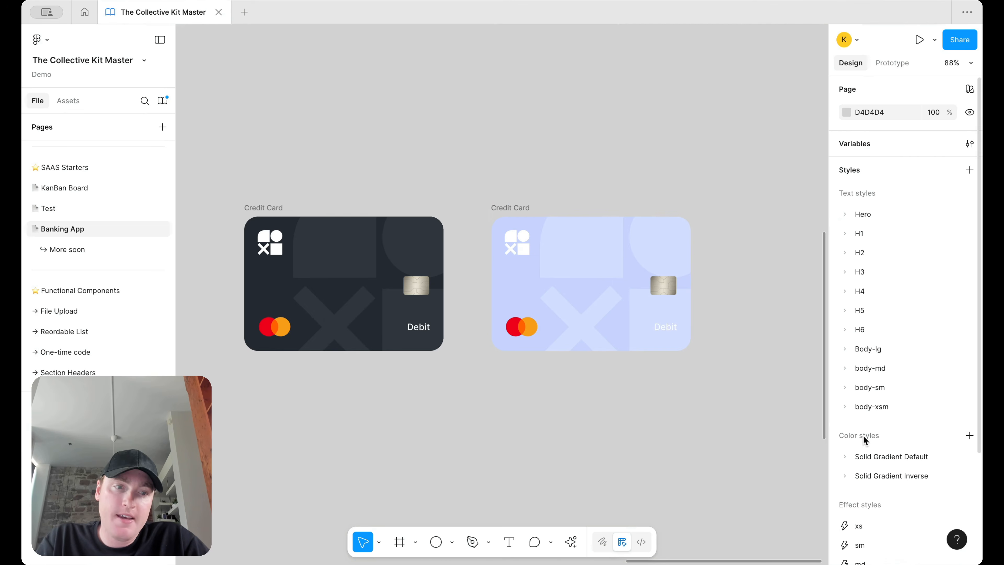
Step: Try rose 100 and rose 150 fills, settling on secondary scales/rose 200
{"action": "left_click", "coordinate": [523, 215]}
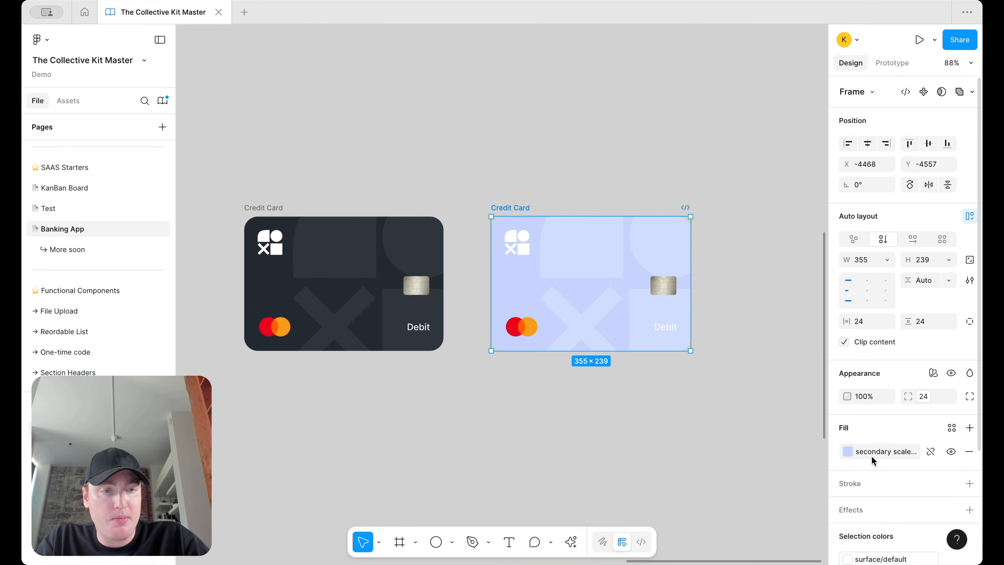
{"action": "left_click", "coordinate": [872, 454]}
{"action": "scroll", "coordinate": [751, 482], "scroll_direction": "down", "scroll_amount": 5}
{"action": "left_click", "coordinate": [750, 465]}
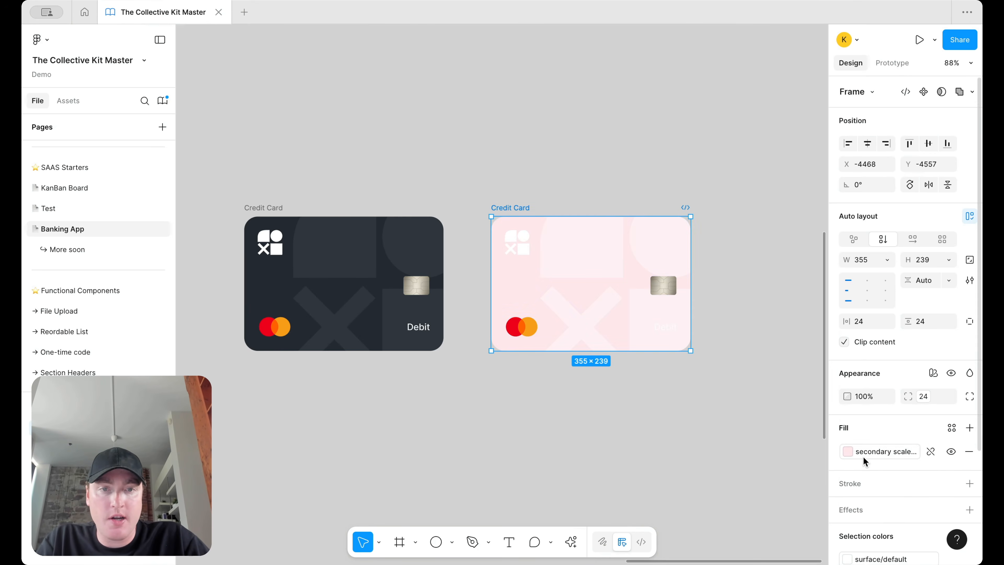
{"action": "left_click", "coordinate": [878, 452]}
{"action": "left_click", "coordinate": [772, 498]}
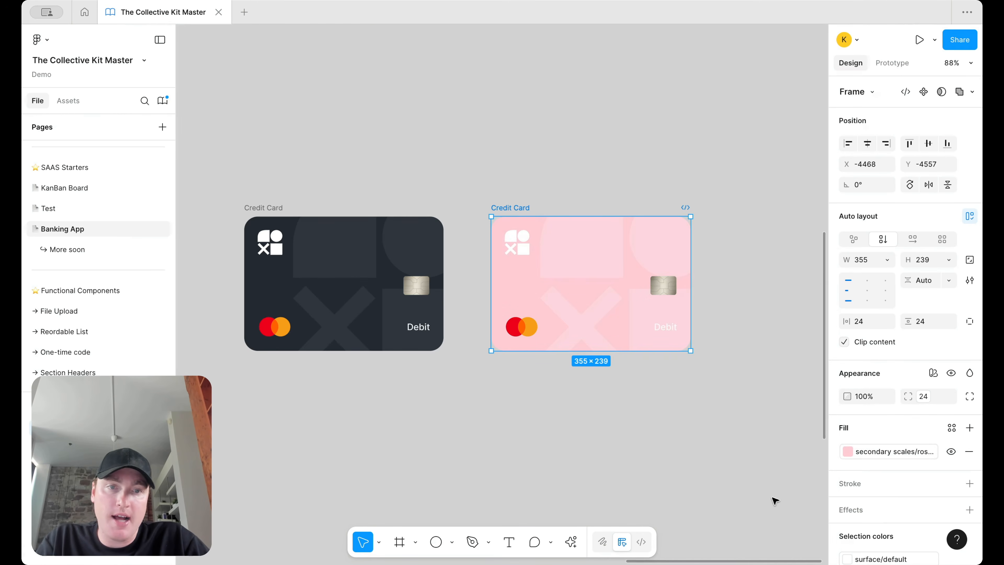
{"action": "left_click", "coordinate": [885, 457]}
{"action": "left_click", "coordinate": [776, 490]}
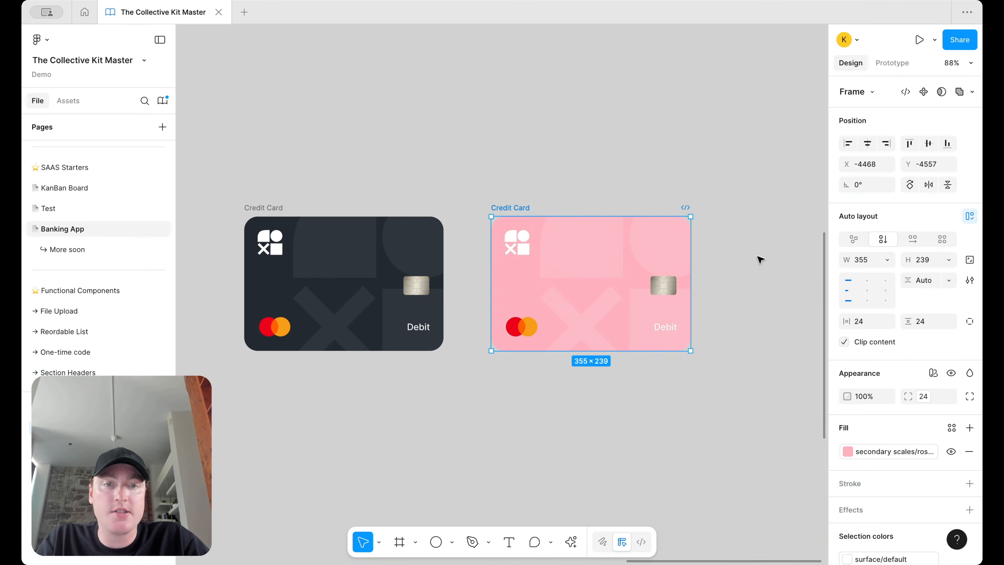
{"action": "left_click", "coordinate": [759, 258]}
{"action": "scroll", "coordinate": [760, 258], "scroll_direction": "down", "scroll_amount": 3}
{"action": "scroll", "coordinate": [699, 256], "scroll_direction": "up", "scroll_amount": 3}
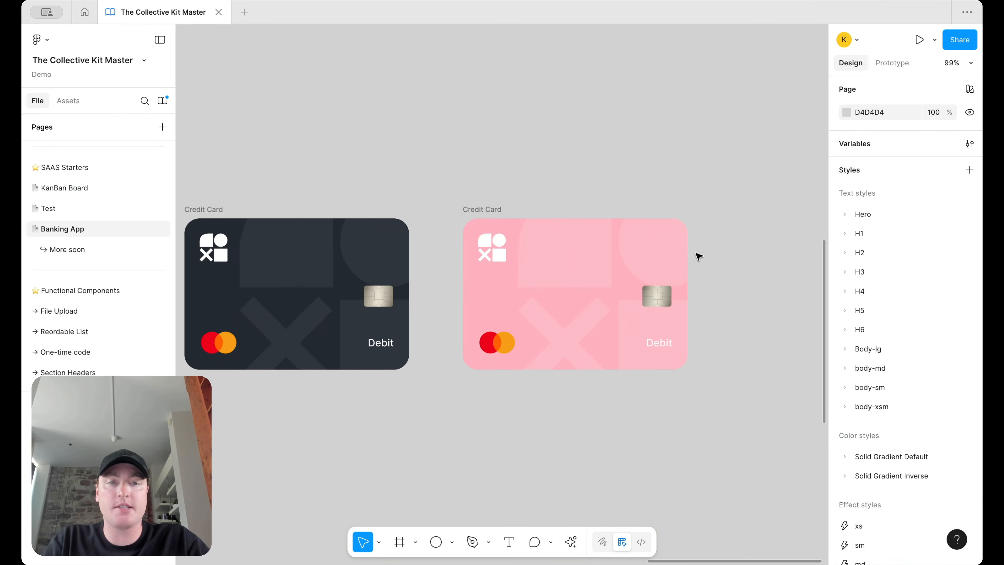
{"action": "scroll", "coordinate": [699, 256], "scroll_direction": "down", "scroll_amount": 3}
{"action": "scroll", "coordinate": [630, 242], "scroll_direction": "right", "scroll_amount": 5}
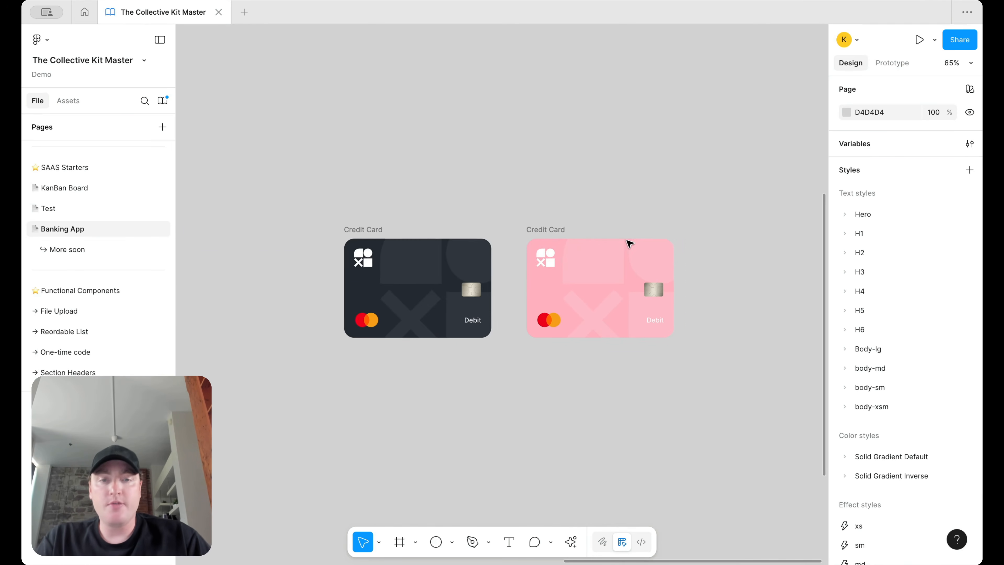
Step: Duplicate the pink Credit Card frame with Cmd+D
{"action": "left_click", "coordinate": [351, 244]}
{"action": "key", "text": "super+d"}
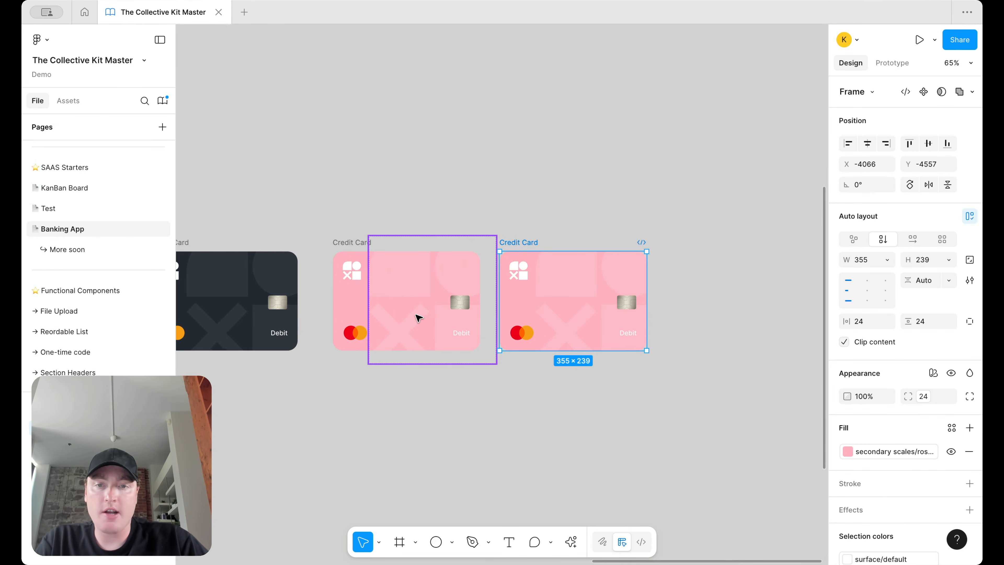
{"action": "scroll", "coordinate": [423, 328], "scroll_direction": "down", "scroll_amount": 1}
{"action": "scroll", "coordinate": [423, 328], "scroll_direction": "left", "scroll_amount": 1}
{"action": "scroll", "coordinate": [423, 339], "scroll_direction": "down", "scroll_amount": 5}
{"action": "scroll", "coordinate": [423, 339], "scroll_direction": "left", "scroll_amount": 5}
{"action": "scroll", "coordinate": [403, 220], "scroll_direction": "up", "scroll_amount": 5}
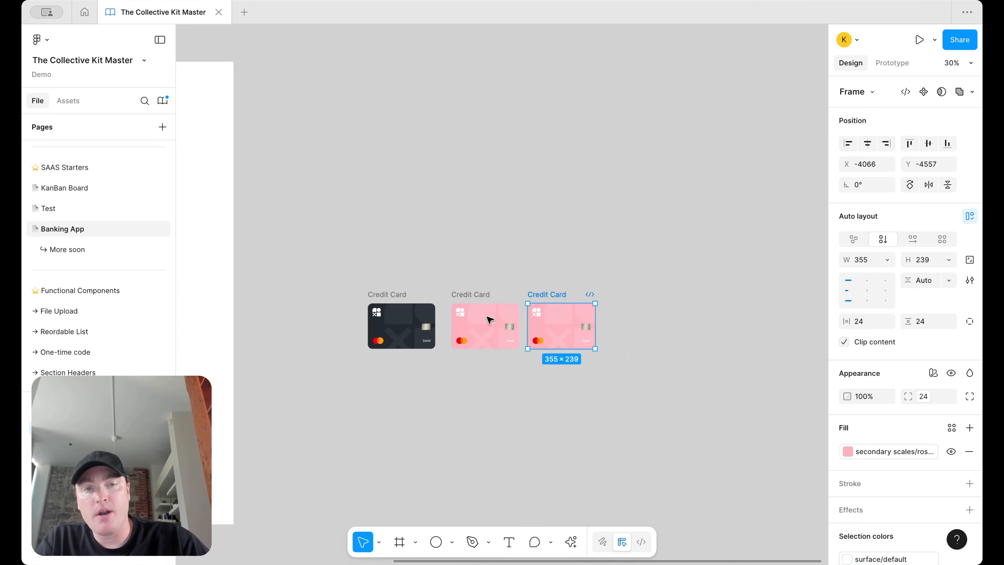
{"action": "scroll", "coordinate": [490, 323], "scroll_direction": "up", "scroll_amount": 5}
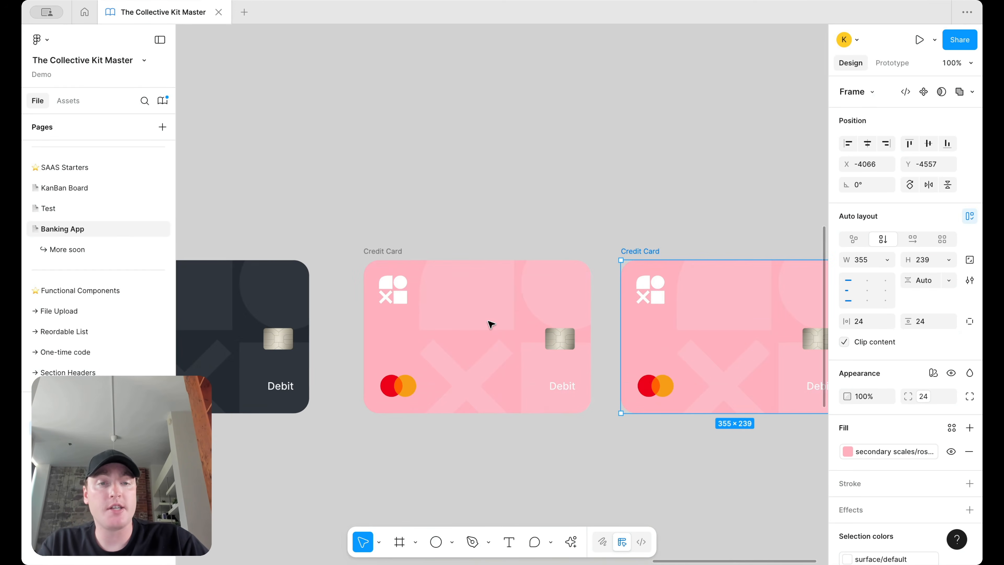
{"action": "scroll", "coordinate": [491, 323], "scroll_direction": "down", "scroll_amount": 1}
{"action": "scroll", "coordinate": [490, 323], "scroll_direction": "right", "scroll_amount": 1}
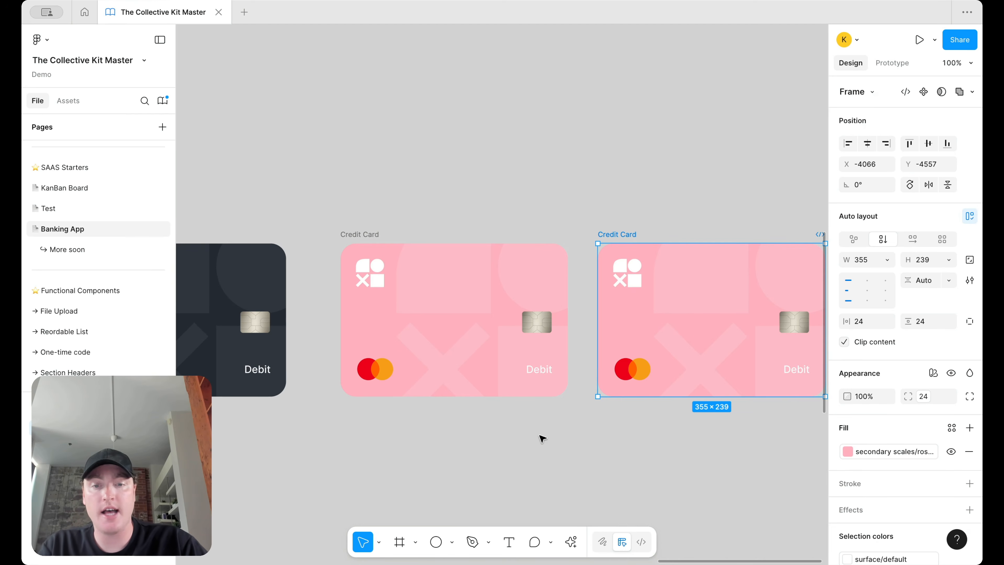
{"action": "scroll", "coordinate": [668, 400], "scroll_direction": "right", "scroll_amount": 3}
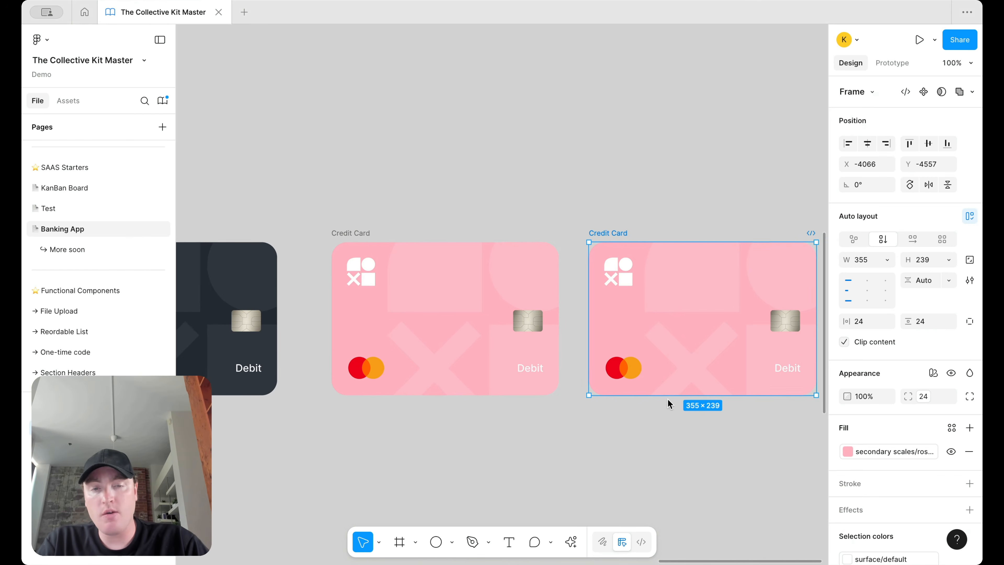
{"action": "scroll", "coordinate": [680, 412], "scroll_direction": "up", "scroll_amount": 1}
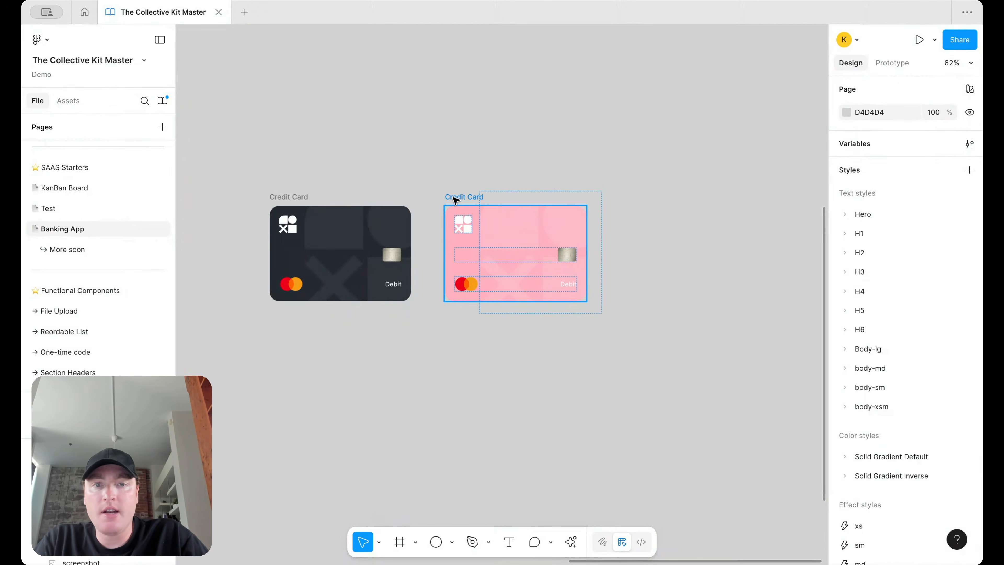
Step: Drag out another pink card copy and duplicate its Mastercard-and-Debit row
{"action": "left_click_drag", "start_coordinate": [453, 197], "coordinate": [633, 198], "text": "alt"}
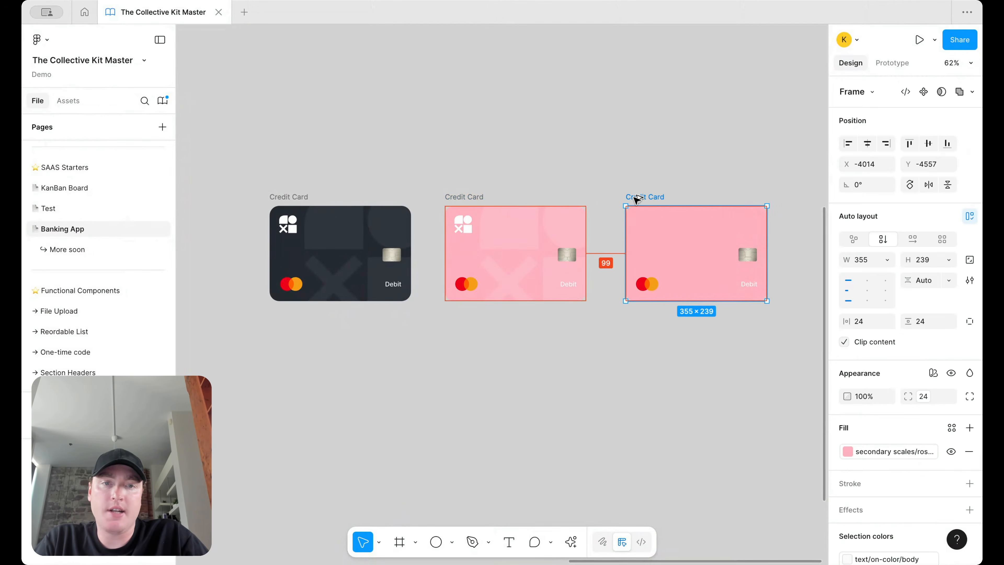
{"action": "scroll", "coordinate": [710, 284], "scroll_direction": "up", "scroll_amount": 5}
{"action": "scroll", "coordinate": [703, 287], "scroll_direction": "right", "scroll_amount": 3}
{"action": "left_click", "coordinate": [654, 291]}
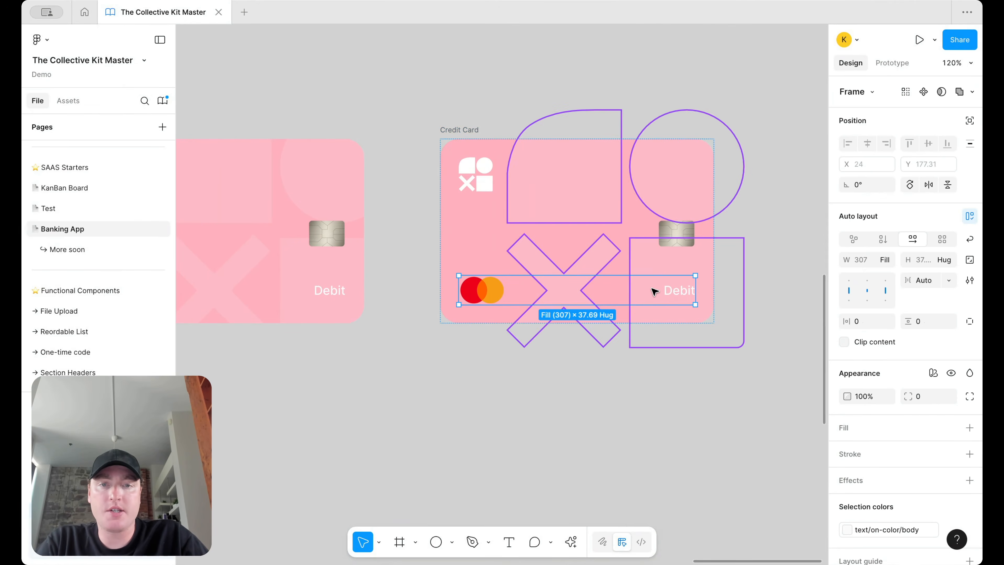
{"action": "key", "text": "super+d"}
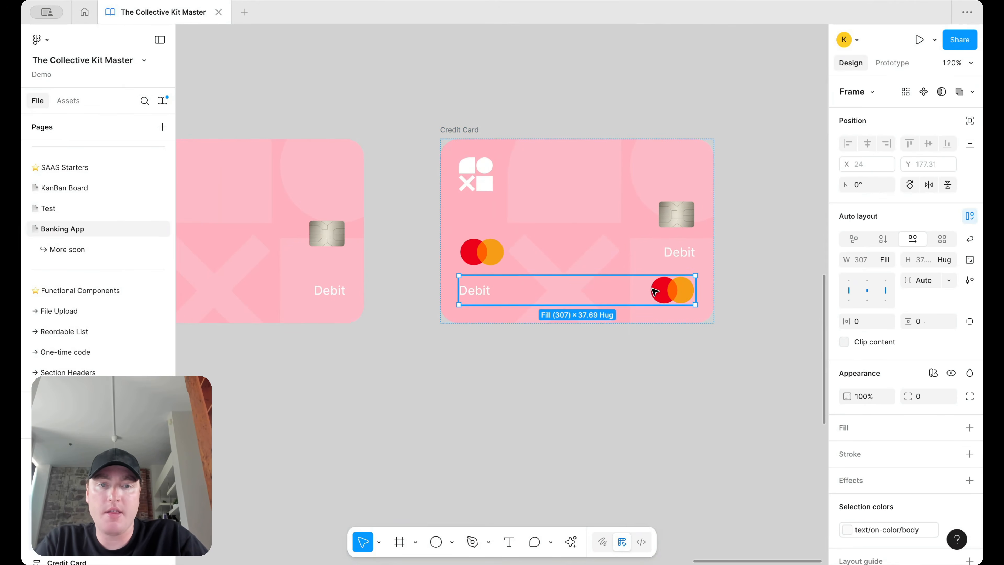
Step: Put Debit left of the logo in the top row; delete the lower logo and left-align
{"action": "double_click", "coordinate": [678, 258]}
{"action": "key", "text": "Left"}
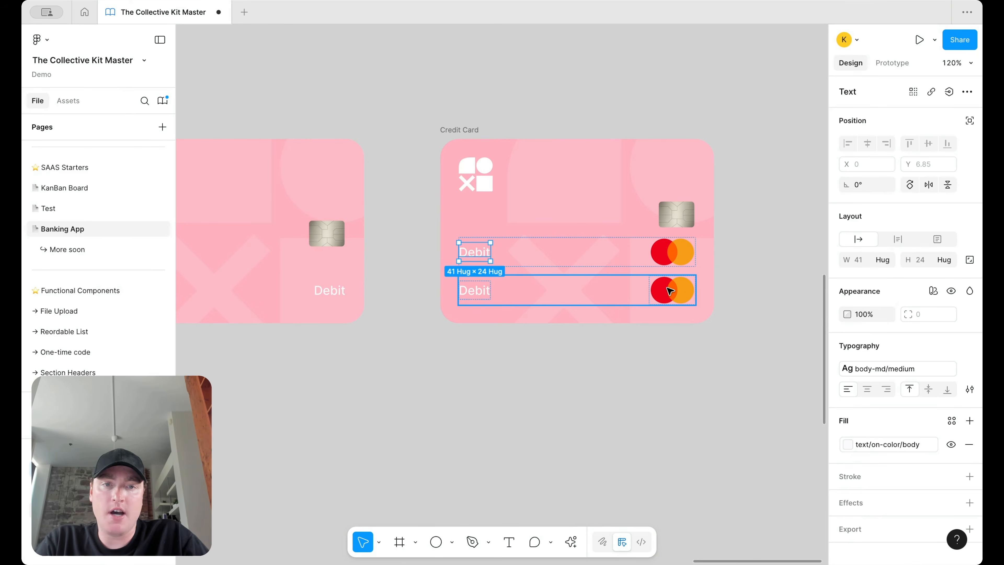
{"action": "double_click", "coordinate": [670, 292]}
{"action": "key", "text": "Delete"}
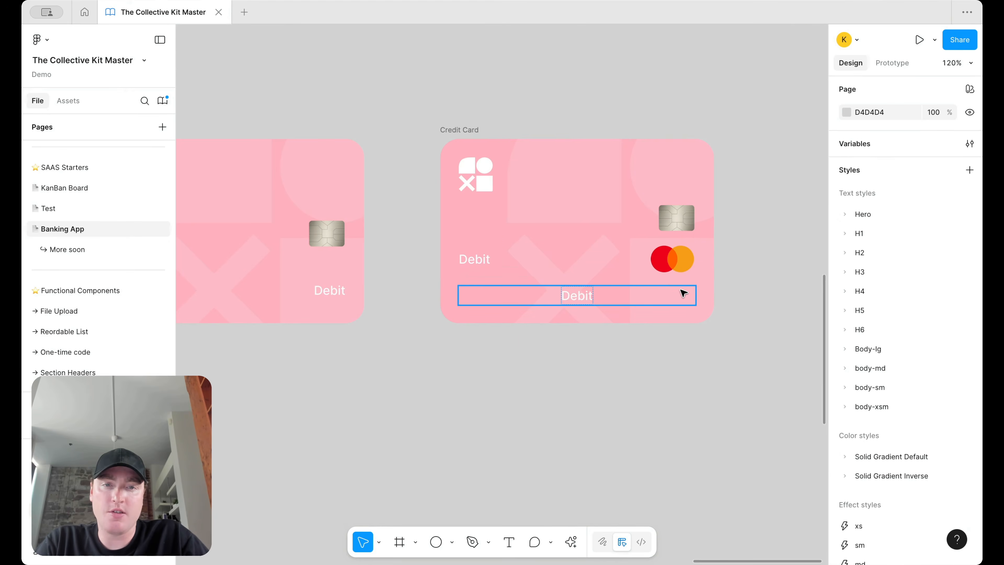
{"action": "left_click", "coordinate": [664, 291]}
{"action": "left_click", "coordinate": [848, 291]}
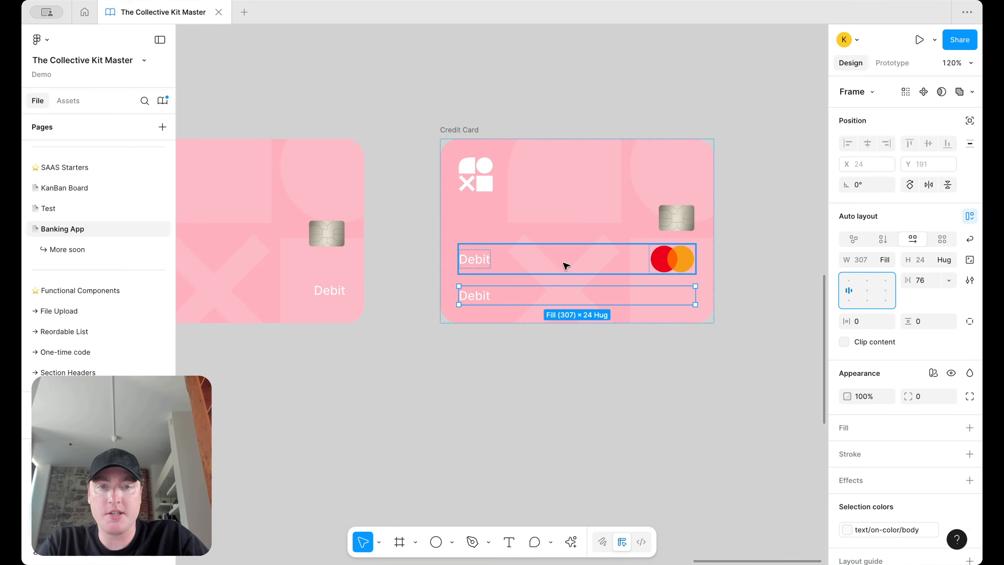
Step: Wrap both Debit rows in a vertical auto layout with 8 spacing
{"action": "left_click", "coordinate": [532, 277], "text": "shift"}
{"action": "key", "text": "shift+a"}
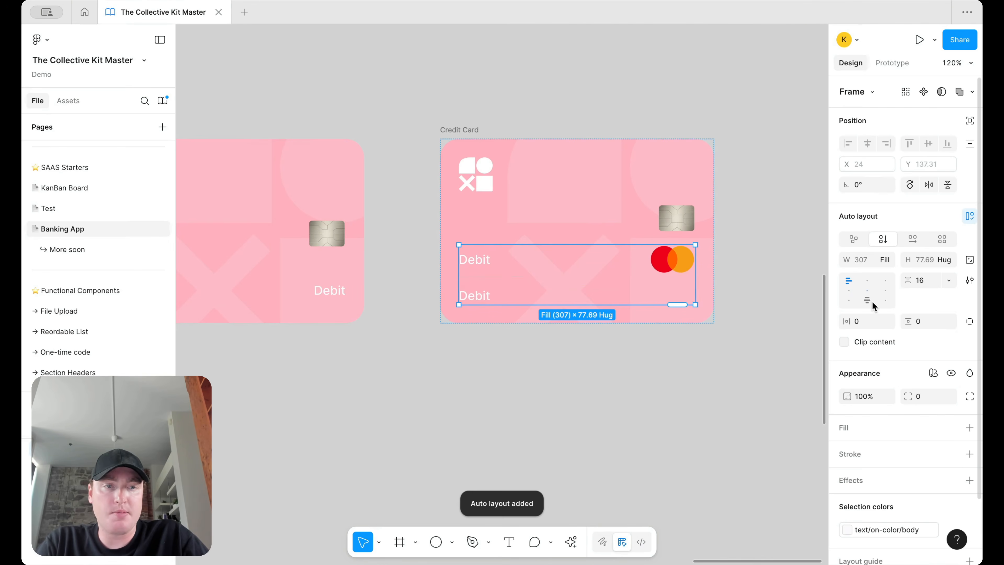
{"action": "left_click", "coordinate": [929, 282]}
{"action": "type", "text": "8"}
{"action": "key", "text": "Return"}
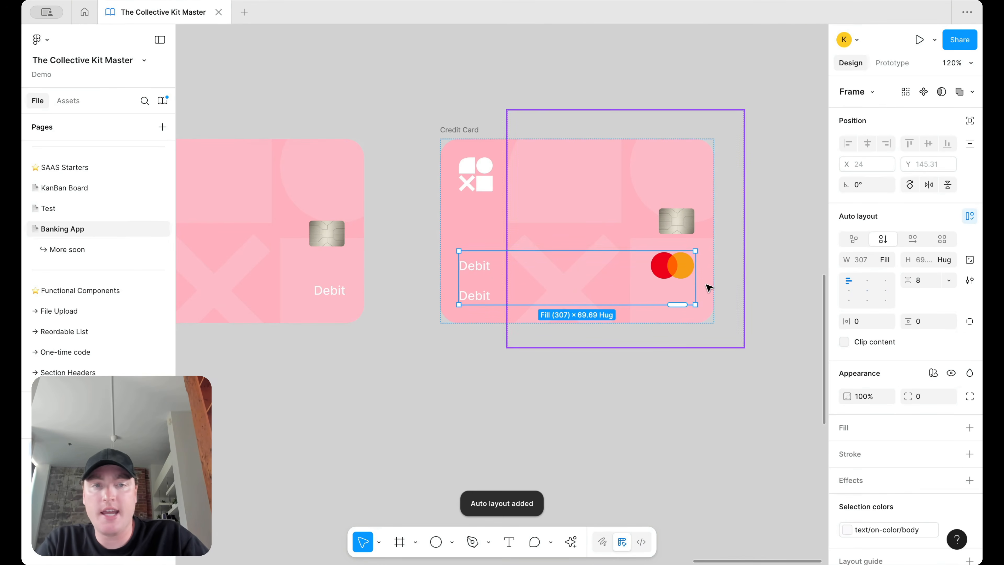
Step: Shrink the top row's Mastercard logo and begin editing the upper Debit text
{"action": "double_click", "coordinate": [668, 263]}
{"action": "double_click", "coordinate": [668, 265]}
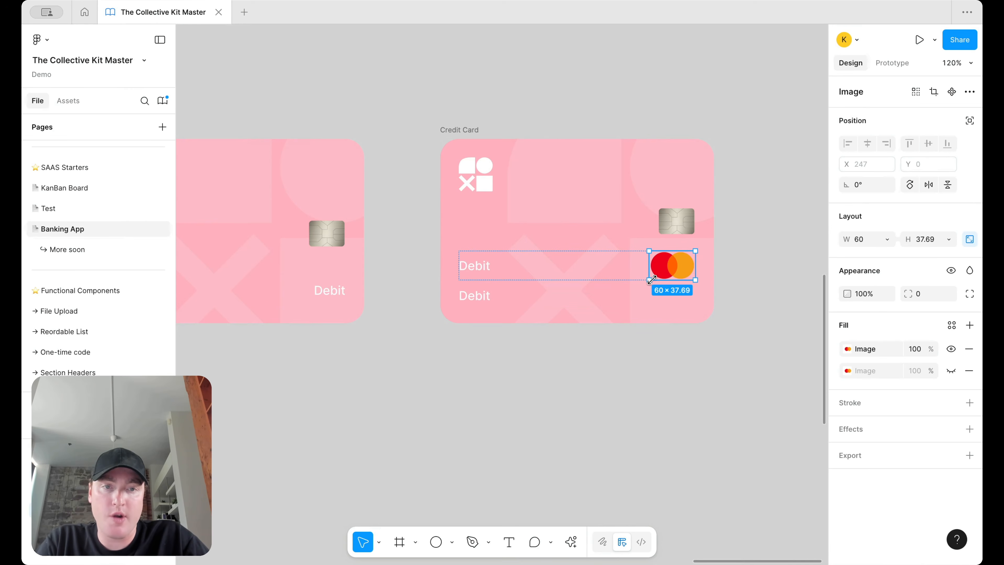
{"action": "left_click_drag", "start_coordinate": [649, 280], "coordinate": [664, 275]}
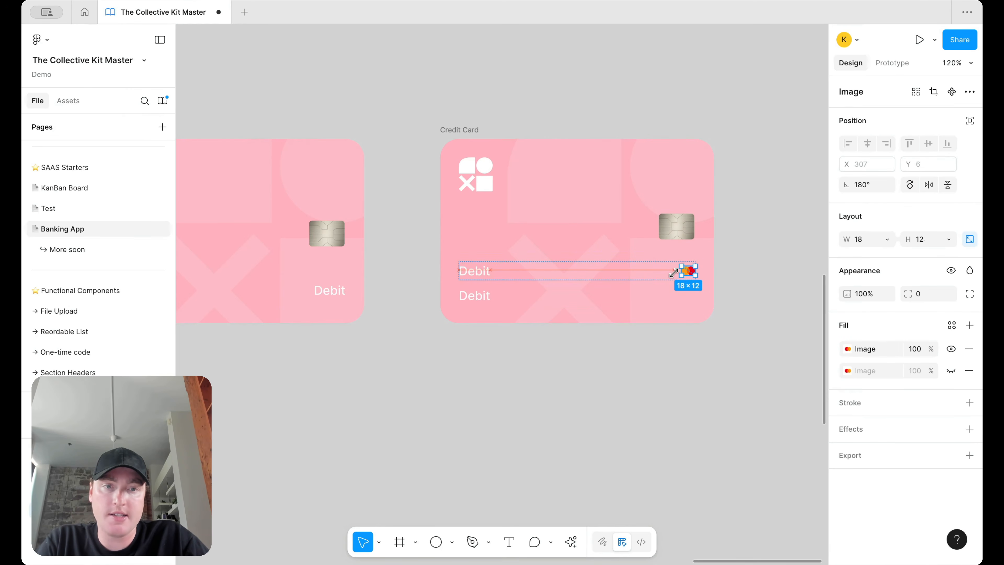
{"action": "left_click", "coordinate": [489, 273]}
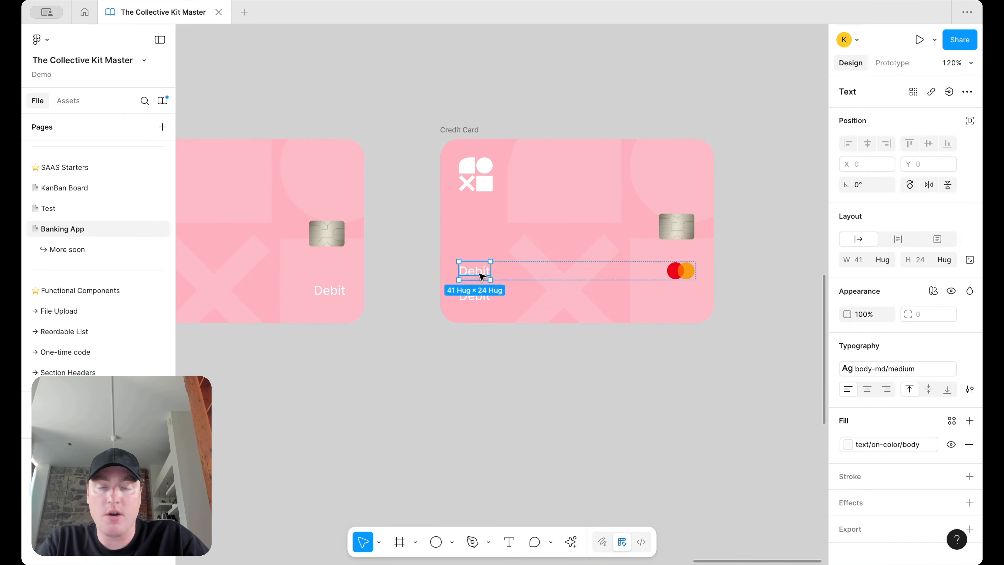
{"action": "double_click", "coordinate": [479, 273]}
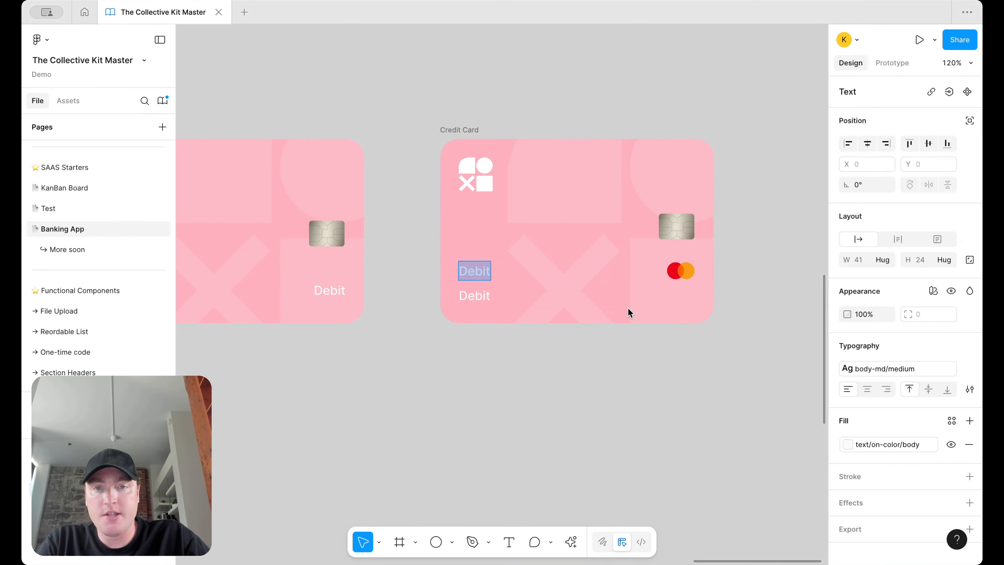
Step: Retitle the card 'Collective Card' and replace the lower Debit with the cardholder's name
{"action": "type", "text": "Collective Card"}
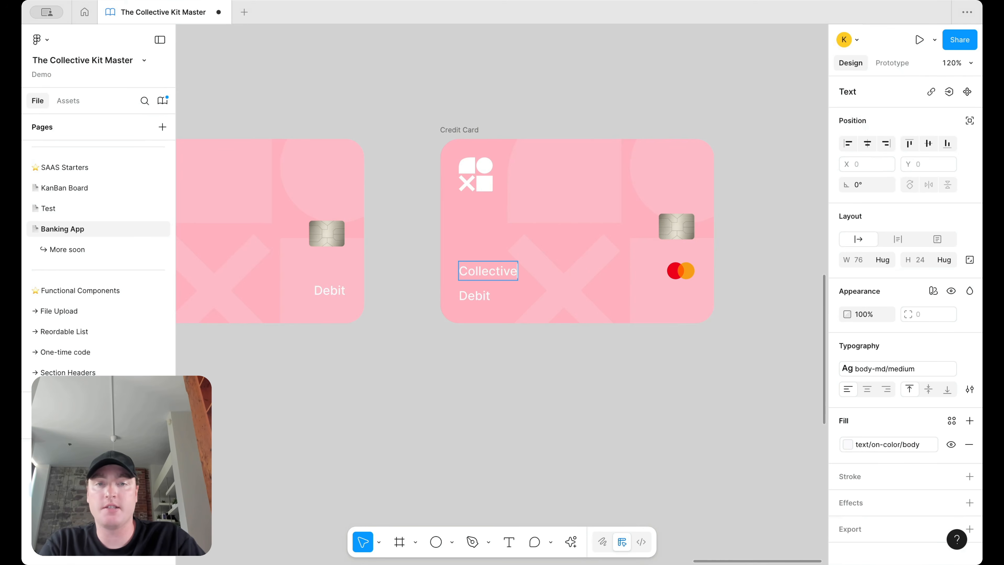
{"action": "double_click", "coordinate": [455, 296]}
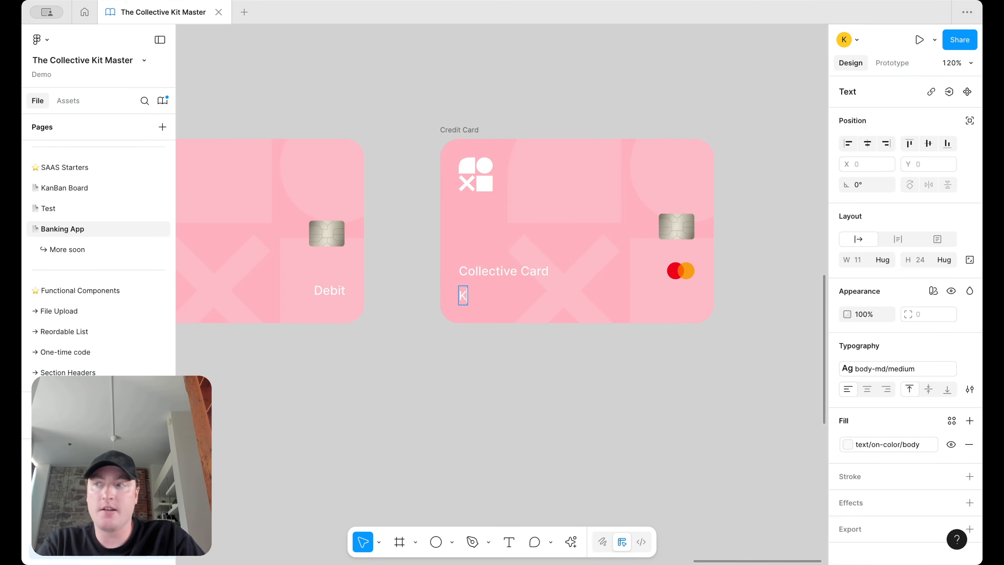
{"action": "key", "text": "Escape"}
Step: Duplicate the name text into a masked card number, then duplicate that too
{"action": "key", "text": "ctrl+d"}
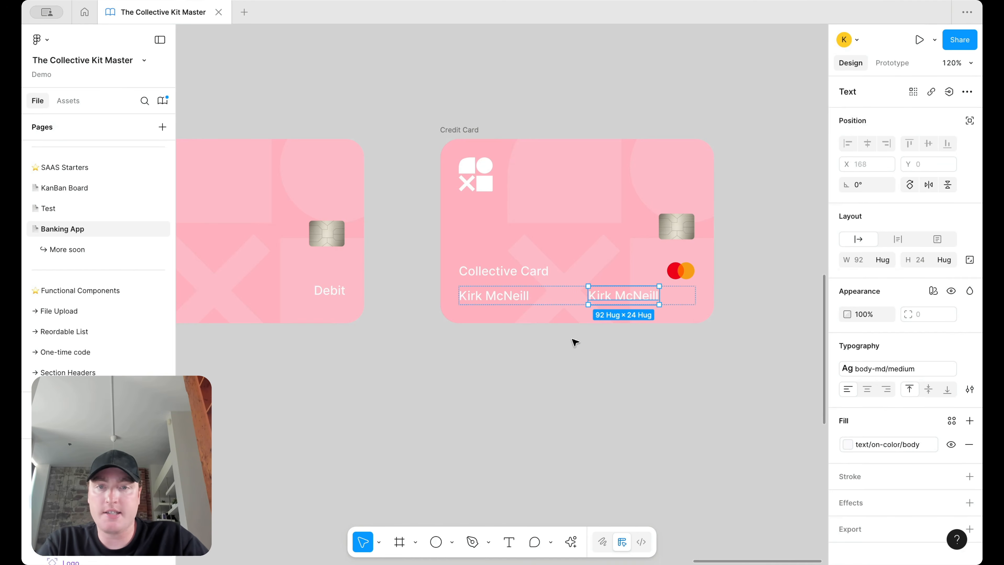
{"action": "double_click", "coordinate": [632, 296]}
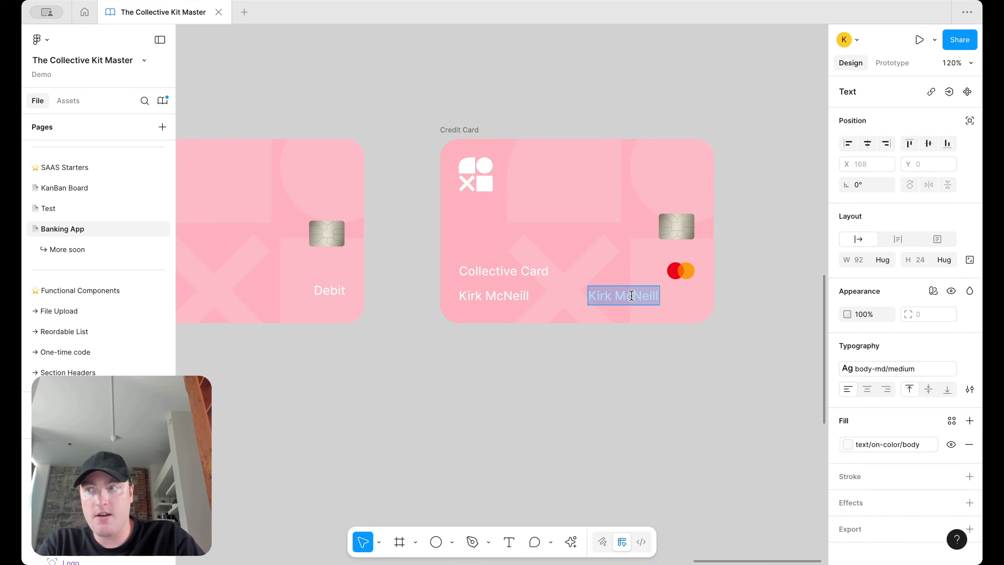
{"action": "type", "text": "**"}
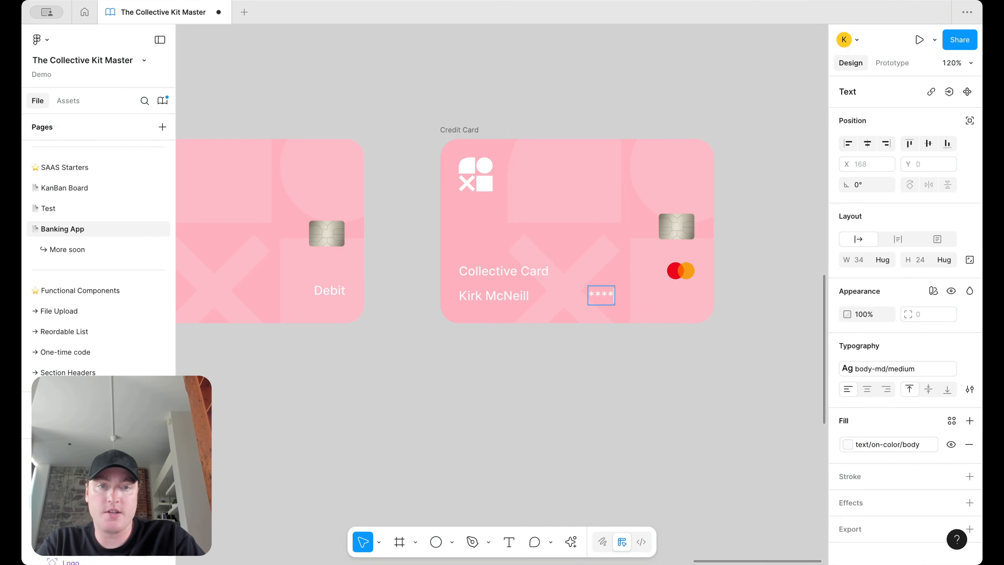
{"action": "type", "text": "** ****"}
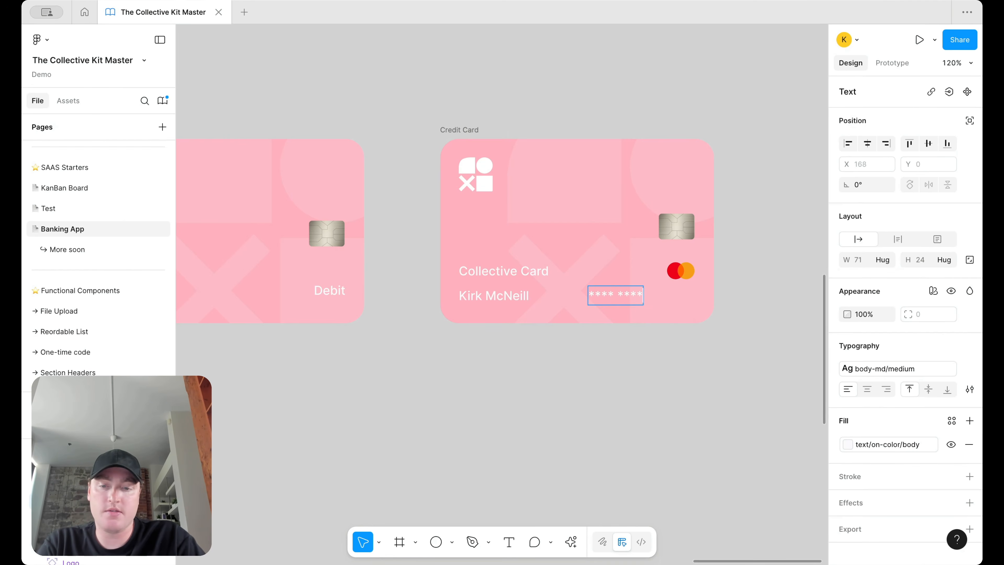
{"action": "type", "text": " 1010"}
{"action": "key", "text": "Escape"}
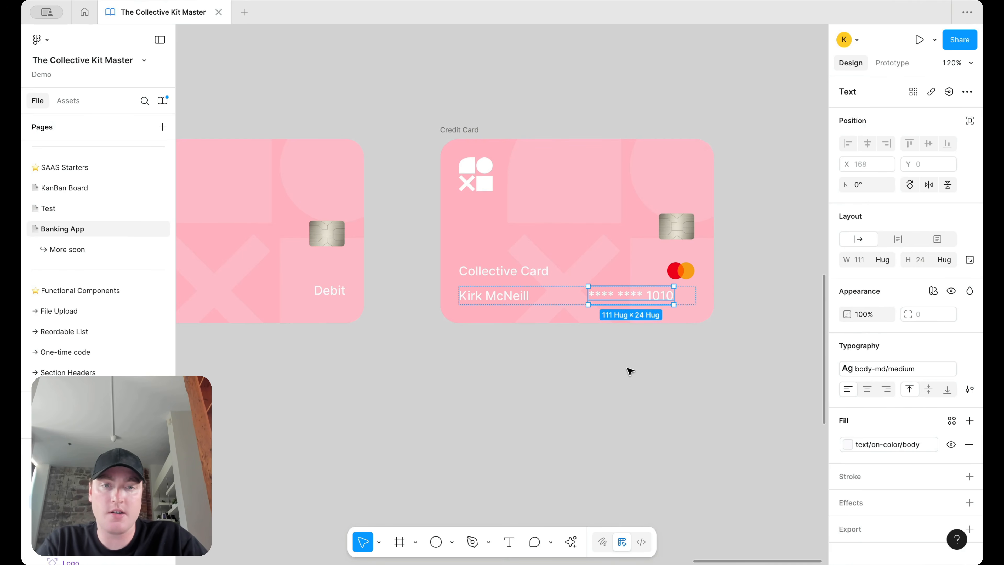
{"action": "key", "text": "super+d"}
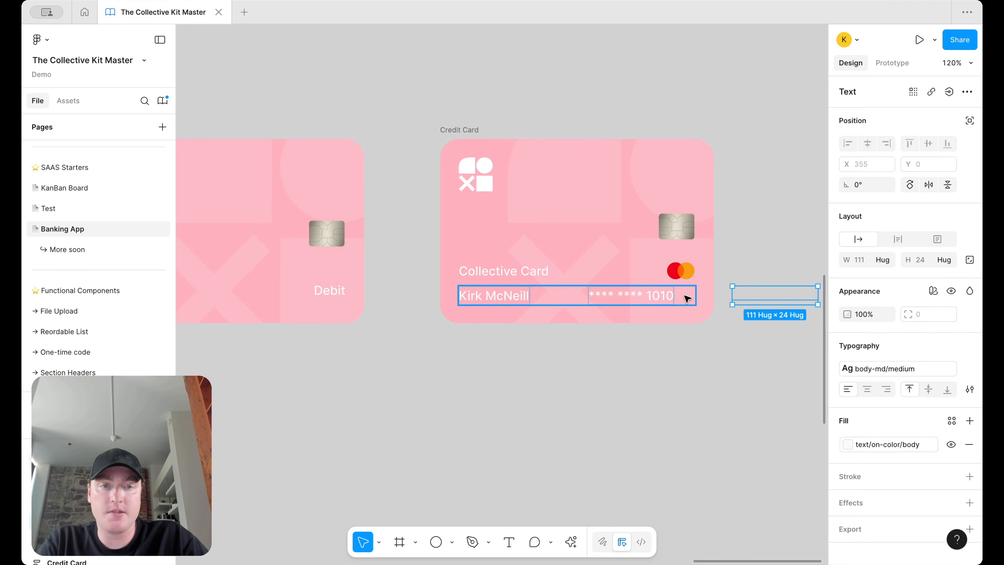
Step: Set the bottom row's item spacing to 12
{"action": "left_click", "coordinate": [561, 293]}
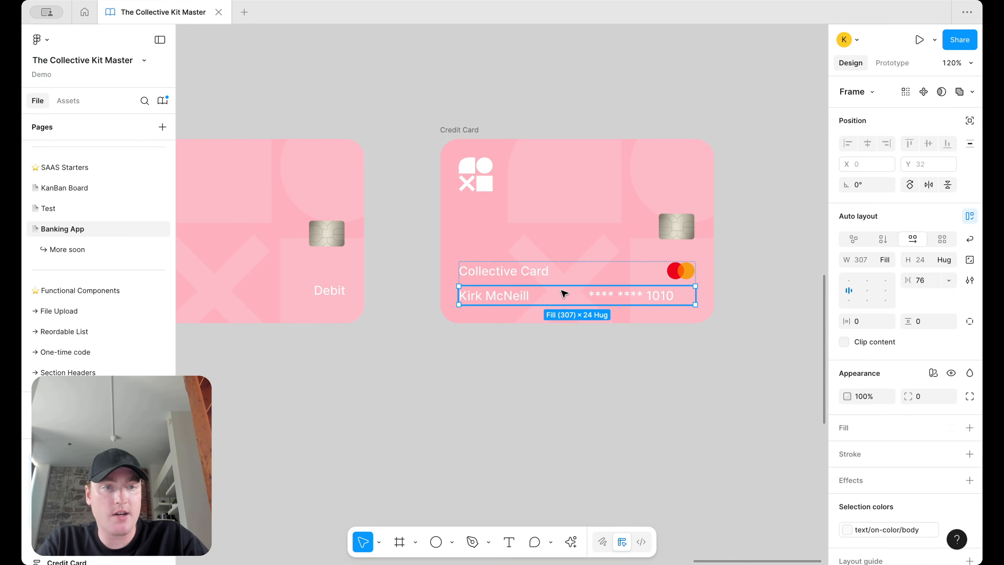
{"action": "left_click", "coordinate": [493, 294]}
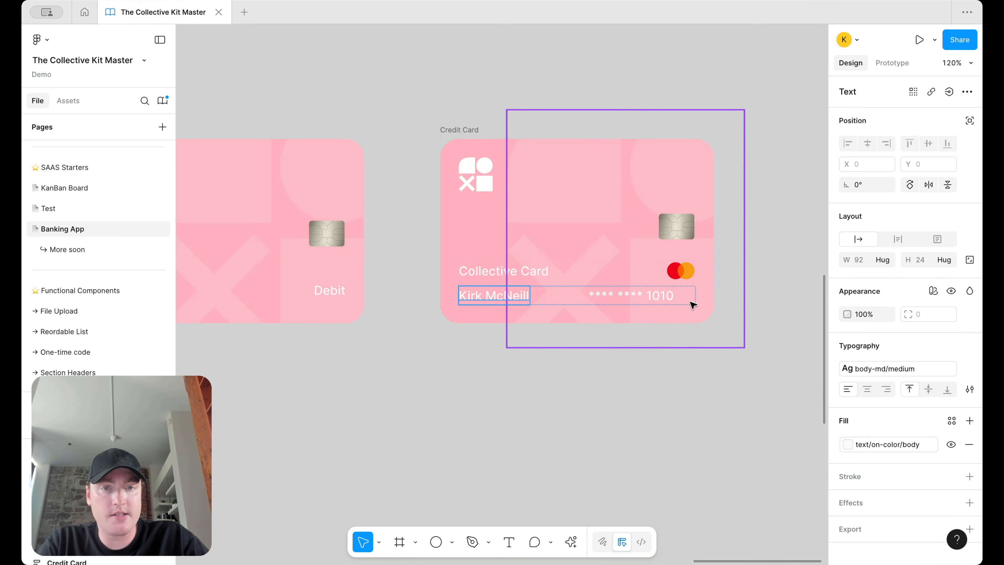
{"action": "left_click", "coordinate": [655, 300]}
{"action": "left_click", "coordinate": [578, 302]}
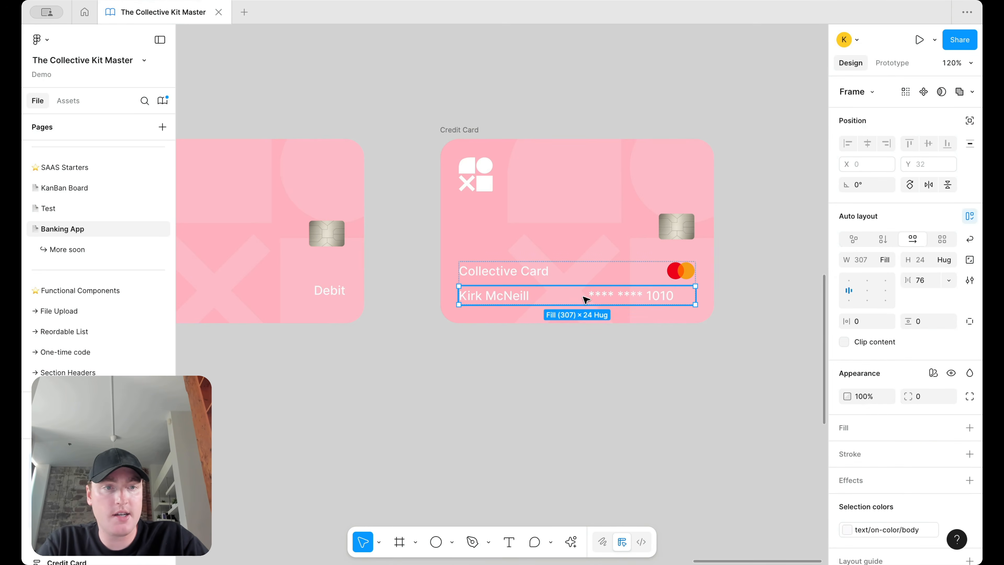
{"action": "left_click", "coordinate": [884, 260]}
{"action": "left_click", "coordinate": [896, 242]}
{"action": "key", "text": "super+z"}
{"action": "double_click", "coordinate": [633, 296]}
{"action": "left_click", "coordinate": [691, 303]}
{"action": "left_click", "coordinate": [921, 280]}
{"action": "type", "text": "12"}
{"action": "key", "text": "Return"}
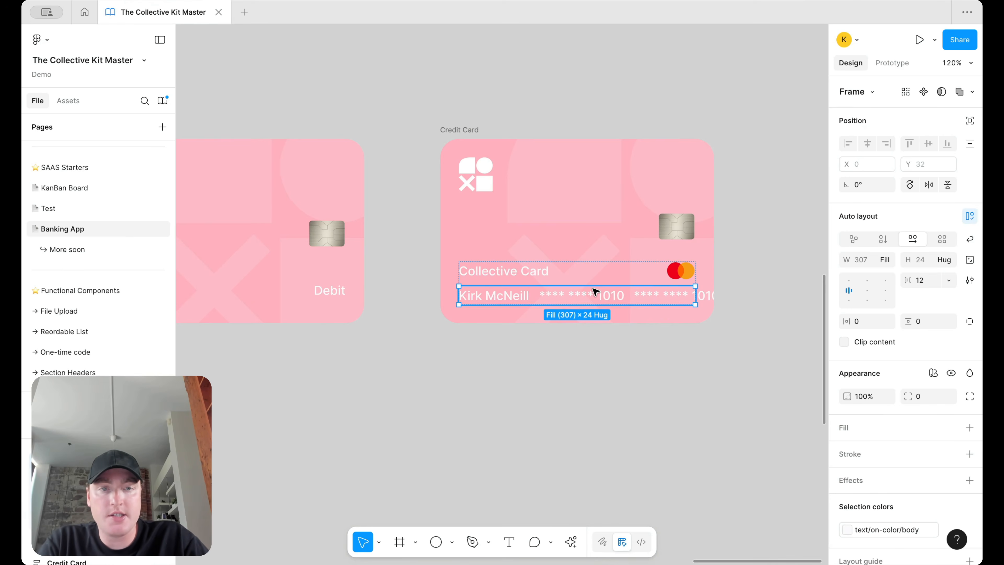
Step: Make the duplicate read 01/29 and give number and expiry the smaller regular 14/20 style
{"action": "double_click", "coordinate": [652, 296]}
{"action": "type", "text": "01/29"}
{"action": "left_click", "coordinate": [606, 301]}
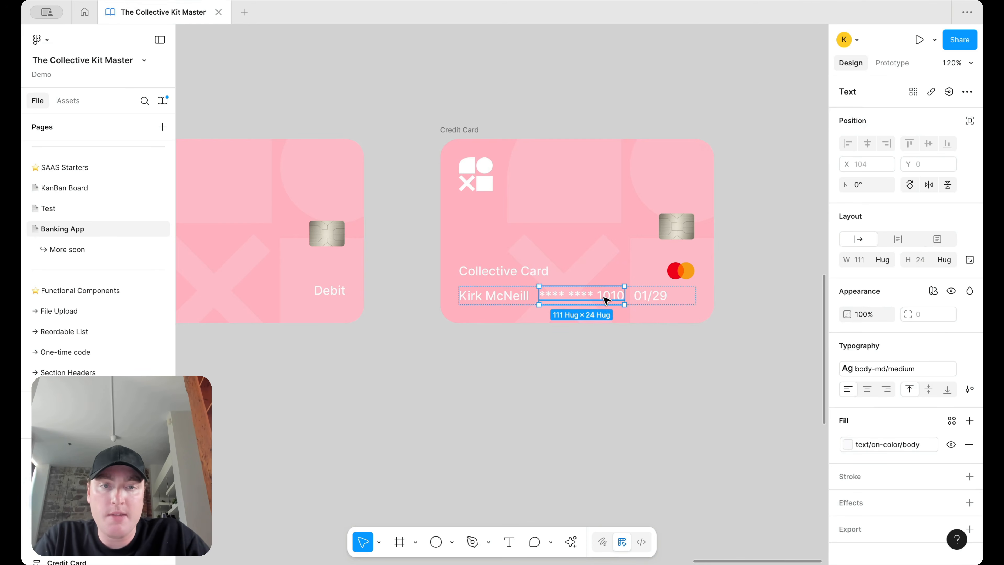
{"action": "left_click", "coordinate": [650, 296], "text": "shift"}
{"action": "left_click", "coordinate": [879, 366]}
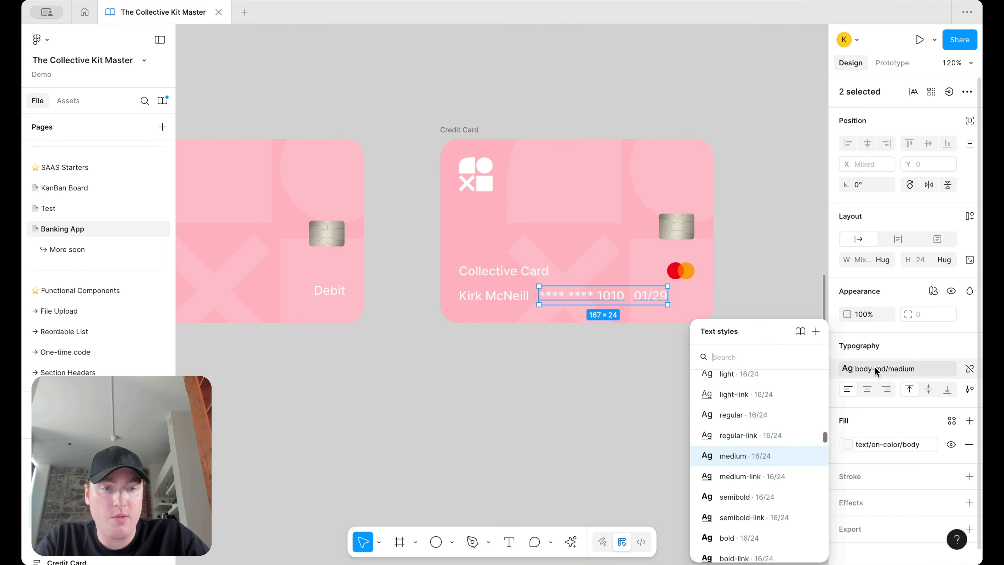
{"action": "scroll", "coordinate": [757, 476], "scroll_direction": "up", "scroll_amount": 1}
{"action": "left_click", "coordinate": [766, 428]}
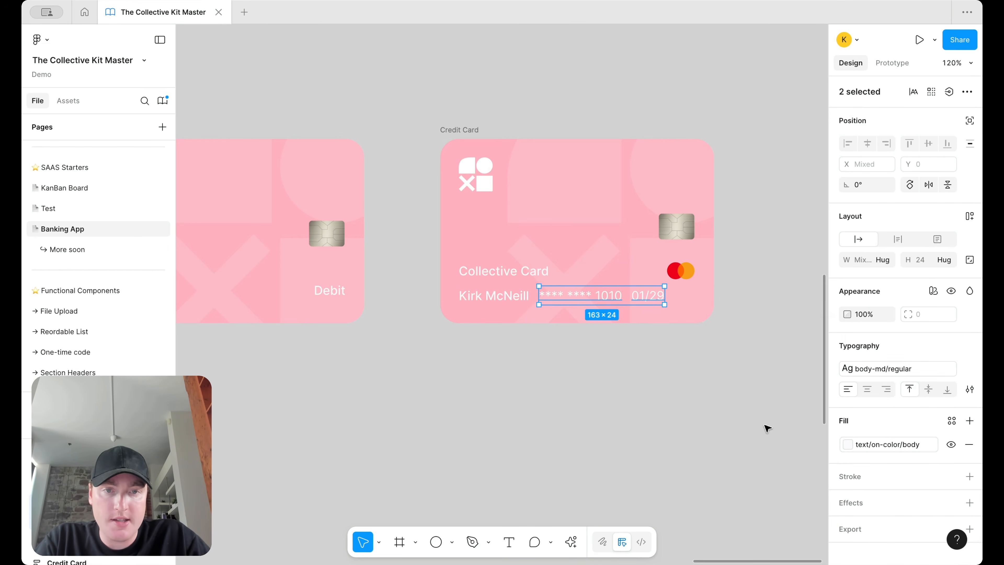
{"action": "left_click", "coordinate": [857, 368]}
{"action": "scroll", "coordinate": [814, 460], "scroll_direction": "down", "scroll_amount": 4}
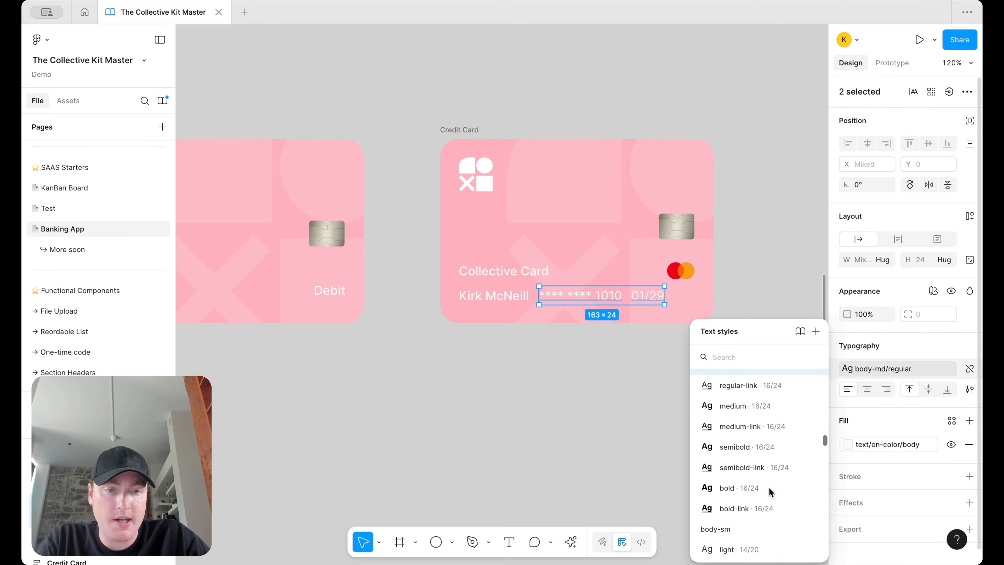
{"action": "left_click", "coordinate": [764, 510]}
Step: Set the cardholder name's width to Fill container
{"action": "left_click", "coordinate": [582, 347]}
{"action": "left_click", "coordinate": [625, 297]}
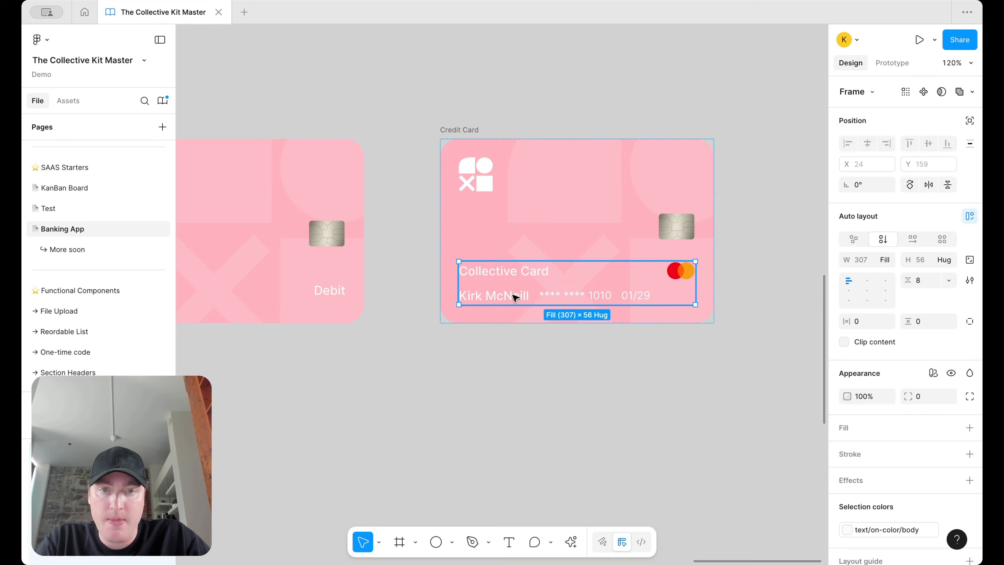
{"action": "left_click", "coordinate": [488, 294]}
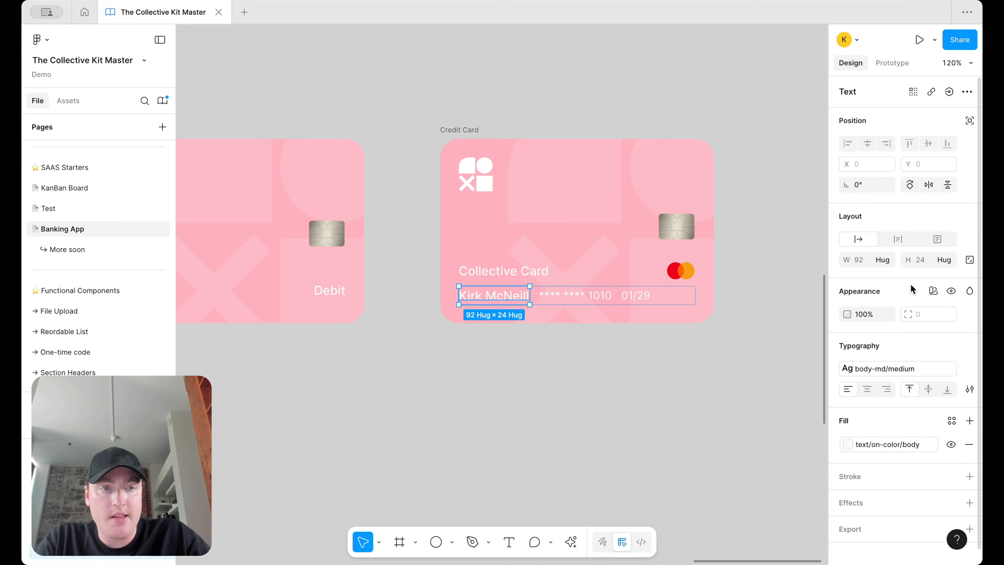
{"action": "left_click", "coordinate": [883, 313]}
{"action": "left_click", "coordinate": [880, 293]}
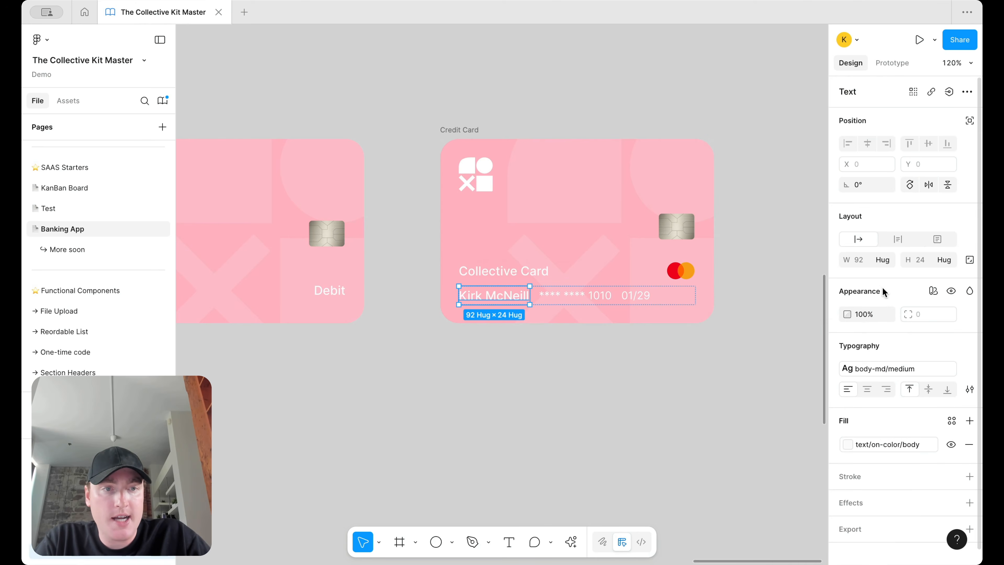
{"action": "left_click", "coordinate": [884, 263]}
{"action": "left_click", "coordinate": [889, 272]}
{"action": "left_click", "coordinate": [724, 337]}
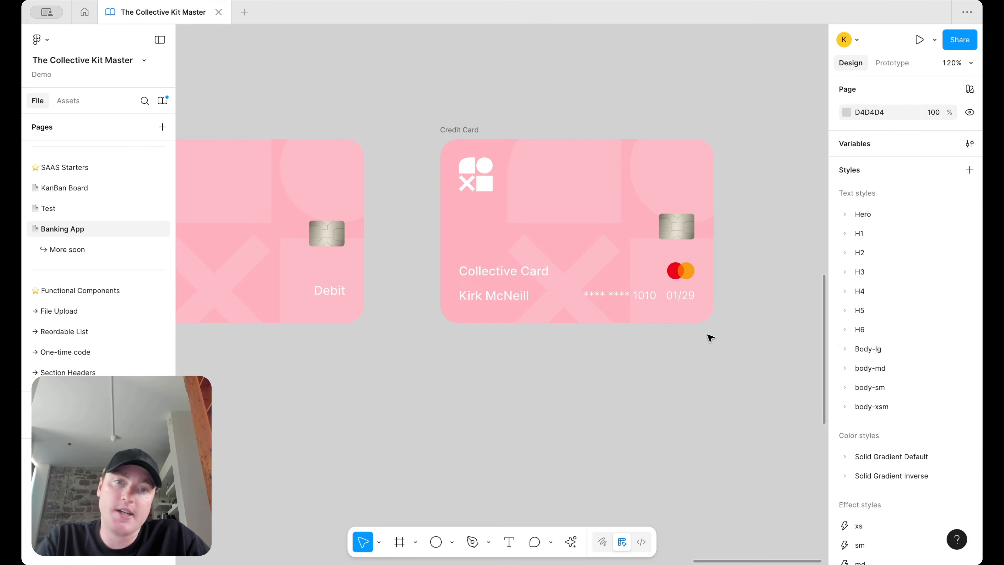
{"action": "scroll", "coordinate": [704, 336], "scroll_direction": "down", "scroll_amount": 5}
Step: Switch the right and middle pink cards' fills to a darker rose swatch
{"action": "left_click", "coordinate": [582, 221]}
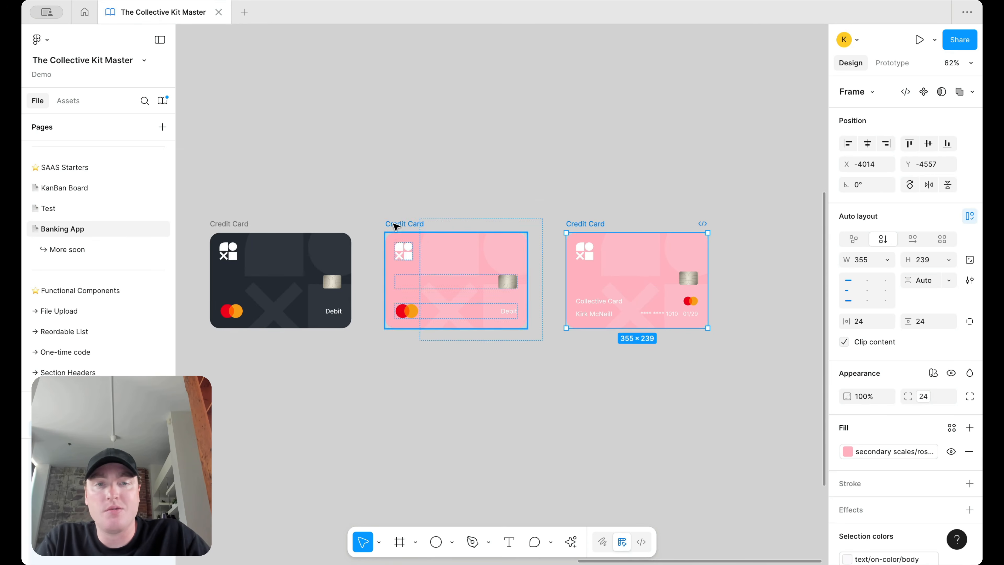
{"action": "left_click", "coordinate": [858, 454]}
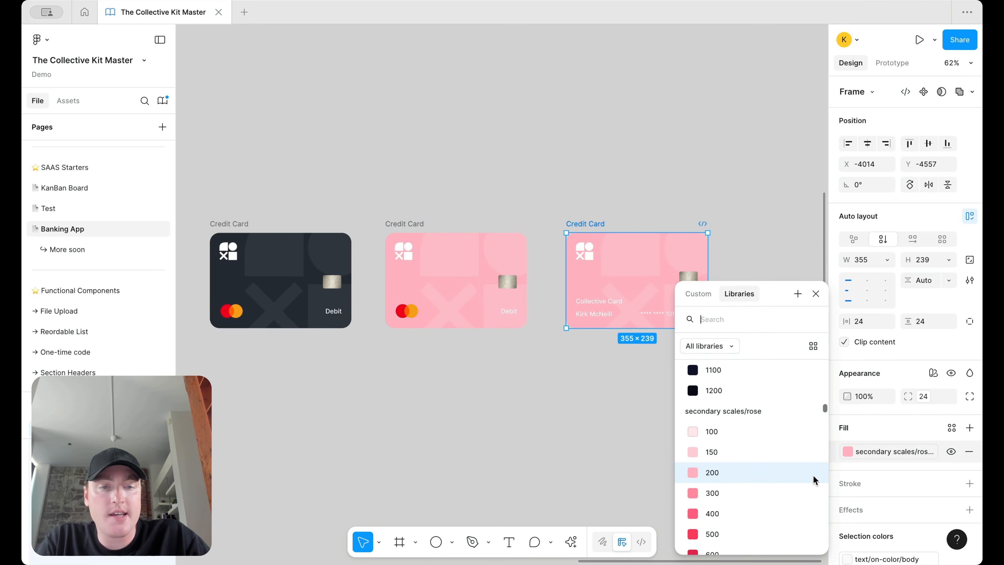
{"action": "left_click", "coordinate": [786, 502]}
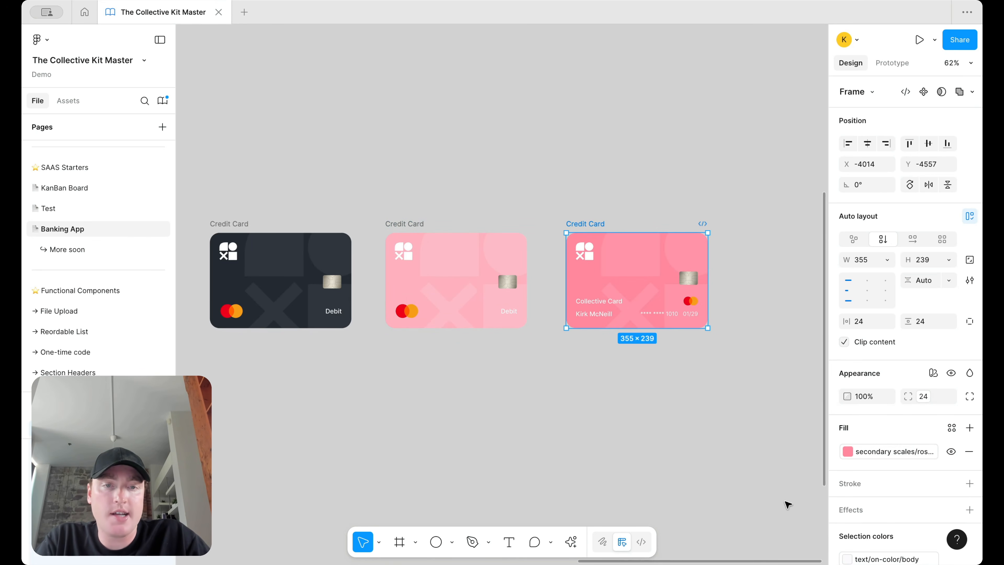
{"action": "left_click", "coordinate": [417, 224]}
{"action": "left_click", "coordinate": [873, 451]}
{"action": "left_click", "coordinate": [745, 498]}
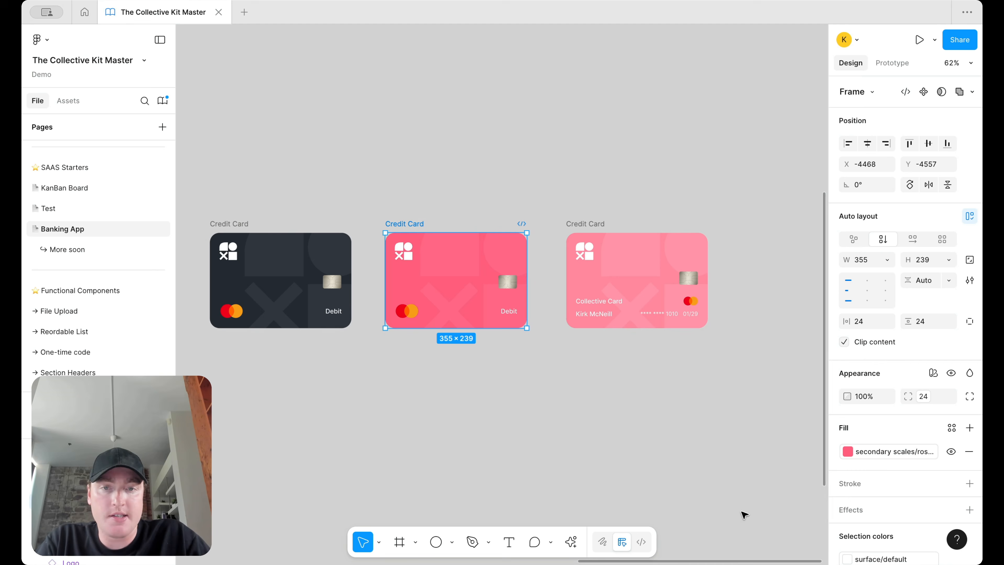
Step: Apply a darker rose swatch to the Collective Card, then reselect its frame
{"action": "left_click", "coordinate": [586, 223]}
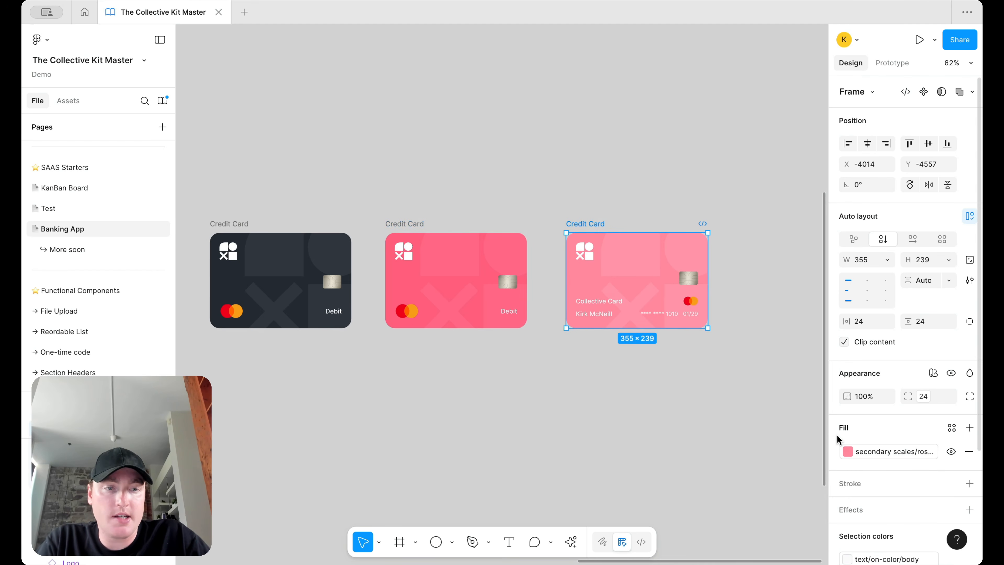
{"action": "left_click", "coordinate": [847, 451]}
{"action": "left_click", "coordinate": [781, 498]}
{"action": "left_click", "coordinate": [685, 436]}
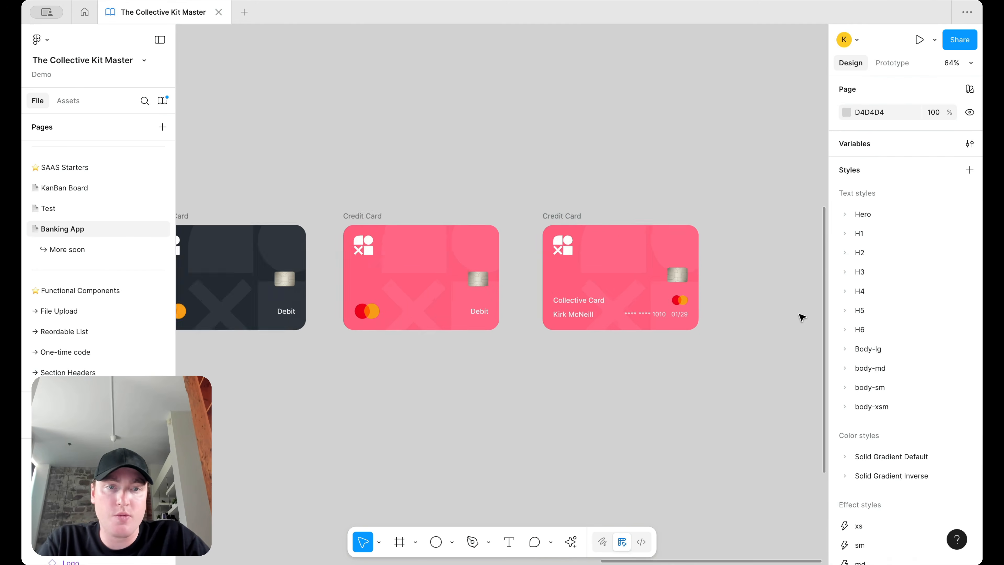
{"action": "scroll", "coordinate": [802, 316], "scroll_direction": "up", "scroll_amount": 5}
{"action": "scroll", "coordinate": [664, 305], "scroll_direction": "up", "scroll_amount": 3}
{"action": "scroll", "coordinate": [717, 325], "scroll_direction": "down", "scroll_amount": 2}
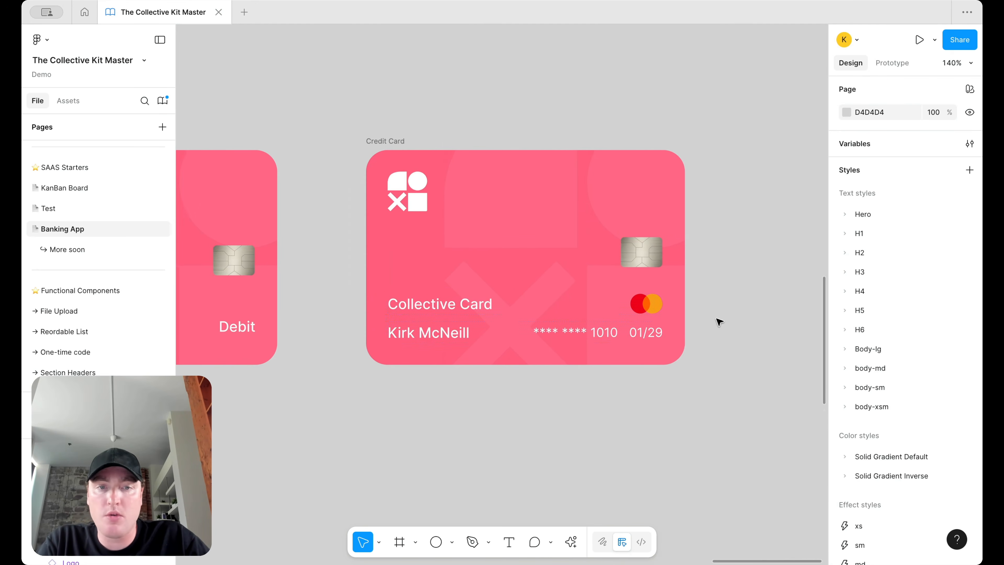
{"action": "left_click", "coordinate": [439, 173]}
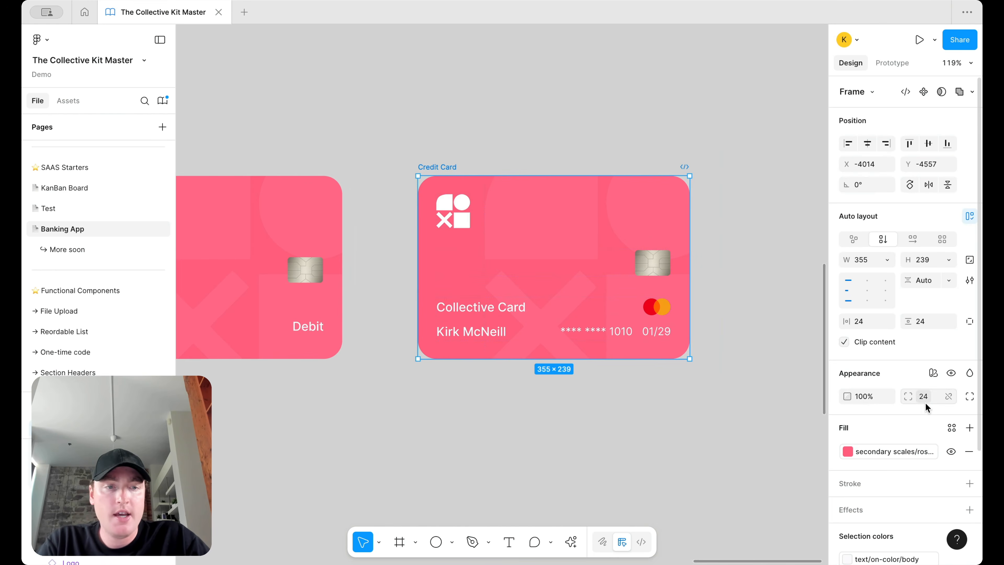
Step: Detach the Collective Card fill and make it a linear gradient from FF7993 to FF5E7D
{"action": "left_click", "coordinate": [931, 453]}
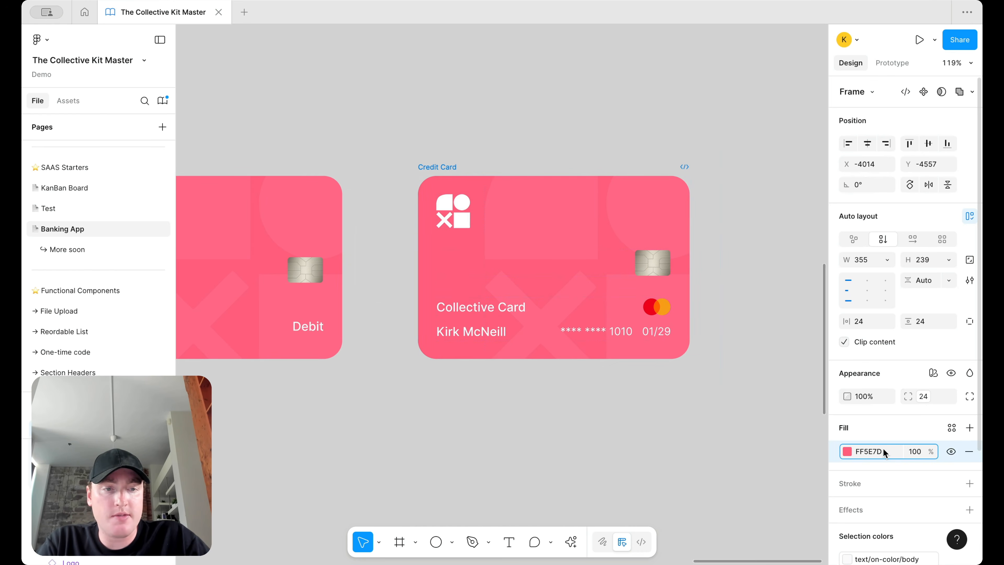
{"action": "left_click", "coordinate": [847, 452]}
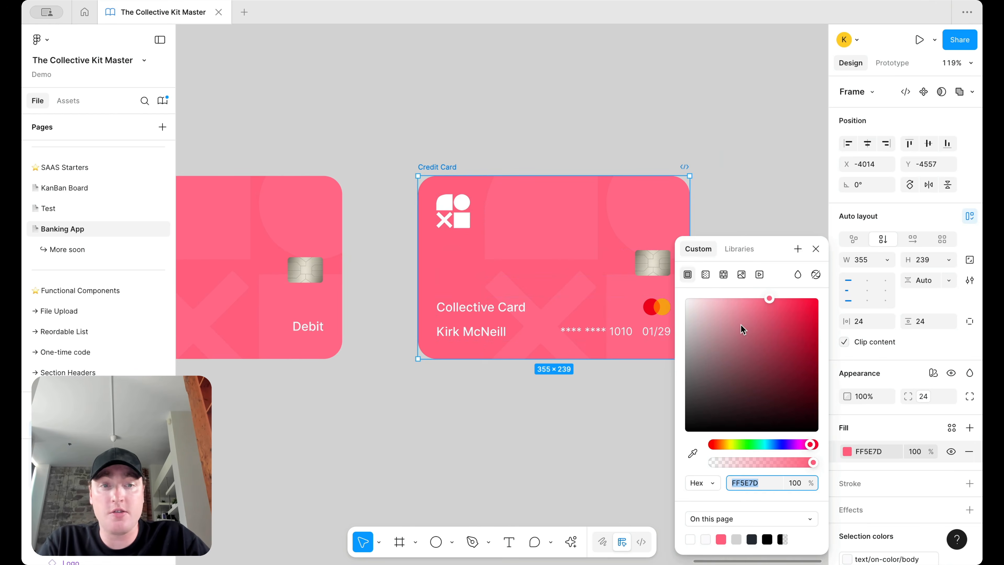
{"action": "left_click", "coordinate": [706, 274]}
{"action": "left_click", "coordinate": [761, 388]}
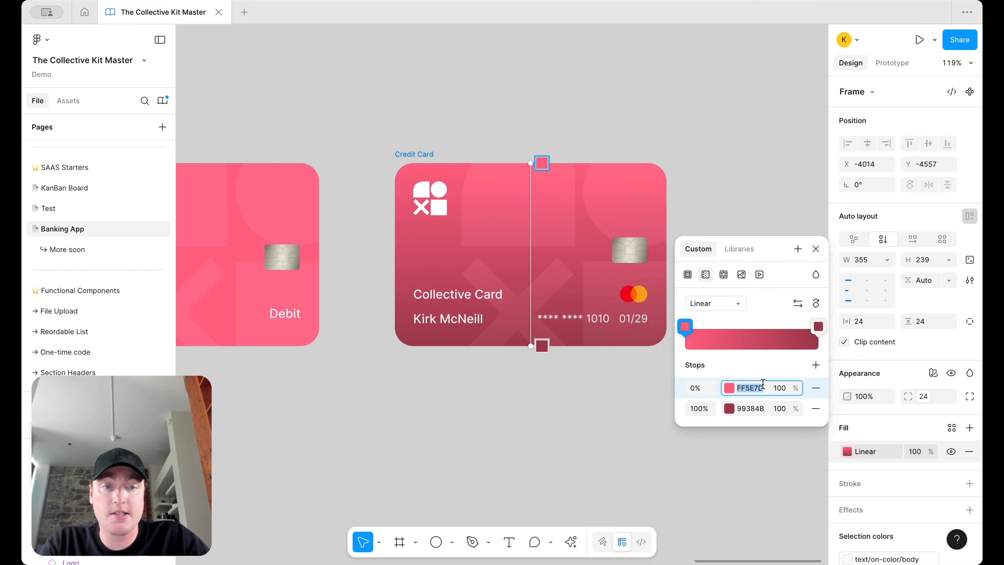
{"action": "key", "text": "ctrl+c"}
{"action": "left_click", "coordinate": [746, 409]}
{"action": "key", "text": "ctrl+v"}
{"action": "key", "text": "Return"}
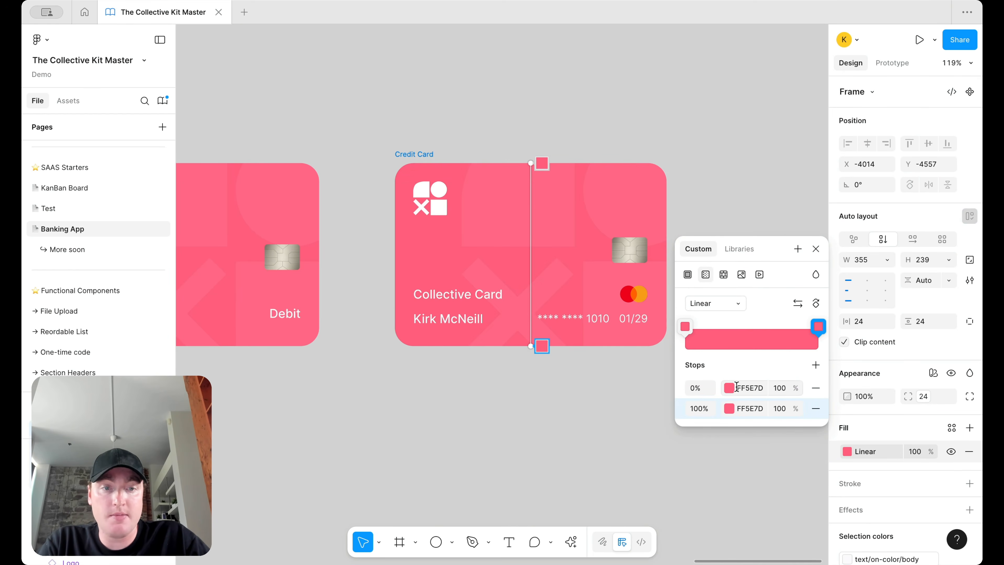
{"action": "left_click", "coordinate": [728, 389]}
{"action": "left_click", "coordinate": [600, 299]}
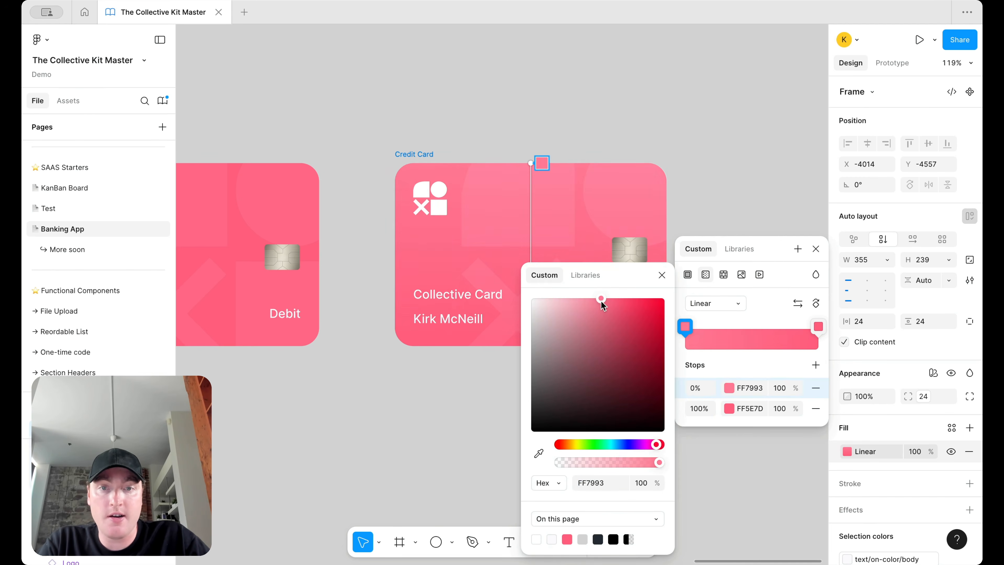
{"action": "left_click", "coordinate": [737, 179]}
Step: Set the Collective Card's detail text rows to an auto-layout gap of 4
{"action": "scroll", "coordinate": [737, 180], "scroll_direction": "down", "scroll_amount": 5}
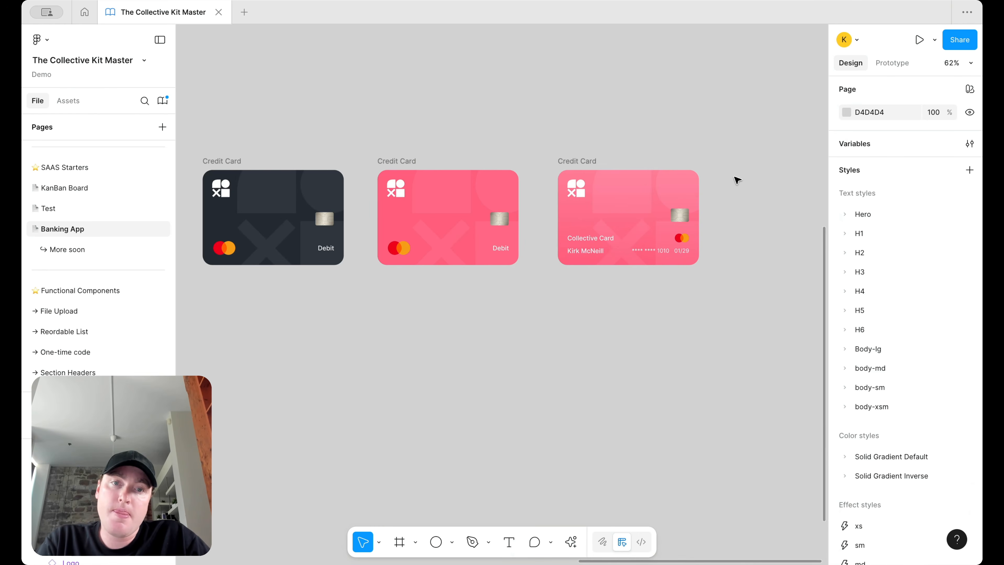
{"action": "scroll", "coordinate": [737, 180], "scroll_direction": "up", "scroll_amount": 4}
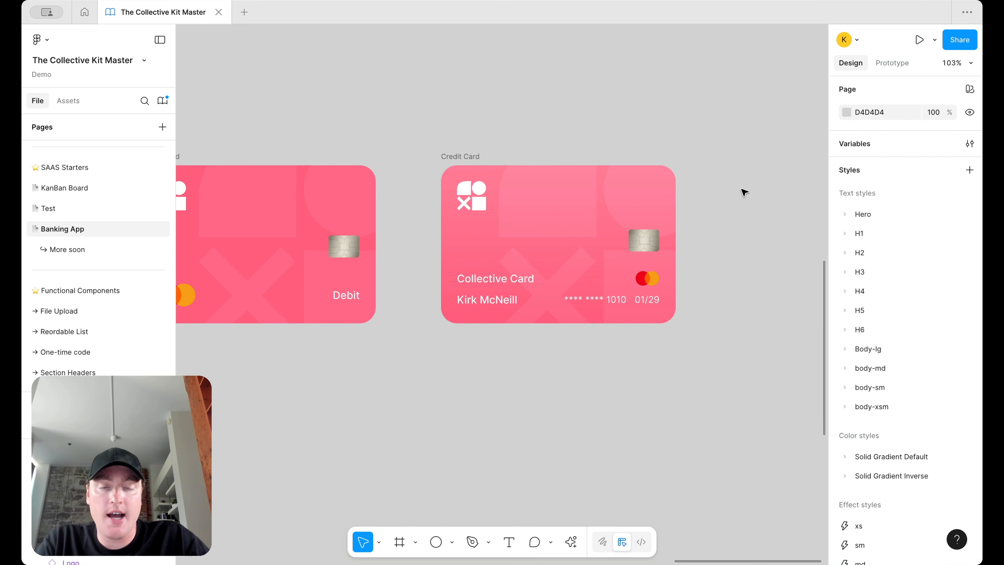
{"action": "scroll", "coordinate": [610, 212], "scroll_direction": "left", "scroll_amount": 5}
{"action": "scroll", "coordinate": [679, 248], "scroll_direction": "right", "scroll_amount": 8}
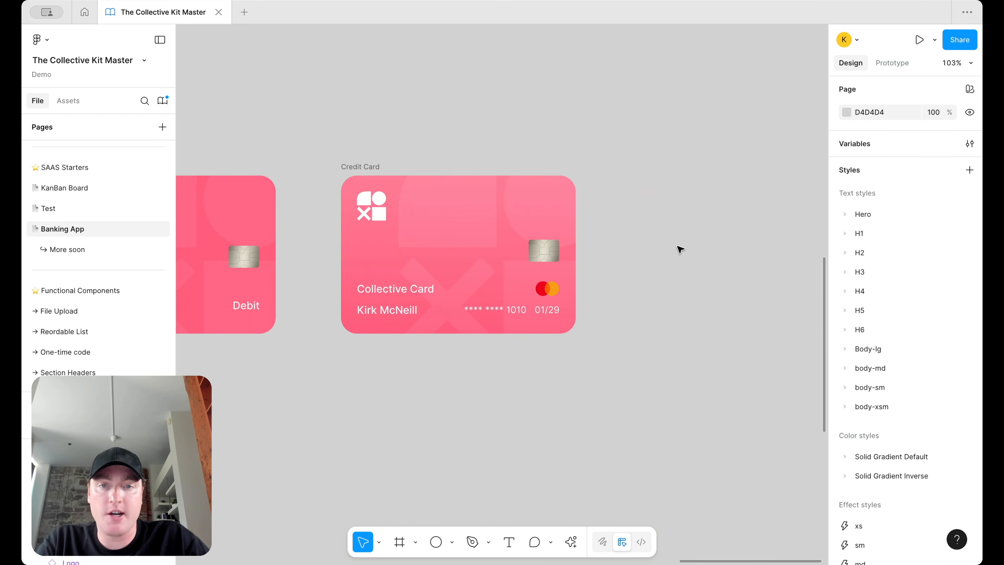
{"action": "scroll", "coordinate": [679, 249], "scroll_direction": "up", "scroll_amount": 3}
{"action": "scroll", "coordinate": [679, 248], "scroll_direction": "left", "scroll_amount": 2}
{"action": "scroll", "coordinate": [678, 248], "scroll_direction": "up", "scroll_amount": 1}
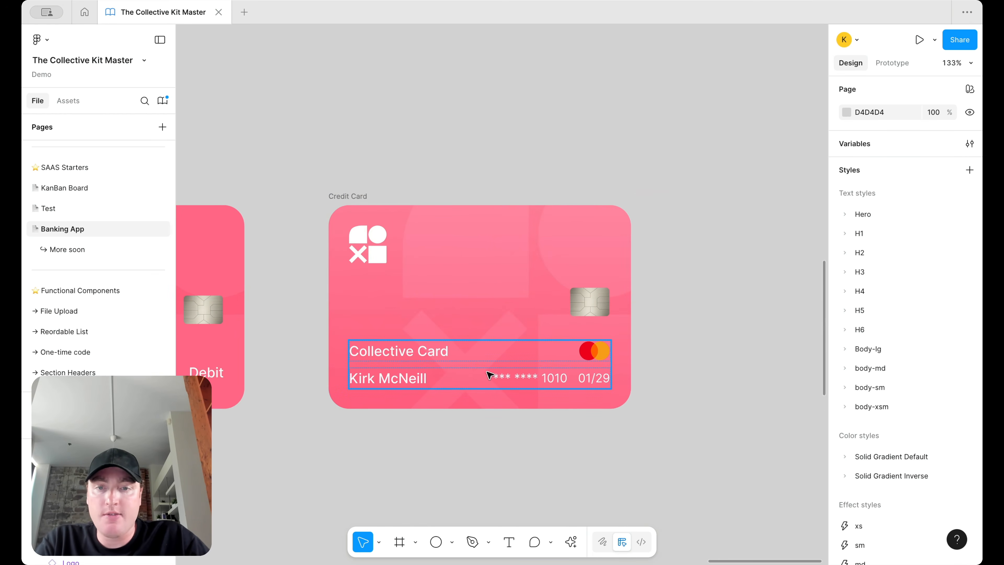
{"action": "left_click", "coordinate": [436, 369]}
{"action": "left_click", "coordinate": [925, 280]}
{"action": "type", "text": "4"}
{"action": "key", "text": "Return"}
Step: Select the Collective Card title and browse the text styles list
{"action": "left_click", "coordinate": [372, 354]}
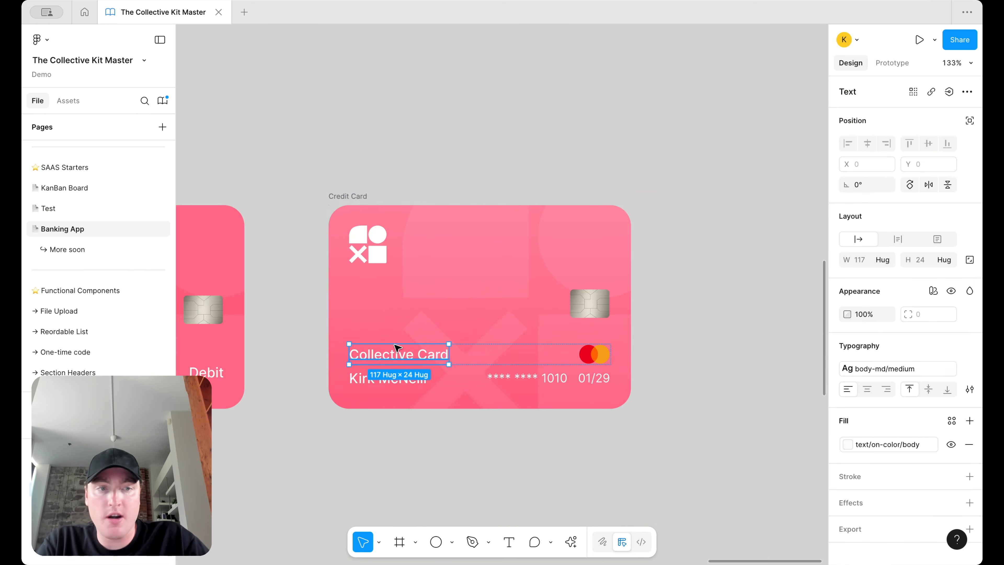
{"action": "left_click", "coordinate": [884, 368]}
{"action": "scroll", "coordinate": [752, 471], "scroll_direction": "down", "scroll_amount": 5}
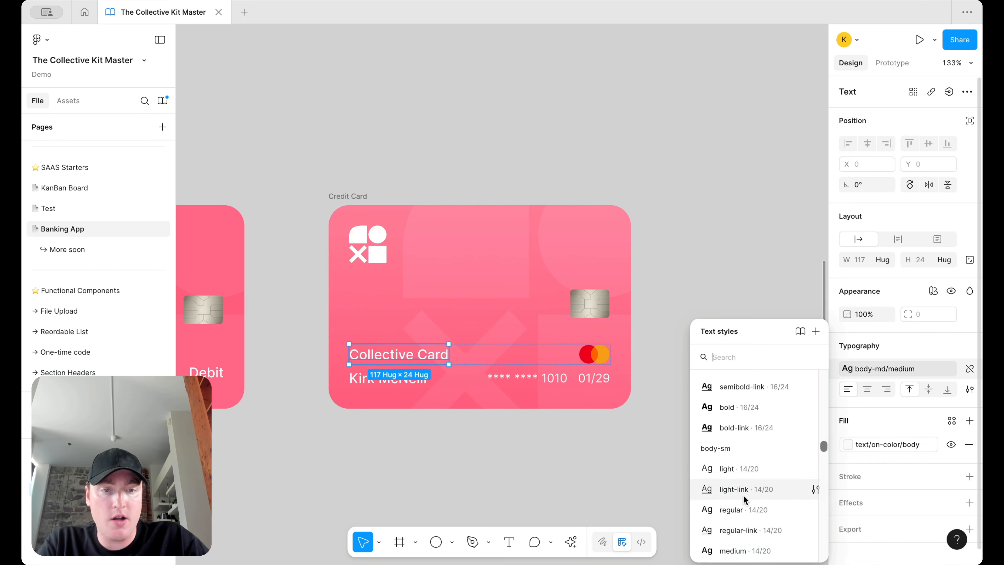
Step: Apply the body-sm/regular text style to the Collective Card title
{"action": "left_click", "coordinate": [741, 510]}
{"action": "left_click", "coordinate": [707, 296]}
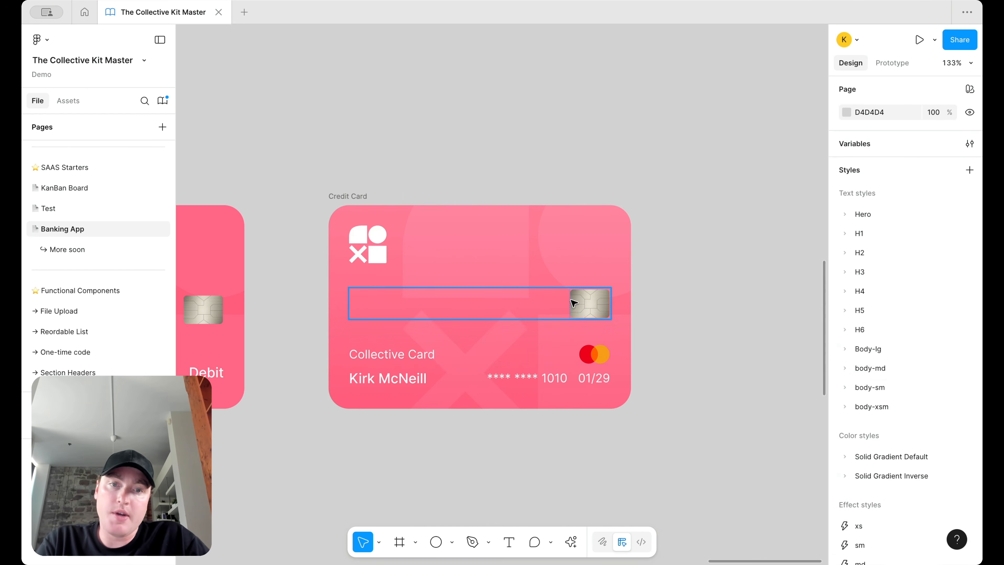
{"action": "left_click", "coordinate": [372, 253]}
{"action": "left_click", "coordinate": [706, 187]}
{"action": "scroll", "coordinate": [719, 184], "scroll_direction": "down", "scroll_amount": 5}
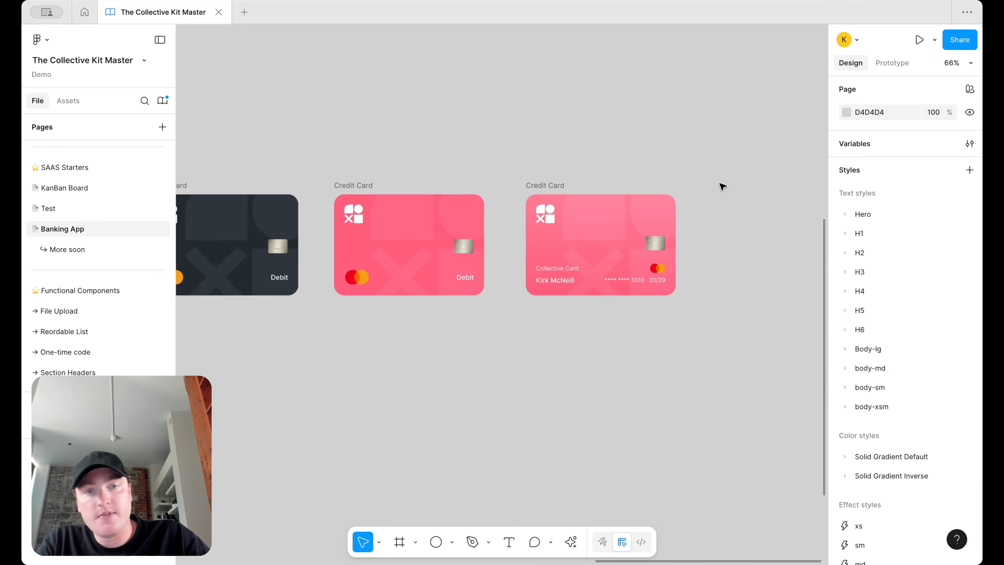
{"action": "scroll", "coordinate": [528, 178], "scroll_direction": "up", "scroll_amount": 5}
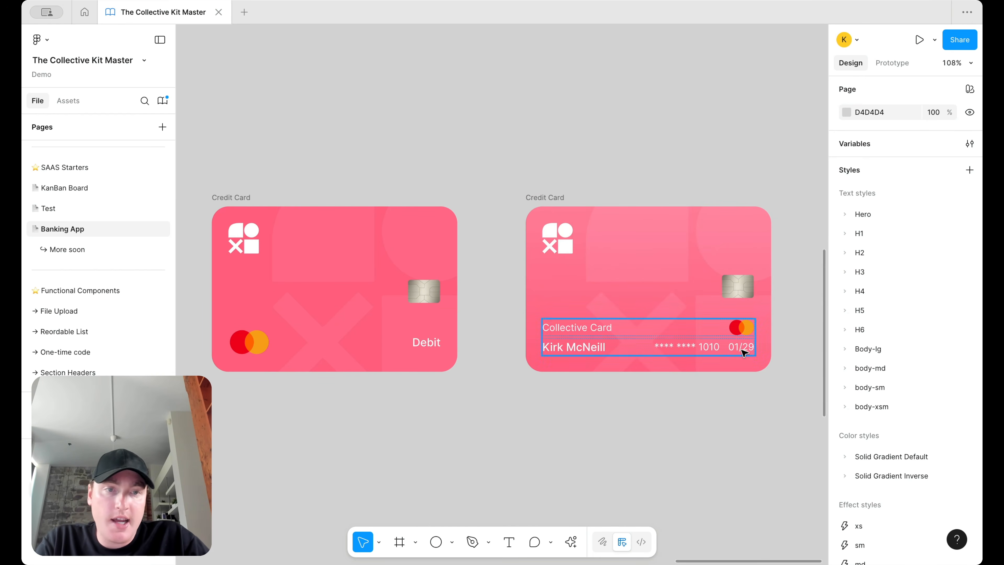
Step: Nudge the Collective Card slightly to the left
{"action": "left_click", "coordinate": [530, 204]}
{"action": "left_click_drag", "start_coordinate": [528, 201], "coordinate": [501, 201]}
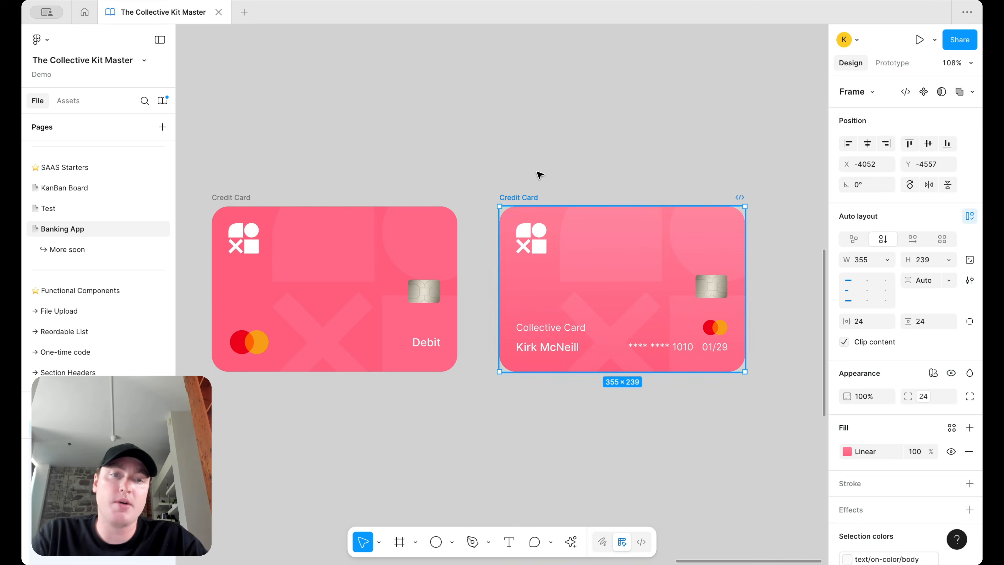
{"action": "left_click", "coordinate": [539, 171]}
{"action": "scroll", "coordinate": [560, 168], "scroll_direction": "down", "scroll_amount": 8}
{"action": "scroll", "coordinate": [560, 168], "scroll_direction": "up", "scroll_amount": 5}
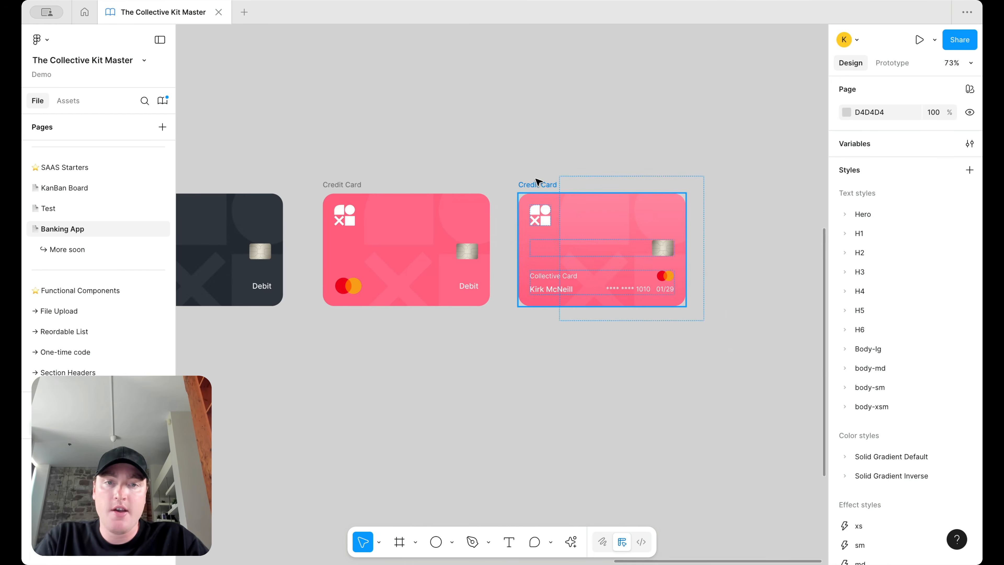
Step: Reduce the card's detail text rows to an auto-layout gap of 2
{"action": "left_click", "coordinate": [637, 275]}
{"action": "scroll", "coordinate": [638, 276], "scroll_direction": "up", "scroll_amount": 5}
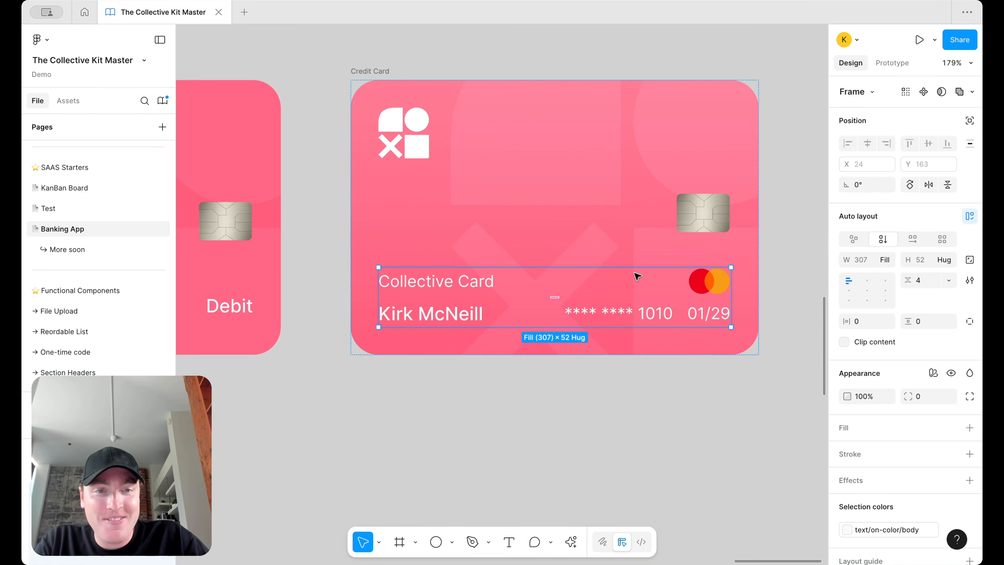
{"action": "left_click", "coordinate": [701, 348]}
{"action": "left_click", "coordinate": [600, 287]}
{"action": "left_click", "coordinate": [928, 281]}
{"action": "type", "text": "2"}
{"action": "key", "text": "Return"}
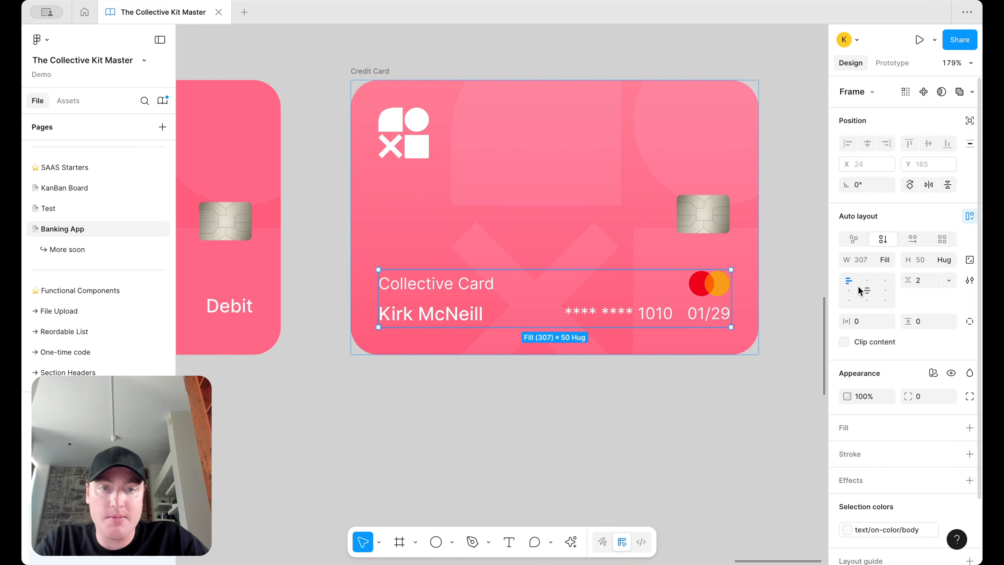
Step: Restyle the cardholder name as body-sm/regular text
{"action": "left_click", "coordinate": [451, 312]}
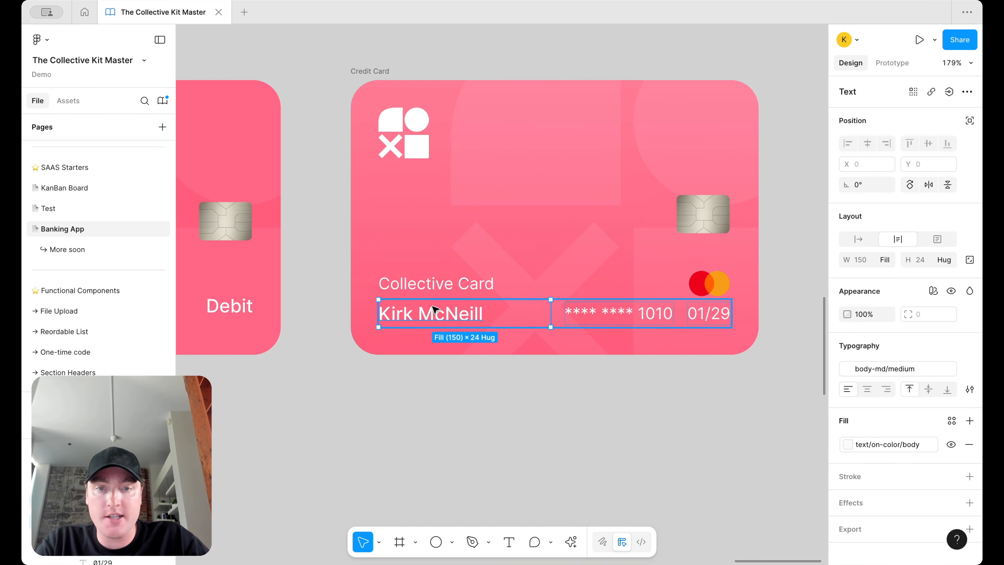
{"action": "left_click", "coordinate": [878, 368]}
{"action": "scroll", "coordinate": [765, 439], "scroll_direction": "down", "scroll_amount": 5}
{"action": "left_click", "coordinate": [740, 527]}
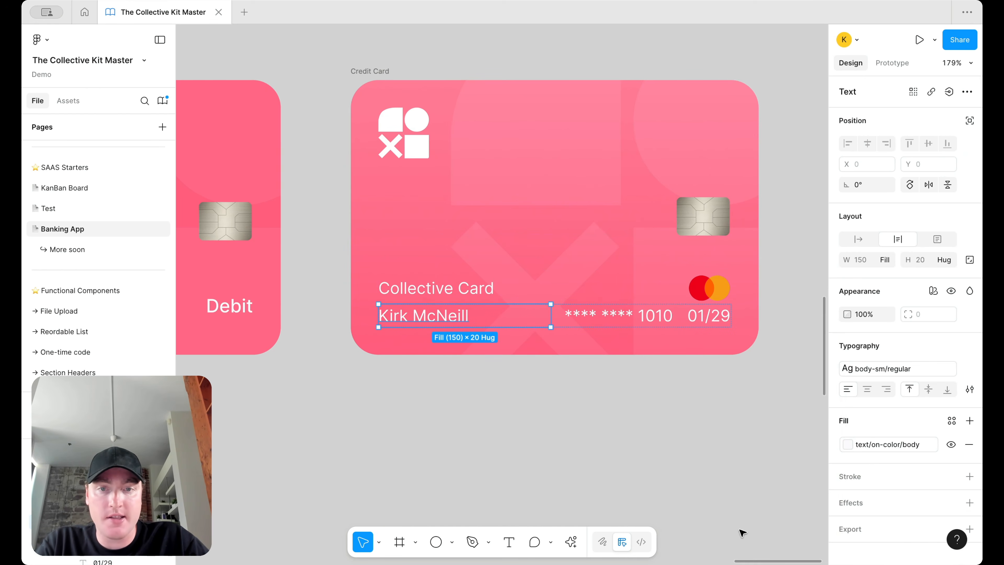
{"action": "left_click", "coordinate": [750, 404]}
{"action": "key", "text": "shift+1"}
{"action": "scroll", "coordinate": [750, 412], "scroll_direction": "left", "scroll_amount": 2}
{"action": "scroll", "coordinate": [749, 412], "scroll_direction": "down", "scroll_amount": 1}
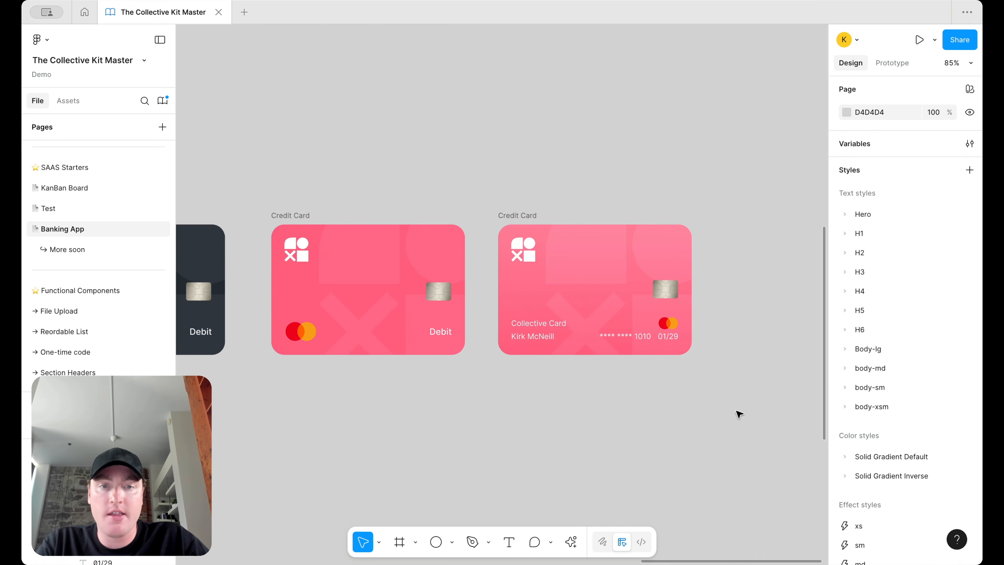
{"action": "scroll", "coordinate": [559, 168], "scroll_direction": "down", "scroll_amount": 3}
{"action": "scroll", "coordinate": [536, 177], "scroll_direction": "up", "scroll_amount": 4}
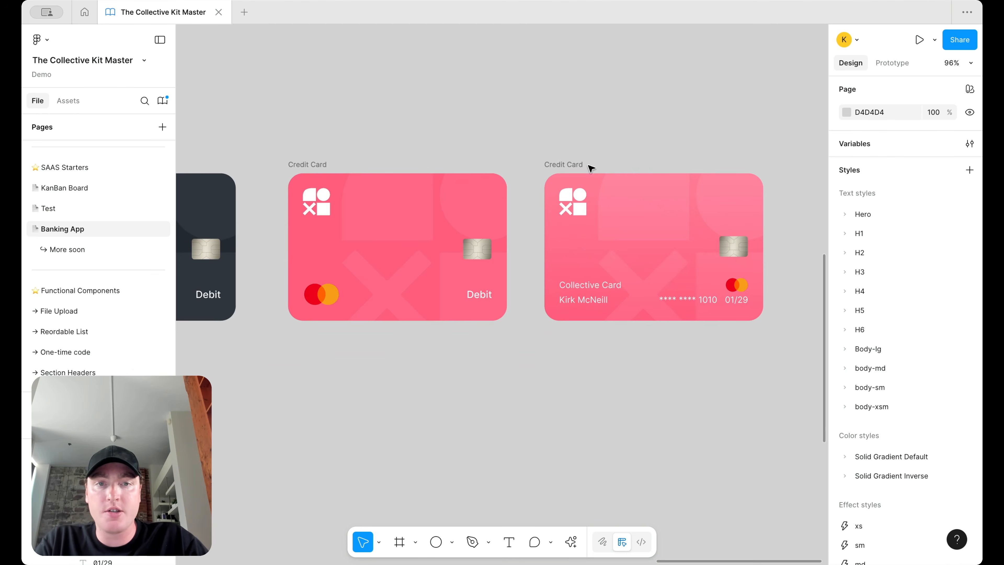
{"action": "left_click", "coordinate": [577, 164]}
Step: Detach the Debit card's fill and make it a linear gradient ending at FF5E7D
{"action": "left_click", "coordinate": [850, 454]}
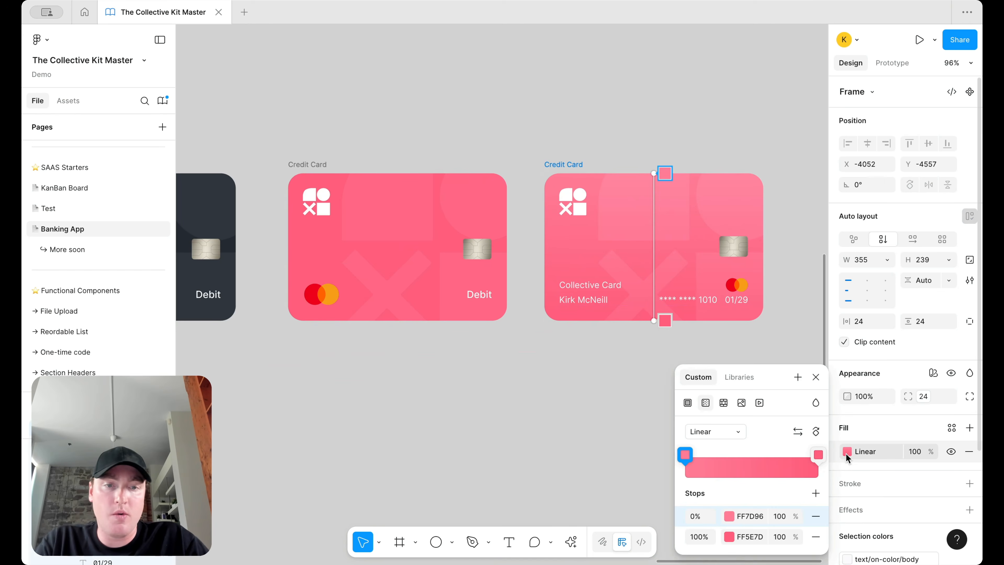
{"action": "left_click", "coordinate": [750, 531]}
{"action": "key", "text": "super+c"}
{"action": "left_click_drag", "start_coordinate": [304, 156], "coordinate": [531, 336]}
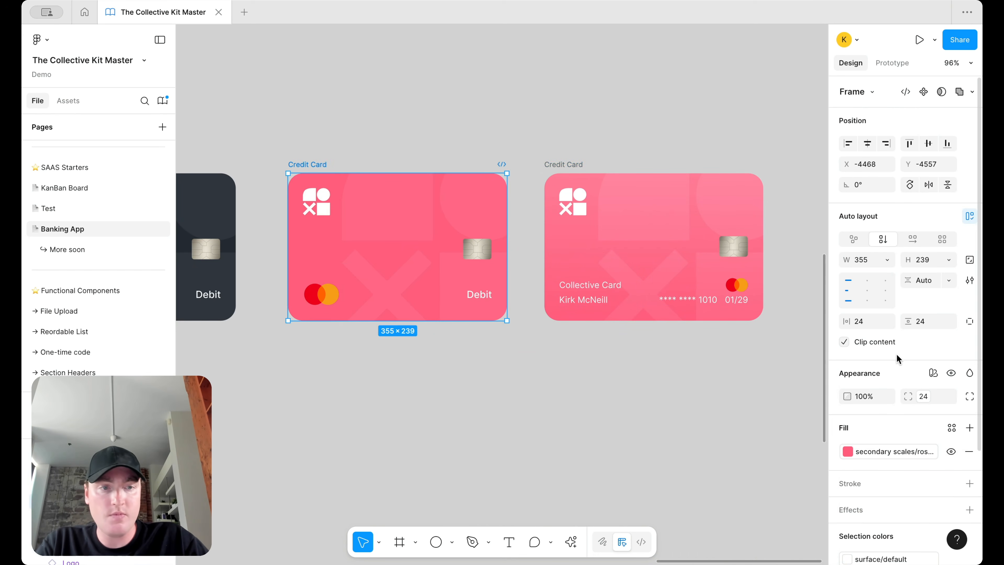
{"action": "left_click", "coordinate": [935, 451]}
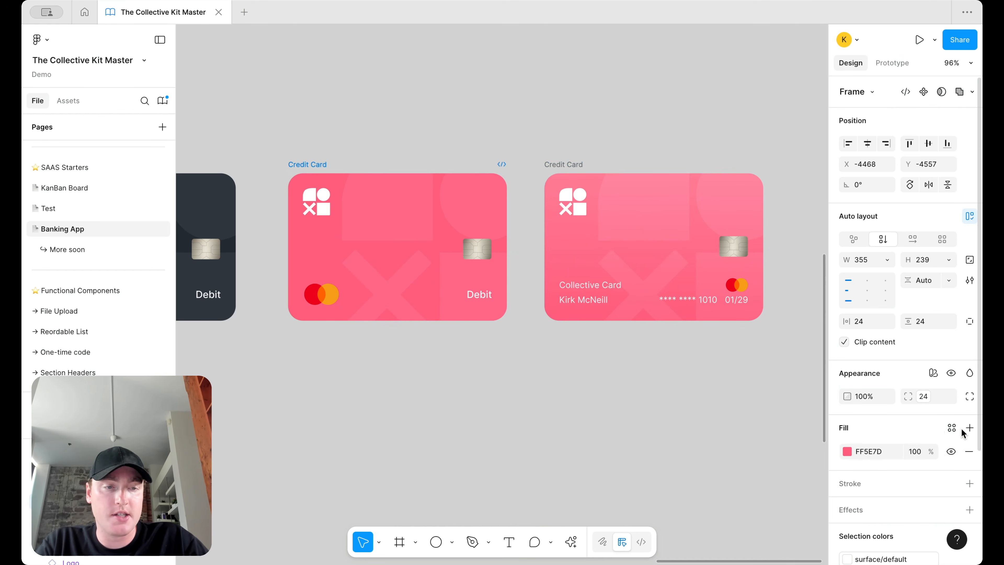
{"action": "left_click", "coordinate": [846, 452]}
{"action": "left_click", "coordinate": [705, 274]}
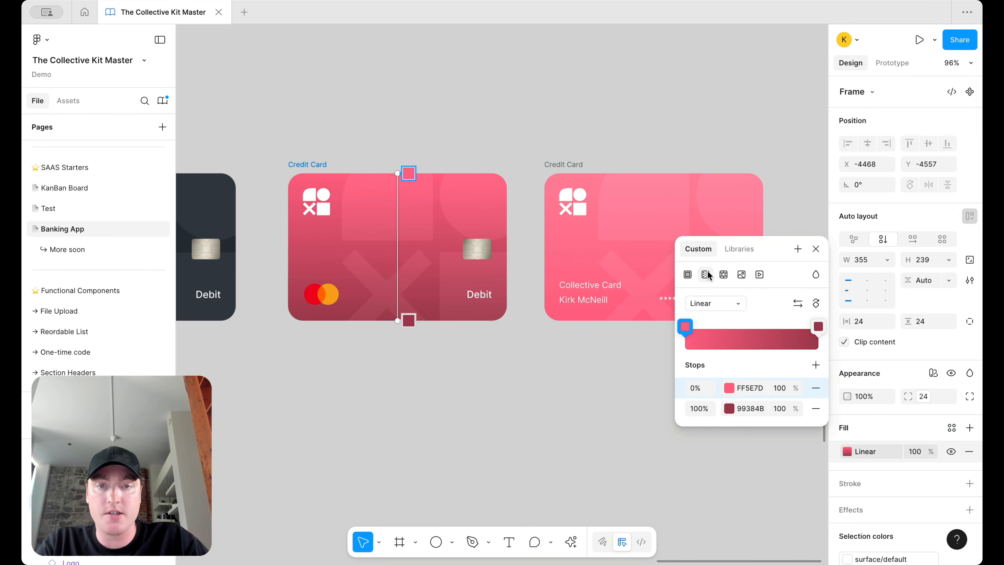
{"action": "scroll", "coordinate": [524, 313], "scroll_direction": "right", "scroll_amount": 1}
{"action": "left_click", "coordinate": [756, 408]}
{"action": "key", "text": "super+v"}
{"action": "key", "text": "Return"}
{"action": "key", "text": "Escape"}
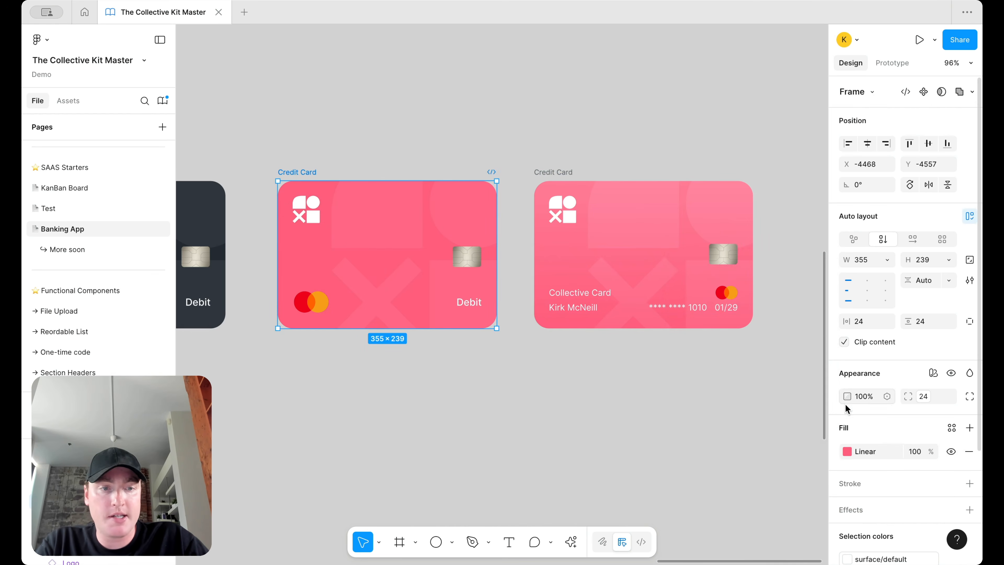
Step: Compare the Debit card's gradient with the Collective Card's start and end colours
{"action": "left_click", "coordinate": [846, 453]}
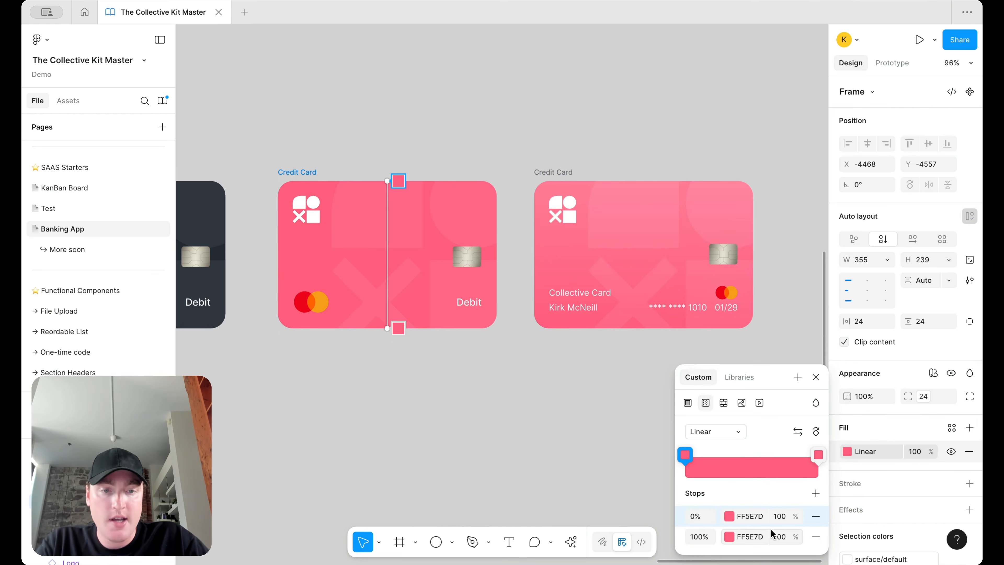
{"action": "key", "text": "Escape"}
{"action": "left_click", "coordinate": [553, 174]}
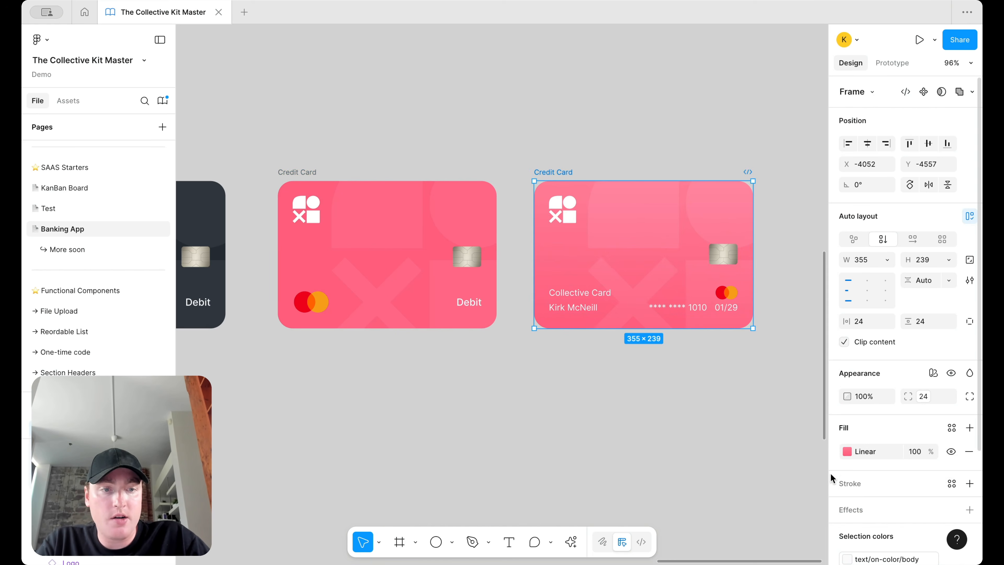
{"action": "left_click", "coordinate": [846, 451]}
{"action": "left_click", "coordinate": [745, 536]}
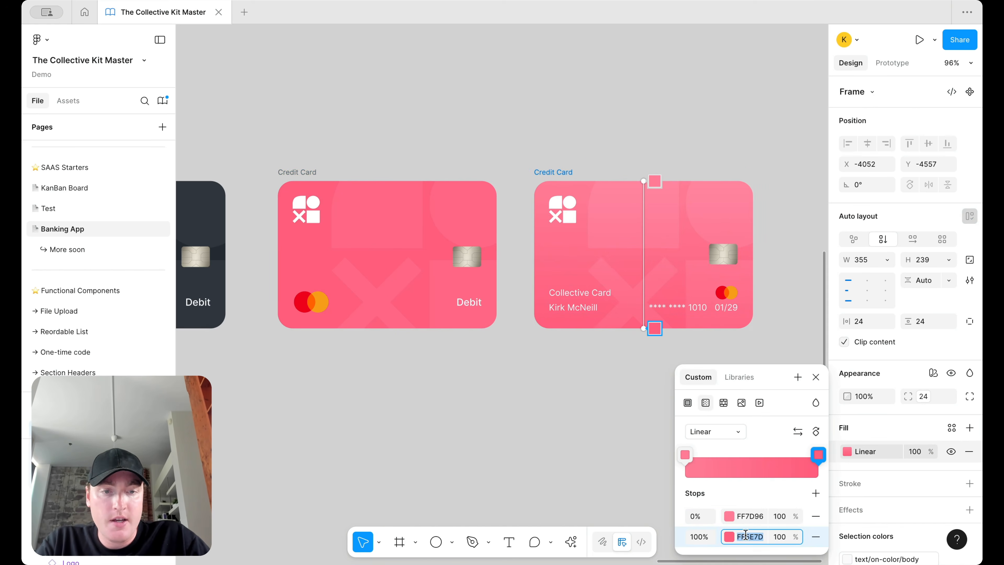
{"action": "left_click", "coordinate": [748, 516]}
Step: Set the Debit card gradient's start stop to FF7D96
{"action": "left_click", "coordinate": [310, 171]}
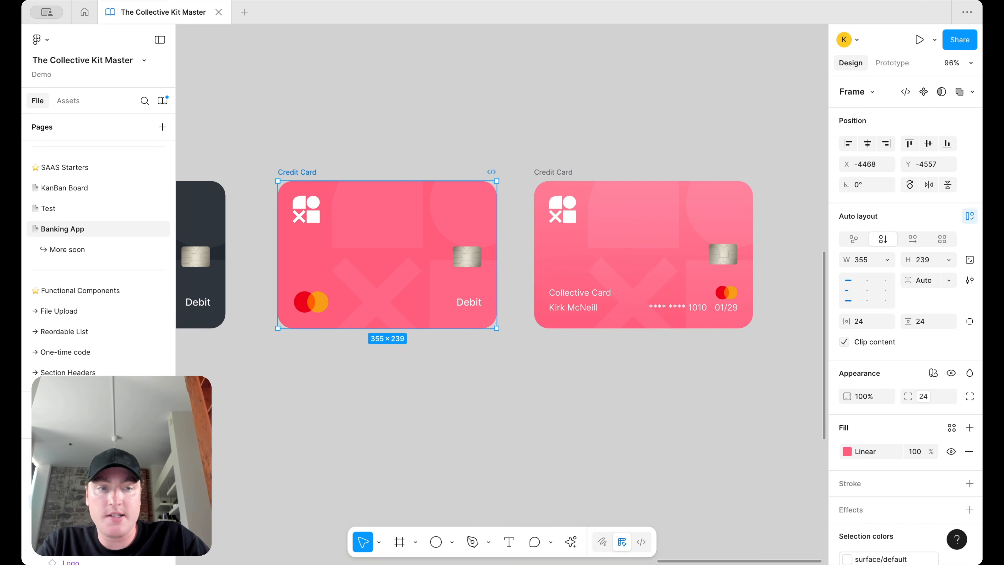
{"action": "left_click", "coordinate": [850, 451]}
{"action": "left_click", "coordinate": [751, 516]}
{"action": "left_click", "coordinate": [750, 516]}
{"action": "key", "text": "Return"}
{"action": "left_click", "coordinate": [500, 435]}
{"action": "scroll", "coordinate": [500, 435], "scroll_direction": "down", "scroll_amount": 5}
{"action": "left_click", "coordinate": [501, 435]}
Step: Select the Debit, Collective and dark cards together
{"action": "left_click", "coordinate": [392, 279]}
{"action": "left_click", "coordinate": [538, 279], "text": "shift"}
{"action": "scroll", "coordinate": [538, 265], "scroll_direction": "left", "scroll_amount": 5}
{"action": "left_click", "coordinate": [386, 269], "text": "shift"}
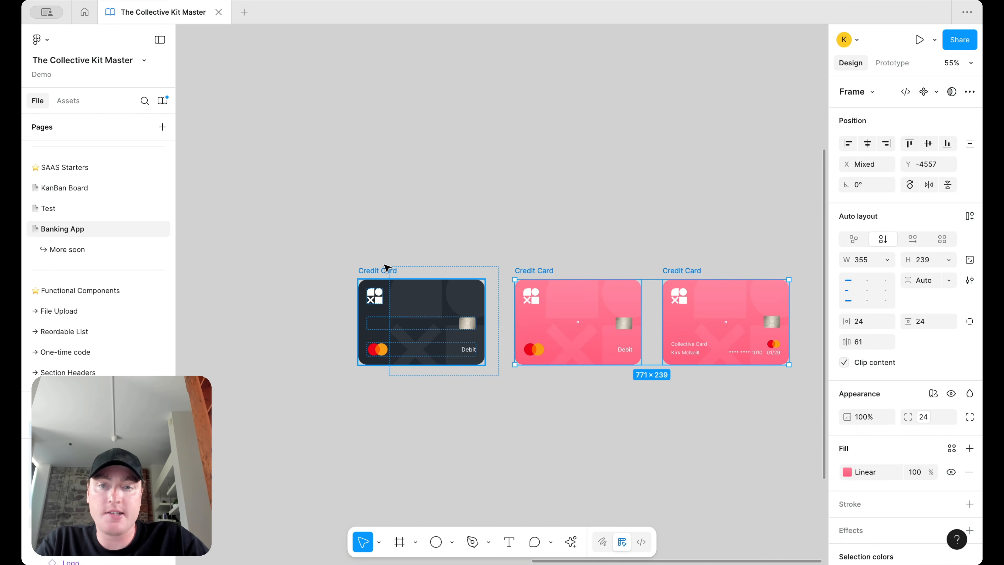
Step: Delete the dark card
{"action": "left_click", "coordinate": [936, 92]}
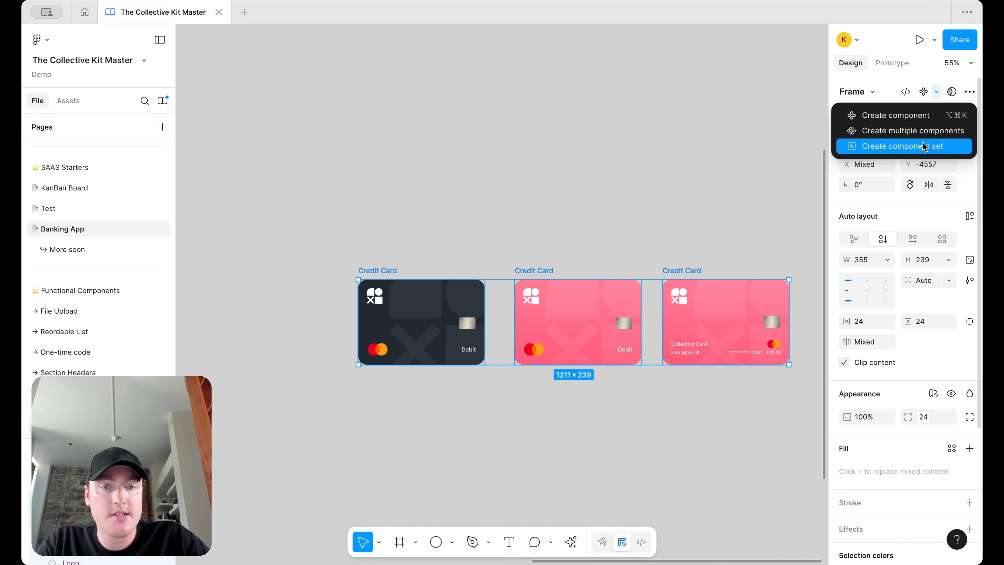
{"action": "left_click", "coordinate": [463, 210]}
{"action": "left_click", "coordinate": [370, 279]}
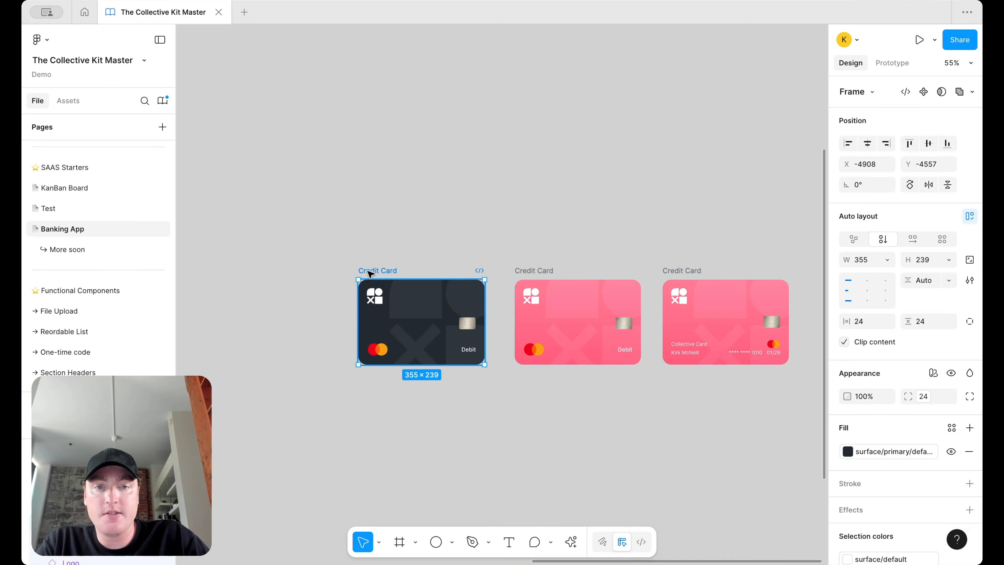
{"action": "key", "text": "Delete"}
Step: Combine the two pink cards into a component set with a property named Type
{"action": "left_click", "coordinate": [605, 273]}
{"action": "left_click", "coordinate": [691, 271], "text": "shift"}
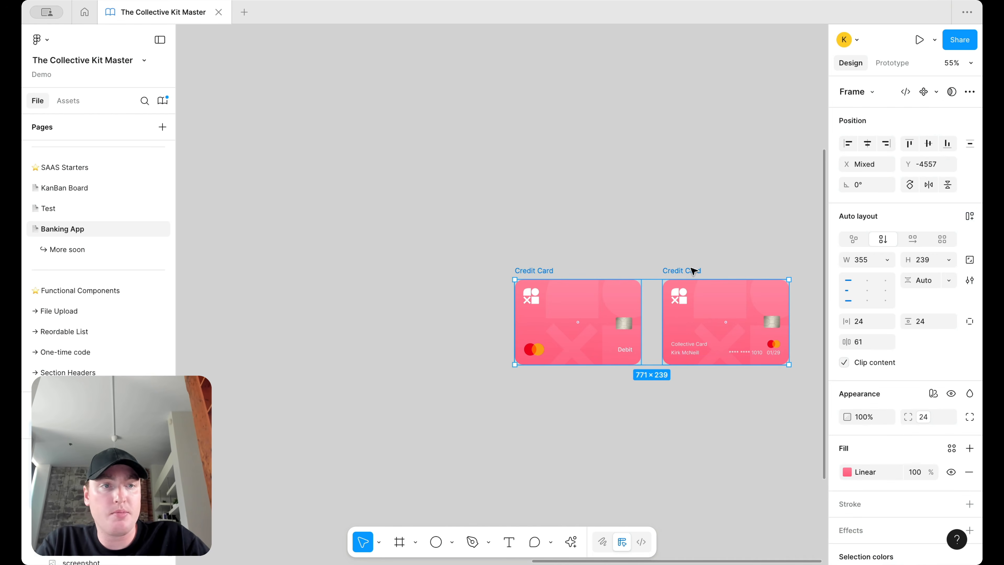
{"action": "left_click", "coordinate": [936, 93]}
{"action": "left_click", "coordinate": [893, 146]}
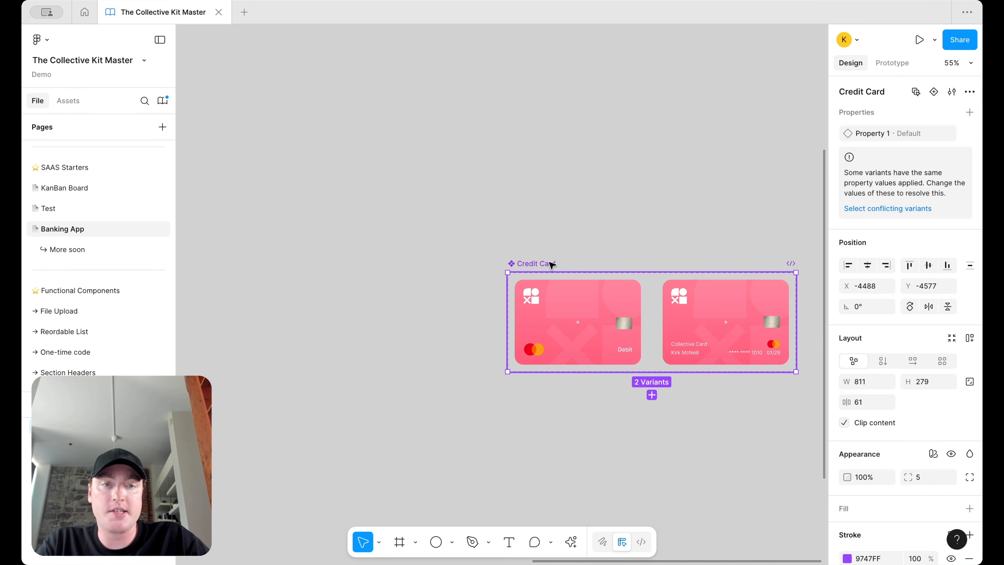
{"action": "scroll", "coordinate": [672, 238], "scroll_direction": "right", "scroll_amount": 3}
{"action": "double_click", "coordinate": [869, 134]}
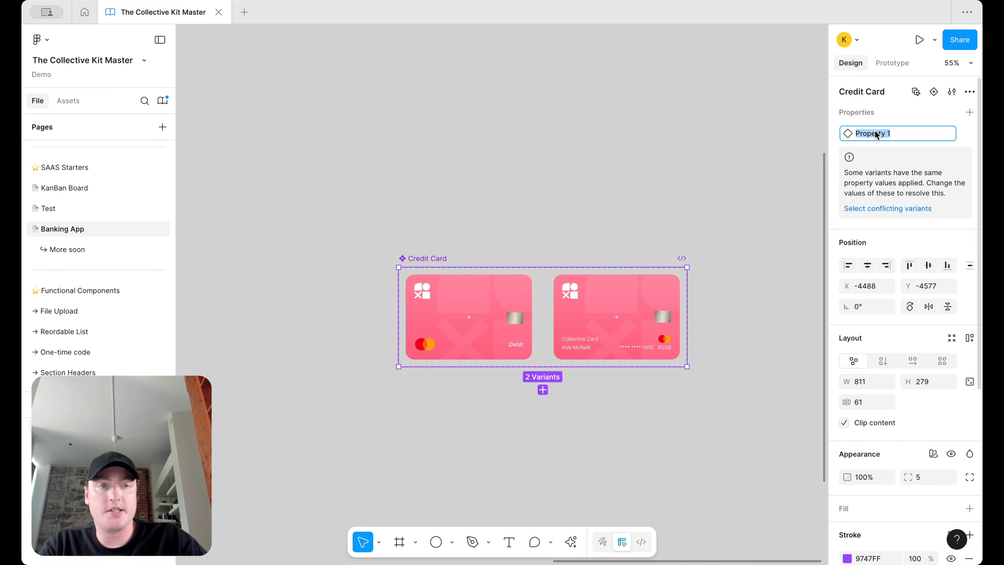
{"action": "type", "text": "Type"}
{"action": "key", "text": "Return"}
Step: Set the variants' Type values to basic and name
{"action": "left_click", "coordinate": [478, 293]}
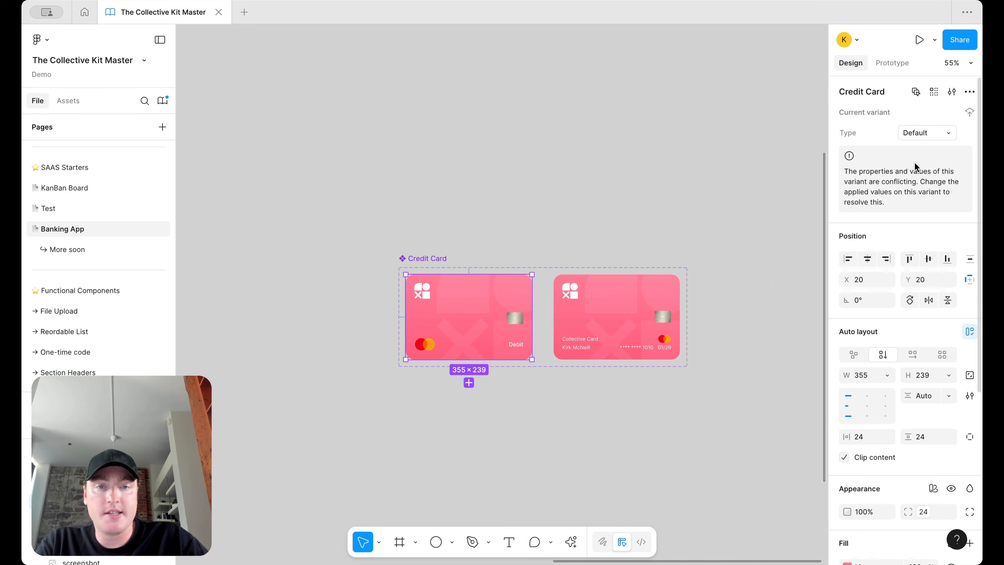
{"action": "double_click", "coordinate": [909, 134]}
{"action": "type", "text": "basicx"}
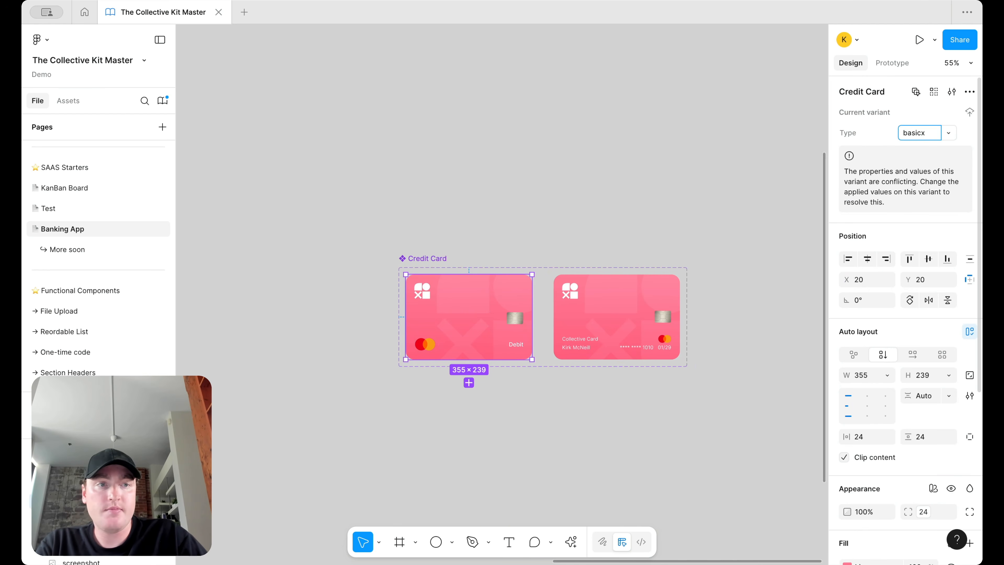
{"action": "key", "text": "Return"}
{"action": "left_click", "coordinate": [616, 309]}
{"action": "double_click", "coordinate": [909, 133]}
{"action": "type", "text": "n"}
{"action": "key", "text": "Return"}
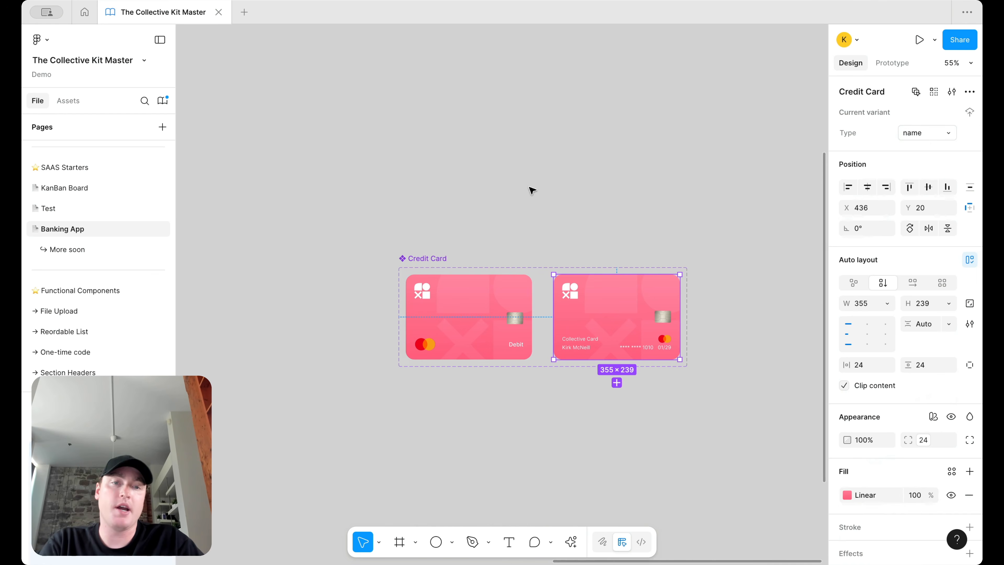
{"action": "left_click", "coordinate": [532, 191]}
{"action": "scroll", "coordinate": [532, 191], "scroll_direction": "down", "scroll_amount": 5}
{"action": "scroll", "coordinate": [532, 191], "scroll_direction": "up", "scroll_amount": 3}
{"action": "scroll", "coordinate": [532, 191], "scroll_direction": "down", "scroll_amount": 2}
Step: Zoom out and pan until the Home/Landing Inspiration frame shows beside the Credit Card set
{"action": "scroll", "coordinate": [532, 191], "scroll_direction": "up", "scroll_amount": 1}
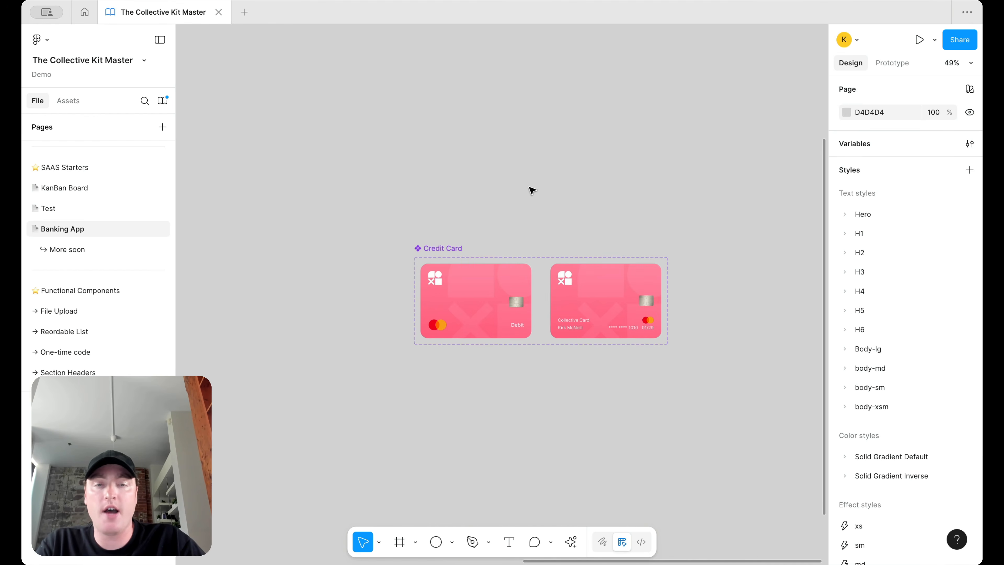
{"action": "scroll", "coordinate": [585, 264], "scroll_direction": "up", "scroll_amount": 1}
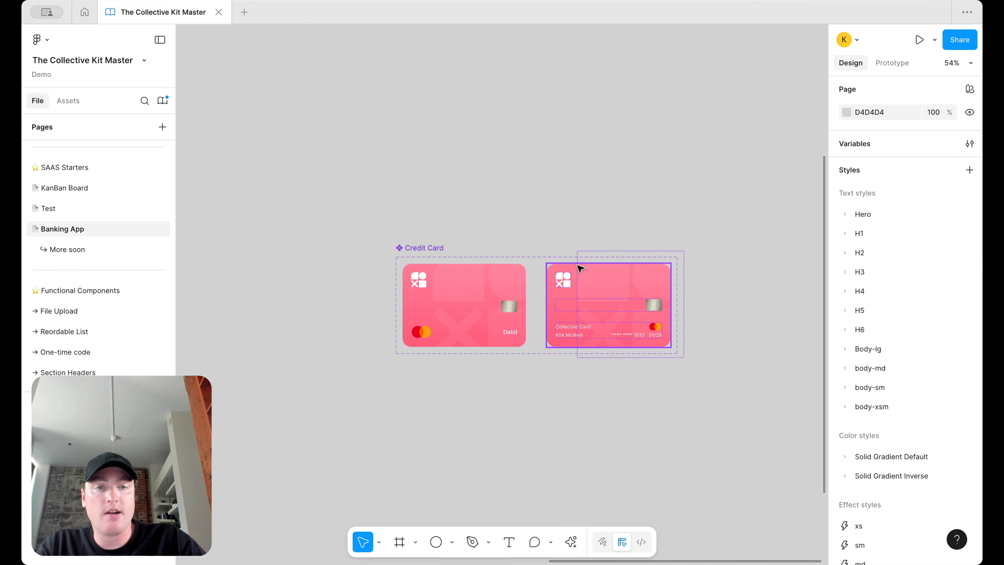
{"action": "scroll", "coordinate": [659, 286], "scroll_direction": "up", "scroll_amount": 2}
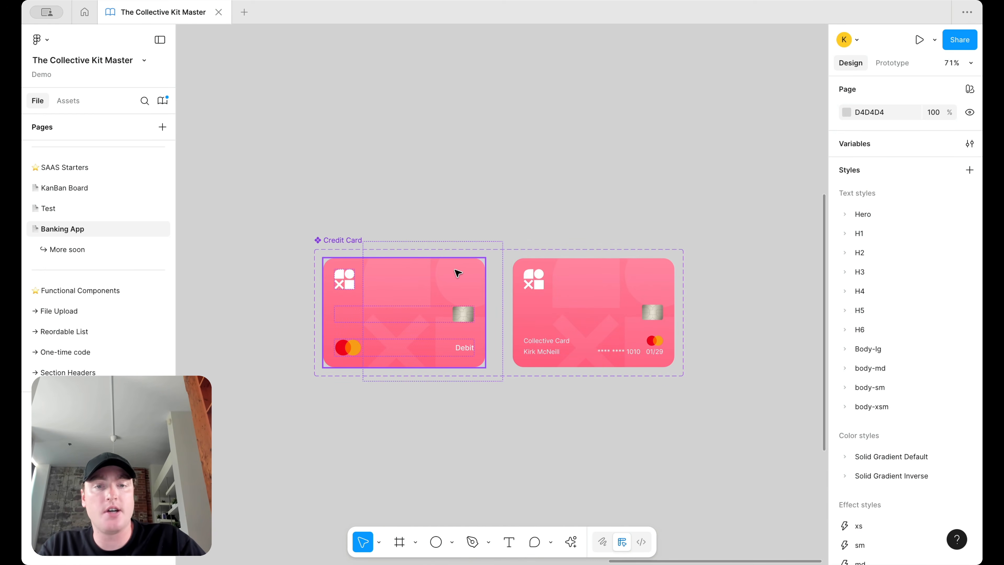
{"action": "scroll", "coordinate": [458, 273], "scroll_direction": "down", "scroll_amount": 10}
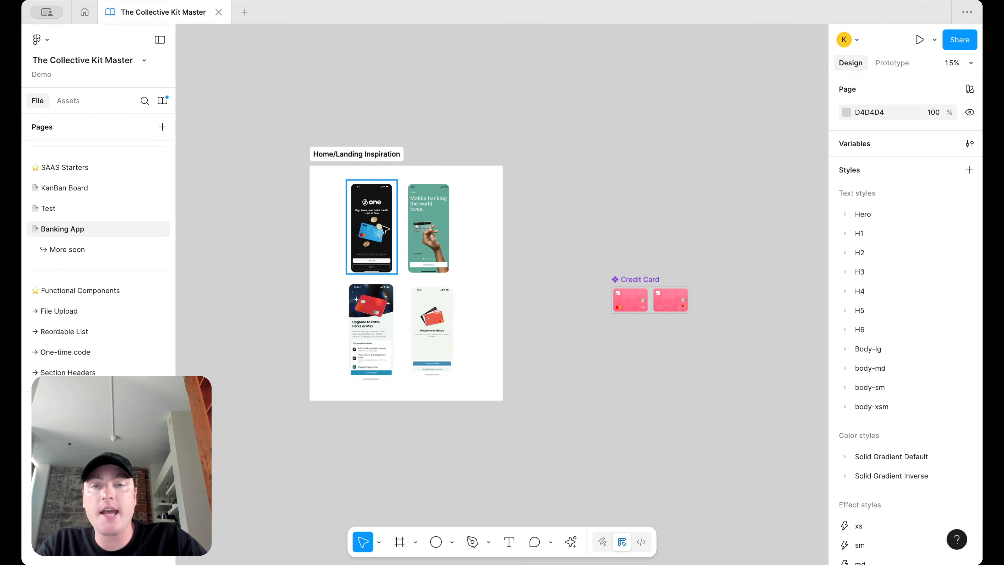
{"action": "scroll", "coordinate": [404, 243], "scroll_direction": "up", "scroll_amount": 6}
{"action": "scroll", "coordinate": [434, 247], "scroll_direction": "down", "scroll_amount": 4}
{"action": "scroll", "coordinate": [432, 246], "scroll_direction": "up", "scroll_amount": 3}
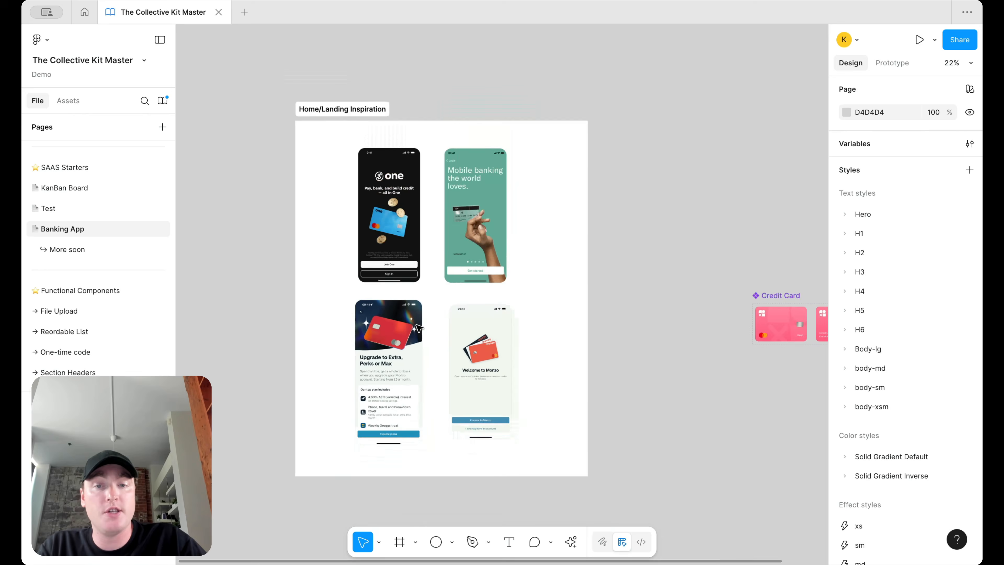
{"action": "scroll", "coordinate": [379, 198], "scroll_direction": "up", "scroll_amount": 3}
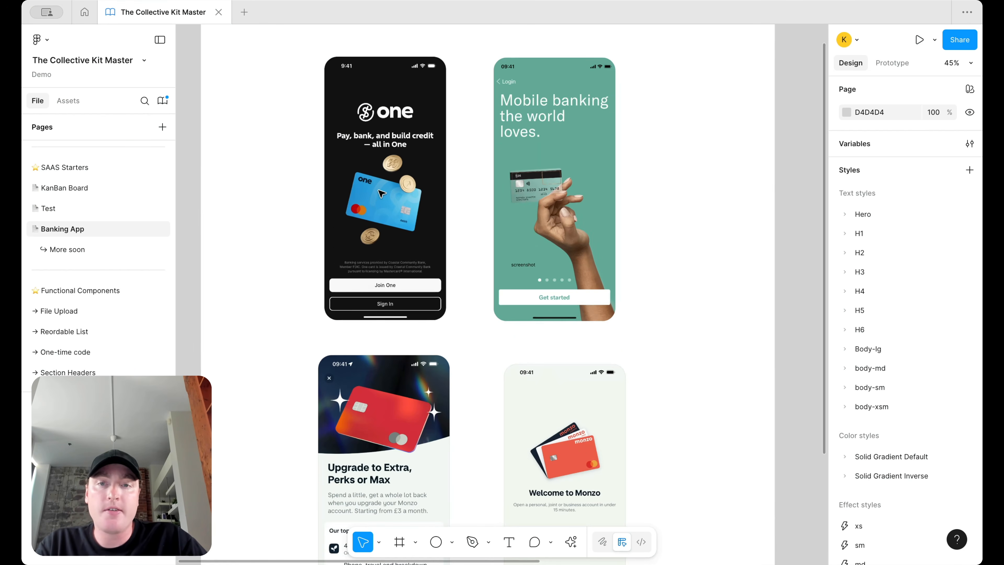
{"action": "scroll", "coordinate": [573, 277], "scroll_direction": "down", "scroll_amount": 1}
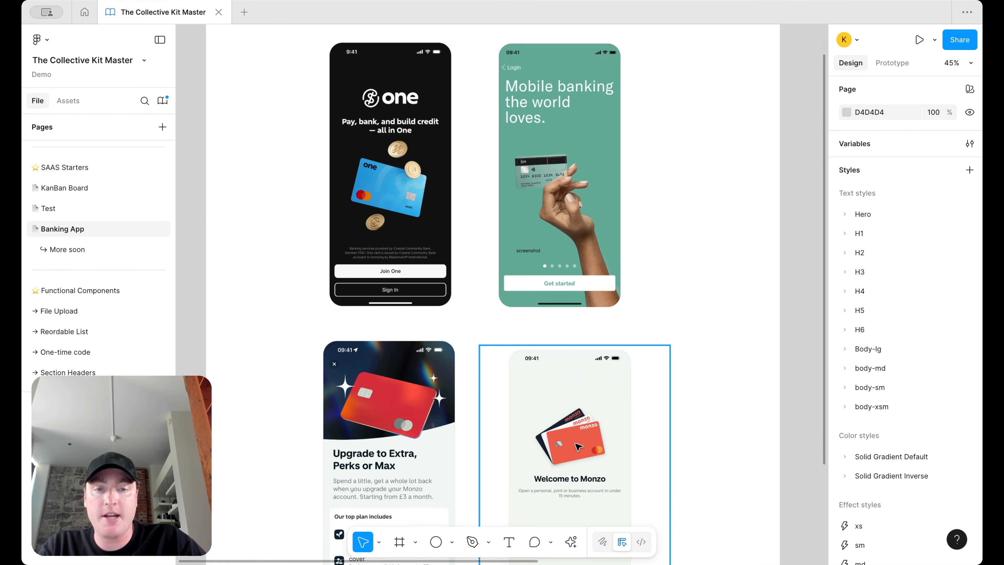
{"action": "scroll", "coordinate": [421, 421], "scroll_direction": "down", "scroll_amount": 4}
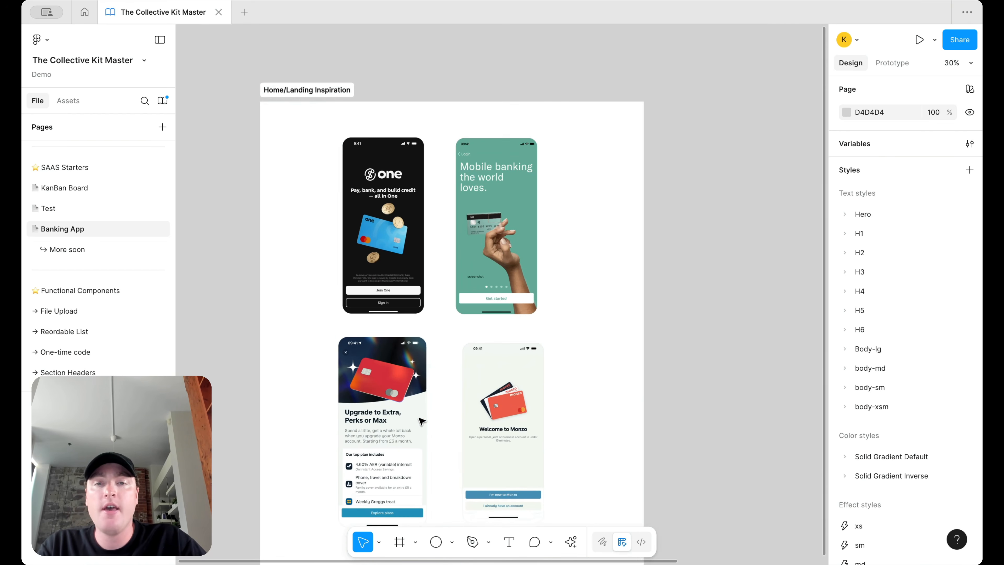
{"action": "scroll", "coordinate": [653, 295], "scroll_direction": "up", "scroll_amount": 2}
{"action": "scroll", "coordinate": [653, 296], "scroll_direction": "right", "scroll_amount": 1}
{"action": "scroll", "coordinate": [653, 296], "scroll_direction": "down", "scroll_amount": 1}
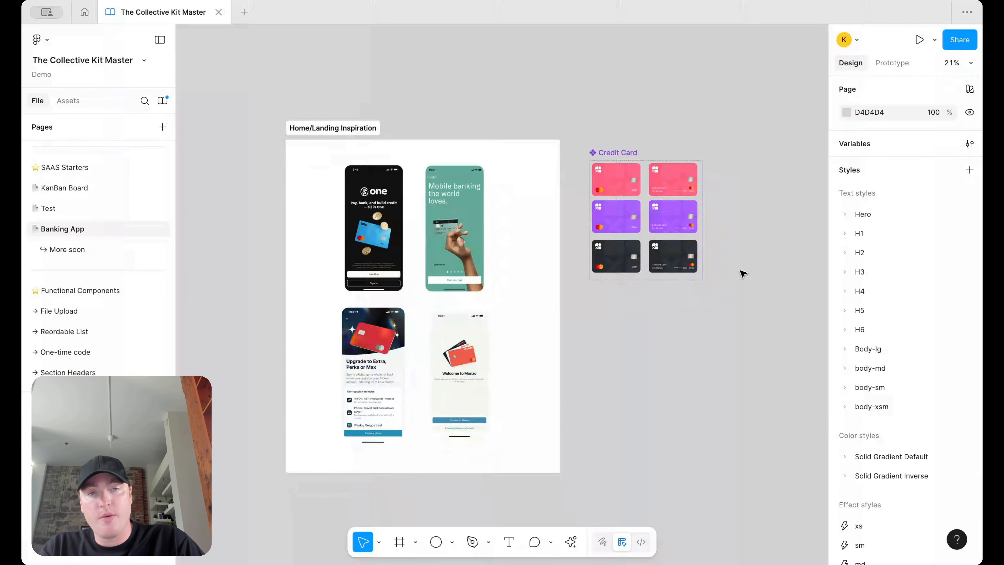
Step: Zoom and pan between the Credit Card set and the landing inspiration screens to compare them
{"action": "scroll", "coordinate": [701, 193], "scroll_direction": "up", "scroll_amount": 5}
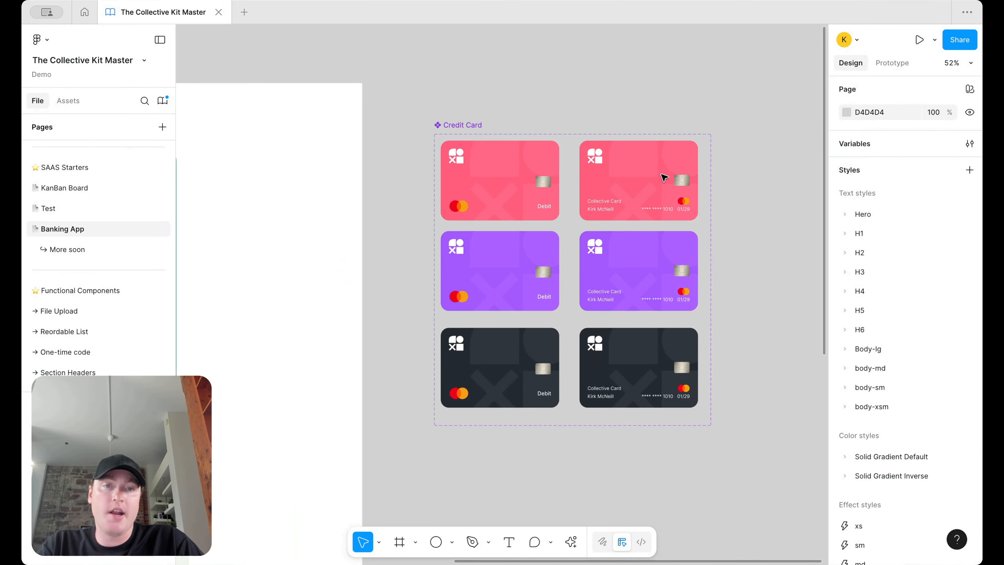
{"action": "scroll", "coordinate": [502, 296], "scroll_direction": "down", "scroll_amount": 3}
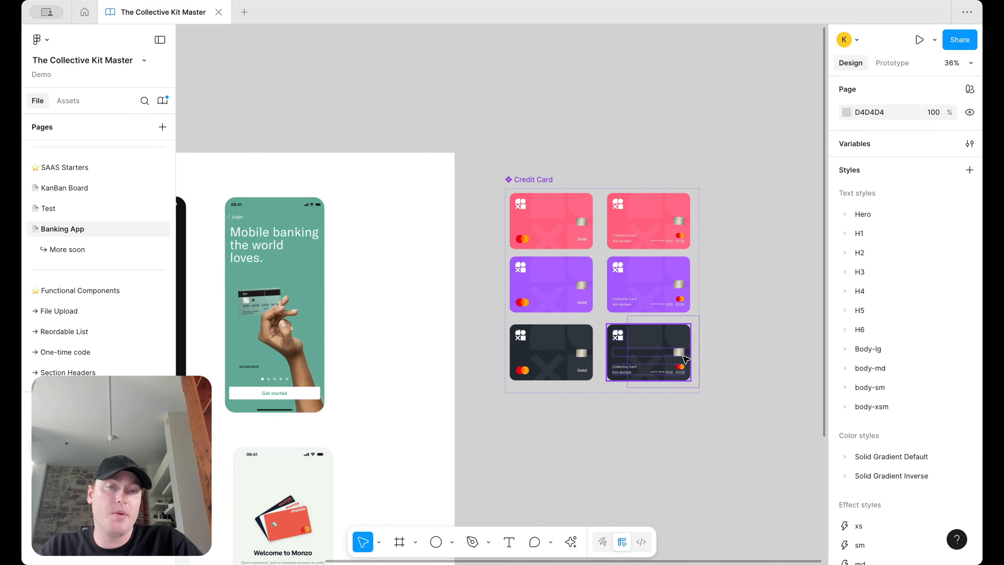
{"action": "scroll", "coordinate": [685, 354], "scroll_direction": "down", "scroll_amount": 2}
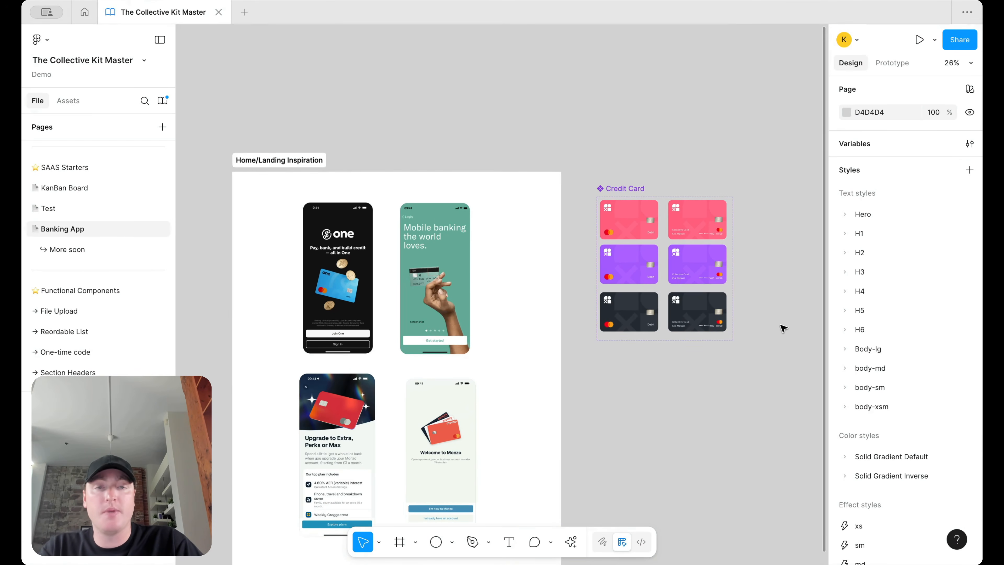
{"action": "scroll", "coordinate": [668, 354], "scroll_direction": "up", "scroll_amount": 3}
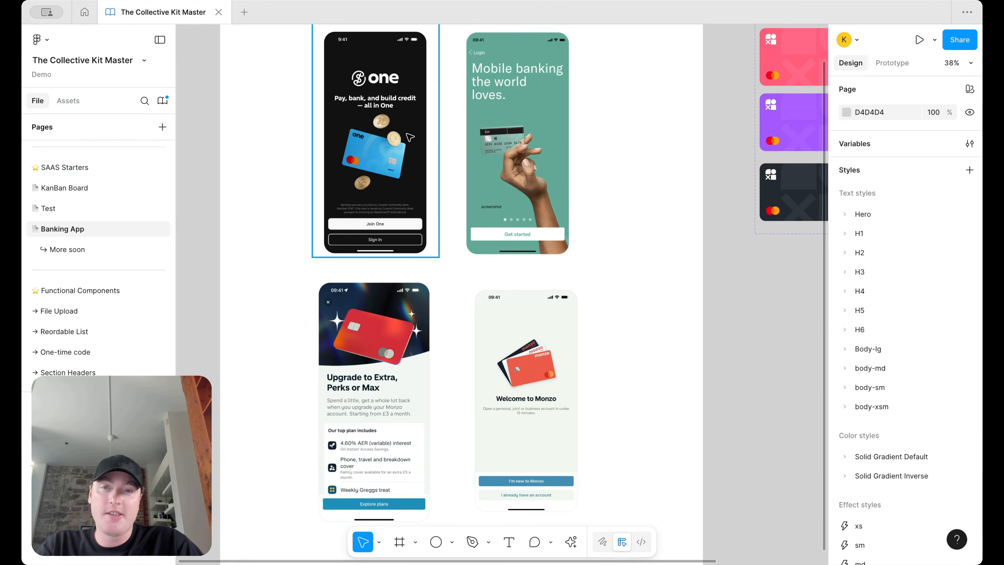
{"action": "scroll", "coordinate": [423, 162], "scroll_direction": "right", "scroll_amount": 5}
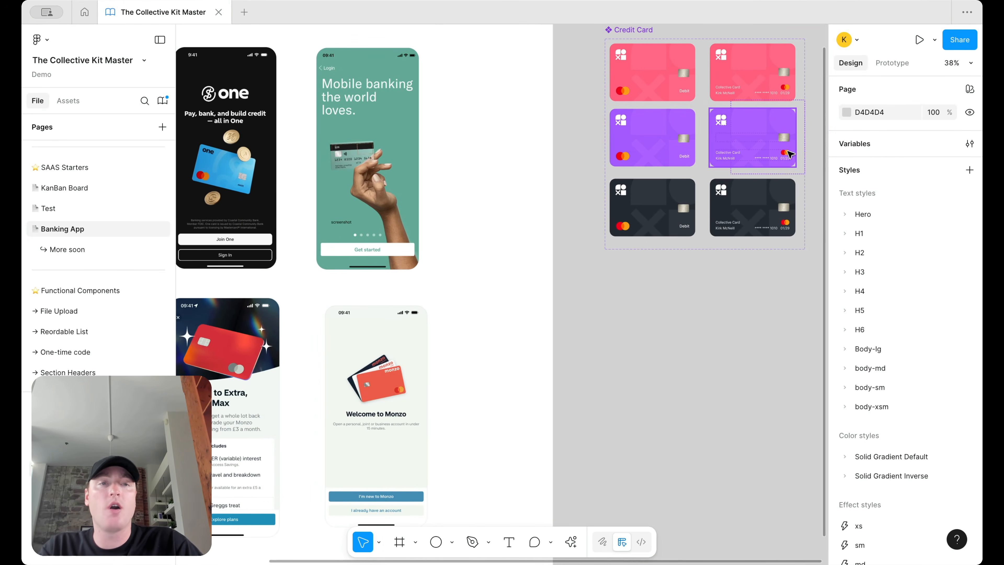
{"action": "scroll", "coordinate": [658, 266], "scroll_direction": "left", "scroll_amount": 4}
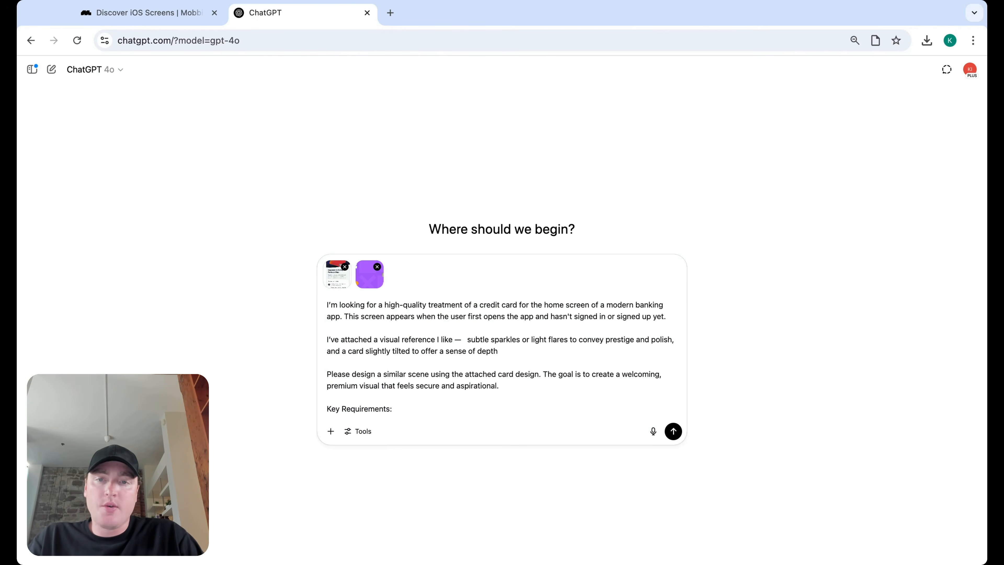
Step: Preview the attached Monzo and purple card reference images, then review the drafted card prompt
{"action": "left_click", "coordinate": [340, 281]}
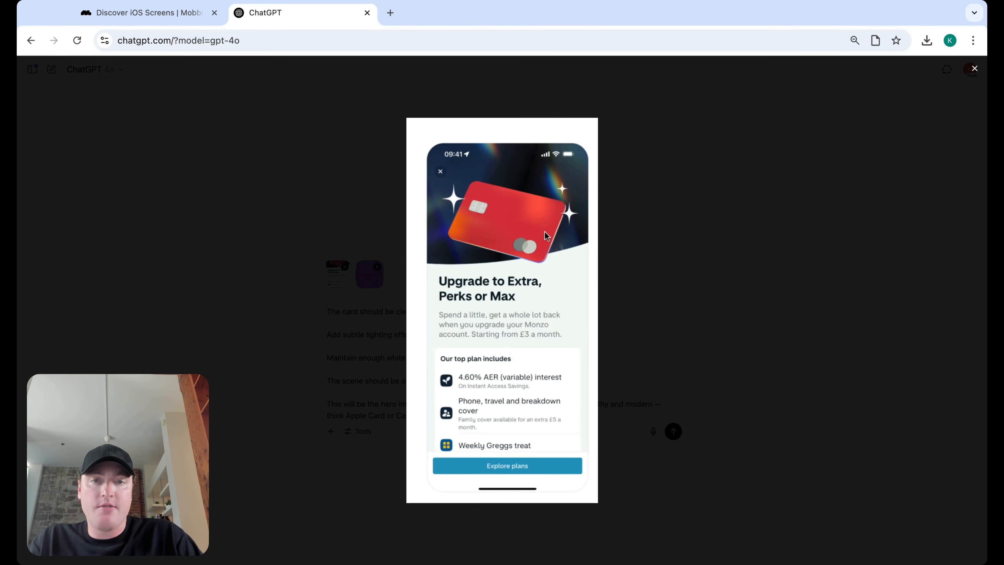
{"action": "left_click", "coordinate": [973, 70]}
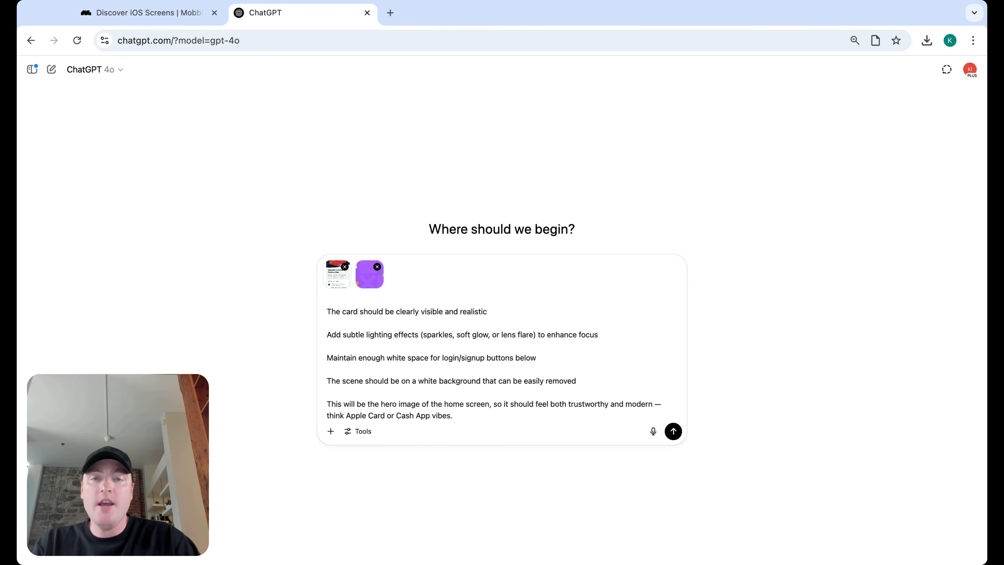
{"action": "left_click", "coordinate": [373, 290]}
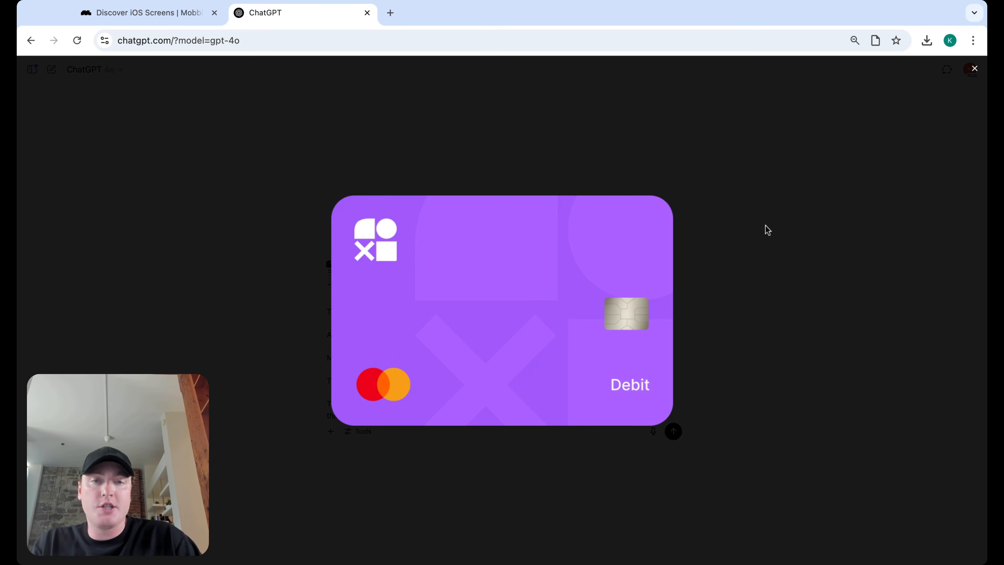
{"action": "left_click", "coordinate": [975, 70]}
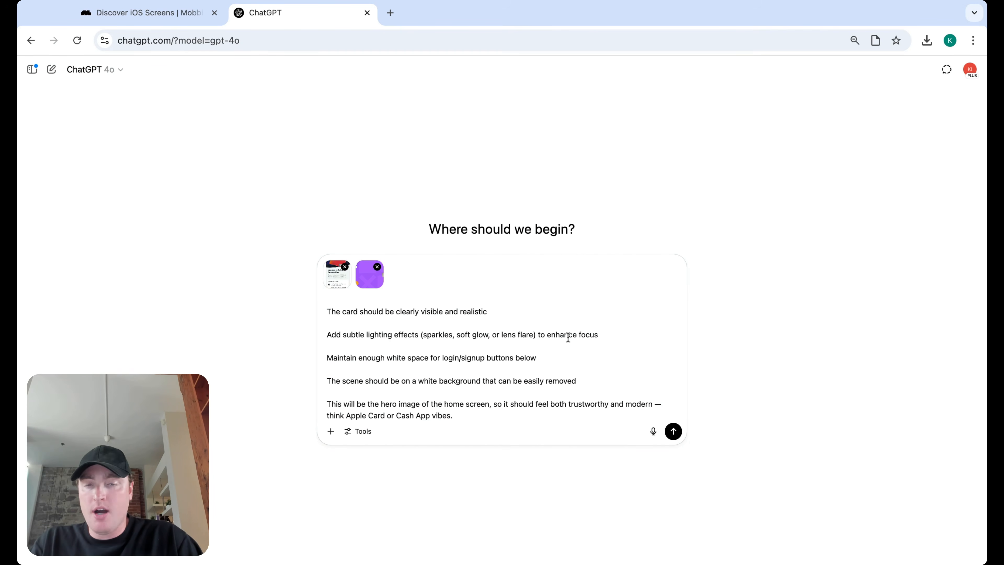
{"action": "scroll", "coordinate": [475, 356], "scroll_direction": "down", "scroll_amount": 1}
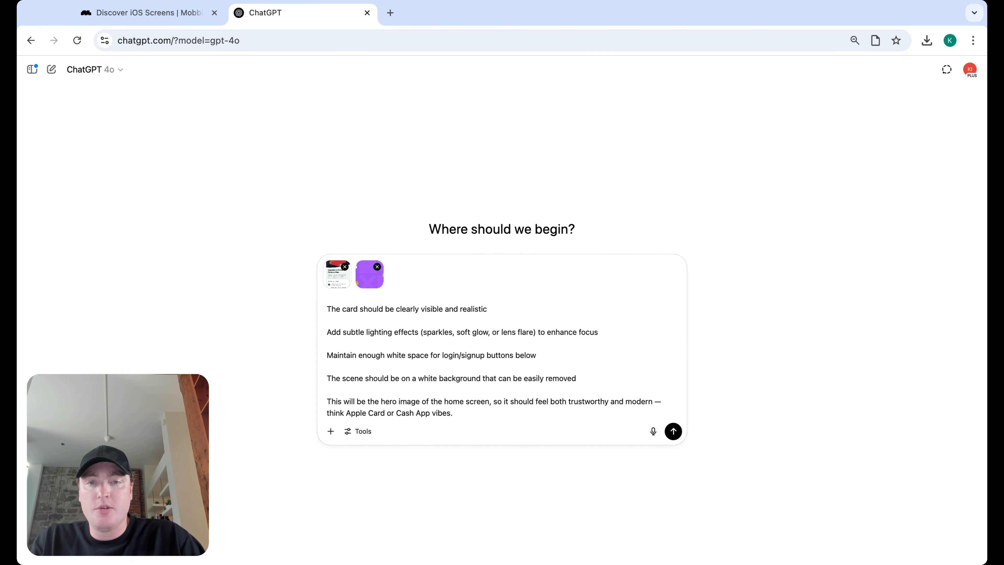
{"action": "scroll", "coordinate": [500, 356], "scroll_direction": "up", "scroll_amount": 10}
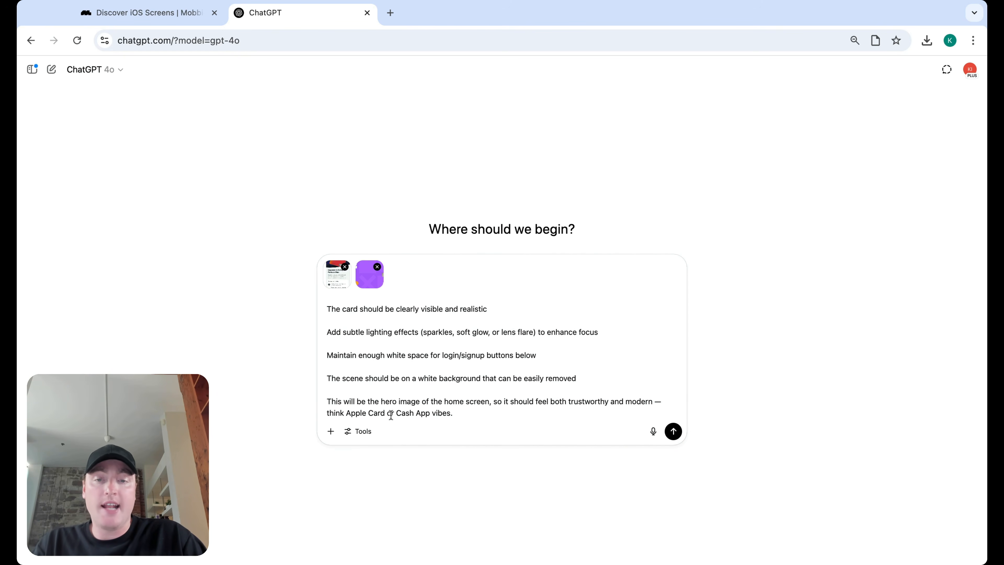
{"action": "scroll", "coordinate": [530, 420], "scroll_direction": "up", "scroll_amount": 10}
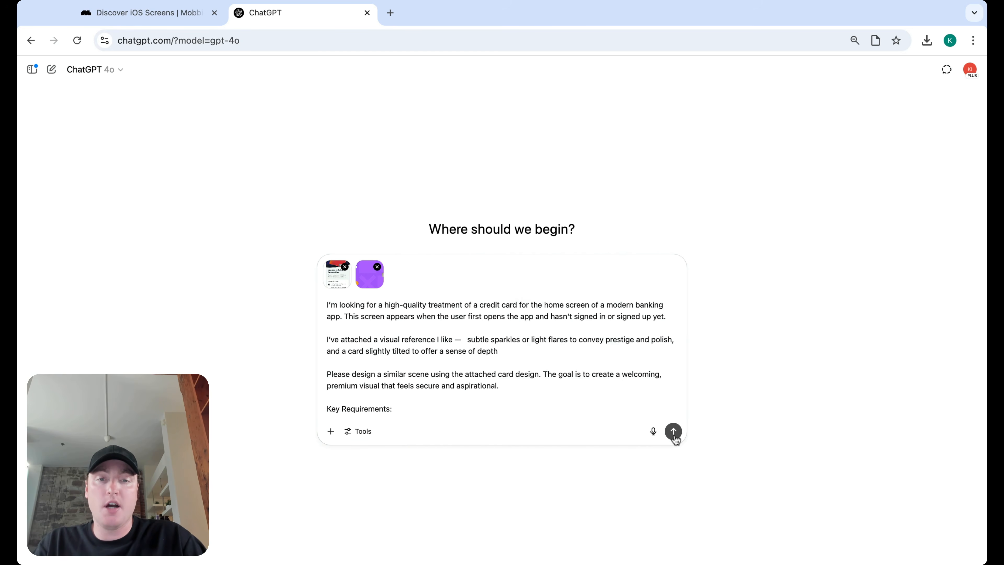
Step: Send the debit card prompt with its reference images and scroll to the generated results
{"action": "left_click", "coordinate": [674, 433]}
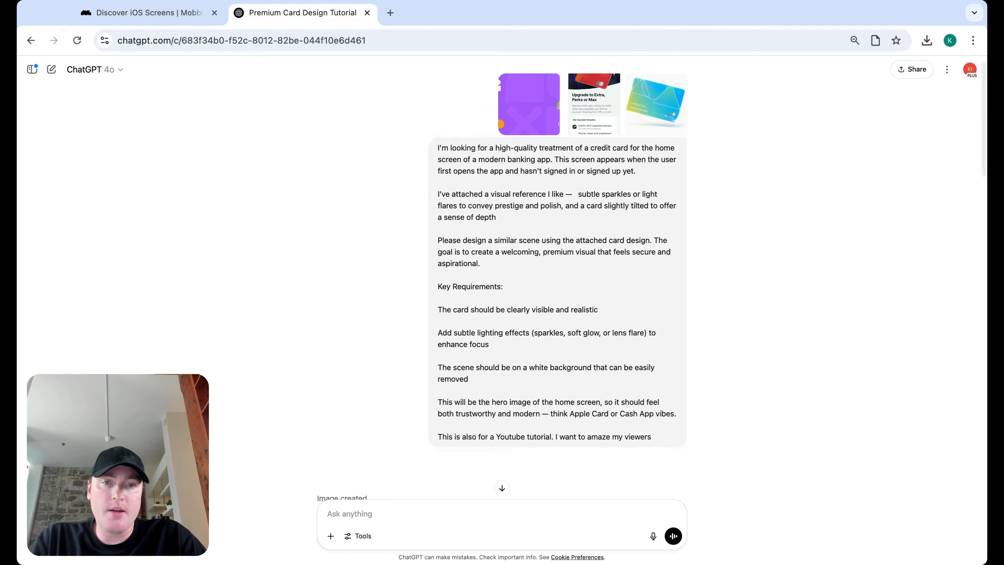
{"action": "scroll", "coordinate": [745, 266], "scroll_direction": "down", "scroll_amount": 2}
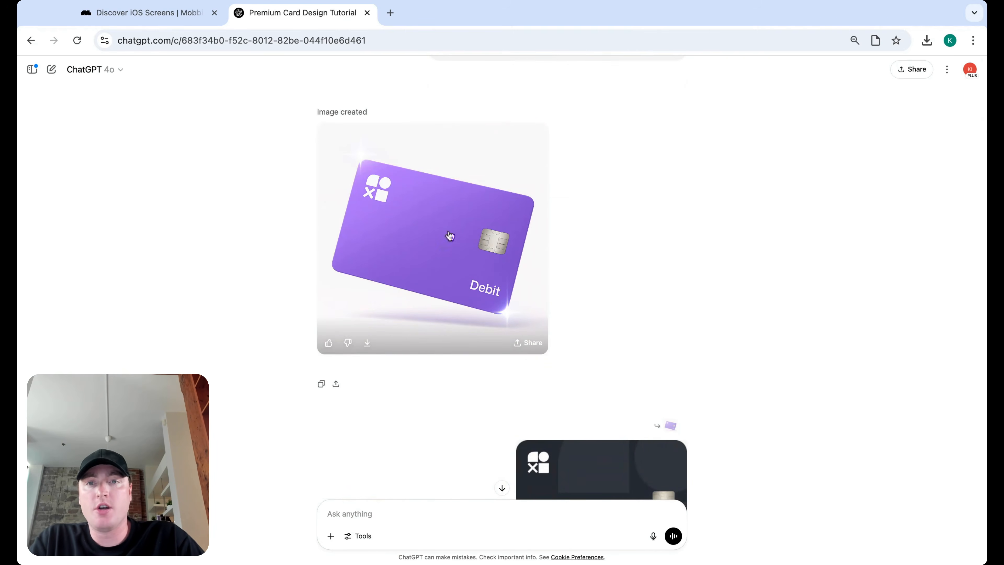
{"action": "mouse_move", "coordinate": [520, 226]}
{"action": "scroll", "coordinate": [521, 226], "scroll_direction": "down", "scroll_amount": 1}
{"action": "scroll", "coordinate": [521, 227], "scroll_direction": "down", "scroll_amount": 4}
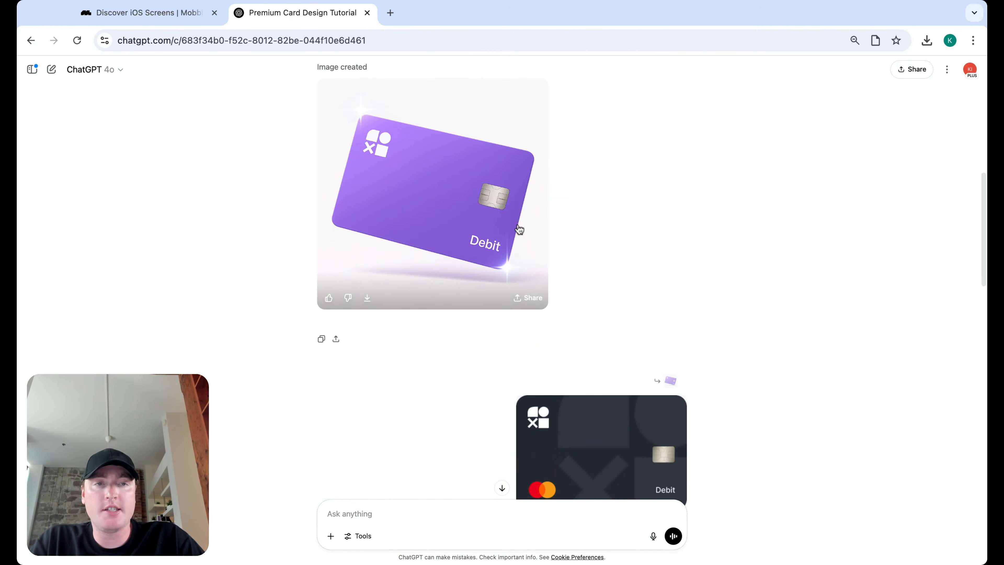
{"action": "scroll", "coordinate": [548, 281], "scroll_direction": "down", "scroll_amount": 5}
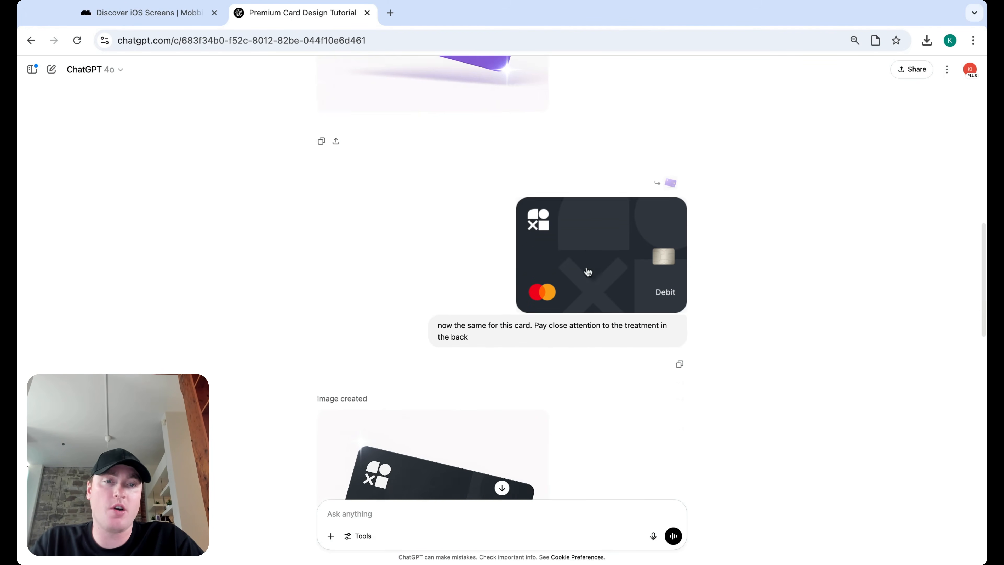
{"action": "scroll", "coordinate": [587, 214], "scroll_direction": "down", "scroll_amount": 2}
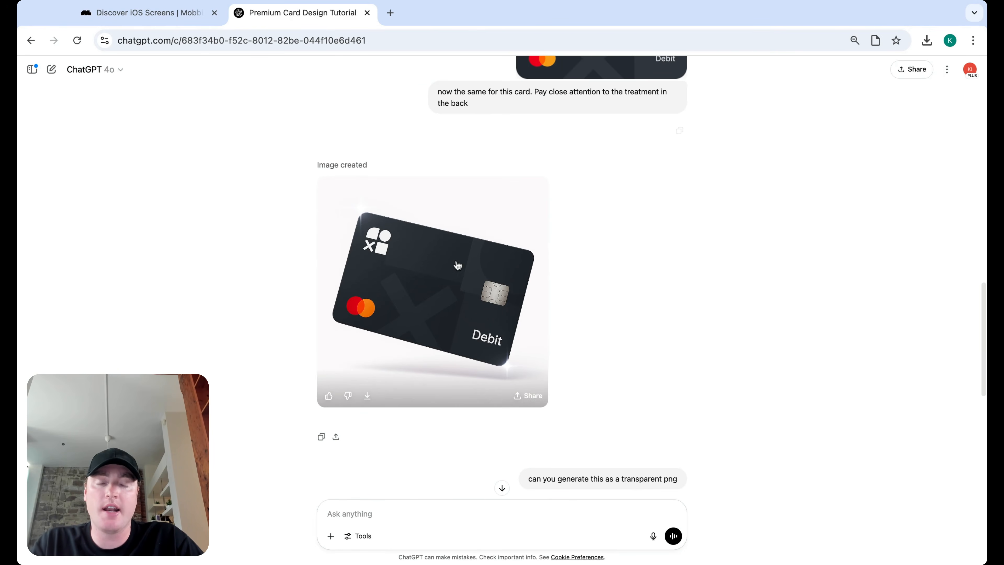
Step: Inspect the dark Debit card at full size and download the transparent PNG version
{"action": "left_click", "coordinate": [507, 259]}
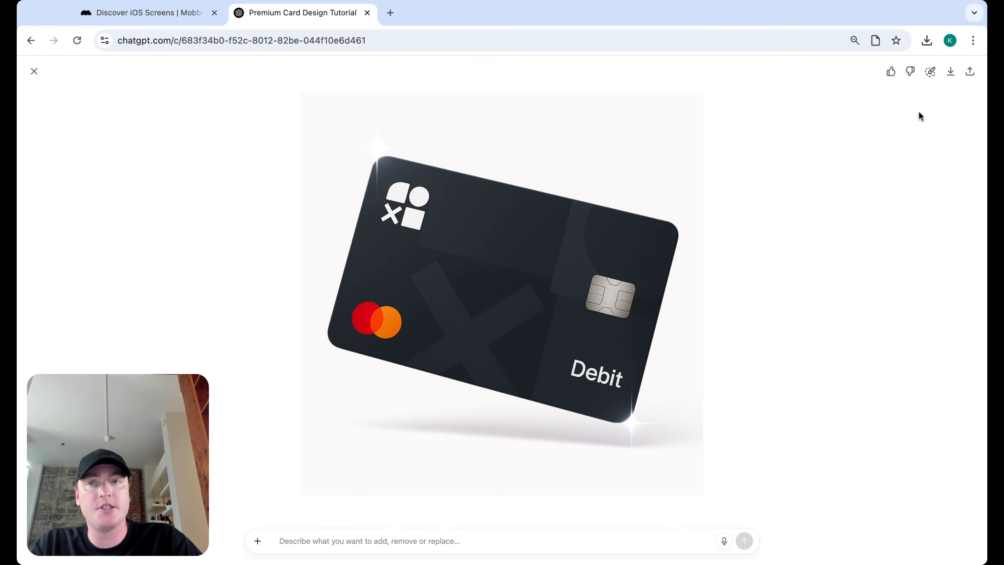
{"action": "left_click", "coordinate": [34, 71]}
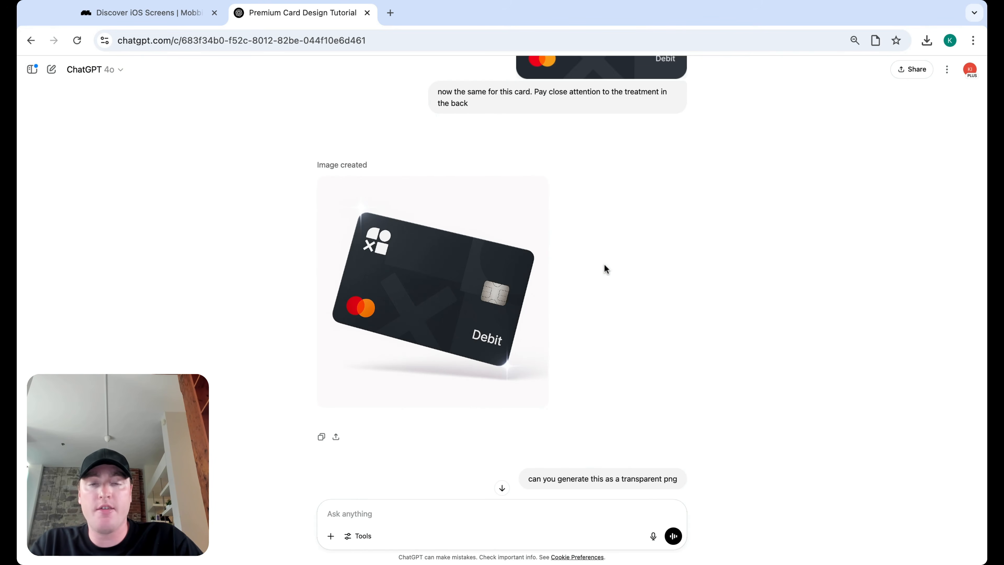
{"action": "scroll", "coordinate": [605, 269], "scroll_direction": "down", "scroll_amount": 1}
{"action": "scroll", "coordinate": [605, 269], "scroll_direction": "down", "scroll_amount": 8}
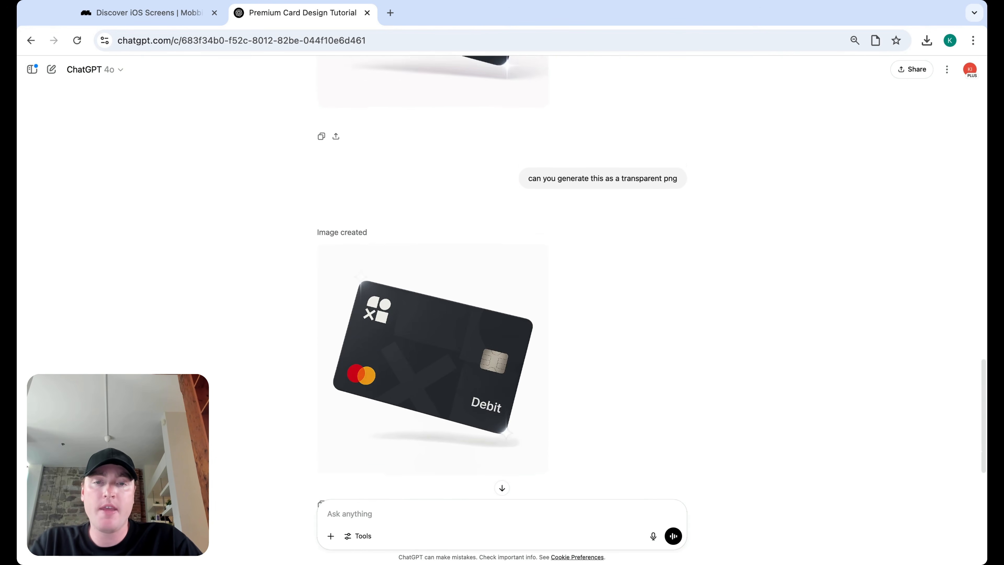
{"action": "scroll", "coordinate": [751, 300], "scroll_direction": "down", "scroll_amount": 1}
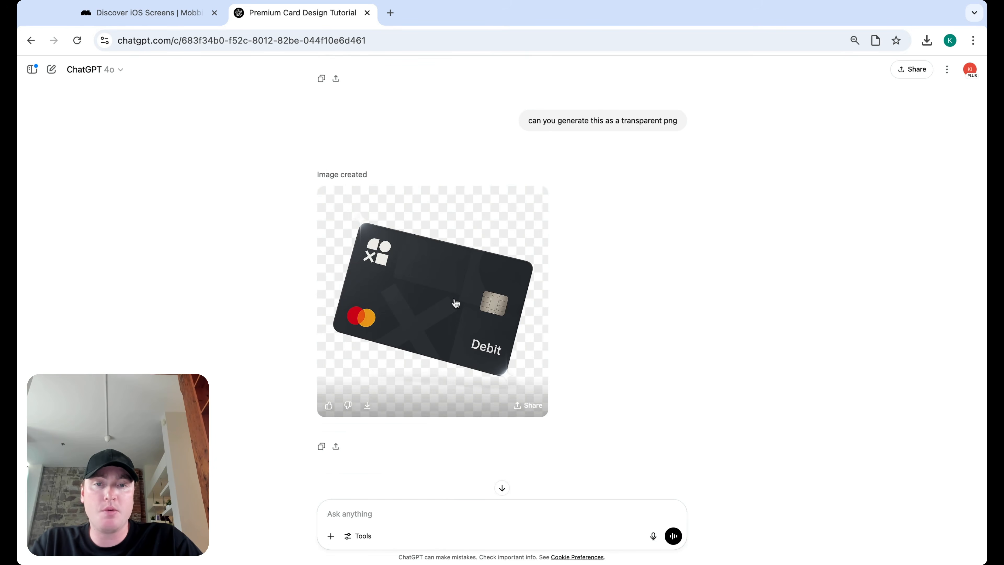
{"action": "left_click", "coordinate": [367, 405]}
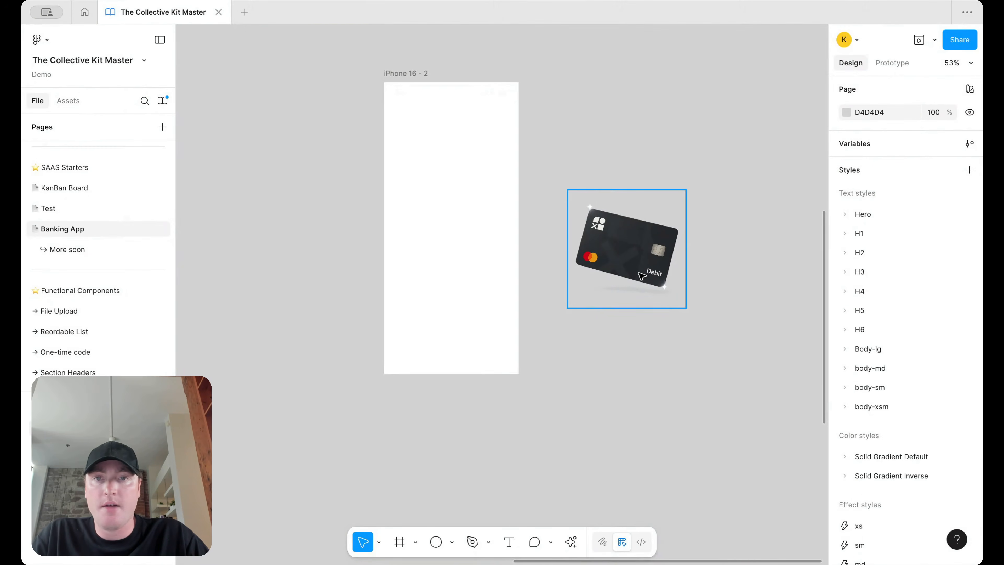
Step: Drop the downloaded dark Debit card image into the iPhone 16 - 2 frame
{"action": "left_click_drag", "start_coordinate": [640, 254], "coordinate": [458, 217]}
{"action": "scroll", "coordinate": [468, 253], "scroll_direction": "up", "scroll_amount": 5}
{"action": "scroll", "coordinate": [458, 216], "scroll_direction": "down", "scroll_amount": 6}
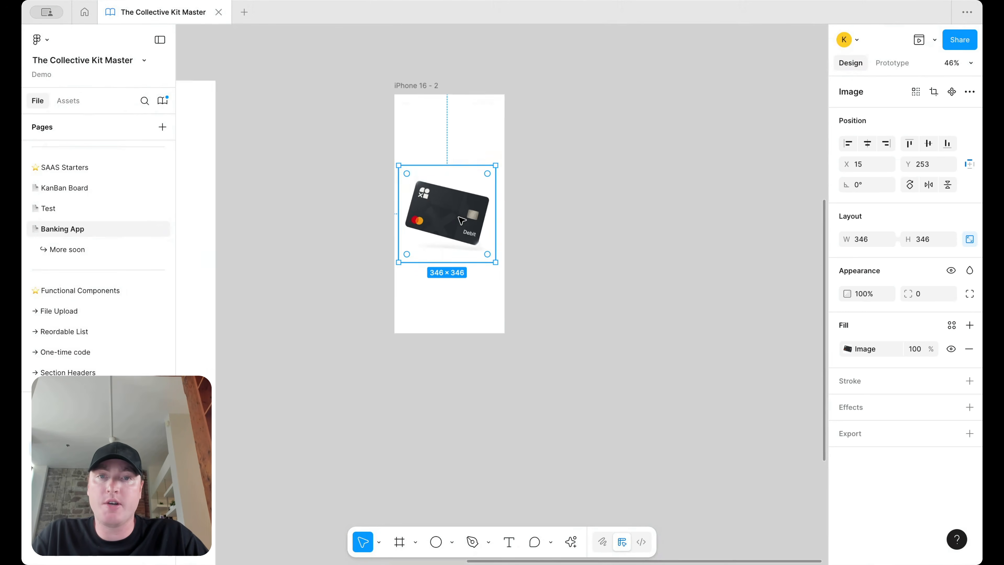
{"action": "scroll", "coordinate": [495, 262], "scroll_direction": "up", "scroll_amount": 3}
Step: Enlarge the card image proportionally to 376×376
{"action": "left_click_drag", "start_coordinate": [500, 265], "coordinate": [506, 264]}
{"action": "scroll", "coordinate": [505, 265], "scroll_direction": "down", "scroll_amount": 5}
{"action": "scroll", "coordinate": [449, 243], "scroll_direction": "left", "scroll_amount": 10}
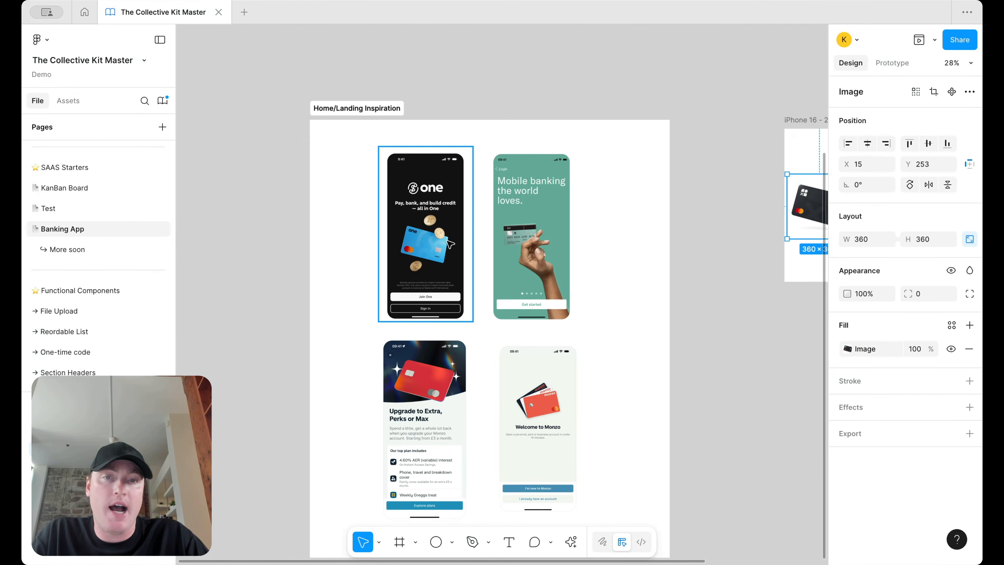
{"action": "scroll", "coordinate": [449, 243], "scroll_direction": "up", "scroll_amount": 3}
{"action": "scroll", "coordinate": [474, 222], "scroll_direction": "down", "scroll_amount": 3}
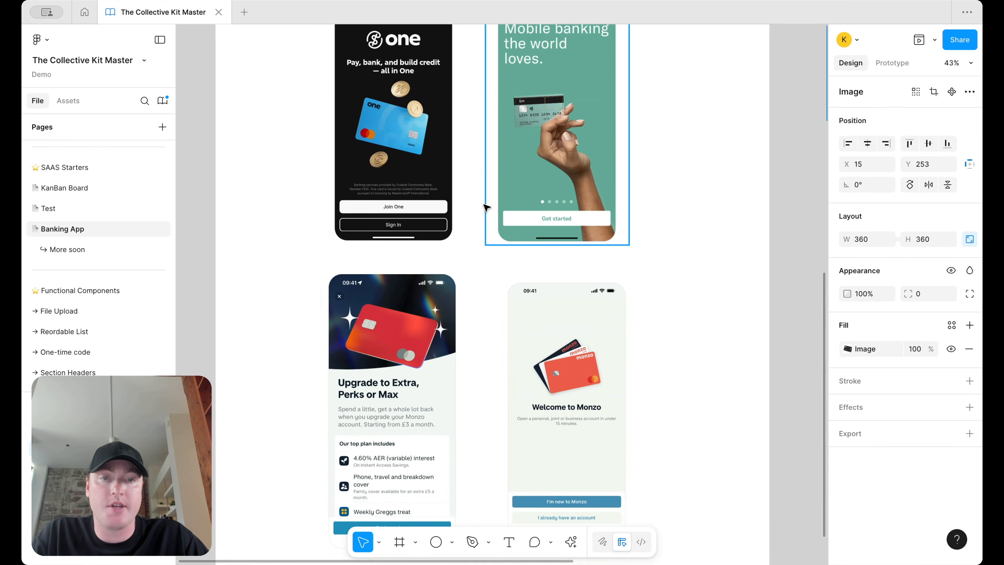
{"action": "scroll", "coordinate": [511, 158], "scroll_direction": "down", "scroll_amount": 4}
{"action": "scroll", "coordinate": [511, 159], "scroll_direction": "right", "scroll_amount": 7}
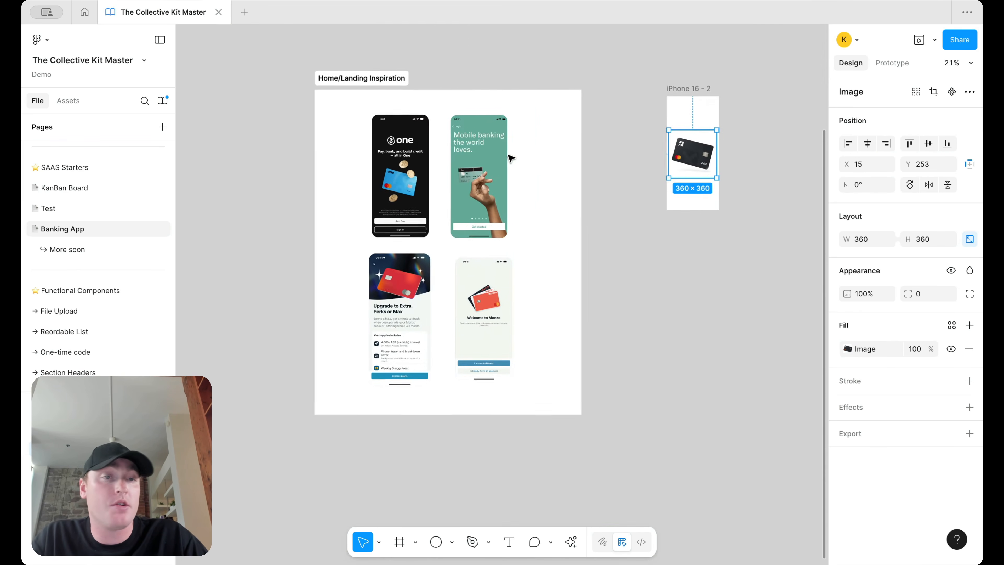
{"action": "scroll", "coordinate": [554, 221], "scroll_direction": "up", "scroll_amount": 5}
{"action": "scroll", "coordinate": [416, 219], "scroll_direction": "up", "scroll_amount": 4}
{"action": "scroll", "coordinate": [416, 219], "scroll_direction": "left", "scroll_amount": 3}
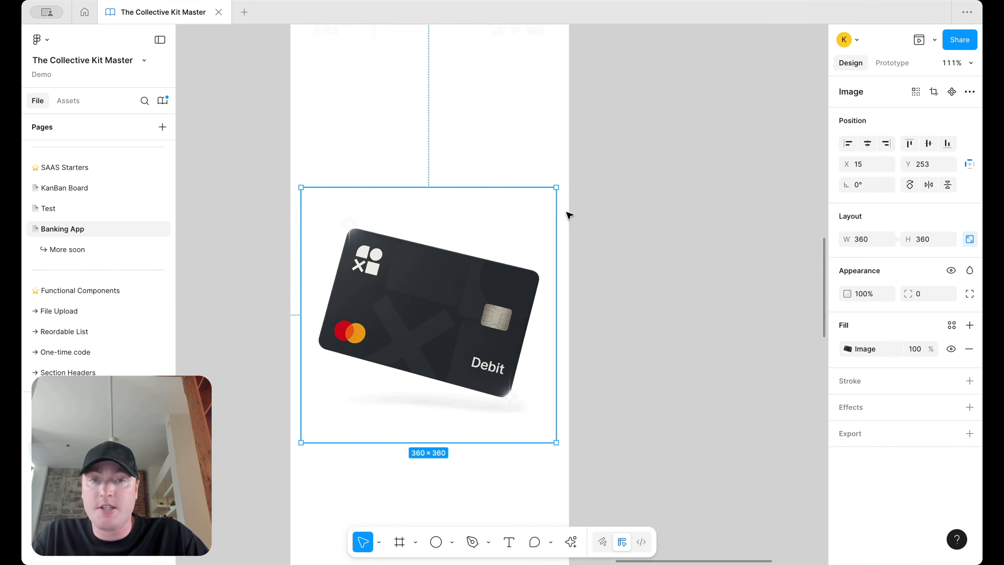
{"action": "left_click_drag", "start_coordinate": [556, 179], "coordinate": [584, 180]}
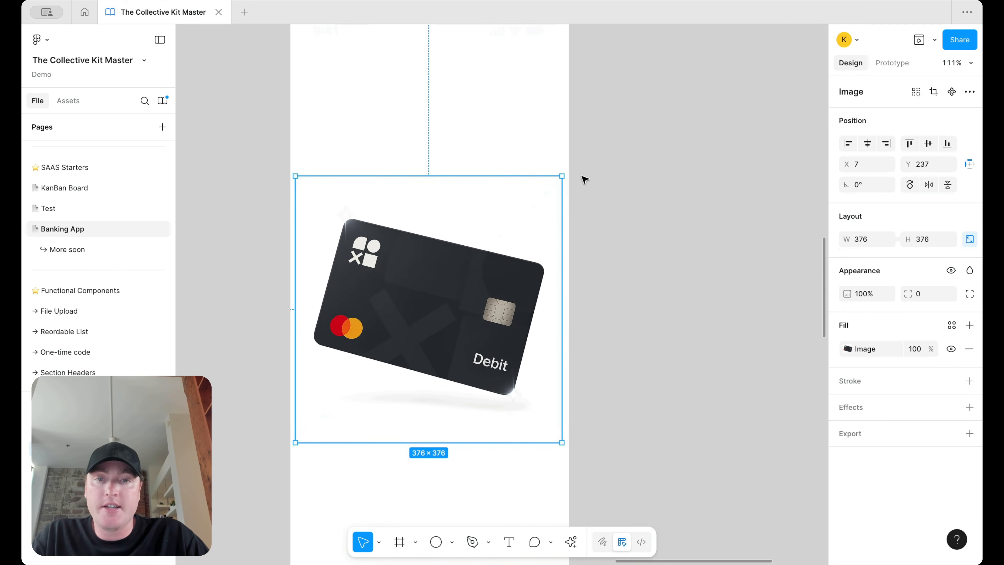
{"action": "scroll", "coordinate": [581, 178], "scroll_direction": "down", "scroll_amount": 3}
{"action": "scroll", "coordinate": [513, 286], "scroll_direction": "up", "scroll_amount": 3}
{"action": "scroll", "coordinate": [520, 288], "scroll_direction": "down", "scroll_amount": 4}
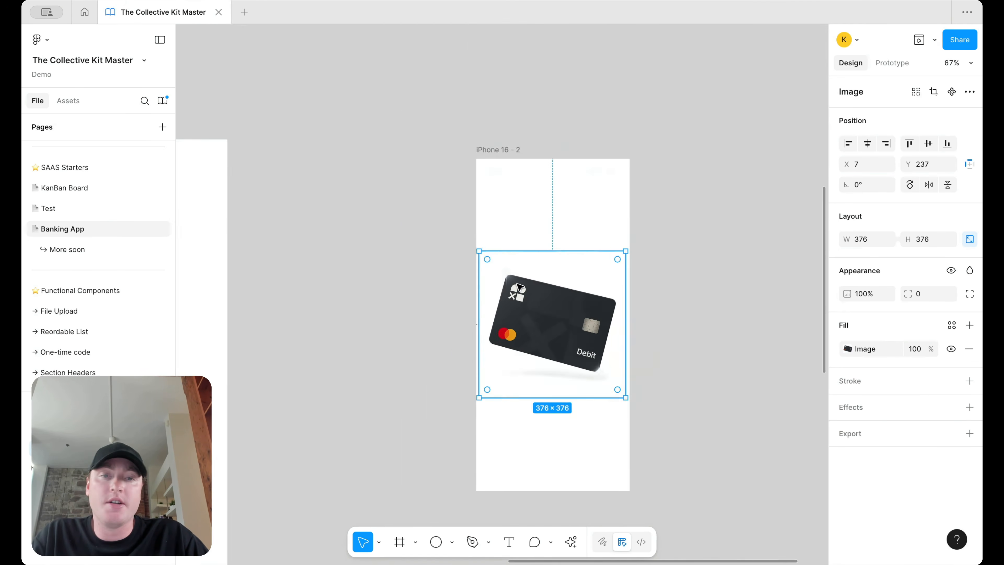
{"action": "scroll", "coordinate": [526, 257], "scroll_direction": "down", "scroll_amount": 3}
Step: Reposition the card so it sits near the middle of the iPhone frame
{"action": "left_click_drag", "start_coordinate": [542, 234], "coordinate": [542, 321]}
{"action": "scroll", "coordinate": [542, 321], "scroll_direction": "down", "scroll_amount": 5}
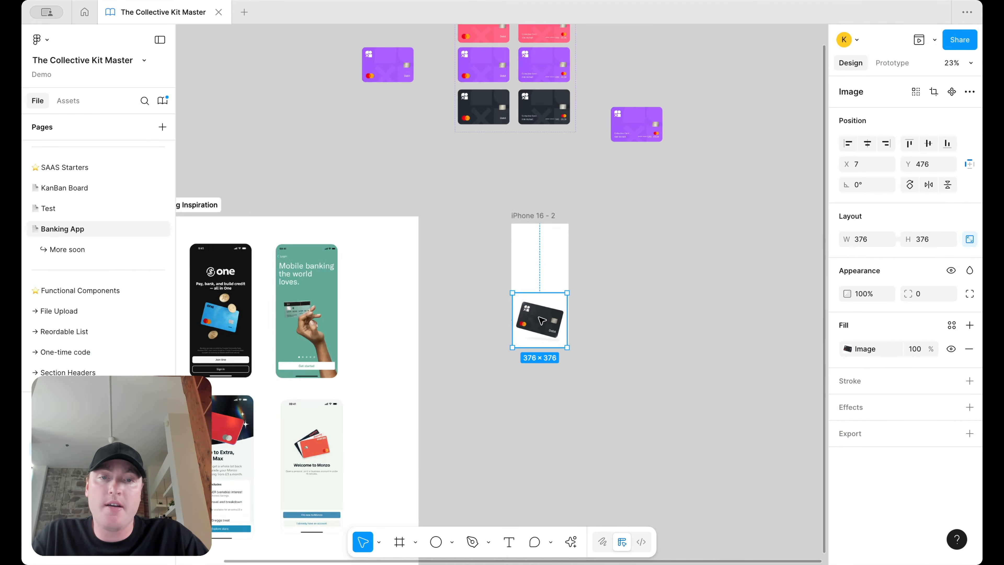
{"action": "scroll", "coordinate": [534, 253], "scroll_direction": "left", "scroll_amount": 5}
{"action": "scroll", "coordinate": [480, 251], "scroll_direction": "up", "scroll_amount": 5}
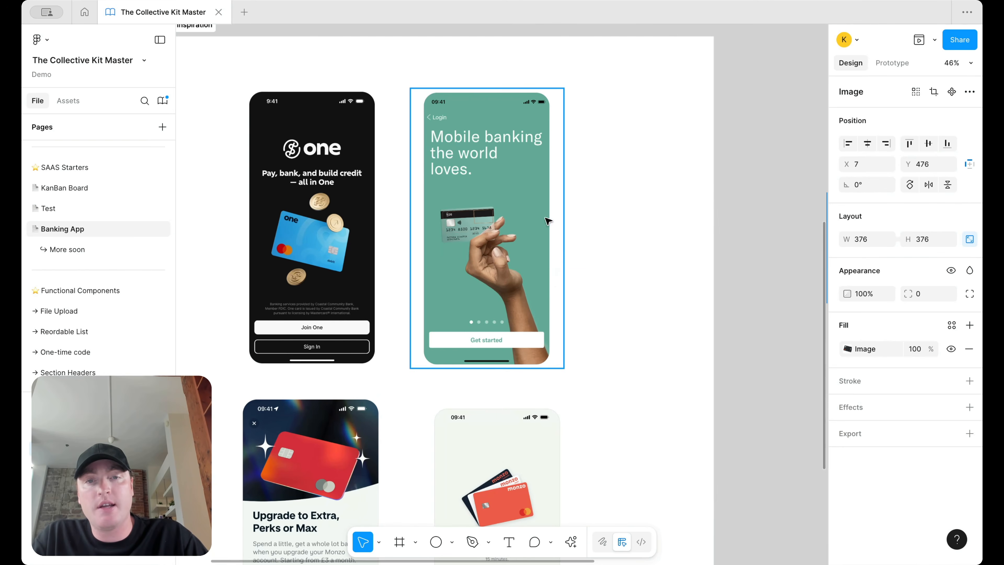
{"action": "scroll", "coordinate": [565, 249], "scroll_direction": "down", "scroll_amount": 3}
{"action": "scroll", "coordinate": [553, 260], "scroll_direction": "up", "scroll_amount": 1}
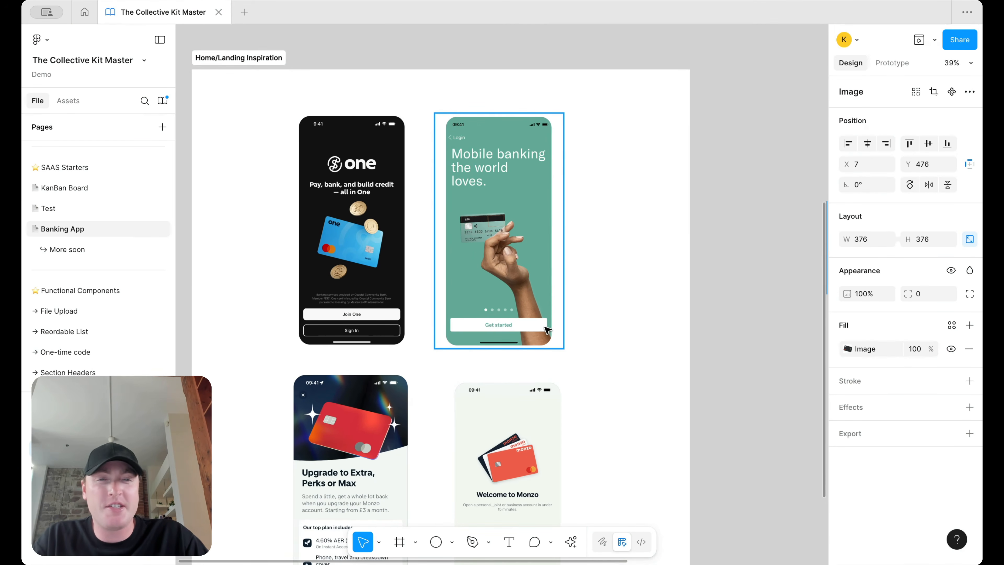
{"action": "scroll", "coordinate": [547, 331], "scroll_direction": "down", "scroll_amount": 5}
{"action": "scroll", "coordinate": [561, 326], "scroll_direction": "right", "scroll_amount": 5}
{"action": "scroll", "coordinate": [564, 324], "scroll_direction": "up", "scroll_amount": 5}
{"action": "scroll", "coordinate": [562, 315], "scroll_direction": "up", "scroll_amount": 2}
{"action": "scroll", "coordinate": [562, 313], "scroll_direction": "up", "scroll_amount": 3}
{"action": "left_click_drag", "start_coordinate": [477, 360], "coordinate": [475, 266]}
Step: Try the dark surface default fill on the iPhone 16 - 2 frame, then undo it
{"action": "left_click", "coordinate": [442, 94]}
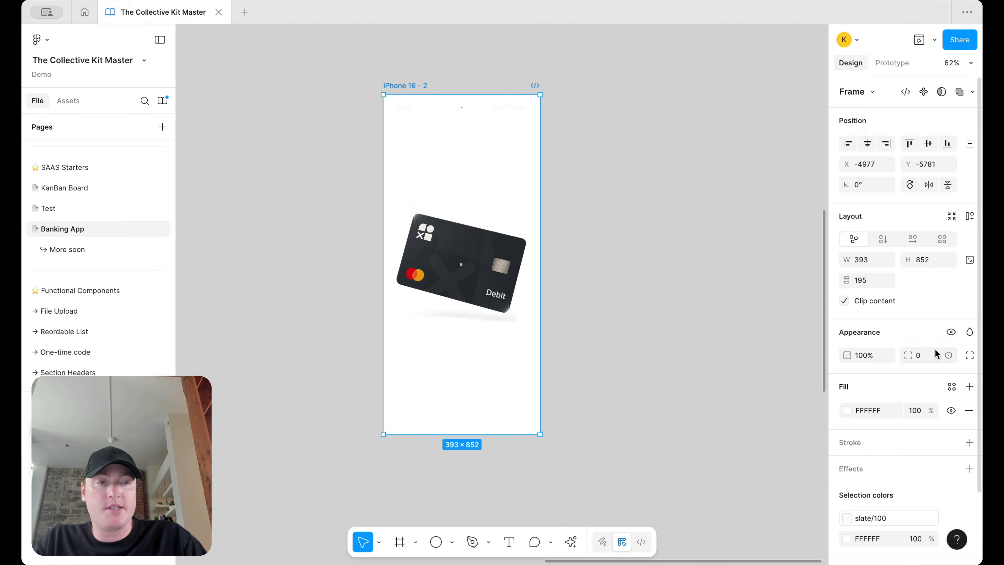
{"action": "left_click", "coordinate": [950, 387]}
{"action": "type", "text": "surf"}
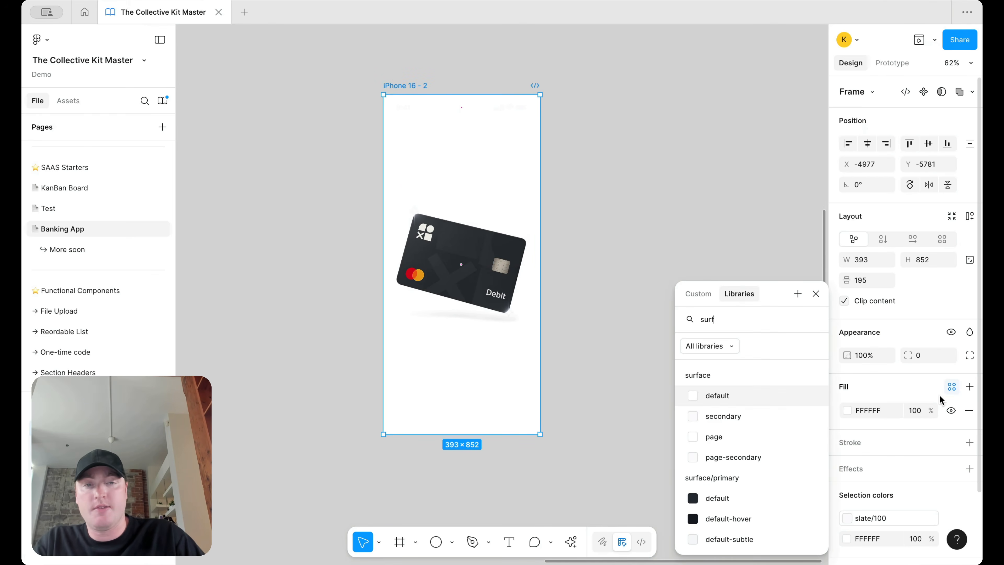
{"action": "left_click", "coordinate": [768, 497]}
{"action": "left_click", "coordinate": [675, 283]}
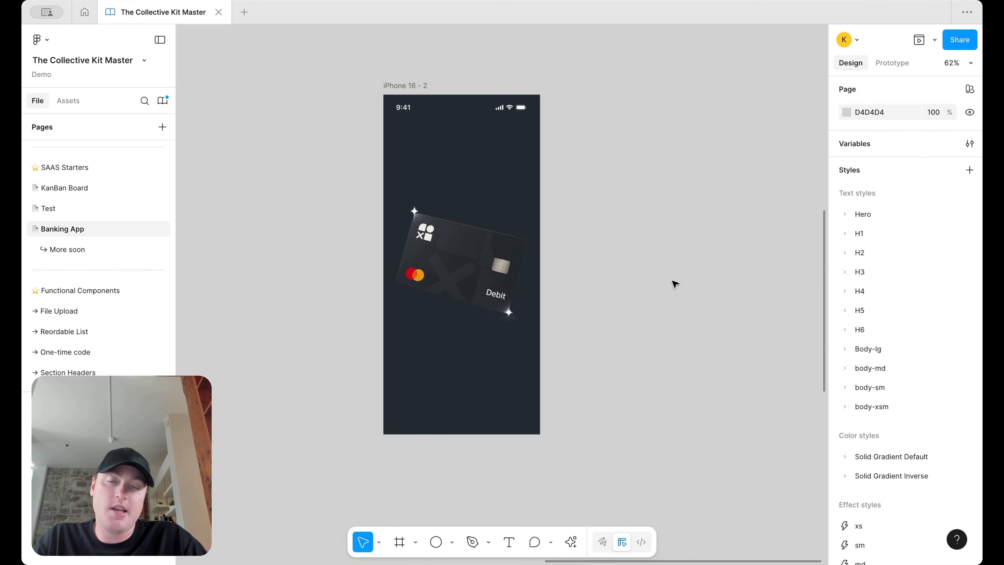
{"action": "key", "text": "ctrl+z"}
{"action": "key", "text": "ctrl+z"}
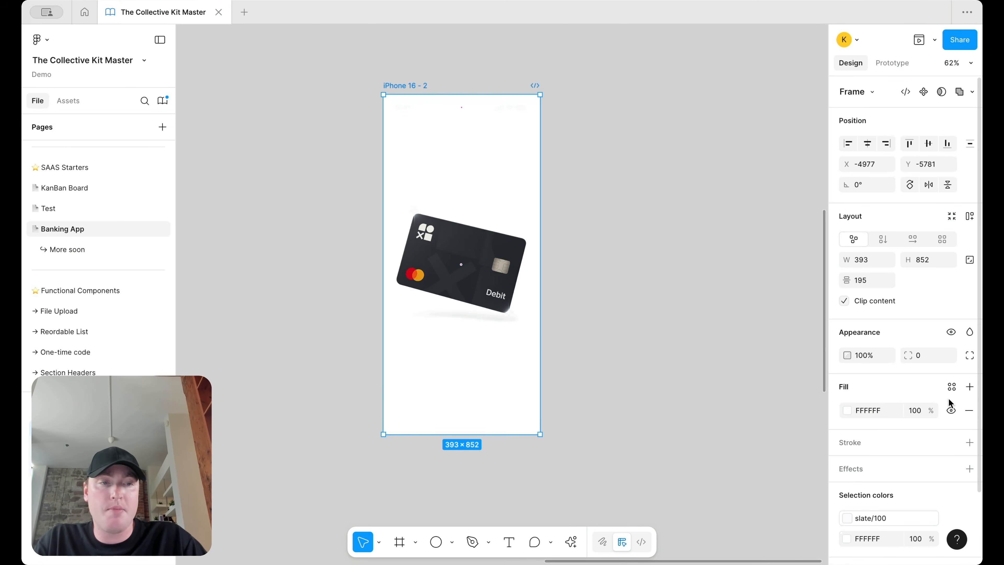
Step: Apply the surface secondary colour style as the frame's fill
{"action": "left_click", "coordinate": [951, 387]}
{"action": "type", "text": "sur"}
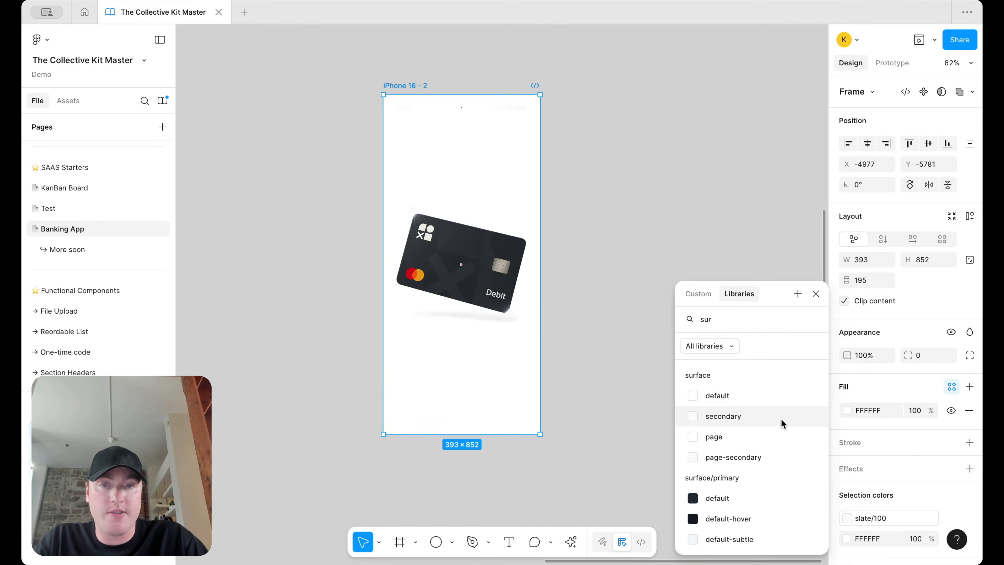
{"action": "left_click", "coordinate": [782, 422]}
{"action": "left_click", "coordinate": [611, 308]}
{"action": "scroll", "coordinate": [477, 224], "scroll_direction": "up", "scroll_amount": 3}
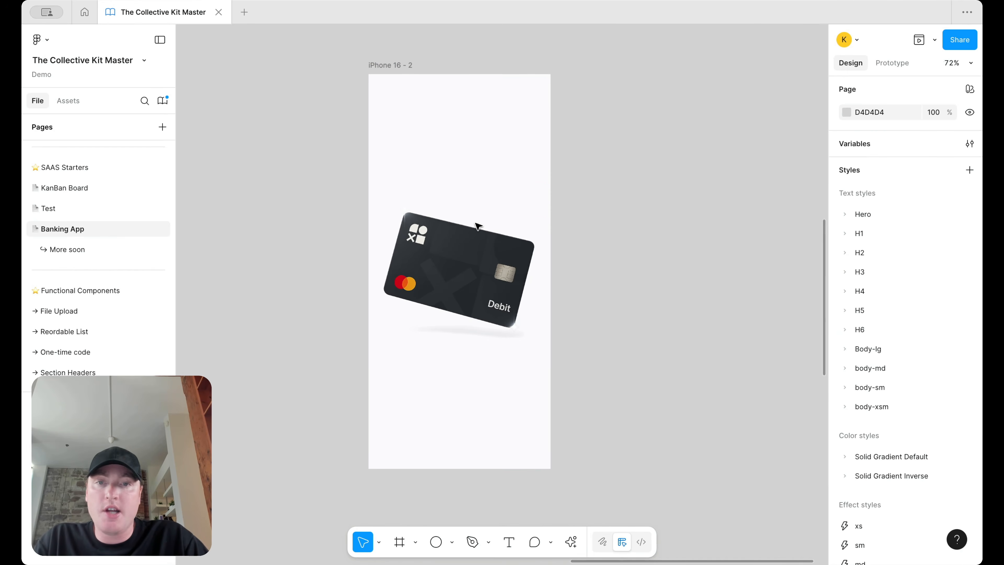
{"action": "scroll", "coordinate": [522, 180], "scroll_direction": "up", "scroll_amount": 1}
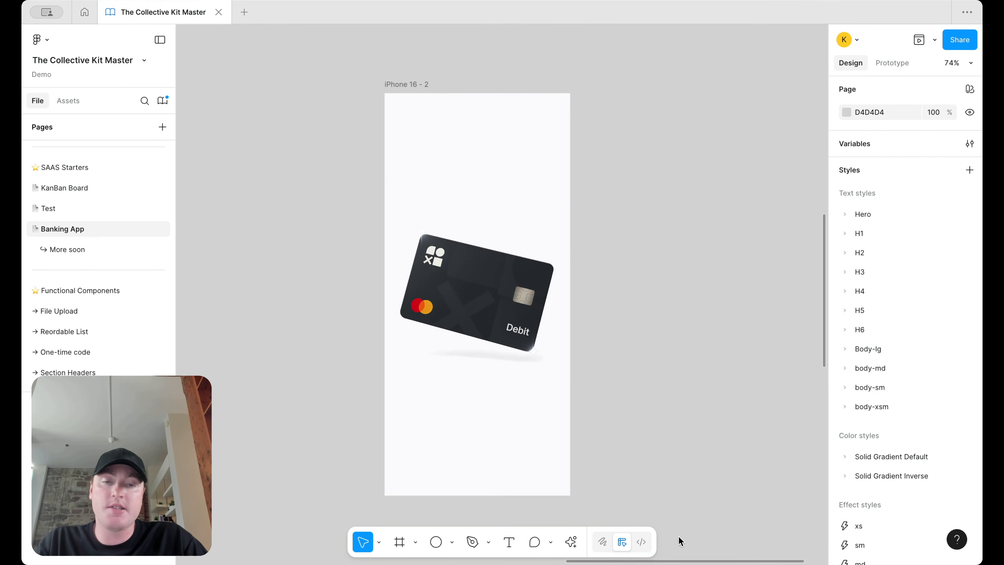
Step: Create a left-aligned, vertically centred 'Modern Banking' text layer and move it to the frame's top
{"action": "left_click", "coordinate": [509, 541]}
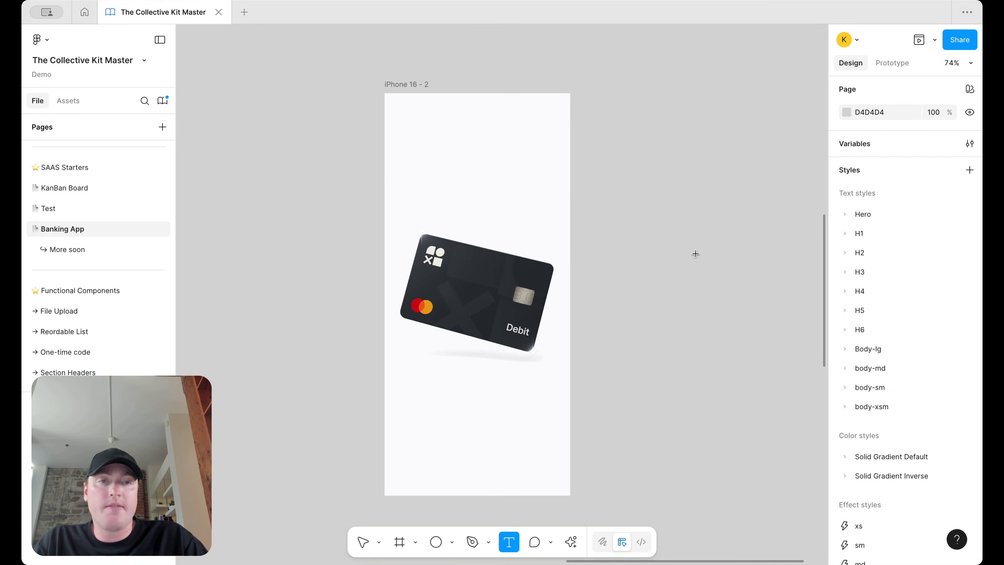
{"action": "left_click_drag", "start_coordinate": [616, 246], "coordinate": [746, 274]}
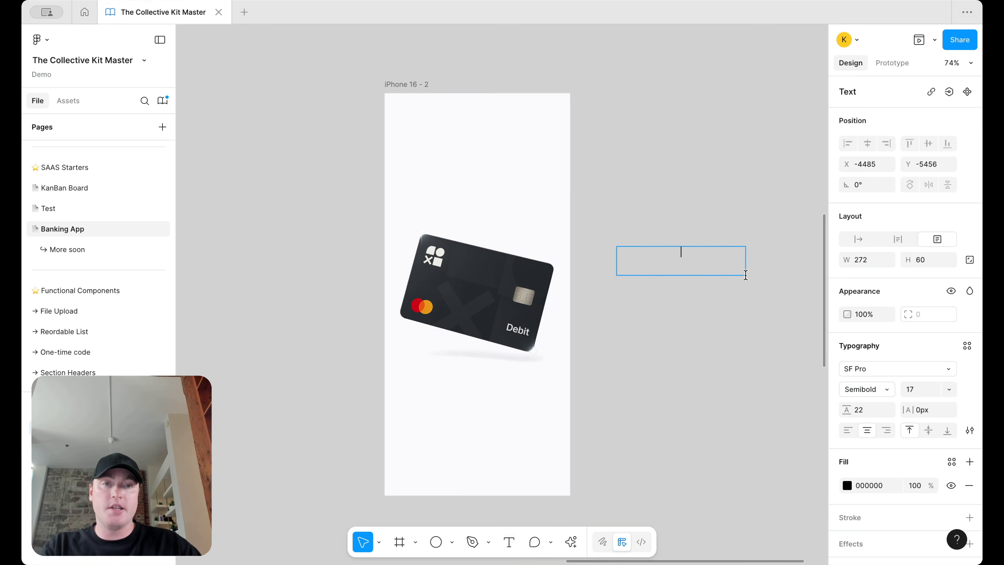
{"action": "scroll", "coordinate": [745, 275], "scroll_direction": "up", "scroll_amount": 2}
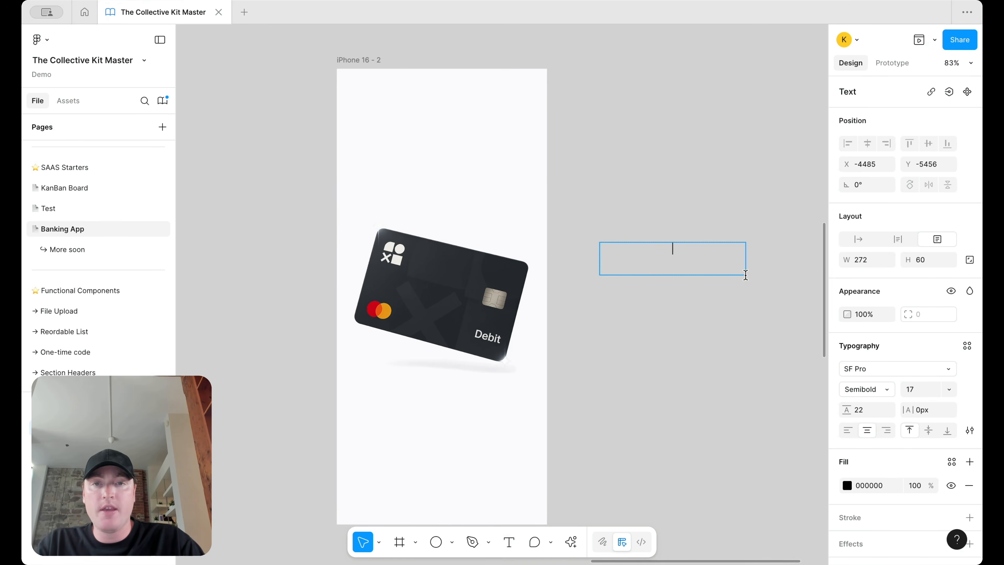
{"action": "type", "text": "Mod"}
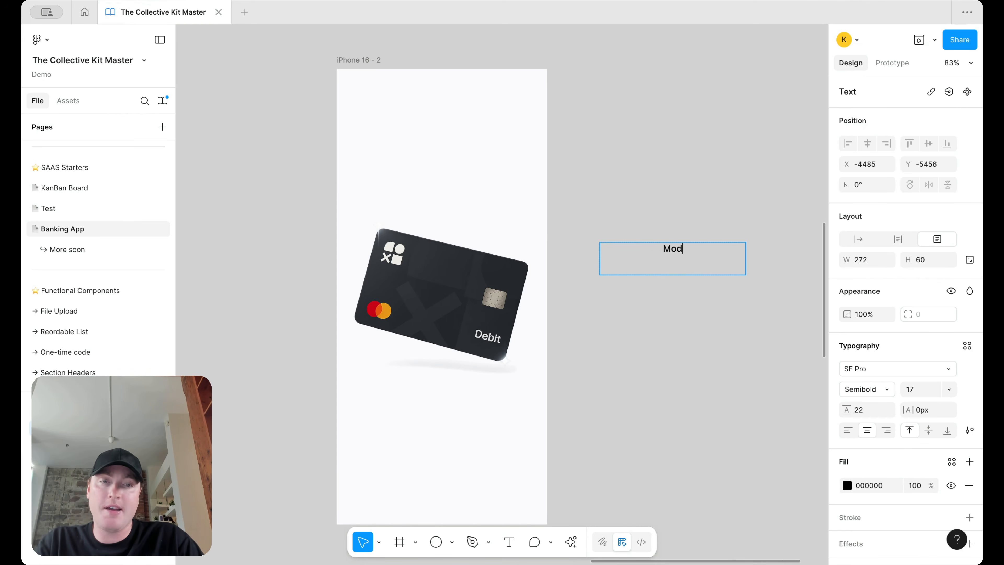
{"action": "type", "text": "ern Banking"}
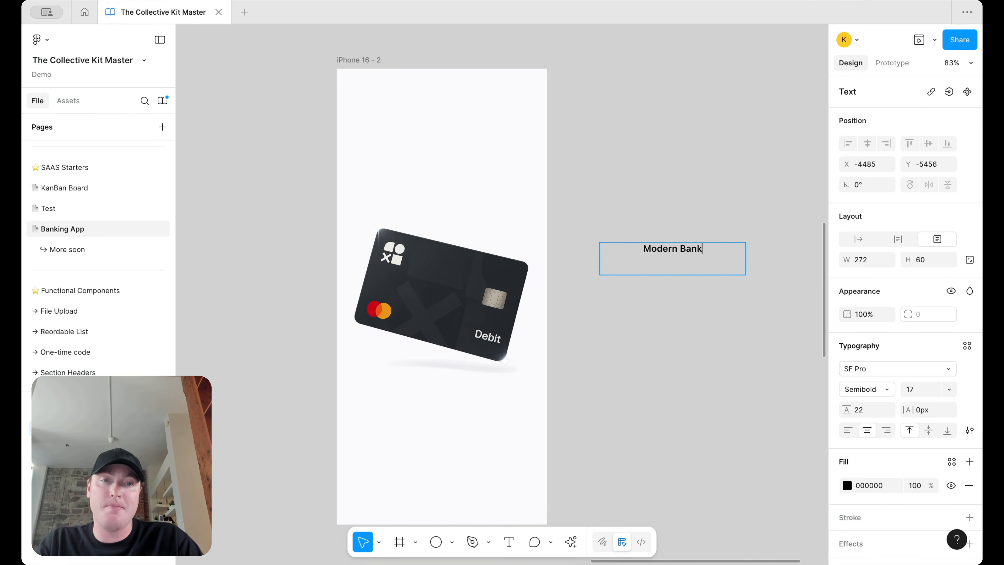
{"action": "left_click", "coordinate": [847, 430]}
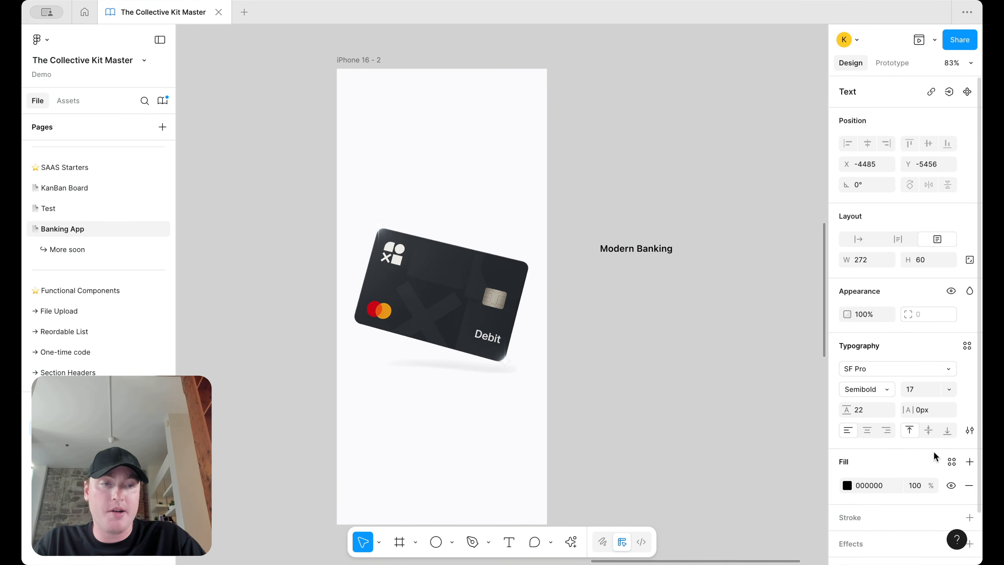
{"action": "left_click", "coordinate": [928, 431]}
{"action": "key", "text": "Escape"}
{"action": "left_click_drag", "start_coordinate": [634, 276], "coordinate": [407, 113]}
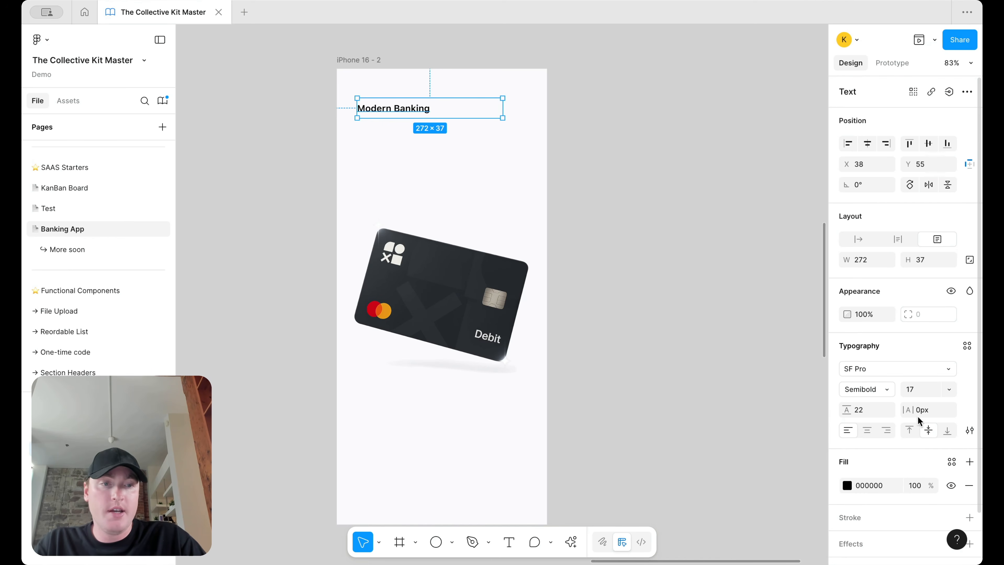
{"action": "left_click", "coordinate": [967, 345]}
Step: Apply the H4/semibold text style to the title and make its box tall enough for two lines
{"action": "type", "text": "su"}
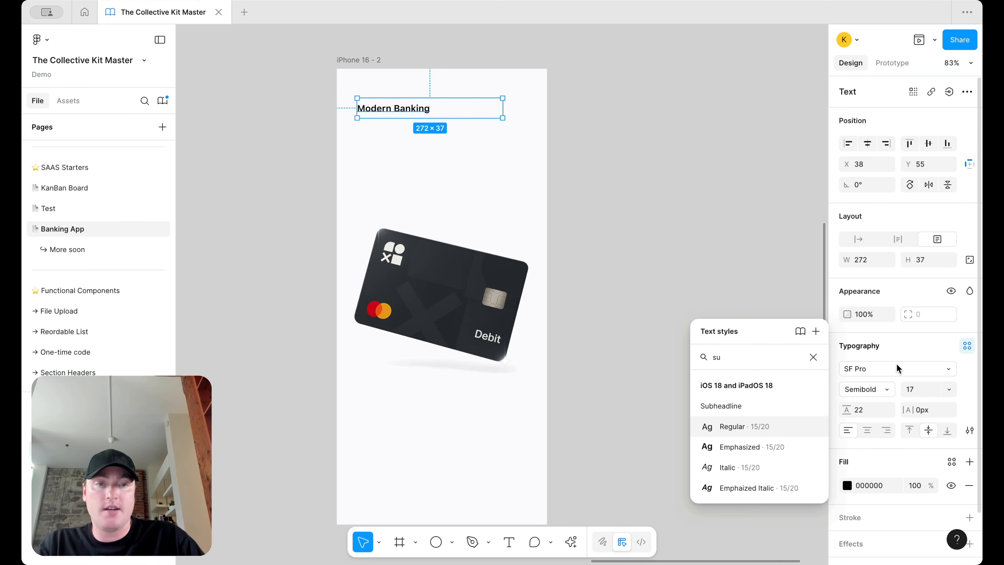
{"action": "key", "text": "BackSpace"}
{"action": "key", "text": "BackSpace"}
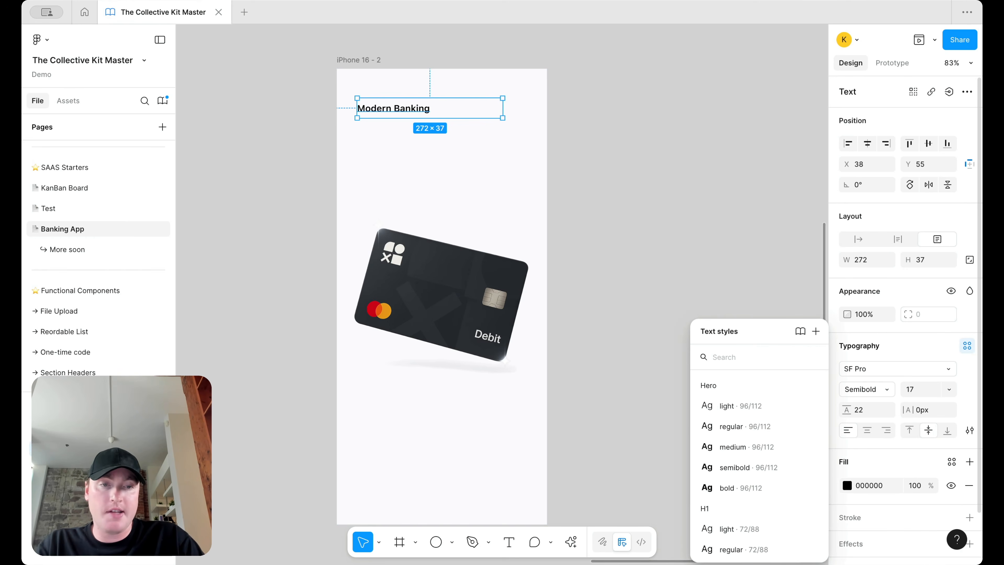
{"action": "scroll", "coordinate": [748, 445], "scroll_direction": "down", "scroll_amount": 10}
{"action": "scroll", "coordinate": [751, 435], "scroll_direction": "down", "scroll_amount": 2}
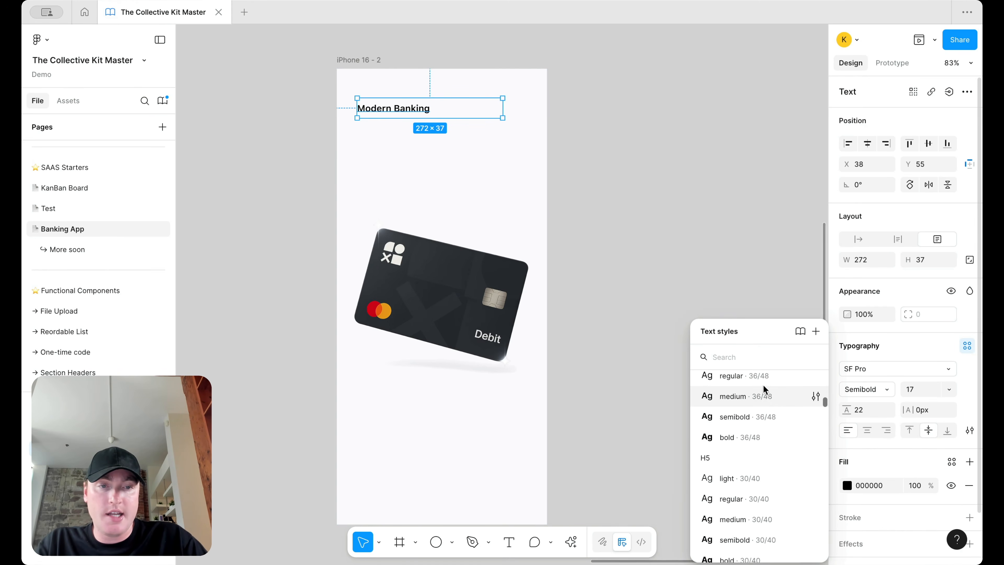
{"action": "left_click", "coordinate": [765, 397]}
{"action": "left_click_drag", "start_coordinate": [456, 118], "coordinate": [455, 143]}
{"action": "left_click", "coordinate": [912, 371]}
{"action": "scroll", "coordinate": [773, 504], "scroll_direction": "down", "scroll_amount": 2}
{"action": "left_click", "coordinate": [767, 438]}
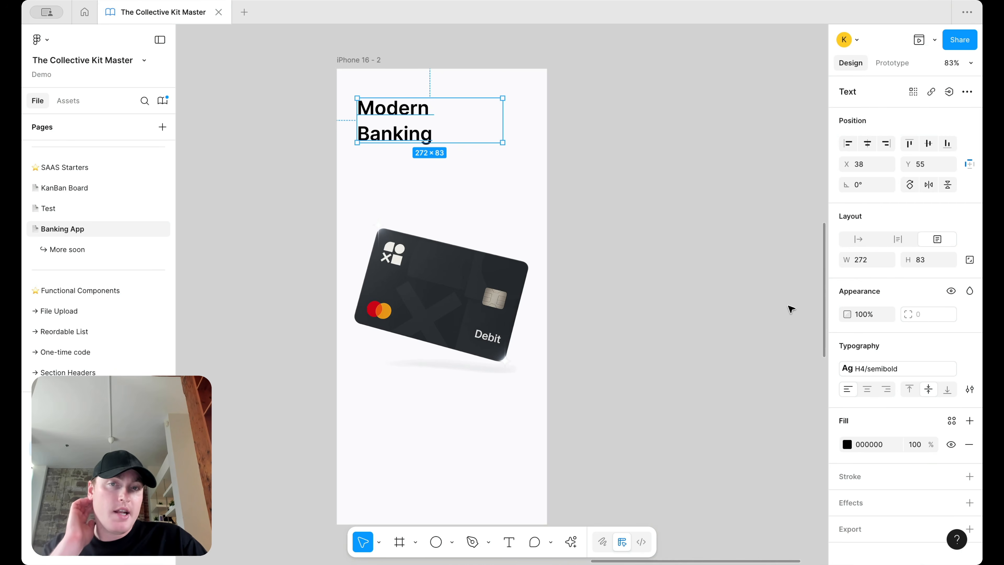
Step: Detach the text style, set line height to 35, and move the title slightly lower
{"action": "left_click", "coordinate": [967, 369]}
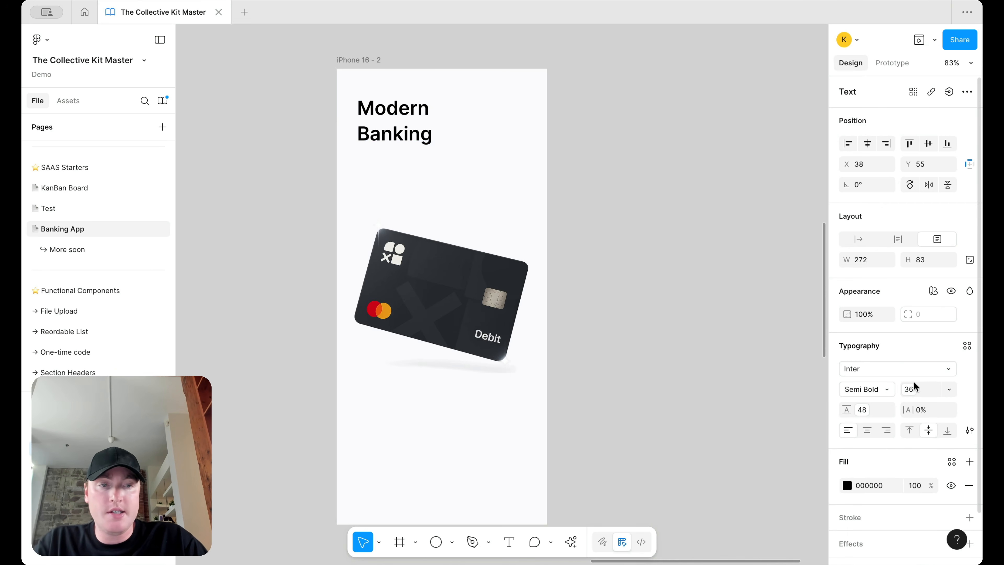
{"action": "left_click", "coordinate": [862, 410]}
{"action": "type", "text": "35"}
{"action": "key", "text": "Return"}
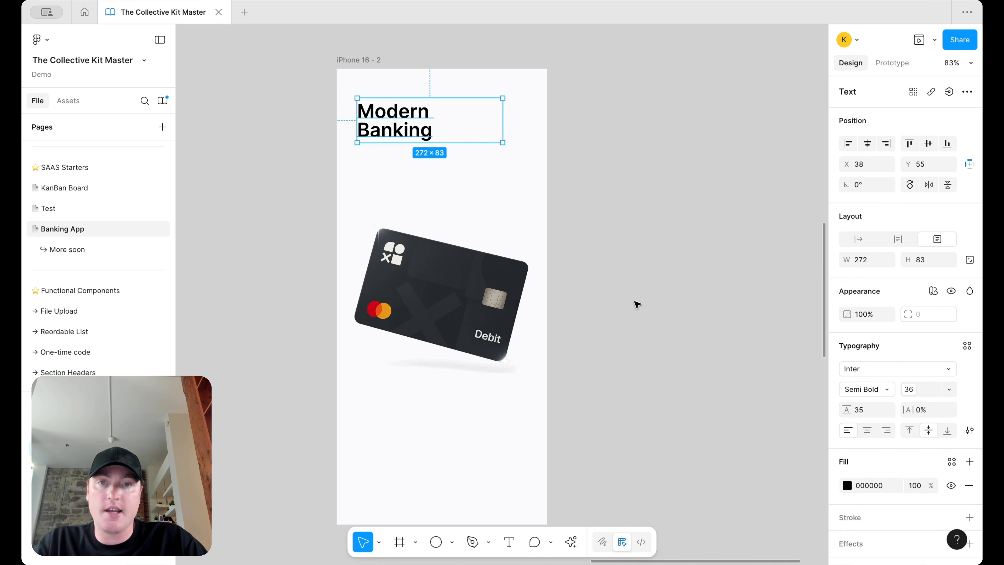
{"action": "left_click_drag", "start_coordinate": [418, 127], "coordinate": [418, 137]}
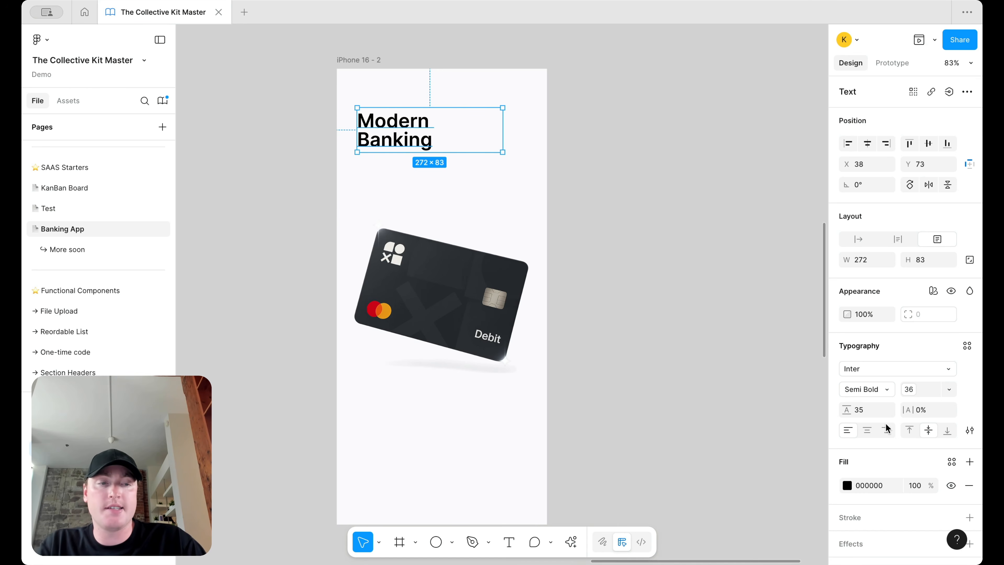
Step: Give the title the text/default/heading fill colour and the h3 text size
{"action": "left_click", "coordinate": [951, 462]}
{"action": "type", "text": "head"}
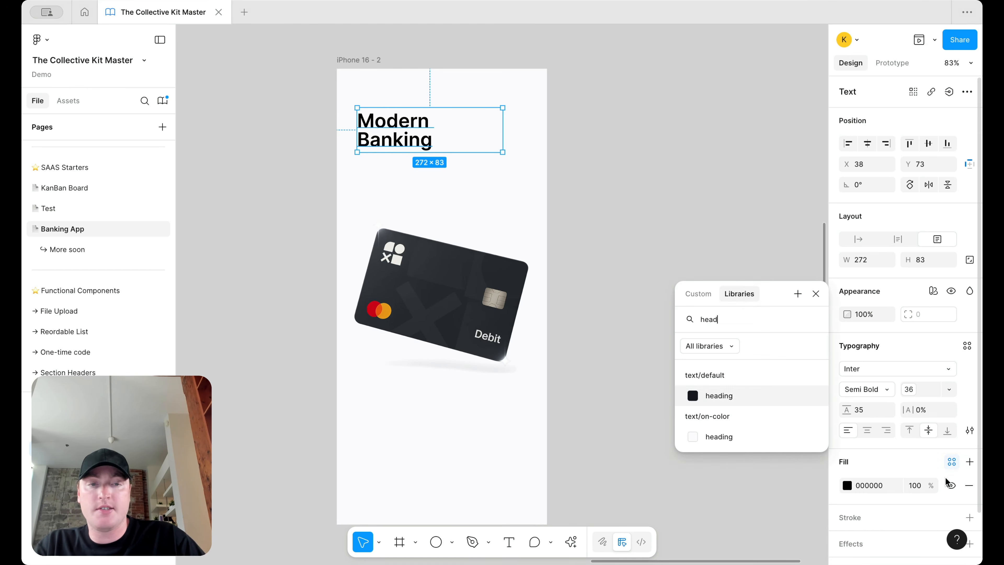
{"action": "left_click", "coordinate": [734, 396]}
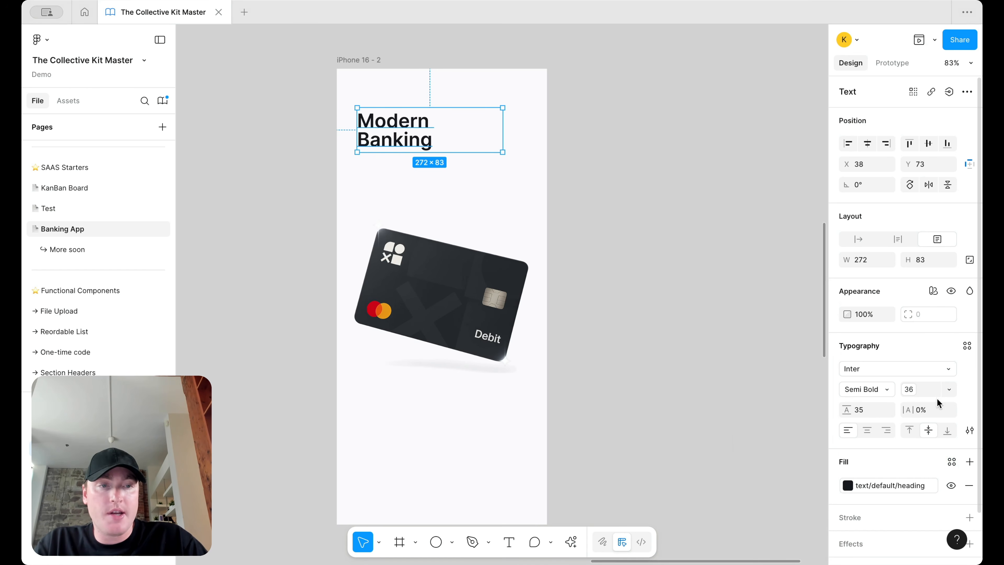
{"action": "left_click", "coordinate": [936, 389]}
{"action": "scroll", "coordinate": [903, 415], "scroll_direction": "up", "scroll_amount": 2}
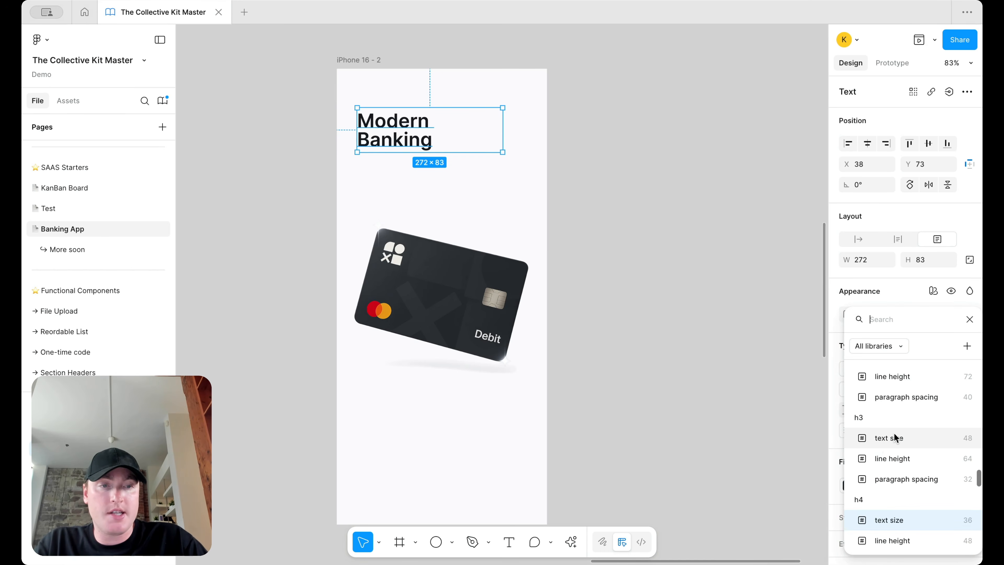
{"action": "left_click", "coordinate": [895, 440]}
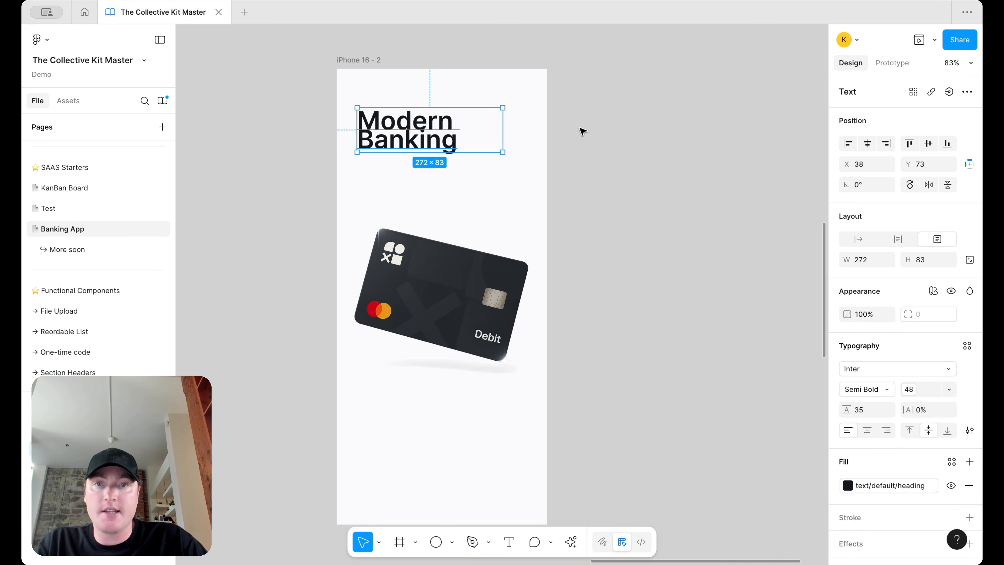
Step: Set the heading's line height to 44
{"action": "left_click", "coordinate": [858, 410]}
{"action": "type", "text": "40"}
{"action": "key", "text": "Return"}
{"action": "left_click", "coordinate": [865, 411]}
{"action": "type", "text": "44"}
{"action": "key", "text": "Return"}
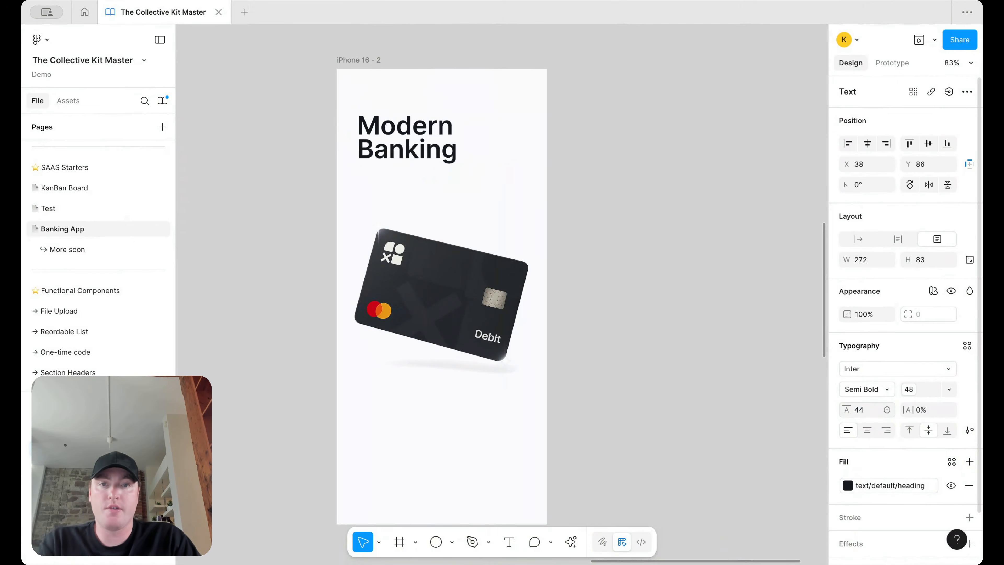
Step: Rewrite the heading as 'One Account. Every Bank.' and widen its text box
{"action": "double_click", "coordinate": [434, 139]}
{"action": "type", "text": "One Accoiunt"}
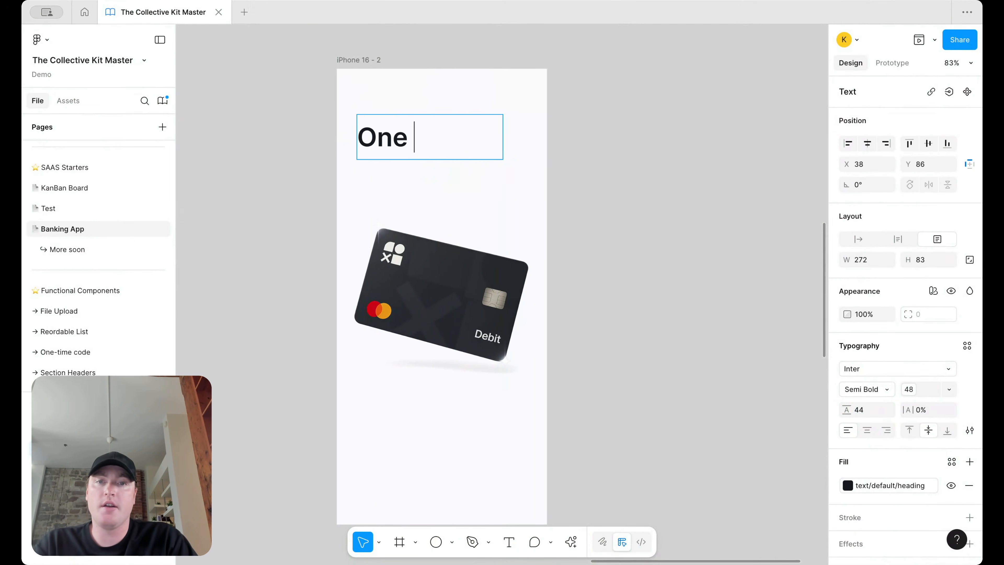
{"action": "key", "text": "BackSpace"}
{"action": "key", "text": "BackSpace"}
{"action": "key", "text": "BackSpace"}
{"action": "key", "text": "BackSpace"}
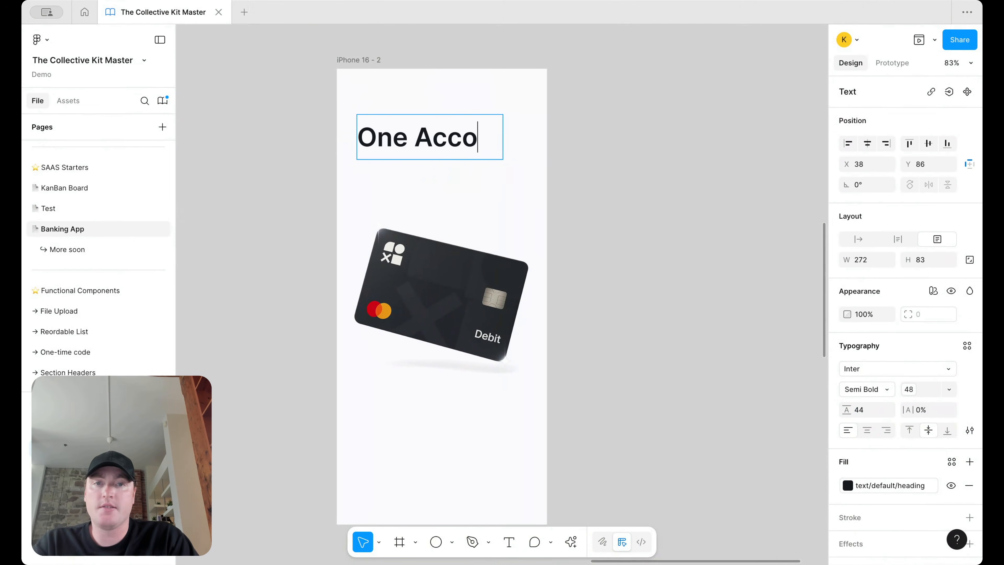
{"action": "type", "text": "unt. Every Ban"}
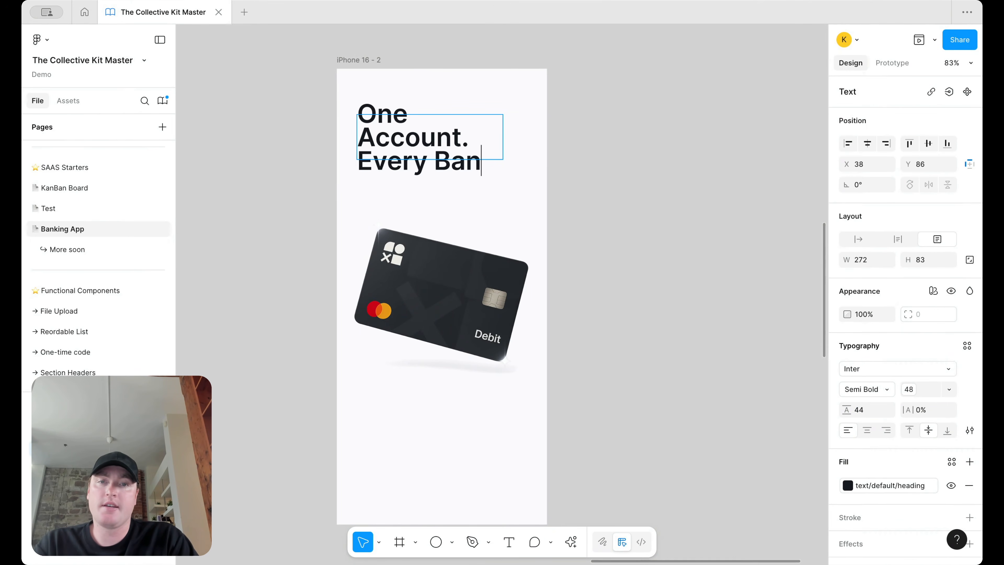
{"action": "type", "text": "k."}
{"action": "key", "text": "Escape"}
{"action": "left_click_drag", "start_coordinate": [504, 135], "coordinate": [518, 135]}
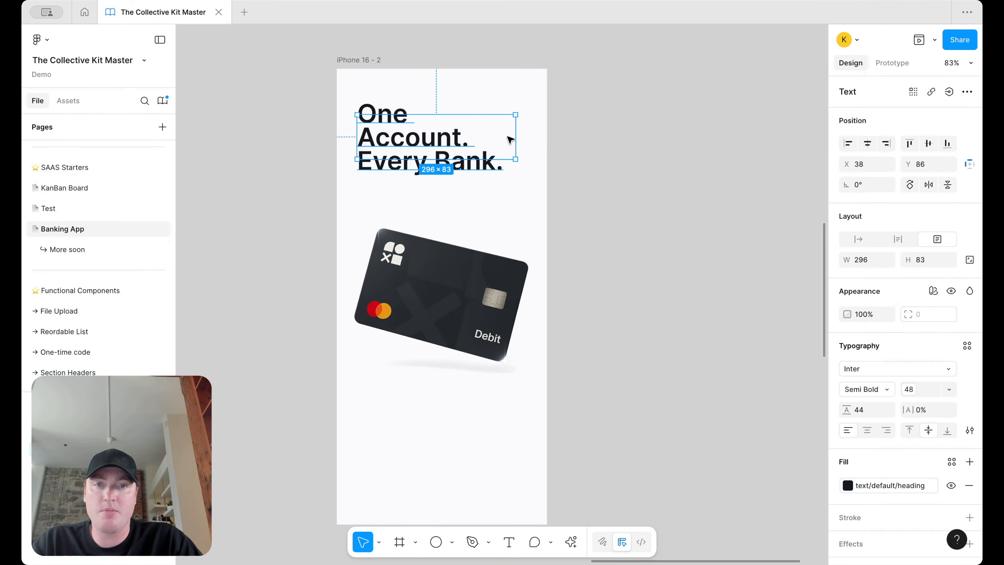
Step: Set the heading to font size 40 in Bold and nudge it slightly lower
{"action": "left_click", "coordinate": [905, 388]}
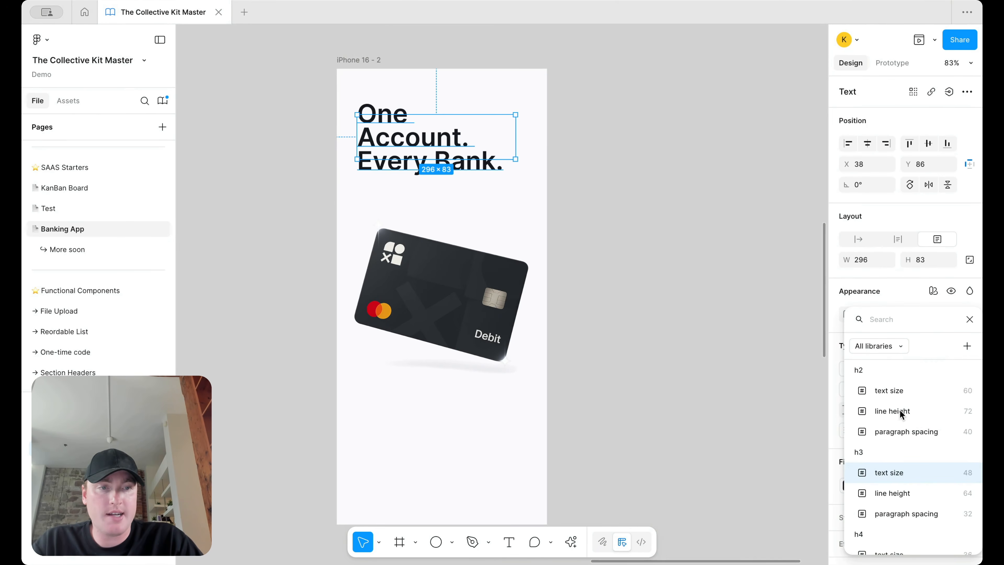
{"action": "left_click", "coordinate": [933, 297]}
{"action": "left_click", "coordinate": [917, 392]}
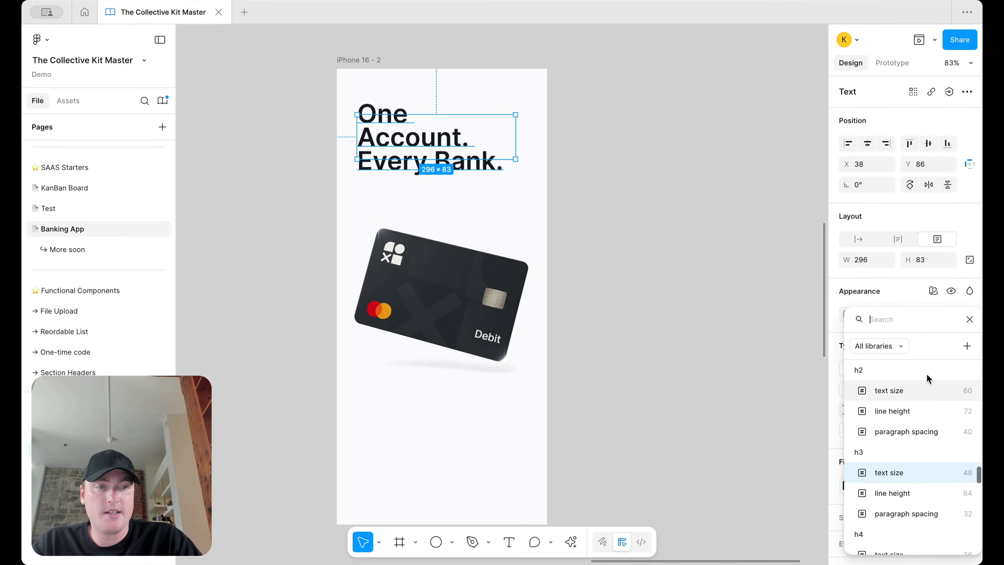
{"action": "key", "text": "Escape"}
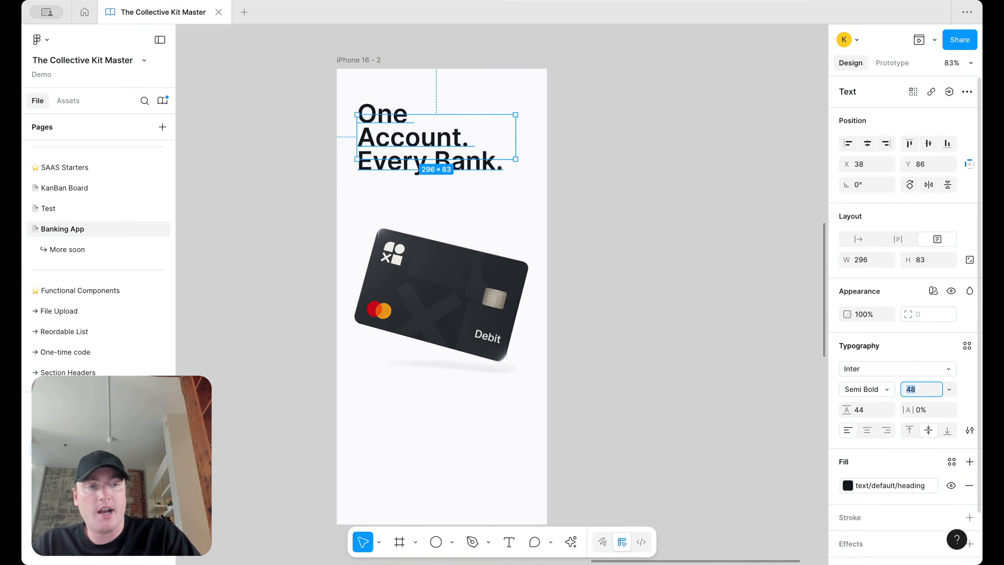
{"action": "type", "text": "40"}
{"action": "key", "text": "Return"}
{"action": "key", "text": "shift+Down"}
{"action": "key", "text": "shift+Down"}
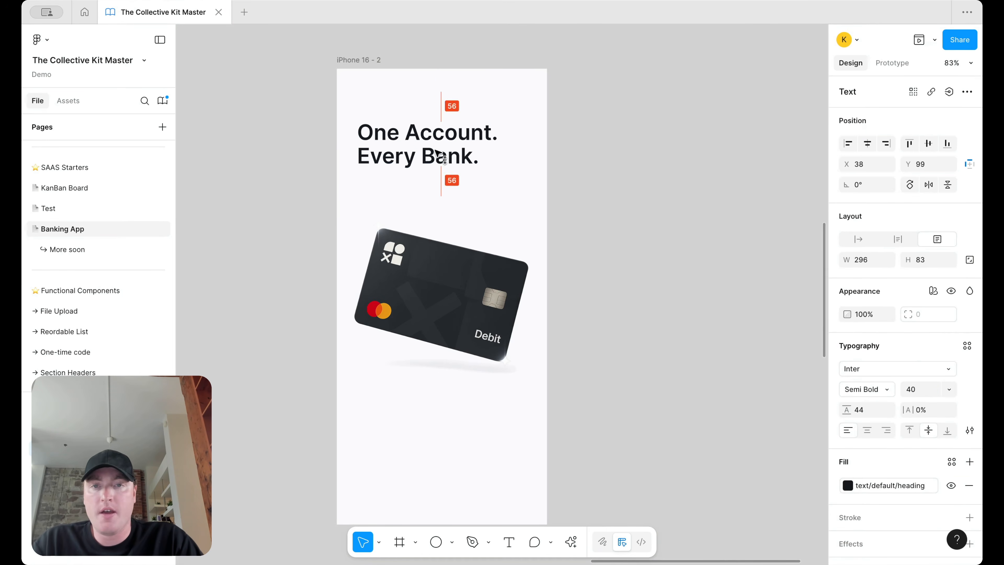
{"action": "left_click", "coordinate": [883, 393]}
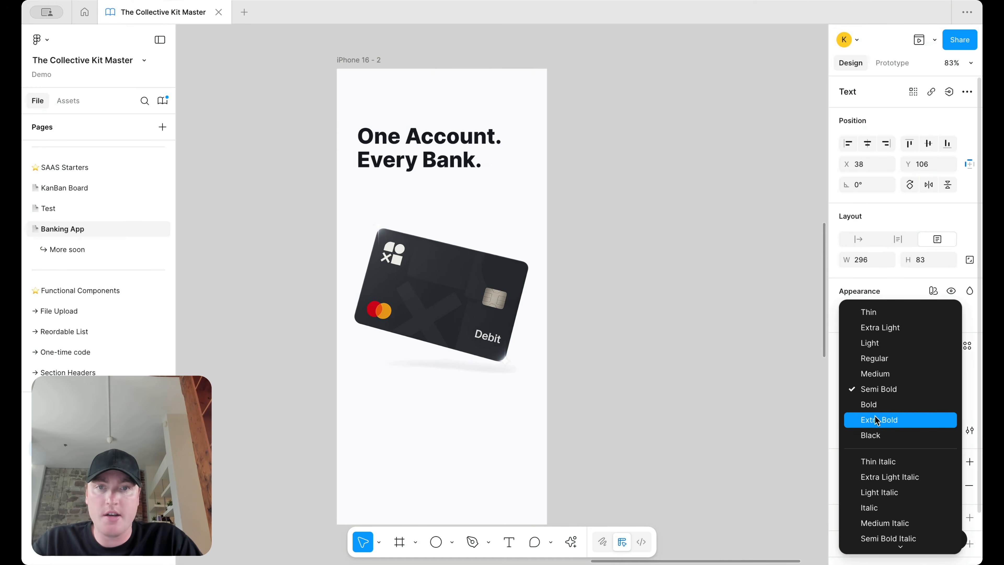
{"action": "left_click", "coordinate": [875, 405]}
{"action": "left_click", "coordinate": [677, 248]}
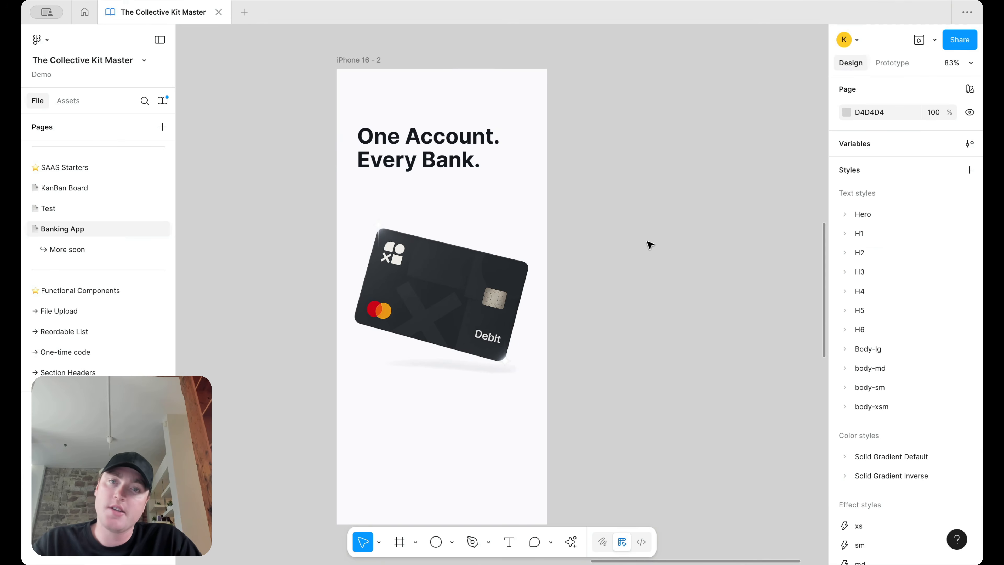
{"action": "mouse_move", "coordinate": [432, 138]}
{"action": "left_mouse_down"}
{"action": "mouse_move", "coordinate": [432, 129]}
{"action": "mouse_move", "coordinate": [432, 143]}
{"action": "left_mouse_up"}
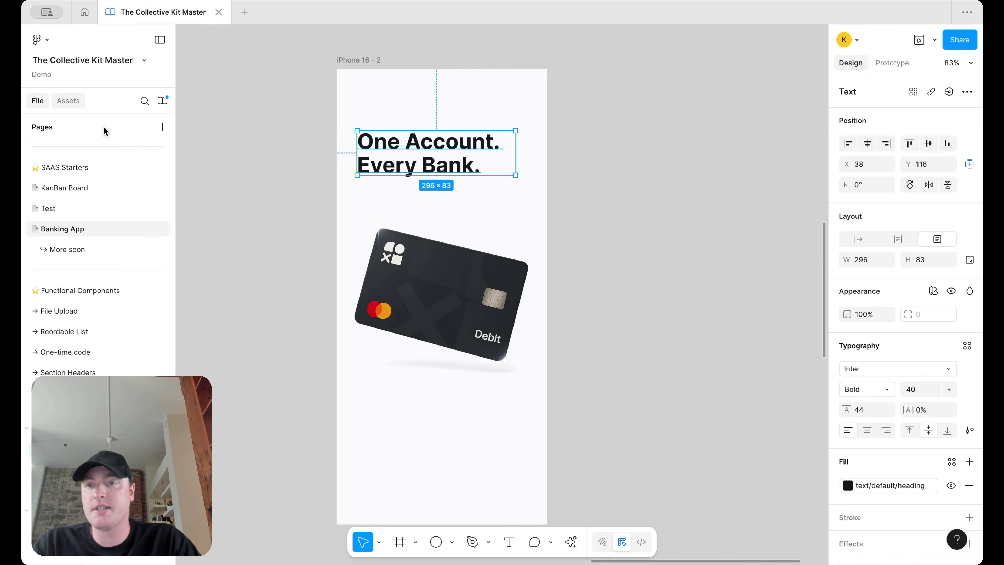
{"action": "key", "text": "shift+i"}
Step: Add the Logo component as its icon-only variant, shrunk and placed above the headline
{"action": "type", "text": "logo"}
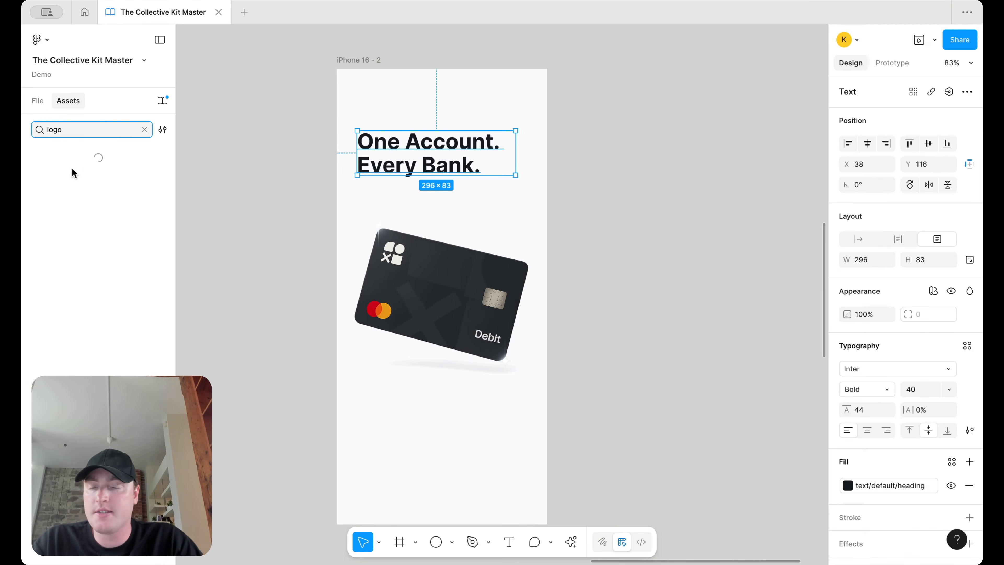
{"action": "left_click_drag", "start_coordinate": [69, 173], "coordinate": [657, 178]}
{"action": "left_click", "coordinate": [933, 130]}
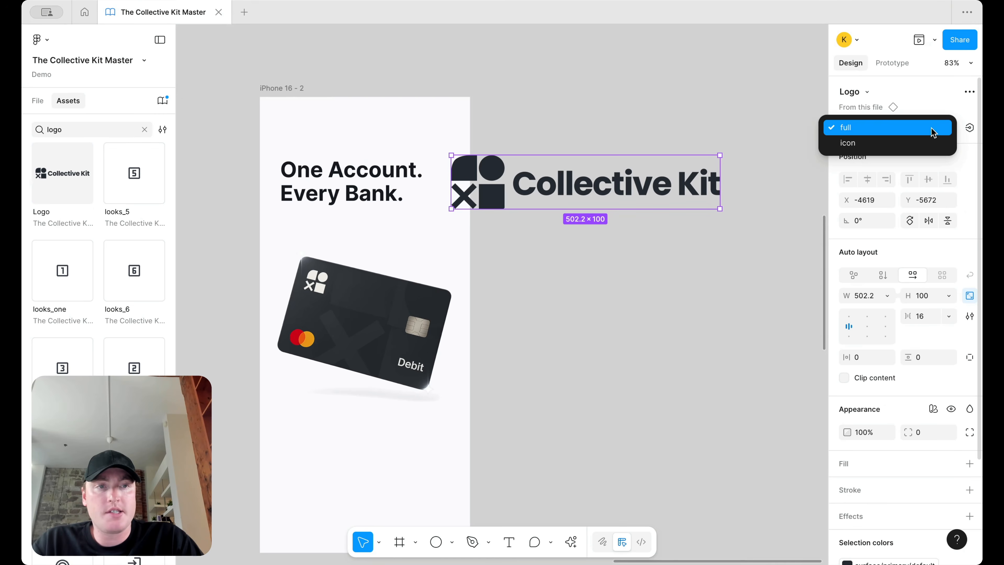
{"action": "left_click", "coordinate": [911, 144]}
{"action": "left_click_drag", "start_coordinate": [505, 155], "coordinate": [294, 137]}
Step: Place the Button component onto the iPhone screen below the card
{"action": "left_click", "coordinate": [73, 129]}
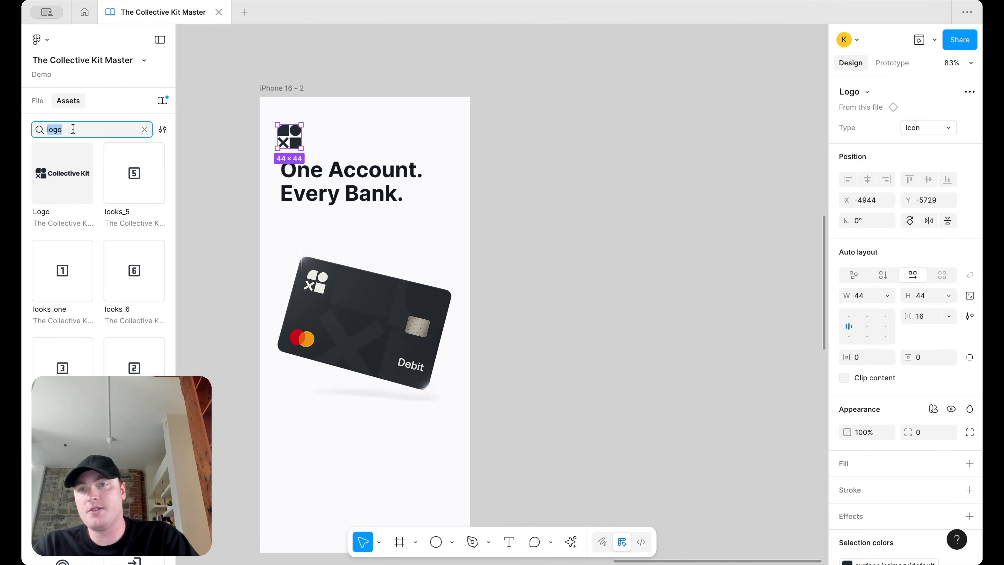
{"action": "type", "text": "but"}
{"action": "scroll", "coordinate": [464, 291], "scroll_direction": "down", "scroll_amount": 4}
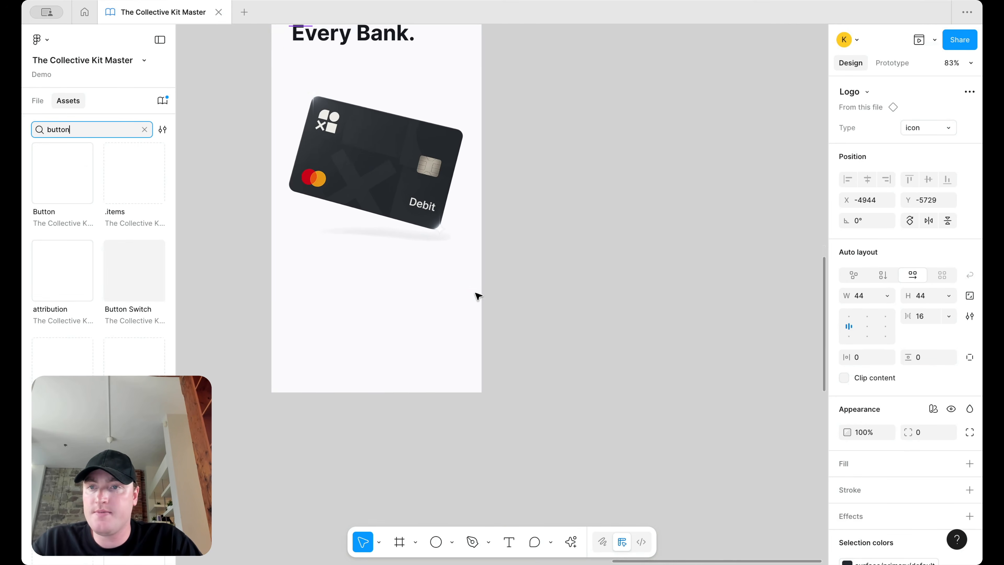
{"action": "scroll", "coordinate": [477, 295], "scroll_direction": "up", "scroll_amount": 1}
{"action": "scroll", "coordinate": [477, 296], "scroll_direction": "left", "scroll_amount": 1}
{"action": "left_click_drag", "start_coordinate": [72, 177], "coordinate": [389, 381]}
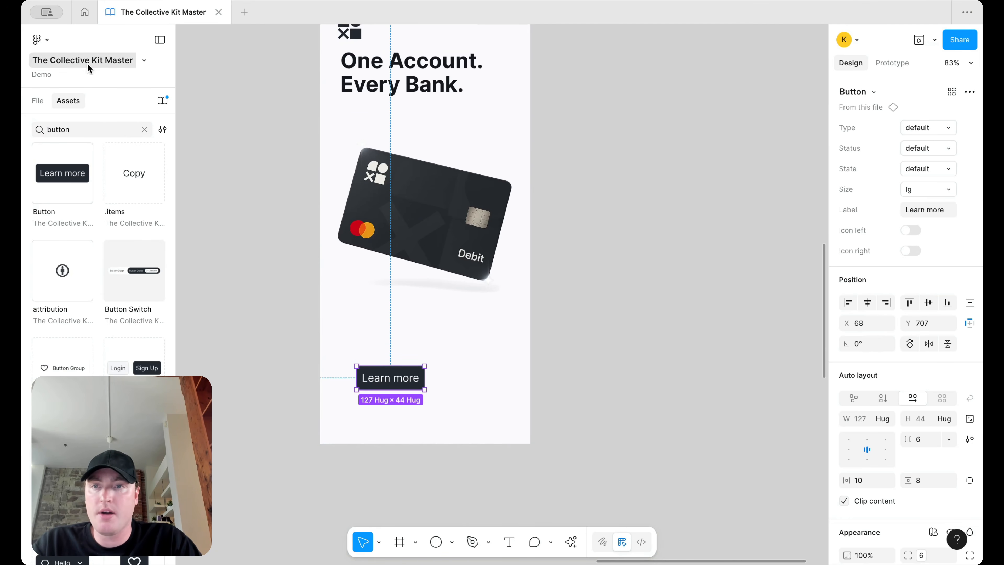
{"action": "left_click", "coordinate": [38, 101]}
Step: Set the Learn more button to md size and stretch it to 337 wide at X 26
{"action": "left_click", "coordinate": [897, 191]}
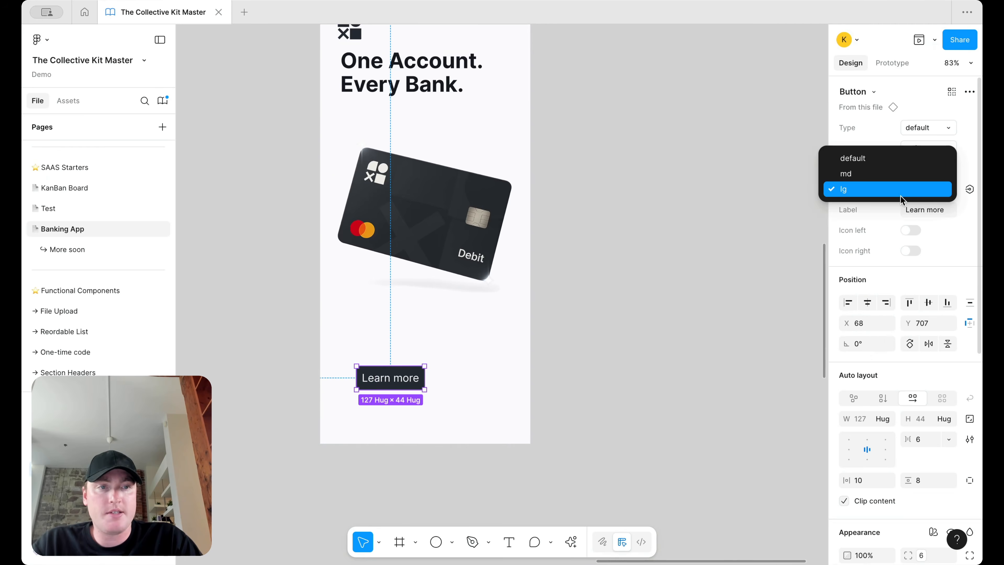
{"action": "left_click", "coordinate": [903, 159]}
{"action": "left_click", "coordinate": [458, 369]}
{"action": "left_click", "coordinate": [386, 377]}
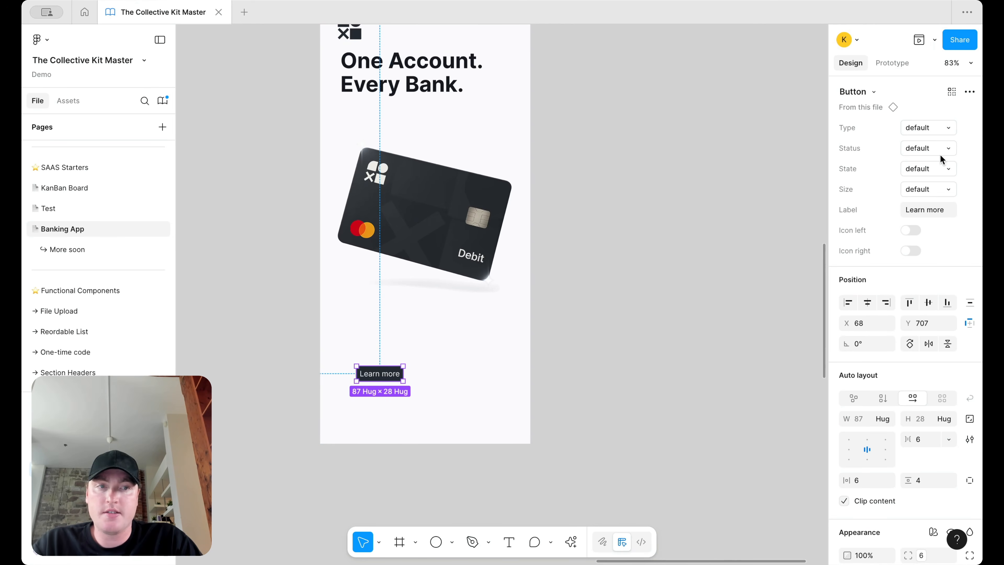
{"action": "left_click", "coordinate": [923, 152]}
{"action": "left_click", "coordinate": [927, 152]}
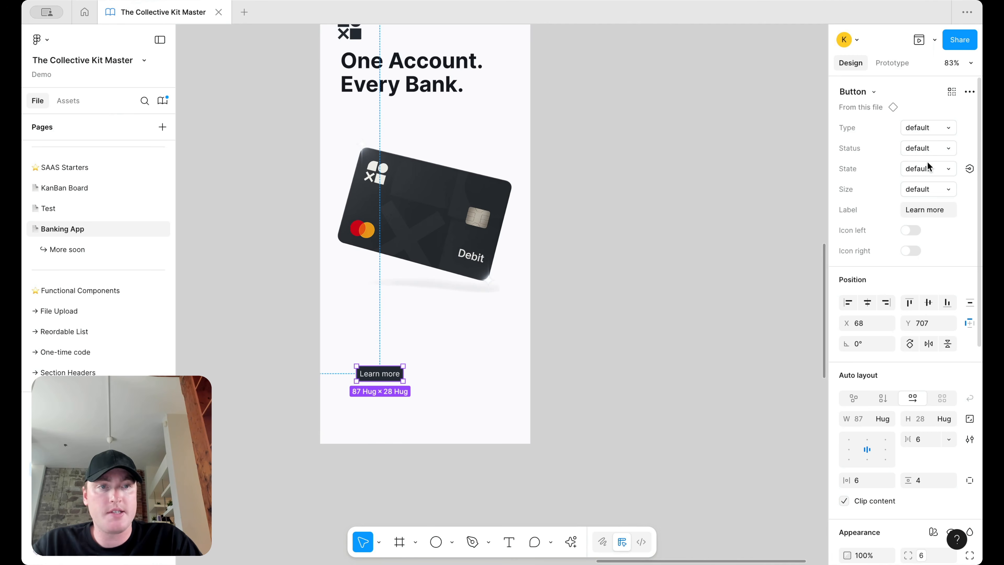
{"action": "left_click", "coordinate": [921, 182]}
{"action": "left_click", "coordinate": [909, 203]}
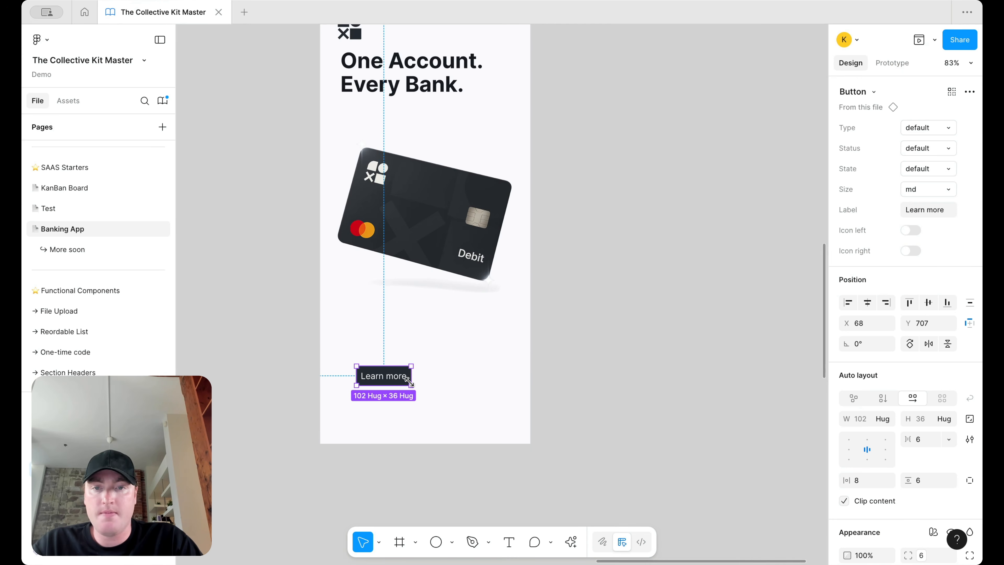
{"action": "left_click_drag", "start_coordinate": [455, 377], "coordinate": [516, 379]}
Step: Duplicate the button and label the top copy 'Get Started'
{"action": "key", "text": "ctrl+d"}
{"action": "left_click", "coordinate": [468, 381]}
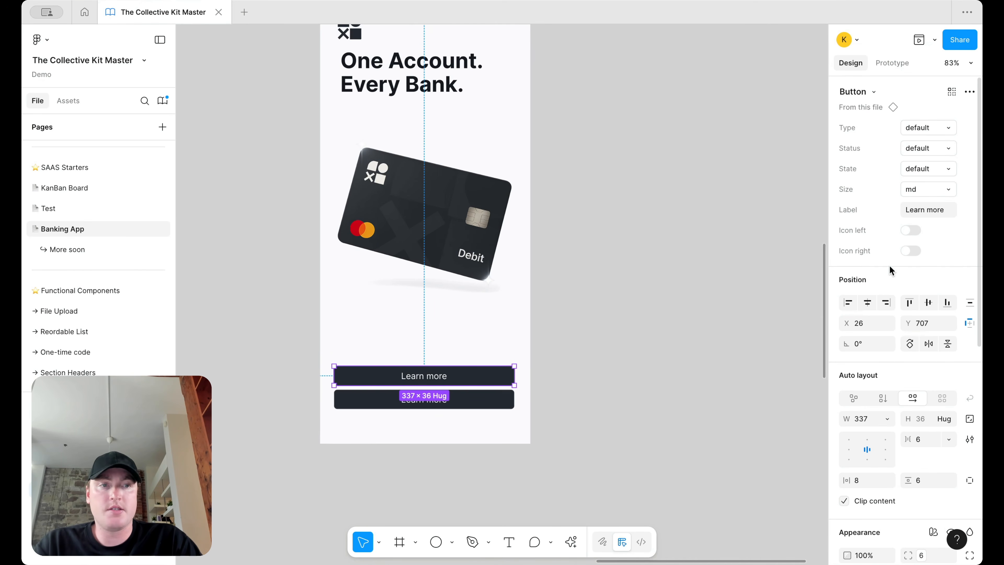
{"action": "left_click", "coordinate": [928, 210]}
{"action": "type", "text": "Sign up"}
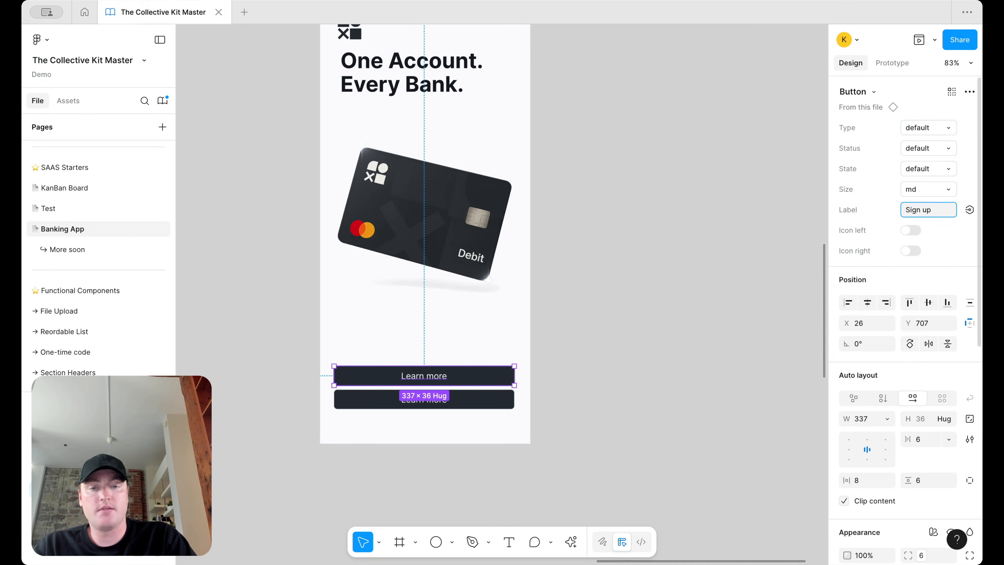
{"action": "type", "text": "et Started"}
{"action": "key", "text": "Return"}
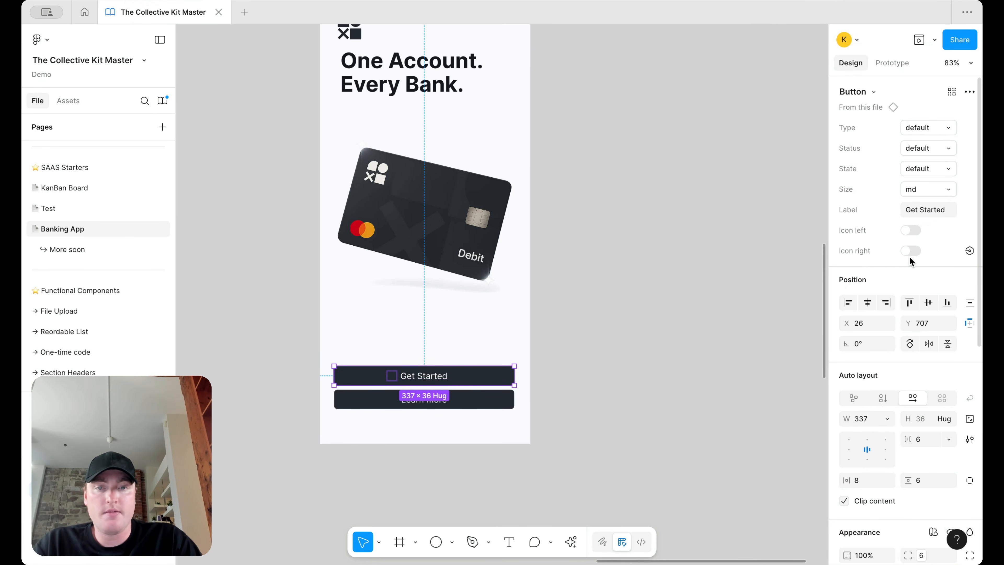
{"action": "left_click", "coordinate": [589, 330]}
Step: Relabel the lower button 'Have an account?'
{"action": "left_click", "coordinate": [448, 401]}
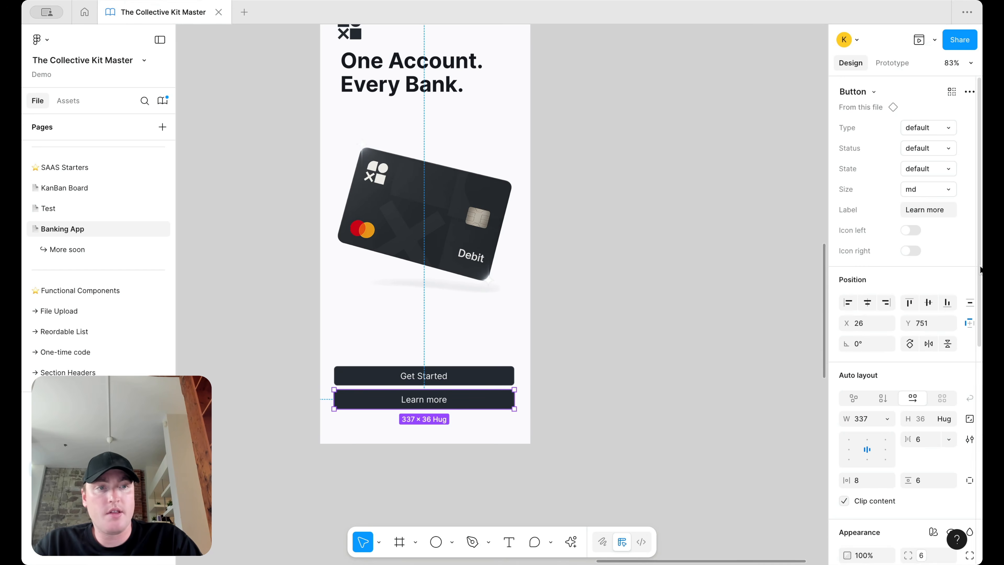
{"action": "left_click", "coordinate": [927, 212]}
{"action": "type", "text": "Log in"}
{"action": "key", "text": "Return"}
{"action": "left_click", "coordinate": [926, 213]}
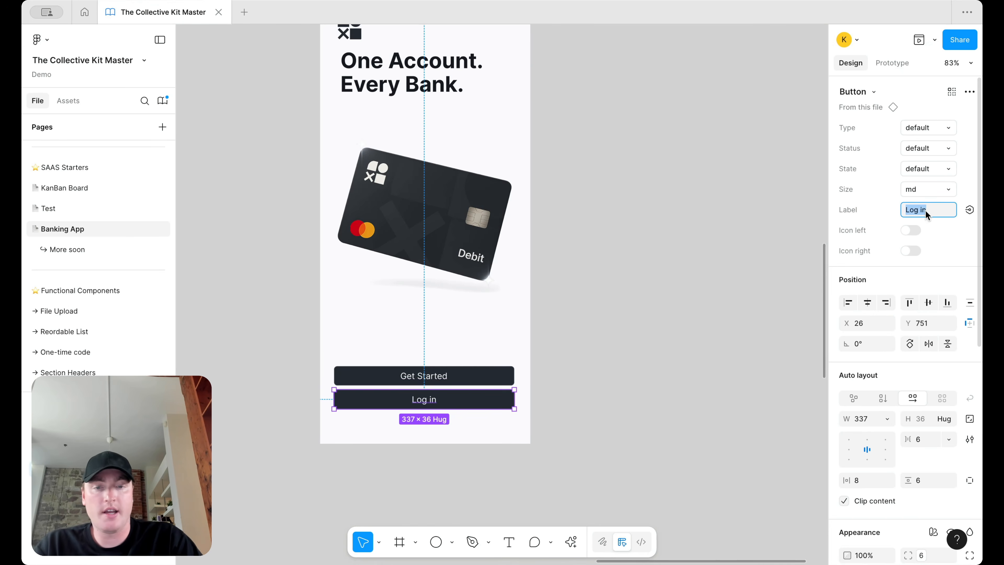
{"action": "type", "text": "Have an account?"}
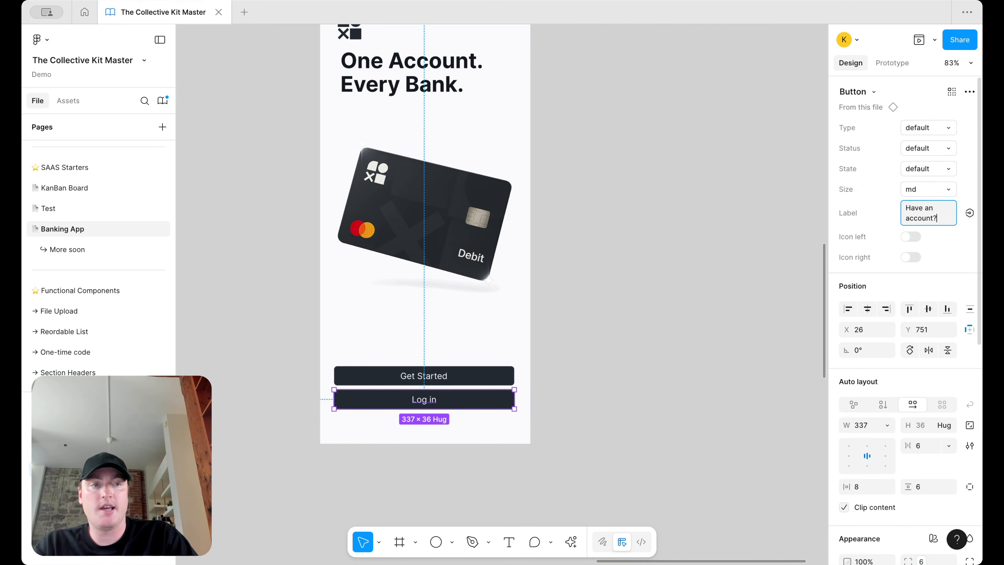
{"action": "key", "text": "Return"}
Step: Set the Have an account? button's state to secondary
{"action": "left_click", "coordinate": [934, 151]}
{"action": "left_click", "coordinate": [934, 150]}
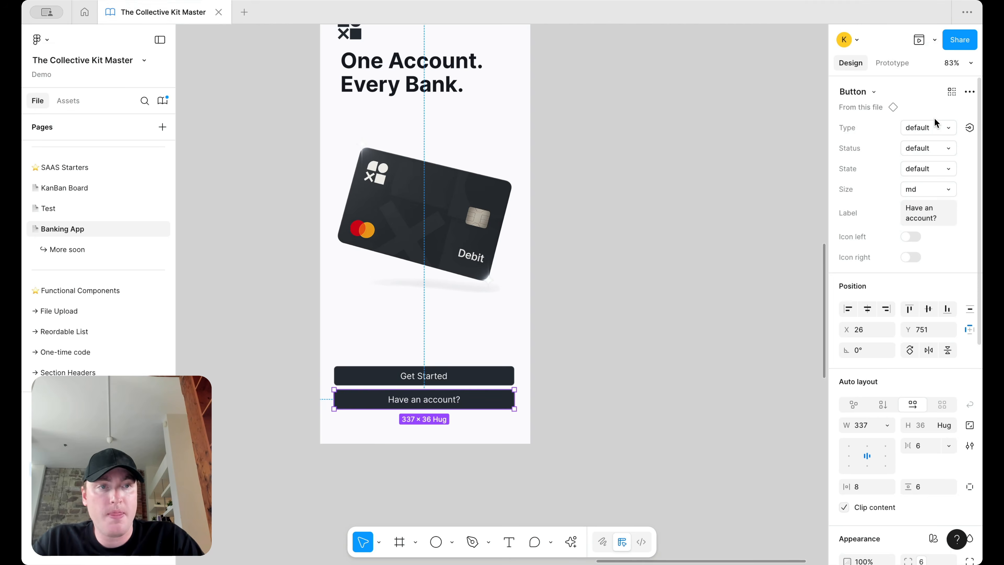
{"action": "left_click", "coordinate": [936, 127]}
{"action": "left_click", "coordinate": [923, 134]}
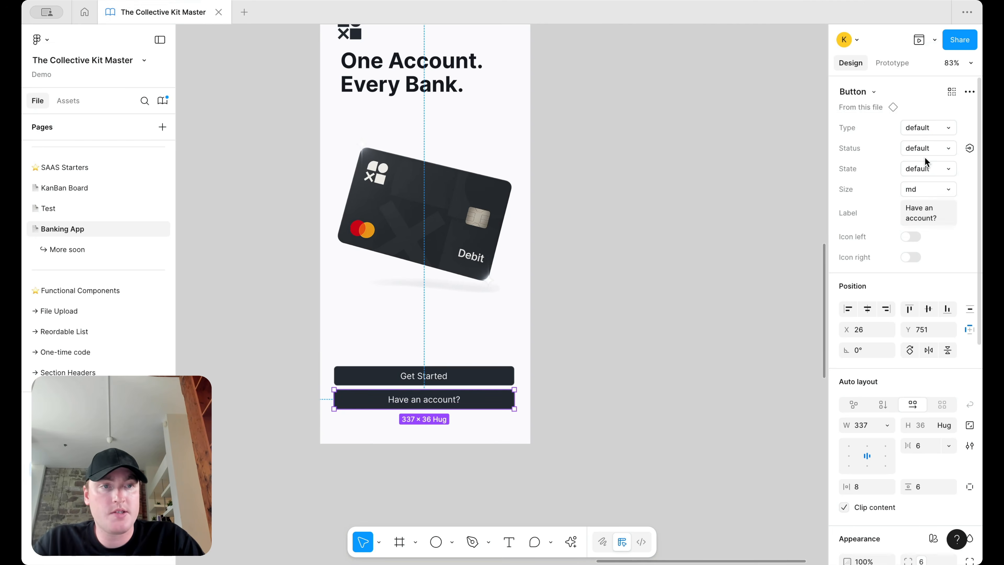
{"action": "left_click", "coordinate": [924, 173]}
{"action": "left_click", "coordinate": [922, 198]}
{"action": "left_click", "coordinate": [688, 331]}
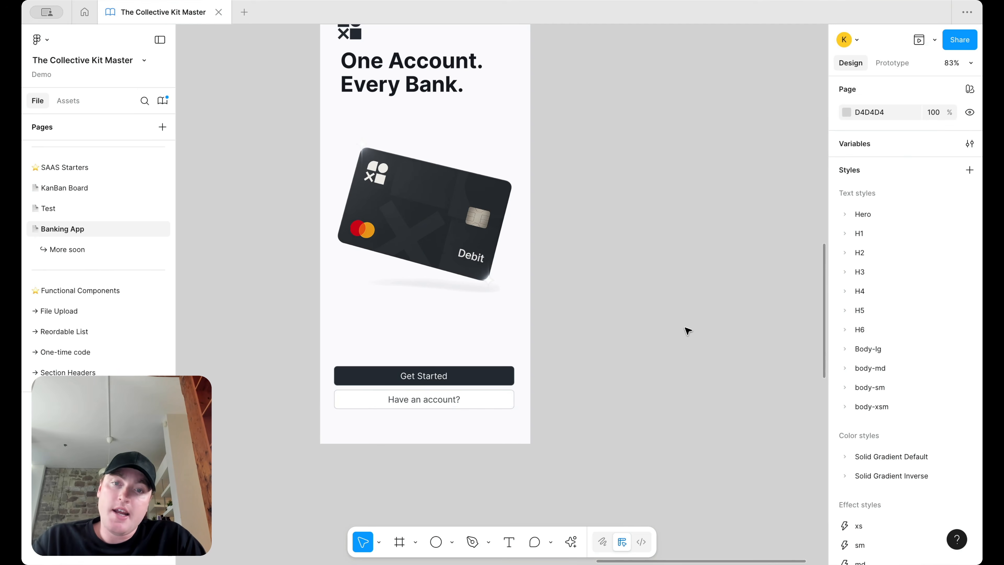
{"action": "scroll", "coordinate": [687, 331], "scroll_direction": "left", "scroll_amount": 1}
Step: Try subtle and outline types, then settle on transparent for the Have an account? button
{"action": "left_click", "coordinate": [513, 397]}
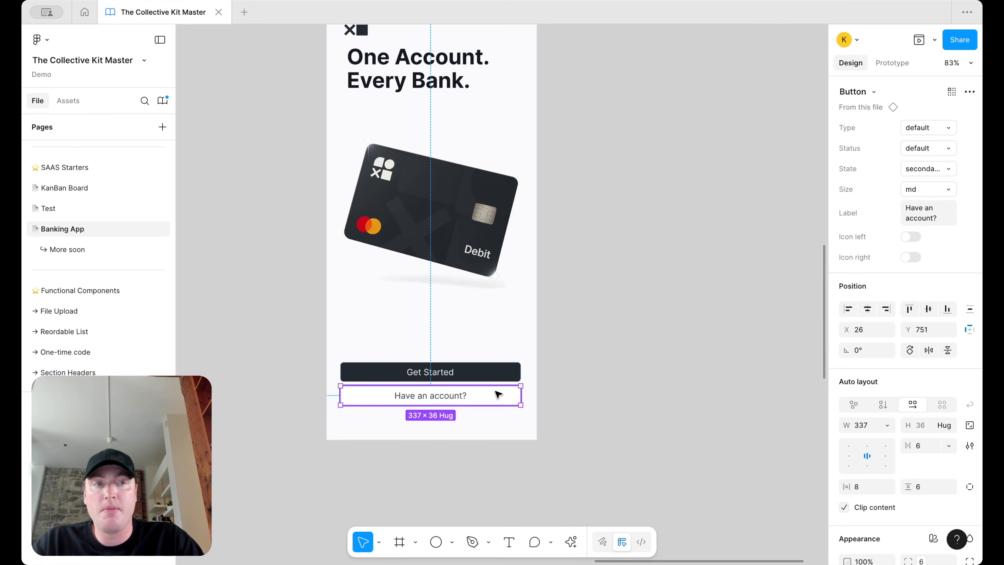
{"action": "left_click", "coordinate": [936, 127]}
{"action": "left_click", "coordinate": [928, 143]}
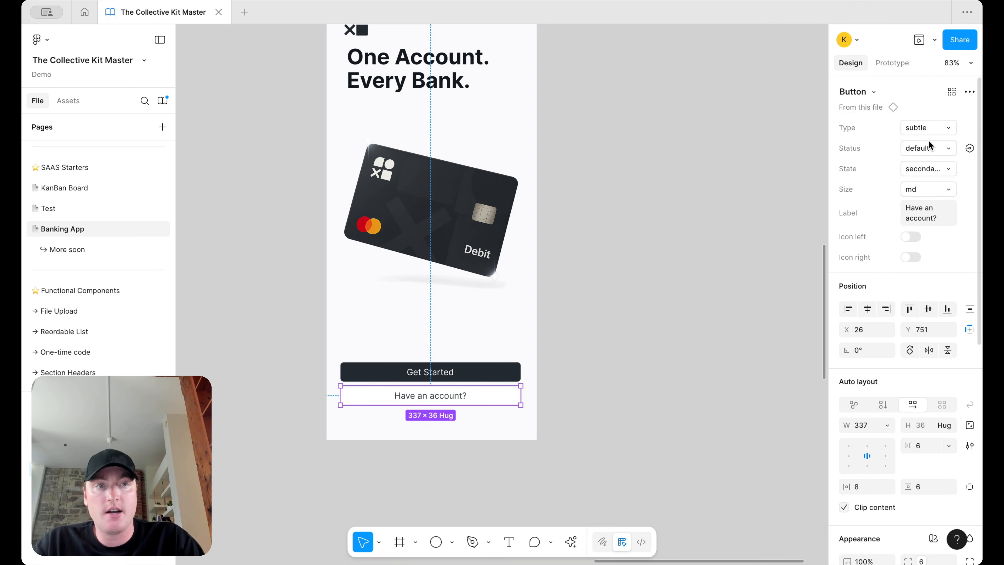
{"action": "left_click", "coordinate": [928, 134]}
{"action": "left_click", "coordinate": [928, 144]}
{"action": "left_click", "coordinate": [933, 130]}
{"action": "left_click", "coordinate": [929, 143]}
{"action": "left_click", "coordinate": [678, 301]}
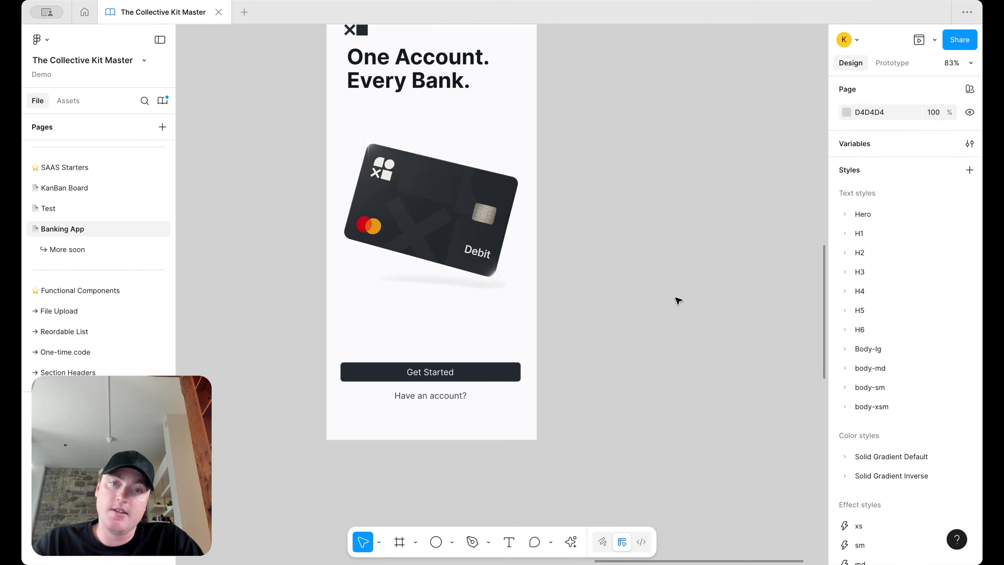
{"action": "left_click", "coordinate": [451, 395]}
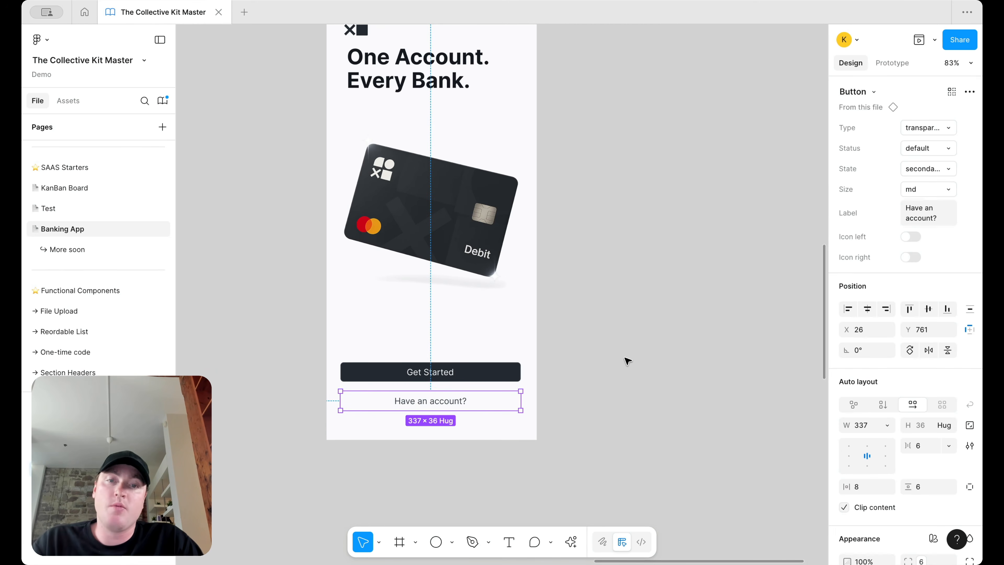
{"action": "left_click", "coordinate": [626, 361]}
{"action": "scroll", "coordinate": [626, 360], "scroll_direction": "down", "scroll_amount": 5}
{"action": "scroll", "coordinate": [561, 366], "scroll_direction": "up", "scroll_amount": 5}
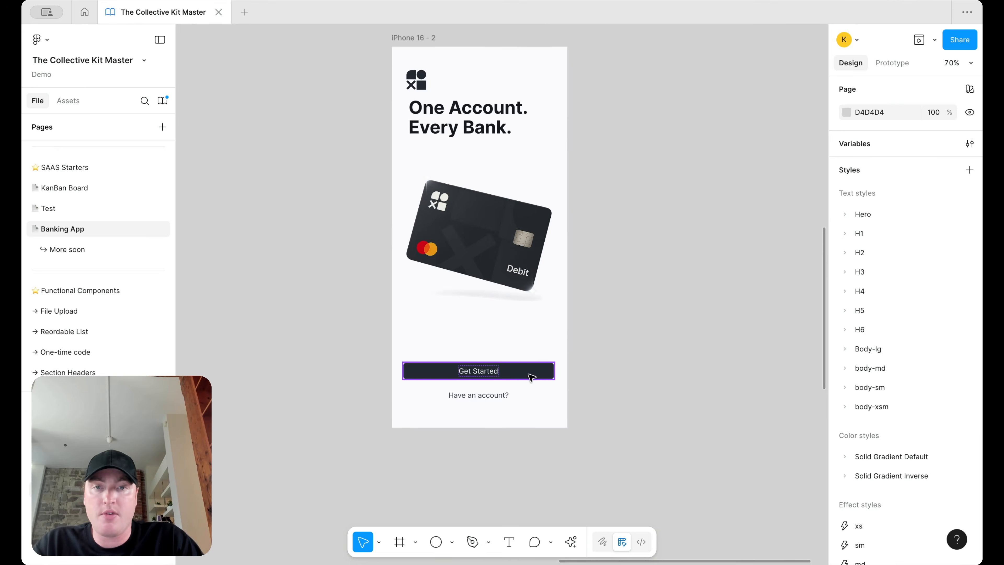
{"action": "left_click", "coordinate": [510, 374]}
Step: Wrap both buttons in an auto layout stack with a 14 gap
{"action": "left_click", "coordinate": [497, 406], "text": "shift"}
{"action": "key", "text": "shift+a"}
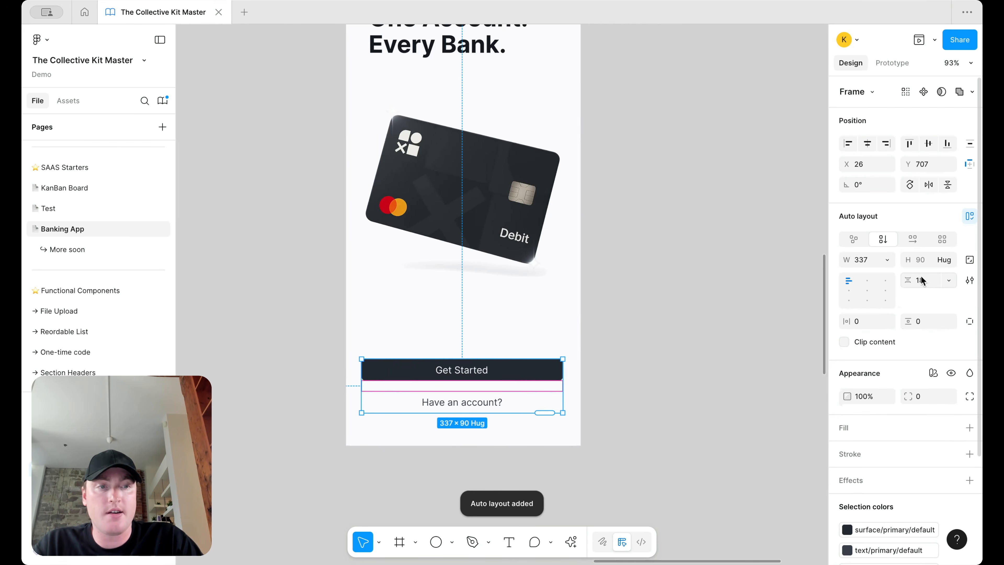
{"action": "key", "text": "Return"}
{"action": "scroll", "coordinate": [717, 312], "scroll_direction": "down", "scroll_amount": 5}
{"action": "left_click", "coordinate": [715, 316]}
{"action": "scroll", "coordinate": [691, 308], "scroll_direction": "right", "scroll_amount": 2}
{"action": "scroll", "coordinate": [658, 295], "scroll_direction": "up", "scroll_amount": 2}
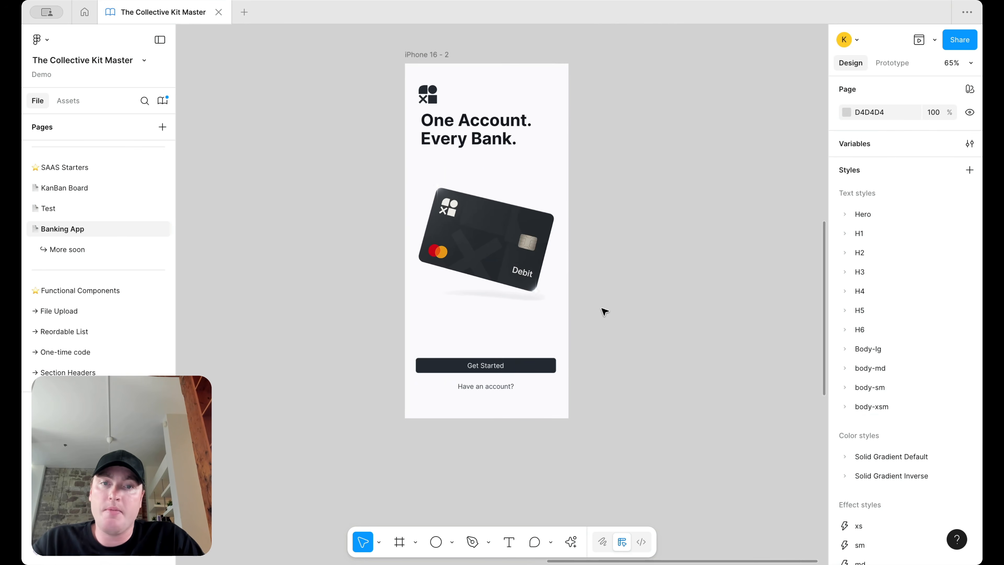
{"action": "scroll", "coordinate": [602, 311], "scroll_direction": "up", "scroll_amount": 1}
Step: Nudge the card image down slightly and draw a text box below the headline
{"action": "left_click_drag", "start_coordinate": [470, 272], "coordinate": [470, 281]}
{"action": "left_click", "coordinate": [618, 198]}
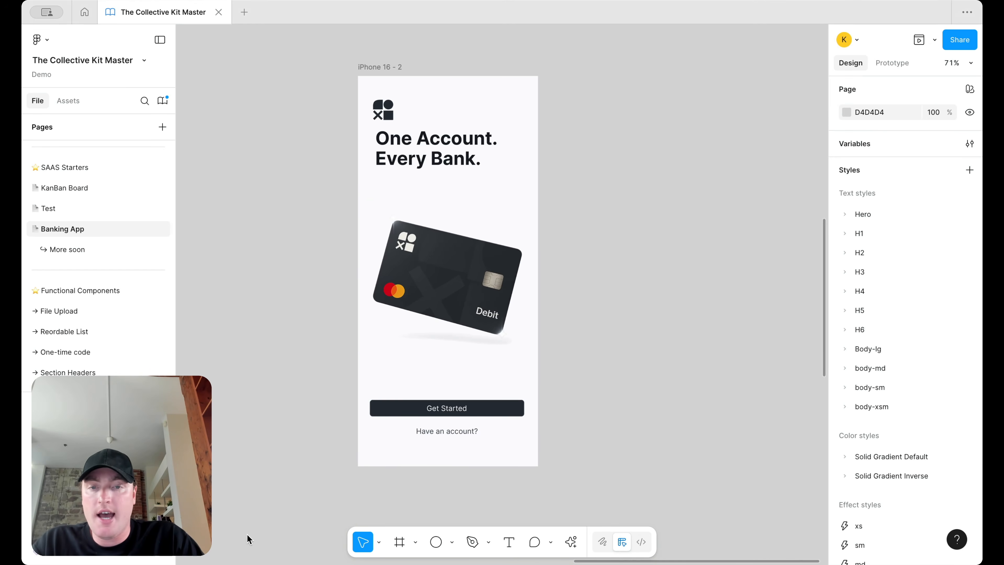
{"action": "left_click", "coordinate": [468, 434]}
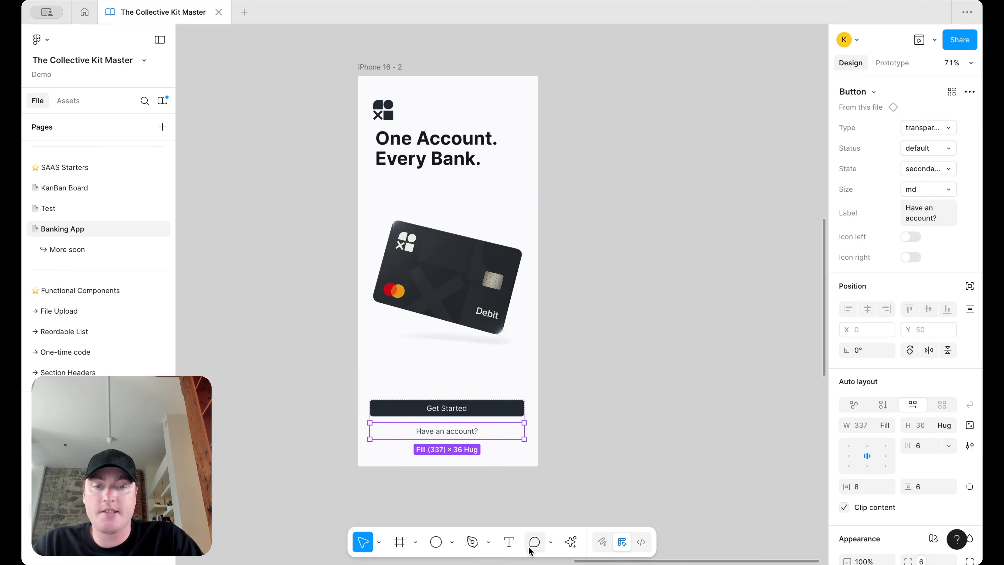
{"action": "left_click", "coordinate": [509, 541]}
{"action": "left_click_drag", "start_coordinate": [374, 180], "coordinate": [506, 193]}
Step: Type 'Here is some subtext' and shift it right to line up with the headline
{"action": "scroll", "coordinate": [506, 195], "scroll_direction": "up", "scroll_amount": 3}
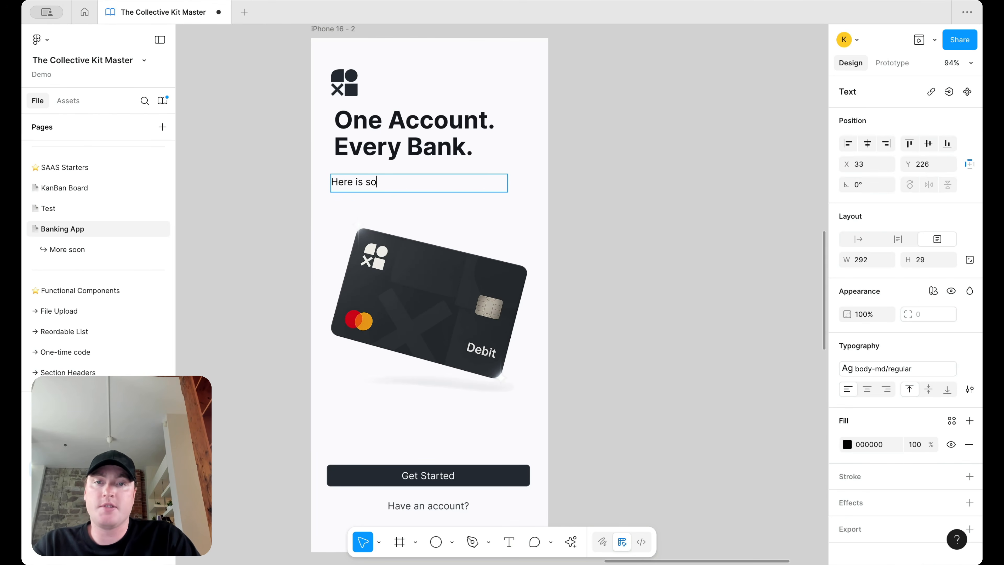
{"action": "type", "text": "Here is some subtext"}
{"action": "key", "text": "Escape"}
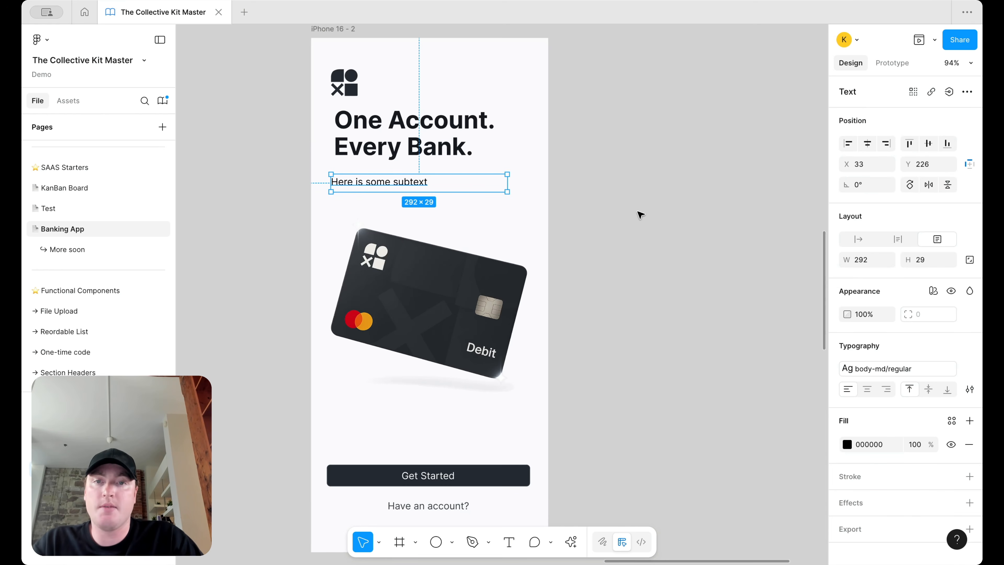
{"action": "left_click", "coordinate": [361, 83]}
{"action": "left_click_drag", "start_coordinate": [367, 185], "coordinate": [375, 184]}
Step: Apply the text/default/body colour style to the subtext
{"action": "left_click", "coordinate": [951, 420]}
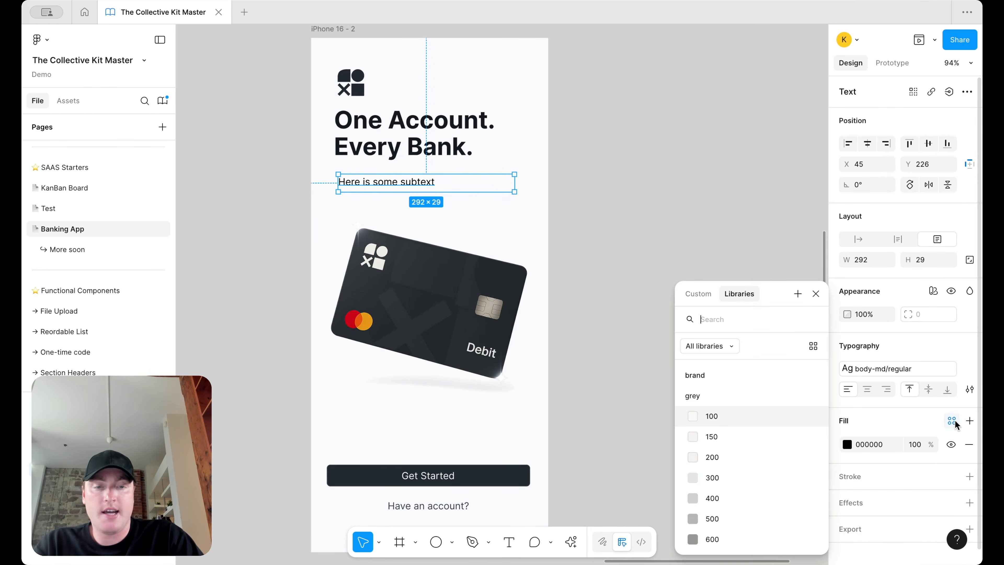
{"action": "type", "text": "body"}
{"action": "left_click", "coordinate": [766, 439]}
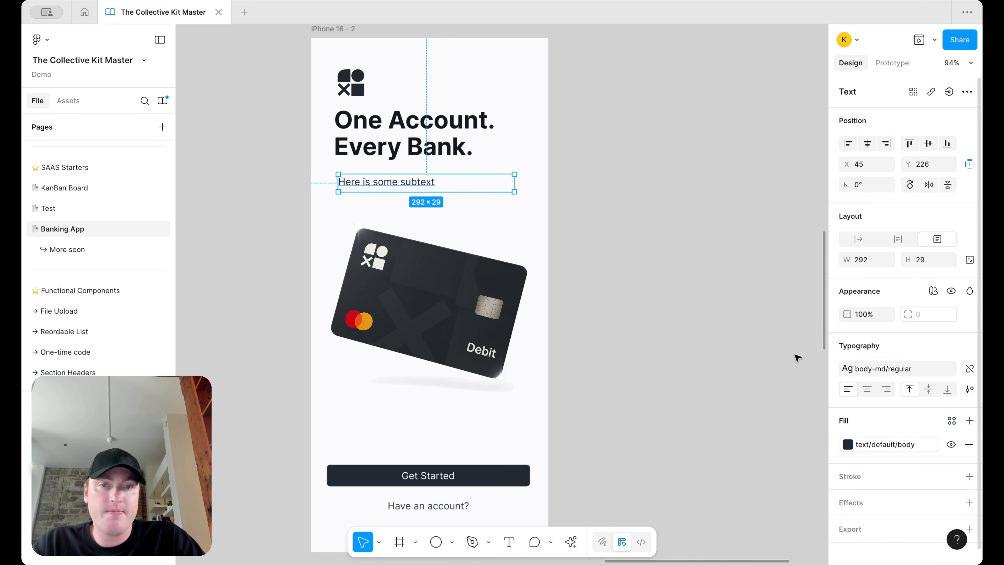
Step: Move the subtext to X 36, widen it to 319, and start retyping it
{"action": "left_click_drag", "start_coordinate": [411, 182], "coordinate": [406, 182]}
{"action": "left_click_drag", "start_coordinate": [509, 183], "coordinate": [526, 183]}
{"action": "key", "text": "Return"}
{"action": "type", "text": "Link"}
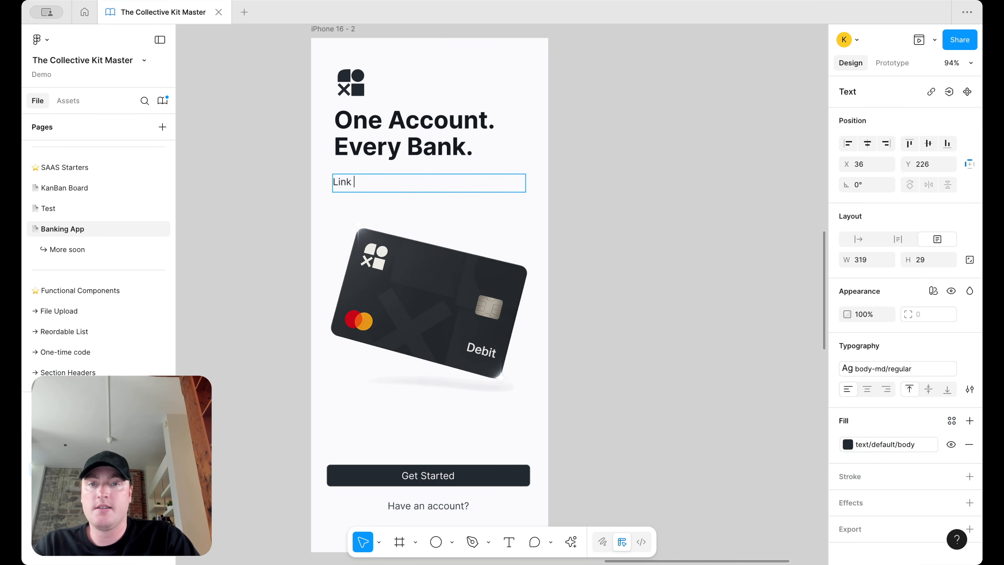
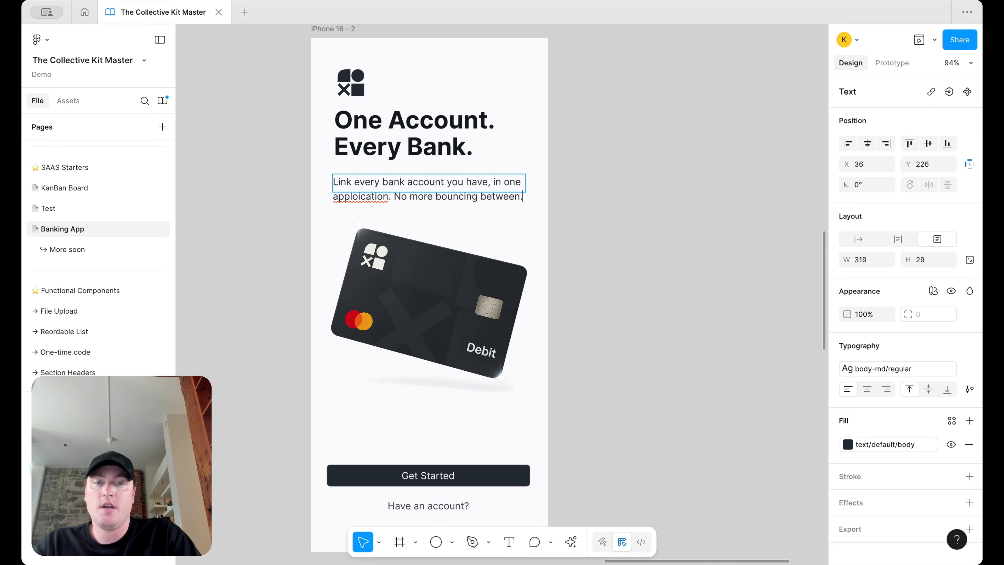
Step: Fix the typo 'applocation' to 'application' using the spelling suggestion
{"action": "key", "text": "Escape"}
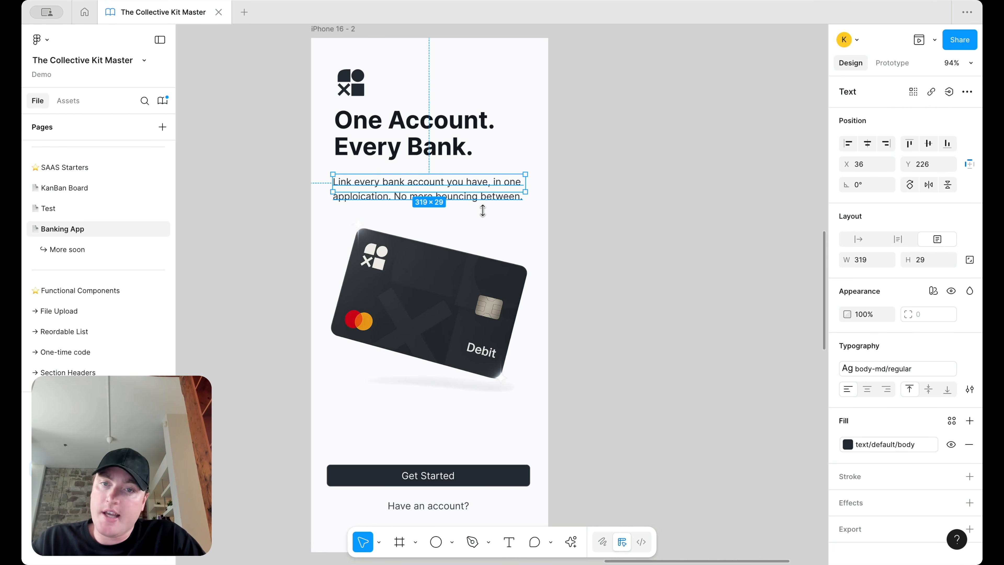
{"action": "double_click", "coordinate": [348, 196]}
{"action": "right_click", "coordinate": [374, 198]}
{"action": "left_click", "coordinate": [415, 207]}
{"action": "left_click", "coordinate": [621, 173]}
{"action": "scroll", "coordinate": [621, 173], "scroll_direction": "down", "scroll_amount": 5}
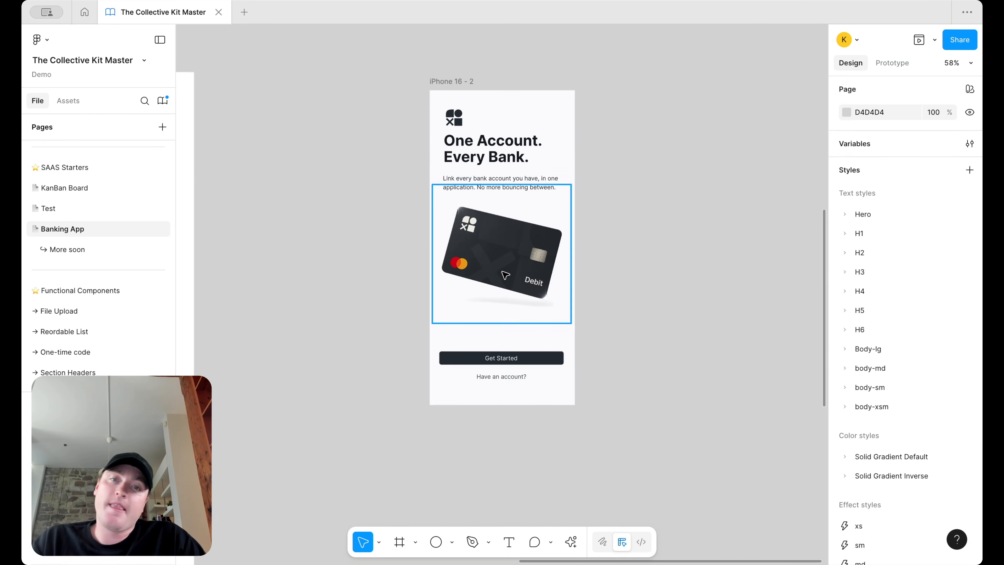
{"action": "scroll", "coordinate": [505, 275], "scroll_direction": "up", "scroll_amount": 3}
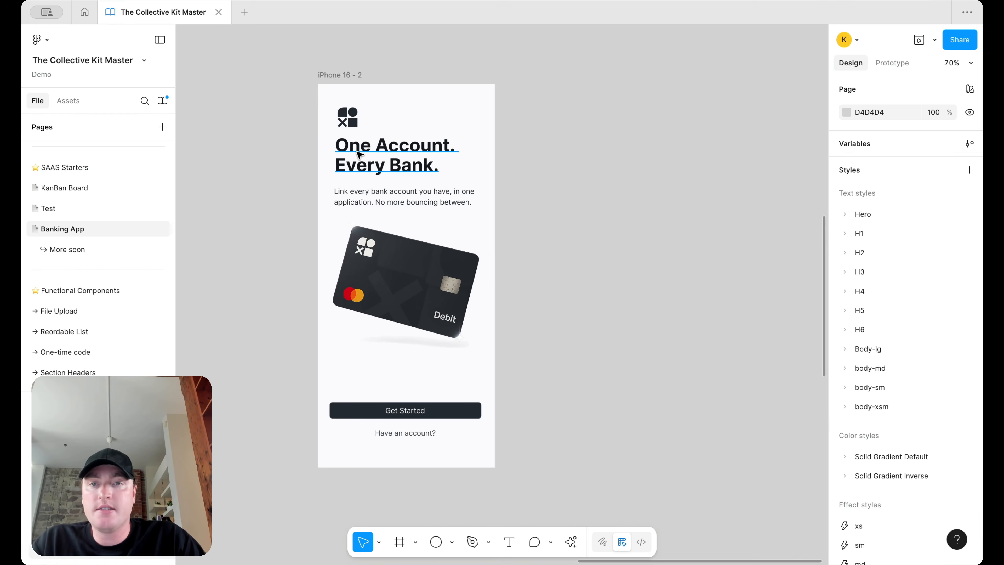
Step: Nudge the debit card image slightly sideways and duplicate the screen to the right
{"action": "left_click_drag", "start_coordinate": [399, 285], "coordinate": [397, 286]}
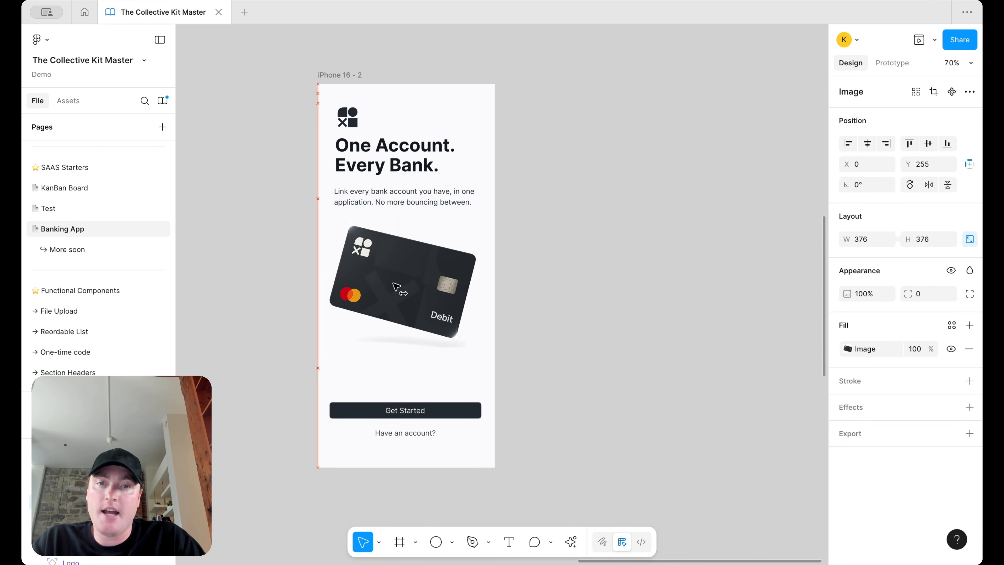
{"action": "left_click", "coordinate": [582, 235]}
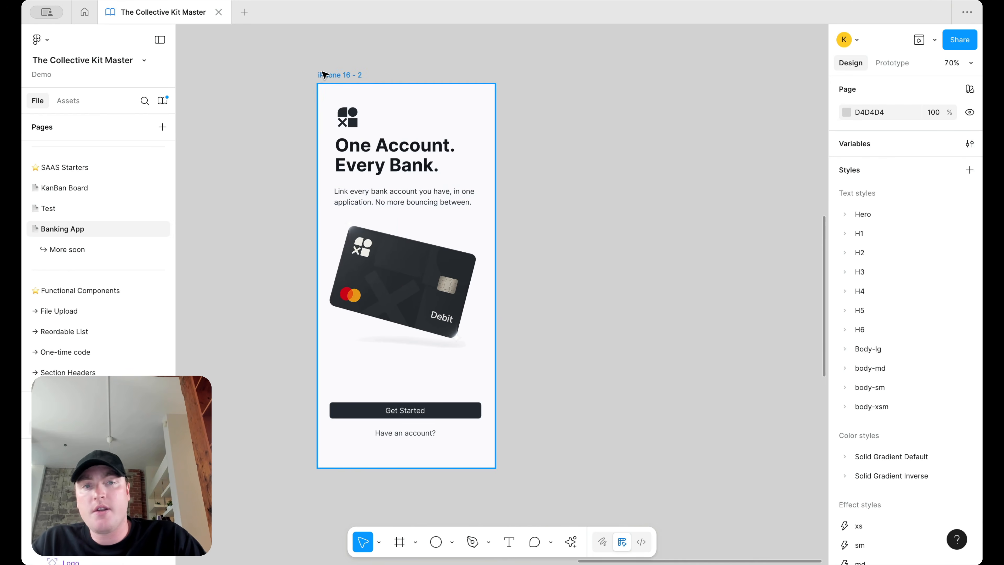
{"action": "left_click_drag", "start_coordinate": [323, 75], "coordinate": [542, 74]}
Step: Draw a large circle with the Ellipse tool and centre it over iPhone 16 - 3
{"action": "left_click", "coordinate": [435, 542]}
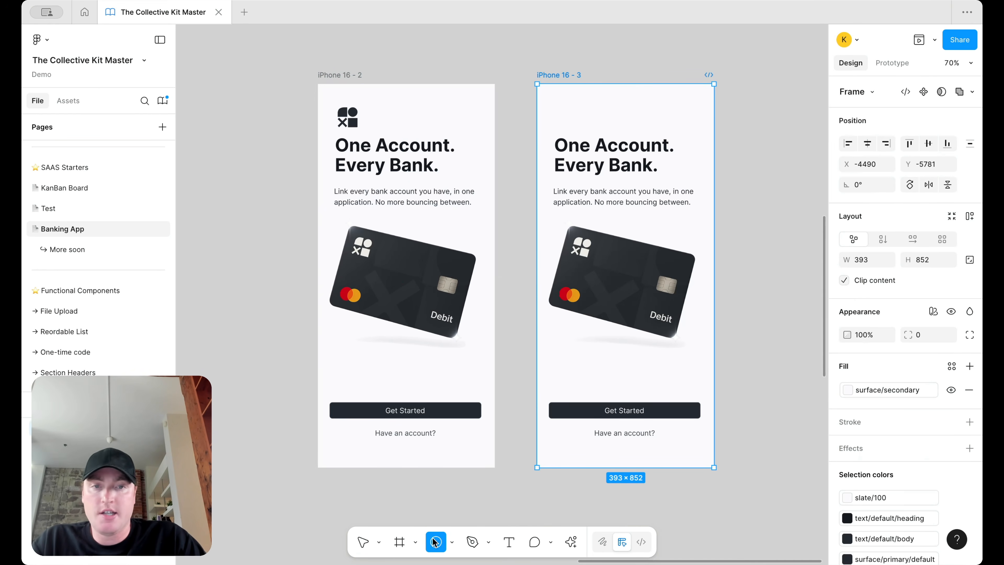
{"action": "scroll", "coordinate": [793, 179], "scroll_direction": "right", "scroll_amount": 5}
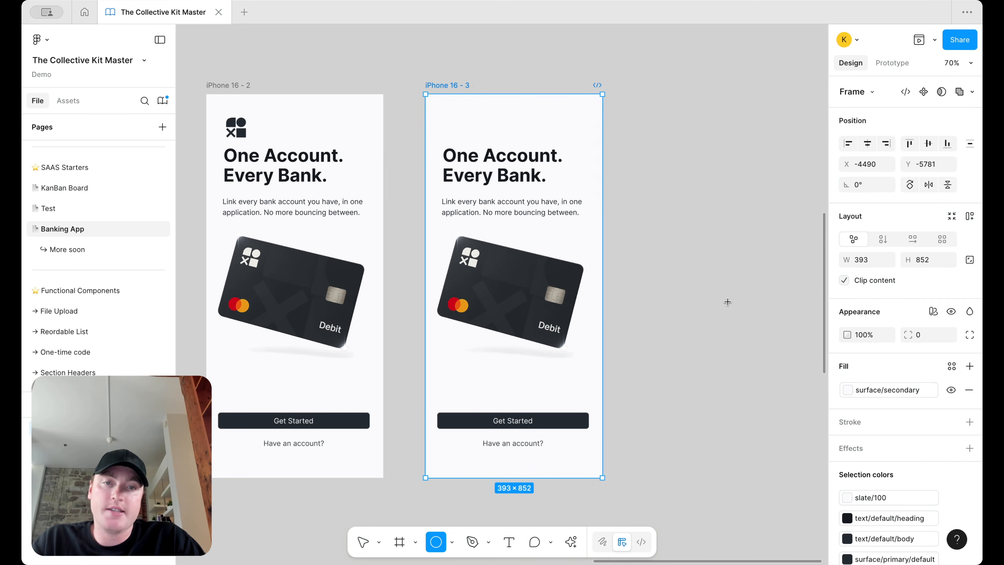
{"action": "left_click_drag", "start_coordinate": [500, 94], "coordinate": [731, 324]}
{"action": "left_click_drag", "start_coordinate": [640, 227], "coordinate": [544, 228]}
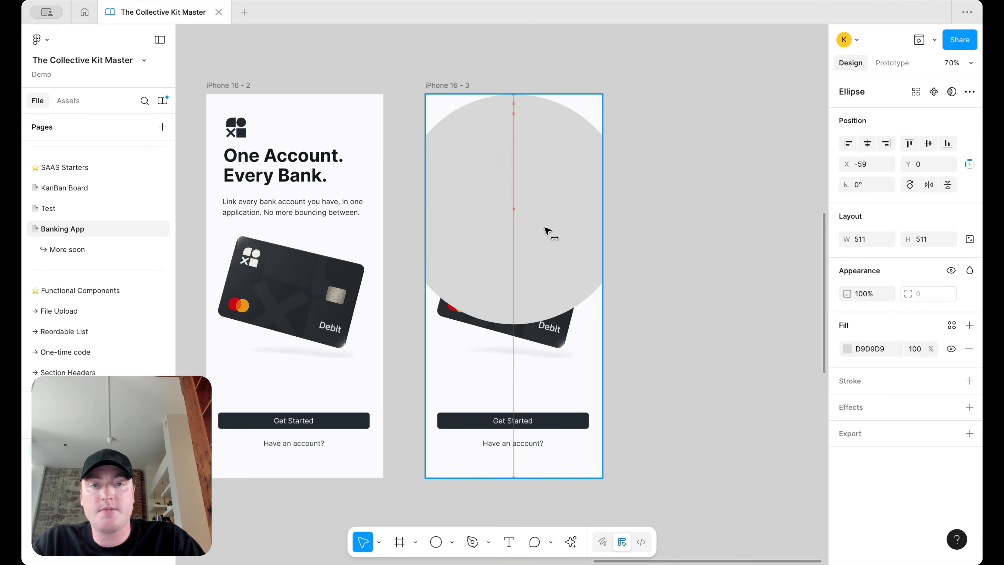
Step: Send the circle to the back, raise it past the top edge, and fill it with surface/primary/default
{"action": "right_click", "coordinate": [547, 233]}
{"action": "left_click", "coordinate": [582, 264]}
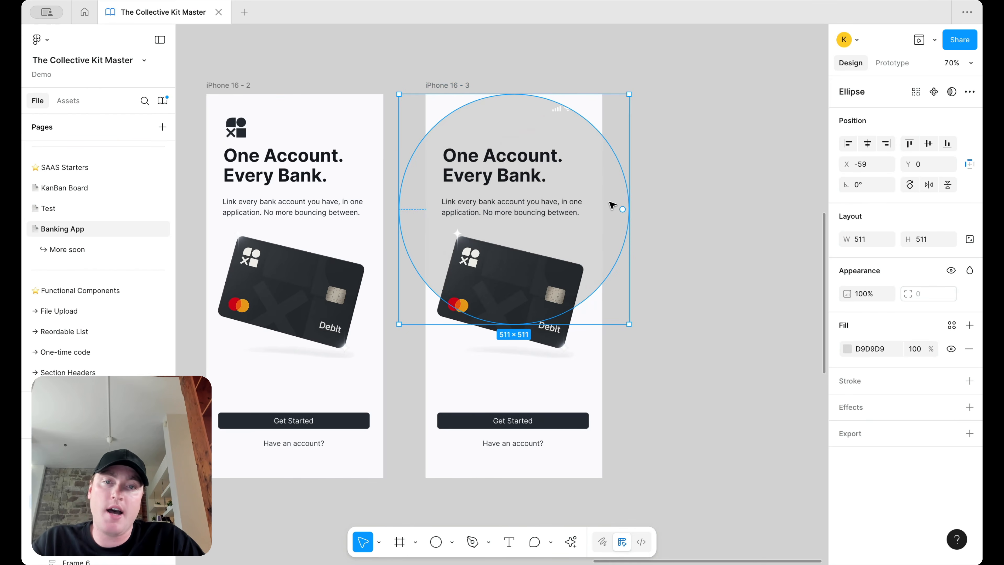
{"action": "left_click_drag", "start_coordinate": [610, 204], "coordinate": [613, 160]}
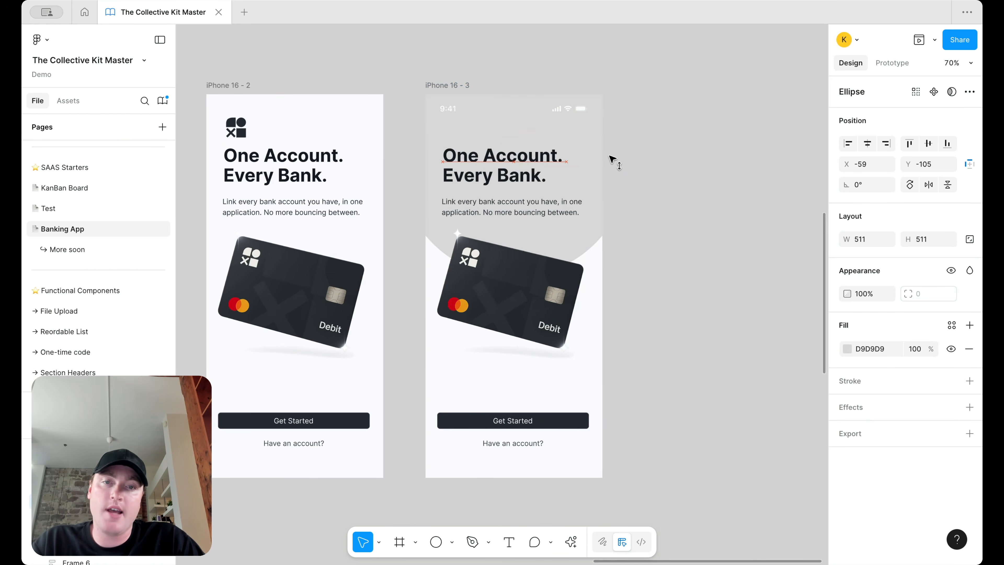
{"action": "left_click", "coordinate": [951, 325]}
{"action": "type", "text": "sur"}
{"action": "left_click", "coordinate": [717, 498]}
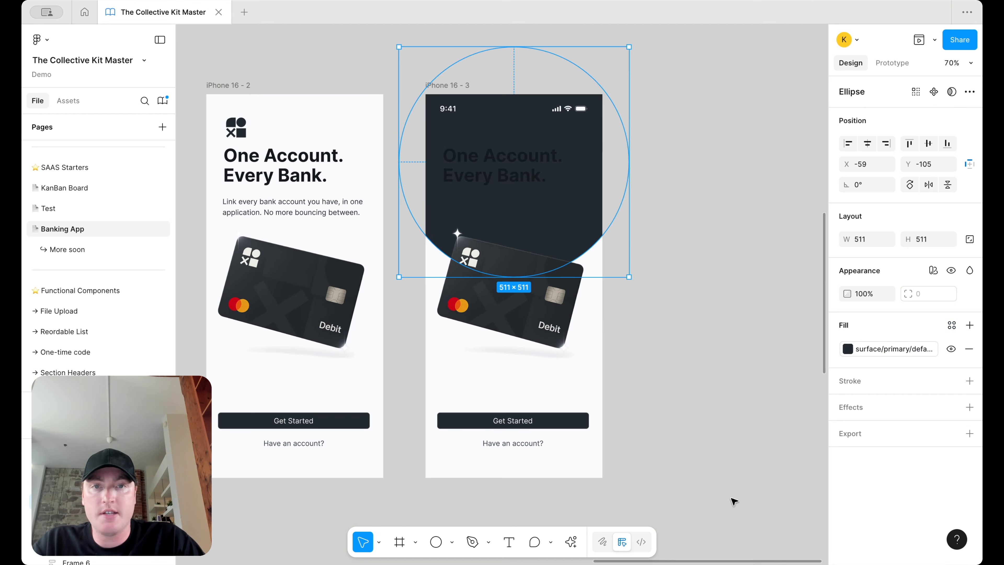
Step: Colour the status bar on iPhone 16 - 2 grey/1200
{"action": "left_click", "coordinate": [294, 109]}
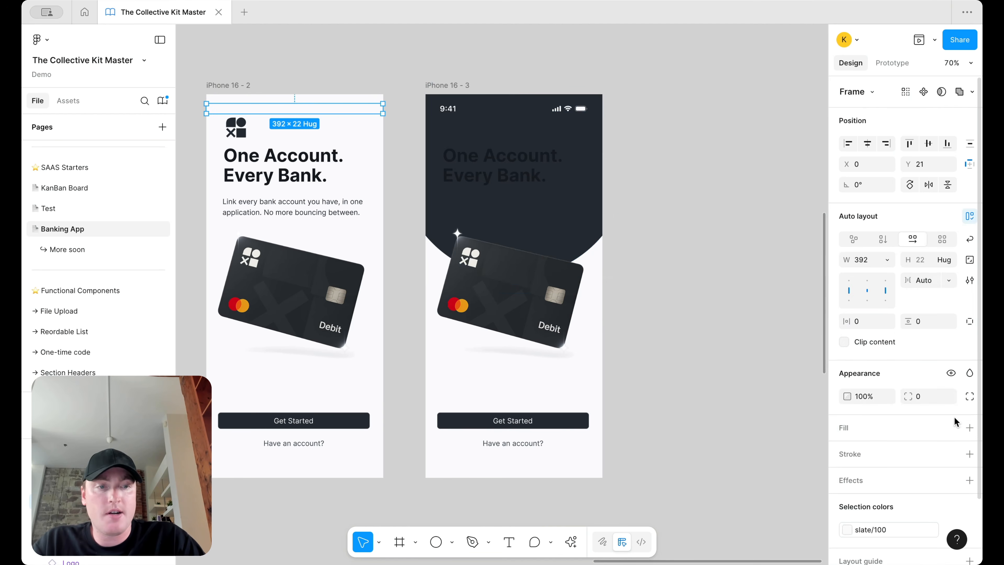
{"action": "scroll", "coordinate": [961, 410], "scroll_direction": "down", "scroll_amount": 3}
{"action": "left_click", "coordinate": [877, 462]}
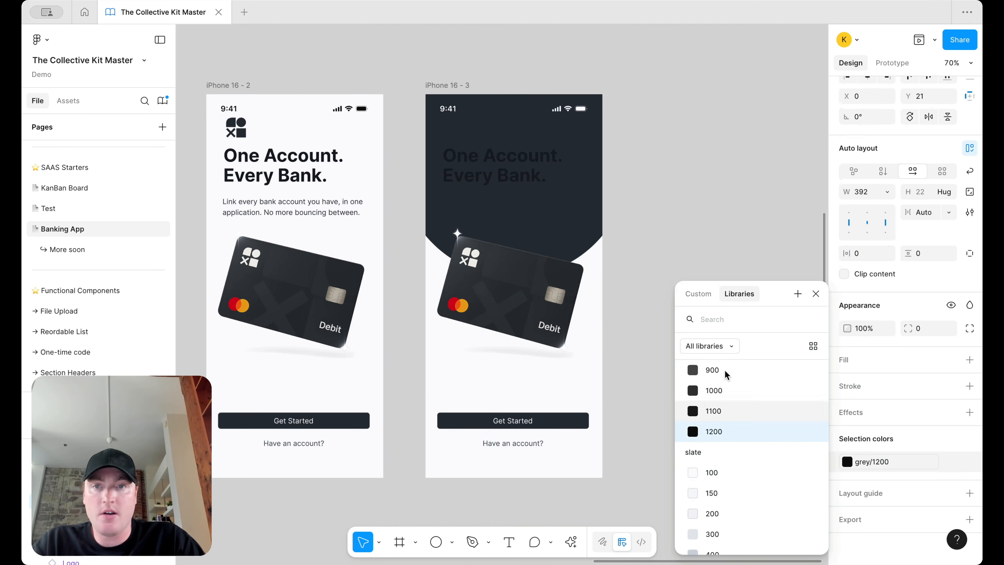
{"action": "left_click", "coordinate": [714, 431]}
{"action": "left_click", "coordinate": [694, 112]}
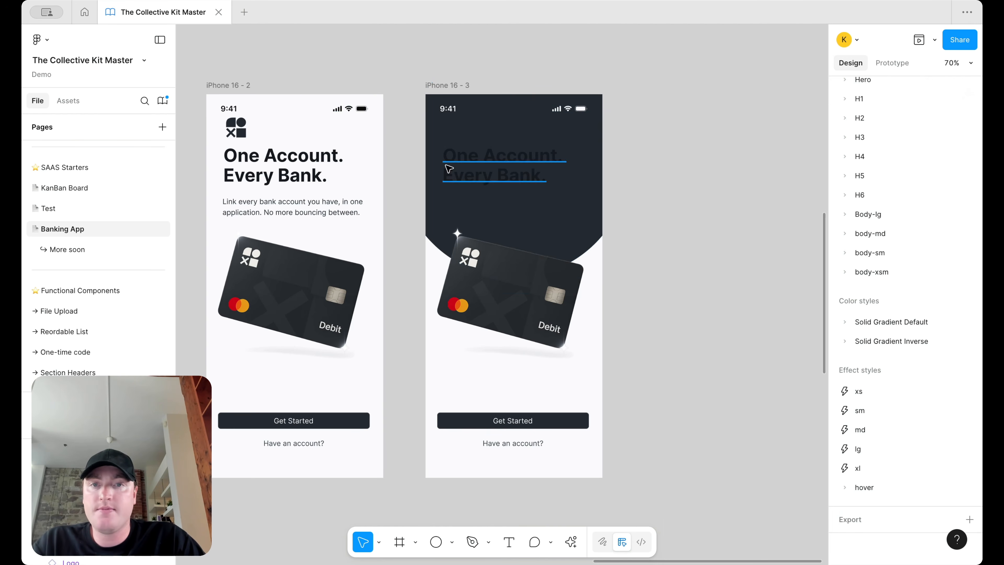
{"action": "scroll", "coordinate": [448, 169], "scroll_direction": "up", "scroll_amount": 2}
{"action": "scroll", "coordinate": [336, 114], "scroll_direction": "left", "scroll_amount": 3}
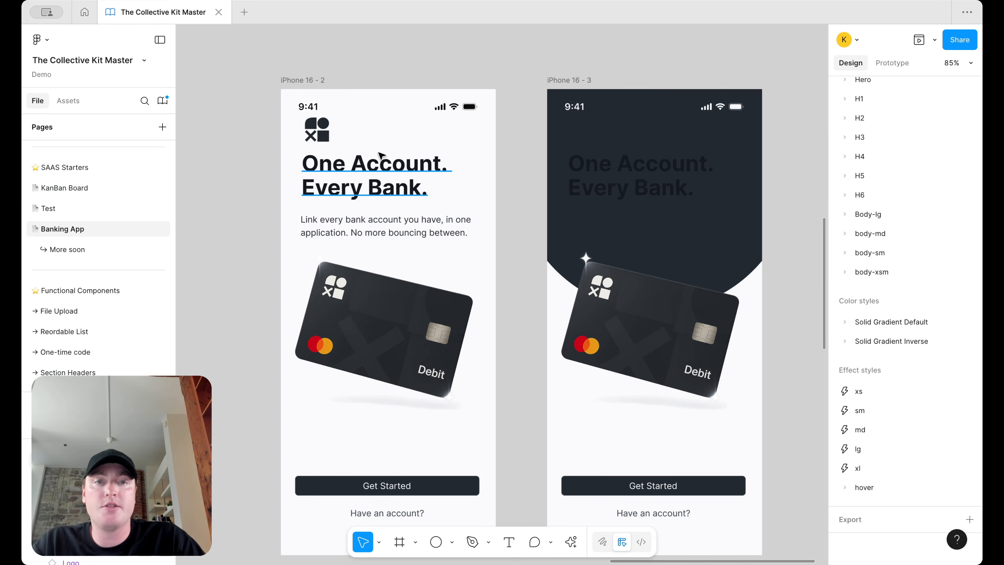
{"action": "scroll", "coordinate": [380, 154], "scroll_direction": "right", "scroll_amount": 1}
Step: Nudge the logo and heading down and left, and send the dark circle to the back
{"action": "left_click", "coordinate": [304, 138]}
{"action": "left_click", "coordinate": [321, 190], "text": "shift"}
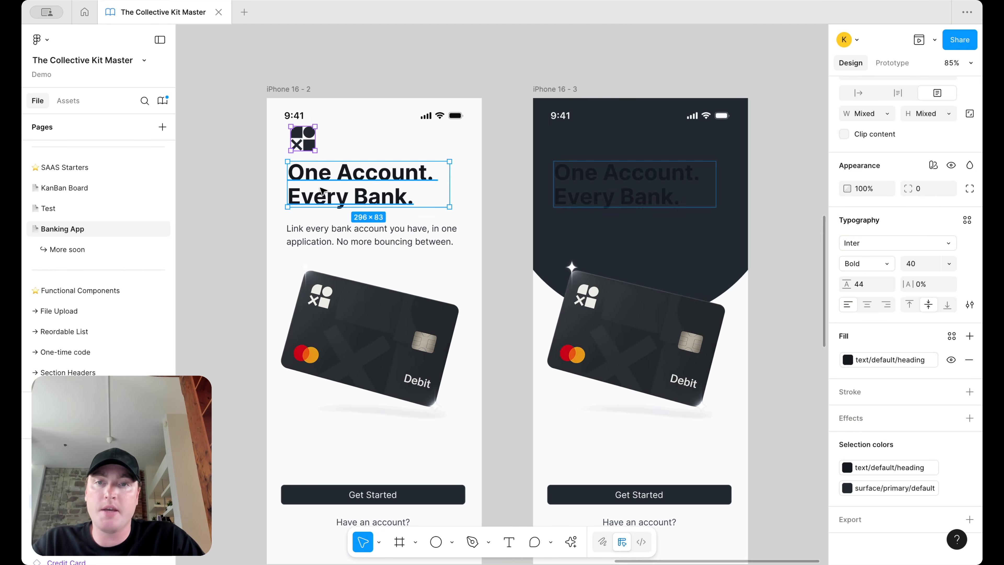
{"action": "key", "text": "shift+Down"}
{"action": "key", "text": "shift+Down"}
{"action": "key", "text": "shift+Left"}
{"action": "key", "text": "Up"}
{"action": "key", "text": "Up"}
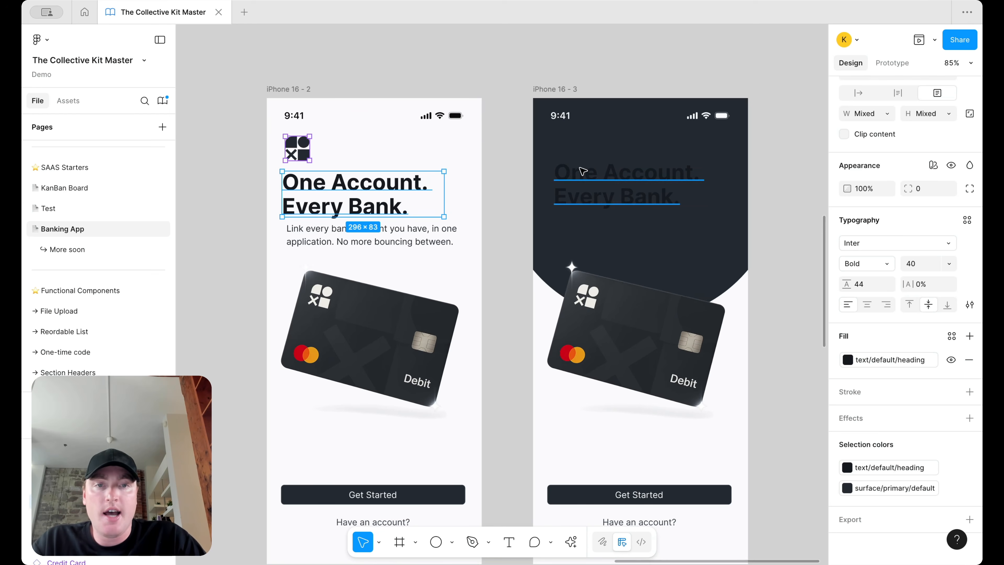
{"action": "right_click", "coordinate": [575, 137]}
{"action": "left_click", "coordinate": [621, 264]}
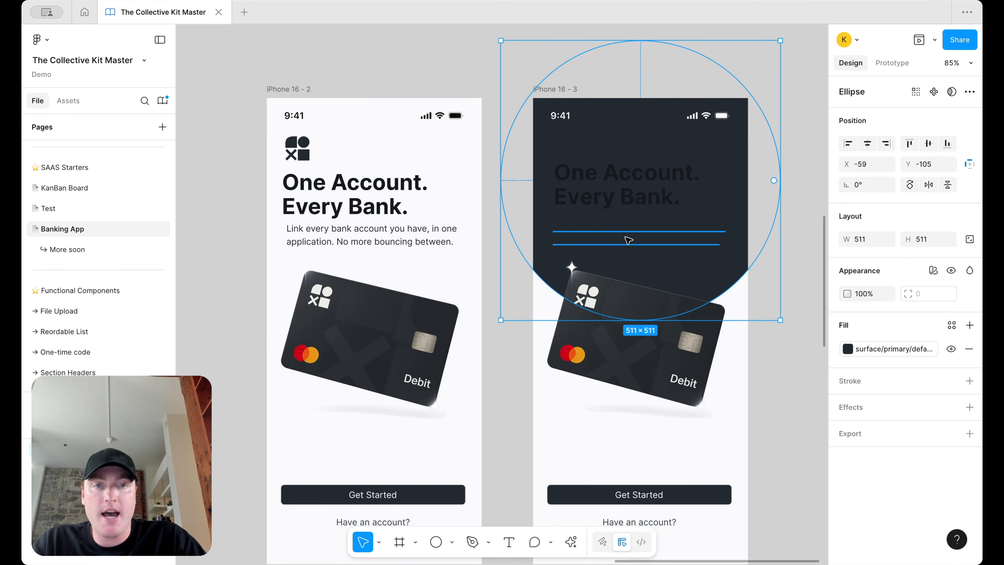
{"action": "left_click", "coordinate": [427, 88]}
Step: Paste the logo into iPhone 16 - 3 and delete the original iPhone 16 - 2 screen
{"action": "left_click", "coordinate": [302, 154]}
{"action": "key", "text": "Delete"}
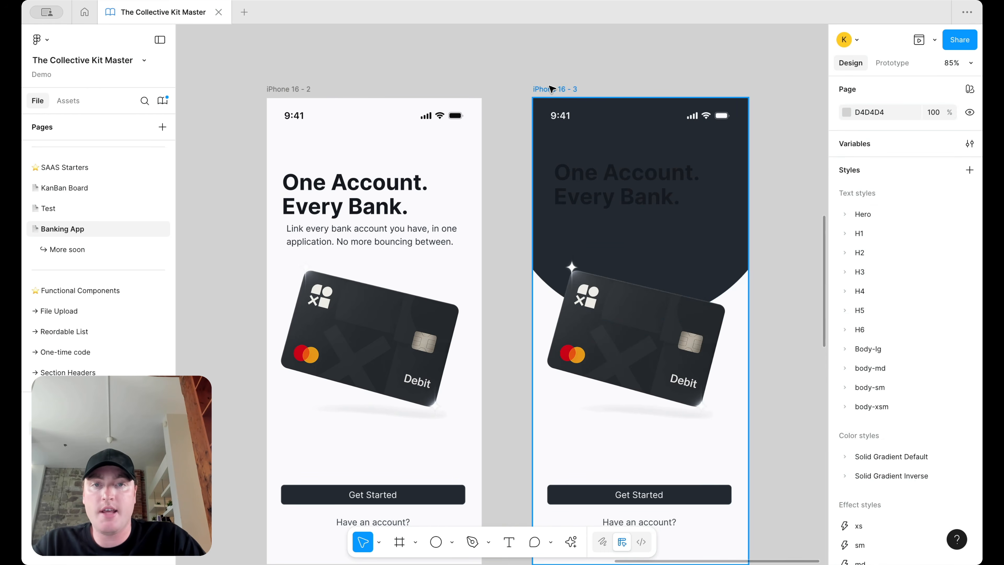
{"action": "key", "text": "ctrl+z"}
{"action": "left_click", "coordinate": [562, 90]}
{"action": "key", "text": "ctrl+v"}
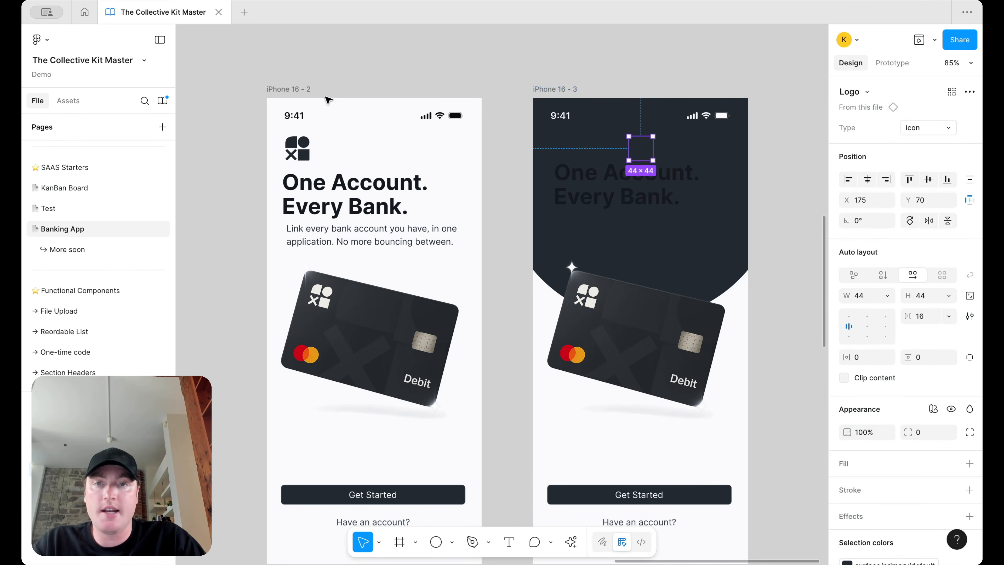
{"action": "left_click", "coordinate": [309, 102]}
{"action": "key", "text": "Delete"}
{"action": "scroll", "coordinate": [516, 129], "scroll_direction": "down", "scroll_amount": 2}
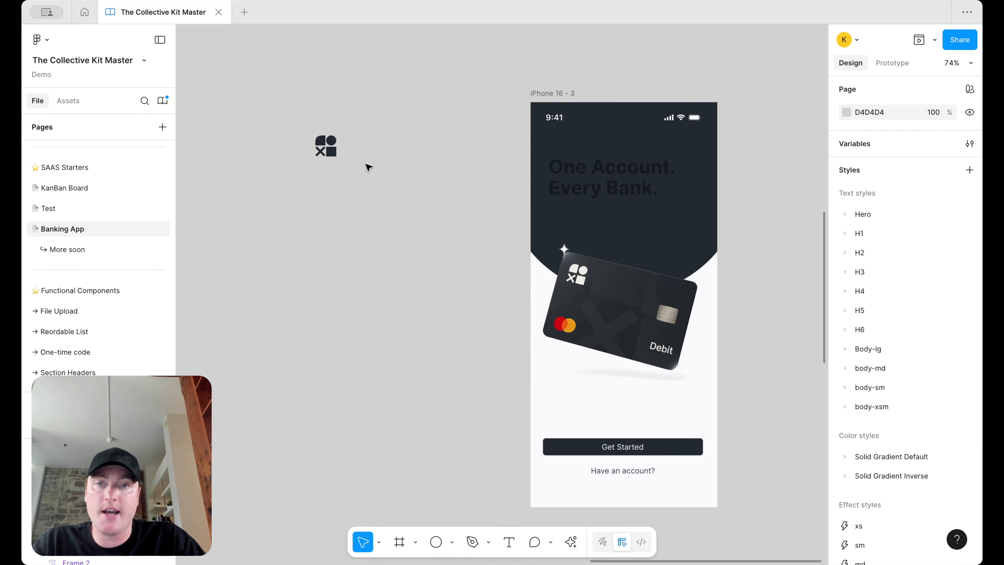
{"action": "left_click", "coordinate": [327, 149]}
{"action": "left_click", "coordinate": [328, 162]}
{"action": "scroll", "coordinate": [327, 161], "scroll_direction": "right", "scroll_amount": 10}
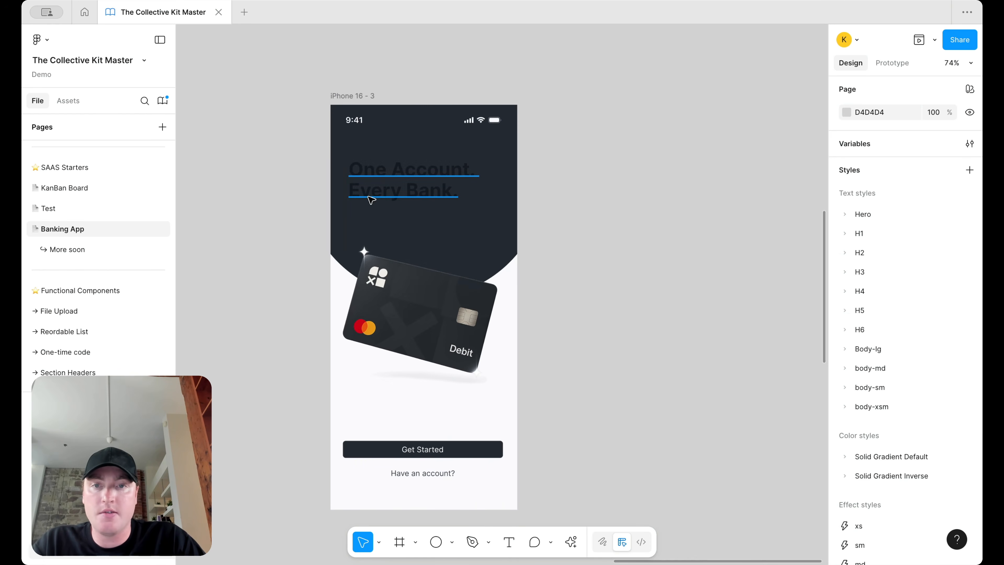
Step: Make the body text white with text/on-color/caption and the heading white with text/on-color/heading
{"action": "left_click", "coordinate": [378, 216]}
{"action": "left_click", "coordinate": [903, 447]}
{"action": "scroll", "coordinate": [743, 506], "scroll_direction": "down", "scroll_amount": 3}
{"action": "left_click", "coordinate": [732, 518]}
{"action": "left_click", "coordinate": [415, 175]}
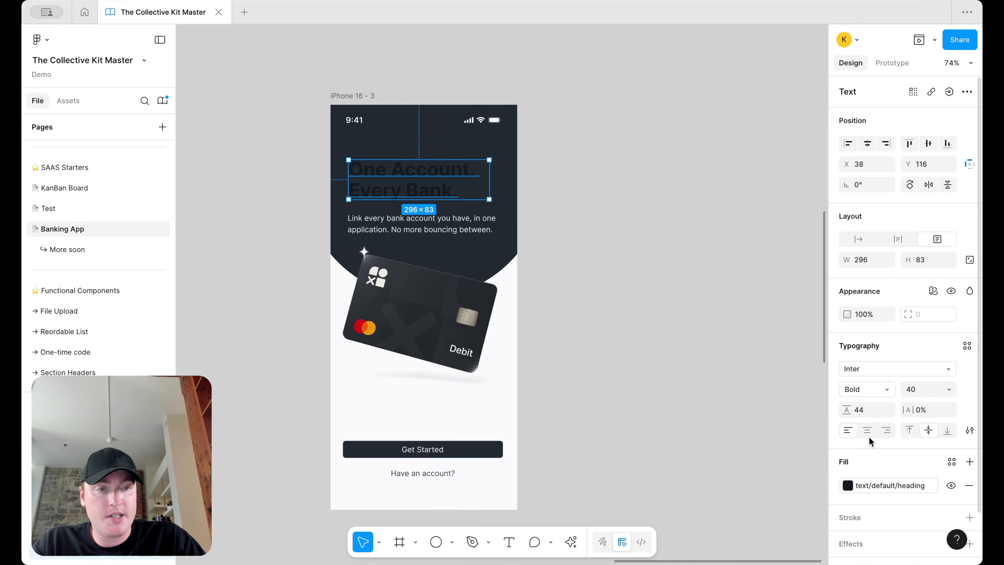
{"action": "left_click", "coordinate": [902, 491]}
{"action": "scroll", "coordinate": [742, 468], "scroll_direction": "down", "scroll_amount": 3}
{"action": "left_click", "coordinate": [739, 498]}
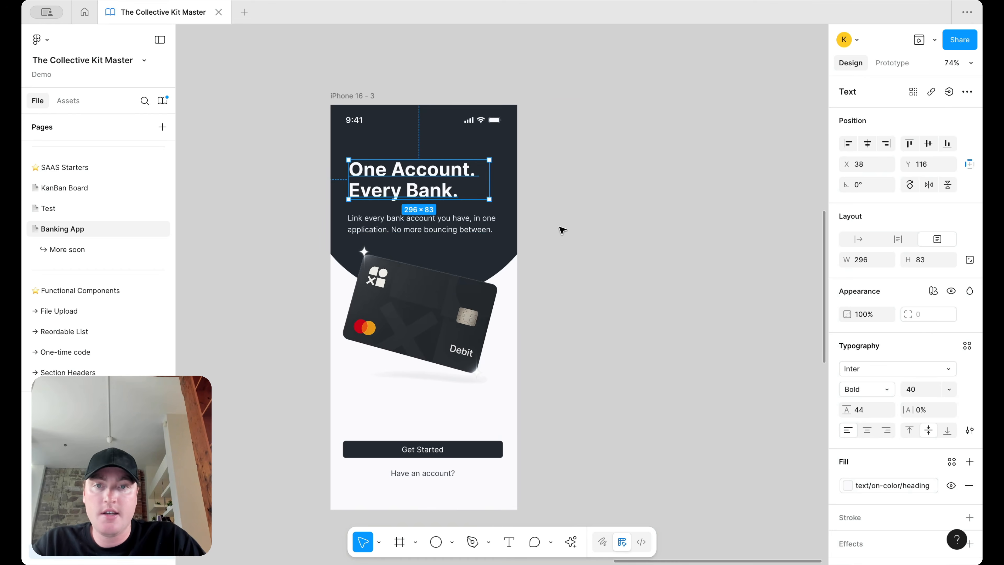
{"action": "left_click", "coordinate": [555, 149]}
Step: Turn the logo white with surface default and align it left with the heading
{"action": "left_click", "coordinate": [425, 148]}
{"action": "scroll", "coordinate": [437, 151], "scroll_direction": "up", "scroll_amount": 5}
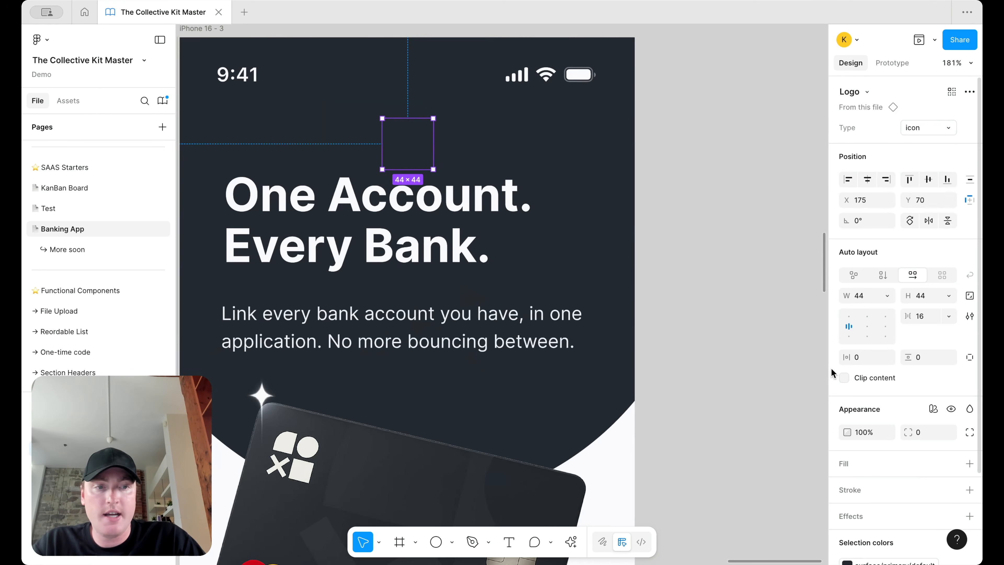
{"action": "scroll", "coordinate": [914, 476], "scroll_direction": "down", "scroll_amount": 3}
{"action": "left_click", "coordinate": [847, 461]}
{"action": "scroll", "coordinate": [745, 418], "scroll_direction": "up", "scroll_amount": 2}
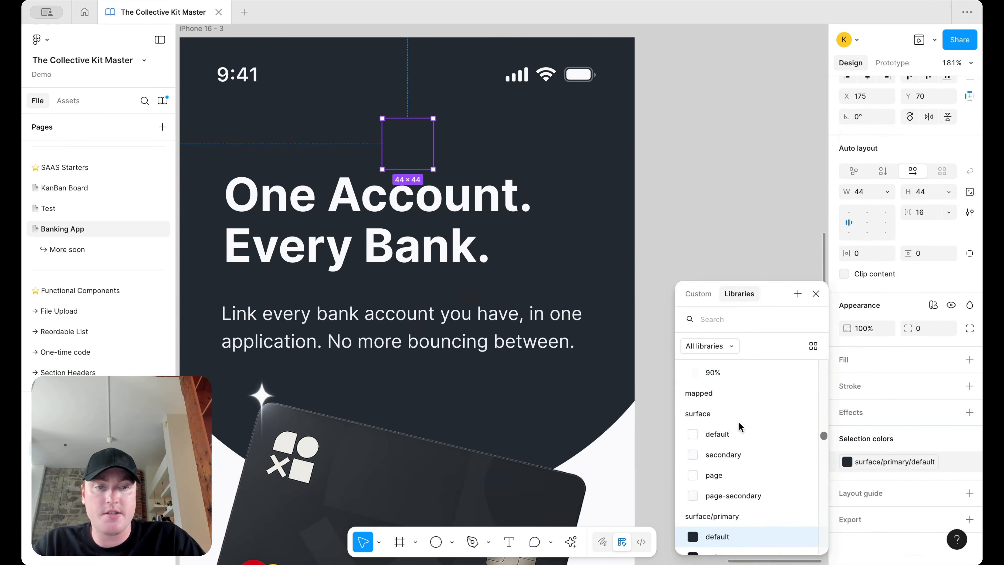
{"action": "left_click", "coordinate": [731, 436]}
{"action": "left_click", "coordinate": [731, 157]}
{"action": "scroll", "coordinate": [730, 157], "scroll_direction": "down", "scroll_amount": 5}
{"action": "scroll", "coordinate": [679, 216], "scroll_direction": "up", "scroll_amount": 2}
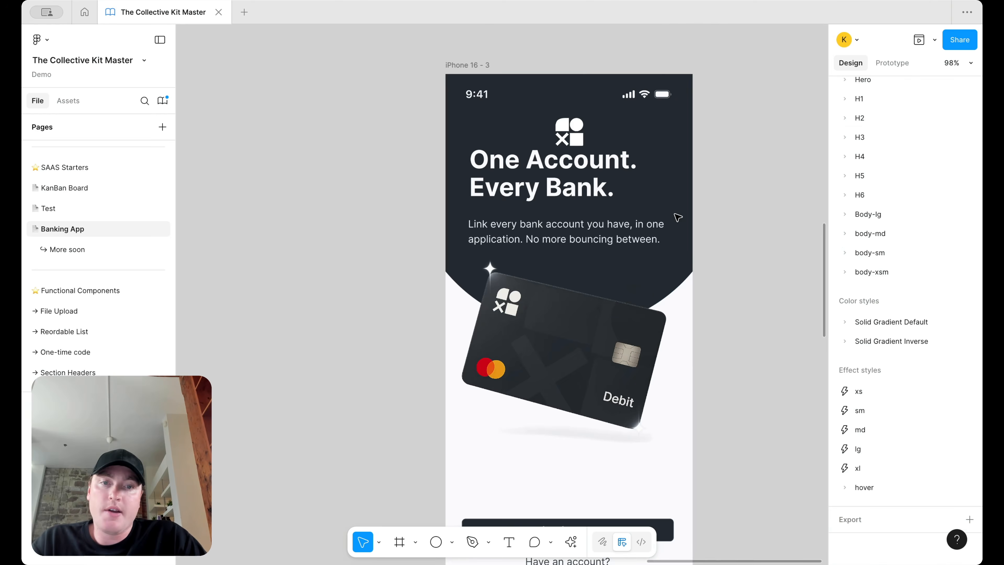
{"action": "left_click", "coordinate": [569, 133]}
{"action": "left_click_drag", "start_coordinate": [569, 132], "coordinate": [490, 139]}
Step: Wrap the heading and paragraph in auto layout and shift the stack slightly down
{"action": "left_click", "coordinate": [529, 194]}
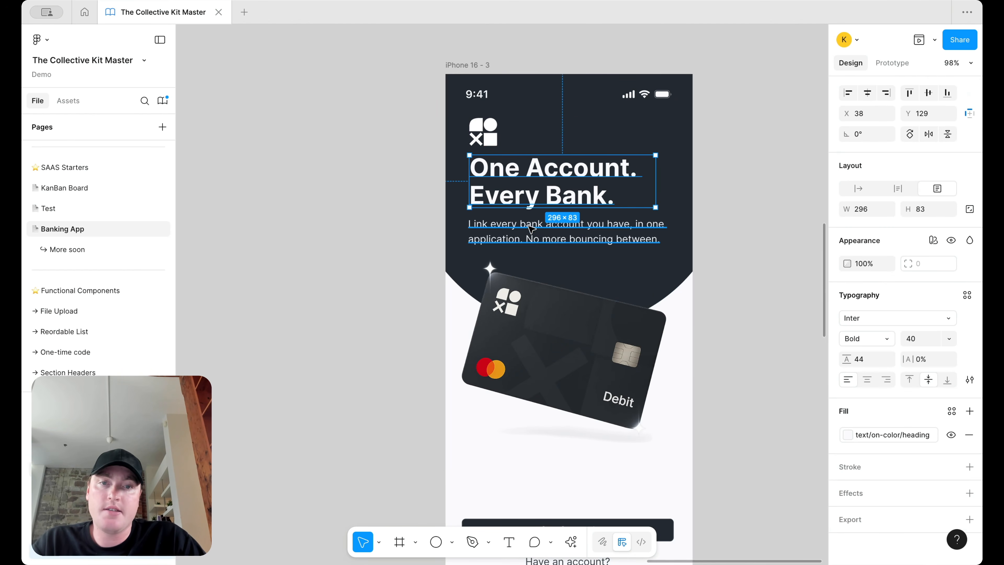
{"action": "left_click", "coordinate": [535, 240], "text": "shift"}
{"action": "key", "text": "shift+a"}
{"action": "left_click_drag", "start_coordinate": [549, 189], "coordinate": [552, 198]}
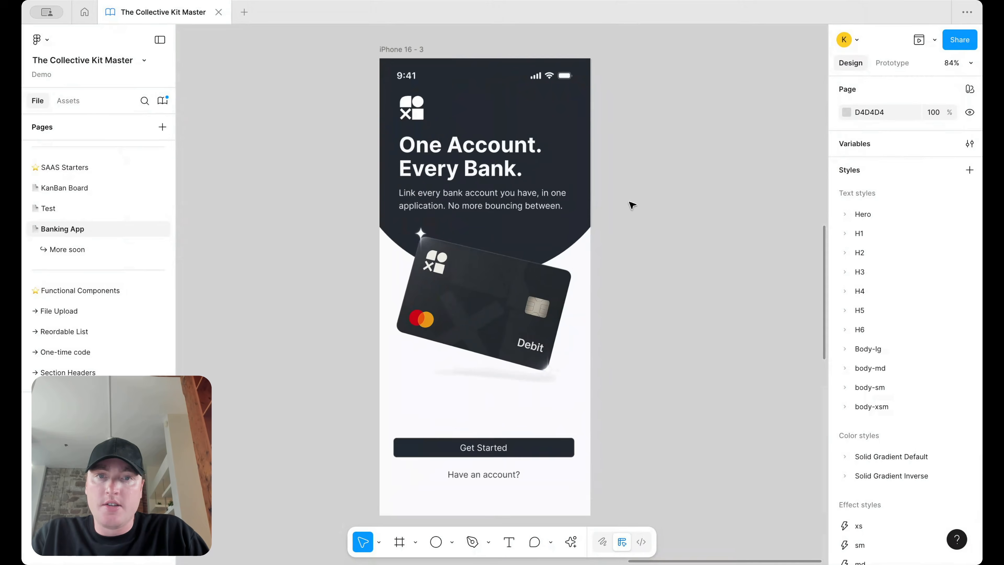
Step: Move the debit card down about 45px, enlarge the circle to 561×561, and nudge the buttons frame down
{"action": "left_click_drag", "start_coordinate": [506, 268], "coordinate": [505, 291]}
{"action": "left_click", "coordinate": [586, 166]}
{"action": "left_click_drag", "start_coordinate": [344, 274], "coordinate": [321, 299]}
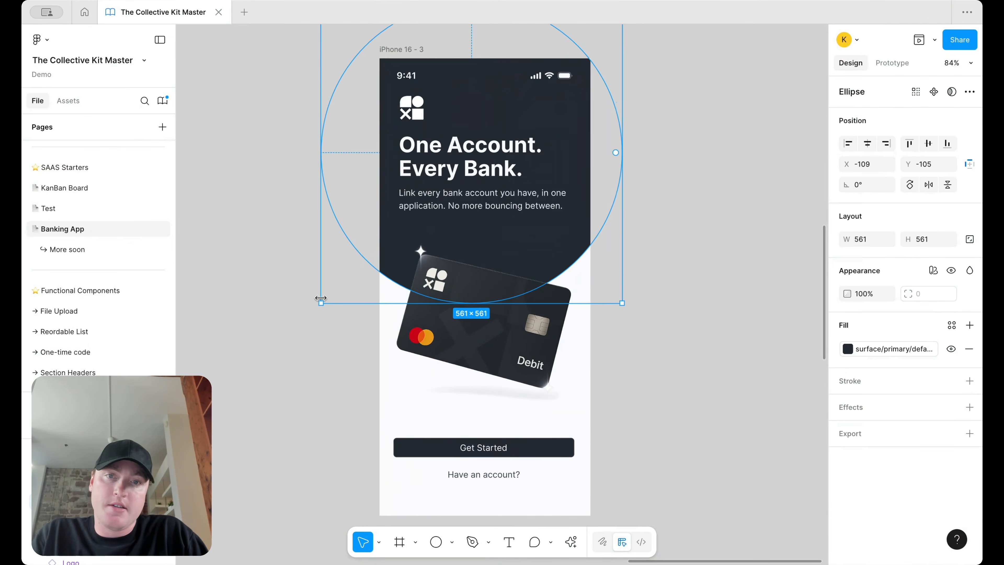
{"action": "left_click", "coordinate": [699, 143]}
{"action": "left_click", "coordinate": [499, 469]}
{"action": "key", "text": "shift+Down"}
{"action": "key", "text": "shift+Down"}
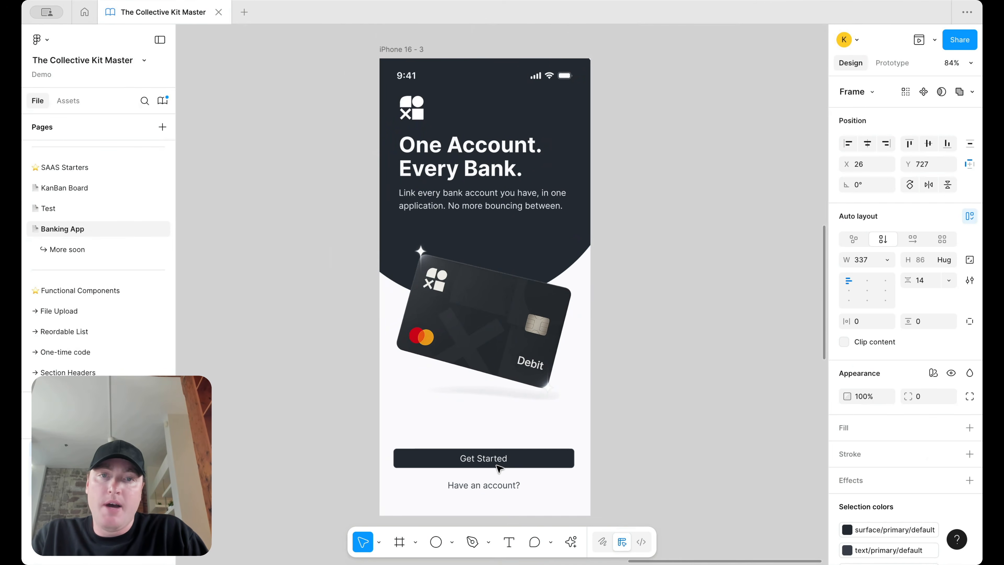
{"action": "scroll", "coordinate": [499, 468], "scroll_direction": "down", "scroll_amount": 6}
{"action": "scroll", "coordinate": [499, 468], "scroll_direction": "left", "scroll_amount": 8}
{"action": "scroll", "coordinate": [499, 468], "scroll_direction": "down", "scroll_amount": 4}
{"action": "scroll", "coordinate": [385, 309], "scroll_direction": "up", "scroll_amount": 4}
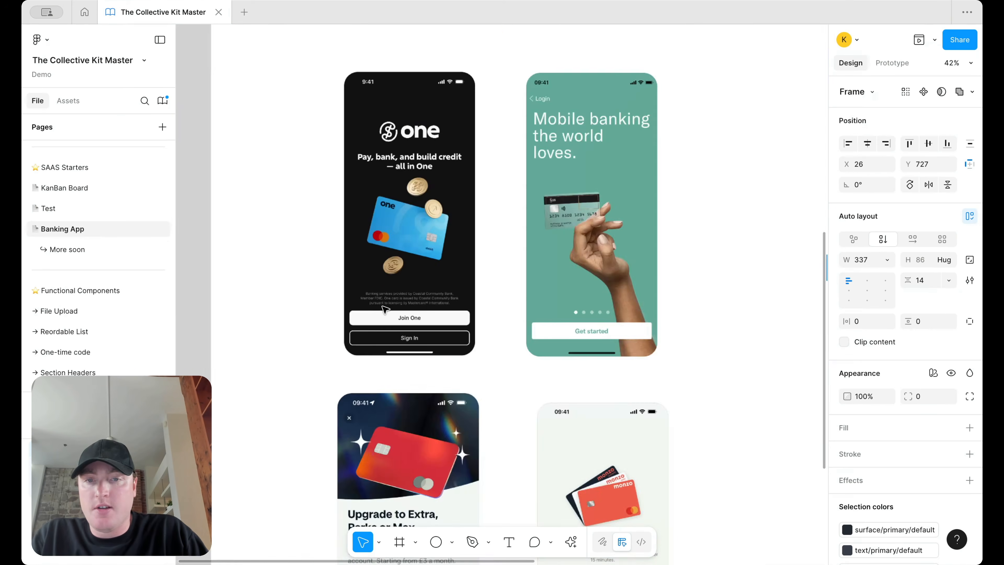
{"action": "scroll", "coordinate": [385, 309], "scroll_direction": "up", "scroll_amount": 5}
{"action": "scroll", "coordinate": [505, 252], "scroll_direction": "down", "scroll_amount": 5}
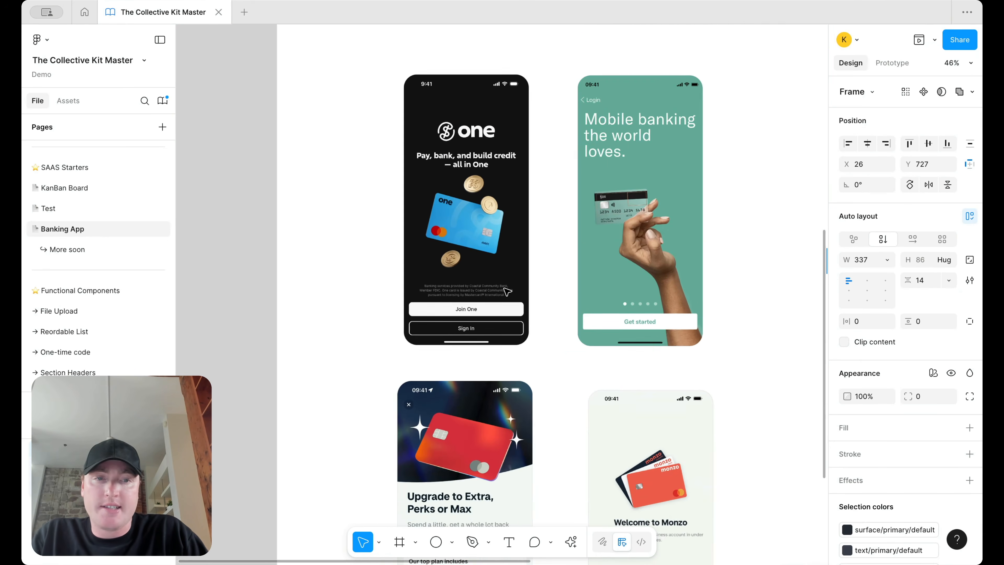
{"action": "scroll", "coordinate": [620, 334], "scroll_direction": "up", "scroll_amount": 4}
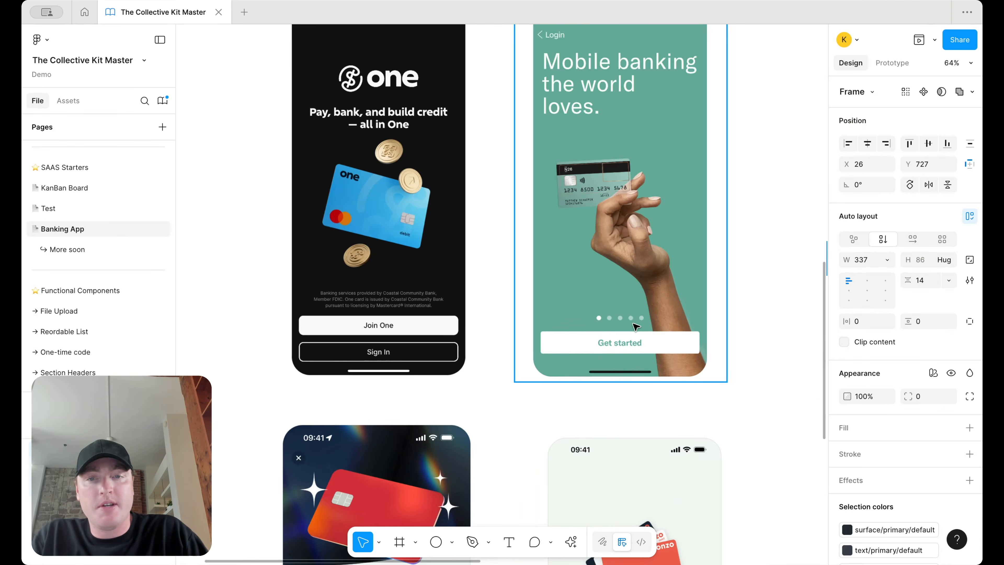
{"action": "left_click", "coordinate": [413, 327]}
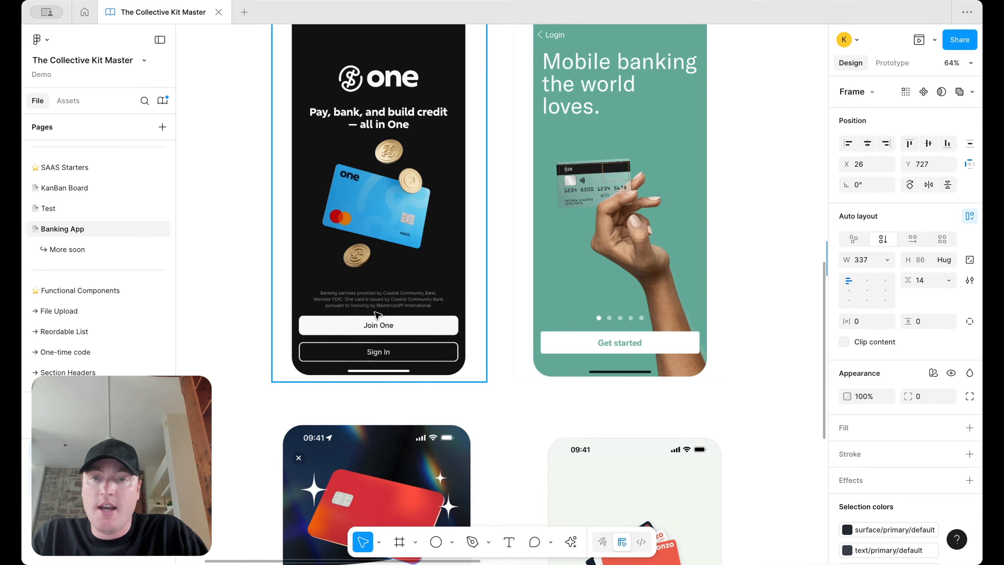
{"action": "scroll", "coordinate": [417, 306], "scroll_direction": "down", "scroll_amount": 5}
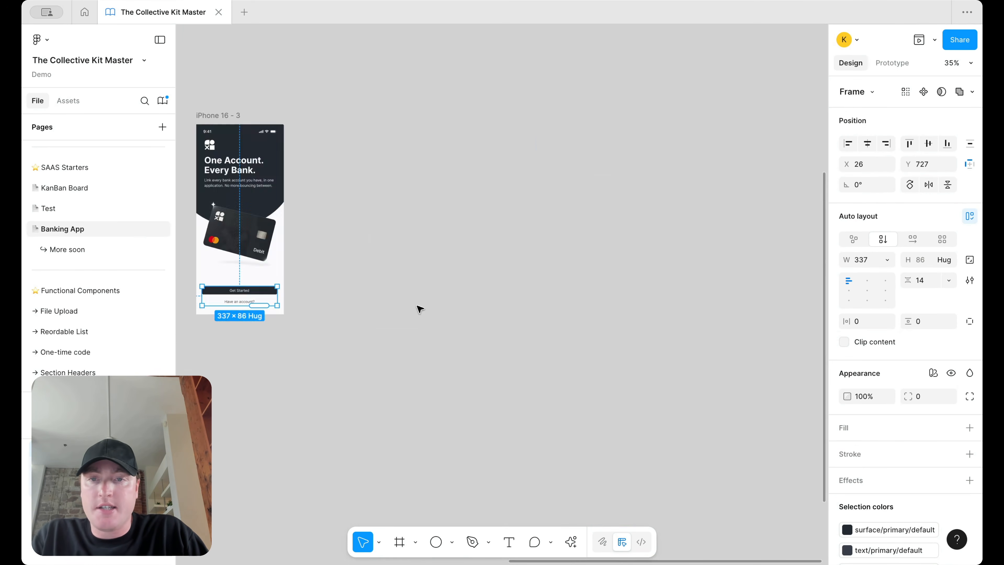
Step: Move the description paragraph above Get Started and fill it with text/default/caption
{"action": "left_click", "coordinate": [514, 175]}
{"action": "left_click", "coordinate": [513, 175]}
{"action": "left_click_drag", "start_coordinate": [513, 176], "coordinate": [518, 340]}
{"action": "left_click", "coordinate": [847, 444]}
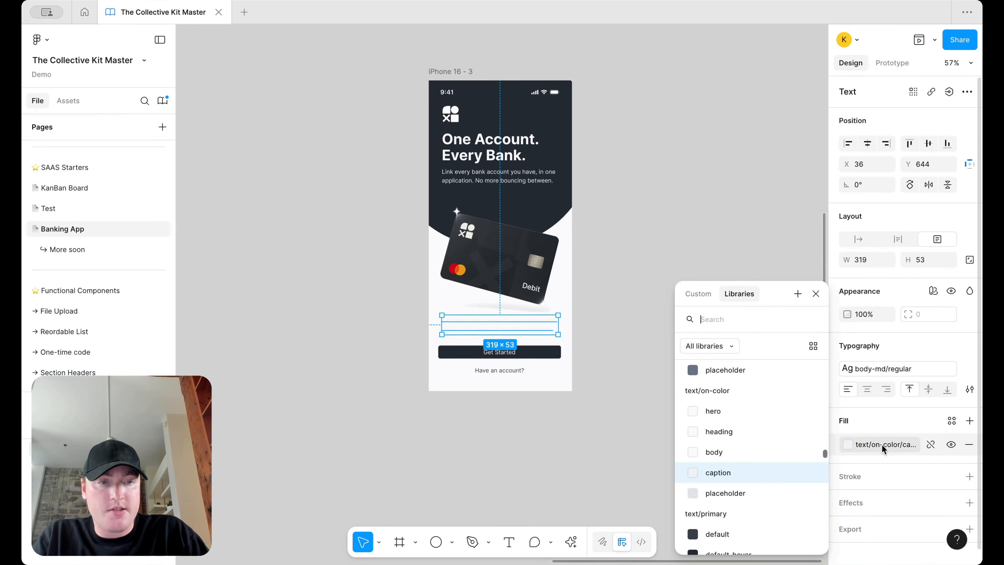
{"action": "scroll", "coordinate": [763, 488], "scroll_direction": "down", "scroll_amount": 5}
{"action": "scroll", "coordinate": [760, 443], "scroll_direction": "up", "scroll_amount": 3}
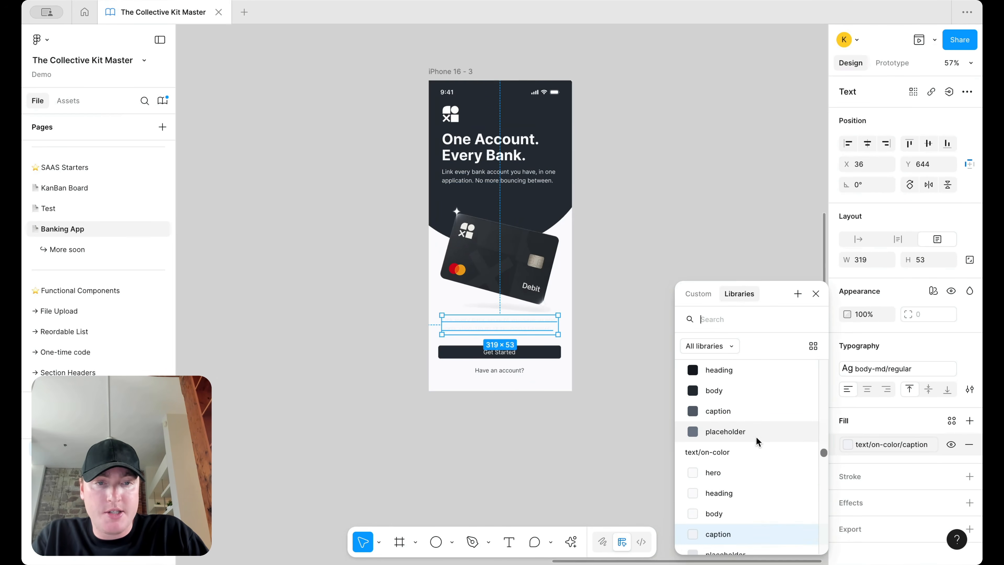
{"action": "left_click", "coordinate": [758, 411]}
Step: Apply the body-sm/regular text style to the paragraph
{"action": "scroll", "coordinate": [620, 320], "scroll_direction": "up", "scroll_amount": 3}
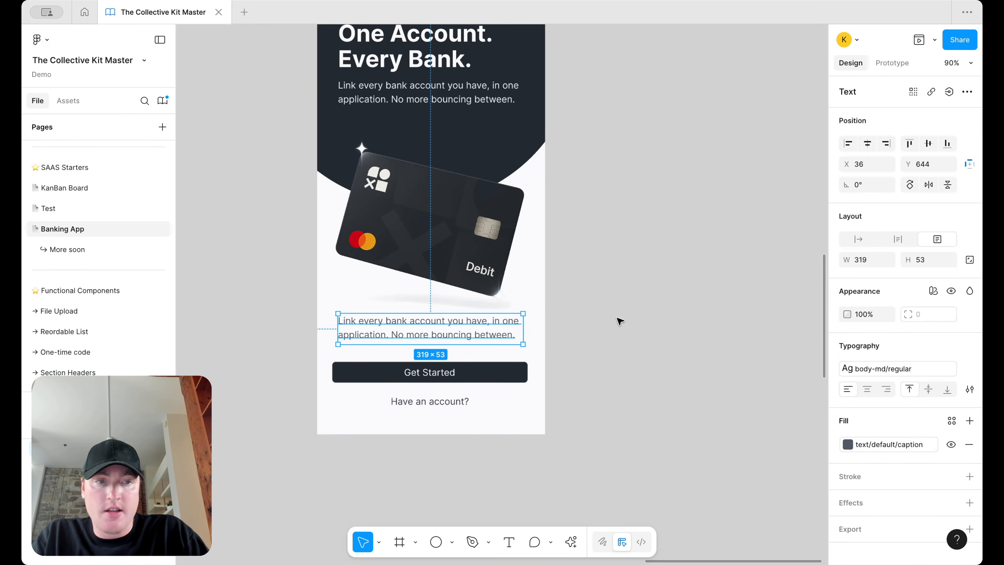
{"action": "left_click", "coordinate": [905, 374]}
{"action": "scroll", "coordinate": [791, 463], "scroll_direction": "down", "scroll_amount": 3}
{"action": "scroll", "coordinate": [791, 464], "scroll_direction": "down", "scroll_amount": 3}
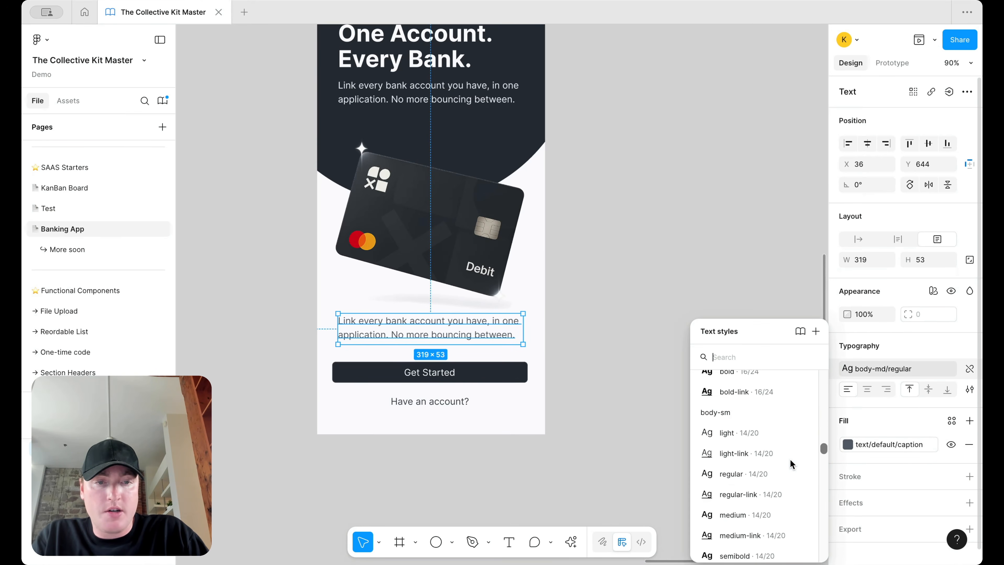
{"action": "left_click", "coordinate": [789, 459]}
{"action": "left_click", "coordinate": [674, 353]}
{"action": "left_click", "coordinate": [437, 326]}
Step: Centre-align the description paragraph text
{"action": "left_click", "coordinate": [866, 390]}
{"action": "scroll", "coordinate": [474, 362], "scroll_direction": "up", "scroll_amount": 1}
{"action": "scroll", "coordinate": [472, 361], "scroll_direction": "up", "scroll_amount": 1}
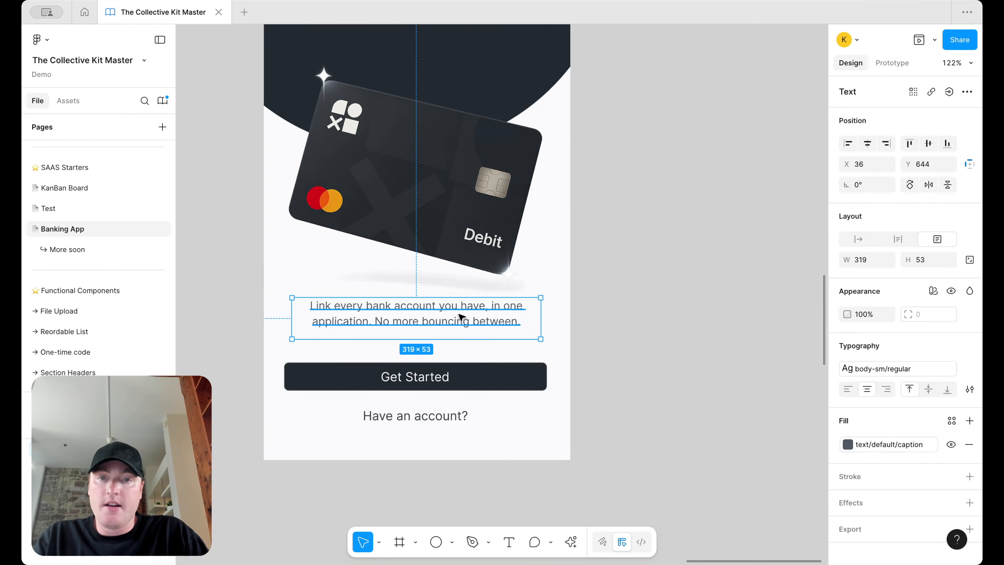
{"action": "scroll", "coordinate": [459, 332], "scroll_direction": "down", "scroll_amount": 5}
{"action": "left_click", "coordinate": [577, 335]}
Step: Set the Have an account? button's Status to default
{"action": "left_click", "coordinate": [504, 352]}
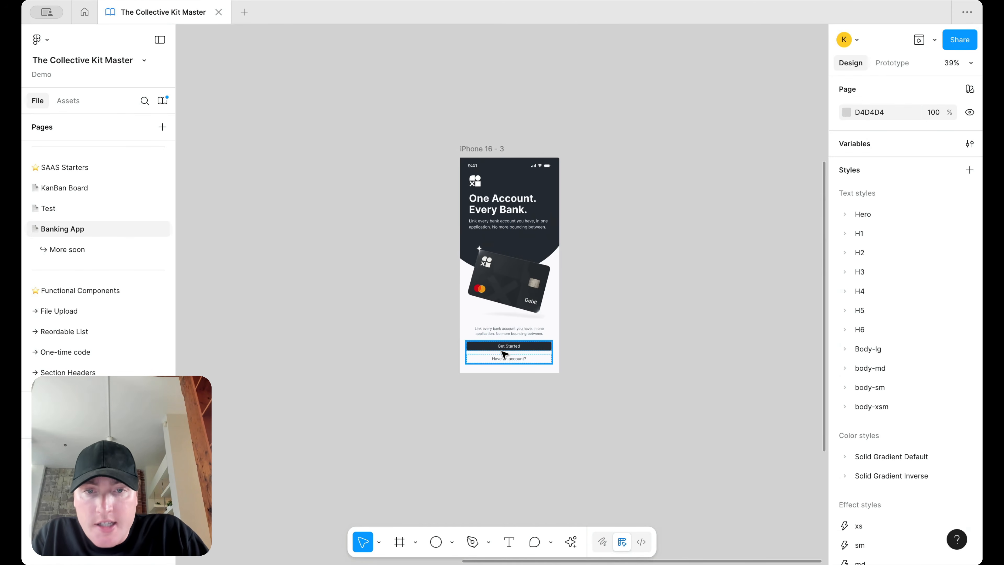
{"action": "scroll", "coordinate": [514, 352], "scroll_direction": "up", "scroll_amount": 4}
{"action": "left_click", "coordinate": [692, 293]}
{"action": "scroll", "coordinate": [689, 297], "scroll_direction": "up", "scroll_amount": 3}
{"action": "left_click", "coordinate": [529, 455]}
{"action": "left_click", "coordinate": [494, 456]}
{"action": "left_click", "coordinate": [940, 169]}
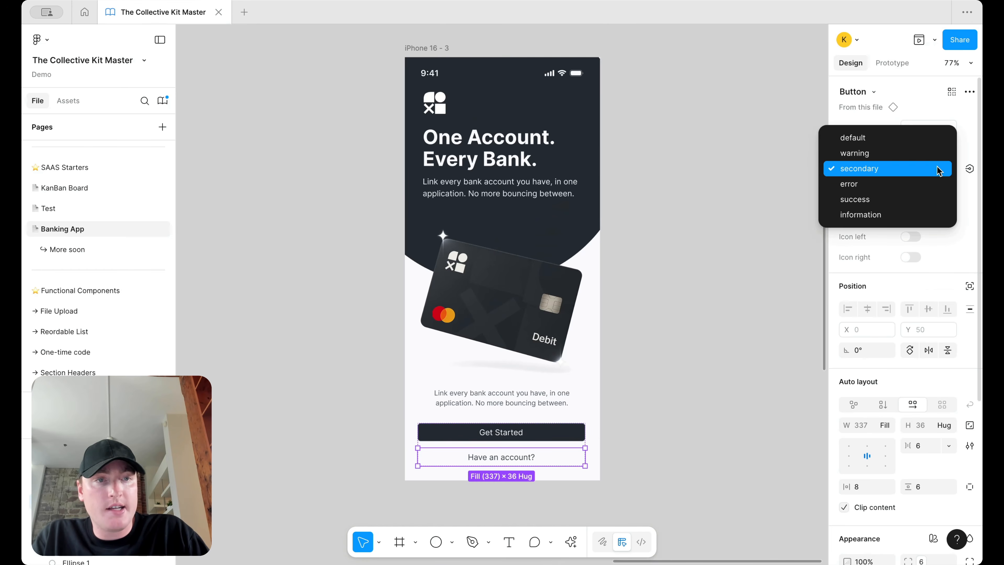
{"action": "left_click", "coordinate": [932, 138]}
{"action": "left_click", "coordinate": [753, 296]}
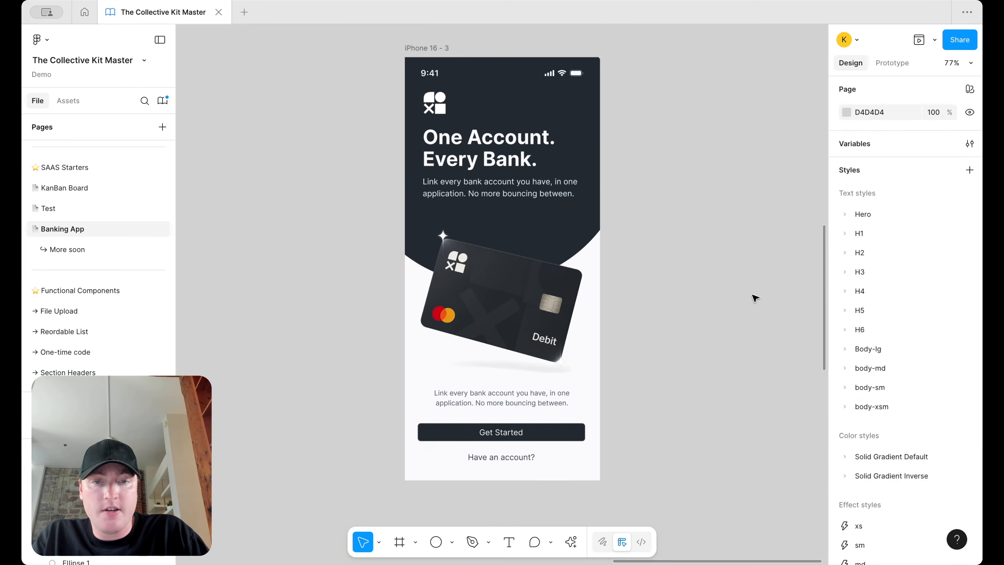
Step: Change the Have an account? button's Type to outline
{"action": "left_click", "coordinate": [509, 458]}
{"action": "left_click", "coordinate": [509, 458]}
{"action": "left_click", "coordinate": [946, 126]}
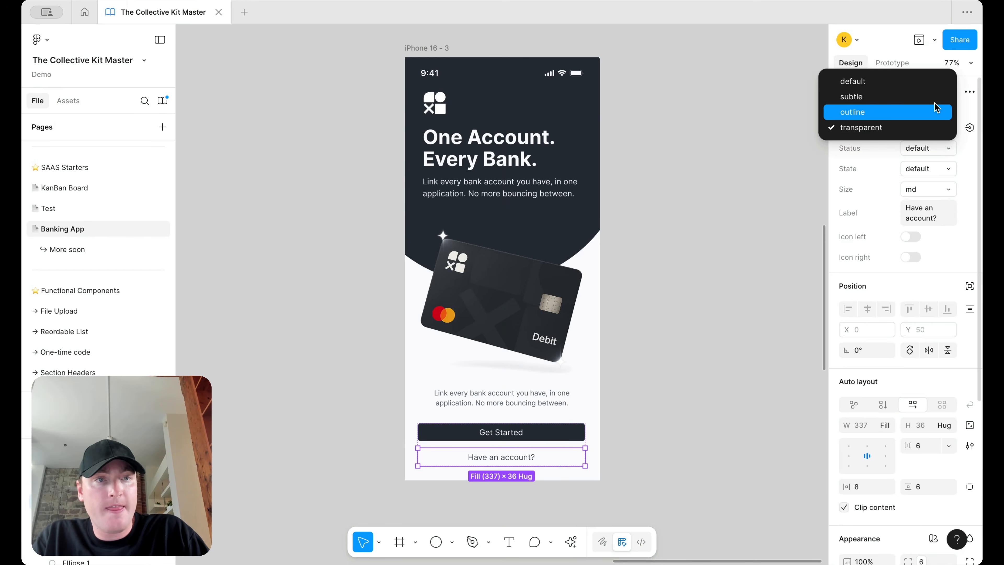
{"action": "left_click", "coordinate": [934, 111]}
{"action": "left_click", "coordinate": [683, 340]}
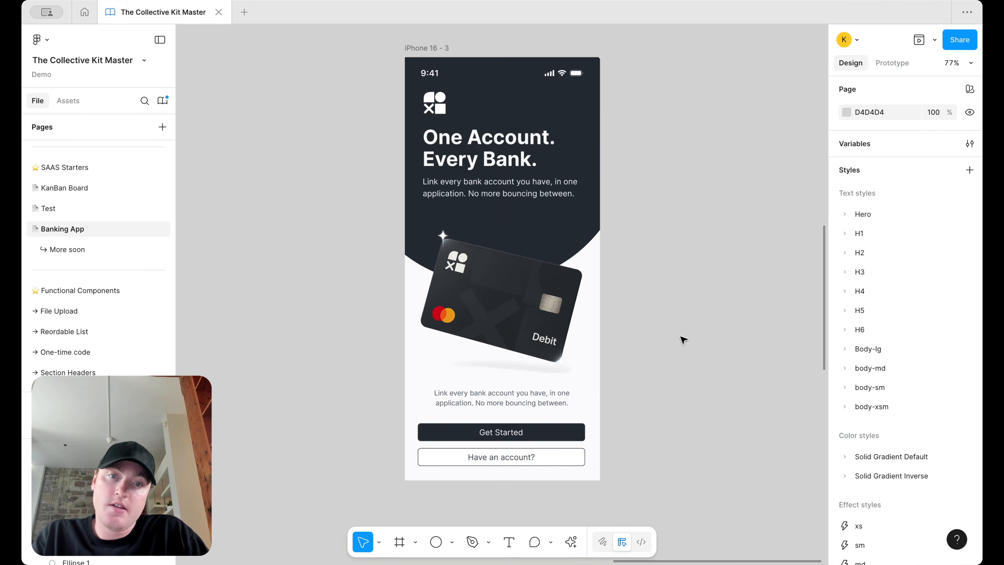
Step: Check the description paragraph and card image on the updated screen
{"action": "scroll", "coordinate": [684, 340], "scroll_direction": "down", "scroll_amount": 5}
{"action": "scroll", "coordinate": [684, 340], "scroll_direction": "down", "scroll_amount": 3}
{"action": "scroll", "coordinate": [682, 347], "scroll_direction": "up", "scroll_amount": 1}
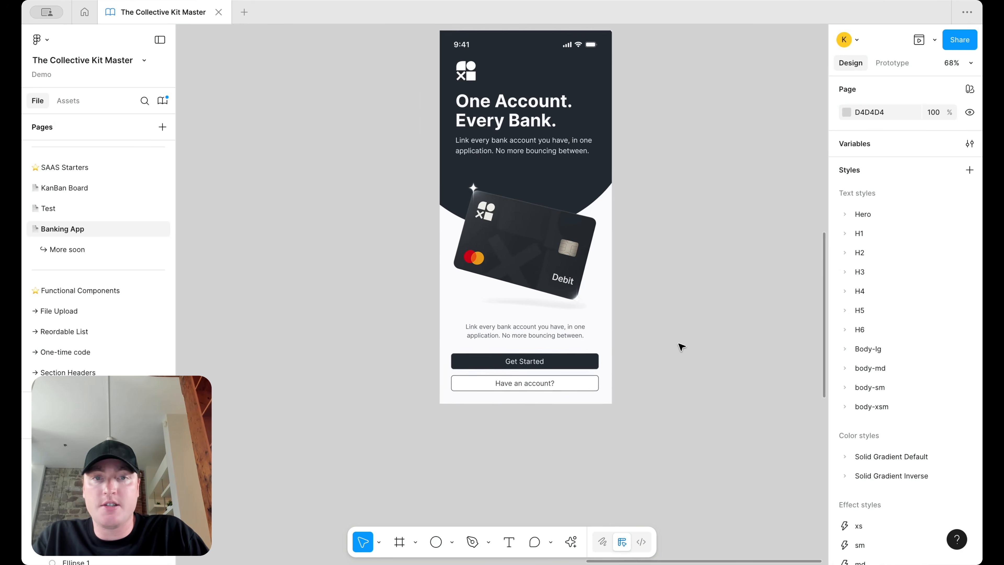
{"action": "scroll", "coordinate": [662, 303], "scroll_direction": "up", "scroll_amount": 1}
{"action": "left_click", "coordinate": [551, 339]}
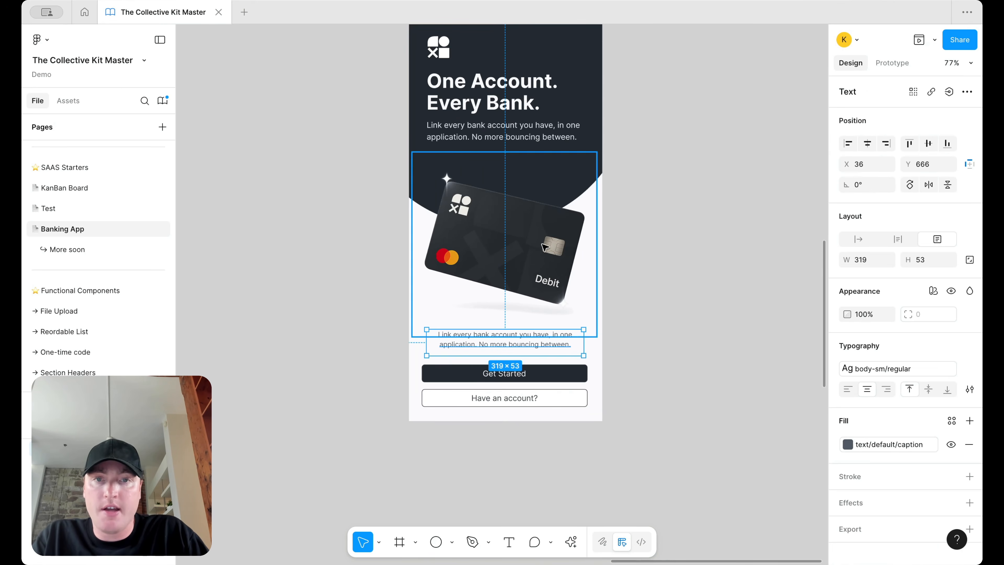
{"action": "left_click", "coordinate": [543, 246]}
{"action": "left_click", "coordinate": [674, 173]}
{"action": "scroll", "coordinate": [674, 173], "scroll_direction": "down", "scroll_amount": 5}
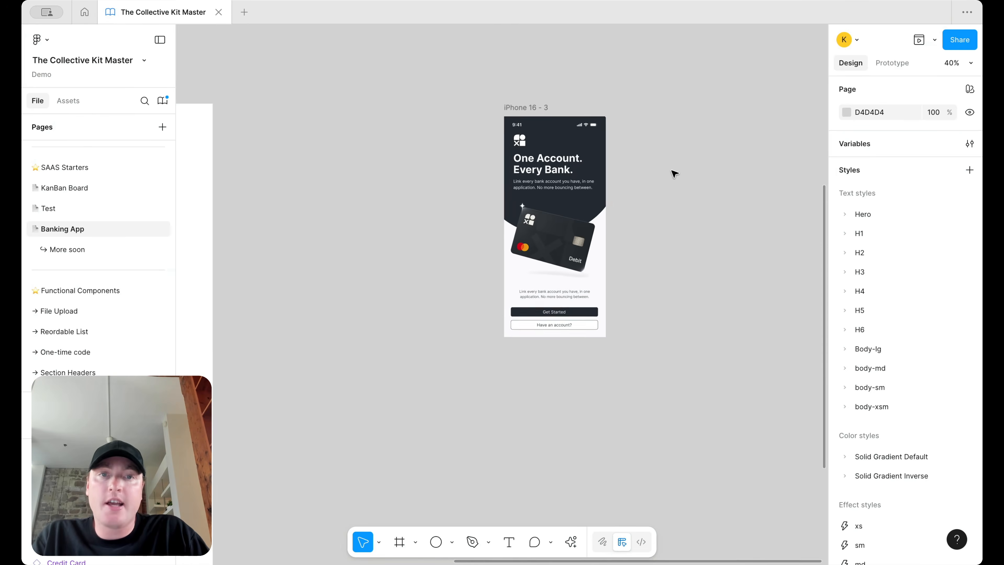
Step: Present iPhone 16 - 3 as a prototype, then return to The Collective Kit Master editor
{"action": "scroll", "coordinate": [598, 203], "scroll_direction": "up", "scroll_amount": 3}
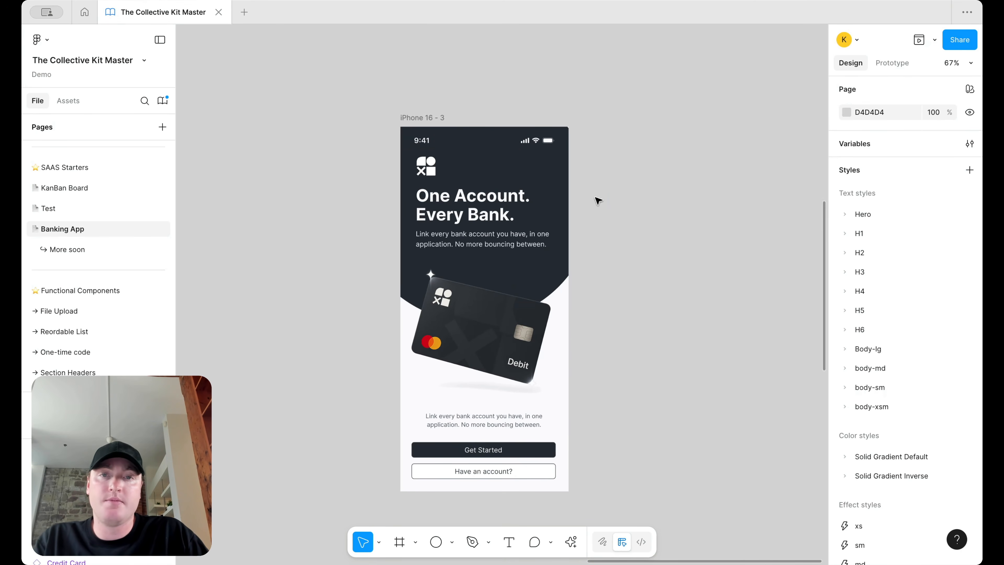
{"action": "key", "text": "super+alt+Return"}
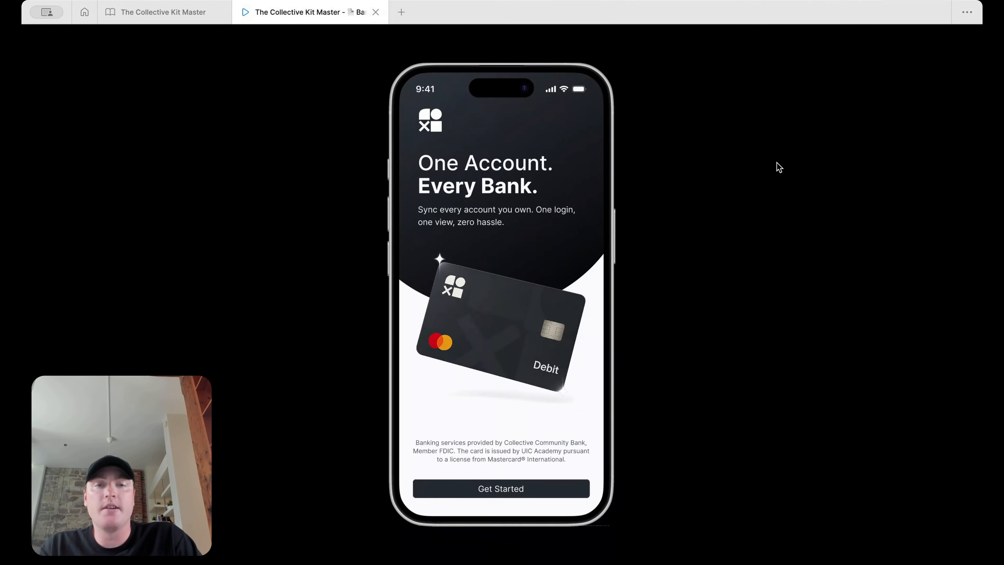
{"action": "mouse_move", "coordinate": [434, 46]}
{"action": "left_click", "coordinate": [172, 17]}
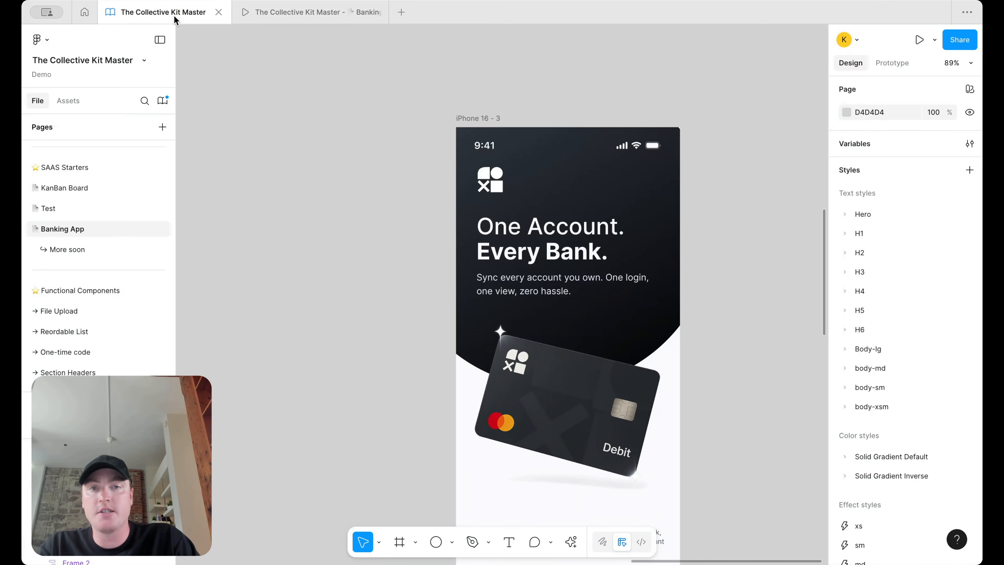
{"action": "scroll", "coordinate": [738, 147], "scroll_direction": "down", "scroll_amount": 1}
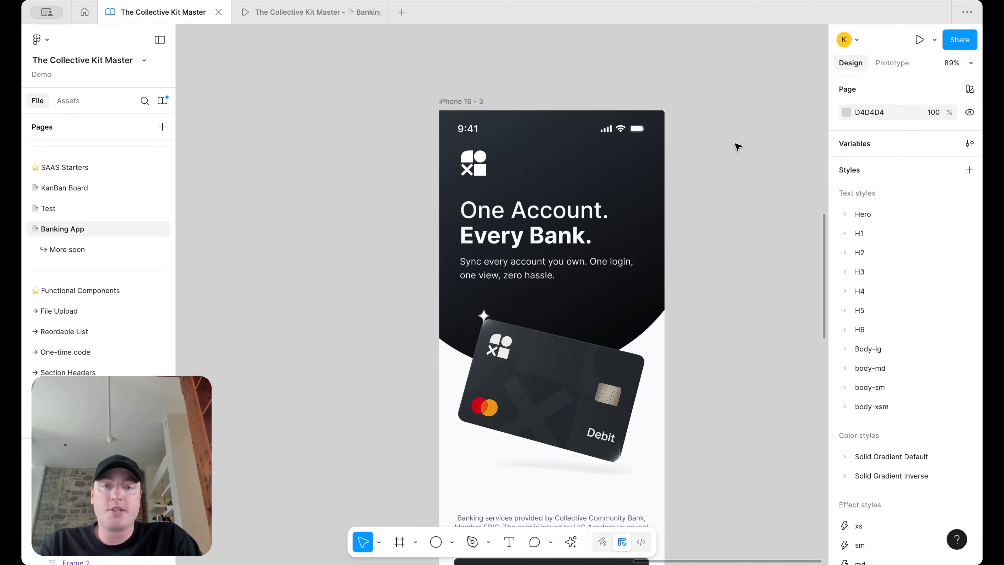
{"action": "scroll", "coordinate": [629, 210], "scroll_direction": "up", "scroll_amount": 3}
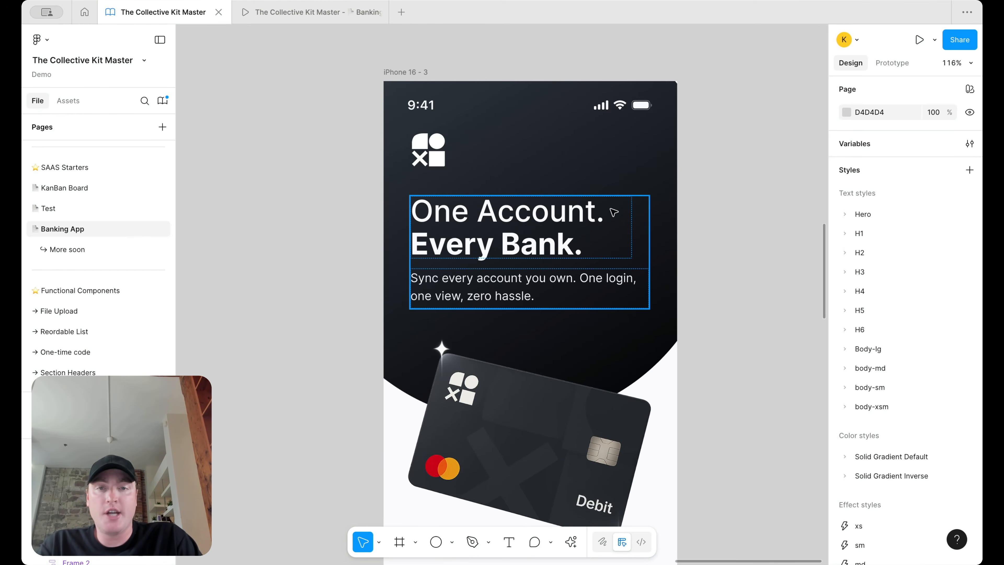
Step: Enter the headline text and highlight its first line and the 'Every Bank.' line
{"action": "left_click", "coordinate": [551, 228]}
{"action": "double_click", "coordinate": [557, 221]}
{"action": "key", "text": "Return"}
{"action": "left_click", "coordinate": [585, 213]}
{"action": "left_click_drag", "start_coordinate": [613, 214], "coordinate": [435, 217]}
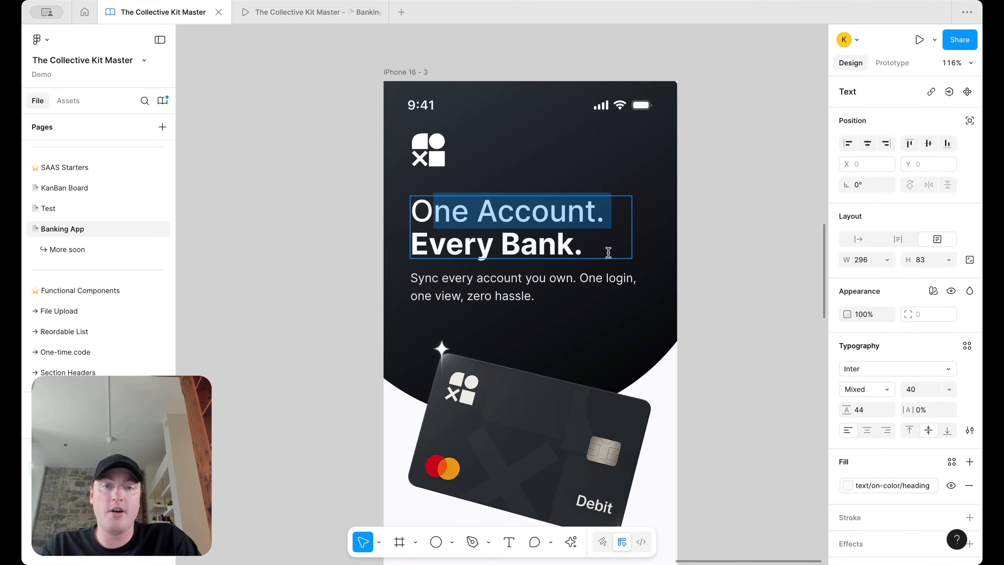
{"action": "left_click_drag", "start_coordinate": [608, 252], "coordinate": [407, 254]}
{"action": "key", "text": "Escape"}
{"action": "key", "text": "Escape"}
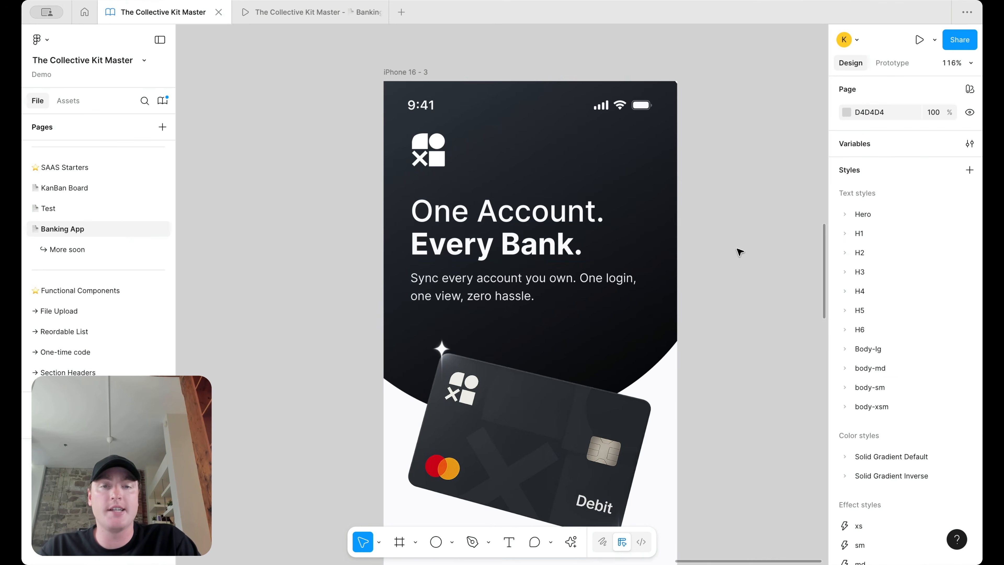
Step: Undo the recent headline edits
{"action": "scroll", "coordinate": [739, 252], "scroll_direction": "down", "scroll_amount": 3}
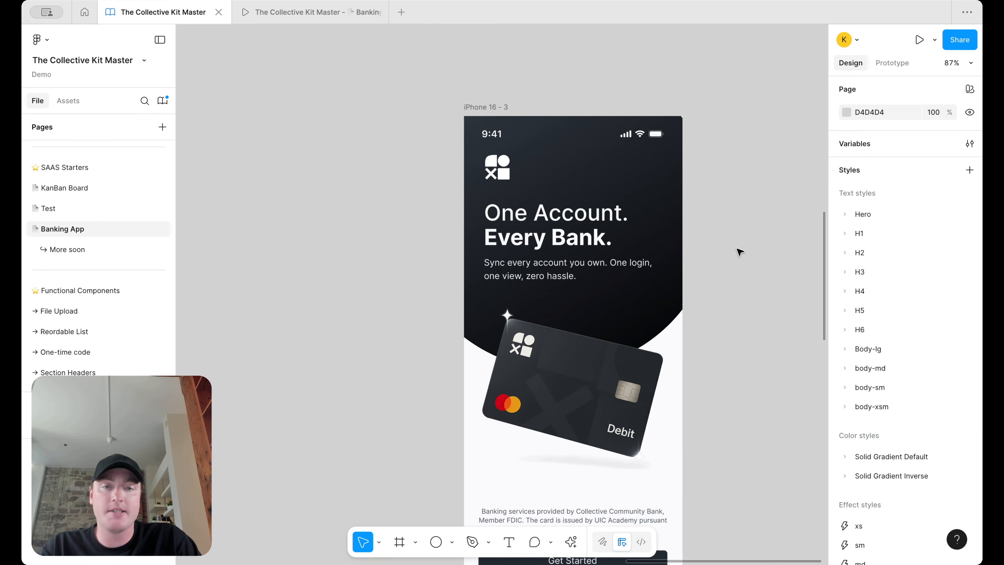
{"action": "scroll", "coordinate": [739, 252], "scroll_direction": "down", "scroll_amount": 5}
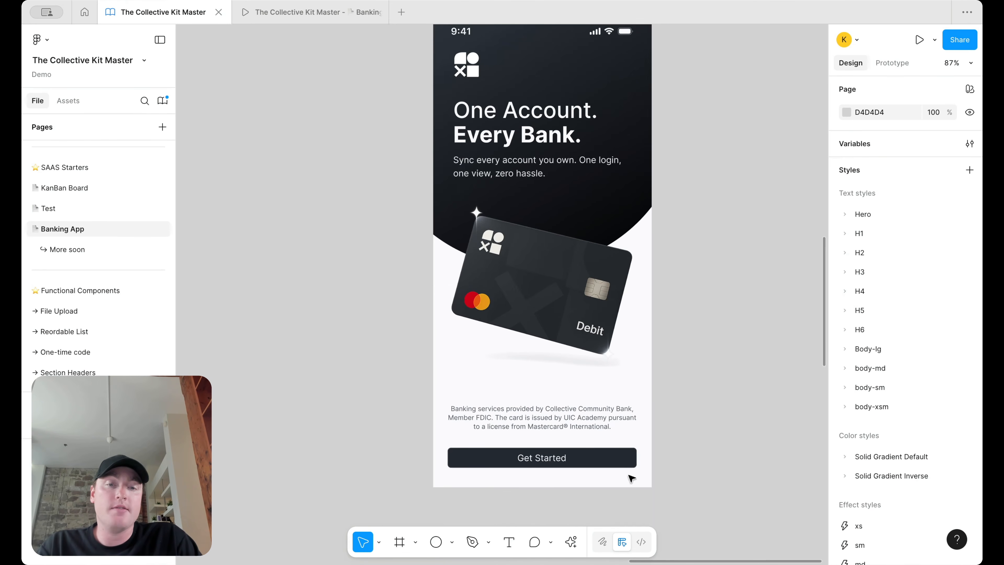
{"action": "scroll", "coordinate": [714, 438], "scroll_direction": "up", "scroll_amount": 3}
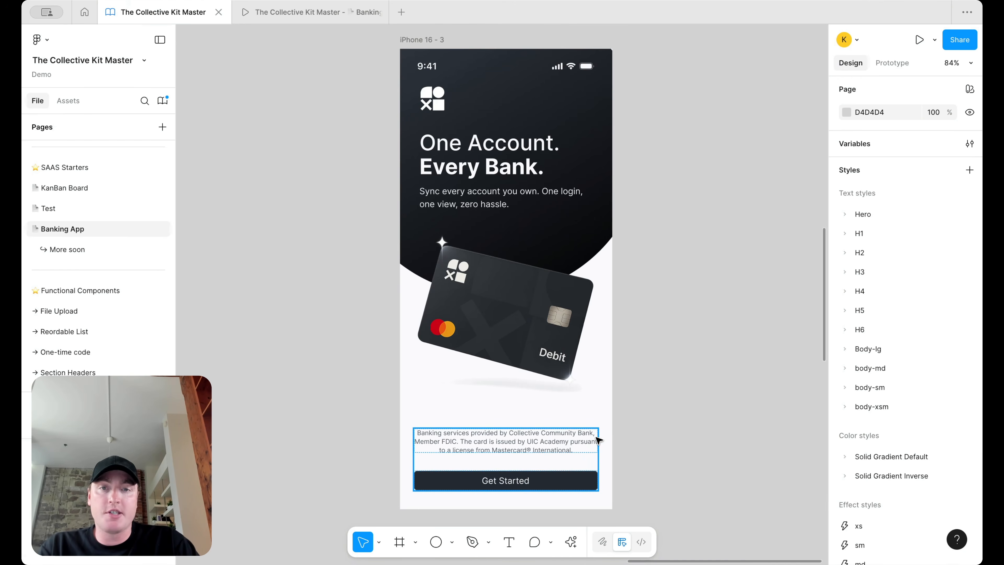
{"action": "scroll", "coordinate": [598, 439], "scroll_direction": "up", "scroll_amount": 1}
{"action": "scroll", "coordinate": [640, 328], "scroll_direction": "up", "scroll_amount": 1}
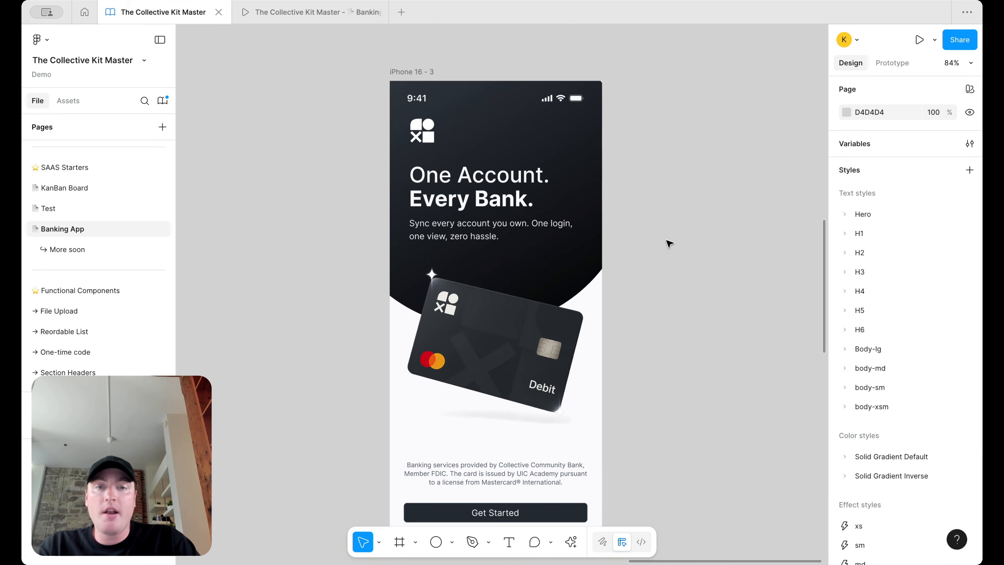
{"action": "key", "text": "super+z"}
{"action": "key", "text": "super+z"}
{"action": "key", "text": "super+z"}
{"action": "key", "text": "super+z"}
{"action": "key", "text": "super+z"}
{"action": "key", "text": "super+z"}
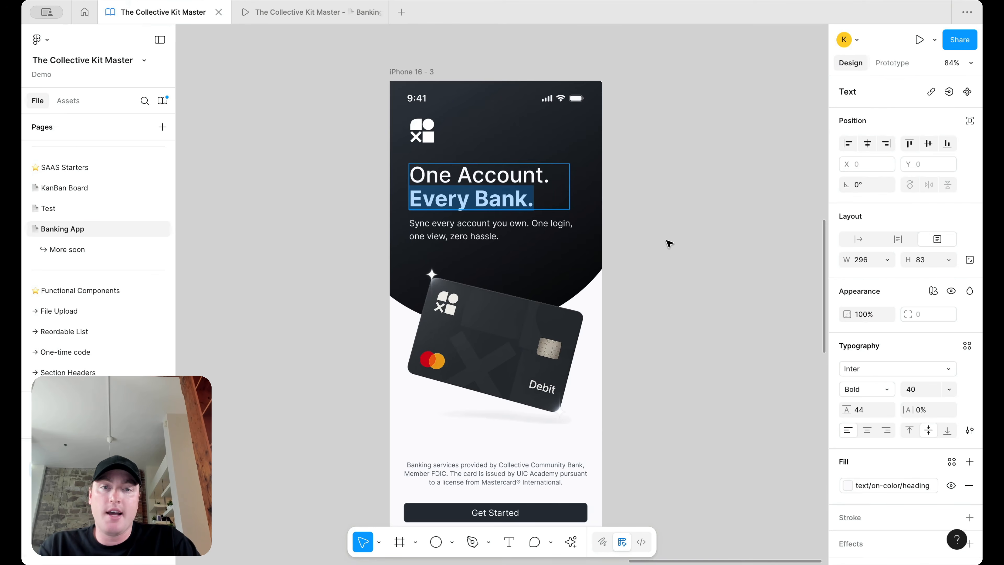
{"action": "key", "text": "super+z"}
{"action": "key", "text": "super+z"}
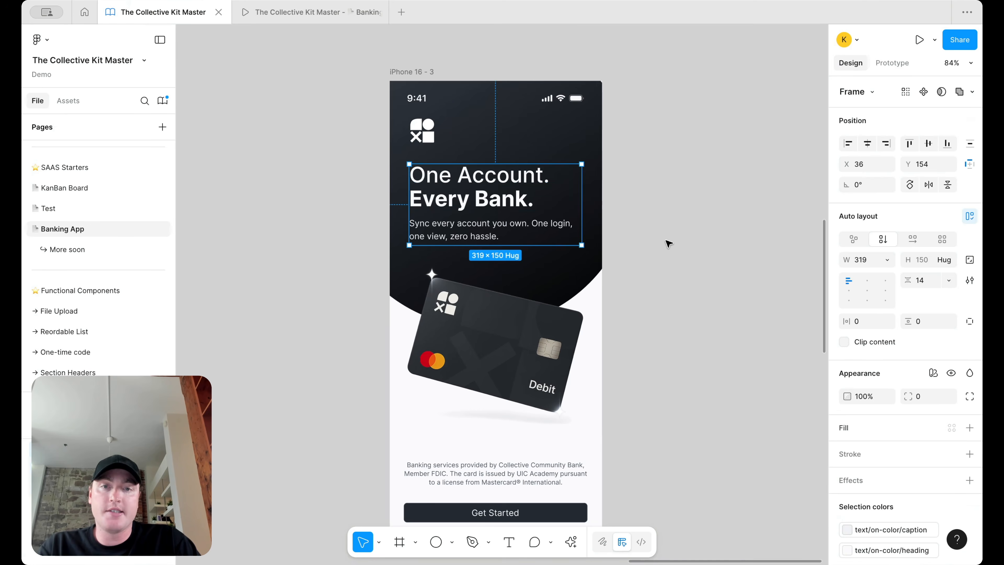
{"action": "key", "text": "super+z"}
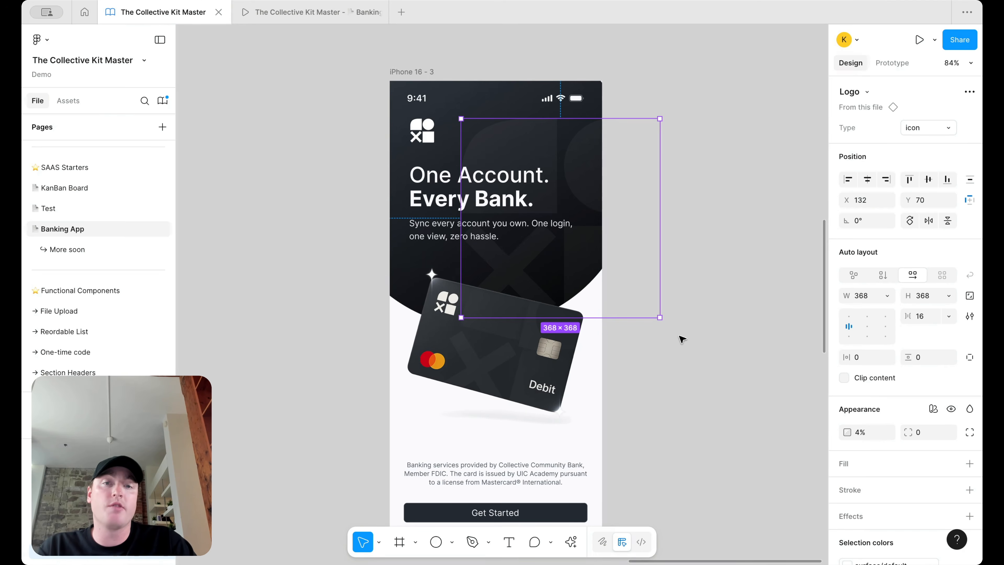
Step: Inspect the large background circle's fill styles, then switch to the Banking App prototype preview
{"action": "left_click", "coordinate": [682, 339]}
{"action": "scroll", "coordinate": [687, 294], "scroll_direction": "down", "scroll_amount": 2}
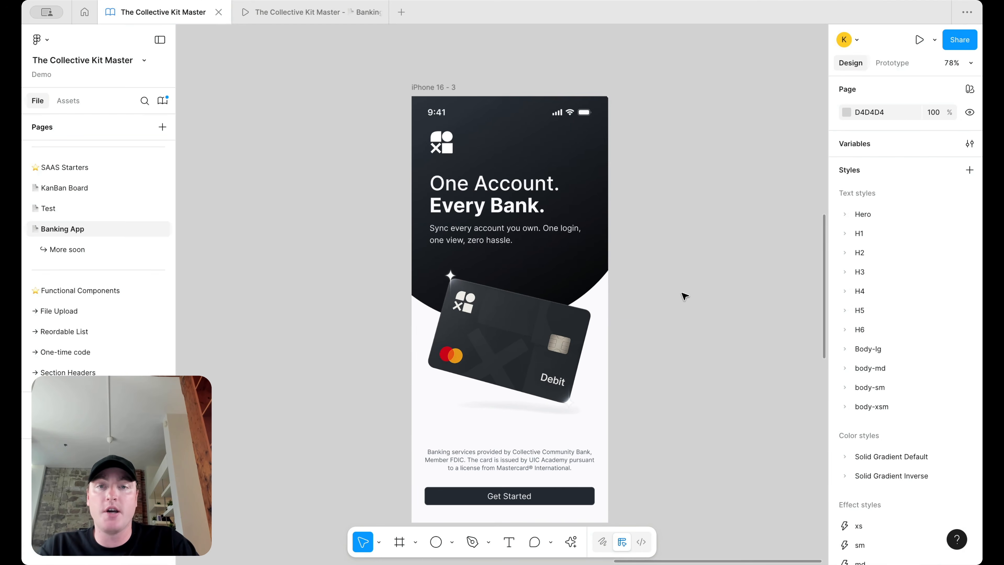
{"action": "left_click", "coordinate": [611, 210]}
{"action": "left_click", "coordinate": [872, 355]}
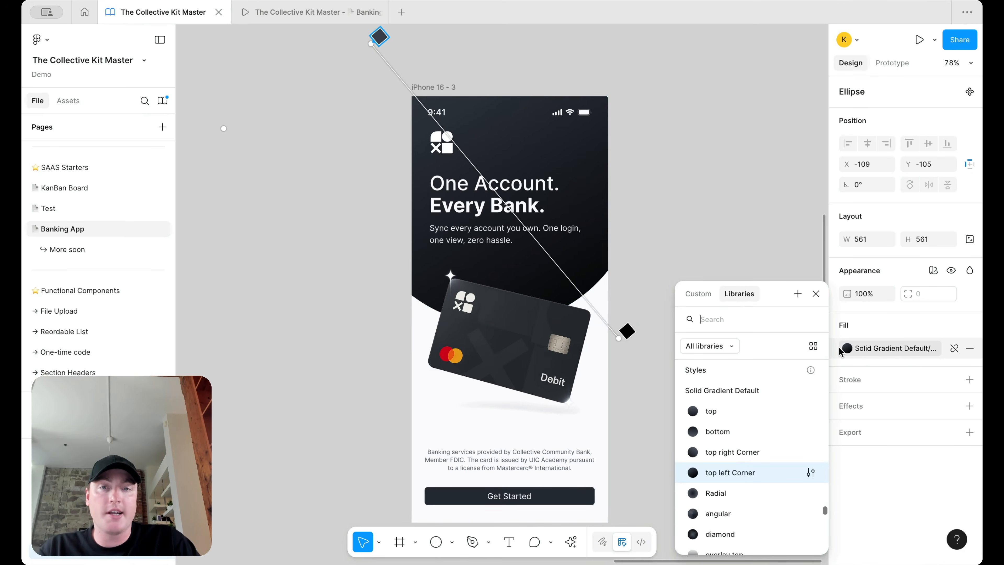
{"action": "left_click", "coordinate": [816, 295]}
{"action": "left_click", "coordinate": [702, 201]}
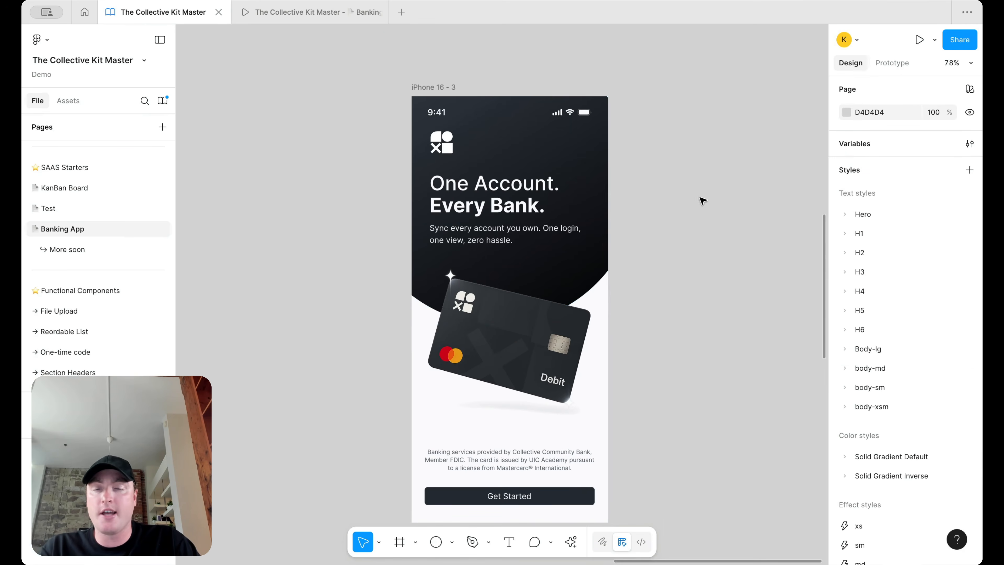
{"action": "left_click", "coordinate": [331, 12]}
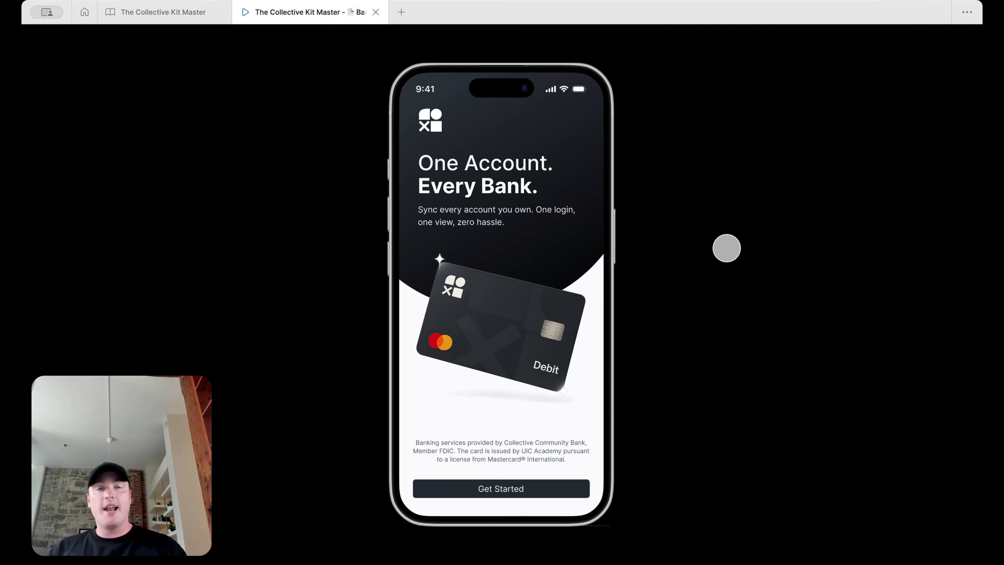
Step: Switch from the prototype preview back to the Banking App design file with Ctrl+Tab
{"action": "key", "text": "ctrl+Tab"}
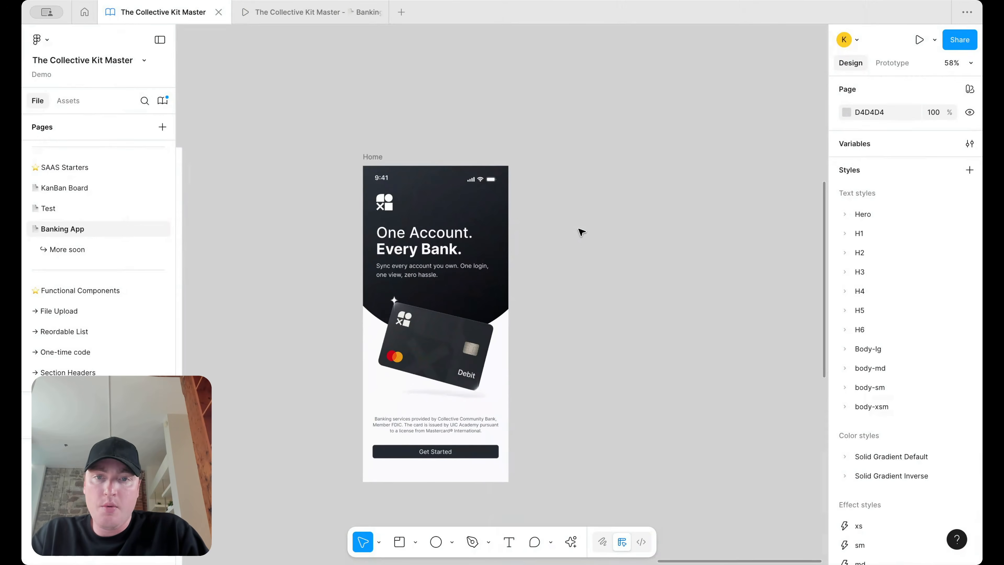
Step: Drag a copy of the Home frame out to the right of the original
{"action": "left_click", "coordinate": [373, 157]}
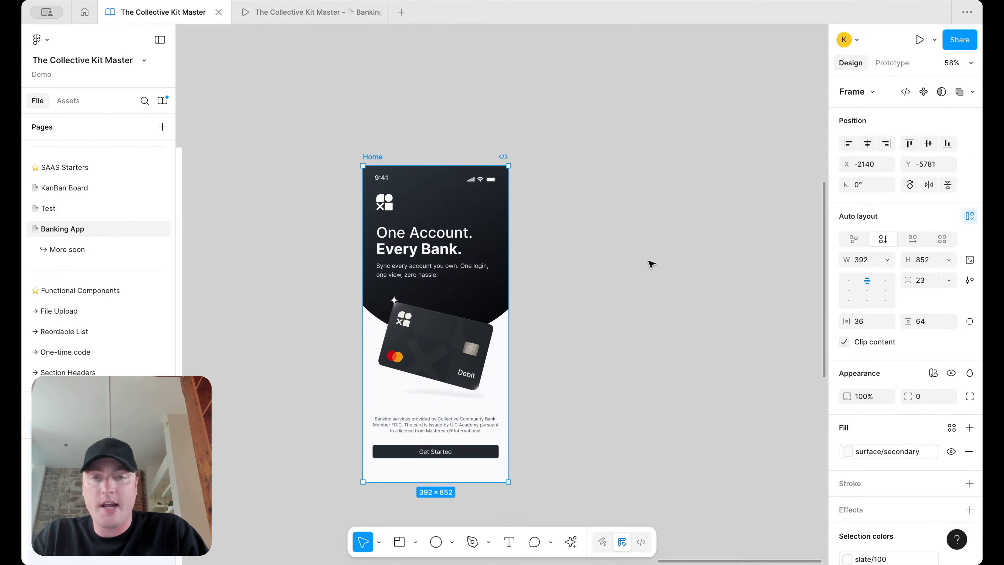
{"action": "scroll", "coordinate": [588, 275], "scroll_direction": "up", "scroll_amount": 2}
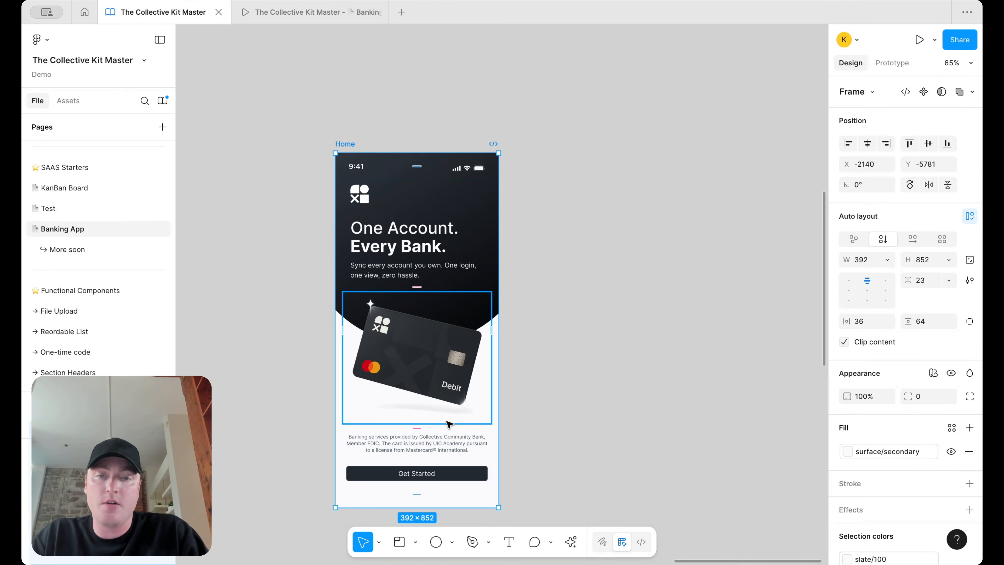
{"action": "left_click", "coordinate": [545, 132]}
{"action": "scroll", "coordinate": [547, 133], "scroll_direction": "down", "scroll_amount": 3}
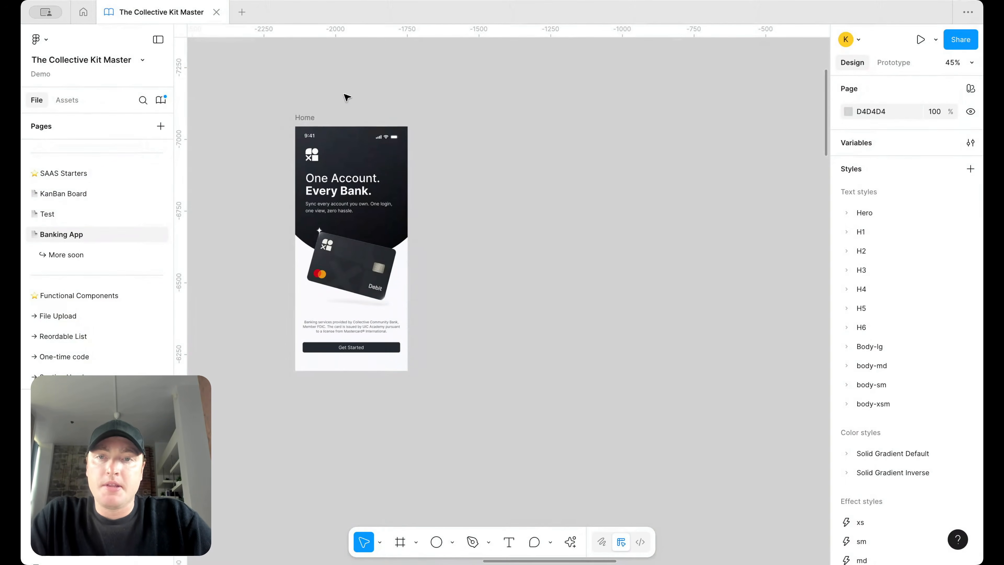
{"action": "left_click_drag", "start_coordinate": [301, 116], "coordinate": [443, 117]}
{"action": "scroll", "coordinate": [517, 163], "scroll_direction": "up", "scroll_amount": 1}
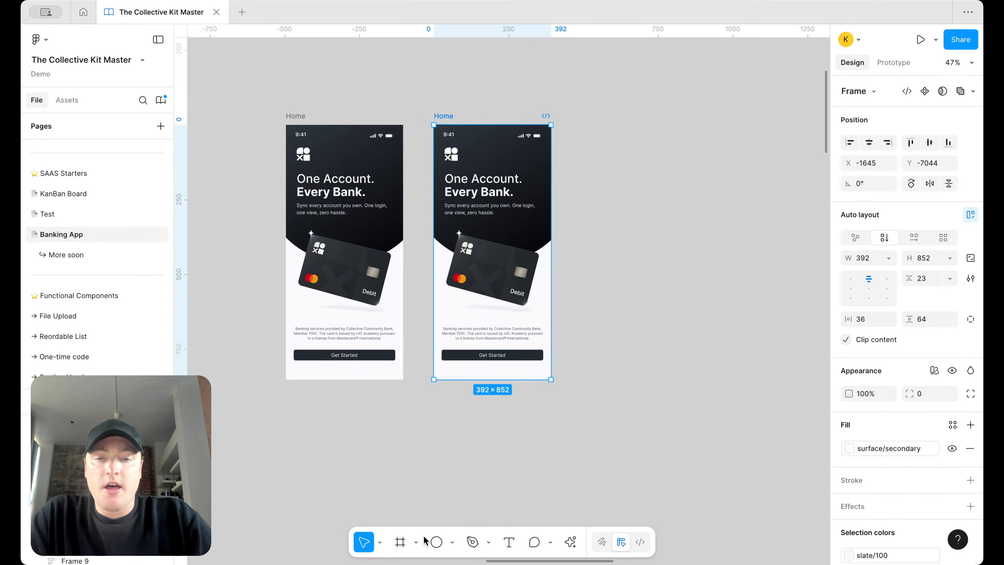
Step: Draw circles right of the frames and fill the two outer ones with slate/200
{"action": "left_click", "coordinate": [436, 542]}
{"action": "mouse_move", "coordinate": [662, 270]}
{"action": "left_mouse_down"}
{"action": "mouse_move", "coordinate": [699, 293]}
{"action": "mouse_move", "coordinate": [722, 280]}
{"action": "mouse_move", "coordinate": [770, 284]}
{"action": "left_mouse_up"}
{"action": "left_click", "coordinate": [647, 282], "text": "shift"}
{"action": "left_click", "coordinate": [952, 343]}
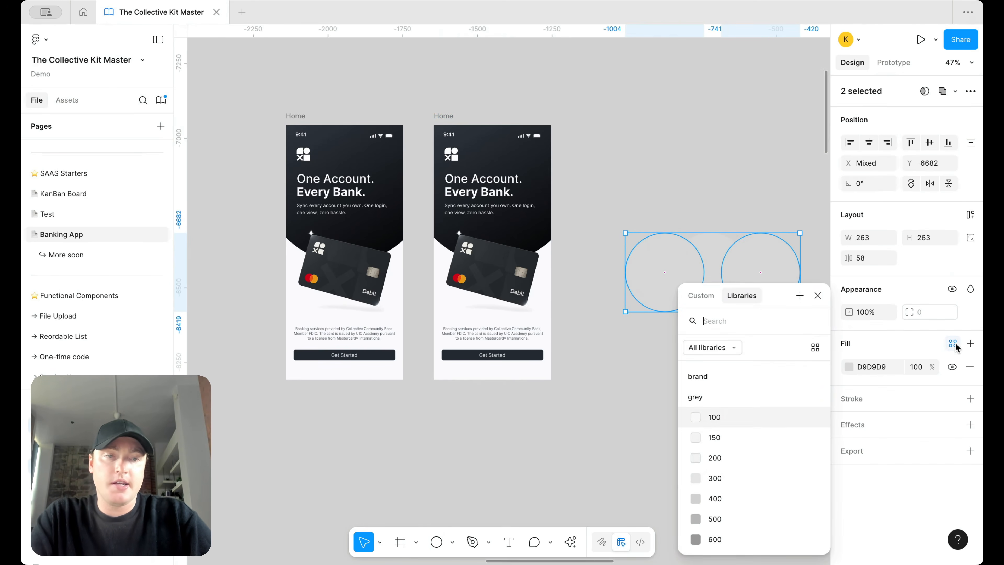
{"action": "type", "text": "sla"}
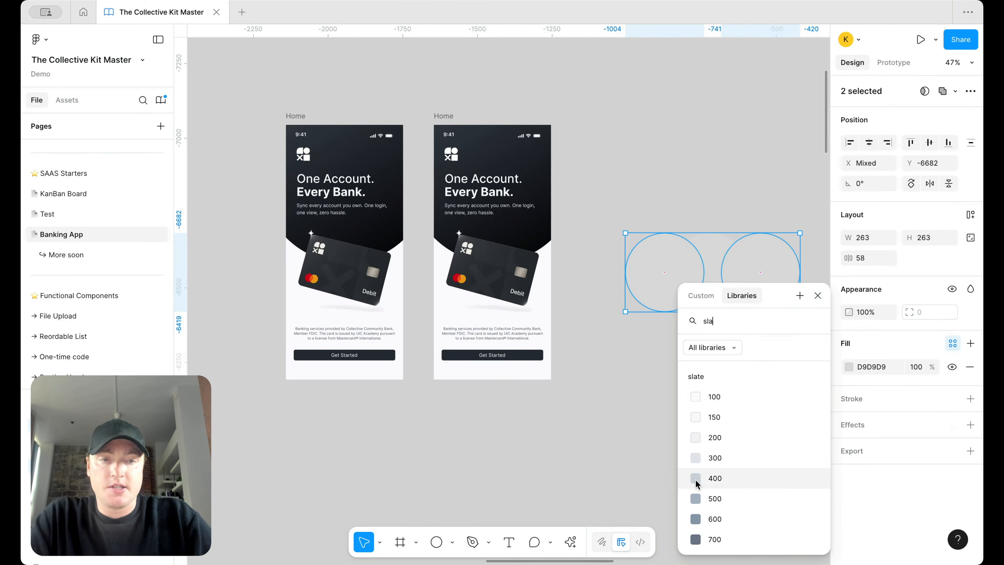
{"action": "left_click", "coordinate": [710, 435]}
Step: Fill the middle circle with surface/primary/default
{"action": "left_click", "coordinate": [712, 261]}
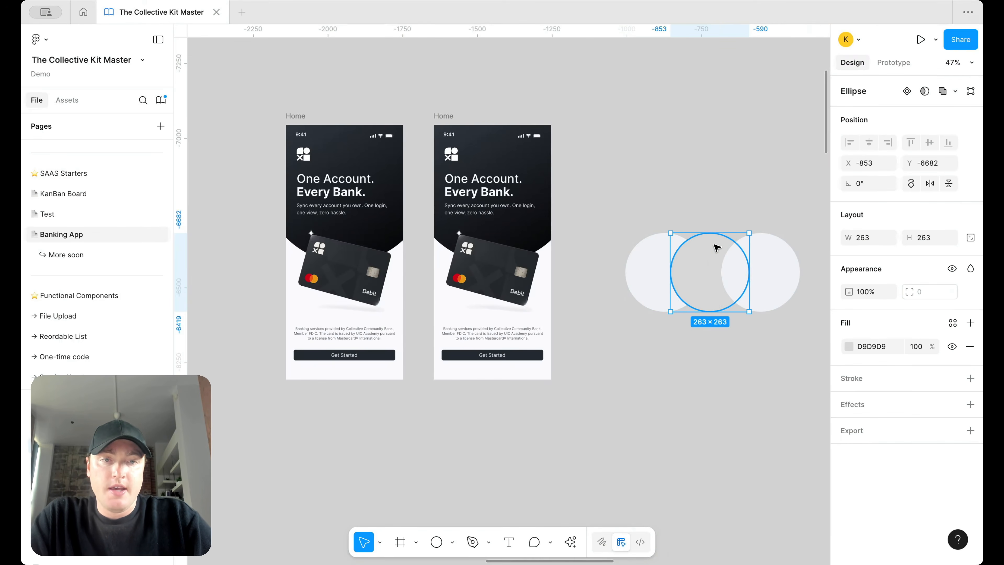
{"action": "left_click", "coordinate": [951, 324]}
{"action": "type", "text": "sur"}
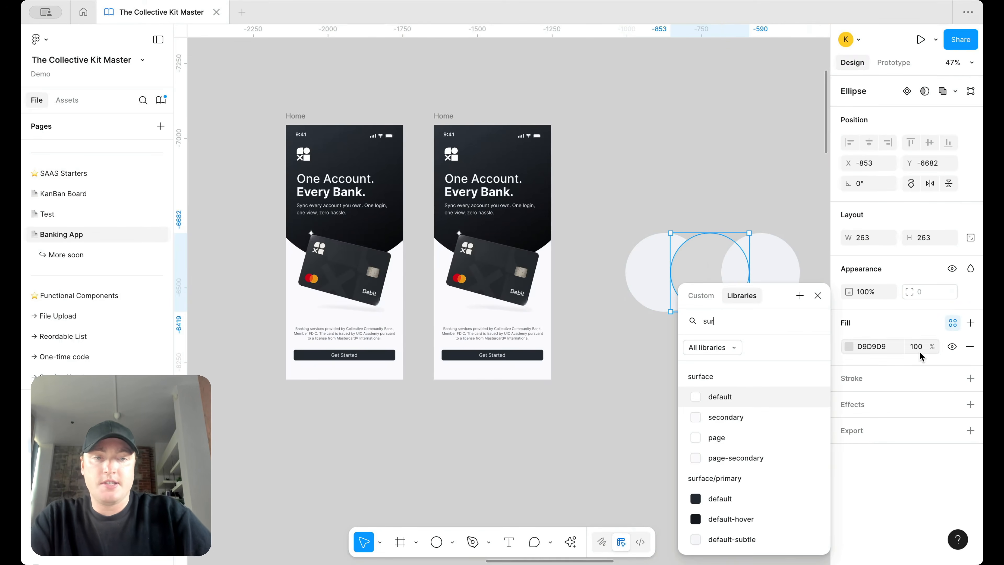
{"action": "left_click", "coordinate": [736, 500]}
{"action": "left_click", "coordinate": [732, 351]}
Step: Group the three circles together
{"action": "left_click_drag", "start_coordinate": [771, 362], "coordinate": [677, 234]}
{"action": "right_click", "coordinate": [713, 264]}
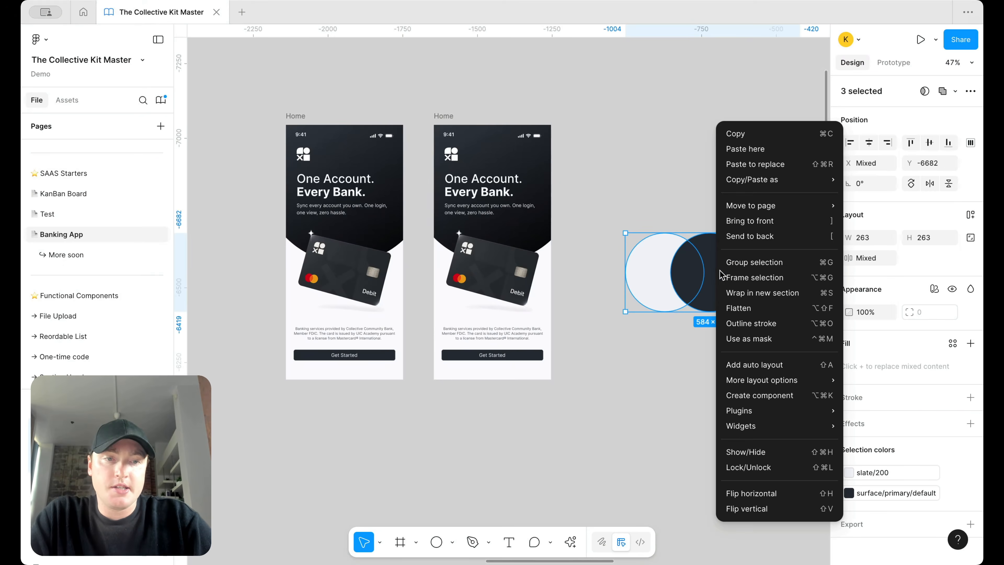
{"action": "left_click", "coordinate": [753, 262]}
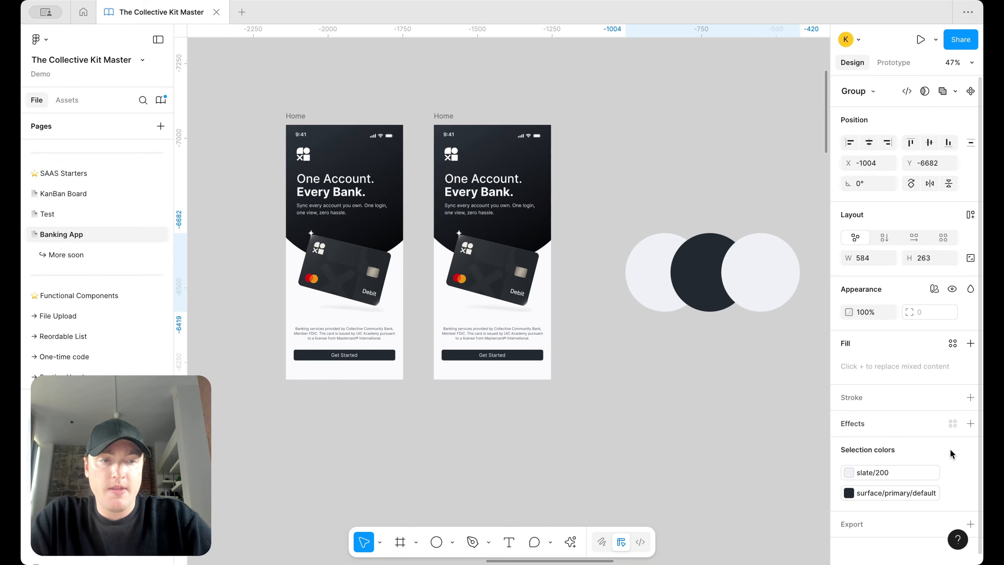
Step: Add a Layer blur of 150 to the circle group
{"action": "left_click", "coordinate": [971, 423]}
{"action": "left_click", "coordinate": [874, 448]}
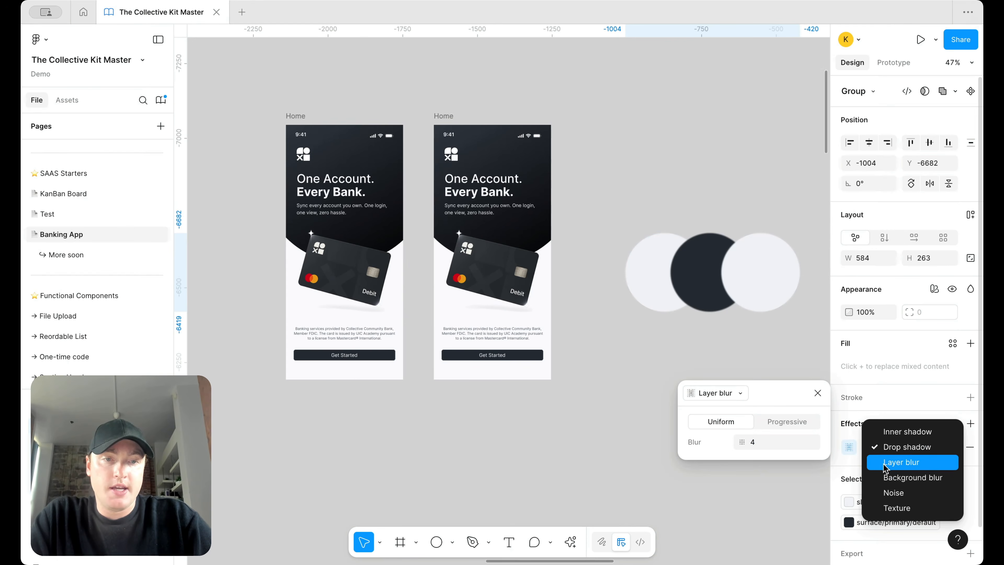
{"action": "left_click", "coordinate": [884, 468]}
{"action": "left_click", "coordinate": [767, 441]}
{"action": "type", "text": "150"}
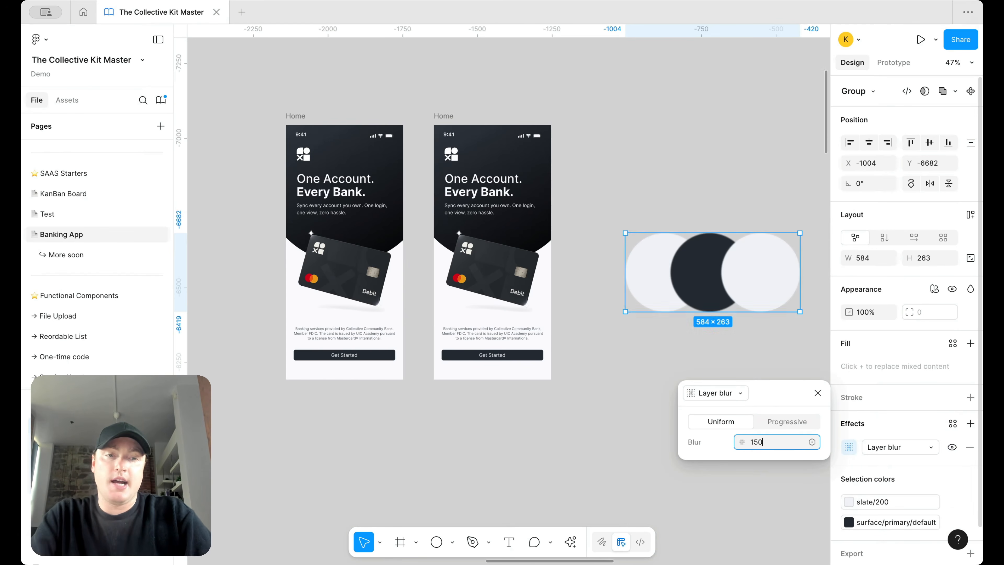
{"action": "key", "text": "Return"}
{"action": "left_click", "coordinate": [817, 393]}
{"action": "left_click", "coordinate": [753, 340]}
{"action": "left_click", "coordinate": [739, 287]}
Step: Delete the copied screen's dark background circle and select its headline text frame
{"action": "left_click", "coordinate": [548, 216]}
{"action": "key", "text": "Delete"}
{"action": "left_click", "coordinate": [512, 191]}
{"action": "scroll", "coordinate": [953, 437], "scroll_direction": "down", "scroll_amount": 3}
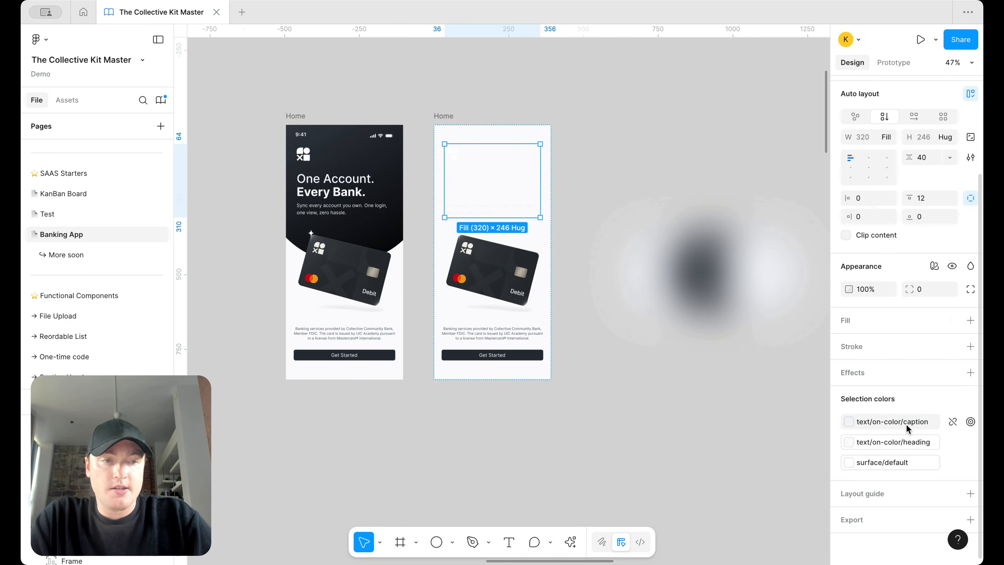
{"action": "left_click", "coordinate": [906, 424]}
{"action": "scroll", "coordinate": [760, 455], "scroll_direction": "down", "scroll_amount": 3}
Step: Recolour the copy's caption, heading and logo to text/default/caption, text/default/heading and surface/primary/default
{"action": "scroll", "coordinate": [754, 428], "scroll_direction": "up", "scroll_amount": 3}
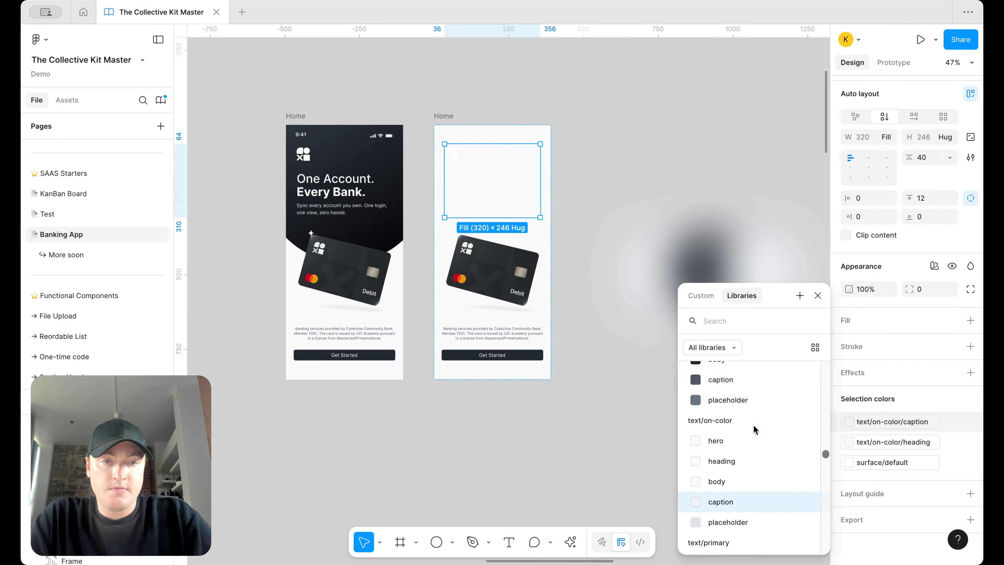
{"action": "scroll", "coordinate": [754, 429], "scroll_direction": "up", "scroll_amount": 2}
{"action": "left_click", "coordinate": [757, 411]}
{"action": "left_click", "coordinate": [893, 442]}
{"action": "scroll", "coordinate": [777, 451], "scroll_direction": "up", "scroll_amount": 3}
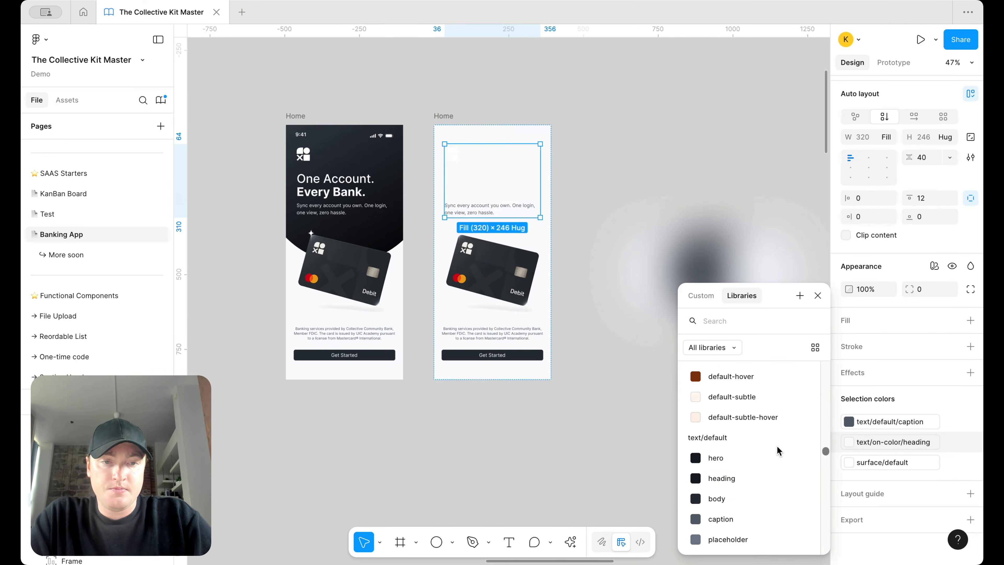
{"action": "left_click", "coordinate": [753, 478]}
{"action": "left_click", "coordinate": [886, 463]}
{"action": "scroll", "coordinate": [712, 478], "scroll_direction": "down", "scroll_amount": 1}
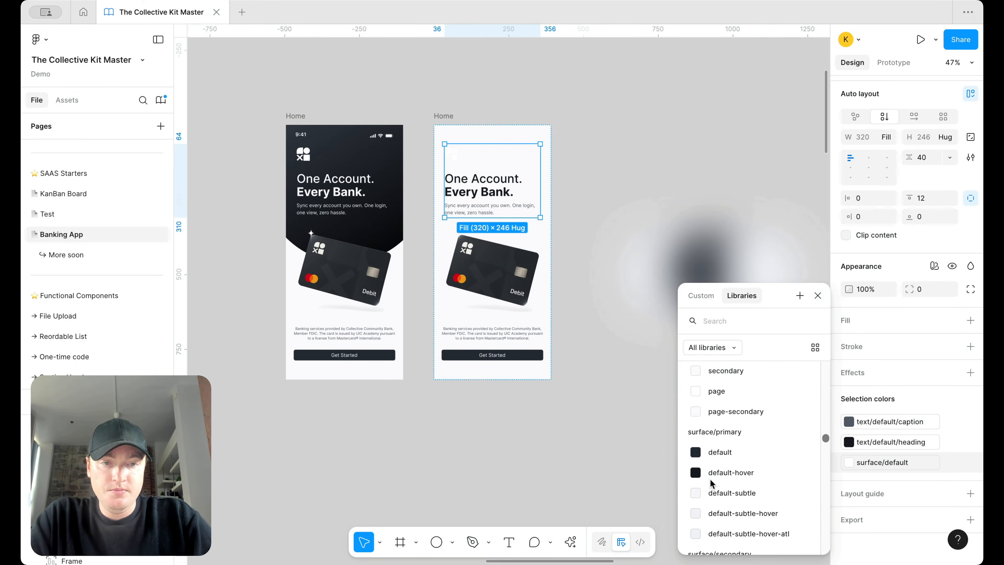
{"action": "left_click", "coordinate": [729, 454]}
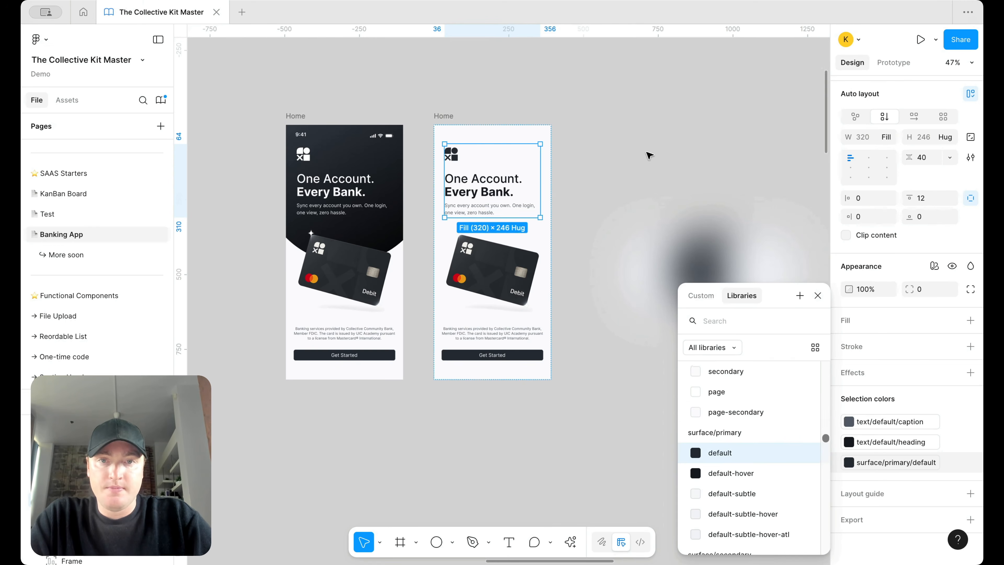
Step: Set the auto layout gap to 24 in both screens' headline groups
{"action": "left_click", "coordinate": [931, 159]}
{"action": "type", "text": "24"}
{"action": "key", "text": "Return"}
{"action": "left_click", "coordinate": [330, 168]}
{"action": "left_click", "coordinate": [931, 157]}
{"action": "type", "text": "24"}
{"action": "key", "text": "Return"}
Step: Make the copied screen's status bar slate/1100
{"action": "left_click", "coordinate": [763, 261]}
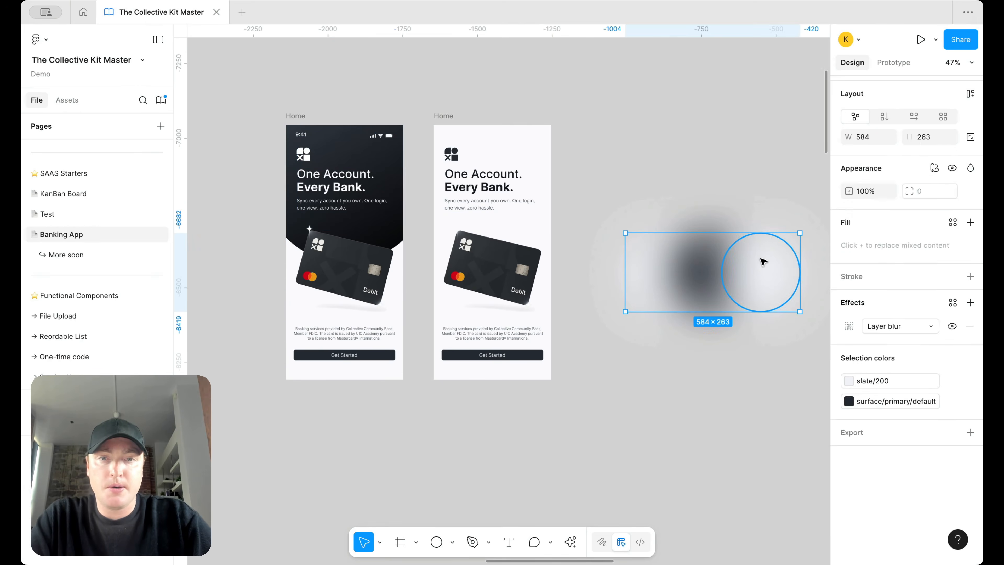
{"action": "left_click", "coordinate": [449, 129]}
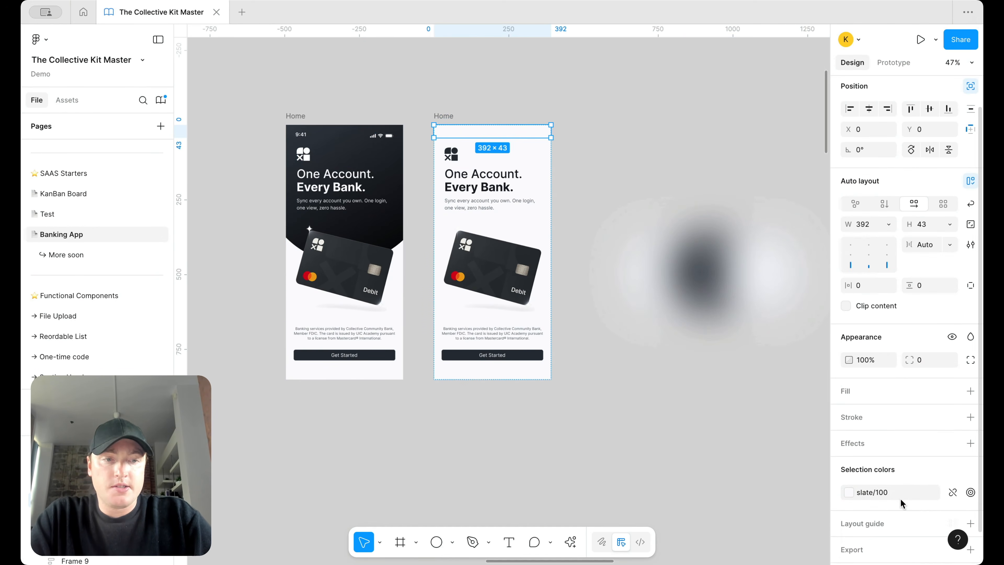
{"action": "left_click", "coordinate": [901, 495]}
{"action": "scroll", "coordinate": [790, 497], "scroll_direction": "down", "scroll_amount": 4}
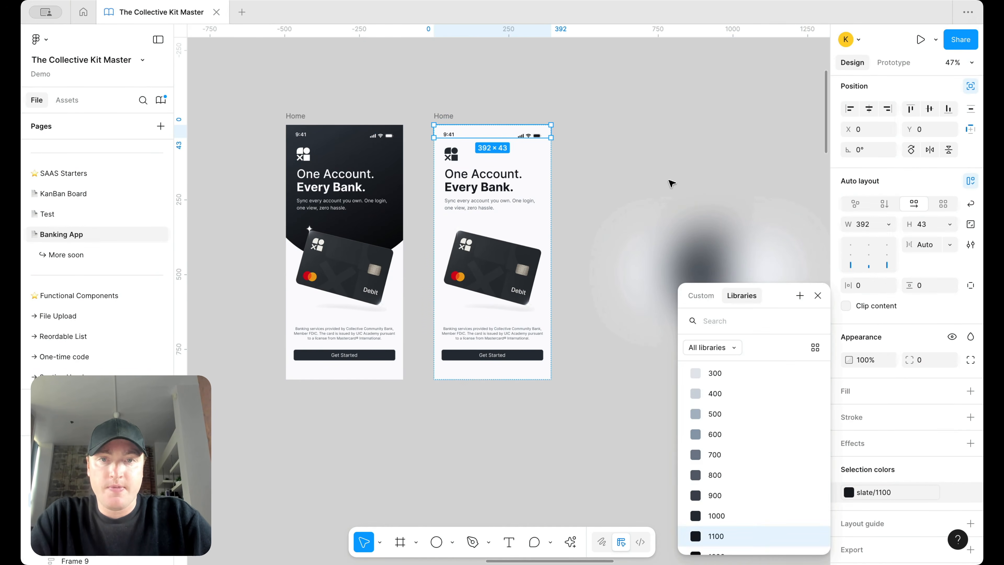
{"action": "left_click", "coordinate": [668, 184]}
{"action": "left_click", "coordinate": [704, 269]}
Step: Paste the blurred circles into the copied Home screen, move them up and send them behind the card
{"action": "left_click", "coordinate": [449, 118]}
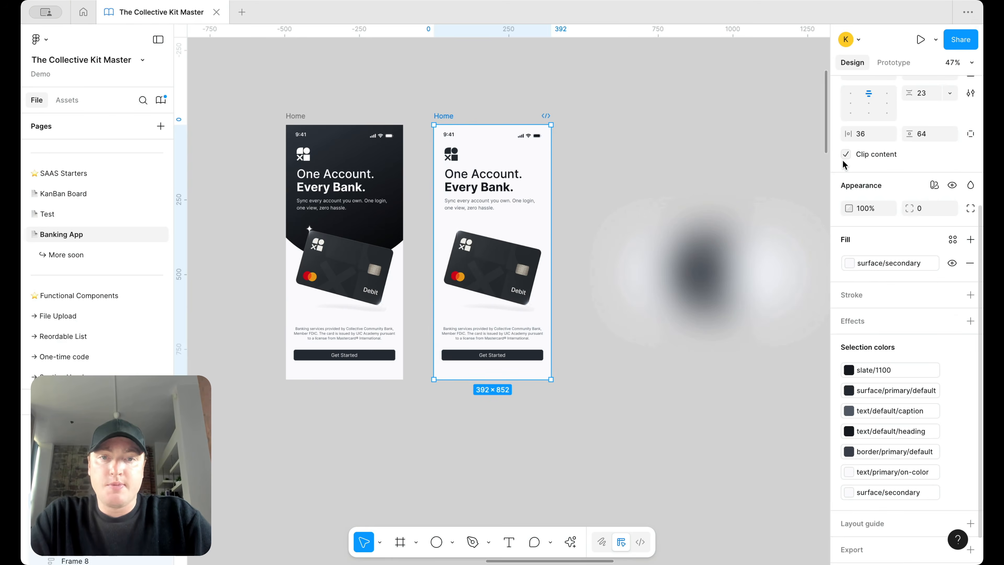
{"action": "key", "text": "ctrl+v"}
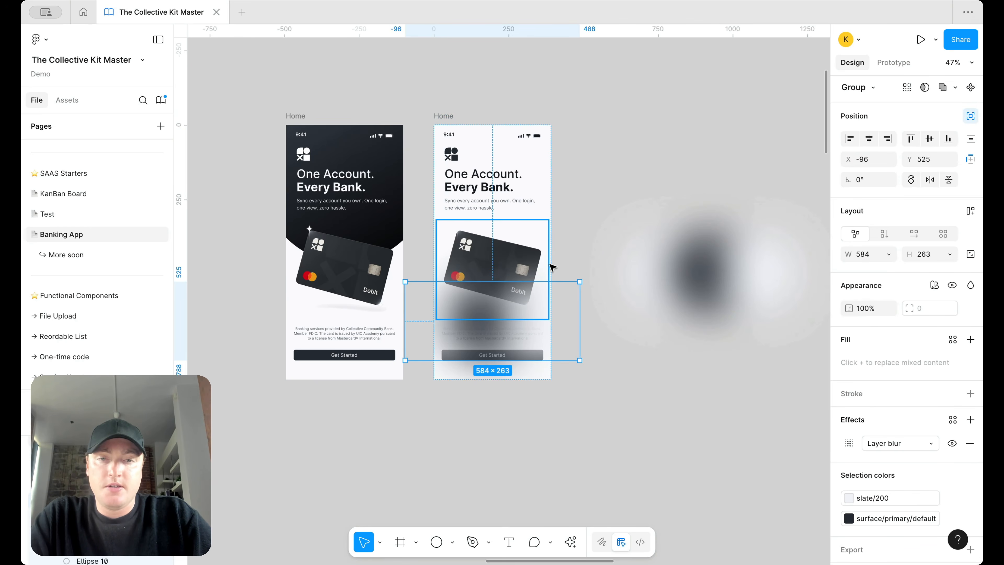
{"action": "key", "text": "shift+Up"}
{"action": "key", "text": "shift+Up"}
{"action": "key", "text": "shift+Up"}
{"action": "key", "text": "shift+Up"}
{"action": "key", "text": "shift+Up"}
{"action": "key", "text": "shift+Up"}
{"action": "key", "text": "shift+Up"}
{"action": "key", "text": "shift+Up"}
{"action": "key", "text": "shift+Up"}
{"action": "key", "text": "shift+Up"}
{"action": "key", "text": "shift+Up"}
{"action": "key", "text": "shift+Up"}
{"action": "key", "text": "shift+Up"}
{"action": "key", "text": "shift+Up"}
{"action": "key", "text": "shift+Up"}
{"action": "key", "text": "shift+Up"}
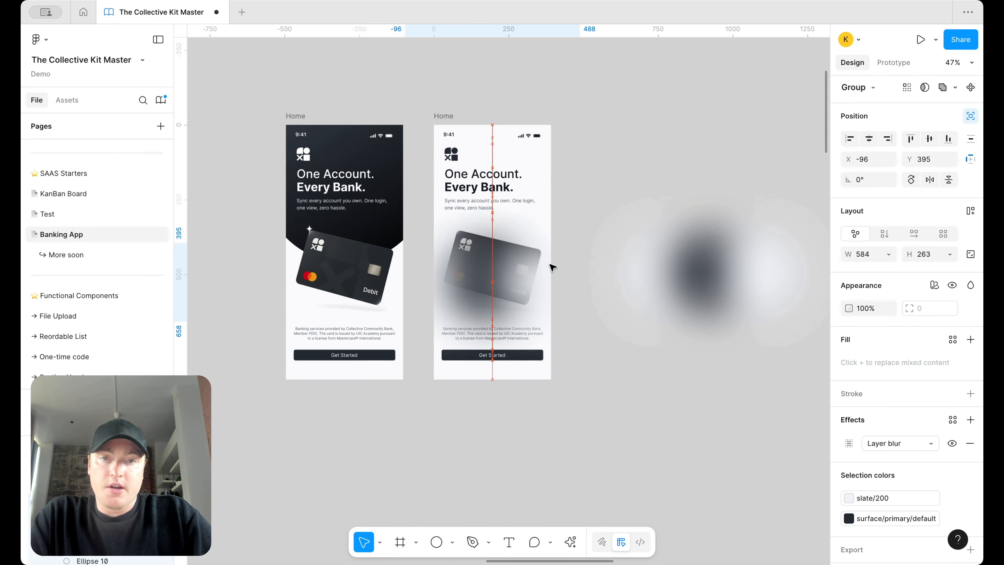
{"action": "right_click", "coordinate": [513, 253]}
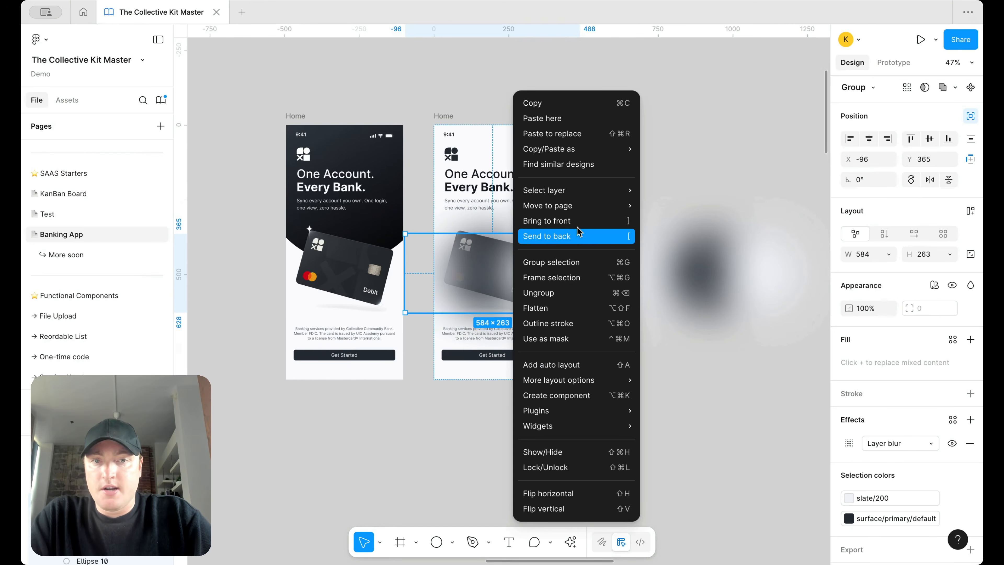
{"action": "left_click", "coordinate": [572, 237]}
Step: Nudge the blurred shadow group right, then reselect it and press Delete
{"action": "scroll", "coordinate": [601, 210], "scroll_direction": "up", "scroll_amount": 3}
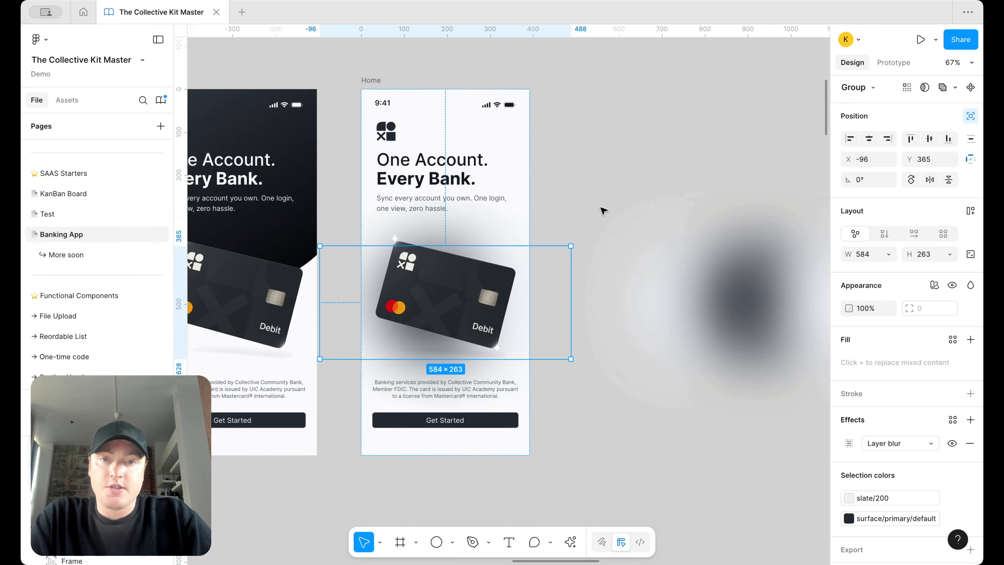
{"action": "key", "text": "shift+Right"}
{"action": "key", "text": "shift+Right"}
{"action": "key", "text": "shift+Right"}
{"action": "key", "text": "shift+Right"}
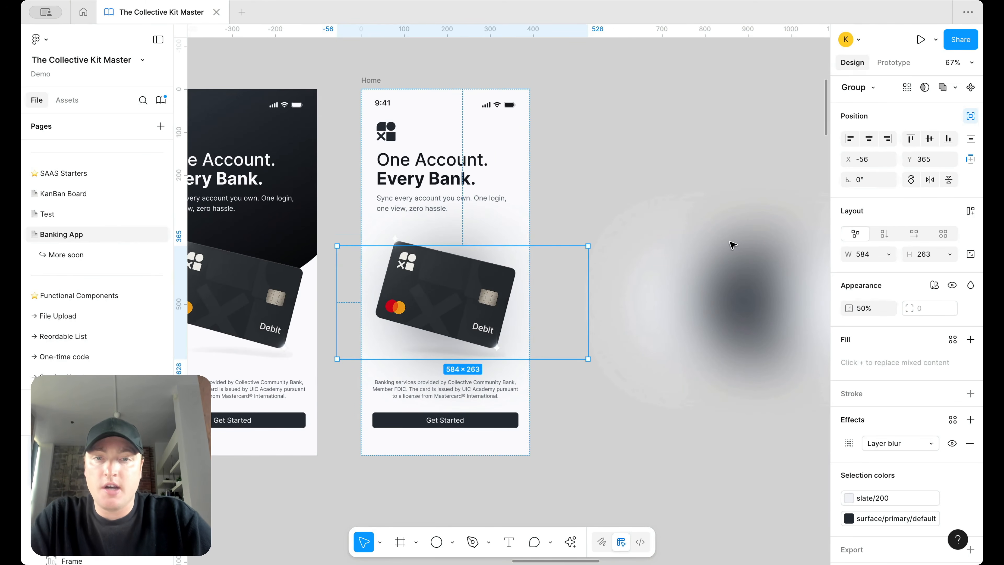
{"action": "left_click", "coordinate": [721, 190]}
{"action": "scroll", "coordinate": [612, 201], "scroll_direction": "down", "scroll_amount": 3}
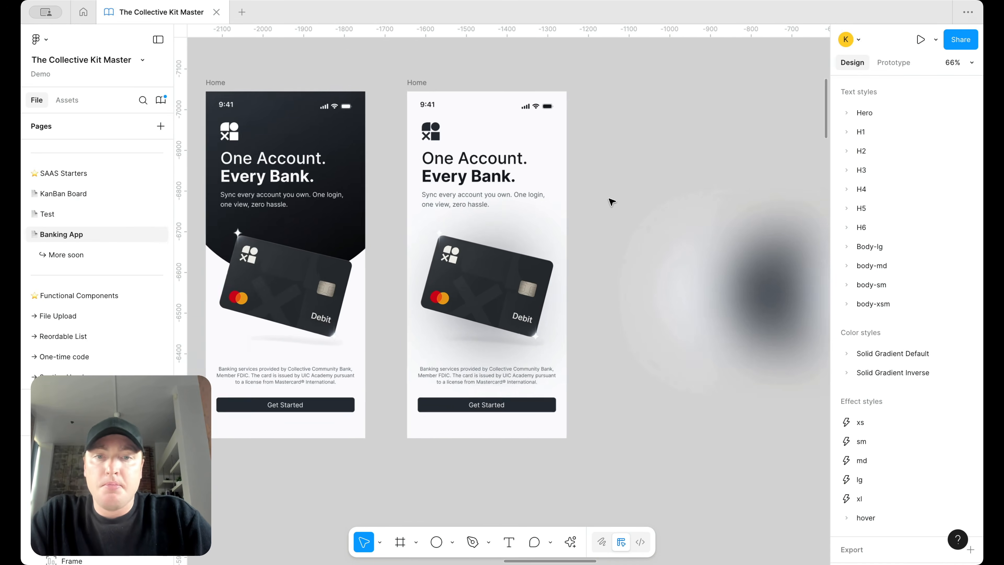
{"action": "scroll", "coordinate": [682, 191], "scroll_direction": "up", "scroll_amount": 2}
{"action": "scroll", "coordinate": [683, 190], "scroll_direction": "right", "scroll_amount": 2}
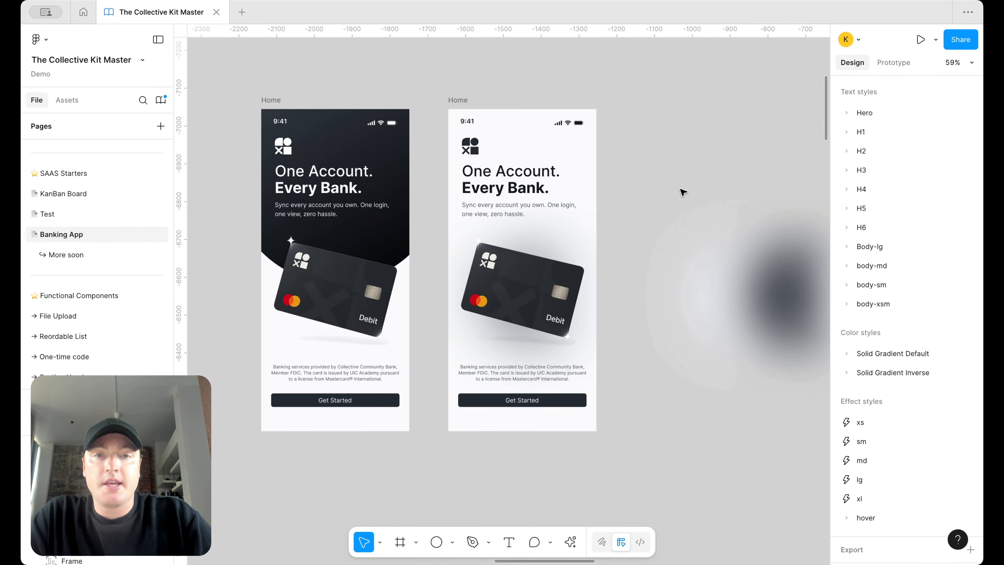
{"action": "left_click", "coordinate": [788, 287]}
{"action": "key", "text": "Delete"}
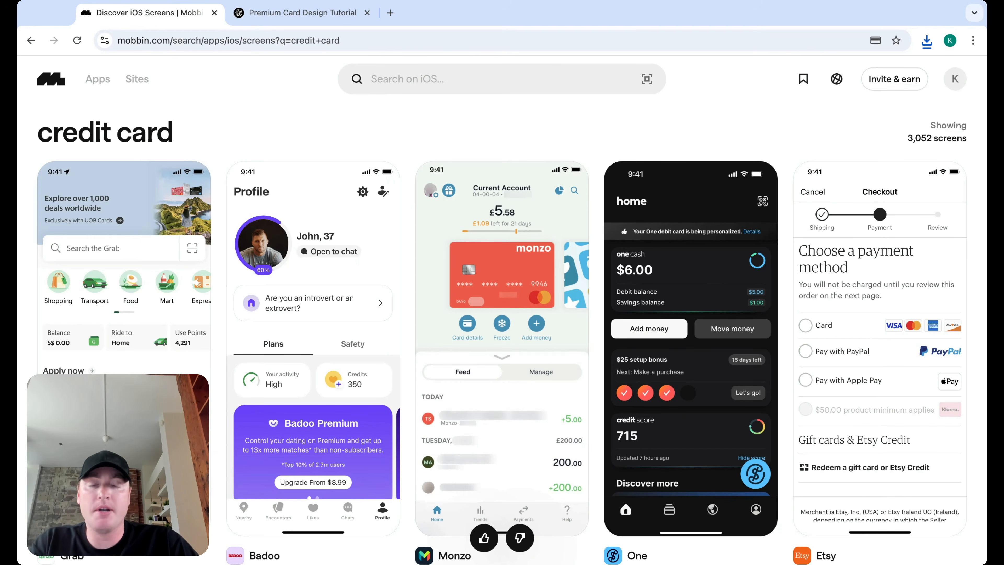
Step: Scroll the credit card results and preview the Revolut metal card screen
{"action": "scroll", "coordinate": [502, 312], "scroll_direction": "down", "scroll_amount": 10}
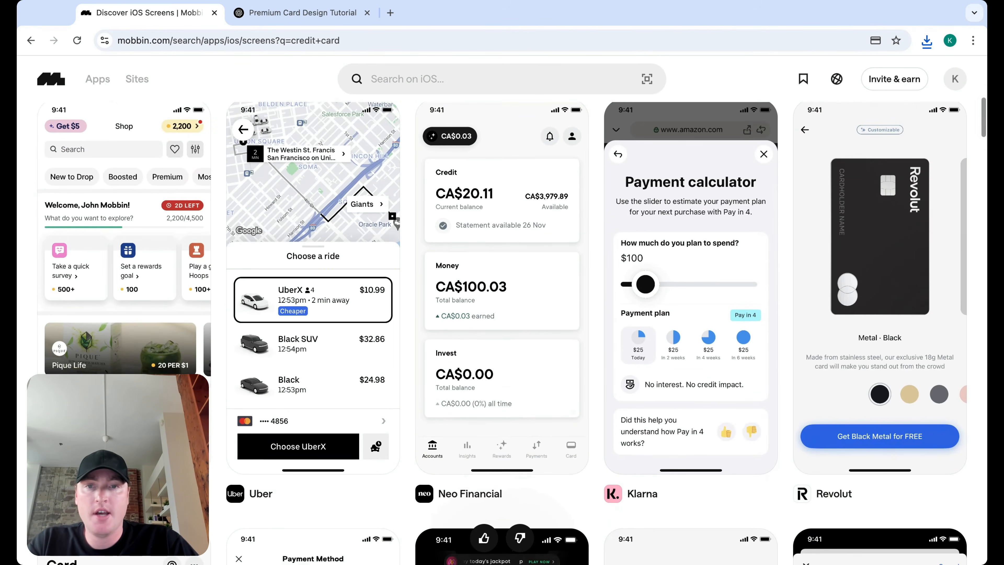
{"action": "scroll", "coordinate": [502, 317], "scroll_direction": "up", "scroll_amount": 15}
{"action": "scroll", "coordinate": [502, 316], "scroll_direction": "down", "scroll_amount": 12}
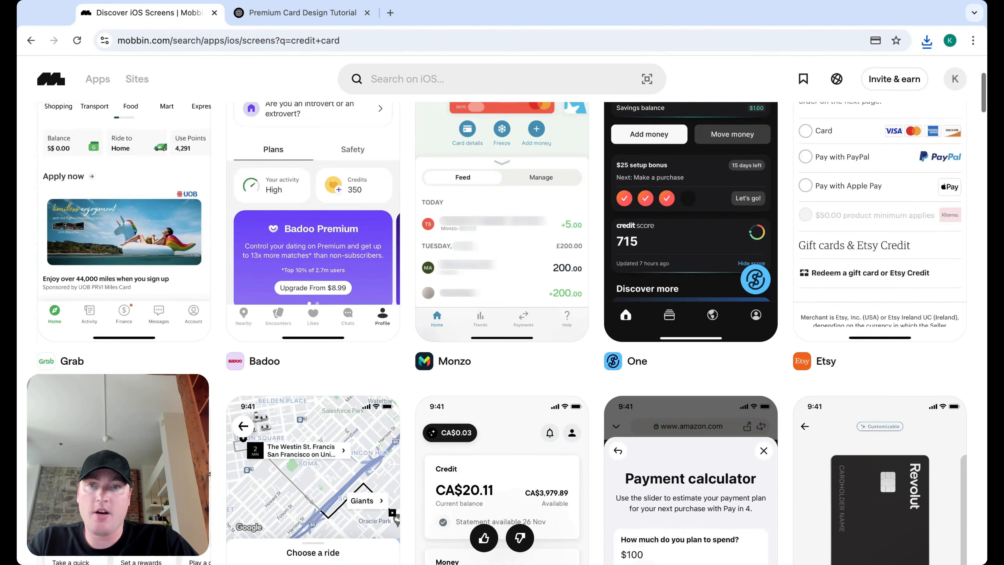
{"action": "scroll", "coordinate": [502, 316], "scroll_direction": "down", "scroll_amount": 3}
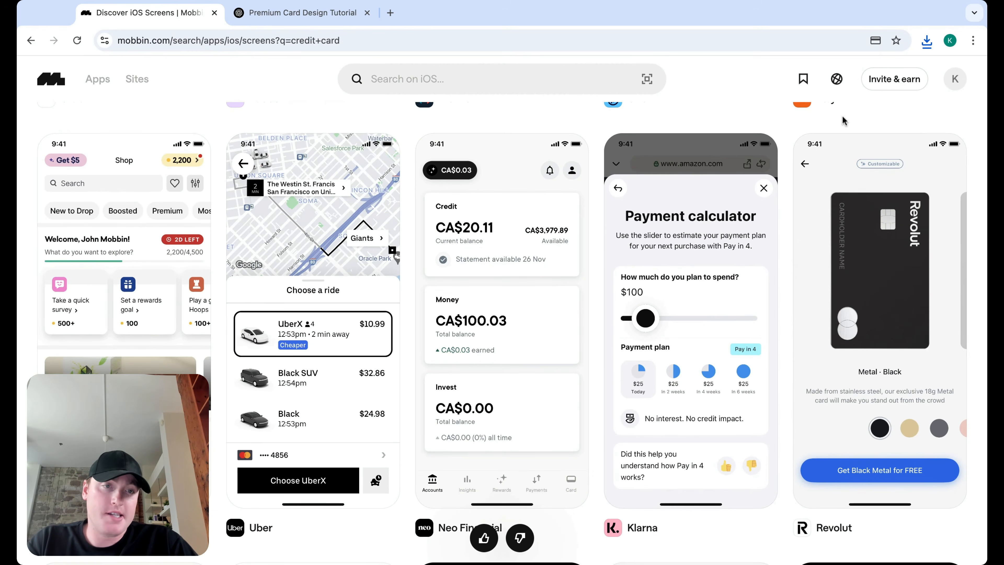
{"action": "left_click", "coordinate": [845, 170]}
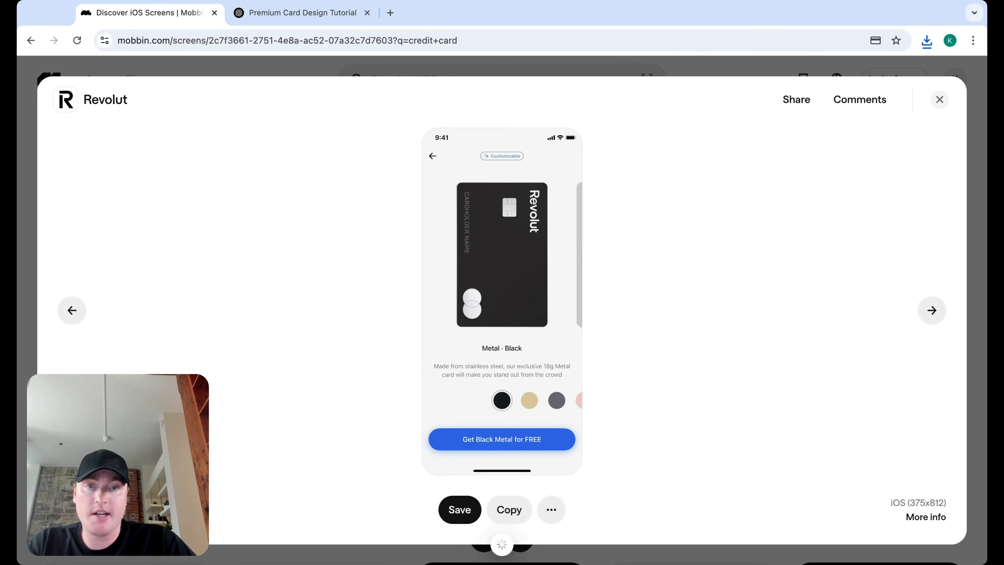
{"action": "left_click", "coordinate": [939, 101]}
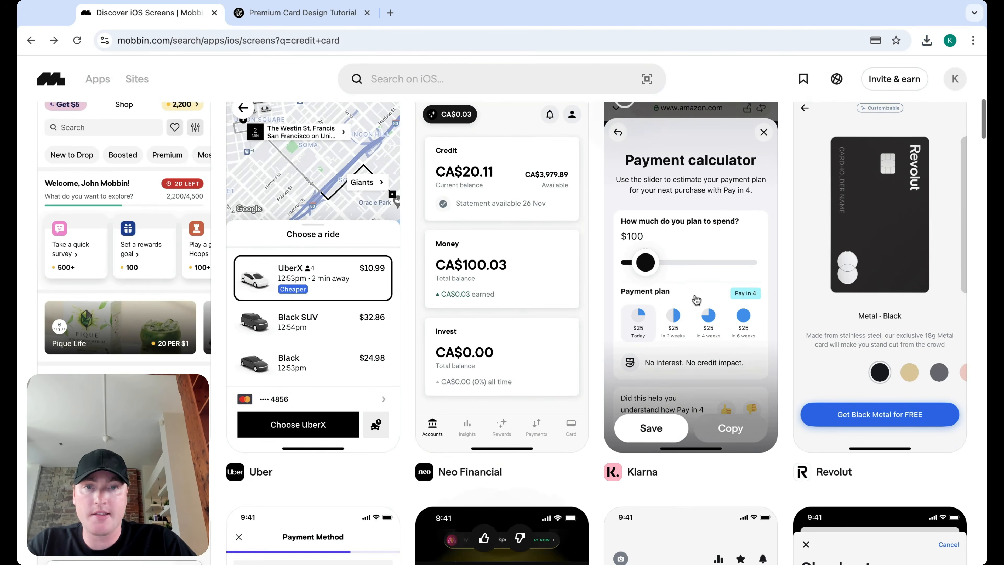
Step: Preview the Turo Payment Method and Neo Financial Card screens, then browse further results
{"action": "scroll", "coordinate": [643, 325], "scroll_direction": "down", "scroll_amount": 10}
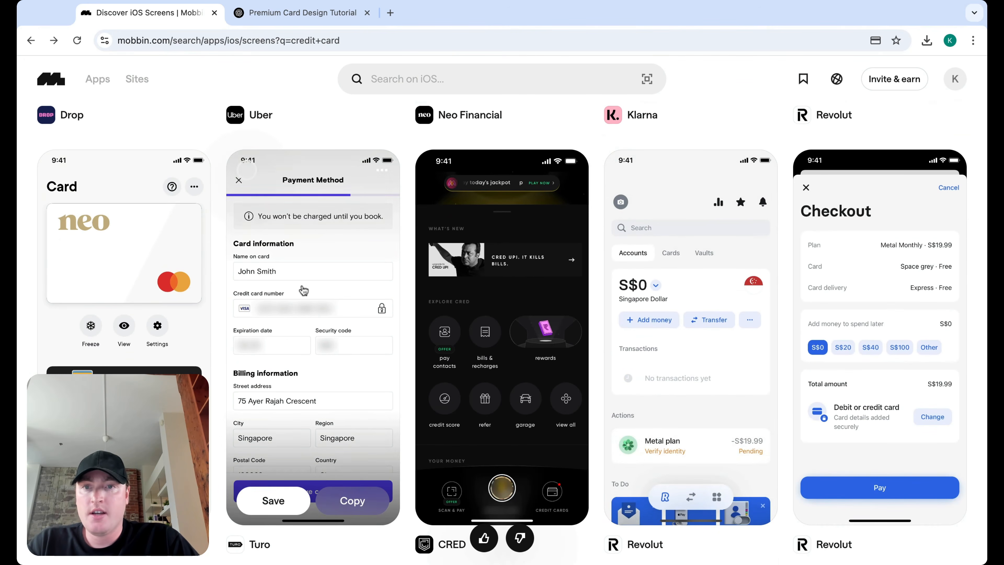
{"action": "left_click", "coordinate": [298, 293]}
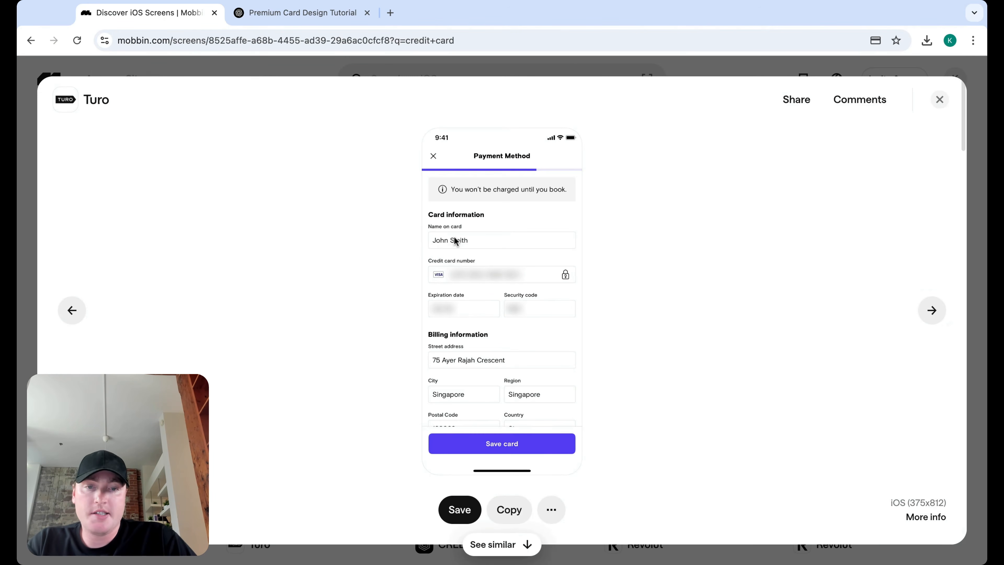
{"action": "left_click", "coordinate": [936, 97]}
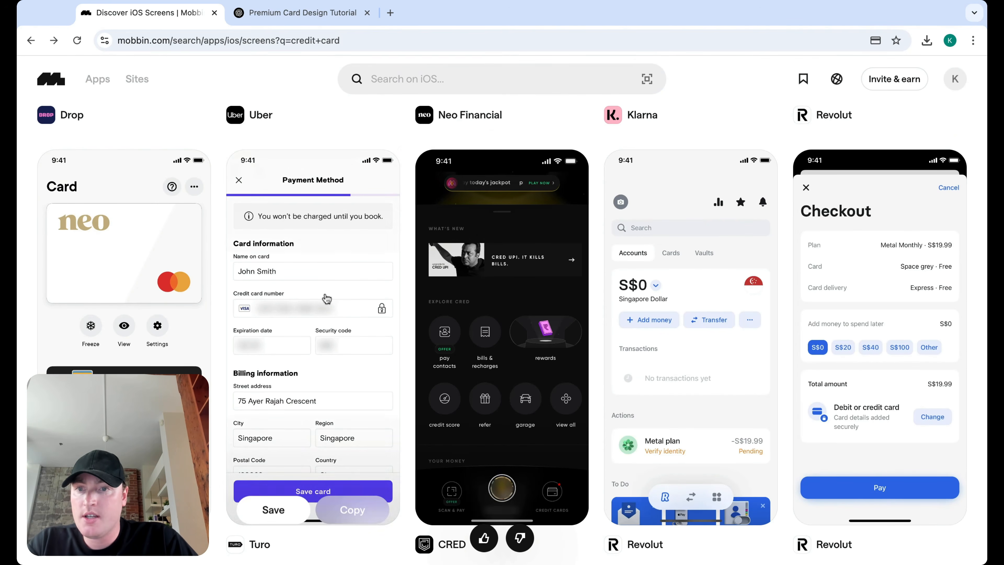
{"action": "left_click", "coordinate": [130, 221]}
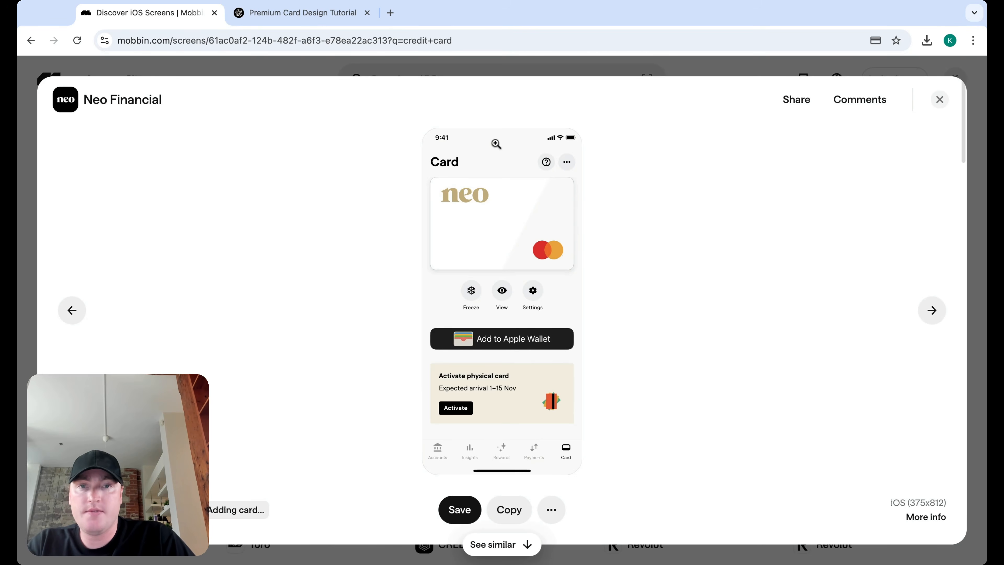
{"action": "left_click", "coordinate": [939, 99]}
{"action": "scroll", "coordinate": [641, 315], "scroll_direction": "down", "scroll_amount": 10}
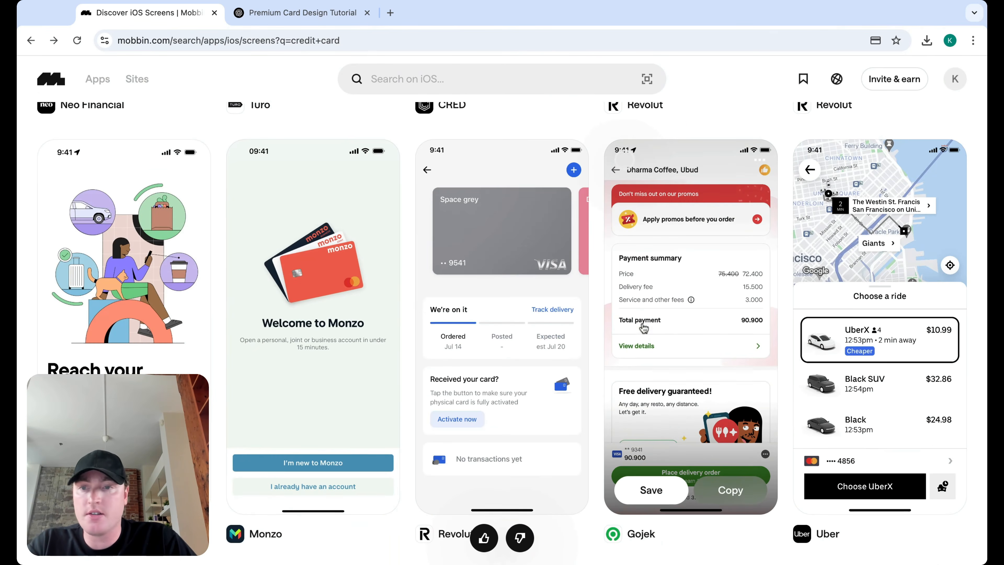
{"action": "scroll", "coordinate": [434, 288], "scroll_direction": "up", "scroll_amount": 20}
{"action": "scroll", "coordinate": [408, 279], "scroll_direction": "down", "scroll_amount": 13}
{"action": "scroll", "coordinate": [408, 278], "scroll_direction": "down", "scroll_amount": 10}
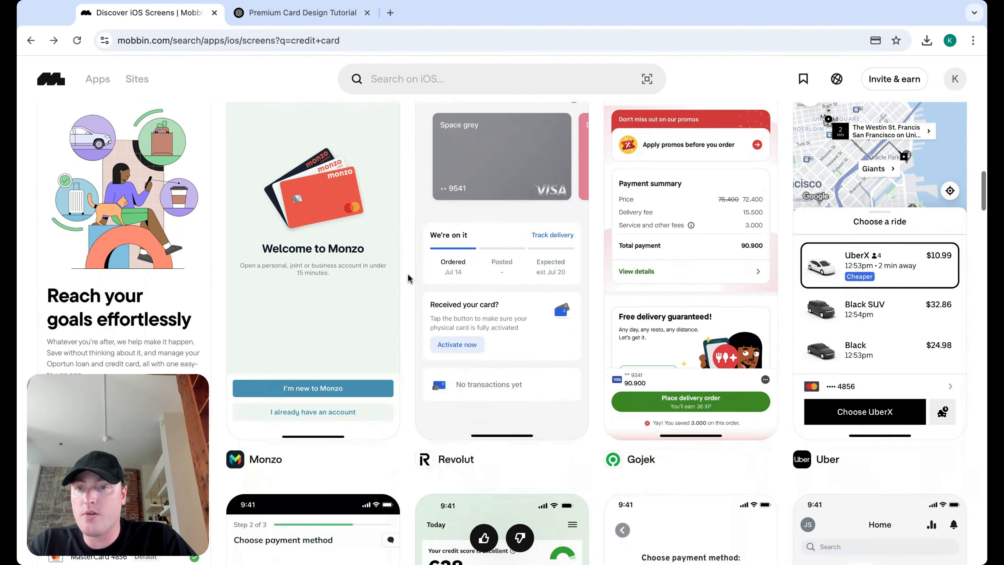
{"action": "scroll", "coordinate": [408, 279], "scroll_direction": "down", "scroll_amount": 3}
{"action": "scroll", "coordinate": [419, 88], "scroll_direction": "up", "scroll_amount": 20}
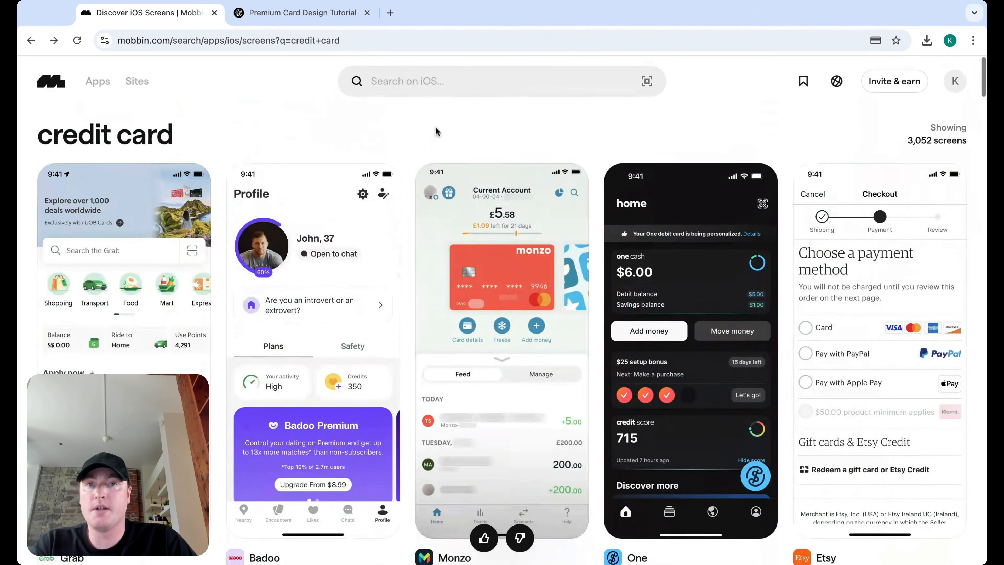
Step: Search 'credit card onboarding' and go from the Neo Credit screen to the Neo Financial app page
{"action": "left_click", "coordinate": [446, 85]}
{"action": "type", "text": "cr"}
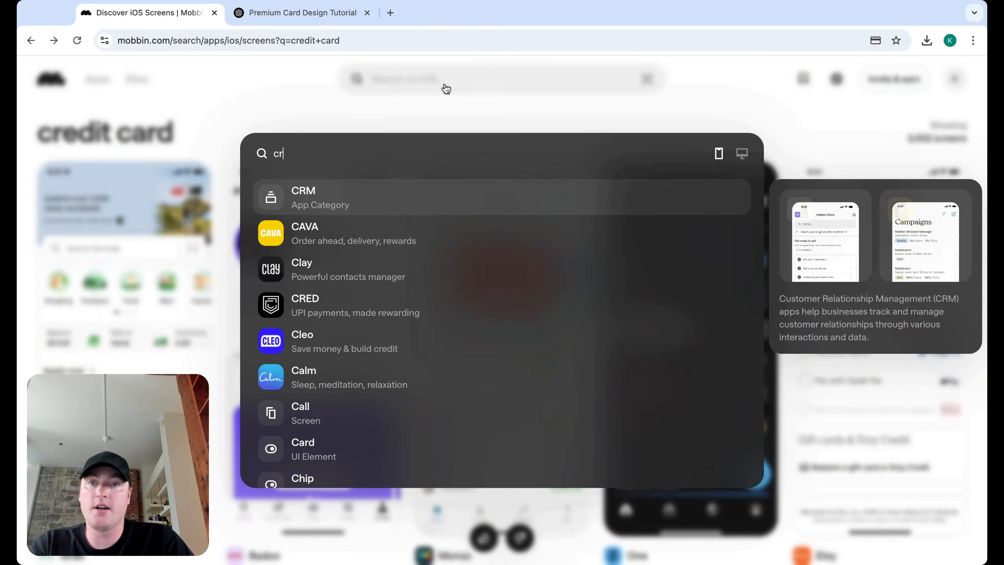
{"action": "type", "text": "edit card onboarding"}
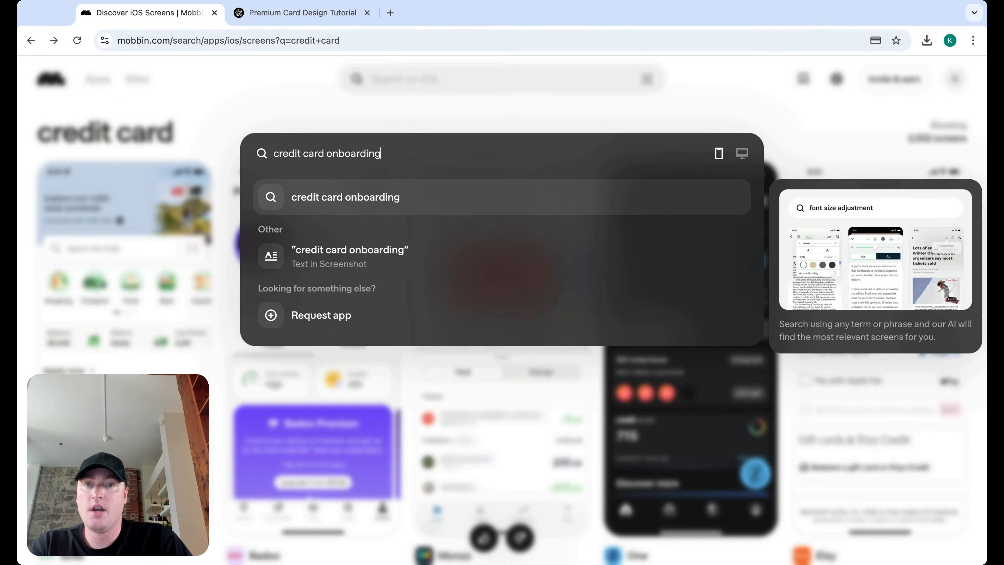
{"action": "key", "text": "Escape"}
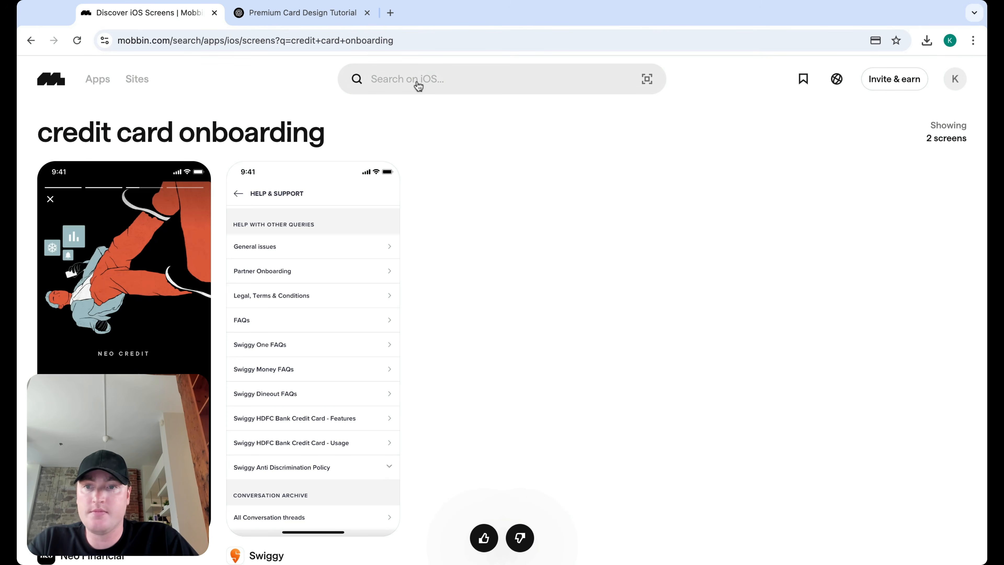
{"action": "left_click", "coordinate": [124, 320]}
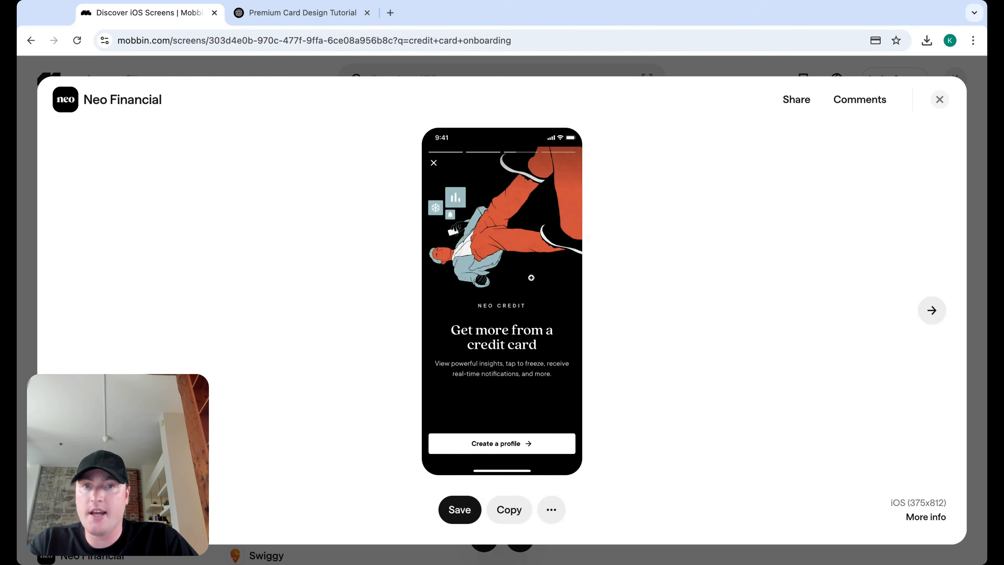
{"action": "left_click", "coordinate": [127, 98]}
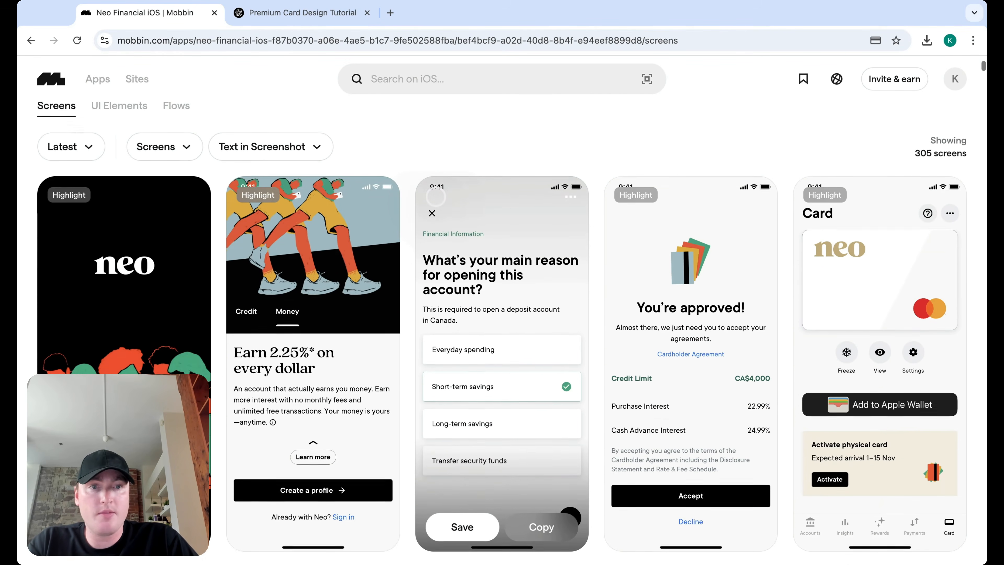
{"action": "scroll", "coordinate": [501, 332], "scroll_direction": "down", "scroll_amount": 2}
{"action": "left_click", "coordinate": [490, 284]}
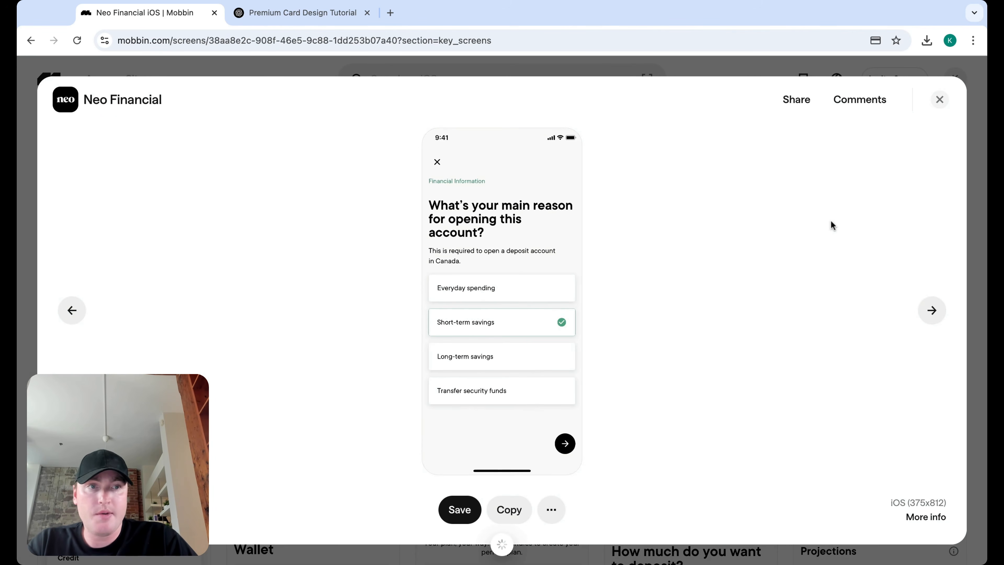
{"action": "left_click", "coordinate": [939, 99]}
{"action": "left_click", "coordinate": [669, 269]}
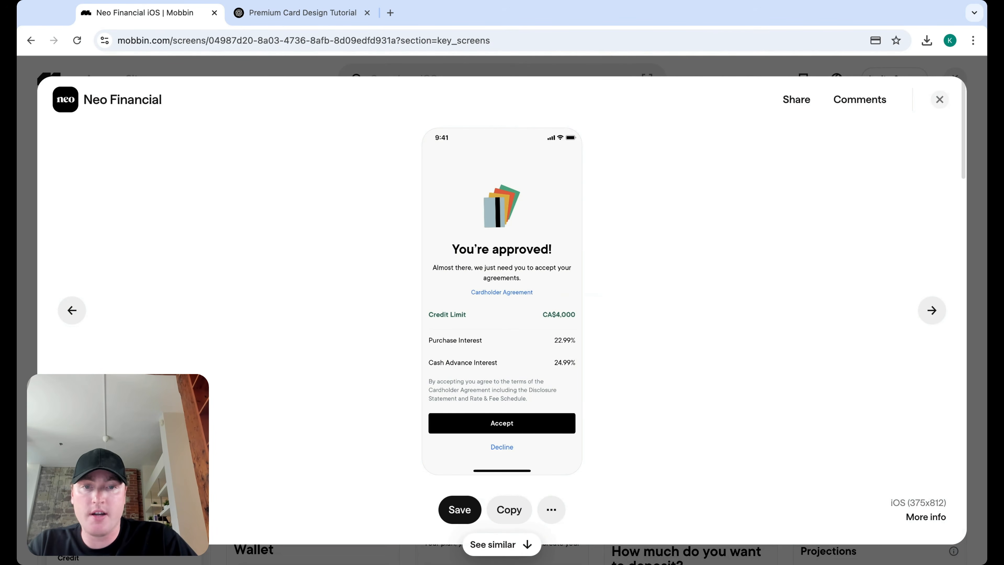
{"action": "left_click", "coordinate": [963, 74]}
{"action": "scroll", "coordinate": [428, 235], "scroll_direction": "down", "scroll_amount": 5}
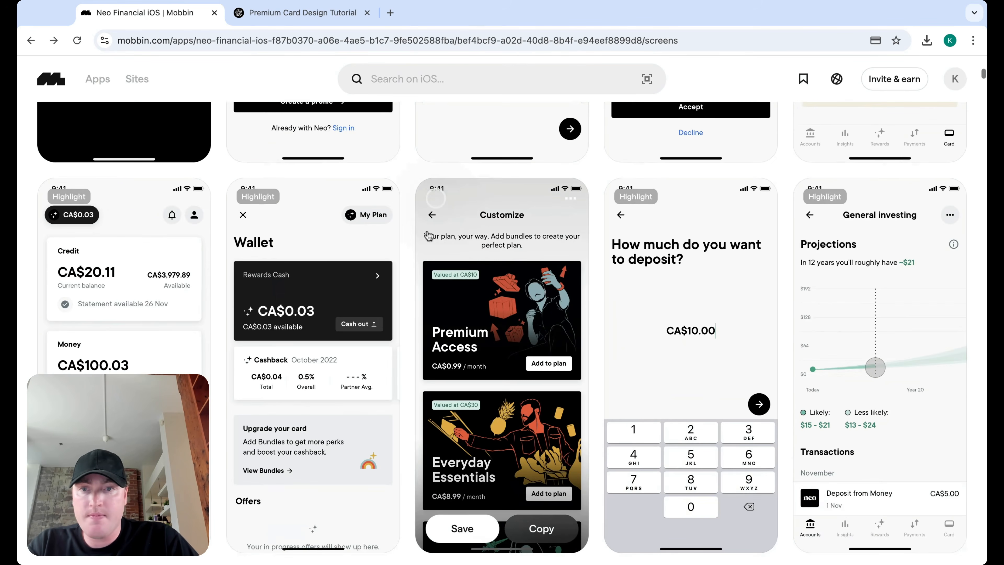
{"action": "scroll", "coordinate": [428, 235], "scroll_direction": "up", "scroll_amount": 6}
Step: Search 'wealth' and open the Wealthsimple Invest app's screens
{"action": "left_click", "coordinate": [445, 79]}
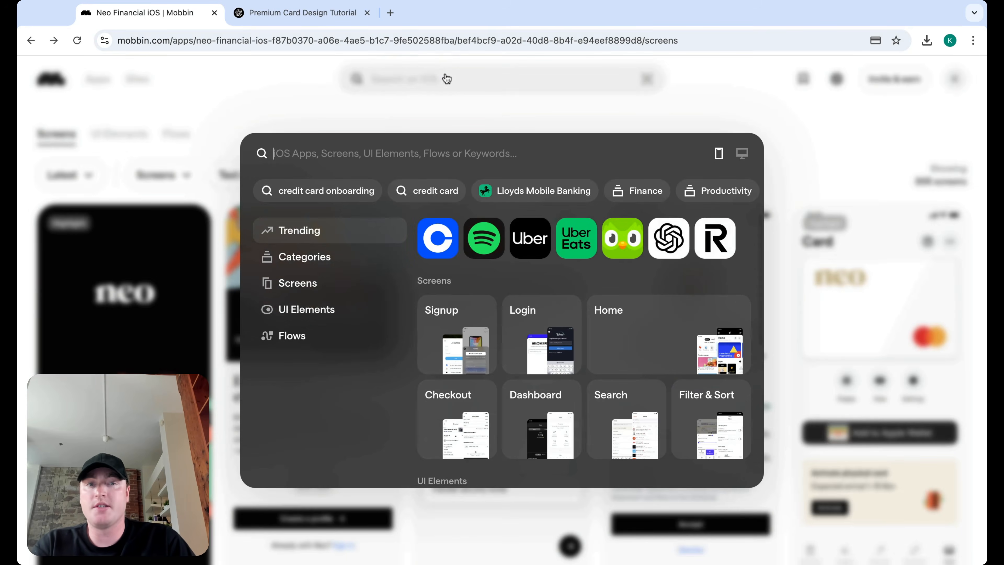
{"action": "type", "text": "wealth"}
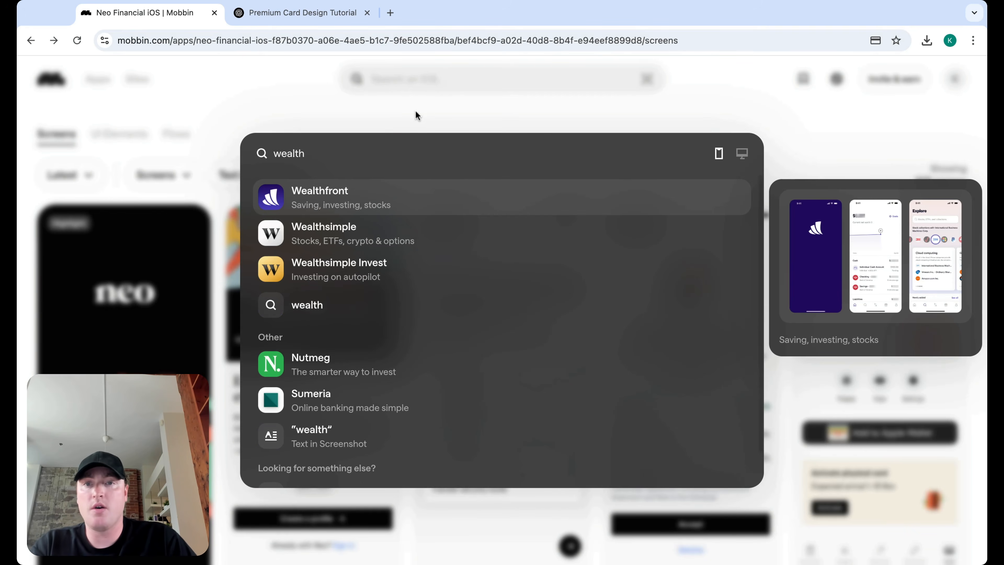
{"action": "left_click", "coordinate": [397, 261]}
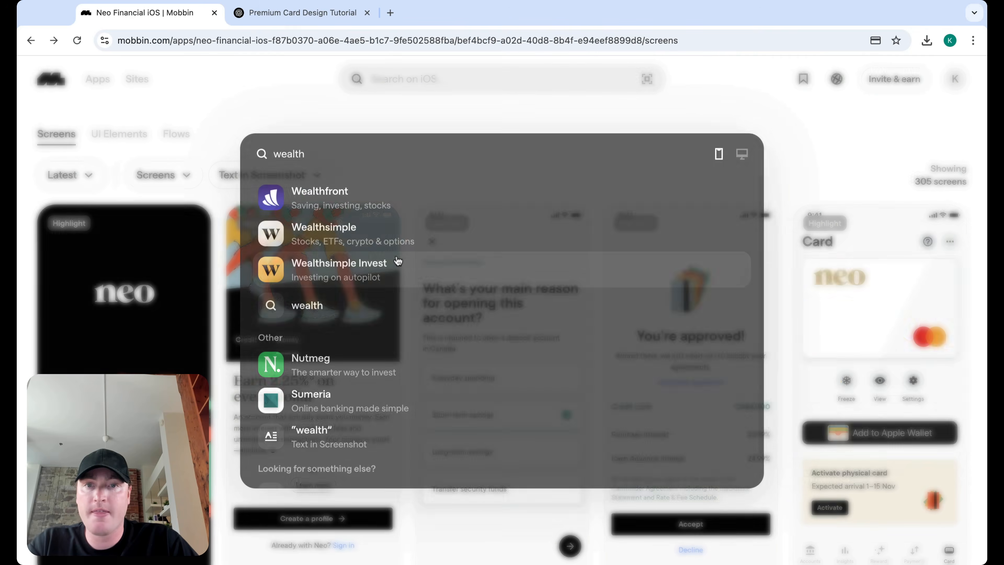
Step: Preview the 'Use Face ID to log in?' screen, then open 'Where would you like to start?'
{"action": "scroll", "coordinate": [497, 312], "scroll_direction": "down", "scroll_amount": 10}
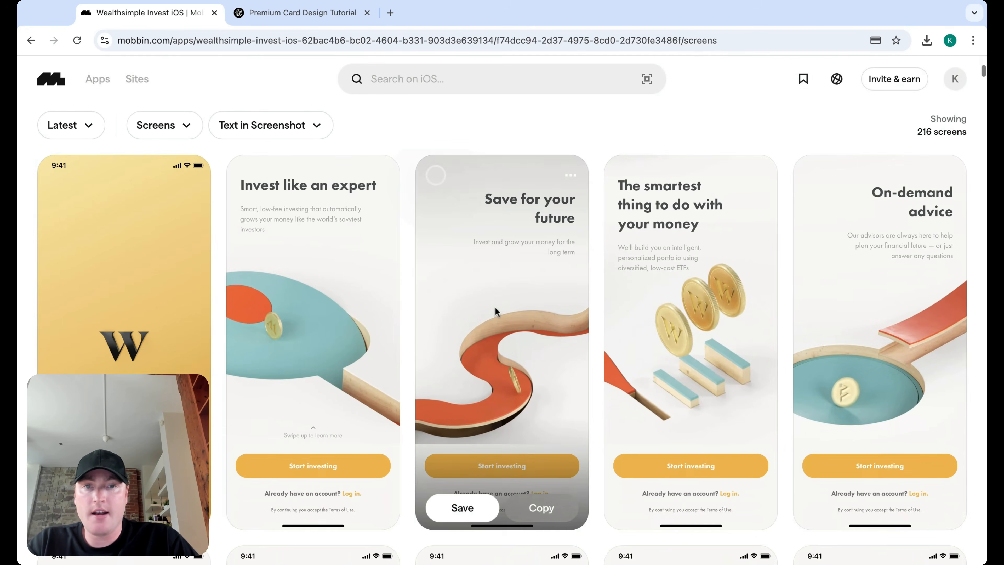
{"action": "scroll", "coordinate": [499, 297], "scroll_direction": "down", "scroll_amount": 2}
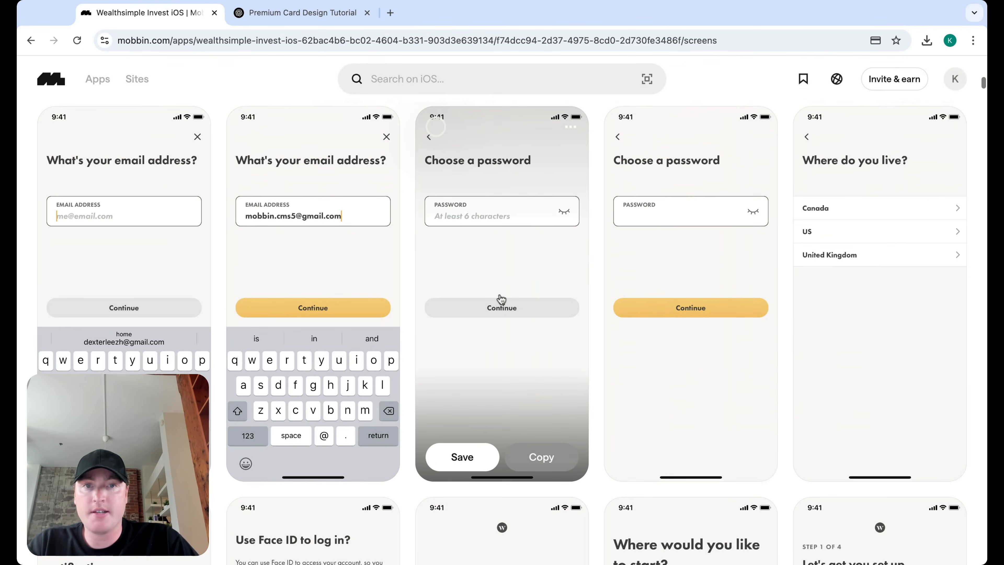
{"action": "scroll", "coordinate": [653, 278], "scroll_direction": "down", "scroll_amount": 10}
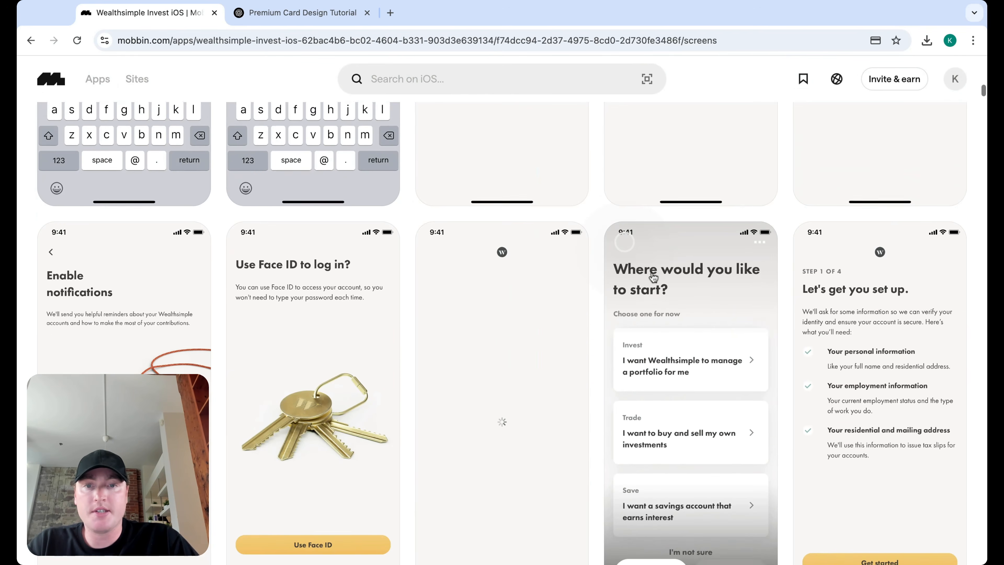
{"action": "left_click", "coordinate": [396, 273]}
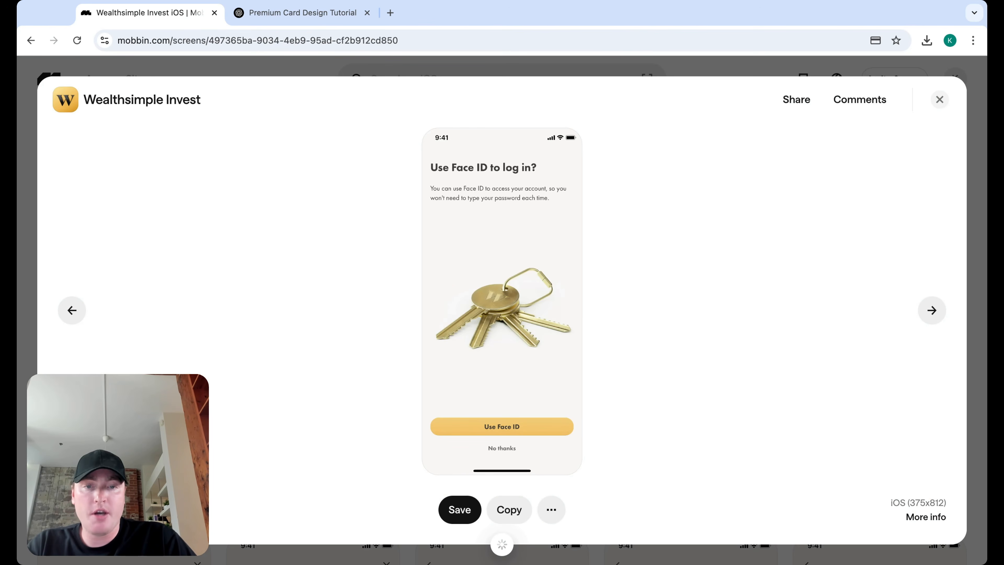
{"action": "left_click", "coordinate": [939, 97]}
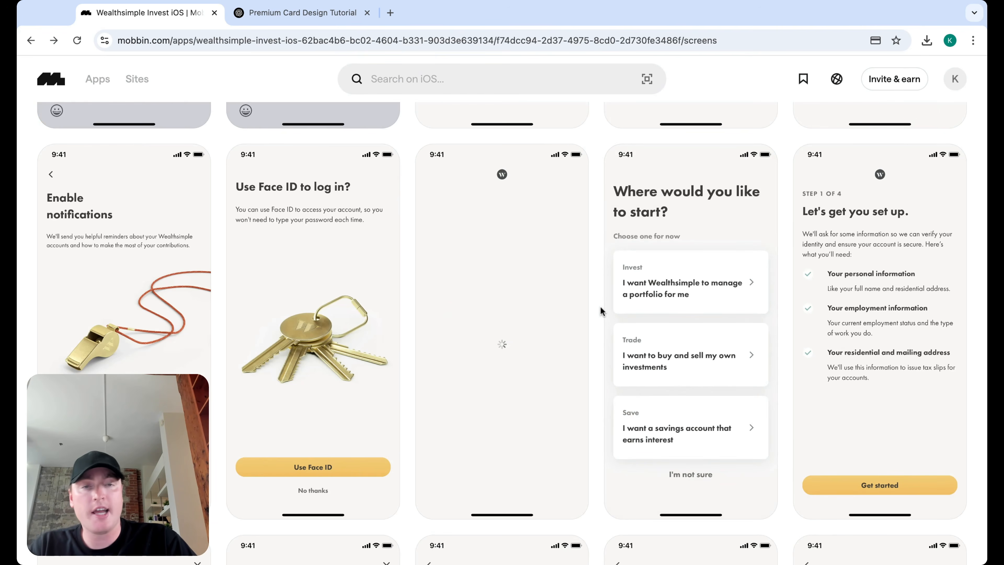
{"action": "left_click", "coordinate": [661, 295]}
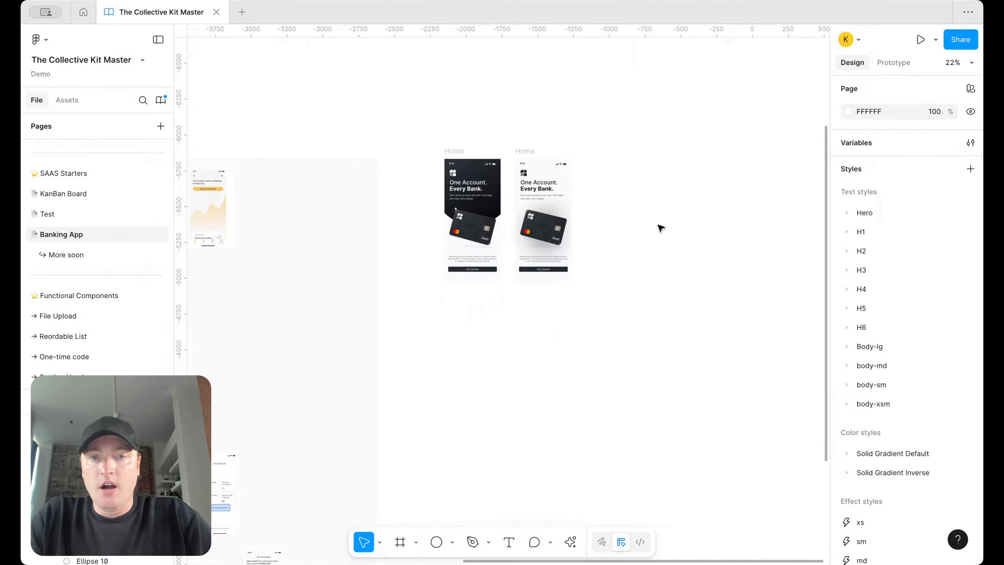
Step: Duplicate the Home frame and place the copy below the original
{"action": "left_click_drag", "start_coordinate": [531, 150], "coordinate": [466, 310]}
{"action": "scroll", "coordinate": [435, 293], "scroll_direction": "left", "scroll_amount": 10}
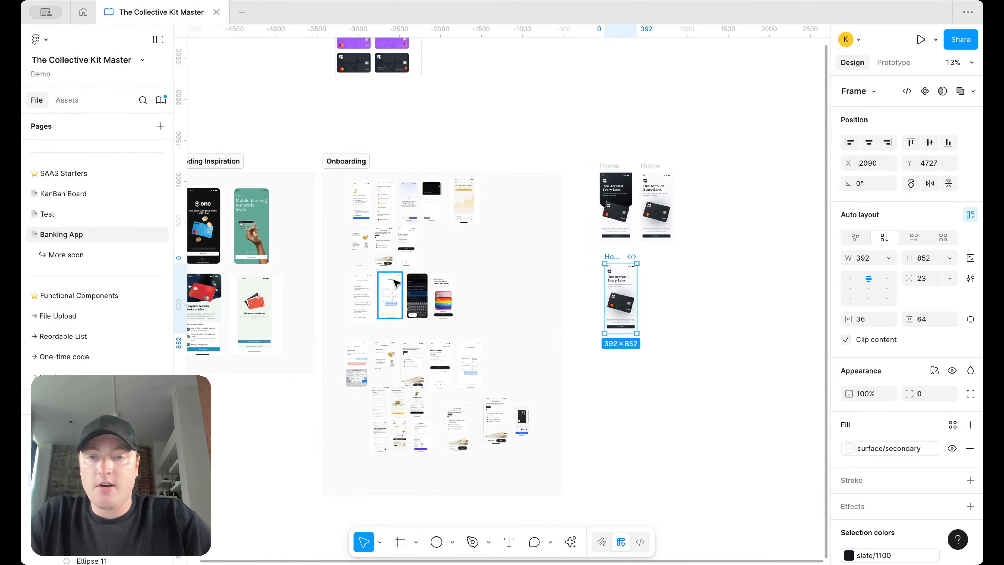
{"action": "scroll", "coordinate": [402, 277], "scroll_direction": "down", "scroll_amount": 4}
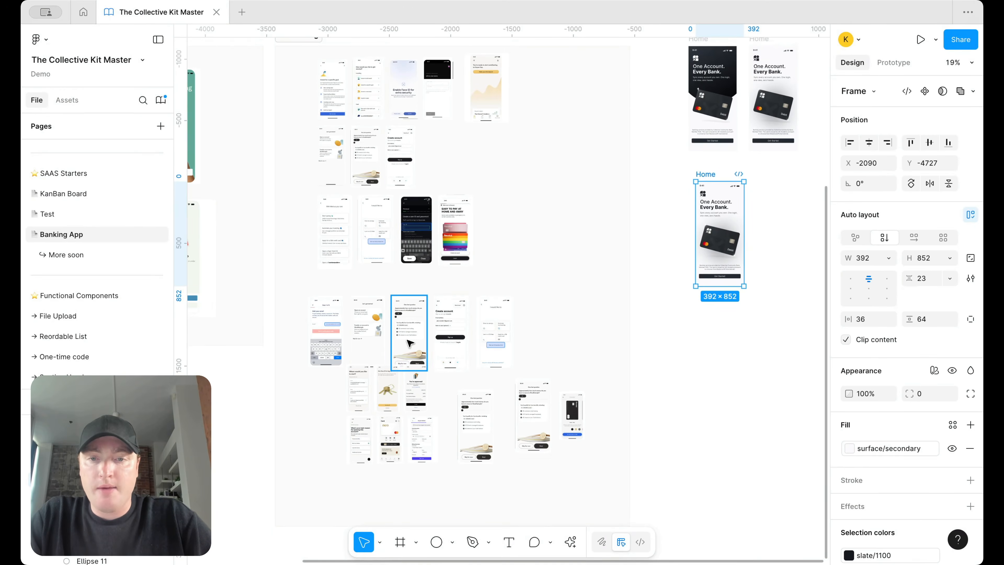
{"action": "scroll", "coordinate": [409, 343], "scroll_direction": "up", "scroll_amount": 8}
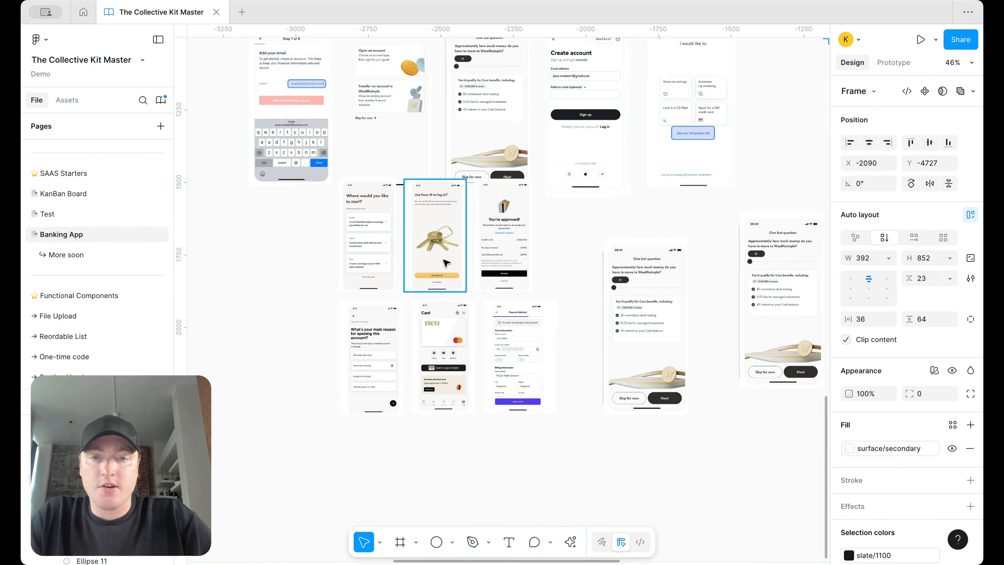
{"action": "scroll", "coordinate": [446, 262], "scroll_direction": "up", "scroll_amount": 4}
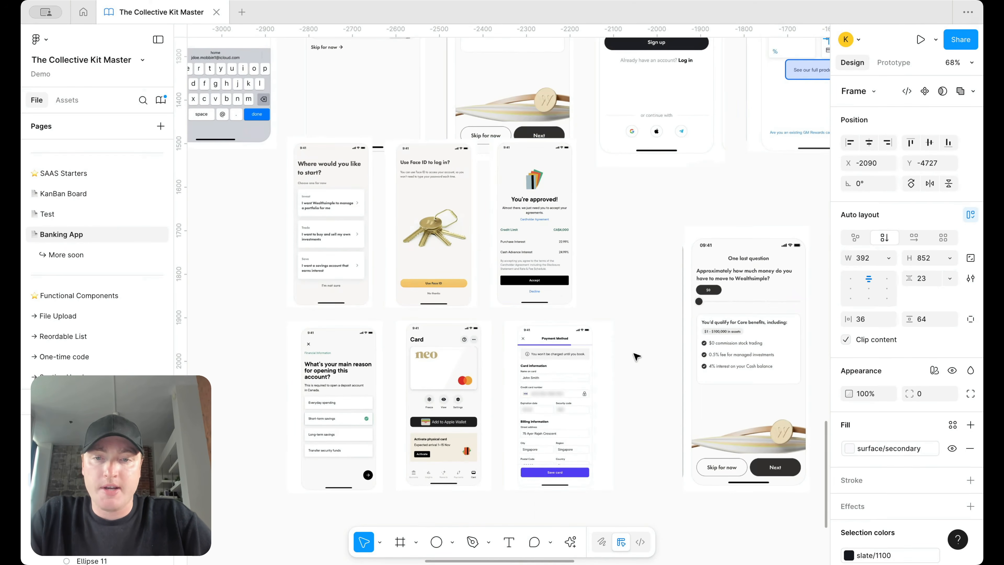
{"action": "scroll", "coordinate": [604, 350], "scroll_direction": "down", "scroll_amount": 12}
{"action": "scroll", "coordinate": [632, 357], "scroll_direction": "right", "scroll_amount": 5}
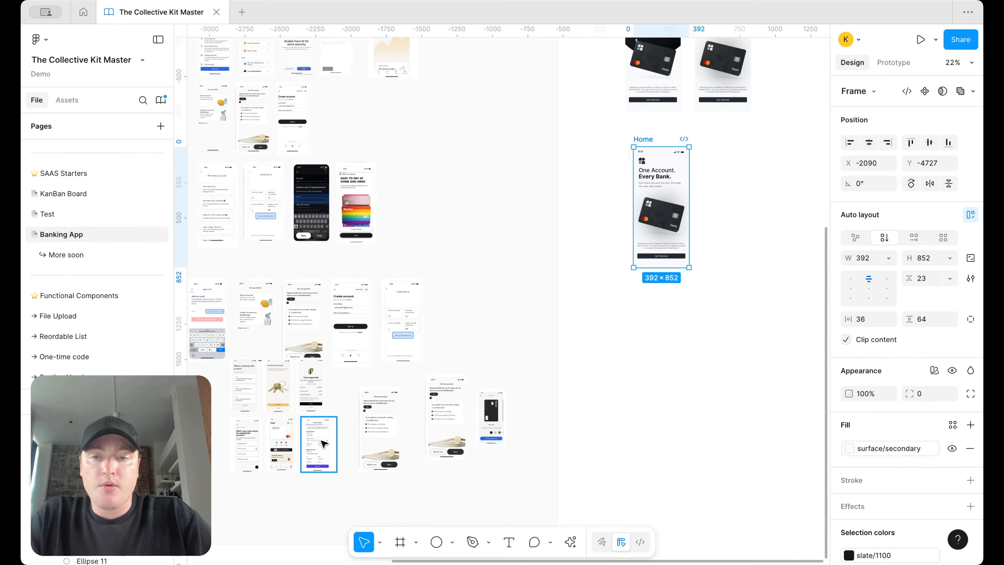
Step: Copy the Payment Method screenshot, enlarge it to 927×1434 and line it up beside the new Home
{"action": "left_click_drag", "start_coordinate": [318, 442], "coordinate": [705, 378]}
{"action": "scroll", "coordinate": [708, 381], "scroll_direction": "right", "scroll_amount": 4}
{"action": "scroll", "coordinate": [707, 381], "scroll_direction": "up", "scroll_amount": 2}
{"action": "left_click_drag", "start_coordinate": [654, 455], "coordinate": [754, 336]}
{"action": "scroll", "coordinate": [754, 336], "scroll_direction": "up", "scroll_amount": 4}
{"action": "scroll", "coordinate": [754, 336], "scroll_direction": "right", "scroll_amount": 4}
{"action": "scroll", "coordinate": [753, 337], "scroll_direction": "up", "scroll_amount": 2}
{"action": "scroll", "coordinate": [684, 337], "scroll_direction": "down", "scroll_amount": 3}
{"action": "left_click_drag", "start_coordinate": [581, 360], "coordinate": [623, 292]}
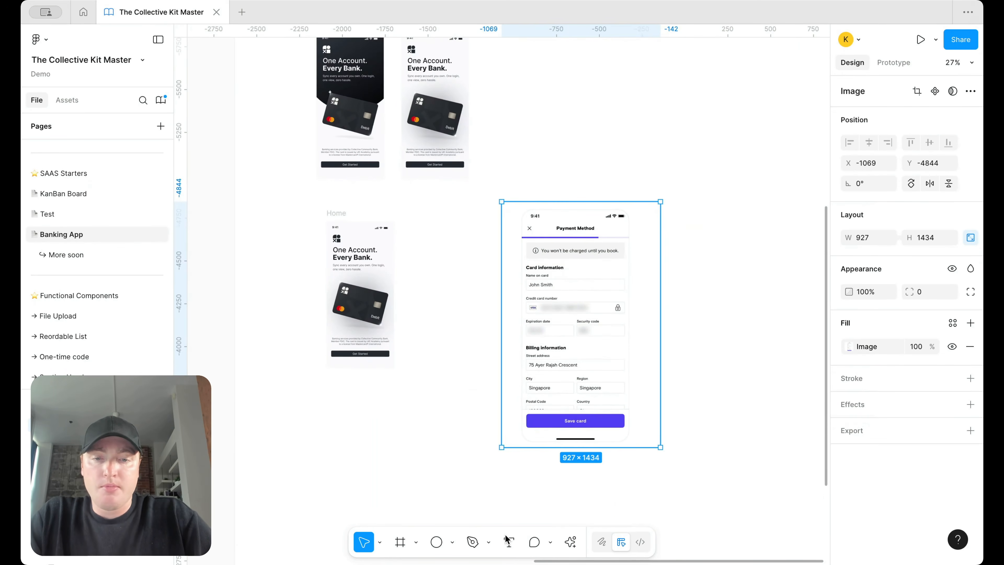
{"action": "left_click", "coordinate": [436, 542]}
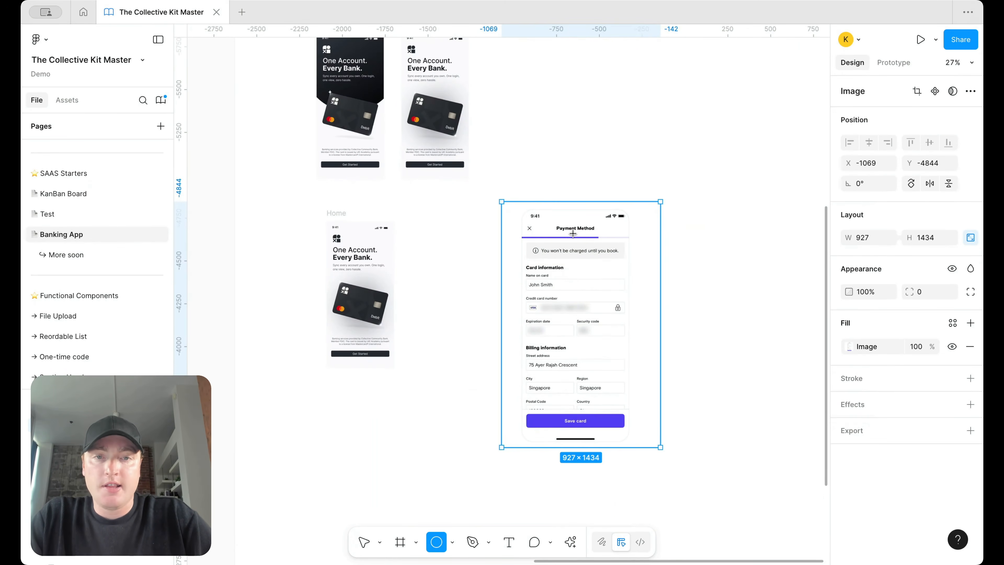
{"action": "left_click_drag", "start_coordinate": [555, 164], "coordinate": [589, 166]}
{"action": "scroll", "coordinate": [565, 174], "scroll_direction": "up", "scroll_amount": 3}
{"action": "left_click_drag", "start_coordinate": [587, 166], "coordinate": [615, 166]}
{"action": "left_click_drag", "start_coordinate": [613, 165], "coordinate": [643, 165]}
{"action": "left_click_drag", "start_coordinate": [657, 185], "coordinate": [525, 156]}
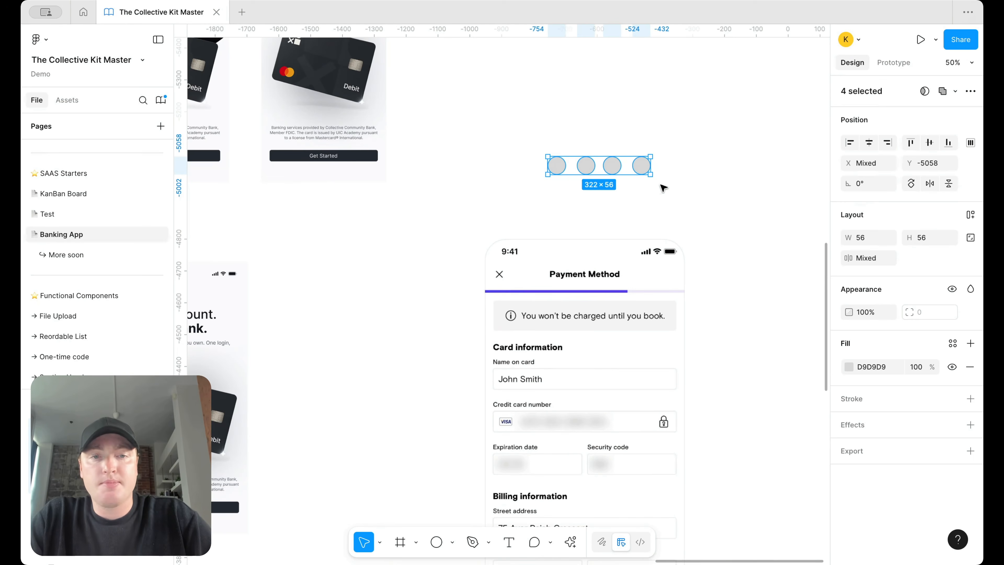
{"action": "key", "text": "Delete"}
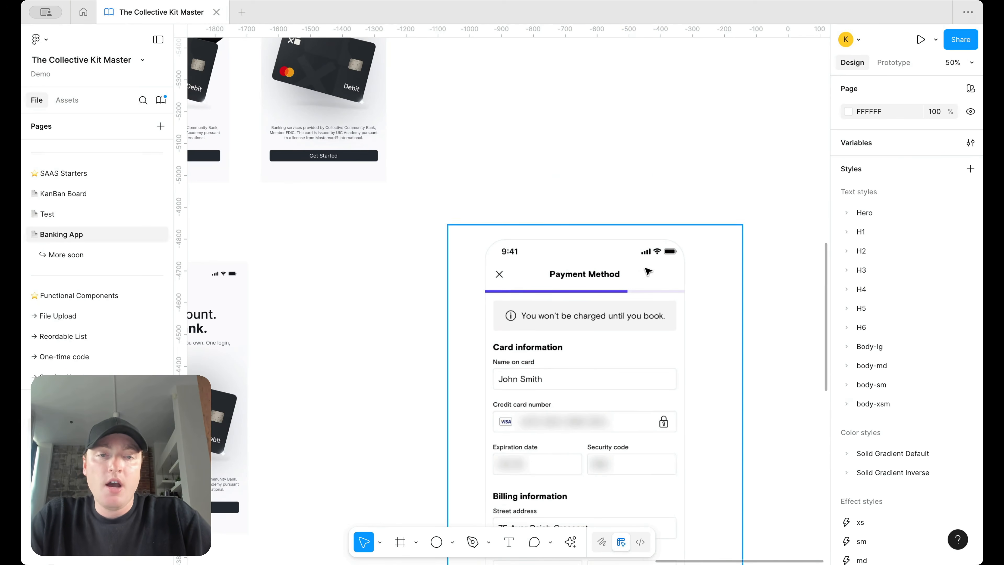
{"action": "scroll", "coordinate": [632, 269], "scroll_direction": "down", "scroll_amount": 5}
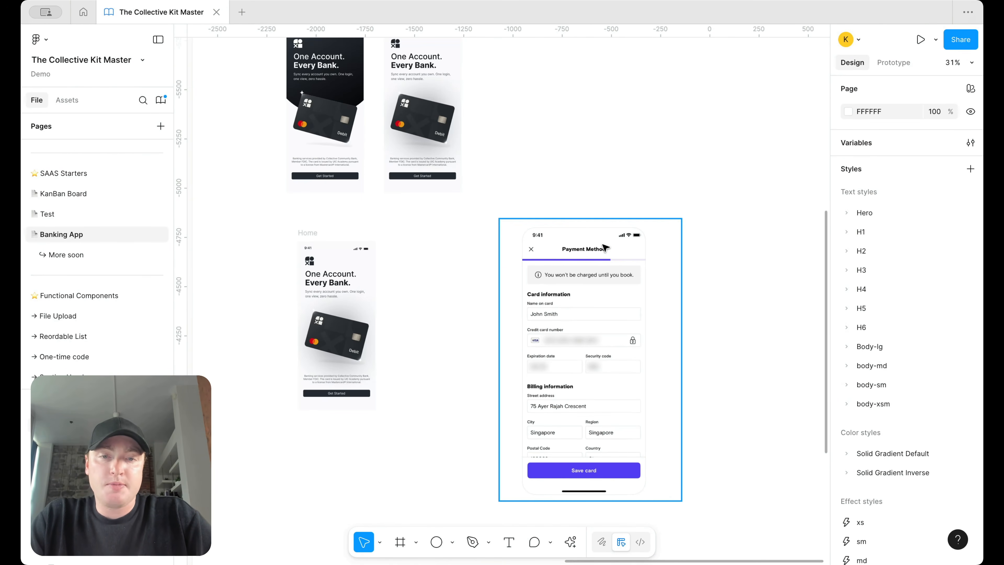
{"action": "scroll", "coordinate": [612, 281], "scroll_direction": "up", "scroll_amount": 2}
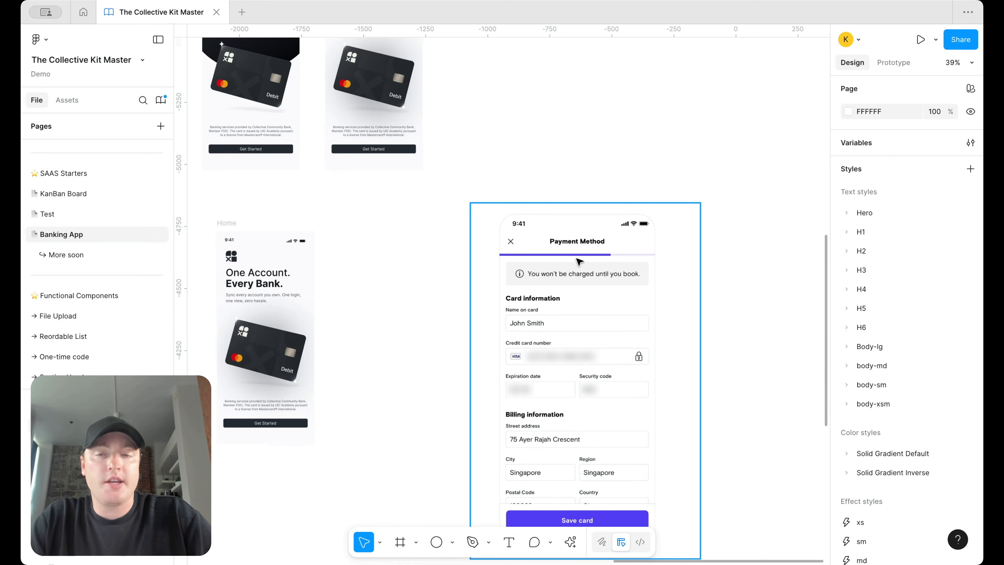
{"action": "scroll", "coordinate": [614, 239], "scroll_direction": "down", "scroll_amount": 3}
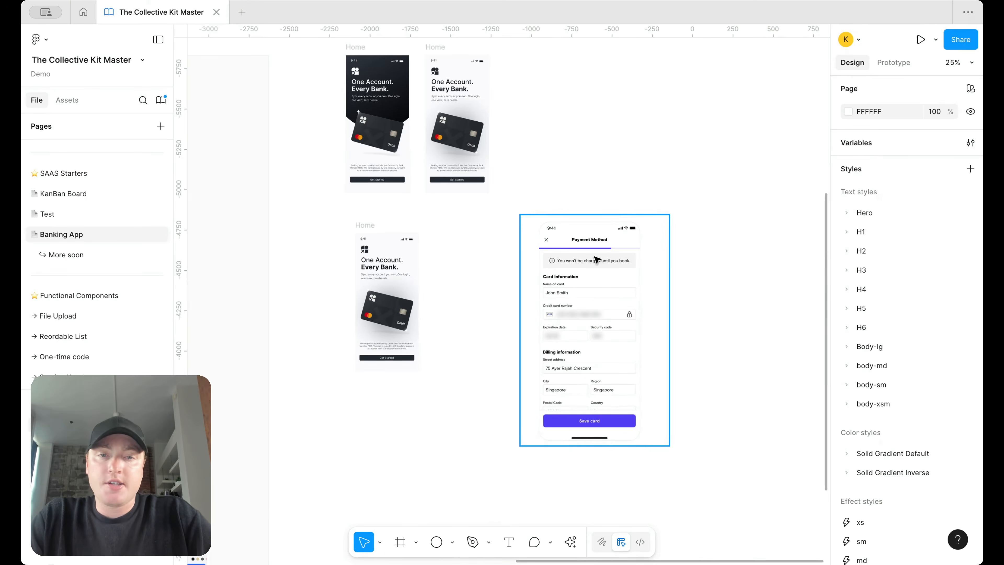
{"action": "scroll", "coordinate": [426, 267], "scroll_direction": "up", "scroll_amount": 3}
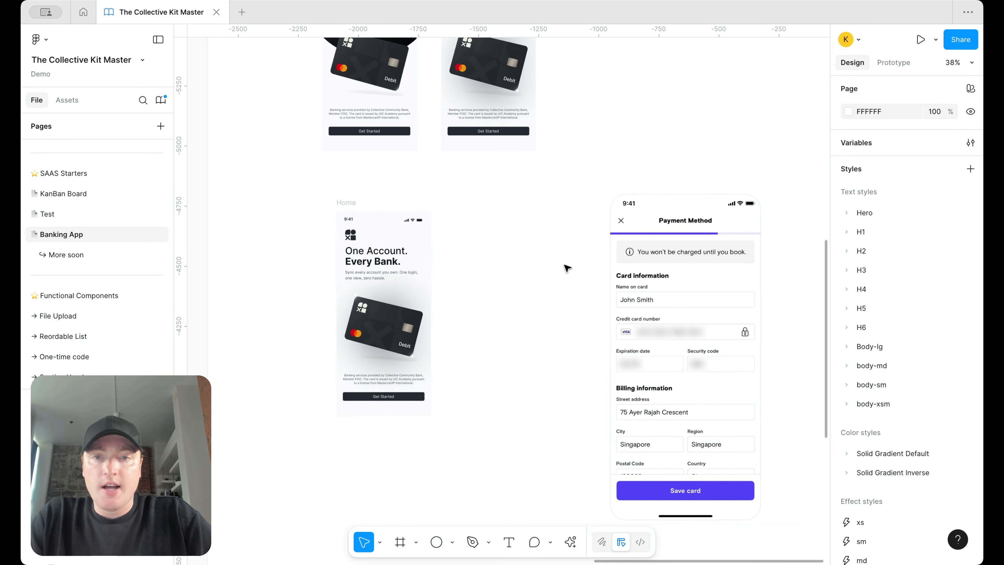
Step: Delete the debit card image from the duplicated Home frame
{"action": "left_click", "coordinate": [364, 270]}
{"action": "left_click", "coordinate": [385, 366]}
{"action": "left_click", "coordinate": [403, 341]}
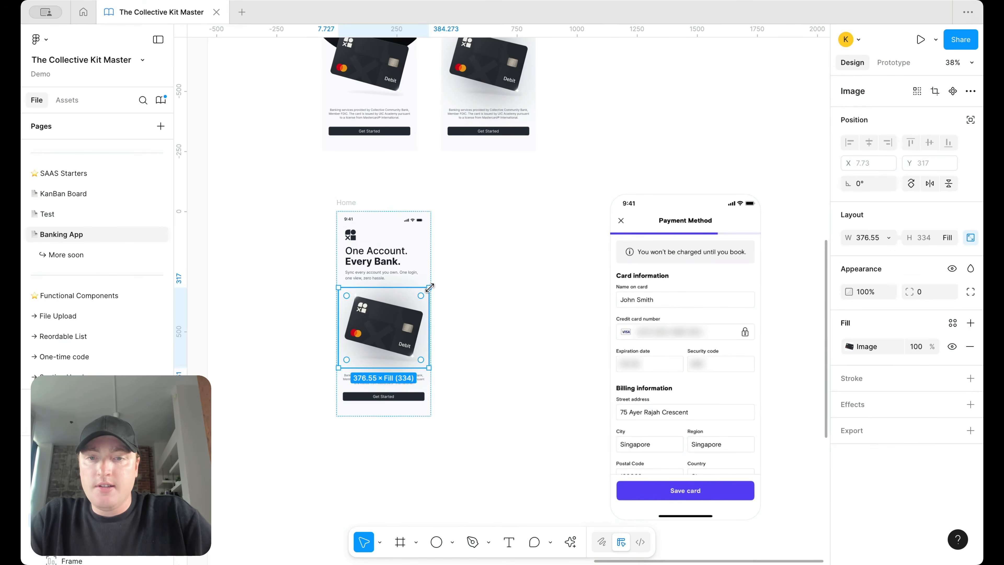
{"action": "key", "text": "Delete"}
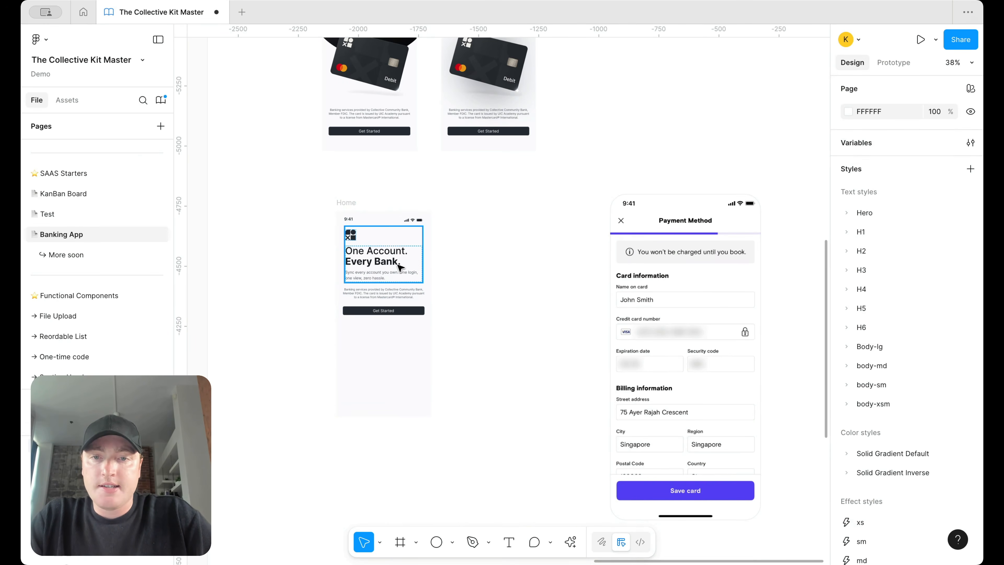
Step: Delete the logo above the heading on the duplicated Home frame
{"action": "left_click", "coordinate": [353, 241]}
{"action": "scroll", "coordinate": [353, 240], "scroll_direction": "up", "scroll_amount": 5}
{"action": "left_click", "coordinate": [348, 232]}
{"action": "key", "text": "Delete"}
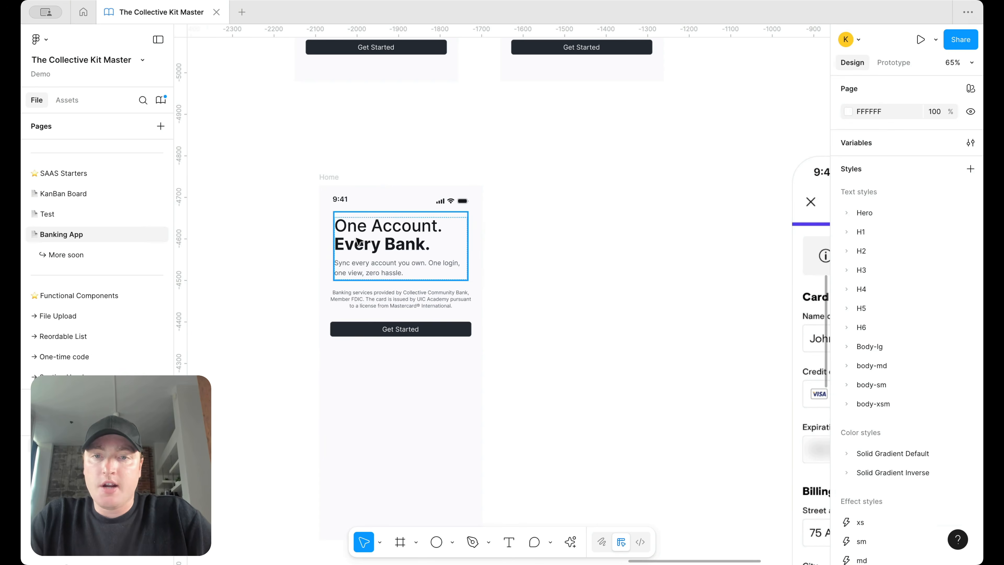
{"action": "scroll", "coordinate": [468, 202], "scroll_direction": "down", "scroll_amount": 4}
{"action": "scroll", "coordinate": [468, 203], "scroll_direction": "right", "scroll_amount": 1}
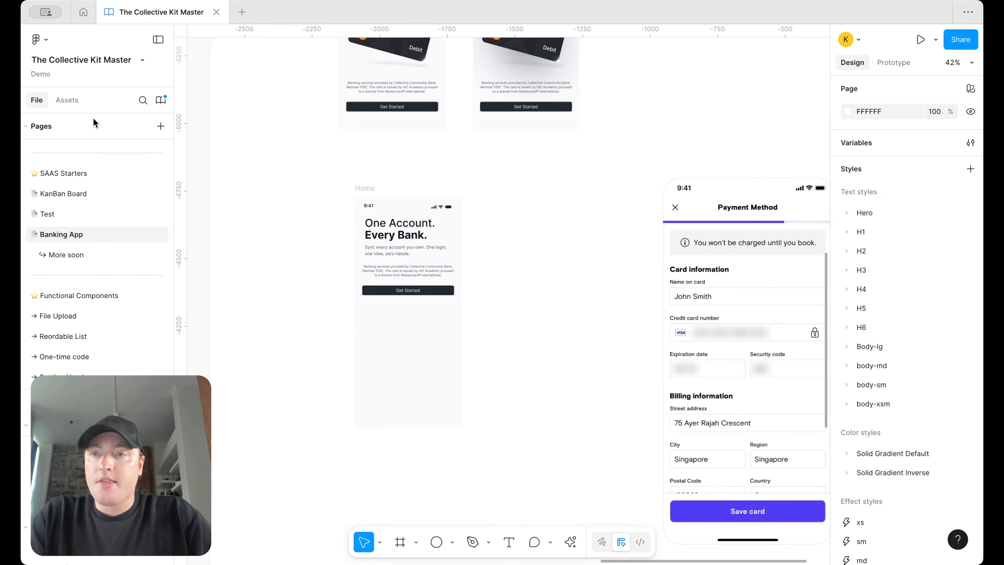
{"action": "left_click", "coordinate": [68, 99]}
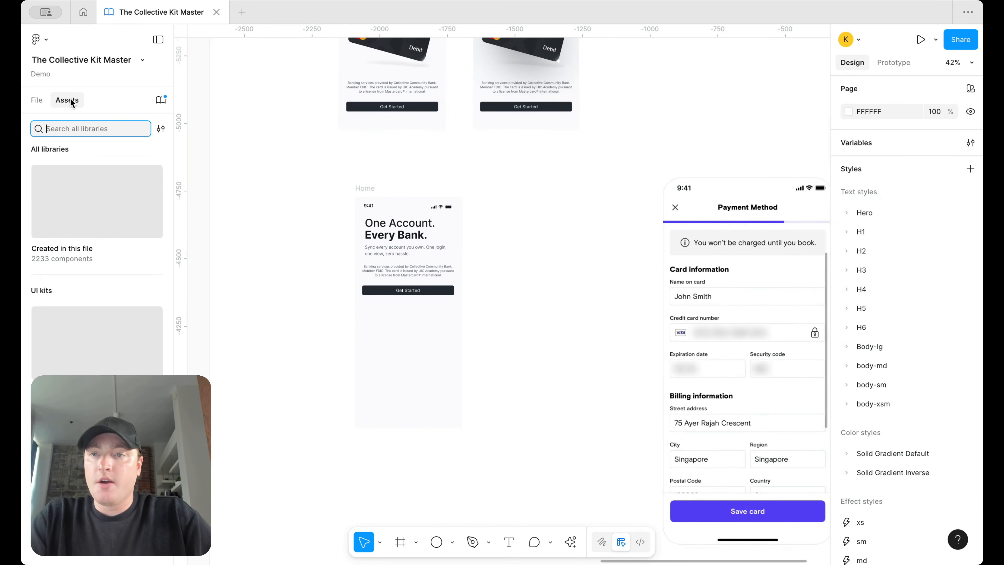
Step: Search 'progres' in this file's assets and paste a 360×4 Progress Bar instance inside the lower Home frame
{"action": "left_click", "coordinate": [82, 237]}
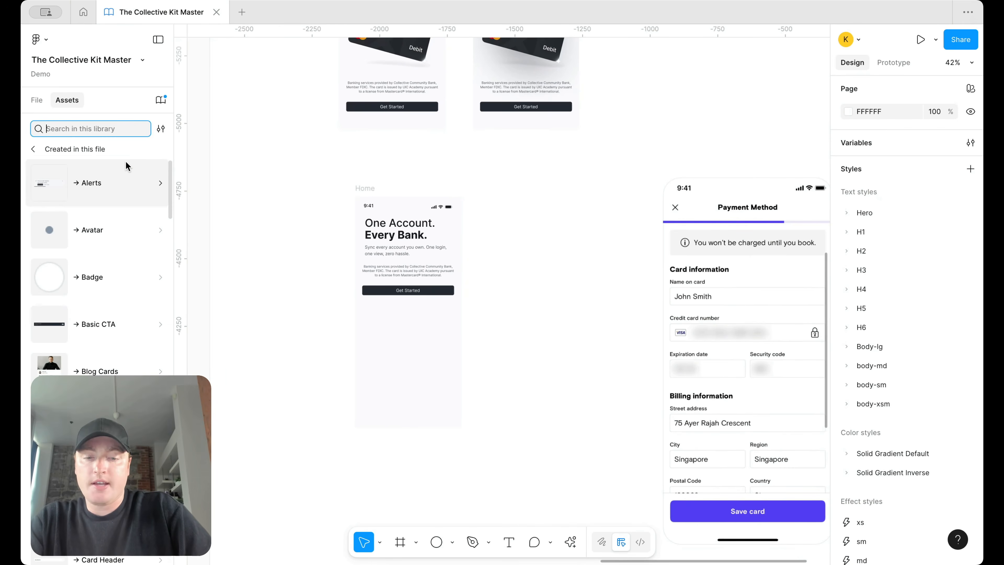
{"action": "type", "text": "progress bar"}
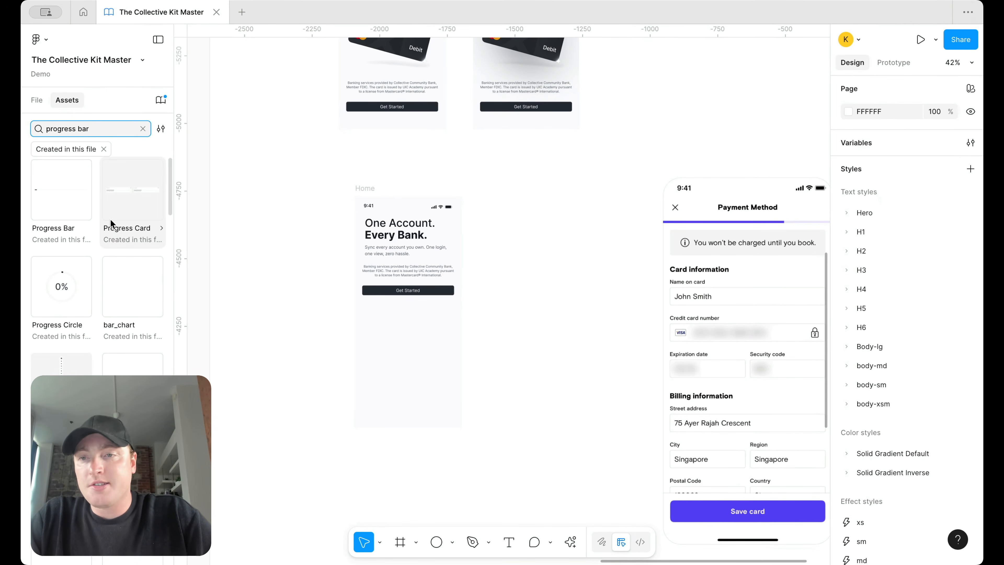
{"action": "left_click_drag", "start_coordinate": [79, 166], "coordinate": [414, 217]}
{"action": "left_click", "coordinate": [565, 189]}
{"action": "key", "text": "super+x"}
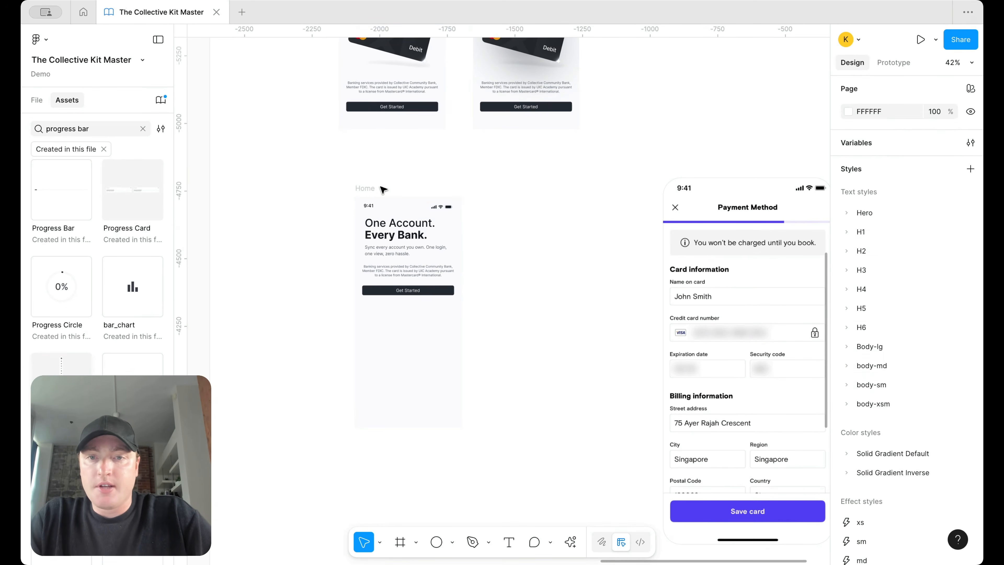
{"action": "left_click", "coordinate": [370, 188]}
{"action": "key", "text": "super+v"}
{"action": "key", "text": "Up"}
{"action": "key", "text": "Up"}
{"action": "key", "text": "Up"}
{"action": "key", "text": "Up"}
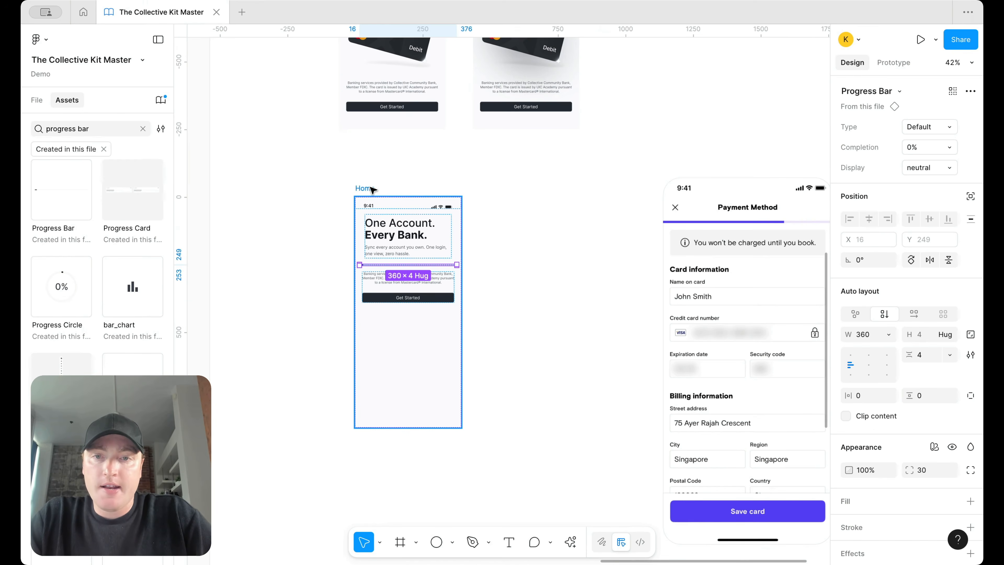
Step: Set the Home frame's horizontal auto-layout padding to 0
{"action": "scroll", "coordinate": [371, 190], "scroll_direction": "up", "scroll_amount": 3}
{"action": "key", "text": "Escape"}
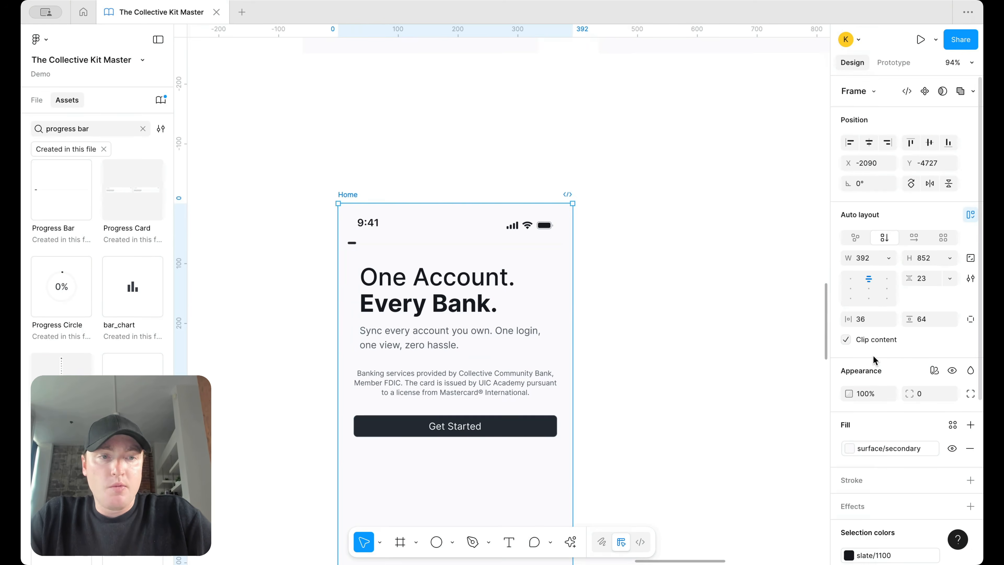
{"action": "scroll", "coordinate": [606, 273], "scroll_direction": "down", "scroll_amount": 3}
{"action": "scroll", "coordinate": [616, 277], "scroll_direction": "right", "scroll_amount": 5}
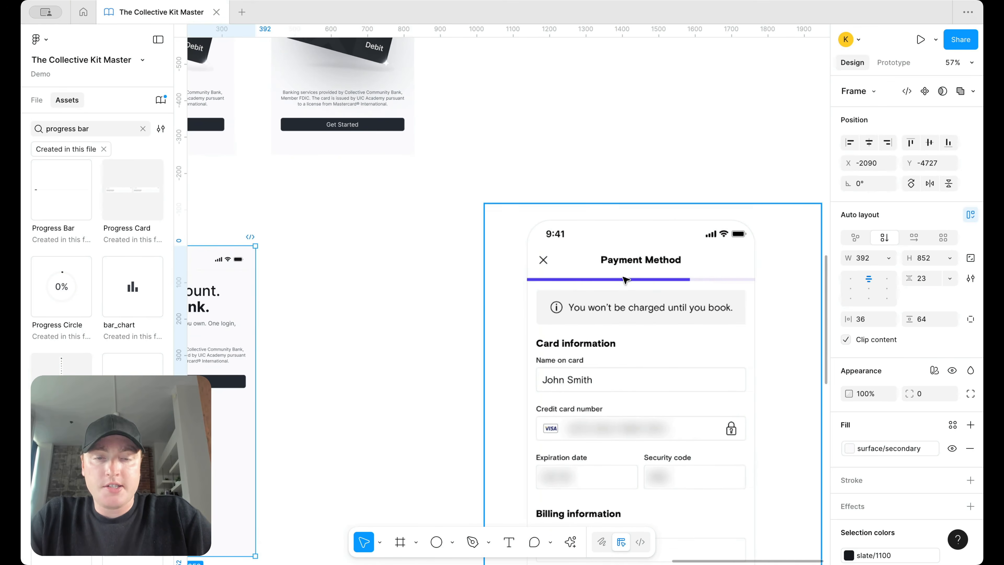
{"action": "scroll", "coordinate": [679, 296], "scroll_direction": "left", "scroll_amount": 7}
{"action": "scroll", "coordinate": [553, 245], "scroll_direction": "down", "scroll_amount": 2}
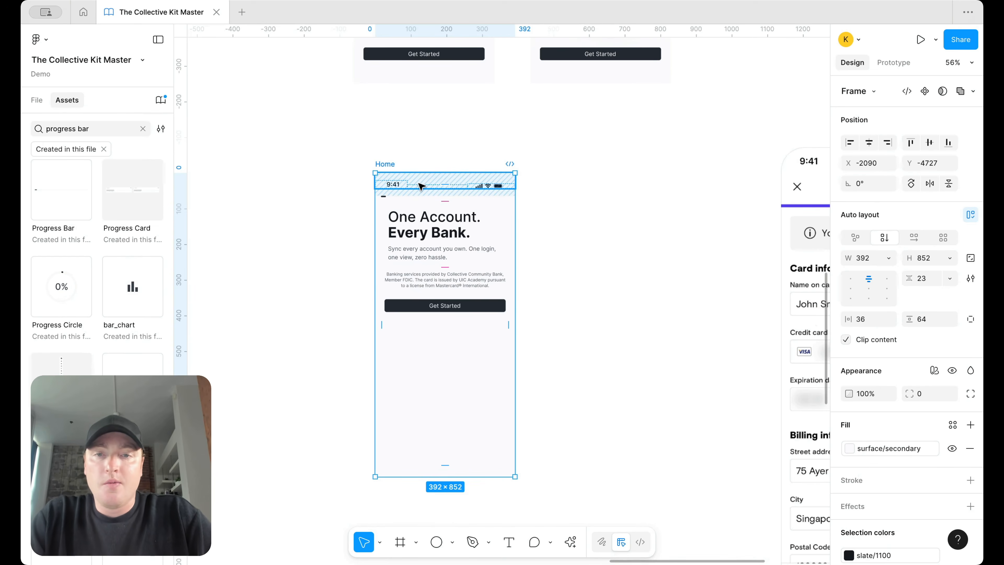
{"action": "scroll", "coordinate": [405, 186], "scroll_direction": "up", "scroll_amount": 3}
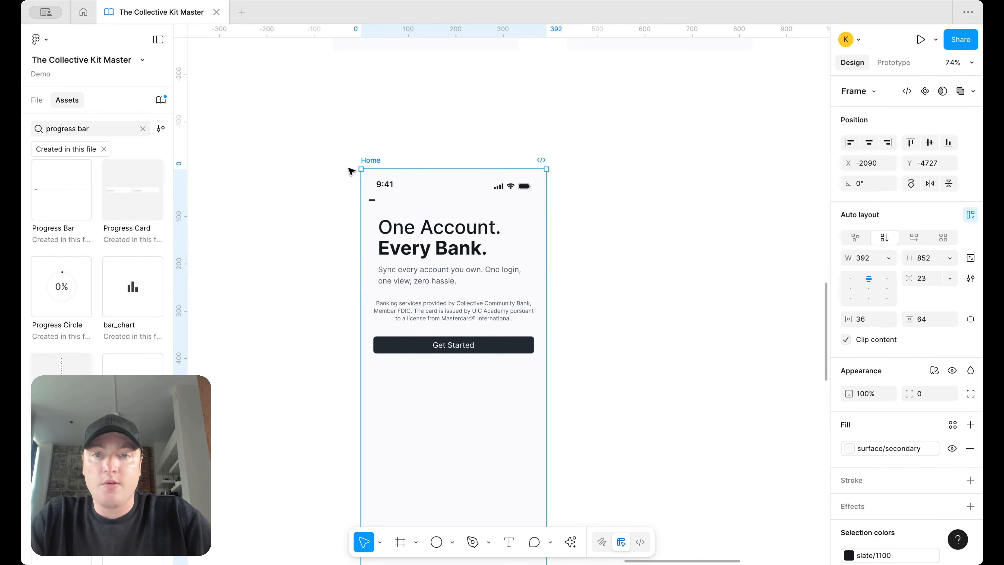
{"action": "left_click", "coordinate": [868, 320]}
{"action": "type", "text": "0"}
{"action": "key", "text": "Return"}
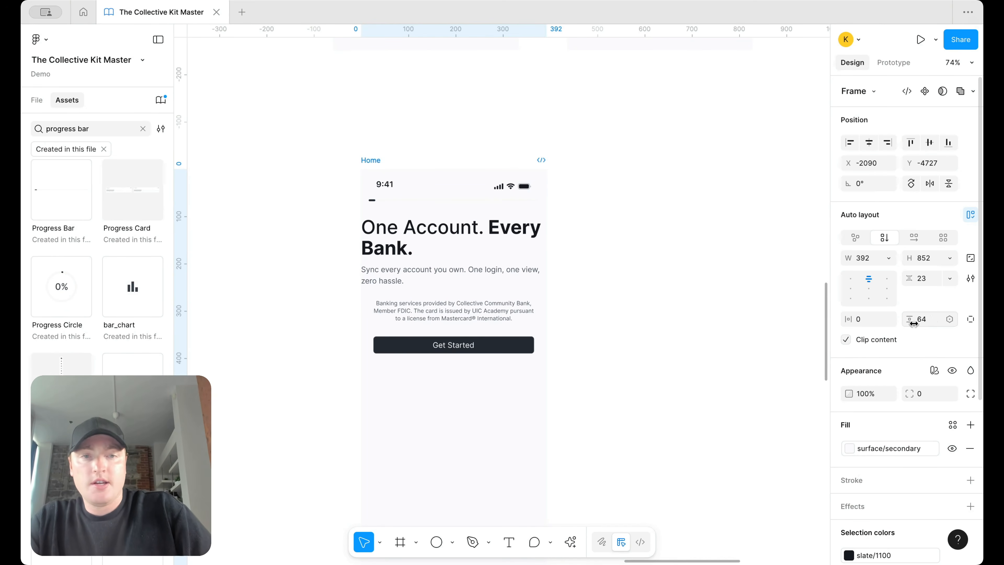
Step: Try 0 vertical padding on the Home frame, then undo it
{"action": "left_click", "coordinate": [921, 319]}
{"action": "type", "text": "0"}
{"action": "key", "text": "Return"}
{"action": "key", "text": "ctrl+z"}
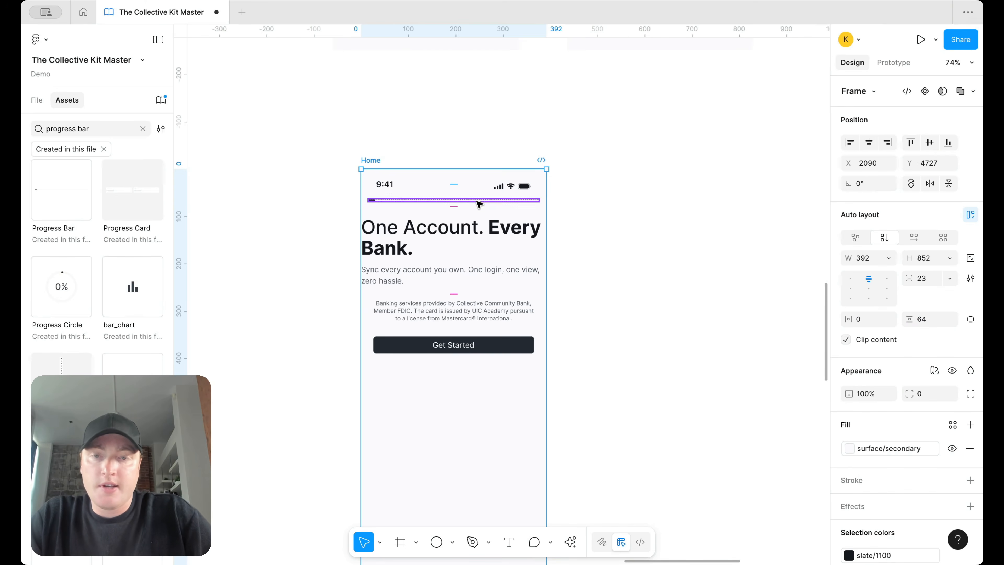
{"action": "left_click", "coordinate": [489, 230]}
{"action": "left_click", "coordinate": [463, 321], "text": "shift"}
Step: Set the bottom block's width to Fill and wrap it with the headline in auto layout
{"action": "left_click", "coordinate": [515, 392]}
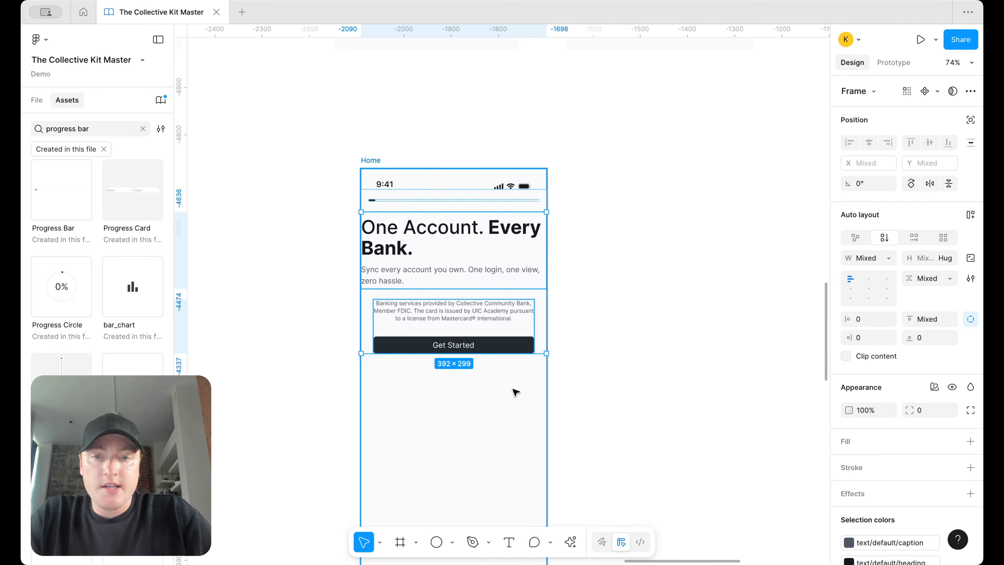
{"action": "left_click", "coordinate": [510, 321]}
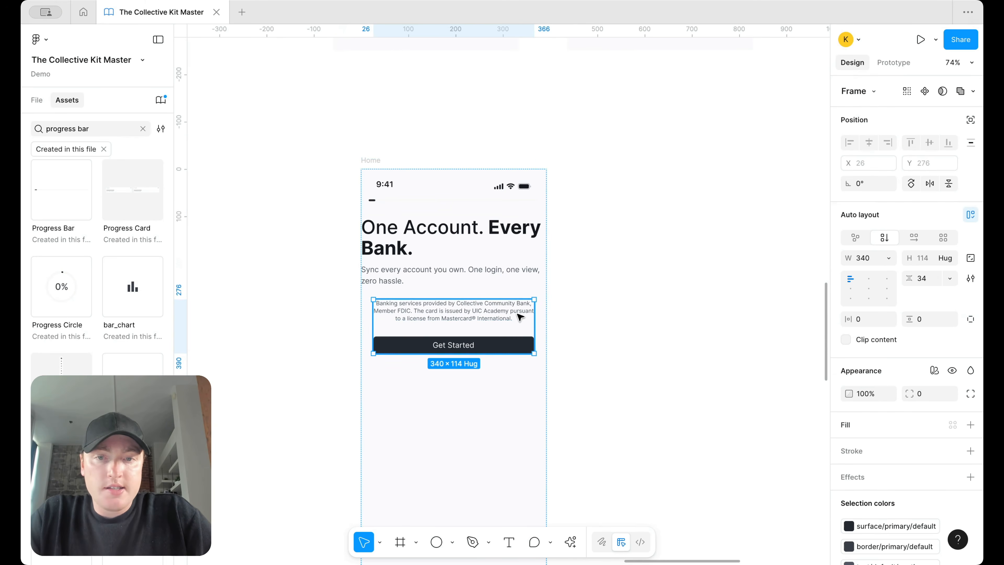
{"action": "left_click", "coordinate": [888, 258]}
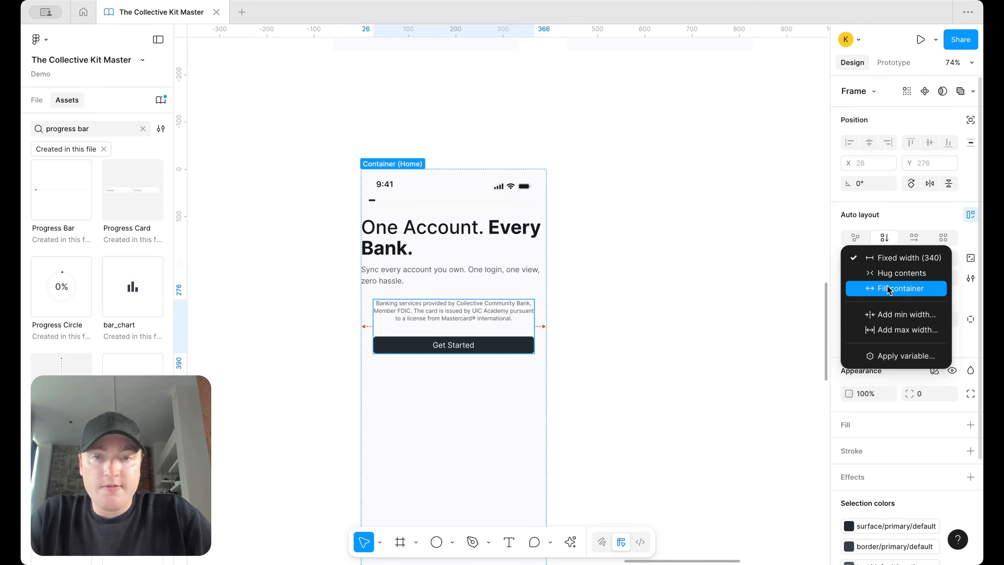
{"action": "left_click", "coordinate": [901, 288]}
{"action": "left_click", "coordinate": [637, 328]}
{"action": "left_click", "coordinate": [415, 313]}
{"action": "left_click", "coordinate": [461, 241], "text": "shift"}
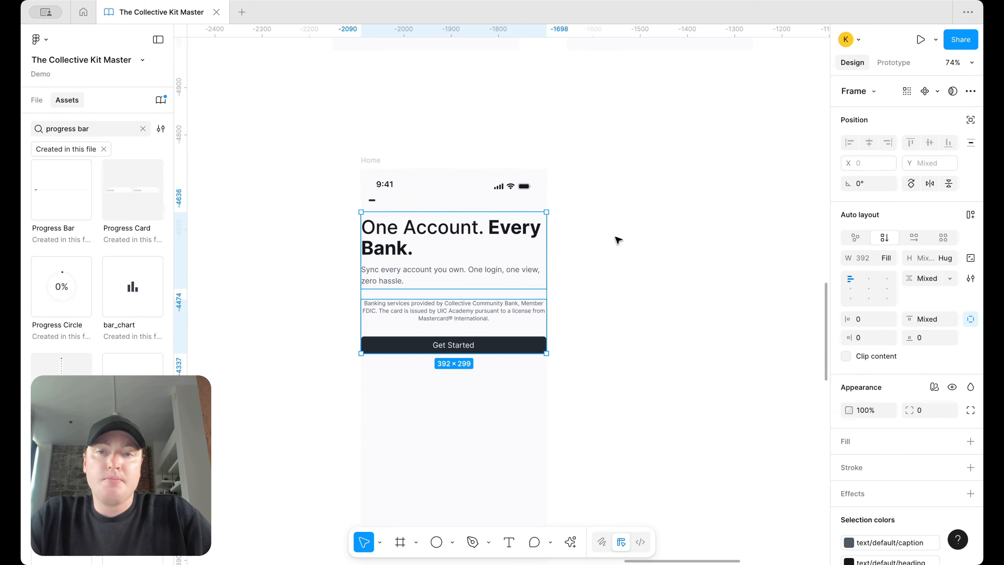
{"action": "key", "text": "shift+a"}
Step: Set the progress bar's width to Fill so it spans the screen
{"action": "left_click", "coordinate": [497, 200]}
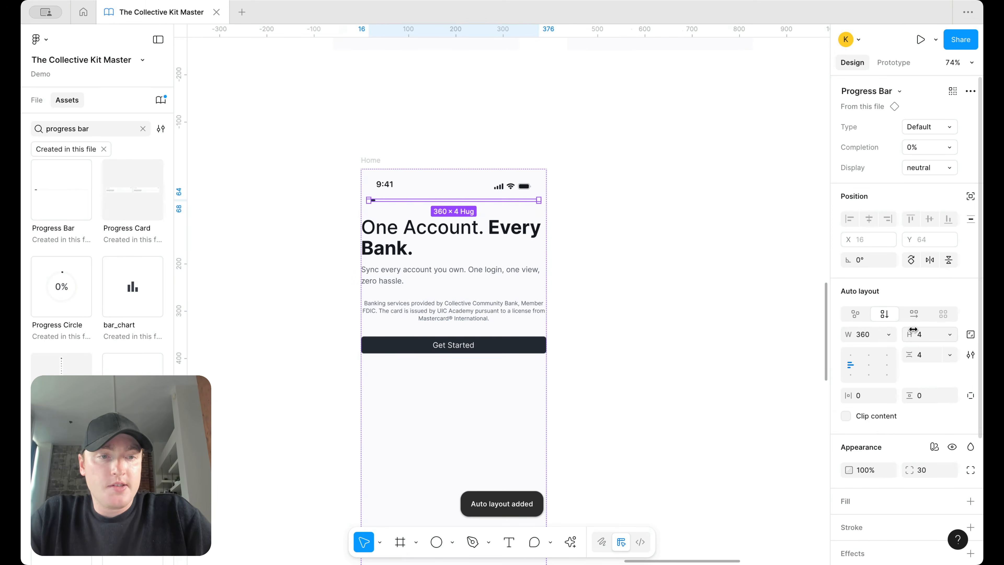
{"action": "left_click", "coordinate": [889, 334]}
{"action": "left_click", "coordinate": [896, 365]}
Step: Give the new wrapping frame 36 px horizontal padding
{"action": "left_click", "coordinate": [511, 267]}
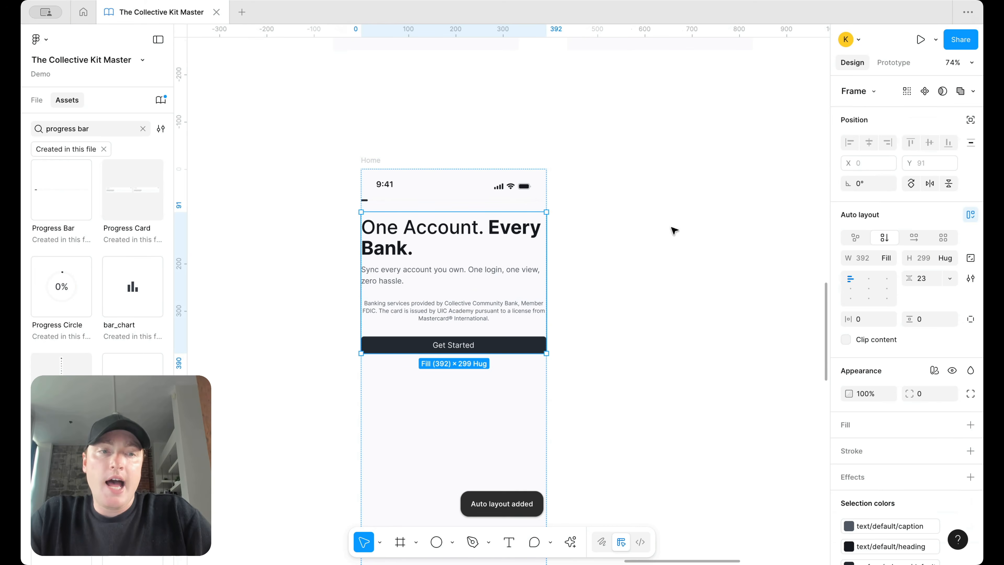
{"action": "left_click", "coordinate": [867, 319]}
{"action": "type", "text": "36"}
{"action": "key", "text": "Return"}
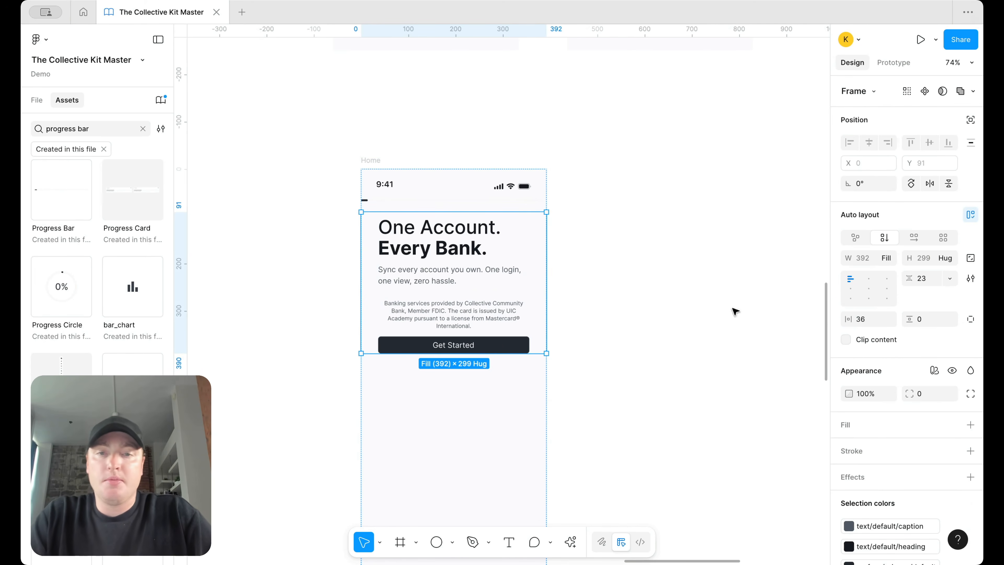
{"action": "scroll", "coordinate": [632, 255], "scroll_direction": "down", "scroll_amount": 2}
{"action": "scroll", "coordinate": [490, 222], "scroll_direction": "up", "scroll_amount": 5}
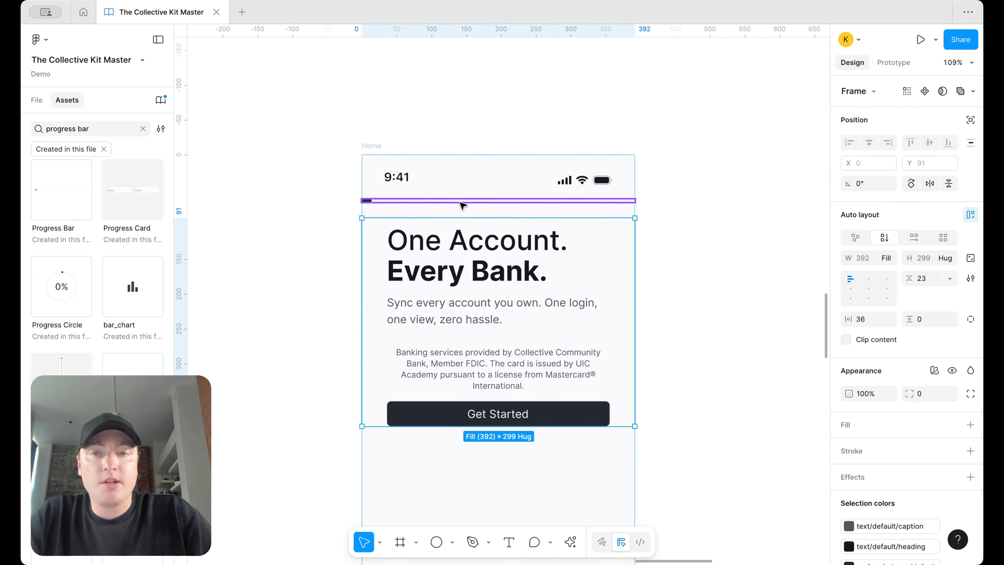
{"action": "scroll", "coordinate": [454, 132], "scroll_direction": "down", "scroll_amount": 3}
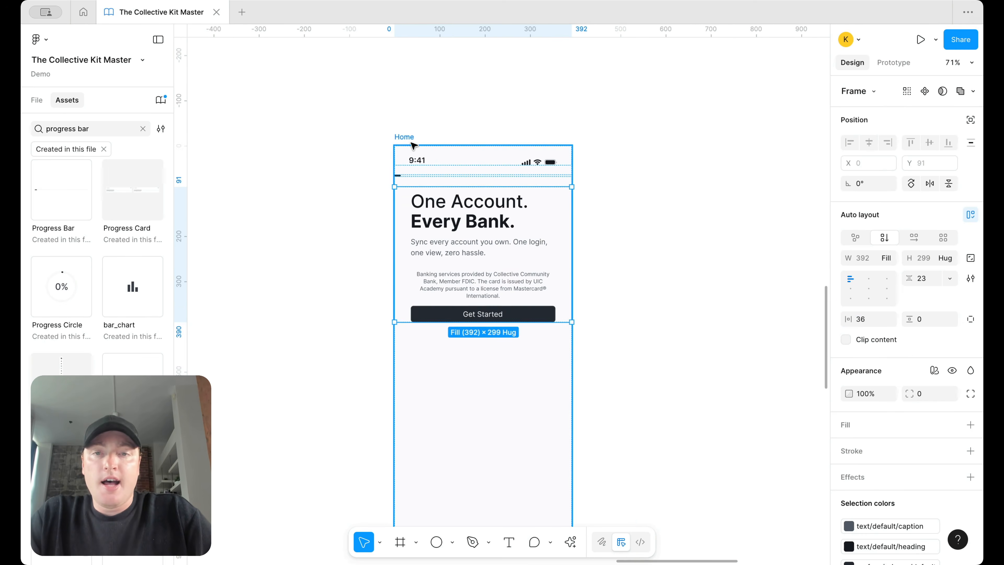
Step: Change the Home frame's background fill to surface/default
{"action": "left_click", "coordinate": [410, 144]}
{"action": "left_click", "coordinate": [849, 448]}
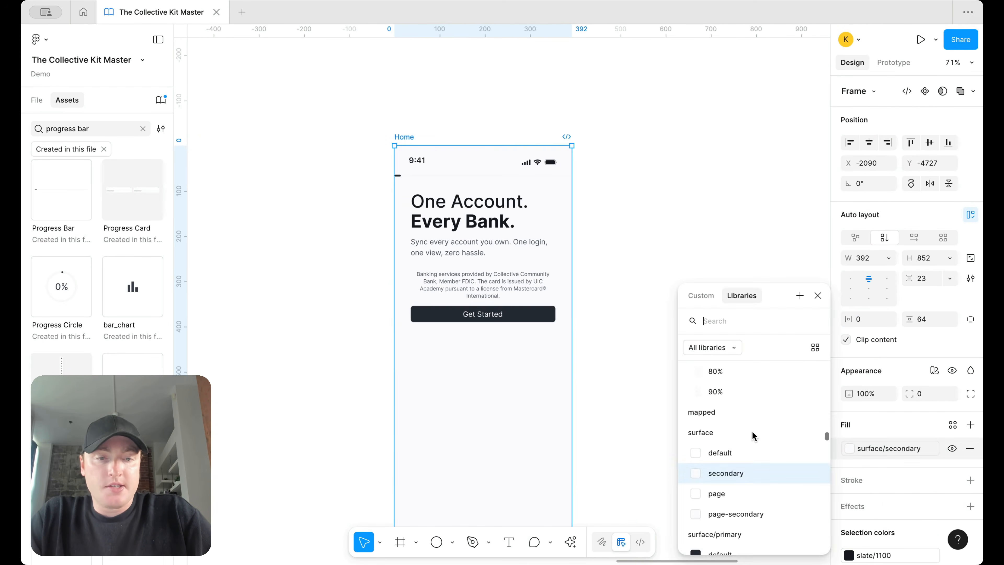
{"action": "left_click", "coordinate": [753, 450]}
{"action": "left_click", "coordinate": [663, 281]}
{"action": "scroll", "coordinate": [681, 207], "scroll_direction": "up", "scroll_amount": 3}
{"action": "scroll", "coordinate": [681, 207], "scroll_direction": "down", "scroll_amount": 4}
{"action": "scroll", "coordinate": [683, 209], "scroll_direction": "down", "scroll_amount": 3}
{"action": "scroll", "coordinate": [679, 209], "scroll_direction": "right", "scroll_amount": 5}
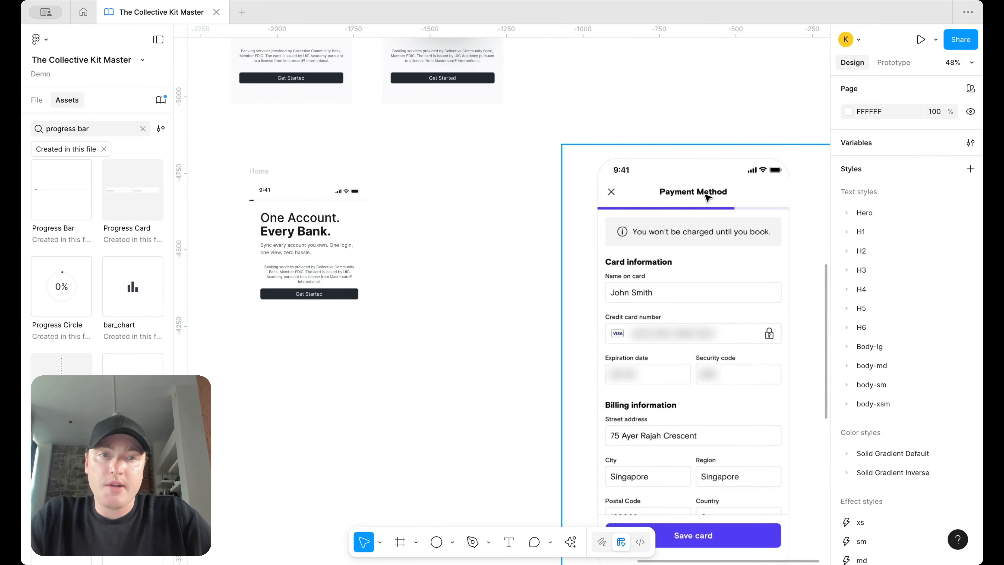
{"action": "scroll", "coordinate": [670, 217], "scroll_direction": "left", "scroll_amount": 5}
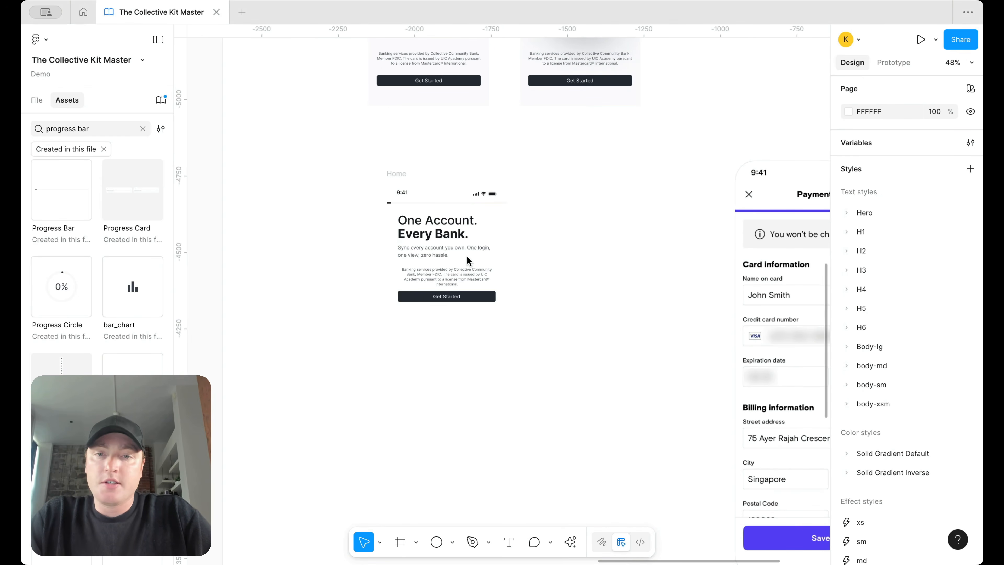
{"action": "left_click", "coordinate": [455, 257]}
{"action": "scroll", "coordinate": [475, 244], "scroll_direction": "up", "scroll_amount": 5}
Step: Paste a copy of the subtext into the Home frame and retype it as 'Step 1/5'
{"action": "left_click", "coordinate": [448, 257]}
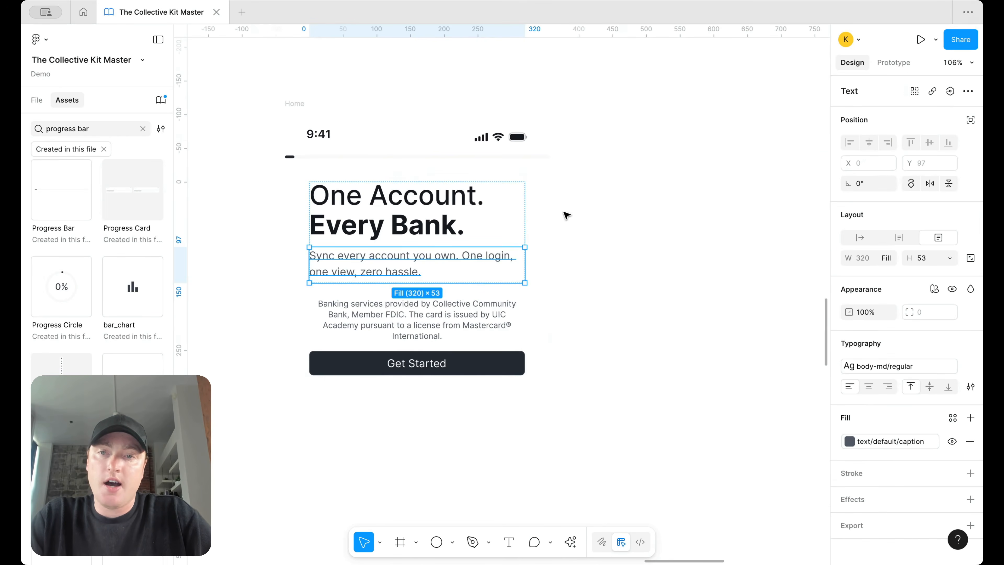
{"action": "left_click", "coordinate": [534, 171]}
{"action": "key", "text": "super+v"}
{"action": "key", "text": "Up"}
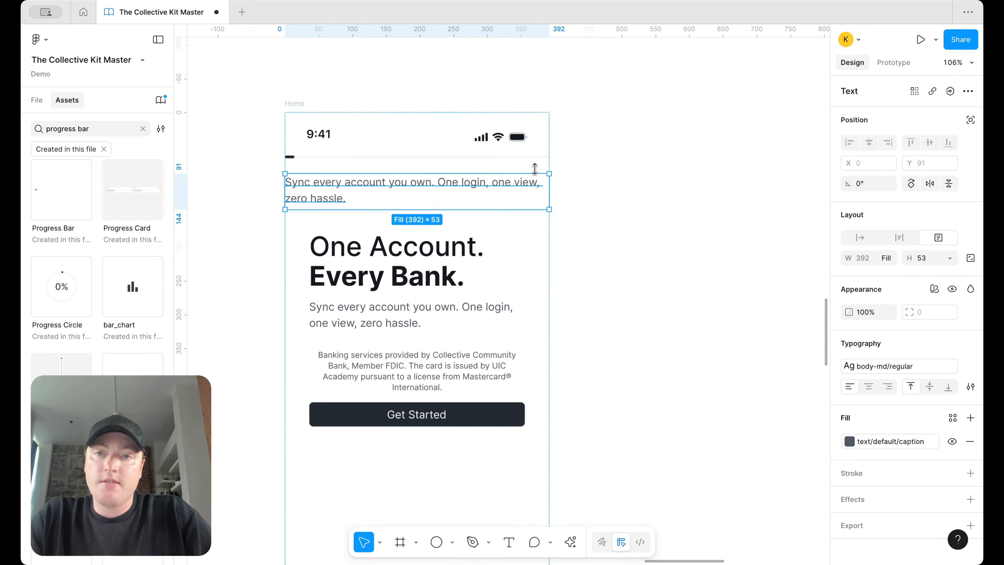
{"action": "double_click", "coordinate": [473, 186]}
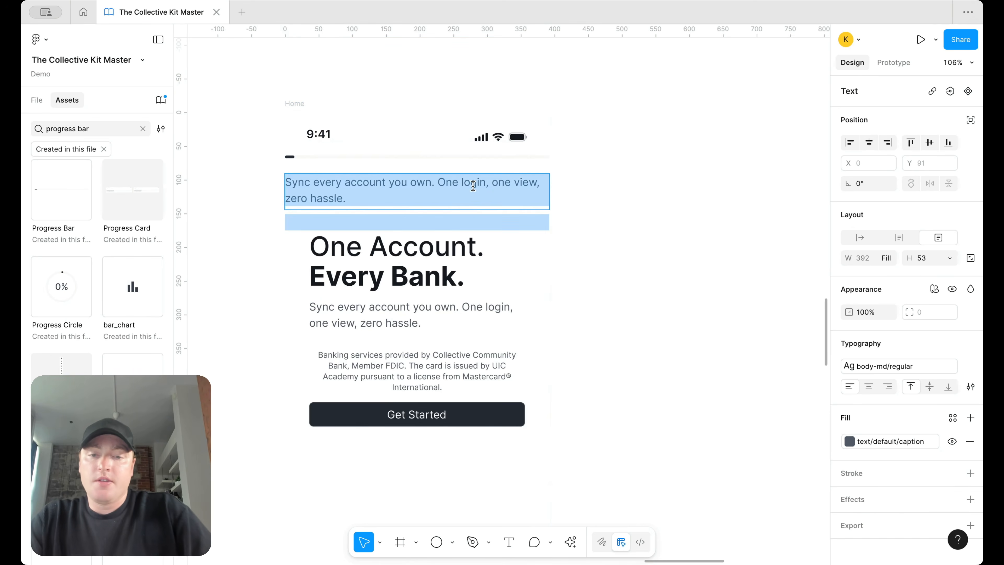
{"action": "type", "text": "Step 1/"}
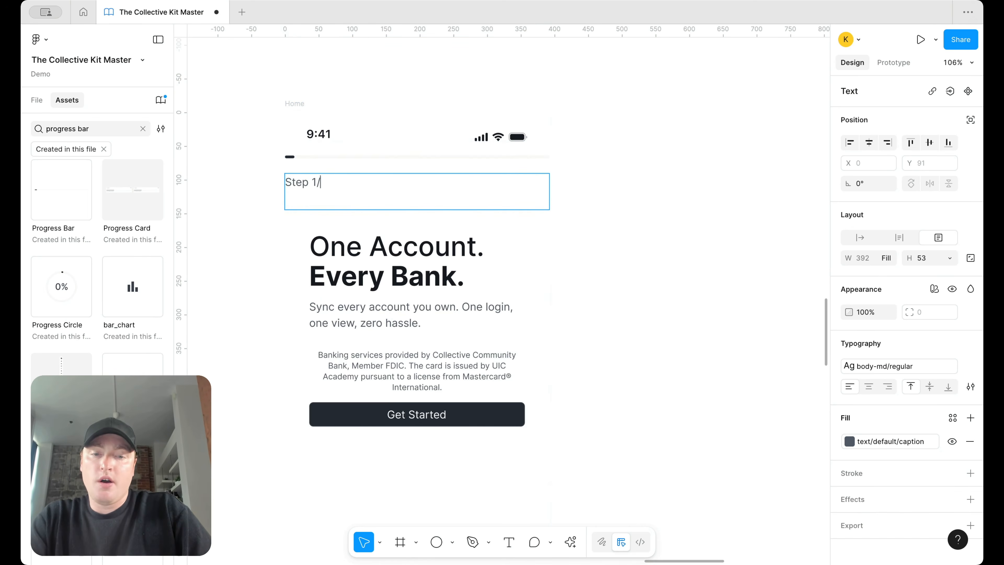
{"action": "type", "text": "5"}
{"action": "key", "text": "super+a"}
Step: Set the Step 1/5 label's width to Hug and move it above the progress bar
{"action": "left_click", "coordinate": [889, 259]}
{"action": "left_click", "coordinate": [895, 242]}
{"action": "key", "text": "Escape"}
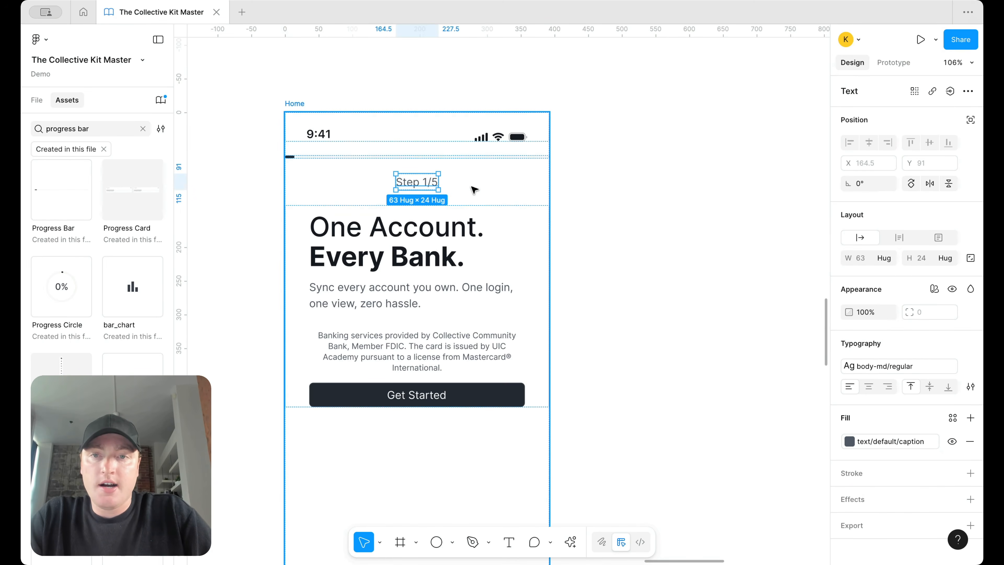
{"action": "key", "text": "Up"}
{"action": "left_click", "coordinate": [593, 207]}
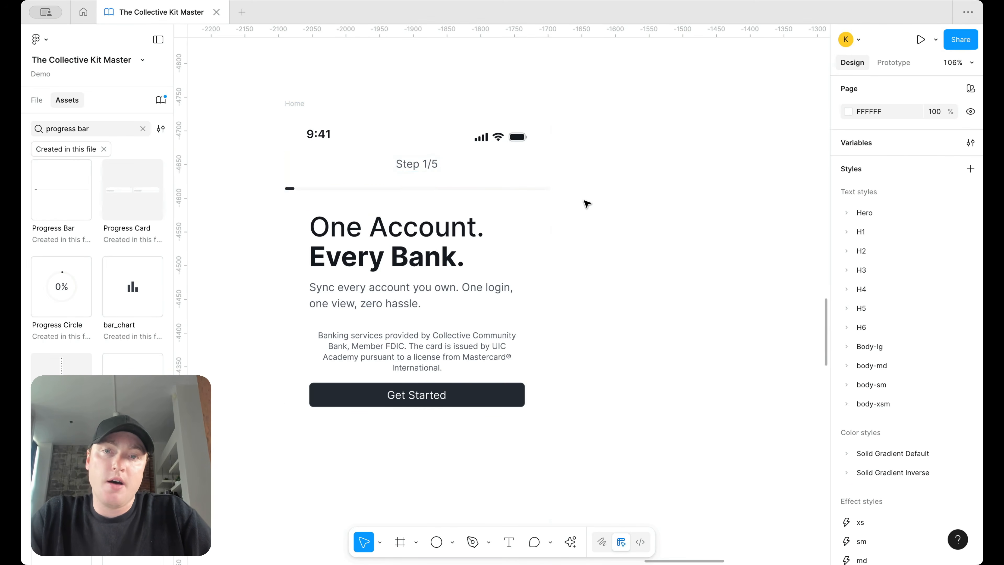
Step: Set the Progress Bar's completion to 20%
{"action": "left_click", "coordinate": [514, 189]}
{"action": "left_click", "coordinate": [946, 147]}
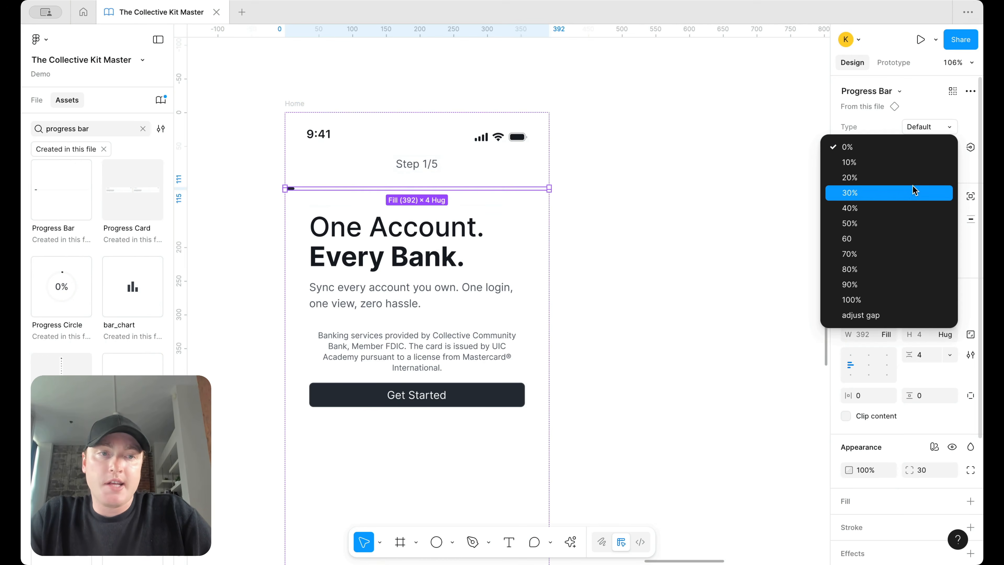
{"action": "left_click", "coordinate": [914, 186]}
{"action": "left_click", "coordinate": [731, 184]}
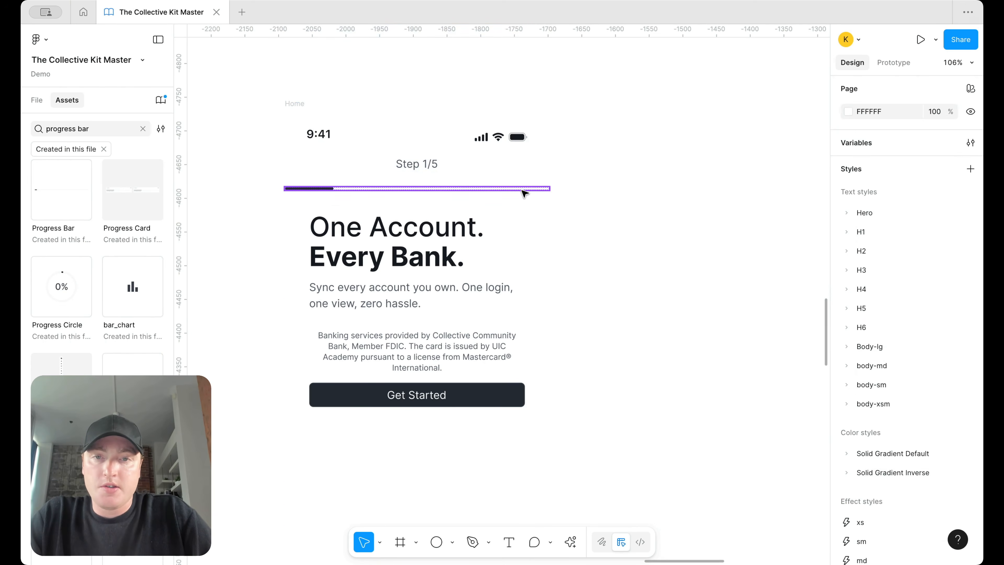
{"action": "left_click", "coordinate": [470, 193]}
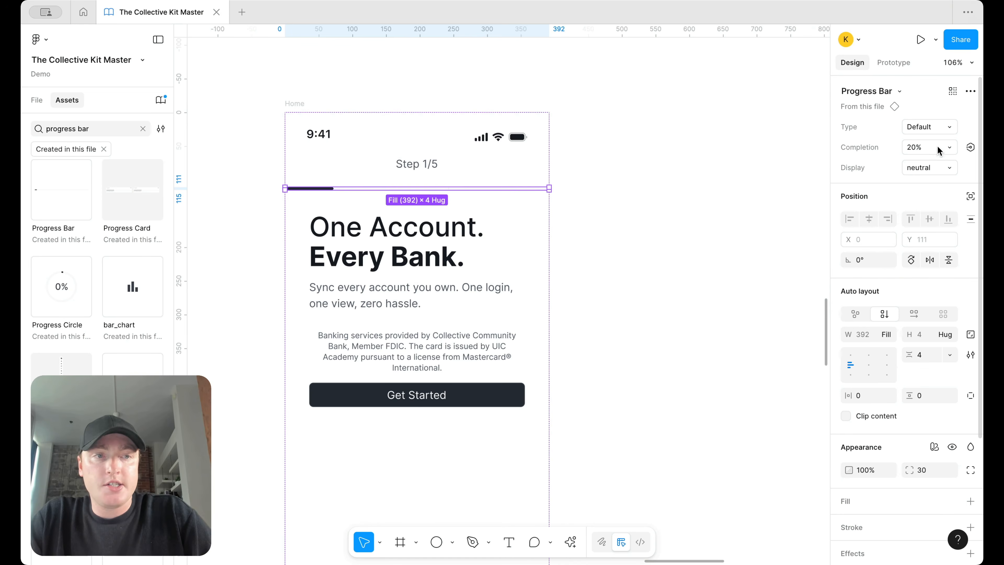
Step: Wrap the Step 1/5 label and progress bar in auto layout with a 12 px gap
{"action": "left_click", "coordinate": [389, 166], "text": "shift"}
{"action": "key", "text": "shift+a"}
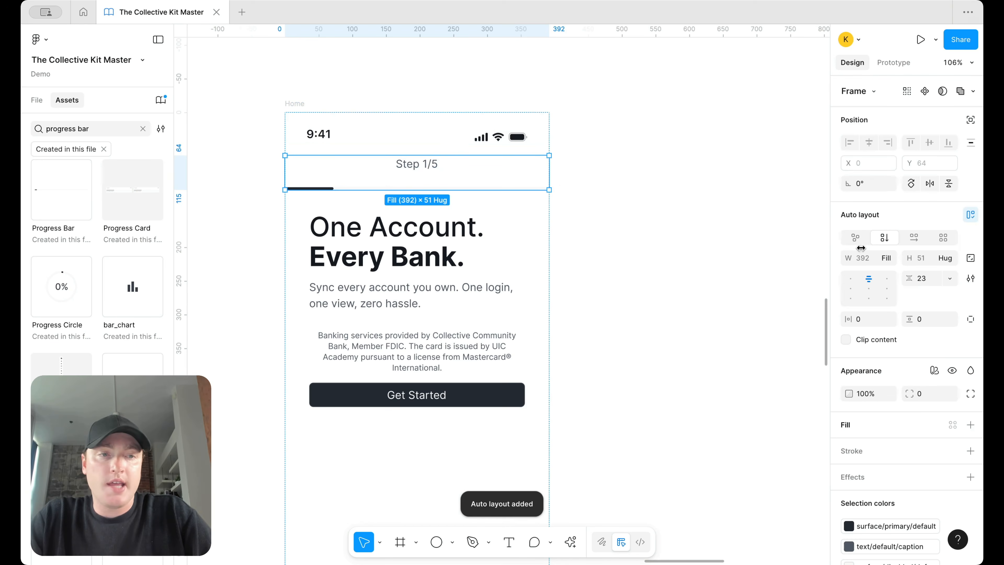
{"action": "left_click", "coordinate": [933, 282]}
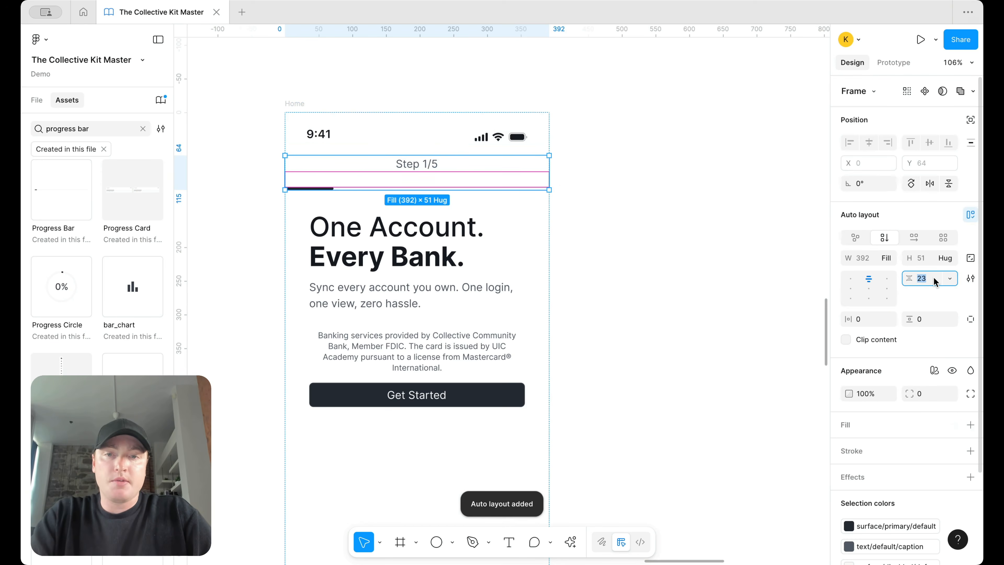
{"action": "scroll", "coordinate": [638, 263], "scroll_direction": "down", "scroll_amount": 3}
{"action": "left_click", "coordinate": [638, 264]}
Step: Zoom out and pan to compare the new screen with the Payment Method screenshot
{"action": "scroll", "coordinate": [637, 262], "scroll_direction": "right", "scroll_amount": 10}
{"action": "scroll", "coordinate": [637, 262], "scroll_direction": "down", "scroll_amount": 3}
{"action": "scroll", "coordinate": [637, 262], "scroll_direction": "left", "scroll_amount": 6}
{"action": "scroll", "coordinate": [496, 234], "scroll_direction": "up", "scroll_amount": 4}
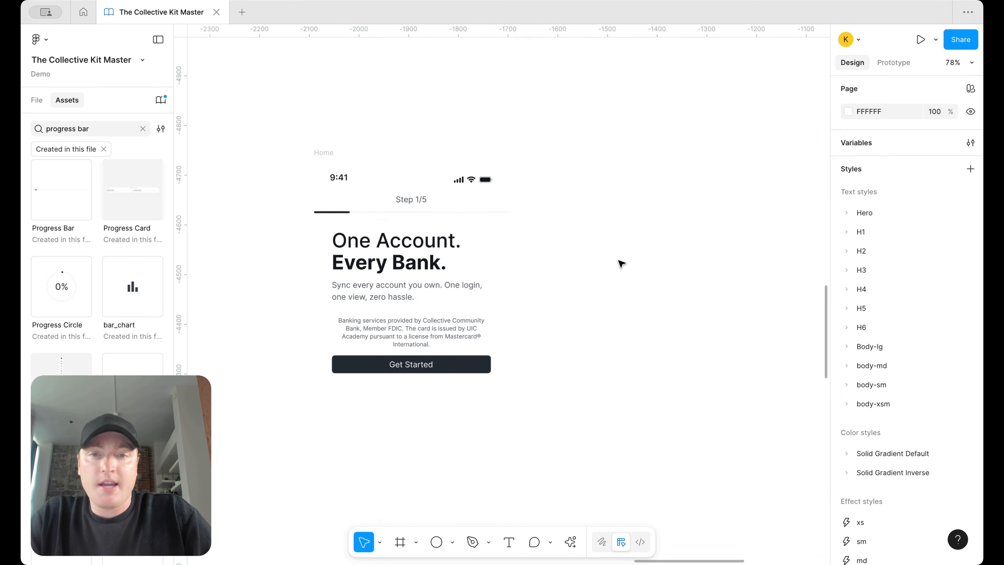
{"action": "scroll", "coordinate": [617, 263], "scroll_direction": "down", "scroll_amount": 3}
{"action": "scroll", "coordinate": [614, 265], "scroll_direction": "right", "scroll_amount": 3}
{"action": "scroll", "coordinate": [611, 265], "scroll_direction": "down", "scroll_amount": 1}
{"action": "scroll", "coordinate": [610, 265], "scroll_direction": "right", "scroll_amount": 1}
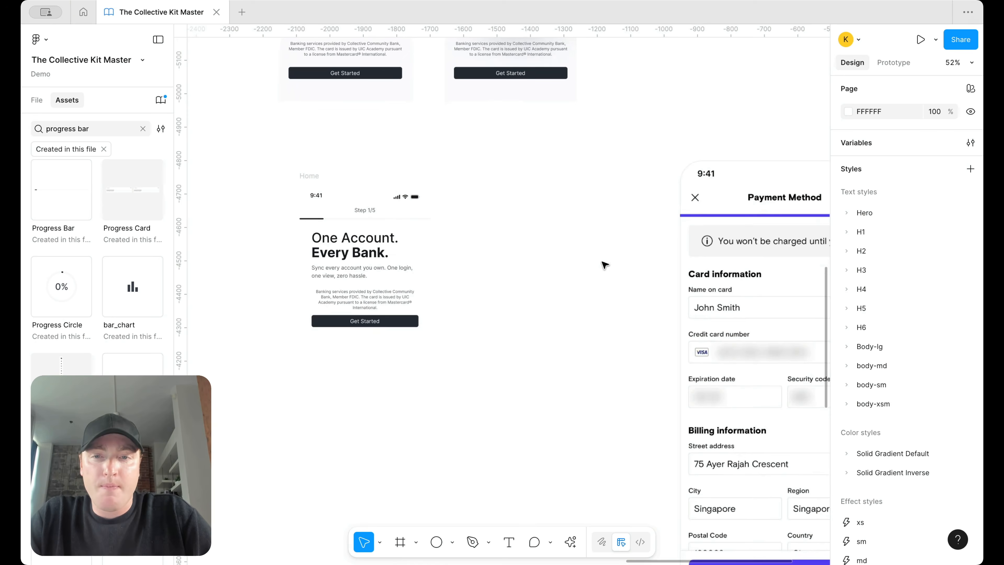
{"action": "scroll", "coordinate": [395, 254], "scroll_direction": "up", "scroll_amount": 1}
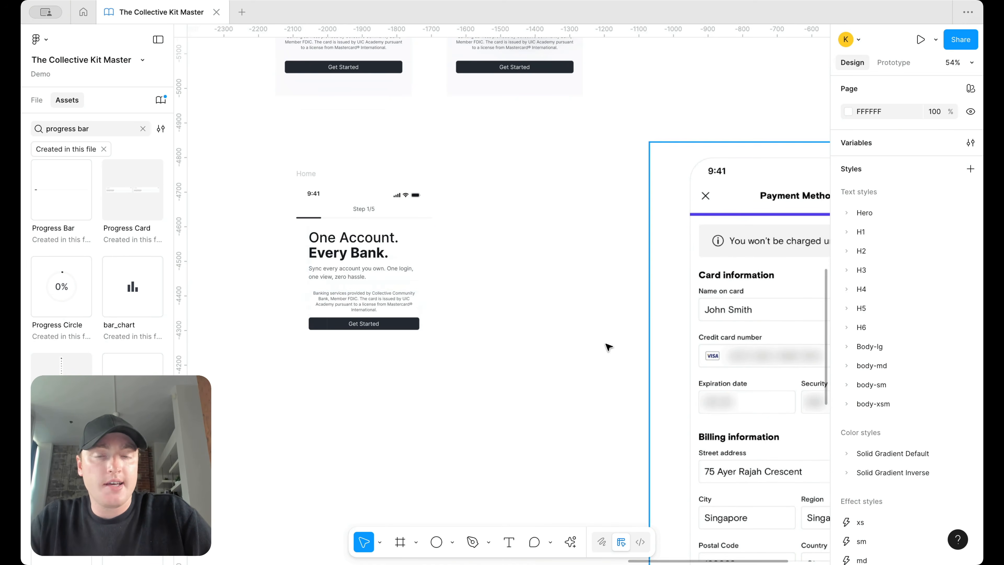
{"action": "scroll", "coordinate": [649, 249], "scroll_direction": "right", "scroll_amount": 5}
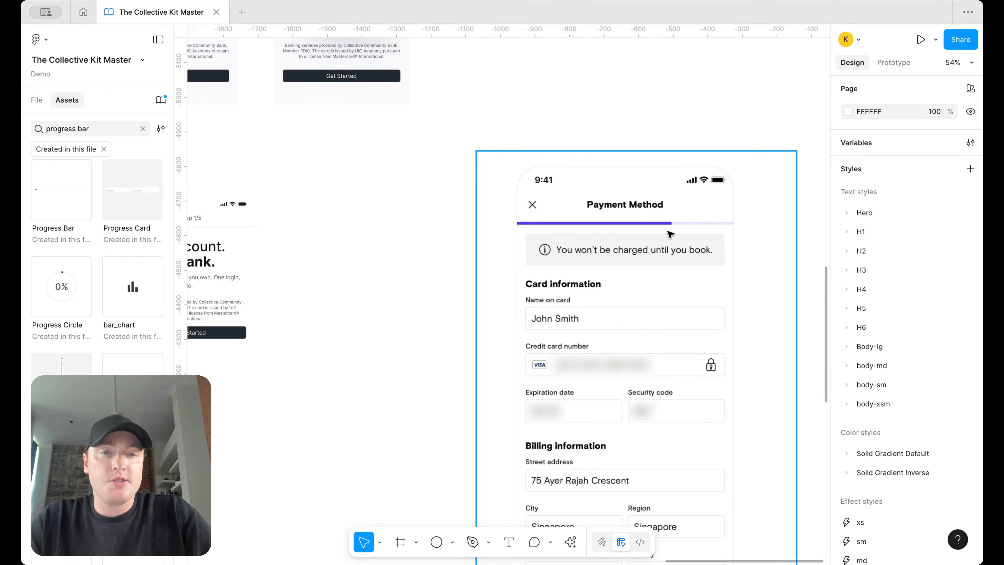
{"action": "scroll", "coordinate": [669, 233], "scroll_direction": "left", "scroll_amount": 10}
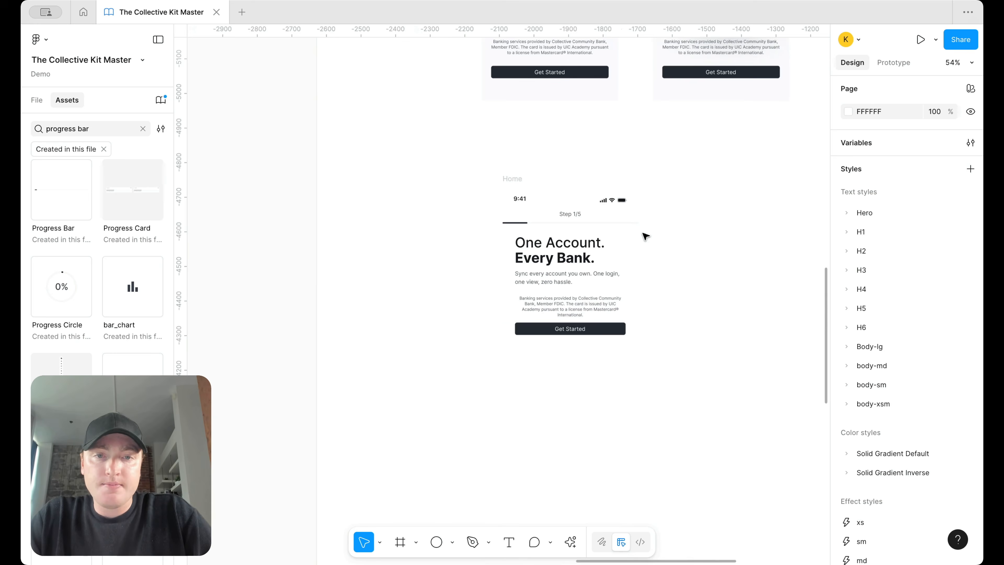
{"action": "scroll", "coordinate": [645, 235], "scroll_direction": "up", "scroll_amount": 5}
{"action": "scroll", "coordinate": [602, 249], "scroll_direction": "down", "scroll_amount": 5}
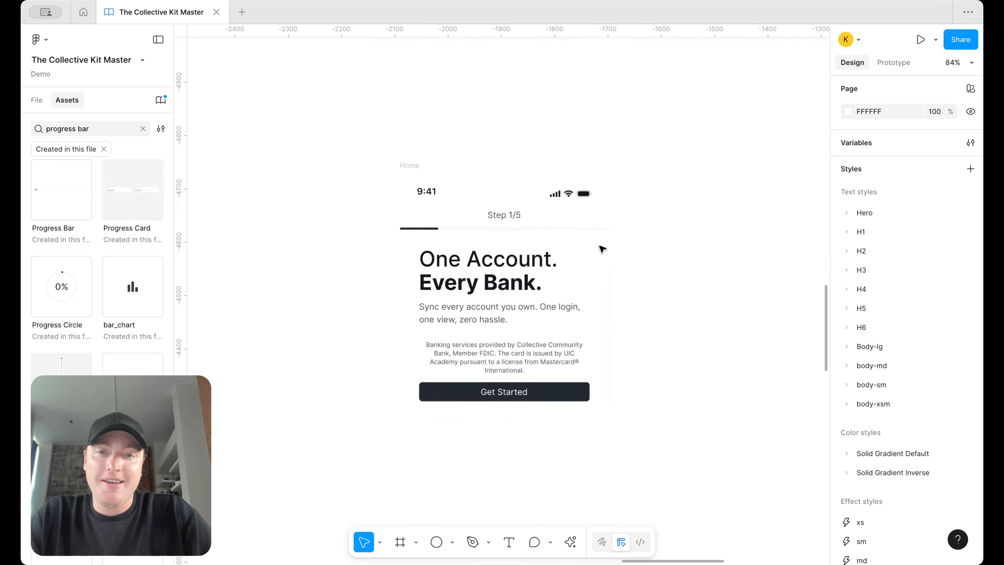
{"action": "scroll", "coordinate": [552, 237], "scroll_direction": "up", "scroll_amount": 3}
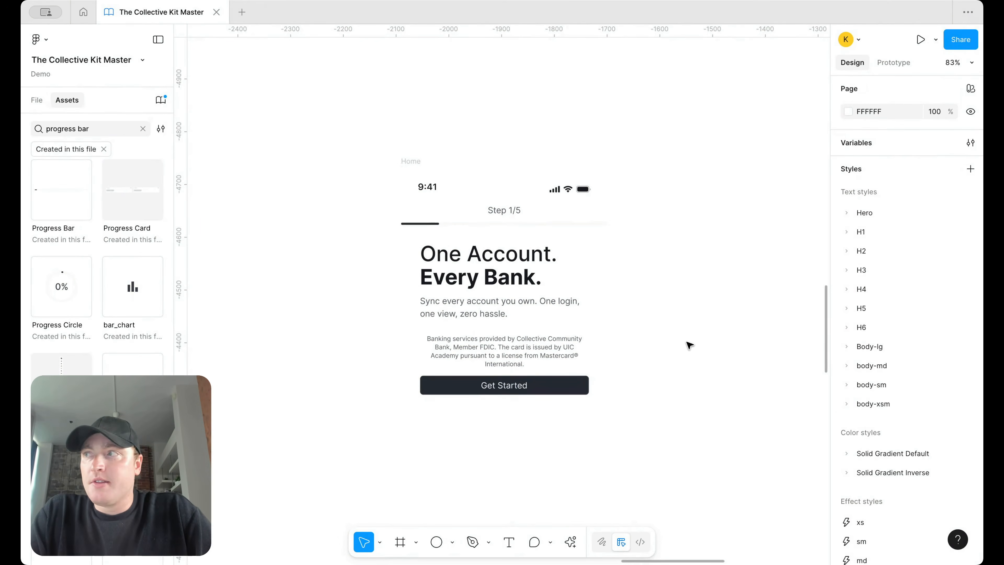
{"action": "scroll", "coordinate": [508, 227], "scroll_direction": "down", "scroll_amount": 2}
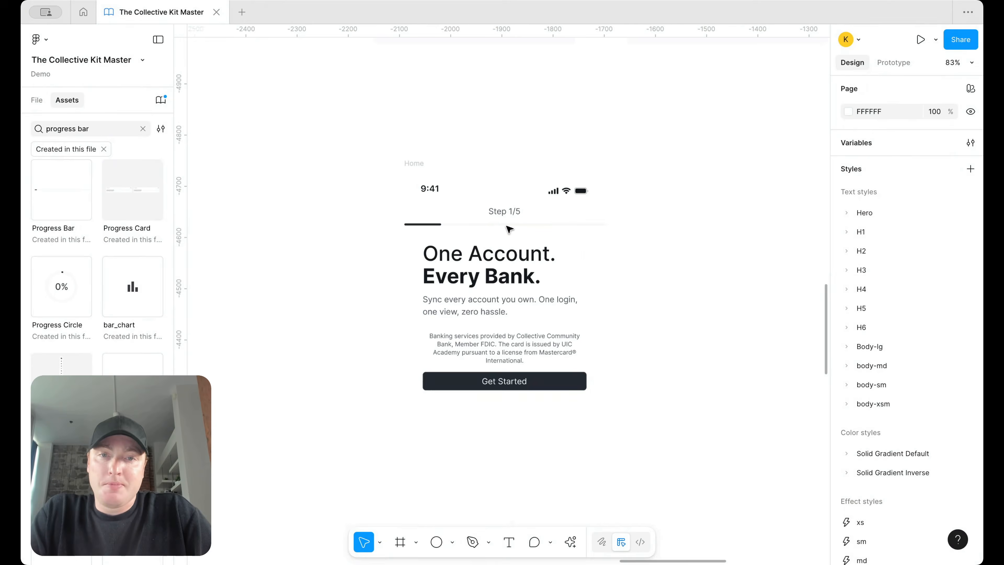
Step: Give the Step 1/5 label the body colour style and the medium text style
{"action": "double_click", "coordinate": [495, 202]}
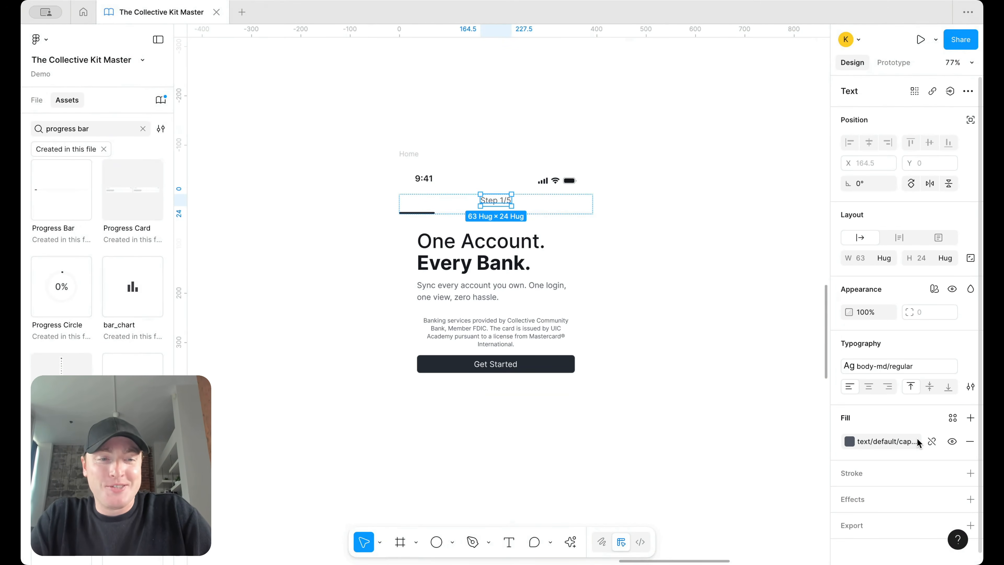
{"action": "left_click", "coordinate": [890, 441]}
{"action": "left_click", "coordinate": [751, 451]}
{"action": "left_click", "coordinate": [718, 261]}
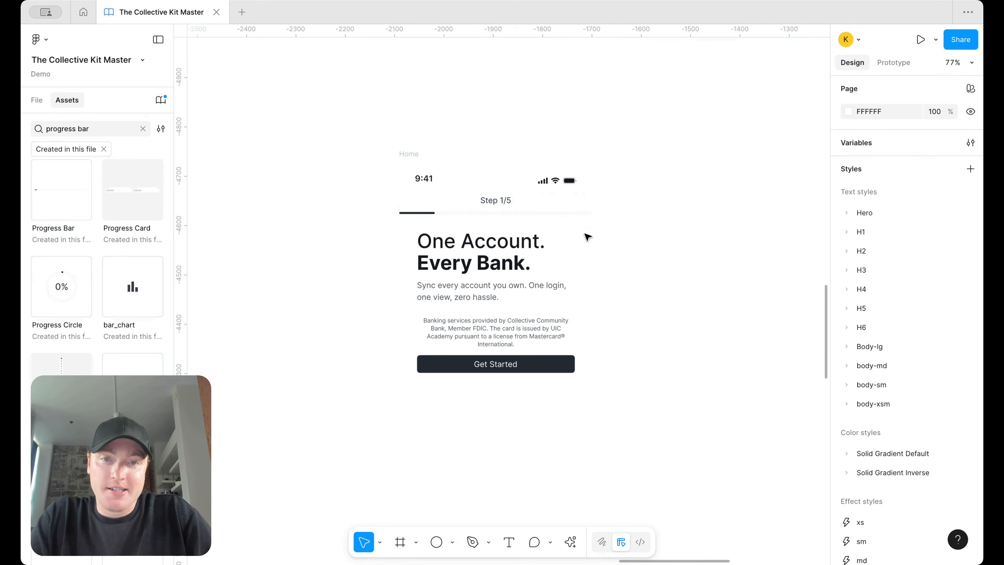
{"action": "double_click", "coordinate": [502, 206]}
{"action": "left_click", "coordinate": [882, 366]}
{"action": "left_click", "coordinate": [773, 490]}
{"action": "left_click", "coordinate": [661, 292]}
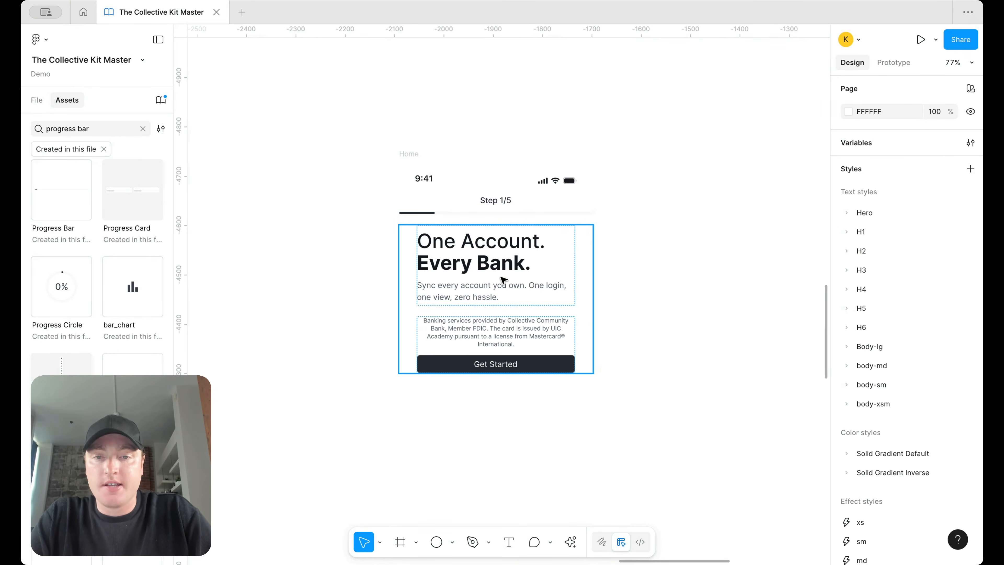
Step: Delete the banking disclaimer text
{"action": "left_click", "coordinate": [490, 331]}
{"action": "left_click", "coordinate": [490, 332]}
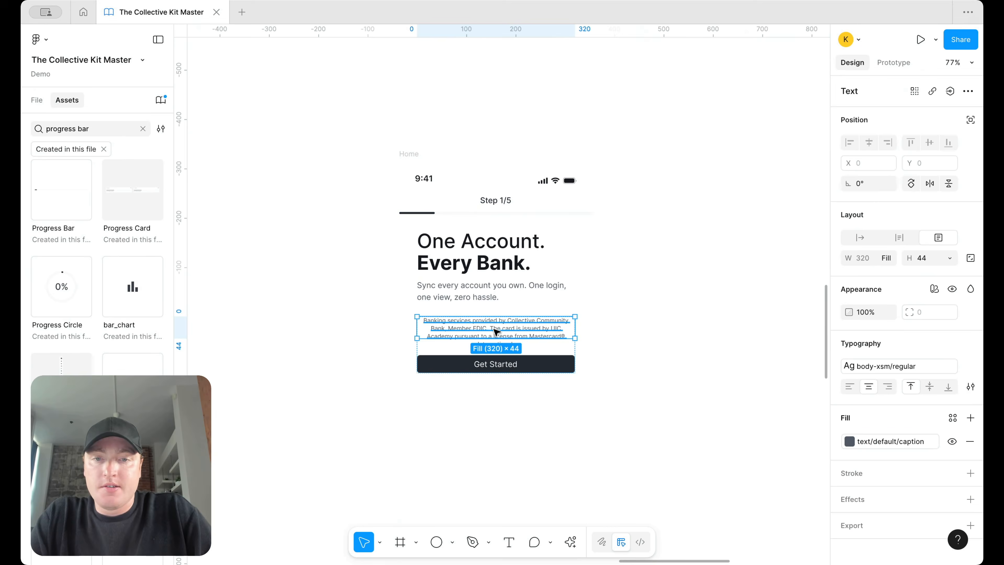
{"action": "key", "text": "Delete"}
Step: Apply the H6/medium text style to the 'One Account. Every Bank.' heading and set its height to Hug
{"action": "left_click", "coordinate": [474, 256]}
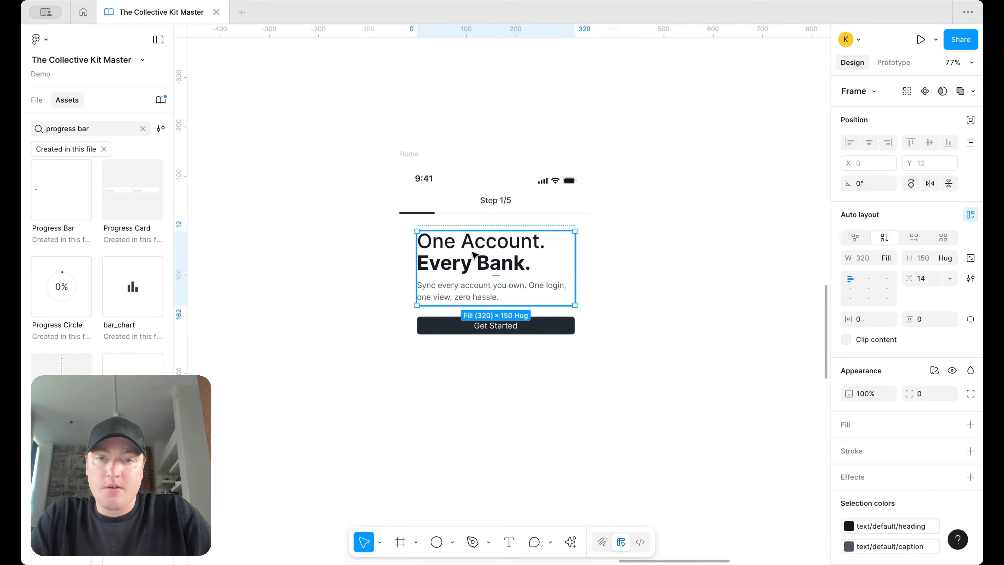
{"action": "left_click", "coordinate": [474, 255]}
{"action": "left_click", "coordinate": [967, 344]}
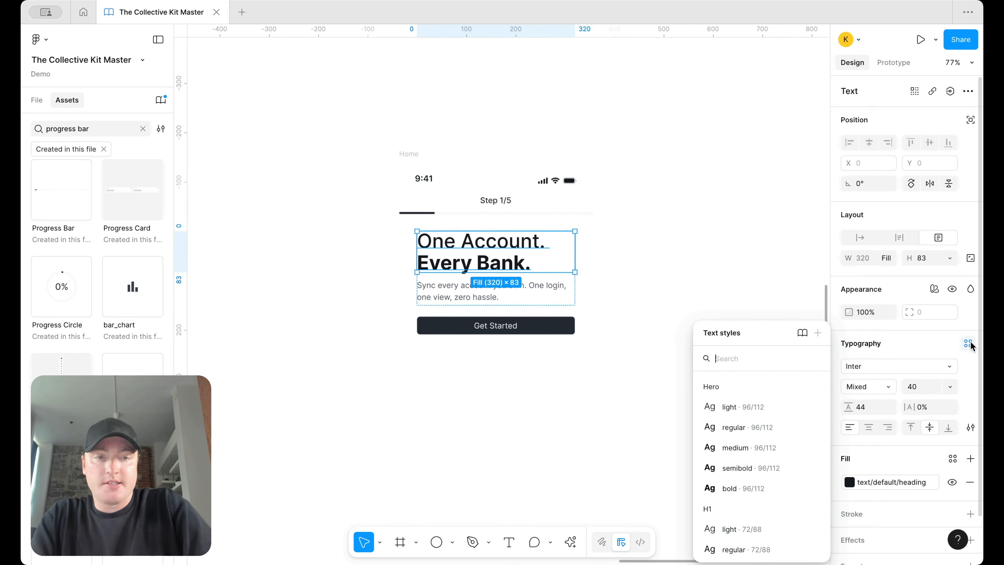
{"action": "type", "text": "he"}
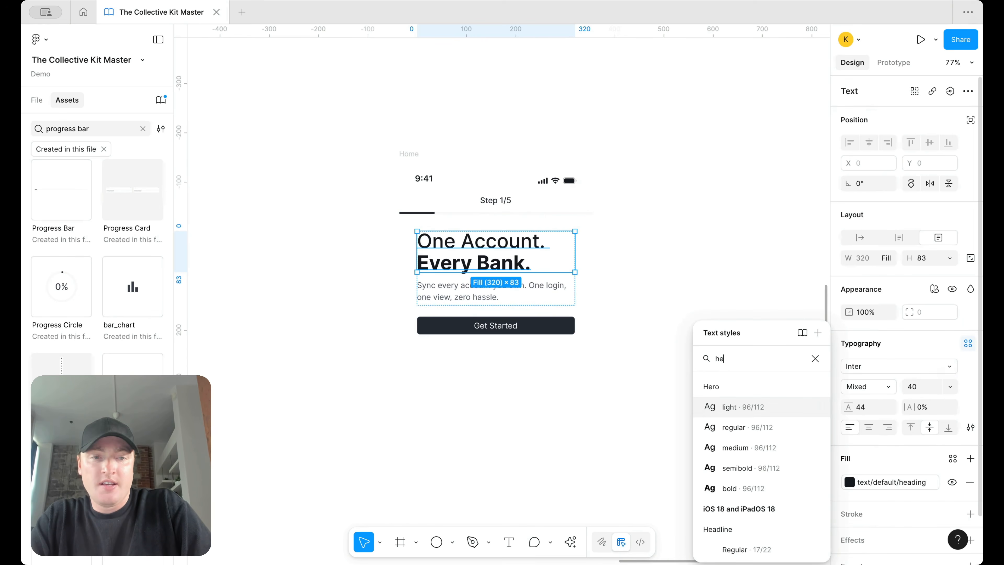
{"action": "key", "text": "BackSpace"}
{"action": "type", "text": "6"}
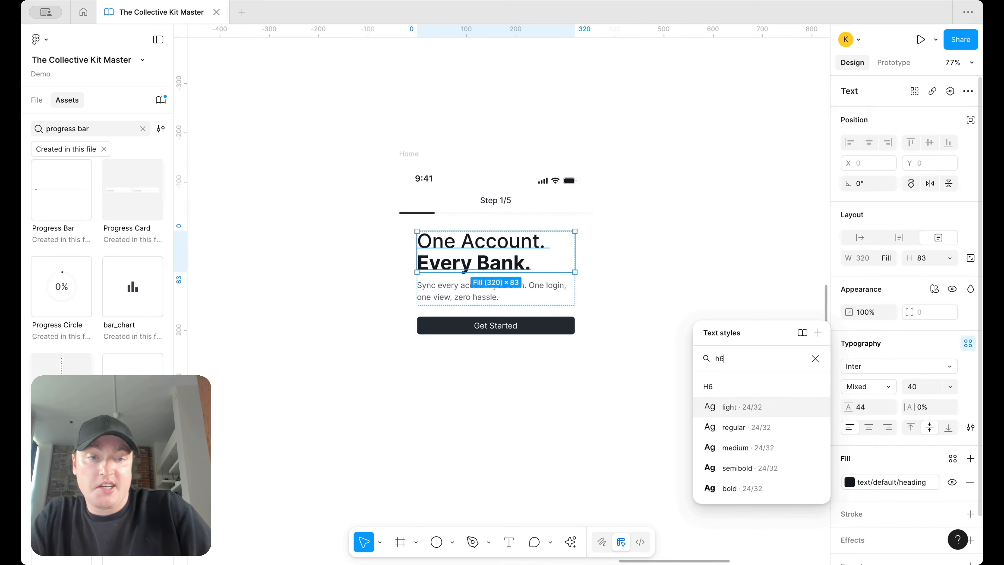
{"action": "left_click", "coordinate": [731, 448]}
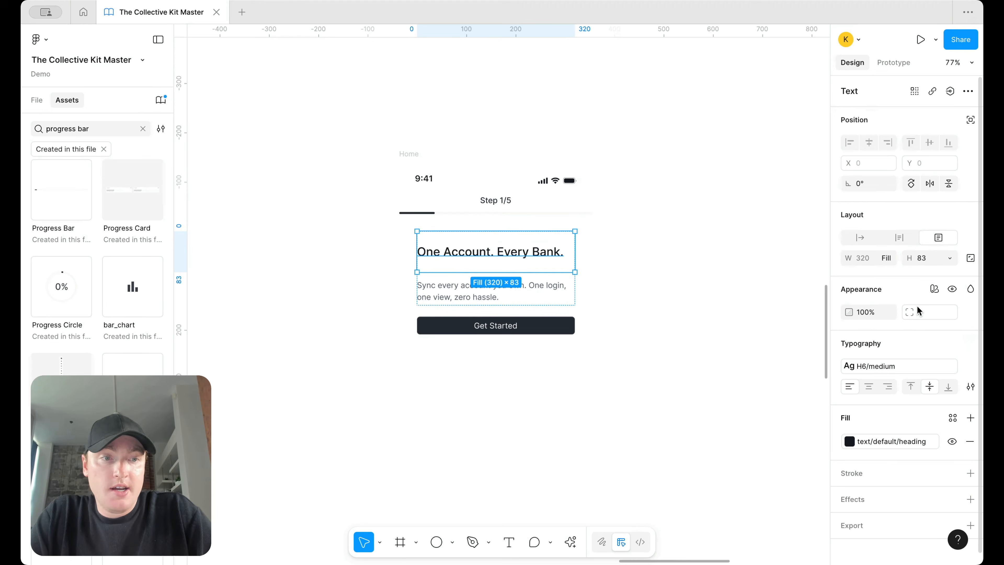
{"action": "left_click", "coordinate": [948, 258]}
{"action": "left_click", "coordinate": [908, 272]}
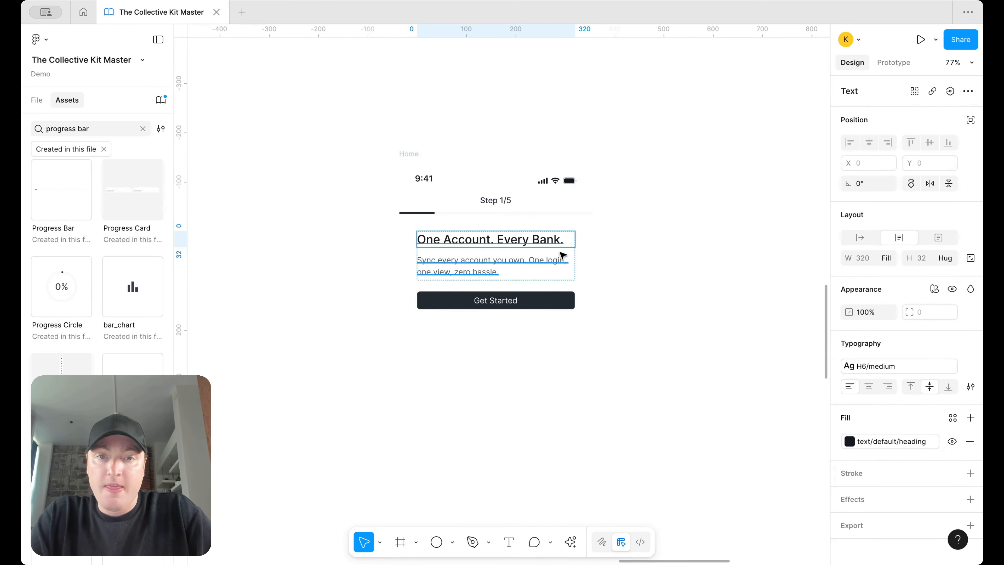
Step: Retitle the heading 'Add your email' and paste new copy about keeping financial information safe and secure
{"action": "double_click", "coordinate": [544, 241]}
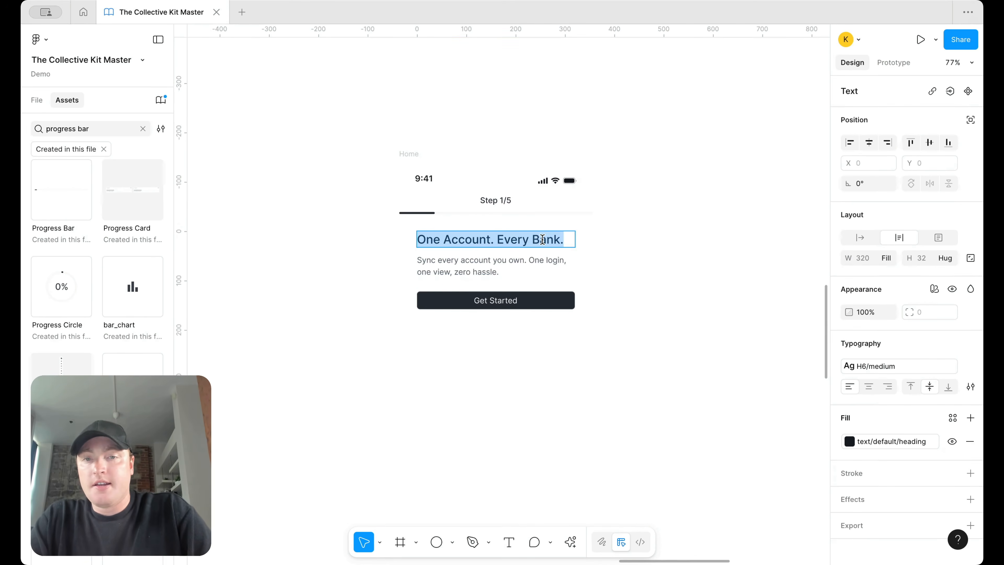
{"action": "type", "text": "Add your email"}
{"action": "double_click", "coordinate": [497, 262]}
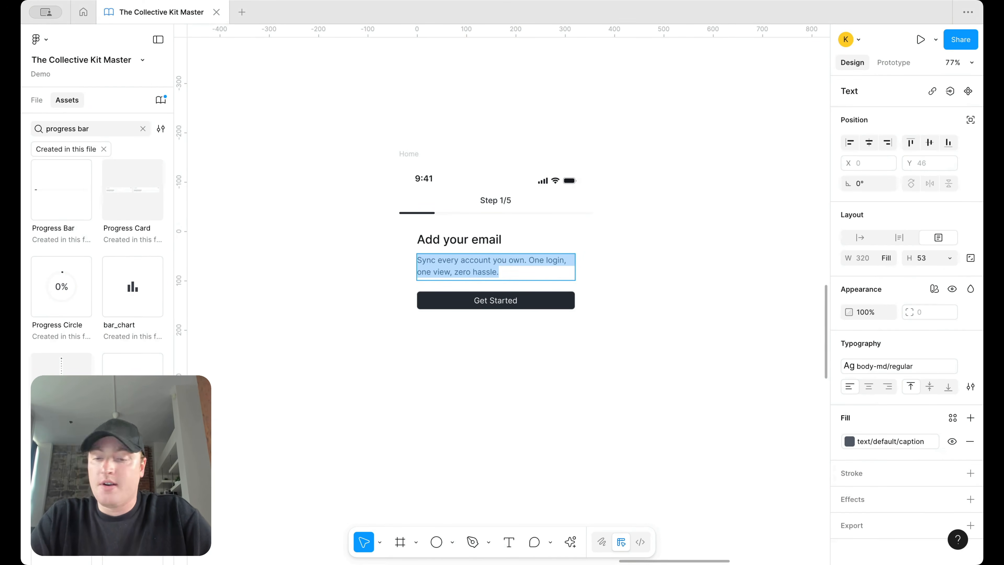
{"action": "triple_click", "coordinate": [463, 272]}
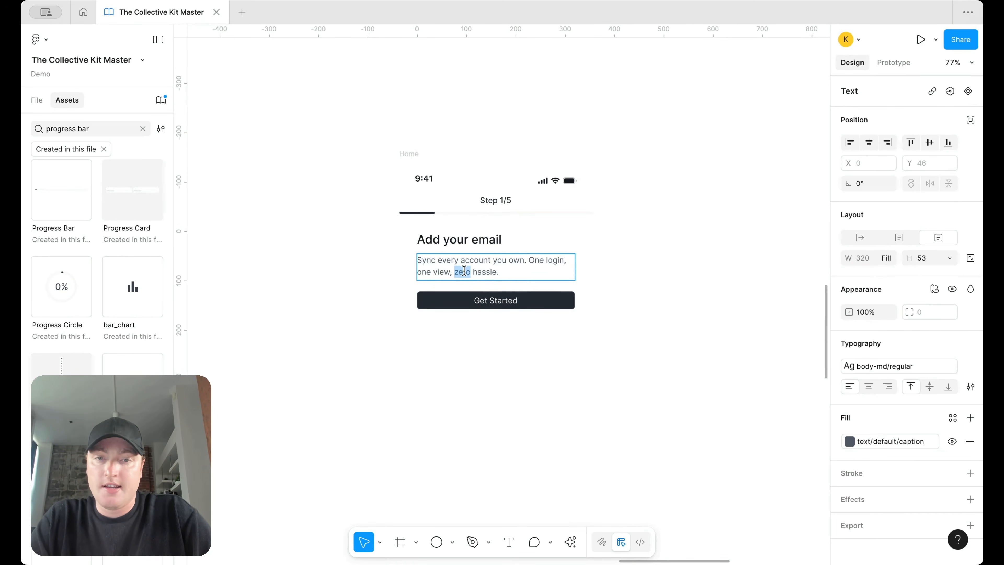
{"action": "type", "text": "To get started, create an account. This helps us keep your financial information safe and secure"}
{"action": "key", "text": "Escape"}
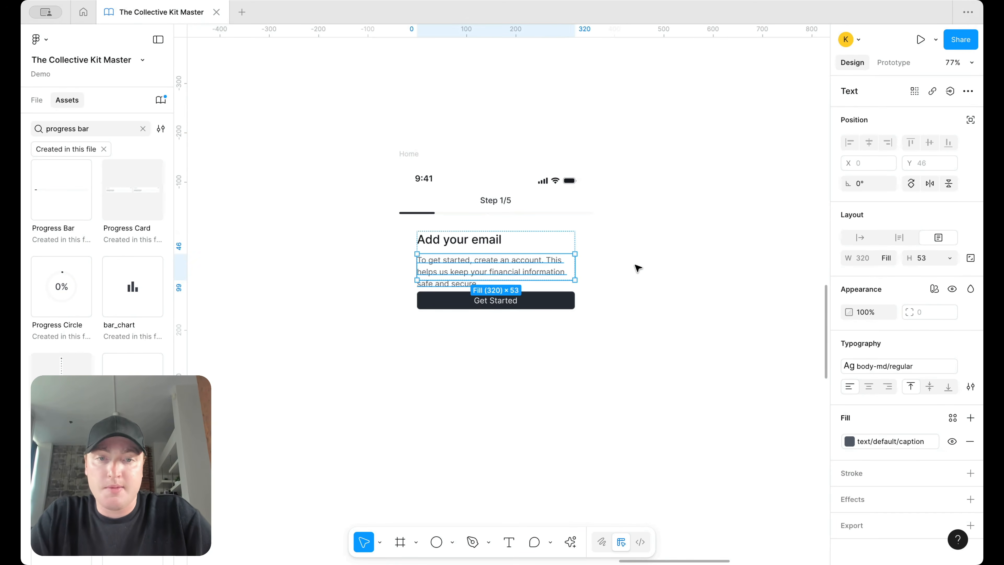
Step: Set the description's height to Hug and delete its empty trailing line
{"action": "left_click", "coordinate": [950, 260]}
{"action": "left_click", "coordinate": [940, 274]}
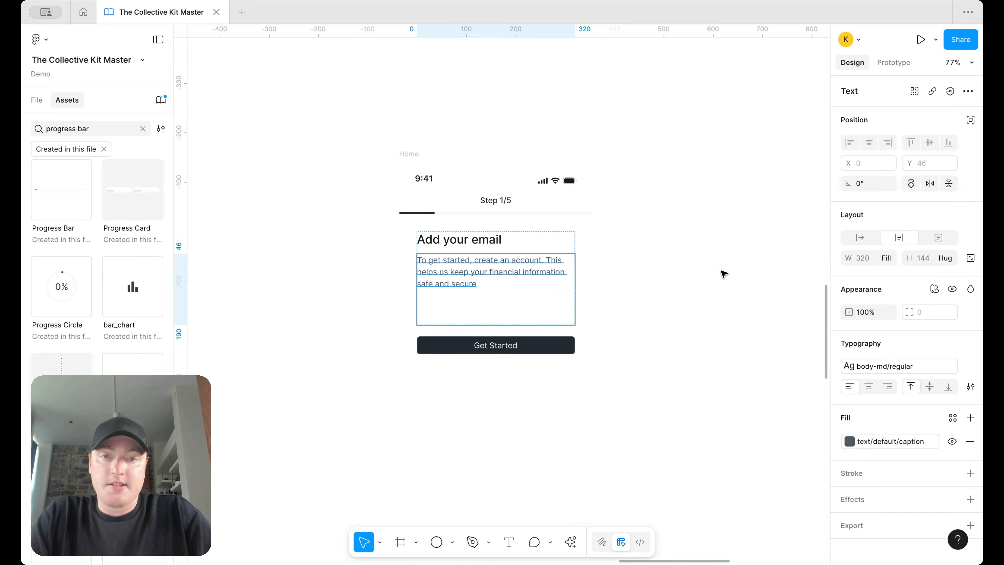
{"action": "double_click", "coordinate": [481, 287]}
{"action": "left_click", "coordinate": [486, 303]}
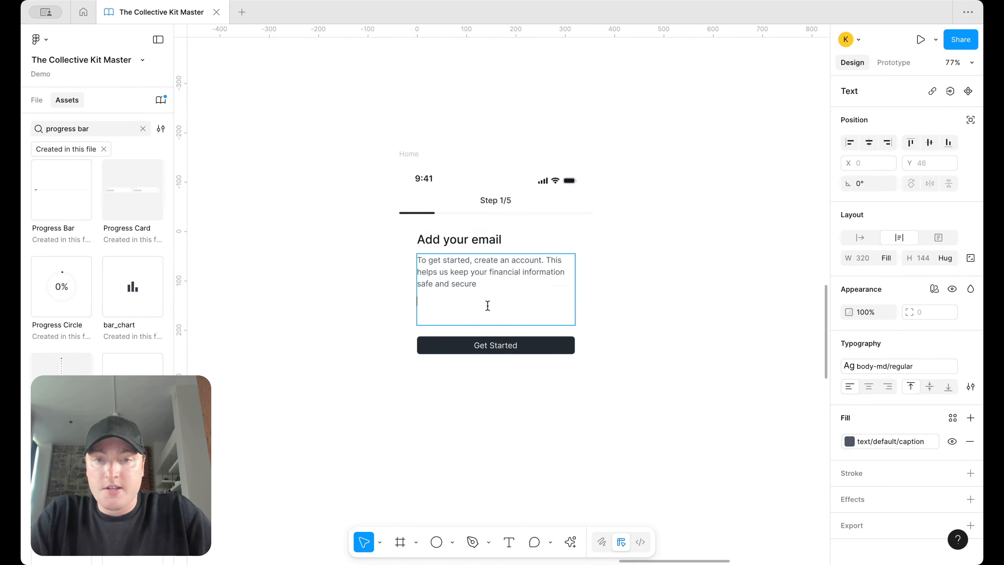
{"action": "key", "text": "BackSpace"}
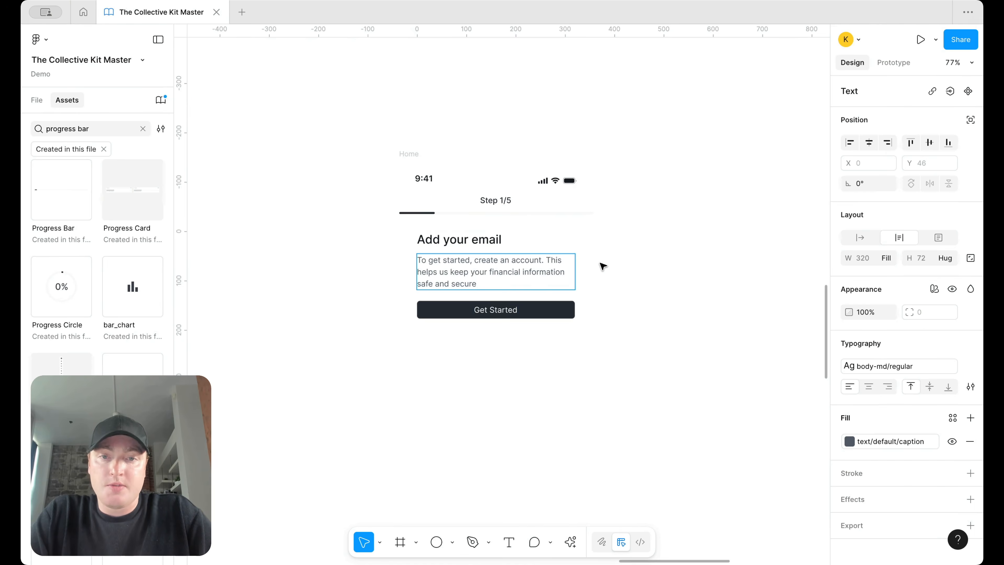
{"action": "key", "text": "Escape"}
{"action": "left_click", "coordinate": [657, 263]}
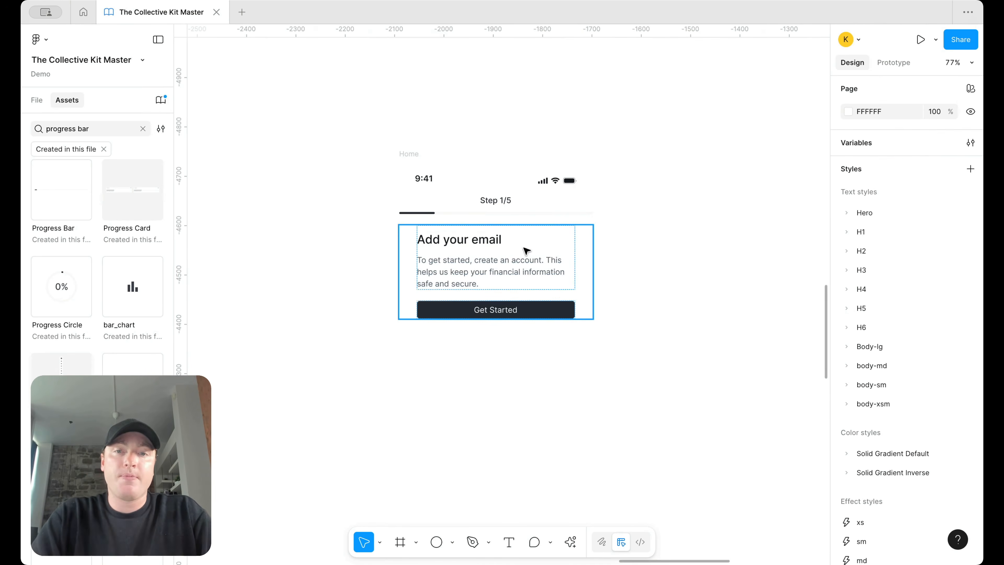
{"action": "left_click", "coordinate": [517, 260]}
{"action": "scroll", "coordinate": [645, 269], "scroll_direction": "down", "scroll_amount": 3}
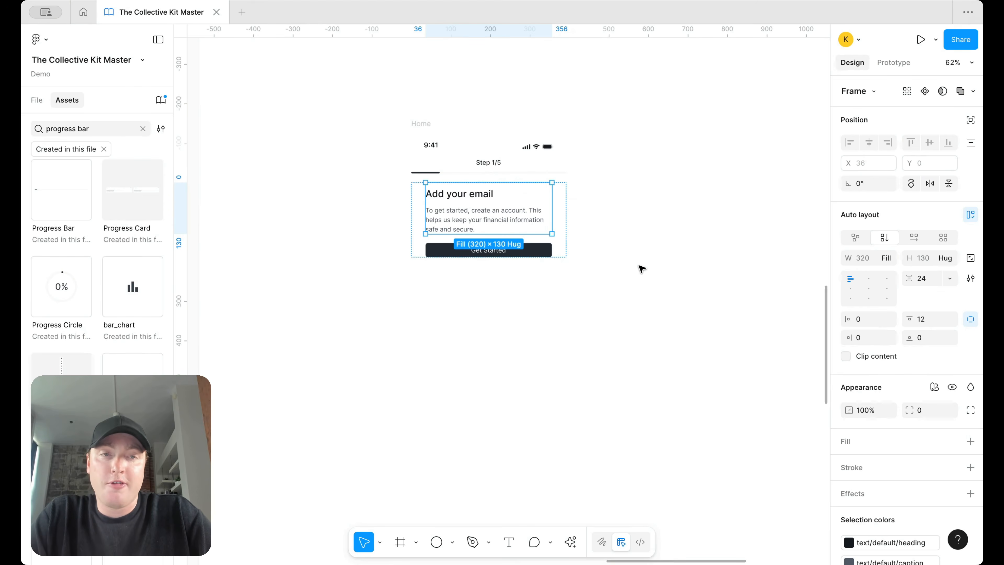
{"action": "left_click", "coordinate": [639, 266]}
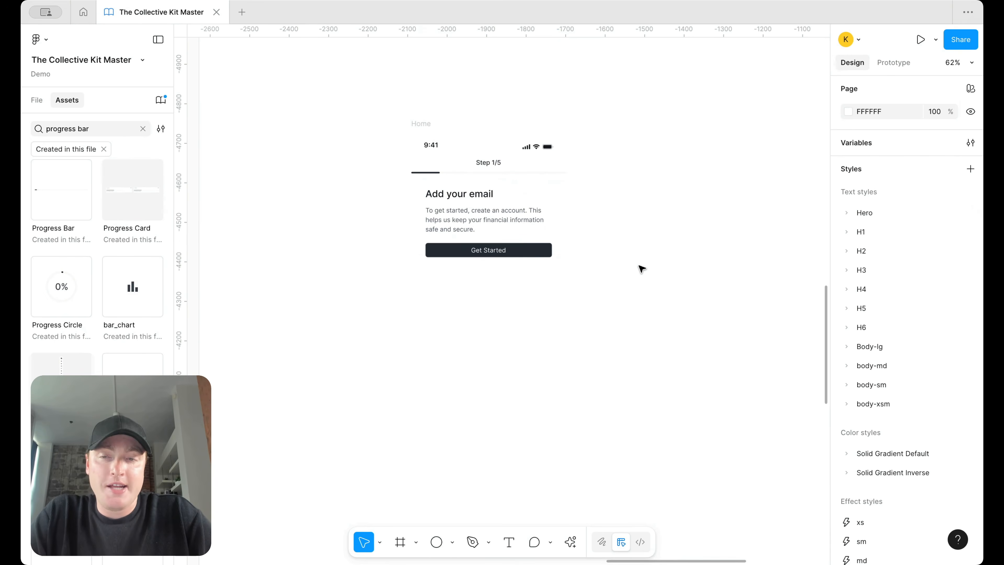
Step: Place a Field component from Assets with its right icon removed, narrowed to 339 wide
{"action": "left_click", "coordinate": [142, 128]}
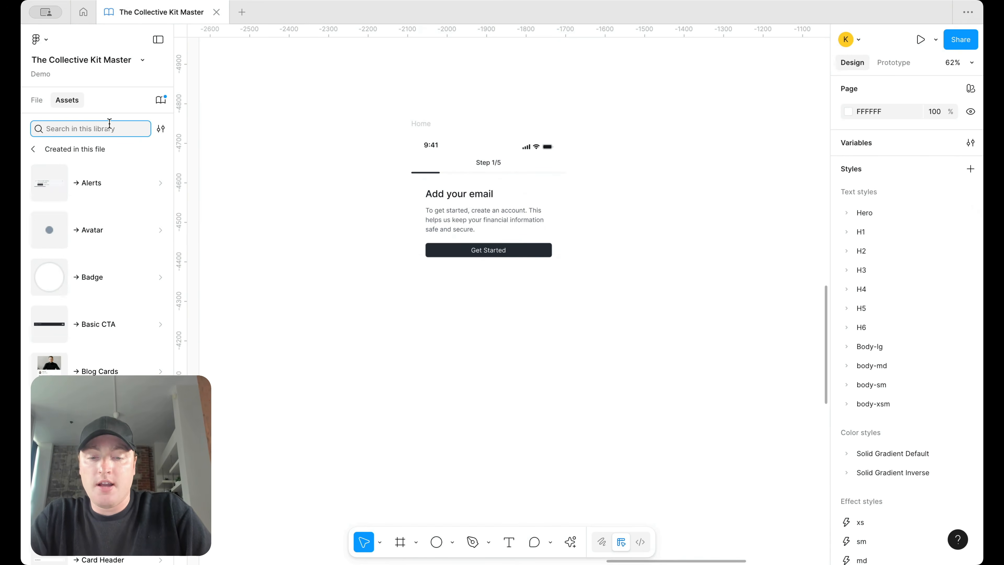
{"action": "type", "text": "field"}
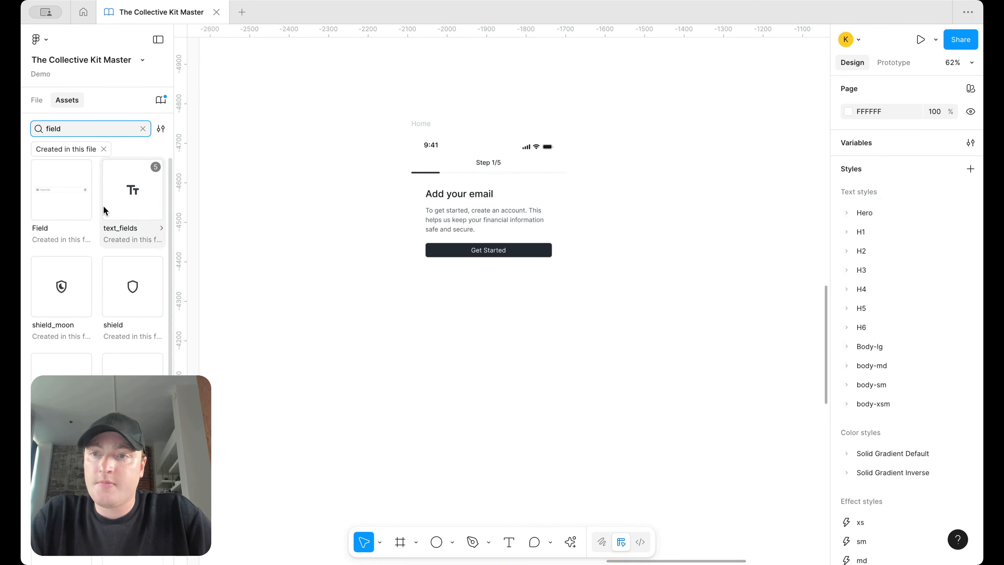
{"action": "left_click_drag", "start_coordinate": [56, 204], "coordinate": [648, 301]}
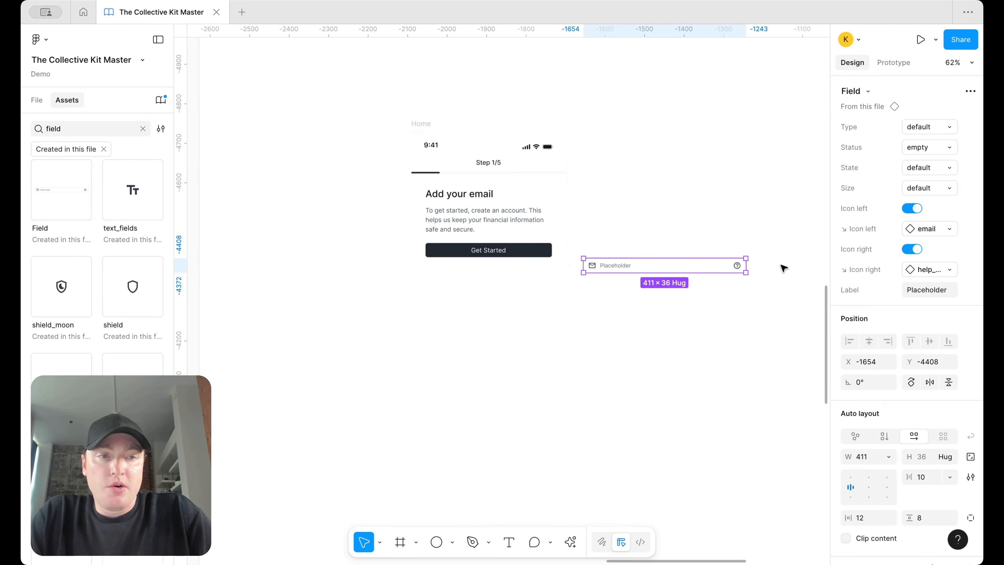
{"action": "left_click", "coordinate": [912, 250]}
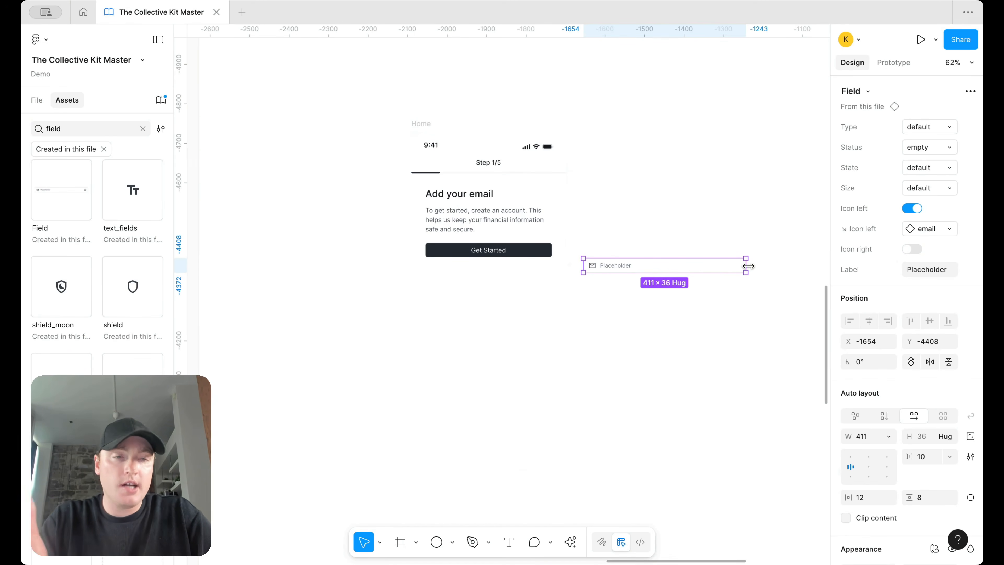
{"action": "left_click_drag", "start_coordinate": [748, 265], "coordinate": [717, 266]}
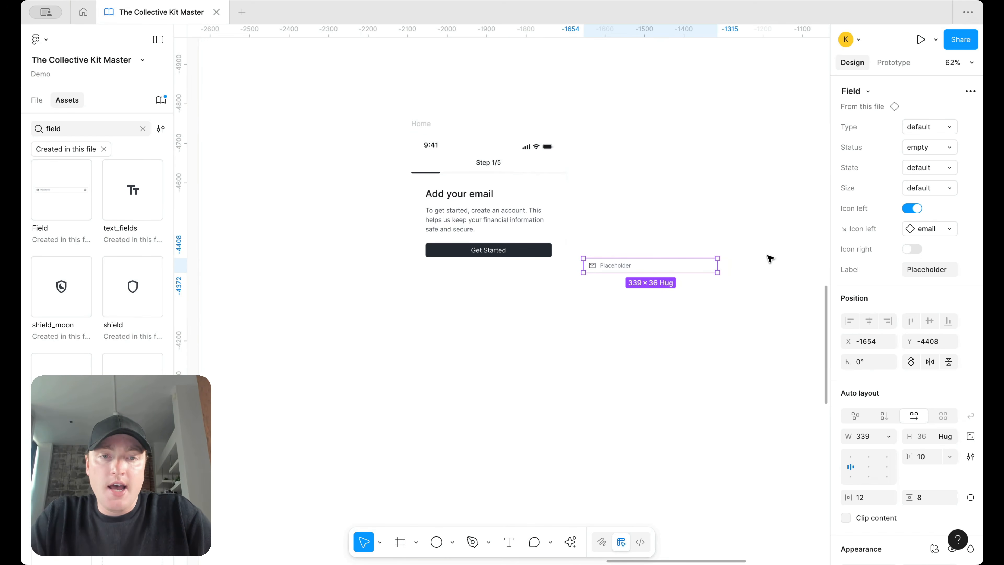
{"action": "left_click", "coordinate": [765, 257]}
Step: Move the field into the card above Get Started and set its width to Fill container
{"action": "left_click", "coordinate": [672, 270]}
{"action": "left_click_drag", "start_coordinate": [672, 269], "coordinate": [492, 250]}
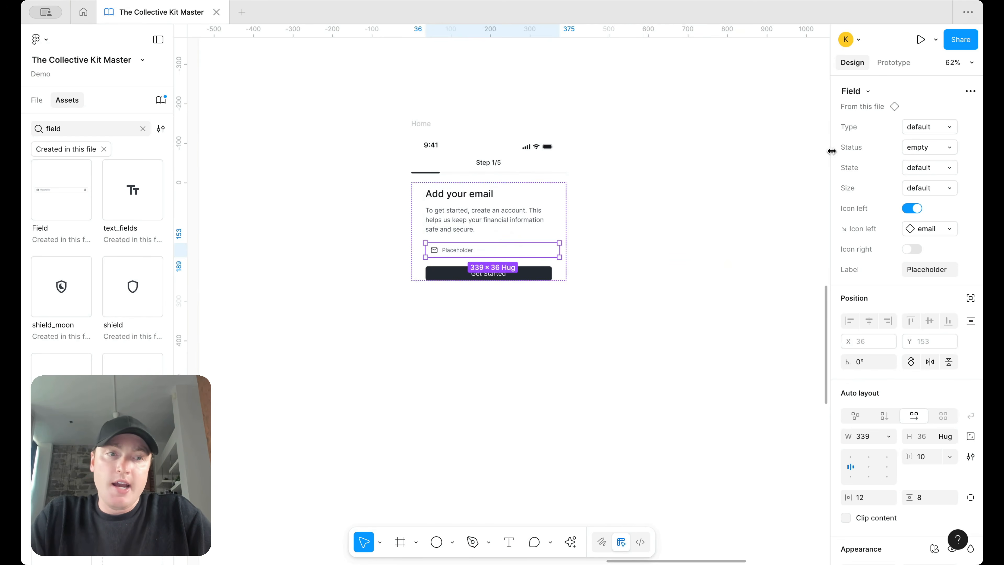
{"action": "left_click", "coordinate": [888, 436]}
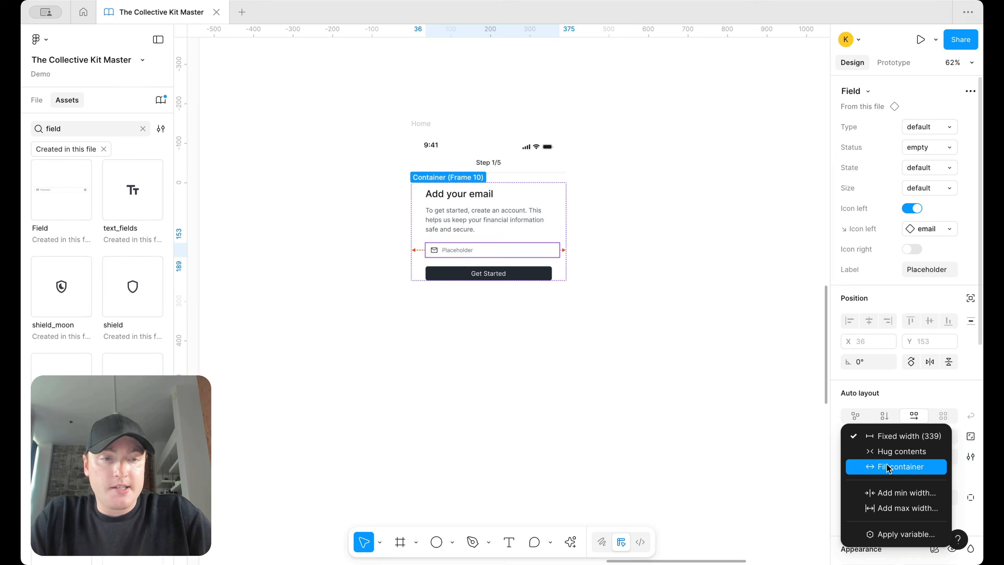
{"action": "left_click", "coordinate": [890, 466]}
{"action": "left_click", "coordinate": [614, 312]}
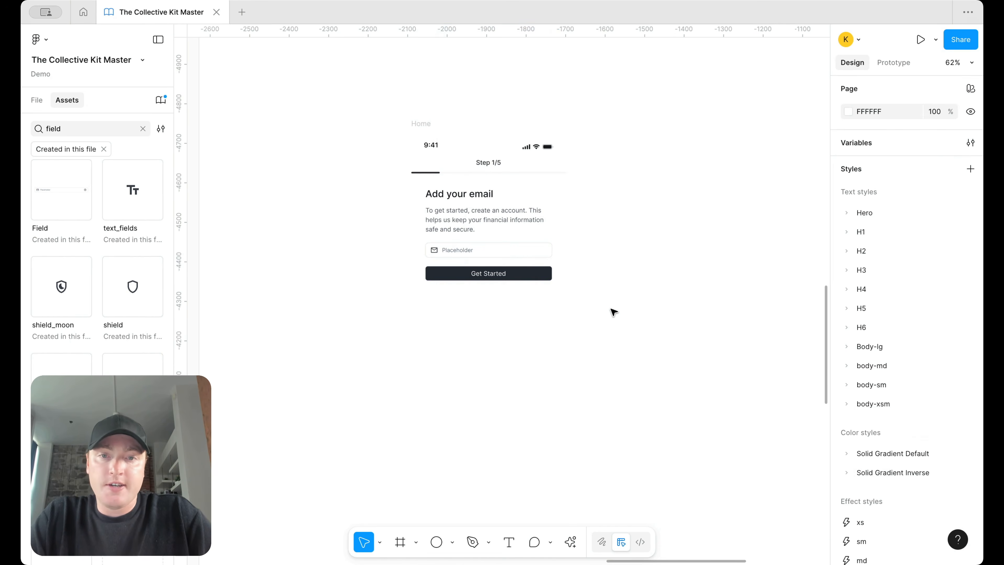
{"action": "double_click", "coordinate": [499, 248]}
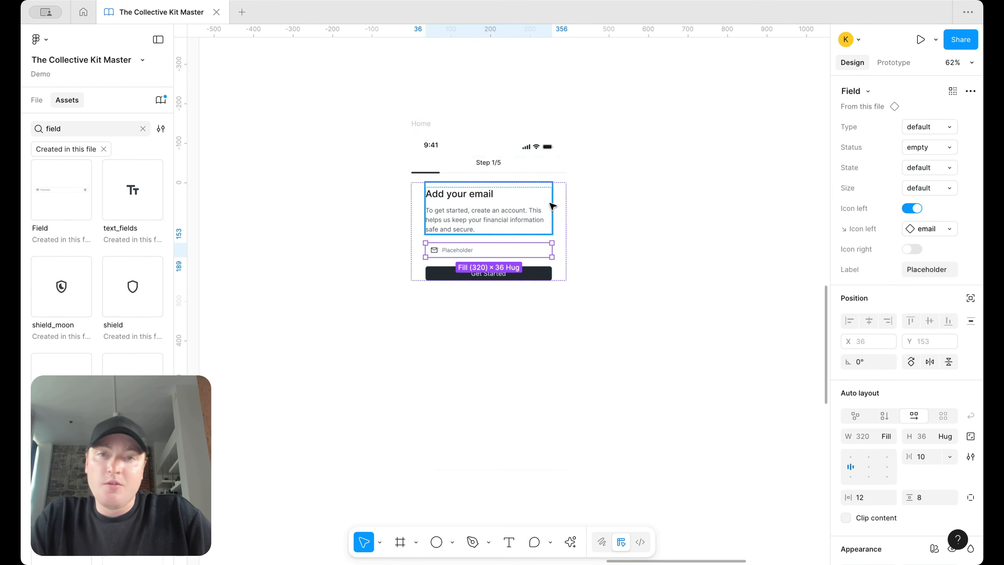
{"action": "left_click", "coordinate": [652, 175]}
{"action": "scroll", "coordinate": [652, 175], "scroll_direction": "down", "scroll_amount": 2}
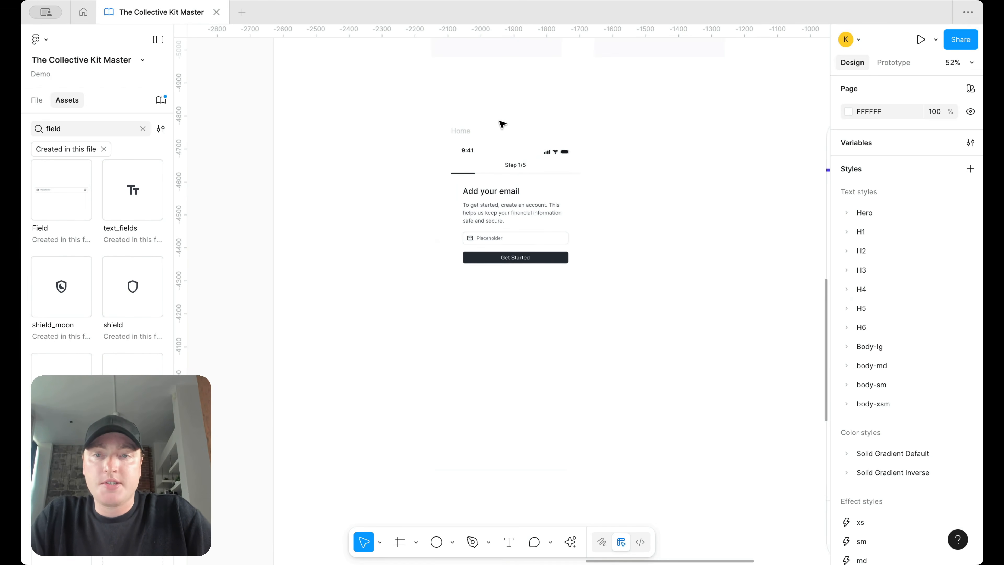
{"action": "scroll", "coordinate": [502, 124], "scroll_direction": "down", "scroll_amount": 5}
{"action": "scroll", "coordinate": [447, 147], "scroll_direction": "up", "scroll_amount": 5}
Step: Add a stroke to the Home phone frame using the border/default style
{"action": "left_click", "coordinate": [407, 120]}
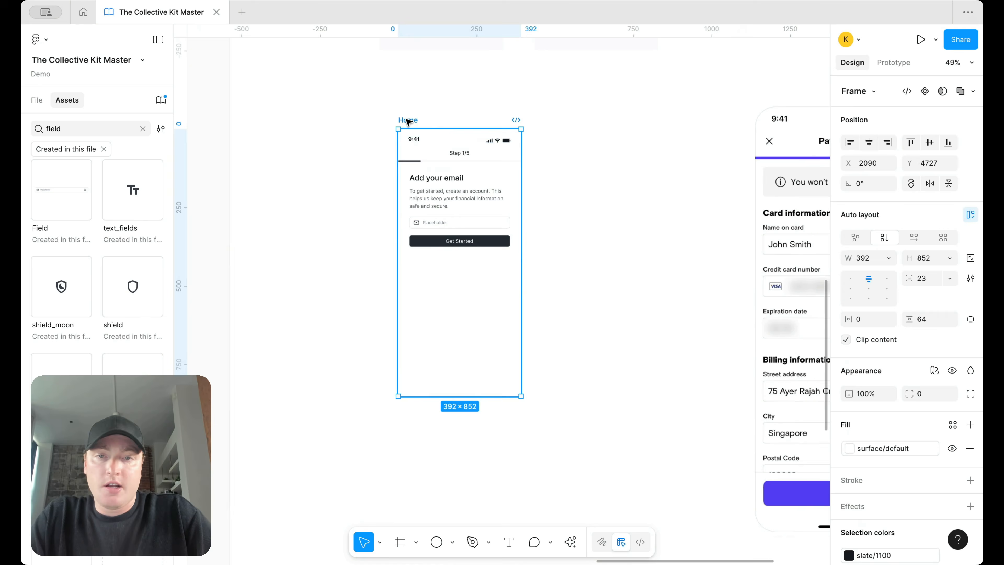
{"action": "left_click", "coordinate": [969, 479]}
{"action": "left_click", "coordinate": [952, 479]}
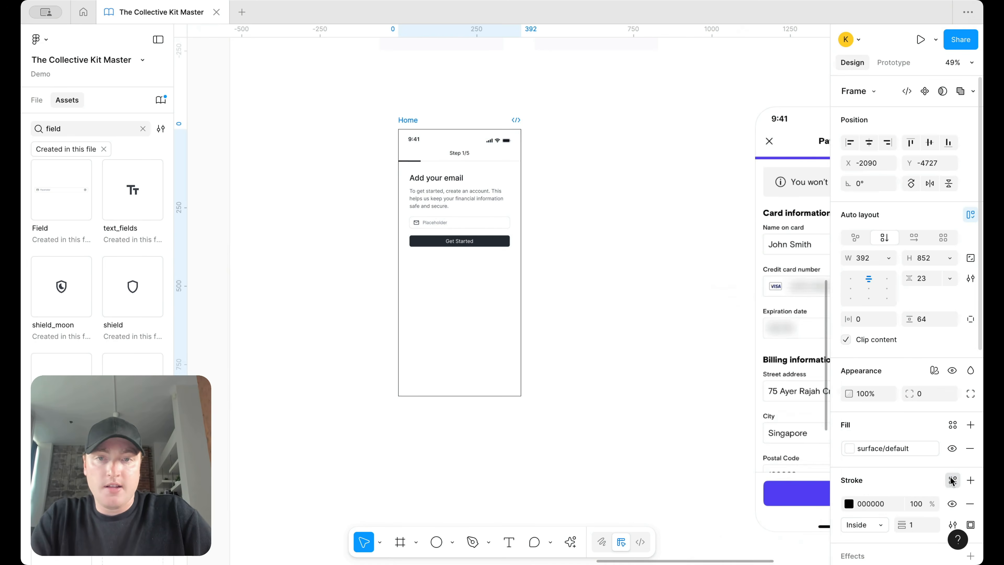
{"action": "type", "text": "bord"}
{"action": "left_click", "coordinate": [727, 395]}
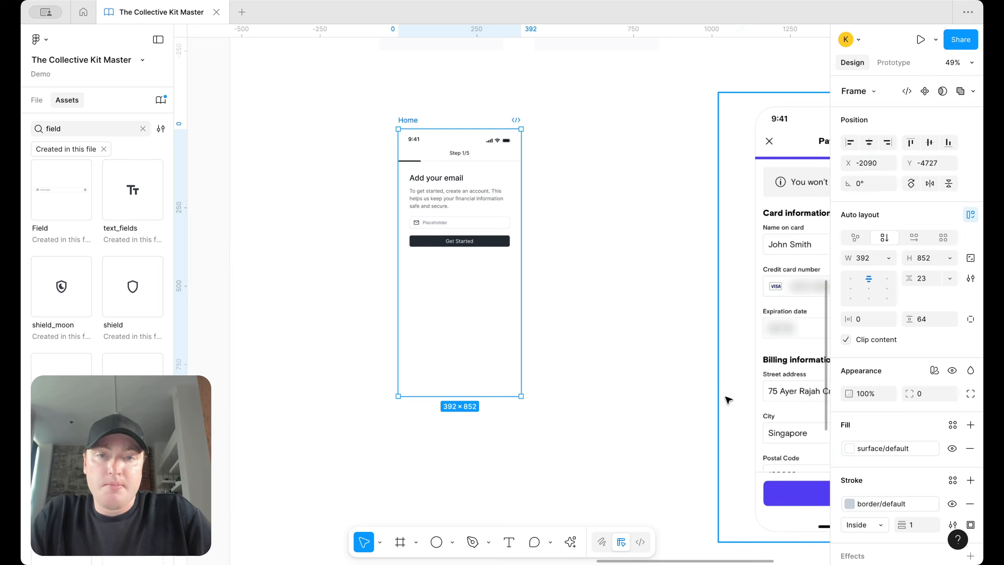
{"action": "left_click", "coordinate": [569, 236]}
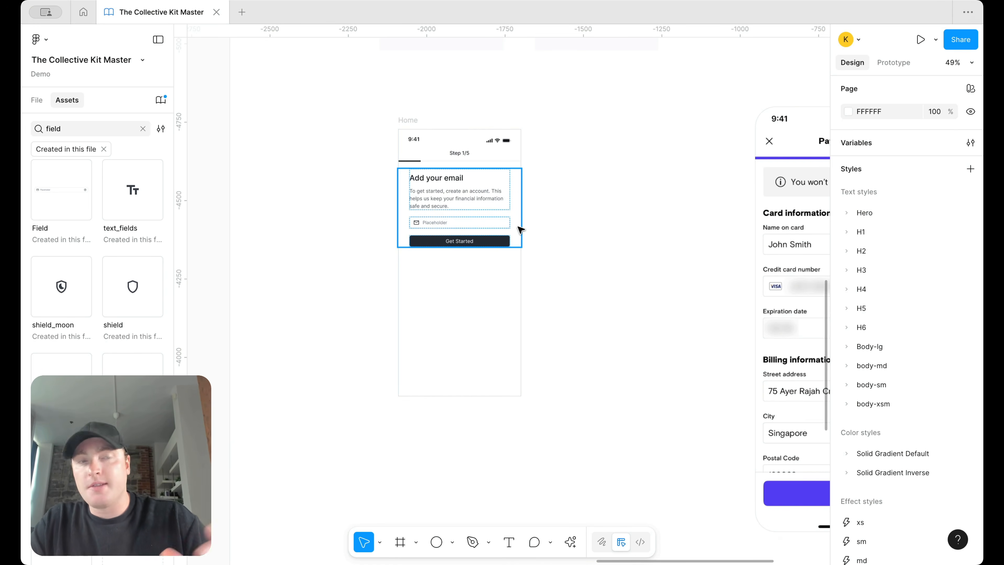
Step: Duplicate the email field several times, then delete the six extra copies
{"action": "left_click", "coordinate": [473, 222]}
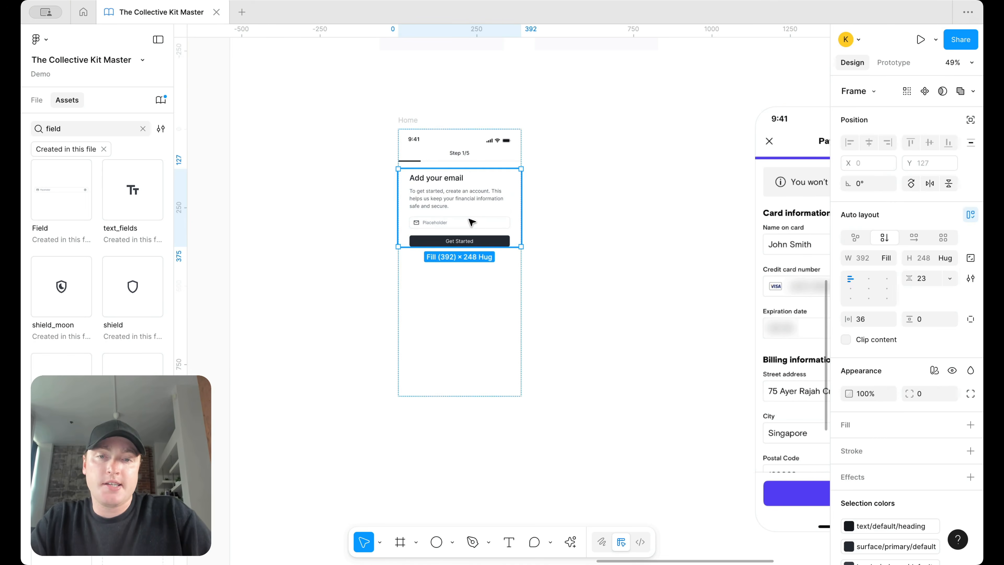
{"action": "left_click", "coordinate": [474, 222]}
{"action": "key", "text": "ctrl+d"}
{"action": "key", "text": "super+d"}
{"action": "key", "text": "super+d"}
{"action": "key", "text": "super+d"}
{"action": "key", "text": "super+d"}
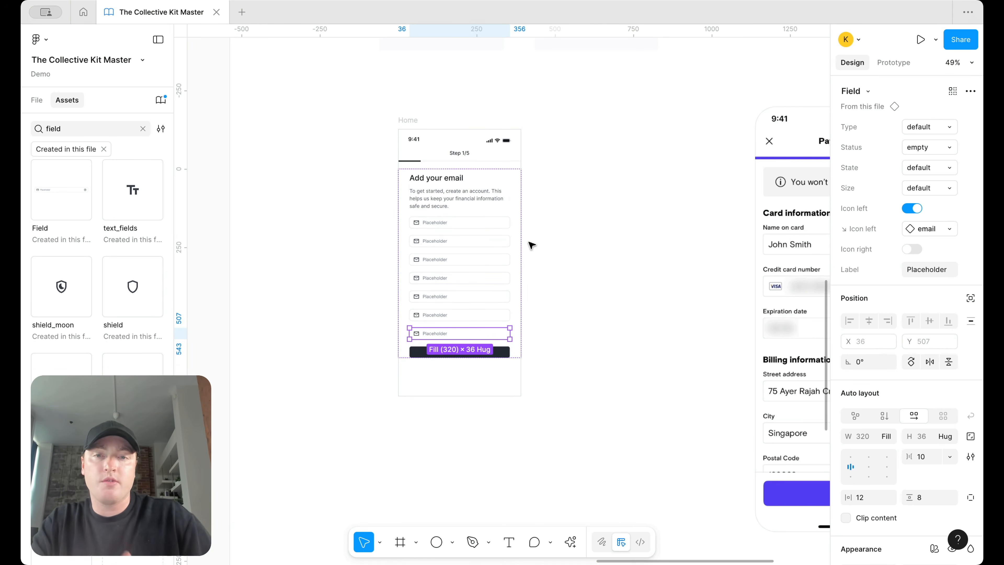
{"action": "left_click", "coordinate": [461, 316], "text": "shift"}
{"action": "left_click", "coordinate": [468, 297], "text": "shift"}
{"action": "left_click", "coordinate": [473, 277], "text": "shift"}
{"action": "left_click", "coordinate": [475, 260], "text": "shift"}
{"action": "left_click", "coordinate": [478, 243], "text": "shift"}
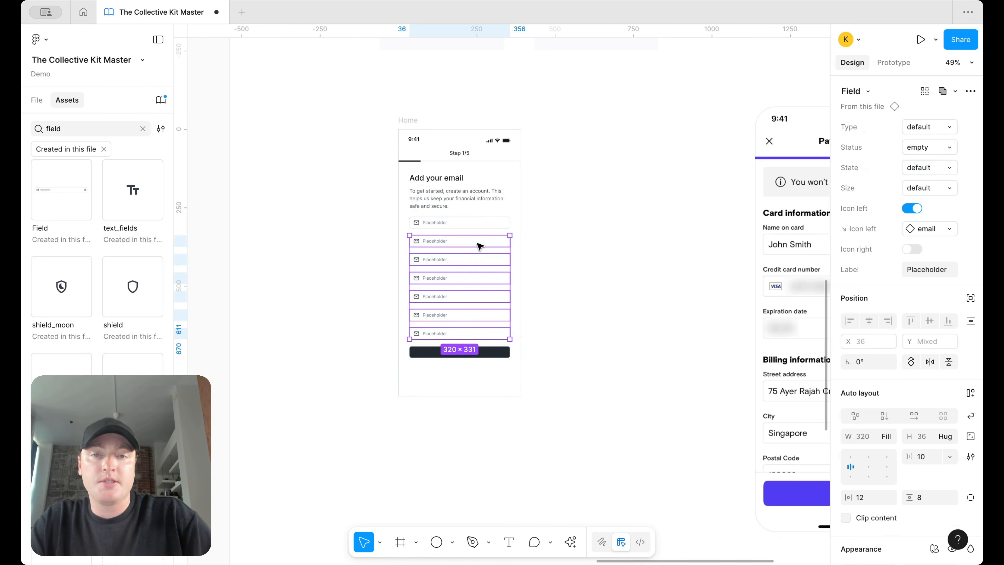
{"action": "key", "text": "Delete"}
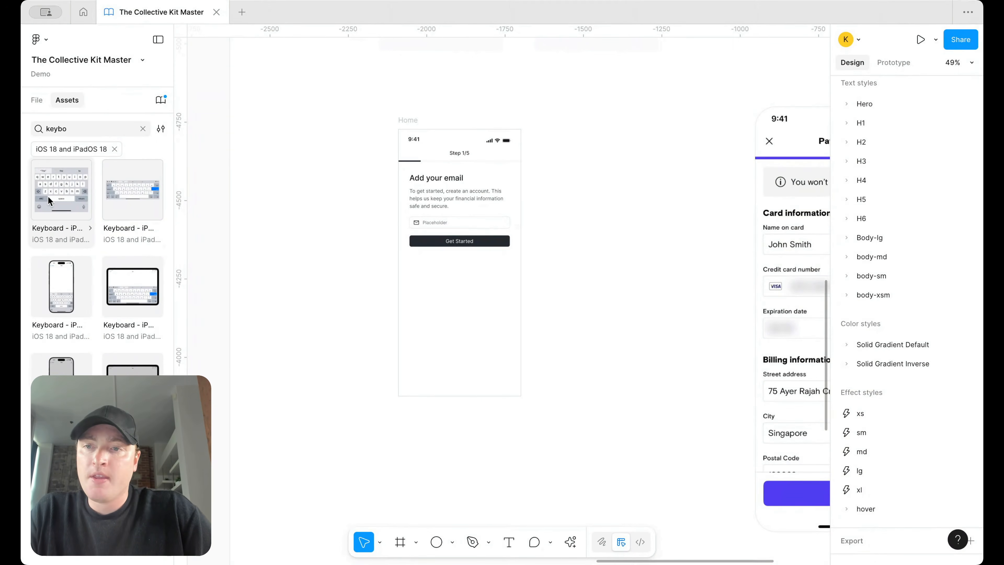
Step: Place the iOS keyboard in Home at fill width and make the content frame fill the height
{"action": "left_click_drag", "start_coordinate": [49, 226], "coordinate": [439, 316]}
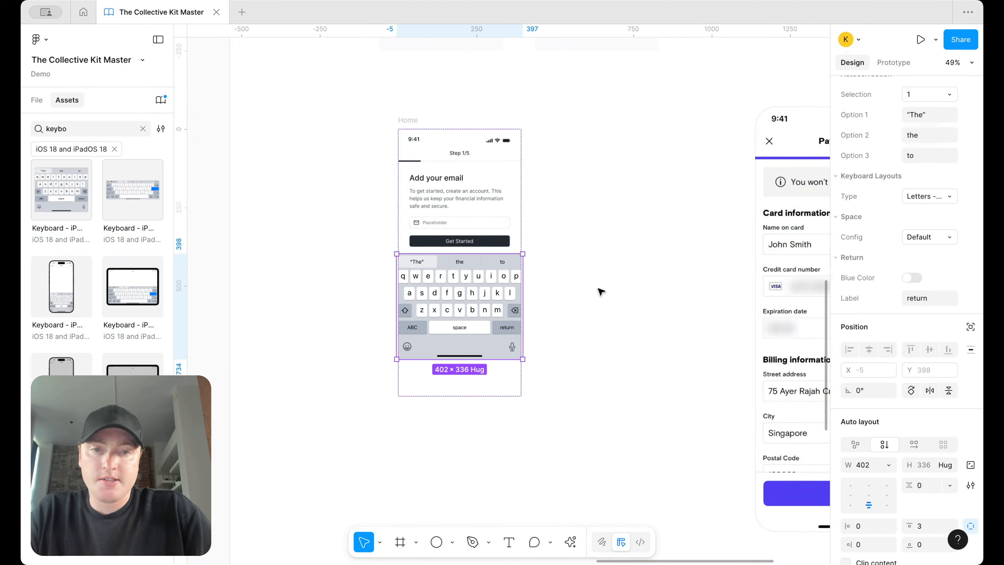
{"action": "left_click", "coordinate": [889, 464]}
{"action": "left_click", "coordinate": [889, 479]}
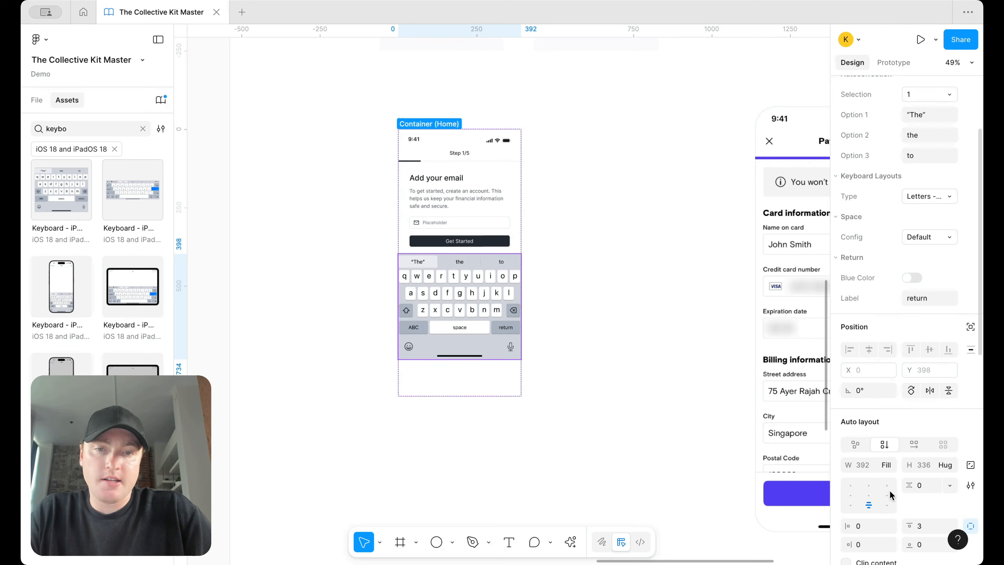
{"action": "left_click", "coordinate": [484, 210]}
{"action": "left_click", "coordinate": [944, 258]}
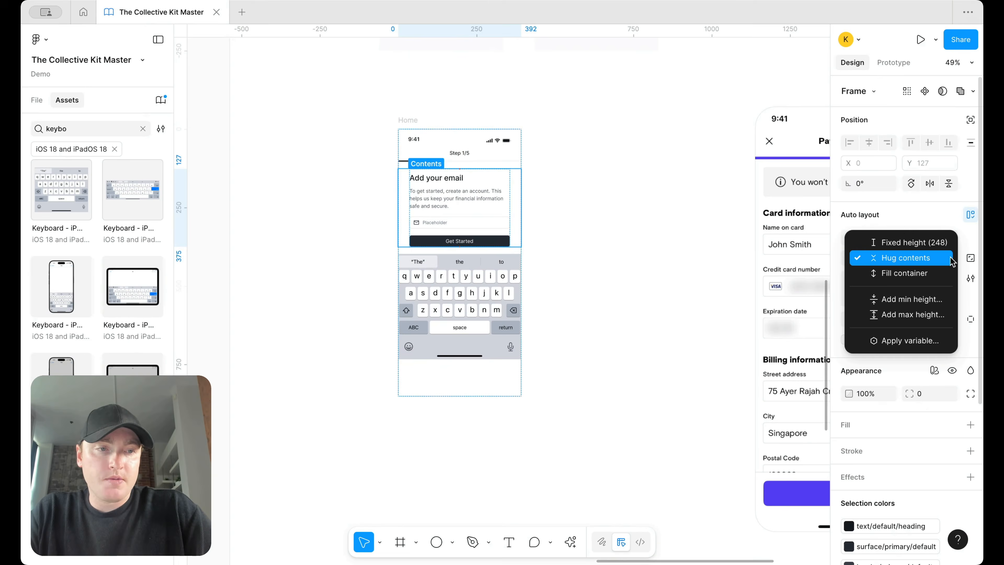
{"action": "left_click", "coordinate": [919, 275]}
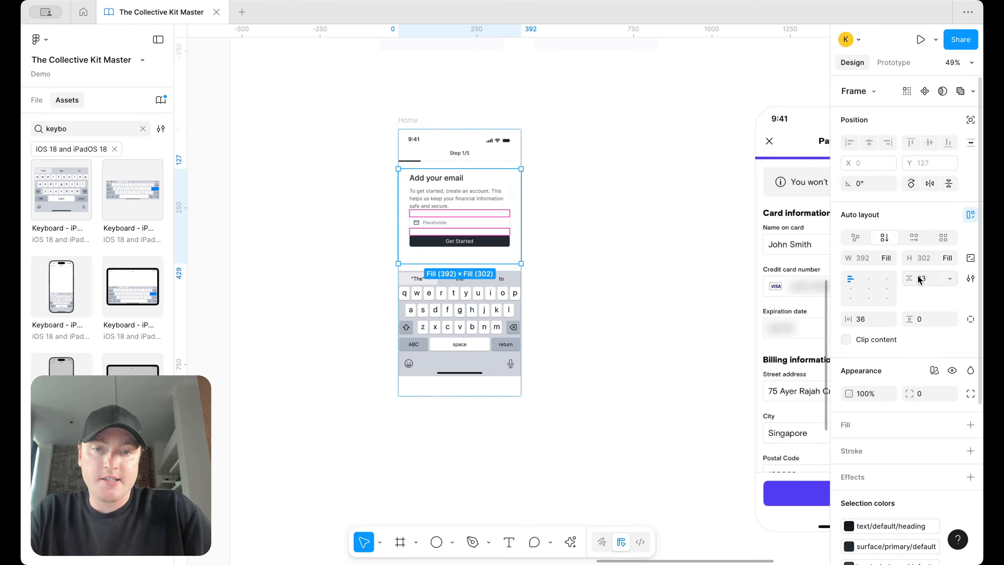
Step: Set the Home frame's bottom padding to 0 so the keyboard sits flush at the bottom
{"action": "left_click", "coordinate": [458, 386]}
{"action": "left_click", "coordinate": [970, 318]}
{"action": "left_click", "coordinate": [925, 339]}
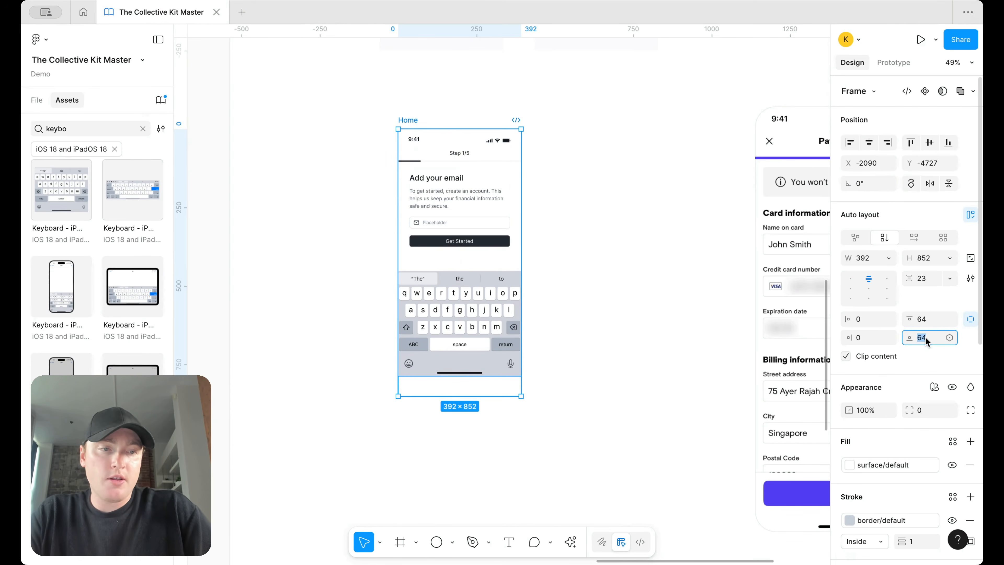
{"action": "type", "text": "0"}
{"action": "key", "text": "Return"}
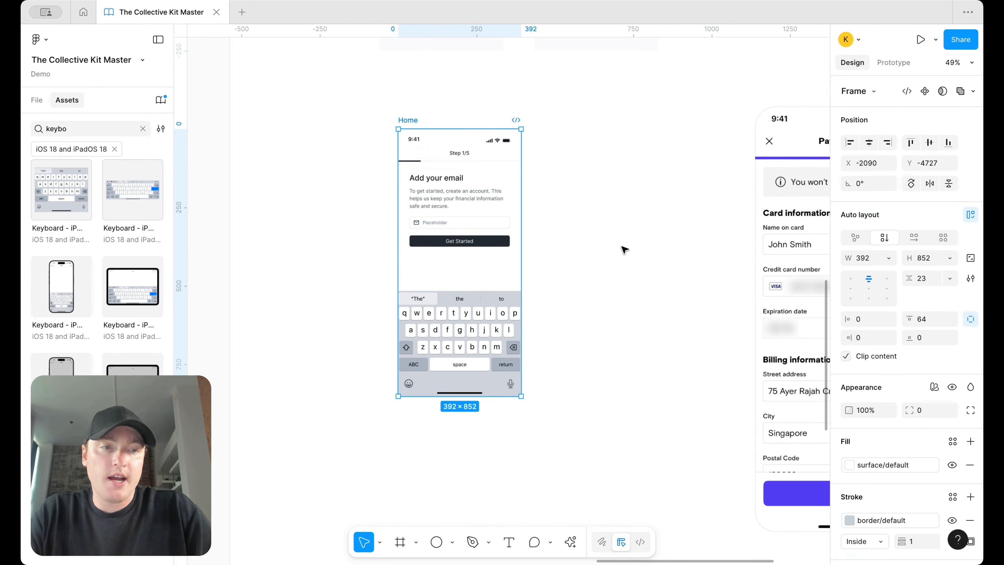
{"action": "left_click", "coordinate": [623, 249]}
Step: Wrap the heading and email field in a Contents auto-layout frame that fills the remaining height
{"action": "left_click", "coordinate": [466, 222]}
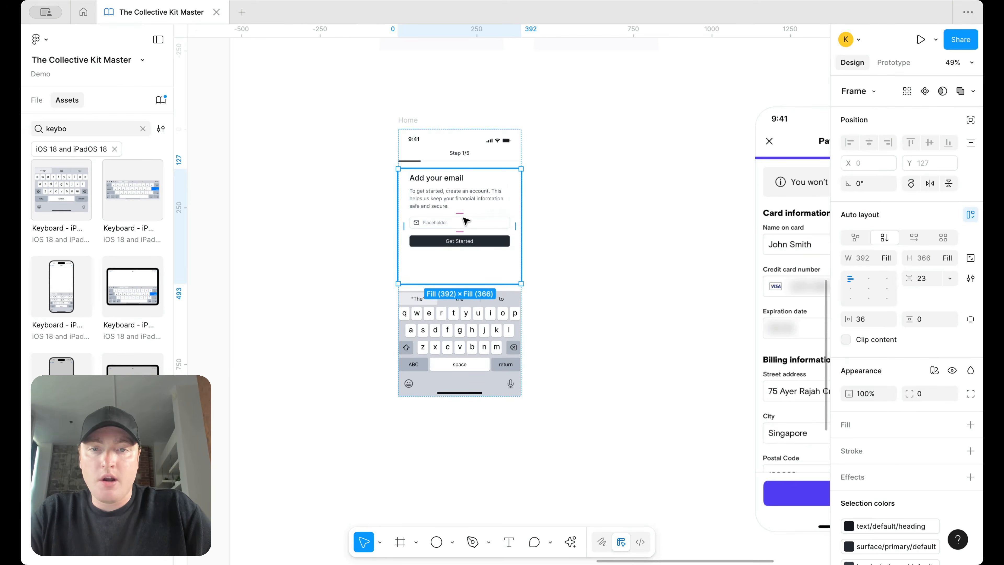
{"action": "scroll", "coordinate": [549, 240], "scroll_direction": "up", "scroll_amount": 4}
{"action": "scroll", "coordinate": [549, 249], "scroll_direction": "down", "scroll_amount": 3}
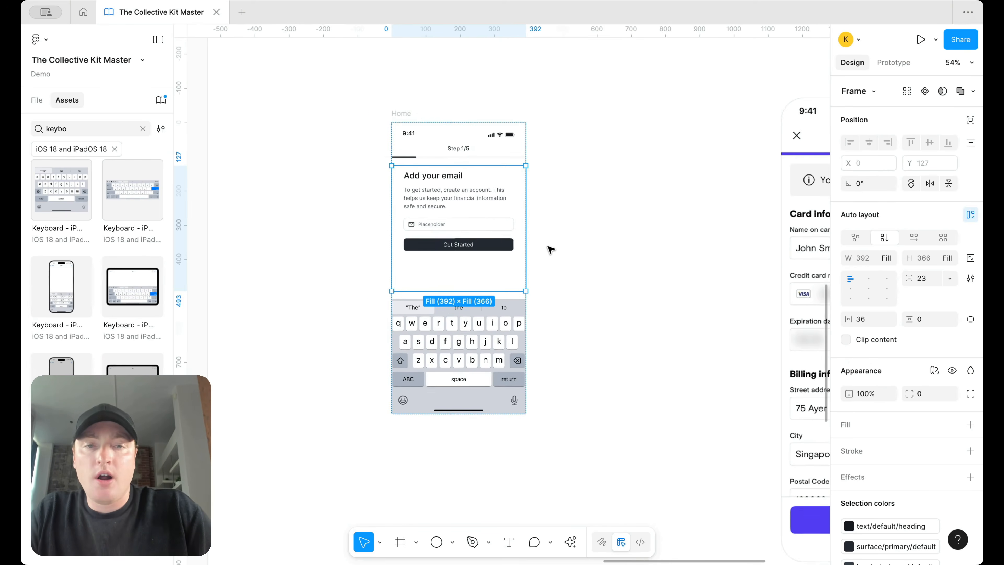
{"action": "scroll", "coordinate": [550, 250], "scroll_direction": "right", "scroll_amount": 1}
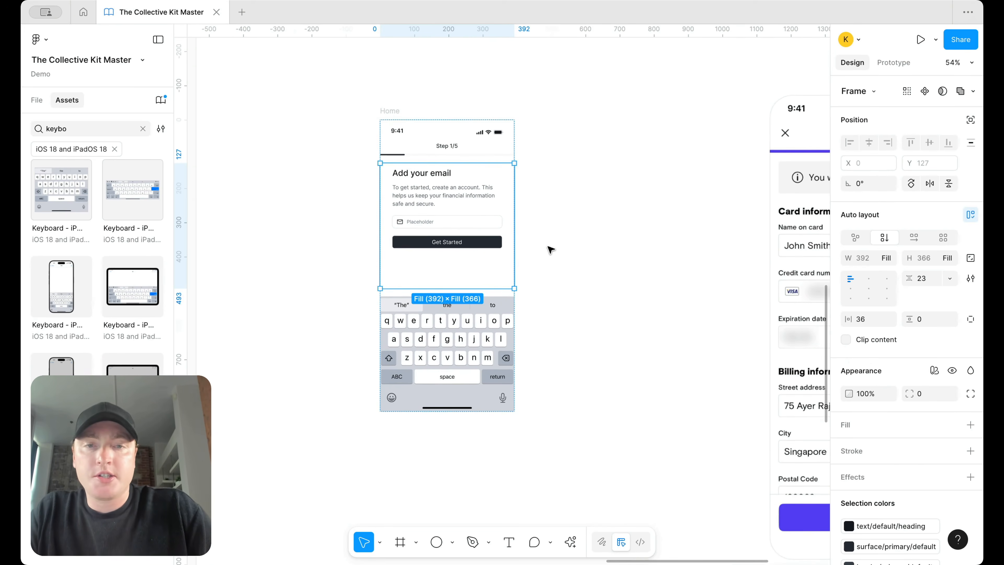
{"action": "left_click", "coordinate": [479, 222]}
{"action": "left_click", "coordinate": [479, 194], "text": "shift"}
{"action": "key", "text": "shift+a"}
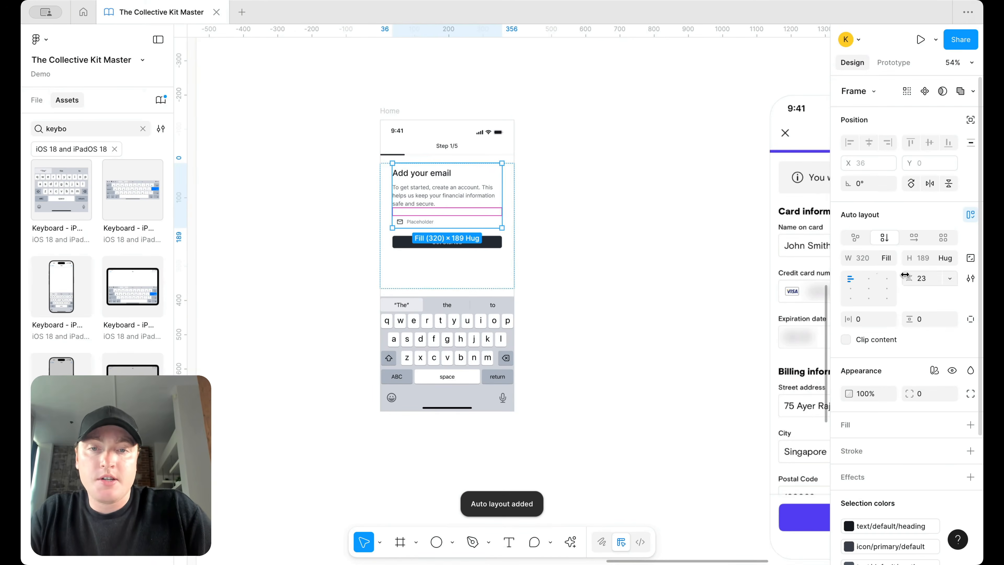
{"action": "left_click", "coordinate": [948, 263]}
{"action": "left_click", "coordinate": [945, 273]}
{"action": "left_click", "coordinate": [608, 276]}
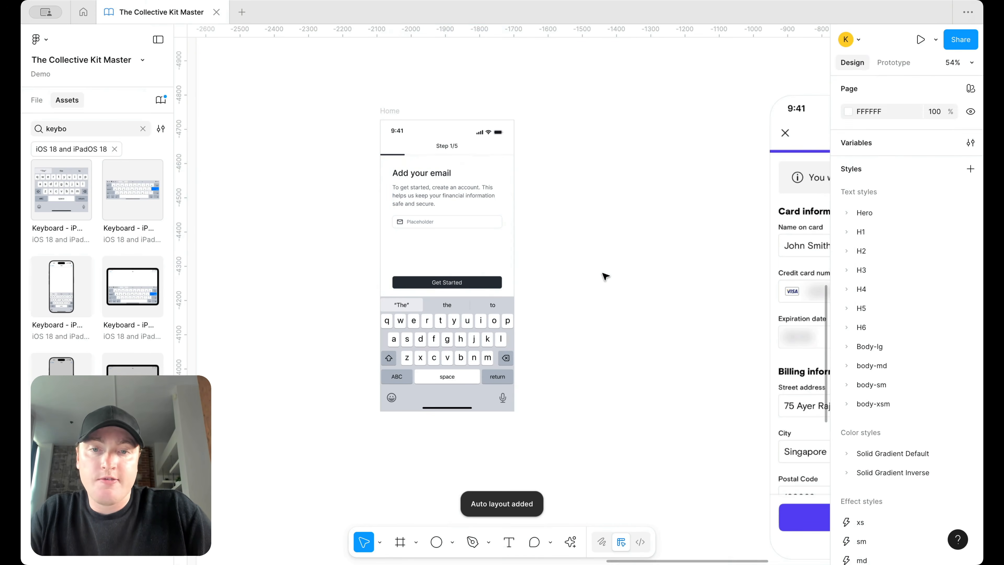
Step: Remove the duplicate email field and delete the field's Placeholder text
{"action": "scroll", "coordinate": [593, 229], "scroll_direction": "up", "scroll_amount": 3}
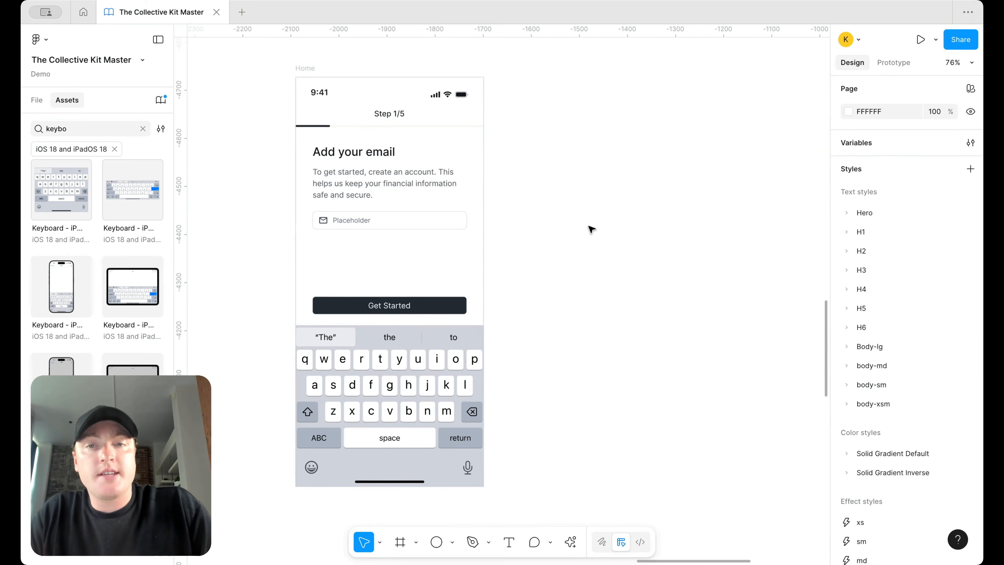
{"action": "left_click", "coordinate": [413, 220]}
{"action": "left_click", "coordinate": [413, 221]}
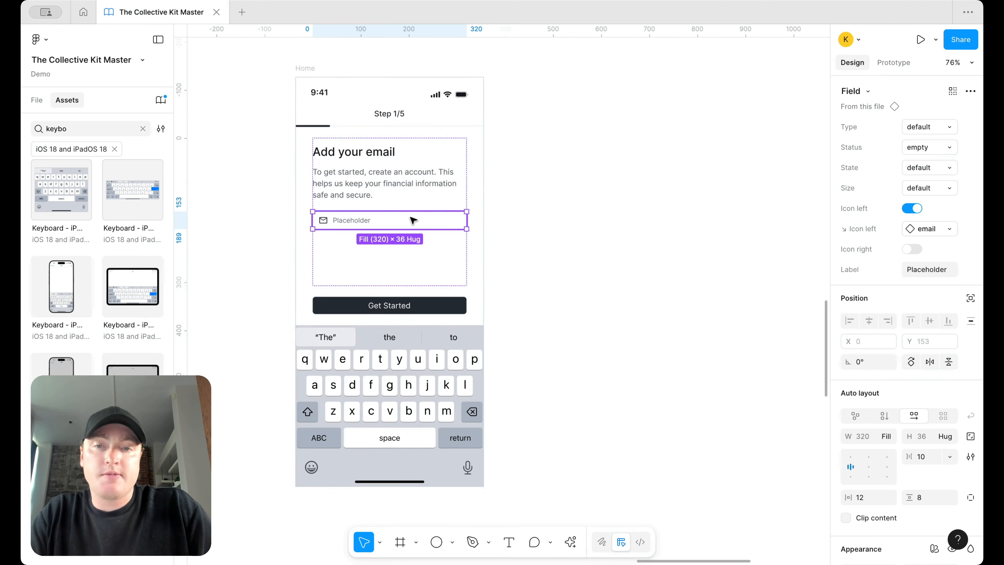
{"action": "key", "text": "ctrl+d"}
{"action": "left_click", "coordinate": [600, 232]}
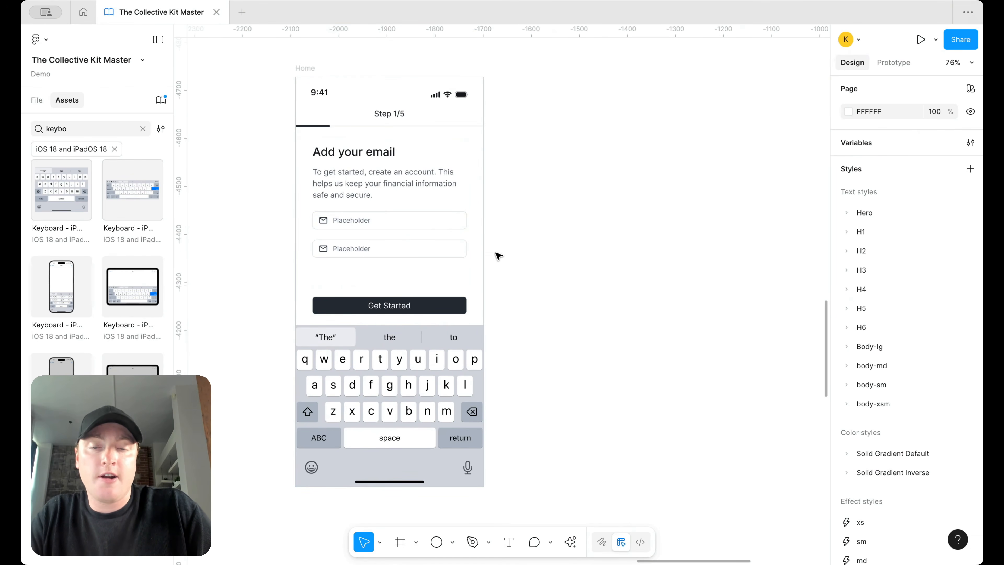
{"action": "left_click", "coordinate": [410, 246]}
{"action": "left_click", "coordinate": [410, 246]}
{"action": "key", "text": "Delete"}
{"action": "left_click", "coordinate": [354, 220]}
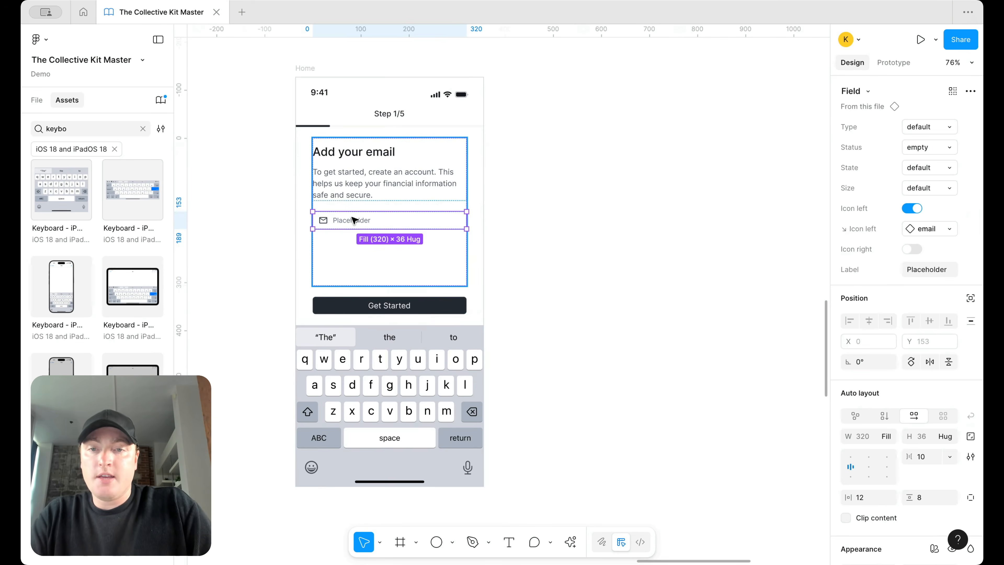
{"action": "double_click", "coordinate": [352, 218]}
{"action": "key", "text": "BackSpace"}
Step: Relabel the Get Started button to 'Send Verification Code'
{"action": "left_click", "coordinate": [549, 214]}
{"action": "left_click", "coordinate": [394, 308]}
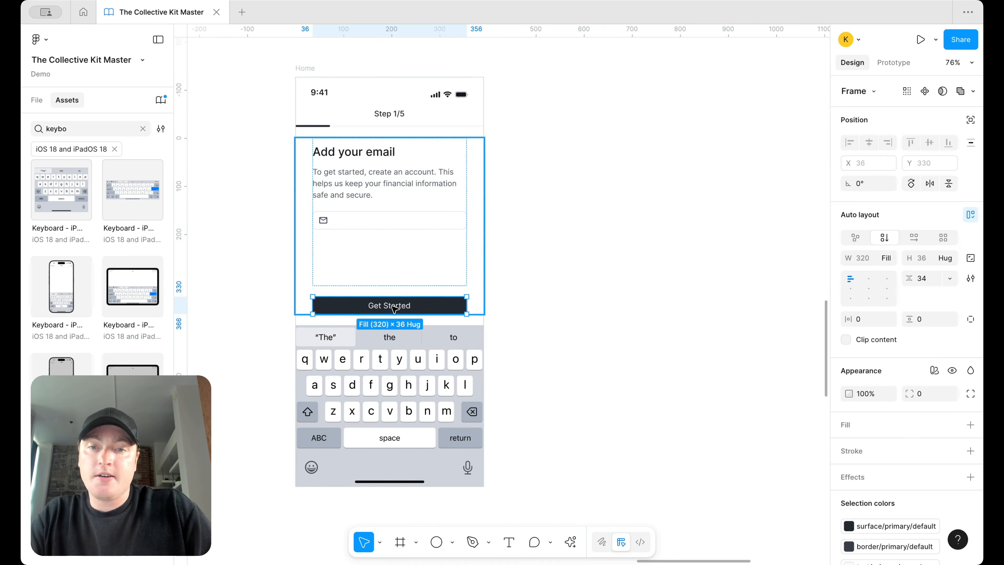
{"action": "double_click", "coordinate": [394, 306]}
{"action": "double_click", "coordinate": [394, 306]}
{"action": "type", "text": "Send Verification Code"}
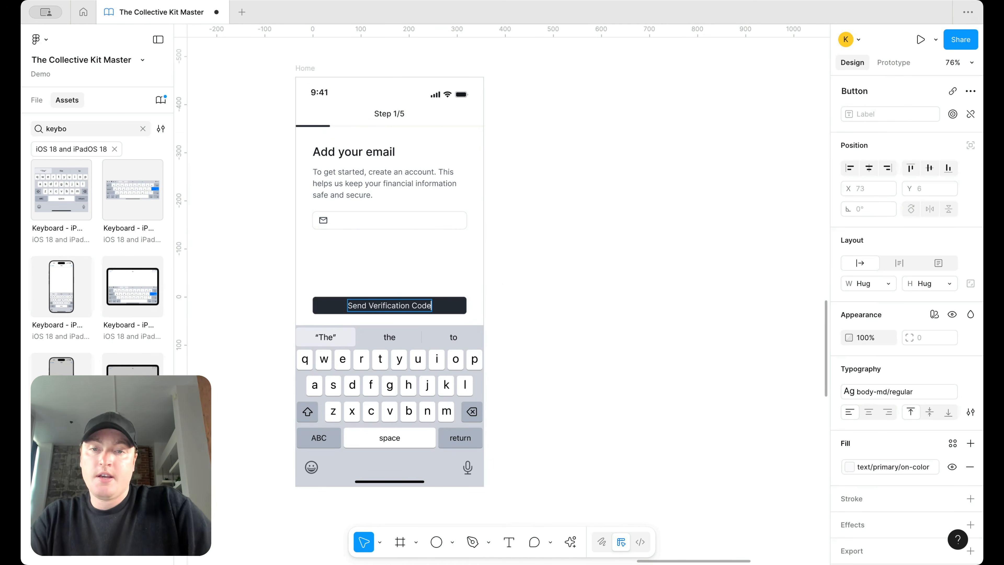
{"action": "key", "text": "Escape"}
Step: Move the Payment Method reference image to the right
{"action": "left_click", "coordinate": [536, 201]}
{"action": "scroll", "coordinate": [536, 200], "scroll_direction": "down", "scroll_amount": 5}
{"action": "scroll", "coordinate": [536, 200], "scroll_direction": "up", "scroll_amount": 3}
{"action": "scroll", "coordinate": [535, 199], "scroll_direction": "down", "scroll_amount": 5}
{"action": "scroll", "coordinate": [535, 200], "scroll_direction": "right", "scroll_amount": 4}
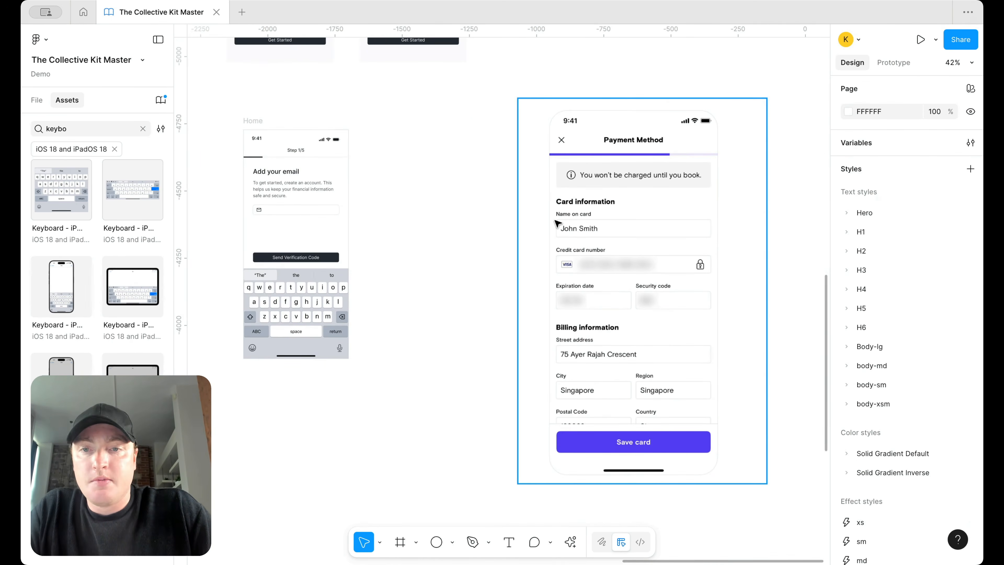
{"action": "scroll", "coordinate": [558, 225], "scroll_direction": "down", "scroll_amount": 5}
{"action": "scroll", "coordinate": [558, 226], "scroll_direction": "left", "scroll_amount": 3}
{"action": "scroll", "coordinate": [441, 198], "scroll_direction": "up", "scroll_amount": 5}
{"action": "scroll", "coordinate": [432, 203], "scroll_direction": "down", "scroll_amount": 5}
{"action": "scroll", "coordinate": [431, 202], "scroll_direction": "right", "scroll_amount": 5}
{"action": "scroll", "coordinate": [545, 253], "scroll_direction": "up", "scroll_amount": 5}
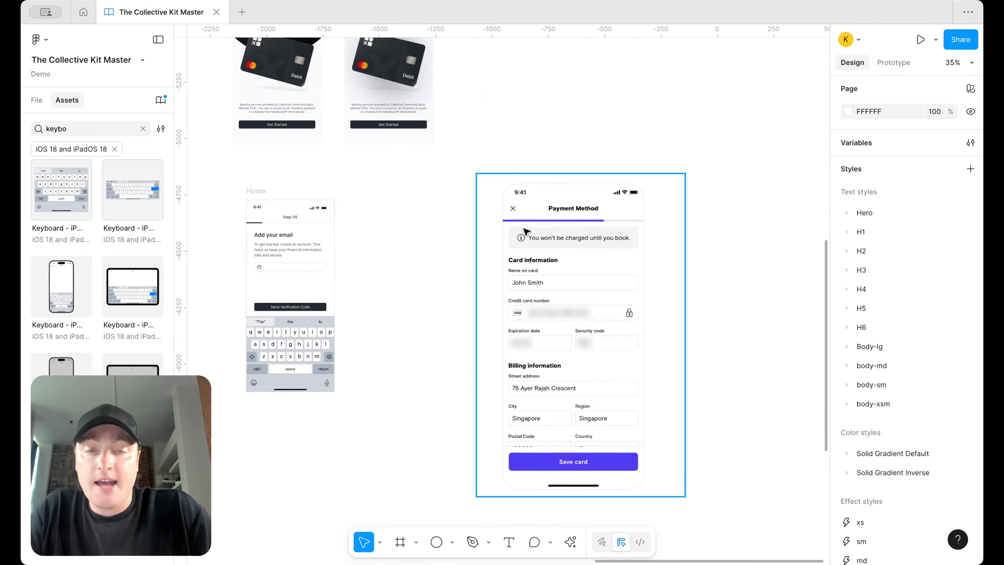
{"action": "left_click_drag", "start_coordinate": [524, 231], "coordinate": [629, 229]}
{"action": "scroll", "coordinate": [629, 230], "scroll_direction": "down", "scroll_amount": 3}
{"action": "scroll", "coordinate": [376, 269], "scroll_direction": "up", "scroll_amount": 5}
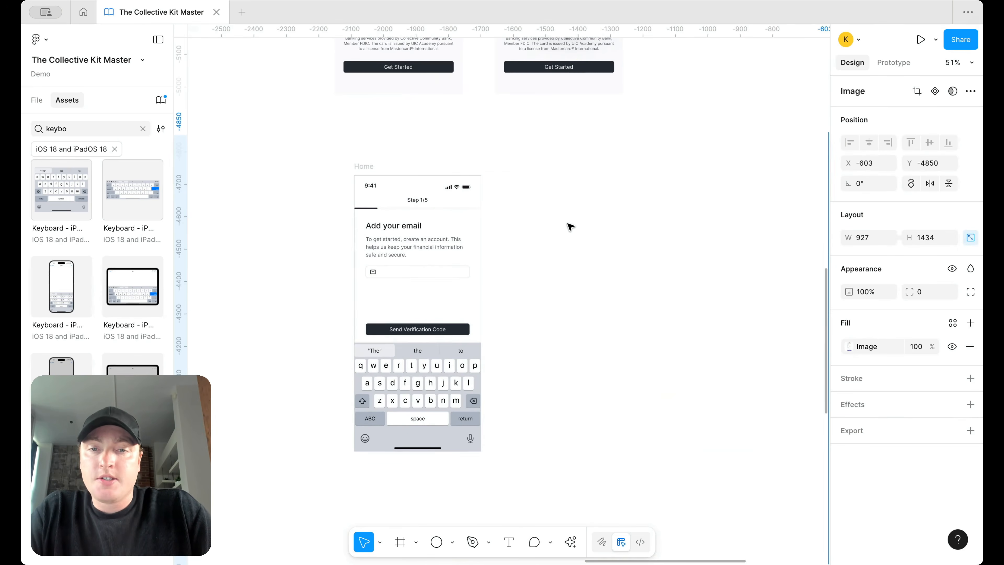
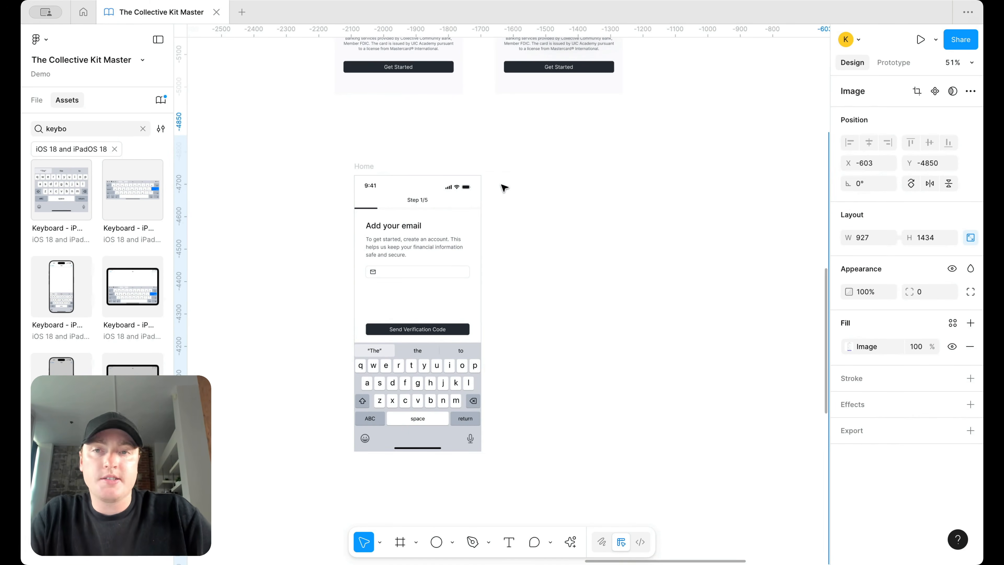
Step: Duplicate the email screen, retitling its heading 'Enter the OTP' and its button 'Continue'
{"action": "left_click", "coordinate": [665, 366]}
{"action": "left_click_drag", "start_coordinate": [362, 165], "coordinate": [503, 163]}
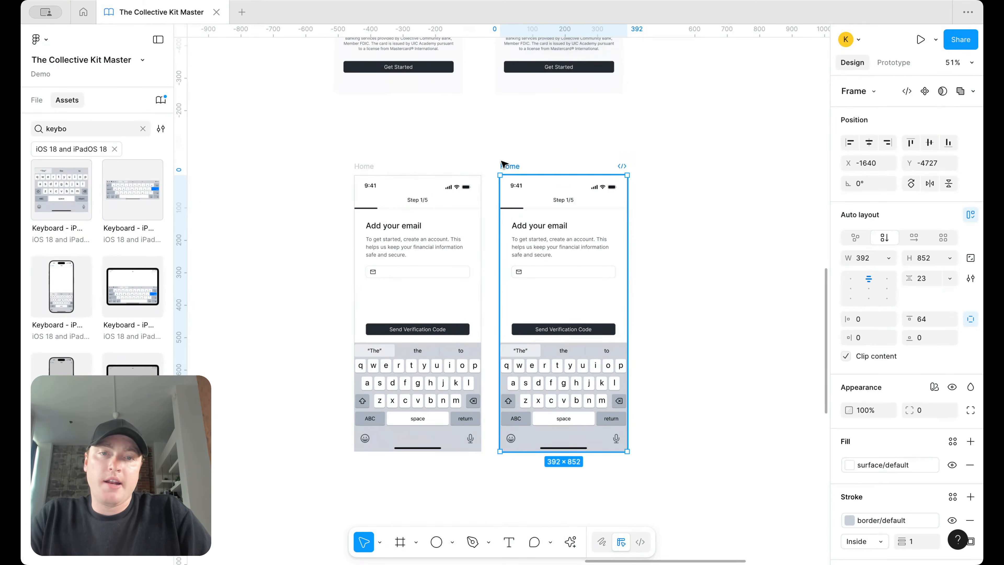
{"action": "double_click", "coordinate": [554, 225]}
{"action": "type", "text": "Enter the OTP"}
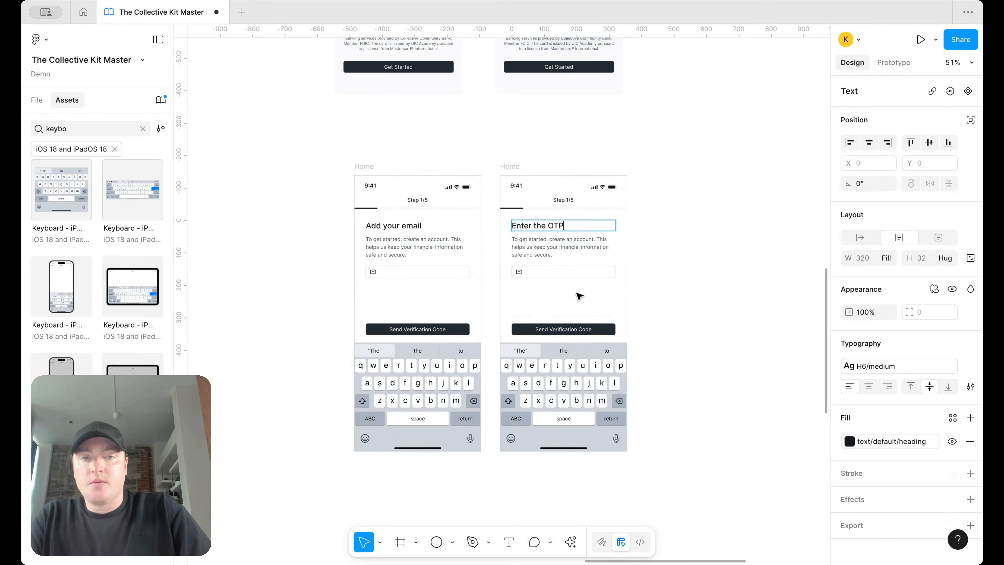
{"action": "left_click", "coordinate": [581, 330]}
{"action": "type", "text": "Continue"}
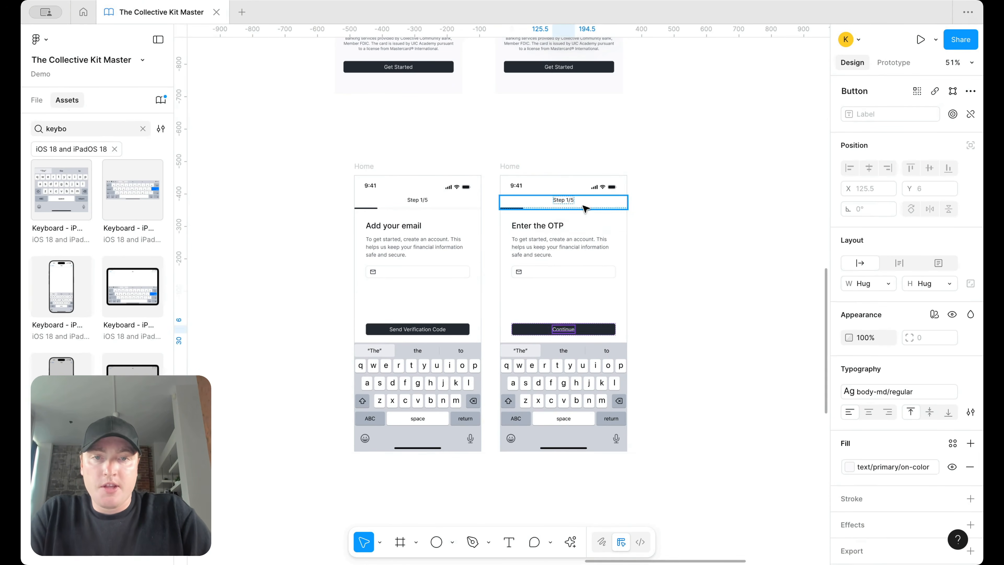
Step: Set the new screen's progress bar completion to 40%
{"action": "scroll", "coordinate": [582, 205], "scroll_direction": "up", "scroll_amount": 5}
{"action": "left_click", "coordinate": [467, 210]}
{"action": "left_click", "coordinate": [949, 148]}
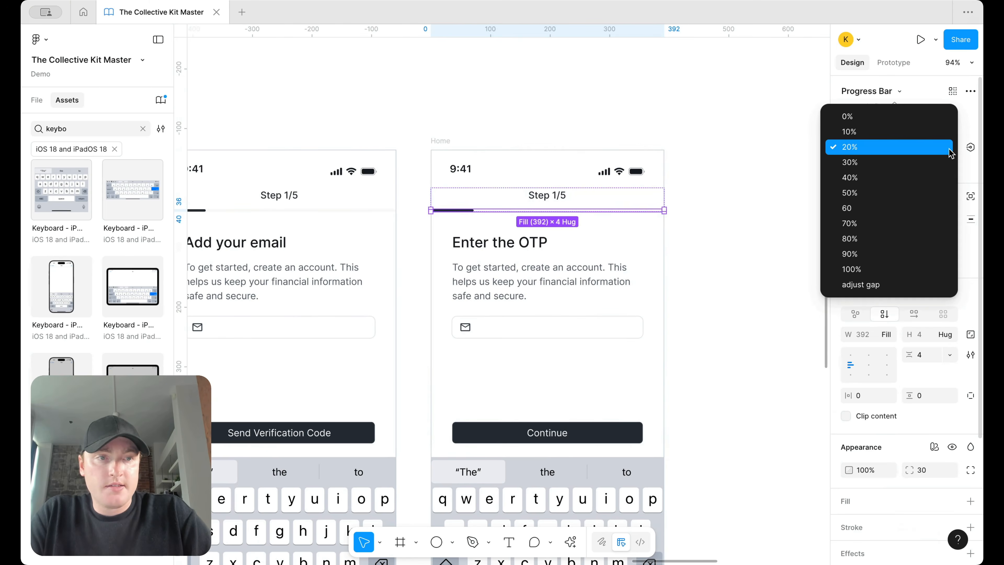
{"action": "left_click", "coordinate": [949, 151]}
{"action": "scroll", "coordinate": [661, 208], "scroll_direction": "left", "scroll_amount": 5}
{"action": "left_click", "coordinate": [930, 148]}
{"action": "left_click", "coordinate": [917, 174]}
{"action": "scroll", "coordinate": [751, 151], "scroll_direction": "right", "scroll_amount": 5}
{"action": "left_click", "coordinate": [761, 160]}
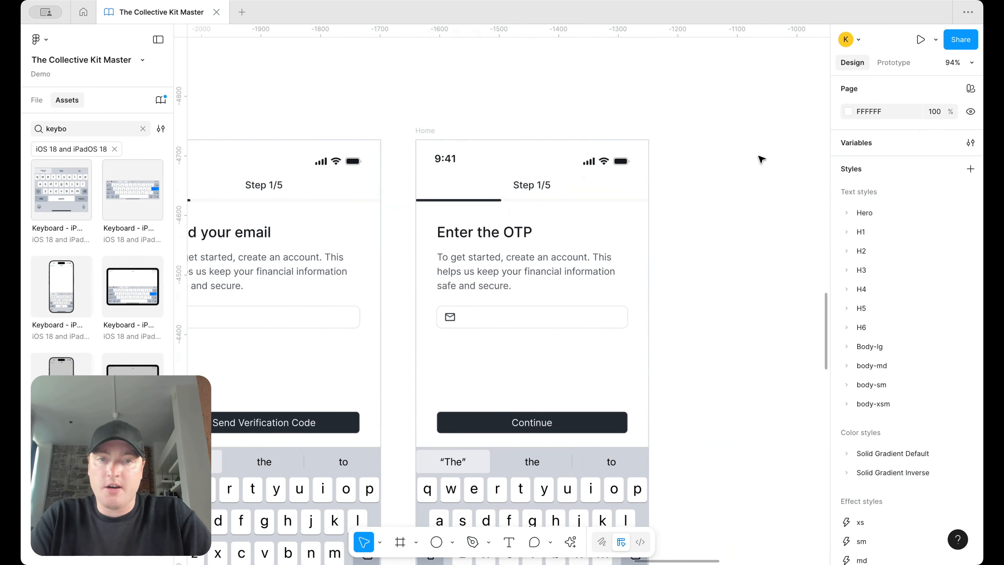
{"action": "scroll", "coordinate": [760, 159], "scroll_direction": "down", "scroll_amount": 5}
Step: Remove the email field from the Enter the OTP screen
{"action": "left_click", "coordinate": [509, 188]}
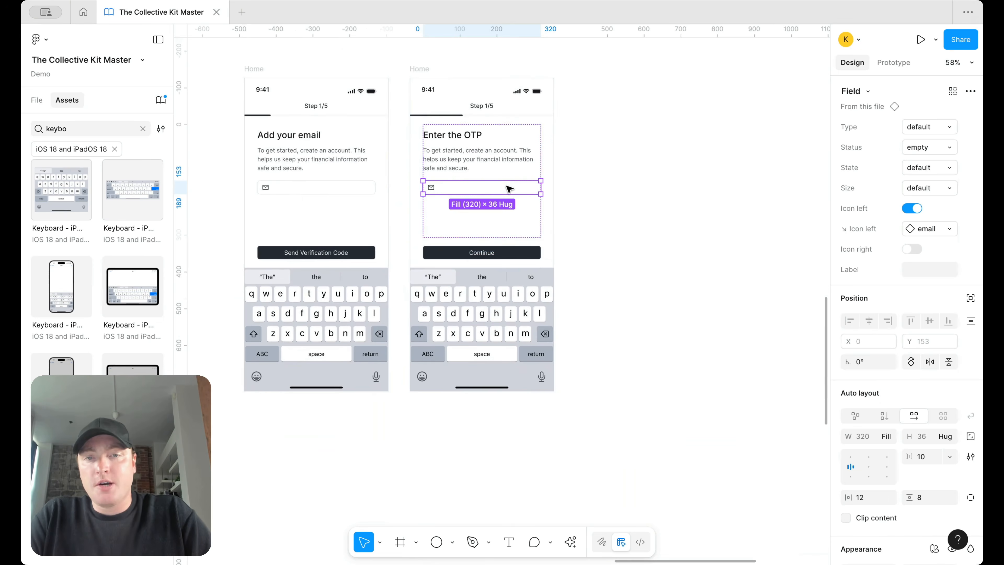
{"action": "key", "text": "Escape"}
{"action": "left_click", "coordinate": [36, 100]}
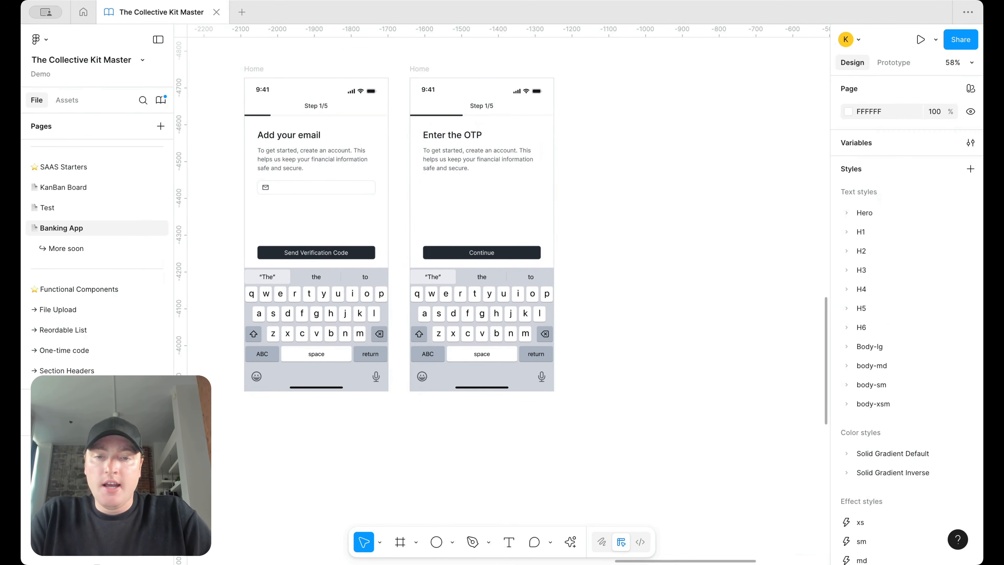
Step: Create a '1' text beside the OTP screen styled H6 regular
{"action": "left_click", "coordinate": [513, 543]}
{"action": "left_click_drag", "start_coordinate": [668, 238], "coordinate": [631, 212]}
{"action": "scroll", "coordinate": [668, 238], "scroll_direction": "up", "scroll_amount": 3}
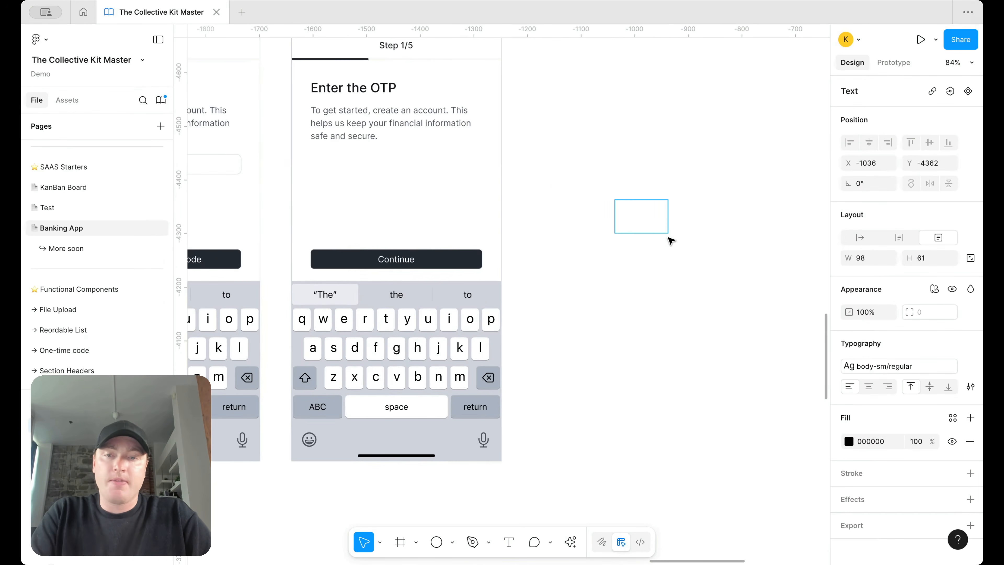
{"action": "key", "text": "Escape"}
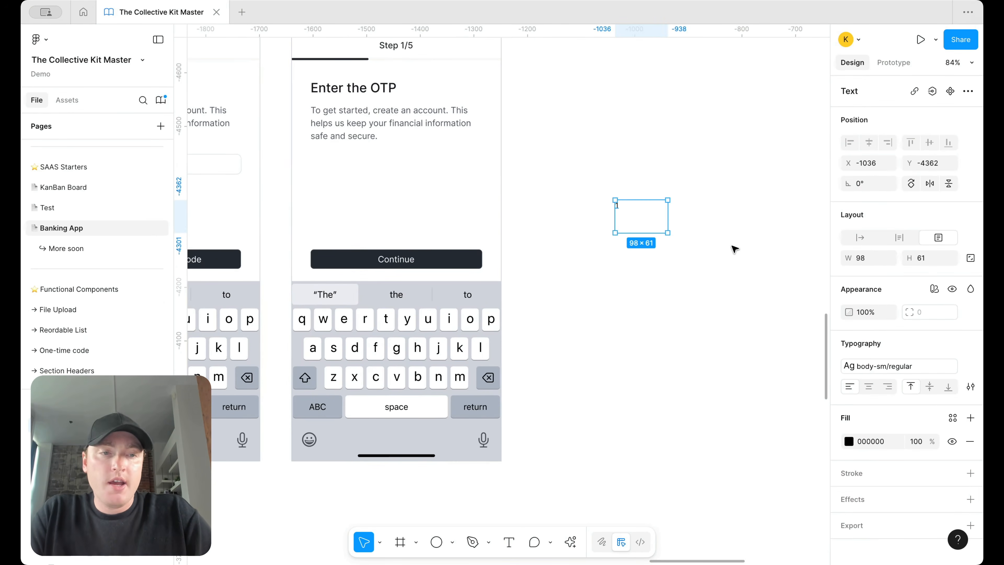
{"action": "left_click", "coordinate": [891, 366]}
{"action": "scroll", "coordinate": [763, 431], "scroll_direction": "up", "scroll_amount": 10}
{"action": "scroll", "coordinate": [763, 431], "scroll_direction": "down", "scroll_amount": 5}
{"action": "left_click", "coordinate": [760, 484]}
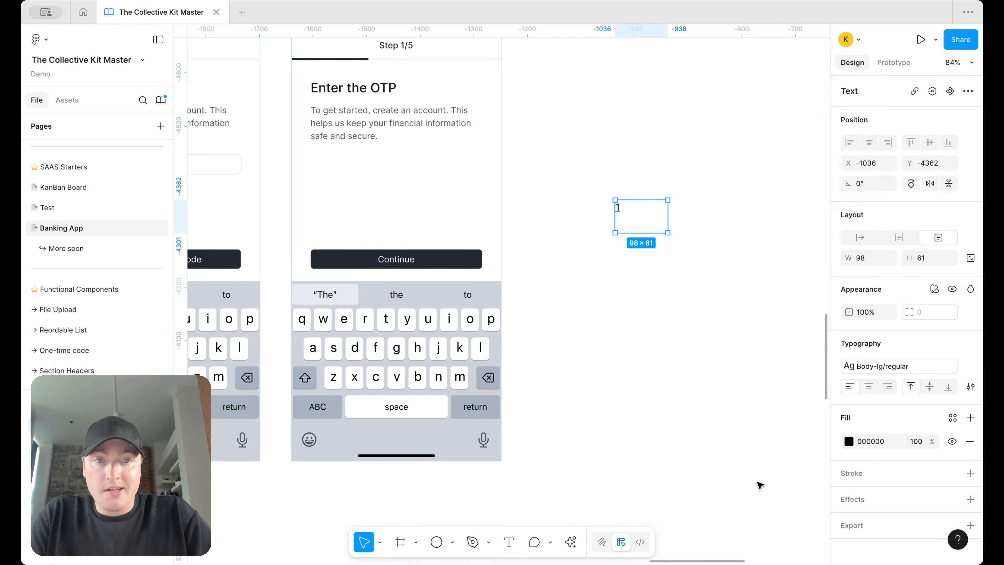
{"action": "left_click", "coordinate": [885, 366]}
{"action": "scroll", "coordinate": [752, 431], "scroll_direction": "up", "scroll_amount": 3}
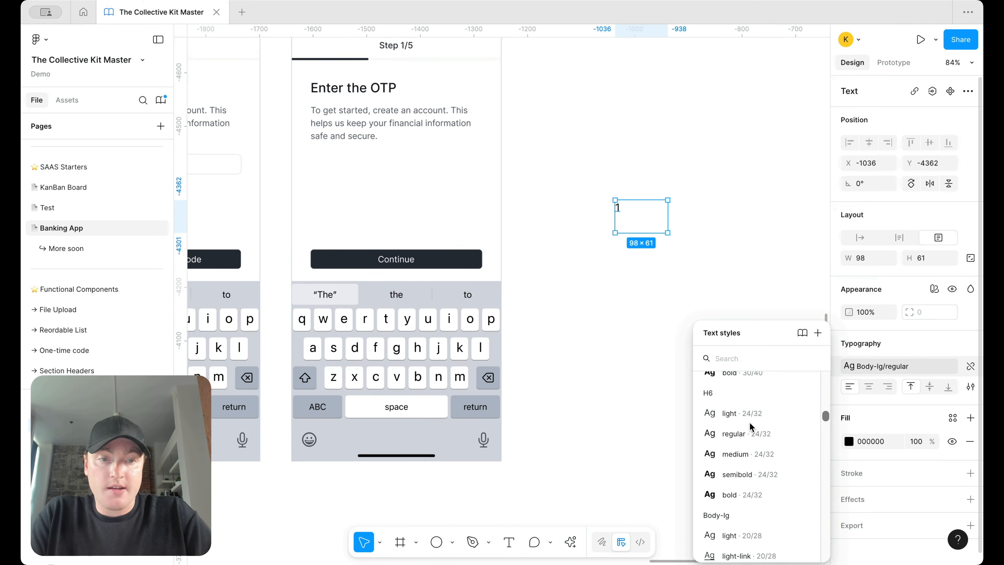
{"action": "left_click", "coordinate": [752, 430]}
{"action": "left_click", "coordinate": [658, 288]}
{"action": "left_click", "coordinate": [617, 209]}
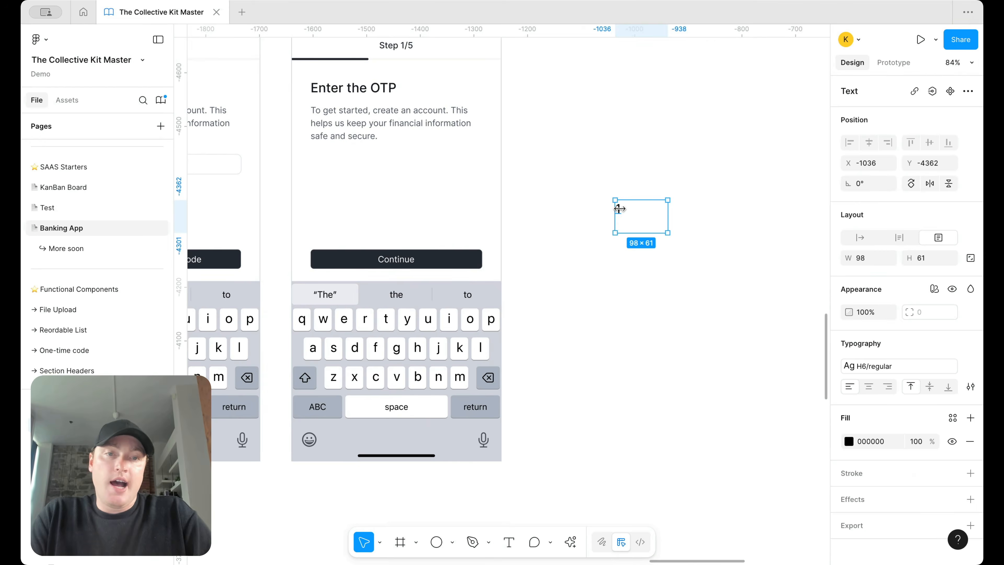
Step: Wrap the '1' in a 52-wide auto-layout frame with surface/default fill
{"action": "key", "text": "shift+a"}
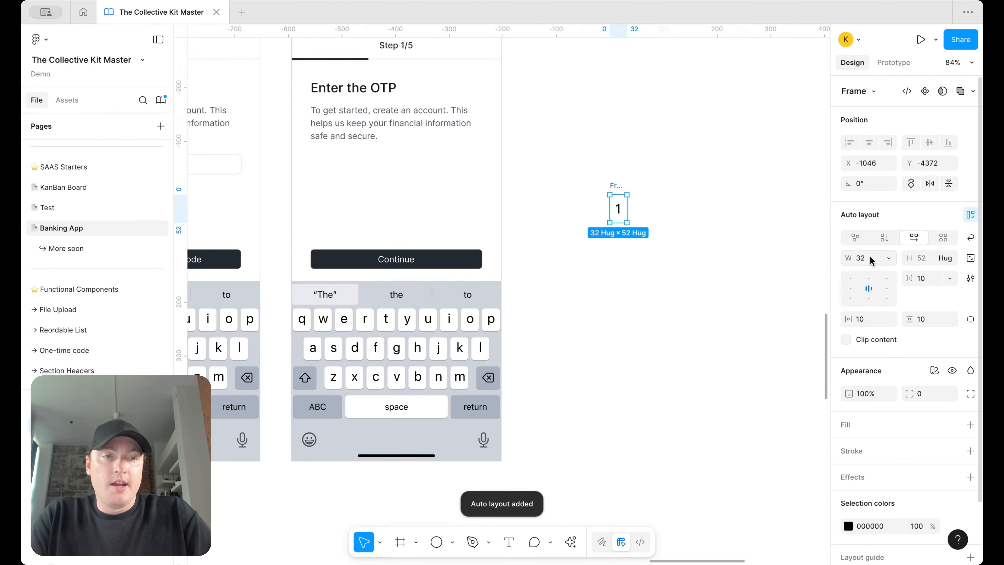
{"action": "left_click", "coordinate": [860, 259]}
{"action": "type", "text": "52"}
{"action": "key", "text": "Return"}
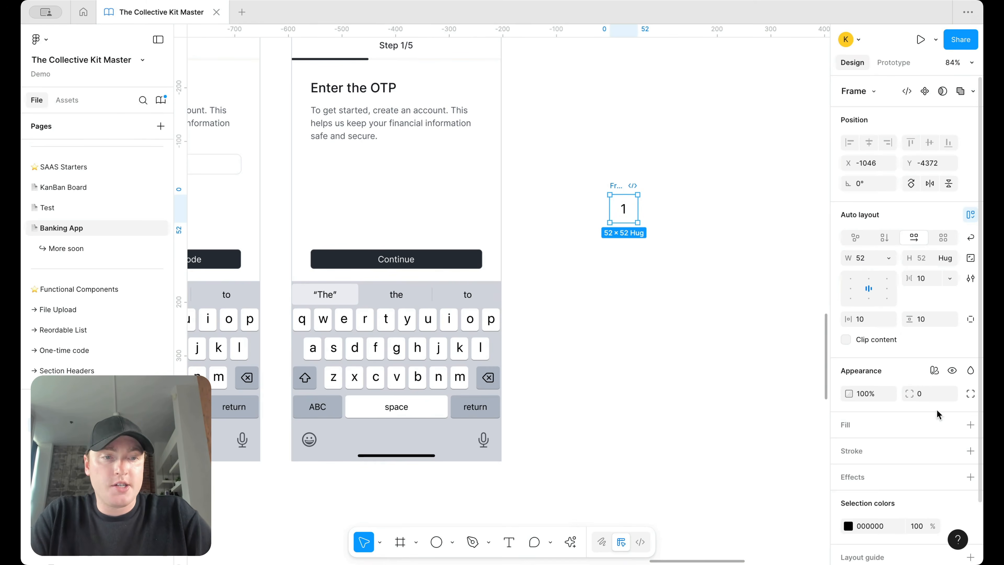
{"action": "left_click", "coordinate": [970, 424]}
{"action": "left_click", "coordinate": [953, 424]}
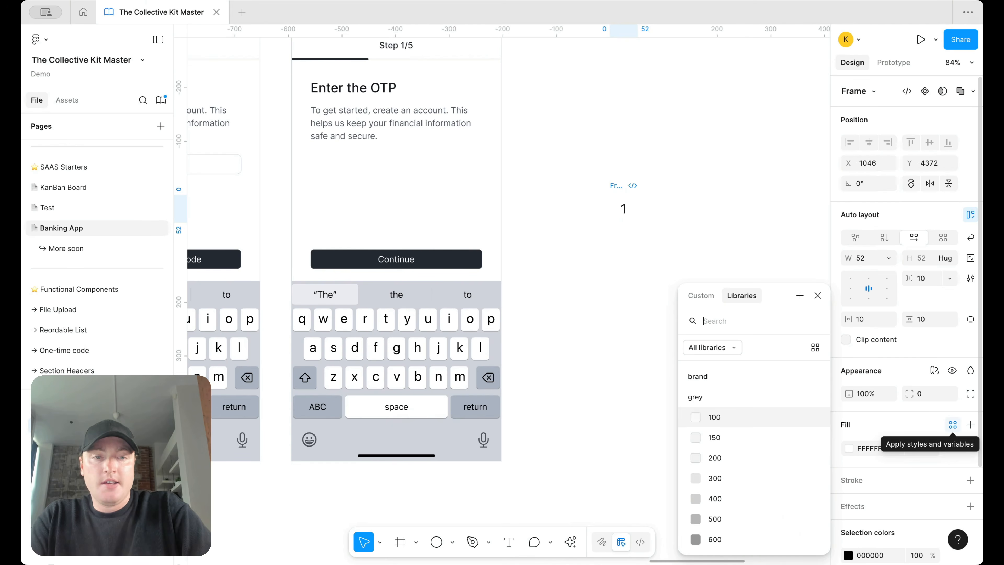
{"action": "type", "text": "sur"}
{"action": "left_click", "coordinate": [803, 395]}
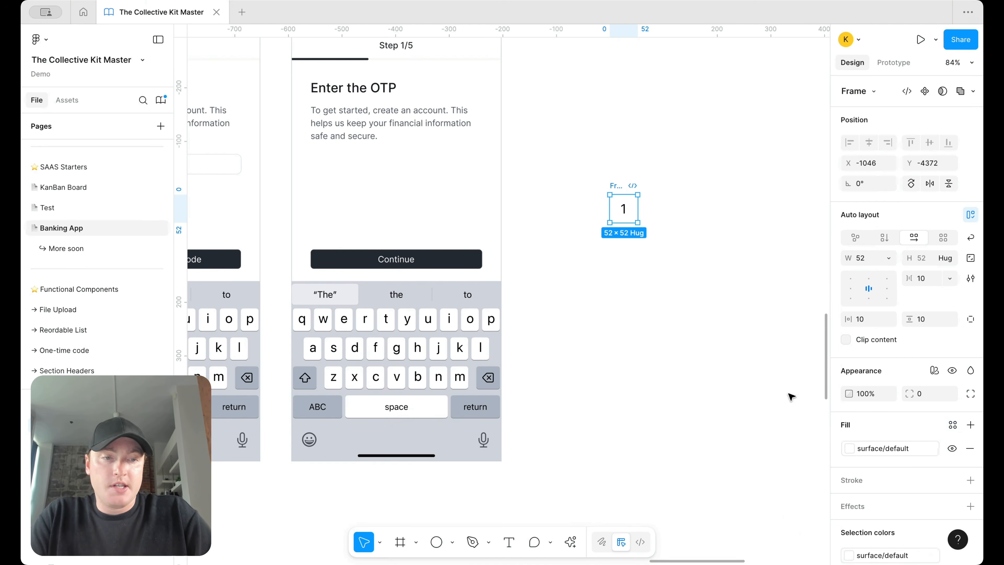
Step: Give the digit box a border/default stroke and round corner radius
{"action": "left_click", "coordinate": [970, 480]}
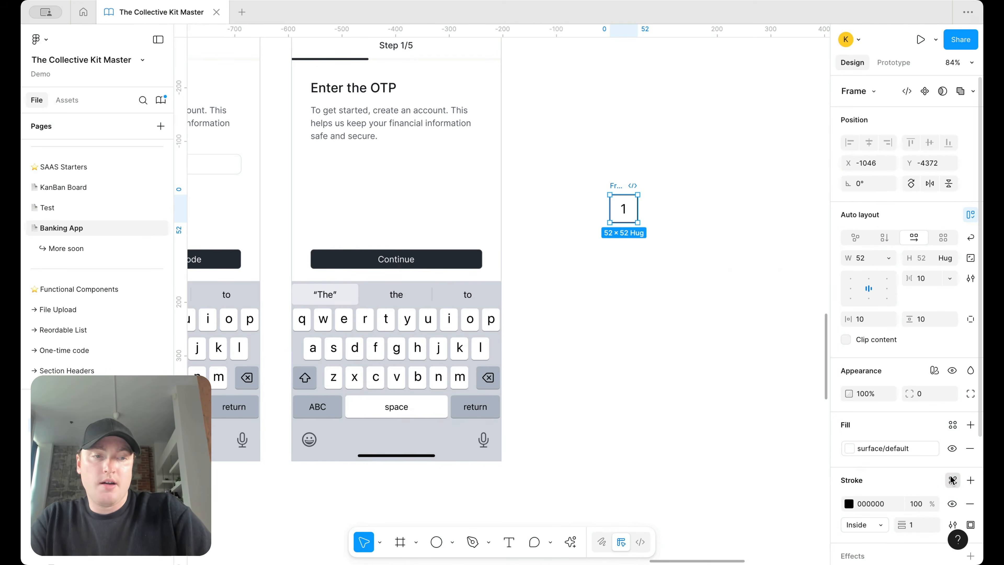
{"action": "left_click", "coordinate": [952, 480]}
{"action": "type", "text": "bor"}
{"action": "left_click", "coordinate": [790, 397]}
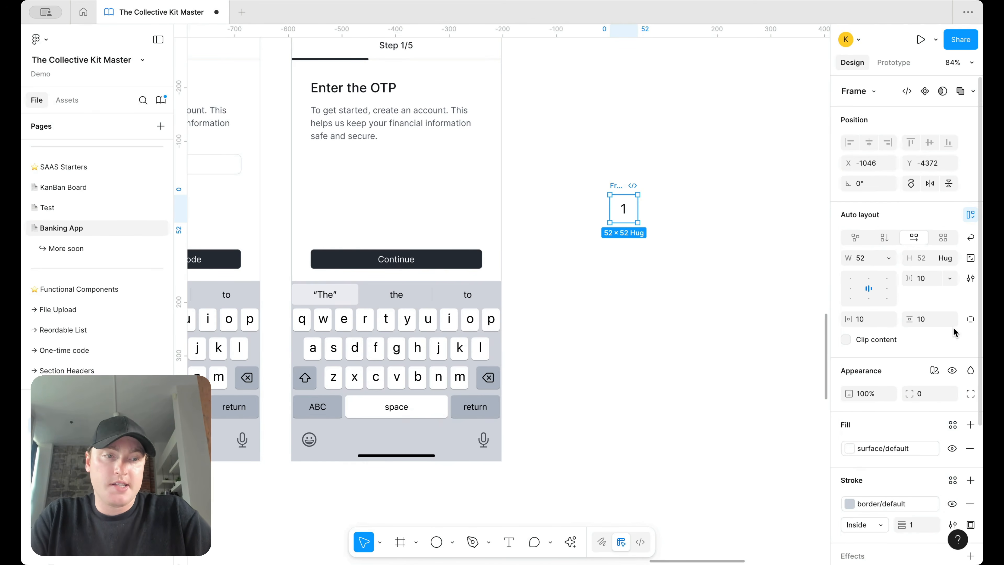
{"action": "left_click", "coordinate": [949, 393]}
{"action": "type", "text": "rad"}
{"action": "scroll", "coordinate": [907, 493], "scroll_direction": "down", "scroll_amount": 3}
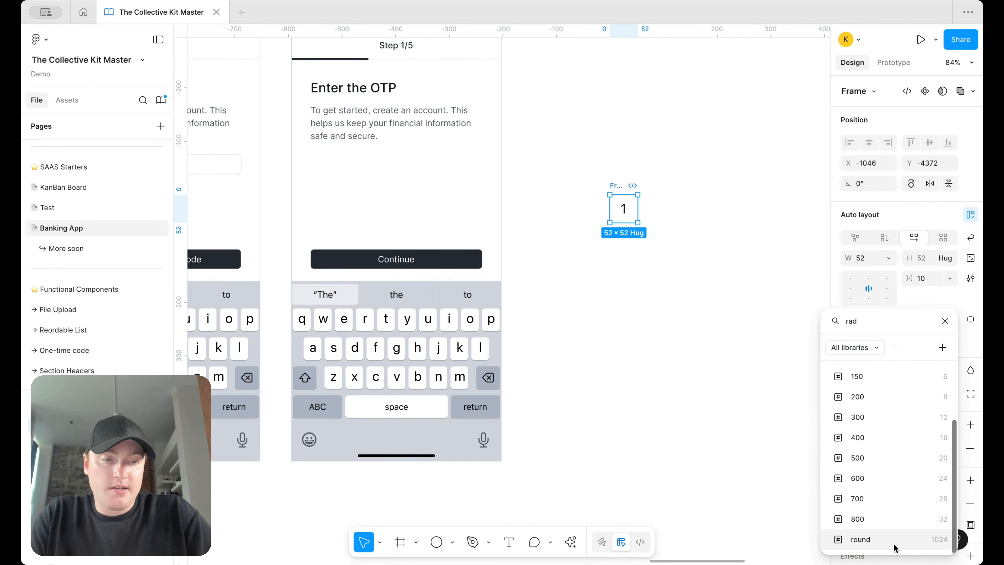
{"action": "left_click", "coordinate": [894, 544]}
Step: Move the digit box above the Enter the OTP screen
{"action": "left_click", "coordinate": [690, 203]}
{"action": "left_click_drag", "start_coordinate": [608, 185], "coordinate": [608, 127]}
{"action": "scroll", "coordinate": [608, 127], "scroll_direction": "down", "scroll_amount": 5}
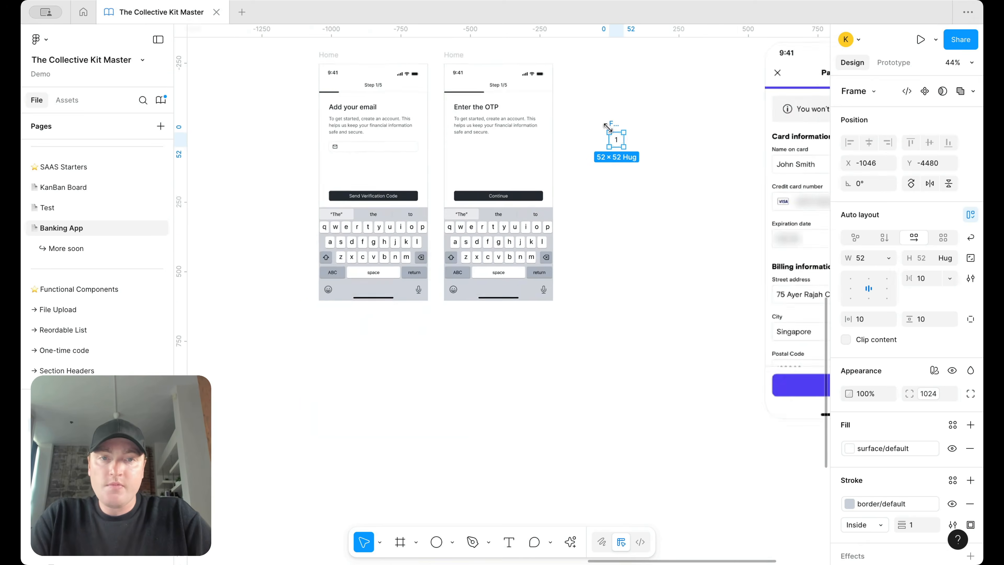
{"action": "scroll", "coordinate": [608, 127], "scroll_direction": "up", "scroll_amount": 2}
{"action": "left_click_drag", "start_coordinate": [583, 163], "coordinate": [428, 60]}
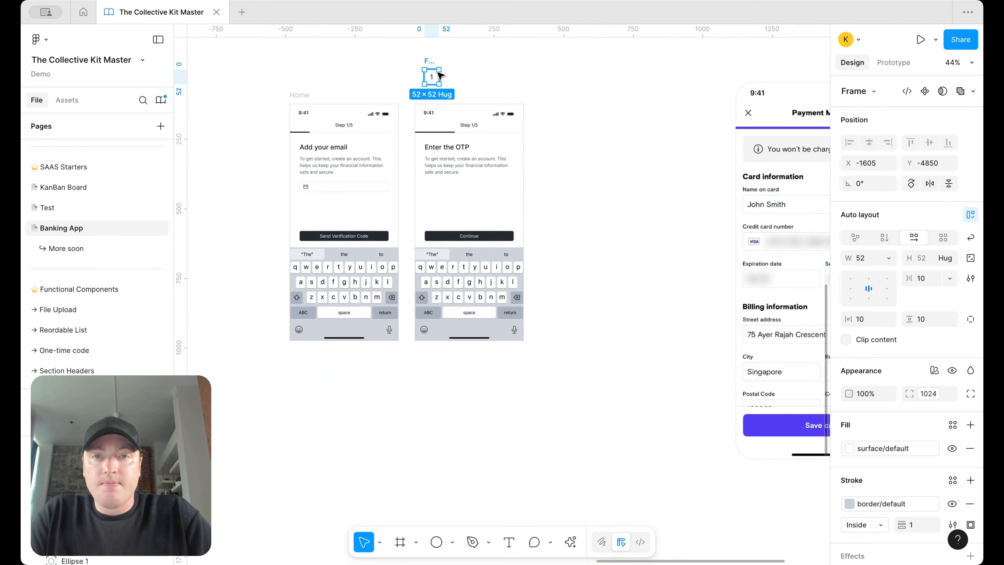
{"action": "scroll", "coordinate": [432, 67], "scroll_direction": "up", "scroll_amount": 5}
{"action": "scroll", "coordinate": [428, 158], "scroll_direction": "up", "scroll_amount": 3}
{"action": "left_click_drag", "start_coordinate": [424, 192], "coordinate": [403, 132]}
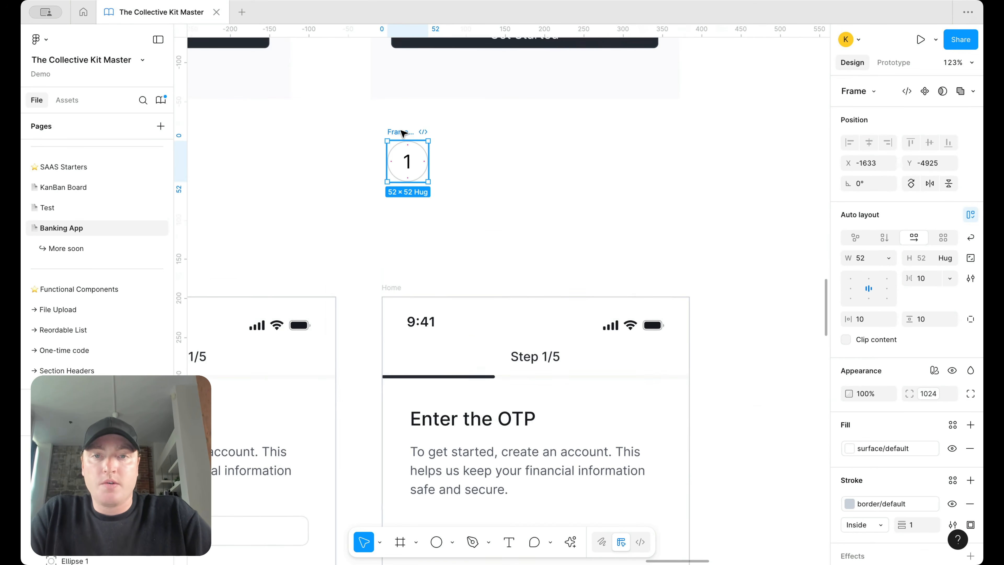
Step: Turn the digit box into a component named 'One time password'
{"action": "right_click", "coordinate": [402, 133]}
{"action": "left_click", "coordinate": [473, 397]}
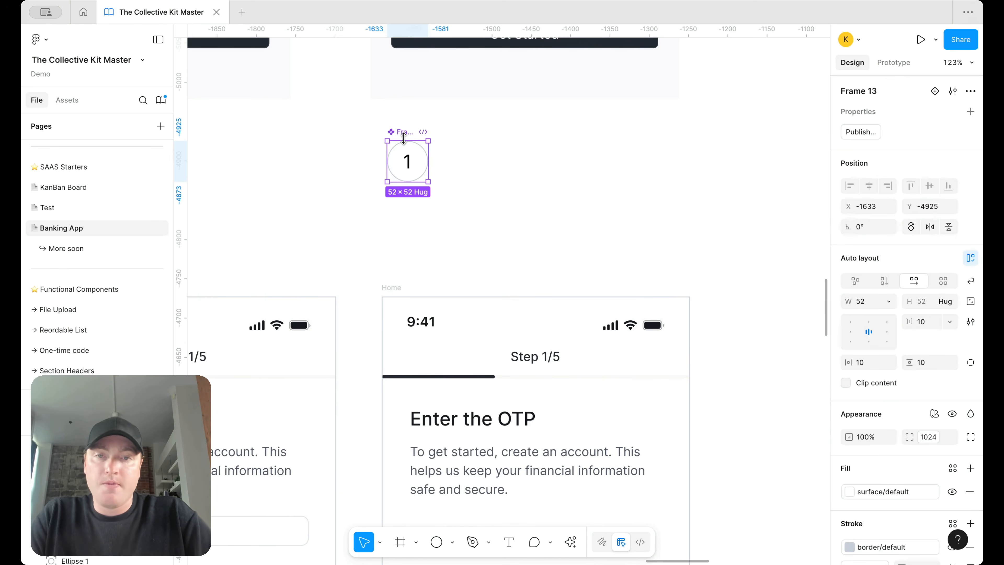
{"action": "double_click", "coordinate": [405, 134]}
{"action": "type", "text": "One t"}
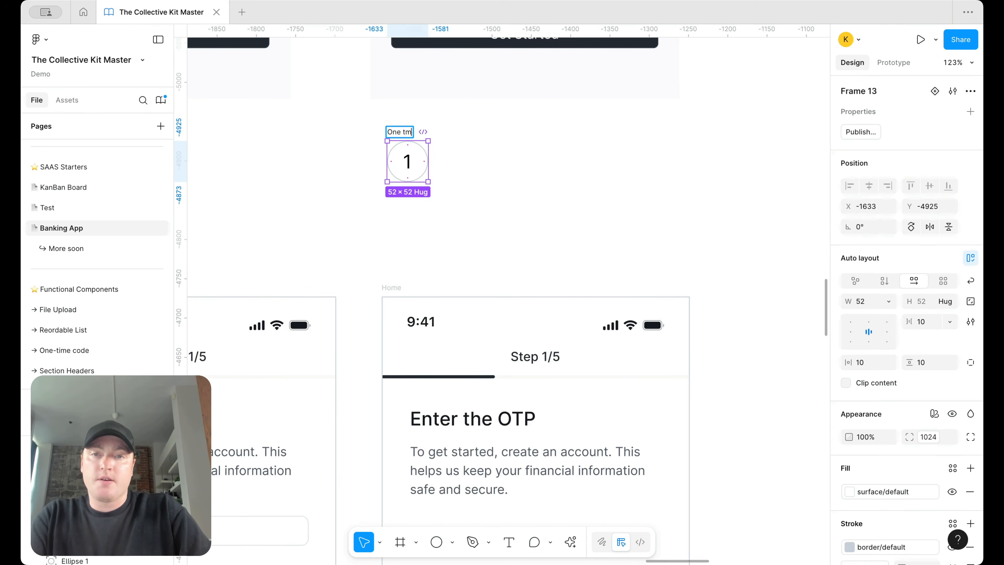
{"action": "type", "text": "ime password"}
{"action": "key", "text": "Return"}
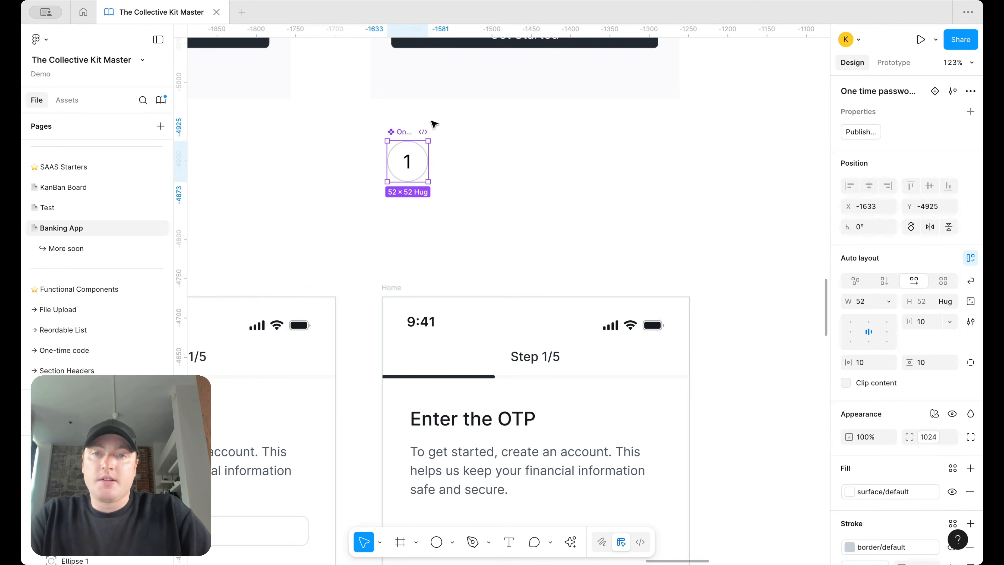
Step: Add a second variant beside the first and name the variant property Type
{"action": "right_click", "coordinate": [404, 133]}
{"action": "mouse_move", "coordinate": [470, 396]}
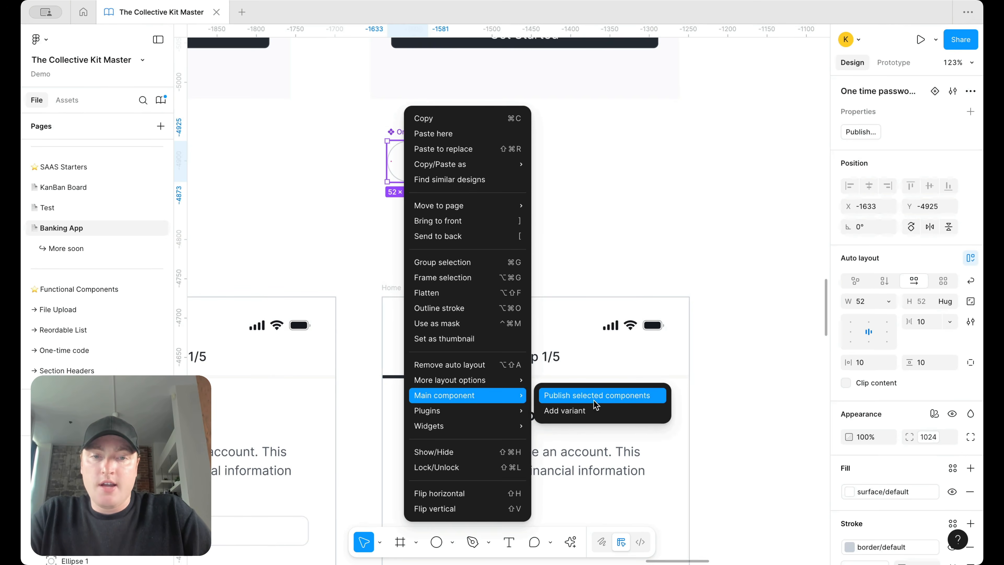
{"action": "left_click", "coordinate": [593, 412]}
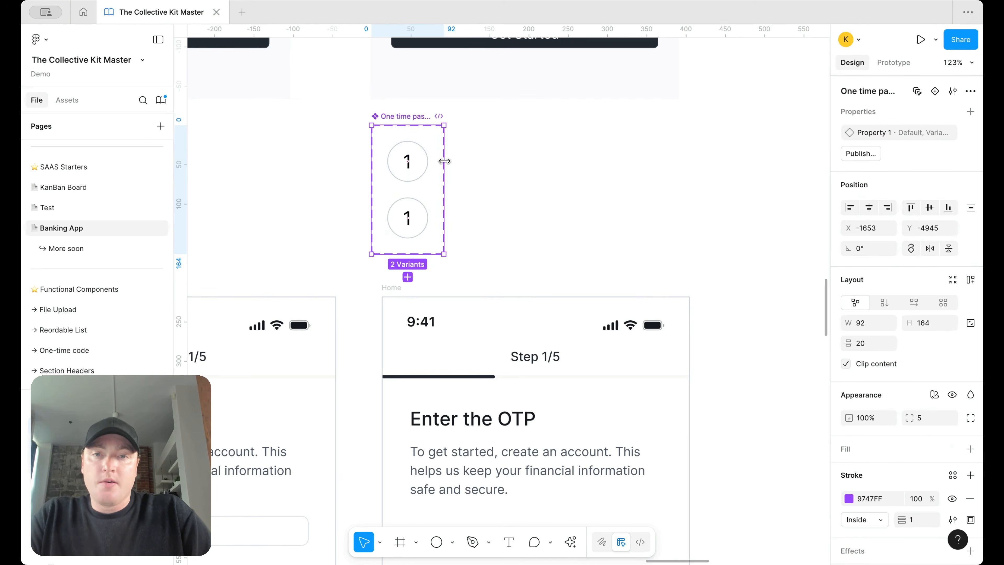
{"action": "left_click_drag", "start_coordinate": [444, 159], "coordinate": [688, 157]}
{"action": "left_click", "coordinate": [408, 218]}
{"action": "left_click_drag", "start_coordinate": [421, 229], "coordinate": [490, 172]}
{"action": "double_click", "coordinate": [858, 132]}
{"action": "type", "text": "T"}
{"action": "key", "text": "Return"}
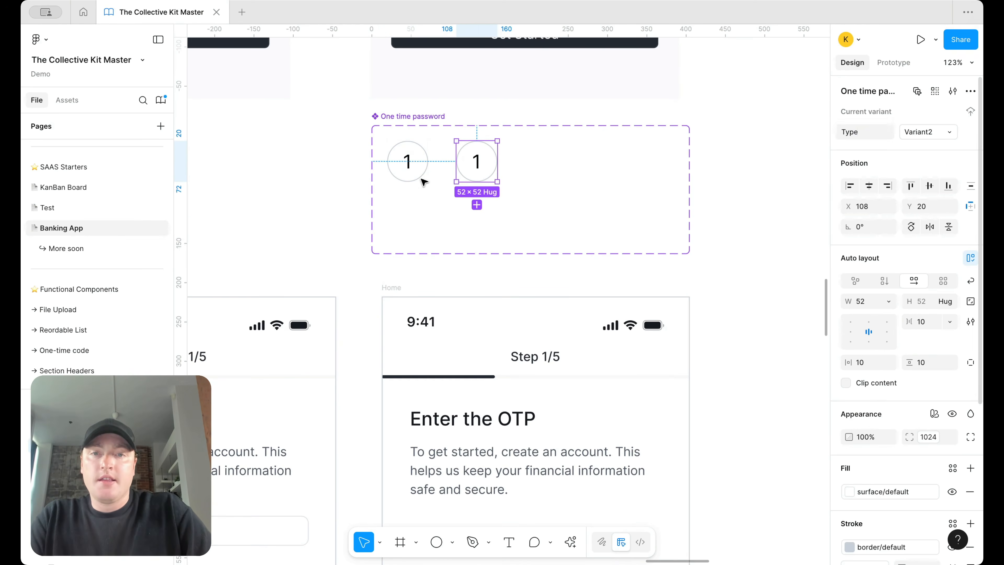
Step: Set the first variant's Type to empty and the second's to active
{"action": "left_click", "coordinate": [421, 177]}
{"action": "left_click", "coordinate": [938, 134]}
{"action": "type", "text": "empt"}
{"action": "left_click", "coordinate": [478, 160]}
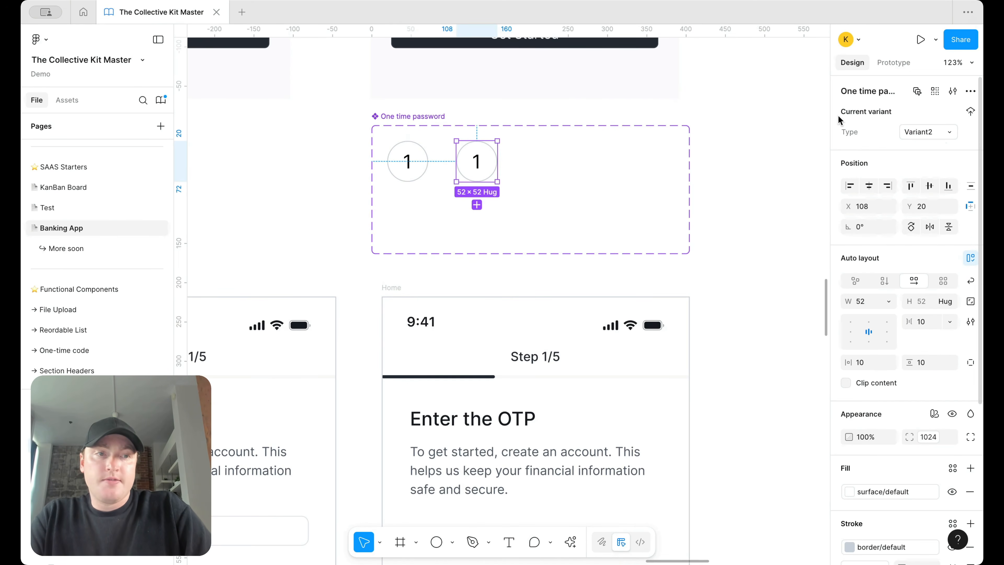
{"action": "type", "text": "active"}
{"action": "key", "text": "Return"}
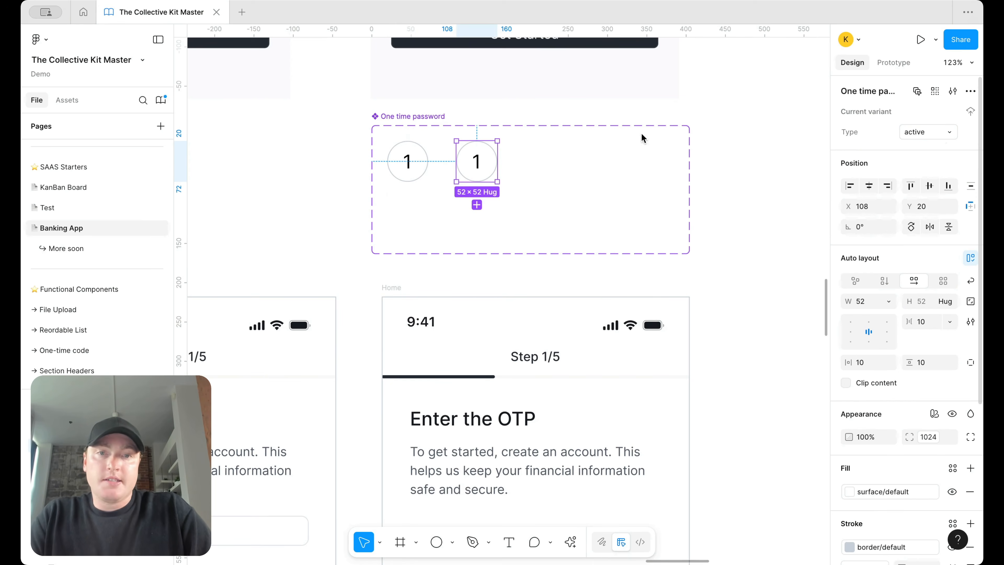
Step: Duplicate a circle into a third 'filled' variant and select the first circle's number
{"action": "left_click_drag", "start_coordinate": [477, 162], "coordinate": [556, 165]}
{"action": "left_click", "coordinate": [902, 134]}
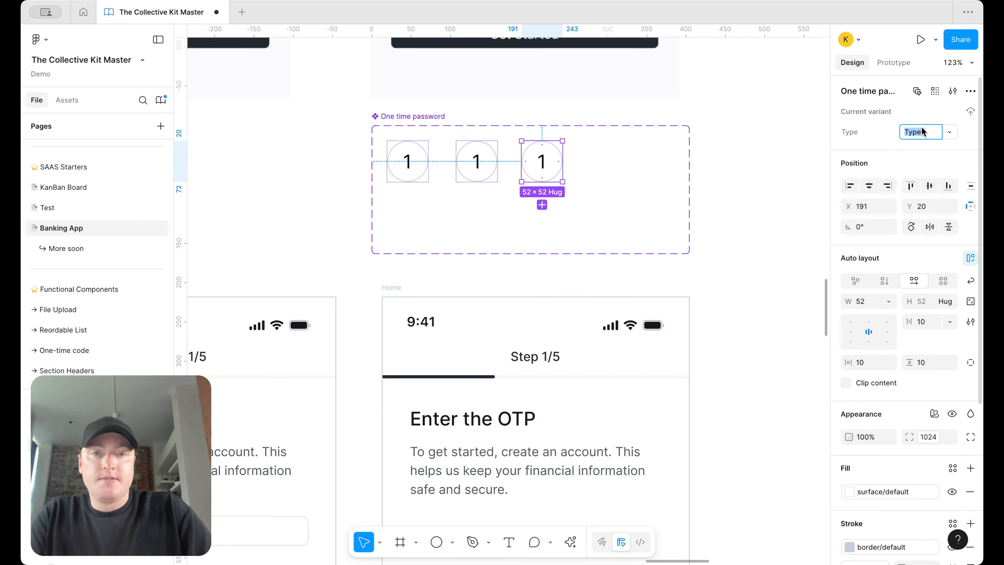
{"action": "key", "text": "Return"}
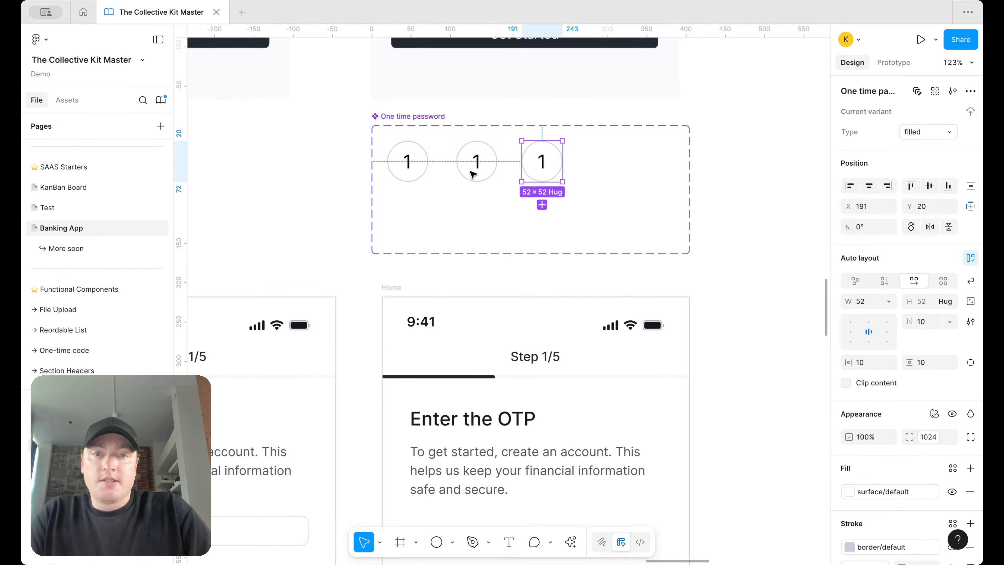
{"action": "double_click", "coordinate": [408, 160]}
Step: Clear the empty circle's number; give the active circle surface/primary/default fill and border/primary/default stroke
{"action": "key", "text": "Delete"}
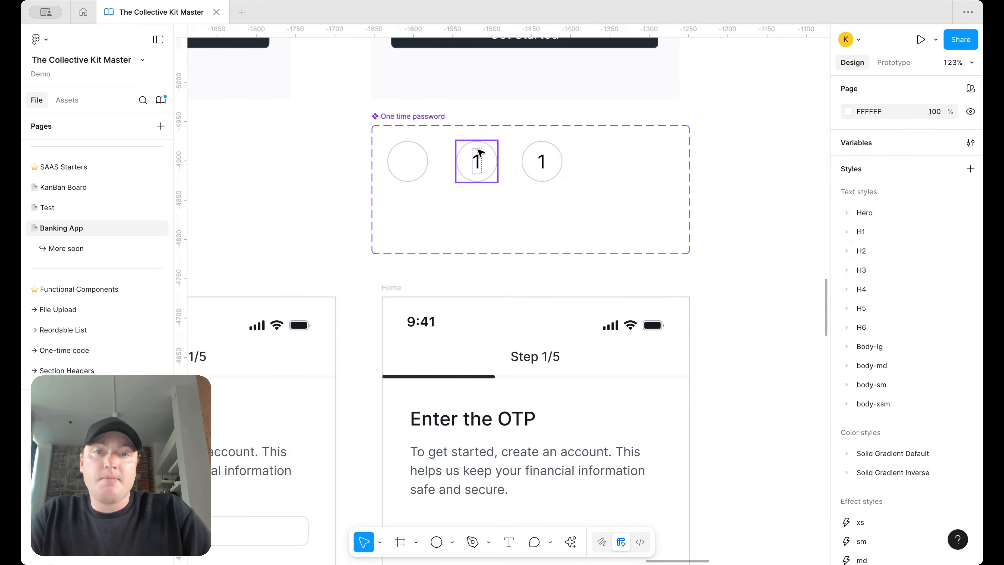
{"action": "left_click", "coordinate": [477, 162]}
{"action": "scroll", "coordinate": [889, 395], "scroll_direction": "down", "scroll_amount": 1}
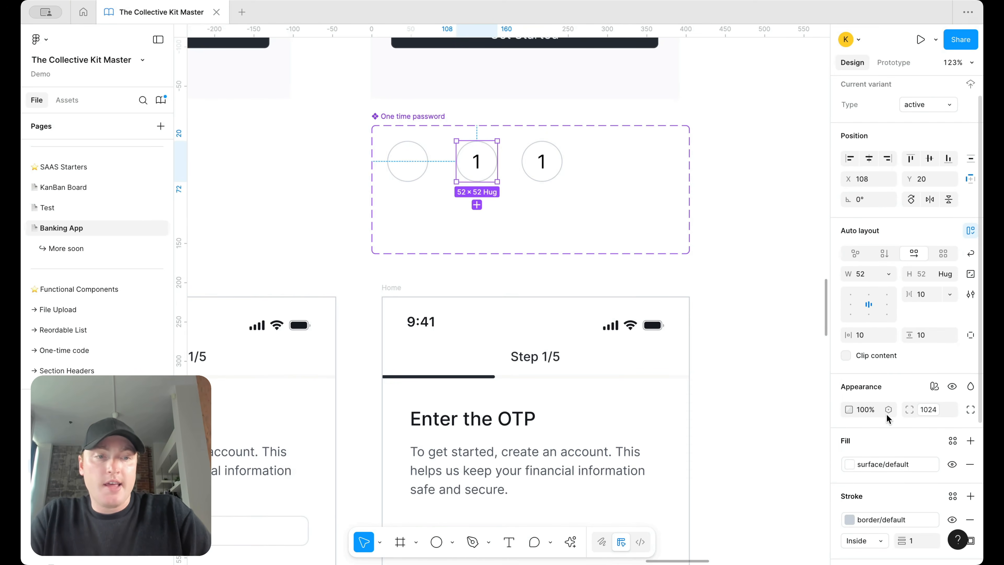
{"action": "left_click", "coordinate": [875, 467]}
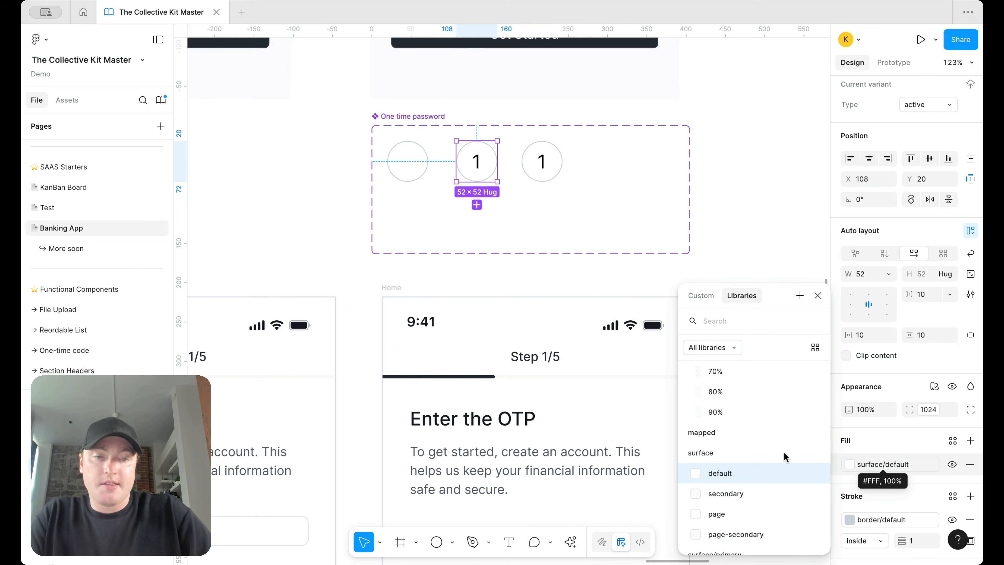
{"action": "scroll", "coordinate": [784, 455], "scroll_direction": "down", "scroll_amount": 2}
{"action": "left_click", "coordinate": [756, 506]}
{"action": "left_click", "coordinate": [881, 520]}
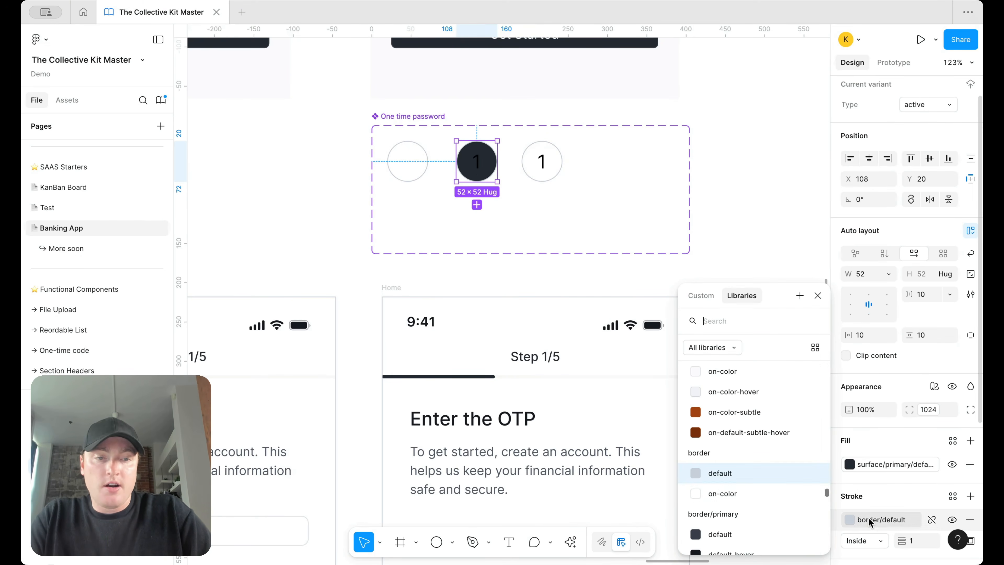
{"action": "scroll", "coordinate": [753, 494], "scroll_direction": "down", "scroll_amount": 2}
{"action": "left_click", "coordinate": [750, 462]}
{"action": "scroll", "coordinate": [909, 495], "scroll_direction": "down", "scroll_amount": 4}
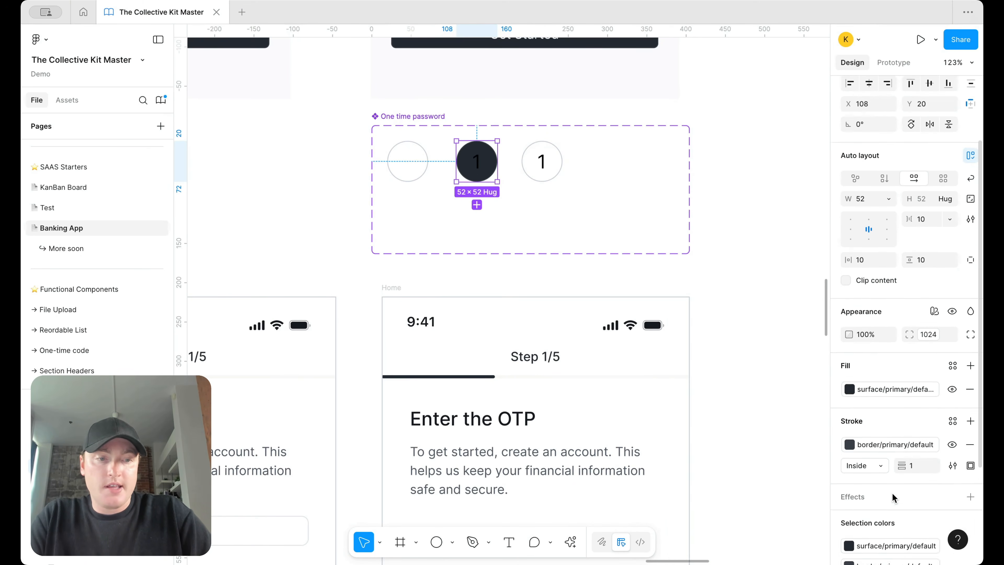
Step: Color the active number text/primary/on-color and the filled number text/default/heading
{"action": "left_click", "coordinate": [952, 524]}
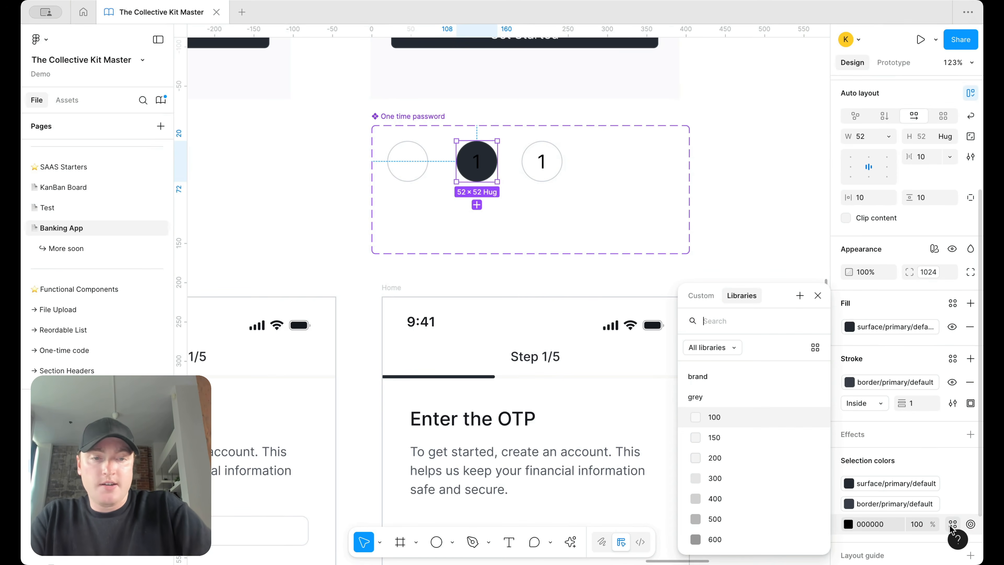
{"action": "type", "text": "text"}
{"action": "scroll", "coordinate": [751, 494], "scroll_direction": "down", "scroll_amount": 6}
{"action": "left_click", "coordinate": [723, 452]}
{"action": "left_click", "coordinate": [540, 161]}
{"action": "left_click", "coordinate": [952, 469]}
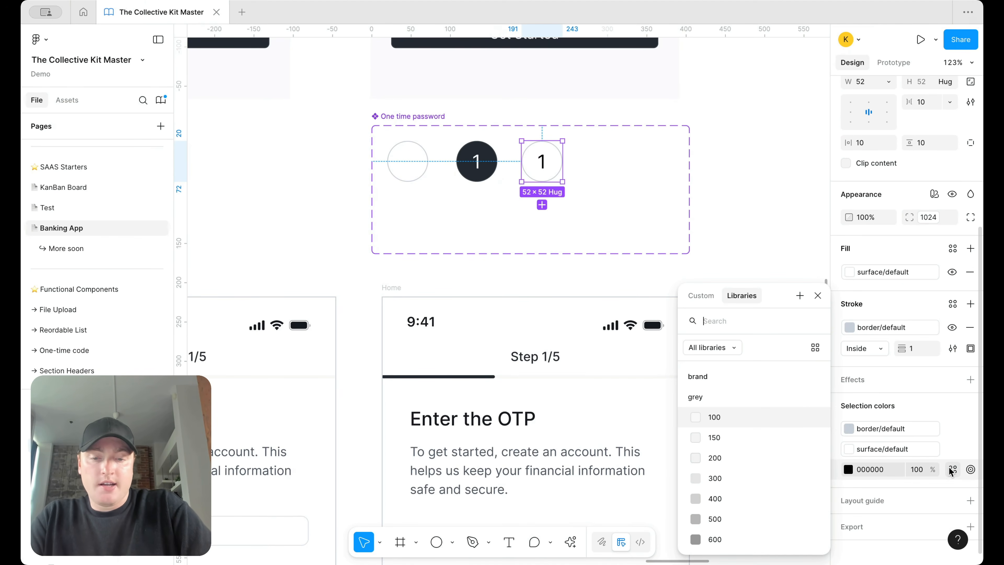
{"action": "type", "text": "head"}
{"action": "left_click", "coordinate": [769, 394]}
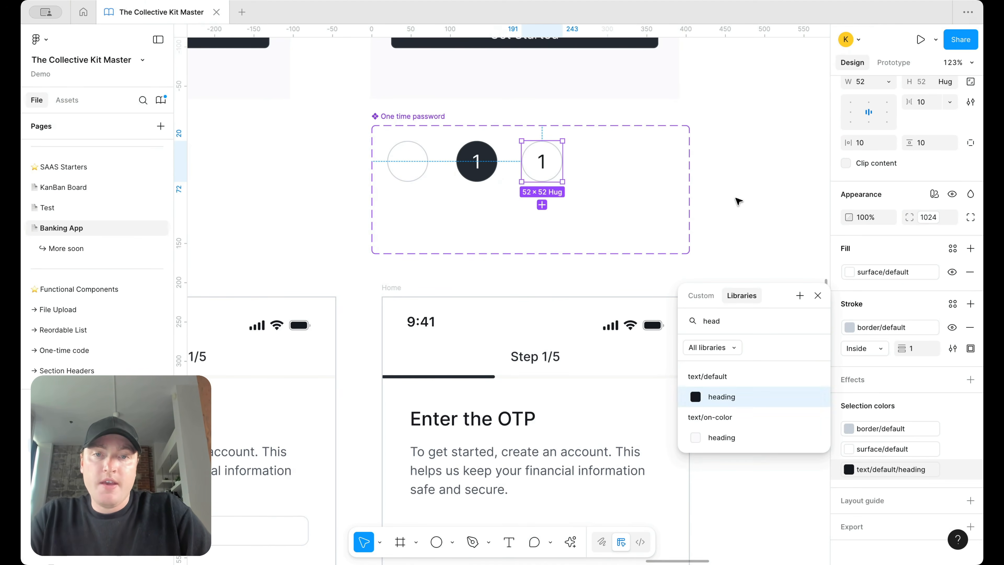
Step: Trim the One time password component set to 277×92 and duplicate it below
{"action": "left_click", "coordinate": [735, 200]}
{"action": "scroll", "coordinate": [736, 200], "scroll_direction": "down", "scroll_amount": 3}
{"action": "scroll", "coordinate": [736, 198], "scroll_direction": "right", "scroll_amount": 4}
{"action": "left_click", "coordinate": [374, 115]}
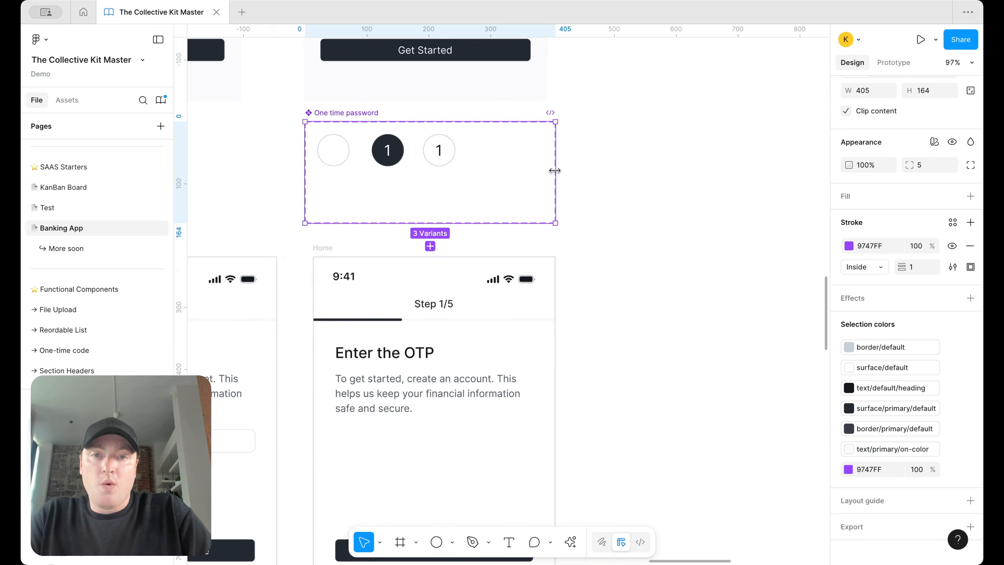
{"action": "left_click_drag", "start_coordinate": [554, 170], "coordinate": [476, 171]}
{"action": "left_click_drag", "start_coordinate": [432, 223], "coordinate": [417, 179]}
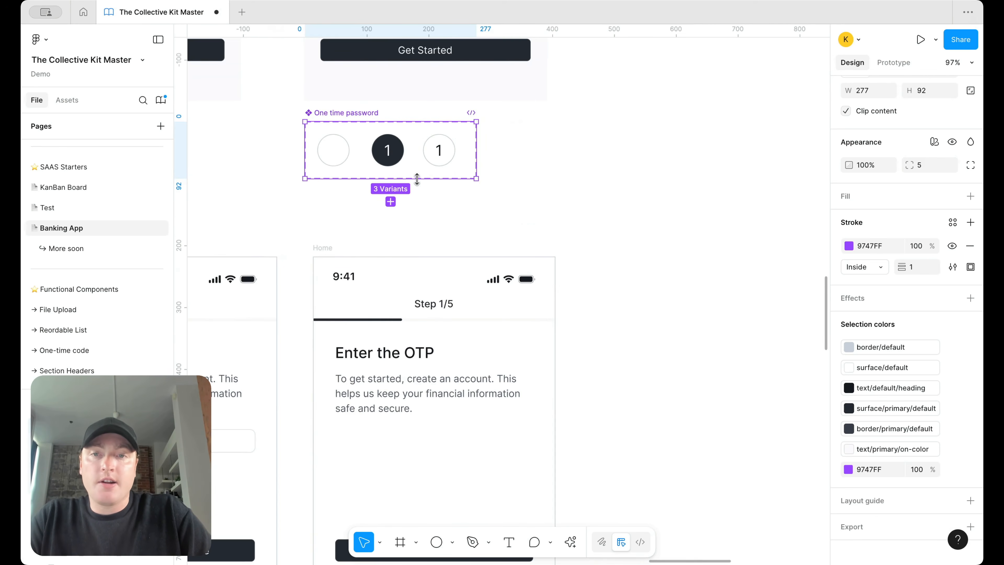
{"action": "left_click_drag", "start_coordinate": [336, 152], "coordinate": [348, 193]}
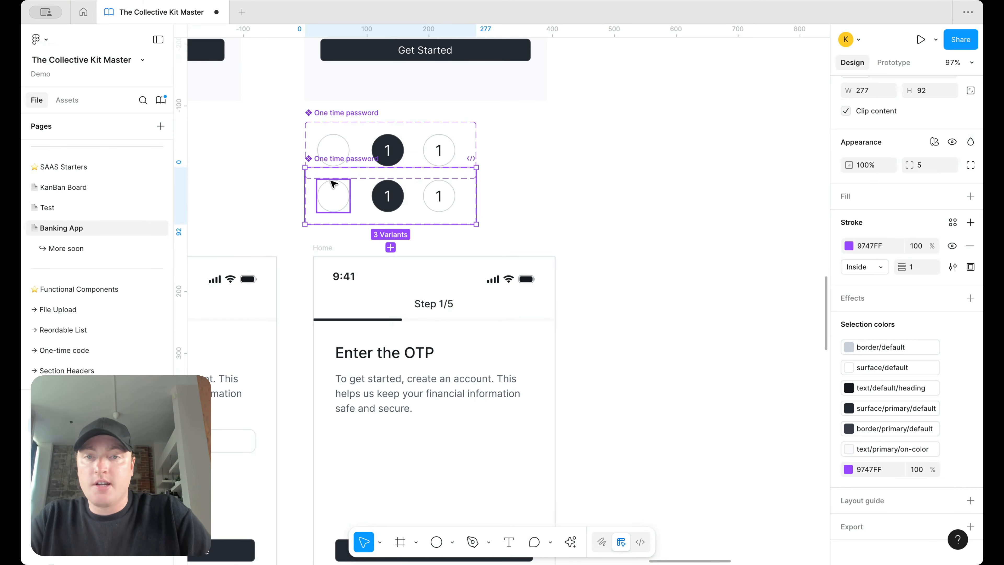
Step: Build an auto-layout row of four empty circles with a 16 gap, removing the duplicate set
{"action": "key", "text": "Delete"}
{"action": "left_click_drag", "start_coordinate": [332, 156], "coordinate": [599, 152]}
{"action": "left_click_drag", "start_coordinate": [629, 191], "coordinate": [553, 148]}
{"action": "key", "text": "shift+a"}
{"action": "left_click", "coordinate": [599, 158]}
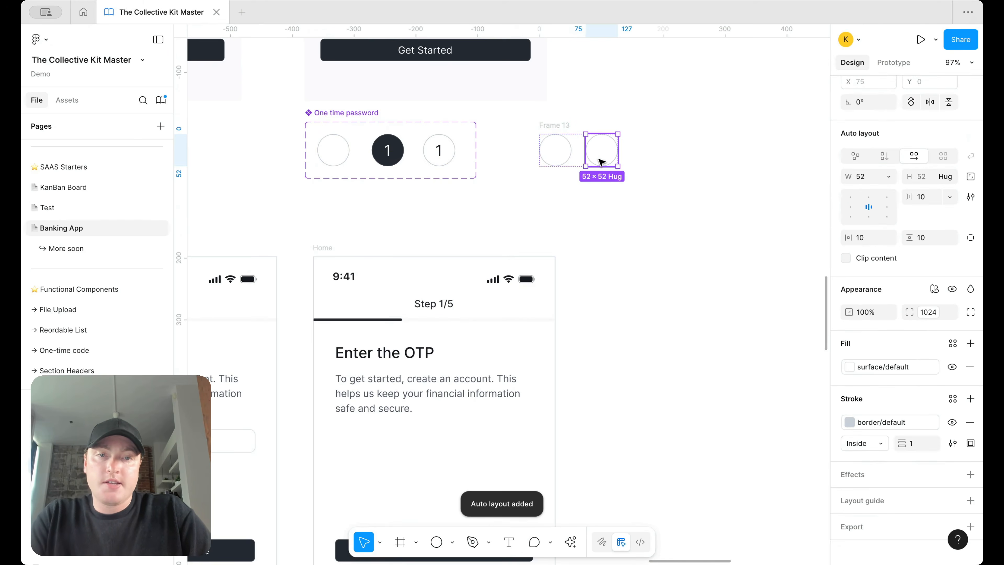
{"action": "key", "text": "ctrl+d"}
{"action": "key", "text": "ctrl+d"}
{"action": "left_click", "coordinate": [551, 126]}
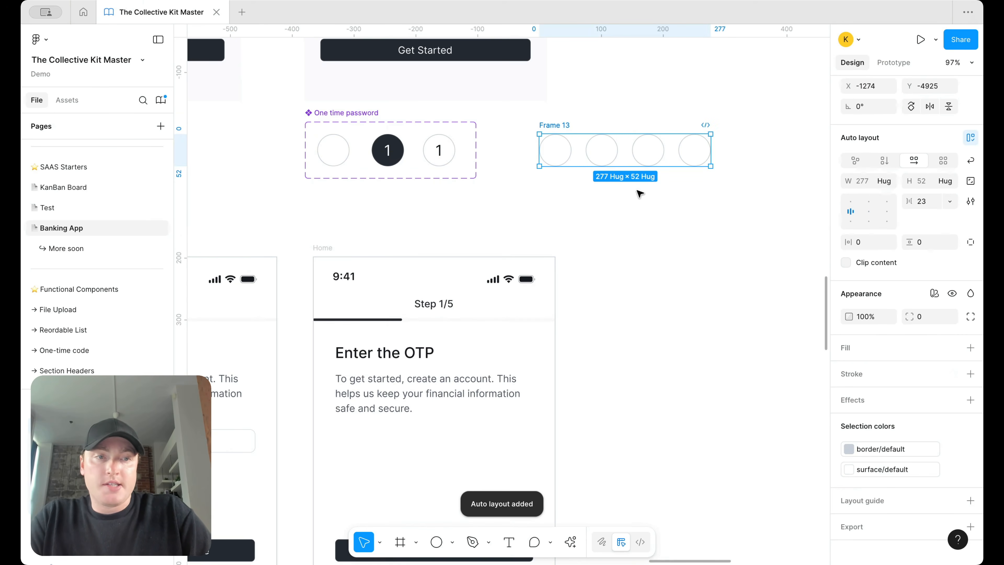
{"action": "type", "text": "6"}
{"action": "key", "text": "Return"}
Step: Paste the circle row into the Enter the OTP screen beneath the body text
{"action": "scroll", "coordinate": [339, 267], "scroll_direction": "down", "scroll_amount": 3}
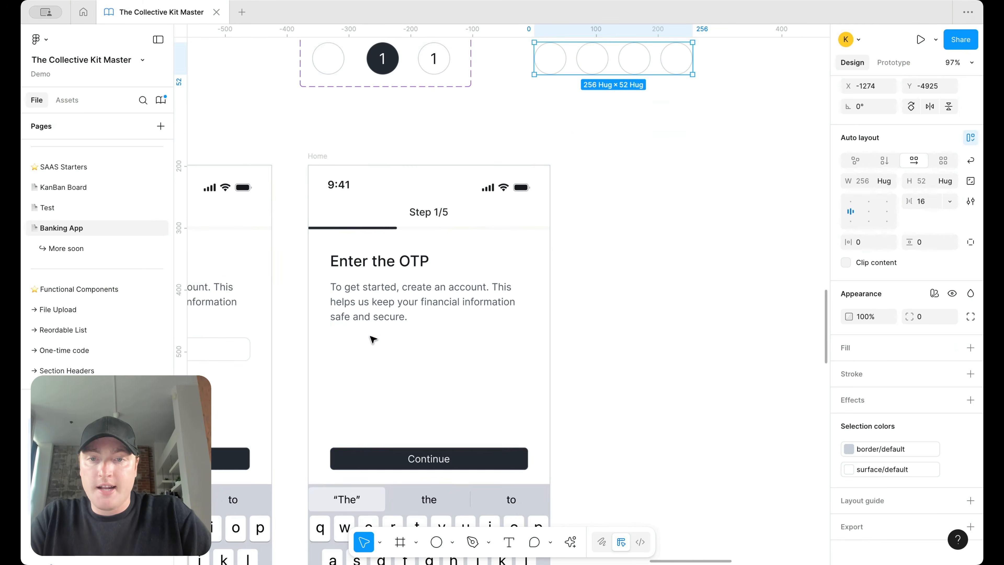
{"action": "left_click", "coordinate": [374, 287]}
{"action": "key", "text": "shift+Return"}
{"action": "key", "text": "ctrl+v"}
{"action": "key", "text": "Up"}
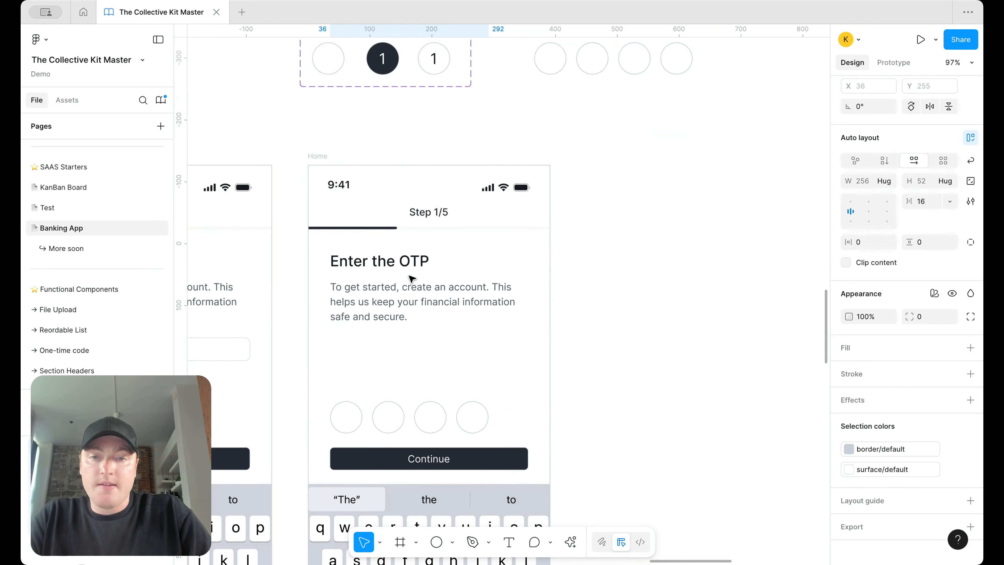
{"action": "left_click_drag", "start_coordinate": [413, 416], "coordinate": [448, 321]}
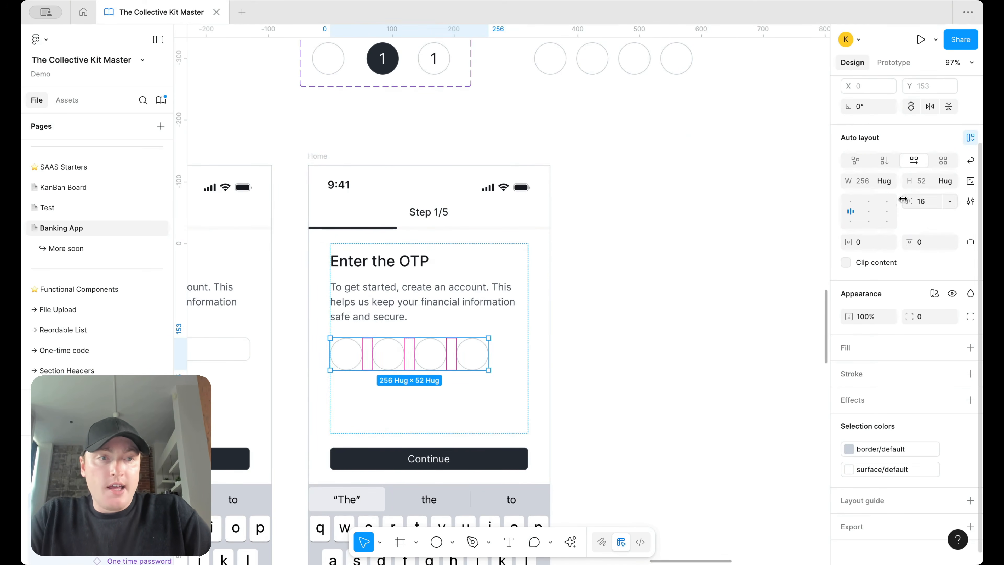
Step: Make the OTP row fill the content width with its circles centred
{"action": "left_click", "coordinate": [884, 180]}
{"action": "left_click", "coordinate": [885, 193]}
{"action": "left_click", "coordinate": [869, 211]}
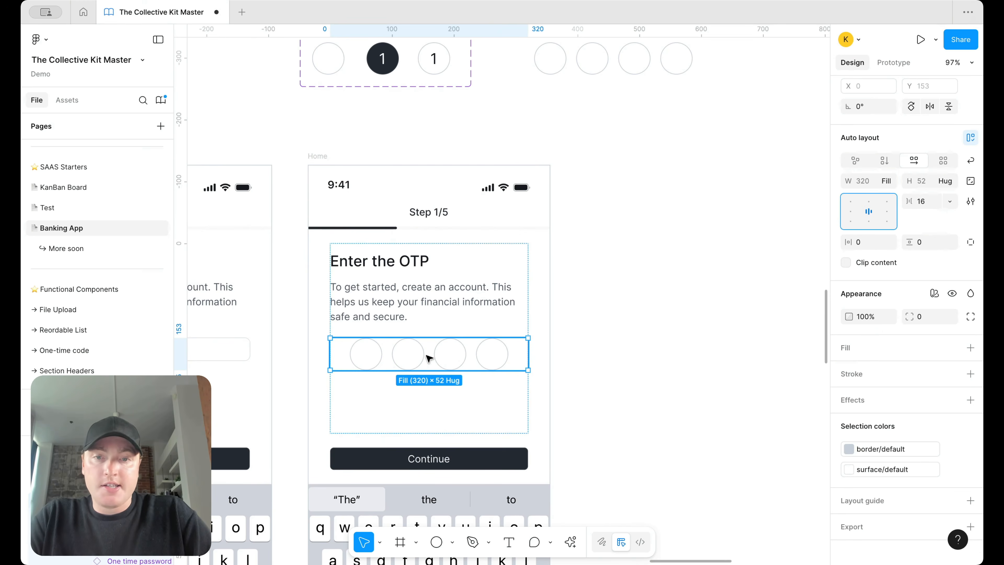
Step: Set the first two OTP circles to filled and the third to active
{"action": "left_click", "coordinate": [374, 358]}
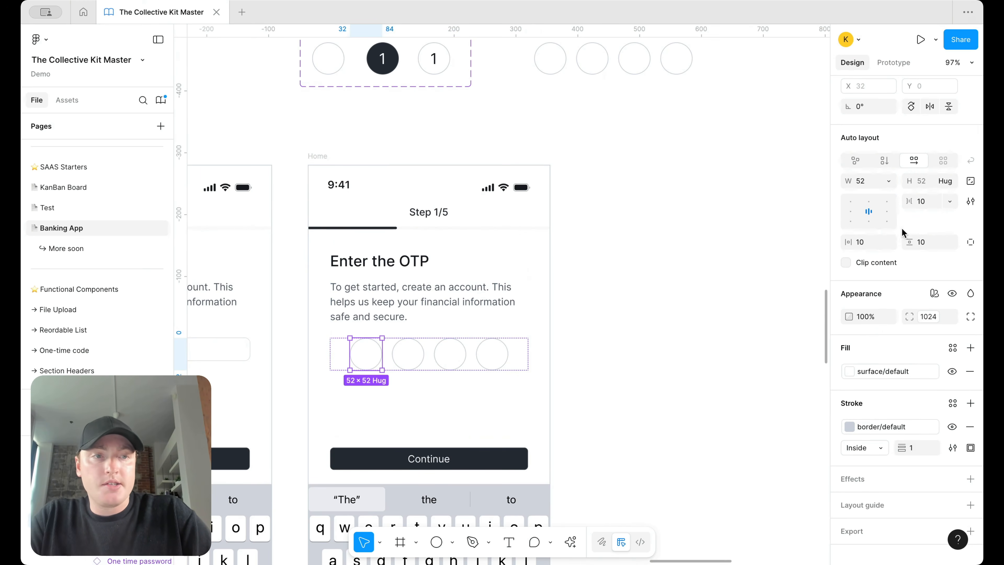
{"action": "left_click", "coordinate": [922, 127]}
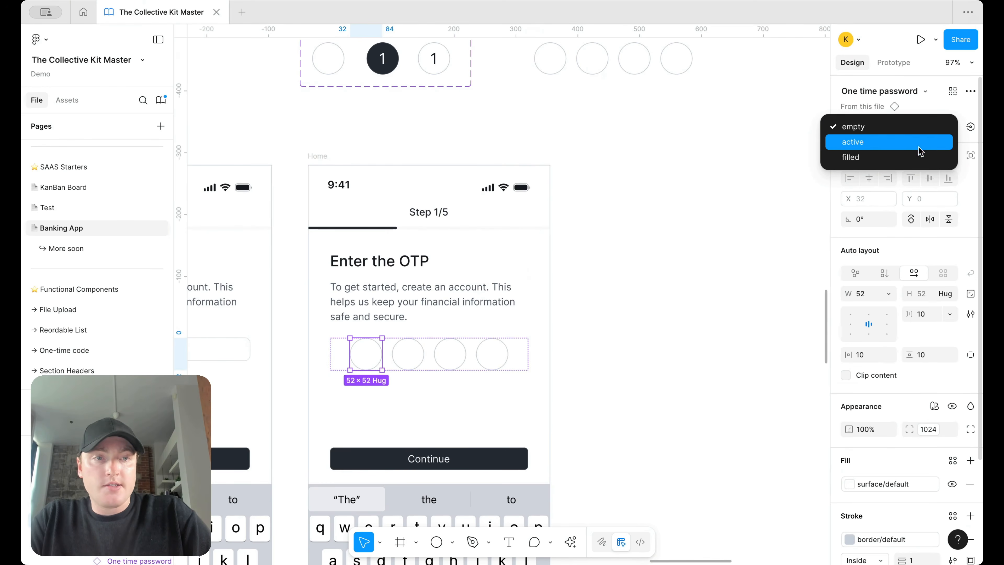
{"action": "left_click", "coordinate": [921, 157]}
{"action": "left_click", "coordinate": [407, 354]}
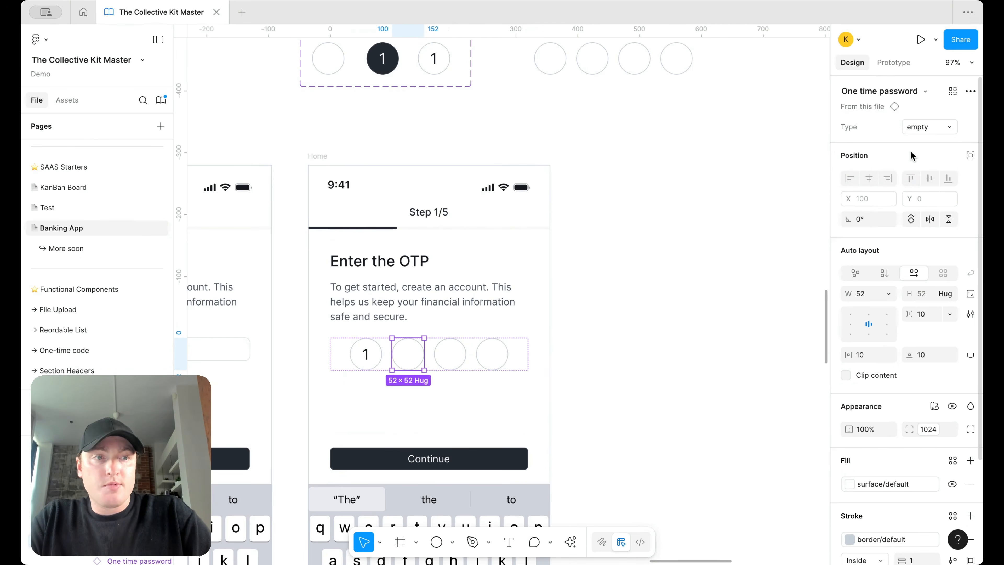
{"action": "left_click", "coordinate": [916, 127]}
{"action": "left_click", "coordinate": [909, 157]}
{"action": "left_click", "coordinate": [451, 354]}
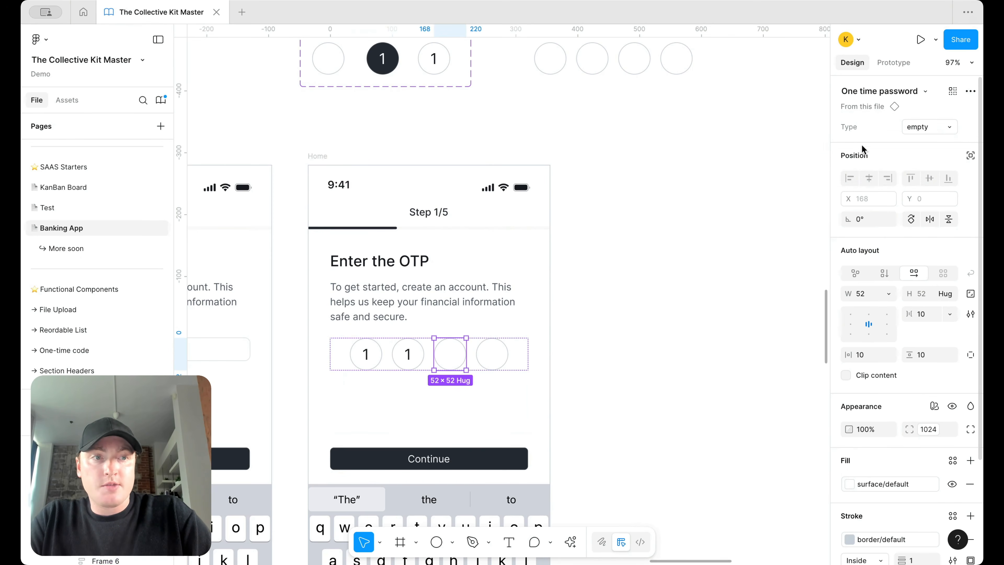
{"action": "left_click", "coordinate": [925, 126]}
{"action": "left_click", "coordinate": [912, 143]}
{"action": "left_click", "coordinate": [699, 223]}
Step: Space the OTP circles with an 8 px gap and centre them in the row
{"action": "scroll", "coordinate": [695, 225], "scroll_direction": "down", "scroll_amount": 3}
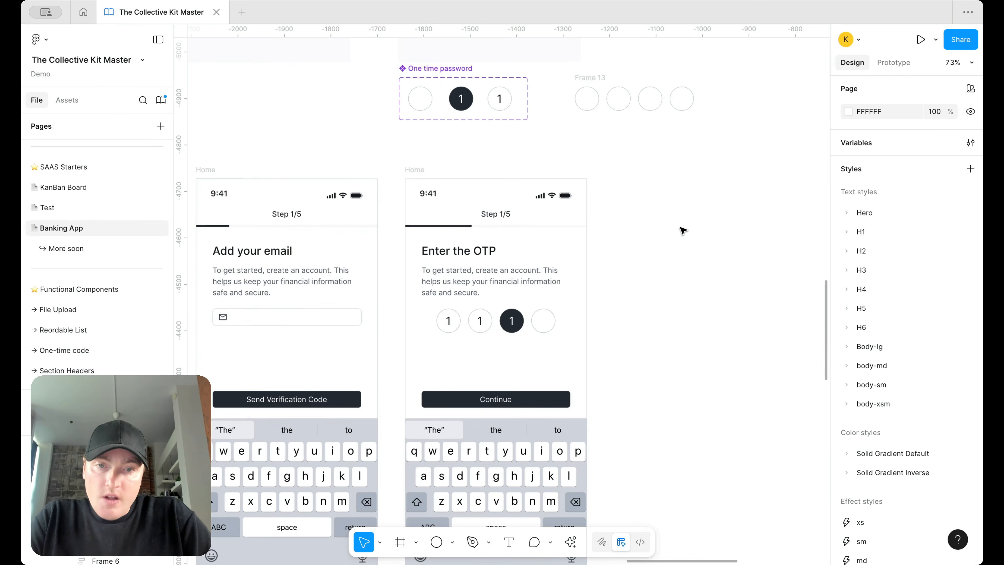
{"action": "scroll", "coordinate": [494, 277], "scroll_direction": "up", "scroll_amount": 2}
{"action": "left_click", "coordinate": [479, 332]}
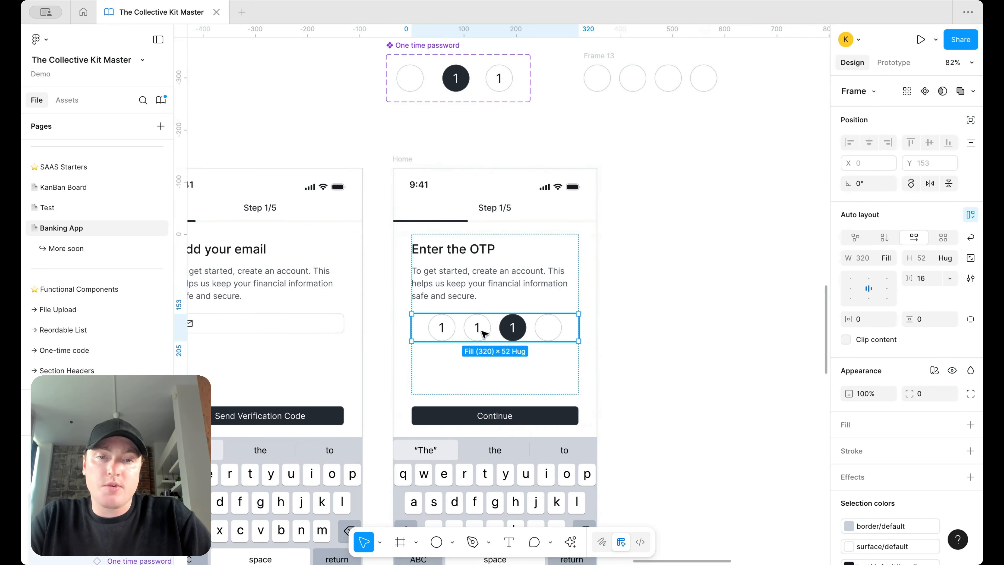
{"action": "double_click", "coordinate": [858, 289]}
{"action": "left_click", "coordinate": [654, 321]}
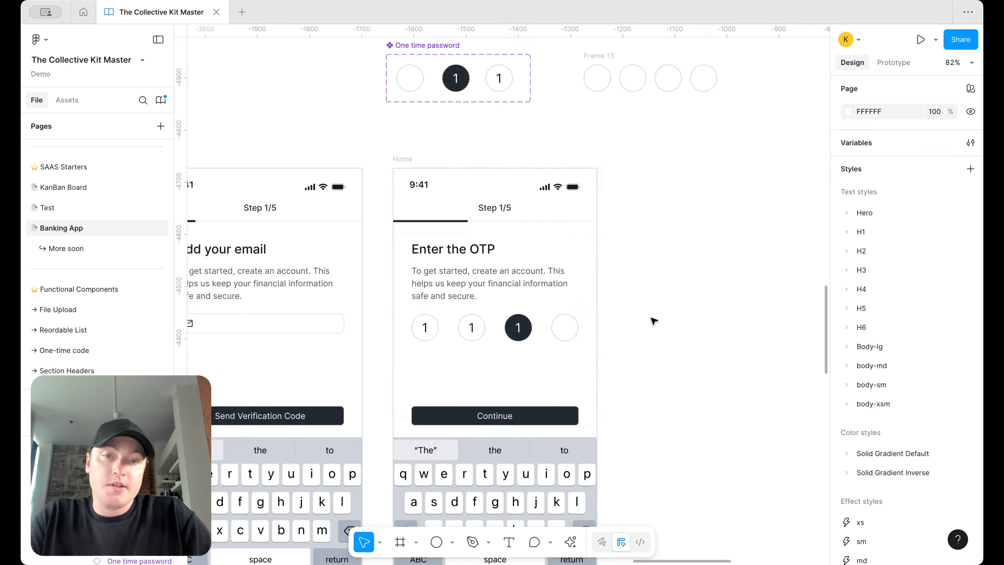
{"action": "scroll", "coordinate": [589, 254], "scroll_direction": "down", "scroll_amount": 2}
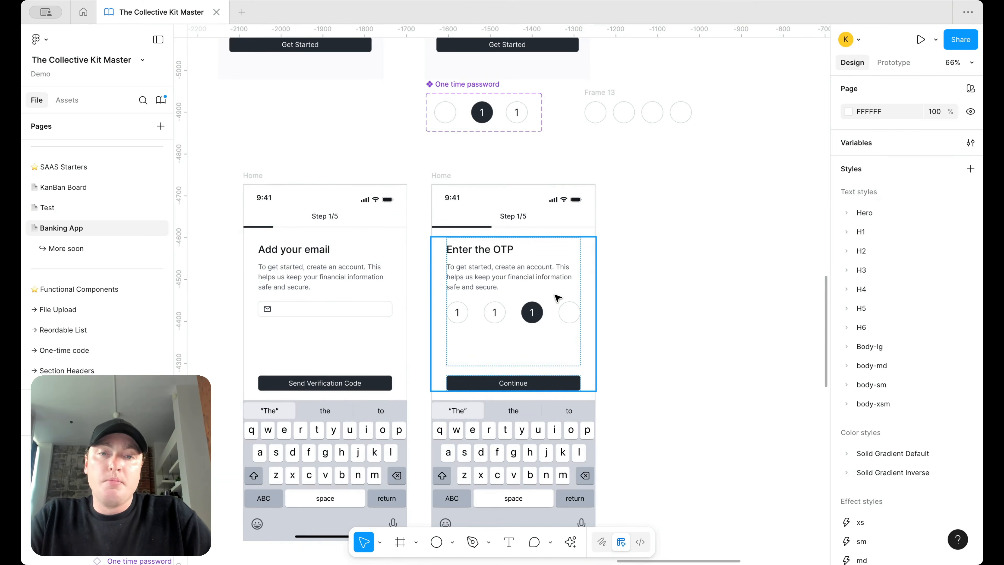
{"action": "double_click", "coordinate": [534, 319]}
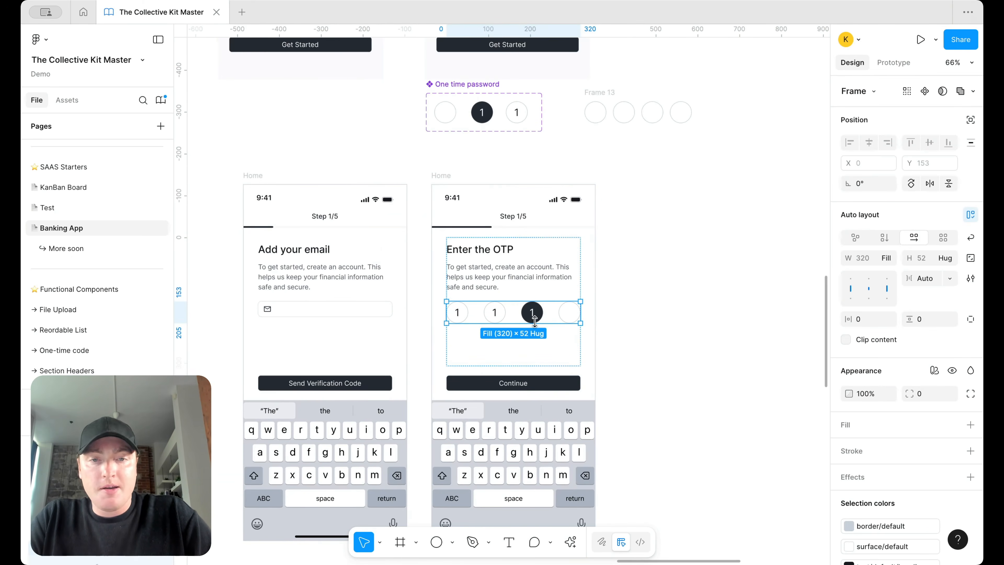
{"action": "left_click", "coordinate": [927, 279]}
{"action": "type", "text": "1"}
{"action": "key", "text": "BackSpace"}
{"action": "type", "text": "8"}
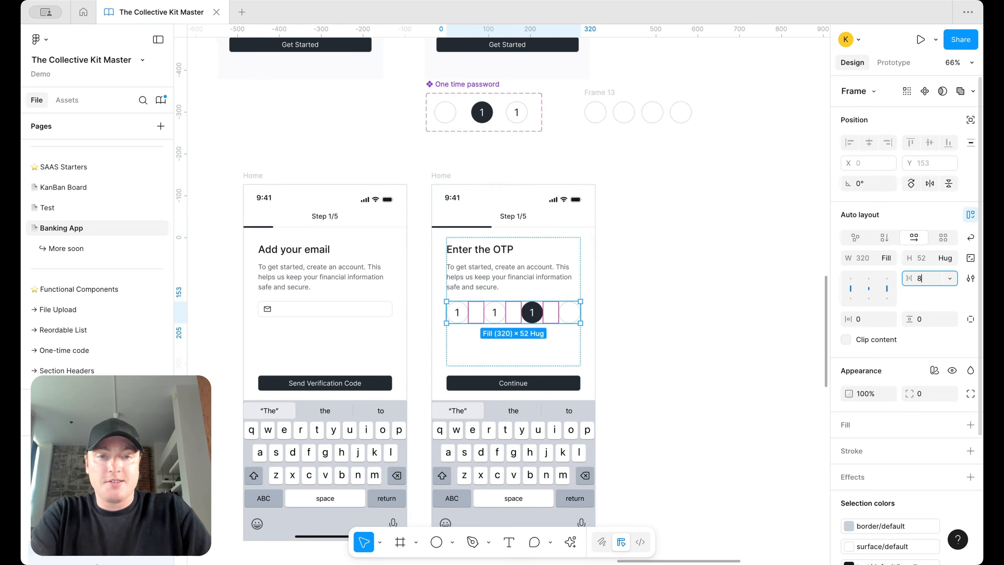
{"action": "key", "text": "Return"}
{"action": "left_click", "coordinate": [868, 289]}
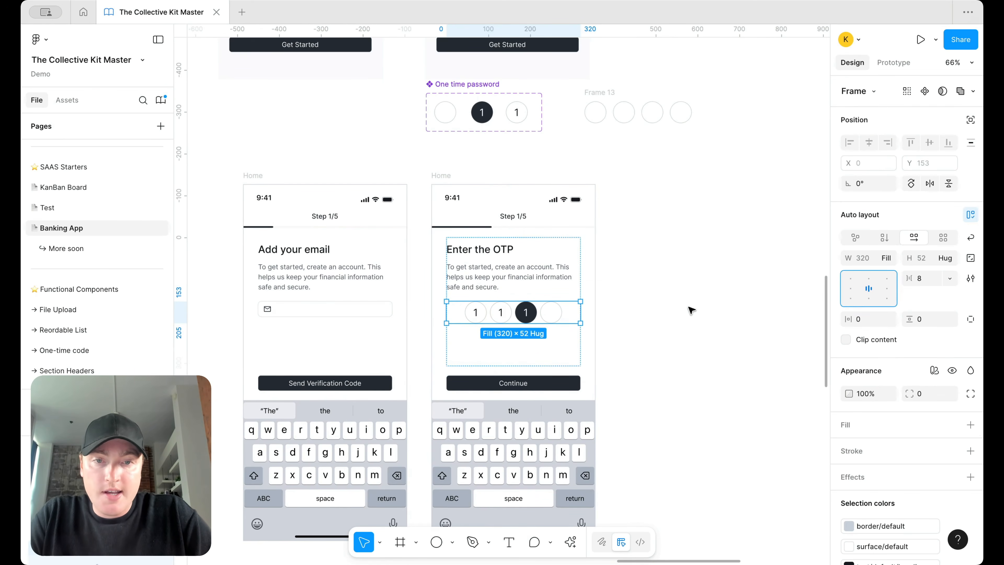
{"action": "left_click", "coordinate": [691, 310]}
Step: Change the second circle's digit to 3 and the third circle's digit to 6
{"action": "scroll", "coordinate": [624, 331], "scroll_direction": "up", "scroll_amount": 3}
{"action": "scroll", "coordinate": [625, 331], "scroll_direction": "down", "scroll_amount": 4}
{"action": "scroll", "coordinate": [557, 312], "scroll_direction": "up", "scroll_amount": 5}
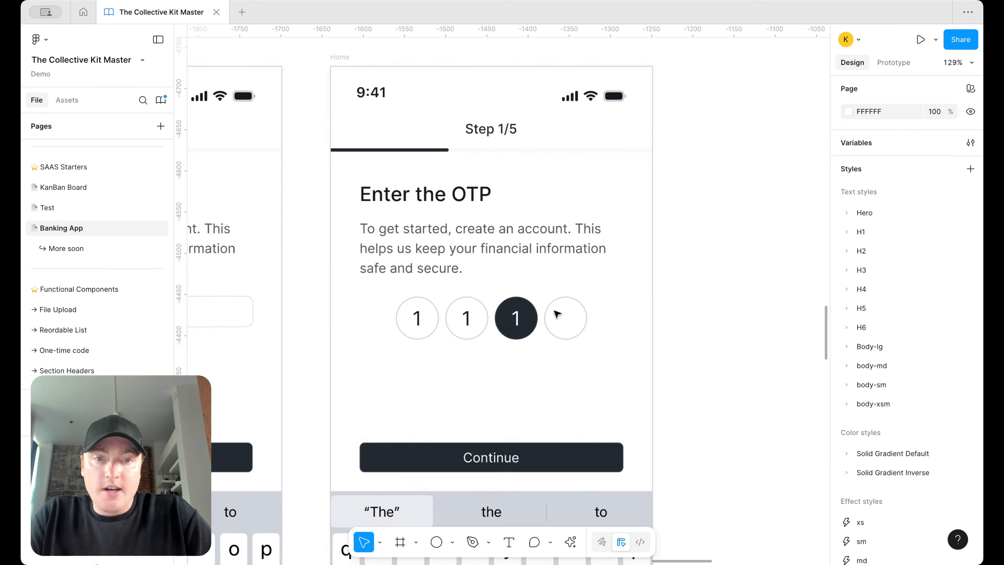
{"action": "double_click", "coordinate": [562, 317]}
{"action": "double_click", "coordinate": [563, 318]}
{"action": "scroll", "coordinate": [566, 316], "scroll_direction": "down", "scroll_amount": 3}
{"action": "scroll", "coordinate": [566, 315], "scroll_direction": "right", "scroll_amount": 2}
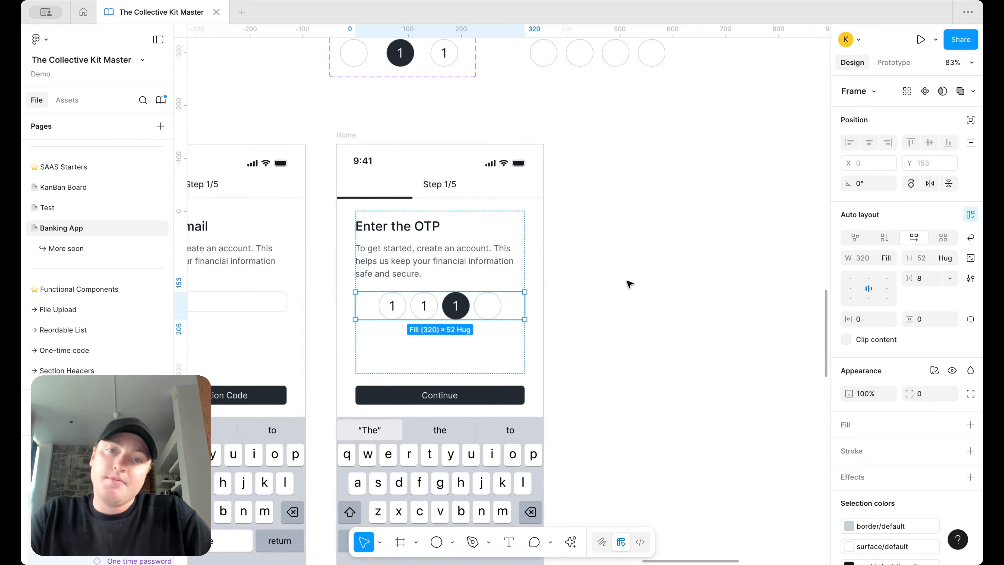
{"action": "left_click", "coordinate": [629, 283]}
{"action": "scroll", "coordinate": [628, 283], "scroll_direction": "down", "scroll_amount": 3}
{"action": "scroll", "coordinate": [585, 231], "scroll_direction": "up", "scroll_amount": 3}
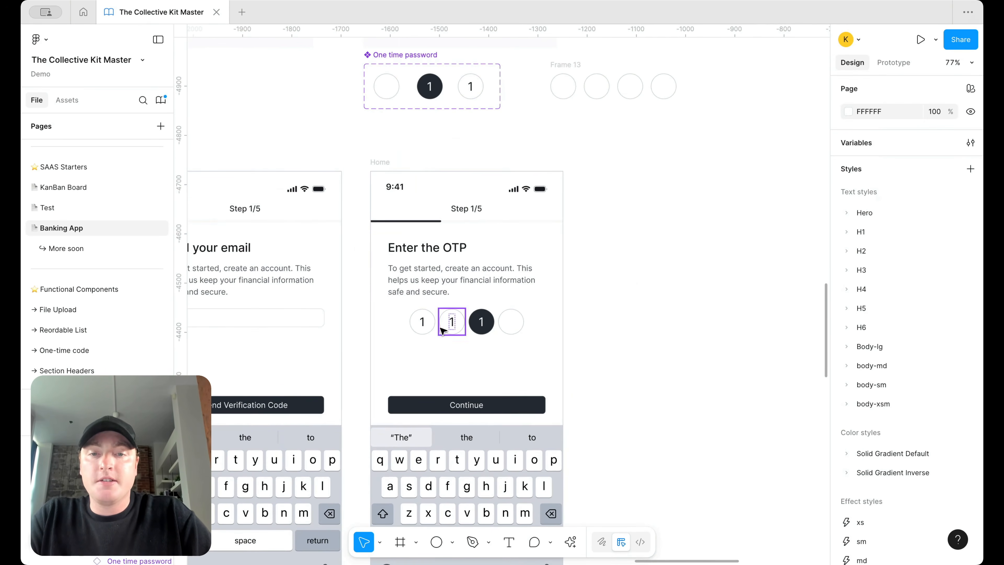
{"action": "double_click", "coordinate": [451, 322]}
{"action": "type", "text": "3"}
{"action": "double_click", "coordinate": [489, 320]}
{"action": "type", "text": "6"}
{"action": "left_click", "coordinate": [612, 285]}
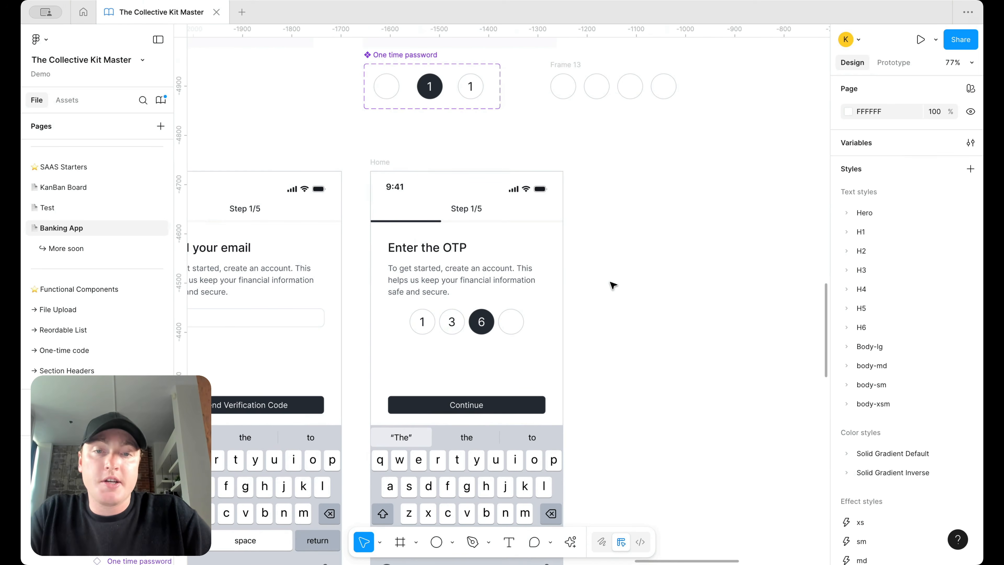
Step: Duplicate the empty fourth OTP circle to add a fifth empty circle
{"action": "scroll", "coordinate": [613, 284], "scroll_direction": "up", "scroll_amount": 2}
{"action": "double_click", "coordinate": [497, 333]}
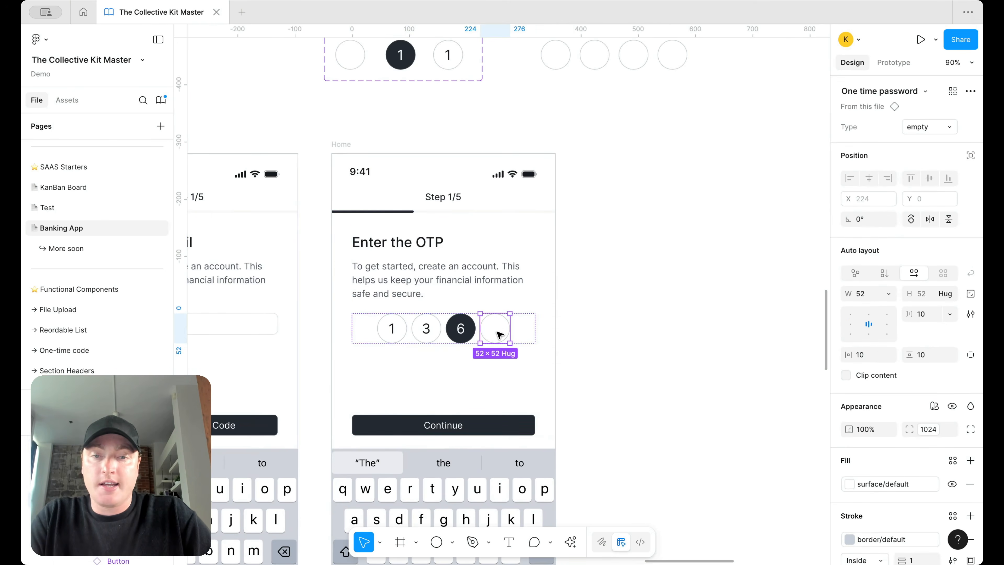
{"action": "key", "text": "super+d"}
{"action": "left_click", "coordinate": [612, 313]}
{"action": "scroll", "coordinate": [615, 315], "scroll_direction": "down", "scroll_amount": 3}
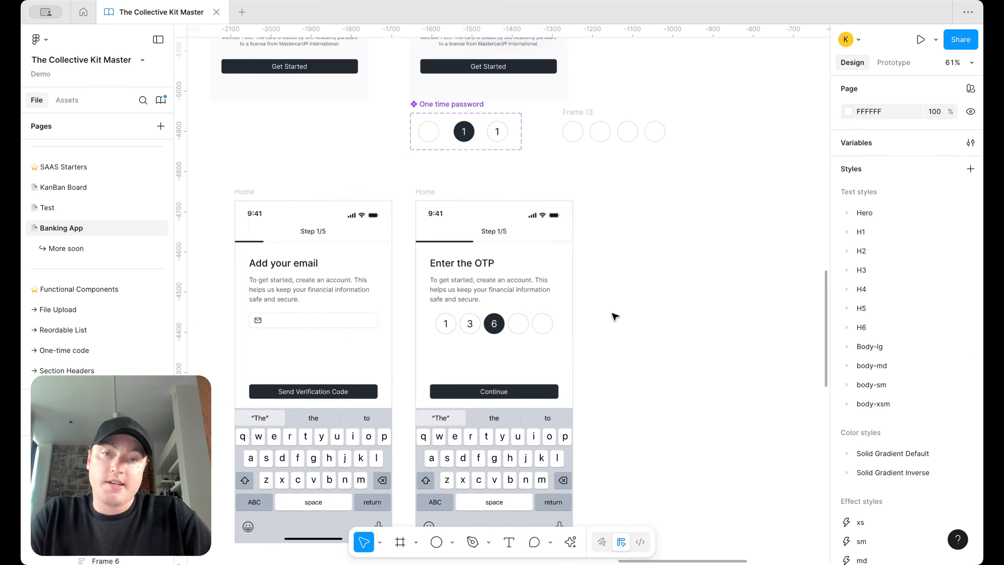
{"action": "scroll", "coordinate": [598, 307], "scroll_direction": "up", "scroll_amount": 3}
{"action": "scroll", "coordinate": [596, 307], "scroll_direction": "down", "scroll_amount": 3}
{"action": "scroll", "coordinate": [581, 261], "scroll_direction": "up", "scroll_amount": 2}
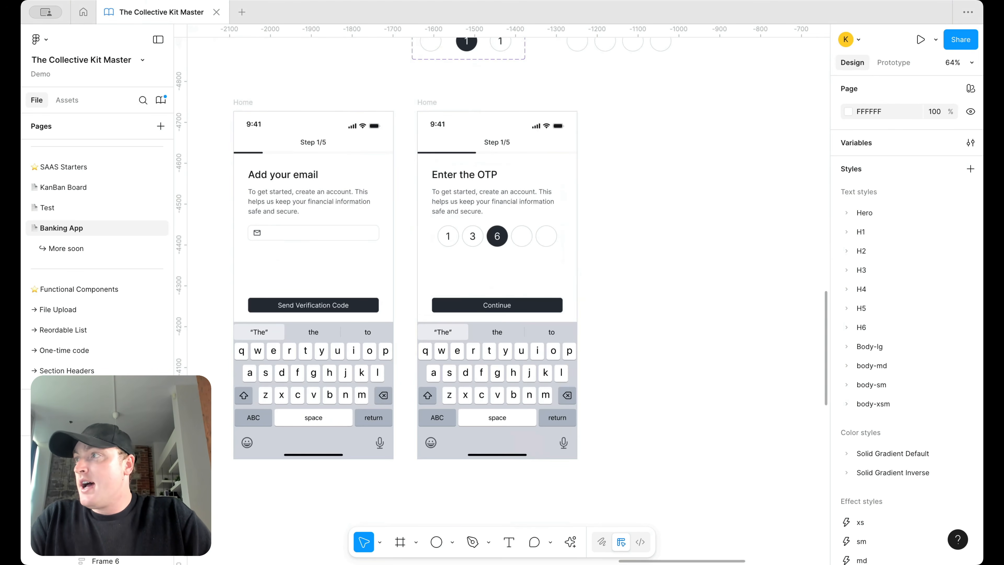
Step: Replace the description with 'Enter the one-time password we sent to your email address.'
{"action": "left_click", "coordinate": [516, 202]}
{"action": "left_click", "coordinate": [516, 201]}
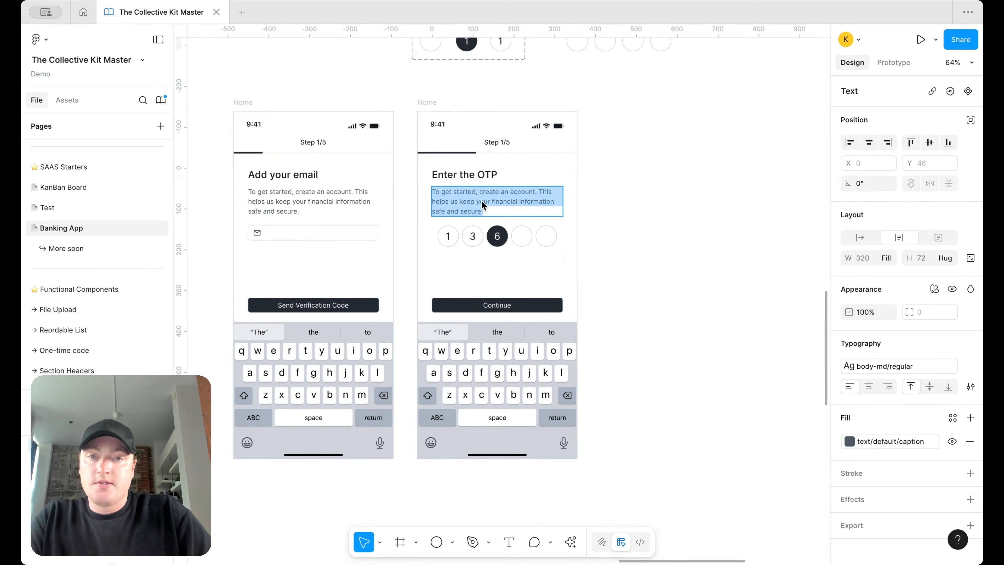
{"action": "left_click", "coordinate": [471, 203]}
{"action": "key", "text": "super+a"}
{"action": "type", "text": "Ente"}
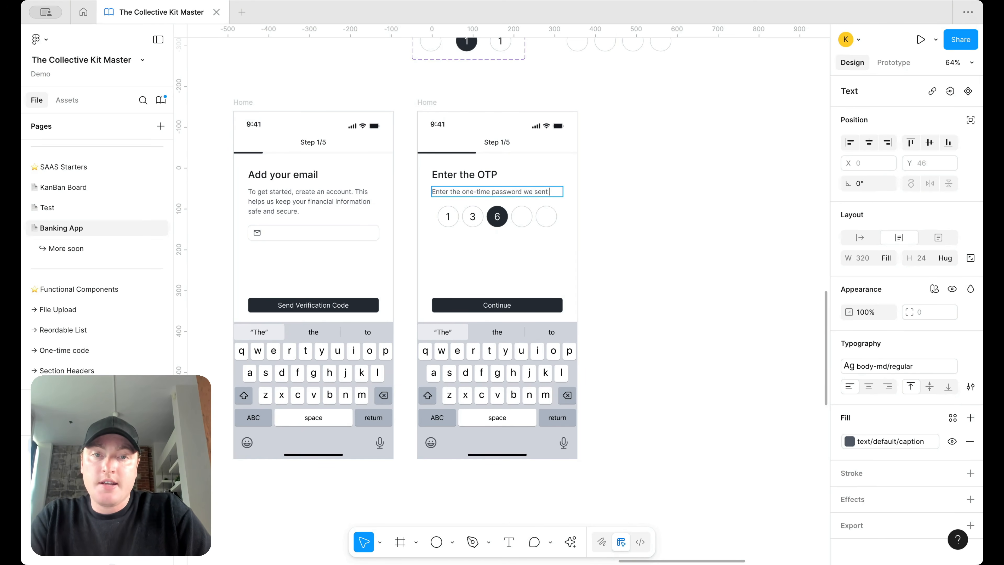
{"action": "type", "text": "r the one-time password we sent to your email address."}
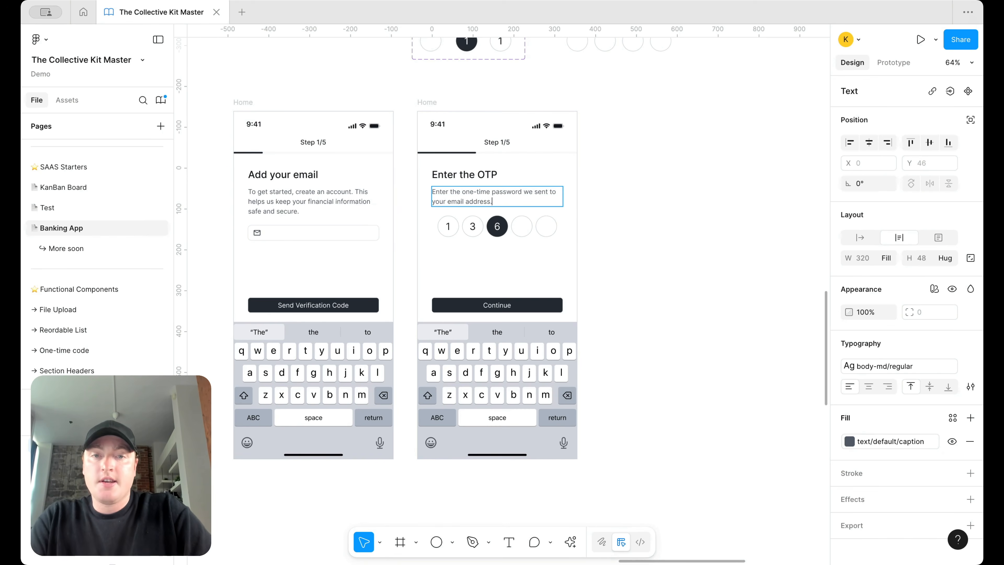
{"action": "key", "text": "Escape"}
{"action": "scroll", "coordinate": [516, 211], "scroll_direction": "up", "scroll_amount": 3}
Step: Duplicate the description below the OTP circles and reword it to 'Click to resend'
{"action": "key", "text": "ctrl+d"}
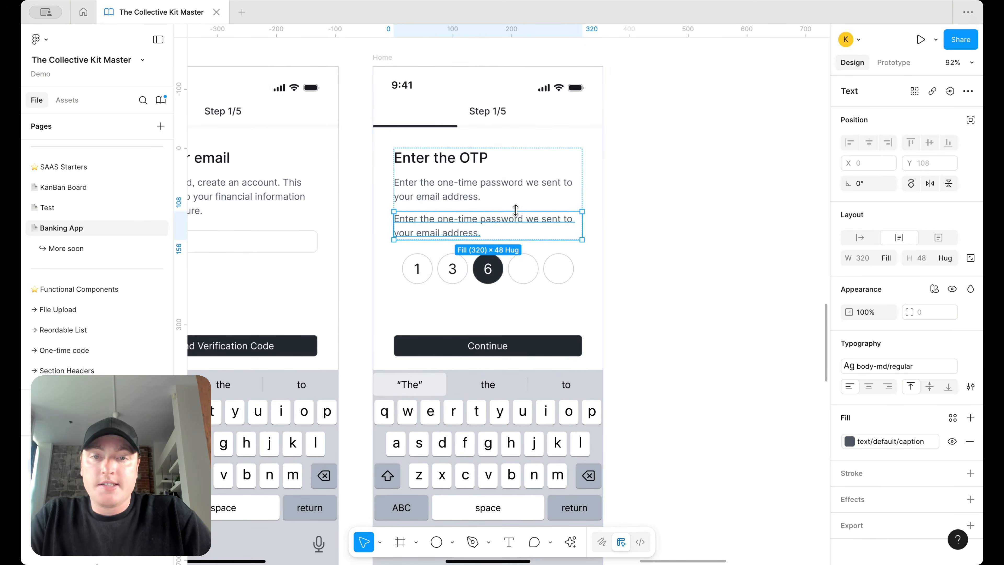
{"action": "left_click_drag", "start_coordinate": [516, 220], "coordinate": [514, 284]}
{"action": "double_click", "coordinate": [513, 274]}
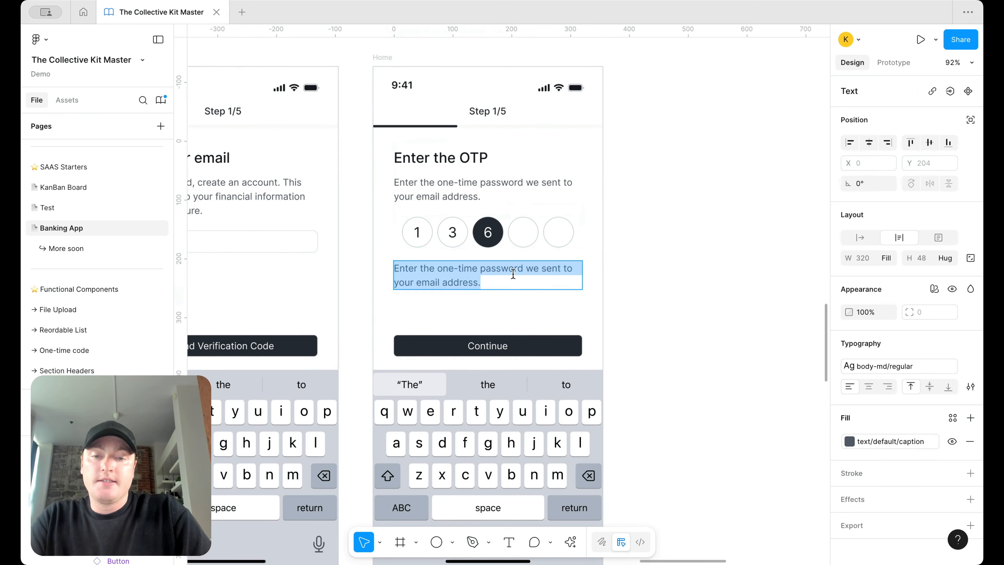
{"action": "type", "text": "Didn"}
{"action": "key", "text": "ctrl+a"}
{"action": "type", "text": "Missin"}
{"action": "key", "text": "ctrl+a"}
{"action": "type", "text": "Cli"}
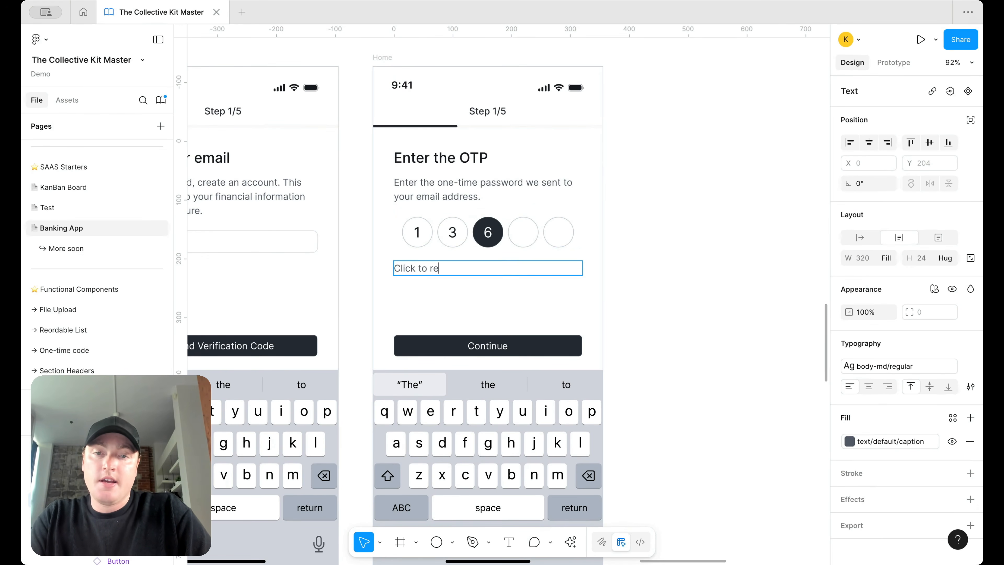
{"action": "key", "text": "ctrl+a"}
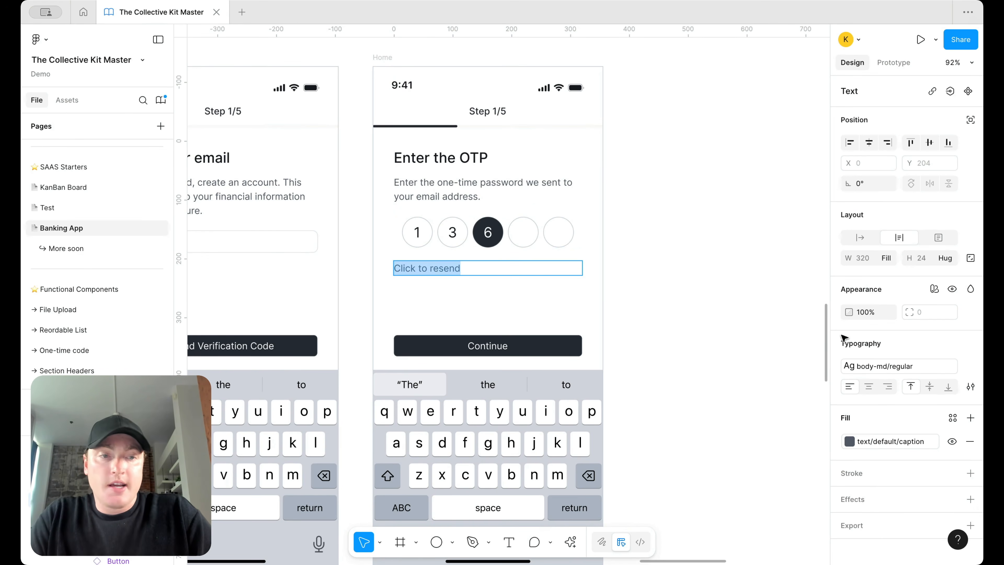
Step: Apply the regular-link text style to the resend line, then delete it
{"action": "left_click", "coordinate": [849, 365]}
{"action": "scroll", "coordinate": [767, 447], "scroll_direction": "down", "scroll_amount": 1}
{"action": "left_click", "coordinate": [767, 451]}
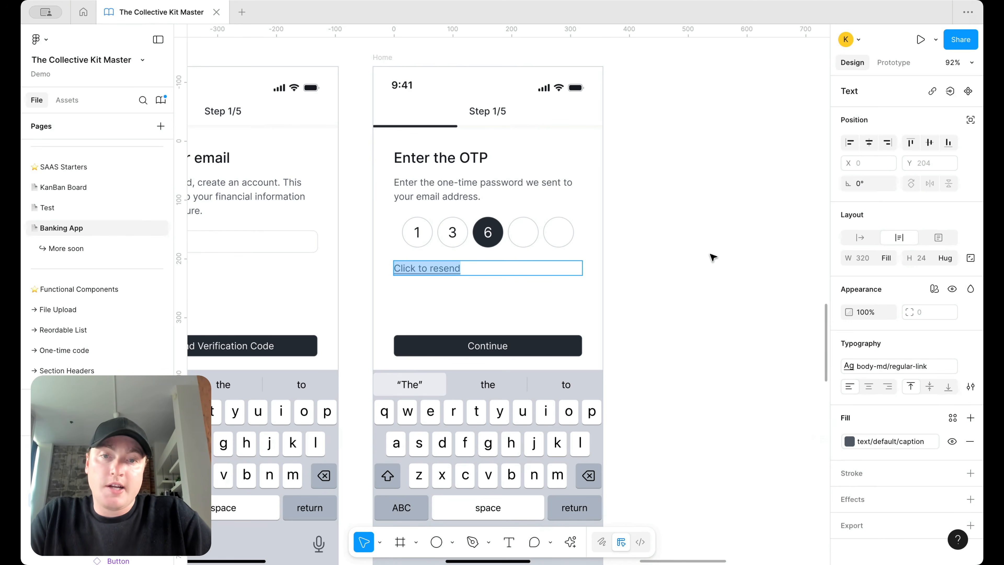
{"action": "key", "text": "Delete"}
{"action": "scroll", "coordinate": [706, 201], "scroll_direction": "down", "scroll_amount": 3}
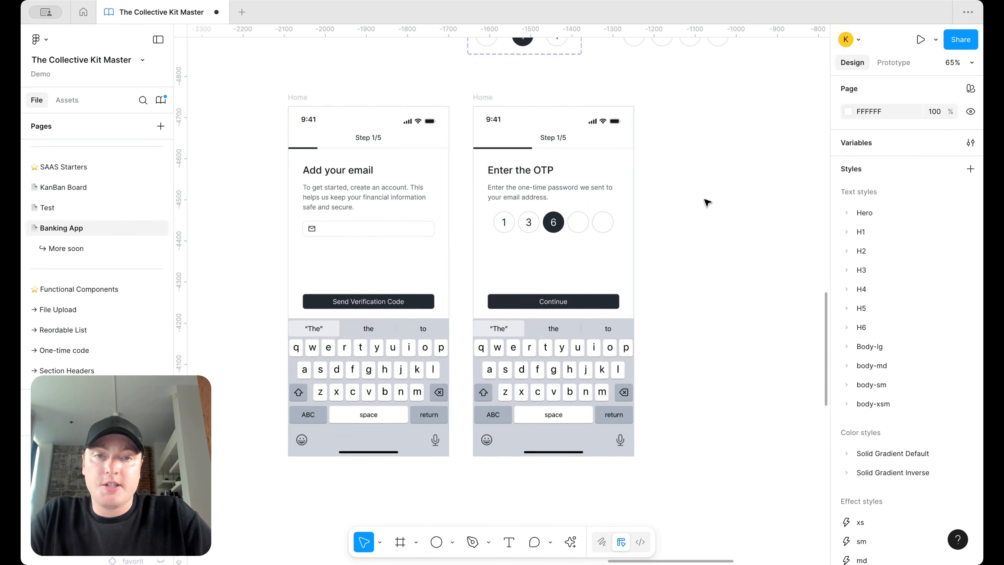
{"action": "scroll", "coordinate": [626, 201], "scroll_direction": "up", "scroll_amount": 2}
{"action": "scroll", "coordinate": [605, 202], "scroll_direction": "down", "scroll_amount": 3}
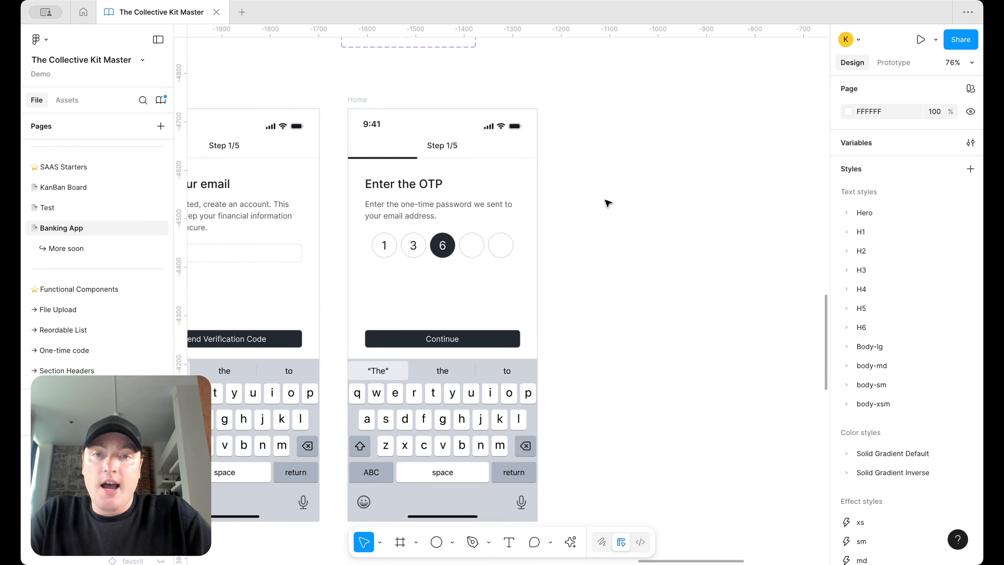
Step: Change the OTP screen's step label from Step 1/5 to Step 2/5
{"action": "left_click", "coordinate": [484, 155]}
{"action": "double_click", "coordinate": [484, 157]}
{"action": "left_click", "coordinate": [489, 157]}
{"action": "left_click", "coordinate": [578, 200]}
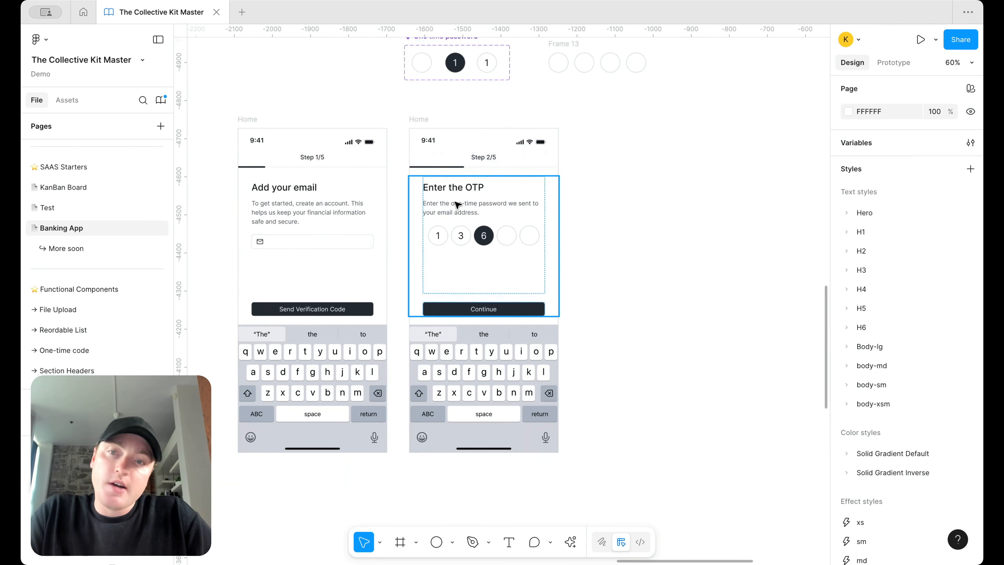
{"action": "scroll", "coordinate": [455, 202], "scroll_direction": "left", "scroll_amount": 2}
{"action": "scroll", "coordinate": [633, 217], "scroll_direction": "up", "scroll_amount": 3}
Step: Delete Frame 13 from the OTP screen
{"action": "left_click", "coordinate": [616, 168]}
{"action": "key", "text": "Delete"}
{"action": "scroll", "coordinate": [523, 202], "scroll_direction": "down", "scroll_amount": 3}
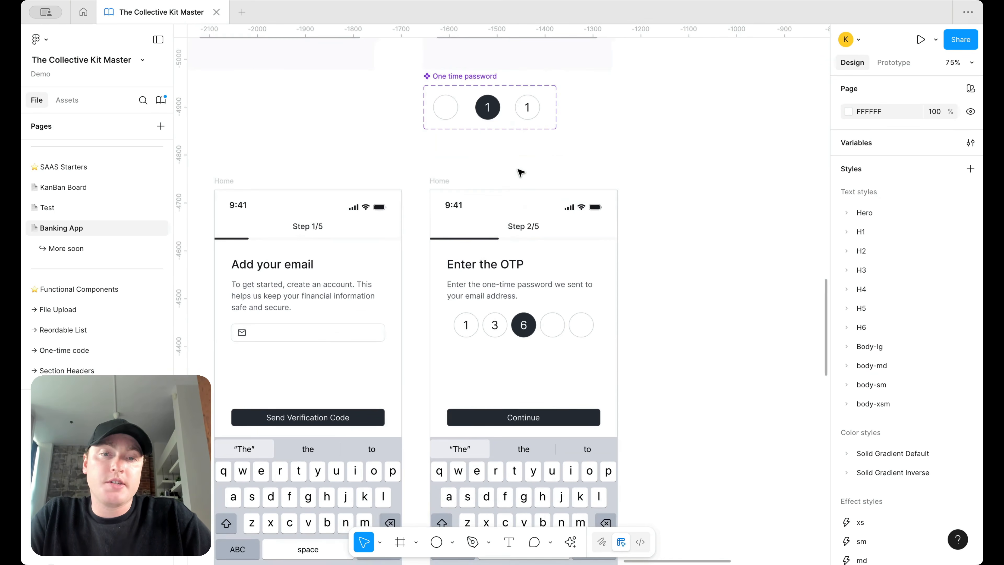
{"action": "scroll", "coordinate": [529, 169], "scroll_direction": "up", "scroll_amount": 2}
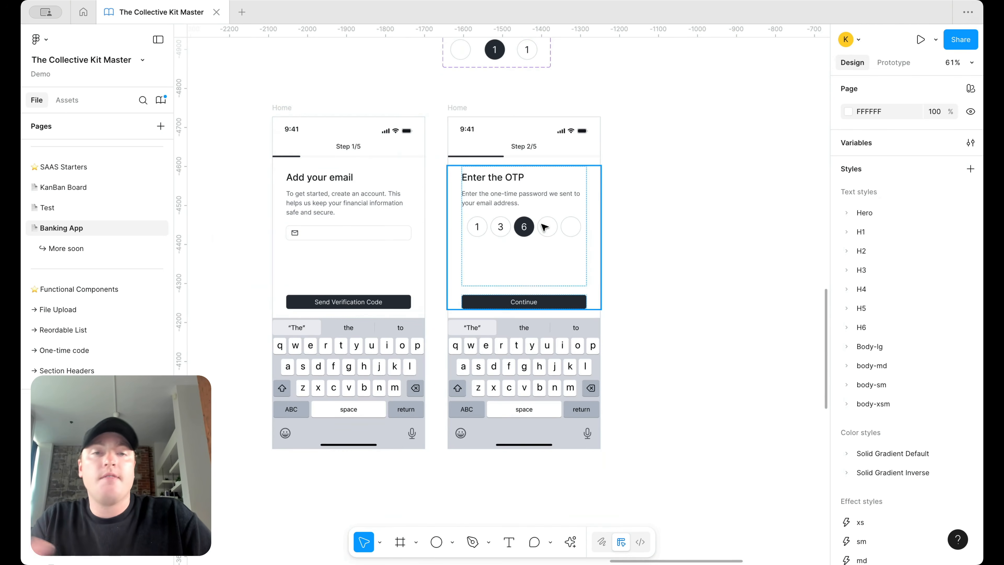
Step: Switch the OTP screen's keyboard type to Numbers and Punctuation
{"action": "left_click", "coordinate": [559, 379]}
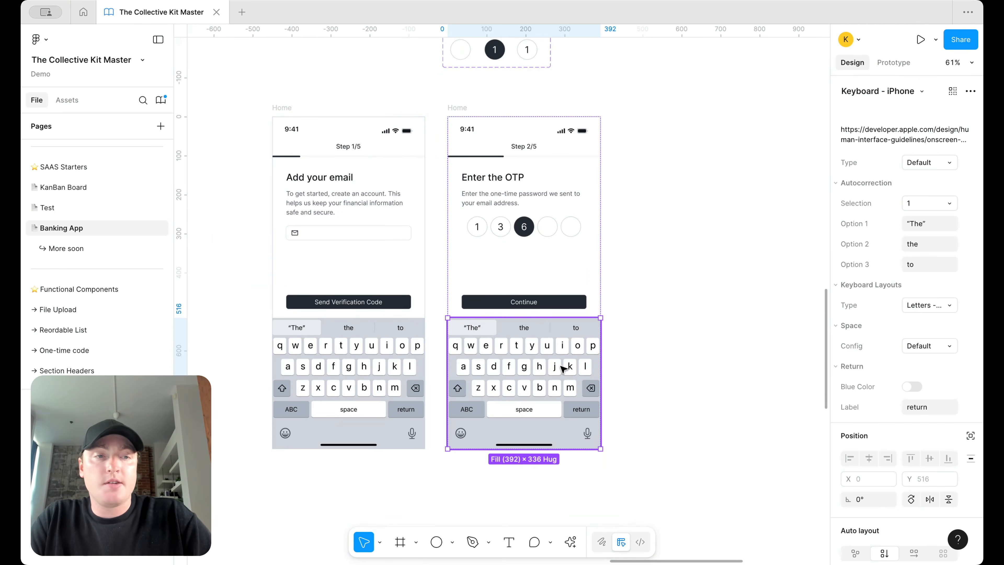
{"action": "left_click", "coordinate": [927, 163]}
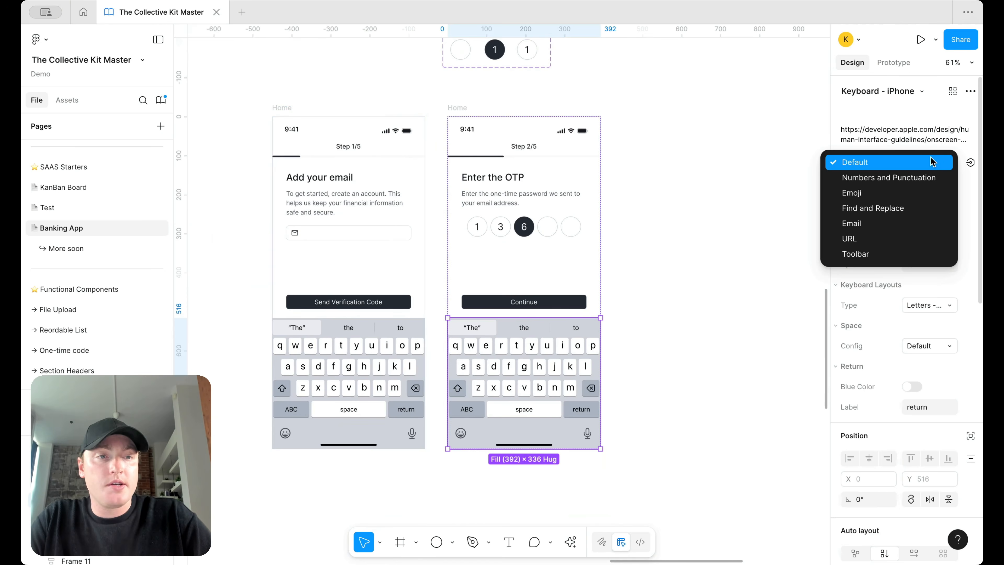
{"action": "left_click", "coordinate": [926, 179]}
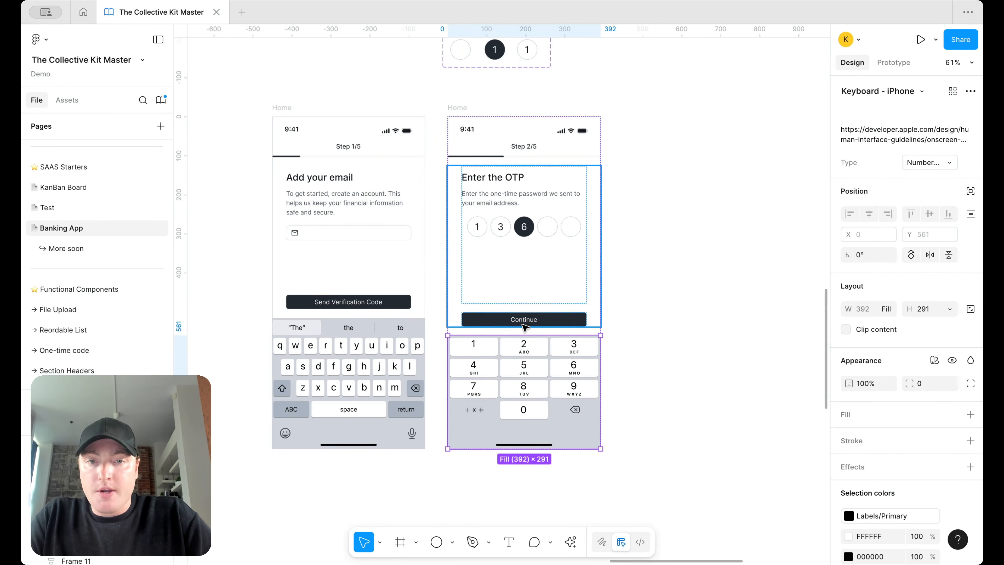
{"action": "left_click", "coordinate": [350, 331]}
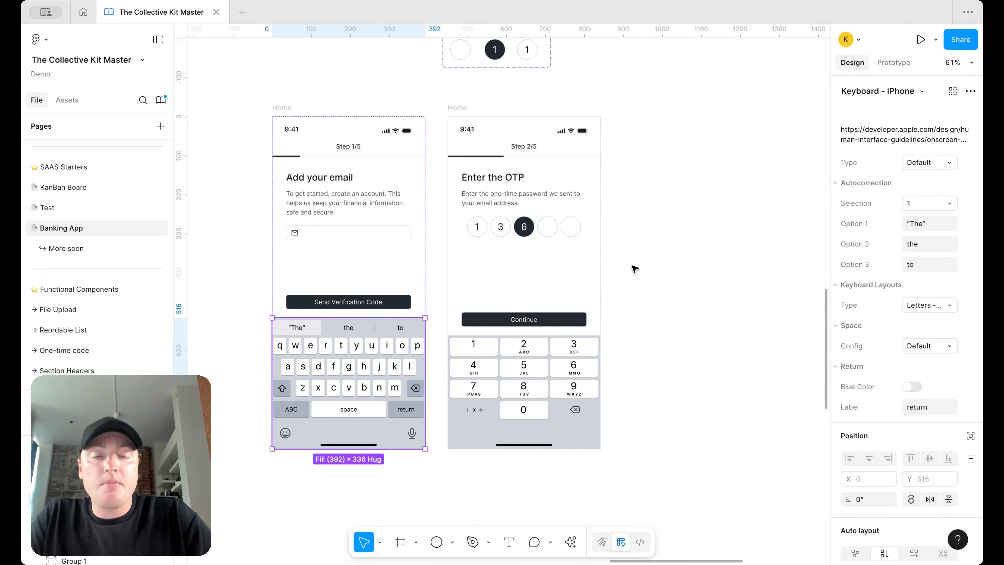
{"action": "left_click", "coordinate": [685, 361]}
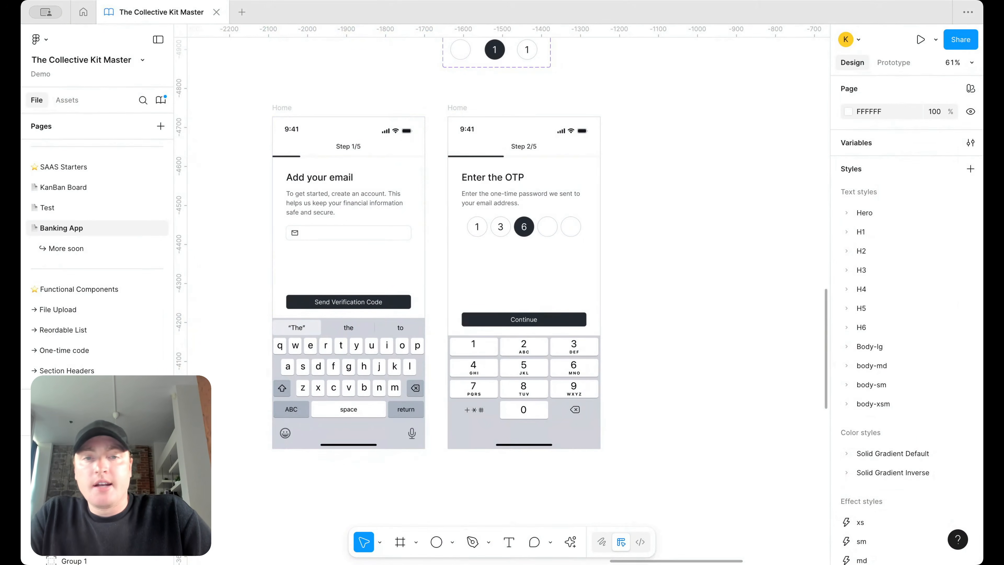
{"action": "scroll", "coordinate": [512, 330], "scroll_direction": "up", "scroll_amount": 5}
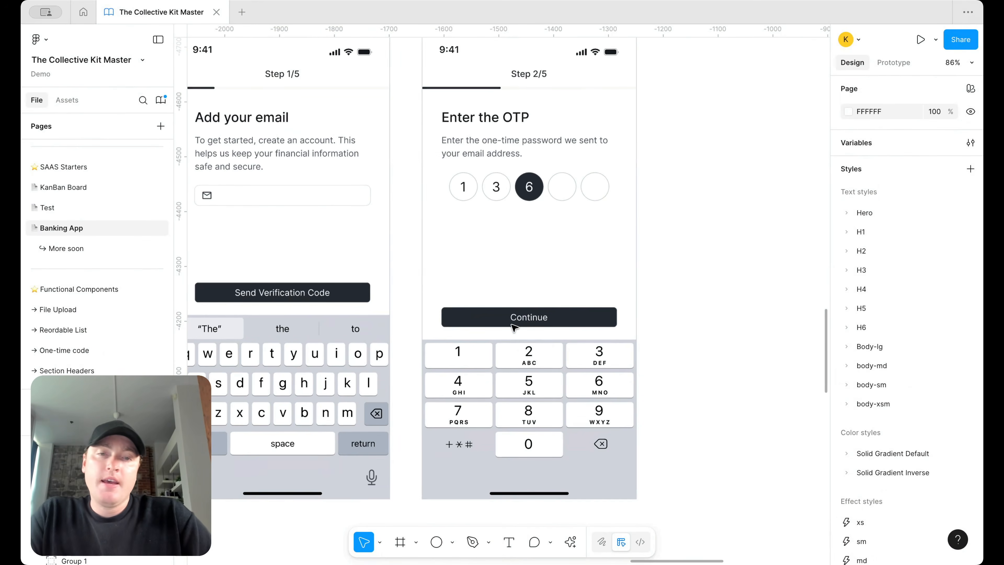
{"action": "scroll", "coordinate": [709, 273], "scroll_direction": "down", "scroll_amount": 3}
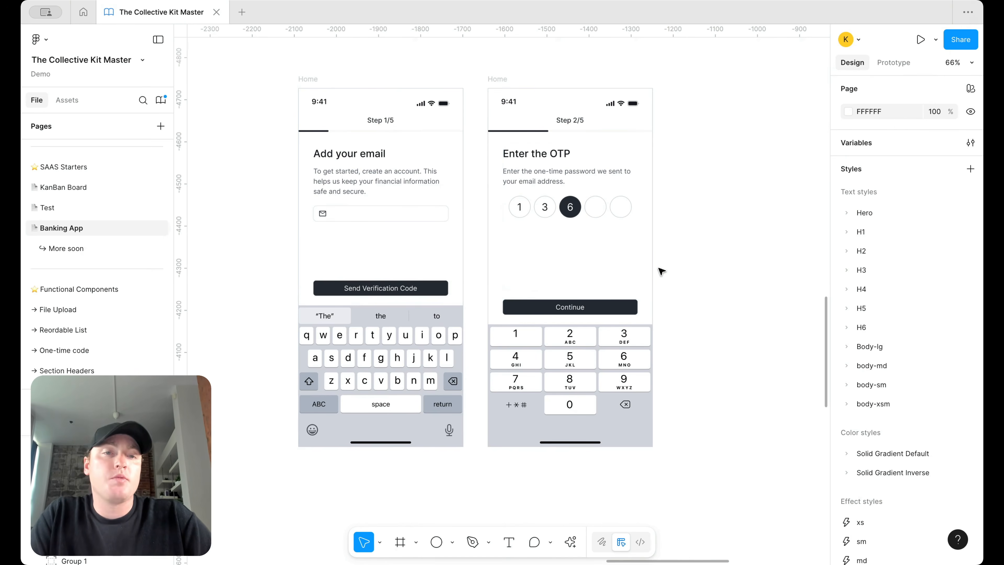
{"action": "scroll", "coordinate": [661, 272], "scroll_direction": "down", "scroll_amount": 2}
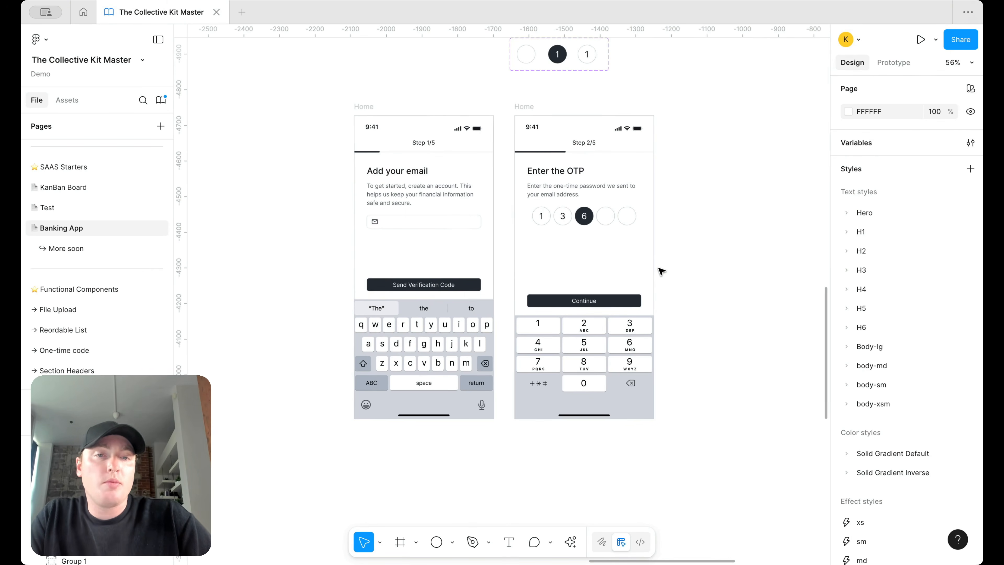
{"action": "left_click", "coordinate": [616, 274]}
{"action": "scroll", "coordinate": [645, 286], "scroll_direction": "up", "scroll_amount": 3}
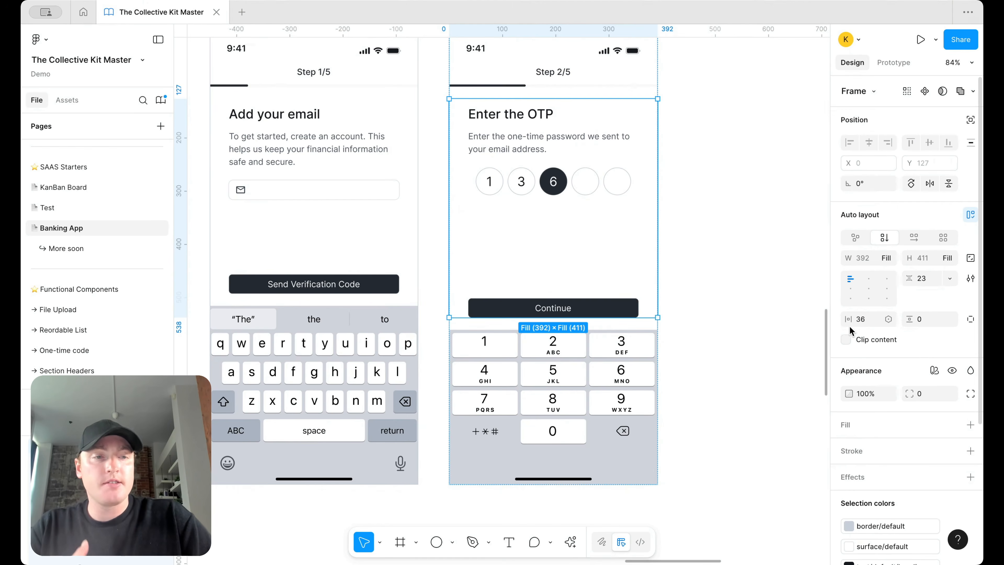
Step: Drag a horizontal guide across the canvas to align the Continue buttons
{"action": "left_click_drag", "start_coordinate": [425, 29], "coordinate": [381, 277]}
{"action": "scroll", "coordinate": [381, 277], "scroll_direction": "up", "scroll_amount": 6}
{"action": "scroll", "coordinate": [628, 314], "scroll_direction": "down", "scroll_amount": 3}
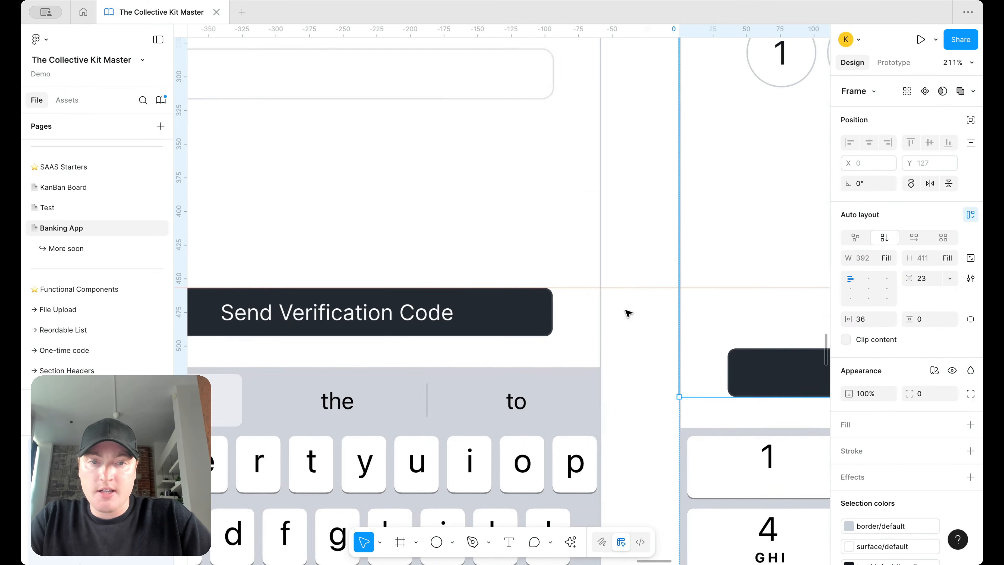
{"action": "scroll", "coordinate": [629, 314], "scroll_direction": "right", "scroll_amount": 3}
{"action": "scroll", "coordinate": [639, 298], "scroll_direction": "down", "scroll_amount": 4}
{"action": "scroll", "coordinate": [640, 299], "scroll_direction": "right", "scroll_amount": 5}
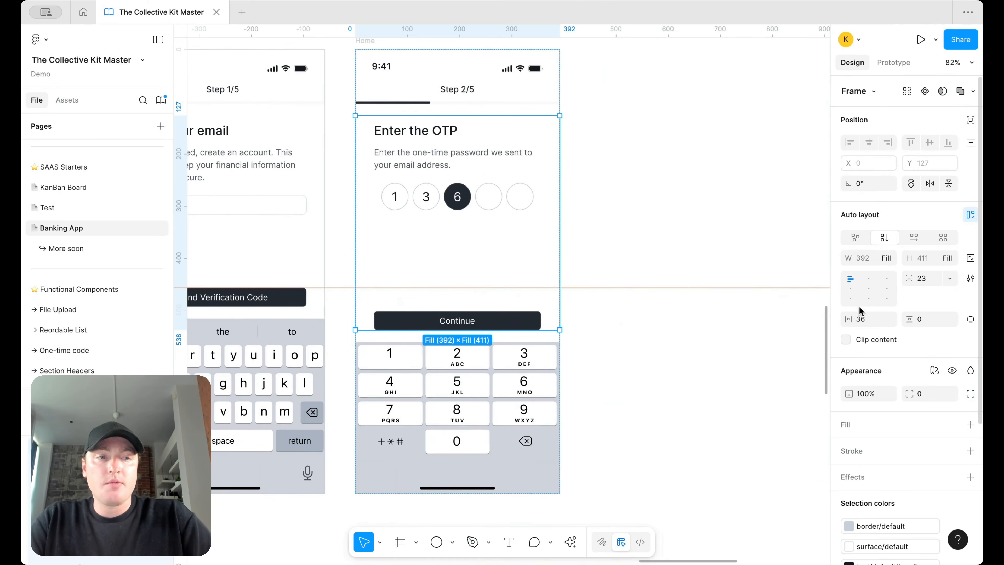
Step: Try bottom paddings of 64, 48, 44, 43, 42 and 46, settling on 45
{"action": "left_click", "coordinate": [972, 320]}
{"action": "type", "text": "64"}
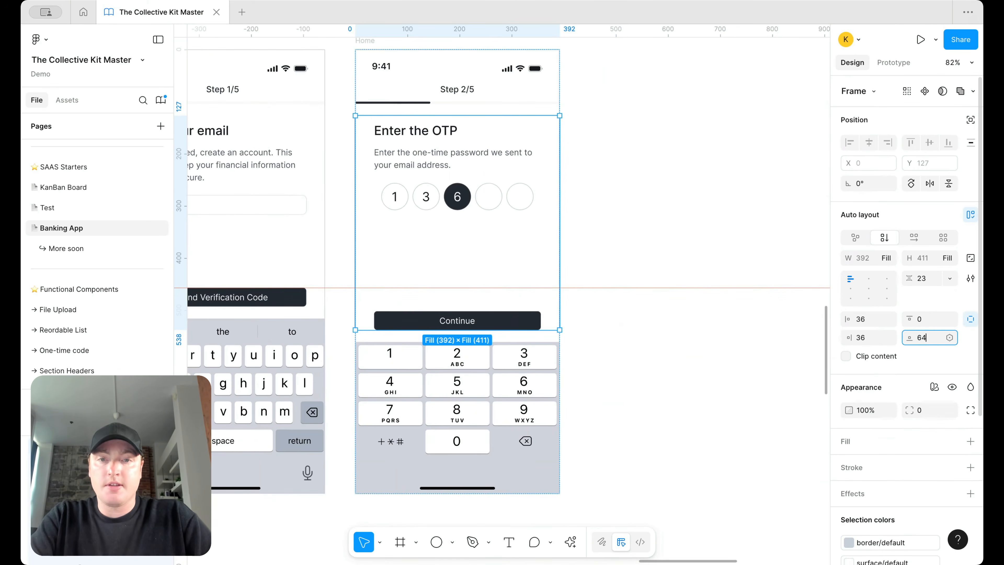
{"action": "key", "text": "Return"}
{"action": "left_click", "coordinate": [924, 333]}
{"action": "type", "text": "48"}
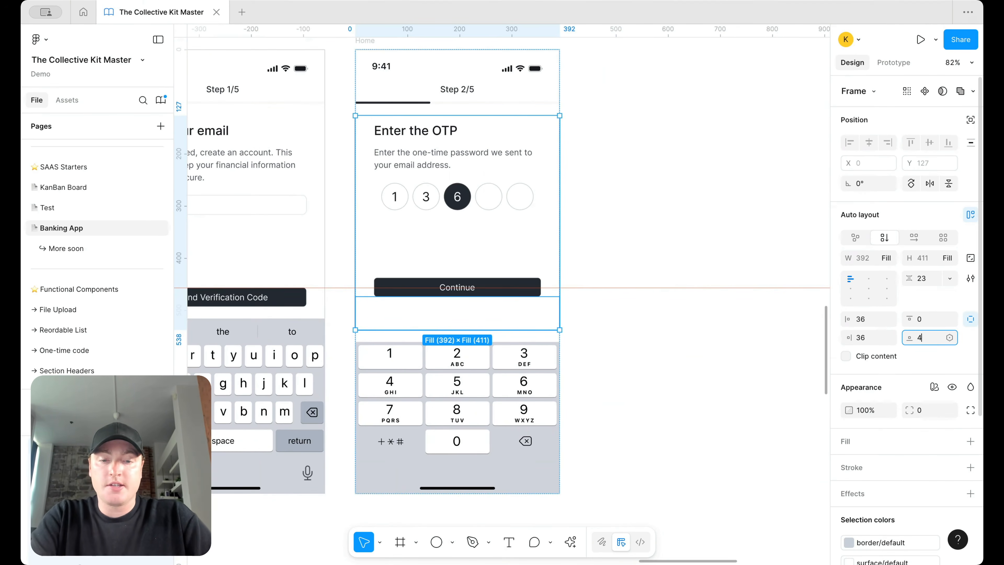
{"action": "key", "text": "Return"}
{"action": "left_click", "coordinate": [924, 337]}
{"action": "type", "text": "44"}
{"action": "key", "text": "Return"}
{"action": "scroll", "coordinate": [557, 317], "scroll_direction": "up", "scroll_amount": 5}
{"action": "left_click", "coordinate": [924, 337]}
{"action": "type", "text": "43"}
{"action": "key", "text": "Return"}
{"action": "left_click", "coordinate": [925, 337]}
{"action": "type", "text": "42"}
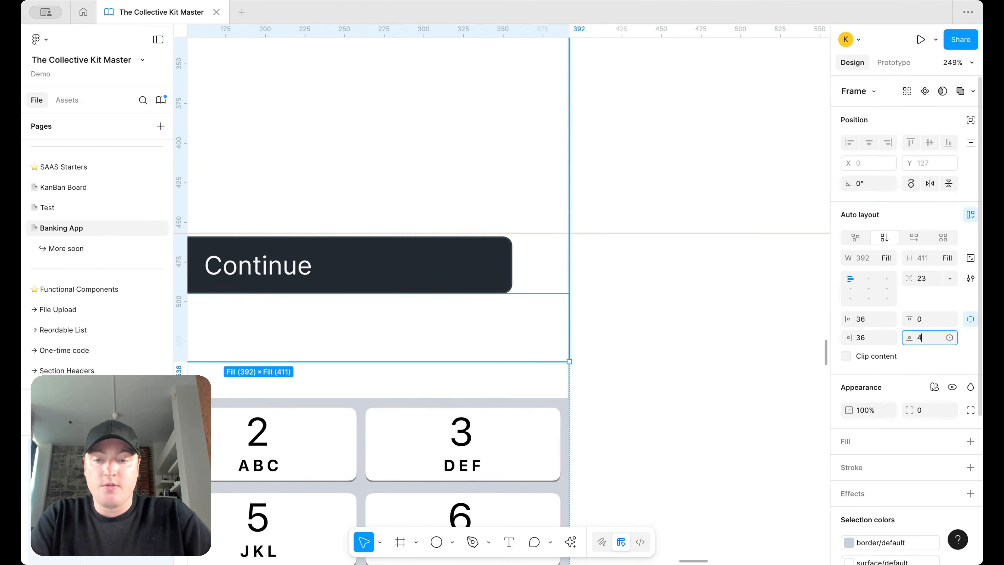
{"action": "key", "text": "Return"}
{"action": "left_click", "coordinate": [926, 337]}
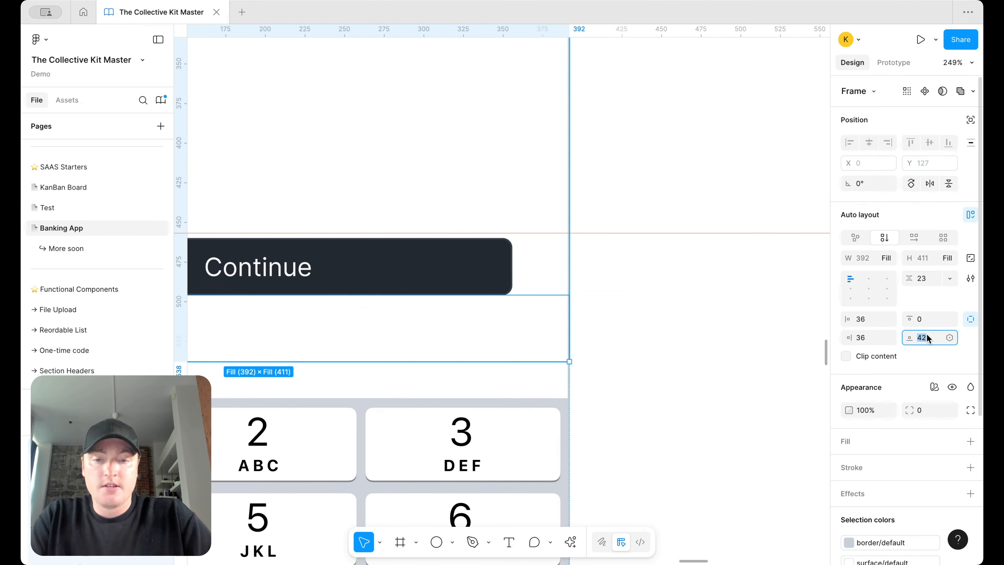
{"action": "type", "text": "46"}
{"action": "key", "text": "Return"}
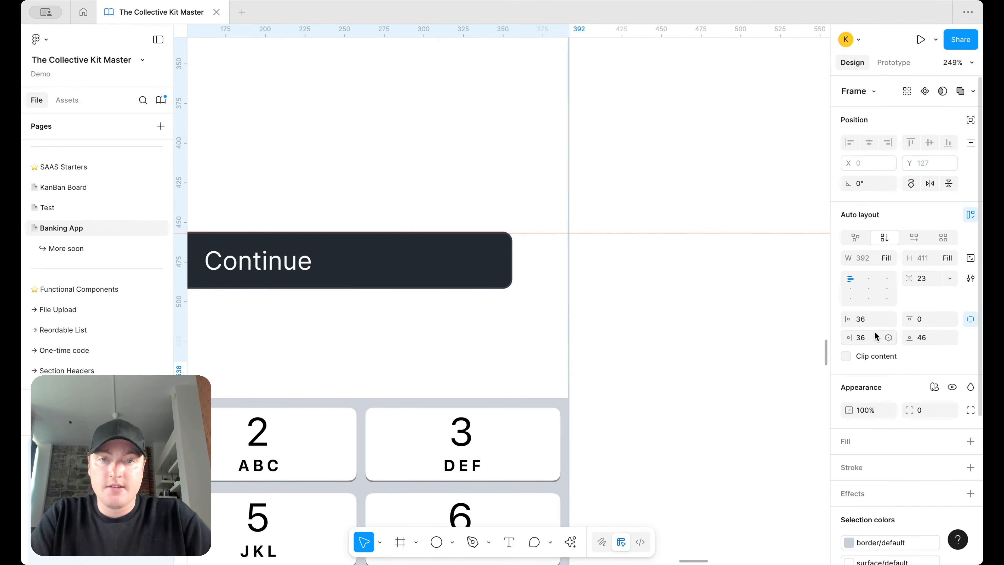
{"action": "left_click", "coordinate": [934, 338]}
{"action": "type", "text": "45"}
{"action": "key", "text": "Return"}
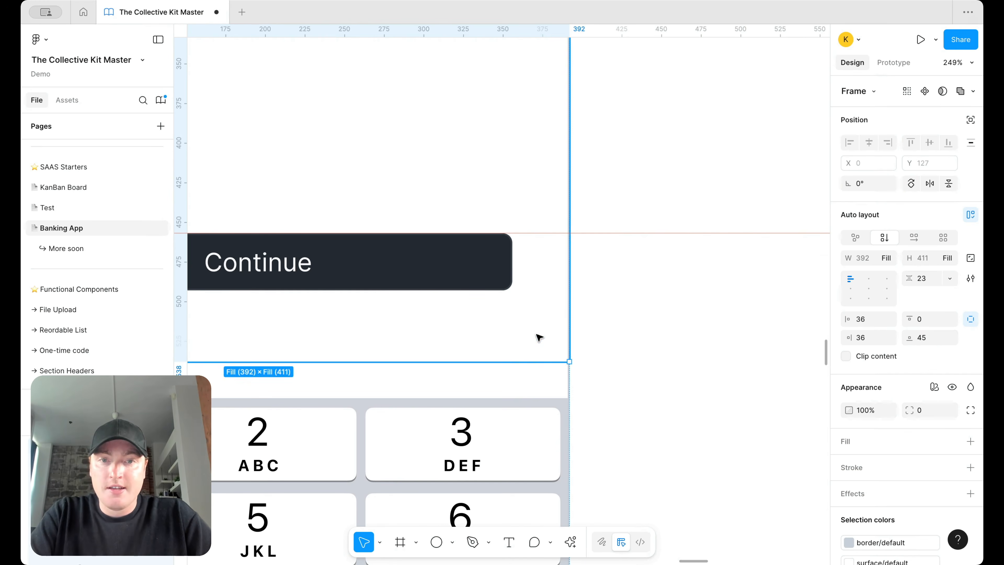
{"action": "scroll", "coordinate": [544, 338], "scroll_direction": "left", "scroll_amount": 8}
{"action": "scroll", "coordinate": [549, 337], "scroll_direction": "down", "scroll_amount": 5}
{"action": "scroll", "coordinate": [544, 334], "scroll_direction": "down", "scroll_amount": 5}
{"action": "left_click", "coordinate": [702, 279]}
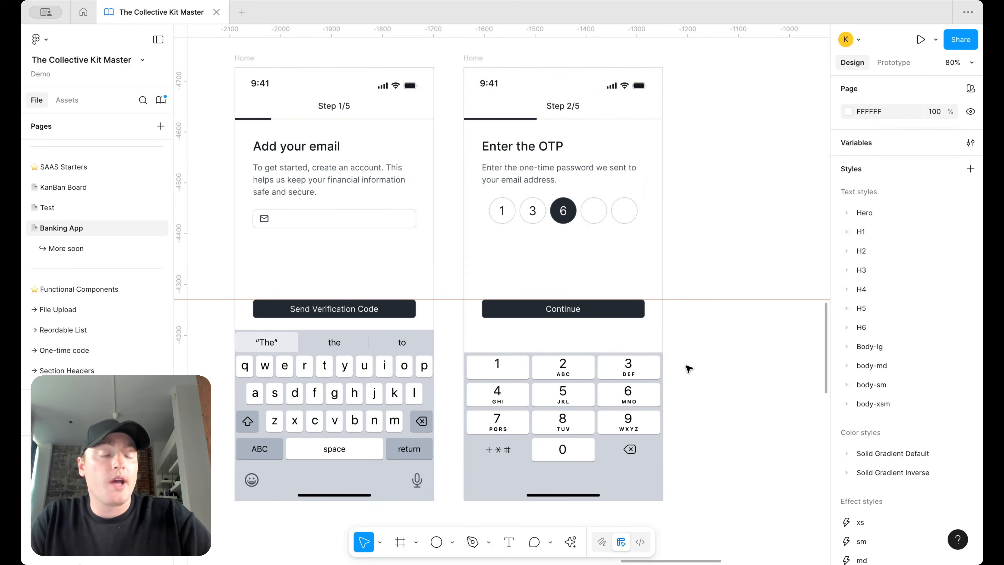
Step: Delete the stray guide and copy the Step 1/5 screen beside Step 2/5
{"action": "scroll", "coordinate": [688, 368], "scroll_direction": "down", "scroll_amount": 2}
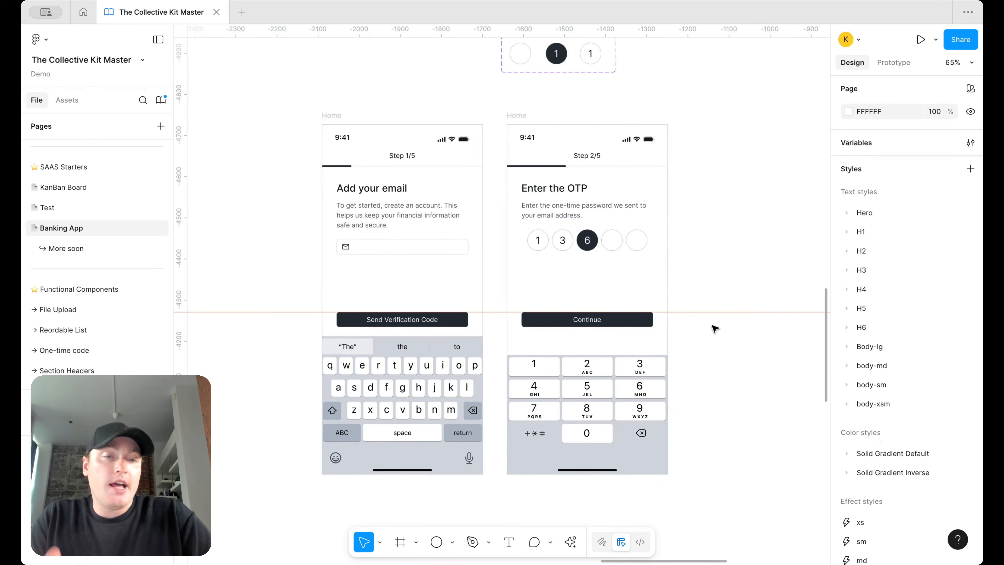
{"action": "key", "text": "Delete"}
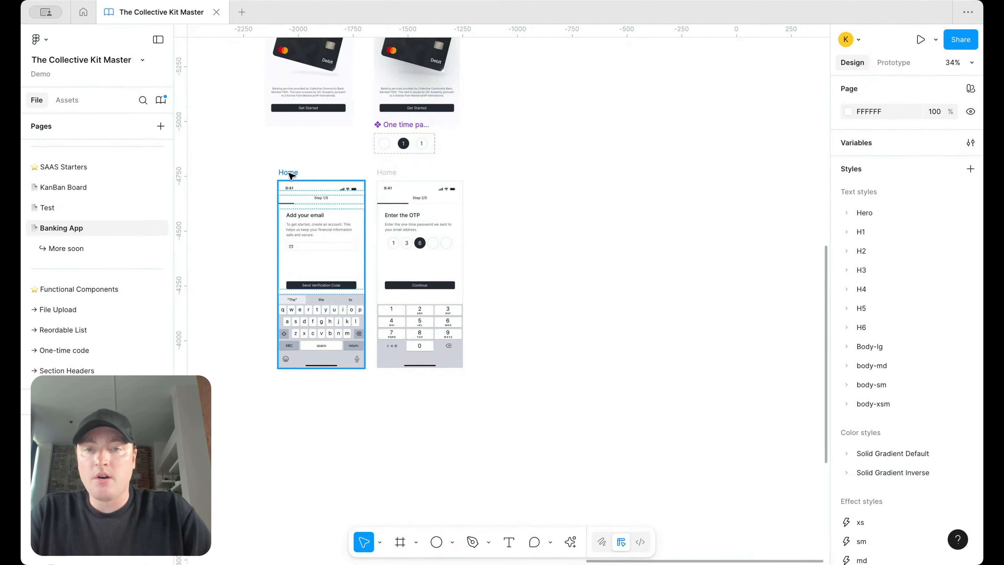
{"action": "left_click_drag", "start_coordinate": [289, 173], "coordinate": [491, 173], "text": "alt"}
{"action": "scroll", "coordinate": [524, 236], "scroll_direction": "up", "scroll_amount": 4}
{"action": "scroll", "coordinate": [524, 233], "scroll_direction": "up", "scroll_amount": 3}
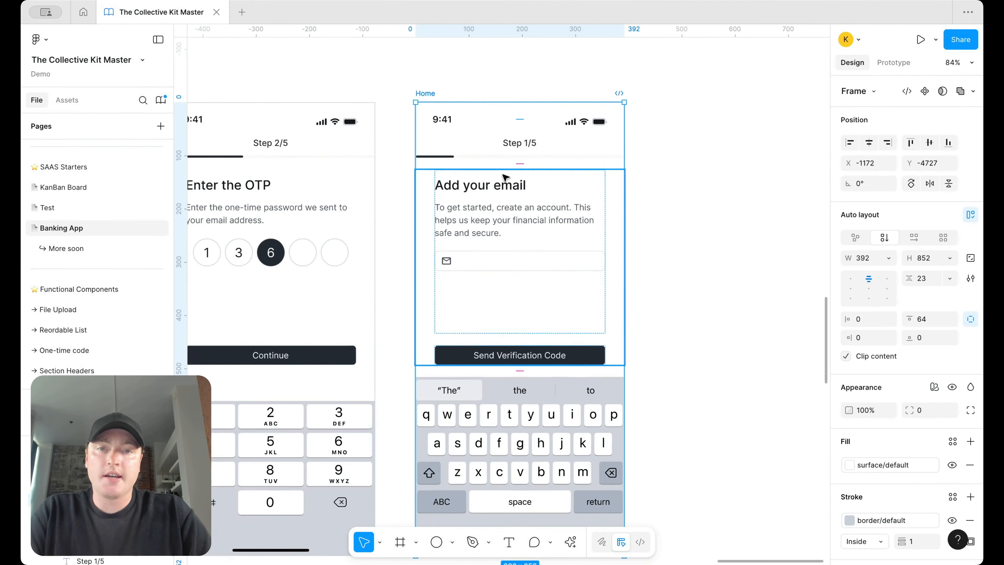
Step: Duplicate the email field and turn off the left icon on both fields
{"action": "left_click", "coordinate": [499, 185]}
{"action": "left_click", "coordinate": [503, 264]}
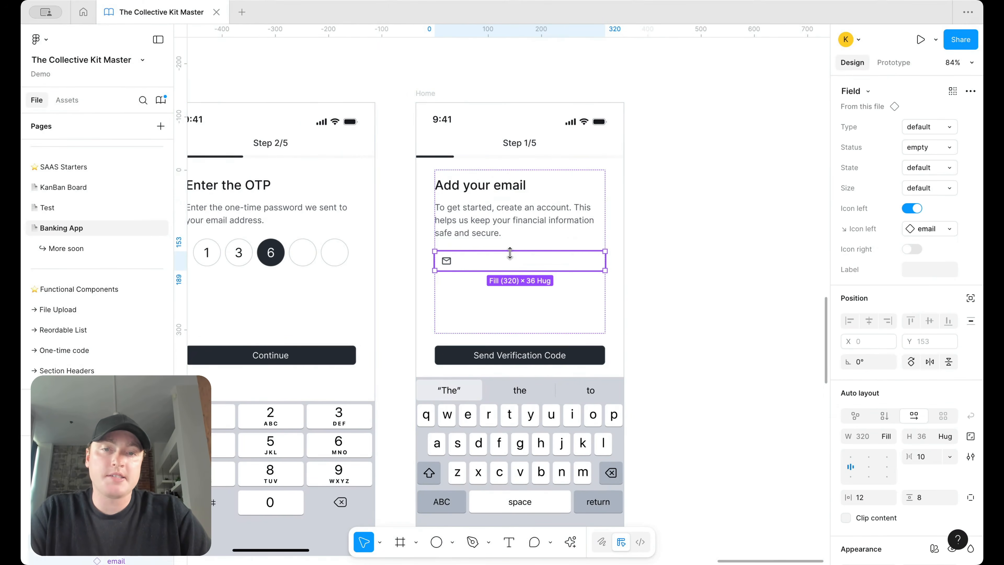
{"action": "key", "text": "super+d"}
{"action": "left_click", "coordinate": [463, 263]}
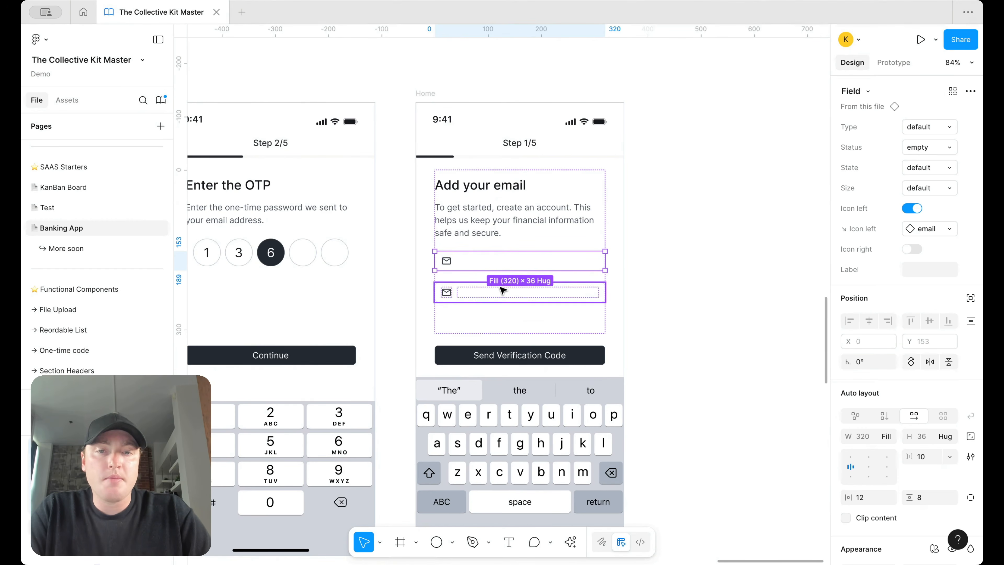
{"action": "left_click", "coordinate": [912, 208]}
{"action": "left_click", "coordinate": [527, 297]}
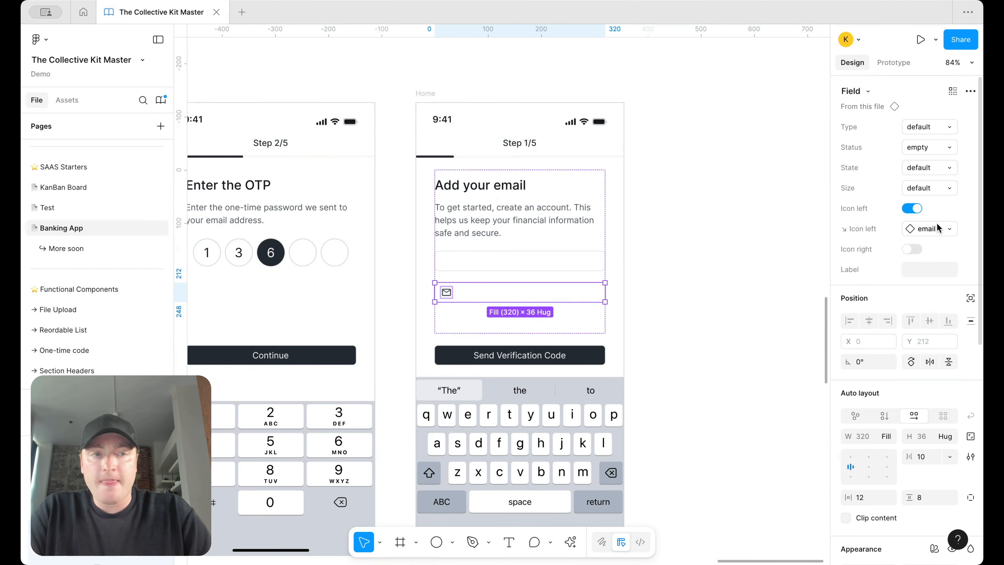
{"action": "left_click", "coordinate": [912, 208]}
Step: Label the upper field 'First name' and the lower field 'Last night'
{"action": "left_click", "coordinate": [533, 262]}
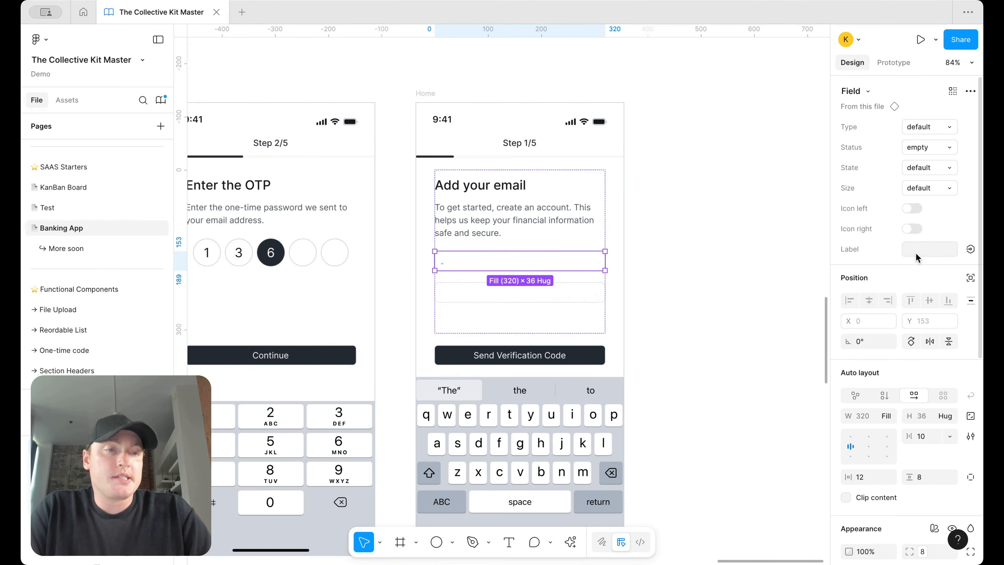
{"action": "type", "text": "First name"}
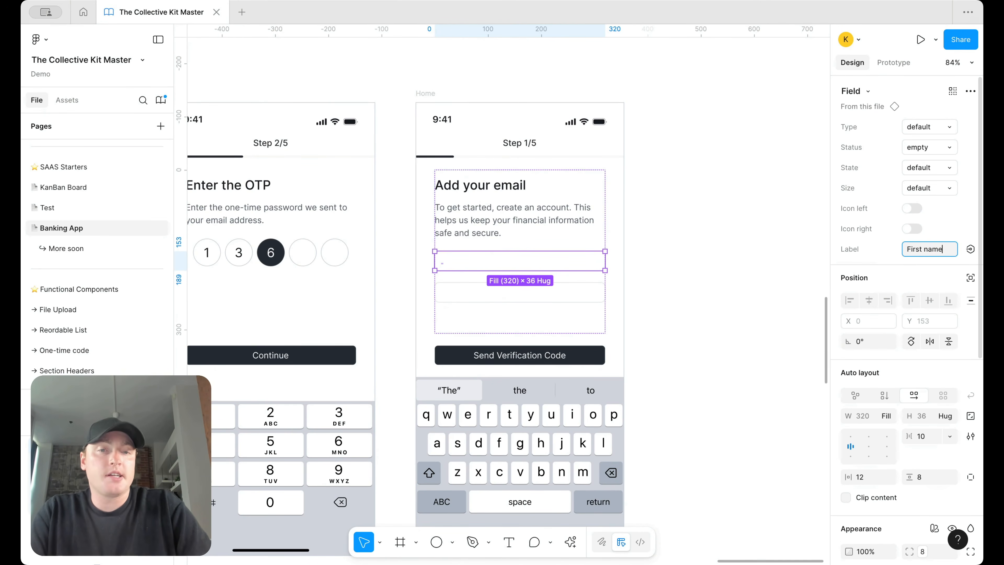
{"action": "key", "text": "Return"}
{"action": "key", "text": "Tab"}
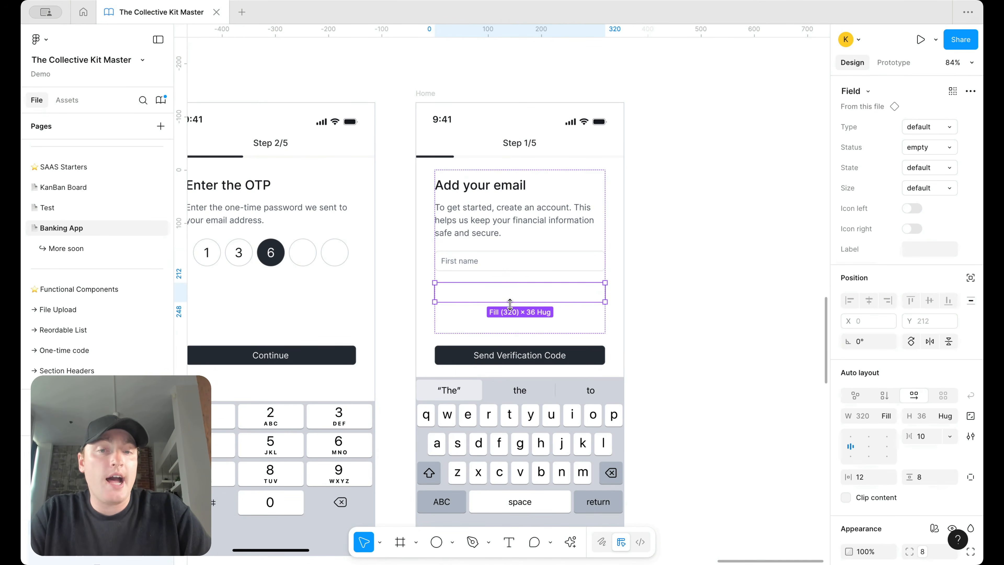
{"action": "left_click", "coordinate": [935, 249]}
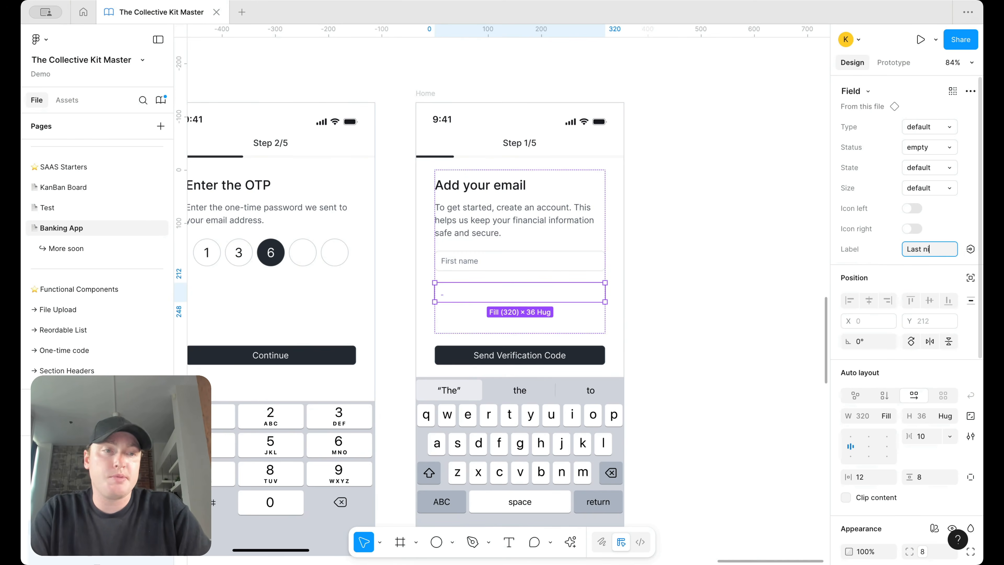
{"action": "type", "text": "Last night"}
{"action": "key", "text": "Return"}
{"action": "left_click", "coordinate": [763, 244]}
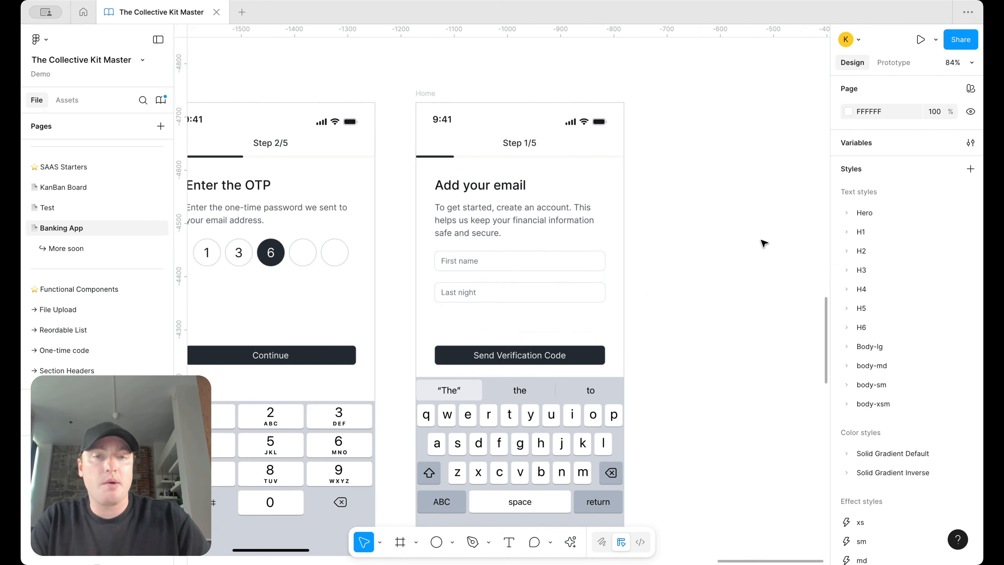
{"action": "left_click", "coordinate": [476, 194]}
{"action": "scroll", "coordinate": [476, 195], "scroll_direction": "down", "scroll_amount": 5}
{"action": "scroll", "coordinate": [478, 195], "scroll_direction": "up", "scroll_amount": 5}
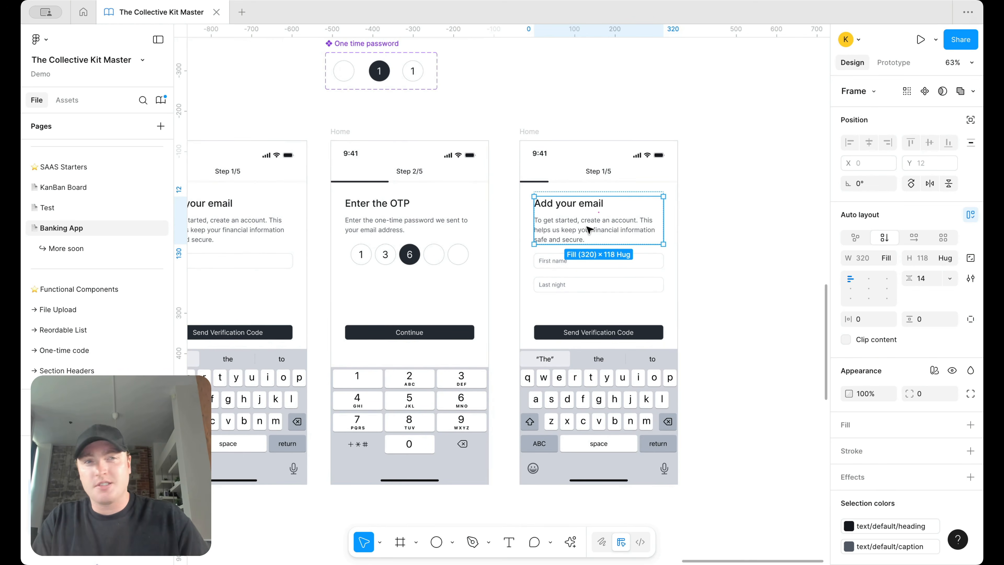
Step: Change the heading to 'What can we call you?' and rewrite the description text
{"action": "double_click", "coordinate": [573, 204]}
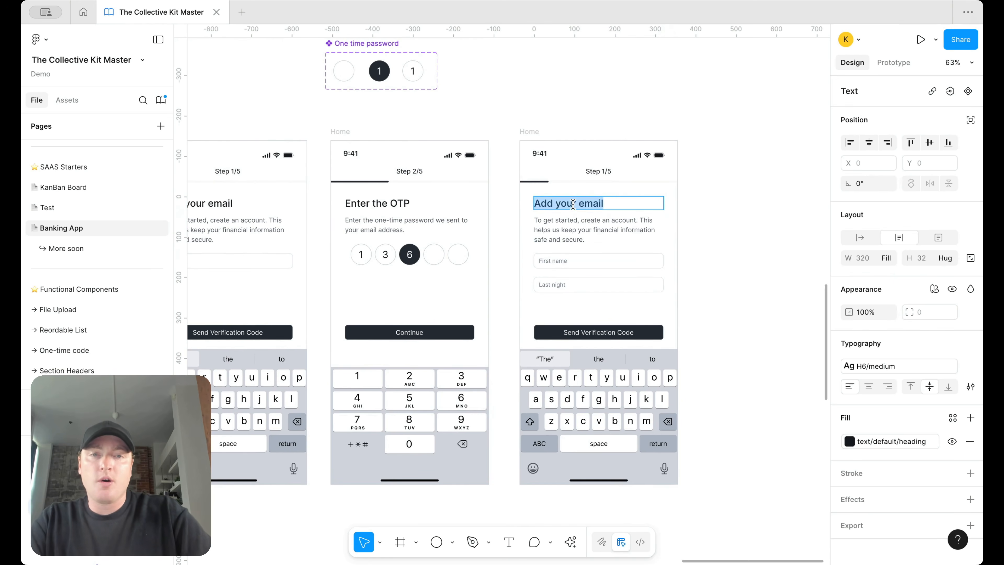
{"action": "type", "text": "What can we "}
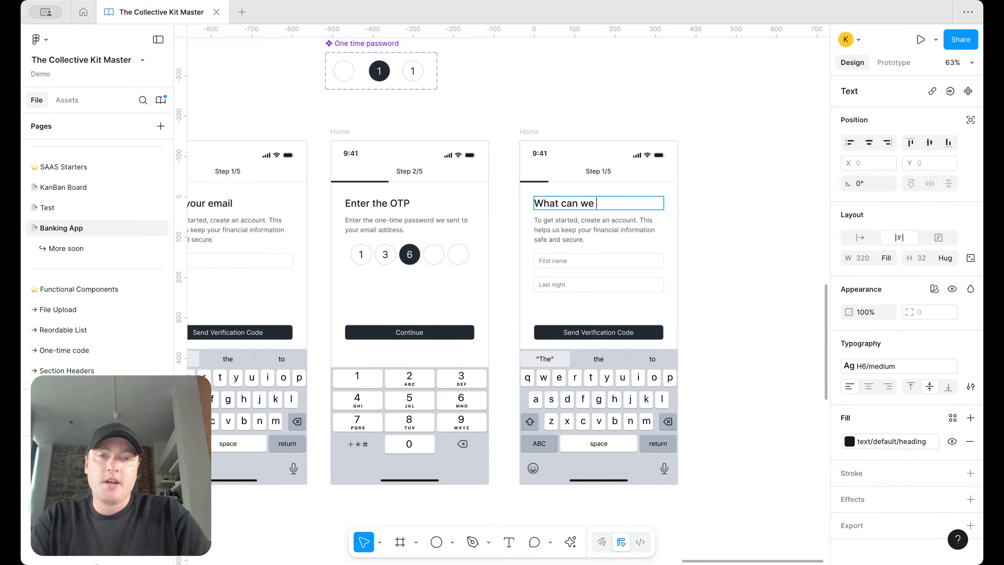
{"action": "type", "text": "call you?"}
{"action": "left_click", "coordinate": [577, 220]}
{"action": "double_click", "coordinate": [579, 223]}
{"action": "type", "text": "Let’s get to know each other"}
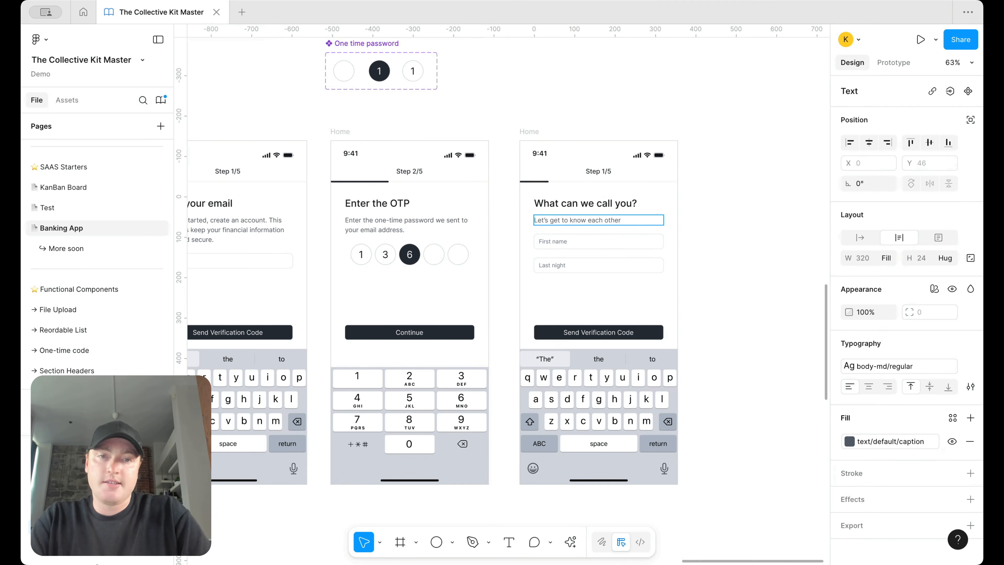
{"action": "type", "text": "t nam"}
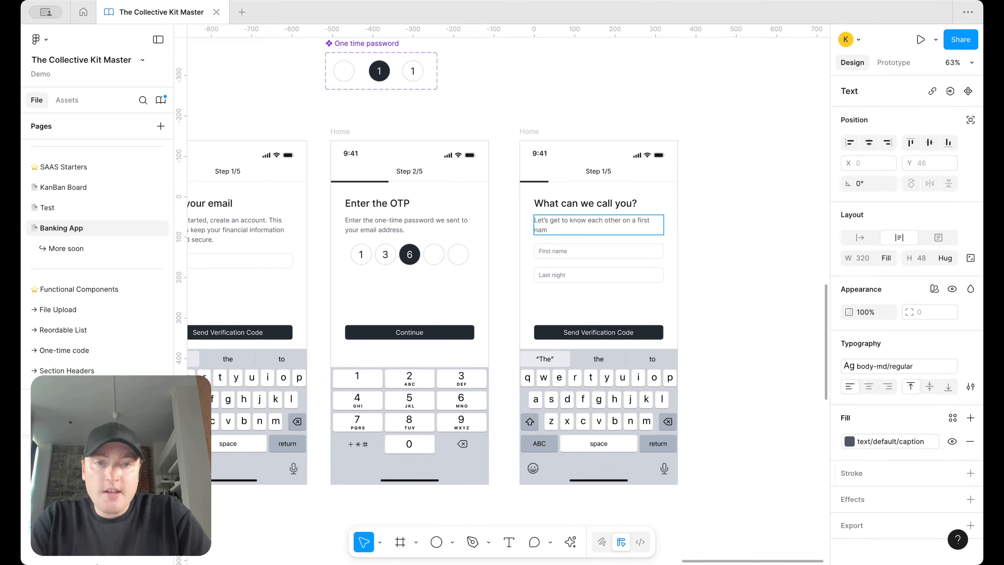
{"action": "key", "text": "Escape"}
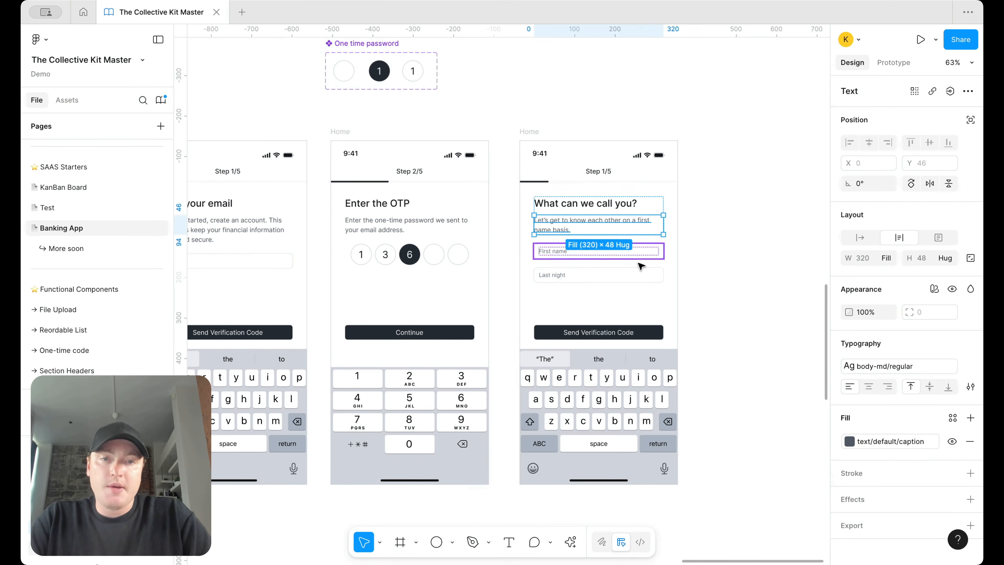
Step: Wrap both name fields in an auto layout frame with 18 spacing
{"action": "scroll", "coordinate": [629, 266], "scroll_direction": "up", "scroll_amount": 4}
{"action": "left_click", "coordinate": [614, 274]}
{"action": "left_click", "coordinate": [620, 247], "text": "shift"}
{"action": "key", "text": "shift+a"}
{"action": "left_click", "coordinate": [928, 278]}
{"action": "type", "text": "12"}
{"action": "key", "text": "Return"}
{"action": "left_click", "coordinate": [923, 279]}
{"action": "type", "text": "18"}
{"action": "key", "text": "Return"}
{"action": "left_click", "coordinate": [797, 259]}
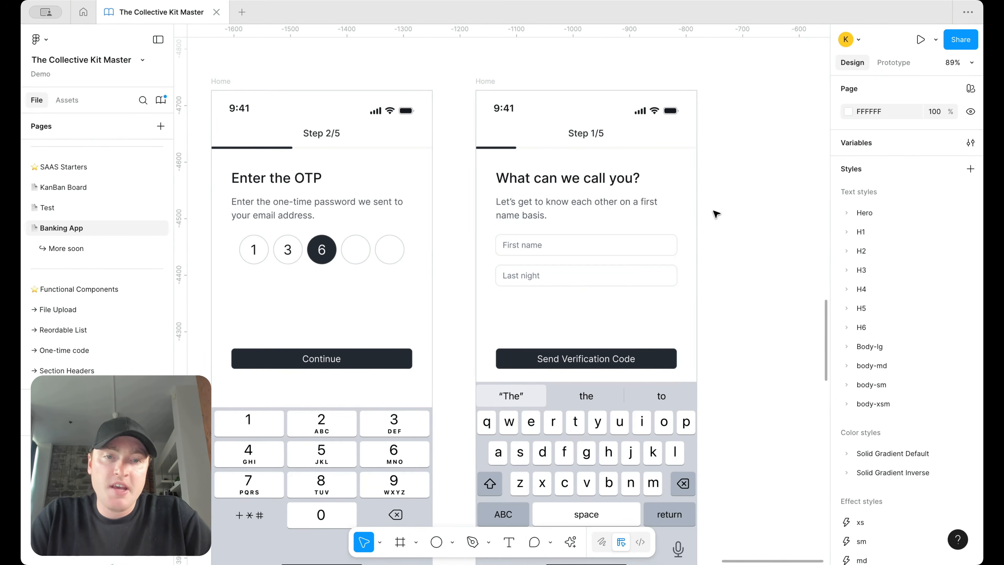
Step: Relabel the Send Verification Code button to 'Continue'
{"action": "double_click", "coordinate": [572, 358]}
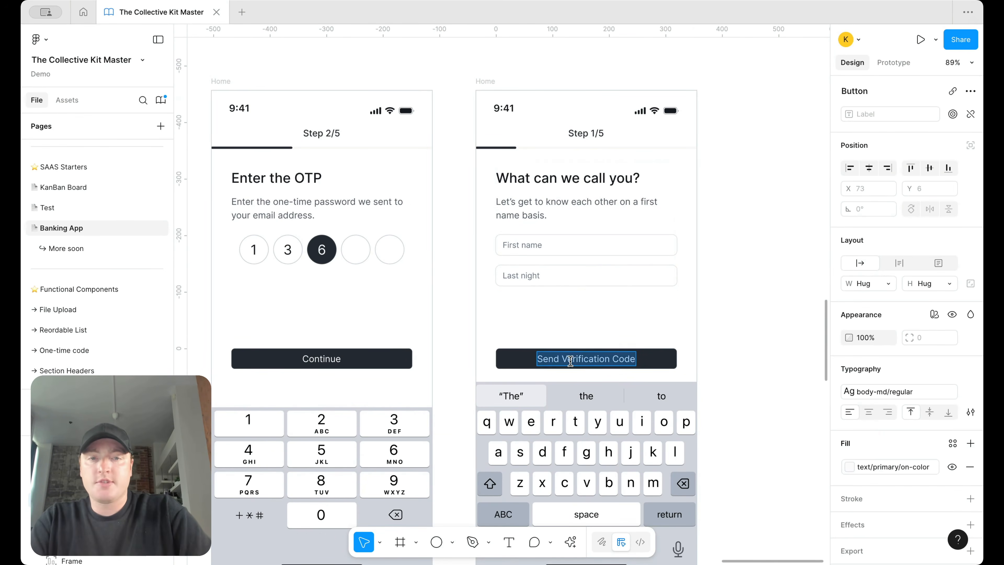
{"action": "type", "text": "Continue"}
{"action": "key", "text": "Escape"}
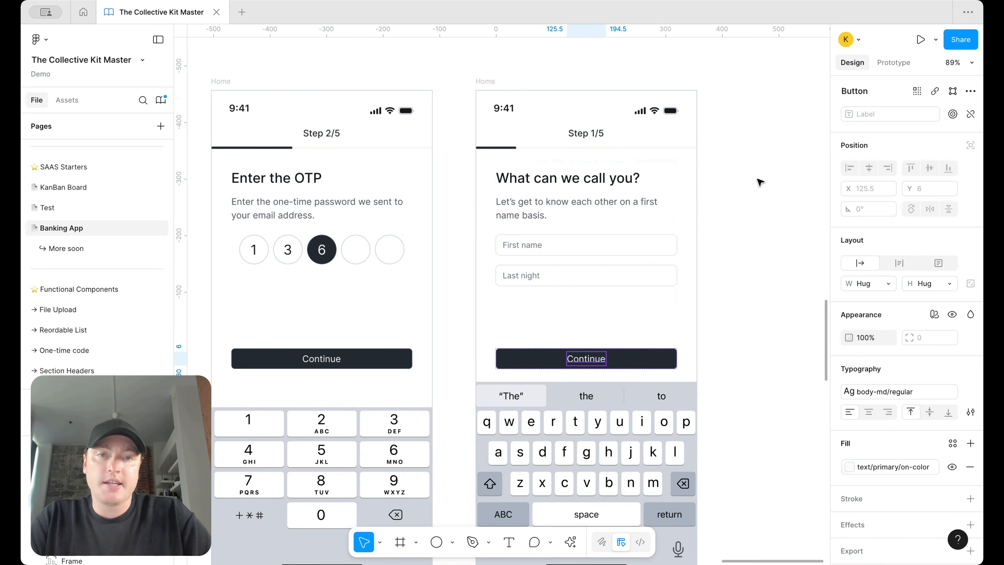
Step: Set the progress bar completion to 50% and change the label to 'Step 3/5'
{"action": "left_click", "coordinate": [581, 148]}
{"action": "left_click", "coordinate": [513, 148]}
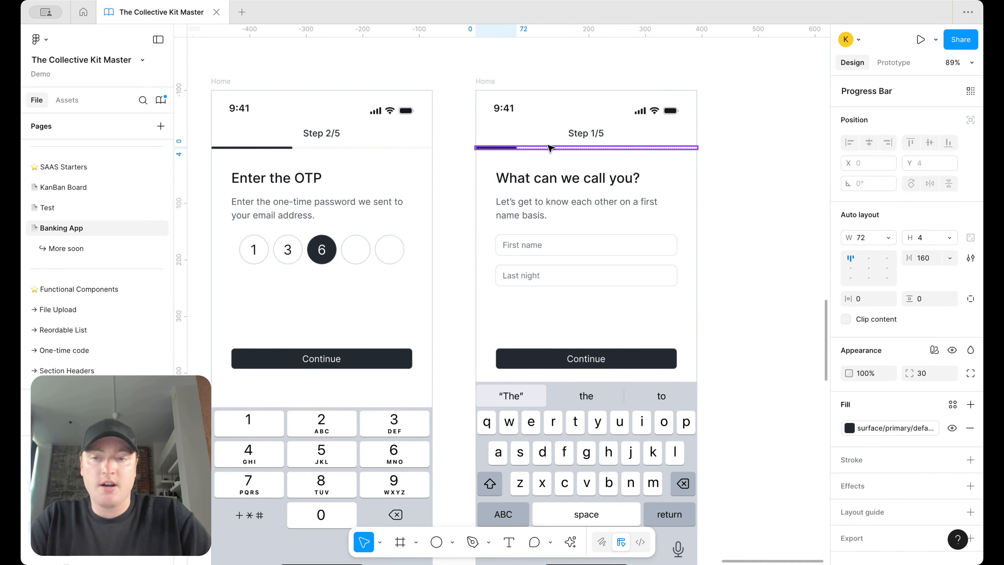
{"action": "left_click", "coordinate": [921, 146]}
{"action": "left_click", "coordinate": [906, 194]}
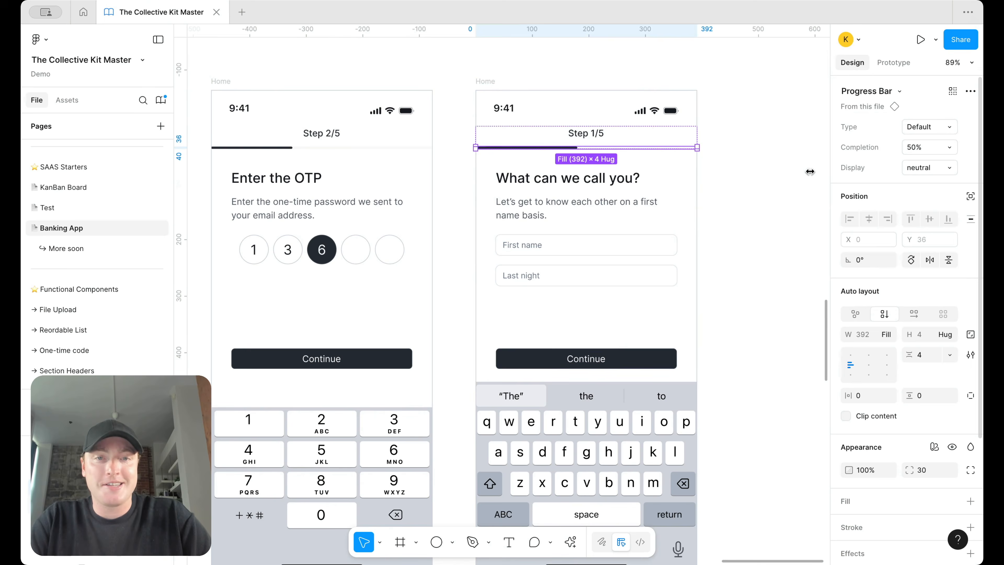
{"action": "double_click", "coordinate": [593, 133]}
{"action": "key", "text": "BackSpace"}
{"action": "type", "text": "3"}
{"action": "left_click", "coordinate": [780, 152]}
{"action": "scroll", "coordinate": [780, 152], "scroll_direction": "down", "scroll_amount": 5}
{"action": "scroll", "coordinate": [746, 145], "scroll_direction": "up", "scroll_amount": 5}
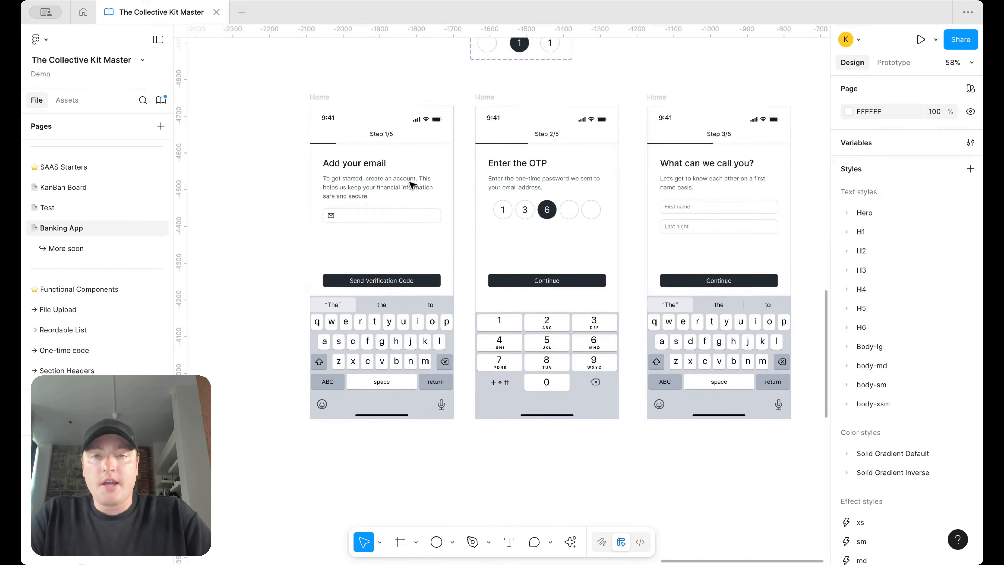
Step: Option-drag the Step 3/5 'What can we call you?' frame to place a copy on its right
{"action": "scroll", "coordinate": [572, 196], "scroll_direction": "right", "scroll_amount": 3}
{"action": "scroll", "coordinate": [572, 196], "scroll_direction": "up", "scroll_amount": 2}
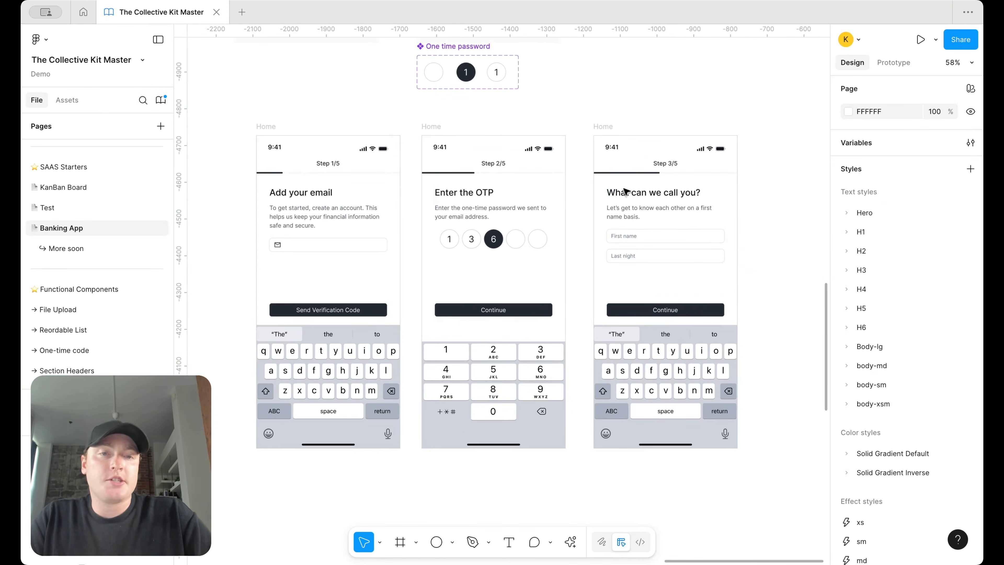
{"action": "scroll", "coordinate": [768, 186], "scroll_direction": "down", "scroll_amount": 8}
{"action": "scroll", "coordinate": [594, 231], "scroll_direction": "down", "scroll_amount": 4}
{"action": "scroll", "coordinate": [586, 245], "scroll_direction": "up", "scroll_amount": 10}
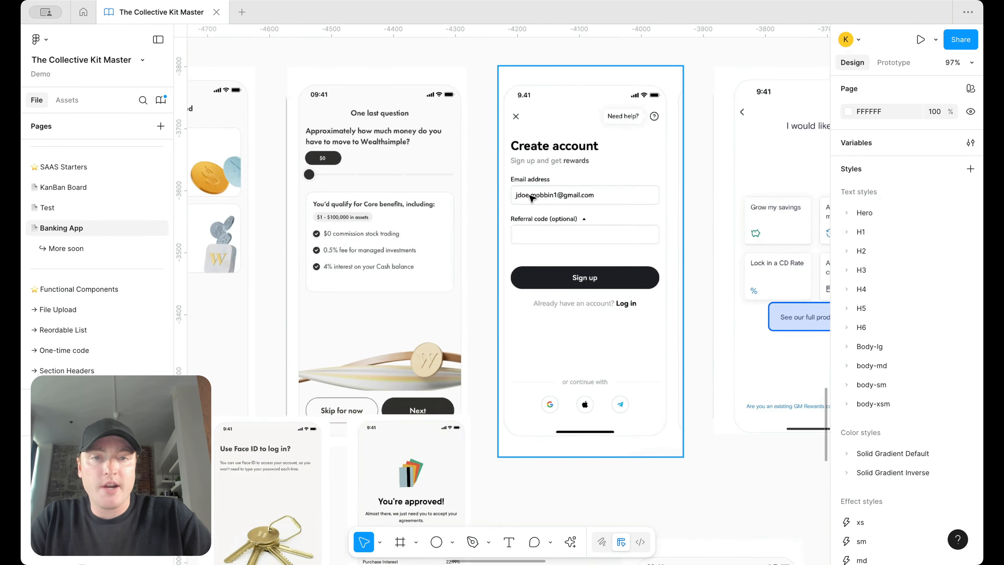
{"action": "scroll", "coordinate": [611, 202], "scroll_direction": "down", "scroll_amount": 5}
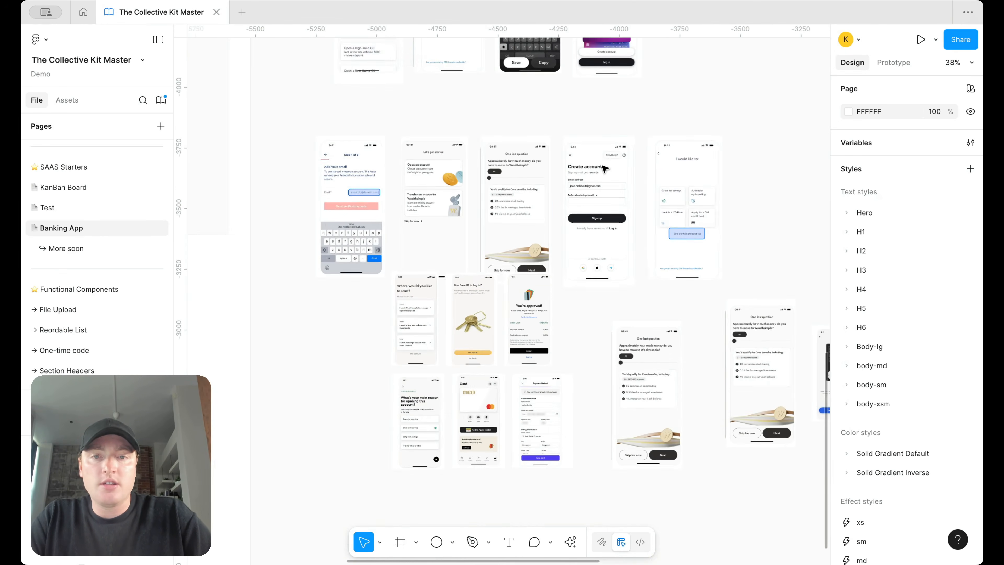
{"action": "scroll", "coordinate": [628, 174], "scroll_direction": "up", "scroll_amount": 4}
{"action": "scroll", "coordinate": [623, 169], "scroll_direction": "down", "scroll_amount": 5}
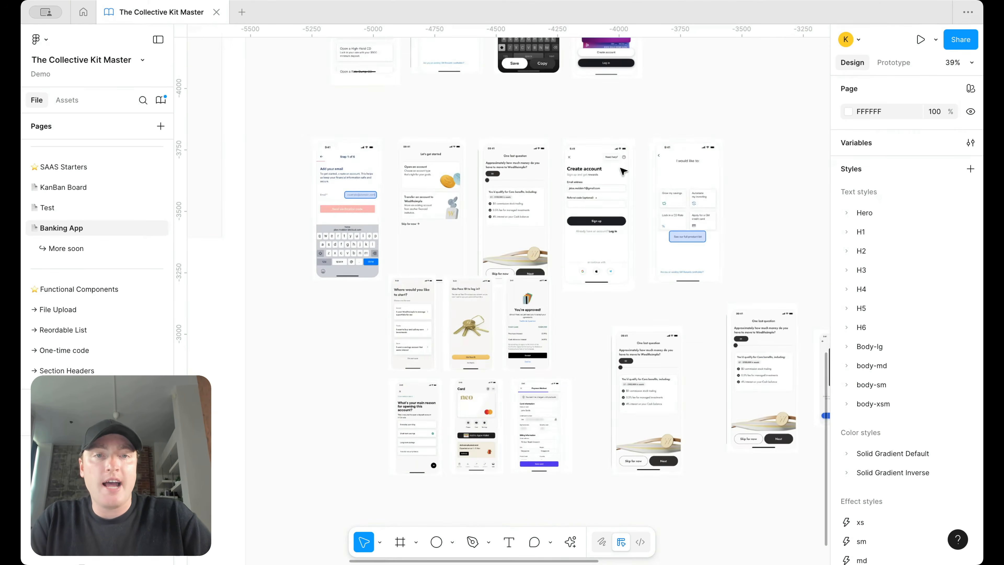
{"action": "scroll", "coordinate": [572, 167], "scroll_direction": "right", "scroll_amount": 10}
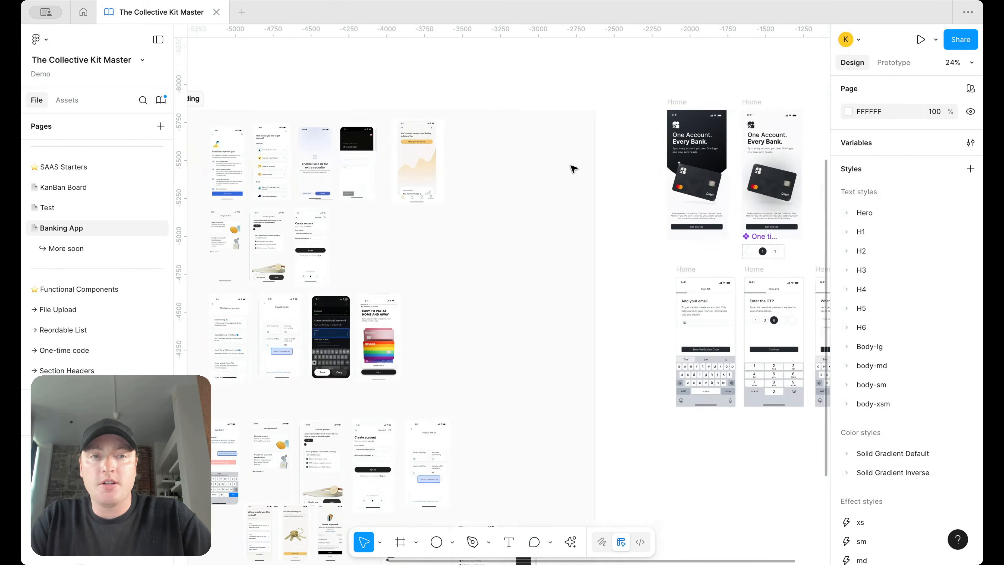
{"action": "scroll", "coordinate": [572, 168], "scroll_direction": "down", "scroll_amount": 1}
{"action": "scroll", "coordinate": [455, 211], "scroll_direction": "up", "scroll_amount": 3}
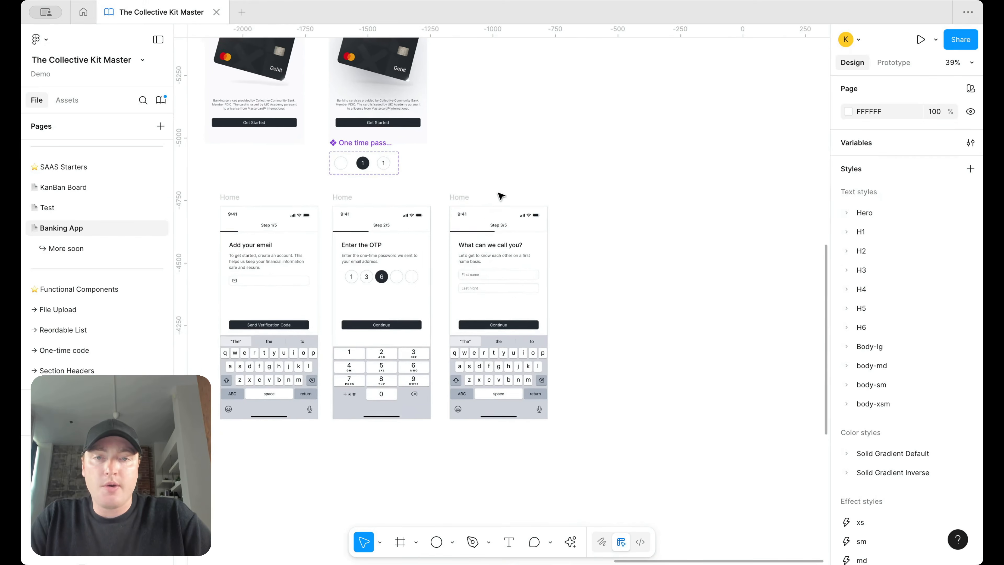
{"action": "scroll", "coordinate": [500, 197], "scroll_direction": "up", "scroll_amount": 2}
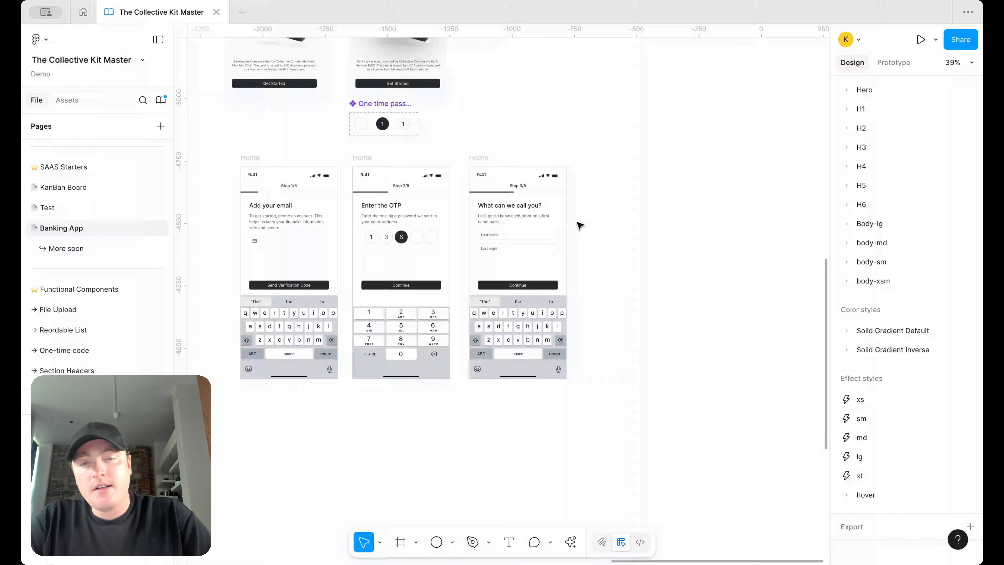
{"action": "scroll", "coordinate": [577, 222], "scroll_direction": "up", "scroll_amount": 1}
{"action": "left_click_drag", "start_coordinate": [465, 153], "coordinate": [610, 159]}
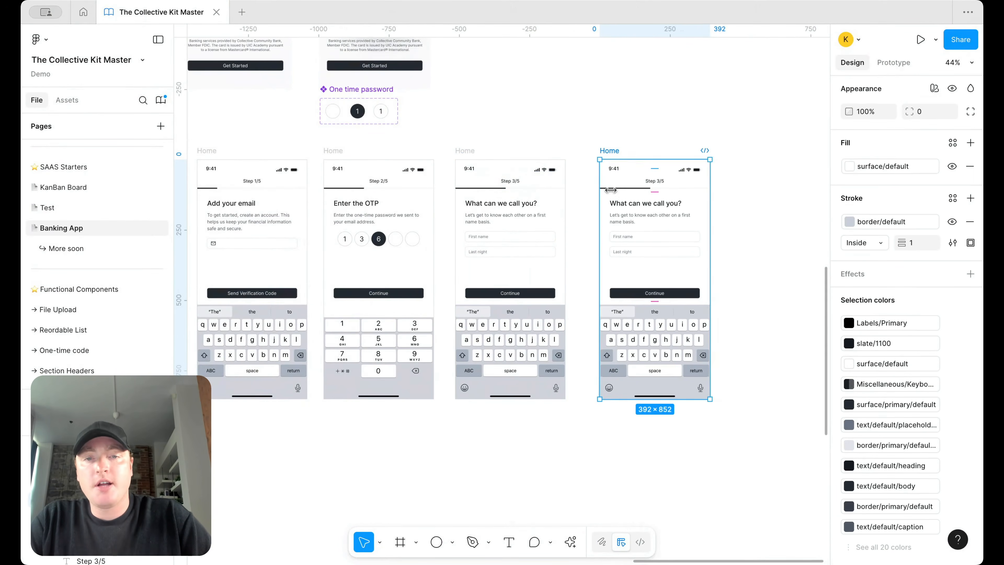
Step: Delete the keyboard from the copied screen
{"action": "scroll", "coordinate": [583, 229], "scroll_direction": "left", "scroll_amount": 3}
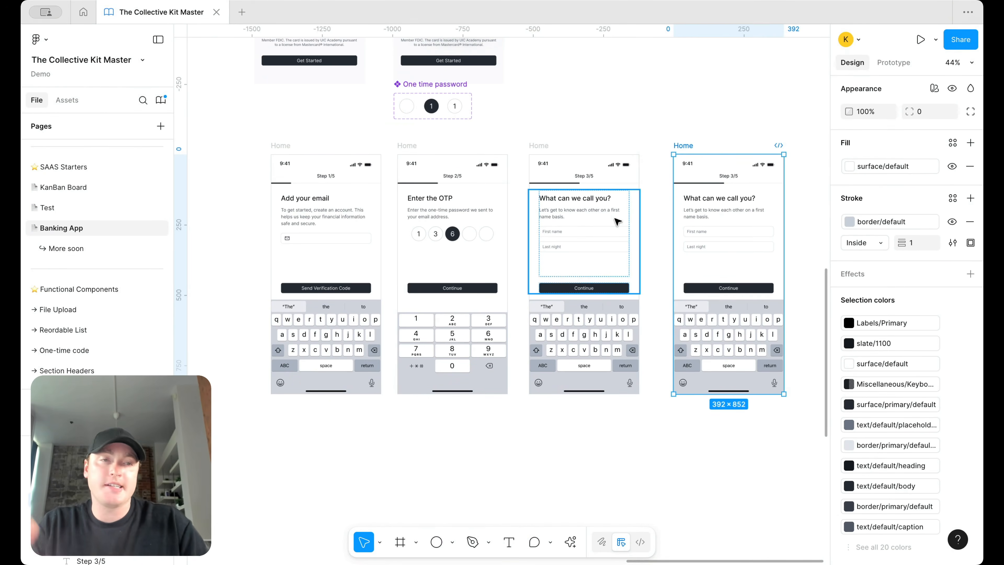
{"action": "scroll", "coordinate": [697, 215], "scroll_direction": "up", "scroll_amount": 2}
{"action": "scroll", "coordinate": [683, 218], "scroll_direction": "right", "scroll_amount": 2}
{"action": "scroll", "coordinate": [683, 218], "scroll_direction": "down", "scroll_amount": 1}
{"action": "left_click", "coordinate": [636, 333]}
{"action": "key", "text": "Delete"}
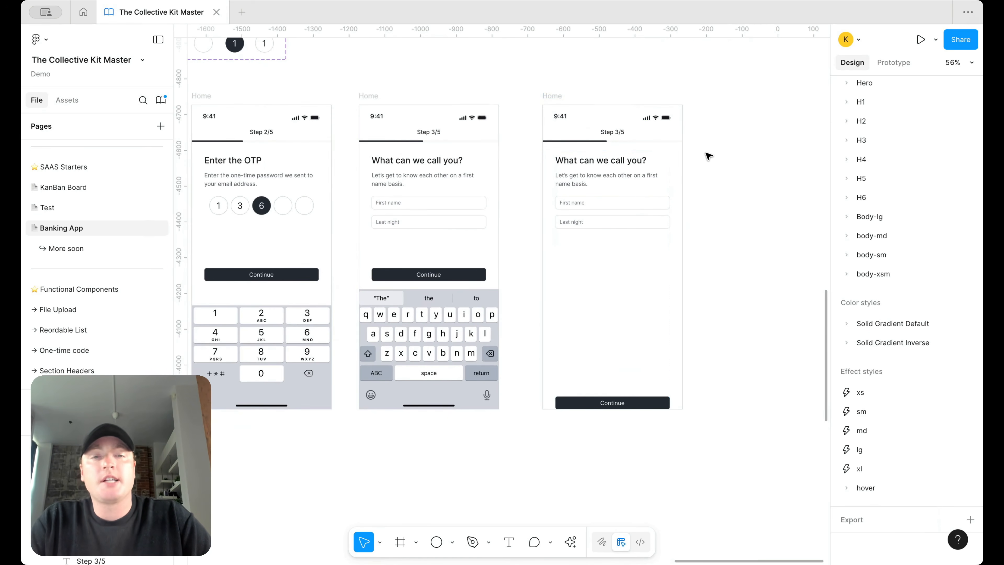
Step: Give the content frame a bottom padding of 64
{"action": "left_click", "coordinate": [672, 191]}
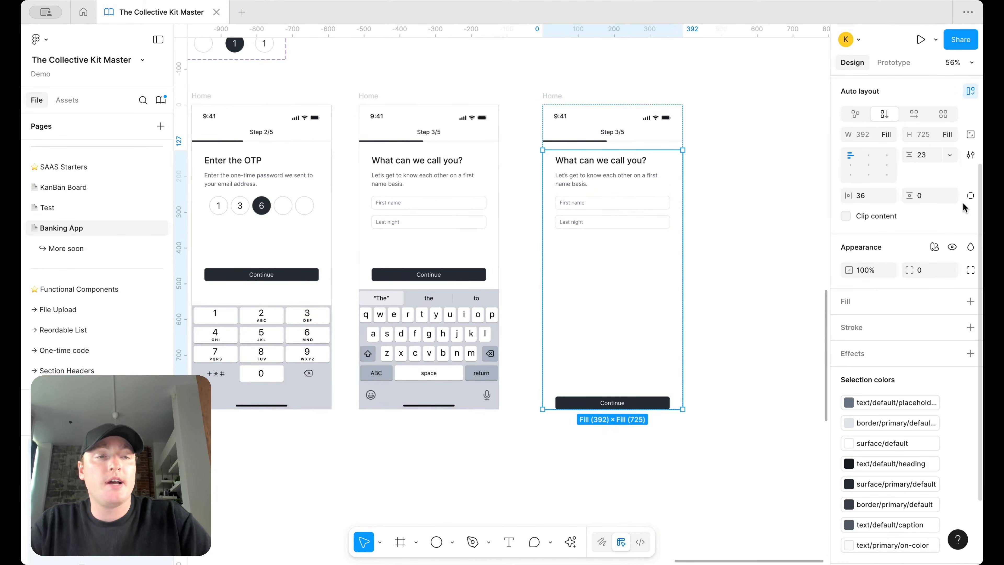
{"action": "left_click", "coordinate": [967, 196]}
{"action": "type", "text": "64"}
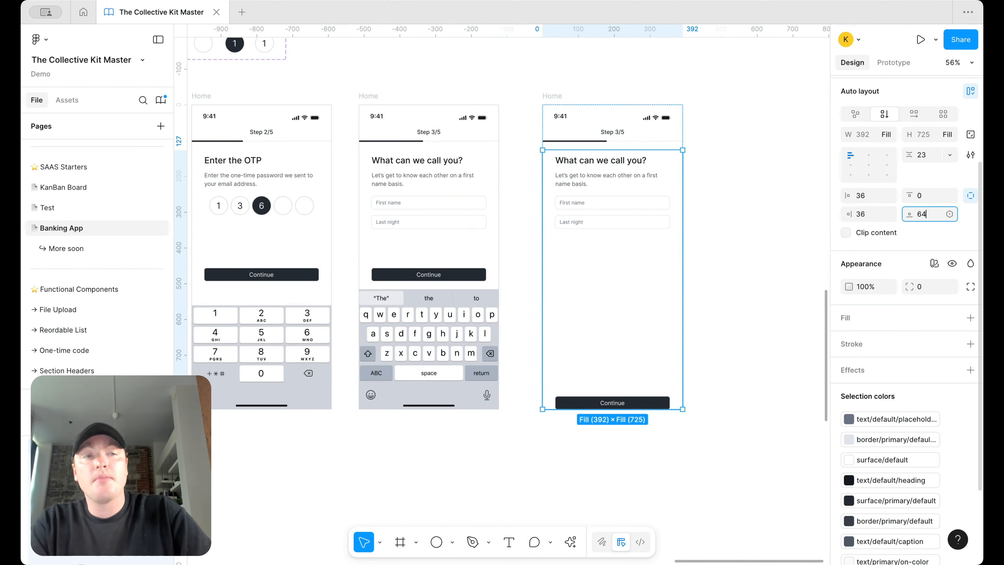
{"action": "key", "text": "Return"}
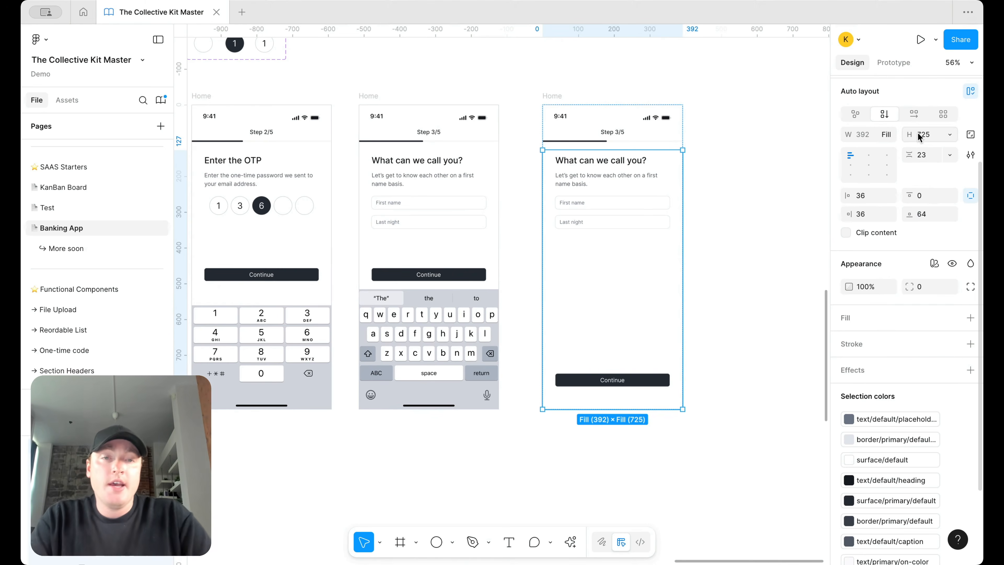
Step: Rewrite the heading as 'How much are you planning to bring to the Collective?'
{"action": "double_click", "coordinate": [608, 166]}
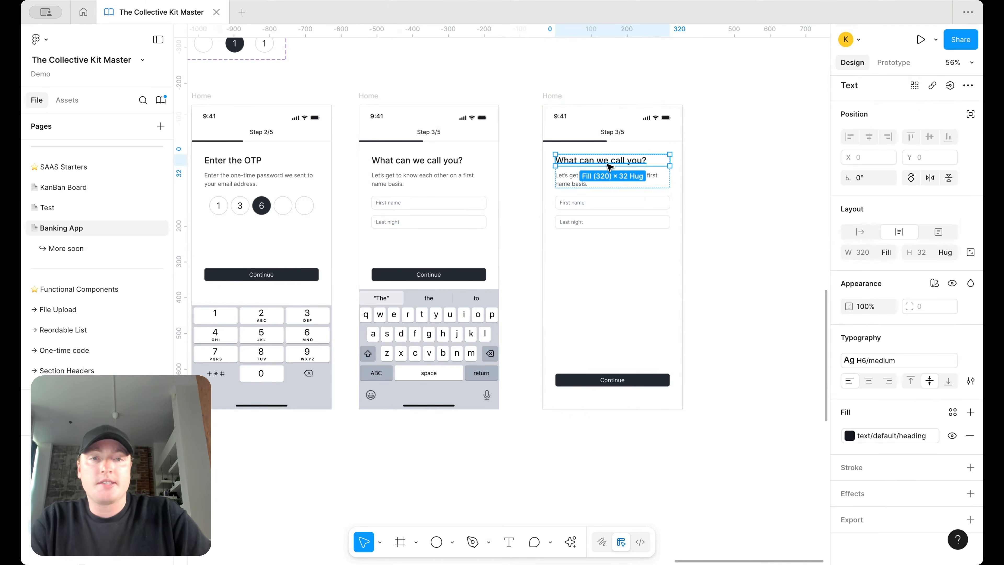
{"action": "type", "text": "How "}
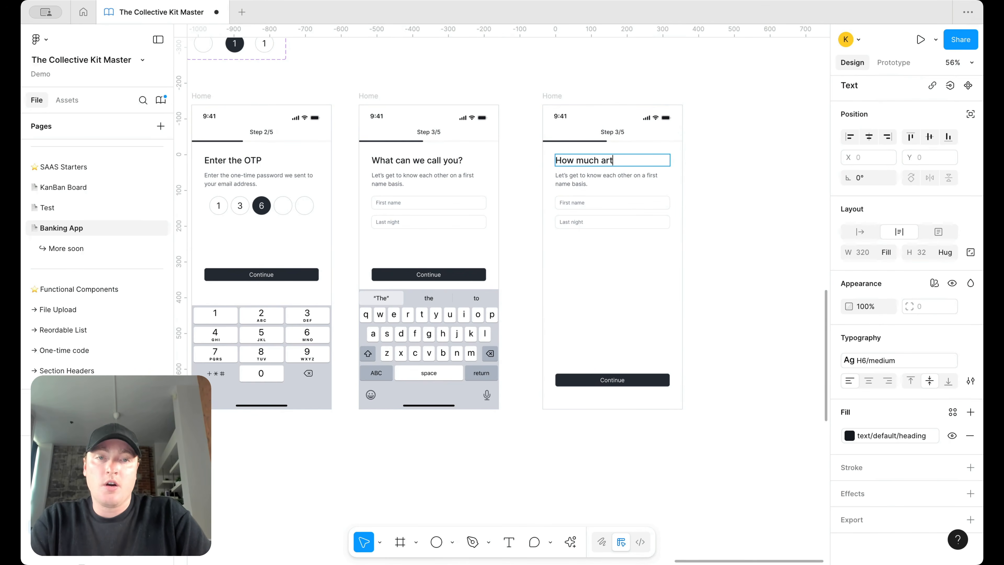
{"action": "type", "text": "much are you planning to bring to the Collective?"}
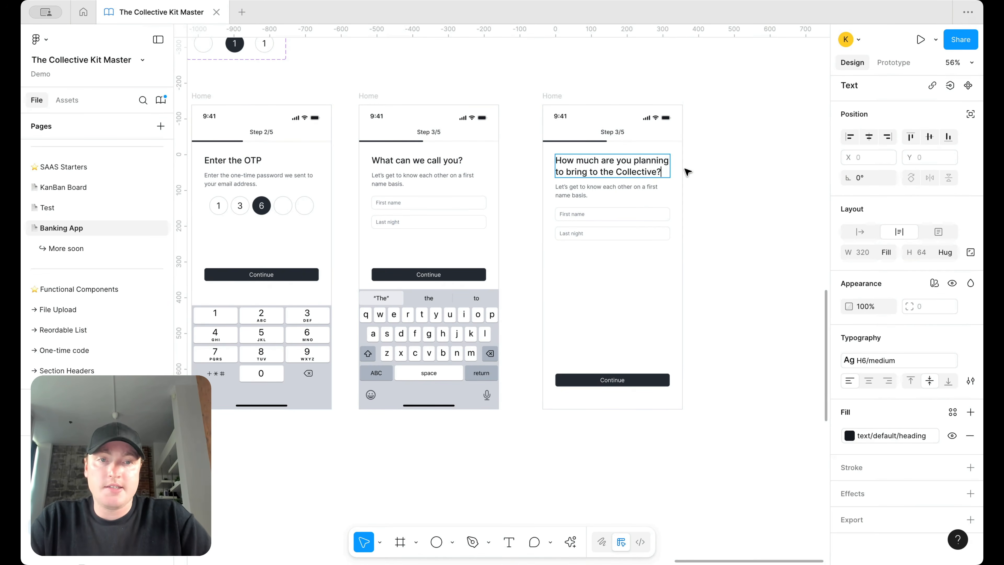
{"action": "key", "text": "Escape"}
Step: Delete the First name and Last night input fields from the copied screen
{"action": "scroll", "coordinate": [644, 193], "scroll_direction": "up", "scroll_amount": 3}
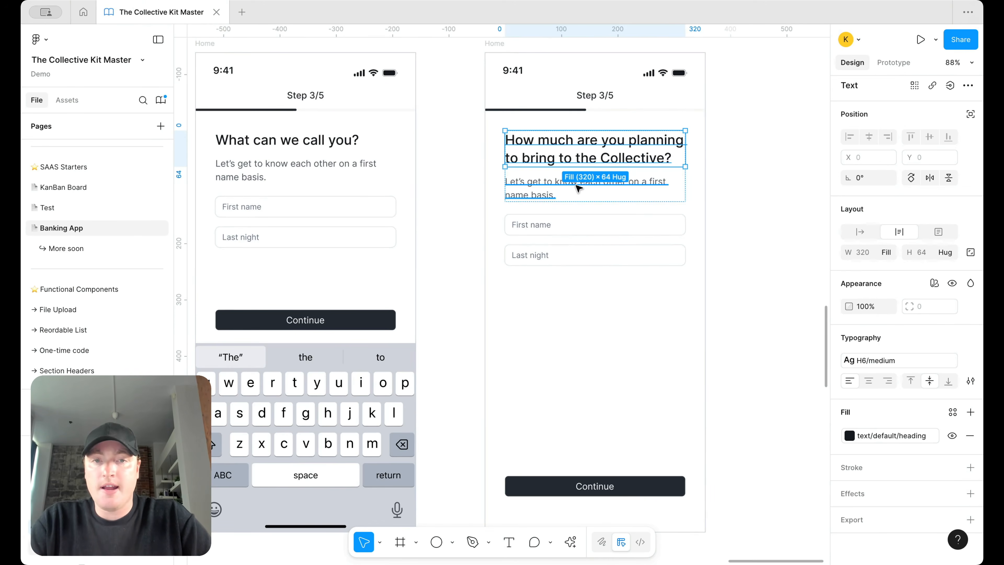
{"action": "scroll", "coordinate": [559, 261], "scroll_direction": "down", "scroll_amount": 3}
{"action": "scroll", "coordinate": [513, 253], "scroll_direction": "right", "scroll_amount": 3}
{"action": "left_click", "coordinate": [468, 247]}
{"action": "key", "text": "Delete"}
{"action": "left_click", "coordinate": [472, 215]}
{"action": "double_click", "coordinate": [472, 215]}
{"action": "double_click", "coordinate": [472, 215]}
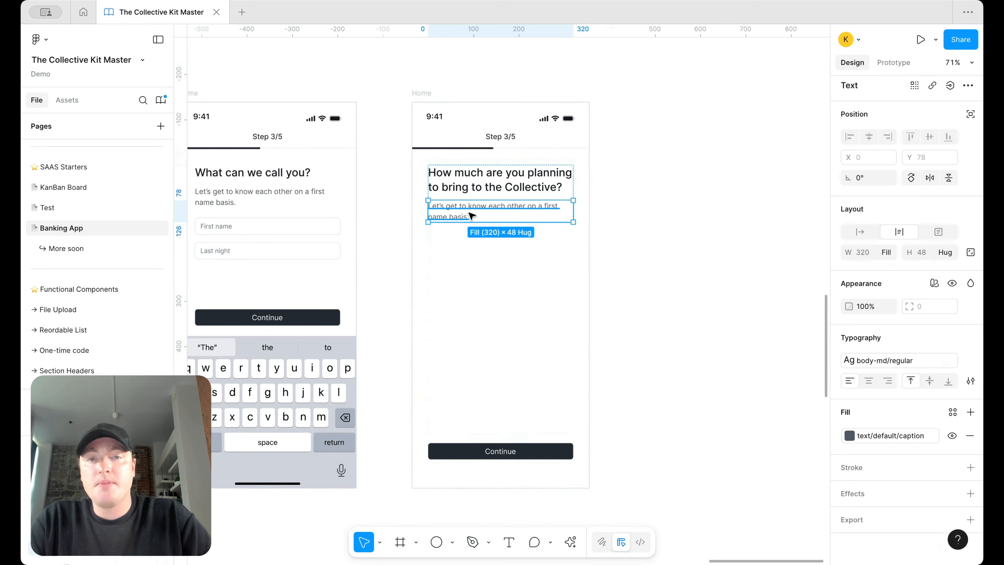
{"action": "left_click", "coordinate": [751, 224]}
{"action": "scroll", "coordinate": [751, 224], "scroll_direction": "down", "scroll_amount": 3}
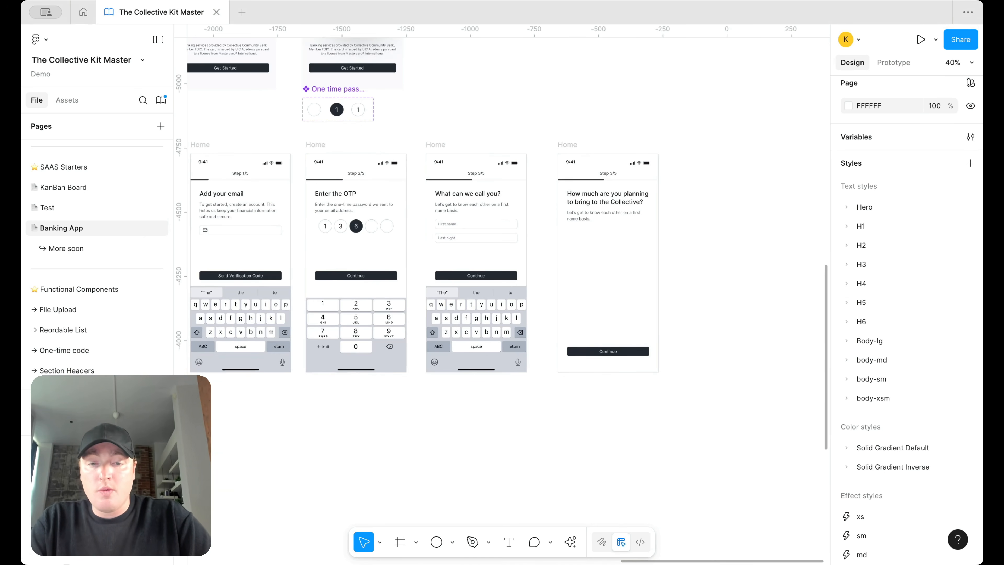
Step: Add a '$0 - $50k' text beside the screen and wrap it in auto layout
{"action": "left_click", "coordinate": [510, 542]}
{"action": "scroll", "coordinate": [713, 251], "scroll_direction": "up", "scroll_amount": 3}
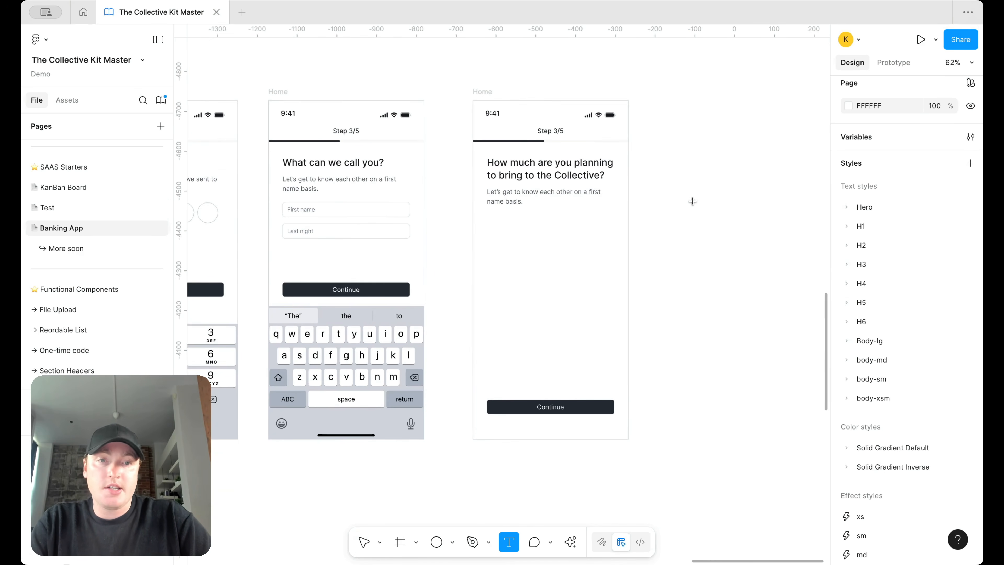
{"action": "left_click", "coordinate": [692, 200]}
{"action": "scroll", "coordinate": [760, 229], "scroll_direction": "up", "scroll_amount": 4}
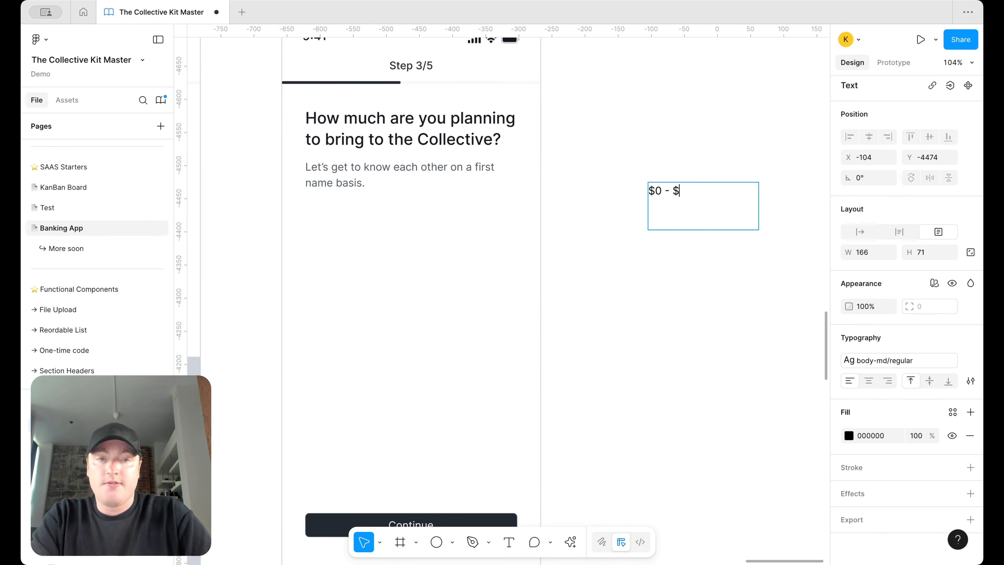
{"action": "key", "text": "Escape"}
{"action": "key", "text": "shift+a"}
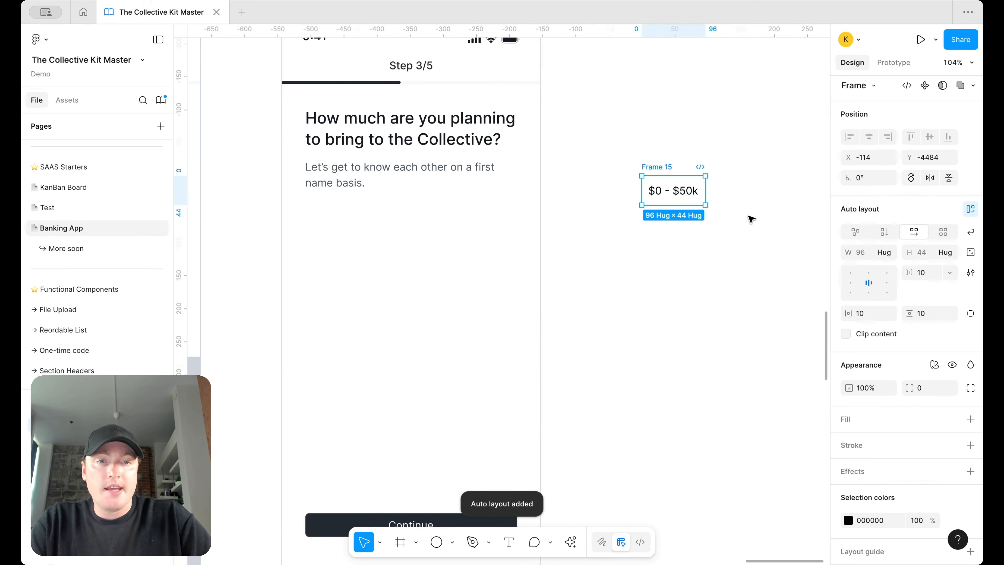
Step: Give the tag a surface/default fill and a border/default stroke
{"action": "left_click", "coordinate": [952, 419]}
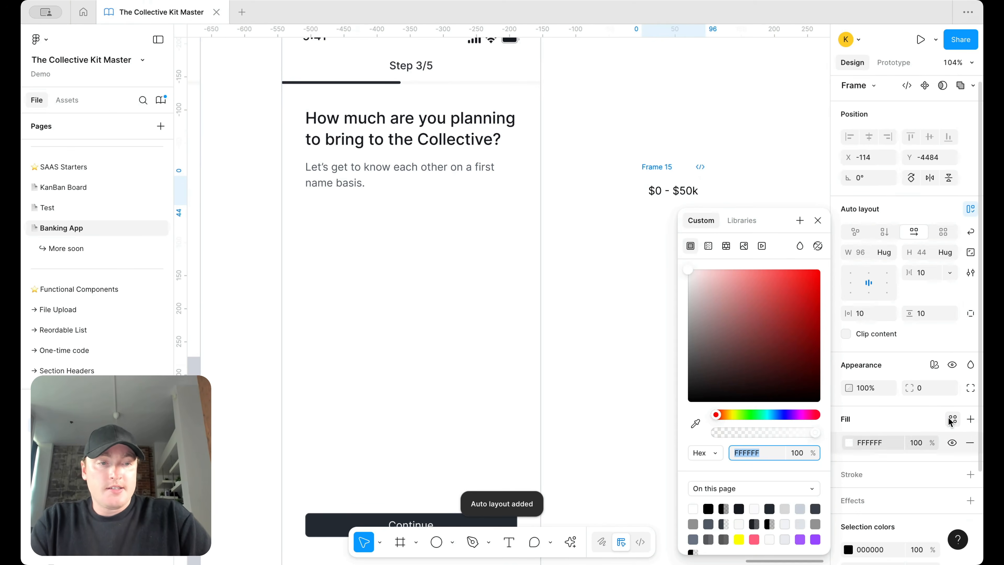
{"action": "left_click", "coordinate": [741, 296]}
{"action": "type", "text": "sur"}
{"action": "left_click", "coordinate": [754, 402]}
{"action": "left_click", "coordinate": [970, 474]}
{"action": "left_click", "coordinate": [953, 474]}
{"action": "left_click", "coordinate": [741, 220]}
{"action": "type", "text": "bor"}
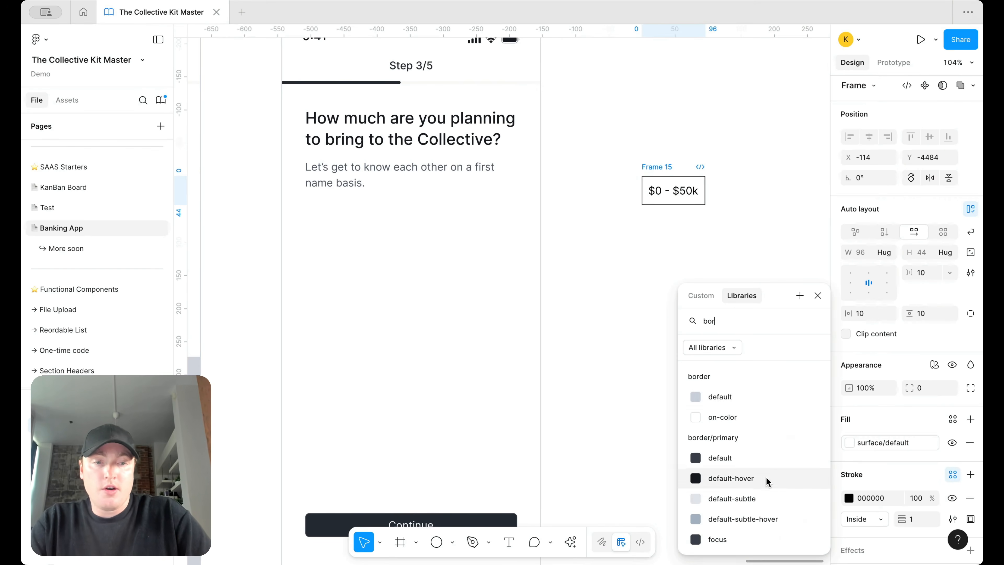
{"action": "left_click", "coordinate": [755, 395]}
Step: Fully round the tag's corners using the radius variable
{"action": "left_click", "coordinate": [951, 388]}
{"action": "type", "text": "rad"}
{"action": "scroll", "coordinate": [891, 475], "scroll_direction": "down", "scroll_amount": 5}
{"action": "left_click", "coordinate": [889, 540]}
{"action": "left_click", "coordinate": [758, 281]}
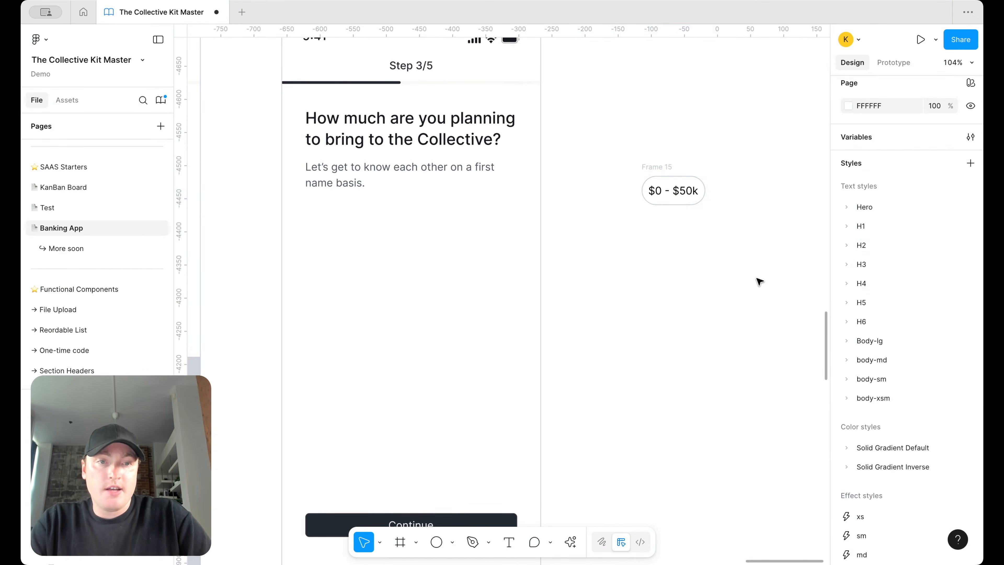
Step: Set the tag's horizontal padding to 14 and name the frame 'Tag'
{"action": "left_click", "coordinate": [663, 166]}
{"action": "left_click", "coordinate": [871, 315]}
{"action": "type", "text": "14"}
{"action": "key", "text": "Return"}
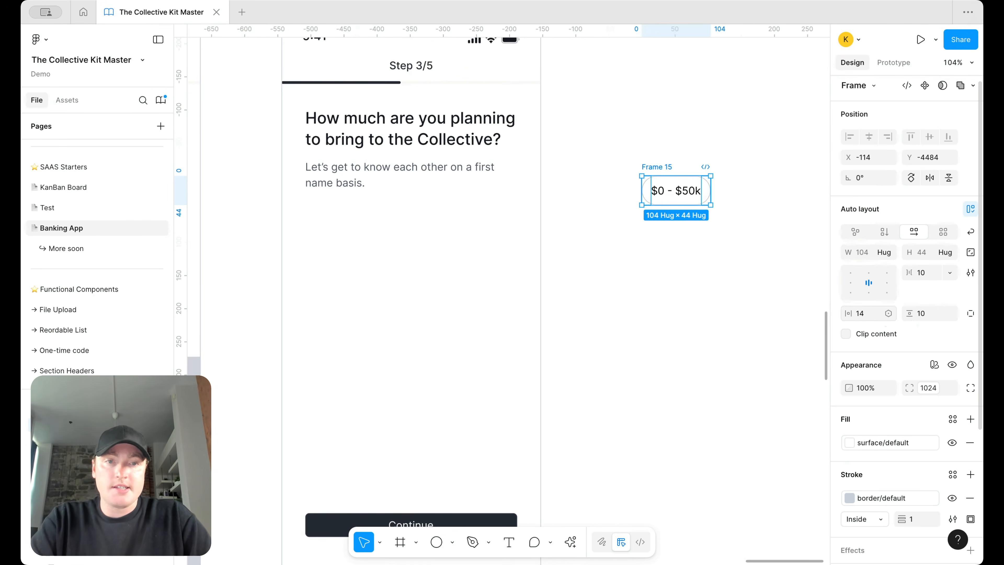
{"action": "double_click", "coordinate": [660, 167]}
{"action": "type", "text": "Tag"}
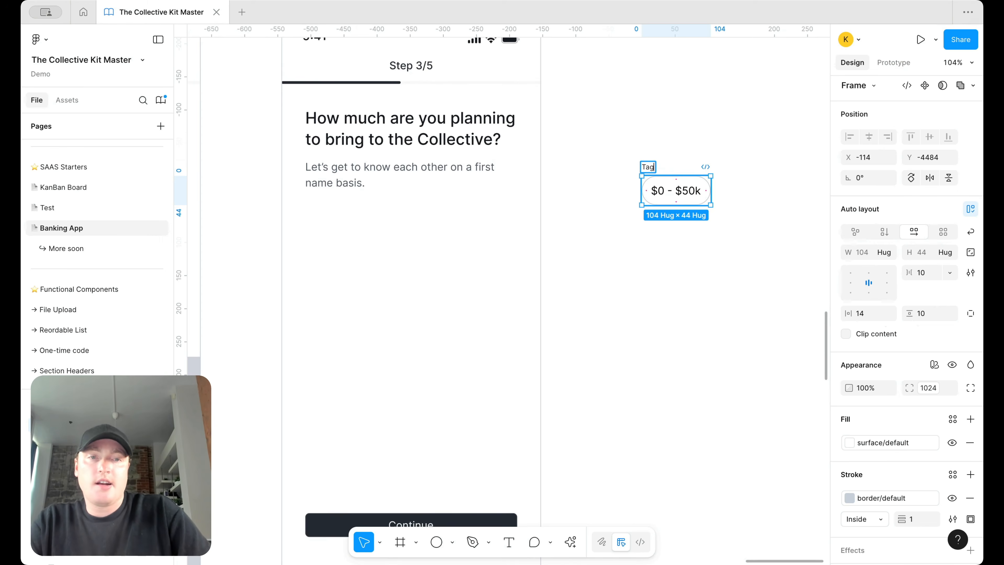
{"action": "key", "text": "Return"}
Step: Turn the Tag frame into a component and add a second variant
{"action": "right_click", "coordinate": [650, 166]}
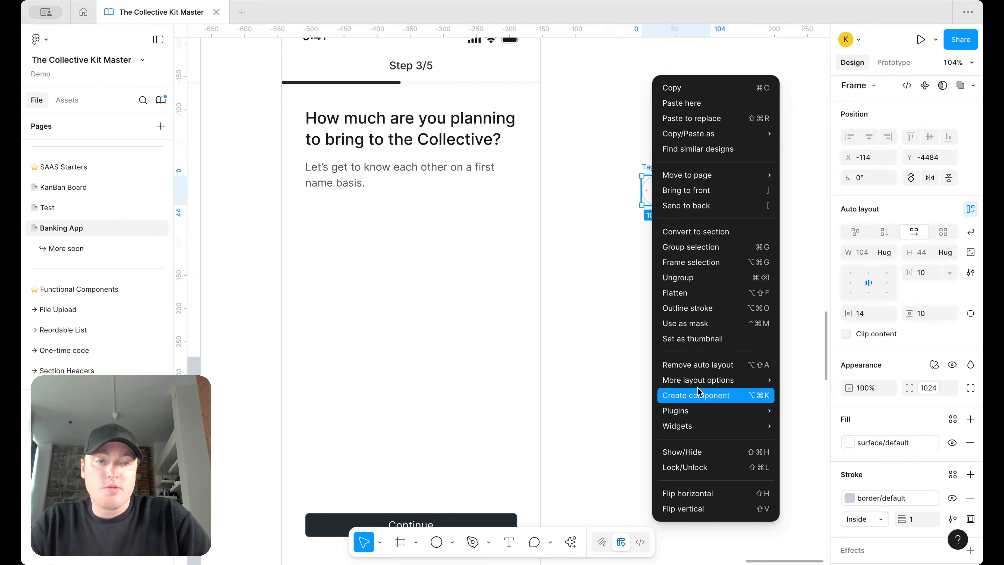
{"action": "left_click", "coordinate": [696, 395]}
{"action": "right_click", "coordinate": [674, 189]}
{"action": "mouse_move", "coordinate": [731, 395]}
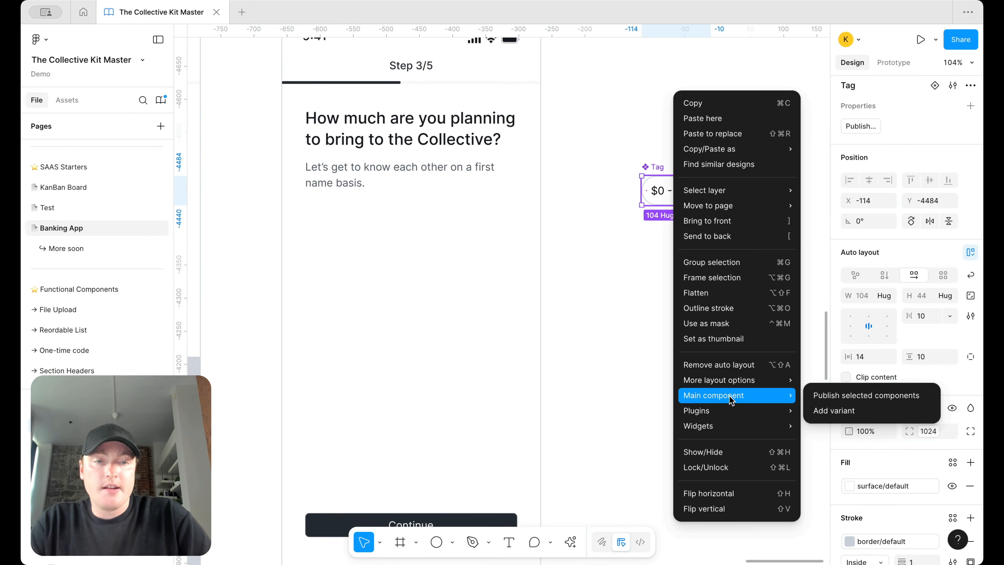
{"action": "left_click", "coordinate": [810, 410]}
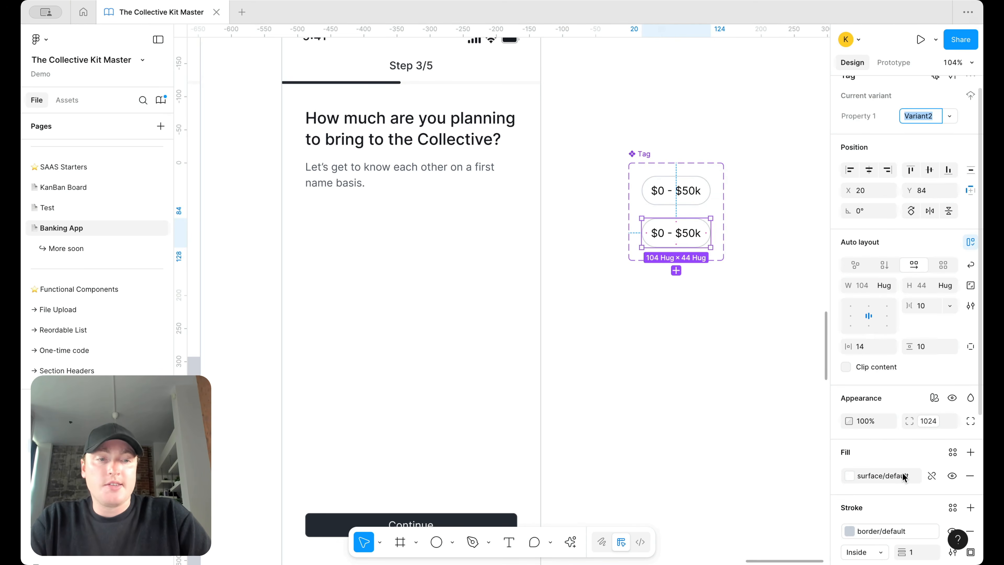
Step: Style the variant with surface/primary/default fill, border/primary/default stroke and text/on-color/body text
{"action": "left_click", "coordinate": [881, 475]}
{"action": "scroll", "coordinate": [764, 496], "scroll_direction": "down", "scroll_amount": 3}
{"action": "left_click", "coordinate": [753, 484]}
{"action": "scroll", "coordinate": [909, 494], "scroll_direction": "down", "scroll_amount": 2}
{"action": "left_click", "coordinate": [896, 495]}
{"action": "scroll", "coordinate": [770, 496], "scroll_direction": "down", "scroll_amount": 2}
{"action": "left_click", "coordinate": [755, 488]}
{"action": "scroll", "coordinate": [889, 469], "scroll_direction": "down", "scroll_amount": 4}
{"action": "left_click", "coordinate": [953, 462]}
{"action": "type", "text": "text"}
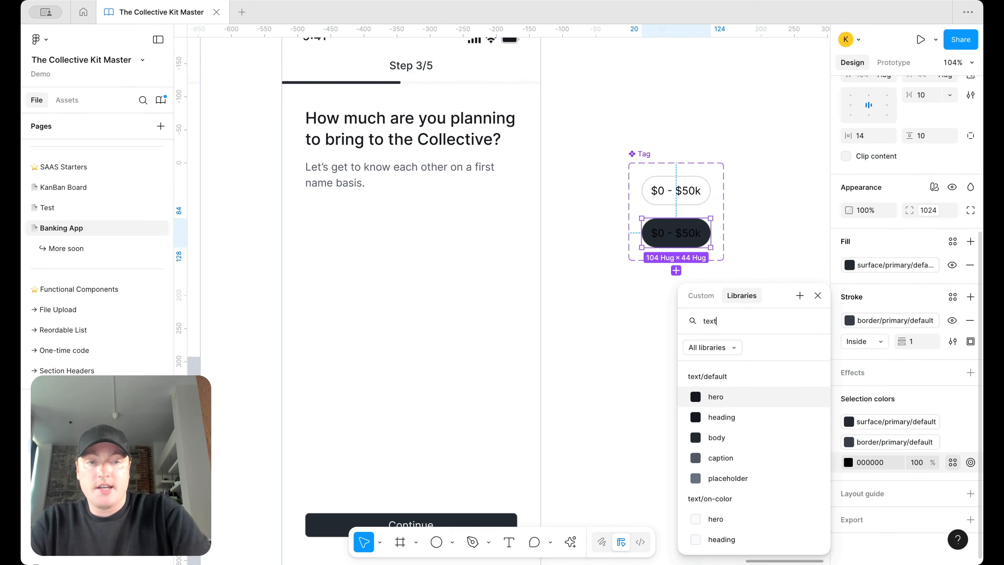
{"action": "scroll", "coordinate": [767, 499], "scroll_direction": "down", "scroll_amount": 3}
{"action": "left_click", "coordinate": [752, 509]}
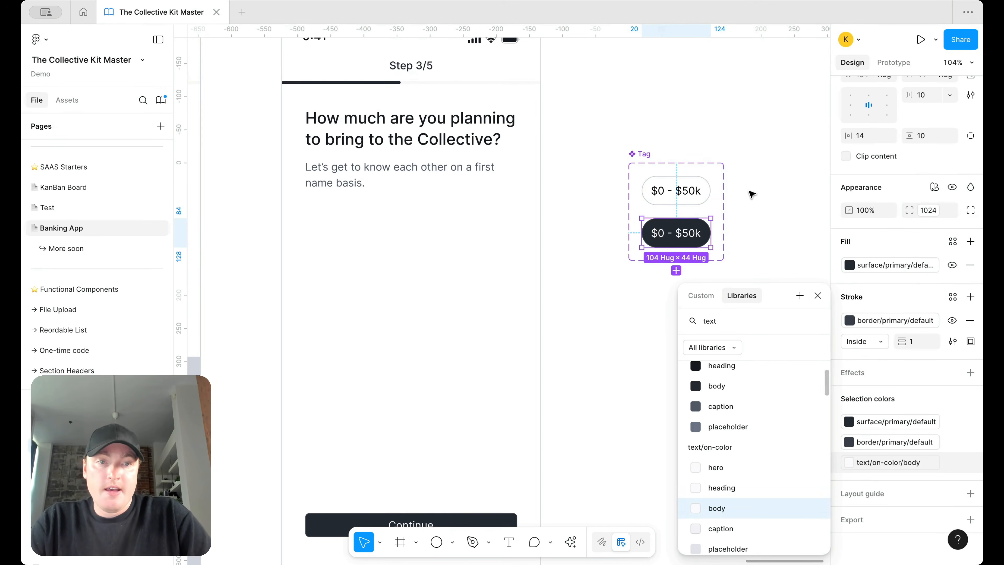
Step: Duplicate the $0 - $50k tag into two copies and select both
{"action": "left_click", "coordinate": [752, 193]}
{"action": "left_click_drag", "start_coordinate": [675, 191], "coordinate": [748, 316]}
{"action": "left_click_drag", "start_coordinate": [764, 359], "coordinate": [637, 288]}
Step: Wrap the two tags in an auto layout row, paste it below the subtitle, and delete the subtitle
{"action": "key", "text": "shift+a"}
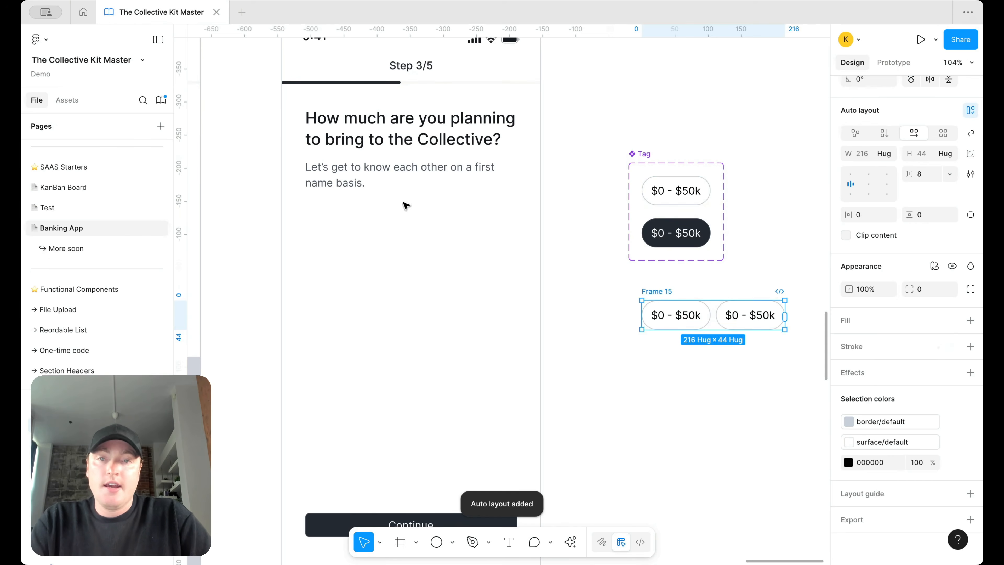
{"action": "left_click", "coordinate": [399, 161]}
{"action": "left_click", "coordinate": [399, 162]}
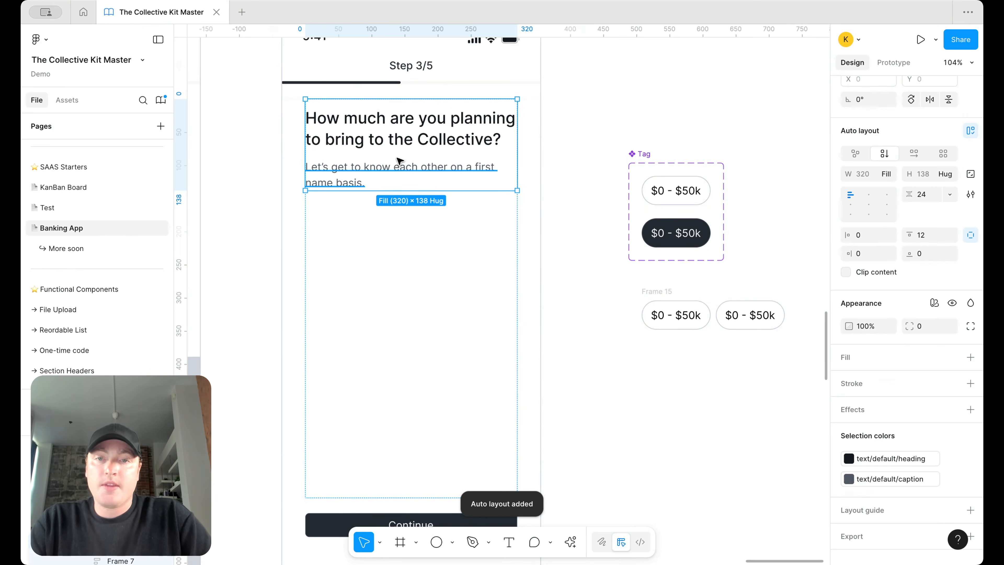
{"action": "key", "text": "ctrl+v"}
{"action": "left_click", "coordinate": [397, 171]}
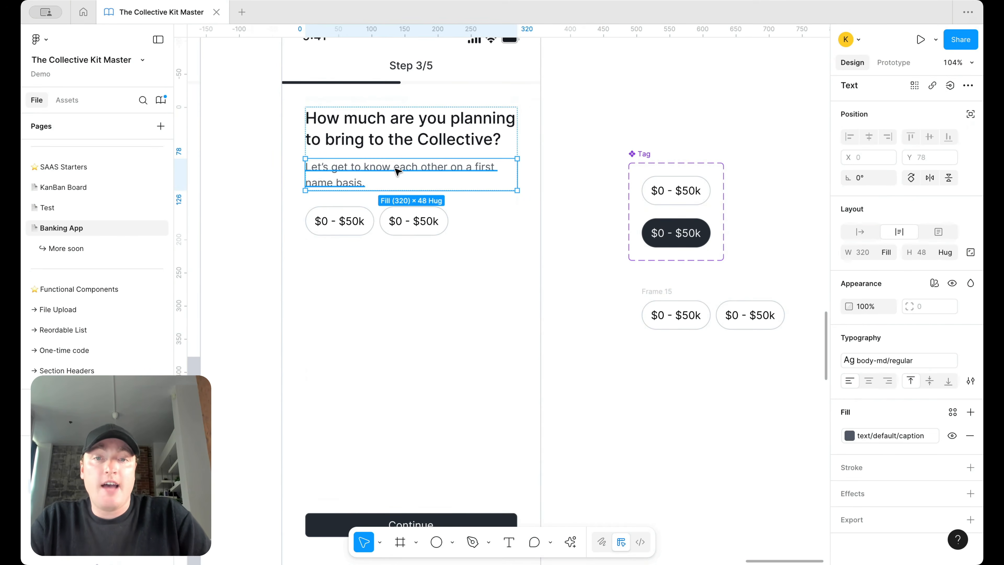
{"action": "key", "text": "Delete"}
{"action": "scroll", "coordinate": [477, 213], "scroll_direction": "left", "scroll_amount": 3}
Step: Relabel the row's second tag to $51 - $100k
{"action": "double_click", "coordinate": [504, 201]}
{"action": "double_click", "coordinate": [504, 201]}
{"action": "double_click", "coordinate": [489, 194]}
{"action": "left_click", "coordinate": [490, 193]}
{"action": "key", "text": "BackSpace"}
{"action": "type", "text": "51"}
{"action": "key", "text": "BackSpace"}
{"action": "type", "text": "1"}
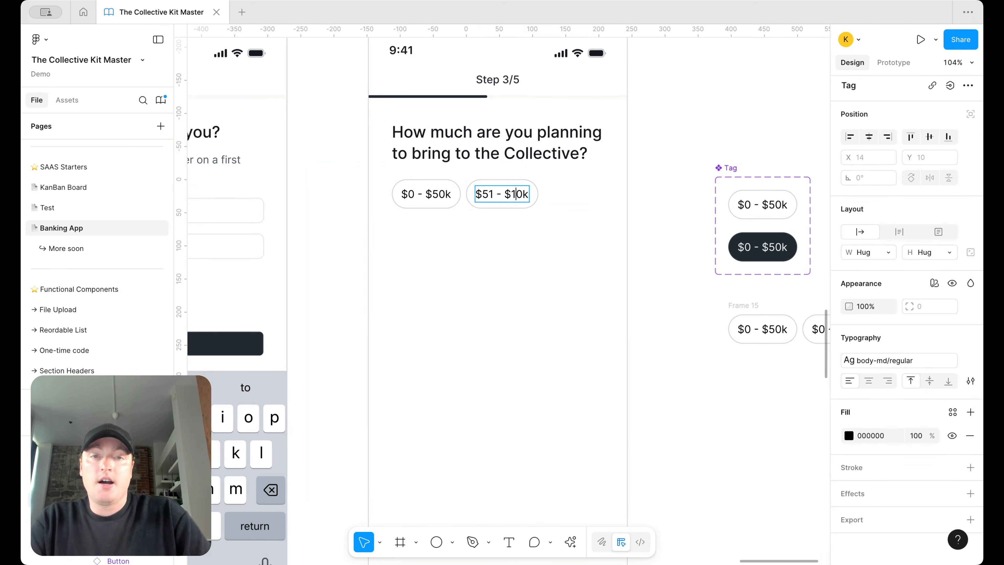
{"action": "type", "text": "0"}
{"action": "left_click", "coordinate": [496, 243]}
Step: Duplicate the tag row beneath and relabel its first tag $101k - $250k
{"action": "left_click", "coordinate": [474, 192]}
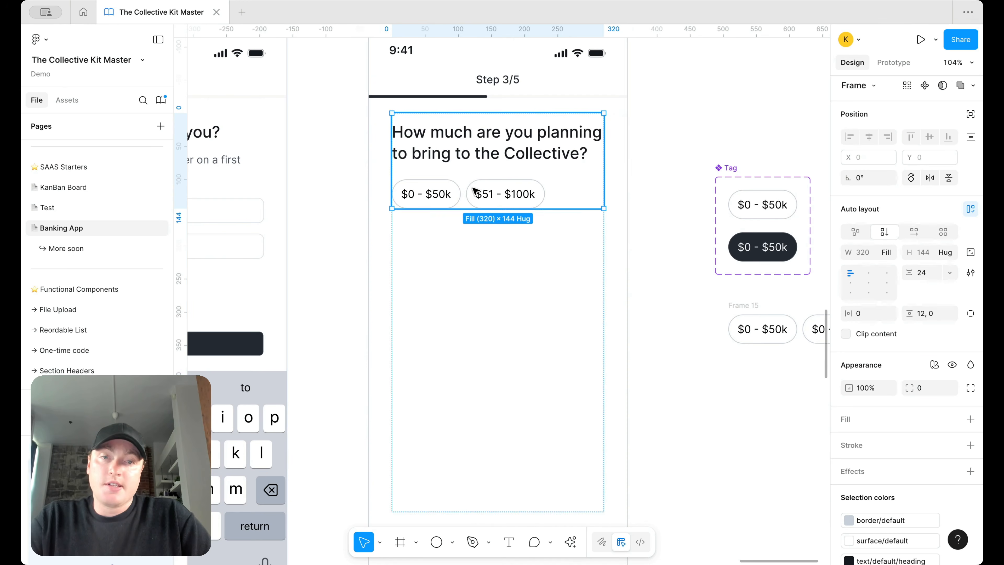
{"action": "double_click", "coordinate": [474, 192]}
{"action": "key", "text": "super+d"}
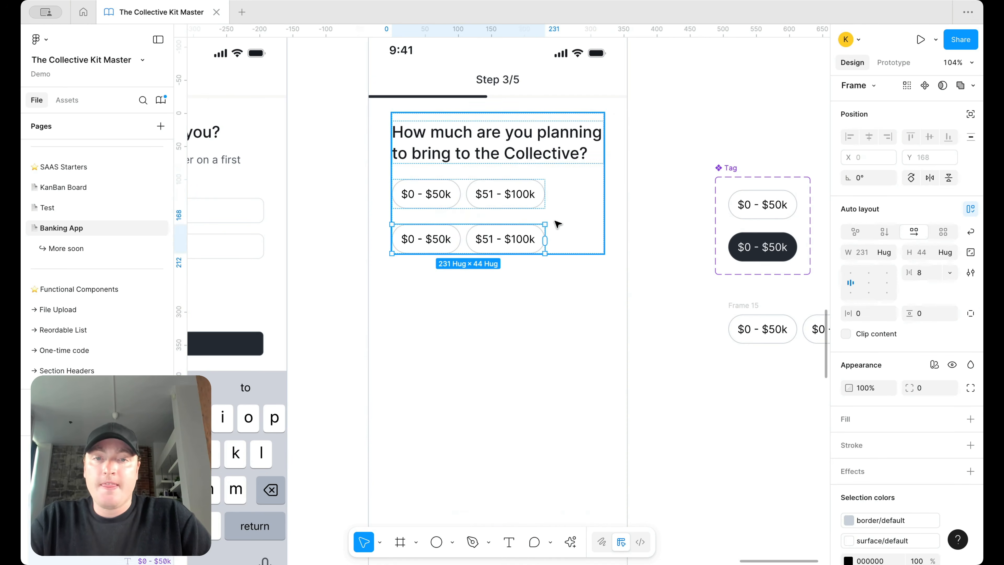
{"action": "double_click", "coordinate": [418, 243]}
{"action": "double_click", "coordinate": [418, 243]}
{"action": "key", "text": "BackSpace"}
{"action": "type", "text": "101"}
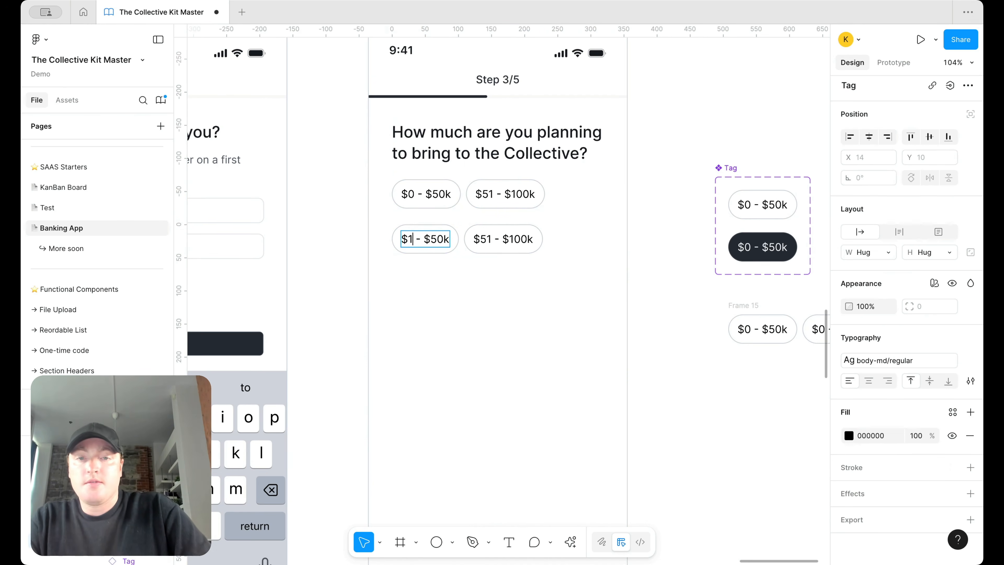
{"action": "type", "text": "k"}
{"action": "key", "text": "BackSpace"}
{"action": "key", "text": "BackSpace"}
{"action": "type", "text": "250"}
Step: Relabel the copied row's second tag $250k - $500k
{"action": "double_click", "coordinate": [509, 242]}
{"action": "key", "text": "BackSpace"}
{"action": "key", "text": "BackSpace"}
{"action": "type", "text": "250"}
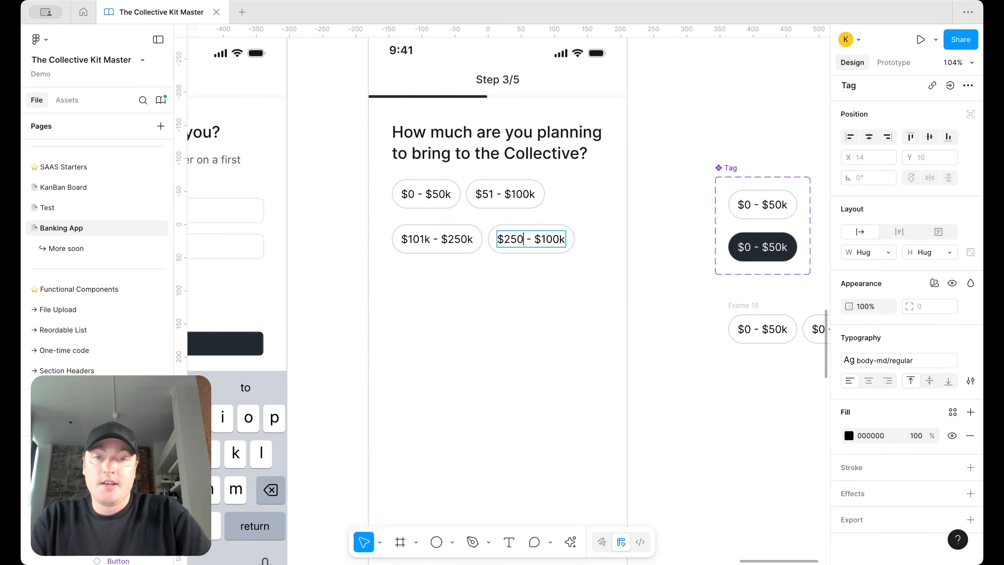
{"action": "type", "text": "k"}
{"action": "key", "text": "BackSpace"}
{"action": "type", "text": "5"}
{"action": "key", "text": "Escape"}
Step: Duplicate the lower tag row and relabel its first tag $500k - $1m
{"action": "left_click", "coordinate": [505, 284]}
{"action": "left_click", "coordinate": [478, 239]}
{"action": "key", "text": "super+d"}
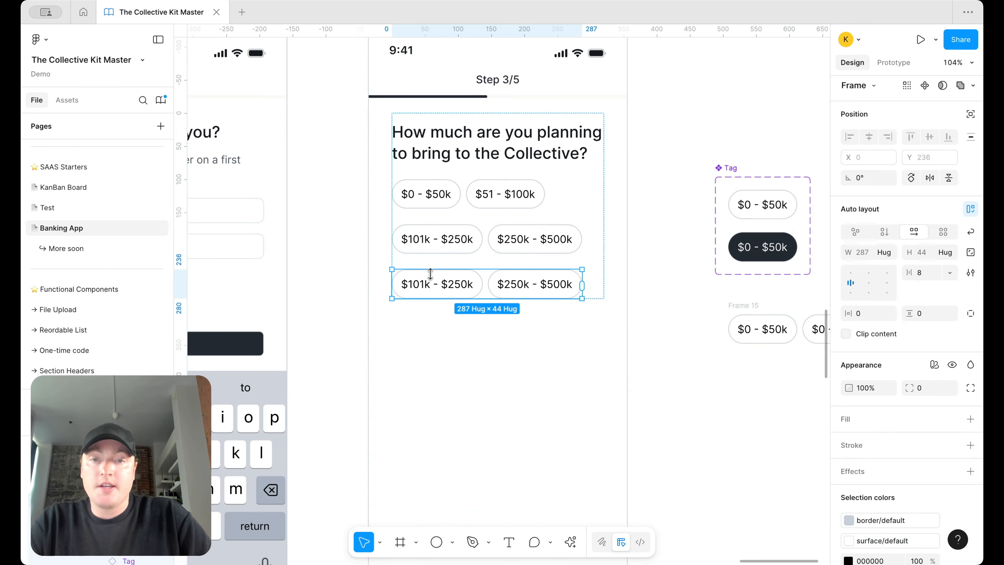
{"action": "double_click", "coordinate": [425, 287]}
{"action": "double_click", "coordinate": [425, 285]}
{"action": "double_click", "coordinate": [450, 284]}
{"action": "triple_click", "coordinate": [450, 284]}
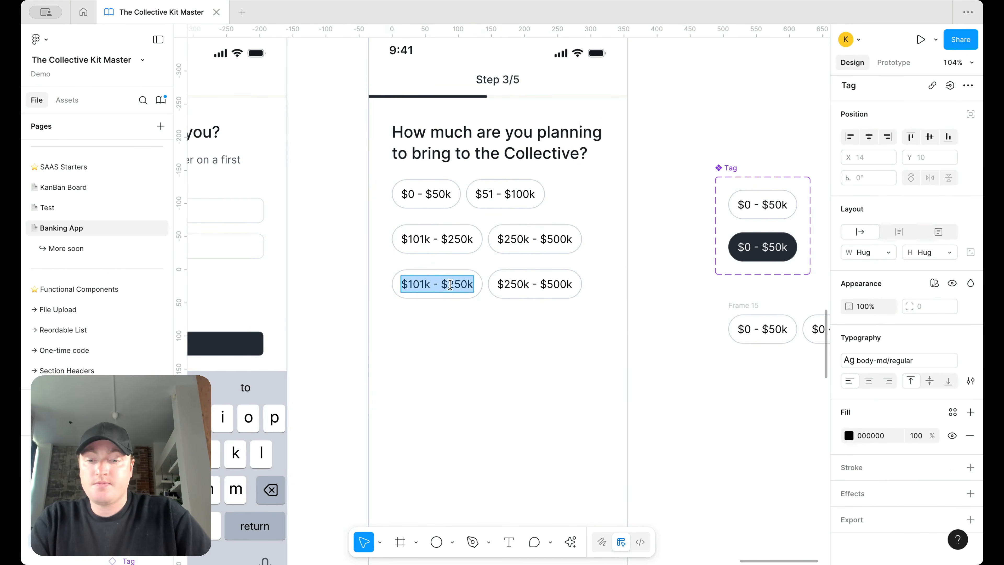
{"action": "type", "text": "$1m"}
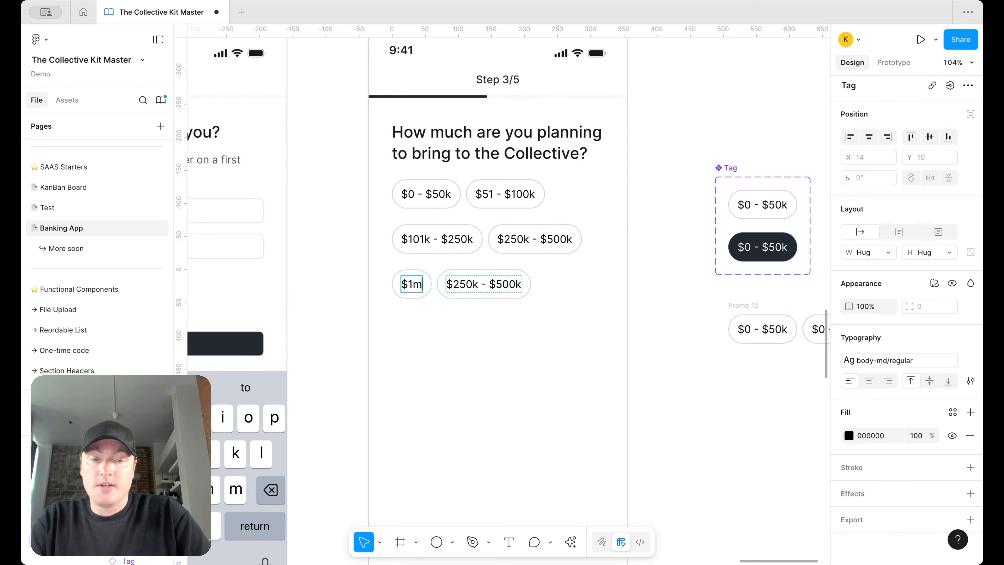
{"action": "key", "text": "BackSpace"}
{"action": "key", "text": "BackSpace"}
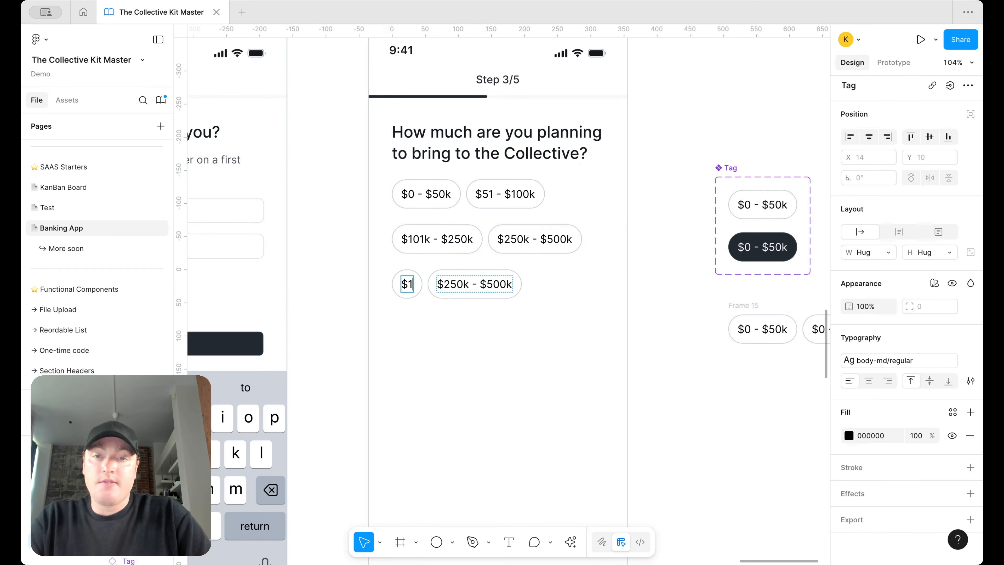
{"action": "type", "text": "50"}
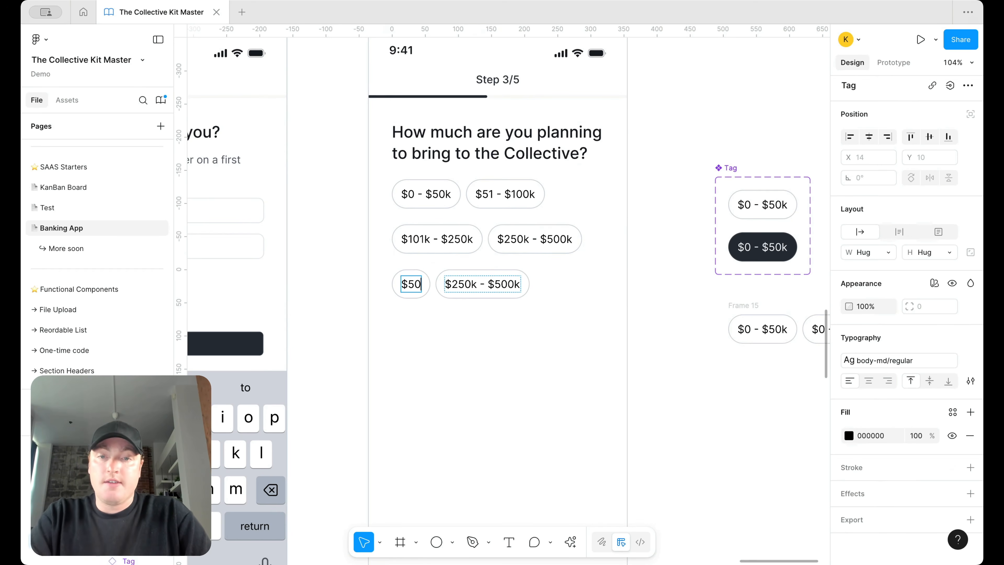
{"action": "type", "text": "0k - $1m"}
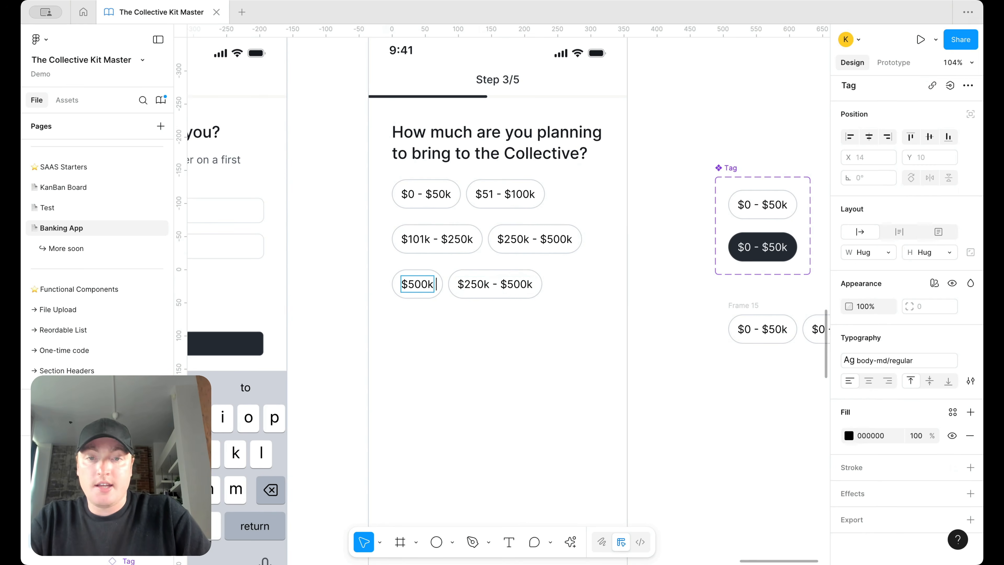
Step: Relabel the new row's second tag $1m+
{"action": "double_click", "coordinate": [499, 283]}
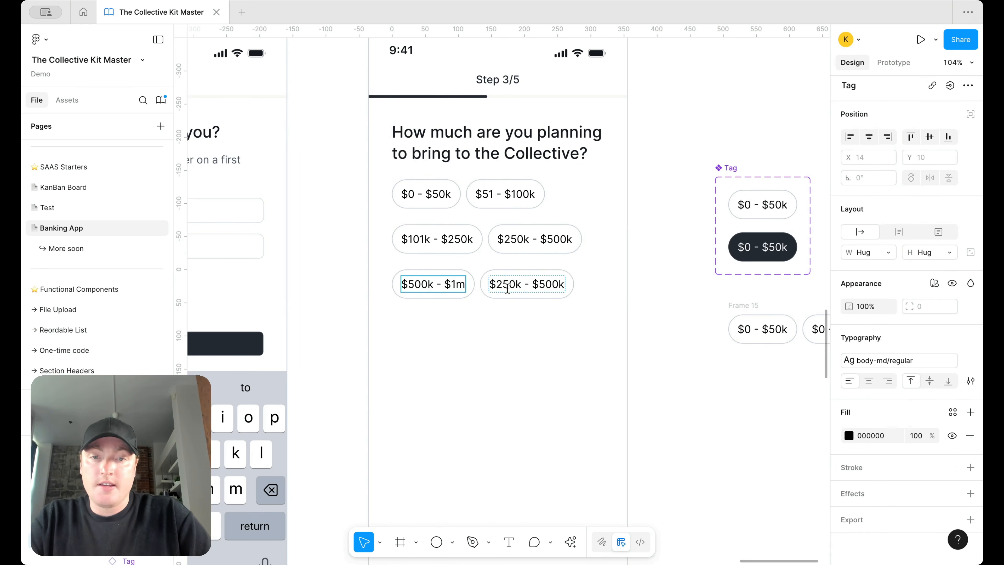
{"action": "key", "text": "ctrl+a"}
{"action": "type", "text": "$1m"}
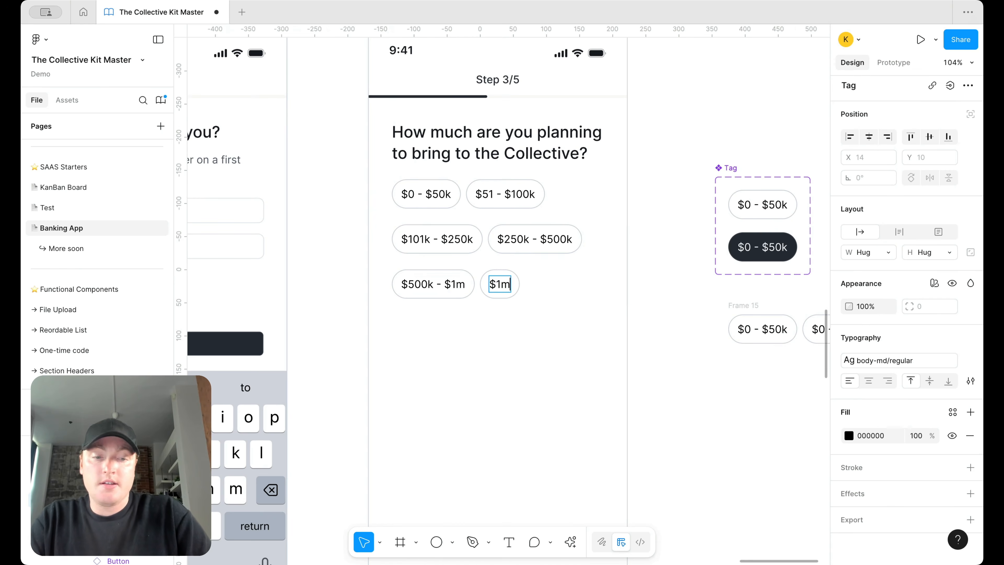
{"action": "left_click", "coordinate": [591, 280]}
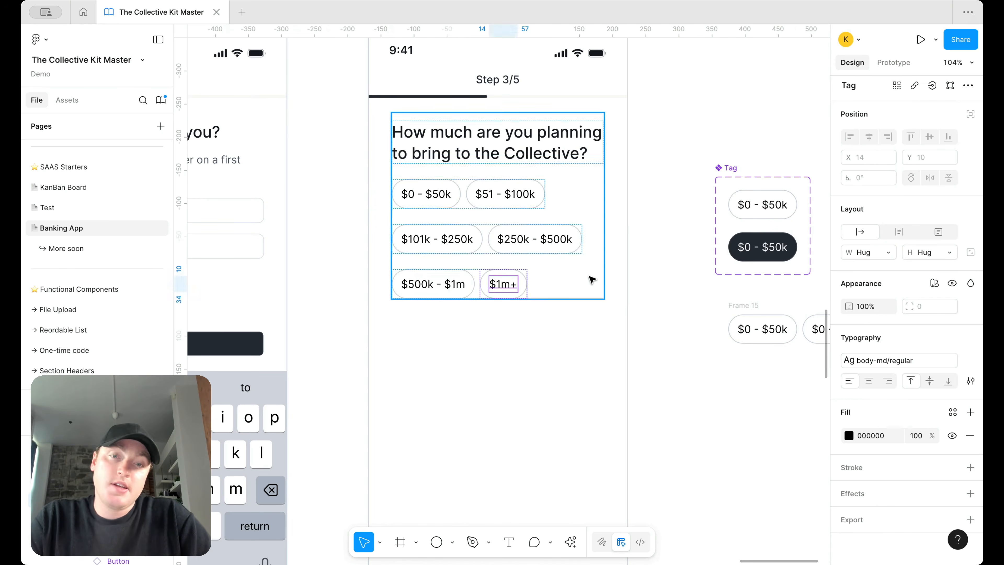
Step: Stack the three tag rows in a vertical auto layout with 12 spacing
{"action": "double_click", "coordinate": [531, 234]}
{"action": "left_click", "coordinate": [498, 291], "text": "shift"}
{"action": "left_click", "coordinate": [525, 193], "text": "shift"}
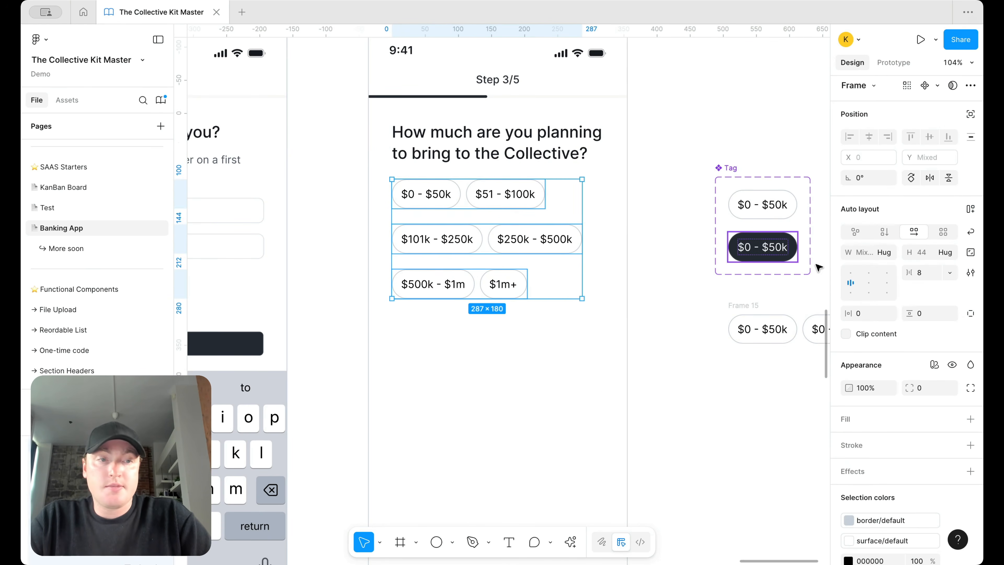
{"action": "key", "text": "shift+a"}
{"action": "left_click", "coordinate": [923, 277]}
{"action": "type", "text": "12"}
{"action": "key", "text": "Return"}
{"action": "left_click", "coordinate": [664, 213]}
Step: Switch the $250k - $500k tag to the dark variant
{"action": "double_click", "coordinate": [527, 242]}
{"action": "double_click", "coordinate": [527, 242]}
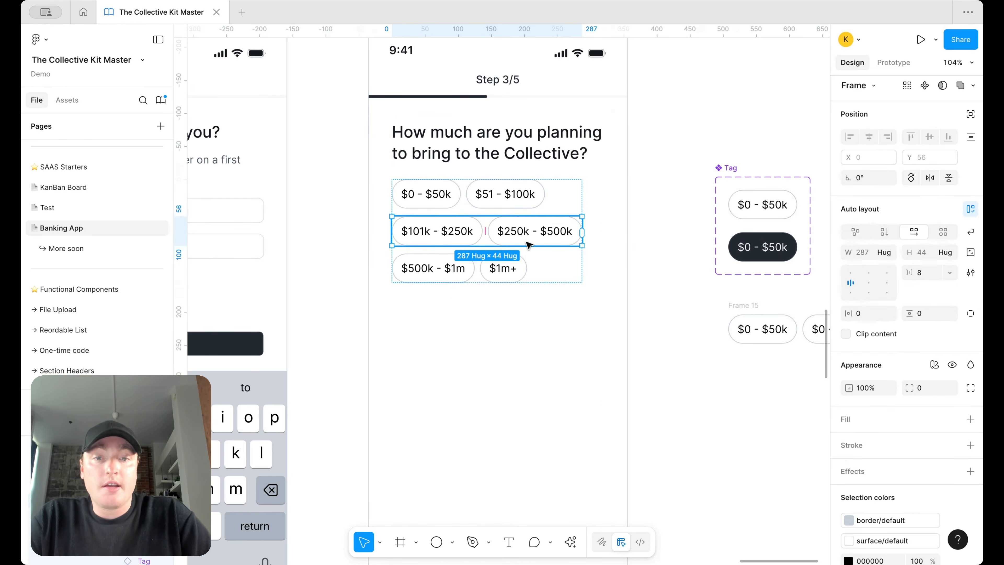
{"action": "left_click", "coordinate": [529, 244]}
{"action": "left_click", "coordinate": [929, 123]}
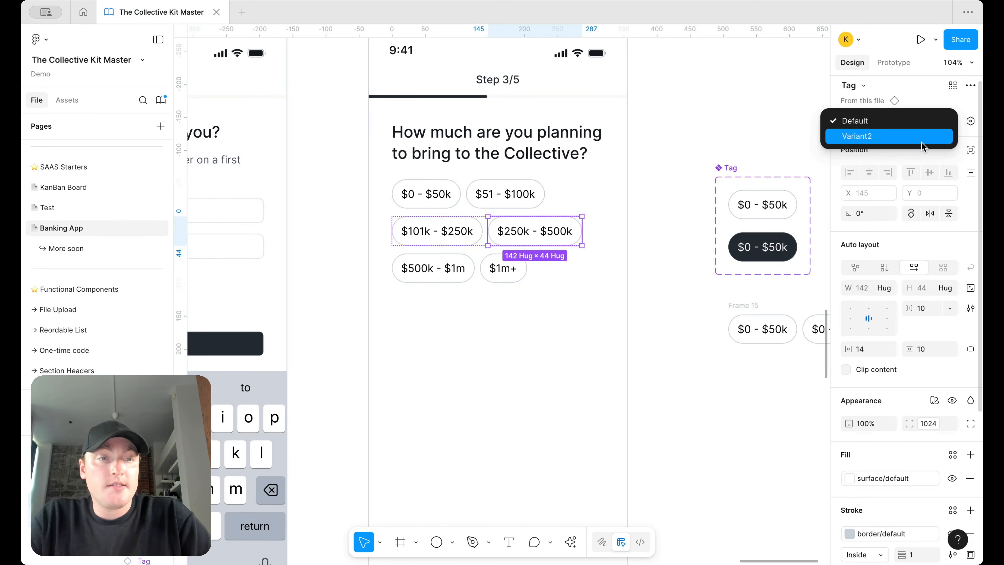
{"action": "left_click", "coordinate": [923, 142]}
{"action": "left_click", "coordinate": [731, 148]}
Step: Rename the Tag variant property to Type, with white 'unselected' and dark 'selected' values
{"action": "scroll", "coordinate": [707, 155], "scroll_direction": "down", "scroll_amount": 3}
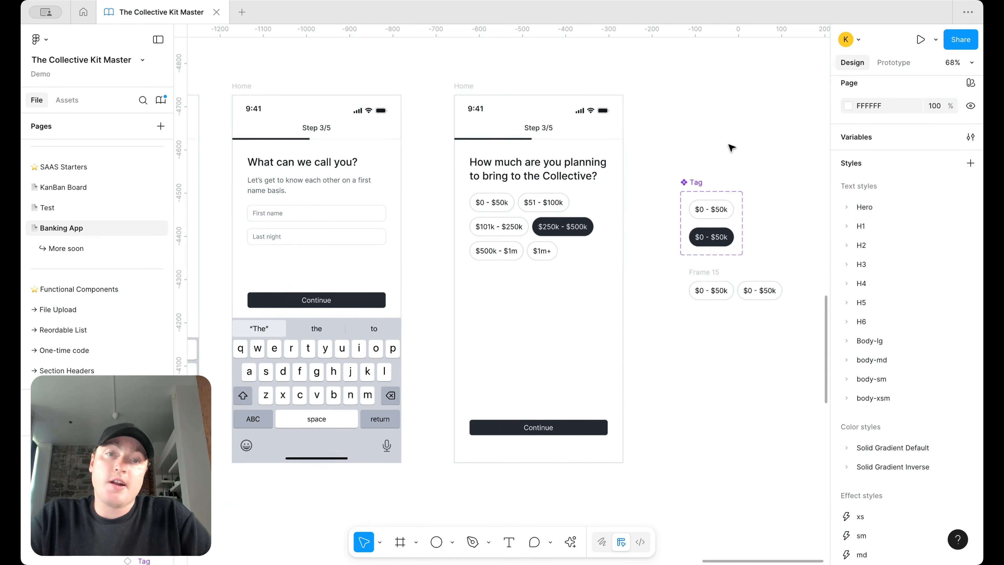
{"action": "left_click", "coordinate": [678, 197]}
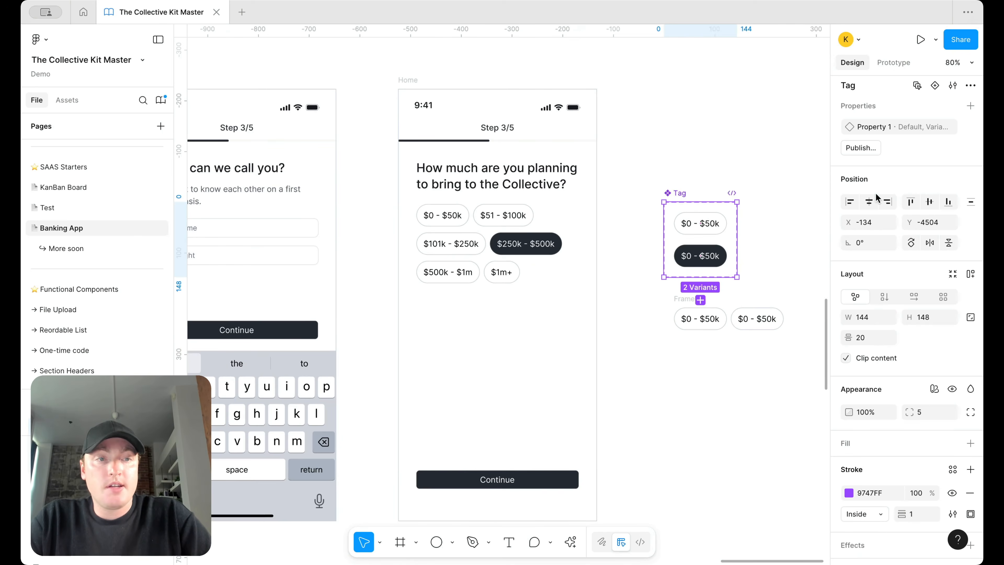
{"action": "double_click", "coordinate": [896, 130]}
{"action": "type", "text": "Type"}
{"action": "key", "text": "Return"}
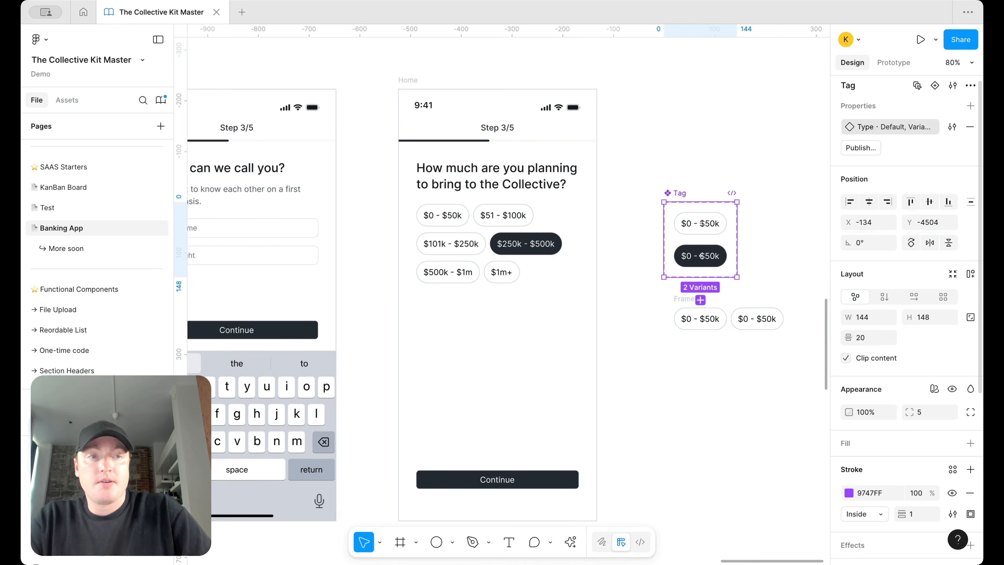
{"action": "left_click", "coordinate": [700, 224]}
{"action": "left_click", "coordinate": [921, 127]}
{"action": "type", "text": "unselected"}
{"action": "key", "text": "Return"}
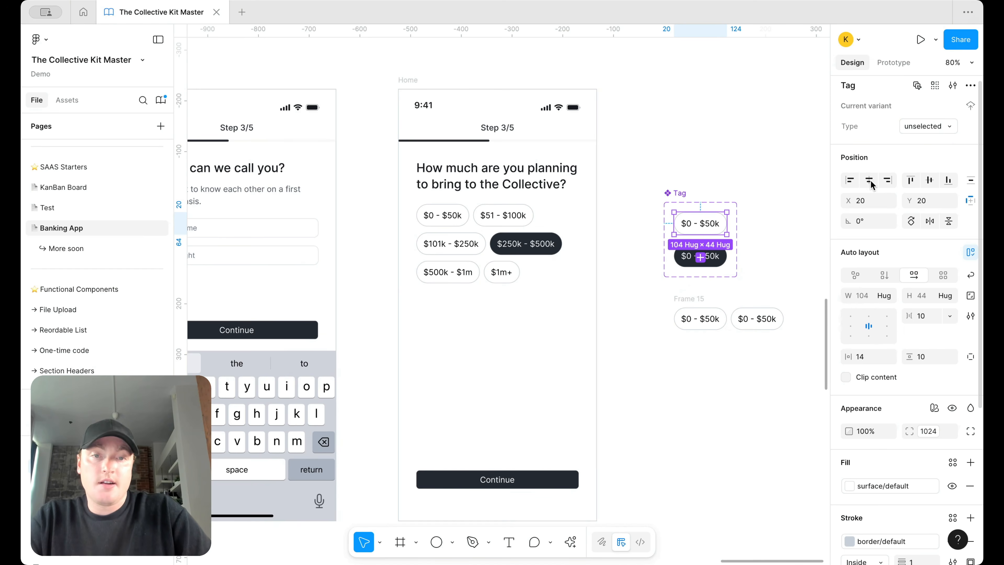
{"action": "left_click", "coordinate": [690, 261]}
{"action": "left_click", "coordinate": [918, 129]}
{"action": "type", "text": "selected"}
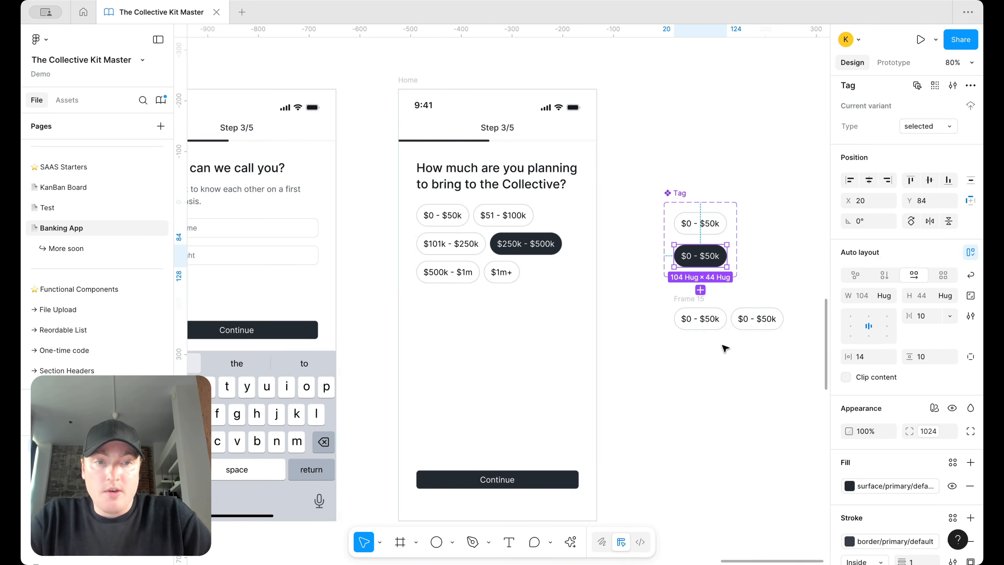
{"action": "left_click", "coordinate": [686, 296]}
Step: Set vertical padding to 8 on both Tag variants
{"action": "left_click", "coordinate": [688, 297]}
{"action": "left_click", "coordinate": [705, 224]}
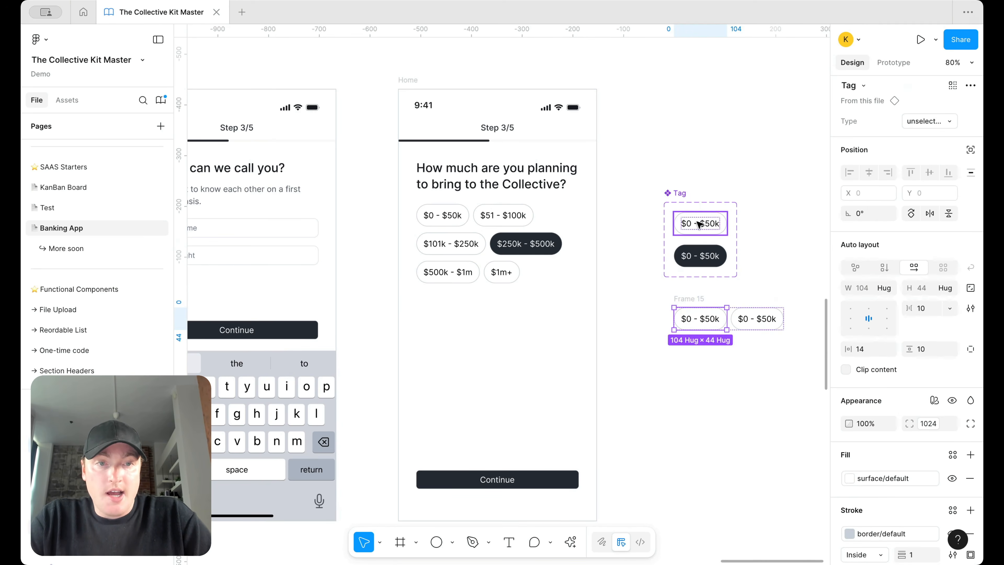
{"action": "left_click", "coordinate": [700, 257], "text": "shift"}
{"action": "left_click", "coordinate": [933, 384]}
{"action": "type", "text": "8"}
{"action": "key", "text": "Return"}
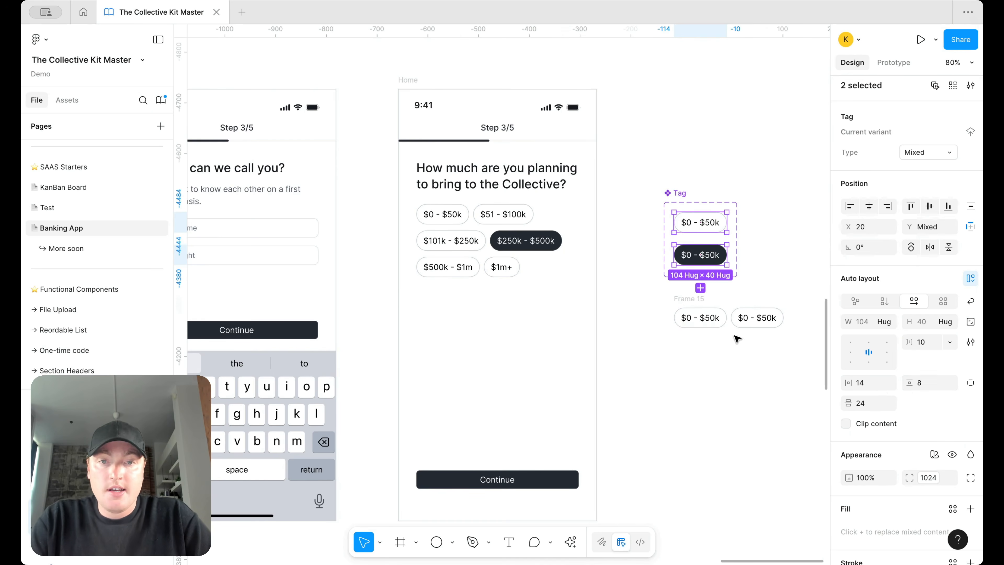
Step: Delete the spare Frame 15 holding the two extra $0 - $50k tags
{"action": "left_click", "coordinate": [806, 251]}
{"action": "scroll", "coordinate": [569, 217], "scroll_direction": "up", "scroll_amount": 5}
{"action": "scroll", "coordinate": [569, 217], "scroll_direction": "down", "scroll_amount": 6}
{"action": "scroll", "coordinate": [547, 224], "scroll_direction": "up", "scroll_amount": 2}
{"action": "scroll", "coordinate": [547, 225], "scroll_direction": "down", "scroll_amount": 4}
{"action": "scroll", "coordinate": [580, 276], "scroll_direction": "up", "scroll_amount": 3}
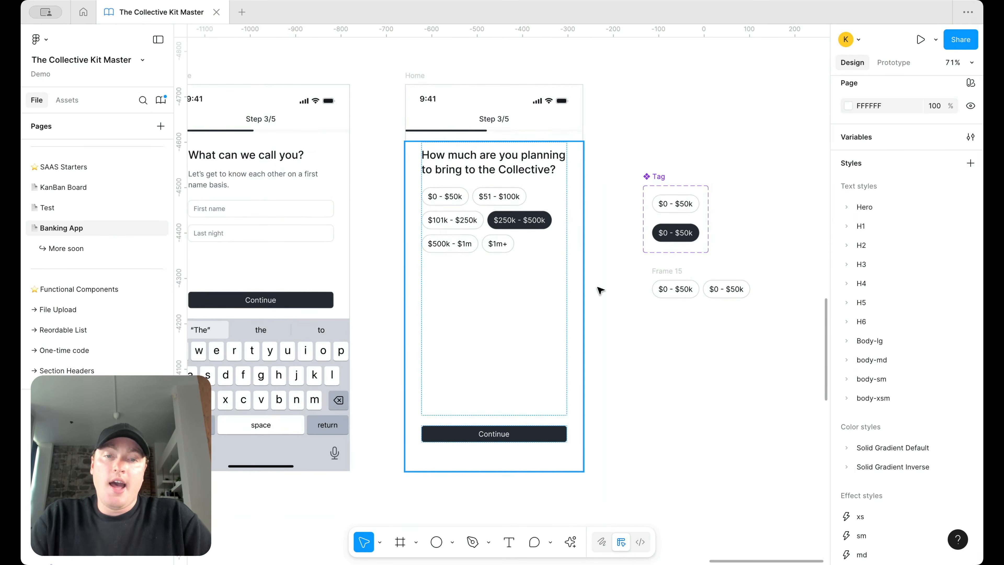
{"action": "scroll", "coordinate": [573, 336], "scroll_direction": "left", "scroll_amount": 3}
{"action": "scroll", "coordinate": [573, 336], "scroll_direction": "up", "scroll_amount": 1}
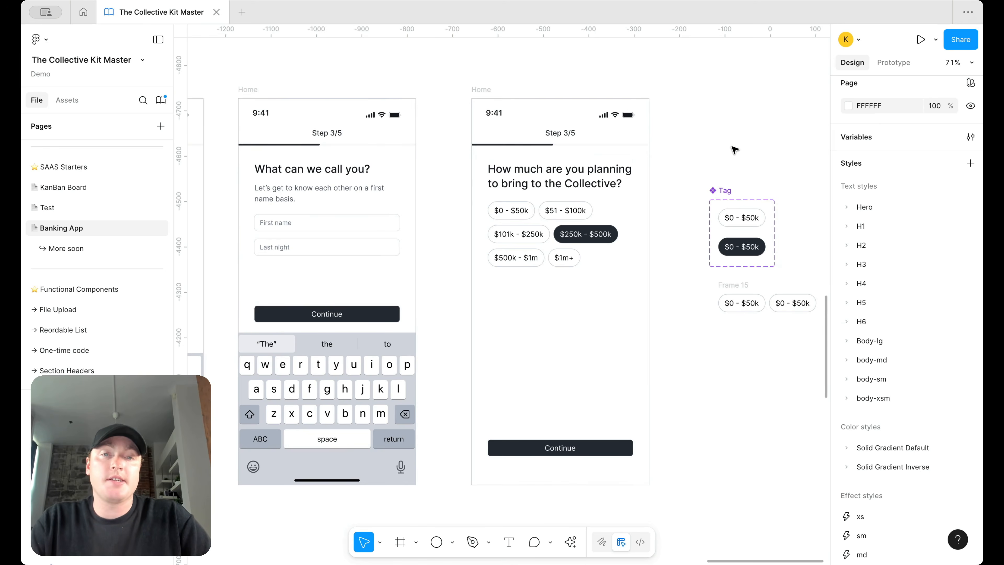
{"action": "scroll", "coordinate": [733, 150], "scroll_direction": "down", "scroll_amount": 4}
{"action": "scroll", "coordinate": [732, 150], "scroll_direction": "up", "scroll_amount": 2}
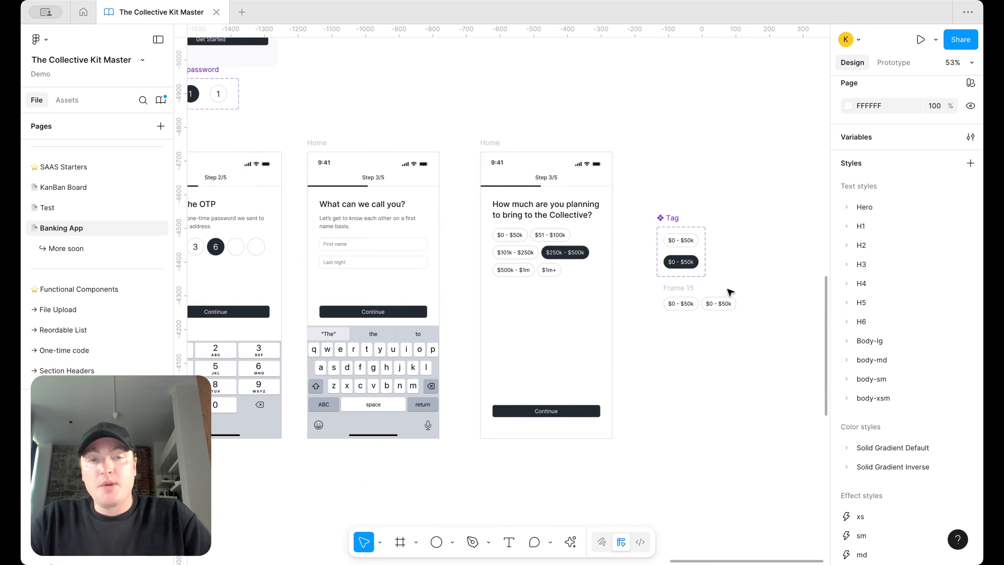
{"action": "left_click", "coordinate": [687, 291]}
{"action": "key", "text": "Delete"}
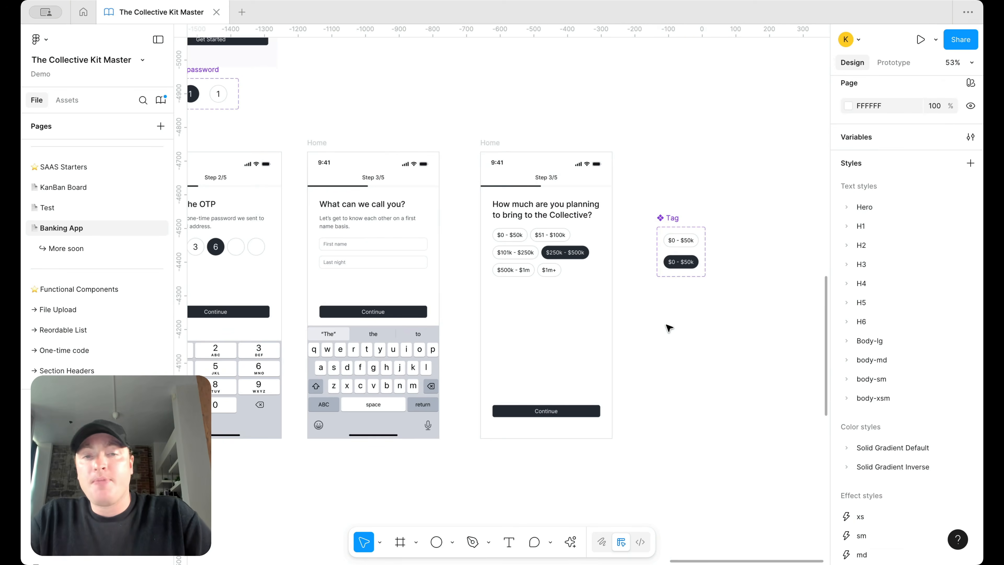
{"action": "scroll", "coordinate": [668, 328], "scroll_direction": "right", "scroll_amount": 1}
{"action": "scroll", "coordinate": [627, 331], "scroll_direction": "up", "scroll_amount": 3}
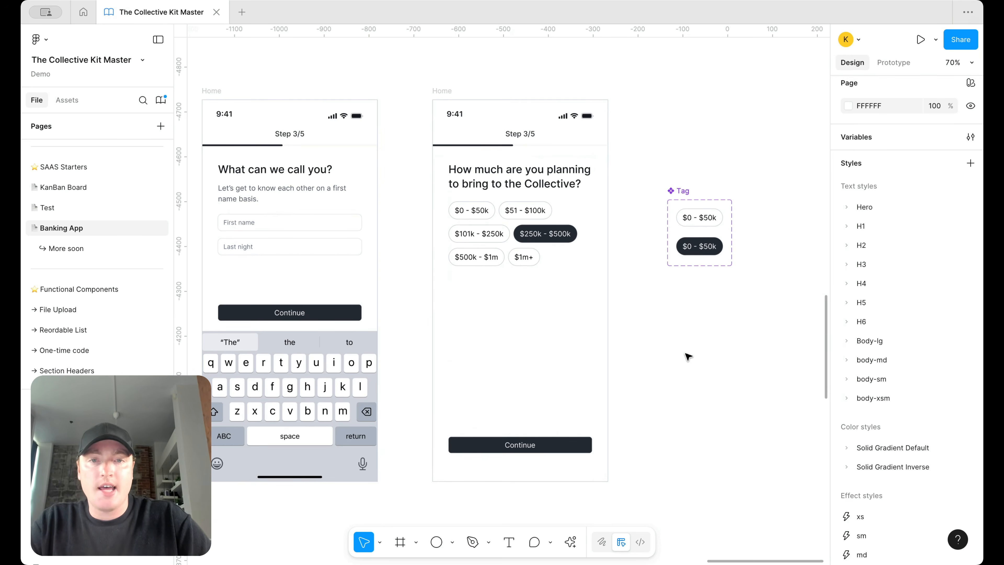
Step: Copy the subtitle out onto the canvas and apply the Body-lg/semibold text style
{"action": "double_click", "coordinate": [231, 198]}
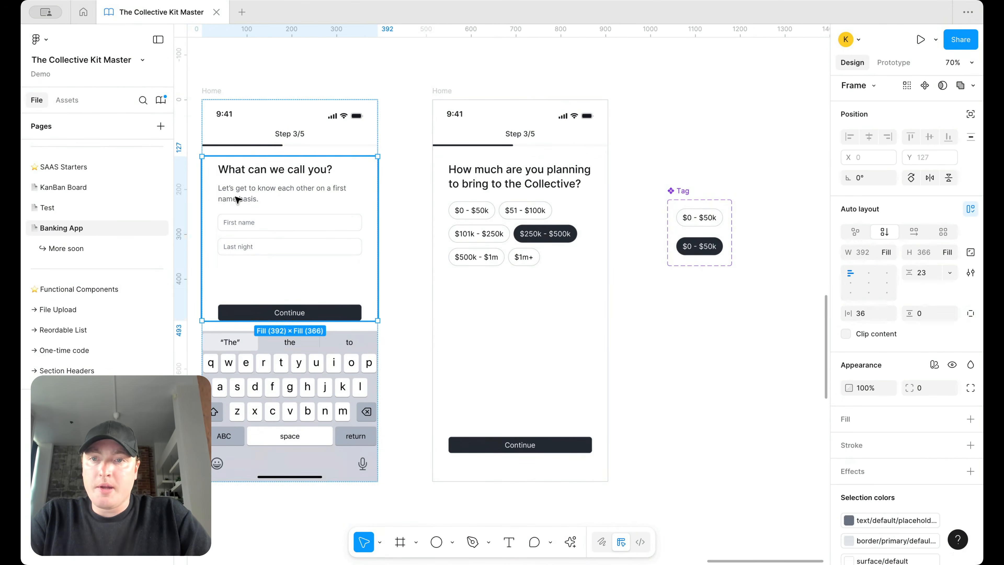
{"action": "double_click", "coordinate": [237, 199]}
{"action": "left_click_drag", "start_coordinate": [600, 189], "coordinate": [678, 340]}
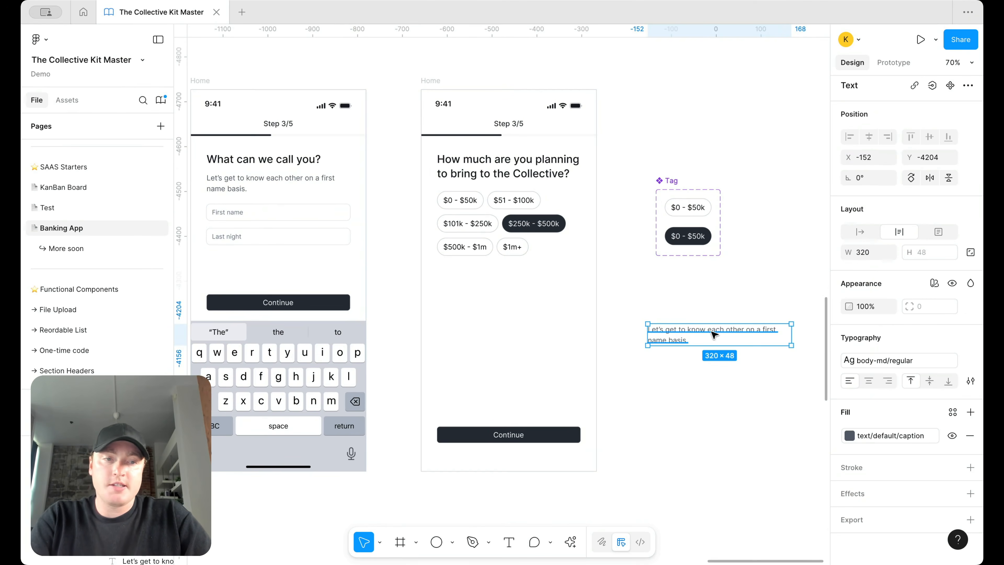
{"action": "left_click", "coordinate": [899, 359]}
{"action": "scroll", "coordinate": [779, 466], "scroll_direction": "up", "scroll_amount": 2}
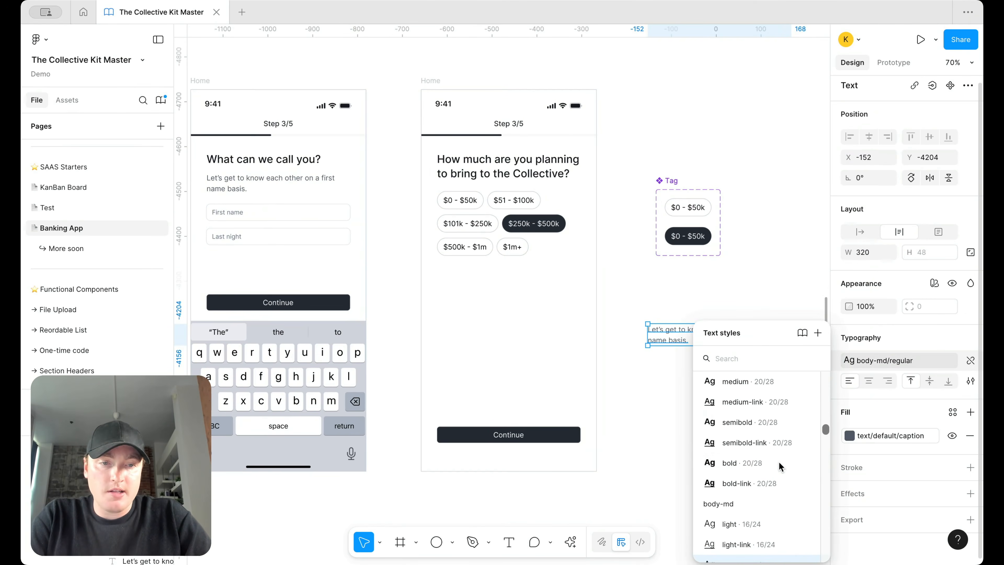
{"action": "left_click", "coordinate": [762, 422]}
Step: Retype it as 'Increase your investment to unlock additional parks' in the text/default/body colour
{"action": "key", "text": "Return"}
{"action": "key", "text": "BackSpace"}
{"action": "type", "text": "Increas"}
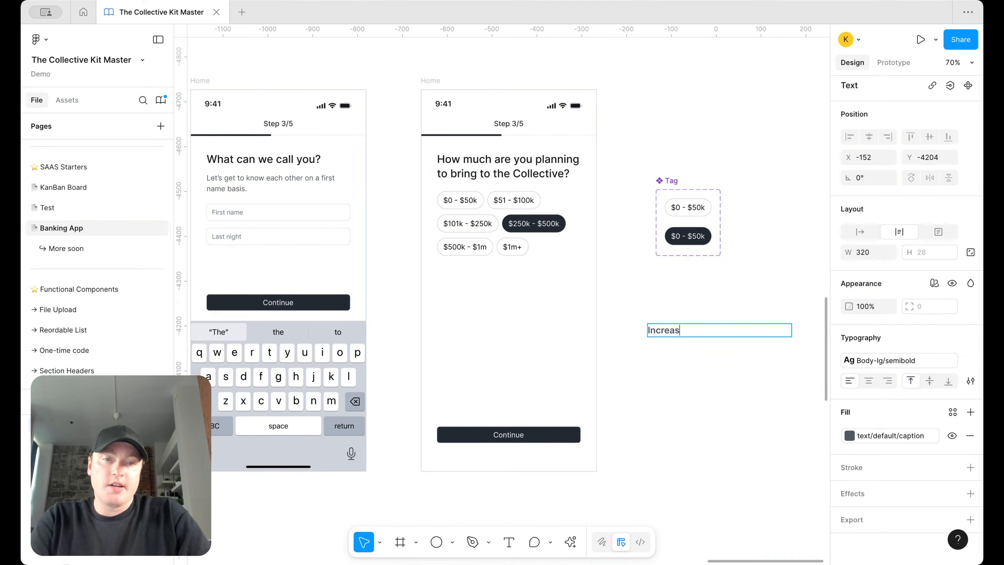
{"action": "type", "text": "e your investment to unloclk"}
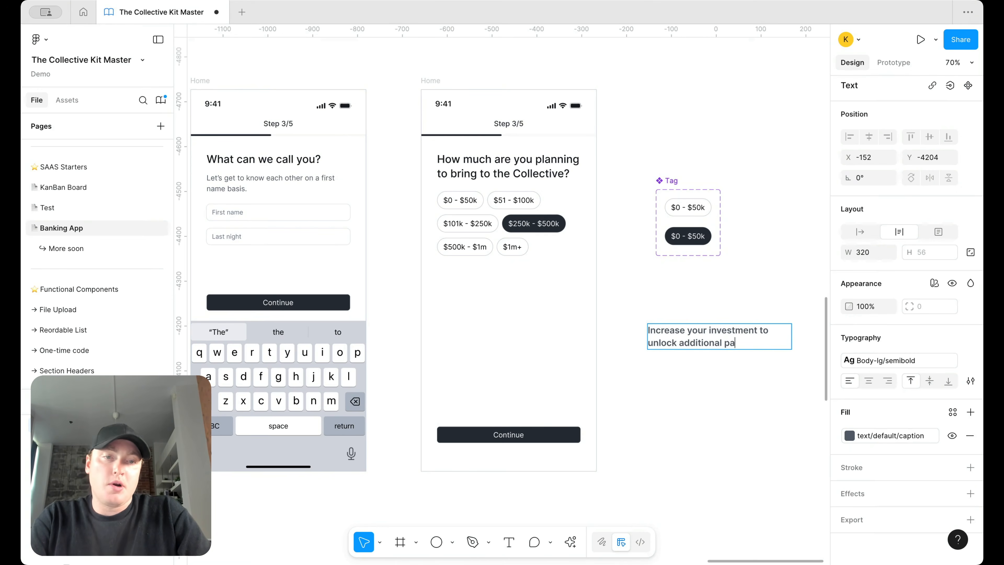
{"action": "key", "text": "ctrl+a"}
{"action": "left_click", "coordinate": [849, 435]}
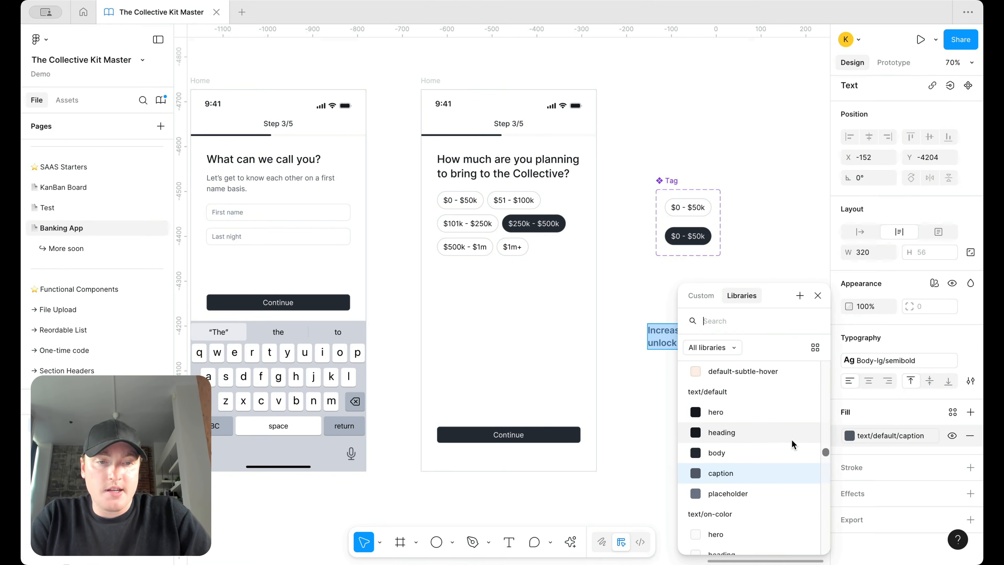
{"action": "left_click", "coordinate": [716, 453]}
{"action": "key", "text": "Escape"}
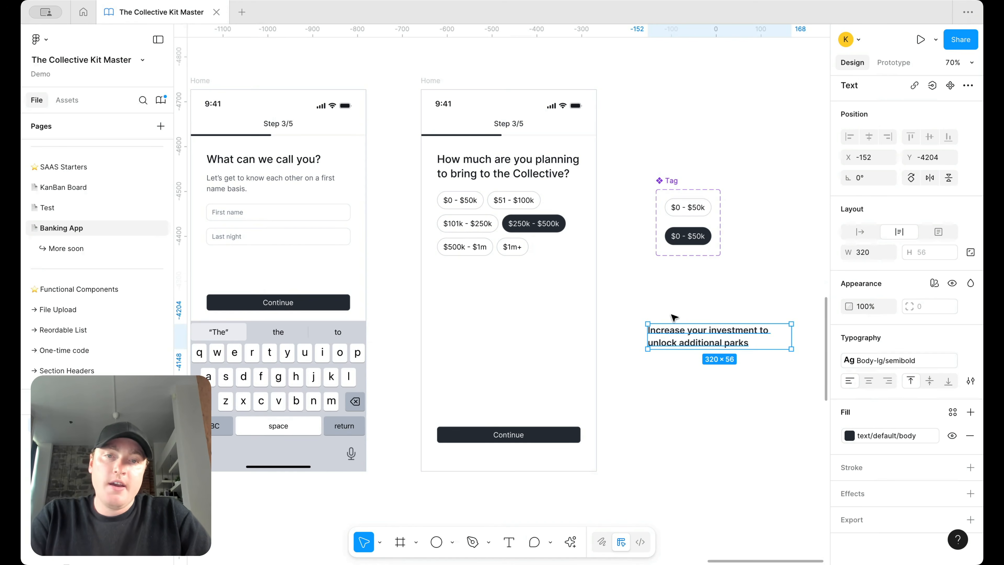
Step: Switch the text to Body-lg/medium and move it up slightly
{"action": "left_click", "coordinate": [885, 360]}
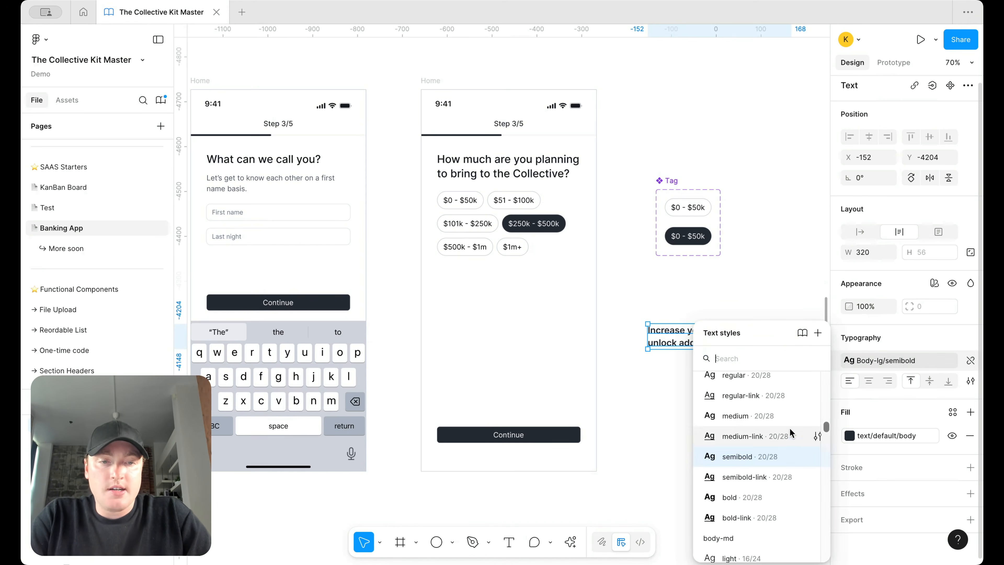
{"action": "left_click", "coordinate": [775, 420]}
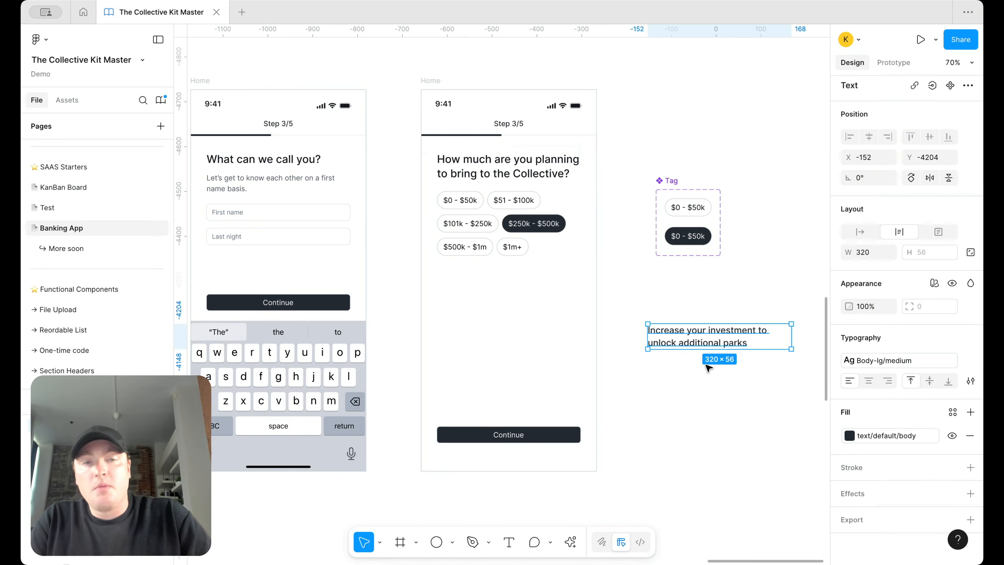
{"action": "scroll", "coordinate": [708, 359], "scroll_direction": "right", "scroll_amount": 4}
{"action": "left_click_drag", "start_coordinate": [640, 337], "coordinate": [636, 322]}
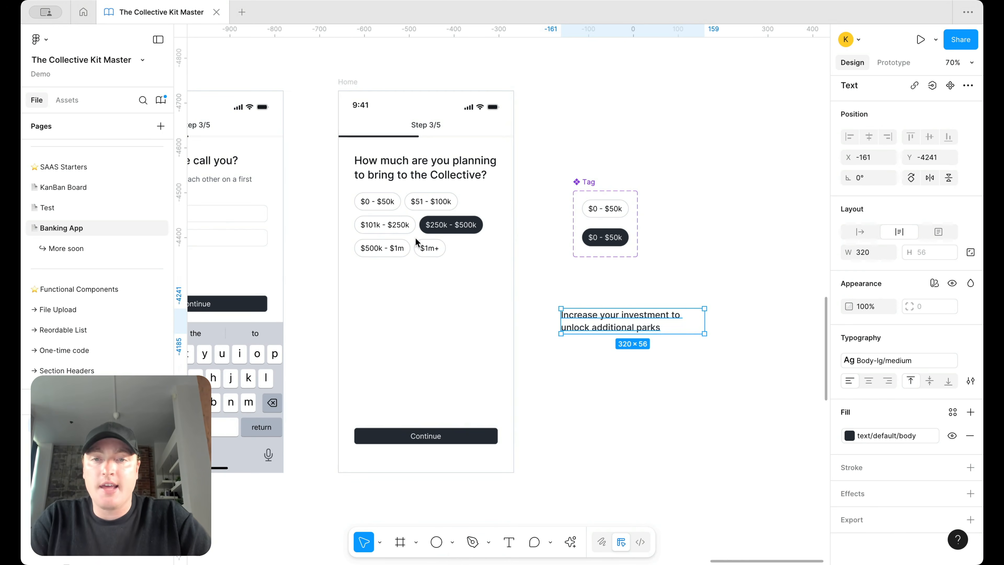
{"action": "left_click", "coordinate": [386, 201]}
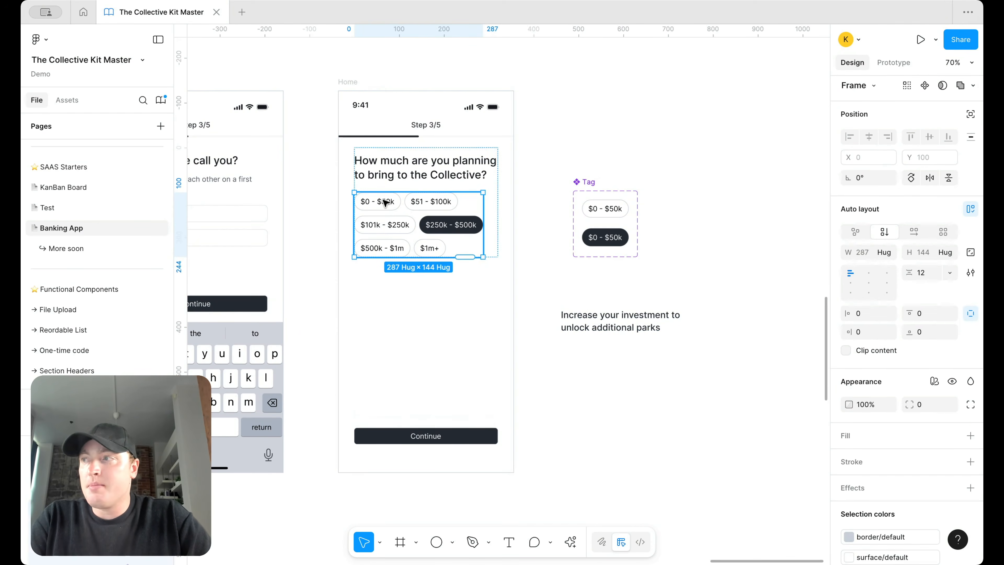
Step: Copy the $0 - $50k tag under the heading and set its vertical padding to 4
{"action": "double_click", "coordinate": [385, 202]}
{"action": "left_click", "coordinate": [381, 201]}
{"action": "left_click_drag", "start_coordinate": [380, 201], "coordinate": [583, 348]}
{"action": "left_click", "coordinate": [921, 348]}
{"action": "type", "text": "4"}
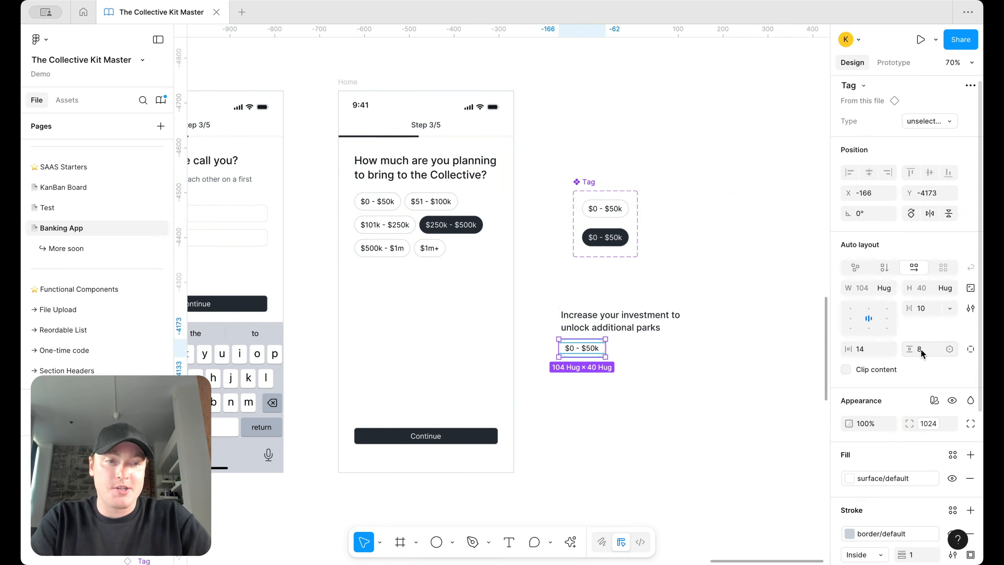
{"action": "key", "text": "Return"}
{"action": "scroll", "coordinate": [604, 353], "scroll_direction": "up", "scroll_amount": 3}
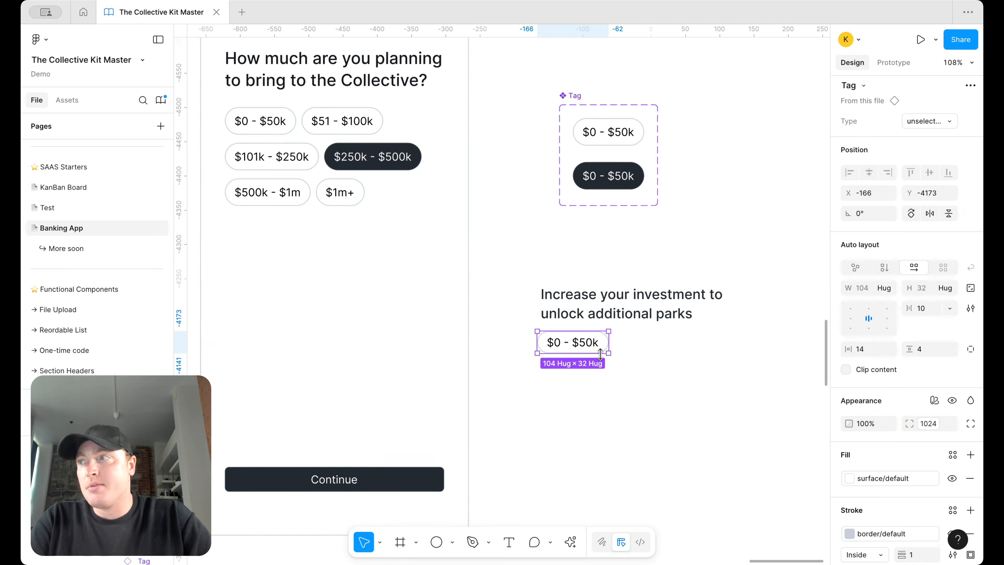
{"action": "left_click_drag", "start_coordinate": [571, 341], "coordinate": [572, 352]}
{"action": "scroll", "coordinate": [573, 350], "scroll_direction": "down", "scroll_amount": 3}
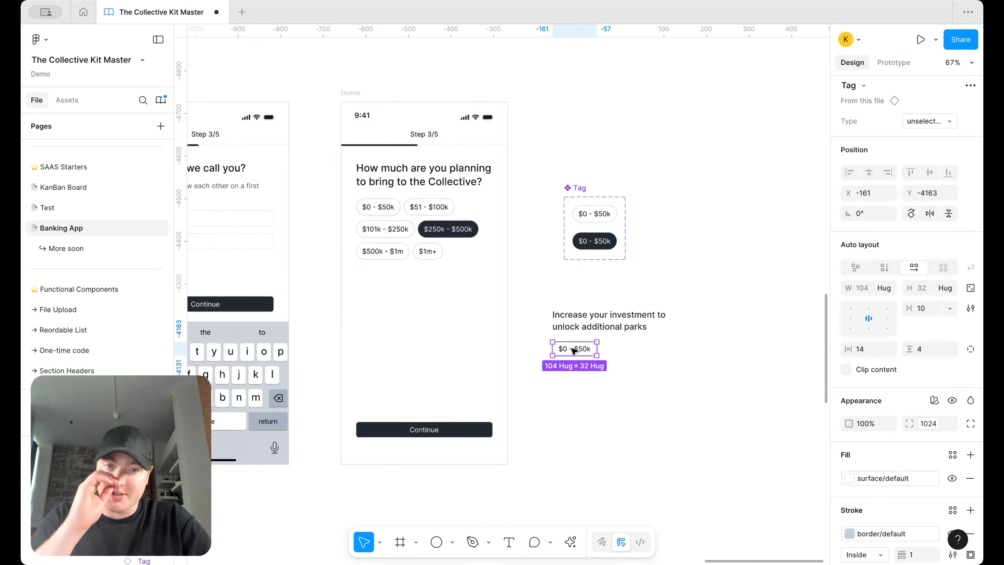
{"action": "scroll", "coordinate": [573, 350], "scroll_direction": "up", "scroll_amount": 2}
Step: Search the asset library for 'check' without the iOS 18 filter
{"action": "left_click", "coordinate": [67, 100]}
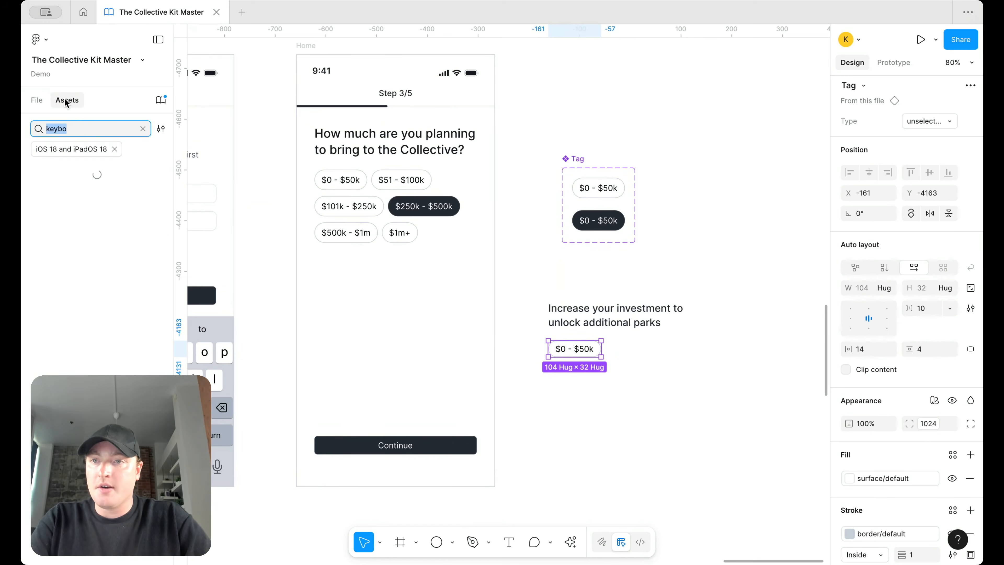
{"action": "type", "text": "check"}
{"action": "left_click", "coordinate": [114, 149]}
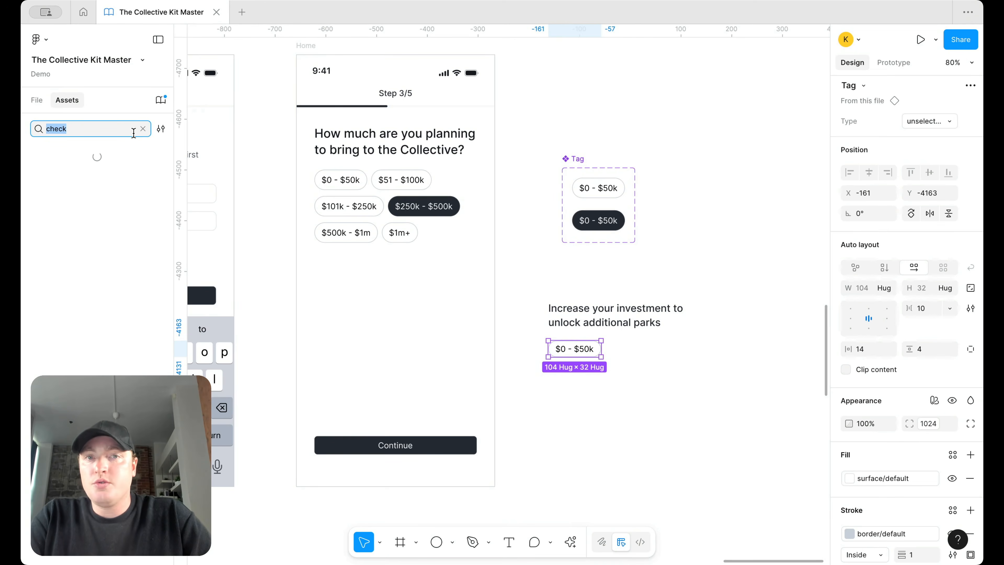
Step: Place a Round-style check icon just below the tag
{"action": "left_click_drag", "start_coordinate": [61, 172], "coordinate": [619, 413]}
{"action": "left_click", "coordinate": [37, 101]}
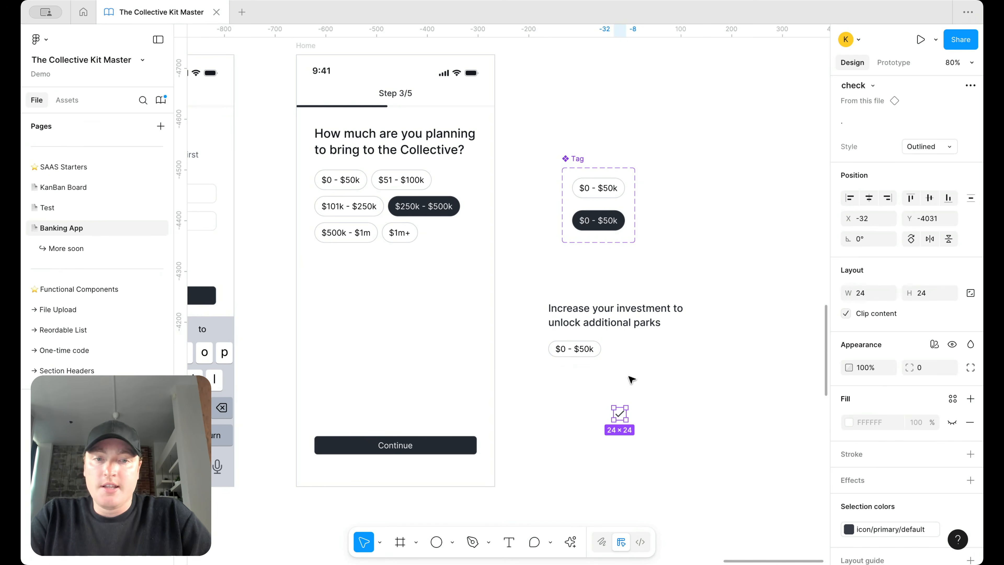
{"action": "left_click", "coordinate": [944, 146]}
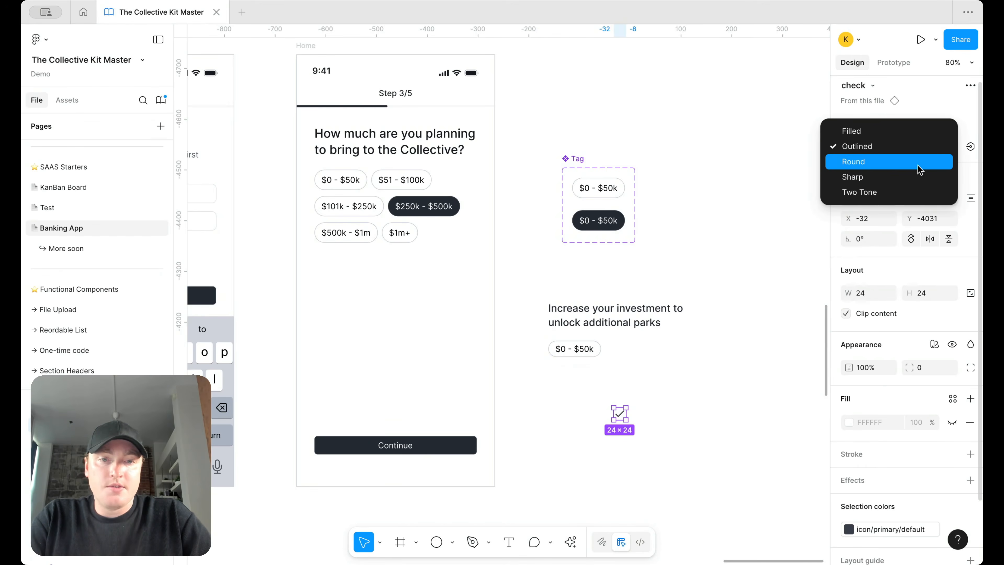
{"action": "left_click", "coordinate": [920, 162]}
{"action": "left_click_drag", "start_coordinate": [617, 412], "coordinate": [554, 382]}
Step: Duplicate the heading as body-md regular text reading 'Commision free trading'
{"action": "left_click_drag", "start_coordinate": [629, 318], "coordinate": [662, 391]}
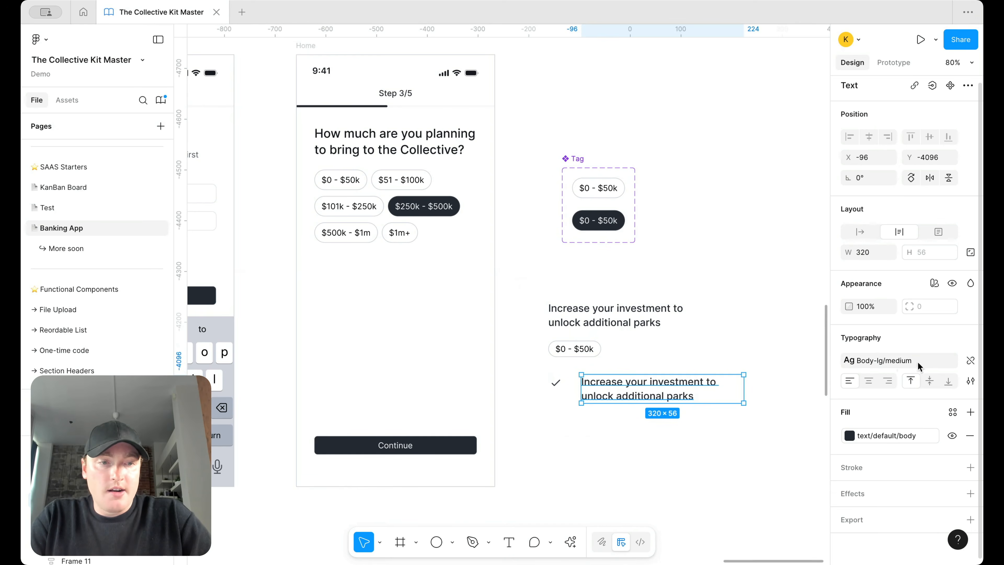
{"action": "left_click", "coordinate": [899, 360]}
{"action": "scroll", "coordinate": [753, 488], "scroll_direction": "down", "scroll_amount": 3}
{"action": "left_click", "coordinate": [753, 498]}
{"action": "double_click", "coordinate": [642, 396]}
{"action": "type", "text": "Commision "}
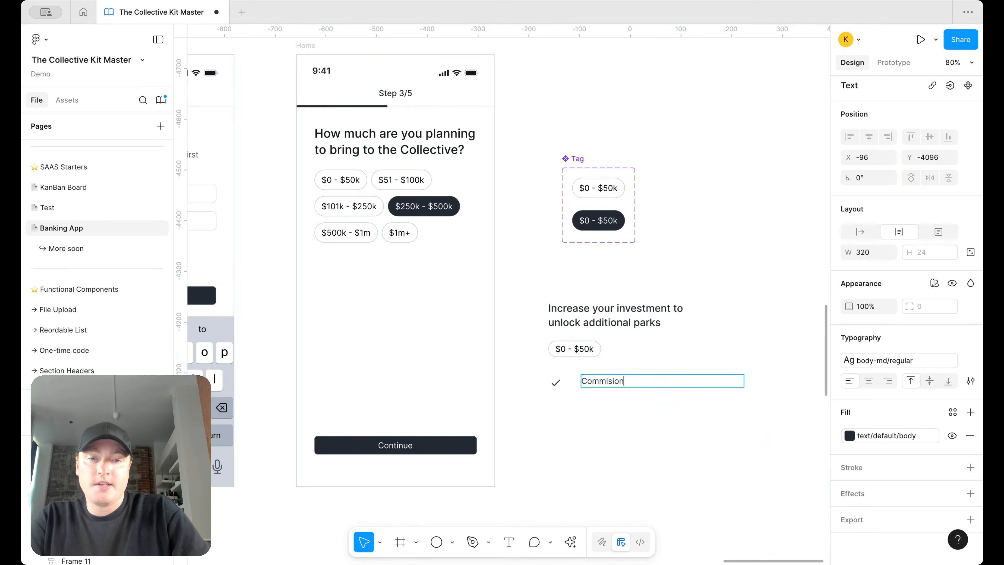
{"action": "type", "text": "free trading"}
{"action": "key", "text": "Escape"}
{"action": "left_click", "coordinate": [645, 415]}
Step: Position the text beside the check icon and wrap both in an auto-layout row
{"action": "left_click_drag", "start_coordinate": [643, 413], "coordinate": [532, 352]}
{"action": "left_click", "coordinate": [621, 418]}
{"action": "left_click_drag", "start_coordinate": [595, 375], "coordinate": [594, 412]}
{"action": "left_click", "coordinate": [554, 383], "text": "shift"}
{"action": "key", "text": "shift+a"}
Step: Change the second row's text to '0.5% fee for managed investments', fixing the spelling
{"action": "double_click", "coordinate": [594, 413]}
{"action": "type", "text": "0"}
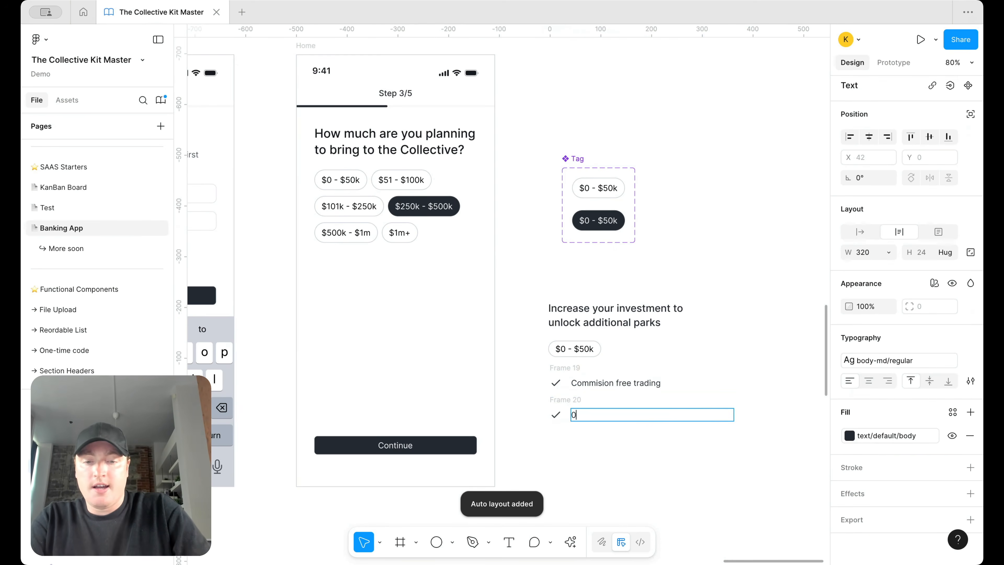
{"action": "type", "text": ".5% "}
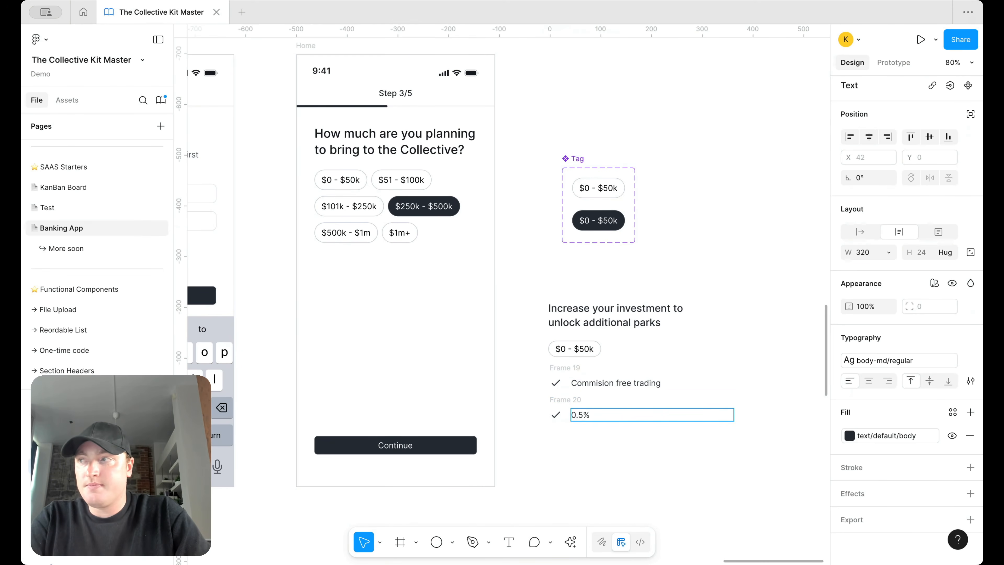
{"action": "type", "text": "fee for man"}
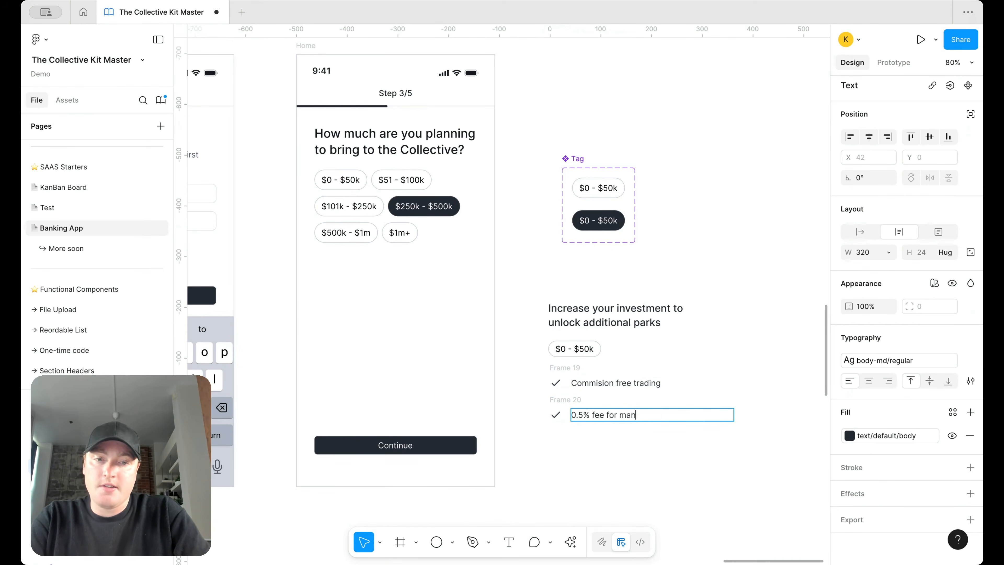
{"action": "type", "text": "ged investments"}
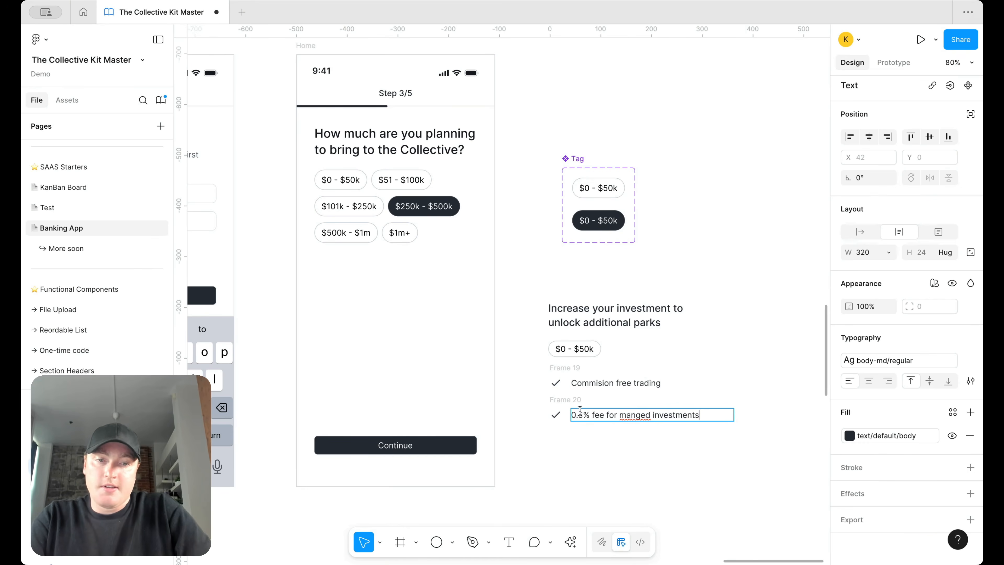
{"action": "right_click", "coordinate": [632, 422]}
{"action": "left_click", "coordinate": [632, 415]}
{"action": "right_click", "coordinate": [634, 415]}
{"action": "left_click", "coordinate": [664, 348]}
{"action": "key", "text": "Escape"}
Step: Duplicate the fee row as a third checklist item reading '4%'
{"action": "left_click_drag", "start_coordinate": [558, 416], "coordinate": [558, 441]}
{"action": "double_click", "coordinate": [587, 442]}
{"action": "type", "text": "4% interest on all saving"}
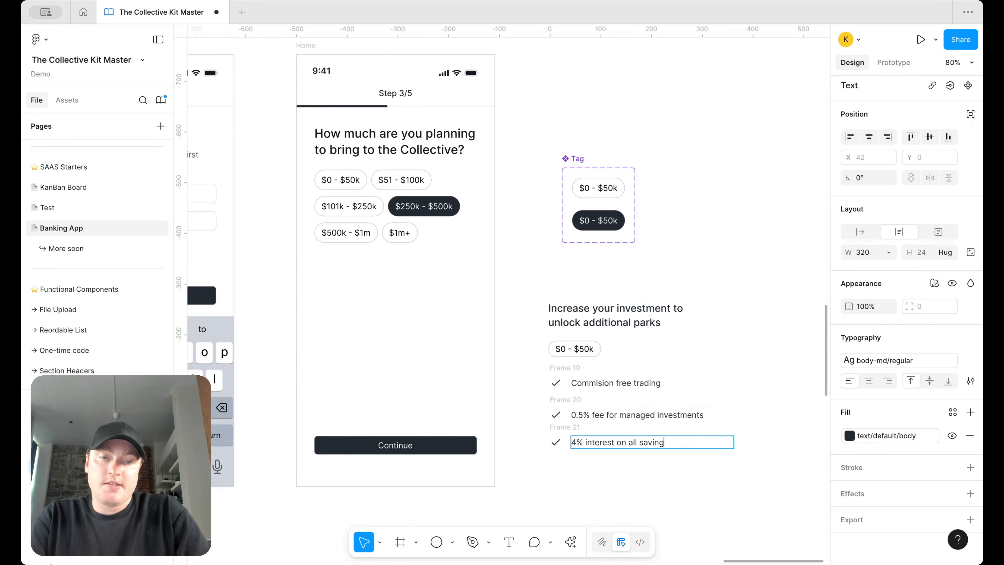
{"action": "key", "text": "Escape"}
Step: Give each of the three checklist rows auto layout with 4 px spacing
{"action": "left_click_drag", "start_coordinate": [521, 475], "coordinate": [706, 371]}
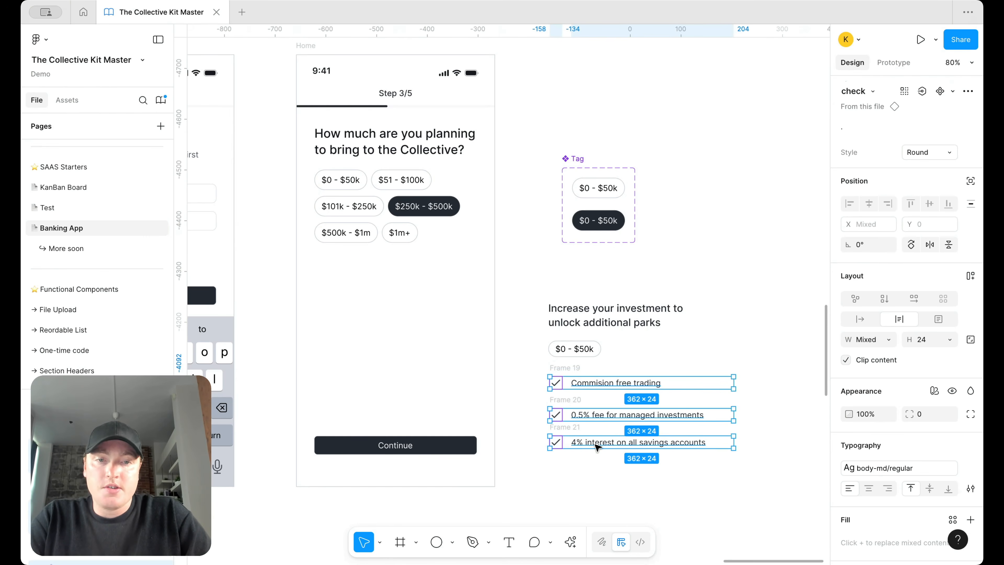
{"action": "key", "text": "shift+a"}
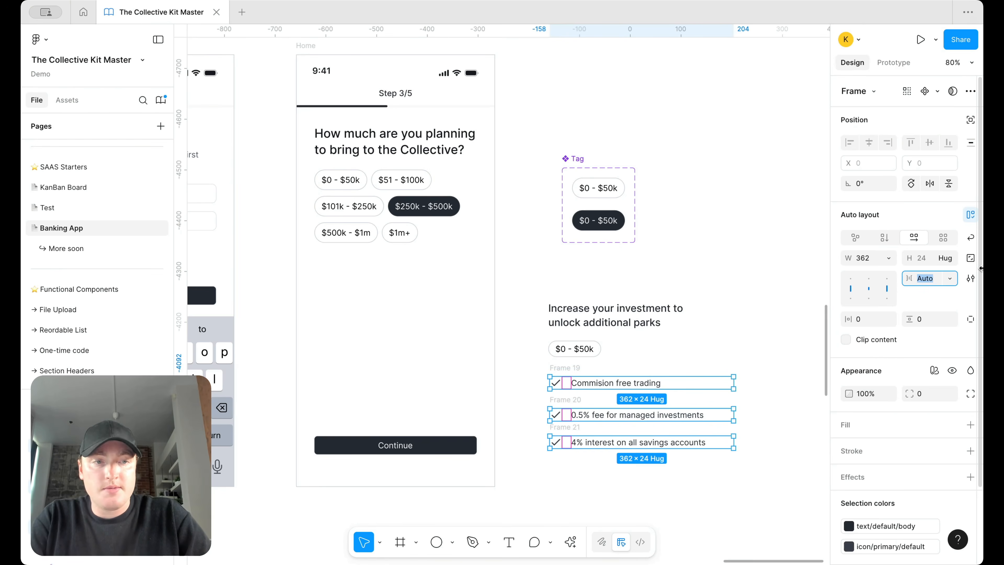
{"action": "type", "text": "4"}
{"action": "key", "text": "Return"}
Step: Wrap the three rows in one auto-layout list with 12 px spacing, 348 wide
{"action": "left_click", "coordinate": [632, 382]}
{"action": "left_click_drag", "start_coordinate": [527, 463], "coordinate": [735, 363]}
{"action": "key", "text": "shift+a"}
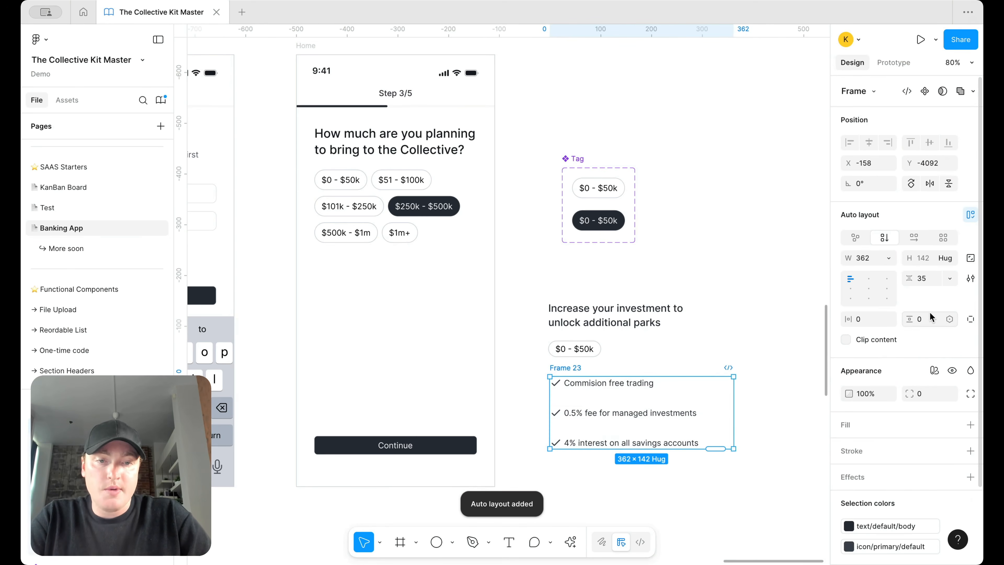
{"action": "left_click", "coordinate": [920, 278]}
{"action": "type", "text": "12"}
{"action": "key", "text": "Return"}
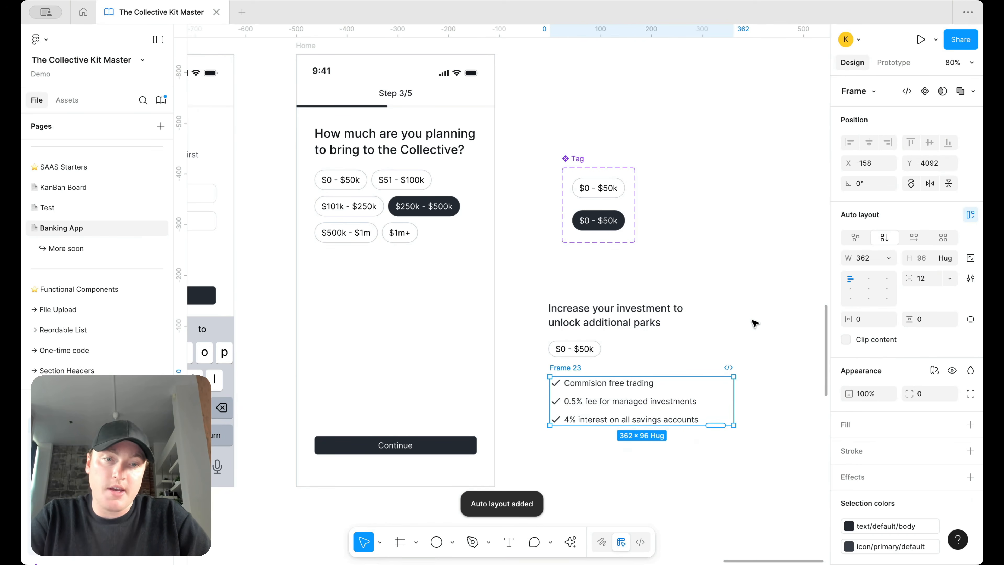
{"action": "left_click_drag", "start_coordinate": [732, 401], "coordinate": [724, 401]}
Step: Move the $0 - $50k tag aside and wrap the heading and checklist in an auto-layout card
{"action": "left_click", "coordinate": [739, 355]}
{"action": "scroll", "coordinate": [739, 354], "scroll_direction": "down", "scroll_amount": 1}
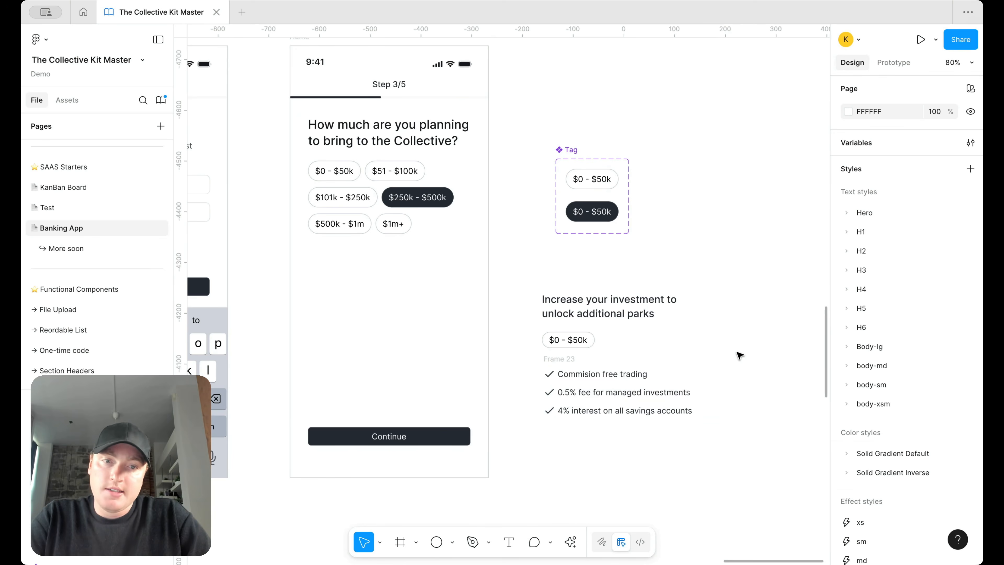
{"action": "scroll", "coordinate": [739, 355], "scroll_direction": "down", "scroll_amount": 2}
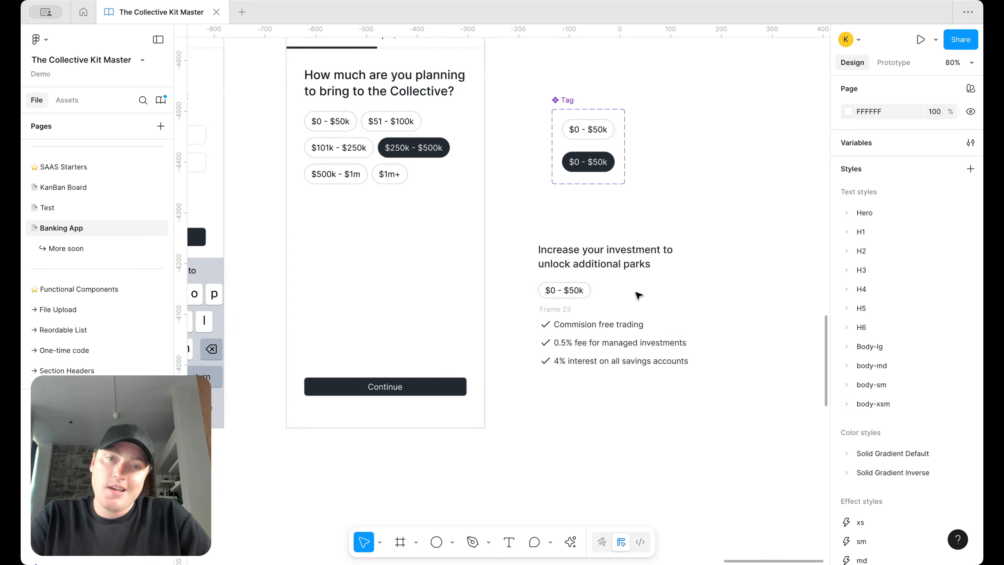
{"action": "scroll", "coordinate": [649, 286], "scroll_direction": "up", "scroll_amount": 2}
{"action": "left_click_drag", "start_coordinate": [490, 294], "coordinate": [715, 204]}
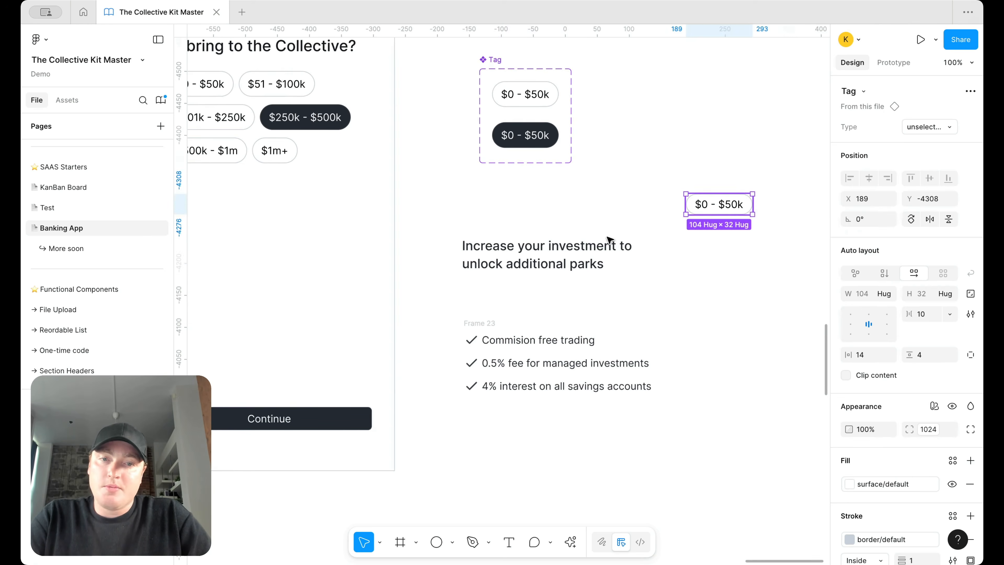
{"action": "left_click", "coordinate": [565, 264]}
{"action": "left_click_drag", "start_coordinate": [565, 264], "coordinate": [565, 270]}
{"action": "left_click", "coordinate": [478, 325], "text": "shift"}
{"action": "key", "text": "shift+a"}
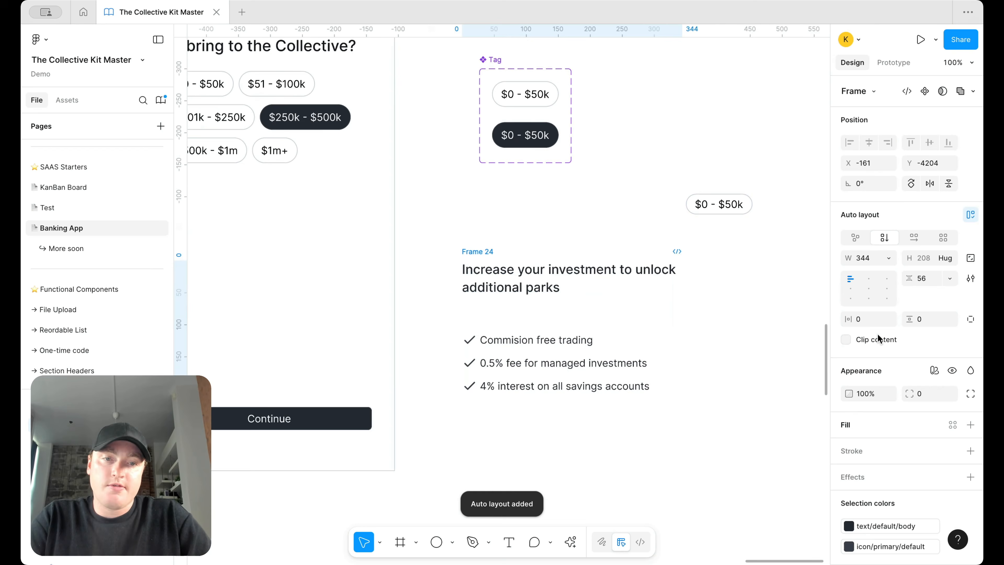
{"action": "key", "text": "Return"}
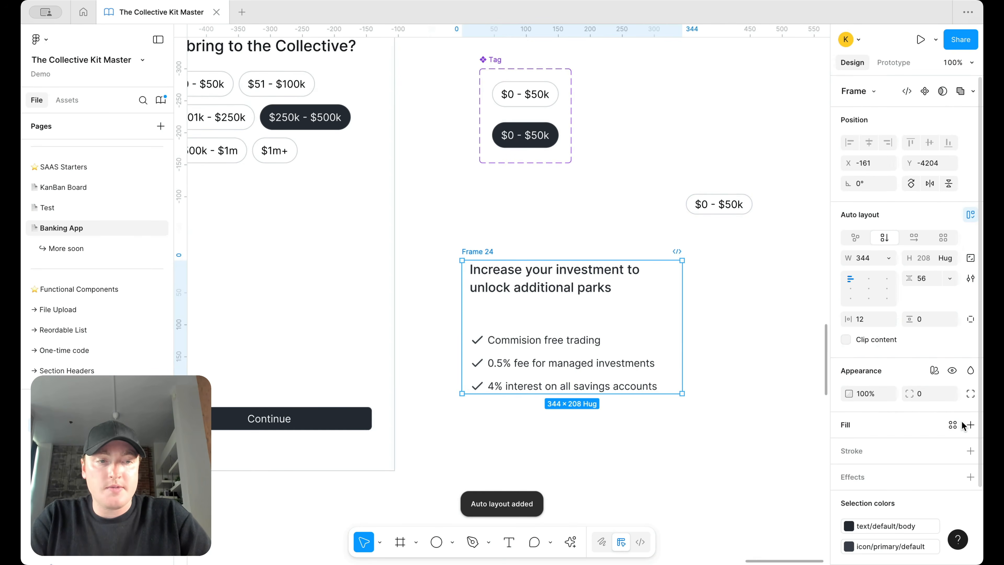
Step: Give the card a surface/default fill and a border/default stroke
{"action": "left_click", "coordinate": [970, 424]}
{"action": "left_click", "coordinate": [953, 424]}
{"action": "type", "text": "sur"}
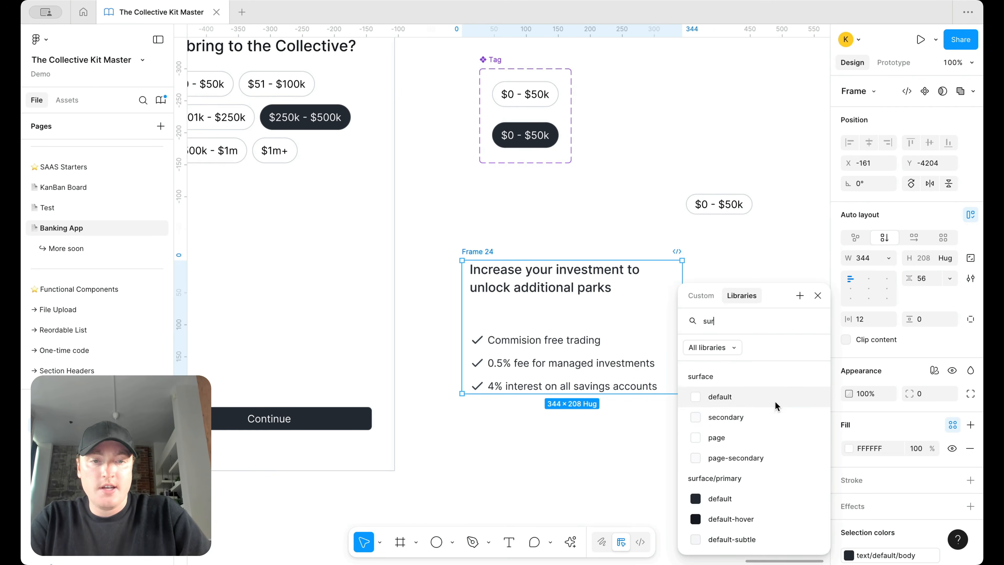
{"action": "left_click", "coordinate": [775, 403]}
{"action": "left_click", "coordinate": [951, 480]}
{"action": "type", "text": "bor"}
{"action": "left_click", "coordinate": [753, 398]}
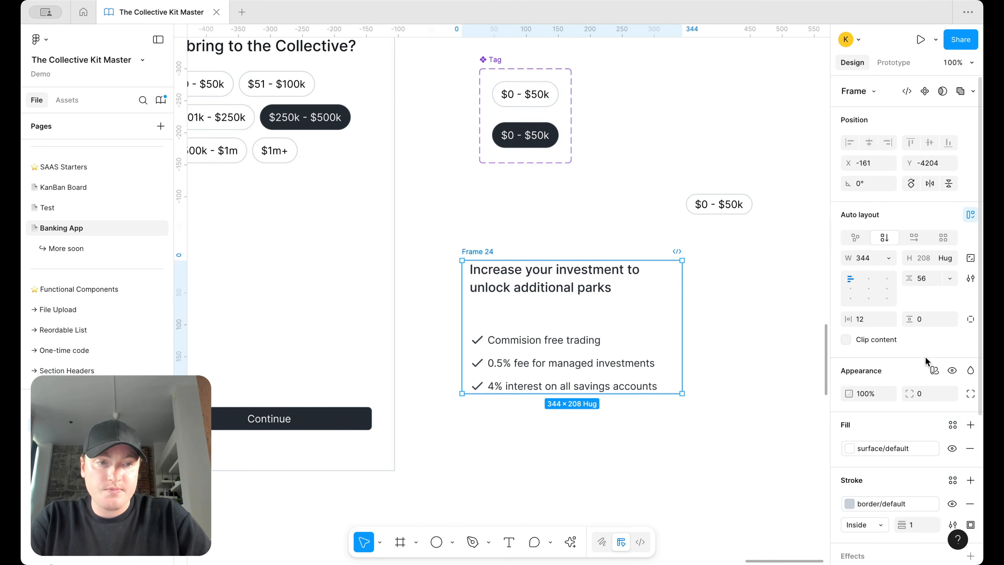
Step: Set the card's spacing and padding to 24 and round its corners to 12 via the radius variable
{"action": "key", "text": "Return"}
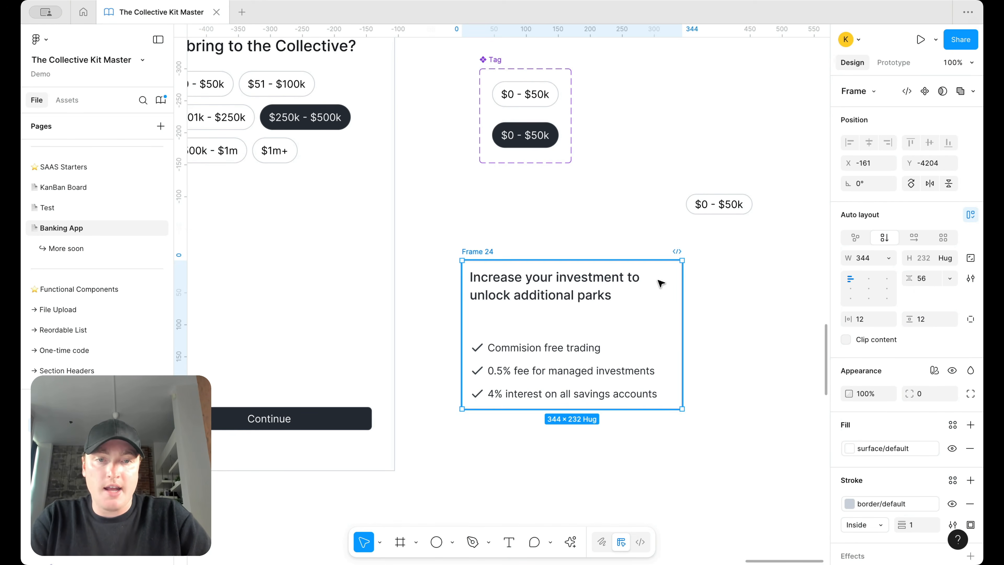
{"action": "type", "text": "2"}
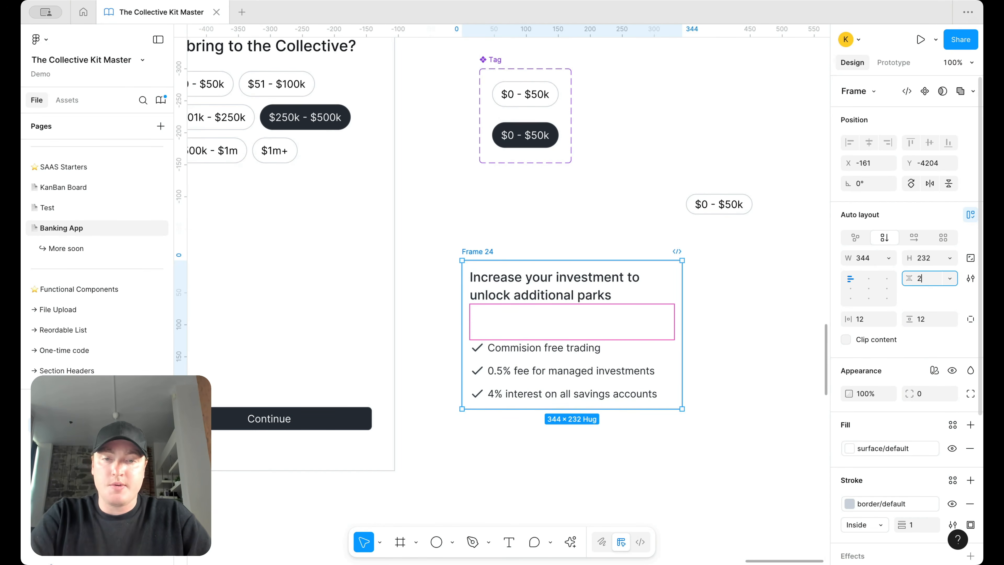
{"action": "type", "text": "4"}
{"action": "key", "text": "Return"}
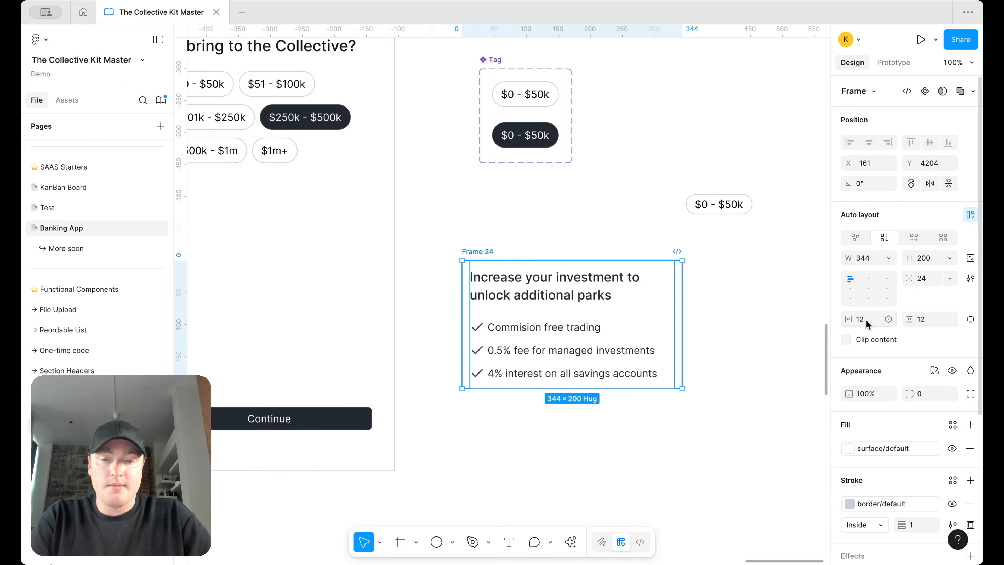
{"action": "type", "text": "24"}
{"action": "key", "text": "Return"}
{"action": "left_click", "coordinate": [922, 320]}
{"action": "type", "text": "24"}
{"action": "key", "text": "Return"}
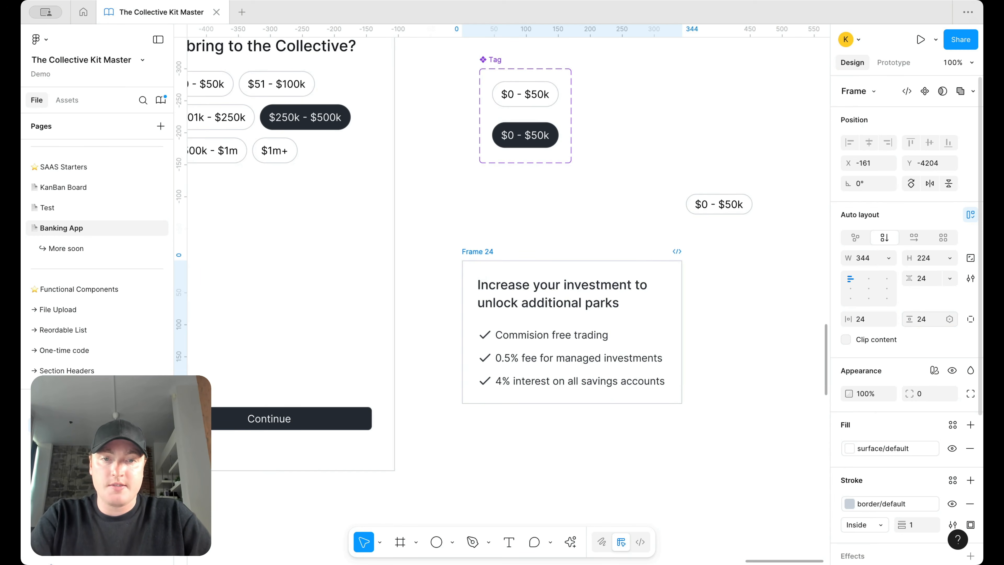
{"action": "left_click", "coordinate": [946, 393]}
{"action": "type", "text": "rad"}
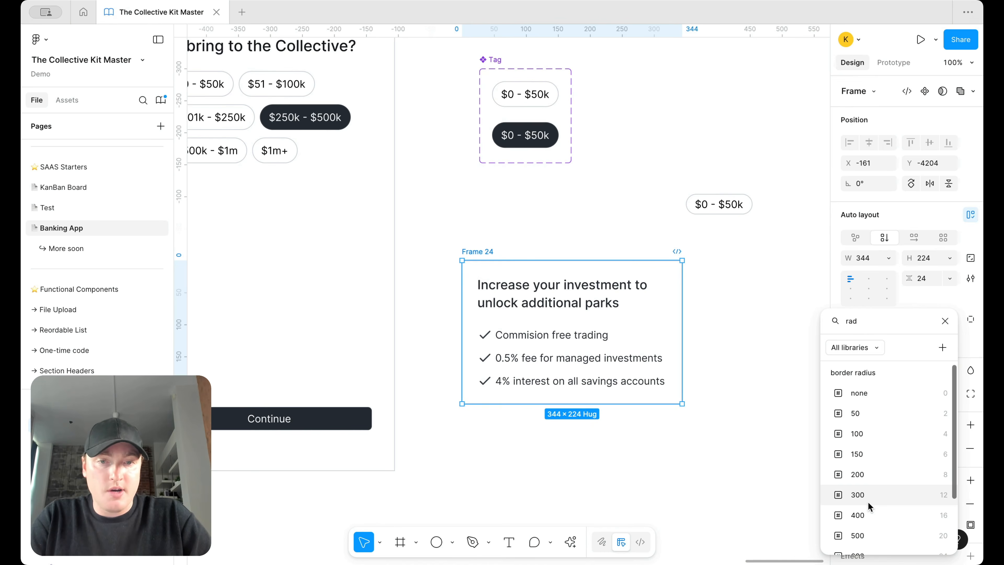
{"action": "left_click", "coordinate": [868, 499]}
Step: Paste the card into the phone screen's content frame and set its width to Fill container
{"action": "scroll", "coordinate": [758, 362], "scroll_direction": "down", "scroll_amount": 5}
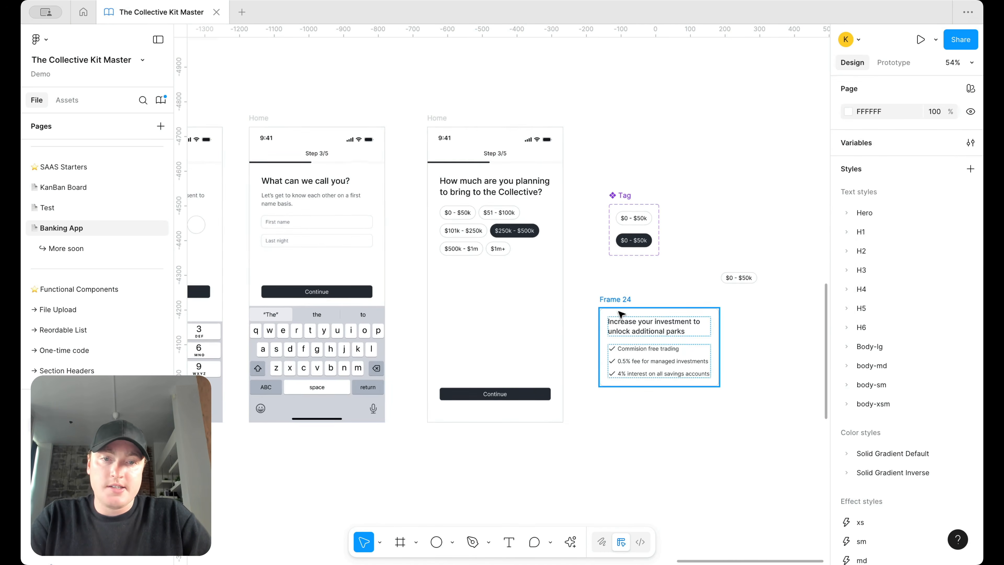
{"action": "left_click", "coordinate": [465, 238]}
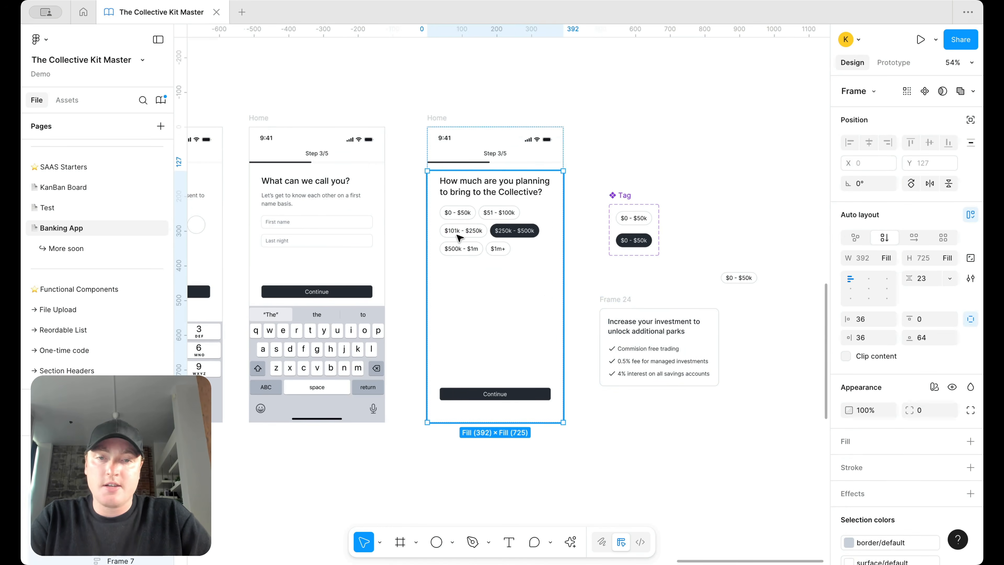
{"action": "key", "text": "super+v"}
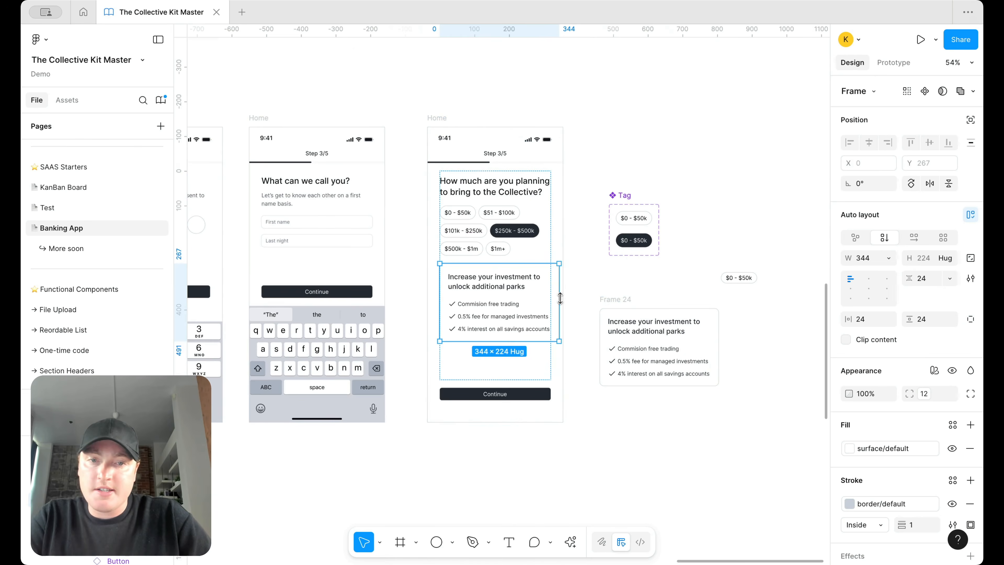
{"action": "left_click", "coordinate": [887, 257]}
{"action": "left_click", "coordinate": [889, 287]}
Step: Apply body-sm regular to the three checklist texts and make them fill their row width
{"action": "scroll", "coordinate": [508, 317], "scroll_direction": "up", "scroll_amount": 5}
{"action": "left_click", "coordinate": [502, 312]}
{"action": "left_click", "coordinate": [501, 314]}
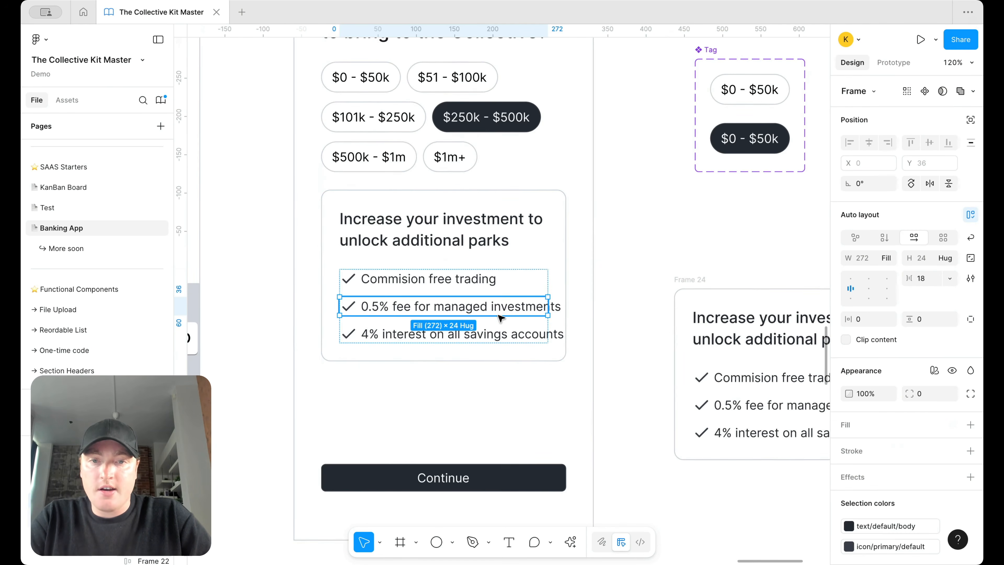
{"action": "left_click", "coordinate": [497, 313]}
{"action": "left_click", "coordinate": [494, 331], "text": "shift"}
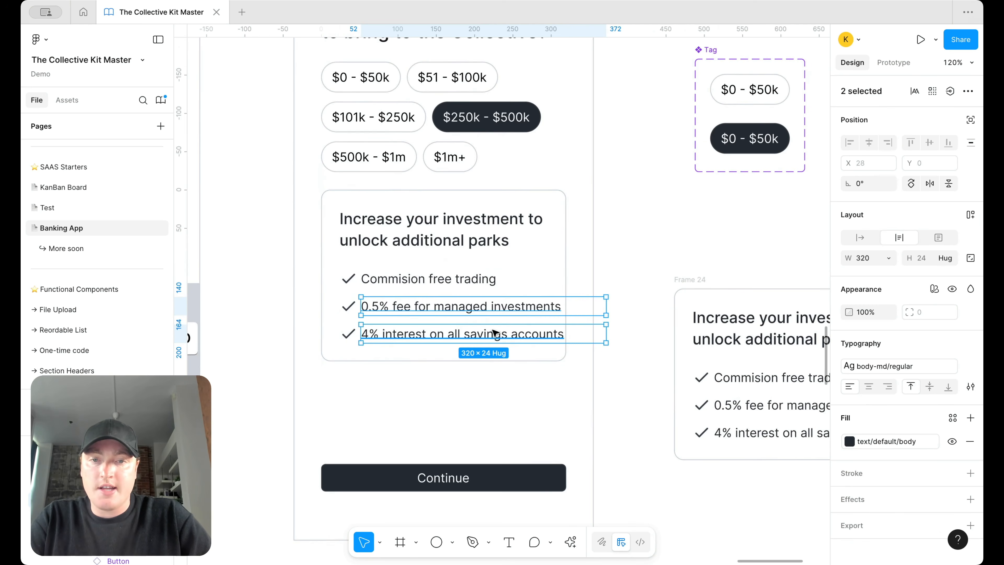
{"action": "left_click", "coordinate": [477, 281], "text": "shift"}
{"action": "left_click", "coordinate": [894, 366]}
{"action": "scroll", "coordinate": [761, 474], "scroll_direction": "down", "scroll_amount": 5}
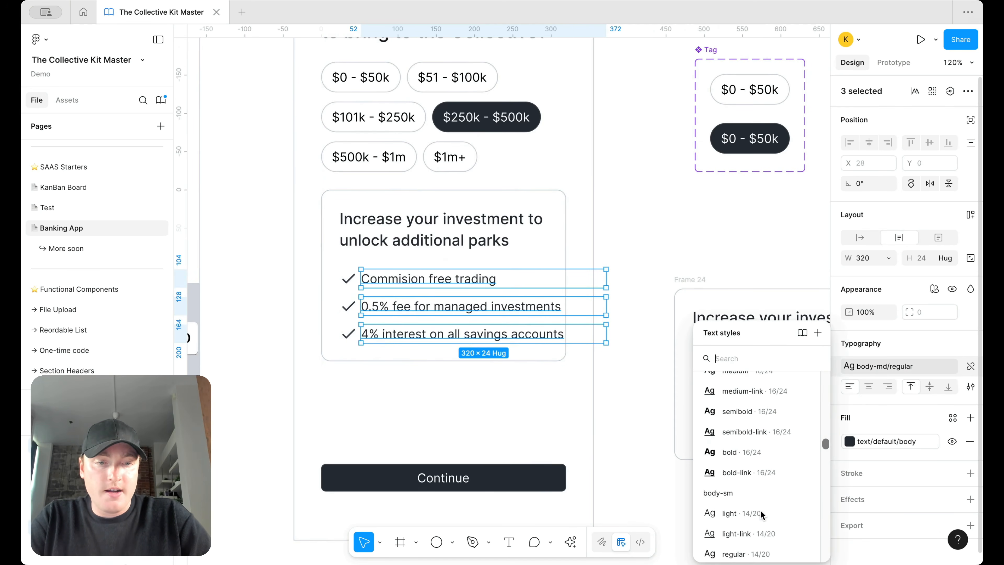
{"action": "left_click", "coordinate": [751, 553]}
{"action": "left_click", "coordinate": [888, 259]}
{"action": "left_click", "coordinate": [900, 289]}
Step: Set the first checklist row's height to Hug contents
{"action": "left_click", "coordinate": [445, 290]}
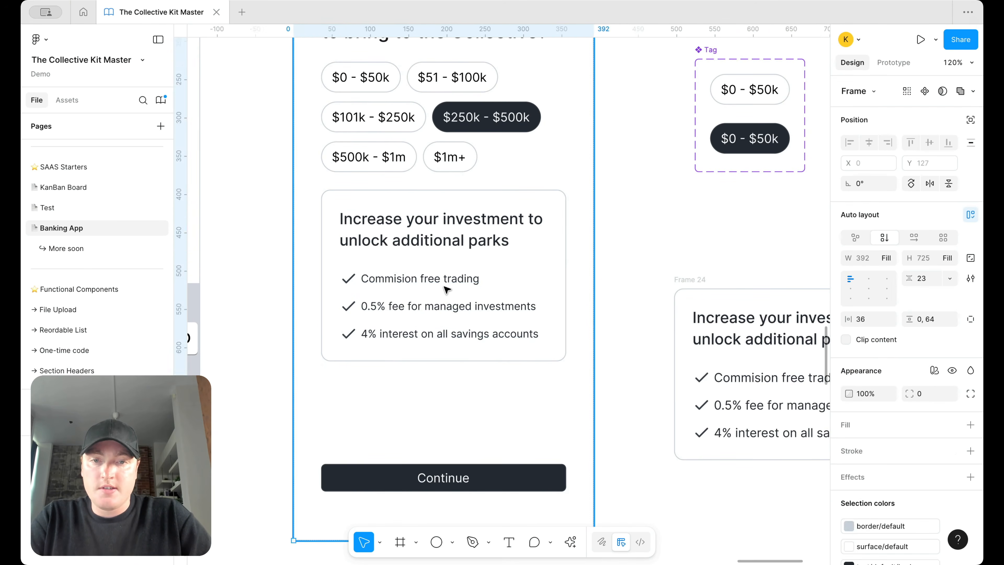
{"action": "double_click", "coordinate": [446, 290]}
{"action": "double_click", "coordinate": [446, 290]}
{"action": "double_click", "coordinate": [445, 285]}
{"action": "double_click", "coordinate": [444, 284]}
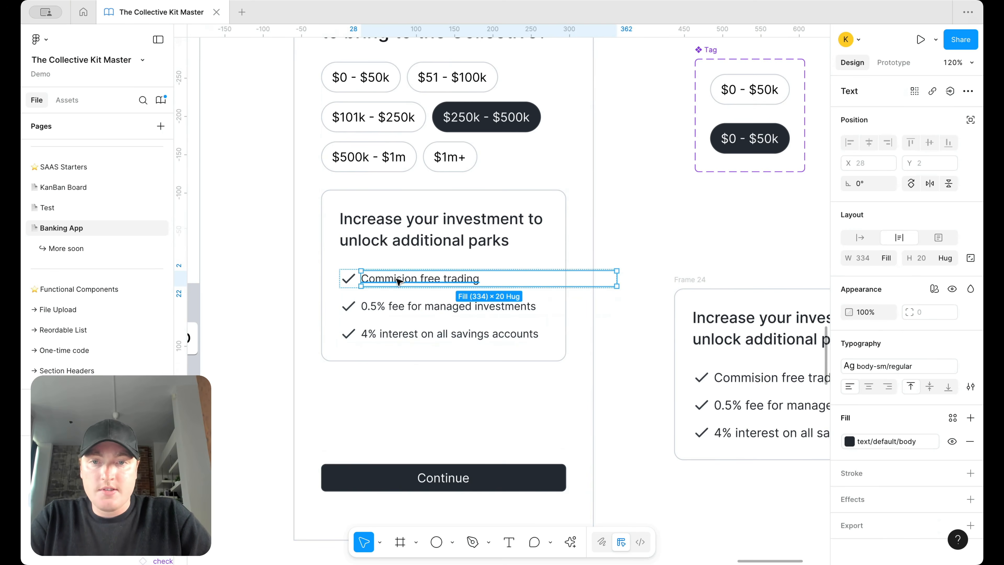
{"action": "scroll", "coordinate": [357, 277], "scroll_direction": "up", "scroll_amount": 5}
{"action": "scroll", "coordinate": [375, 282], "scroll_direction": "up", "scroll_amount": 5}
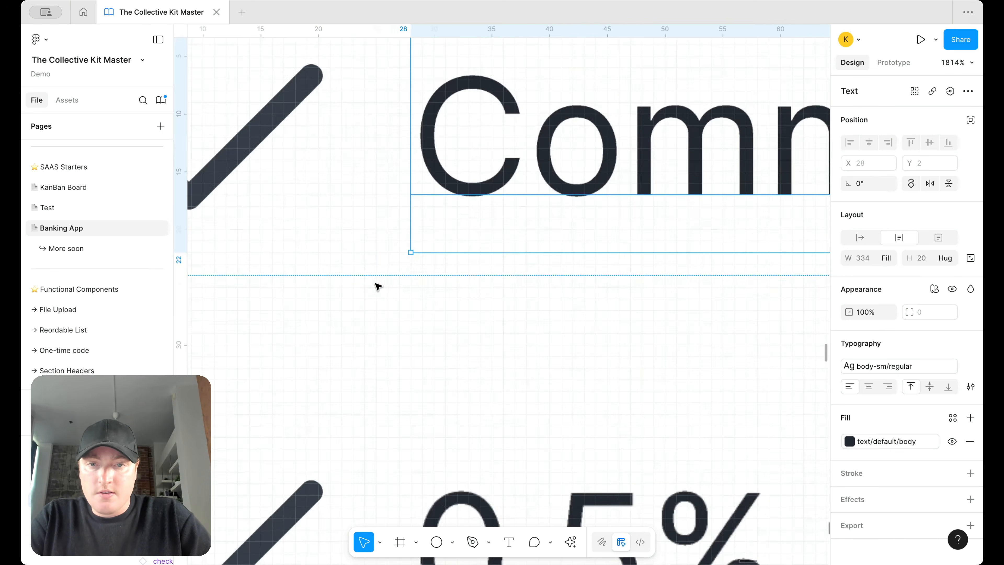
{"action": "left_click", "coordinate": [428, 272]}
{"action": "scroll", "coordinate": [429, 271], "scroll_direction": "down", "scroll_amount": 5}
{"action": "left_click", "coordinate": [949, 258]}
{"action": "left_click", "coordinate": [897, 240]}
Step: Make the 'Commision free trading' text fill the row width, then reselect the first checklist row
{"action": "scroll", "coordinate": [549, 325], "scroll_direction": "down", "scroll_amount": 5}
{"action": "left_click", "coordinate": [496, 240]}
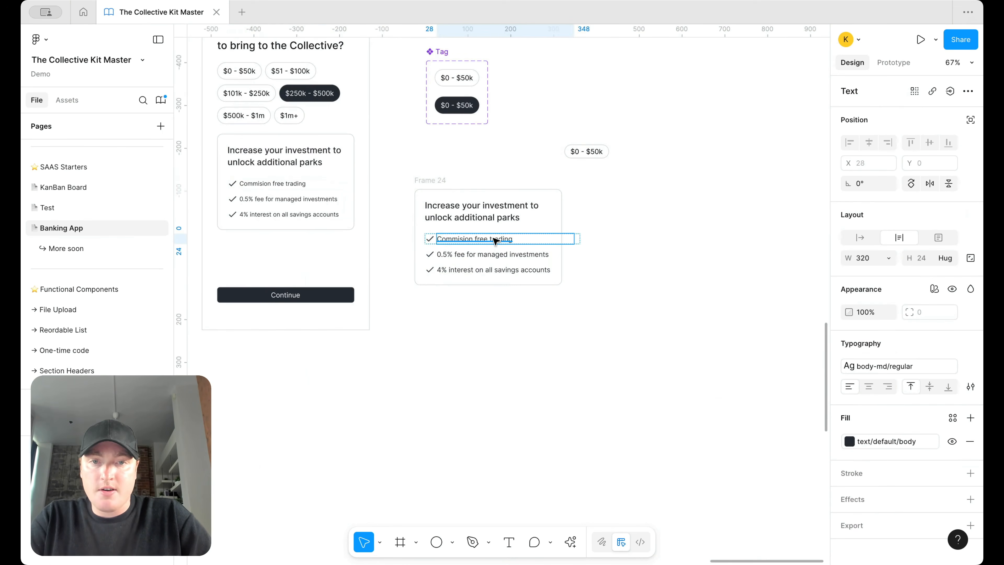
{"action": "scroll", "coordinate": [600, 246], "scroll_direction": "up", "scroll_amount": 5}
{"action": "left_click", "coordinate": [889, 258]}
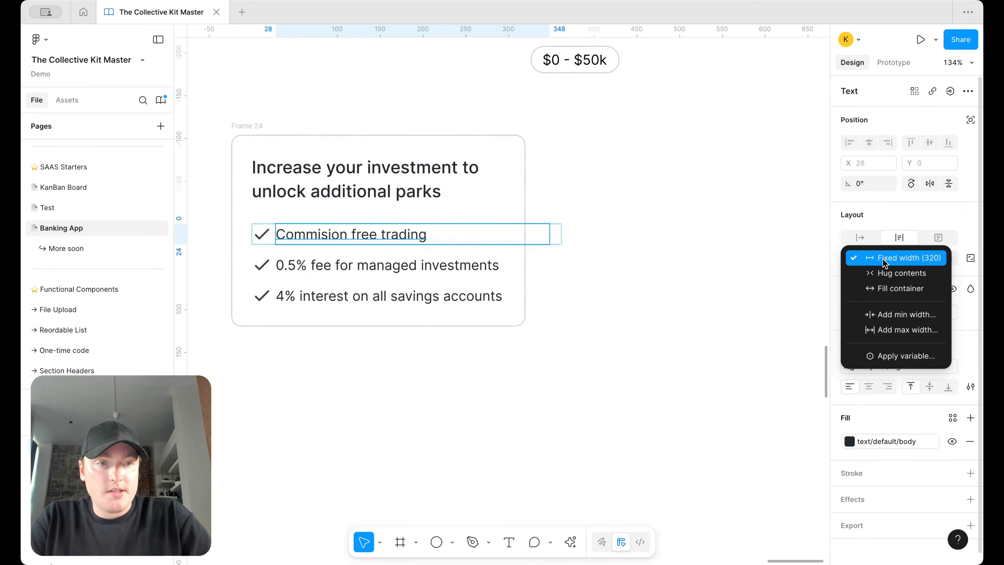
{"action": "left_click", "coordinate": [881, 288]}
{"action": "left_click", "coordinate": [592, 282]}
{"action": "left_click", "coordinate": [410, 232]}
{"action": "left_click", "coordinate": [414, 232]}
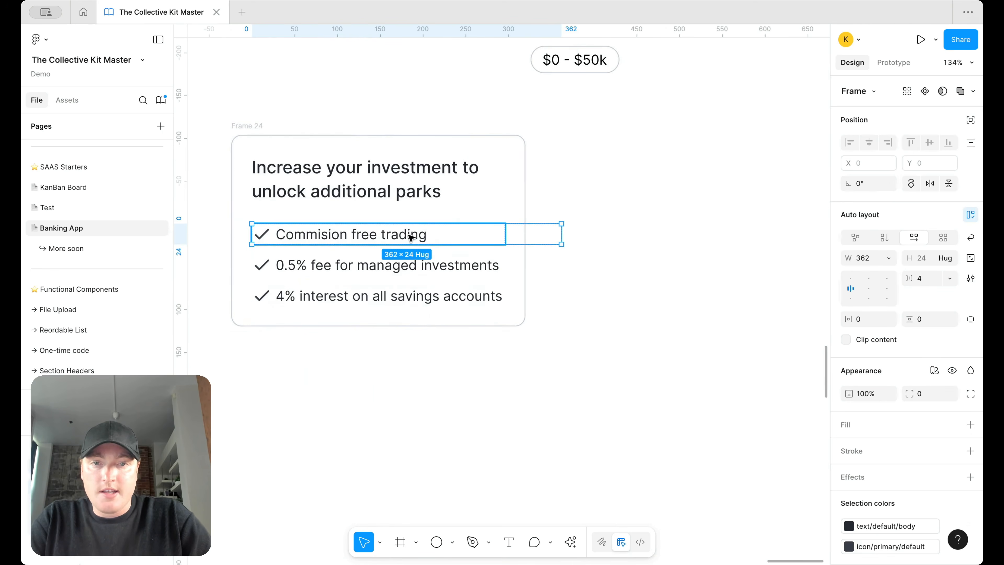
Step: Make the first checklist row fill the list's width
{"action": "left_click", "coordinate": [886, 259]}
{"action": "left_click", "coordinate": [886, 287]}
{"action": "scroll", "coordinate": [663, 288], "scroll_direction": "left", "scroll_amount": 3}
{"action": "left_click", "coordinate": [662, 289]}
Step: Duplicate the first checklist row and replace its text with the '0.5% fee for managed investments' line
{"action": "left_click", "coordinate": [470, 231]}
{"action": "key", "text": "super+d"}
{"action": "double_click", "coordinate": [477, 288]}
{"action": "key", "text": "super+c"}
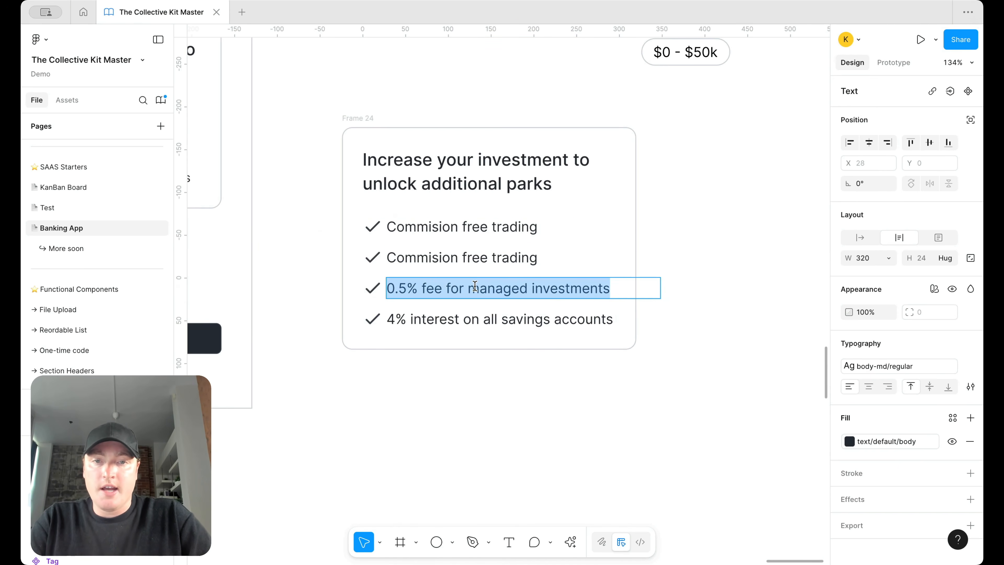
{"action": "double_click", "coordinate": [483, 264]}
{"action": "key", "text": "super+a"}
{"action": "key", "text": "super+v"}
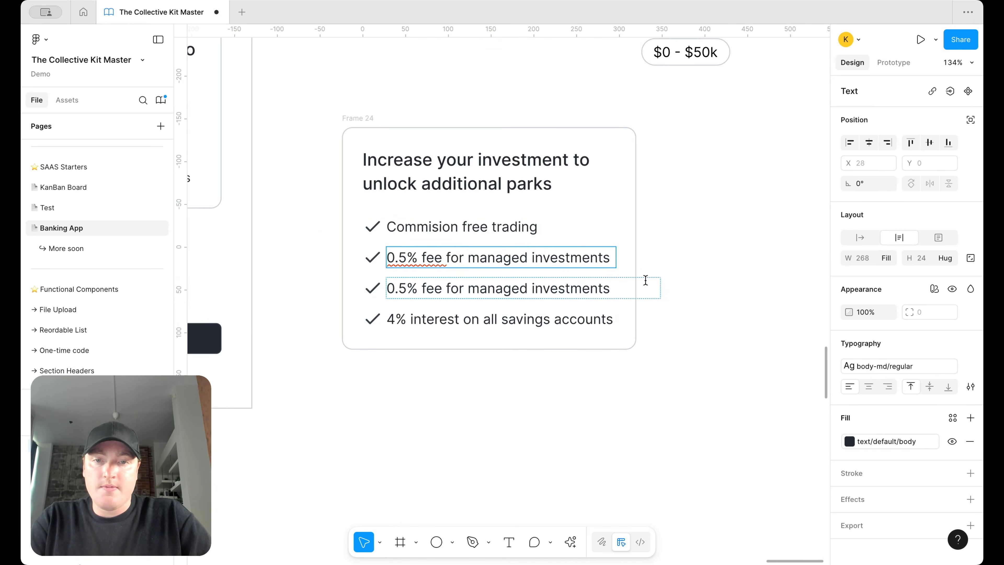
{"action": "key", "text": "Escape"}
Step: Add a third row reading '4% interest on all savings accounts' and delete the two extra rows
{"action": "left_click", "coordinate": [503, 285]}
{"action": "key", "text": "super+d"}
{"action": "left_click", "coordinate": [473, 350], "text": "super"}
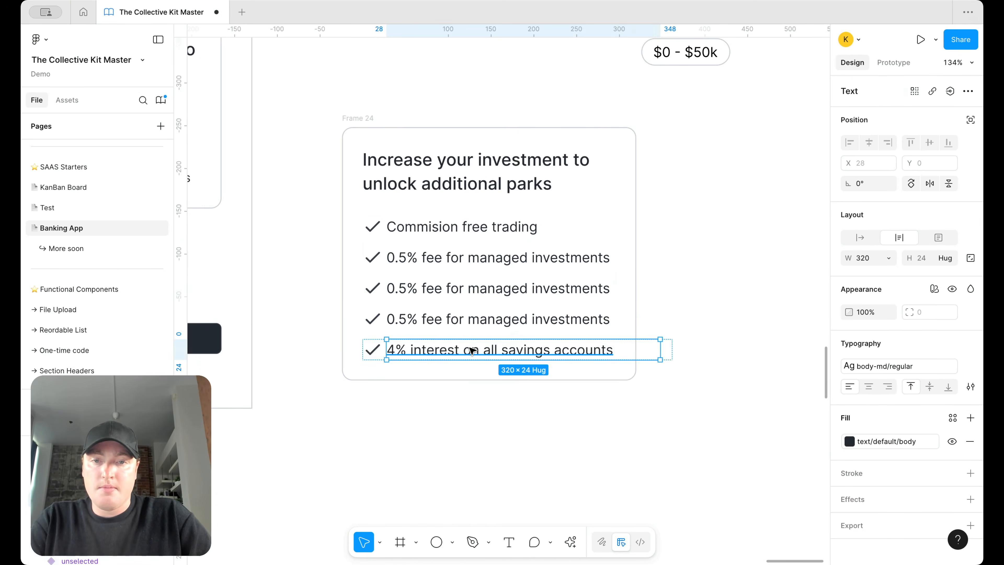
{"action": "double_click", "coordinate": [472, 350]}
{"action": "key", "text": "super+c"}
{"action": "double_click", "coordinate": [475, 288]}
{"action": "key", "text": "super+v"}
{"action": "key", "text": "Escape"}
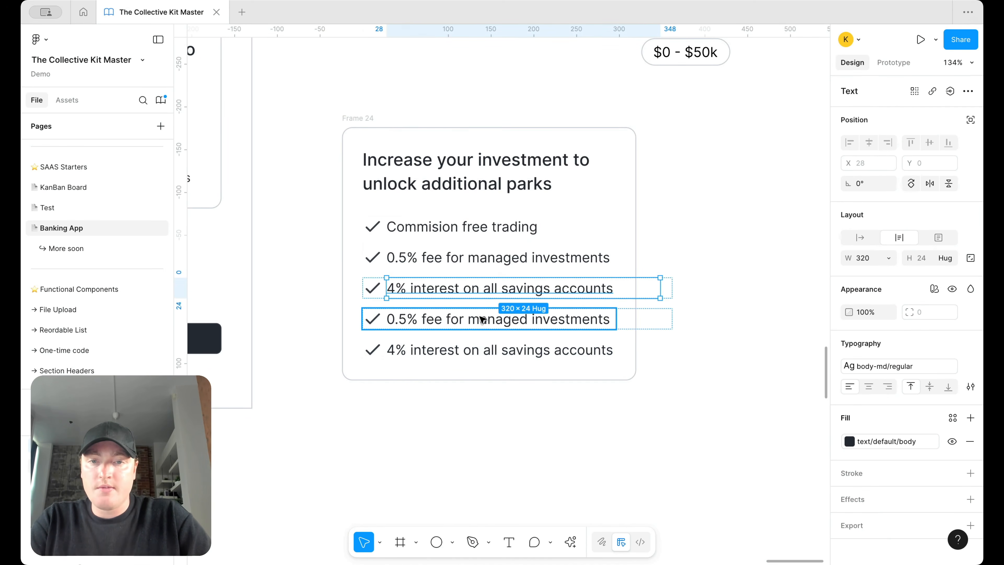
{"action": "left_click", "coordinate": [482, 319]}
{"action": "left_click", "coordinate": [452, 350], "text": "shift"}
{"action": "key", "text": "Delete"}
Step: Apply the body-sm/regular text style to all three checklist items
{"action": "left_click", "coordinate": [494, 289]}
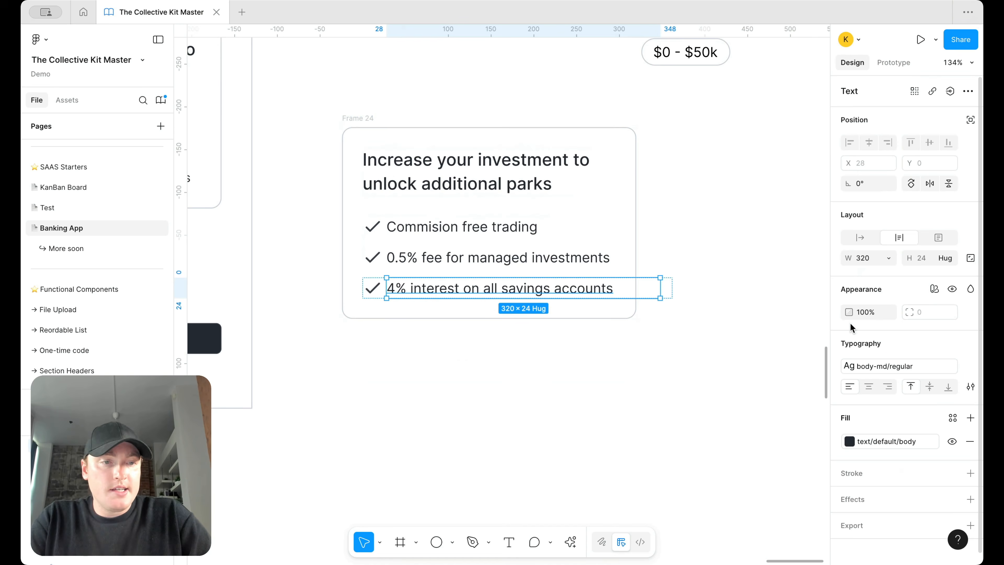
{"action": "left_click", "coordinate": [565, 264], "text": "shift"}
{"action": "left_click", "coordinate": [483, 228], "text": "shift"}
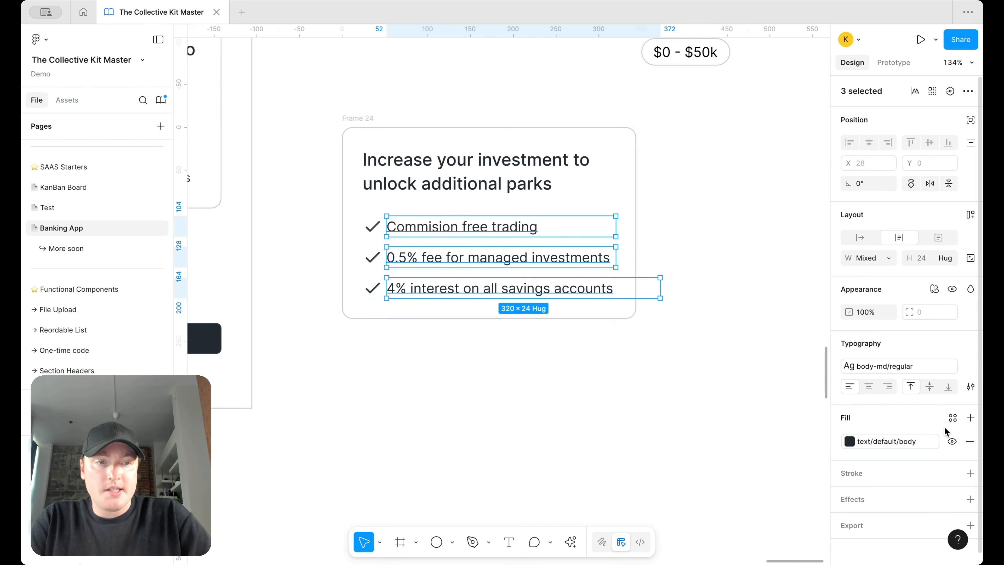
{"action": "left_click", "coordinate": [892, 367]}
{"action": "scroll", "coordinate": [755, 467], "scroll_direction": "down", "scroll_amount": 5}
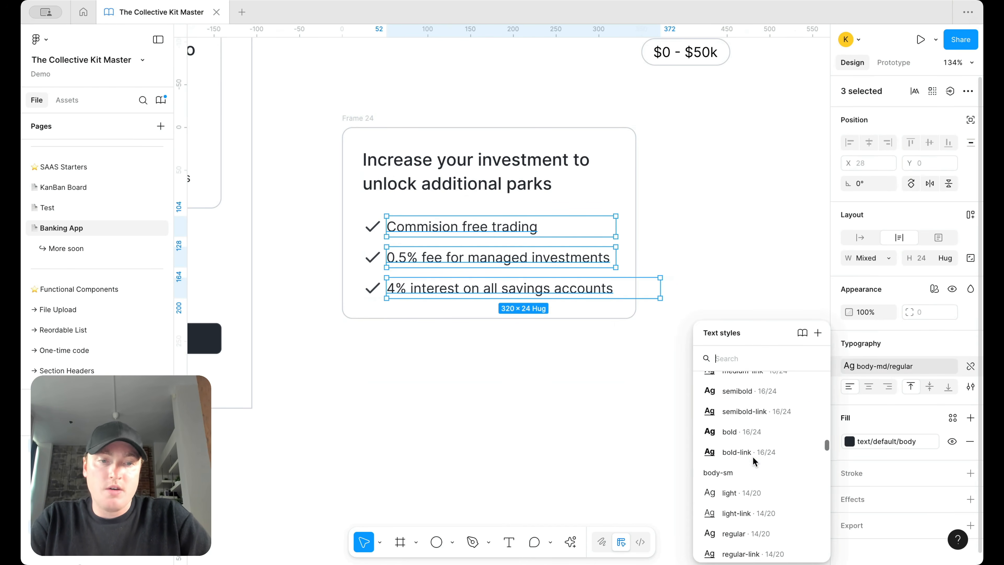
{"action": "left_click", "coordinate": [734, 483]}
{"action": "left_click", "coordinate": [698, 333]}
Step: Set the 4% interest text and its row to Fill container width
{"action": "left_click", "coordinate": [605, 294]}
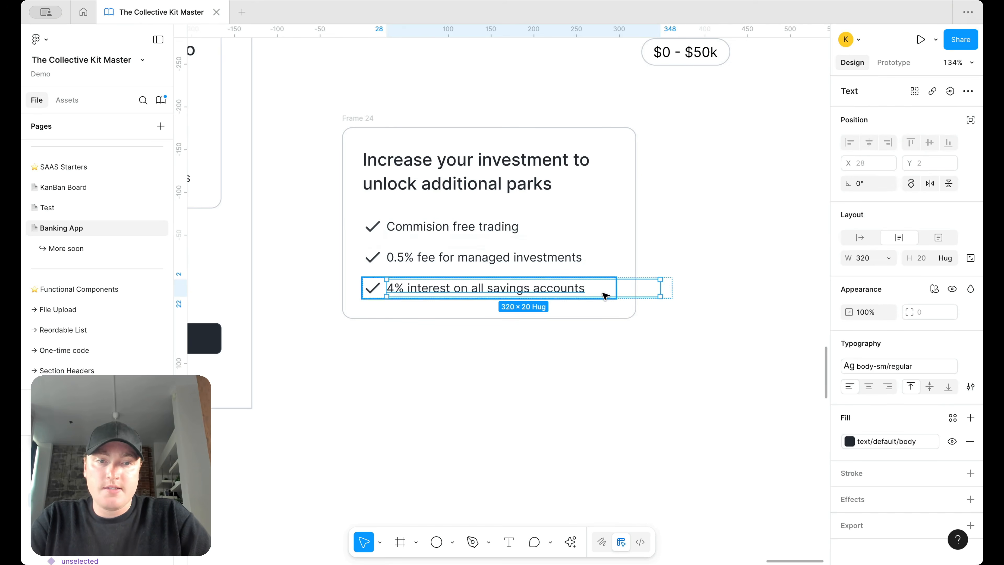
{"action": "left_click", "coordinate": [885, 255]}
{"action": "left_click", "coordinate": [885, 287]}
{"action": "left_click", "coordinate": [745, 299]}
{"action": "left_click", "coordinate": [584, 293]}
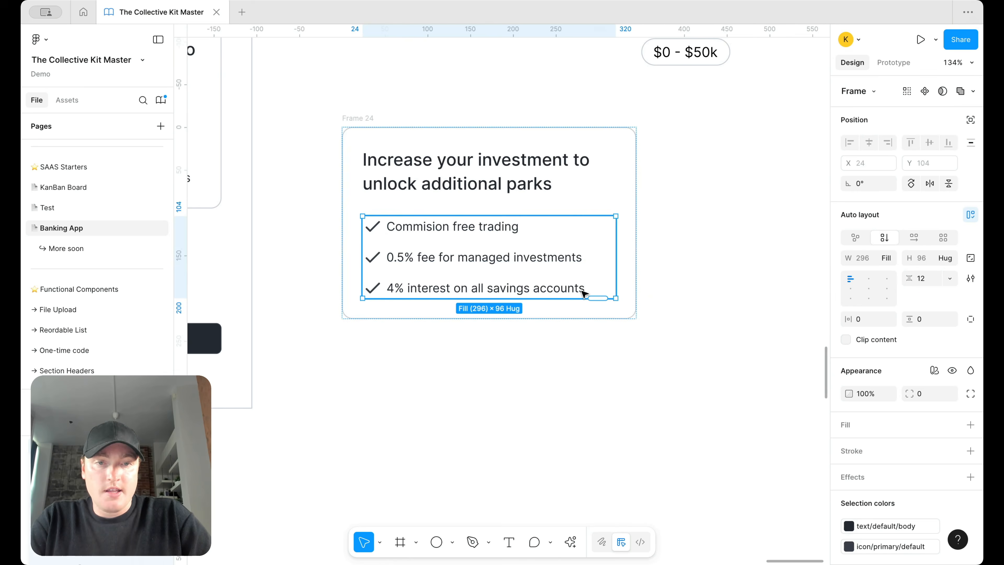
{"action": "left_click", "coordinate": [584, 292]}
{"action": "left_click", "coordinate": [901, 257]}
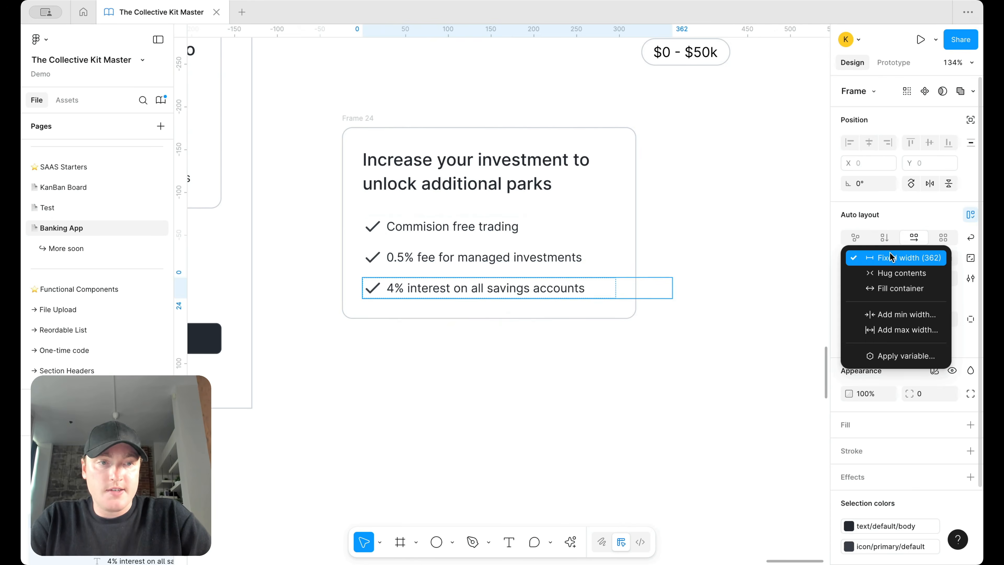
{"action": "left_click", "coordinate": [892, 289]}
{"action": "left_click", "coordinate": [694, 283]}
Step: Apply a body-md text style to the card's heading
{"action": "left_click", "coordinate": [466, 171]}
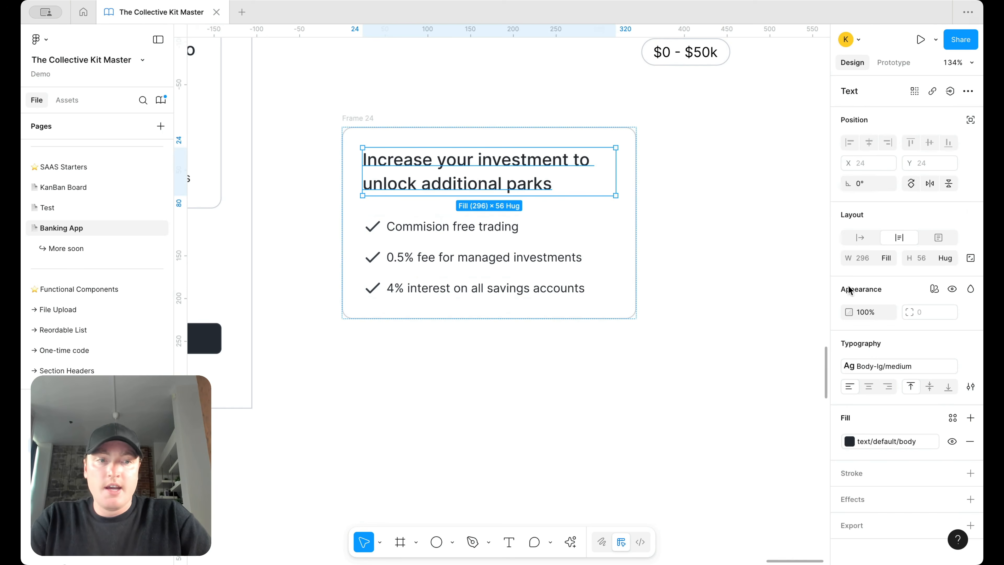
{"action": "left_click", "coordinate": [882, 365]}
{"action": "scroll", "coordinate": [773, 450], "scroll_direction": "down", "scroll_amount": 5}
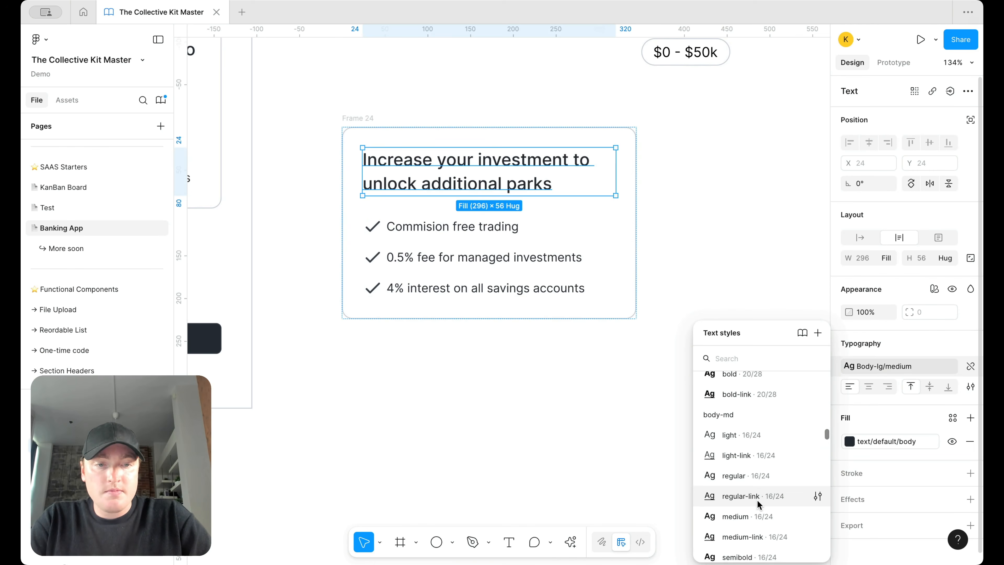
{"action": "left_click", "coordinate": [751, 516]}
{"action": "left_click", "coordinate": [668, 331]}
Step: Place a copy of the card in the Step 3/5 screen above Continue and delete the original
{"action": "scroll", "coordinate": [668, 332], "scroll_direction": "down", "scroll_amount": 5}
{"action": "left_click_drag", "start_coordinate": [547, 235], "coordinate": [445, 212]}
{"action": "left_click", "coordinate": [443, 233]}
{"action": "key", "text": "Delete"}
{"action": "double_click", "coordinate": [439, 289]}
{"action": "key", "text": "Up"}
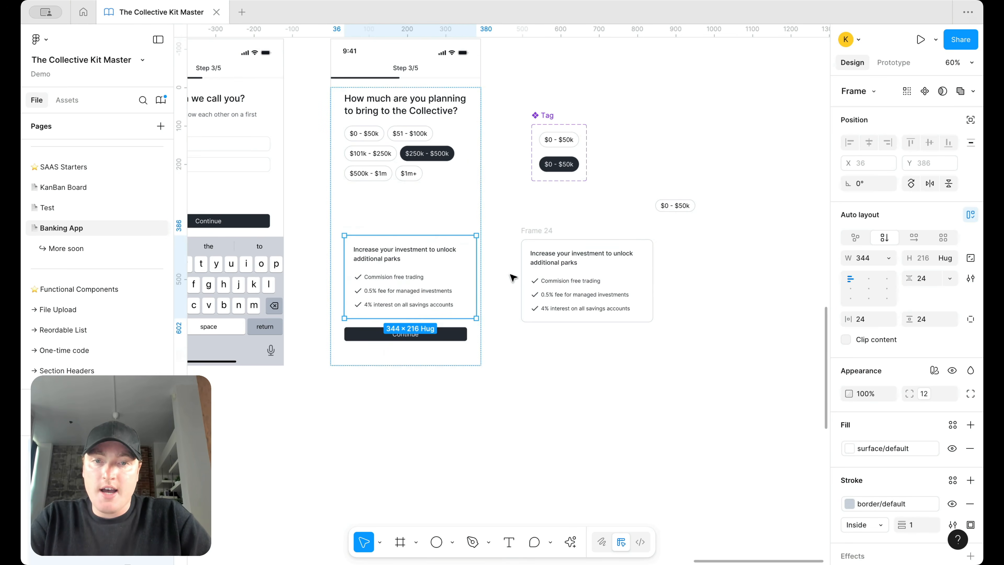
Step: Set the investment card's width to Fill container so it spans the screen
{"action": "left_click", "coordinate": [888, 258]}
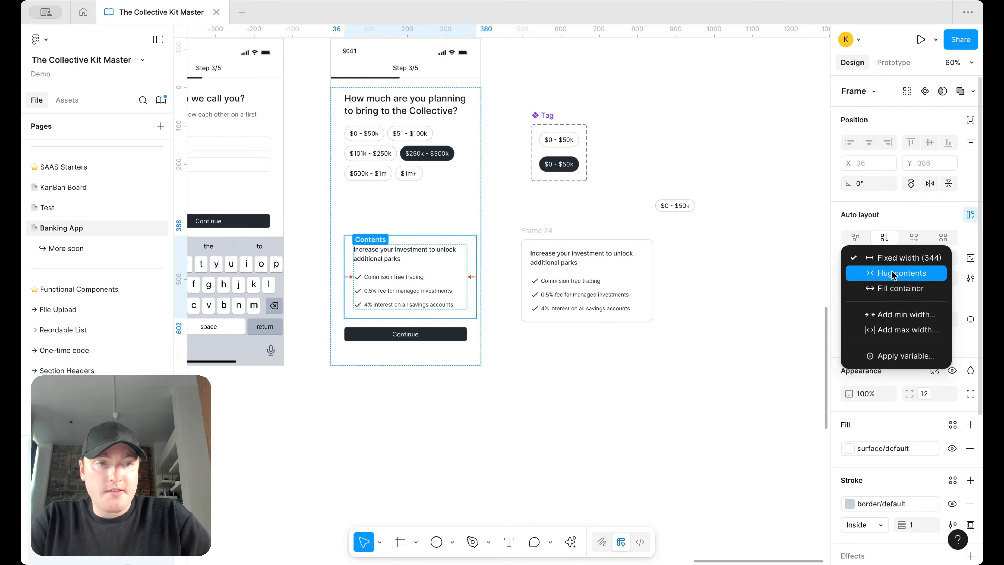
{"action": "left_click", "coordinate": [882, 287]}
{"action": "scroll", "coordinate": [560, 298], "scroll_direction": "down", "scroll_amount": 2}
{"action": "scroll", "coordinate": [560, 298], "scroll_direction": "left", "scroll_amount": 2}
{"action": "left_click", "coordinate": [585, 293]}
{"action": "scroll", "coordinate": [569, 282], "scroll_direction": "up", "scroll_amount": 2}
{"action": "scroll", "coordinate": [517, 249], "scroll_direction": "up", "scroll_amount": 5}
{"action": "scroll", "coordinate": [539, 284], "scroll_direction": "down", "scroll_amount": 7}
{"action": "scroll", "coordinate": [558, 295], "scroll_direction": "up", "scroll_amount": 3}
{"action": "scroll", "coordinate": [558, 294], "scroll_direction": "right", "scroll_amount": 2}
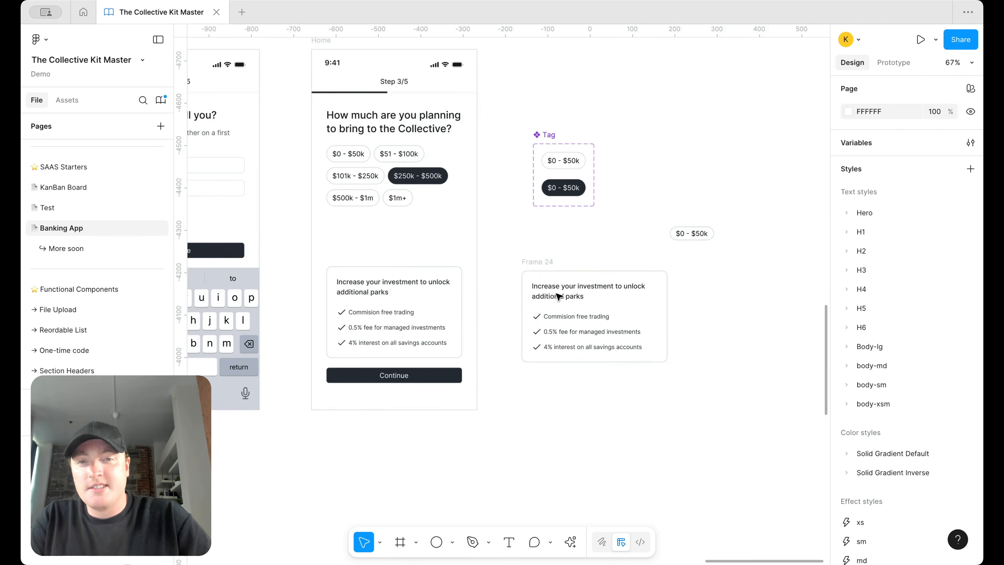
Step: Delete the leftover Frame 24 card and the loose $0 - $50k tag
{"action": "left_click", "coordinate": [550, 262]}
{"action": "key", "text": "Delete"}
{"action": "scroll", "coordinate": [751, 269], "scroll_direction": "left", "scroll_amount": 3}
{"action": "left_click", "coordinate": [757, 270]}
{"action": "key", "text": "Delete"}
{"action": "scroll", "coordinate": [602, 302], "scroll_direction": "down", "scroll_amount": 3}
{"action": "scroll", "coordinate": [604, 303], "scroll_direction": "up", "scroll_amount": 2}
{"action": "scroll", "coordinate": [604, 303], "scroll_direction": "left", "scroll_amount": 4}
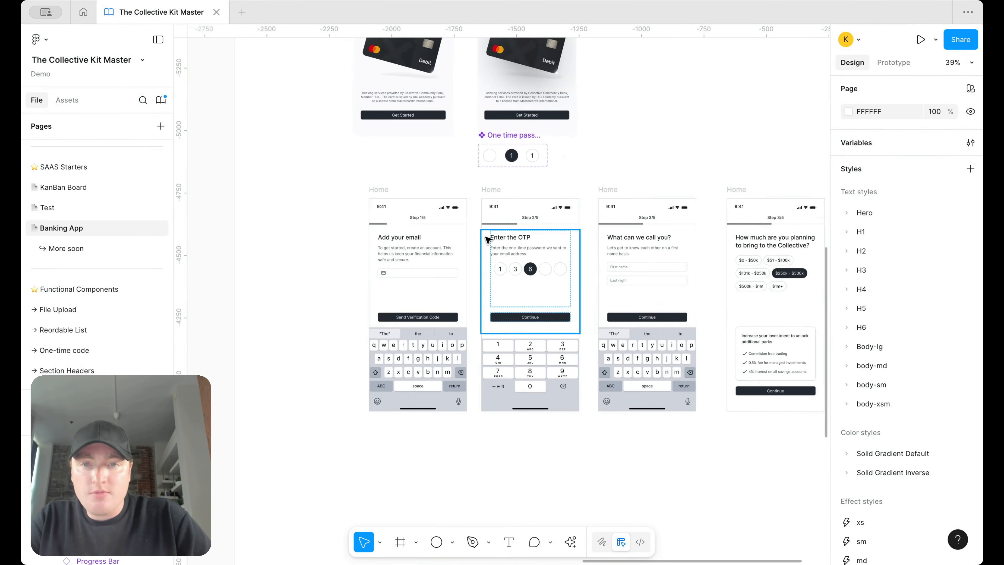
Step: Give all four Home step screens the surface/secondary fill variable
{"action": "left_click", "coordinate": [377, 189]}
{"action": "left_click", "coordinate": [491, 189], "text": "shift"}
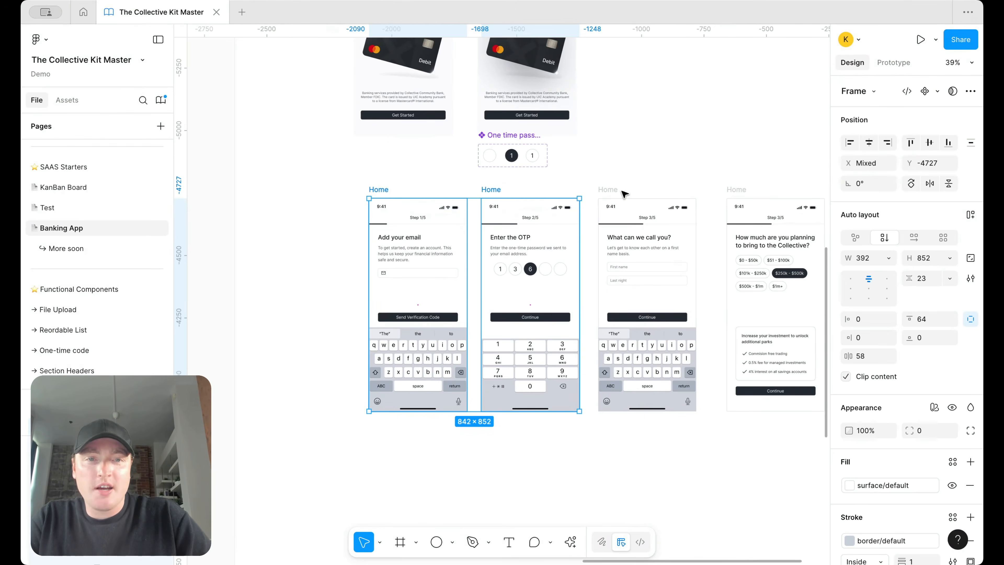
{"action": "left_click", "coordinate": [607, 189], "text": "shift"}
{"action": "left_click", "coordinate": [733, 190], "text": "shift"}
{"action": "scroll", "coordinate": [783, 362], "scroll_direction": "up", "scroll_amount": 5}
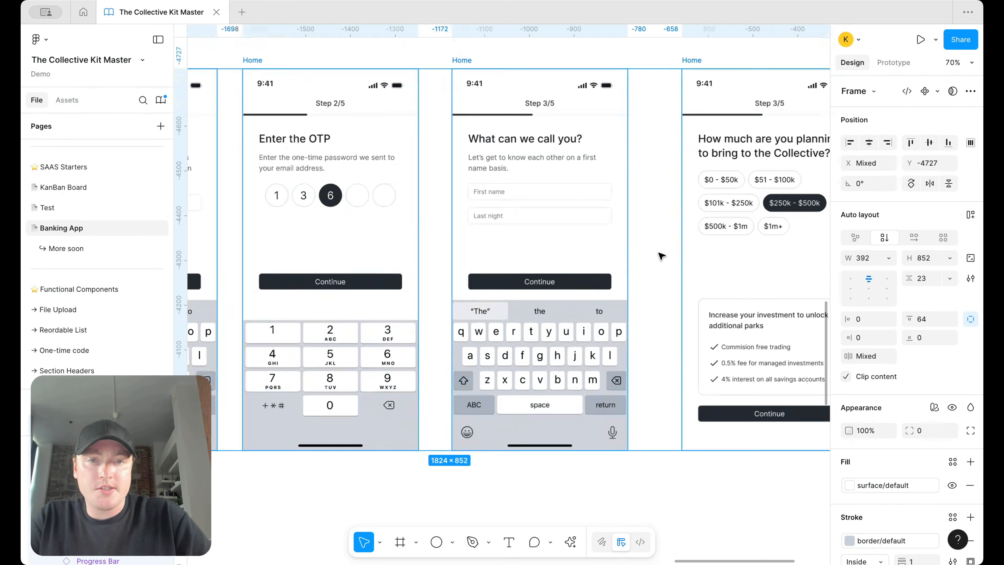
{"action": "left_click", "coordinate": [894, 488]}
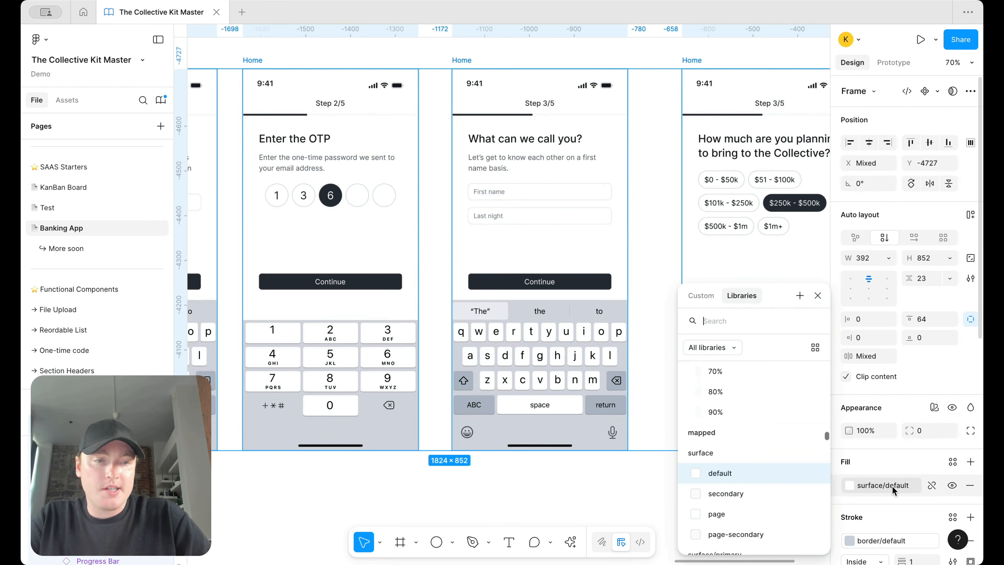
{"action": "left_click", "coordinate": [754, 495]}
Step: Review the screens and select the investment card in the Step 3/5 screen
{"action": "scroll", "coordinate": [687, 350], "scroll_direction": "left", "scroll_amount": 5}
{"action": "left_click", "coordinate": [529, 276]}
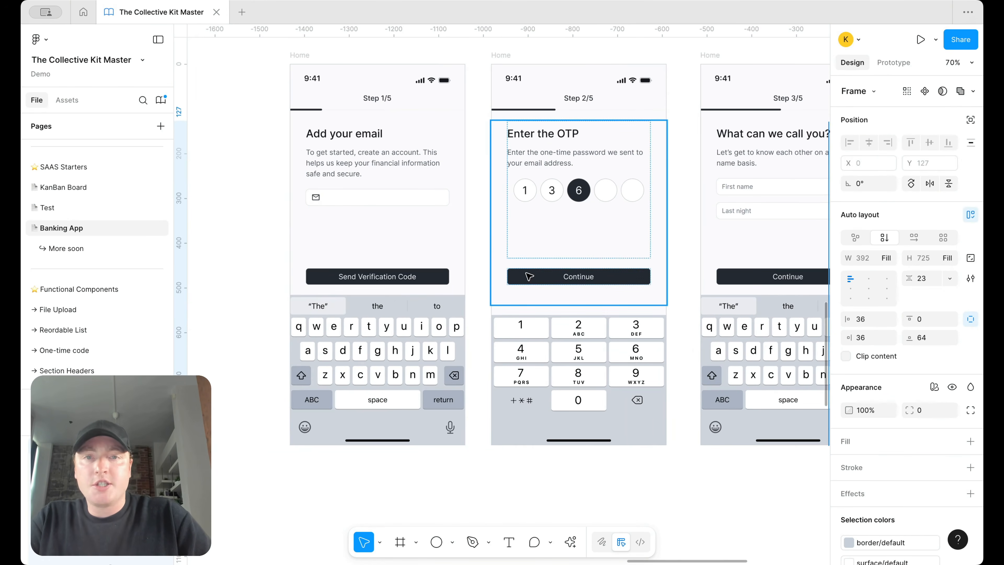
{"action": "scroll", "coordinate": [603, 283], "scroll_direction": "right", "scroll_amount": 8}
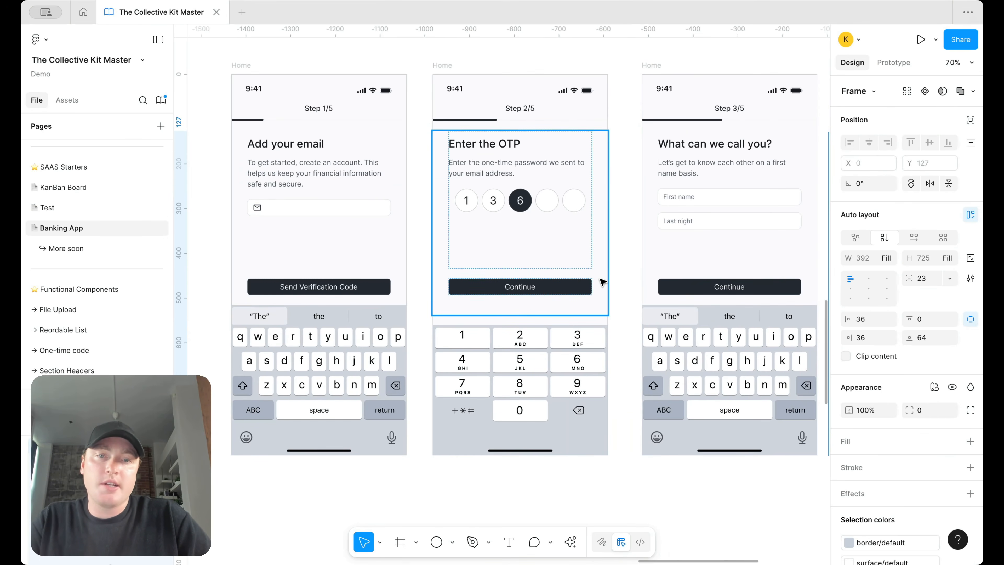
{"action": "scroll", "coordinate": [601, 257], "scroll_direction": "left", "scroll_amount": 5}
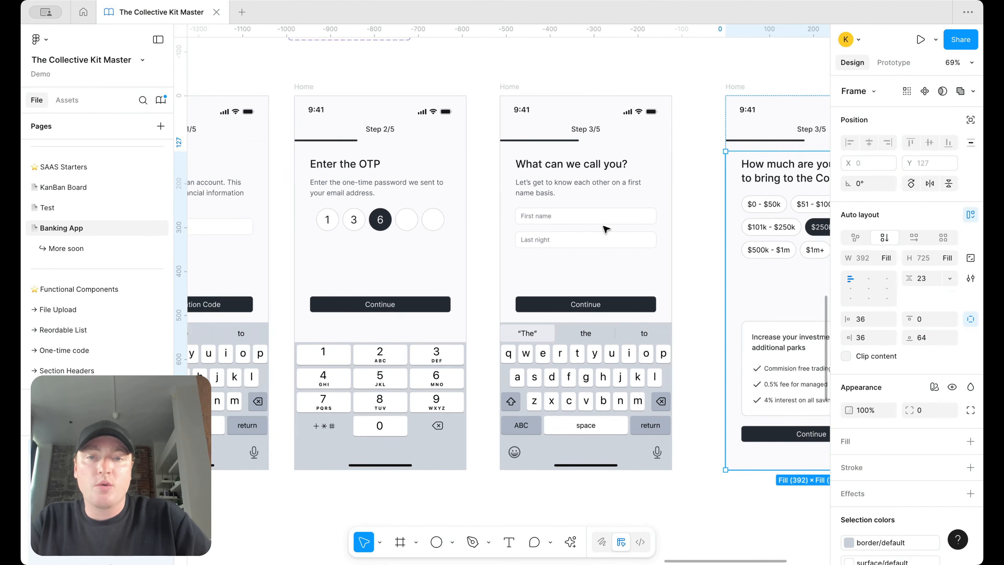
{"action": "scroll", "coordinate": [697, 316], "scroll_direction": "right", "scroll_amount": 8}
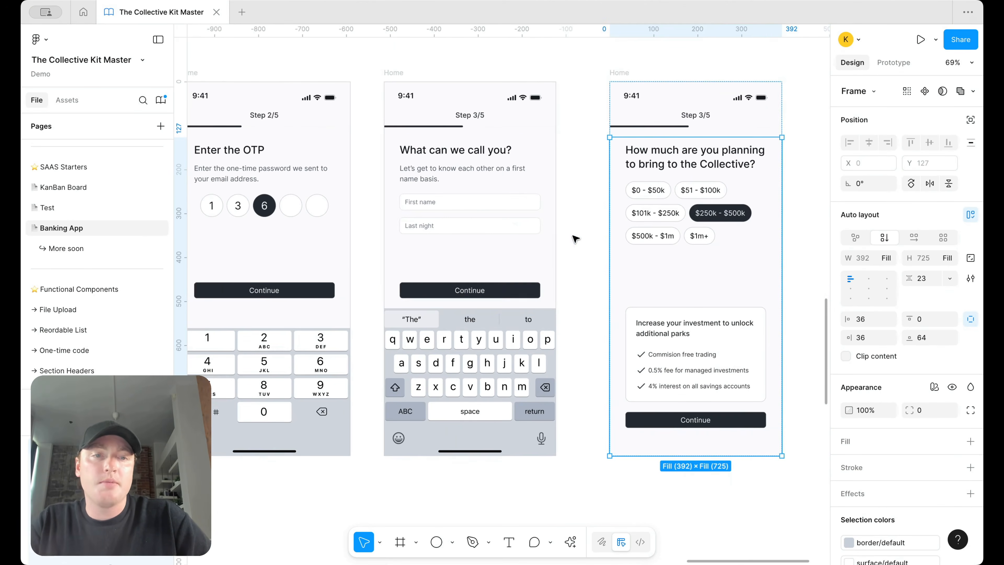
{"action": "scroll", "coordinate": [697, 316], "scroll_direction": "up", "scroll_amount": 3}
{"action": "scroll", "coordinate": [615, 342], "scroll_direction": "right", "scroll_amount": 3}
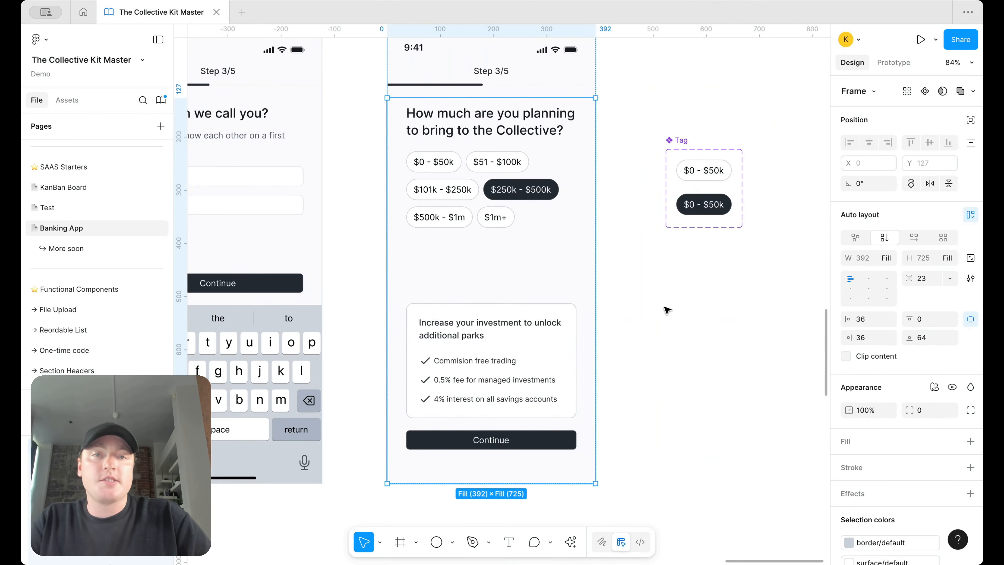
{"action": "left_click", "coordinate": [667, 310]}
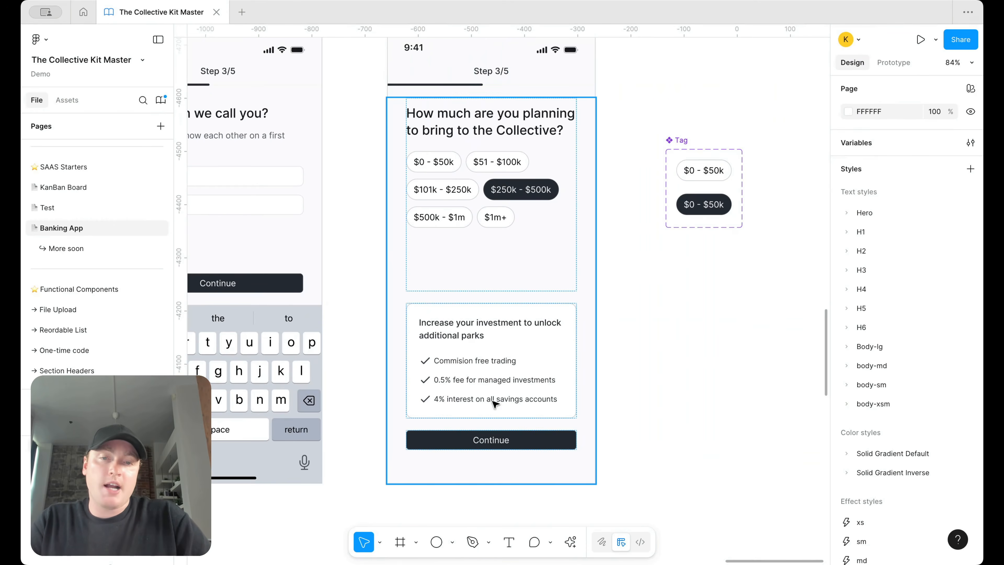
{"action": "left_click", "coordinate": [479, 400]}
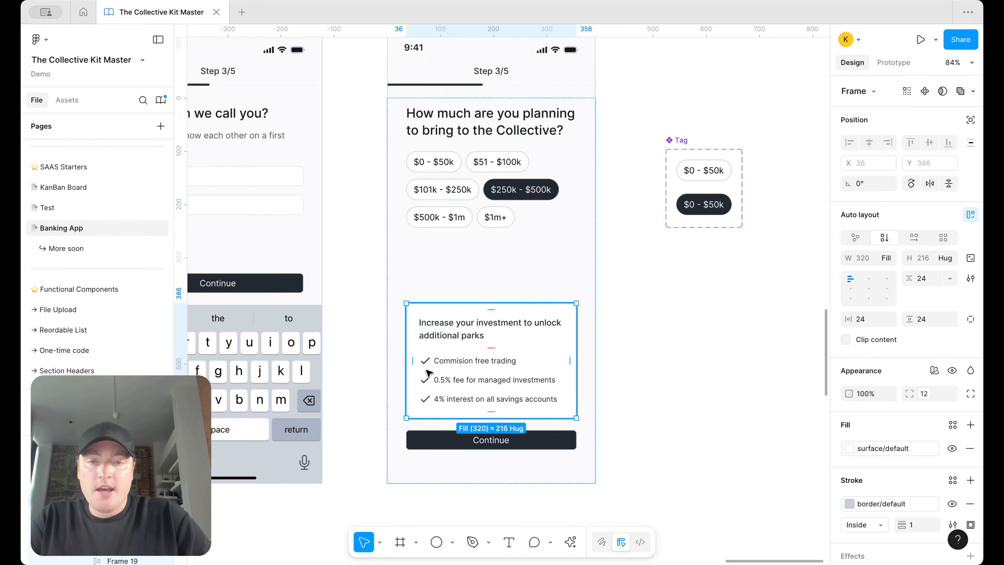
Step: Resize all three checklist check icons to 20 × 20
{"action": "left_click", "coordinate": [427, 361]}
{"action": "key", "text": "shift+2"}
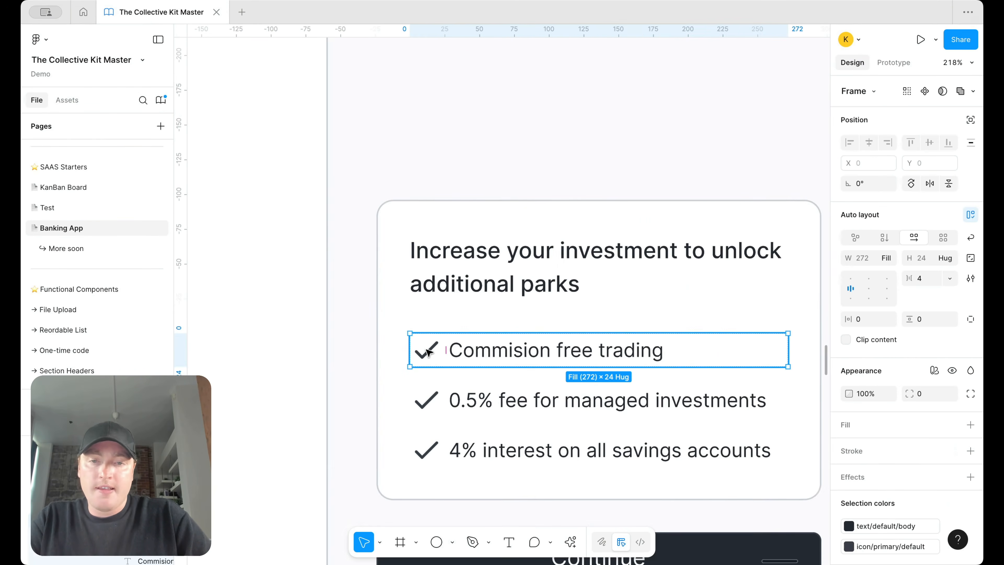
{"action": "left_click", "coordinate": [427, 351]}
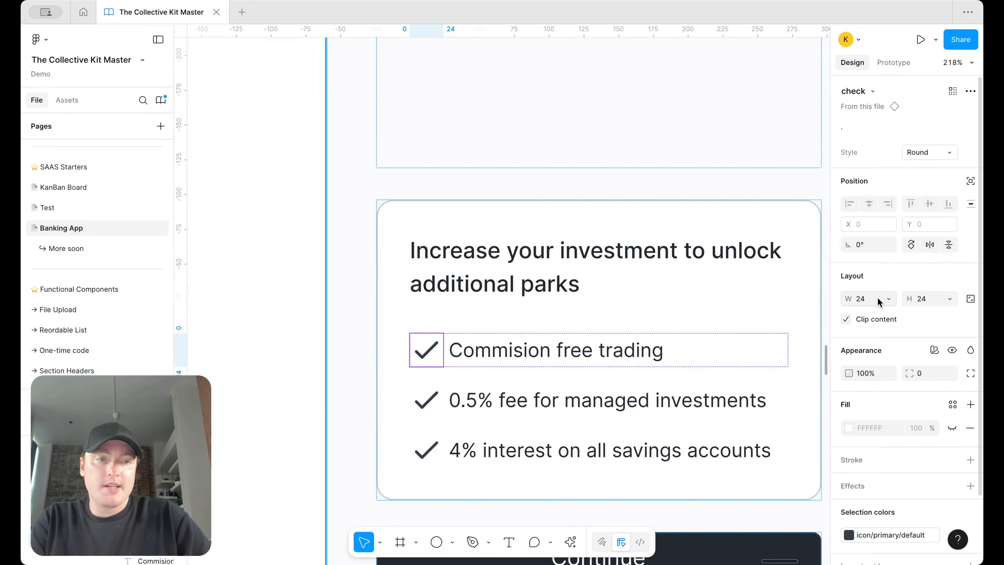
{"action": "type", "text": "20"}
{"action": "key", "text": "Return"}
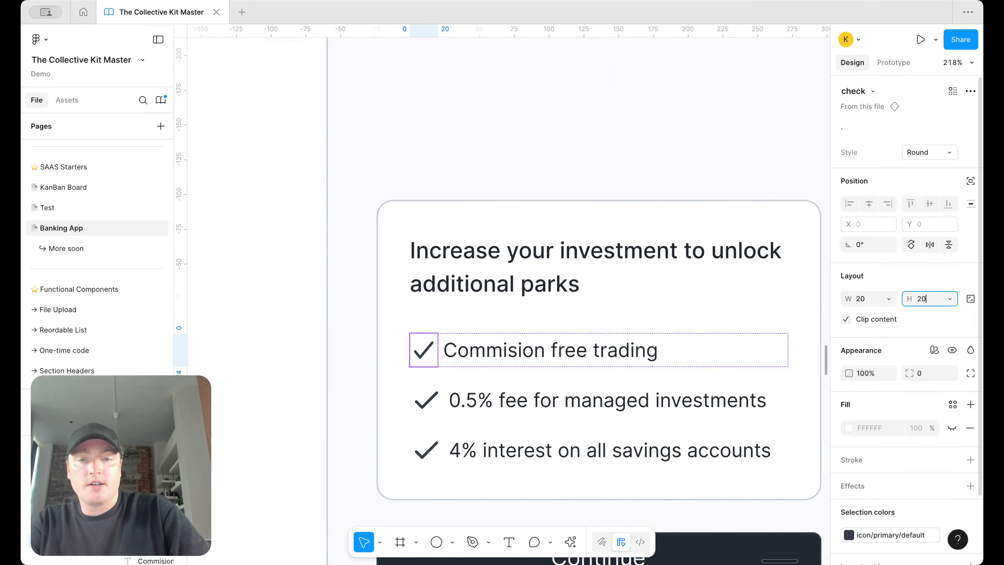
{"action": "key", "text": "Return"}
{"action": "left_click", "coordinate": [425, 400]}
{"action": "left_click", "coordinate": [426, 400]}
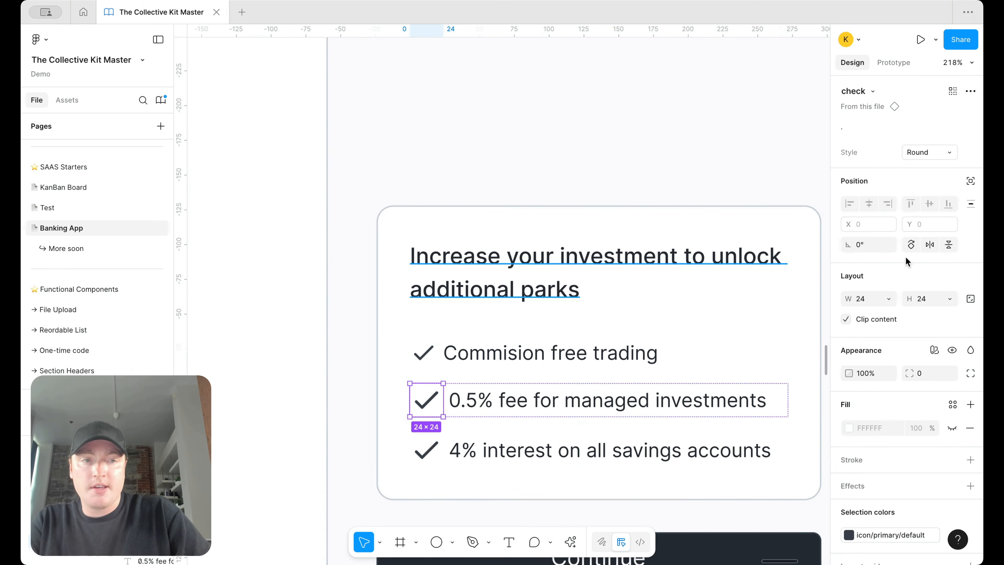
{"action": "key", "text": "Return"}
{"action": "type", "text": "20"}
{"action": "key", "text": "Return"}
{"action": "left_click", "coordinate": [424, 450]}
{"action": "left_click", "coordinate": [424, 450]}
{"action": "key", "text": "Return"}
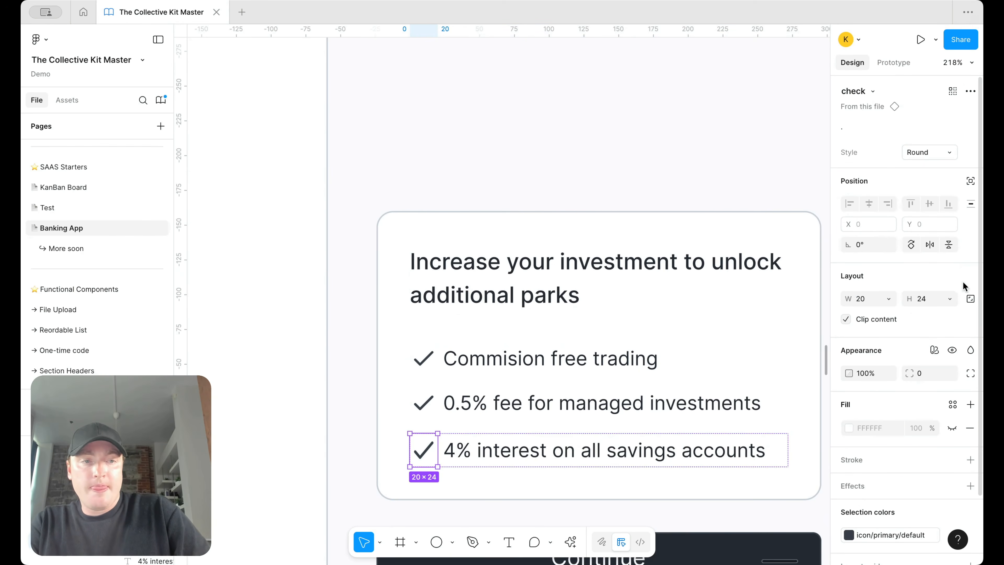
{"action": "type", "text": "20"}
{"action": "key", "text": "Return"}
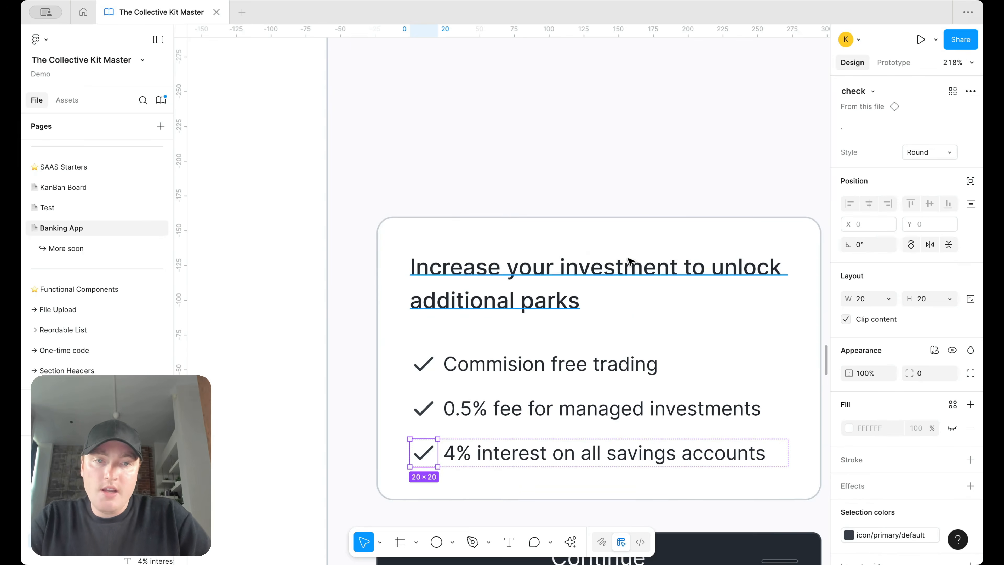
{"action": "scroll", "coordinate": [645, 233], "scroll_direction": "down", "scroll_amount": 3}
Step: Give the investment card radius variable 8 and vertical padding 12, making it 320×180
{"action": "left_click", "coordinate": [649, 213]}
{"action": "left_click", "coordinate": [950, 393]}
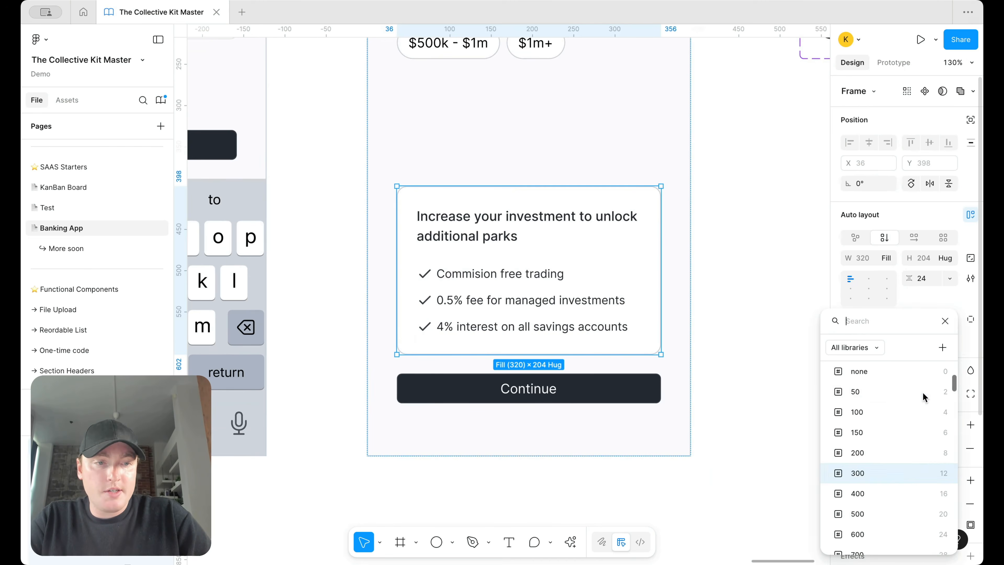
{"action": "left_click", "coordinate": [882, 457]}
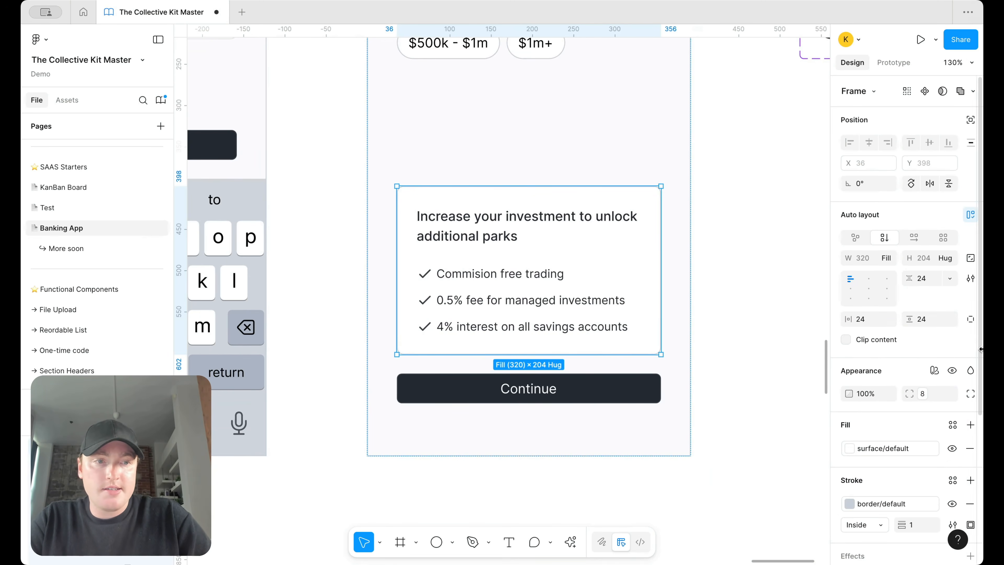
{"action": "type", "text": "12"}
{"action": "key", "text": "Return"}
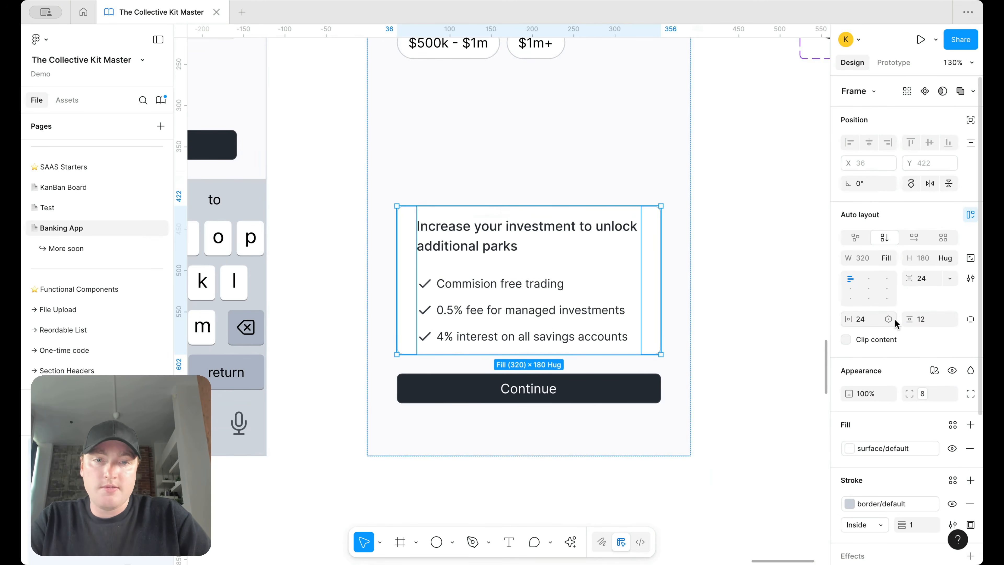
{"action": "left_click", "coordinate": [746, 269]}
{"action": "scroll", "coordinate": [746, 268], "scroll_direction": "down", "scroll_amount": 5}
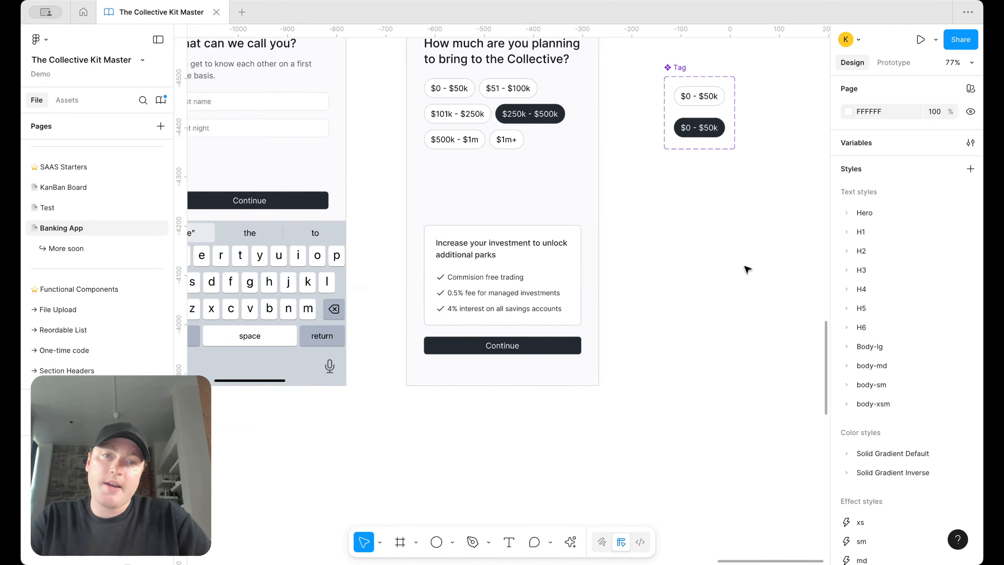
{"action": "scroll", "coordinate": [745, 277], "scroll_direction": "up", "scroll_amount": 2}
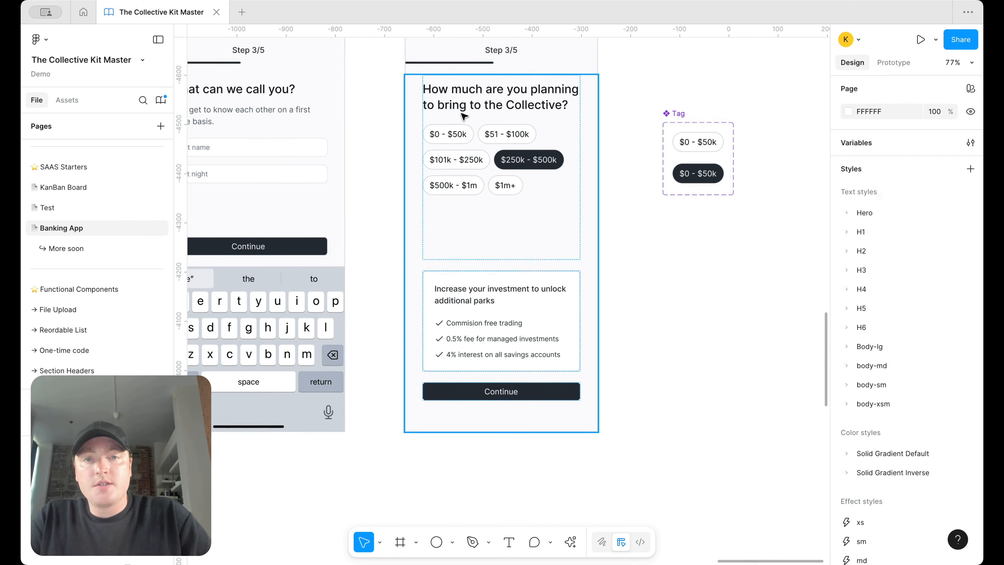
Step: Copy the top Tag variant below the set and detach it from the component
{"action": "left_click", "coordinate": [698, 136]}
{"action": "left_click_drag", "start_coordinate": [698, 136], "coordinate": [690, 282]}
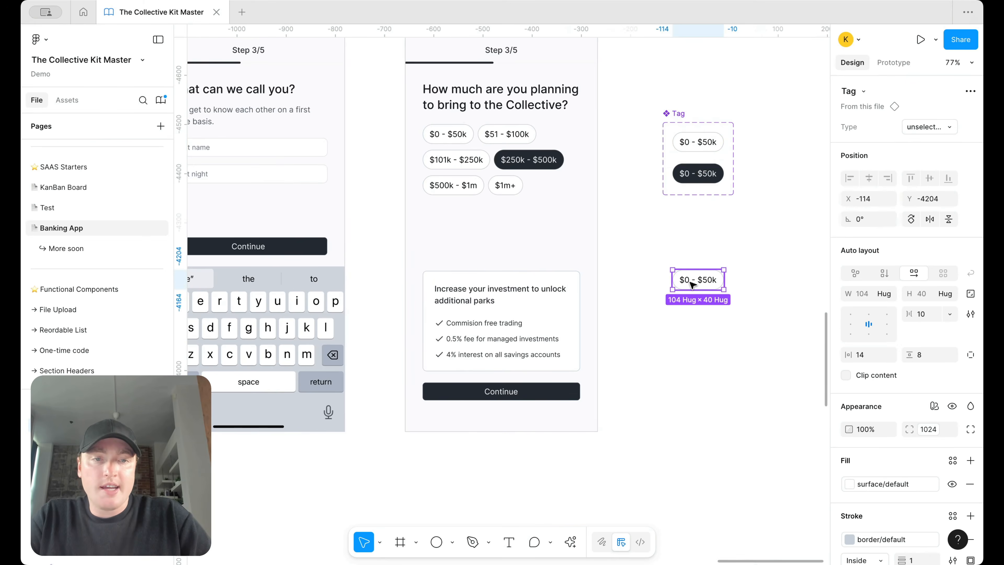
{"action": "right_click", "coordinate": [689, 281]}
{"action": "left_click", "coordinate": [781, 380]}
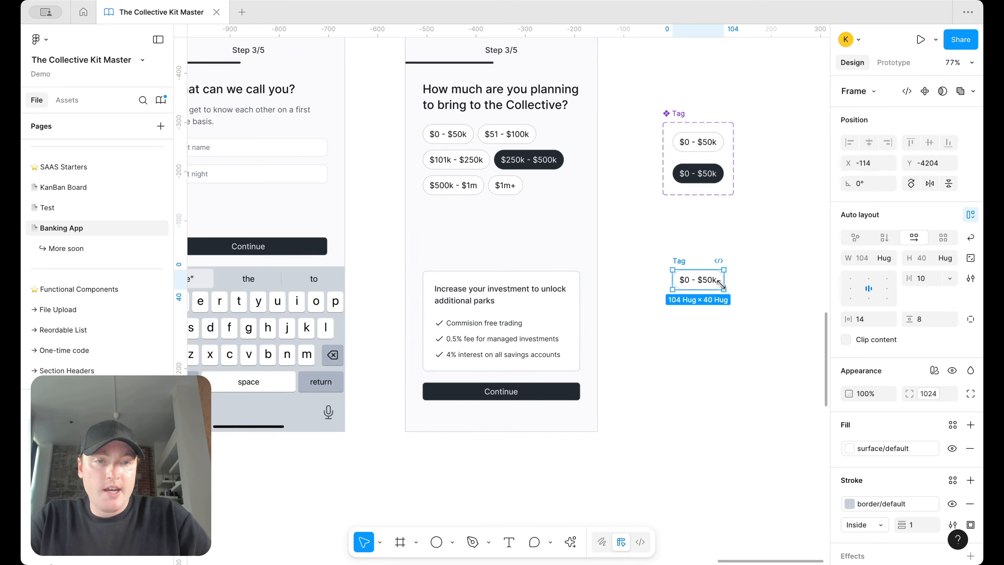
Step: Style the tag label with body-sm/regular and the text/default/body colour
{"action": "double_click", "coordinate": [698, 279]}
{"action": "left_click", "coordinate": [867, 364]}
{"action": "scroll", "coordinate": [772, 481], "scroll_direction": "down", "scroll_amount": 3}
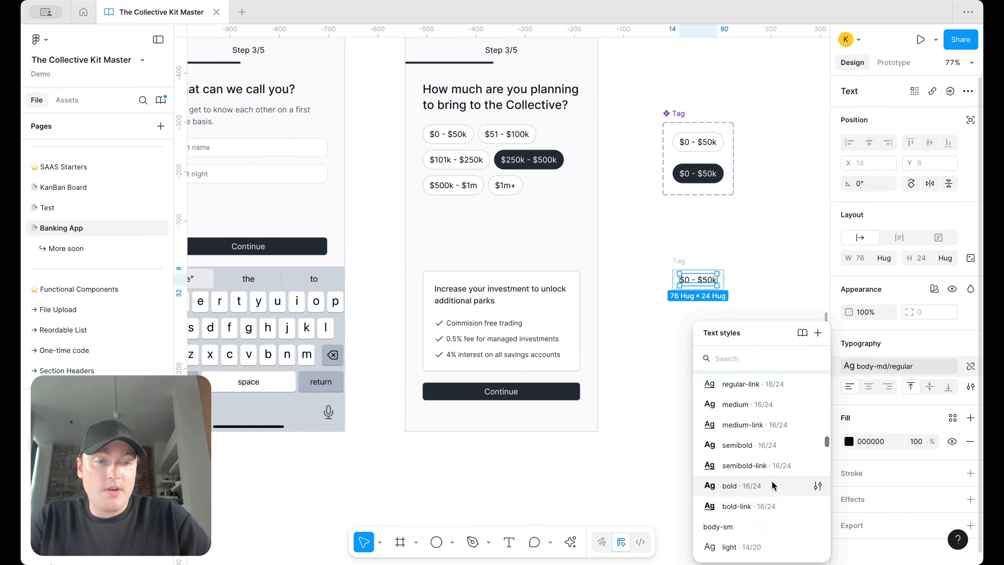
{"action": "scroll", "coordinate": [772, 481], "scroll_direction": "down", "scroll_amount": 3}
{"action": "left_click", "coordinate": [762, 522]}
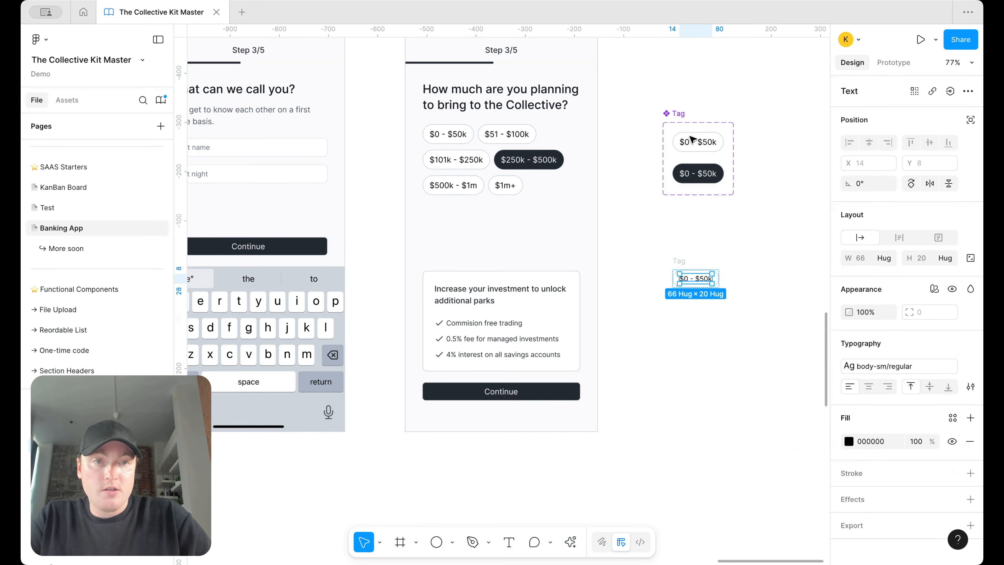
{"action": "double_click", "coordinate": [698, 143]}
{"action": "left_click", "coordinate": [952, 443]}
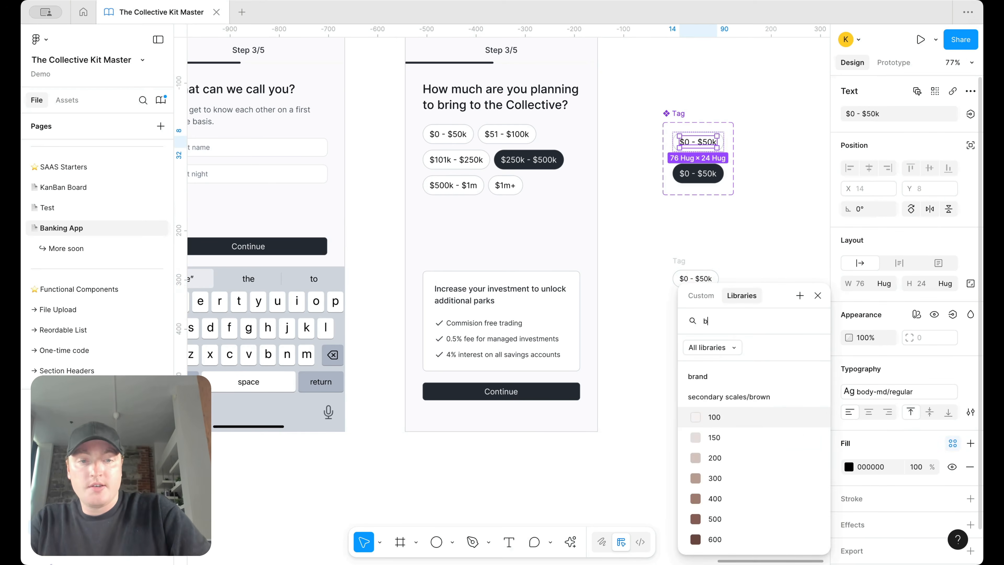
{"action": "type", "text": "body"}
{"action": "left_click", "coordinate": [769, 436]}
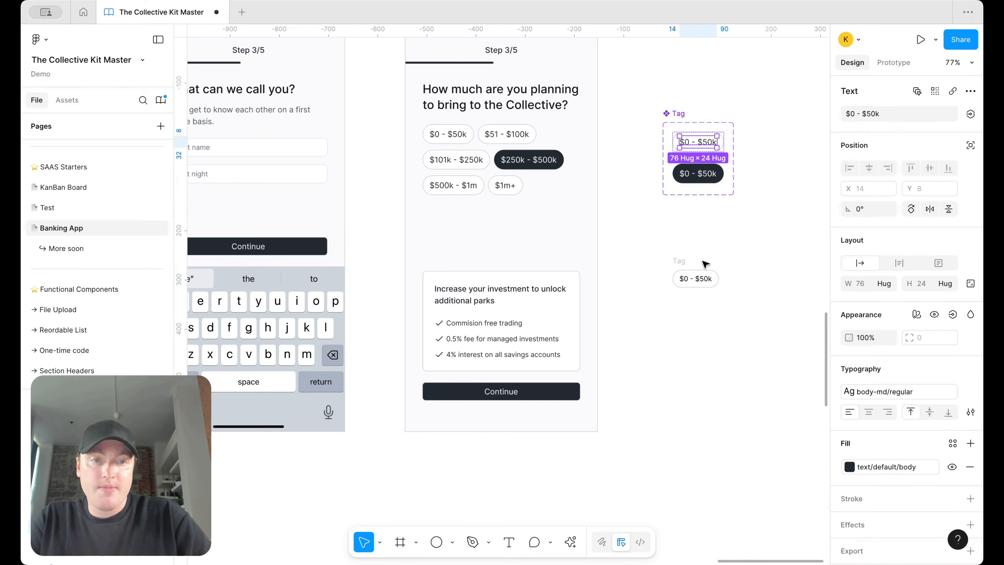
Step: Set the tag's padding to 4 vertical and 10 horizontal
{"action": "left_click", "coordinate": [680, 271]}
{"action": "key", "text": "BackSpace"}
{"action": "type", "text": "4"}
{"action": "key", "text": "Return"}
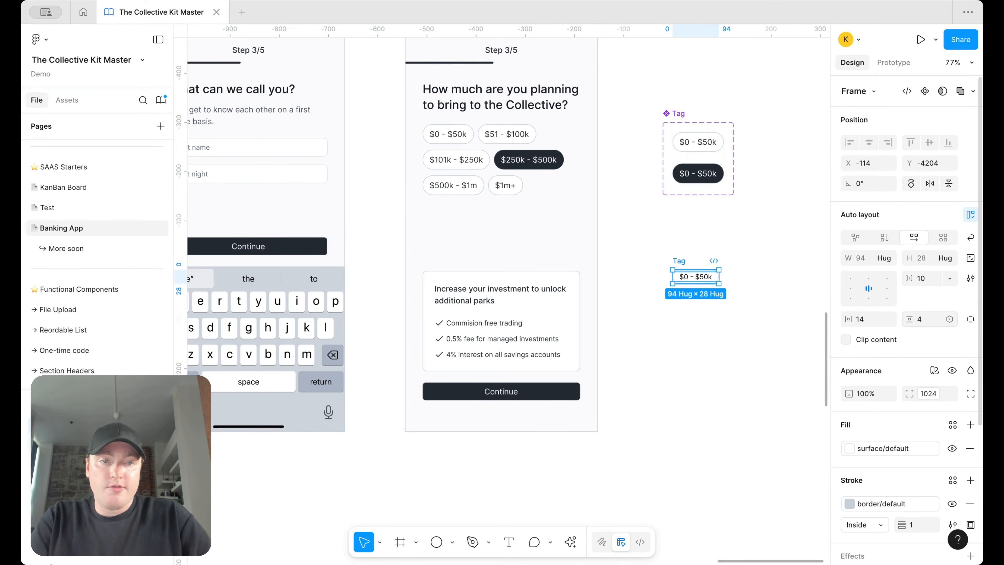
{"action": "type", "text": "10"}
{"action": "key", "text": "Return"}
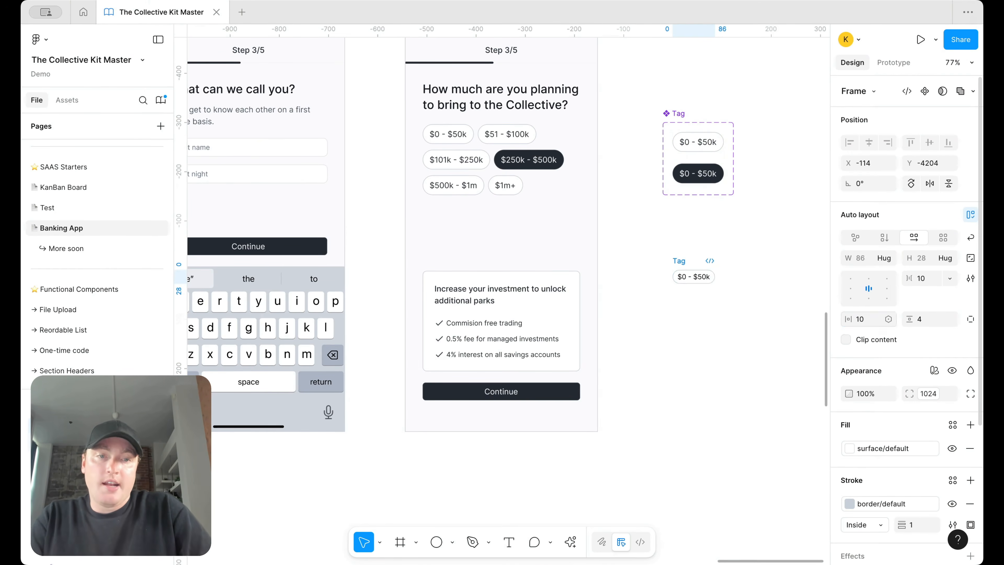
Step: Change the label to '$100,000 investment required' and copy the tag toward the card's checklist
{"action": "double_click", "coordinate": [688, 278]}
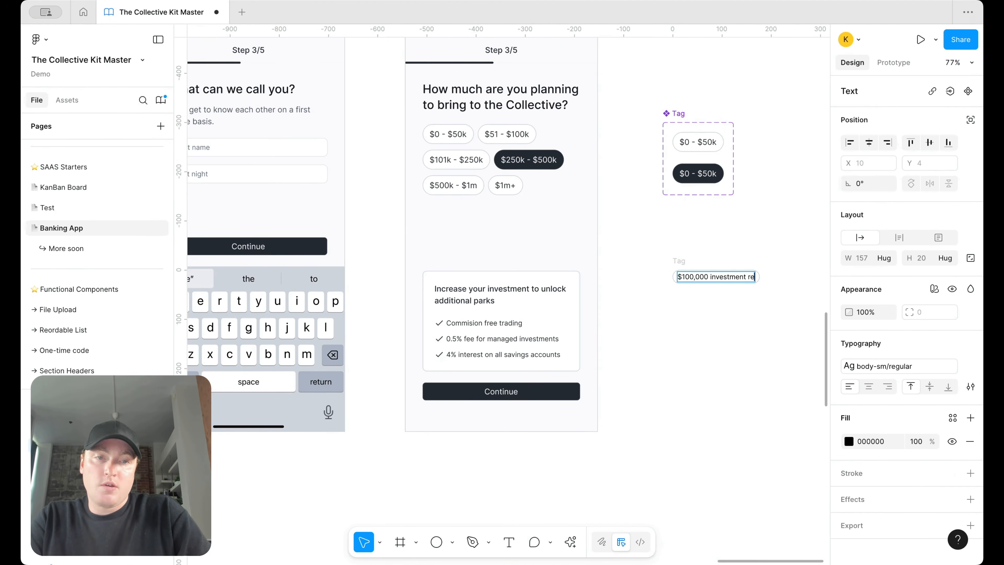
{"action": "type", "text": "d"}
{"action": "key", "text": "Escape"}
{"action": "left_click", "coordinate": [667, 368]}
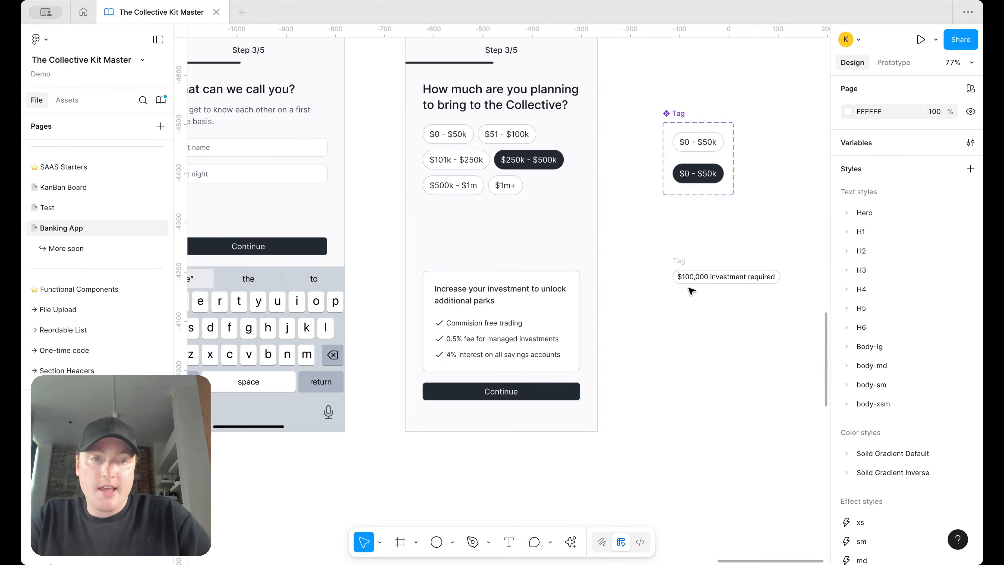
{"action": "left_click", "coordinate": [685, 263]}
{"action": "key", "text": "ctrl+c"}
{"action": "left_click", "coordinate": [524, 323]}
{"action": "left_click", "coordinate": [524, 308]}
Step: Paste the tag into the card, then stack the heading and $100,000 badge in a vertical auto layout with gap 12
{"action": "key", "text": "ctrl+v"}
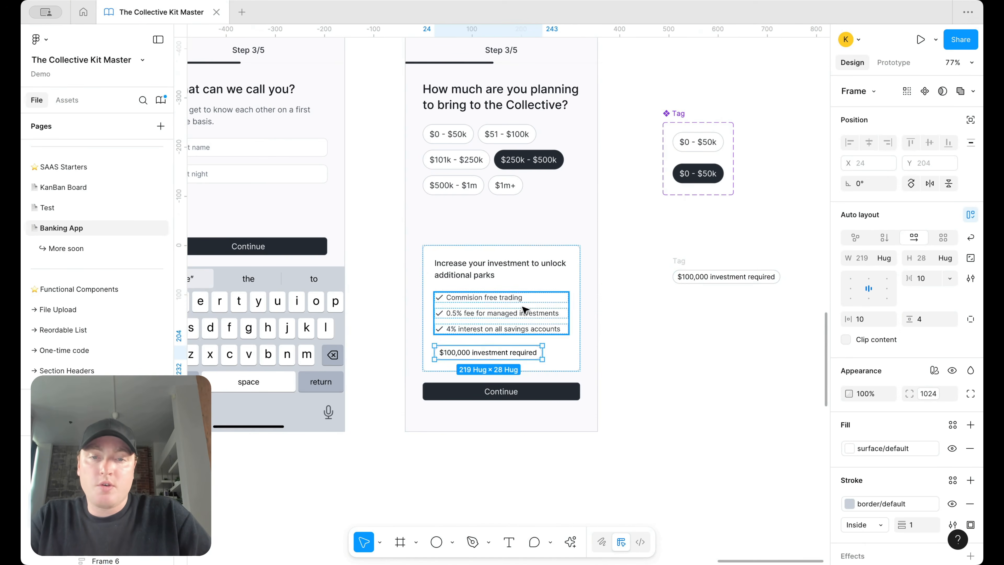
{"action": "left_click", "coordinate": [688, 304]}
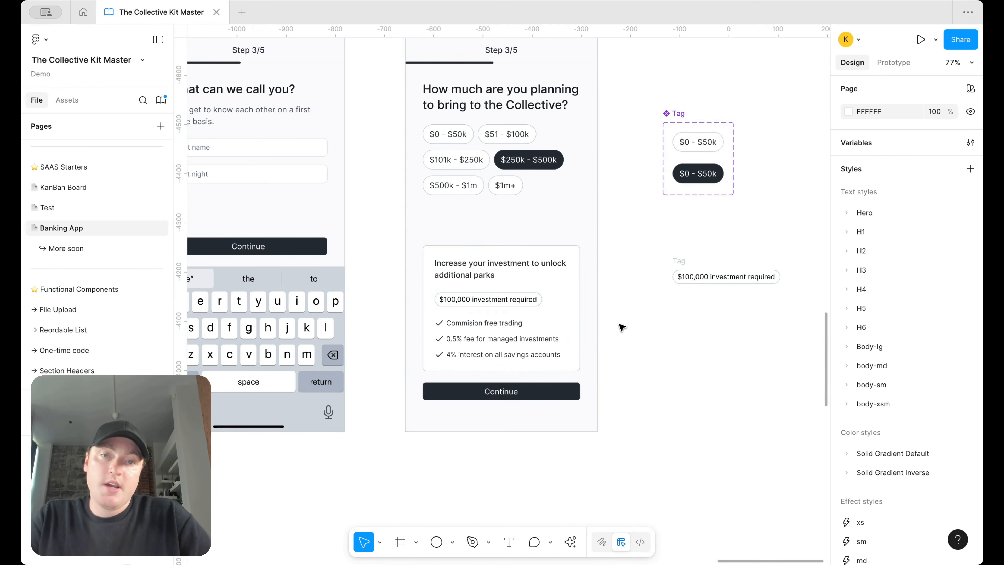
{"action": "scroll", "coordinate": [623, 327], "scroll_direction": "up", "scroll_amount": 4}
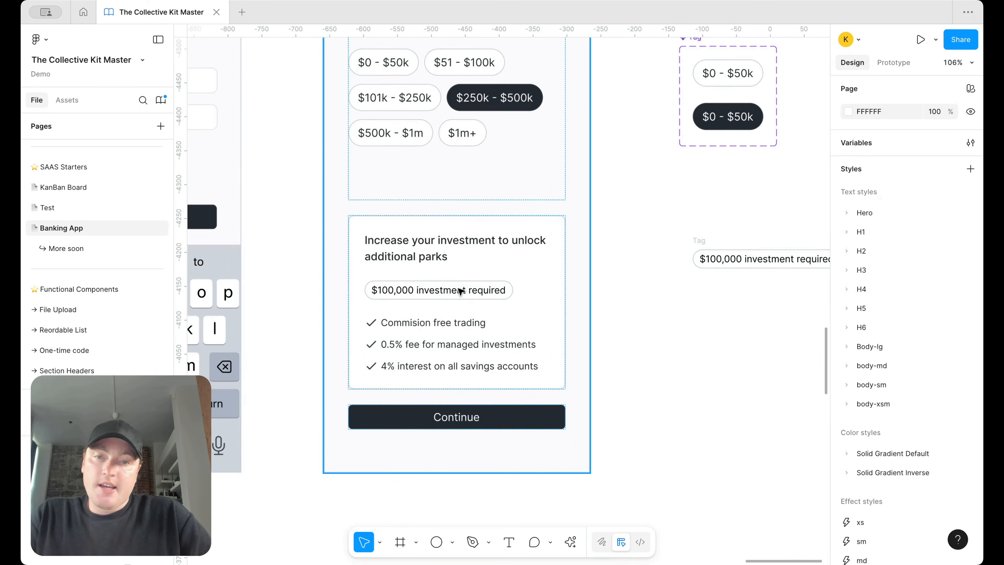
{"action": "left_click", "coordinate": [460, 291]}
{"action": "left_click", "coordinate": [450, 254], "text": "shift"}
{"action": "key", "text": "shift+a"}
{"action": "left_click", "coordinate": [928, 279]}
{"action": "type", "text": "12"}
{"action": "key", "text": "Return"}
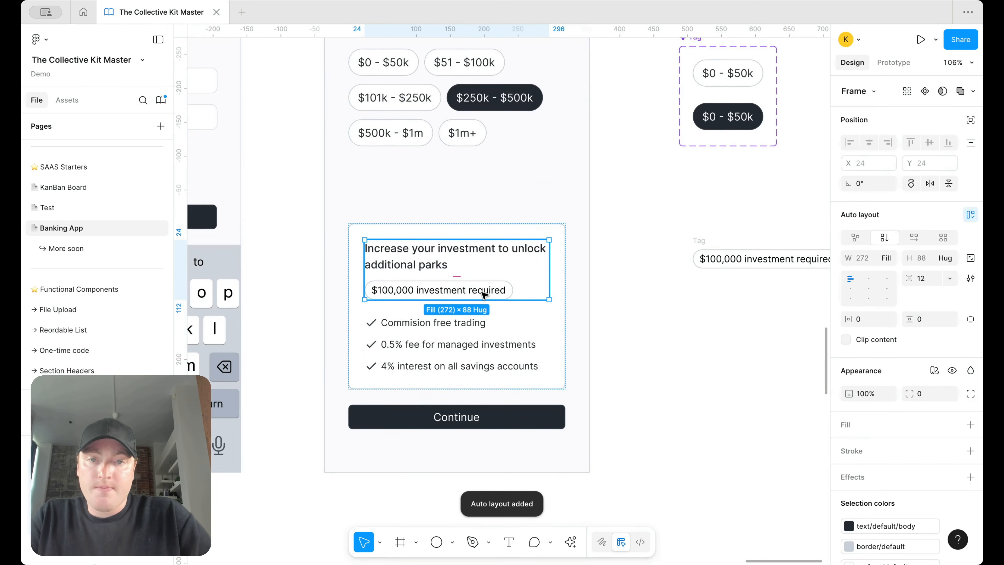
Step: Give the badge text the text/default/body colour style
{"action": "double_click", "coordinate": [484, 295]}
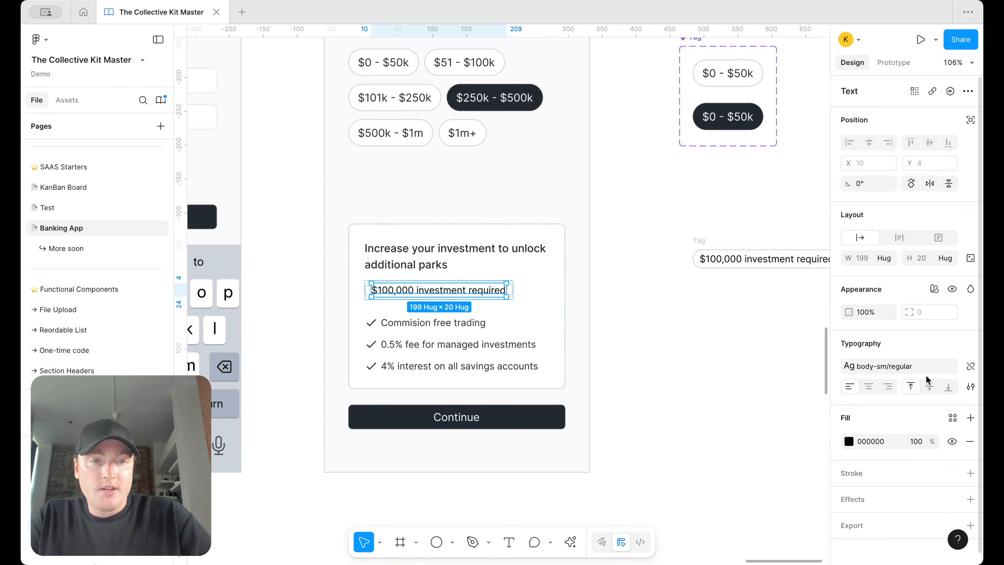
{"action": "left_click", "coordinate": [953, 418]}
{"action": "type", "text": "body"}
{"action": "left_click", "coordinate": [784, 442]}
{"action": "left_click", "coordinate": [644, 383]}
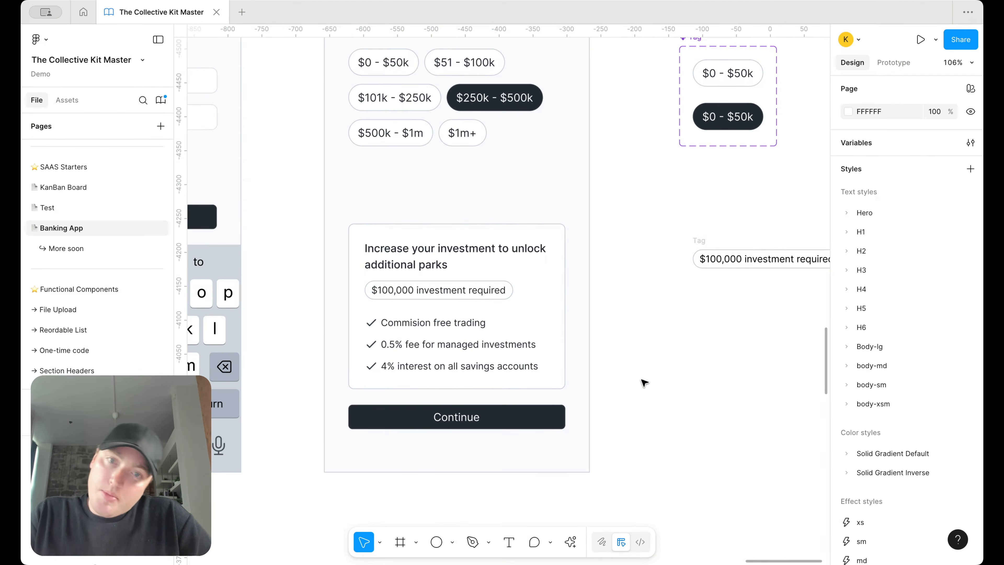
{"action": "scroll", "coordinate": [644, 383], "scroll_direction": "down", "scroll_amount": 5}
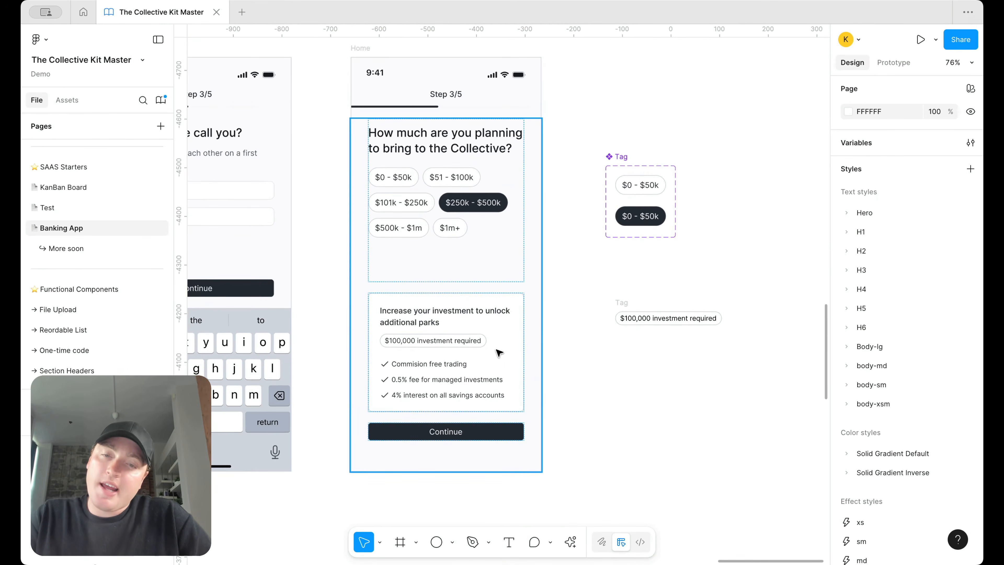
Step: With the investment card selected, search the Assets library for 'badge'
{"action": "left_click", "coordinate": [479, 346]}
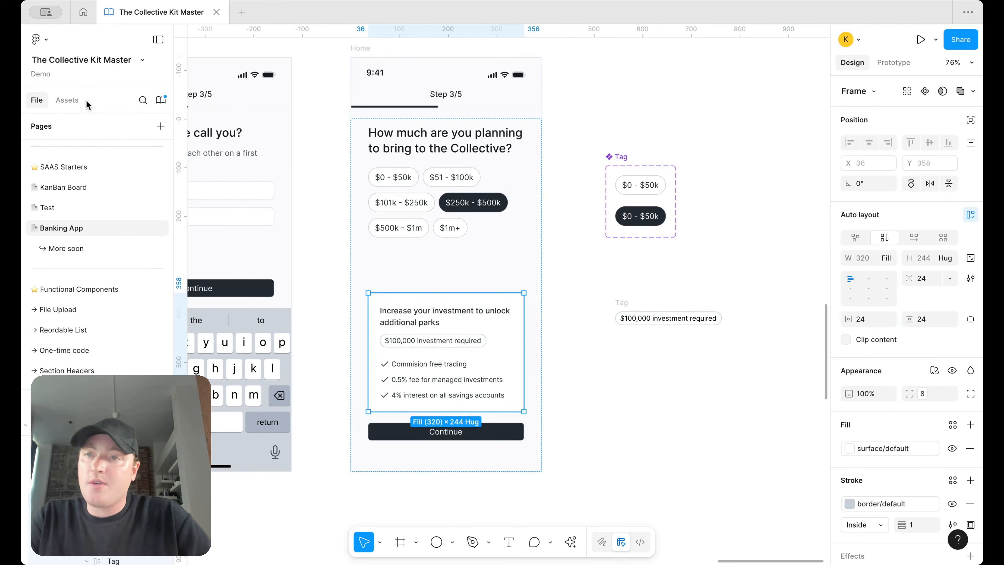
{"action": "left_click", "coordinate": [67, 100]}
{"action": "type", "text": "badge"}
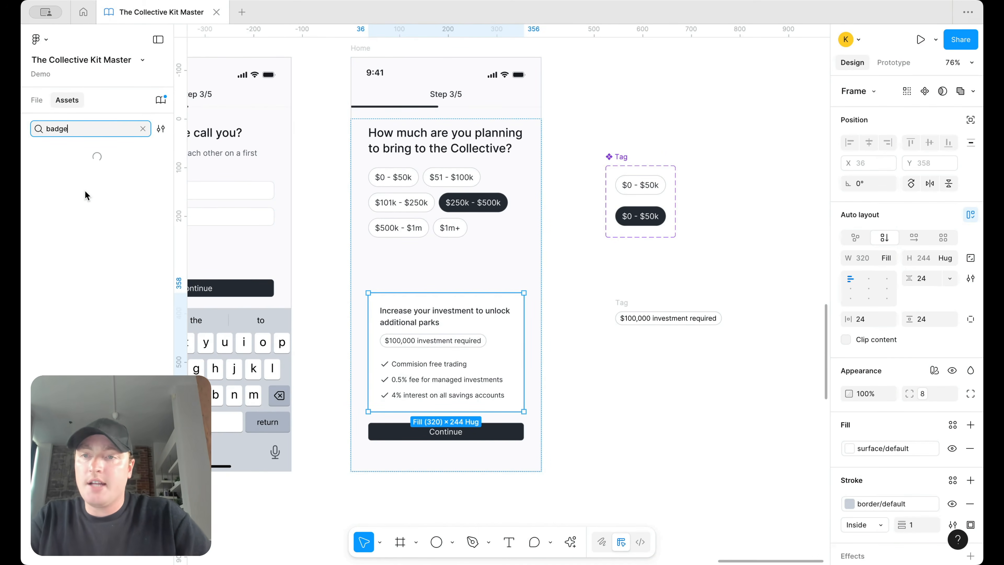
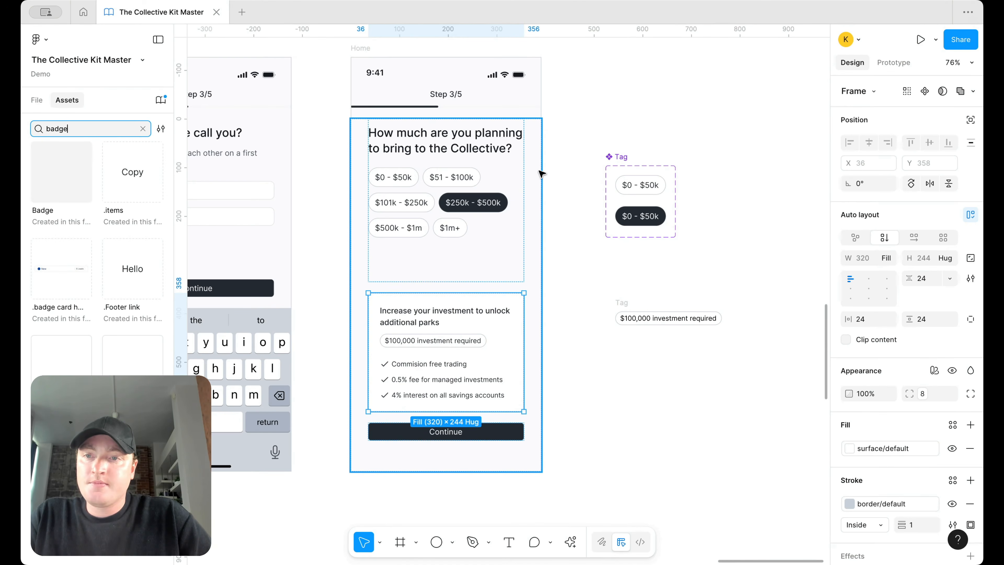
Step: Place a Badge instance with text modifier, xsm size, both icons off and success state
{"action": "left_click", "coordinate": [615, 355]}
{"action": "left_click_drag", "start_coordinate": [615, 357], "coordinate": [616, 356]}
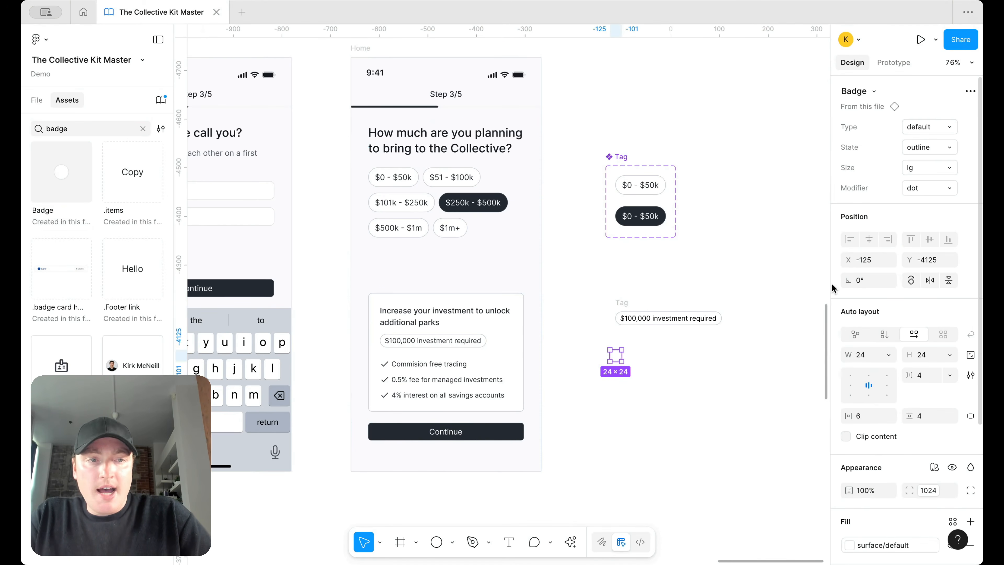
{"action": "left_click", "coordinate": [925, 187]}
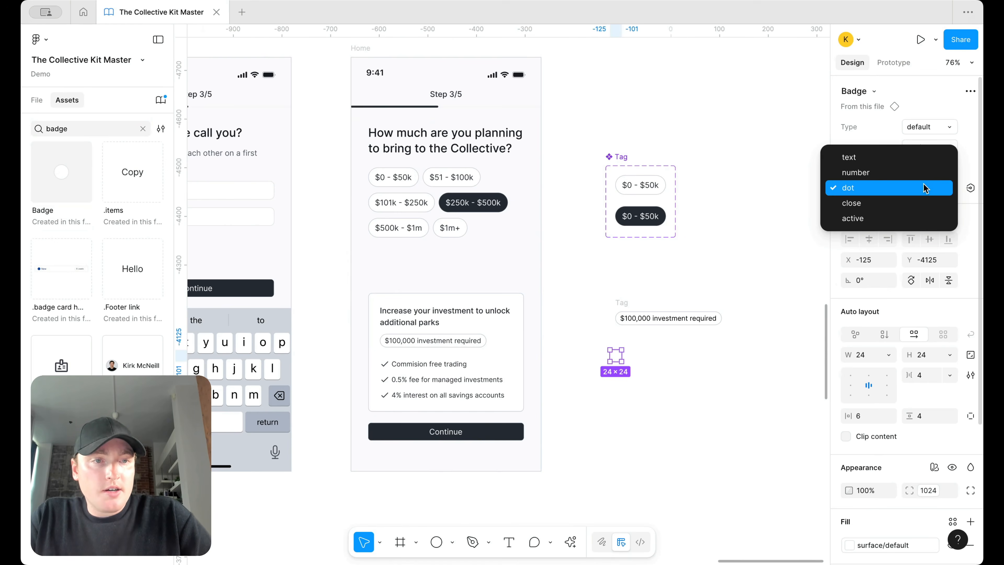
{"action": "left_click", "coordinate": [909, 157]}
{"action": "left_click", "coordinate": [929, 167]}
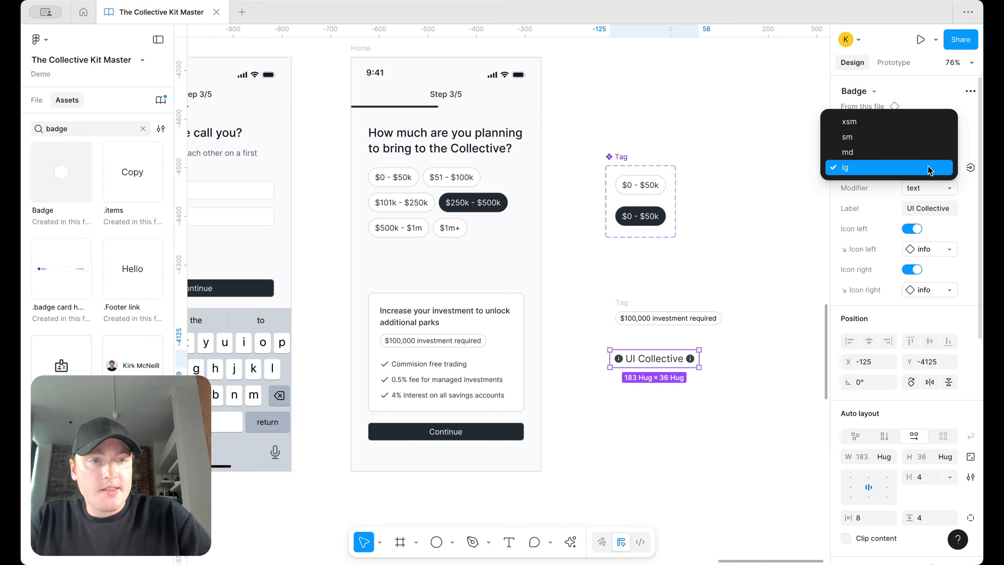
{"action": "left_click", "coordinate": [928, 127]}
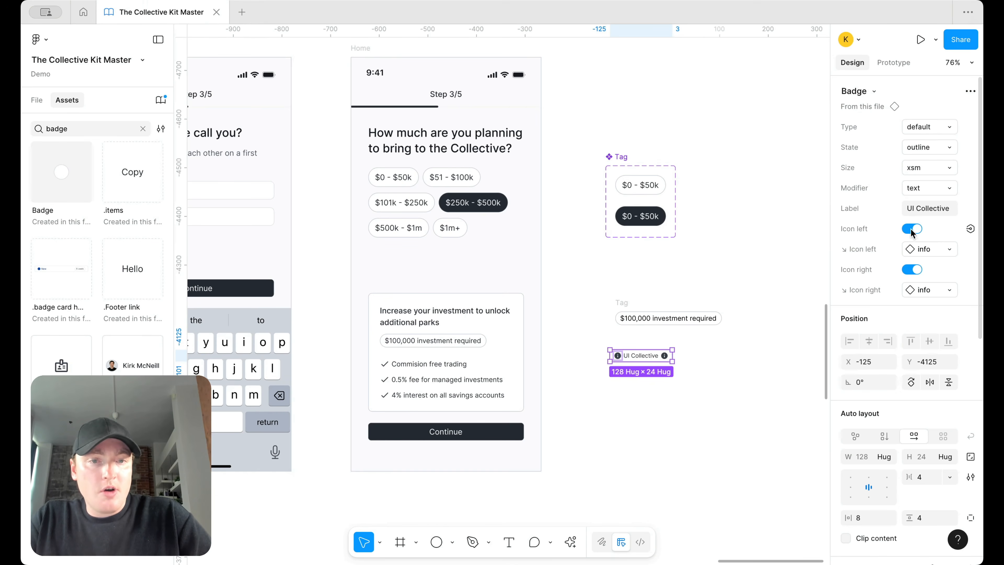
{"action": "left_click", "coordinate": [911, 229]}
{"action": "left_click", "coordinate": [912, 248]}
{"action": "left_click", "coordinate": [938, 127]}
{"action": "left_click", "coordinate": [938, 128]}
{"action": "left_click", "coordinate": [941, 149]}
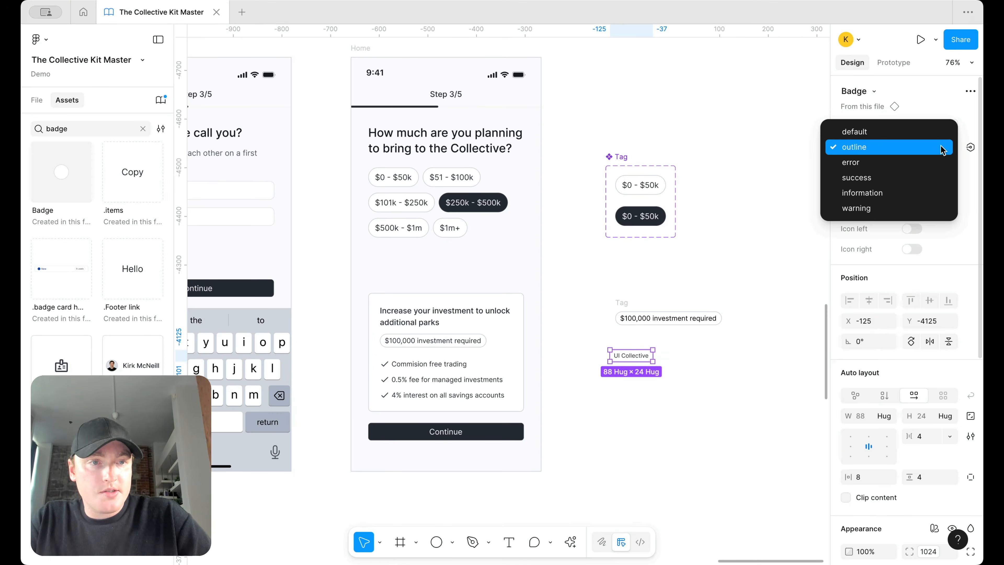
{"action": "left_click", "coordinate": [935, 177]}
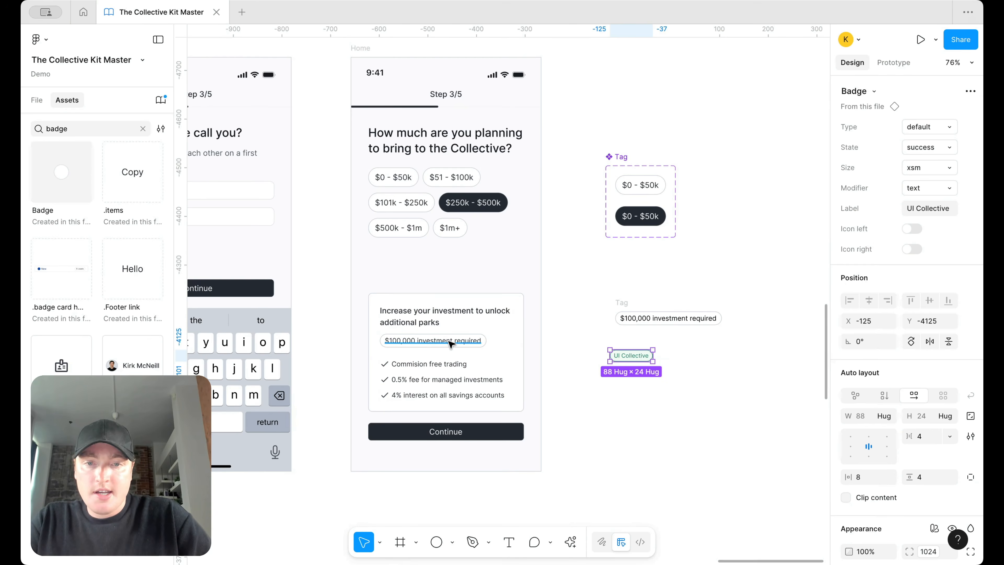
Step: Replace the badge label with '$100,000 investment required', matching the badge's text style
{"action": "double_click", "coordinate": [631, 355]}
{"action": "double_click", "coordinate": [642, 356]}
{"action": "type", "text": "$100,000 investment required"}
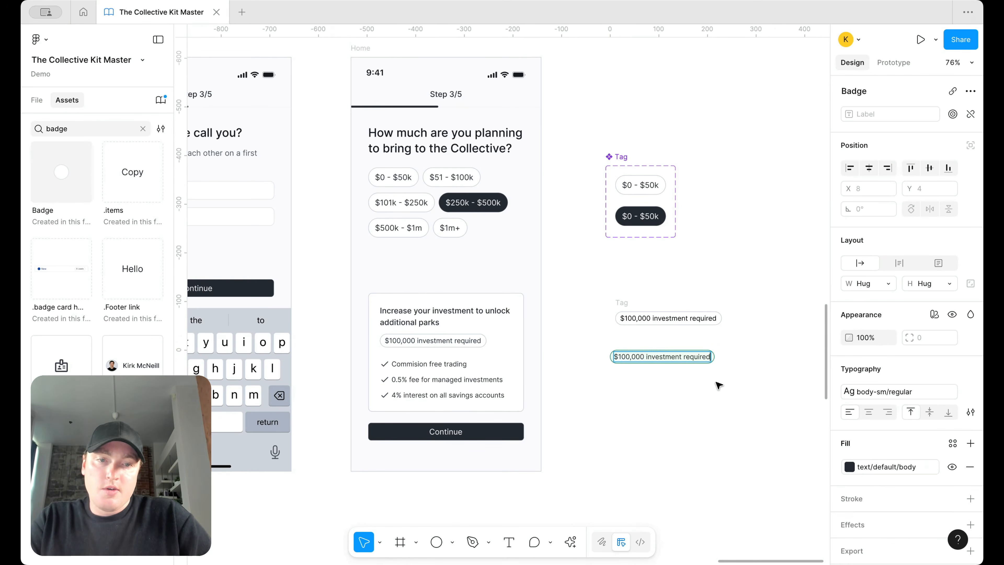
{"action": "key", "text": "ctrl+z"}
{"action": "type", "text": "$100,000 investment required"}
{"action": "left_click", "coordinate": [728, 384]}
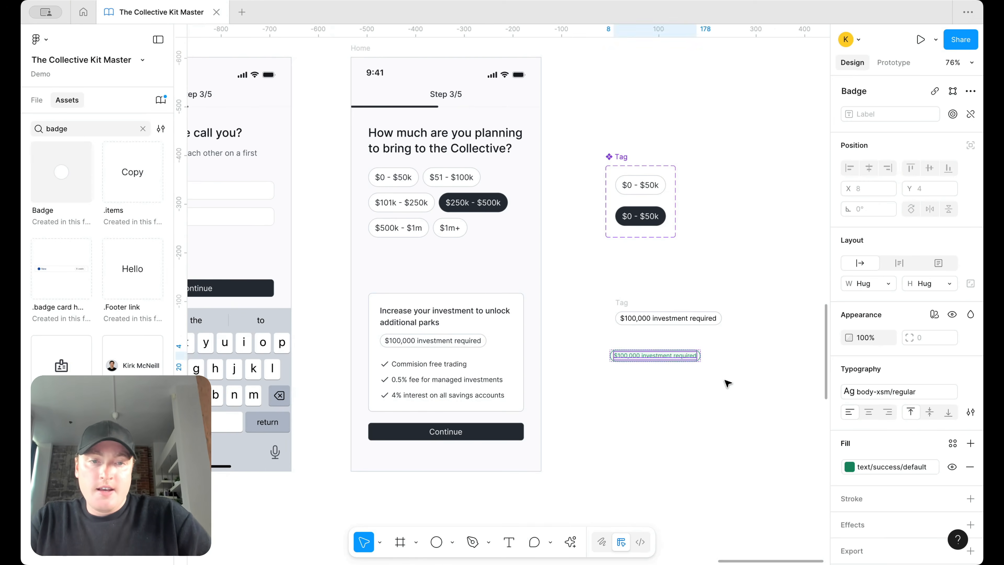
{"action": "left_click", "coordinate": [726, 384]}
Step: Paste the green badge into the investment card's title and tag group
{"action": "left_click", "coordinate": [668, 353]}
{"action": "left_click", "coordinate": [448, 325]}
{"action": "double_click", "coordinate": [448, 325]}
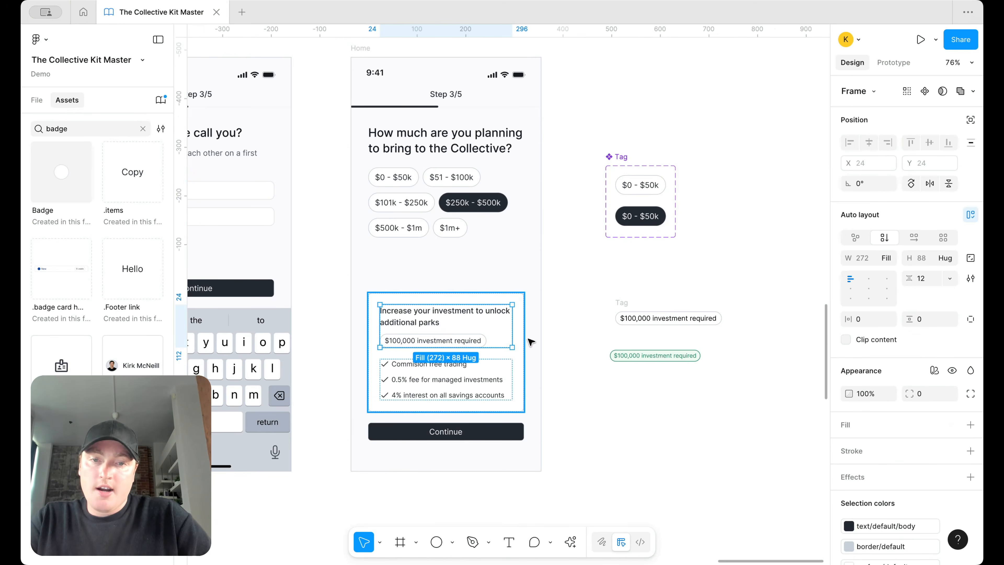
{"action": "key", "text": "ctrl+v"}
{"action": "left_click", "coordinate": [456, 326]}
Step: Delete the old grey investment tag from the card
{"action": "key", "text": "Delete"}
{"action": "left_click", "coordinate": [597, 374]}
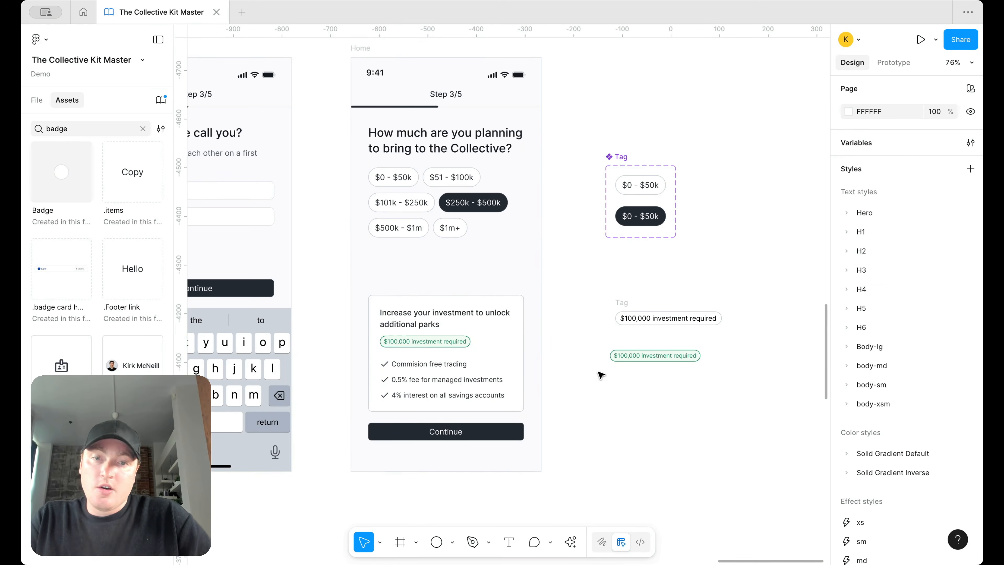
{"action": "scroll", "coordinate": [596, 379], "scroll_direction": "up", "scroll_amount": 2}
{"action": "scroll", "coordinate": [589, 385], "scroll_direction": "down", "scroll_amount": 3}
{"action": "scroll", "coordinate": [569, 386], "scroll_direction": "up", "scroll_amount": 3}
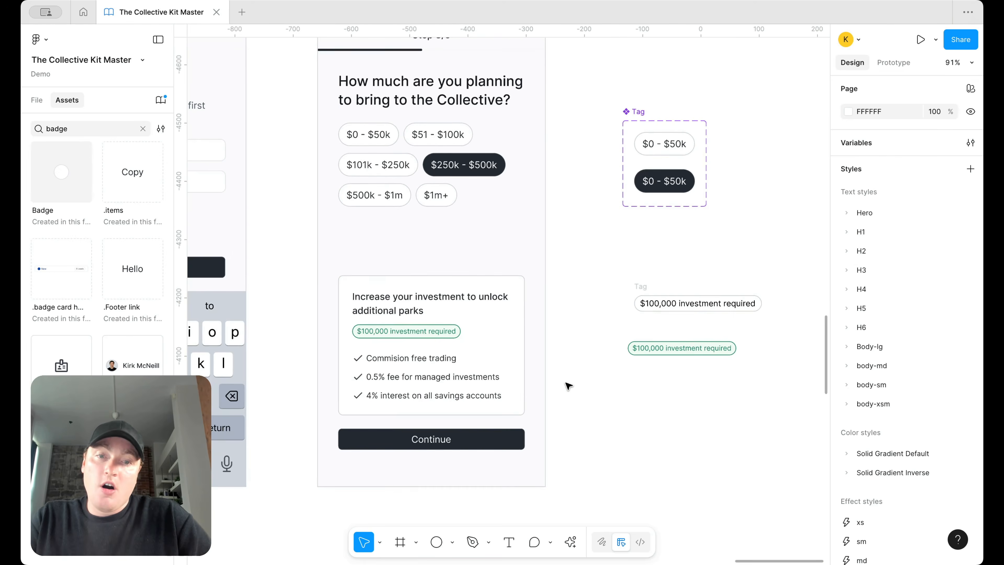
Step: Set the investment card's border colour to border/primary default-subtle
{"action": "left_click", "coordinate": [512, 348]}
{"action": "left_click", "coordinate": [885, 503]}
{"action": "scroll", "coordinate": [743, 447], "scroll_direction": "up", "scroll_amount": 1}
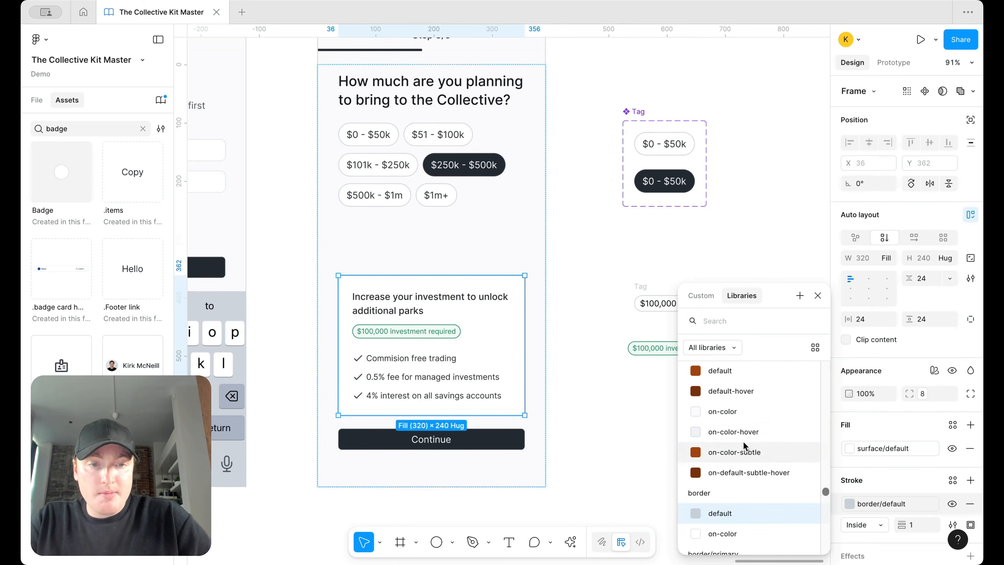
{"action": "scroll", "coordinate": [752, 454], "scroll_direction": "down", "scroll_amount": 2}
{"action": "scroll", "coordinate": [753, 458], "scroll_direction": "down", "scroll_amount": 4}
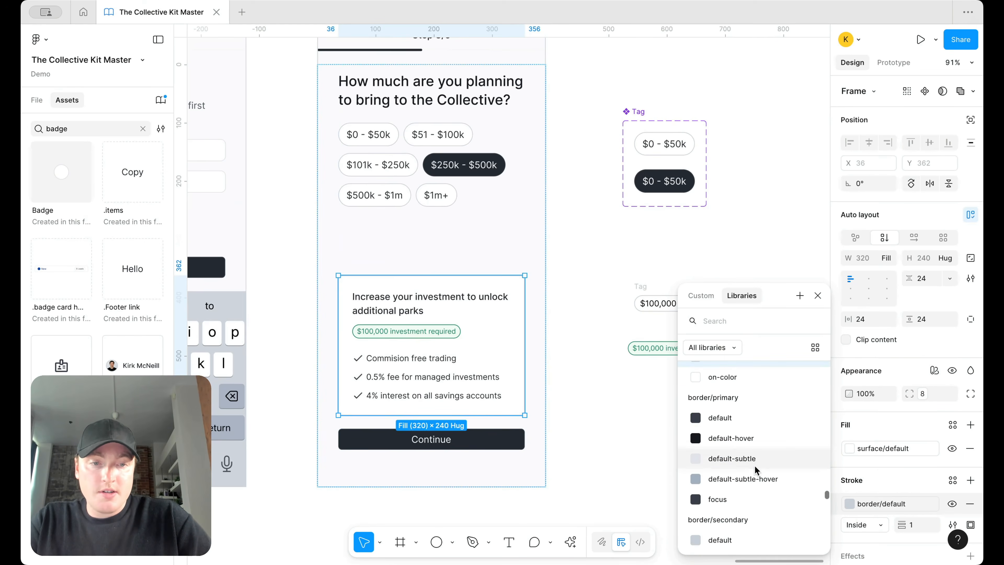
{"action": "left_click", "coordinate": [755, 458]}
{"action": "left_click", "coordinate": [667, 458]}
Step: Delete the leftover Tag frame and spare green badge beside the screen
{"action": "scroll", "coordinate": [630, 277], "scroll_direction": "down", "scroll_amount": 2}
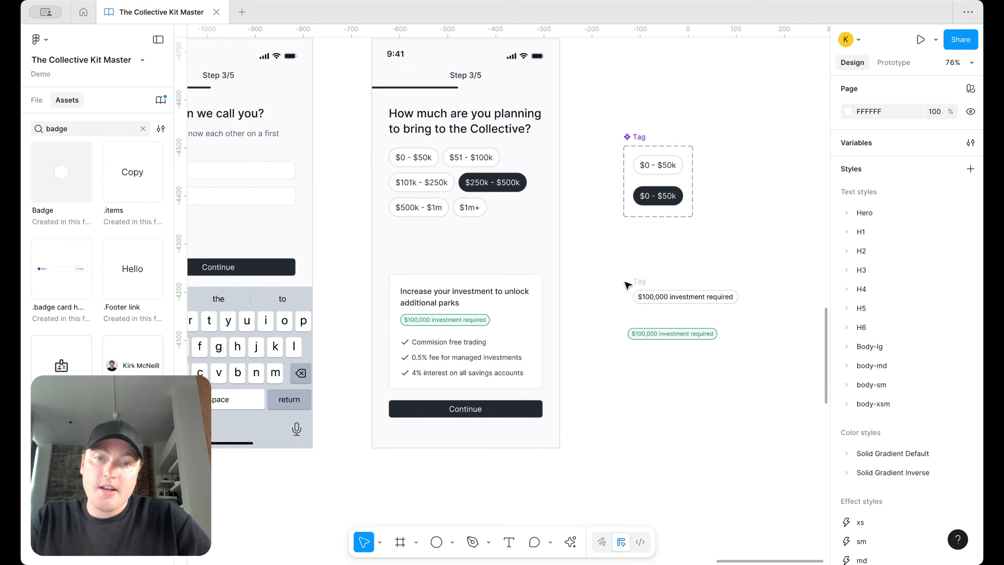
{"action": "left_click", "coordinate": [644, 283]}
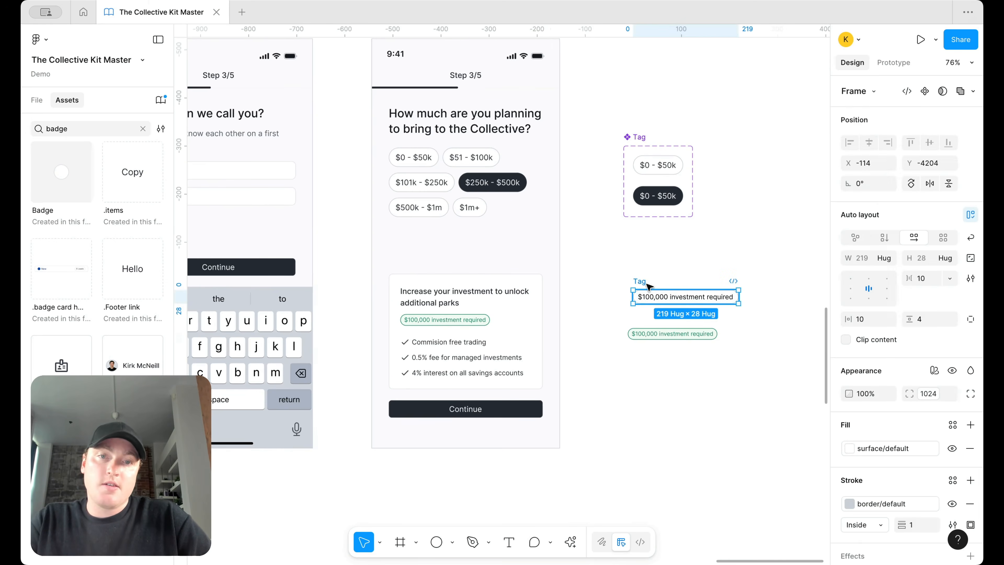
{"action": "left_click", "coordinate": [653, 336], "text": "shift"}
{"action": "key", "text": "Delete"}
Step: Apply the body-xsm regular text style to the three checklist lines
{"action": "scroll", "coordinate": [554, 336], "scroll_direction": "up", "scroll_amount": 2}
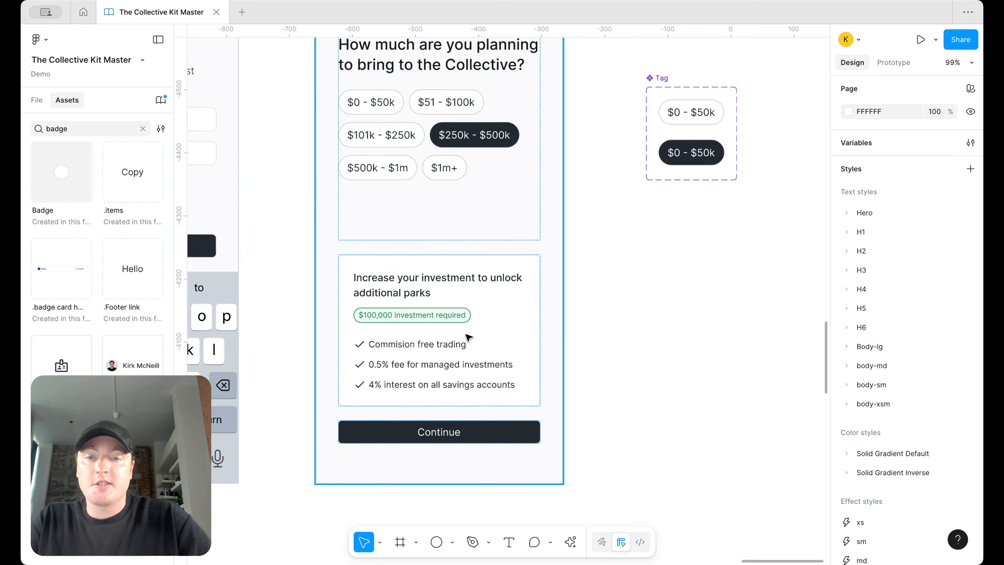
{"action": "left_click", "coordinate": [450, 348]}
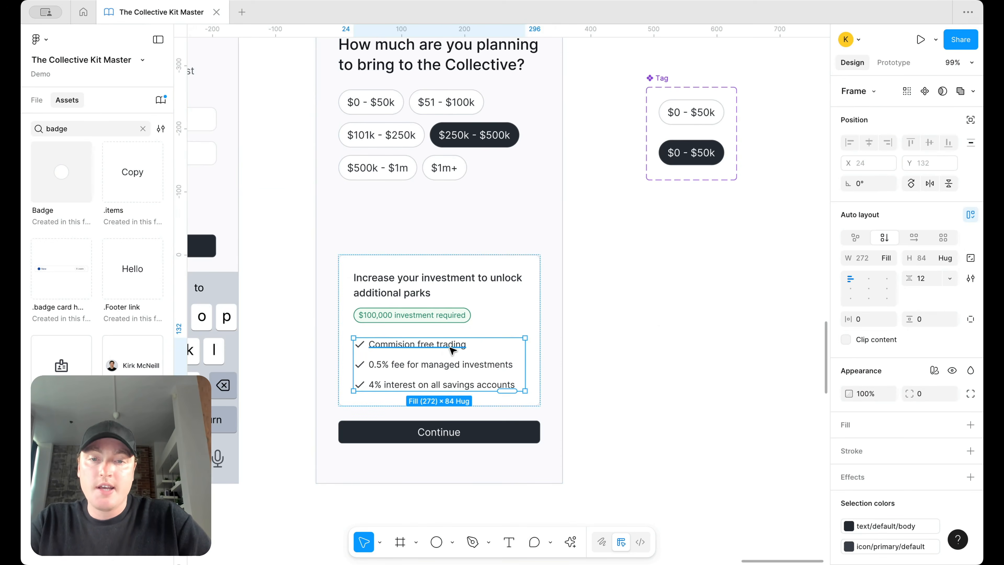
{"action": "left_click", "coordinate": [444, 345]}
{"action": "left_click", "coordinate": [455, 364], "text": "shift"}
{"action": "left_click", "coordinate": [461, 388], "text": "shift"}
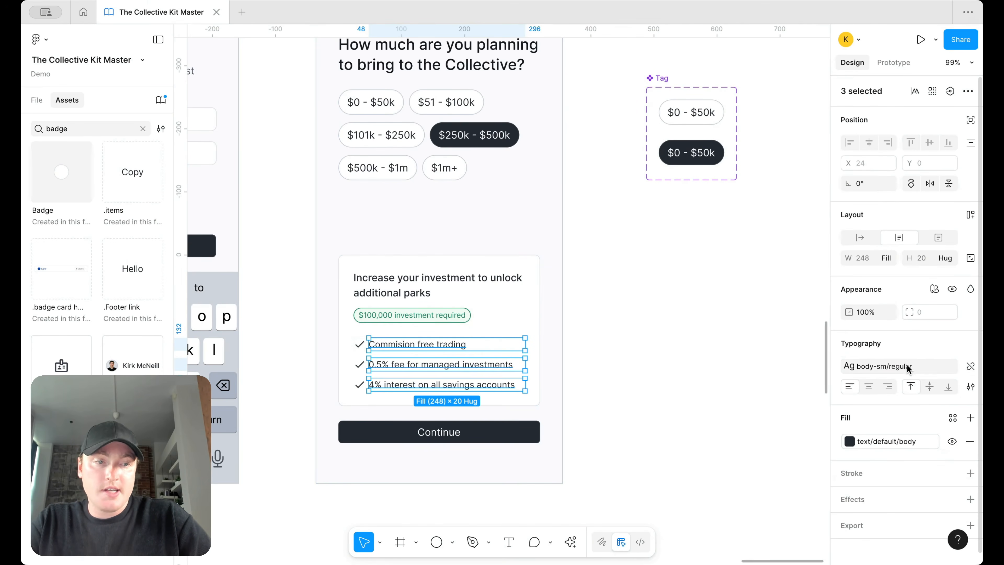
{"action": "left_click", "coordinate": [897, 365]}
{"action": "scroll", "coordinate": [774, 392], "scroll_direction": "down", "scroll_amount": 5}
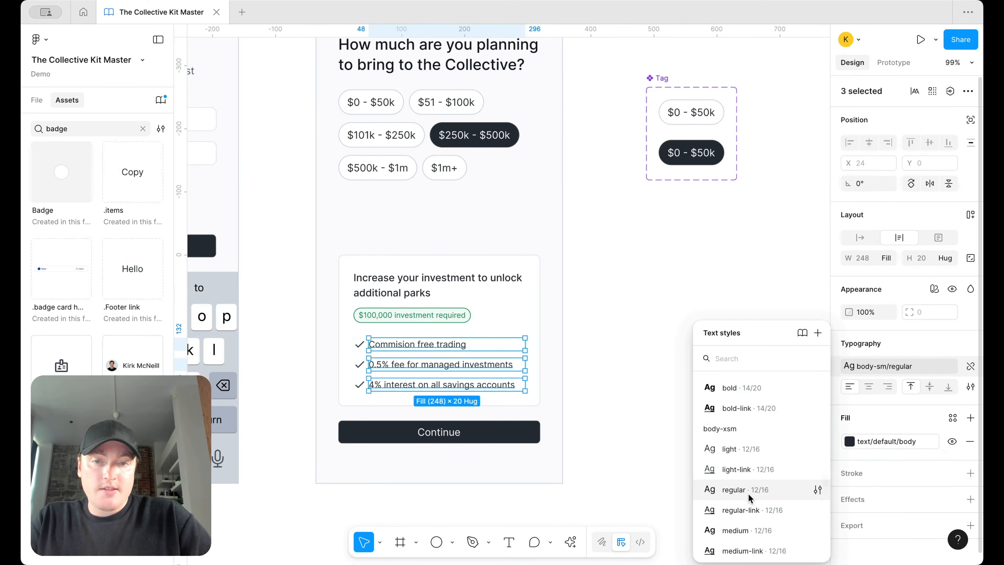
{"action": "left_click", "coordinate": [753, 497]}
{"action": "left_click", "coordinate": [660, 432]}
{"action": "scroll", "coordinate": [644, 415], "scroll_direction": "down", "scroll_amount": 3}
{"action": "scroll", "coordinate": [639, 412], "scroll_direction": "down", "scroll_amount": 3}
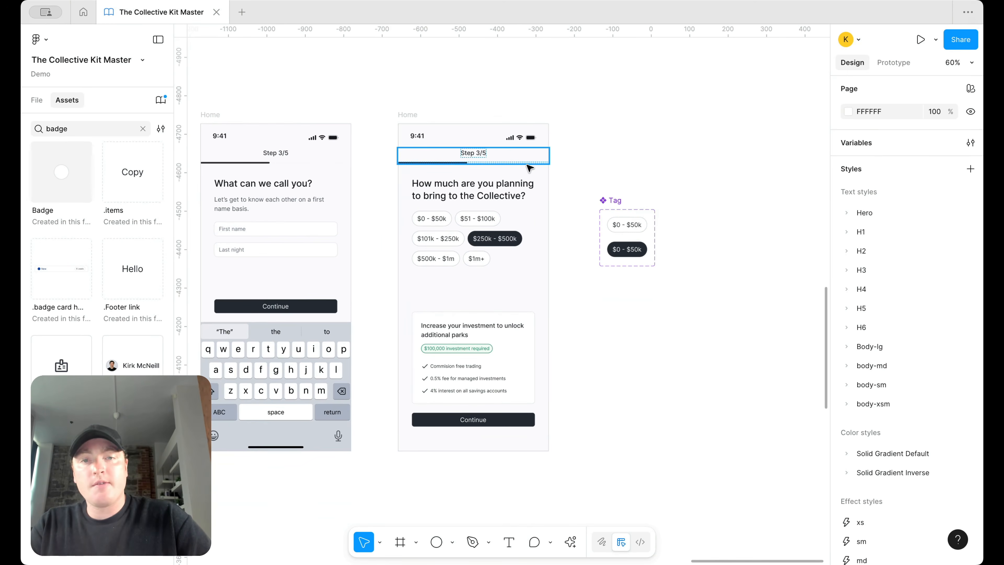
Step: Change the step counter number to 4
{"action": "double_click", "coordinate": [479, 152]}
{"action": "double_click", "coordinate": [479, 152]}
{"action": "type", "text": "4"}
{"action": "key", "text": "Escape"}
Step: Set the screen's progress bar completion to 70%
{"action": "left_click", "coordinate": [447, 166]}
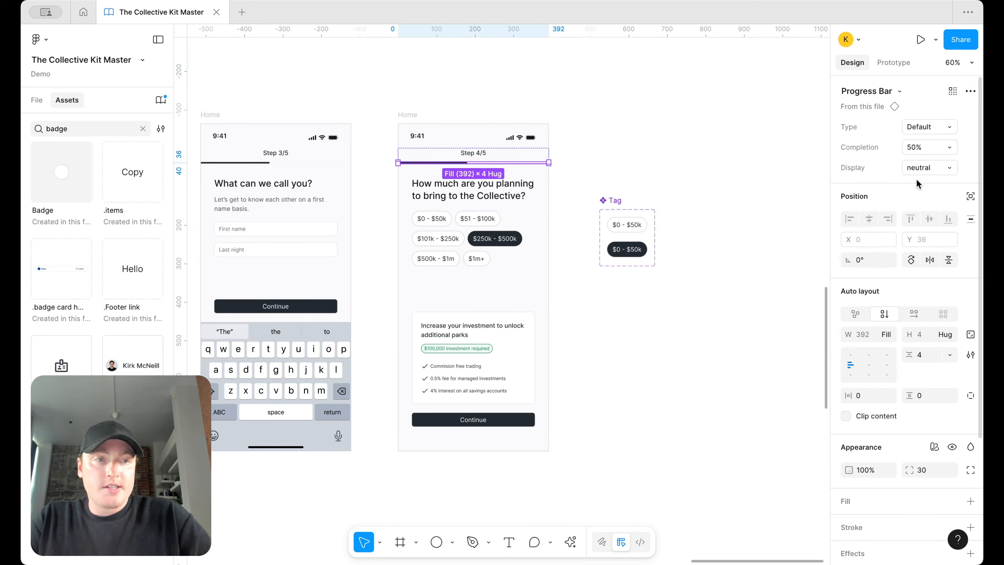
{"action": "left_click", "coordinate": [941, 148]}
{"action": "left_click", "coordinate": [917, 181]}
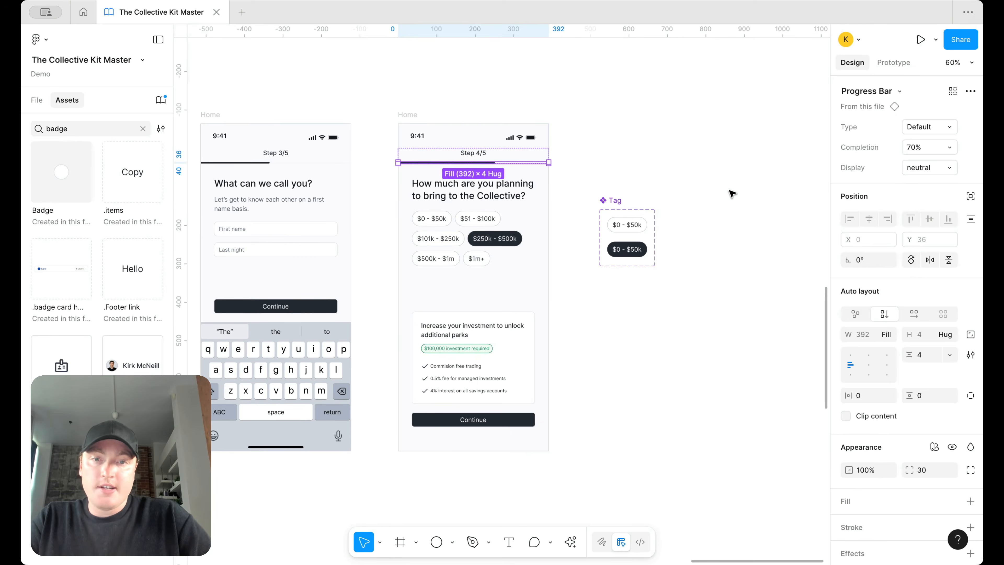
{"action": "left_click", "coordinate": [731, 194]}
Step: Pan around the onboarding screens and switch the left sidebar from Assets to Pages
{"action": "scroll", "coordinate": [731, 194], "scroll_direction": "down", "scroll_amount": 2}
{"action": "scroll", "coordinate": [731, 194], "scroll_direction": "down", "scroll_amount": 1}
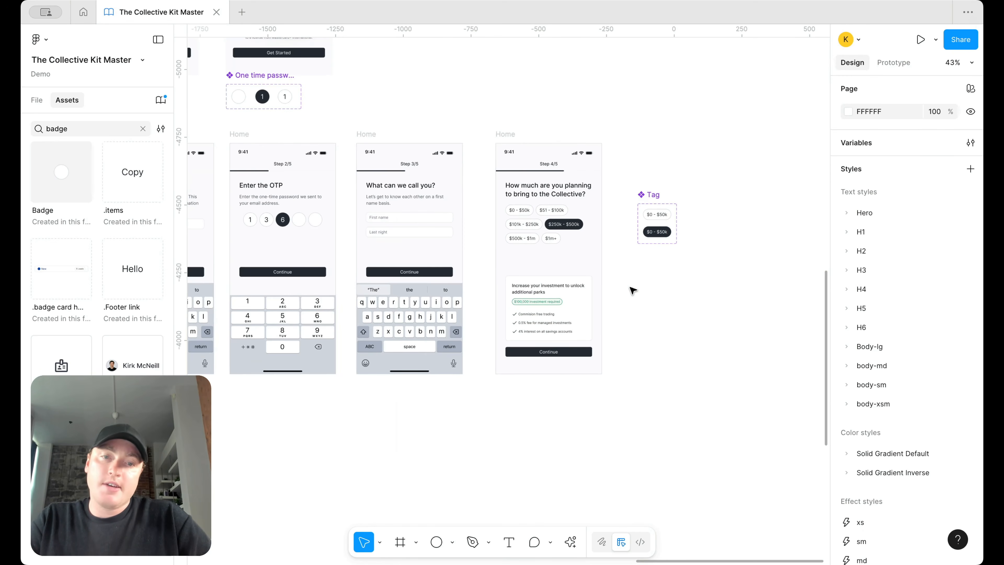
{"action": "scroll", "coordinate": [633, 291], "scroll_direction": "up", "scroll_amount": 5}
{"action": "scroll", "coordinate": [683, 285], "scroll_direction": "down", "scroll_amount": 3}
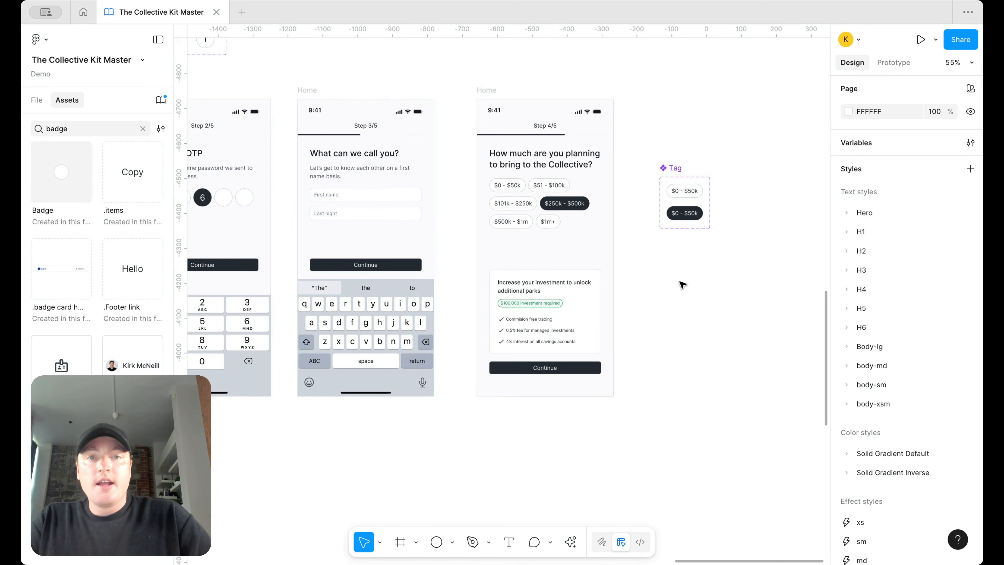
{"action": "scroll", "coordinate": [683, 285], "scroll_direction": "down", "scroll_amount": 2}
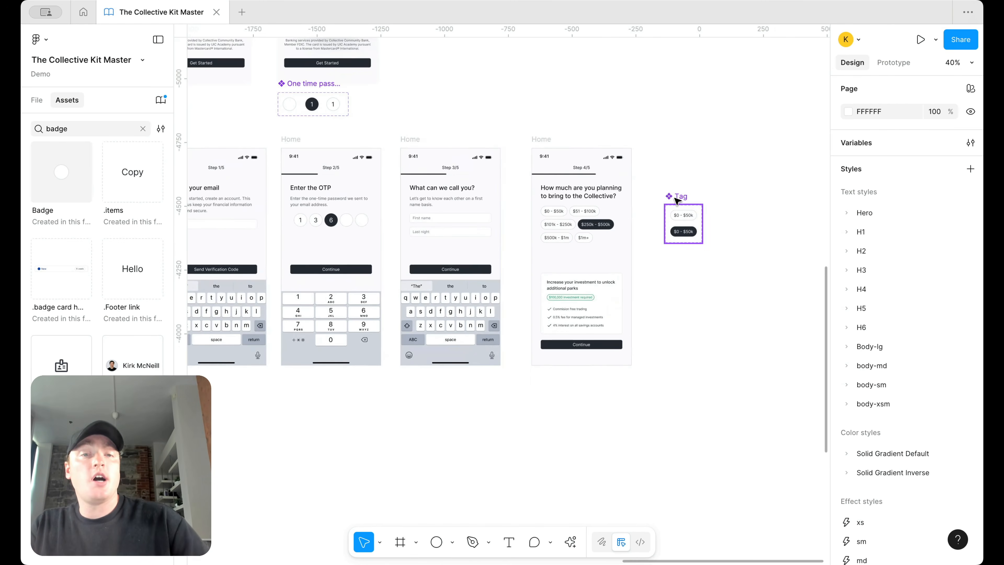
{"action": "scroll", "coordinate": [677, 200], "scroll_direction": "down", "scroll_amount": 5}
{"action": "scroll", "coordinate": [679, 197], "scroll_direction": "up", "scroll_amount": 4}
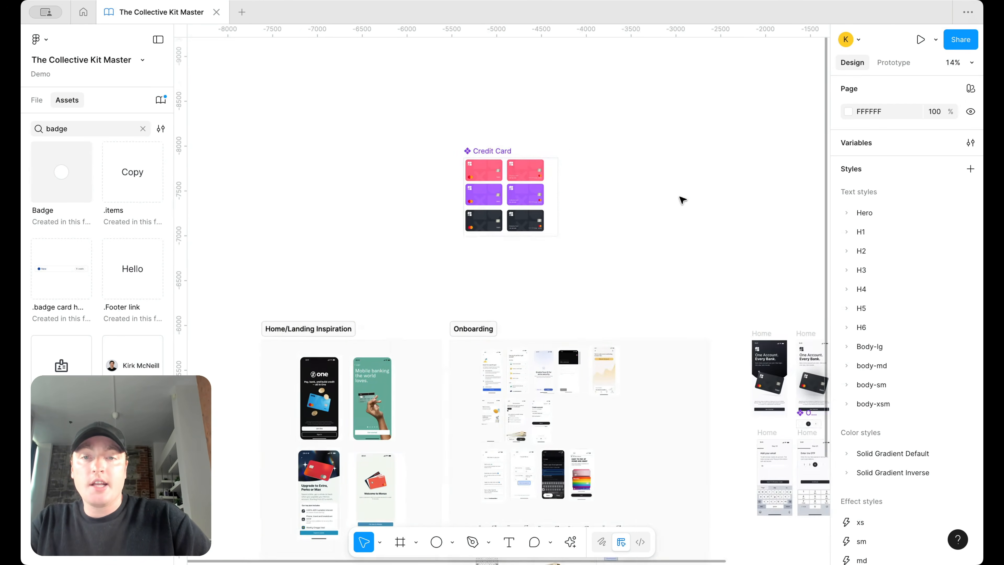
{"action": "scroll", "coordinate": [497, 196], "scroll_direction": "right", "scroll_amount": 2}
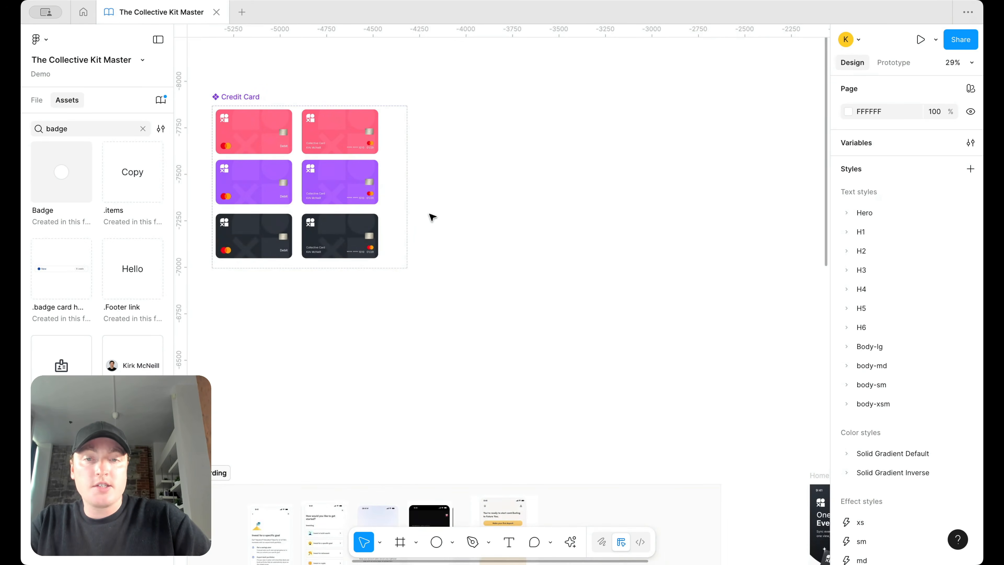
{"action": "scroll", "coordinate": [432, 216], "scroll_direction": "down", "scroll_amount": 5}
{"action": "scroll", "coordinate": [567, 294], "scroll_direction": "up", "scroll_amount": 5}
{"action": "scroll", "coordinate": [596, 274], "scroll_direction": "down", "scroll_amount": 4}
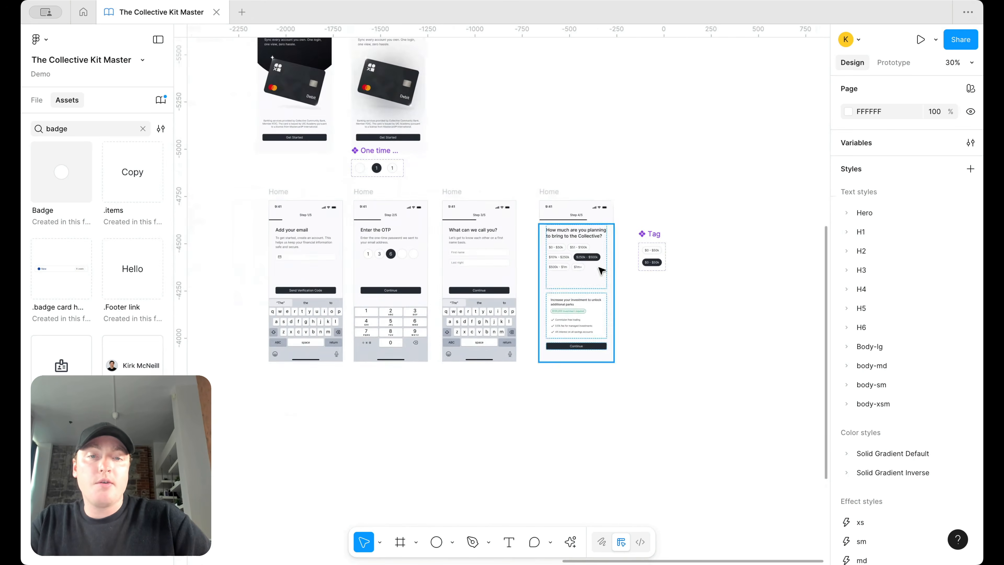
{"action": "scroll", "coordinate": [722, 231], "scroll_direction": "up", "scroll_amount": 3}
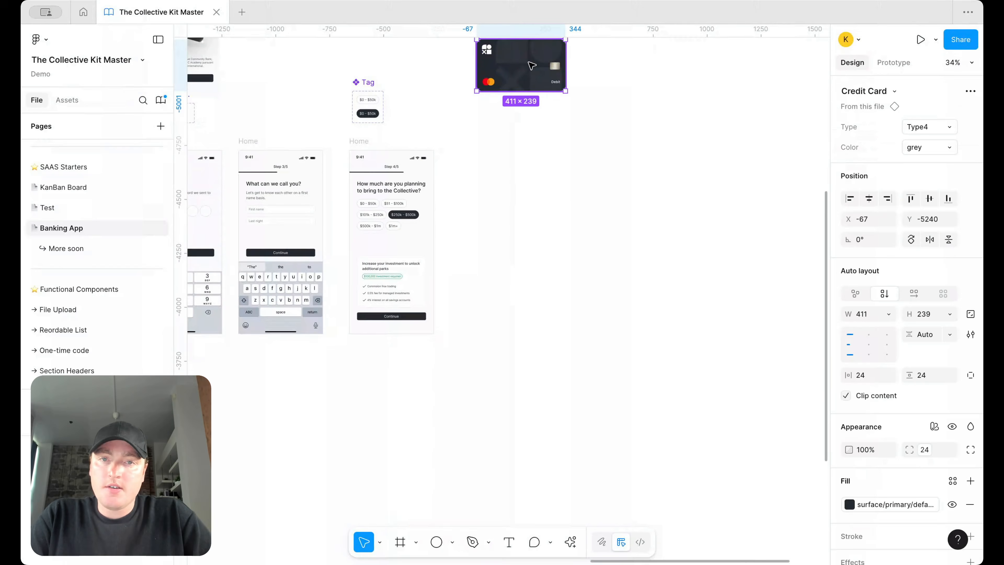
{"action": "key", "text": "Escape"}
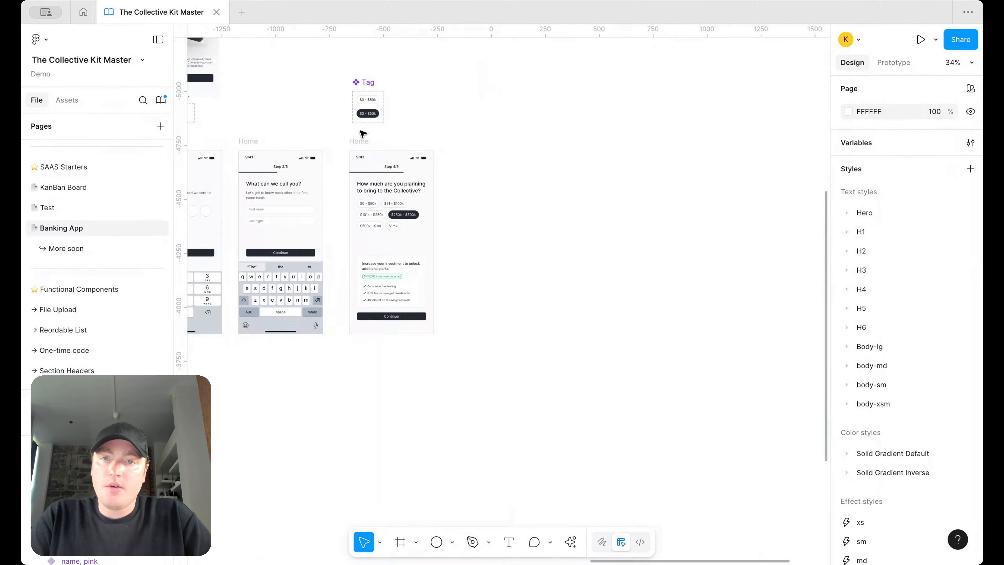
Step: Duplicate the Step 4/5 screen to its right, nudging the copy about 60 px left
{"action": "left_click_drag", "start_coordinate": [362, 145], "coordinate": [485, 145]}
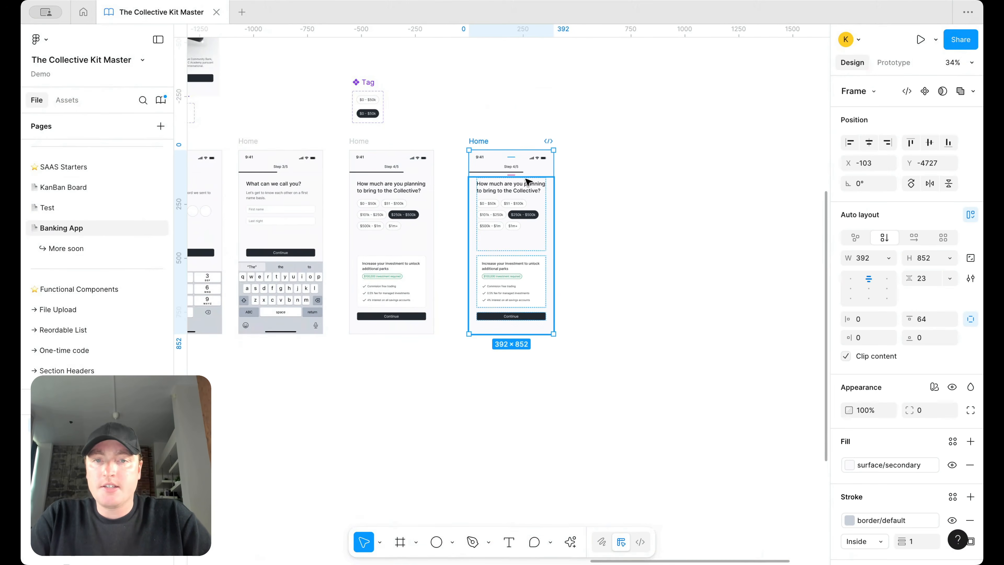
{"action": "scroll", "coordinate": [573, 171], "scroll_direction": "up", "scroll_amount": 5}
{"action": "left_click_drag", "start_coordinate": [533, 116], "coordinate": [509, 117]}
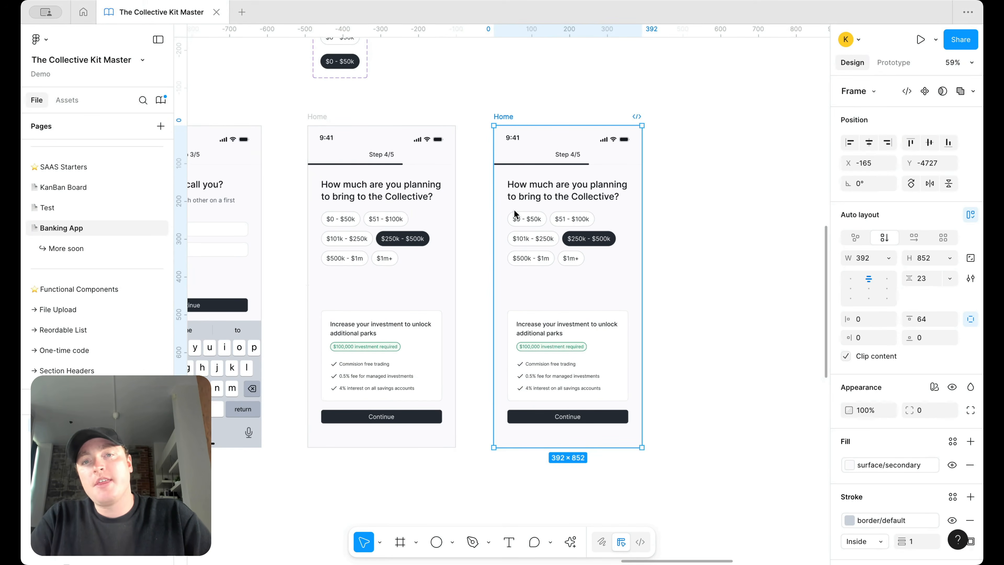
{"action": "scroll", "coordinate": [578, 183], "scroll_direction": "down", "scroll_amount": 5}
{"action": "scroll", "coordinate": [576, 195], "scroll_direction": "up", "scroll_amount": 3}
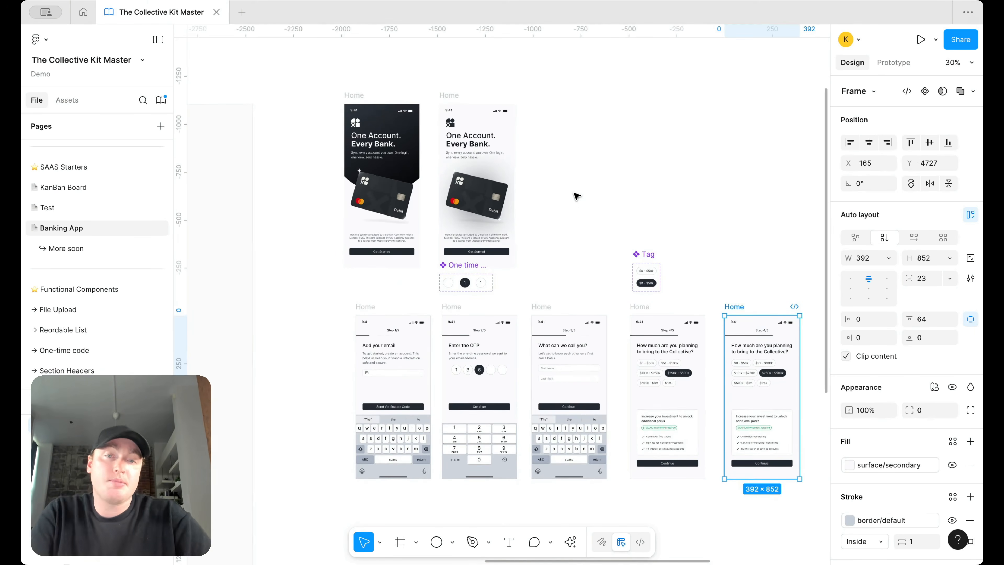
{"action": "scroll", "coordinate": [577, 196], "scroll_direction": "down", "scroll_amount": 5}
{"action": "scroll", "coordinate": [577, 196], "scroll_direction": "right", "scroll_amount": 3}
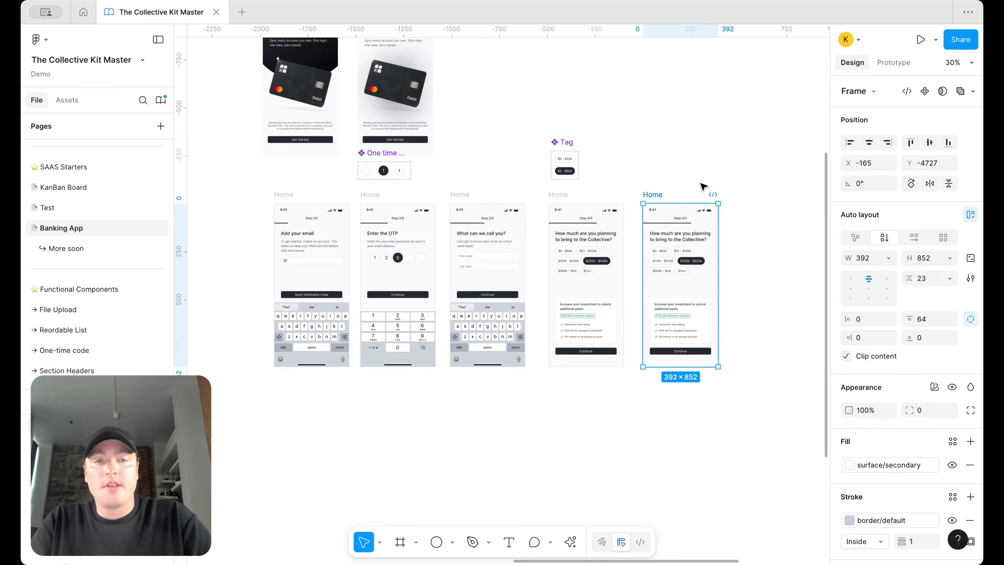
{"action": "scroll", "coordinate": [711, 207], "scroll_direction": "up", "scroll_amount": 5}
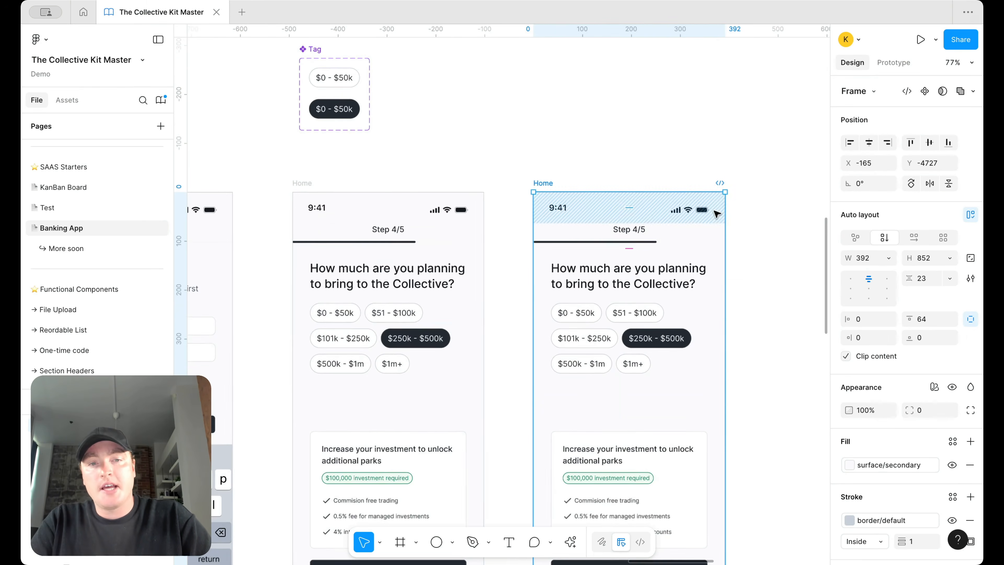
Step: Relabel the copy's step counter to Step 5/5
{"action": "double_click", "coordinate": [643, 229]}
{"action": "double_click", "coordinate": [643, 229]}
{"action": "left_click", "coordinate": [637, 229]}
{"action": "key", "text": "BackSpace"}
{"action": "type", "text": "5"}
Step: Set the copy's progress bar completion to 100%
{"action": "left_click", "coordinate": [711, 241]}
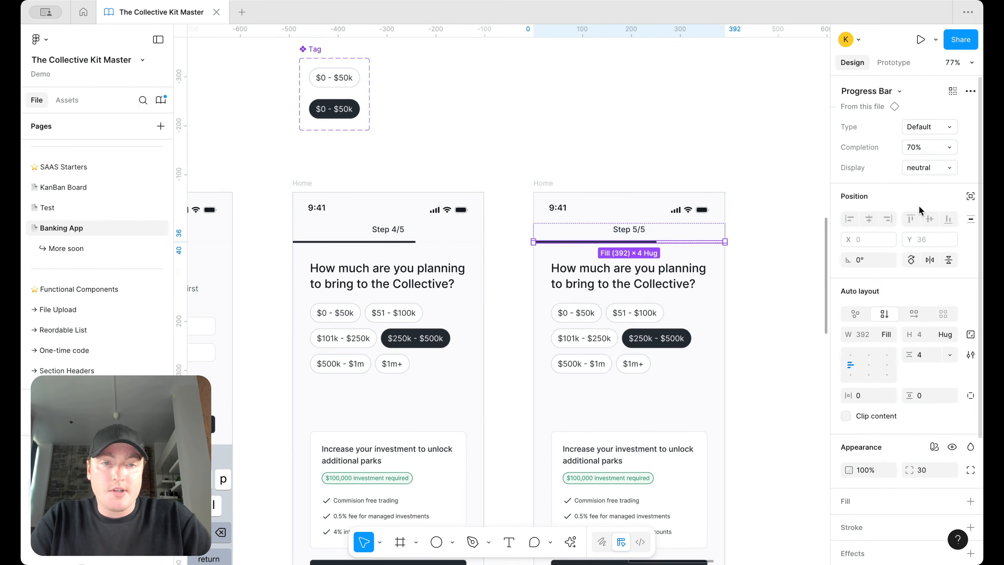
{"action": "left_click", "coordinate": [935, 149]}
{"action": "left_click", "coordinate": [906, 195]}
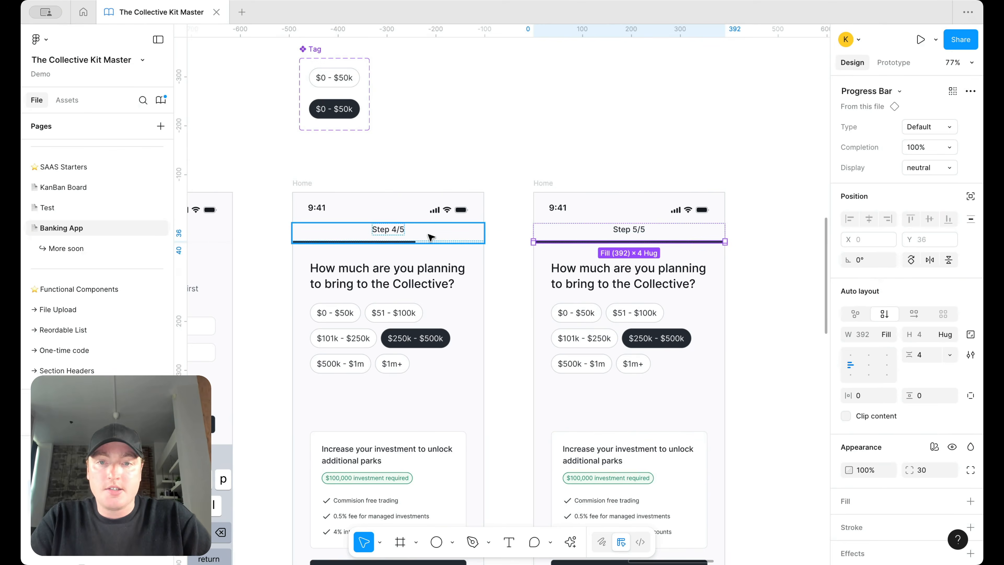
{"action": "left_click", "coordinate": [753, 199]}
{"action": "scroll", "coordinate": [679, 273], "scroll_direction": "down", "scroll_amount": 4}
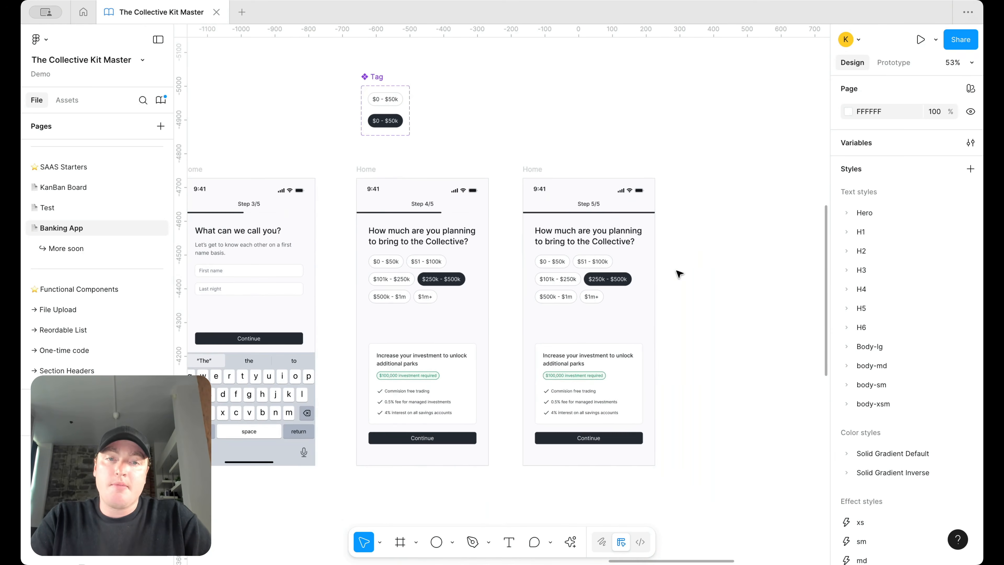
{"action": "scroll", "coordinate": [679, 273], "scroll_direction": "down", "scroll_amount": 1}
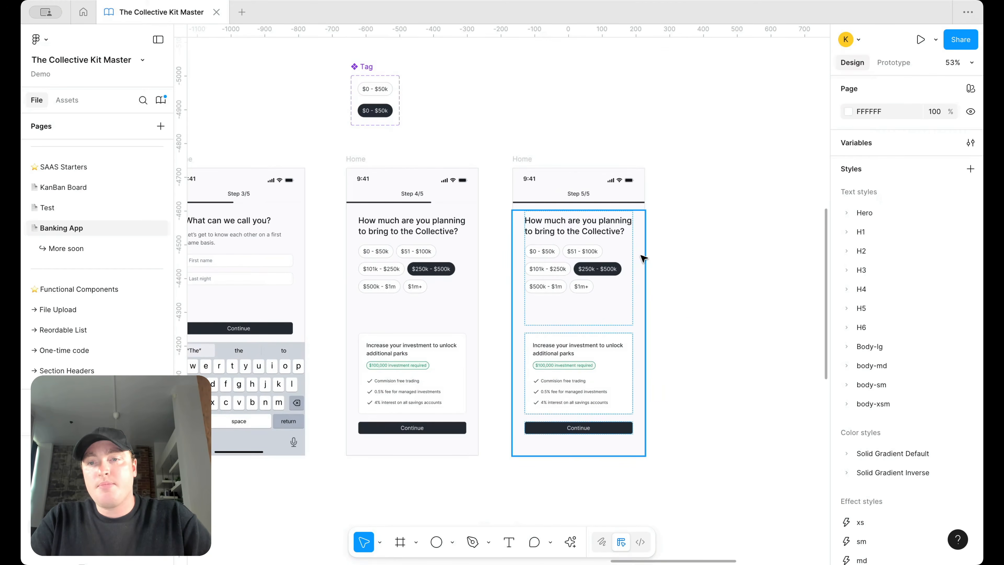
{"action": "scroll", "coordinate": [643, 258], "scroll_direction": "down", "scroll_amount": 1}
Step: Paste the First name field from Step 3/5 at the top of Step 5/5
{"action": "left_click", "coordinate": [289, 260]}
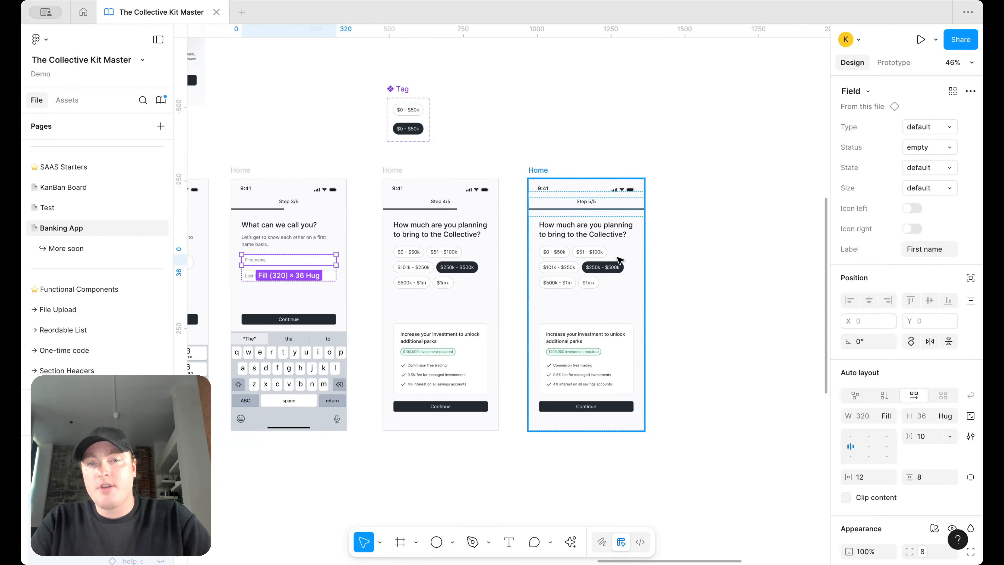
{"action": "left_click", "coordinate": [619, 233]}
{"action": "key", "text": "super+v"}
{"action": "key", "text": "Up"}
{"action": "key", "text": "Up"}
{"action": "key", "text": "Up"}
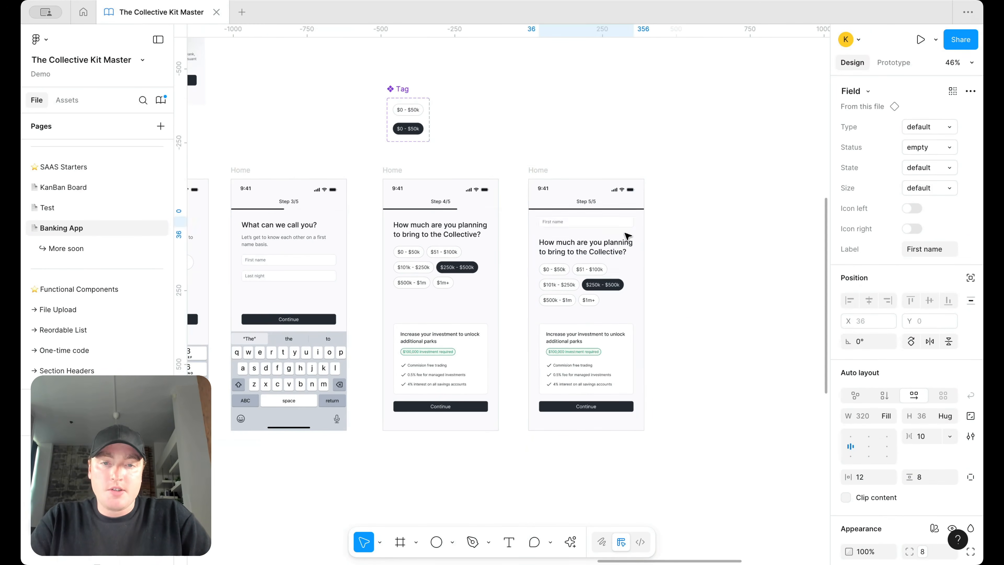
Step: Delete the Continue button and investment card from Step 5/5
{"action": "left_click", "coordinate": [608, 407]}
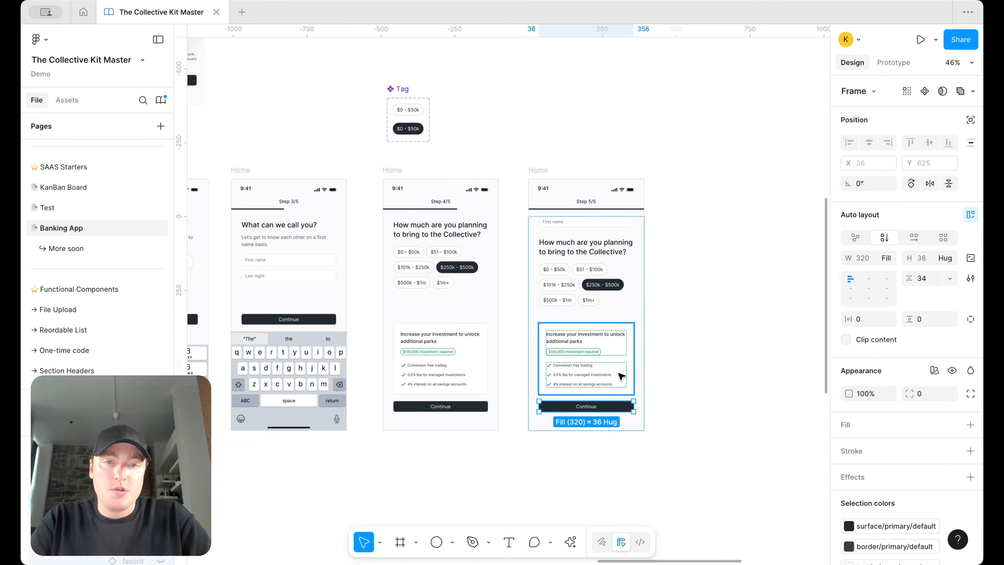
{"action": "key", "text": "Delete"}
{"action": "left_click", "coordinate": [598, 362]}
{"action": "left_click", "coordinate": [598, 361]}
{"action": "key", "text": "Delete"}
{"action": "scroll", "coordinate": [612, 267], "scroll_direction": "up", "scroll_amount": 3}
Step: Change the pasted field's placeholder text to 'Search'
{"action": "double_click", "coordinate": [538, 203]}
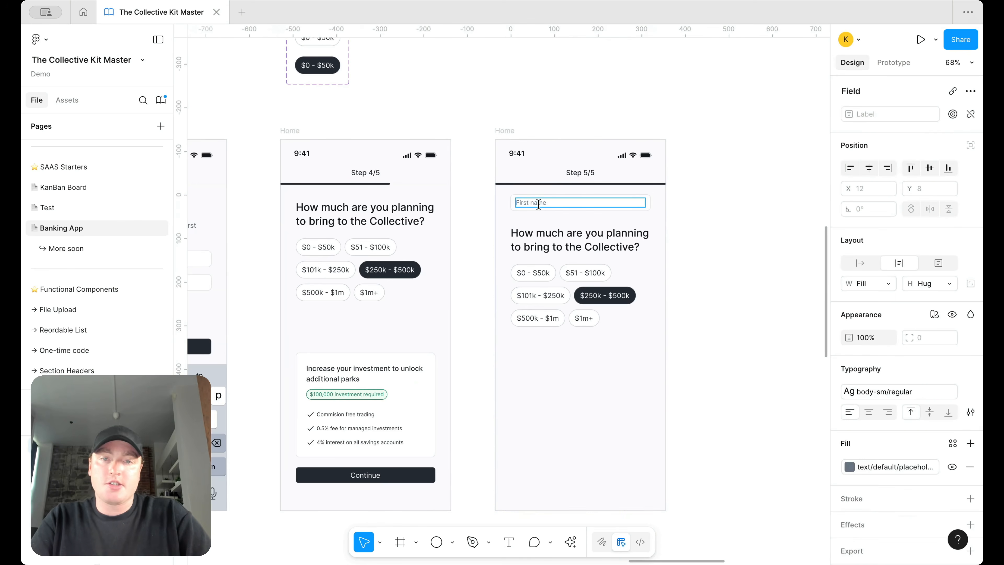
{"action": "type", "text": "Search"}
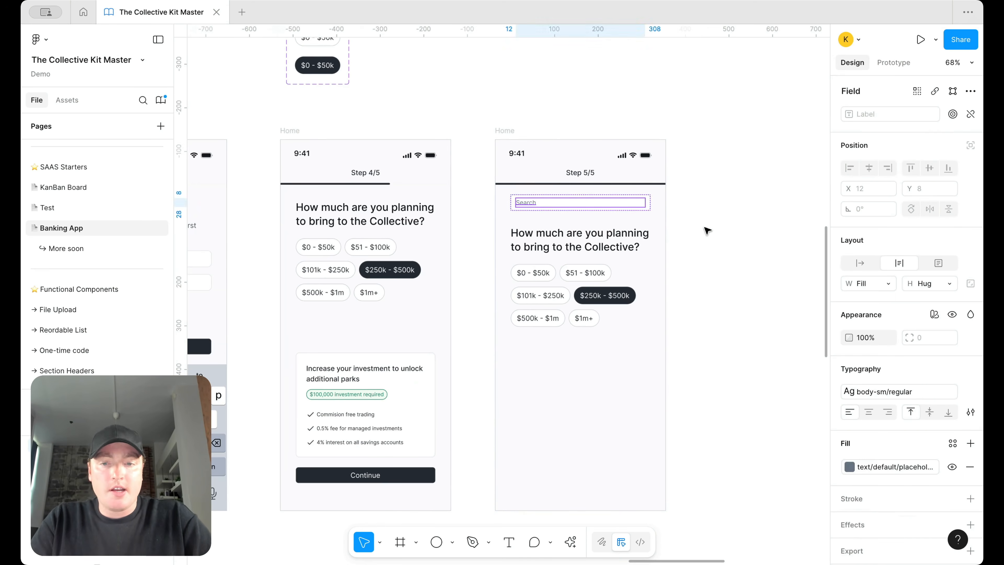
{"action": "left_click", "coordinate": [705, 227]}
Step: Turn on the Search field's left icon and search the icon picker for 'se'
{"action": "left_click", "coordinate": [631, 206]}
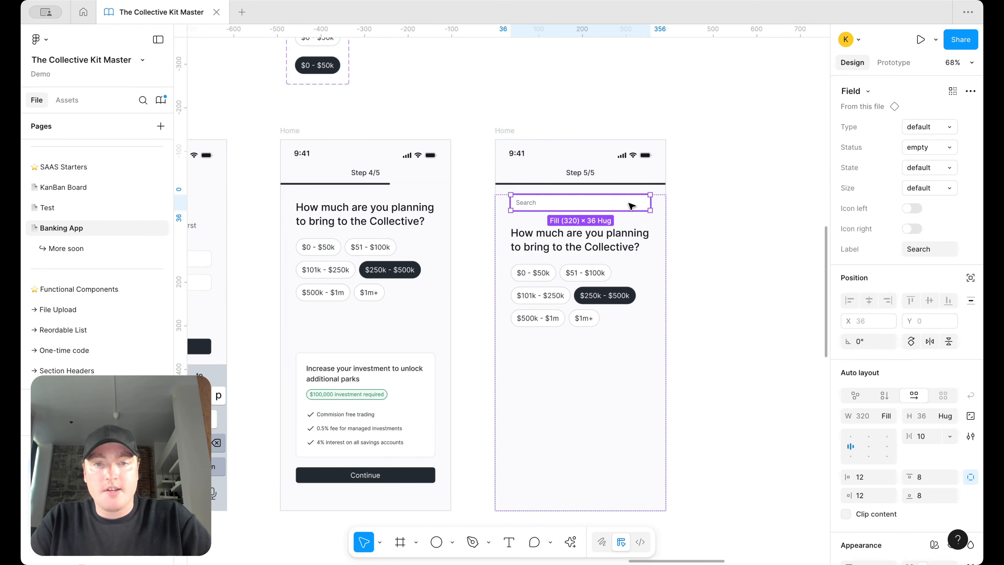
{"action": "left_click", "coordinate": [911, 208]}
{"action": "left_click", "coordinate": [949, 229]}
{"action": "type", "text": "search"}
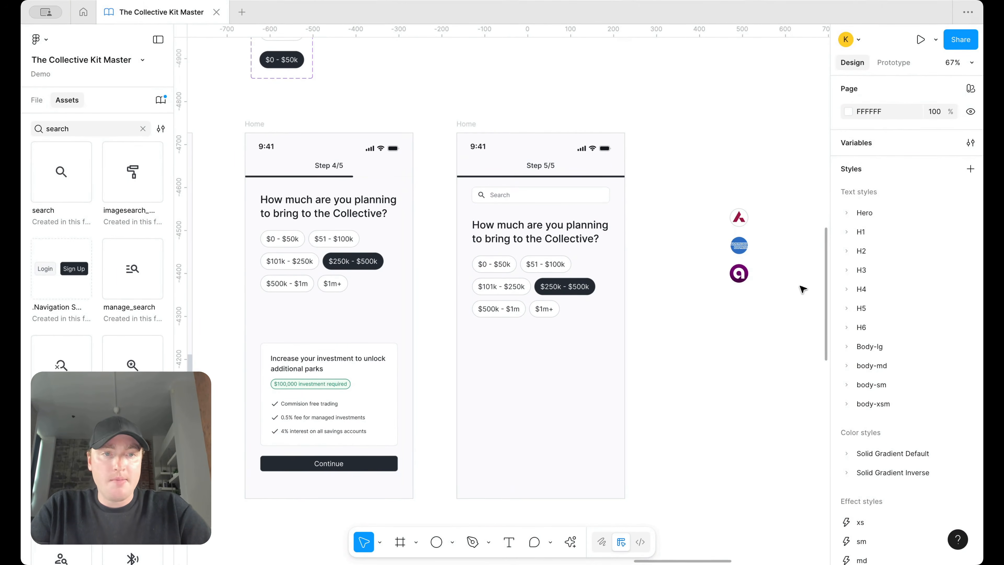
Step: Select the three bank logos beside the Step 5/5 screen
{"action": "left_click_drag", "start_coordinate": [786, 316], "coordinate": [690, 210]}
{"action": "scroll", "coordinate": [756, 231], "scroll_direction": "up", "scroll_amount": 5}
{"action": "scroll", "coordinate": [689, 210], "scroll_direction": "down", "scroll_amount": 2}
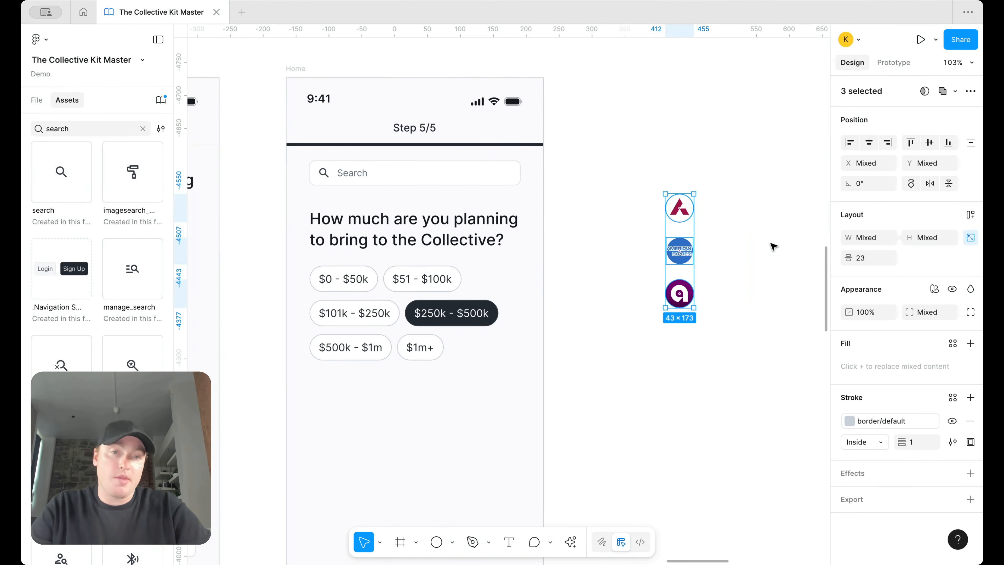
{"action": "scroll", "coordinate": [773, 246], "scroll_direction": "down", "scroll_amount": 4}
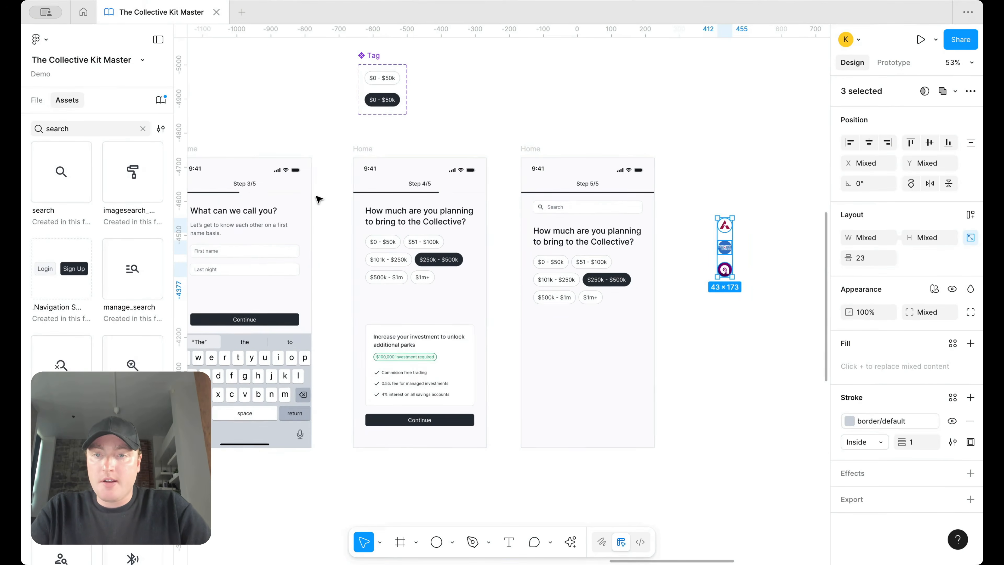
{"action": "scroll", "coordinate": [319, 199], "scroll_direction": "left", "scroll_amount": 2}
Step: Copy the caption under 'What can we call you?' to just below the Search field
{"action": "double_click", "coordinate": [323, 230]}
{"action": "double_click", "coordinate": [323, 231]}
{"action": "key", "text": "ctrl+c"}
{"action": "left_click", "coordinate": [692, 224]}
{"action": "key", "text": "ctrl+v"}
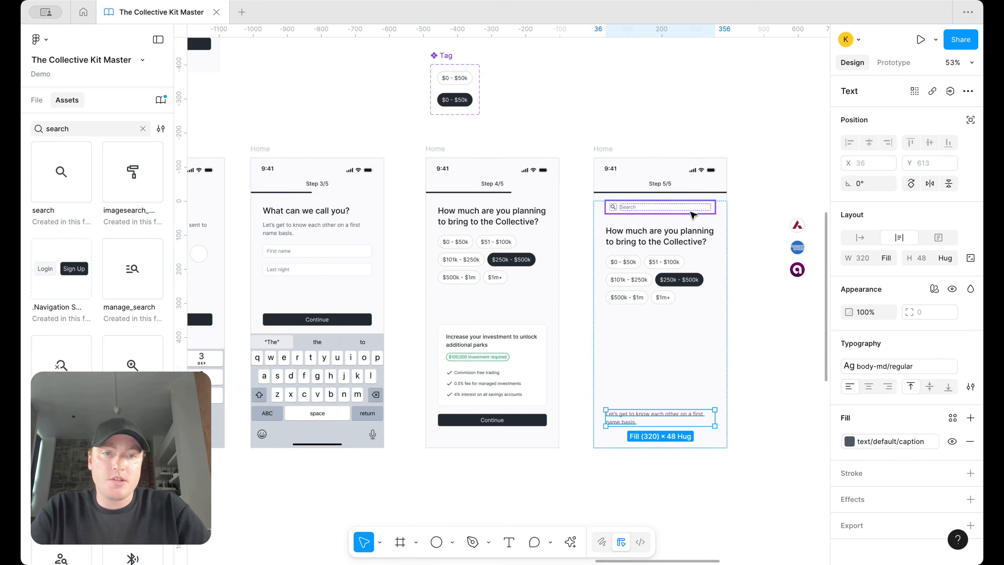
{"action": "key", "text": "Up"}
{"action": "key", "text": "Up"}
{"action": "key", "text": "Down"}
Step: Stack the Search field and caption in an auto layout with 12 px gap
{"action": "left_click", "coordinate": [652, 207], "text": "shift"}
{"action": "key", "text": "shift+a"}
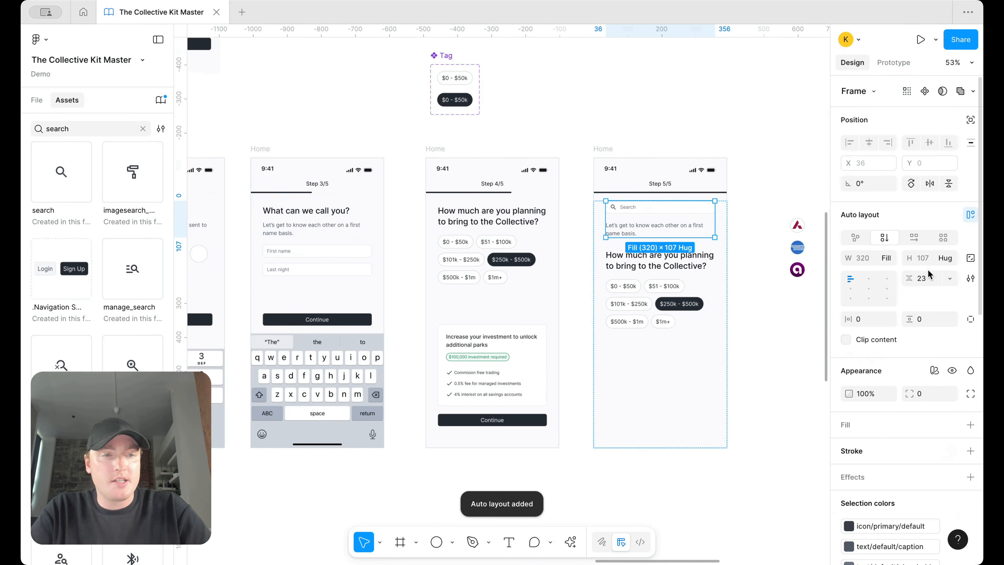
{"action": "type", "text": "12"}
{"action": "key", "text": "Return"}
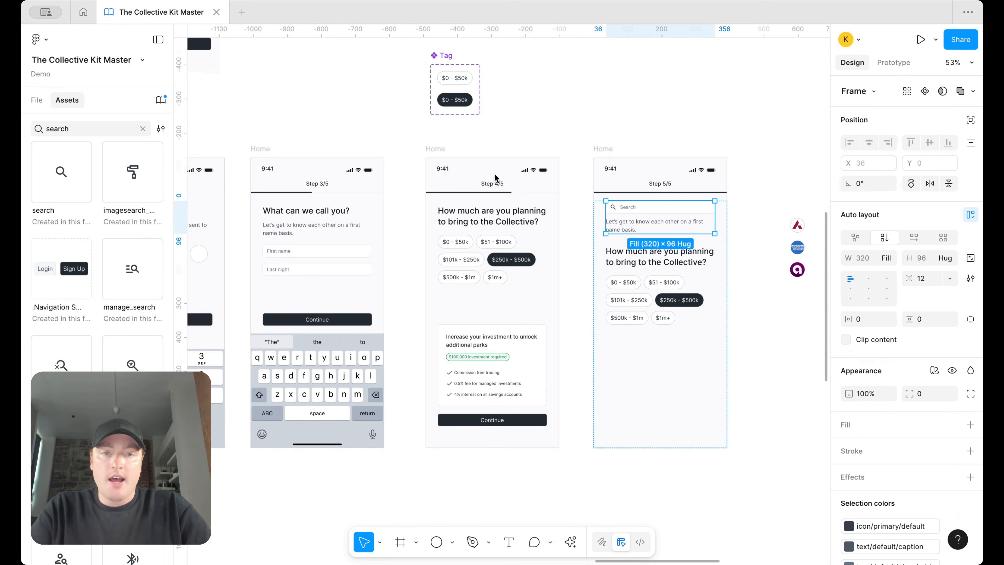
Step: Replace the caption text with the bank-linking permission message
{"action": "double_click", "coordinate": [626, 227]}
{"action": "key", "text": "Return"}
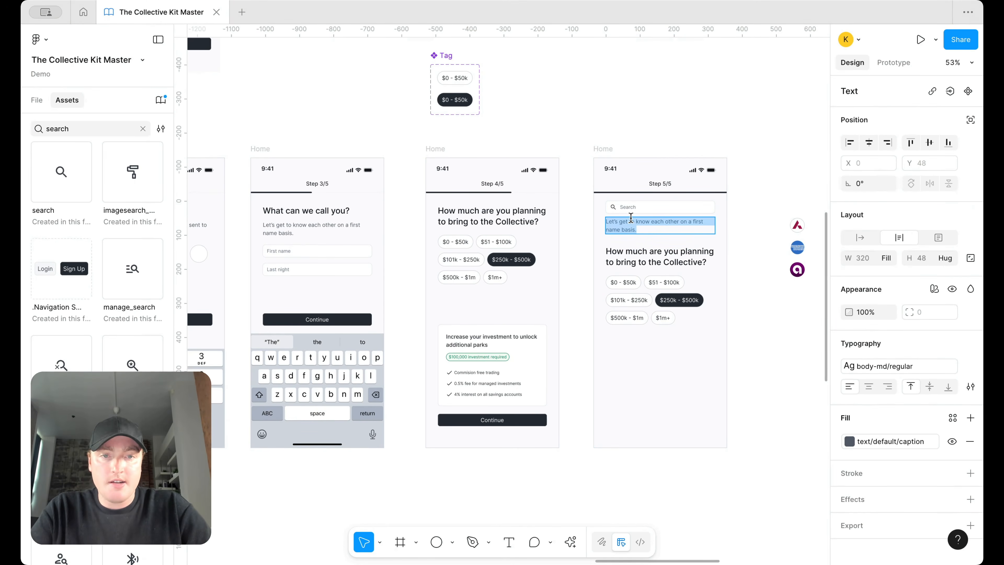
{"action": "key", "text": "BackSpace"}
{"action": "key", "text": "super+z"}
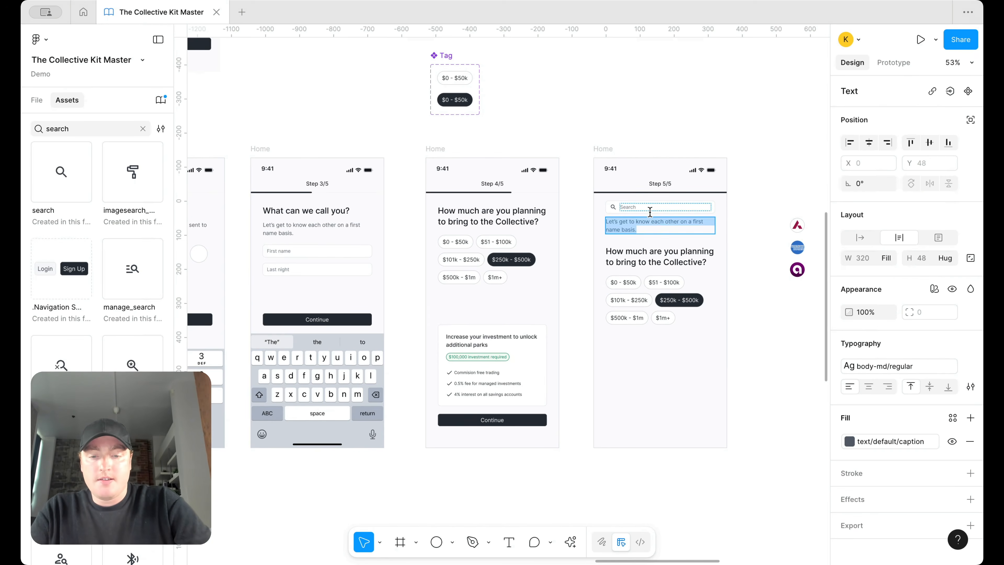
{"action": "key", "text": "super+v"}
{"action": "scroll", "coordinate": [737, 210], "scroll_direction": "up", "scroll_amount": 5}
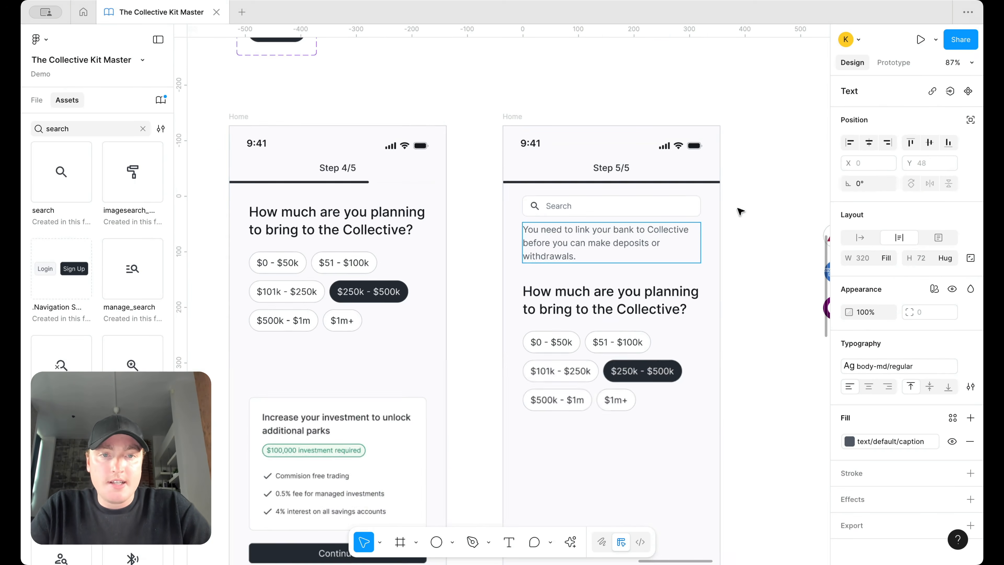
{"action": "key", "text": "Escape"}
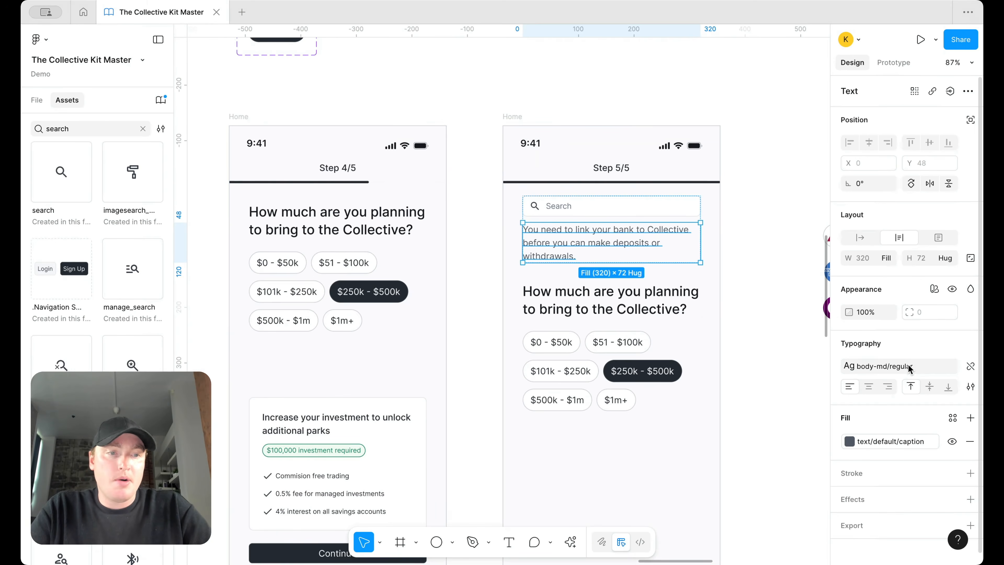
Step: Apply the body-sm regular text style to the permission caption
{"action": "left_click", "coordinate": [894, 366]}
{"action": "scroll", "coordinate": [764, 471], "scroll_direction": "down", "scroll_amount": 4}
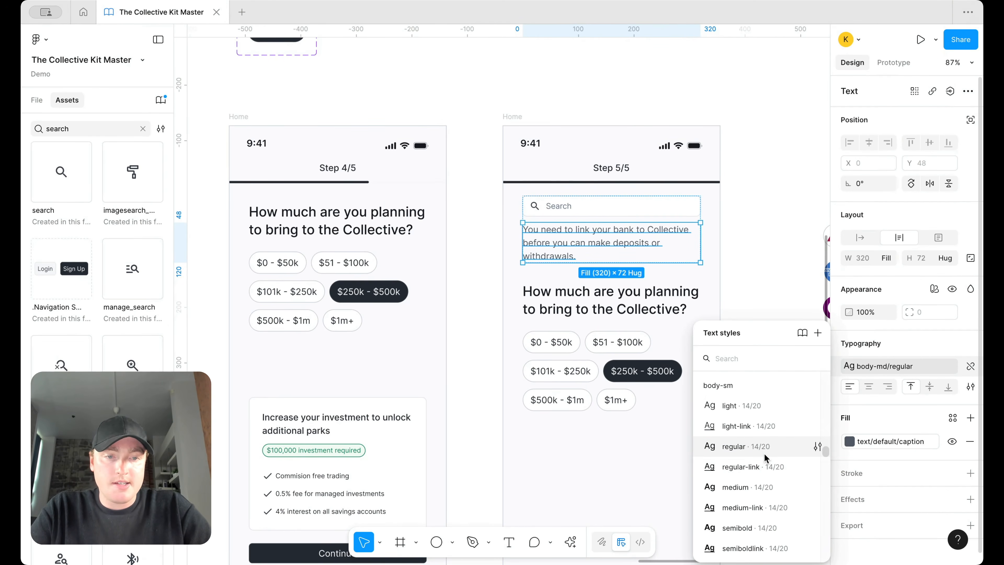
{"action": "left_click", "coordinate": [767, 454]}
{"action": "left_click", "coordinate": [769, 231]}
{"action": "scroll", "coordinate": [770, 230], "scroll_direction": "down", "scroll_amount": 3}
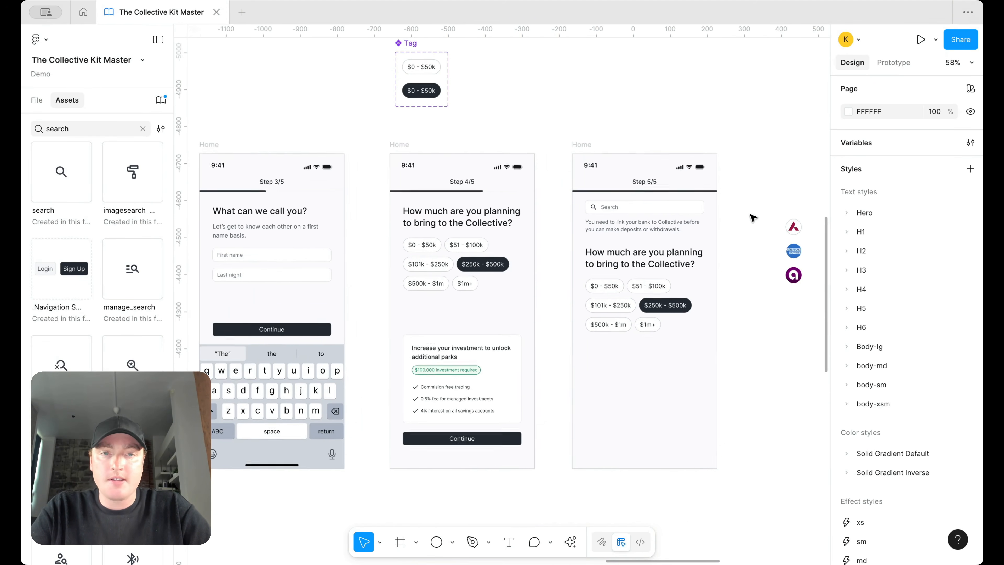
{"action": "scroll", "coordinate": [652, 238], "scroll_direction": "right", "scroll_amount": 5}
{"action": "left_click", "coordinate": [561, 295]}
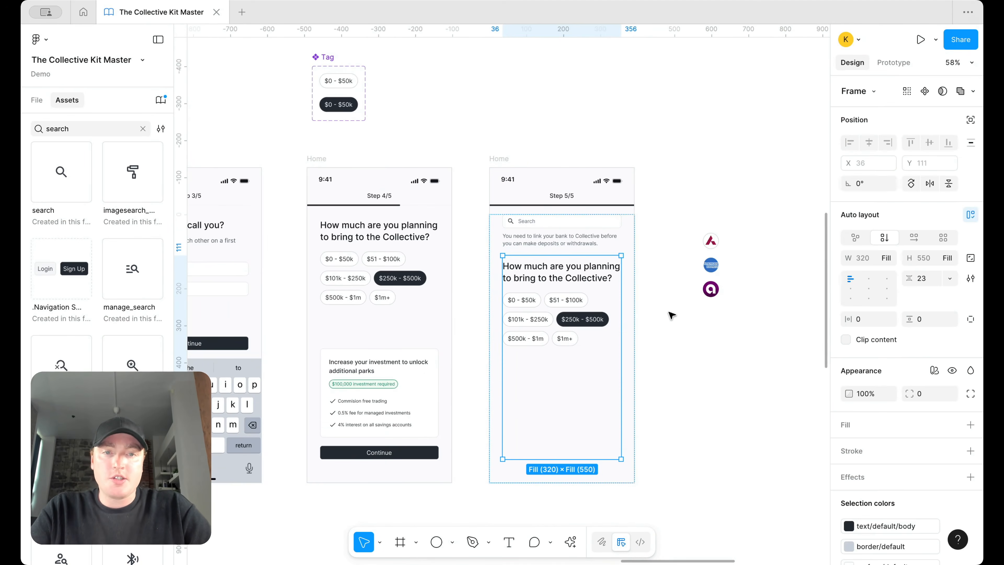
{"action": "scroll", "coordinate": [605, 310], "scroll_direction": "up", "scroll_amount": 1}
{"action": "scroll", "coordinate": [605, 310], "scroll_direction": "right", "scroll_amount": 1}
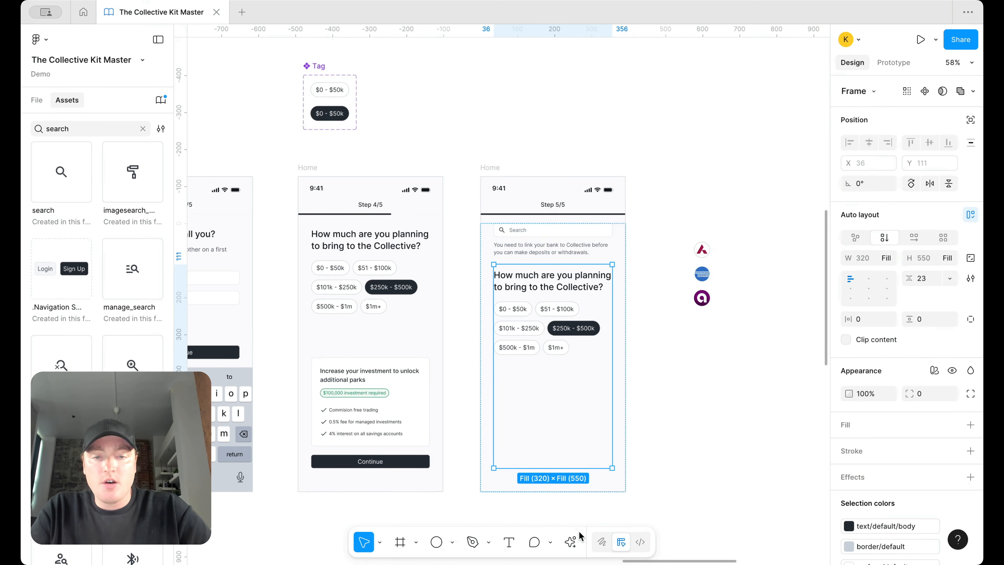
Step: Add the label 'American Express Bank' beside the logo on one line, in a bold text style
{"action": "left_click", "coordinate": [508, 544]}
{"action": "scroll", "coordinate": [747, 228], "scroll_direction": "up", "scroll_amount": 3}
{"action": "left_click_drag", "start_coordinate": [712, 277], "coordinate": [768, 291]}
{"action": "scroll", "coordinate": [768, 292], "scroll_direction": "up", "scroll_amount": 2}
{"action": "type", "text": "American"}
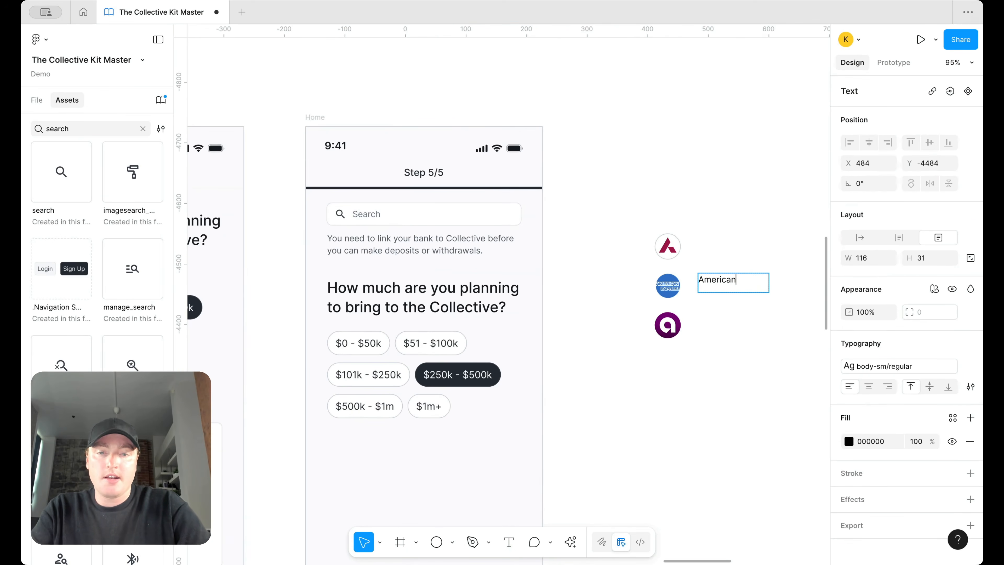
{"action": "type", "text": " Express Bank"}
{"action": "key", "text": "Escape"}
{"action": "left_click_drag", "start_coordinate": [769, 292], "coordinate": [814, 293]}
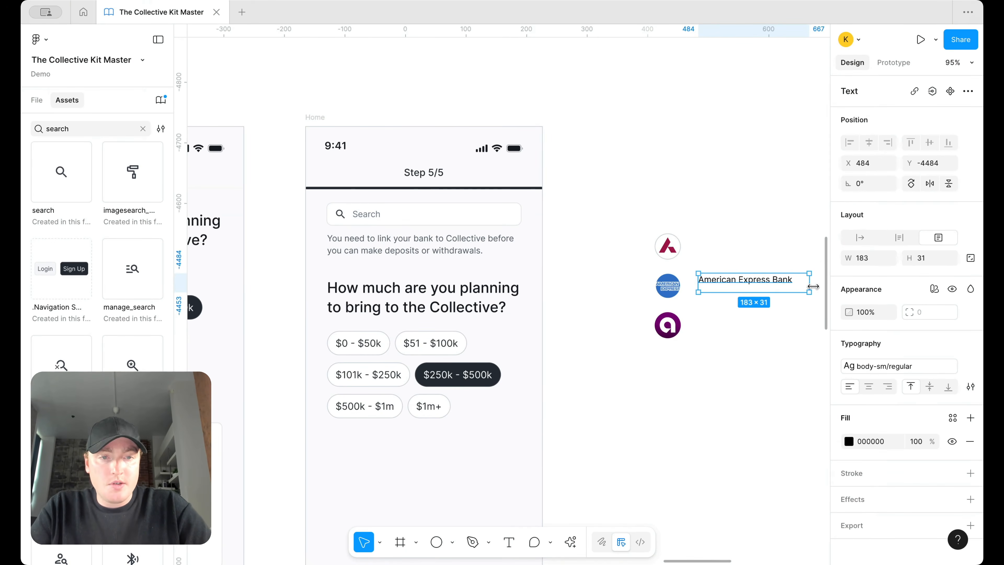
{"action": "left_click", "coordinate": [898, 372]}
{"action": "scroll", "coordinate": [744, 468], "scroll_direction": "up", "scroll_amount": 5}
{"action": "scroll", "coordinate": [747, 476], "scroll_direction": "down", "scroll_amount": 1}
{"action": "left_click", "coordinate": [754, 465]}
{"action": "left_click", "coordinate": [758, 363]}
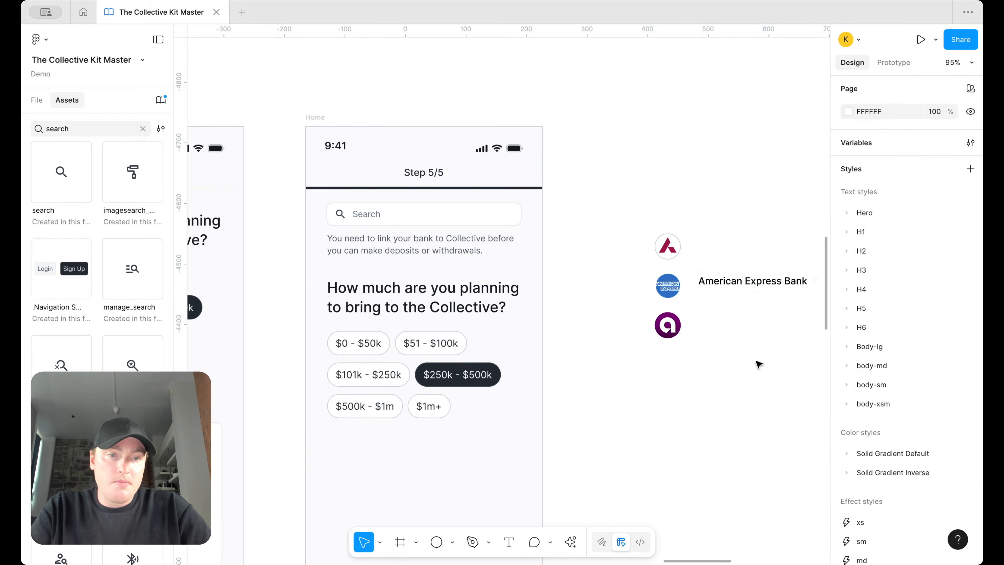
Step: Wrap the logo and label in an auto layout row with hug-width text, aligned left and centred
{"action": "left_click", "coordinate": [733, 286]}
{"action": "left_click", "coordinate": [667, 286], "text": "shift"}
{"action": "key", "text": "shift+a"}
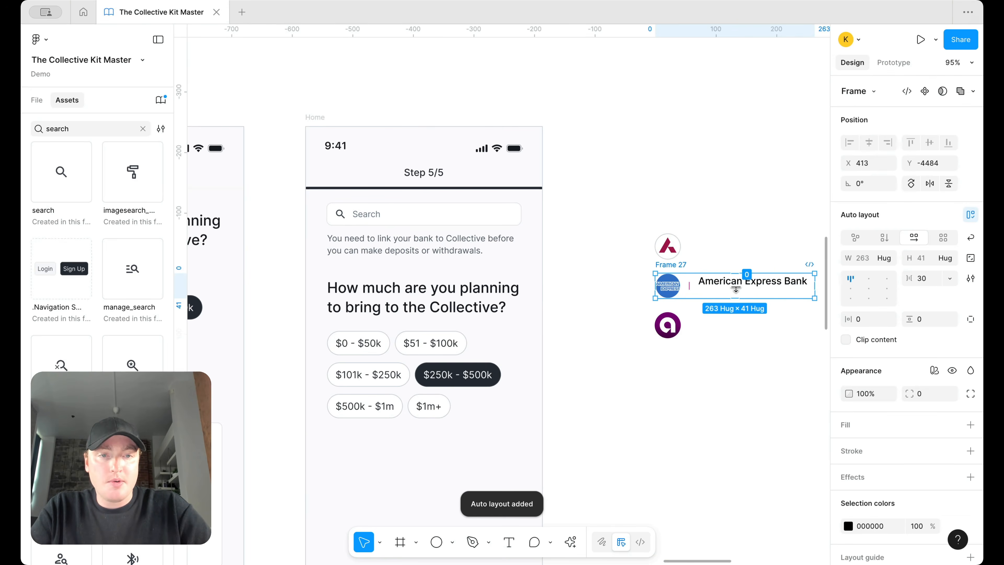
{"action": "left_click", "coordinate": [719, 289]}
{"action": "left_click", "coordinate": [886, 259]}
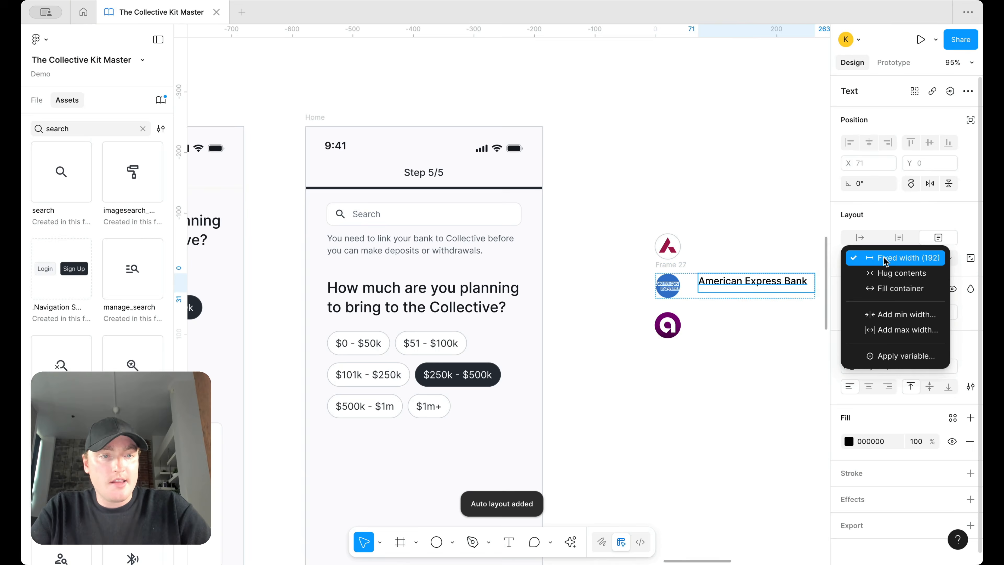
{"action": "left_click", "coordinate": [886, 274]}
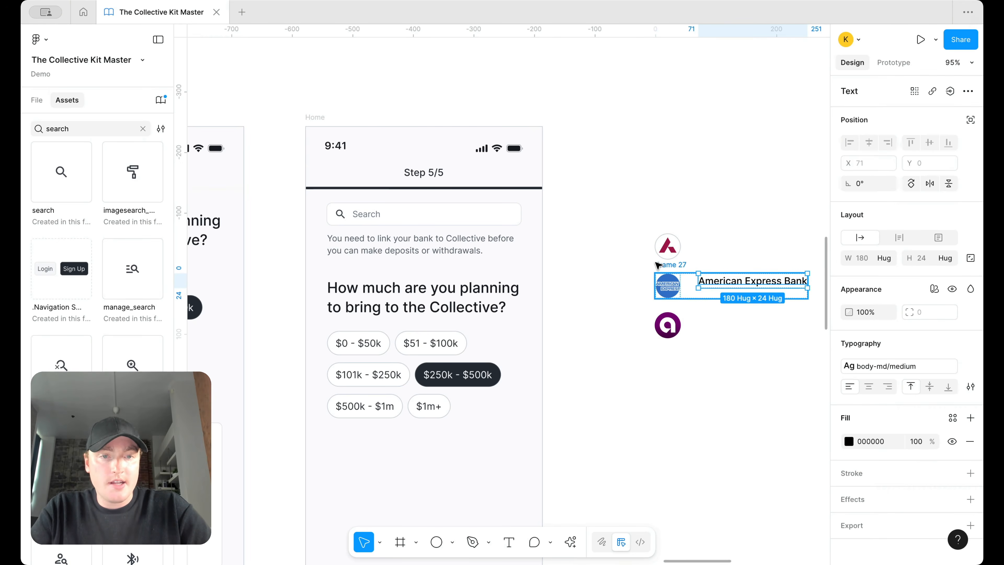
{"action": "key", "text": "Escape"}
{"action": "left_click", "coordinate": [850, 289]}
Step: Set the row spacing to 18 and name the frame 'Bank Items'
{"action": "left_click", "coordinate": [921, 278]}
{"action": "type", "text": "12"}
{"action": "key", "text": "Return"}
{"action": "type", "text": "18"}
{"action": "key", "text": "Return"}
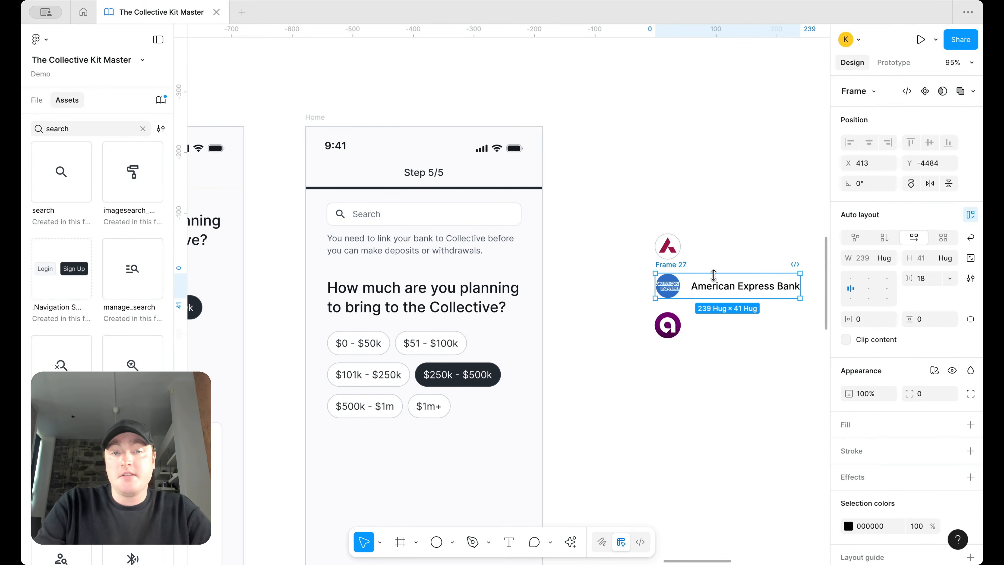
{"action": "left_click", "coordinate": [720, 231]}
{"action": "double_click", "coordinate": [677, 264]}
{"action": "type", "text": "Bank Items"}
{"action": "key", "text": "Return"}
Step: Duplicate the Bank Items row and replace the copy's American Express icon with the Axis logo
{"action": "left_click", "coordinate": [673, 248]}
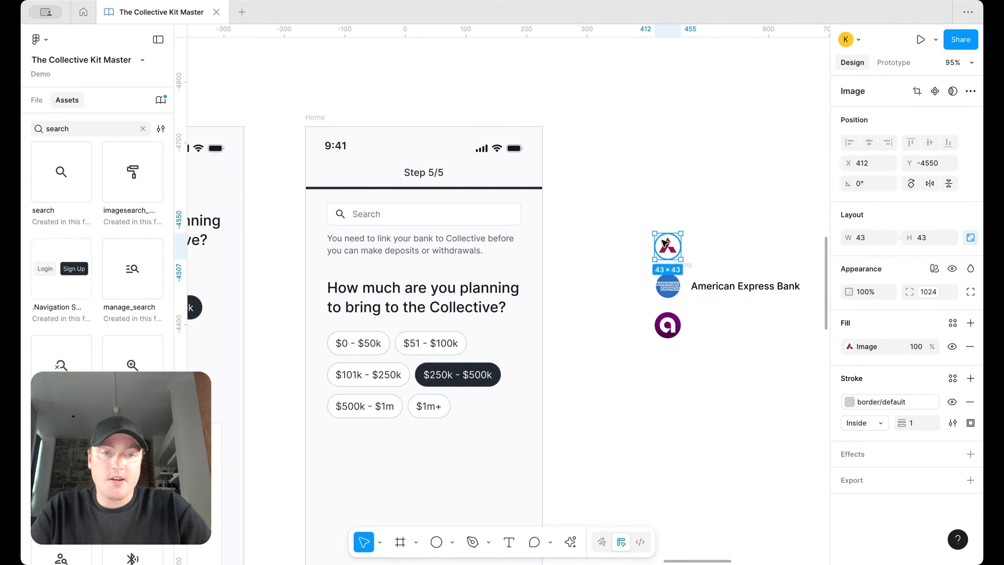
{"action": "left_click_drag", "start_coordinate": [668, 246], "coordinate": [669, 140]}
{"action": "left_click_drag", "start_coordinate": [667, 264], "coordinate": [669, 183]}
{"action": "left_click_drag", "start_coordinate": [672, 139], "coordinate": [685, 203]}
{"action": "key", "text": "super+x"}
{"action": "left_click", "coordinate": [684, 202]}
{"action": "left_click", "coordinate": [685, 184]}
{"action": "key", "text": "super+v"}
{"action": "key", "text": "Left"}
{"action": "key", "text": "Left"}
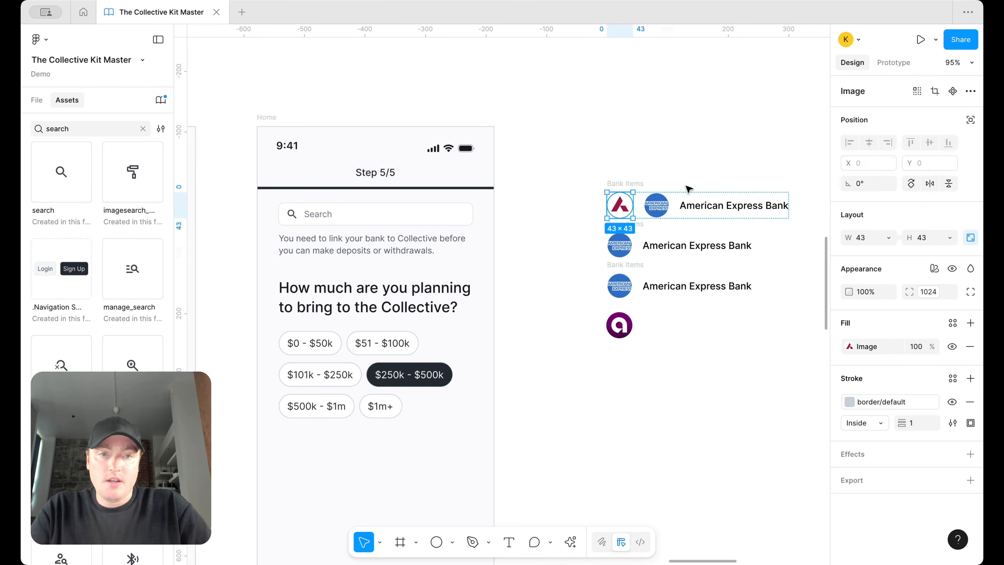
{"action": "left_click", "coordinate": [656, 207]}
{"action": "key", "text": "Delete"}
Step: Build a third row using the purple logo and line it up under the others
{"action": "left_click_drag", "start_coordinate": [630, 189], "coordinate": [630, 351]}
{"action": "left_click", "coordinate": [619, 286]}
{"action": "key", "text": "Delete"}
{"action": "key", "text": "Left"}
{"action": "key", "text": "Left"}
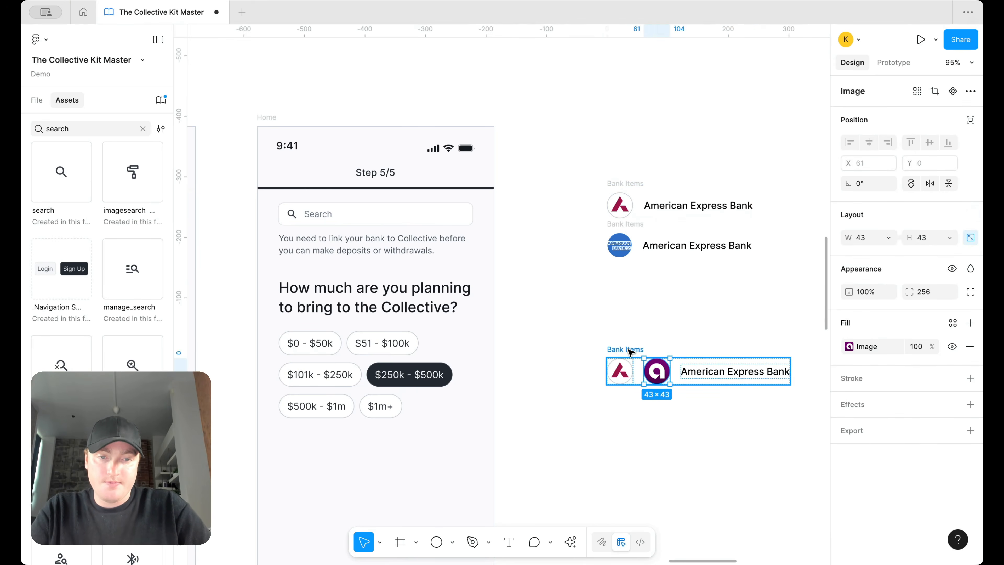
{"action": "key", "text": "Tab"}
{"action": "key", "text": "Delete"}
{"action": "left_click_drag", "start_coordinate": [622, 358], "coordinate": [606, 277]}
Step: Rename the new rows to Ally Bank and Axis Bank and order them around American Express
{"action": "left_click", "coordinate": [679, 202]}
{"action": "double_click", "coordinate": [679, 203]}
{"action": "type", "text": "Ally"}
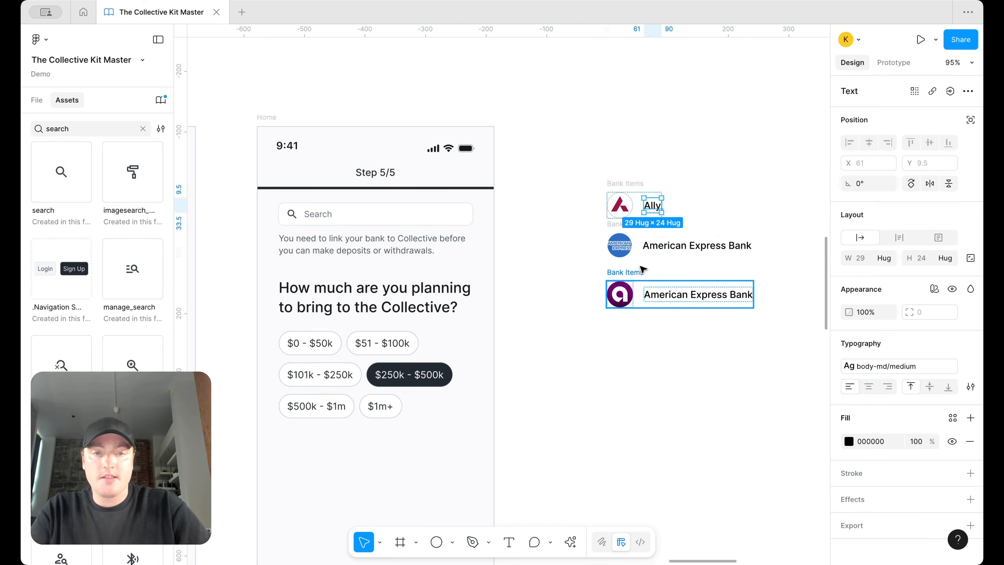
{"action": "left_click", "coordinate": [633, 270]}
{"action": "left_click_drag", "start_coordinate": [634, 271], "coordinate": [634, 138]}
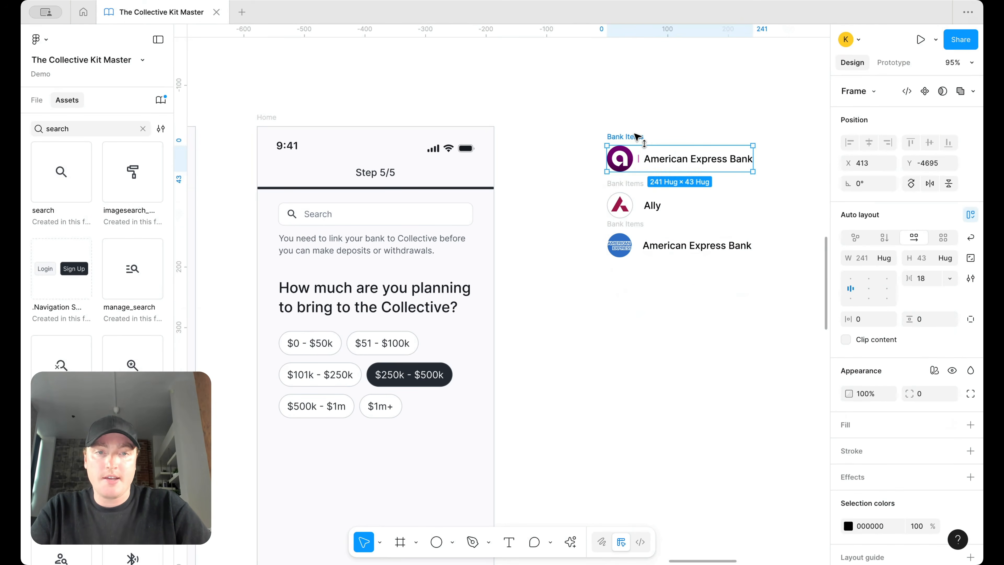
{"action": "left_click", "coordinate": [668, 152]}
{"action": "double_click", "coordinate": [668, 151]}
{"action": "type", "text": "All"}
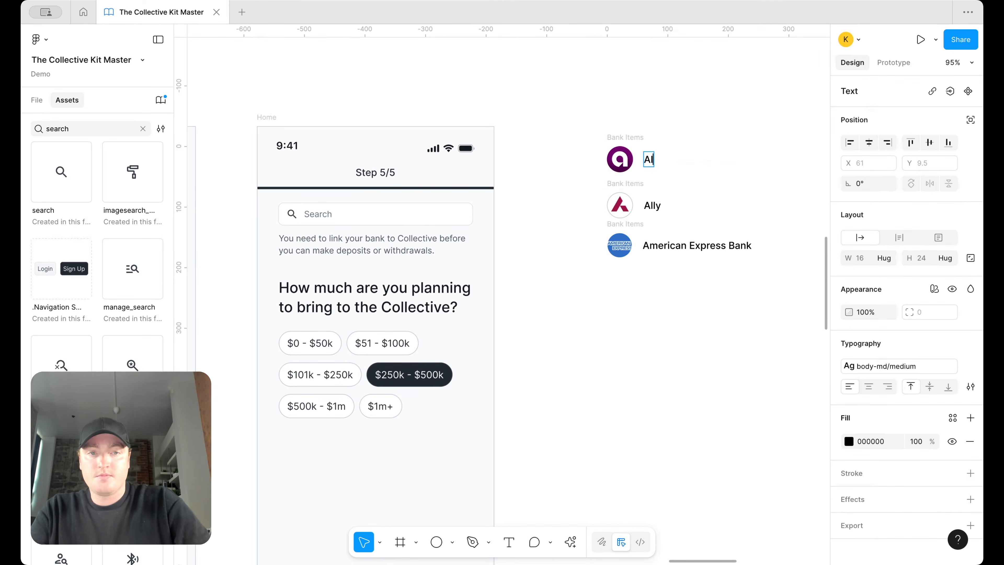
{"action": "double_click", "coordinate": [650, 205]}
{"action": "type", "text": "Axis Ban"}
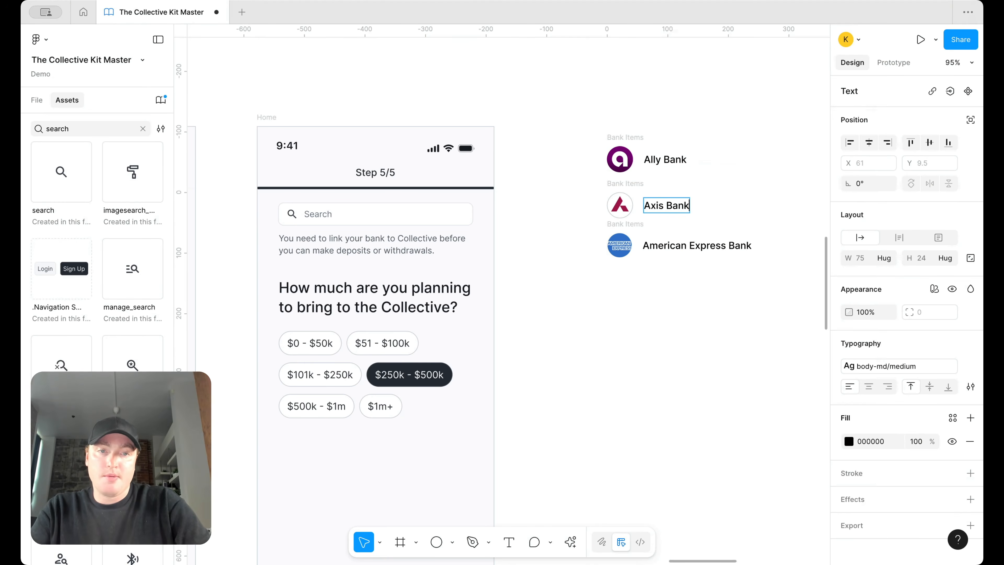
{"action": "type", "text": "k"}
{"action": "key", "text": "Escape"}
{"action": "mouse_move", "coordinate": [620, 206]}
{"action": "left_mouse_down"}
{"action": "mouse_move", "coordinate": [638, 263]}
{"action": "mouse_move", "coordinate": [637, 208]}
{"action": "left_mouse_up"}
{"action": "left_click_drag", "start_coordinate": [625, 137], "coordinate": [625, 161]}
Step: Stack the three rows in a vertical auto layout and copy a text above as an 'A' heading
{"action": "left_click_drag", "start_coordinate": [603, 354], "coordinate": [738, 149]}
{"action": "key", "text": "shift+a"}
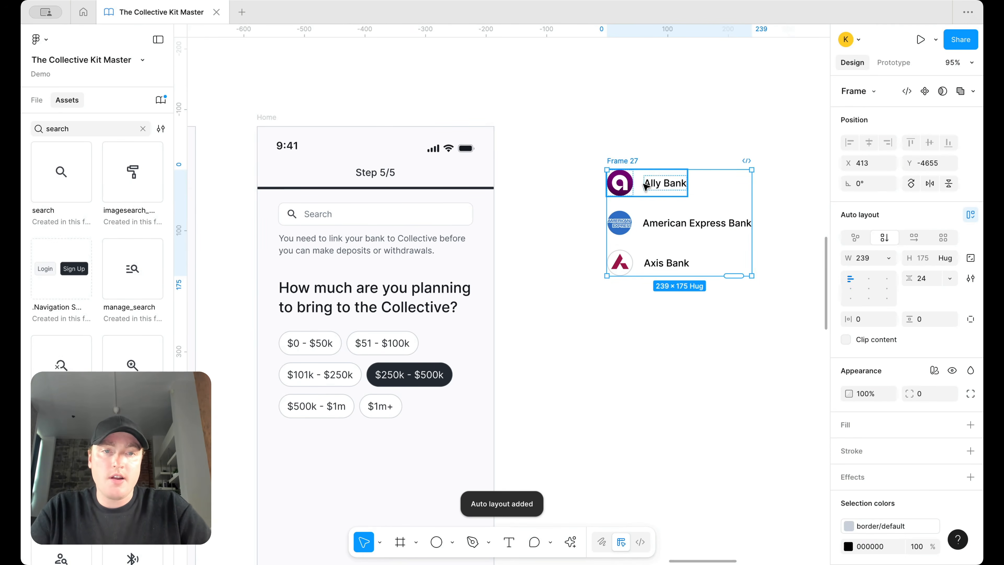
{"action": "double_click", "coordinate": [664, 186]}
{"action": "left_click_drag", "start_coordinate": [664, 185], "coordinate": [628, 136]}
{"action": "double_click", "coordinate": [628, 136]}
{"action": "type", "text": "A"}
{"action": "left_click", "coordinate": [686, 132]}
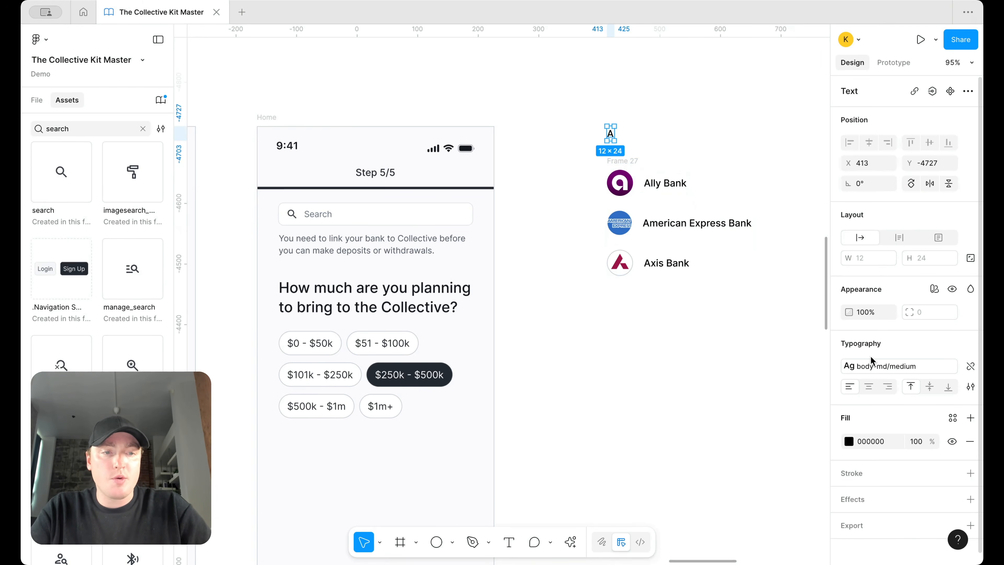
Step: Try the text/default/body fill on the whole rows and heading, then undo it
{"action": "left_click", "coordinate": [684, 269]}
{"action": "left_click", "coordinate": [687, 229], "text": "shift"}
{"action": "left_click", "coordinate": [678, 185], "text": "shift"}
{"action": "left_click", "coordinate": [612, 135], "text": "shift"}
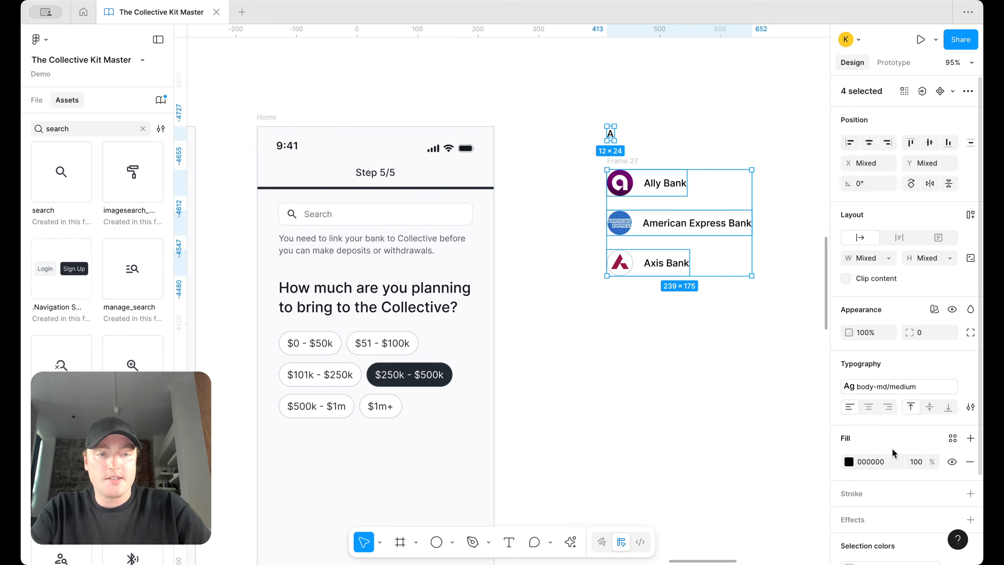
{"action": "left_click", "coordinate": [953, 439]}
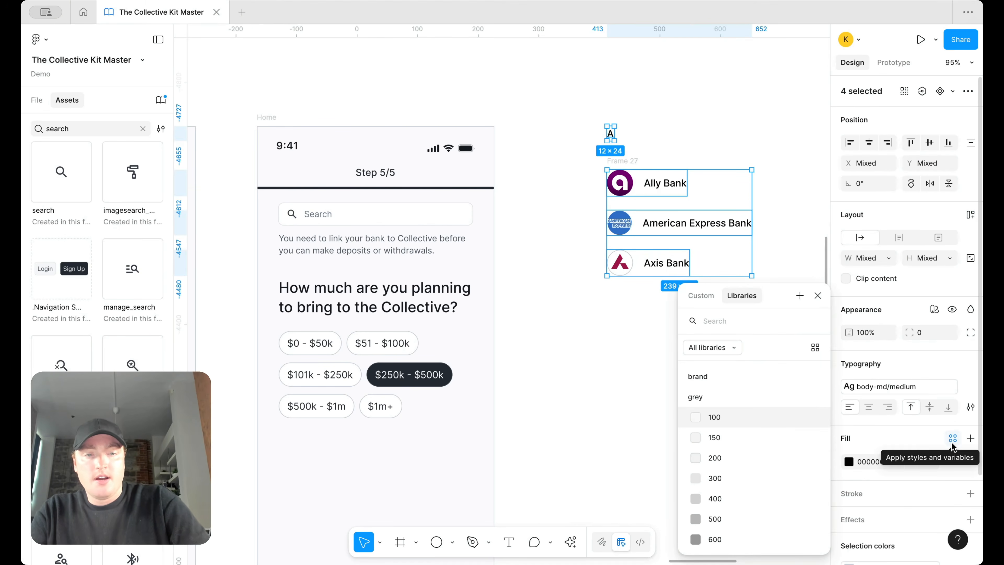
{"action": "type", "text": "bod"}
{"action": "left_click", "coordinate": [715, 437]}
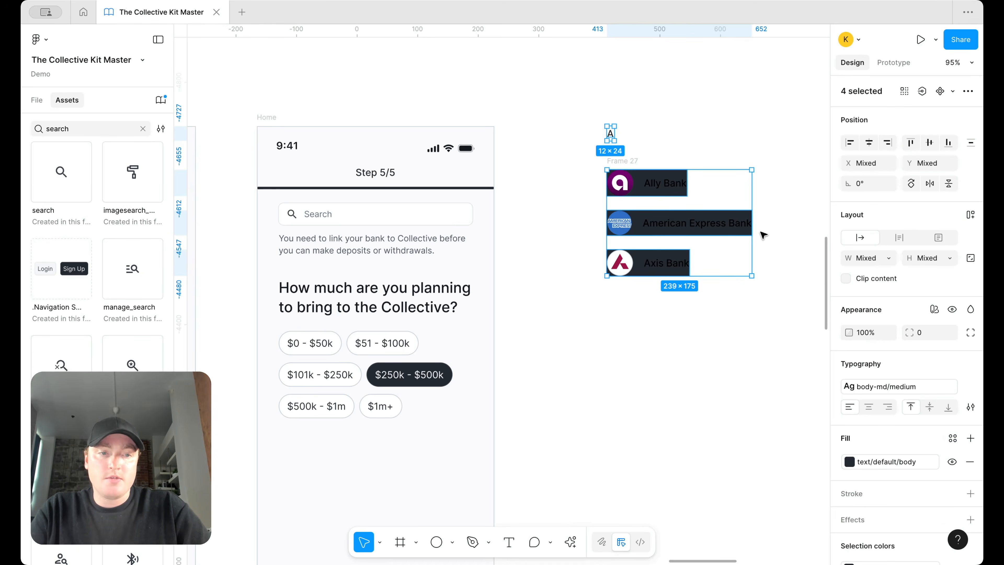
{"action": "key", "text": "ctrl+z"}
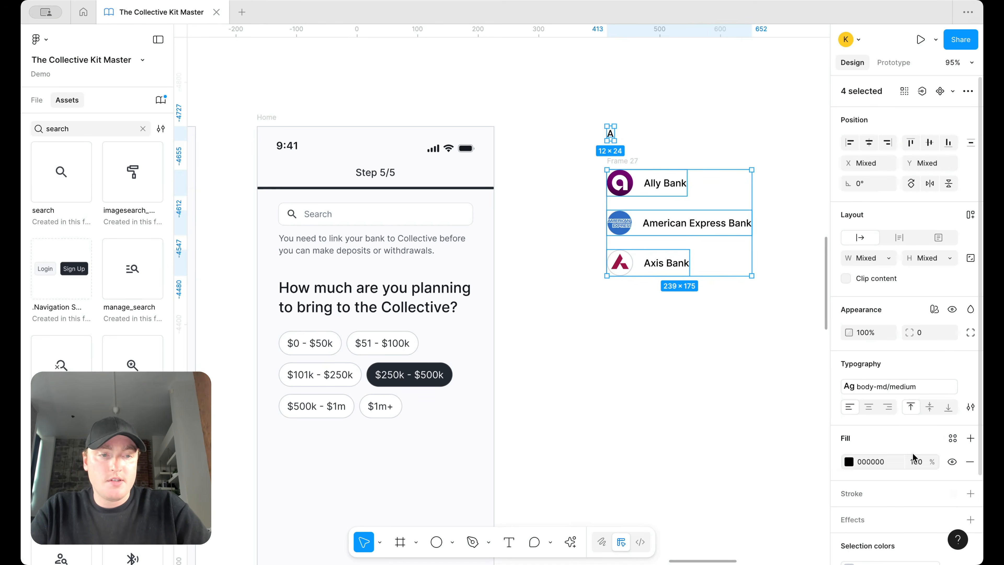
Step: Apply the text/default/body colour style to the three bank names and the A heading
{"action": "double_click", "coordinate": [659, 185]}
{"action": "left_click", "coordinate": [698, 223], "text": "shift"}
{"action": "left_click", "coordinate": [654, 263], "text": "shift"}
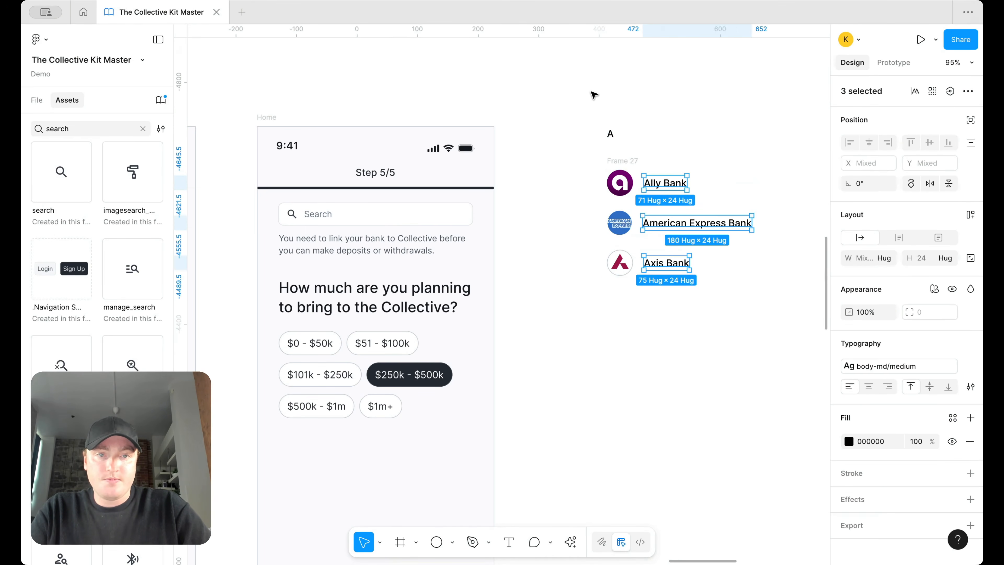
{"action": "left_click", "coordinate": [610, 132], "text": "shift"}
{"action": "left_click", "coordinate": [952, 417]}
{"action": "type", "text": "body"}
{"action": "left_click", "coordinate": [793, 439]}
{"action": "left_click", "coordinate": [705, 133]}
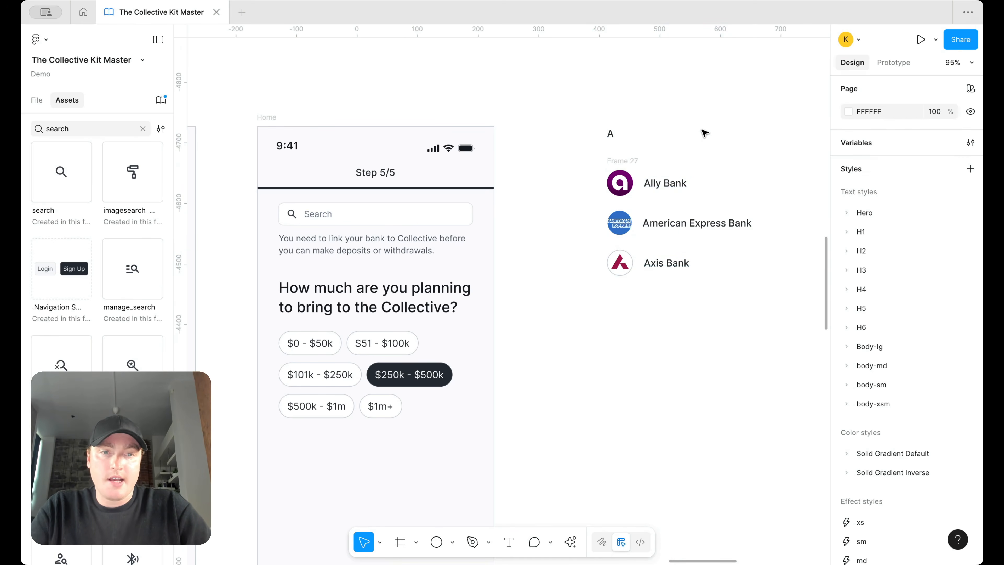
Step: Give the A heading the Body-lg/semibold text style
{"action": "left_click", "coordinate": [609, 131]}
{"action": "left_click", "coordinate": [893, 366]}
{"action": "scroll", "coordinate": [806, 423], "scroll_direction": "up", "scroll_amount": 1}
{"action": "scroll", "coordinate": [806, 424], "scroll_direction": "up", "scroll_amount": 4}
{"action": "left_click", "coordinate": [774, 453]}
{"action": "left_click", "coordinate": [714, 133]}
Step: Group the A heading and bank list in a vertical auto layout spaced 18
{"action": "left_click", "coordinate": [612, 135]}
{"action": "left_click", "coordinate": [622, 161], "text": "shift"}
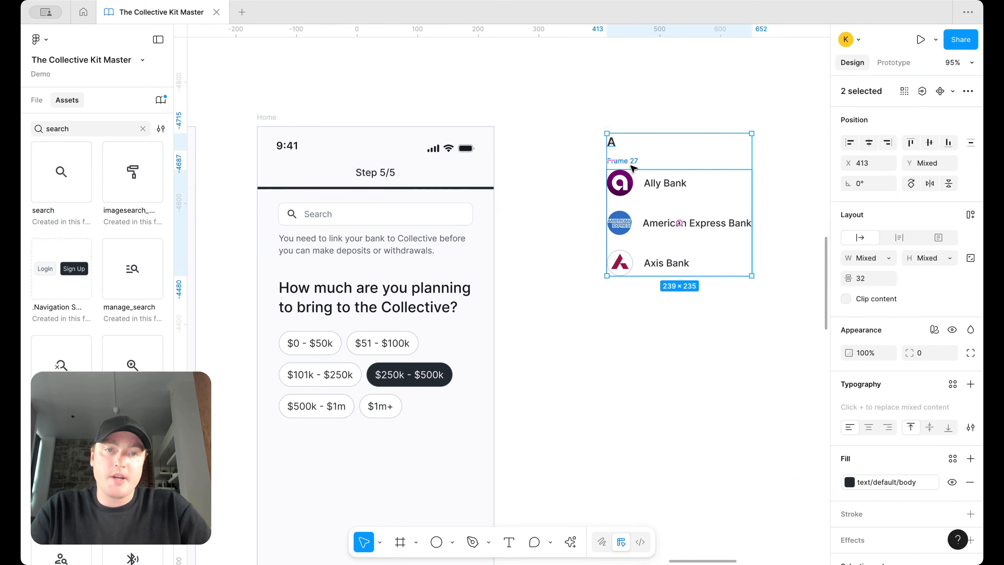
{"action": "key", "text": "shift+a"}
{"action": "left_click", "coordinate": [921, 277]}
{"action": "type", "text": "18"}
{"action": "key", "text": "Return"}
Step: Paste the bank list into Step 5/5, replacing the question and amount tags block
{"action": "scroll", "coordinate": [784, 273], "scroll_direction": "down", "scroll_amount": 3}
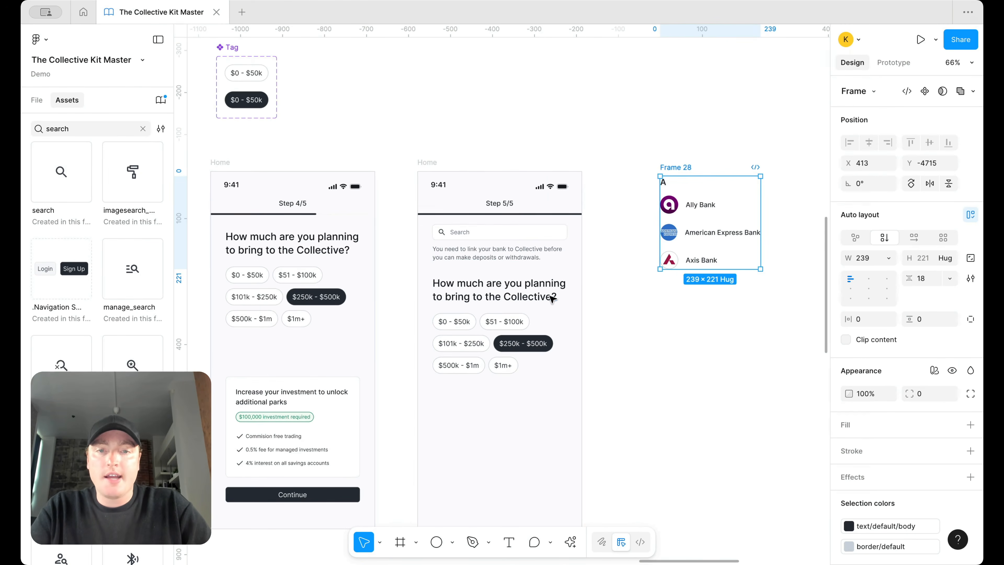
{"action": "key", "text": "ctrl+c"}
{"action": "left_click", "coordinate": [525, 274]}
{"action": "key", "text": "ctrl+v"}
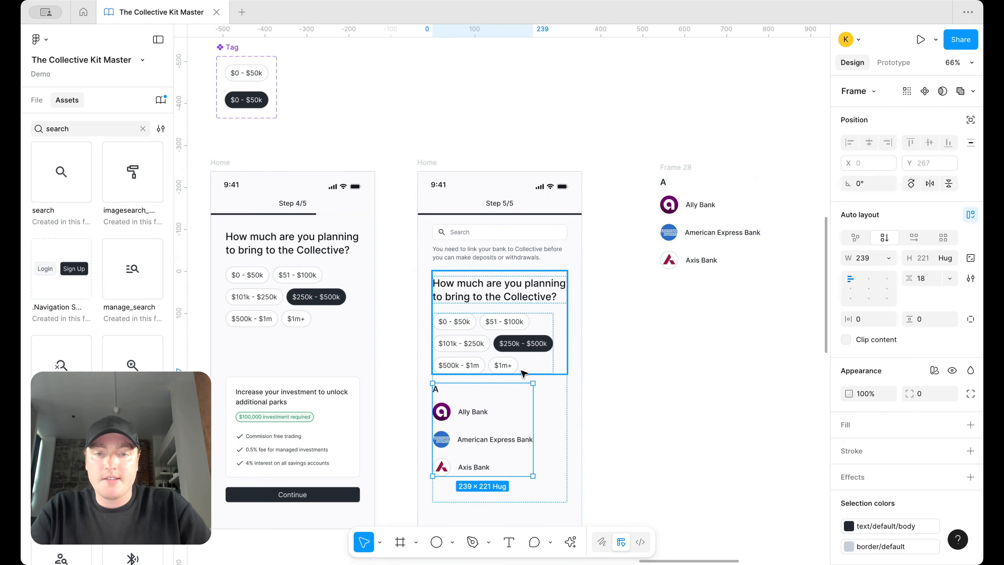
{"action": "left_click", "coordinate": [518, 340]}
{"action": "key", "text": "Delete"}
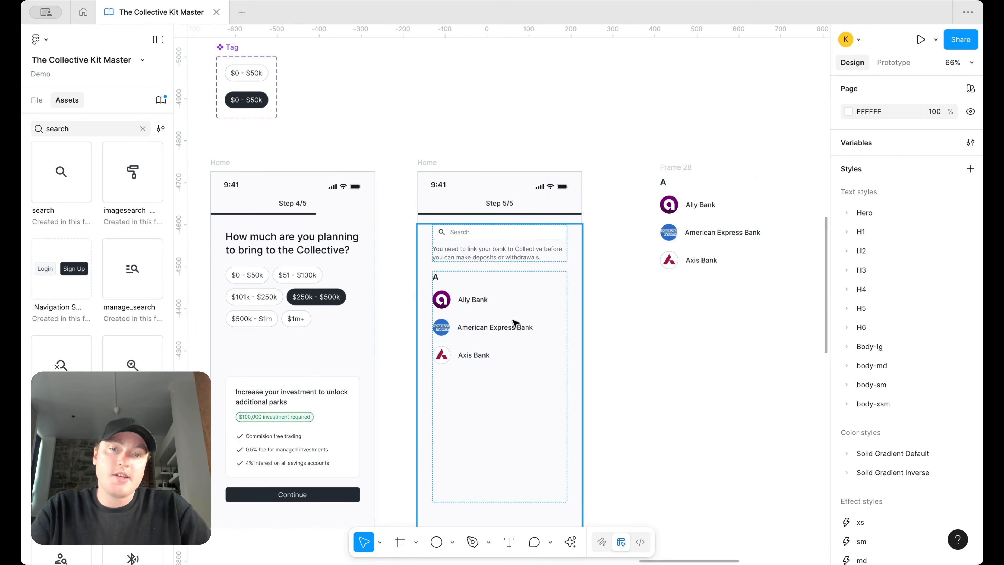
{"action": "left_click", "coordinate": [487, 328]}
{"action": "left_click", "coordinate": [487, 328]}
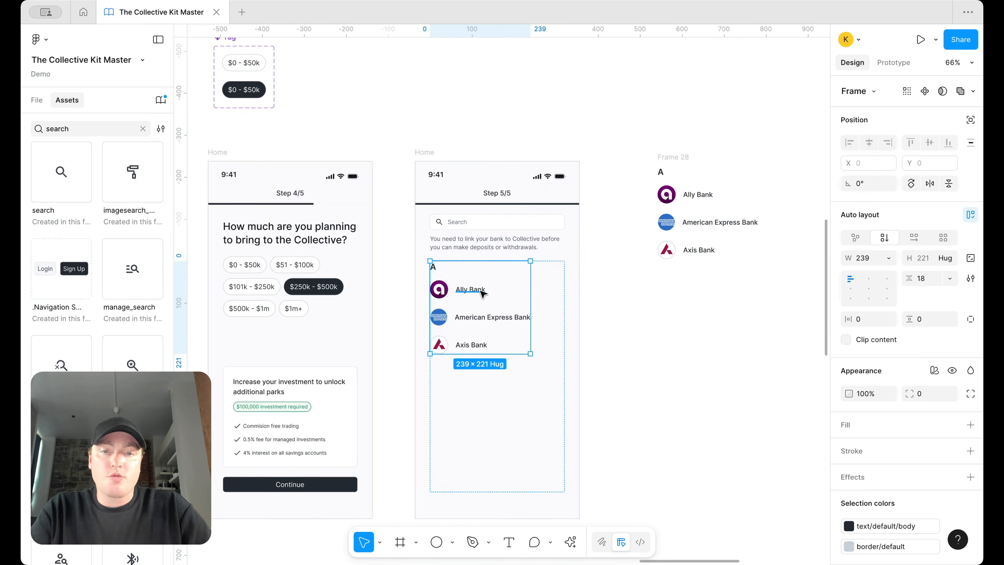
Step: Duplicate the bank group twice so Step 5/5 shows three A bank groups
{"action": "key", "text": "ctrl+d"}
{"action": "scroll", "coordinate": [482, 293], "scroll_direction": "down", "scroll_amount": 2}
{"action": "scroll", "coordinate": [482, 293], "scroll_direction": "down", "scroll_amount": 2}
{"action": "key", "text": "ctrl+d"}
{"action": "left_click", "coordinate": [640, 318]}
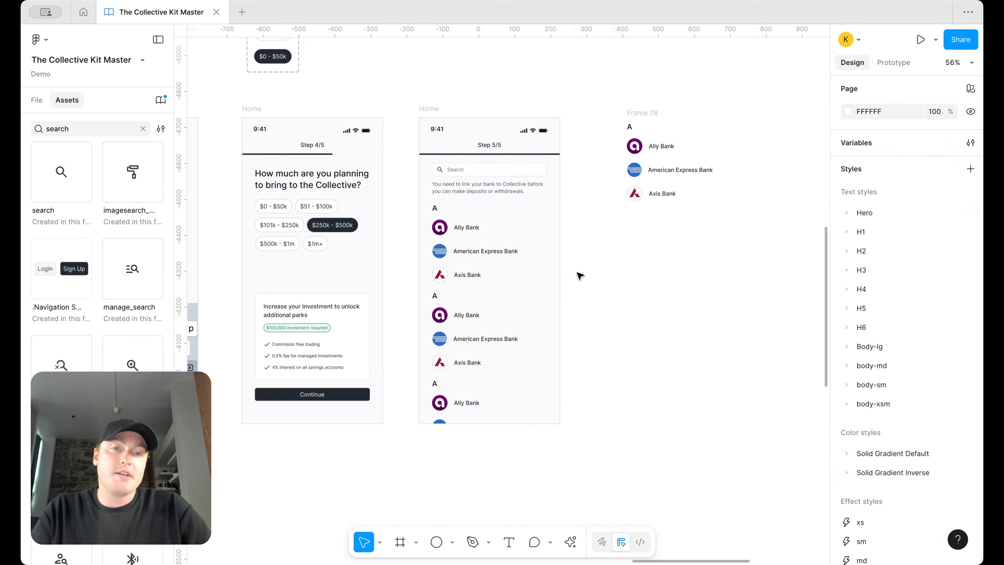
{"action": "scroll", "coordinate": [579, 275], "scroll_direction": "up", "scroll_amount": 3}
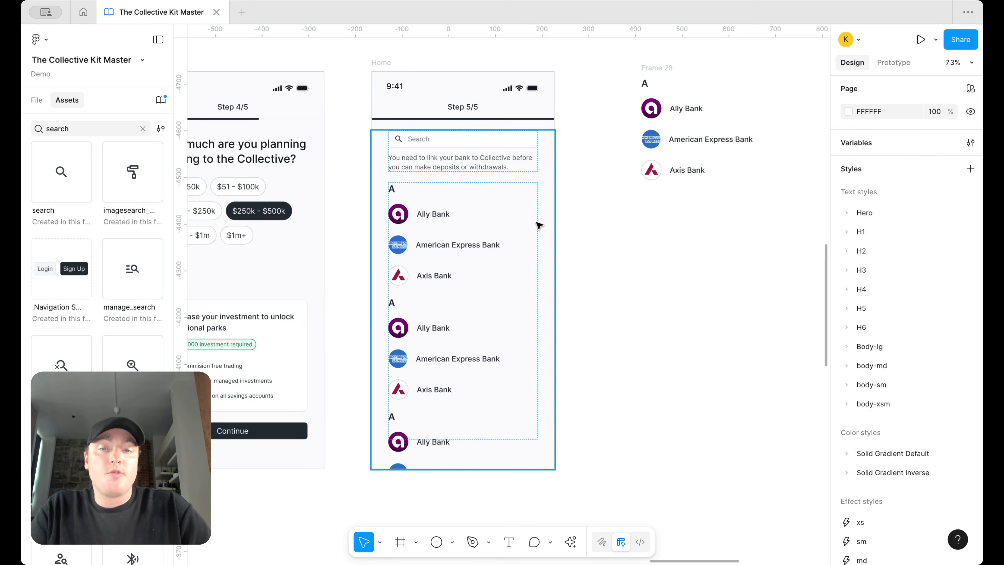
{"action": "scroll", "coordinate": [457, 246], "scroll_direction": "down", "scroll_amount": 5}
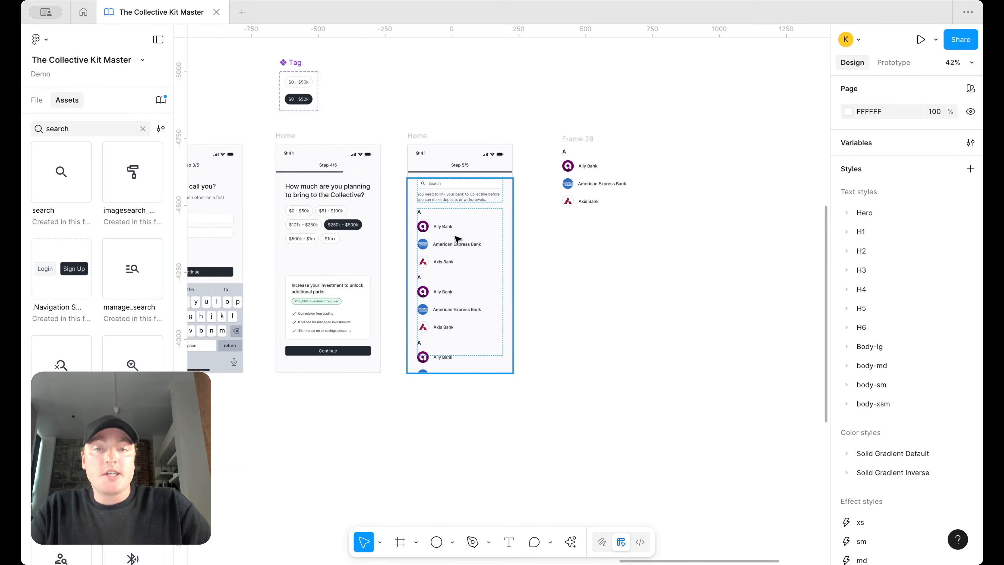
{"action": "scroll", "coordinate": [661, 290], "scroll_direction": "up", "scroll_amount": 3}
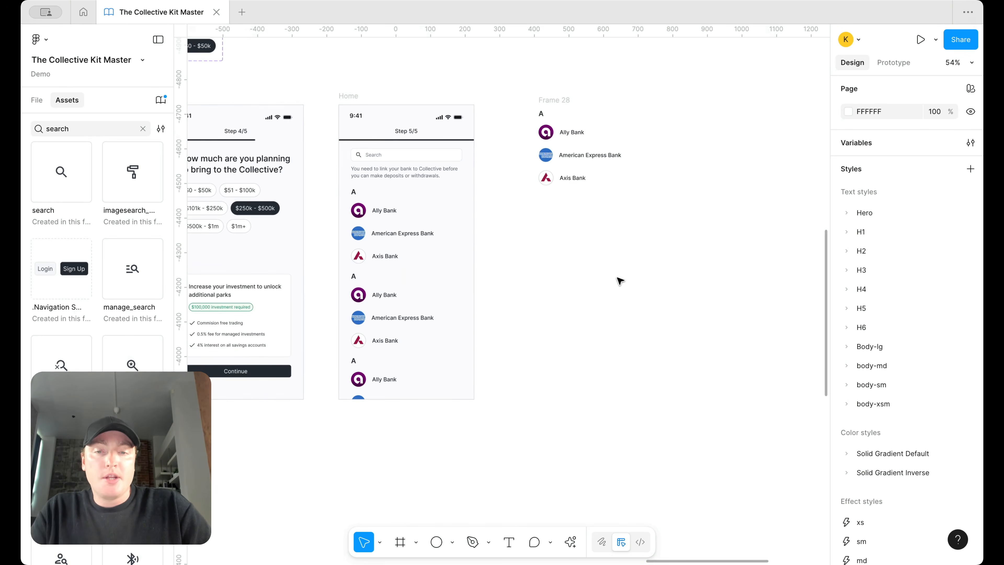
{"action": "scroll", "coordinate": [618, 262], "scroll_direction": "down", "scroll_amount": 2}
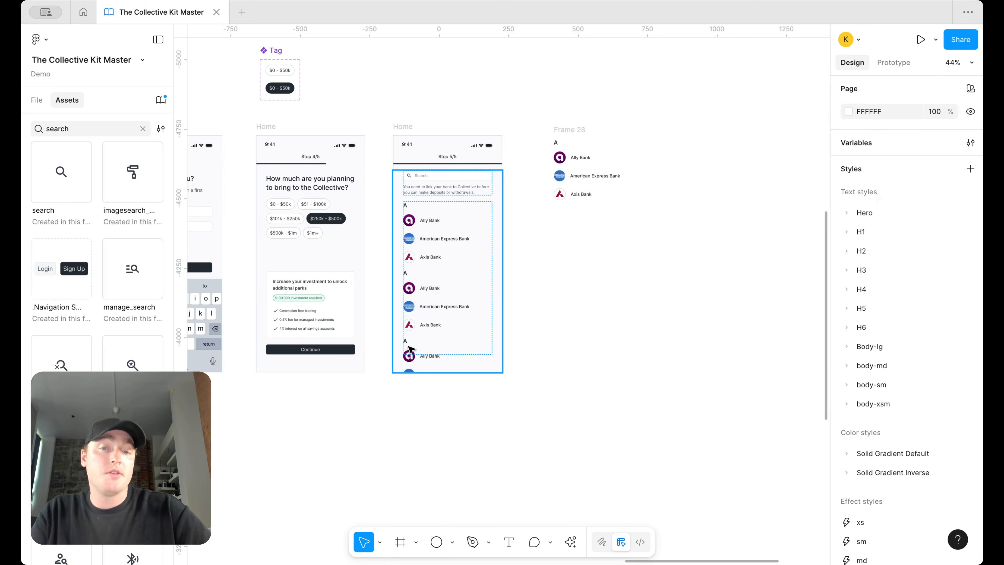
{"action": "scroll", "coordinate": [438, 378], "scroll_direction": "up", "scroll_amount": 10}
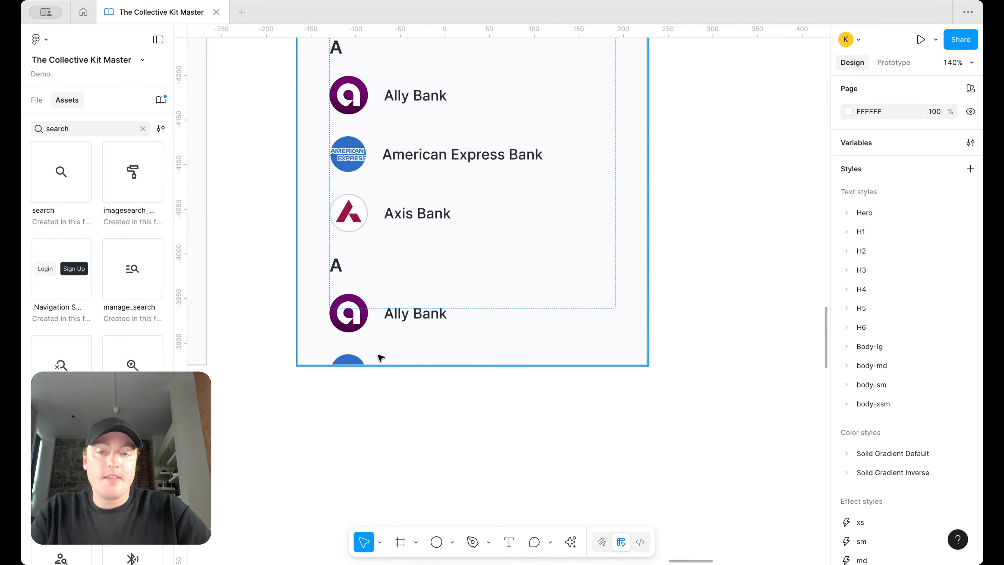
{"action": "scroll", "coordinate": [363, 358], "scroll_direction": "down", "scroll_amount": 8}
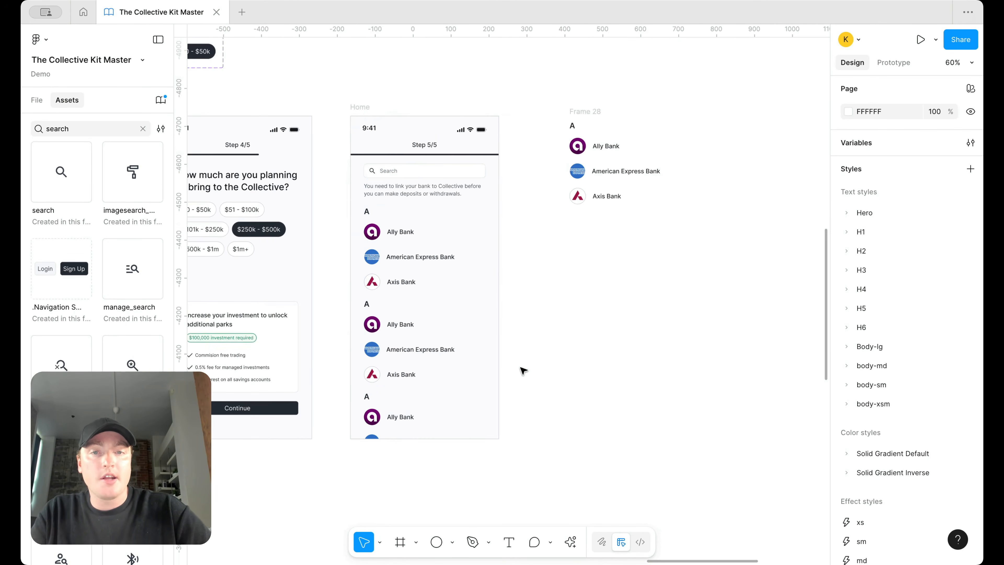
{"action": "scroll", "coordinate": [522, 370], "scroll_direction": "down", "scroll_amount": 1}
{"action": "scroll", "coordinate": [523, 369], "scroll_direction": "left", "scroll_amount": 1}
Step: Increase the list's auto layout gap from 23 to 30
{"action": "left_click", "coordinate": [418, 298]}
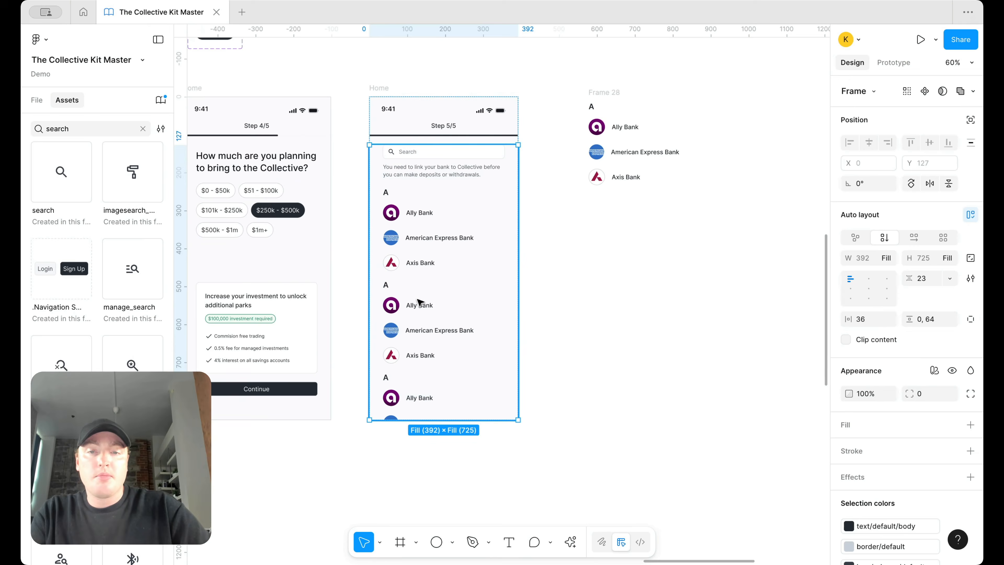
{"action": "left_click", "coordinate": [928, 277]}
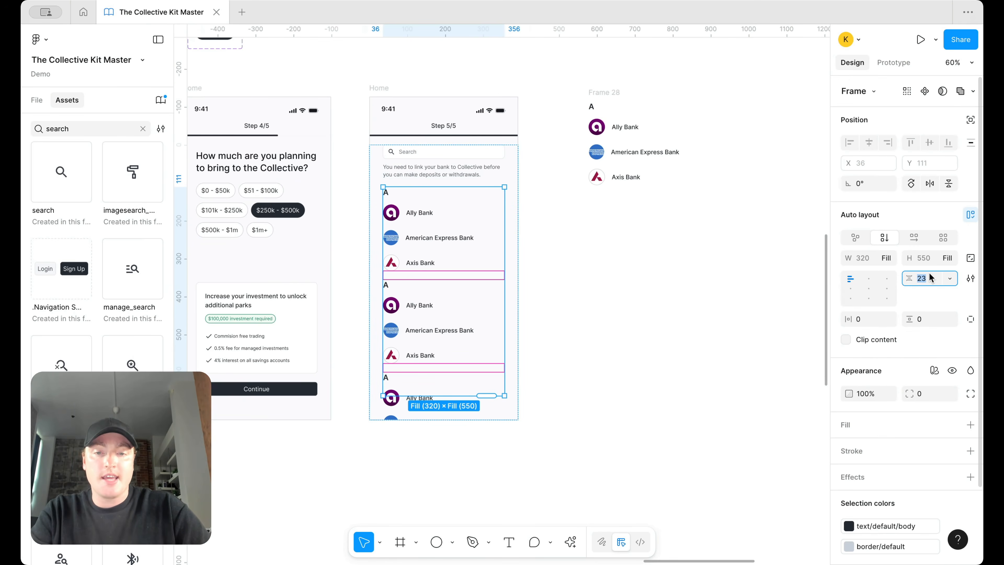
{"action": "key", "text": "Return"}
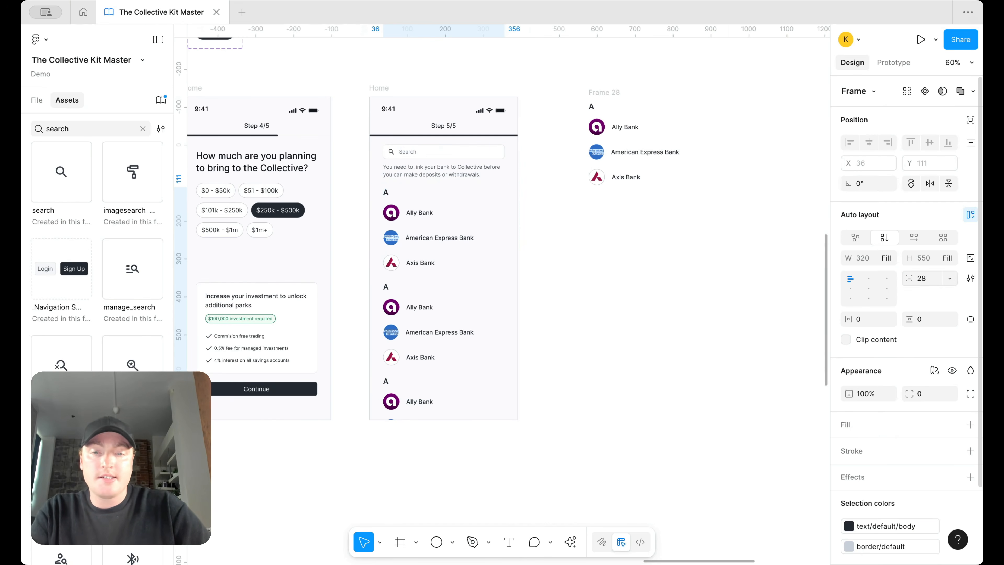
{"action": "left_click", "coordinate": [589, 394]}
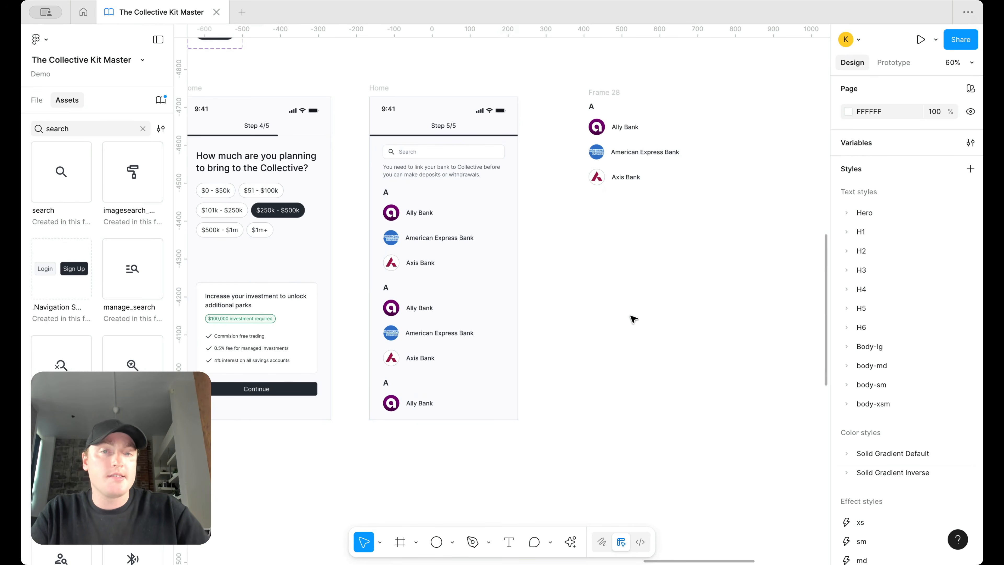
Step: Copy the American Express Bank row out of Frame 28 and turn it into a component
{"action": "double_click", "coordinate": [623, 154]}
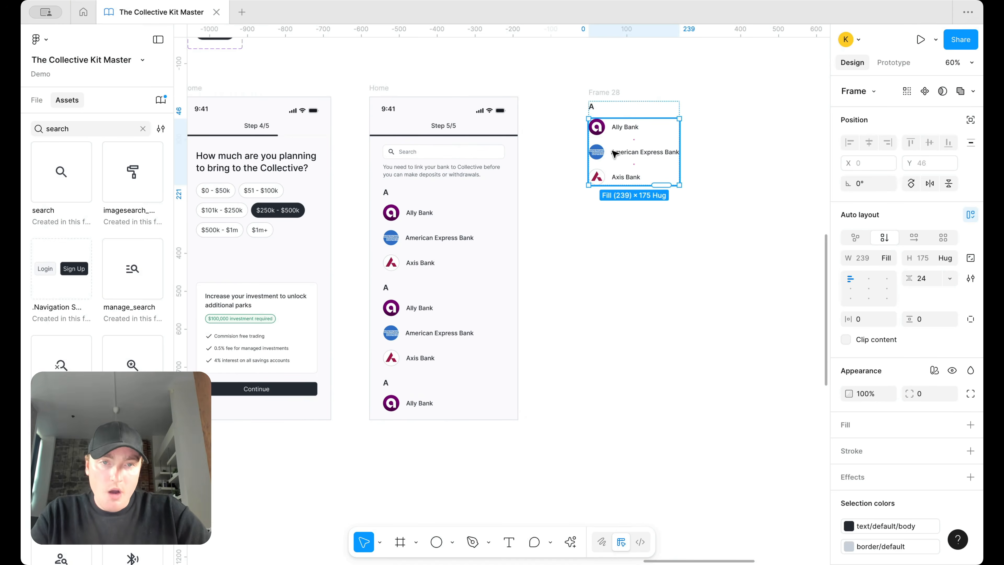
{"action": "left_click_drag", "start_coordinate": [623, 221], "coordinate": [621, 352]}
{"action": "right_click", "coordinate": [612, 269]}
{"action": "left_click", "coordinate": [657, 395]}
Step: Test instances in an auto layout frame, delete the test, and place the component above Home
{"action": "left_click", "coordinate": [623, 328], "text": "shift"}
{"action": "key", "text": "shift+a"}
{"action": "left_click", "coordinate": [623, 352]}
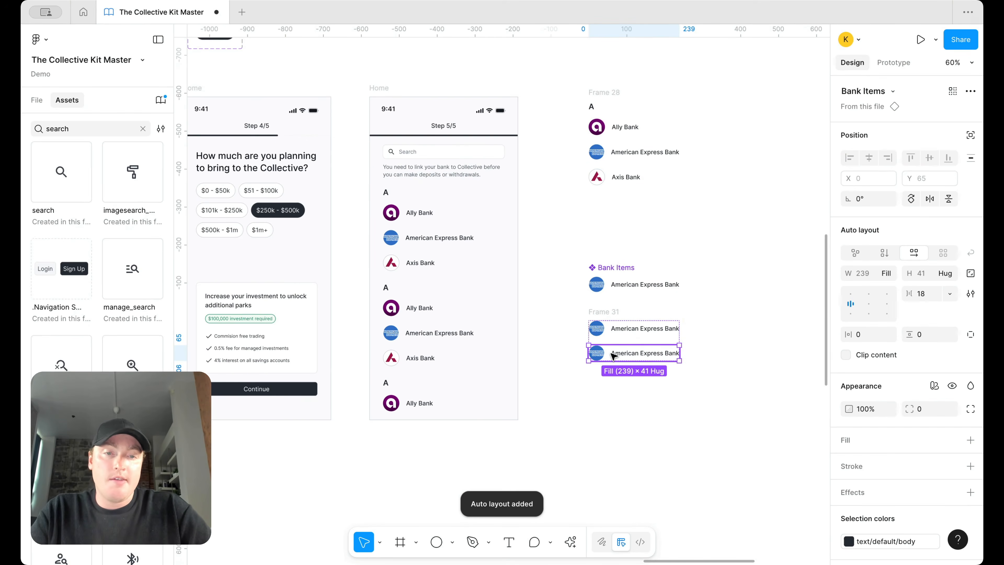
{"action": "key", "text": "ctrl+d"}
{"action": "key", "text": "ctrl+d"}
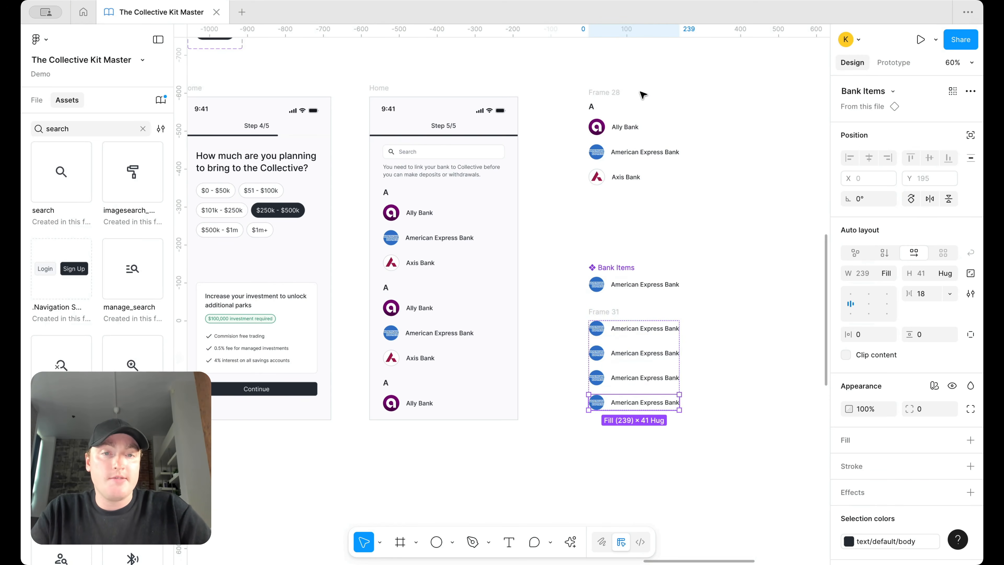
{"action": "left_click", "coordinate": [604, 311]}
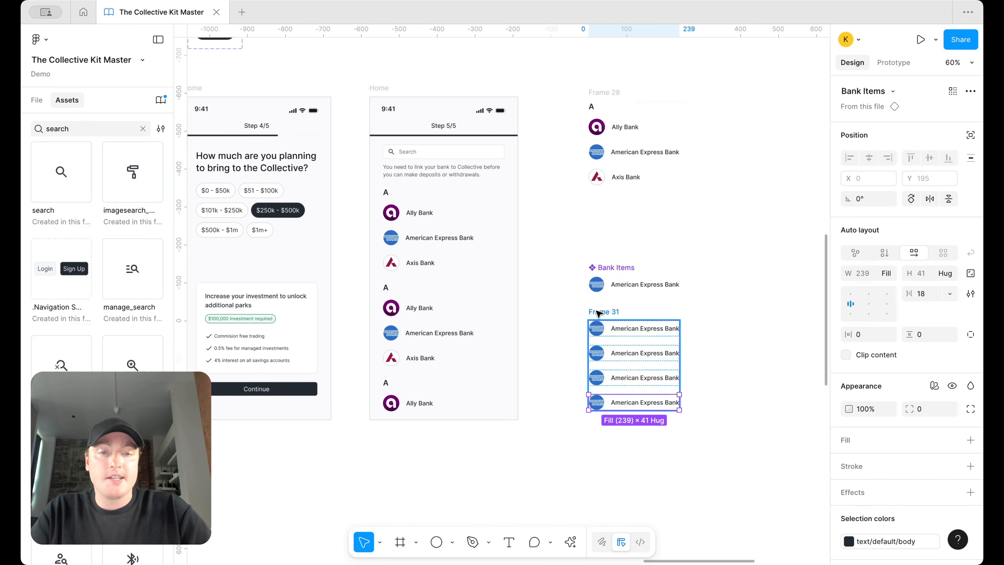
{"action": "key", "text": "Delete"}
{"action": "left_click_drag", "start_coordinate": [617, 267], "coordinate": [421, 45]}
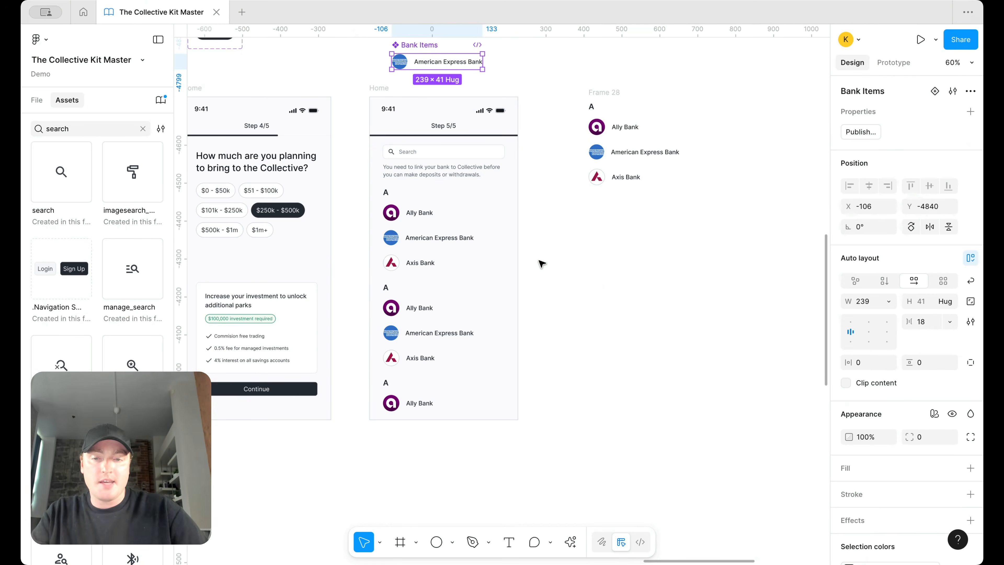
{"action": "left_click", "coordinate": [617, 103]}
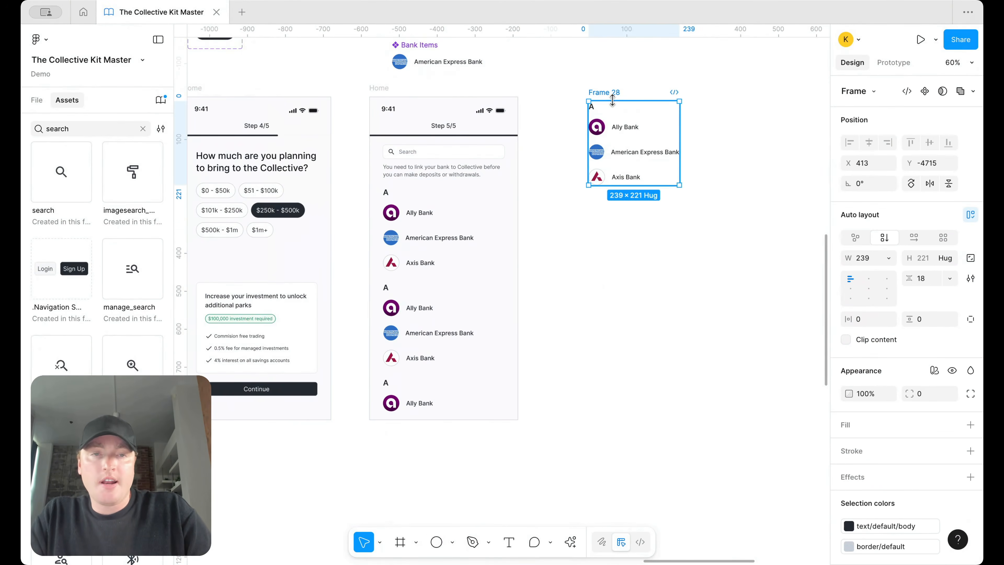
{"action": "scroll", "coordinate": [609, 115], "scroll_direction": "right", "scroll_amount": 3}
{"action": "scroll", "coordinate": [609, 144], "scroll_direction": "up", "scroll_amount": 3}
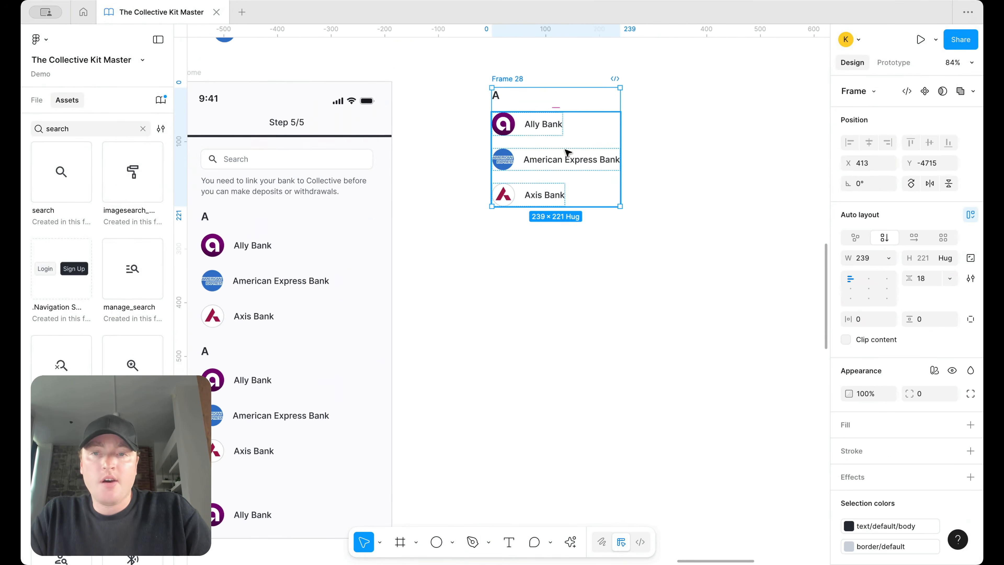
{"action": "scroll", "coordinate": [461, 196], "scroll_direction": "left", "scroll_amount": 3}
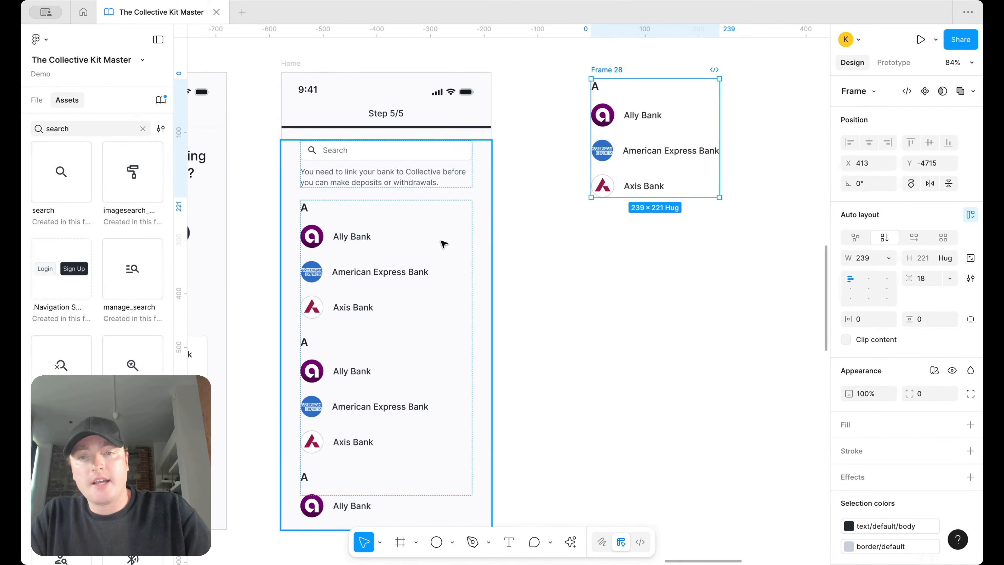
{"action": "scroll", "coordinate": [443, 242], "scroll_direction": "down", "scroll_amount": 3}
{"action": "left_click", "coordinate": [407, 253]}
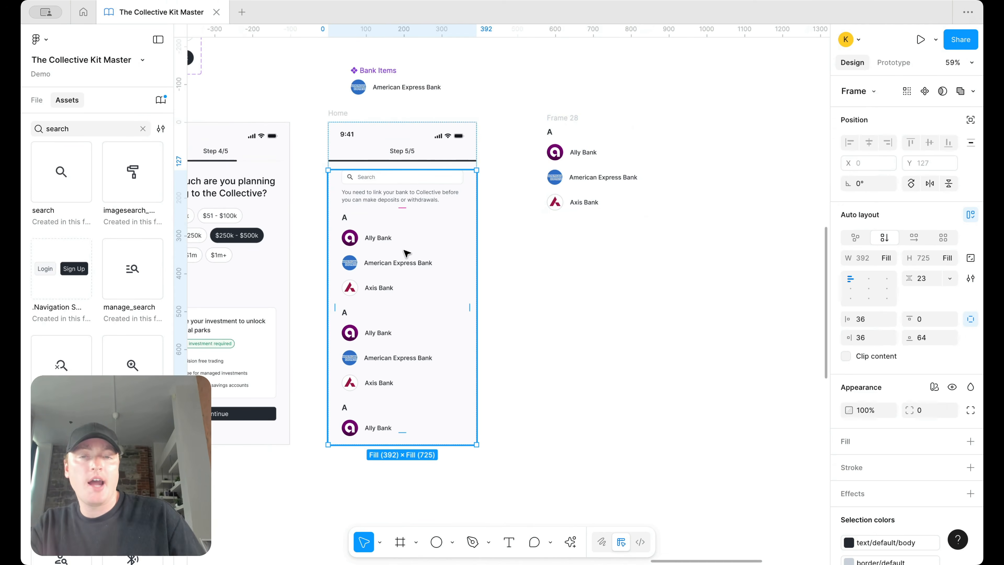
{"action": "left_click", "coordinate": [343, 113]}
{"action": "scroll", "coordinate": [423, 157], "scroll_direction": "down", "scroll_amount": 3}
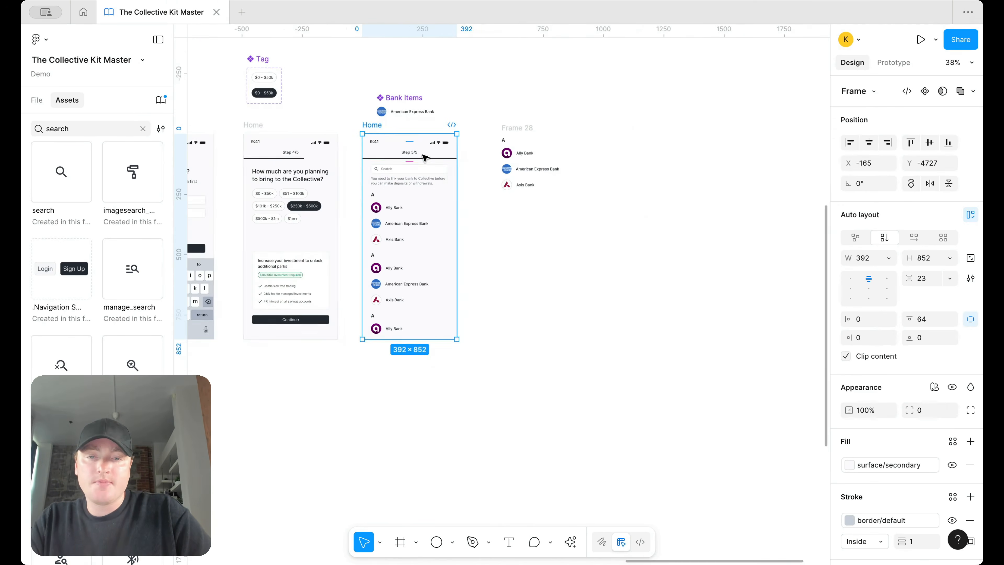
{"action": "left_click_drag", "start_coordinate": [433, 339], "coordinate": [418, 430]}
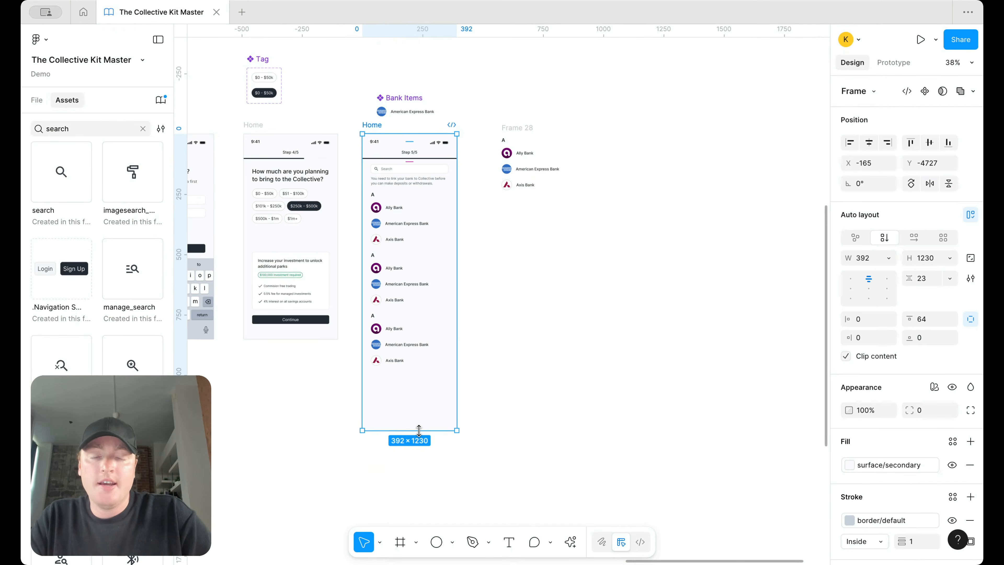
{"action": "key", "text": "super+z"}
{"action": "scroll", "coordinate": [417, 265], "scroll_direction": "up", "scroll_amount": 5}
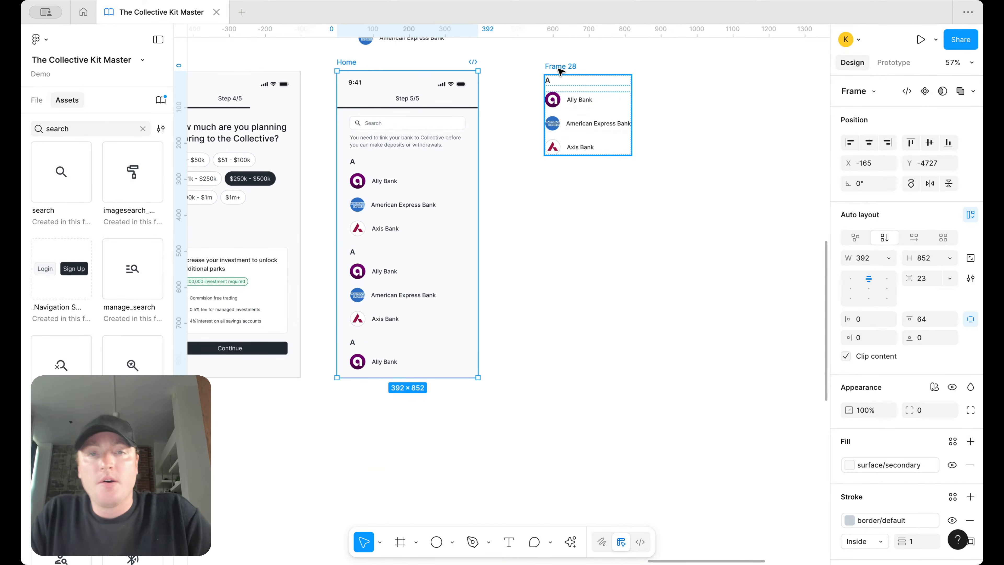
{"action": "left_click", "coordinate": [561, 67]}
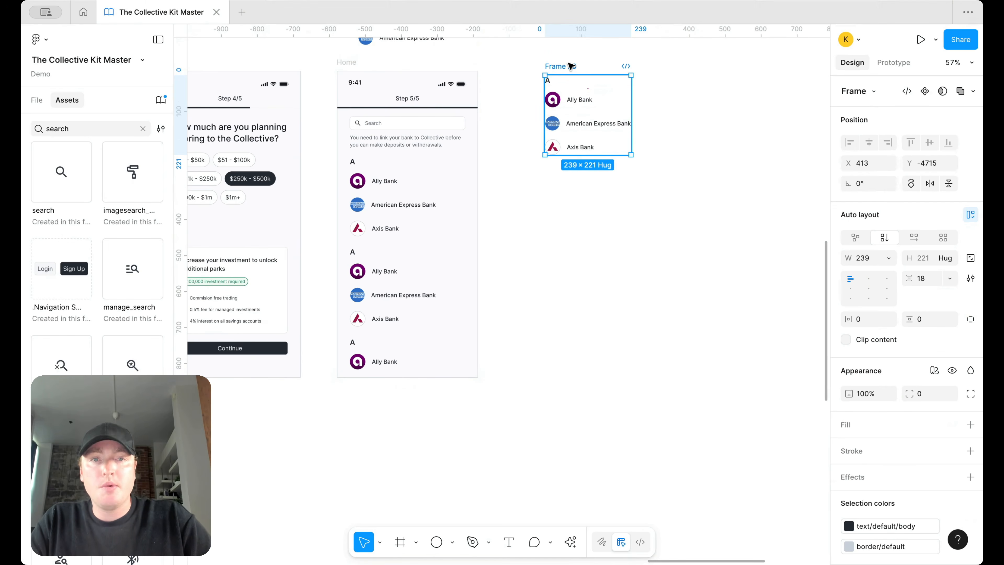
{"action": "right_click", "coordinate": [570, 65]}
{"action": "mouse_move", "coordinate": [606, 366]}
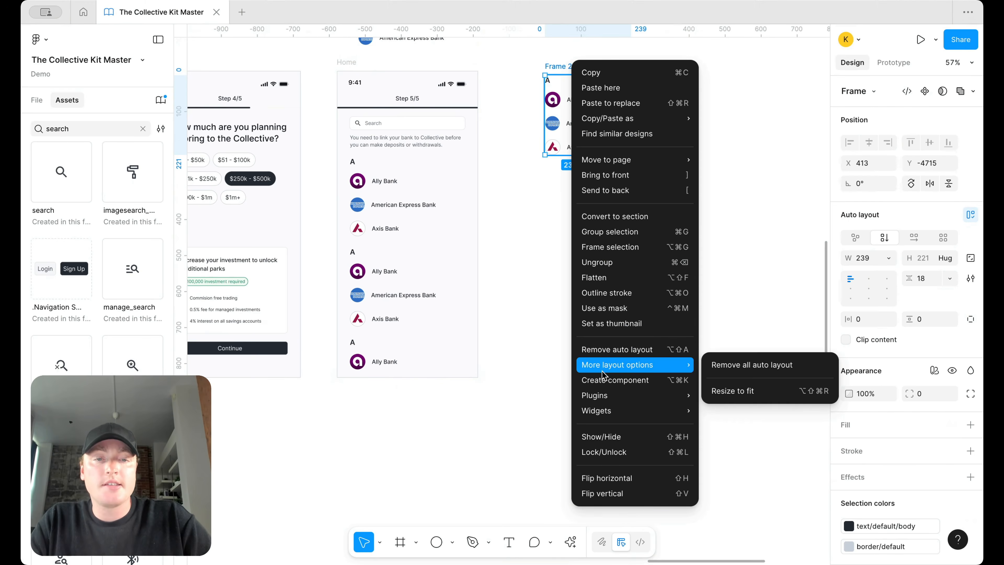
{"action": "left_click", "coordinate": [604, 381]}
{"action": "key", "text": "ctrl+d"}
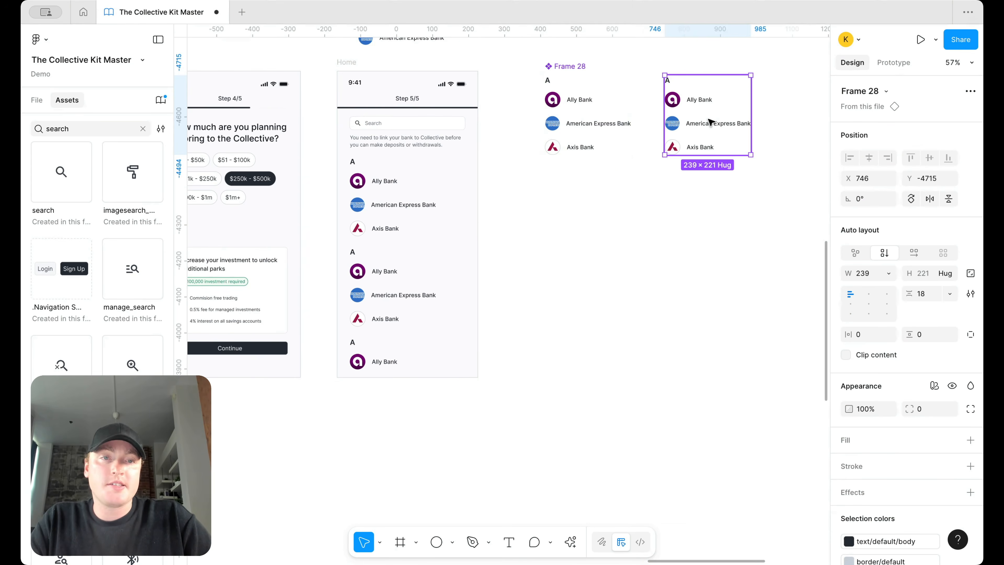
{"action": "key", "text": "Delete"}
{"action": "key", "text": "ctrl+z"}
{"action": "key", "text": "ctrl+z"}
{"action": "scroll", "coordinate": [604, 113], "scroll_direction": "up", "scroll_amount": 2}
{"action": "scroll", "coordinate": [604, 113], "scroll_direction": "up", "scroll_amount": 2}
{"action": "key", "text": "ctrl+z"}
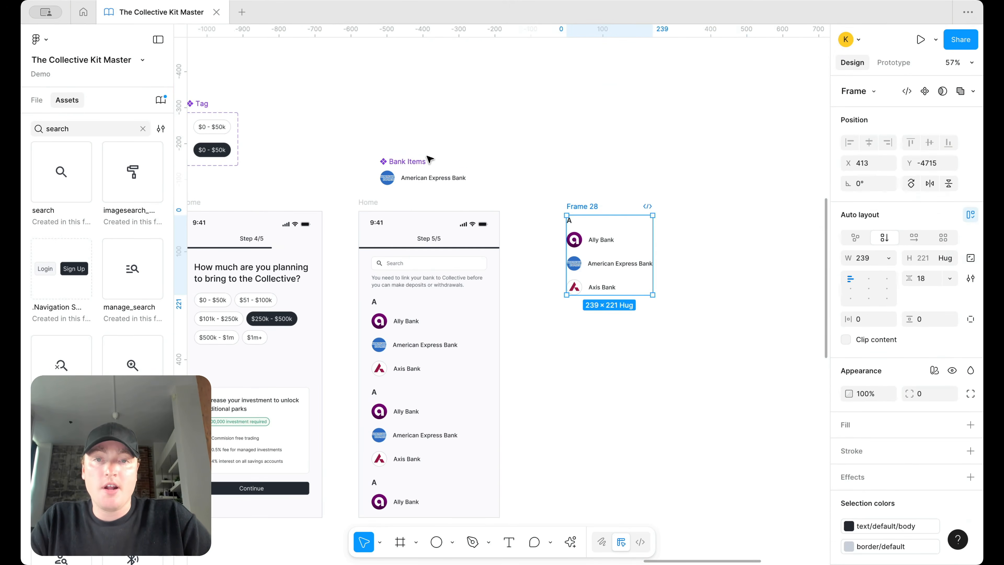
Step: Duplicate the bank group, wrap both in an auto layout frame, and retitle the second 'B'
{"action": "left_click_drag", "start_coordinate": [590, 208], "coordinate": [591, 303], "text": "alt"}
{"action": "left_click", "coordinate": [585, 208], "text": "shift"}
{"action": "key", "text": "shift+a"}
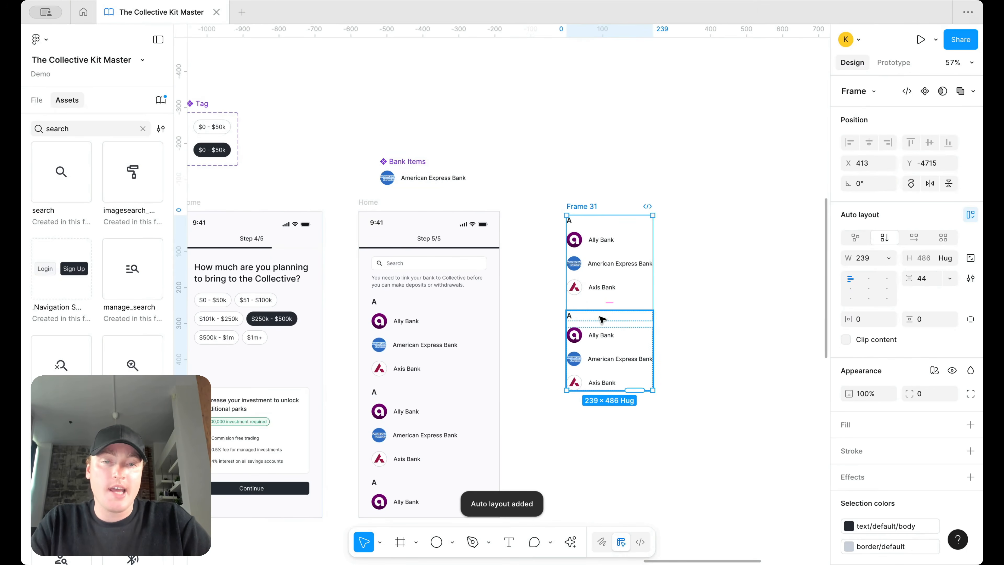
{"action": "scroll", "coordinate": [572, 319], "scroll_direction": "up", "scroll_amount": 5}
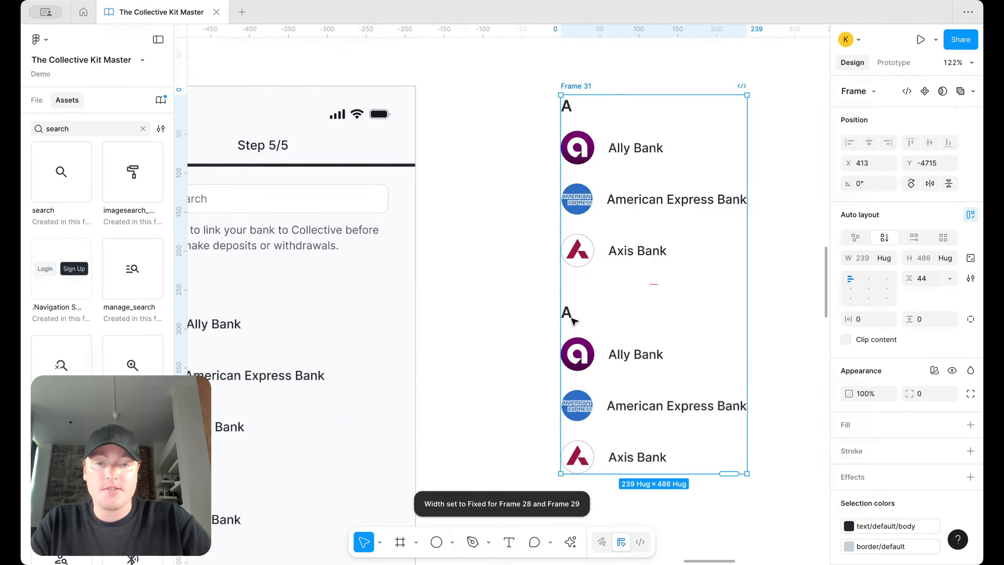
{"action": "double_click", "coordinate": [568, 316]}
{"action": "double_click", "coordinate": [567, 316]}
{"action": "double_click", "coordinate": [568, 316]}
{"action": "type", "text": "B"}
{"action": "left_click", "coordinate": [515, 312]}
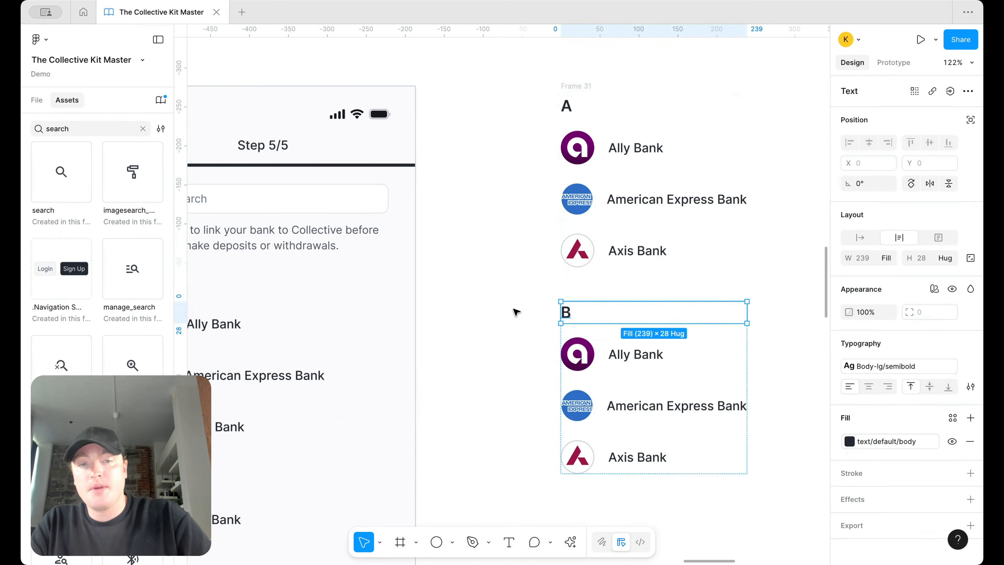
{"action": "left_click", "coordinate": [515, 311]}
Step: Duplicate the B bank group twice and relabel the fourth group's heading 'D'
{"action": "scroll", "coordinate": [514, 311], "scroll_direction": "down", "scroll_amount": 5}
{"action": "left_click", "coordinate": [538, 318]}
{"action": "key", "text": "ctrl+d"}
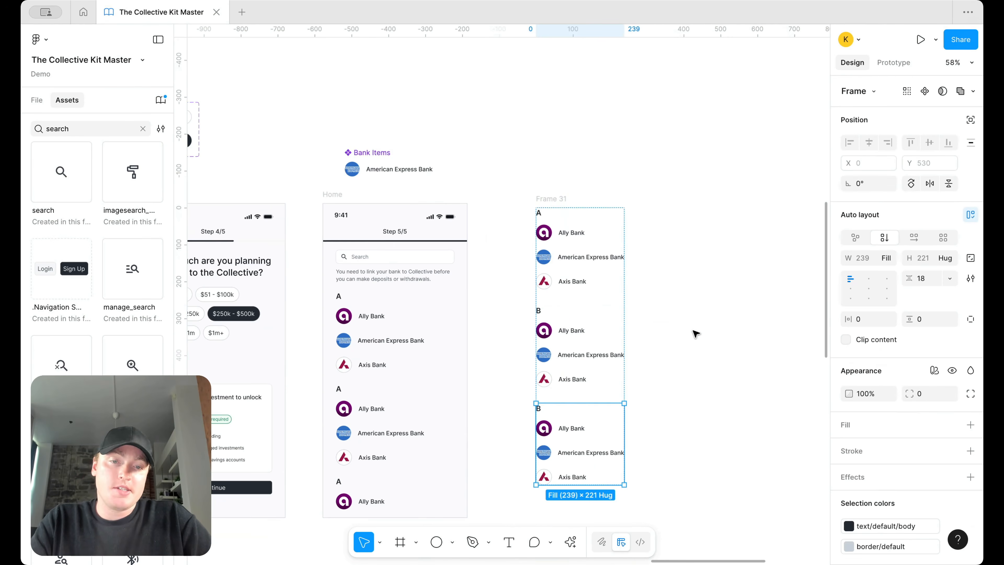
{"action": "key", "text": "ctrl+d"}
{"action": "scroll", "coordinate": [661, 362], "scroll_direction": "down", "scroll_amount": 4}
{"action": "left_click", "coordinate": [540, 241]}
{"action": "double_click", "coordinate": [539, 238]}
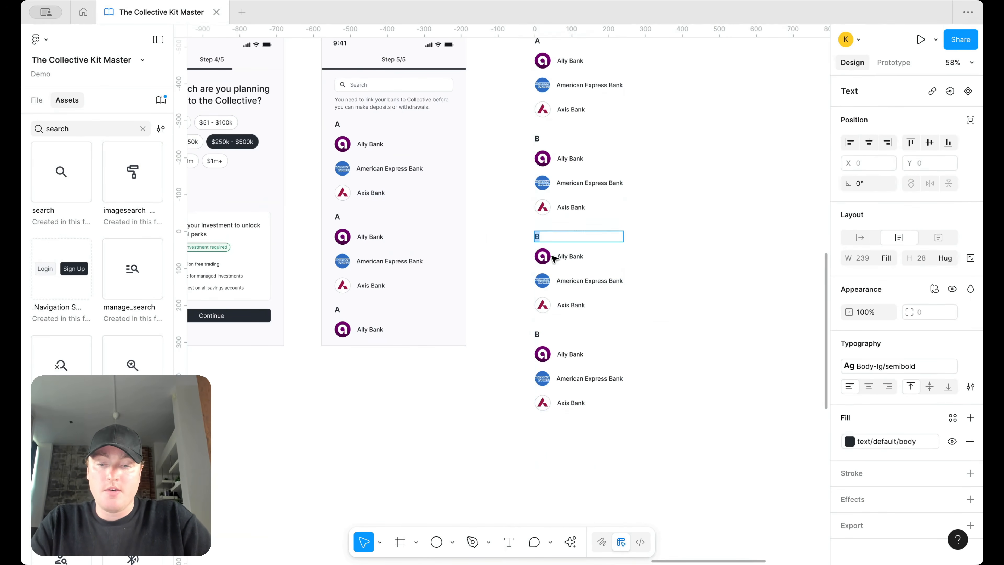
{"action": "double_click", "coordinate": [538, 334]}
{"action": "type", "text": "D"}
{"action": "left_click", "coordinate": [740, 295]}
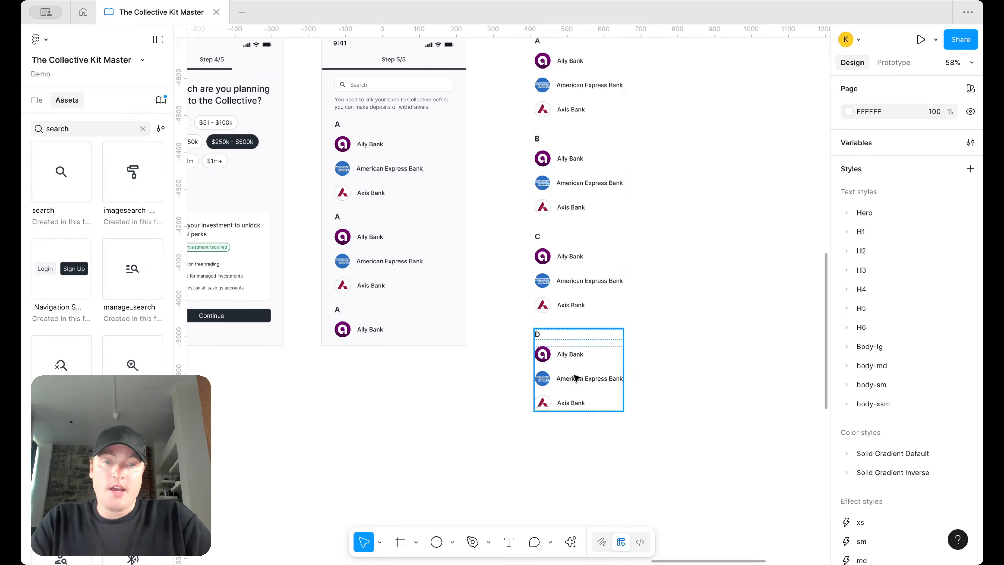
{"action": "left_click", "coordinate": [575, 378]}
Step: Change the fifth bank group's heading to 'E'
{"action": "scroll", "coordinate": [575, 378], "scroll_direction": "down", "scroll_amount": 3}
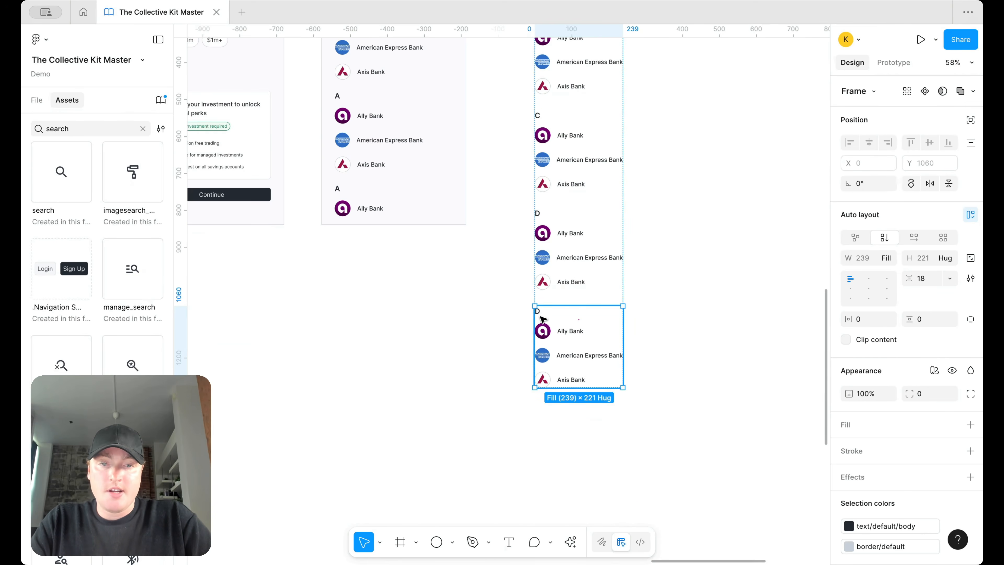
{"action": "scroll", "coordinate": [543, 319], "scroll_direction": "up", "scroll_amount": 5}
{"action": "double_click", "coordinate": [575, 311]}
{"action": "type", "text": "E"}
{"action": "scroll", "coordinate": [646, 285], "scroll_direction": "down", "scroll_amount": 8}
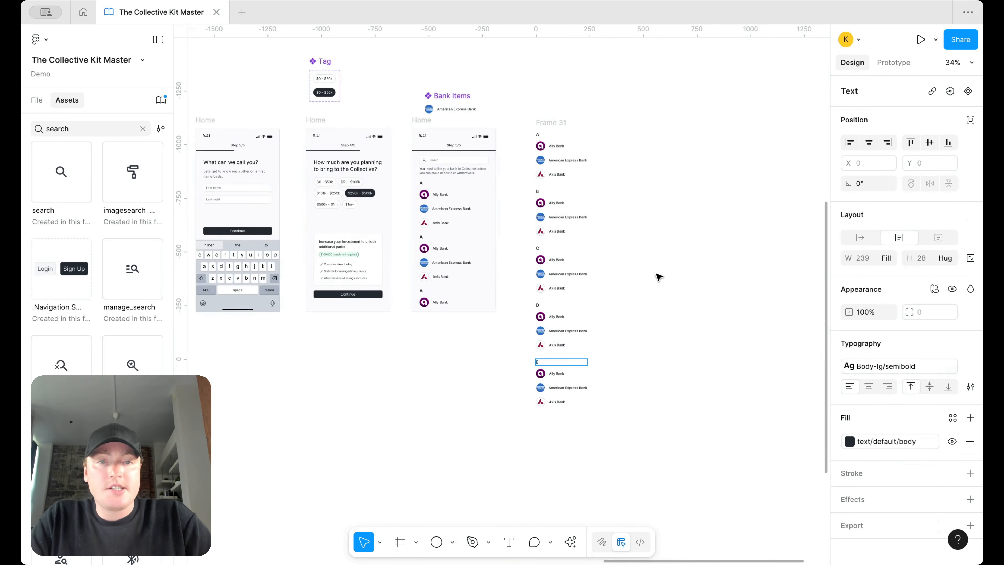
{"action": "key", "text": "Escape"}
Step: Make the A–E bank list Frame 31 a component and Alt-drag a copy to its right
{"action": "left_click", "coordinate": [551, 122]}
{"action": "right_click", "coordinate": [552, 124]}
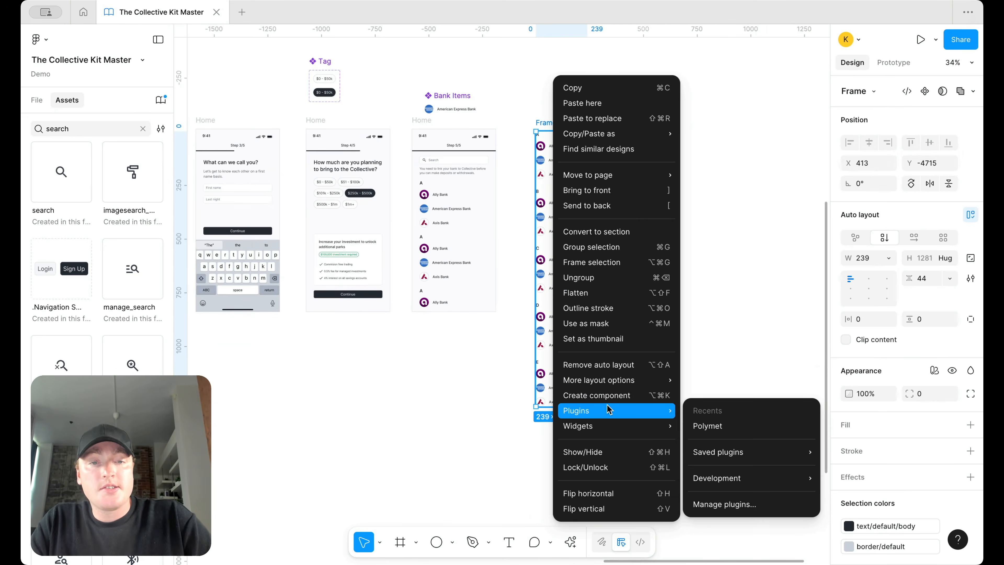
{"action": "left_click", "coordinate": [616, 394]}
{"action": "left_click_drag", "start_coordinate": [566, 254], "coordinate": [705, 251]}
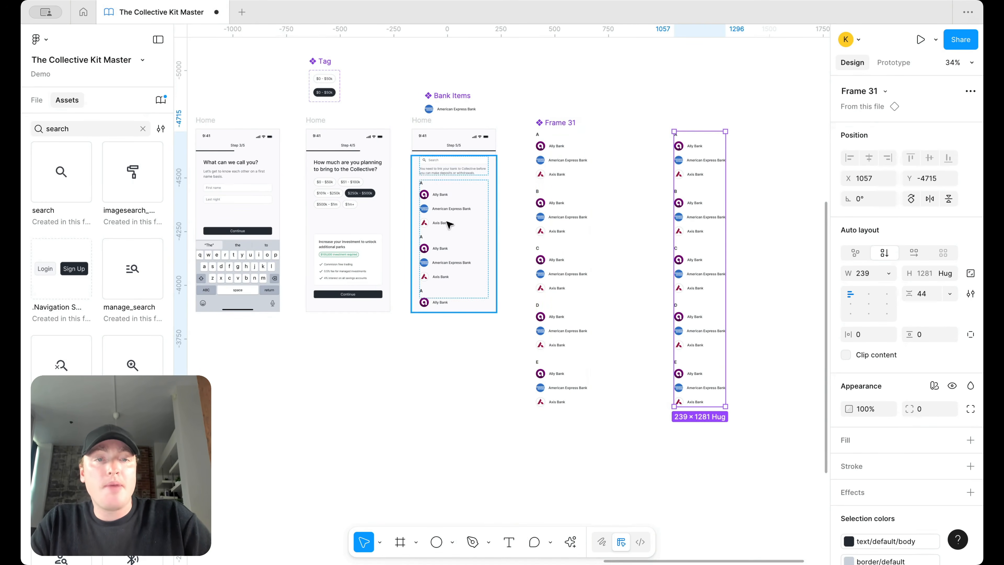
Step: Move the original bank list component below the screens and select the copy
{"action": "scroll", "coordinate": [594, 251], "scroll_direction": "down", "scroll_amount": 5}
{"action": "left_click_drag", "start_coordinate": [543, 247], "coordinate": [442, 353]}
{"action": "scroll", "coordinate": [548, 370], "scroll_direction": "up", "scroll_amount": 3}
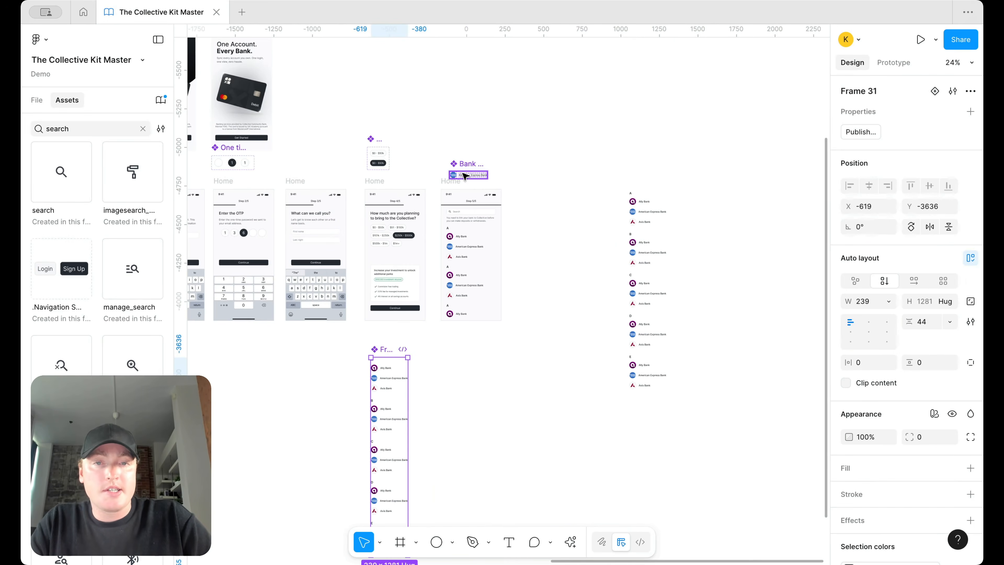
{"action": "left_click", "coordinate": [634, 197]}
Step: Delete the Step 5/5 screen's old bank list, removing a stray pasted group
{"action": "scroll", "coordinate": [469, 252], "scroll_direction": "up", "scroll_amount": 2}
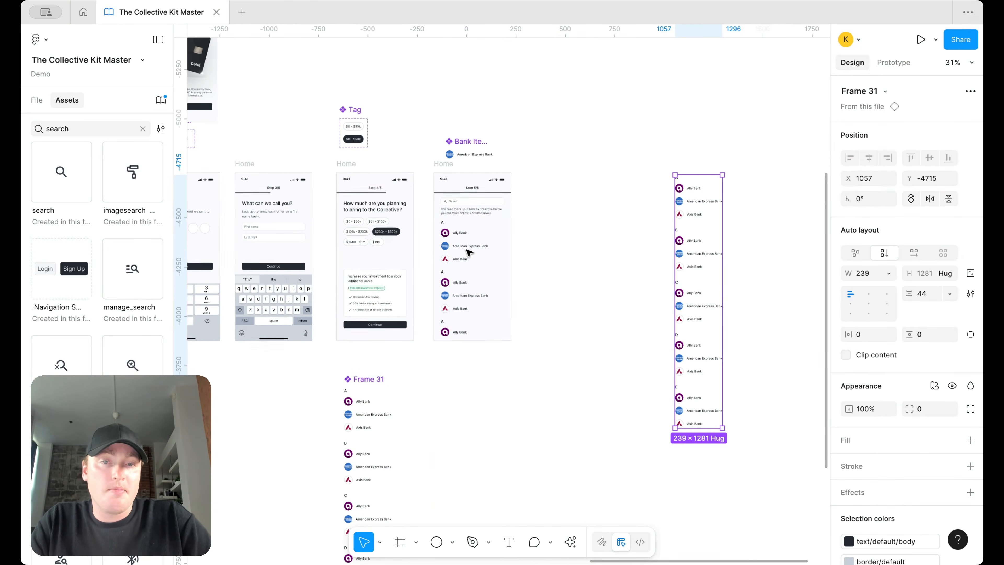
{"action": "left_click", "coordinate": [487, 230]}
{"action": "key", "text": "super+v"}
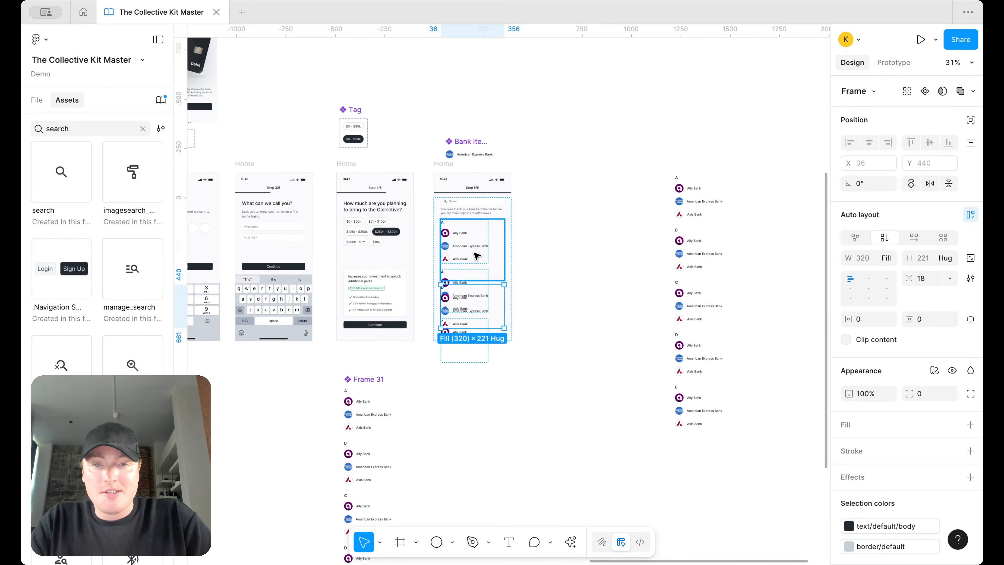
{"action": "left_click", "coordinate": [476, 254]}
{"action": "key", "text": "Delete"}
{"action": "left_click", "coordinate": [477, 255]}
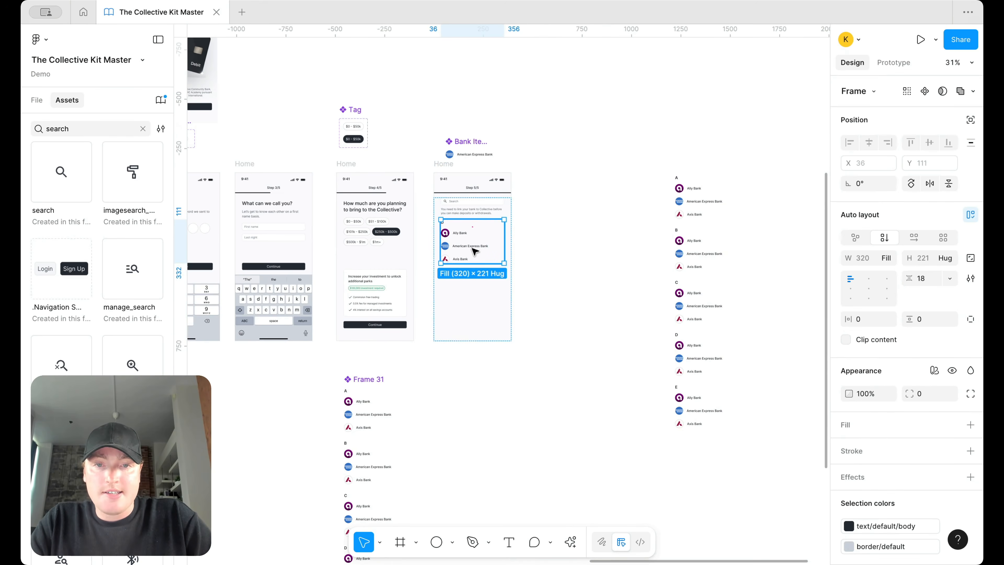
{"action": "key", "text": "Delete"}
{"action": "left_click", "coordinate": [495, 284]}
{"action": "key", "text": "super+v"}
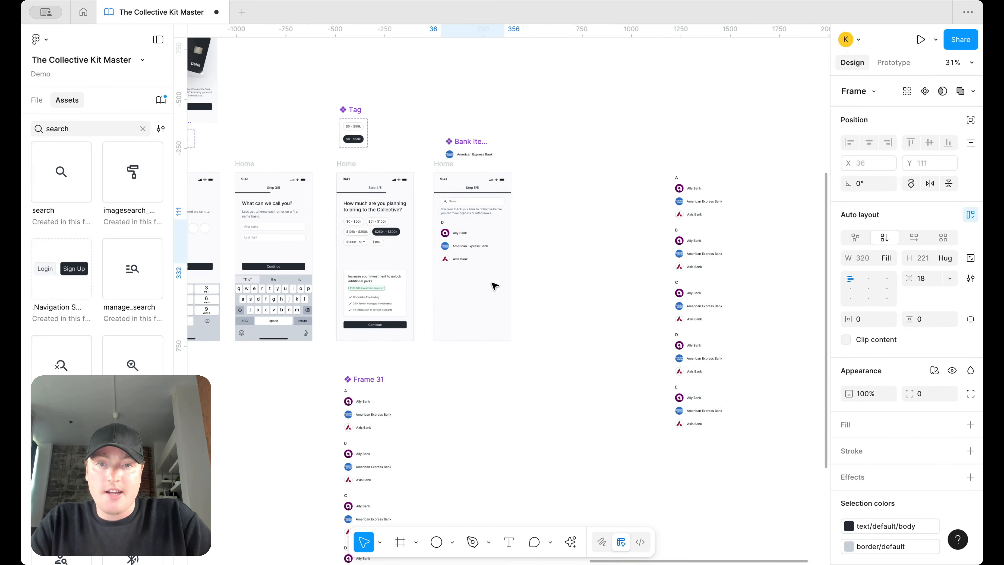
{"action": "key", "text": "super+z"}
Step: Paste the A–E bank list into the Step 5/5 content area with Fill container width
{"action": "left_click", "coordinate": [680, 215]}
{"action": "key", "text": "super+c"}
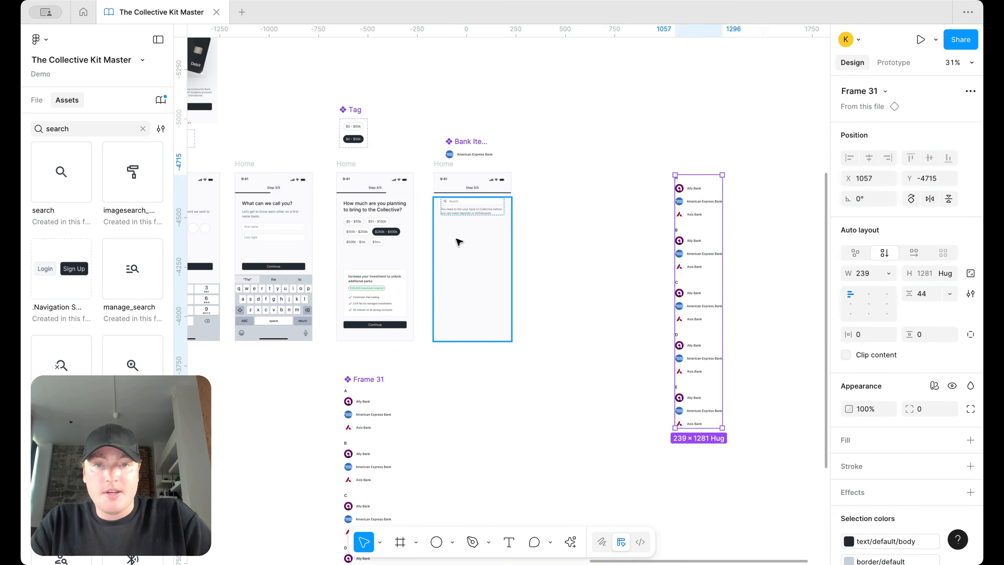
{"action": "left_click", "coordinate": [456, 239]}
{"action": "key", "text": "super+v"}
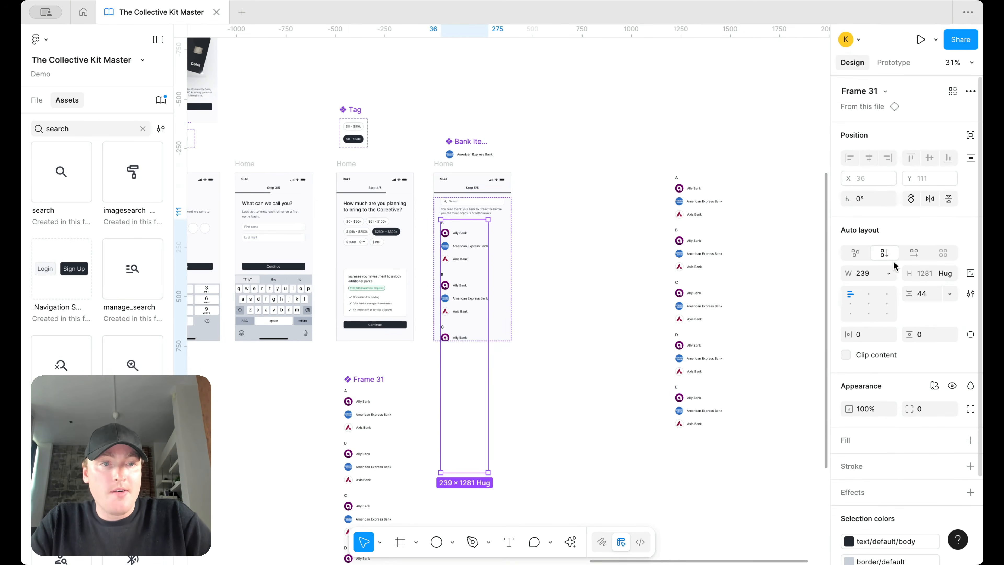
{"action": "left_click", "coordinate": [887, 273]}
{"action": "left_click", "coordinate": [884, 305]}
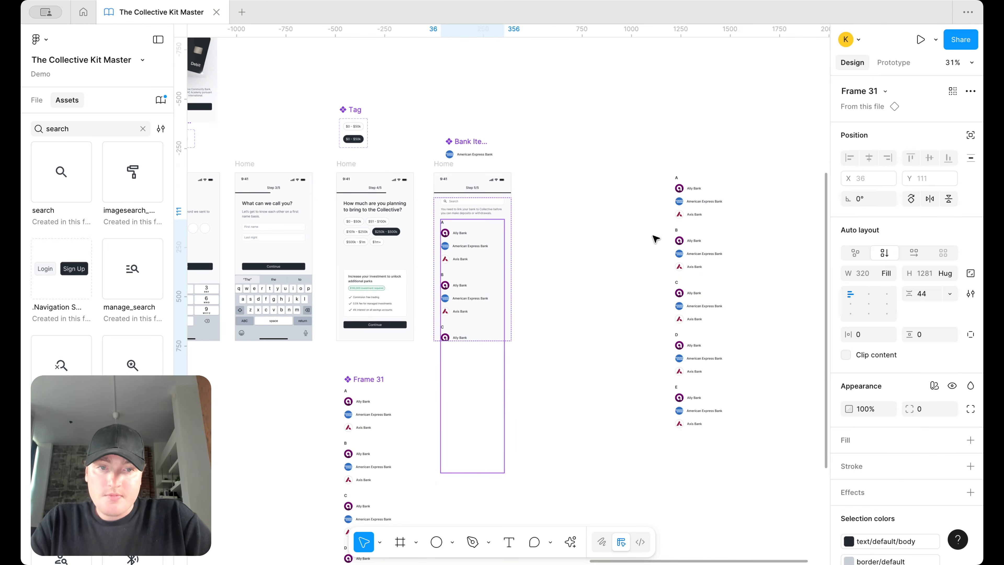
Step: Shorten the pasted bank list to 614 px tall to fit the screen
{"action": "left_click", "coordinate": [540, 260]}
{"action": "double_click", "coordinate": [445, 267]}
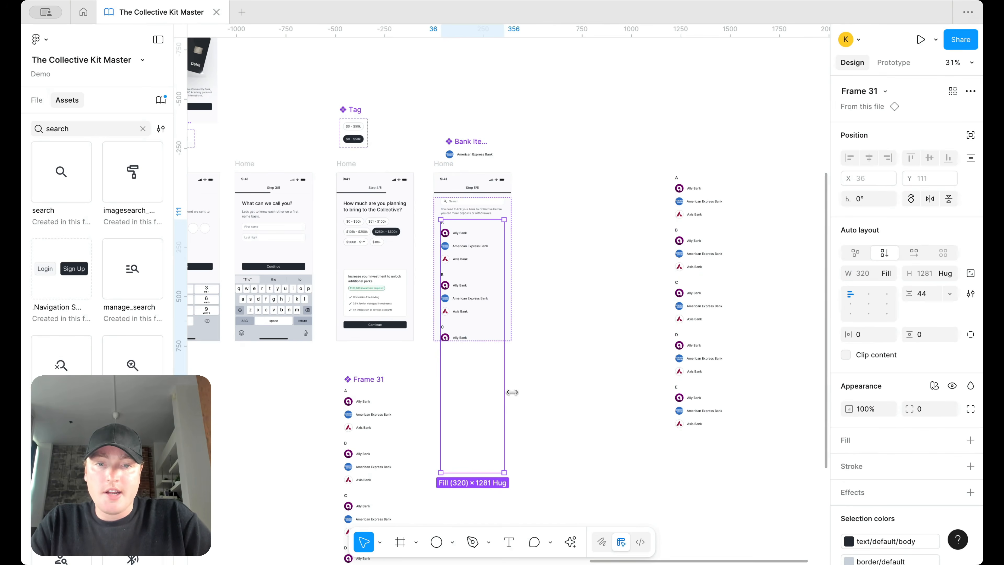
{"action": "left_click_drag", "start_coordinate": [467, 471], "coordinate": [464, 339]}
{"action": "scroll", "coordinate": [463, 324], "scroll_direction": "up", "scroll_amount": 5}
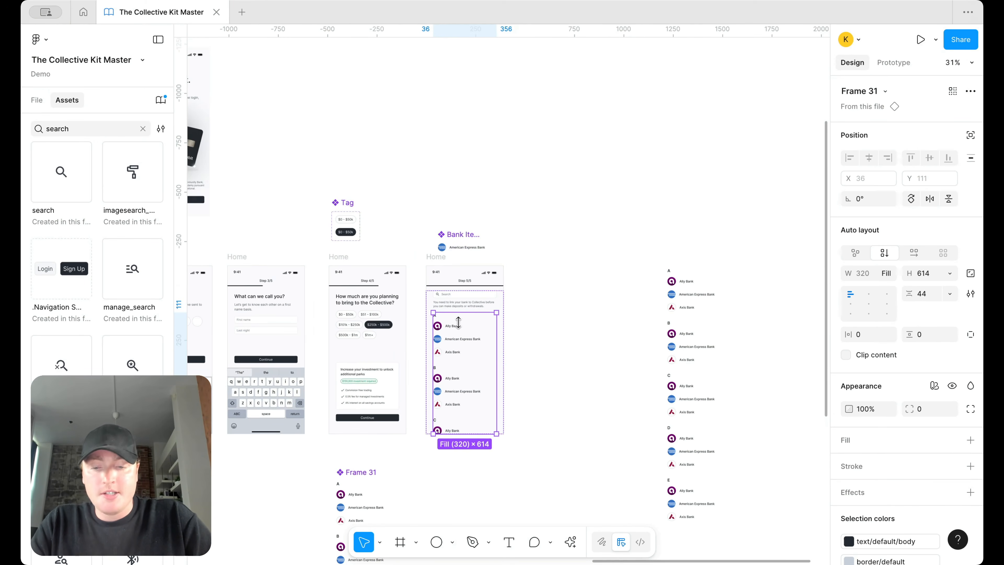
{"action": "scroll", "coordinate": [460, 308], "scroll_direction": "down", "scroll_amount": 1}
{"action": "scroll", "coordinate": [455, 429], "scroll_direction": "up", "scroll_amount": 3}
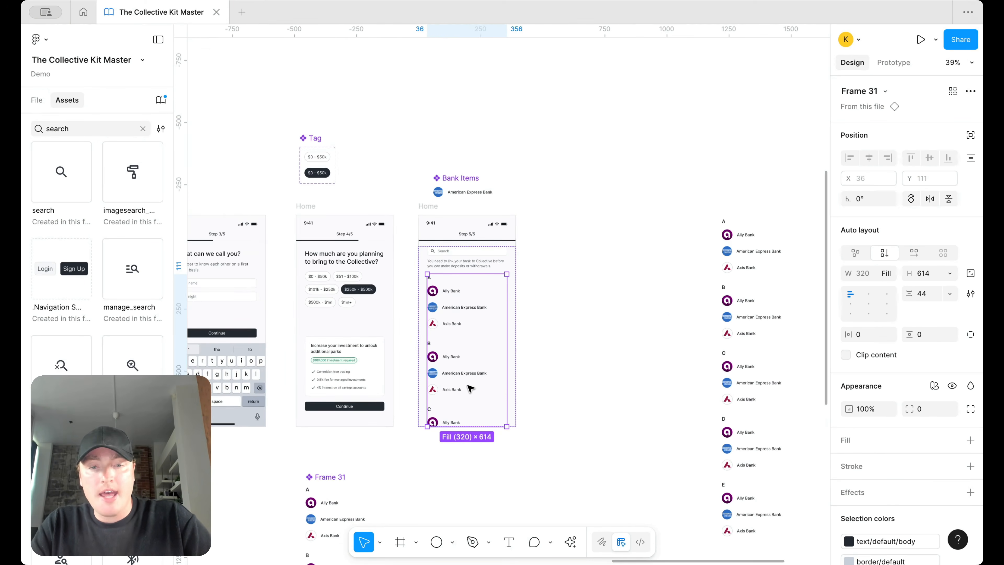
Step: Preview the Step 5/5 Home screen as a prototype
{"action": "left_click", "coordinate": [422, 208]}
{"action": "left_click", "coordinate": [936, 39]}
{"action": "left_click", "coordinate": [905, 82]}
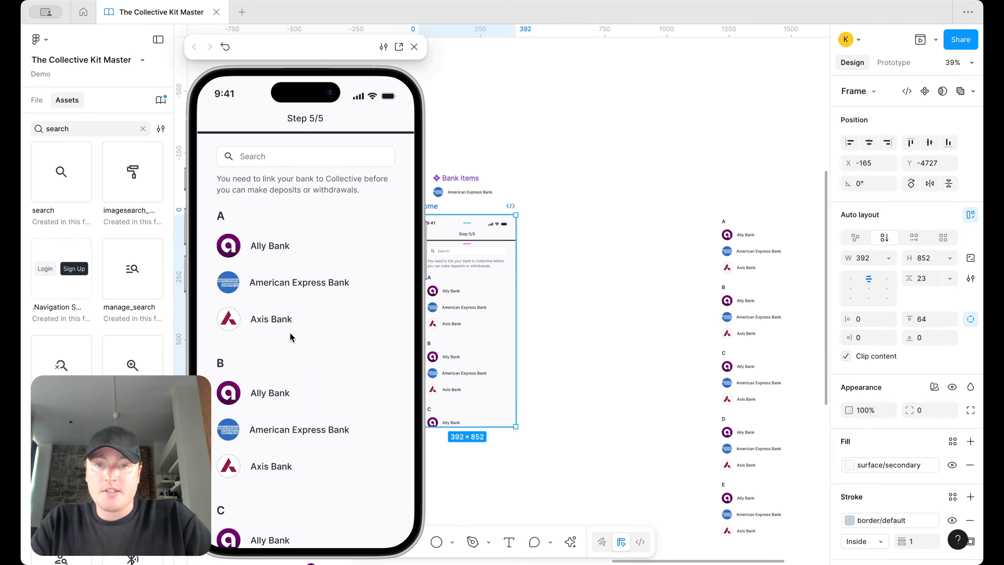
Step: Set the Step 5/5 screen's overflow to Vertical and test scrolling through the bank groups
{"action": "left_click", "coordinate": [904, 61]}
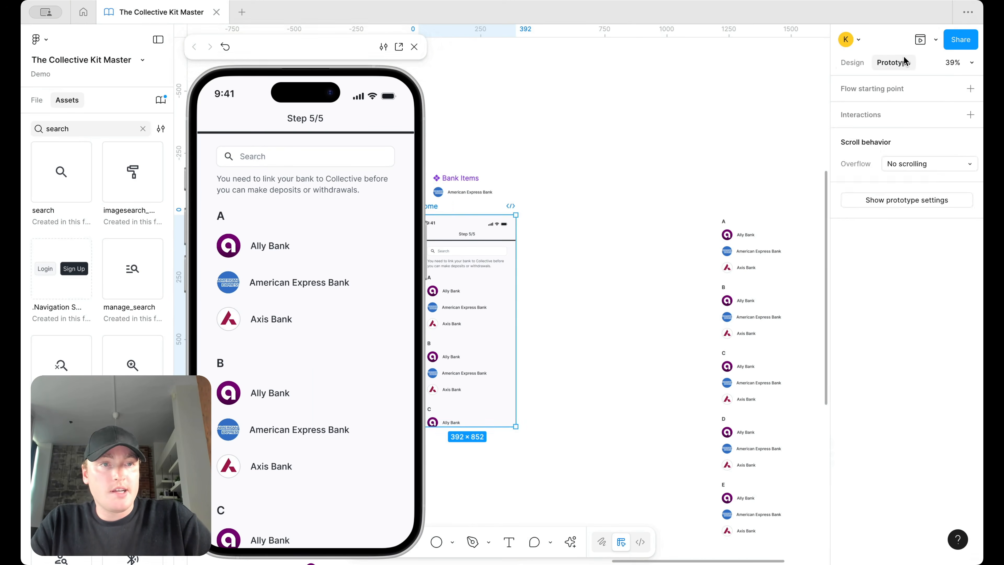
{"action": "left_click", "coordinate": [906, 166]}
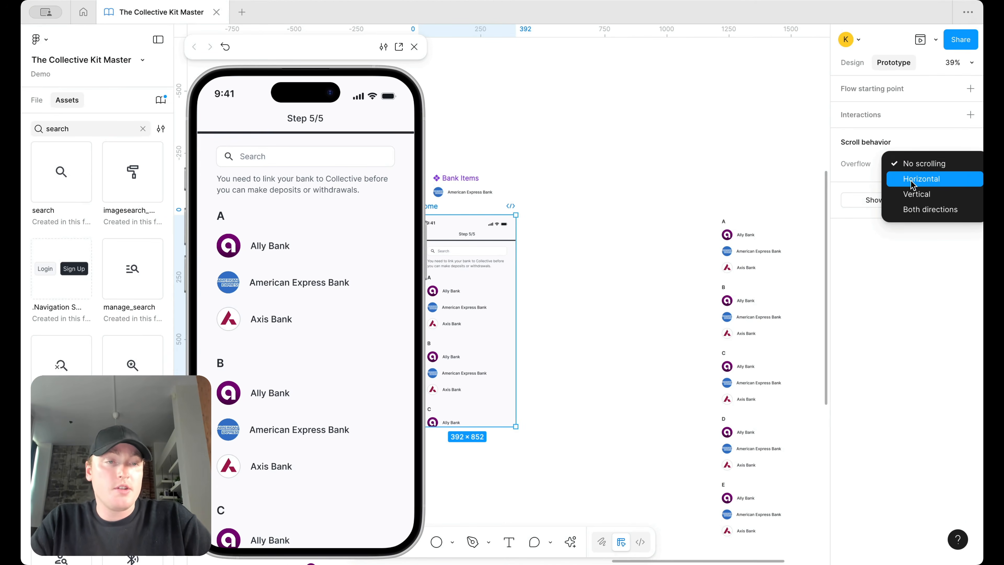
{"action": "left_click", "coordinate": [923, 198]}
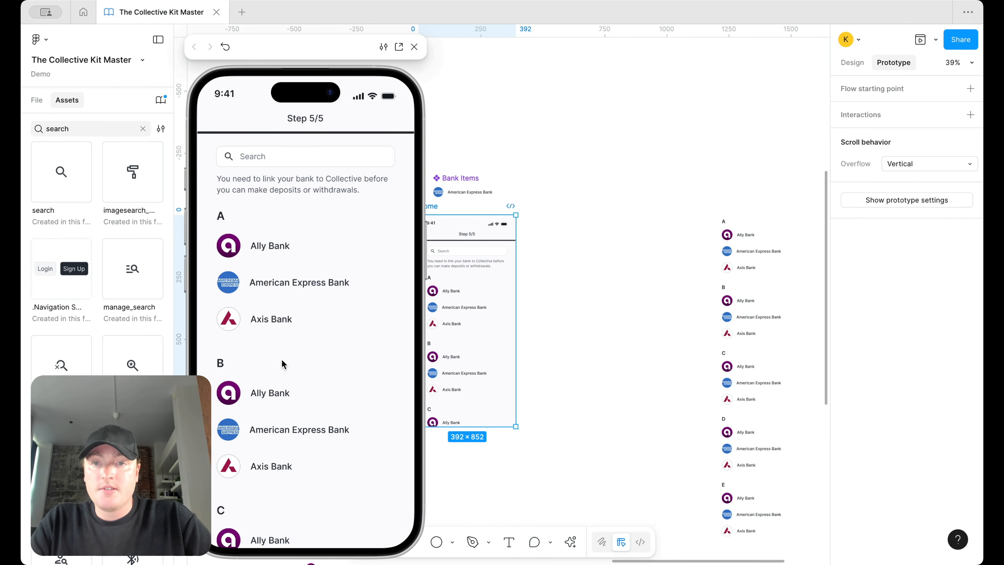
{"action": "scroll", "coordinate": [282, 360], "scroll_direction": "down", "scroll_amount": 3}
{"action": "scroll", "coordinate": [282, 360], "scroll_direction": "down", "scroll_amount": 8}
{"action": "scroll", "coordinate": [282, 360], "scroll_direction": "up", "scroll_amount": 5}
{"action": "scroll", "coordinate": [281, 360], "scroll_direction": "down", "scroll_amount": 1}
{"action": "scroll", "coordinate": [281, 359], "scroll_direction": "up", "scroll_amount": 6}
{"action": "scroll", "coordinate": [281, 364], "scroll_direction": "down", "scroll_amount": 3}
{"action": "scroll", "coordinate": [281, 364], "scroll_direction": "down", "scroll_amount": 4}
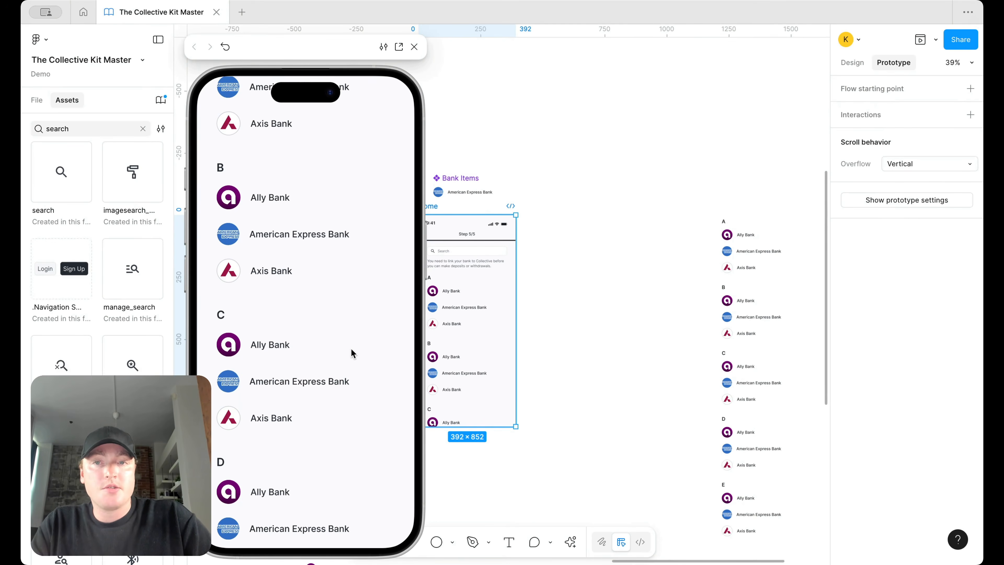
Step: Return to the Design properties and close the prototype preview
{"action": "left_click", "coordinate": [475, 370]}
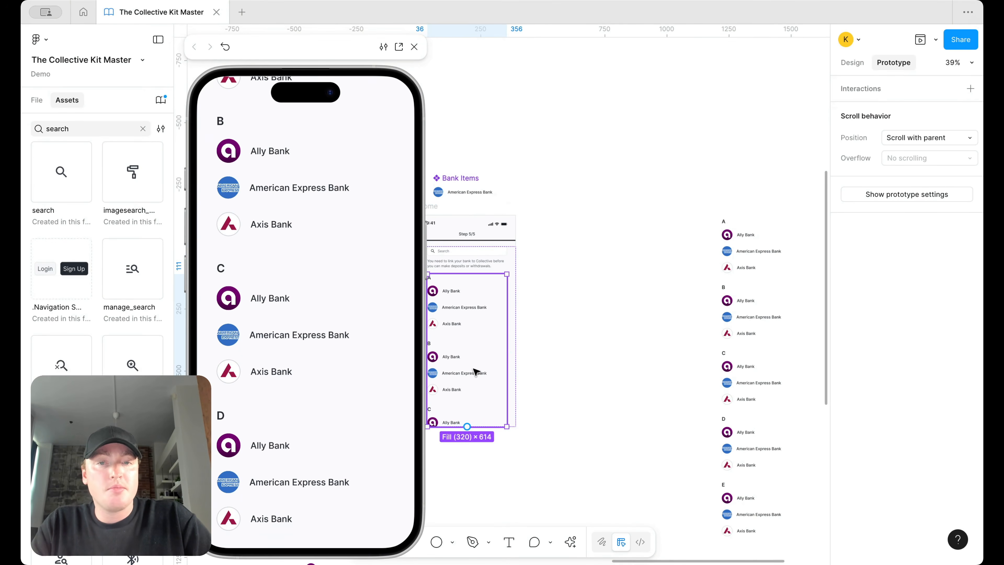
{"action": "left_click", "coordinate": [852, 62]}
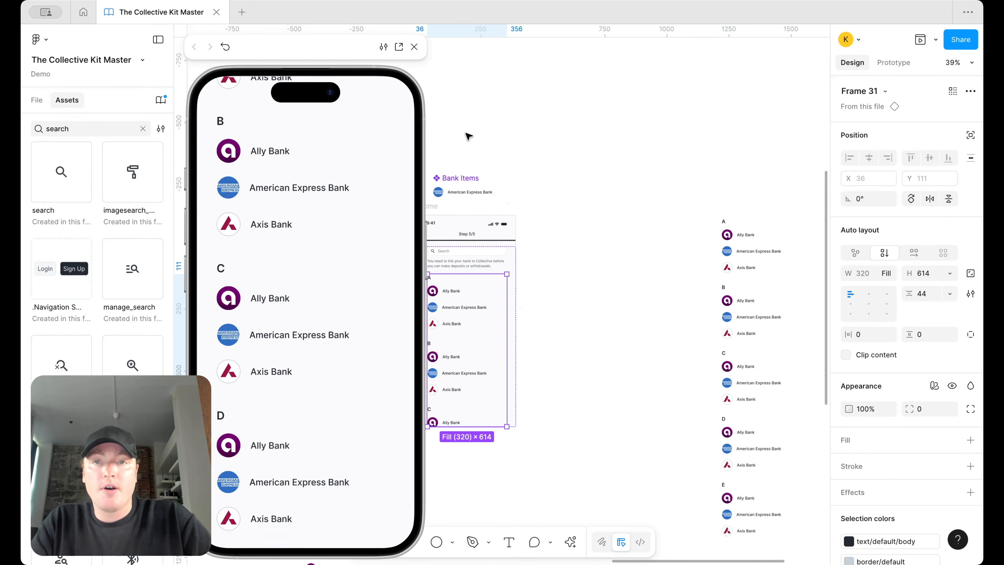
{"action": "left_click", "coordinate": [414, 46]}
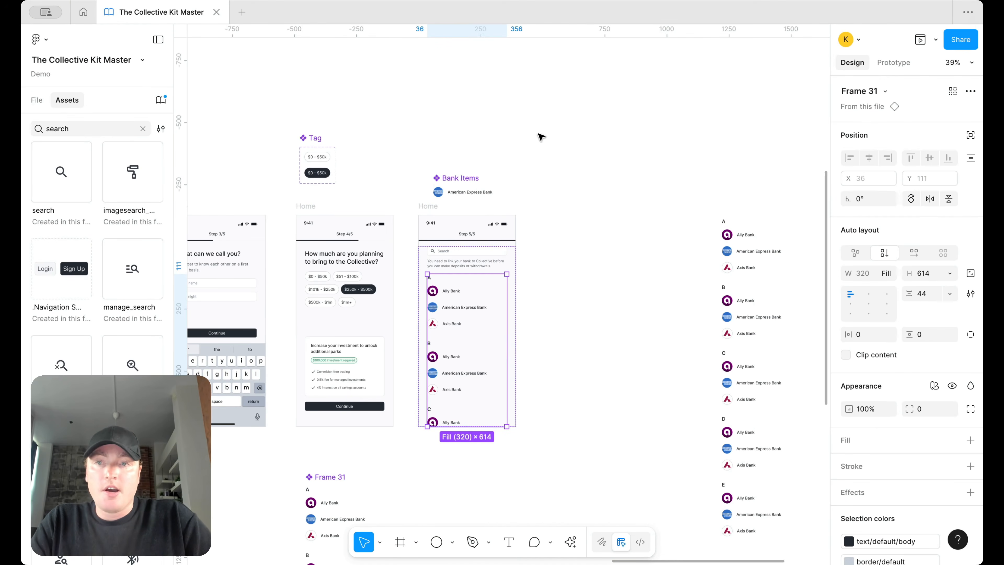
Step: Clear the asset search, show the file's pages, and deselect everything on the canvas
{"action": "left_click", "coordinate": [142, 129]}
{"action": "left_click", "coordinate": [36, 100]}
{"action": "left_click", "coordinate": [591, 241]}
{"action": "scroll", "coordinate": [590, 241], "scroll_direction": "down", "scroll_amount": 2}
{"action": "scroll", "coordinate": [553, 237], "scroll_direction": "up", "scroll_amount": 3}
{"action": "scroll", "coordinate": [514, 213], "scroll_direction": "down", "scroll_amount": 3}
{"action": "scroll", "coordinate": [528, 233], "scroll_direction": "up", "scroll_amount": 3}
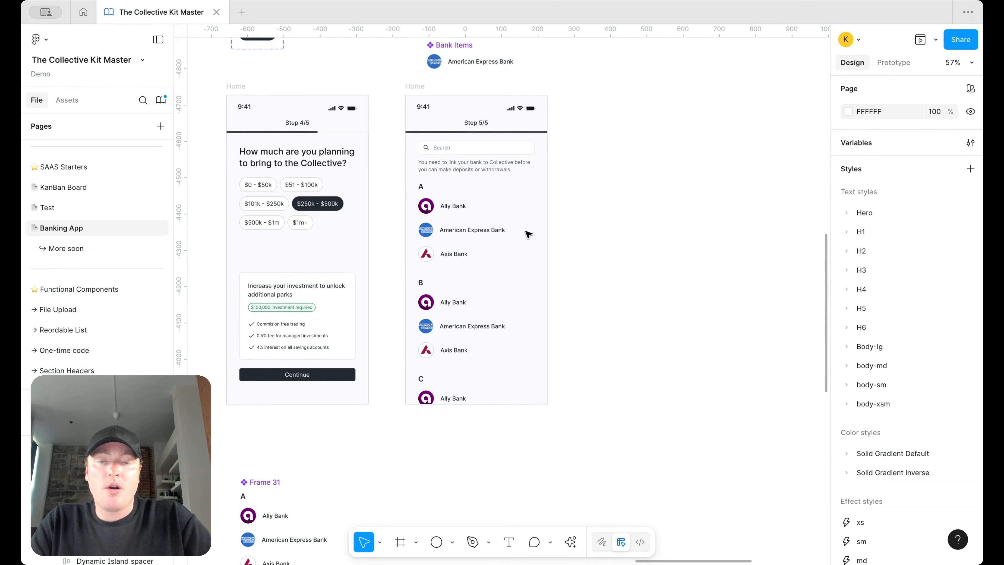
{"action": "scroll", "coordinate": [538, 262], "scroll_direction": "up", "scroll_amount": 1}
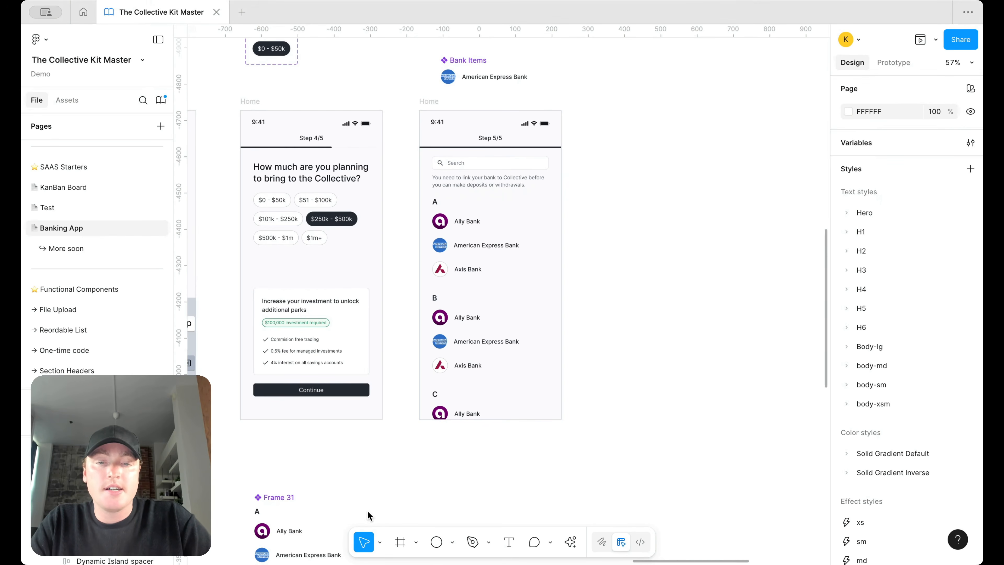
{"action": "scroll", "coordinate": [473, 387], "scroll_direction": "down", "scroll_amount": 1}
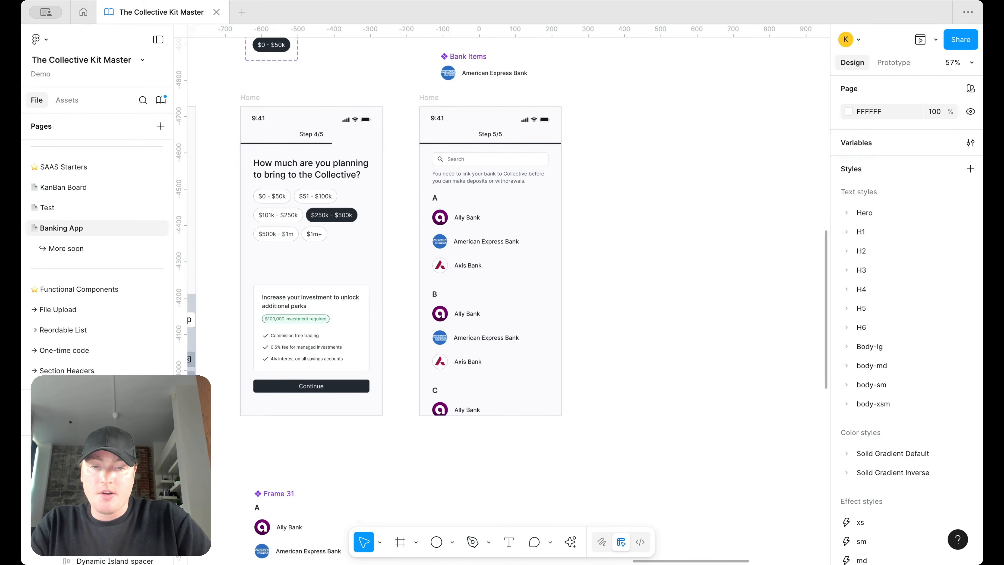
Step: Draw a 346×118 rectangle beside the Step 5/5 screen and move it lower
{"action": "left_click", "coordinate": [454, 546]}
{"action": "left_click", "coordinate": [482, 417]}
{"action": "left_click_drag", "start_coordinate": [587, 348], "coordinate": [712, 391]}
{"action": "left_click_drag", "start_coordinate": [665, 360], "coordinate": [660, 385]}
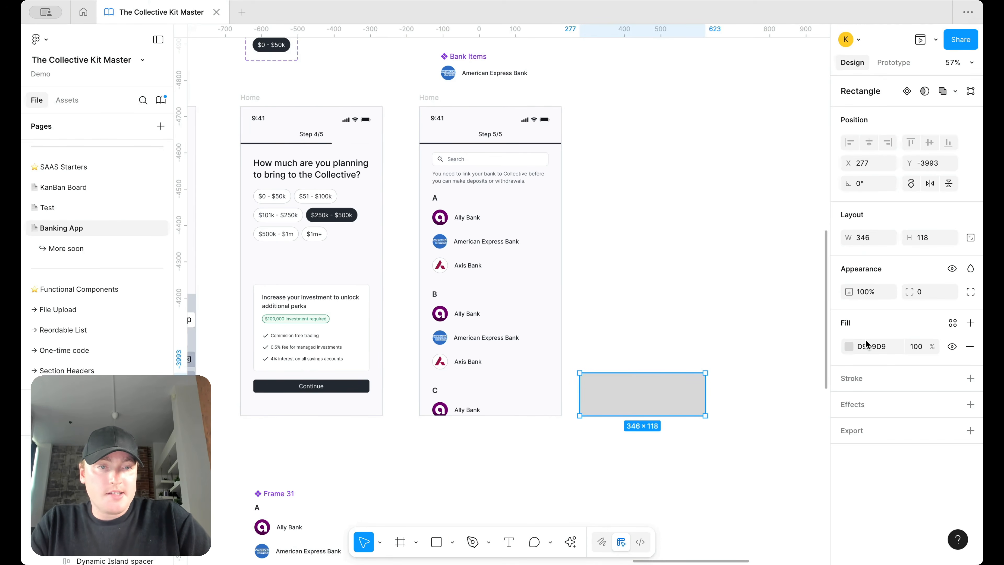
Step: Give the rectangle a linear gradient fill with both stops set to white FFFFFF
{"action": "left_click", "coordinate": [848, 346]}
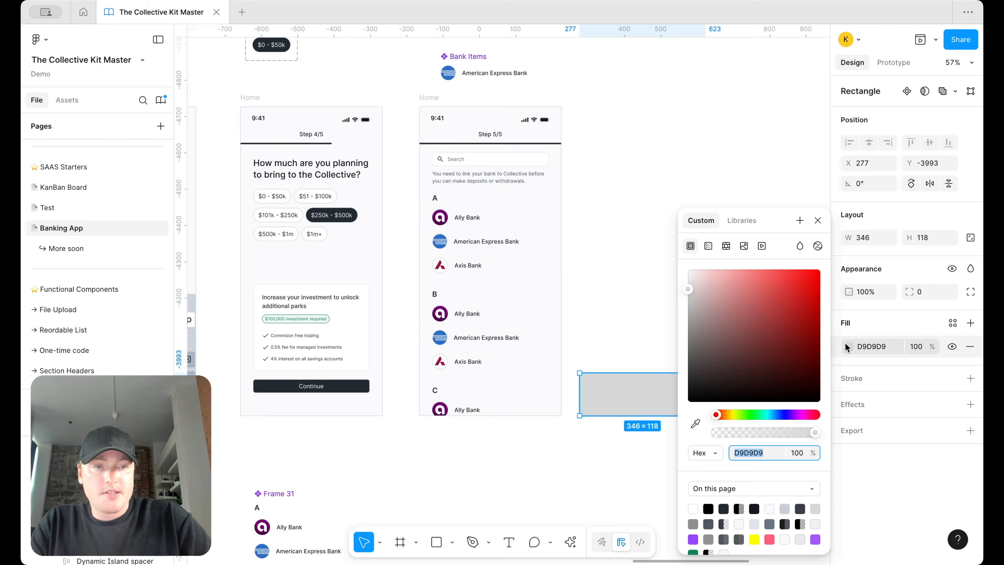
{"action": "left_click", "coordinate": [708, 247]}
{"action": "left_click", "coordinate": [729, 363]}
{"action": "left_click_drag", "start_coordinate": [612, 325], "coordinate": [467, 224]}
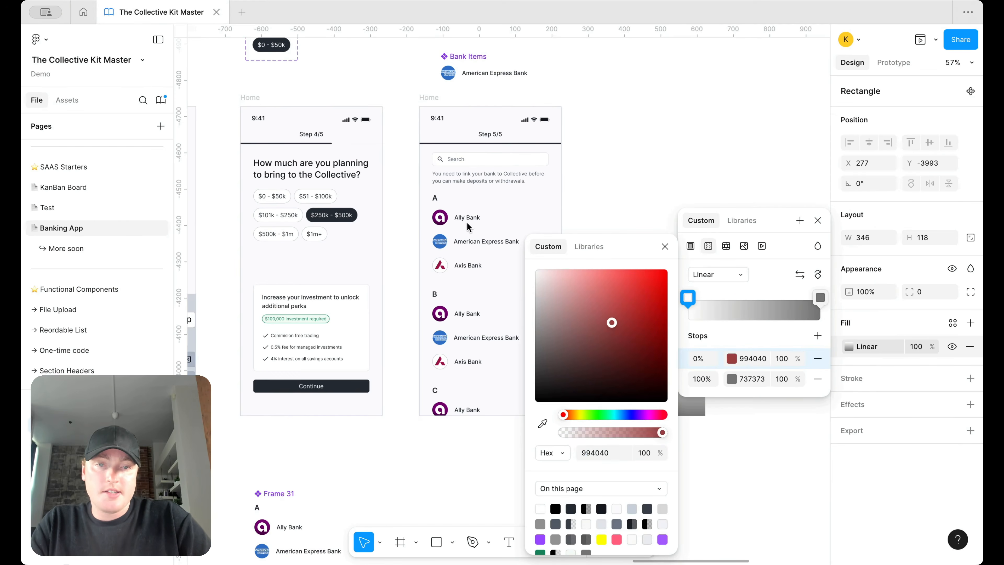
{"action": "left_click", "coordinate": [815, 297]}
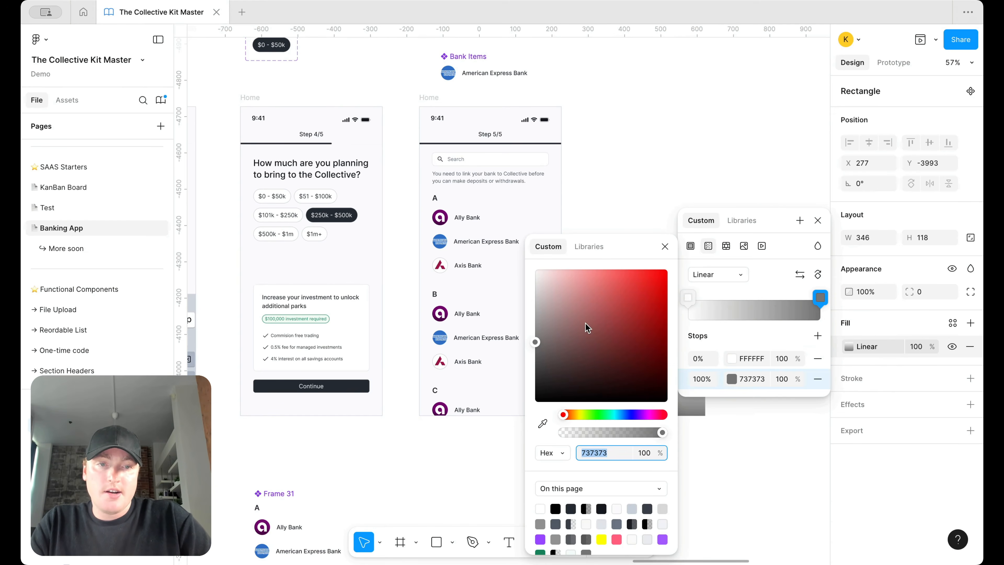
{"action": "left_click_drag", "start_coordinate": [586, 323], "coordinate": [433, 223]}
Step: Set the first gradient stop's opacity to 0 so the white fades out
{"action": "scroll", "coordinate": [573, 178], "scroll_direction": "right", "scroll_amount": 10}
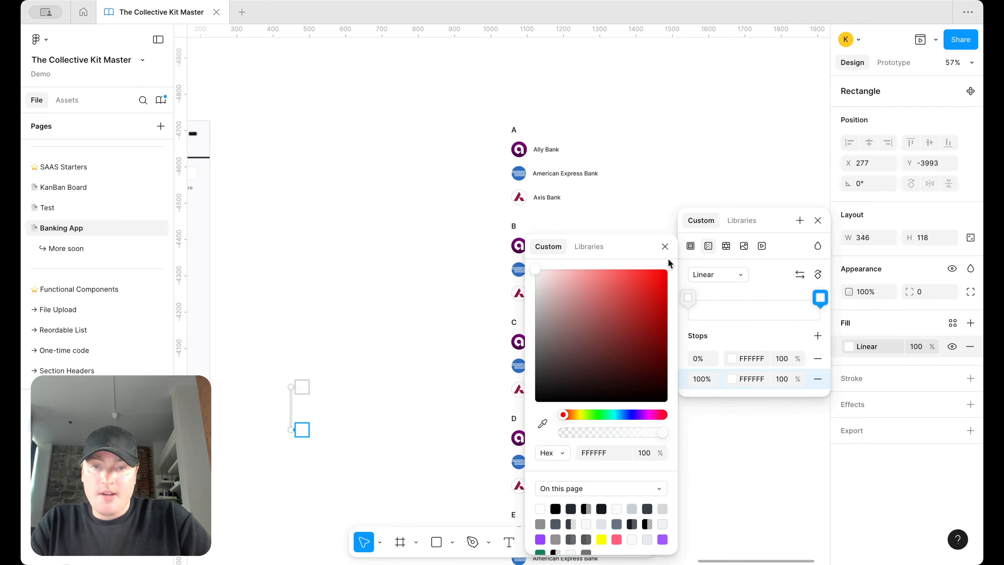
{"action": "left_click", "coordinate": [781, 358]}
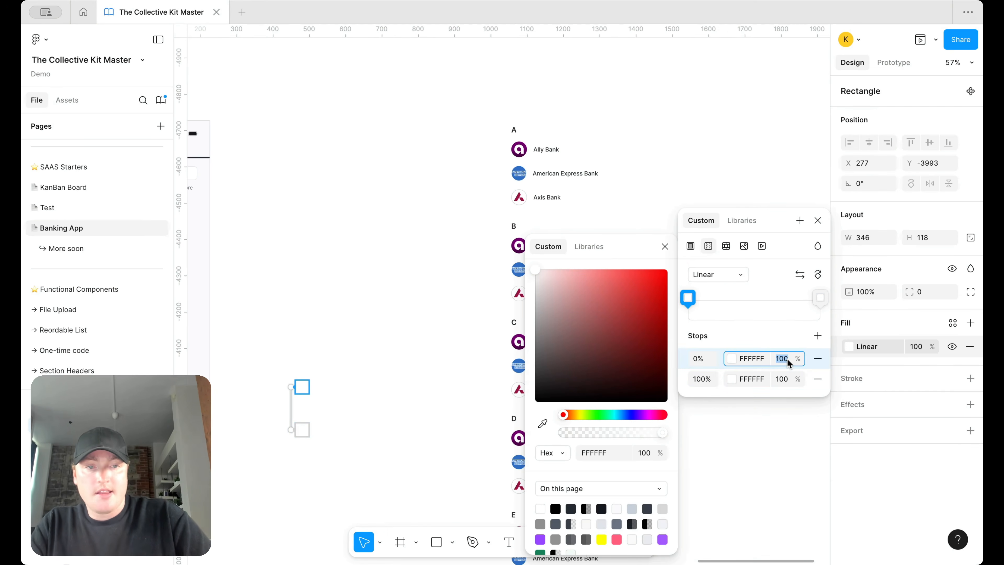
{"action": "type", "text": "0"}
{"action": "key", "text": "Return"}
{"action": "scroll", "coordinate": [290, 307], "scroll_direction": "left", "scroll_amount": 1}
{"action": "left_click", "coordinate": [311, 305]}
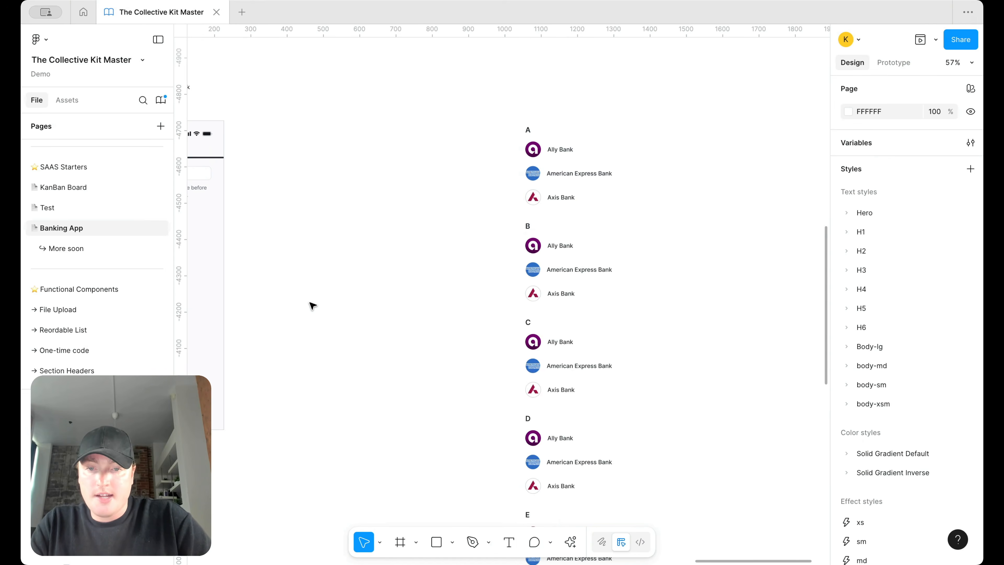
{"action": "scroll", "coordinate": [515, 426], "scroll_direction": "left", "scroll_amount": 8}
{"action": "left_click", "coordinate": [589, 412]}
Step: Paste the rectangle into Step 5/5 with absolute position, stretched to X 0 and 392 width
{"action": "left_click", "coordinate": [392, 119]}
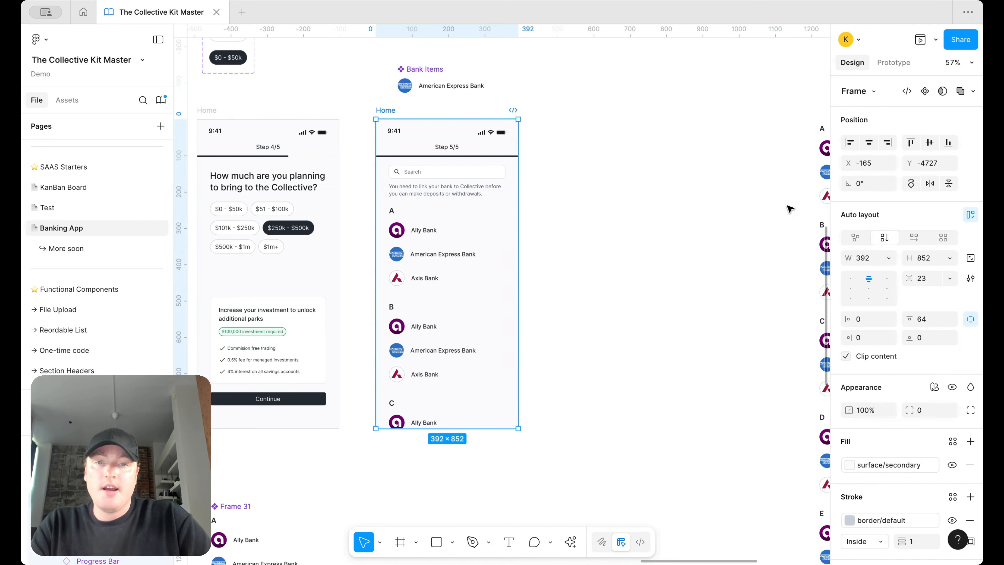
{"action": "key", "text": "super+v"}
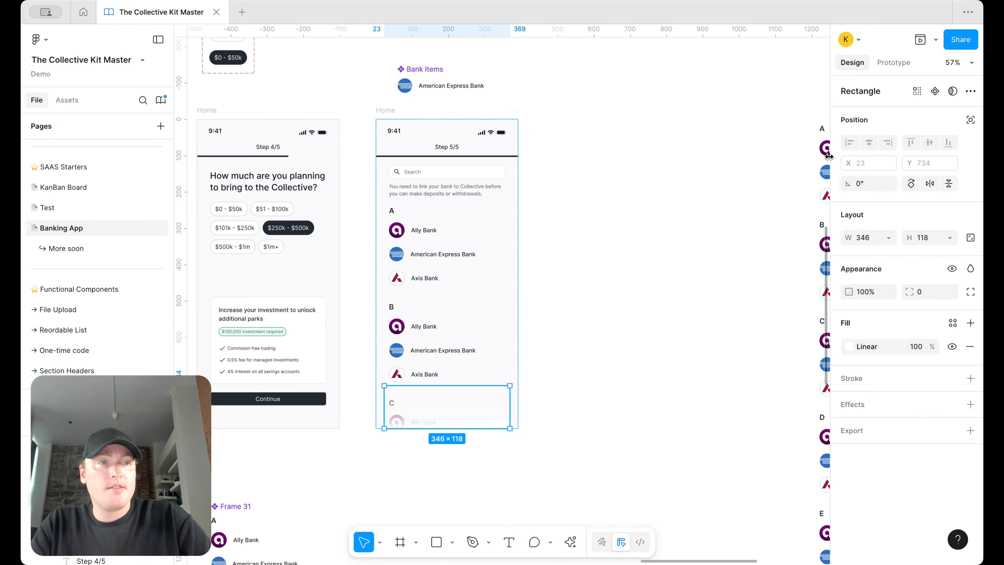
{"action": "left_click", "coordinate": [970, 120]}
{"action": "scroll", "coordinate": [395, 411], "scroll_direction": "up", "scroll_amount": 5}
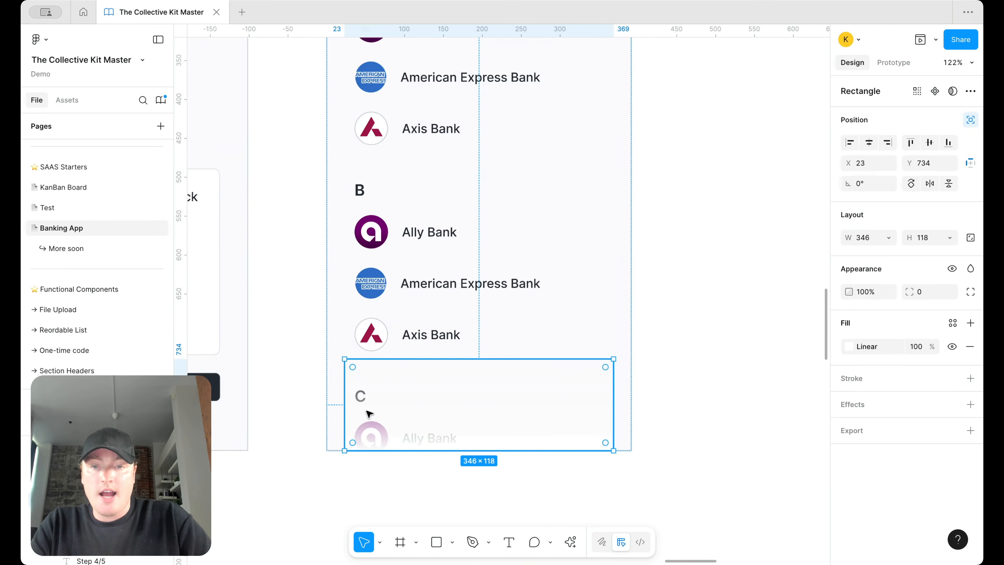
{"action": "left_click_drag", "start_coordinate": [345, 408], "coordinate": [325, 407]}
{"action": "left_click_drag", "start_coordinate": [613, 387], "coordinate": [628, 386]}
Step: Select the fade rectangle in the frame and open its first stop's library colours
{"action": "left_click", "coordinate": [671, 369]}
{"action": "scroll", "coordinate": [671, 368], "scroll_direction": "down", "scroll_amount": 5}
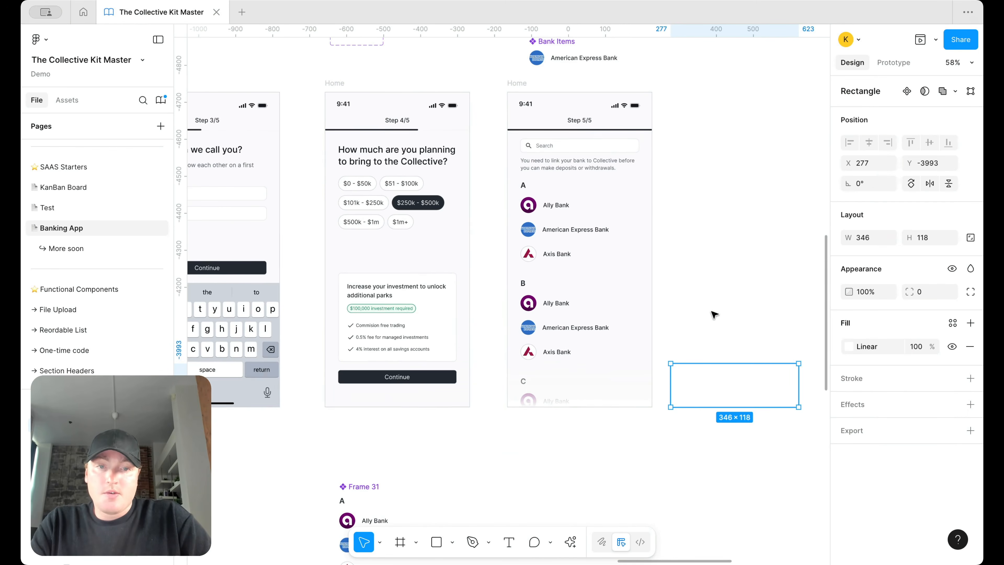
{"action": "scroll", "coordinate": [737, 348], "scroll_direction": "up", "scroll_amount": 2}
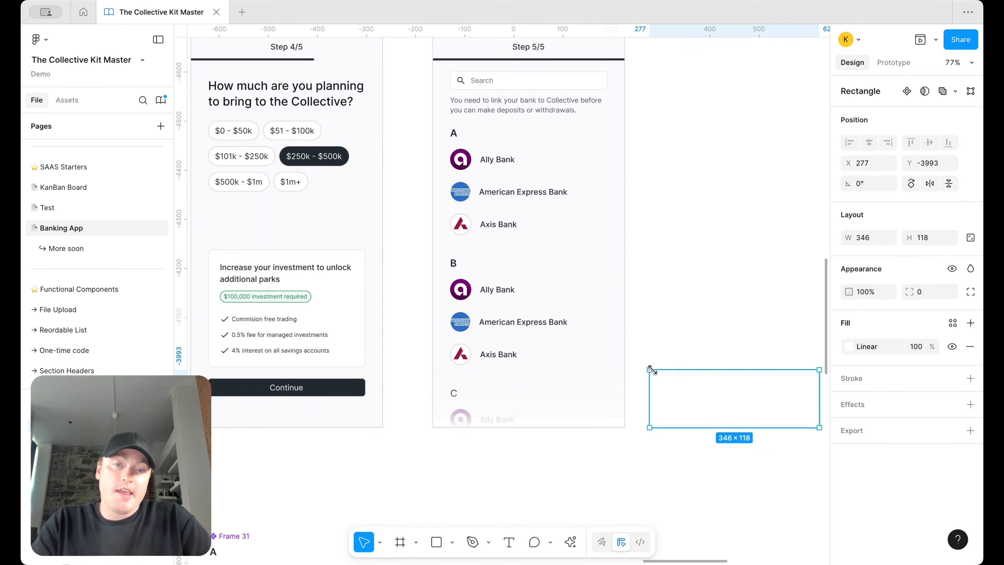
{"action": "left_click", "coordinate": [616, 399]}
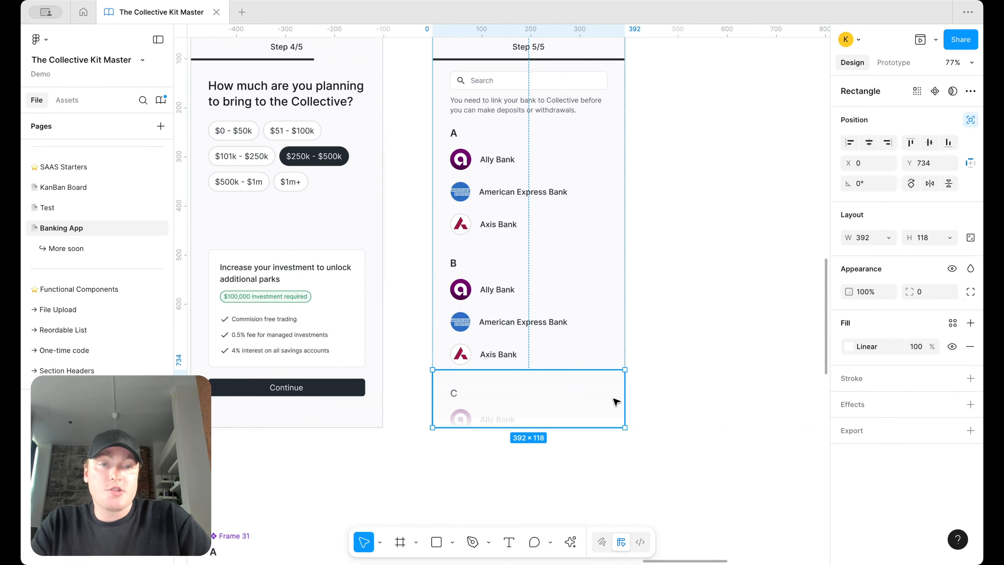
{"action": "left_click", "coordinate": [848, 348]}
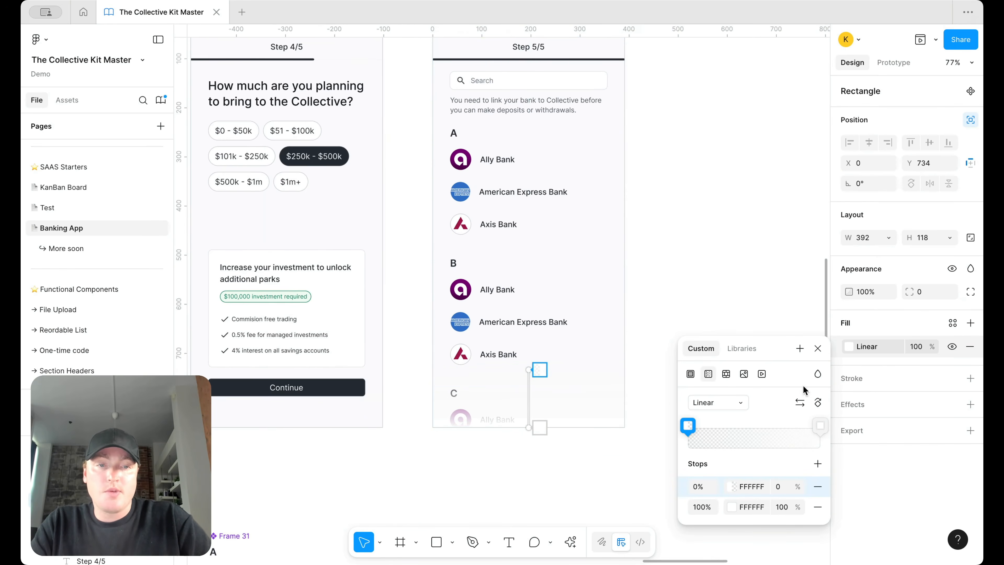
{"action": "left_click", "coordinate": [730, 492]}
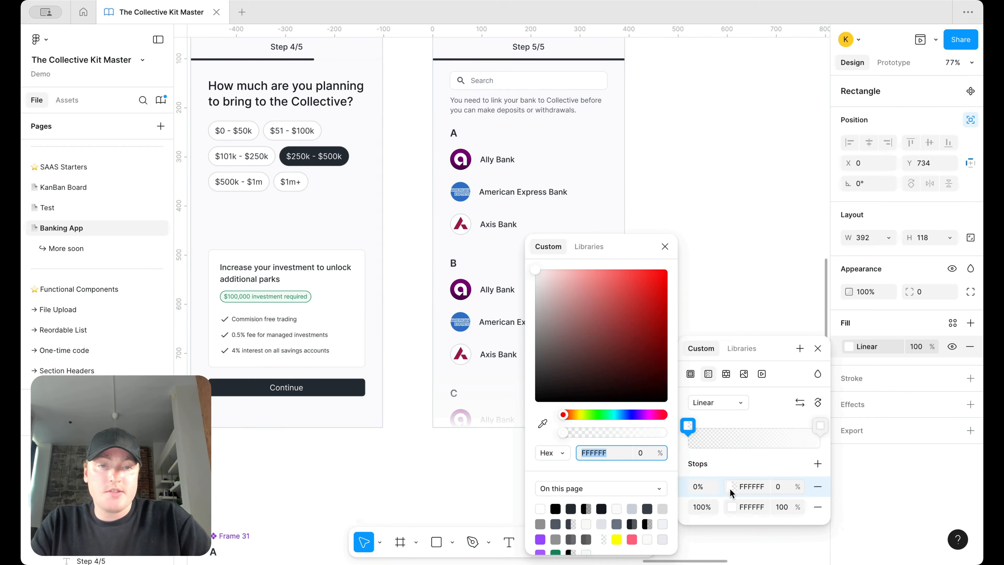
{"action": "left_click", "coordinate": [589, 246]}
Step: Search the library colours for 'second', then 'page', and close the colour settings
{"action": "type", "text": "second"}
{"action": "scroll", "coordinate": [565, 356], "scroll_direction": "down", "scroll_amount": 8}
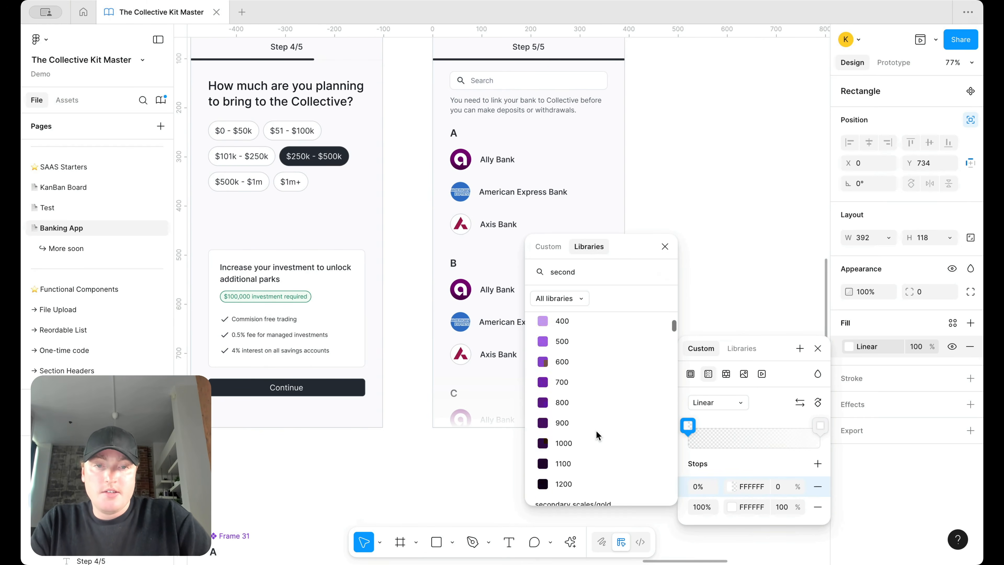
{"action": "key", "text": "super+a"}
{"action": "type", "text": "page"}
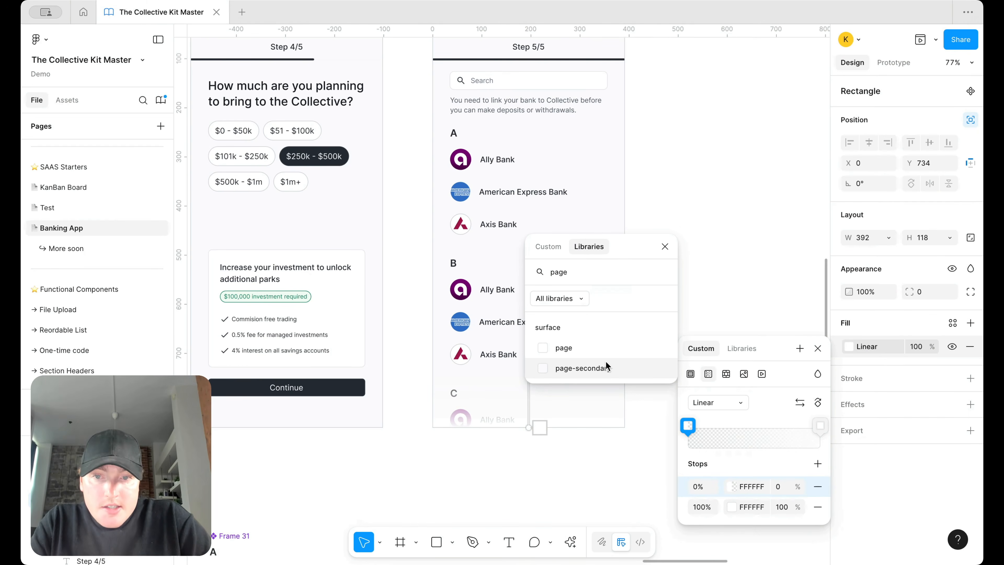
{"action": "scroll", "coordinate": [565, 368], "scroll_direction": "down", "scroll_amount": 5}
{"action": "key", "text": "Escape"}
Step: Fill the fade rectangle at the frame bottom with the surface default colour, detached from its variable
{"action": "left_click", "coordinate": [342, 136]}
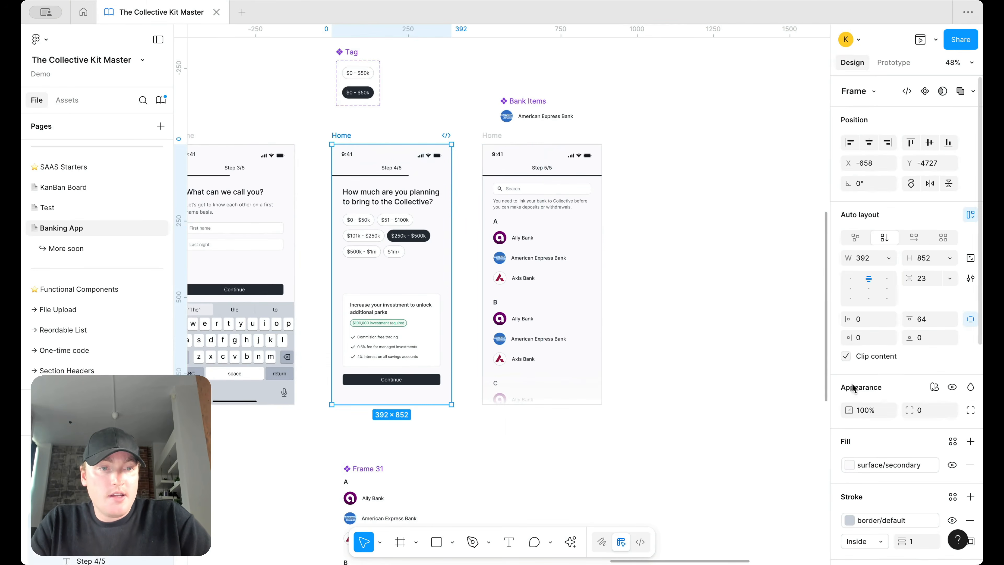
{"action": "scroll", "coordinate": [538, 217], "scroll_direction": "up", "scroll_amount": 4}
{"action": "left_click", "coordinate": [511, 497]}
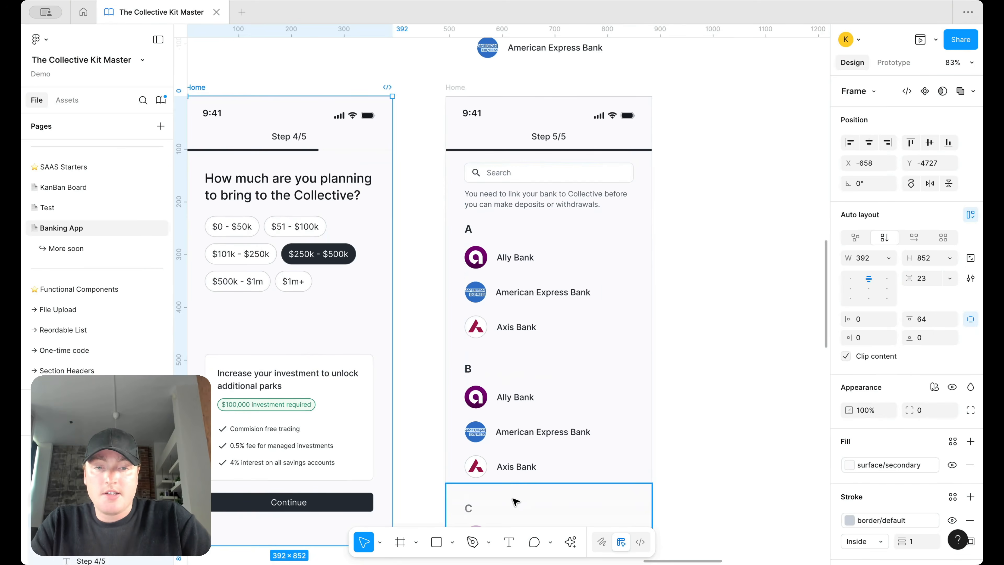
{"action": "scroll", "coordinate": [514, 500], "scroll_direction": "down", "scroll_amount": 6}
{"action": "scroll", "coordinate": [515, 501], "scroll_direction": "down", "scroll_amount": 1}
{"action": "left_click", "coordinate": [849, 347]}
{"action": "left_click", "coordinate": [741, 348]}
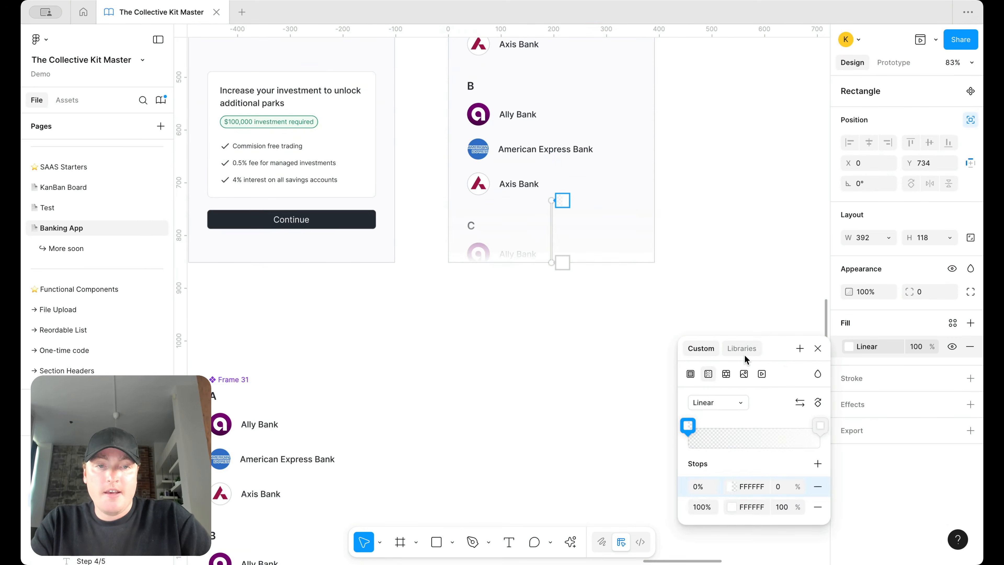
{"action": "type", "text": "surf"}
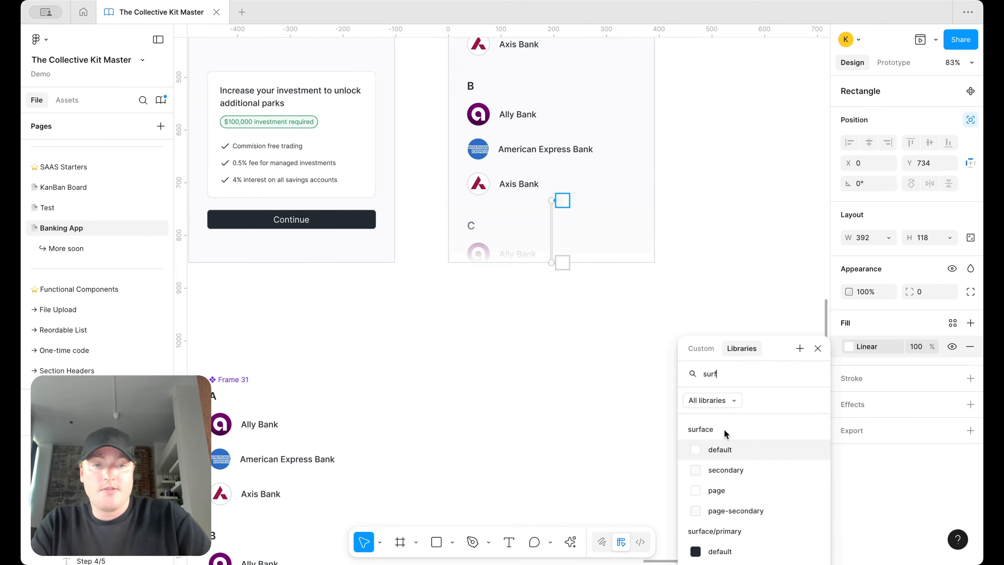
{"action": "left_click", "coordinate": [724, 439]}
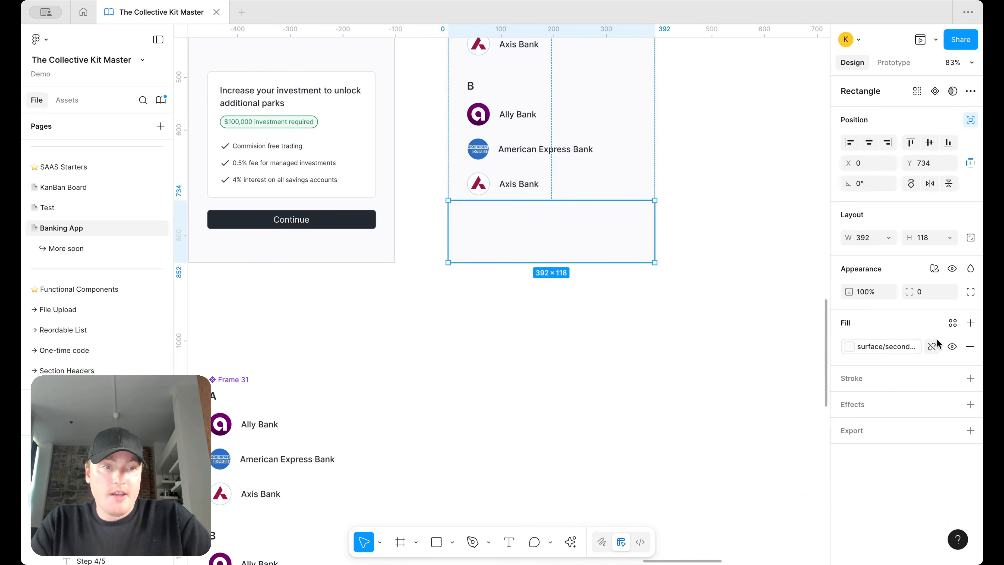
{"action": "left_click", "coordinate": [932, 345]}
{"action": "left_click", "coordinate": [885, 350]}
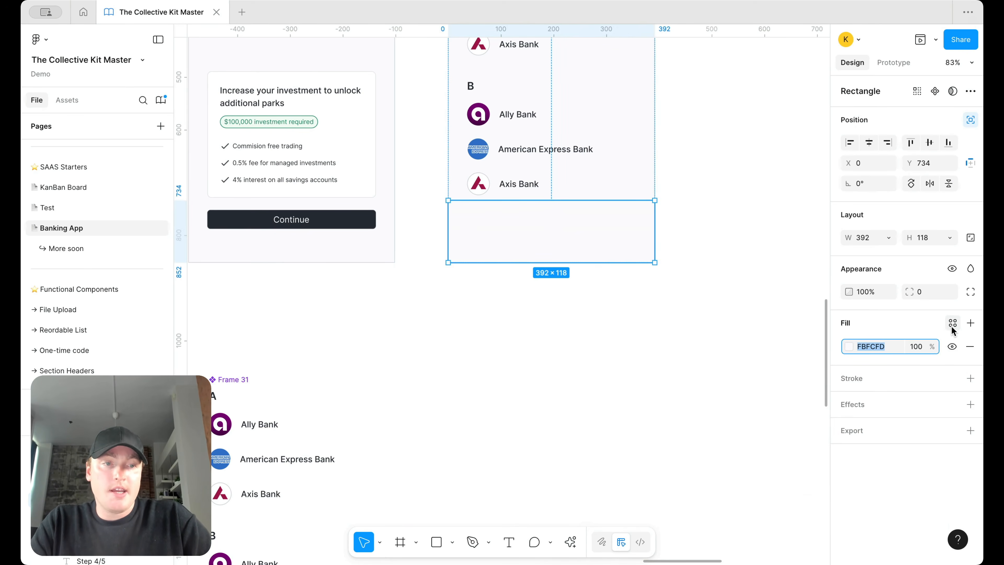
{"action": "scroll", "coordinate": [561, 253], "scroll_direction": "up", "scroll_amount": 3}
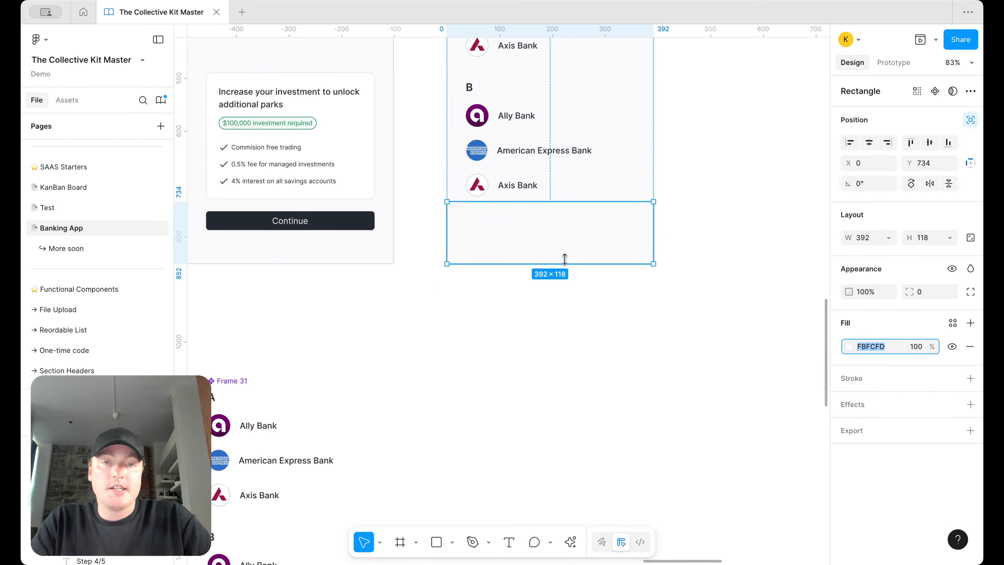
Step: Turn the rectangle's fill into a linear gradient running top to bottom
{"action": "left_click", "coordinate": [846, 347]}
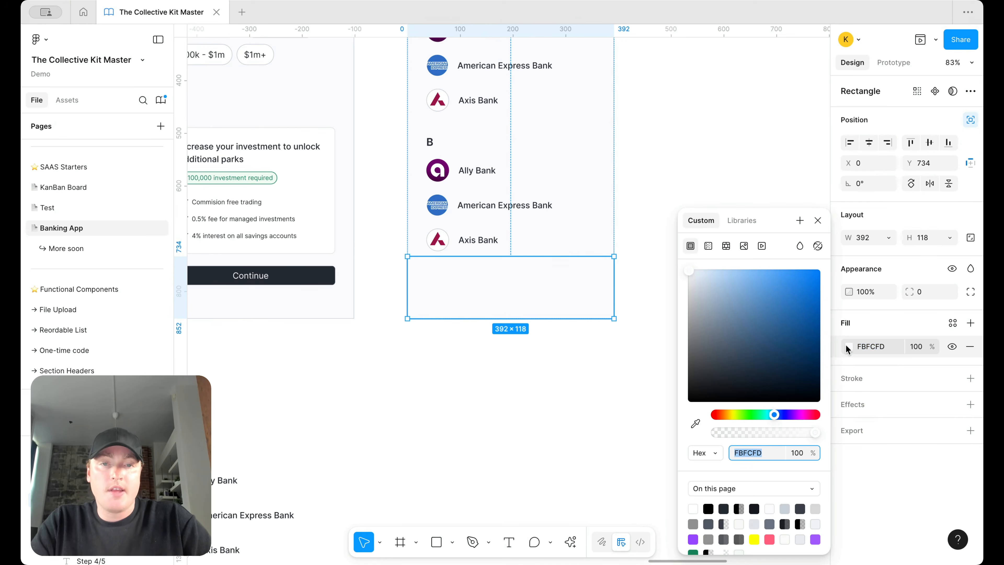
{"action": "left_click", "coordinate": [707, 245]}
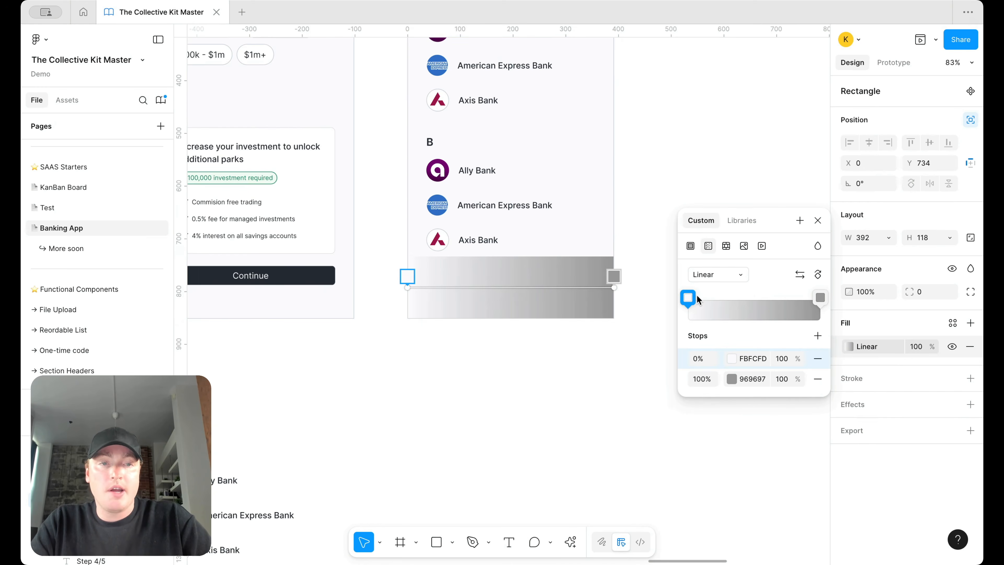
{"action": "left_click_drag", "start_coordinate": [610, 287], "coordinate": [517, 318]}
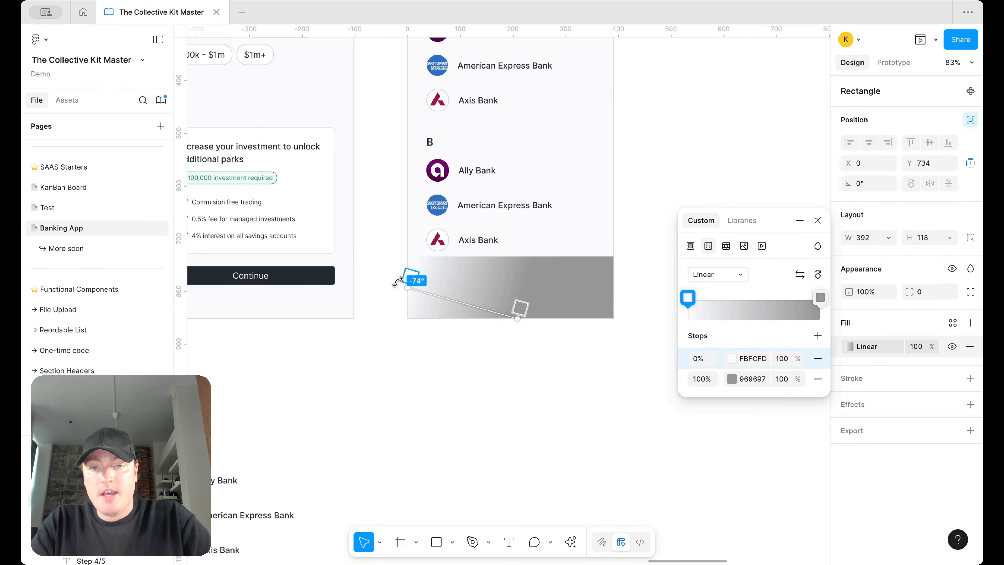
{"action": "left_click_drag", "start_coordinate": [402, 288], "coordinate": [518, 256]}
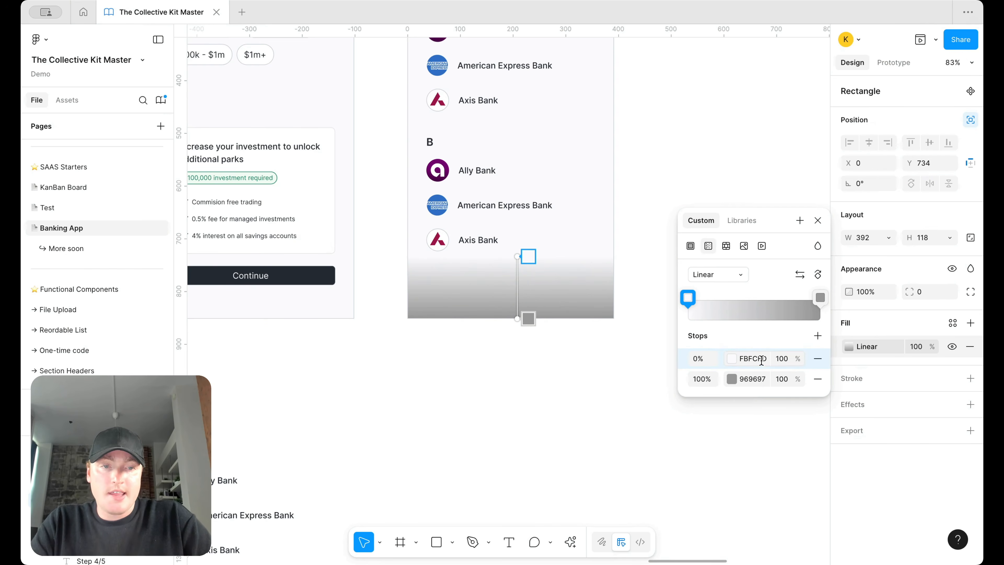
Step: Give both gradient stops the colour FBFCFD and set the first stop's opacity to 0
{"action": "key", "text": "ctrl+c"}
{"action": "left_click", "coordinate": [757, 378]}
{"action": "key", "text": "ctrl+v"}
{"action": "key", "text": "Return"}
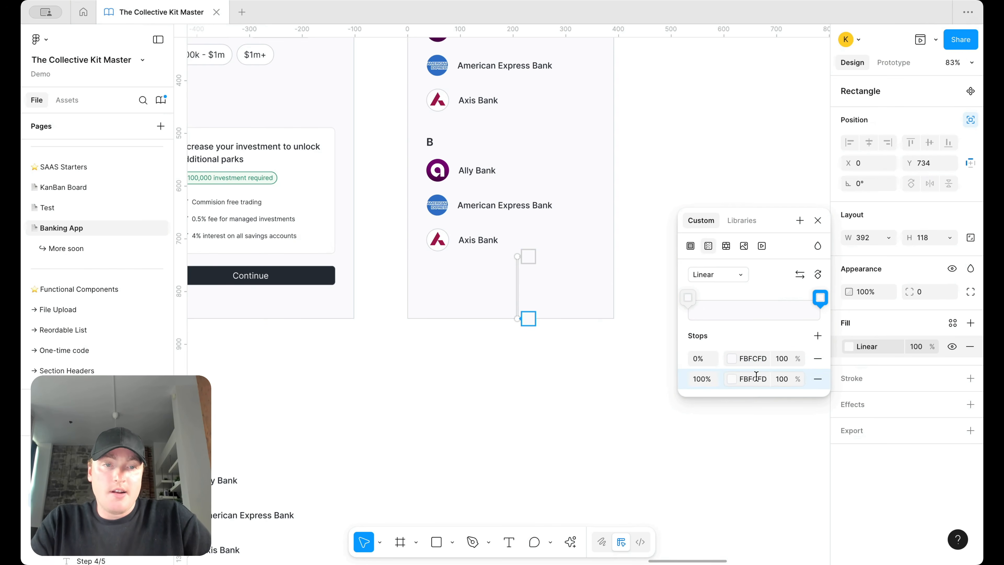
{"action": "left_click", "coordinate": [794, 357]}
{"action": "type", "text": "0"}
{"action": "key", "text": "Return"}
{"action": "left_click", "coordinate": [648, 373]}
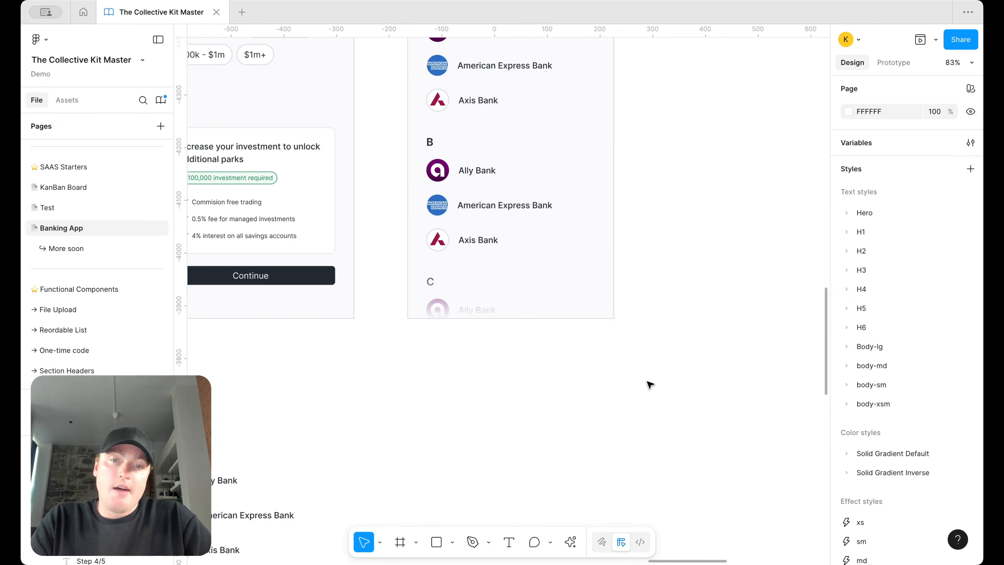
{"action": "scroll", "coordinate": [650, 384], "scroll_direction": "down", "scroll_amount": 5}
{"action": "scroll", "coordinate": [647, 259], "scroll_direction": "down", "scroll_amount": 3}
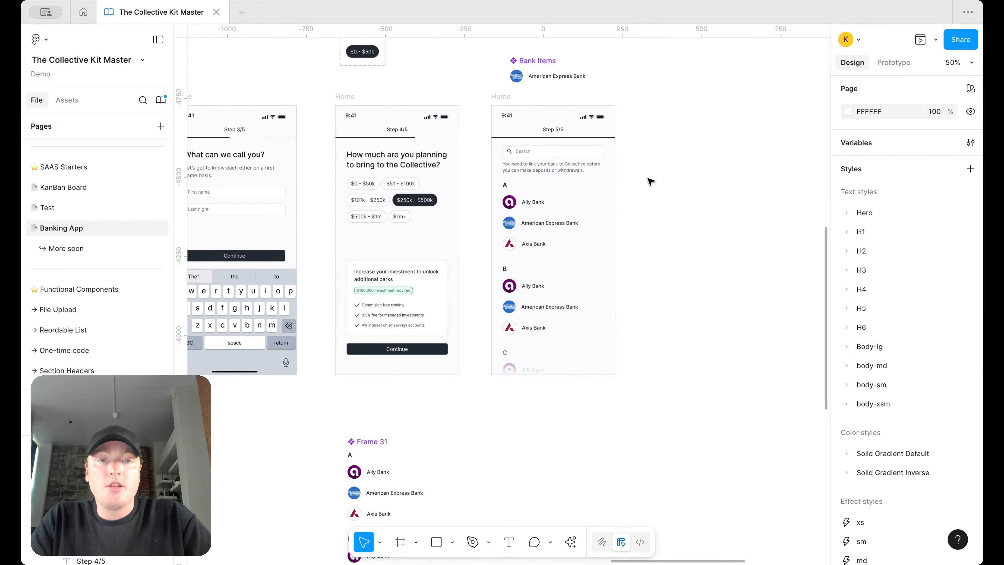
{"action": "scroll", "coordinate": [643, 273], "scroll_direction": "up", "scroll_amount": 1}
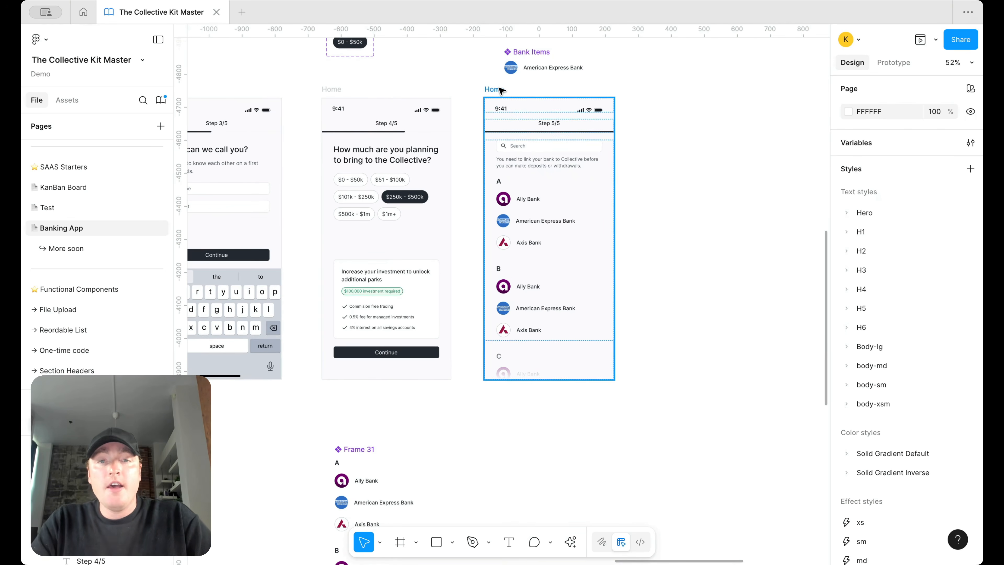
{"action": "left_click", "coordinate": [597, 218]}
{"action": "left_click", "coordinate": [935, 39]}
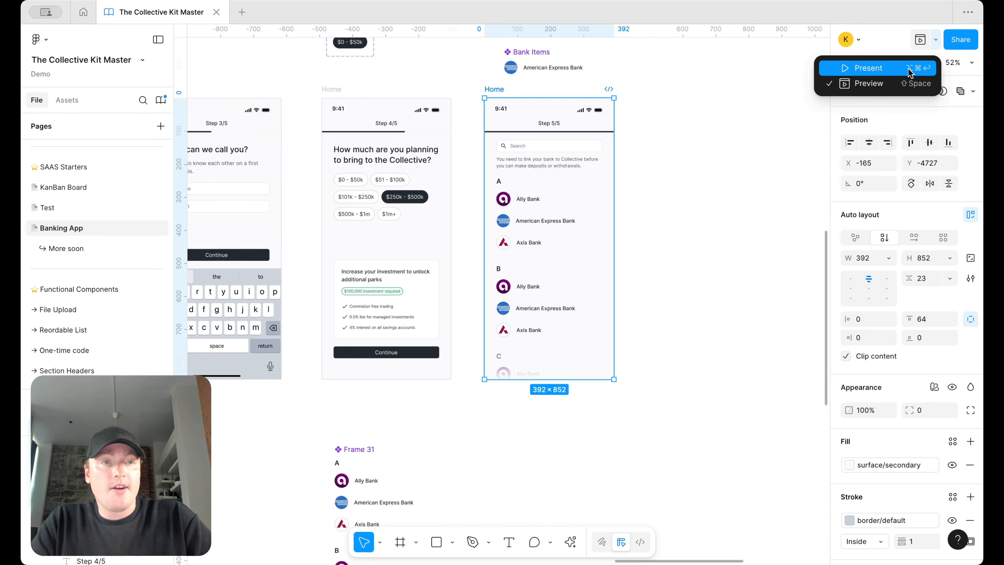
{"action": "left_click", "coordinate": [908, 84]}
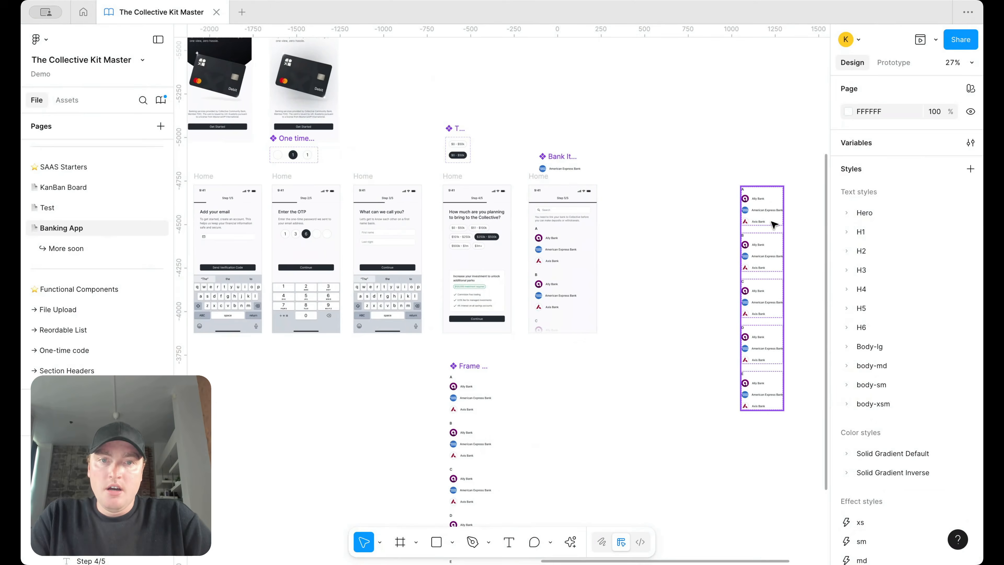
Step: Delete the stray bank list frame
{"action": "left_click", "coordinate": [773, 224]}
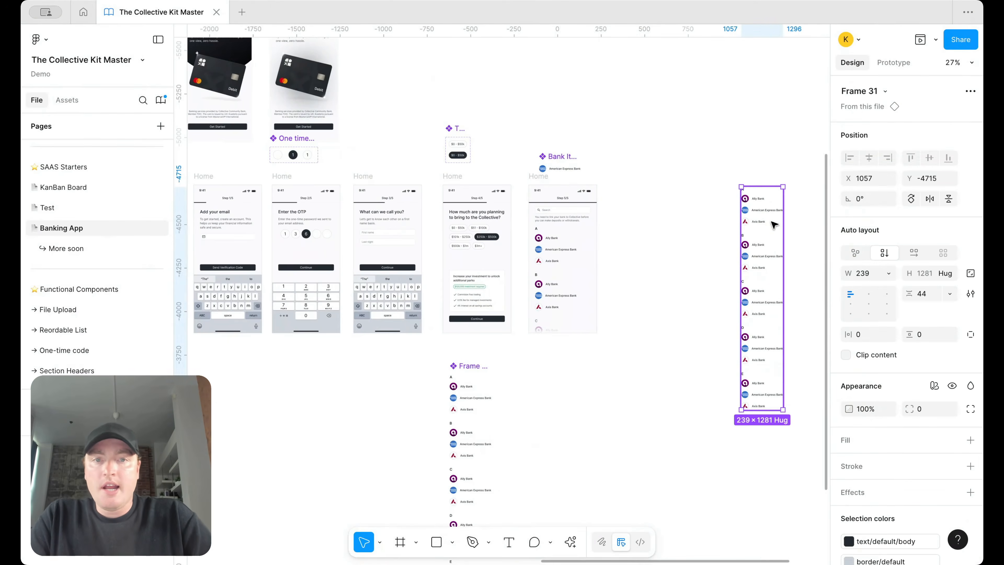
{"action": "key", "text": "Delete"}
{"action": "left_click", "coordinate": [562, 154]}
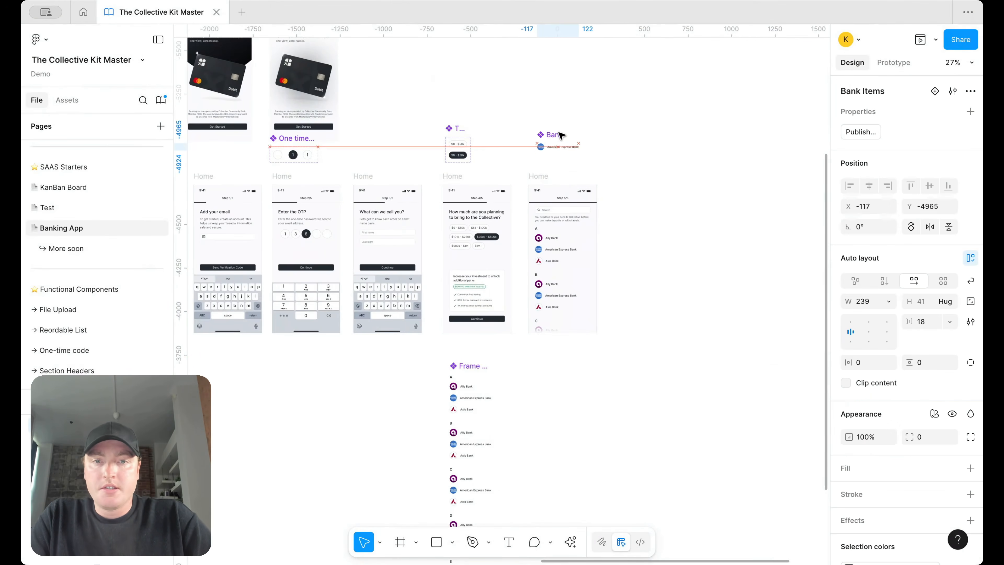
Step: Alt-drag a copy of the One Account welcome screen to the right of the Step 5/5 screen
{"action": "scroll", "coordinate": [562, 138], "scroll_direction": "left", "scroll_amount": 5}
{"action": "scroll", "coordinate": [561, 138], "scroll_direction": "up", "scroll_amount": 1}
{"action": "scroll", "coordinate": [561, 135], "scroll_direction": "right", "scroll_amount": 3}
{"action": "scroll", "coordinate": [686, 219], "scroll_direction": "up", "scroll_amount": 3}
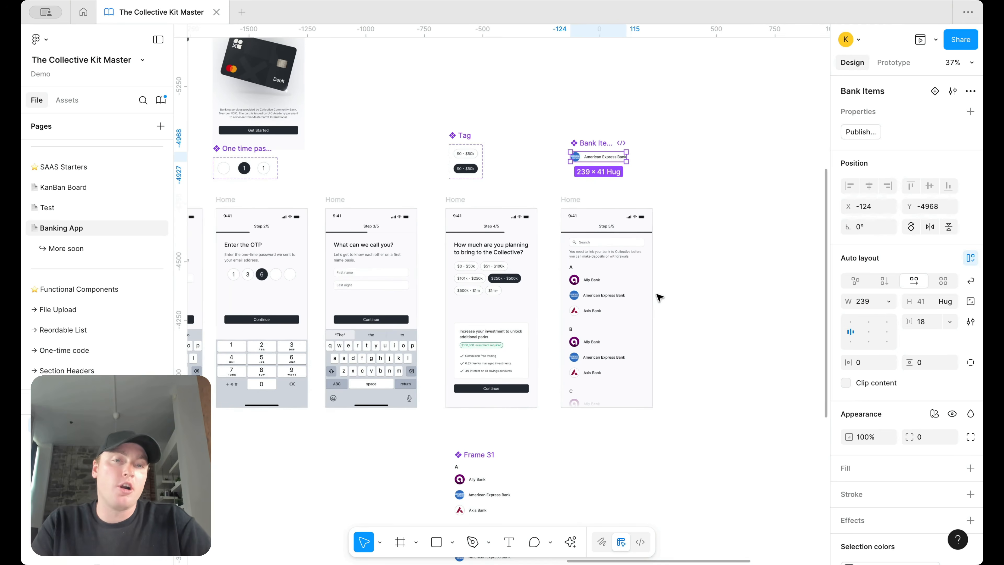
{"action": "scroll", "coordinate": [648, 296], "scroll_direction": "up", "scroll_amount": 1}
{"action": "scroll", "coordinate": [635, 297], "scroll_direction": "down", "scroll_amount": 3}
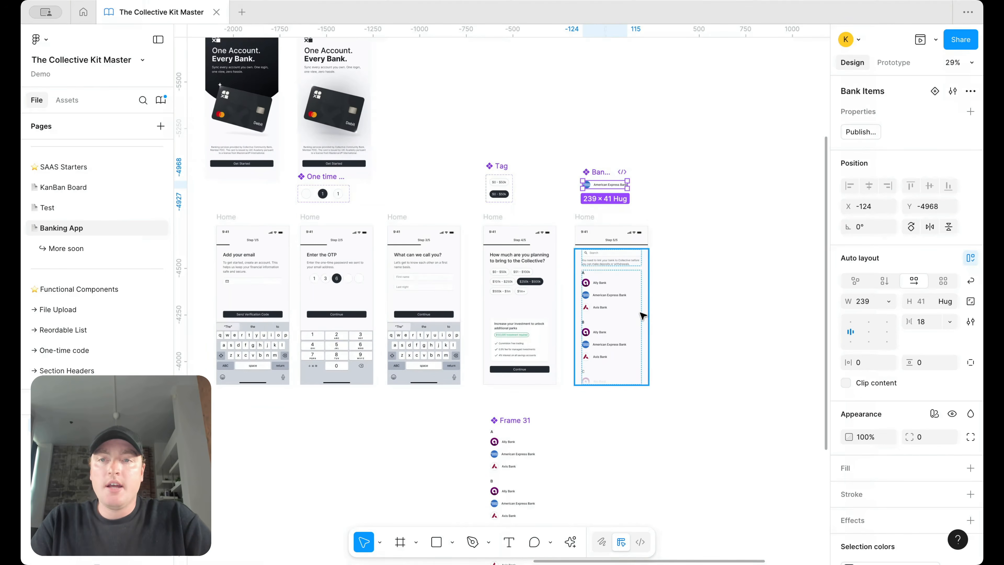
{"action": "scroll", "coordinate": [640, 312], "scroll_direction": "up", "scroll_amount": 2}
{"action": "left_click_drag", "start_coordinate": [278, 75], "coordinate": [688, 251]}
{"action": "scroll", "coordinate": [687, 252], "scroll_direction": "up", "scroll_amount": 8}
{"action": "scroll", "coordinate": [687, 252], "scroll_direction": "down", "scroll_amount": 4}
Step: Delete the card image group, leftover rectangle, old logo and disclaimer text from the copy
{"action": "left_click", "coordinate": [671, 397]}
{"action": "key", "text": "Delete"}
{"action": "left_click", "coordinate": [687, 485]}
{"action": "key", "text": "Delete"}
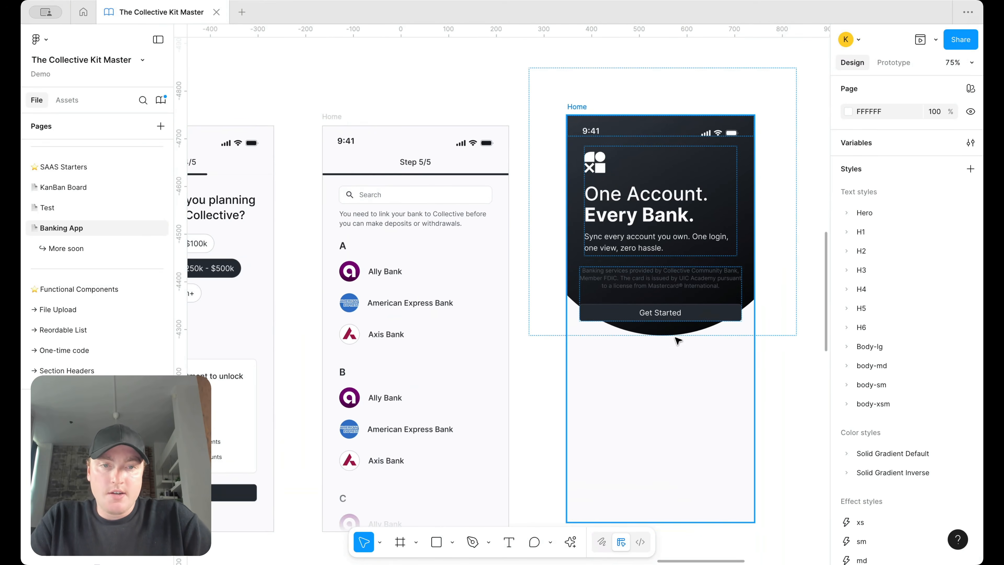
{"action": "left_click", "coordinate": [601, 168]}
{"action": "key", "text": "Delete"}
{"action": "left_click", "coordinate": [667, 180]}
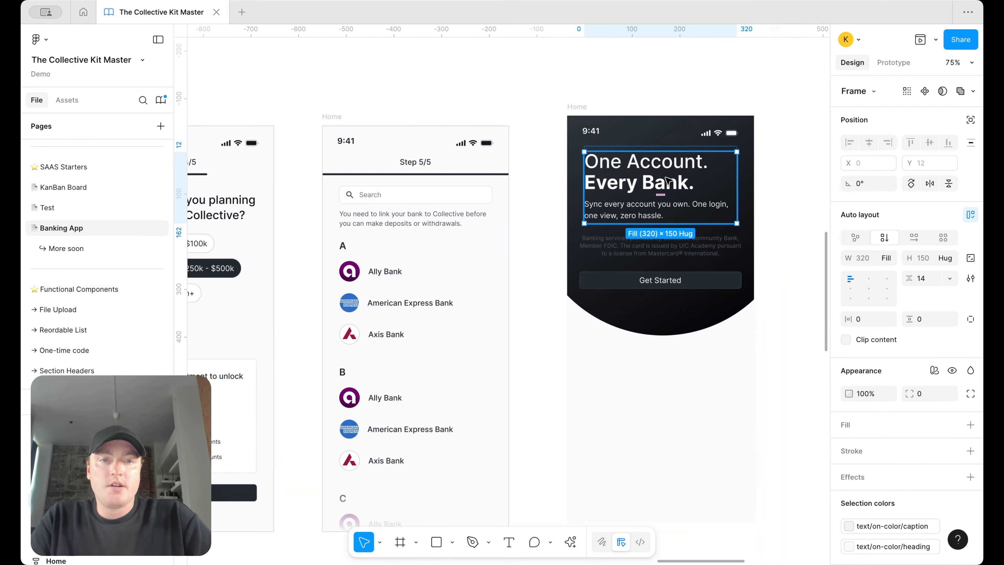
{"action": "left_click", "coordinate": [664, 252]}
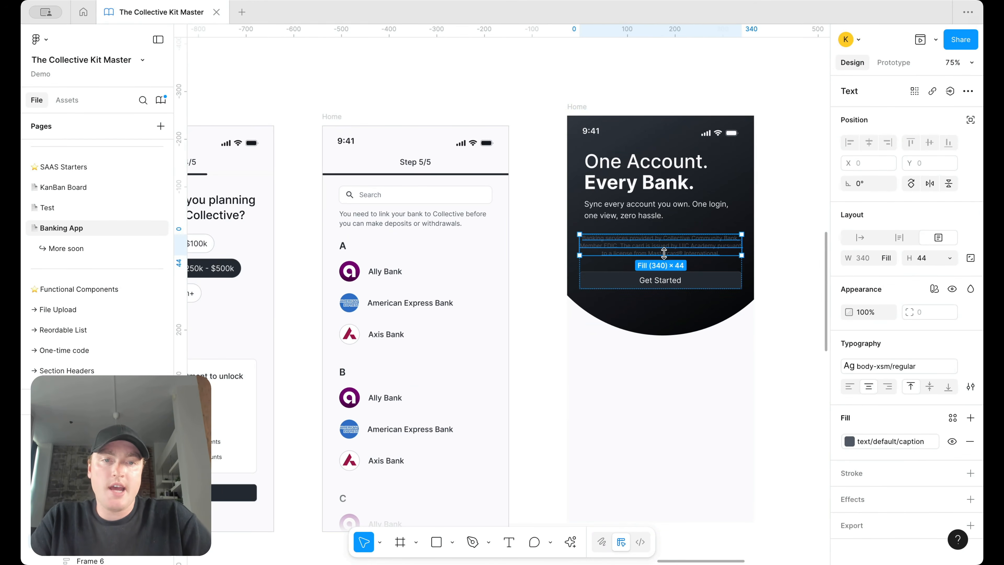
{"action": "key", "text": "Delete"}
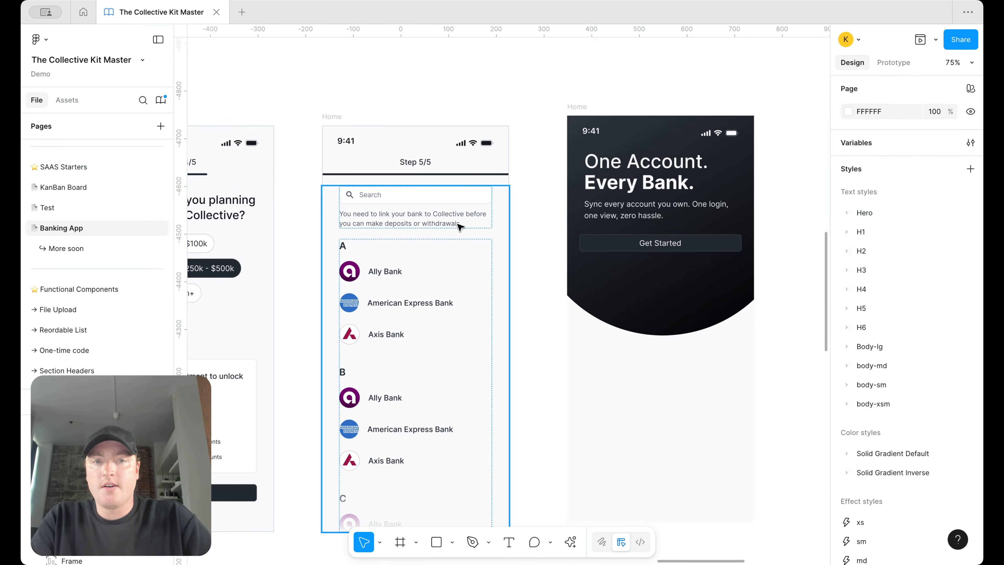
Step: Copy the American Express icon from the bank list into the heading block, centred above the headline
{"action": "left_click", "coordinate": [67, 99]}
{"action": "left_click", "coordinate": [355, 305]}
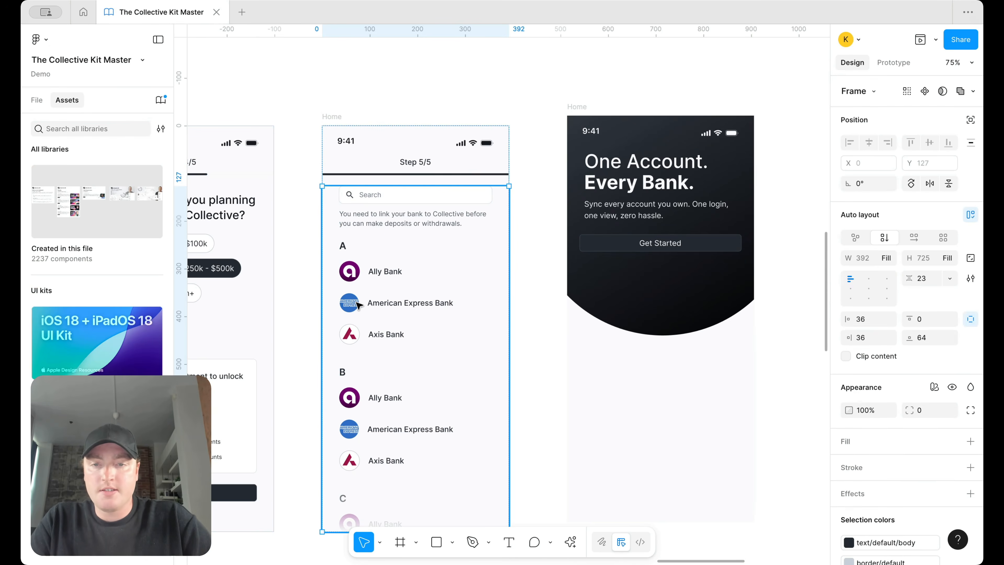
{"action": "left_click", "coordinate": [355, 304]}
{"action": "left_click", "coordinate": [354, 305]}
{"action": "left_click", "coordinate": [354, 304]}
{"action": "scroll", "coordinate": [770, 307], "scroll_direction": "right", "scroll_amount": 2}
{"action": "left_click_drag", "start_coordinate": [859, 309], "coordinate": [589, 164]}
{"action": "left_click", "coordinate": [589, 163]}
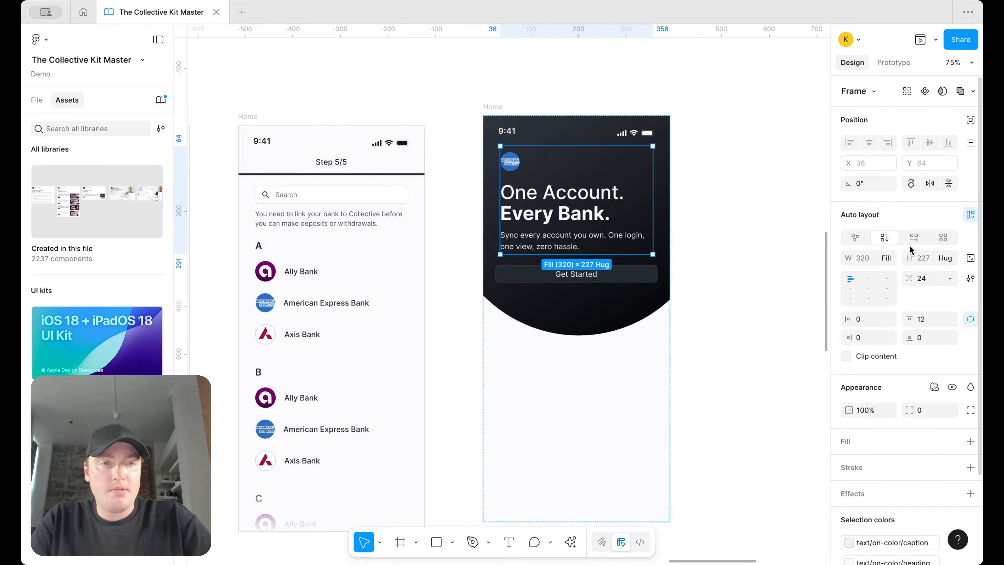
{"action": "left_click", "coordinate": [868, 279]}
{"action": "left_click", "coordinate": [576, 163]}
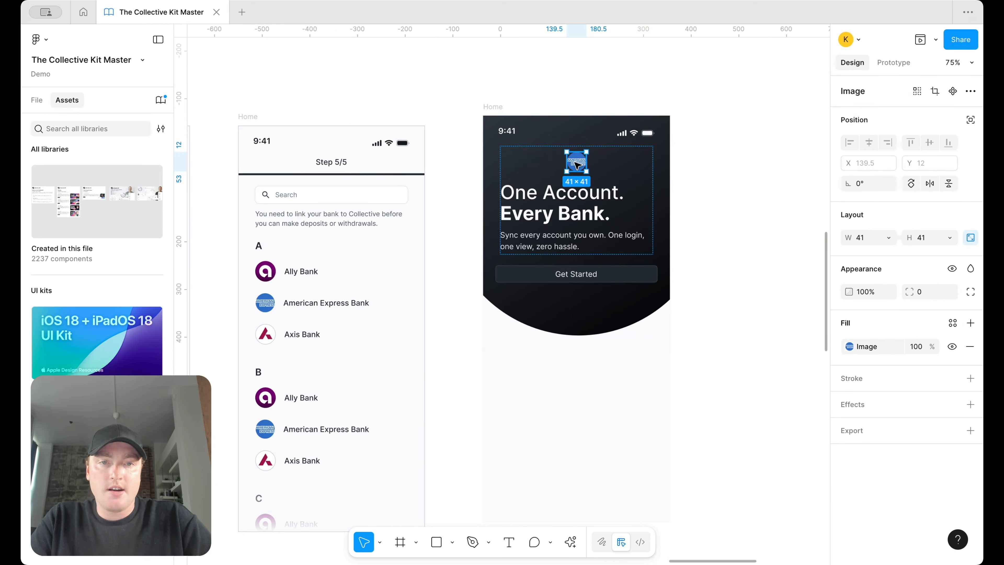
Step: Resize the American Express logo to 100×100
{"action": "left_click", "coordinate": [869, 238]}
{"action": "type", "text": "100"}
{"action": "key", "text": "Return"}
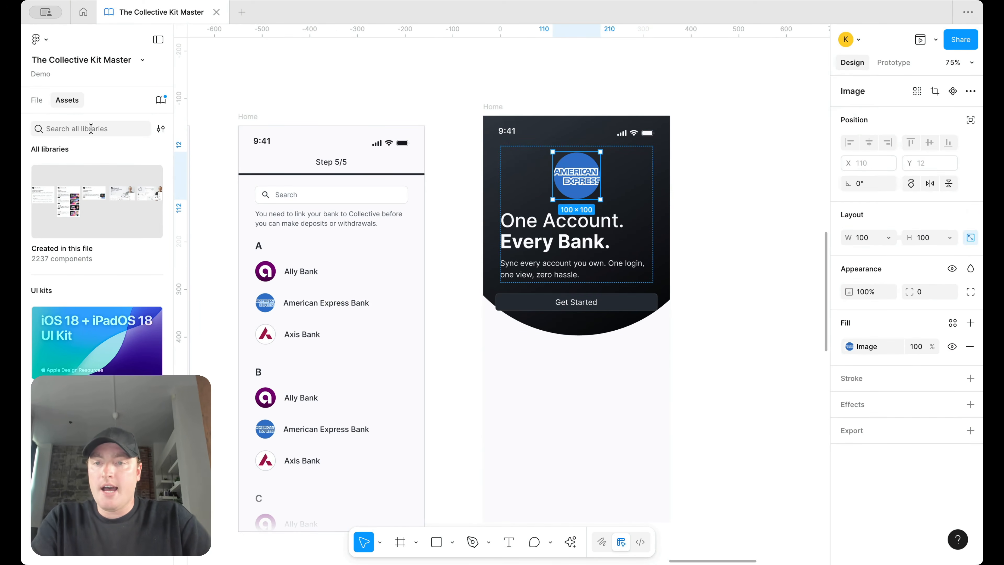
Step: Place the chevron_left component from Assets above the logo block
{"action": "left_click", "coordinate": [84, 178]}
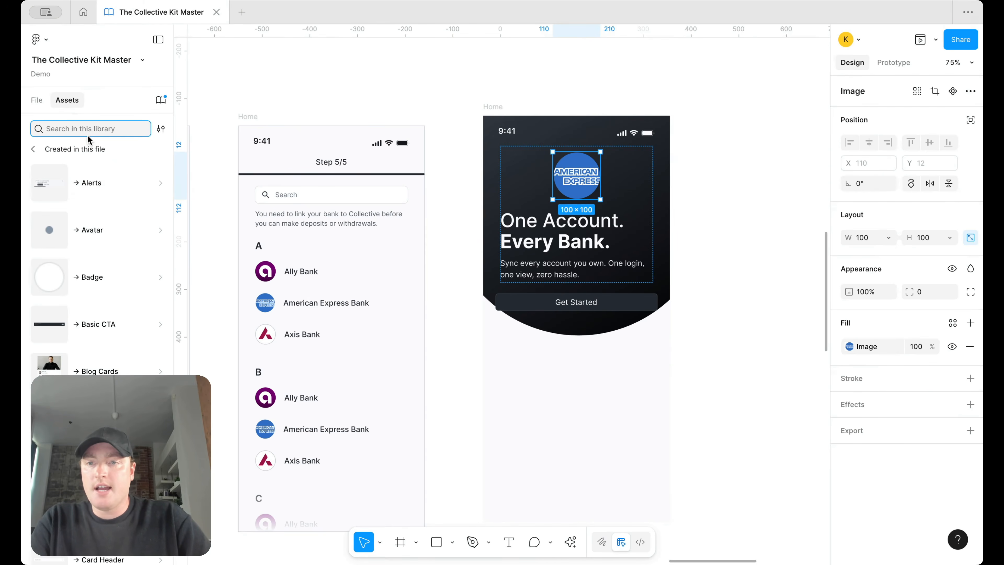
{"action": "type", "text": "chevron"}
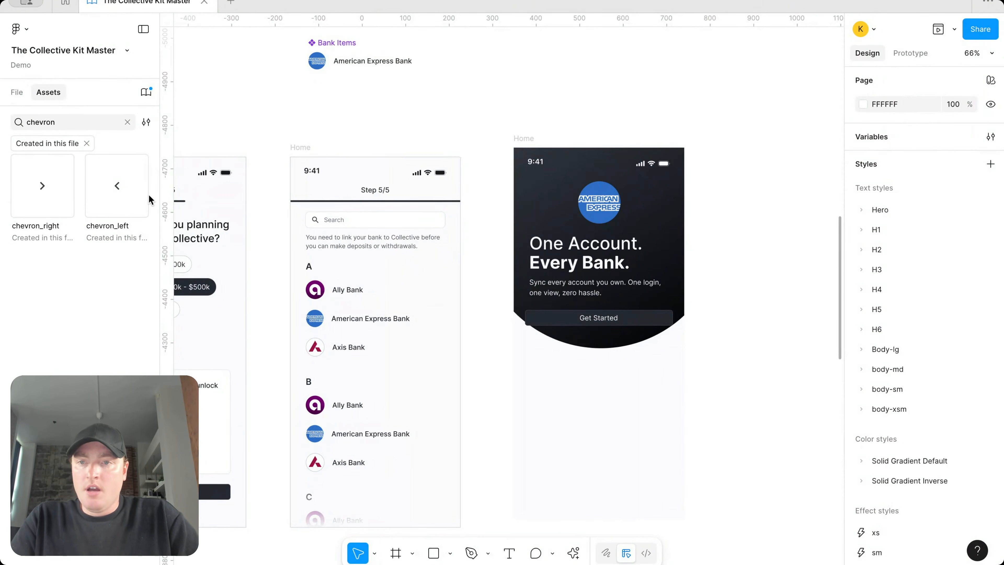
{"action": "left_click_drag", "start_coordinate": [148, 194], "coordinate": [572, 189]}
{"action": "scroll", "coordinate": [572, 189], "scroll_direction": "up", "scroll_amount": 3}
{"action": "scroll", "coordinate": [572, 189], "scroll_direction": "up", "scroll_amount": 5}
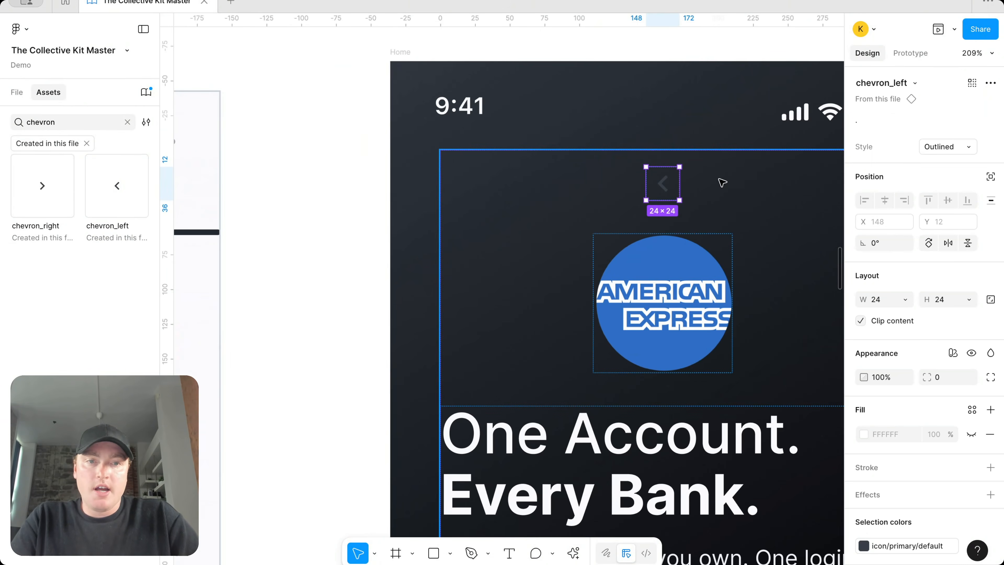
{"action": "scroll", "coordinate": [722, 182], "scroll_direction": "down", "scroll_amount": 2}
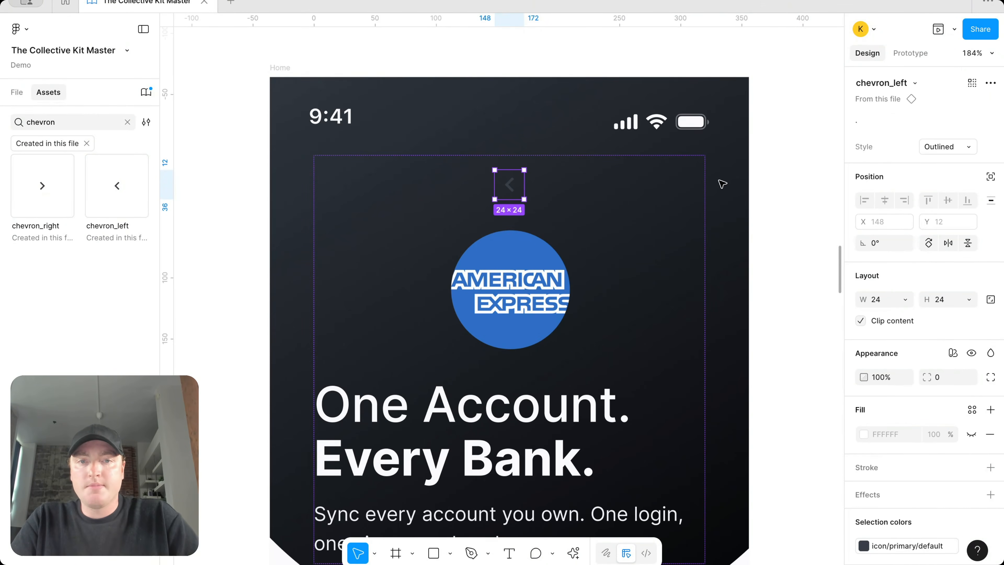
{"action": "left_click_drag", "start_coordinate": [522, 187], "coordinate": [534, 148]}
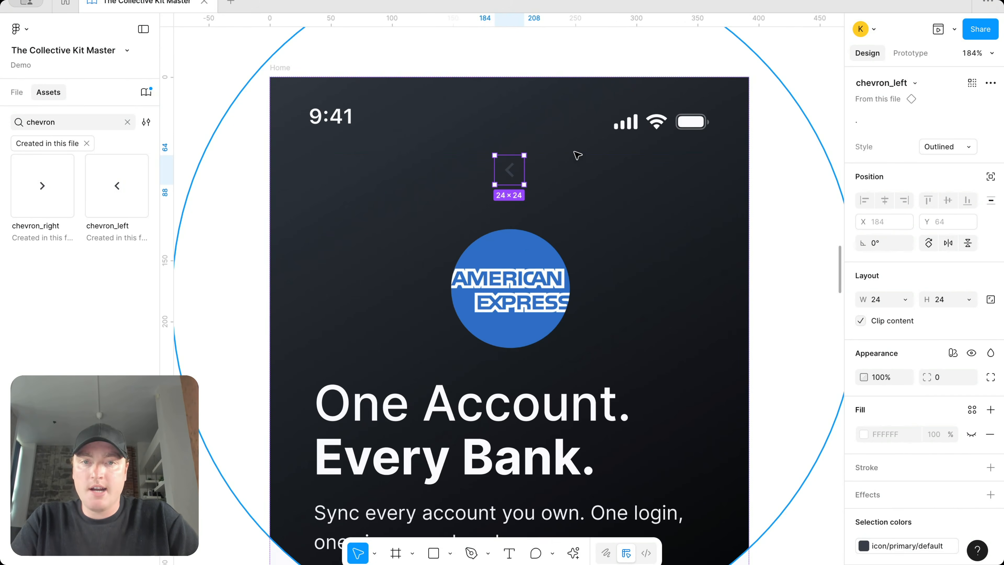
{"action": "scroll", "coordinate": [611, 165], "scroll_direction": "down", "scroll_amount": 5}
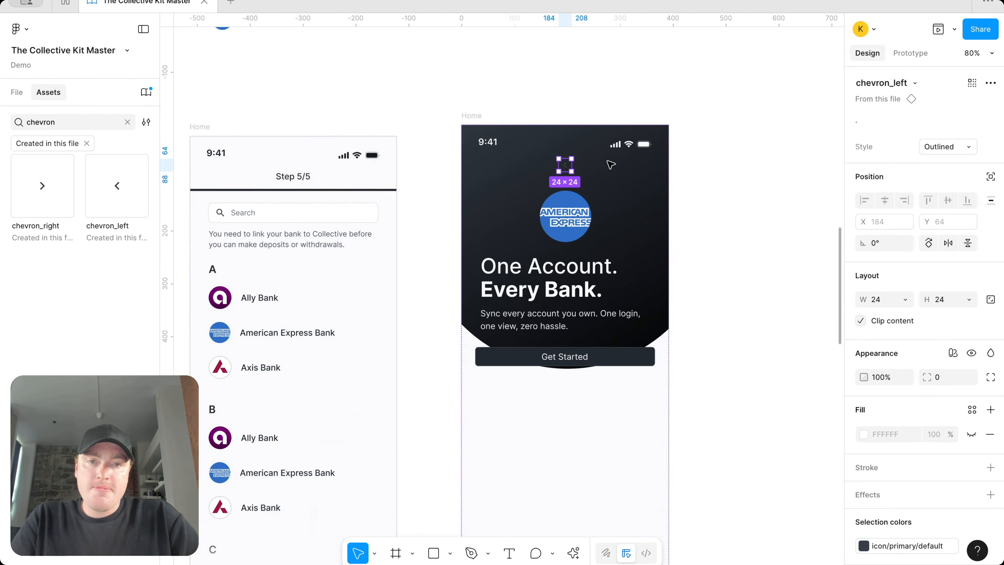
Step: Wrap the chevron in a full-width auto-layout row and colour it icon/primary/on-color white
{"action": "key", "text": "shift+a"}
{"action": "left_click", "coordinate": [904, 257]}
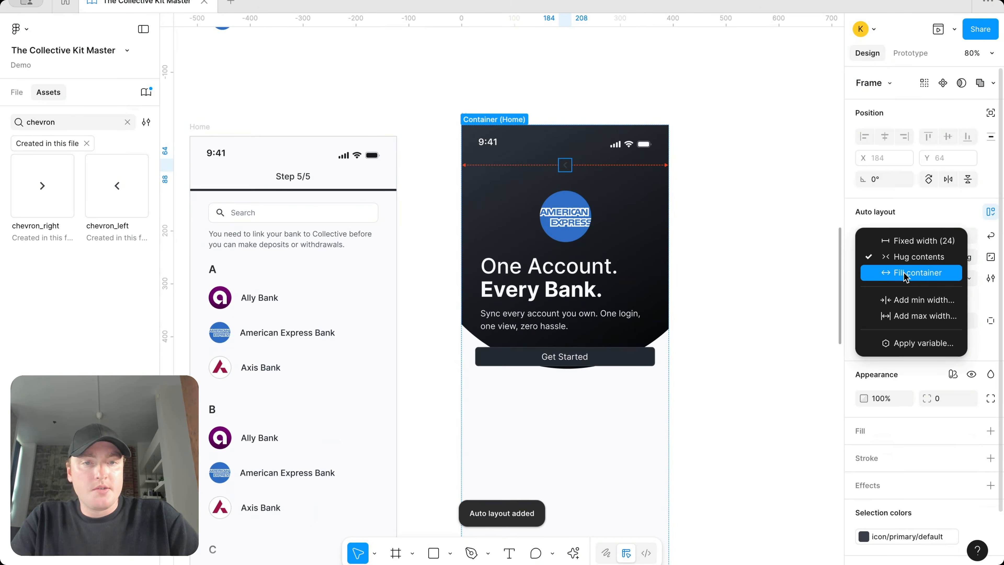
{"action": "left_click", "coordinate": [904, 275]}
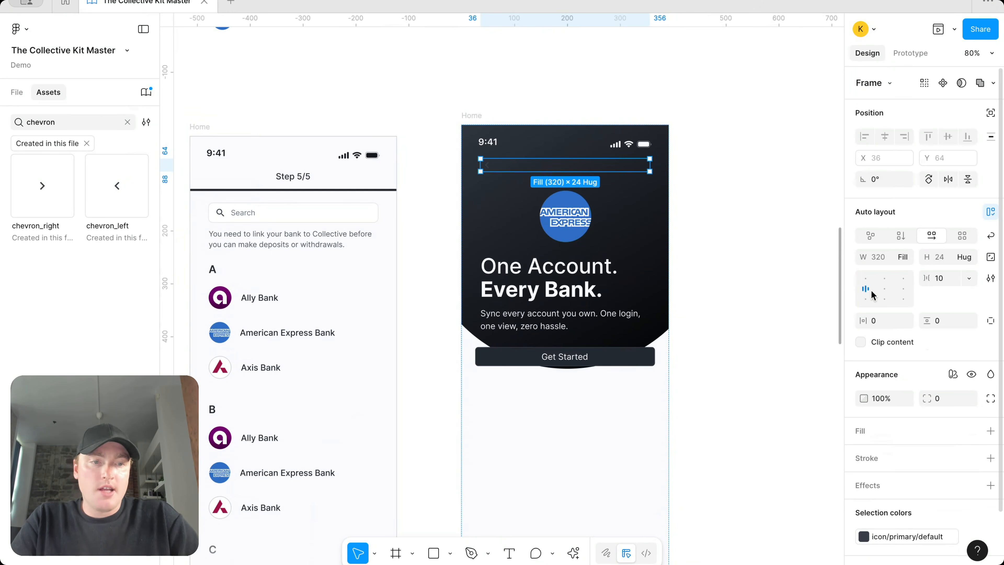
{"action": "scroll", "coordinate": [945, 449], "scroll_direction": "down", "scroll_amount": 3}
{"action": "left_click", "coordinate": [917, 473]}
{"action": "left_click", "coordinate": [769, 521]}
{"action": "scroll", "coordinate": [613, 193], "scroll_direction": "up", "scroll_amount": 2}
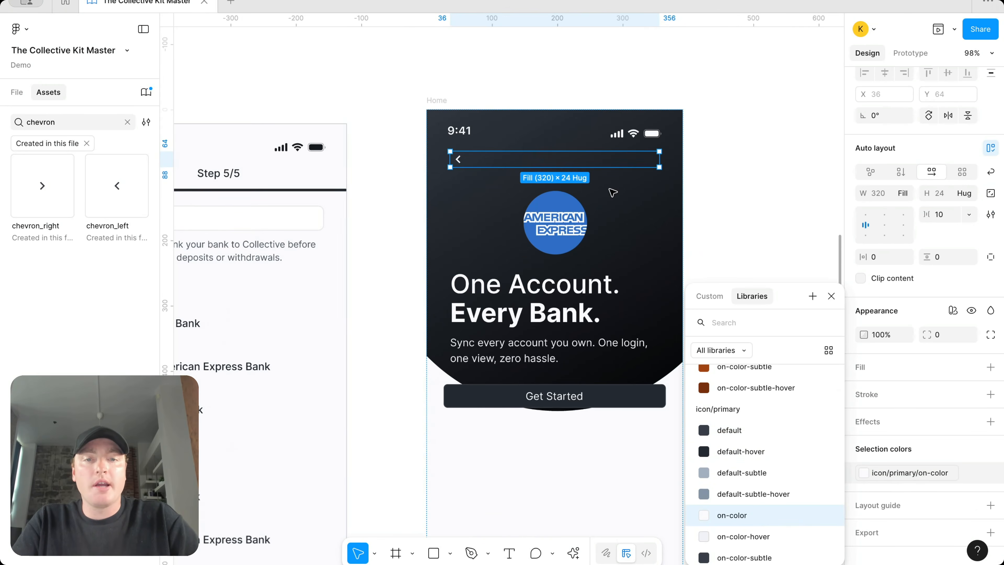
Step: Centre the heading, apply the H6 medium text style and set its height to hug contents
{"action": "left_click", "coordinate": [579, 300]}
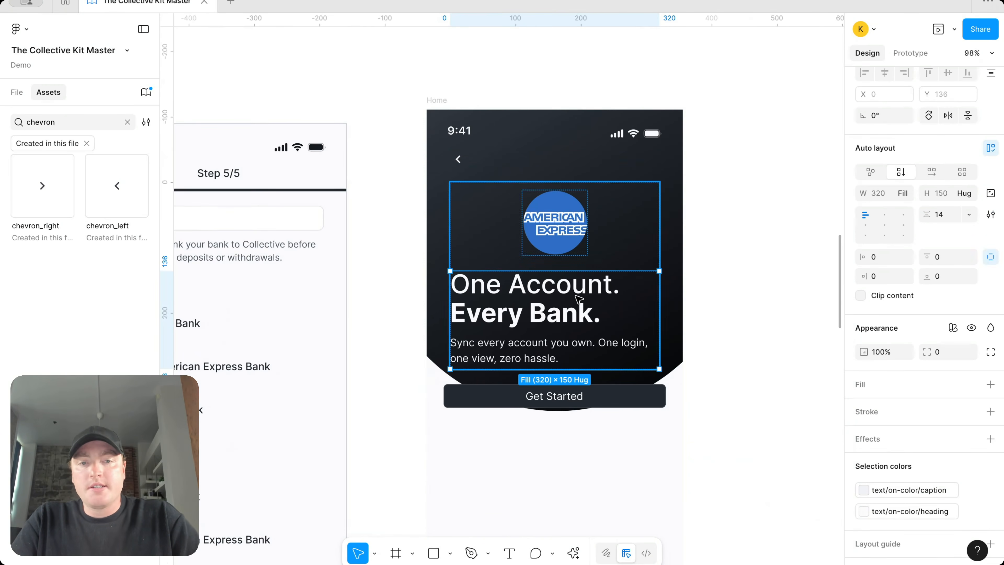
{"action": "left_click", "coordinate": [580, 300]}
{"action": "left_click", "coordinate": [885, 385]}
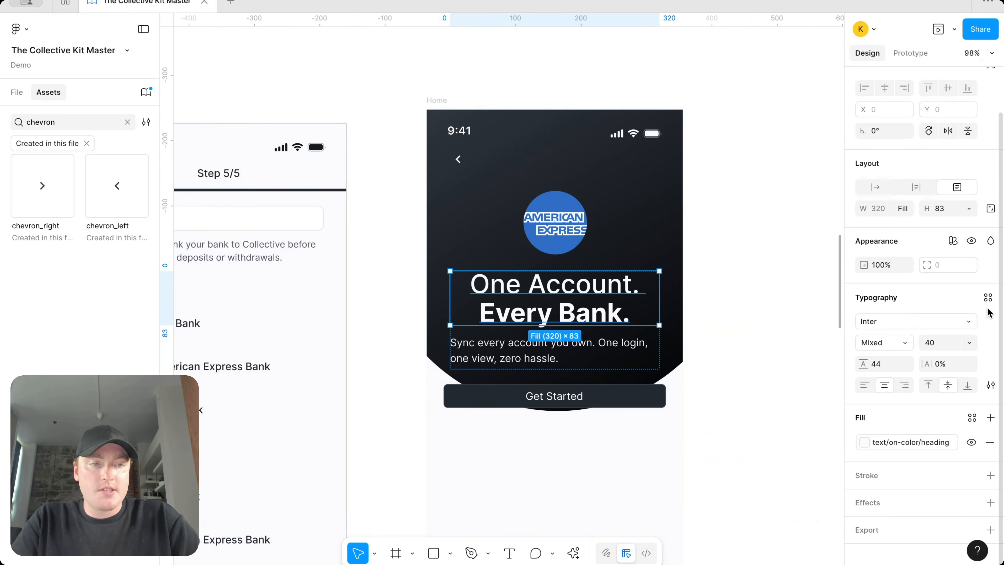
{"action": "left_click", "coordinate": [988, 298]}
{"action": "type", "text": "h6"}
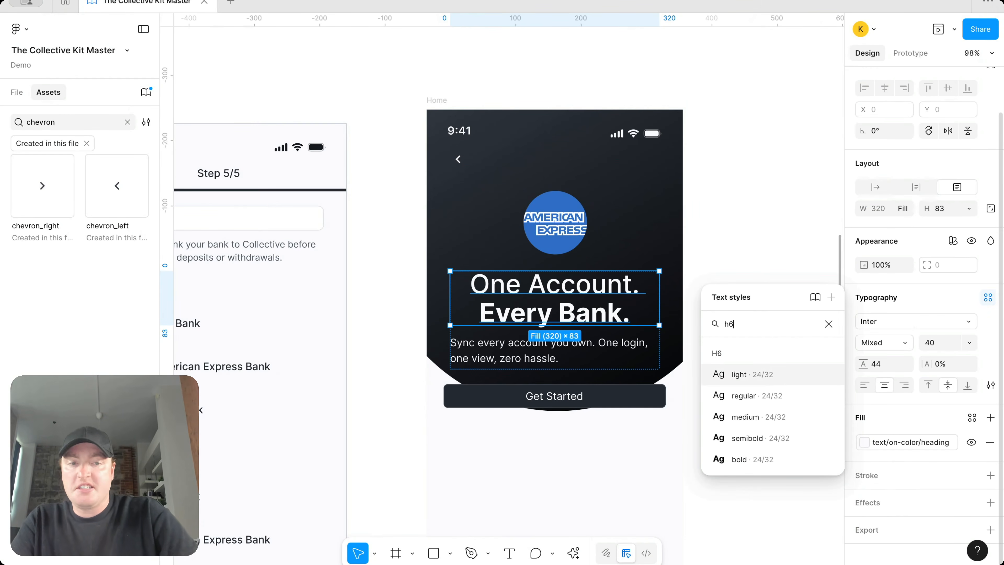
{"action": "left_click", "coordinate": [745, 416]}
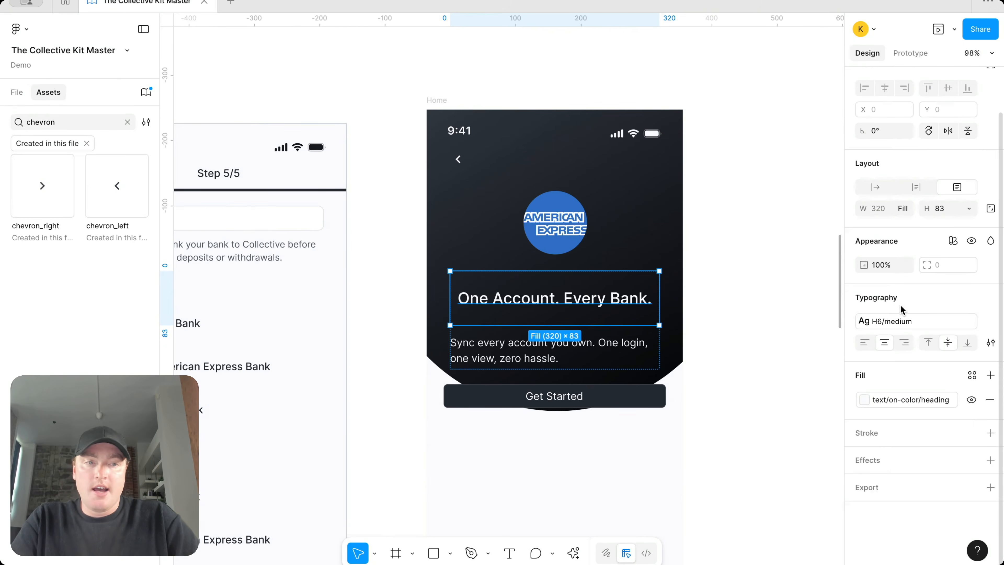
{"action": "left_click", "coordinate": [968, 209]}
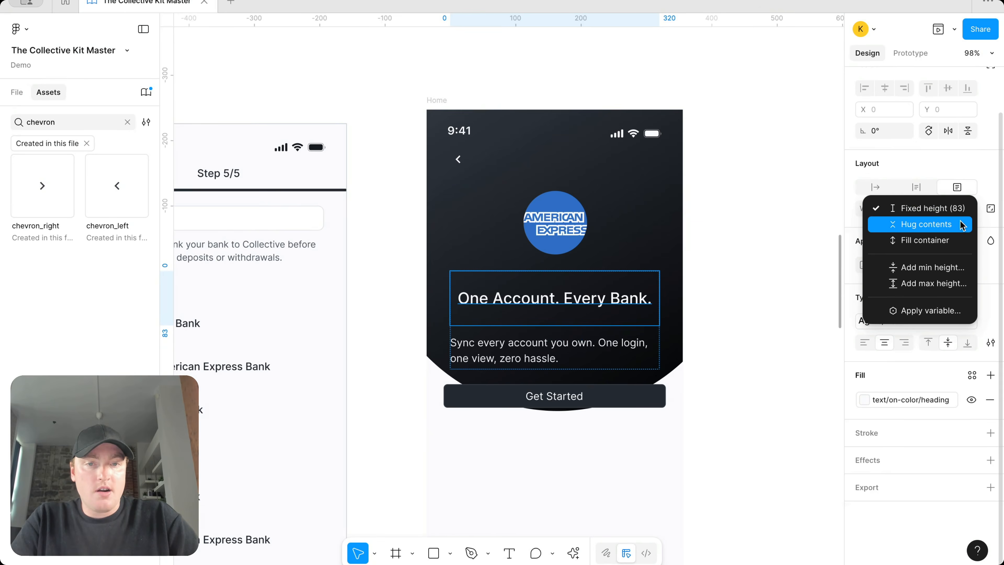
{"action": "left_click", "coordinate": [963, 223]}
Step: Change the heading text to "Link your Amex Account"
{"action": "double_click", "coordinate": [582, 283]}
{"action": "type", "text": "Lin"}
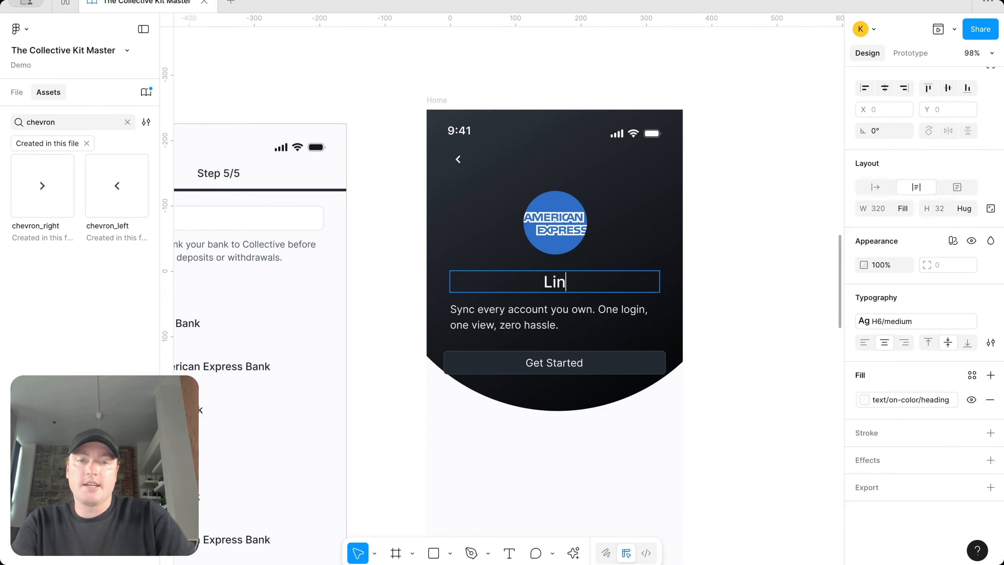
{"action": "type", "text": "k your A"}
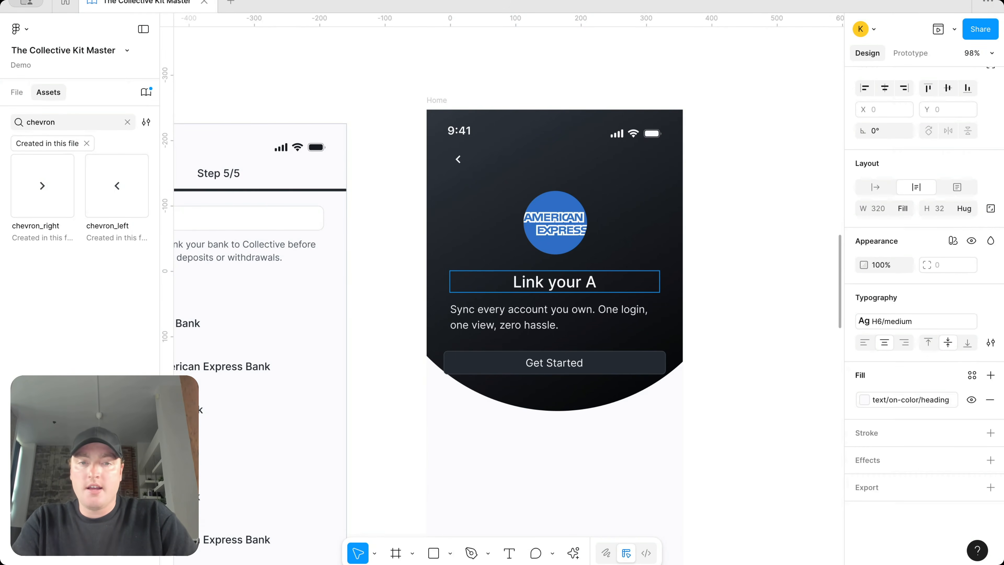
{"action": "type", "text": "mex Account?"}
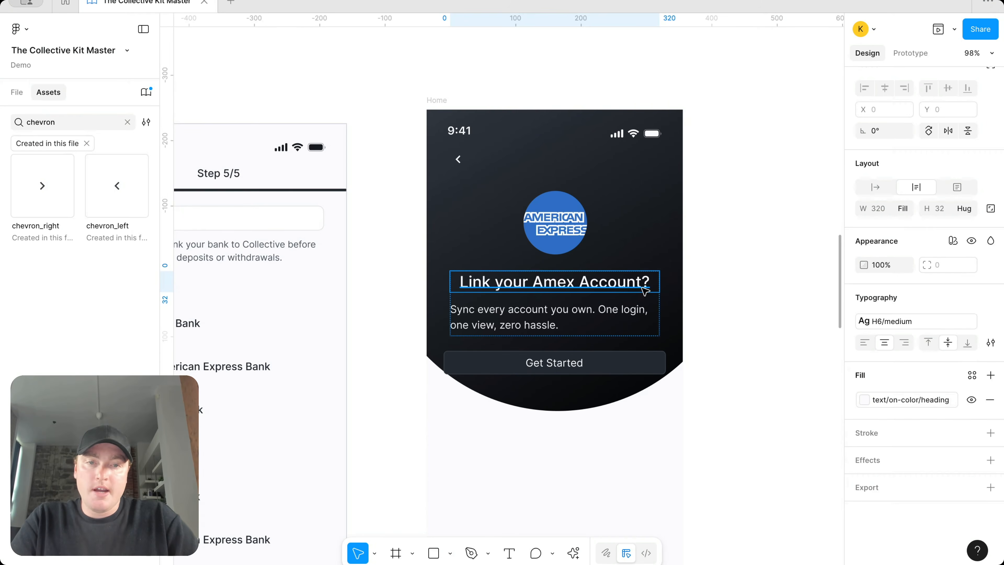
{"action": "key", "text": "BackSpace"}
Step: Centre the subtitle and replace it with the pasted permission text
{"action": "left_click", "coordinate": [640, 319]}
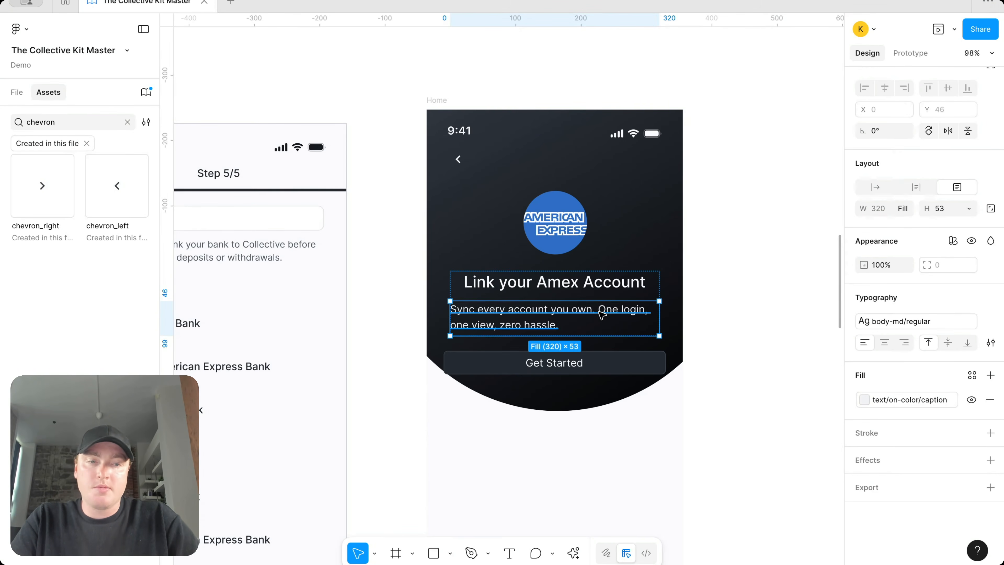
{"action": "left_click", "coordinate": [884, 342]}
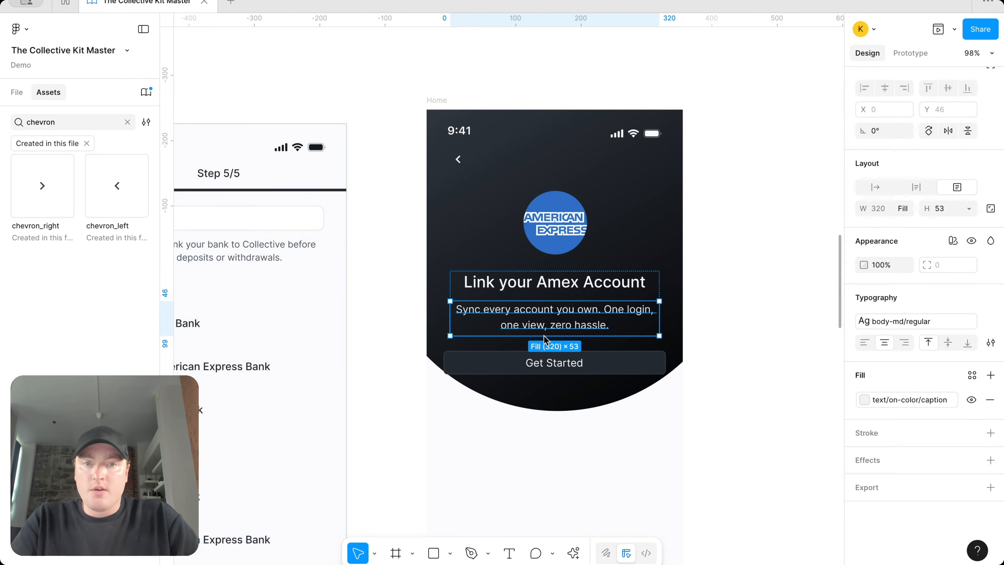
{"action": "key", "text": "Return"}
{"action": "key", "text": "BackSpace"}
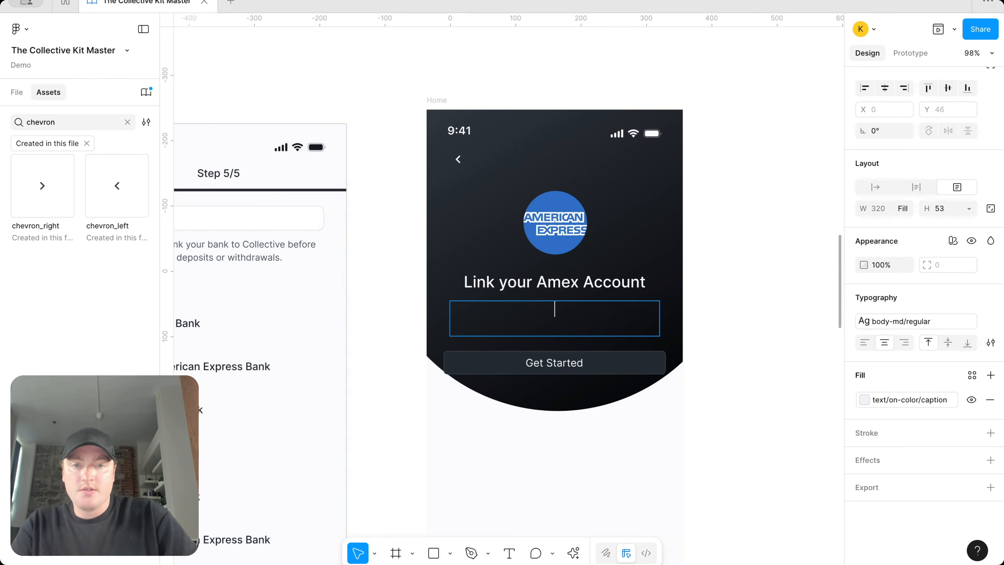
{"action": "type", "text": "We need permission to move forward. Here’s what access we need."}
{"action": "key", "text": "Escape"}
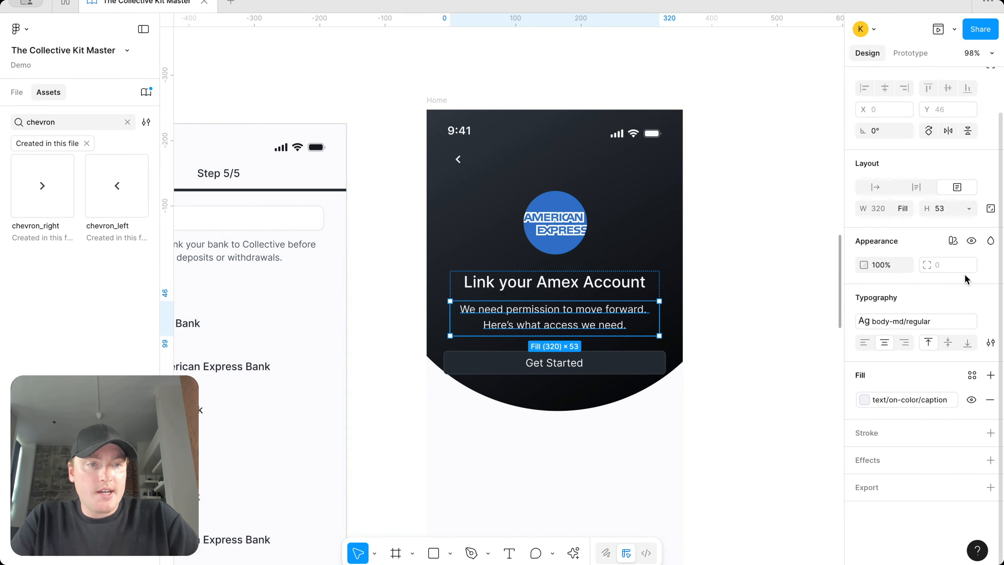
Step: Delete the Get Started button and nudge the dark ellipse upward
{"action": "scroll", "coordinate": [643, 324], "scroll_direction": "down", "scroll_amount": 3}
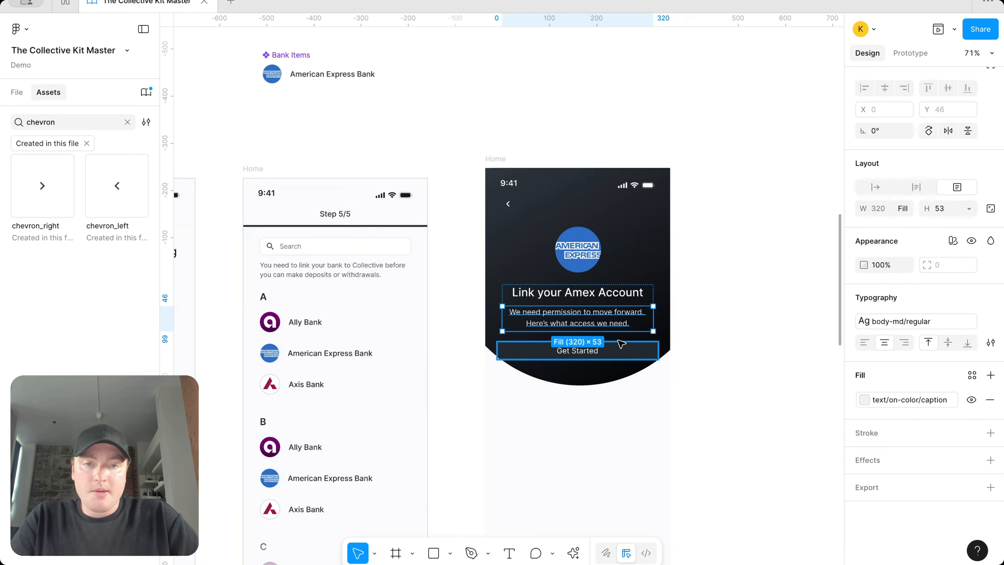
{"action": "left_click", "coordinate": [616, 344]}
{"action": "key", "text": "Delete"}
{"action": "left_click", "coordinate": [611, 348]}
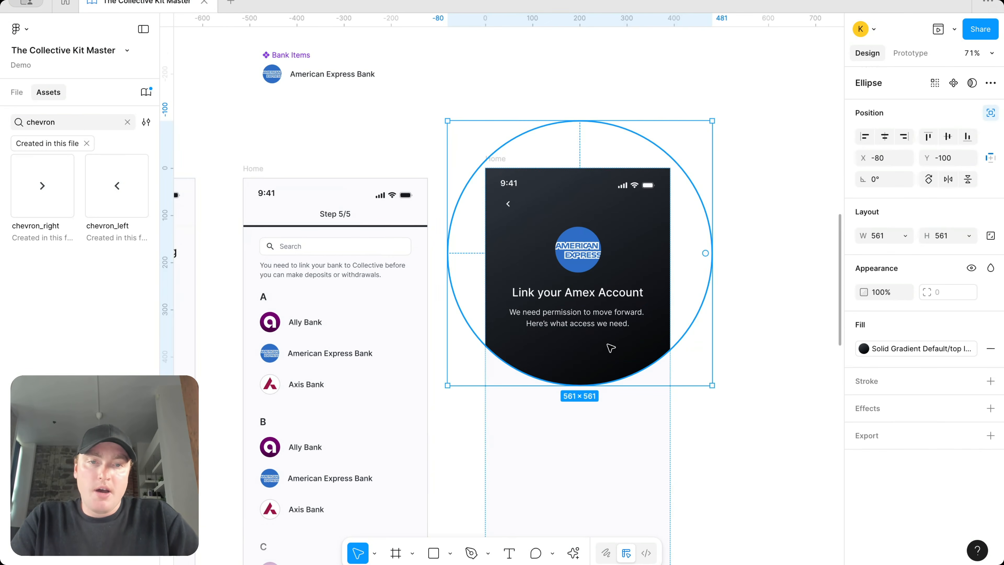
{"action": "key", "text": "shift+Up"}
{"action": "key", "text": "shift+Up"}
{"action": "key", "text": "shift+Up"}
{"action": "key", "text": "shift+Up"}
{"action": "key", "text": "shift+Up"}
{"action": "key", "text": "shift+Up"}
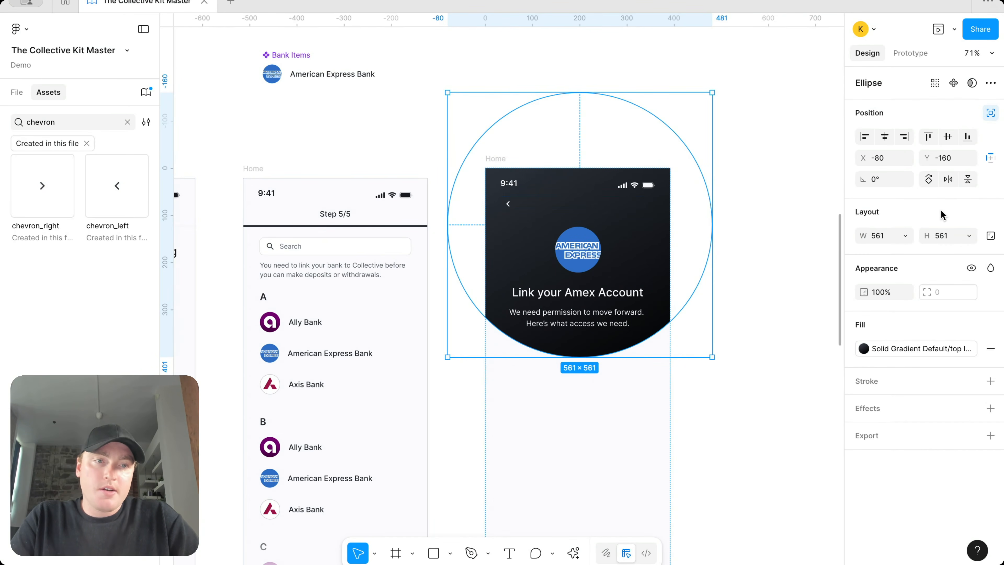
Step: Stack the chevron row above the logo-and-text content in auto layout with a 12 gap
{"action": "left_click", "coordinate": [610, 268]}
{"action": "key", "text": "Up"}
{"action": "key", "text": "Up"}
{"action": "key", "text": "Down"}
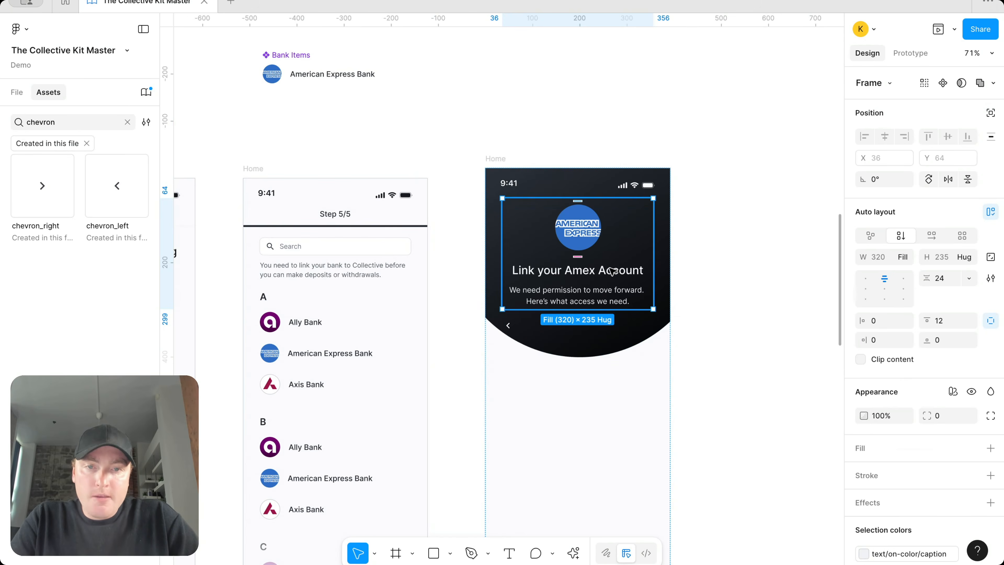
{"action": "key", "text": "Down"}
{"action": "scroll", "coordinate": [619, 248], "scroll_direction": "up", "scroll_amount": 5}
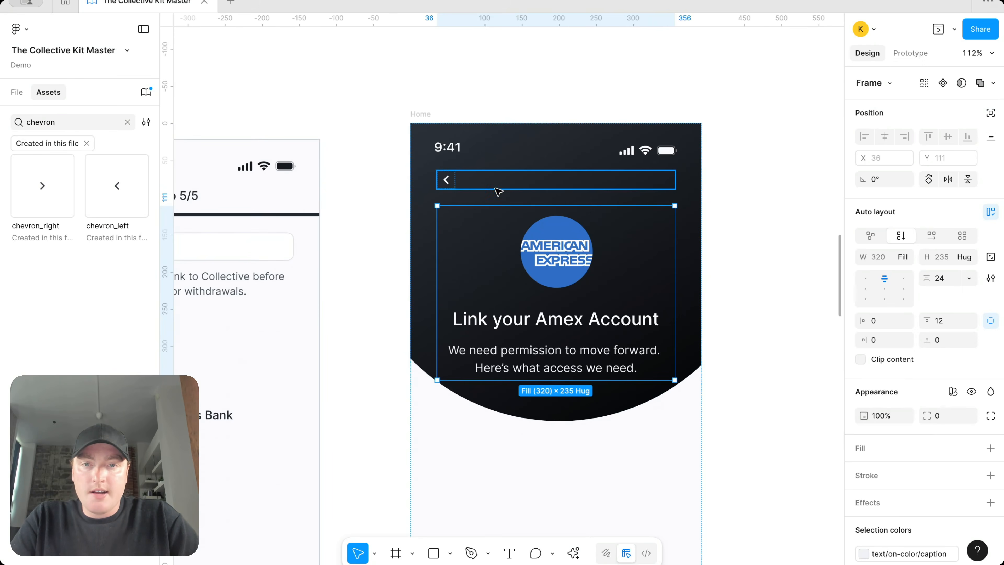
{"action": "left_click", "coordinate": [484, 189], "text": "shift"}
{"action": "key", "text": "shift+a"}
{"action": "left_click", "coordinate": [953, 278]}
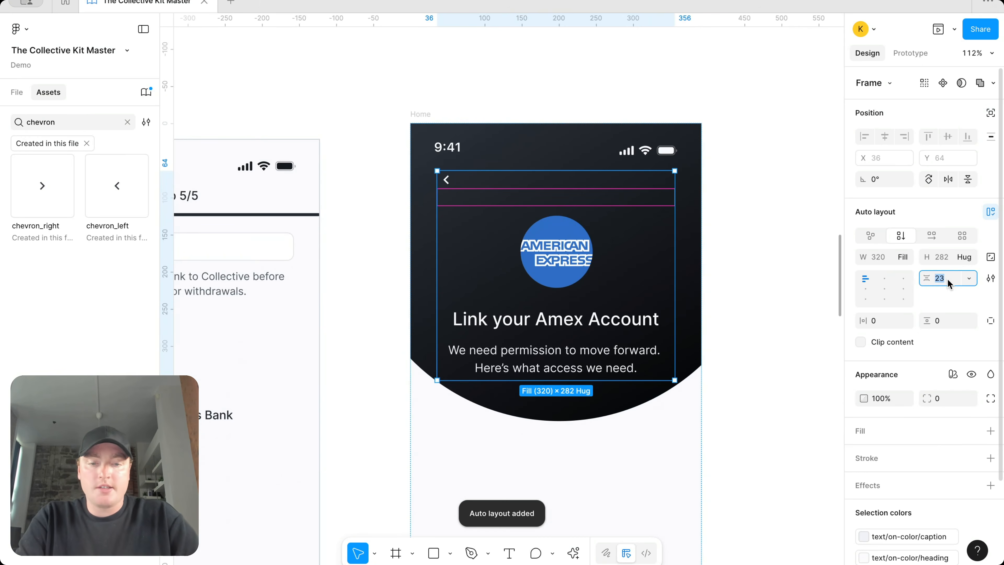
{"action": "type", "text": "18"}
{"action": "key", "text": "Return"}
{"action": "left_click", "coordinate": [942, 278]}
{"action": "type", "text": "12"}
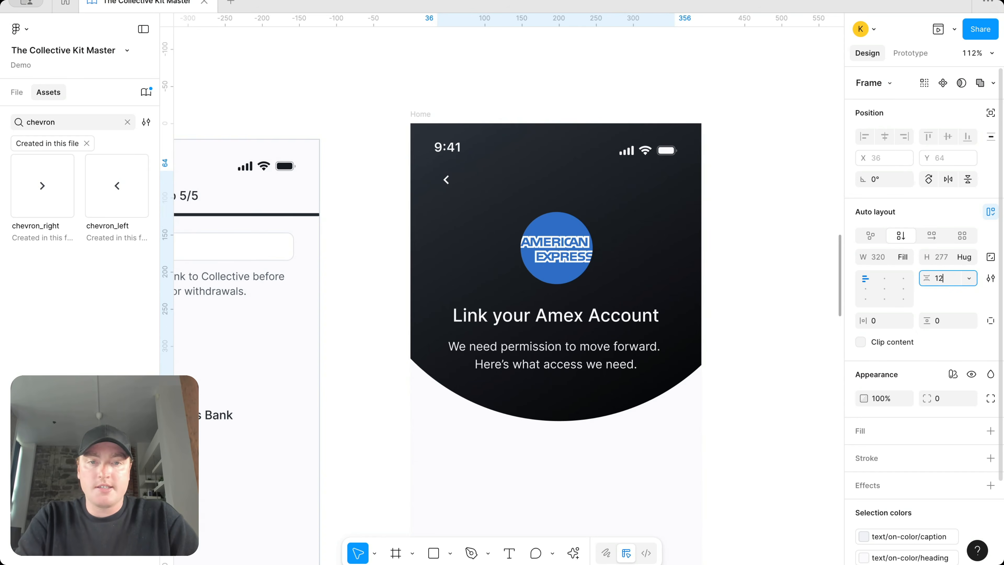
{"action": "key", "text": "Return"}
Step: Nudge the dark background ellipse down and centre it horizontally on the screen
{"action": "left_click", "coordinate": [699, 311]}
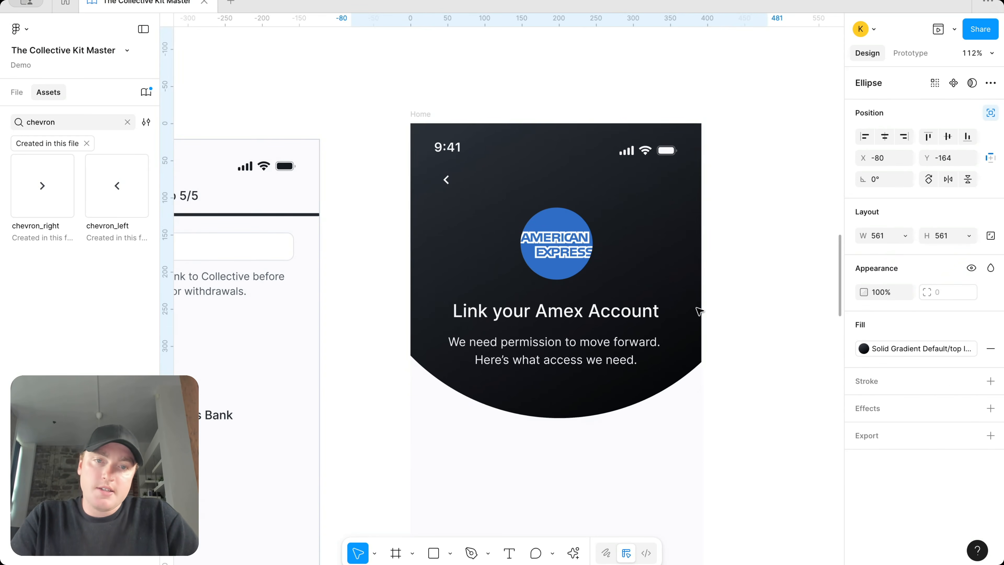
{"action": "key", "text": "Down"}
{"action": "key", "text": "Down"}
{"action": "key", "text": "Down"}
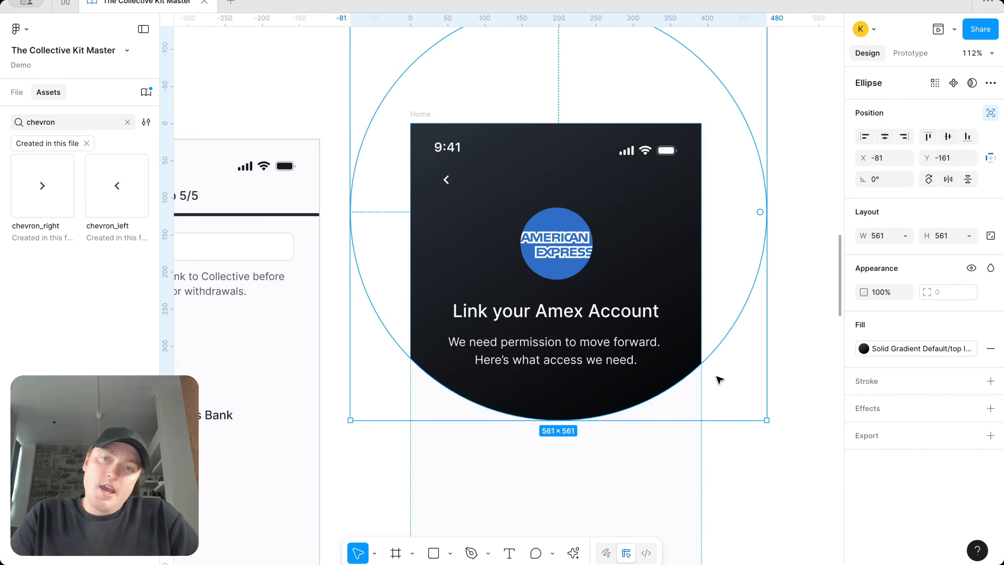
{"action": "scroll", "coordinate": [724, 406], "scroll_direction": "down", "scroll_amount": 5}
{"action": "scroll", "coordinate": [711, 393], "scroll_direction": "right", "scroll_amount": 4}
{"action": "scroll", "coordinate": [711, 394], "scroll_direction": "down", "scroll_amount": 2}
{"action": "left_click", "coordinate": [687, 368]}
{"action": "left_click", "coordinate": [505, 322]}
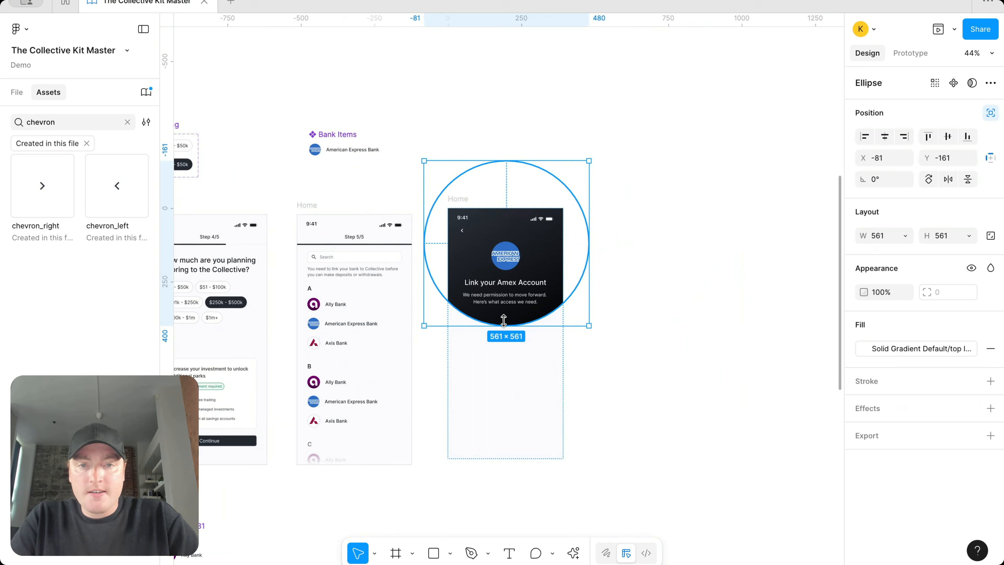
{"action": "left_click", "coordinate": [884, 142]}
{"action": "scroll", "coordinate": [435, 302], "scroll_direction": "up", "scroll_amount": 5}
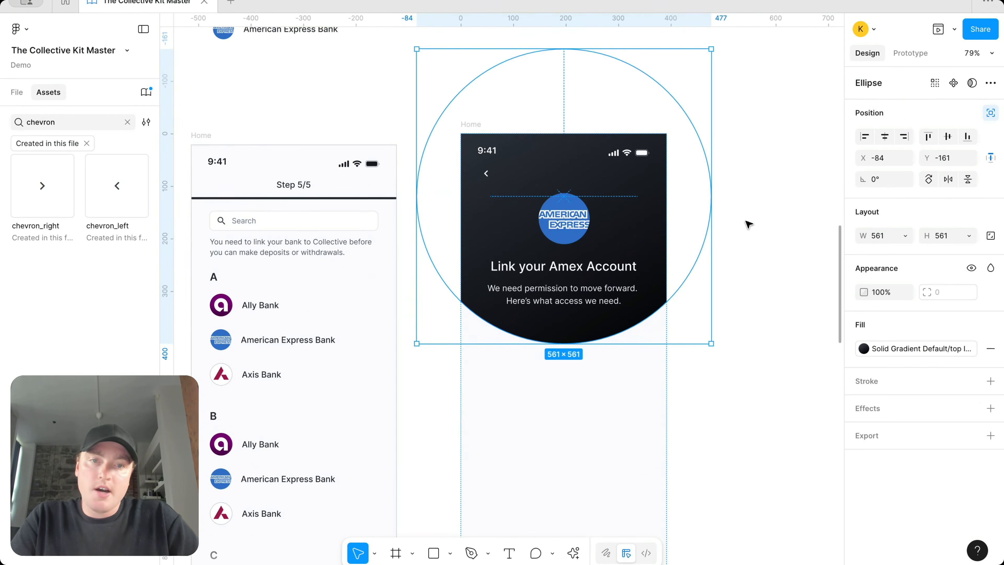
{"action": "left_click", "coordinate": [751, 221]}
{"action": "scroll", "coordinate": [634, 221], "scroll_direction": "down", "scroll_amount": 3}
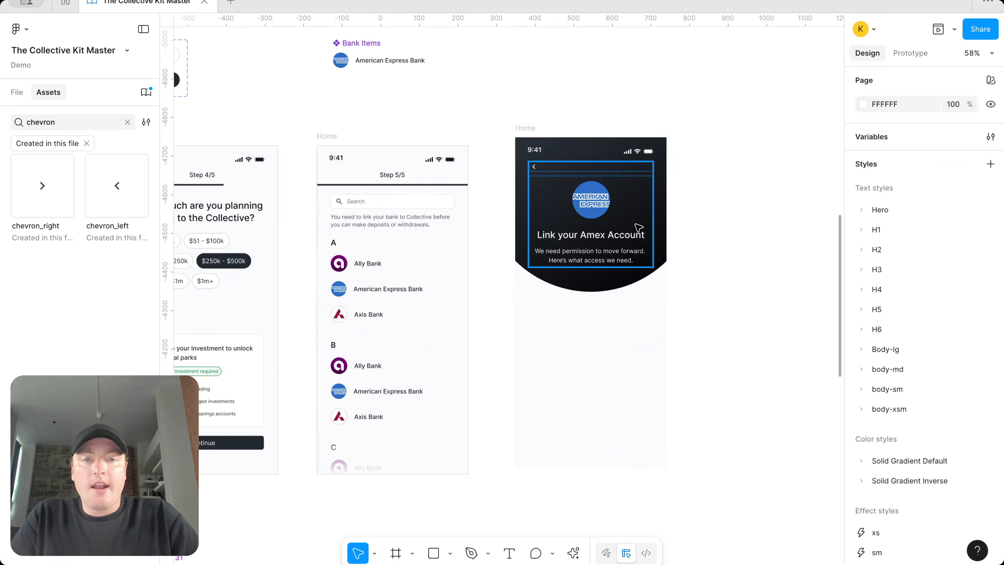
{"action": "scroll", "coordinate": [608, 209], "scroll_direction": "up", "scroll_amount": 1}
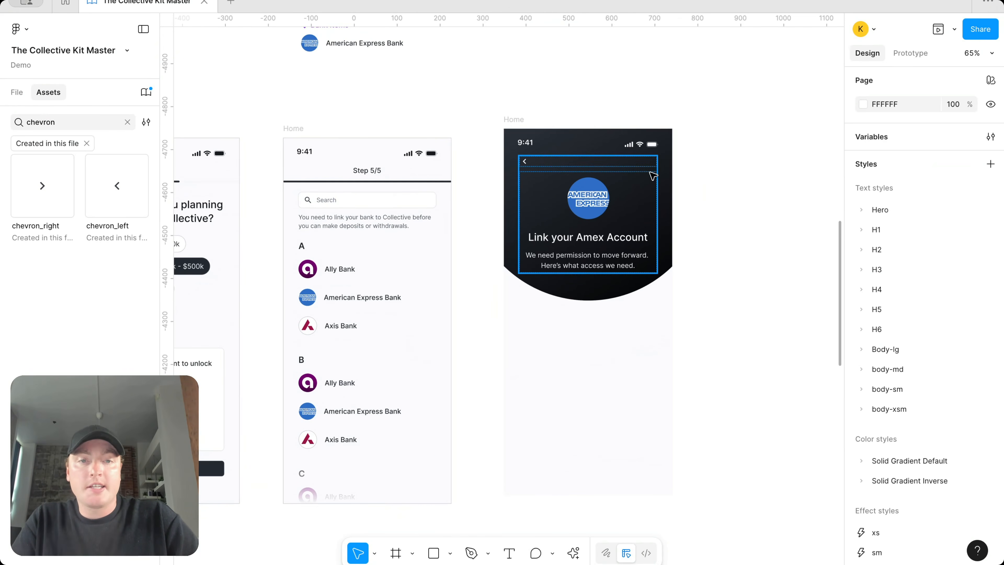
{"action": "double_click", "coordinate": [605, 197]}
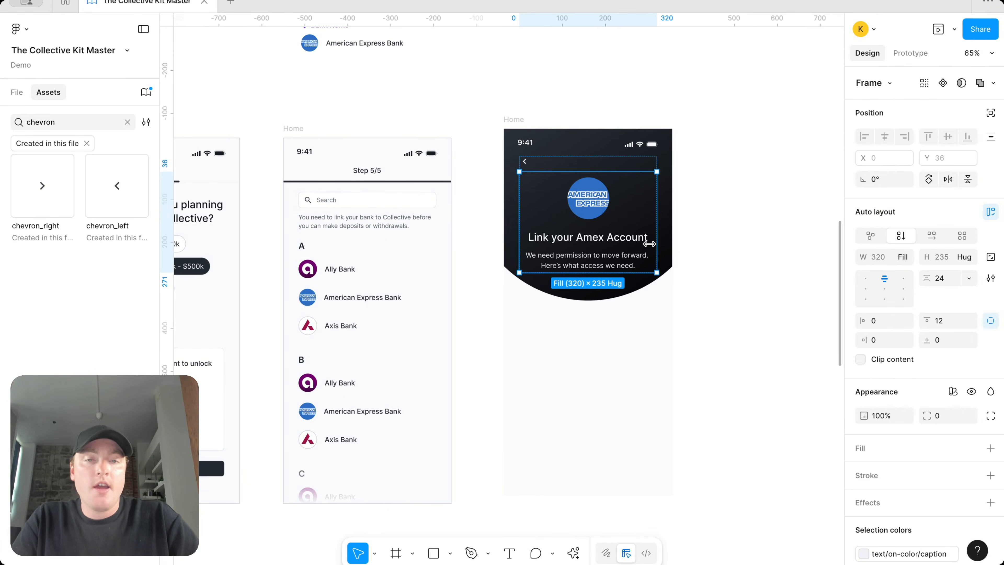
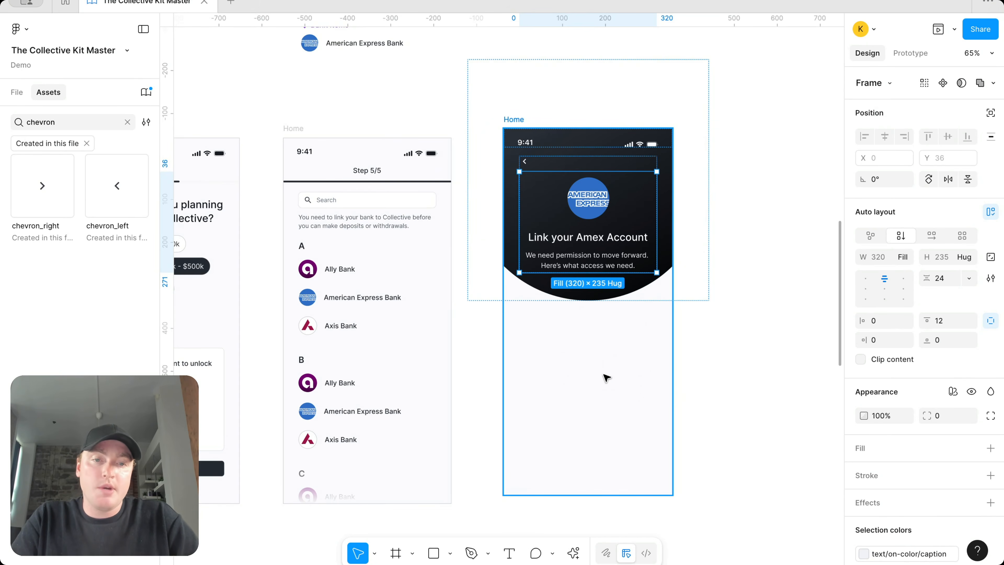
Step: Alt-drag a duplicate of the bank-linking caption to blank canvas right of the Amex screen
{"action": "scroll", "coordinate": [607, 378], "scroll_direction": "down", "scroll_amount": 2}
{"action": "scroll", "coordinate": [585, 399], "scroll_direction": "left", "scroll_amount": 1}
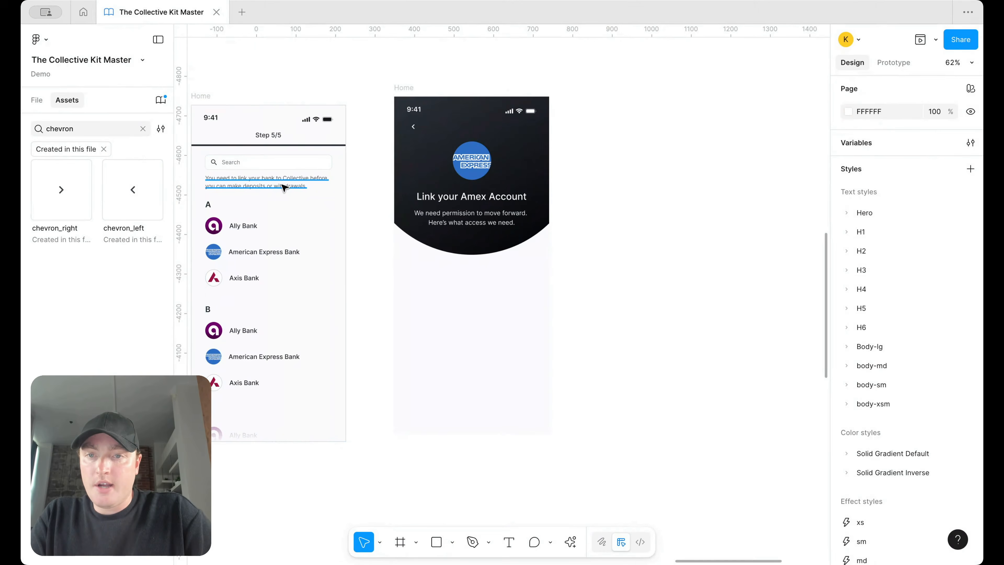
{"action": "left_click", "coordinate": [264, 179]}
{"action": "left_click_drag", "start_coordinate": [265, 179], "coordinate": [642, 227]}
Step: Copy the caption and retype it as 'Your Account Details' in body-md, coloured text/default/body
{"action": "left_click_drag", "start_coordinate": [647, 190], "coordinate": [646, 197]}
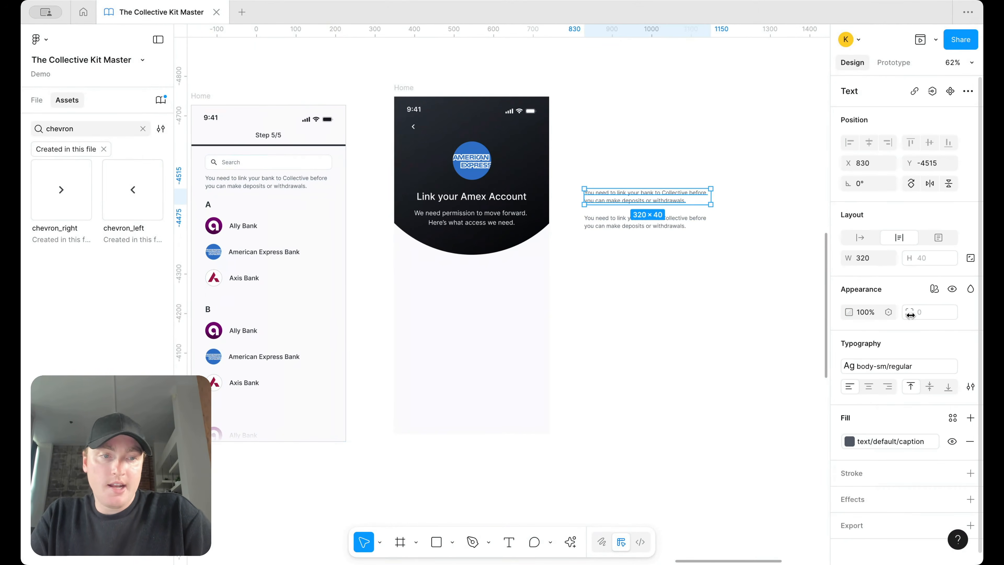
{"action": "left_click", "coordinate": [894, 366]}
{"action": "scroll", "coordinate": [724, 425], "scroll_direction": "up", "scroll_amount": 5}
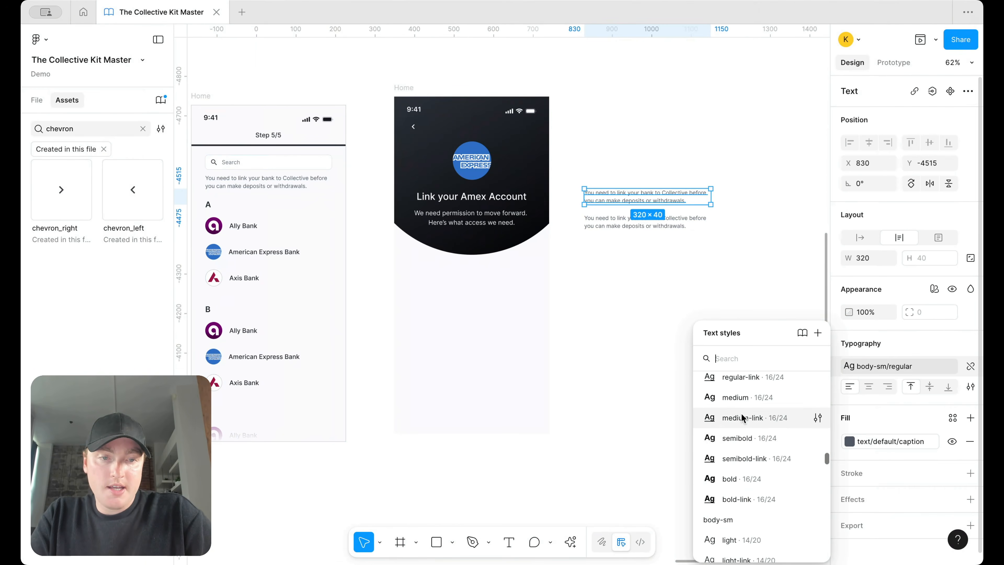
{"action": "left_click", "coordinate": [751, 376]}
{"action": "key", "text": "Return"}
{"action": "type", "text": "Your Account Details"}
{"action": "key", "text": "ctrl+a"}
{"action": "left_click", "coordinate": [909, 441]}
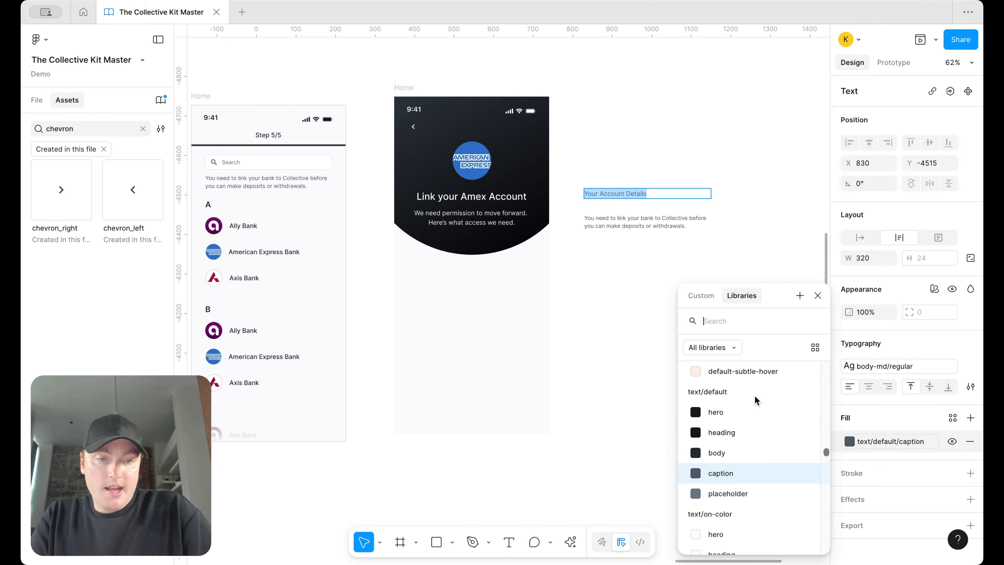
{"action": "left_click", "coordinate": [746, 446]}
{"action": "key", "text": "Escape"}
Step: Move the heading down onto the caption and switch it to body-md medium
{"action": "mouse_move", "coordinate": [633, 196]}
{"action": "left_mouse_down"}
{"action": "mouse_move", "coordinate": [633, 217]}
{"action": "mouse_move", "coordinate": [634, 208]}
{"action": "left_mouse_up"}
{"action": "left_click", "coordinate": [873, 366]}
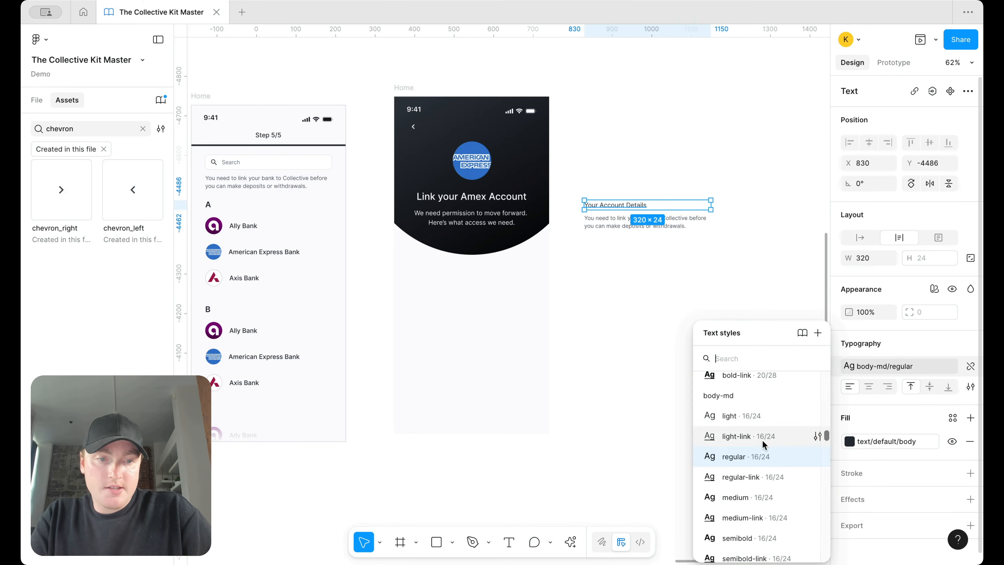
{"action": "left_click", "coordinate": [749, 495]}
{"action": "left_click", "coordinate": [674, 269]}
Step: Wrap heading and caption in auto layout and move the block below the Amex header
{"action": "left_click_drag", "start_coordinate": [599, 177], "coordinate": [671, 225]}
{"action": "key", "text": "shift+a"}
{"action": "left_click", "coordinate": [673, 219]}
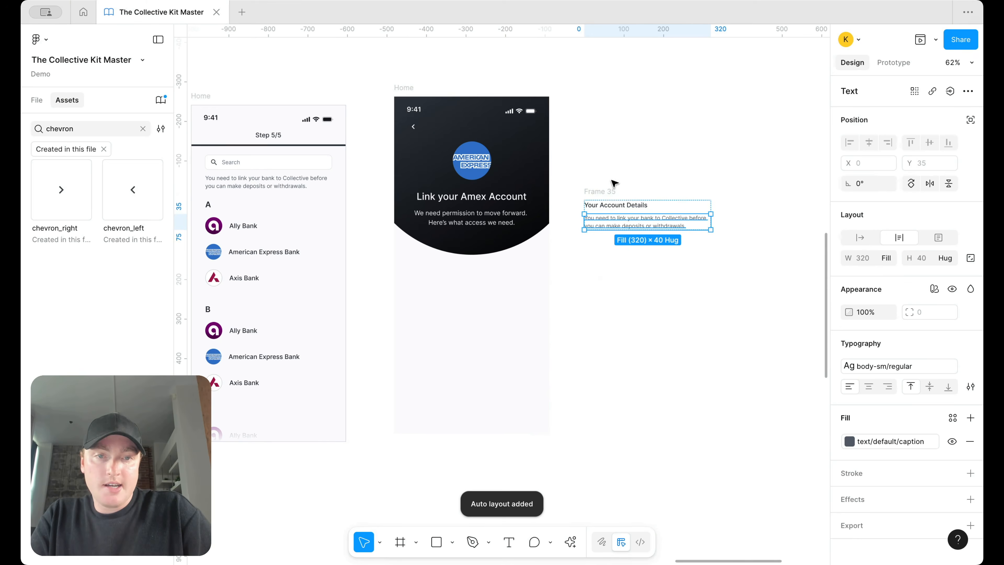
{"action": "left_click", "coordinate": [609, 192]}
{"action": "left_click_drag", "start_coordinate": [610, 194], "coordinate": [508, 242]}
Step: Duplicate the Account Details block twice and stack the three in auto layout with 18 gap
{"action": "scroll", "coordinate": [507, 243], "scroll_direction": "up", "scroll_amount": 5}
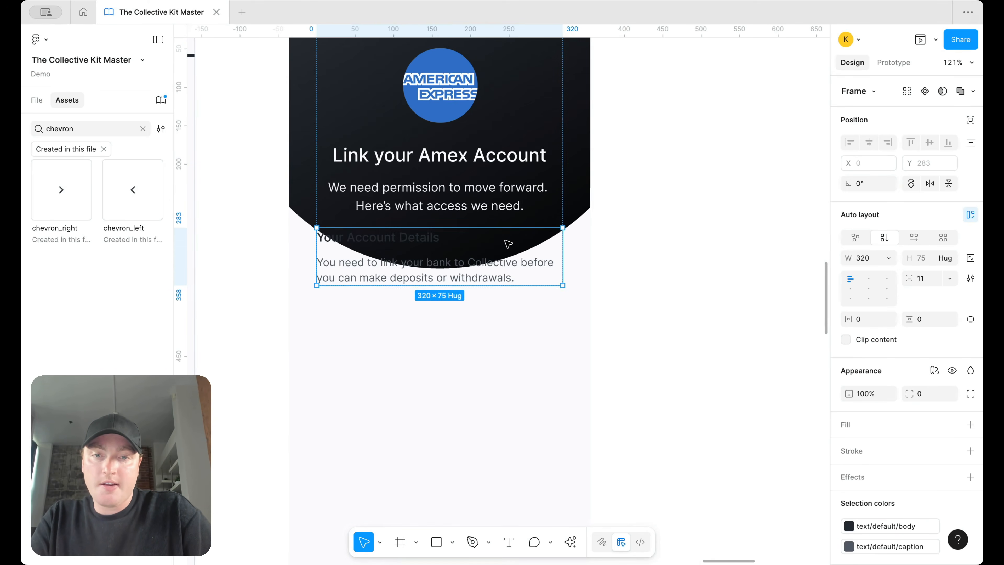
{"action": "key", "text": "ctrl+d"}
{"action": "key", "text": "ctrl+d"}
{"action": "scroll", "coordinate": [505, 277], "scroll_direction": "down", "scroll_amount": 2}
{"action": "left_click", "coordinate": [501, 284], "text": "shift"}
{"action": "left_click", "coordinate": [494, 231], "text": "shift"}
{"action": "key", "text": "shift+a"}
{"action": "left_click", "coordinate": [934, 282]}
{"action": "type", "text": "18"}
{"action": "key", "text": "Return"}
Step: Wrap the stacked blocks in a further auto-layout frame
{"action": "scroll", "coordinate": [582, 186], "scroll_direction": "down", "scroll_amount": 3}
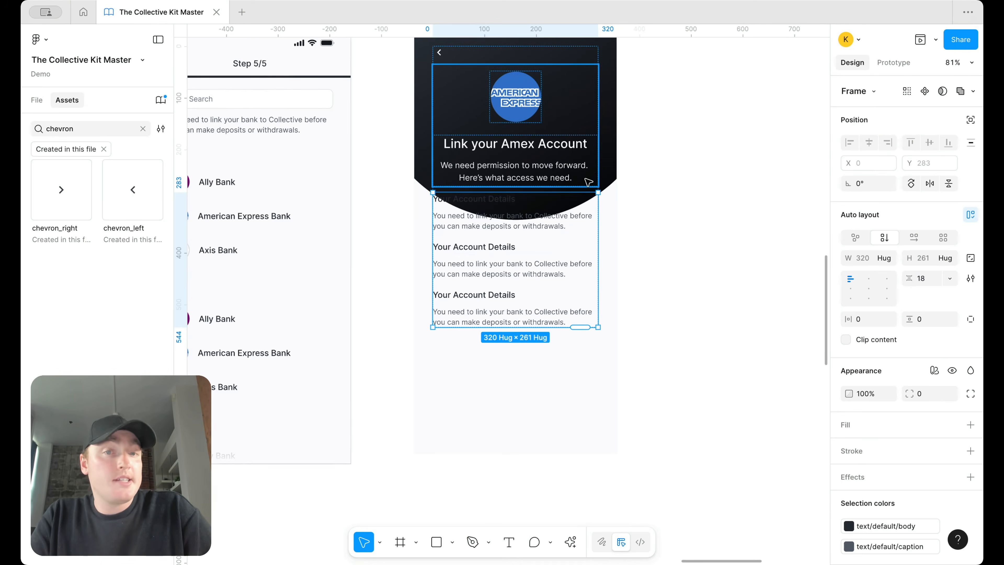
{"action": "left_click", "coordinate": [627, 208]}
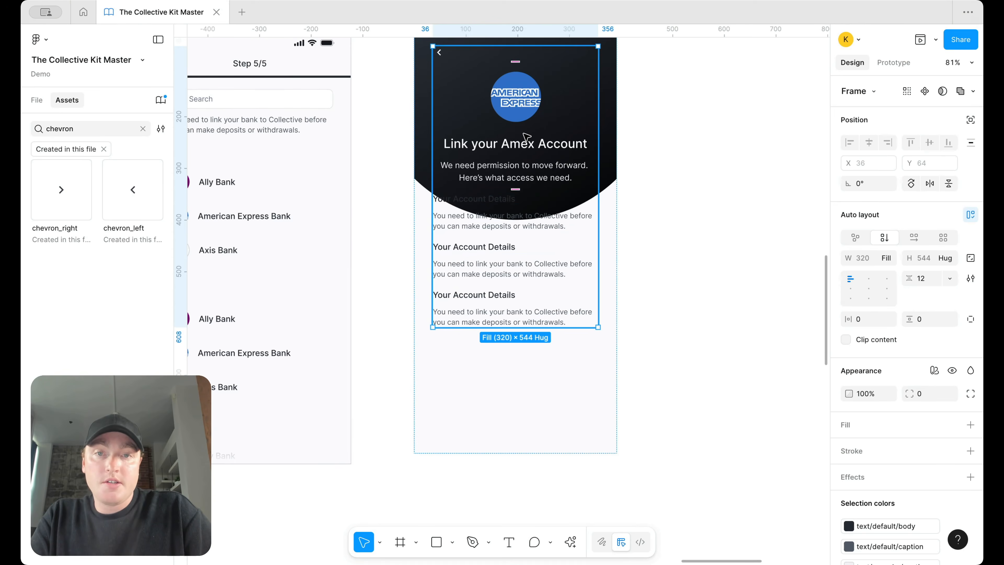
{"action": "key", "text": "Return"}
{"action": "key", "text": "shift+a"}
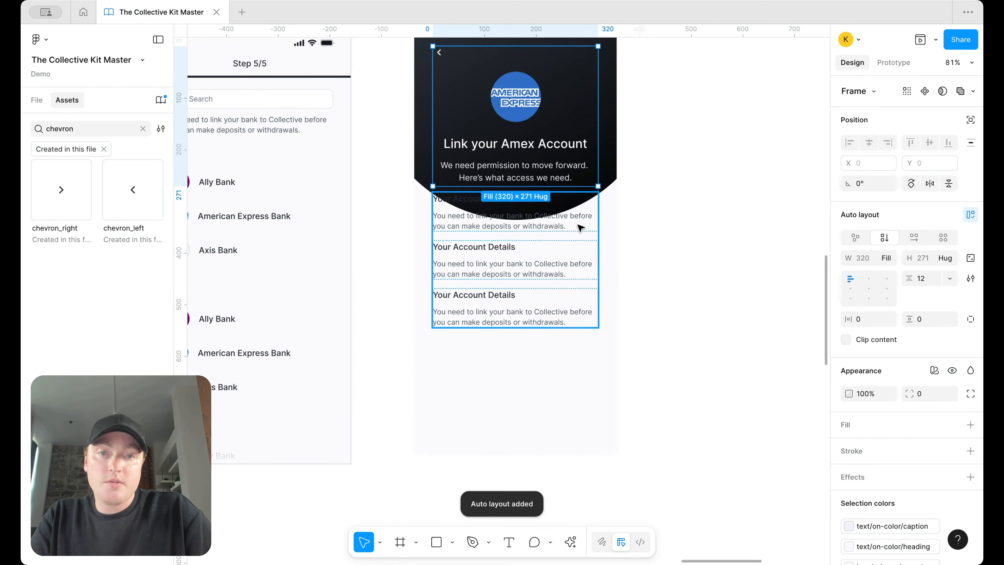
{"action": "left_click", "coordinate": [653, 220]}
Step: Set the Amex content frame's gap between header and blocks to 108
{"action": "left_click", "coordinate": [546, 204]}
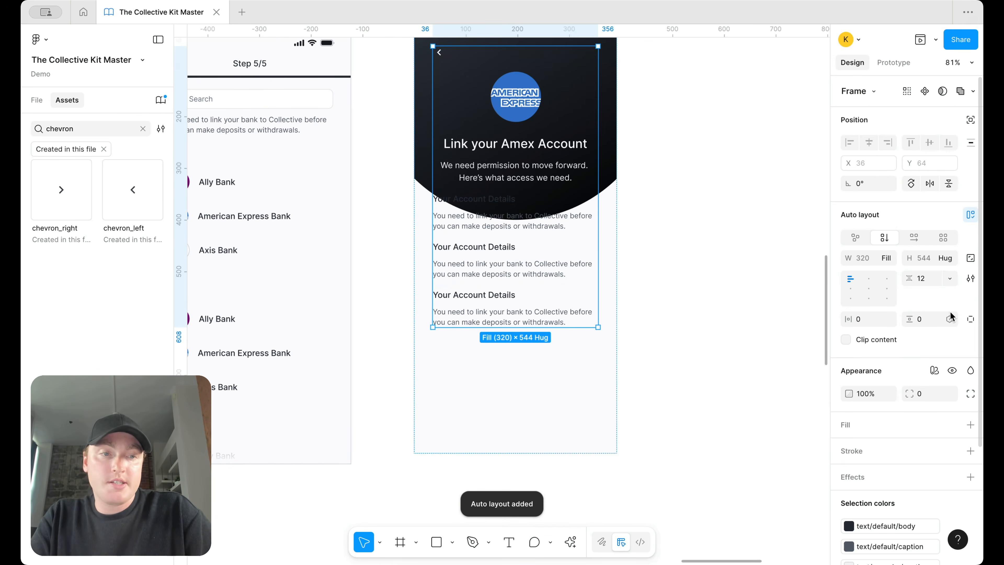
{"action": "left_click", "coordinate": [924, 279]}
{"action": "type", "text": "6"}
{"action": "key", "text": "Up"}
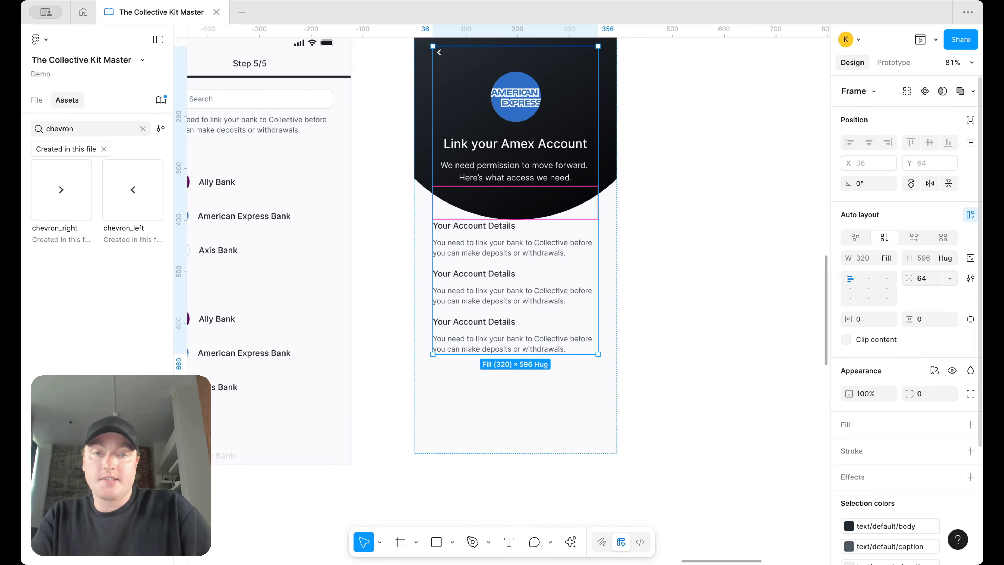
{"action": "type", "text": "2"}
{"action": "key", "text": "Return"}
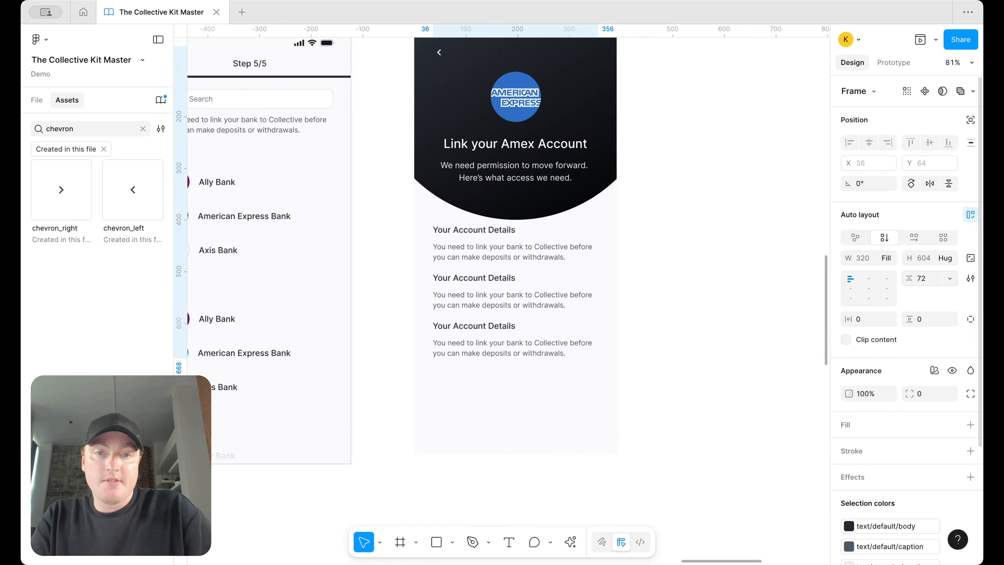
{"action": "left_click", "coordinate": [925, 278]}
{"action": "type", "text": "11"}
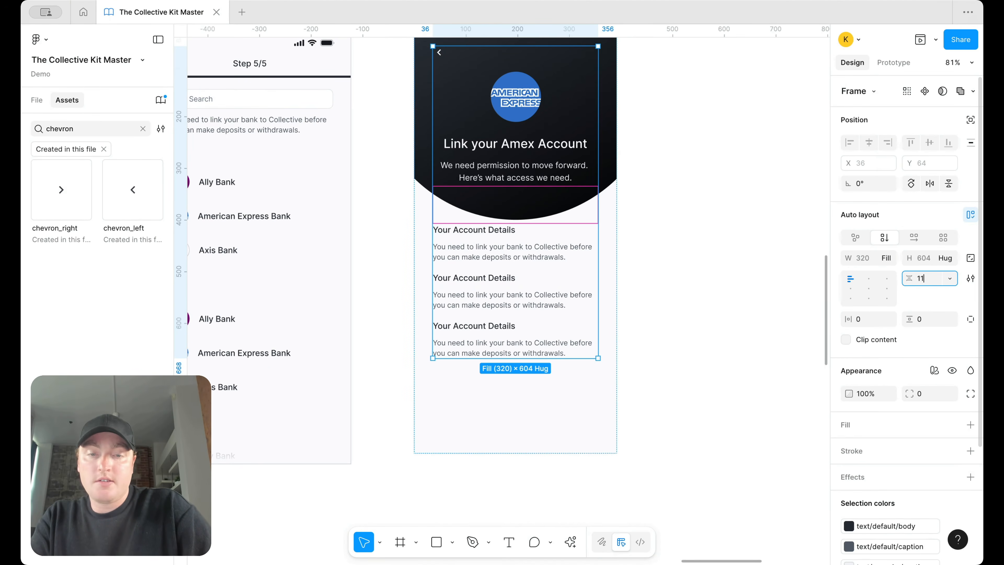
{"action": "type", "text": "2"}
{"action": "key", "text": "Return"}
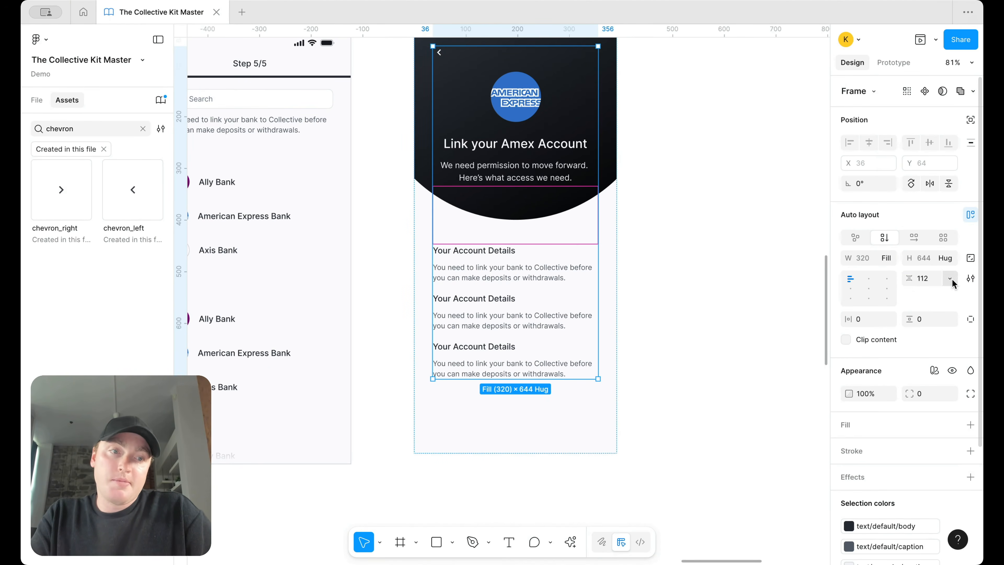
{"action": "left_click", "coordinate": [934, 279]}
{"action": "type", "text": "108"}
{"action": "key", "text": "Return"}
Step: Retype the second heading as 'Your Transactions' and the third as 'Purchase History'
{"action": "left_click", "coordinate": [674, 230]}
{"action": "scroll", "coordinate": [674, 229], "scroll_direction": "down", "scroll_amount": 4}
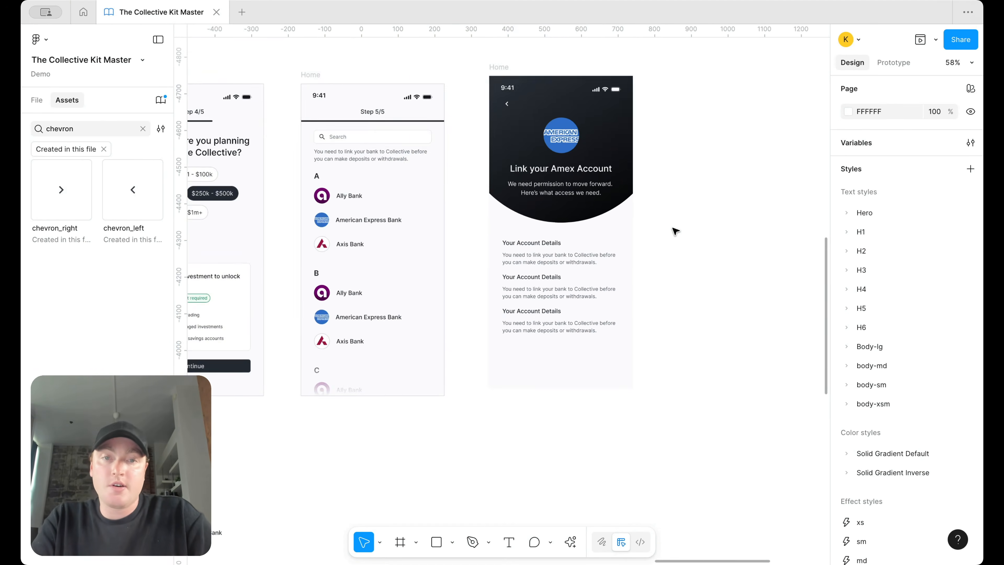
{"action": "scroll", "coordinate": [673, 229], "scroll_direction": "up", "scroll_amount": 4}
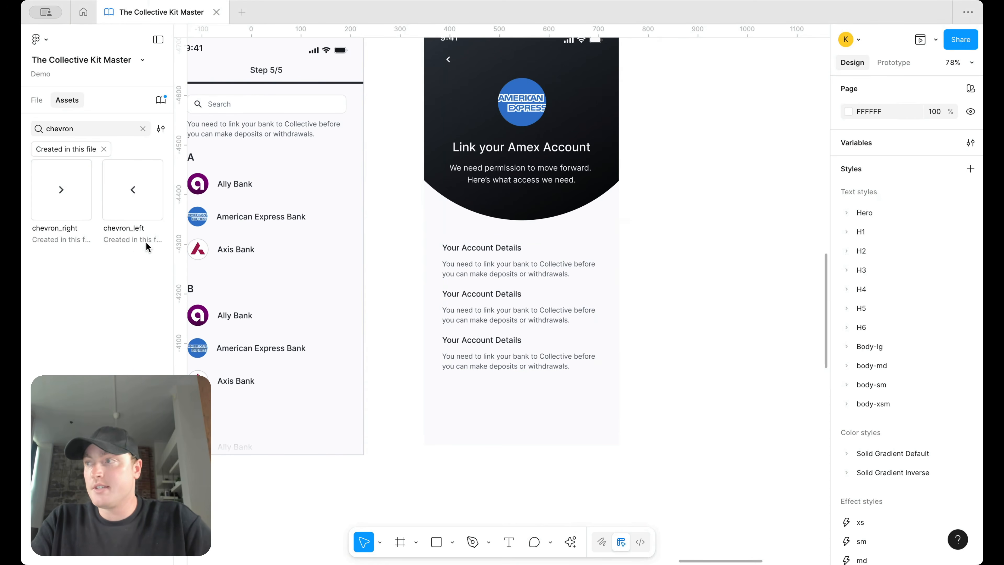
{"action": "double_click", "coordinate": [472, 300]}
{"action": "type", "text": "Your Tra"}
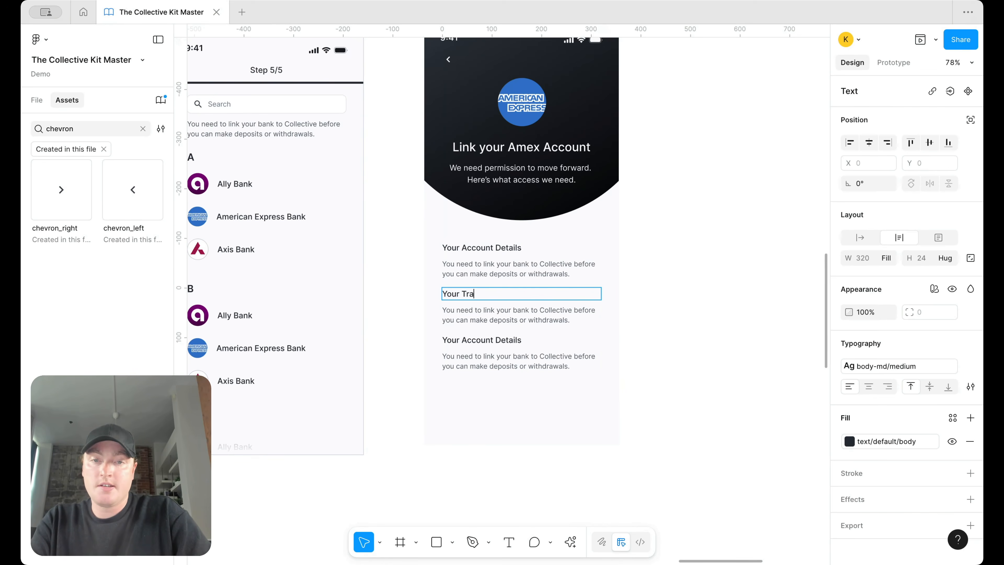
{"action": "type", "text": "nsactions"}
{"action": "double_click", "coordinate": [466, 339]}
{"action": "type", "text": "Purchase History"}
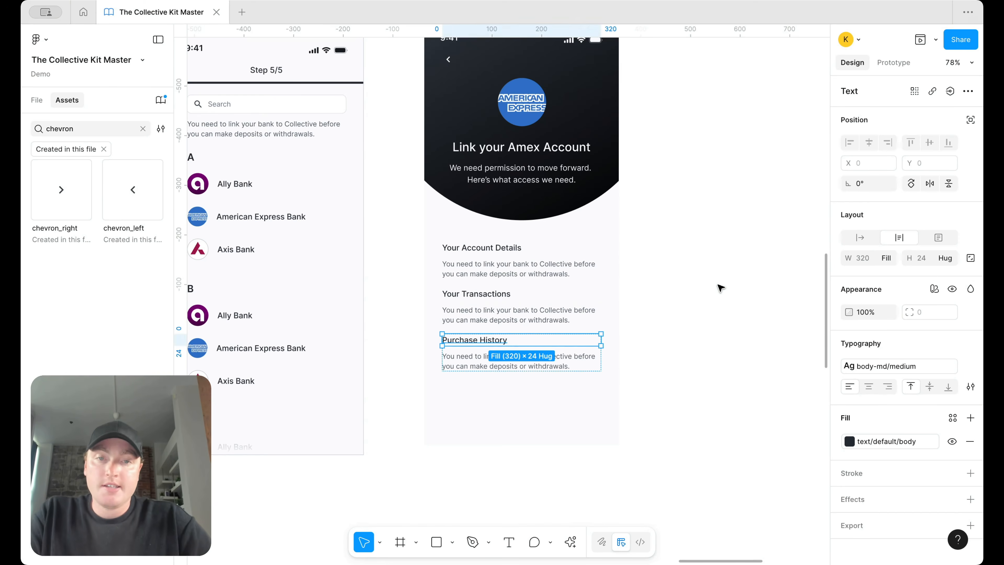
{"action": "scroll", "coordinate": [638, 251], "scroll_direction": "down", "scroll_amount": 3}
{"action": "left_click", "coordinate": [639, 251]}
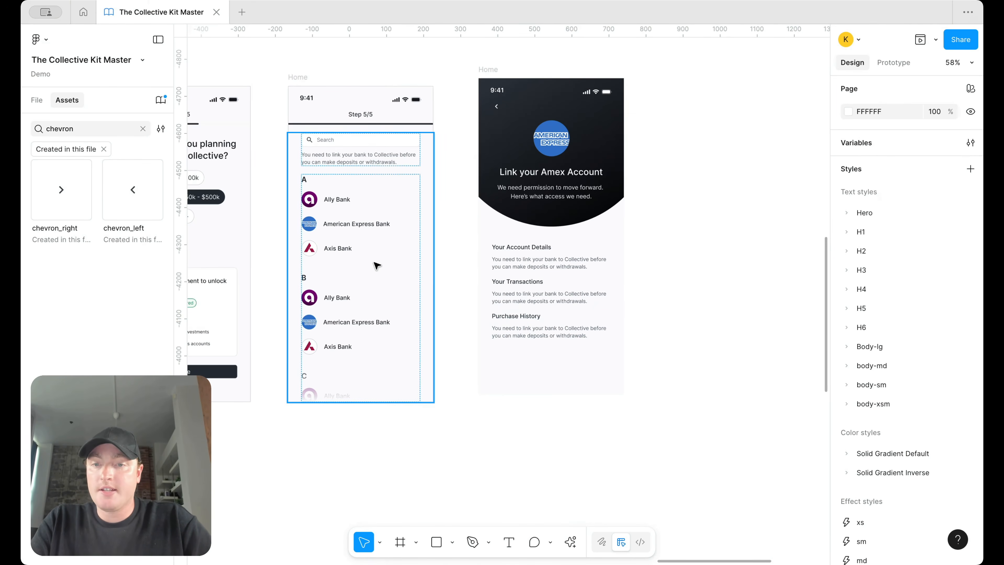
{"action": "scroll", "coordinate": [279, 394], "scroll_direction": "left", "scroll_amount": 3}
Step: Paste the Step 4/5 screen's Continue button into the Amex screen's content frame
{"action": "double_click", "coordinate": [309, 341]}
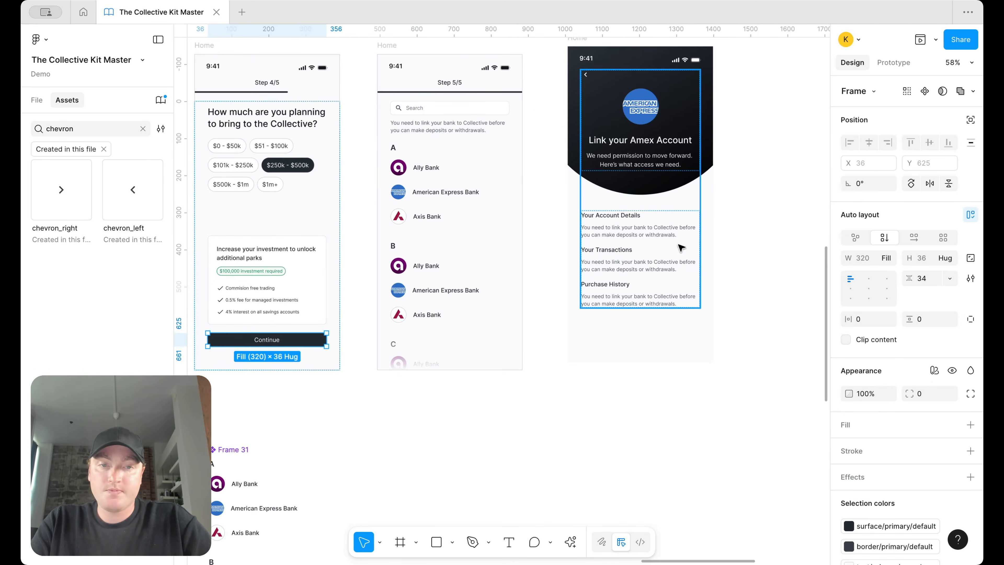
{"action": "left_click", "coordinate": [678, 245]}
{"action": "left_click", "coordinate": [317, 337]}
{"action": "left_click", "coordinate": [320, 339]}
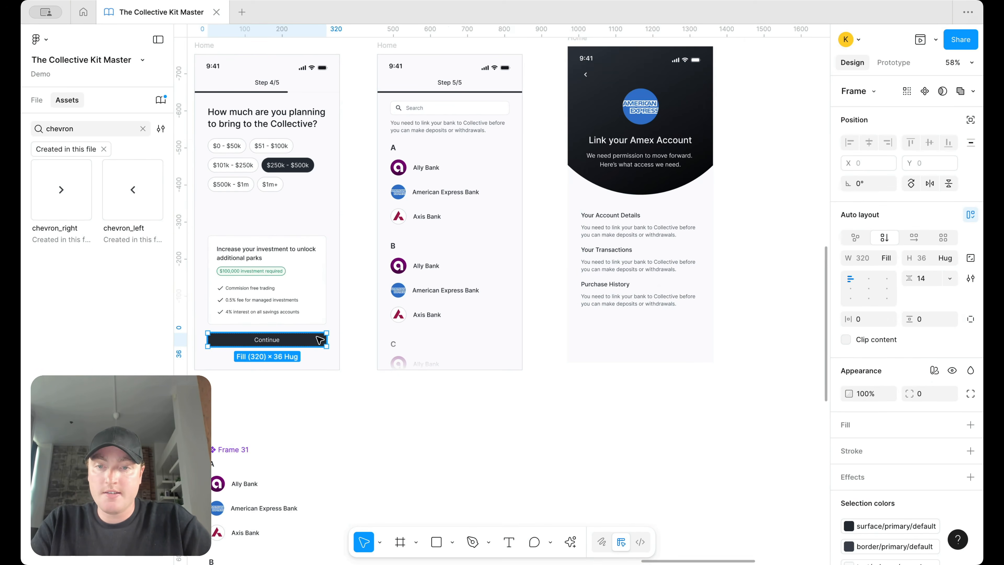
{"action": "left_click", "coordinate": [319, 340]}
{"action": "left_click", "coordinate": [664, 246]}
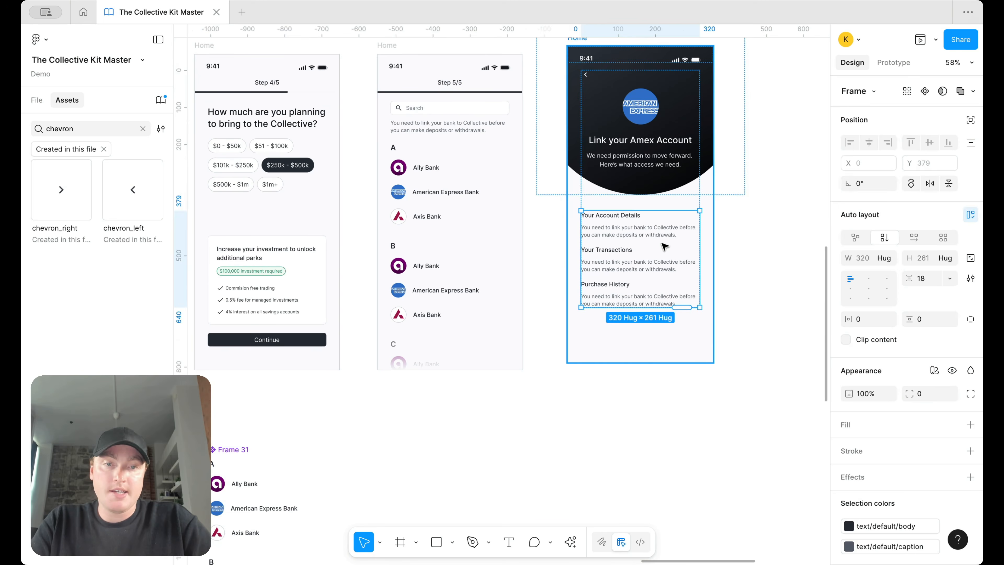
{"action": "key", "text": "ctrl+v"}
{"action": "left_click", "coordinate": [749, 317]}
Step: Wrap the three permission blocks in auto layout with hug width and fill-container height
{"action": "double_click", "coordinate": [649, 280]}
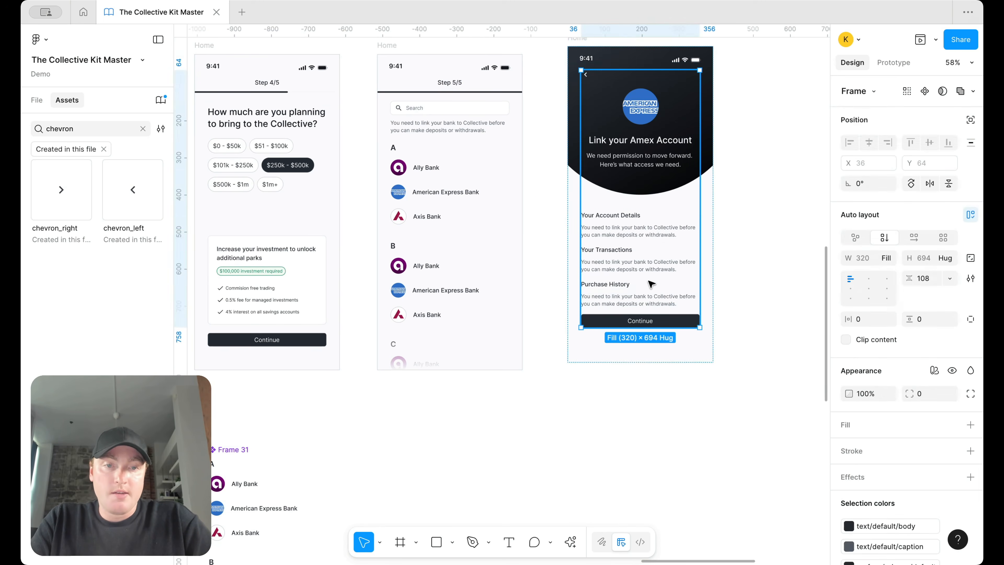
{"action": "left_click", "coordinate": [751, 310]}
{"action": "double_click", "coordinate": [645, 274]}
{"action": "left_click", "coordinate": [649, 285]}
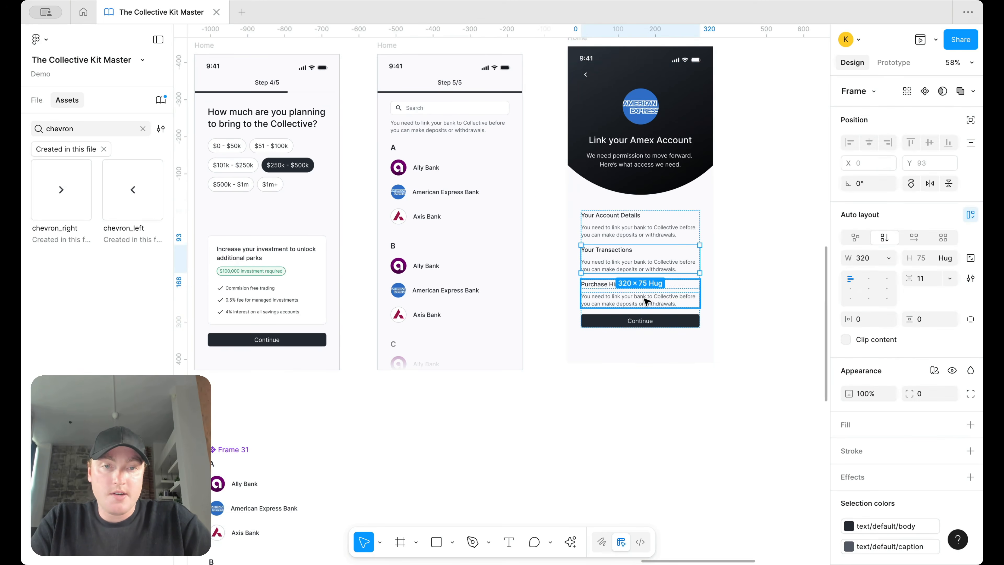
{"action": "left_click", "coordinate": [643, 253], "text": "shift"}
{"action": "left_click", "coordinate": [688, 231], "text": "shift"}
{"action": "key", "text": "shift+a"}
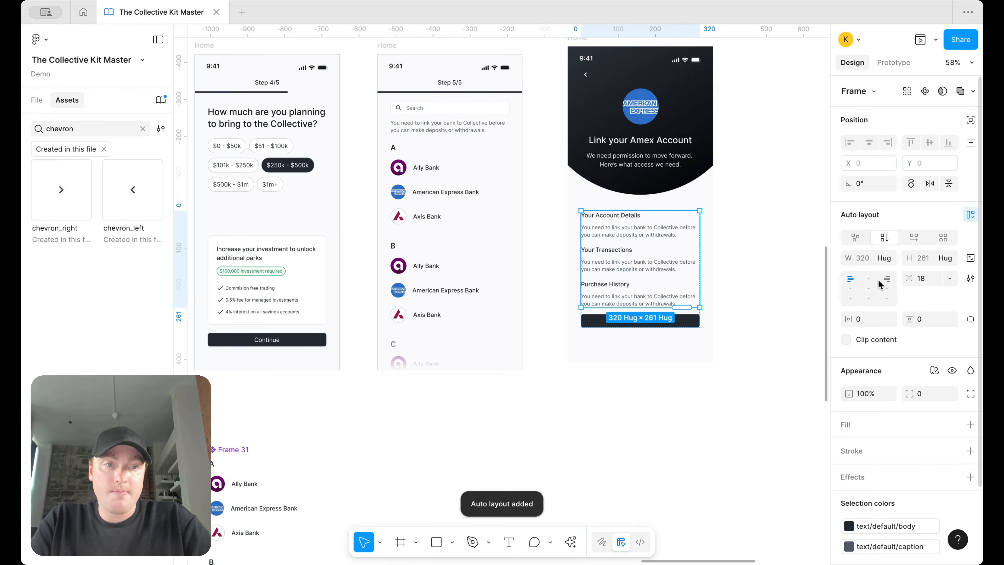
{"action": "left_click", "coordinate": [884, 259]}
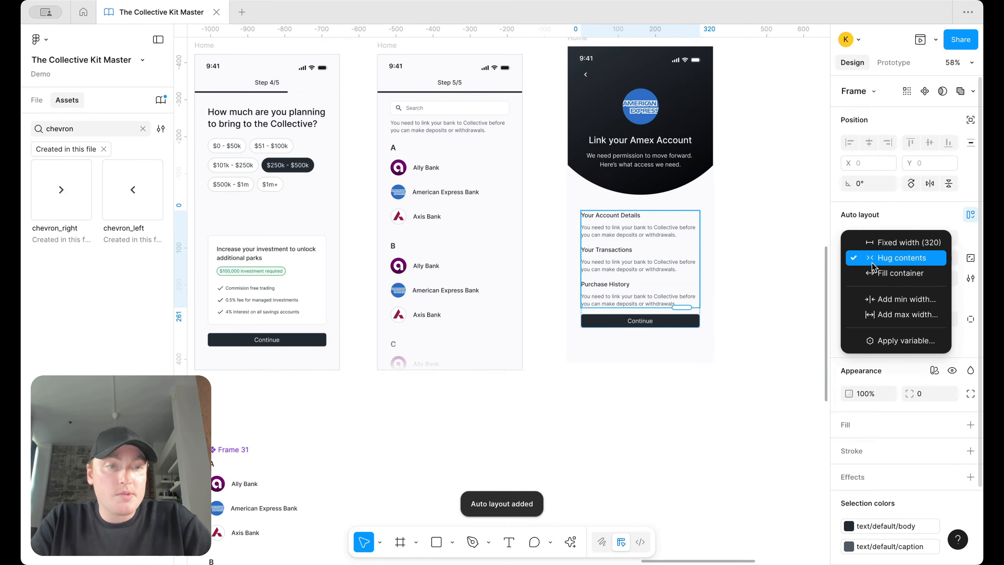
{"action": "left_click", "coordinate": [901, 258]}
{"action": "left_click", "coordinate": [948, 257]}
{"action": "left_click", "coordinate": [909, 274]}
Step: Set the outer content frame and the account-details section to fill container height
{"action": "left_click", "coordinate": [719, 321]}
{"action": "left_click", "coordinate": [657, 308]}
{"action": "left_click", "coordinate": [945, 258]}
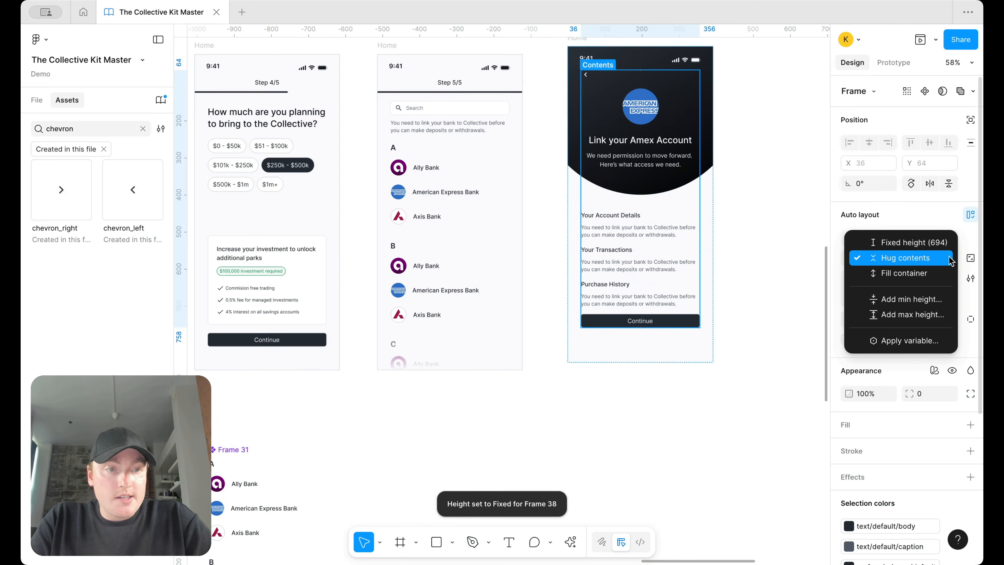
{"action": "left_click", "coordinate": [909, 274]}
{"action": "left_click", "coordinate": [649, 282]}
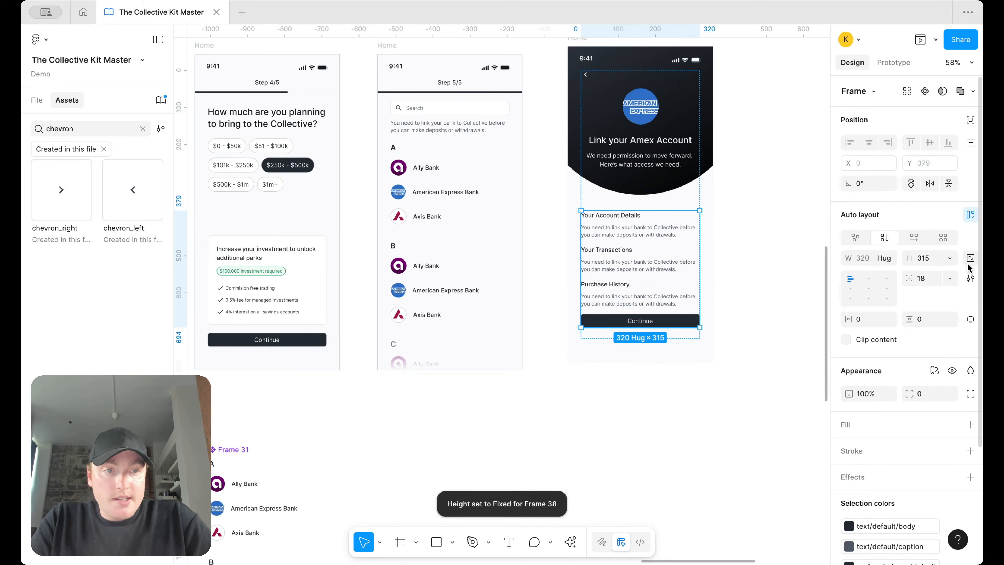
{"action": "left_click", "coordinate": [947, 257]}
{"action": "left_click", "coordinate": [932, 294]}
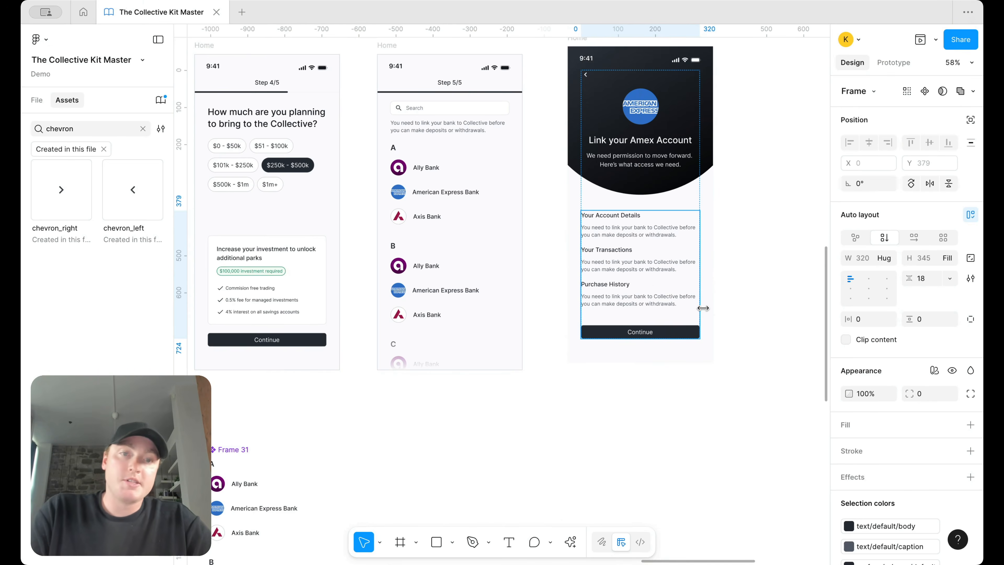
{"action": "scroll", "coordinate": [701, 310], "scroll_direction": "up", "scroll_amount": 3}
{"action": "scroll", "coordinate": [684, 313], "scroll_direction": "down", "scroll_amount": 5}
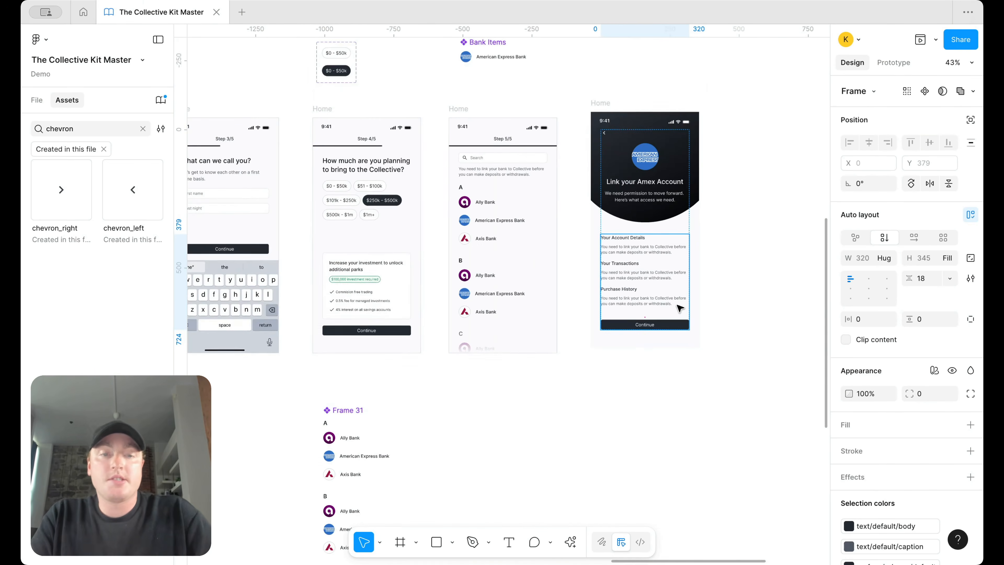
{"action": "scroll", "coordinate": [676, 304], "scroll_direction": "up", "scroll_amount": 3}
{"action": "scroll", "coordinate": [692, 308], "scroll_direction": "up", "scroll_amount": 3}
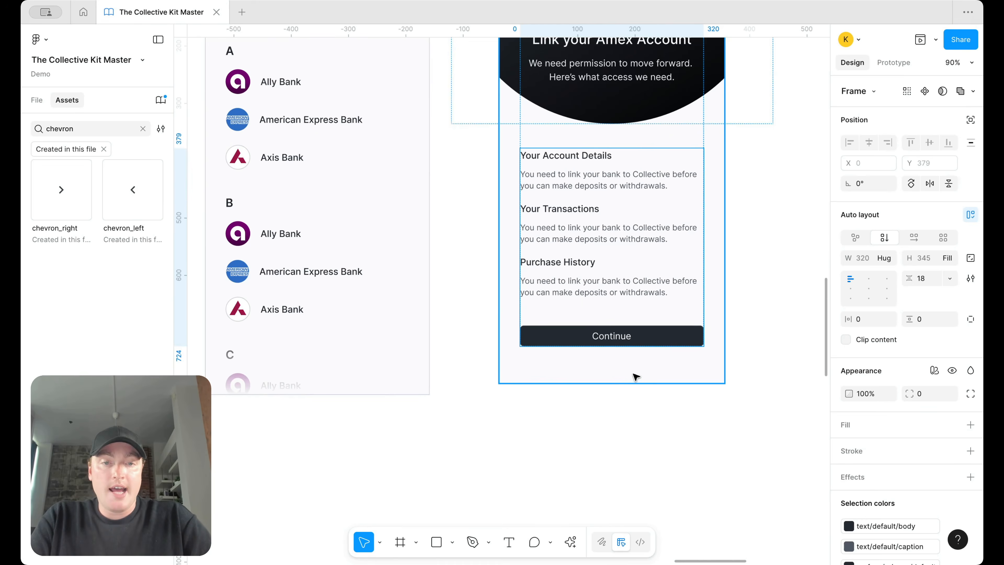
Step: Change the Amex screen's Continue button label to 'Confirm'
{"action": "double_click", "coordinate": [624, 340]}
{"action": "double_click", "coordinate": [624, 339]}
{"action": "scroll", "coordinate": [623, 338], "scroll_direction": "down", "scroll_amount": 3}
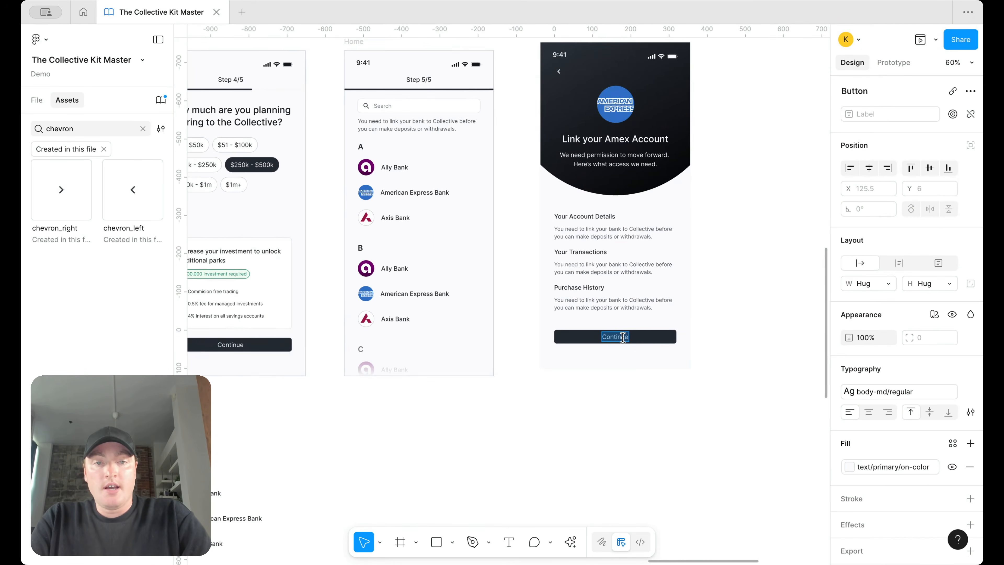
{"action": "type", "text": "firm"}
{"action": "left_click", "coordinate": [656, 451]}
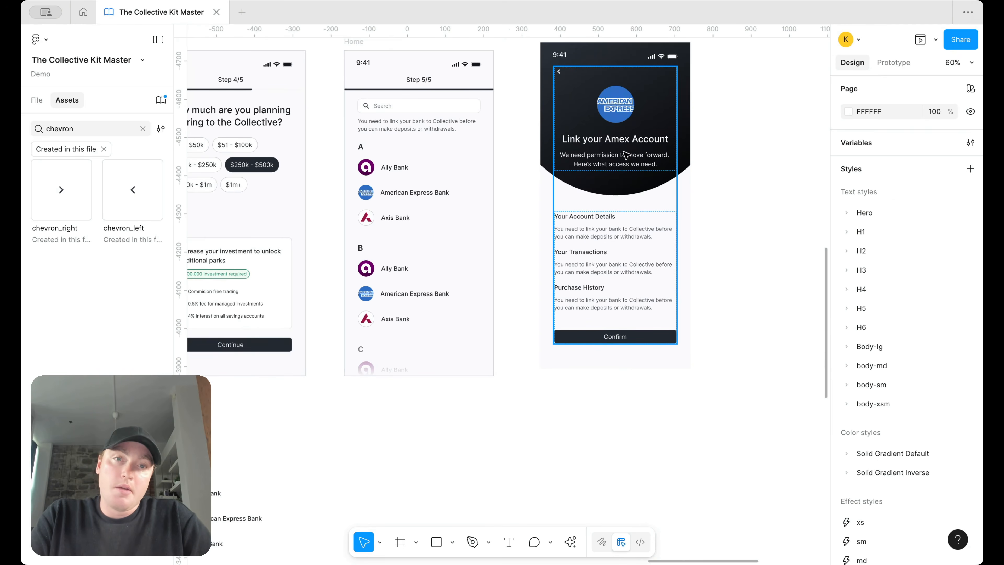
{"action": "scroll", "coordinate": [660, 340], "scroll_direction": "up", "scroll_amount": 1}
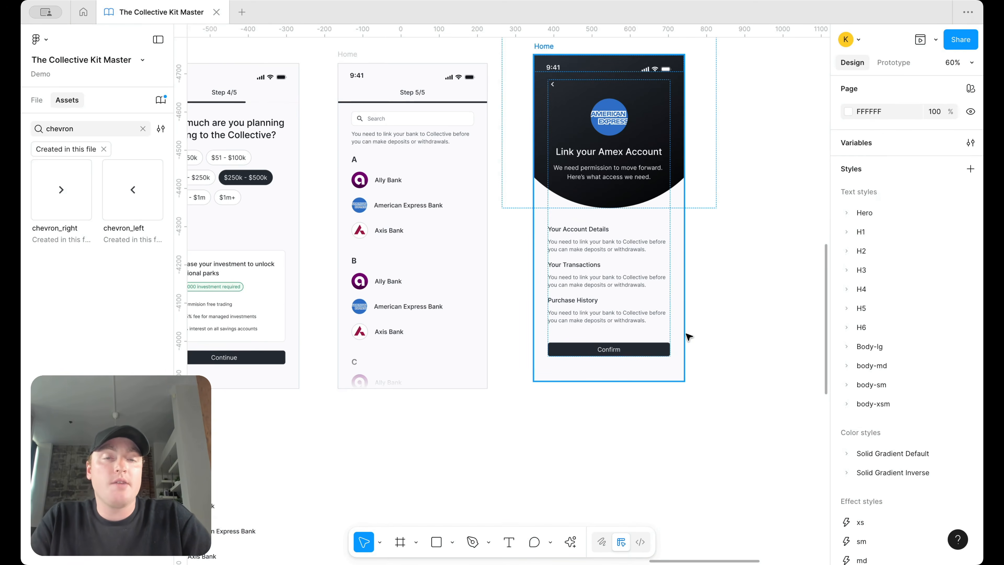
Step: Move the Amex screen so it lines up beside the Step 5/5 screen
{"action": "scroll", "coordinate": [687, 332], "scroll_direction": "up", "scroll_amount": 2}
{"action": "scroll", "coordinate": [688, 332], "scroll_direction": "right", "scroll_amount": 2}
{"action": "left_click_drag", "start_coordinate": [501, 88], "coordinate": [483, 96]}
{"action": "left_click", "coordinate": [585, 157]}
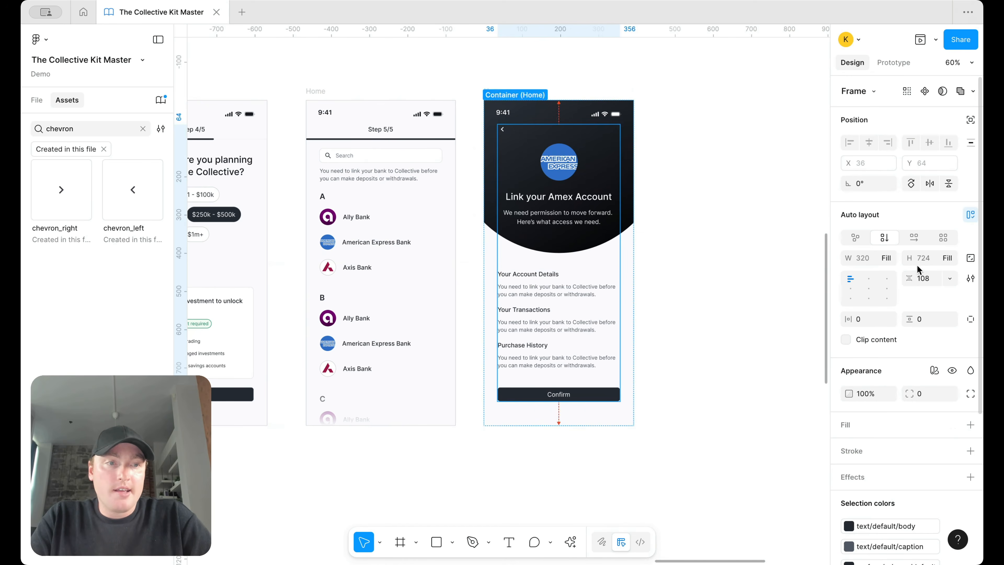
{"action": "left_click", "coordinate": [559, 160]}
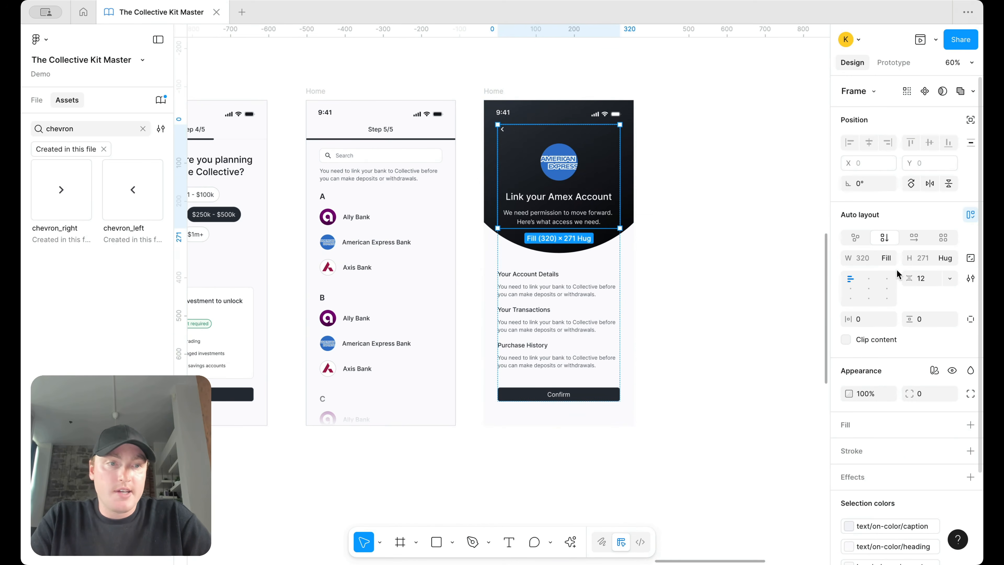
{"action": "left_click", "coordinate": [678, 187]}
{"action": "scroll", "coordinate": [679, 187], "scroll_direction": "up", "scroll_amount": 2}
{"action": "scroll", "coordinate": [679, 188], "scroll_direction": "down", "scroll_amount": 1}
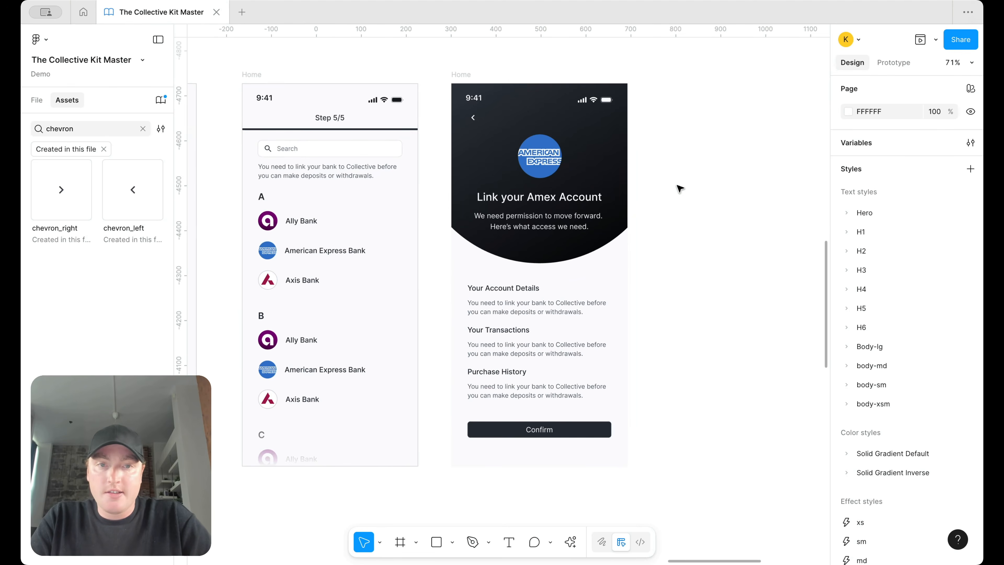
{"action": "scroll", "coordinate": [683, 201], "scroll_direction": "down", "scroll_amount": 5}
Step: Drag the 44×44 Logo icon from the 'One Account. Every Bank.' screen onto blank canvas
{"action": "scroll", "coordinate": [683, 203], "scroll_direction": "up", "scroll_amount": 2}
{"action": "scroll", "coordinate": [684, 203], "scroll_direction": "left", "scroll_amount": 1}
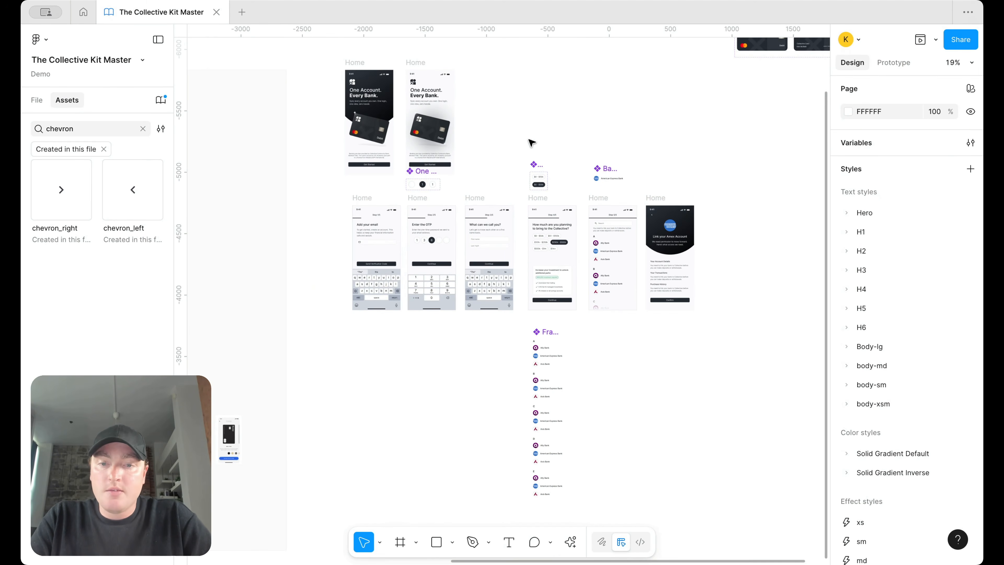
{"action": "scroll", "coordinate": [535, 142], "scroll_direction": "left", "scroll_amount": 4}
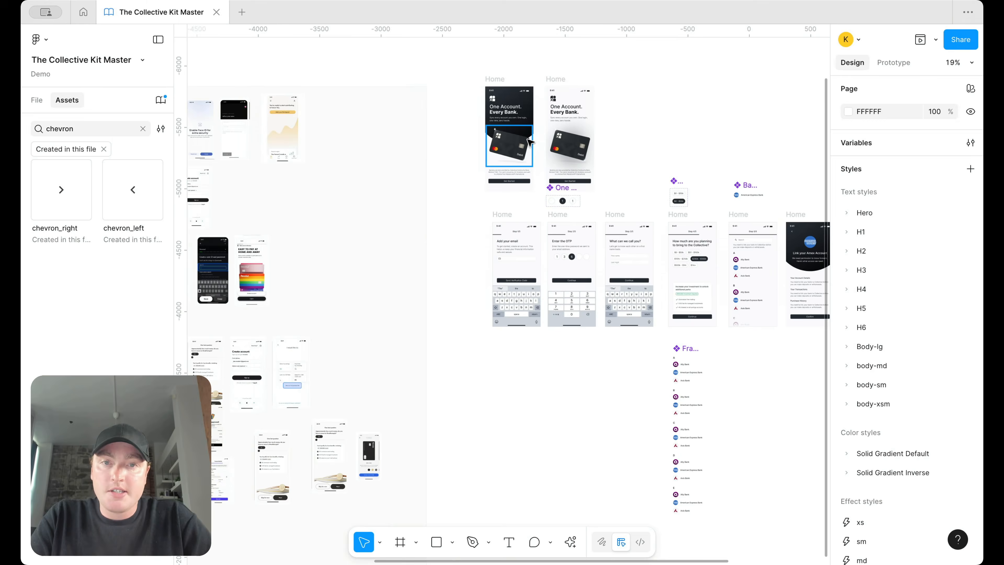
{"action": "scroll", "coordinate": [526, 146], "scroll_direction": "right", "scroll_amount": 2}
{"action": "scroll", "coordinate": [479, 98], "scroll_direction": "up", "scroll_amount": 1}
{"action": "scroll", "coordinate": [480, 98], "scroll_direction": "up", "scroll_amount": 1}
{"action": "left_click", "coordinate": [466, 96]}
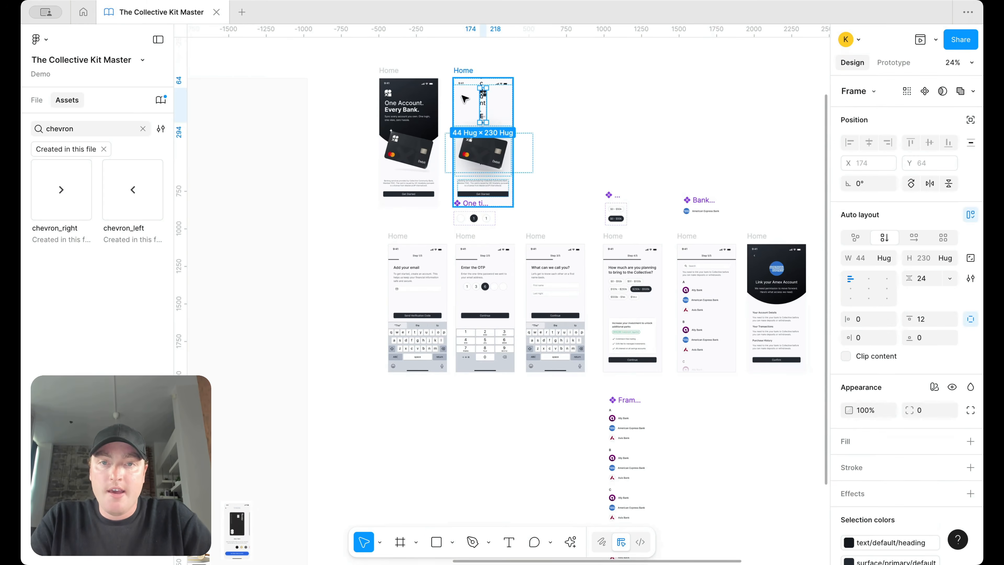
{"action": "left_click", "coordinate": [466, 95]}
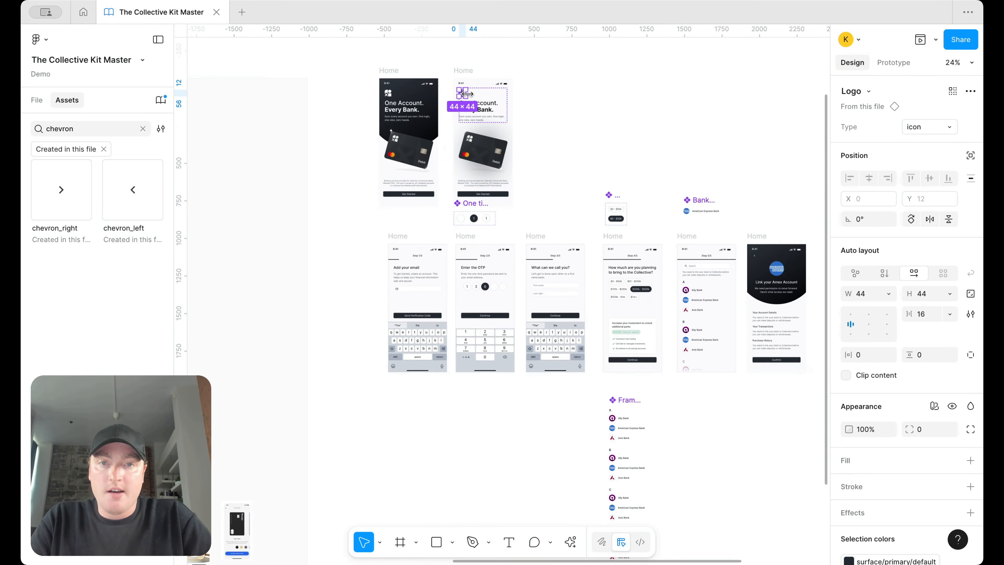
{"action": "left_click_drag", "start_coordinate": [463, 96], "coordinate": [755, 94]}
Step: Enlarge the logo to 450×450 and paste it, absolutely positioned, over the Amex screen's dark header
{"action": "scroll", "coordinate": [744, 106], "scroll_direction": "up", "scroll_amount": 5}
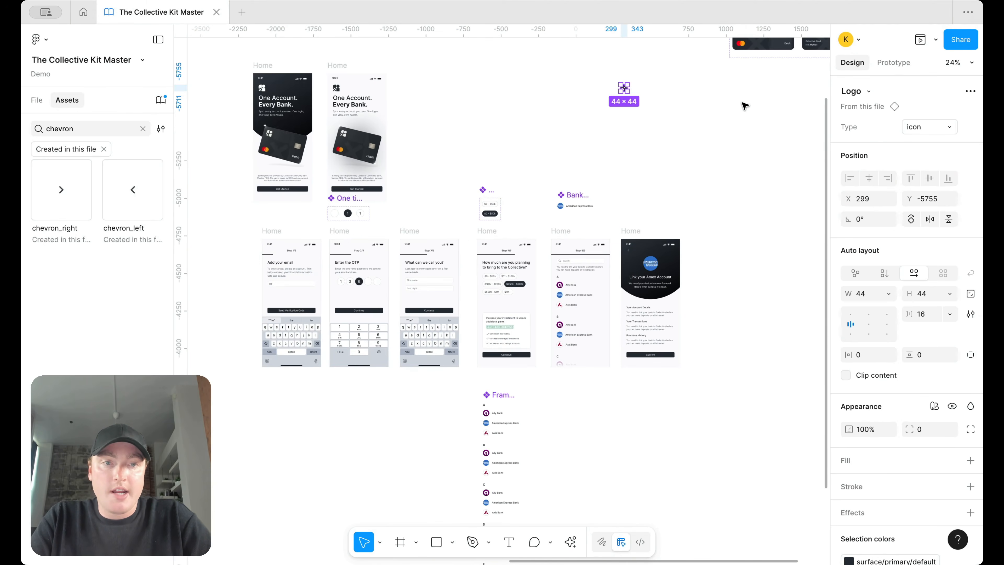
{"action": "left_click_drag", "start_coordinate": [525, 76], "coordinate": [655, 197]}
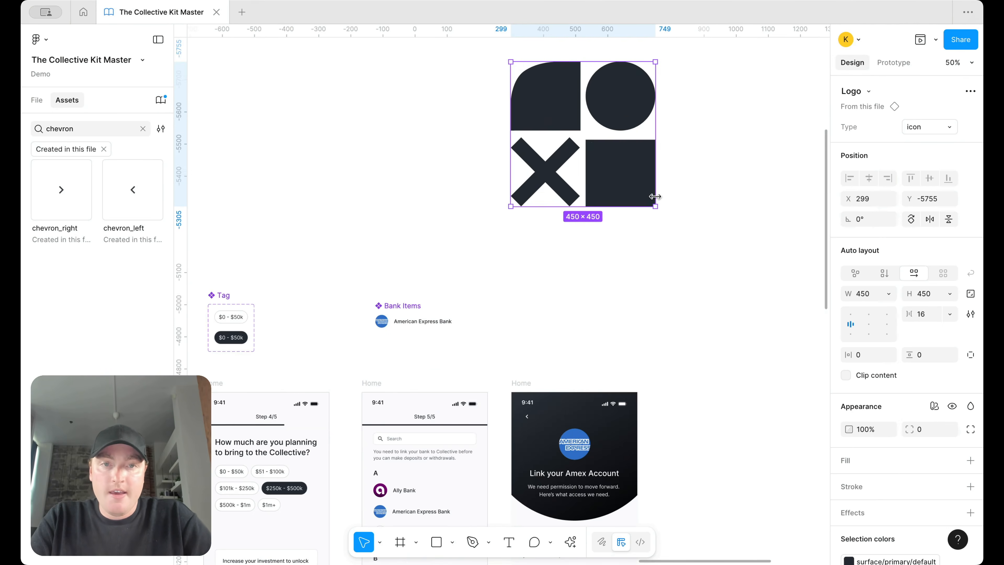
{"action": "scroll", "coordinate": [654, 202], "scroll_direction": "down", "scroll_amount": 3}
{"action": "left_click", "coordinate": [615, 359]}
{"action": "scroll", "coordinate": [617, 361], "scroll_direction": "up", "scroll_amount": 5}
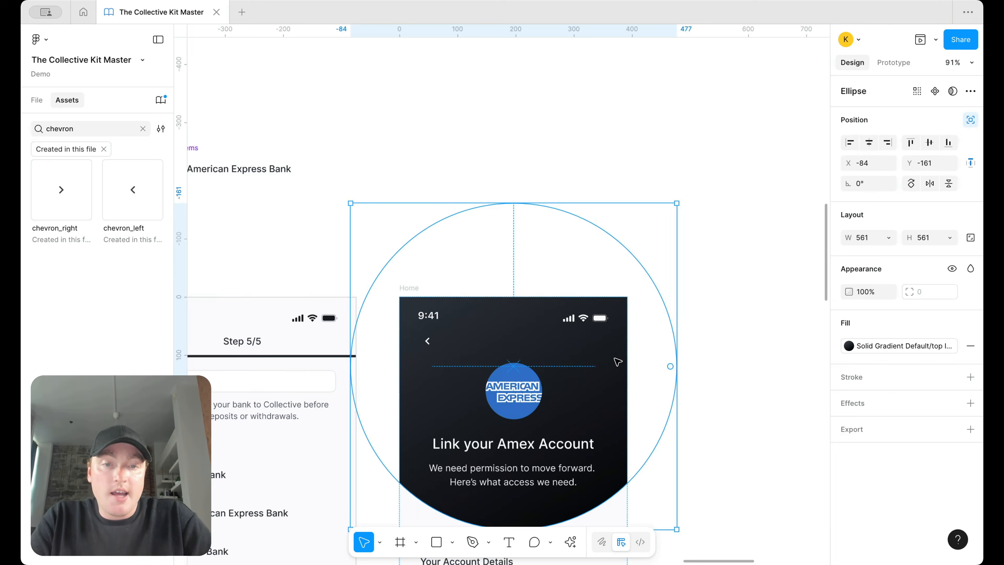
{"action": "key", "text": "super+v"}
{"action": "scroll", "coordinate": [617, 361], "scroll_direction": "down", "scroll_amount": 4}
{"action": "left_click", "coordinate": [970, 155]}
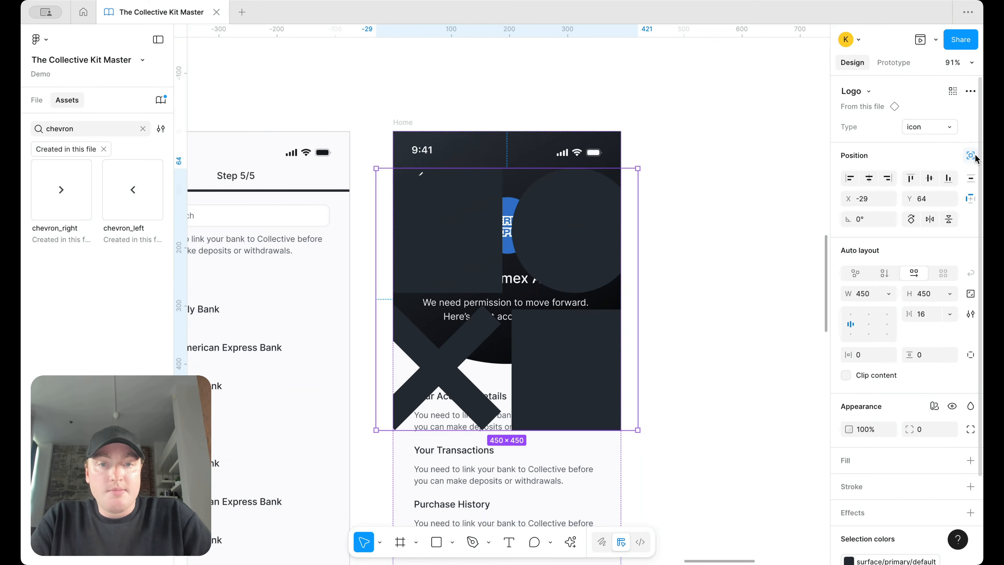
{"action": "left_click_drag", "start_coordinate": [480, 176], "coordinate": [567, 170]}
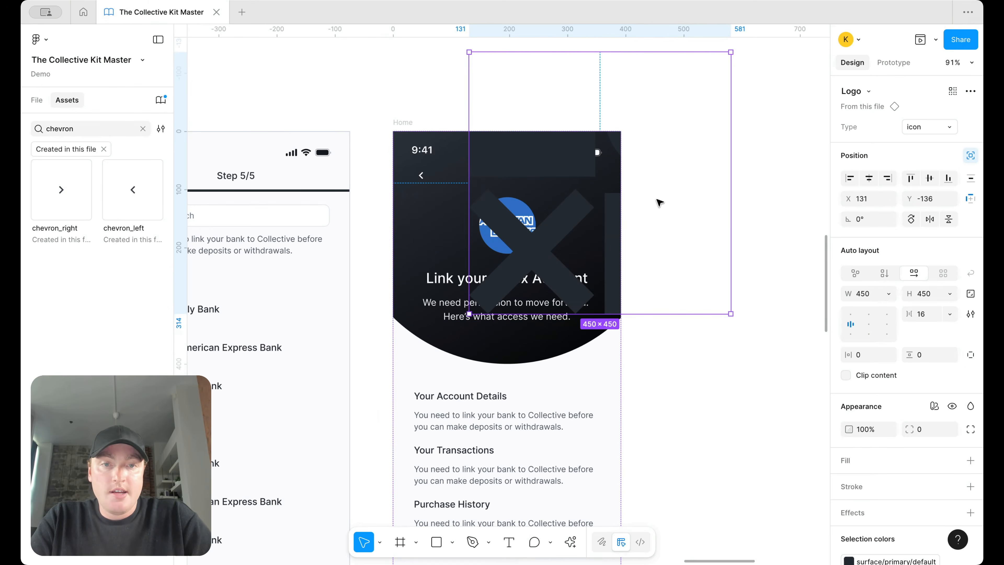
Step: Send the logo and then the header ellipse to the back, behind the screen content
{"action": "right_click", "coordinate": [565, 221]}
{"action": "left_click", "coordinate": [622, 210]}
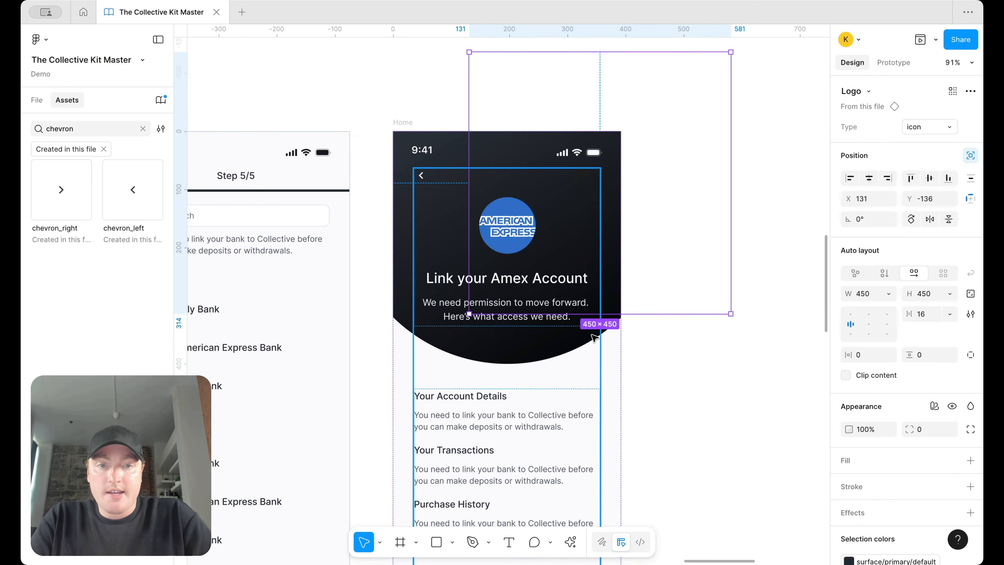
{"action": "right_click", "coordinate": [611, 277]}
{"action": "left_click", "coordinate": [659, 267]}
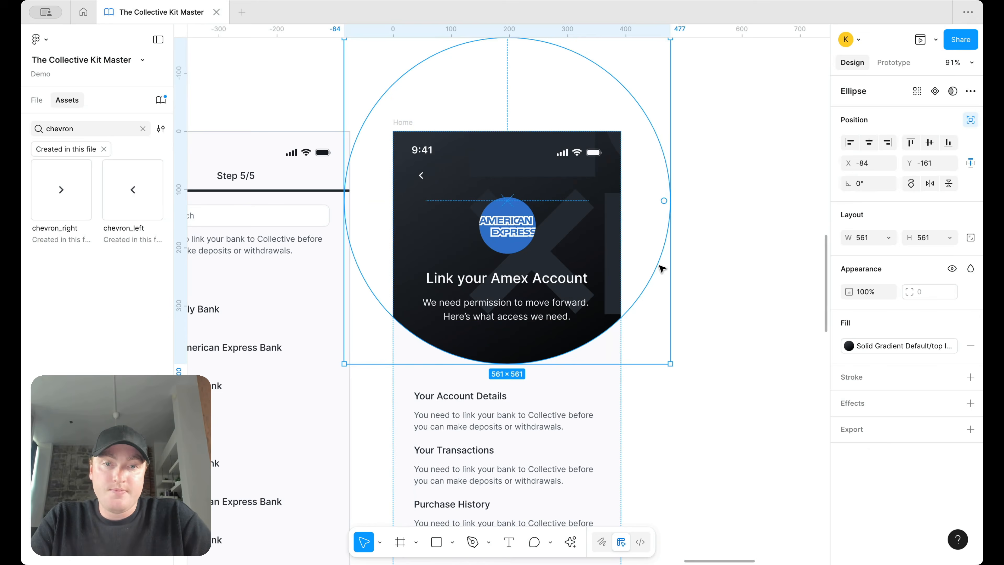
{"action": "left_click", "coordinate": [717, 186]}
Step: Set the logo to 50% opacity with Plus lighter blending
{"action": "scroll", "coordinate": [717, 186], "scroll_direction": "up", "scroll_amount": 3}
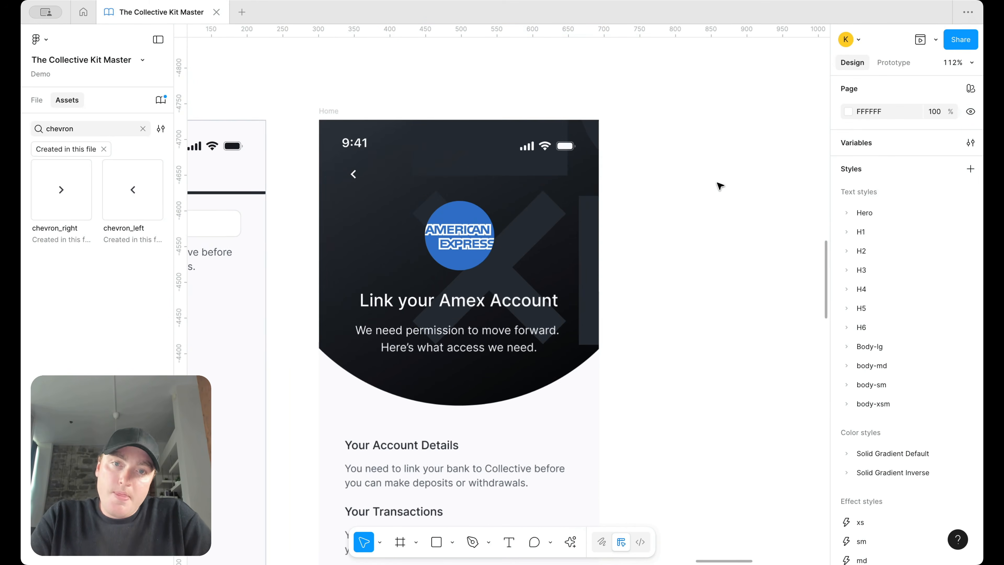
{"action": "left_click", "coordinate": [584, 221]}
{"action": "left_click", "coordinate": [865, 292]}
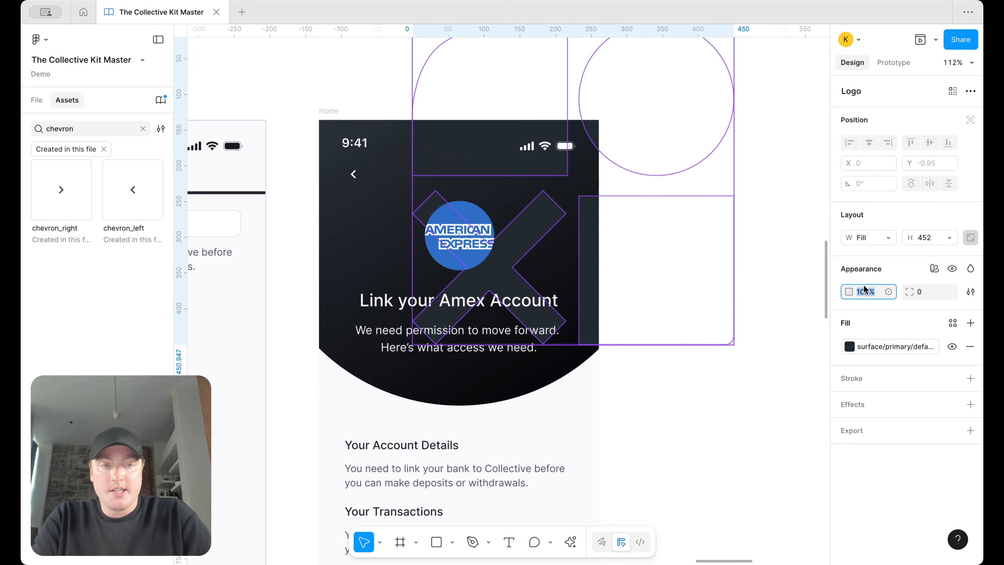
{"action": "type", "text": "50"}
{"action": "key", "text": "Return"}
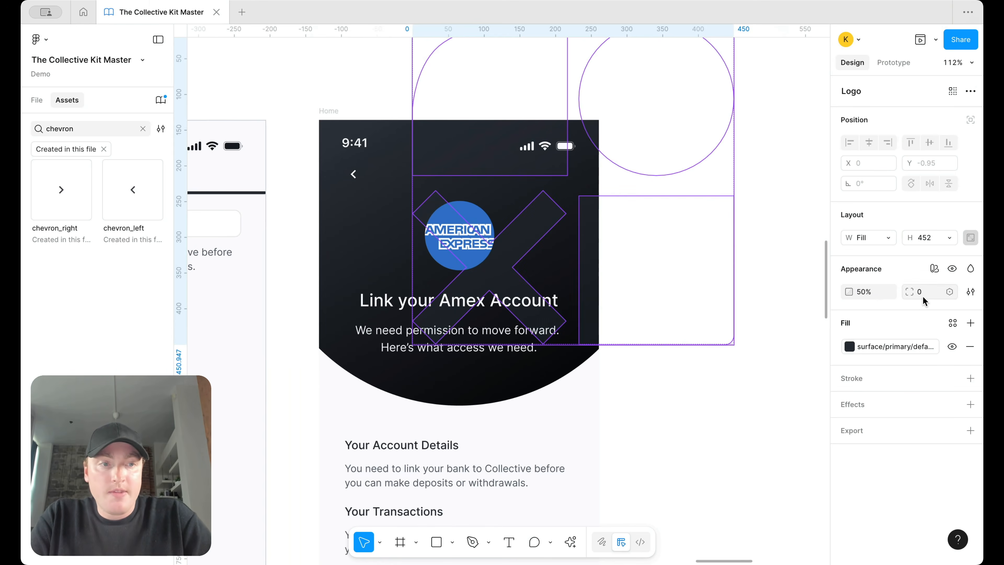
{"action": "left_click", "coordinate": [970, 269]}
{"action": "left_click", "coordinate": [942, 412]}
Step: Reselect and deselect the logo to preview the faint backdrop in the Amex header
{"action": "left_click", "coordinate": [755, 370]}
{"action": "scroll", "coordinate": [755, 369], "scroll_direction": "down", "scroll_amount": 5}
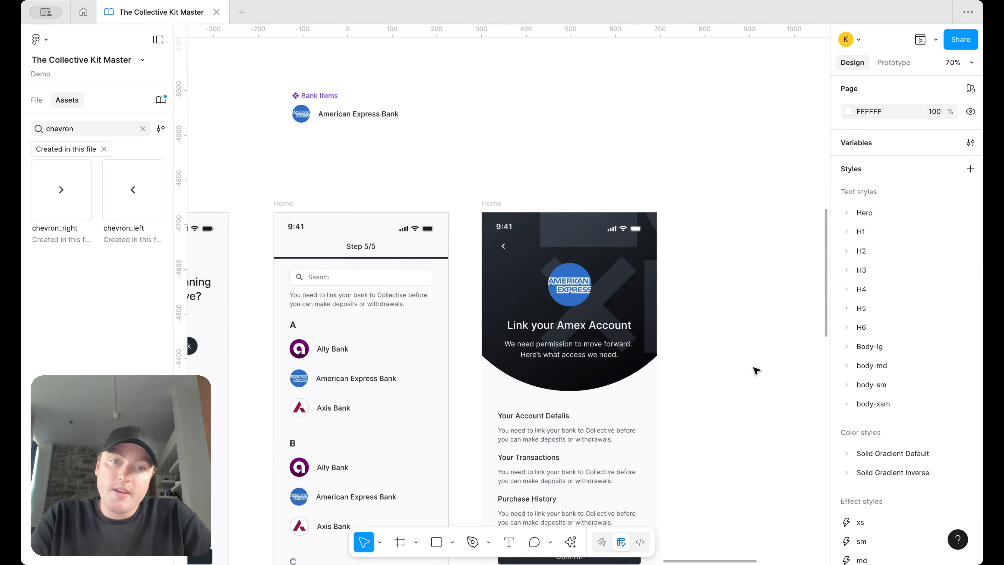
{"action": "left_click", "coordinate": [628, 279]}
{"action": "left_click", "coordinate": [703, 381]}
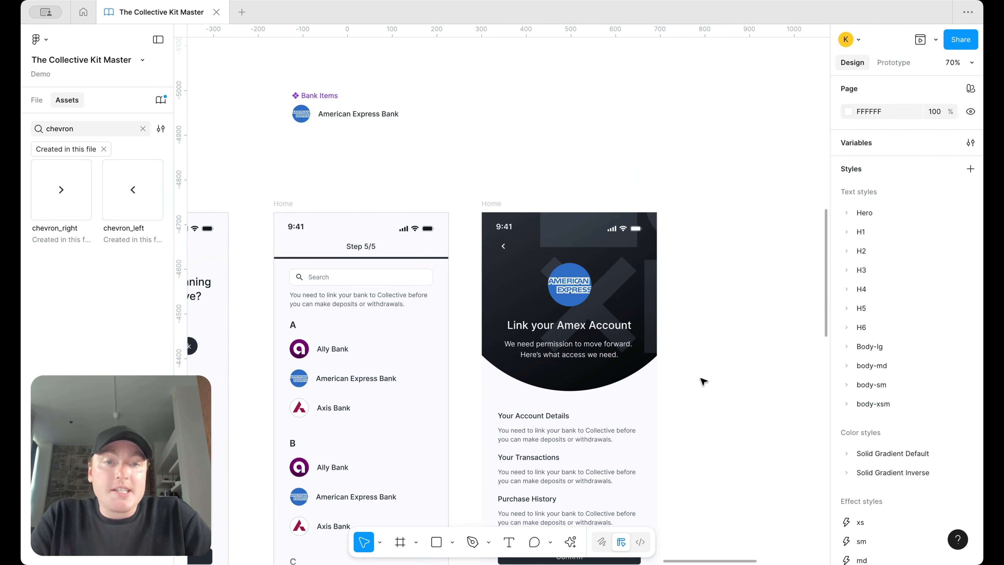
{"action": "scroll", "coordinate": [697, 377], "scroll_direction": "up", "scroll_amount": 2}
{"action": "scroll", "coordinate": [672, 316], "scroll_direction": "up", "scroll_amount": 1}
{"action": "left_click", "coordinate": [622, 271]}
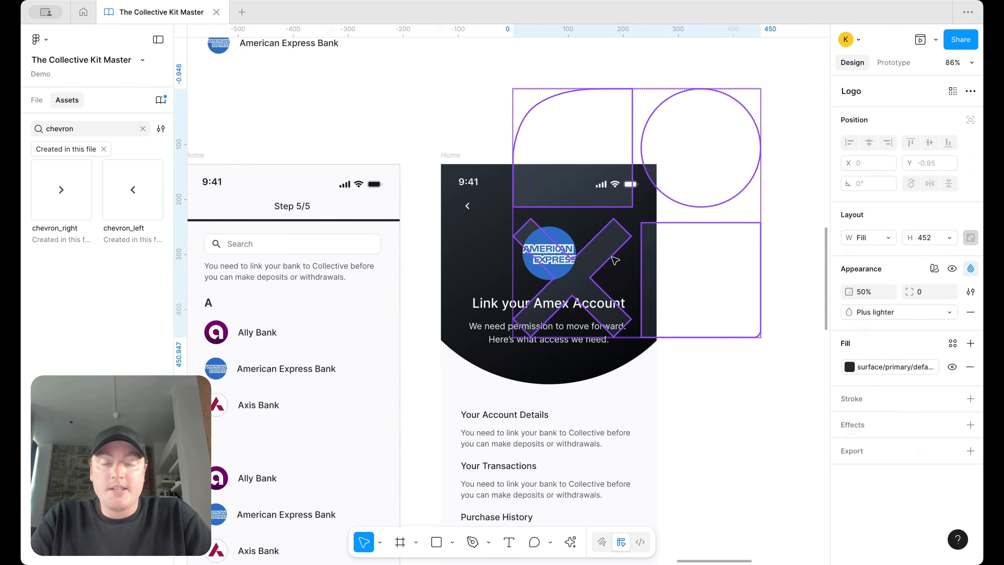
{"action": "key", "text": "Escape"}
{"action": "scroll", "coordinate": [724, 161], "scroll_direction": "down", "scroll_amount": 3}
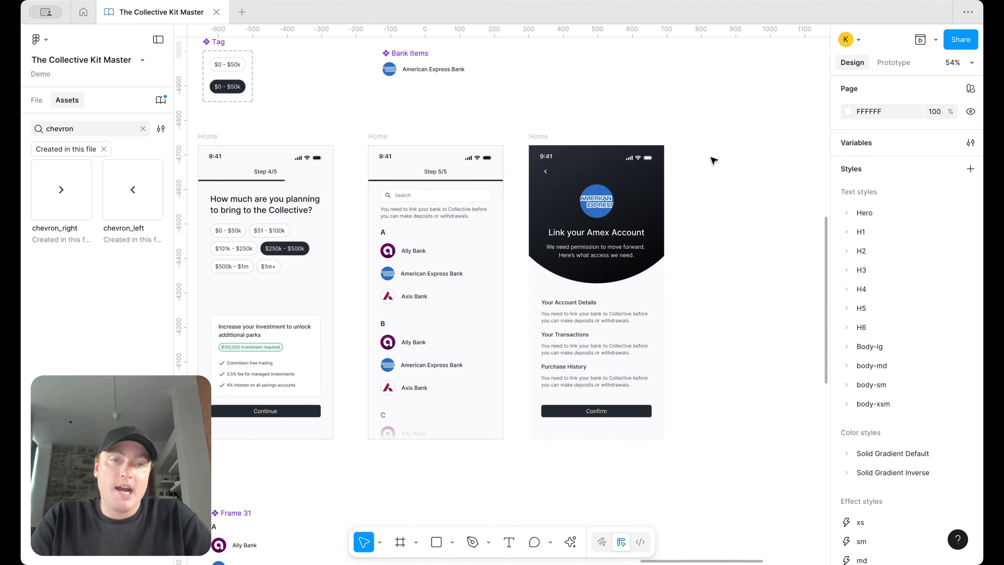
{"action": "scroll", "coordinate": [723, 257], "scroll_direction": "up", "scroll_amount": 2}
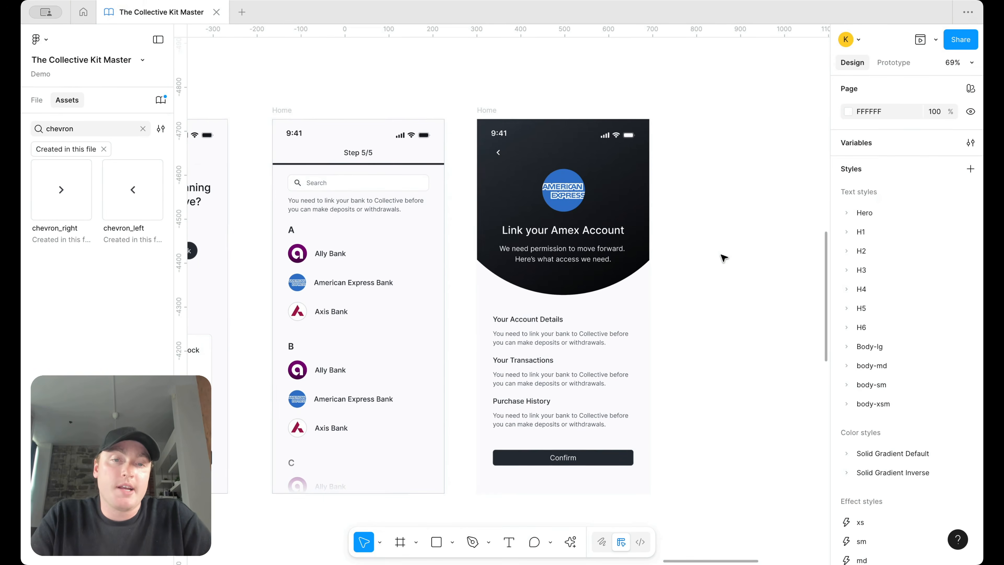
Step: Reduce the content frame's 108 gap below the dark header by about 10
{"action": "left_click", "coordinate": [646, 265]}
{"action": "key", "text": "shift+Up"}
{"action": "key", "text": "shift+Up"}
{"action": "key", "text": "shift+Down"}
{"action": "key", "text": "shift+Down"}
{"action": "left_click", "coordinate": [606, 315]}
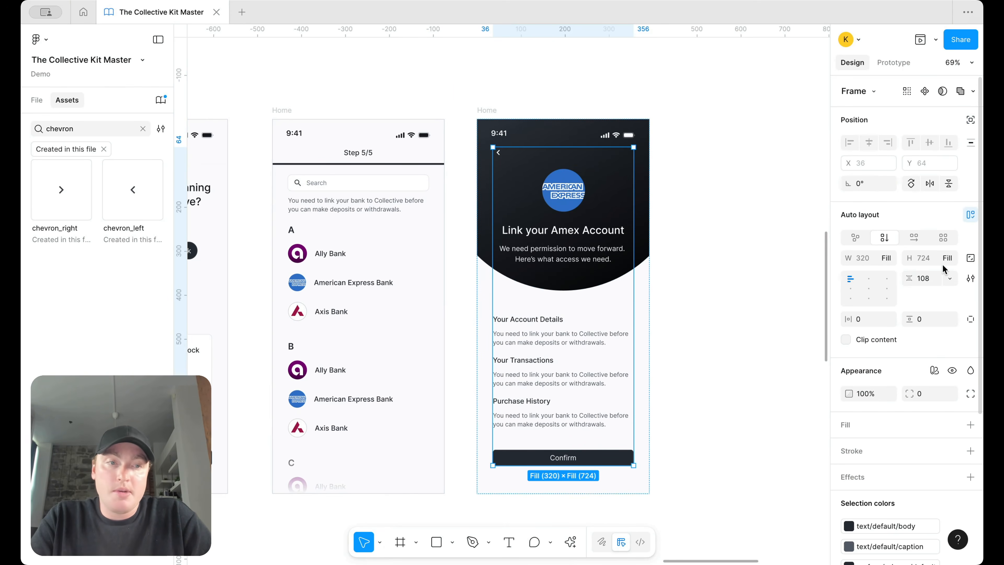
{"action": "left_click", "coordinate": [928, 281]}
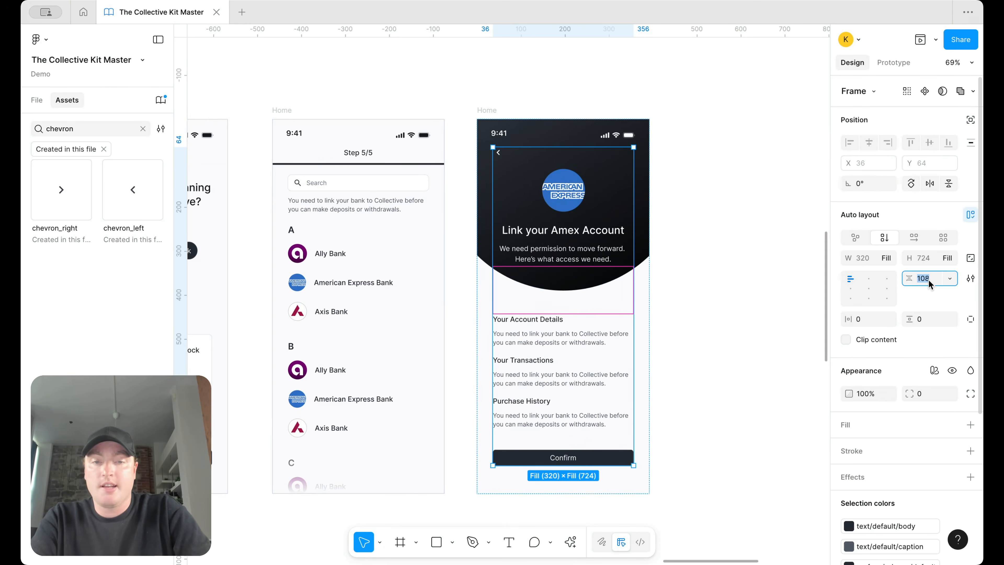
{"action": "key", "text": "shift+Down"}
{"action": "left_click", "coordinate": [728, 312]}
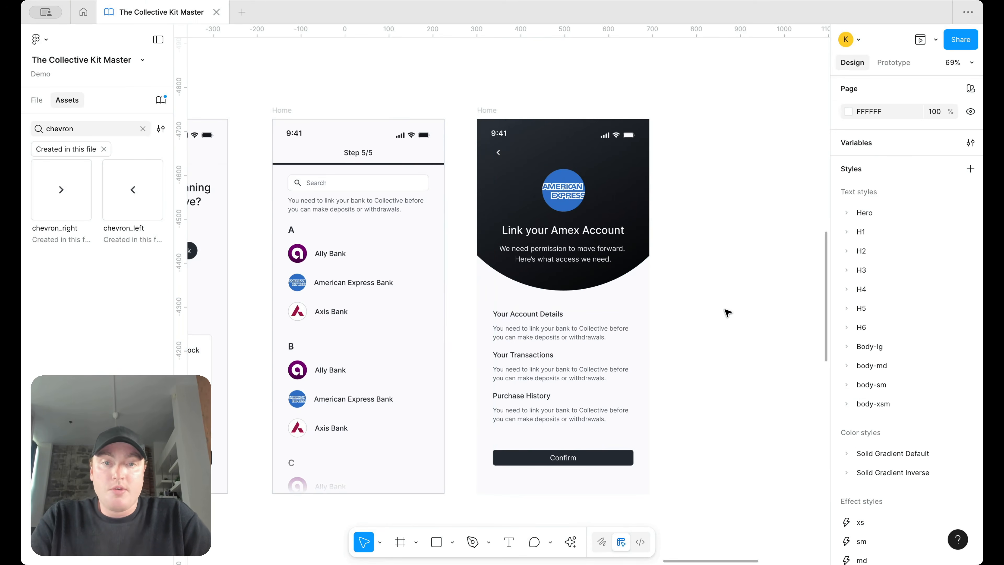
Step: Scroll around and briefly select the Amex Home screen to review the layout
{"action": "scroll", "coordinate": [683, 247], "scroll_direction": "down", "scroll_amount": 5}
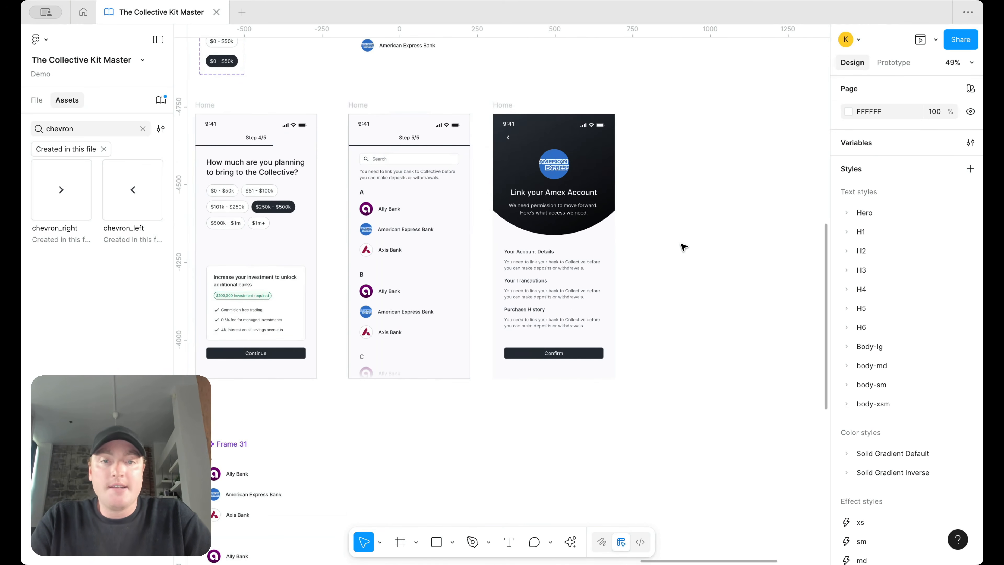
{"action": "scroll", "coordinate": [677, 177], "scroll_direction": "down", "scroll_amount": 3}
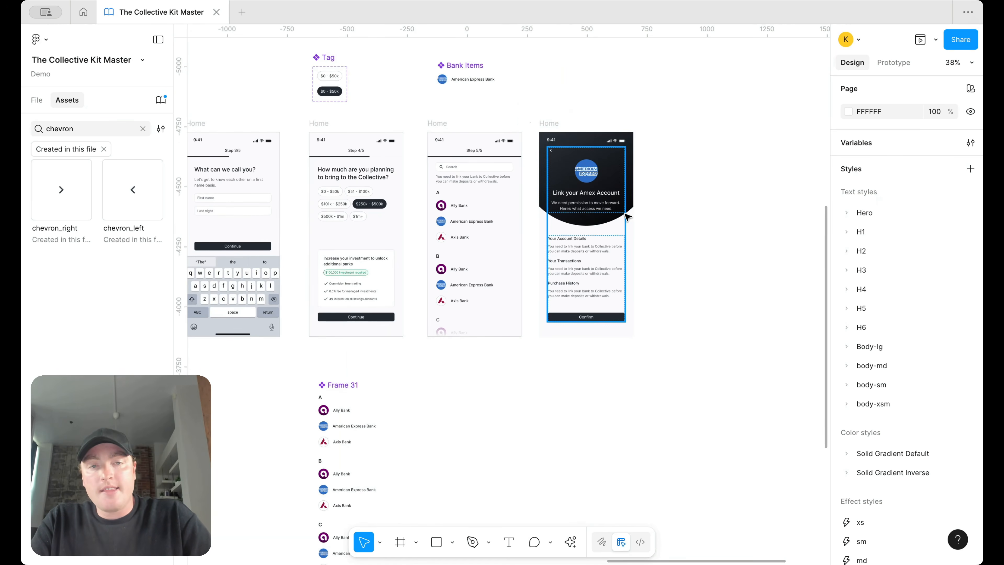
{"action": "scroll", "coordinate": [636, 211], "scroll_direction": "up", "scroll_amount": 3}
{"action": "scroll", "coordinate": [672, 288], "scroll_direction": "up", "scroll_amount": 1}
{"action": "left_click", "coordinate": [645, 324]}
{"action": "left_click", "coordinate": [740, 279]}
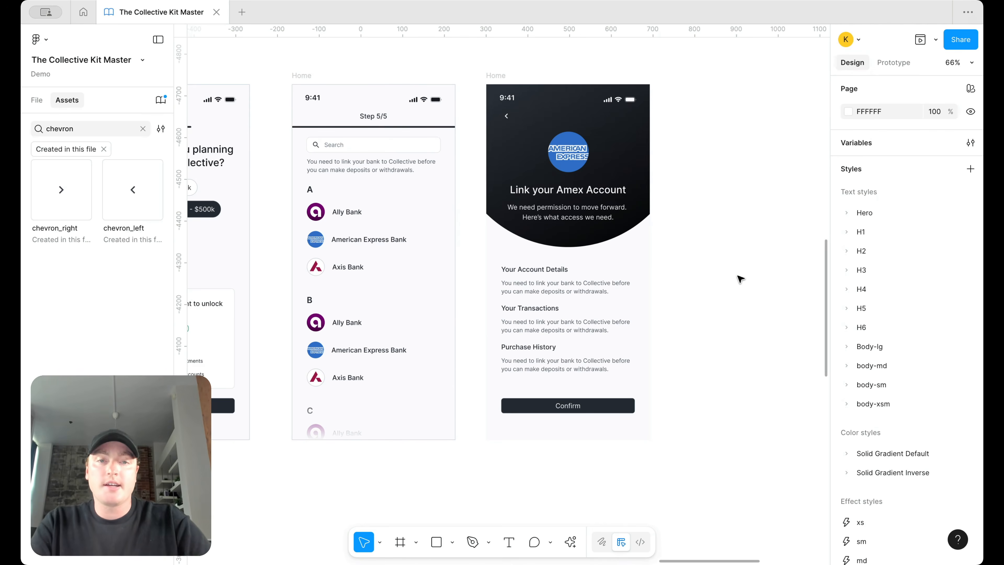
{"action": "scroll", "coordinate": [740, 279], "scroll_direction": "down", "scroll_amount": 5}
{"action": "scroll", "coordinate": [603, 102], "scroll_direction": "up", "scroll_amount": 5}
Step: Duplicate the Amex screen to the right and move its details list out of the copy
{"action": "left_click_drag", "start_coordinate": [449, 105], "coordinate": [634, 105]}
{"action": "left_click", "coordinate": [722, 344]}
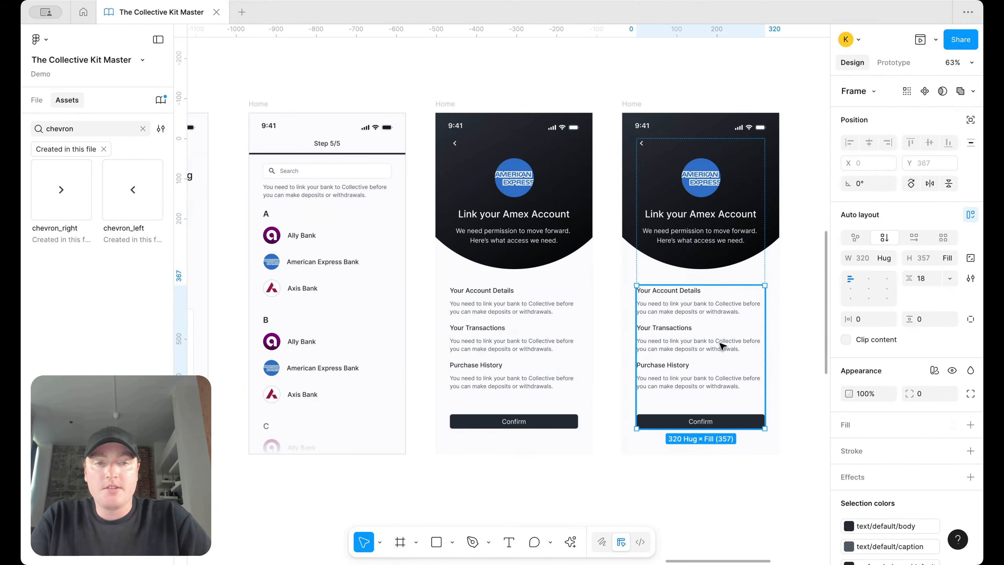
{"action": "scroll", "coordinate": [722, 346], "scroll_direction": "right", "scroll_amount": 10}
{"action": "left_click_drag", "start_coordinate": [325, 357], "coordinate": [723, 305]}
{"action": "scroll", "coordinate": [672, 257], "scroll_direction": "left", "scroll_amount": 7}
Step: Enlarge the dark ellipse to about 1002×1002 and center it horizontally in the copy
{"action": "left_click", "coordinate": [651, 249]}
{"action": "key", "text": "shift+Down"}
{"action": "key", "text": "shift+Down"}
{"action": "key", "text": "shift+Down"}
{"action": "key", "text": "shift+Down"}
{"action": "key", "text": "shift+Down"}
{"action": "key", "text": "shift+Down"}
{"action": "key", "text": "shift+Down"}
{"action": "key", "text": "shift+Down"}
{"action": "key", "text": "shift+Down"}
{"action": "key", "text": "shift+Down"}
{"action": "key", "text": "shift+Down"}
{"action": "key", "text": "shift+Down"}
{"action": "key", "text": "shift+Down"}
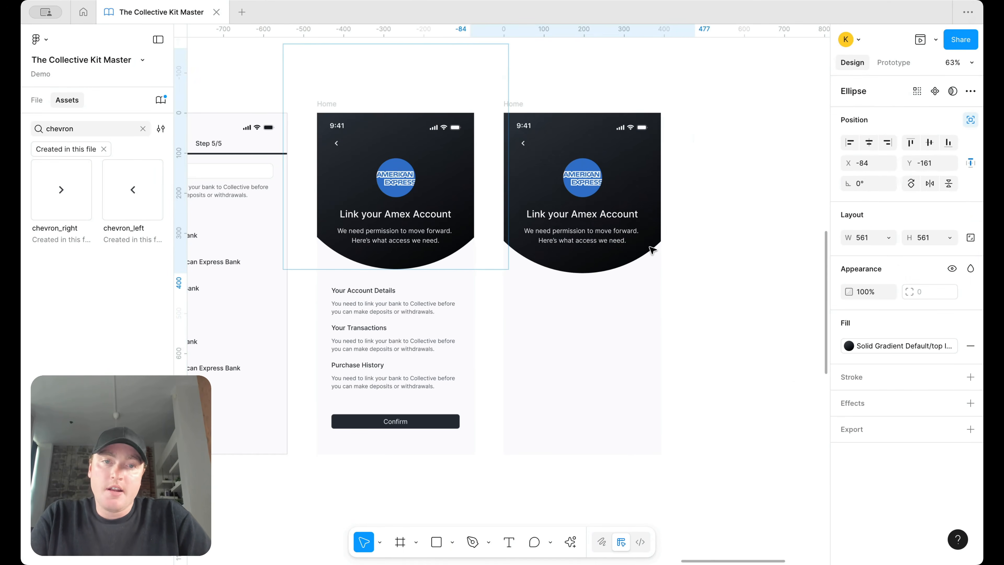
{"action": "key", "text": "shift+Down"}
{"action": "key", "text": "shift+Down"}
{"action": "key", "text": "shift+Down"}
{"action": "key", "text": "shift+Down"}
{"action": "key", "text": "shift+Down"}
{"action": "key", "text": "shift+Down"}
{"action": "key", "text": "shift+Down"}
{"action": "key", "text": "shift+Down"}
{"action": "scroll", "coordinate": [652, 247], "scroll_direction": "down", "scroll_amount": 3}
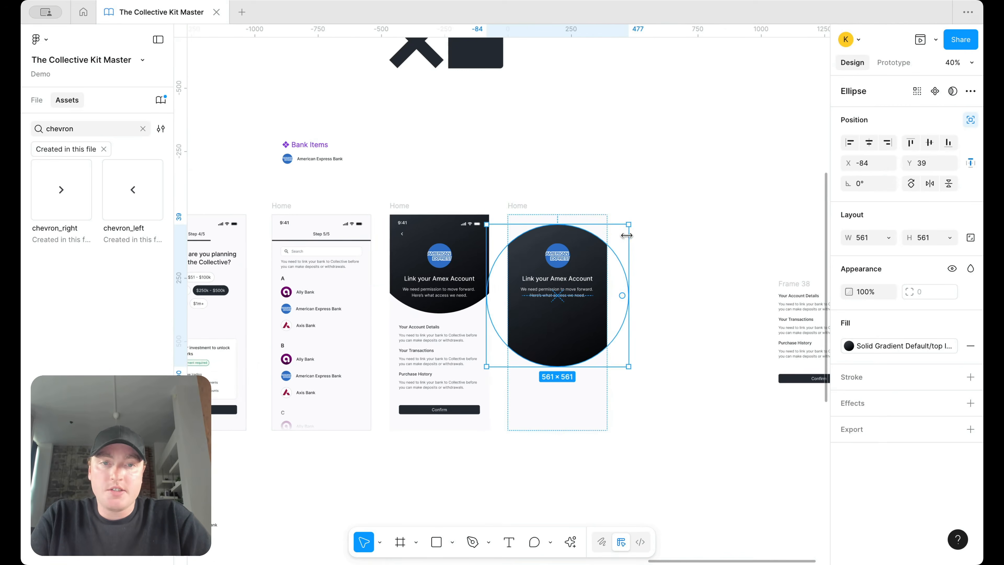
{"action": "left_click_drag", "start_coordinate": [628, 225], "coordinate": [740, 161]}
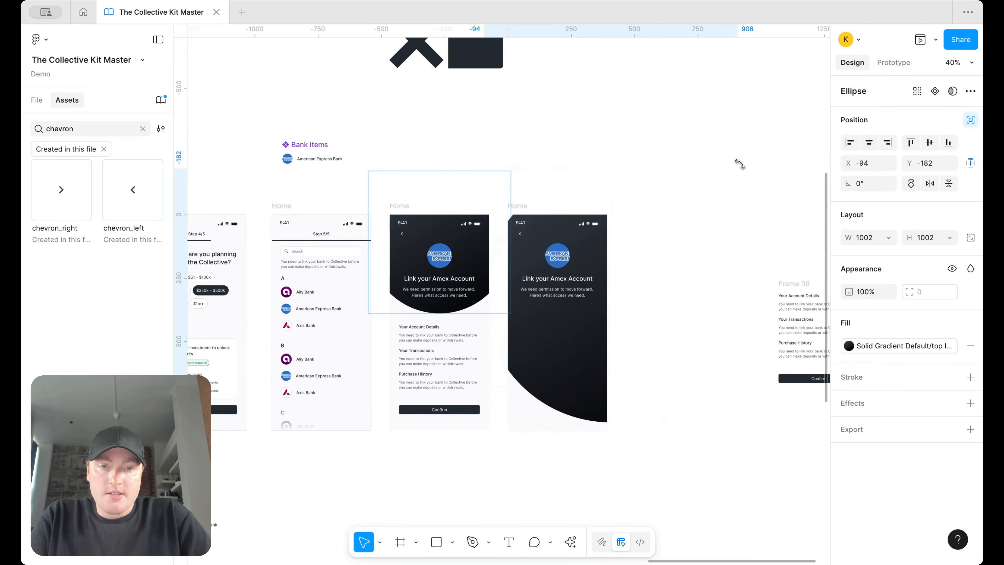
{"action": "key", "text": "shift+Up"}
{"action": "key", "text": "shift+Up"}
{"action": "key", "text": "shift+Up"}
{"action": "key", "text": "shift+Up"}
{"action": "key", "text": "shift+Up"}
{"action": "key", "text": "shift+Left"}
{"action": "key", "text": "shift+Left"}
{"action": "key", "text": "shift+Left"}
{"action": "key", "text": "shift+Left"}
{"action": "key", "text": "shift+Left"}
{"action": "key", "text": "shift+Left"}
{"action": "key", "text": "shift+Left"}
{"action": "key", "text": "shift+Left"}
{"action": "key", "text": "shift+Left"}
{"action": "key", "text": "shift+Left"}
{"action": "key", "text": "shift+Left"}
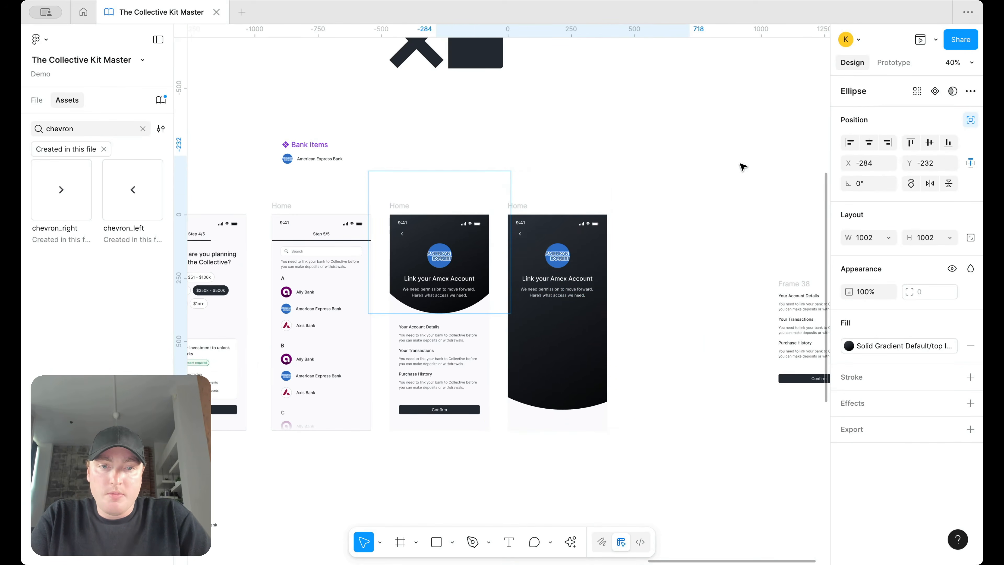
{"action": "left_click", "coordinate": [869, 143]}
Step: Delete the back chevron row from the copied screen's header
{"action": "scroll", "coordinate": [537, 244], "scroll_direction": "up", "scroll_amount": 5}
{"action": "left_click", "coordinate": [437, 200]}
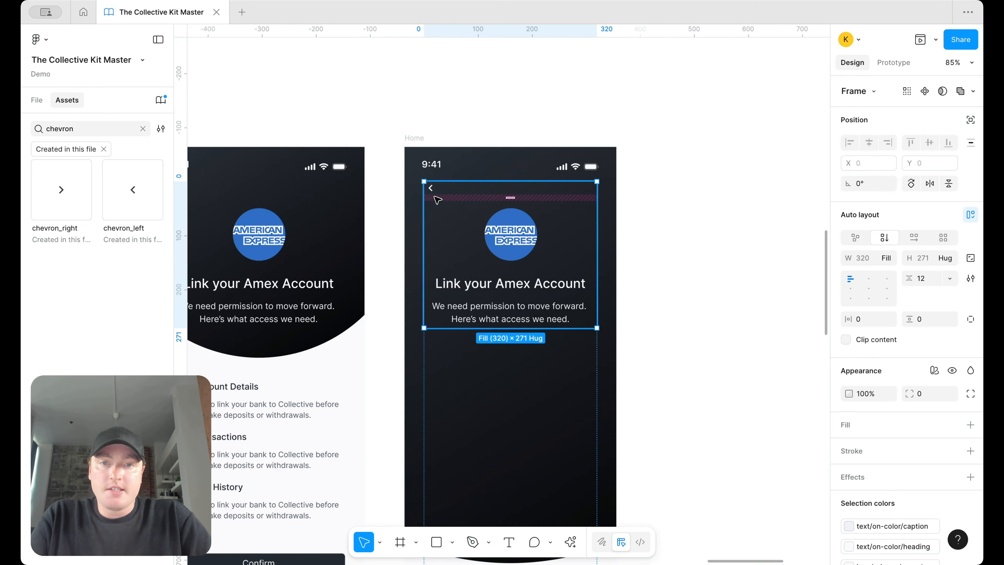
{"action": "left_click", "coordinate": [435, 196]}
{"action": "key", "text": "Delete"}
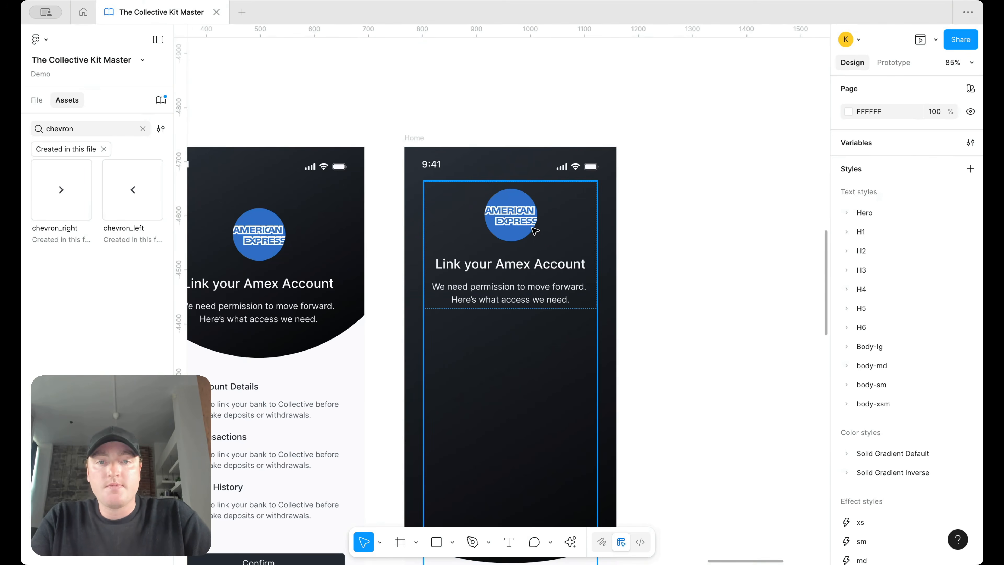
{"action": "left_click", "coordinate": [536, 232]}
{"action": "left_click", "coordinate": [100, 128]}
Step: Insert the check icon from Assets and switch it to the Round style
{"action": "type", "text": "check"}
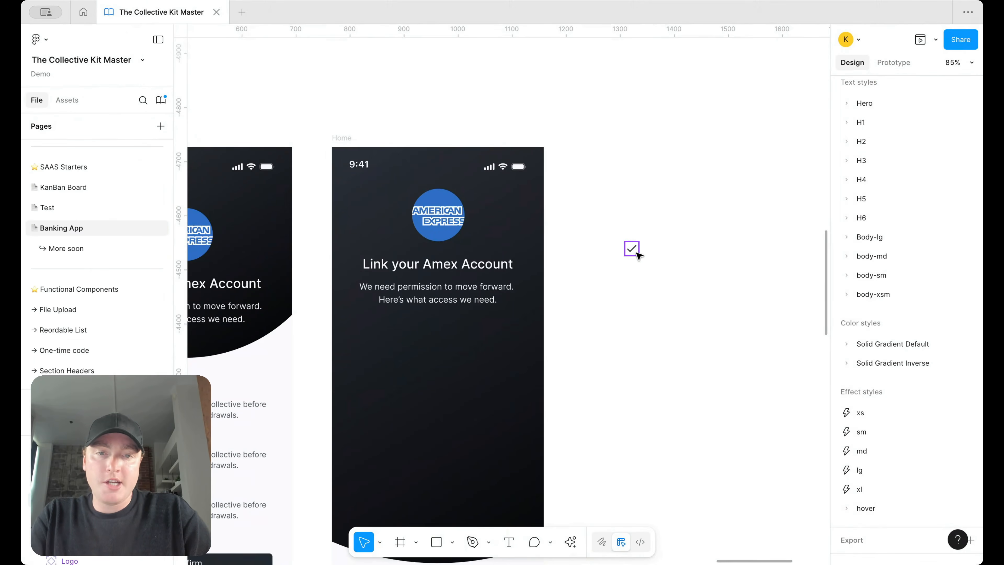
{"action": "left_click", "coordinate": [637, 252]}
{"action": "left_click", "coordinate": [933, 101]}
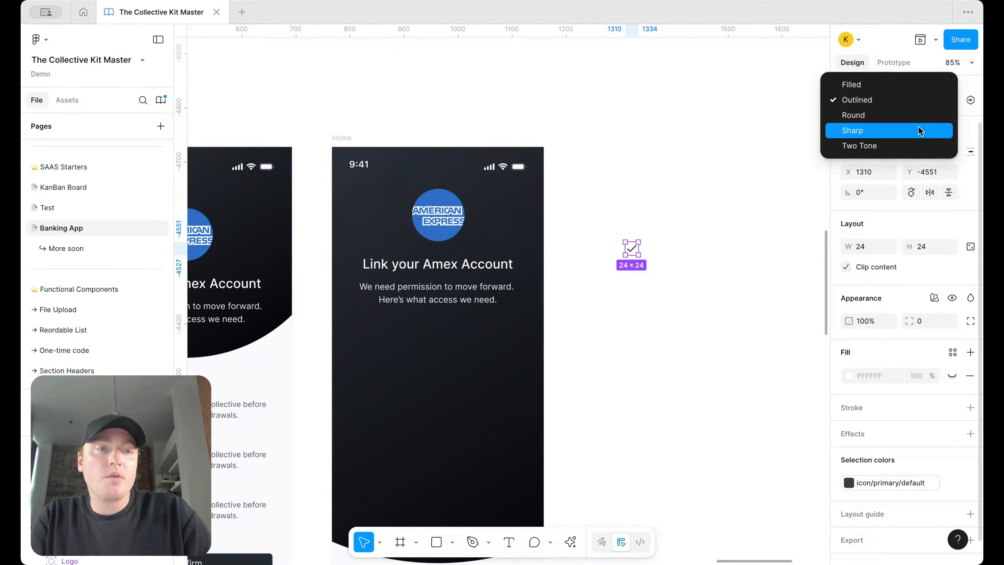
{"action": "left_click", "coordinate": [916, 115]}
Step: Wrap the check in an auto-layout frame with 20 padding and size the icon 30×30
{"action": "scroll", "coordinate": [611, 291], "scroll_direction": "up", "scroll_amount": 5}
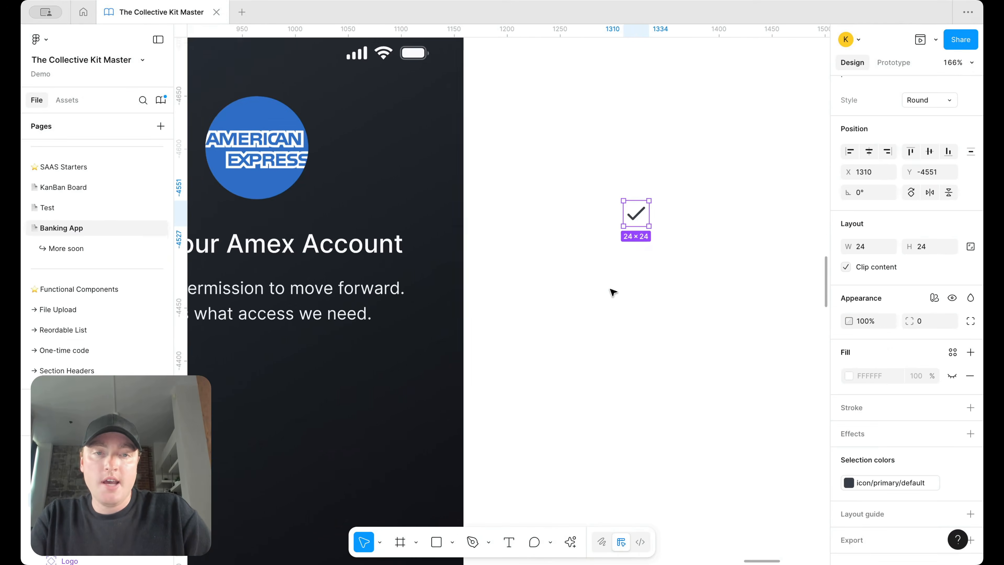
{"action": "key", "text": "shift+a"}
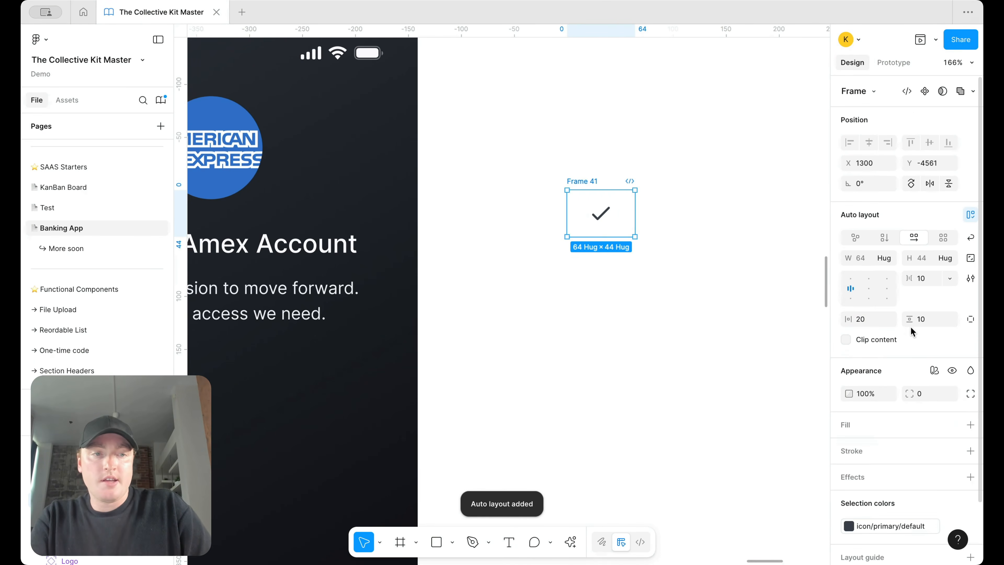
{"action": "left_click", "coordinate": [921, 322]}
{"action": "type", "text": "20"}
{"action": "key", "text": "Return"}
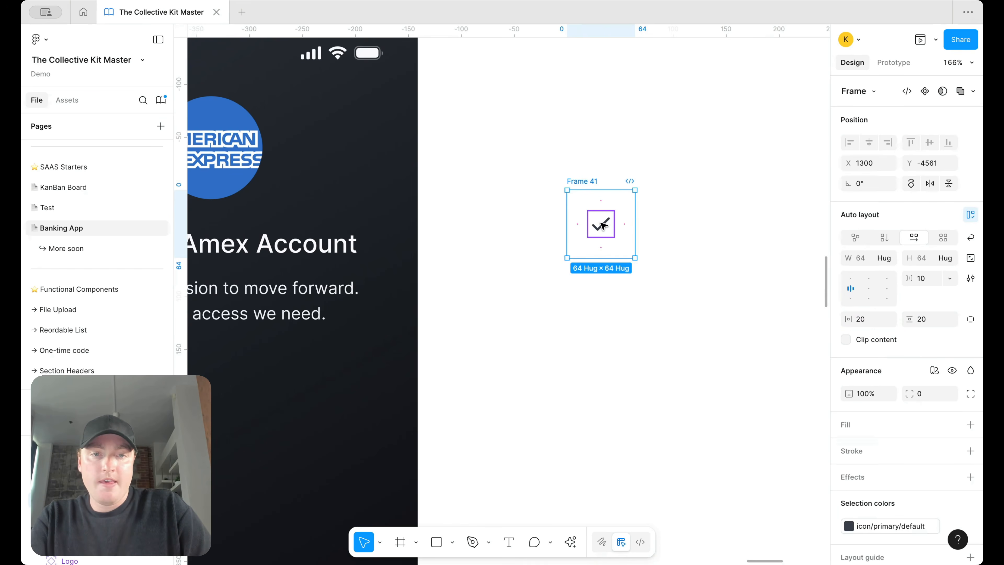
{"action": "key", "text": "Return"}
{"action": "left_click", "coordinate": [868, 302]}
{"action": "type", "text": "30"}
{"action": "key", "text": "Return"}
{"action": "left_click", "coordinate": [930, 298]}
{"action": "type", "text": "30"}
{"action": "key", "text": "Return"}
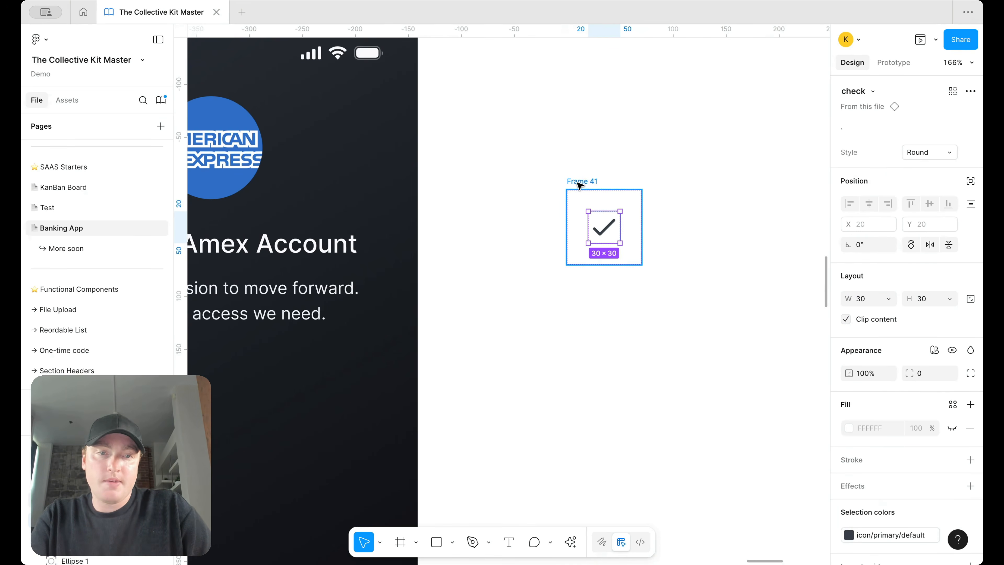
Step: Give the frame a border/primary/default-subtle stroke and a fully round corner radius
{"action": "left_click", "coordinate": [577, 183]}
{"action": "scroll", "coordinate": [948, 396], "scroll_direction": "down", "scroll_amount": 2}
{"action": "left_click", "coordinate": [969, 397]}
{"action": "left_click", "coordinate": [952, 397]}
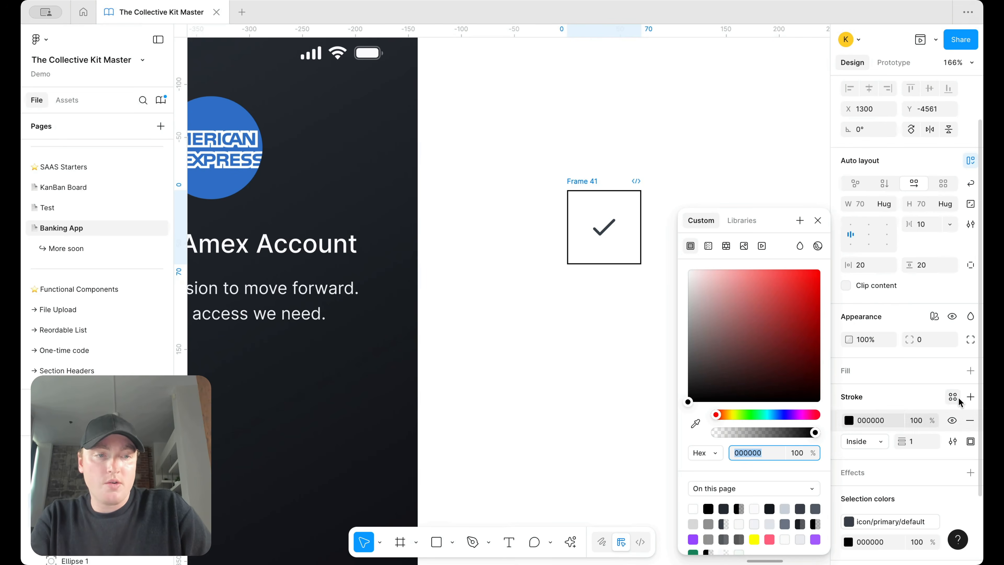
{"action": "type", "text": "bor"}
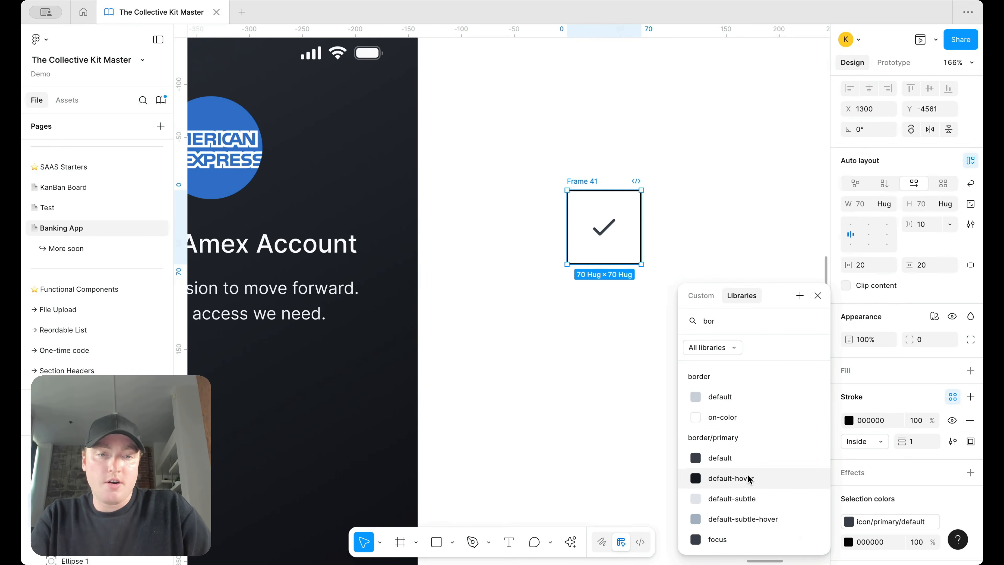
{"action": "left_click", "coordinate": [746, 498]}
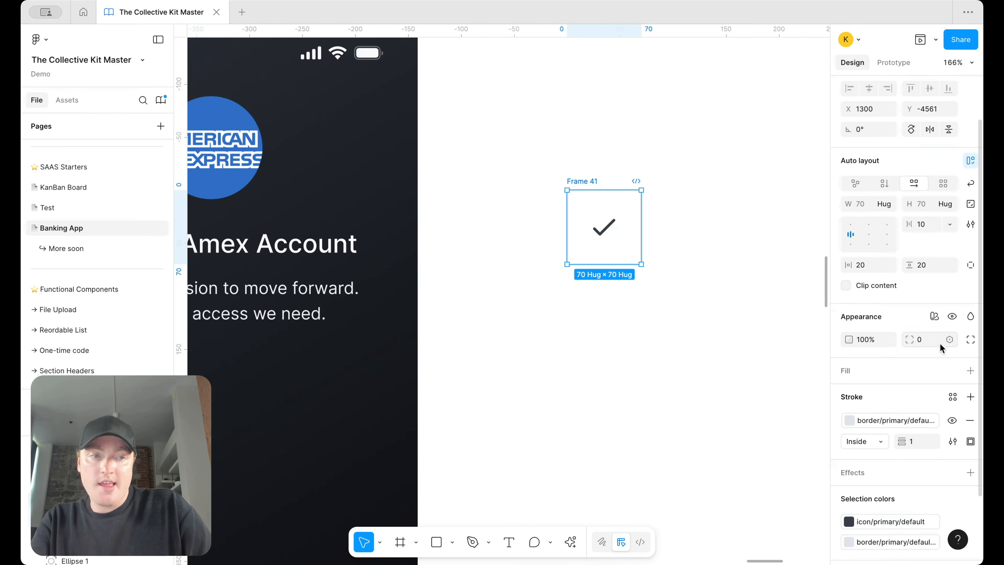
{"action": "left_click", "coordinate": [949, 339]}
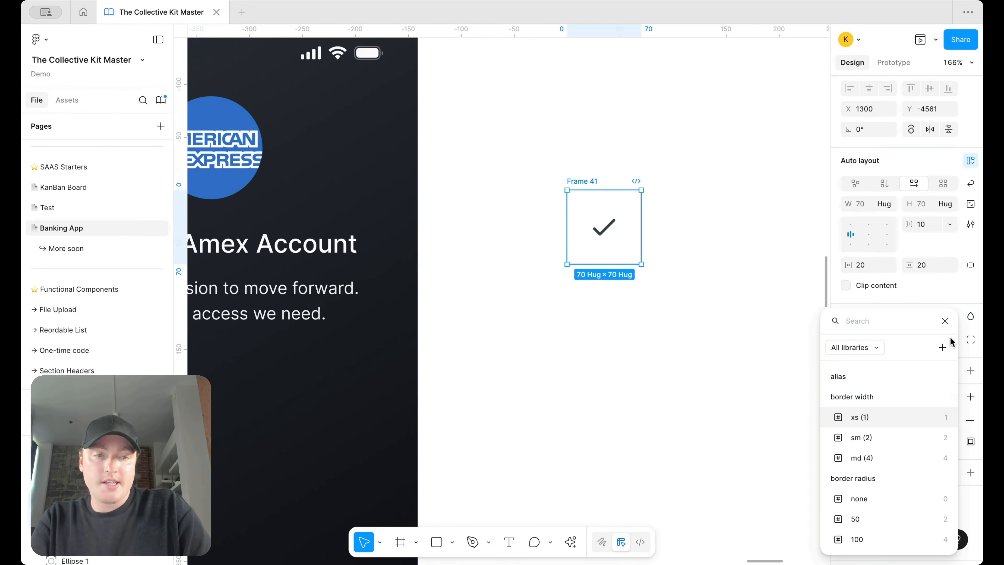
{"action": "type", "text": "roun"}
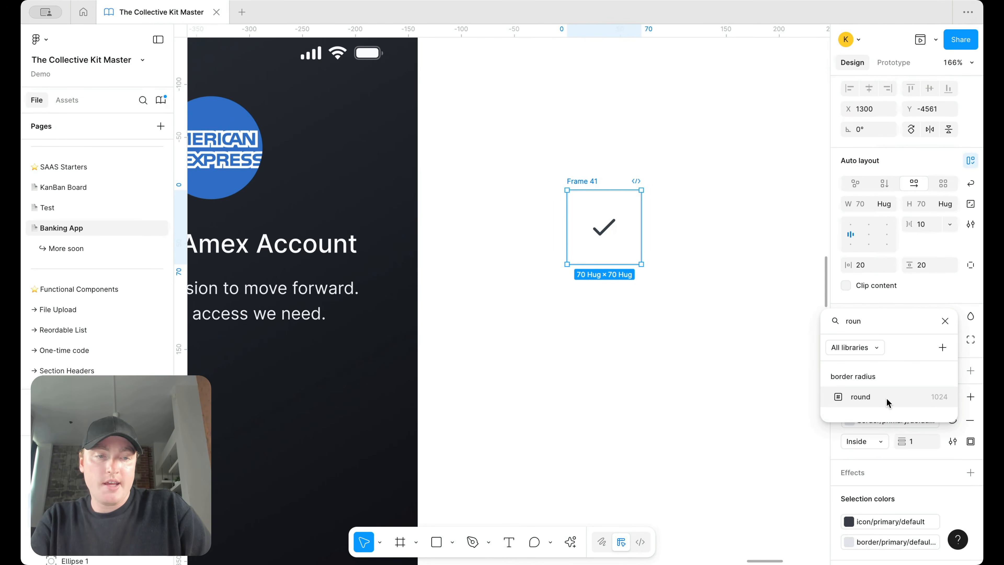
{"action": "left_click", "coordinate": [886, 401]}
Step: Make the checkmark white and paste the ringed circle into the new screen's header
{"action": "left_click", "coordinate": [849, 521]}
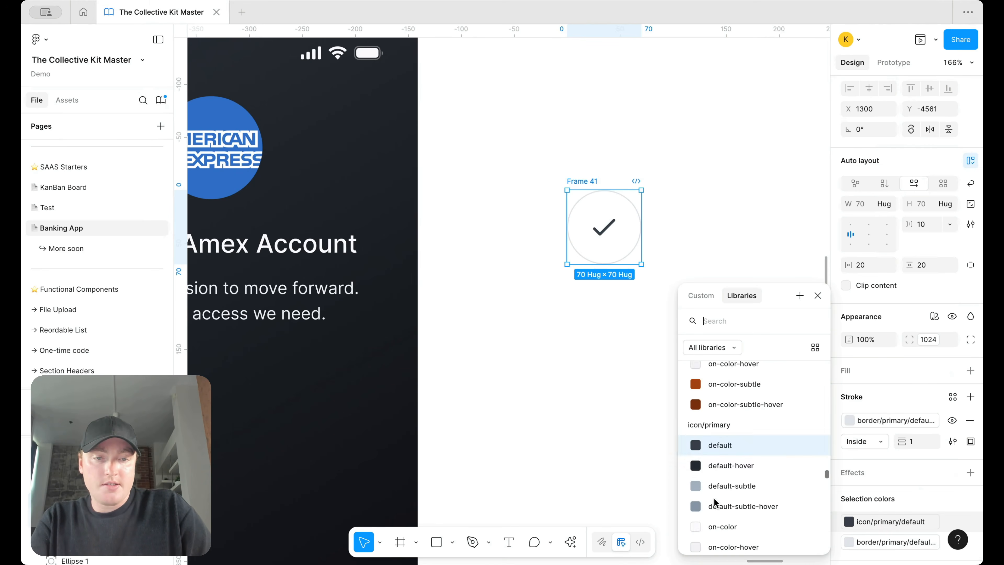
{"action": "scroll", "coordinate": [723, 494], "scroll_direction": "down", "scroll_amount": 2}
{"action": "left_click", "coordinate": [722, 473]}
{"action": "left_click", "coordinate": [710, 137]}
{"action": "left_click", "coordinate": [581, 181]}
{"action": "scroll", "coordinate": [569, 183], "scroll_direction": "down", "scroll_amount": 5}
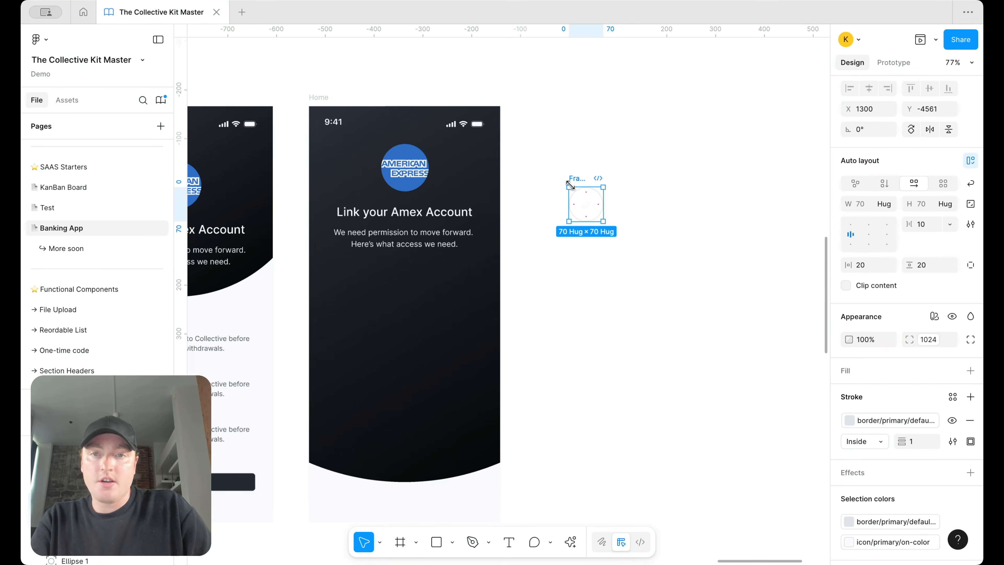
{"action": "left_click", "coordinate": [454, 191]}
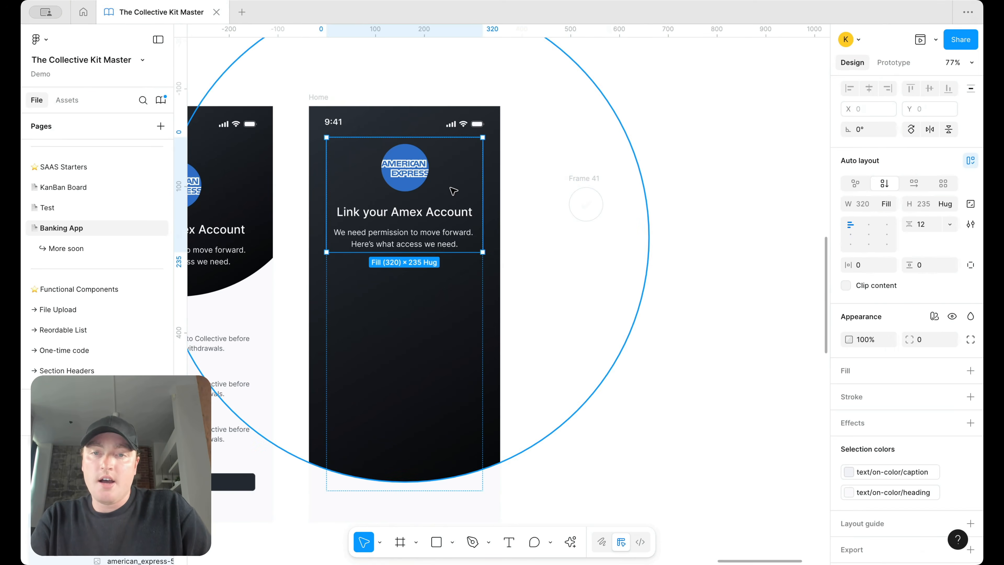
{"action": "key", "text": "super+v"}
{"action": "key", "text": "Up"}
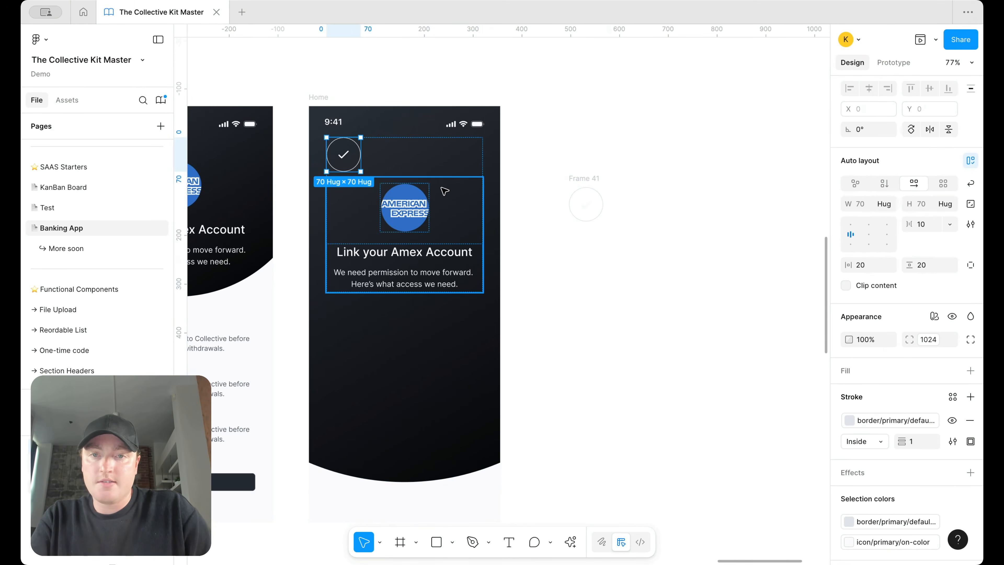
{"action": "key", "text": "Down"}
{"action": "key", "text": "Down"}
Step: Delete the Amex logo and shrink the content frame to 364 high with middle-left alignment
{"action": "key", "text": "Up"}
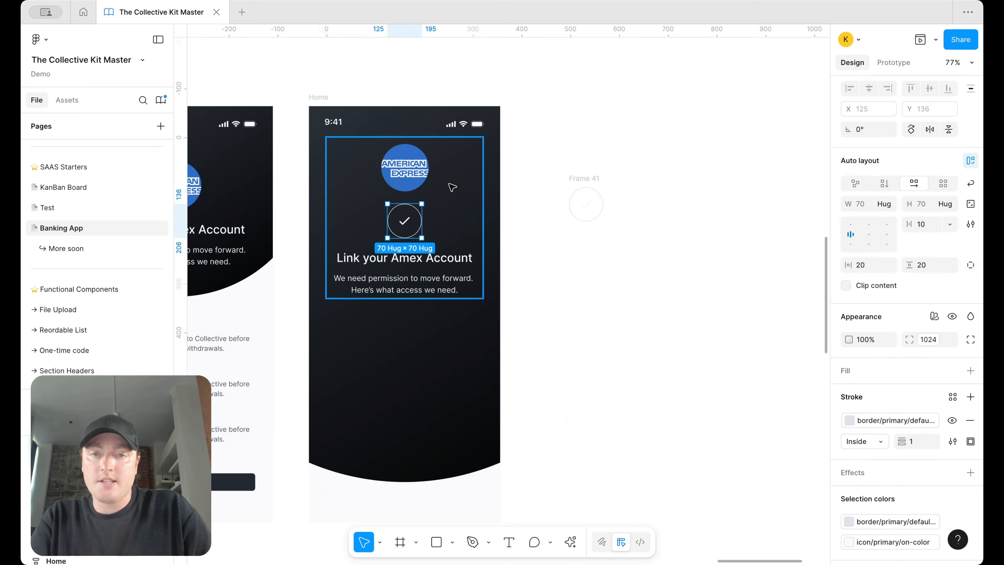
{"action": "left_click", "coordinate": [407, 168]}
{"action": "key", "text": "Delete"}
{"action": "scroll", "coordinate": [513, 183], "scroll_direction": "left", "scroll_amount": 2}
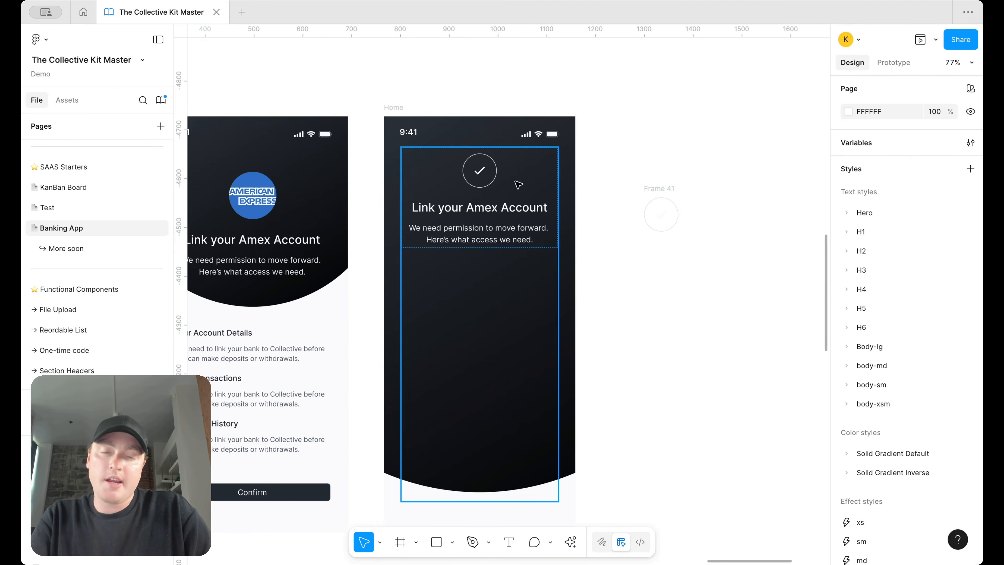
{"action": "left_click", "coordinate": [517, 184]}
{"action": "scroll", "coordinate": [512, 260], "scroll_direction": "down", "scroll_amount": 3}
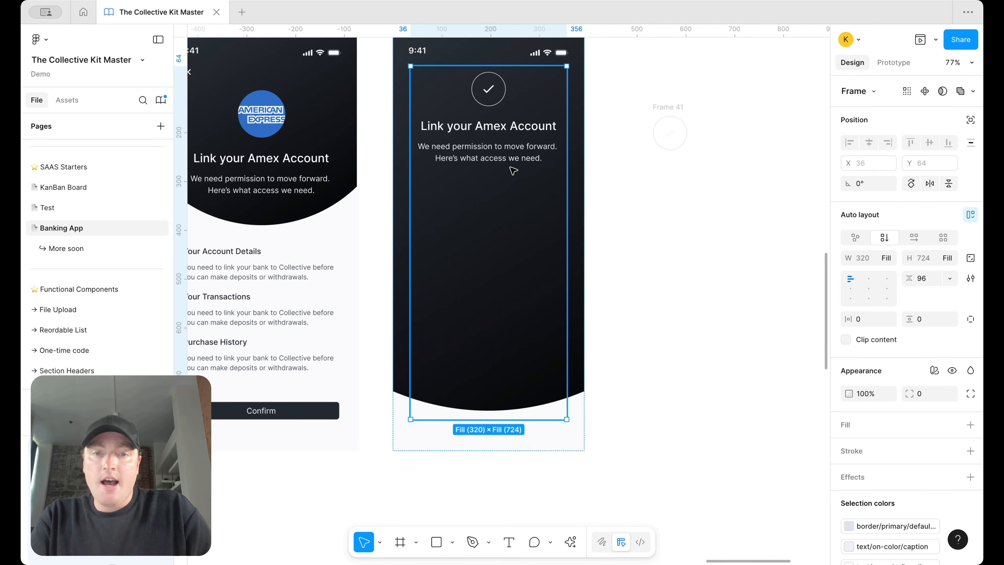
{"action": "left_click_drag", "start_coordinate": [533, 419], "coordinate": [534, 243]}
{"action": "left_click", "coordinate": [850, 289]}
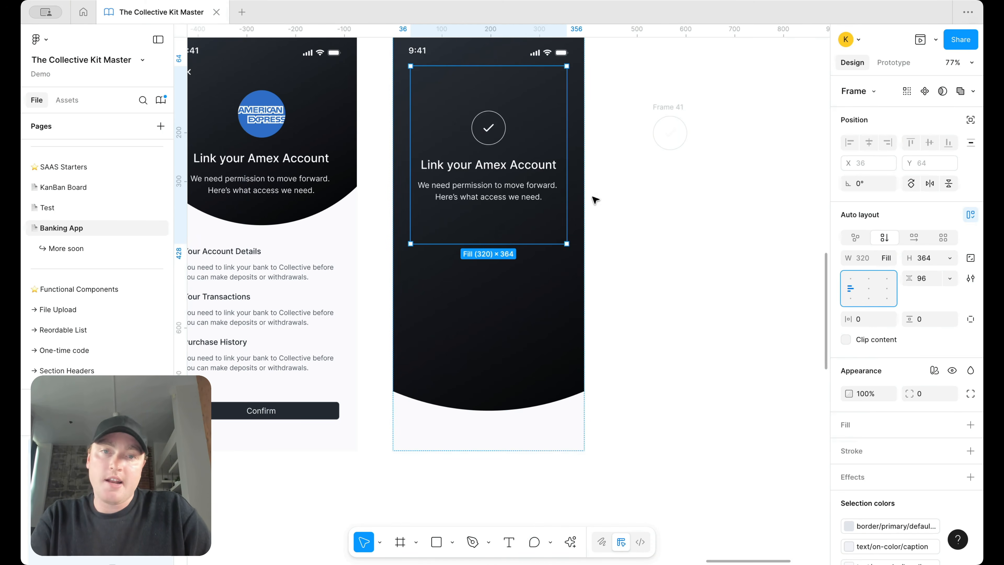
Step: Select the check icon and then the Logo component that holds it
{"action": "scroll", "coordinate": [594, 199], "scroll_direction": "up", "scroll_amount": 2}
{"action": "scroll", "coordinate": [595, 200], "scroll_direction": "left", "scroll_amount": 2}
{"action": "scroll", "coordinate": [547, 189], "scroll_direction": "up", "scroll_amount": 5}
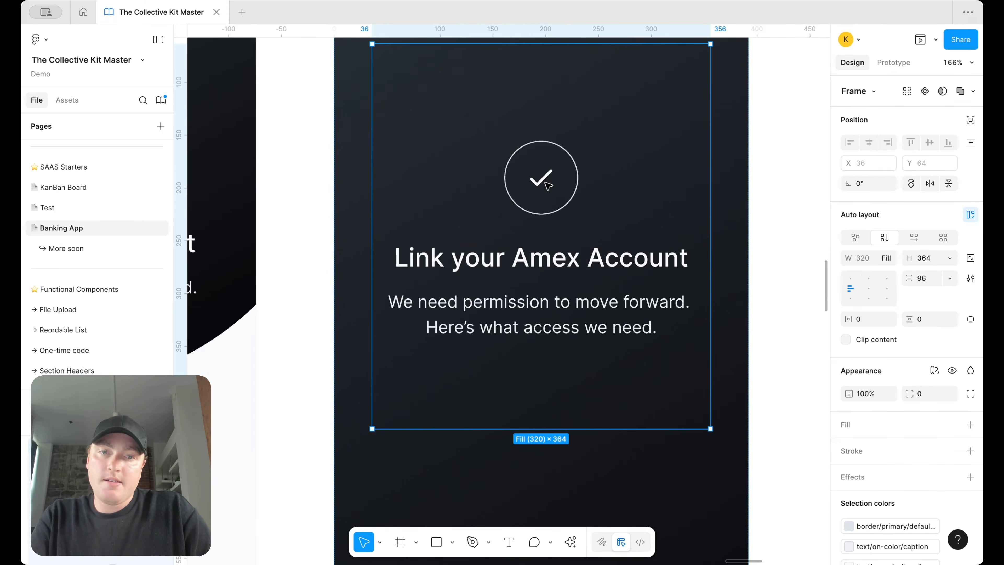
{"action": "left_click", "coordinate": [548, 186]}
{"action": "left_click", "coordinate": [547, 186]}
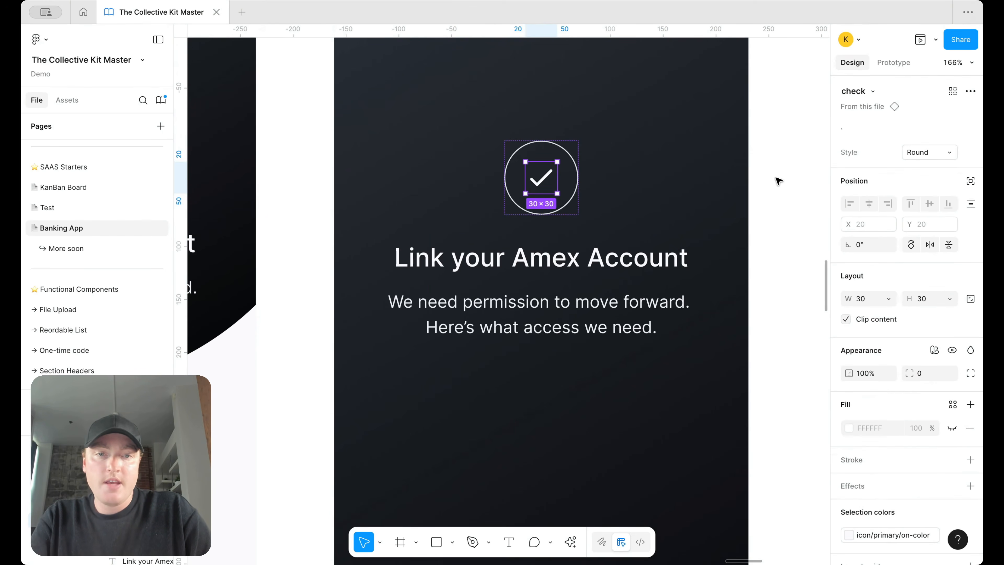
{"action": "left_click", "coordinate": [753, 186]}
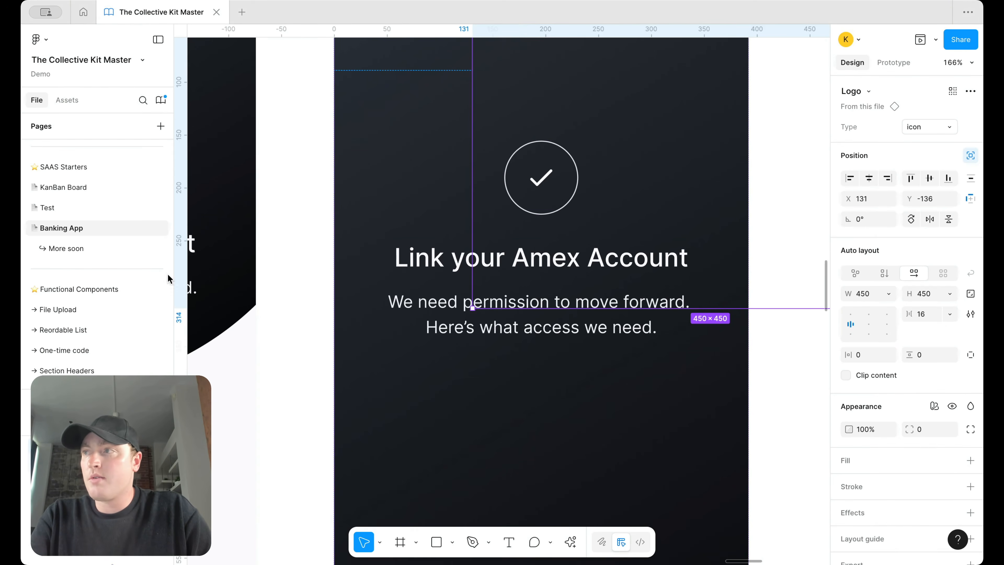
Step: Retitle the heading 'Account Linked' and replace the description with the pasted sync message
{"action": "double_click", "coordinate": [419, 264]}
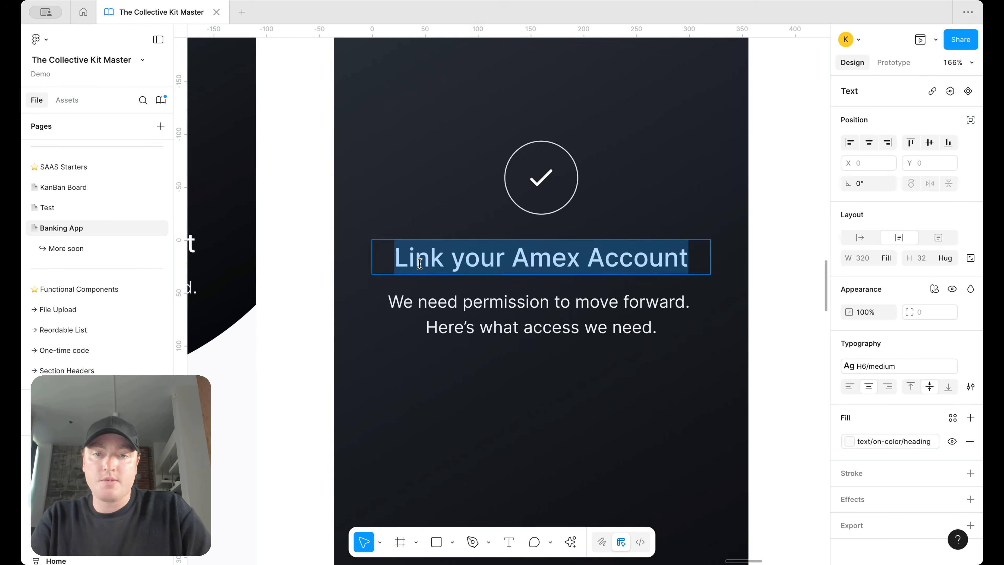
{"action": "scroll", "coordinate": [419, 263], "scroll_direction": "down", "scroll_amount": 5}
{"action": "type", "text": "Account Linked"}
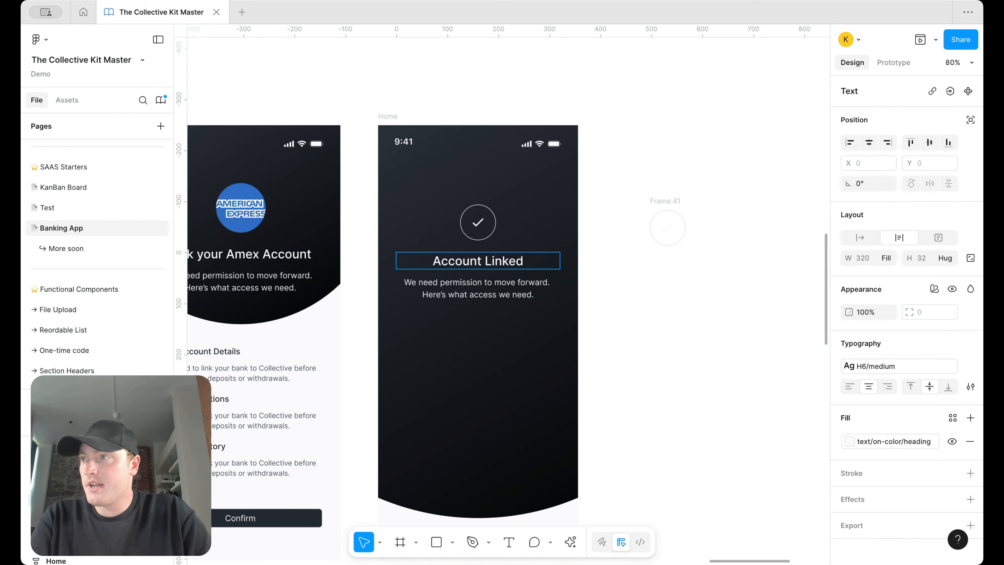
{"action": "double_click", "coordinate": [458, 283]}
{"action": "key", "text": "ctrl+a"}
{"action": "type", "text": "Sync every account you own. One login, one view, zero hassle."}
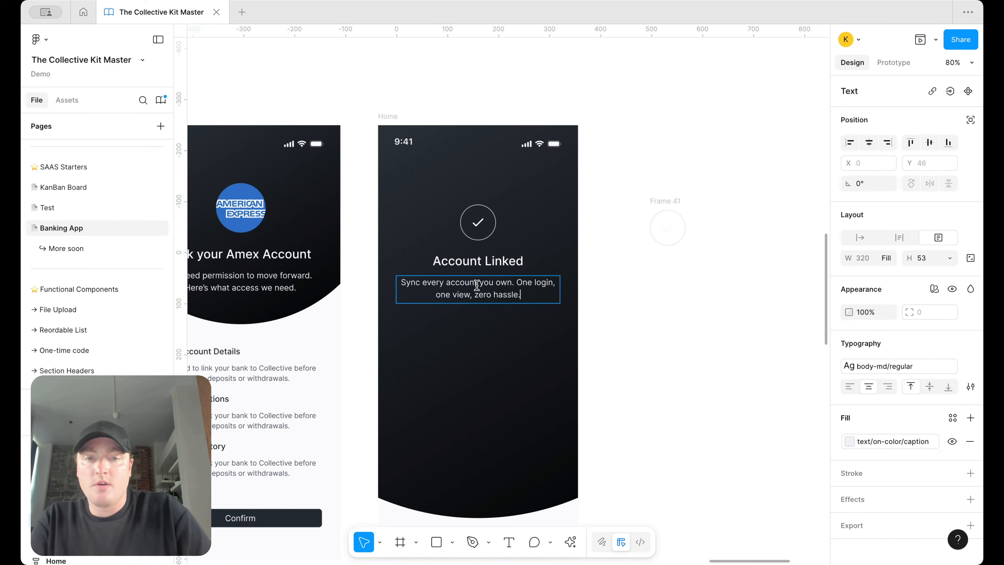
{"action": "key", "text": "Escape"}
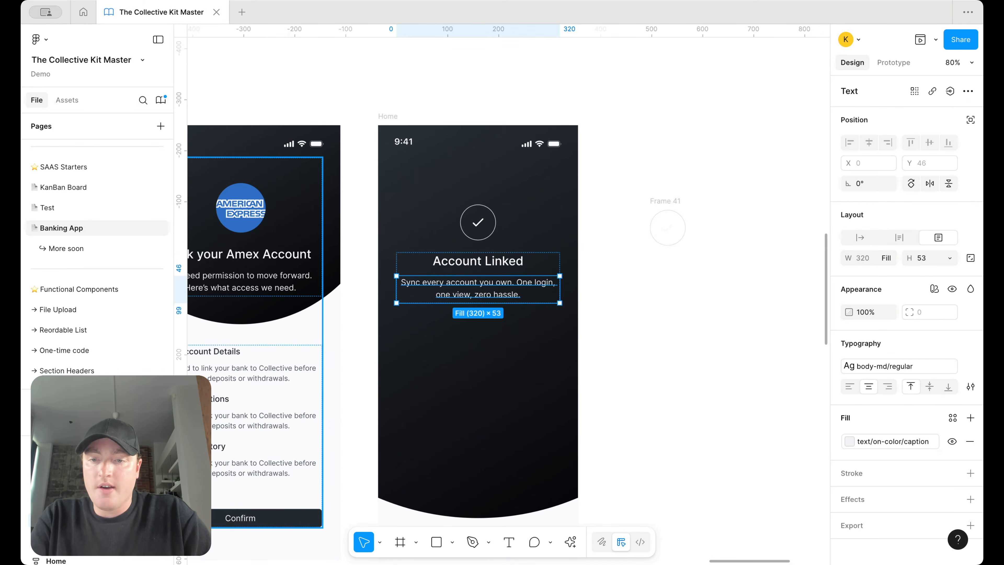
Step: Paste the left screen's Confirm button into the Account Linked content frame below the text
{"action": "double_click", "coordinate": [276, 517]}
{"action": "double_click", "coordinate": [276, 517]}
{"action": "double_click", "coordinate": [543, 280]}
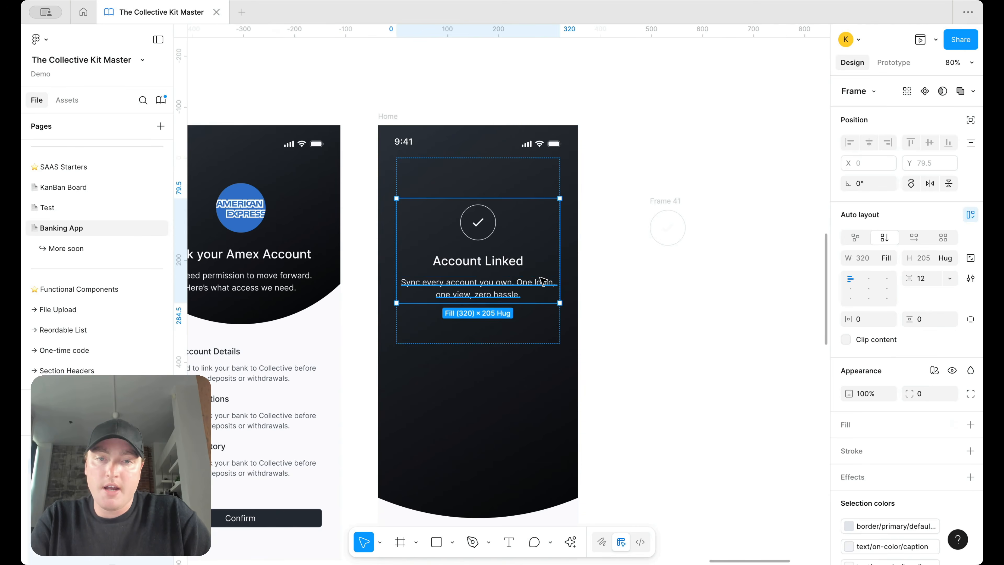
{"action": "key", "text": "ctrl+v"}
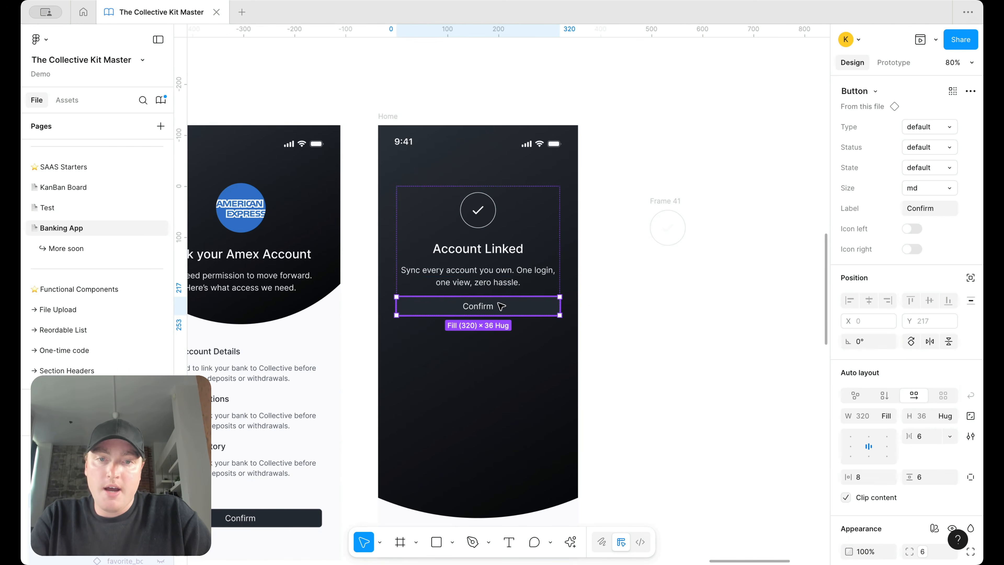
Step: Relabel the button 'Add Another Account'
{"action": "double_click", "coordinate": [490, 306]}
{"action": "type", "text": "Add"}
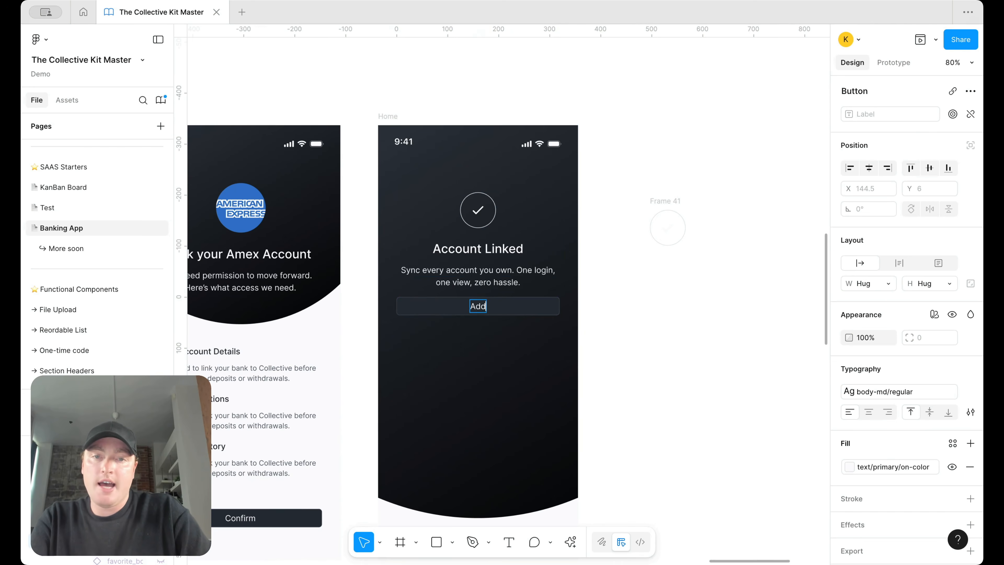
{"action": "type", "text": " Another Account"}
{"action": "key", "text": "Escape"}
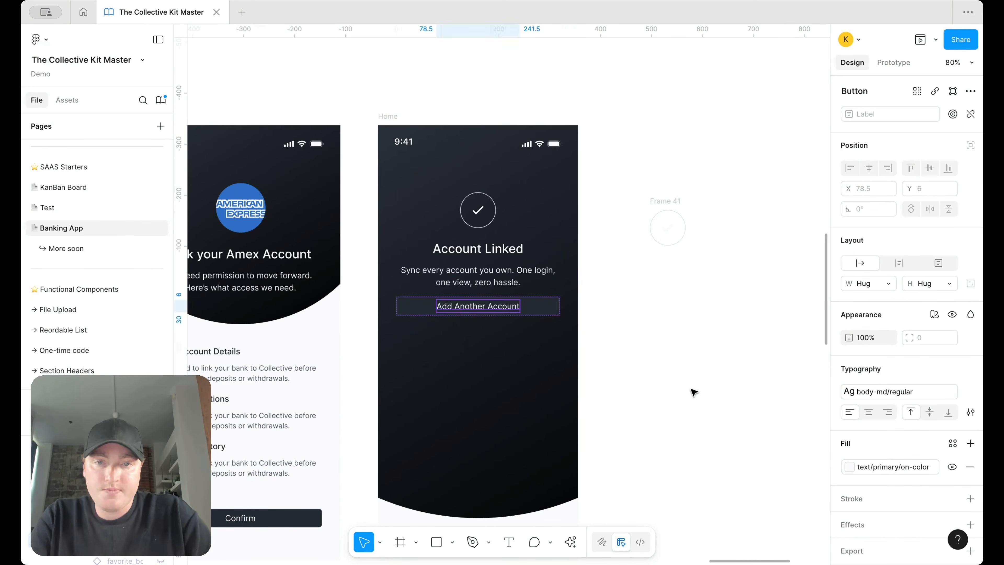
{"action": "left_click", "coordinate": [694, 392]}
{"action": "left_click", "coordinate": [529, 309]}
{"action": "left_click", "coordinate": [531, 304]}
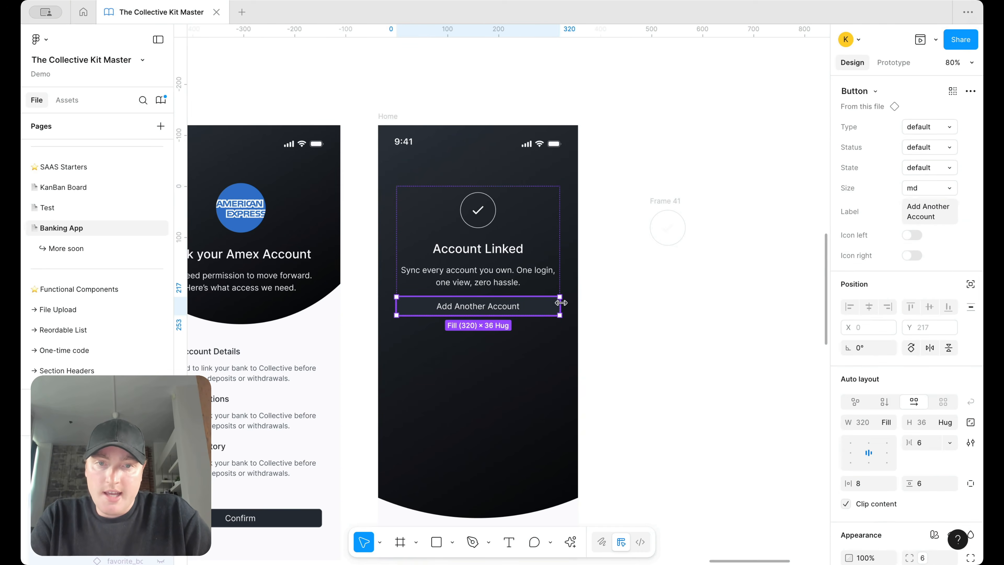
Step: Duplicate the button and give the copy the outline type
{"action": "key", "text": "ctrl+d"}
{"action": "double_click", "coordinate": [510, 319]}
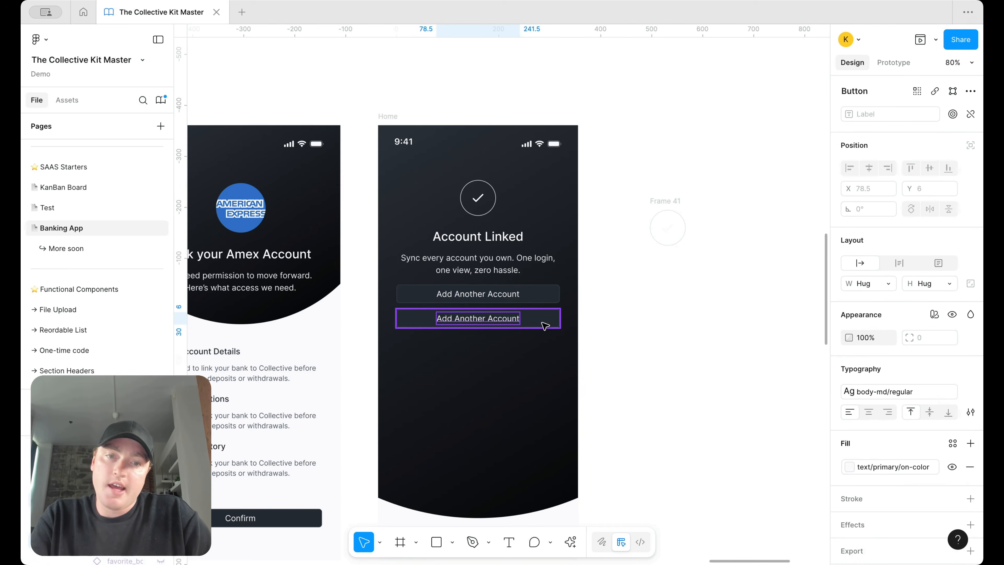
{"action": "key", "text": "Escape"}
{"action": "left_click", "coordinate": [925, 126]}
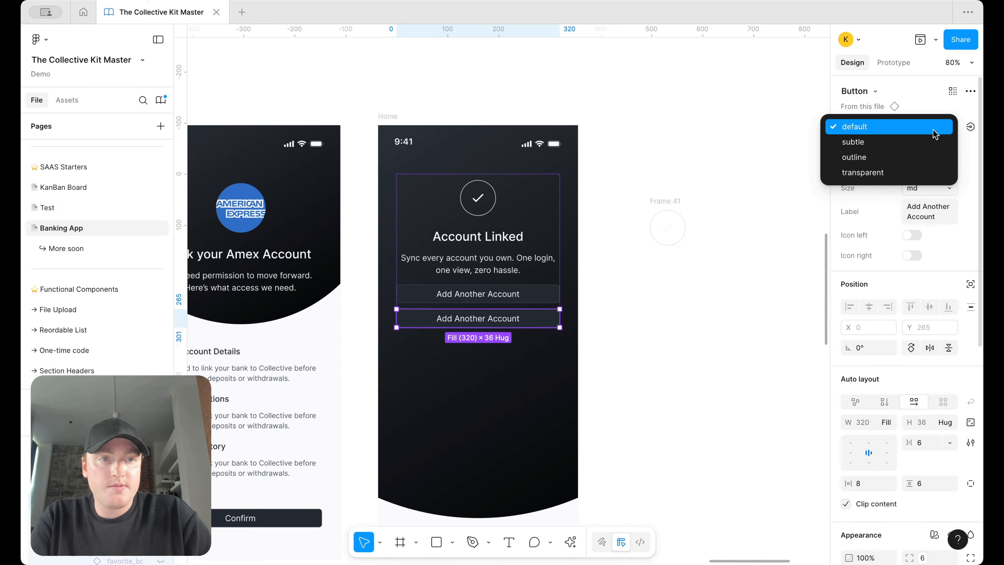
{"action": "left_click", "coordinate": [917, 173]}
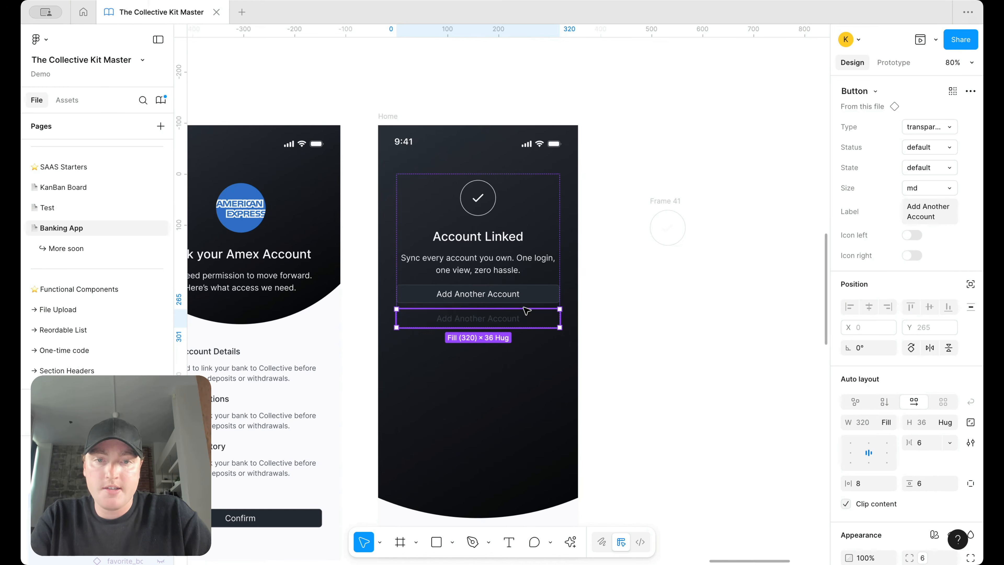
{"action": "left_click", "coordinate": [945, 127]}
{"action": "left_click", "coordinate": [941, 109]}
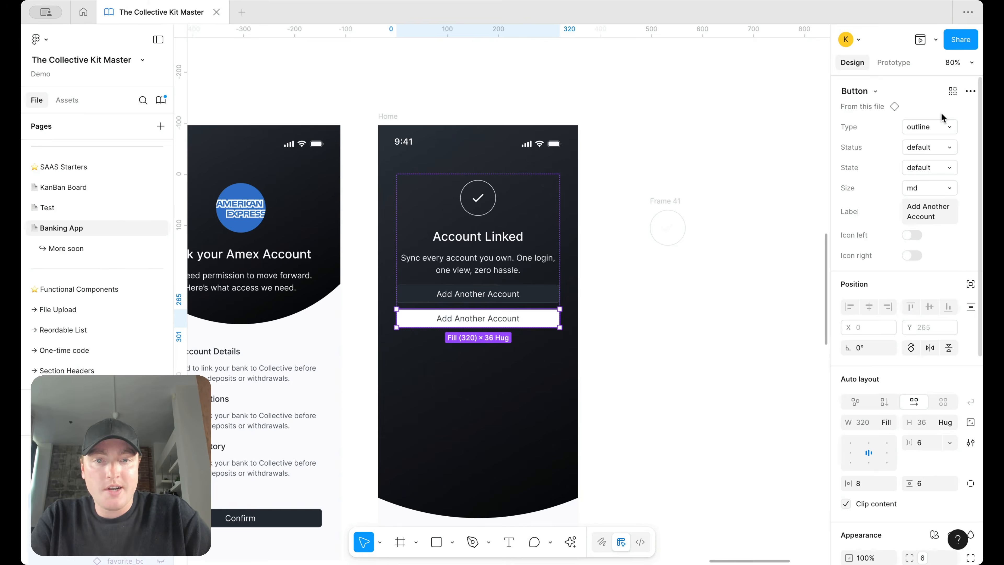
Step: Move the outline button above the dark one and relabel the dark button 'Complete'
{"action": "left_click_drag", "start_coordinate": [458, 327], "coordinate": [459, 301]}
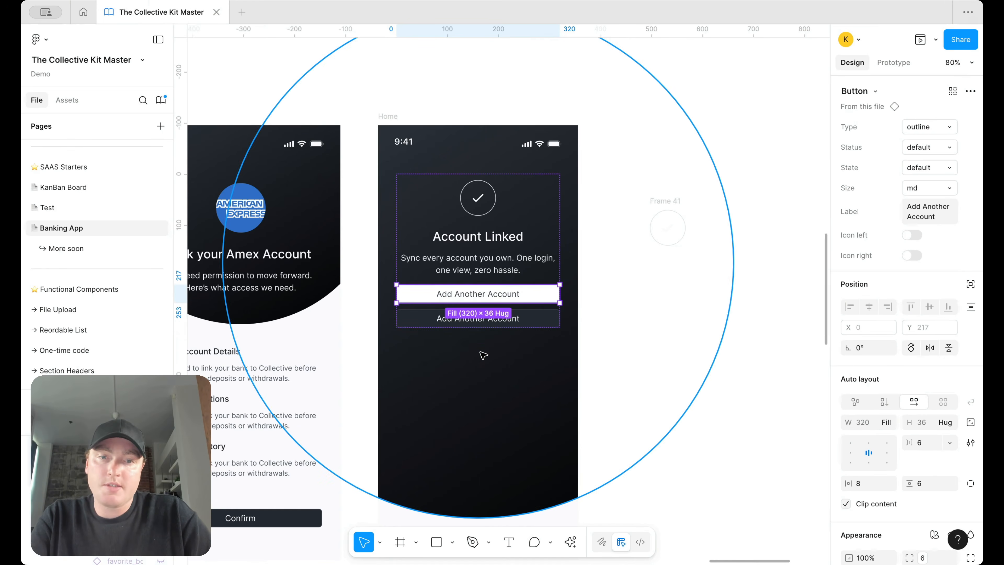
{"action": "scroll", "coordinate": [459, 301], "scroll_direction": "up", "scroll_amount": 1}
{"action": "double_click", "coordinate": [496, 321]}
{"action": "double_click", "coordinate": [496, 319]}
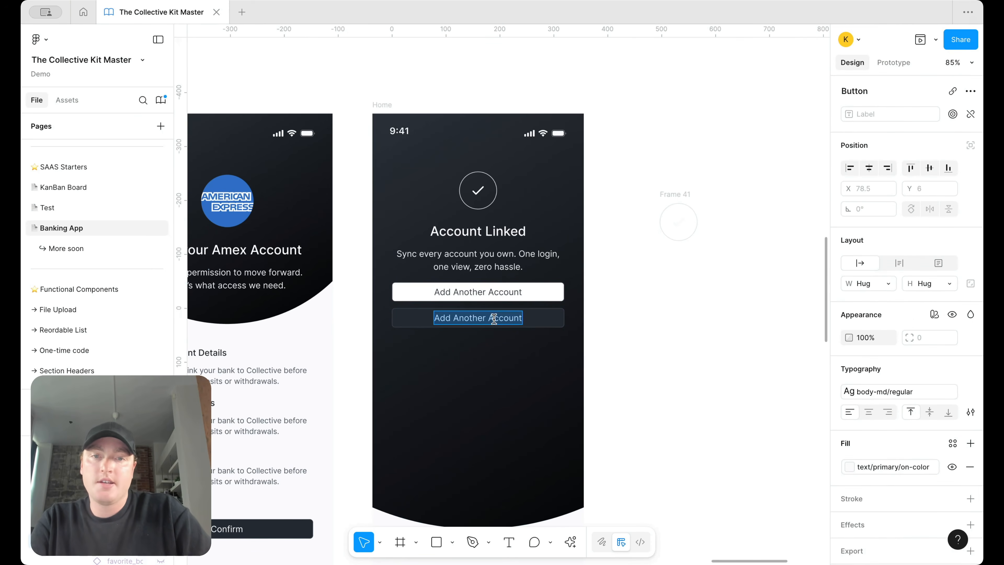
{"action": "type", "text": "Complete"}
{"action": "left_click", "coordinate": [697, 352]}
{"action": "left_click", "coordinate": [694, 351]}
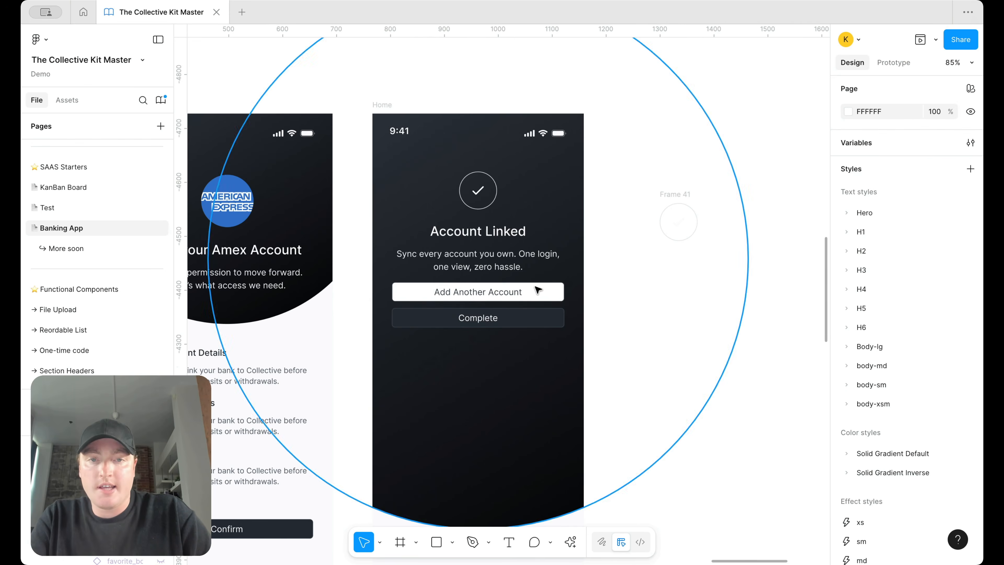
{"action": "left_click", "coordinate": [511, 278]}
Step: Stretch the Account Linked content frame to 475 tall and add a 475 minimum height
{"action": "left_click_drag", "start_coordinate": [534, 344], "coordinate": [533, 404]}
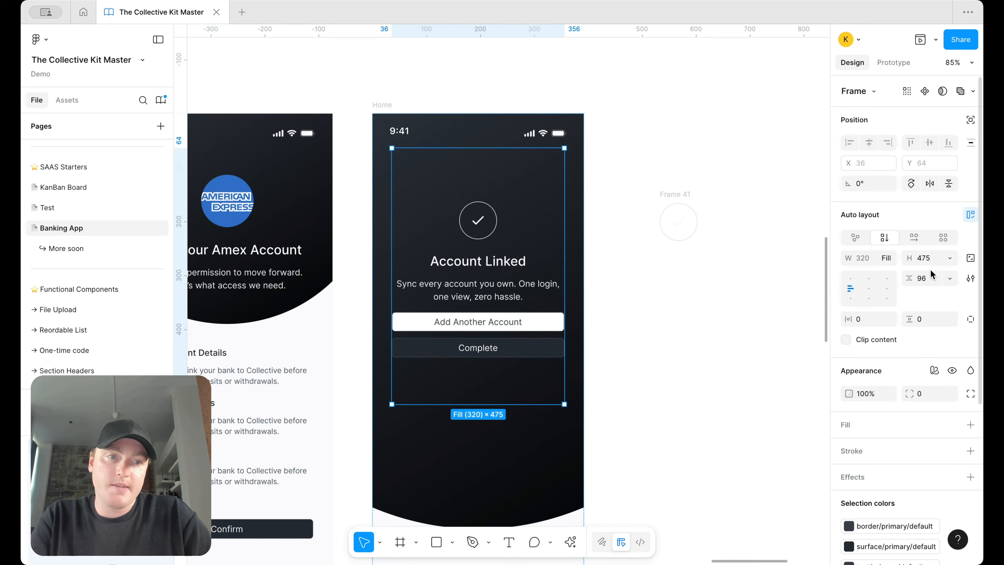
{"action": "left_click", "coordinate": [951, 258]}
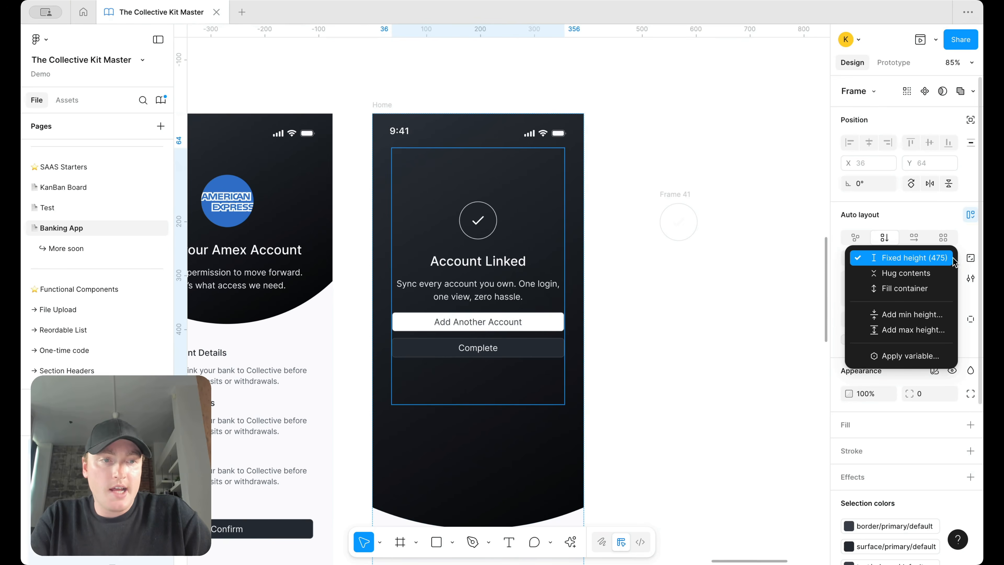
{"action": "left_click", "coordinate": [921, 314]}
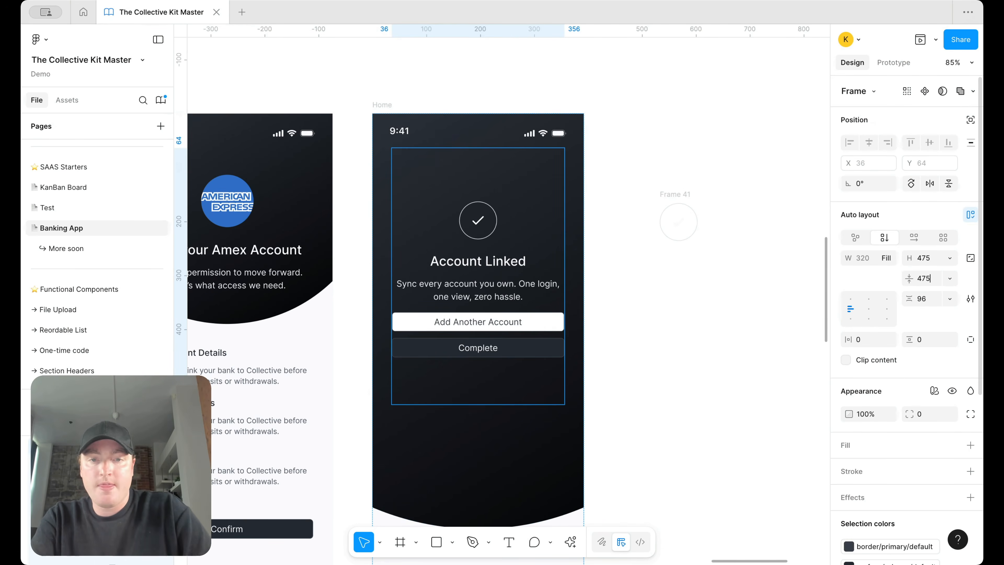
{"action": "key", "text": "Return"}
{"action": "left_click", "coordinate": [670, 307]}
Step: Check Frame 41 and pan across the canvas to review the three-screen flow
{"action": "scroll", "coordinate": [670, 307], "scroll_direction": "down", "scroll_amount": 5}
{"action": "left_click", "coordinate": [679, 247]}
{"action": "left_click", "coordinate": [649, 266]}
{"action": "scroll", "coordinate": [644, 263], "scroll_direction": "down", "scroll_amount": 3}
{"action": "scroll", "coordinate": [495, 251], "scroll_direction": "up", "scroll_amount": 4}
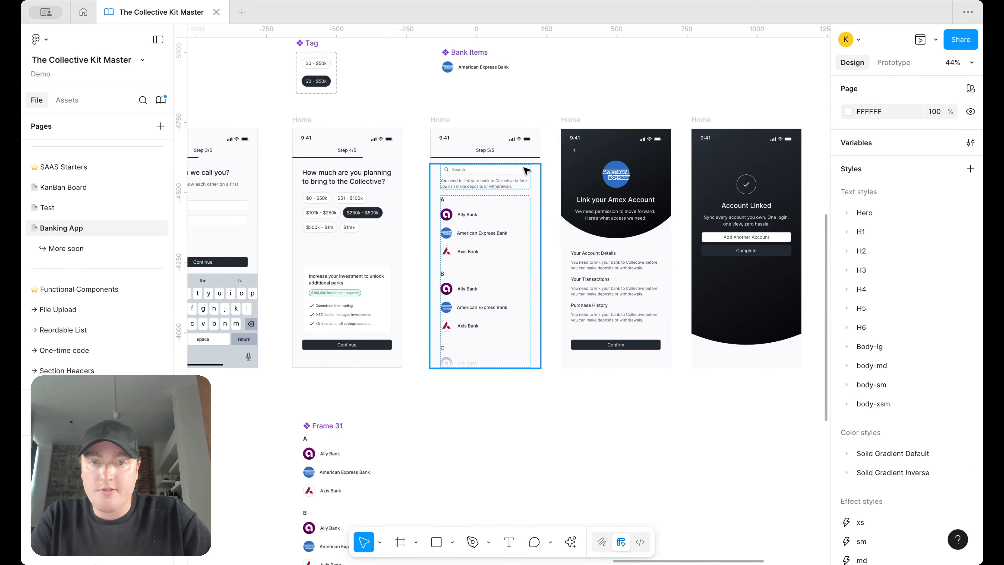
{"action": "scroll", "coordinate": [494, 251], "scroll_direction": "up", "scroll_amount": 4}
{"action": "scroll", "coordinate": [494, 252], "scroll_direction": "right", "scroll_amount": 3}
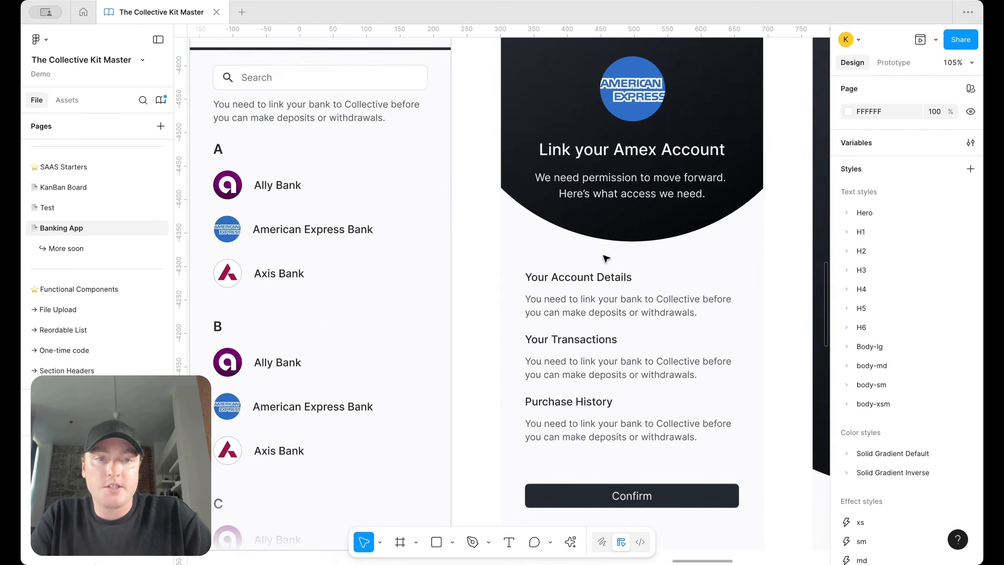
{"action": "scroll", "coordinate": [606, 258], "scroll_direction": "down", "scroll_amount": 4}
{"action": "scroll", "coordinate": [606, 258], "scroll_direction": "right", "scroll_amount": 2}
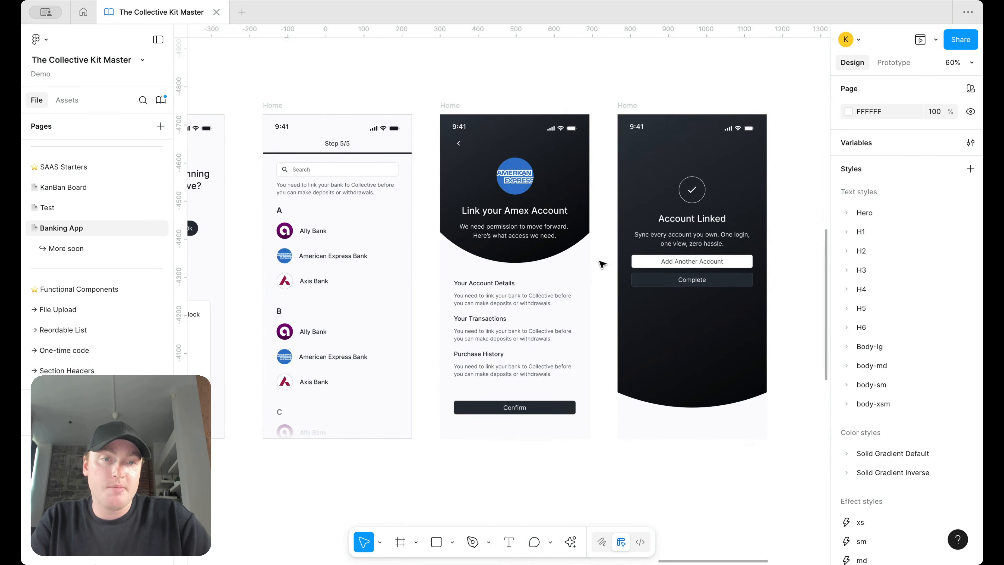
{"action": "scroll", "coordinate": [602, 264], "scroll_direction": "right", "scroll_amount": 4}
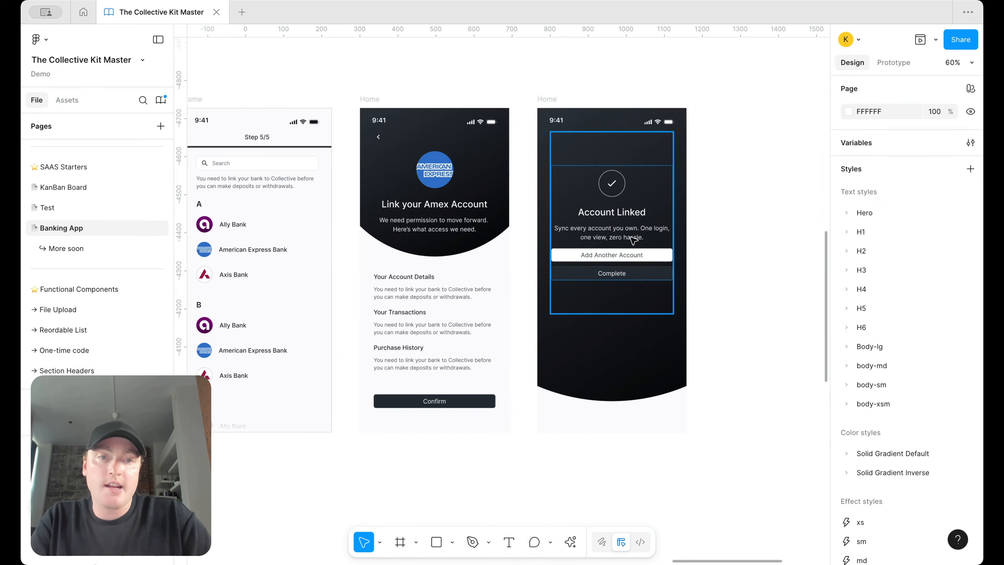
Step: Replace the Amex header's 450×450 Logo element with the pasted logo shape set
{"action": "left_click", "coordinate": [689, 195]}
{"action": "key", "text": "Delete"}
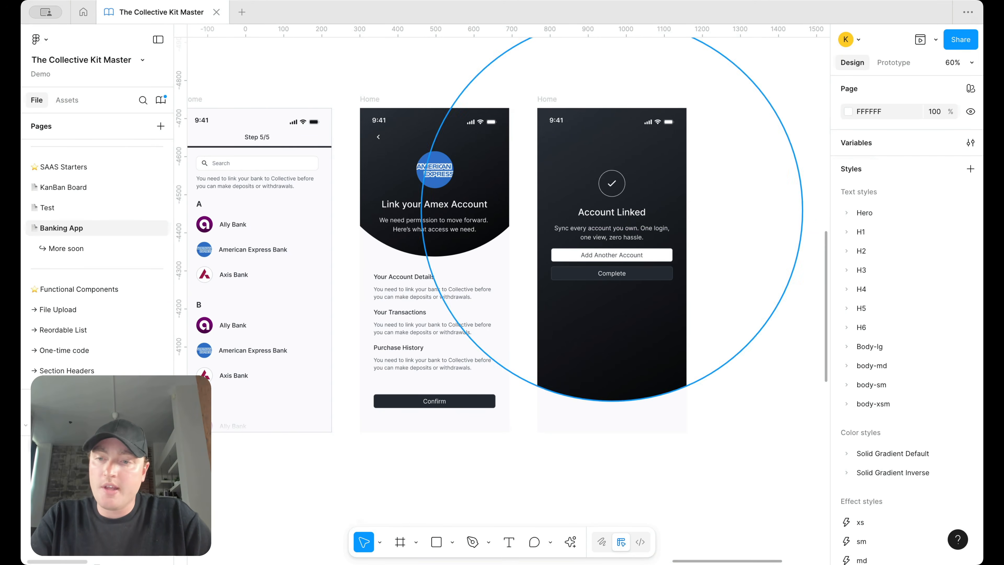
{"action": "left_click", "coordinate": [514, 165]}
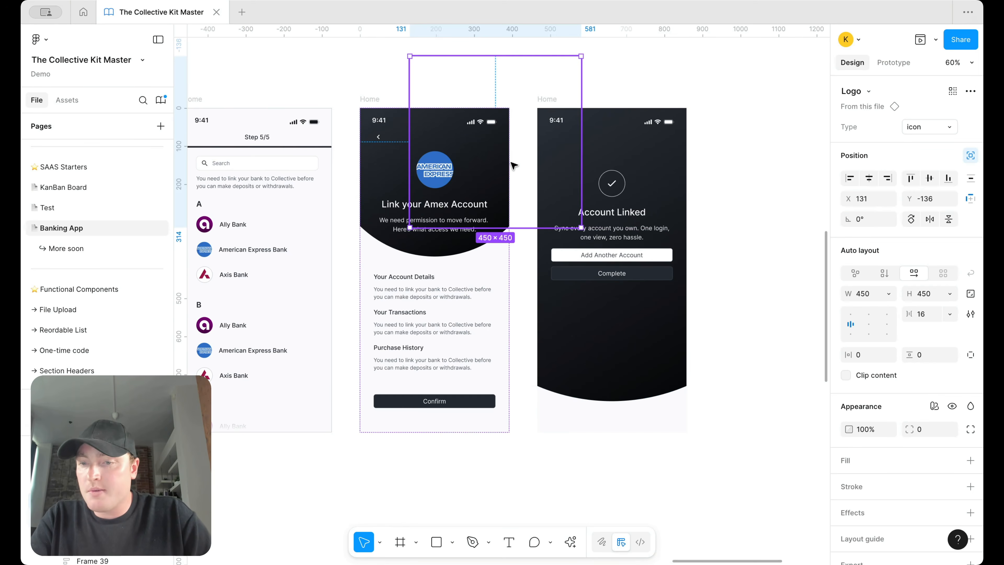
{"action": "key", "text": "ctrl+v"}
{"action": "left_click", "coordinate": [162, 520]}
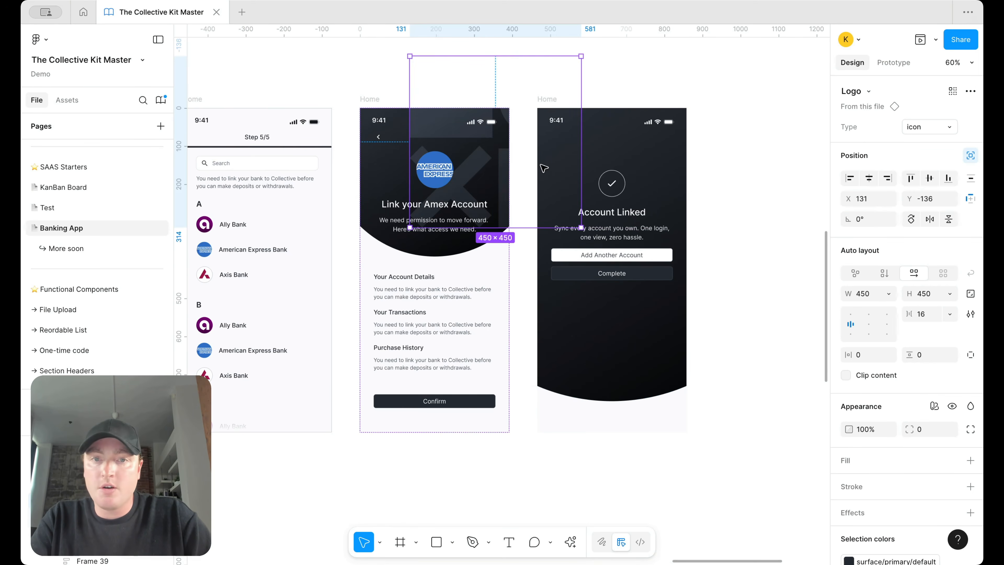
{"action": "scroll", "coordinate": [544, 166], "scroll_direction": "up", "scroll_amount": 4}
{"action": "scroll", "coordinate": [912, 405], "scroll_direction": "down", "scroll_amount": 3}
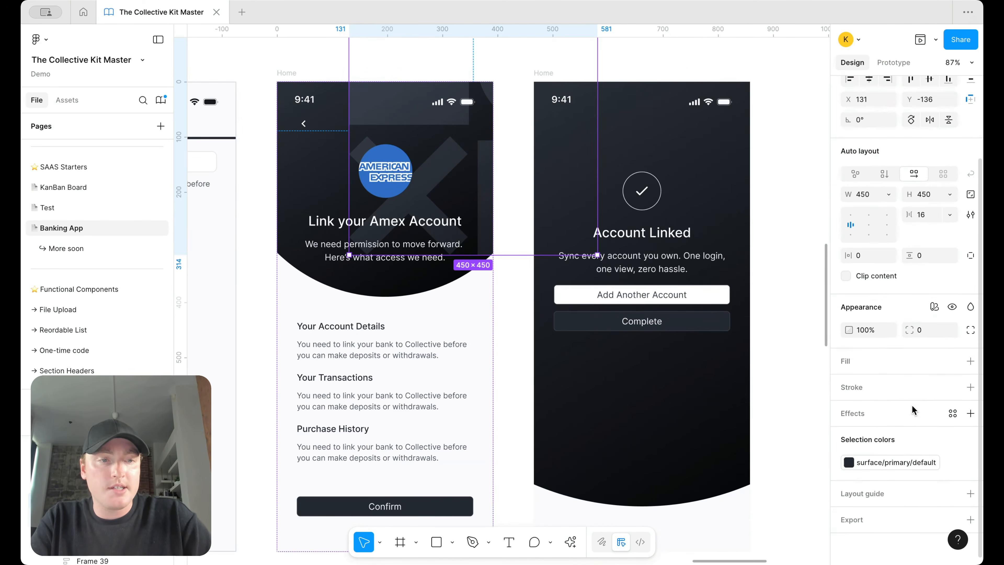
Step: Set the Amex logo pattern to 45% opacity and nudge it left and up
{"action": "left_click", "coordinate": [866, 330]}
{"action": "type", "text": "50"}
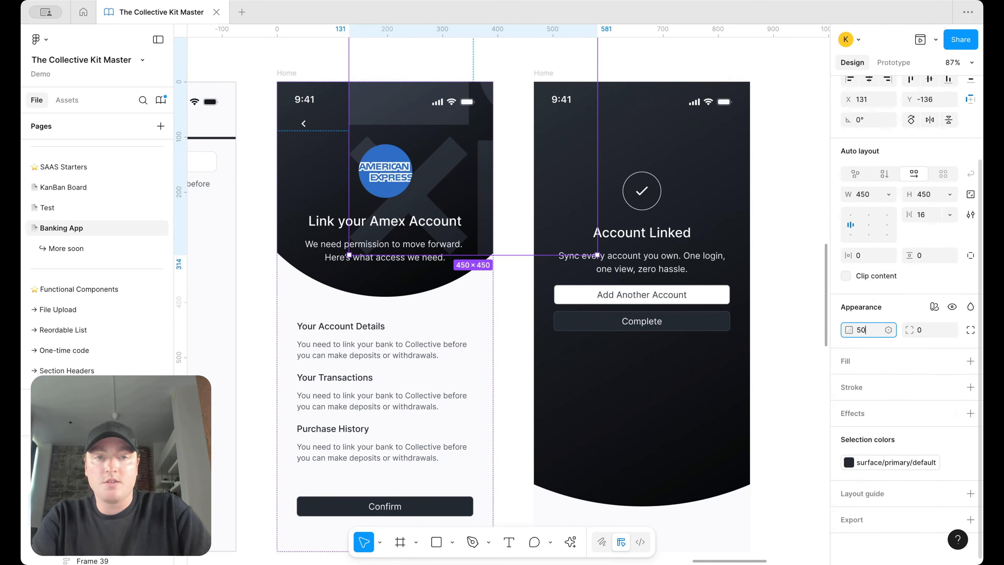
{"action": "key", "text": "Return"}
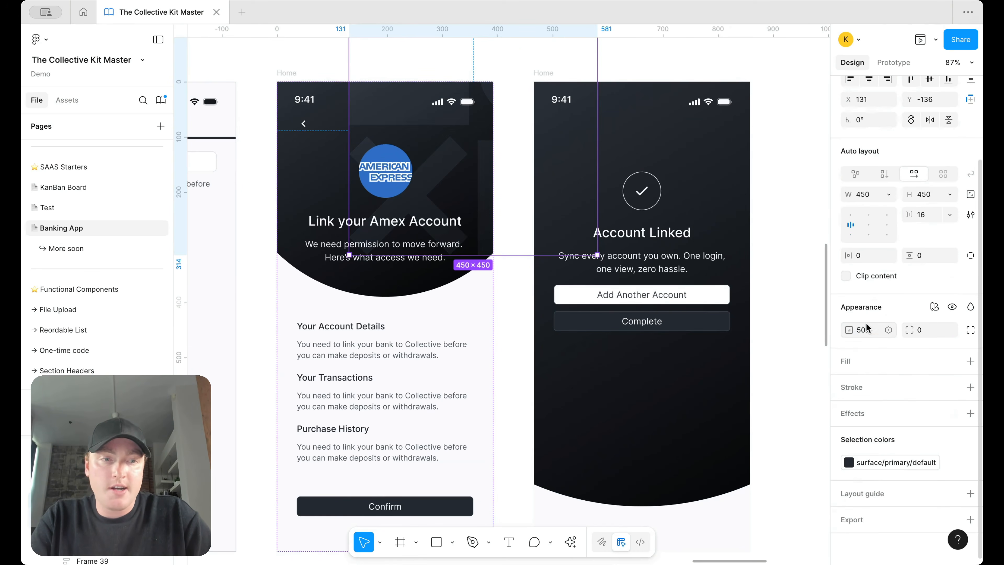
{"action": "left_click", "coordinate": [865, 329]}
{"action": "type", "text": "45"}
{"action": "key", "text": "Return"}
{"action": "key", "text": "shift+Left"}
{"action": "key", "text": "shift+Left"}
{"action": "key", "text": "shift+Left"}
{"action": "key", "text": "shift+Left"}
{"action": "key", "text": "shift+Left"}
{"action": "key", "text": "shift+Left"}
{"action": "key", "text": "shift+Left"}
{"action": "key", "text": "shift+Left"}
{"action": "key", "text": "shift+Left"}
{"action": "key", "text": "shift+Left"}
{"action": "key", "text": "shift+Left"}
{"action": "key", "text": "shift+Up"}
{"action": "key", "text": "shift+Up"}
{"action": "key", "text": "shift+Left"}
{"action": "key", "text": "shift+Left"}
{"action": "key", "text": "shift+Left"}
{"action": "key", "text": "shift+Up"}
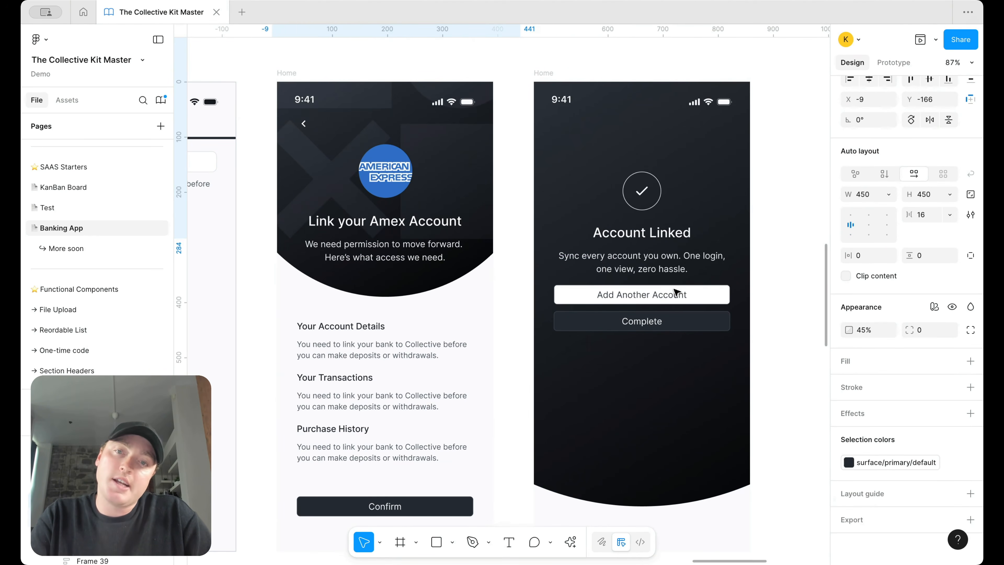
{"action": "key", "text": "shift+Up"}
Step: Copy the pattern into the Account Linked header and enlarge it to 739 square
{"action": "key", "text": "ctrl+c"}
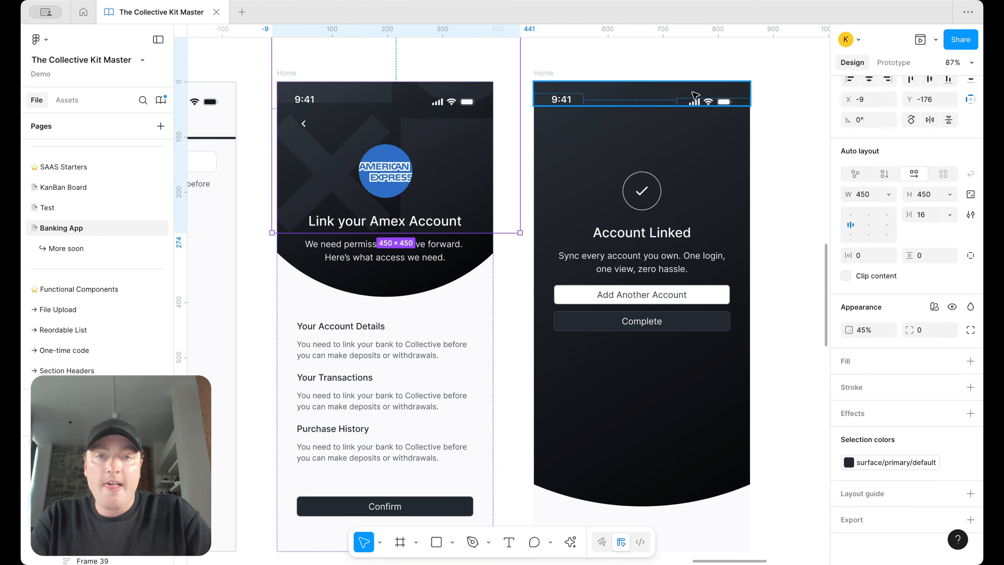
{"action": "left_click", "coordinate": [748, 175]}
{"action": "key", "text": "ctrl+v"}
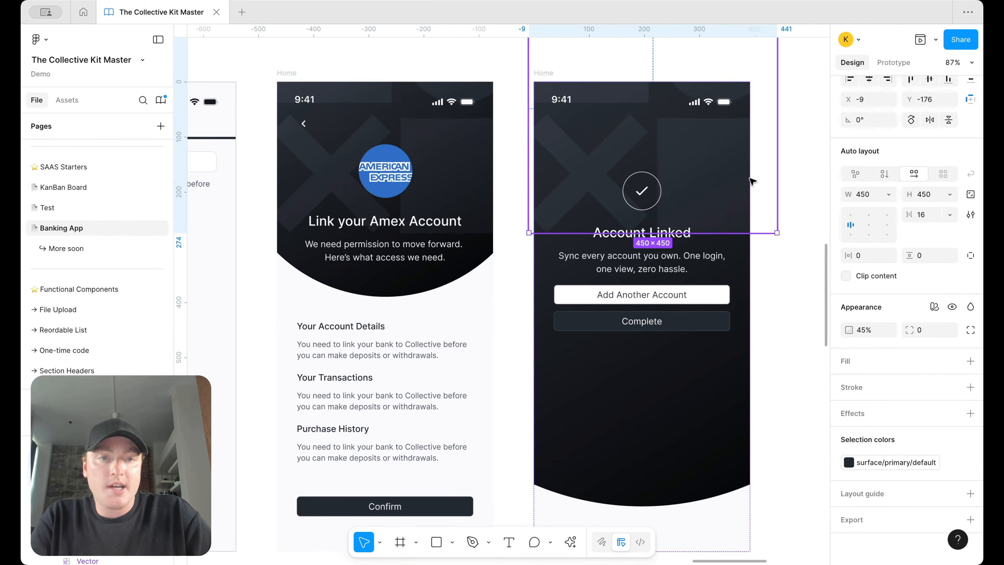
{"action": "scroll", "coordinate": [753, 182], "scroll_direction": "right", "scroll_amount": 5}
{"action": "left_click_drag", "start_coordinate": [685, 244], "coordinate": [805, 403]}
{"action": "key", "text": "shift+Left"}
{"action": "key", "text": "shift+Left"}
{"action": "key", "text": "shift+Left"}
{"action": "key", "text": "shift+Left"}
{"action": "key", "text": "shift+Left"}
{"action": "key", "text": "shift+Left"}
{"action": "key", "text": "shift+Left"}
{"action": "key", "text": "shift+Left"}
{"action": "key", "text": "shift+Left"}
{"action": "key", "text": "shift+Left"}
{"action": "key", "text": "shift+Left"}
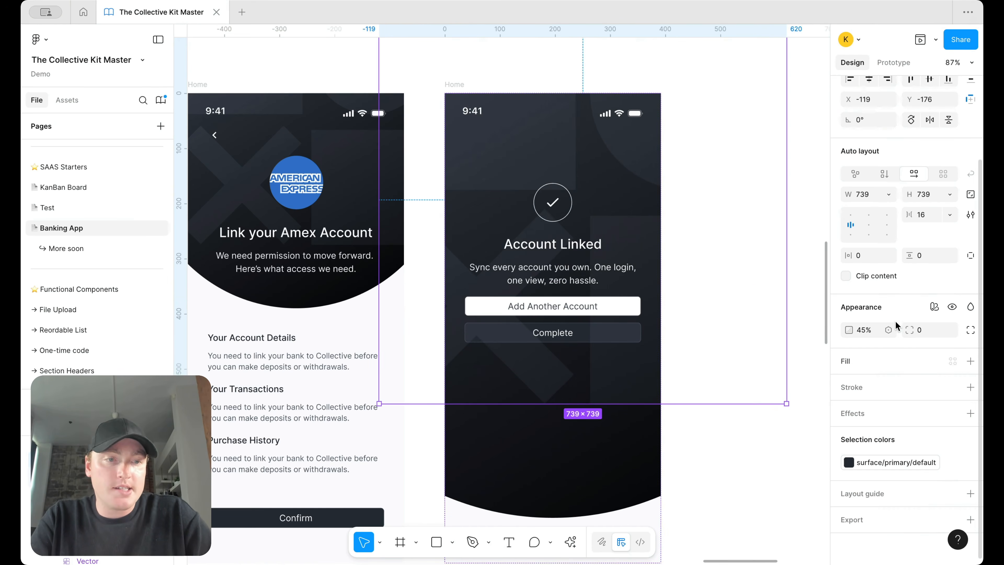
{"action": "type", "text": "5"}
{"action": "key", "text": "Return"}
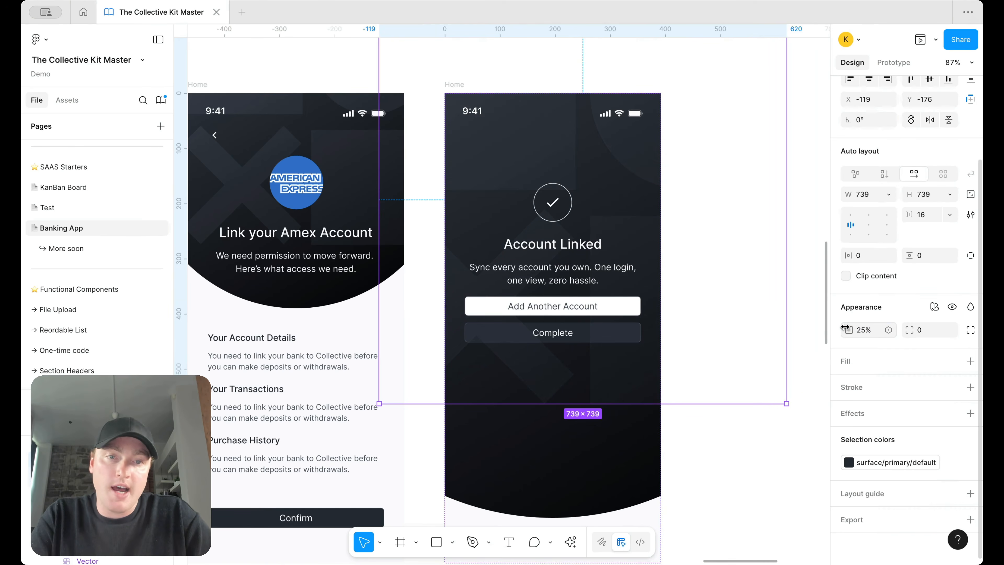
Step: Set the Account Linked logo pattern's opacity to 15%
{"action": "left_click", "coordinate": [862, 331]}
{"action": "type", "text": "15"}
{"action": "key", "text": "Return"}
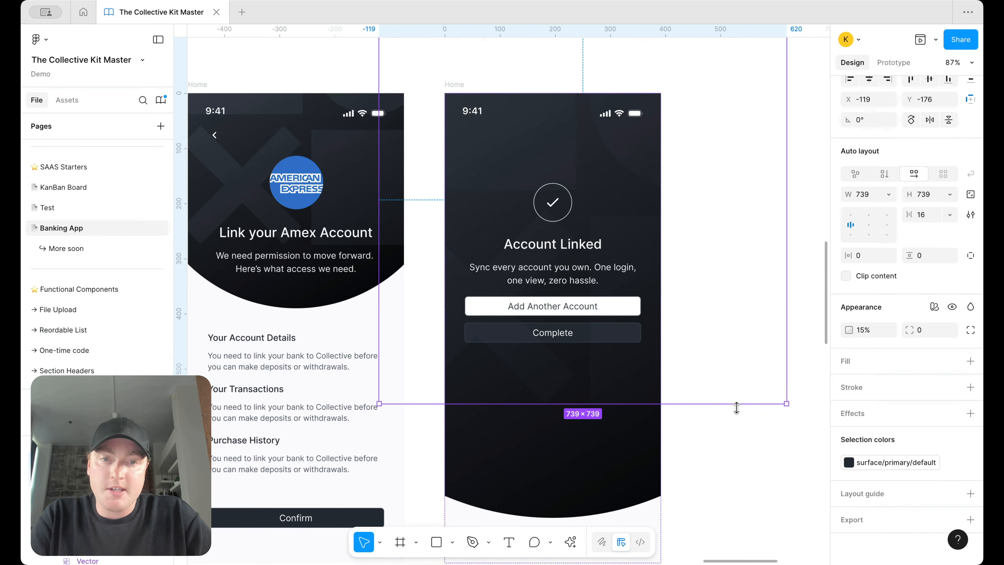
{"action": "left_click", "coordinate": [733, 332]}
{"action": "scroll", "coordinate": [732, 332], "scroll_direction": "up", "scroll_amount": 3, "text": "ctrl"}
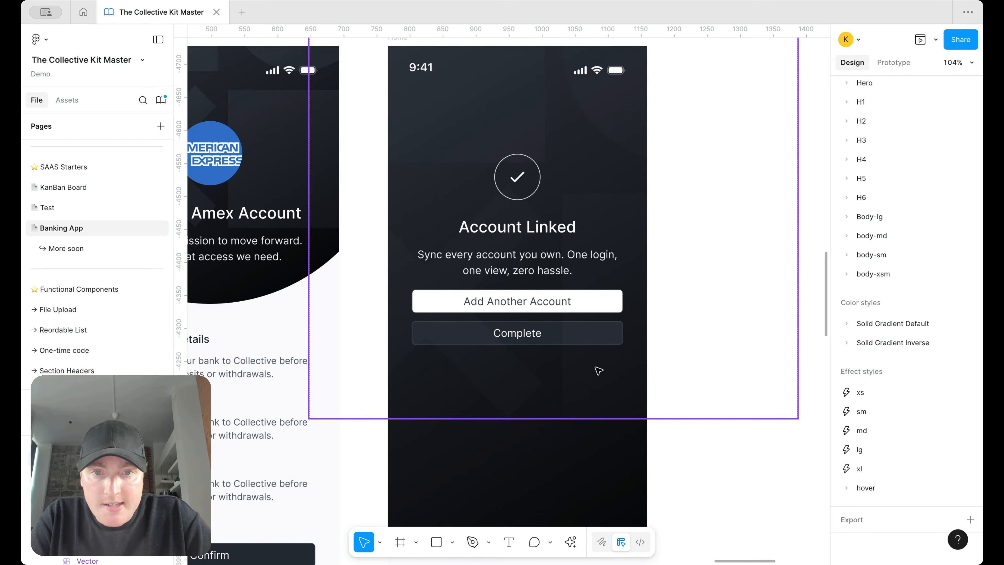
{"action": "scroll", "coordinate": [546, 374], "scroll_direction": "up", "scroll_amount": 5}
{"action": "left_click", "coordinate": [514, 381]}
{"action": "scroll", "coordinate": [514, 380], "scroll_direction": "down", "scroll_amount": 8}
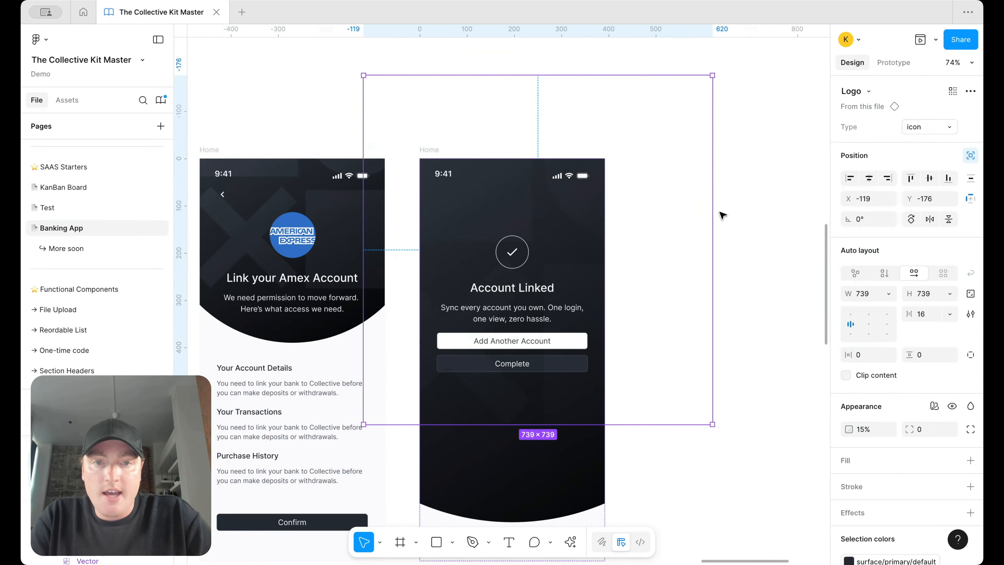
{"action": "left_click", "coordinate": [721, 220]}
{"action": "scroll", "coordinate": [545, 230], "scroll_direction": "up", "scroll_amount": 3}
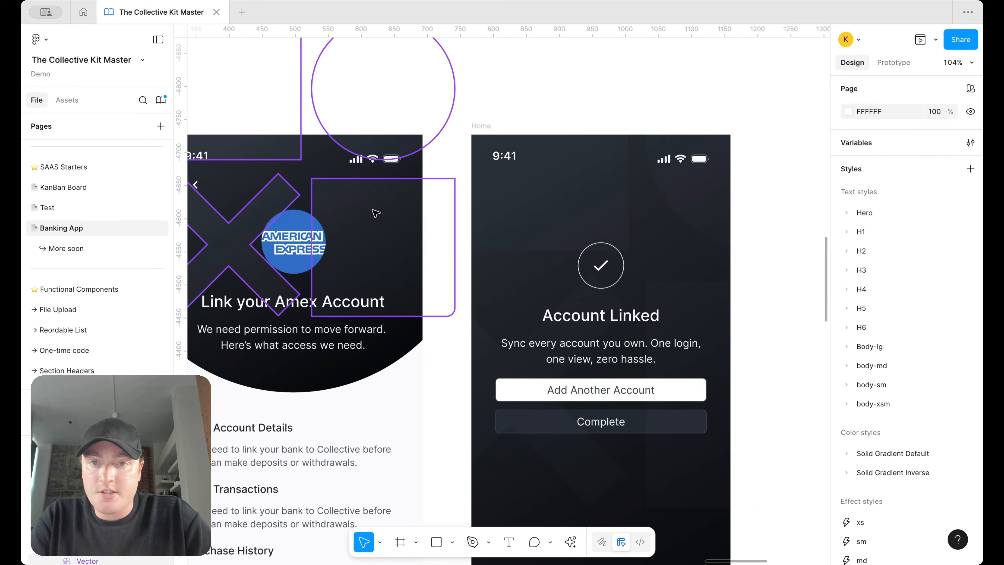
Step: Lower the Amex header's logo pattern to 15% opacity as well
{"action": "left_click", "coordinate": [376, 213]}
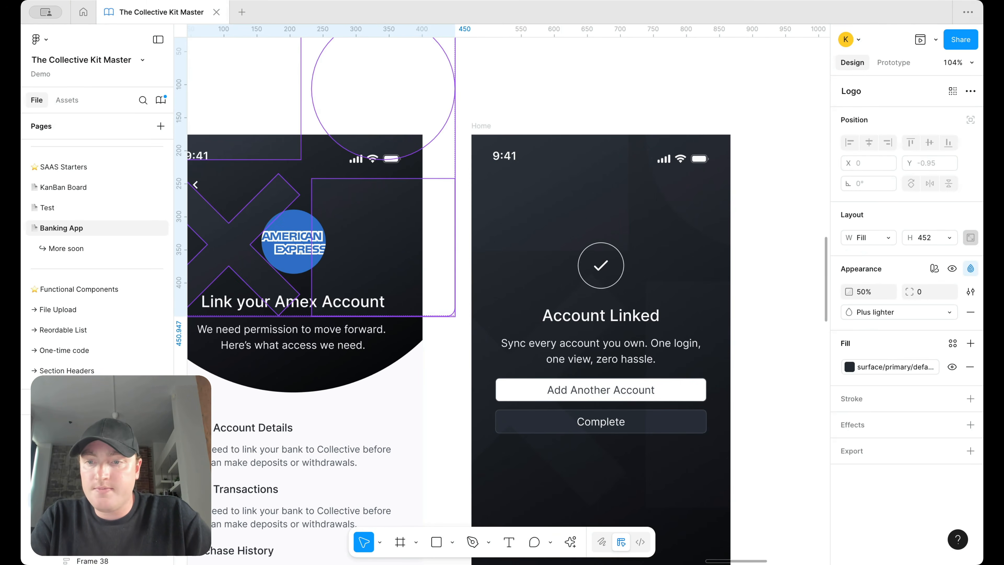
{"action": "left_click", "coordinate": [401, 216]}
{"action": "left_click", "coordinate": [862, 431]}
{"action": "type", "text": "1"}
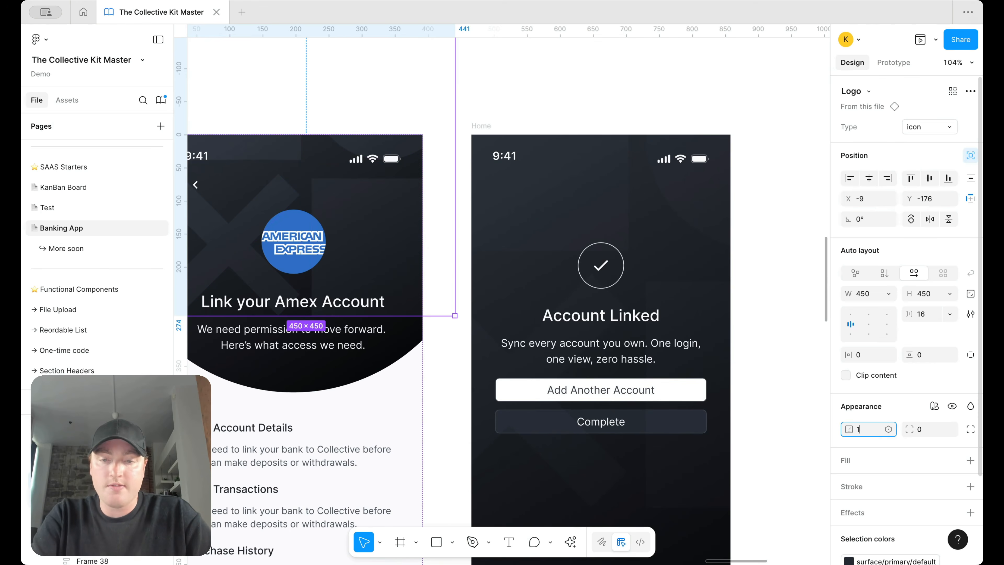
{"action": "scroll", "coordinate": [576, 376], "scroll_direction": "down", "scroll_amount": 5}
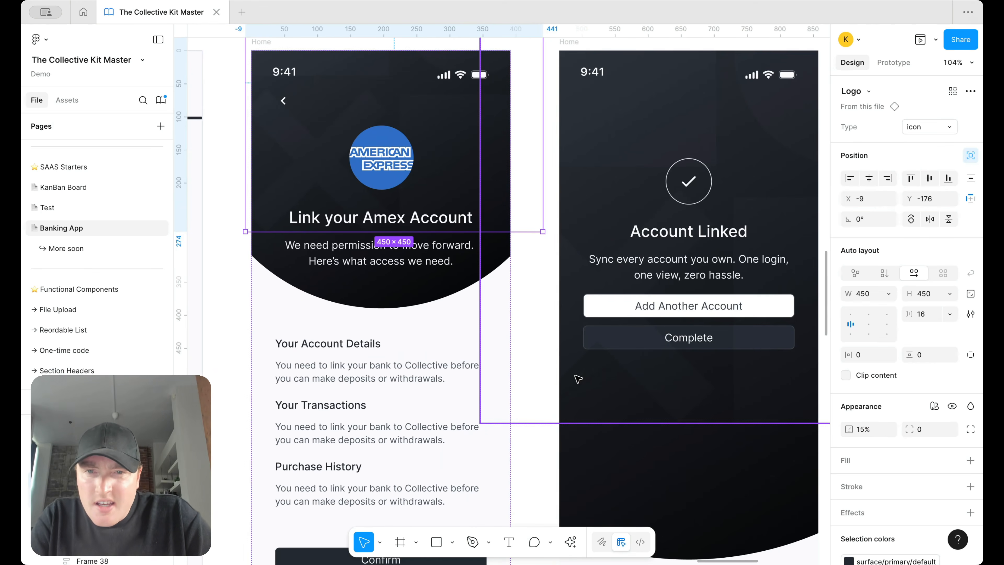
{"action": "left_click", "coordinate": [548, 351]}
{"action": "scroll", "coordinate": [548, 351], "scroll_direction": "up", "scroll_amount": 2}
{"action": "scroll", "coordinate": [448, 155], "scroll_direction": "up", "scroll_amount": 3}
{"action": "scroll", "coordinate": [448, 155], "scroll_direction": "down", "scroll_amount": 5}
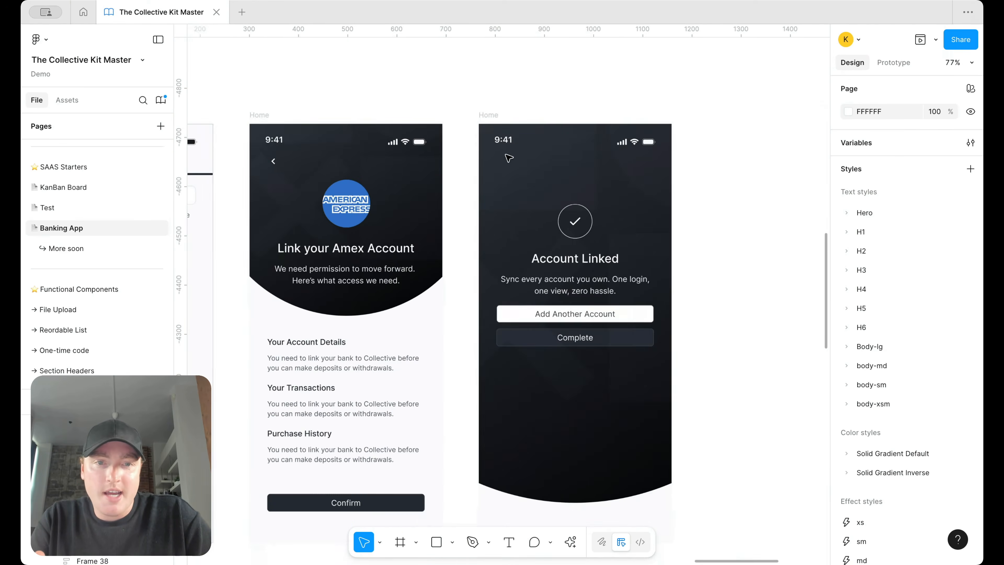
{"action": "scroll", "coordinate": [721, 216], "scroll_direction": "right", "scroll_amount": 3}
{"action": "scroll", "coordinate": [721, 217], "scroll_direction": "left", "scroll_amount": 3}
{"action": "scroll", "coordinate": [721, 216], "scroll_direction": "down", "scroll_amount": 4}
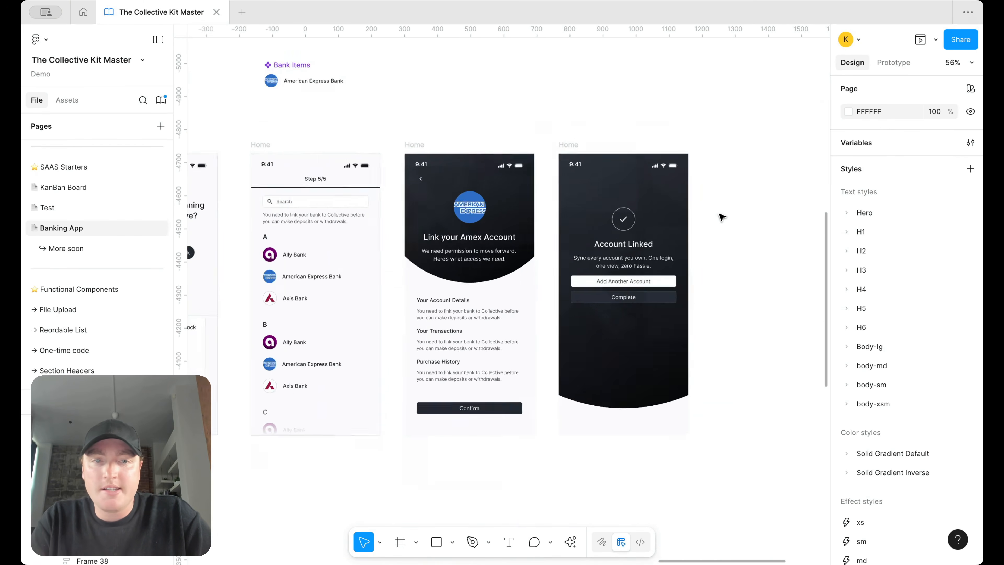
{"action": "scroll", "coordinate": [675, 228], "scroll_direction": "up", "scroll_amount": 2}
{"action": "scroll", "coordinate": [732, 194], "scroll_direction": "down", "scroll_amount": 3}
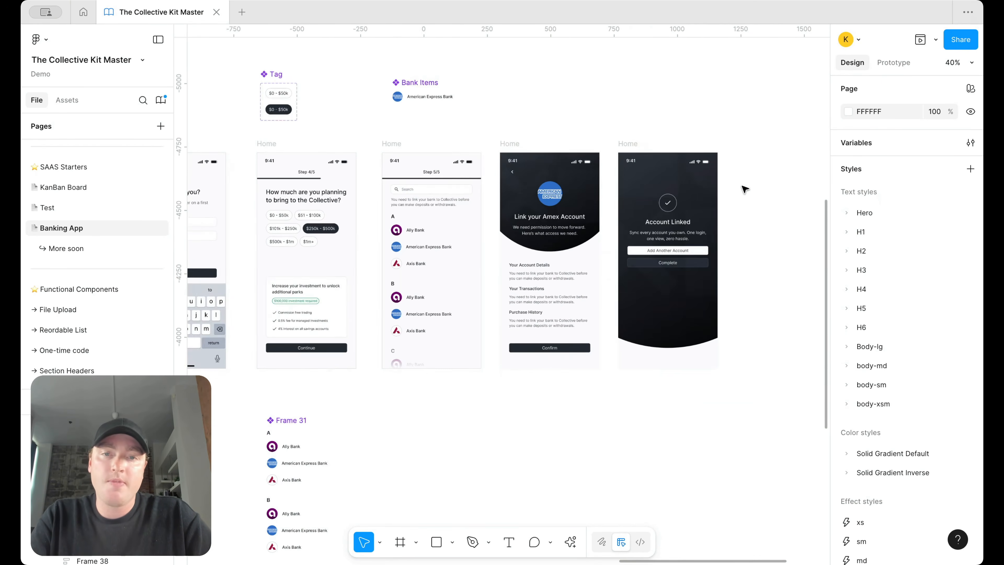
{"action": "scroll", "coordinate": [745, 189], "scroll_direction": "down", "scroll_amount": 3}
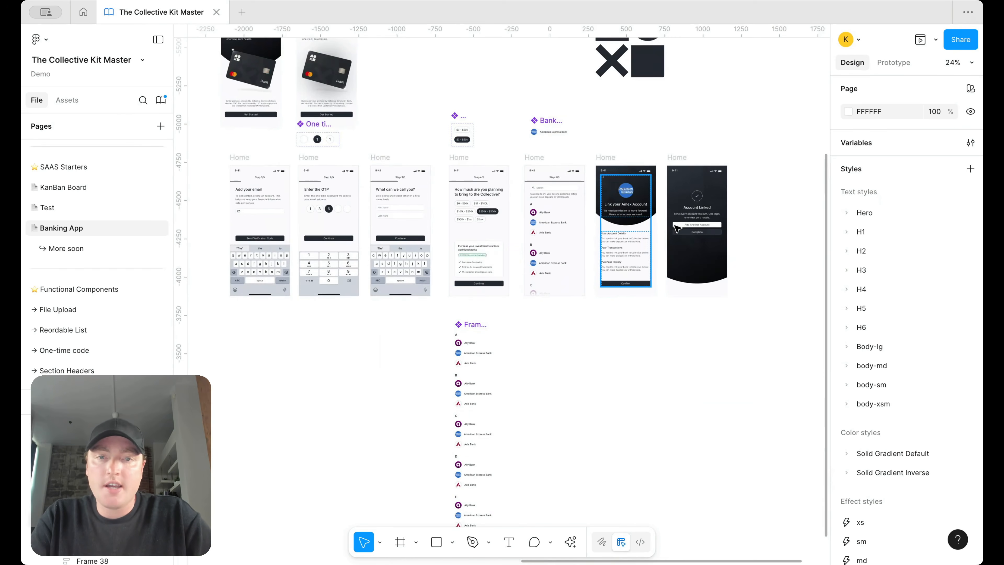
{"action": "scroll", "coordinate": [700, 225], "scroll_direction": "up", "scroll_amount": 3}
{"action": "scroll", "coordinate": [326, 303], "scroll_direction": "up", "scroll_amount": 2}
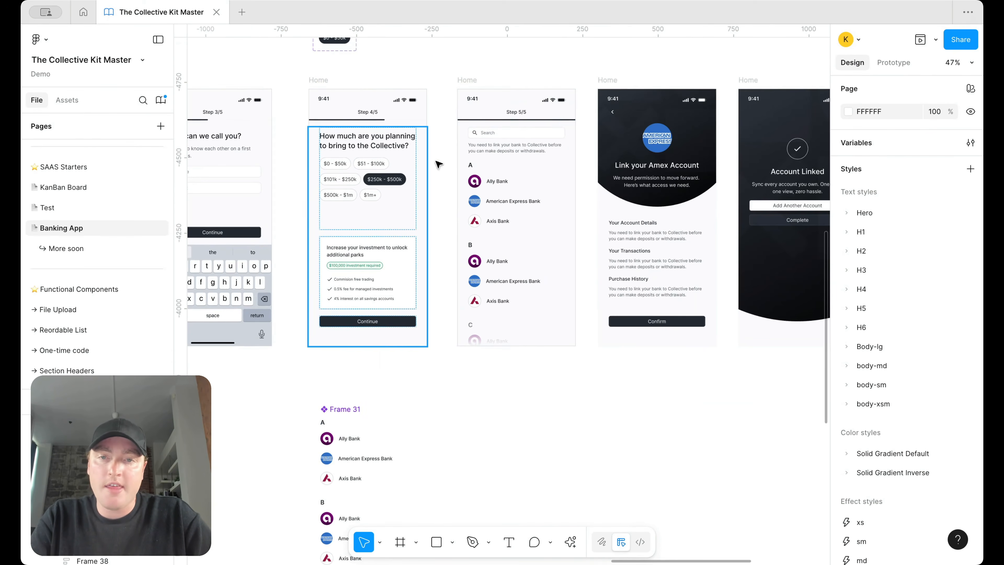
{"action": "scroll", "coordinate": [717, 217], "scroll_direction": "right", "scroll_amount": 10}
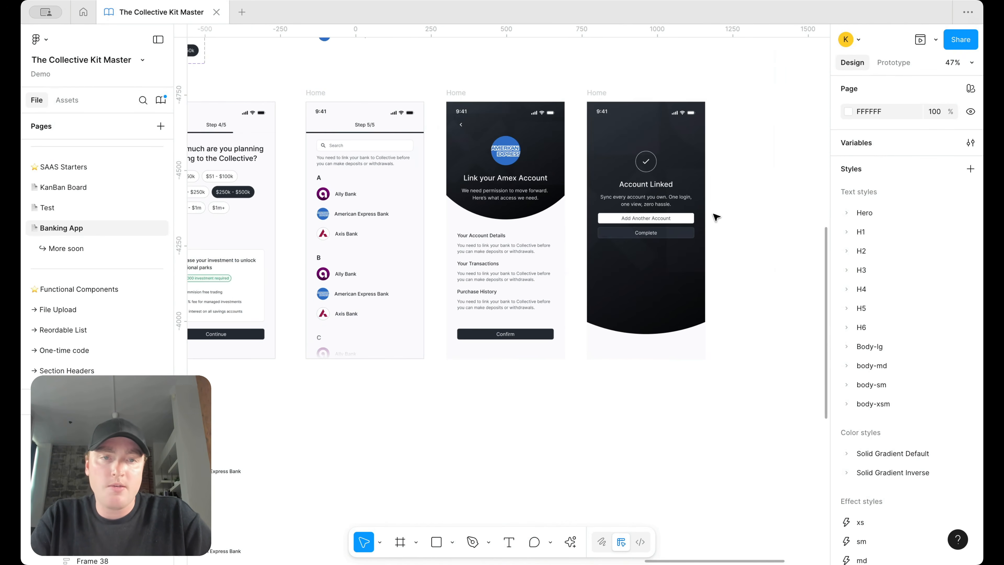
{"action": "scroll", "coordinate": [722, 268], "scroll_direction": "left", "scroll_amount": 5}
{"action": "scroll", "coordinate": [722, 268], "scroll_direction": "up", "scroll_amount": 2}
{"action": "scroll", "coordinate": [722, 269], "scroll_direction": "down", "scroll_amount": 1}
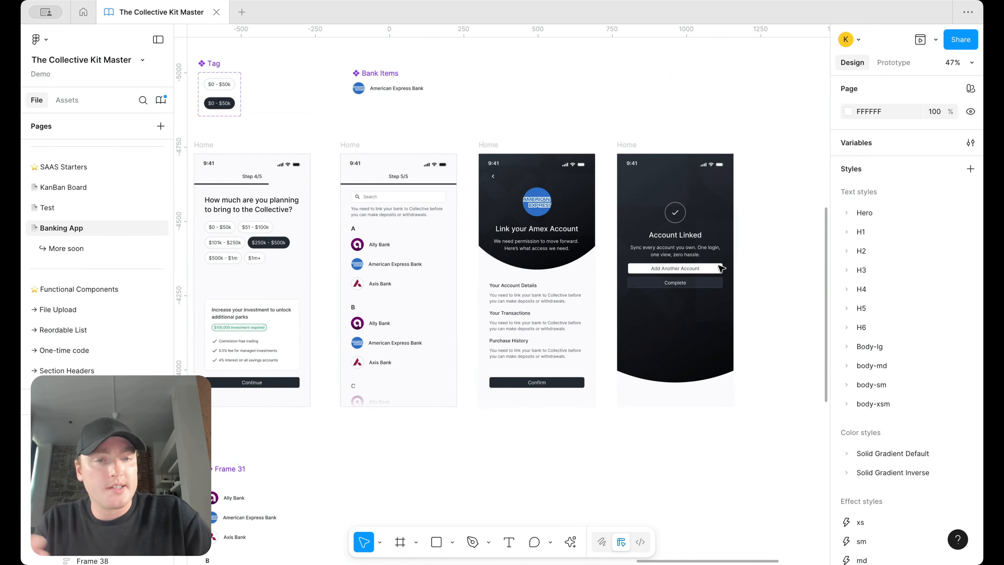
{"action": "left_click", "coordinate": [633, 145]}
{"action": "left_click", "coordinate": [713, 83]}
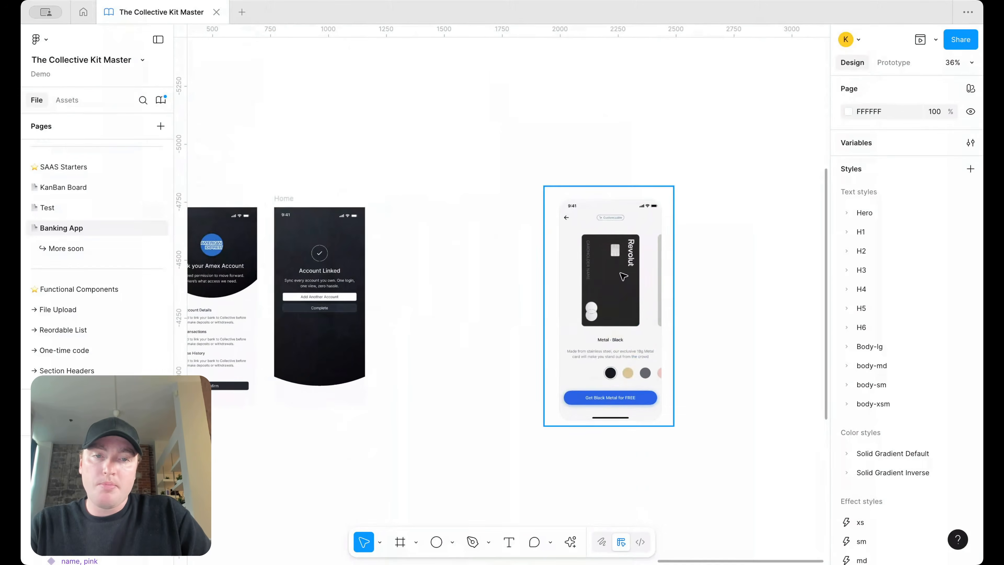
{"action": "scroll", "coordinate": [707, 292], "scroll_direction": "up", "scroll_amount": 5}
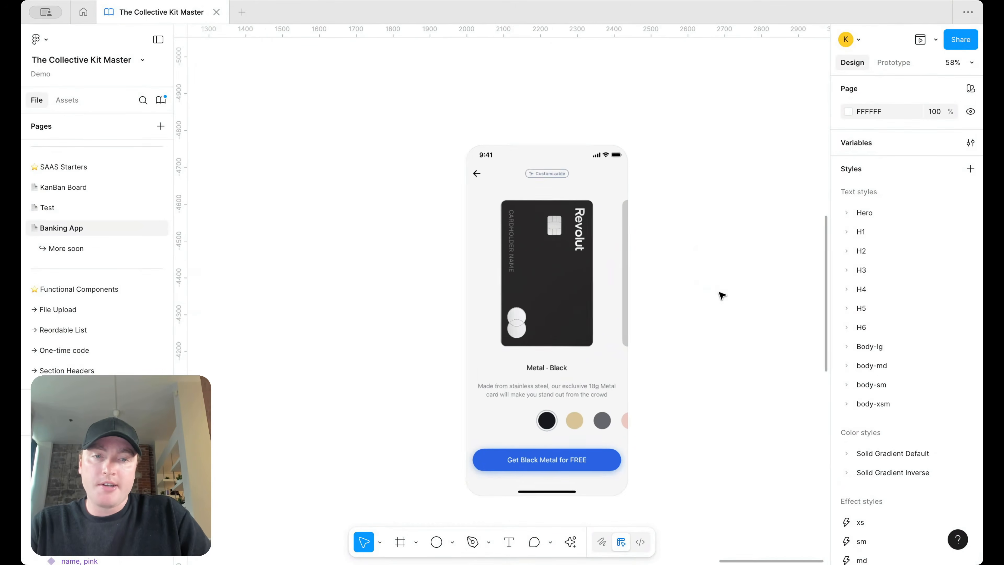
{"action": "scroll", "coordinate": [678, 264], "scroll_direction": "down", "scroll_amount": 5}
{"action": "scroll", "coordinate": [676, 261], "scroll_direction": "down", "scroll_amount": 2}
{"action": "scroll", "coordinate": [676, 261], "scroll_direction": "left", "scroll_amount": 4}
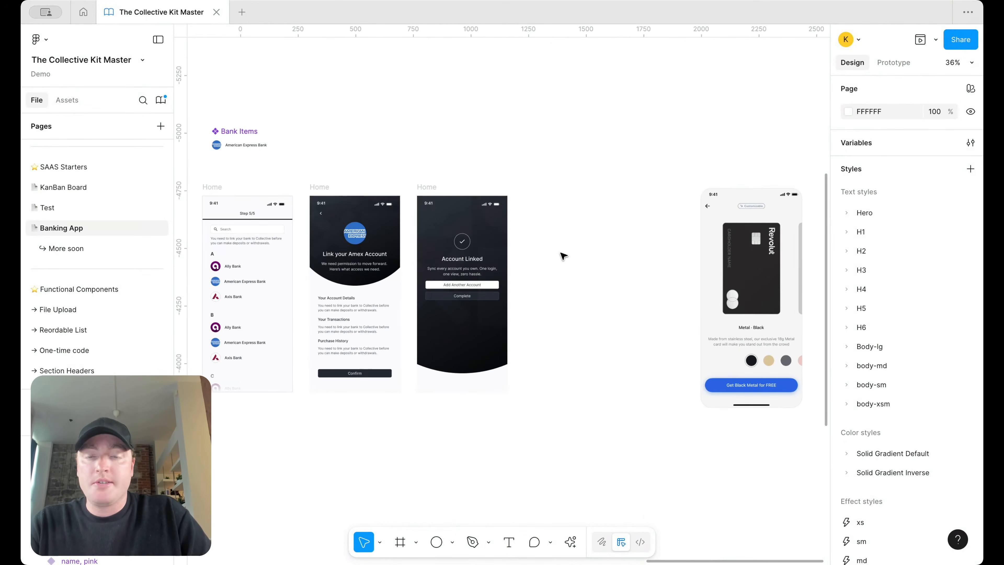
{"action": "scroll", "coordinate": [561, 254], "scroll_direction": "down", "scroll_amount": 3}
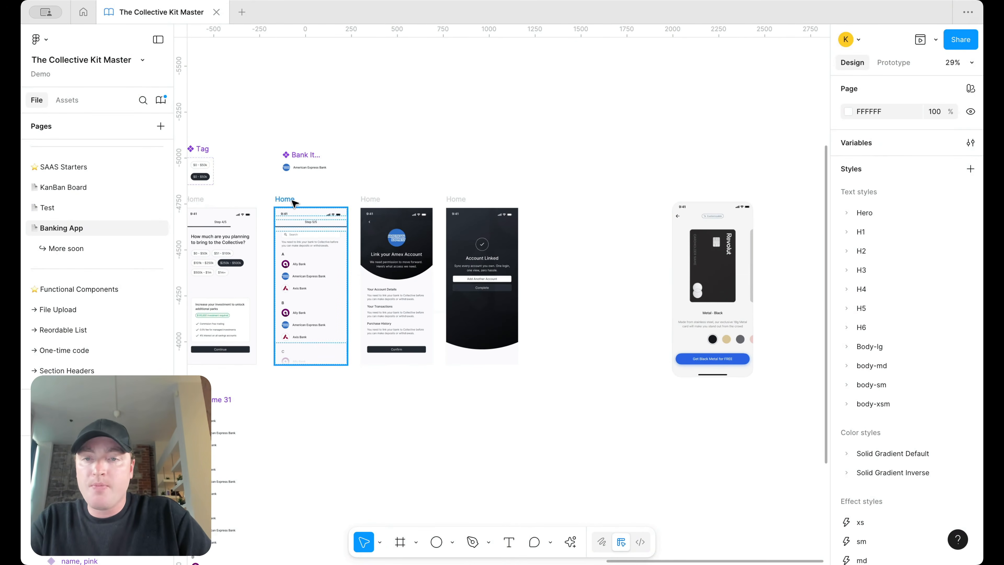
{"action": "scroll", "coordinate": [313, 222], "scroll_direction": "left", "scroll_amount": 6}
Step: Duplicate the 'What can we call you?' screen to the far right of the canvas
{"action": "left_click_drag", "start_coordinate": [379, 191], "coordinate": [822, 187]}
{"action": "scroll", "coordinate": [822, 187], "scroll_direction": "right", "scroll_amount": 8}
{"action": "scroll", "coordinate": [599, 276], "scroll_direction": "up", "scroll_amount": 3}
{"action": "scroll", "coordinate": [599, 277], "scroll_direction": "up", "scroll_amount": 5}
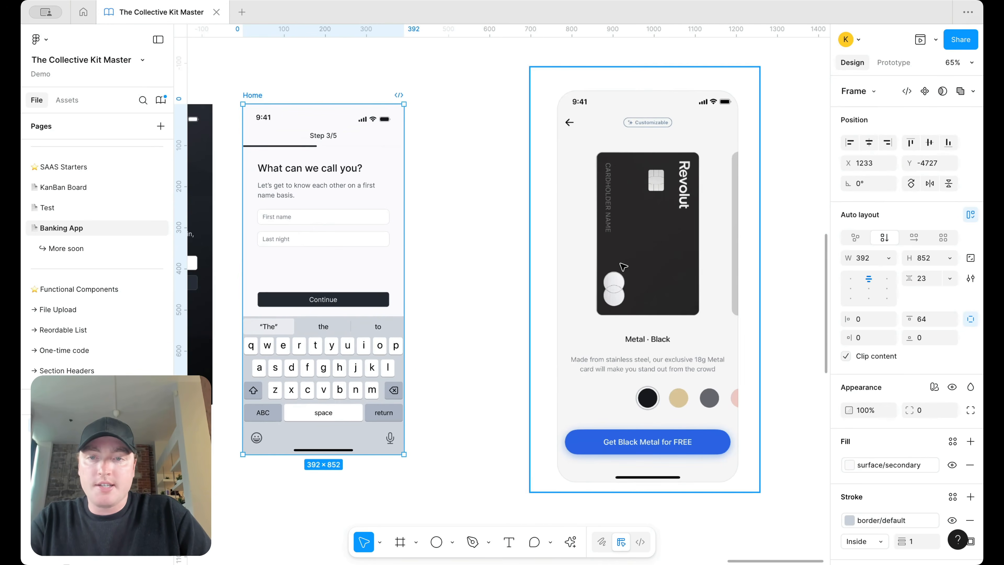
{"action": "left_click", "coordinate": [599, 276]}
{"action": "left_click_drag", "start_coordinate": [264, 89], "coordinate": [276, 89]}
Step: Delete the Step 3/5 progress header and the on-screen keyboard from the copy
{"action": "left_click", "coordinate": [319, 129]}
{"action": "key", "text": "Delete"}
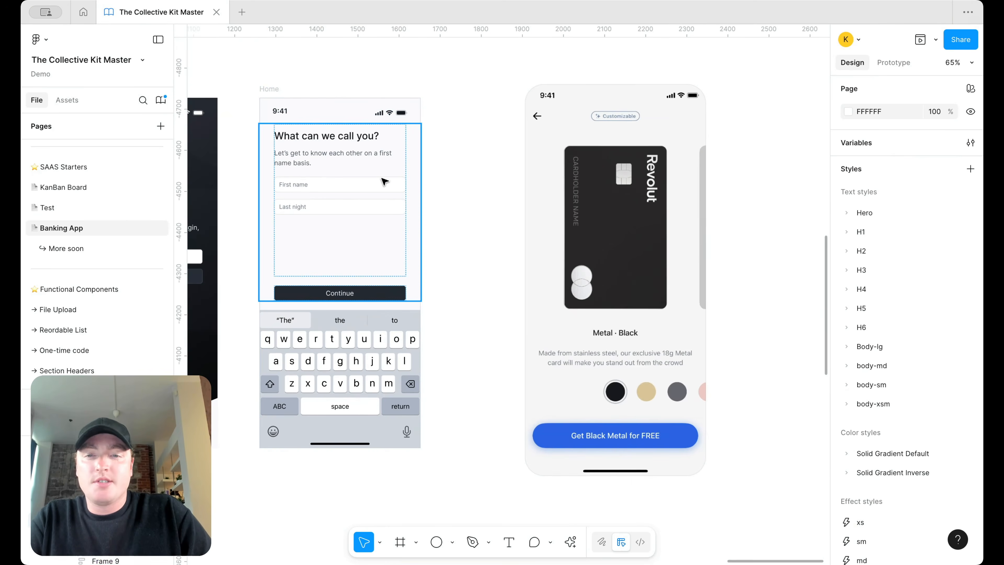
{"action": "scroll", "coordinate": [383, 181], "scroll_direction": "down", "scroll_amount": 2}
{"action": "left_click", "coordinate": [358, 352]}
{"action": "key", "text": "Delete"}
Step: Give the content frame 36 side padding and 64 bottom padding
{"action": "left_click", "coordinate": [359, 352]}
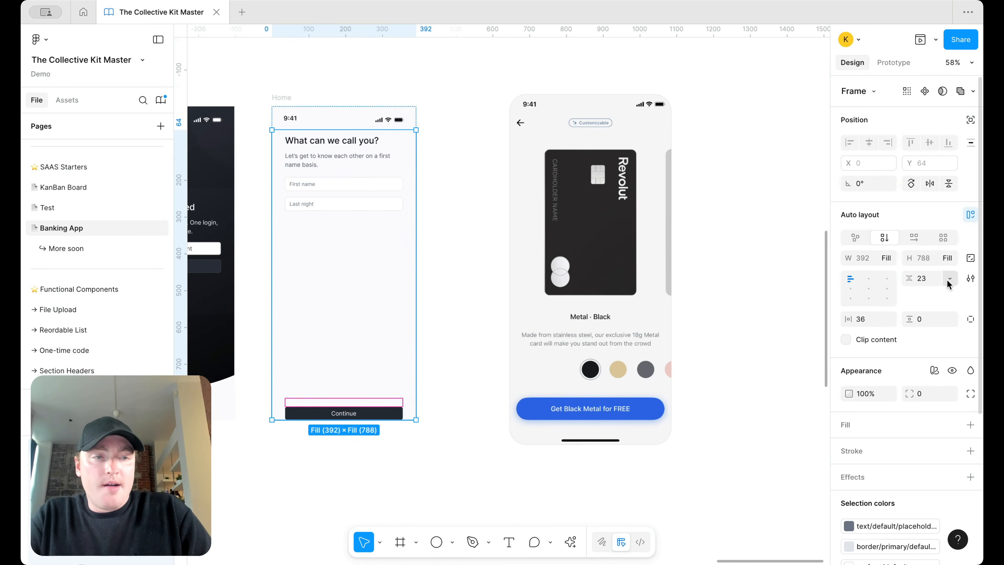
{"action": "left_click", "coordinate": [969, 319]}
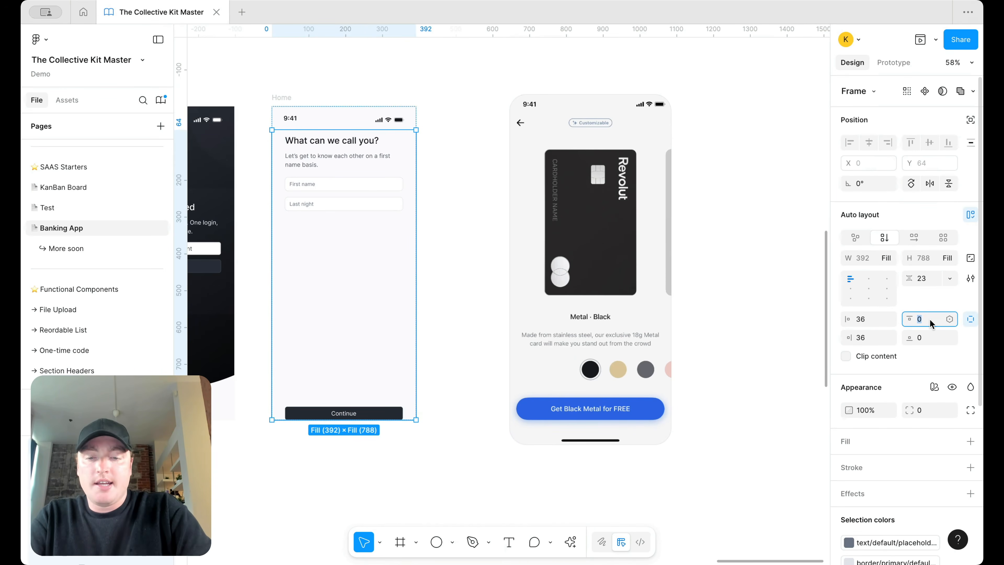
{"action": "key", "text": "Return"}
{"action": "key", "text": "super+z"}
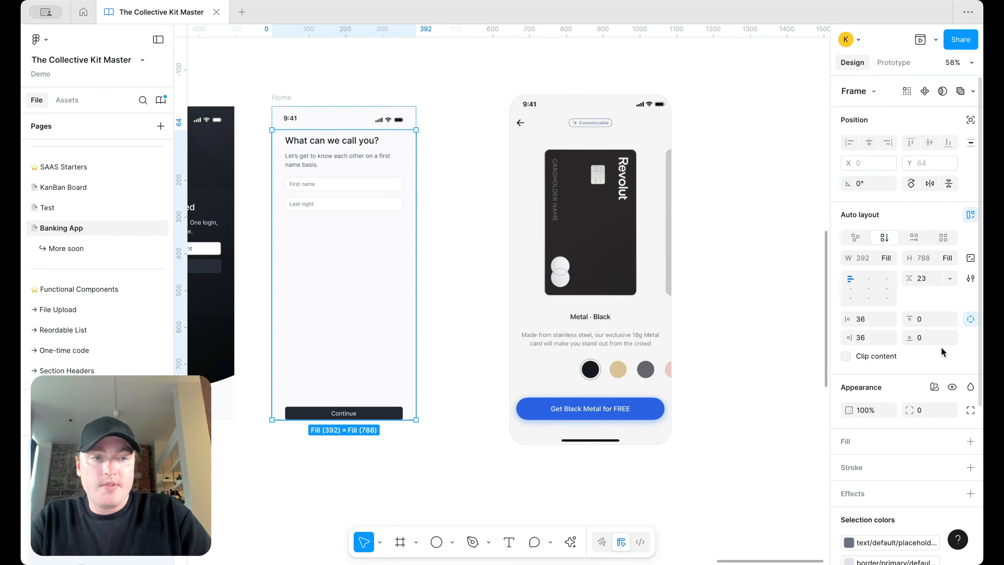
{"action": "type", "text": "64"}
{"action": "key", "text": "Return"}
Step: Copy a grey Credit Card variant and paste it into the form frame
{"action": "scroll", "coordinate": [382, 361], "scroll_direction": "down", "scroll_amount": 8}
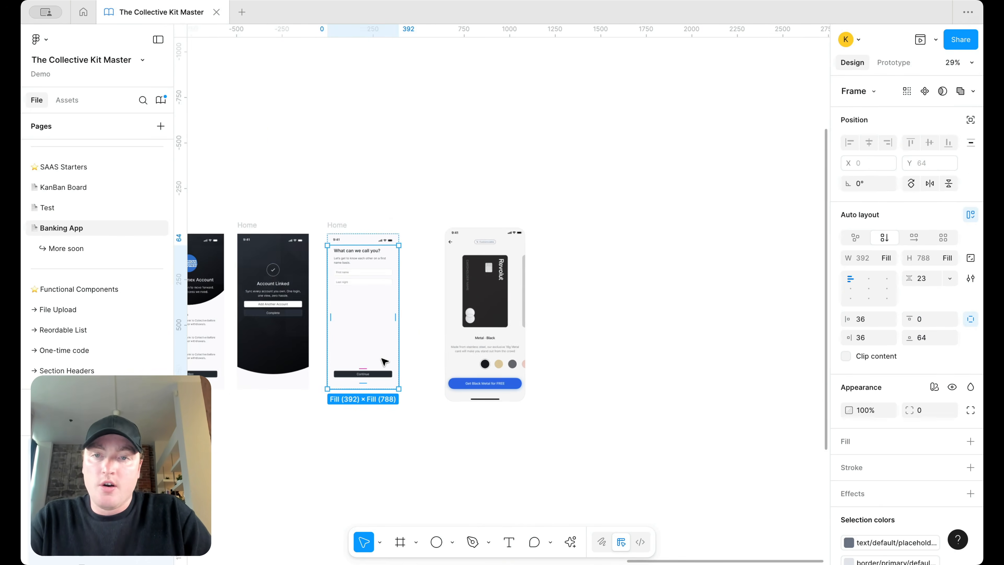
{"action": "left_click_drag", "start_coordinate": [396, 197], "coordinate": [399, 264], "text": "alt"}
{"action": "scroll", "coordinate": [422, 285], "scroll_direction": "up", "scroll_amount": 5}
{"action": "scroll", "coordinate": [442, 276], "scroll_direction": "up", "scroll_amount": 3}
{"action": "left_click", "coordinate": [443, 278]}
{"action": "key", "text": "super+v"}
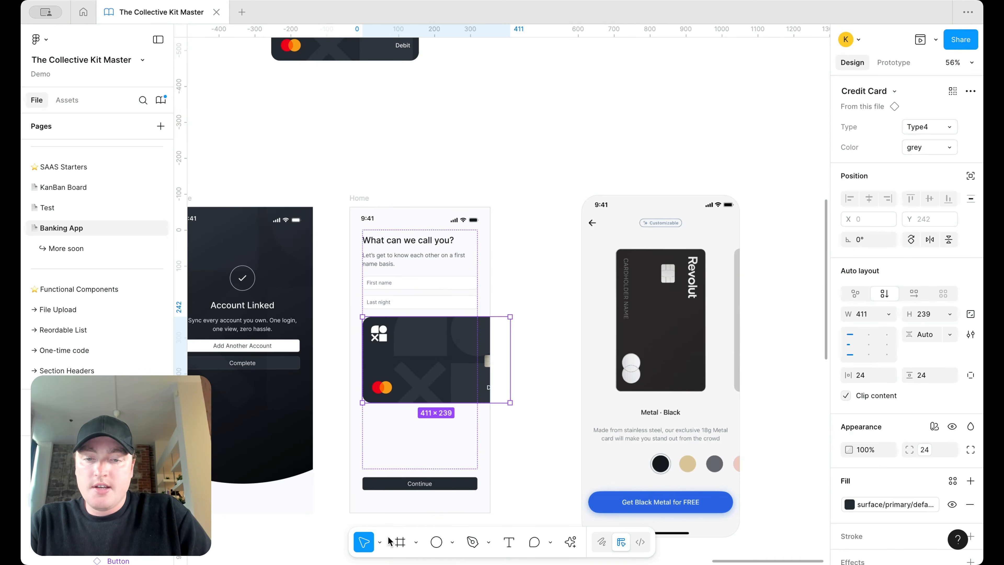
Step: Scale the credit card proportionally down to 320 × 186.08 with the Scale tool
{"action": "left_click", "coordinate": [380, 541]}
{"action": "left_click", "coordinate": [389, 511]}
{"action": "scroll", "coordinate": [504, 296], "scroll_direction": "up", "scroll_amount": 3}
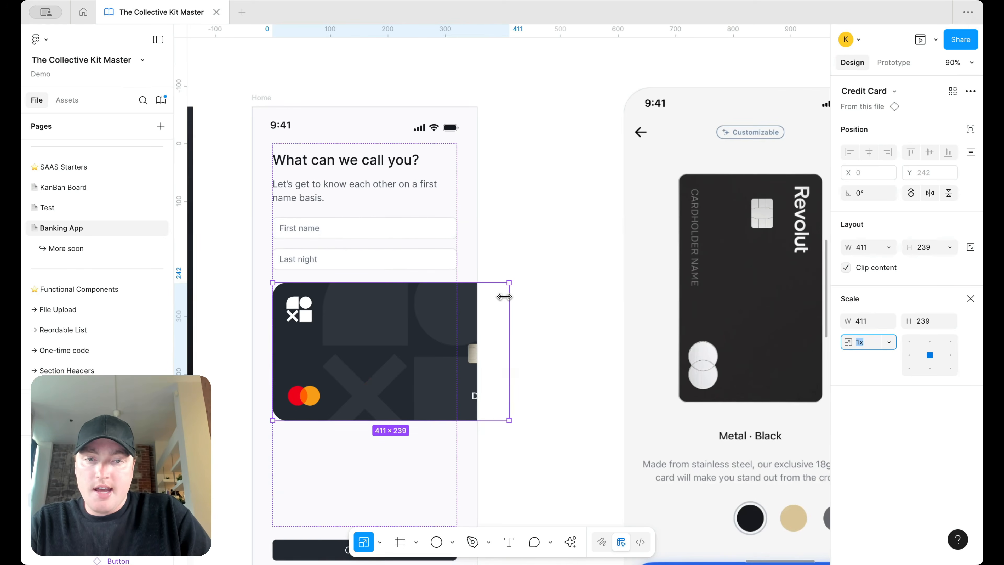
{"action": "left_click_drag", "start_coordinate": [509, 286], "coordinate": [457, 311]}
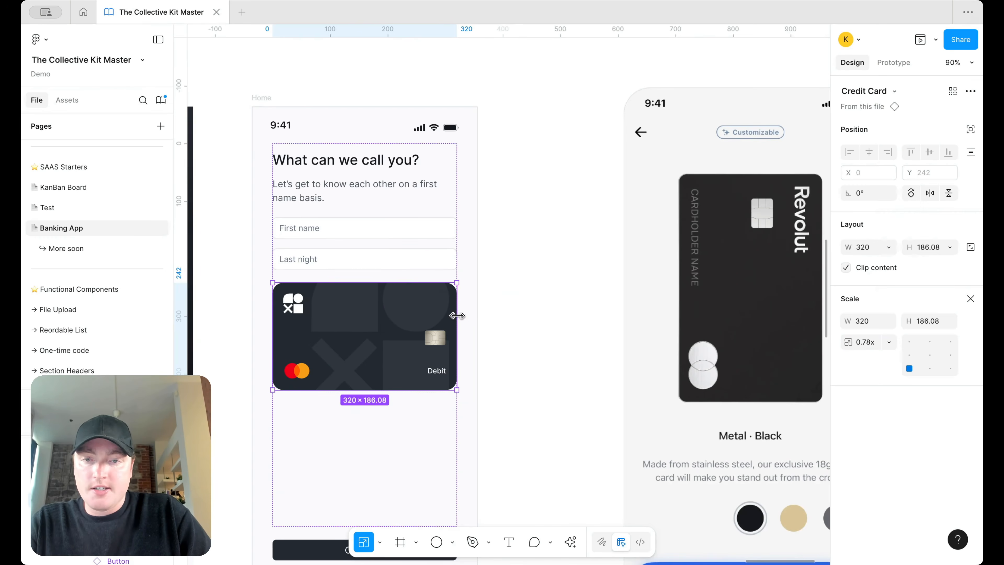
{"action": "left_click", "coordinate": [380, 543]}
{"action": "left_click", "coordinate": [391, 477]}
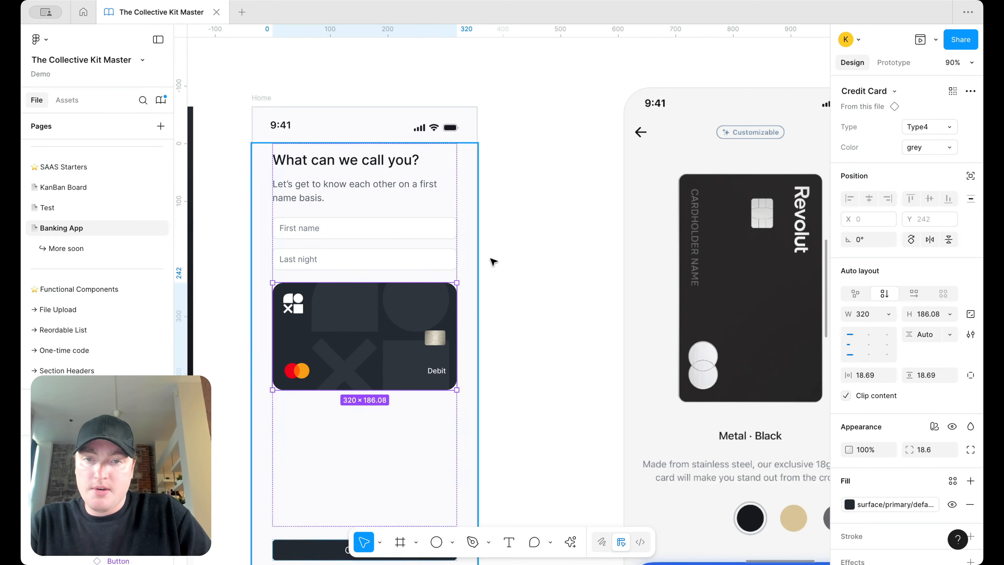
Step: Delete the first and last name fields and change the heading to 'Choose a Card'
{"action": "left_click", "coordinate": [356, 249]}
{"action": "key", "text": "Delete"}
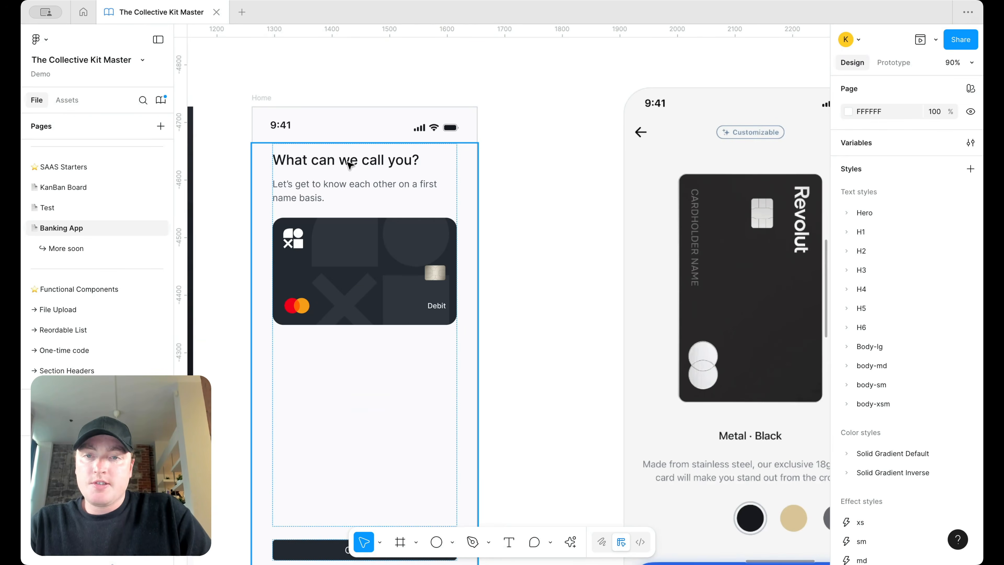
{"action": "double_click", "coordinate": [351, 174]}
{"action": "key", "text": "Return"}
{"action": "type", "text": "Choose a"}
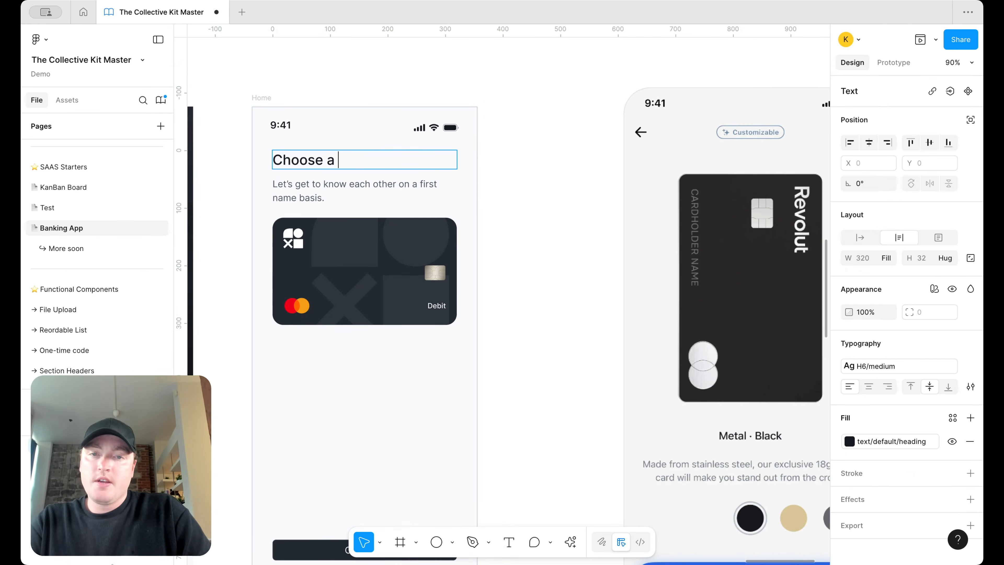
{"action": "type", "text": " Card"}
{"action": "key", "text": "Escape"}
{"action": "left_click", "coordinate": [411, 272]}
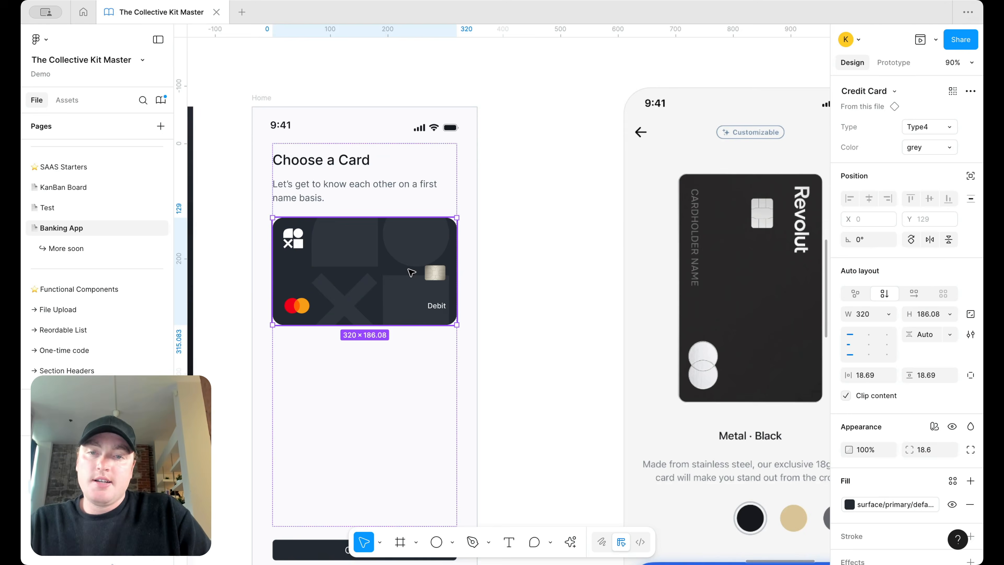
{"action": "scroll", "coordinate": [411, 272], "scroll_direction": "down", "scroll_amount": 5}
Step: Duplicate the card, slide the copy past the right edge, and make it purple
{"action": "key", "text": "super+d"}
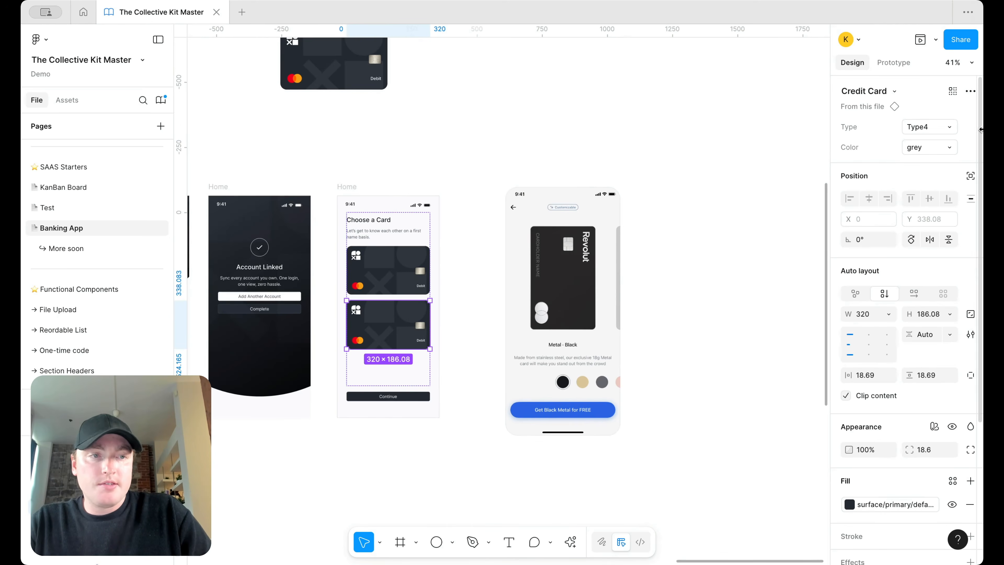
{"action": "scroll", "coordinate": [411, 296], "scroll_direction": "up", "scroll_amount": 2}
{"action": "key", "text": "shift+Right"}
{"action": "key", "text": "shift+Up"}
{"action": "key", "text": "shift+Up"}
{"action": "key", "text": "shift+Up"}
{"action": "key", "text": "shift+Up"}
{"action": "key", "text": "shift+Up"}
{"action": "key", "text": "shift+Up"}
{"action": "key", "text": "shift+Up"}
{"action": "key", "text": "shift+Up"}
{"action": "key", "text": "shift+Up"}
{"action": "key", "text": "shift+Up"}
{"action": "key", "text": "shift+Up"}
{"action": "key", "text": "shift+Up"}
{"action": "key", "text": "shift+Up"}
{"action": "key", "text": "shift+Up"}
{"action": "key", "text": "shift+Up"}
{"action": "key", "text": "shift+Up"}
{"action": "key", "text": "shift+Up"}
{"action": "key", "text": "shift+Up"}
{"action": "key", "text": "shift+Up"}
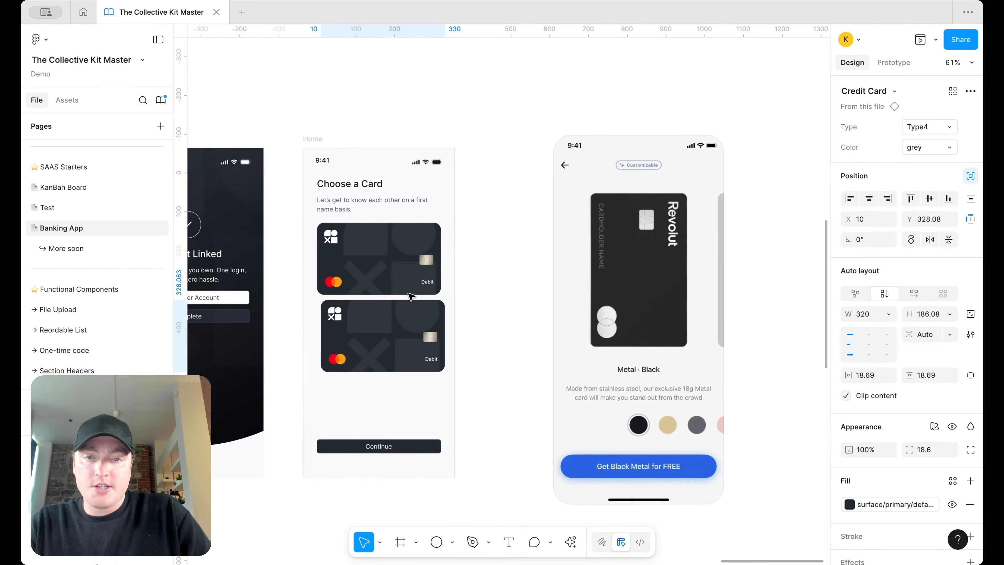
{"action": "key", "text": "shift+Up"}
{"action": "key", "text": "shift+Right"}
{"action": "key", "text": "shift+Right"}
{"action": "key", "text": "shift+Right"}
{"action": "key", "text": "shift+Right"}
{"action": "key", "text": "shift+Right"}
{"action": "key", "text": "shift+Right"}
{"action": "key", "text": "shift+Right"}
{"action": "key", "text": "shift+Right"}
{"action": "key", "text": "shift+Right"}
{"action": "key", "text": "shift+Right"}
{"action": "key", "text": "shift+Right"}
{"action": "key", "text": "shift+Right"}
{"action": "key", "text": "shift+Right"}
{"action": "key", "text": "shift+Right"}
{"action": "key", "text": "shift+Right"}
{"action": "key", "text": "shift+Right"}
{"action": "key", "text": "shift+Right"}
{"action": "key", "text": "shift+Right"}
{"action": "key", "text": "shift+Right"}
{"action": "key", "text": "shift+Right"}
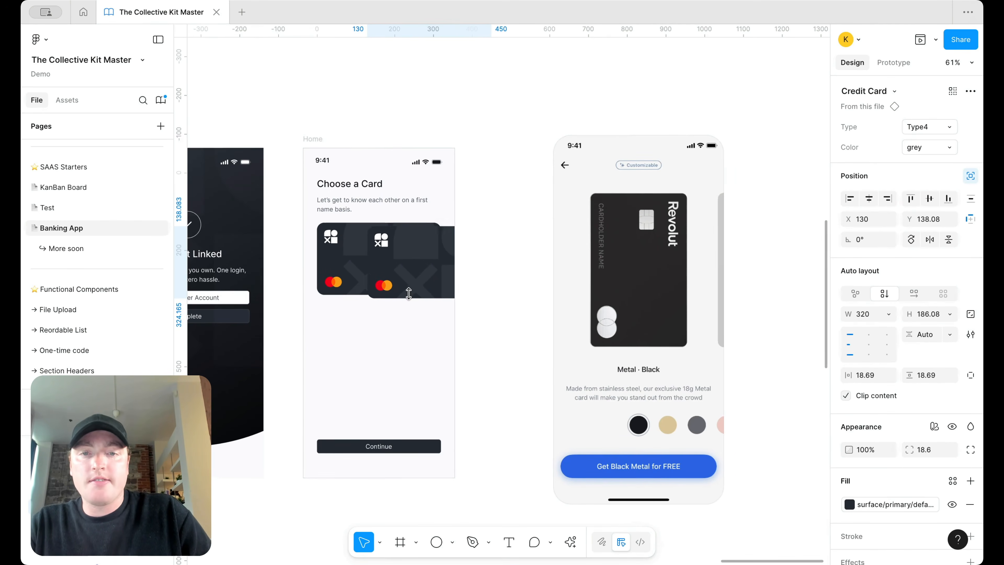
{"action": "key", "text": "shift+Right"}
{"action": "key", "text": "shift+Right"}
{"action": "key", "text": "shift+Right"}
{"action": "key", "text": "shift+Up"}
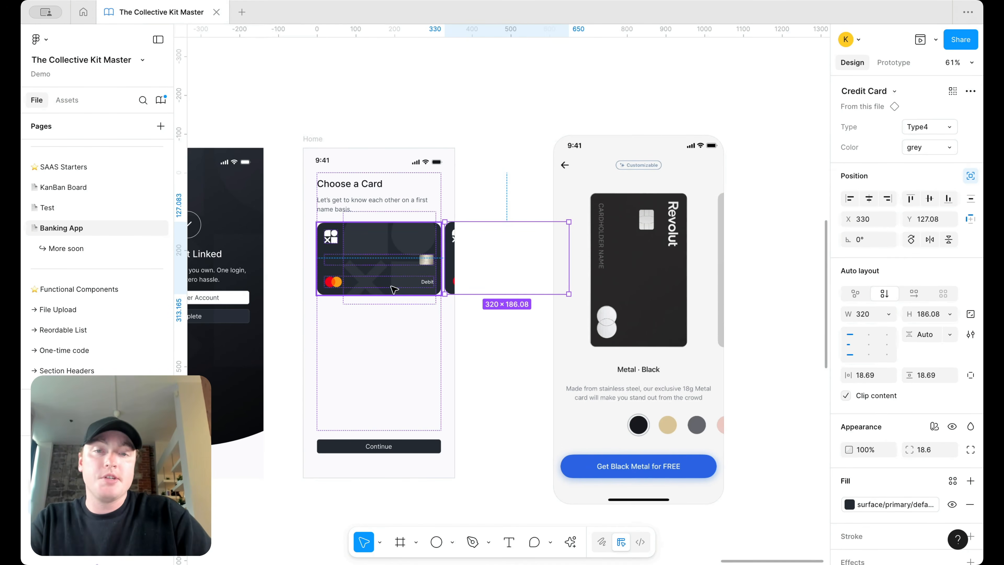
{"action": "scroll", "coordinate": [437, 276], "scroll_direction": "up", "scroll_amount": 5}
{"action": "key", "text": "Down"}
{"action": "key", "text": "Down"}
{"action": "scroll", "coordinate": [437, 276], "scroll_direction": "down", "scroll_amount": 5}
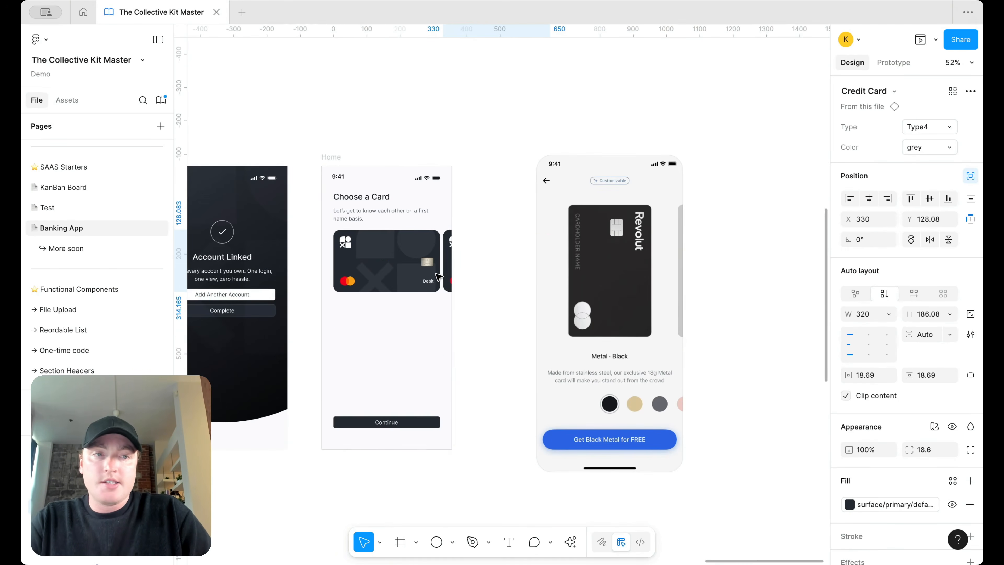
{"action": "left_click", "coordinate": [929, 147]}
{"action": "left_click", "coordinate": [896, 131]}
Step: Move a card off the screen's left edge and set its colour to pink
{"action": "scroll", "coordinate": [469, 270], "scroll_direction": "up", "scroll_amount": 2}
{"action": "key", "text": "Right"}
{"action": "key", "text": "Right"}
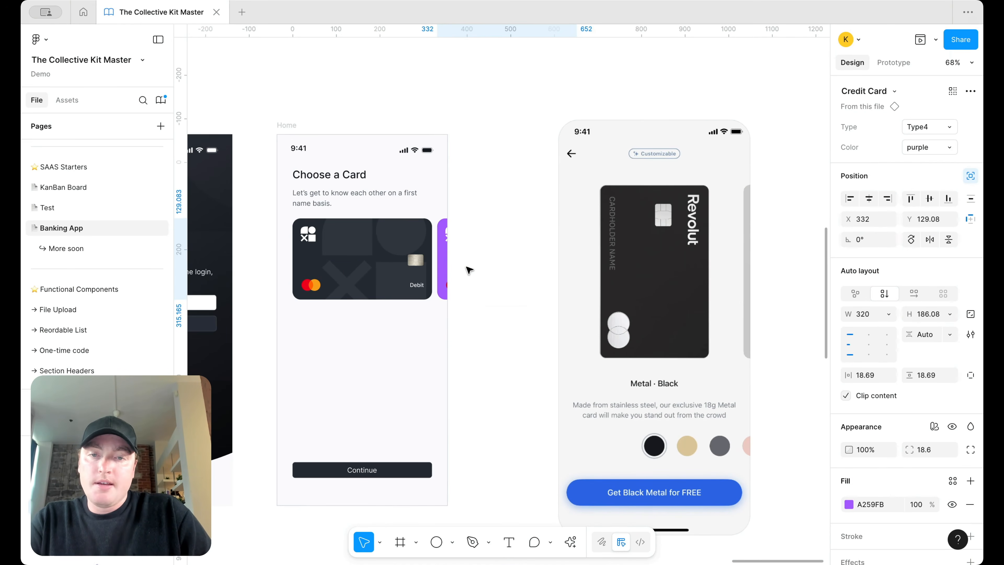
{"action": "key", "text": "shift+Left"}
{"action": "key", "text": "shift+Left"}
{"action": "key", "text": "shift+Left"}
{"action": "key", "text": "shift+Left"}
{"action": "key", "text": "shift+Left"}
{"action": "key", "text": "shift+Left"}
{"action": "key", "text": "shift+Left"}
{"action": "key", "text": "shift+Left"}
{"action": "key", "text": "shift+Left"}
{"action": "key", "text": "shift+Left"}
{"action": "key", "text": "shift+Left"}
{"action": "key", "text": "shift+Left"}
{"action": "key", "text": "shift+Left"}
{"action": "key", "text": "shift+Left"}
{"action": "key", "text": "shift+Left"}
{"action": "key", "text": "shift+Left"}
{"action": "key", "text": "shift+Left"}
{"action": "key", "text": "shift+Left"}
{"action": "key", "text": "shift+Left"}
{"action": "key", "text": "shift+Left"}
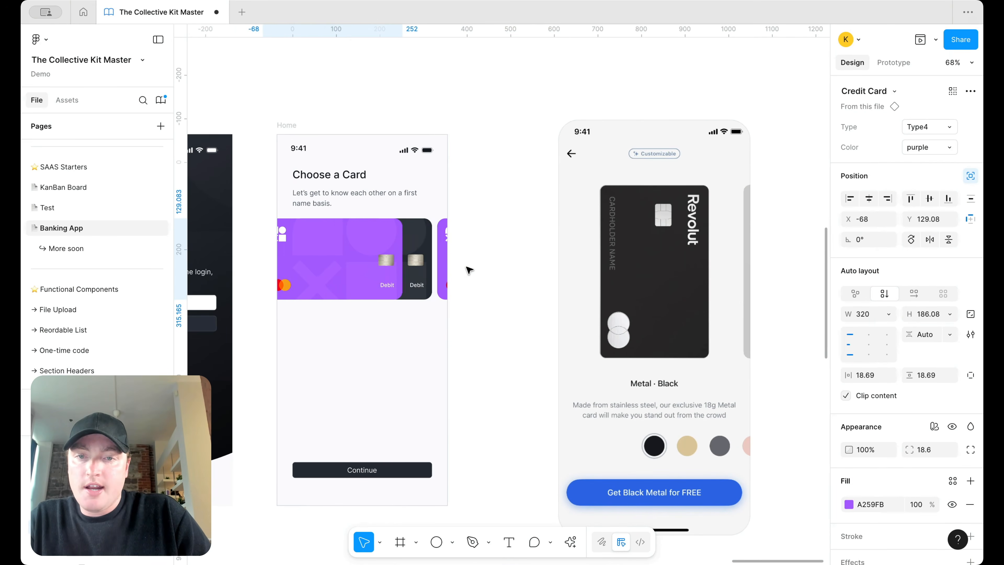
{"action": "key", "text": "shift+Left"}
{"action": "key", "text": "shift+Left"}
{"action": "key", "text": "shift+Left"}
{"action": "key", "text": "shift+Left"}
{"action": "key", "text": "shift+Left"}
{"action": "key", "text": "shift+Left"}
{"action": "key", "text": "shift+Left"}
{"action": "key", "text": "shift+Left"}
{"action": "key", "text": "shift+Left"}
{"action": "key", "text": "shift+Left"}
{"action": "key", "text": "shift+Left"}
{"action": "key", "text": "shift+Left"}
{"action": "key", "text": "shift+Left"}
{"action": "key", "text": "shift+Left"}
{"action": "key", "text": "shift+Left"}
{"action": "key", "text": "shift+Left"}
{"action": "key", "text": "shift+Left"}
{"action": "key", "text": "shift+Left"}
{"action": "key", "text": "shift+Left"}
{"action": "key", "text": "shift+Left"}
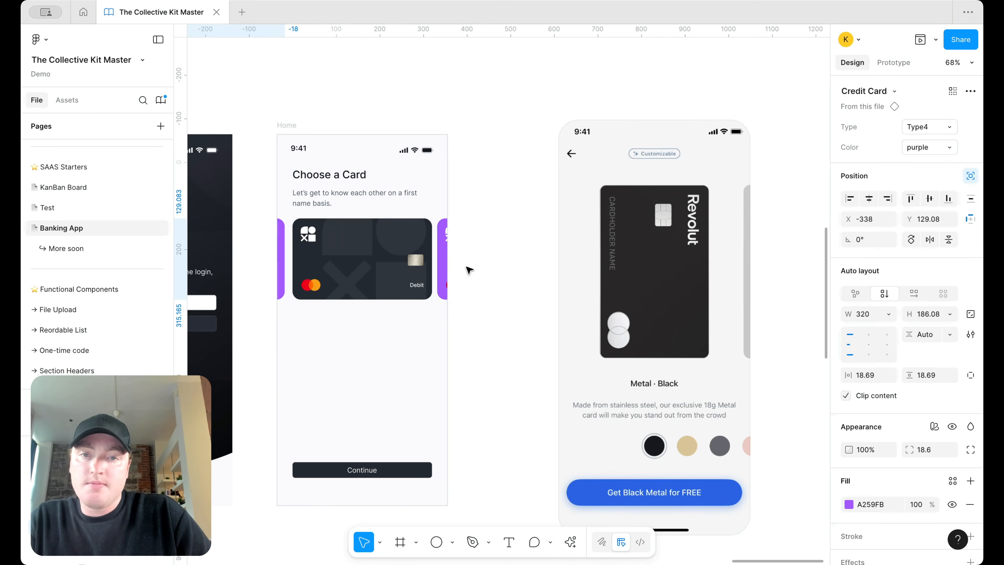
{"action": "left_click", "coordinate": [915, 154]}
{"action": "left_click", "coordinate": [915, 131]}
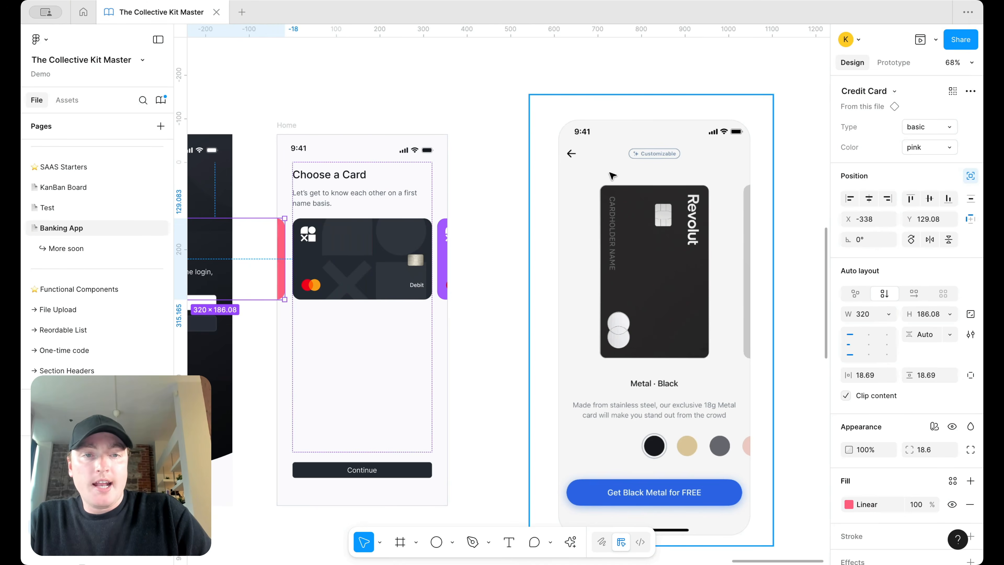
{"action": "scroll", "coordinate": [693, 267], "scroll_direction": "down", "scroll_amount": 2}
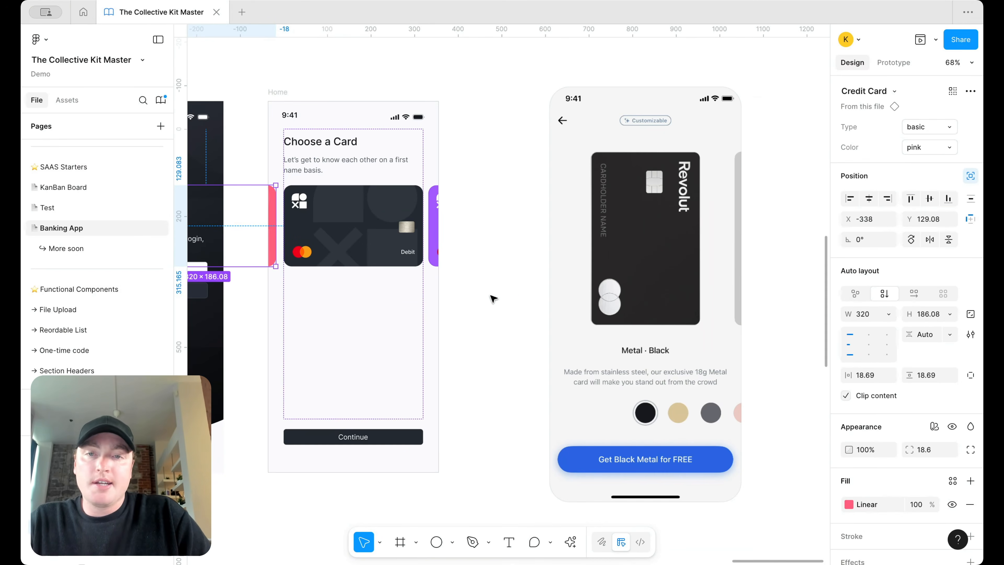
{"action": "left_click", "coordinate": [497, 273]}
{"action": "scroll", "coordinate": [497, 273], "scroll_direction": "down", "scroll_amount": 3}
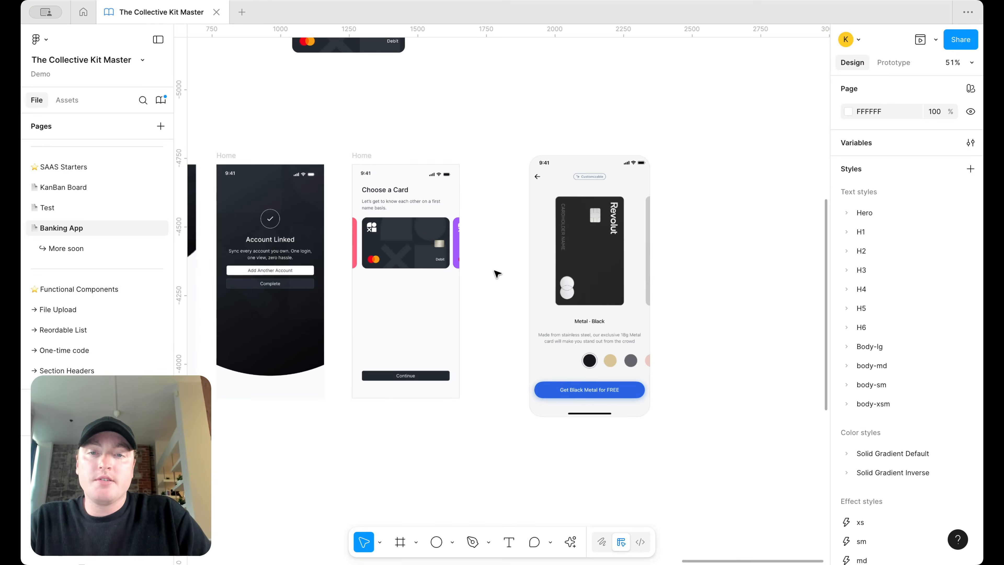
Step: Duplicate the header group below the card and change the copied heading to 'Metal'
{"action": "left_click", "coordinate": [410, 199]}
{"action": "left_click_drag", "start_coordinate": [413, 269], "coordinate": [425, 288]}
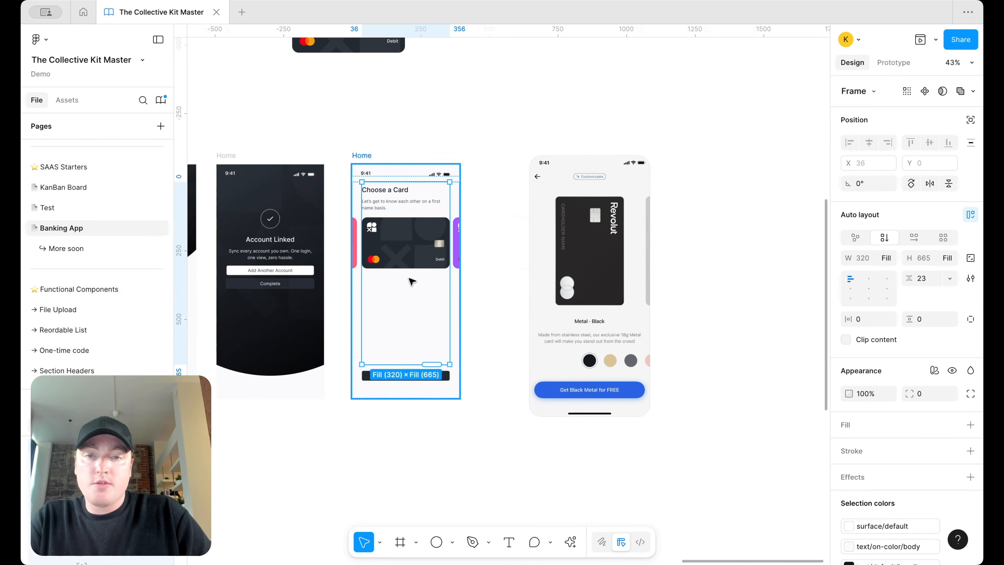
{"action": "scroll", "coordinate": [427, 291], "scroll_direction": "up", "scroll_amount": 3}
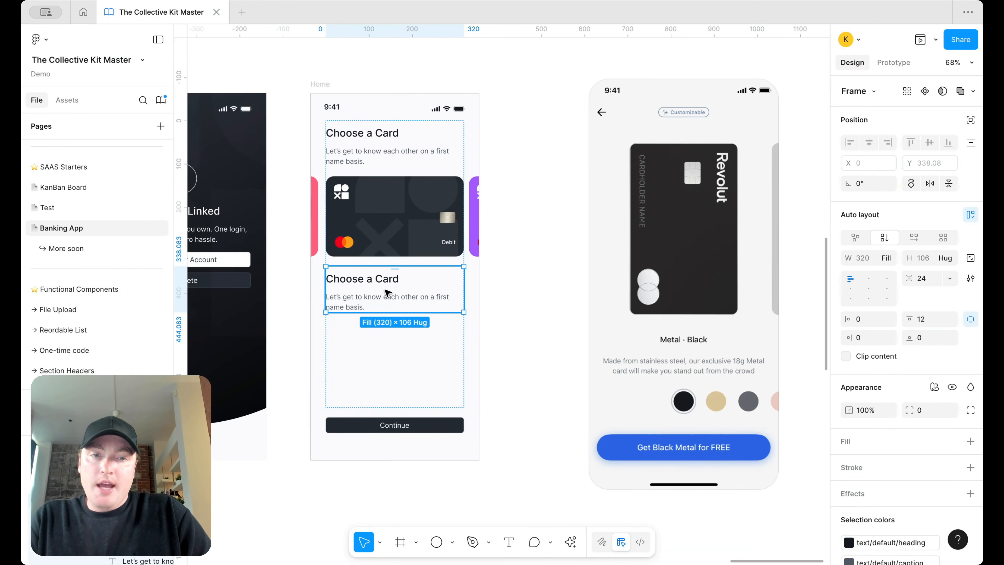
{"action": "double_click", "coordinate": [386, 292]}
{"action": "left_click", "coordinate": [384, 281]}
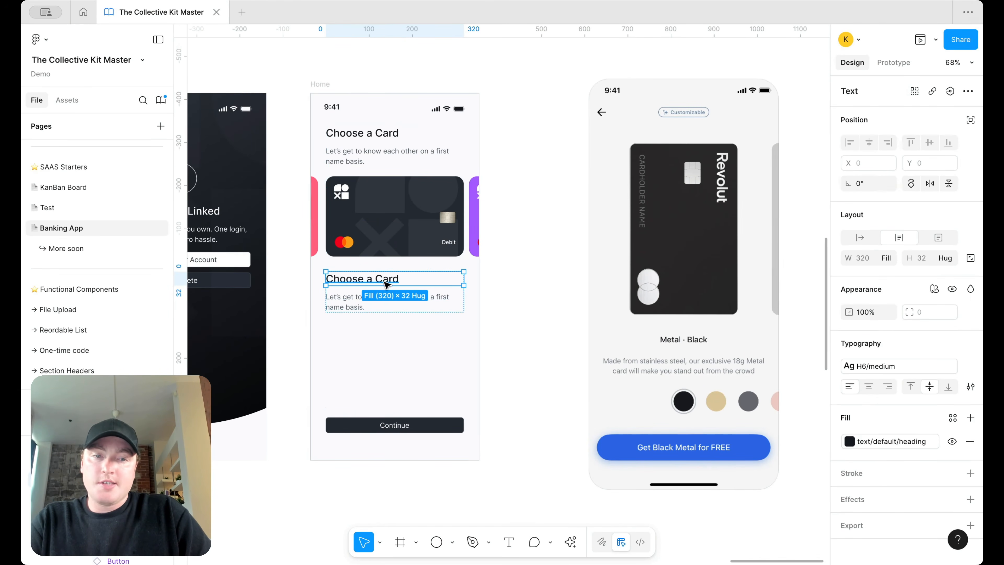
{"action": "double_click", "coordinate": [384, 280]}
{"action": "type", "text": "Mey"}
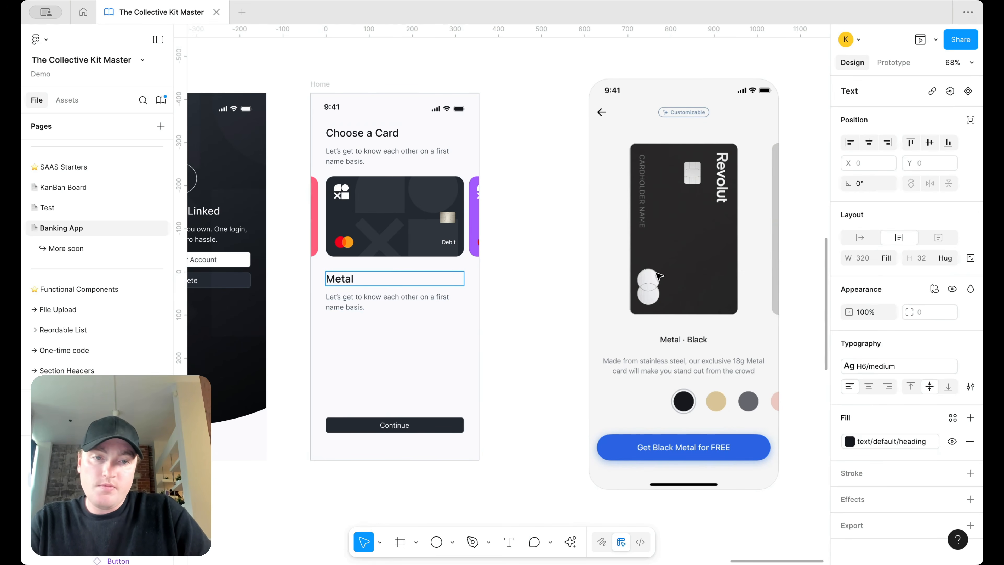
{"action": "scroll", "coordinate": [718, 330], "scroll_direction": "up", "scroll_amount": 5}
{"action": "scroll", "coordinate": [639, 362], "scroll_direction": "down", "scroll_amount": 5}
{"action": "scroll", "coordinate": [639, 362], "scroll_direction": "left", "scroll_amount": 5}
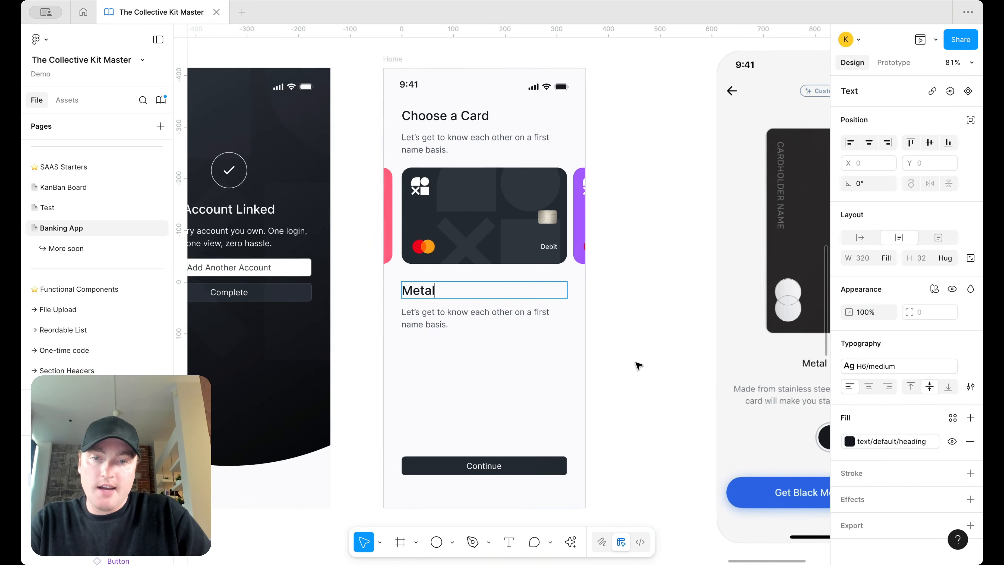
{"action": "left_click", "coordinate": [609, 310]}
Step: Duplicate the Metal heading just below it and change the copy to 'Black'
{"action": "left_click_drag", "start_coordinate": [533, 311], "coordinate": [514, 312]}
{"action": "double_click", "coordinate": [423, 312]}
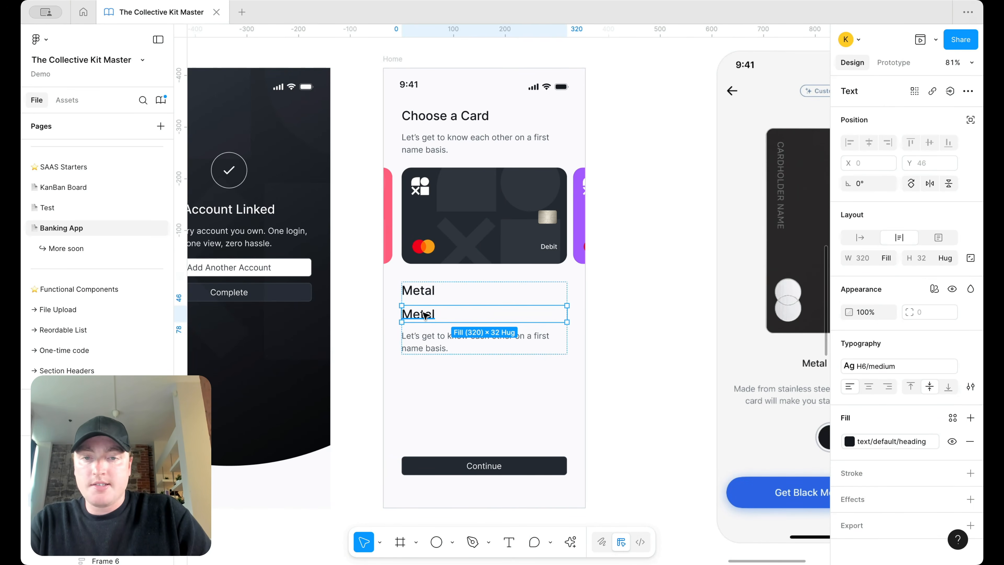
{"action": "type", "text": "Black"}
{"action": "key", "text": "Escape"}
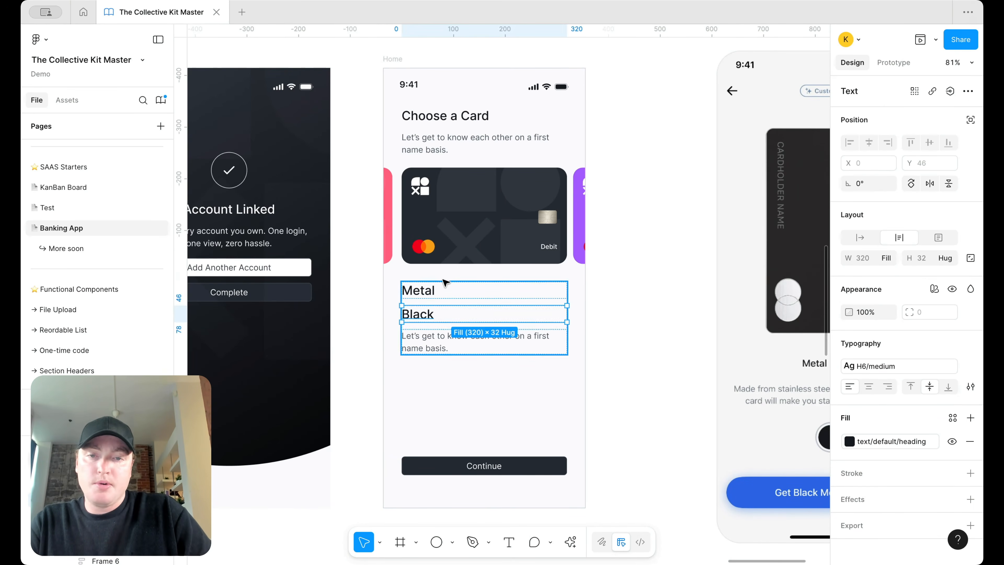
Step: Give both Metal and Black the body-md/medium text style
{"action": "left_click", "coordinate": [435, 291], "text": "shift"}
{"action": "left_click", "coordinate": [870, 366]}
{"action": "scroll", "coordinate": [760, 479], "scroll_direction": "down", "scroll_amount": 5}
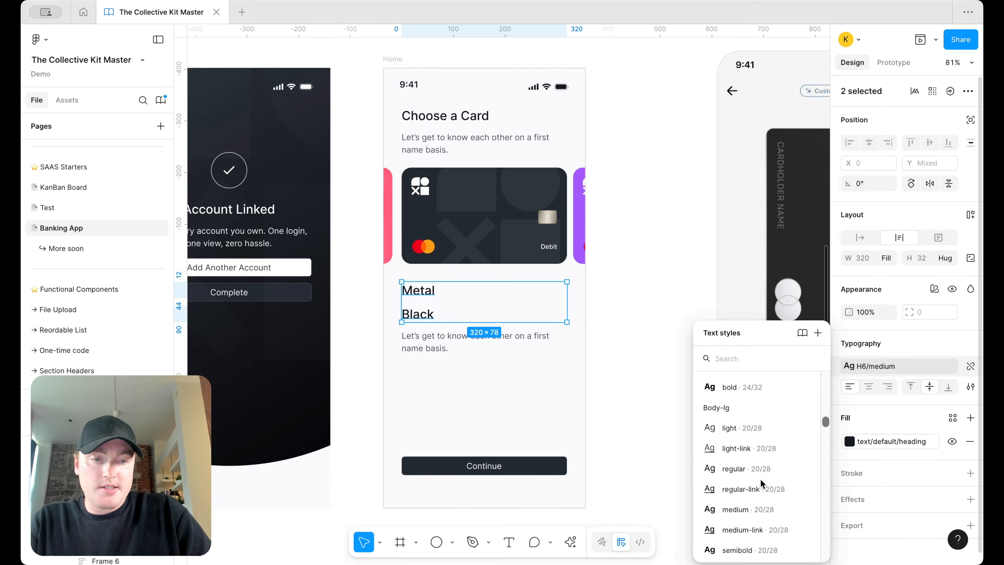
{"action": "left_click", "coordinate": [764, 424]}
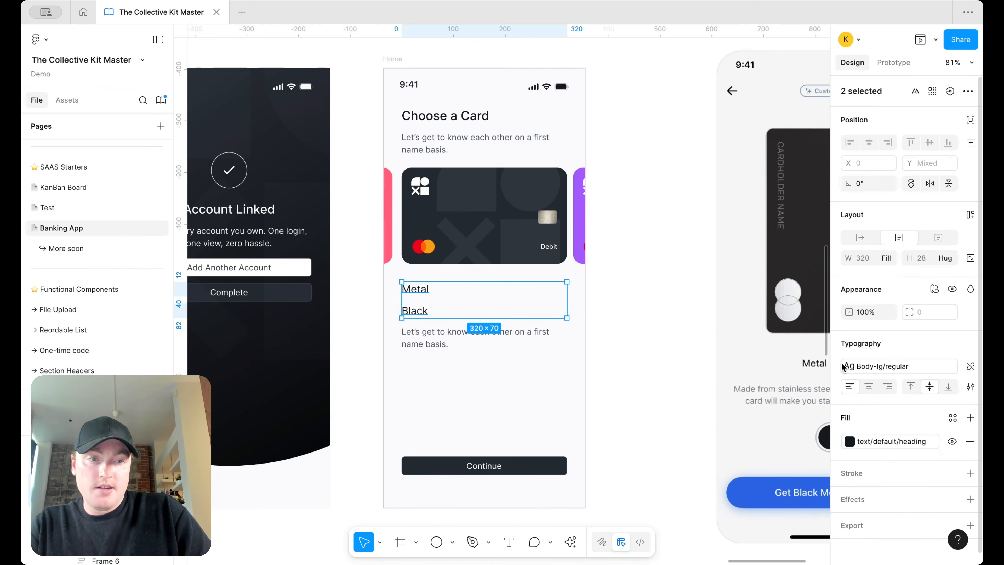
{"action": "left_click", "coordinate": [849, 365]}
{"action": "scroll", "coordinate": [720, 484], "scroll_direction": "down", "scroll_amount": 5}
{"action": "scroll", "coordinate": [756, 479], "scroll_direction": "down", "scroll_amount": 2}
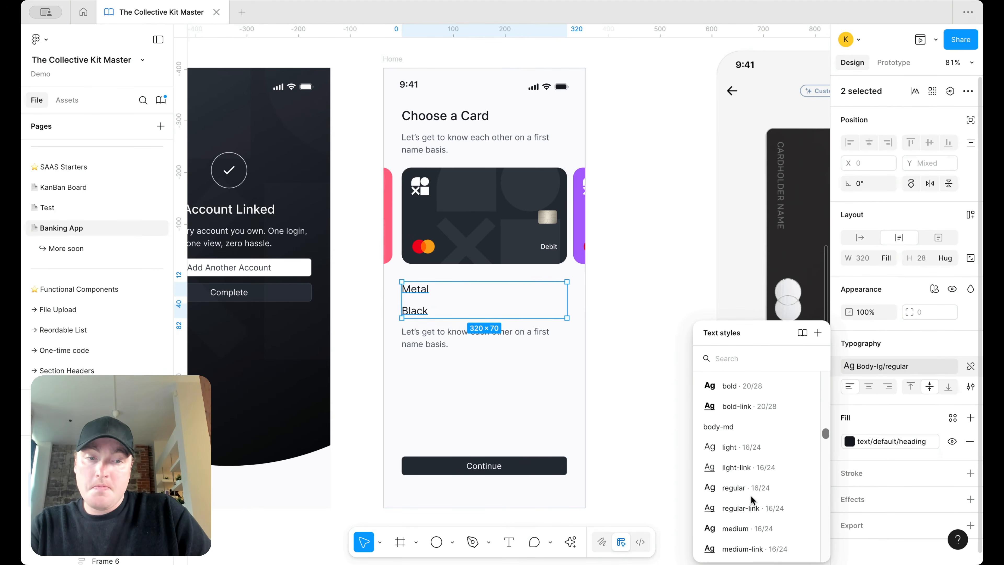
{"action": "left_click", "coordinate": [750, 496]}
{"action": "left_click", "coordinate": [859, 367]}
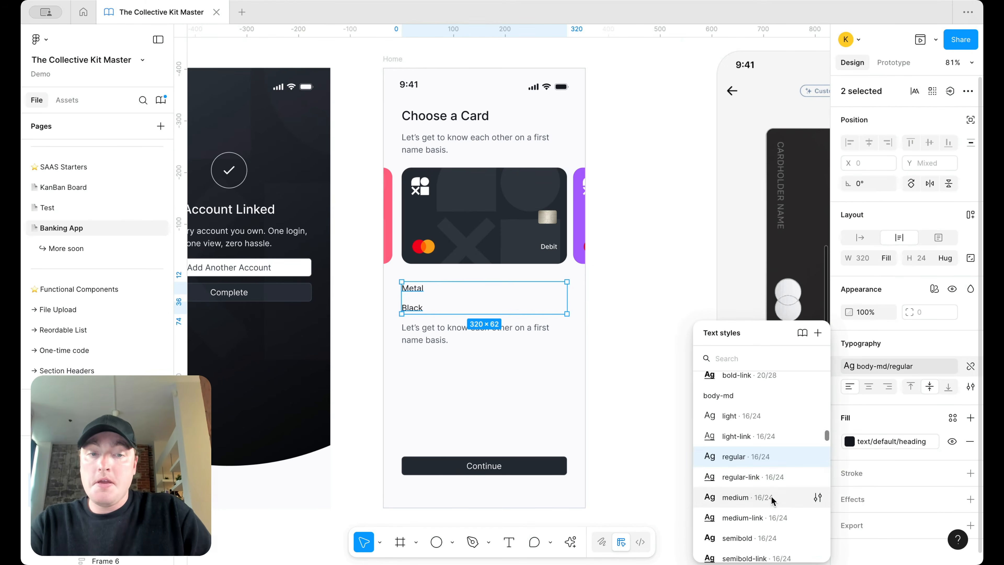
{"action": "left_click", "coordinate": [735, 497]}
Step: Wrap Metal and Black together in an auto-layout frame
{"action": "left_click", "coordinate": [418, 309]}
{"action": "left_click", "coordinate": [412, 288], "text": "shift"}
{"action": "key", "text": "shift+a"}
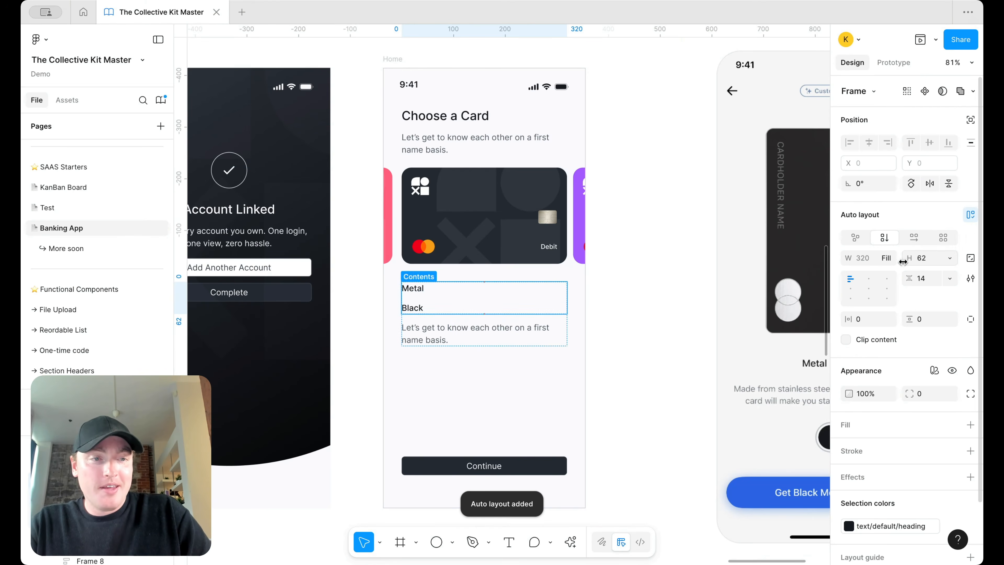
Step: Centre Metal and Black in a horizontal row, and draw a 4×4 surface/primary/default ellipse
{"action": "left_click", "coordinate": [913, 237]}
{"action": "left_click", "coordinate": [868, 278]}
{"action": "left_click", "coordinate": [442, 541]}
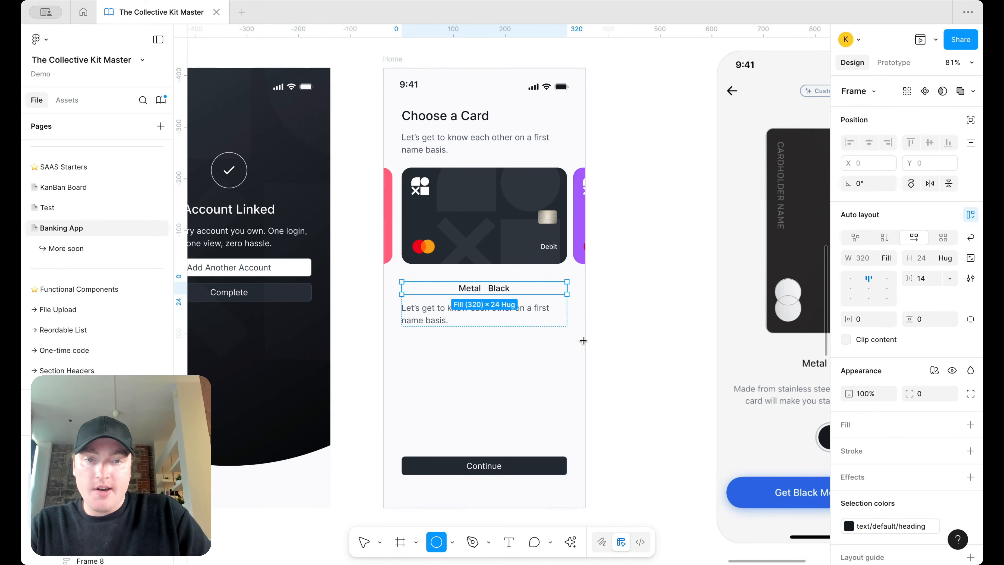
{"action": "scroll", "coordinate": [589, 324], "scroll_direction": "up", "scroll_amount": 3}
{"action": "left_click_drag", "start_coordinate": [609, 275], "coordinate": [611, 276]}
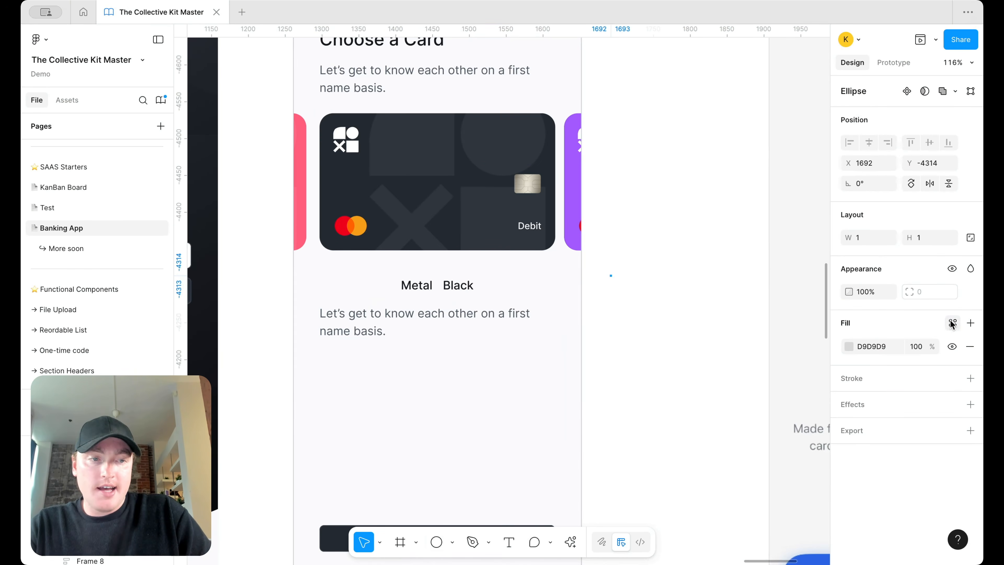
{"action": "left_click", "coordinate": [952, 323]}
{"action": "type", "text": "sur"}
{"action": "left_click", "coordinate": [712, 499]}
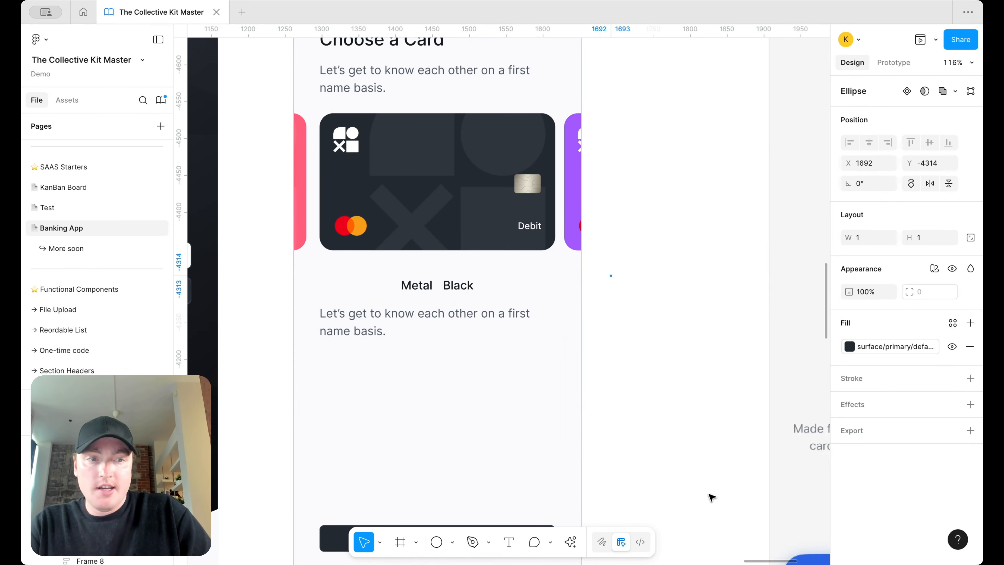
{"action": "type", "text": "4"}
{"action": "key", "text": "Return"}
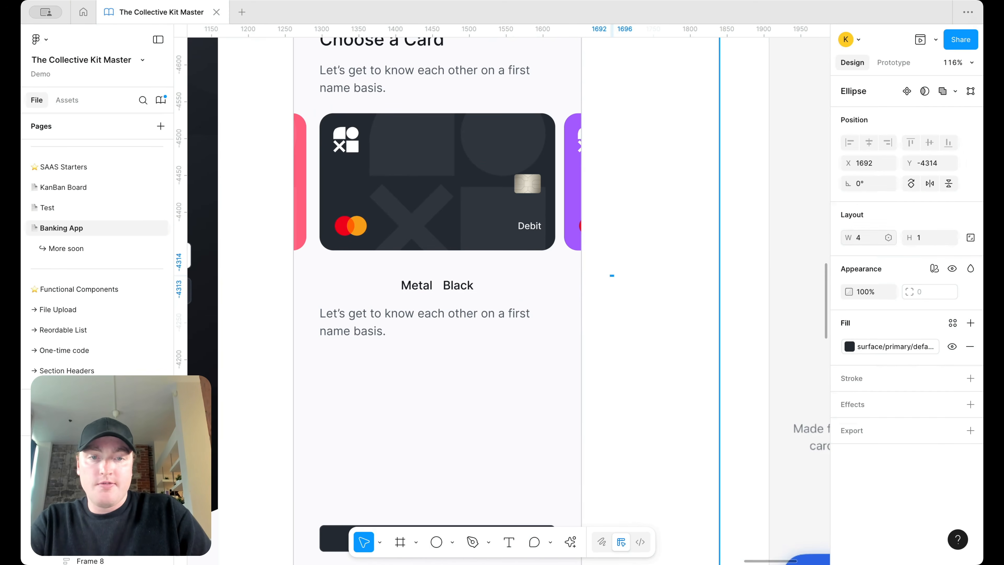
{"action": "key", "text": "Return"}
Step: Paste the dot into the frame between Metal and Black
{"action": "left_click", "coordinate": [680, 287]}
{"action": "left_click", "coordinate": [612, 278]}
{"action": "left_click", "coordinate": [405, 286]}
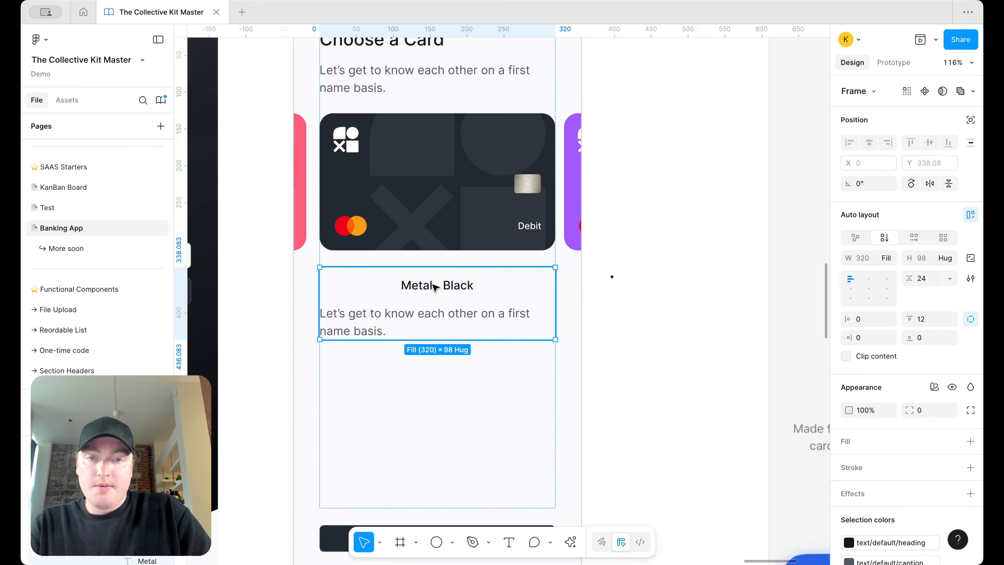
{"action": "key", "text": "ctrl+v"}
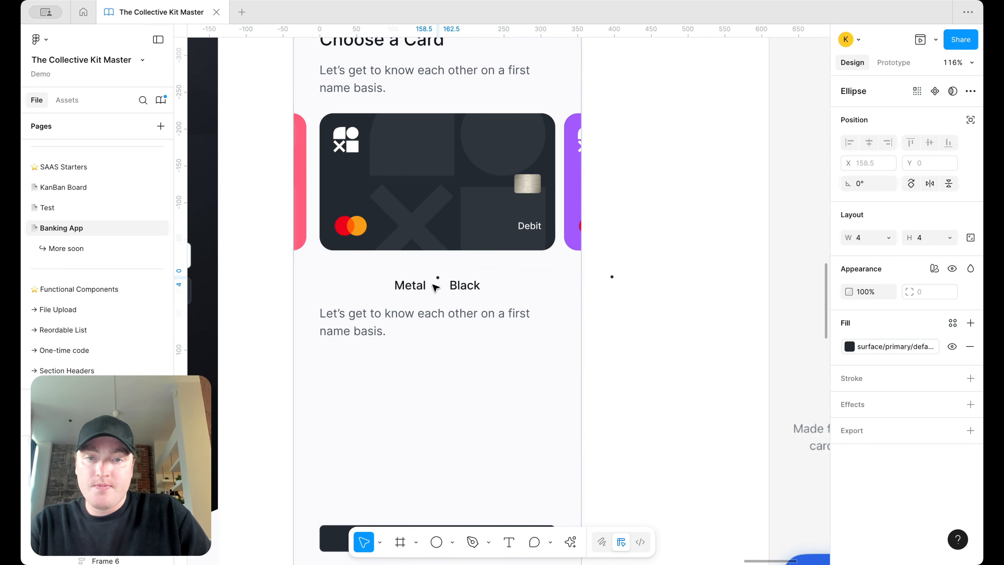
Step: Centre the Metal • Black row and set its item spacing to 8
{"action": "left_click", "coordinate": [436, 292]}
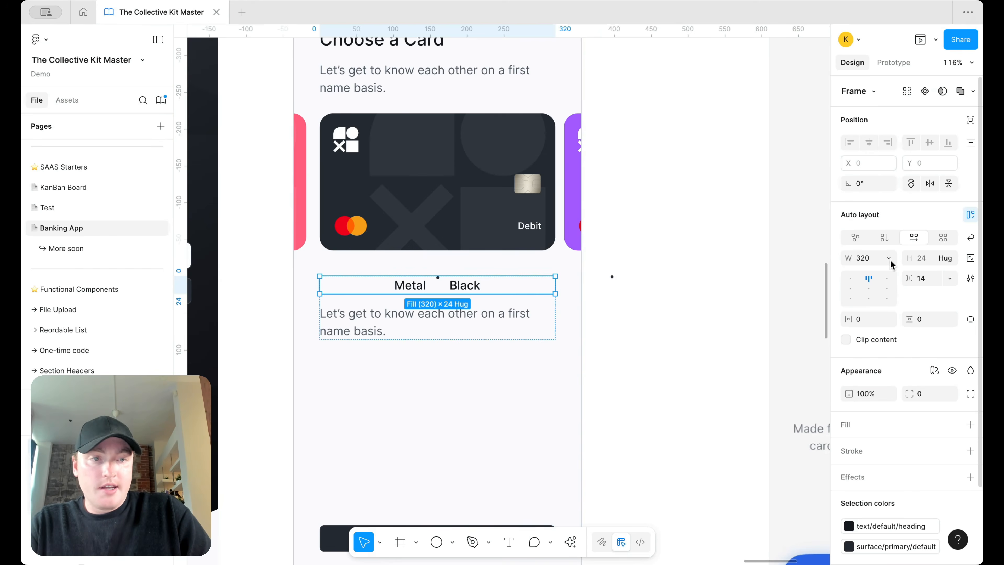
{"action": "left_click", "coordinate": [851, 288]}
{"action": "left_click", "coordinate": [869, 288]}
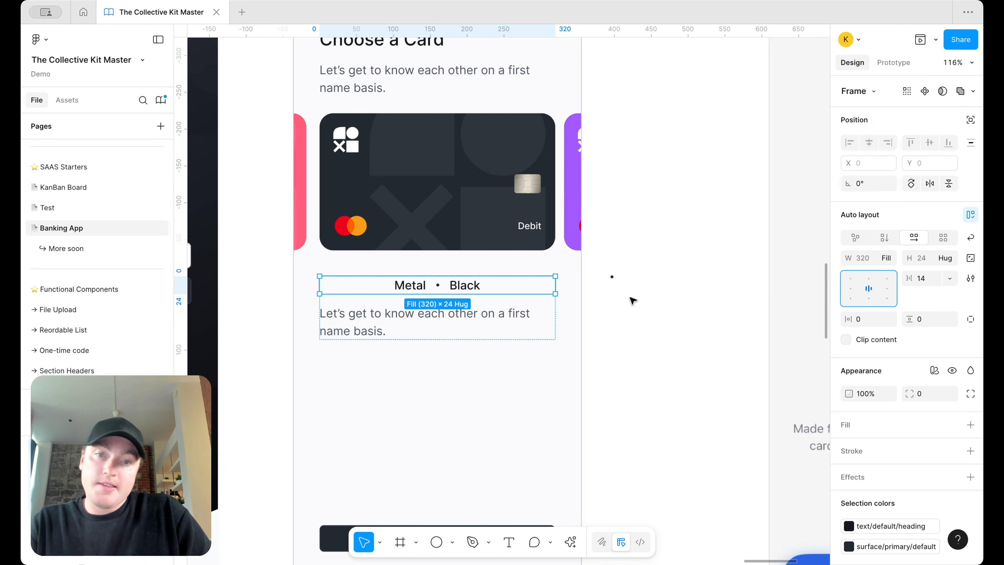
{"action": "type", "text": "8"}
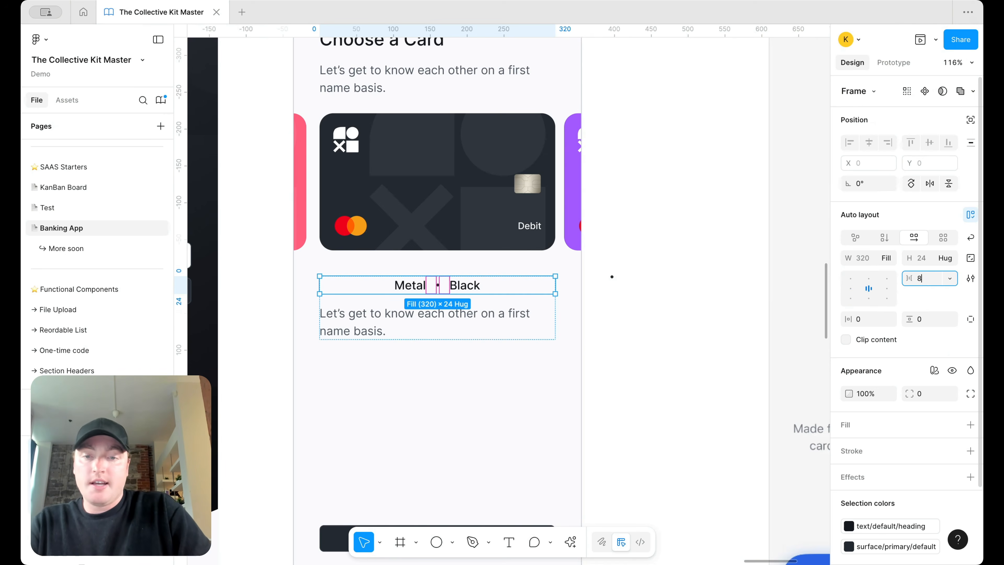
{"action": "key", "text": "Return"}
Step: Resize the dot between Metal and Black to 3×3
{"action": "left_click", "coordinate": [740, 240]}
{"action": "scroll", "coordinate": [739, 240], "scroll_direction": "down", "scroll_amount": 5}
{"action": "scroll", "coordinate": [742, 243], "scroll_direction": "right", "scroll_amount": 5}
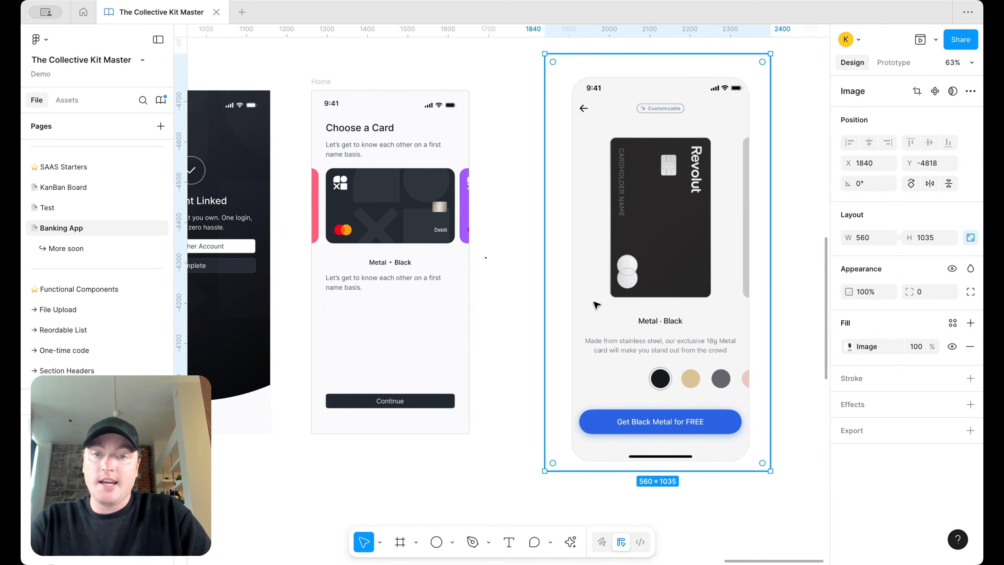
{"action": "scroll", "coordinate": [363, 244], "scroll_direction": "up", "scroll_amount": 5}
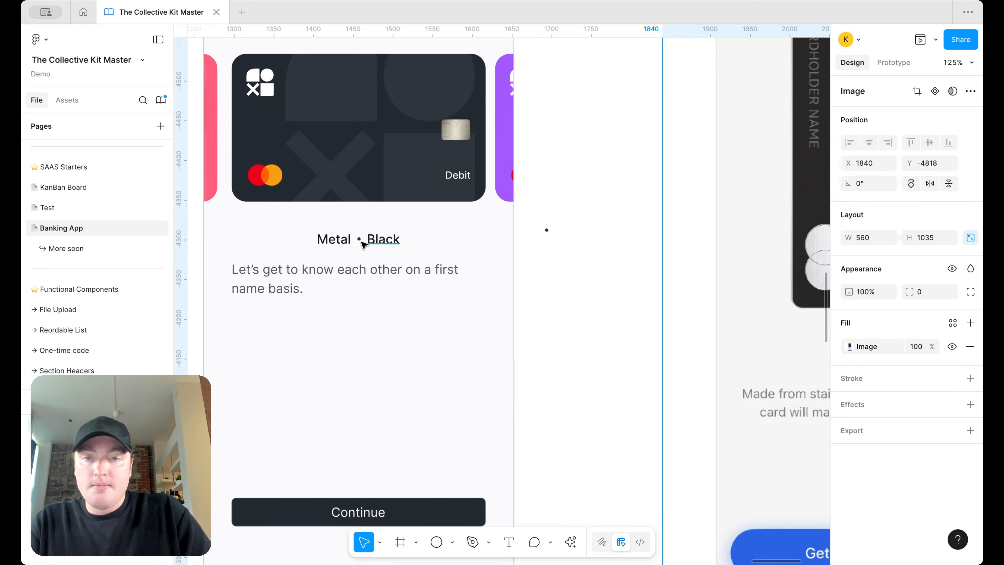
{"action": "double_click", "coordinate": [359, 240]}
{"action": "type", "text": "3"}
{"action": "key", "text": "Return"}
{"action": "type", "text": "3"}
{"action": "key", "text": "Return"}
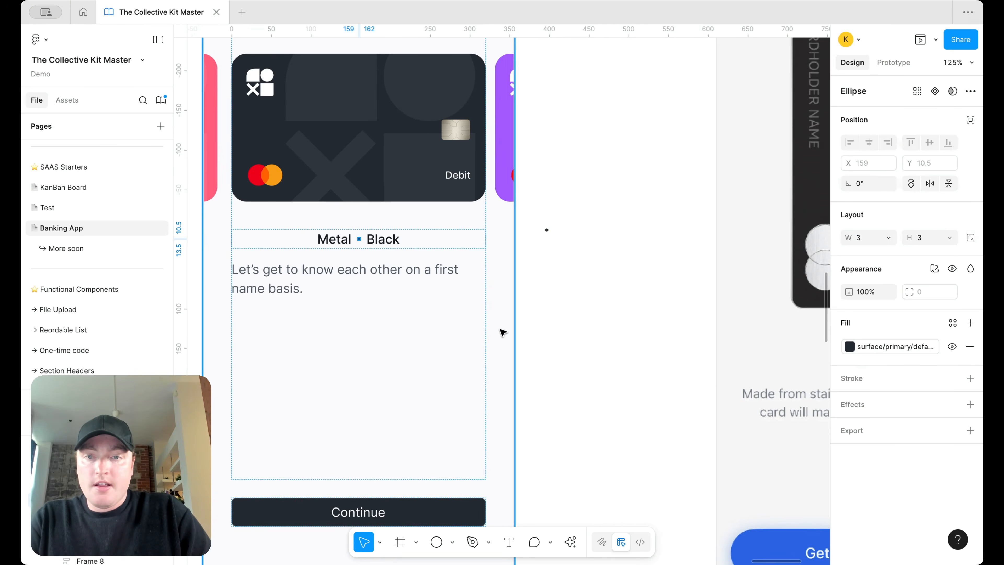
Step: Centre-align the description text and apply the body-sm/regular text style
{"action": "scroll", "coordinate": [500, 331], "scroll_direction": "down", "scroll_amount": 5}
{"action": "left_click", "coordinate": [353, 273]}
{"action": "key", "text": "super+alt+t"}
{"action": "left_click", "coordinate": [886, 369]}
{"action": "scroll", "coordinate": [762, 462], "scroll_direction": "down", "scroll_amount": 1}
{"action": "scroll", "coordinate": [762, 462], "scroll_direction": "down", "scroll_amount": 4}
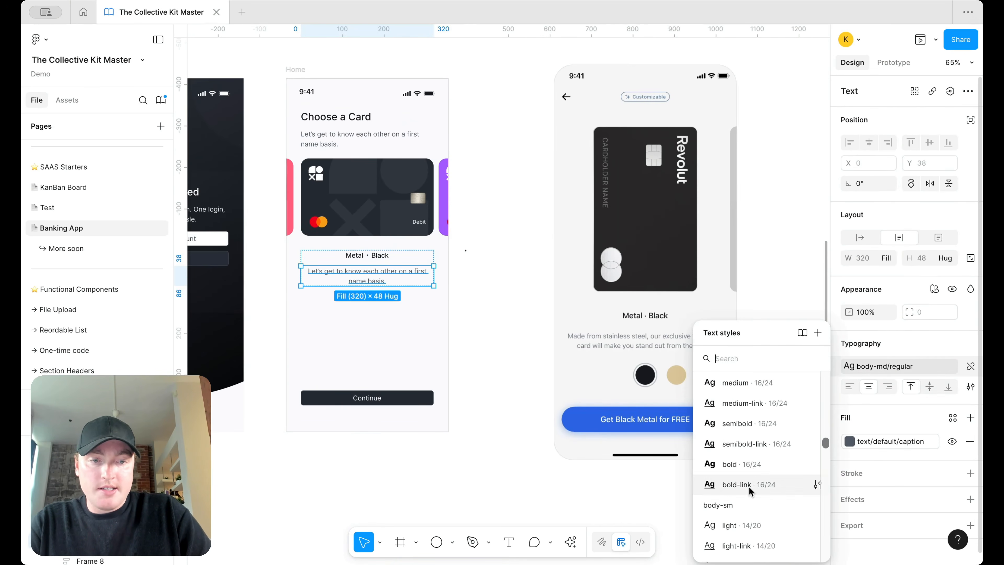
{"action": "left_click", "coordinate": [749, 486]}
Step: Inspect the screen's content frame, the Metal · Black group and the inner content column
{"action": "left_click", "coordinate": [494, 340]}
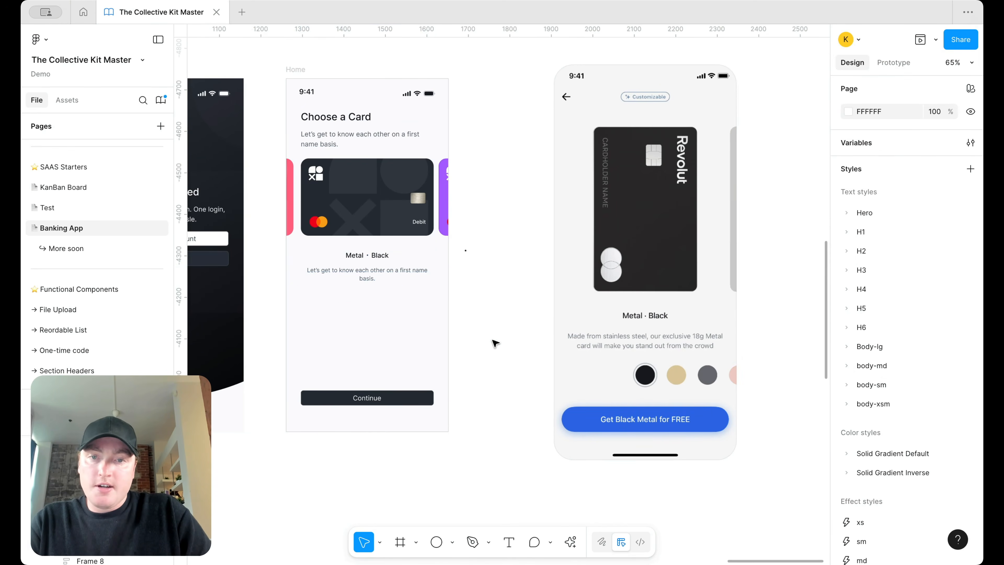
{"action": "scroll", "coordinate": [425, 292], "scroll_direction": "up", "scroll_amount": 2}
{"action": "left_click", "coordinate": [383, 254]}
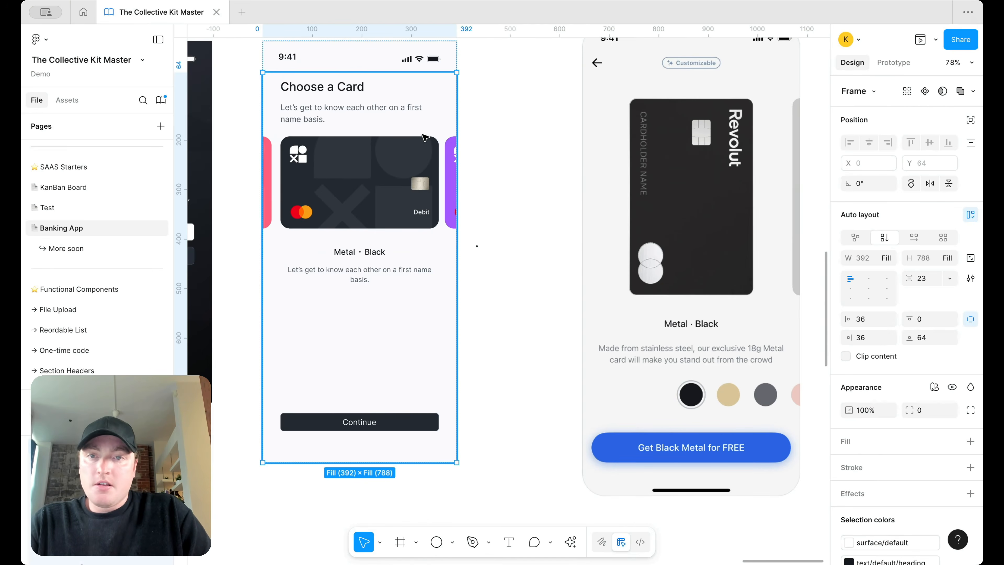
{"action": "scroll", "coordinate": [475, 146], "scroll_direction": "up", "scroll_amount": 1}
{"action": "scroll", "coordinate": [475, 146], "scroll_direction": "right", "scroll_amount": 1}
{"action": "scroll", "coordinate": [489, 139], "scroll_direction": "down", "scroll_amount": 3}
{"action": "scroll", "coordinate": [417, 124], "scroll_direction": "up", "scroll_amount": 2}
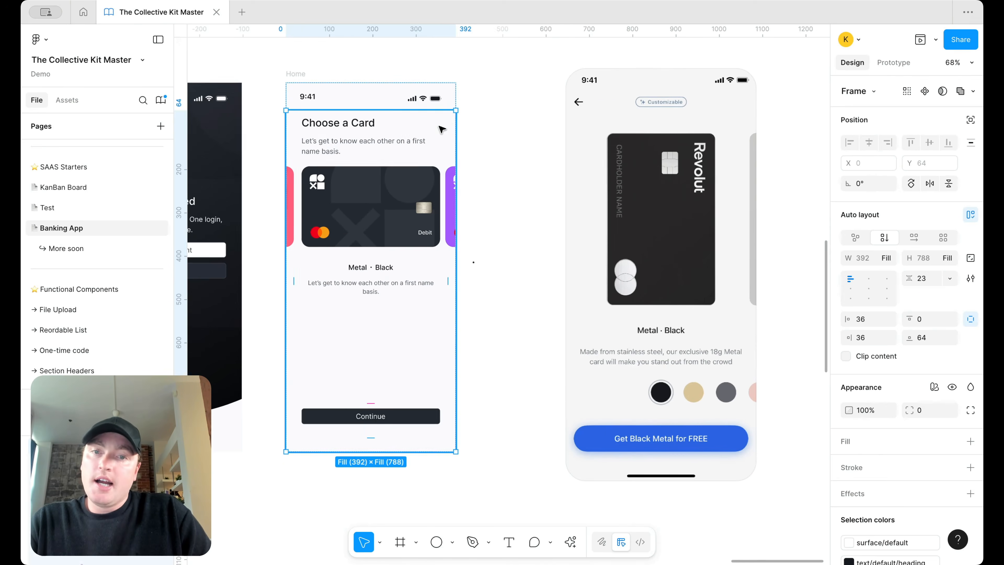
{"action": "left_click", "coordinate": [493, 134]}
{"action": "scroll", "coordinate": [493, 134], "scroll_direction": "down", "scroll_amount": 3}
{"action": "scroll", "coordinate": [482, 138], "scroll_direction": "up", "scroll_amount": 3}
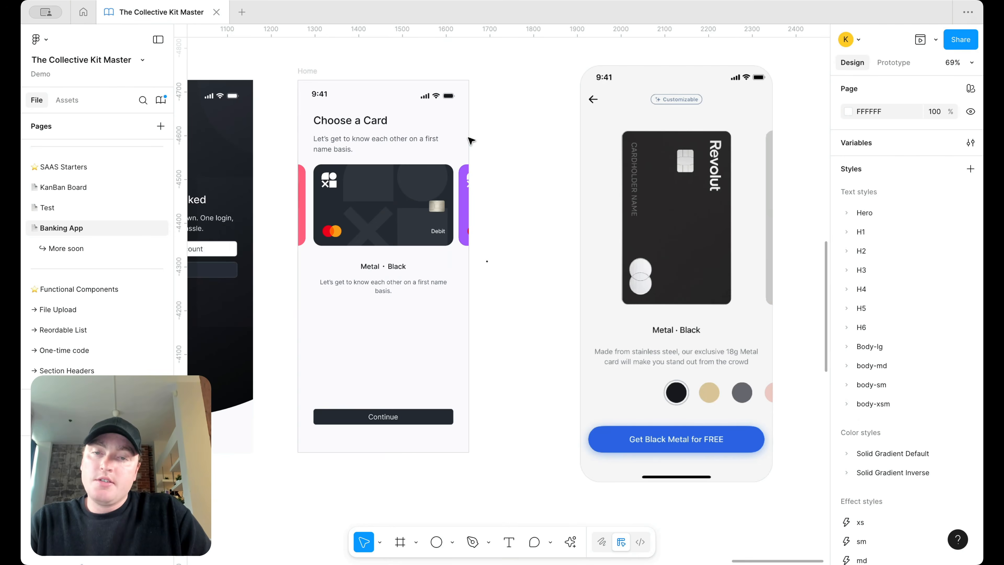
{"action": "scroll", "coordinate": [471, 140], "scroll_direction": "left", "scroll_amount": 1}
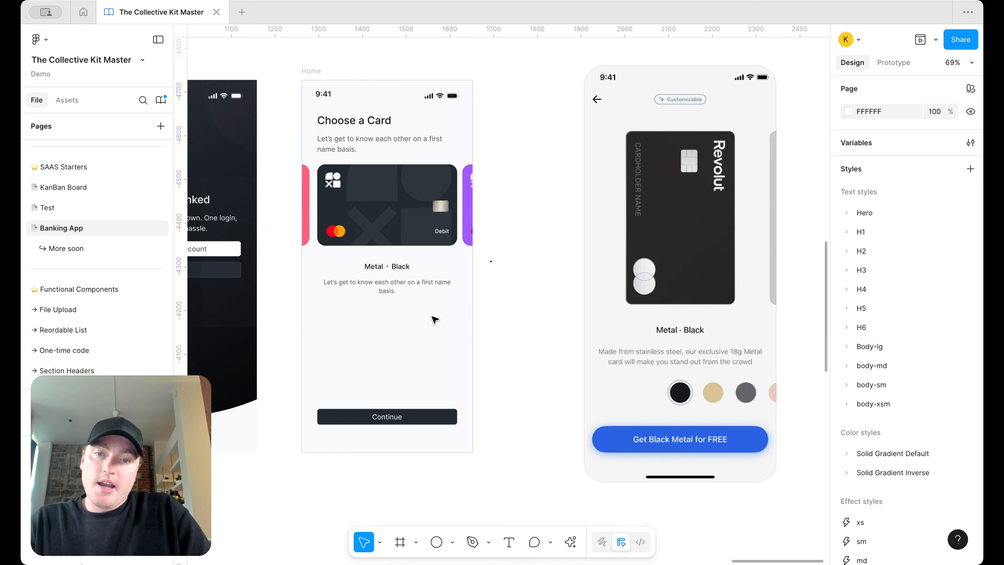
{"action": "double_click", "coordinate": [398, 290]}
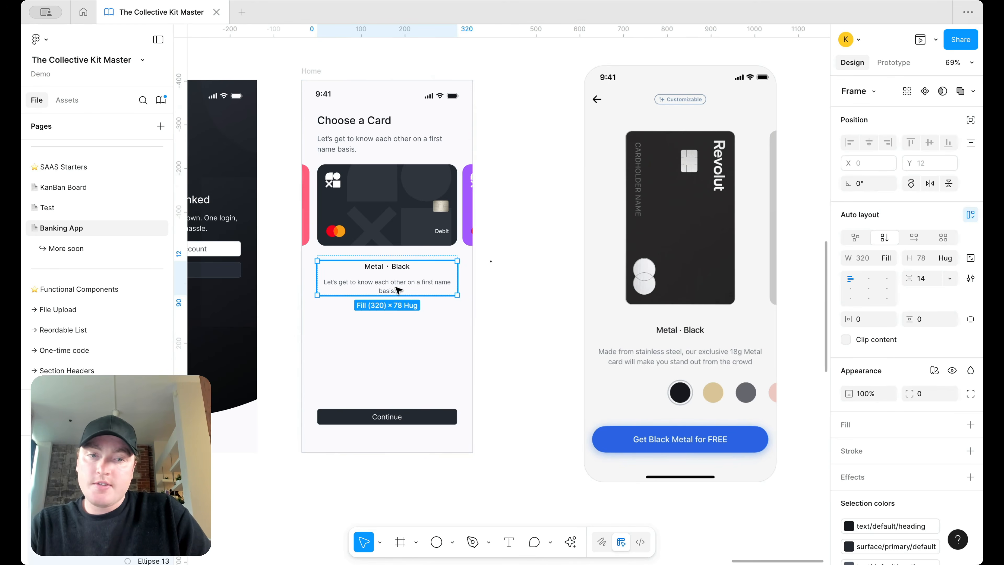
{"action": "left_click", "coordinate": [496, 319]}
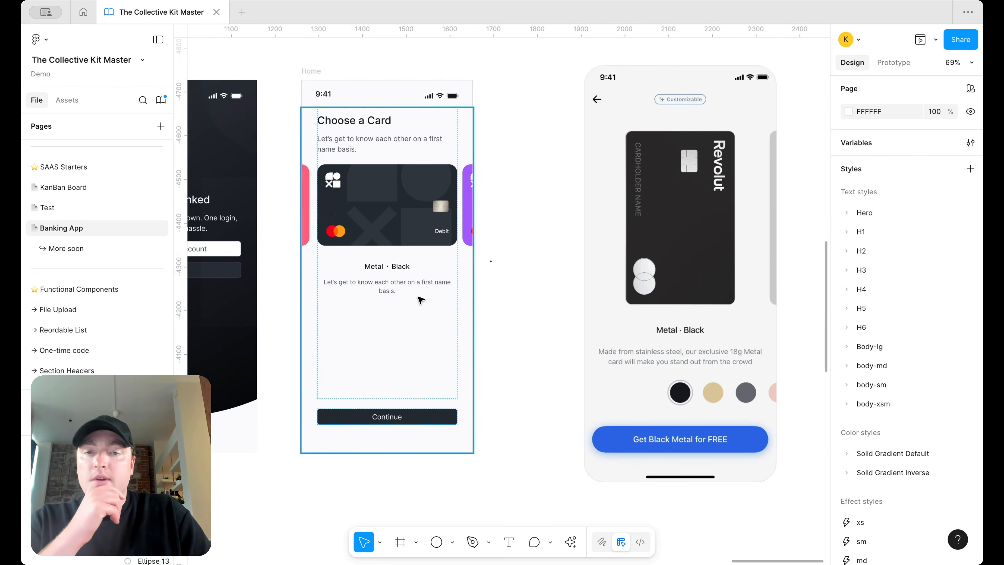
{"action": "double_click", "coordinate": [415, 288]}
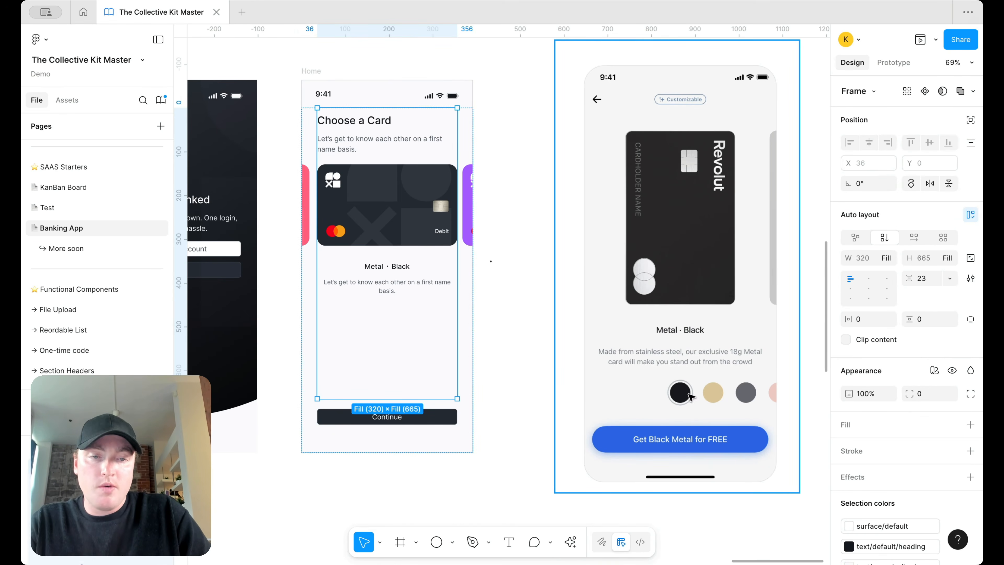
{"action": "left_click", "coordinate": [436, 542]}
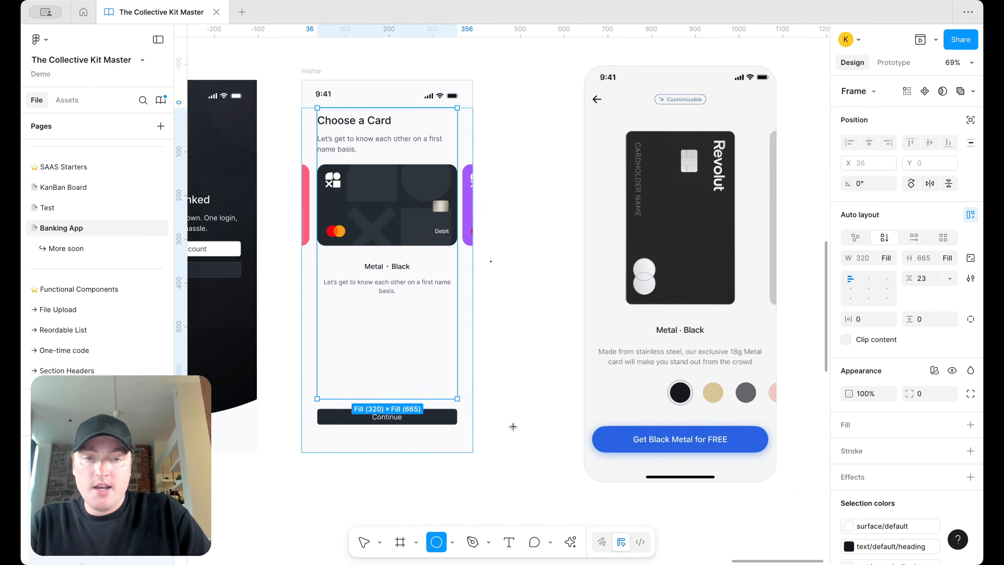
Step: Draw a new frame beside the card screen and set its width to 36
{"action": "left_click", "coordinate": [411, 543]}
{"action": "left_click_drag", "start_coordinate": [510, 316], "coordinate": [539, 344]}
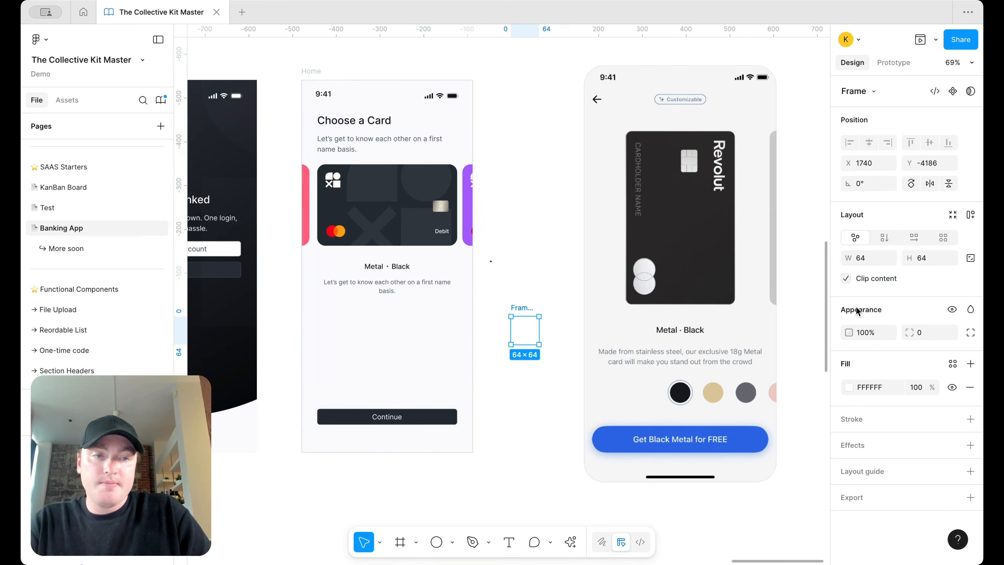
{"action": "type", "text": "24"}
{"action": "key", "text": "Return"}
{"action": "type", "text": "24"}
{"action": "key", "text": "Return"}
{"action": "scroll", "coordinate": [545, 358], "scroll_direction": "up", "scroll_amount": 5}
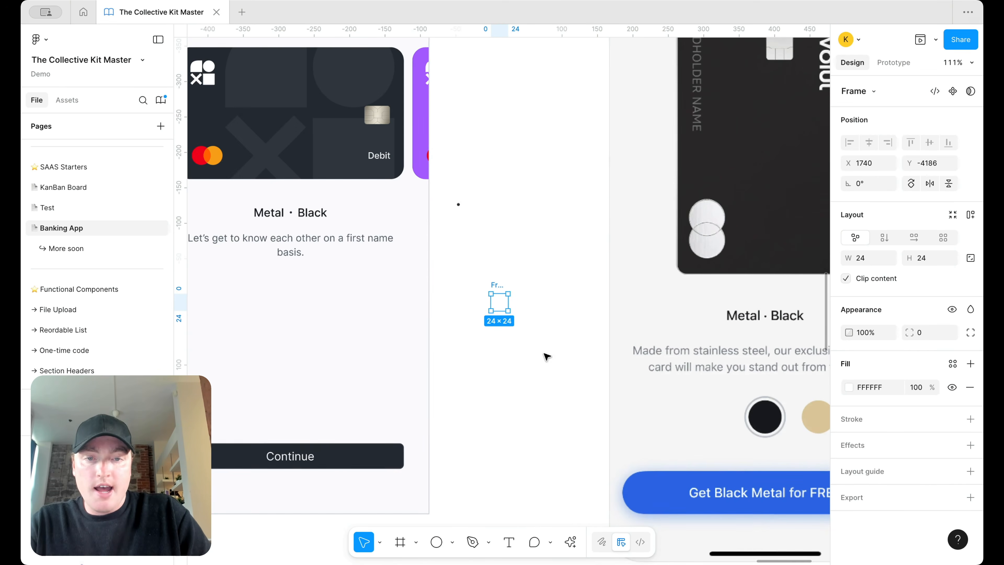
{"action": "type", "text": "36"}
{"action": "key", "text": "Return"}
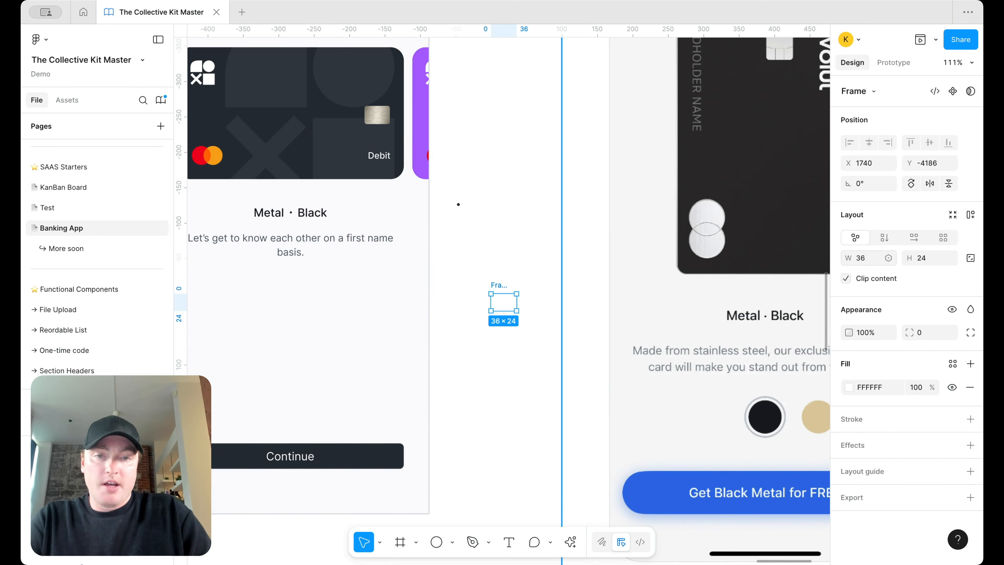
{"action": "type", "text": "26"}
{"action": "key", "text": "Return"}
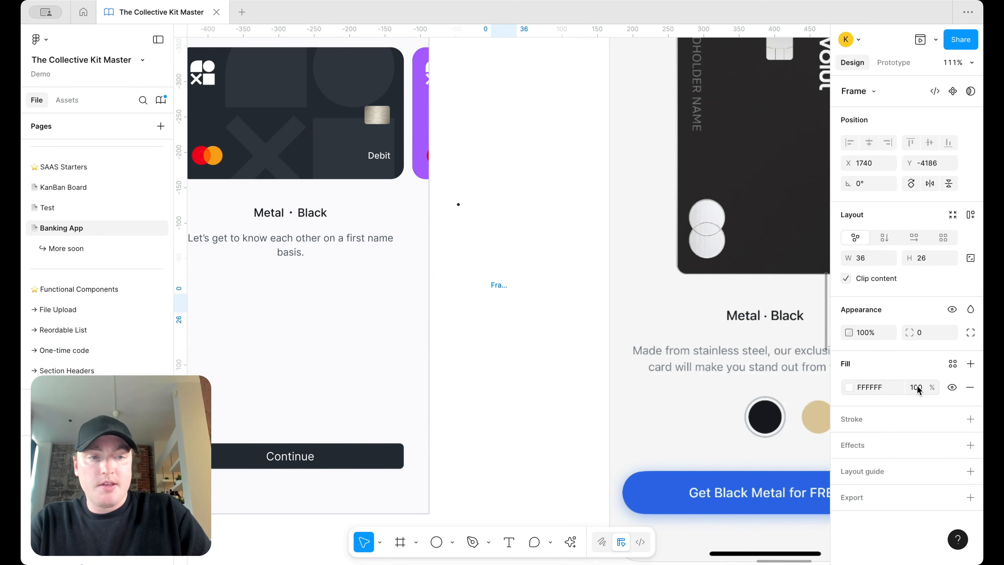
Step: Fill the frame with surface/primary/default and set its height to 36
{"action": "left_click", "coordinate": [949, 367]}
{"action": "type", "text": "surf"}
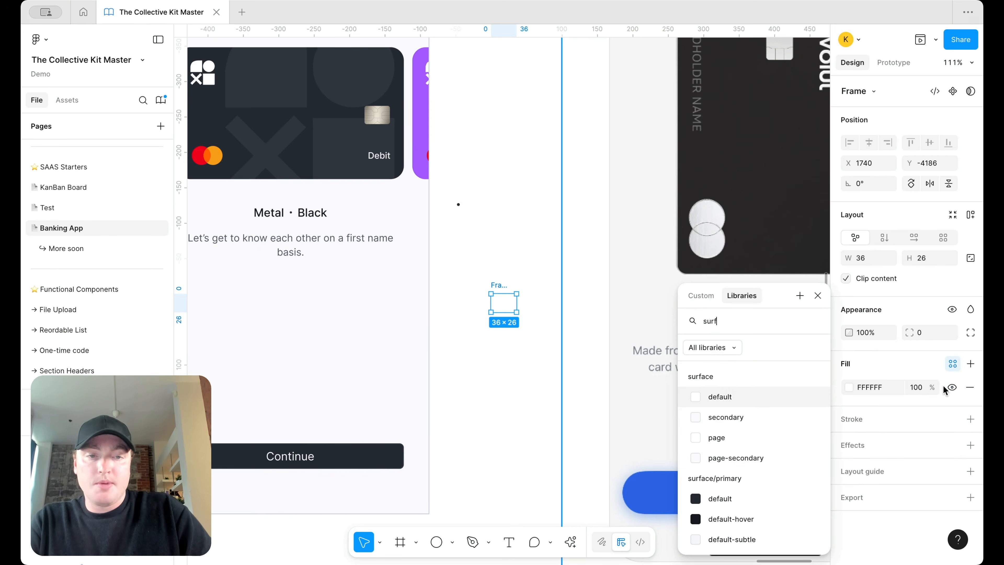
{"action": "left_click", "coordinate": [750, 497]}
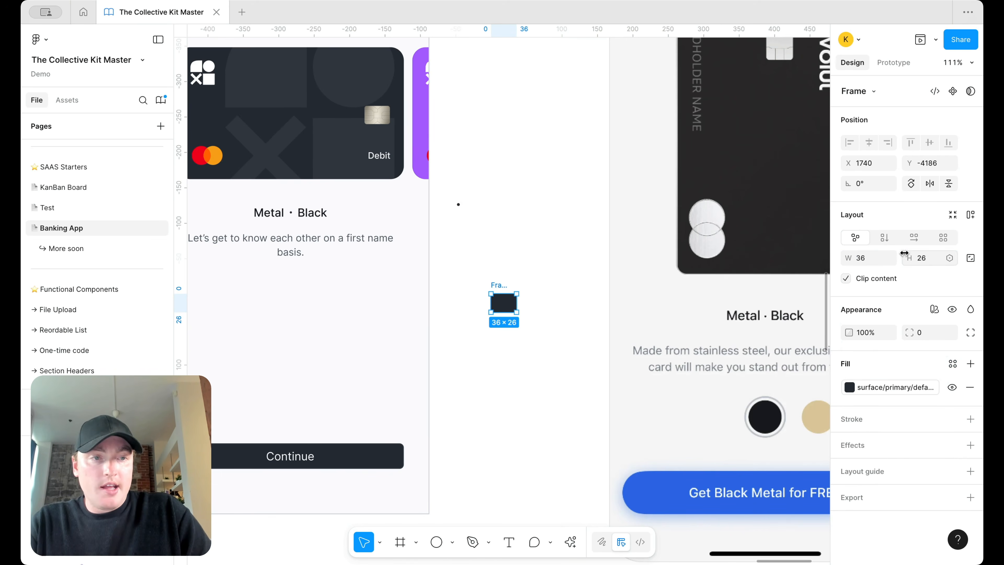
{"action": "type", "text": "36"}
{"action": "key", "text": "Return"}
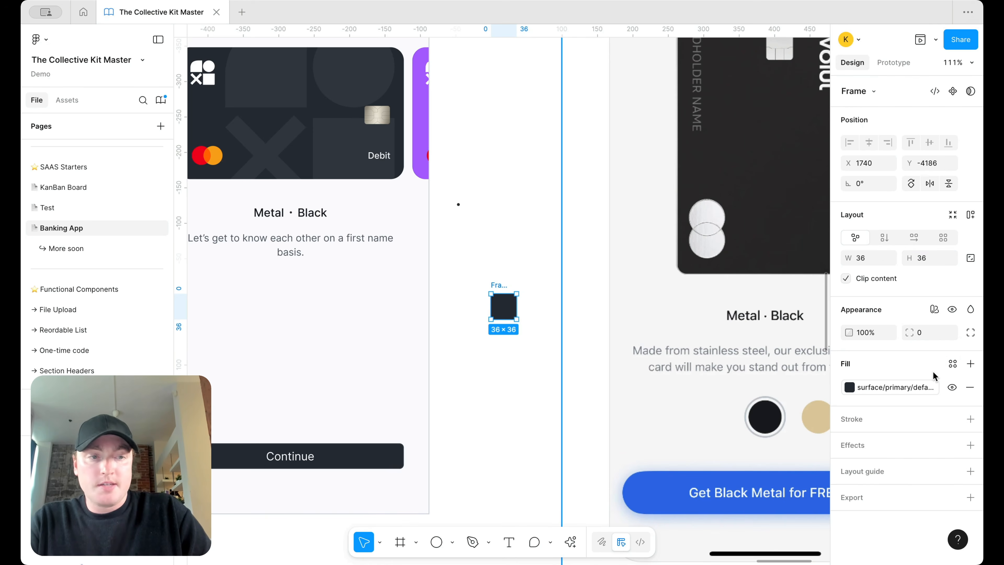
Step: Round the frame into a circle using the radius 800 variable
{"action": "left_click", "coordinate": [949, 332]}
{"action": "type", "text": "rad"}
{"action": "scroll", "coordinate": [889, 443], "scroll_direction": "down", "scroll_amount": 3}
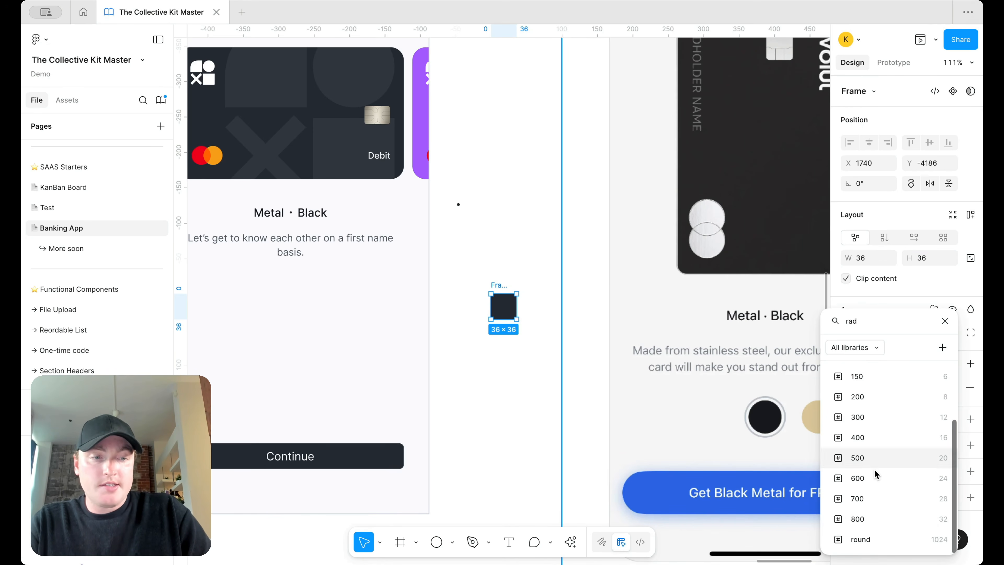
{"action": "left_click", "coordinate": [867, 522]}
Step: Turn the dark circle into a component and place a copy just below it
{"action": "left_click", "coordinate": [549, 287]}
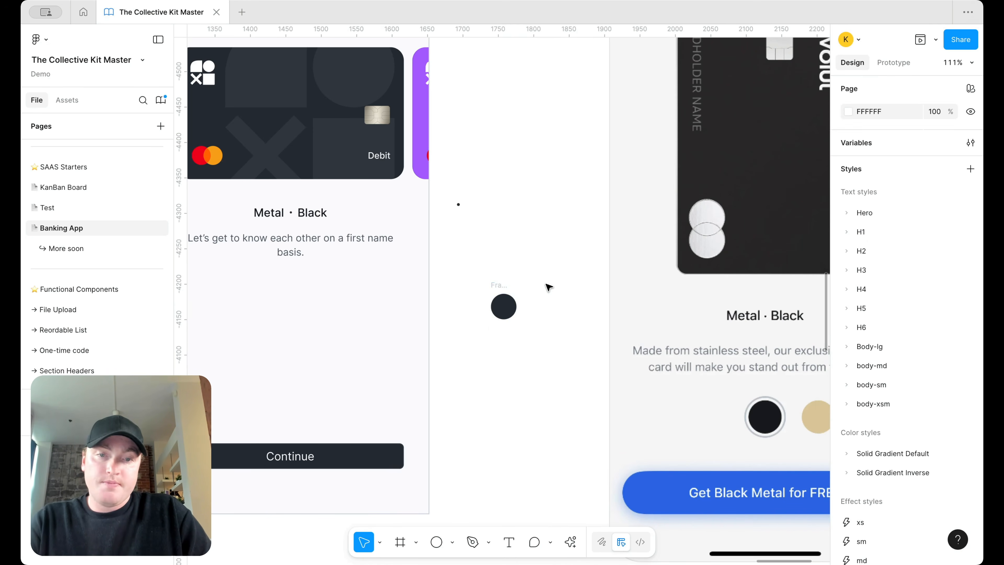
{"action": "scroll", "coordinate": [549, 287], "scroll_direction": "down", "scroll_amount": 3}
{"action": "scroll", "coordinate": [549, 287], "scroll_direction": "up", "scroll_amount": 2}
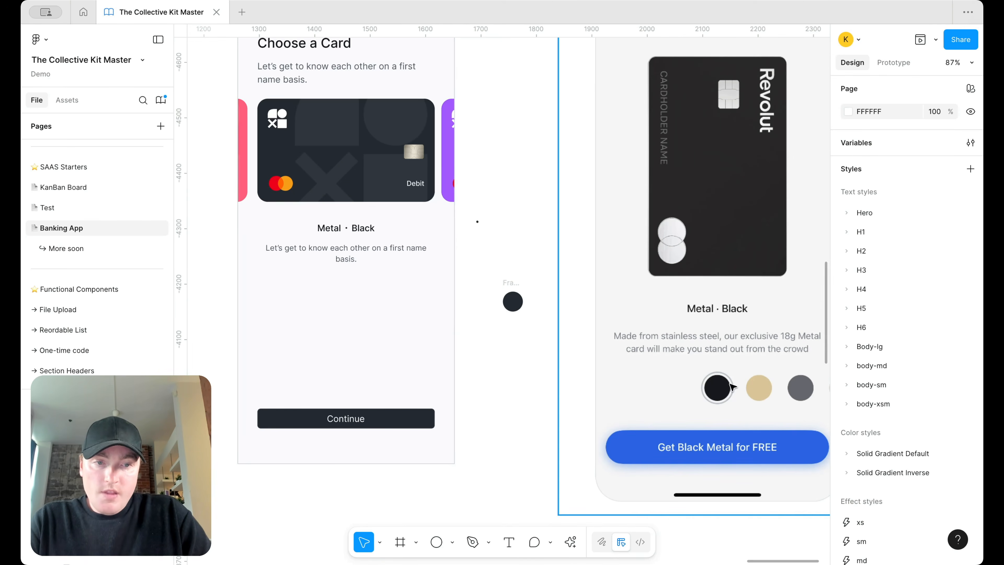
{"action": "left_click", "coordinate": [509, 283]}
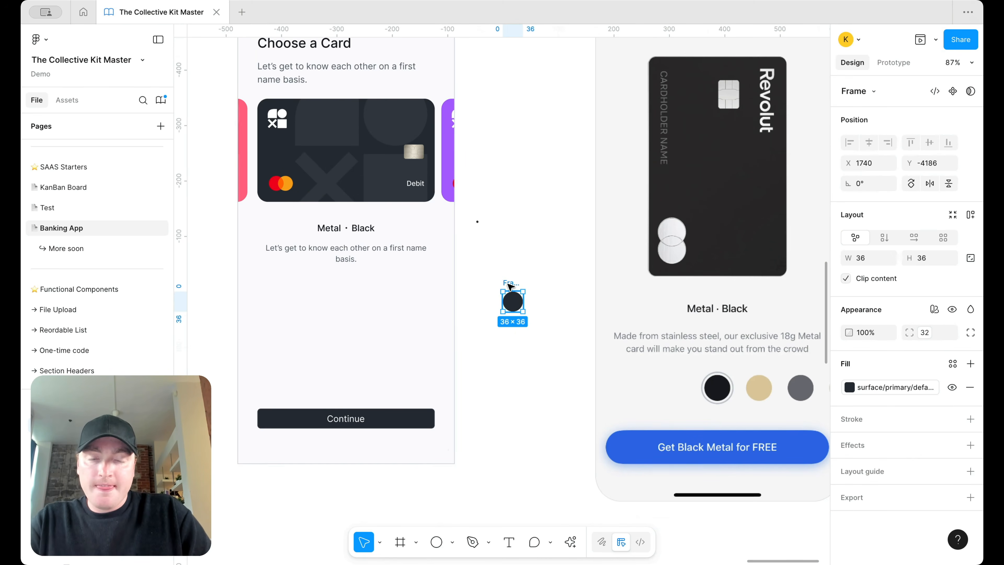
{"action": "right_click", "coordinate": [510, 285]}
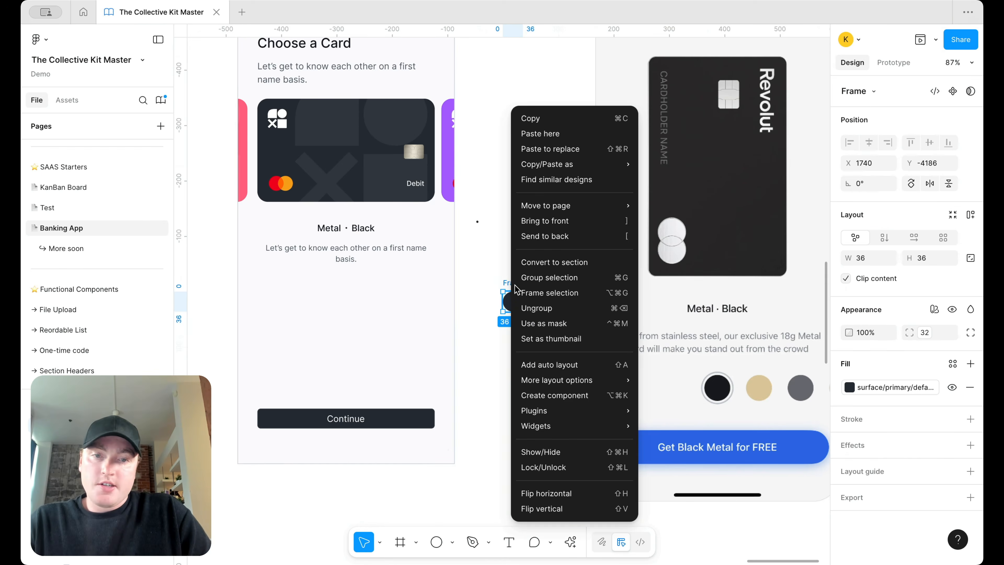
{"action": "left_click", "coordinate": [574, 395]}
{"action": "left_click_drag", "start_coordinate": [515, 299], "coordinate": [515, 353]}
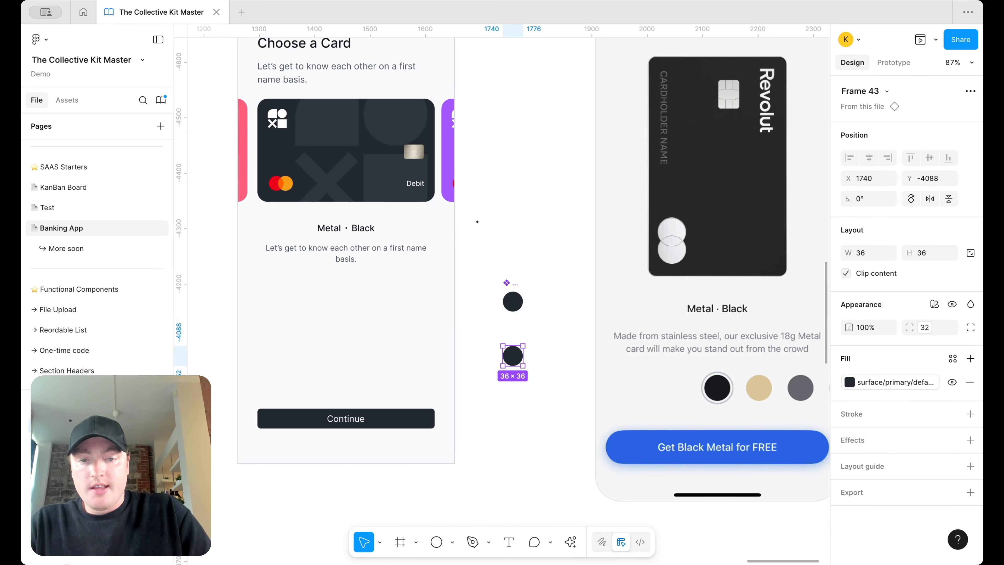
Step: Draw a circle over the top swatch with a stroke and no fill
{"action": "left_click", "coordinate": [439, 542]}
{"action": "scroll", "coordinate": [528, 313], "scroll_direction": "up", "scroll_amount": 5}
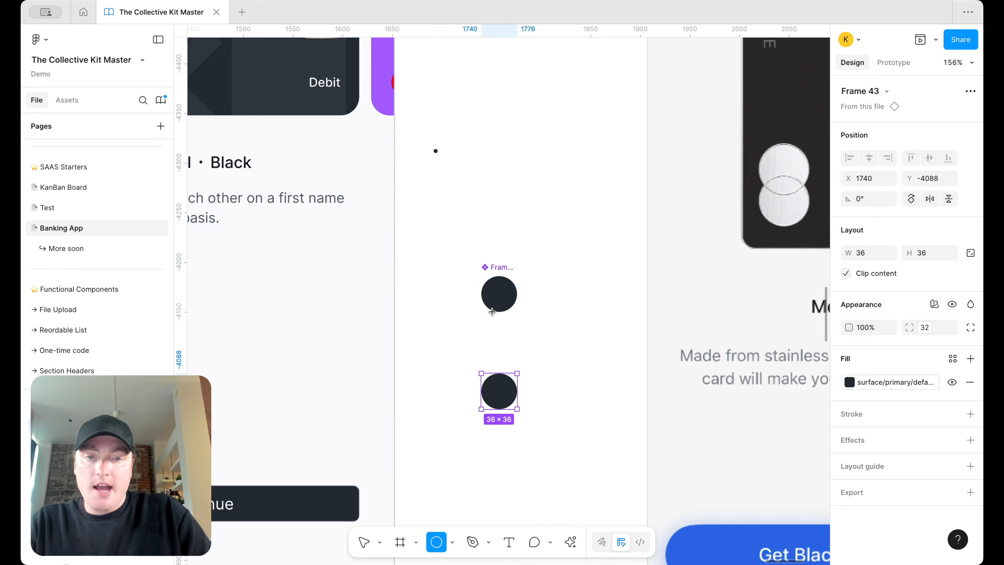
{"action": "left_click_drag", "start_coordinate": [481, 276], "coordinate": [526, 321]}
{"action": "scroll", "coordinate": [526, 286], "scroll_direction": "up", "scroll_amount": 5}
{"action": "left_click", "coordinate": [970, 378]}
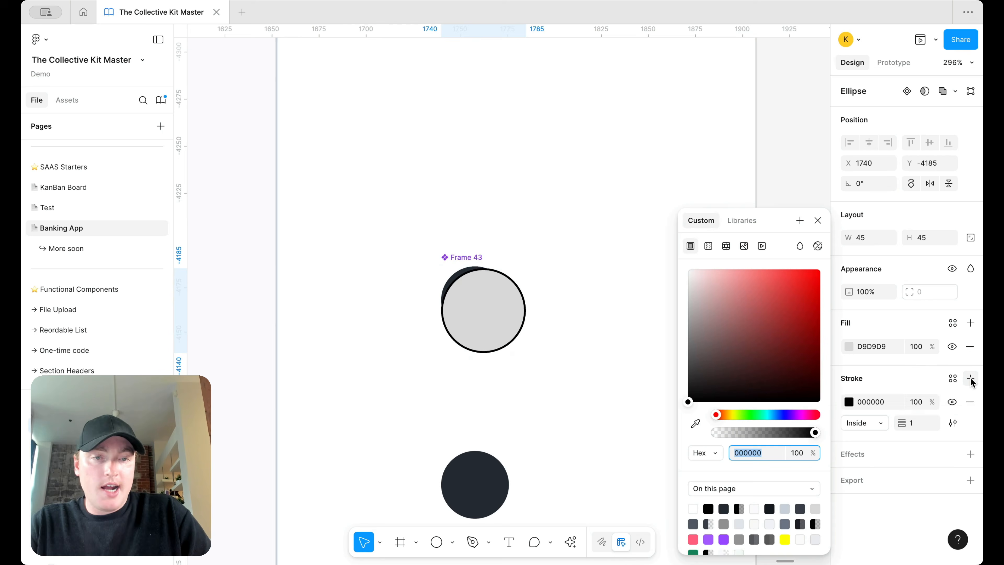
{"action": "left_click", "coordinate": [970, 346]}
Step: Give the ring a 2-px stroke in the border/primary/focus colour
{"action": "left_click", "coordinate": [911, 393]}
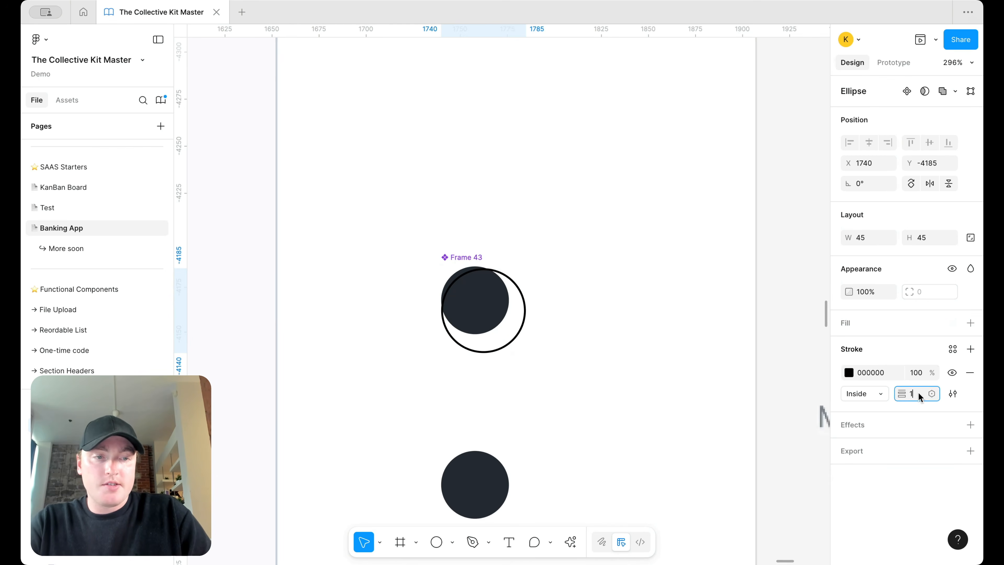
{"action": "type", "text": "2"}
{"action": "key", "text": "Return"}
{"action": "left_click", "coordinate": [952, 349]}
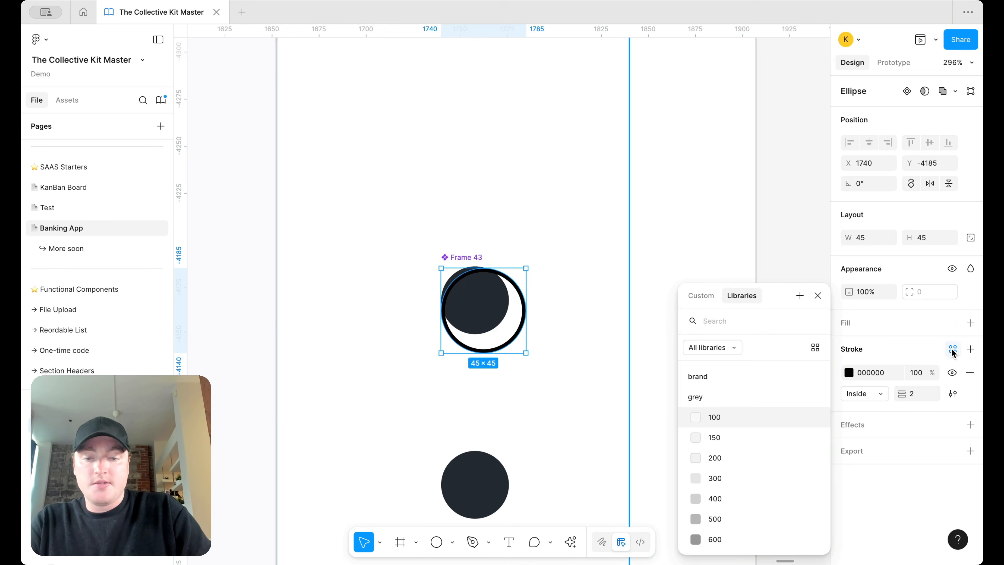
{"action": "type", "text": "focus"}
{"action": "key", "text": "Down"}
{"action": "key", "text": "Down"}
{"action": "key", "text": "Down"}
{"action": "key", "text": "Down"}
{"action": "key", "text": "Down"}
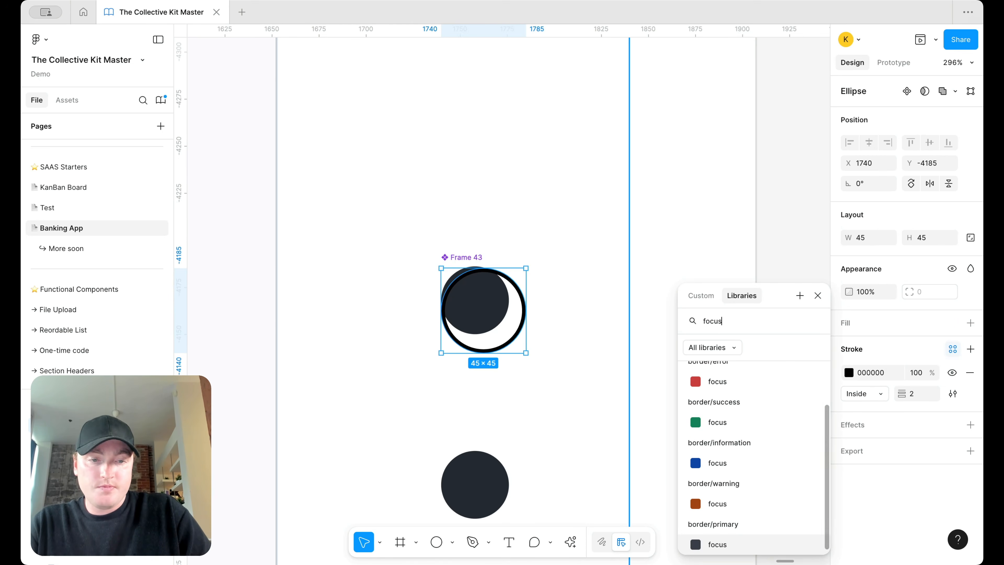
{"action": "key", "text": "Return"}
Step: Move the ring inside the Frame 43 component
{"action": "scroll", "coordinate": [442, 265], "scroll_direction": "up", "scroll_amount": 5}
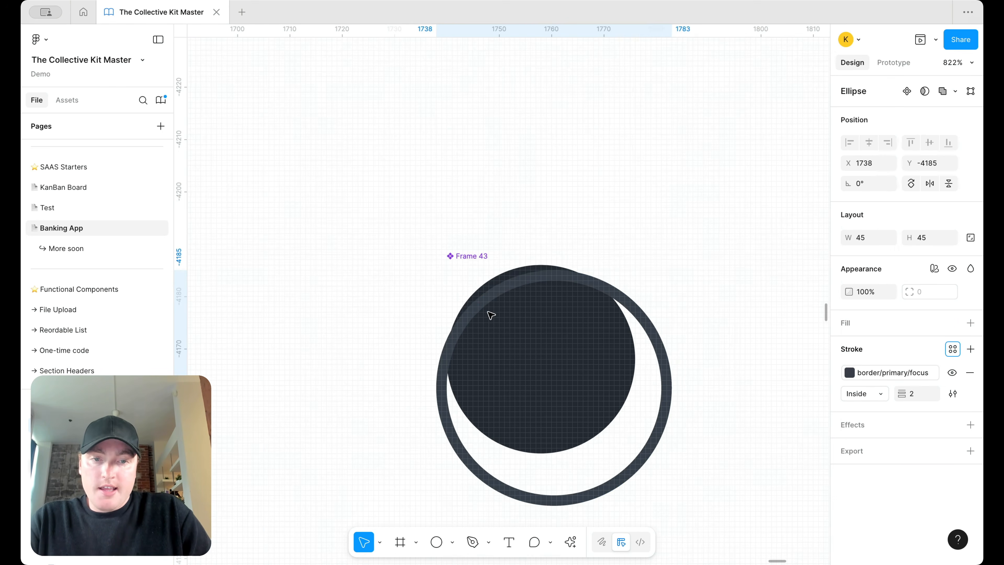
{"action": "scroll", "coordinate": [524, 298], "scroll_direction": "down", "scroll_amount": 5}
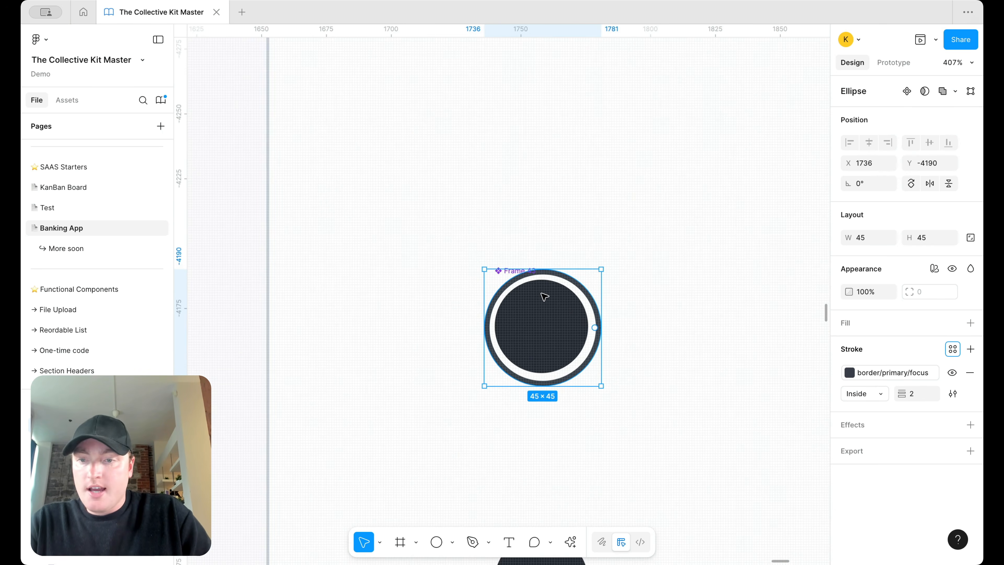
{"action": "key", "text": "super+x"}
{"action": "left_click", "coordinate": [536, 301]}
{"action": "key", "text": "super+v"}
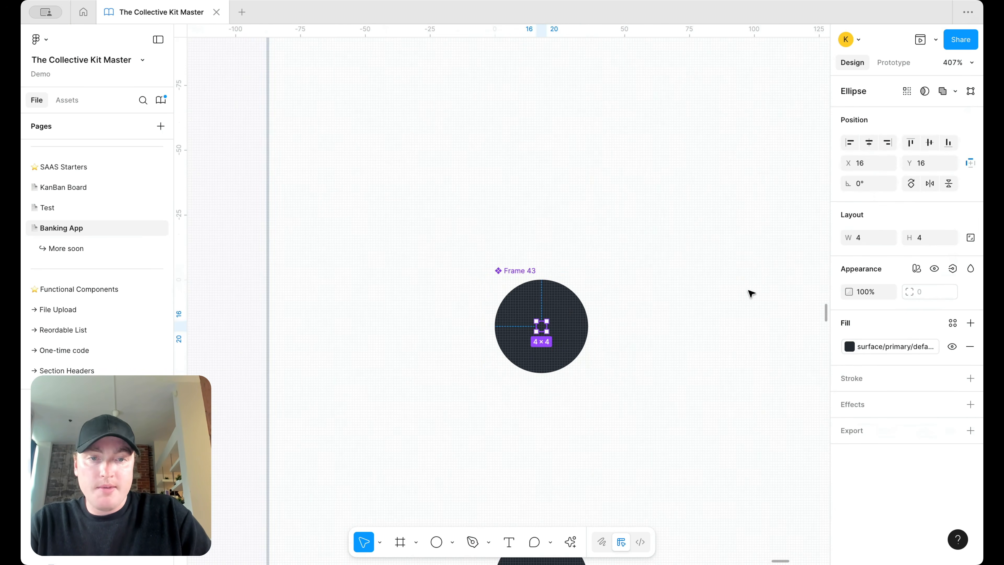
Step: Enlarge the pasted ellipse to 29×29 and let Frame 43 show content outside its bounds
{"action": "scroll", "coordinate": [538, 335], "scroll_direction": "up", "scroll_amount": 2}
{"action": "left_click_drag", "start_coordinate": [548, 330], "coordinate": [643, 425]}
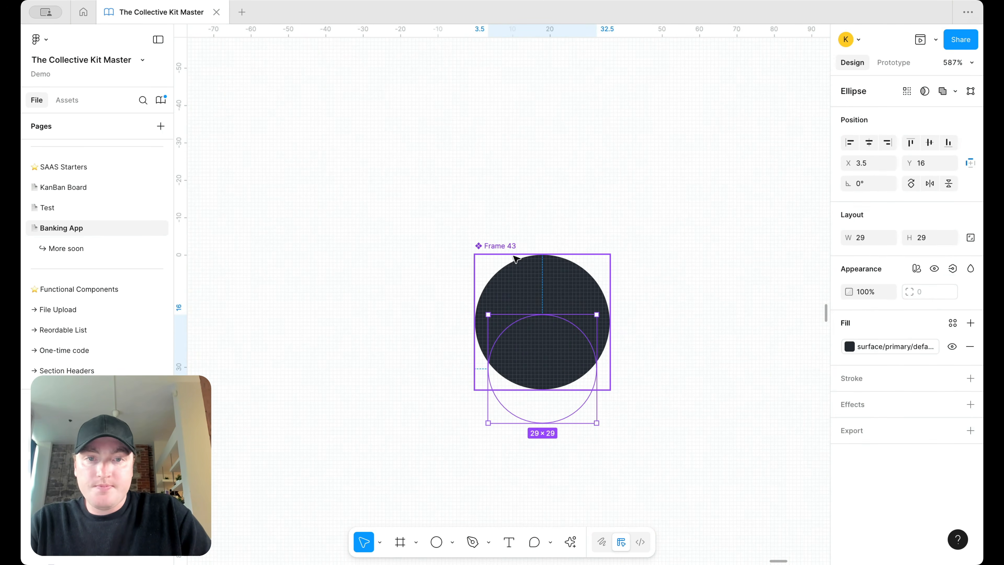
{"action": "left_click", "coordinate": [519, 264]}
{"action": "left_click", "coordinate": [847, 321]}
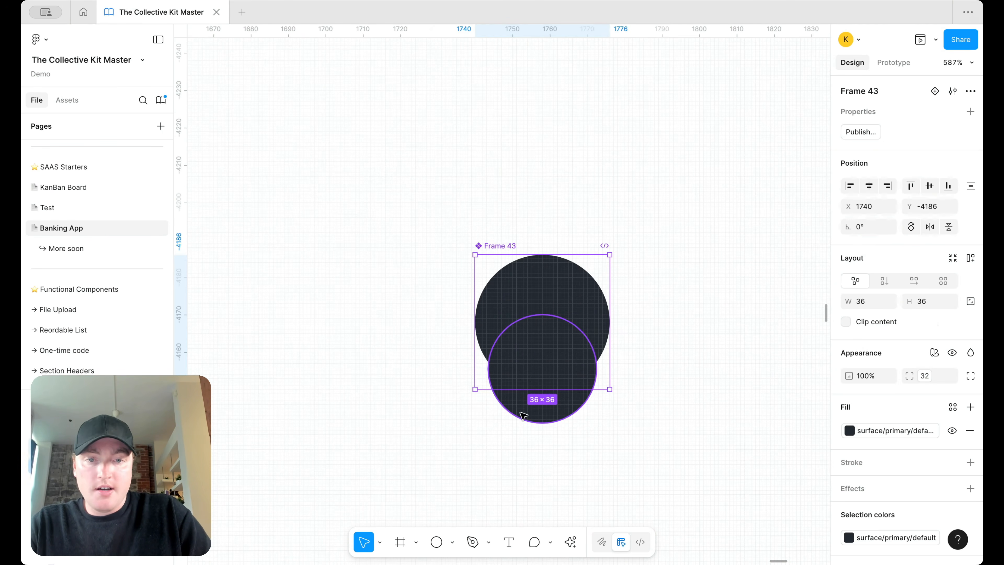
Step: Enlarge the ring to about 49×50 with no fill and a stroke
{"action": "left_click", "coordinate": [513, 417]}
{"action": "left_click_drag", "start_coordinate": [594, 314], "coordinate": [671, 236]}
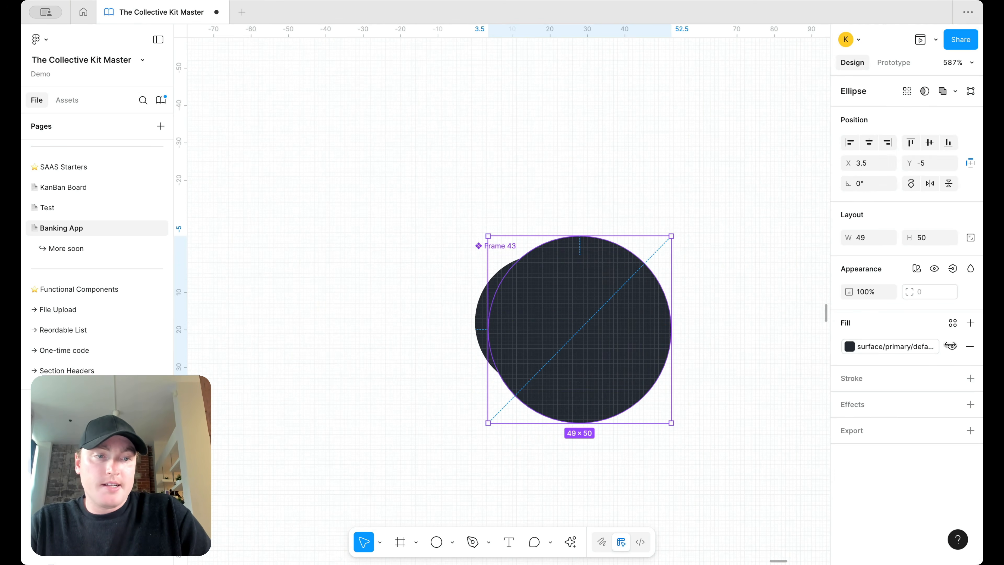
{"action": "left_click", "coordinate": [969, 346]}
{"action": "left_click", "coordinate": [970, 349]}
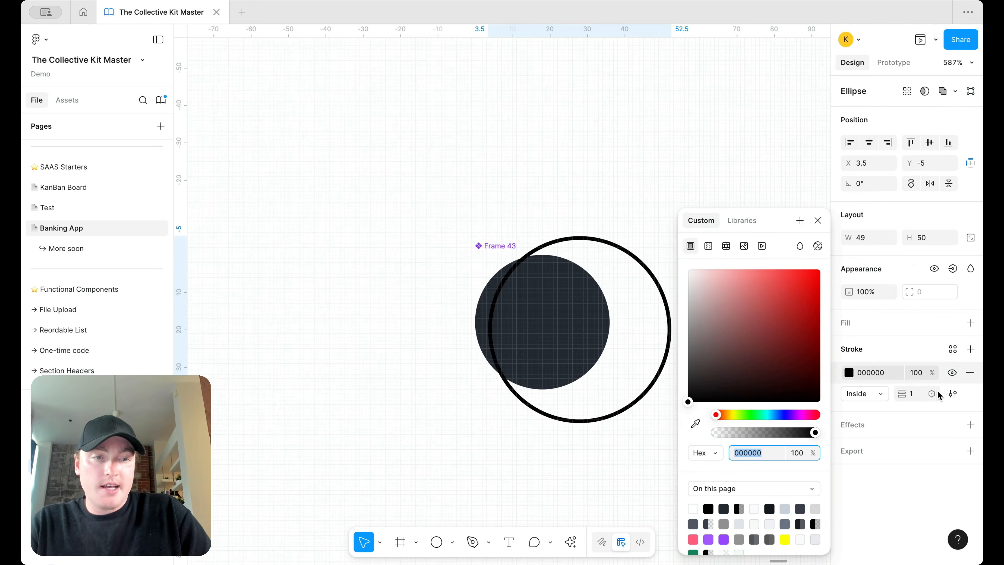
{"action": "left_click", "coordinate": [933, 393]}
Step: Bind the ring's stroke to the sm (2) weight variable and border/primary/focus colour
{"action": "left_click", "coordinate": [931, 393]}
{"action": "type", "text": "foc"}
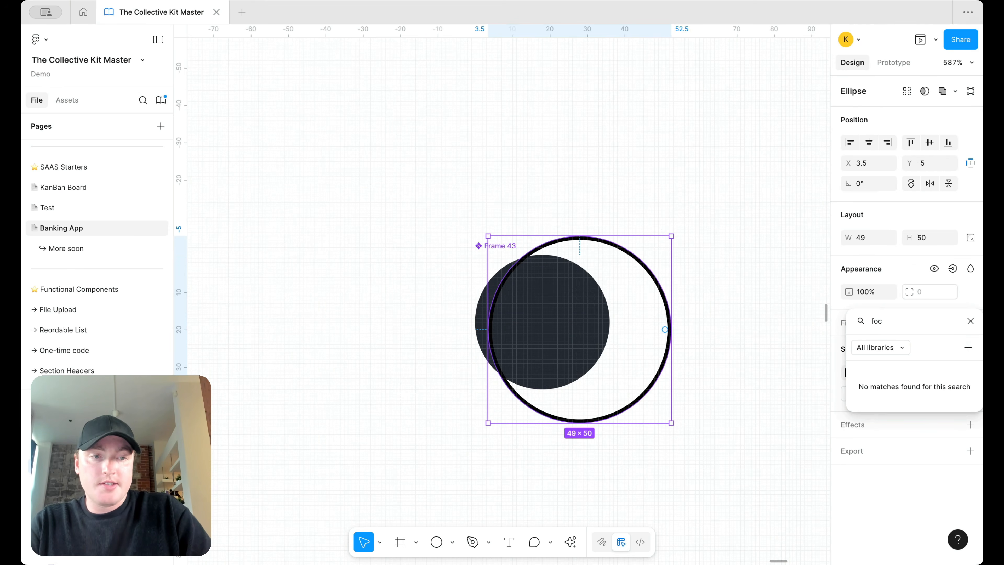
{"action": "key", "text": "BackSpace"}
{"action": "key", "text": "BackSpace"}
{"action": "key", "text": "BackSpace"}
{"action": "type", "text": "bor"}
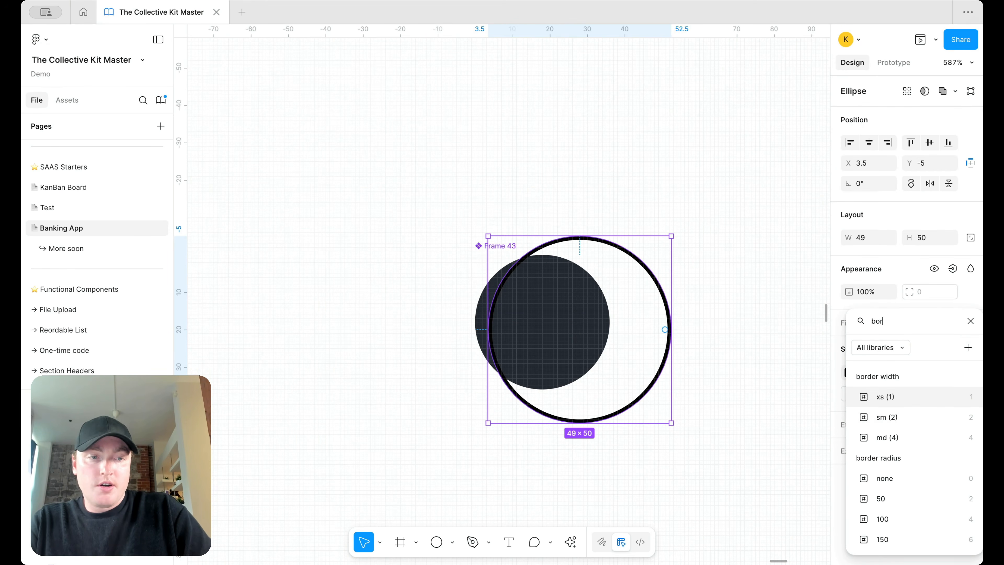
{"action": "left_click", "coordinate": [885, 417]}
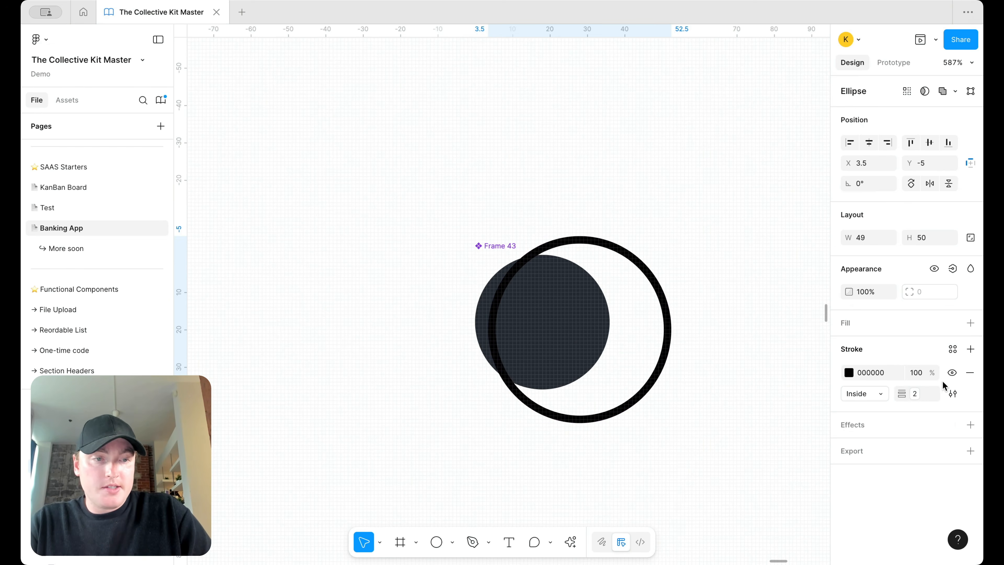
{"action": "left_click", "coordinate": [952, 349]}
{"action": "type", "text": "foc"}
{"action": "scroll", "coordinate": [739, 510], "scroll_direction": "down", "scroll_amount": 3}
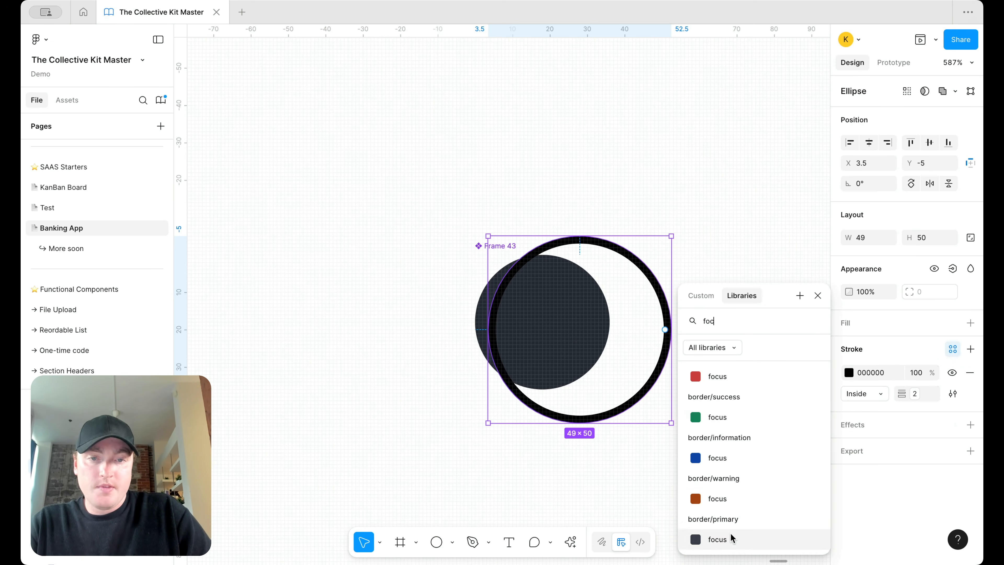
{"action": "left_click", "coordinate": [717, 539]}
{"action": "scroll", "coordinate": [678, 285], "scroll_direction": "up", "scroll_amount": 3}
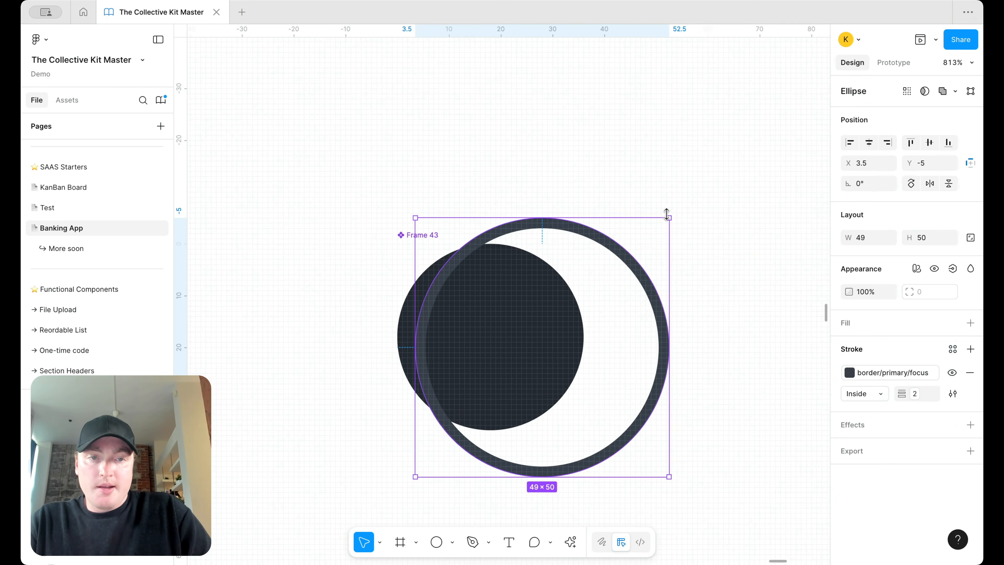
Step: Resize the outer ring to 47×48 and centre it around the dark dot
{"action": "left_click_drag", "start_coordinate": [668, 218], "coordinate": [649, 227]}
{"action": "key", "text": "Left"}
{"action": "key", "text": "Left"}
{"action": "key", "text": "Left"}
{"action": "key", "text": "Left"}
{"action": "key", "text": "Left"}
{"action": "key", "text": "Left"}
{"action": "key", "text": "Left"}
{"action": "key", "text": "Left"}
{"action": "key", "text": "Left"}
{"action": "key", "text": "Left"}
{"action": "key", "text": "Left"}
{"action": "key", "text": "Right"}
{"action": "key", "text": "Right"}
{"action": "key", "text": "Up"}
{"action": "key", "text": "Up"}
{"action": "key", "text": "Up"}
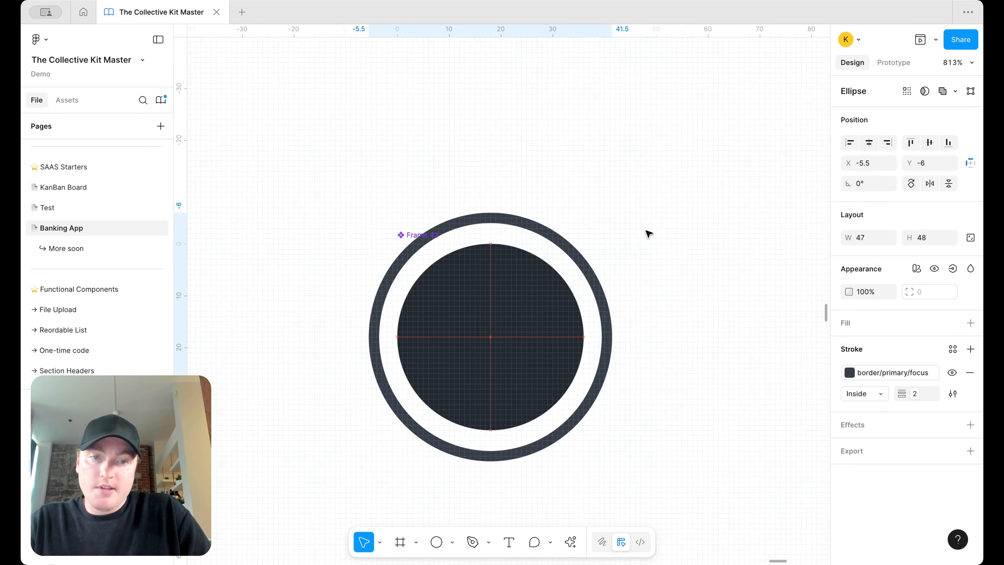
{"action": "scroll", "coordinate": [581, 244], "scroll_direction": "up", "scroll_amount": 5}
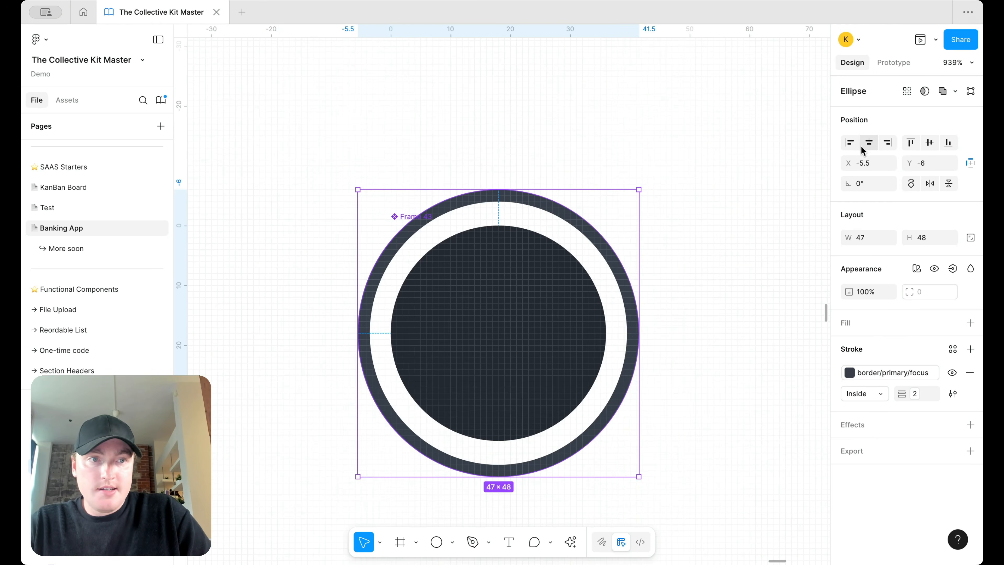
{"action": "scroll", "coordinate": [641, 210], "scroll_direction": "down", "scroll_amount": 5}
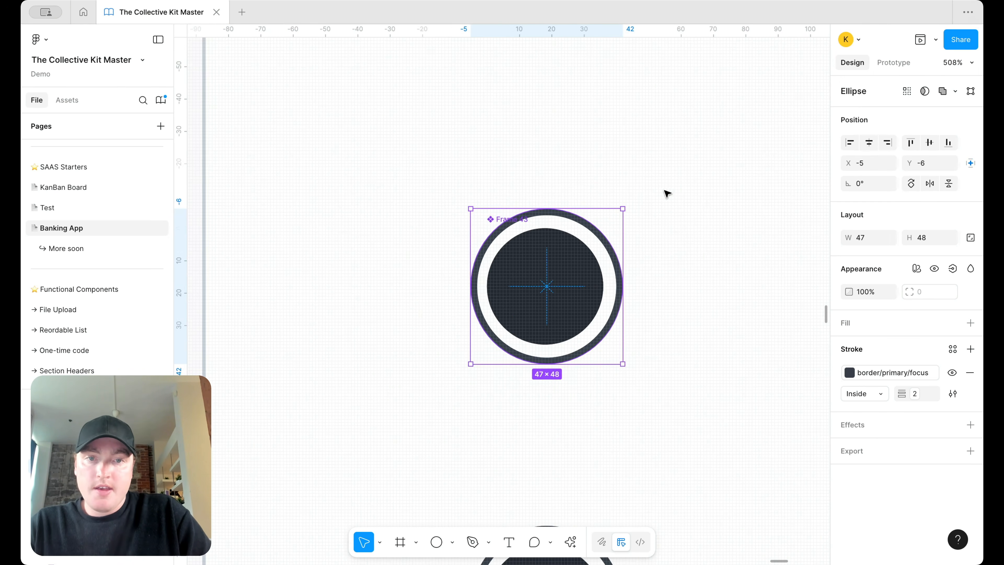
Step: Rename the Frame 43 component to 'Color'
{"action": "left_click", "coordinate": [622, 202]}
{"action": "double_click", "coordinate": [503, 218]}
{"action": "type", "text": "Color"}
{"action": "key", "text": "Return"}
Step: Paste two Color swatch instances into the Choose a Card frame as a horizontal auto layout row
{"action": "scroll", "coordinate": [546, 285], "scroll_direction": "down", "scroll_amount": 5}
{"action": "left_click_drag", "start_coordinate": [520, 242], "coordinate": [516, 331]}
{"action": "left_click", "coordinate": [344, 252]}
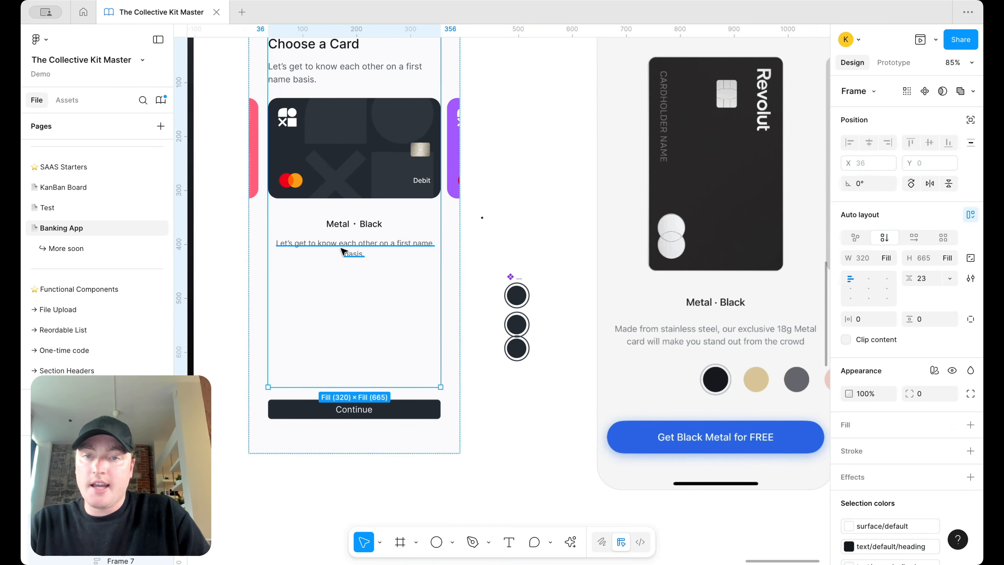
{"action": "key", "text": "ctrl+v"}
{"action": "scroll", "coordinate": [336, 280], "scroll_direction": "up", "scroll_amount": 3}
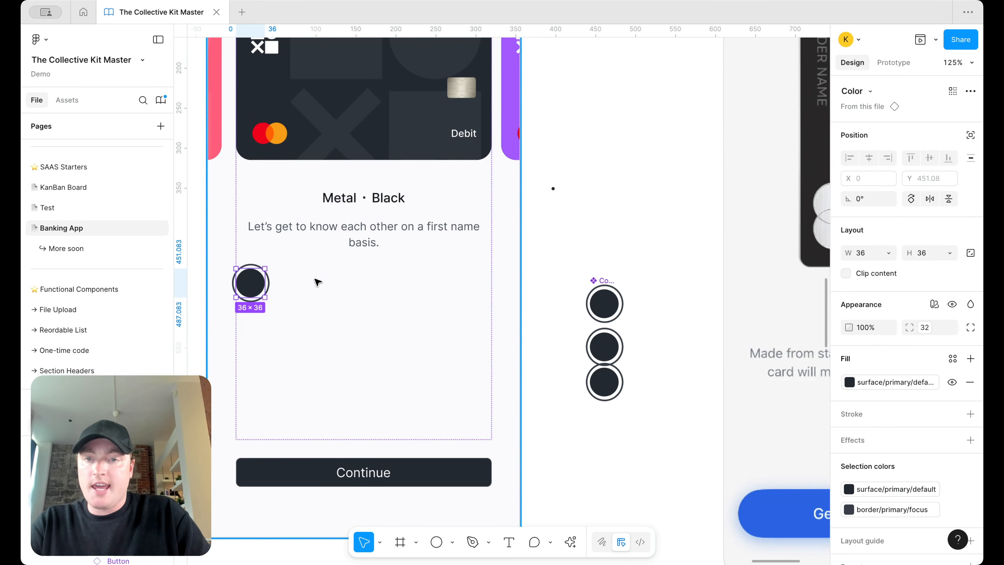
{"action": "key", "text": "ctrl+v"}
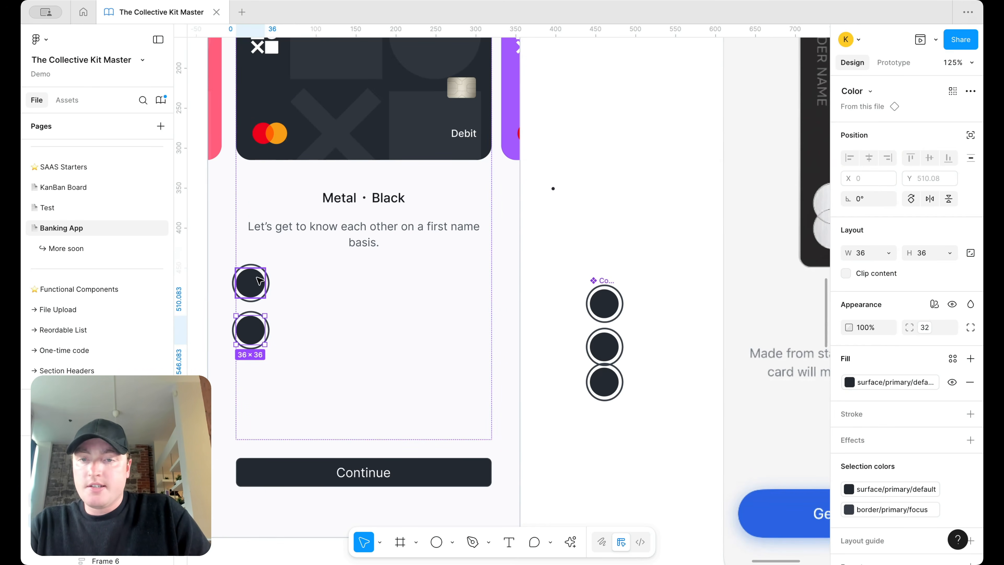
{"action": "left_click", "coordinate": [259, 280], "text": "shift"}
{"action": "key", "text": "shift+a"}
{"action": "left_click", "coordinate": [914, 239]}
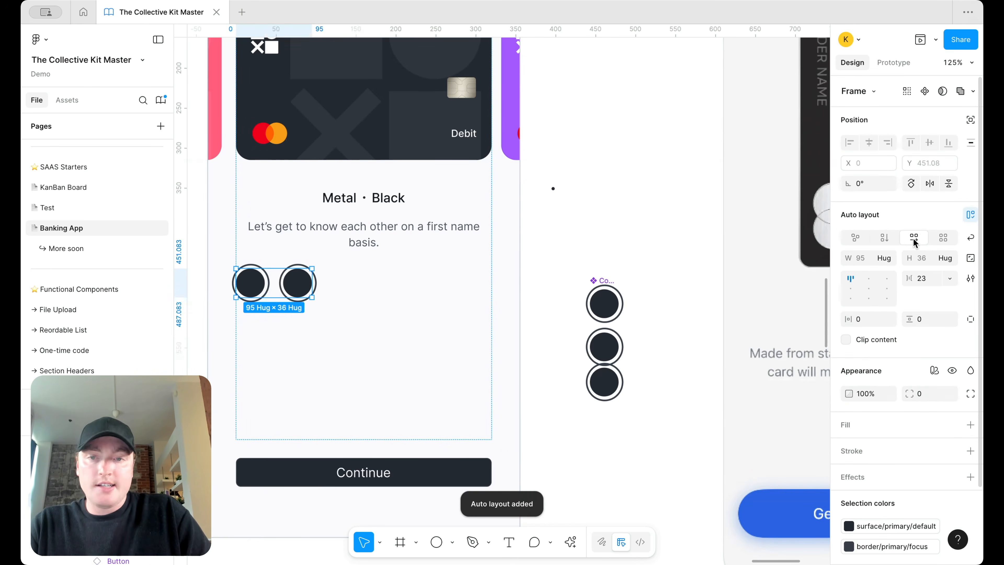
Step: Duplicate the swatch to make four and centre the frame's content horizontally
{"action": "left_click", "coordinate": [292, 283]}
{"action": "key", "text": "ctrl+d"}
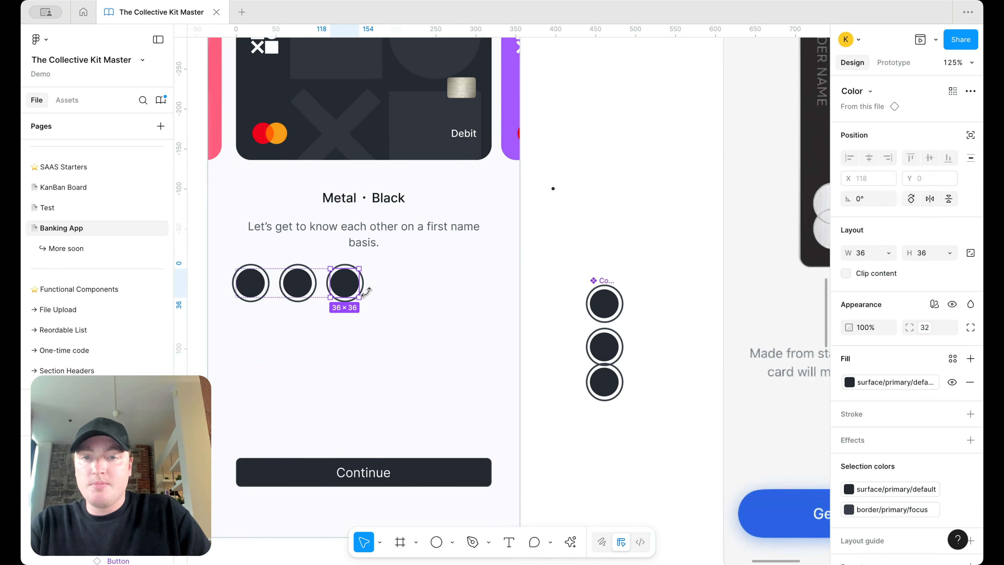
{"action": "key", "text": "ctrl+d"}
{"action": "left_click", "coordinate": [433, 287]}
{"action": "left_click", "coordinate": [869, 281]}
{"action": "scroll", "coordinate": [508, 251], "scroll_direction": "down", "scroll_amount": 5}
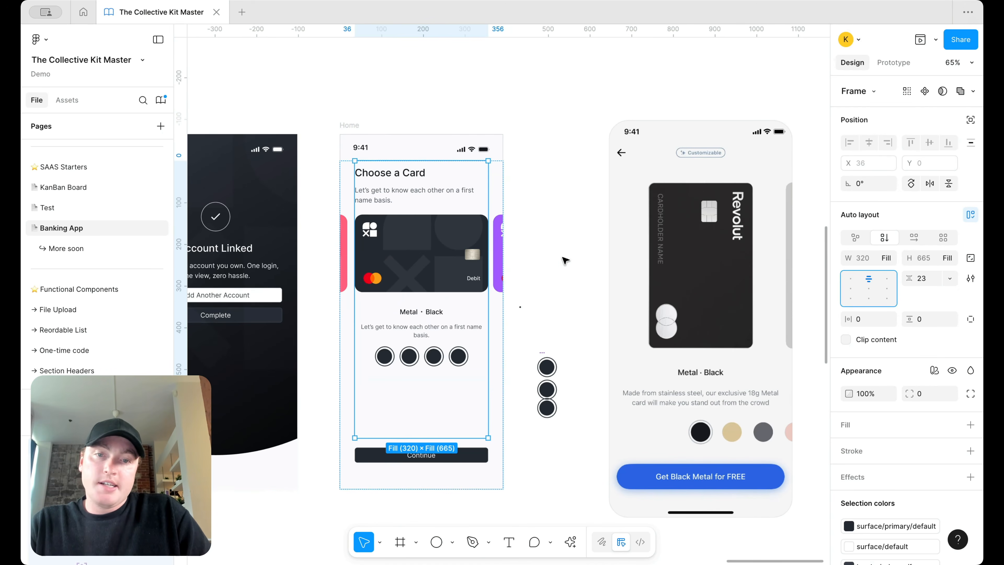
Step: Set the swatch's inner dot to 24×24
{"action": "scroll", "coordinate": [551, 391], "scroll_direction": "up", "scroll_amount": 5}
{"action": "left_click", "coordinate": [543, 341]}
{"action": "left_click", "coordinate": [872, 303]}
{"action": "type", "text": "24"}
{"action": "key", "text": "Return"}
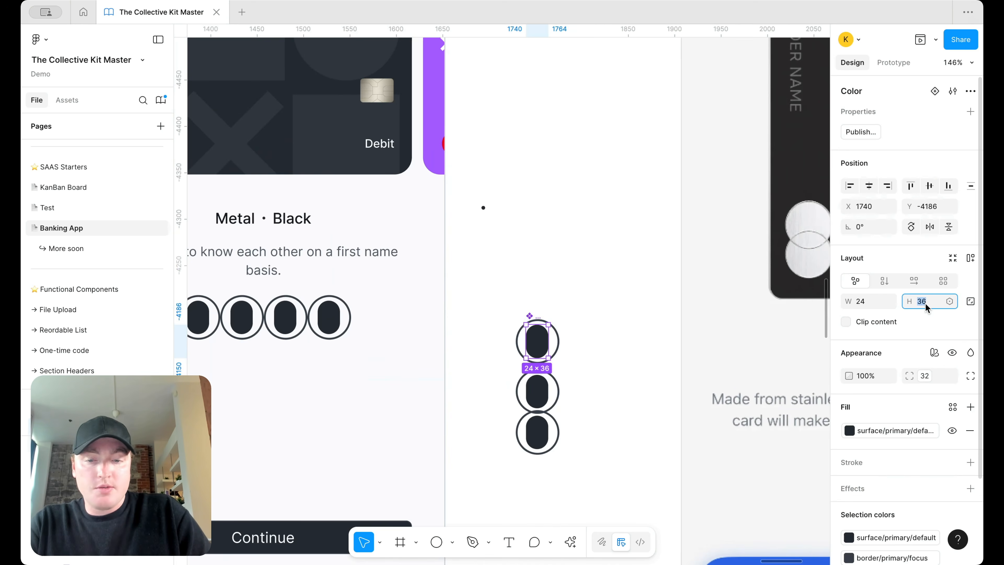
{"action": "type", "text": "24"}
{"action": "key", "text": "Return"}
Step: Shrink the outer ring to about 34×35 and centre it vertically around the dot
{"action": "scroll", "coordinate": [524, 352], "scroll_direction": "up", "scroll_amount": 5}
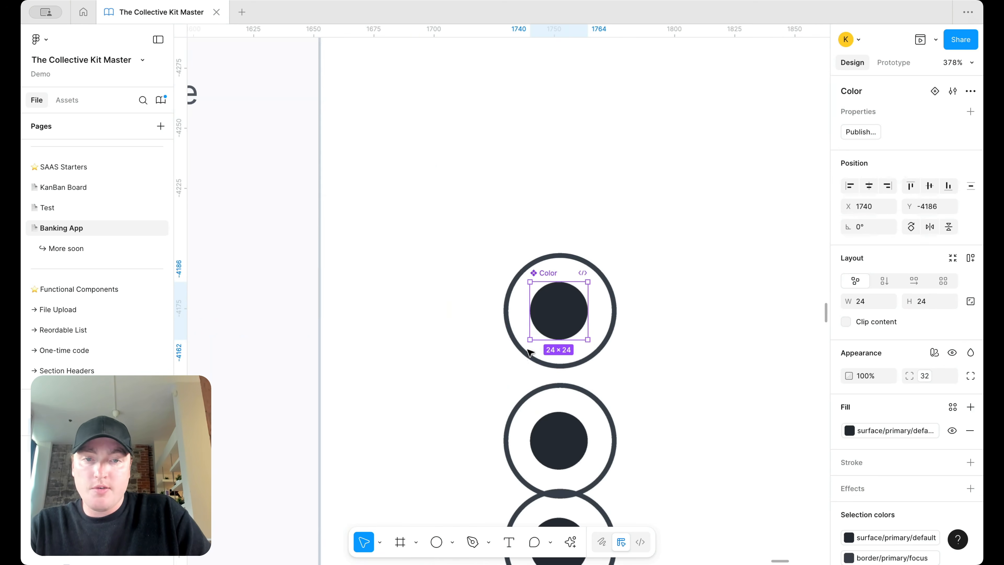
{"action": "left_click", "coordinate": [609, 279]}
{"action": "scroll", "coordinate": [606, 278], "scroll_direction": "up", "scroll_amount": 5}
{"action": "left_click_drag", "start_coordinate": [631, 220], "coordinate": [602, 251]}
{"action": "left_click_drag", "start_coordinate": [370, 487], "coordinate": [410, 462]}
{"action": "left_click_drag", "start_coordinate": [599, 255], "coordinate": [591, 262]}
{"action": "left_click_drag", "start_coordinate": [402, 459], "coordinate": [405, 454]}
{"action": "left_click", "coordinate": [930, 144]}
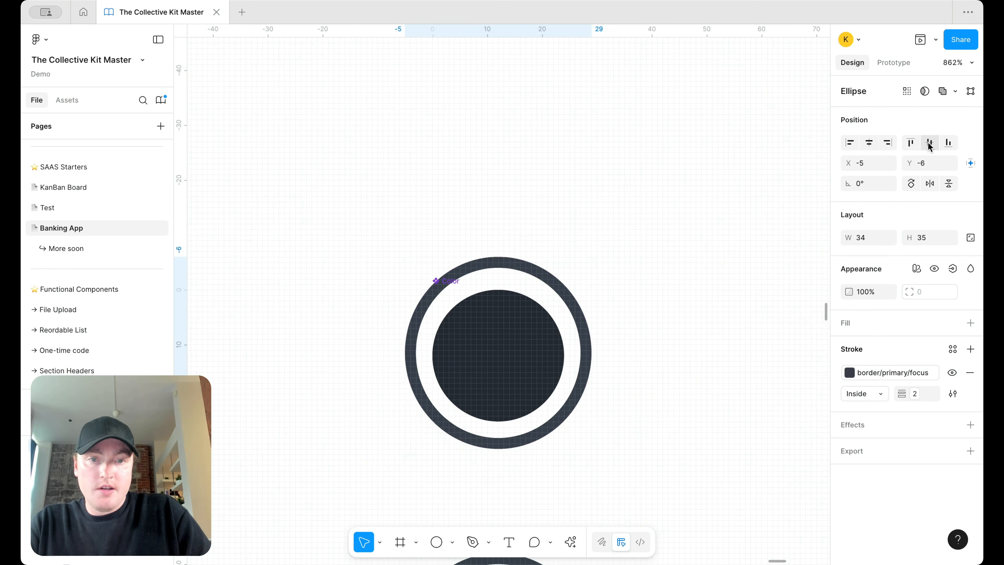
{"action": "scroll", "coordinate": [695, 238], "scroll_direction": "down", "scroll_amount": 6}
{"action": "scroll", "coordinate": [694, 239], "scroll_direction": "up", "scroll_amount": 7}
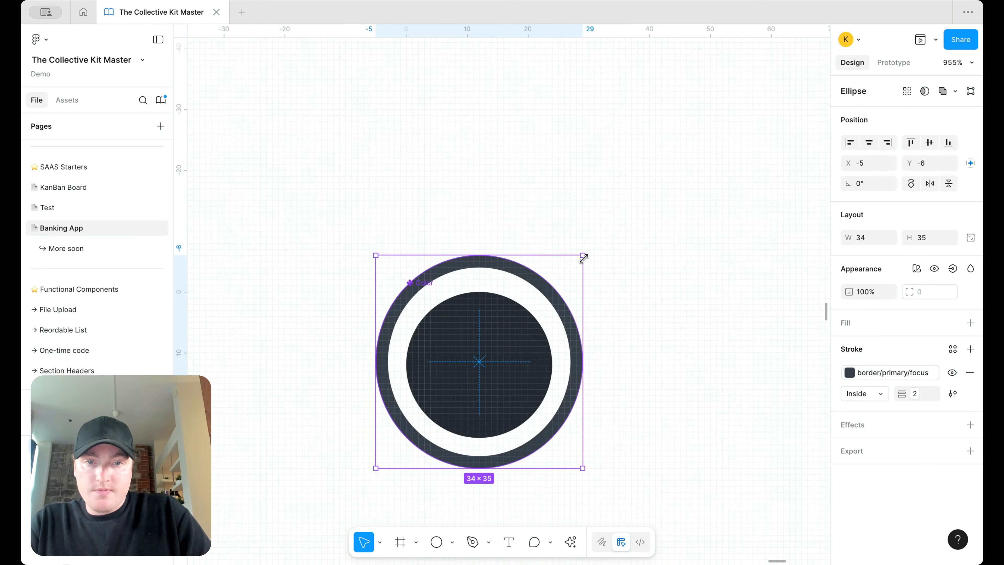
Step: Shrink the ring further to 32×32 and re-centre it around the dot
{"action": "left_click_drag", "start_coordinate": [583, 257], "coordinate": [578, 264]}
{"action": "key", "text": "Right"}
{"action": "key", "text": "Right"}
{"action": "key", "text": "Left"}
{"action": "scroll", "coordinate": [578, 265], "scroll_direction": "up", "scroll_amount": 3}
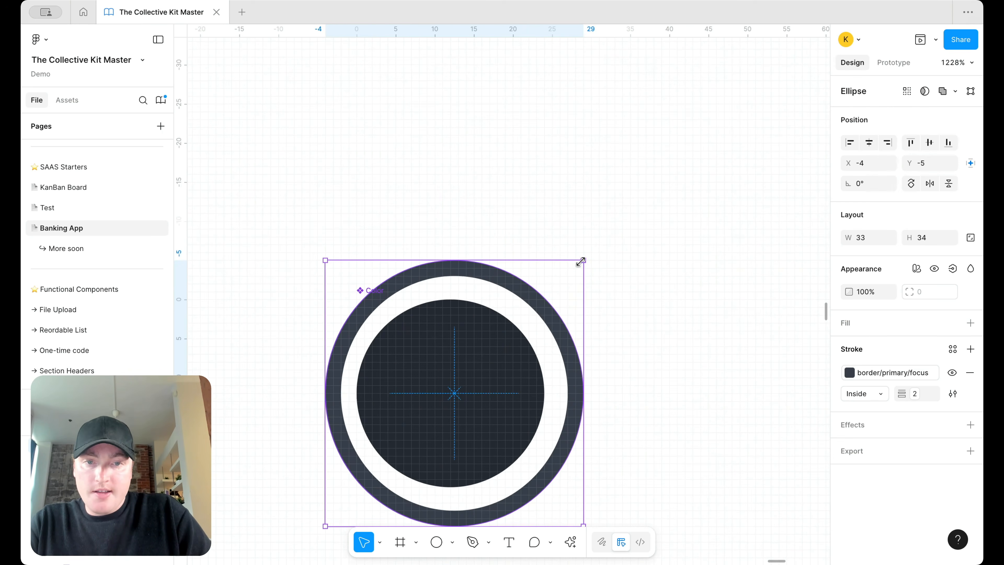
{"action": "left_click_drag", "start_coordinate": [580, 261], "coordinate": [573, 265]}
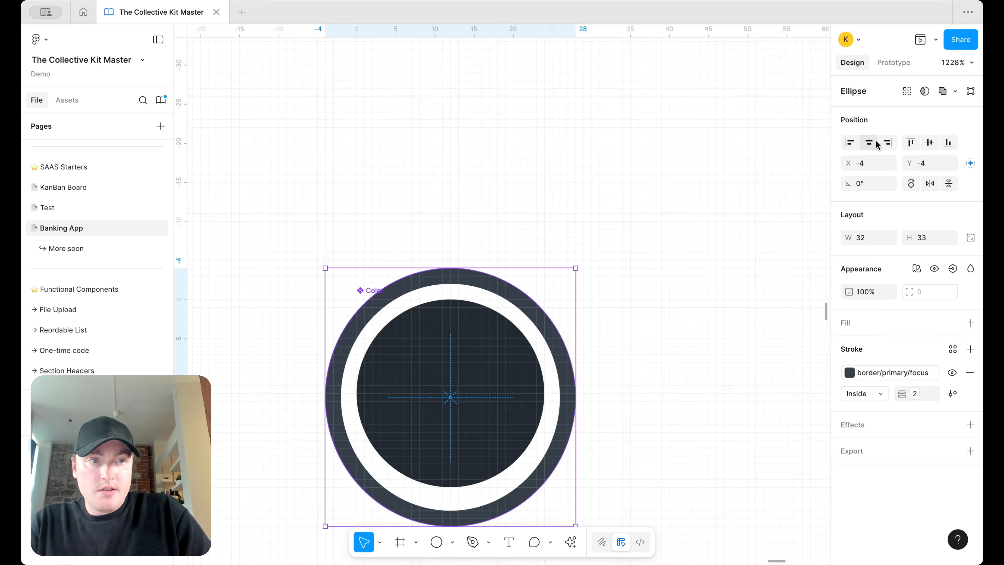
{"action": "left_click", "coordinate": [929, 142]}
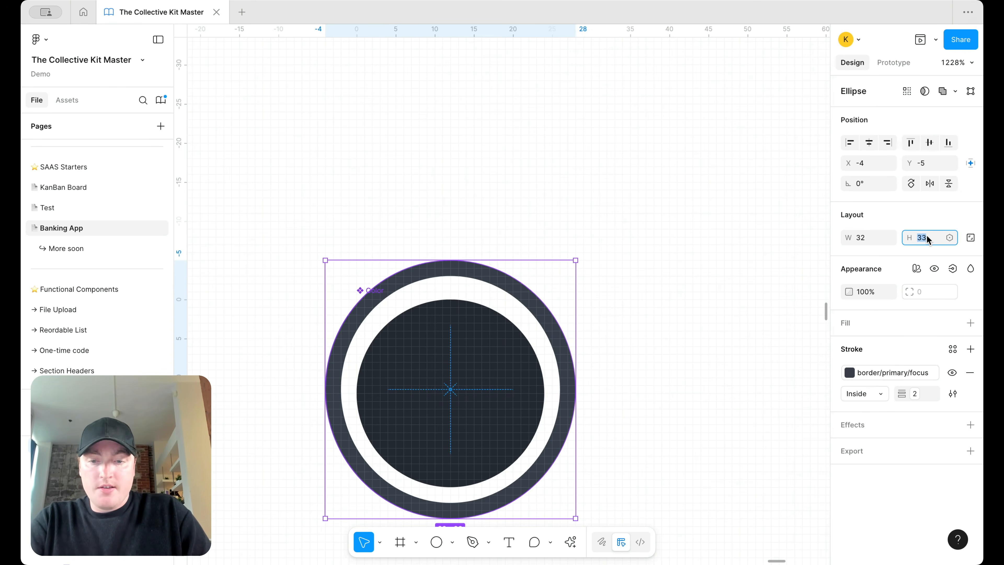
{"action": "key", "text": "Return"}
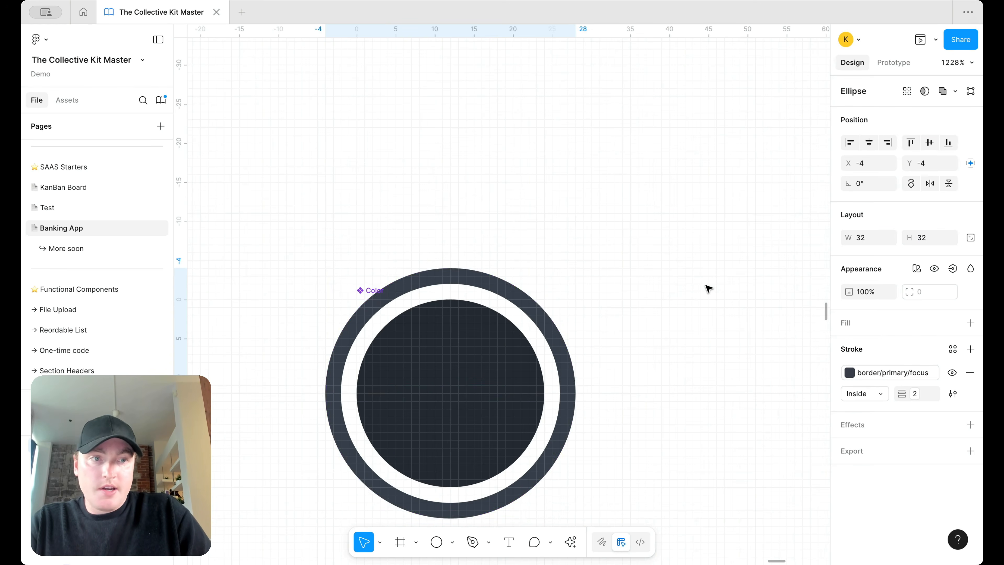
Step: Wrap the Metal · Black text block and swatch row in an auto layout group
{"action": "scroll", "coordinate": [619, 231], "scroll_direction": "down", "scroll_amount": 10}
{"action": "left_click", "coordinate": [632, 225]}
{"action": "scroll", "coordinate": [632, 224], "scroll_direction": "down", "scroll_amount": 8}
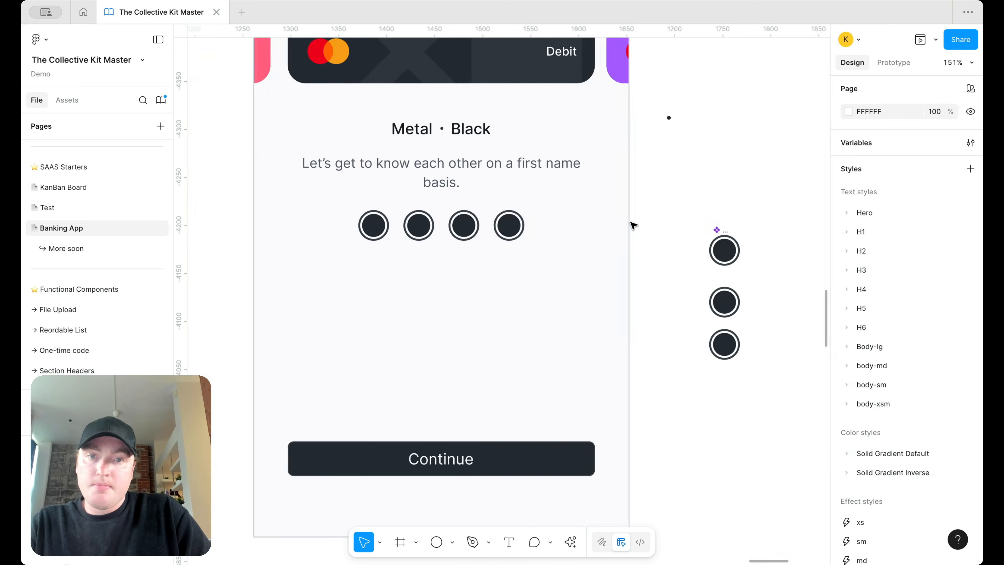
{"action": "scroll", "coordinate": [566, 264], "scroll_direction": "up", "scroll_amount": 4}
{"action": "scroll", "coordinate": [566, 264], "scroll_direction": "up", "scroll_amount": 3}
{"action": "scroll", "coordinate": [565, 264], "scroll_direction": "right", "scroll_amount": 3}
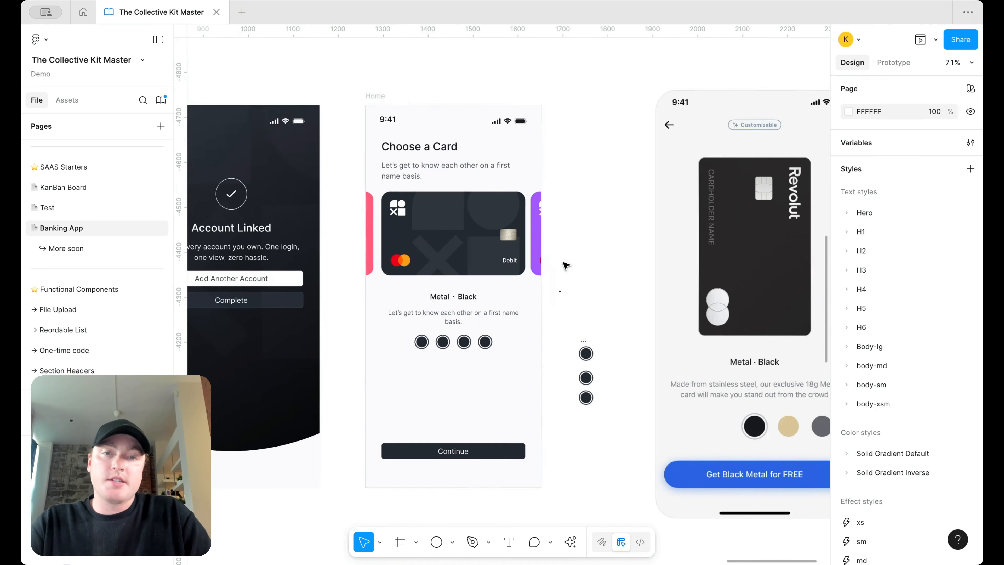
{"action": "left_click", "coordinate": [476, 313]}
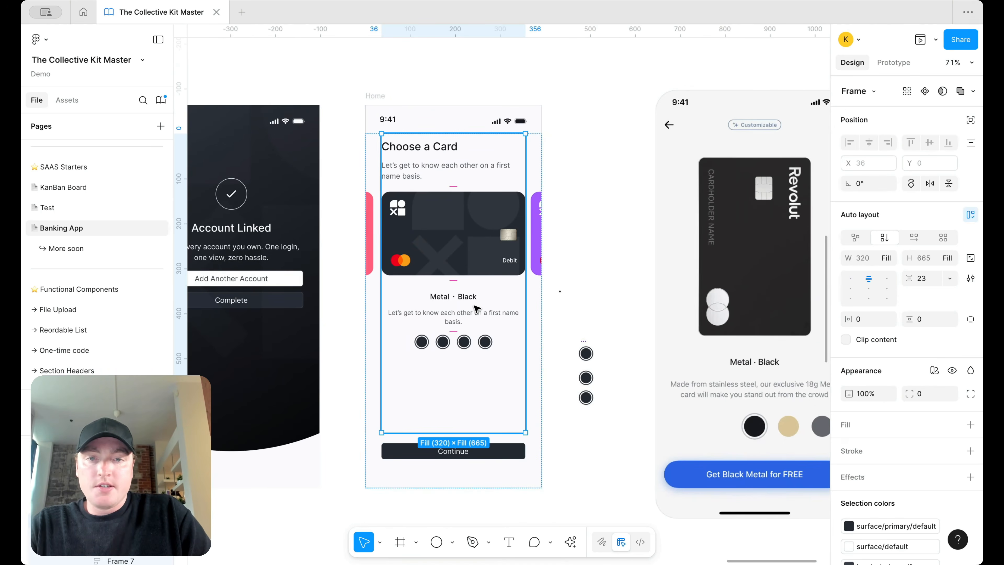
{"action": "double_click", "coordinate": [474, 307]}
{"action": "left_click", "coordinate": [472, 339], "text": "shift"}
{"action": "key", "text": "shift+a"}
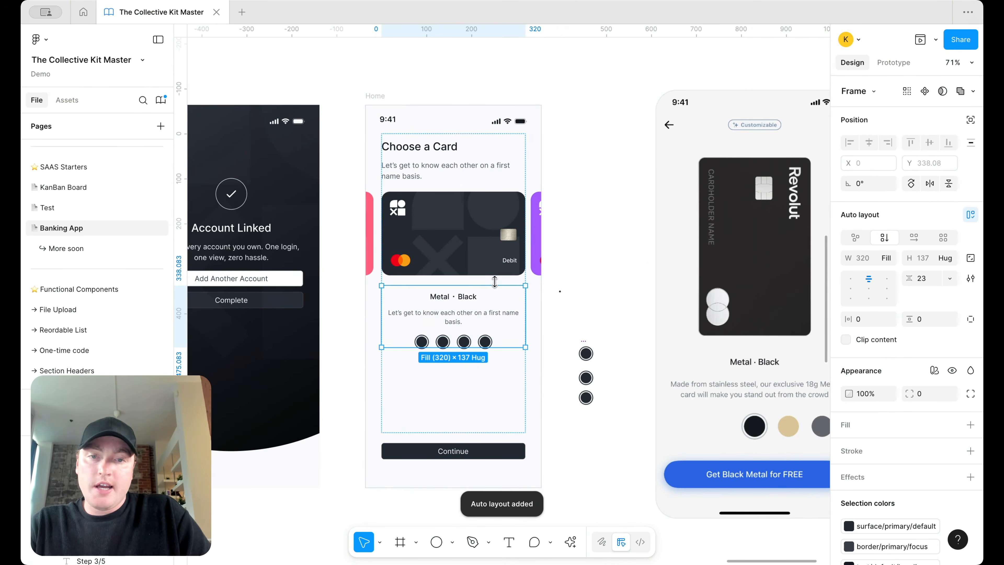
Step: Group the card with the heading in auto layout and space the groups 64 apart
{"action": "left_click", "coordinate": [478, 239]}
{"action": "left_click", "coordinate": [451, 146], "text": "shift"}
{"action": "key", "text": "shift+a"}
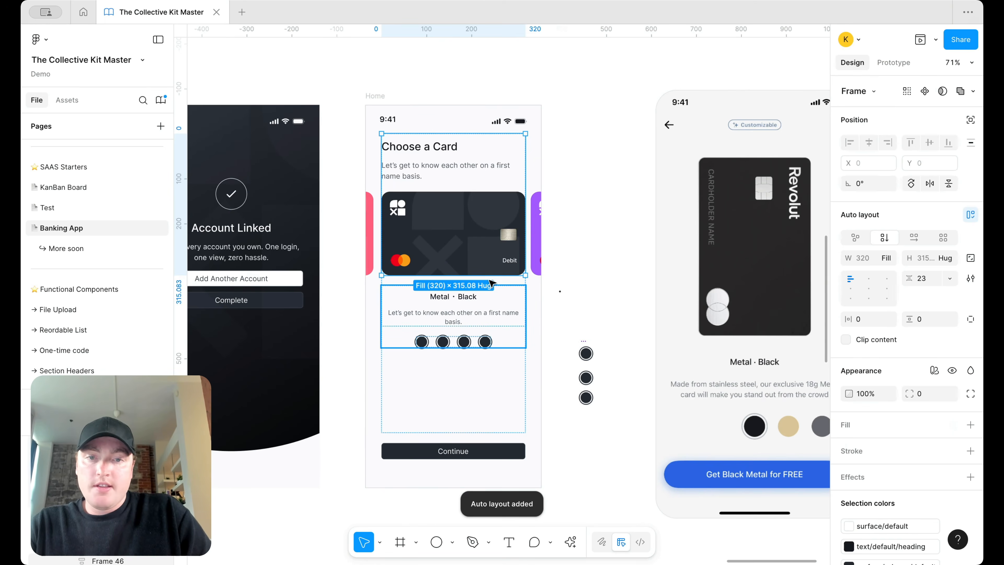
{"action": "scroll", "coordinate": [504, 286], "scroll_direction": "up", "scroll_amount": 5}
{"action": "left_click", "coordinate": [517, 274]}
{"action": "scroll", "coordinate": [517, 274], "scroll_direction": "down", "scroll_amount": 5}
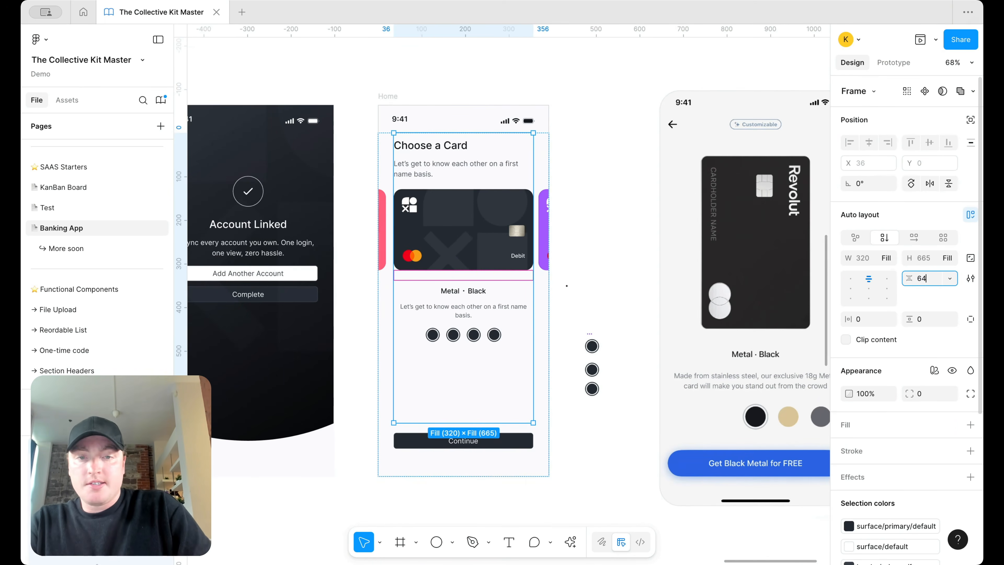
{"action": "key", "text": "Return"}
Step: Inspect the Color component on the canvas, then deselect it
{"action": "left_click", "coordinate": [617, 251]}
{"action": "left_click", "coordinate": [592, 345]}
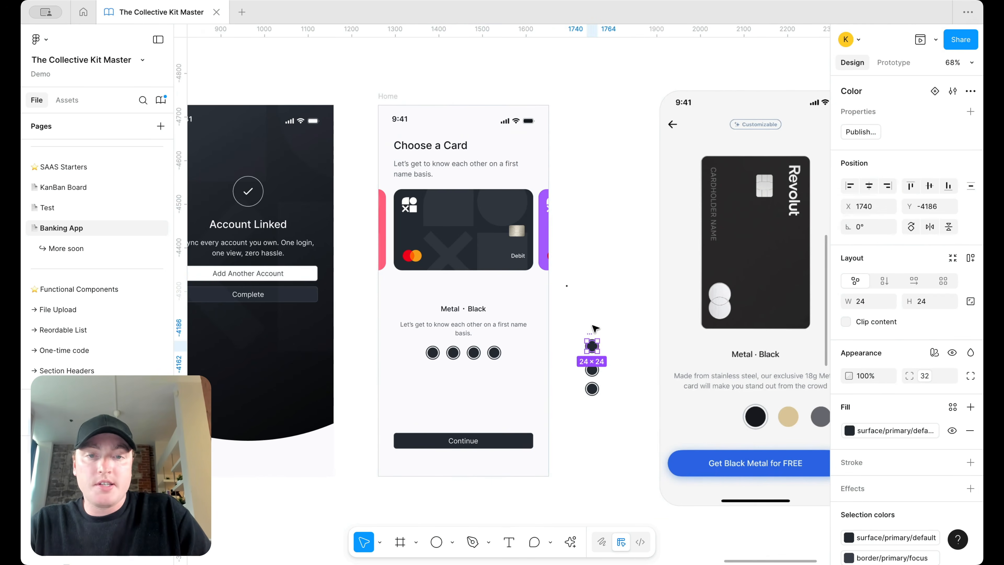
{"action": "left_click", "coordinate": [588, 270]}
{"action": "scroll", "coordinate": [588, 271], "scroll_direction": "down", "scroll_amount": 3}
{"action": "scroll", "coordinate": [588, 270], "scroll_direction": "right", "scroll_amount": 2}
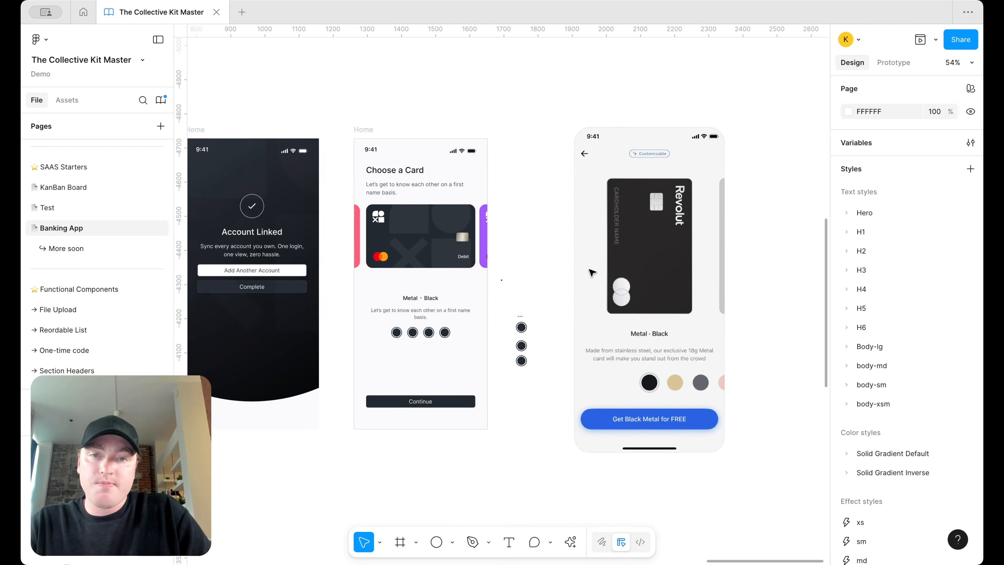
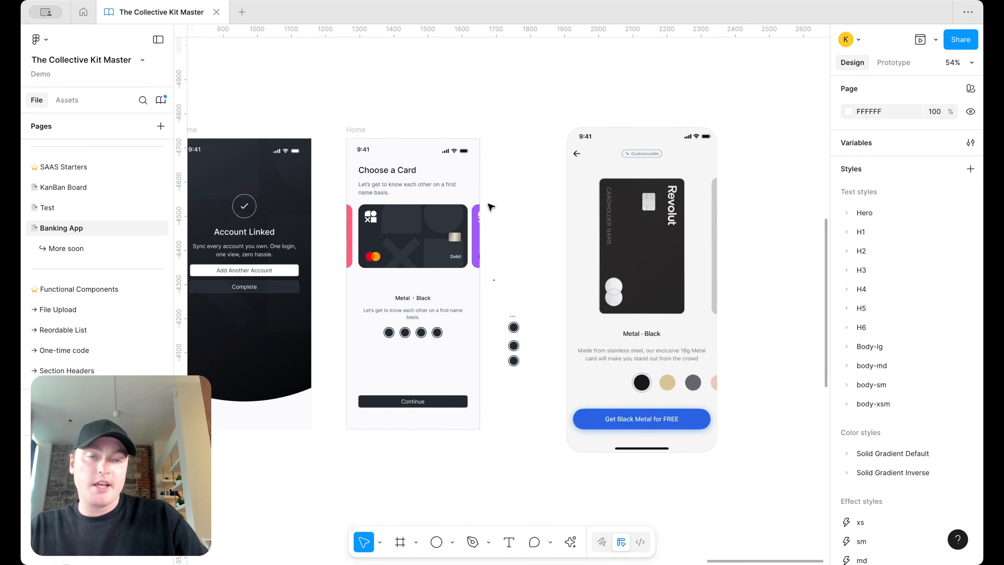
Step: Drag the top dark swatch circle upward, away from the others beside the Choose a Card screen
{"action": "scroll", "coordinate": [490, 207], "scroll_direction": "up", "scroll_amount": 3}
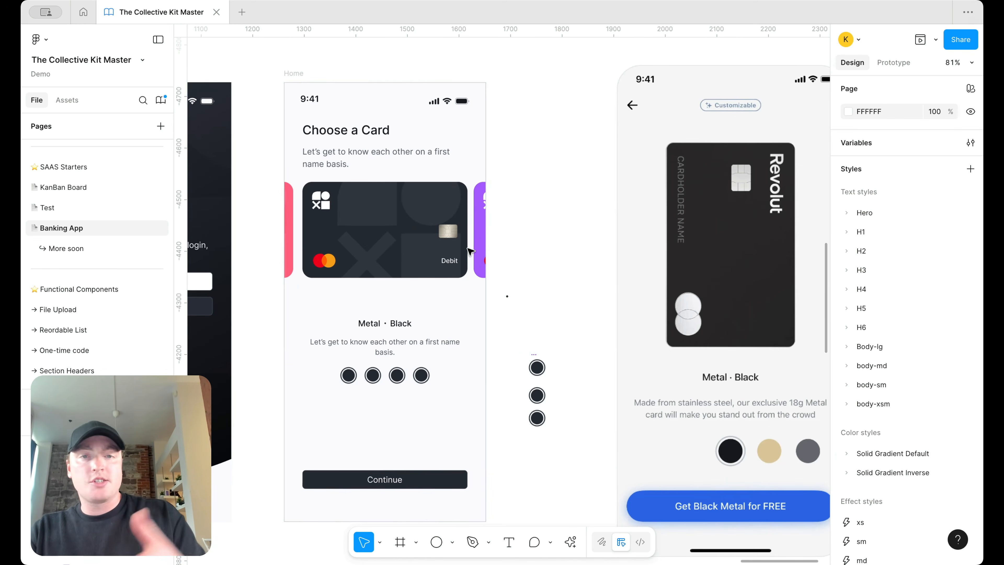
{"action": "scroll", "coordinate": [639, 291], "scroll_direction": "down", "scroll_amount": 3}
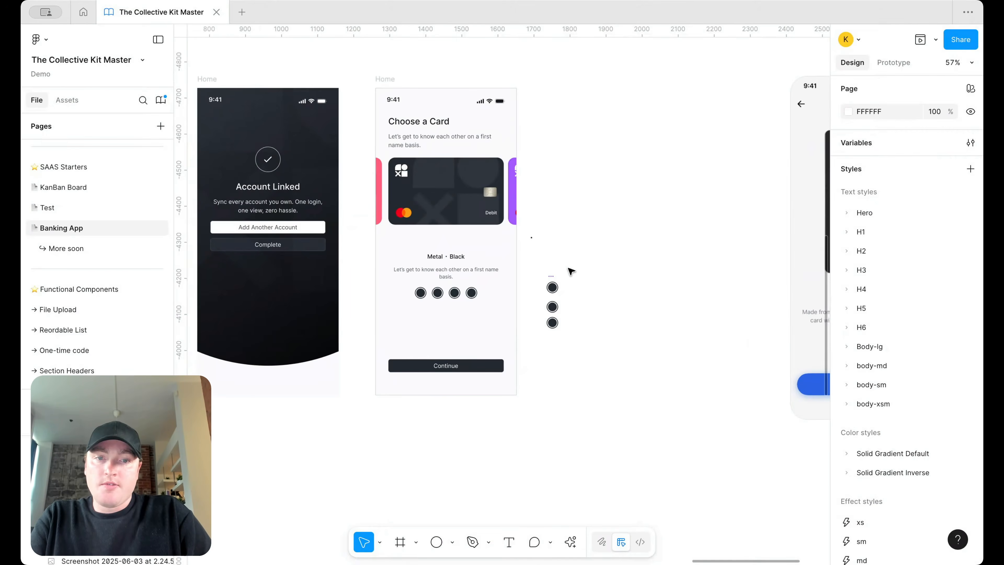
{"action": "scroll", "coordinate": [573, 266], "scroll_direction": "up", "scroll_amount": 2}
{"action": "left_click_drag", "start_coordinate": [545, 283], "coordinate": [598, 92]}
Step: Add a variant to the swatch circle's main component, creating the Color component set
{"action": "right_click", "coordinate": [598, 93]}
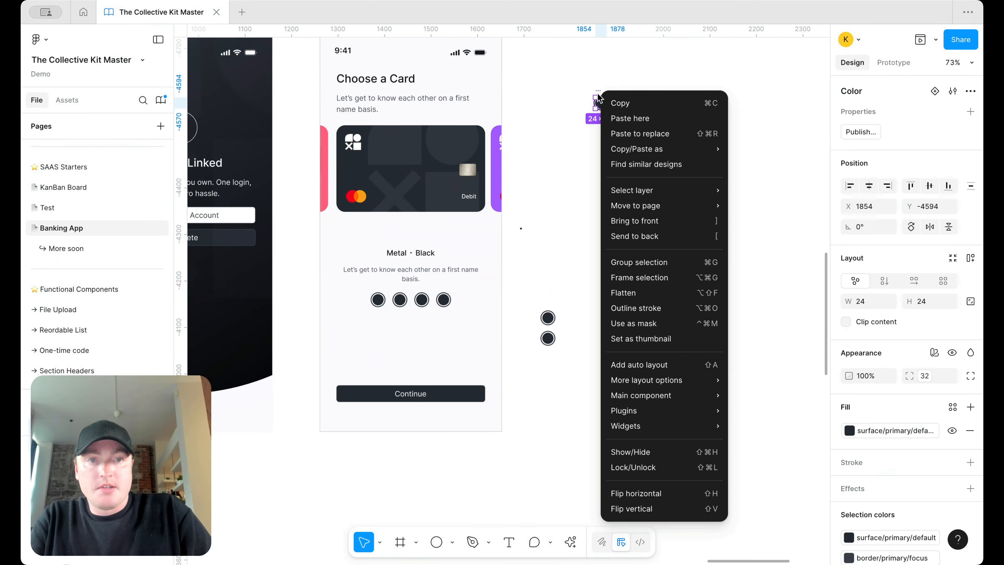
{"action": "mouse_move", "coordinate": [655, 402]}
{"action": "left_click", "coordinate": [756, 410]}
{"action": "scroll", "coordinate": [658, 186], "scroll_direction": "up", "scroll_amount": 5}
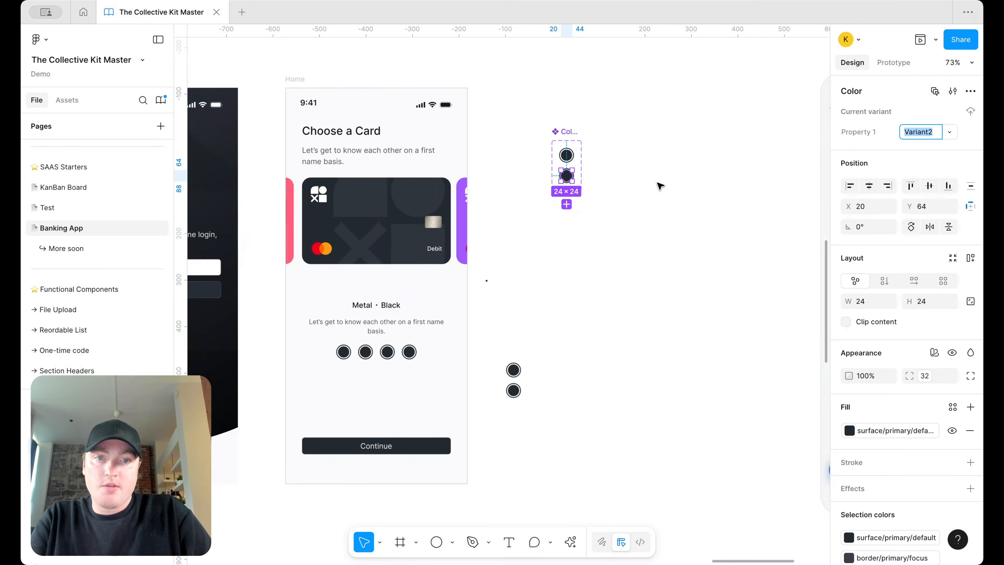
{"action": "left_click", "coordinate": [604, 170]}
Step: Delete the lower variant's outer ring and widen the Color set to 323
{"action": "scroll", "coordinate": [603, 170], "scroll_direction": "left", "scroll_amount": 1}
{"action": "scroll", "coordinate": [605, 219], "scroll_direction": "up", "scroll_amount": 5}
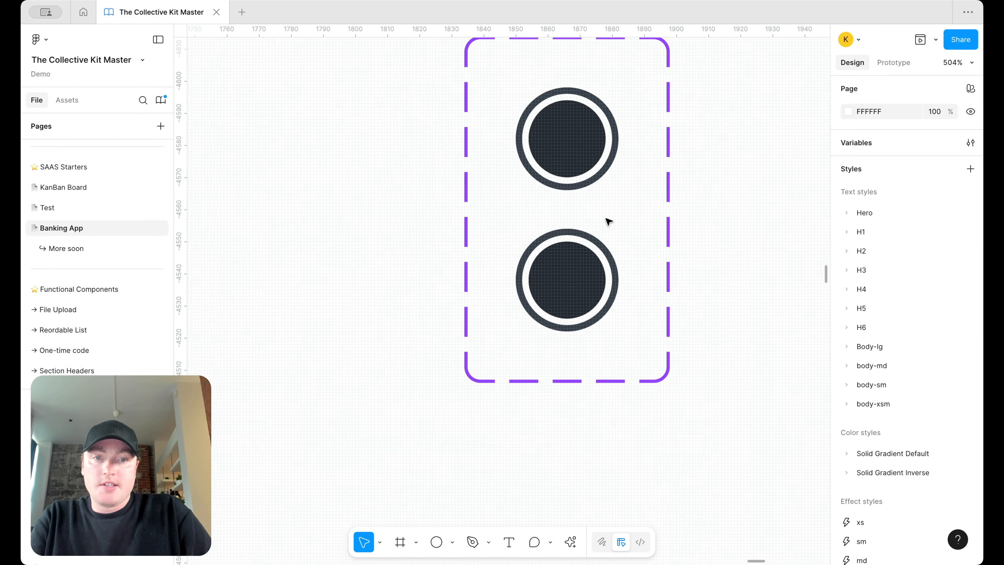
{"action": "left_click", "coordinate": [598, 239], "text": "super"}
{"action": "key", "text": "Delete"}
{"action": "scroll", "coordinate": [598, 238], "scroll_direction": "down", "scroll_amount": 5}
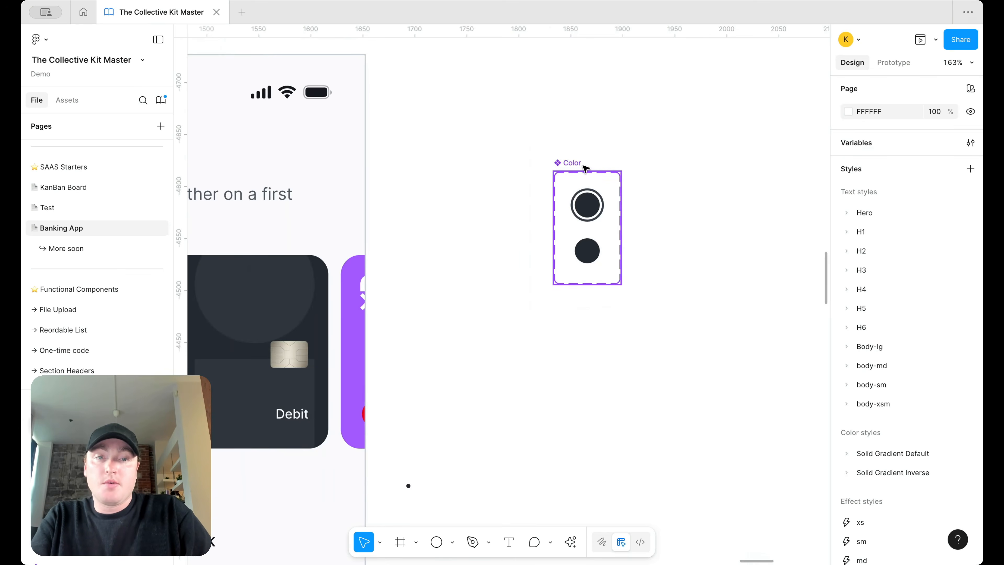
{"action": "left_click", "coordinate": [574, 167]}
{"action": "scroll", "coordinate": [631, 240], "scroll_direction": "down", "scroll_amount": 3}
{"action": "left_click_drag", "start_coordinate": [634, 226], "coordinate": [781, 226]}
Step: Duplicate both swatch variants into a second column to the right
{"action": "scroll", "coordinate": [633, 225], "scroll_direction": "up", "scroll_amount": 3}
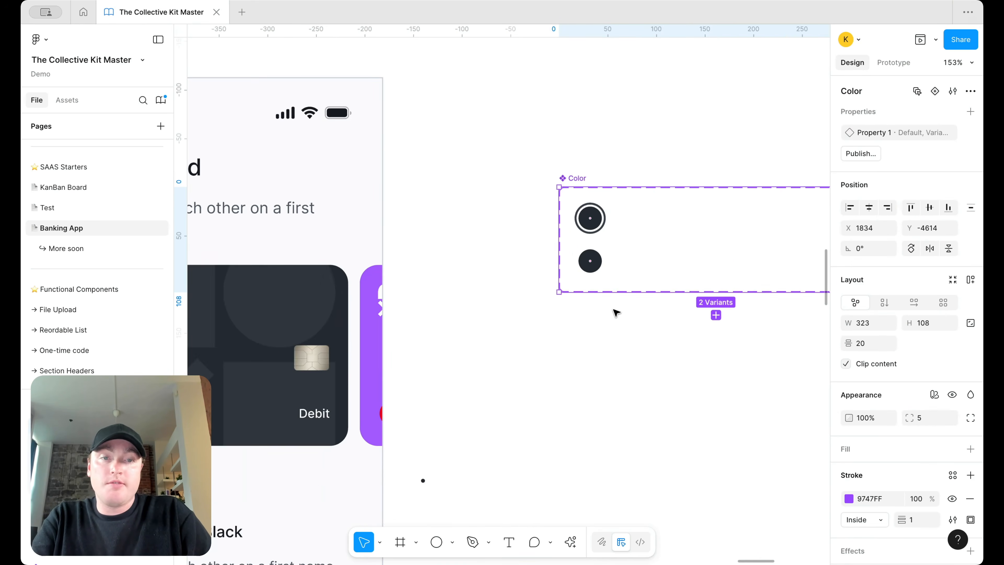
{"action": "key", "text": "Return"}
{"action": "left_click_drag", "start_coordinate": [597, 219], "coordinate": [658, 221], "text": "alt"}
{"action": "scroll", "coordinate": [678, 278], "scroll_direction": "down", "scroll_amount": 4}
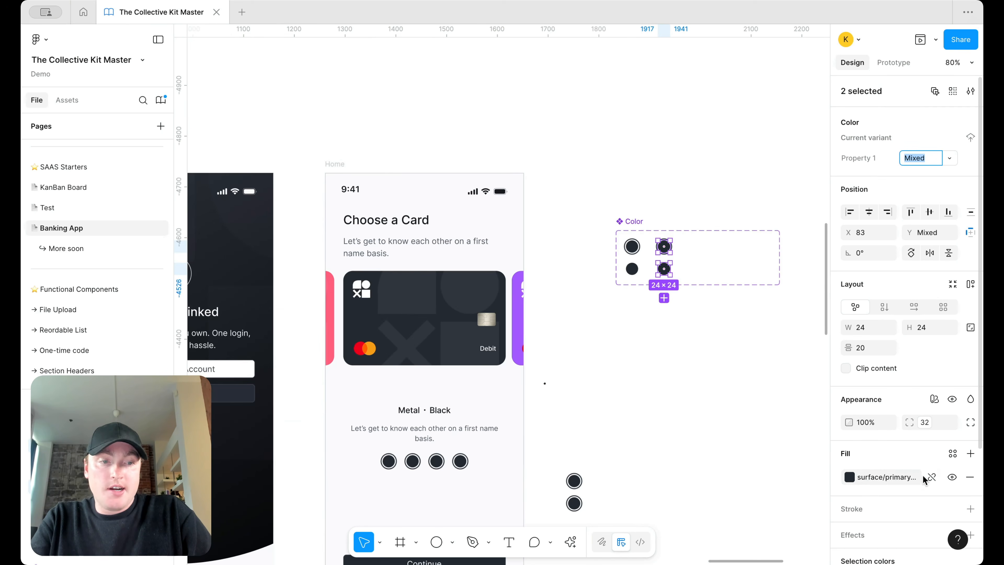
Step: Detach the copied pair's colours and make their fill and ring purple A259FB
{"action": "scroll", "coordinate": [898, 411], "scroll_direction": "down", "scroll_amount": 2}
{"action": "left_click", "coordinate": [884, 392]}
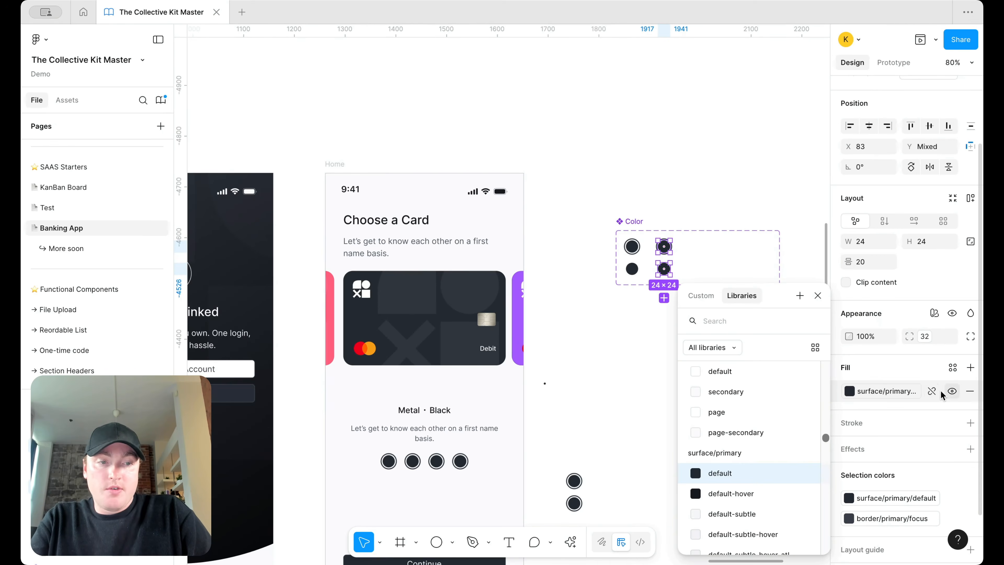
{"action": "left_click", "coordinate": [931, 391]}
{"action": "left_click", "coordinate": [848, 390]}
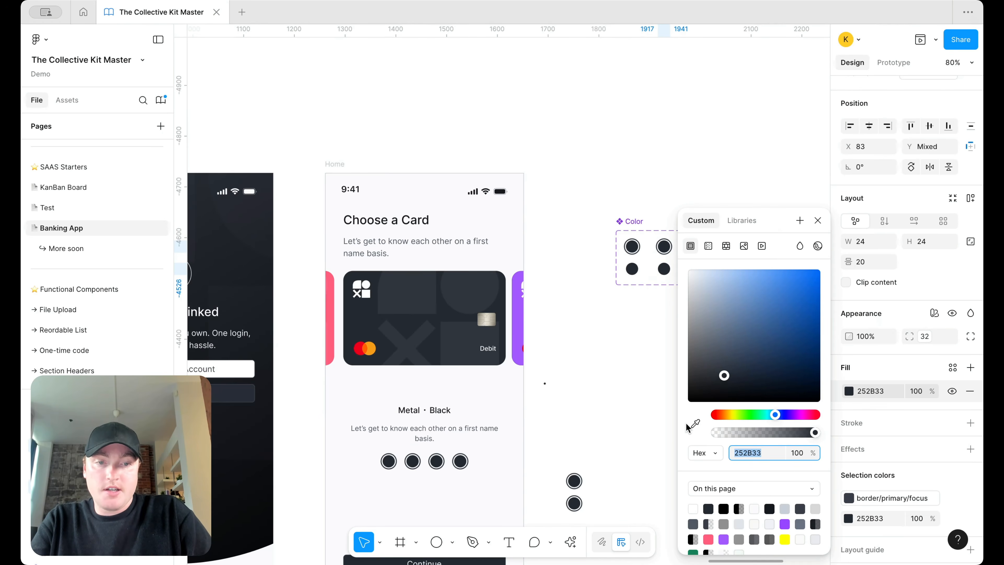
{"action": "left_click", "coordinate": [696, 423]}
{"action": "left_click", "coordinate": [525, 323]}
{"action": "scroll", "coordinate": [613, 331], "scroll_direction": "right", "scroll_amount": 5}
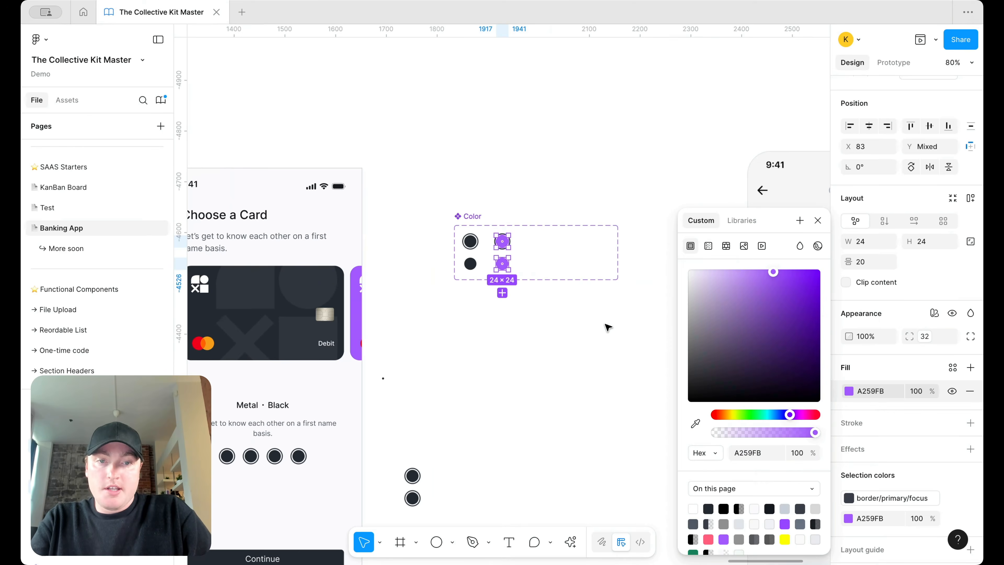
{"action": "left_click", "coordinate": [953, 497]}
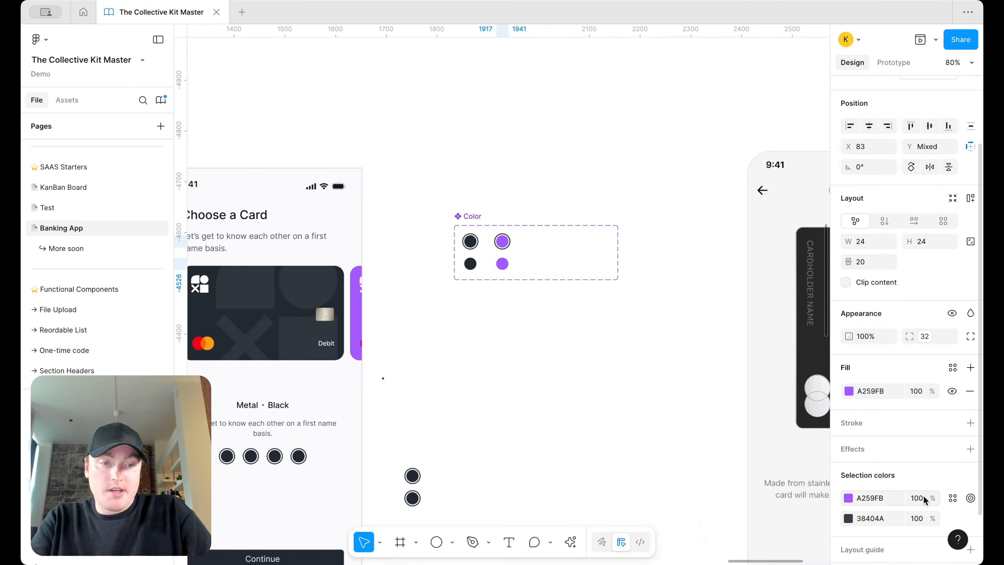
{"action": "left_click", "coordinate": [880, 518]}
{"action": "type", "text": "A259FB"}
{"action": "key", "text": "Return"}
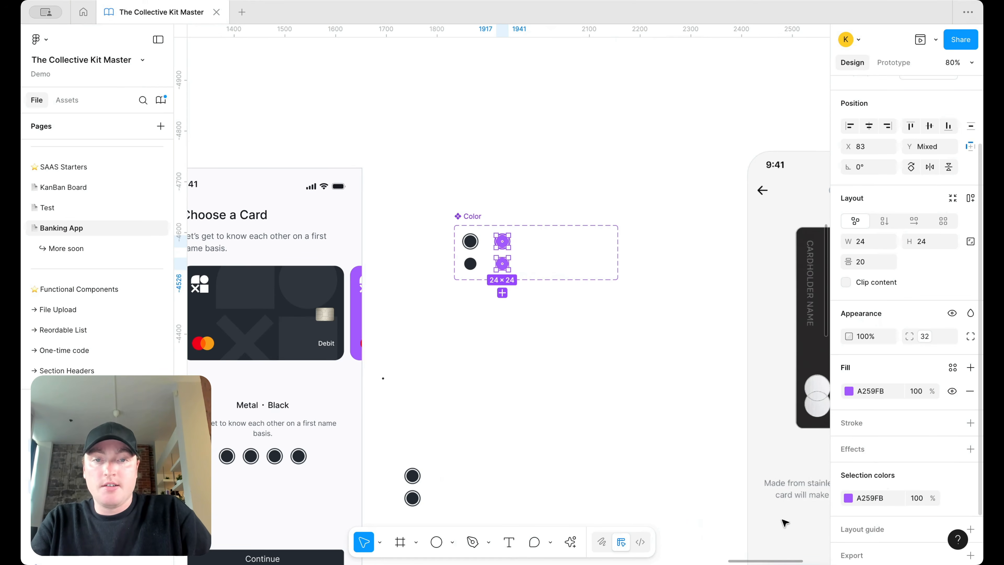
{"action": "left_click", "coordinate": [593, 404]}
Step: Recolour a duplicated pair's fill and ring to pink FF5E7D sampled from the card
{"action": "scroll", "coordinate": [507, 274], "scroll_direction": "up", "scroll_amount": 5}
{"action": "left_click_drag", "start_coordinate": [541, 335], "coordinate": [583, 227]}
{"action": "scroll", "coordinate": [590, 226], "scroll_direction": "down", "scroll_amount": 5}
{"action": "scroll", "coordinate": [589, 227], "scroll_direction": "left", "scroll_amount": 7}
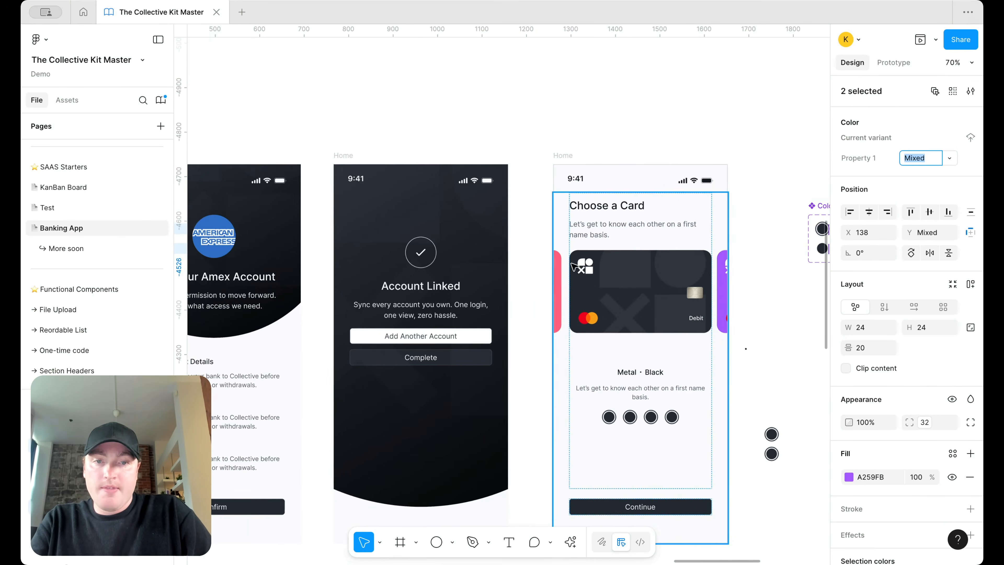
{"action": "left_click", "coordinate": [849, 476]}
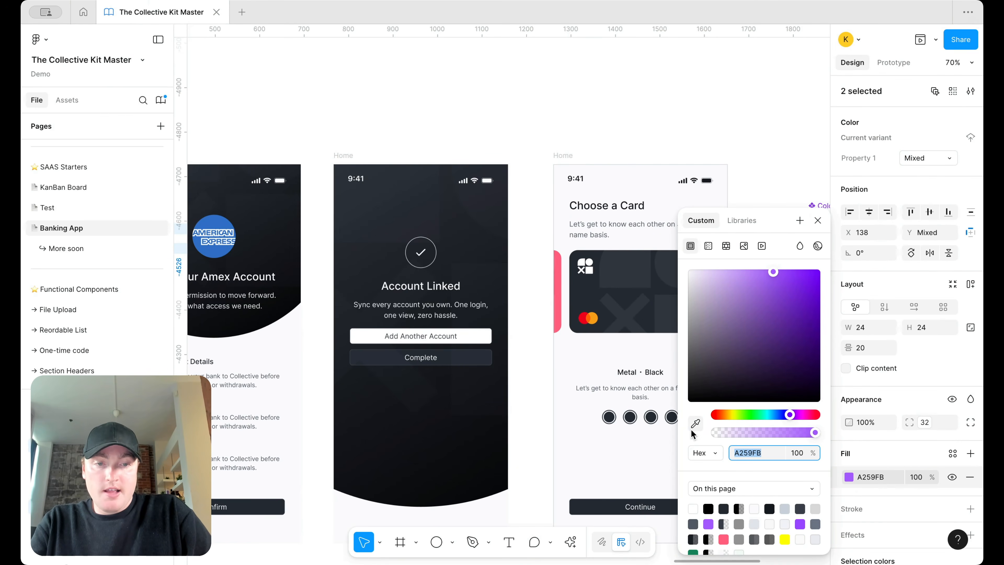
{"action": "left_click", "coordinate": [695, 423]}
{"action": "left_click", "coordinate": [558, 312]}
{"action": "scroll", "coordinate": [435, 228], "scroll_direction": "right", "scroll_amount": 10}
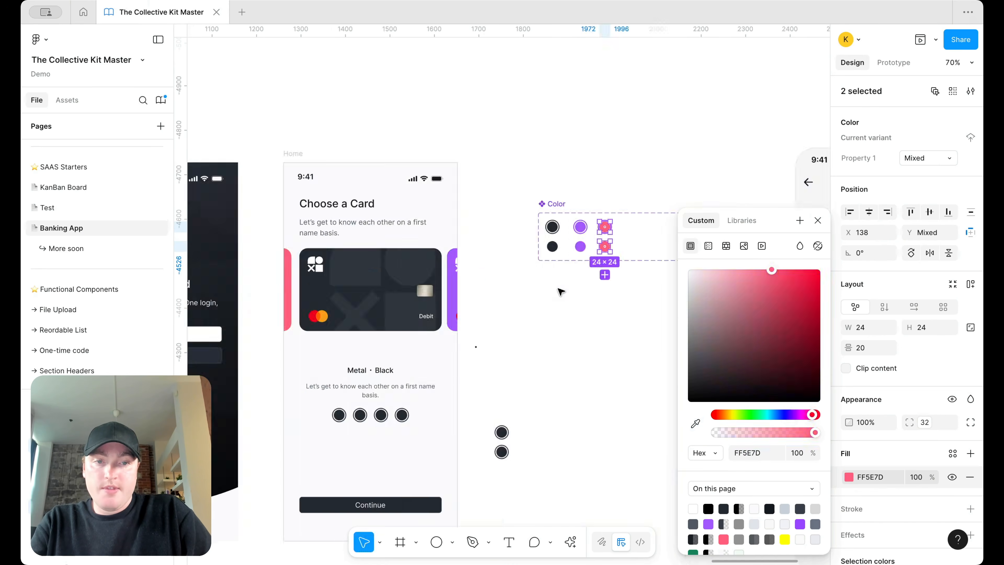
{"action": "scroll", "coordinate": [435, 228], "scroll_direction": "up", "scroll_amount": 5}
{"action": "scroll", "coordinate": [515, 266], "scroll_direction": "left", "scroll_amount": 5}
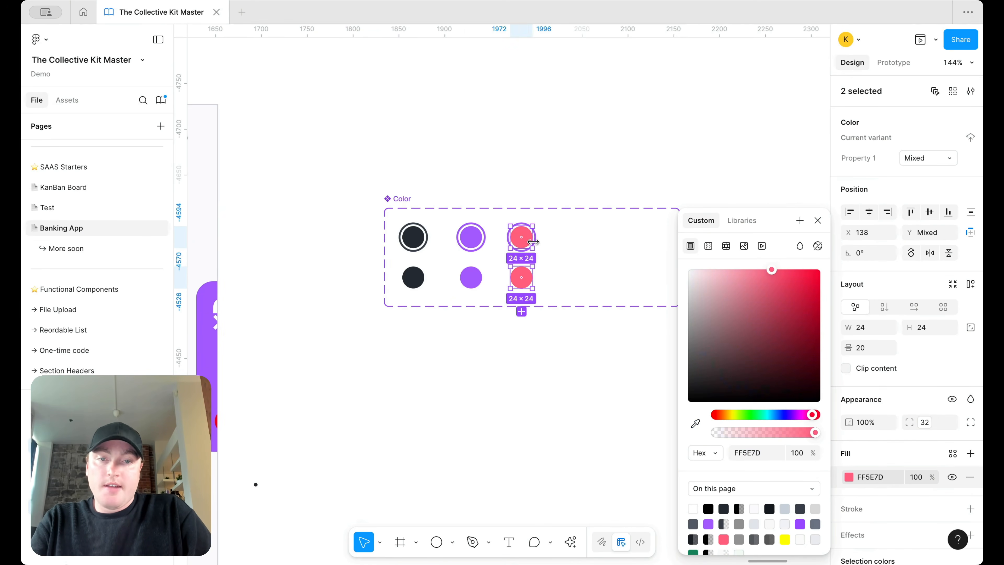
{"action": "scroll", "coordinate": [889, 435], "scroll_direction": "down", "scroll_amount": 3}
{"action": "left_click", "coordinate": [882, 360]}
{"action": "left_click", "coordinate": [877, 488]}
{"action": "type", "text": "FF5E7D"}
{"action": "key", "text": "Return"}
Step: Apply the rose 400 library style to the pink pair's fill and ring
{"action": "left_click_drag", "start_coordinate": [552, 423], "coordinate": [498, 237]}
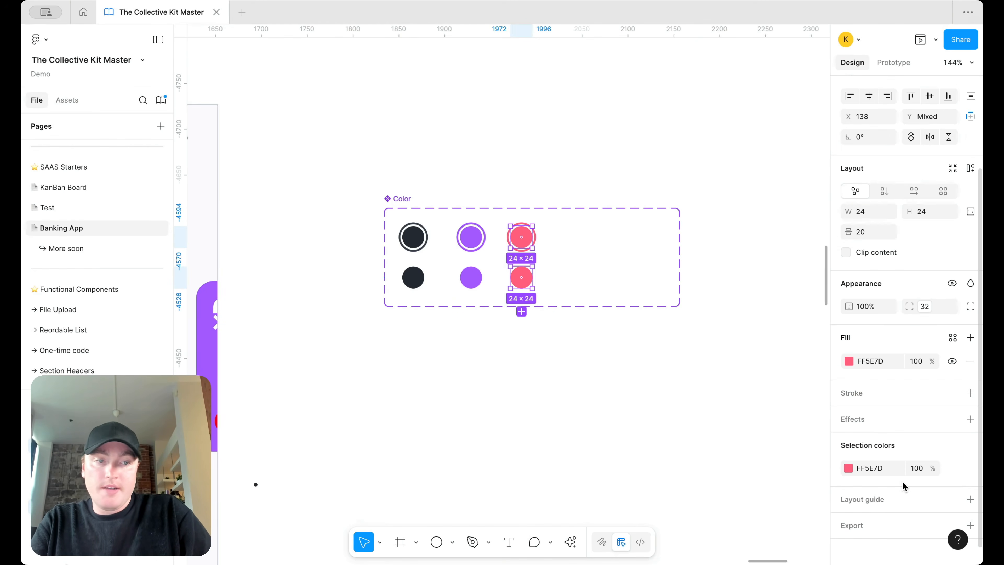
{"action": "left_click", "coordinate": [953, 337]}
{"action": "type", "text": "rose"}
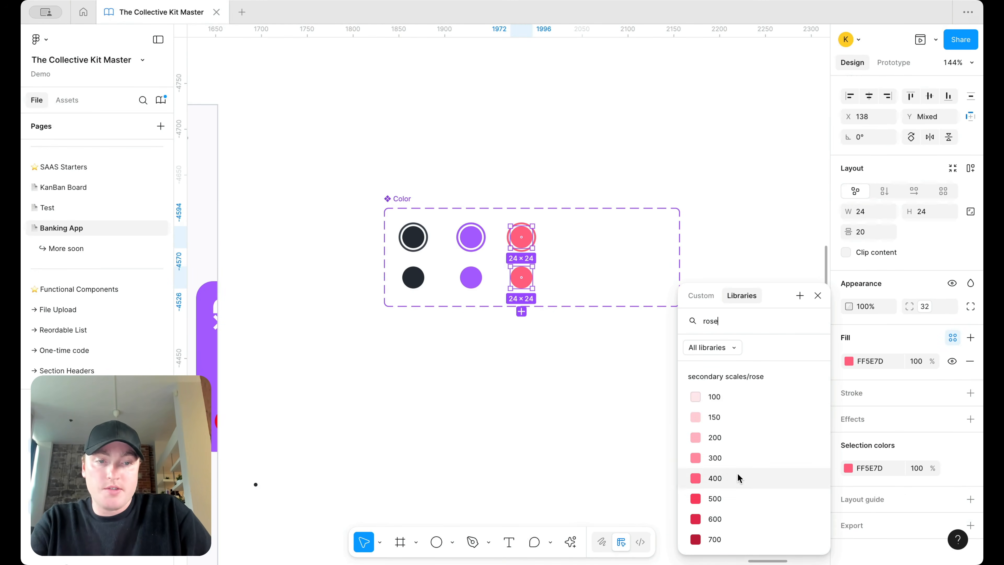
{"action": "left_click", "coordinate": [739, 479]}
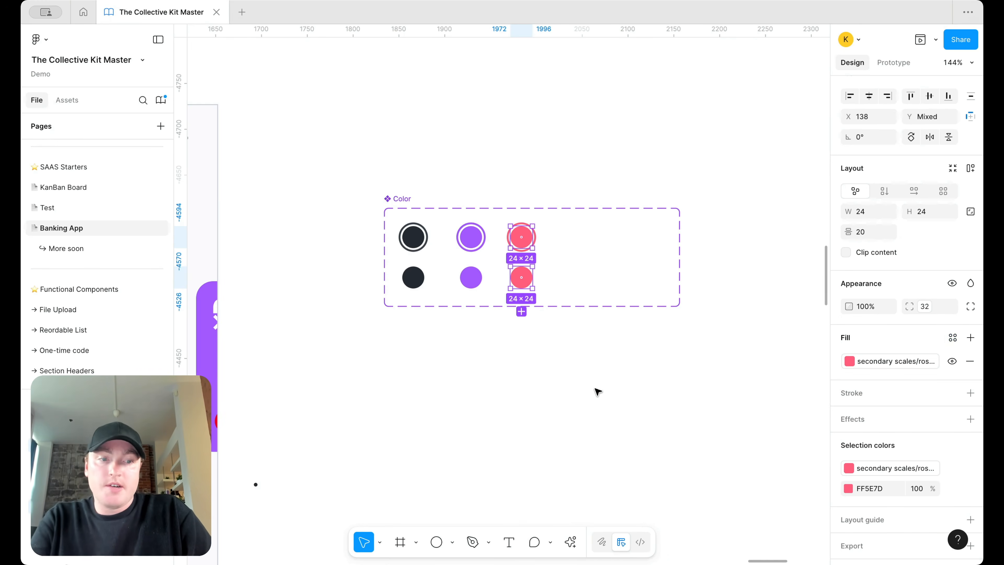
{"action": "left_click", "coordinate": [952, 489]}
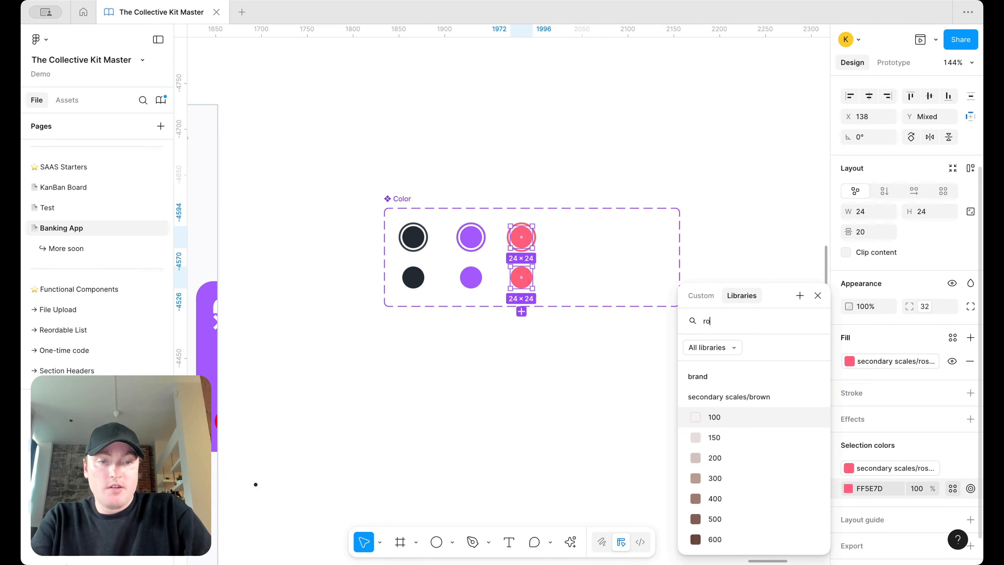
{"action": "left_click", "coordinate": [750, 477]}
Step: Apply a purple library colour style to the purple pair's fill
{"action": "left_click_drag", "start_coordinate": [494, 362], "coordinate": [458, 226]}
{"action": "left_click", "coordinate": [954, 455]}
{"action": "type", "text": "pur"}
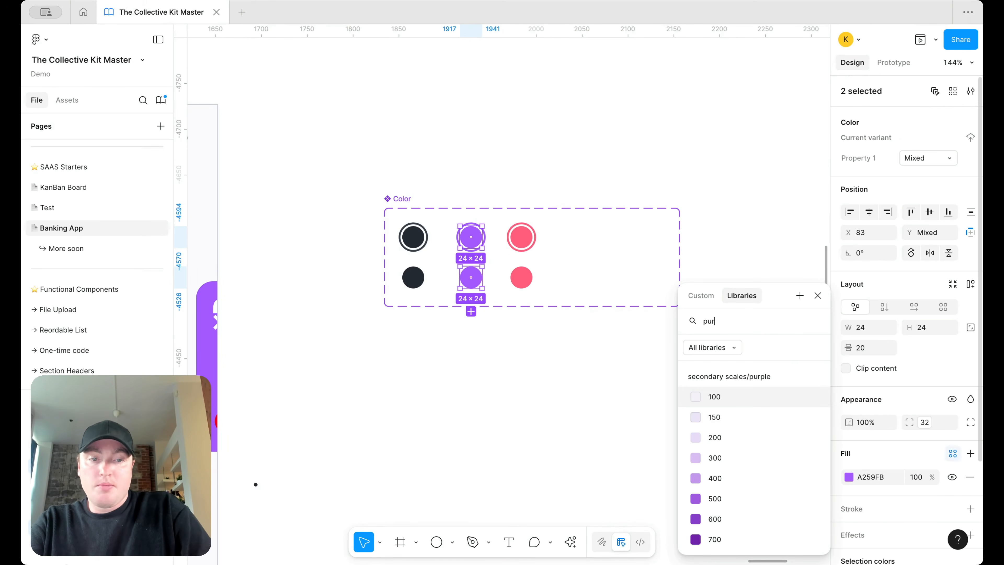
{"action": "scroll", "coordinate": [774, 488], "scroll_direction": "down", "scroll_amount": 1}
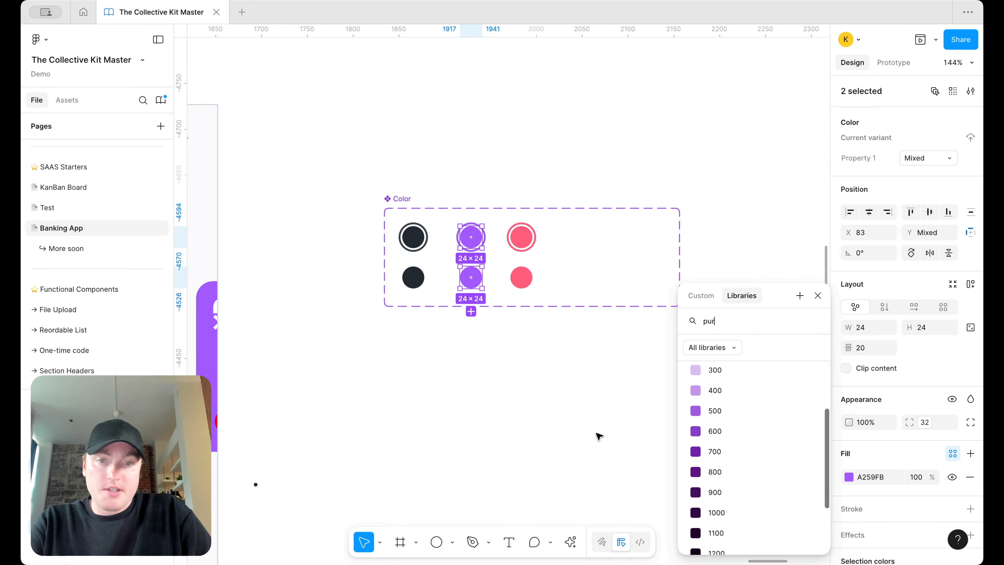
{"action": "left_click", "coordinate": [730, 473]}
{"action": "left_click", "coordinate": [505, 393]}
Step: Make the last copied pair teal, with a teal 400 ring colour
{"action": "left_click_drag", "start_coordinate": [596, 403], "coordinate": [579, 236]}
{"action": "left_click", "coordinate": [905, 476]}
{"action": "scroll", "coordinate": [716, 488], "scroll_direction": "down", "scroll_amount": 5}
{"action": "left_click", "coordinate": [736, 507]}
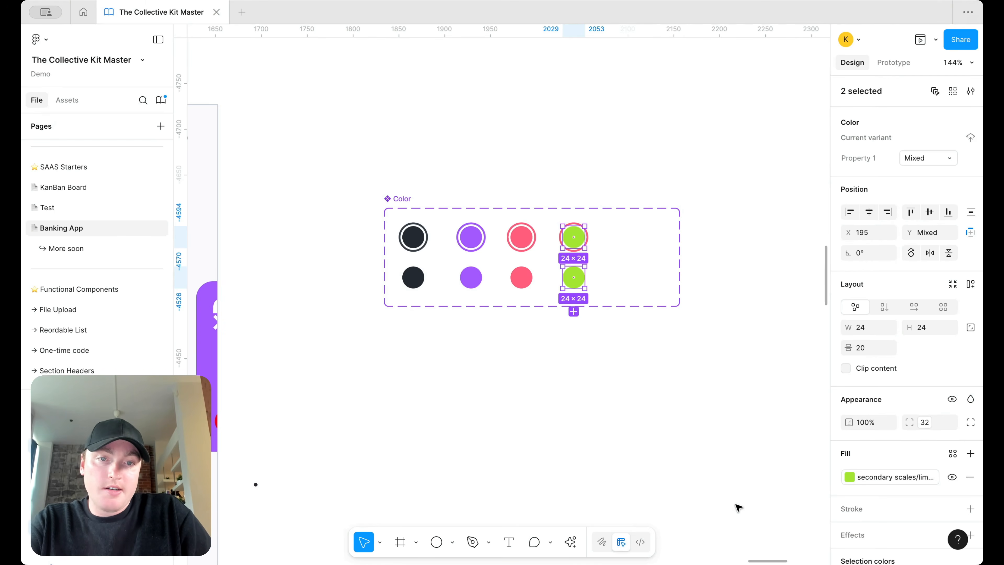
{"action": "left_click", "coordinate": [894, 476]}
{"action": "scroll", "coordinate": [781, 489], "scroll_direction": "down", "scroll_amount": 3}
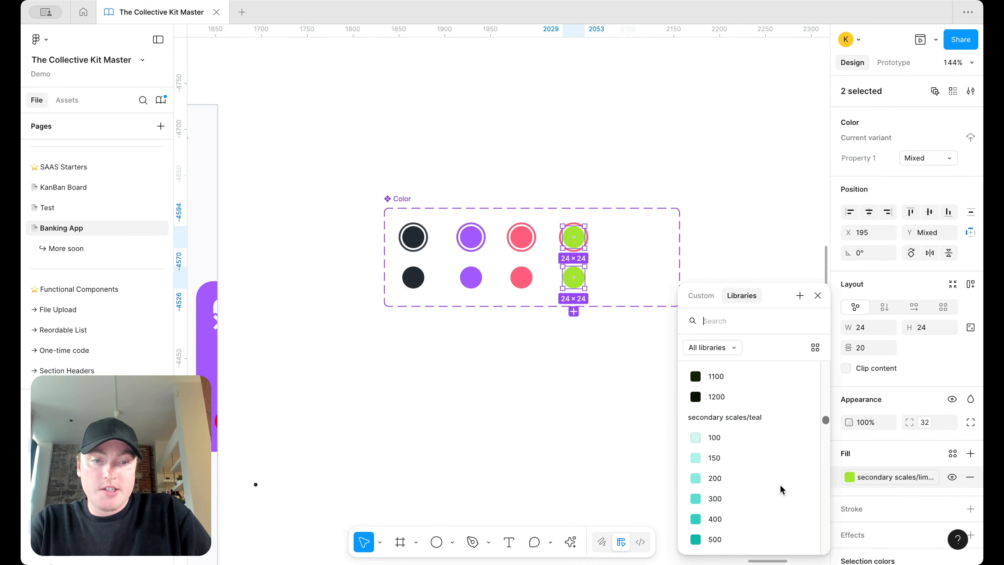
{"action": "left_click", "coordinate": [741, 517]}
{"action": "scroll", "coordinate": [905, 454], "scroll_direction": "down", "scroll_amount": 4}
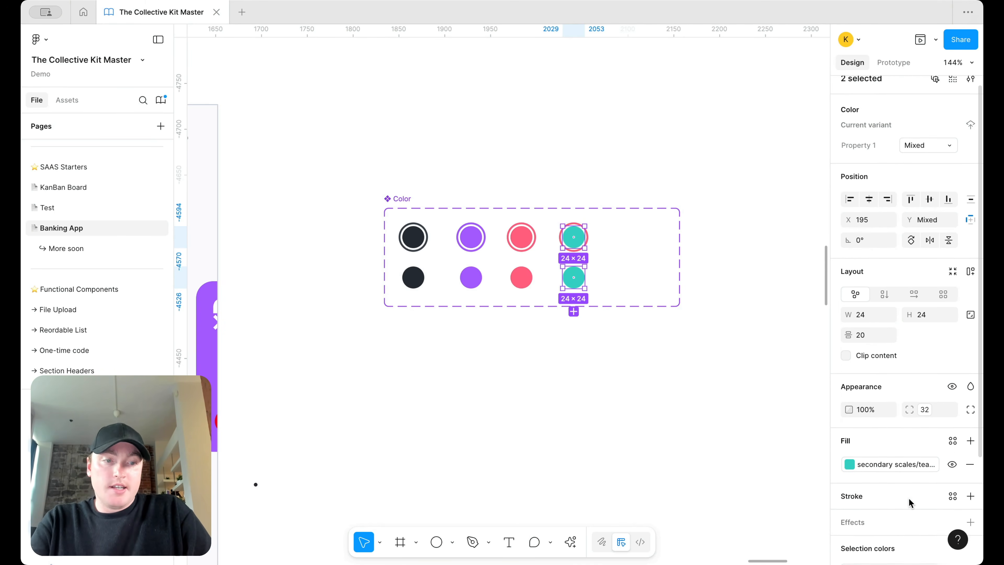
{"action": "left_click", "coordinate": [909, 479]}
{"action": "type", "text": "teal"}
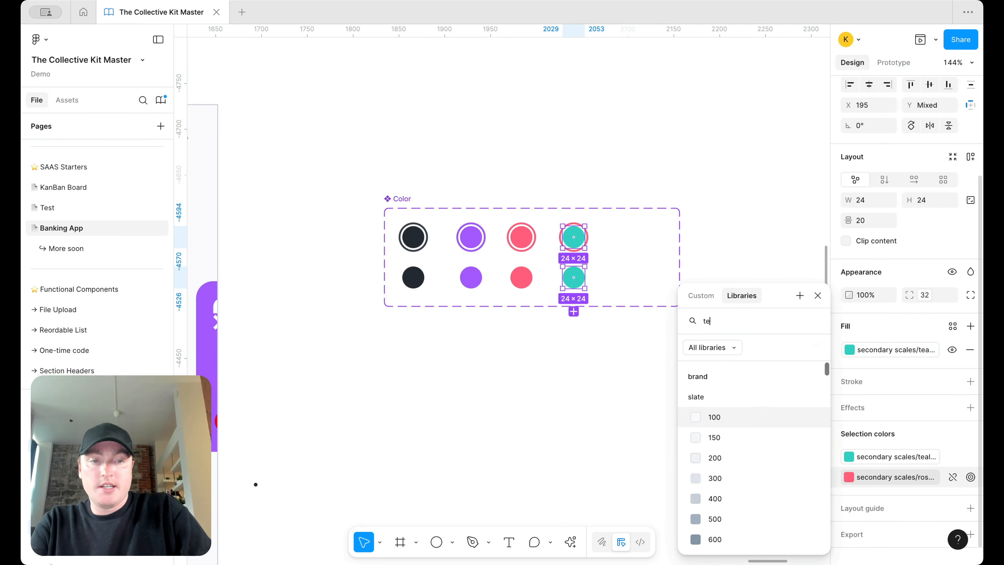
{"action": "left_click", "coordinate": [714, 478]}
Step: Narrow the Color component set to 275 wide
{"action": "left_click", "coordinate": [603, 386]}
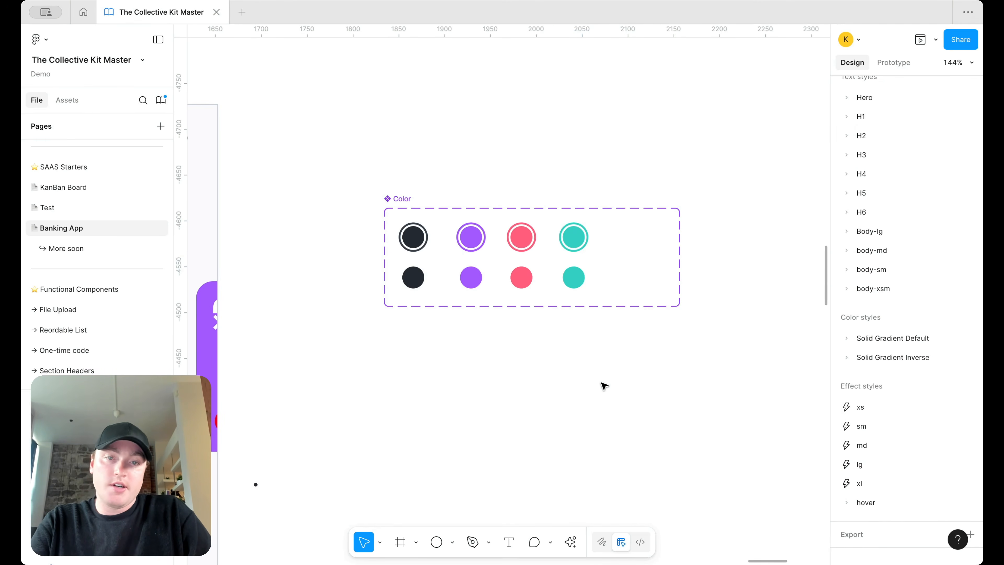
{"action": "left_click", "coordinate": [402, 194]}
{"action": "left_click_drag", "start_coordinate": [679, 236], "coordinate": [652, 237]}
Step: Move the Credit Card set up and enlarge it to fit a new row
{"action": "scroll", "coordinate": [519, 371], "scroll_direction": "down", "scroll_amount": 5}
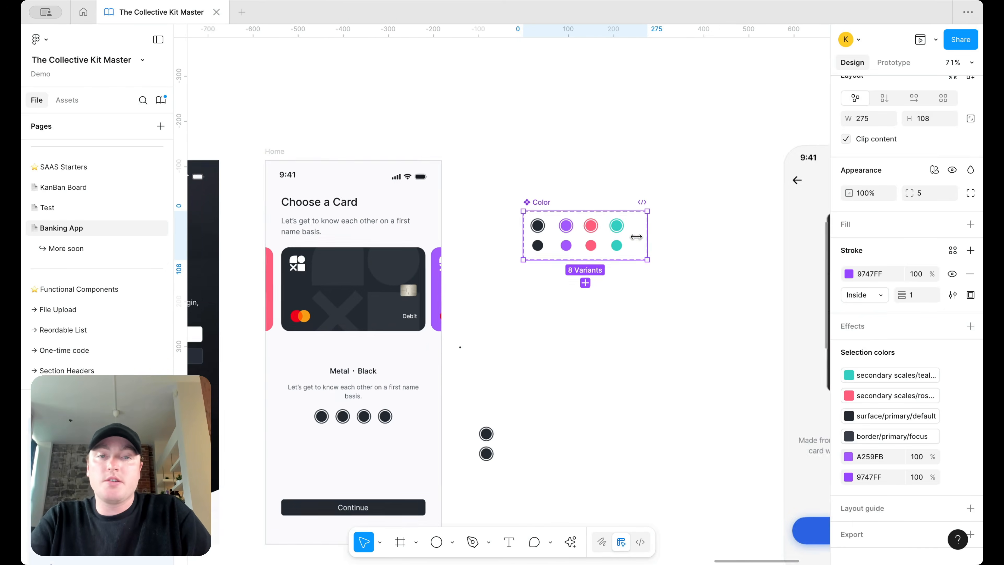
{"action": "scroll", "coordinate": [372, 178], "scroll_direction": "down", "scroll_amount": 3}
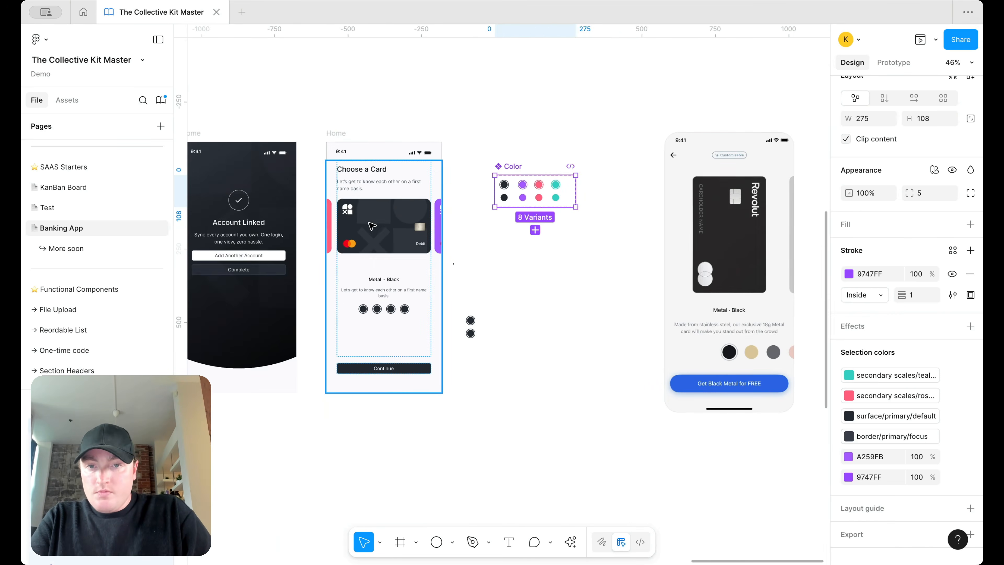
{"action": "left_click", "coordinate": [373, 178]}
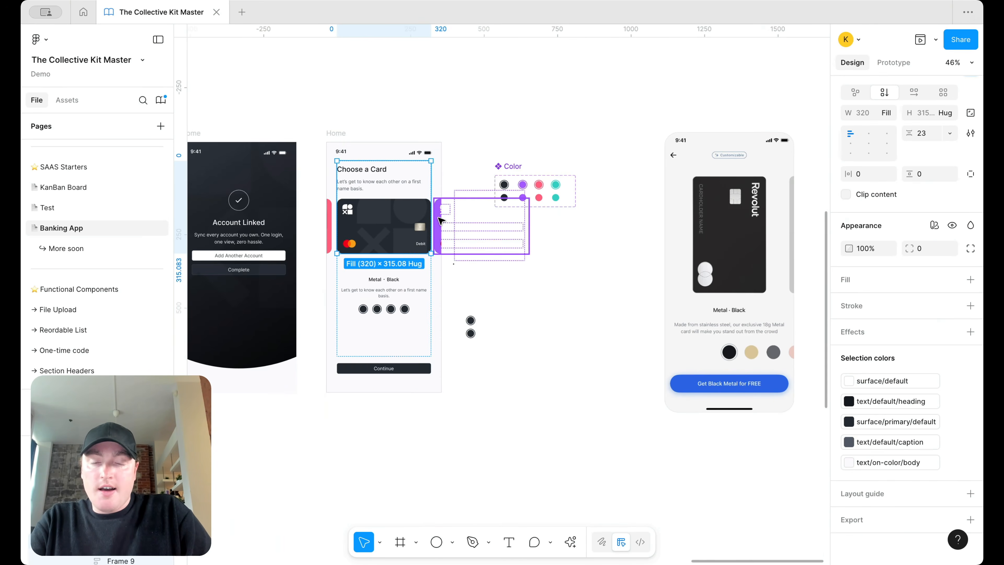
{"action": "left_click", "coordinate": [555, 198]}
{"action": "scroll", "coordinate": [553, 195], "scroll_direction": "up", "scroll_amount": 3}
{"action": "scroll", "coordinate": [667, 284], "scroll_direction": "down", "scroll_amount": 10}
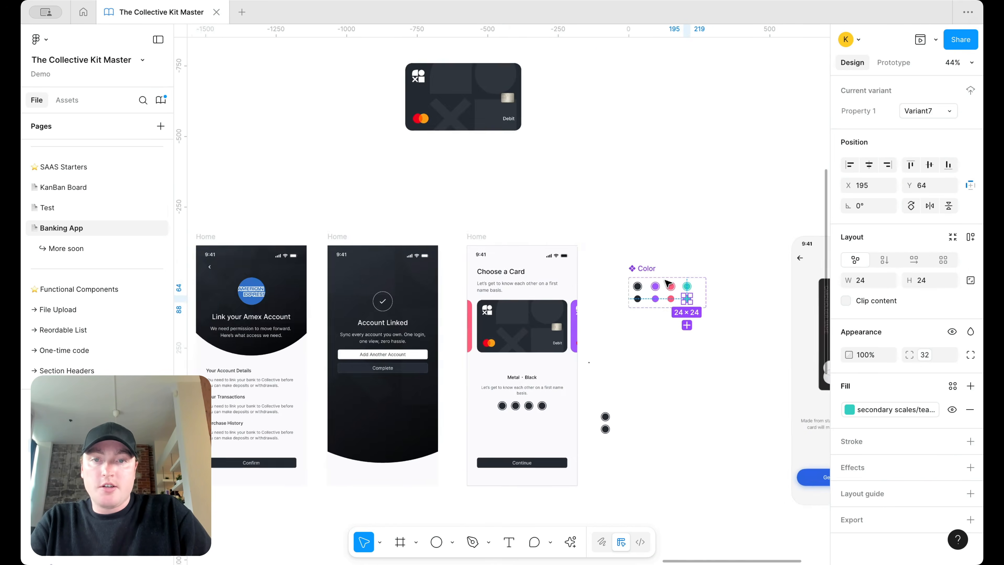
{"action": "scroll", "coordinate": [558, 184], "scroll_direction": "up", "scroll_amount": 3}
{"action": "left_click", "coordinate": [513, 200]}
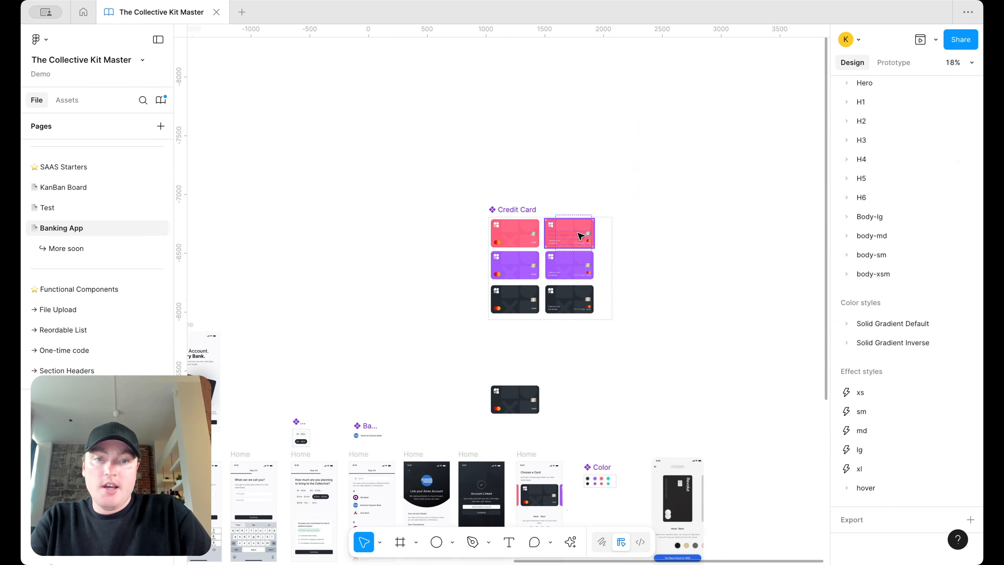
{"action": "left_click_drag", "start_coordinate": [493, 210], "coordinate": [495, 153]}
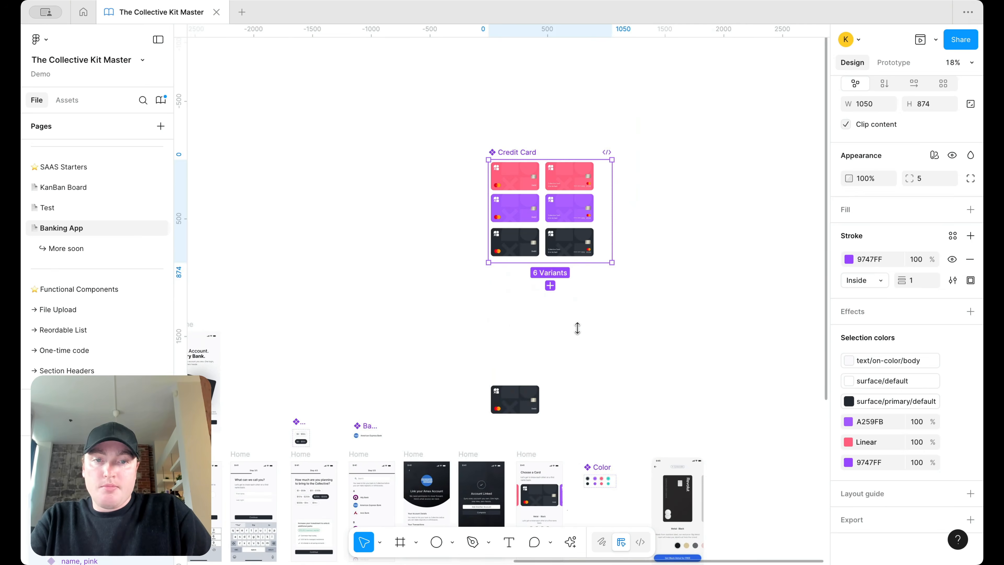
{"action": "left_click_drag", "start_coordinate": [577, 328], "coordinate": [577, 329]}
{"action": "left_click", "coordinate": [455, 284]}
Step: Fill the two copied dark card variants with the secondary scales/teal colour
{"action": "scroll", "coordinate": [468, 289], "scroll_direction": "up", "scroll_amount": 3}
{"action": "left_click_drag", "start_coordinate": [432, 291], "coordinate": [646, 261]}
{"action": "left_click", "coordinate": [848, 314]}
{"action": "type", "text": "tea"}
{"action": "left_click", "coordinate": [733, 478]}
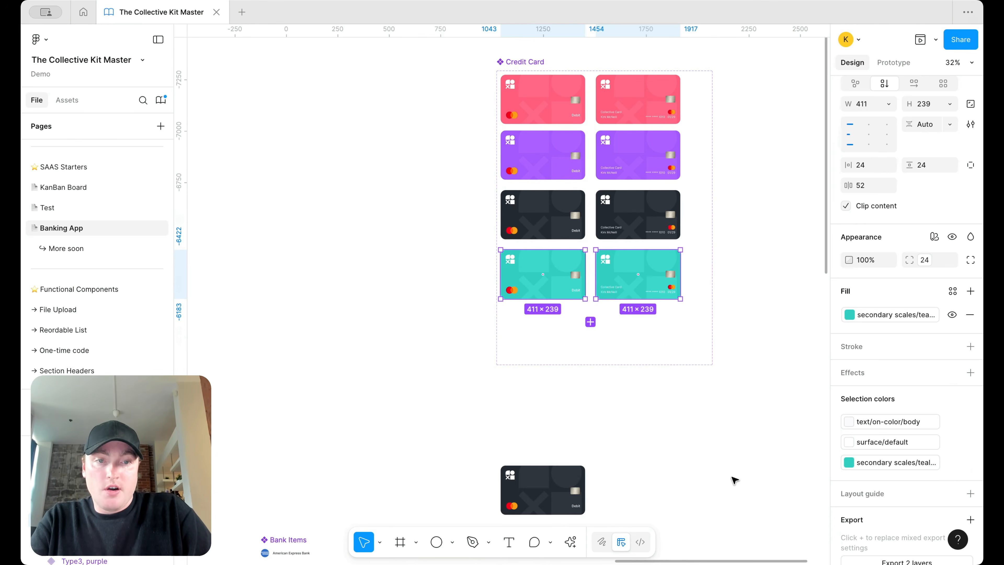
{"action": "left_click", "coordinate": [731, 316]}
{"action": "scroll", "coordinate": [731, 316], "scroll_direction": "up", "scroll_amount": 3}
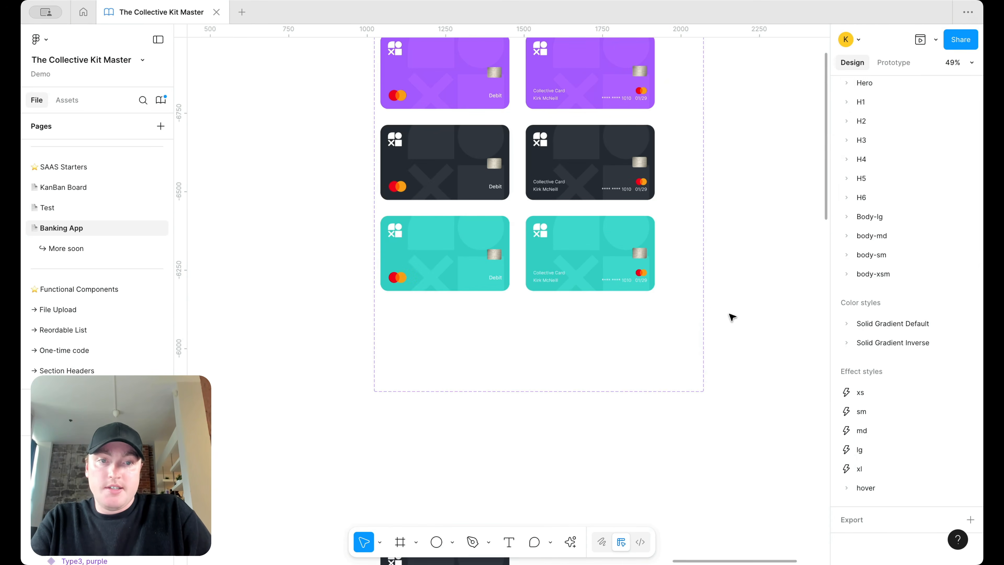
{"action": "scroll", "coordinate": [731, 317], "scroll_direction": "down", "scroll_amount": 3}
{"action": "left_click", "coordinate": [710, 318]}
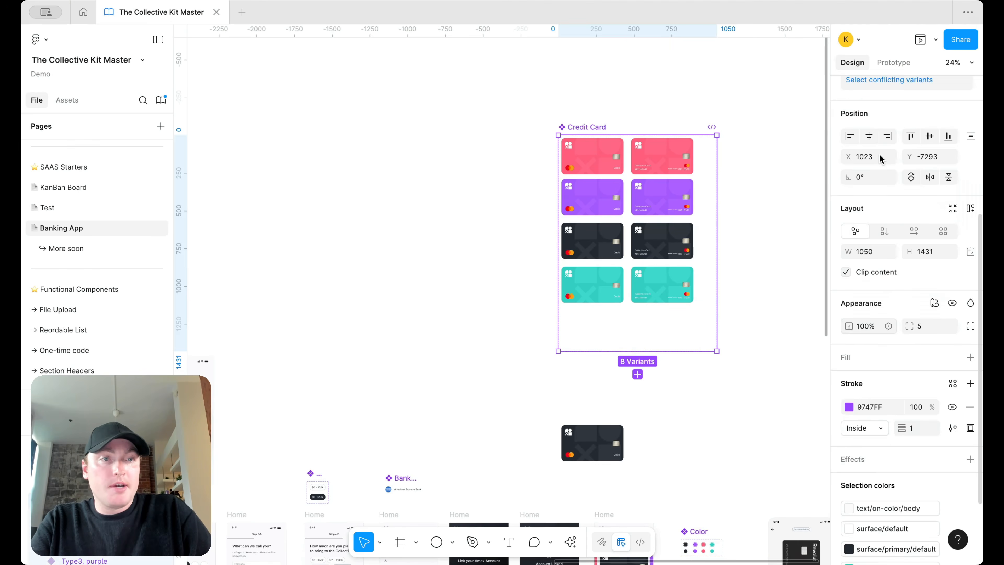
{"action": "scroll", "coordinate": [879, 155], "scroll_direction": "up", "scroll_amount": 5}
{"action": "left_click_drag", "start_coordinate": [516, 297], "coordinate": [656, 283]}
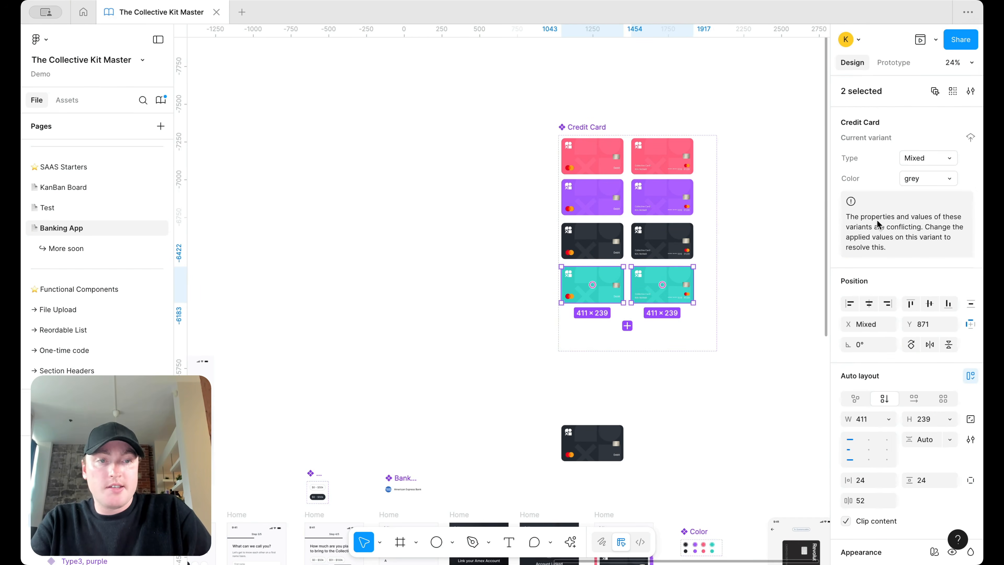
Step: Open the Credit Card set's Type property settings and select every Type3 variant
{"action": "left_click", "coordinate": [579, 127]}
{"action": "left_click", "coordinate": [952, 132]}
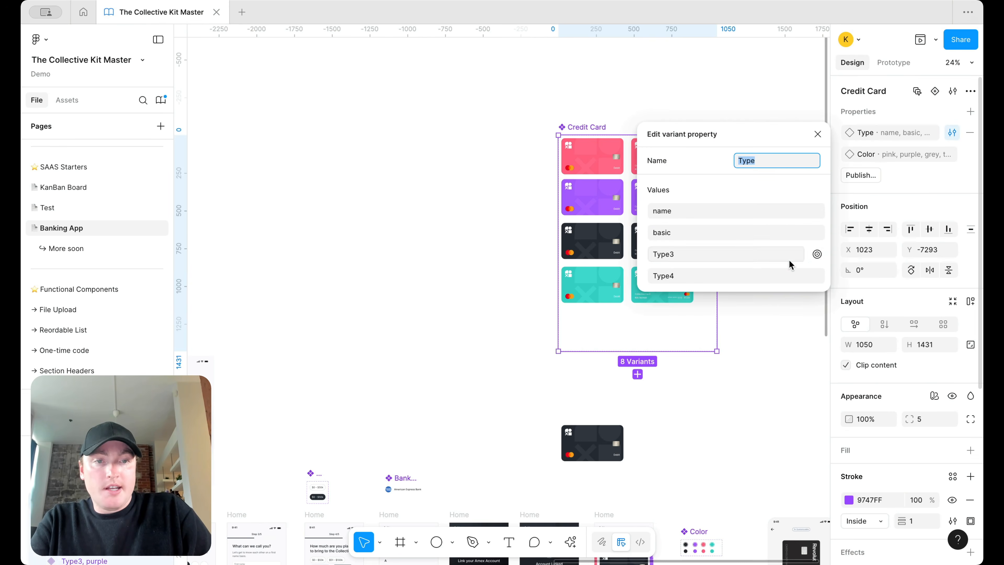
{"action": "left_click", "coordinate": [817, 254]}
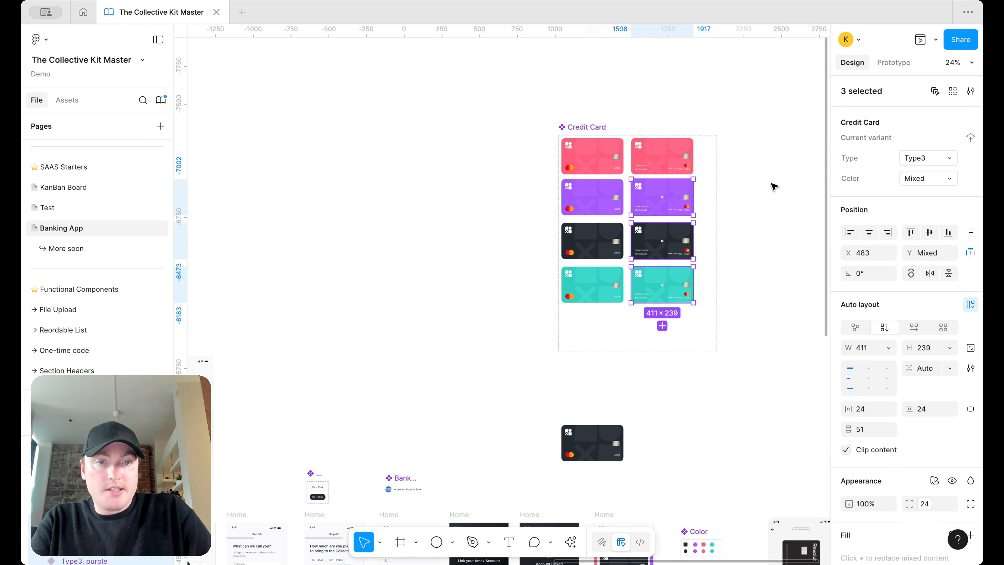
{"action": "scroll", "coordinate": [767, 180], "scroll_direction": "up", "scroll_amount": 2}
Step: Check Type values: left-column purple, dark and teal cards 'basic', top-right pink 'name'
{"action": "left_click", "coordinate": [646, 146]}
{"action": "left_click", "coordinate": [795, 367]}
{"action": "left_click_drag", "start_coordinate": [795, 367], "coordinate": [626, 196]}
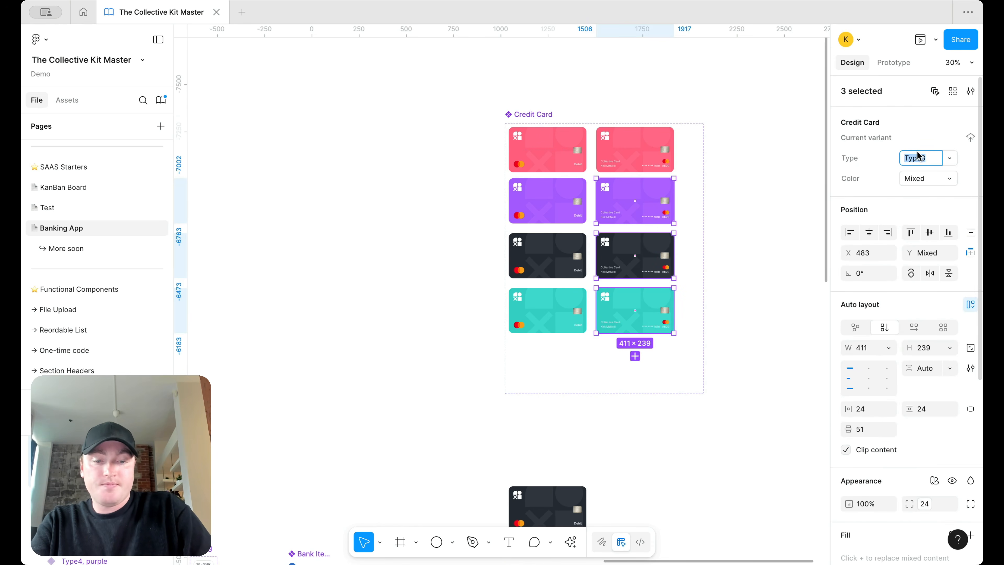
{"action": "left_click", "coordinate": [537, 153]}
{"action": "left_click", "coordinate": [536, 153]}
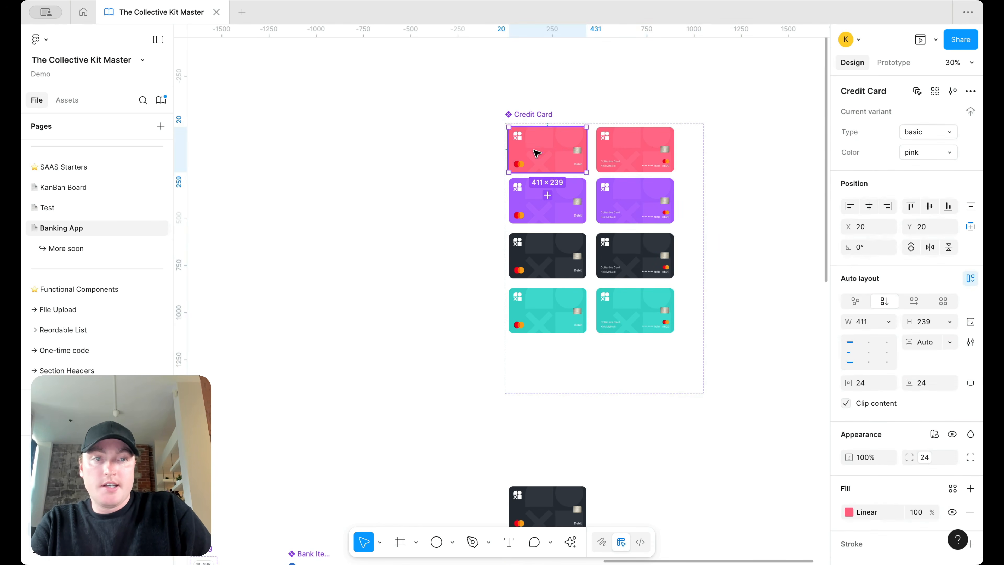
{"action": "left_click_drag", "start_coordinate": [419, 368], "coordinate": [553, 202]}
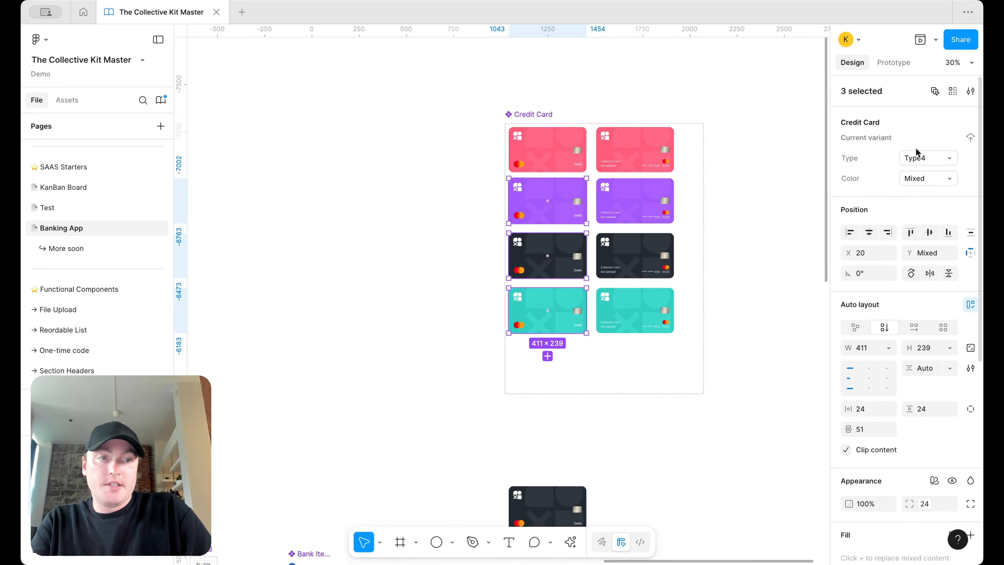
{"action": "scroll", "coordinate": [610, 312], "scroll_direction": "down", "scroll_amount": 10}
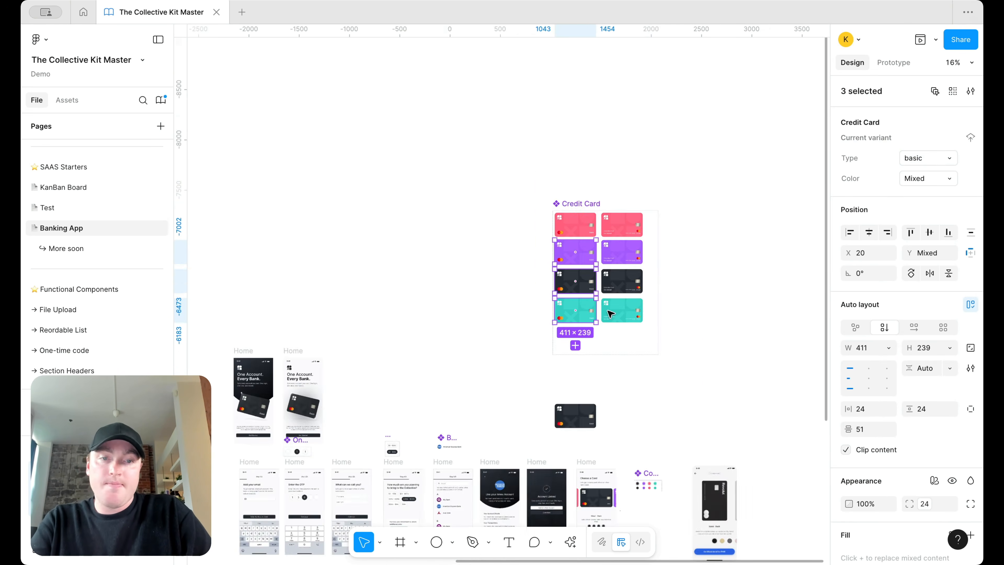
{"action": "scroll", "coordinate": [532, 263], "scroll_direction": "down", "scroll_amount": 3}
{"action": "scroll", "coordinate": [535, 276], "scroll_direction": "up", "scroll_amount": 10}
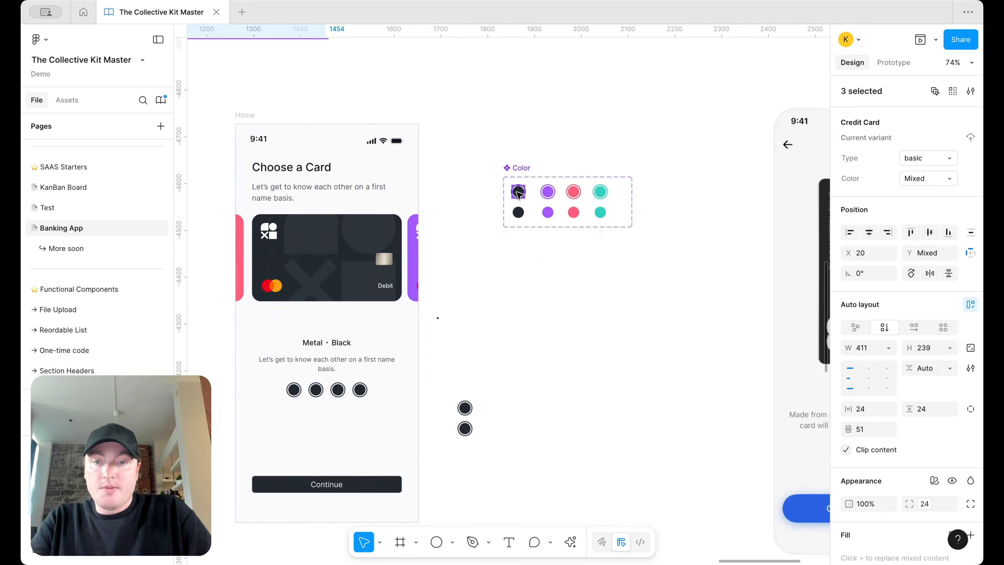
Step: Alt-drag copies of the dark, purple, pink and teal colour dots into a new row
{"action": "left_click_drag", "start_coordinate": [519, 194], "coordinate": [518, 296]}
{"action": "left_click_drag", "start_coordinate": [548, 212], "coordinate": [548, 296]}
{"action": "left_click_drag", "start_coordinate": [577, 287], "coordinate": [576, 294]}
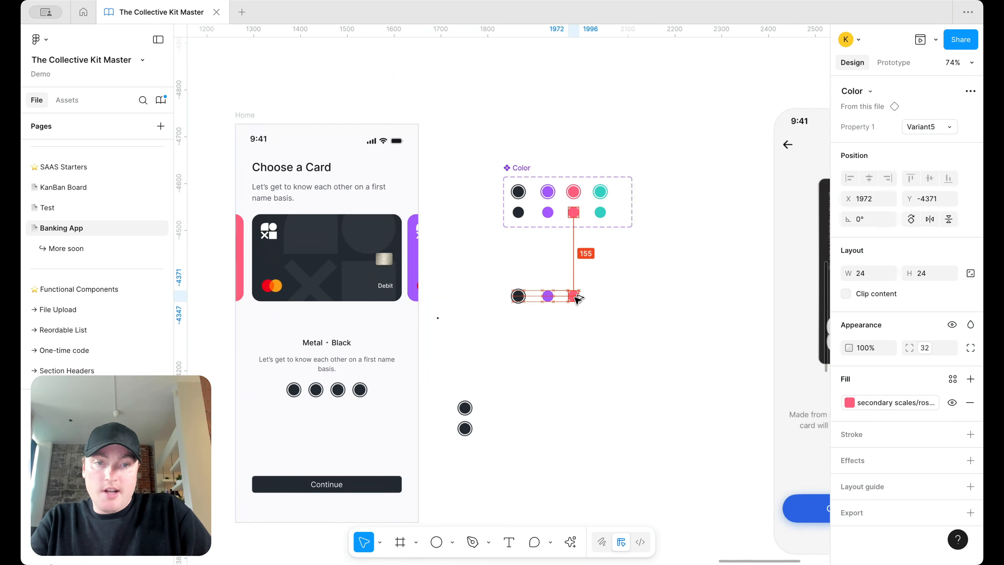
{"action": "left_click_drag", "start_coordinate": [600, 213], "coordinate": [611, 302]}
{"action": "scroll", "coordinate": [612, 302], "scroll_direction": "right", "scroll_amount": 5}
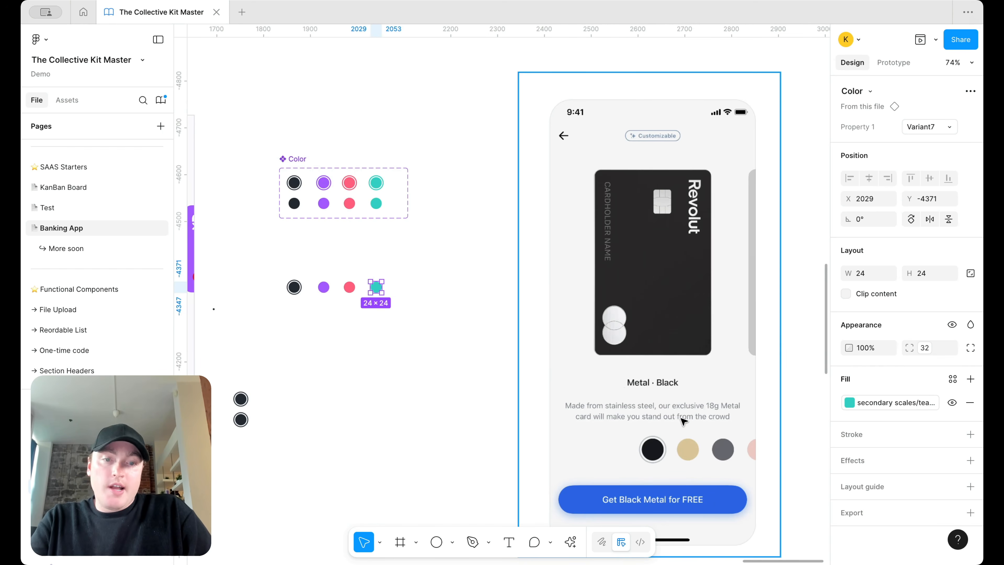
{"action": "scroll", "coordinate": [318, 336], "scroll_direction": "up", "scroll_amount": 3}
Step: Wrap the four loose dots in an auto-layout row with 18 spacing
{"action": "left_click_drag", "start_coordinate": [568, 326], "coordinate": [335, 258]}
{"action": "key", "text": "shift+a"}
{"action": "type", "text": "2"}
{"action": "key", "text": "Return"}
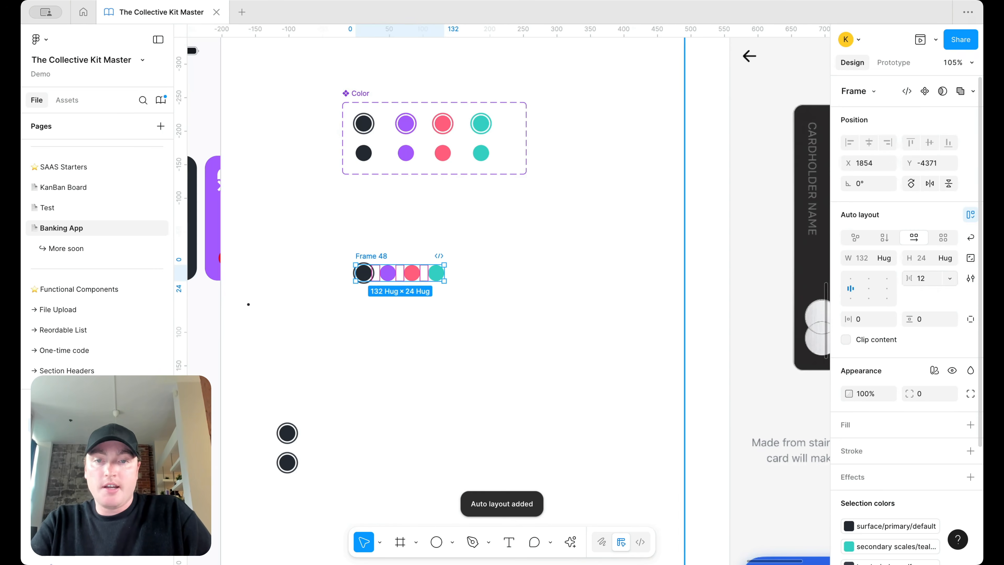
{"action": "scroll", "coordinate": [533, 246], "scroll_direction": "down", "scroll_amount": 4}
{"action": "type", "text": "2"}
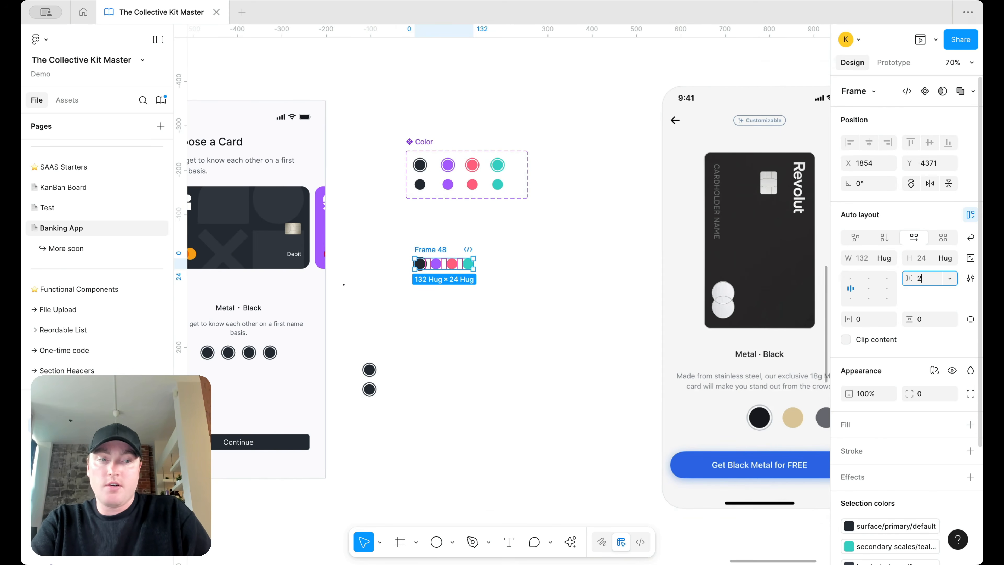
{"action": "key", "text": "Return"}
{"action": "scroll", "coordinate": [589, 276], "scroll_direction": "left", "scroll_amount": 5}
Step: Duplicate the dark card beside the phone and move the Color set and Revolut screenshot aside
{"action": "left_click", "coordinate": [355, 217]}
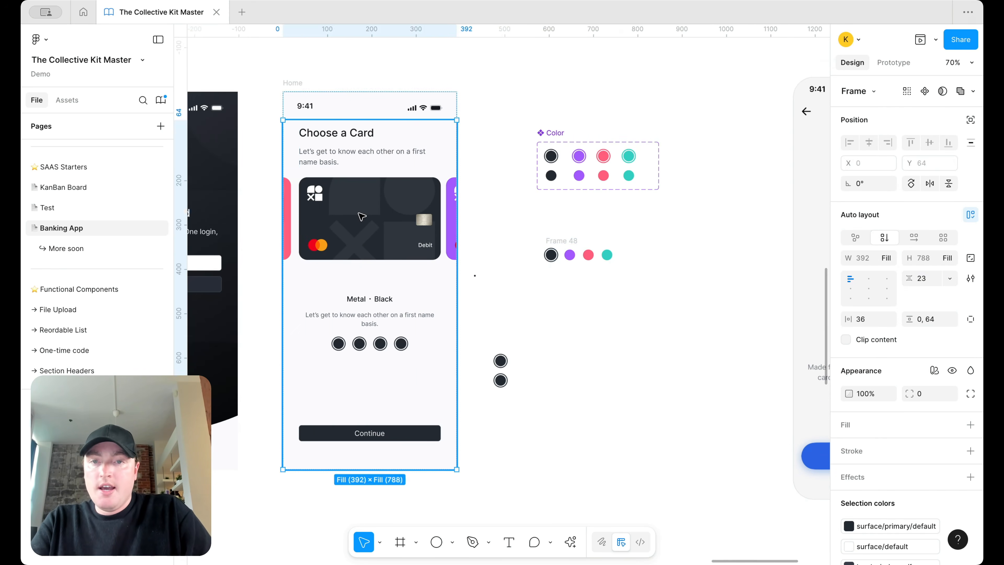
{"action": "left_click", "coordinate": [354, 216]}
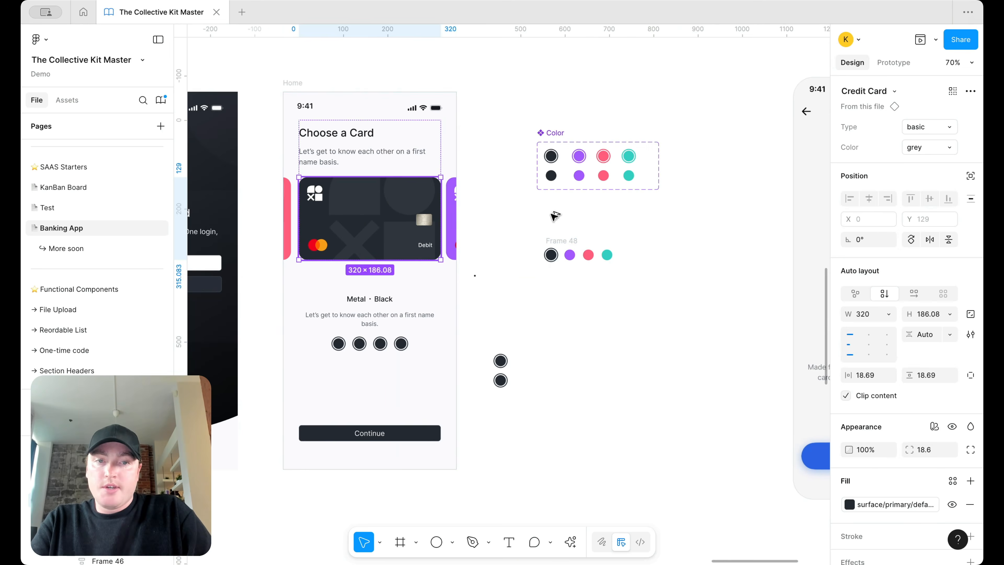
{"action": "left_click_drag", "start_coordinate": [352, 217], "coordinate": [583, 216]}
{"action": "left_click_drag", "start_coordinate": [555, 133], "coordinate": [552, 20]}
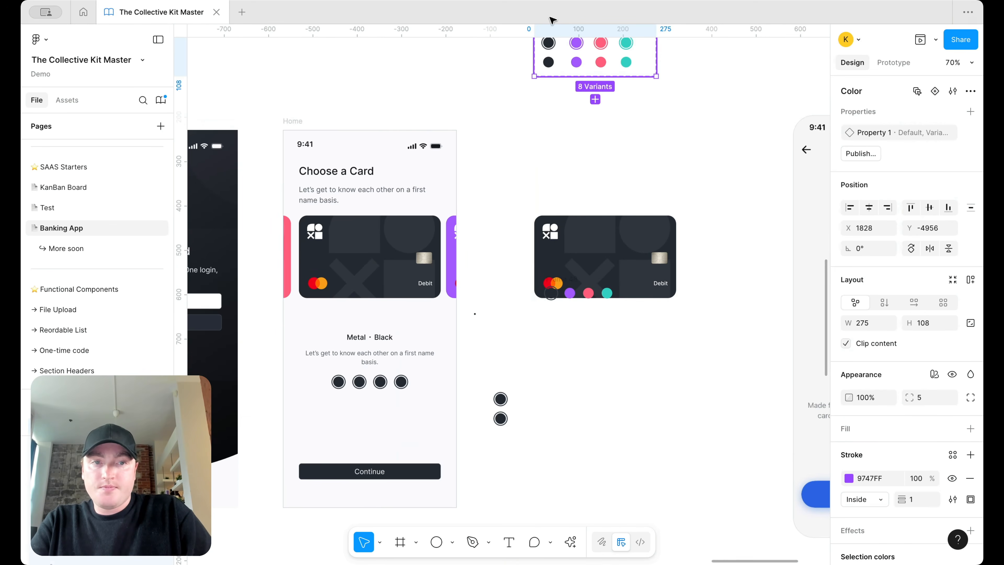
{"action": "scroll", "coordinate": [576, 44], "scroll_direction": "down", "scroll_amount": 5}
{"action": "scroll", "coordinate": [609, 98], "scroll_direction": "right", "scroll_amount": 3}
{"action": "left_click_drag", "start_coordinate": [567, 169], "coordinate": [766, 169]}
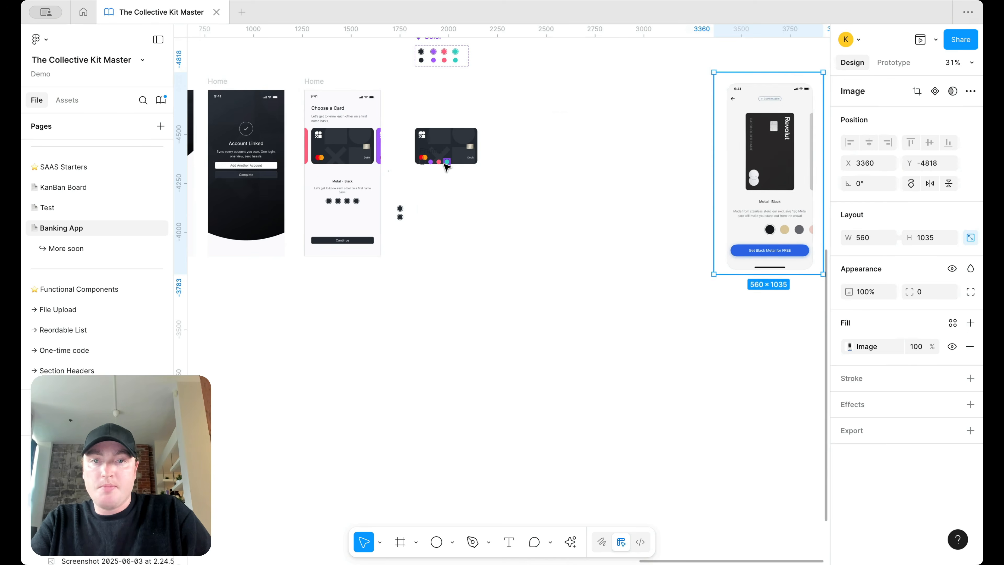
{"action": "scroll", "coordinate": [444, 163], "scroll_direction": "up", "scroll_amount": 3}
Step: Copy the Metal · Black caption out of the phone, arranging card copy and dots below it
{"action": "left_click_drag", "start_coordinate": [442, 124], "coordinate": [474, 91]}
{"action": "left_click_drag", "start_coordinate": [426, 152], "coordinate": [474, 180]}
{"action": "double_click", "coordinate": [319, 200]}
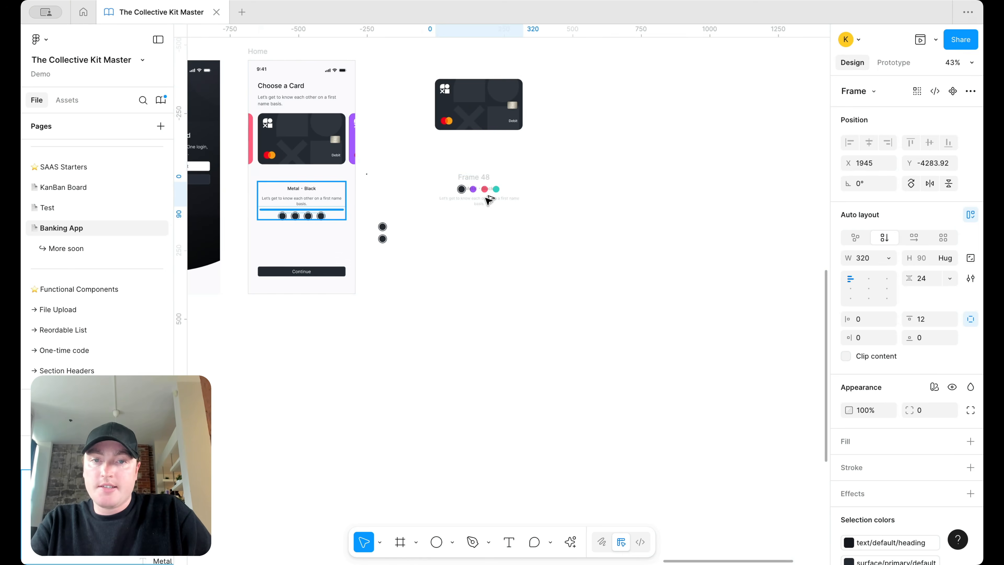
{"action": "key", "text": "ctrl+d"}
{"action": "left_click_drag", "start_coordinate": [307, 229], "coordinate": [479, 236]}
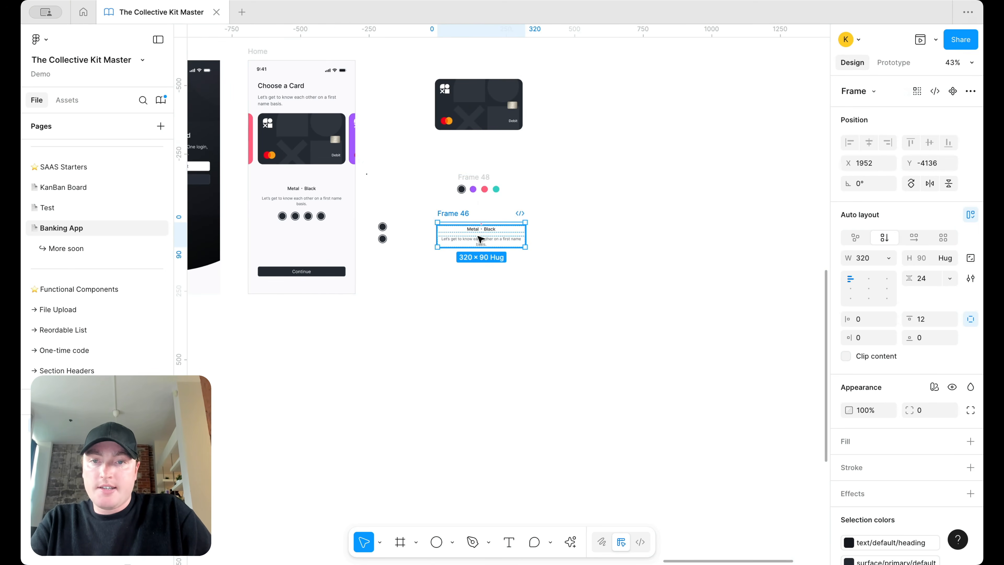
{"action": "left_click_drag", "start_coordinate": [480, 175], "coordinate": [480, 251]}
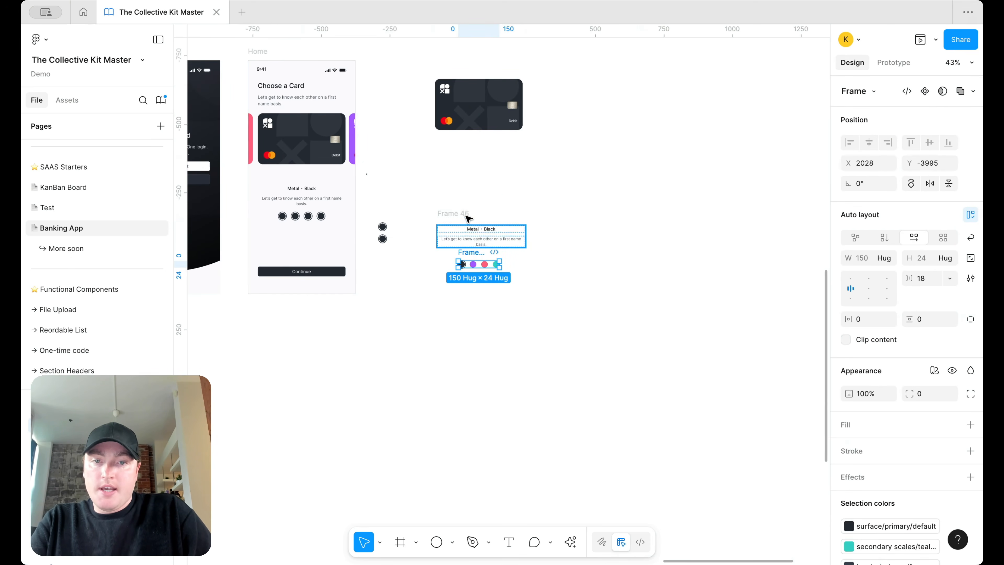
Step: Stack the caption and dots row in an auto-layout frame and reposition the card copy
{"action": "left_click", "coordinate": [466, 214], "text": "shift"}
{"action": "left_click_drag", "start_coordinate": [463, 209], "coordinate": [465, 175]}
{"action": "key", "text": "shift+a"}
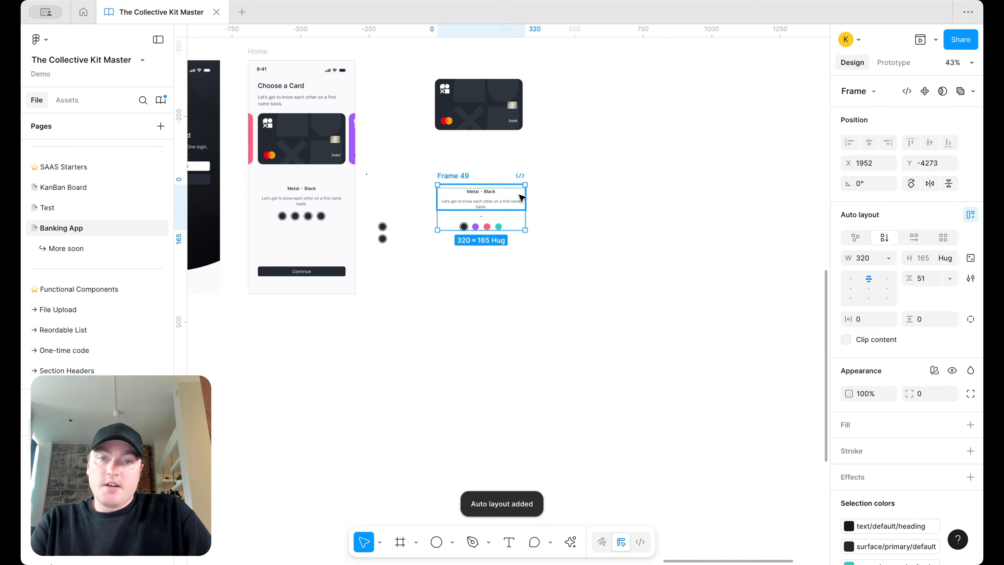
{"action": "scroll", "coordinate": [439, 180], "scroll_direction": "up", "scroll_amount": 3}
{"action": "scroll", "coordinate": [441, 134], "scroll_direction": "up", "scroll_amount": 5}
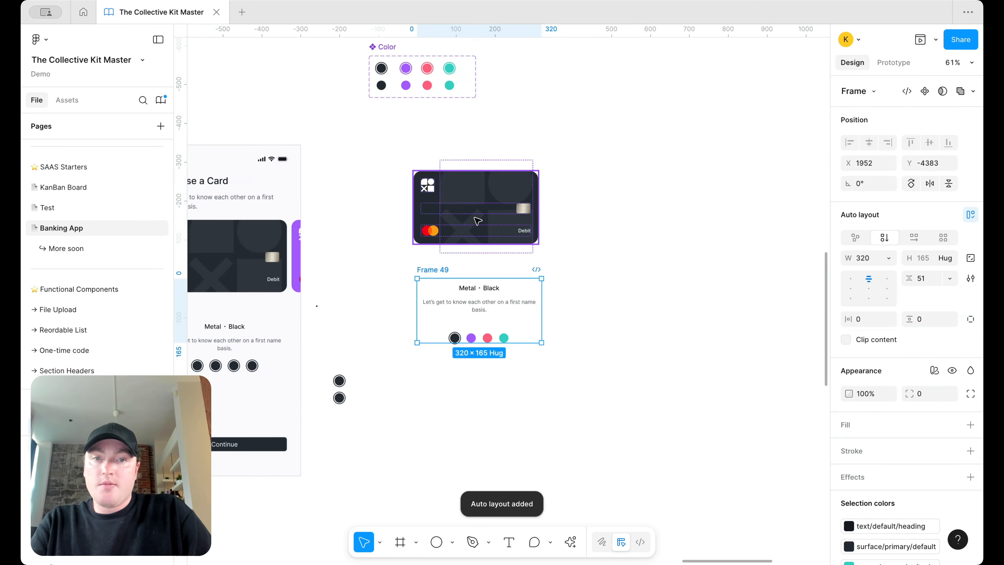
{"action": "left_click", "coordinate": [455, 220]}
{"action": "left_click_drag", "start_coordinate": [455, 219], "coordinate": [410, 210], "text": "alt"}
{"action": "scroll", "coordinate": [584, 219], "scroll_direction": "down", "scroll_amount": 3}
Step: Wrap the three Credit Card copies in an auto-layout frame
{"action": "left_click", "coordinate": [539, 209], "text": "shift"}
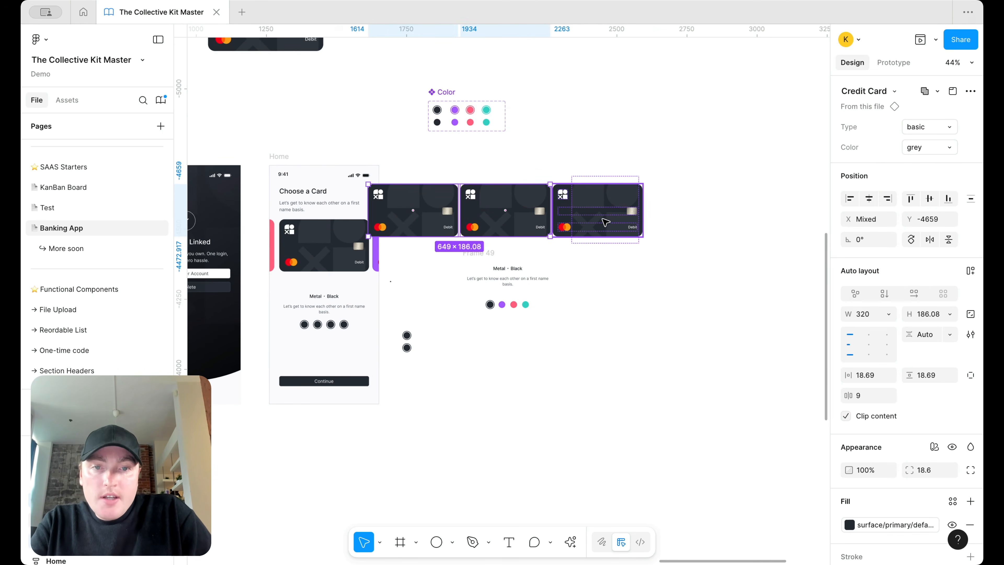
{"action": "scroll", "coordinate": [564, 222], "scroll_direction": "up", "scroll_amount": 5}
{"action": "left_click", "coordinate": [589, 216], "text": "shift"}
{"action": "key", "text": "shift+a"}
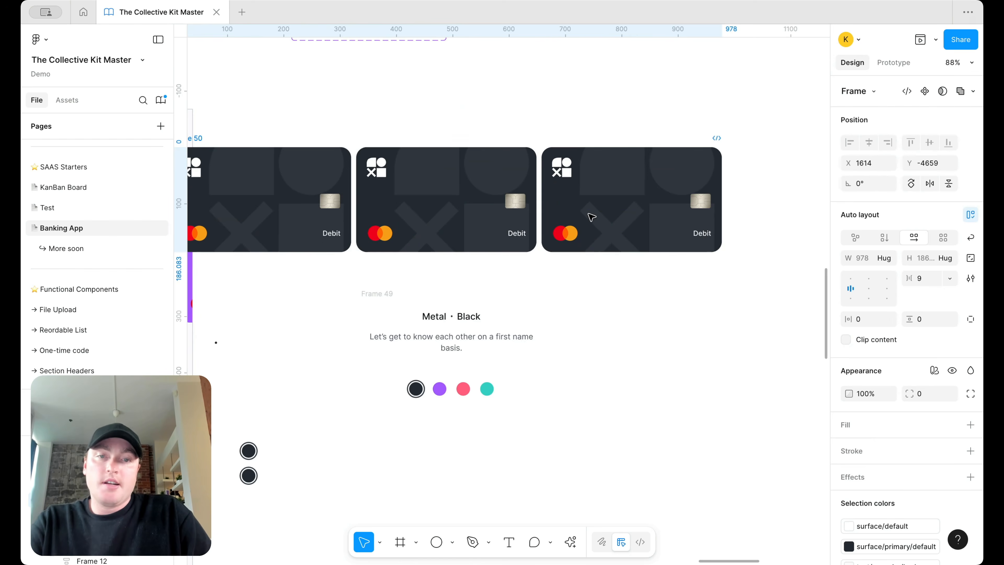
{"action": "scroll", "coordinate": [590, 216], "scroll_direction": "down", "scroll_amount": 4}
{"action": "scroll", "coordinate": [473, 210], "scroll_direction": "up", "scroll_amount": 3}
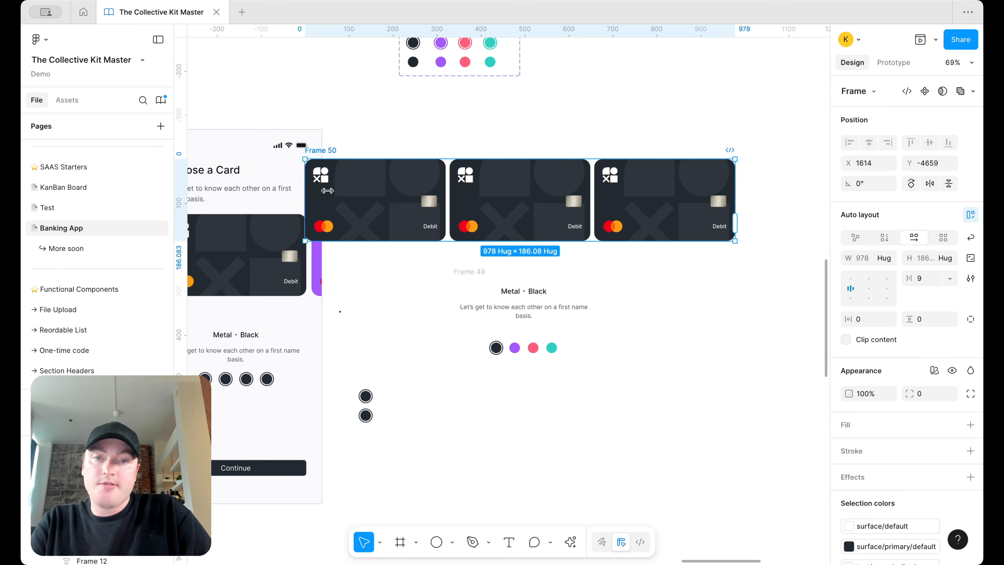
Step: Centre the cards and narrow the frame to one card's width (320)
{"action": "left_click_drag", "start_coordinate": [305, 190], "coordinate": [381, 191]}
{"action": "key", "text": "ctrl+z"}
{"action": "left_click", "coordinate": [869, 293]}
{"action": "left_click_drag", "start_coordinate": [307, 174], "coordinate": [595, 174]}
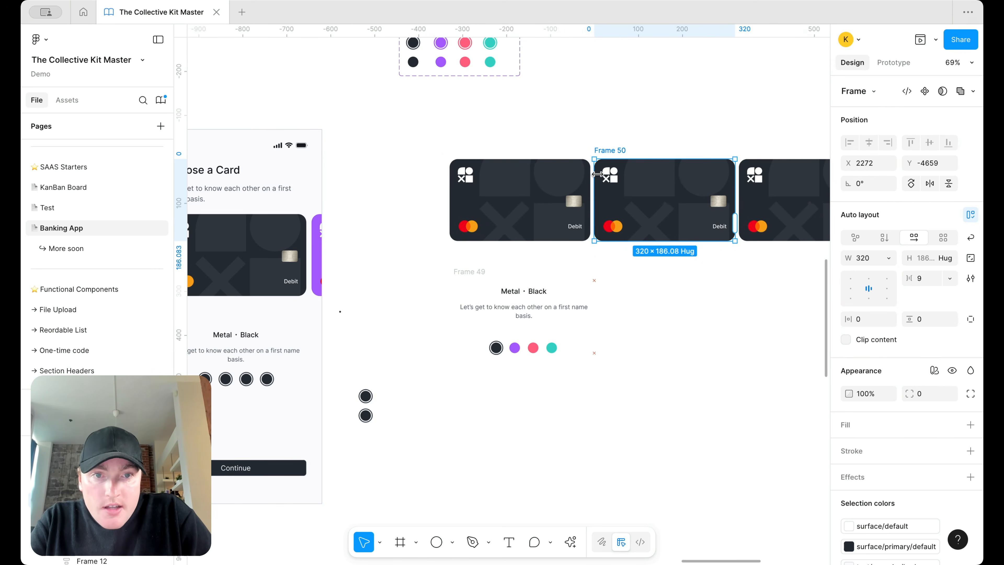
{"action": "key", "text": "shift+Left"}
{"action": "key", "text": "shift+Left"}
{"action": "key", "text": "shift+Left"}
{"action": "key", "text": "shift+Left"}
{"action": "key", "text": "shift+Left"}
{"action": "key", "text": "shift+Left"}
{"action": "key", "text": "shift+Left"}
{"action": "key", "text": "shift+Left"}
{"action": "key", "text": "shift+Left"}
{"action": "key", "text": "shift+Left"}
{"action": "key", "text": "shift+Left"}
{"action": "key", "text": "shift+Left"}
{"action": "key", "text": "shift+Left"}
{"action": "key", "text": "shift+Left"}
{"action": "key", "text": "shift+Left"}
{"action": "key", "text": "shift+Left"}
{"action": "key", "text": "shift+Left"}
{"action": "key", "text": "shift+Left"}
{"action": "key", "text": "shift+Left"}
{"action": "key", "text": "shift+Left"}
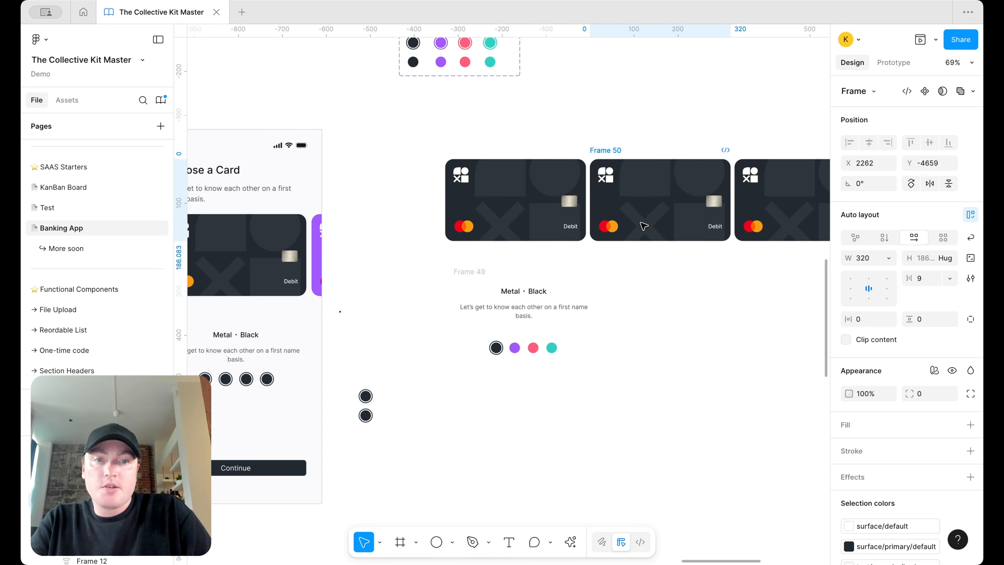
{"action": "key", "text": "shift+Left"}
{"action": "key", "text": "shift+Left"}
{"action": "key", "text": "shift+Left"}
{"action": "key", "text": "shift+Left"}
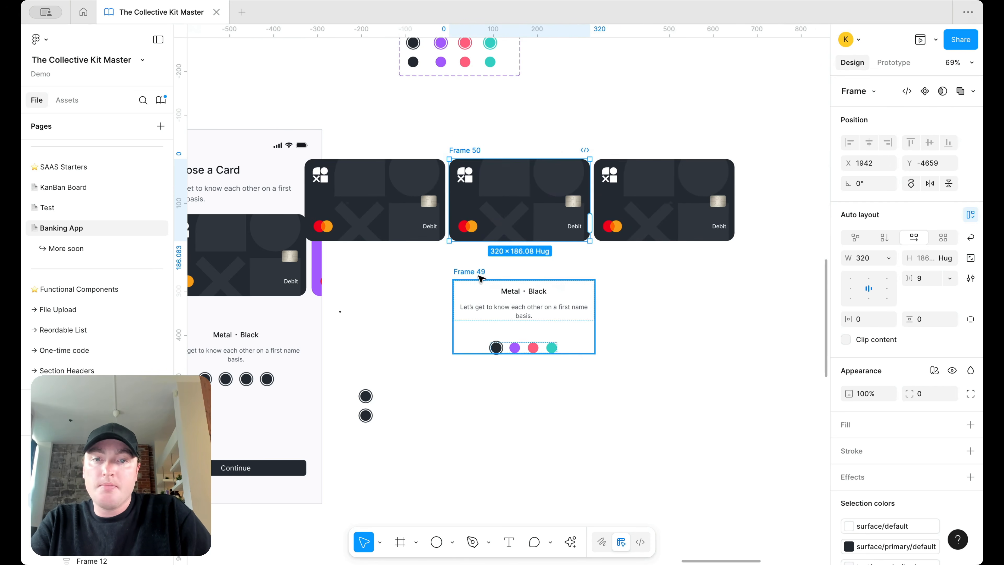
Step: Move the card carousel and the Metal · Black frame to the right together
{"action": "left_click", "coordinate": [475, 271], "text": "shift"}
{"action": "left_click_drag", "start_coordinate": [470, 271], "coordinate": [554, 271]}
{"action": "left_click_drag", "start_coordinate": [373, 458], "coordinate": [363, 357]}
{"action": "left_click", "coordinate": [366, 359]}
{"action": "scroll", "coordinate": [366, 359], "scroll_direction": "right", "scroll_amount": 5}
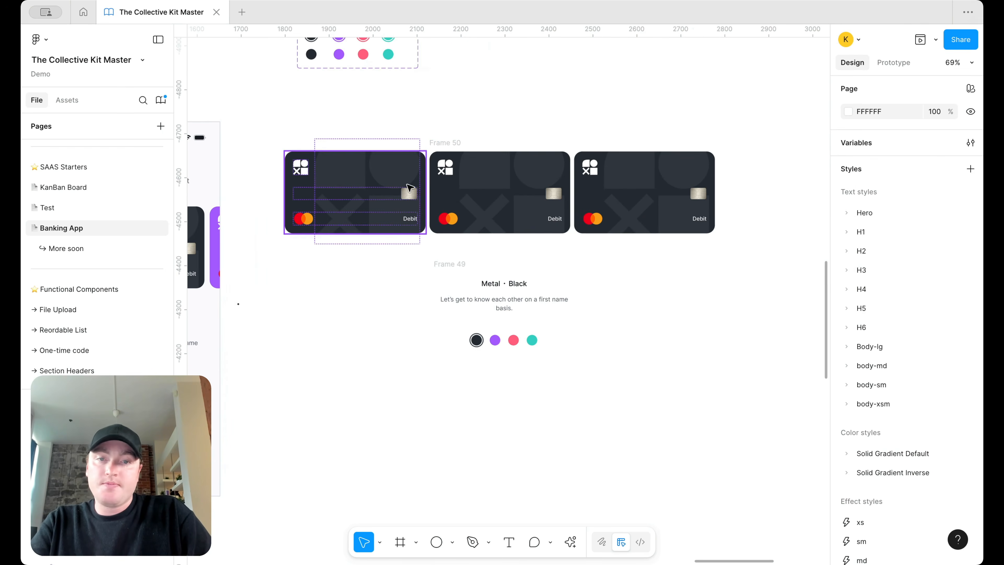
{"action": "left_click", "coordinate": [449, 143]}
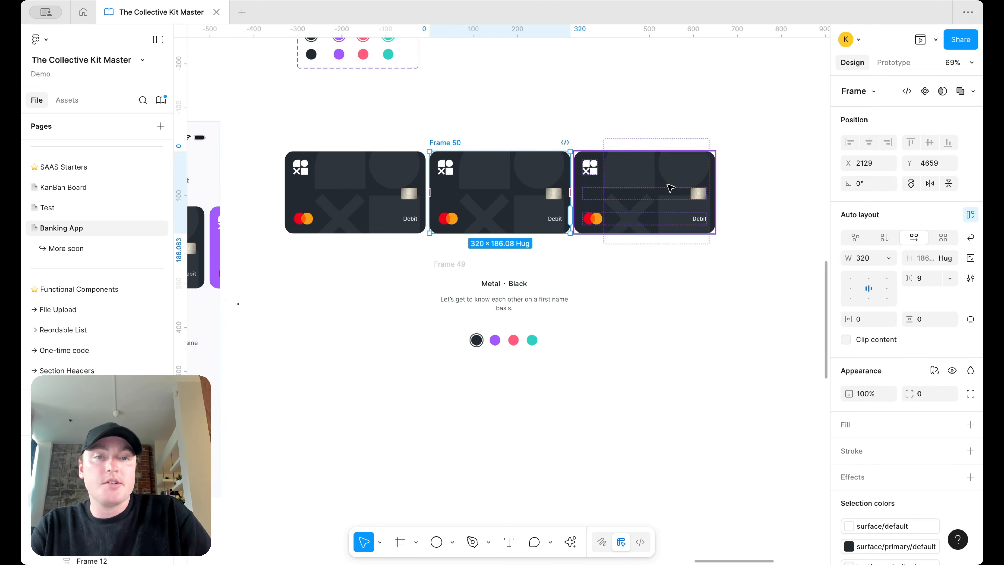
{"action": "scroll", "coordinate": [512, 168], "scroll_direction": "left", "scroll_amount": 5}
{"action": "scroll", "coordinate": [513, 168], "scroll_direction": "down", "scroll_amount": 3}
{"action": "scroll", "coordinate": [512, 168], "scroll_direction": "up", "scroll_amount": 2}
{"action": "scroll", "coordinate": [513, 168], "scroll_direction": "left", "scroll_amount": 2}
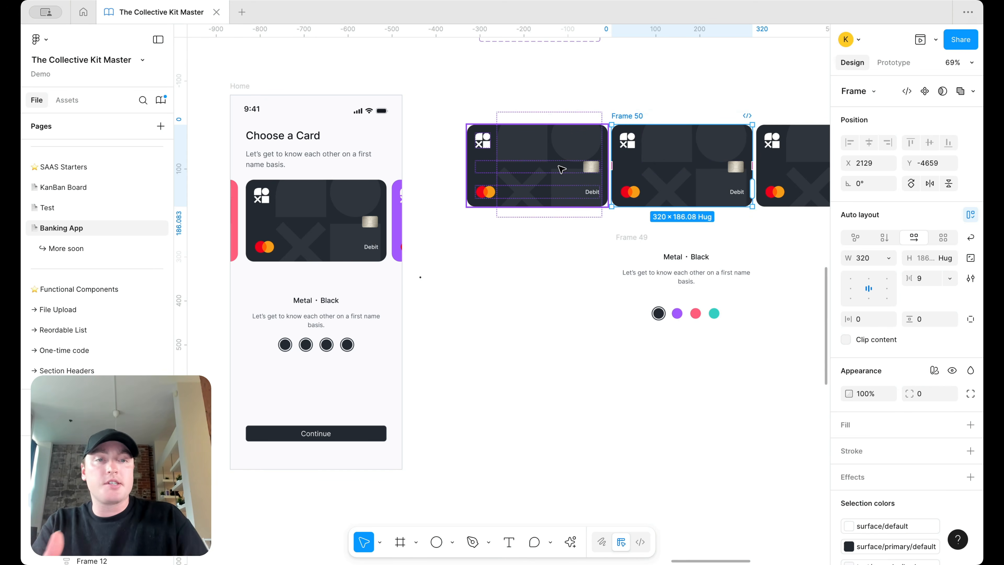
{"action": "scroll", "coordinate": [573, 176], "scroll_direction": "right", "scroll_amount": 5}
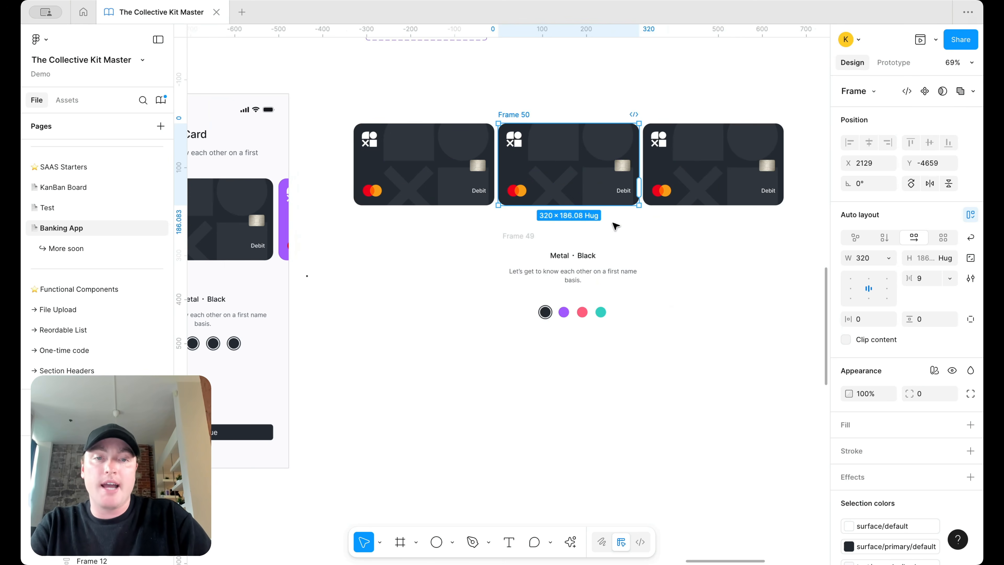
{"action": "left_click", "coordinate": [521, 236], "text": "shift"}
Step: Set the first card's Color variant to teal
{"action": "left_click", "coordinate": [714, 165]}
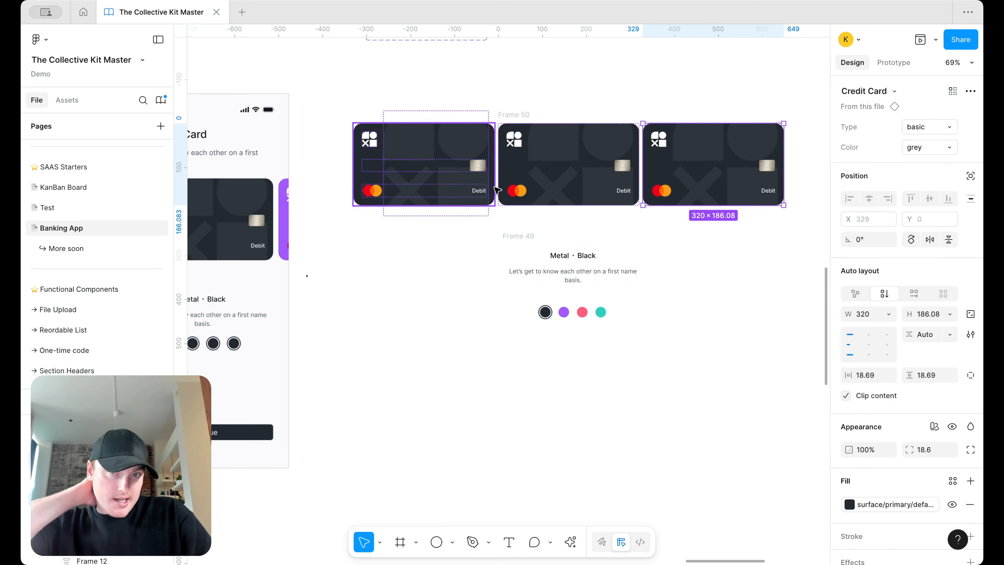
{"action": "left_click", "coordinate": [429, 164]}
{"action": "left_click", "coordinate": [930, 149]}
{"action": "left_click", "coordinate": [917, 162]}
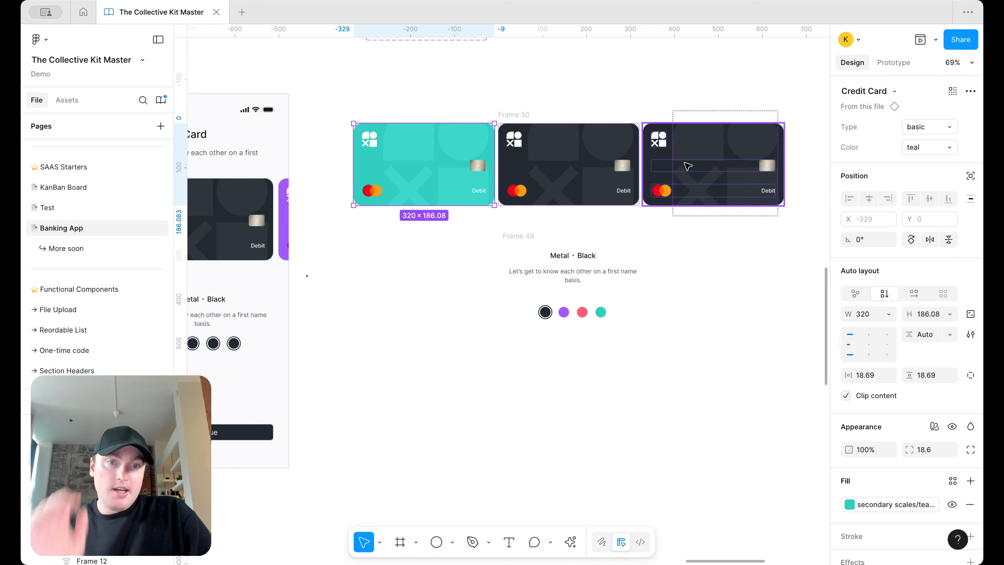
Step: Set the third card's Color variant to purple, keeping the basic card type
{"action": "left_click", "coordinate": [686, 163]}
{"action": "left_click", "coordinate": [919, 133]}
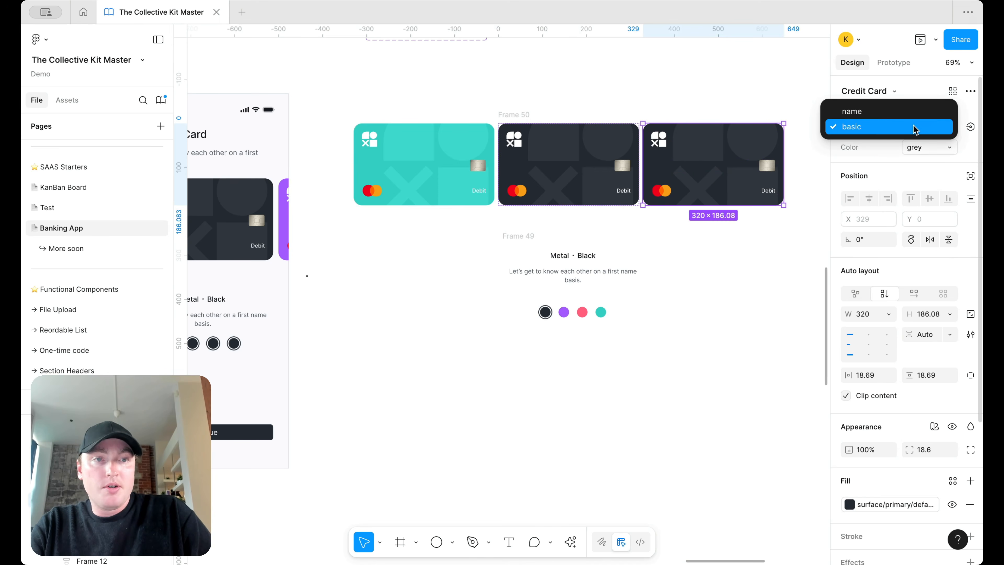
{"action": "left_click", "coordinate": [916, 130]}
{"action": "left_click", "coordinate": [923, 147]}
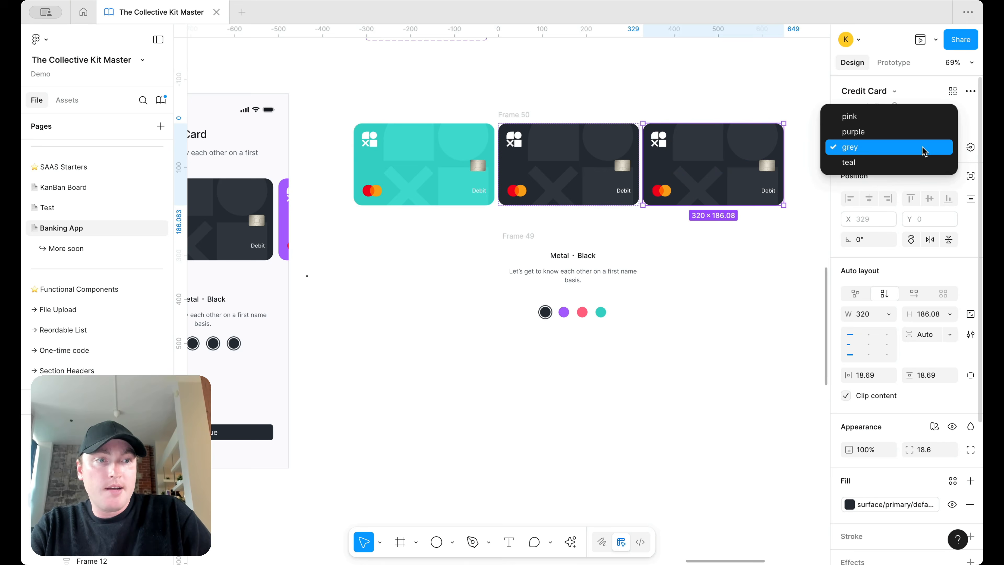
{"action": "left_click", "coordinate": [921, 133]}
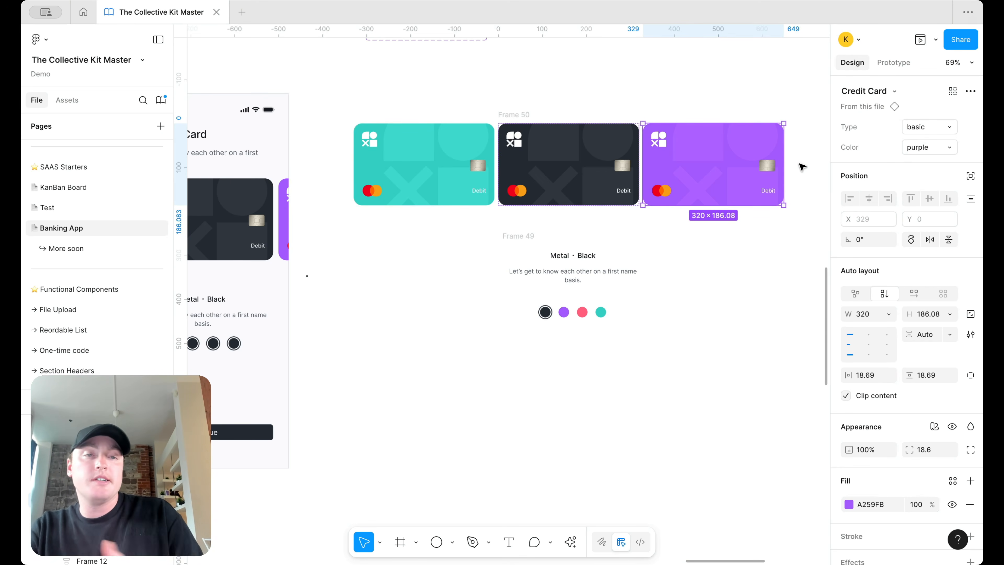
{"action": "left_click", "coordinate": [733, 300]}
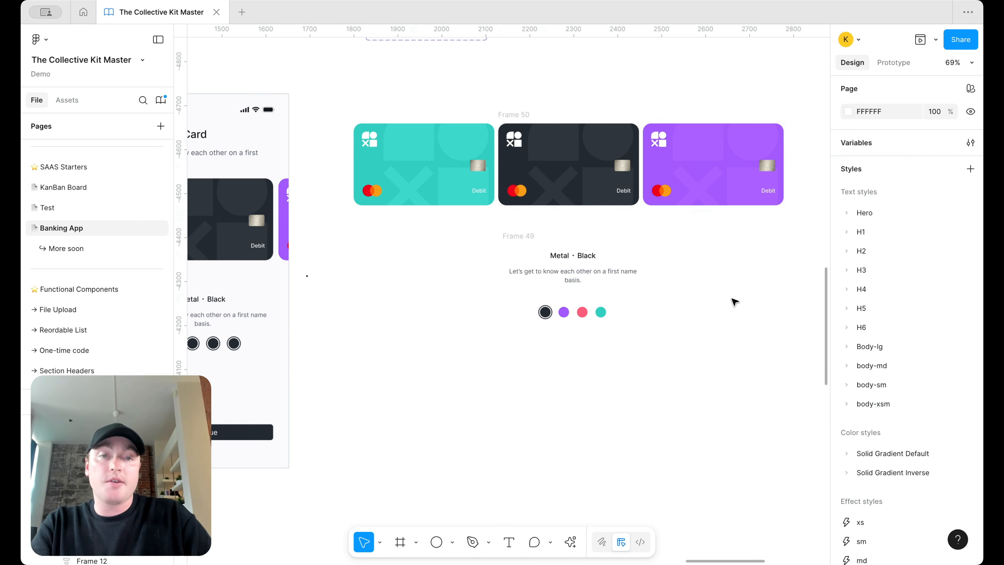
{"action": "scroll", "coordinate": [661, 238], "scroll_direction": "down", "scroll_amount": 5}
Step: Wrap the carousel and Metal · Black frame into auto-layout Frame 51 and make it a component
{"action": "left_click", "coordinate": [596, 165]}
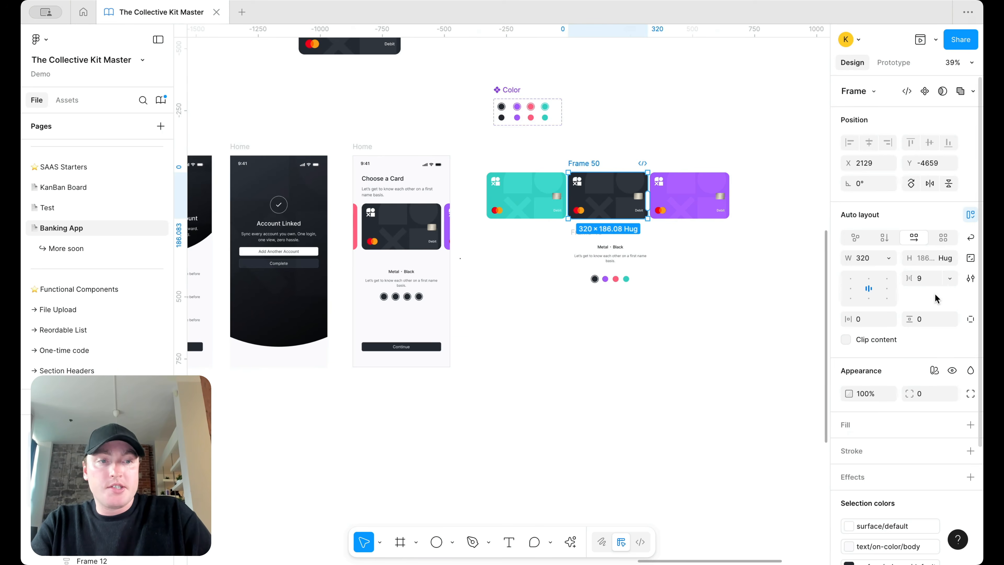
{"action": "scroll", "coordinate": [709, 251], "scroll_direction": "up", "scroll_amount": 3}
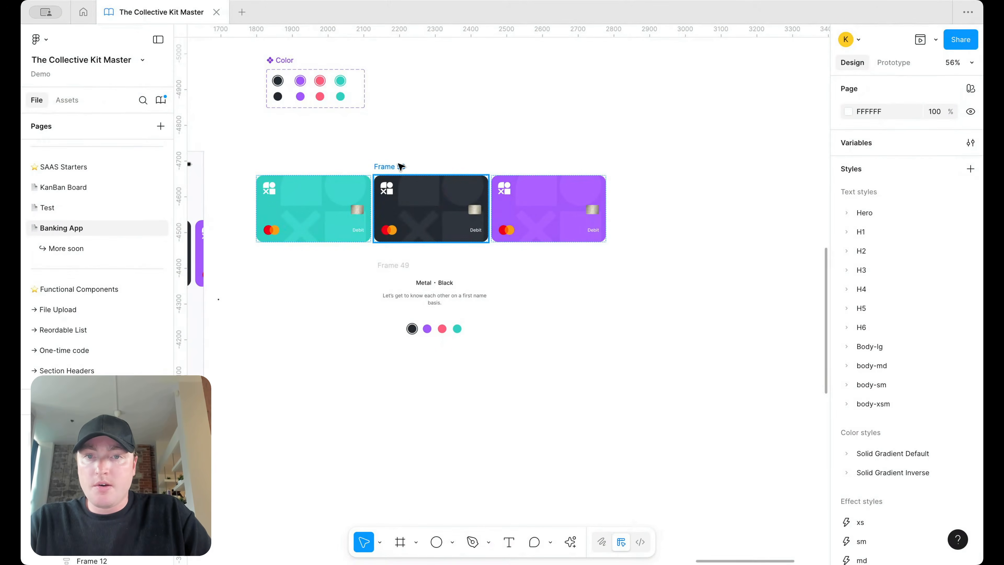
{"action": "left_click", "coordinate": [400, 166]}
{"action": "left_click", "coordinate": [409, 264], "text": "shift"}
{"action": "key", "text": "shift+a"}
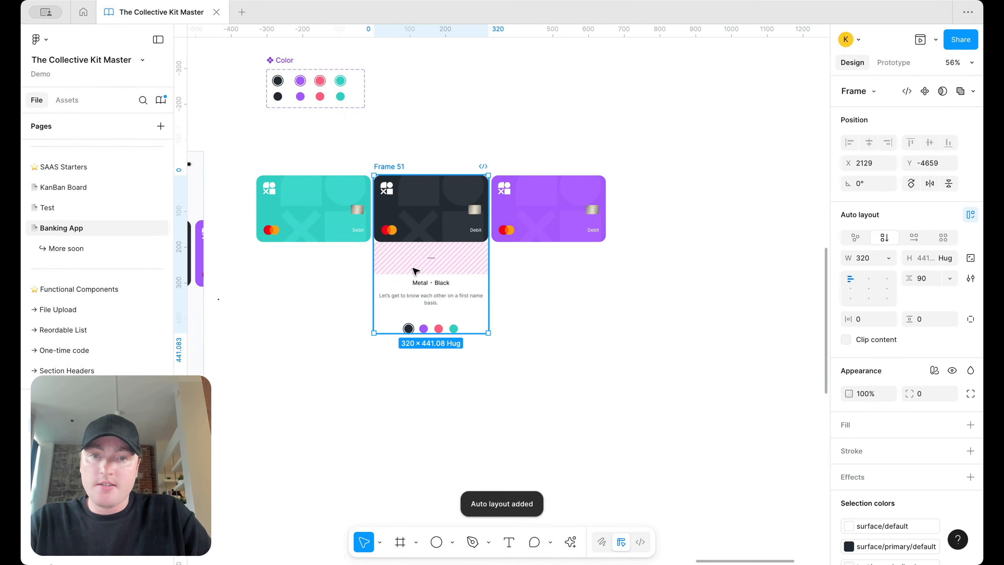
{"action": "right_click", "coordinate": [413, 272]}
{"action": "left_click", "coordinate": [451, 400]}
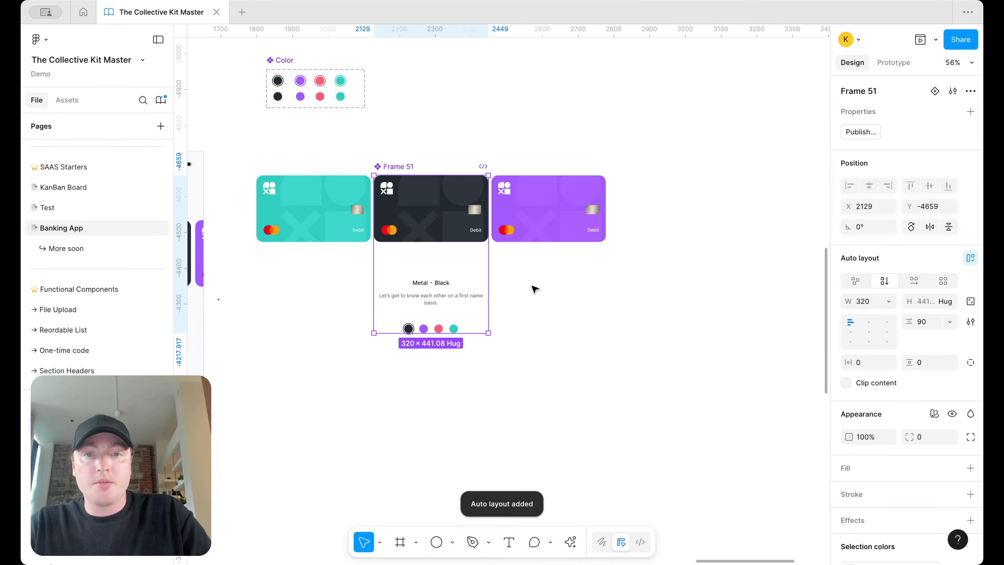
Step: Move the phone screenshot aside and place the Frame 51 component in open space above
{"action": "scroll", "coordinate": [534, 290], "scroll_direction": "down", "scroll_amount": 5}
{"action": "scroll", "coordinate": [534, 289], "scroll_direction": "right", "scroll_amount": 4}
{"action": "left_click_drag", "start_coordinate": [518, 230], "coordinate": [723, 226]}
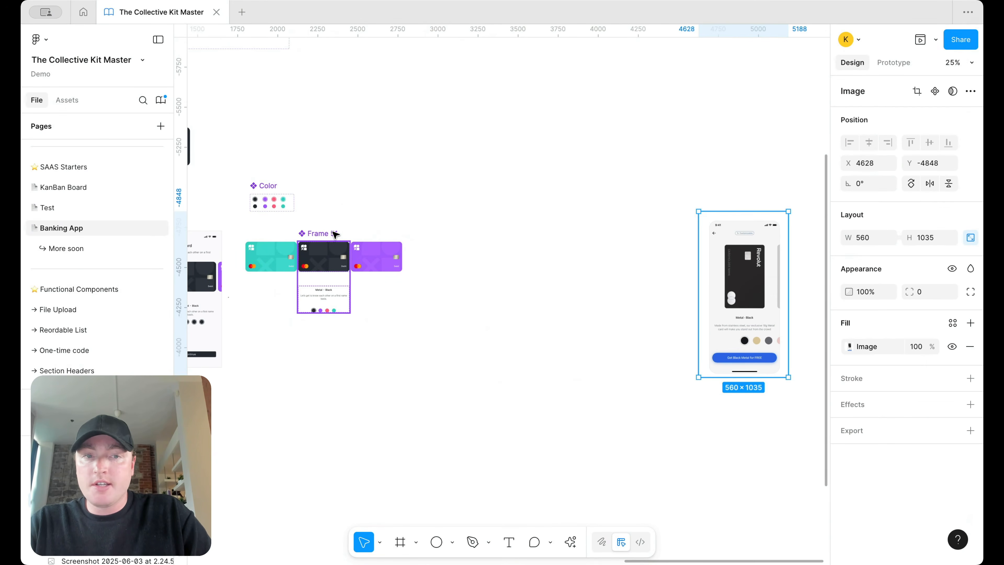
{"action": "left_click_drag", "start_coordinate": [329, 234], "coordinate": [482, 60]}
{"action": "scroll", "coordinate": [519, 180], "scroll_direction": "up", "scroll_amount": 5}
{"action": "left_click_drag", "start_coordinate": [483, 309], "coordinate": [522, 76]}
{"action": "scroll", "coordinate": [522, 77], "scroll_direction": "up", "scroll_amount": 5}
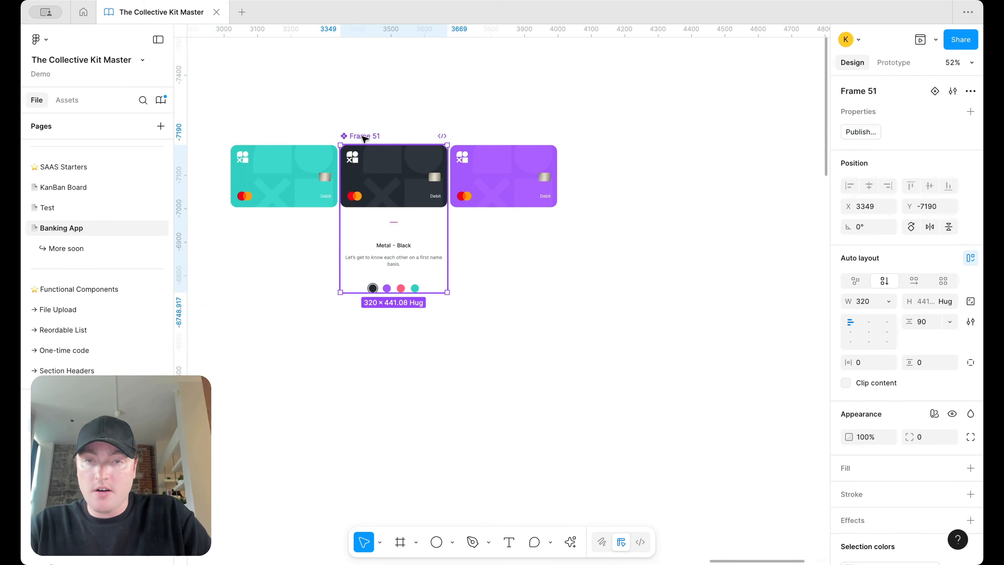
Step: Add a second variant to the Frame 51 component
{"action": "right_click", "coordinate": [360, 137]}
{"action": "mouse_move", "coordinate": [431, 395]}
{"action": "left_click", "coordinate": [586, 411]}
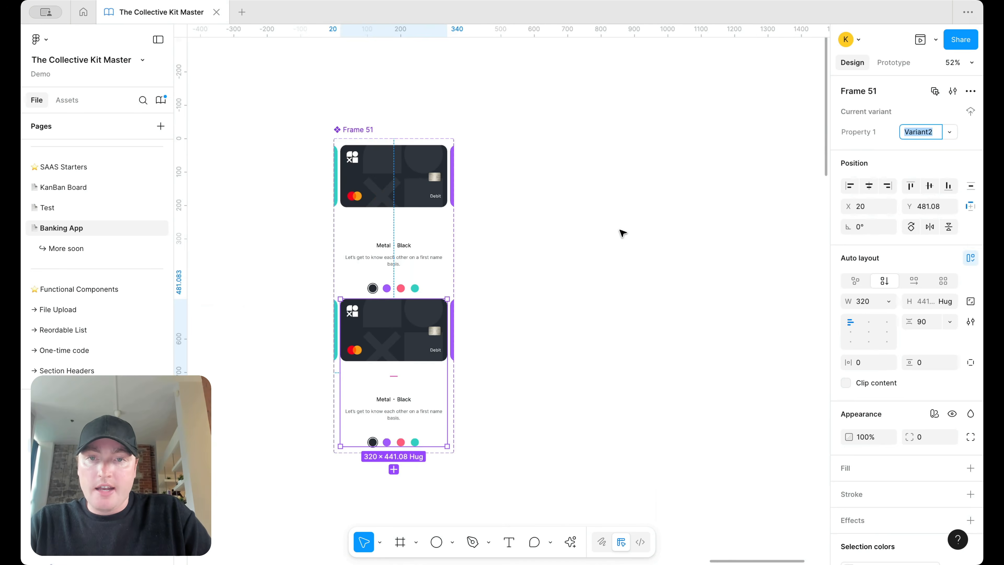
{"action": "scroll", "coordinate": [623, 233], "scroll_direction": "down", "scroll_amount": 3}
Step: Enlarge the component set and move Variant2 beside the Default variant
{"action": "left_click", "coordinate": [540, 206]}
{"action": "left_click_drag", "start_coordinate": [540, 219], "coordinate": [780, 221]}
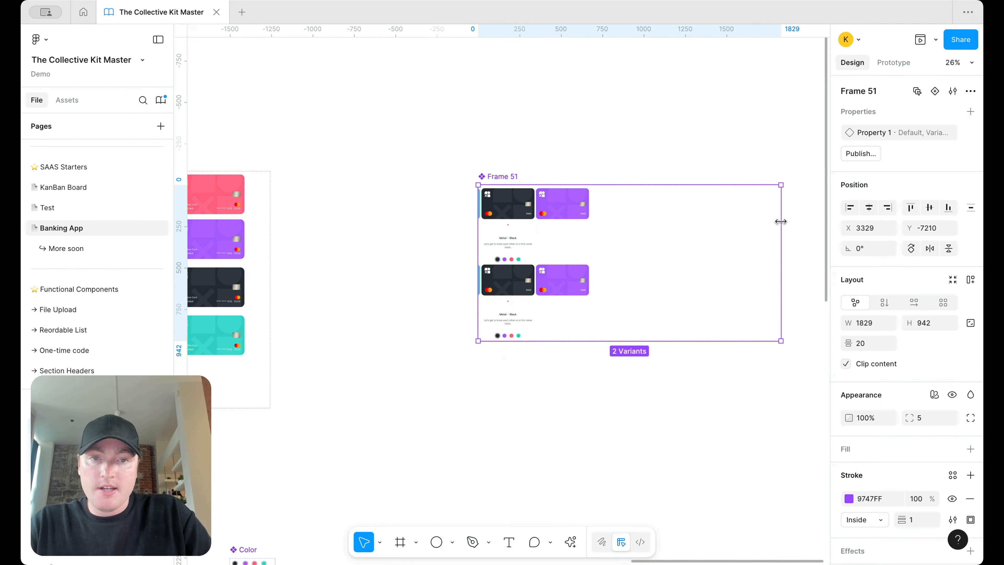
{"action": "left_click_drag", "start_coordinate": [477, 258], "coordinate": [333, 259]}
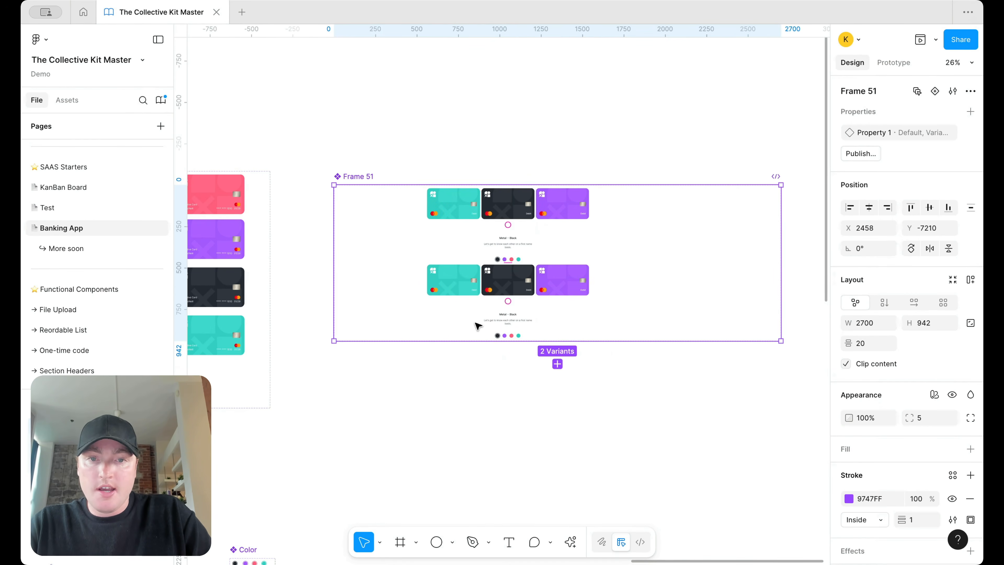
{"action": "left_click_drag", "start_coordinate": [498, 343], "coordinate": [497, 514]}
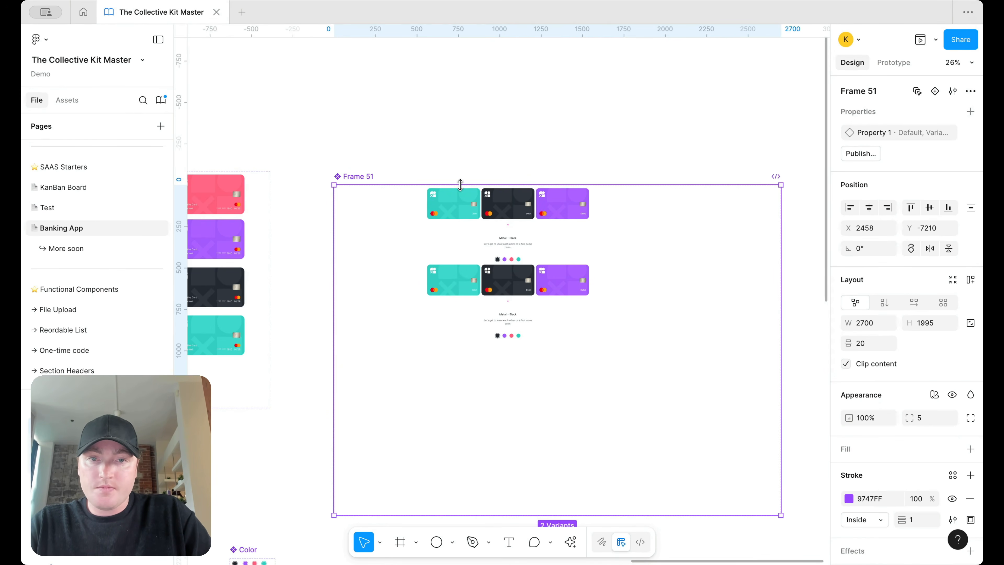
{"action": "left_click_drag", "start_coordinate": [460, 180], "coordinate": [460, 96]}
{"action": "scroll", "coordinate": [460, 119], "scroll_direction": "right", "scroll_amount": 3}
{"action": "left_click", "coordinate": [427, 290]}
{"action": "left_click_drag", "start_coordinate": [407, 283], "coordinate": [591, 207]}
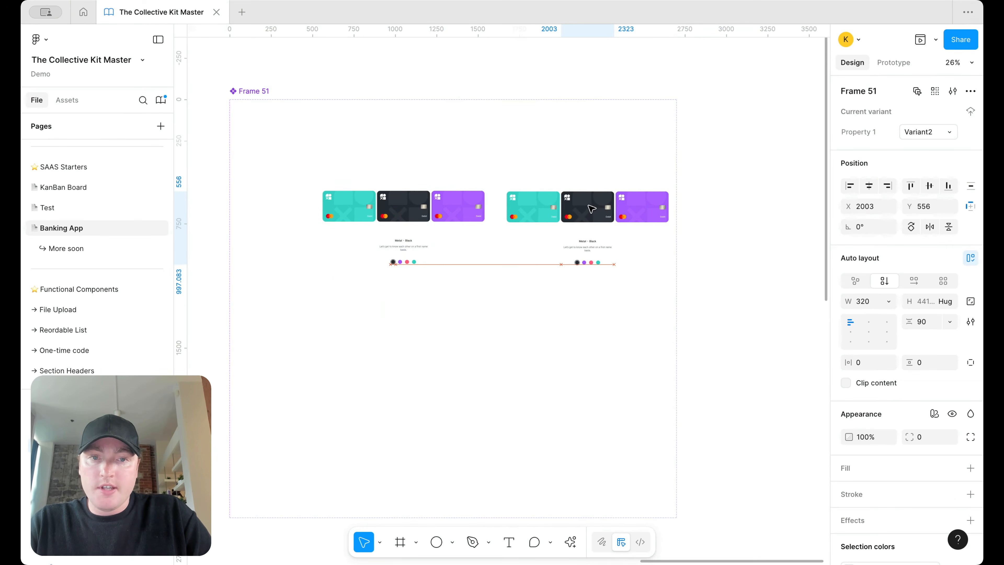
{"action": "left_click", "coordinate": [380, 134]}
{"action": "left_click_drag", "start_coordinate": [674, 259], "coordinate": [749, 260]}
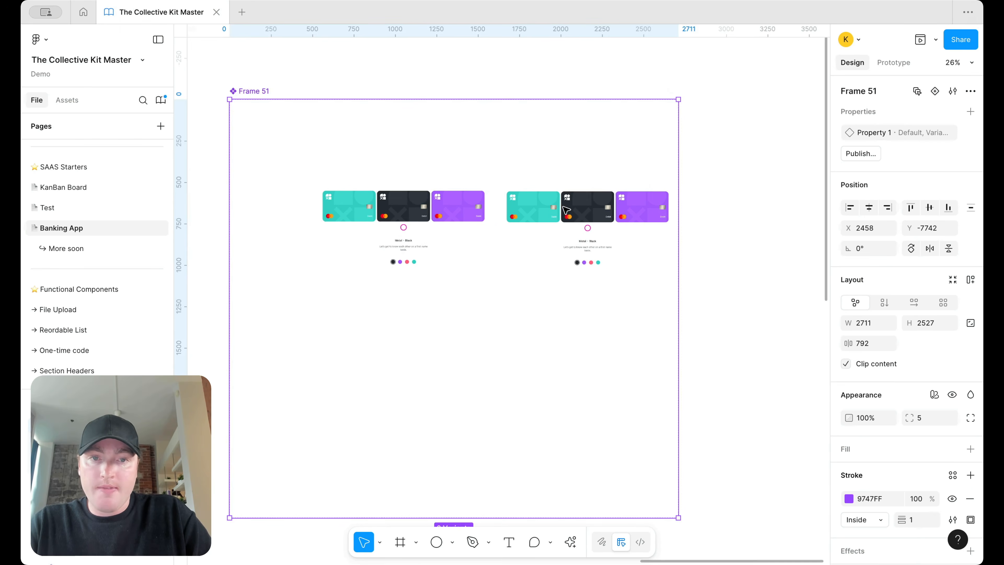
{"action": "scroll", "coordinate": [565, 207], "scroll_direction": "up", "scroll_amount": 5}
{"action": "scroll", "coordinate": [565, 207], "scroll_direction": "left", "scroll_amount": 2}
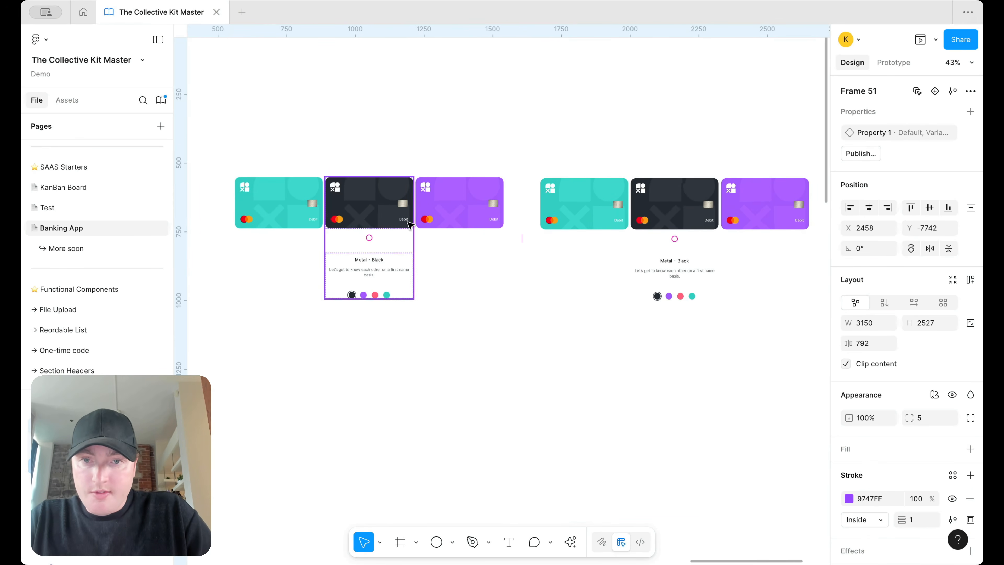
Step: Select the dark card inside the second variant
{"action": "left_click", "coordinate": [671, 205]}
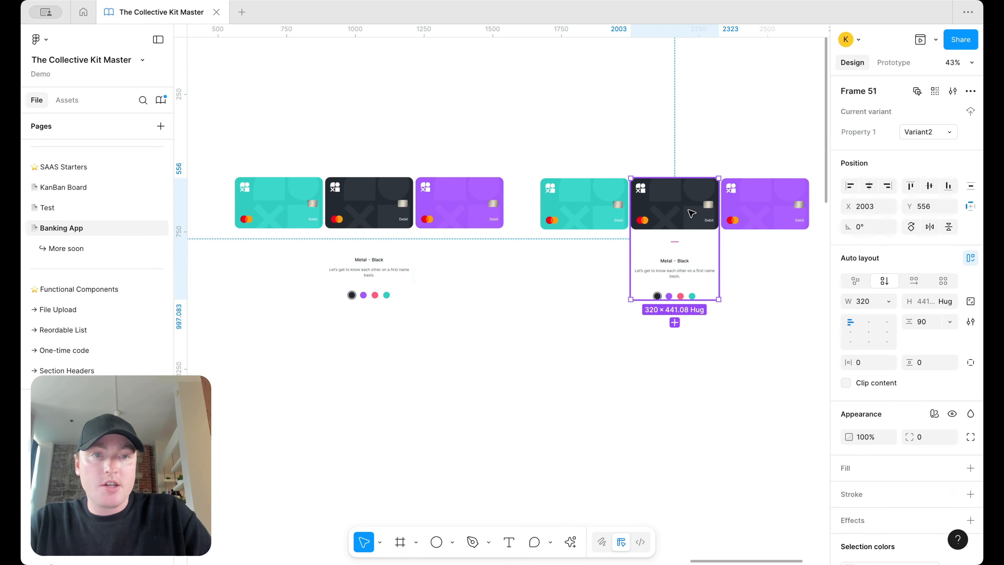
{"action": "scroll", "coordinate": [710, 213], "scroll_direction": "up", "scroll_amount": 3}
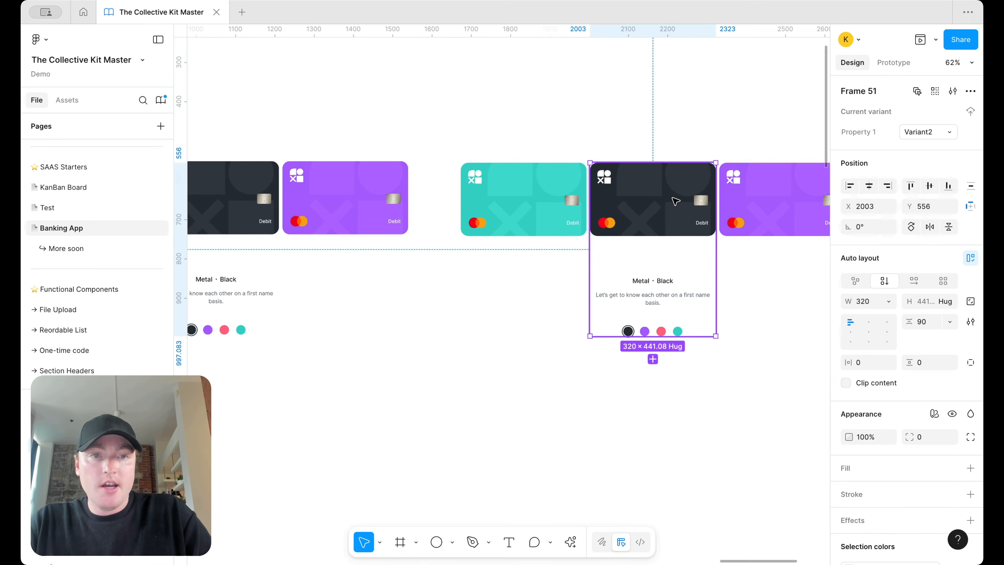
{"action": "left_click", "coordinate": [756, 202]}
{"action": "left_click", "coordinate": [672, 193]}
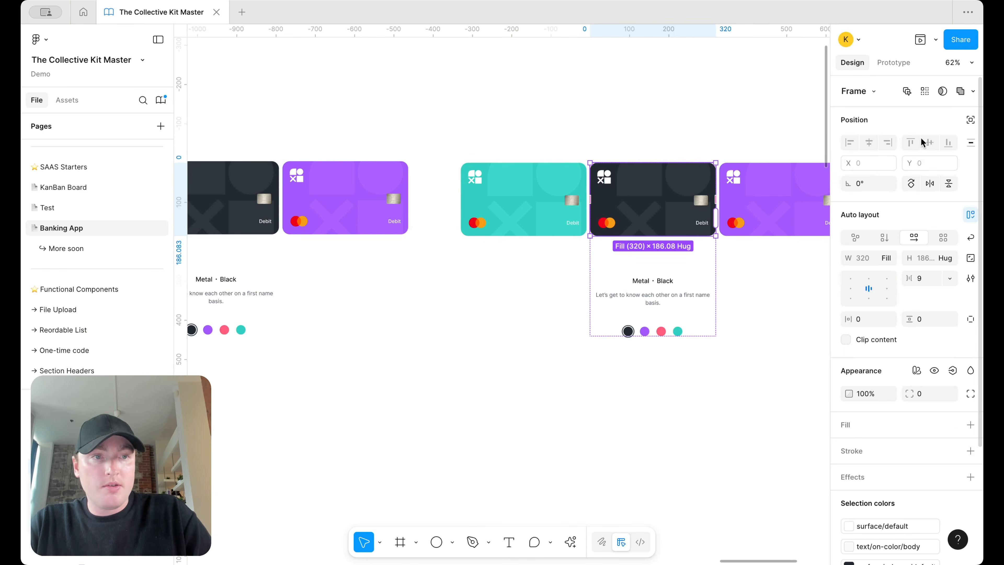
Step: Change the dark card's Color to purple and the right-hand purple card's to pink
{"action": "key", "text": "Return"}
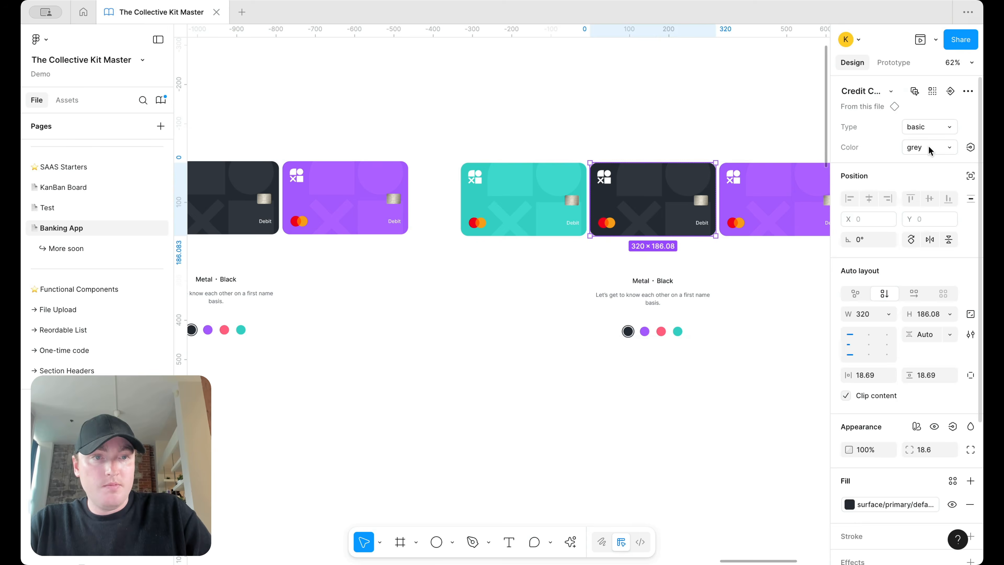
{"action": "left_click", "coordinate": [930, 148]}
{"action": "left_click", "coordinate": [929, 132]}
{"action": "left_click", "coordinate": [786, 193]}
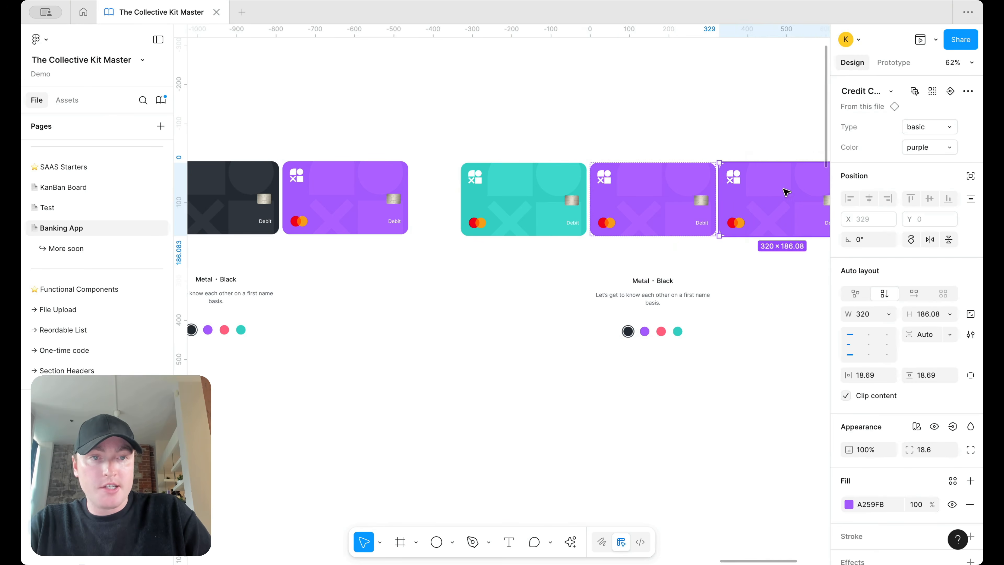
{"action": "left_click", "coordinate": [936, 147]}
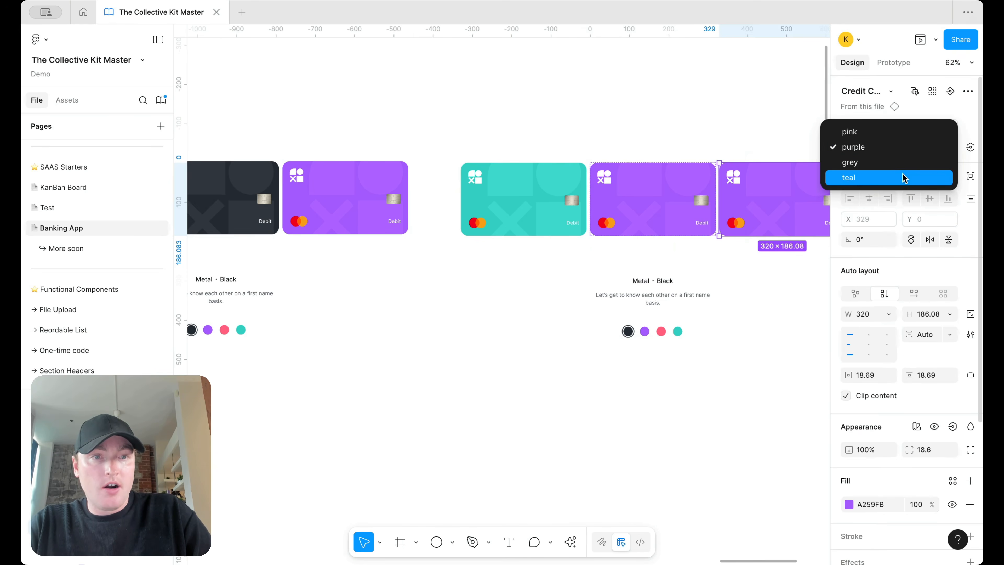
{"action": "left_click", "coordinate": [834, 131]}
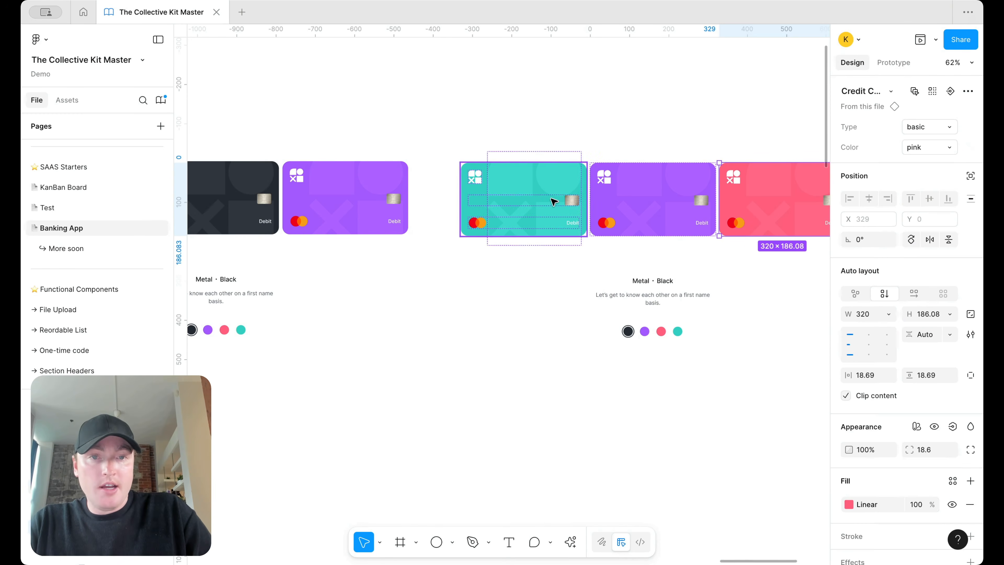
Step: Check the teal card's type and colour options without changing them
{"action": "left_click", "coordinate": [548, 200]}
{"action": "left_click", "coordinate": [922, 126]}
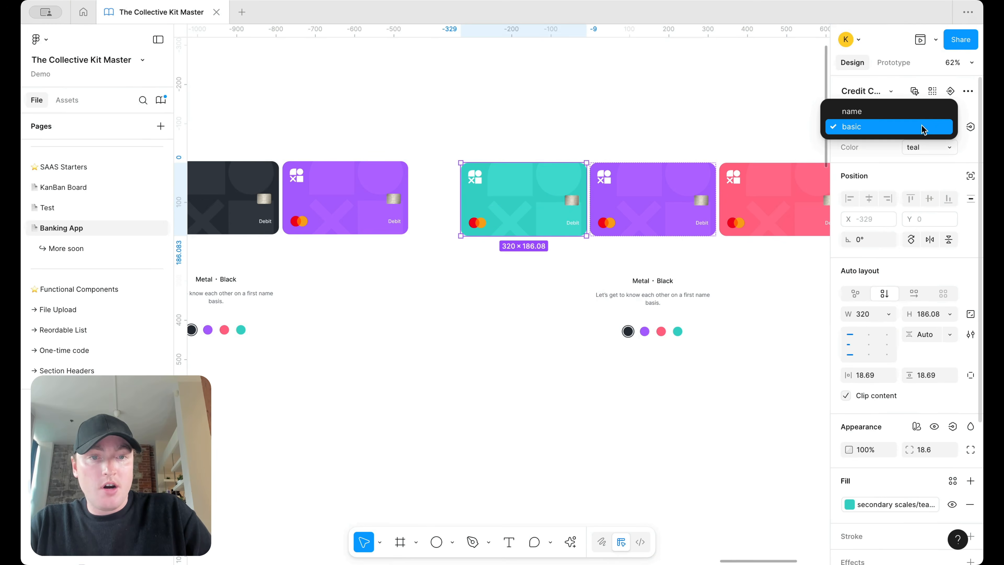
{"action": "left_click", "coordinate": [472, 204]}
{"action": "left_click", "coordinate": [571, 263]}
{"action": "left_click", "coordinate": [560, 189]}
{"action": "left_click", "coordinate": [945, 147]}
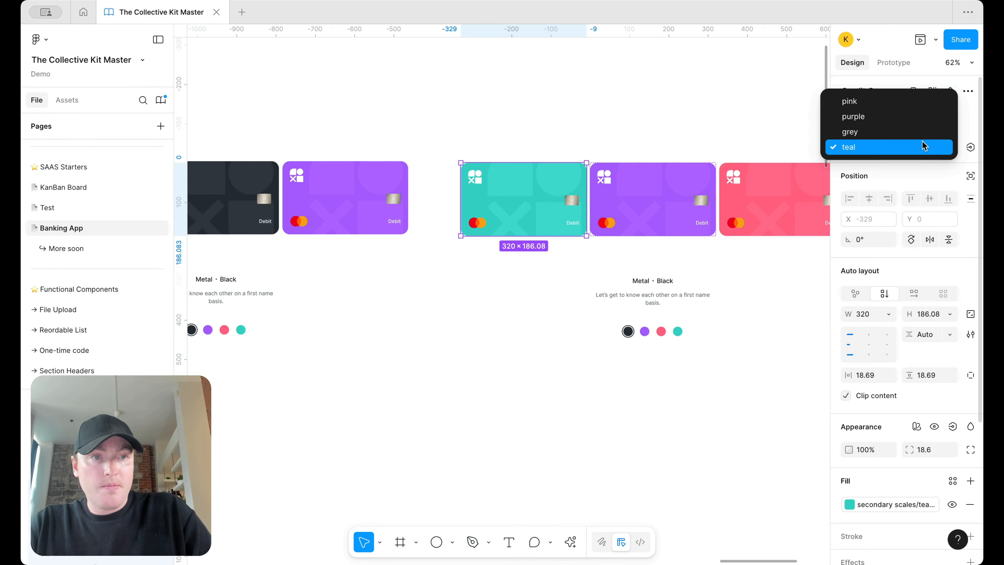
Step: Set the teal card's Color to dark grey and check the purple dot's variant options
{"action": "key", "text": "Return"}
{"action": "scroll", "coordinate": [600, 136], "scroll_direction": "down", "scroll_amount": 2}
{"action": "left_click", "coordinate": [642, 310]}
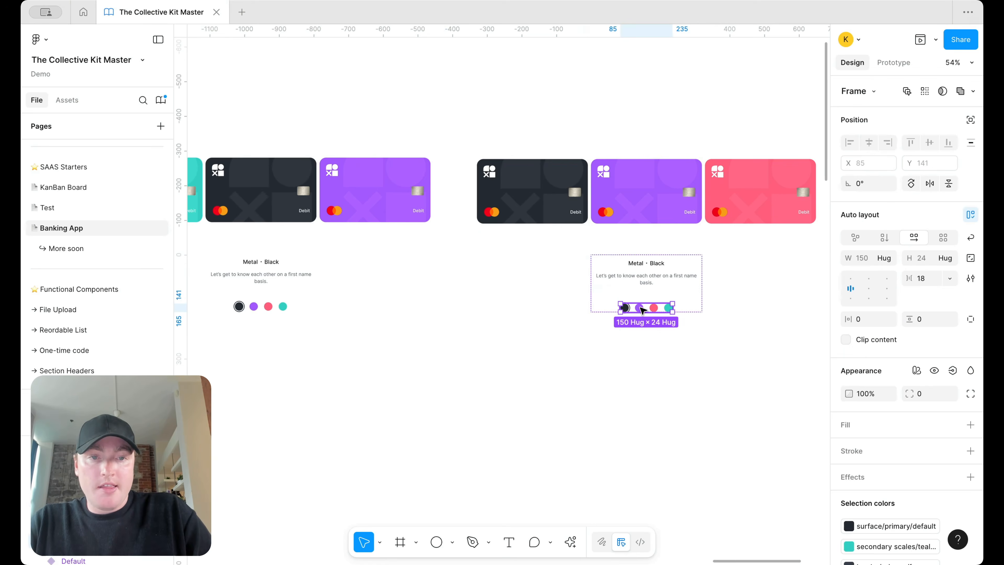
{"action": "left_click", "coordinate": [641, 308]}
{"action": "left_click", "coordinate": [933, 129]}
{"action": "left_click", "coordinate": [933, 127]}
{"action": "scroll", "coordinate": [571, 295], "scroll_direction": "down", "scroll_amount": 5}
{"action": "scroll", "coordinate": [441, 351], "scroll_direction": "up", "scroll_amount": 5}
Step: Rename the Color component set's Property 1 to Type and add a Color variant property
{"action": "left_click", "coordinate": [411, 374]}
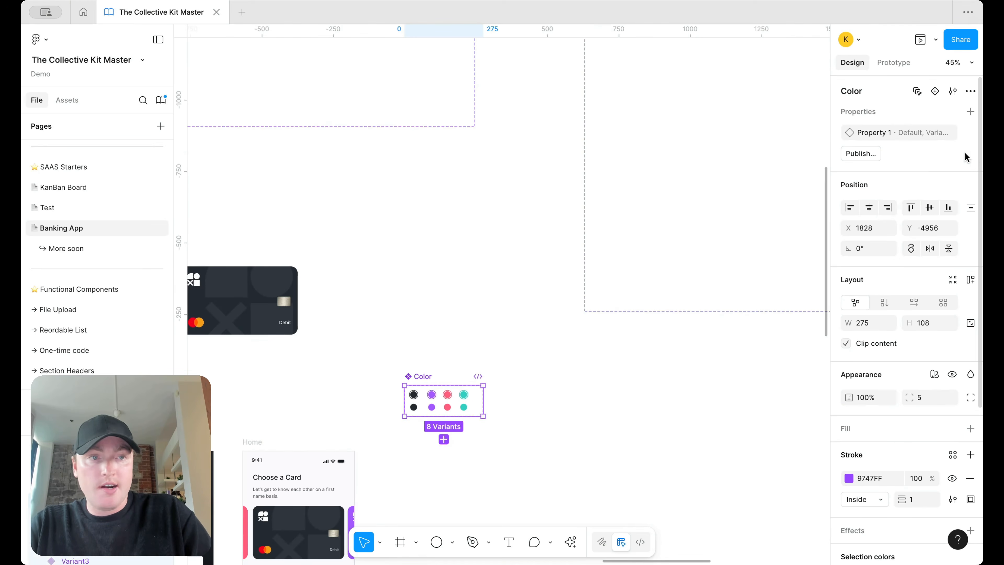
{"action": "key", "text": "shift+2"}
{"action": "double_click", "coordinate": [873, 134]}
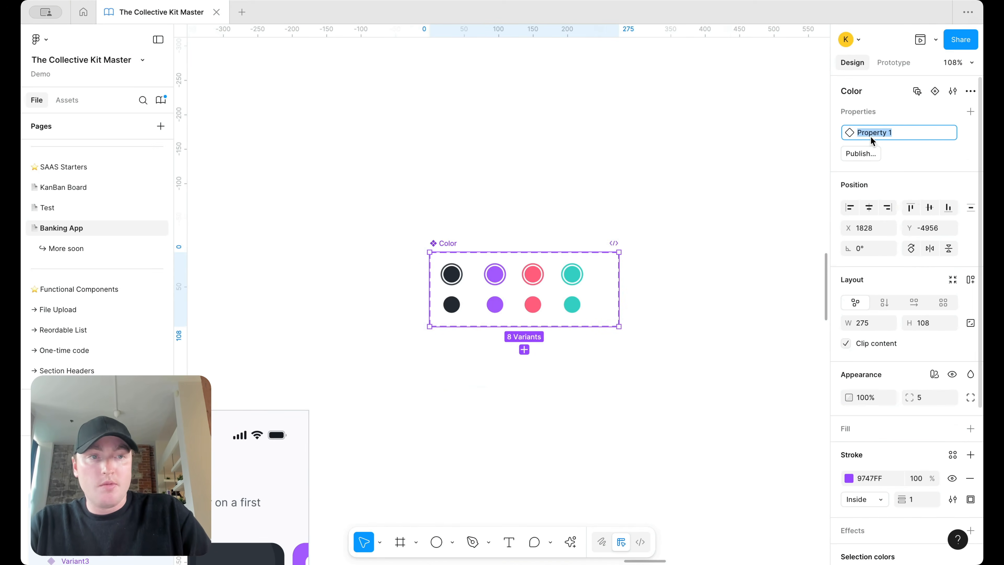
{"action": "type", "text": "Type"}
{"action": "key", "text": "Return"}
{"action": "left_click", "coordinate": [971, 111]}
{"action": "left_click", "coordinate": [893, 148]}
{"action": "type", "text": "Color"}
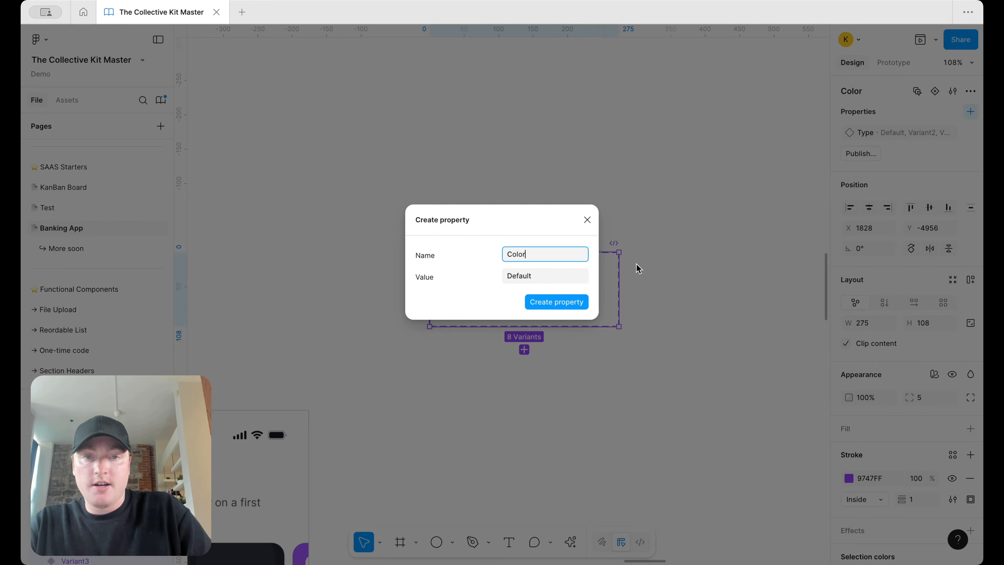
{"action": "left_click", "coordinate": [543, 302]}
Step: Fill in each circle's Color value; set large circles to Type selected, small ones unselected
{"action": "left_click", "coordinate": [916, 178]}
{"action": "type", "text": "gre"}
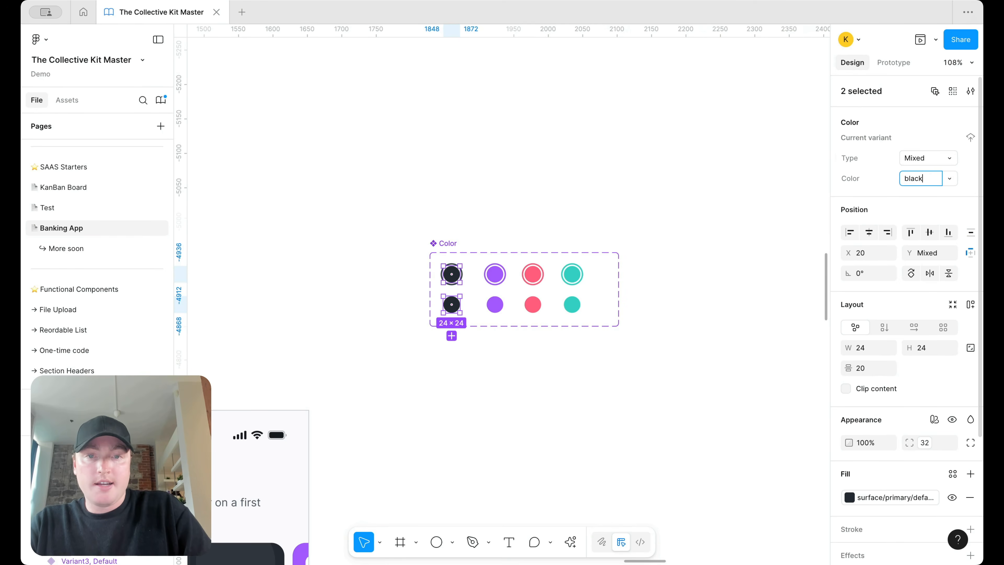
{"action": "left_click_drag", "start_coordinate": [474, 184], "coordinate": [495, 305]}
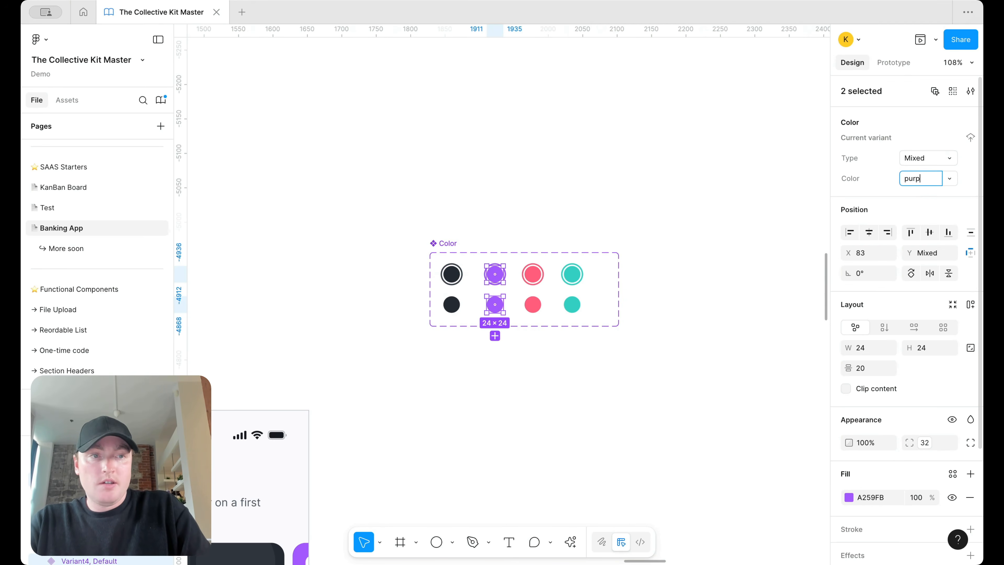
{"action": "left_click_drag", "start_coordinate": [513, 217], "coordinate": [540, 308]}
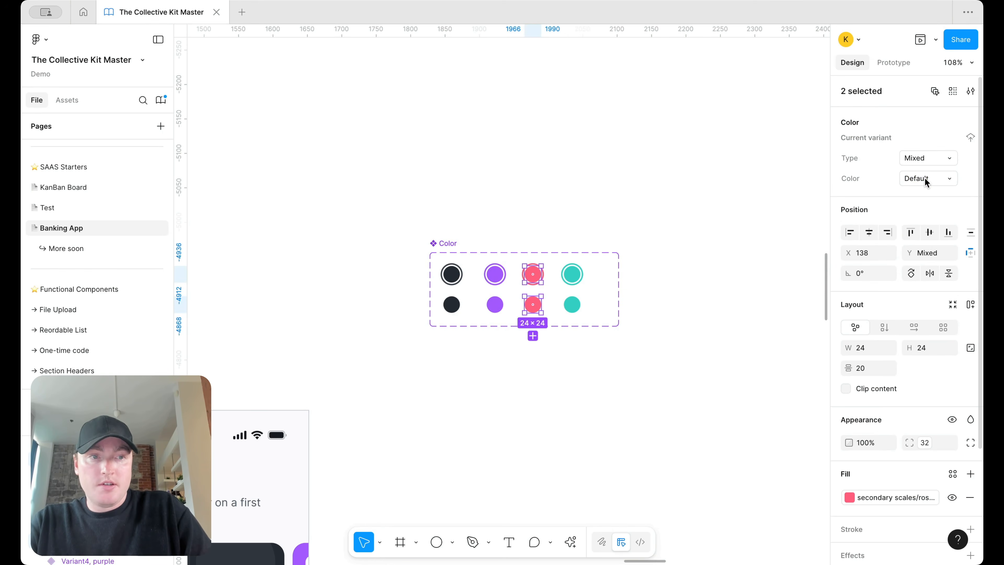
{"action": "left_click_drag", "start_coordinate": [564, 209], "coordinate": [573, 318]}
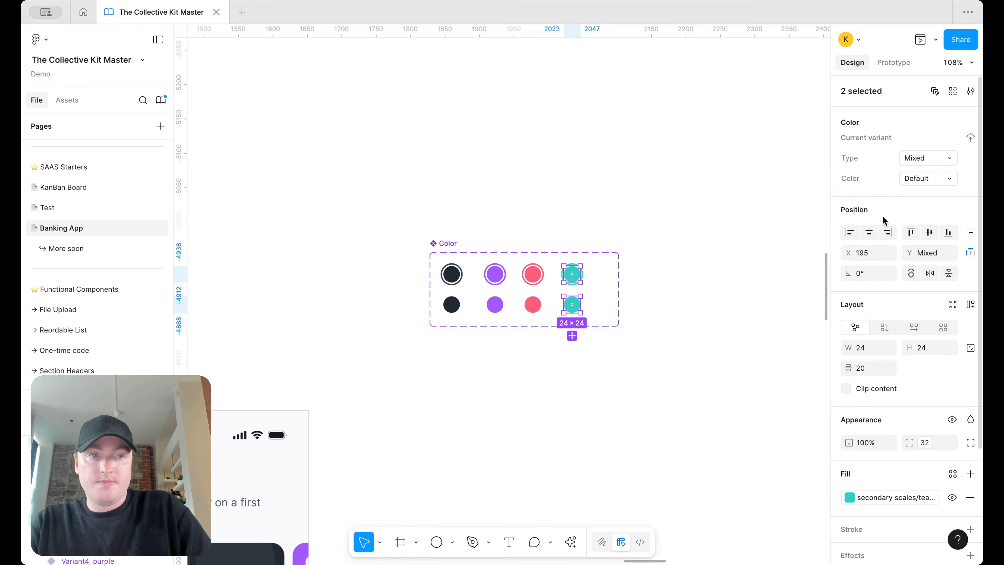
{"action": "left_click_drag", "start_coordinate": [366, 266], "coordinate": [664, 278]}
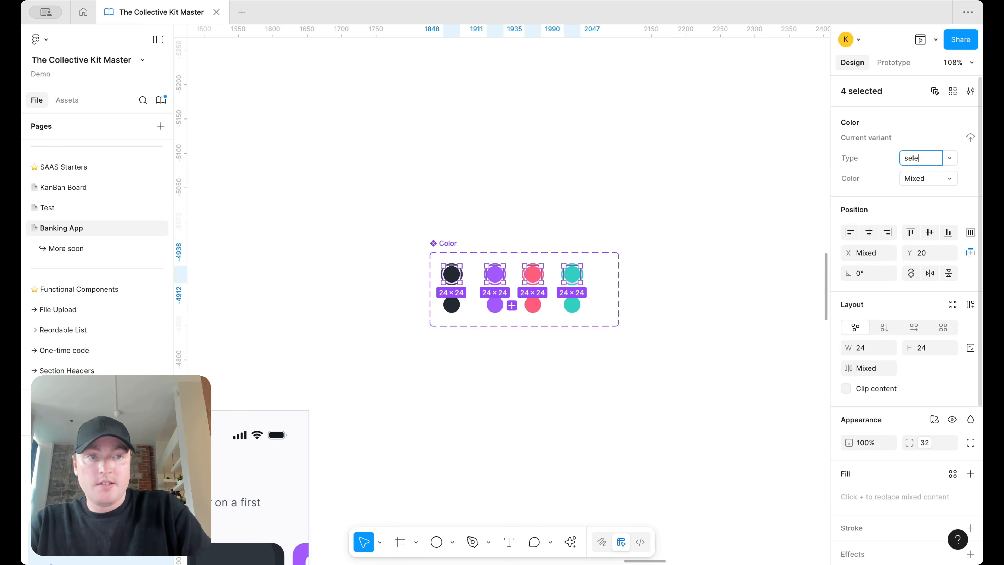
{"action": "key", "text": "Return"}
{"action": "left_click_drag", "start_coordinate": [359, 364], "coordinate": [657, 306]}
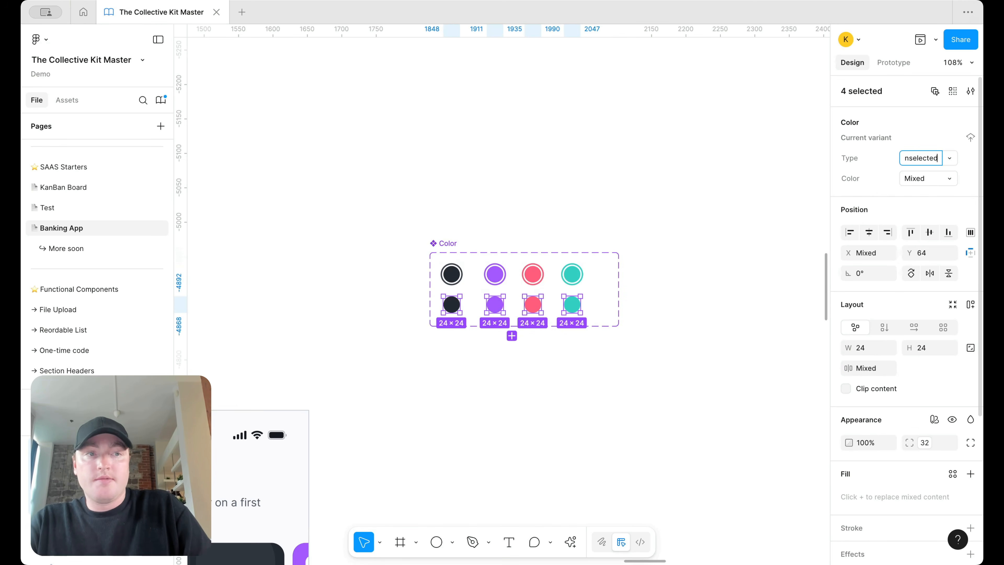
{"action": "key", "text": "Return"}
{"action": "left_click", "coordinate": [450, 244]}
Step: Set the purple dot instance in the second card to Type selected
{"action": "scroll", "coordinate": [672, 164], "scroll_direction": "down", "scroll_amount": 5}
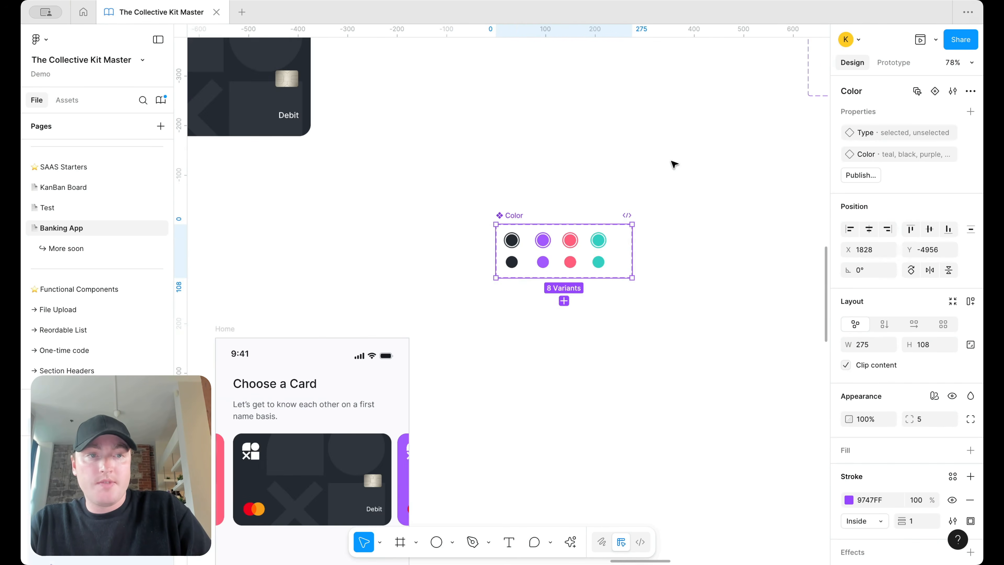
{"action": "scroll", "coordinate": [671, 167], "scroll_direction": "down", "scroll_amount": 3}
{"action": "scroll", "coordinate": [671, 167], "scroll_direction": "up", "scroll_amount": 8}
{"action": "scroll", "coordinate": [671, 168], "scroll_direction": "right", "scroll_amount": 8}
{"action": "scroll", "coordinate": [477, 236], "scroll_direction": "up", "scroll_amount": 6}
{"action": "scroll", "coordinate": [477, 234], "scroll_direction": "left", "scroll_amount": 2}
{"action": "scroll", "coordinate": [477, 234], "scroll_direction": "left", "scroll_amount": 10}
{"action": "scroll", "coordinate": [477, 235], "scroll_direction": "right", "scroll_amount": 3}
{"action": "scroll", "coordinate": [503, 256], "scroll_direction": "right", "scroll_amount": 6}
{"action": "left_click", "coordinate": [532, 347]}
{"action": "left_click", "coordinate": [533, 347]}
{"action": "left_click", "coordinate": [532, 347]}
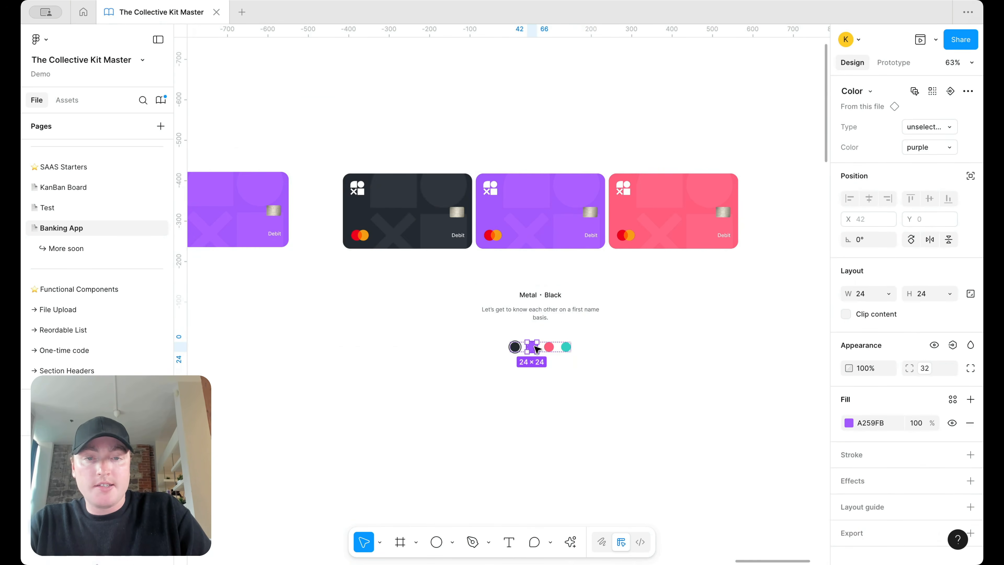
{"action": "left_click", "coordinate": [927, 128]}
{"action": "left_click", "coordinate": [927, 109]}
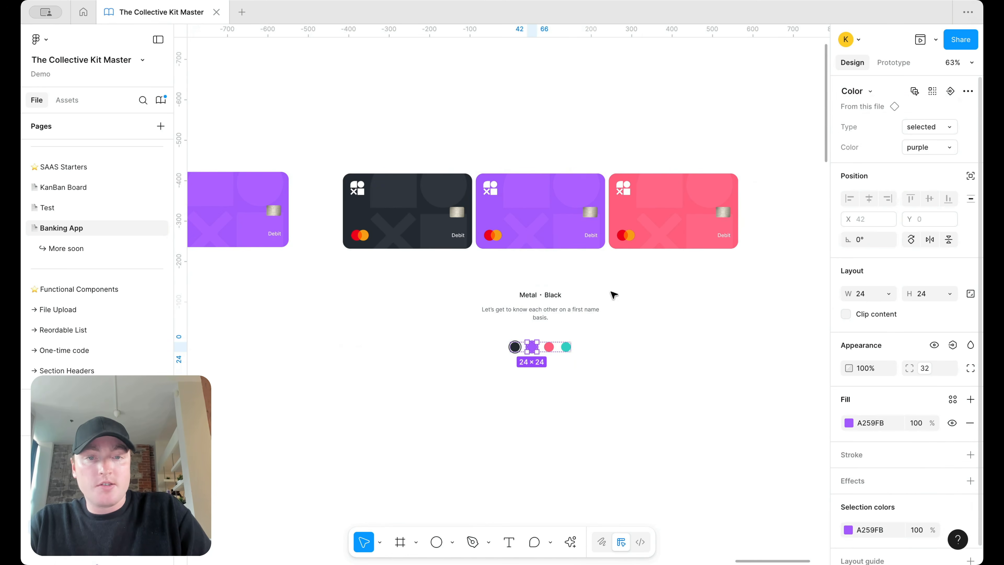
{"action": "left_click", "coordinate": [515, 347]}
{"action": "left_click", "coordinate": [924, 127]}
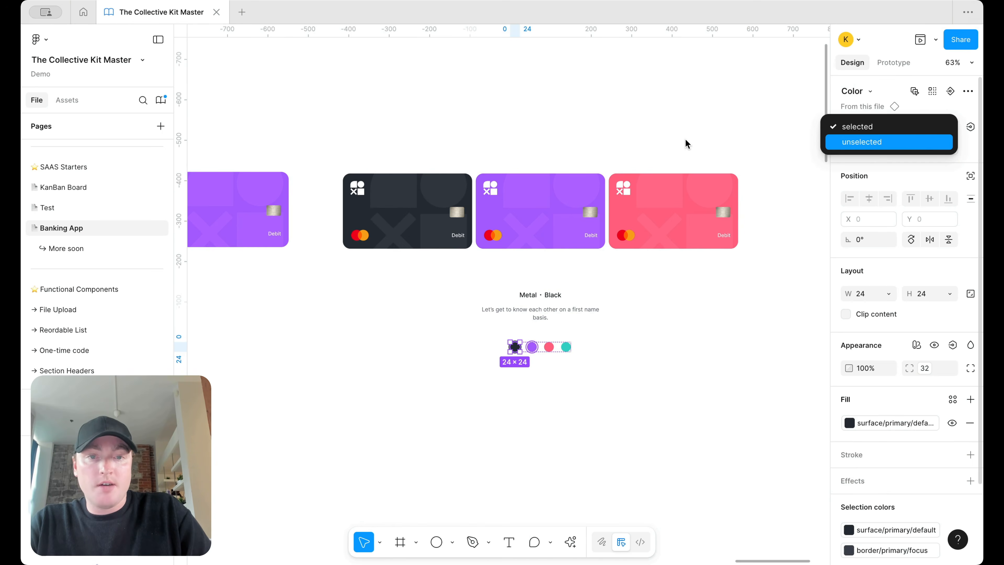
{"action": "left_click", "coordinate": [639, 139]}
{"action": "left_click", "coordinate": [638, 141]}
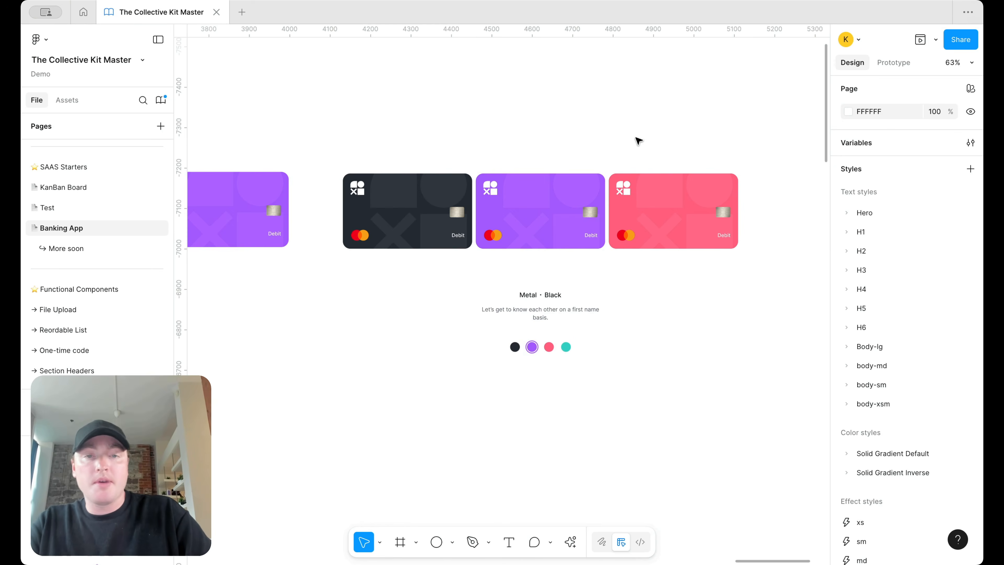
Step: Change the card caption from Metal · Black to Metal · Purple
{"action": "scroll", "coordinate": [639, 141], "scroll_direction": "down", "scroll_amount": 5}
{"action": "scroll", "coordinate": [609, 209], "scroll_direction": "up", "scroll_amount": 7}
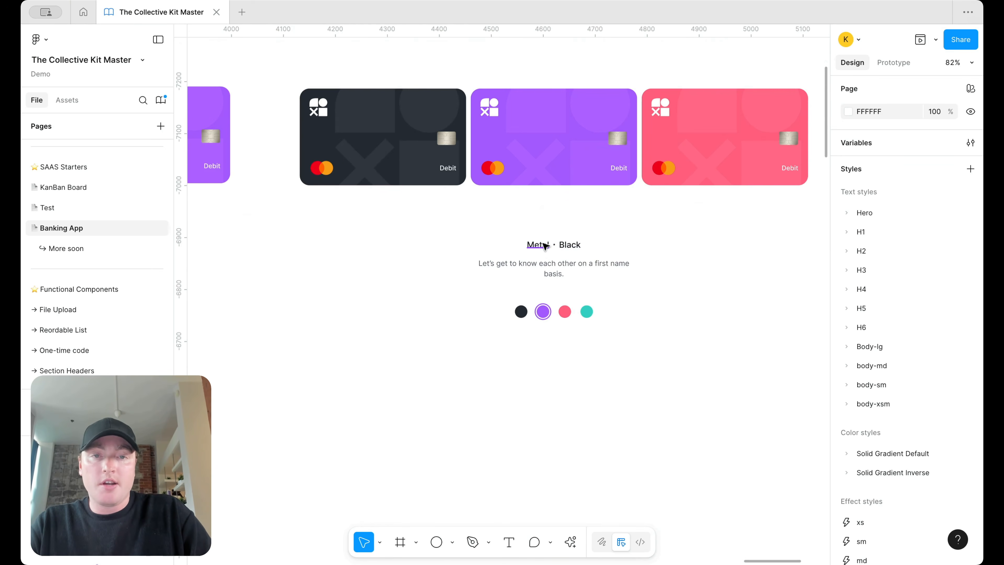
{"action": "double_click", "coordinate": [571, 245]}
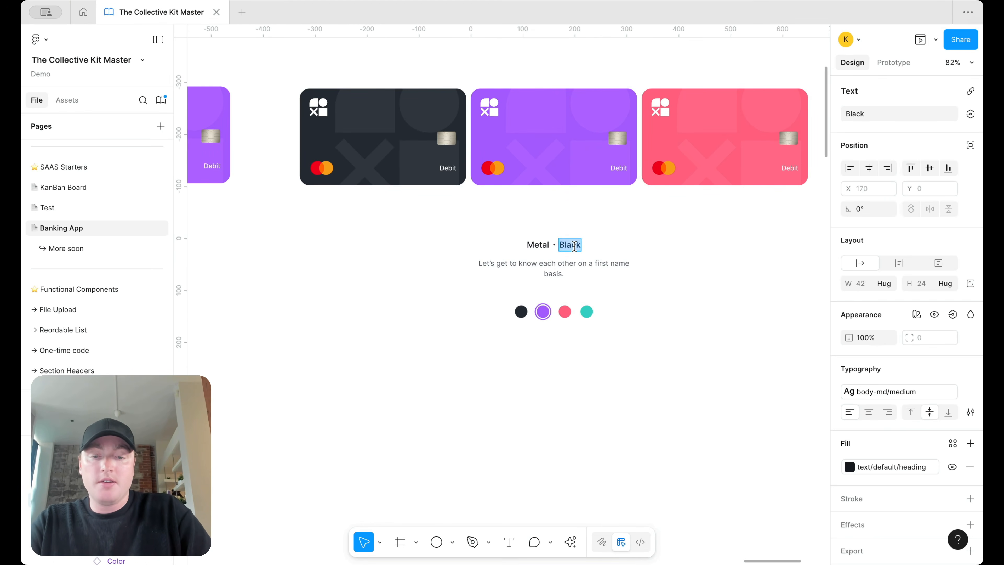
{"action": "type", "text": "Purple"}
{"action": "scroll", "coordinate": [600, 116], "scroll_direction": "down", "scroll_amount": 5}
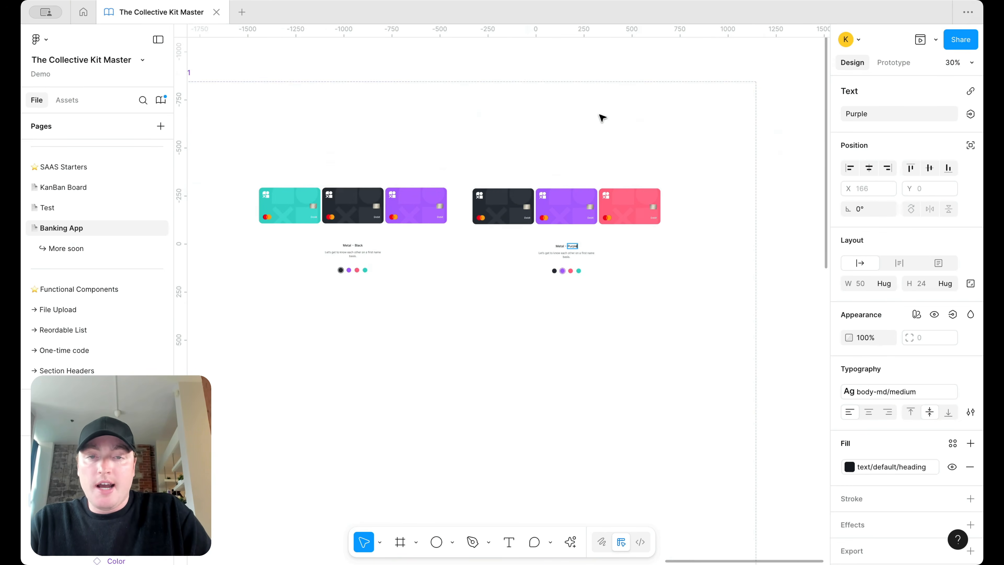
{"action": "key", "text": "Escape"}
{"action": "scroll", "coordinate": [600, 123], "scroll_direction": "right", "scroll_amount": 4}
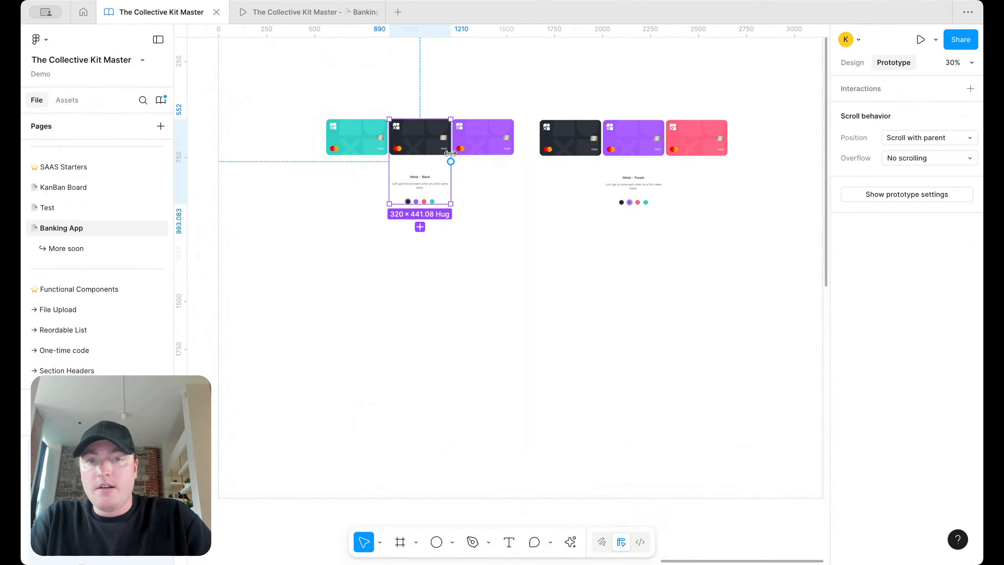
Step: Link the Metal · Black variant to the purple card with an On drag change-to interaction
{"action": "scroll", "coordinate": [450, 162], "scroll_direction": "up", "scroll_amount": 4}
{"action": "left_click_drag", "start_coordinate": [451, 167], "coordinate": [630, 152]}
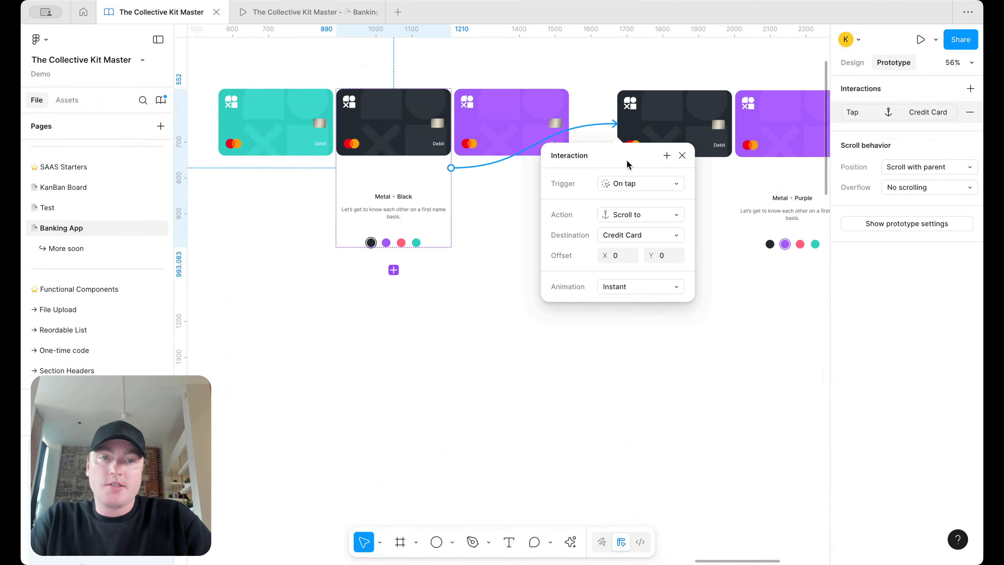
{"action": "left_click", "coordinate": [683, 155]}
{"action": "left_click", "coordinate": [610, 128]}
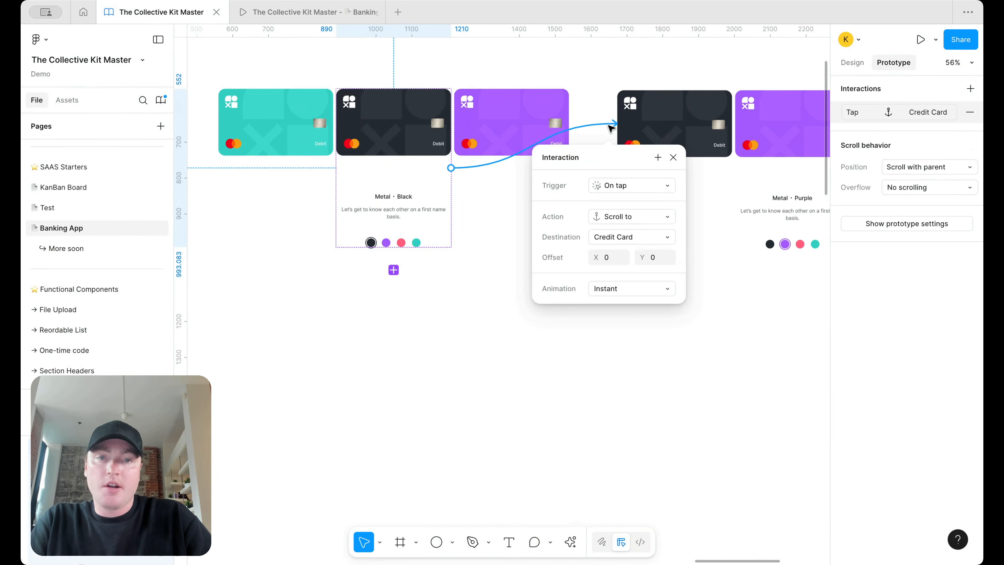
{"action": "key", "text": "Delete"}
{"action": "left_click_drag", "start_coordinate": [450, 167], "coordinate": [753, 175]}
{"action": "left_click", "coordinate": [722, 260]}
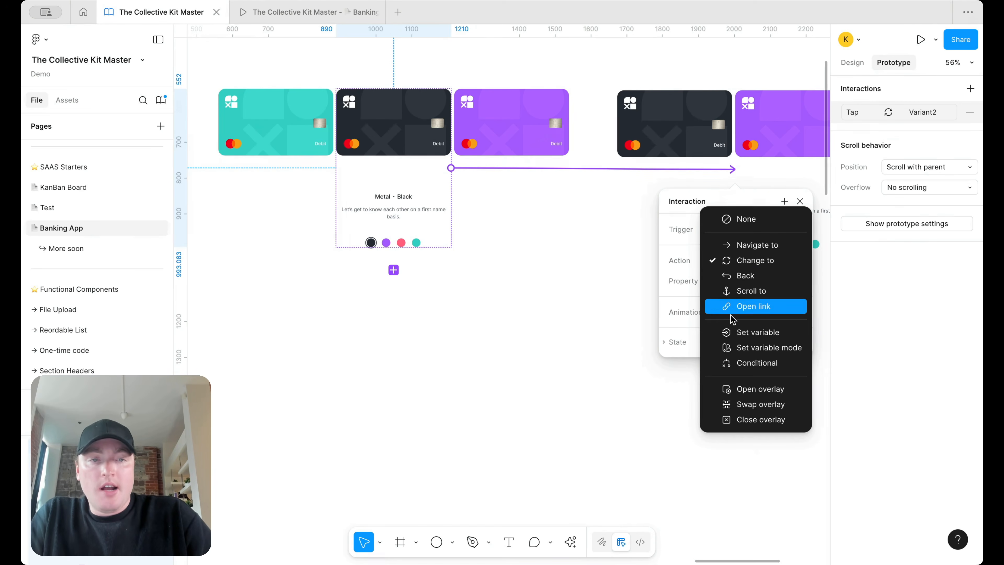
{"action": "left_click", "coordinate": [761, 261]}
{"action": "left_click", "coordinate": [737, 229]}
{"action": "left_click", "coordinate": [748, 249]}
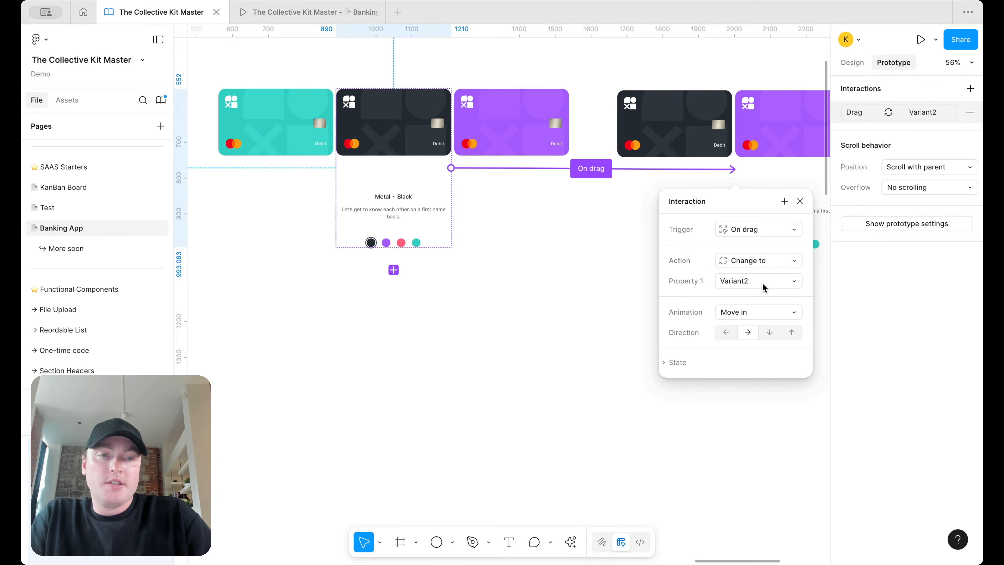
{"action": "left_click", "coordinate": [799, 203]}
Step: Link Metal · Purple back to Metal · Black on drag with a leftward Move in
{"action": "scroll", "coordinate": [764, 166], "scroll_direction": "down", "scroll_amount": 3}
{"action": "left_click", "coordinate": [759, 180]}
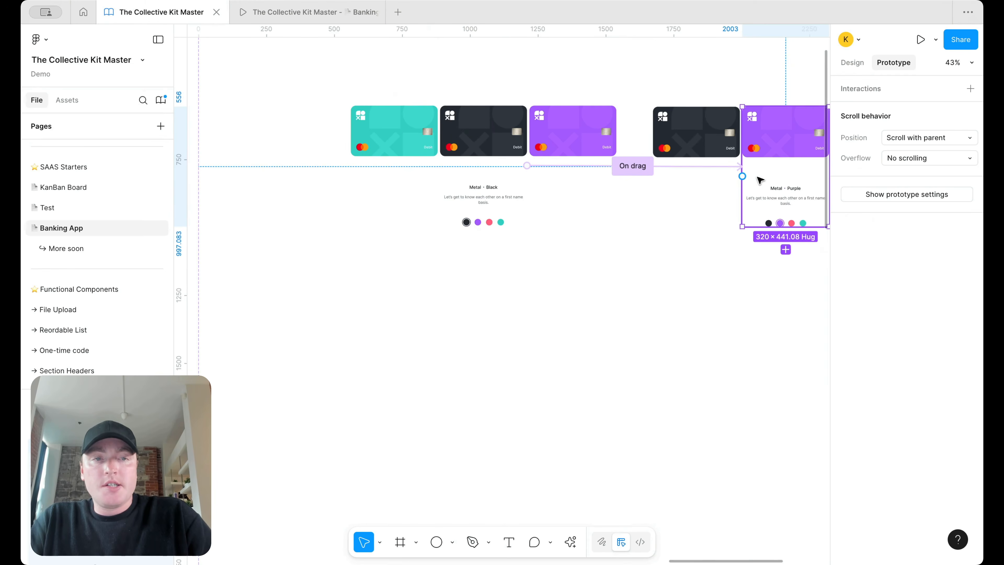
{"action": "left_click_drag", "start_coordinate": [742, 176], "coordinate": [516, 184]}
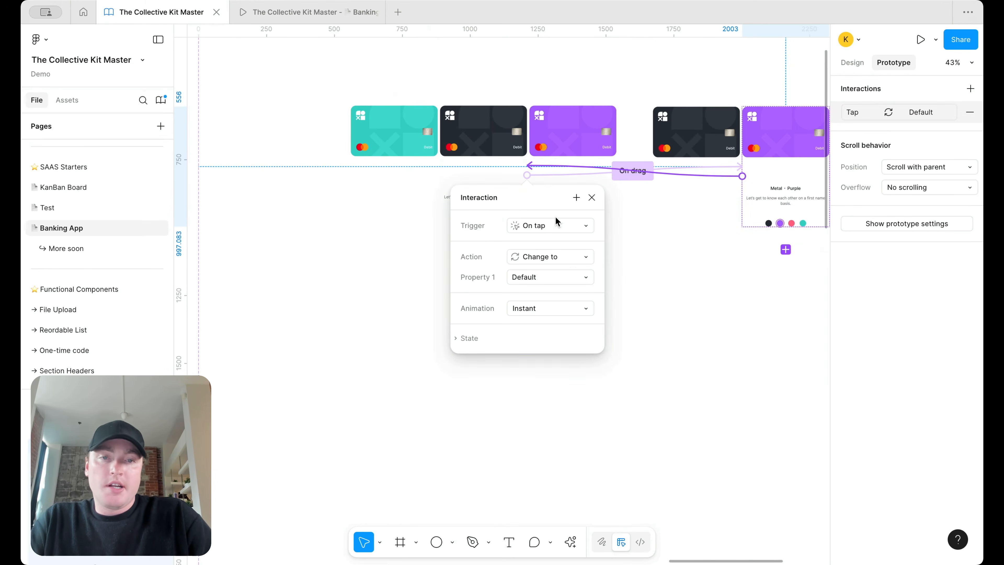
{"action": "left_click", "coordinate": [549, 227]}
{"action": "left_click", "coordinate": [551, 241]}
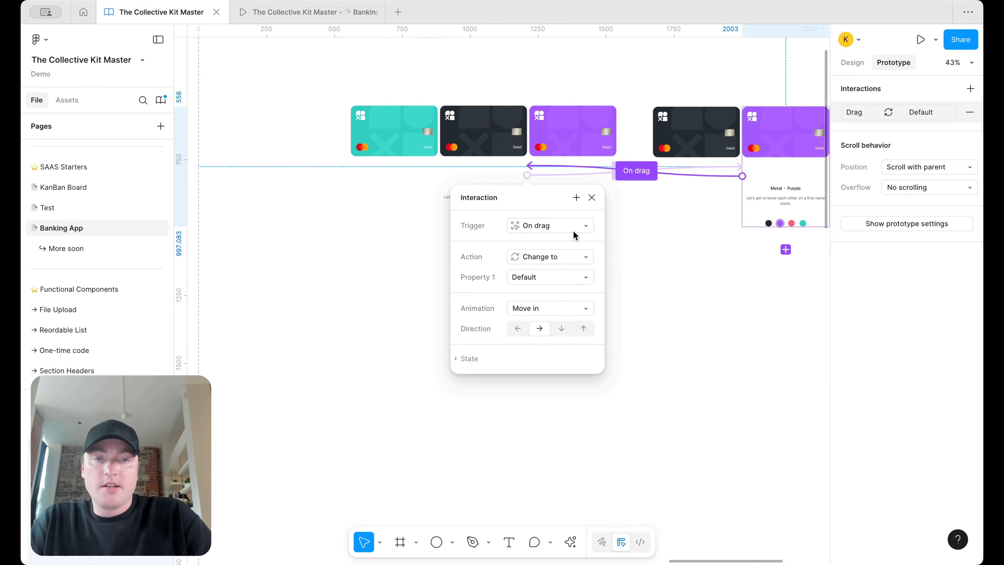
{"action": "left_click", "coordinate": [591, 198]}
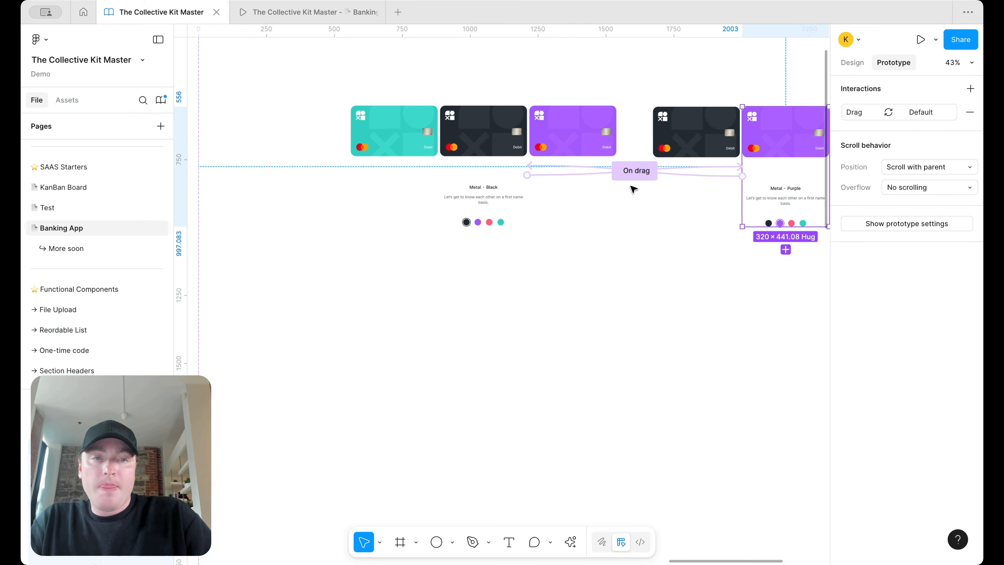
Step: Cut the Frame 51 carousel instance and drill into the Home screen's content
{"action": "left_click", "coordinate": [852, 62]}
{"action": "scroll", "coordinate": [578, 190], "scroll_direction": "down", "scroll_amount": 5}
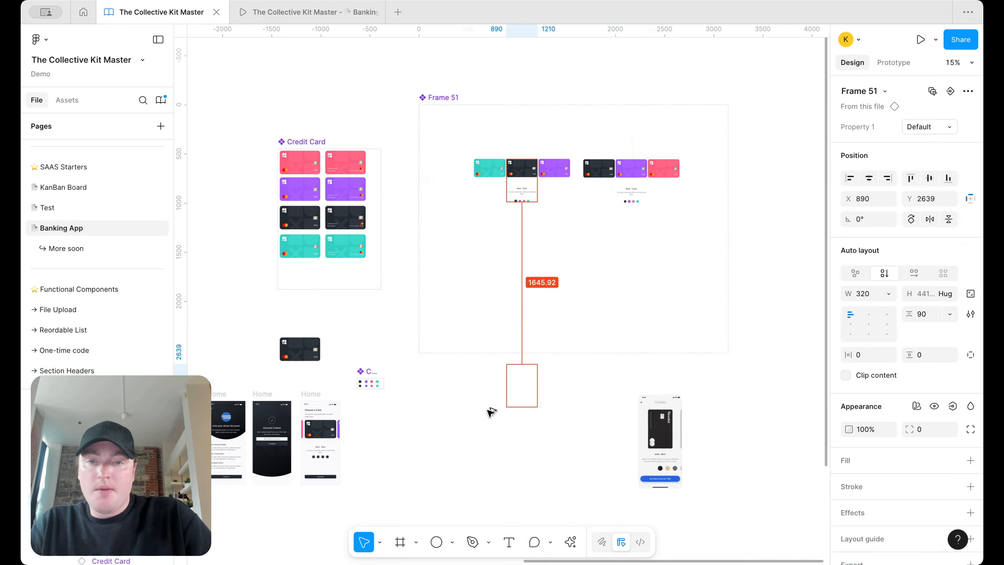
{"action": "left_click_drag", "start_coordinate": [475, 432], "coordinate": [475, 432]}
{"action": "scroll", "coordinate": [482, 403], "scroll_direction": "up", "scroll_amount": 3}
{"action": "key", "text": "super+x"}
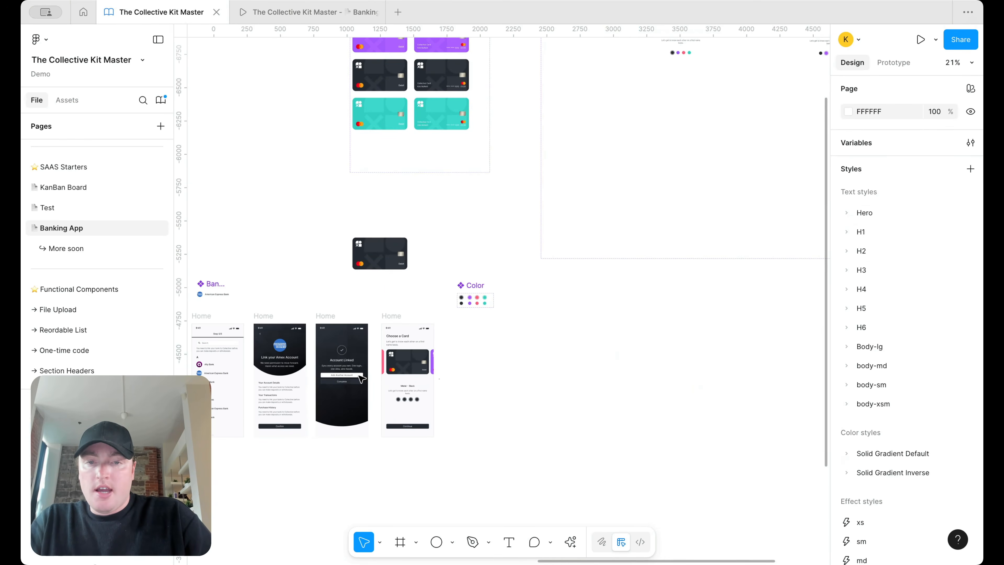
{"action": "scroll", "coordinate": [482, 403], "scroll_direction": "up", "scroll_amount": 5}
{"action": "double_click", "coordinate": [461, 357]}
{"action": "scroll", "coordinate": [462, 357], "scroll_direction": "up", "scroll_amount": 5}
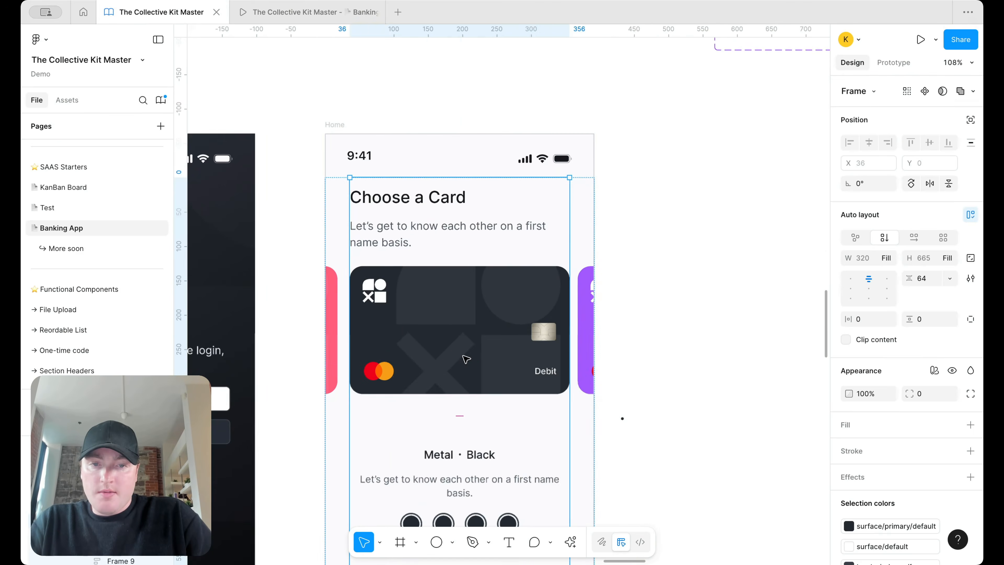
Step: Delete Home's side cards, Metal · Black caption, colour dots and static credit card
{"action": "left_click", "coordinate": [597, 317]}
{"action": "left_click", "coordinate": [586, 315], "text": "super"}
{"action": "left_click", "coordinate": [336, 316], "text": "shift"}
{"action": "key", "text": "Delete"}
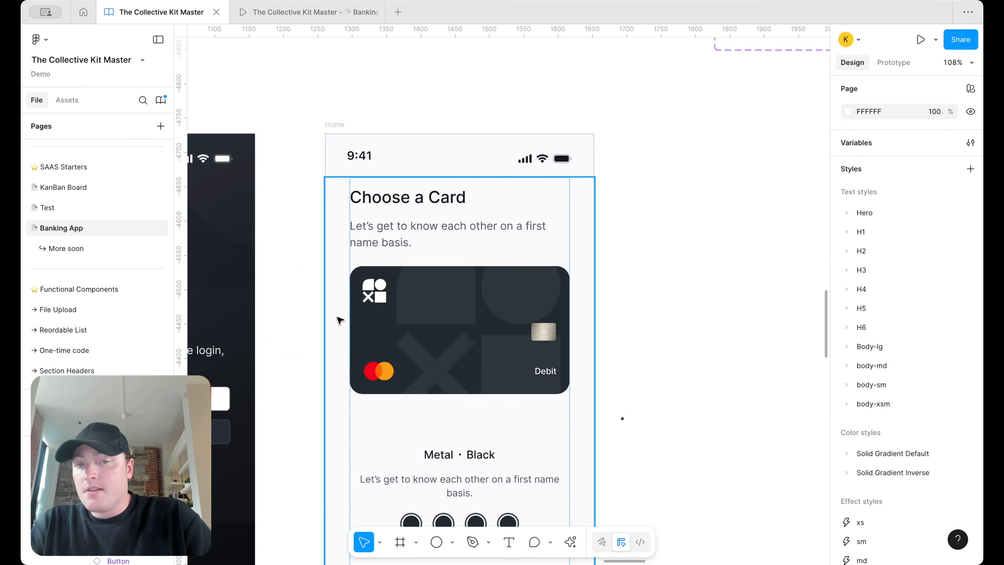
{"action": "scroll", "coordinate": [337, 316], "scroll_direction": "down", "scroll_amount": 5}
{"action": "double_click", "coordinate": [391, 350]}
{"action": "double_click", "coordinate": [391, 350]}
{"action": "left_click", "coordinate": [394, 391]}
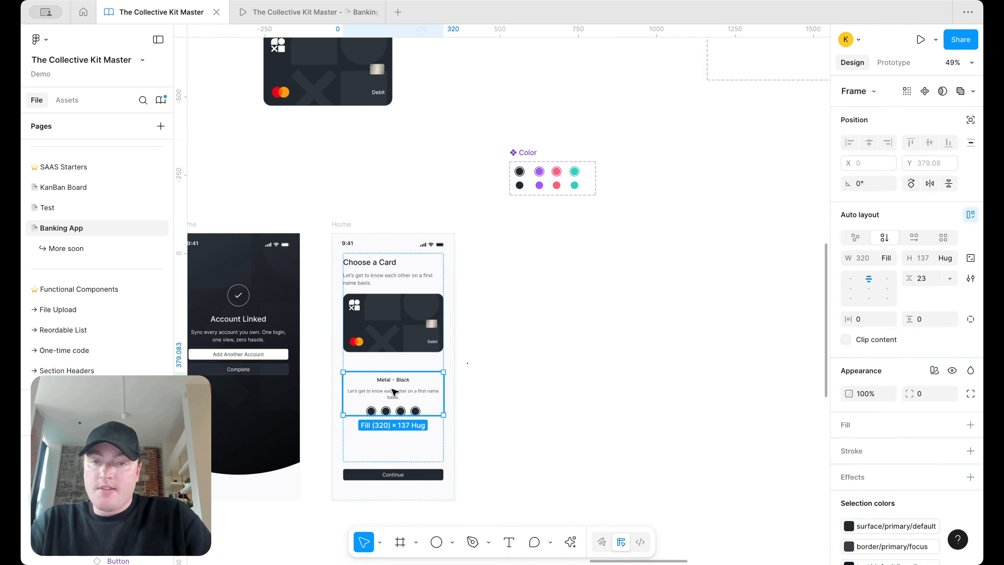
{"action": "key", "text": "Delete"}
{"action": "double_click", "coordinate": [399, 323]}
{"action": "double_click", "coordinate": [399, 324]}
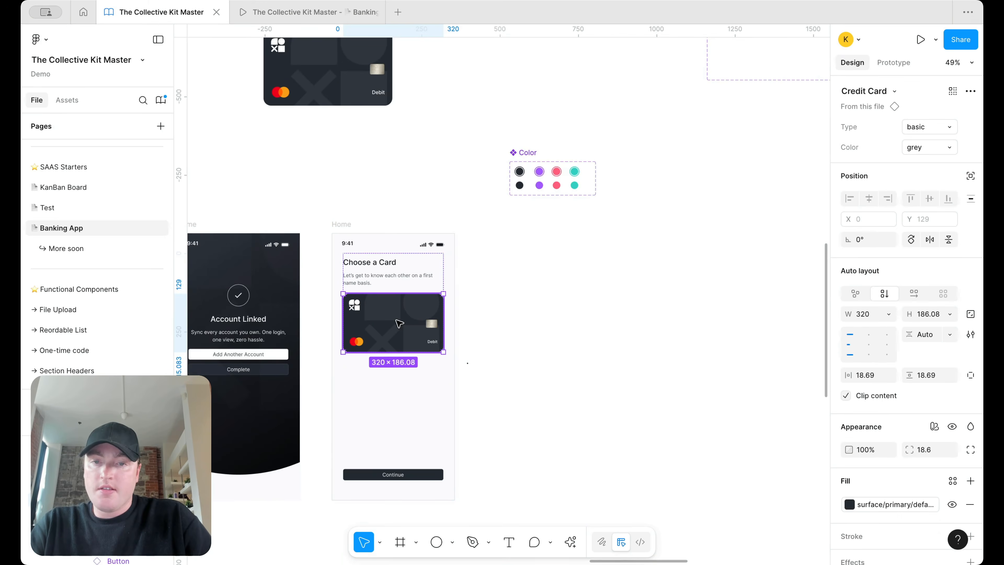
{"action": "key", "text": "Delete"}
Step: Paste the Frame 51 carousel below the Choose a Card header and close the old prototype
{"action": "double_click", "coordinate": [384, 287]}
{"action": "double_click", "coordinate": [384, 286]}
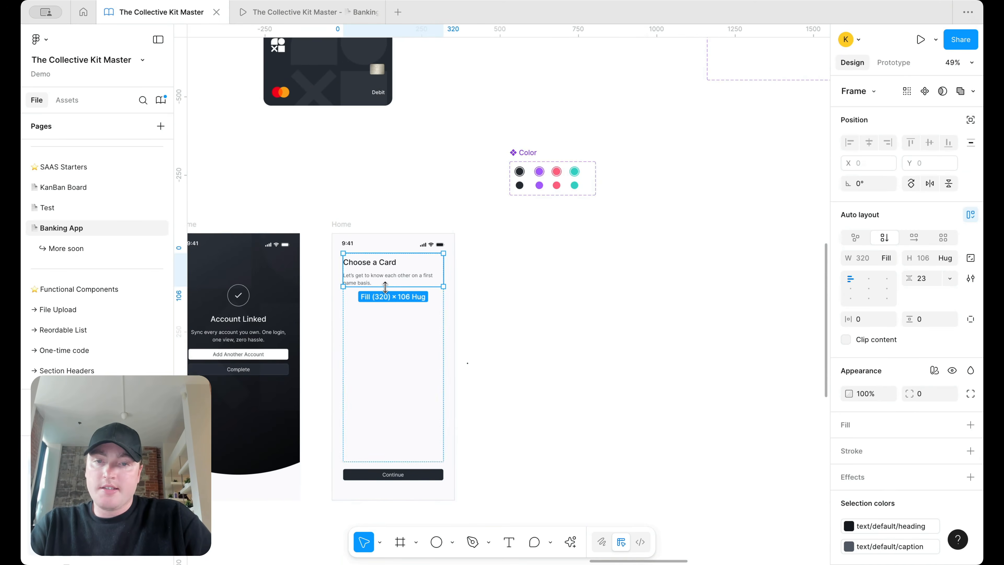
{"action": "left_click", "coordinate": [397, 319]}
{"action": "key", "text": "ctrl+z"}
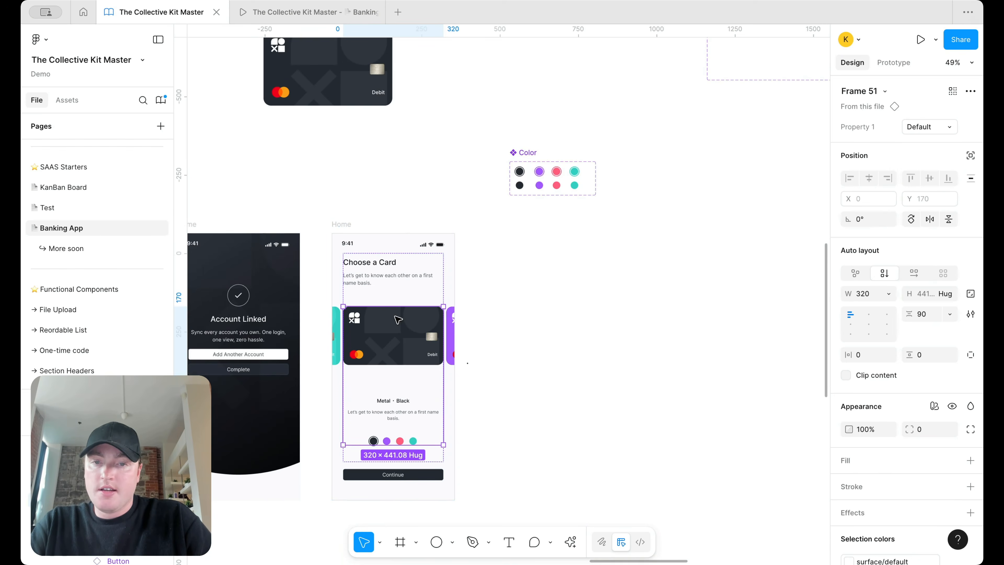
{"action": "key", "text": "ctrl+x"}
{"action": "double_click", "coordinate": [423, 276]}
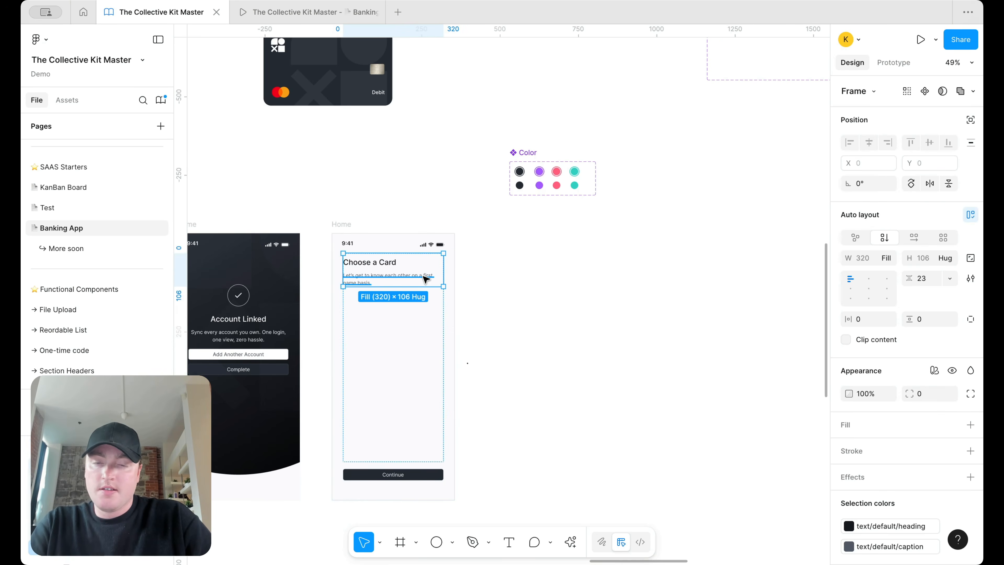
{"action": "key", "text": "ctrl+v"}
{"action": "left_click", "coordinate": [505, 315]}
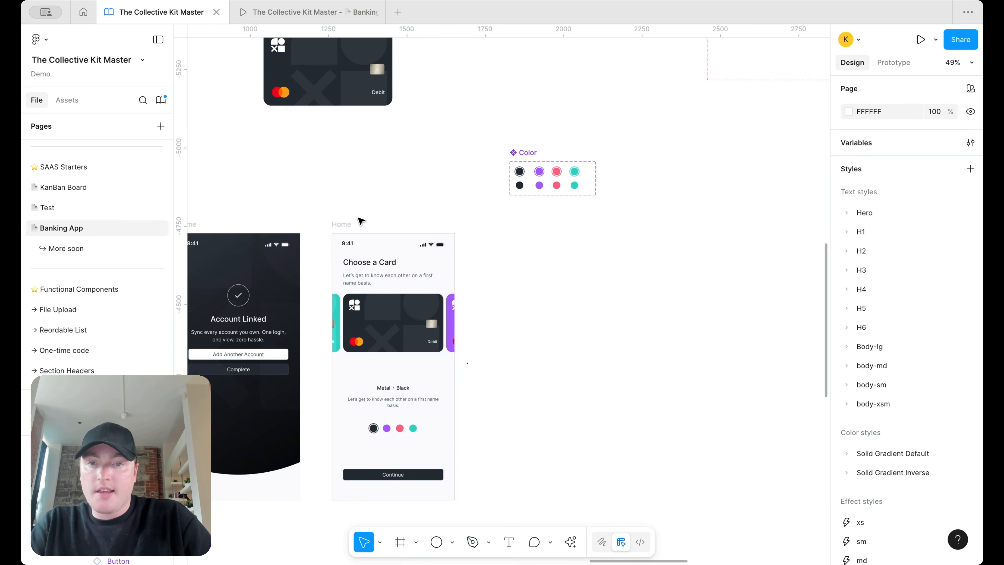
{"action": "left_click", "coordinate": [342, 224]}
{"action": "left_click", "coordinate": [379, 12]}
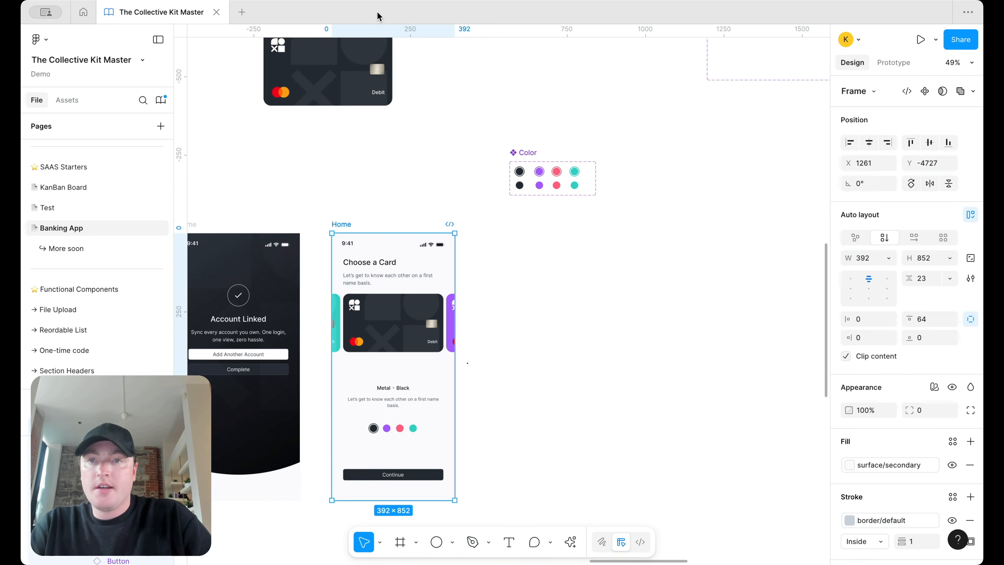
{"action": "left_click", "coordinate": [935, 39]}
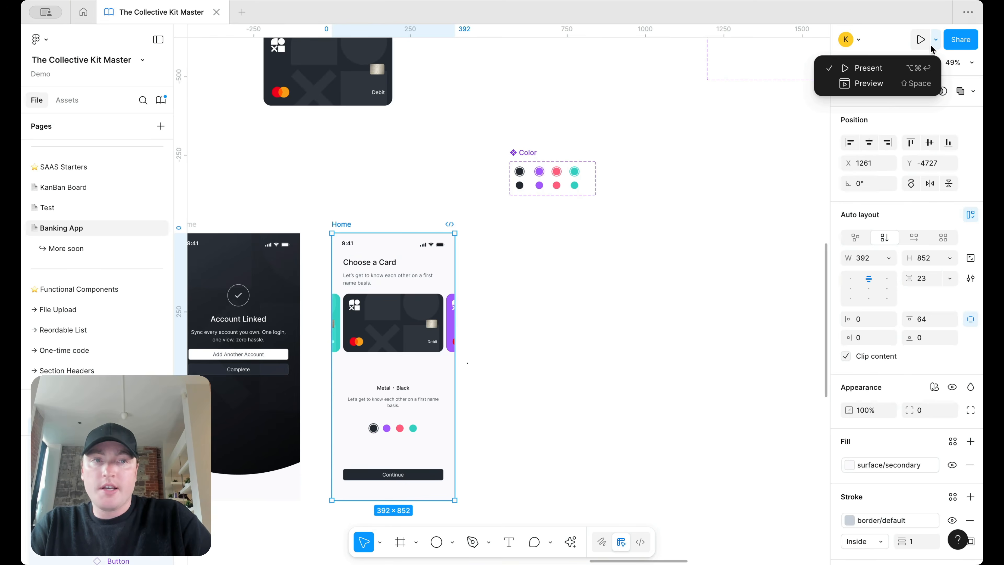
Step: Present the Home prototype and swipe the carousel from Metal · Black to Metal · Purple
{"action": "left_click", "coordinate": [911, 70]}
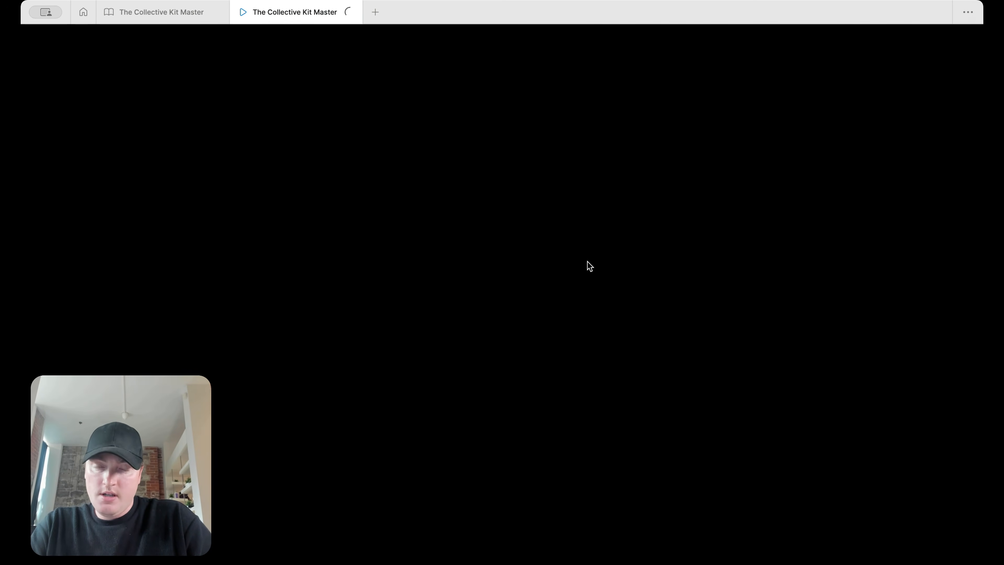
{"action": "left_click_drag", "start_coordinate": [566, 253], "coordinate": [643, 226]}
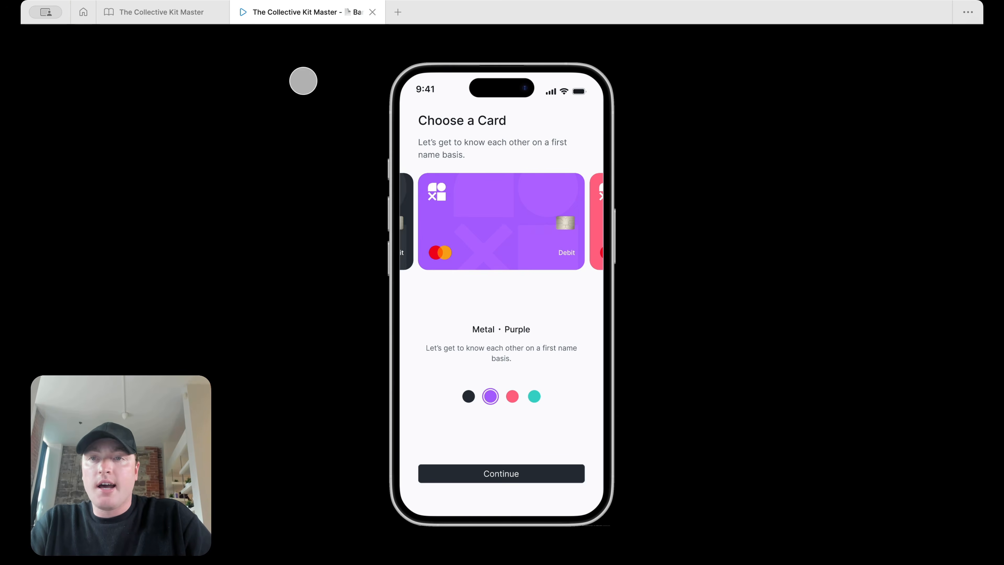
{"action": "left_click", "coordinate": [193, 16]}
{"action": "scroll", "coordinate": [580, 252], "scroll_direction": "down", "scroll_amount": 4}
{"action": "scroll", "coordinate": [582, 252], "scroll_direction": "up", "scroll_amount": 4}
{"action": "scroll", "coordinate": [582, 252], "scroll_direction": "right", "scroll_amount": 4}
Step: Switch the Metal · Black variant's On drag interaction animation to Smart animate
{"action": "scroll", "coordinate": [581, 252], "scroll_direction": "up", "scroll_amount": 4}
{"action": "scroll", "coordinate": [581, 252], "scroll_direction": "right", "scroll_amount": 4}
{"action": "scroll", "coordinate": [581, 251], "scroll_direction": "down", "scroll_amount": 5}
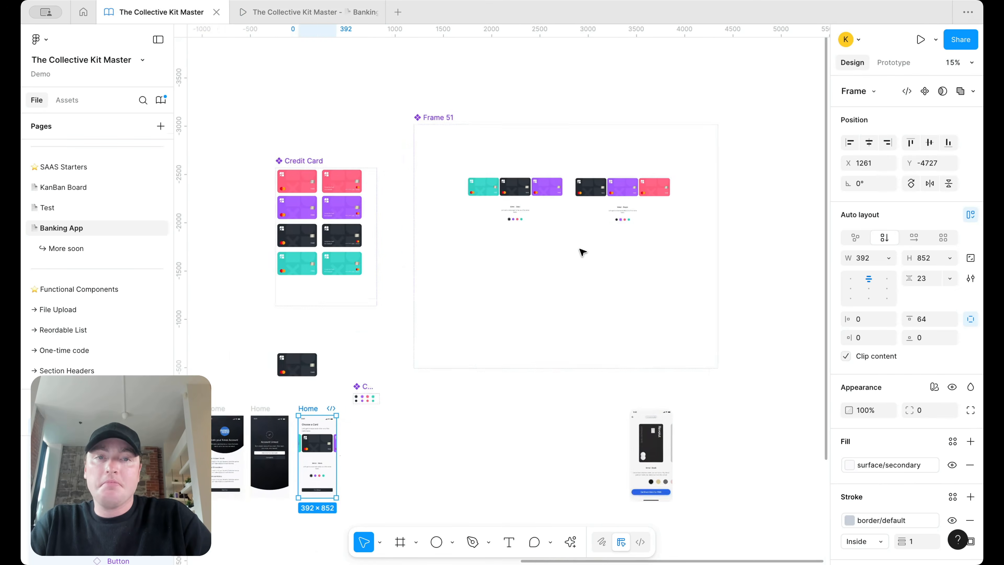
{"action": "scroll", "coordinate": [502, 206], "scroll_direction": "up", "scroll_amount": 6}
{"action": "scroll", "coordinate": [450, 226], "scroll_direction": "down", "scroll_amount": 1}
{"action": "left_click", "coordinate": [890, 63]}
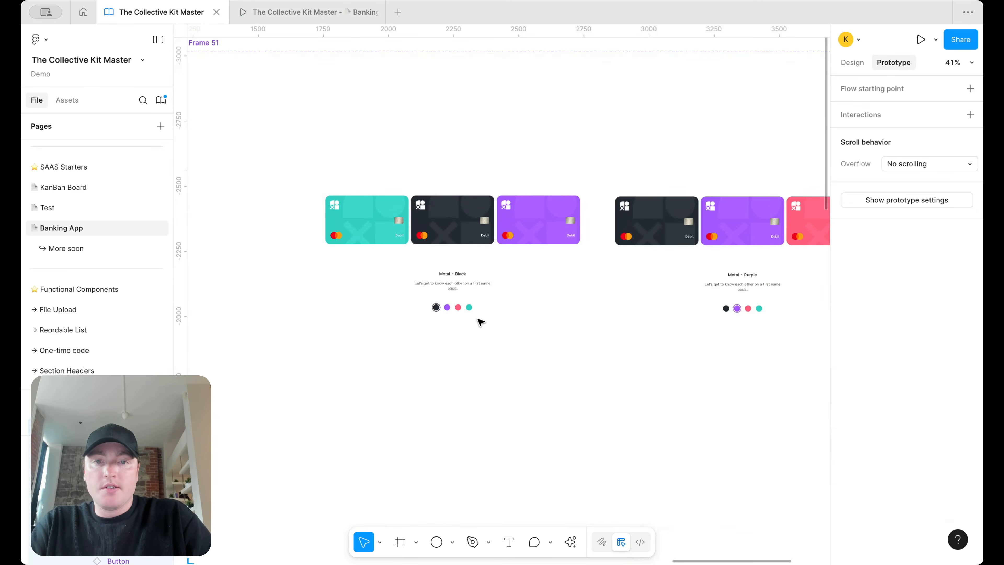
{"action": "left_click", "coordinate": [482, 255]}
{"action": "left_click", "coordinate": [533, 262]}
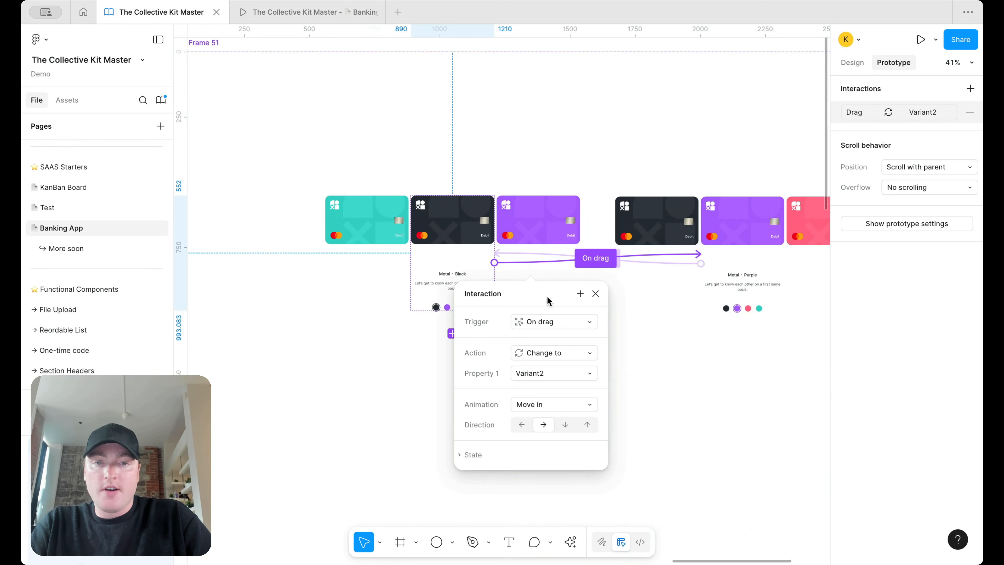
{"action": "left_click", "coordinate": [543, 399]}
{"action": "left_click", "coordinate": [546, 377]}
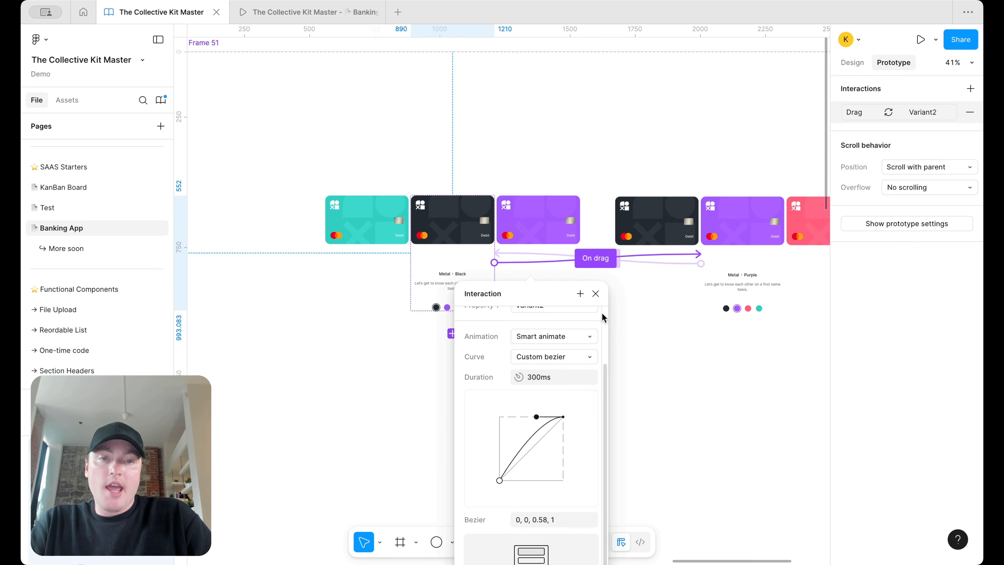
{"action": "left_click", "coordinate": [597, 298]}
Step: Switch the Metal · Purple variant's return drag interaction to Smart animate as well
{"action": "left_click", "coordinate": [650, 263]}
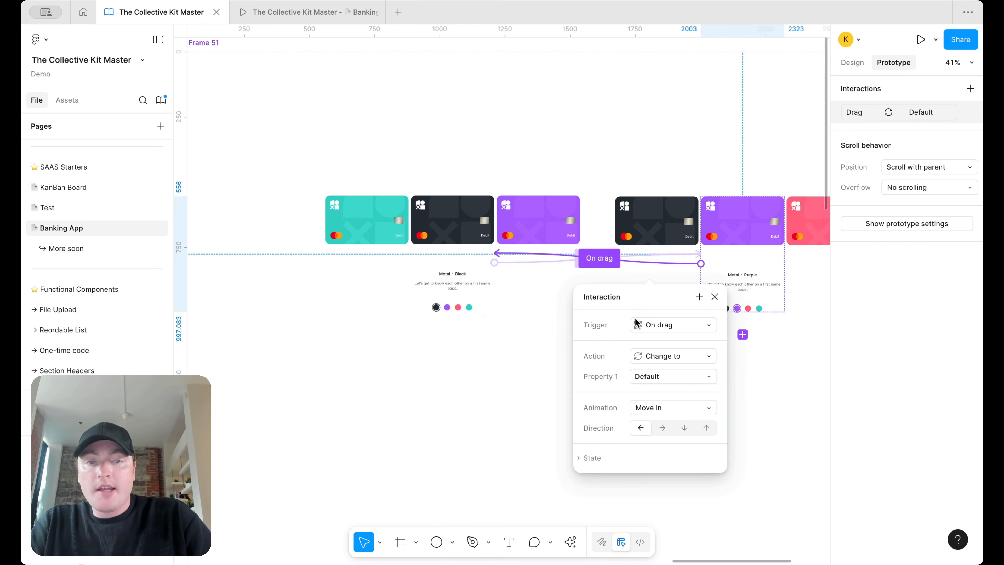
{"action": "left_click", "coordinate": [672, 408]}
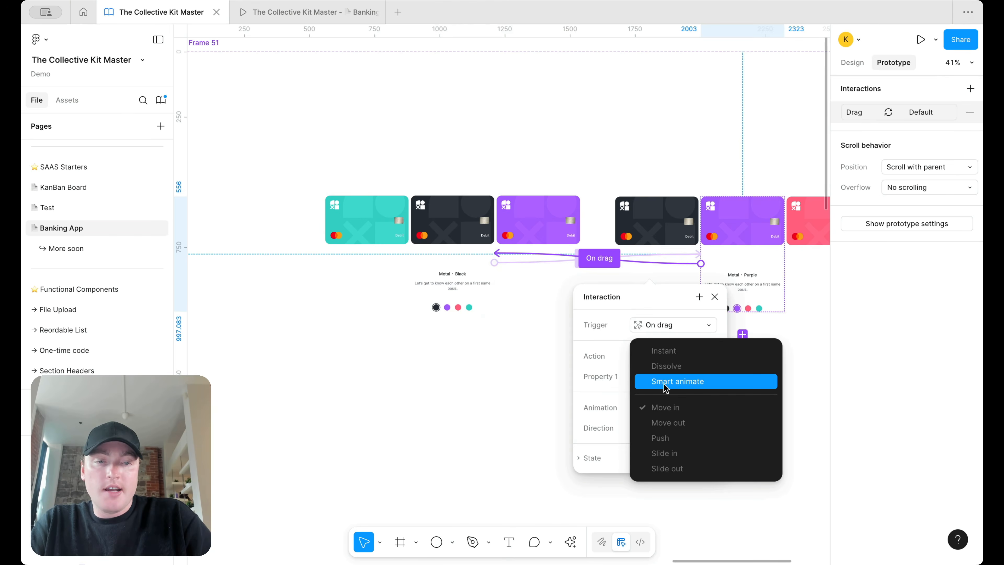
{"action": "left_click", "coordinate": [668, 381]}
{"action": "left_click", "coordinate": [301, 12]}
Step: Swipe the prototype carousel back and forth between the Metal · Black and Metal · Purple cards
{"action": "left_click_drag", "start_coordinate": [524, 242], "coordinate": [507, 228]}
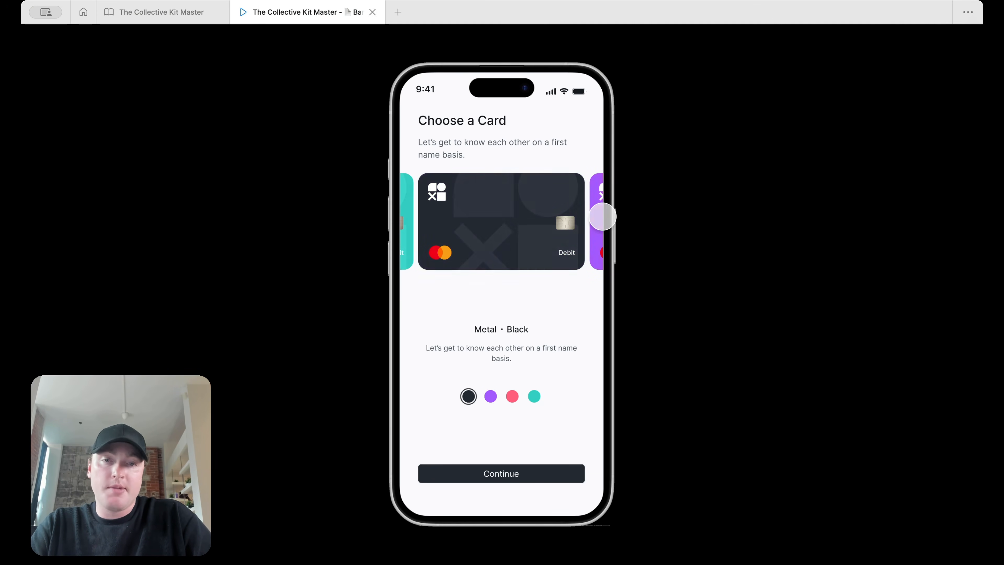
{"action": "left_click_drag", "start_coordinate": [534, 213], "coordinate": [812, 213]}
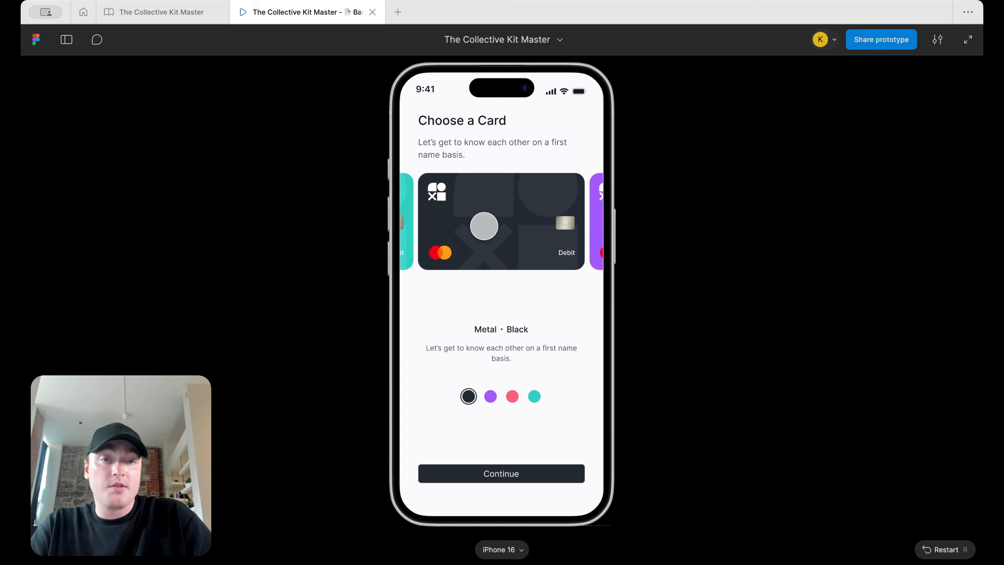
{"action": "left_click_drag", "start_coordinate": [484, 225], "coordinate": [585, 214]}
{"action": "left_click_drag", "start_coordinate": [524, 214], "coordinate": [254, 49]}
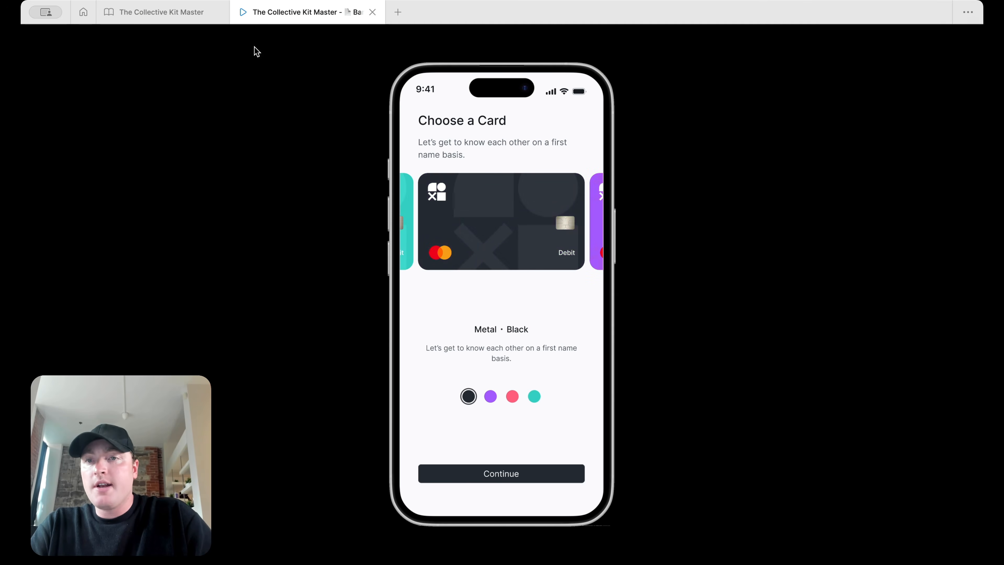
{"action": "left_click", "coordinate": [188, 11]}
Step: Duplicate the Metal · Purple variant and place the copy further right beside the second variant
{"action": "left_click", "coordinate": [715, 296]}
{"action": "scroll", "coordinate": [715, 297], "scroll_direction": "down", "scroll_amount": 2}
{"action": "scroll", "coordinate": [716, 297], "scroll_direction": "right", "scroll_amount": 3}
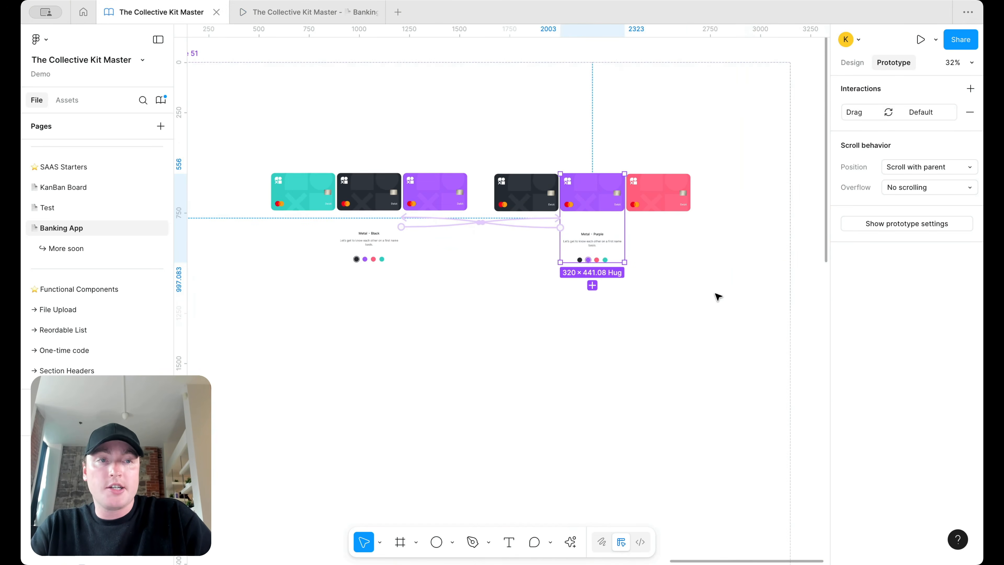
{"action": "left_click", "coordinate": [850, 63]}
{"action": "scroll", "coordinate": [543, 206], "scroll_direction": "down", "scroll_amount": 3}
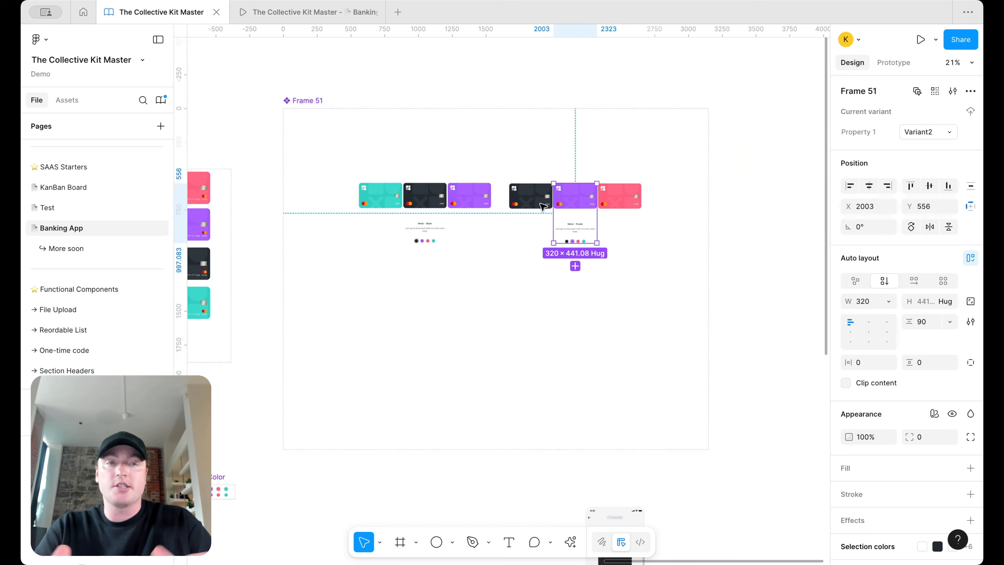
{"action": "scroll", "coordinate": [392, 259], "scroll_direction": "down", "scroll_amount": 2}
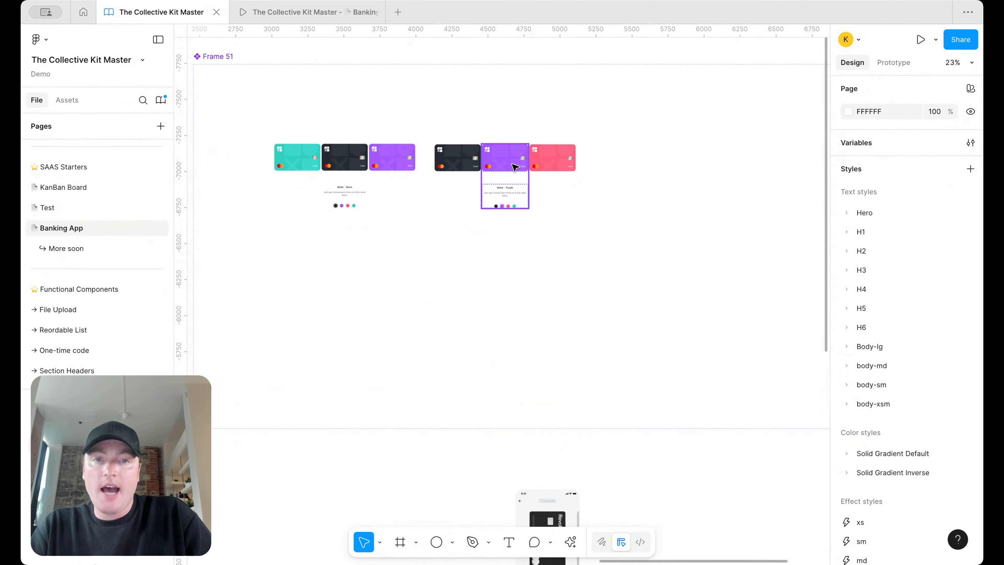
{"action": "left_click_drag", "start_coordinate": [513, 164], "coordinate": [655, 170]}
{"action": "scroll", "coordinate": [632, 175], "scroll_direction": "right", "scroll_amount": 4}
{"action": "left_click", "coordinate": [617, 185]}
{"action": "left_click_drag", "start_coordinate": [496, 186], "coordinate": [705, 184]}
Step: Keep the drag interaction's trigger as On drag and delete the broken drag interaction from the right Metal · Purple variant
{"action": "left_click", "coordinate": [893, 62]}
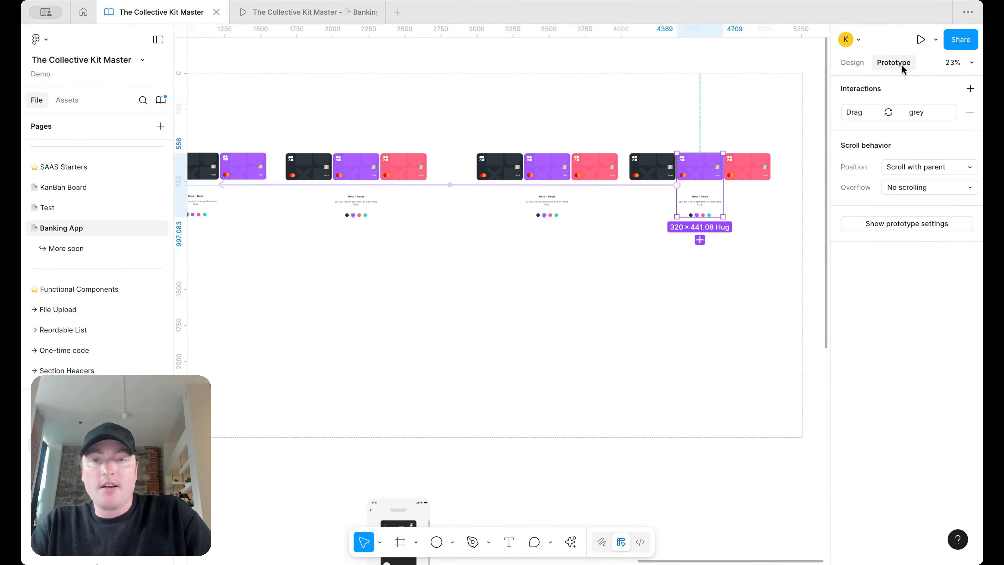
{"action": "left_click", "coordinate": [351, 207]}
{"action": "scroll", "coordinate": [352, 207], "scroll_direction": "up", "scroll_amount": 3}
{"action": "scroll", "coordinate": [319, 192], "scroll_direction": "up", "scroll_amount": 3}
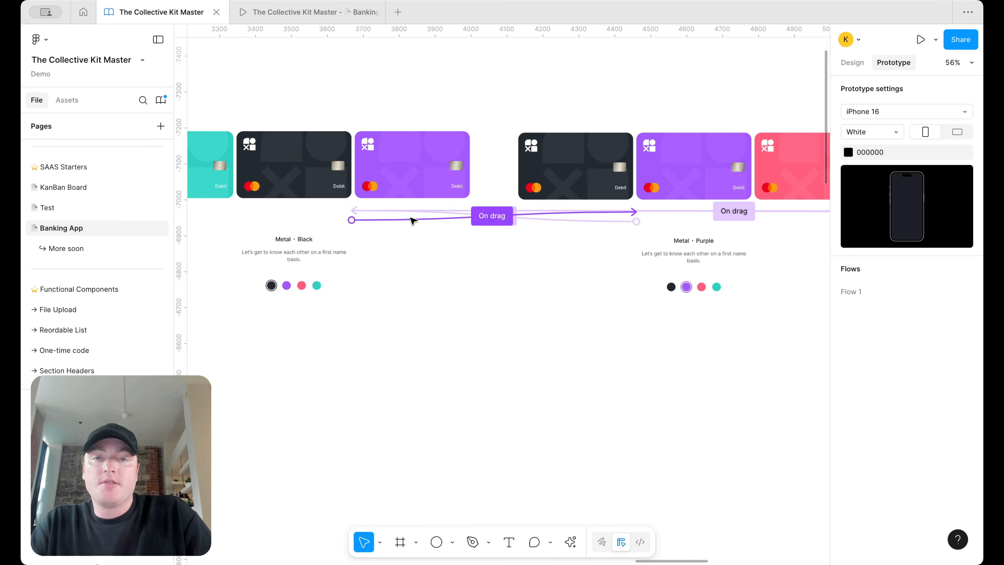
{"action": "left_click", "coordinate": [412, 219]}
{"action": "scroll", "coordinate": [422, 317], "scroll_direction": "up", "scroll_amount": 1}
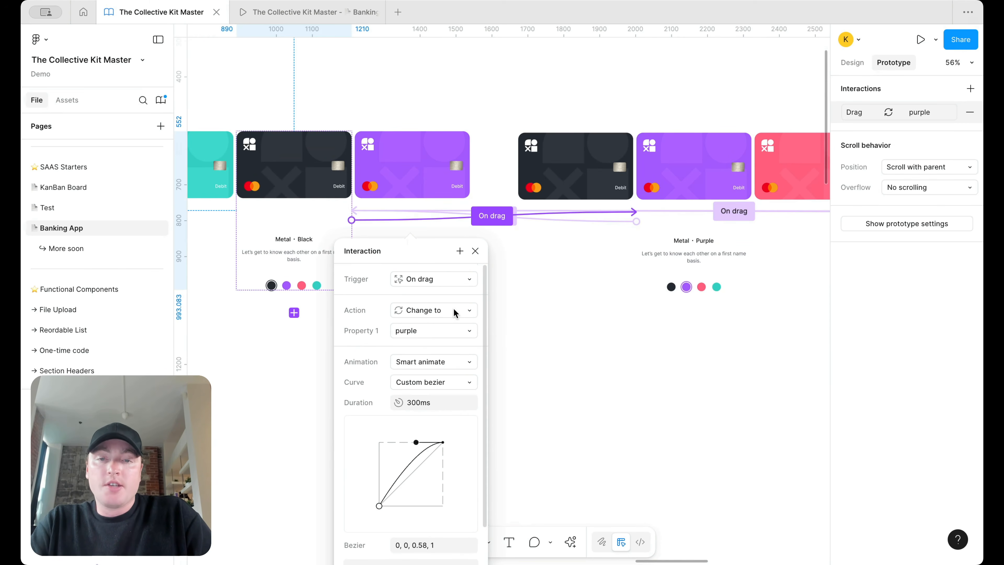
{"action": "left_click", "coordinate": [466, 279]}
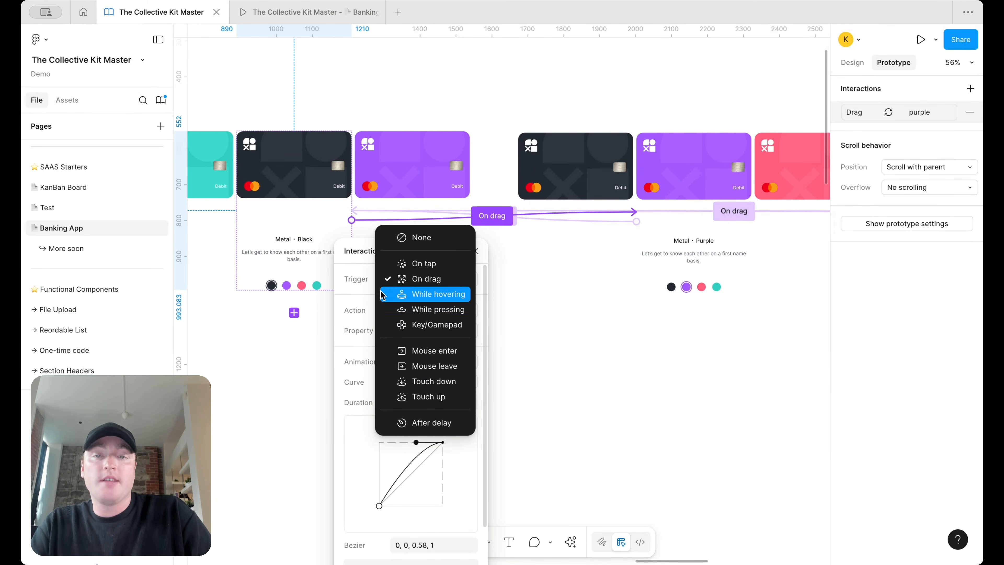
{"action": "left_click", "coordinate": [372, 299]}
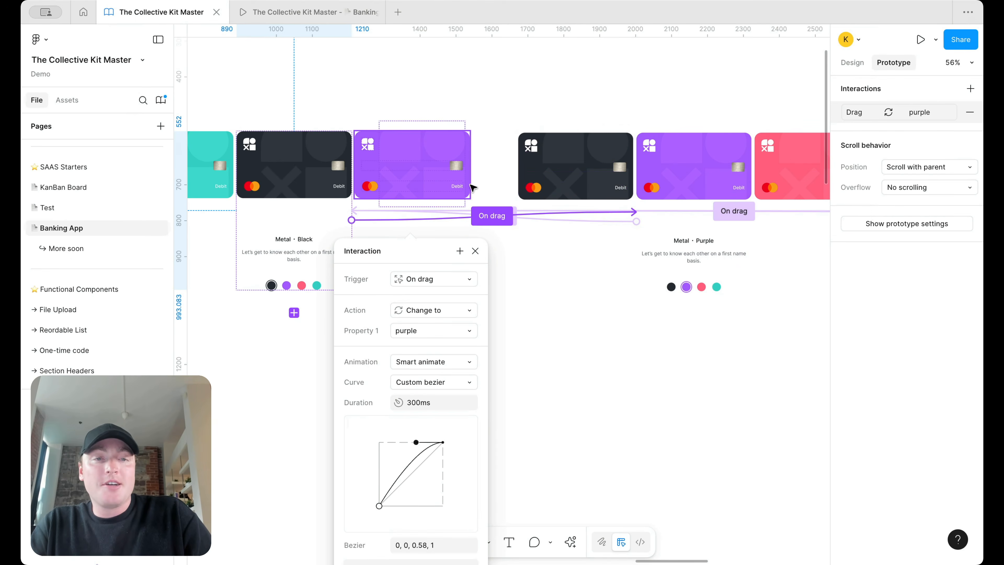
{"action": "left_click", "coordinate": [656, 227]}
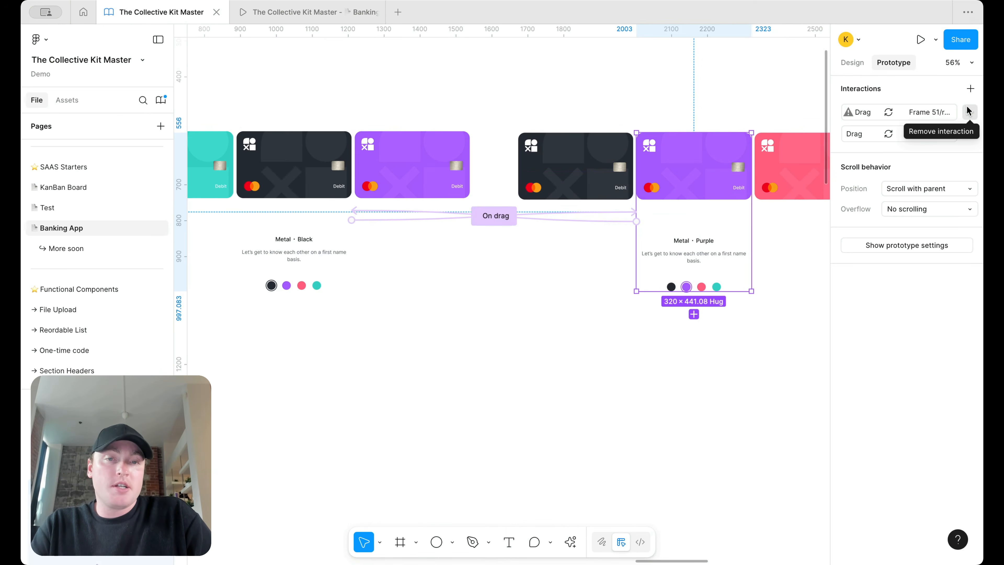
{"action": "left_click", "coordinate": [968, 112]}
Step: Inspect the remaining drag connections across the Metal · Purple and red card variants
{"action": "left_click", "coordinate": [547, 280]}
{"action": "scroll", "coordinate": [546, 280], "scroll_direction": "down", "scroll_amount": 3}
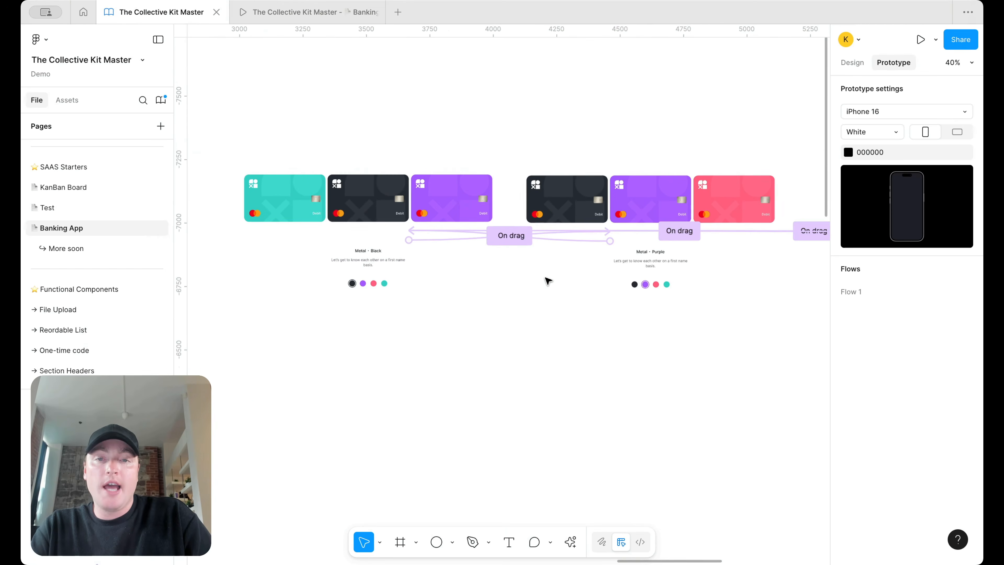
{"action": "scroll", "coordinate": [605, 302], "scroll_direction": "right", "scroll_amount": 3}
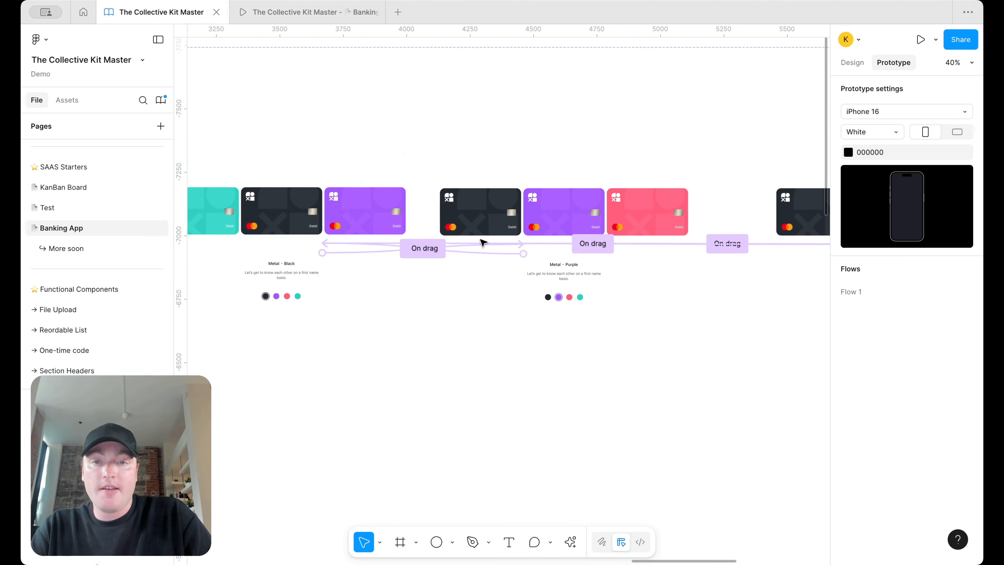
{"action": "left_click", "coordinate": [470, 259]}
{"action": "left_click", "coordinate": [521, 257]}
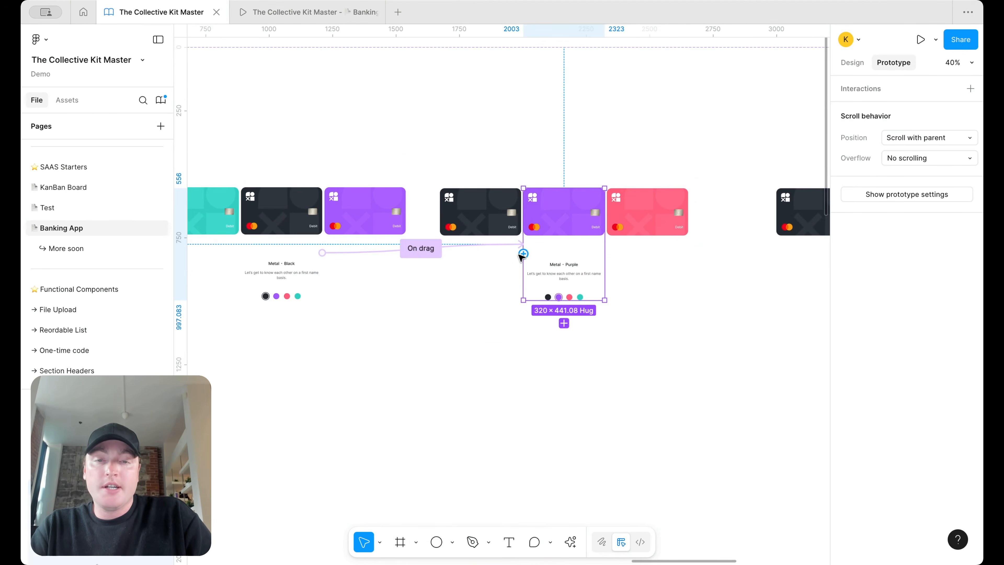
{"action": "left_click", "coordinate": [685, 225]}
{"action": "left_click", "coordinate": [727, 264]}
{"action": "scroll", "coordinate": [727, 264], "scroll_direction": "right", "scroll_amount": 1}
{"action": "scroll", "coordinate": [729, 266], "scroll_direction": "right", "scroll_amount": 2}
{"action": "left_click", "coordinate": [674, 257]}
{"action": "left_click", "coordinate": [645, 263]}
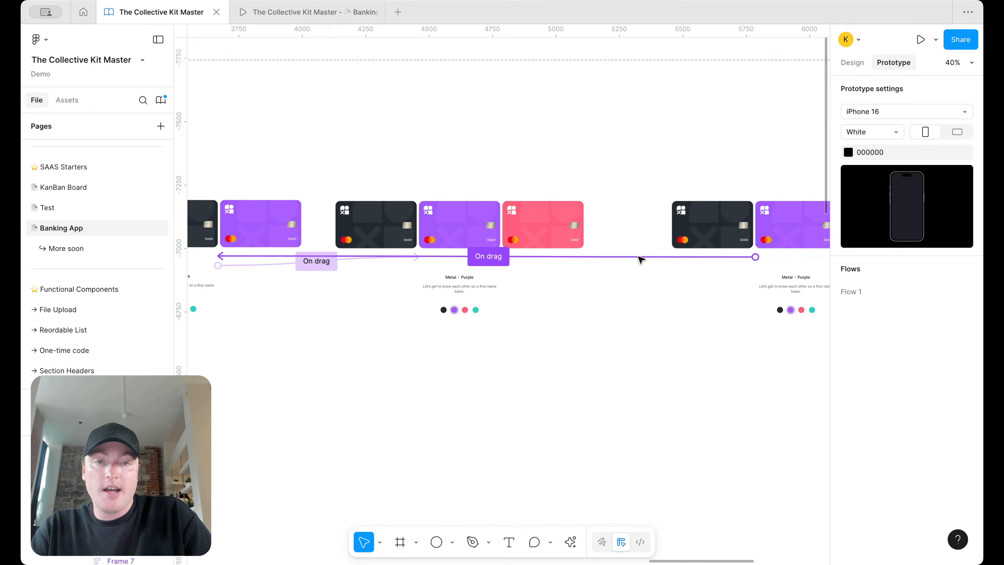
{"action": "left_click", "coordinate": [640, 259]}
{"action": "left_click", "coordinate": [459, 227]}
{"action": "scroll", "coordinate": [553, 238], "scroll_direction": "right", "scroll_amount": 4}
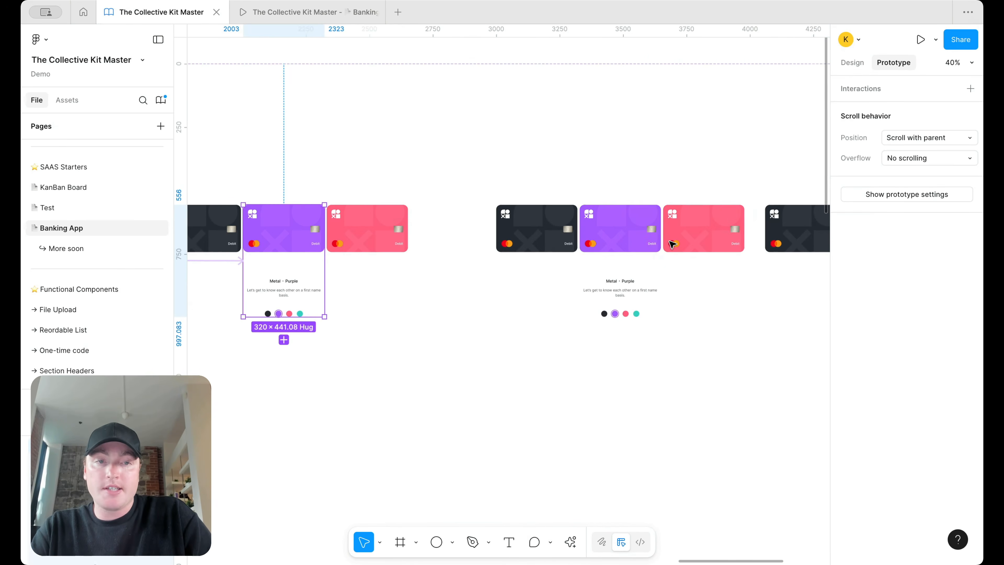
Step: Recolour the third variant's Basic cards: centre pink, right teal, left purple
{"action": "double_click", "coordinate": [613, 224]}
{"action": "left_click", "coordinate": [853, 62]}
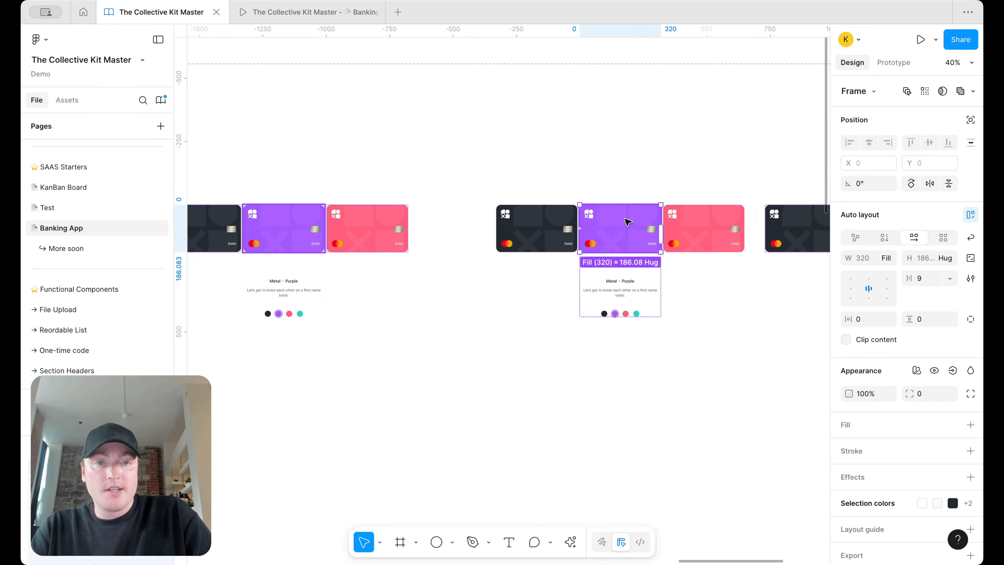
{"action": "key", "text": "Return"}
{"action": "left_click", "coordinate": [935, 129]}
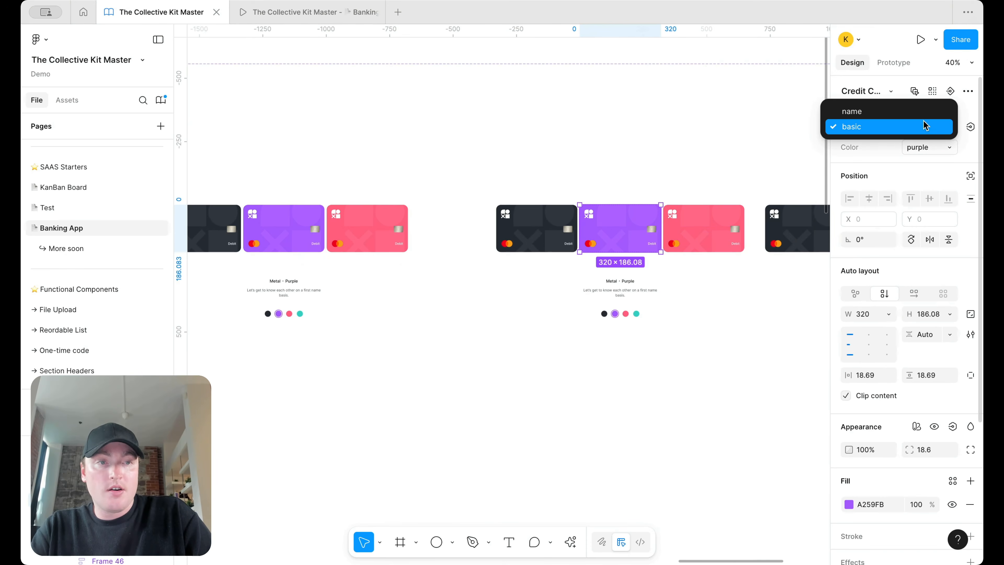
{"action": "left_click", "coordinate": [909, 128]}
{"action": "left_click", "coordinate": [908, 147]}
{"action": "left_click", "coordinate": [906, 130]}
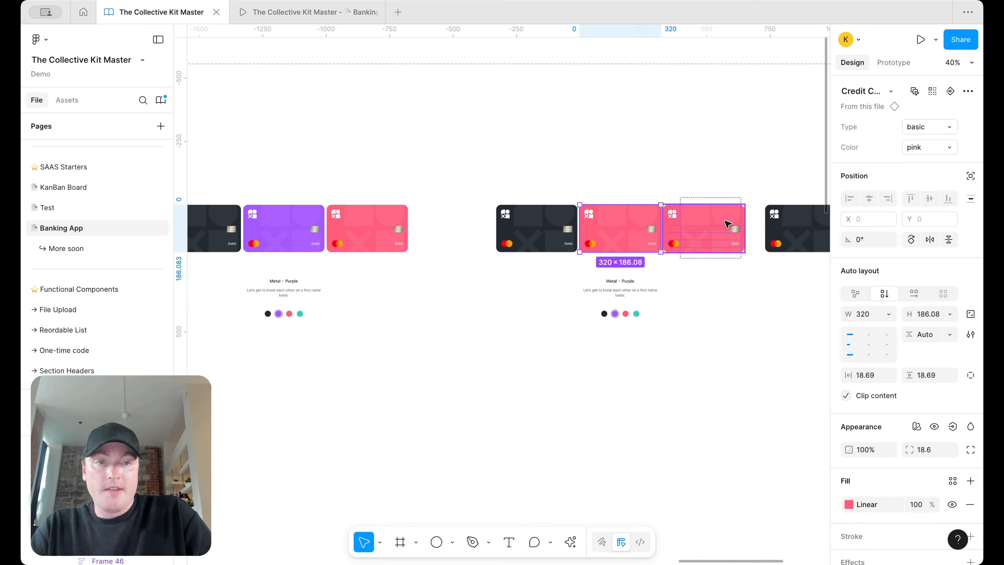
{"action": "left_click", "coordinate": [727, 224]}
{"action": "left_click", "coordinate": [933, 129]}
{"action": "left_click", "coordinate": [932, 130]}
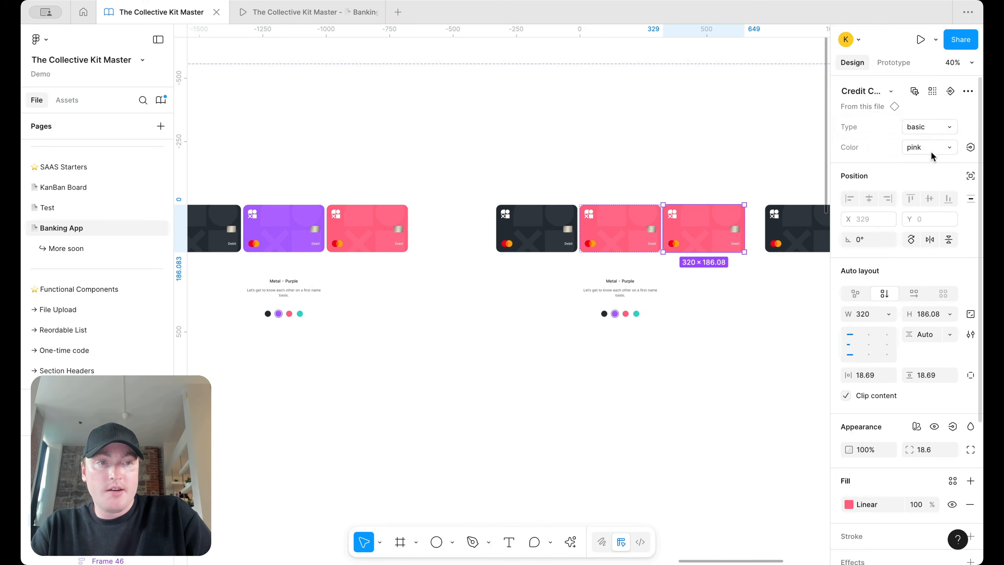
{"action": "left_click", "coordinate": [932, 150]}
{"action": "left_click", "coordinate": [900, 194]}
{"action": "key", "text": "shift+Tab"}
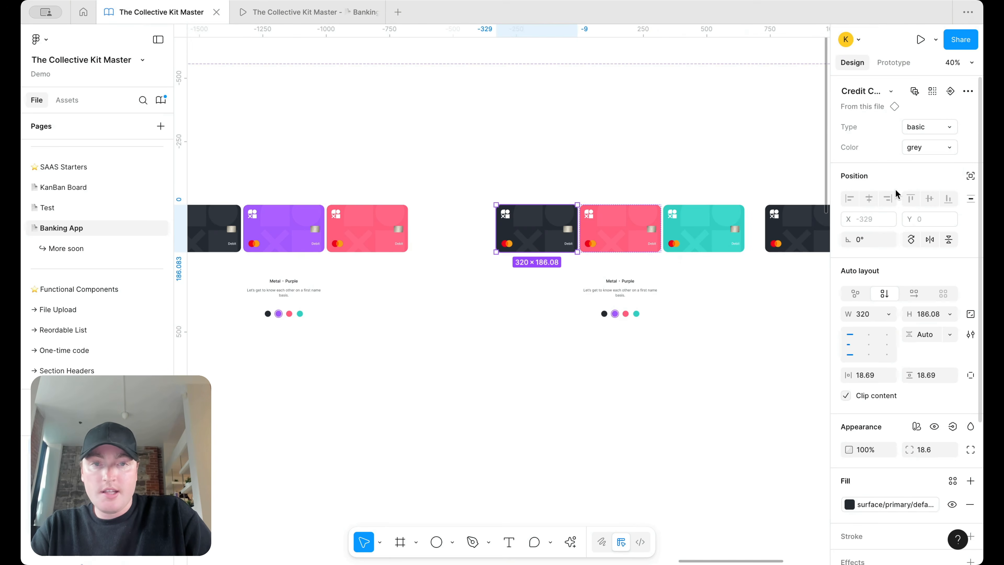
{"action": "left_click", "coordinate": [925, 143]}
{"action": "left_click", "coordinate": [921, 130]}
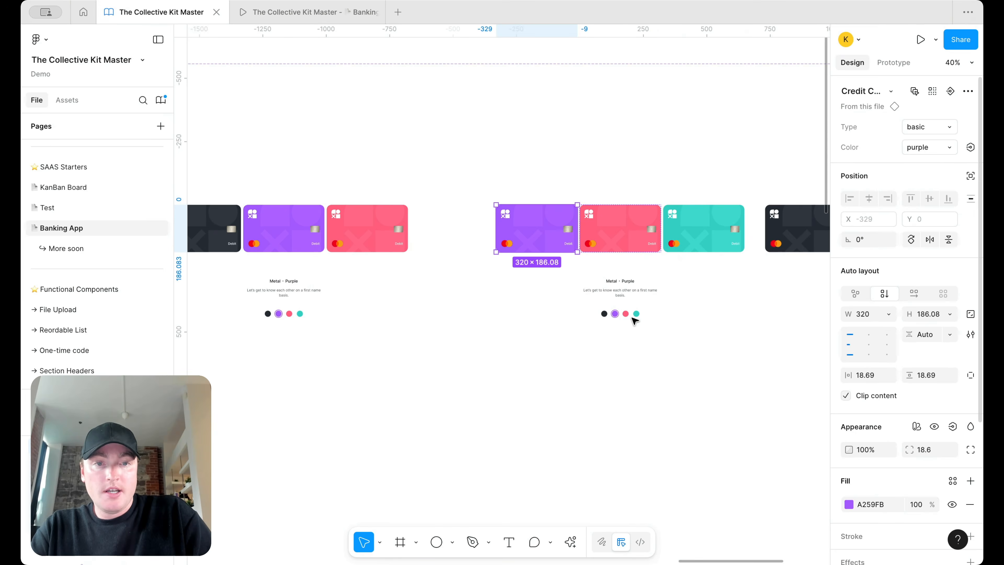
Step: In the third variant, set the pink colour dot to selected and the purple dot to unselected
{"action": "left_click", "coordinate": [626, 313]}
{"action": "double_click", "coordinate": [627, 314]}
{"action": "left_click", "coordinate": [930, 128]}
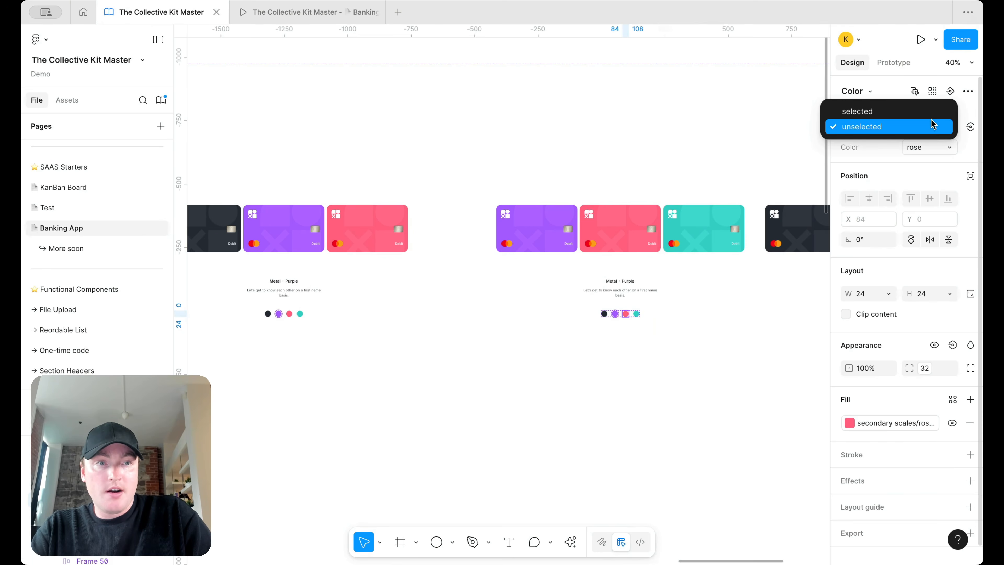
{"action": "left_click", "coordinate": [856, 111]}
{"action": "scroll", "coordinate": [640, 313], "scroll_direction": "up", "scroll_amount": 5}
{"action": "left_click", "coordinate": [545, 323]}
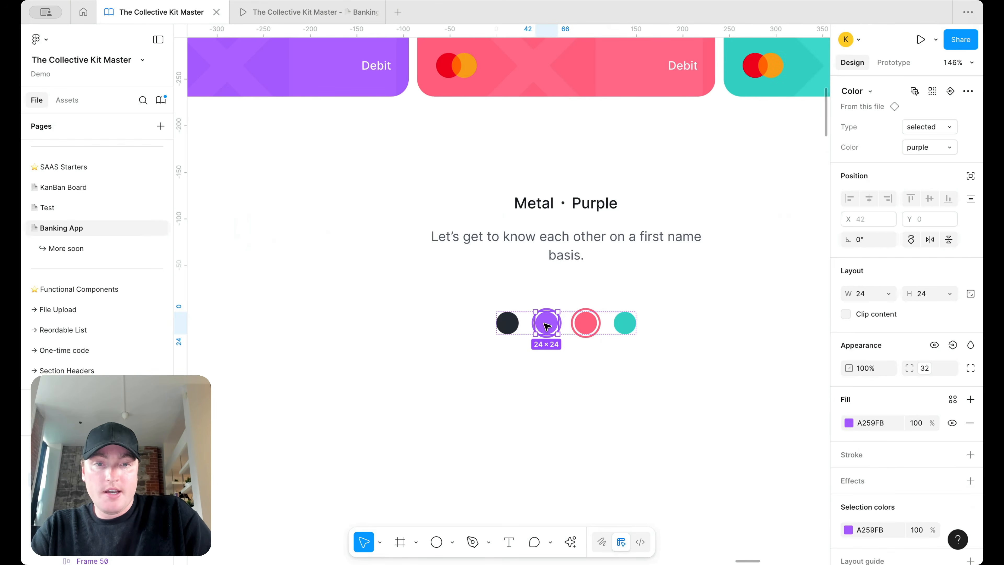
{"action": "left_click", "coordinate": [930, 128]}
{"action": "left_click", "coordinate": [907, 144]}
{"action": "scroll", "coordinate": [724, 340], "scroll_direction": "down", "scroll_amount": 5}
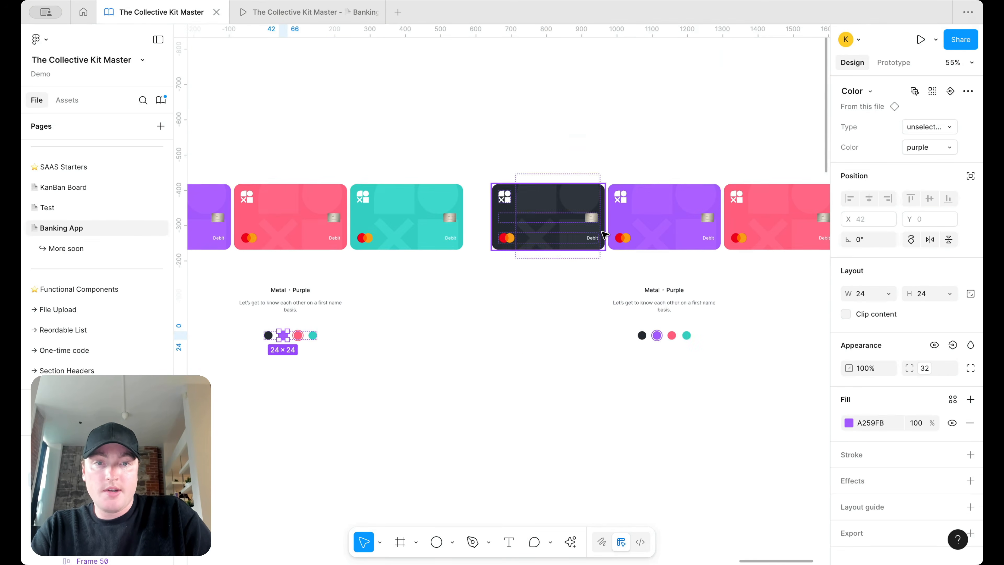
Step: Recolour the fourth variant's cards: centre teal, right grey, left pink
{"action": "left_click", "coordinate": [696, 229]}
{"action": "left_click", "coordinate": [927, 147]}
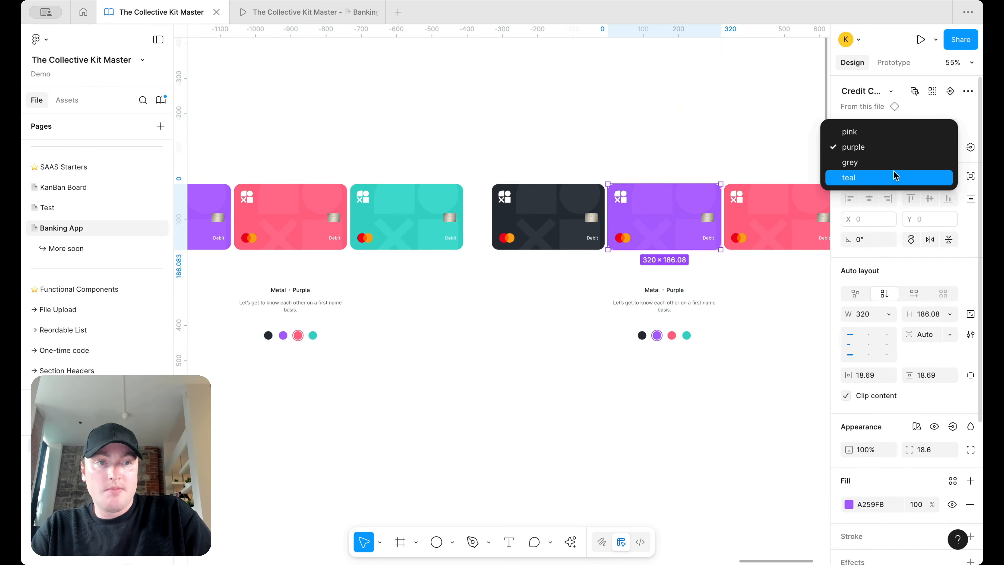
{"action": "left_click", "coordinate": [895, 177]}
{"action": "left_click", "coordinate": [777, 215]}
{"action": "left_click", "coordinate": [916, 147]}
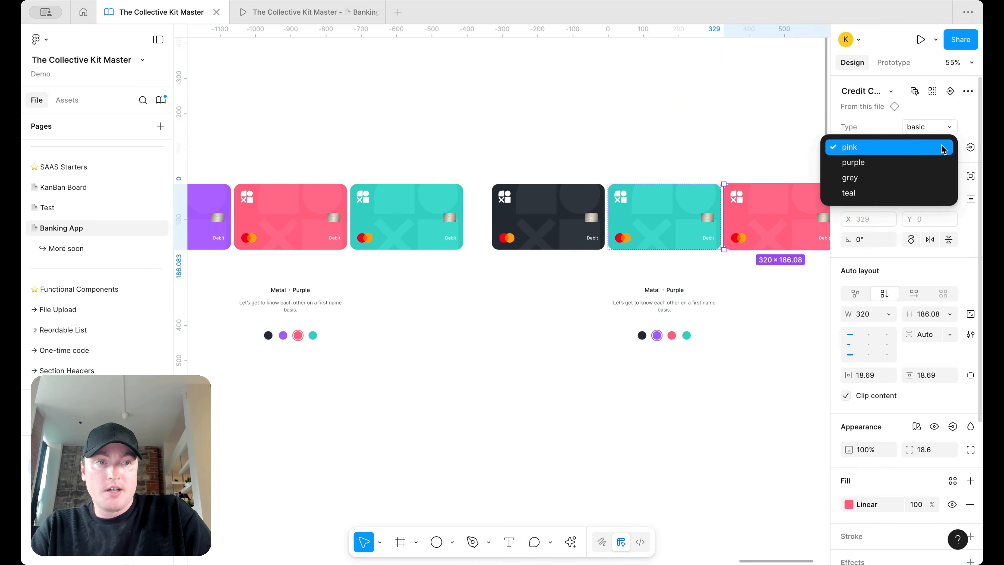
{"action": "left_click", "coordinate": [895, 177]}
{"action": "left_click", "coordinate": [569, 221]}
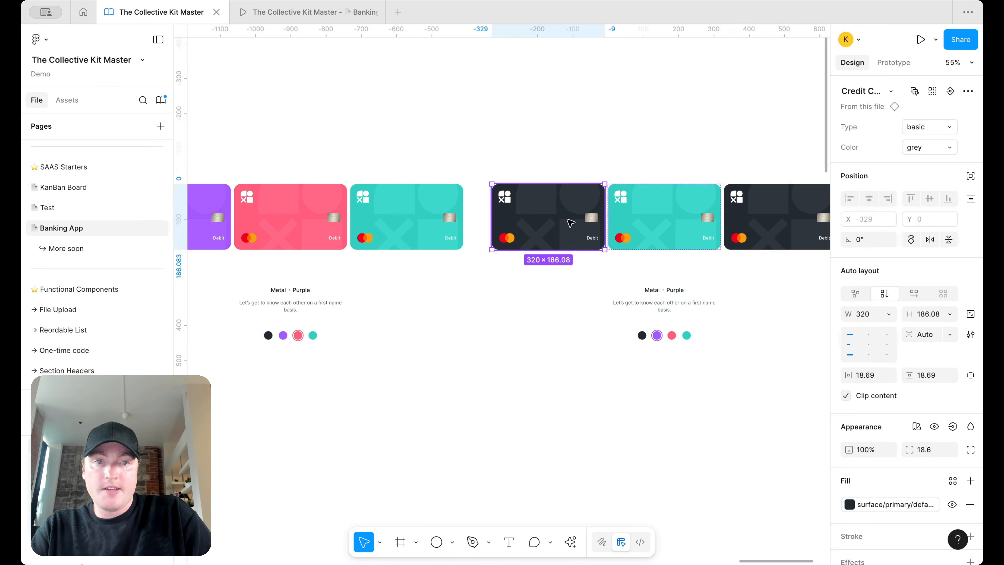
{"action": "left_click", "coordinate": [906, 148]}
{"action": "key", "text": "Return"}
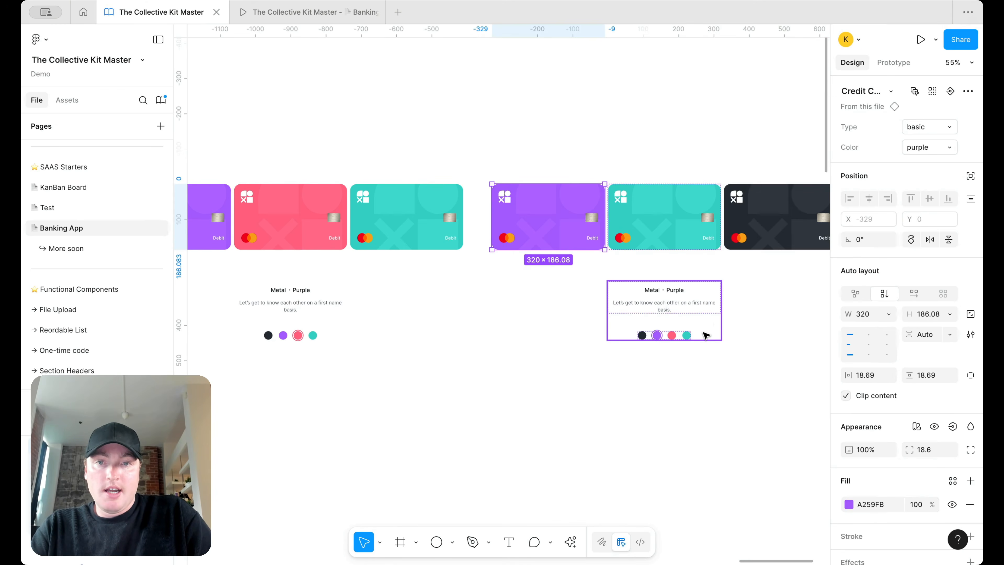
{"action": "scroll", "coordinate": [706, 335], "scroll_direction": "down", "scroll_amount": 3}
{"action": "scroll", "coordinate": [705, 335], "scroll_direction": "up", "scroll_amount": 3}
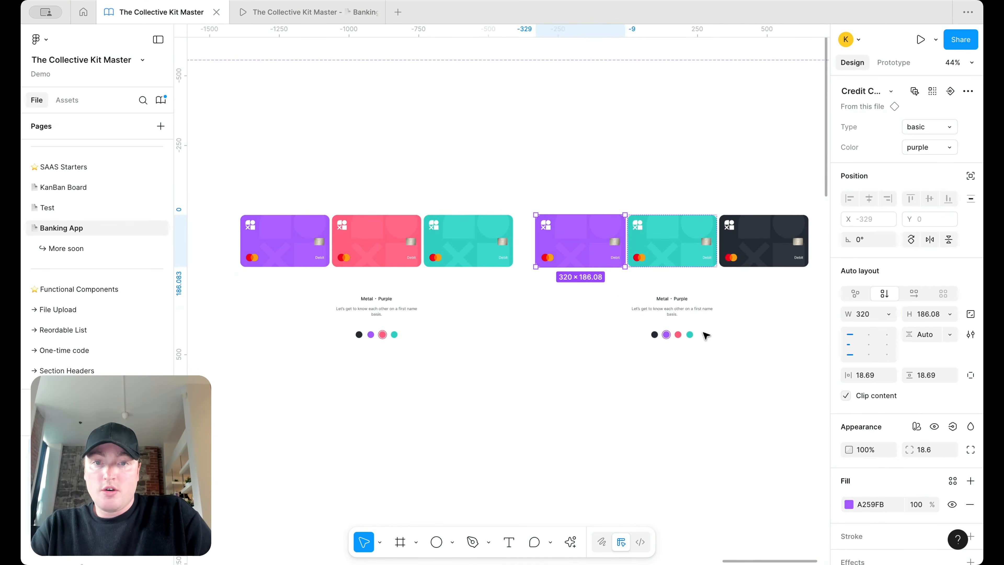
{"action": "left_click", "coordinate": [921, 147]}
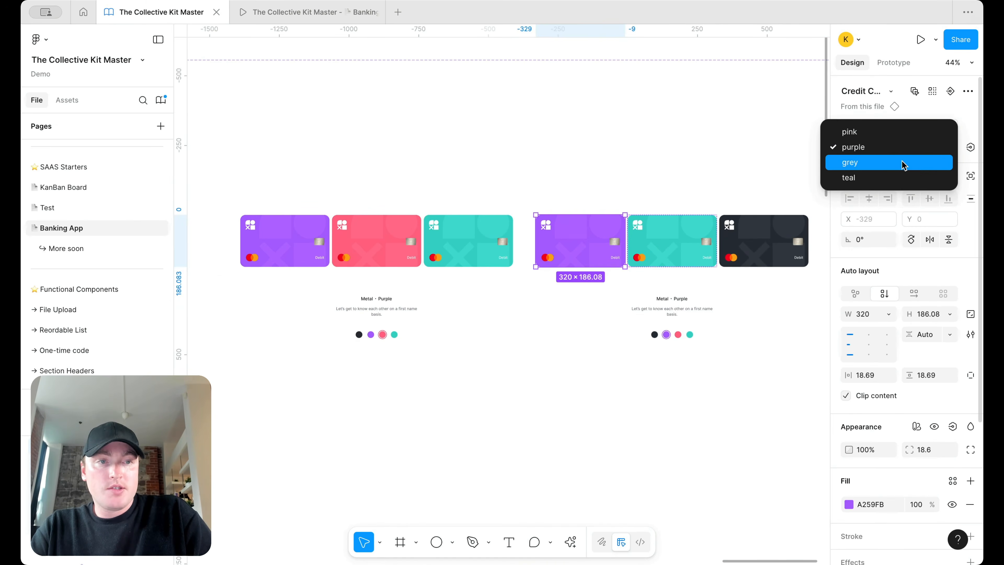
{"action": "key", "text": "Return"}
{"action": "scroll", "coordinate": [698, 368], "scroll_direction": "up", "scroll_amount": 4}
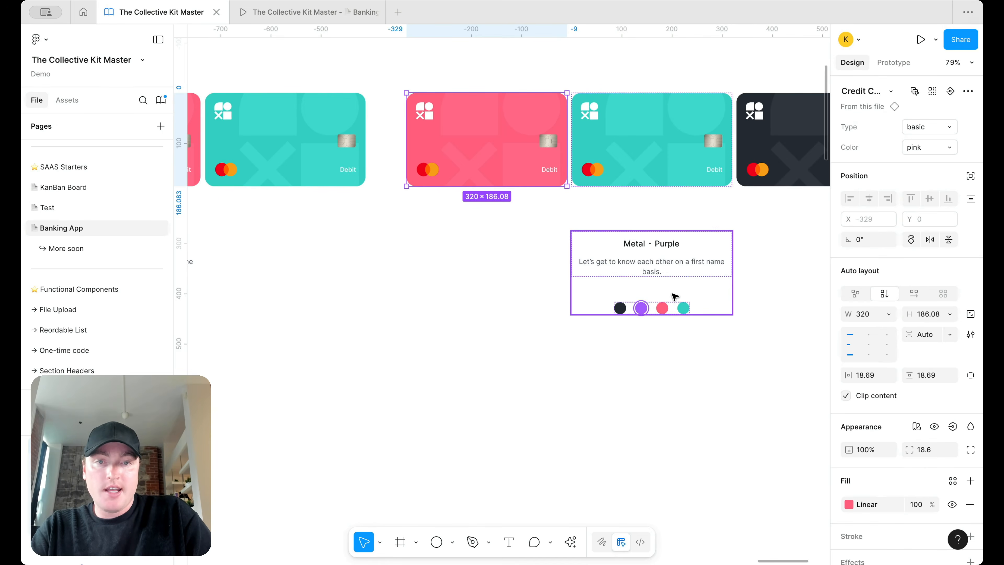
Step: In the fourth variant, mark the teal colour dot as selected and edit the purple dot's state
{"action": "left_click", "coordinate": [687, 307]}
{"action": "double_click", "coordinate": [687, 308]}
{"action": "double_click", "coordinate": [687, 308]}
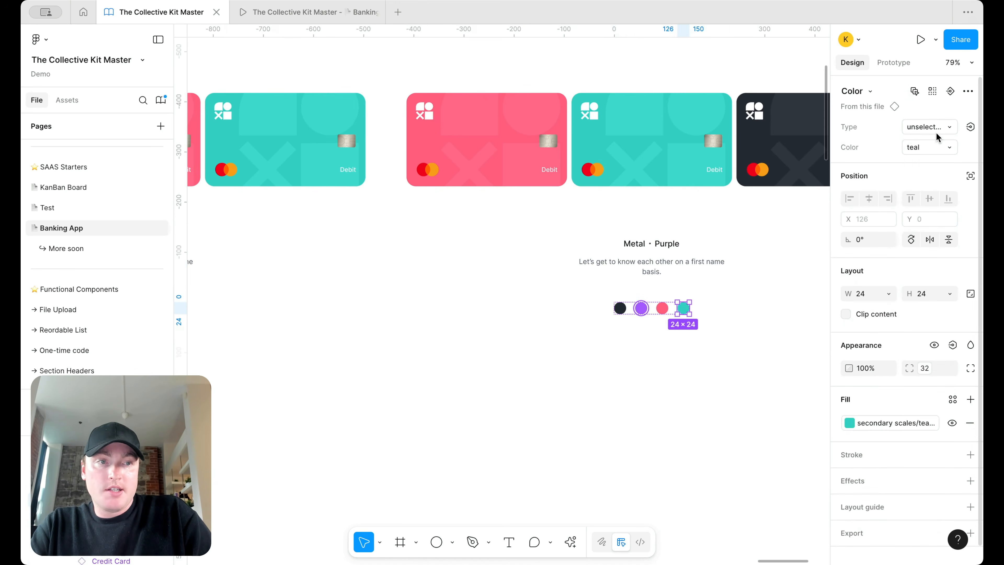
{"action": "left_click", "coordinate": [937, 127]}
{"action": "left_click", "coordinate": [928, 113]}
{"action": "left_click", "coordinate": [643, 307]}
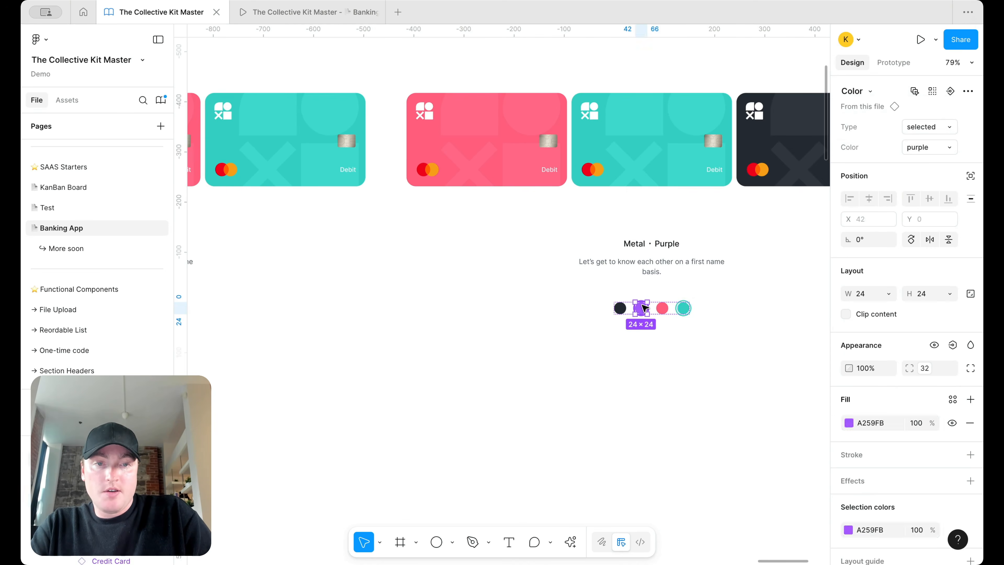
{"action": "left_click", "coordinate": [924, 127]}
{"action": "scroll", "coordinate": [640, 302], "scroll_direction": "down", "scroll_amount": 10}
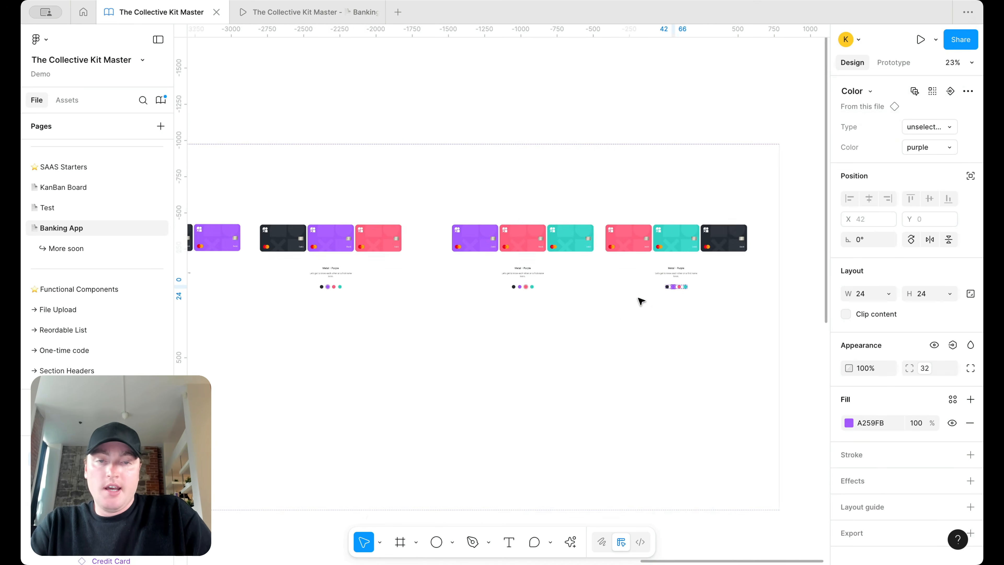
Step: Link the Metal · Purple variant to the next carousel state with an On drag trigger
{"action": "left_click", "coordinate": [893, 62]}
{"action": "left_click", "coordinate": [518, 205]}
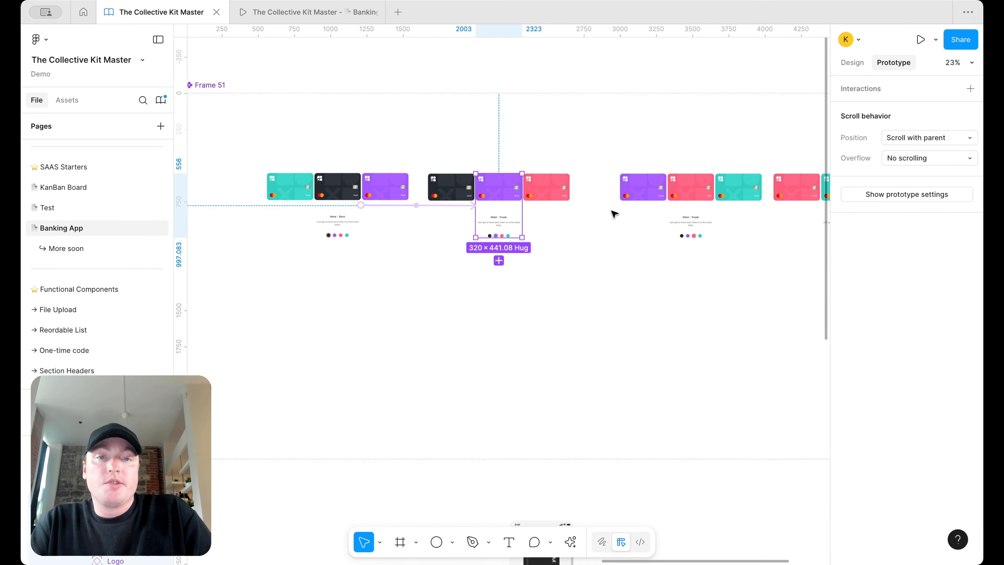
{"action": "scroll", "coordinate": [613, 211], "scroll_direction": "up", "scroll_amount": 2}
{"action": "left_click_drag", "start_coordinate": [506, 205], "coordinate": [684, 206]}
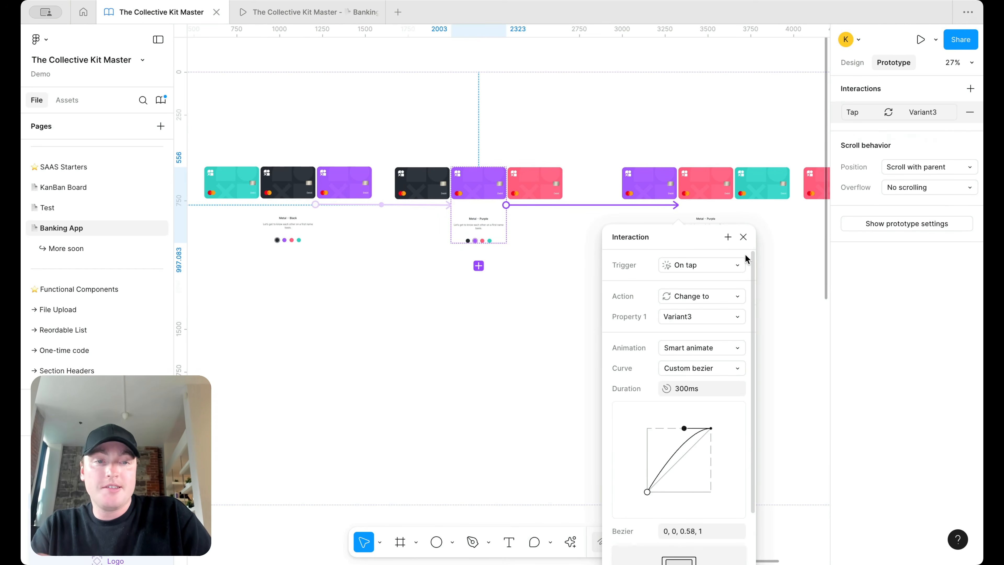
{"action": "left_click", "coordinate": [708, 266]}
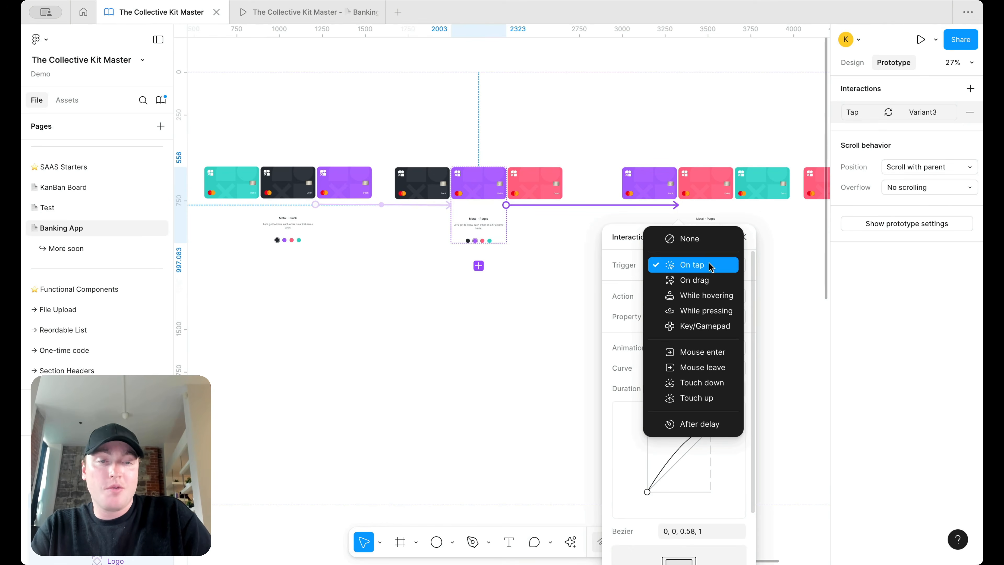
{"action": "left_click", "coordinate": [713, 281]}
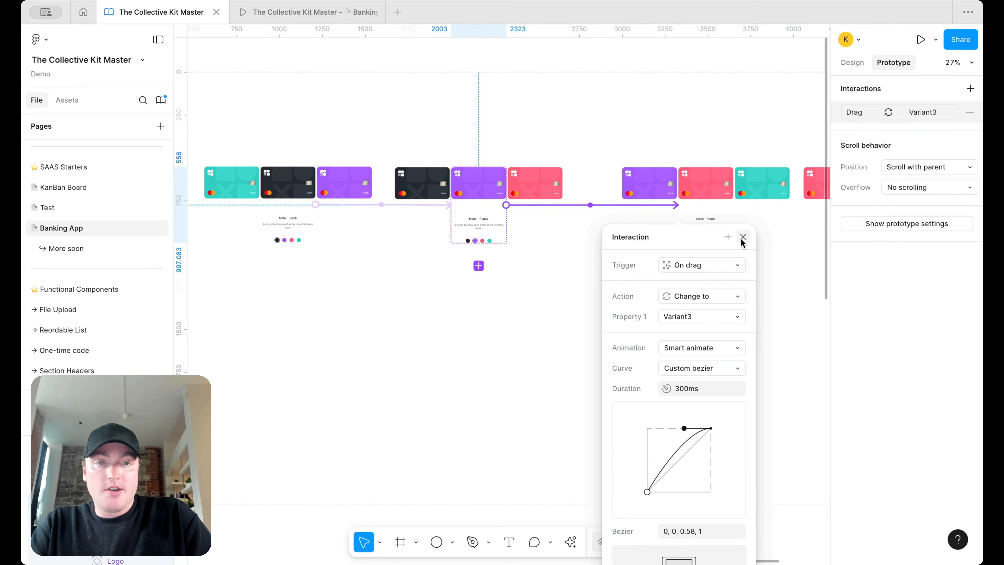
{"action": "left_click", "coordinate": [744, 236]}
Step: Link the red card variant to the teal variant, triggered On drag
{"action": "scroll", "coordinate": [634, 251], "scroll_direction": "right", "scroll_amount": 3}
{"action": "scroll", "coordinate": [634, 251], "scroll_direction": "up", "scroll_amount": 1}
{"action": "left_click", "coordinate": [616, 255]}
{"action": "left_click_drag", "start_coordinate": [618, 245], "coordinate": [791, 252]}
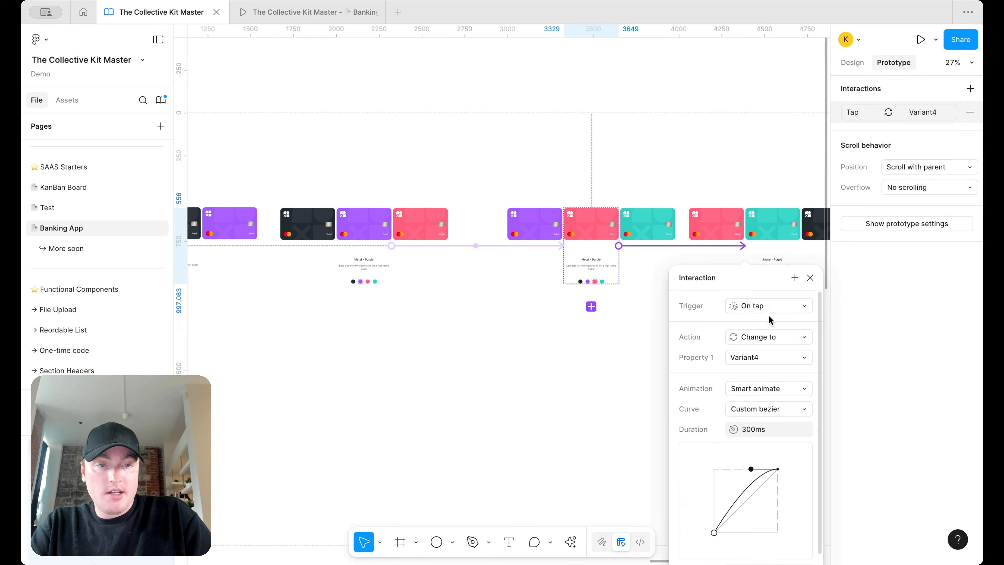
{"action": "left_click", "coordinate": [794, 310]}
{"action": "left_click", "coordinate": [790, 321]}
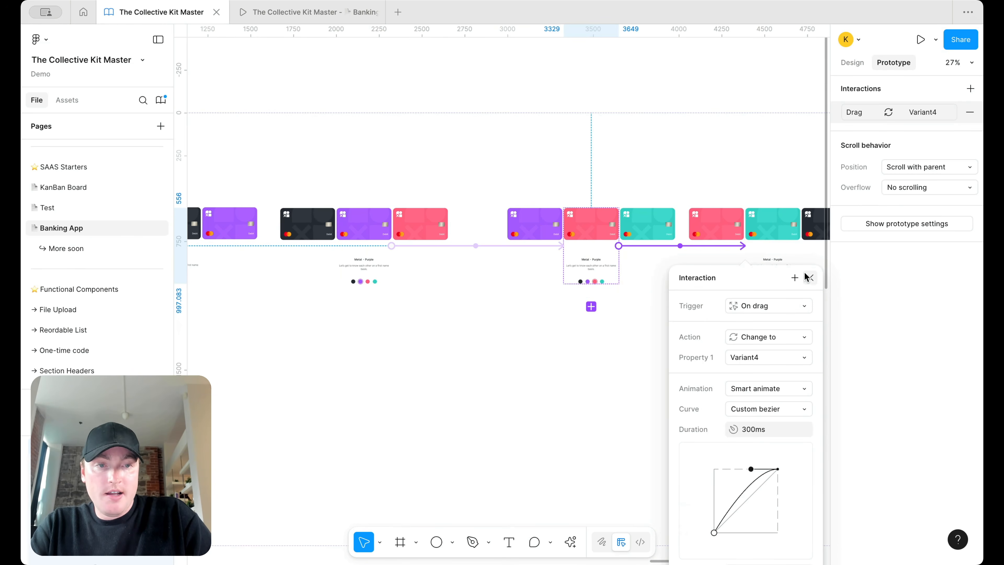
{"action": "left_click", "coordinate": [809, 280]}
Step: Link the teal variant back to the black variant, triggered On drag
{"action": "left_click", "coordinate": [783, 278]}
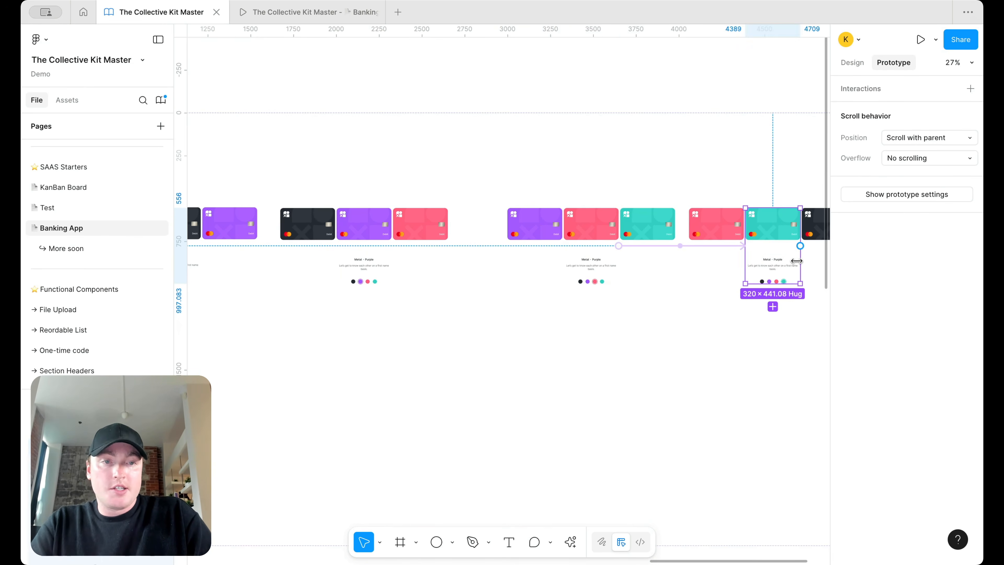
{"action": "scroll", "coordinate": [798, 251], "scroll_direction": "down", "scroll_amount": 3}
{"action": "left_click_drag", "start_coordinate": [797, 248], "coordinate": [340, 255]}
{"action": "scroll", "coordinate": [411, 328], "scroll_direction": "up", "scroll_amount": 3}
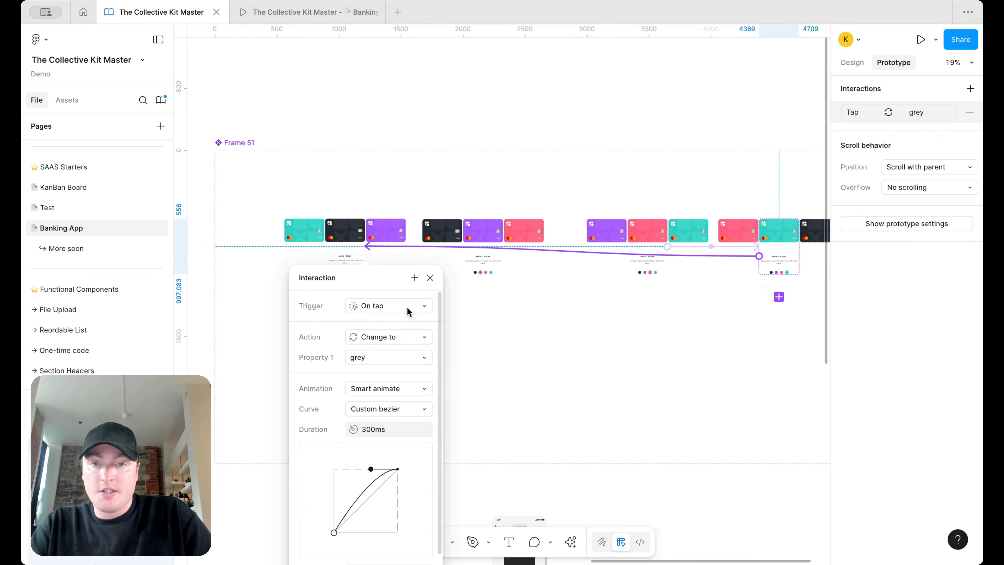
{"action": "left_click", "coordinate": [408, 312]}
{"action": "left_click", "coordinate": [413, 320]}
Step: Swipe through the carousel cards in the prototype preview
{"action": "left_click", "coordinate": [349, 15]}
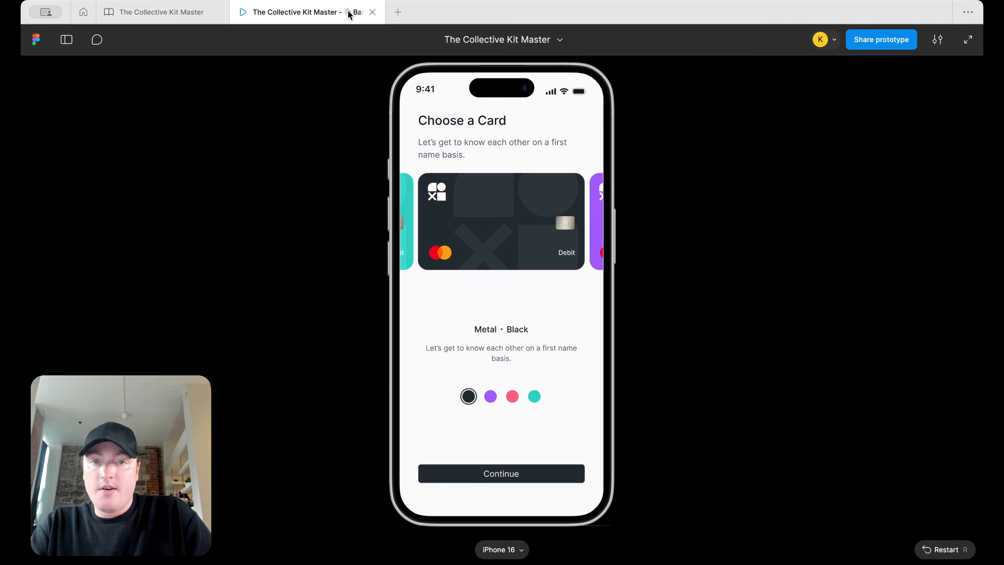
{"action": "left_click_drag", "start_coordinate": [529, 231], "coordinate": [399, 229]}
{"action": "left_click_drag", "start_coordinate": [553, 224], "coordinate": [401, 213]}
{"action": "left_click", "coordinate": [186, 12]}
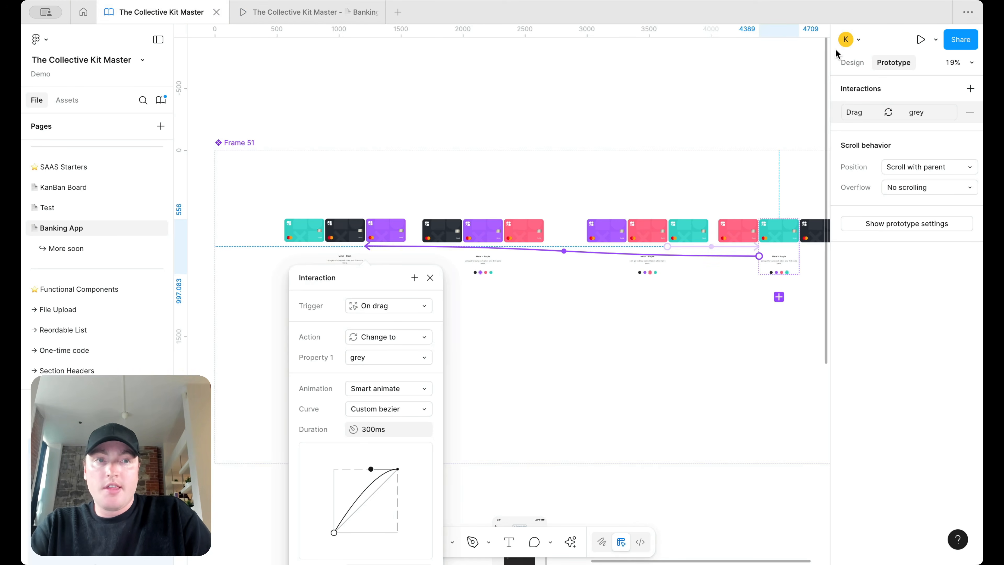
Step: Rename the third and fourth variant labels to Metal · Rose and Metal · Teal
{"action": "left_click", "coordinate": [856, 64]}
{"action": "scroll", "coordinate": [524, 225], "scroll_direction": "up", "scroll_amount": 5}
{"action": "scroll", "coordinate": [504, 278], "scroll_direction": "left", "scroll_amount": 4}
{"action": "scroll", "coordinate": [553, 281], "scroll_direction": "right", "scroll_amount": 2}
{"action": "double_click", "coordinate": [538, 263]}
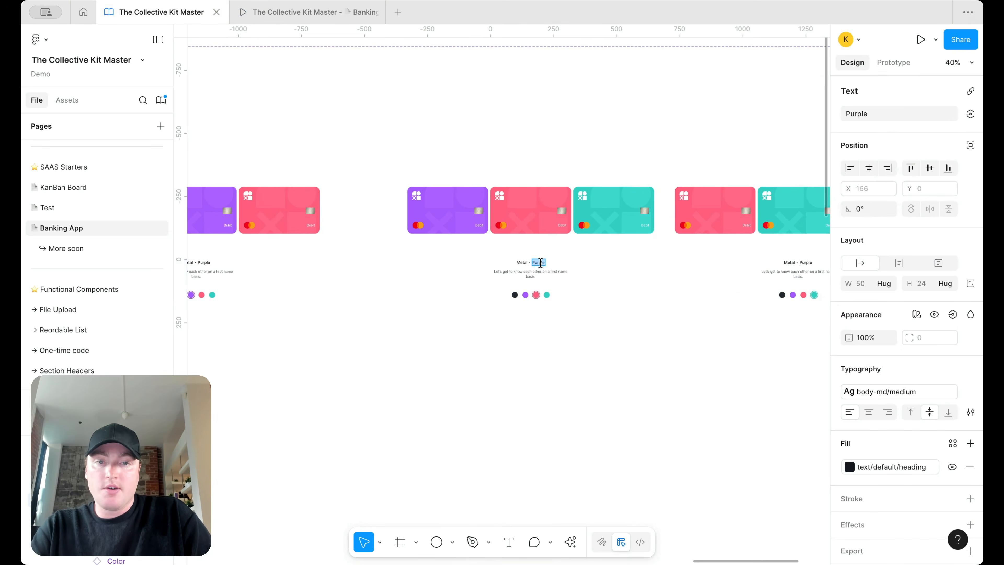
{"action": "type", "text": "Rose"}
{"action": "scroll", "coordinate": [777, 264], "scroll_direction": "right", "scroll_amount": 5}
{"action": "scroll", "coordinate": [777, 265], "scroll_direction": "up", "scroll_amount": 2}
{"action": "double_click", "coordinate": [678, 300]}
{"action": "type", "text": "Teal"}
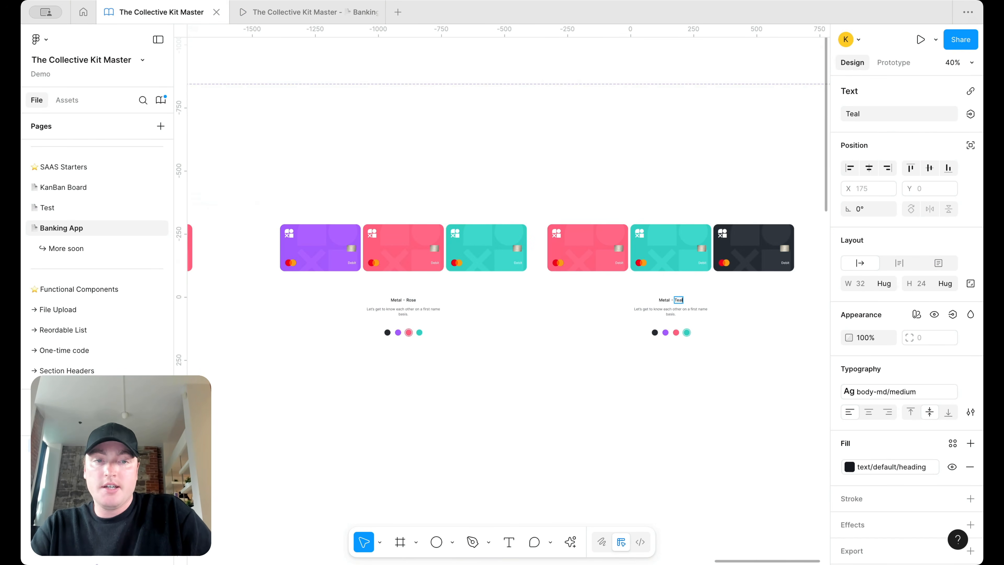
Step: Recheck the carousel in the prototype preview, then return to the design file
{"action": "left_click", "coordinate": [366, 8]}
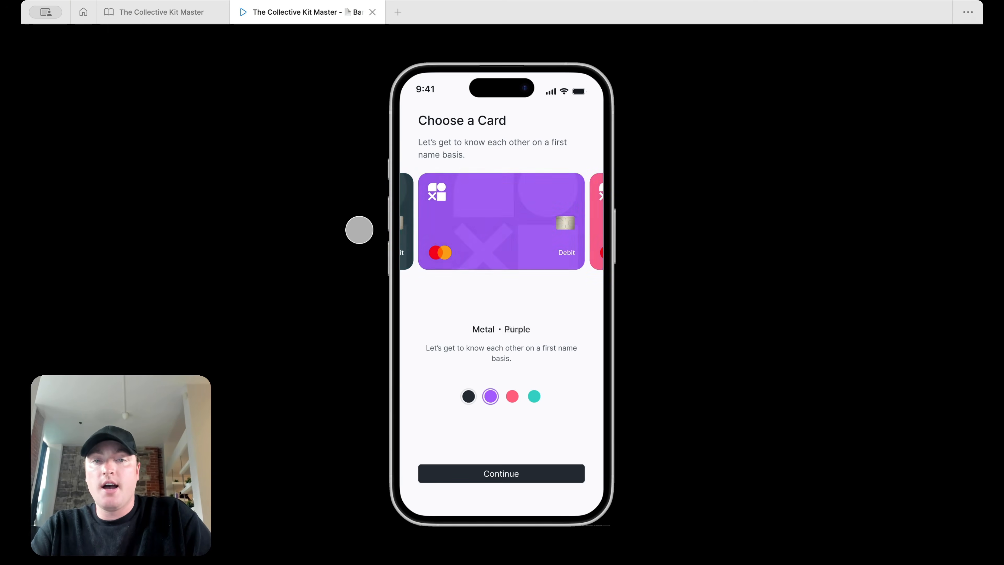
{"action": "key", "text": "ctrl+Tab"}
{"action": "scroll", "coordinate": [468, 312], "scroll_direction": "up", "scroll_amount": 4}
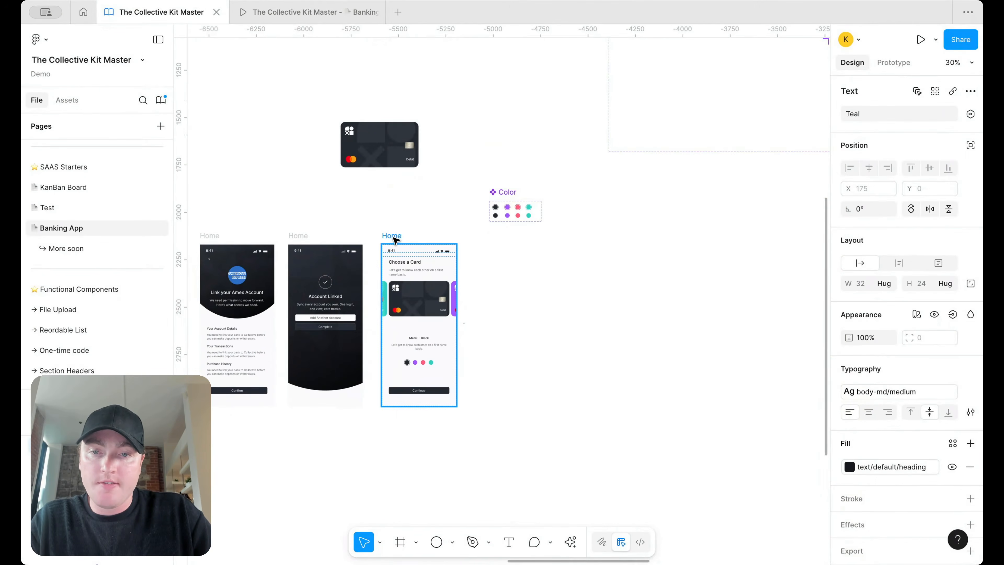
Step: Place a copy of the Account Linked screen beside Choose a Card, discarding a stray Home duplicate
{"action": "left_click_drag", "start_coordinate": [392, 236], "coordinate": [500, 236]}
{"action": "scroll", "coordinate": [548, 277], "scroll_direction": "up", "scroll_amount": 4}
{"action": "scroll", "coordinate": [573, 308], "scroll_direction": "down", "scroll_amount": 4}
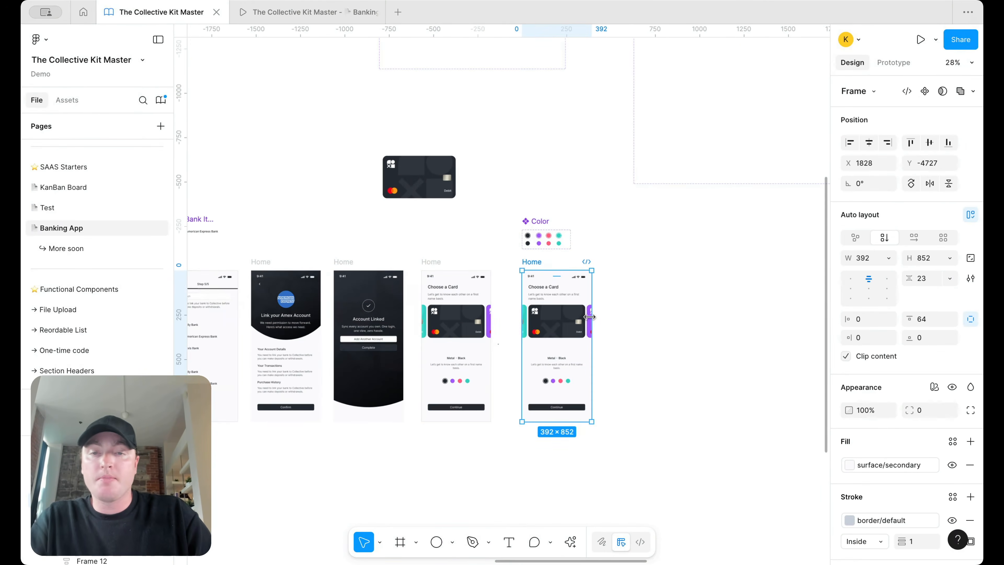
{"action": "key", "text": "Delete"}
{"action": "left_click", "coordinate": [353, 256]}
{"action": "left_click_drag", "start_coordinate": [353, 256], "coordinate": [523, 258]}
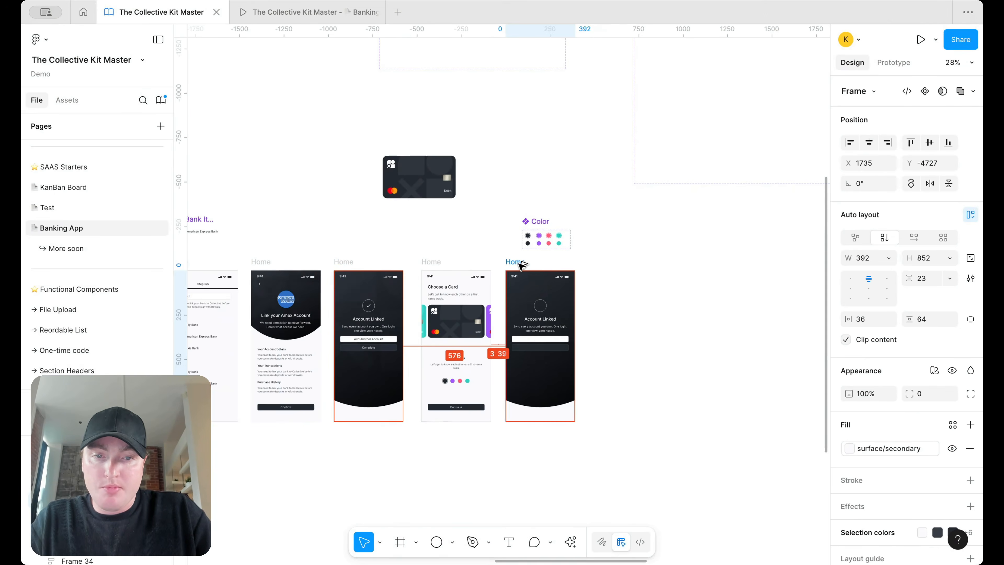
{"action": "scroll", "coordinate": [587, 346], "scroll_direction": "up", "scroll_amount": 4}
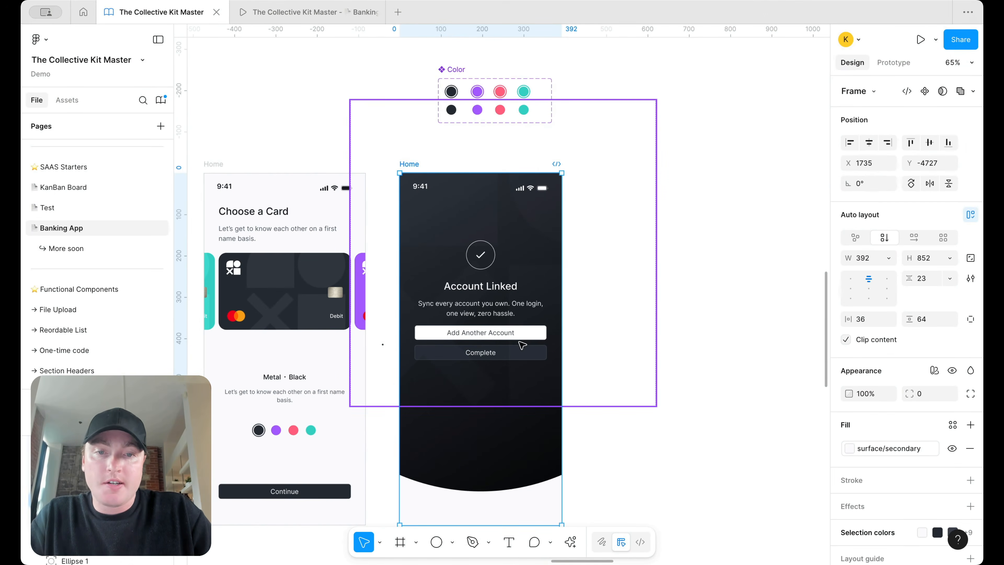
Step: Send the faded logo to the back and delete the Add Another Account and Complete buttons
{"action": "left_click", "coordinate": [510, 348]}
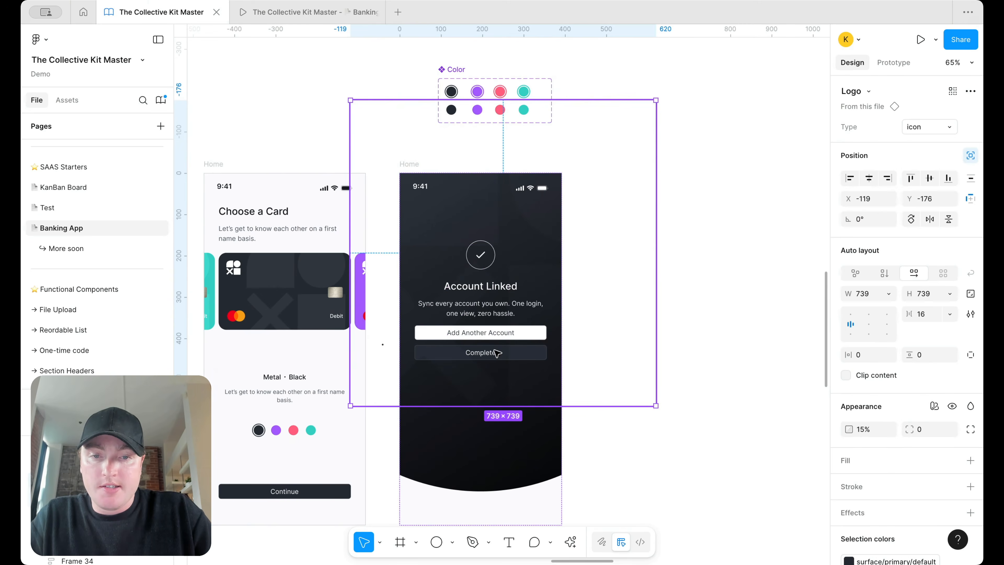
{"action": "right_click", "coordinate": [494, 350]}
{"action": "left_click", "coordinate": [549, 213]}
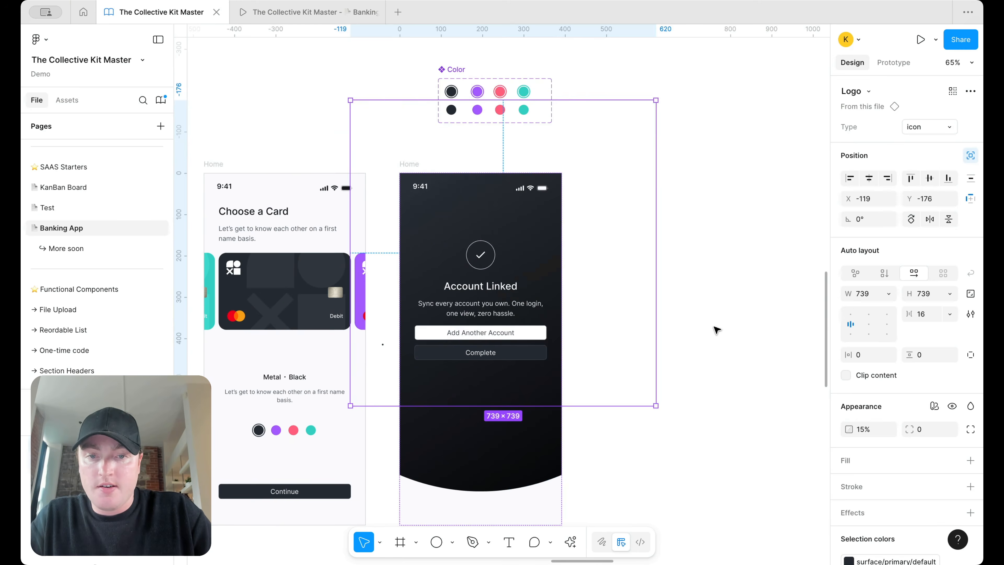
{"action": "left_click", "coordinate": [716, 329]}
{"action": "left_click", "coordinate": [483, 338]}
{"action": "left_click", "coordinate": [483, 338]}
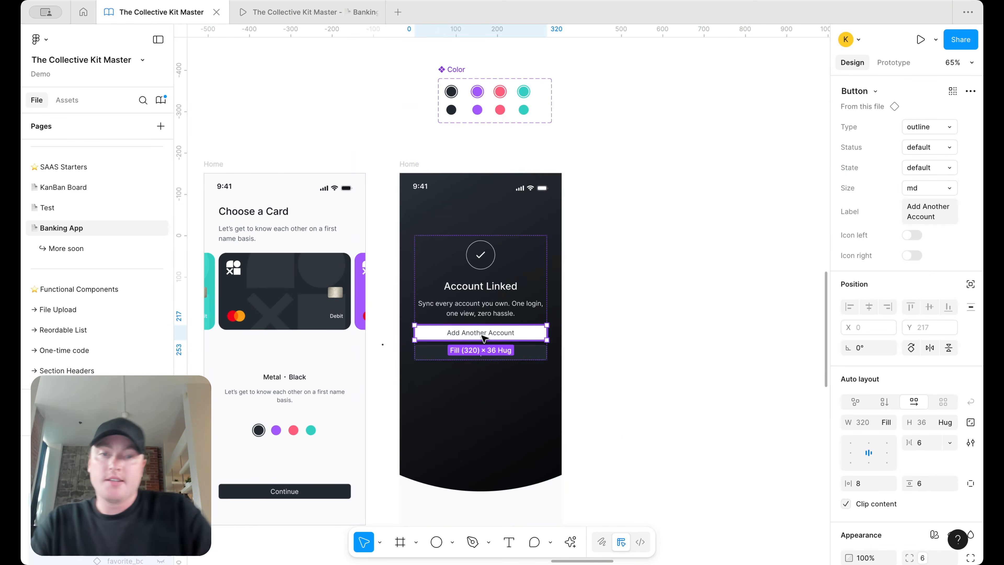
{"action": "left_click", "coordinate": [481, 352], "text": "shift"}
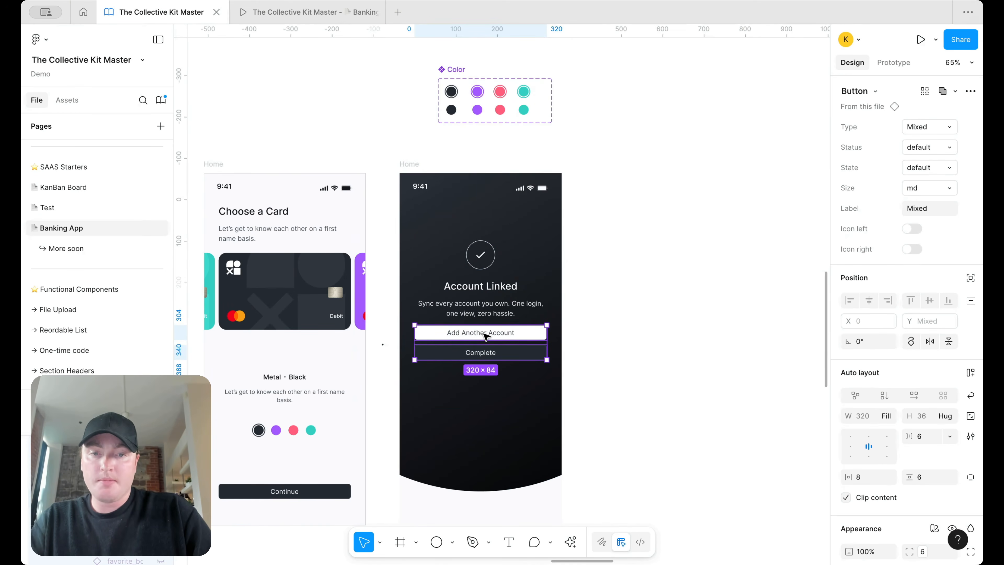
{"action": "key", "text": "Delete"}
Step: Retype the heading as 'Building Your Experience' and the subtitle as the hang-tight message
{"action": "left_click", "coordinate": [500, 319]}
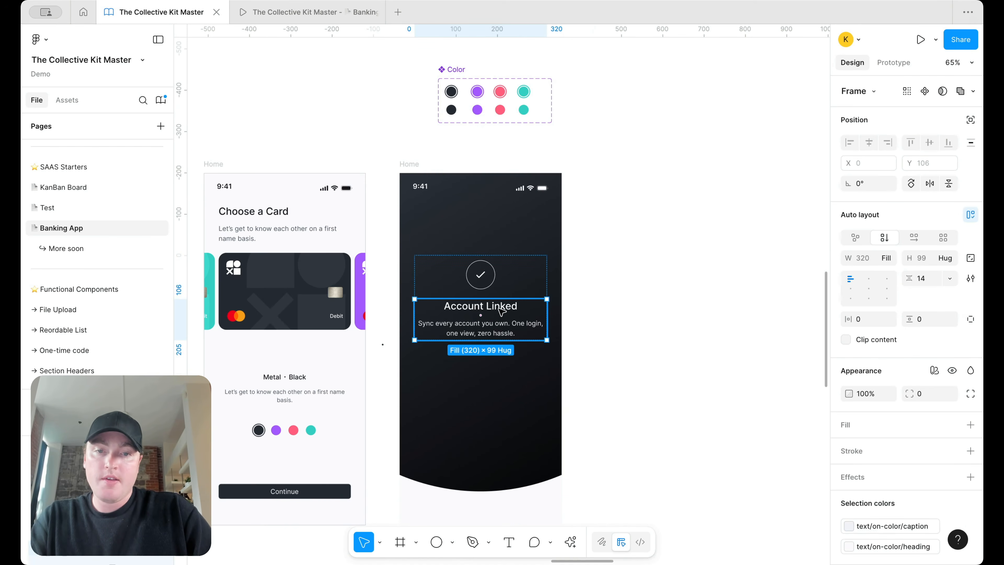
{"action": "left_click", "coordinate": [501, 310]}
{"action": "key", "text": "Return"}
{"action": "type", "text": "Buildin"}
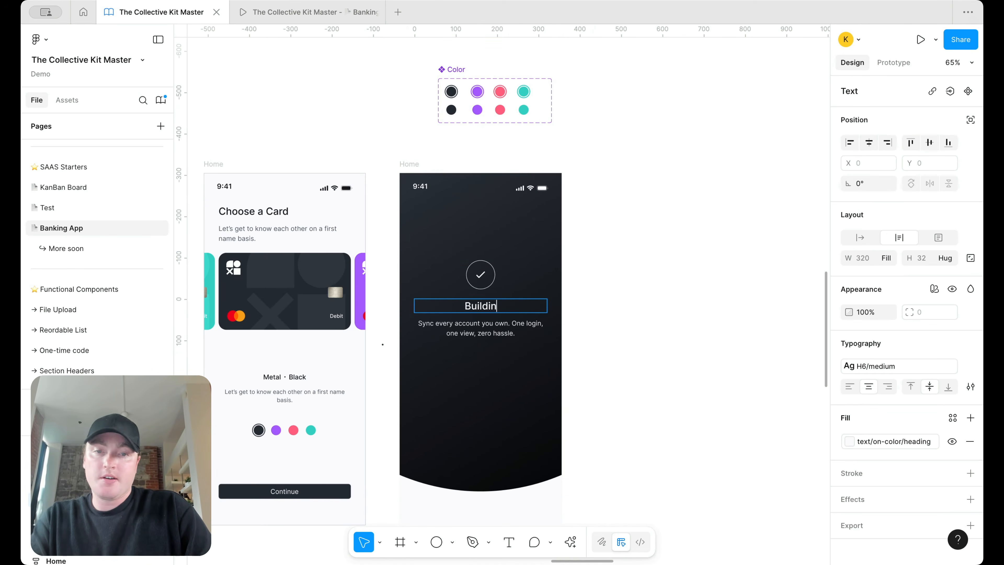
{"action": "type", "text": "g Your Experience"}
{"action": "left_click", "coordinate": [506, 333]}
{"action": "key", "text": "ctrl+a"}
{"action": "type", "text": "Ah"}
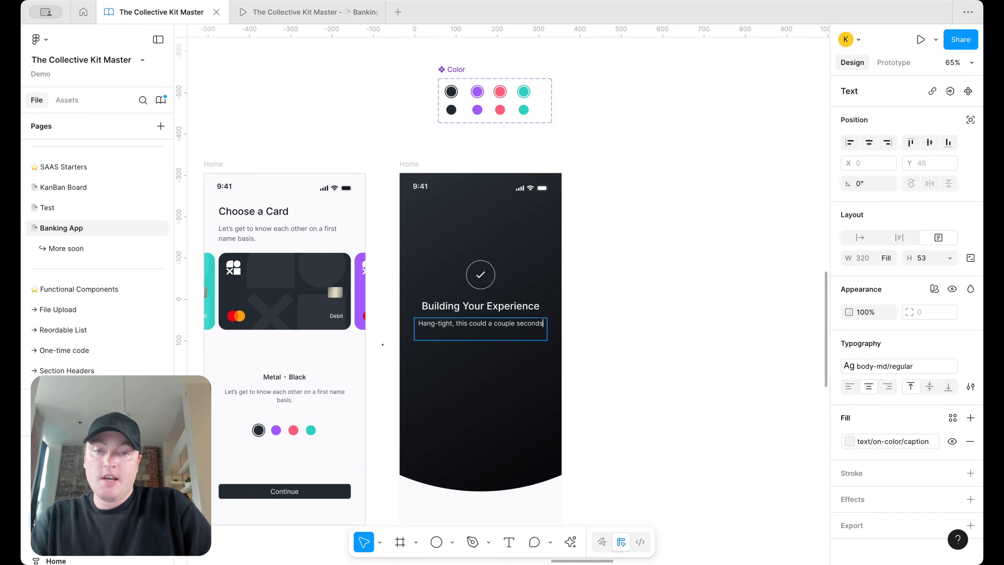
{"action": "key", "text": "Escape"}
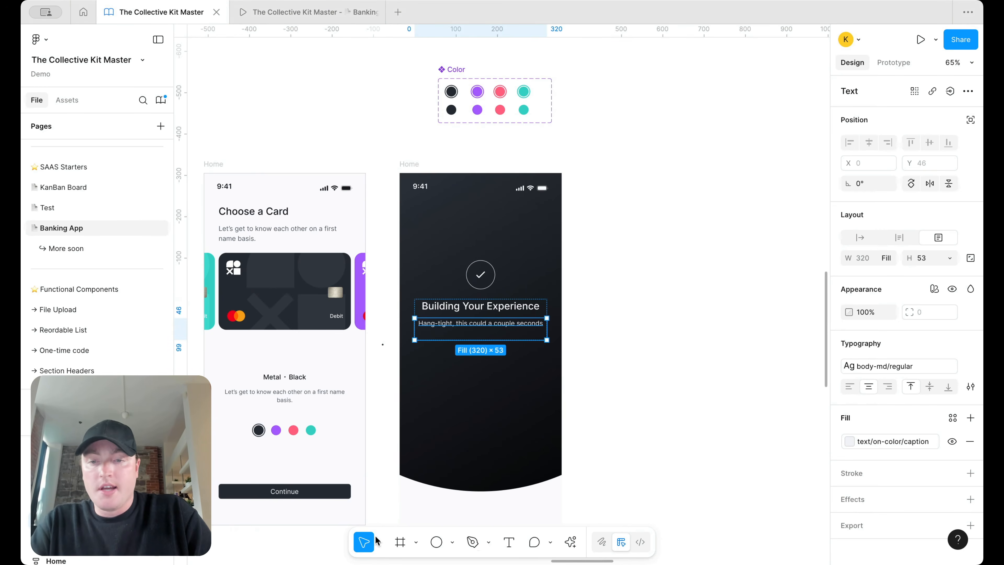
{"action": "left_click", "coordinate": [436, 541]}
Step: Draw the small 16×16 circles, fill them with surface/primary default, and delete a stray slice
{"action": "scroll", "coordinate": [646, 302], "scroll_direction": "up", "scroll_amount": 3}
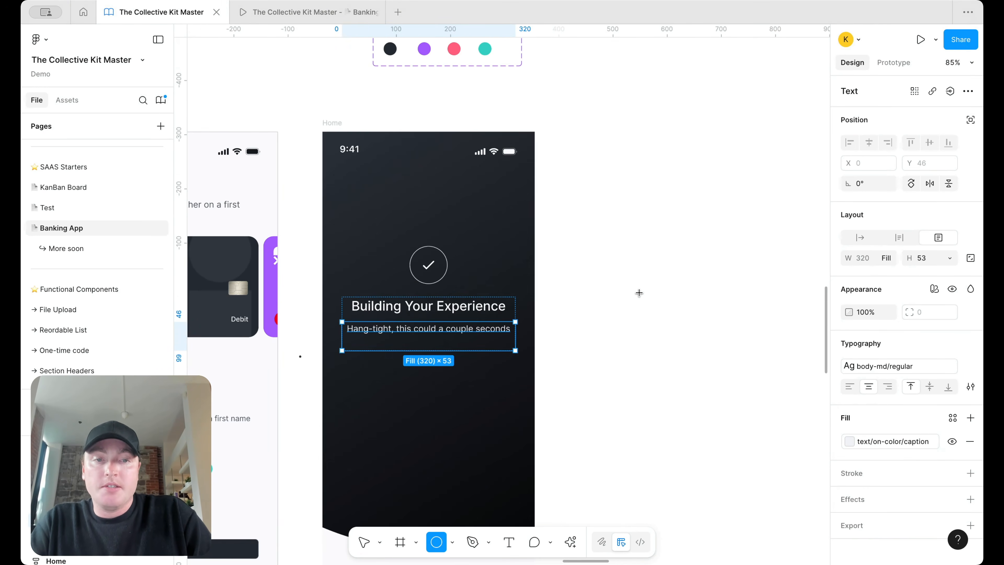
{"action": "left_click_drag", "start_coordinate": [629, 268], "coordinate": [729, 276]}
{"action": "scroll", "coordinate": [632, 278], "scroll_direction": "up", "scroll_amount": 7}
{"action": "left_click_drag", "start_coordinate": [769, 319], "coordinate": [628, 261]}
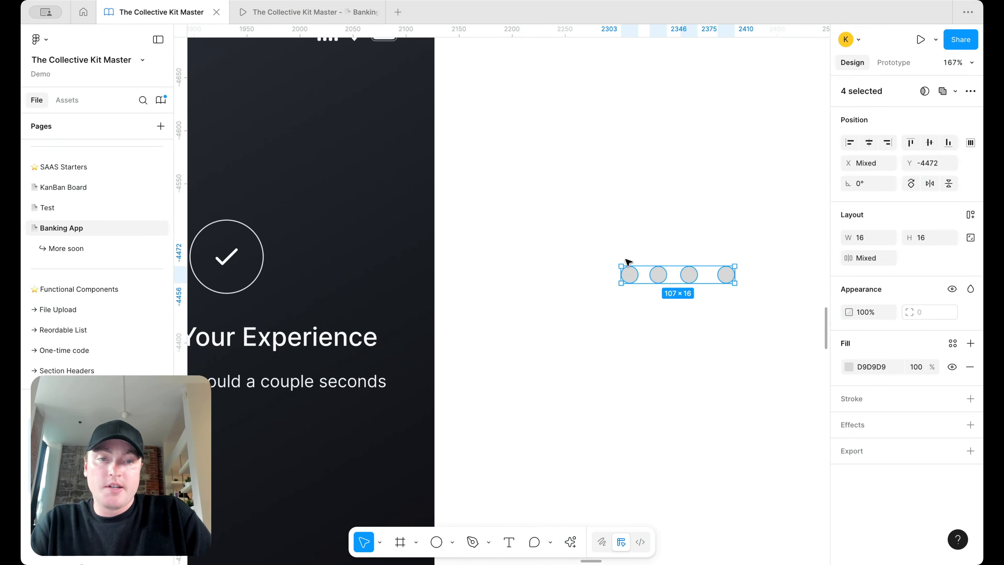
{"action": "left_click", "coordinate": [952, 343]}
{"action": "type", "text": "surf"}
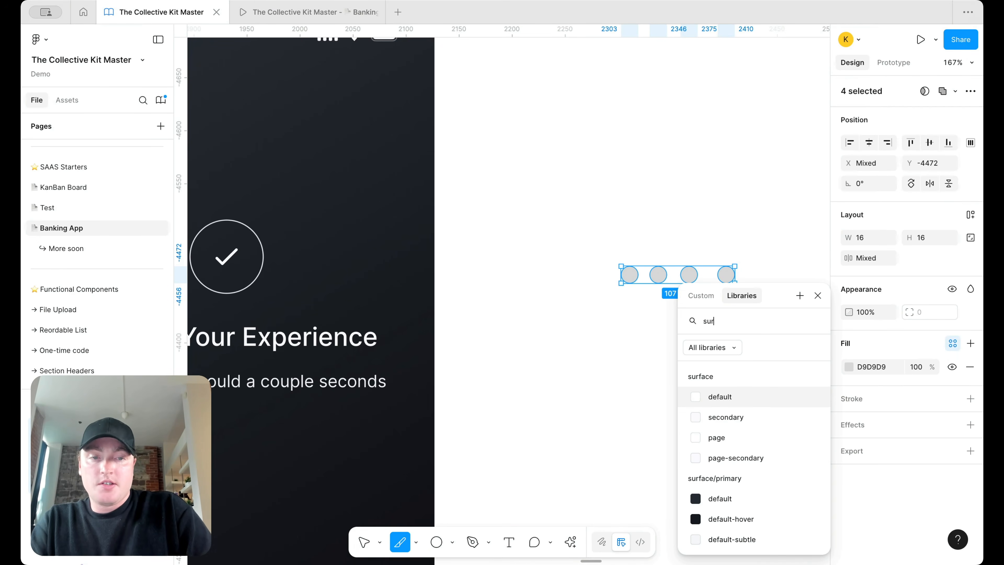
{"action": "left_click", "coordinate": [755, 497]}
{"action": "left_click", "coordinate": [895, 367]}
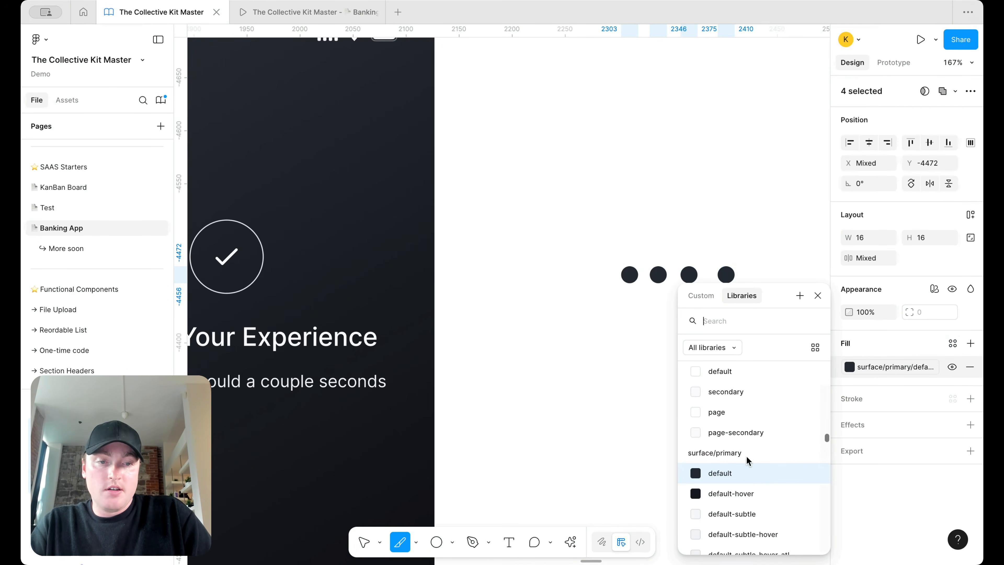
{"action": "scroll", "coordinate": [737, 482], "scroll_direction": "up", "scroll_amount": 1}
{"action": "left_click", "coordinate": [682, 183]}
{"action": "left_click", "coordinate": [760, 175]}
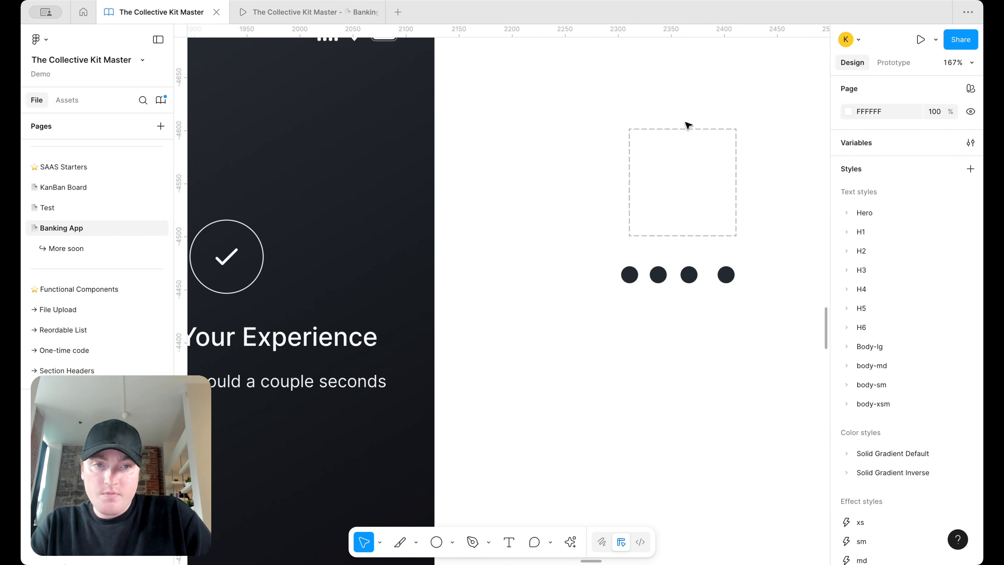
{"action": "left_click", "coordinate": [686, 133]}
{"action": "key", "text": "Delete"}
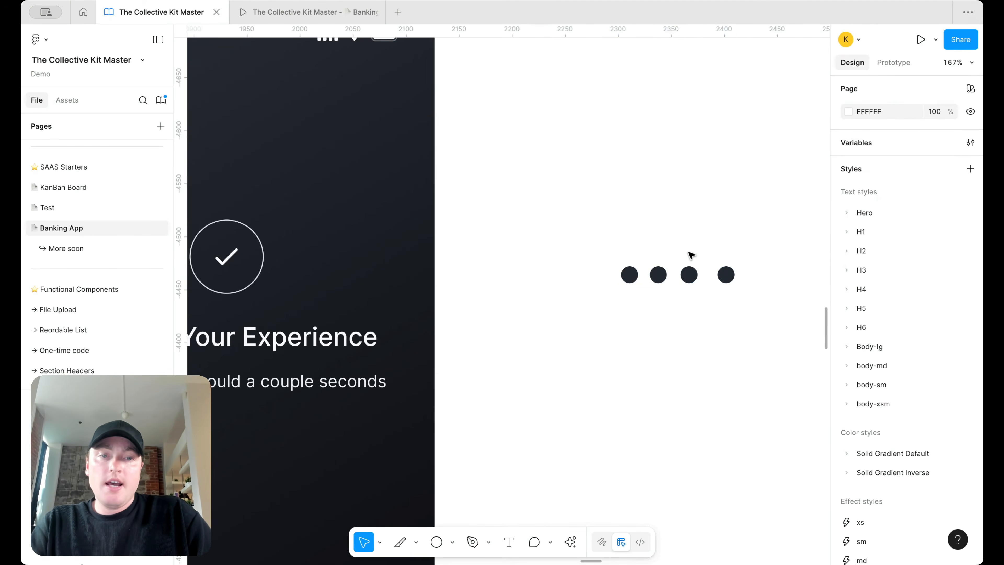
Step: Enlarge the first of the four circles to 20×20
{"action": "left_click_drag", "start_coordinate": [574, 252], "coordinate": [738, 286]}
{"action": "key", "text": "shift+a"}
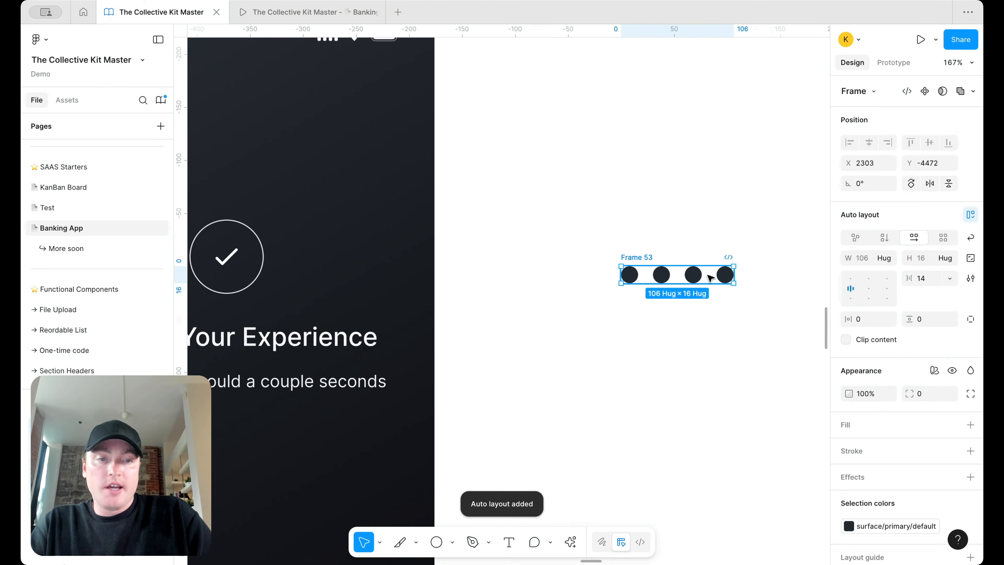
{"action": "right_click", "coordinate": [712, 277]}
{"action": "left_click", "coordinate": [735, 277]}
{"action": "scroll", "coordinate": [656, 278], "scroll_direction": "up", "scroll_amount": 5}
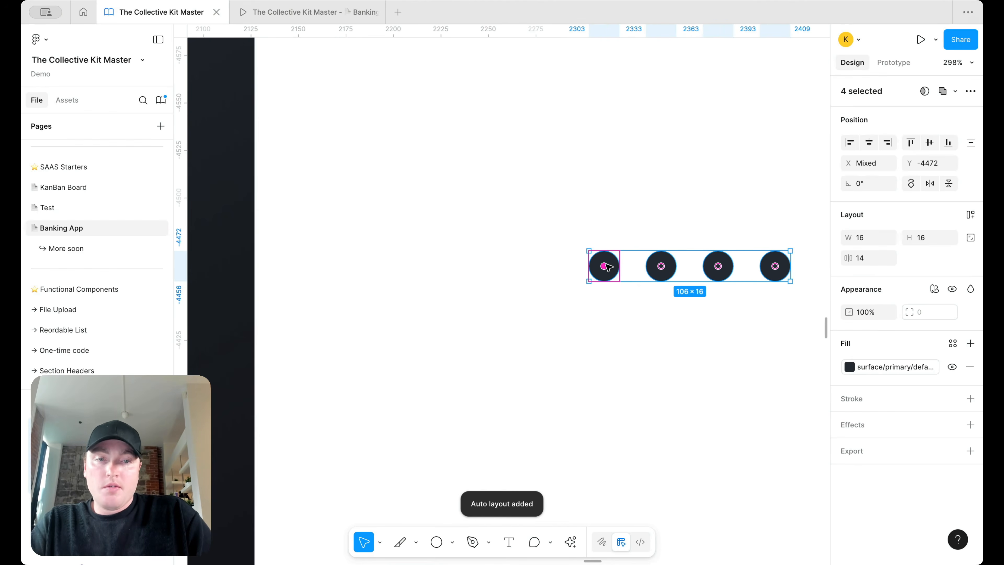
{"action": "scroll", "coordinate": [608, 265], "scroll_direction": "up", "scroll_amount": 5}
{"action": "left_click", "coordinate": [646, 175]}
{"action": "left_click", "coordinate": [622, 242]}
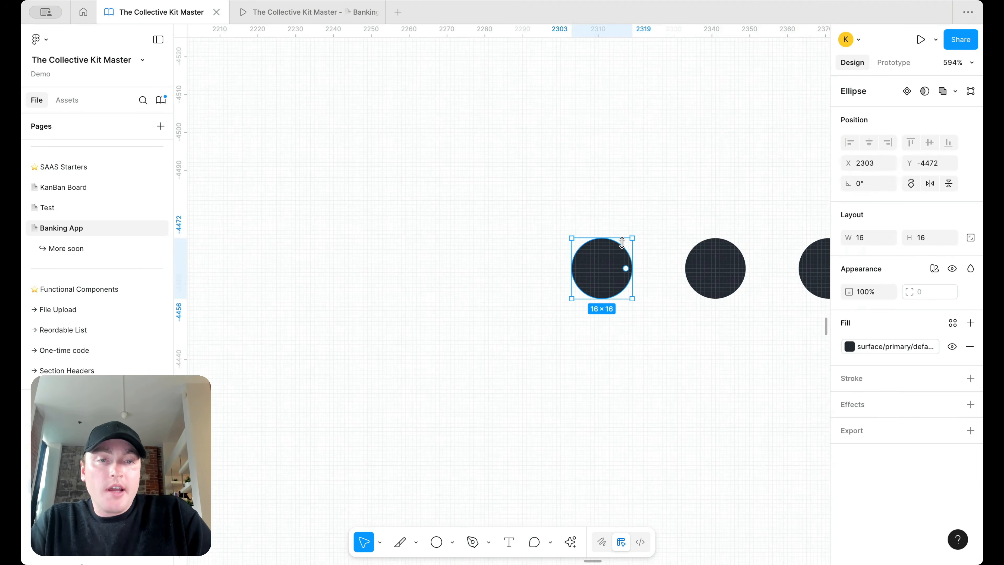
{"action": "left_click_drag", "start_coordinate": [627, 240], "coordinate": [645, 225]}
{"action": "scroll", "coordinate": [646, 224], "scroll_direction": "down", "scroll_amount": 5}
Step: Wrap the four circles in an auto layout row, centred vertically
{"action": "left_click_drag", "start_coordinate": [751, 287], "coordinate": [583, 180]}
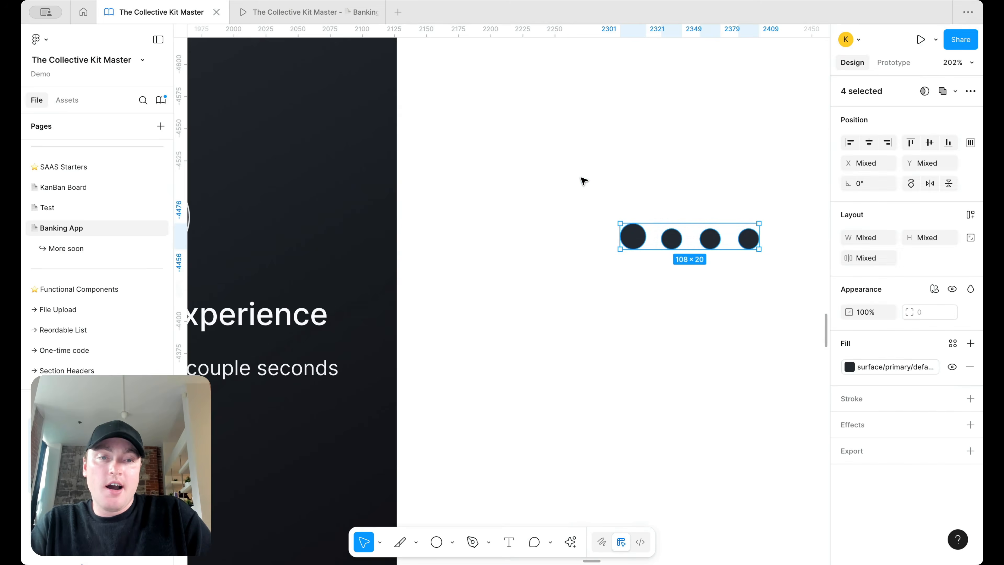
{"action": "key", "text": "shift+a"}
{"action": "left_click", "coordinate": [850, 289]}
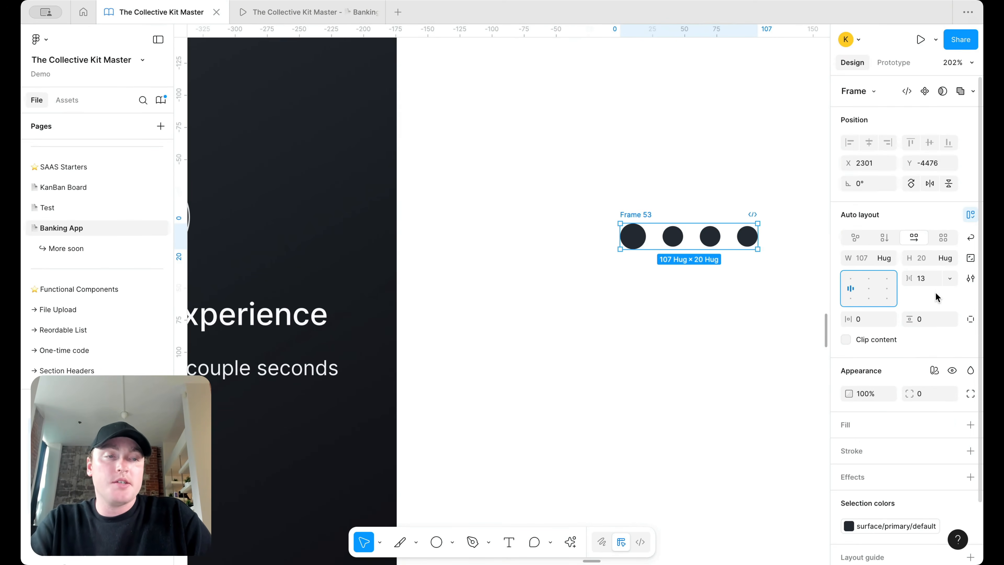
{"action": "scroll", "coordinate": [742, 240], "scroll_direction": "up", "scroll_amount": 3}
Step: Make the circles hollow with a border/primary/default stroke
{"action": "left_click", "coordinate": [746, 235]}
{"action": "left_click", "coordinate": [696, 234], "text": "shift"}
{"action": "left_click", "coordinate": [646, 235], "text": "shift"}
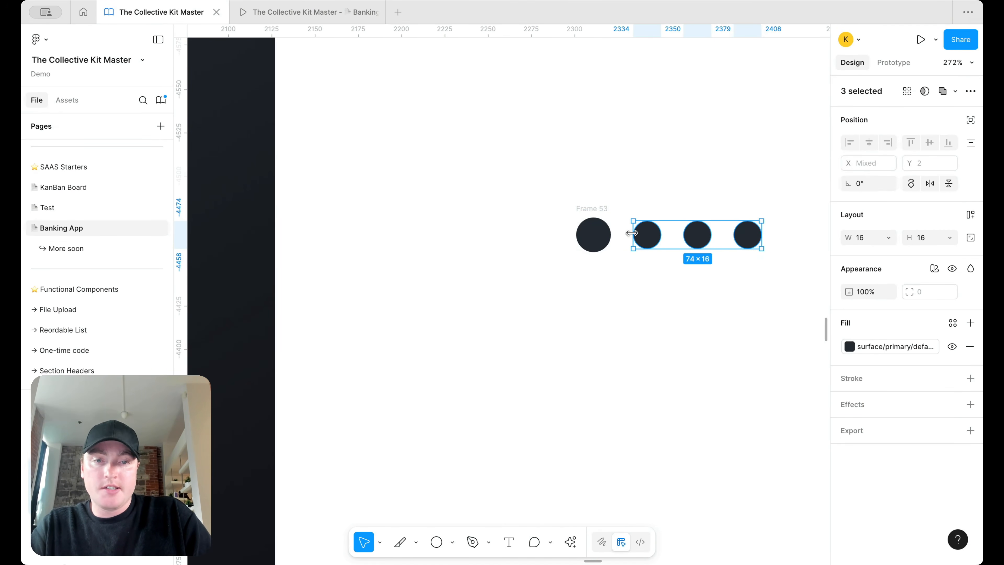
{"action": "left_click", "coordinate": [593, 235], "text": "shift"}
{"action": "left_click", "coordinate": [970, 379]}
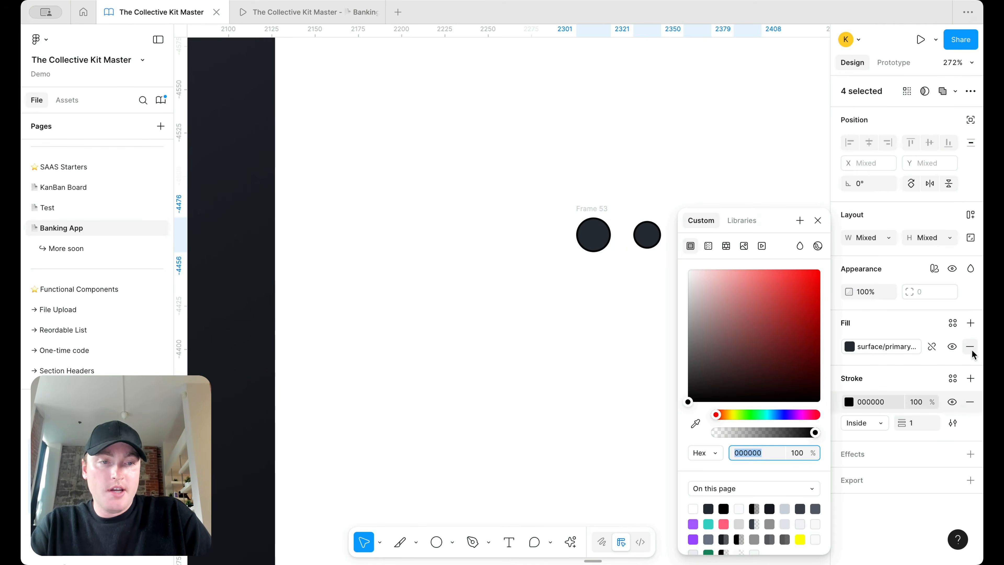
{"action": "left_click", "coordinate": [971, 348]}
{"action": "left_click", "coordinate": [949, 352]}
{"action": "type", "text": "bor"}
{"action": "left_click", "coordinate": [762, 452]}
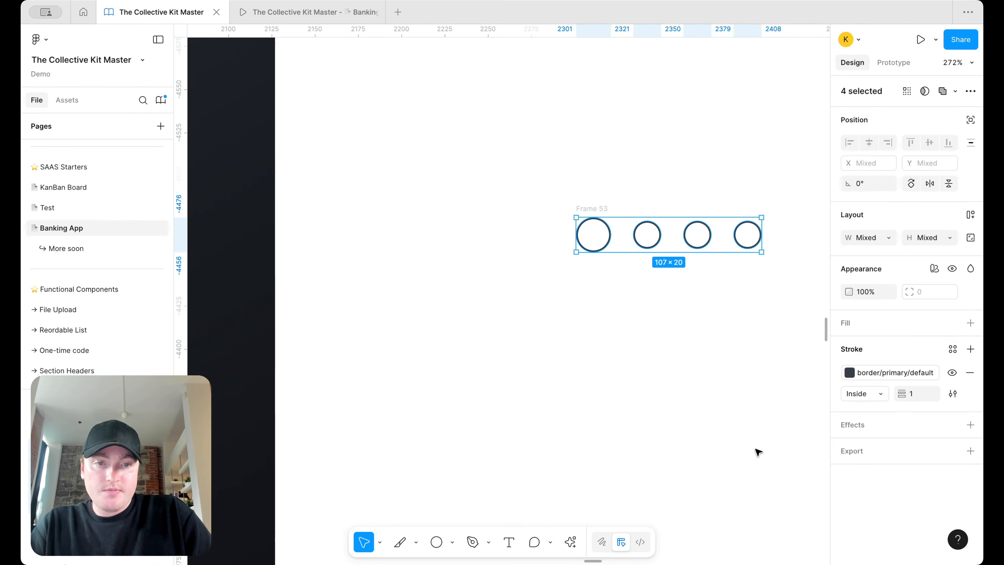
Step: Set the gap between the circles in Frame 53 to 8
{"action": "left_click", "coordinate": [703, 358]}
{"action": "scroll", "coordinate": [657, 336], "scroll_direction": "down", "scroll_amount": 5}
{"action": "left_click", "coordinate": [633, 265]}
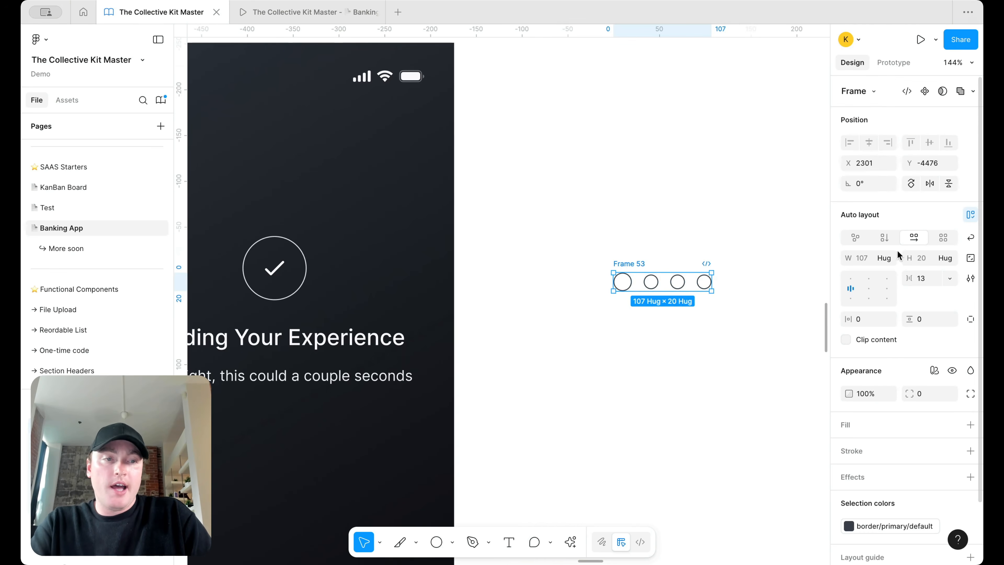
{"action": "left_click", "coordinate": [932, 279]}
{"action": "type", "text": "8"}
{"action": "key", "text": "Return"}
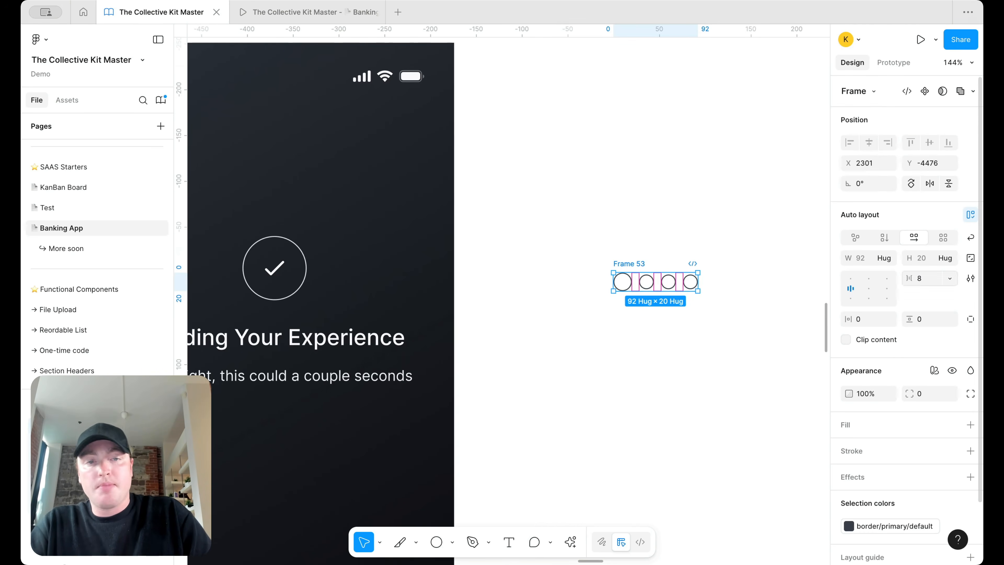
Step: Make Frame 53 a component and add a second variant with the large circle in second place
{"action": "right_click", "coordinate": [635, 263]}
{"action": "left_click", "coordinate": [678, 395]}
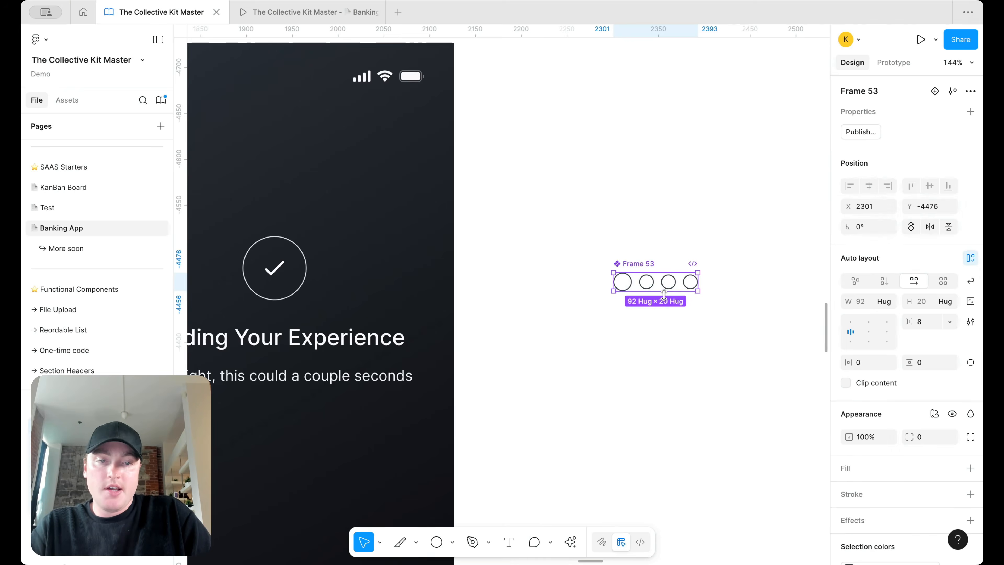
{"action": "right_click", "coordinate": [665, 282]}
{"action": "mouse_move", "coordinate": [740, 396]}
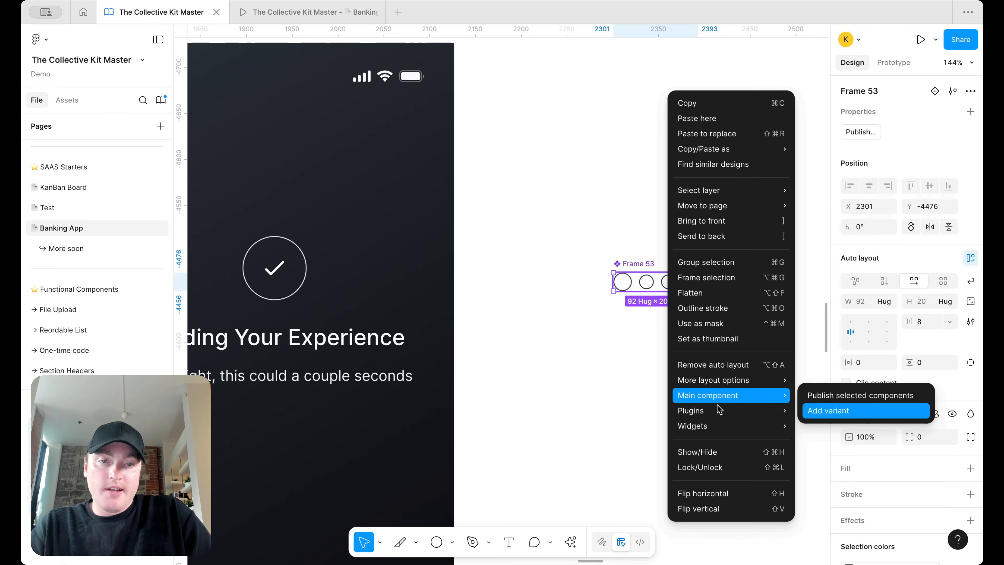
{"action": "left_click", "coordinate": [827, 410]}
{"action": "left_click", "coordinate": [736, 380]}
{"action": "double_click", "coordinate": [630, 321]}
{"action": "key", "text": "Right"}
{"action": "left_click", "coordinate": [645, 357]}
Step: Add a third variant with the large circle moved to third place
{"action": "left_click", "coordinate": [655, 323]}
{"action": "left_click", "coordinate": [656, 350]}
{"action": "left_click", "coordinate": [688, 442]}
{"action": "left_click", "coordinate": [646, 361]}
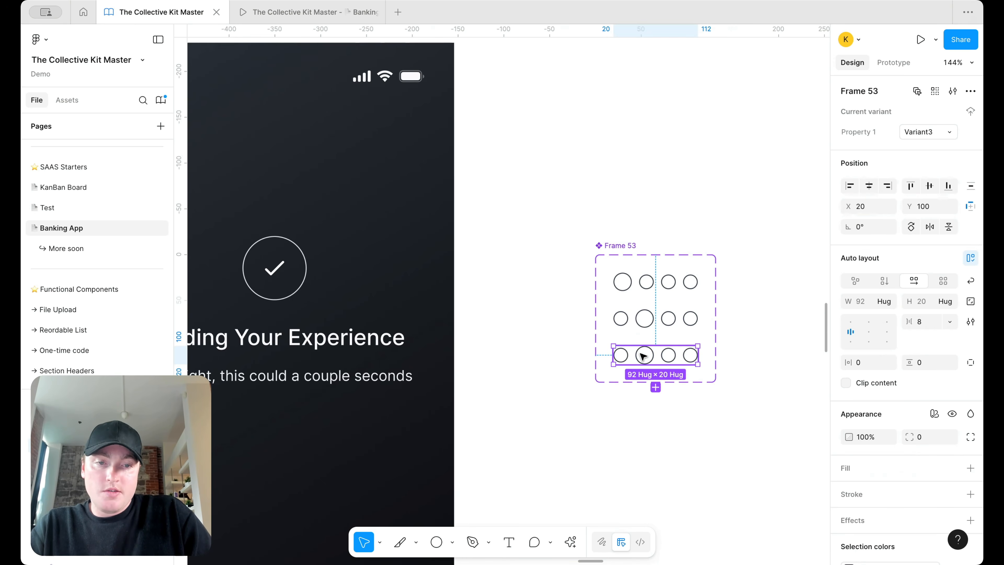
{"action": "left_click", "coordinate": [642, 356]}
{"action": "key", "text": "Right"}
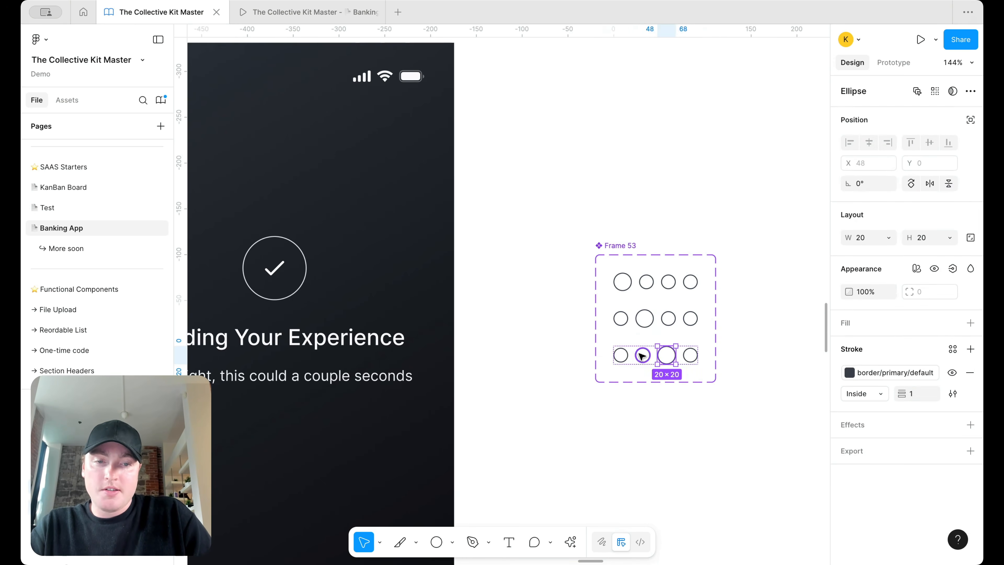
{"action": "left_click", "coordinate": [671, 415]}
Step: Add a fourth variant with the large circle moved to last place
{"action": "left_click", "coordinate": [676, 359]}
{"action": "left_click", "coordinate": [655, 387]}
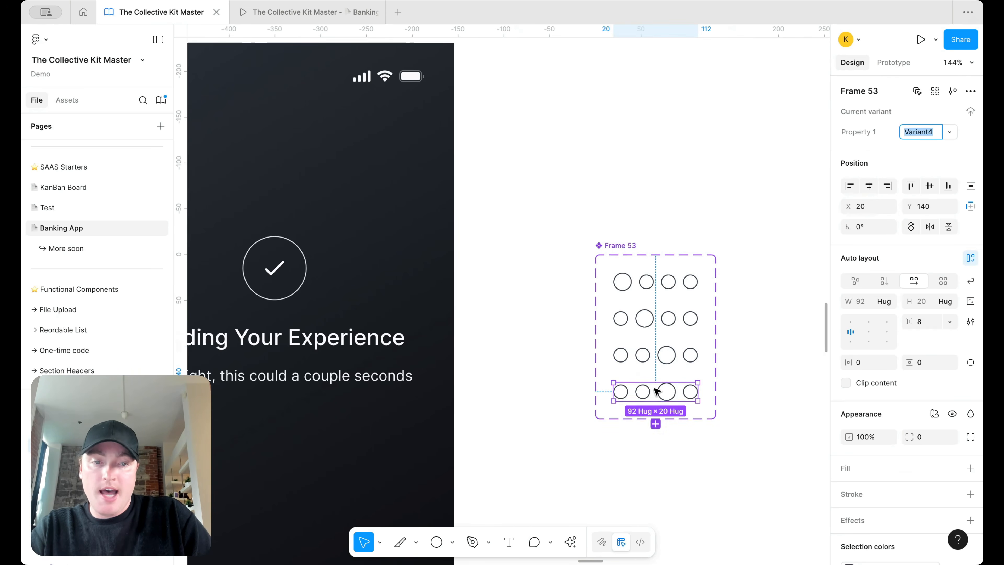
{"action": "left_click", "coordinate": [674, 392]}
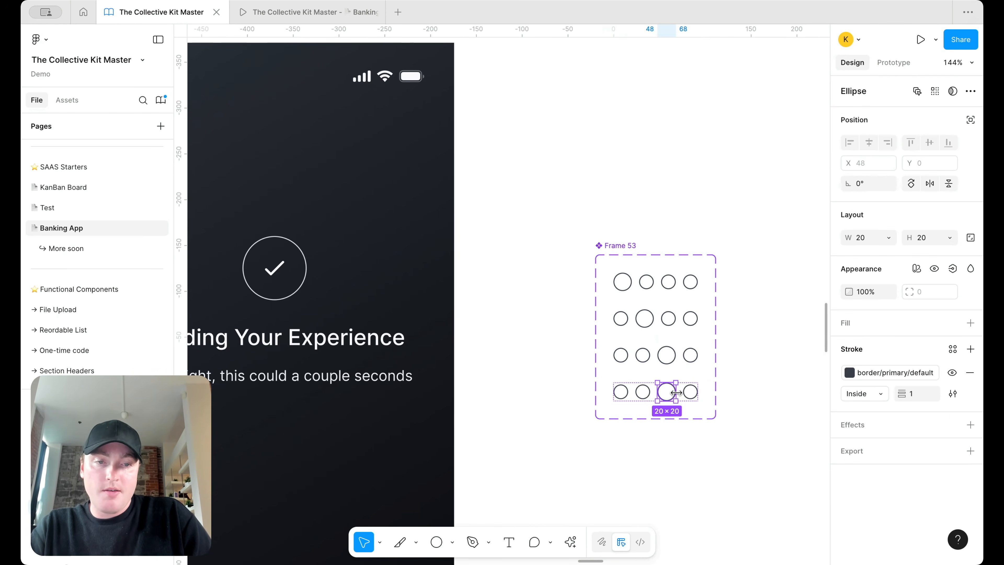
{"action": "key", "text": "Right"}
{"action": "left_click", "coordinate": [750, 330]}
{"action": "left_click", "coordinate": [670, 289]}
Step: Link the first variant to the second with an After delay trigger of 25ms
{"action": "left_click", "coordinate": [901, 66]}
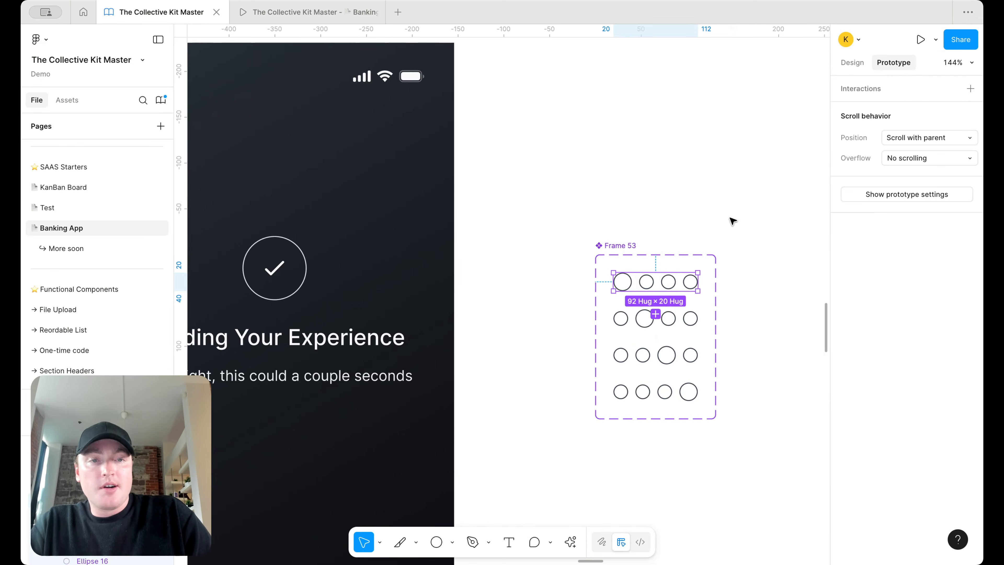
{"action": "left_click_drag", "start_coordinate": [698, 281], "coordinate": [697, 319]}
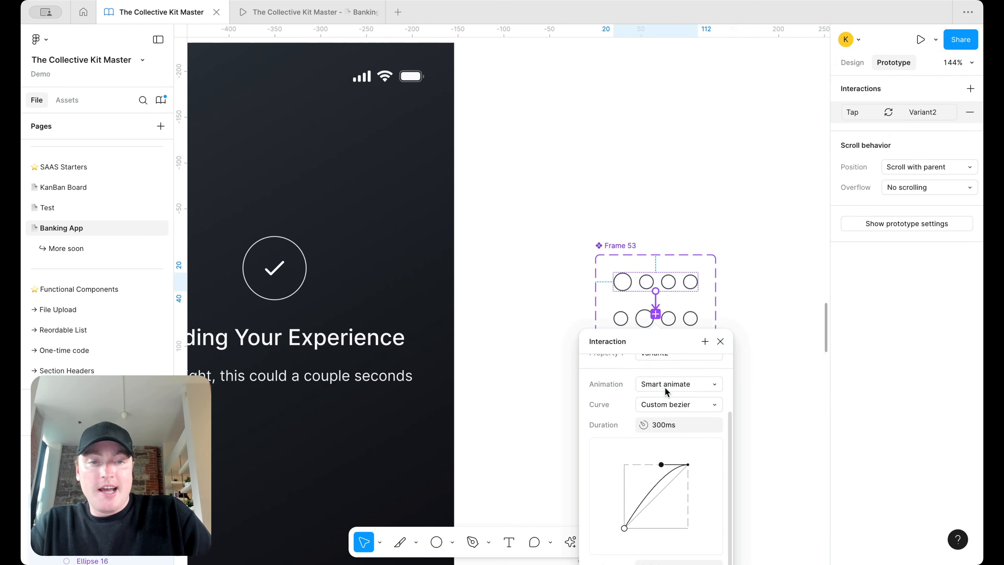
{"action": "scroll", "coordinate": [667, 388], "scroll_direction": "up", "scroll_amount": 2}
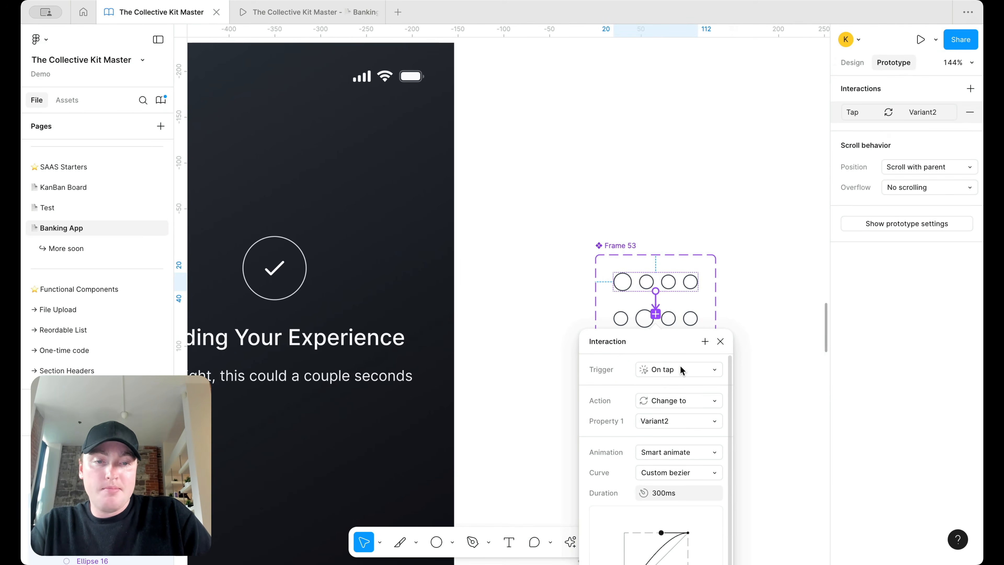
{"action": "left_click", "coordinate": [678, 368]}
{"action": "left_click", "coordinate": [677, 524]}
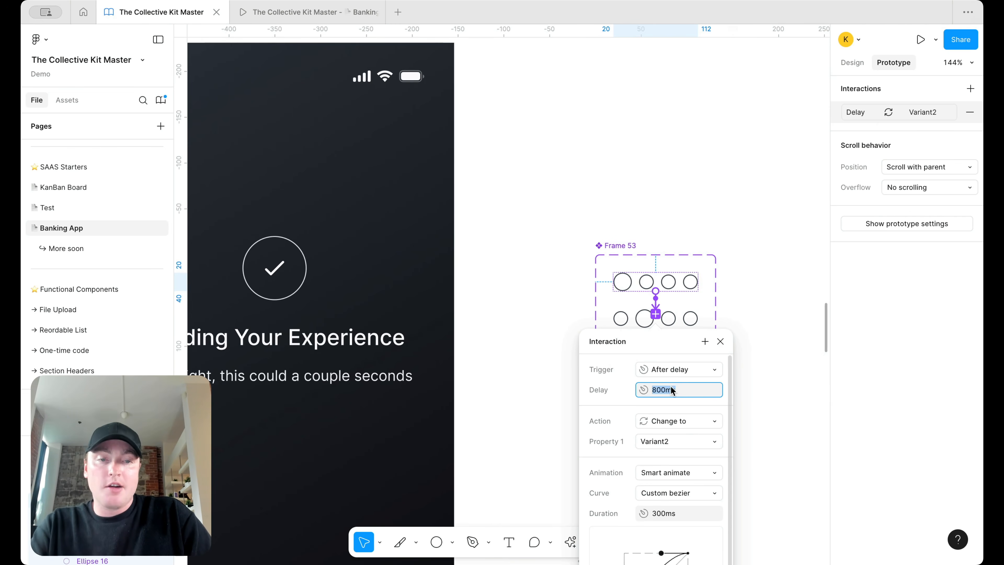
{"action": "type", "text": "25"}
{"action": "key", "text": "Return"}
{"action": "left_click", "coordinate": [720, 340]}
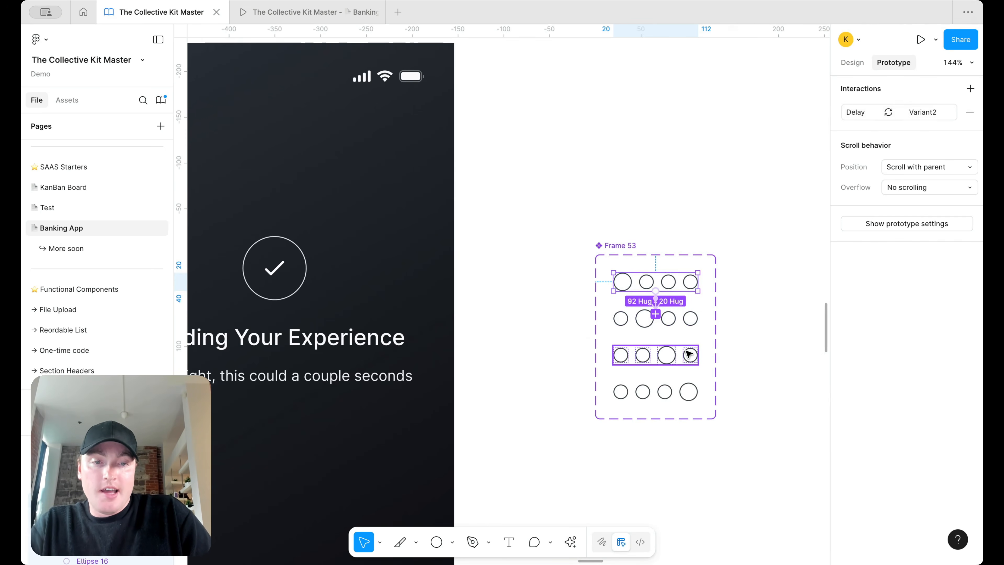
Step: Link the second variant to the third after a 25ms delay
{"action": "left_click", "coordinate": [685, 311]}
{"action": "left_click_drag", "start_coordinate": [696, 319], "coordinate": [806, 126]}
{"action": "scroll", "coordinate": [808, 292], "scroll_direction": "up", "scroll_amount": 2}
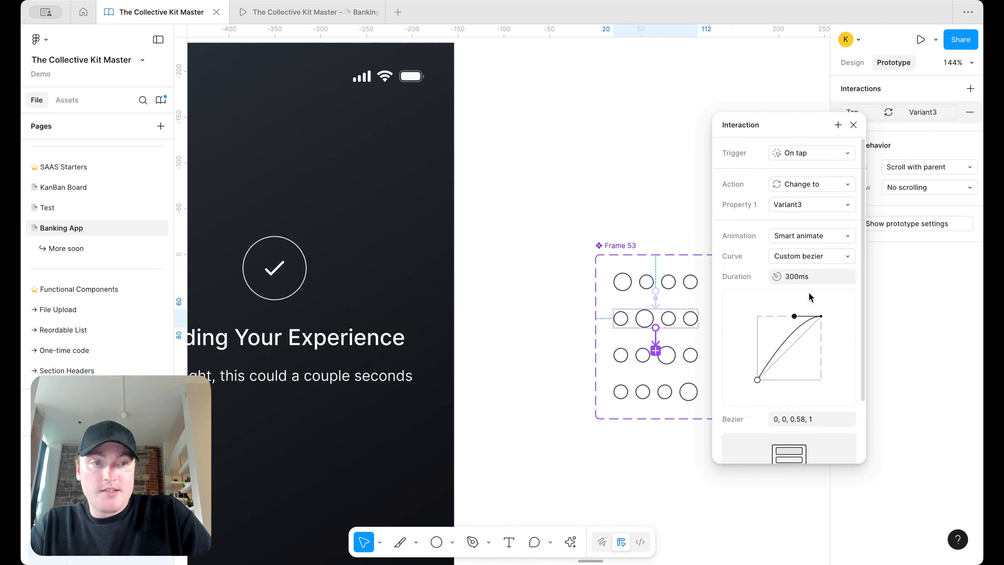
{"action": "left_click", "coordinate": [801, 153]}
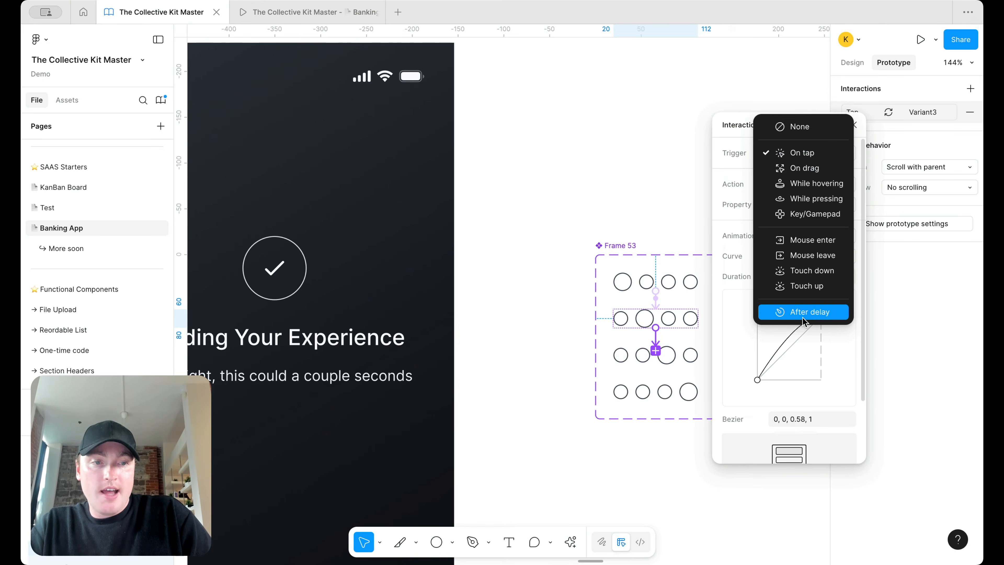
{"action": "left_click", "coordinate": [802, 314]}
{"action": "left_click", "coordinate": [796, 174]}
{"action": "type", "text": "25ms"}
{"action": "key", "text": "Return"}
Step: Link the third variant to the fourth after a 25ms delay
{"action": "left_click", "coordinate": [665, 356]}
{"action": "left_click_drag", "start_coordinate": [698, 354], "coordinate": [664, 391]}
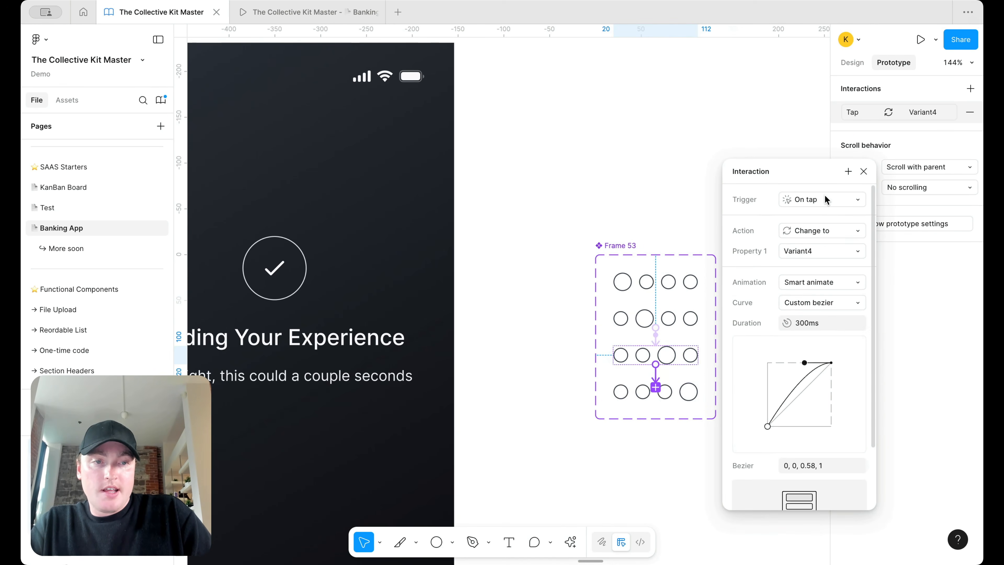
{"action": "left_click", "coordinate": [824, 196]}
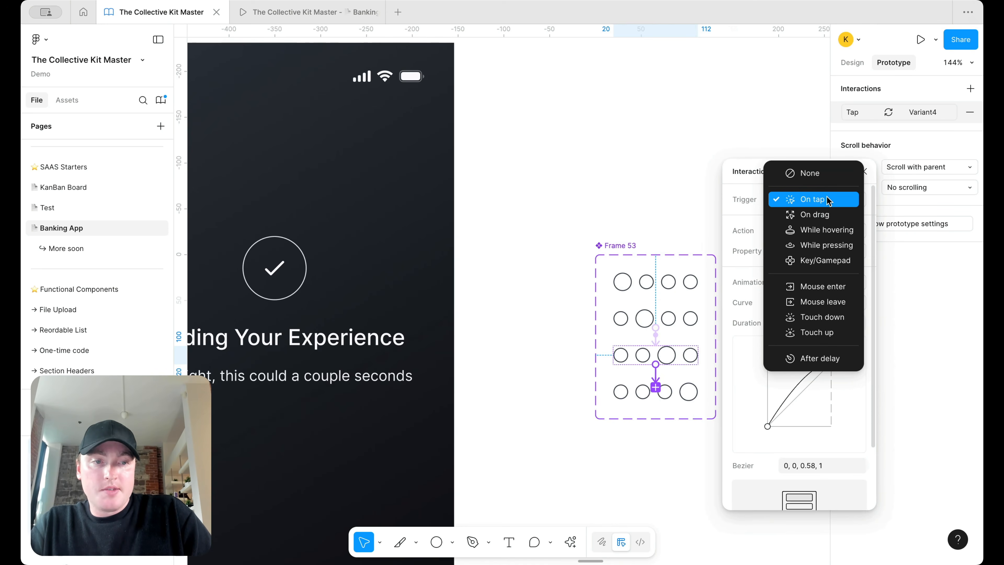
{"action": "left_click", "coordinate": [822, 358]}
{"action": "left_click", "coordinate": [820, 222]}
{"action": "type", "text": "25ms"}
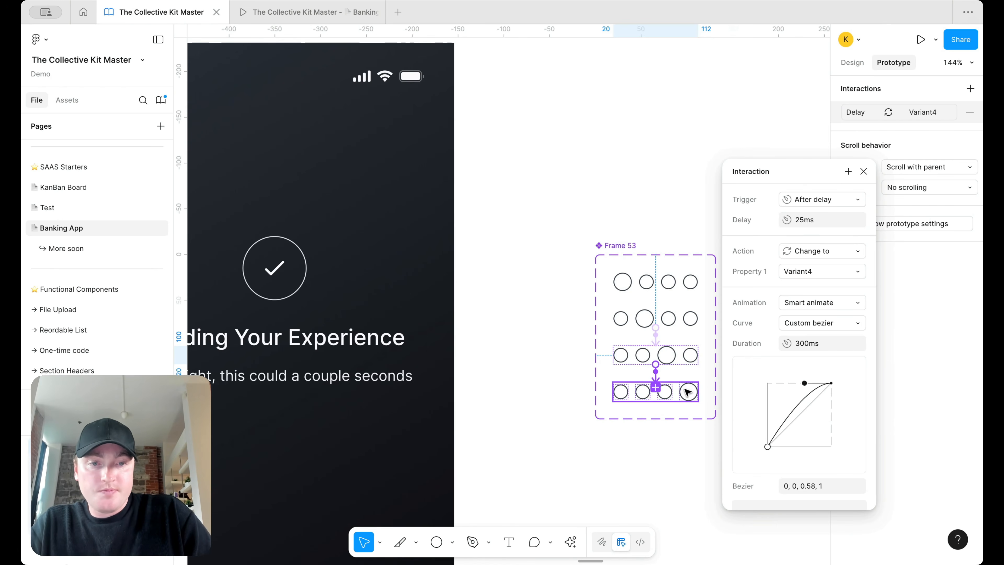
Step: Loop the fourth variant back to Default after a 25ms delay
{"action": "left_click", "coordinate": [699, 393]}
{"action": "left_click_drag", "start_coordinate": [698, 391], "coordinate": [667, 295]}
{"action": "scroll", "coordinate": [668, 367], "scroll_direction": "up", "scroll_amount": 3}
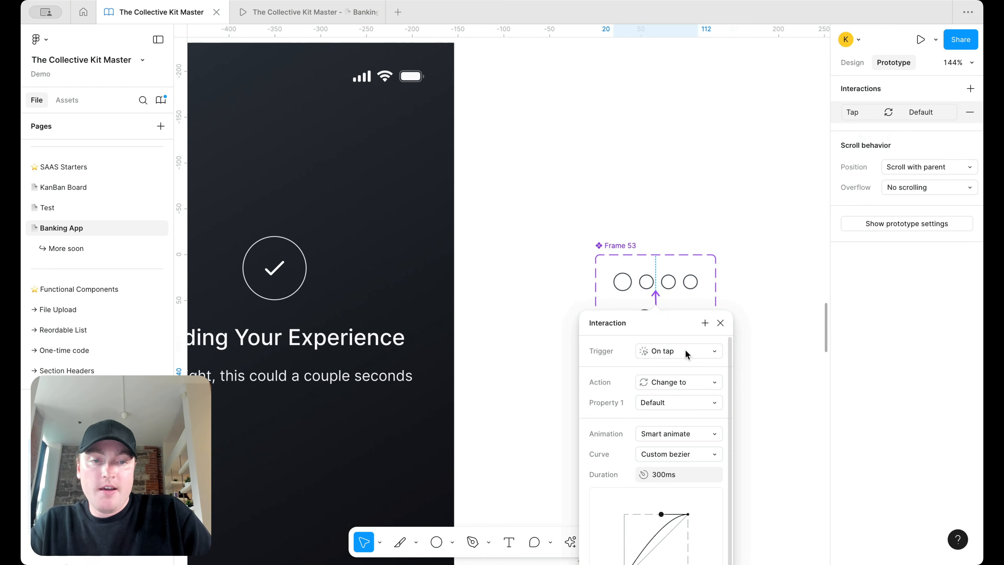
{"action": "left_click_drag", "start_coordinate": [669, 324], "coordinate": [786, 131]}
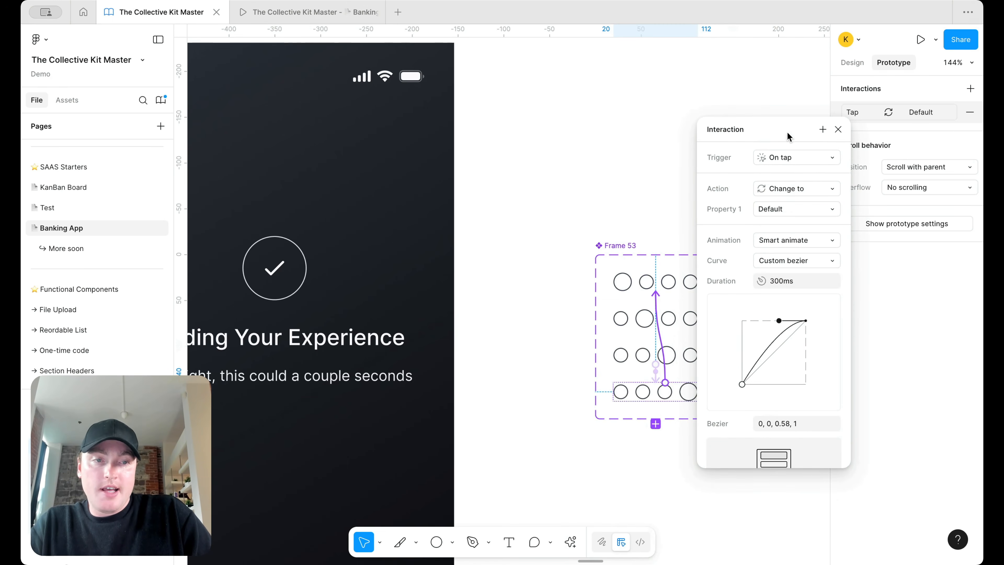
{"action": "left_click", "coordinate": [828, 160]}
{"action": "left_click", "coordinate": [804, 315]}
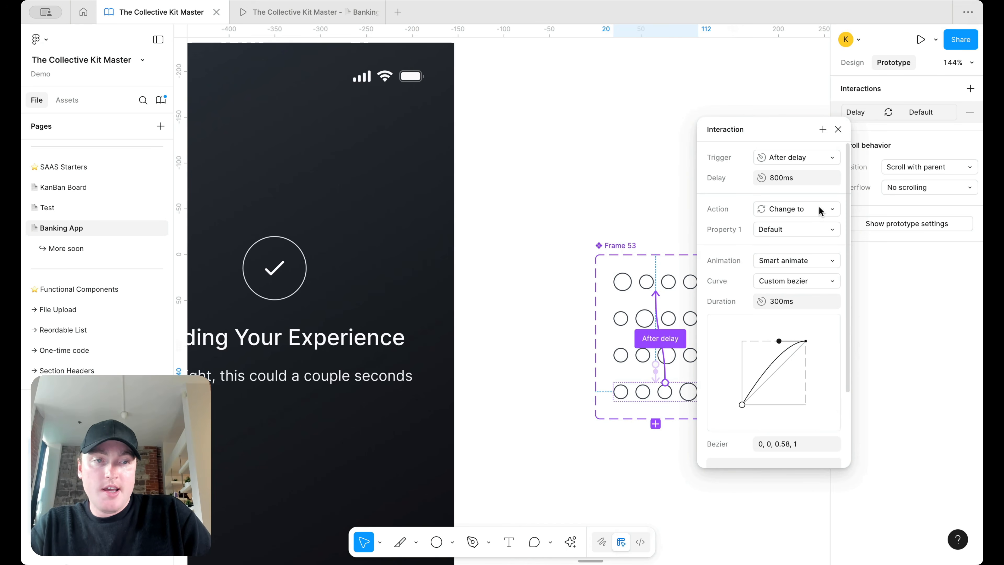
{"action": "left_click", "coordinate": [807, 180]}
{"action": "key", "text": "Return"}
{"action": "left_click", "coordinate": [839, 130]}
Step: Place a loader instance above the component set and remove a misplaced circle-row copy
{"action": "left_click", "coordinate": [854, 64]}
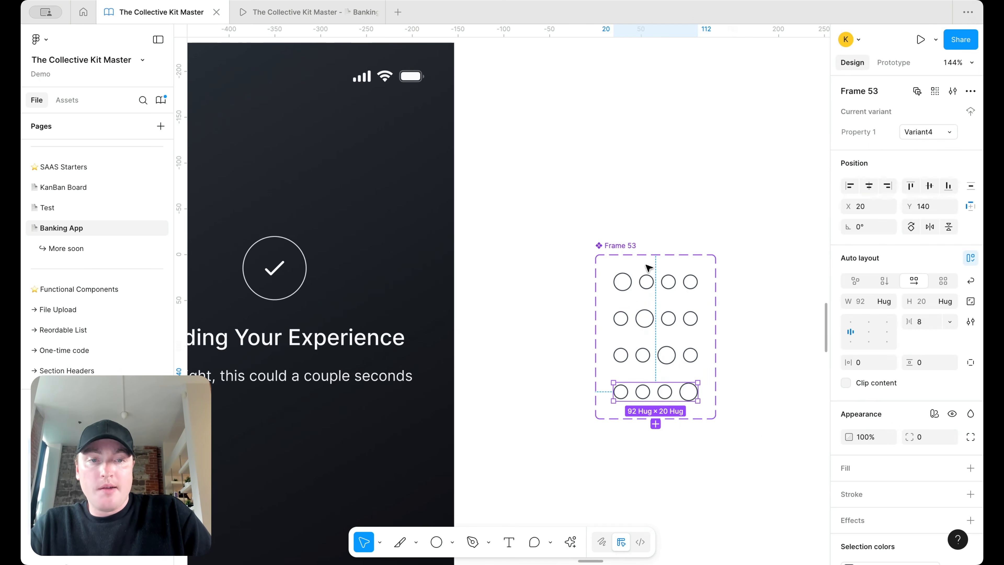
{"action": "left_click_drag", "start_coordinate": [648, 282], "coordinate": [650, 190]}
{"action": "scroll", "coordinate": [648, 198], "scroll_direction": "down", "scroll_amount": 5}
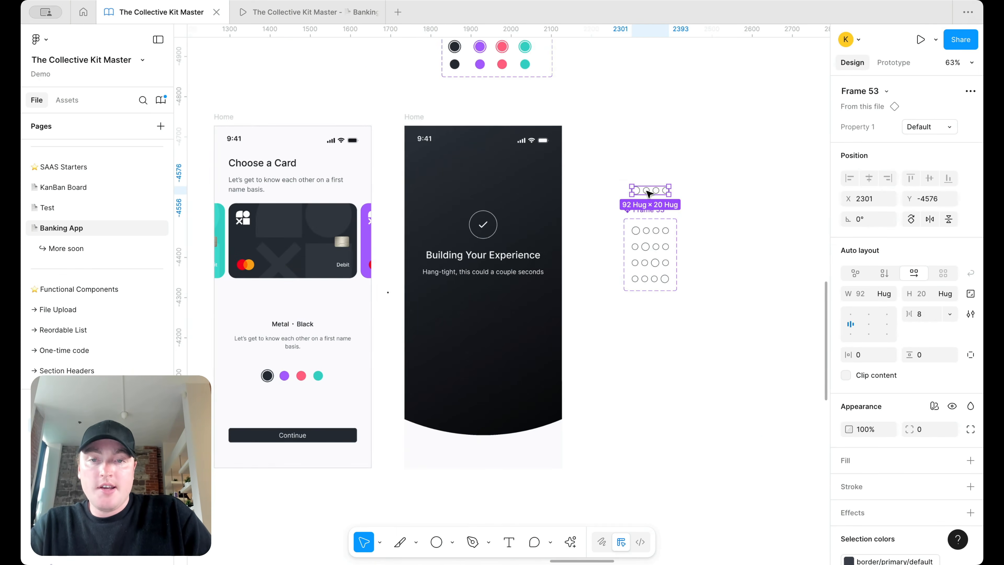
{"action": "left_click", "coordinate": [498, 252]}
{"action": "key", "text": "ctrl+v"}
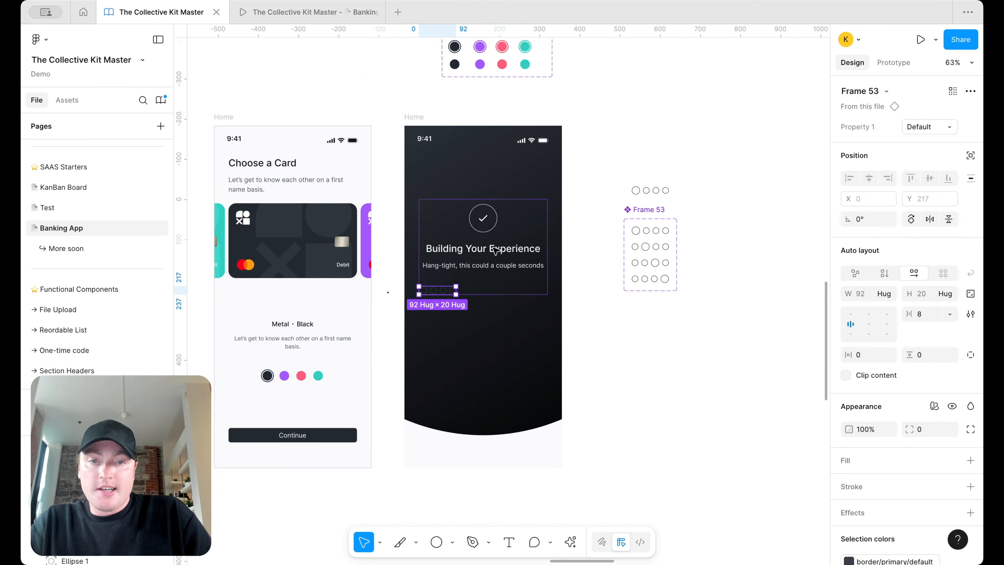
{"action": "key", "text": "Up"}
{"action": "scroll", "coordinate": [494, 249], "scroll_direction": "up", "scroll_amount": 4}
{"action": "key", "text": "Delete"}
Step: Paste the circle row above the heading in the inner frame and delete the checkmark circle
{"action": "double_click", "coordinate": [458, 227]}
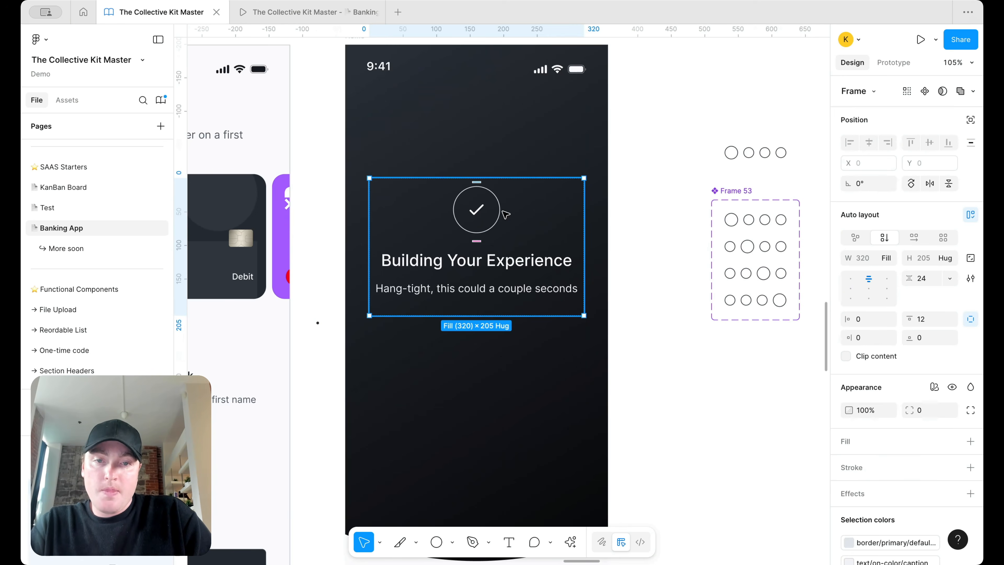
{"action": "key", "text": "ctrl+v"}
{"action": "key", "text": "Up"}
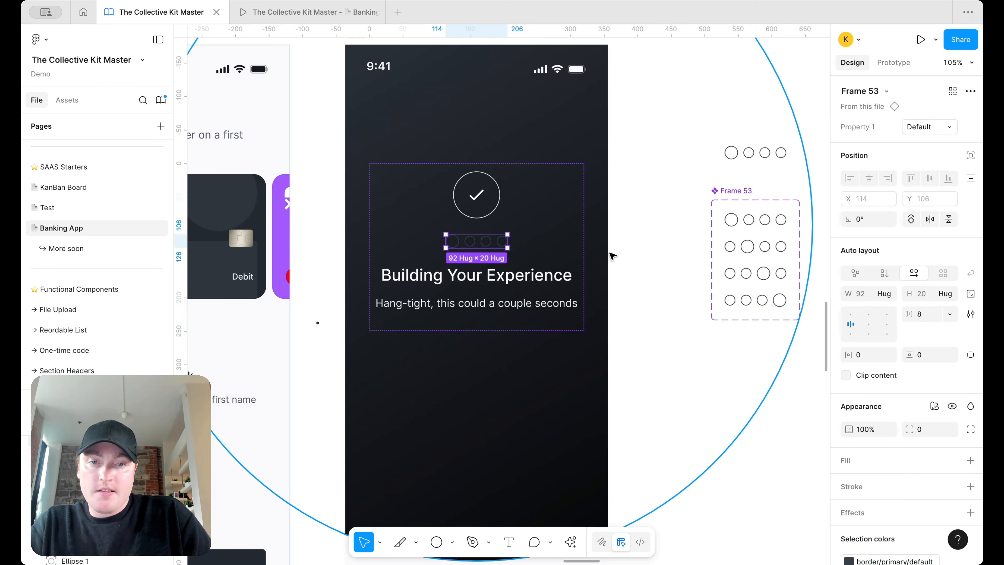
{"action": "left_click", "coordinate": [478, 211]}
{"action": "key", "text": "Delete"}
Step: Inspect Frame 53's circle rows and the spacing between the circles
{"action": "scroll", "coordinate": [762, 273], "scroll_direction": "right", "scroll_amount": 1}
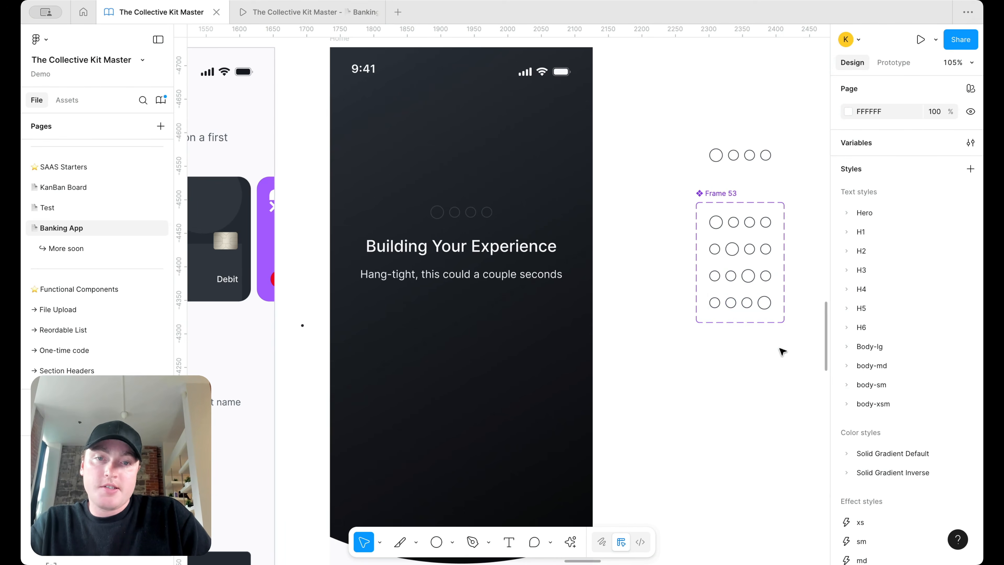
{"action": "left_click_drag", "start_coordinate": [782, 355], "coordinate": [706, 211]}
{"action": "scroll", "coordinate": [946, 426], "scroll_direction": "down", "scroll_amount": 4}
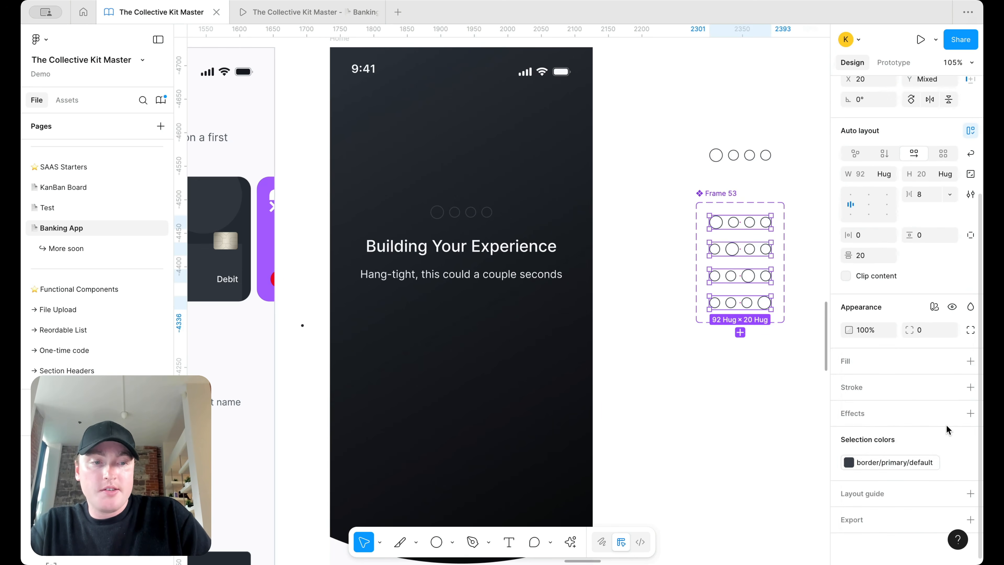
{"action": "left_click", "coordinate": [912, 463]}
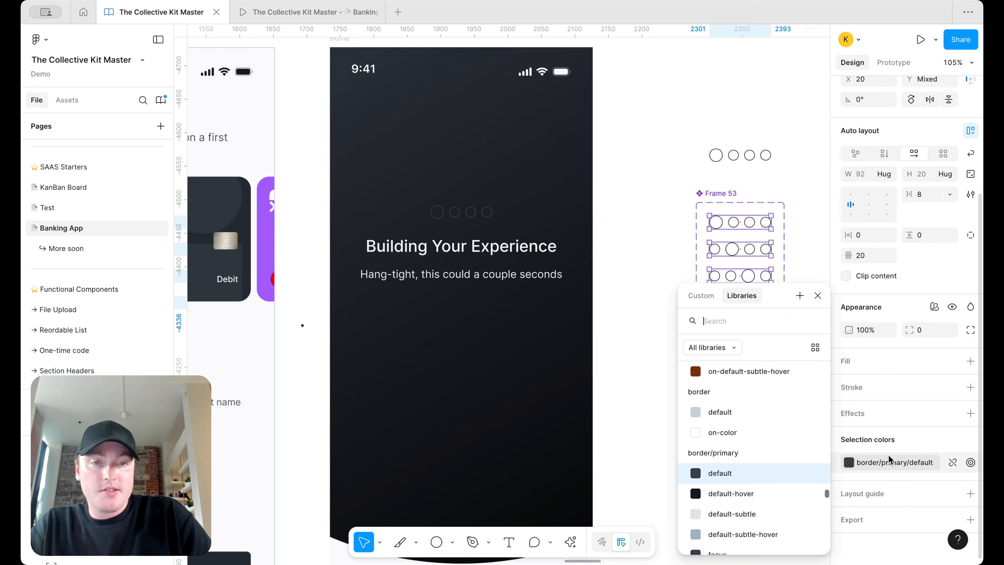
{"action": "scroll", "coordinate": [724, 229], "scroll_direction": "up", "scroll_amount": 5}
{"action": "left_click", "coordinate": [724, 227]}
{"action": "left_click", "coordinate": [728, 216]}
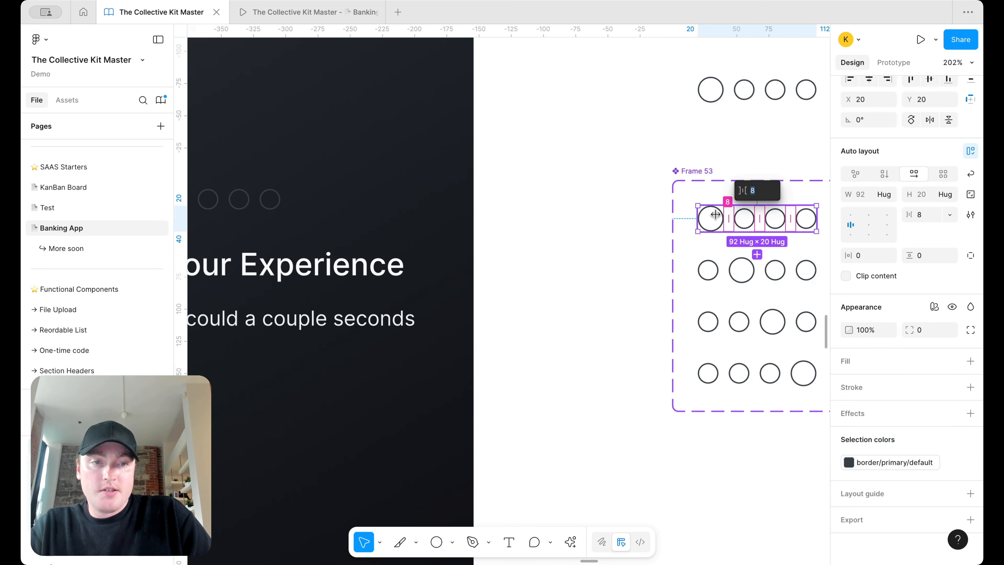
{"action": "scroll", "coordinate": [716, 214], "scroll_direction": "up", "scroll_amount": 5}
{"action": "key", "text": "Escape"}
{"action": "key", "text": "Escape"}
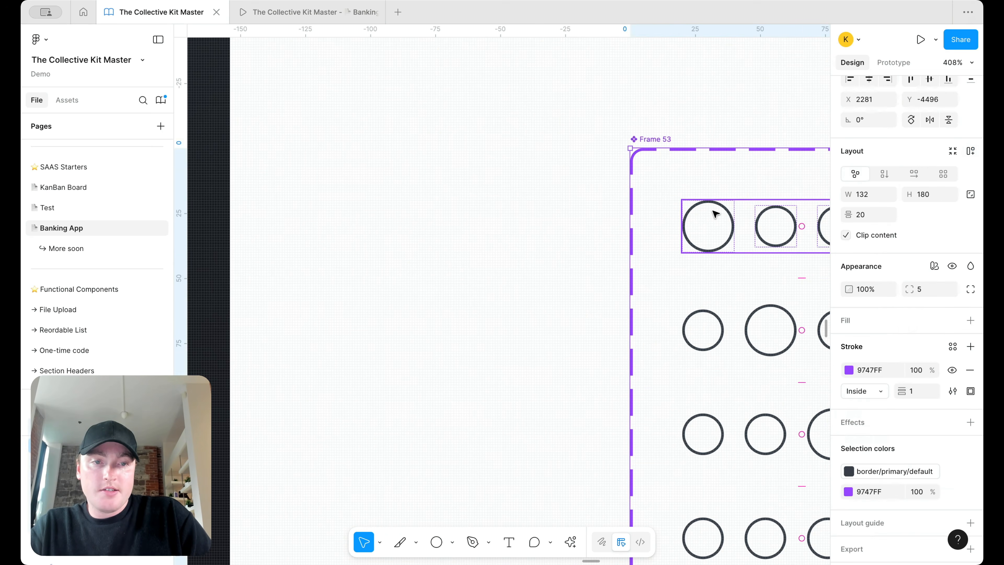
Step: Give the first circle of row one and the second circle of row two a lighter border/default outline
{"action": "double_click", "coordinate": [728, 210]}
{"action": "left_click", "coordinate": [849, 372]}
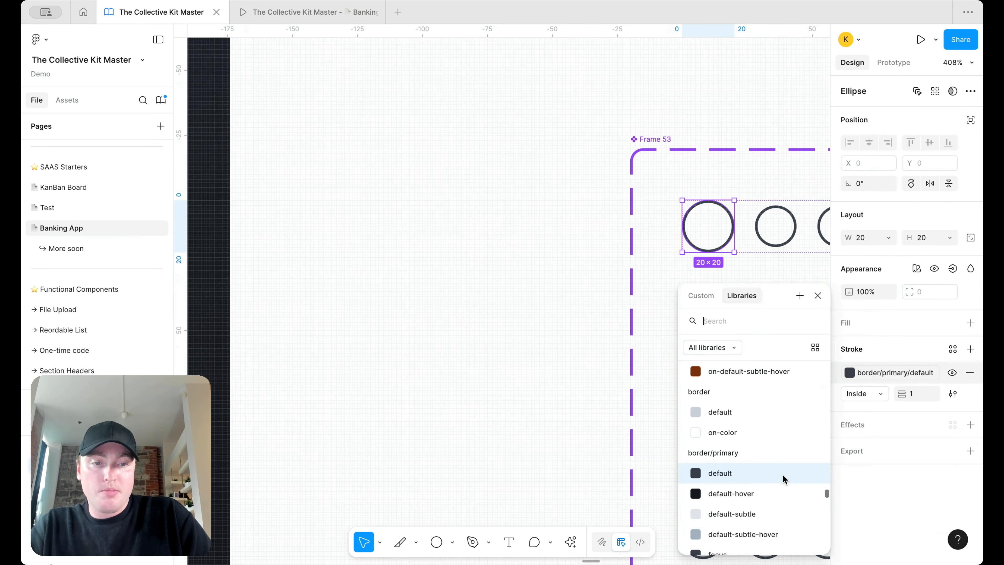
{"action": "left_click", "coordinate": [755, 419]}
{"action": "scroll", "coordinate": [585, 313], "scroll_direction": "down", "scroll_amount": 8}
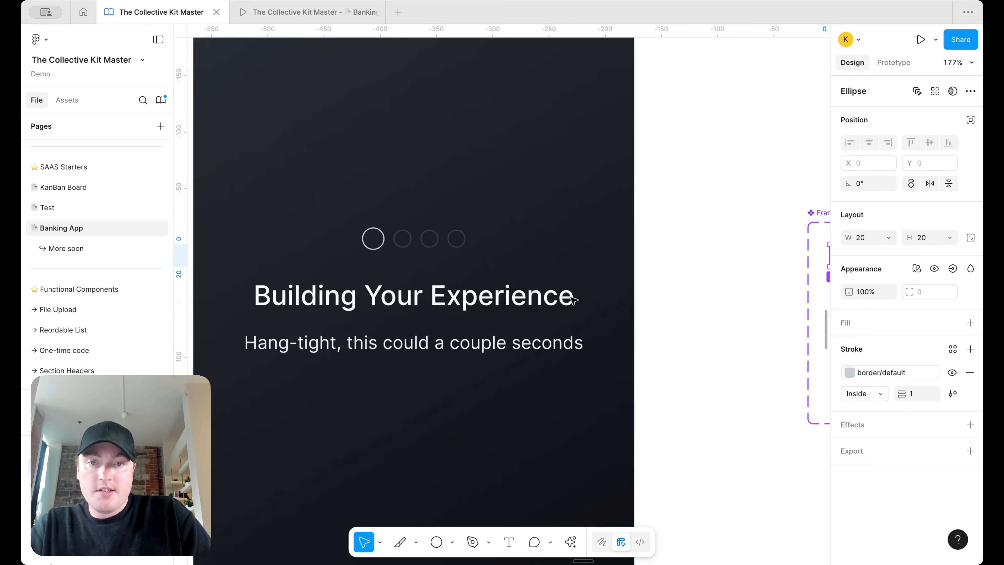
{"action": "left_click", "coordinate": [612, 309]}
{"action": "left_click", "coordinate": [849, 372]}
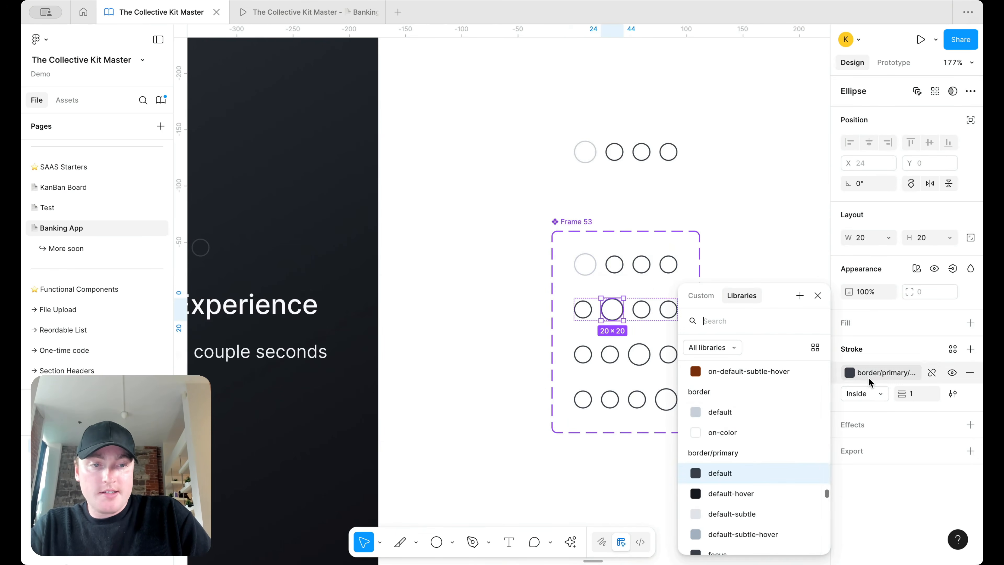
{"action": "left_click", "coordinate": [738, 419]}
Step: Lighten the third circle in row three and the last circle in row four to border/default
{"action": "left_click", "coordinate": [639, 355]}
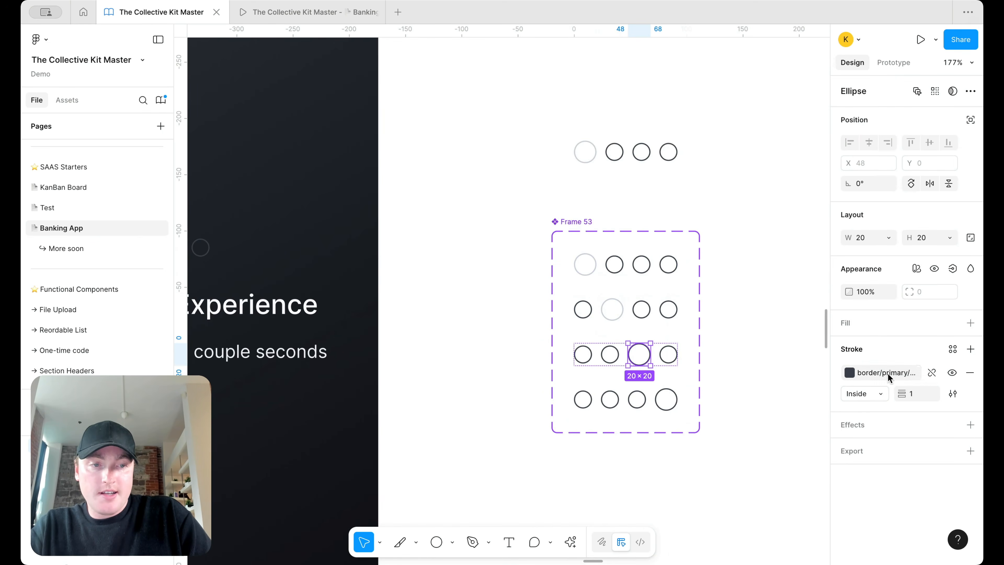
{"action": "left_click", "coordinate": [889, 373]}
{"action": "scroll", "coordinate": [778, 398], "scroll_direction": "up", "scroll_amount": 1}
{"action": "left_click", "coordinate": [737, 420]}
{"action": "left_click", "coordinate": [666, 400]}
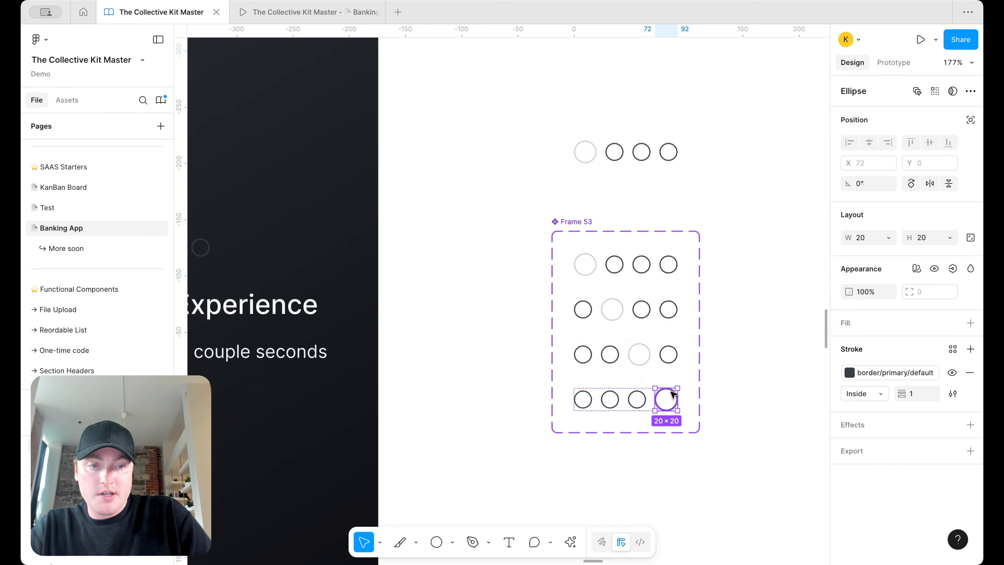
{"action": "left_click", "coordinate": [848, 372]}
{"action": "left_click", "coordinate": [766, 419]}
{"action": "scroll", "coordinate": [708, 255], "scroll_direction": "down", "scroll_amount": 5}
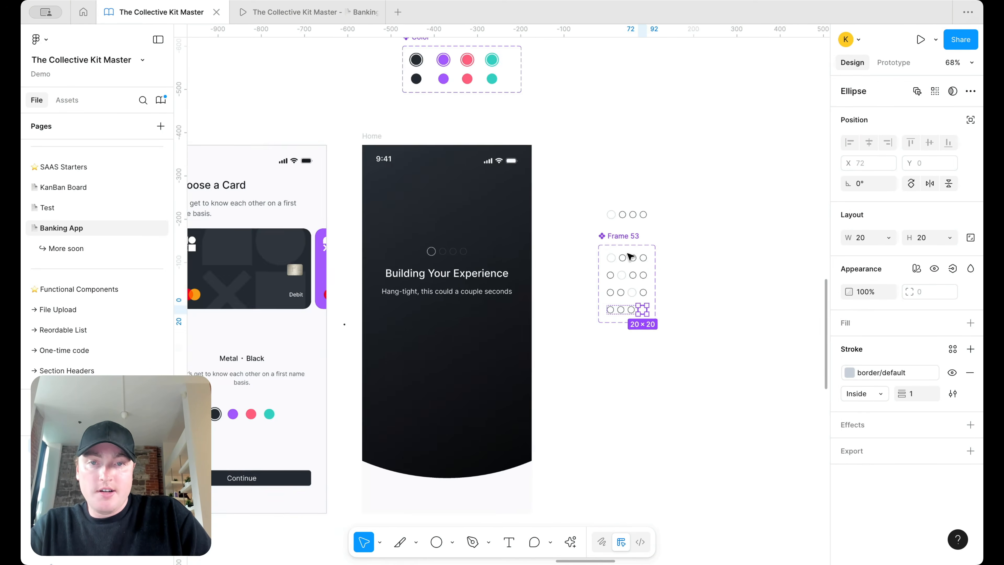
{"action": "left_click", "coordinate": [373, 11]}
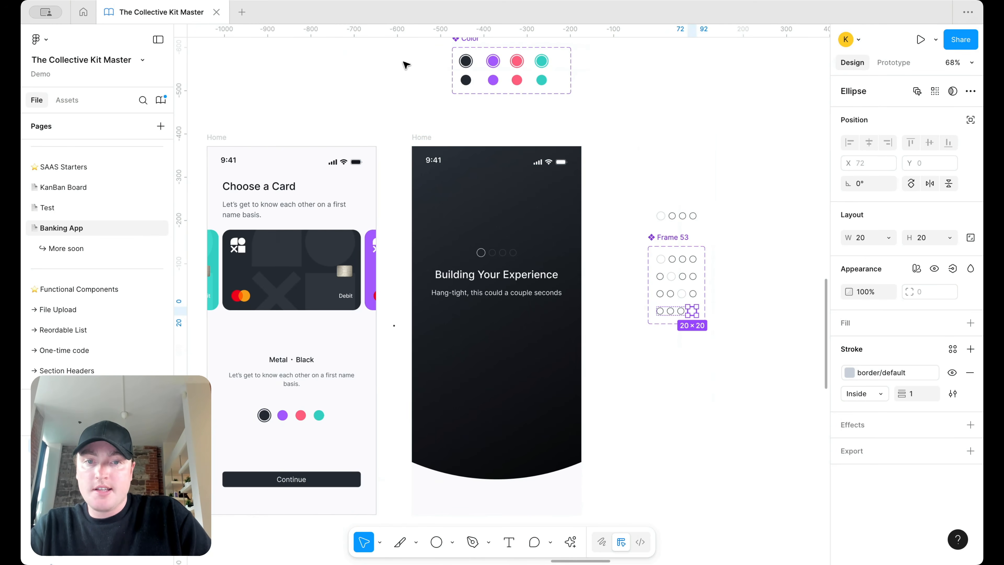
{"action": "left_click", "coordinate": [418, 142]}
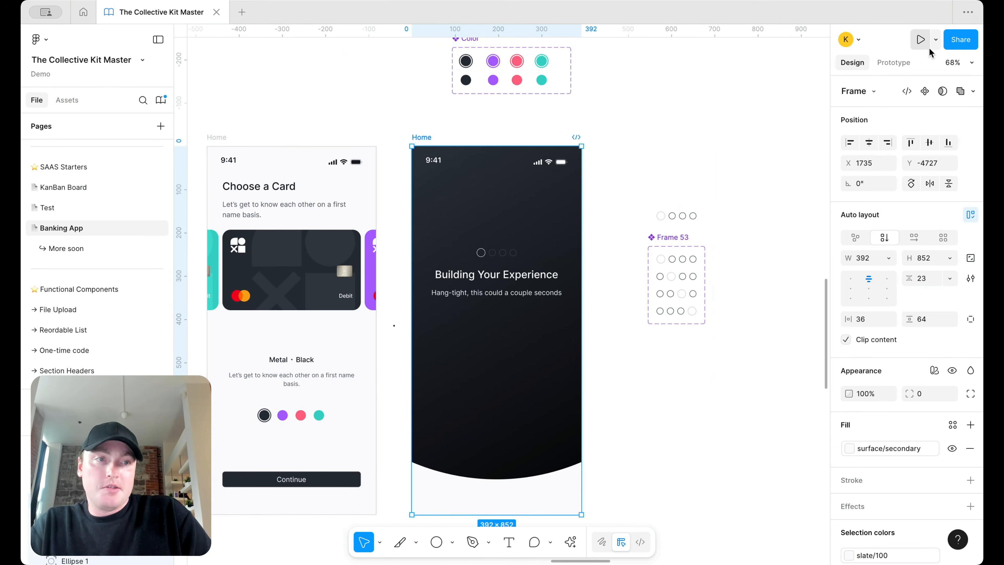
Step: Present the prototype to watch the animated loader
{"action": "left_click", "coordinate": [935, 41]}
{"action": "left_click", "coordinate": [907, 68]}
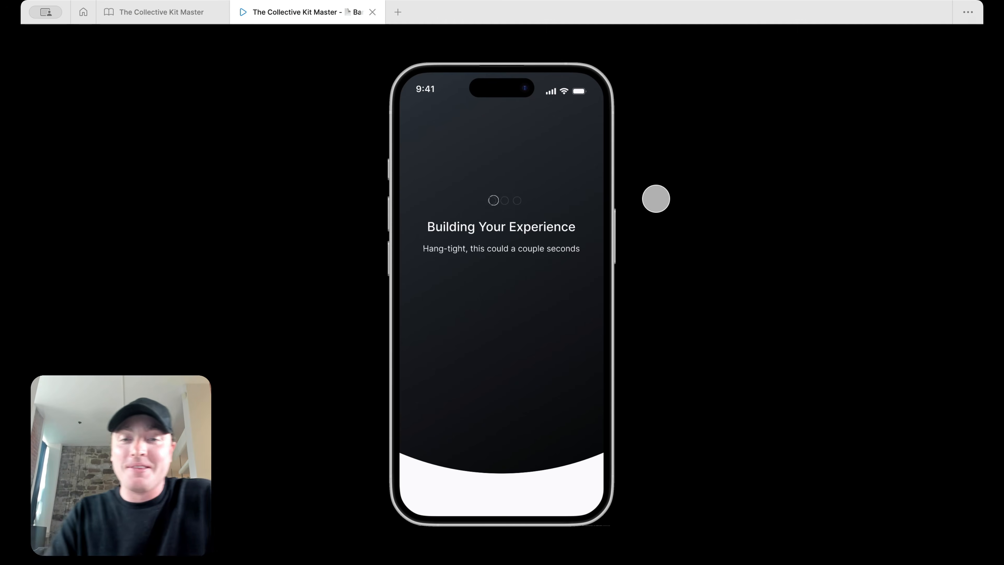
{"action": "left_click", "coordinate": [146, 11]}
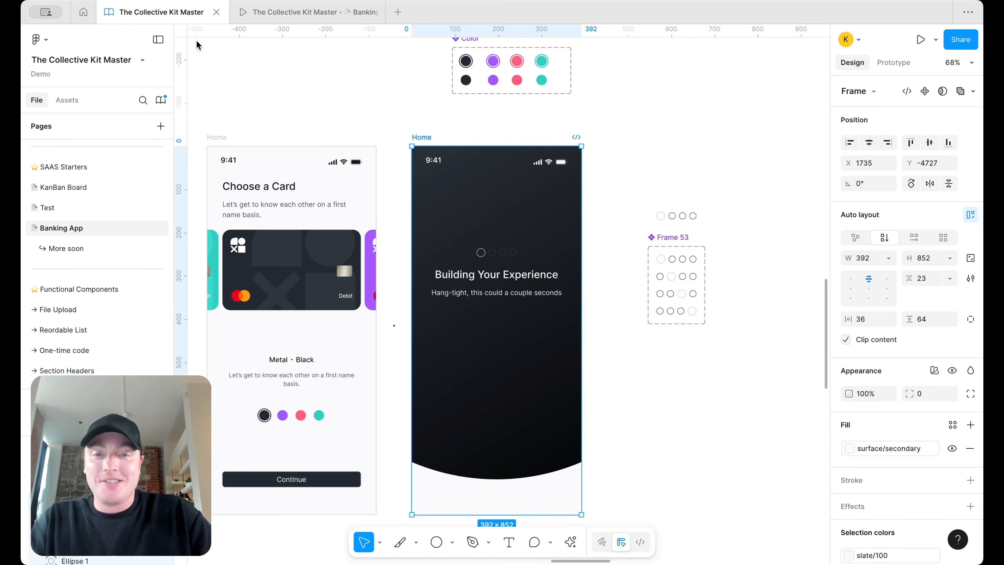
Step: Set the nested loader-and-heading frame's gap to 48 and preview the result again
{"action": "left_click", "coordinate": [518, 288]}
{"action": "left_click", "coordinate": [930, 279]}
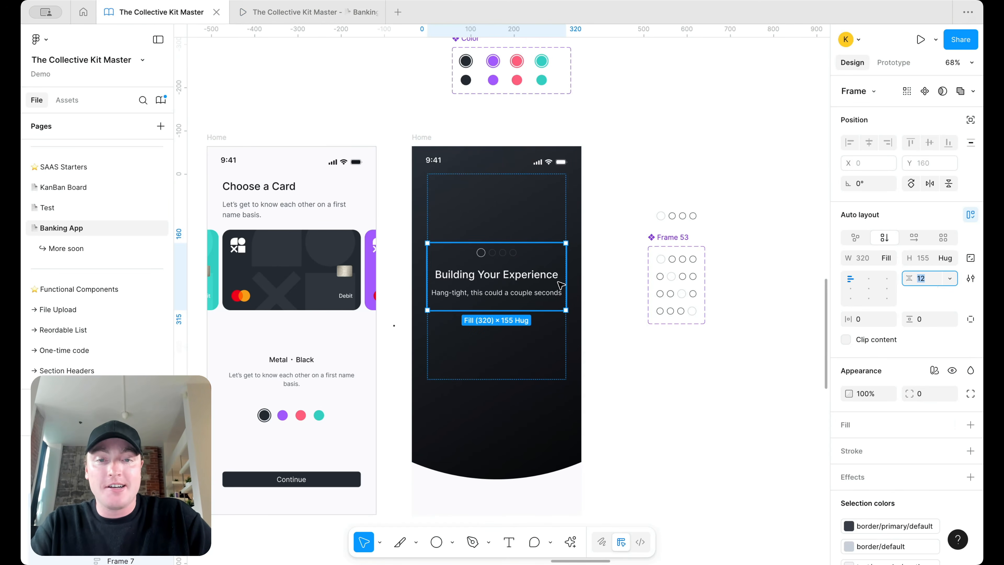
{"action": "double_click", "coordinate": [543, 273]}
{"action": "left_click", "coordinate": [930, 277]}
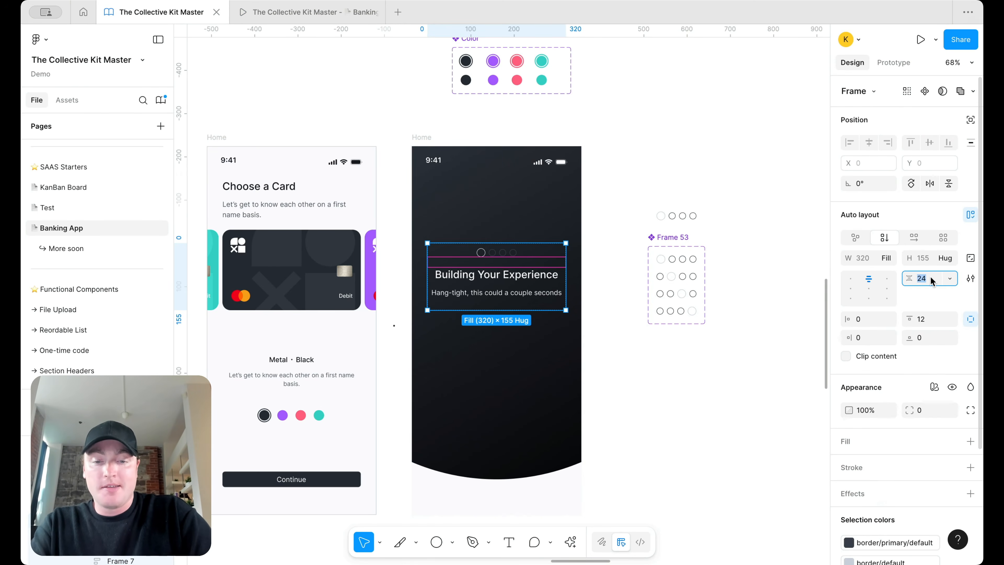
{"action": "key", "text": "Return"}
{"action": "left_click", "coordinate": [348, 13]}
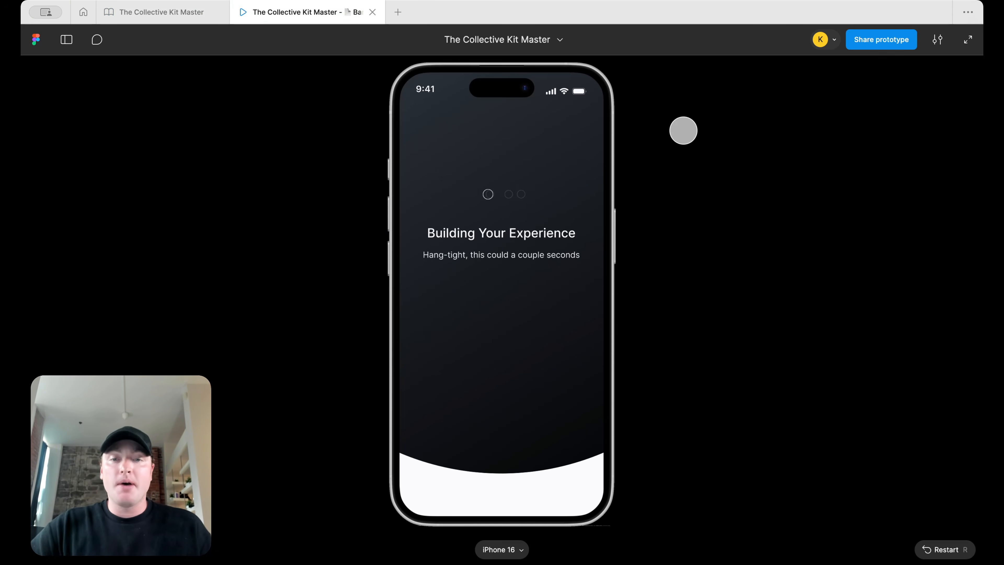
{"action": "left_click", "coordinate": [195, 14]}
{"action": "scroll", "coordinate": [674, 274], "scroll_direction": "down", "scroll_amount": 5}
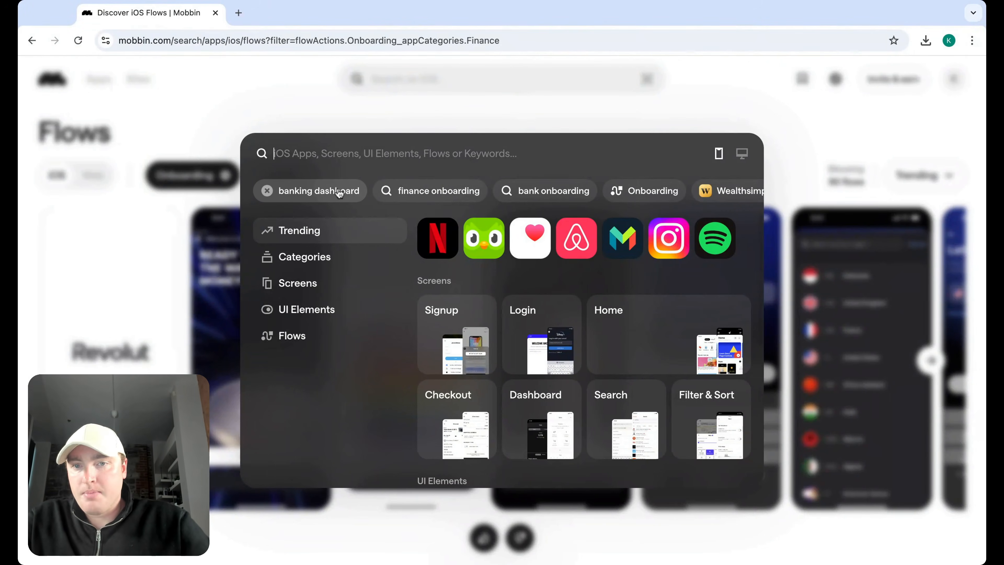
Step: Search Mobbin for banking dashboard screens and scroll through the results
{"action": "left_click", "coordinate": [339, 192]}
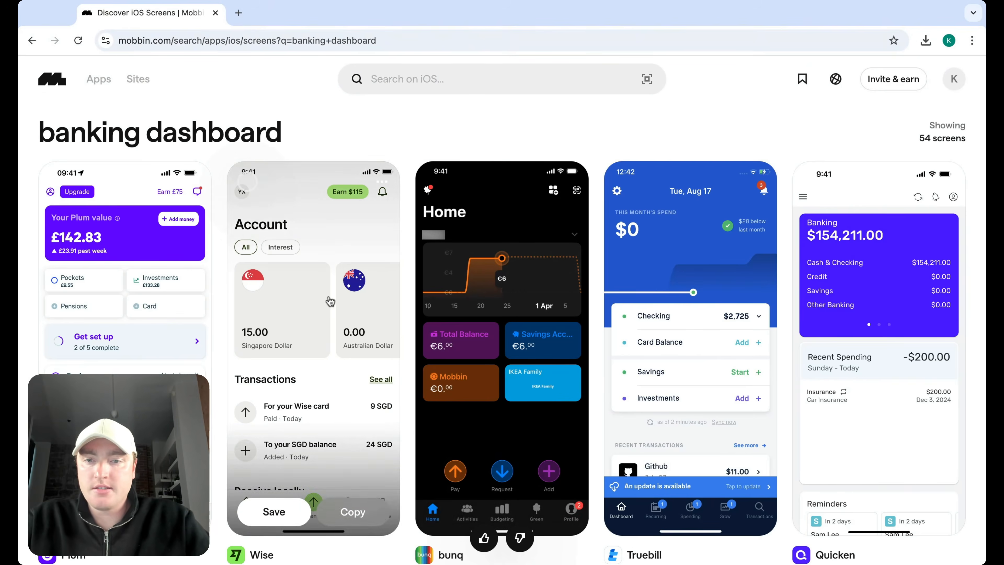
{"action": "scroll", "coordinate": [221, 295], "scroll_direction": "down", "scroll_amount": 1}
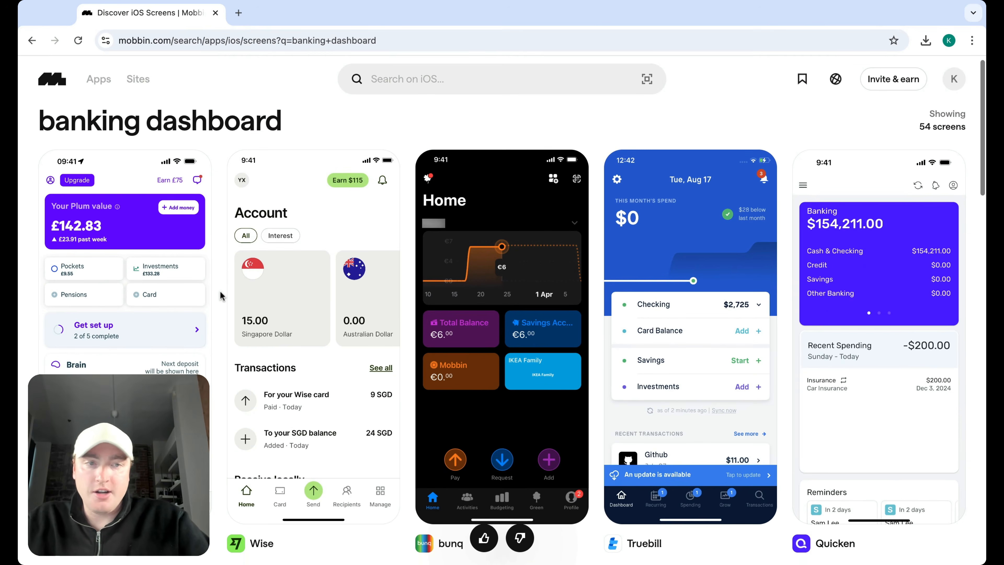
{"action": "scroll", "coordinate": [222, 295], "scroll_direction": "down", "scroll_amount": 1}
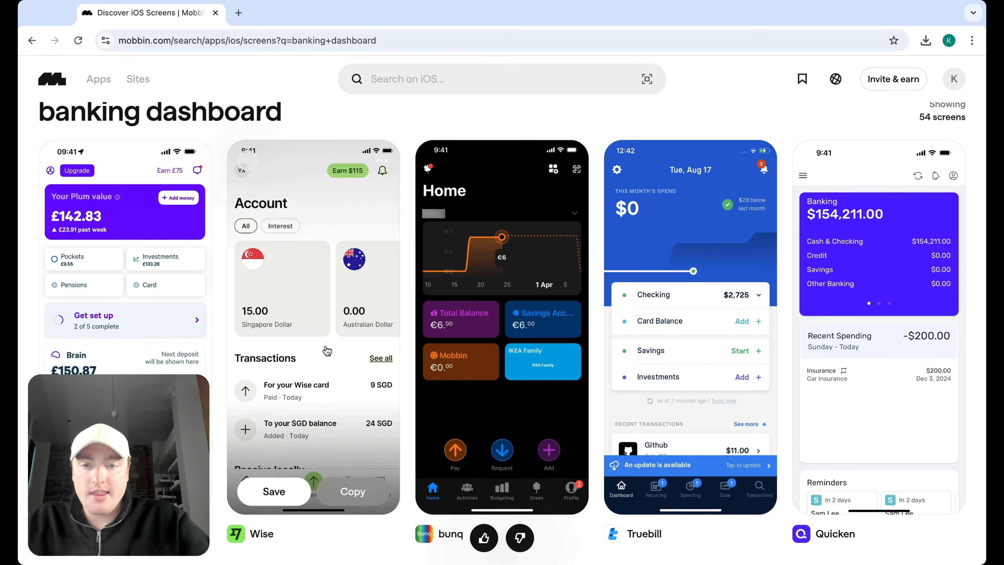
{"action": "scroll", "coordinate": [577, 307], "scroll_direction": "down", "scroll_amount": 1}
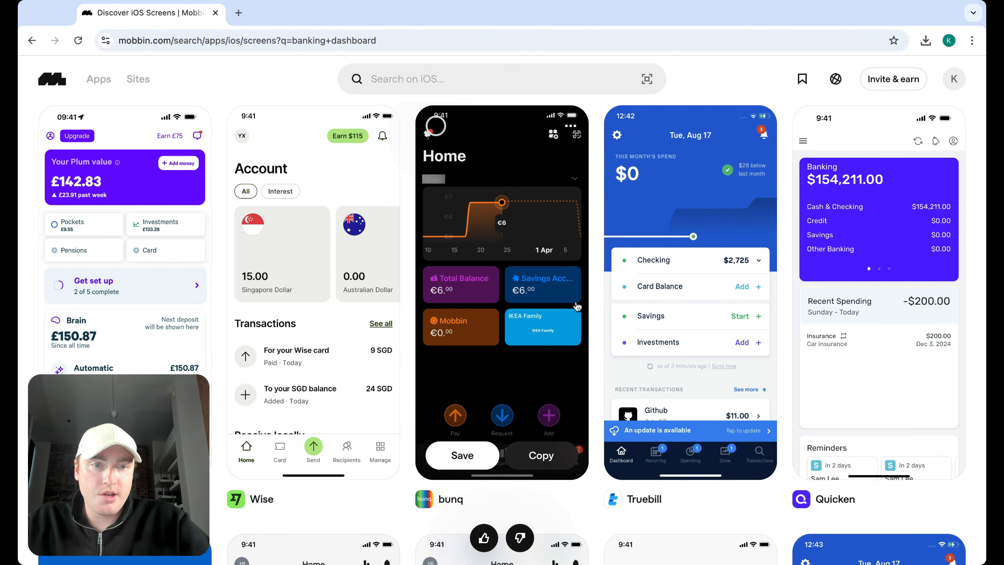
{"action": "scroll", "coordinate": [577, 306], "scroll_direction": "down", "scroll_amount": 1}
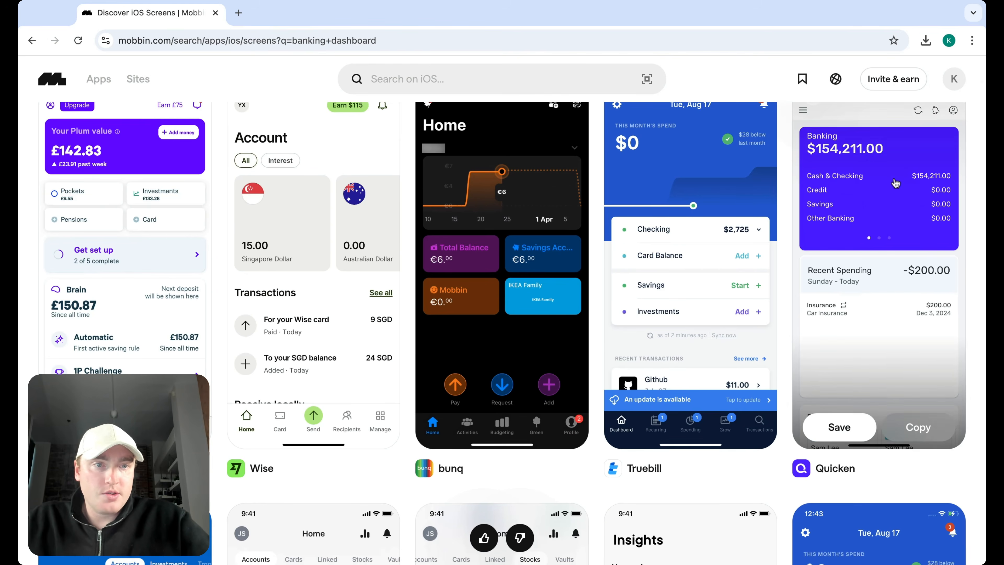
{"action": "scroll", "coordinate": [862, 195], "scroll_direction": "down", "scroll_amount": 12}
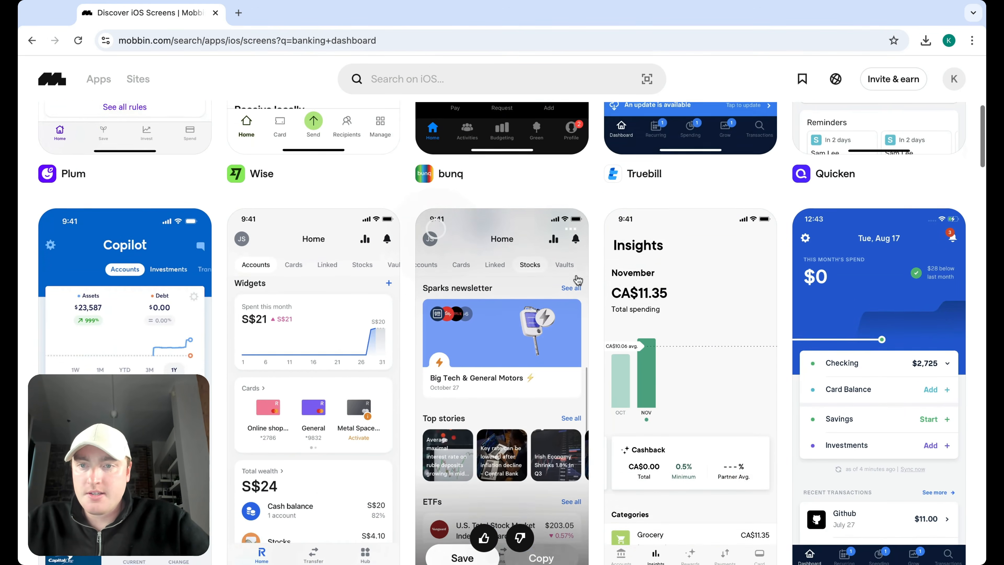
{"action": "scroll", "coordinate": [577, 280], "scroll_direction": "up", "scroll_amount": 1}
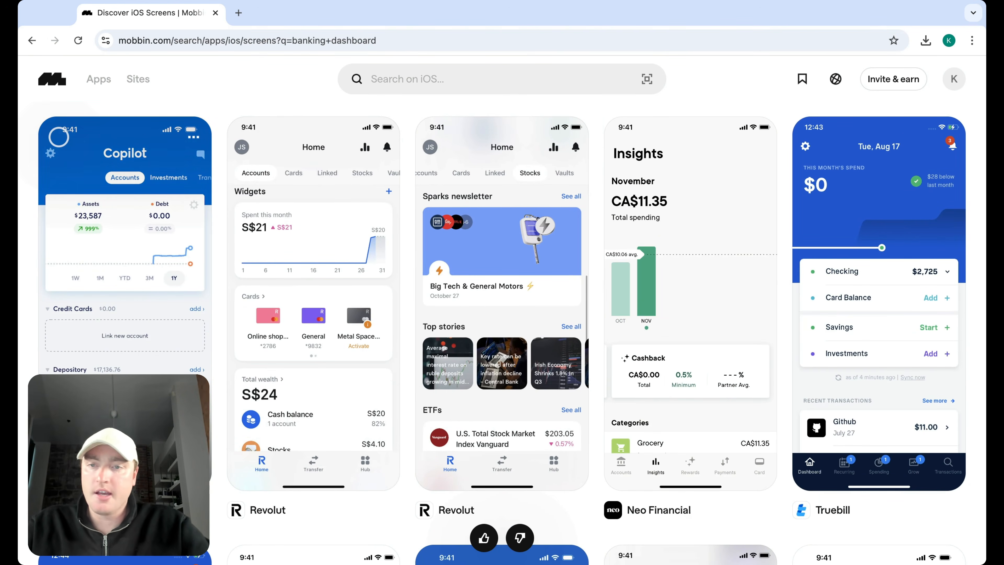
Step: View the Copilot dashboard screen in detail, then close it and keep browsing the results
{"action": "left_click", "coordinate": [155, 335]}
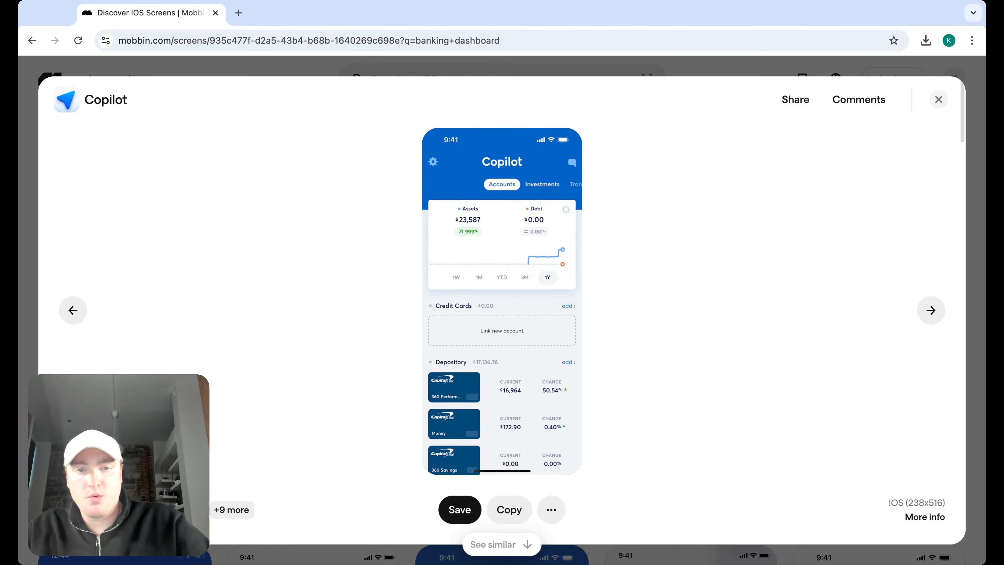
{"action": "left_click", "coordinate": [938, 100]}
{"action": "scroll", "coordinate": [580, 404], "scroll_direction": "down", "scroll_amount": 5}
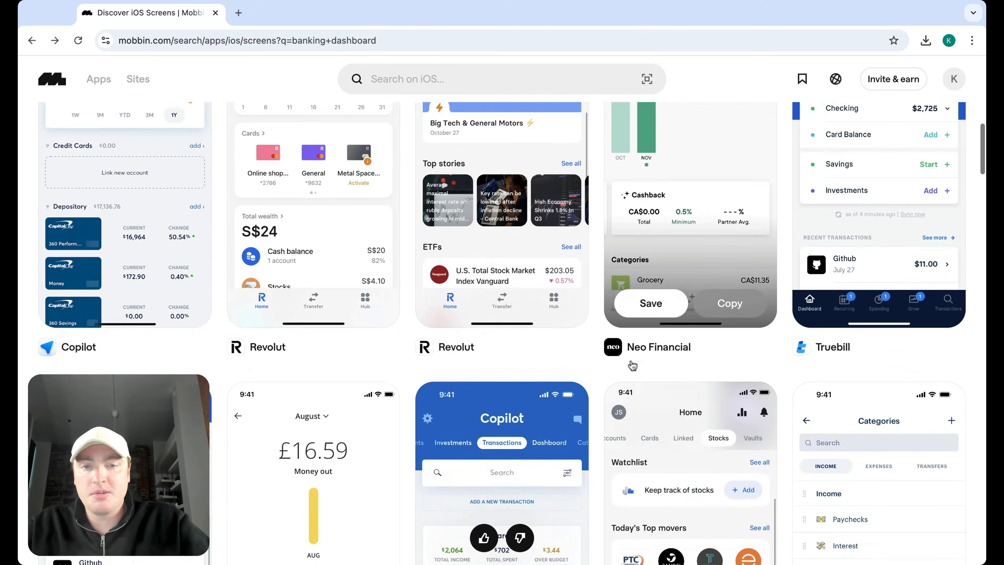
{"action": "scroll", "coordinate": [580, 404], "scroll_direction": "down", "scroll_amount": 5}
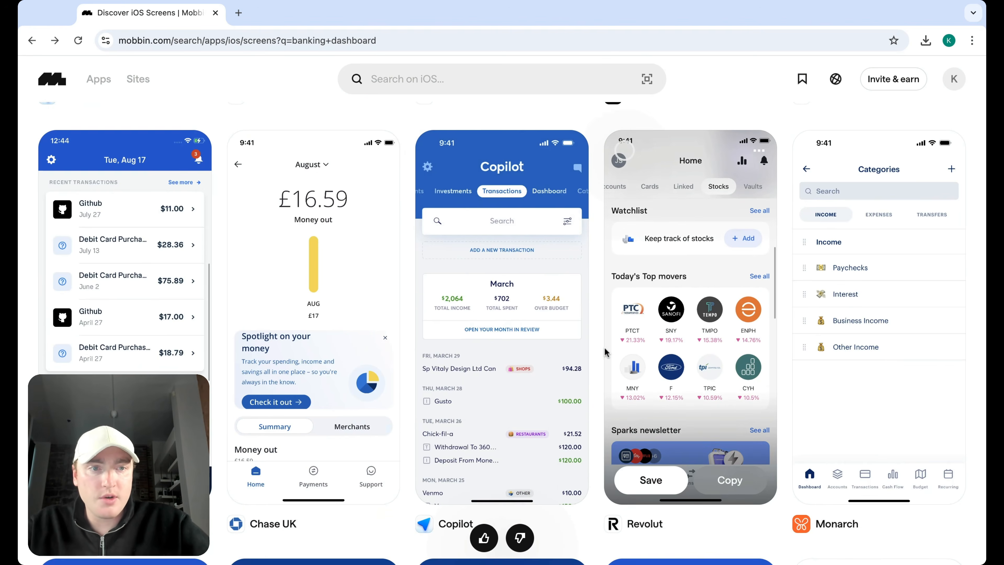
{"action": "scroll", "coordinate": [605, 352], "scroll_direction": "down", "scroll_amount": 1}
{"action": "scroll", "coordinate": [606, 351], "scroll_direction": "down", "scroll_amount": 10}
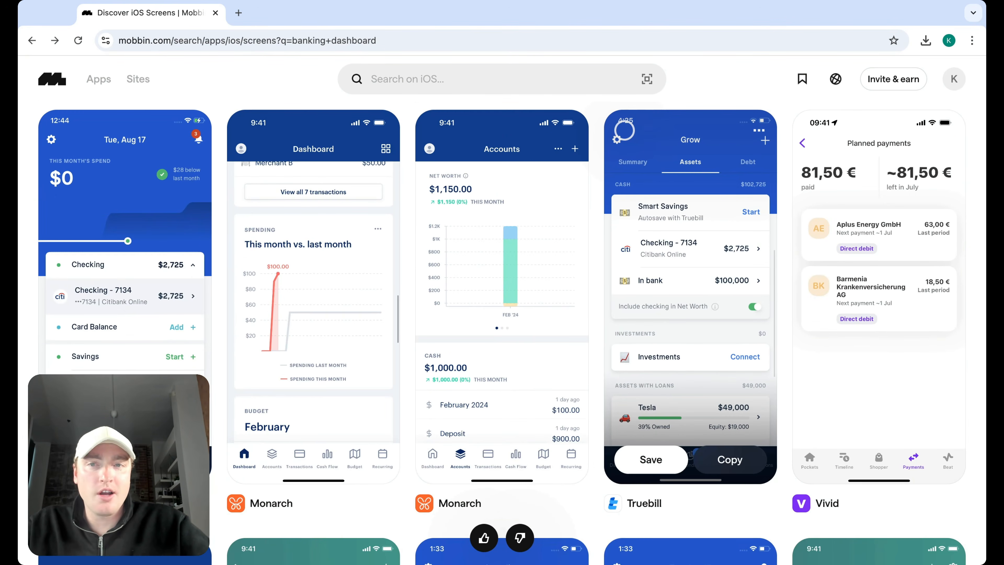
{"action": "scroll", "coordinate": [418, 313], "scroll_direction": "down", "scroll_amount": 15}
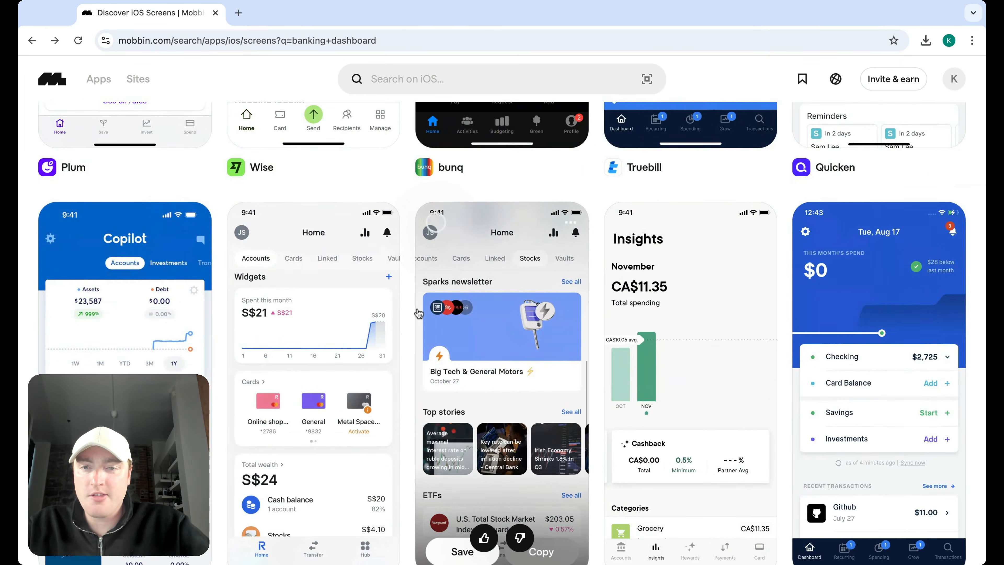
{"action": "scroll", "coordinate": [418, 313], "scroll_direction": "down", "scroll_amount": 3}
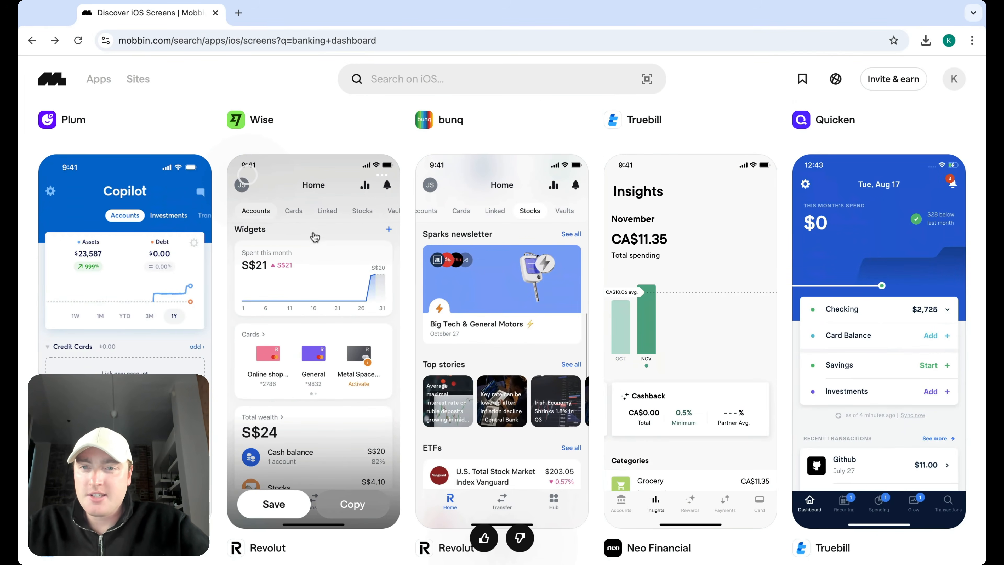
{"action": "scroll", "coordinate": [314, 237], "scroll_direction": "down", "scroll_amount": 1}
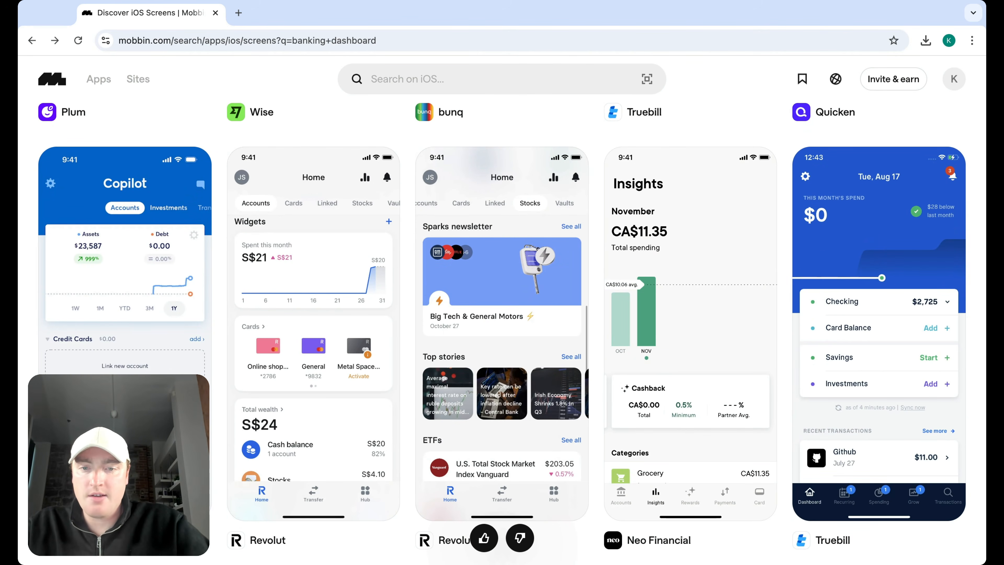
{"action": "scroll", "coordinate": [409, 334], "scroll_direction": "down", "scroll_amount": 3}
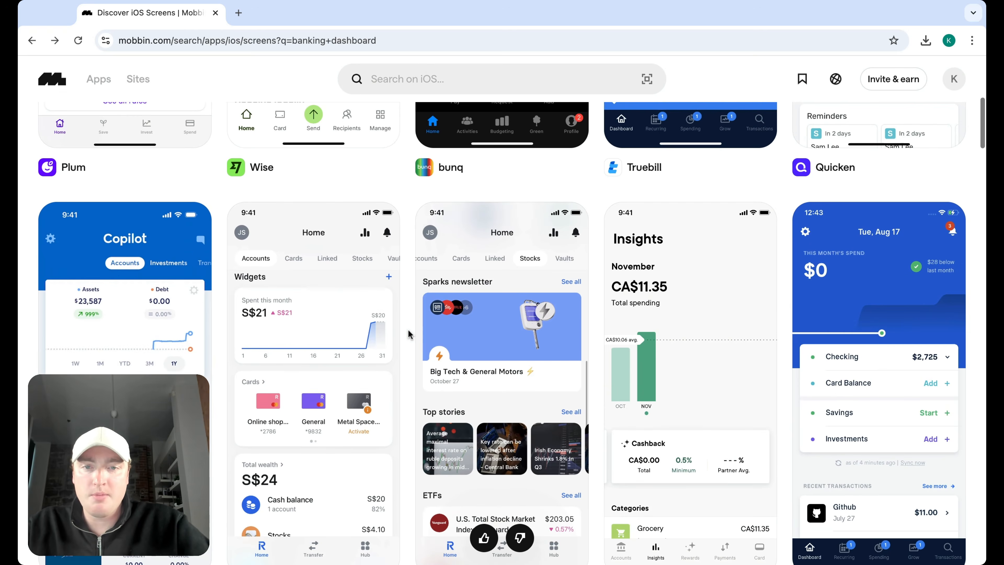
{"action": "scroll", "coordinate": [502, 395], "scroll_direction": "down", "scroll_amount": 15}
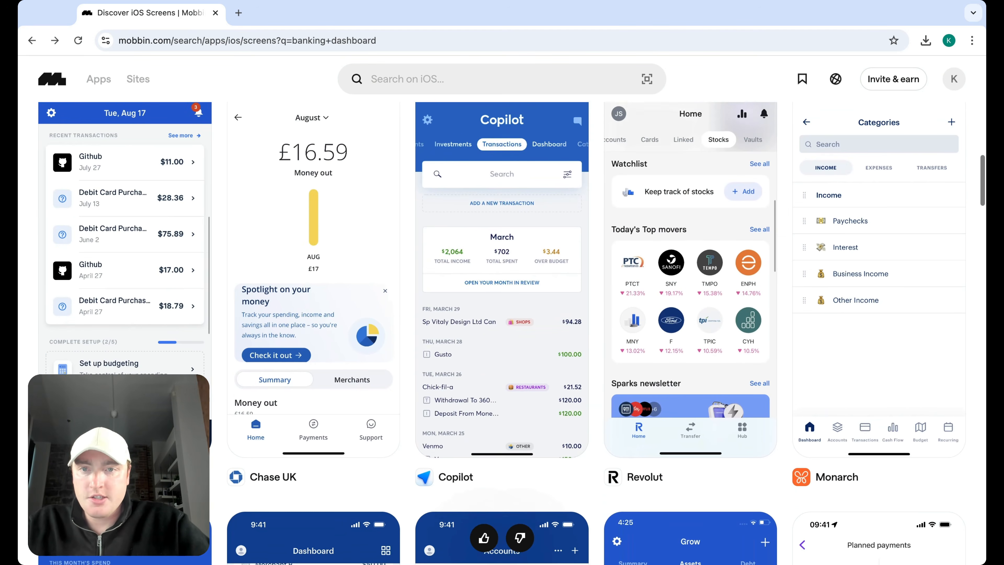
{"action": "scroll", "coordinate": [502, 332], "scroll_direction": "down", "scroll_amount": 5}
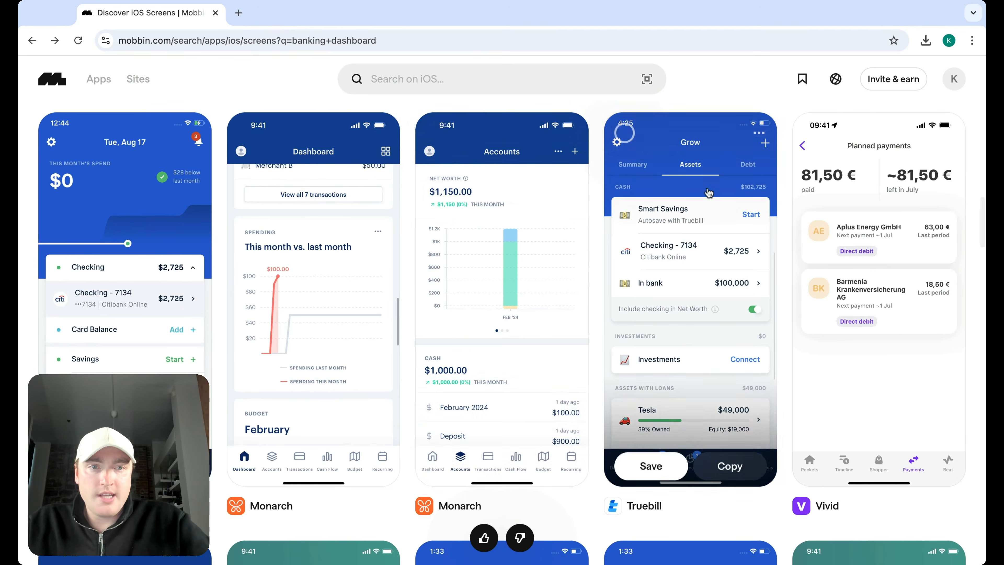
{"action": "scroll", "coordinate": [513, 395], "scroll_direction": "down", "scroll_amount": 5}
{"action": "scroll", "coordinate": [561, 388], "scroll_direction": "down", "scroll_amount": 4}
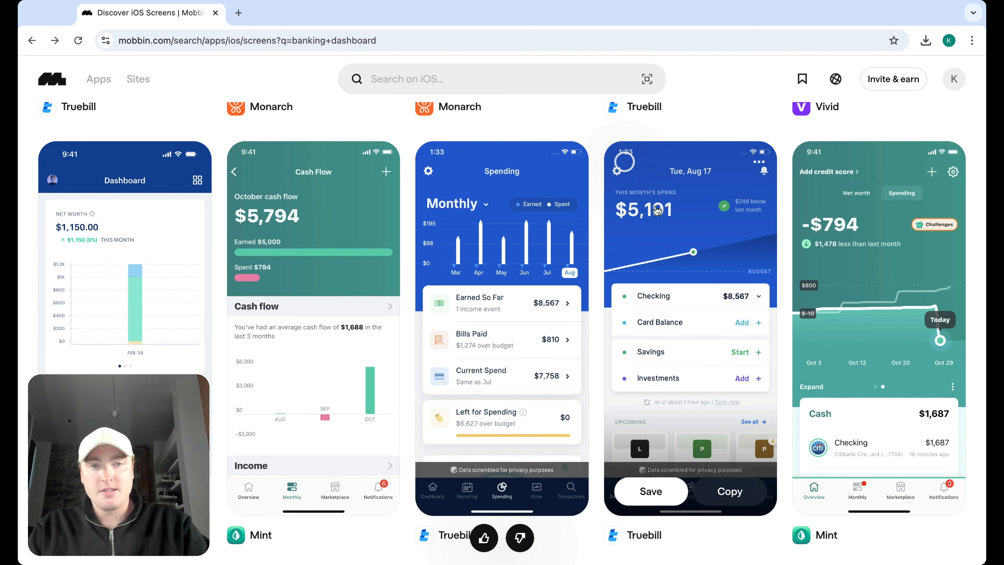
{"action": "scroll", "coordinate": [612, 238], "scroll_direction": "down", "scroll_amount": 5}
{"action": "scroll", "coordinate": [613, 239], "scroll_direction": "down", "scroll_amount": 6}
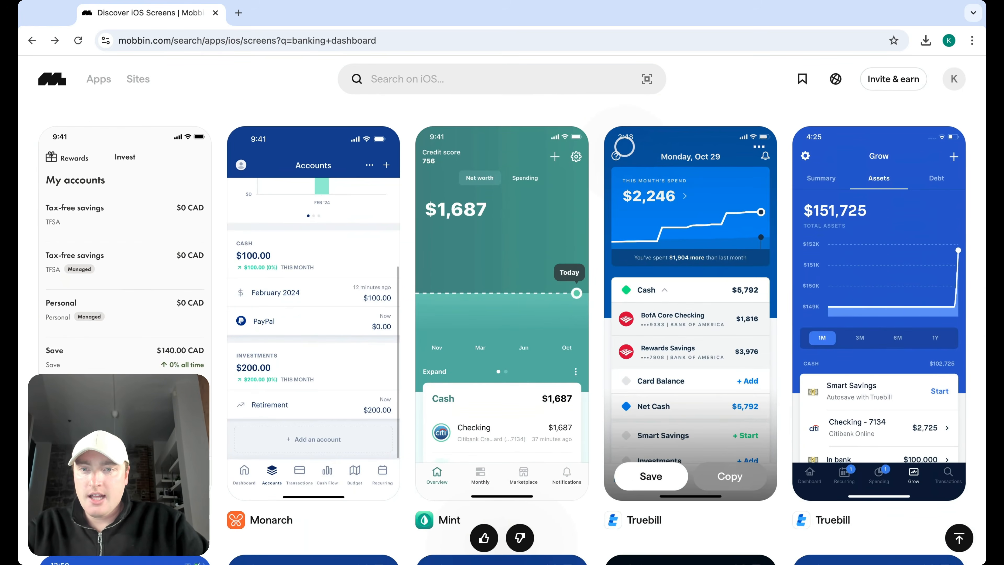
{"action": "scroll", "coordinate": [596, 253], "scroll_direction": "down", "scroll_amount": 14}
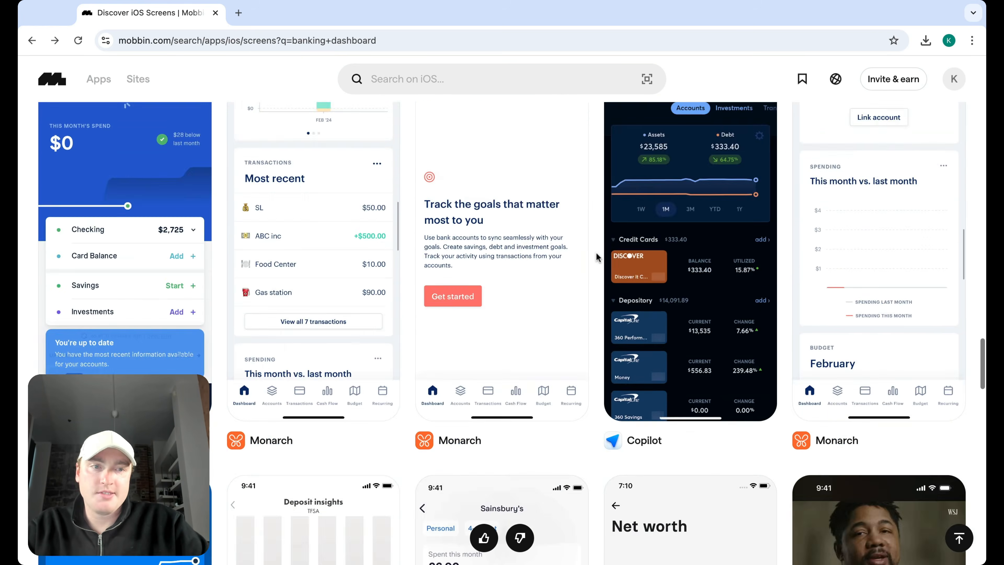
{"action": "scroll", "coordinate": [596, 253], "scroll_direction": "down", "scroll_amount": 8}
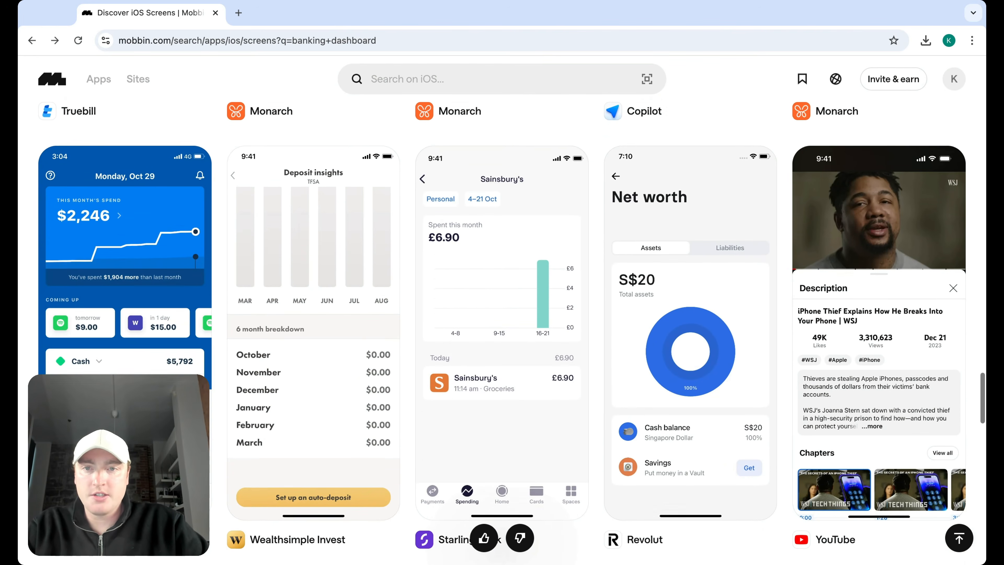
{"action": "scroll", "coordinate": [596, 253], "scroll_direction": "down", "scroll_amount": 9}
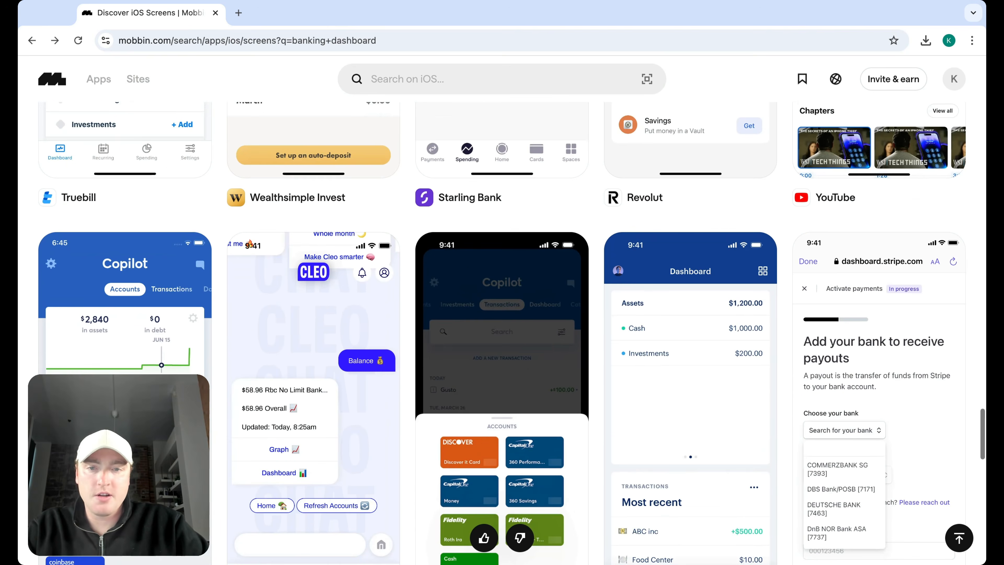
{"action": "scroll", "coordinate": [501, 334], "scroll_direction": "down", "scroll_amount": 3}
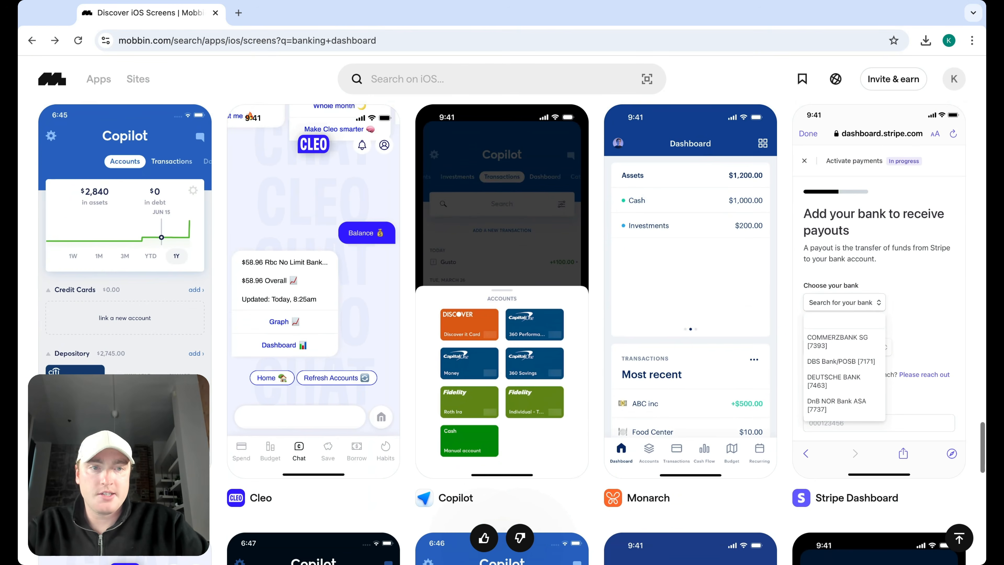
{"action": "scroll", "coordinate": [502, 333], "scroll_direction": "down", "scroll_amount": 8}
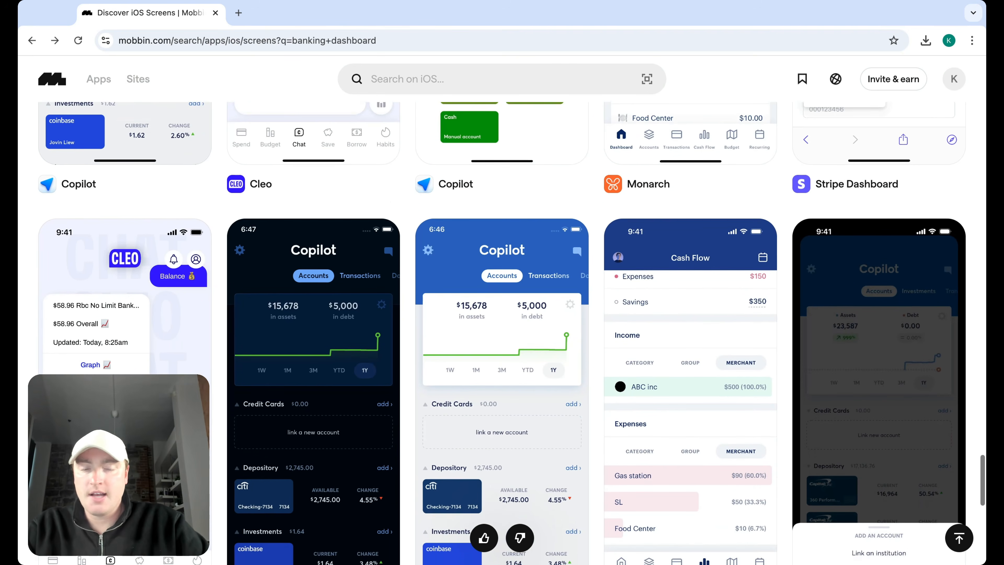
{"action": "scroll", "coordinate": [502, 333], "scroll_direction": "down", "scroll_amount": 6}
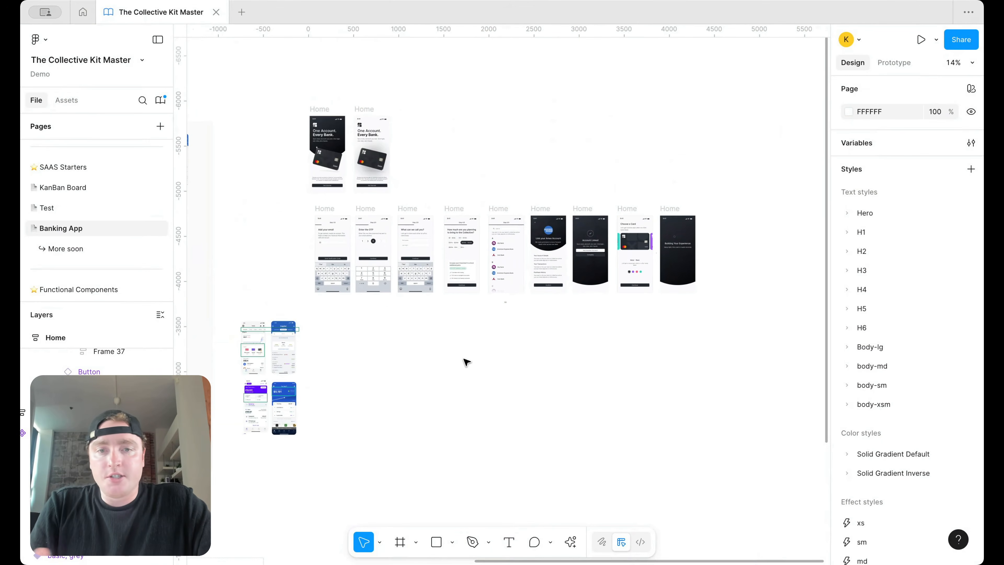
{"action": "scroll", "coordinate": [312, 332], "scroll_direction": "up", "scroll_amount": 5}
{"action": "scroll", "coordinate": [316, 325], "scroll_direction": "up", "scroll_amount": 5}
{"action": "scroll", "coordinate": [385, 285], "scroll_direction": "down", "scroll_amount": 3}
{"action": "scroll", "coordinate": [550, 329], "scroll_direction": "right", "scroll_amount": 4}
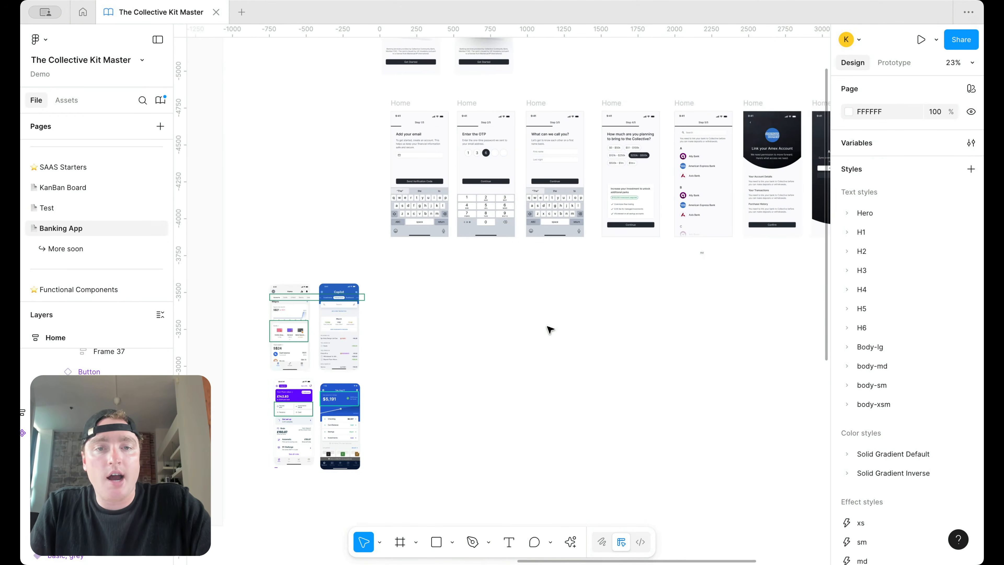
{"action": "scroll", "coordinate": [283, 372], "scroll_direction": "up", "scroll_amount": 5}
{"action": "scroll", "coordinate": [361, 350], "scroll_direction": "down", "scroll_amount": 1}
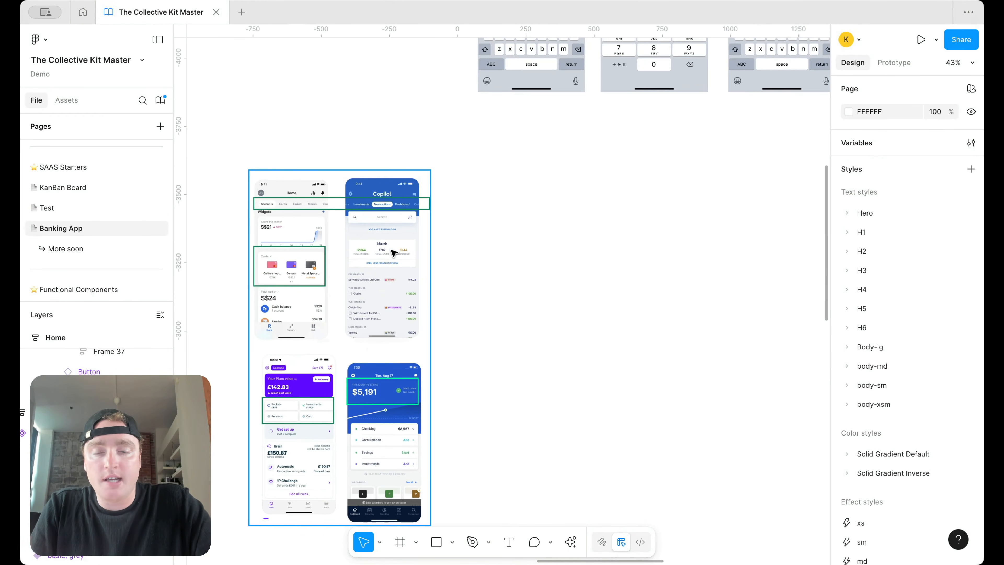
{"action": "scroll", "coordinate": [351, 248], "scroll_direction": "down", "scroll_amount": 5}
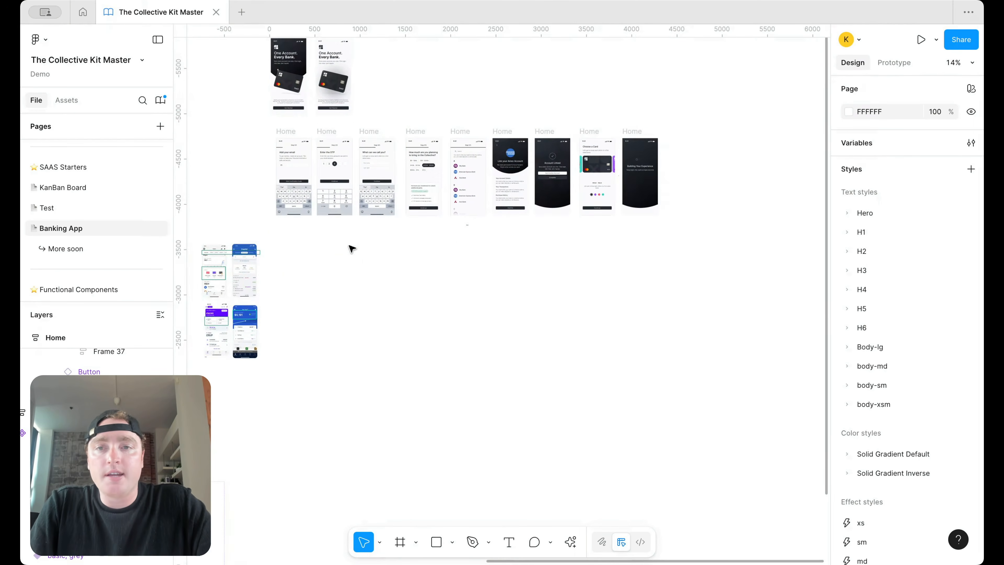
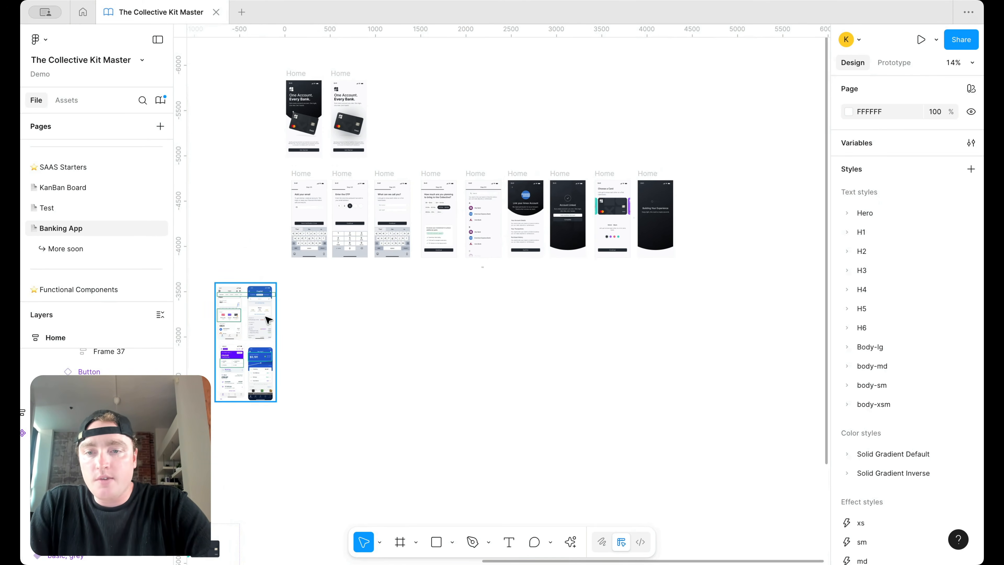
Step: Alt-drag to duplicate the Link your Amex Account screen below the original
{"action": "scroll", "coordinate": [263, 318], "scroll_direction": "up", "scroll_amount": 5}
{"action": "scroll", "coordinate": [345, 217], "scroll_direction": "up", "scroll_amount": 5}
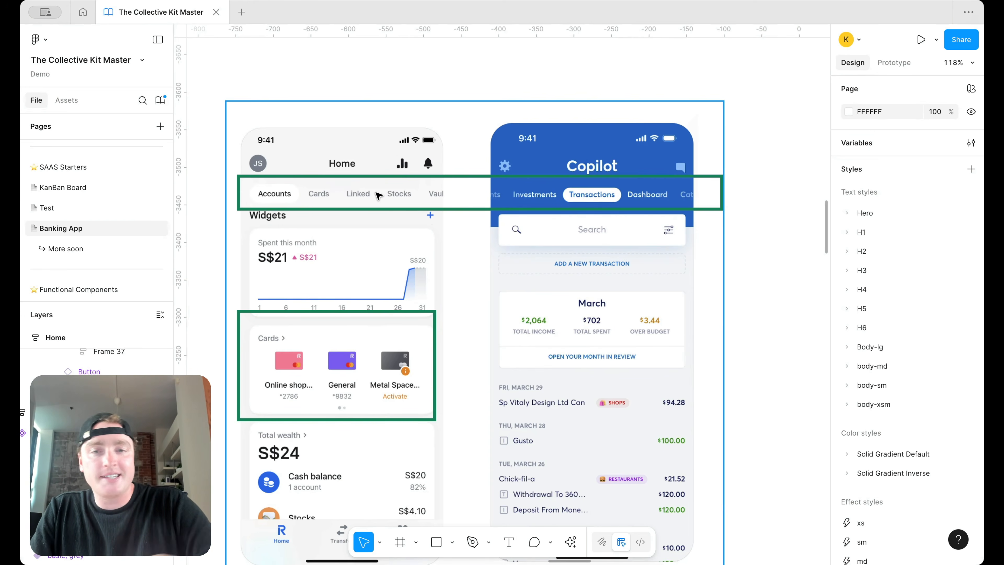
{"action": "scroll", "coordinate": [586, 247], "scroll_direction": "down", "scroll_amount": 2}
{"action": "scroll", "coordinate": [495, 327], "scroll_direction": "down", "scroll_amount": 1}
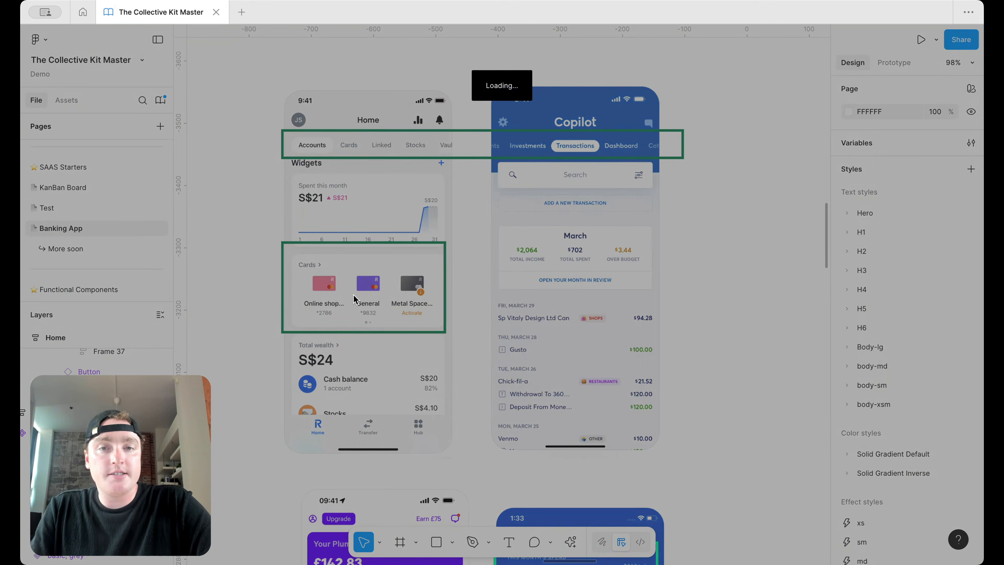
{"action": "scroll", "coordinate": [353, 294], "scroll_direction": "down", "scroll_amount": 7}
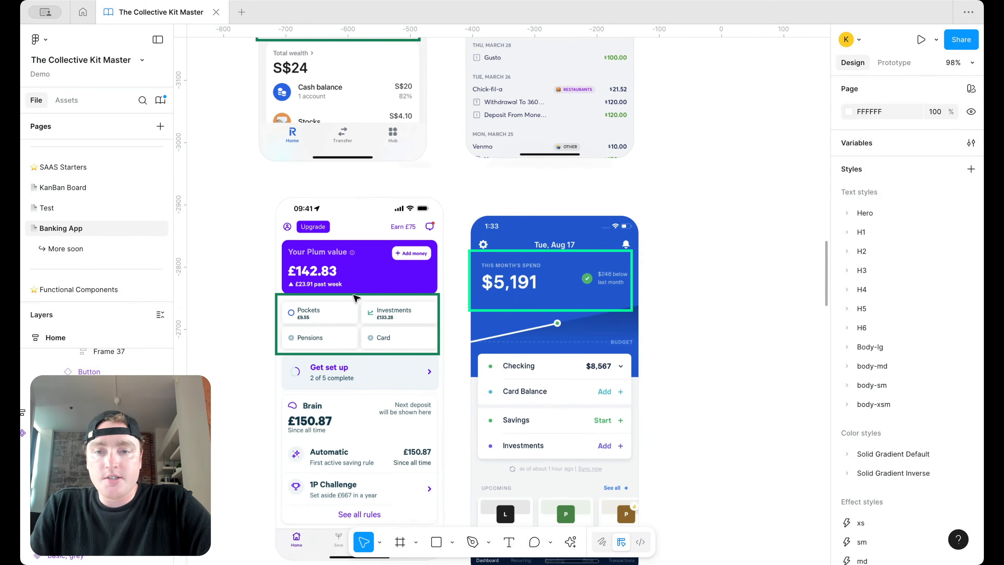
{"action": "scroll", "coordinate": [322, 308], "scroll_direction": "up", "scroll_amount": 5}
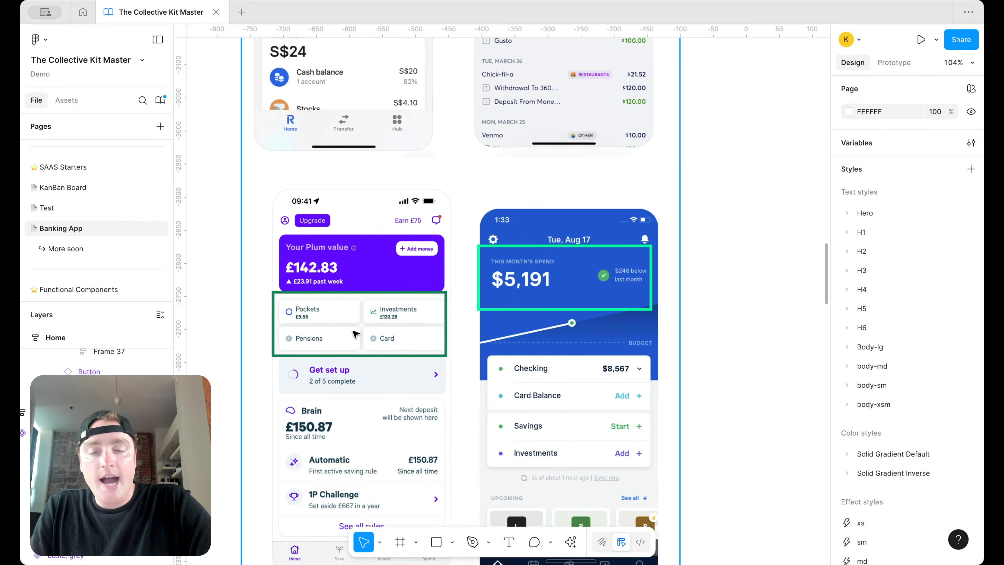
{"action": "scroll", "coordinate": [356, 322], "scroll_direction": "left", "scroll_amount": 1}
{"action": "scroll", "coordinate": [356, 322], "scroll_direction": "down", "scroll_amount": 1}
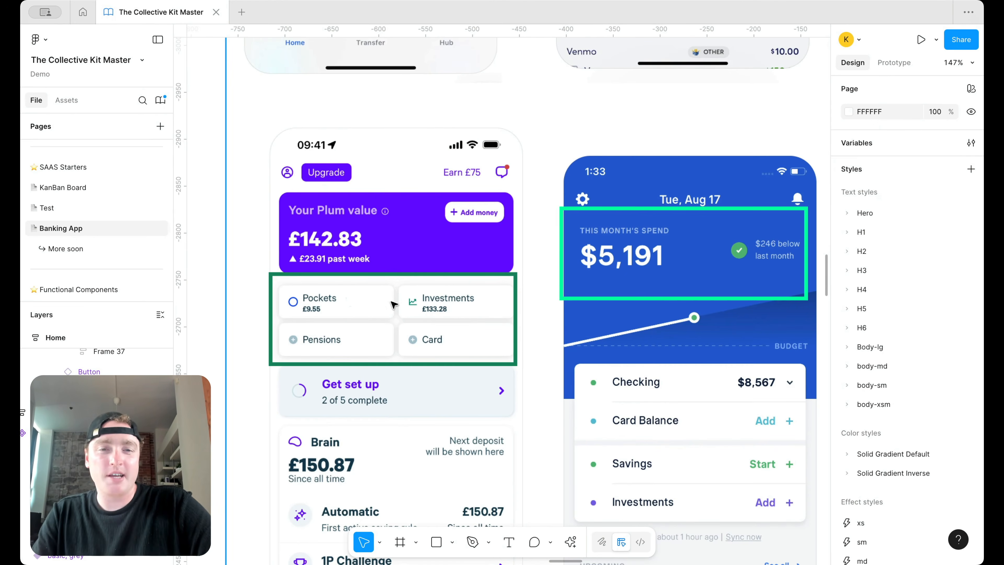
{"action": "scroll", "coordinate": [362, 302], "scroll_direction": "down", "scroll_amount": 5}
{"action": "scroll", "coordinate": [458, 257], "scroll_direction": "right", "scroll_amount": 2}
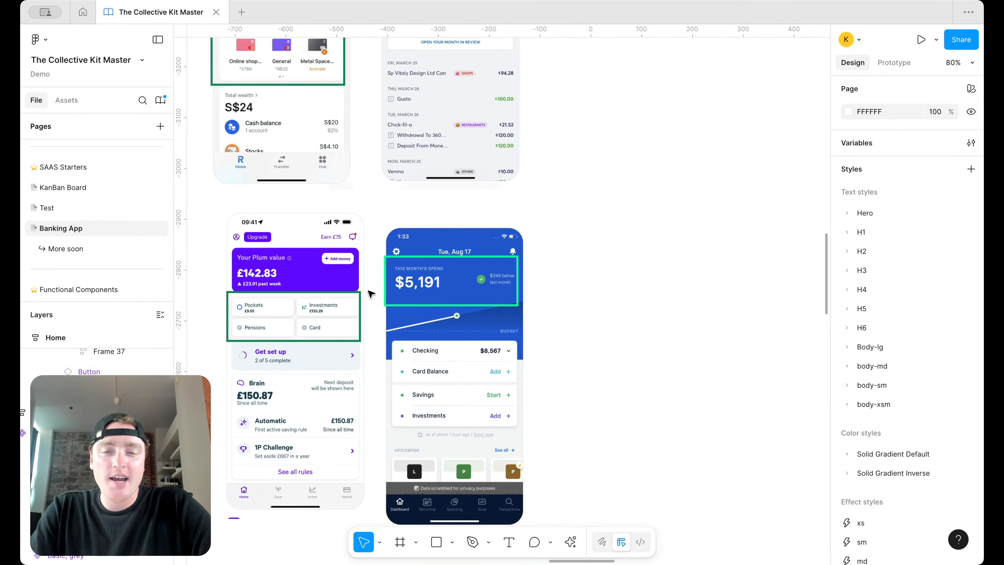
{"action": "scroll", "coordinate": [428, 264], "scroll_direction": "up", "scroll_amount": 3}
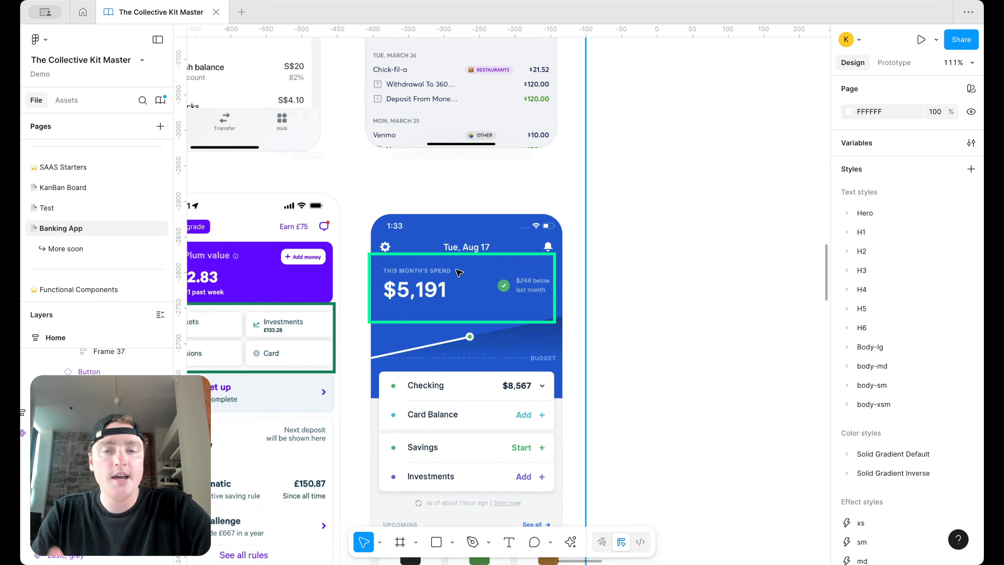
{"action": "scroll", "coordinate": [438, 290], "scroll_direction": "down", "scroll_amount": 5}
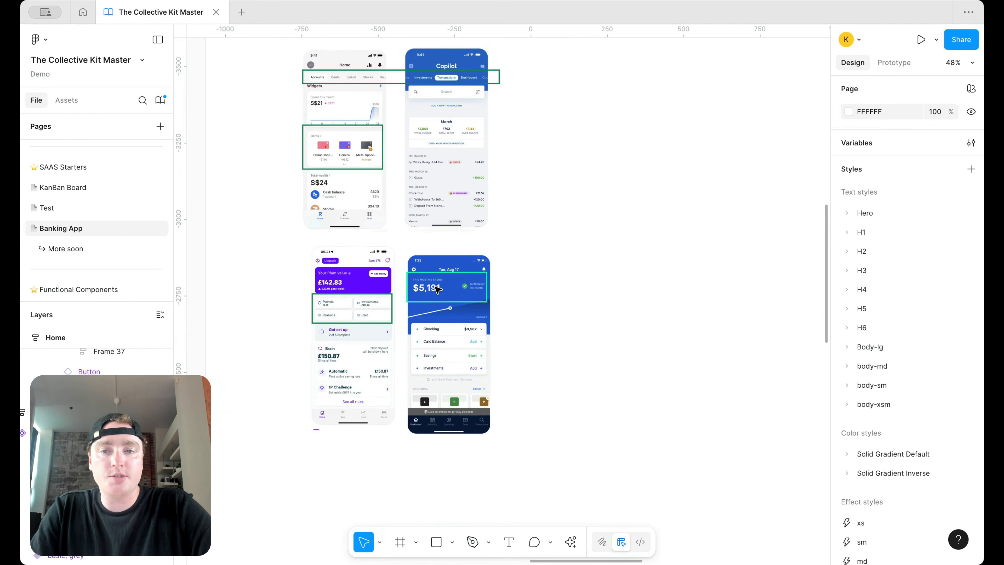
{"action": "scroll", "coordinate": [437, 290], "scroll_direction": "down", "scroll_amount": 4}
{"action": "scroll", "coordinate": [431, 301], "scroll_direction": "up", "scroll_amount": 4}
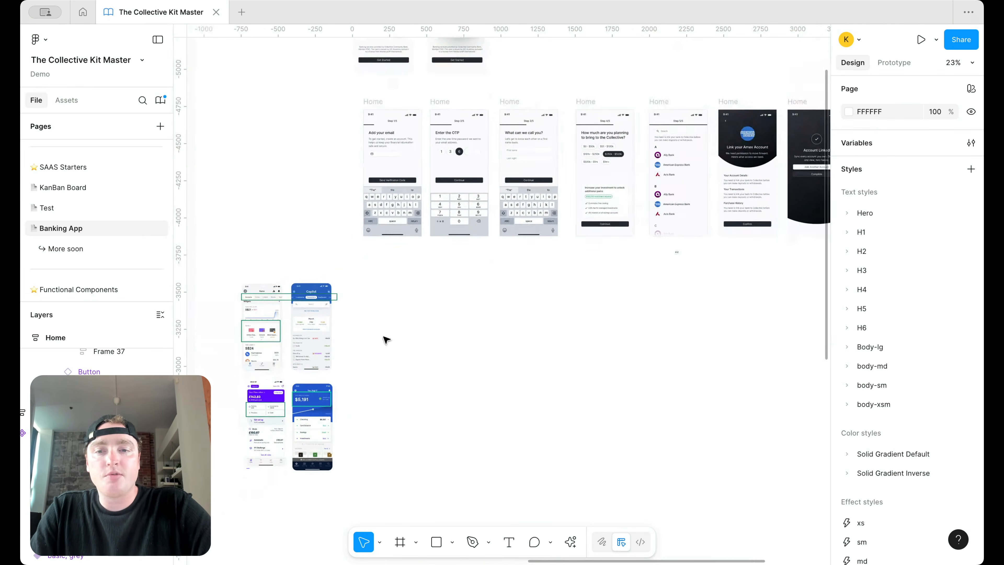
{"action": "scroll", "coordinate": [308, 317], "scroll_direction": "up", "scroll_amount": 1}
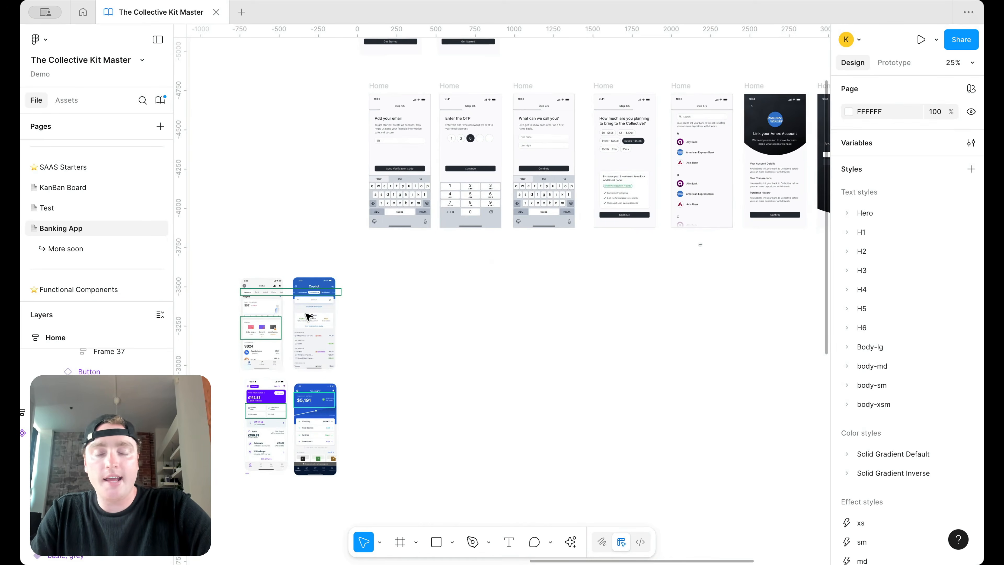
{"action": "scroll", "coordinate": [401, 343], "scroll_direction": "down", "scroll_amount": 1}
{"action": "scroll", "coordinate": [401, 343], "scroll_direction": "right", "scroll_amount": 1}
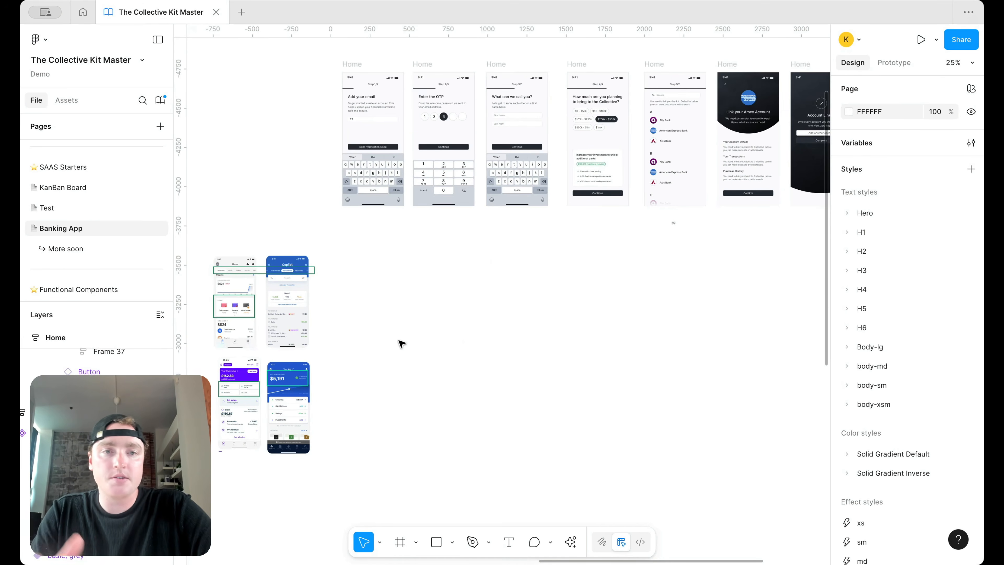
{"action": "scroll", "coordinate": [401, 343], "scroll_direction": "down", "scroll_amount": 1}
{"action": "left_click_drag", "start_coordinate": [726, 65], "coordinate": [363, 260]}
Step: Delete the large dark circle, Ellipse 1, behind the logo in the copy
{"action": "scroll", "coordinate": [362, 269], "scroll_direction": "up", "scroll_amount": 5}
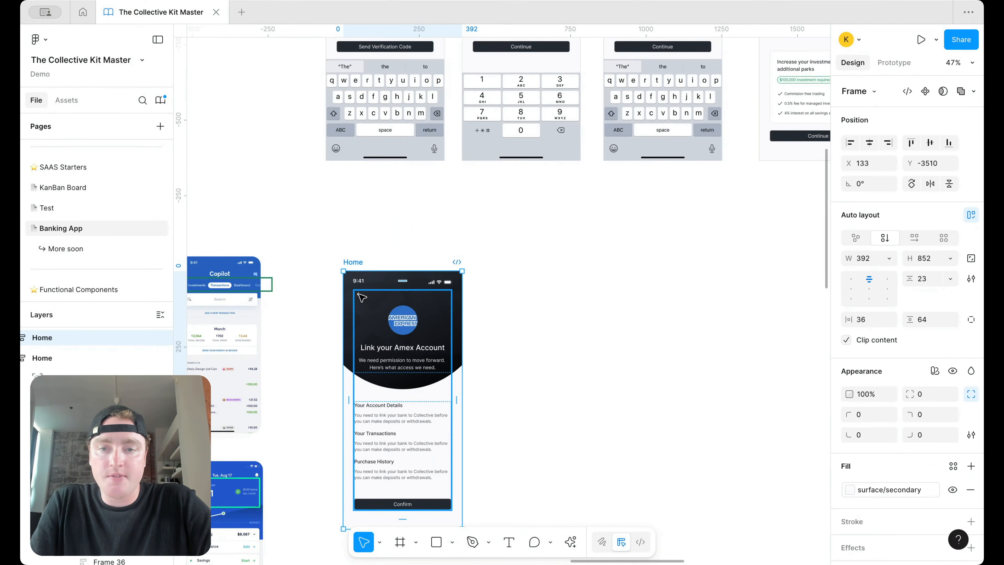
{"action": "double_click", "coordinate": [358, 294]}
{"action": "scroll", "coordinate": [411, 275], "scroll_direction": "down", "scroll_amount": 1}
{"action": "scroll", "coordinate": [412, 276], "scroll_direction": "left", "scroll_amount": 1}
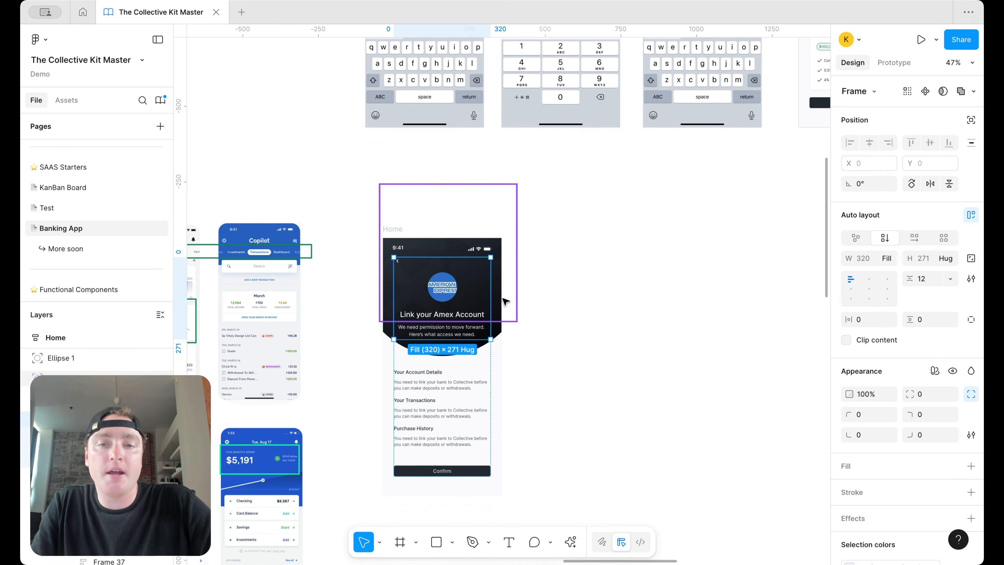
{"action": "left_click_drag", "start_coordinate": [502, 332], "coordinate": [555, 274]}
{"action": "left_click", "coordinate": [555, 274]}
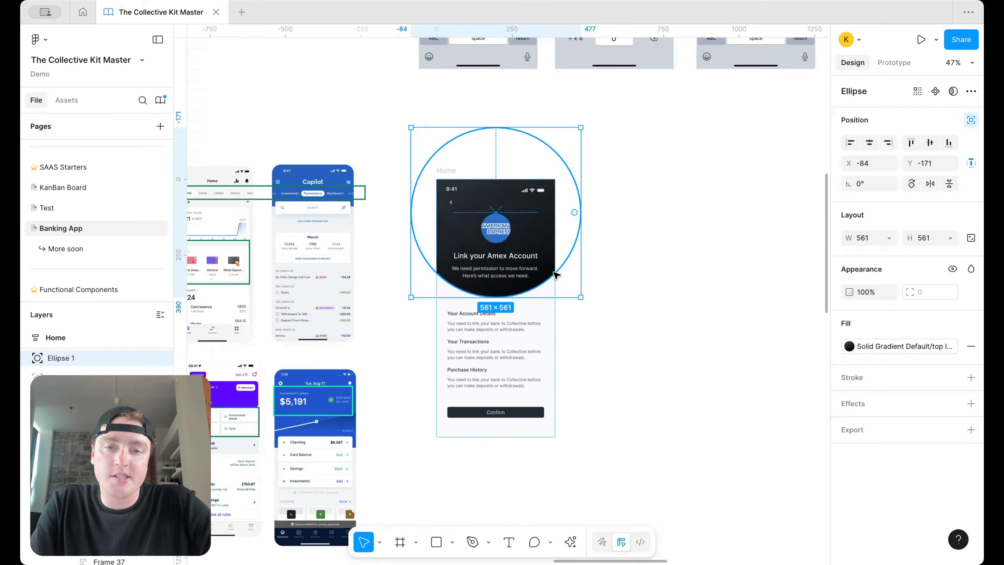
{"action": "key", "text": "Delete"}
Step: Recolour the caption and heading text to the default dark text colours
{"action": "left_click", "coordinate": [534, 257]}
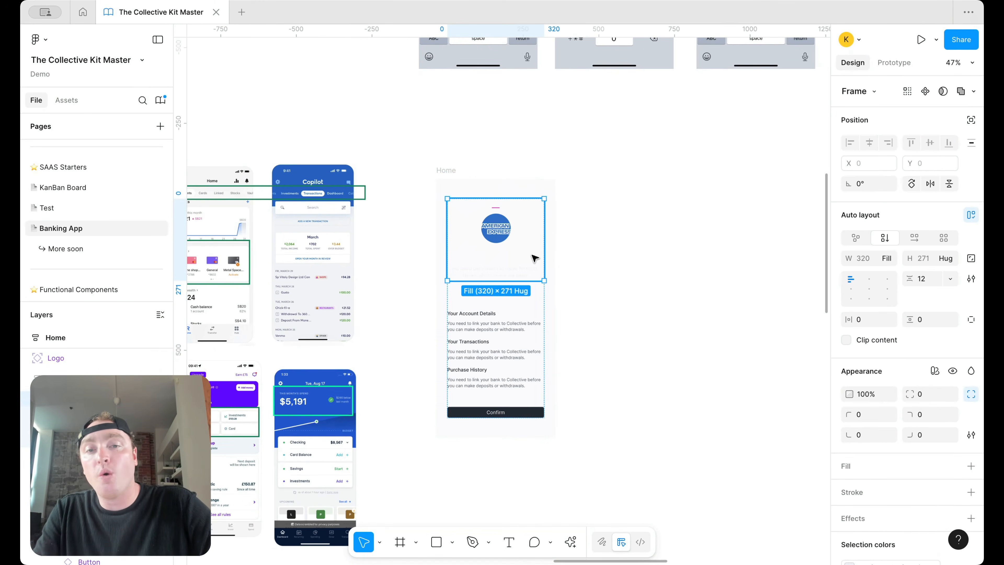
{"action": "scroll", "coordinate": [905, 431], "scroll_direction": "down", "scroll_amount": 4}
{"action": "left_click", "coordinate": [849, 442]}
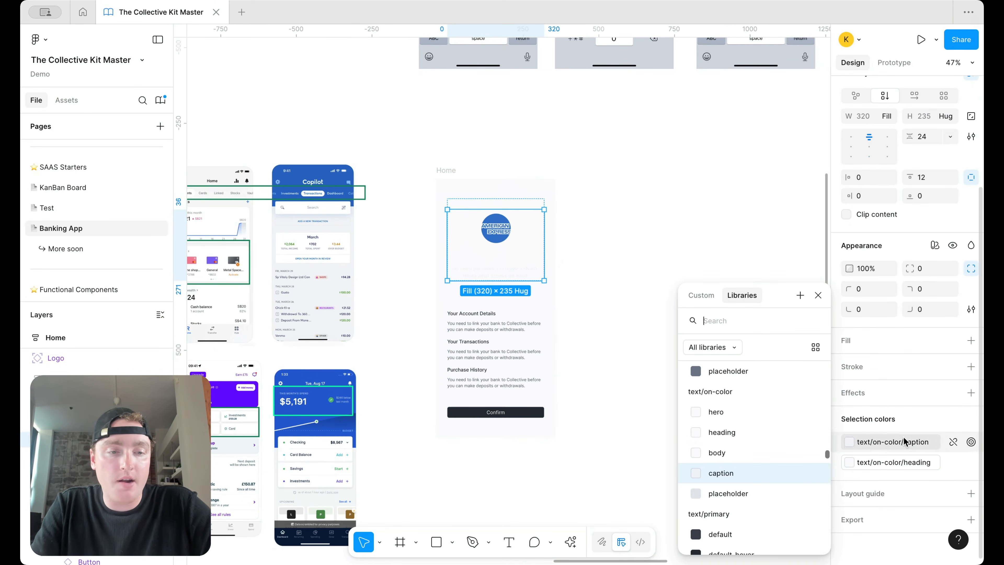
{"action": "scroll", "coordinate": [764, 445], "scroll_direction": "down", "scroll_amount": 3}
{"action": "scroll", "coordinate": [761, 454], "scroll_direction": "up", "scroll_amount": 5}
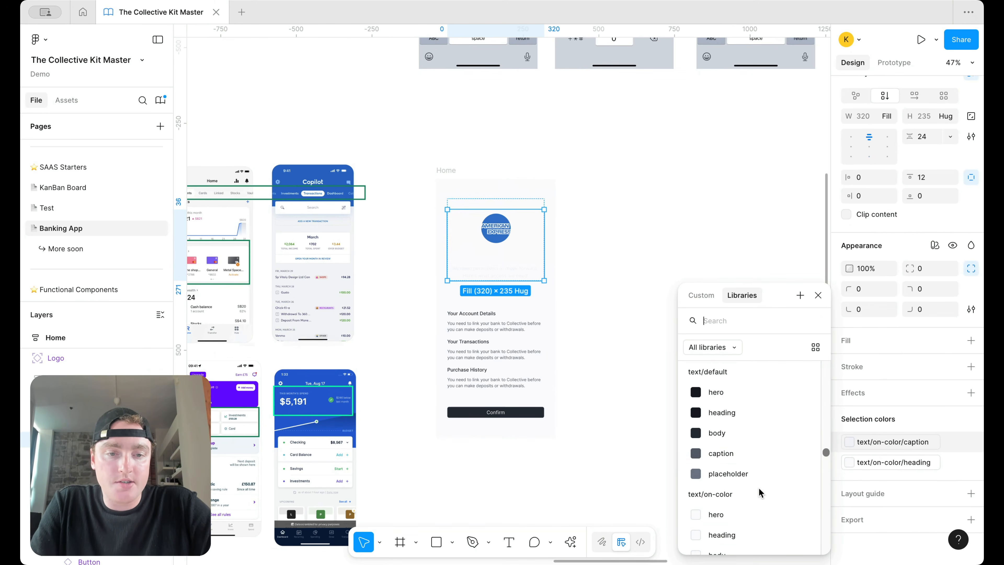
{"action": "left_click", "coordinate": [758, 459]}
{"action": "scroll", "coordinate": [761, 470], "scroll_direction": "down", "scroll_amount": 2}
{"action": "scroll", "coordinate": [751, 454], "scroll_direction": "up", "scroll_amount": 3}
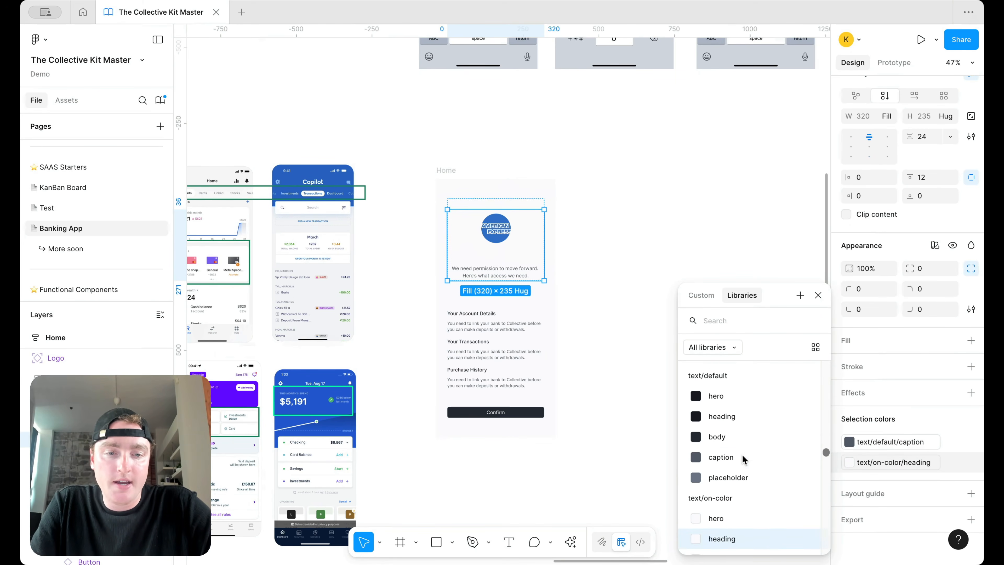
{"action": "left_click", "coordinate": [739, 443]}
{"action": "left_click", "coordinate": [609, 283]}
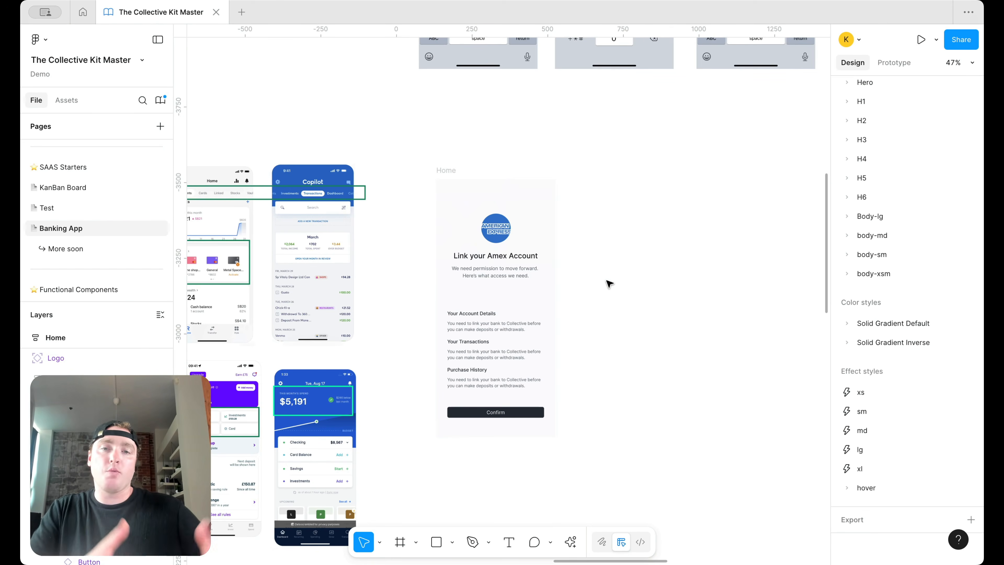
Step: Switch the button text and icon colours to primary default
{"action": "double_click", "coordinate": [460, 202]}
{"action": "left_click", "coordinate": [897, 484]}
{"action": "scroll", "coordinate": [757, 496], "scroll_direction": "up", "scroll_amount": 2}
{"action": "left_click", "coordinate": [756, 488]}
{"action": "left_click", "coordinate": [870, 503]}
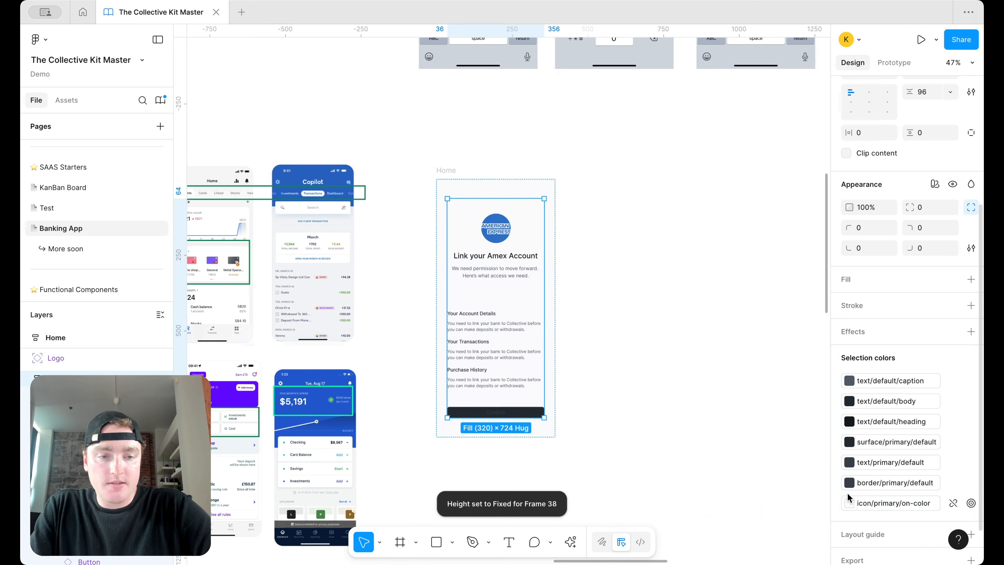
{"action": "left_click", "coordinate": [849, 503]}
{"action": "left_click", "coordinate": [748, 391]}
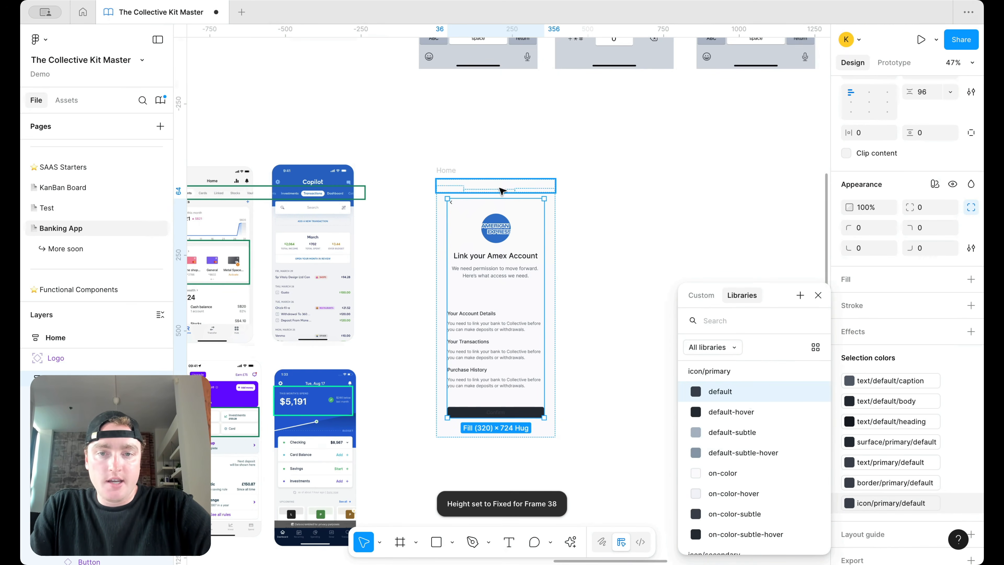
Step: Darken the top status bar to slate/1100
{"action": "left_click", "coordinate": [522, 188]}
{"action": "left_click", "coordinate": [878, 466]}
{"action": "scroll", "coordinate": [771, 482], "scroll_direction": "down", "scroll_amount": 5}
{"action": "left_click", "coordinate": [753, 501]}
{"action": "left_click", "coordinate": [618, 212]}
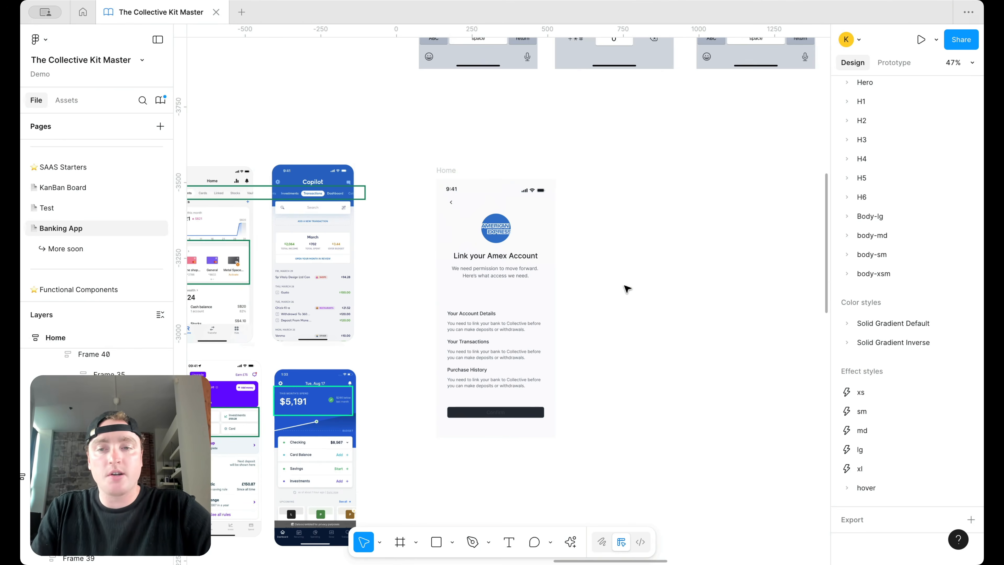
Step: Nudge the screen copy up and left, then delete its Amex logo image
{"action": "left_click_drag", "start_coordinate": [449, 170], "coordinate": [432, 162]}
{"action": "left_click", "coordinate": [598, 216]}
{"action": "scroll", "coordinate": [511, 217], "scroll_direction": "up", "scroll_amount": 1}
{"action": "left_click", "coordinate": [485, 227]}
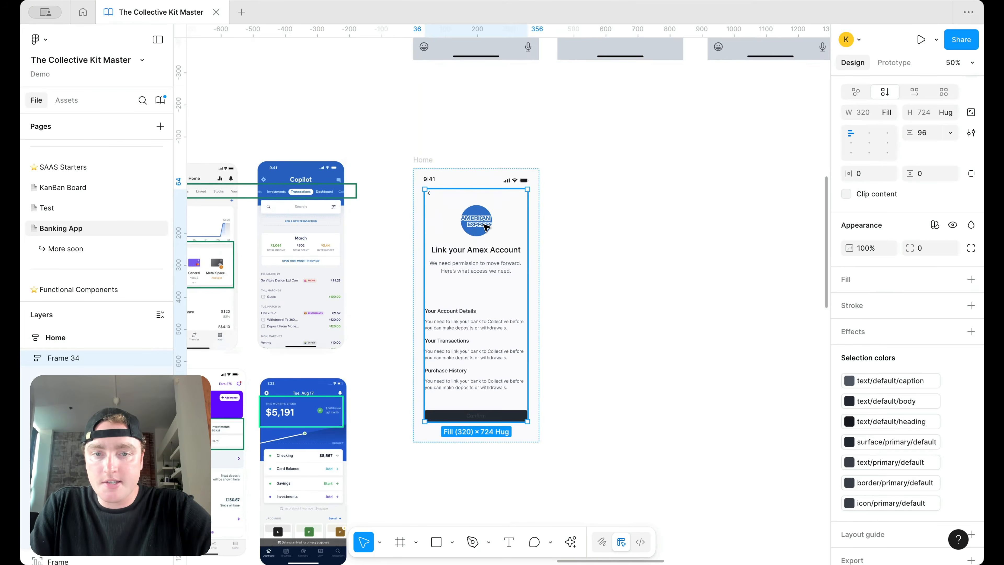
{"action": "left_click", "coordinate": [486, 227]}
{"action": "left_click", "coordinate": [486, 228]}
{"action": "key", "text": "Delete"}
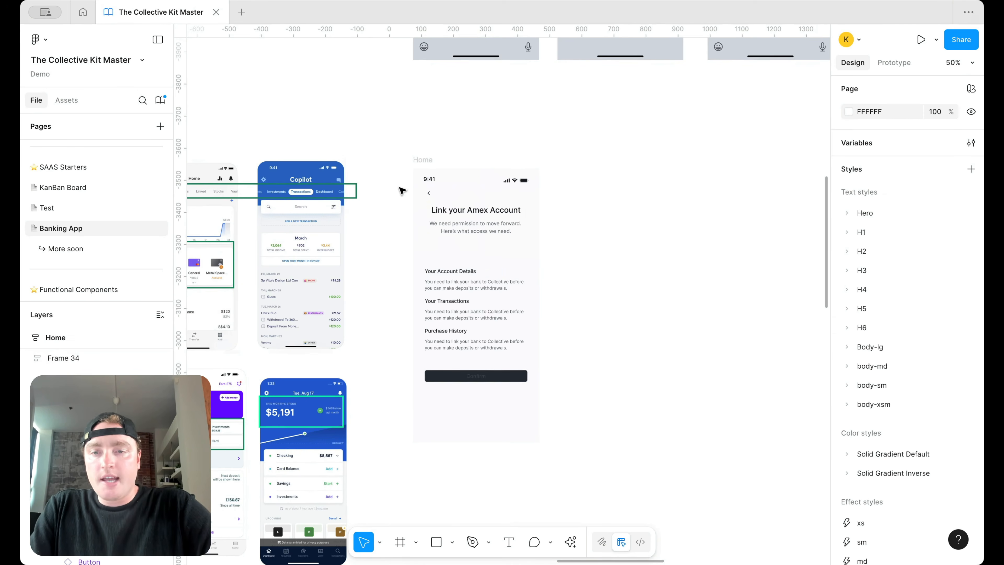
{"action": "scroll", "coordinate": [402, 191], "scroll_direction": "left", "scroll_amount": 3}
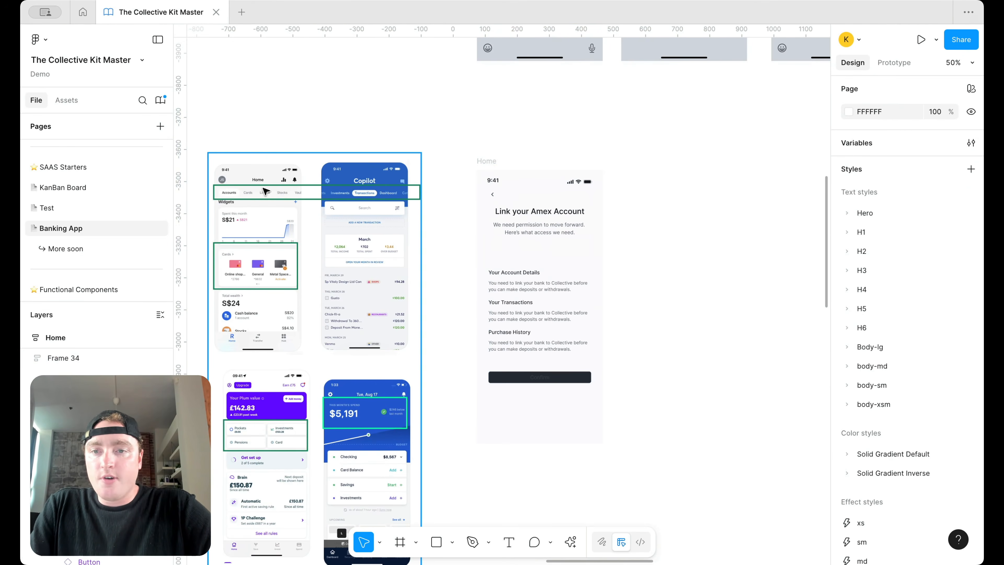
Step: Draw a text box right of the Amex screen and type 'Summary'
{"action": "scroll", "coordinate": [299, 200], "scroll_direction": "up", "scroll_amount": 5}
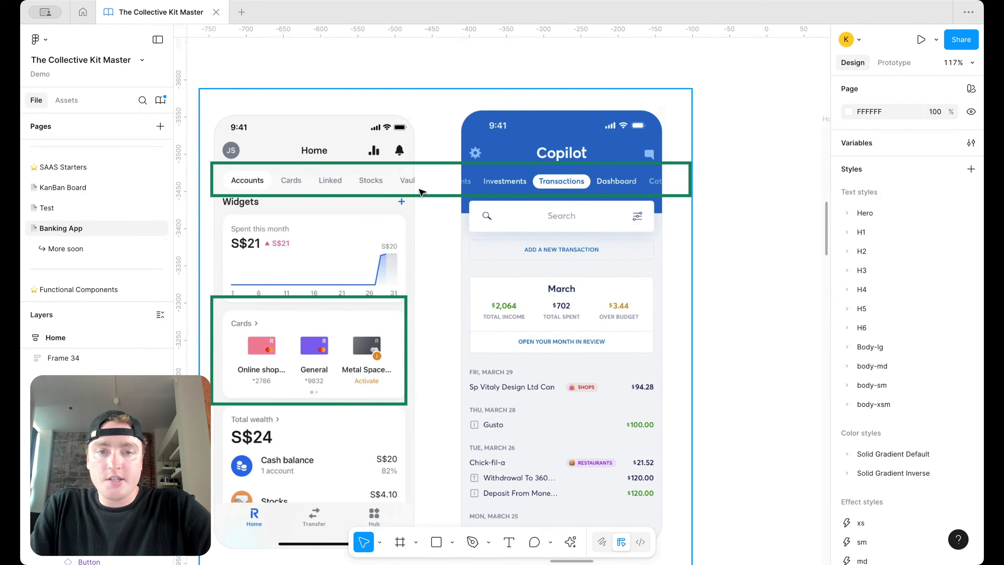
{"action": "scroll", "coordinate": [423, 193], "scroll_direction": "right", "scroll_amount": 3}
{"action": "scroll", "coordinate": [553, 216], "scroll_direction": "down", "scroll_amount": 3}
{"action": "scroll", "coordinate": [554, 215], "scroll_direction": "right", "scroll_amount": 5}
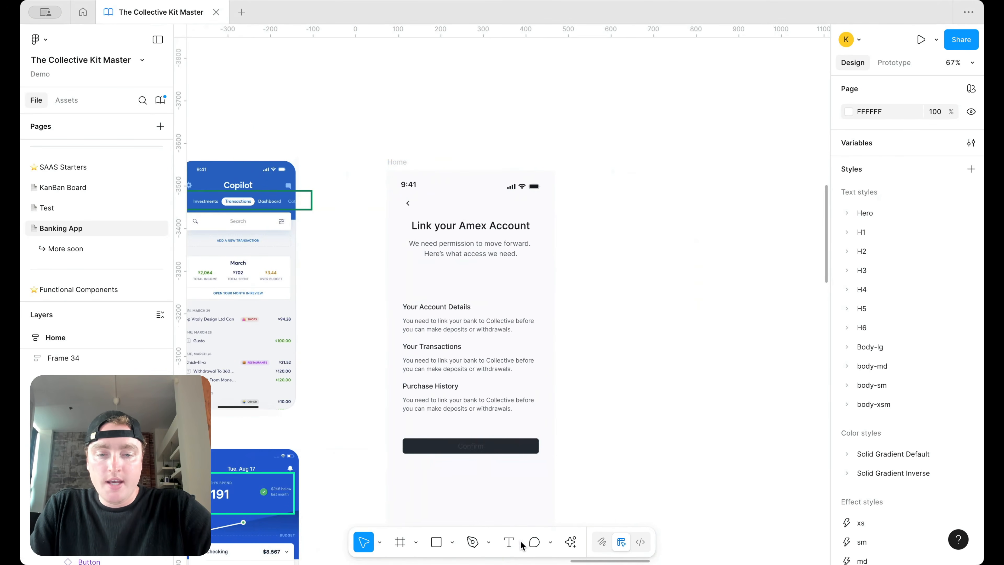
{"action": "left_click", "coordinate": [509, 542]}
{"action": "scroll", "coordinate": [603, 229], "scroll_direction": "up", "scroll_amount": 3}
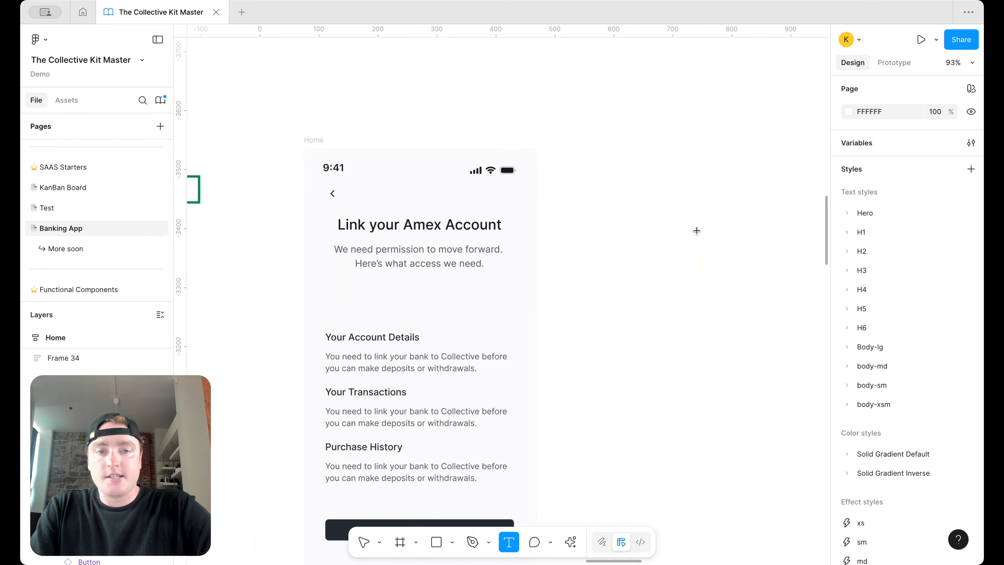
{"action": "left_click_drag", "start_coordinate": [696, 230], "coordinate": [596, 212]}
{"action": "type", "text": "Summary"}
Step: Apply the body-sm regular text style to Summary and wrap it in auto layout
{"action": "key", "text": "ctrl+a"}
{"action": "left_click", "coordinate": [969, 344]}
{"action": "type", "text": "bod"}
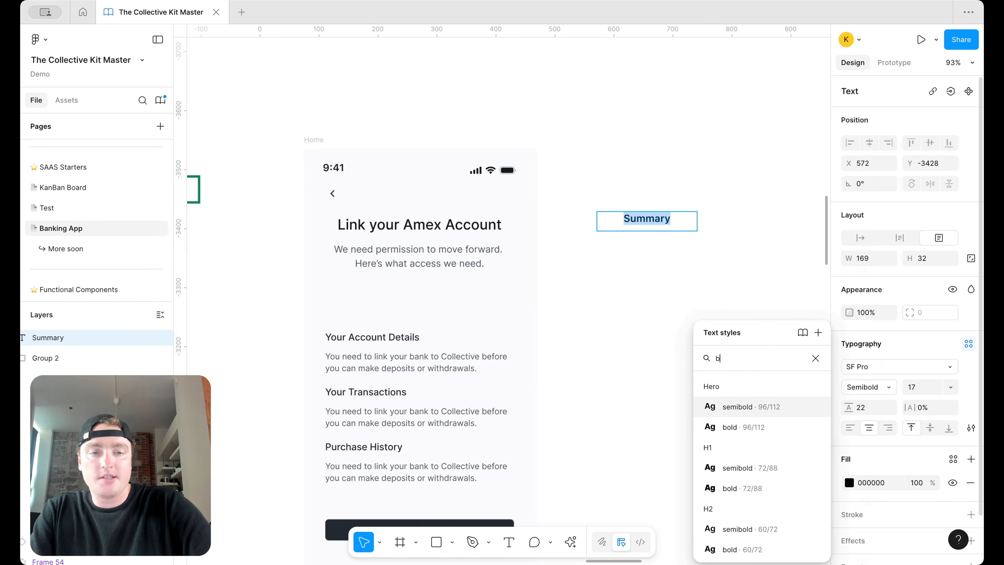
{"action": "scroll", "coordinate": [764, 487], "scroll_direction": "down", "scroll_amount": 5}
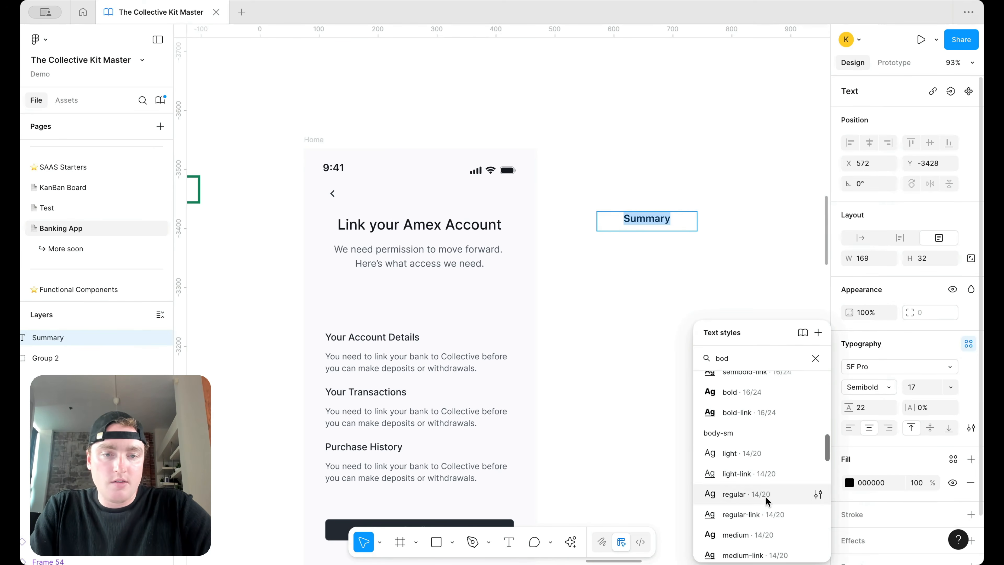
{"action": "left_click", "coordinate": [765, 497]}
{"action": "key", "text": "Escape"}
{"action": "key", "text": "shift+a"}
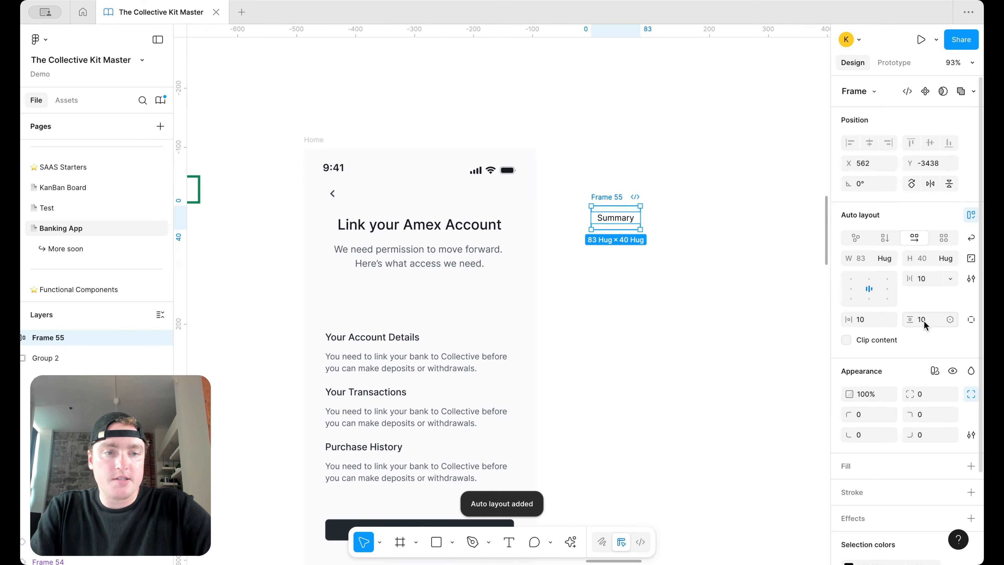
Step: Set the Summary frame's padding to 8 horizontal, 4 vertical with a surface/default fill
{"action": "left_click_drag", "start_coordinate": [924, 321], "coordinate": [914, 321]}
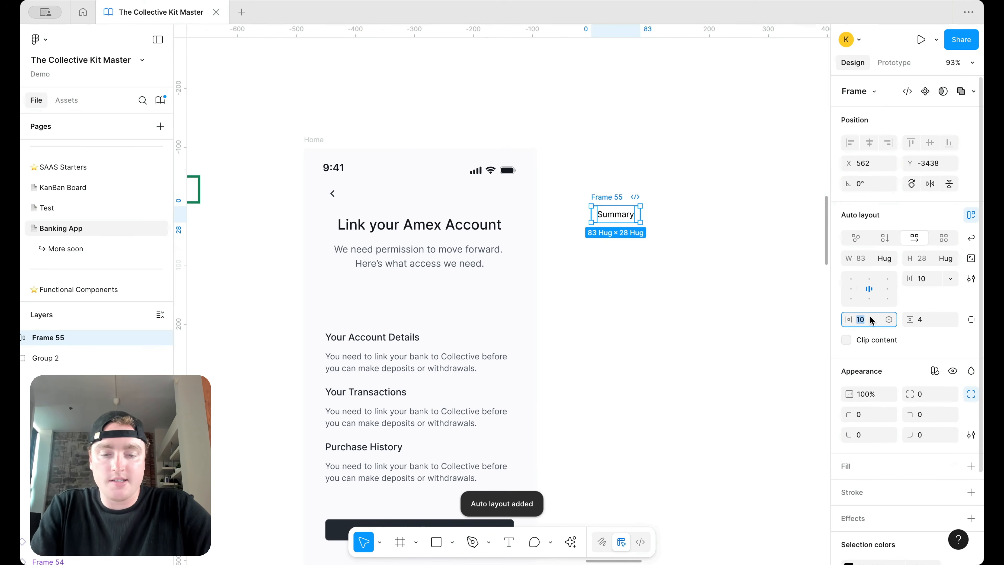
{"action": "type", "text": "8"}
{"action": "key", "text": "Return"}
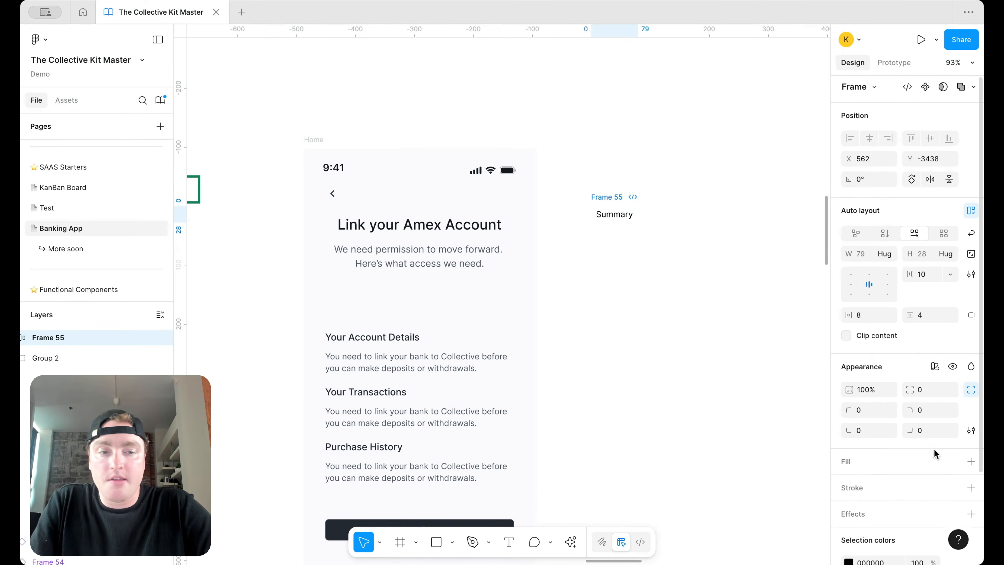
{"action": "scroll", "coordinate": [933, 449], "scroll_direction": "down", "scroll_amount": 2}
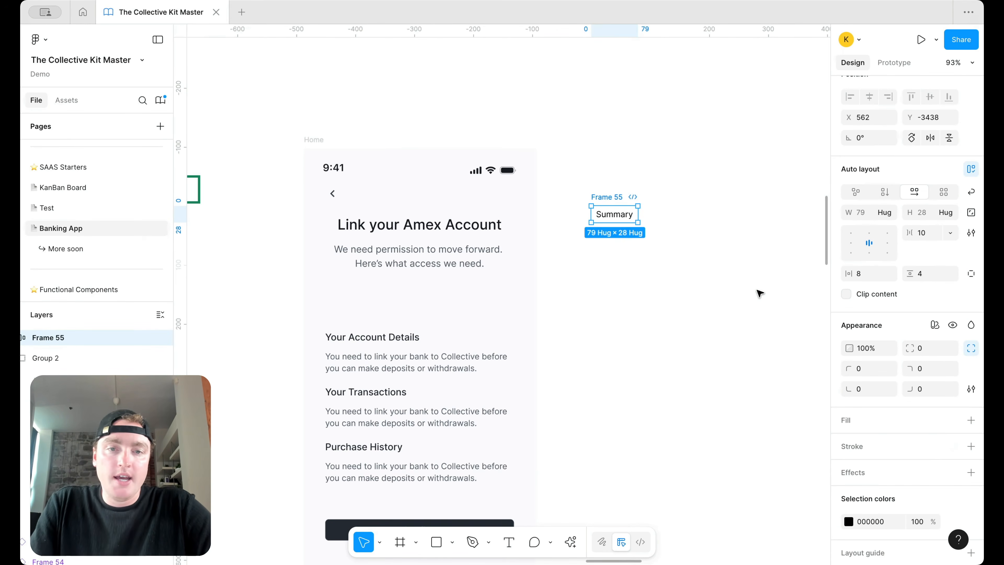
{"action": "left_click", "coordinate": [970, 420]}
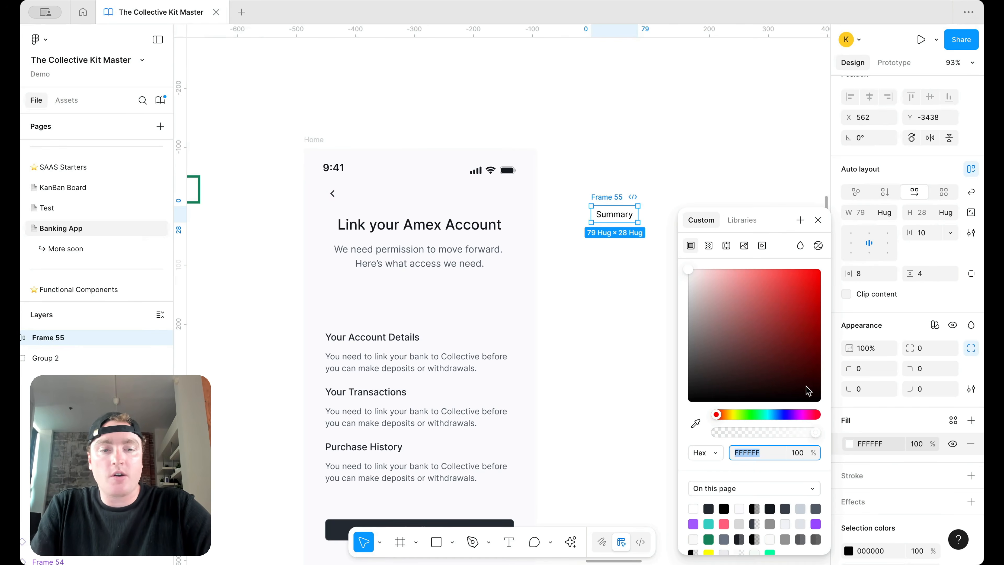
{"action": "left_click", "coordinate": [954, 422]}
{"action": "type", "text": "si"}
{"action": "key", "text": "BackSpace"}
{"action": "type", "text": "ur"}
{"action": "left_click", "coordinate": [790, 397]}
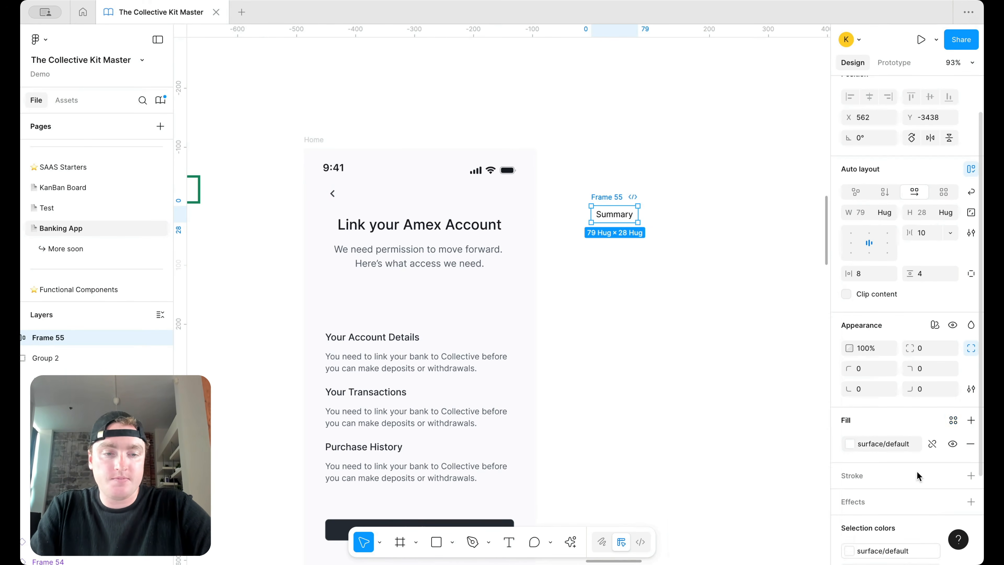
Step: Add a border/primary/default-subtle stroke and make all corners fully round
{"action": "left_click", "coordinate": [971, 475]}
{"action": "left_click", "coordinate": [954, 476]}
{"action": "type", "text": "bor"}
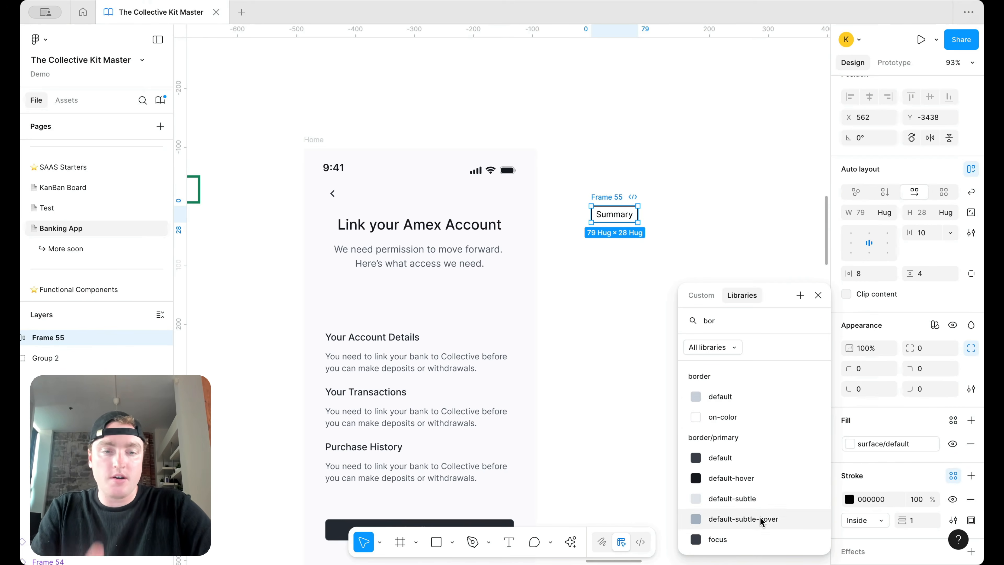
{"action": "left_click", "coordinate": [763, 498]}
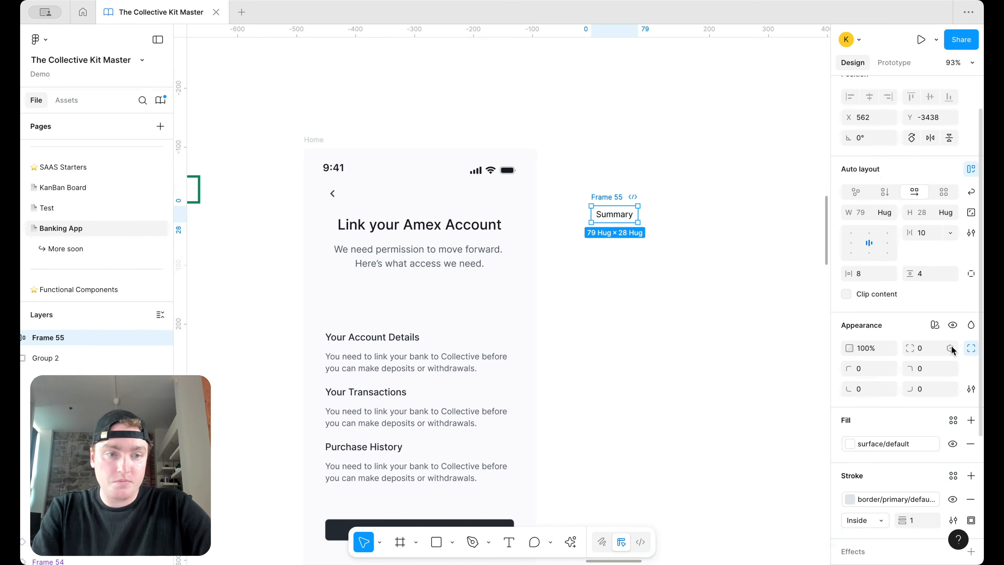
{"action": "left_click", "coordinate": [950, 348]}
{"action": "scroll", "coordinate": [915, 460], "scroll_direction": "down", "scroll_amount": 3}
{"action": "left_click", "coordinate": [906, 536]}
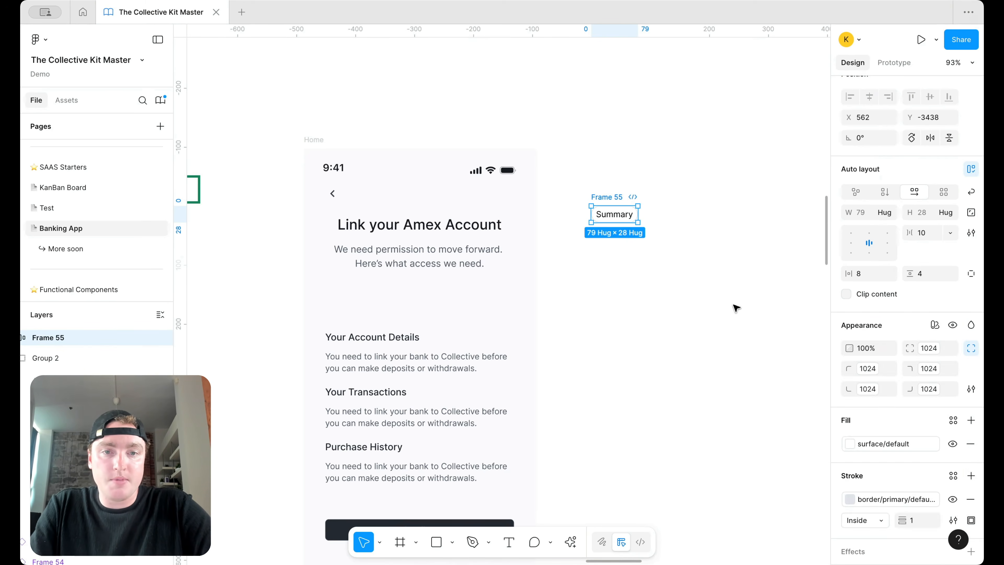
Step: Rename the Summary frame to 'Navigation'
{"action": "left_click", "coordinate": [764, 370]}
{"action": "double_click", "coordinate": [610, 197]}
{"action": "type", "text": "Navigation"}
{"action": "key", "text": "Return"}
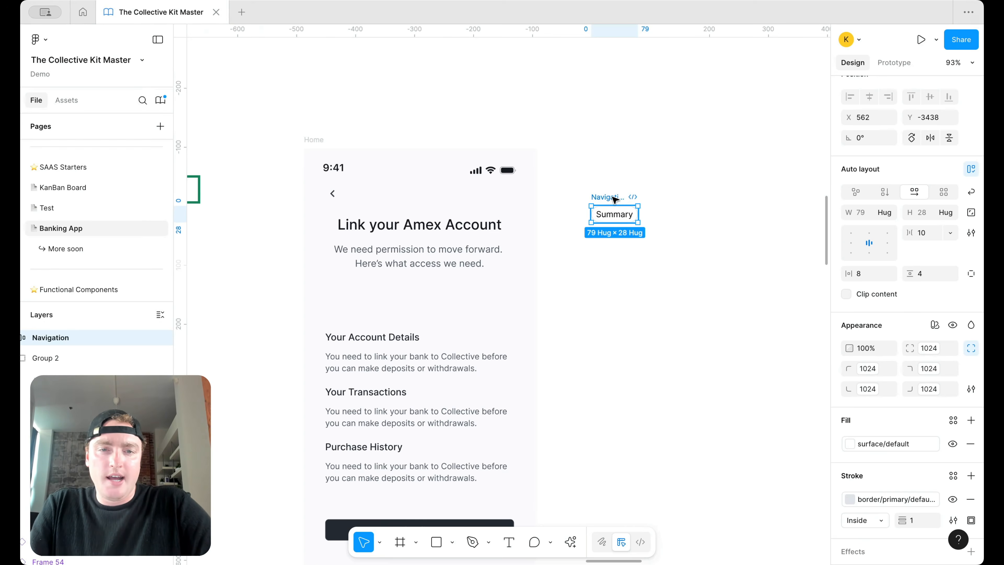
{"action": "right_click", "coordinate": [614, 200]}
Step: Turn Navigation into a component and add a second variant
{"action": "left_click", "coordinate": [668, 393]}
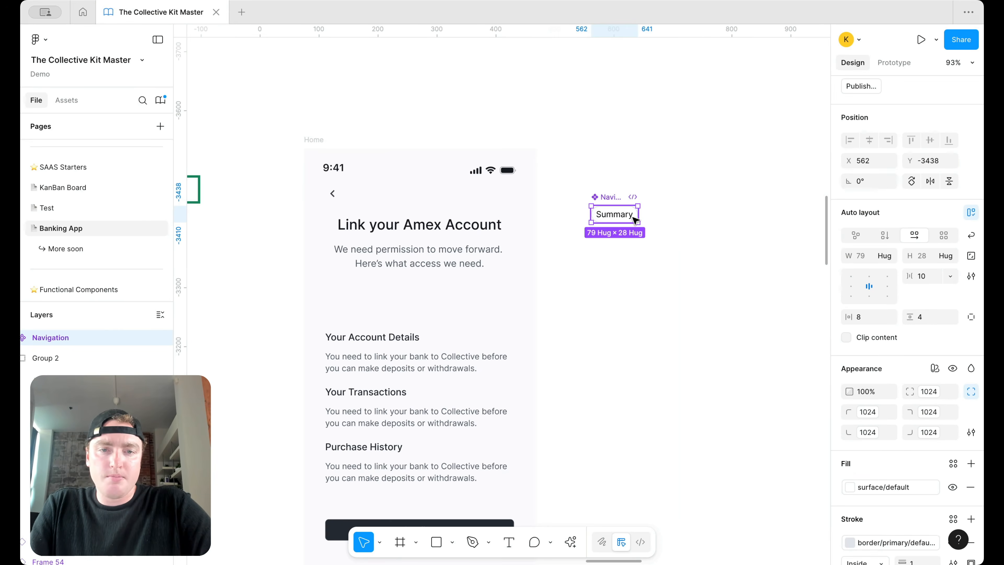
{"action": "right_click", "coordinate": [624, 214]}
{"action": "mouse_move", "coordinate": [711, 394]}
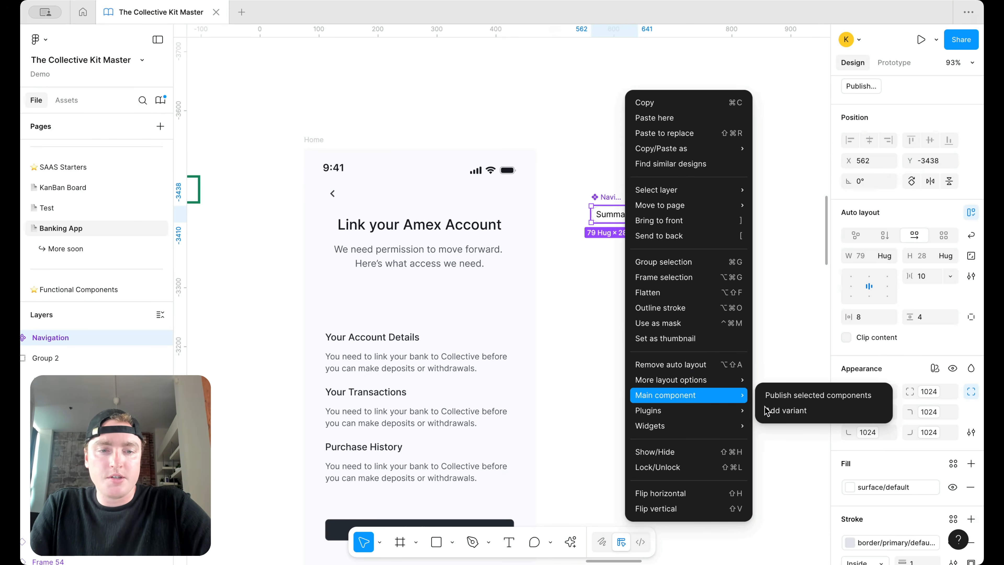
{"action": "left_click", "coordinate": [771, 411]}
Step: Remove the fill and stroke from the second Navigation variant
{"action": "left_click", "coordinate": [762, 299]}
{"action": "left_click", "coordinate": [608, 242]}
{"action": "scroll", "coordinate": [907, 459], "scroll_direction": "down", "scroll_amount": 2}
{"action": "left_click", "coordinate": [970, 424]}
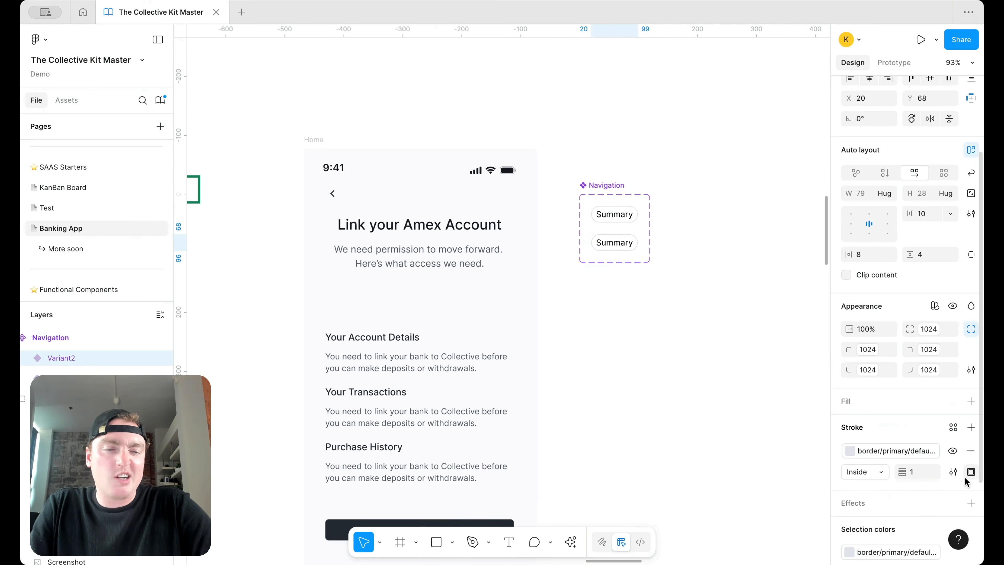
{"action": "left_click", "coordinate": [970, 450]}
{"action": "left_click", "coordinate": [698, 247]}
Step: Paste a Summary instance above the set and duplicate it as a 'Transactions' tab
{"action": "left_click", "coordinate": [615, 221]}
{"action": "key", "text": "ctrl+c"}
{"action": "key", "text": "ctrl+v"}
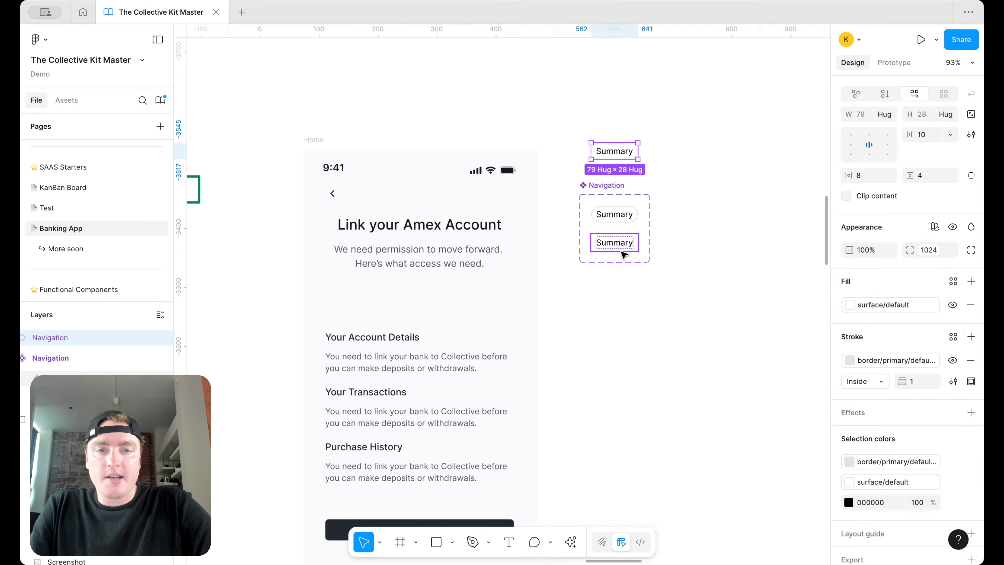
{"action": "left_click_drag", "start_coordinate": [616, 152], "coordinate": [675, 152]}
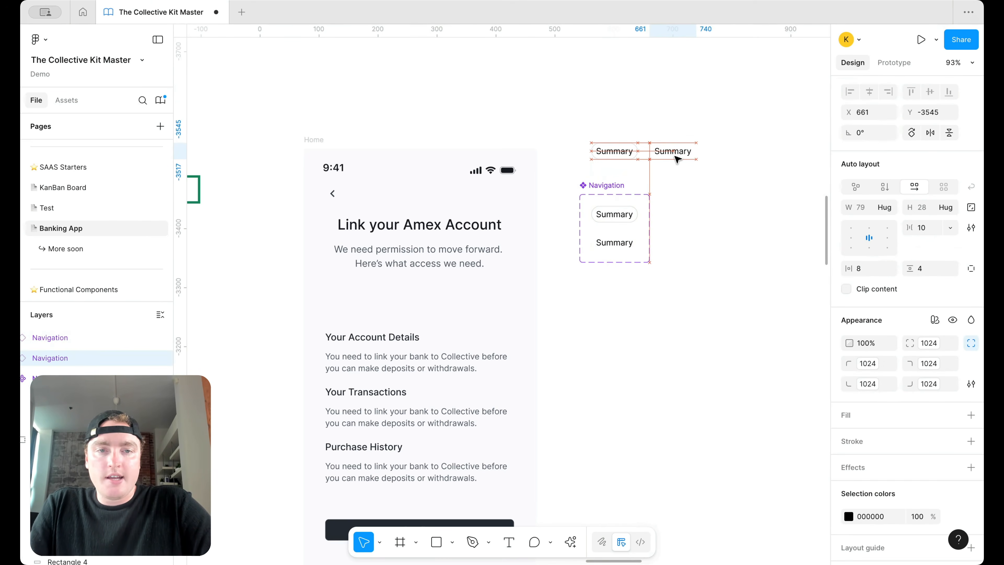
{"action": "double_click", "coordinate": [688, 151]}
{"action": "double_click", "coordinate": [687, 154]}
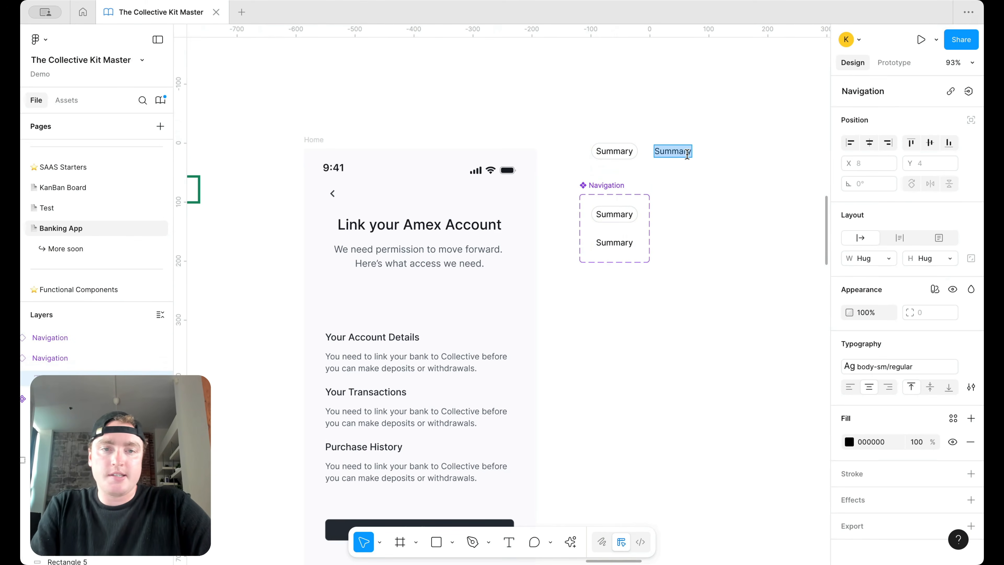
{"action": "type", "text": "Transactions"}
{"action": "key", "text": "Escape"}
Step: Duplicate the Transactions tab and relabel the copy 'Card'
{"action": "left_click", "coordinate": [745, 245]}
{"action": "left_click", "coordinate": [696, 154]}
{"action": "key", "text": "ctrl+d"}
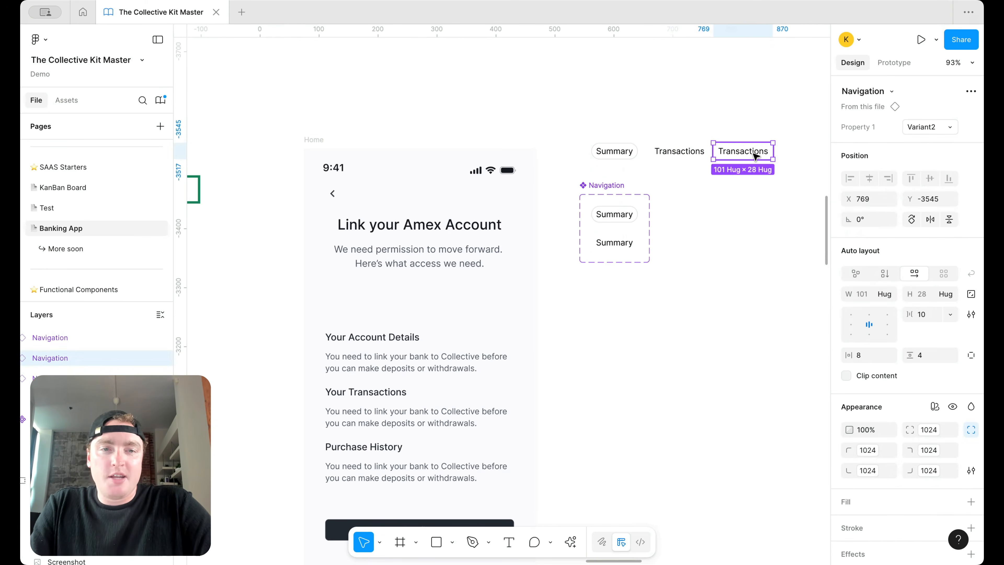
{"action": "double_click", "coordinate": [755, 156]}
{"action": "key", "text": "Return"}
{"action": "type", "text": "Card"}
{"action": "left_click", "coordinate": [762, 206]}
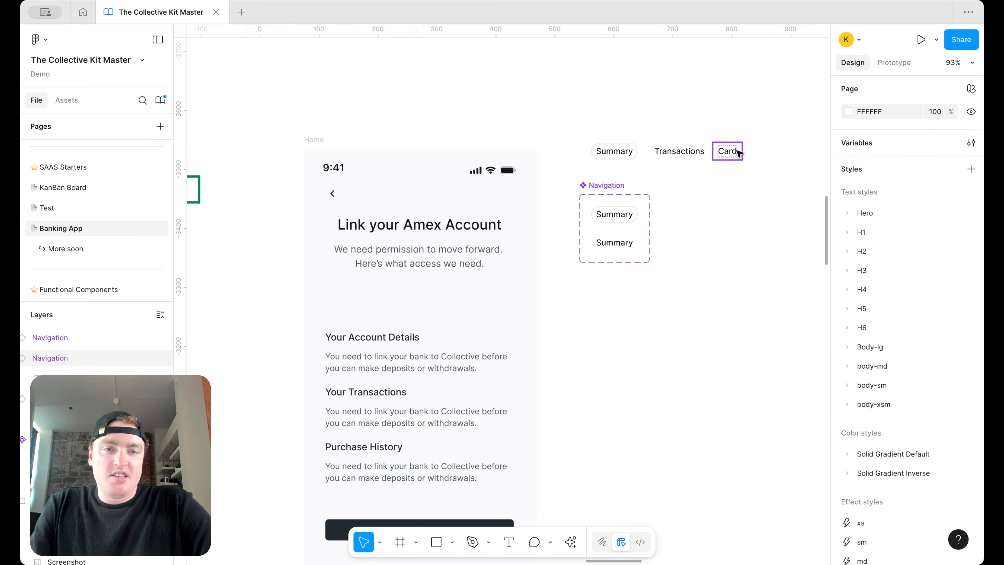
Step: Add a 'Billing' tab and wrap all four tabs in an auto layout row
{"action": "left_click", "coordinate": [739, 150]}
{"action": "key", "text": "ctrl+d"}
{"action": "key", "text": "Return"}
{"action": "key", "text": "Return"}
{"action": "type", "text": "Billing"}
{"action": "left_click", "coordinate": [765, 178]}
{"action": "left_click_drag", "start_coordinate": [668, 141], "coordinate": [578, 137]}
{"action": "key", "text": "shift+a"}
Step: Paste the tab row into the Home content frame and move it to the top
{"action": "key", "text": "ctrl+c"}
{"action": "left_click", "coordinate": [374, 209]}
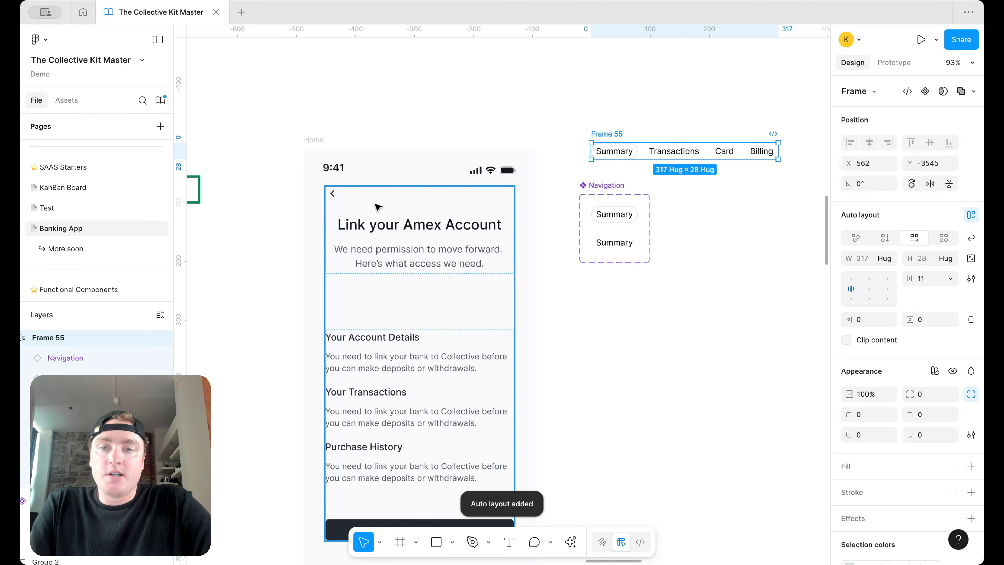
{"action": "key", "text": "ctrl+v"}
{"action": "key", "text": "Up"}
{"action": "key", "text": "Up"}
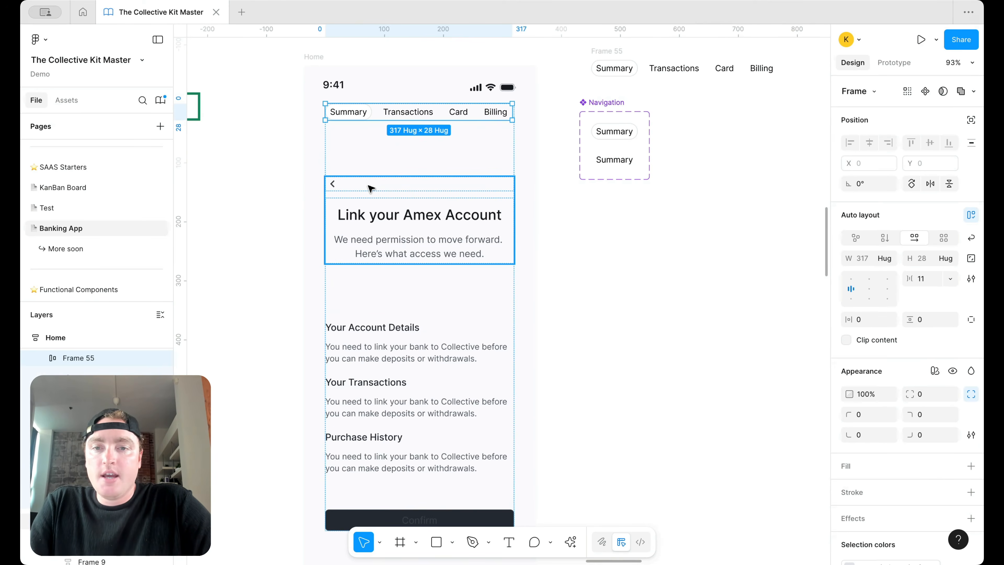
Step: Ungroup the Amex heading frame and wrap the content in a vertical auto layout with 24 spacing
{"action": "left_click", "coordinate": [370, 189]}
{"action": "right_click", "coordinate": [371, 188]}
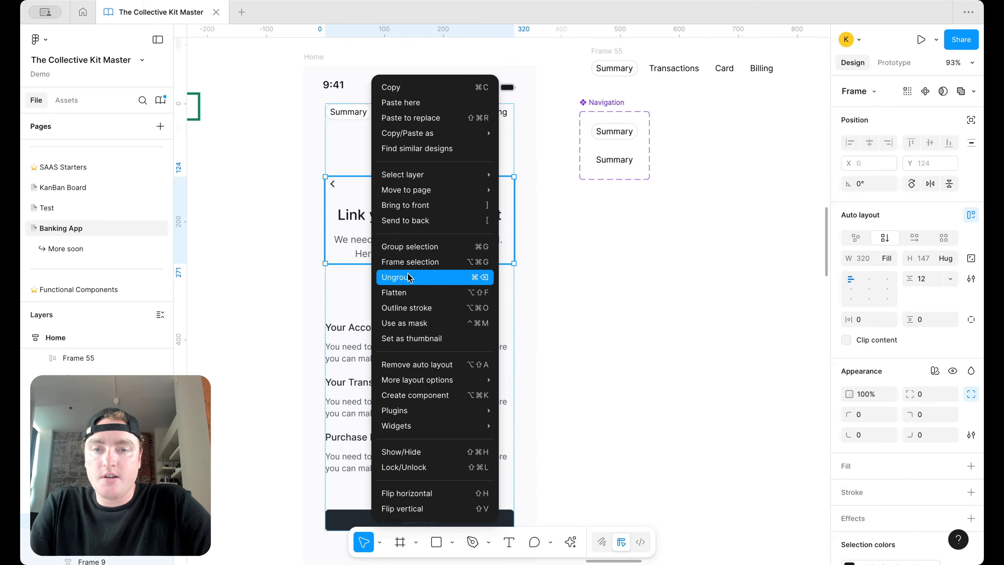
{"action": "left_click", "coordinate": [434, 277]}
{"action": "key", "text": "shift+a"}
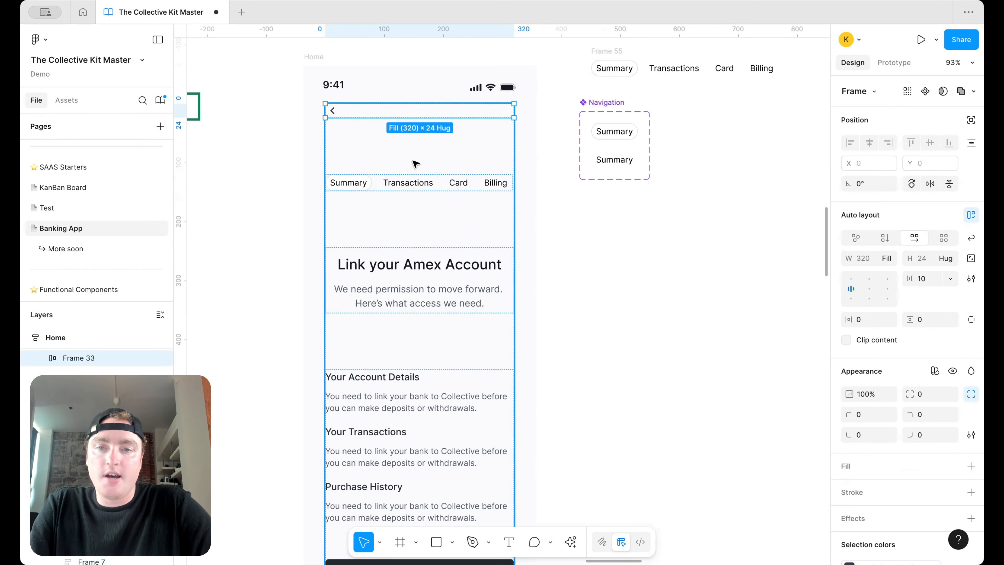
{"action": "left_click", "coordinate": [927, 282]}
{"action": "type", "text": "24"}
{"action": "key", "text": "Return"}
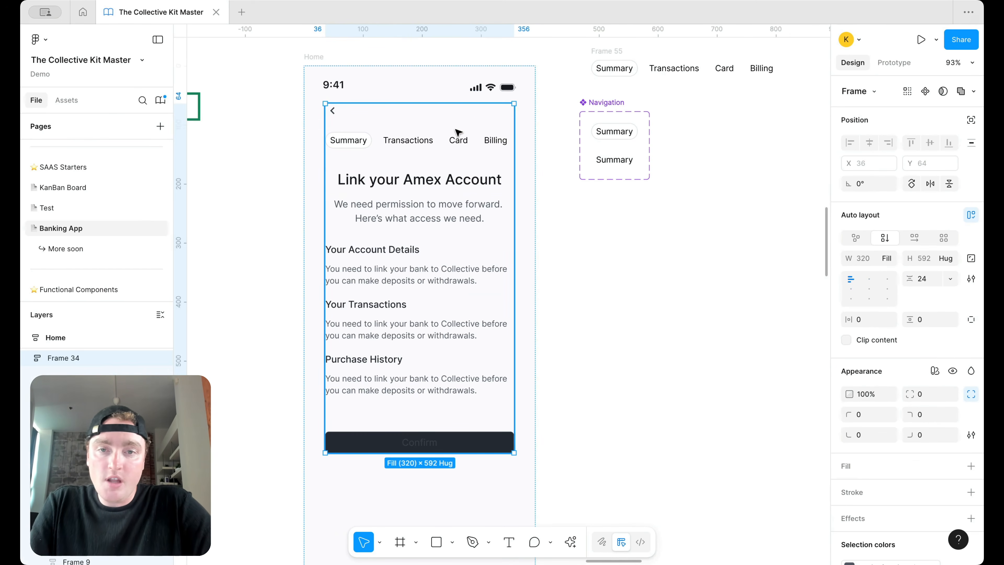
Step: Set the Home frame's horizontal padding to 18
{"action": "left_click", "coordinate": [479, 141]}
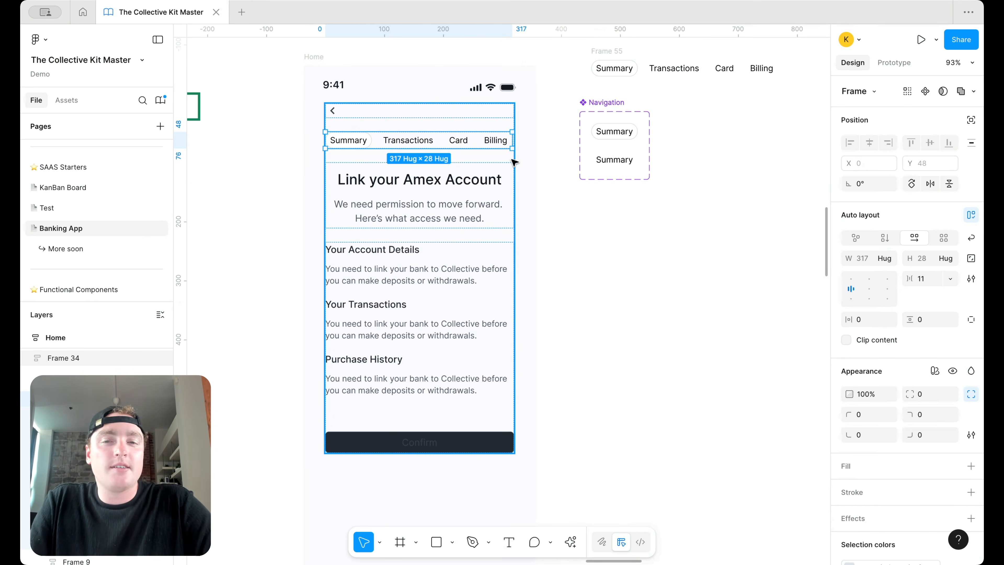
{"action": "key", "text": "Escape"}
{"action": "left_click", "coordinate": [530, 258]}
{"action": "left_click", "coordinate": [870, 320]}
{"action": "type", "text": "18"}
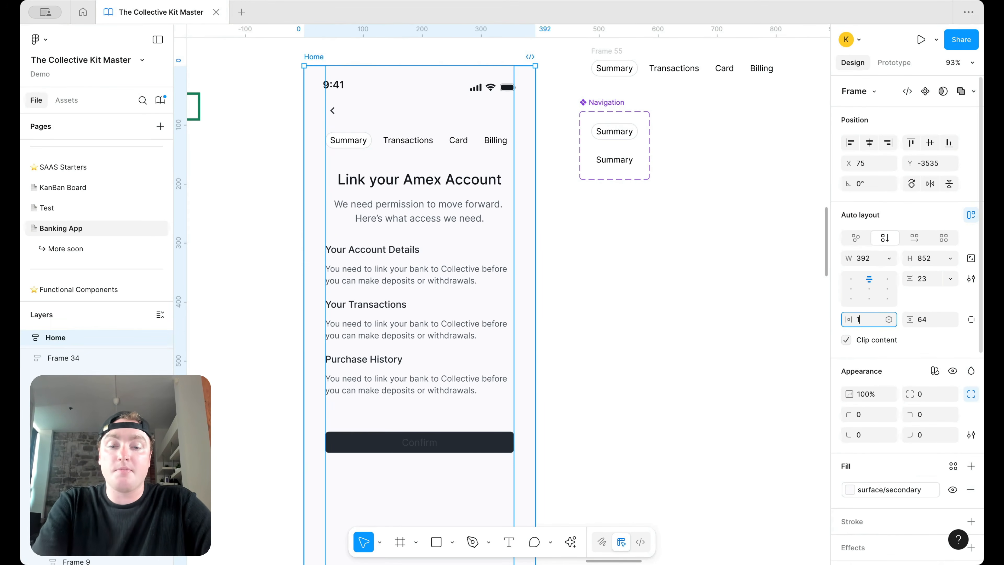
{"action": "key", "text": "Return"}
Step: Duplicate the Card tab to the end of the tab row and relabel it History
{"action": "left_click", "coordinate": [485, 148]}
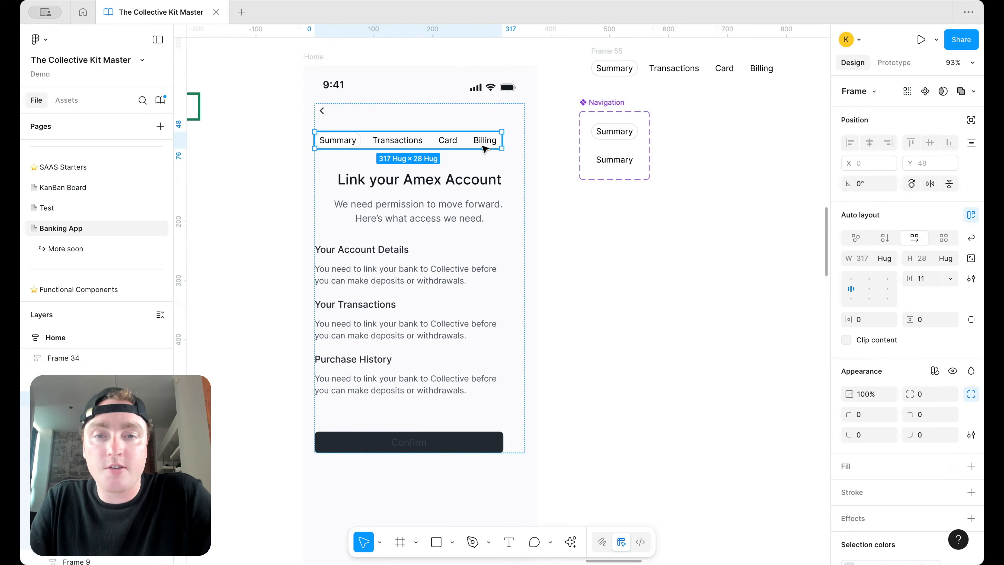
{"action": "left_click", "coordinate": [483, 147]}
{"action": "left_click", "coordinate": [448, 145]}
{"action": "key", "text": "ctrl+d"}
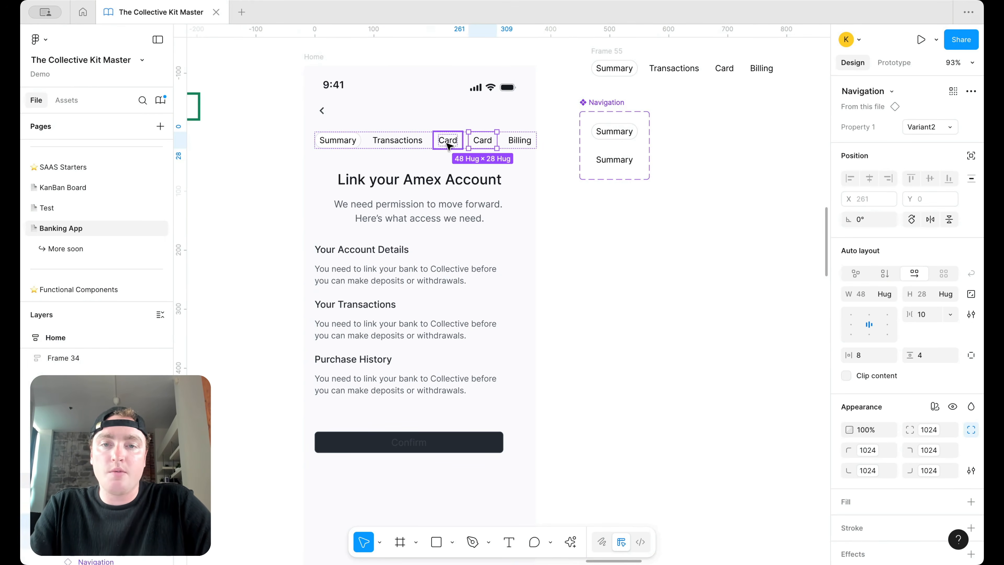
{"action": "key", "text": "Right"}
{"action": "double_click", "coordinate": [522, 139]}
{"action": "double_click", "coordinate": [522, 139]}
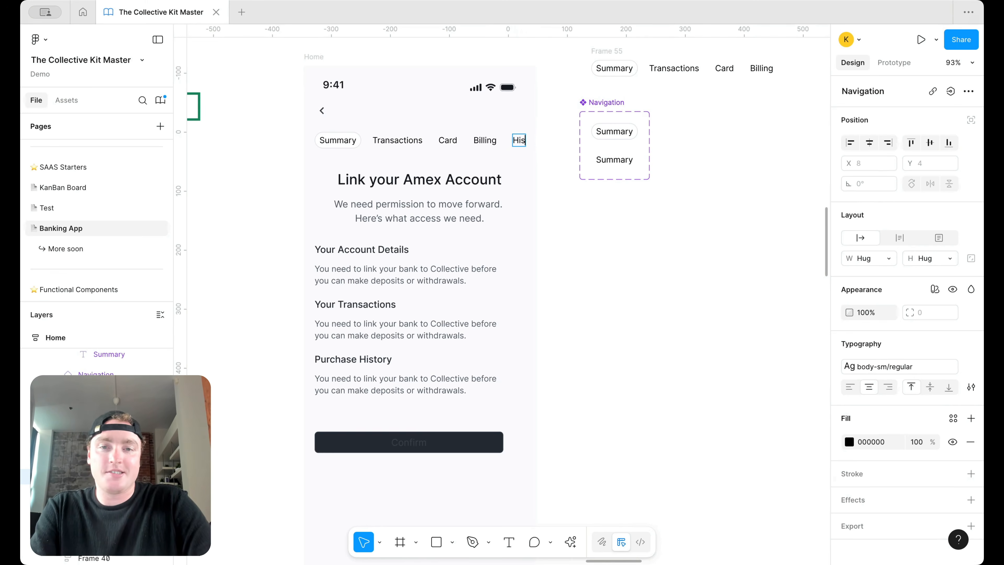
{"action": "type", "text": "Histor"}
{"action": "key", "text": "Escape"}
Step: Delete the Confirm button from the bottom frame
{"action": "left_click", "coordinate": [578, 212]}
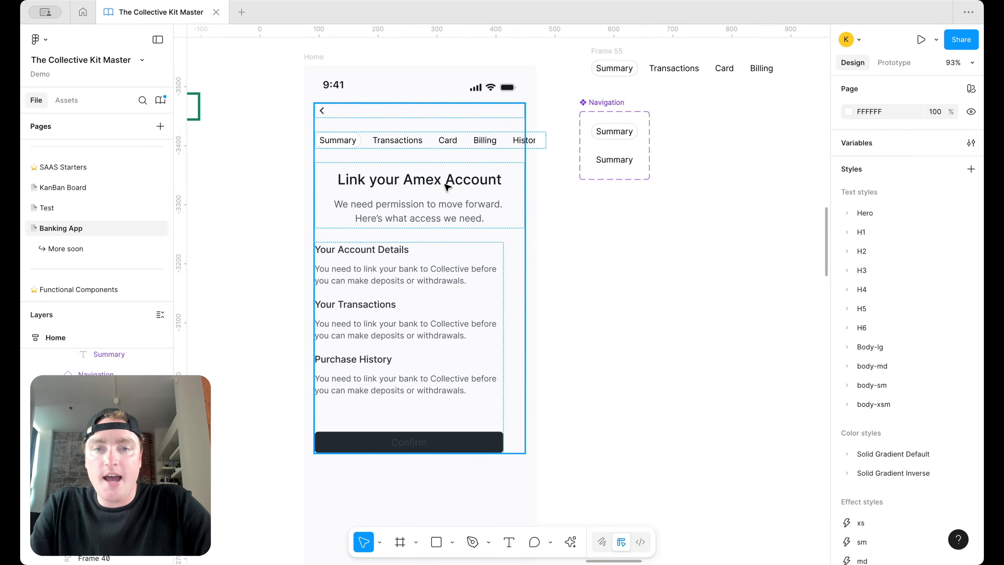
{"action": "left_click", "coordinate": [460, 388]}
{"action": "left_click", "coordinate": [454, 439]}
{"action": "left_click", "coordinate": [455, 435]}
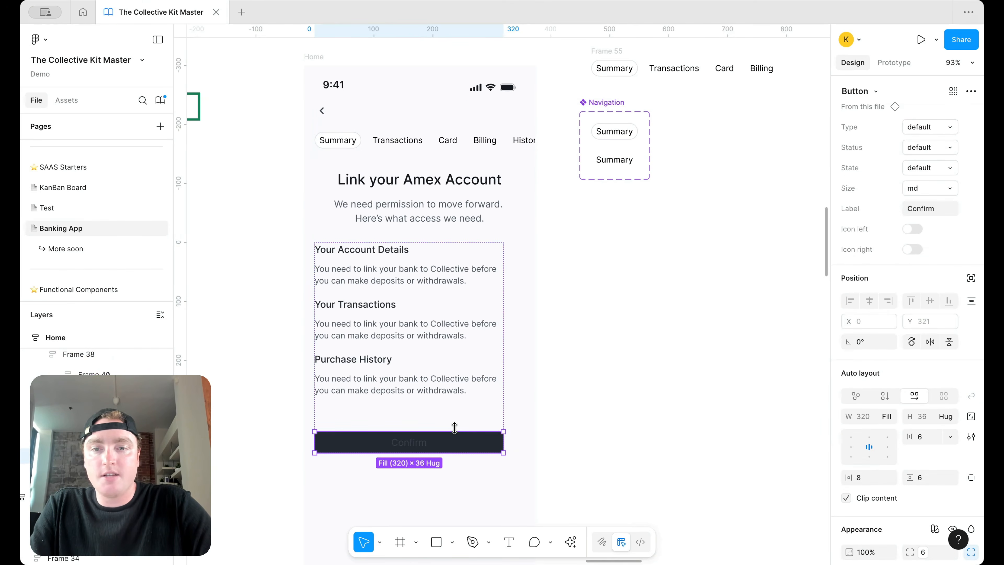
{"action": "key", "text": "Delete"}
Step: Left-align the Link your Amex Account heading and the subtitle text beneath it
{"action": "left_click", "coordinate": [458, 183]}
{"action": "left_click", "coordinate": [459, 182]}
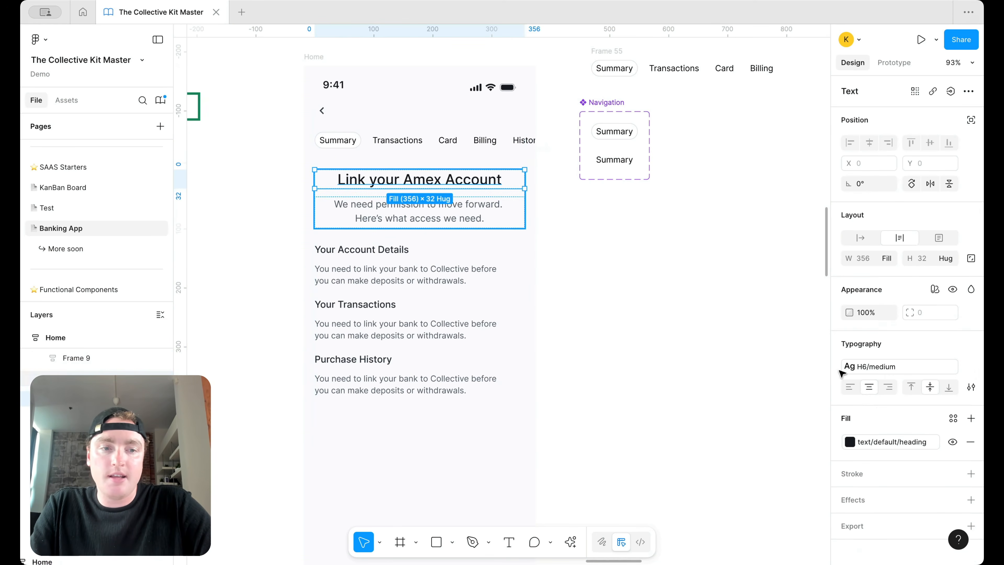
{"action": "left_click", "coordinate": [854, 389]}
{"action": "left_click", "coordinate": [474, 216]}
{"action": "left_click", "coordinate": [849, 390]}
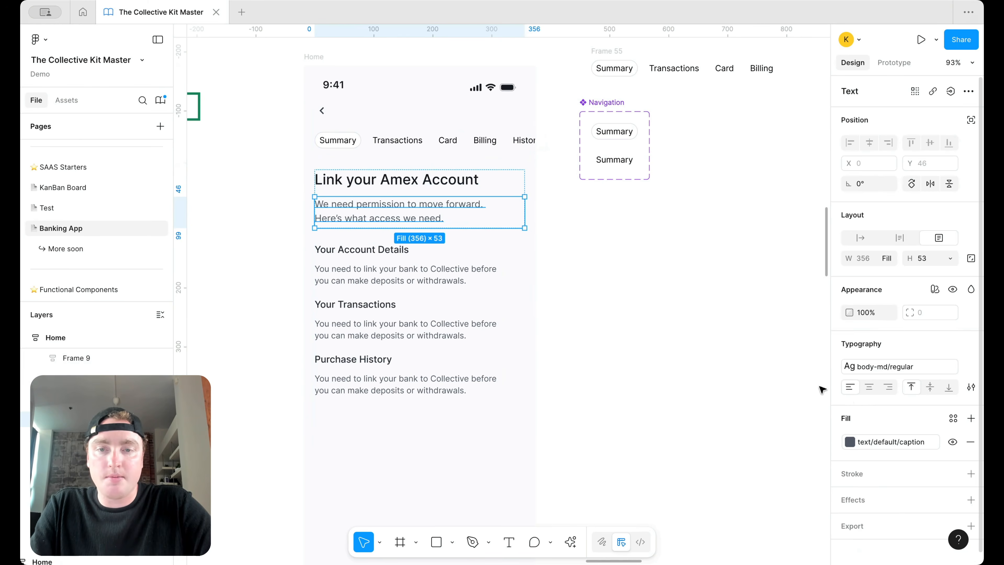
{"action": "left_click", "coordinate": [552, 245]}
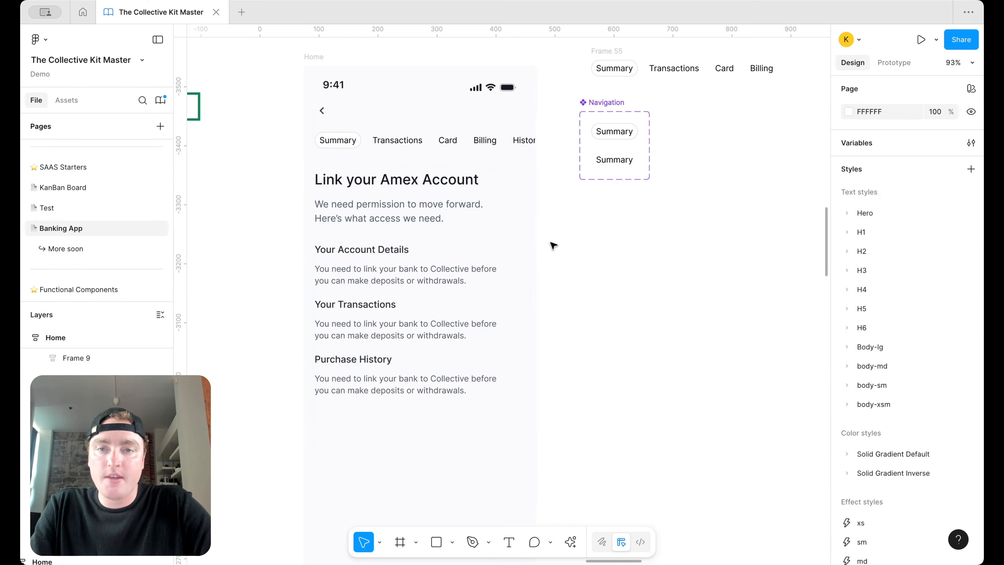
{"action": "left_click", "coordinate": [329, 116]}
{"action": "left_click", "coordinate": [329, 115]}
Step: Duplicate the back chevron and spread both chevrons to opposite ends of the top bar with Auto spacing
{"action": "key", "text": "shift+2"}
{"action": "scroll", "coordinate": [461, 141], "scroll_direction": "down", "scroll_amount": 5}
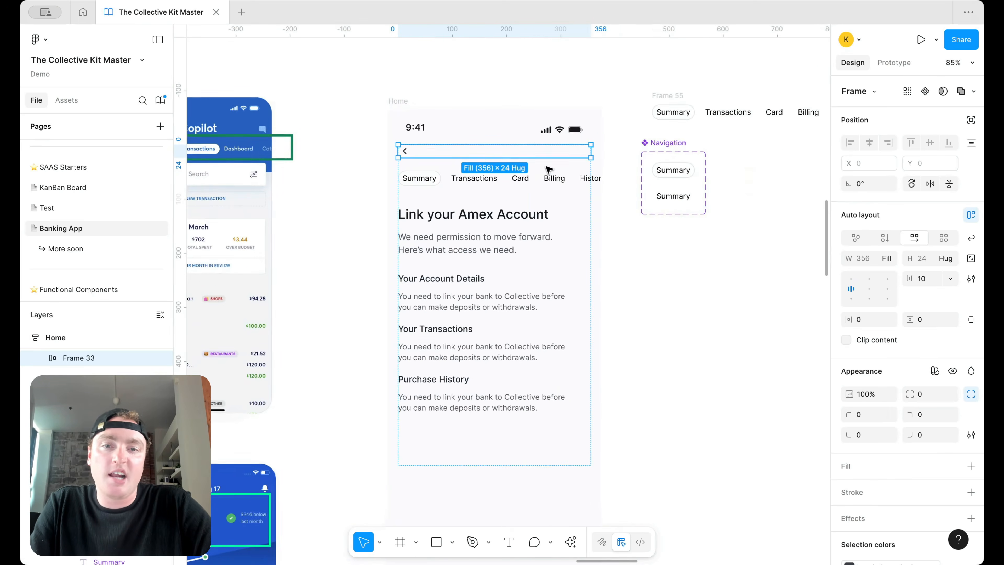
{"action": "scroll", "coordinate": [446, 155], "scroll_direction": "up", "scroll_amount": 3}
{"action": "left_click", "coordinate": [391, 150]}
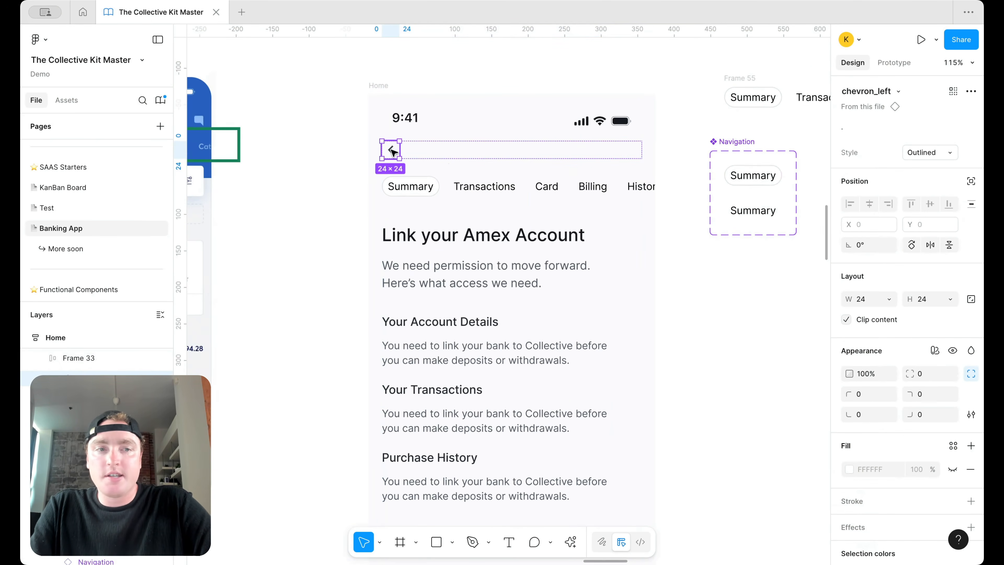
{"action": "key", "text": "ctrl+d"}
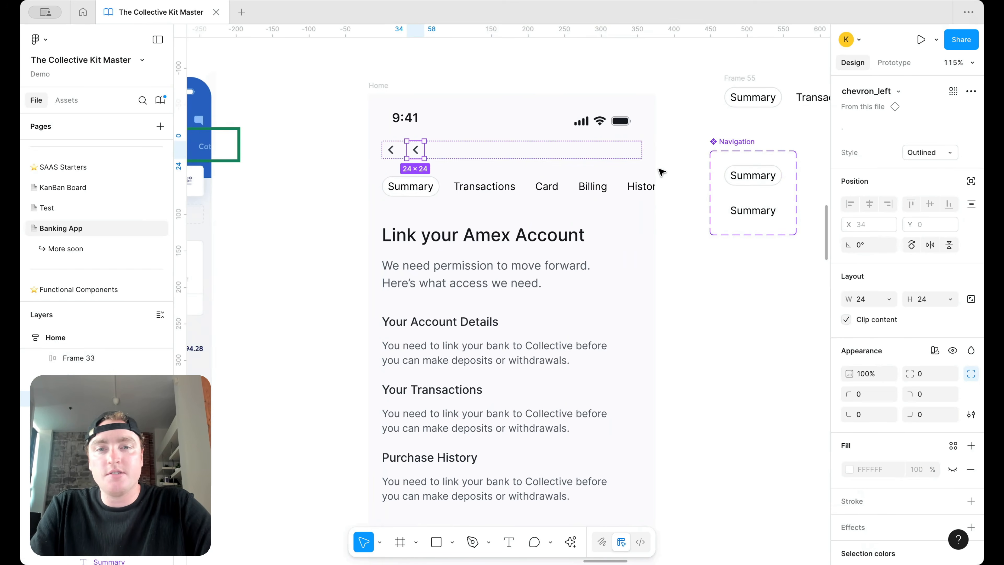
{"action": "left_click", "coordinate": [480, 153]}
{"action": "double_click", "coordinate": [851, 281]}
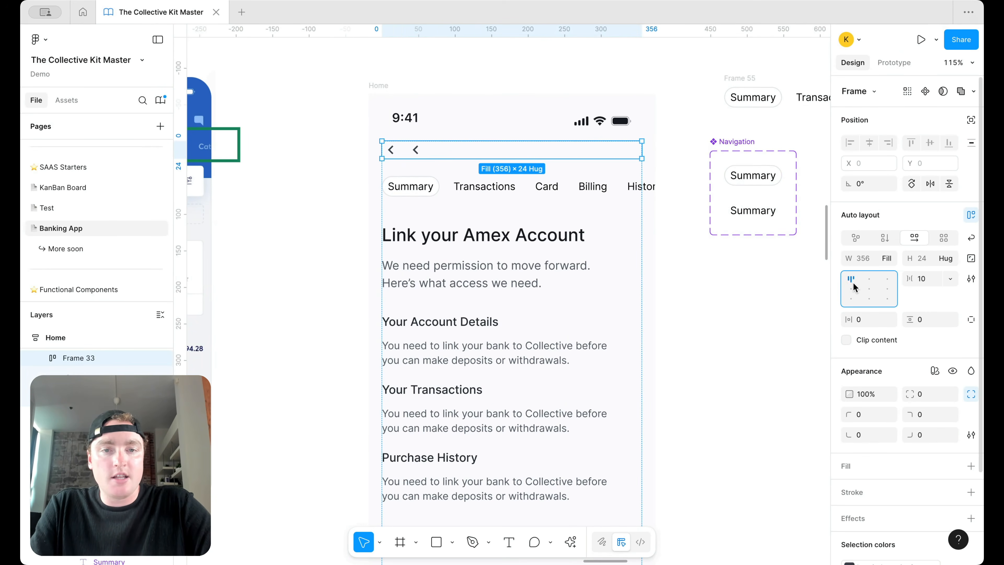
Step: Swap the right chevron for a menu icon and the left one for a notifications bell
{"action": "double_click", "coordinate": [633, 151]}
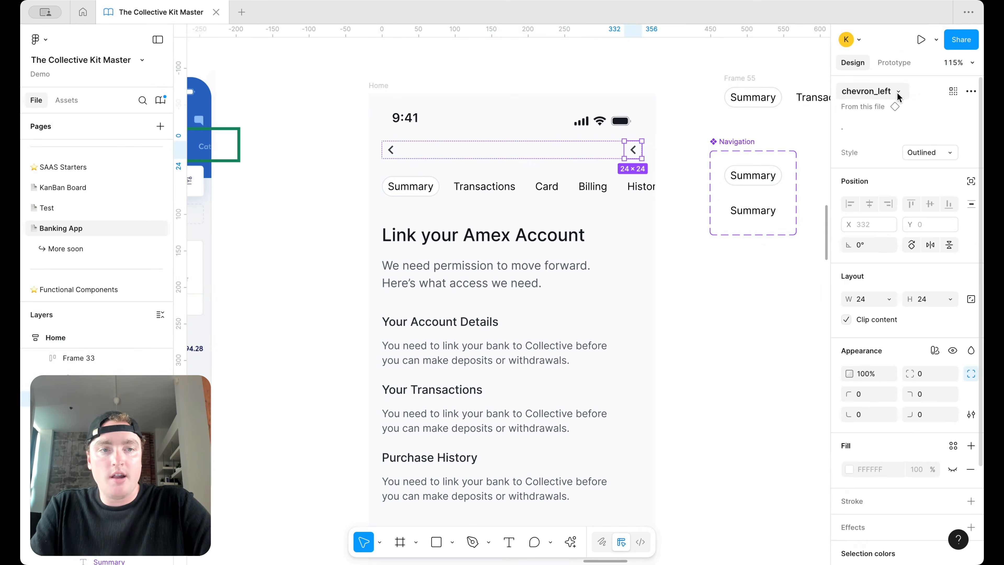
{"action": "left_click", "coordinate": [898, 92]}
{"action": "type", "text": "menu"}
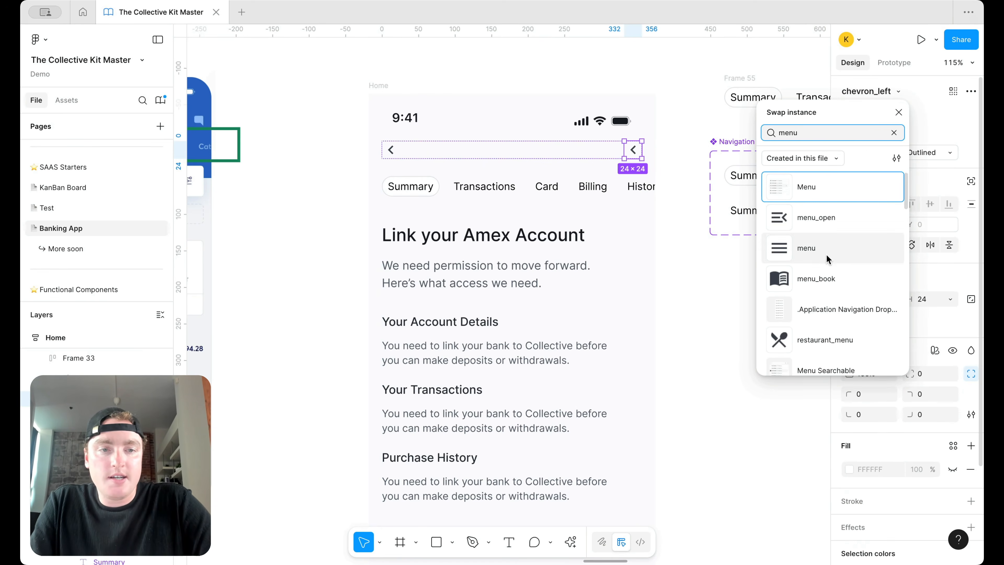
{"action": "left_click", "coordinate": [815, 247]}
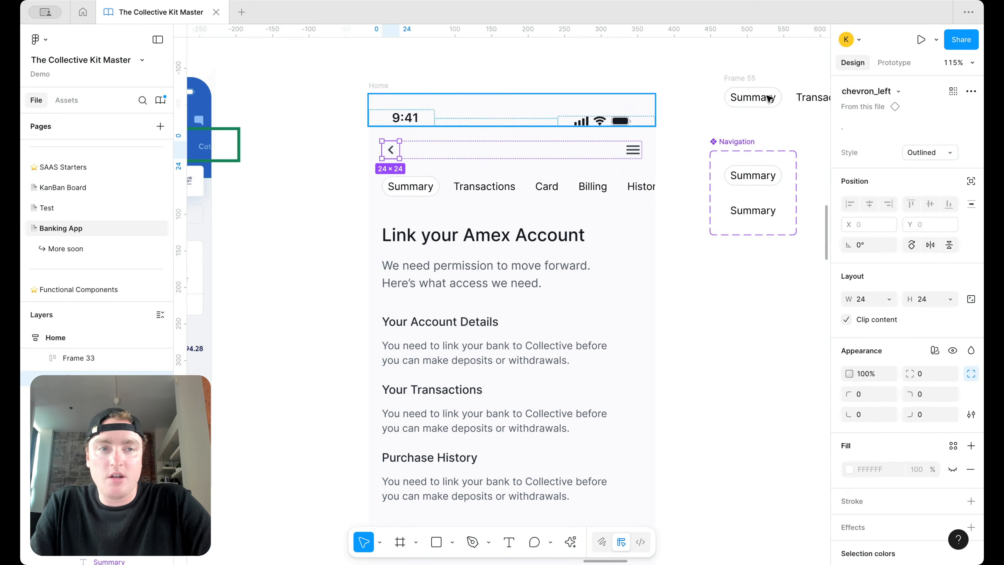
{"action": "left_click", "coordinate": [898, 92]}
{"action": "type", "text": "notif"}
{"action": "scroll", "coordinate": [825, 259], "scroll_direction": "down", "scroll_amount": 2}
{"action": "scroll", "coordinate": [824, 261], "scroll_direction": "up", "scroll_amount": 2}
{"action": "scroll", "coordinate": [842, 261], "scroll_direction": "down", "scroll_amount": 2}
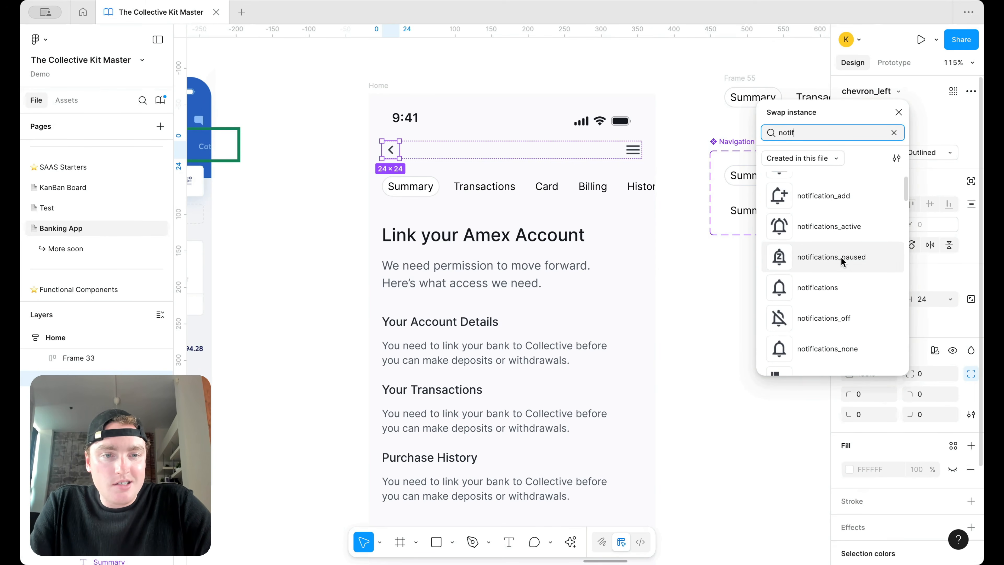
{"action": "left_click", "coordinate": [834, 287]}
{"action": "left_click", "coordinate": [708, 100]}
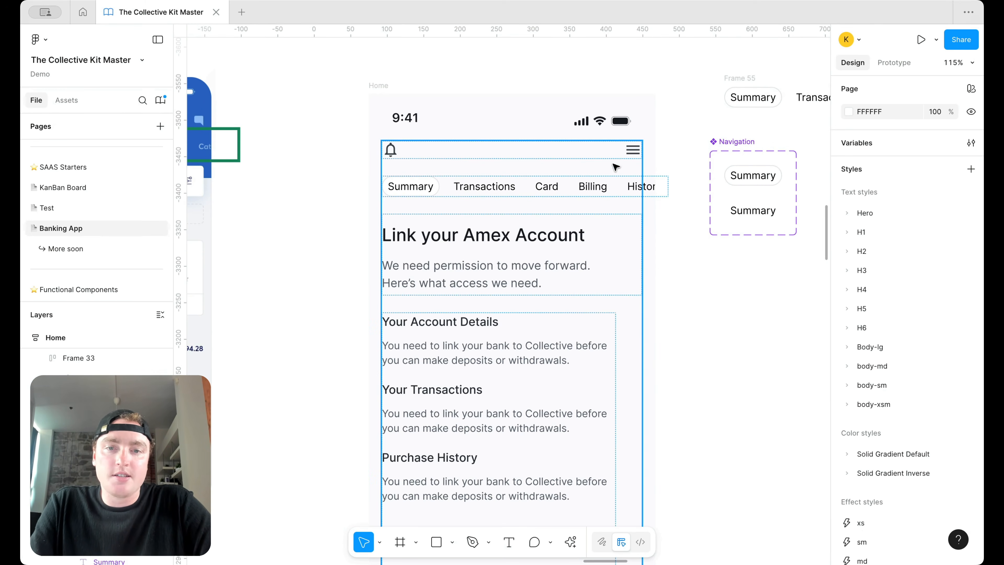
Step: Replace the Link your Amex Account heading text with $100000
{"action": "double_click", "coordinate": [561, 228]}
{"action": "double_click", "coordinate": [561, 227]}
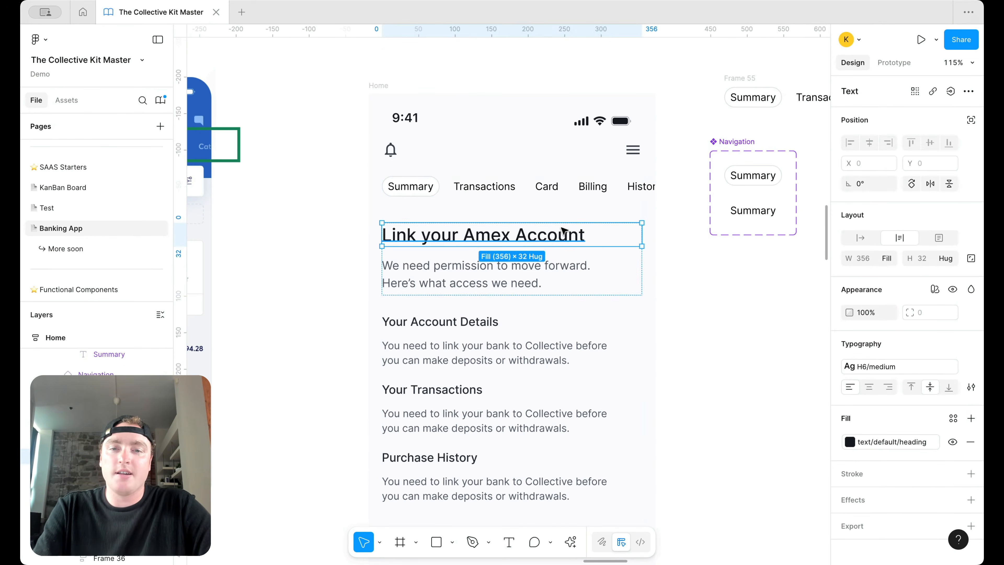
{"action": "double_click", "coordinate": [562, 227]}
{"action": "type", "text": "$100000"}
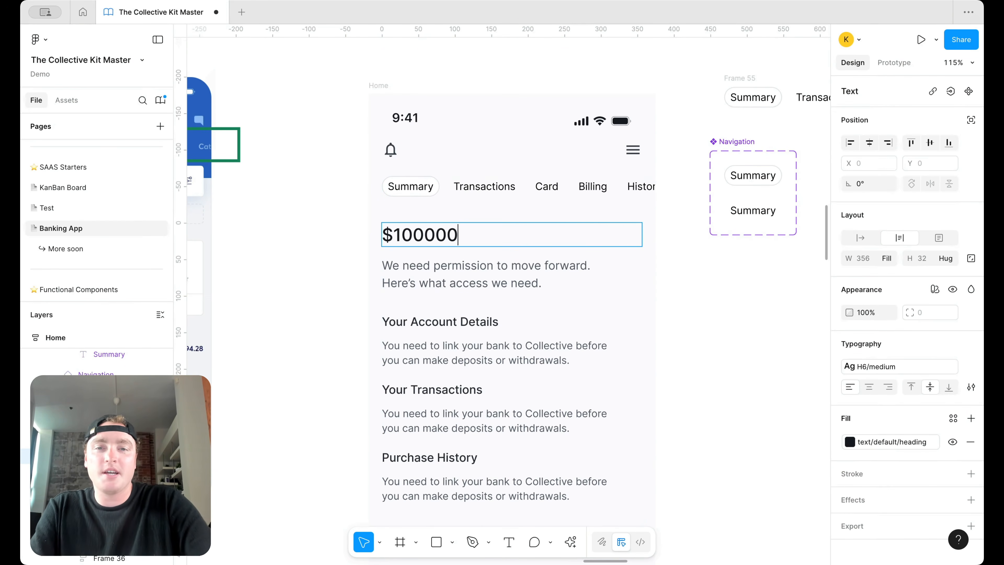
{"action": "key", "text": "Escape"}
Step: Reduce the content frame's auto-layout spacing to 18
{"action": "left_click", "coordinate": [596, 210]}
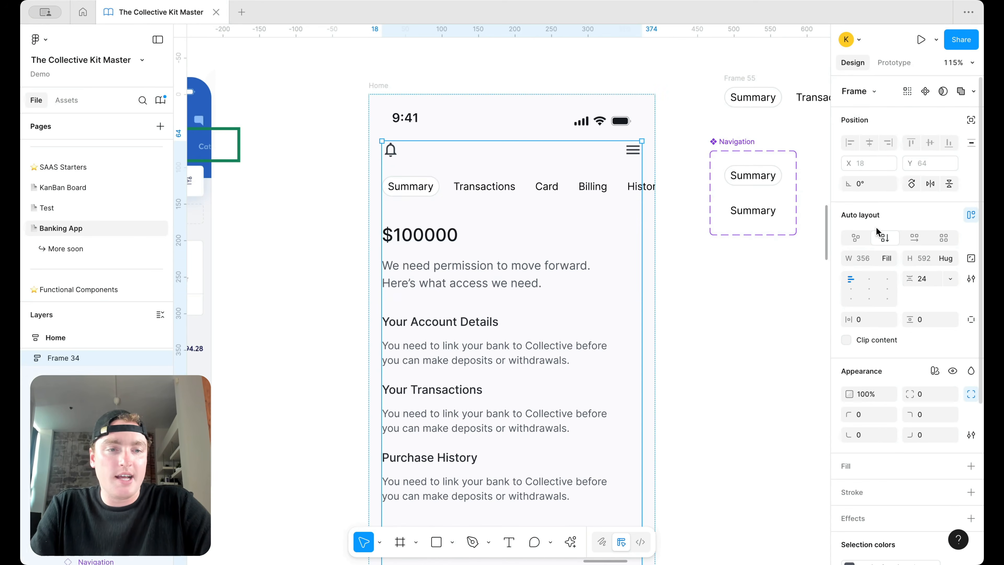
{"action": "type", "text": "18"}
{"action": "key", "text": "Return"}
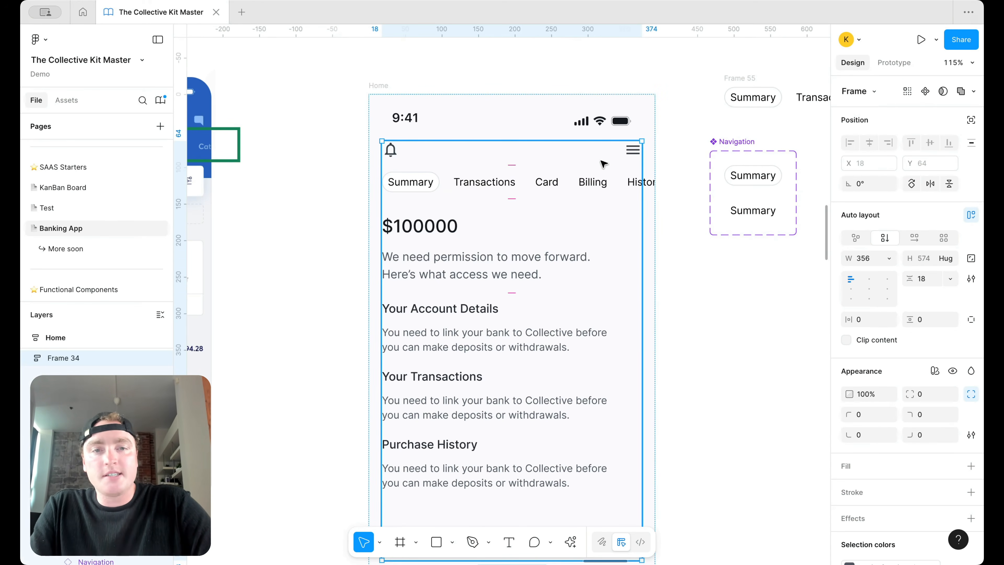
{"action": "scroll", "coordinate": [631, 157], "scroll_direction": "right", "scroll_amount": 5}
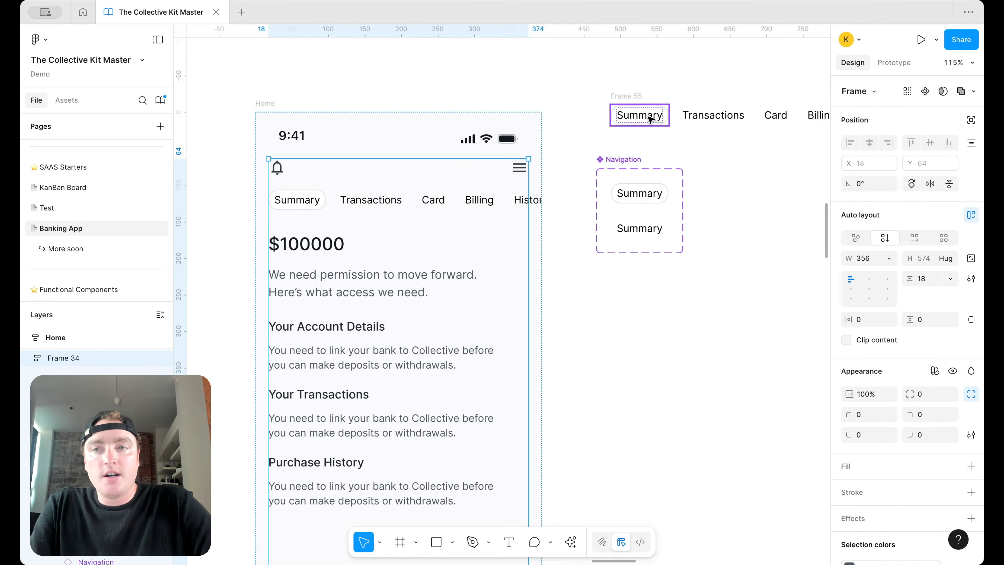
Step: Place a Badge component from the assets library beside the phone screen
{"action": "left_click", "coordinate": [67, 100]}
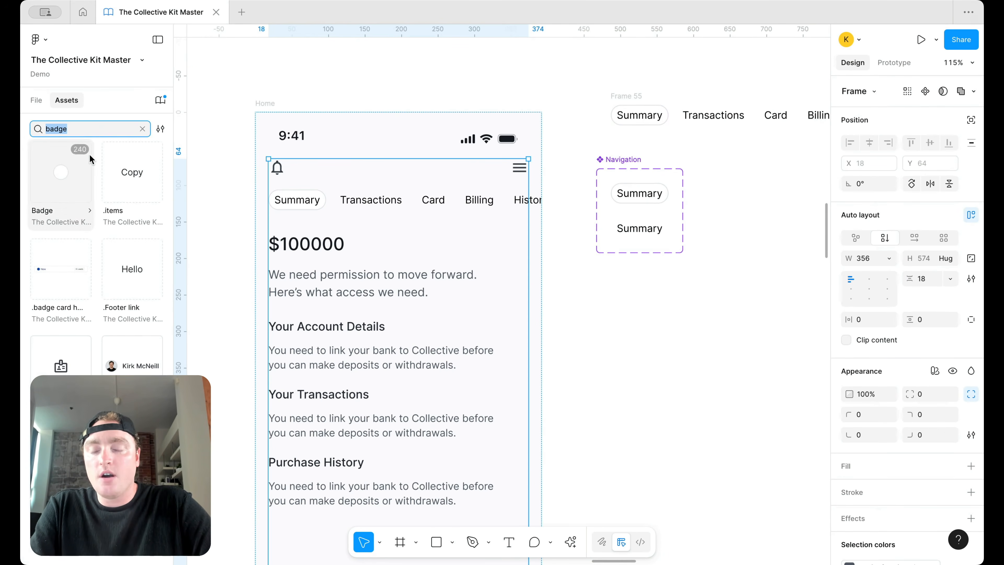
{"action": "left_click_drag", "start_coordinate": [62, 187], "coordinate": [643, 315]}
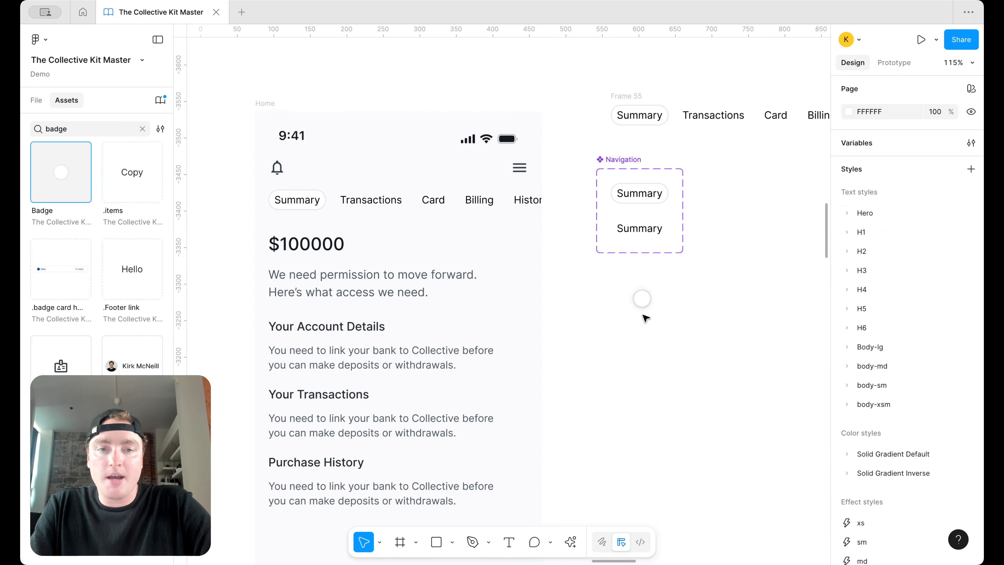
{"action": "left_click", "coordinate": [142, 129]}
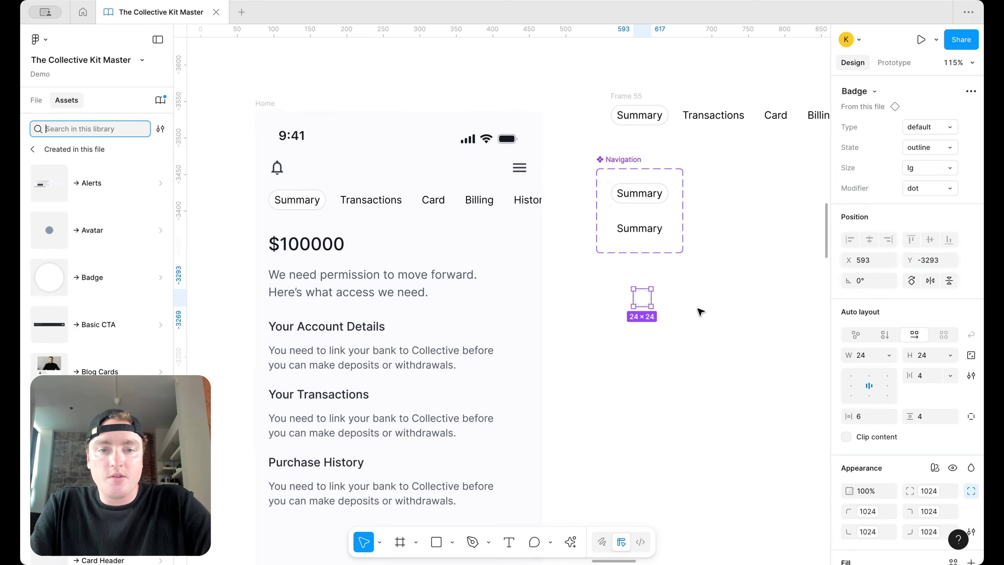
{"action": "left_click", "coordinate": [33, 149]}
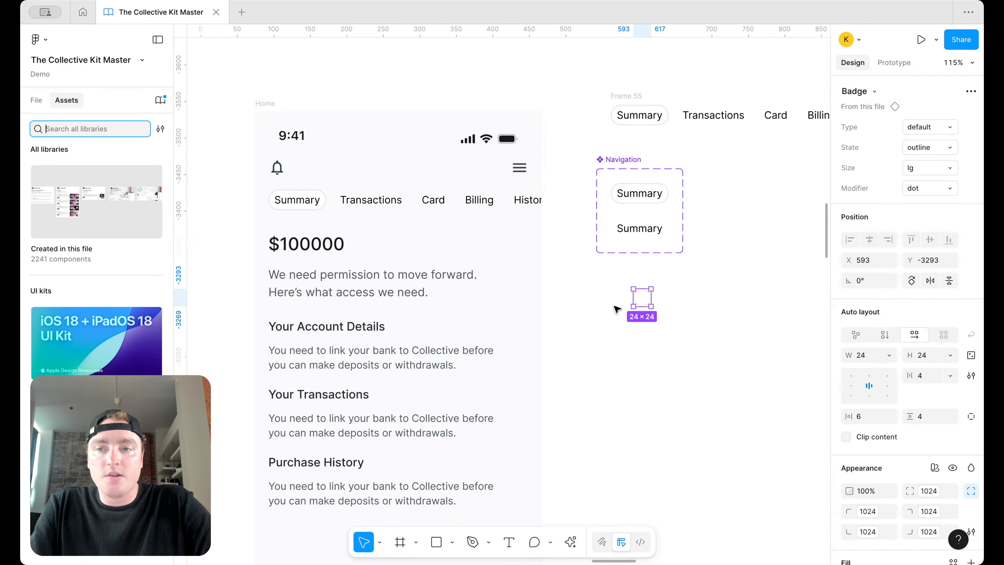
{"action": "left_click", "coordinate": [36, 100]}
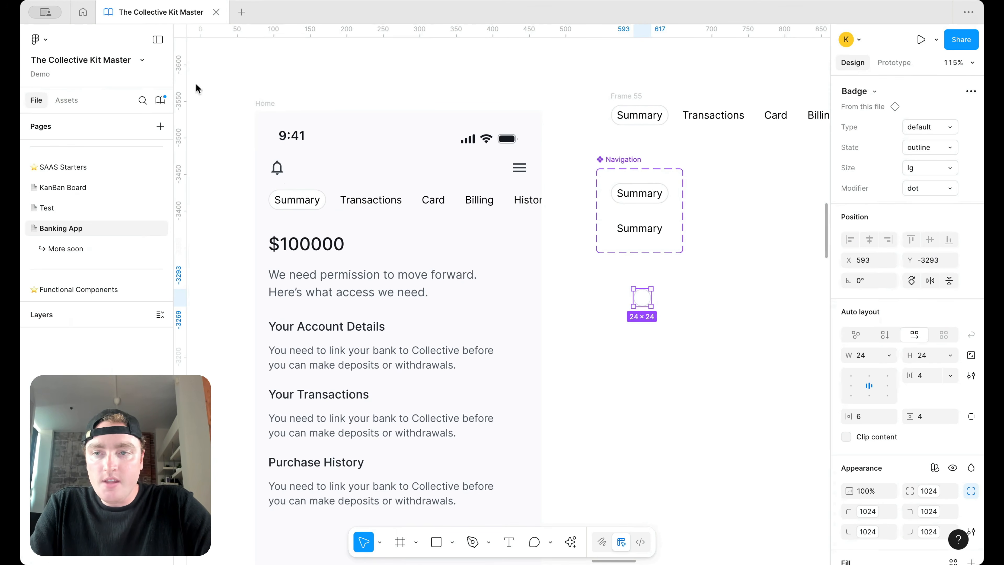
Step: Set the badge type to filled and its state to success
{"action": "left_click", "coordinate": [922, 126]}
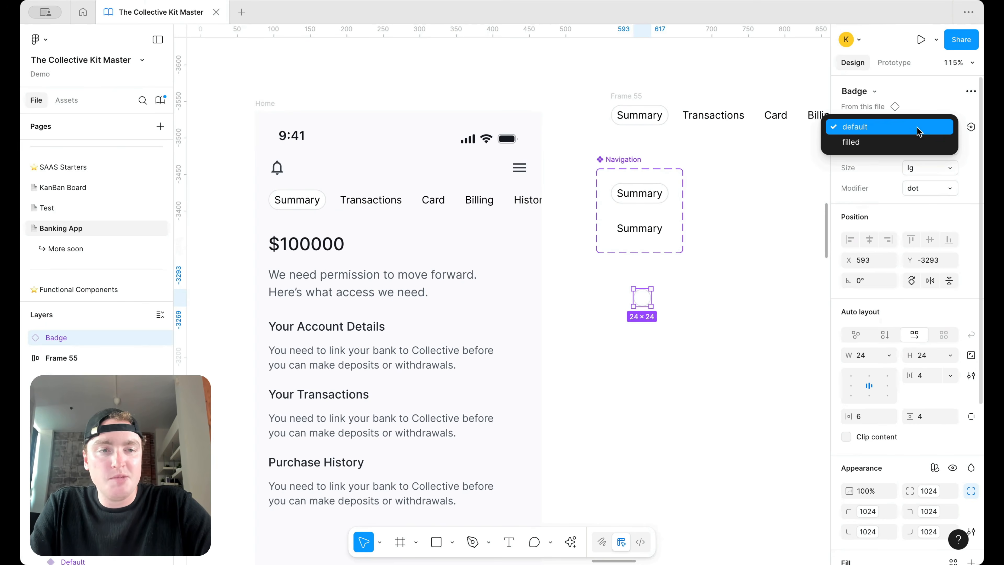
{"action": "left_click", "coordinate": [911, 143]}
{"action": "left_click", "coordinate": [941, 153]}
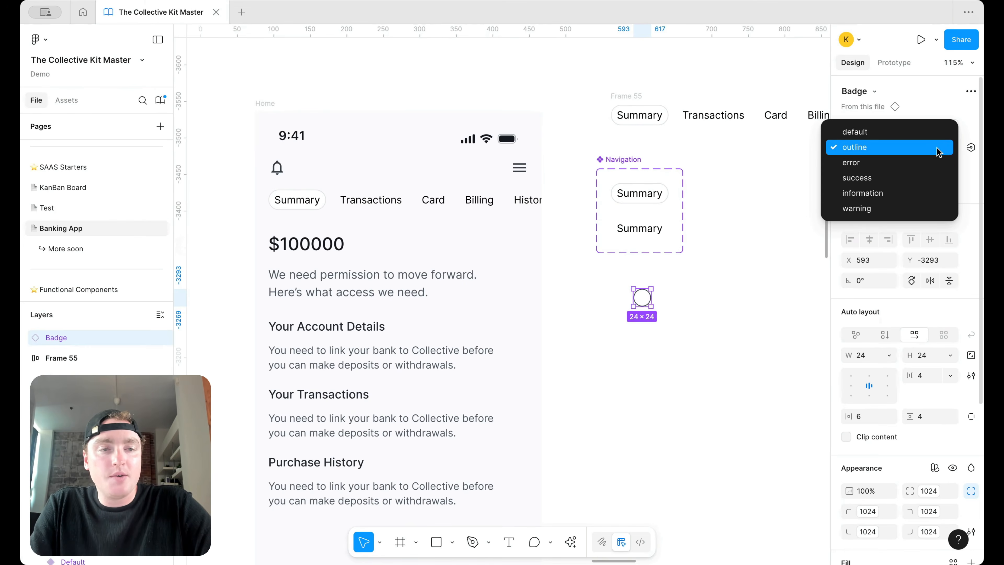
{"action": "left_click", "coordinate": [925, 175]}
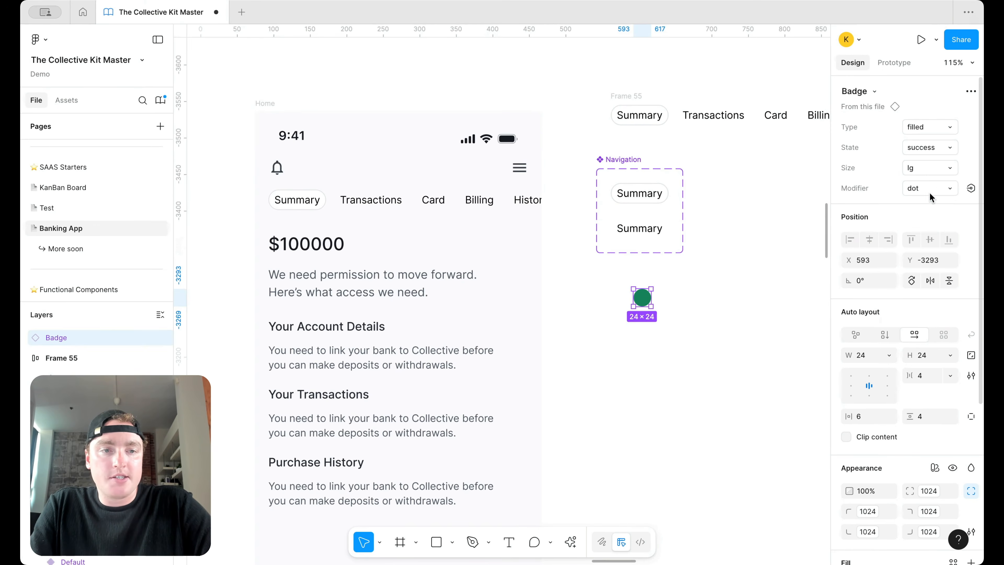
{"action": "left_click", "coordinate": [942, 127]}
{"action": "left_click", "coordinate": [942, 127]}
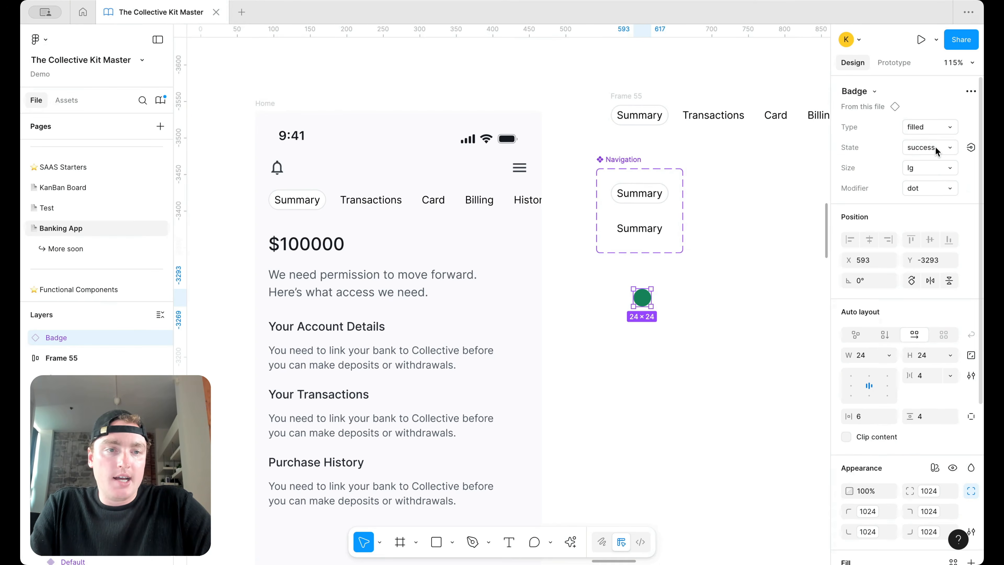
Step: Give the badge a text modifier, turn off both icons, size it xsm, and start editing its label
{"action": "left_click", "coordinate": [928, 167]}
{"action": "left_click", "coordinate": [929, 170]}
{"action": "left_click", "coordinate": [929, 188]}
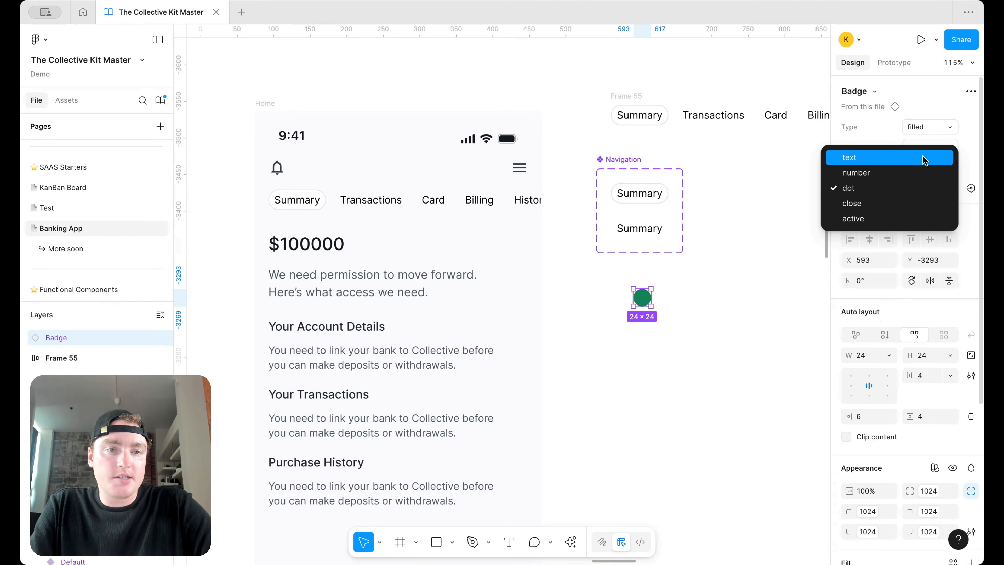
{"action": "left_click", "coordinate": [928, 158]}
{"action": "left_click", "coordinate": [912, 230]}
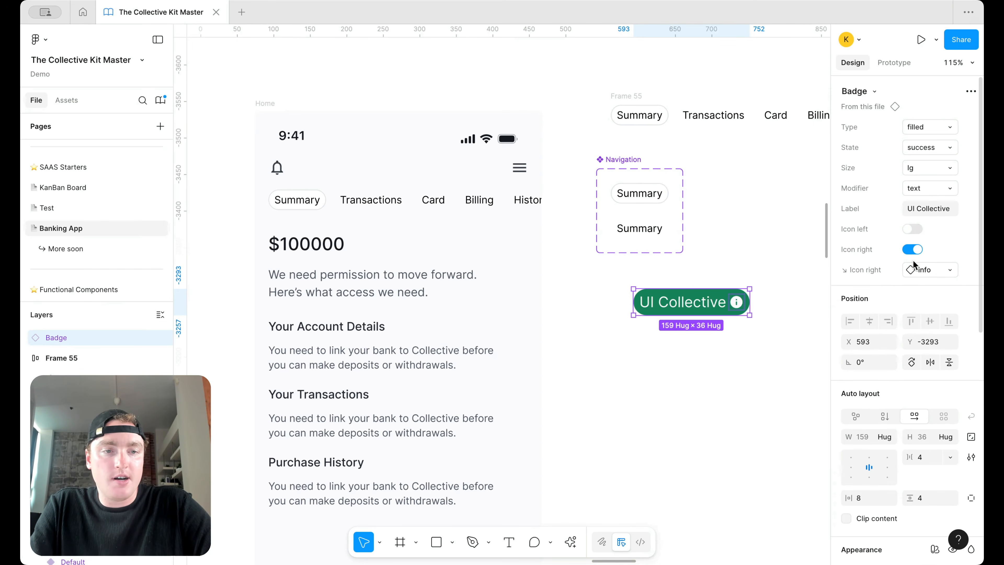
{"action": "left_click", "coordinate": [912, 250]}
{"action": "left_click", "coordinate": [928, 168]}
{"action": "left_click", "coordinate": [931, 122]}
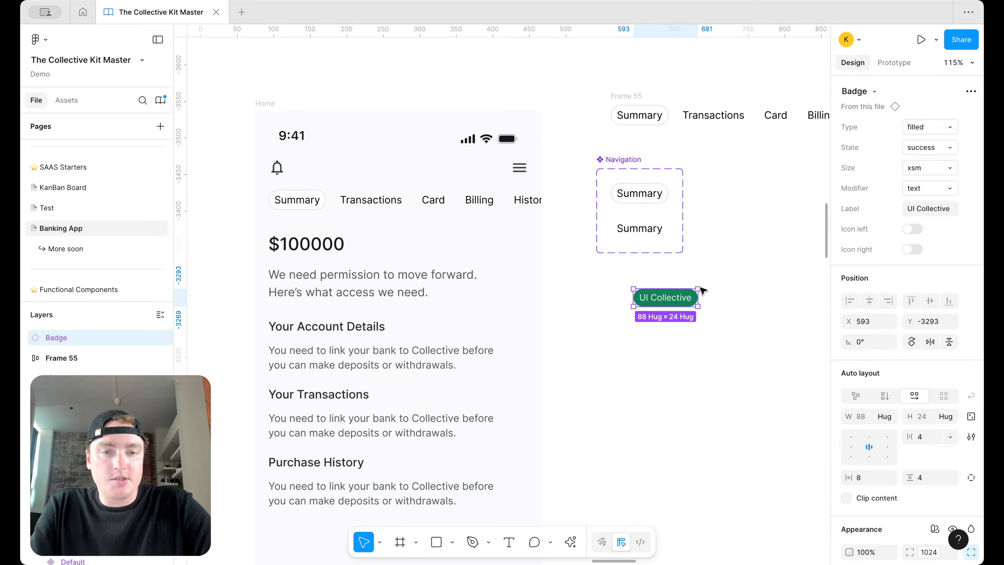
{"action": "double_click", "coordinate": [664, 297]}
Step: Label the badge Earn $100 and put a copy in the top bar next to the menu icon
{"action": "type", "text": "E"}
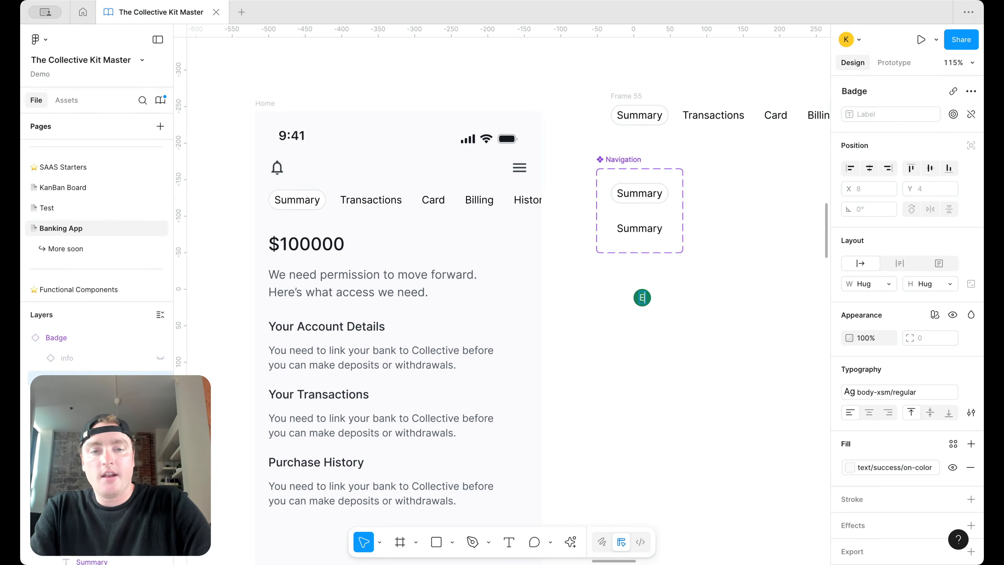
{"action": "type", "text": "arn $100"}
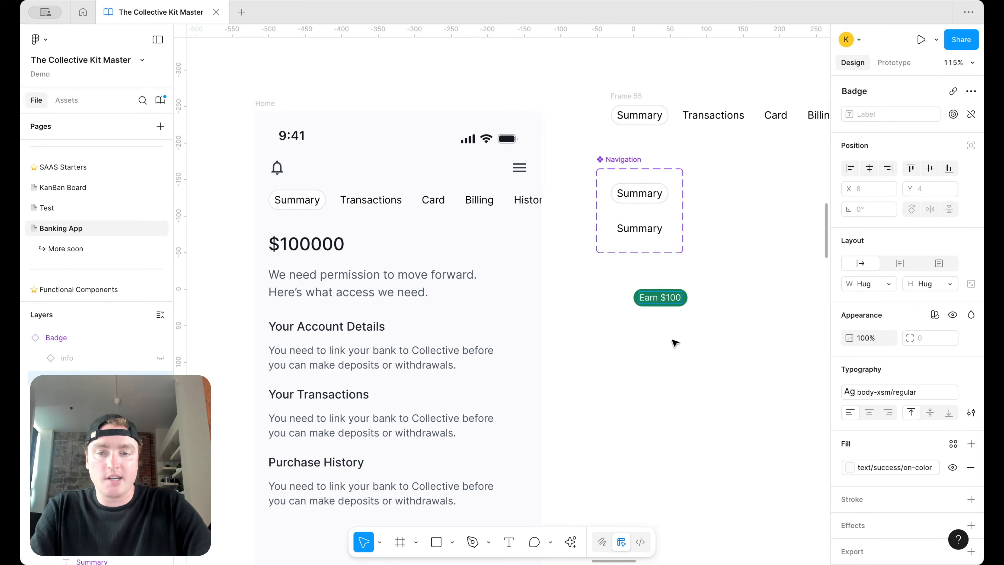
{"action": "left_click", "coordinate": [676, 328]}
{"action": "left_click", "coordinate": [660, 297]}
{"action": "left_click_drag", "start_coordinate": [660, 297], "coordinate": [489, 177]}
{"action": "key", "text": "Left"}
Step: Group the badge and menu icon in auto layout with a 12 gap, aligned right
{"action": "left_click", "coordinate": [522, 168], "text": "shift"}
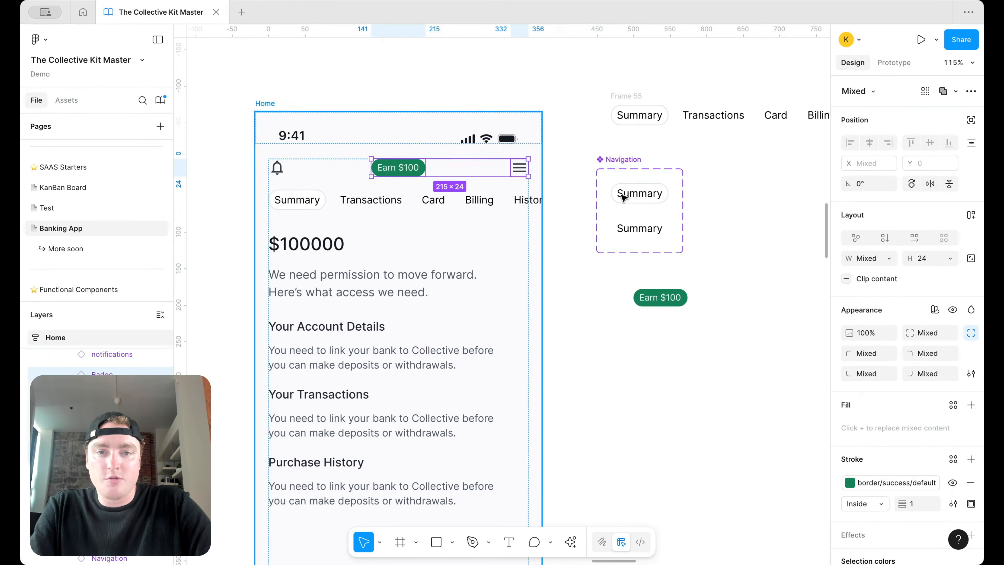
{"action": "key", "text": "shift+a"}
{"action": "left_click", "coordinate": [934, 280]}
{"action": "type", "text": "12"}
{"action": "key", "text": "Return"}
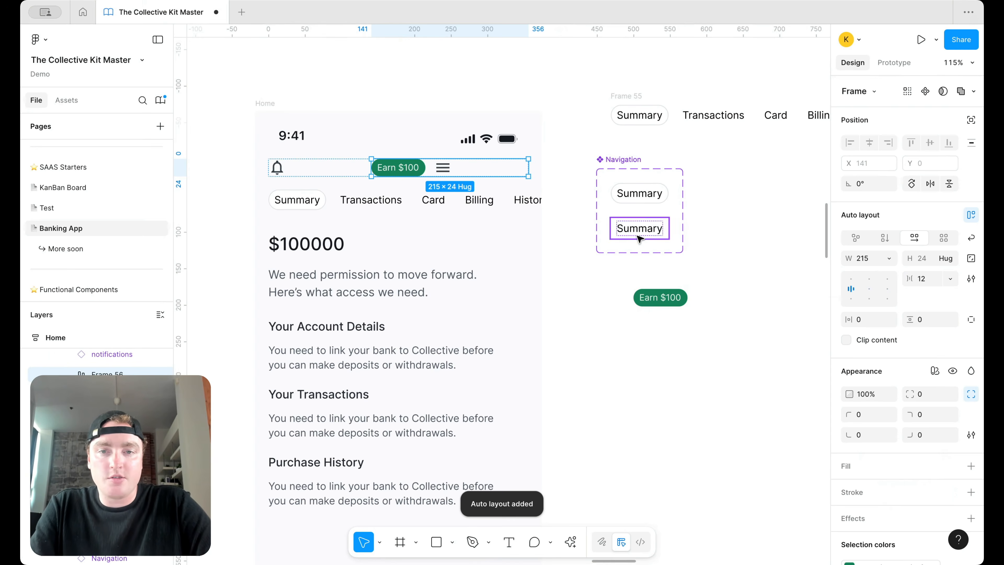
{"action": "left_click", "coordinate": [887, 288]}
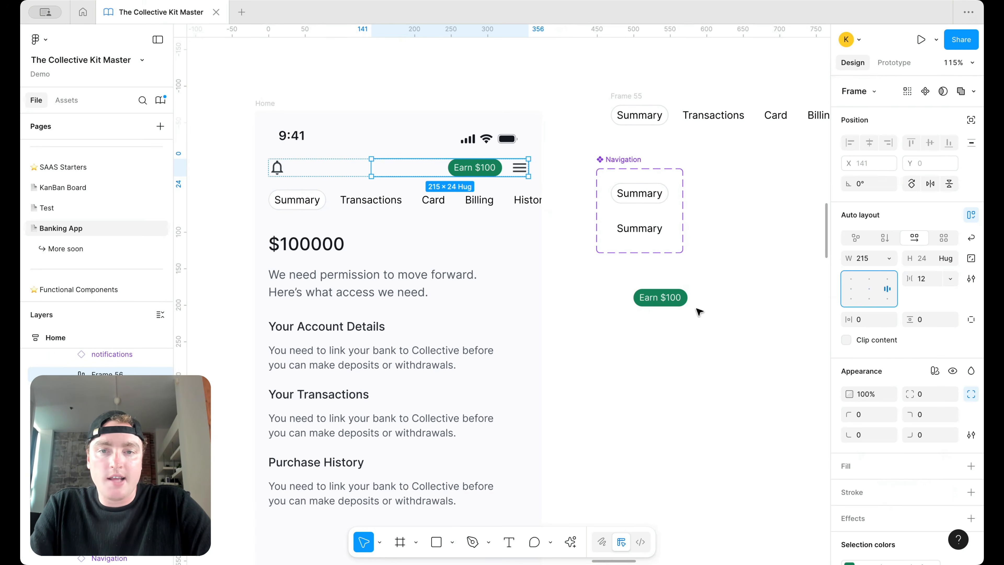
{"action": "left_click", "coordinate": [557, 289]}
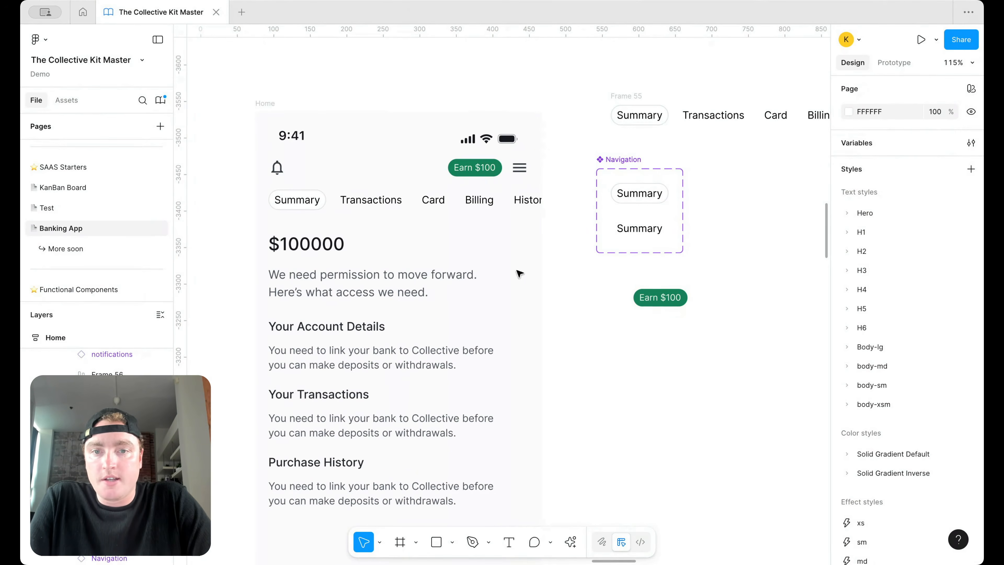
Step: Delete the spare Earn $100 badge and the separate tab row, and move the Navigation component
{"action": "left_click", "coordinate": [677, 305]}
{"action": "key", "text": "Delete"}
{"action": "left_click", "coordinate": [626, 96]}
{"action": "key", "text": "Delete"}
{"action": "left_click_drag", "start_coordinate": [621, 156], "coordinate": [681, 143]}
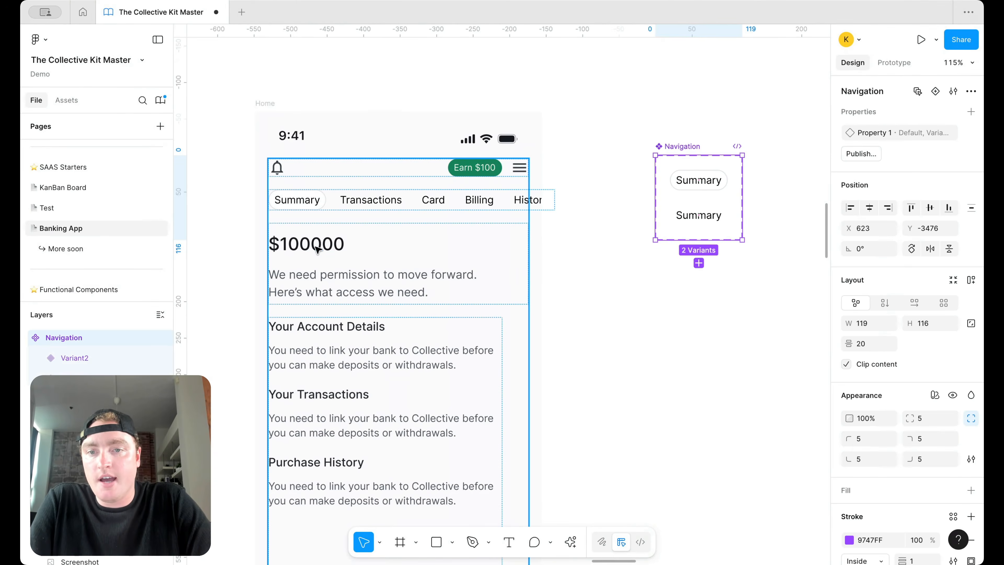
Step: Apply H4/medium to the amount and change it to $10,891.86
{"action": "left_click", "coordinate": [306, 243]}
{"action": "left_click", "coordinate": [853, 366]}
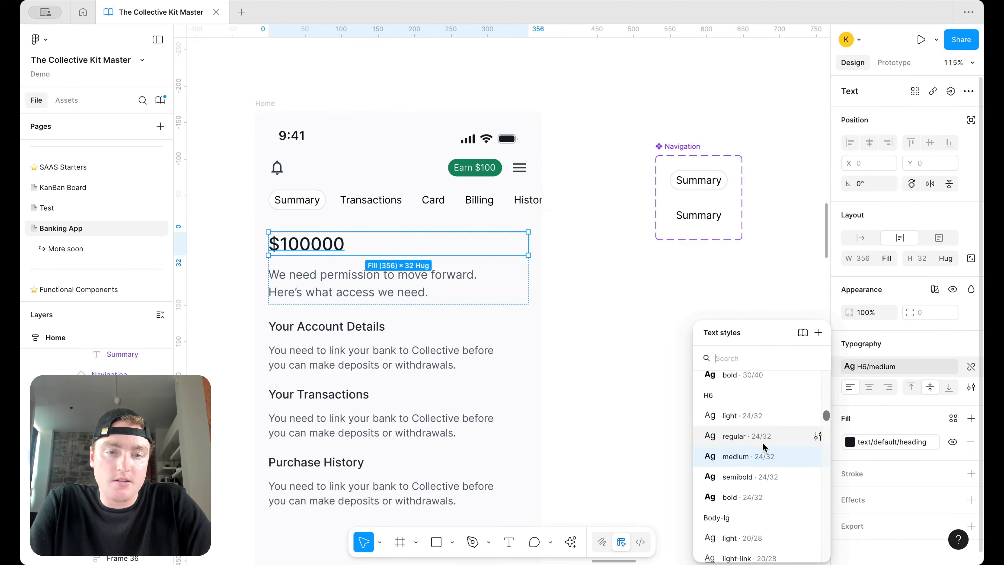
{"action": "scroll", "coordinate": [763, 415], "scroll_direction": "up", "scroll_amount": 4}
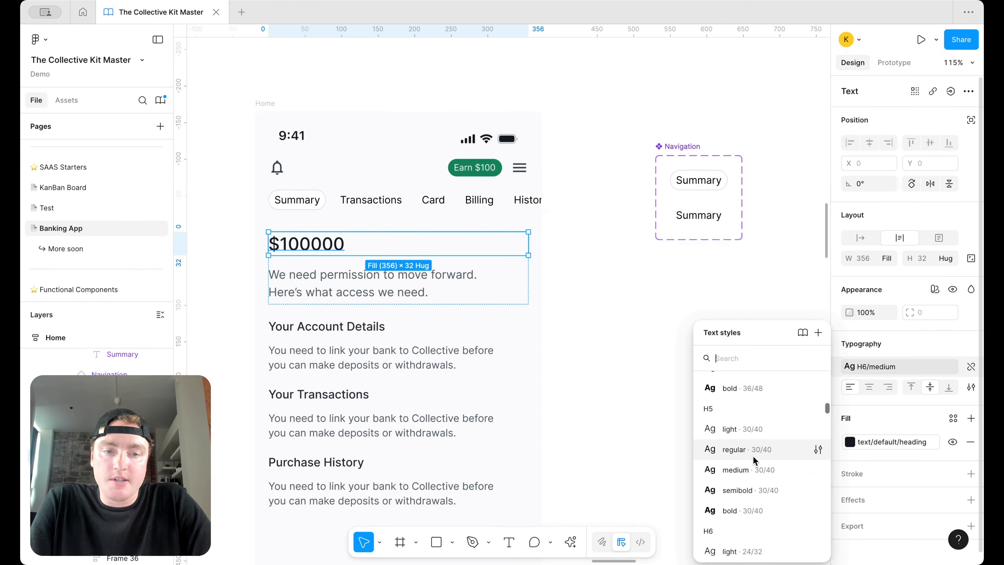
{"action": "left_click", "coordinate": [753, 439]}
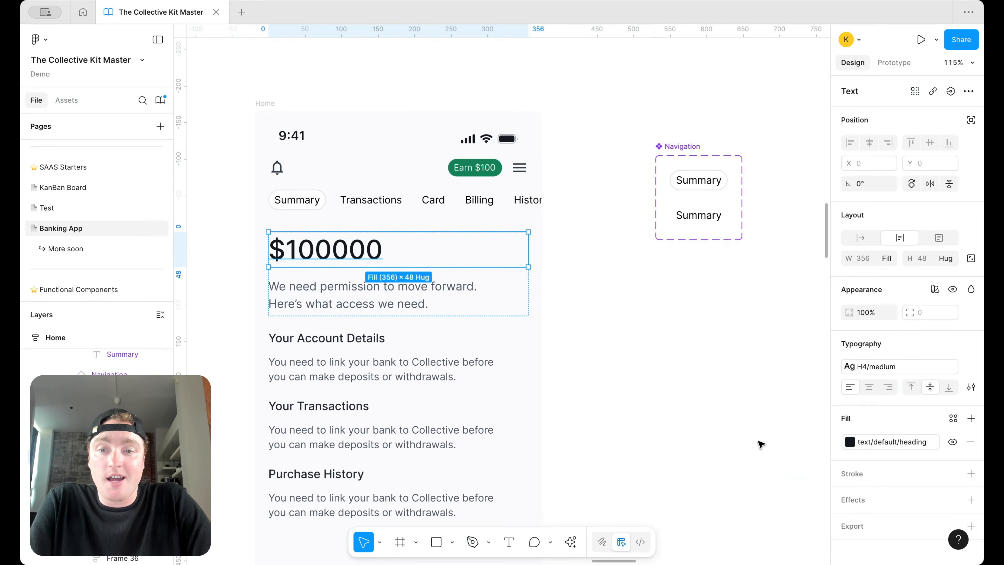
{"action": "double_click", "coordinate": [294, 256]}
{"action": "left_click", "coordinate": [430, 254]}
{"action": "type", "text": "."}
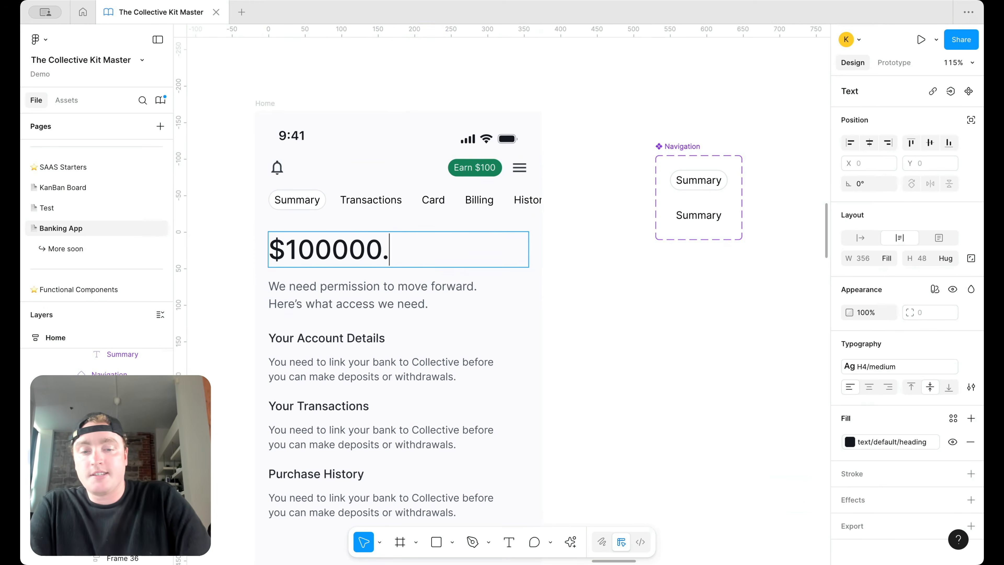
{"action": "left_click_drag", "start_coordinate": [399, 249], "coordinate": [294, 254]}
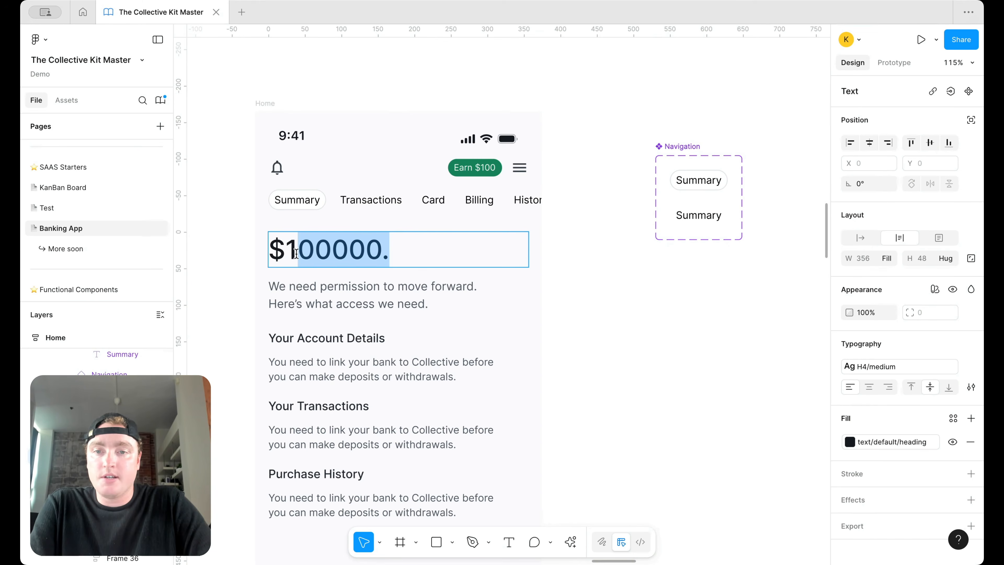
{"action": "key", "text": "BackSpace"}
{"action": "type", "text": "0,891"}
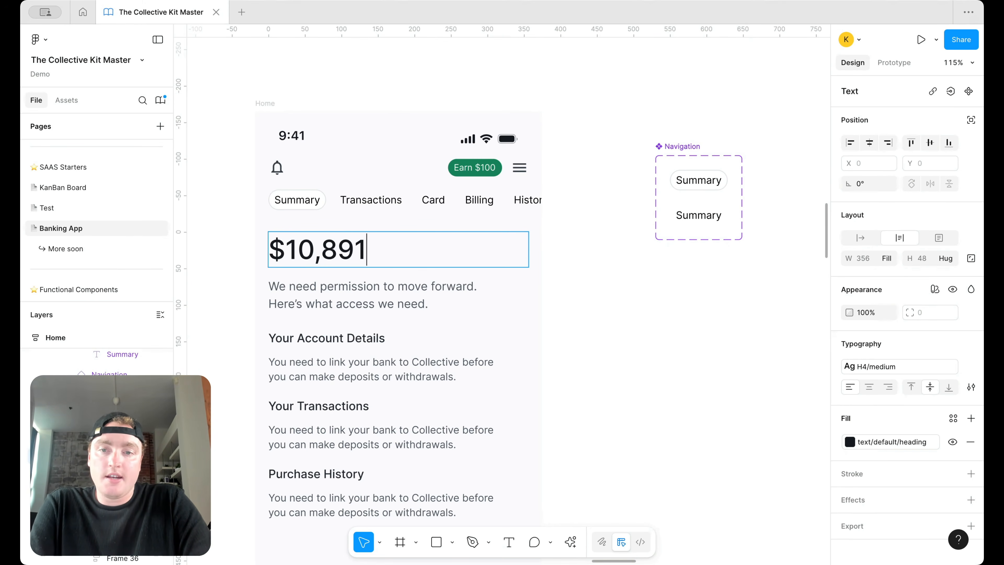
{"action": "type", "text": ".86"}
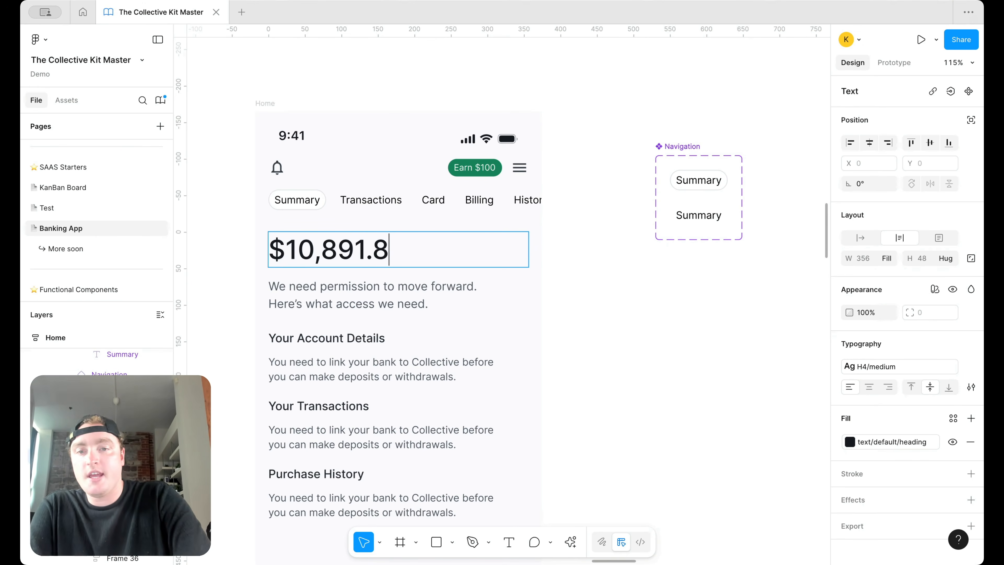
Step: Grey out the balance's dollar sign and .86 cents with colour styles
{"action": "left_click_drag", "start_coordinate": [292, 259], "coordinate": [264, 255]}
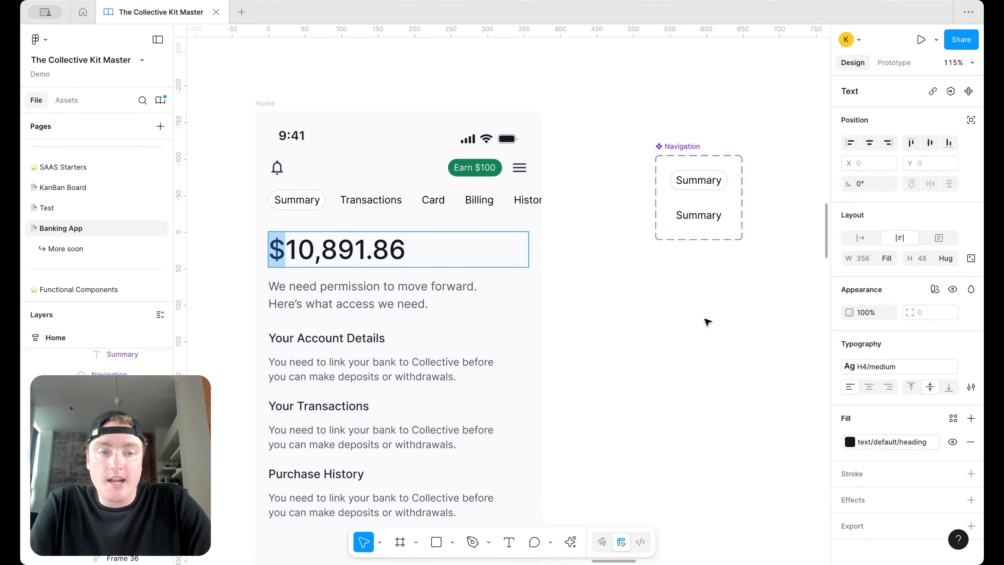
{"action": "left_click", "coordinate": [866, 441]}
{"action": "scroll", "coordinate": [743, 487], "scroll_direction": "down", "scroll_amount": 1}
{"action": "left_click", "coordinate": [744, 499]}
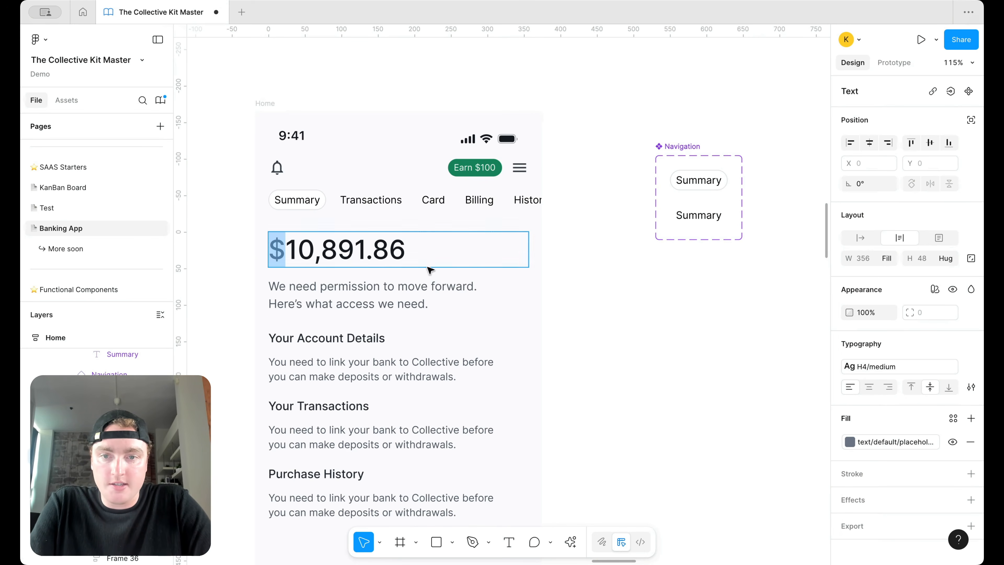
{"action": "left_click_drag", "start_coordinate": [366, 252], "coordinate": [407, 252]}
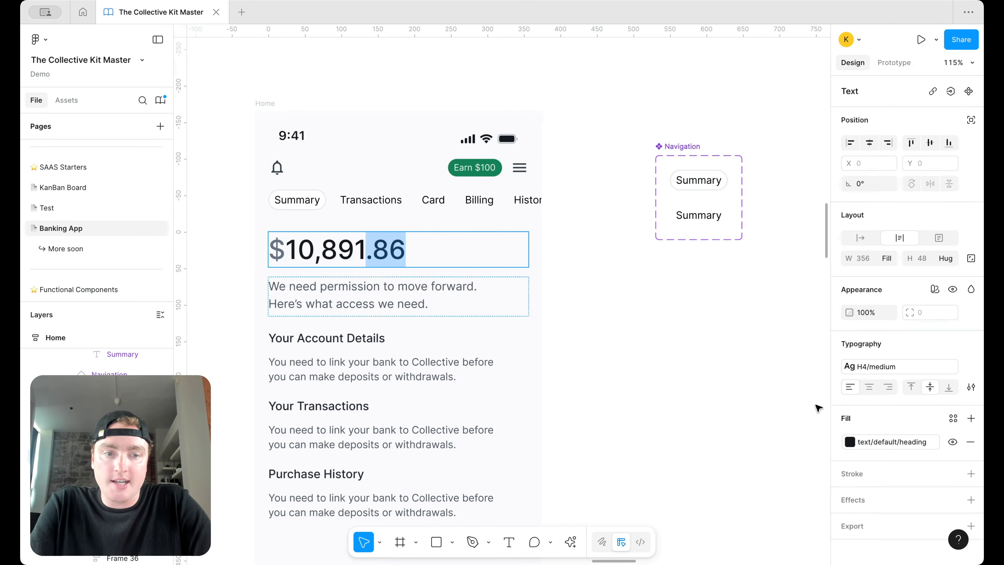
{"action": "left_click", "coordinate": [864, 442]}
{"action": "left_click", "coordinate": [766, 533]}
{"action": "left_click", "coordinate": [621, 358]}
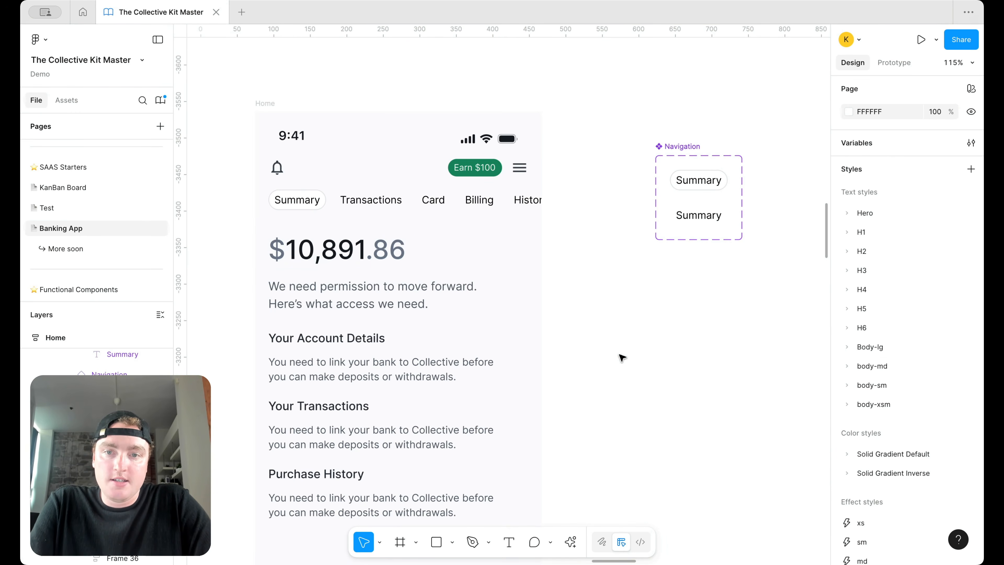
Step: Recolour the cents and dollar sign with the text/default/caption style
{"action": "left_click", "coordinate": [373, 257]}
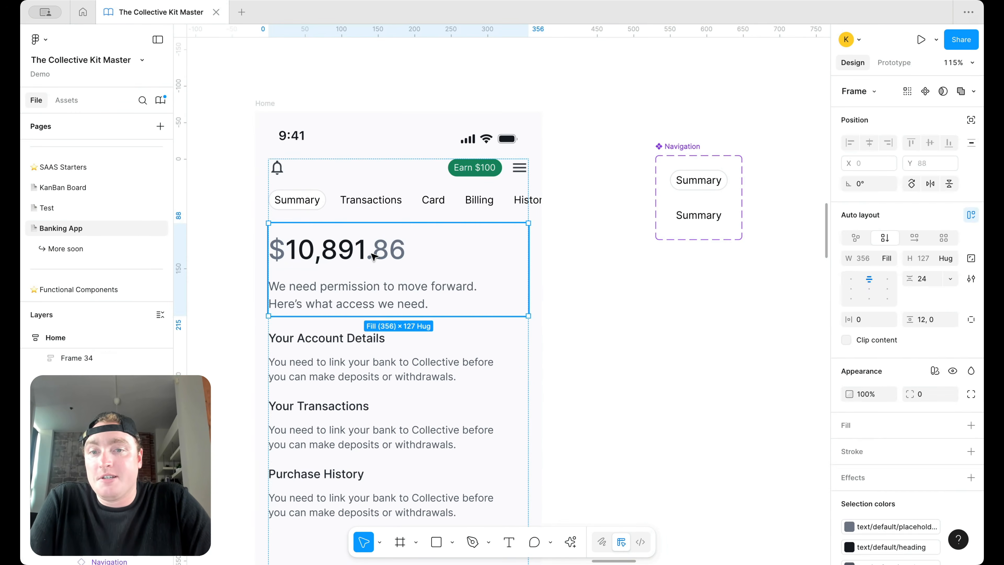
{"action": "double_click", "coordinate": [373, 256]}
{"action": "double_click", "coordinate": [378, 257]}
{"action": "left_click_drag", "start_coordinate": [366, 249], "coordinate": [405, 250]}
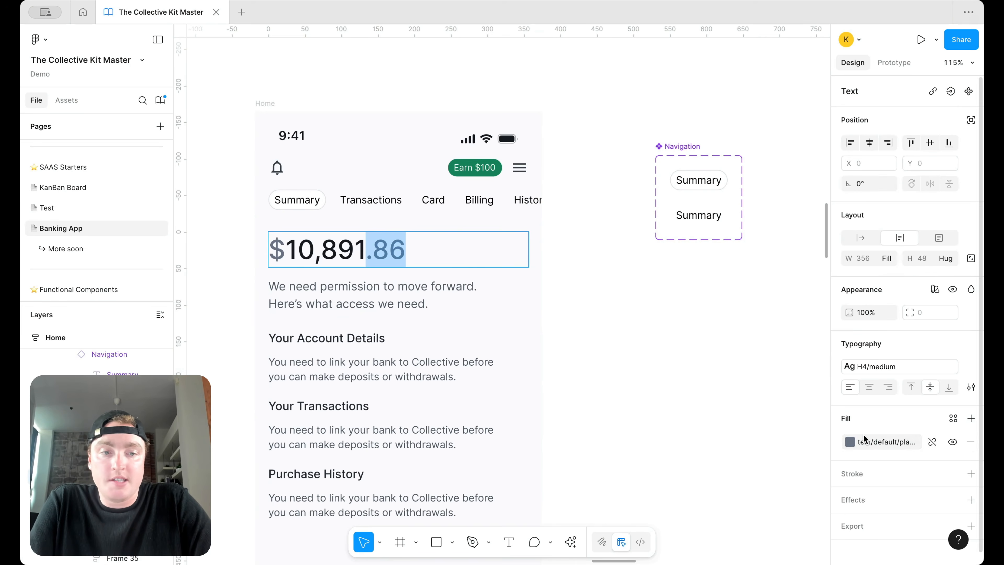
{"action": "left_click", "coordinate": [849, 441]}
{"action": "left_click", "coordinate": [755, 453]}
{"action": "left_click_drag", "start_coordinate": [290, 248], "coordinate": [269, 249]}
{"action": "left_click", "coordinate": [905, 442]}
{"action": "left_click", "coordinate": [712, 453]}
{"action": "key", "text": "Escape"}
{"action": "key", "text": "Escape"}
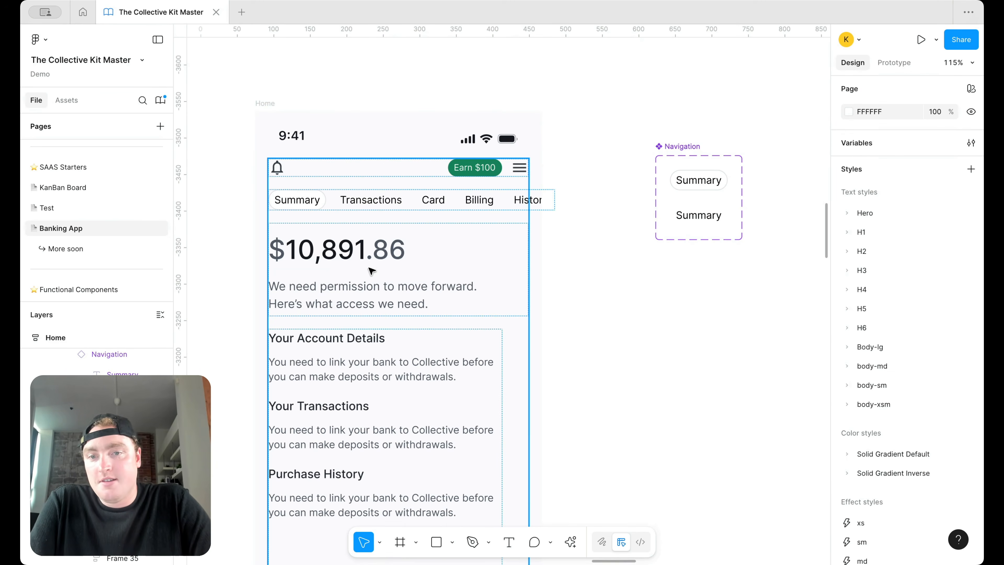
Step: Duplicate the permission text above the $10,891.86 amount and retype it as 'Your Collective Summary'
{"action": "left_click", "coordinate": [371, 287]}
{"action": "left_click", "coordinate": [370, 288]}
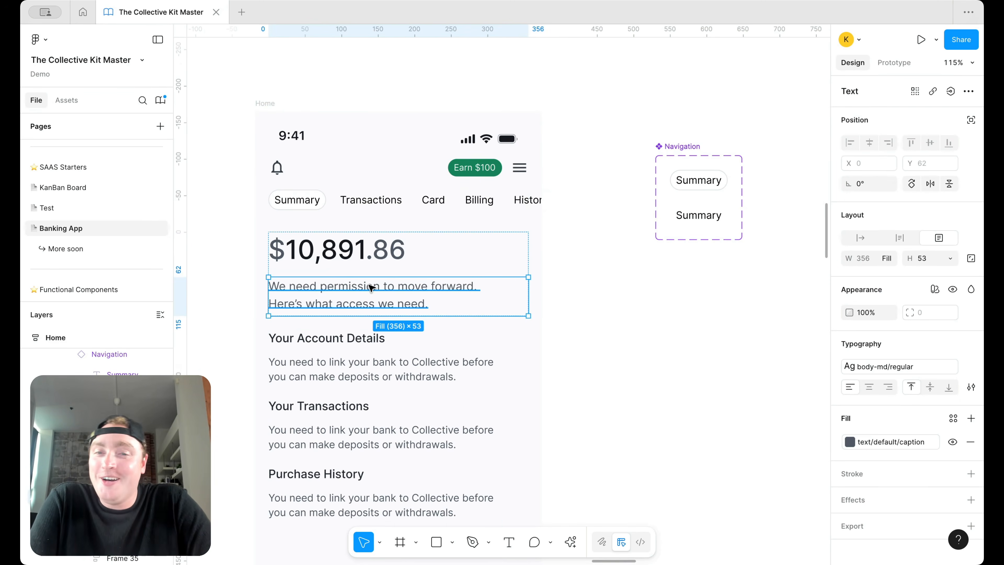
{"action": "key", "text": "ctrl+d"}
{"action": "left_click_drag", "start_coordinate": [370, 287], "coordinate": [368, 268]}
{"action": "double_click", "coordinate": [367, 249]}
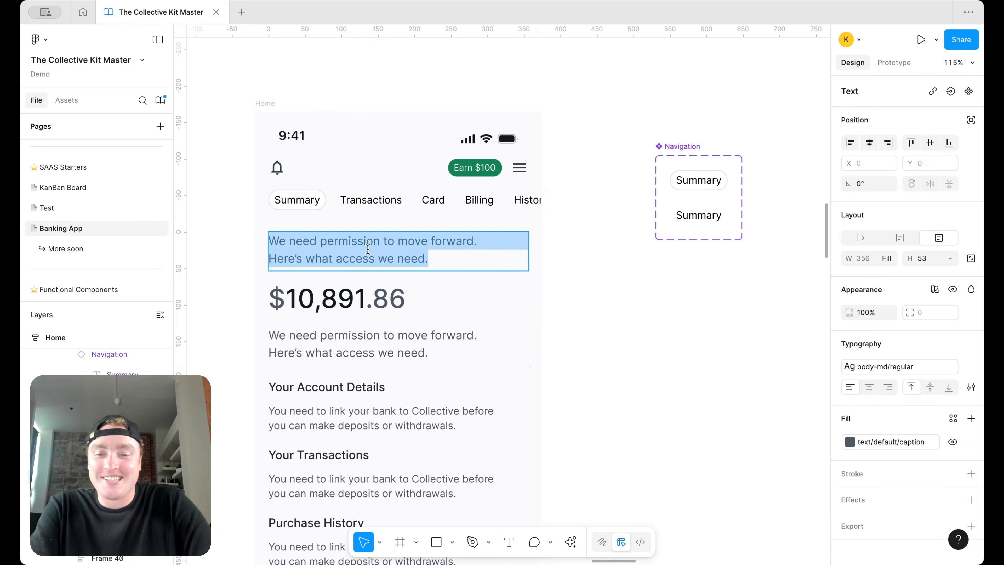
{"action": "type", "text": "Your Collect"}
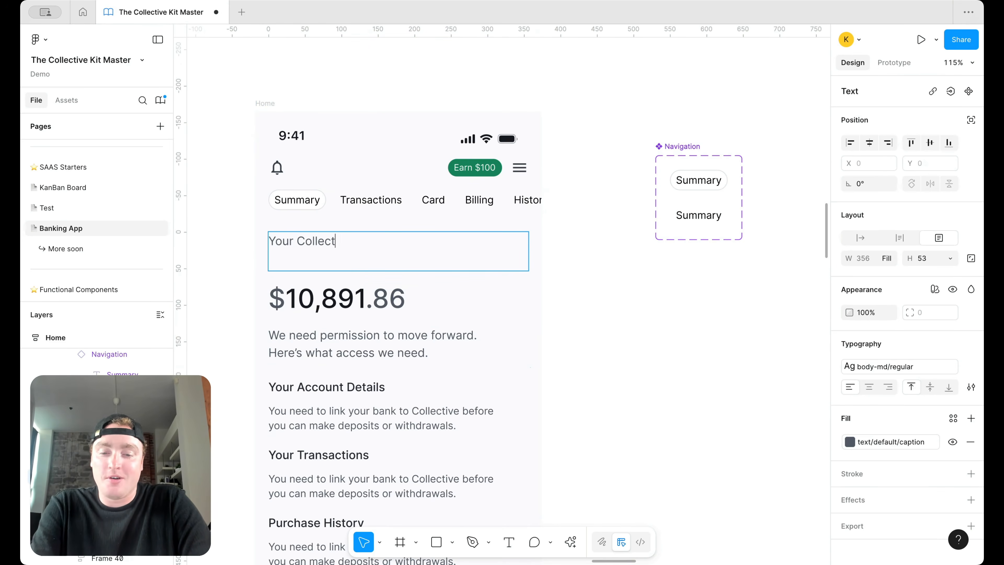
{"action": "type", "text": "ive Sumary"}
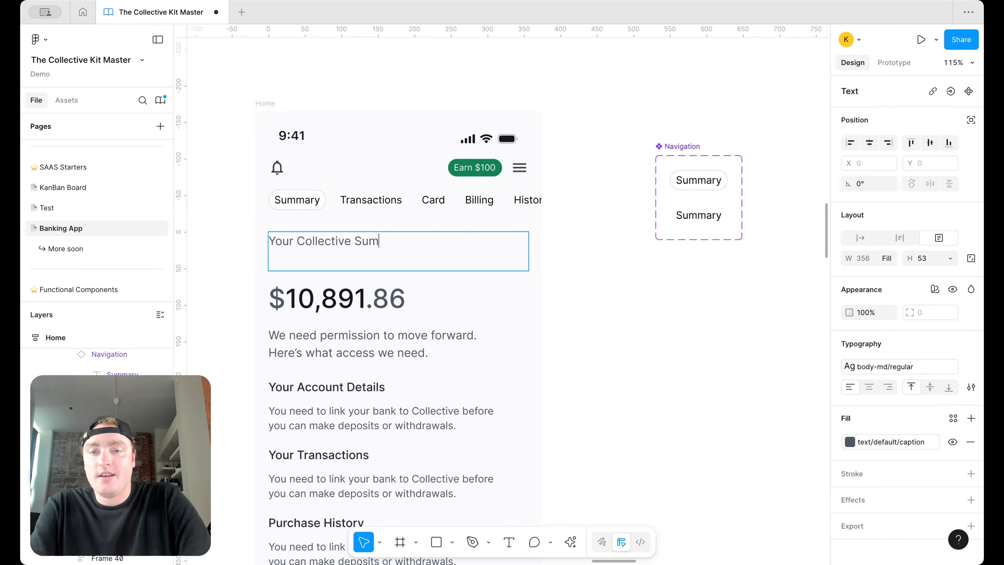
{"action": "key", "text": "Escape"}
Step: Set the Your Collective Summary caption's height to Hug contents
{"action": "left_click", "coordinate": [950, 259]}
{"action": "left_click", "coordinate": [935, 281]}
{"action": "left_click", "coordinate": [584, 285]}
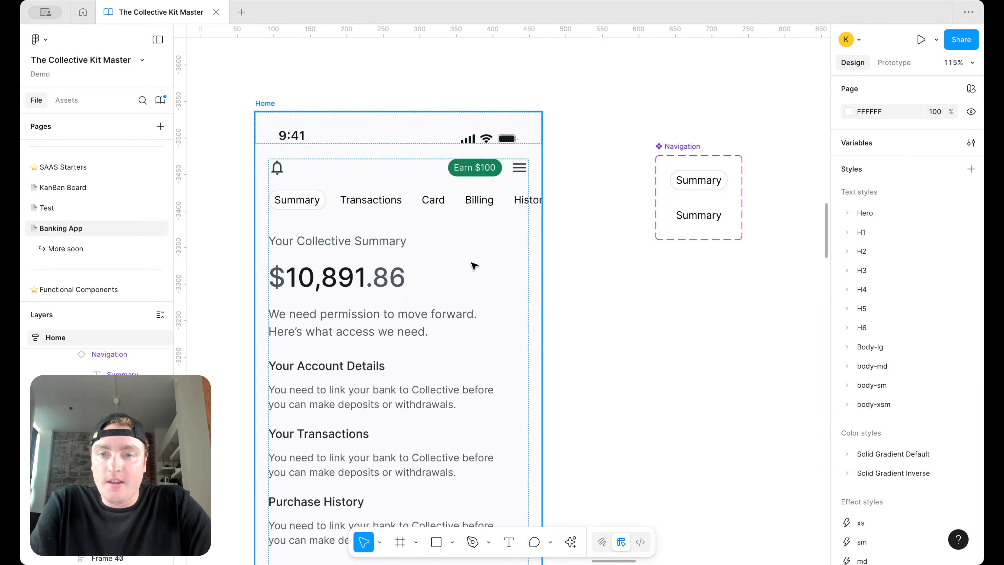
{"action": "left_click", "coordinate": [388, 245]}
{"action": "left_click", "coordinate": [388, 245]}
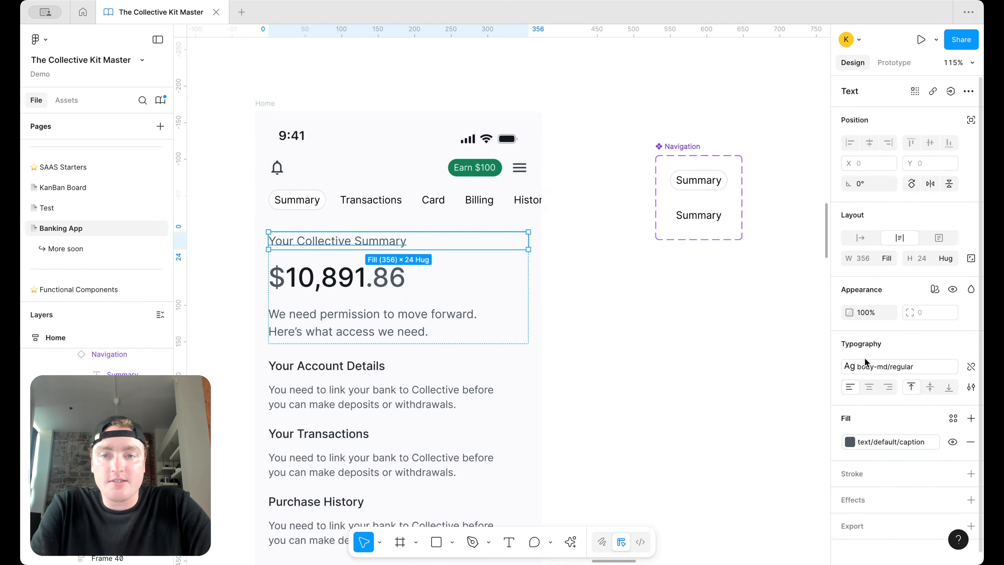
Step: Search the assets for 'info' and place an info icon on the canvas
{"action": "left_click", "coordinate": [65, 102]}
{"action": "type", "text": "info"}
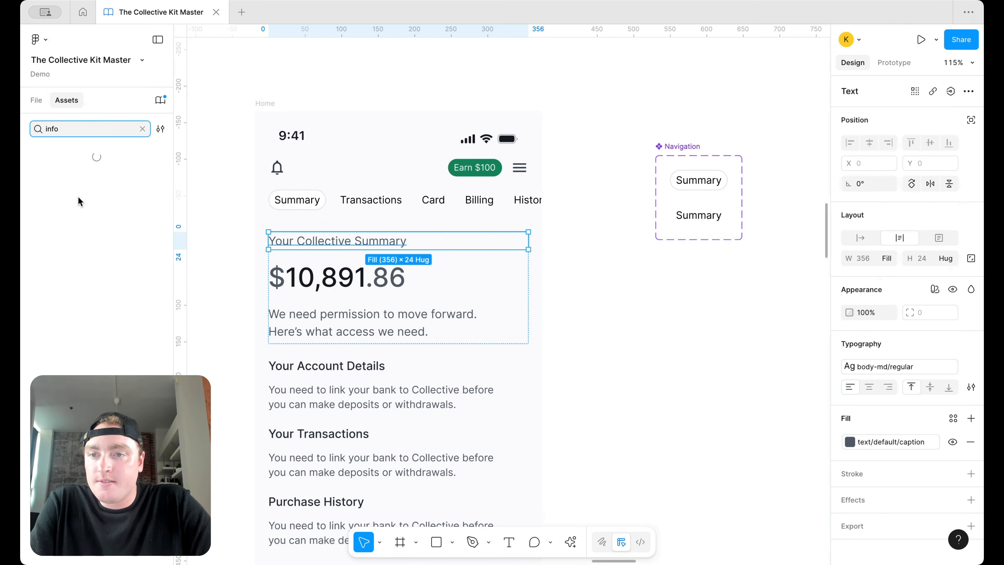
{"action": "left_click_drag", "start_coordinate": [57, 186], "coordinate": [597, 265]}
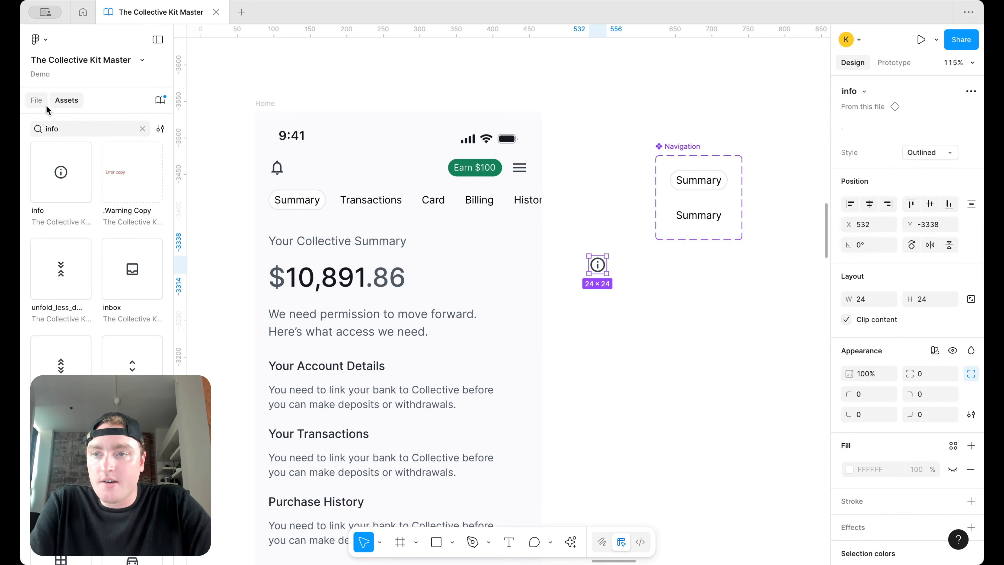
{"action": "left_click", "coordinate": [36, 101]}
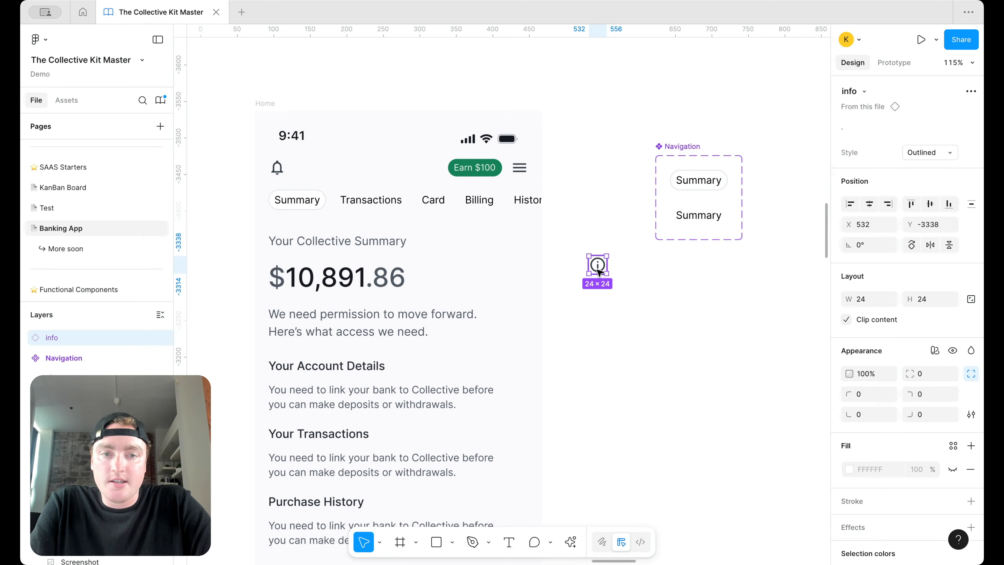
Step: Switch the info icon to Round style and size it 20×20
{"action": "left_click", "coordinate": [929, 152]}
{"action": "left_click", "coordinate": [925, 168]}
{"action": "left_click", "coordinate": [869, 300]}
{"action": "type", "text": "20"}
{"action": "key", "text": "Return"}
{"action": "left_click", "coordinate": [922, 299]}
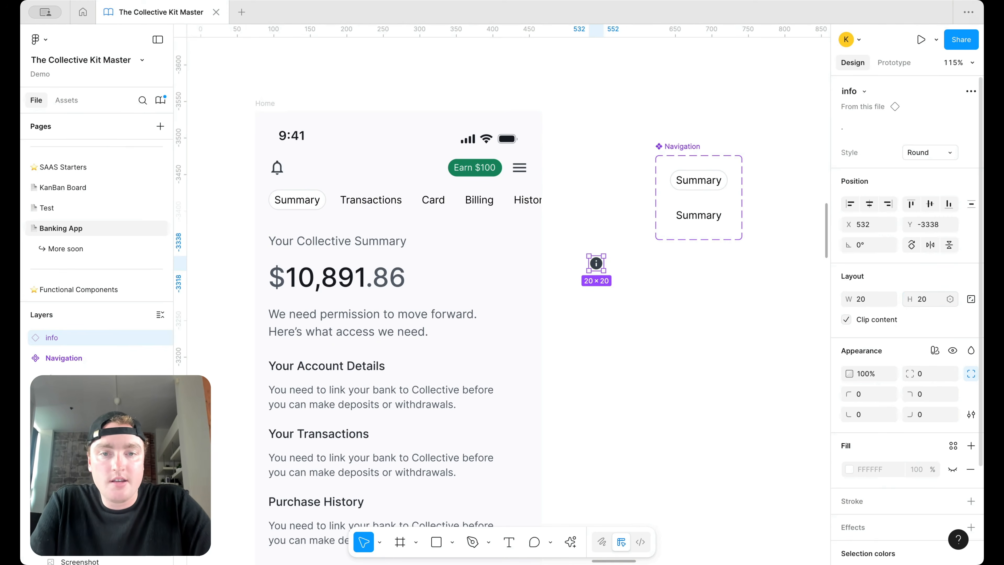
{"action": "left_click", "coordinate": [632, 375]}
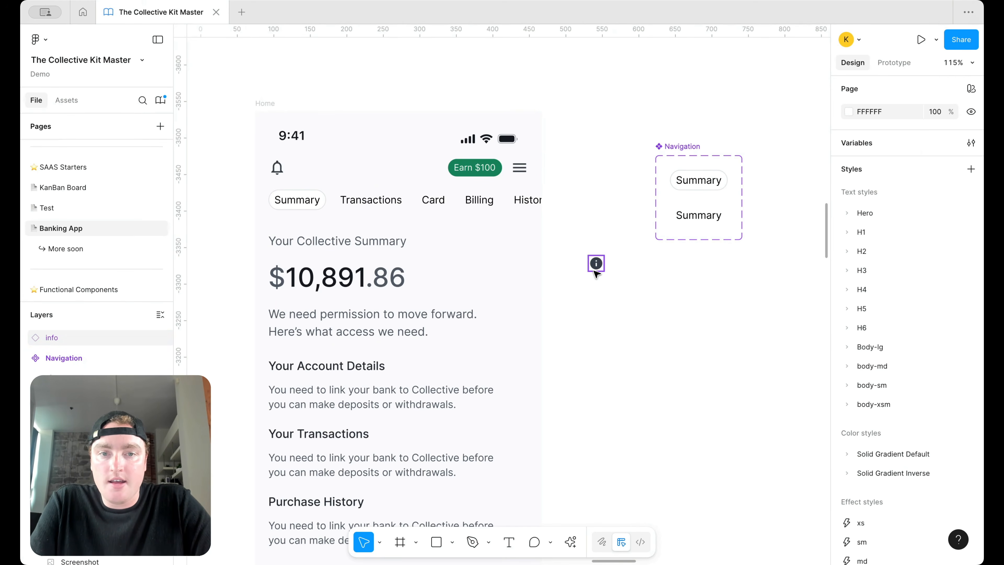
Step: Put the icon in the title's frame with horizontal auto layout, aligned middle-left
{"action": "left_click_drag", "start_coordinate": [596, 263], "coordinate": [396, 246]}
{"action": "left_click", "coordinate": [884, 299]}
{"action": "left_click", "coordinate": [914, 237]}
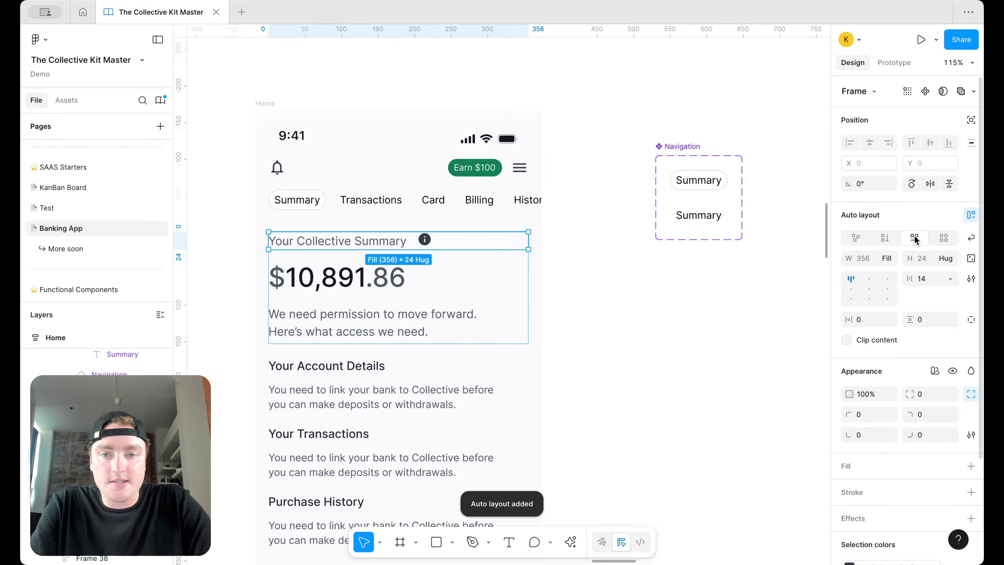
{"action": "left_click", "coordinate": [850, 288]}
Step: Set the spacing between the summary title and info icon to 8
{"action": "left_click", "coordinate": [926, 278]}
{"action": "key", "text": "BackSpace"}
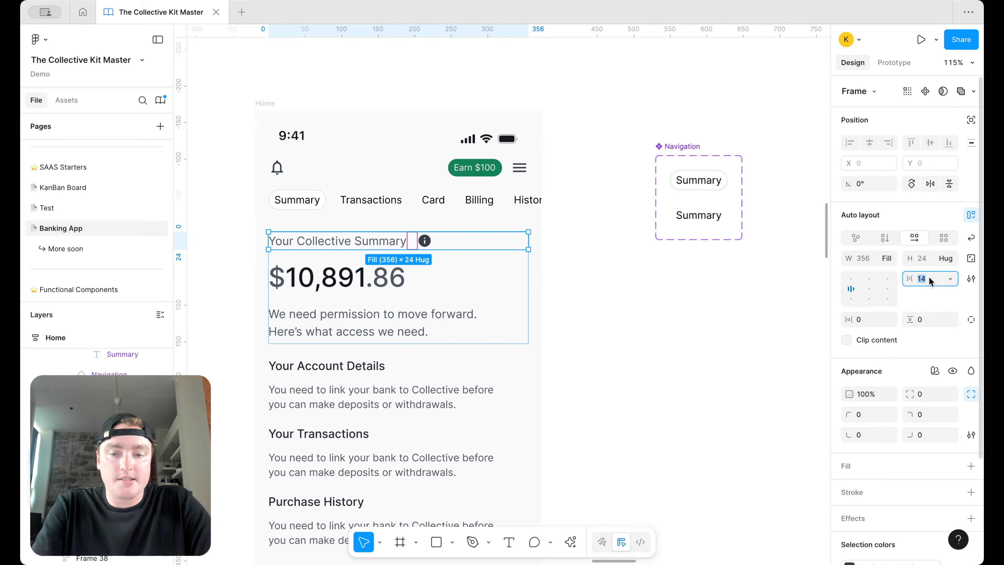
{"action": "type", "text": "8"}
{"action": "key", "text": "Return"}
Step: Wrap the title row and $10,891.86 amount in auto layout and adjust their spacing
{"action": "left_click", "coordinate": [415, 243]}
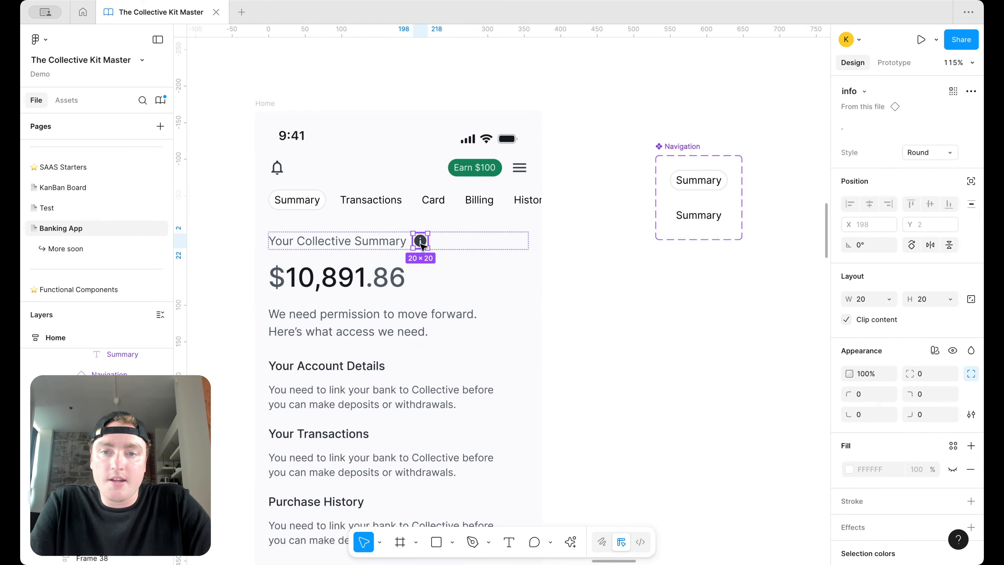
{"action": "scroll", "coordinate": [439, 265], "scroll_direction": "left", "scroll_amount": 1}
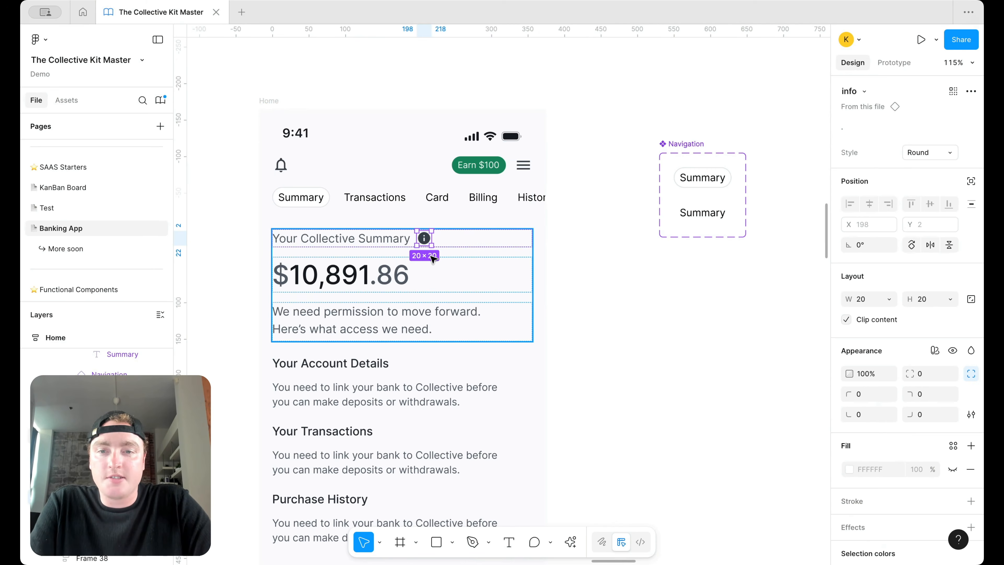
{"action": "left_click", "coordinate": [400, 274]}
{"action": "left_click", "coordinate": [491, 243], "text": "shift"}
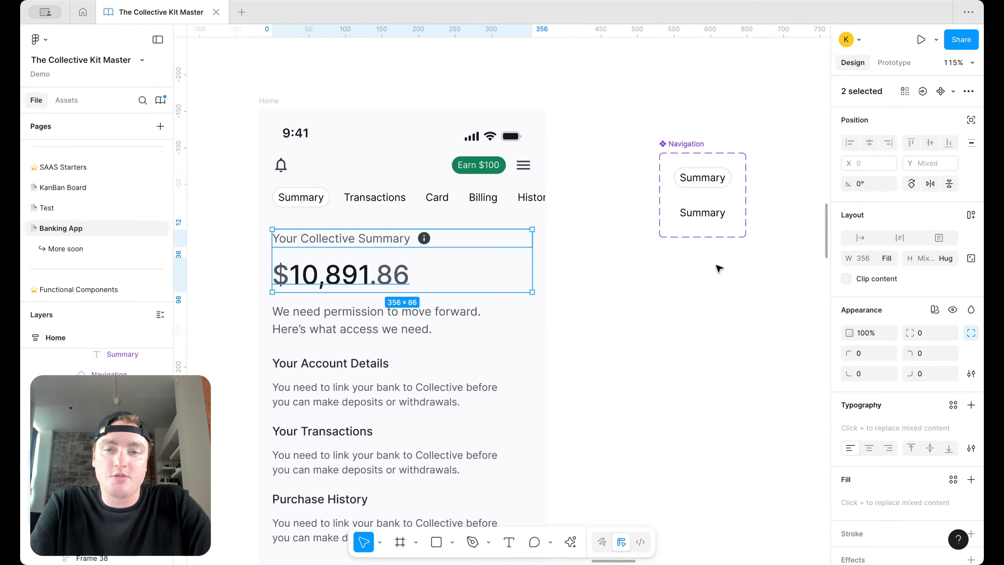
{"action": "key", "text": "shift+a"}
{"action": "left_click", "coordinate": [920, 279]}
{"action": "type", "text": "1"}
{"action": "key", "text": "Return"}
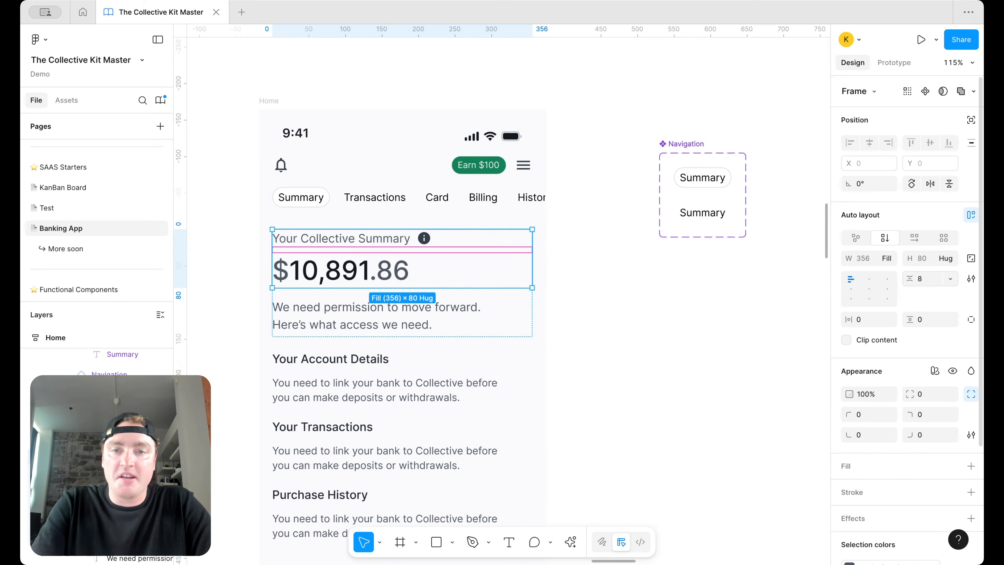
Step: Set the spacing between the screen content's sections to 12
{"action": "left_click", "coordinate": [666, 267]}
{"action": "scroll", "coordinate": [666, 268], "scroll_direction": "down", "scroll_amount": 5}
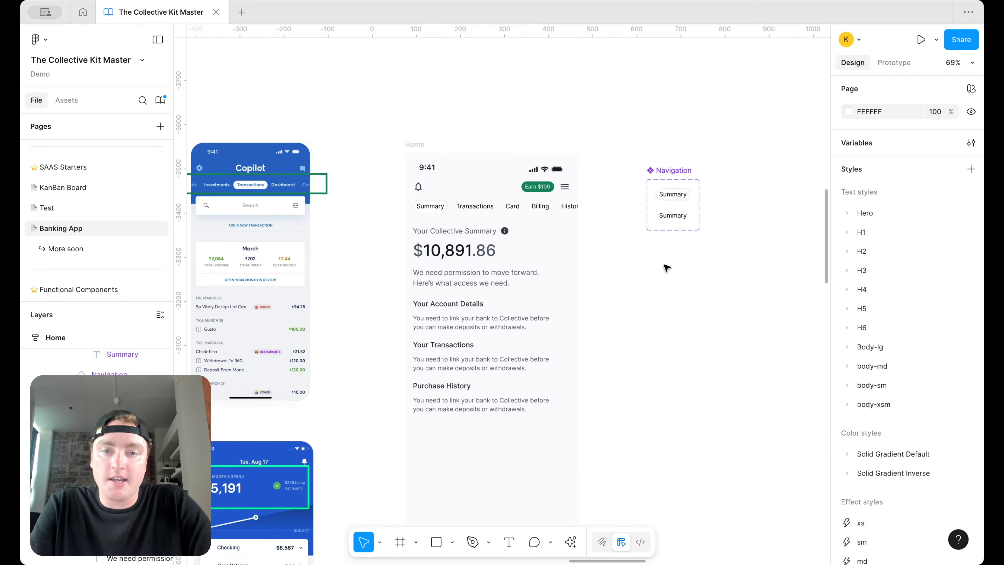
{"action": "left_click", "coordinate": [512, 224]}
{"action": "left_click", "coordinate": [922, 278]}
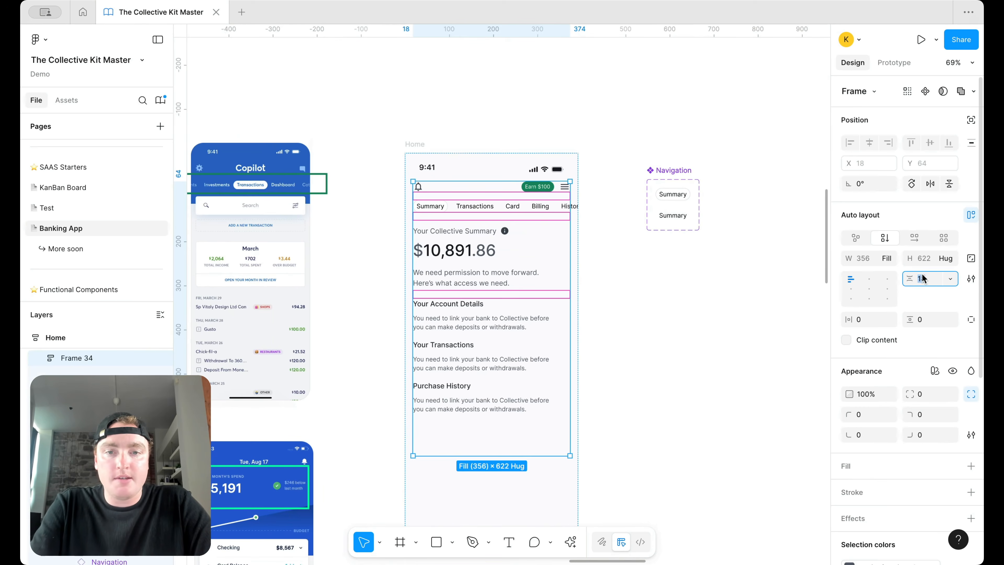
{"action": "type", "text": "12"}
{"action": "key", "text": "Return"}
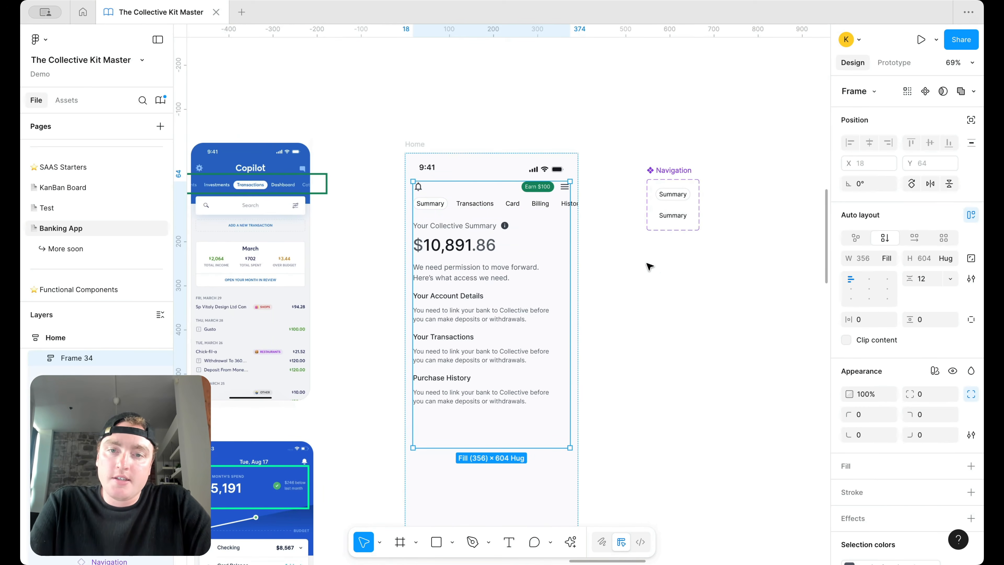
Step: Delete the frame holding the account, transactions and purchase sections
{"action": "scroll", "coordinate": [478, 262], "scroll_direction": "up", "scroll_amount": 3}
{"action": "left_click", "coordinate": [463, 287]}
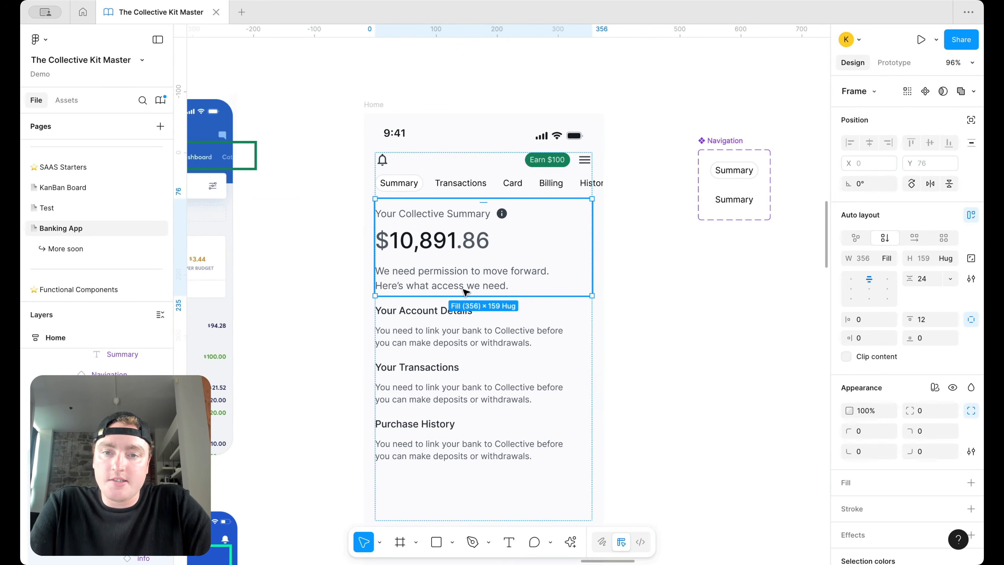
{"action": "left_click", "coordinate": [464, 348]}
{"action": "key", "text": "Delete"}
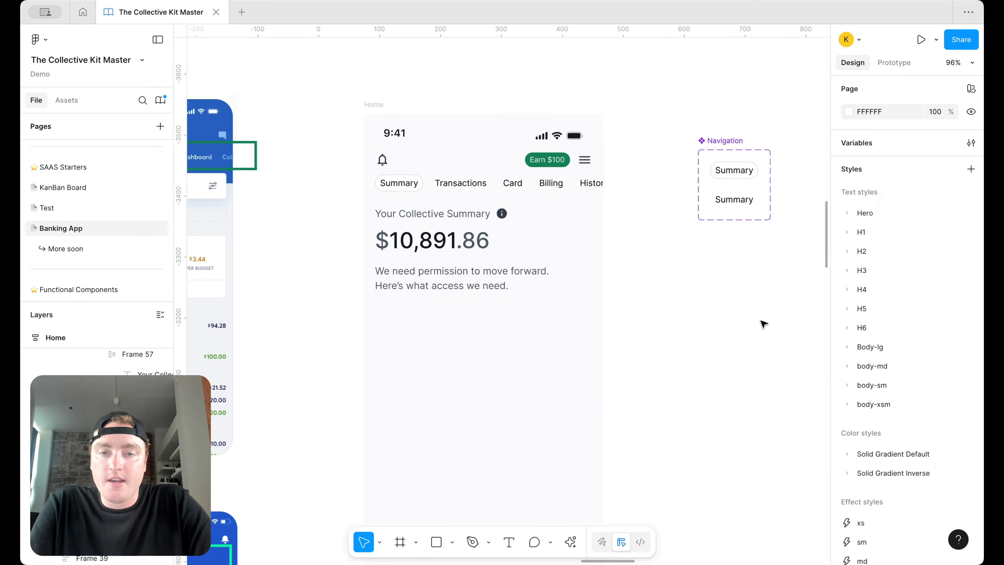
Step: Inspect the summary frame's title row and info icon layers
{"action": "scroll", "coordinate": [512, 277], "scroll_direction": "up", "scroll_amount": 5}
{"action": "left_click", "coordinate": [497, 180]}
{"action": "left_click", "coordinate": [497, 181]}
{"action": "left_click", "coordinate": [499, 180]}
{"action": "scroll", "coordinate": [501, 183], "scroll_direction": "down", "scroll_amount": 3}
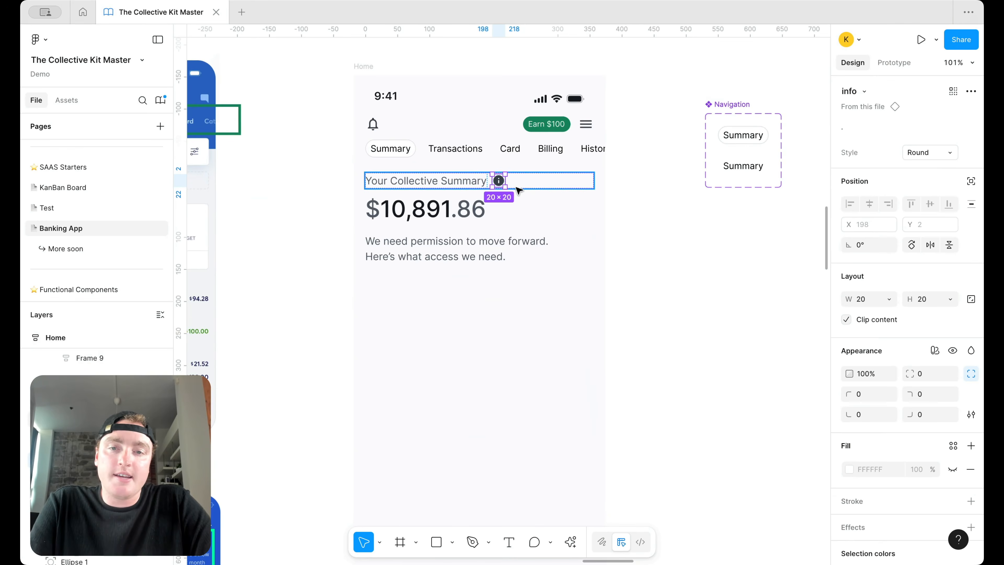
{"action": "scroll", "coordinate": [517, 191], "scroll_direction": "down", "scroll_amount": 2}
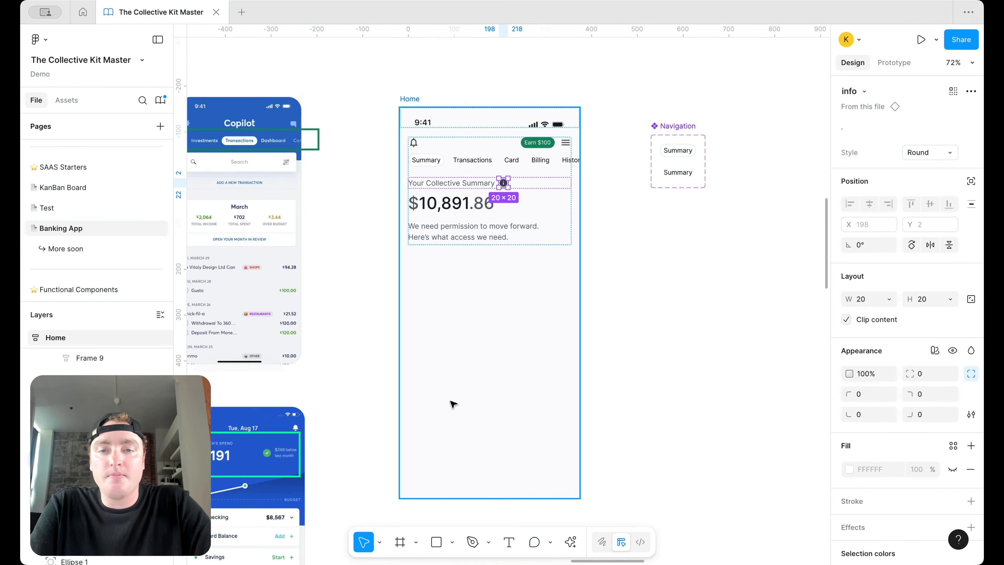
{"action": "scroll", "coordinate": [453, 403], "scroll_direction": "down", "scroll_amount": 3}
{"action": "scroll", "coordinate": [448, 419], "scroll_direction": "up", "scroll_amount": 2}
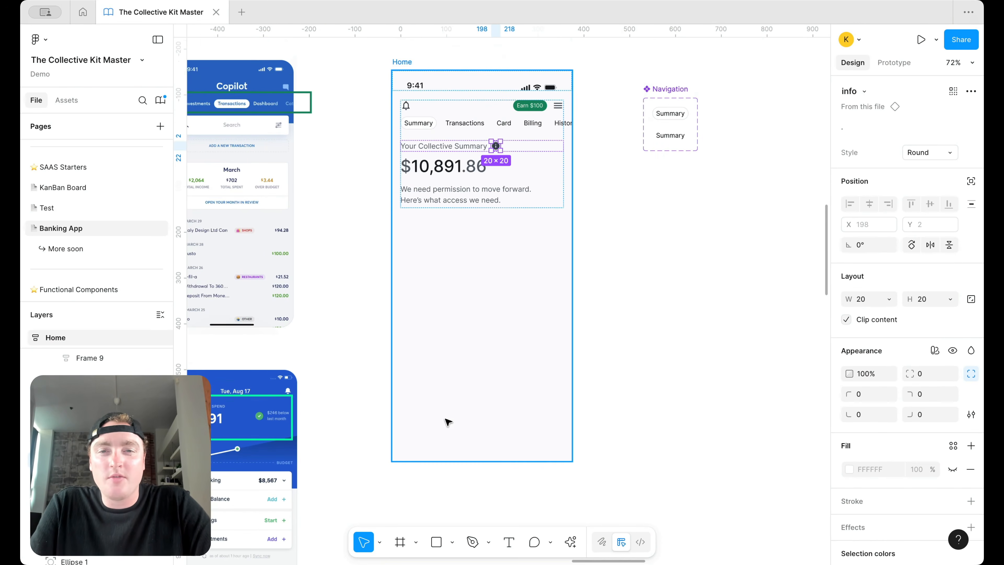
{"action": "left_click", "coordinate": [648, 348]}
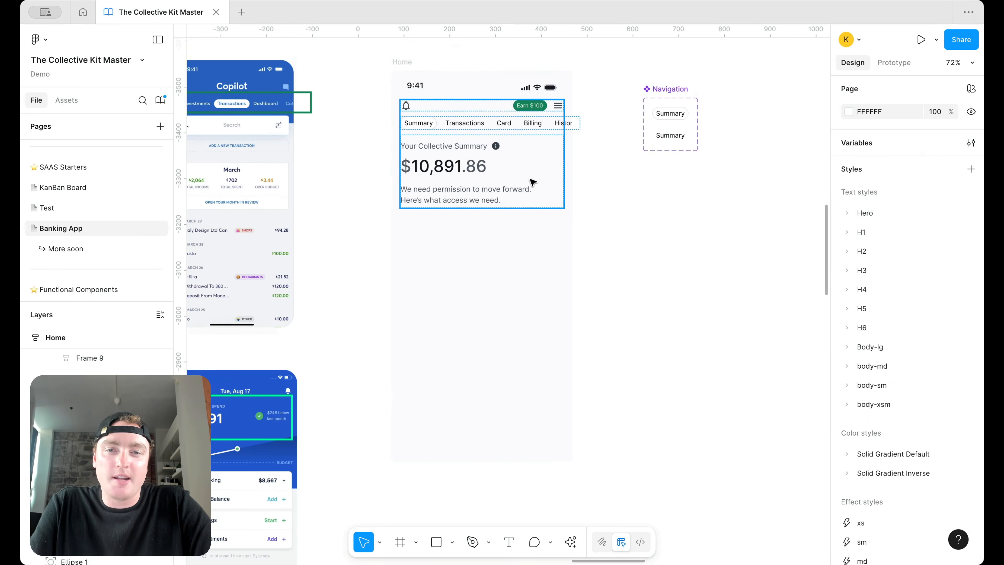
Step: Delete the permission message under the balance and bring the reference Cards section into view
{"action": "scroll", "coordinate": [490, 165], "scroll_direction": "down", "scroll_amount": 2}
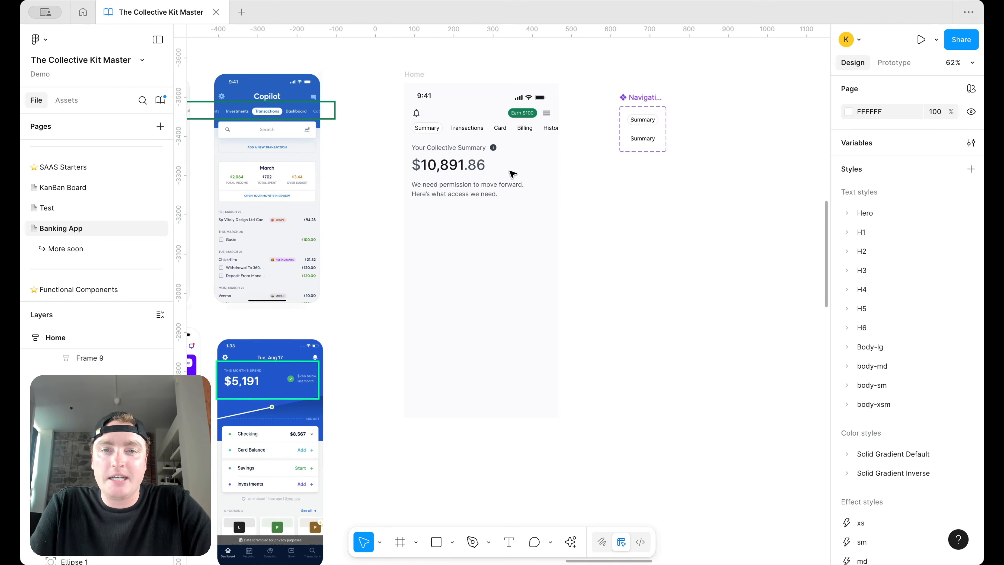
{"action": "scroll", "coordinate": [513, 174], "scroll_direction": "left", "scroll_amount": 3}
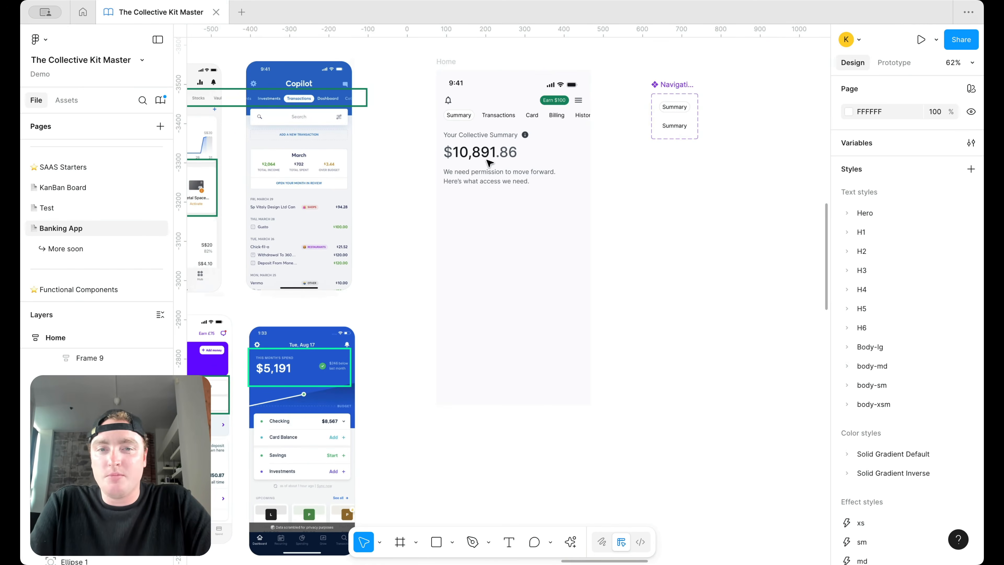
{"action": "left_click", "coordinate": [512, 179]}
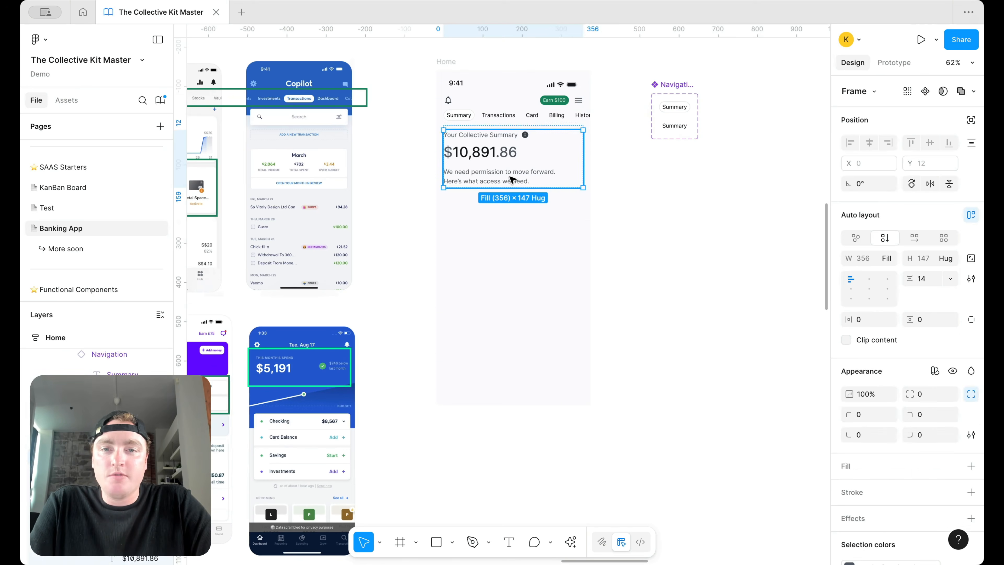
{"action": "left_click", "coordinate": [512, 179]}
{"action": "key", "text": "Delete"}
{"action": "scroll", "coordinate": [511, 179], "scroll_direction": "left", "scroll_amount": 5}
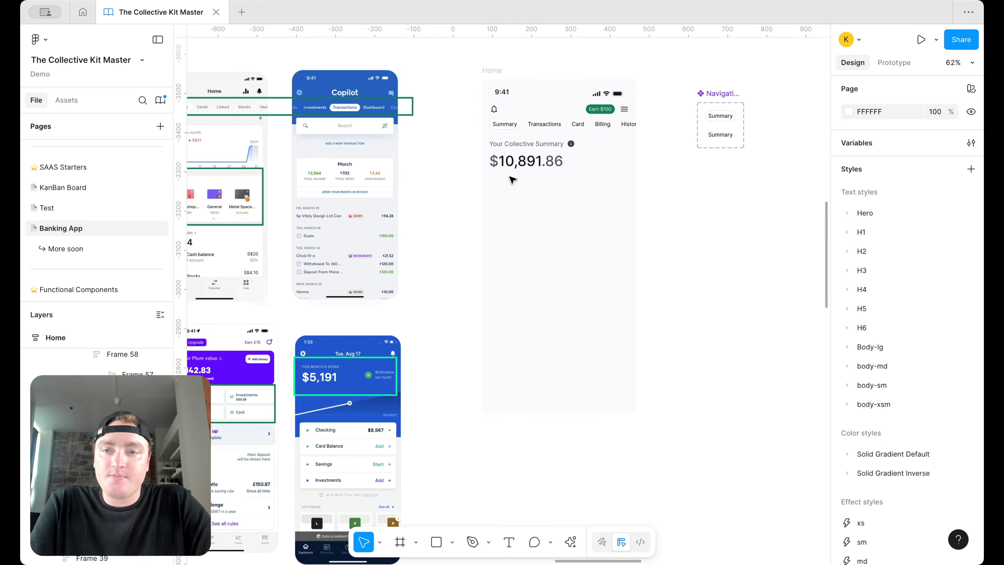
{"action": "scroll", "coordinate": [350, 192], "scroll_direction": "up", "scroll_amount": 5}
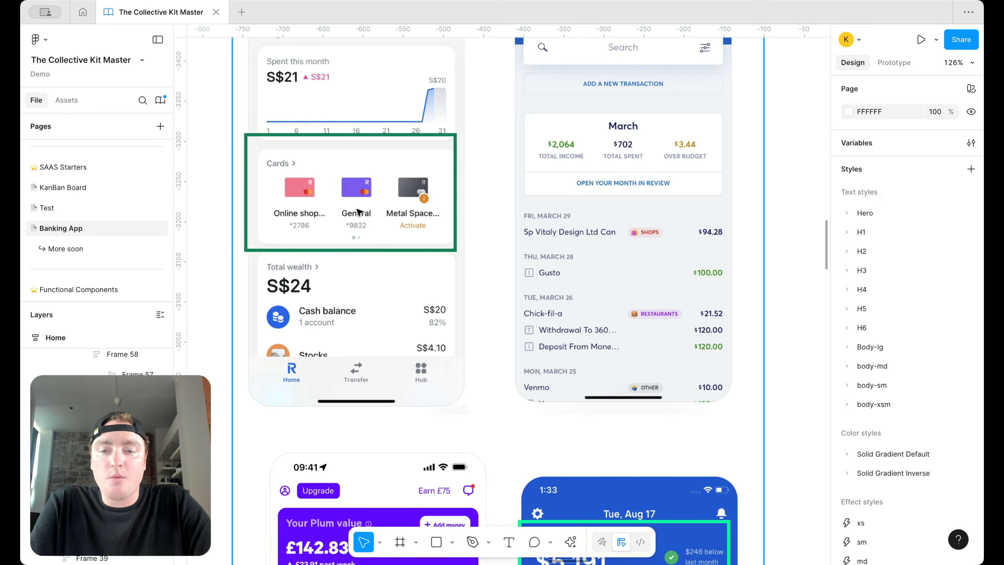
Step: Scale the pink, Amex and dark card images down to 306×57 beside the Home screen
{"action": "scroll", "coordinate": [347, 203], "scroll_direction": "down", "scroll_amount": 5}
{"action": "scroll", "coordinate": [643, 274], "scroll_direction": "right", "scroll_amount": 5}
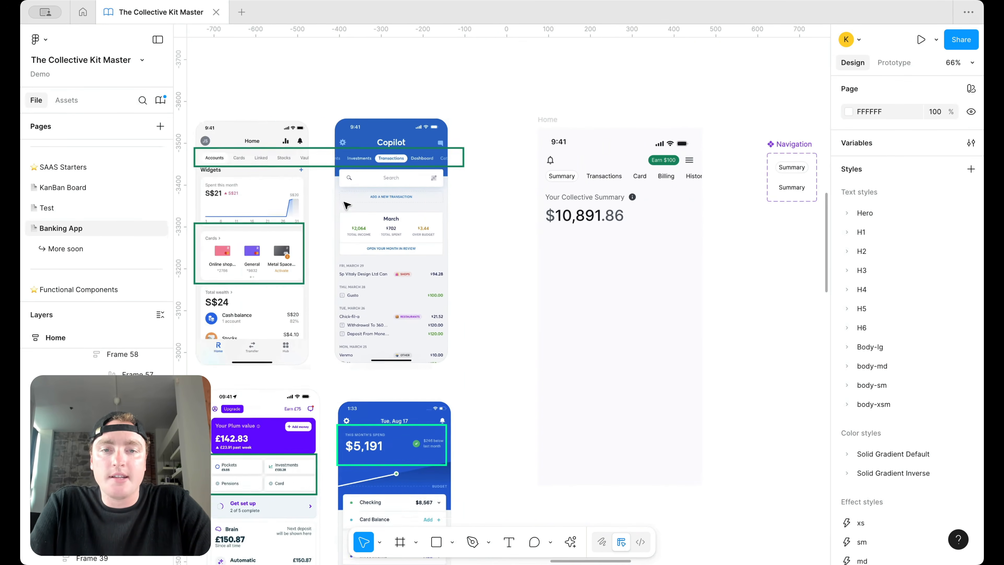
{"action": "scroll", "coordinate": [278, 234], "scroll_direction": "up", "scroll_amount": 4}
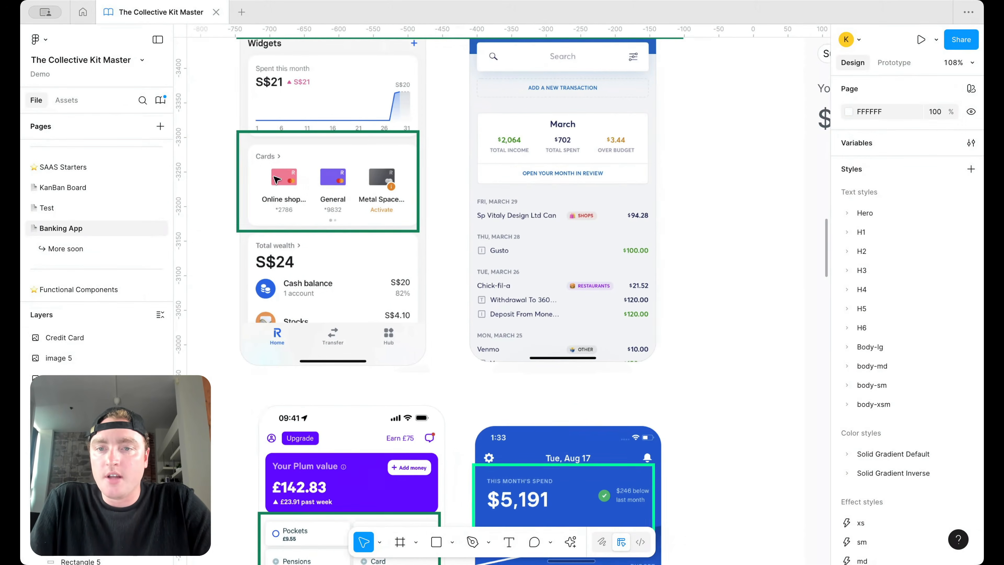
{"action": "scroll", "coordinate": [278, 234], "scroll_direction": "left", "scroll_amount": 2}
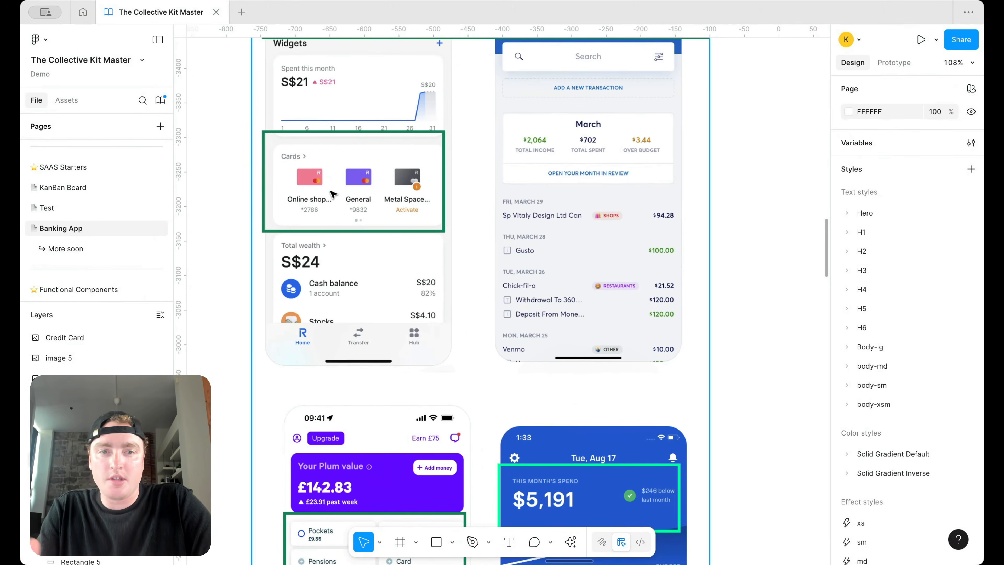
{"action": "scroll", "coordinate": [333, 197], "scroll_direction": "down", "scroll_amount": 5}
{"action": "scroll", "coordinate": [522, 343], "scroll_direction": "right", "scroll_amount": 3}
{"action": "left_click_drag", "start_coordinate": [711, 421], "coordinate": [492, 371]}
{"action": "left_click_drag", "start_coordinate": [713, 373], "coordinate": [639, 247]}
{"action": "scroll", "coordinate": [640, 247], "scroll_direction": "up", "scroll_amount": 5}
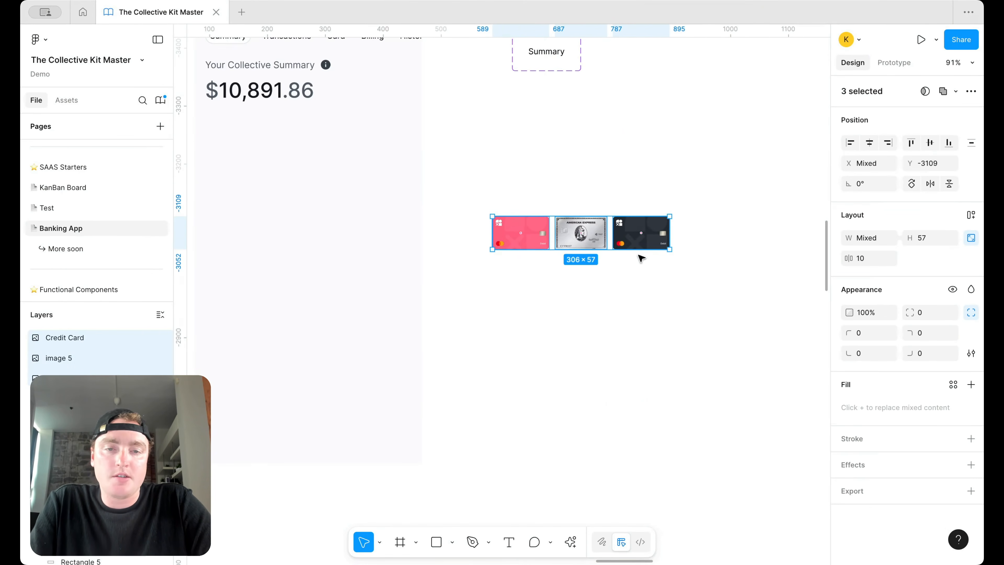
Step: Duplicate the reference phone screenshot and place the copy beside the Home screen
{"action": "scroll", "coordinate": [639, 256], "scroll_direction": "up", "scroll_amount": 2}
{"action": "scroll", "coordinate": [638, 255], "scroll_direction": "left", "scroll_amount": 2}
{"action": "left_click", "coordinate": [651, 229]}
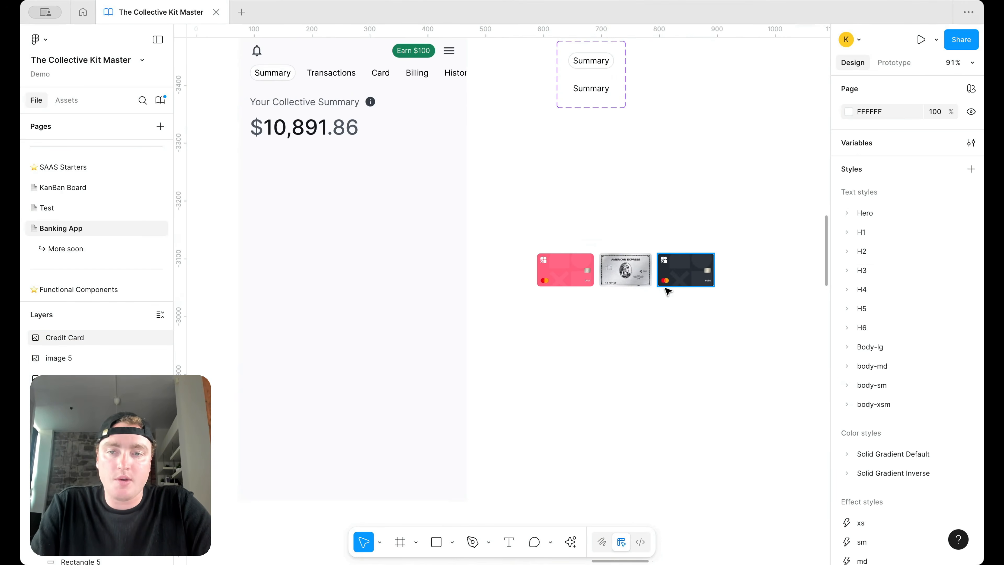
{"action": "scroll", "coordinate": [668, 291], "scroll_direction": "down", "scroll_amount": 3}
{"action": "scroll", "coordinate": [647, 289], "scroll_direction": "left", "scroll_amount": 3}
{"action": "left_click", "coordinate": [279, 238]}
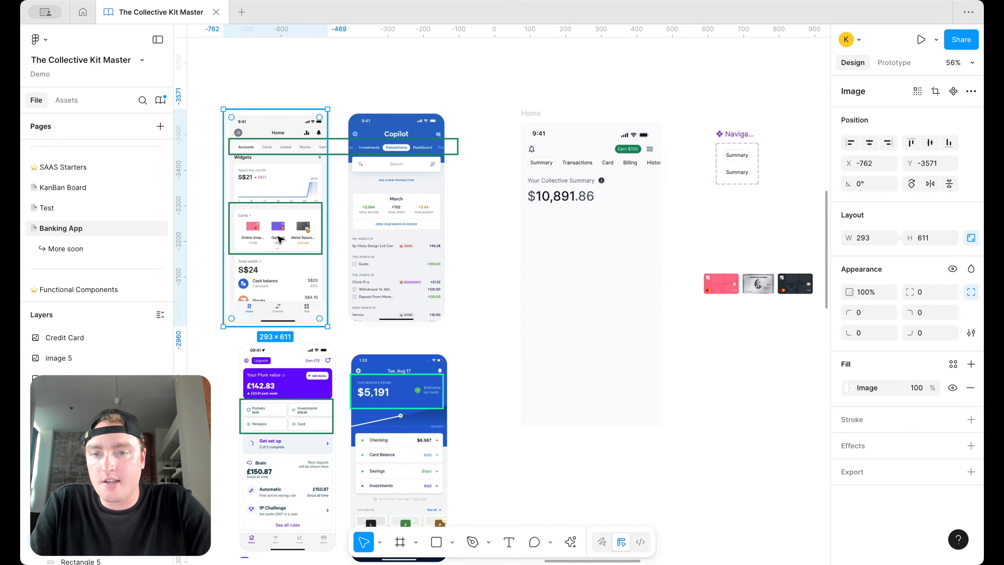
{"action": "left_click_drag", "start_coordinate": [738, 215], "coordinate": [794, 218]}
{"action": "scroll", "coordinate": [790, 218], "scroll_direction": "right", "scroll_amount": 2}
{"action": "left_click_drag", "start_coordinate": [723, 241], "coordinate": [645, 241]}
Step: Move the pink card image up and off the phone screenshot
{"action": "scroll", "coordinate": [645, 241], "scroll_direction": "up", "scroll_amount": 4}
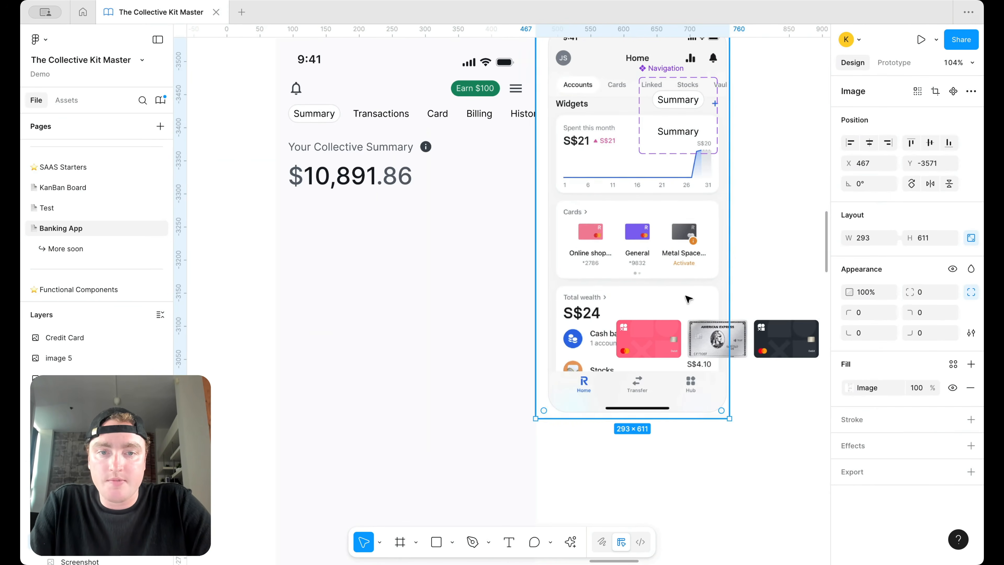
{"action": "left_click", "coordinate": [646, 344]}
{"action": "scroll", "coordinate": [647, 344], "scroll_direction": "right", "scroll_amount": 5}
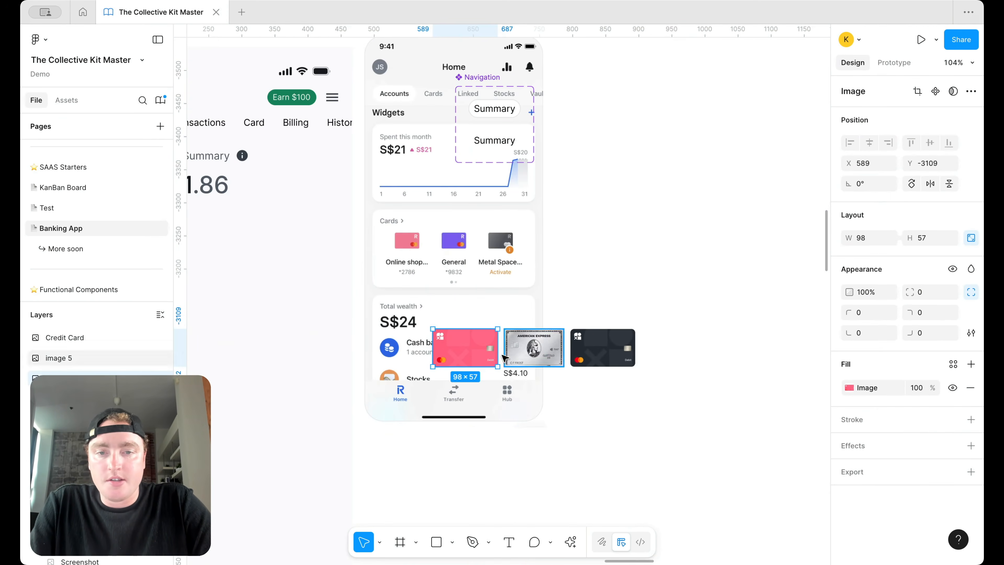
{"action": "left_click_drag", "start_coordinate": [461, 346], "coordinate": [660, 264]}
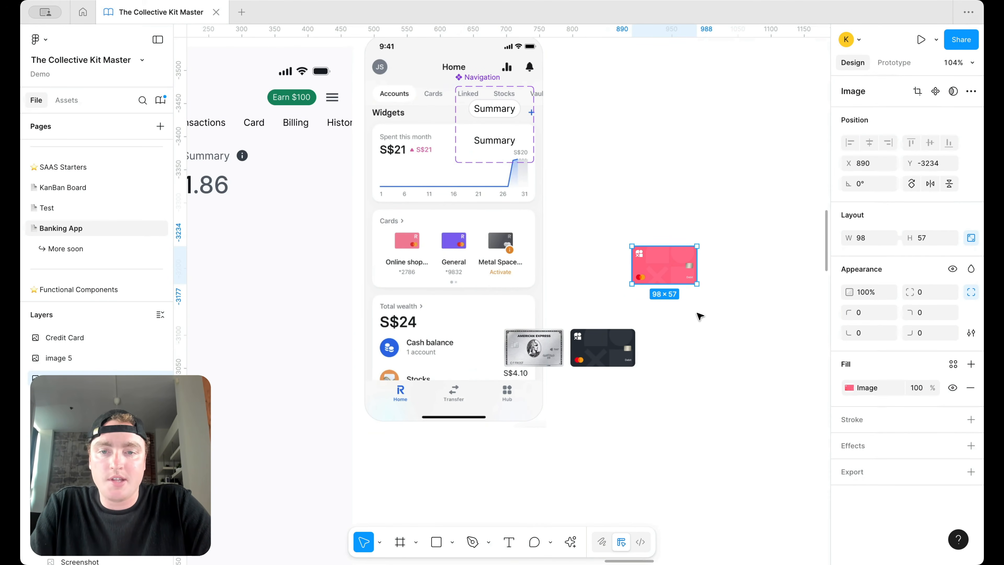
Step: Place a copy of the Your Collective Summary text on the canvas beside the phones
{"action": "scroll", "coordinate": [293, 163], "scroll_direction": "left", "scroll_amount": 3}
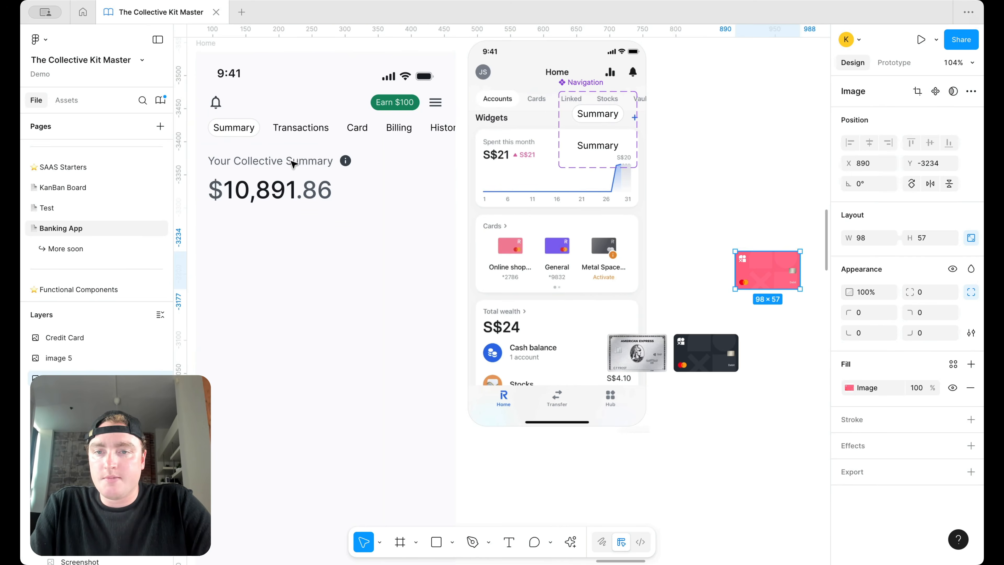
{"action": "left_click", "coordinate": [293, 164]}
{"action": "left_click", "coordinate": [293, 164]}
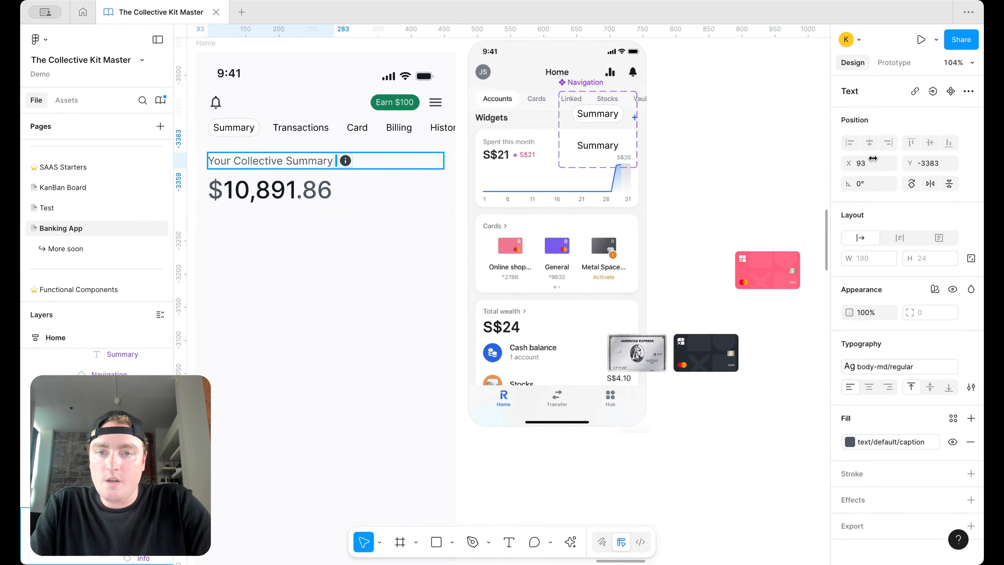
{"action": "left_click_drag", "start_coordinate": [293, 163], "coordinate": [784, 164]}
Step: Change the style variant of the info icon in the summary title row
{"action": "left_click", "coordinate": [343, 160]}
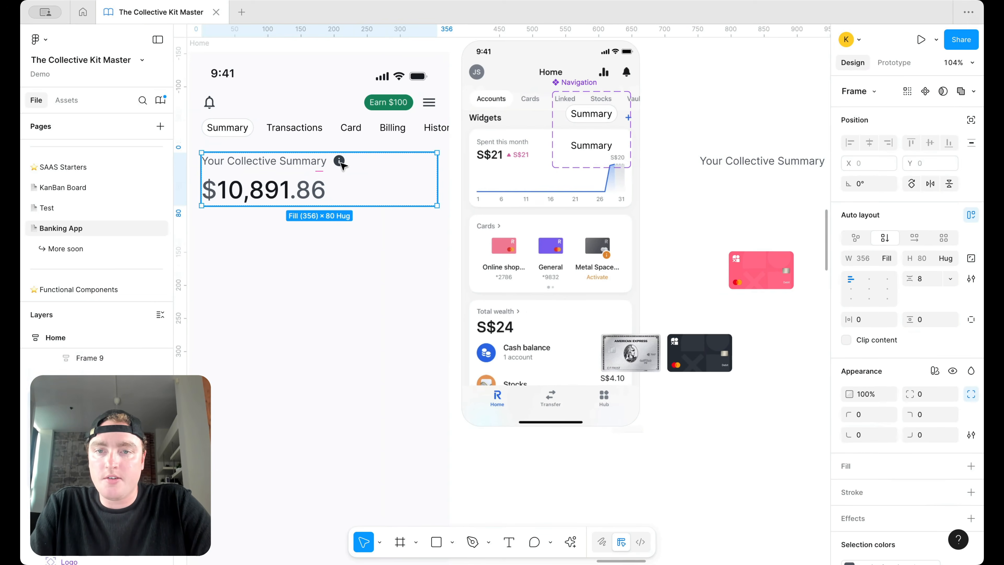
{"action": "double_click", "coordinate": [340, 162]}
{"action": "left_click", "coordinate": [927, 152]}
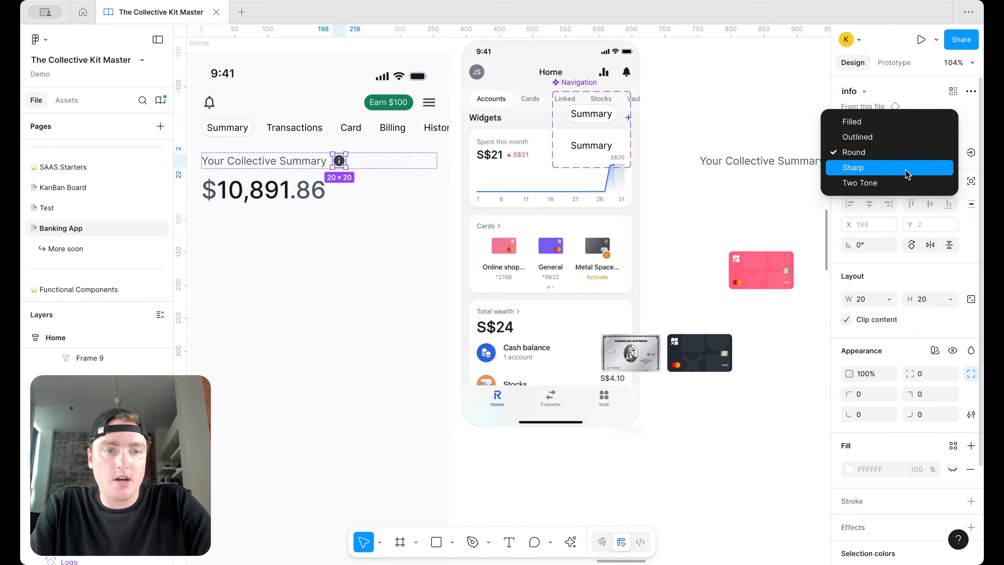
{"action": "left_click", "coordinate": [905, 134]}
{"action": "left_click", "coordinate": [729, 106]}
{"action": "scroll", "coordinate": [730, 119], "scroll_direction": "right", "scroll_amount": 3}
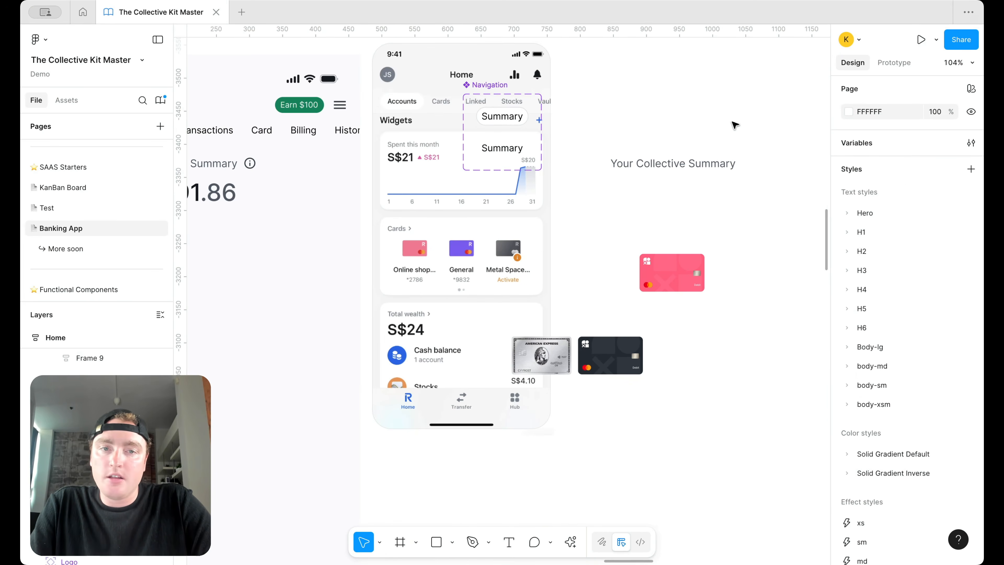
{"action": "left_click", "coordinate": [705, 163]}
Step: Move the text under the pink card, rename it 'Collective Card', and apply body-sm with the body colour style
{"action": "left_click_drag", "start_coordinate": [705, 166], "coordinate": [727, 314]}
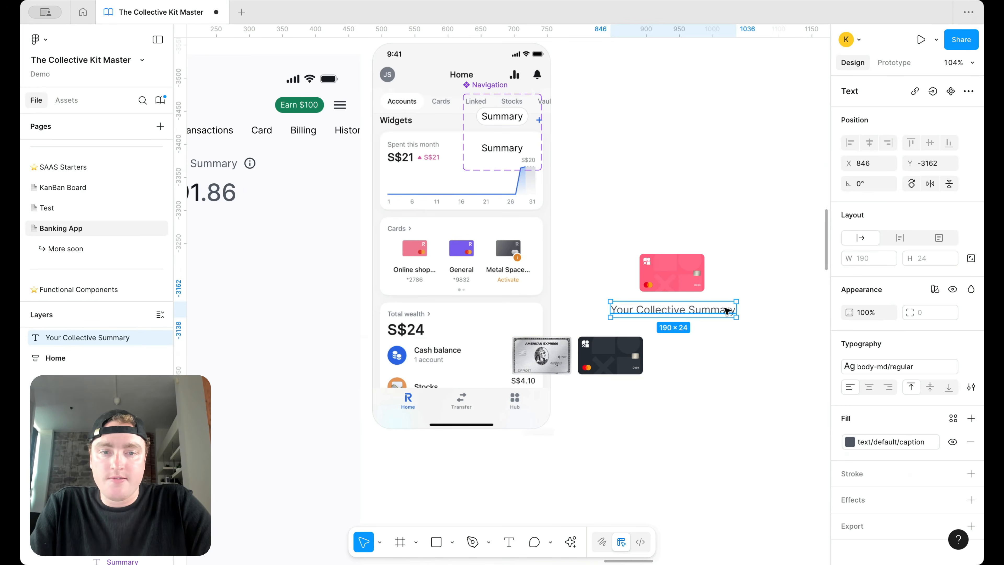
{"action": "double_click", "coordinate": [725, 309]}
{"action": "type", "text": "Collect"}
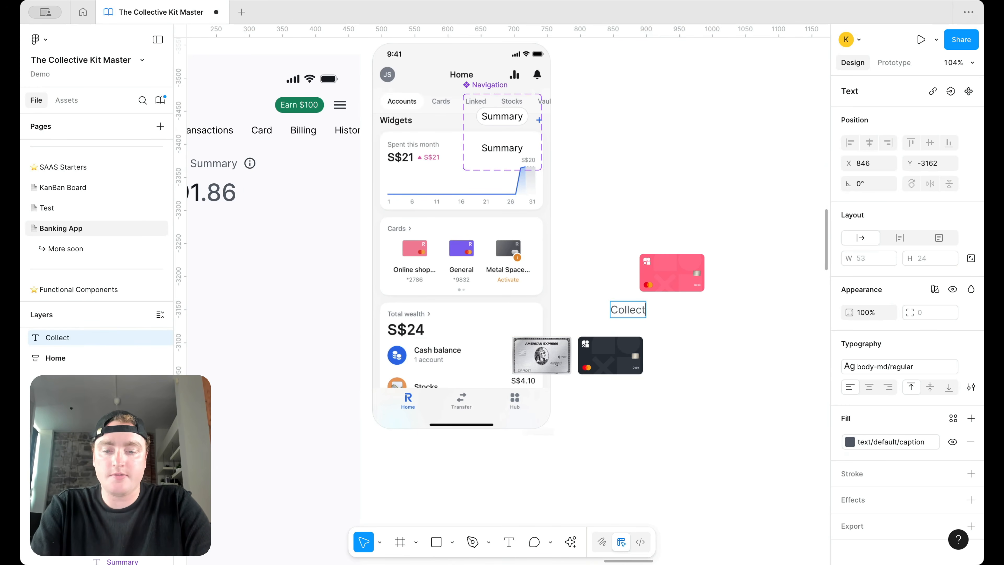
{"action": "key", "text": "ctrl+a"}
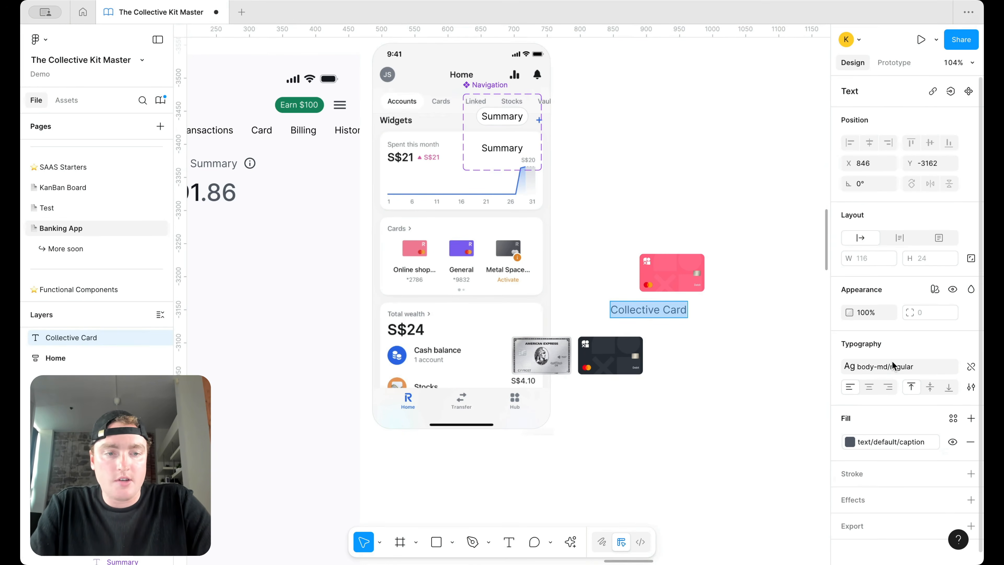
{"action": "left_click", "coordinate": [885, 366]}
{"action": "scroll", "coordinate": [771, 455], "scroll_direction": "down", "scroll_amount": 5}
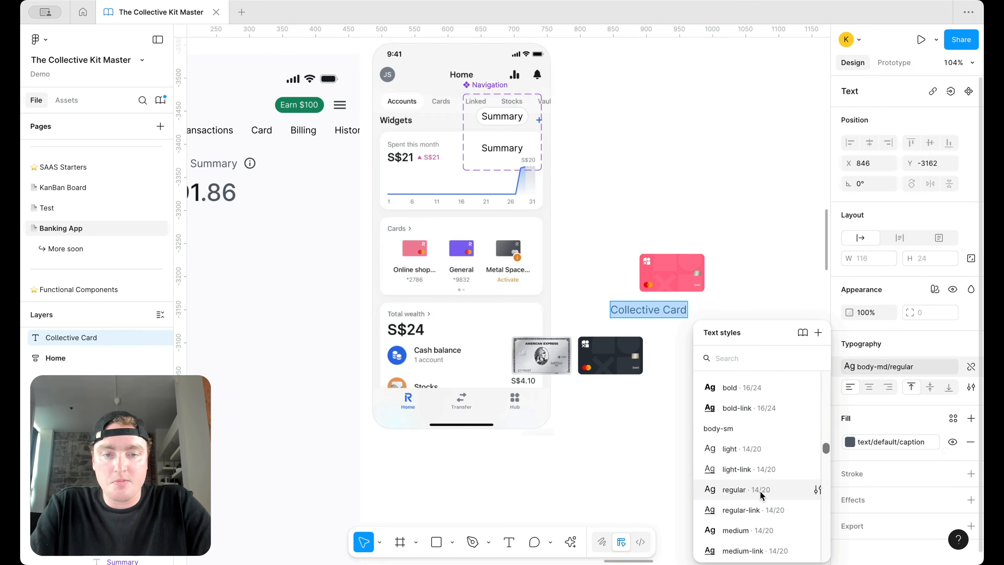
{"action": "left_click", "coordinate": [763, 494]}
{"action": "key", "text": "Escape"}
{"action": "left_click", "coordinate": [886, 442]}
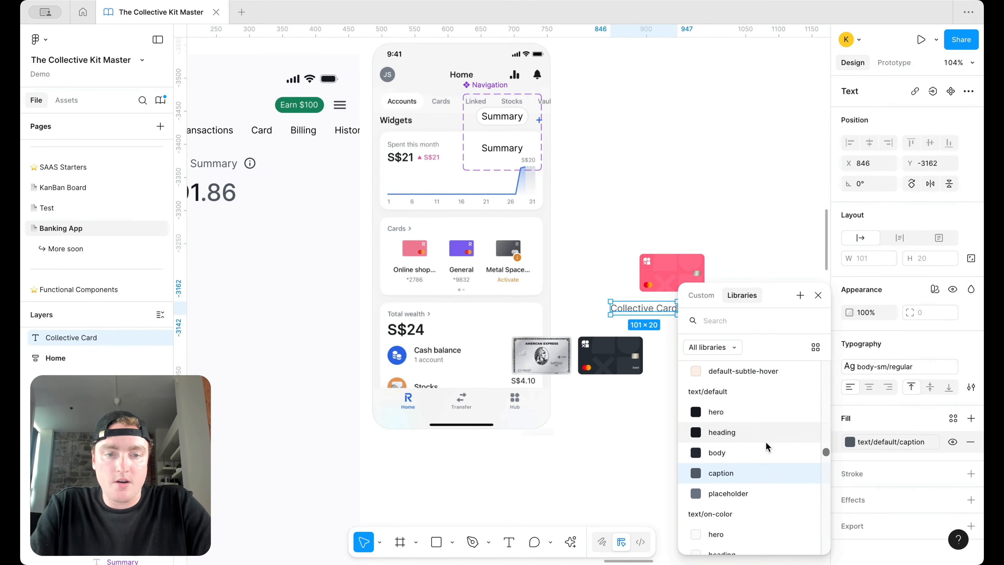
{"action": "left_click", "coordinate": [766, 449]}
Step: Centre the Collective Card label under the pink card and make it body-sm semibold
{"action": "left_click", "coordinate": [732, 348]}
{"action": "left_click_drag", "start_coordinate": [672, 314], "coordinate": [699, 312]}
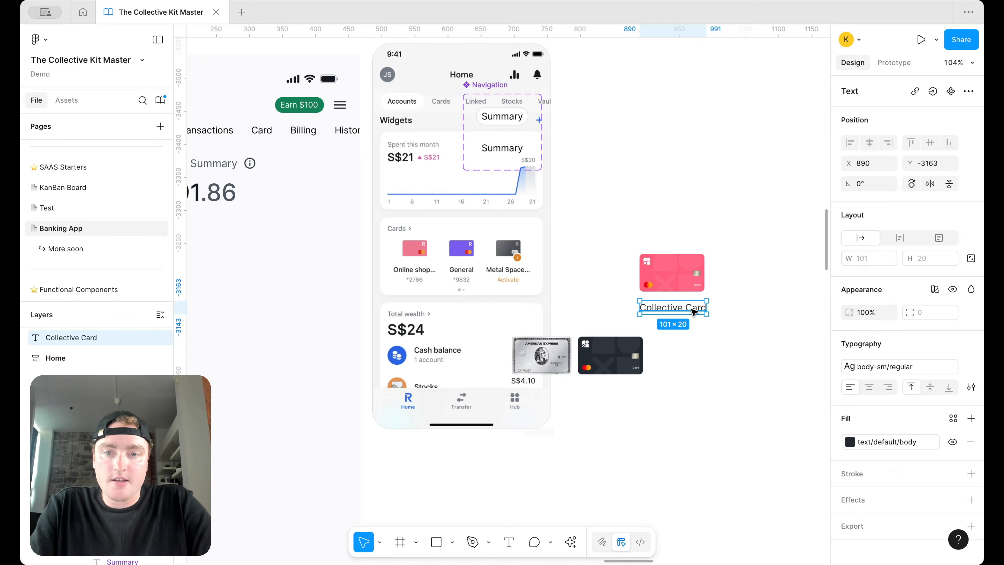
{"action": "left_click", "coordinate": [881, 366]}
{"action": "scroll", "coordinate": [751, 475], "scroll_direction": "down", "scroll_amount": 1}
{"action": "left_click", "coordinate": [739, 509]}
Step: Duplicate the label below itself as body-sm medium, retyped as the masked card number
{"action": "left_click", "coordinate": [747, 461]}
{"action": "left_click_drag", "start_coordinate": [691, 314], "coordinate": [690, 332]}
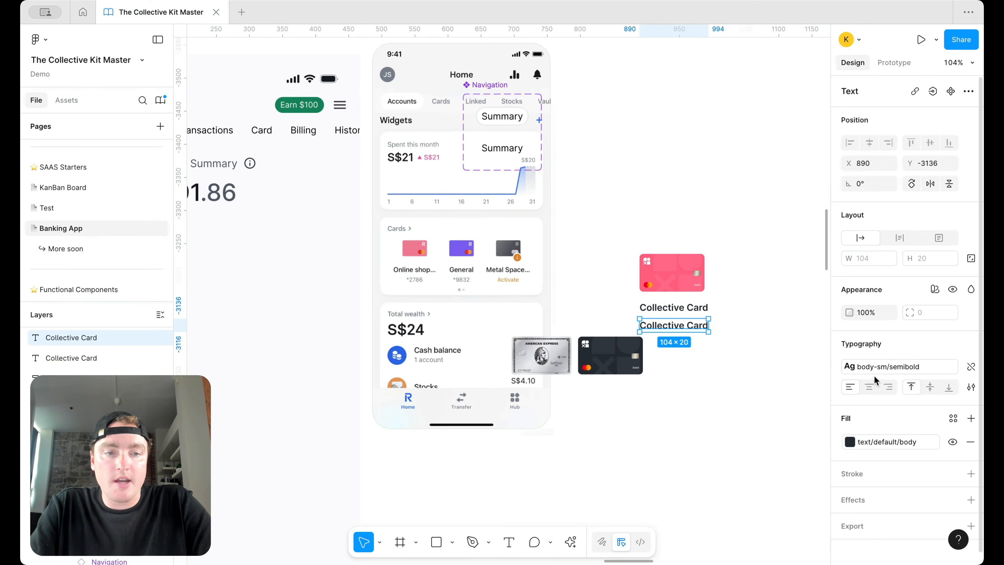
{"action": "left_click", "coordinate": [876, 367]}
{"action": "left_click", "coordinate": [765, 416]}
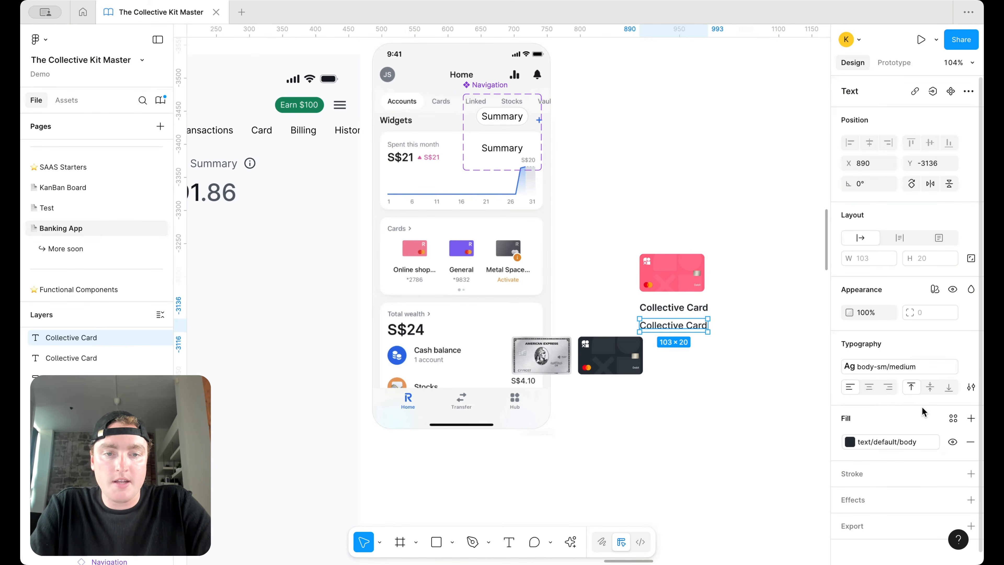
{"action": "key", "text": "Return"}
{"action": "type", "text": "*7971"}
{"action": "key", "text": "Escape"}
Step: Colour the card number text/default/placeholder and centre it under the Collective Card label
{"action": "left_click", "coordinate": [885, 438]}
{"action": "left_click", "coordinate": [735, 514]}
{"action": "left_click", "coordinate": [683, 352]}
{"action": "left_click_drag", "start_coordinate": [655, 329], "coordinate": [676, 330]}
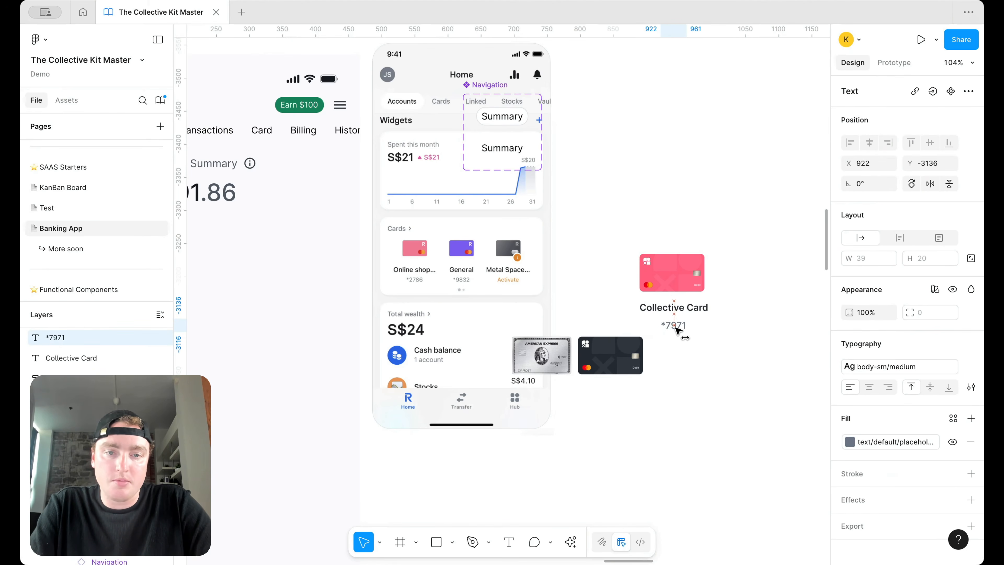
Step: Wrap the label and number in auto layout, then wrap them with the pink card into Frame 60
{"action": "left_click", "coordinate": [685, 310], "text": "shift"}
{"action": "key", "text": "shift+a"}
{"action": "left_click", "coordinate": [698, 267], "text": "shift"}
{"action": "key", "text": "shift+a"}
{"action": "left_click", "coordinate": [739, 272]}
{"action": "scroll", "coordinate": [735, 271], "scroll_direction": "down", "scroll_amount": 5}
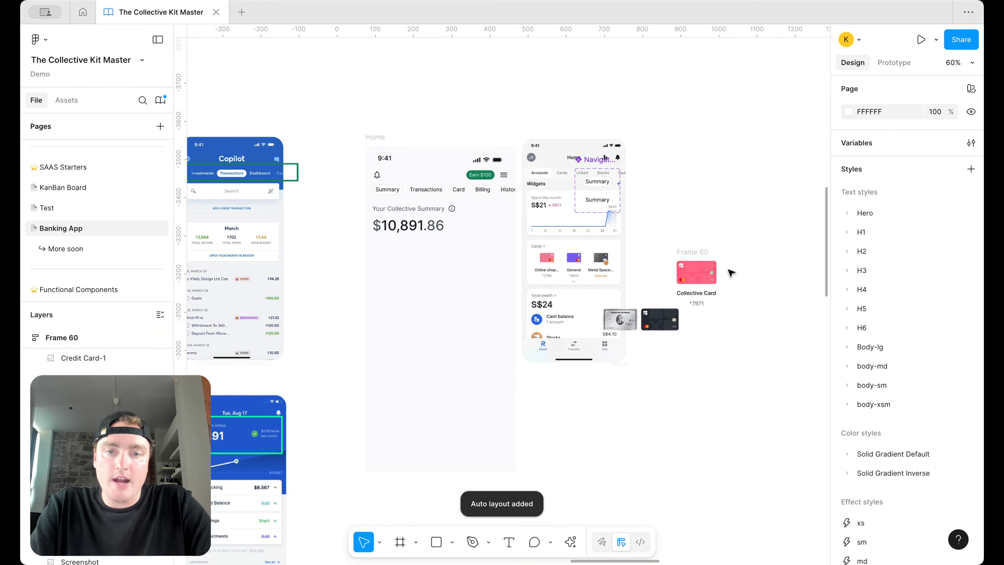
{"action": "left_click", "coordinate": [706, 253]}
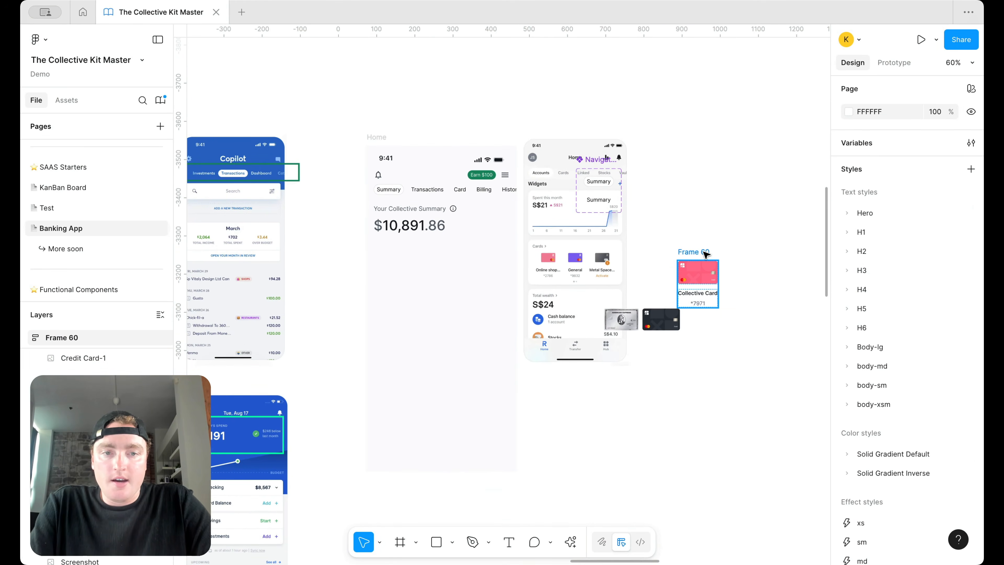
Step: Pan around the canvas and select the summary block on the Home screen
{"action": "scroll", "coordinate": [688, 259], "scroll_direction": "right", "scroll_amount": 3}
{"action": "scroll", "coordinate": [624, 269], "scroll_direction": "up", "scroll_amount": 5}
{"action": "scroll", "coordinate": [534, 285], "scroll_direction": "left", "scroll_amount": 4}
{"action": "scroll", "coordinate": [535, 285], "scroll_direction": "down", "scroll_amount": 5}
{"action": "scroll", "coordinate": [535, 285], "scroll_direction": "down", "scroll_amount": 3}
{"action": "scroll", "coordinate": [535, 289], "scroll_direction": "up", "scroll_amount": 10}
{"action": "scroll", "coordinate": [534, 291], "scroll_direction": "right", "scroll_amount": 4}
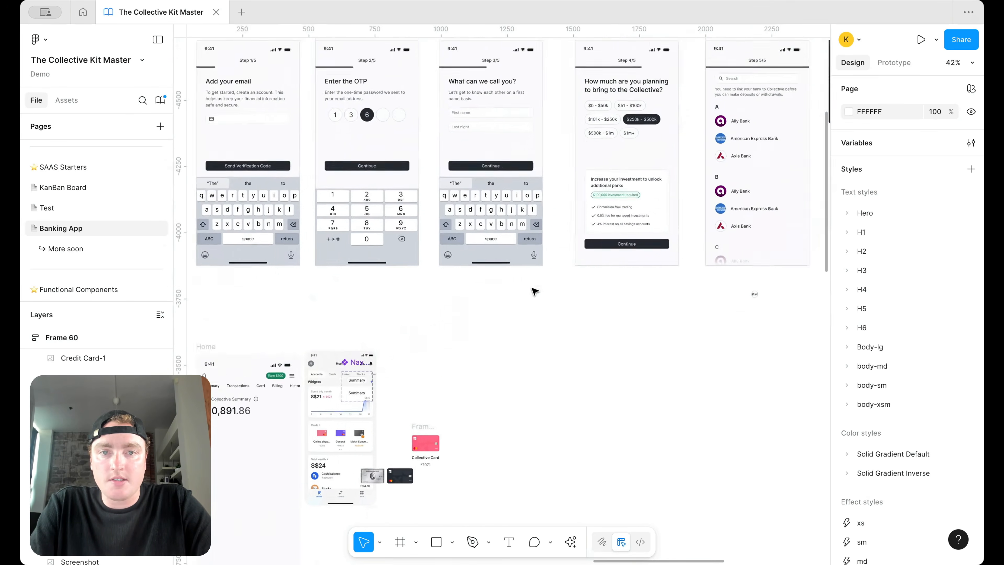
{"action": "scroll", "coordinate": [534, 291], "scroll_direction": "right", "scroll_amount": 10}
{"action": "scroll", "coordinate": [535, 292], "scroll_direction": "up", "scroll_amount": 2}
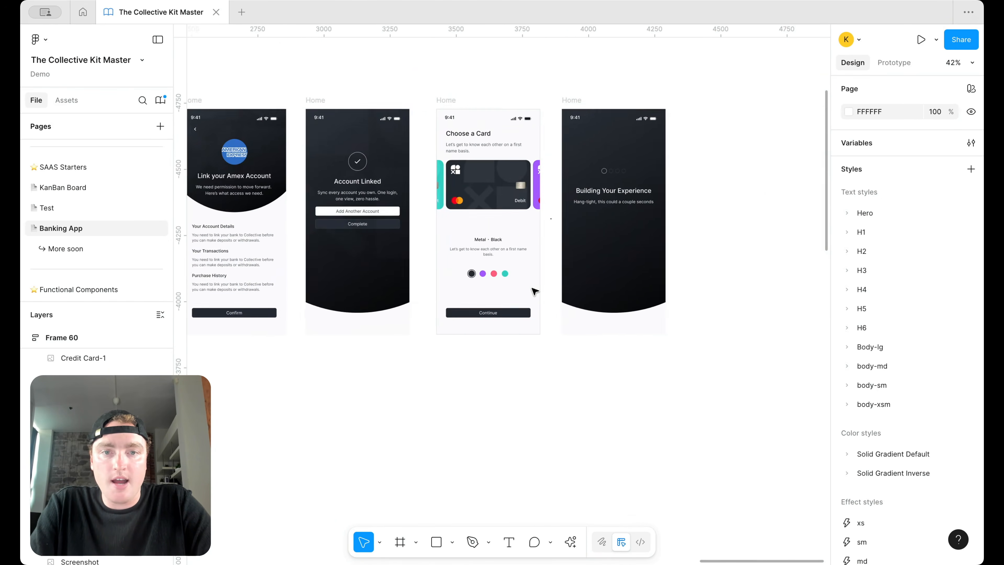
{"action": "scroll", "coordinate": [534, 291], "scroll_direction": "left", "scroll_amount": 10}
{"action": "scroll", "coordinate": [534, 292], "scroll_direction": "left", "scroll_amount": 8}
{"action": "scroll", "coordinate": [531, 294], "scroll_direction": "down", "scroll_amount": 6}
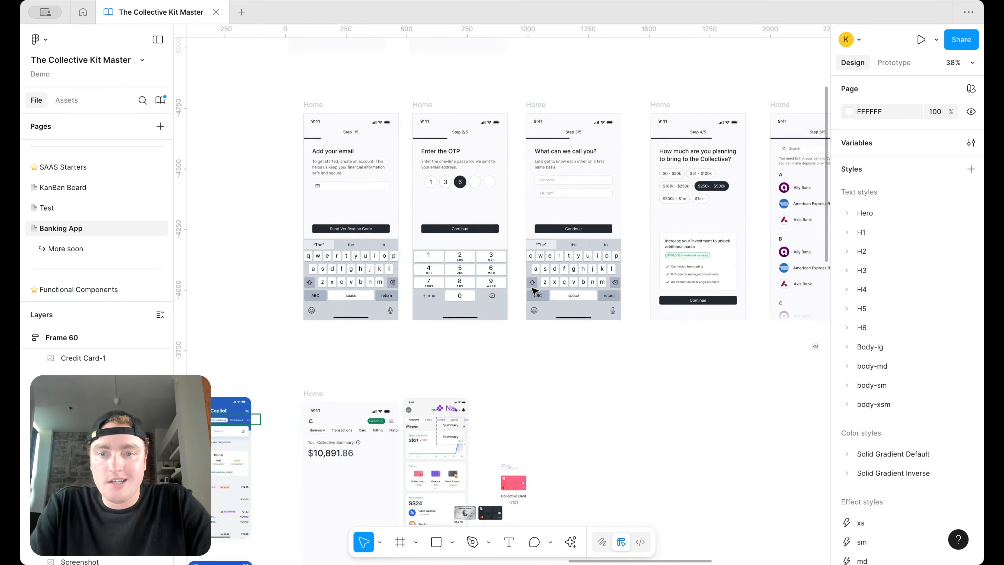
{"action": "scroll", "coordinate": [387, 348], "scroll_direction": "up", "scroll_amount": 5}
{"action": "left_click", "coordinate": [395, 259]}
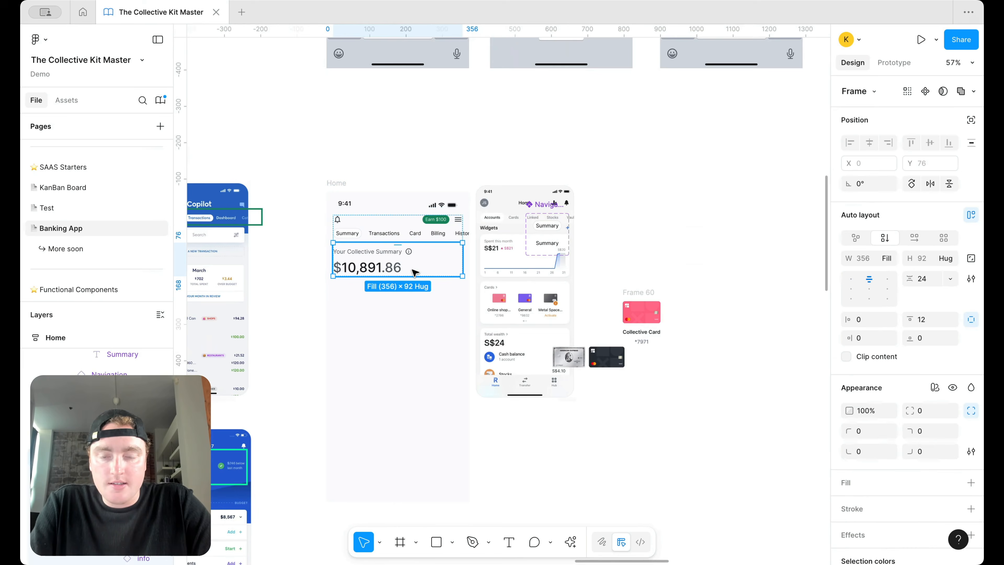
Step: Duplicate the summary block with a white fill, move the pink card into it, and delete its heading and amount
{"action": "key", "text": "ctrl+d"}
{"action": "scroll", "coordinate": [929, 430], "scroll_direction": "down", "scroll_amount": 2}
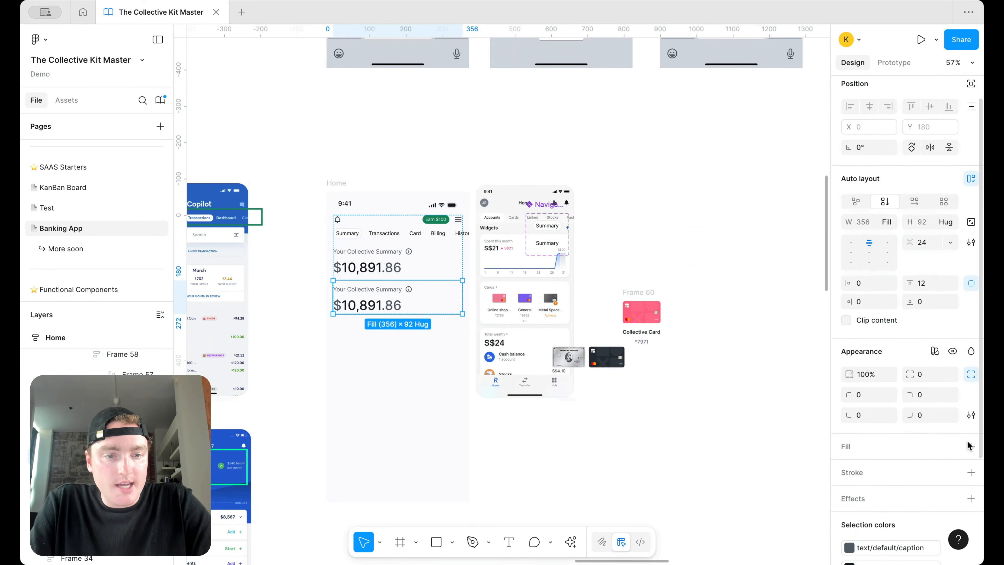
{"action": "left_click", "coordinate": [971, 426]}
{"action": "left_click", "coordinate": [656, 274]}
{"action": "left_click_drag", "start_coordinate": [634, 294], "coordinate": [393, 296]}
{"action": "scroll", "coordinate": [358, 326], "scroll_direction": "up", "scroll_amount": 1}
{"action": "scroll", "coordinate": [356, 326], "scroll_direction": "up", "scroll_amount": 5}
{"action": "left_click", "coordinate": [397, 385]}
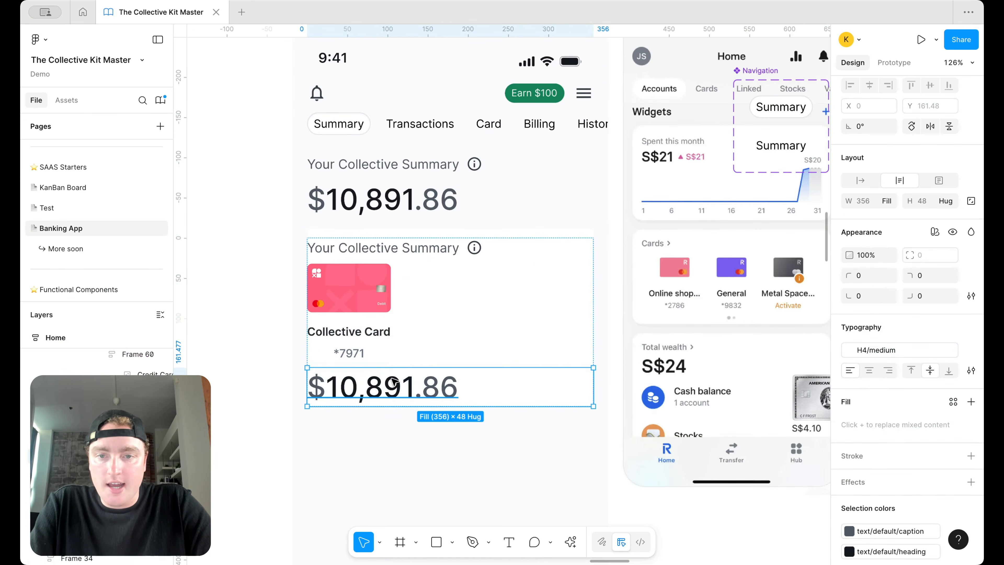
{"action": "left_click", "coordinate": [424, 255], "text": "shift"}
{"action": "key", "text": "Delete"}
Step: Set the card container's left and right padding to 12
{"action": "left_click", "coordinate": [484, 268]}
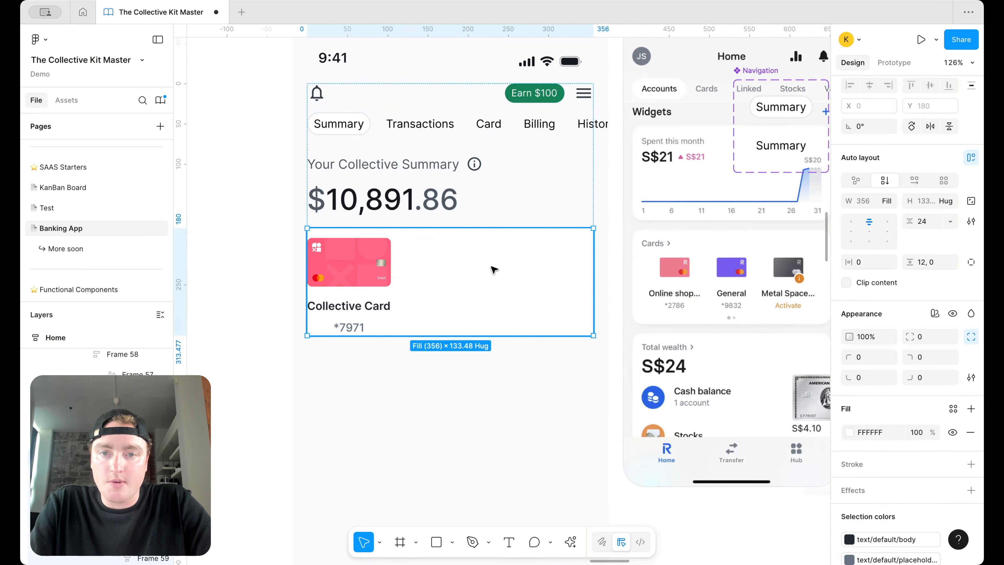
{"action": "type", "text": "12"}
{"action": "key", "text": "Return"}
{"action": "type", "text": "12"}
{"action": "key", "text": "Return"}
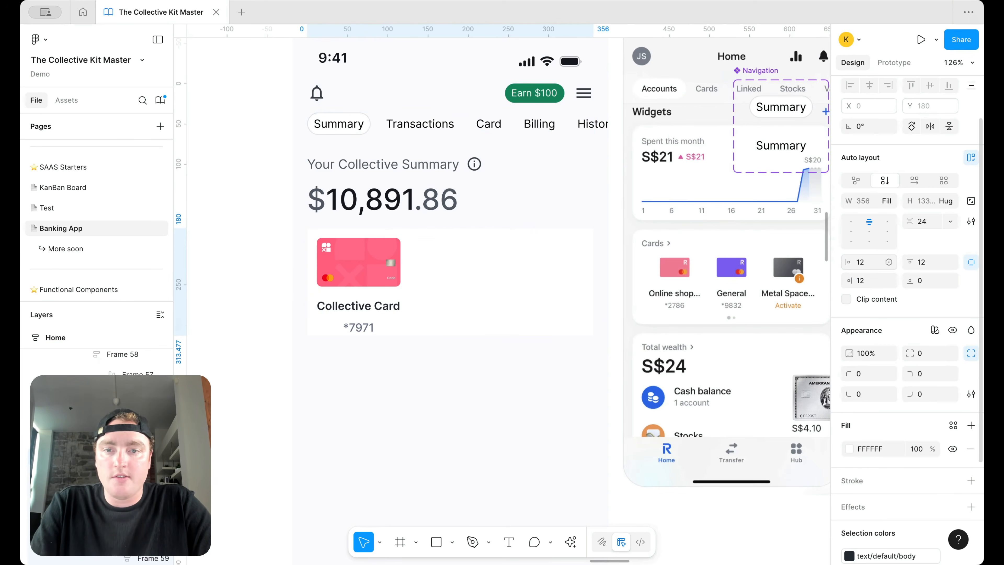
Step: Shrink the pink card image to 76 by 44
{"action": "double_click", "coordinate": [375, 272]}
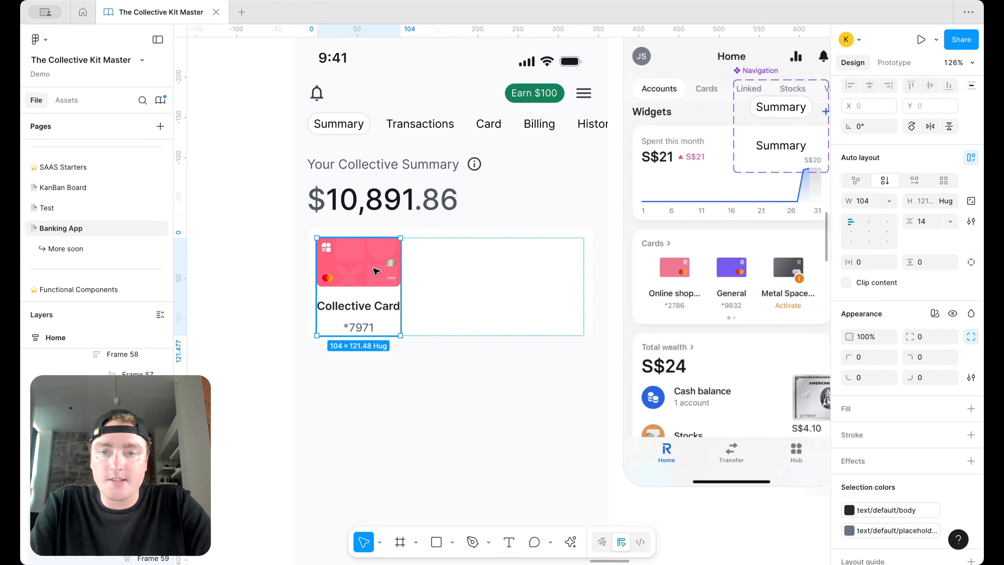
{"action": "left_click_drag", "start_coordinate": [402, 236], "coordinate": [376, 251]}
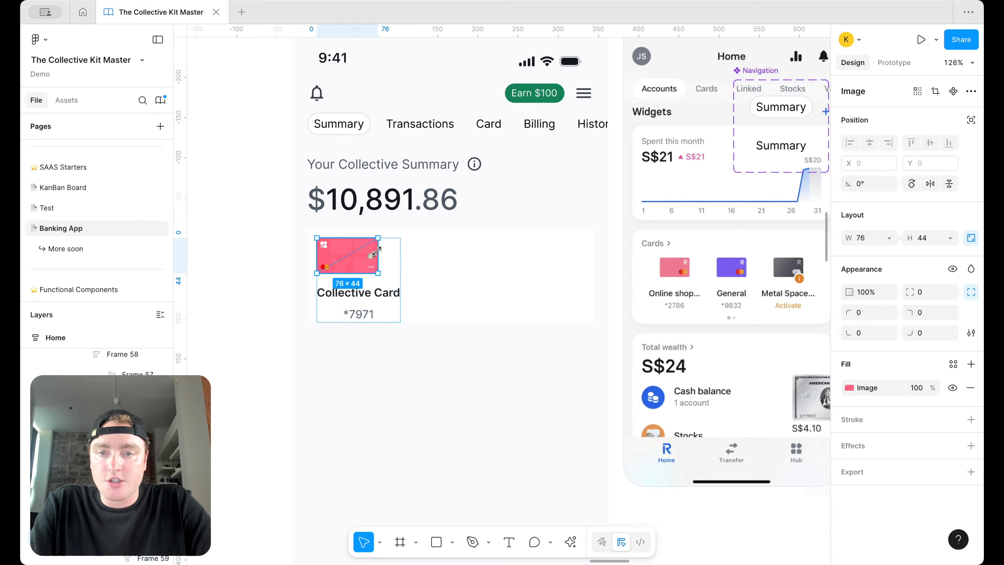
{"action": "key", "text": "Escape"}
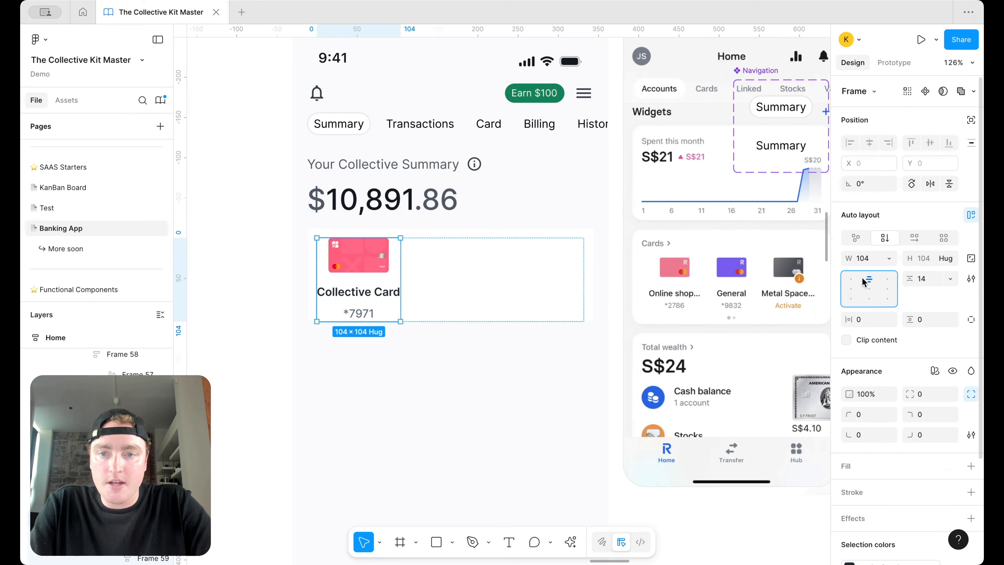
Step: Make the Collective Card label body-xsm semibold and centre-aligned
{"action": "double_click", "coordinate": [363, 292]}
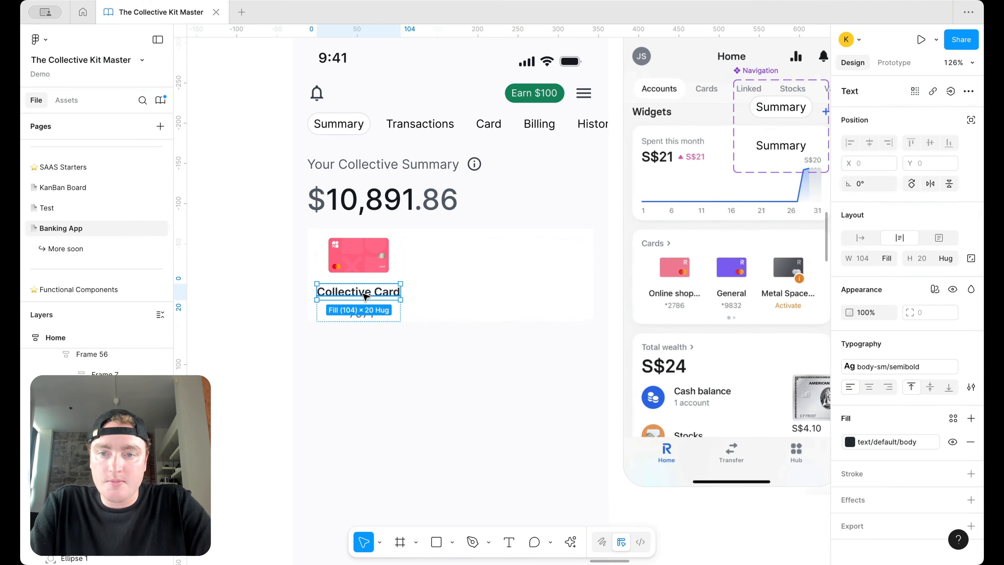
{"action": "left_click", "coordinate": [909, 372]}
{"action": "scroll", "coordinate": [743, 487], "scroll_direction": "down", "scroll_amount": 3}
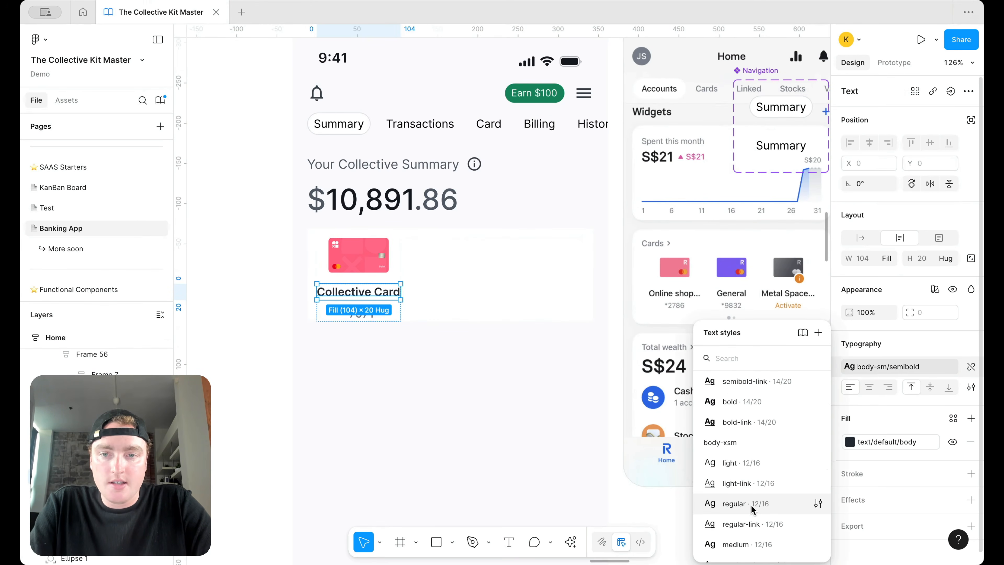
{"action": "scroll", "coordinate": [753, 510], "scroll_direction": "down", "scroll_amount": 2}
{"action": "left_click", "coordinate": [753, 540]}
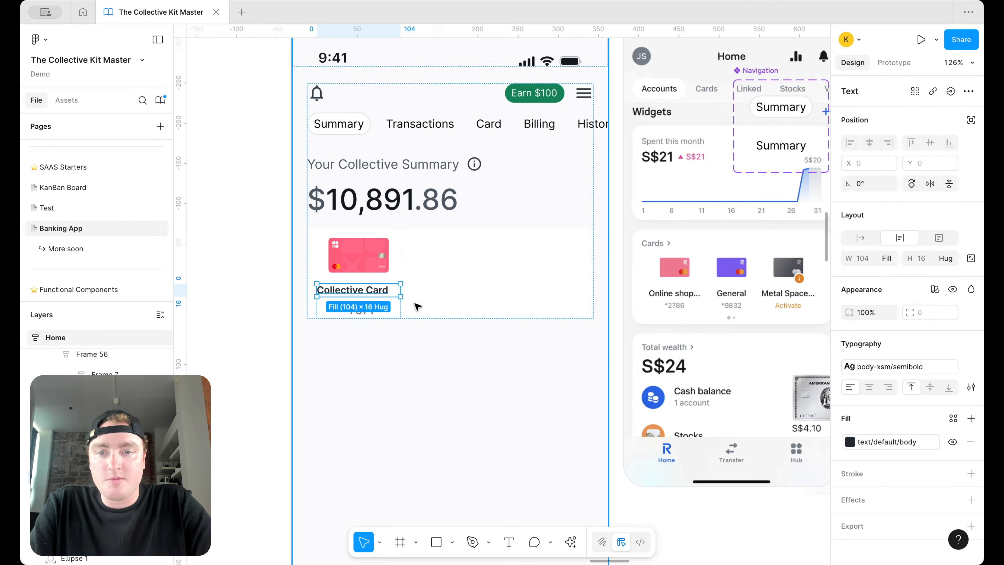
{"action": "left_click", "coordinate": [869, 387]}
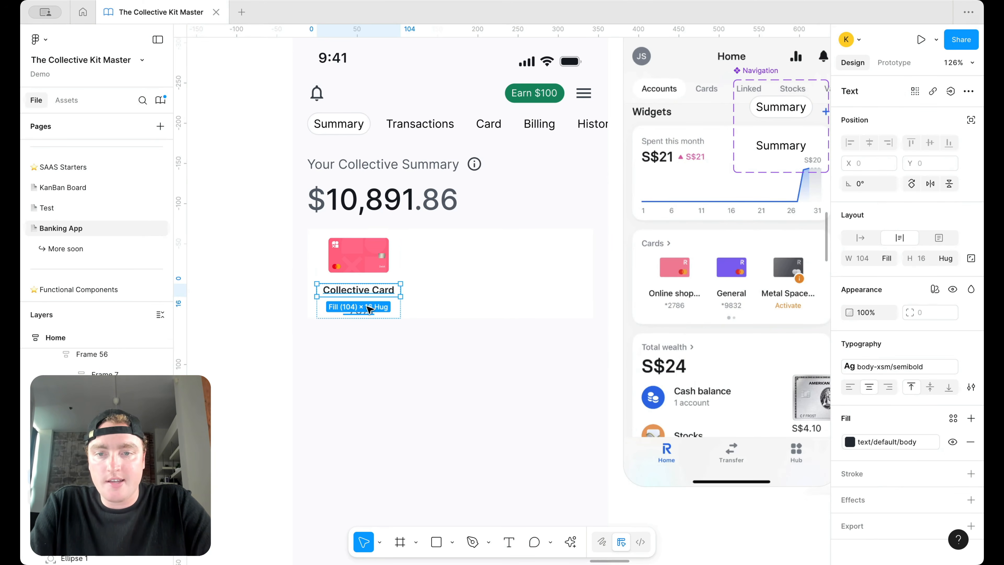
Step: Restyle the card number text as body-xsm/medium
{"action": "left_click", "coordinate": [369, 309]}
{"action": "left_click", "coordinate": [854, 366]}
{"action": "scroll", "coordinate": [751, 486], "scroll_direction": "down", "scroll_amount": 2}
{"action": "scroll", "coordinate": [751, 486], "scroll_direction": "down", "scroll_amount": 3}
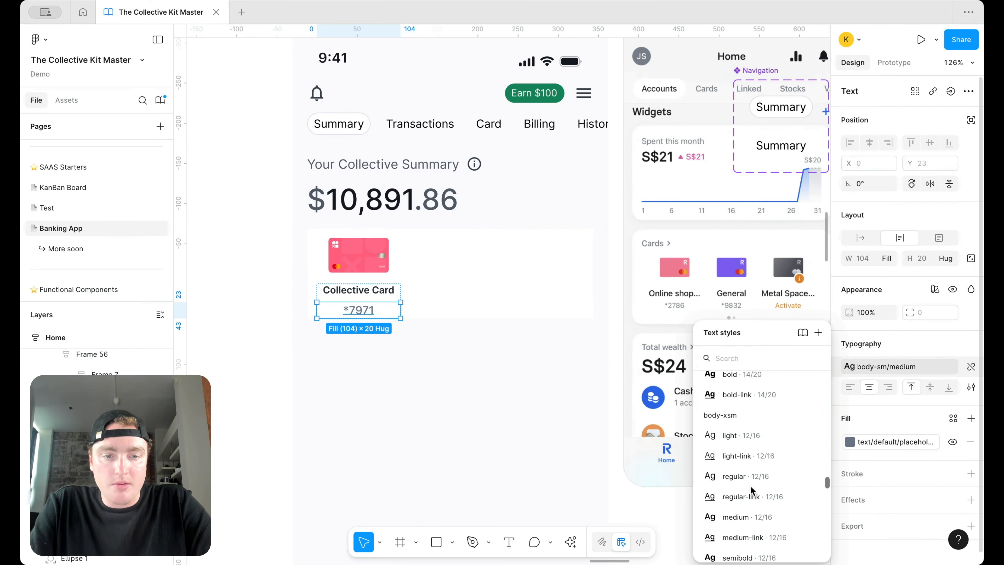
{"action": "left_click", "coordinate": [753, 514]}
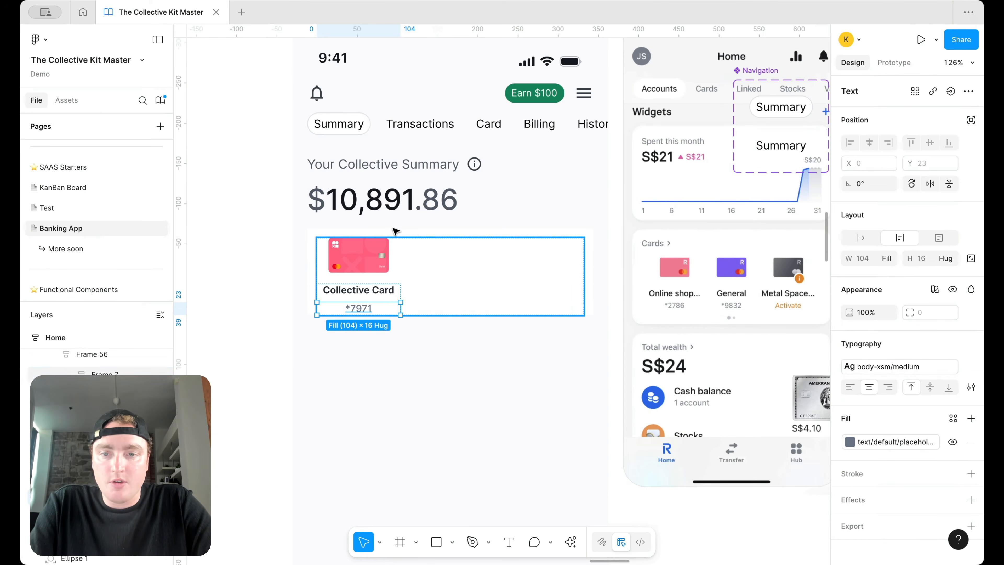
{"action": "key", "text": "Escape"}
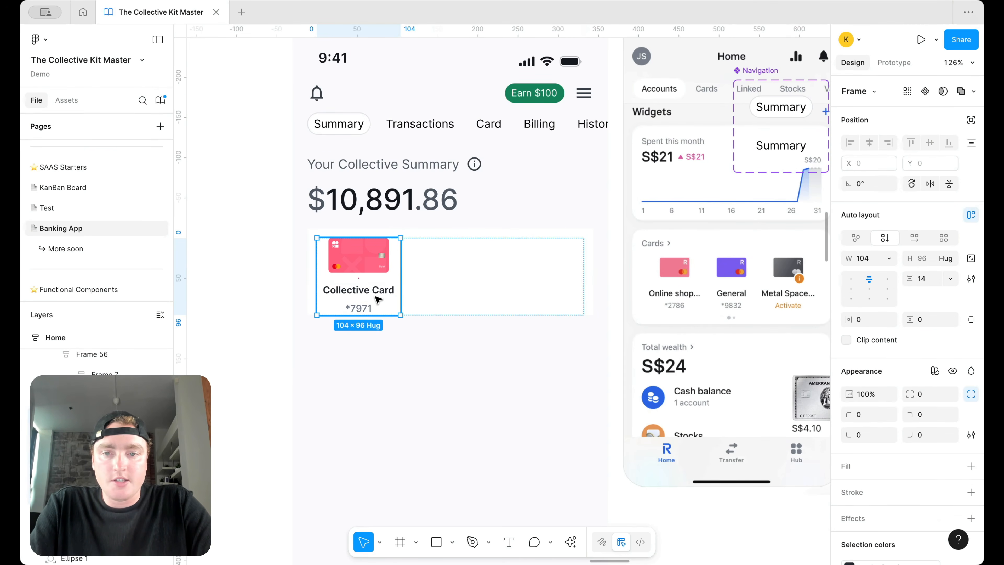
Step: Tighten the gap between the label and card number to 2
{"action": "double_click", "coordinate": [378, 299]}
{"action": "left_click", "coordinate": [923, 279]}
{"action": "type", "text": "2"}
{"action": "key", "text": "Return"}
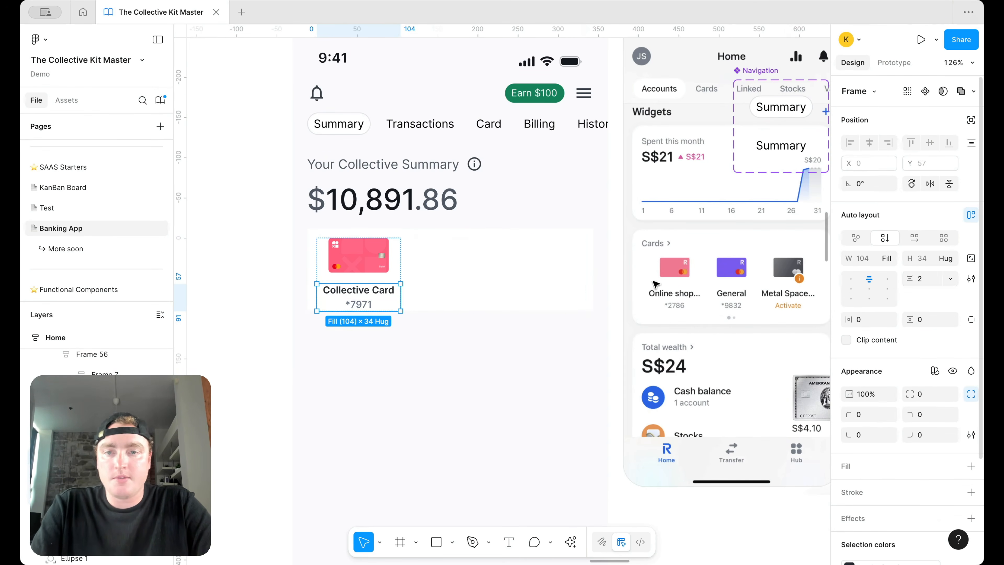
Step: Reduce the card item's spacing between image and labels from 14 to 12
{"action": "left_click", "coordinate": [386, 253]}
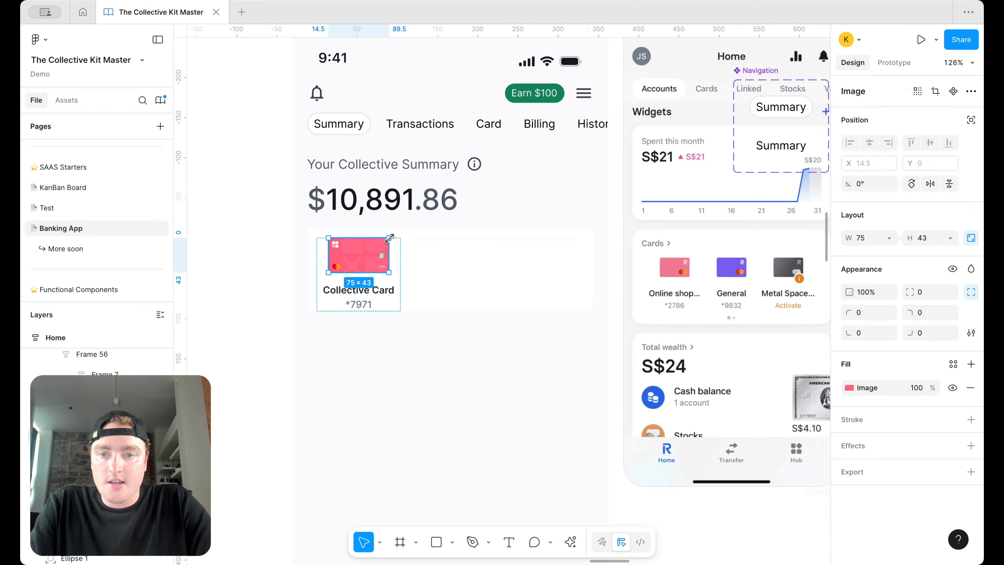
{"action": "key", "text": "Escape"}
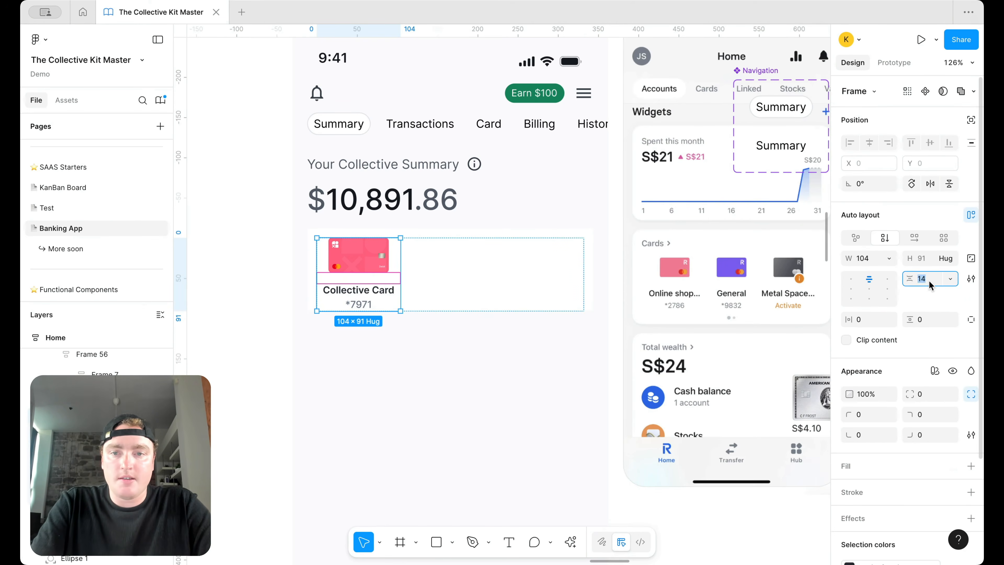
{"action": "key", "text": "BackSpace"}
{"action": "type", "text": "2"}
{"action": "key", "text": "Return"}
{"action": "left_click", "coordinate": [592, 246]}
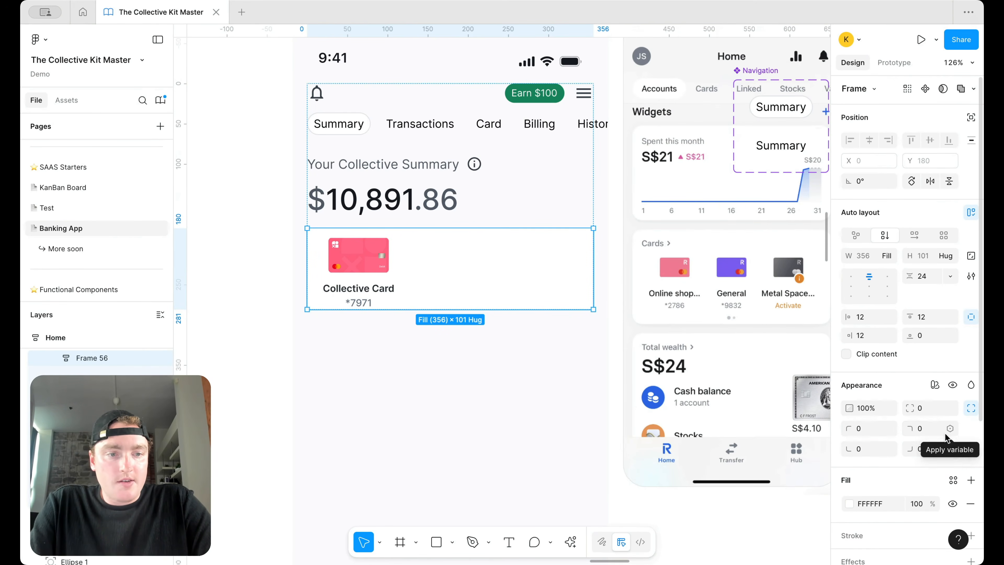
Step: Round the card container's corners with the 300 radius variable
{"action": "left_click", "coordinate": [948, 431]}
{"action": "type", "text": "rad"}
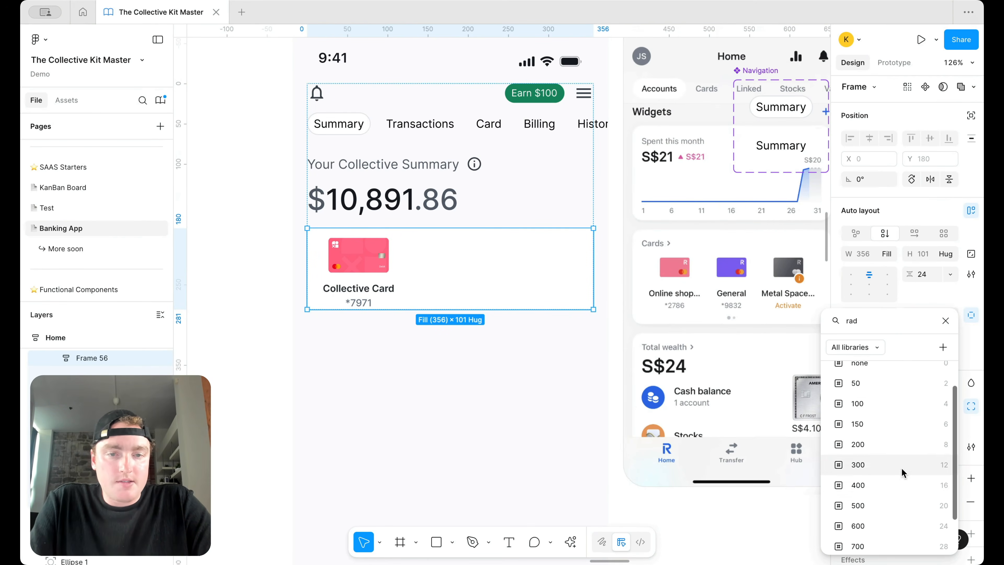
{"action": "left_click", "coordinate": [898, 475]}
Step: Add a border/primary/default-subtle stroke to the container and set bottom padding to 12
{"action": "scroll", "coordinate": [945, 502], "scroll_direction": "down", "scroll_amount": 2}
{"action": "left_click", "coordinate": [971, 465]}
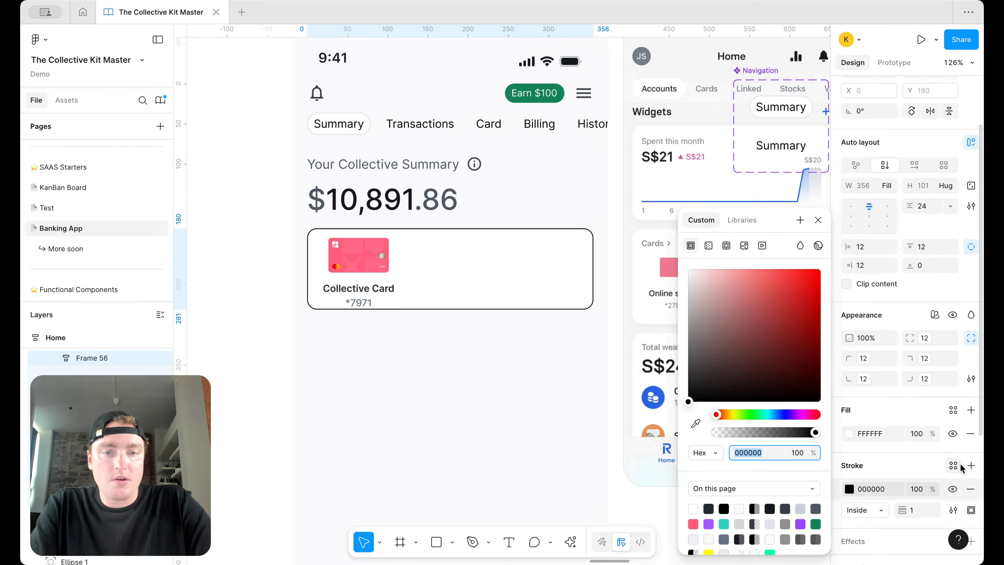
{"action": "left_click", "coordinate": [953, 465]}
{"action": "type", "text": "bor"}
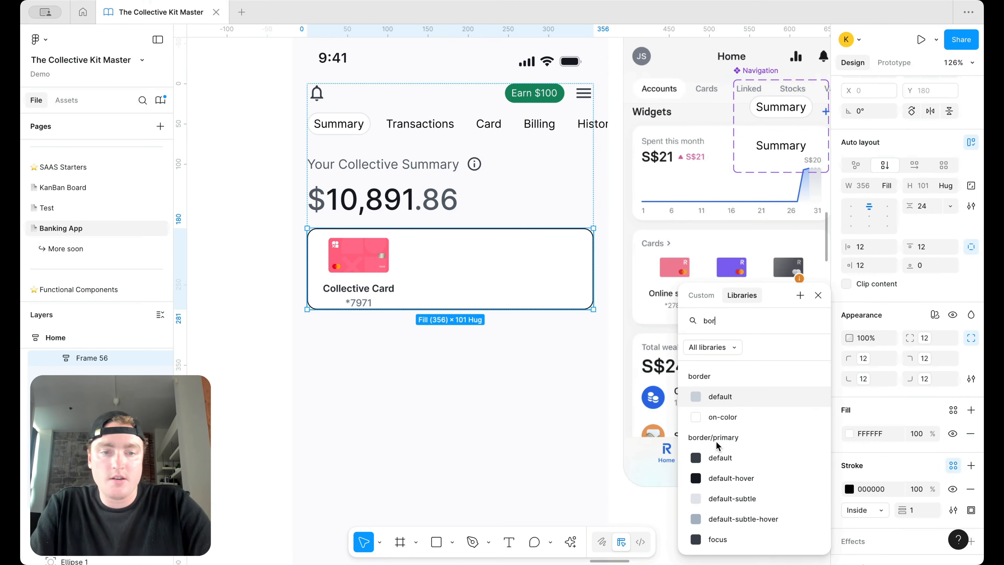
{"action": "left_click", "coordinate": [743, 497]}
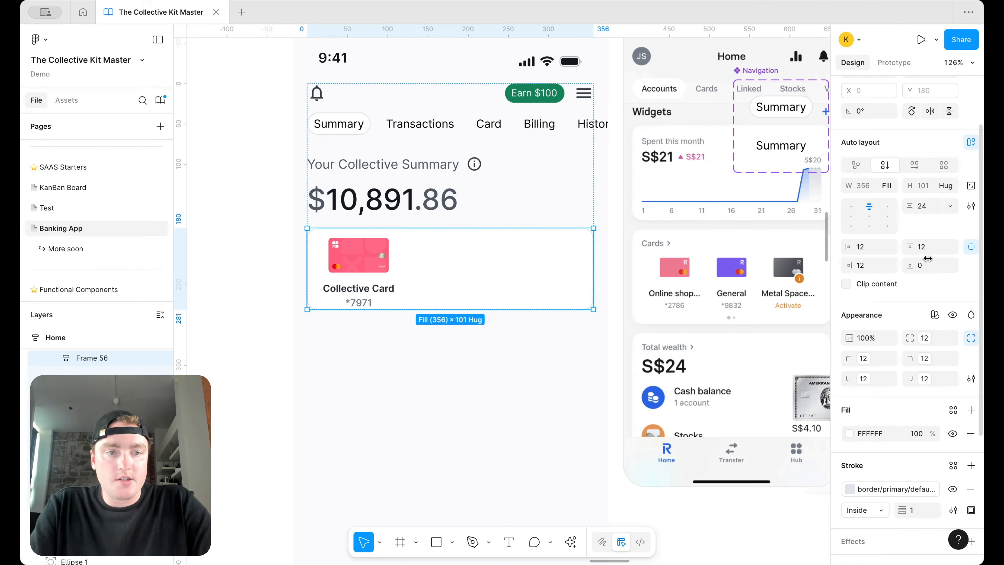
{"action": "type", "text": "12"}
{"action": "key", "text": "Return"}
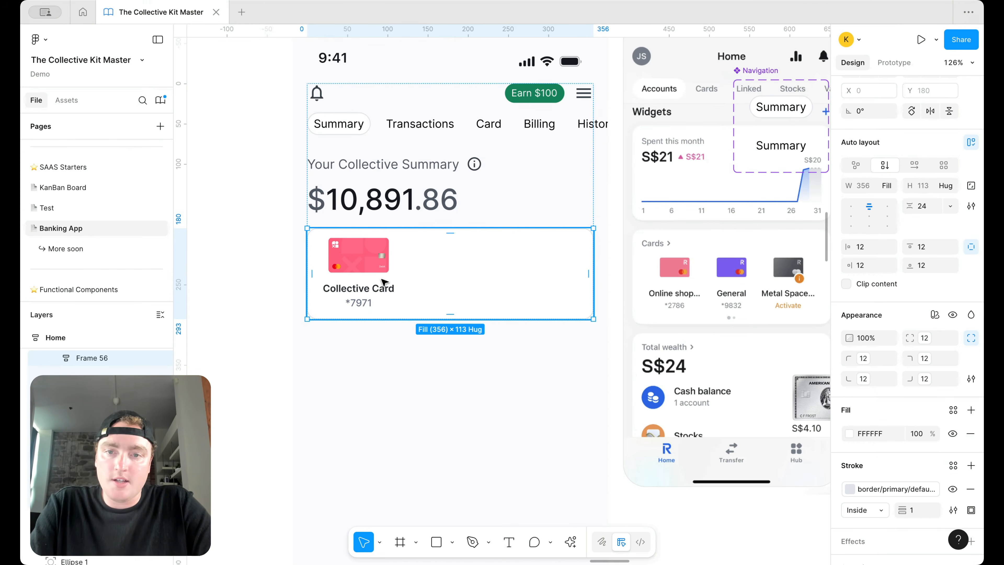
Step: Duplicate the Collective Card to three items and arrange them in a horizontal auto-layout row
{"action": "left_click", "coordinate": [382, 282]}
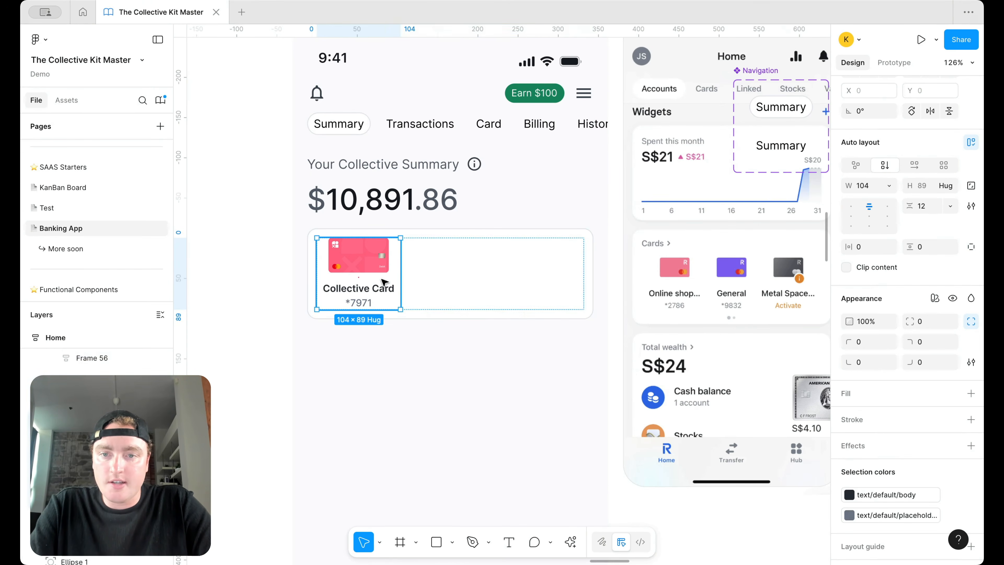
{"action": "key", "text": "super+d"}
{"action": "key", "text": "super+d"}
{"action": "left_click", "coordinate": [441, 338]}
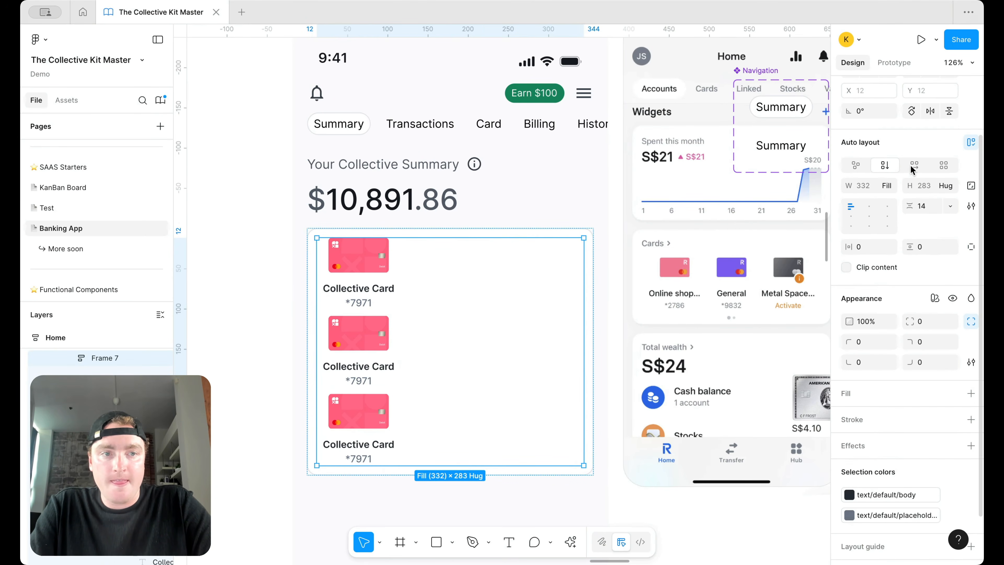
{"action": "right_click", "coordinate": [482, 280]}
{"action": "left_click", "coordinate": [540, 279]}
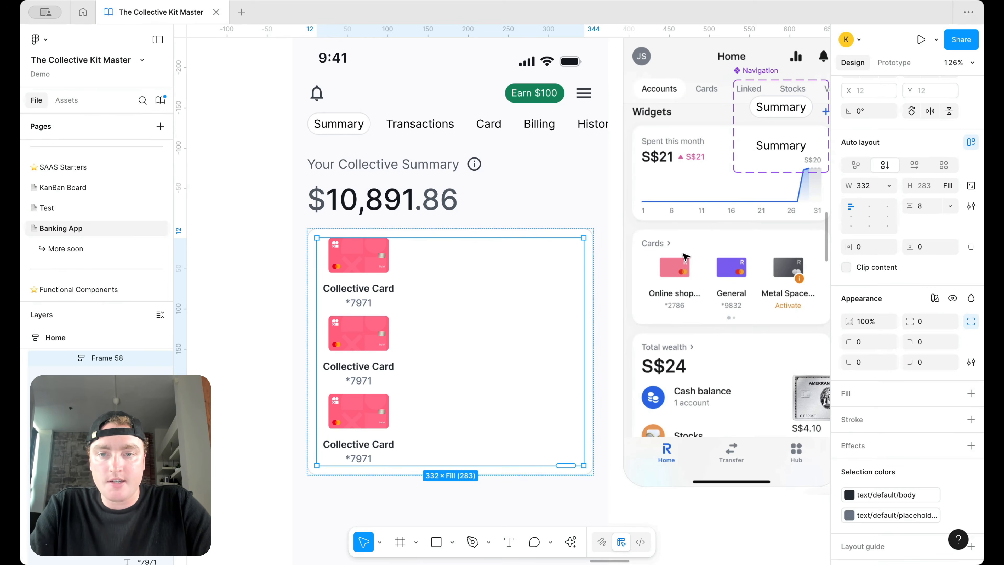
{"action": "left_click", "coordinate": [914, 164]}
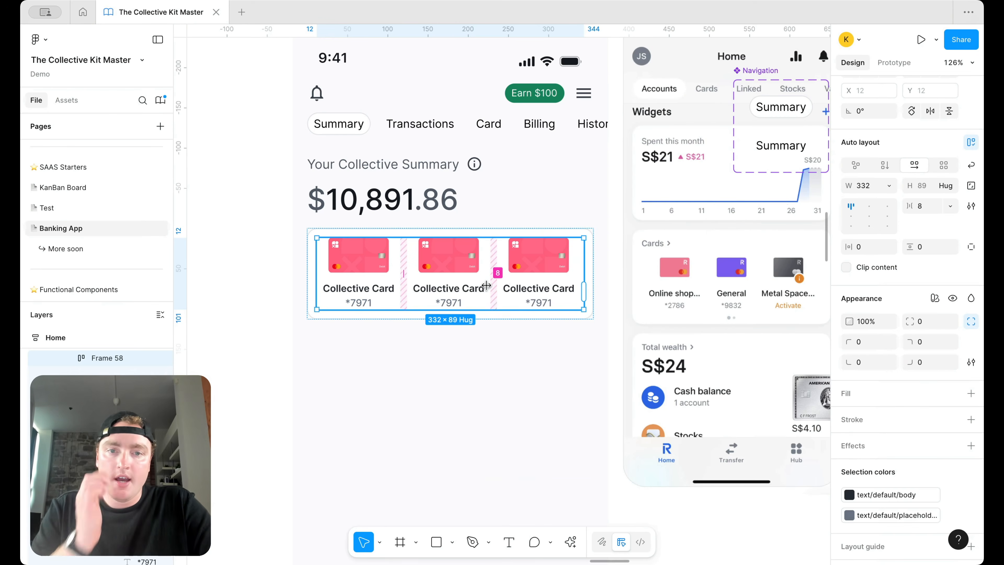
{"action": "scroll", "coordinate": [526, 271], "scroll_direction": "left", "scroll_amount": 2}
{"action": "scroll", "coordinate": [526, 272], "scroll_direction": "right", "scroll_amount": 3}
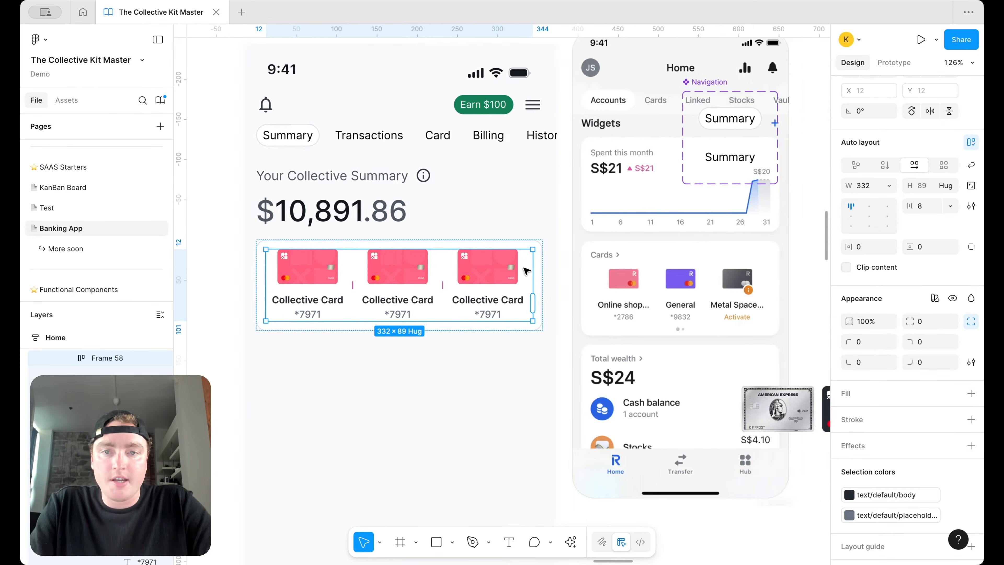
Step: Move the summary title row into the card container, delete its info icon, and retype it as Cards
{"action": "left_click", "coordinate": [398, 175]}
{"action": "left_click_drag", "start_coordinate": [396, 194], "coordinate": [356, 330]}
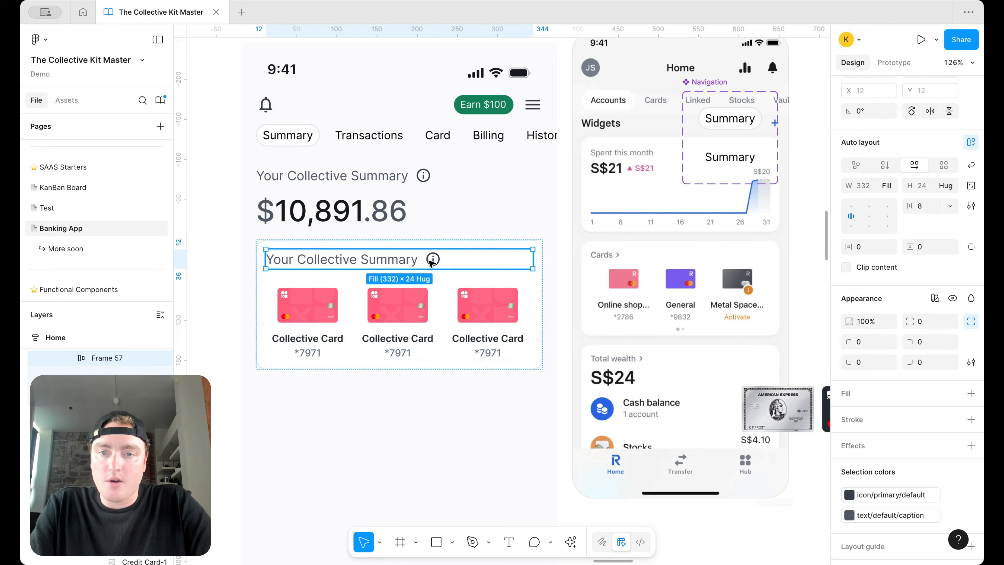
{"action": "left_click", "coordinate": [432, 259]}
{"action": "key", "text": "Delete"}
{"action": "left_click", "coordinate": [382, 263]}
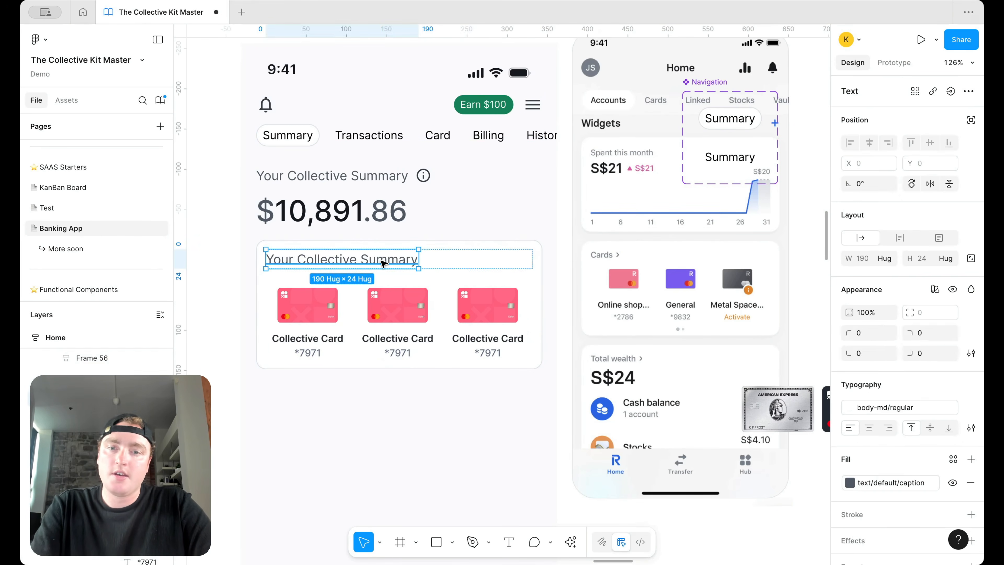
{"action": "double_click", "coordinate": [381, 261]}
{"action": "type", "text": "You"}
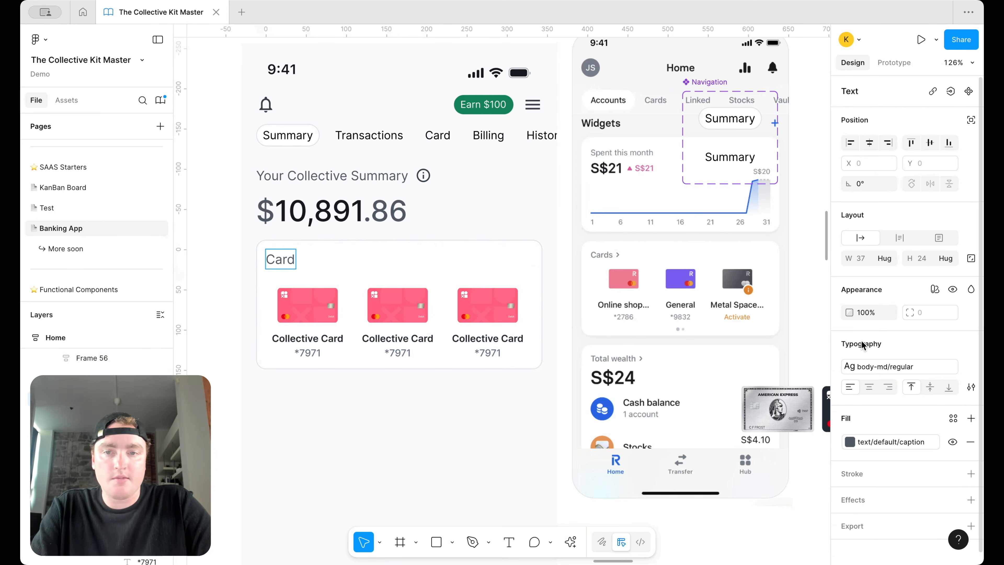
Step: Style the Cards heading as body-sm/regular in text/default/body colour
{"action": "left_click", "coordinate": [902, 364]}
{"action": "scroll", "coordinate": [763, 467], "scroll_direction": "down", "scroll_amount": 5}
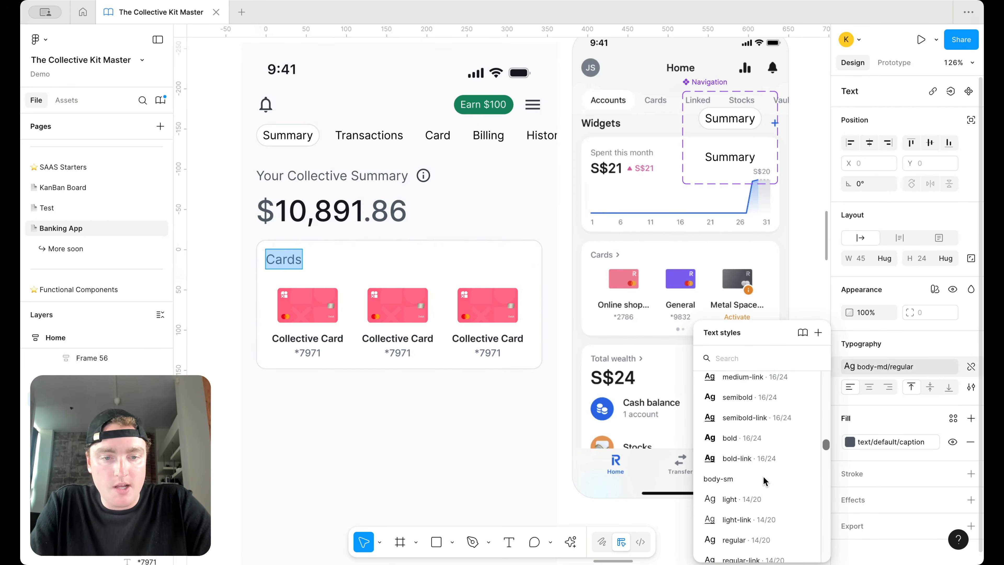
{"action": "left_click", "coordinate": [762, 442]}
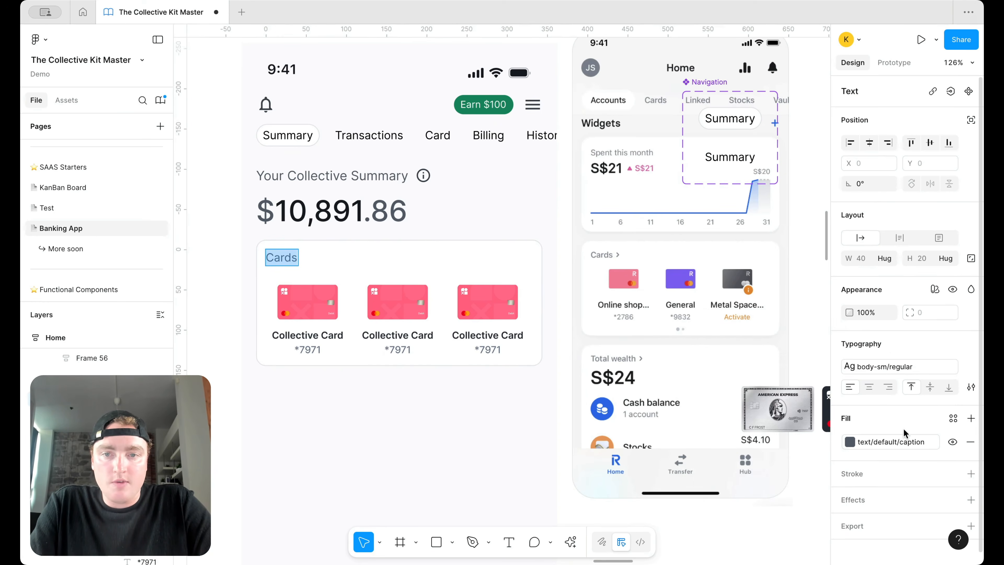
{"action": "left_click", "coordinate": [901, 450]}
{"action": "left_click", "coordinate": [708, 454]}
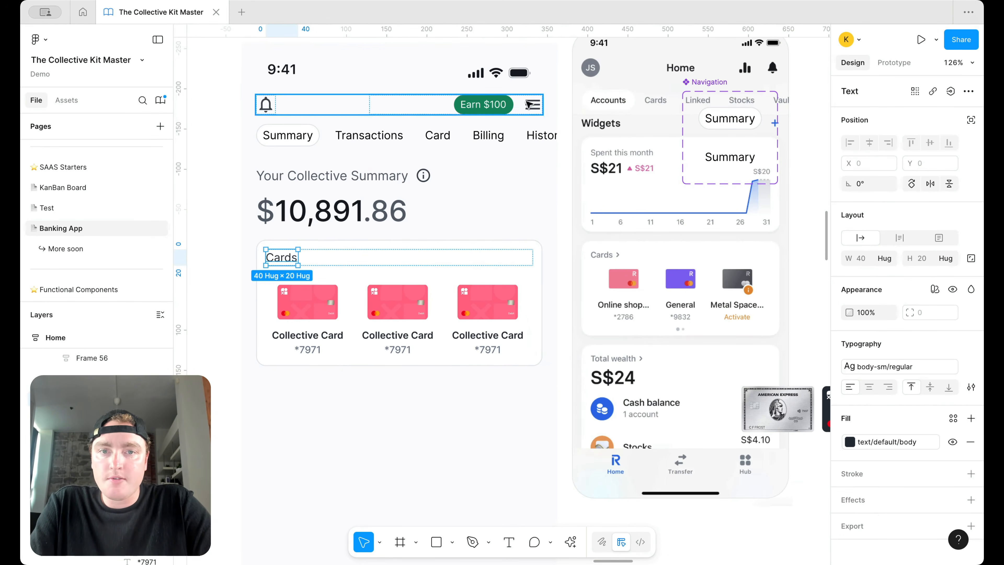
Step: Select the menu icon inside the Earn $100 top bar
{"action": "left_click", "coordinate": [527, 104]}
{"action": "double_click", "coordinate": [527, 104]}
{"action": "scroll", "coordinate": [526, 104], "scroll_direction": "down", "scroll_amount": 5}
Step: Reuse the chevron_left icon from another screen beside the Cards heading
{"action": "scroll", "coordinate": [525, 105], "scroll_direction": "up", "scroll_amount": 9}
{"action": "scroll", "coordinate": [525, 104], "scroll_direction": "right", "scroll_amount": 8}
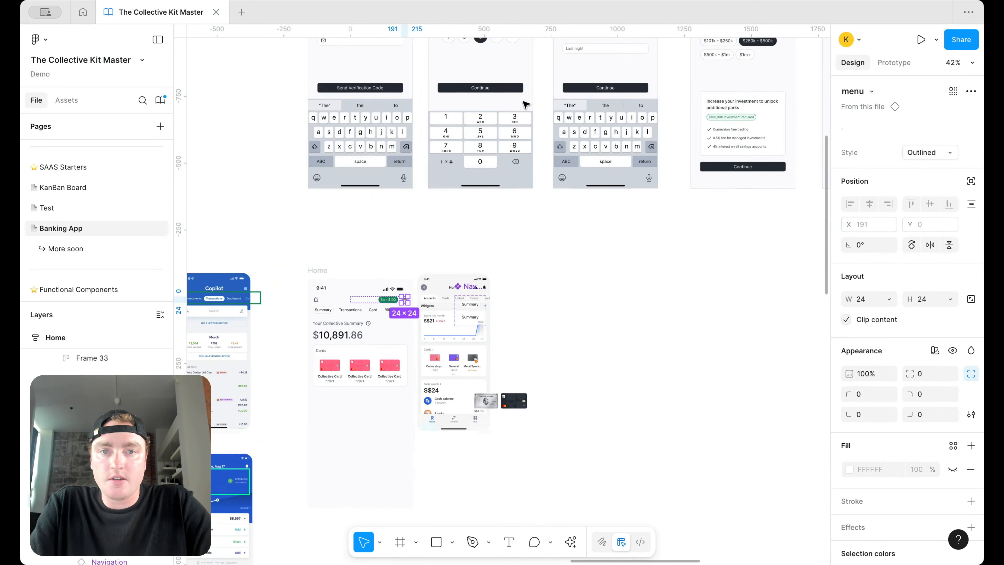
{"action": "scroll", "coordinate": [523, 183], "scroll_direction": "right", "scroll_amount": 5}
{"action": "left_click", "coordinate": [574, 180]}
{"action": "double_click", "coordinate": [574, 180]}
{"action": "scroll", "coordinate": [475, 329], "scroll_direction": "left", "scroll_amount": 5}
{"action": "scroll", "coordinate": [475, 329], "scroll_direction": "down", "scroll_amount": 5}
{"action": "scroll", "coordinate": [454, 308], "scroll_direction": "up", "scroll_amount": 10}
{"action": "scroll", "coordinate": [438, 303], "scroll_direction": "left", "scroll_amount": 3}
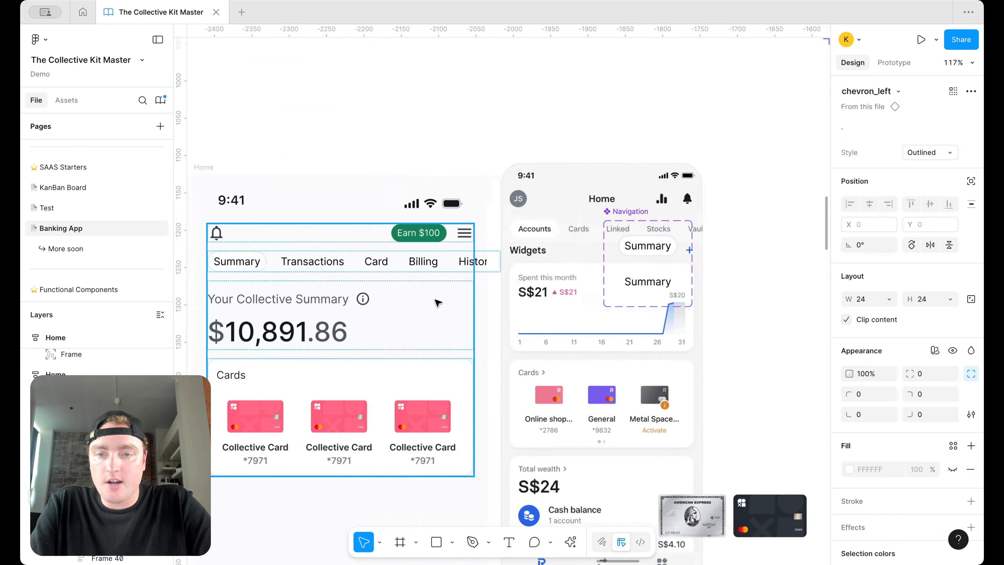
{"action": "double_click", "coordinate": [278, 382]}
{"action": "double_click", "coordinate": [278, 382]}
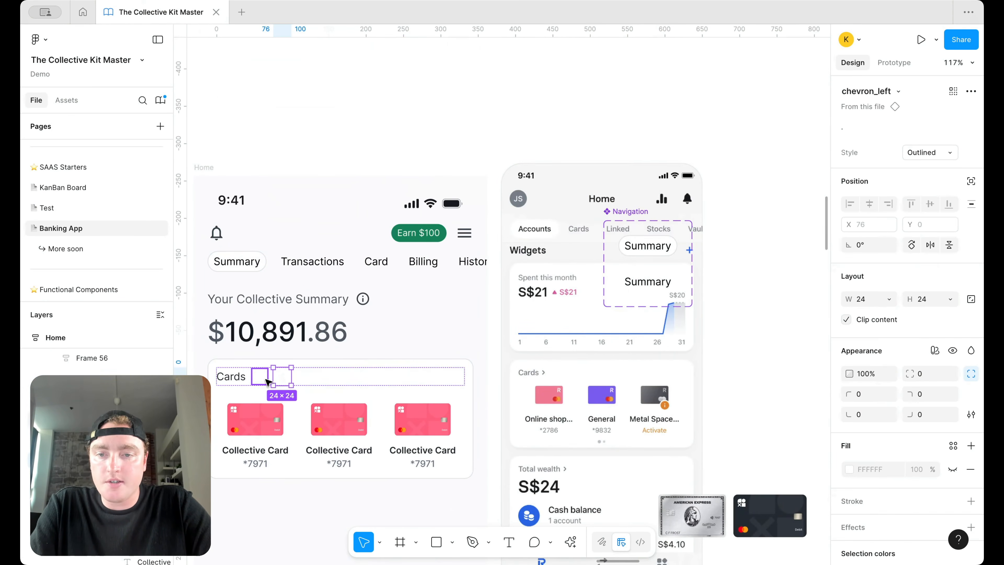
Step: Resize the chevron to 20×20 and colour it icon/primary/default
{"action": "left_click_drag", "start_coordinate": [852, 293], "coordinate": [850, 293]}
{"action": "left_click", "coordinate": [928, 302]}
{"action": "type", "text": "20"}
{"action": "key", "text": "Return"}
{"action": "scroll", "coordinate": [905, 356], "scroll_direction": "down", "scroll_amount": 3}
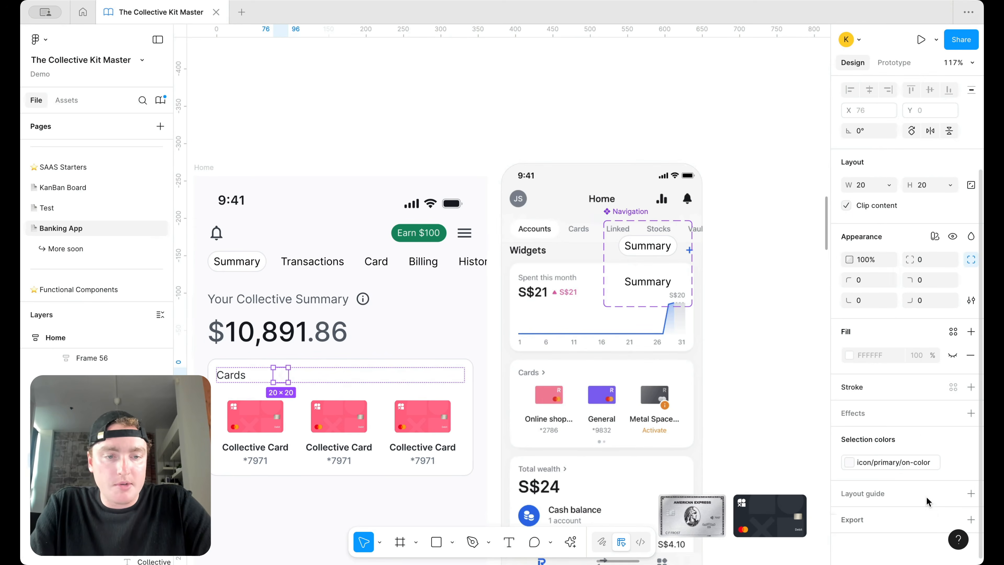
{"action": "left_click", "coordinate": [848, 462]}
{"action": "scroll", "coordinate": [740, 472], "scroll_direction": "up", "scroll_amount": 1}
{"action": "left_click", "coordinate": [696, 416]}
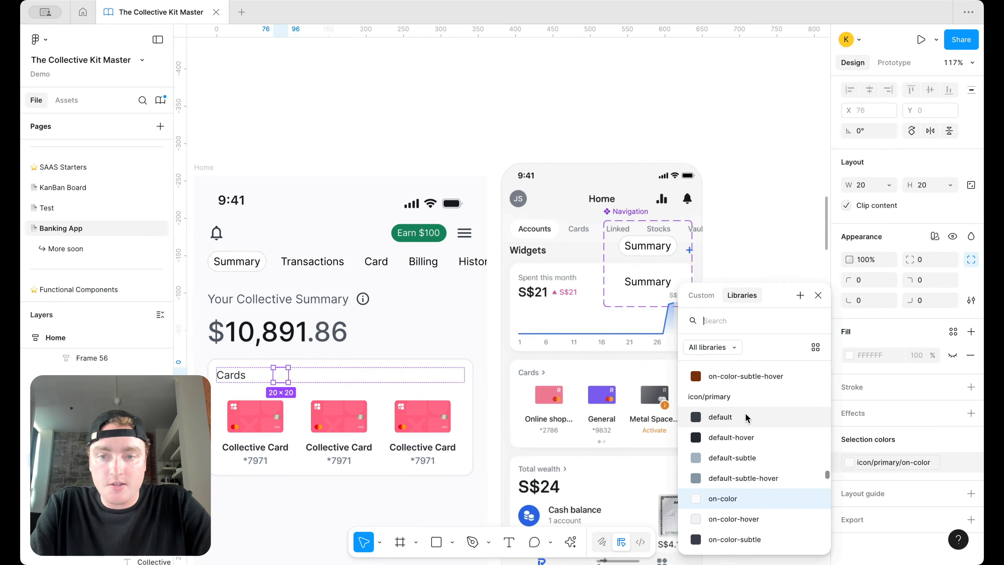
Step: Rotate the chevron 180°, delete the blank icon, and set the row spacing to Auto
{"action": "left_click_drag", "start_coordinate": [293, 366], "coordinate": [241, 402]}
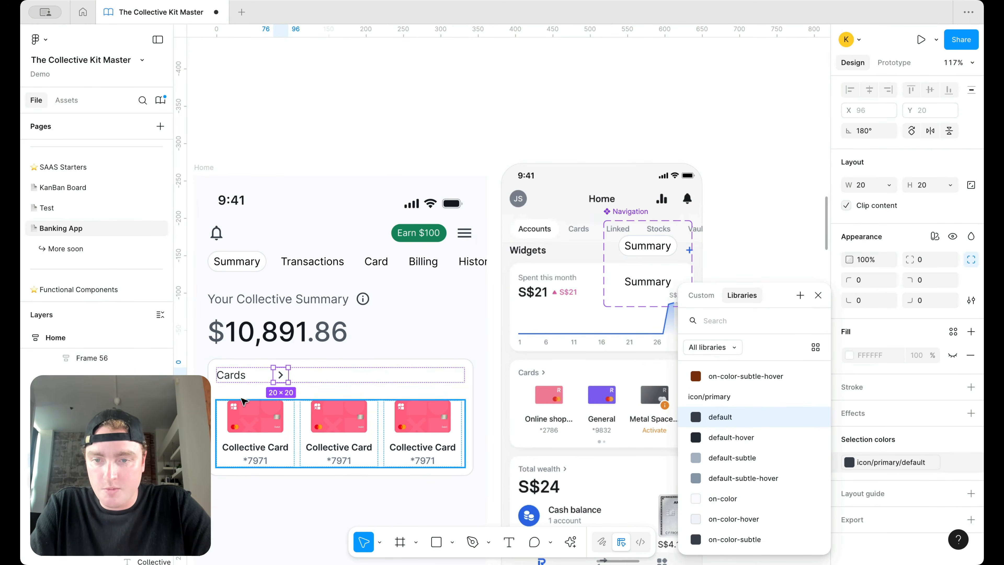
{"action": "left_click", "coordinate": [260, 378]}
{"action": "key", "text": "Delete"}
{"action": "left_click", "coordinate": [303, 378]}
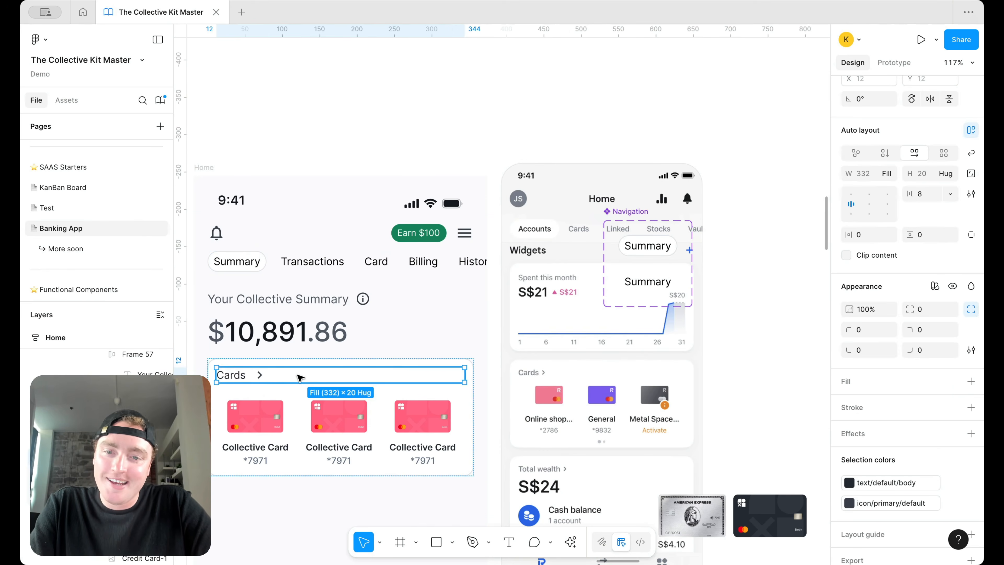
{"action": "double_click", "coordinate": [854, 198]}
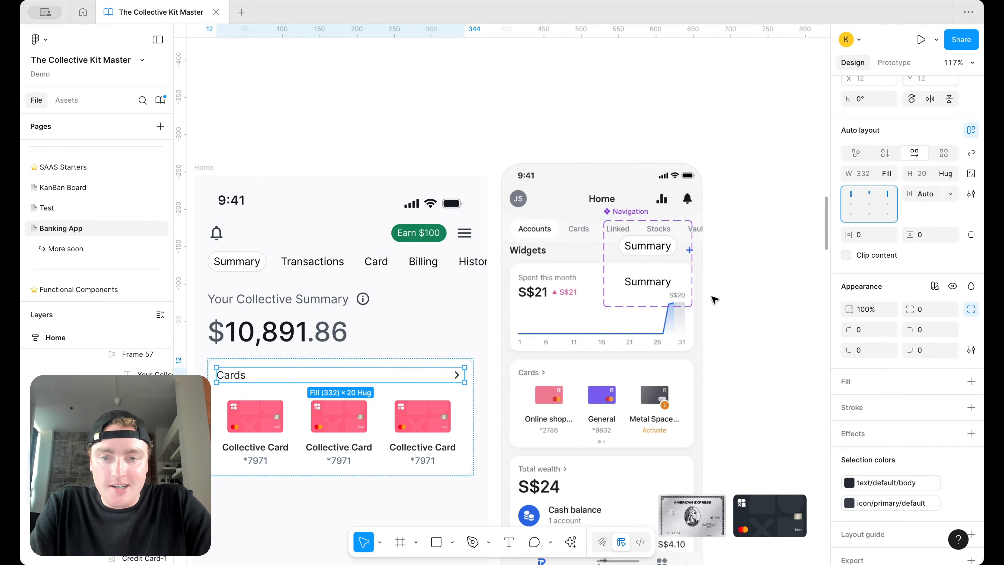
{"action": "left_click", "coordinate": [732, 287]}
{"action": "scroll", "coordinate": [732, 287], "scroll_direction": "down", "scroll_amount": 2}
{"action": "scroll", "coordinate": [732, 287], "scroll_direction": "left", "scroll_amount": 2}
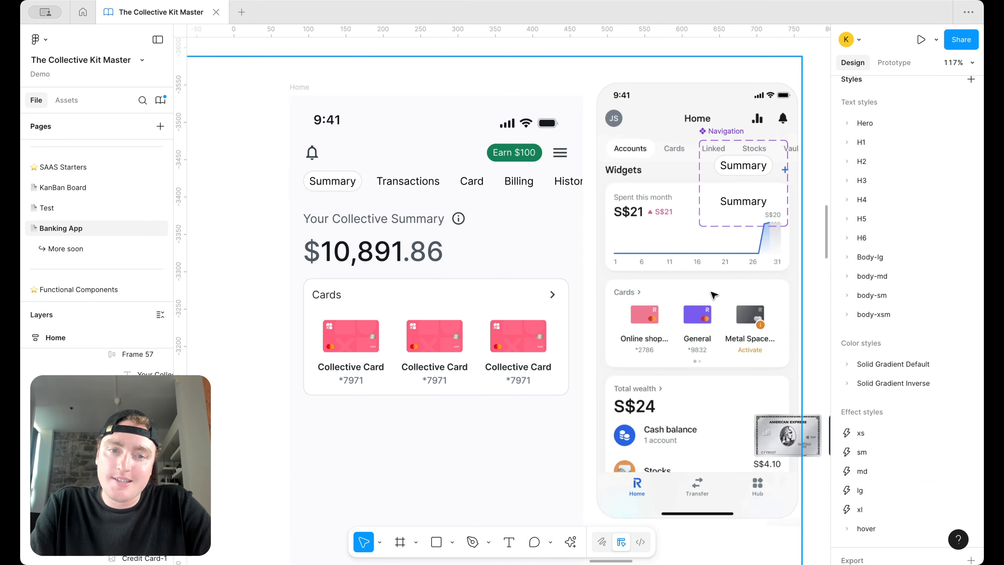
Step: Paste the dark card image into the first card's frame
{"action": "scroll", "coordinate": [530, 328], "scroll_direction": "up", "scroll_amount": 2}
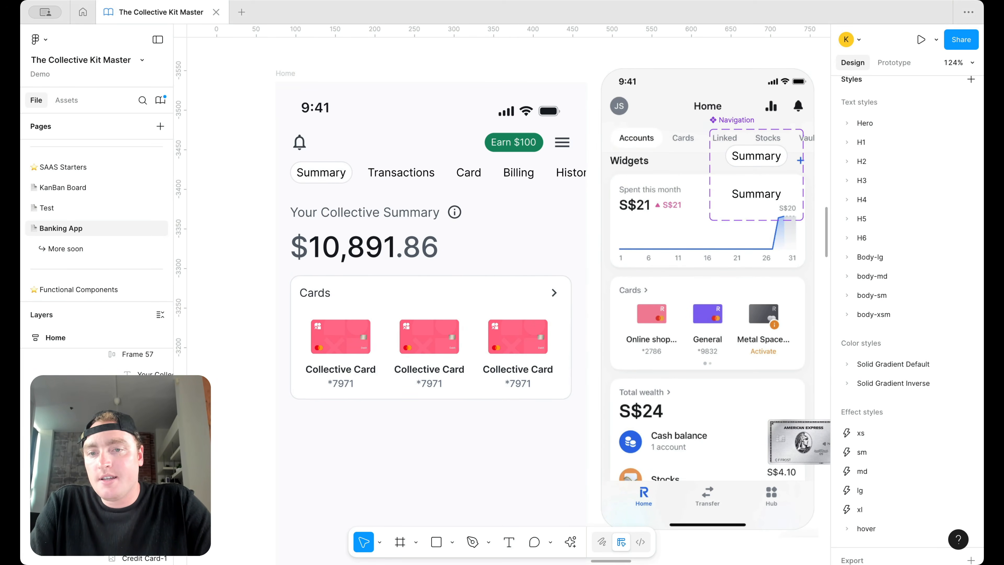
{"action": "scroll", "coordinate": [462, 343], "scroll_direction": "down", "scroll_amount": 5}
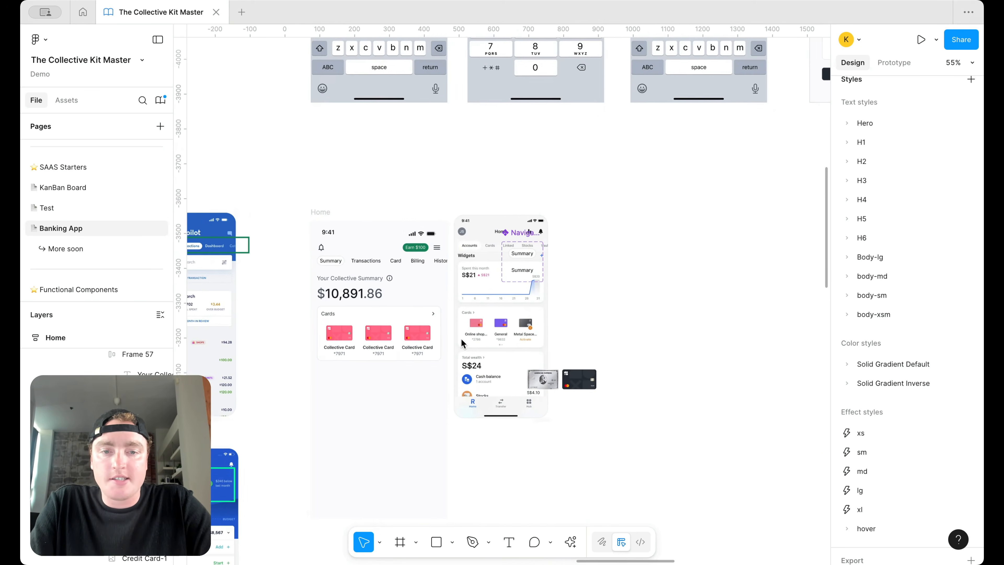
{"action": "left_click", "coordinate": [321, 340]}
{"action": "scroll", "coordinate": [320, 343], "scroll_direction": "up", "scroll_amount": 8}
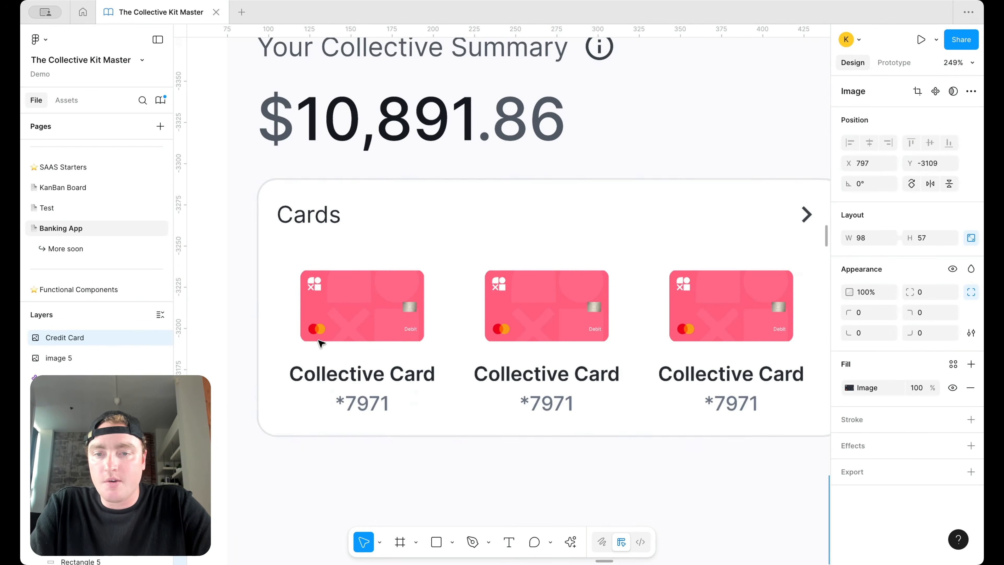
{"action": "left_click", "coordinate": [437, 316]}
{"action": "key", "text": "ctrl+v"}
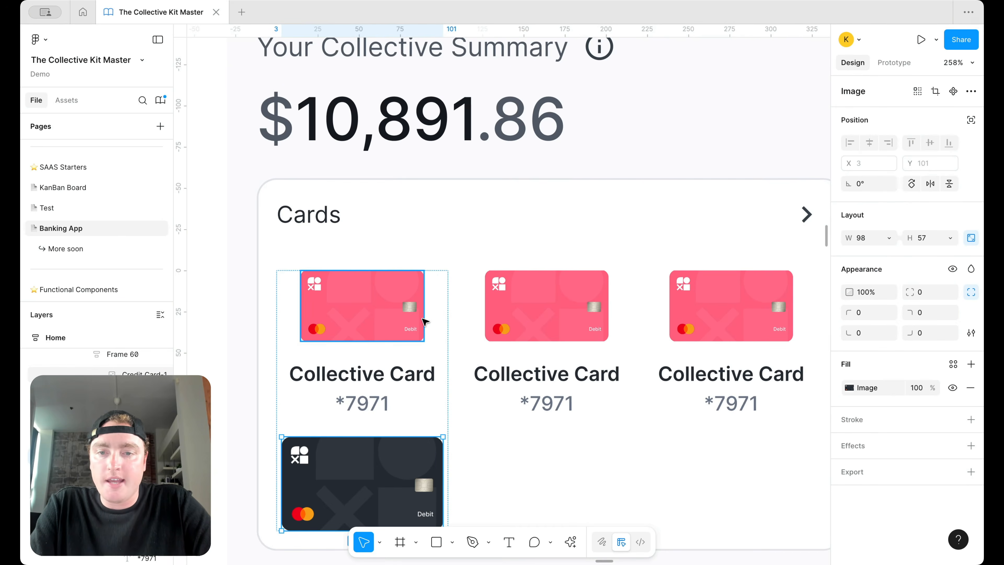
{"action": "scroll", "coordinate": [403, 395], "scroll_direction": "down", "scroll_amount": 1}
Step: Set the dark card's width to 75, move it above the label, and delete the old pink card
{"action": "left_click", "coordinate": [869, 238]}
{"action": "type", "text": "75"}
{"action": "key", "text": "Return"}
{"action": "scroll", "coordinate": [577, 297], "scroll_direction": "down", "scroll_amount": 3}
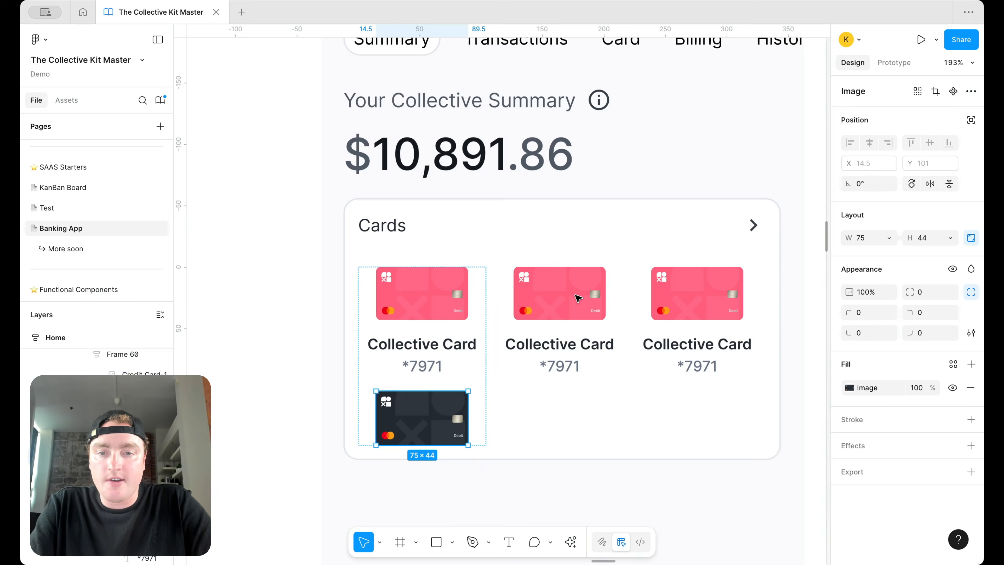
{"action": "key", "text": "Up"}
{"action": "left_click", "coordinate": [408, 304]}
{"action": "key", "text": "Delete"}
Step: Cut the Amex card image from beside the mockup and paste it into the third card's frame
{"action": "scroll", "coordinate": [409, 305], "scroll_direction": "down", "scroll_amount": 6}
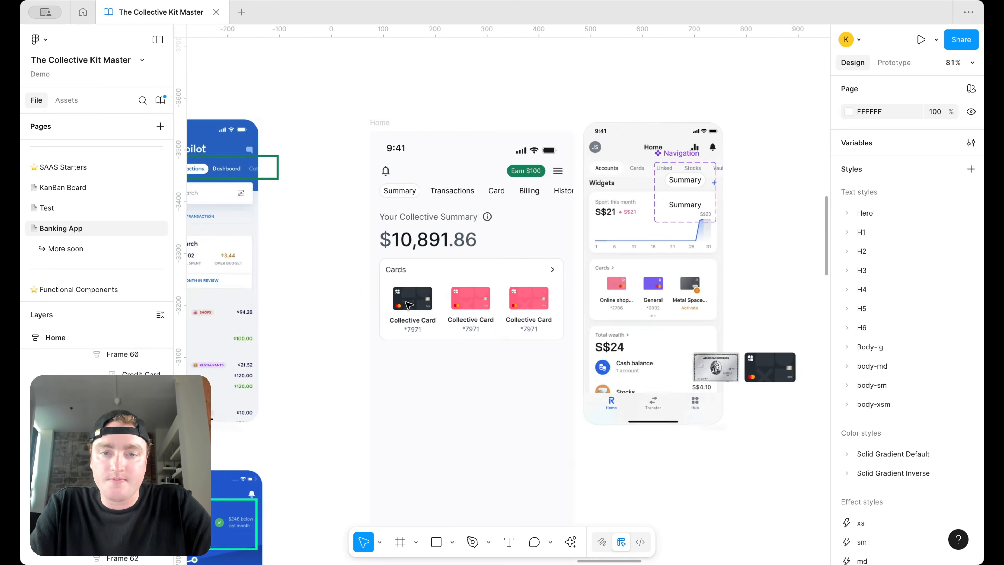
{"action": "scroll", "coordinate": [409, 305], "scroll_direction": "right", "scroll_amount": 5}
{"action": "left_click", "coordinate": [530, 362]}
{"action": "key", "text": "Delete"}
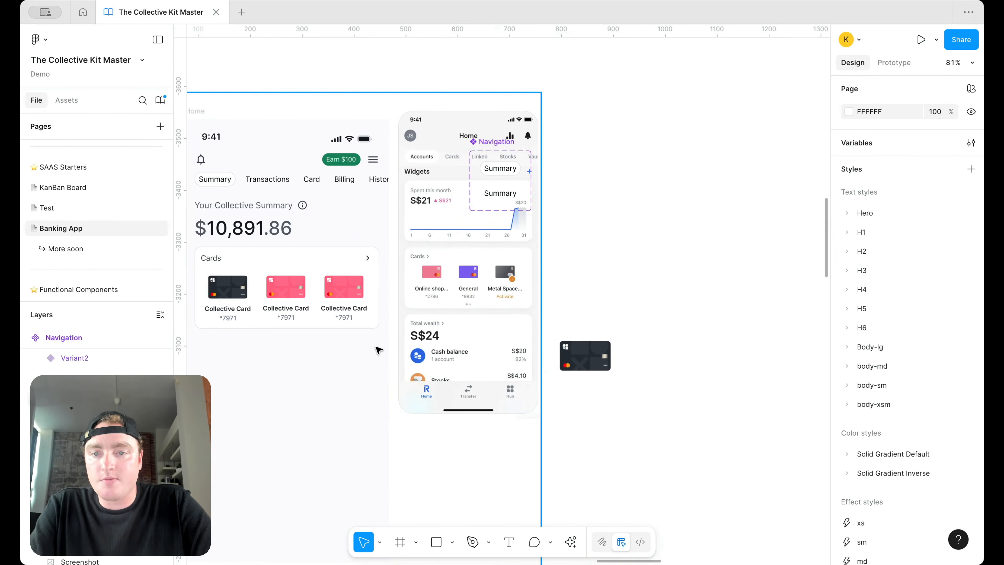
{"action": "scroll", "coordinate": [283, 298], "scroll_direction": "up", "scroll_amount": 4}
{"action": "left_click", "coordinate": [306, 295]}
{"action": "double_click", "coordinate": [306, 295]}
{"action": "left_click", "coordinate": [375, 296]}
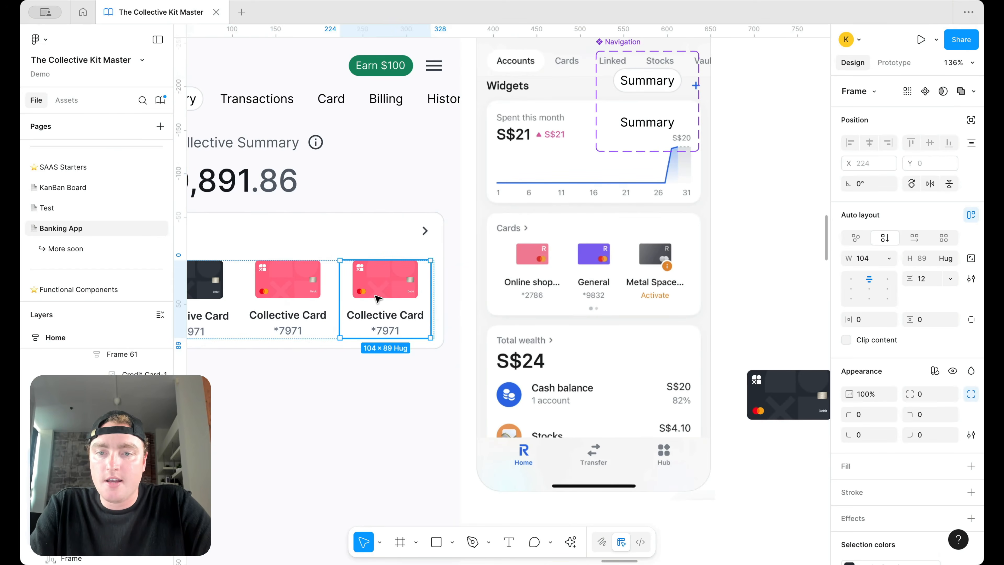
{"action": "key", "text": "ctrl+v"}
Step: Set the Amex image's width to 75, move it above the label, and delete the third pink card
{"action": "left_click", "coordinate": [868, 242]}
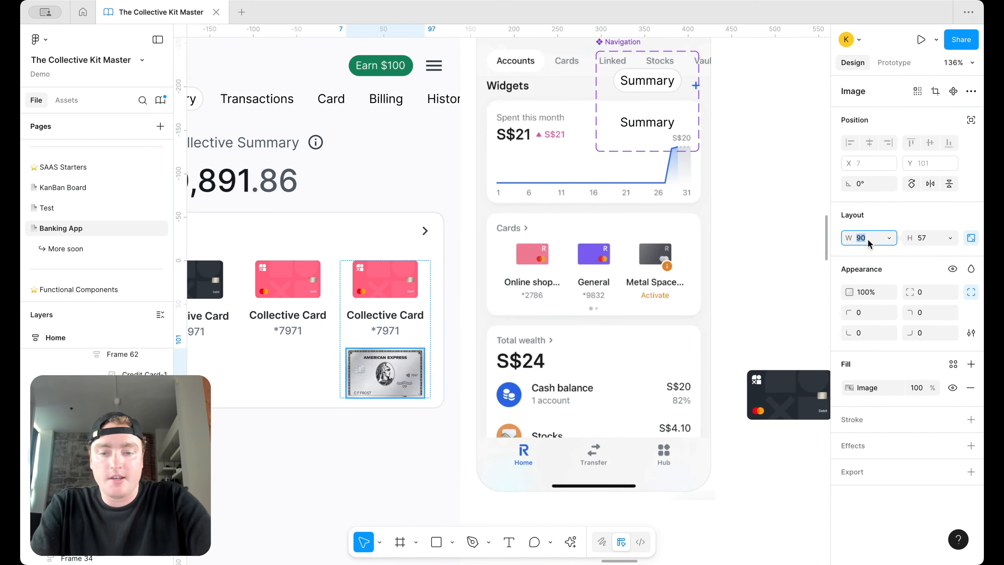
{"action": "type", "text": "75"}
{"action": "key", "text": "Return"}
{"action": "key", "text": "Up"}
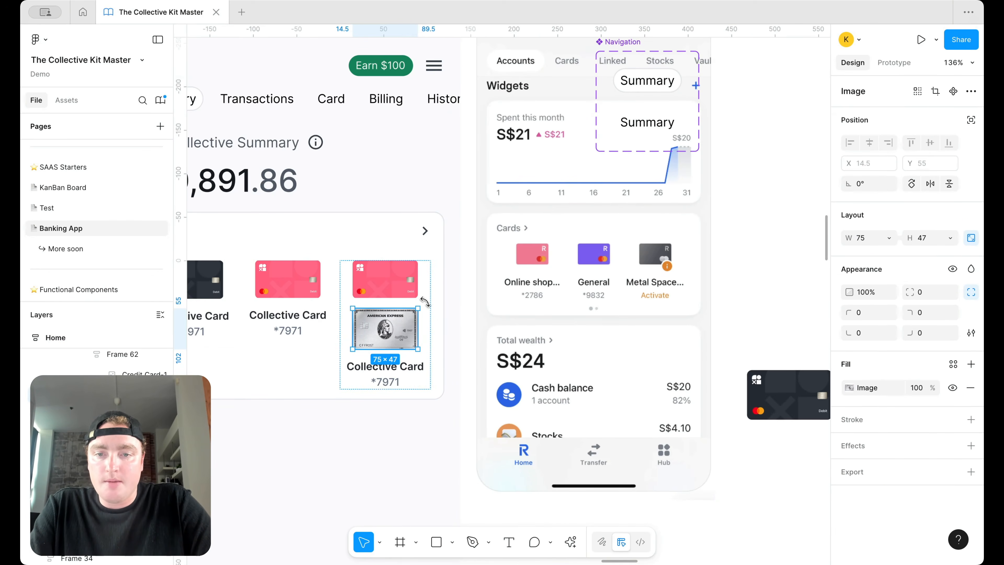
{"action": "left_click", "coordinate": [387, 278]}
{"action": "key", "text": "Delete"}
Step: Rename the third card's label to 'Amex'
{"action": "double_click", "coordinate": [392, 319], "text": "super"}
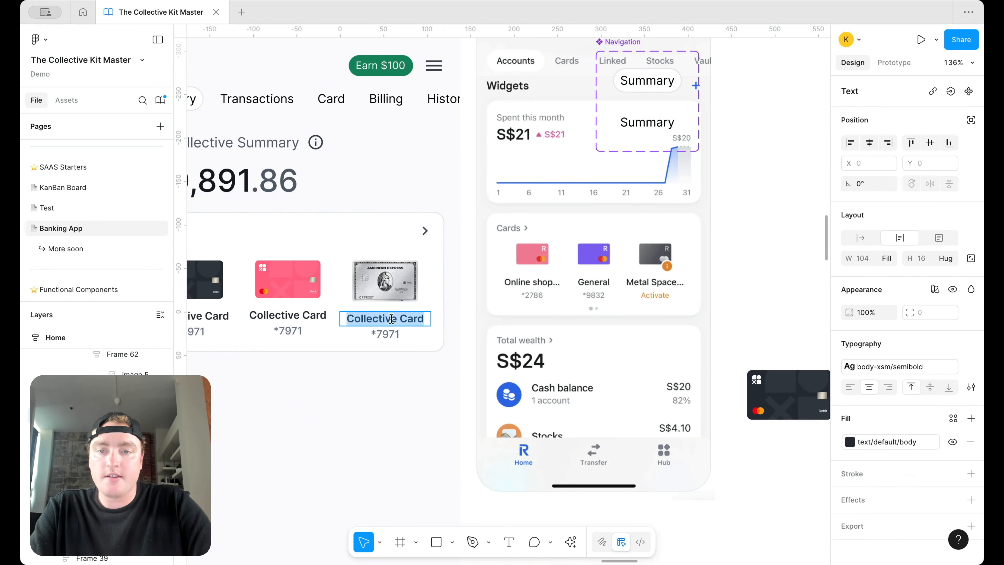
{"action": "type", "text": "Ameri"}
{"action": "key", "text": "super+a"}
{"action": "type", "text": "Amex"}
{"action": "key", "text": "Escape"}
{"action": "scroll", "coordinate": [372, 378], "scroll_direction": "left", "scroll_amount": 5}
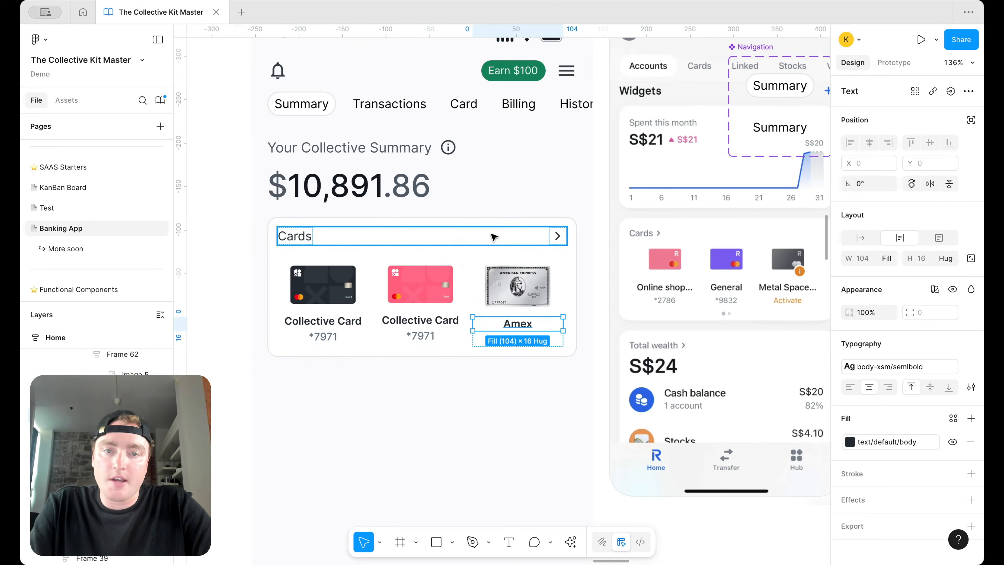
Step: Change the Cards heading text style to body-sm/medium
{"action": "left_click", "coordinate": [494, 237]}
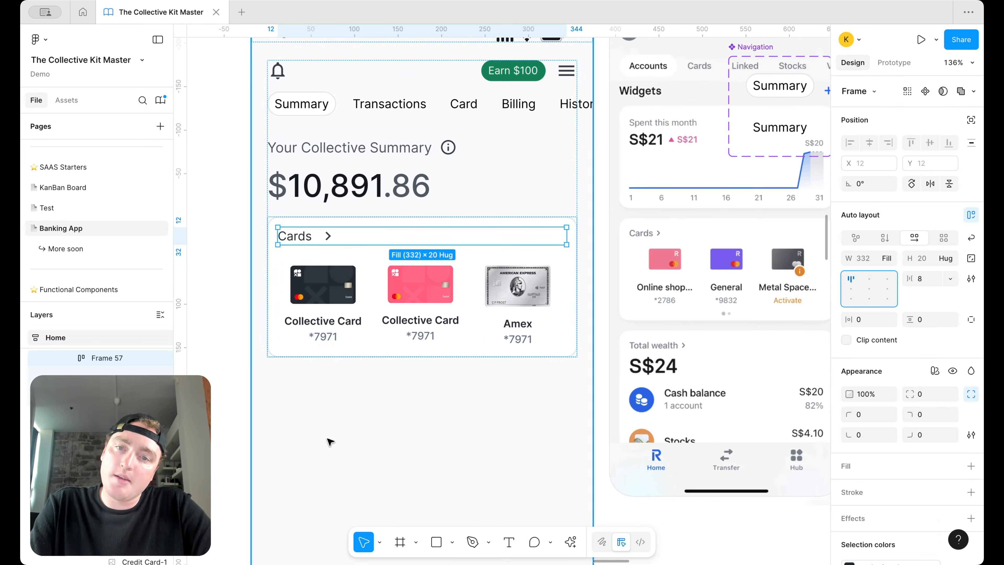
{"action": "left_click", "coordinate": [329, 440]}
{"action": "scroll", "coordinate": [330, 442], "scroll_direction": "down", "scroll_amount": 3}
{"action": "key", "text": "Return"}
{"action": "key", "text": "shift+Return"}
{"action": "key", "text": "Return"}
{"action": "left_click", "coordinate": [307, 300]}
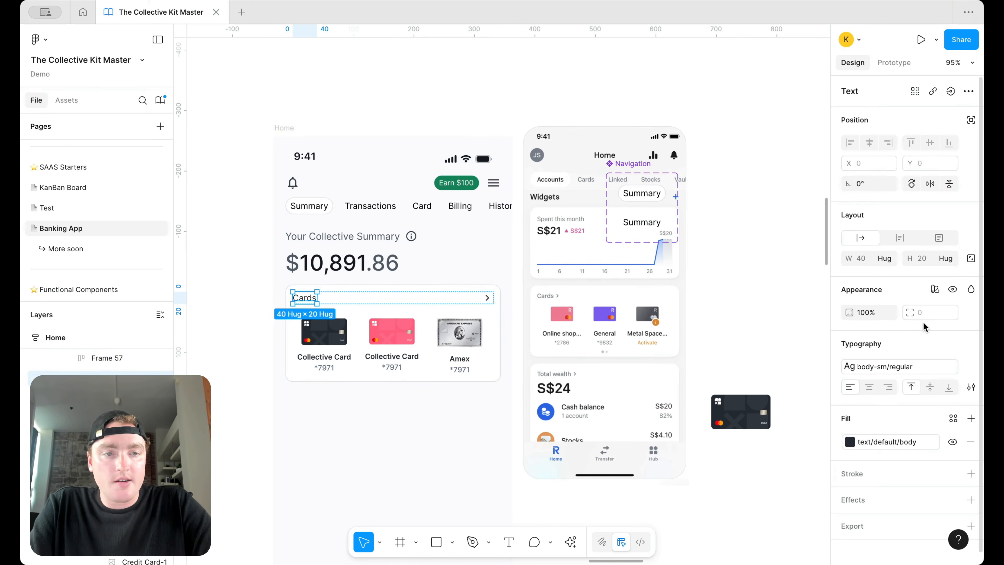
{"action": "left_click", "coordinate": [854, 366]}
{"action": "key", "text": "Escape"}
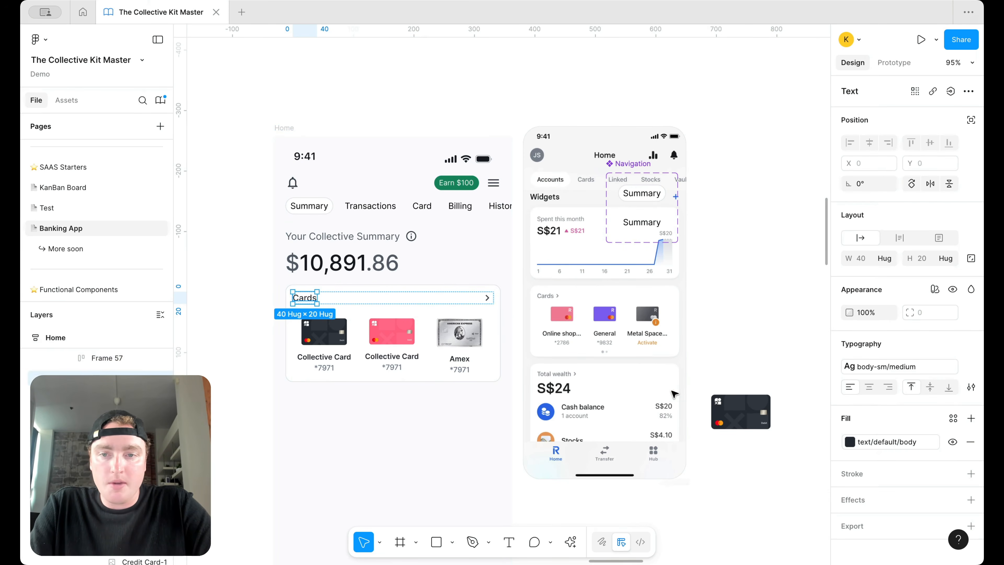
{"action": "left_click", "coordinate": [733, 283]}
Step: Drag the Navigation component set off the reference phone mockup to its right
{"action": "scroll", "coordinate": [371, 322], "scroll_direction": "down", "scroll_amount": 2}
{"action": "scroll", "coordinate": [371, 322], "scroll_direction": "left", "scroll_amount": 2}
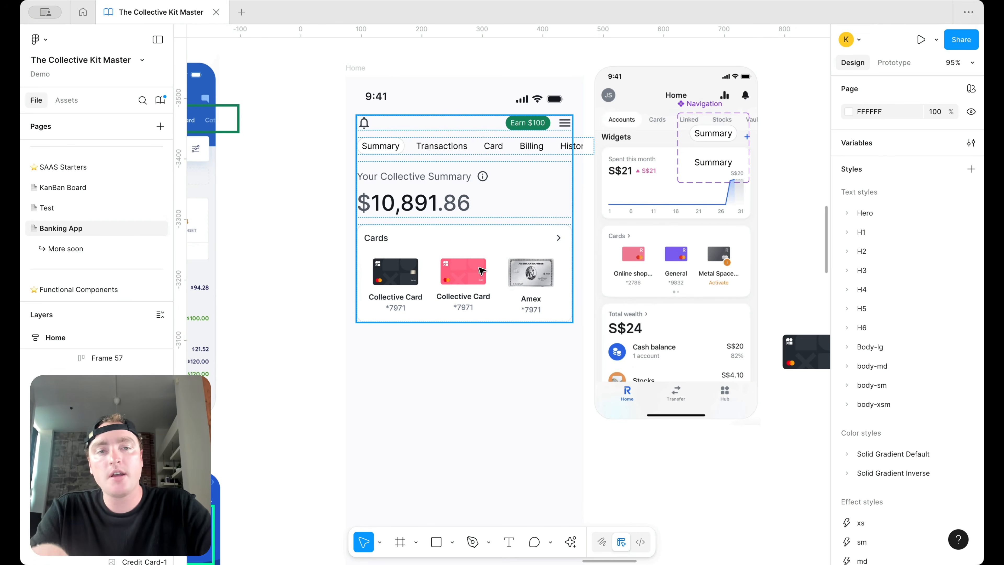
{"action": "scroll", "coordinate": [789, 213], "scroll_direction": "right", "scroll_amount": 1}
{"action": "scroll", "coordinate": [789, 213], "scroll_direction": "up", "scroll_amount": 1}
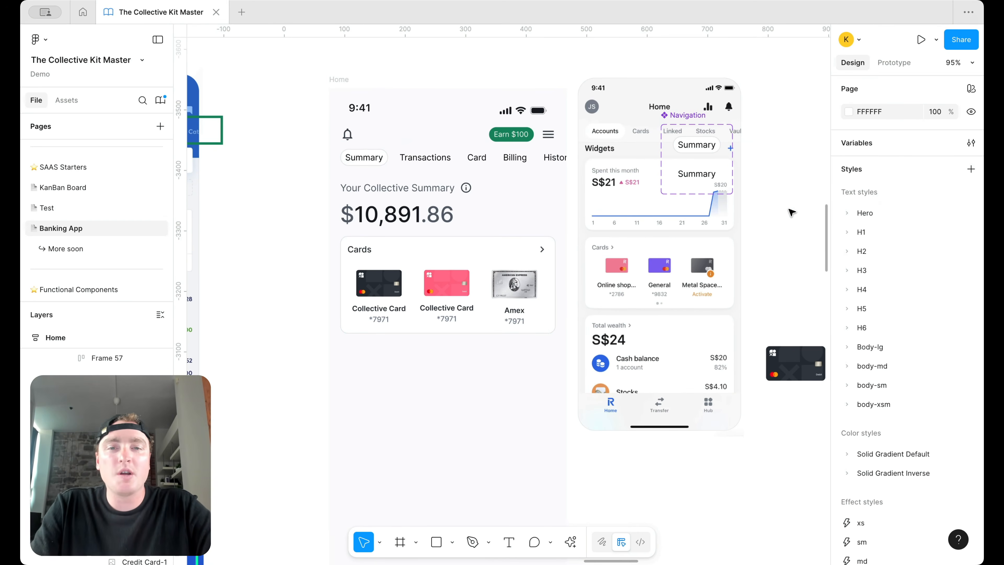
{"action": "scroll", "coordinate": [777, 217], "scroll_direction": "down", "scroll_amount": 1}
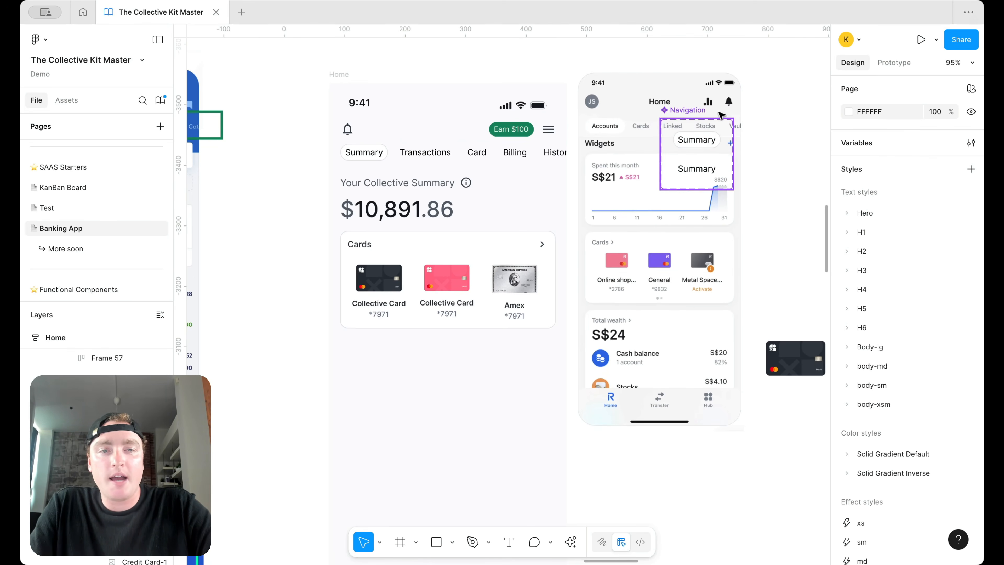
{"action": "left_click_drag", "start_coordinate": [692, 114], "coordinate": [792, 112]}
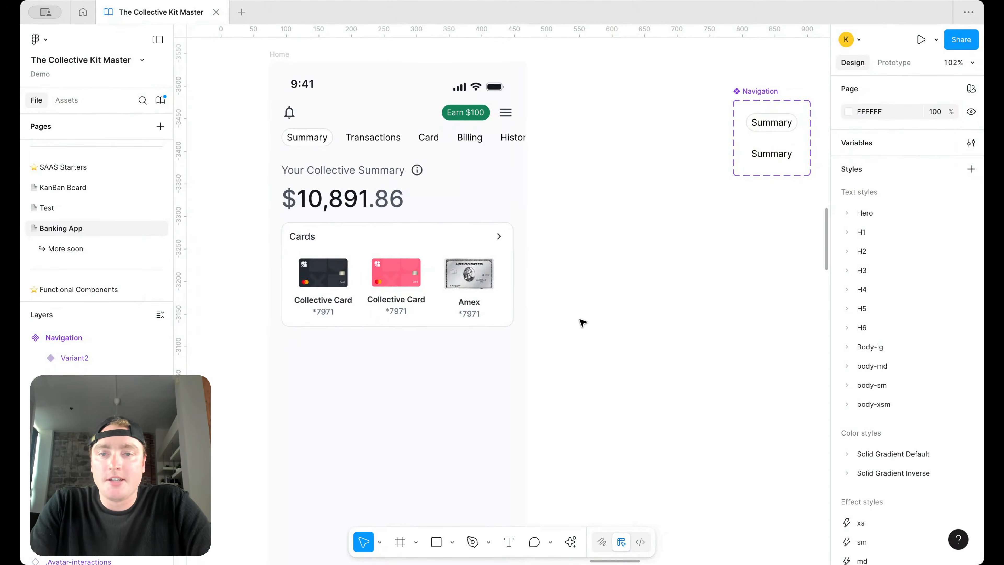
Step: Place the arrow_upward icon from Assets beside the home screen
{"action": "scroll", "coordinate": [582, 322], "scroll_direction": "down", "scroll_amount": 1}
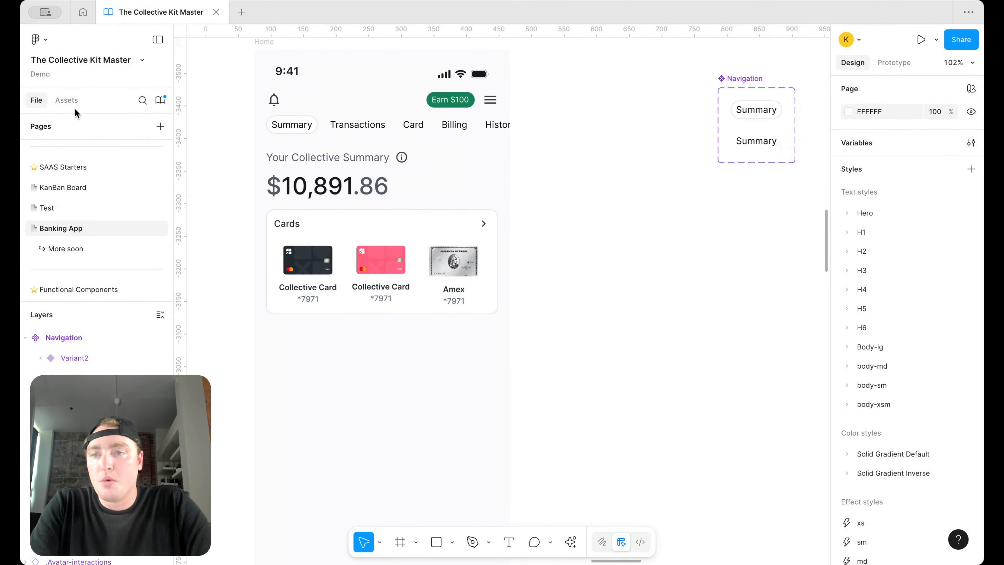
{"action": "left_click", "coordinate": [66, 100]}
{"action": "type", "text": "arrow"}
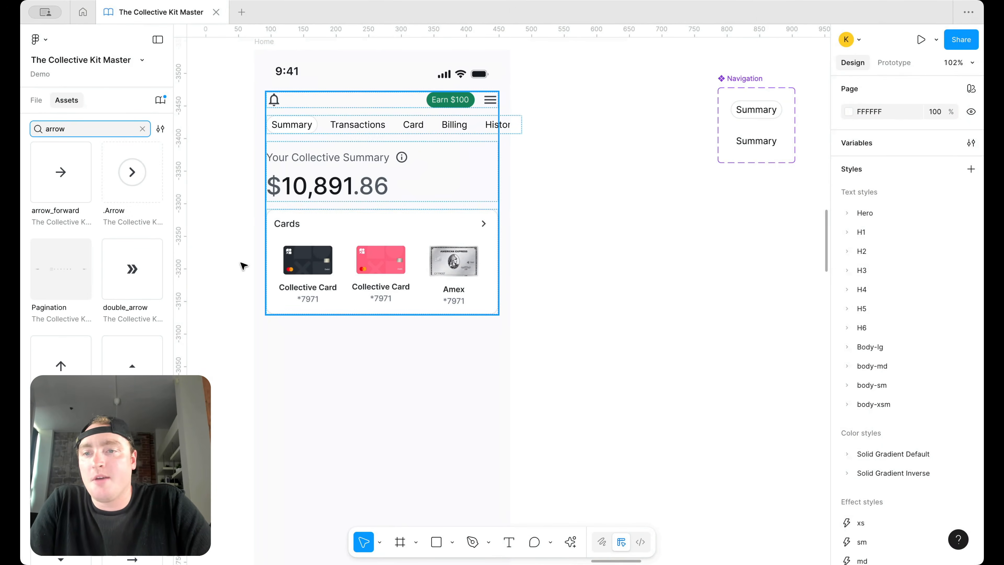
{"action": "left_click_drag", "start_coordinate": [74, 340], "coordinate": [589, 292]}
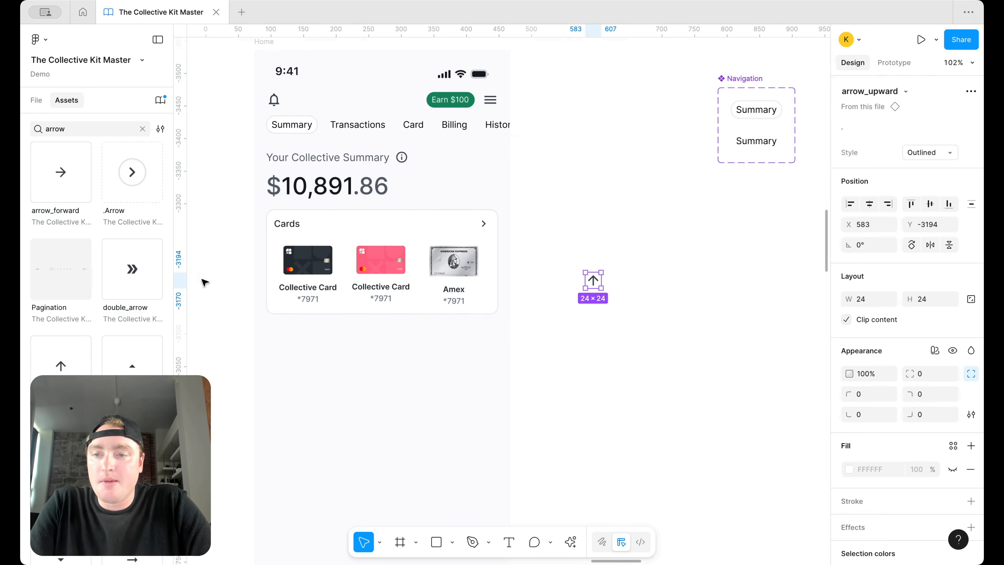
{"action": "left_click", "coordinate": [671, 358]}
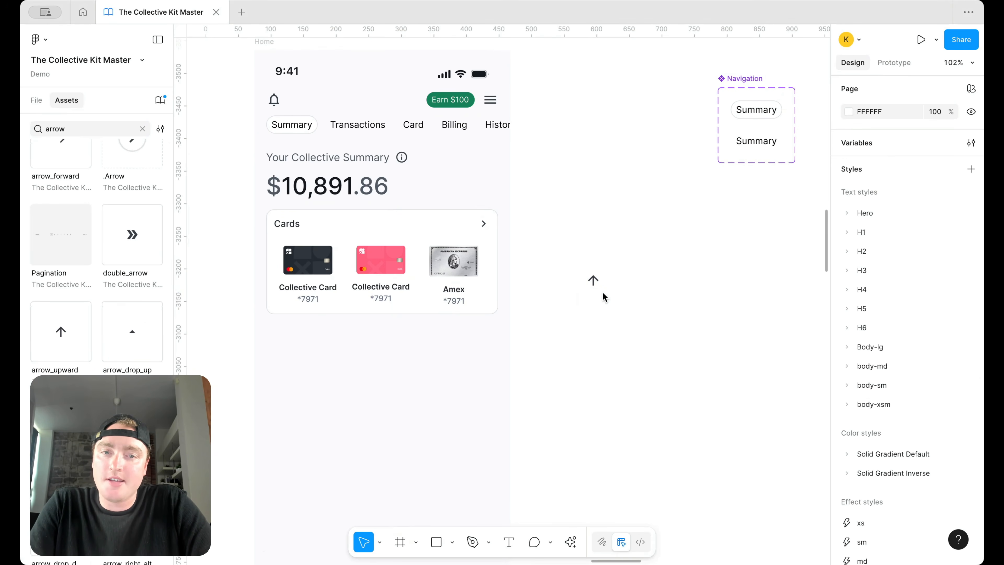
Step: Wrap the arrow icon in an auto-layout frame with a fully round radius variable
{"action": "left_click", "coordinate": [593, 280]}
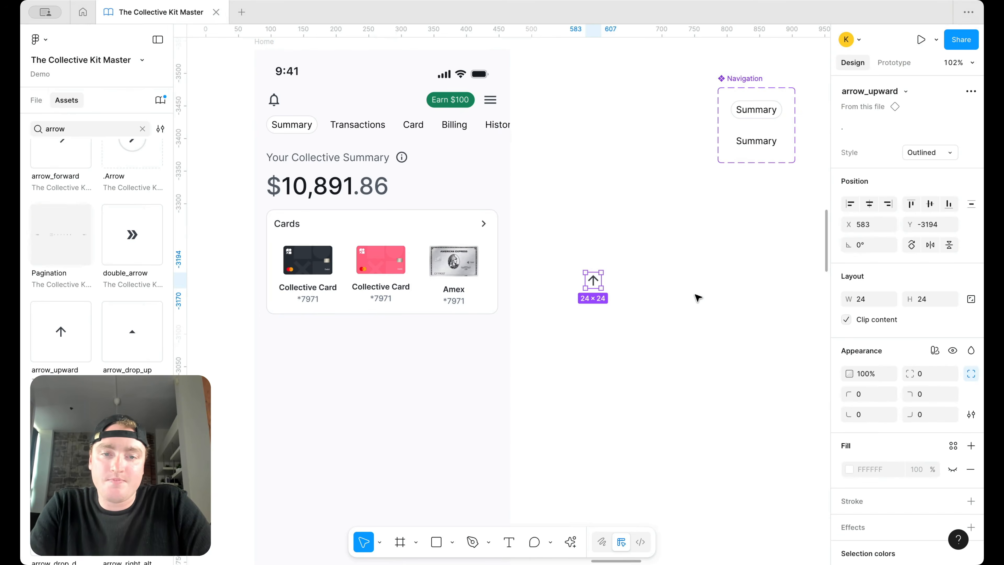
{"action": "key", "text": "shift+a"}
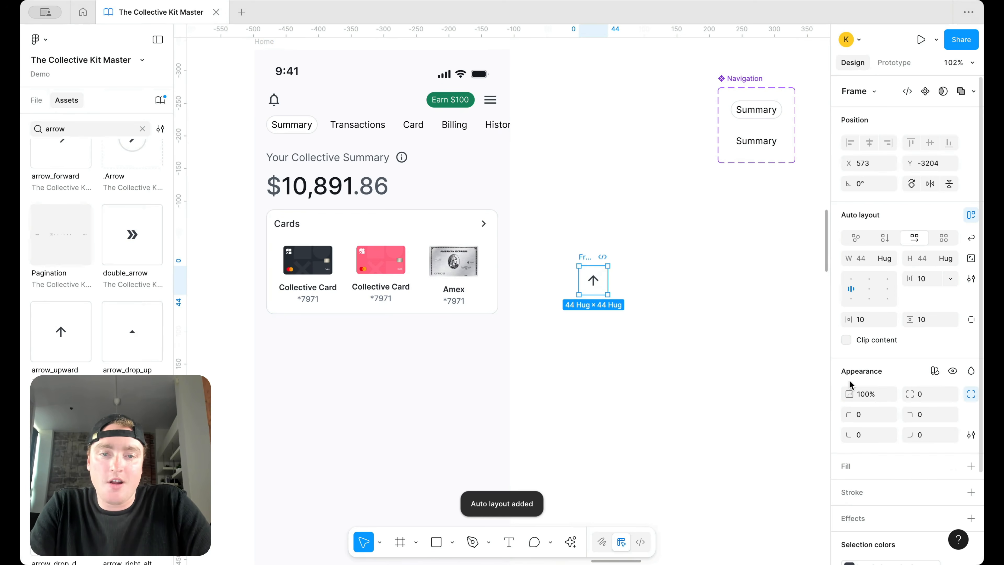
{"action": "left_click", "coordinate": [950, 394]}
{"action": "type", "text": "rad"}
{"action": "scroll", "coordinate": [907, 459], "scroll_direction": "down", "scroll_amount": 3}
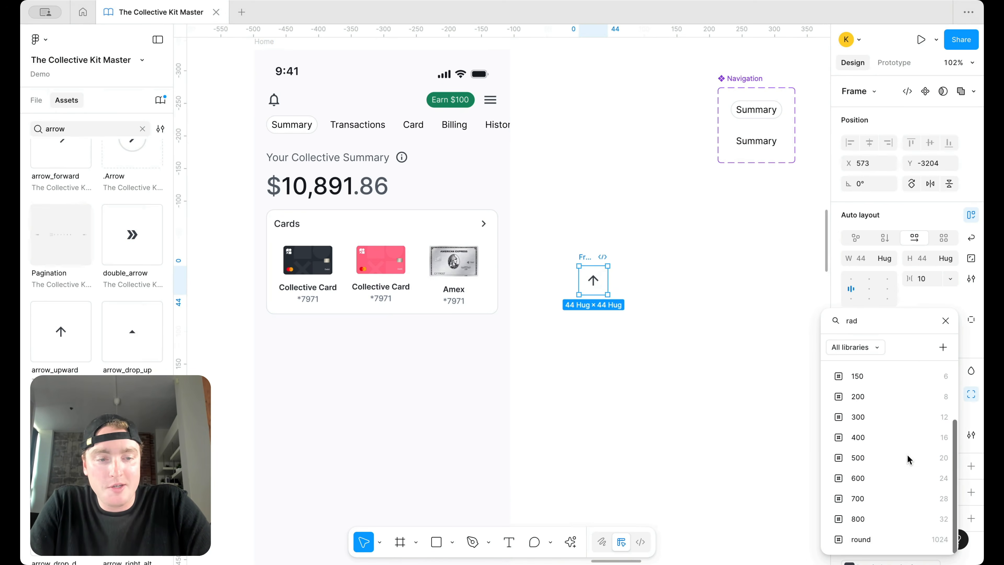
{"action": "left_click", "coordinate": [897, 537]}
Step: Give the round frame a surface/default fill
{"action": "left_click", "coordinate": [971, 466]}
{"action": "left_click", "coordinate": [953, 466]}
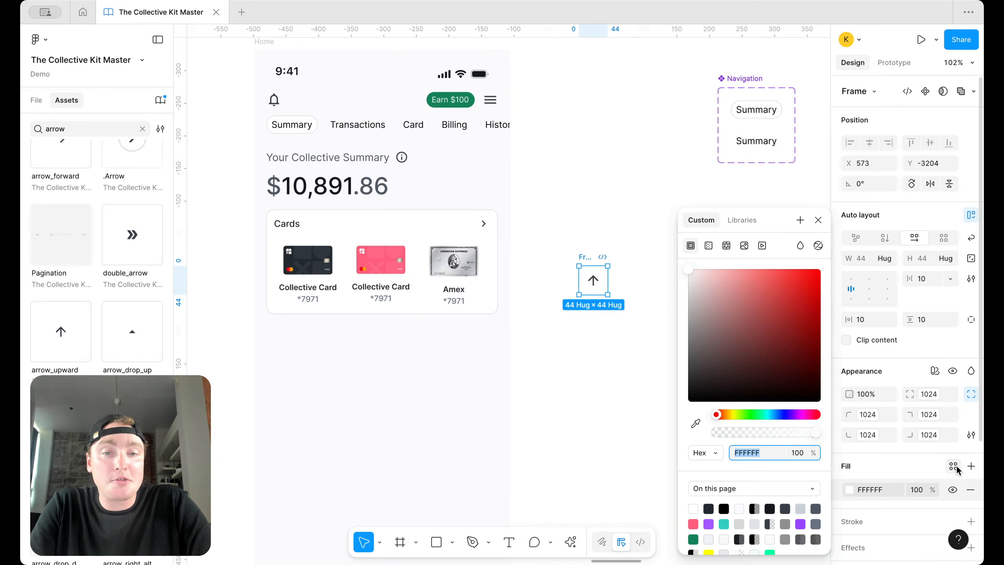
{"action": "type", "text": "sur"}
{"action": "left_click", "coordinate": [721, 396]}
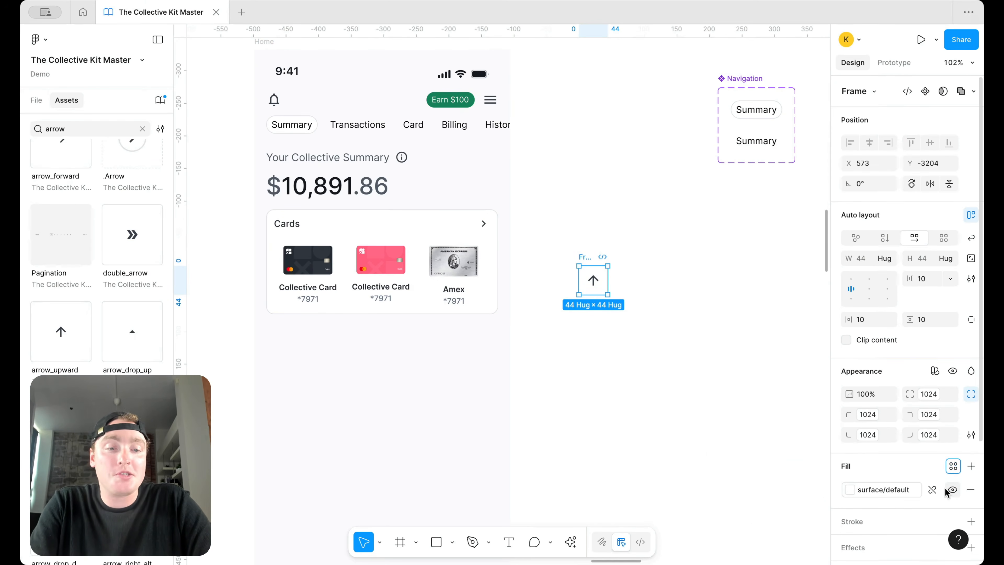
{"action": "scroll", "coordinate": [956, 475], "scroll_direction": "down", "scroll_amount": 2}
Step: Add a stroke using the border default-subtle colour
{"action": "left_click", "coordinate": [971, 472]}
{"action": "left_click", "coordinate": [953, 472]}
{"action": "type", "text": "bor"}
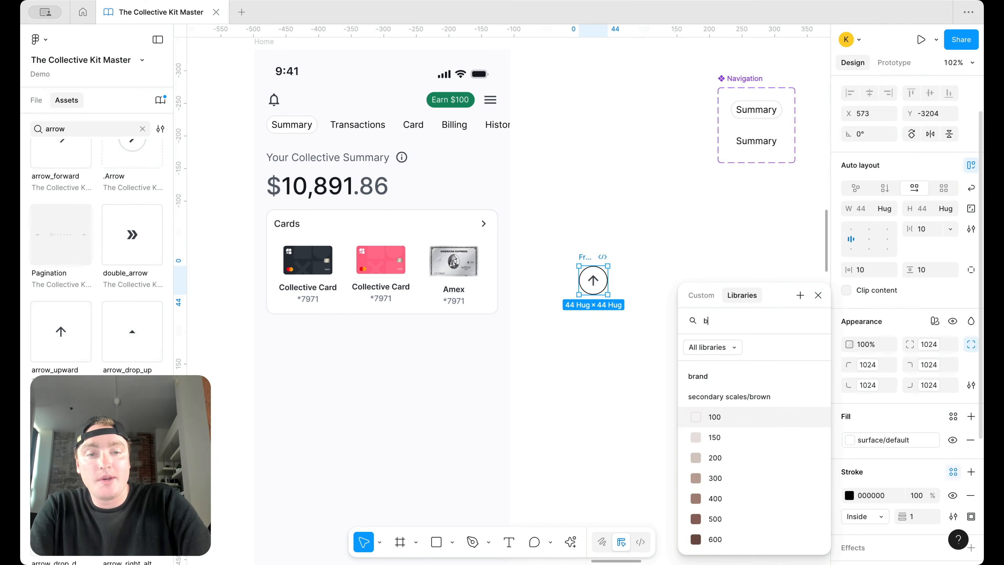
{"action": "left_click", "coordinate": [719, 499]}
{"action": "left_click", "coordinate": [654, 321]}
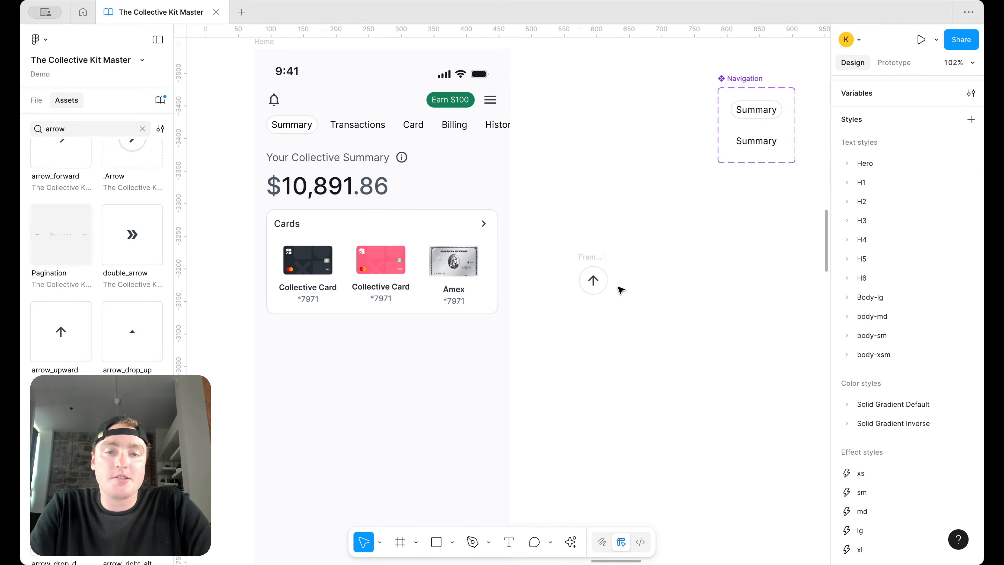
{"action": "scroll", "coordinate": [621, 291], "scroll_direction": "up", "scroll_amount": 3}
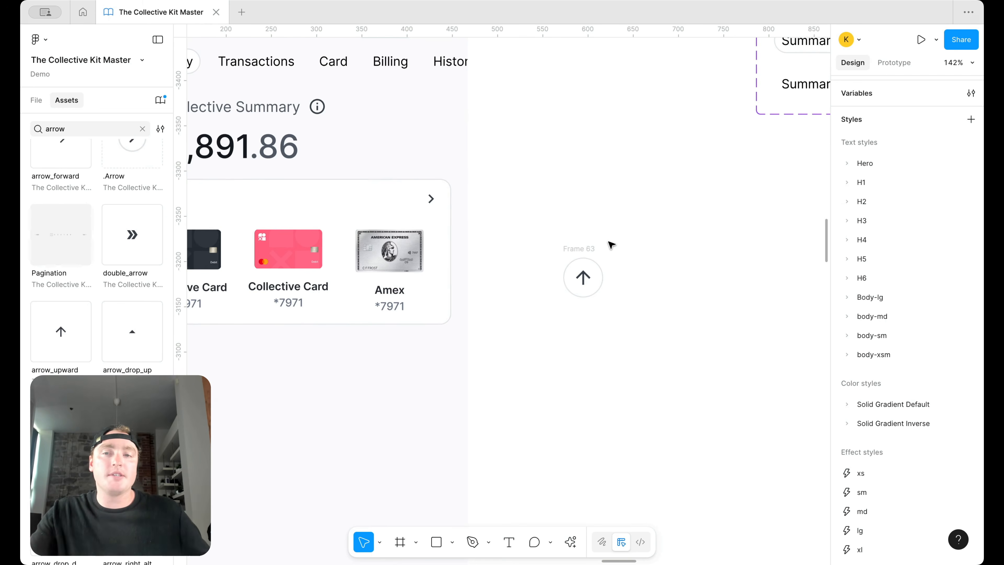
{"action": "scroll", "coordinate": [611, 244], "scroll_direction": "down", "scroll_amount": 3}
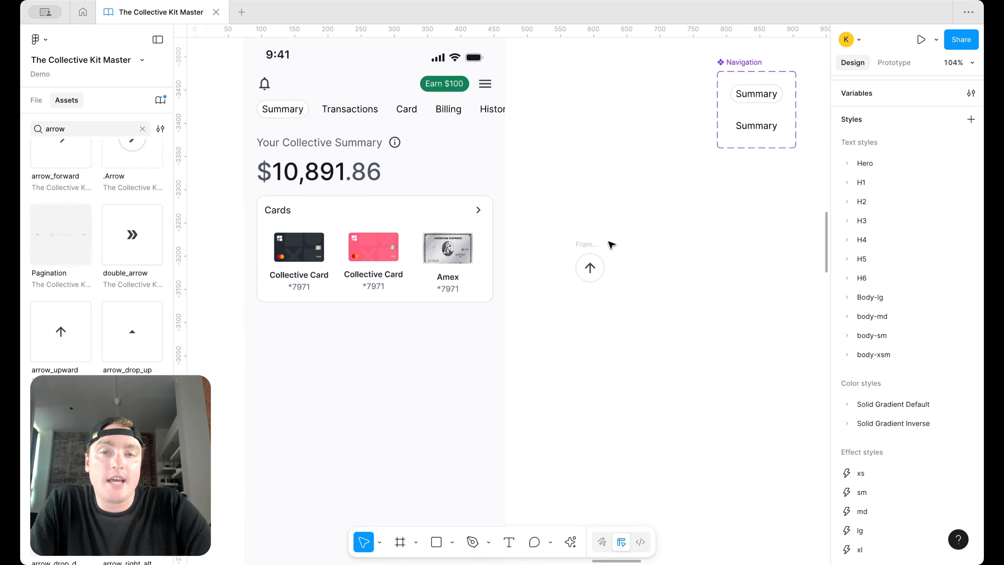
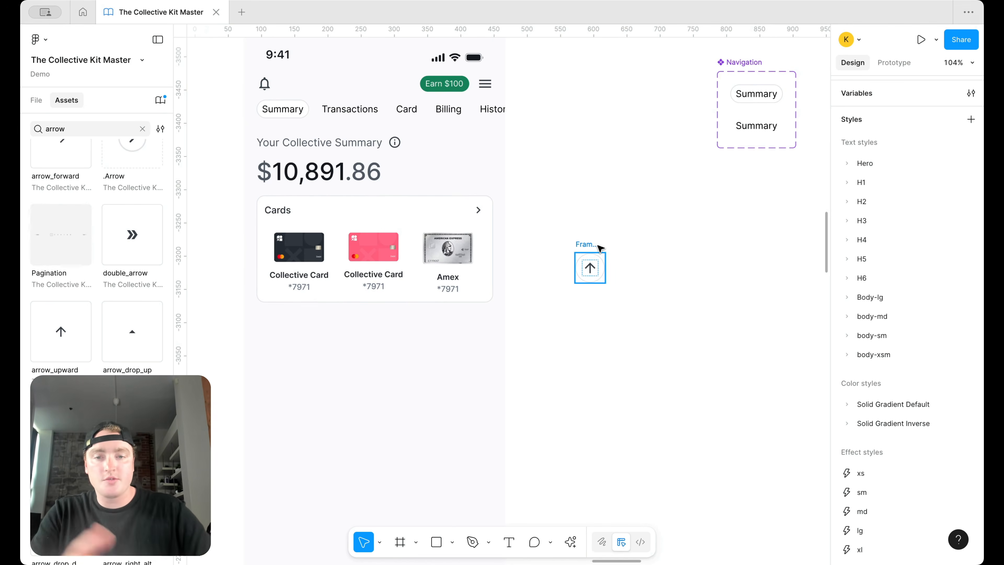
Step: Add a 'Coffee' text box beside the arrow icon with text/default/body fill
{"action": "left_click", "coordinate": [509, 541]}
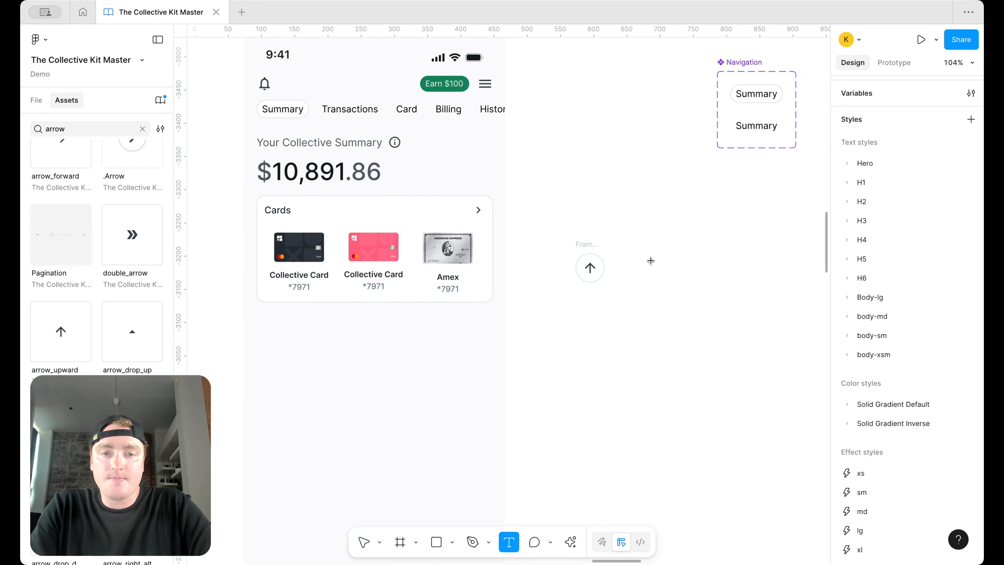
{"action": "scroll", "coordinate": [633, 260], "scroll_direction": "up", "scroll_amount": 3}
{"action": "left_click_drag", "start_coordinate": [616, 258], "coordinate": [729, 273]}
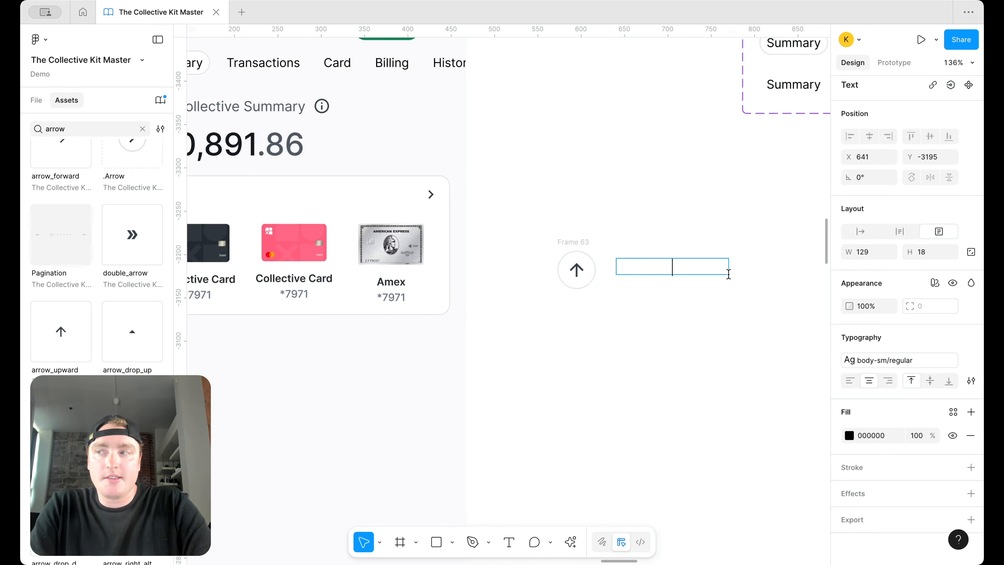
{"action": "type", "text": "Coffee"}
{"action": "key", "text": "super+a"}
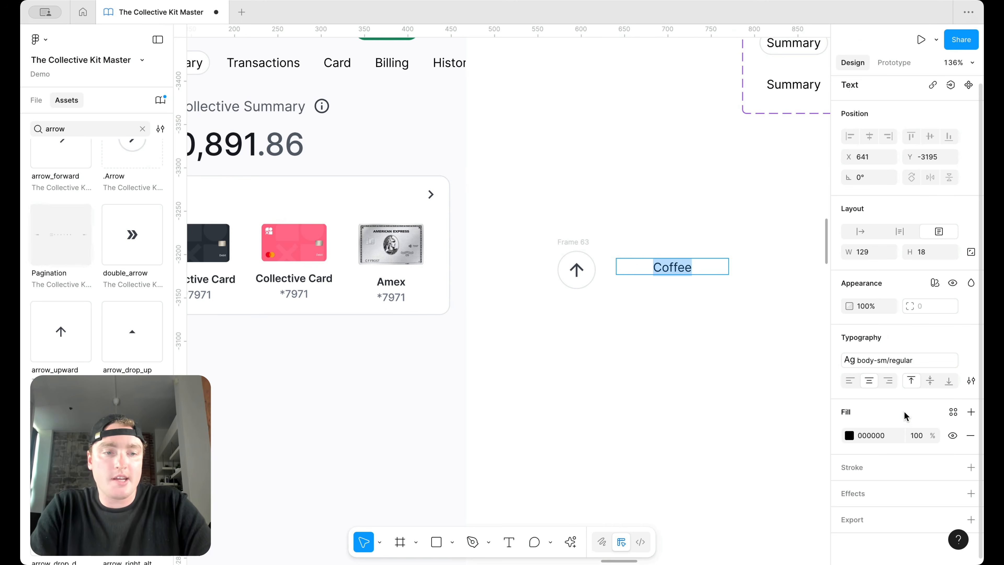
{"action": "left_click", "coordinate": [952, 413]}
{"action": "type", "text": "body"}
{"action": "left_click", "coordinate": [792, 440]}
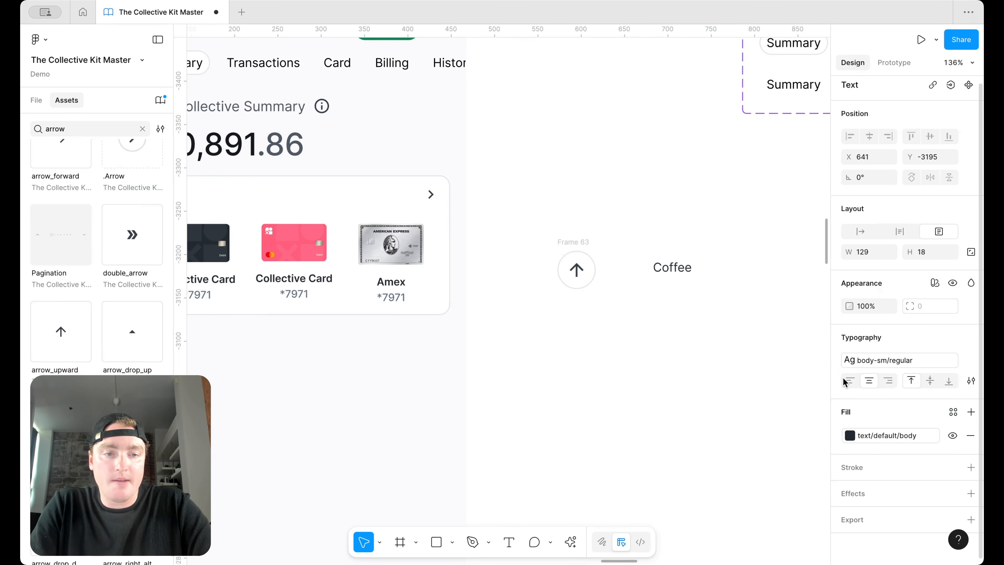
Step: Give Coffee the body-md/semibold text style and nudge it up beside the arrow
{"action": "left_click", "coordinate": [896, 359]}
{"action": "scroll", "coordinate": [751, 462], "scroll_direction": "down", "scroll_amount": 3}
{"action": "scroll", "coordinate": [767, 465], "scroll_direction": "down", "scroll_amount": 5}
{"action": "left_click", "coordinate": [767, 400]}
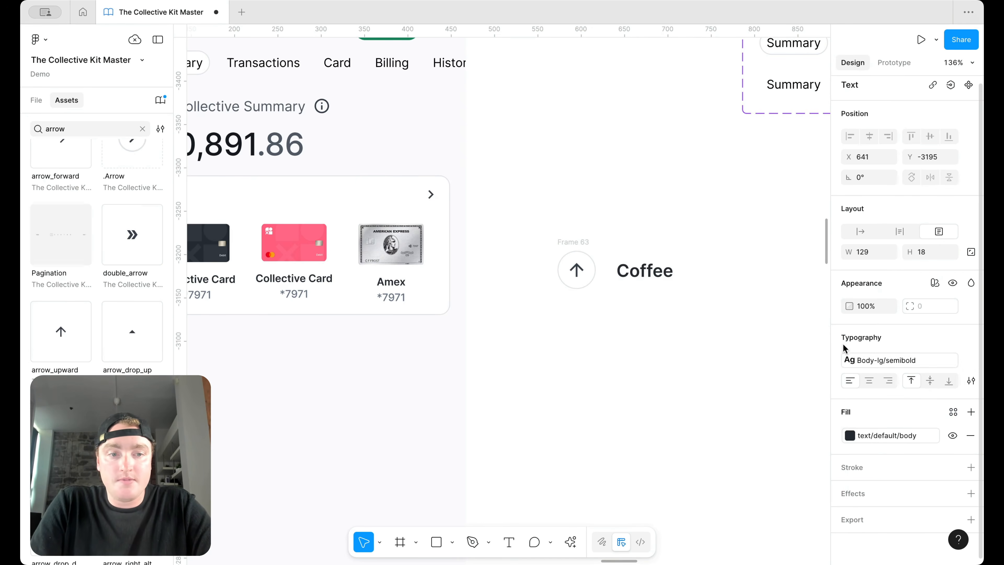
{"action": "left_click", "coordinate": [849, 359]}
{"action": "scroll", "coordinate": [750, 474], "scroll_direction": "down", "scroll_amount": 3}
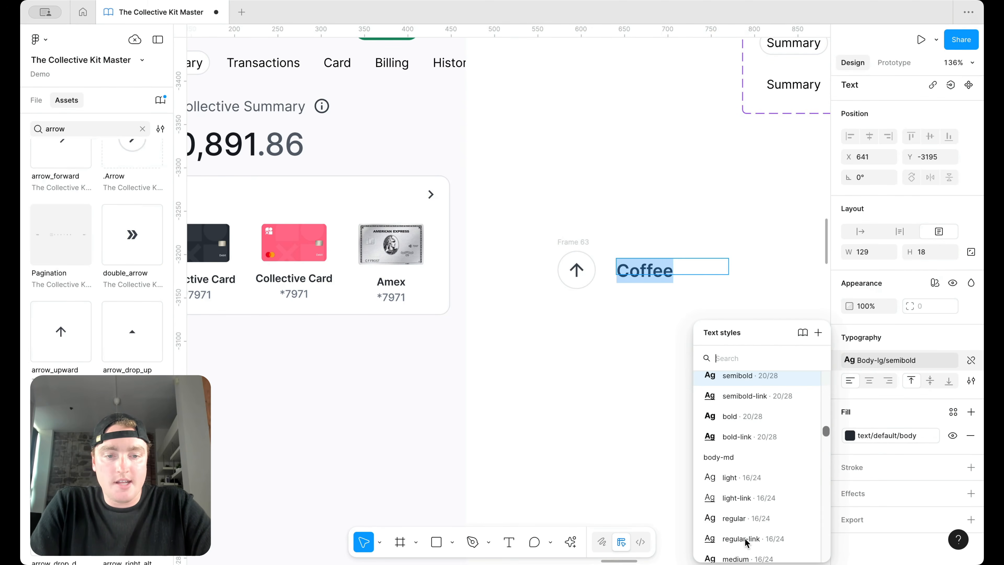
{"action": "scroll", "coordinate": [757, 526], "scroll_direction": "down", "scroll_amount": 3}
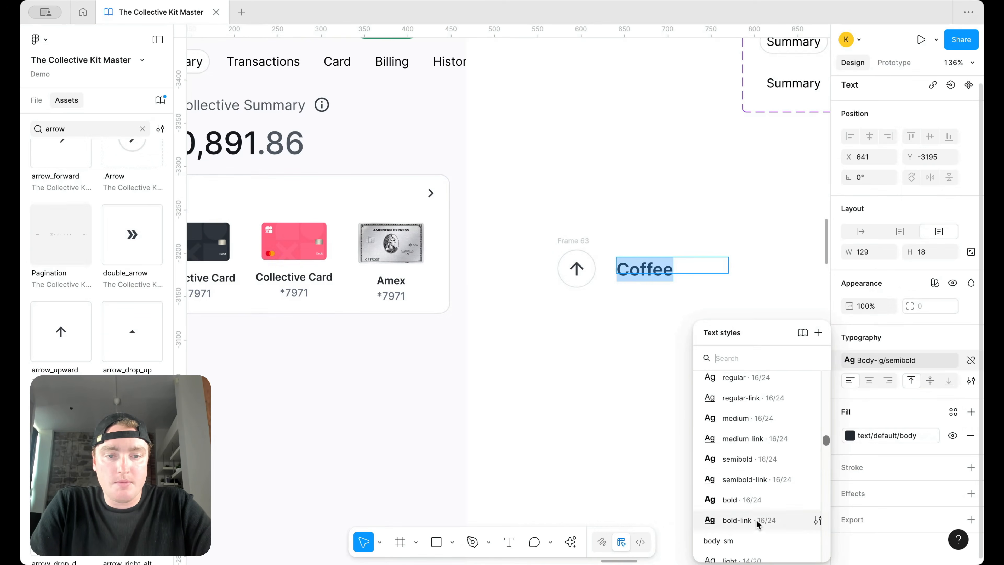
{"action": "left_click", "coordinate": [761, 459]}
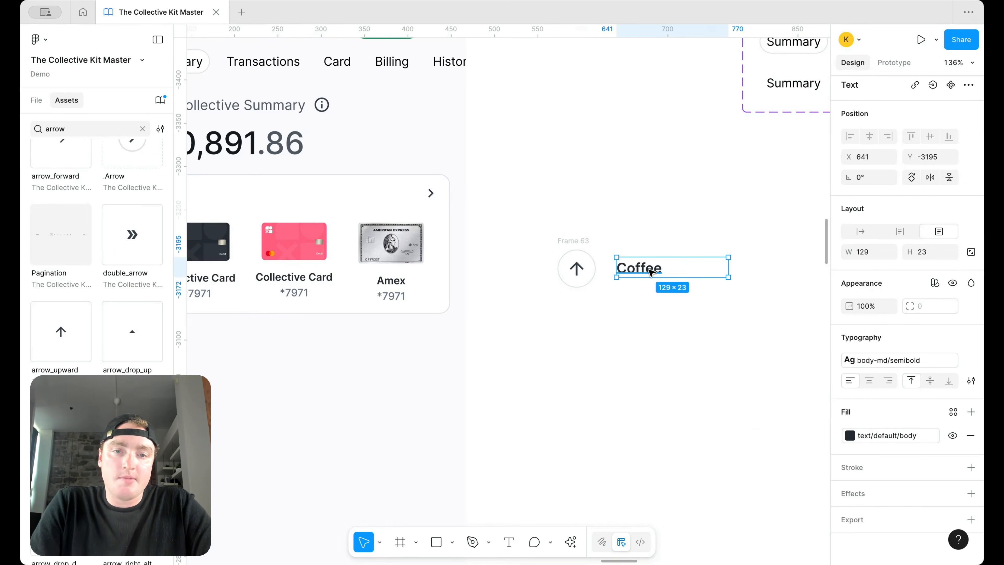
{"action": "left_click_drag", "start_coordinate": [648, 273], "coordinate": [650, 261]}
Step: Duplicate Coffee below as 'June 1' in body-sm/regular and narrow its box
{"action": "scroll", "coordinate": [650, 262], "scroll_direction": "right", "scroll_amount": 4}
{"action": "scroll", "coordinate": [650, 262], "scroll_direction": "down", "scroll_amount": 2}
{"action": "left_click_drag", "start_coordinate": [576, 234], "coordinate": [573, 253]}
{"action": "double_click", "coordinate": [571, 252]}
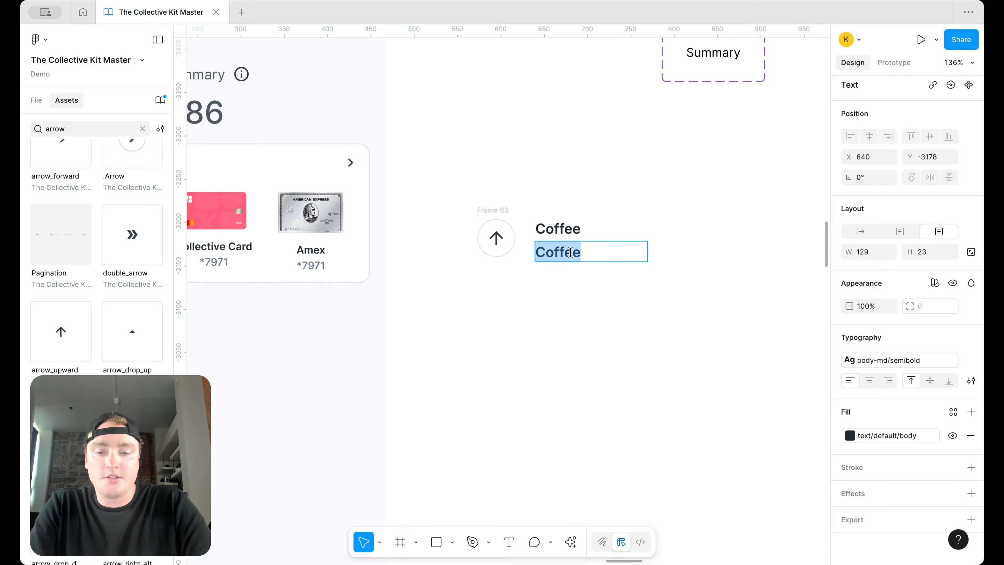
{"action": "type", "text": "June 1"}
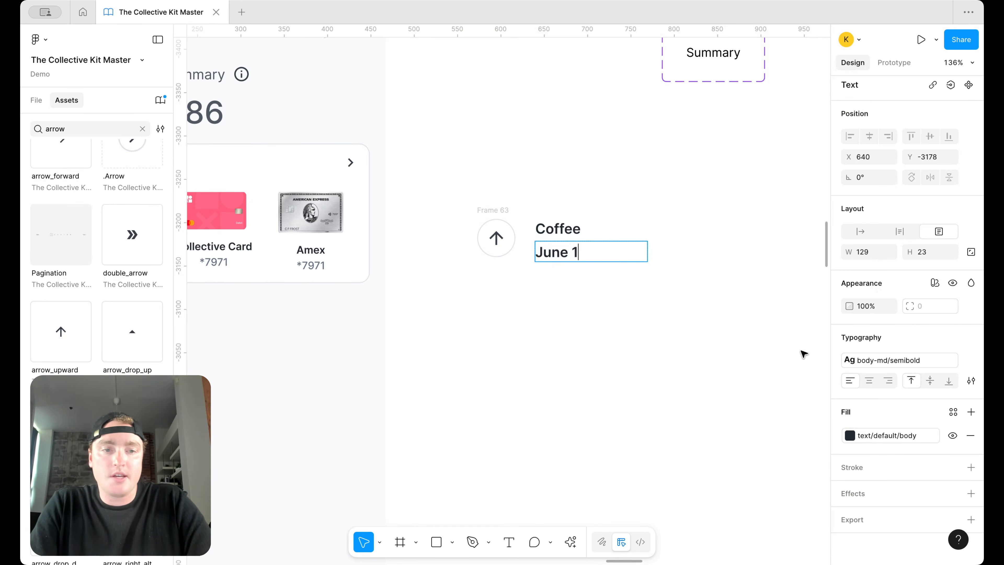
{"action": "key", "text": "ctrl+a"}
{"action": "left_click", "coordinate": [885, 359]}
{"action": "scroll", "coordinate": [762, 488], "scroll_direction": "down", "scroll_amount": 3}
{"action": "scroll", "coordinate": [762, 488], "scroll_direction": "down", "scroll_amount": 2}
{"action": "left_click", "coordinate": [771, 473]}
{"action": "key", "text": "Escape"}
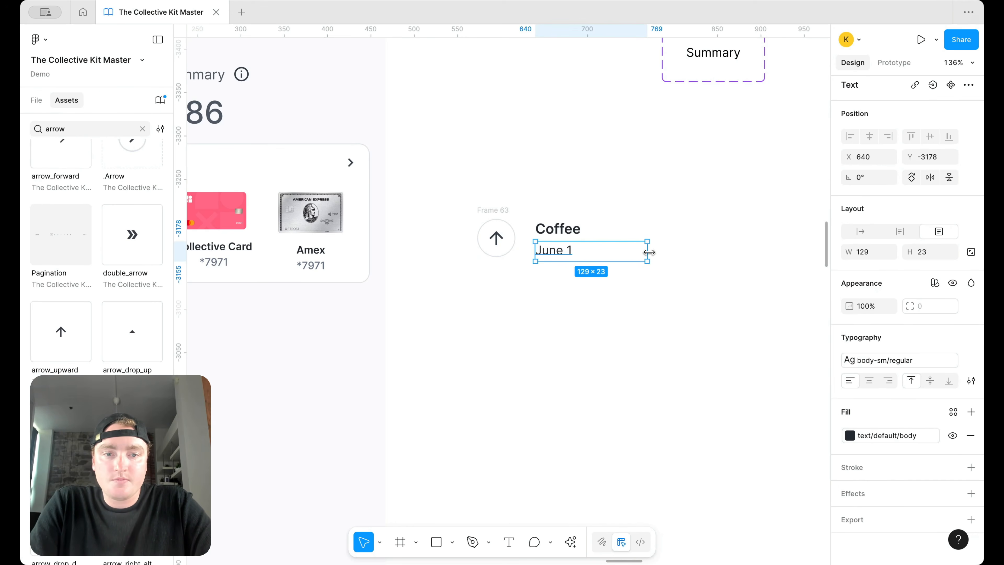
{"action": "left_click_drag", "start_coordinate": [648, 252], "coordinate": [590, 252]}
{"action": "scroll", "coordinate": [591, 253], "scroll_direction": "down", "scroll_amount": 5}
{"action": "scroll", "coordinate": [592, 254], "scroll_direction": "up", "scroll_amount": 8}
Step: Paste a copy of the Metal · Black row from the card picker screen below Coffee
{"action": "scroll", "coordinate": [592, 254], "scroll_direction": "right", "scroll_amount": 3}
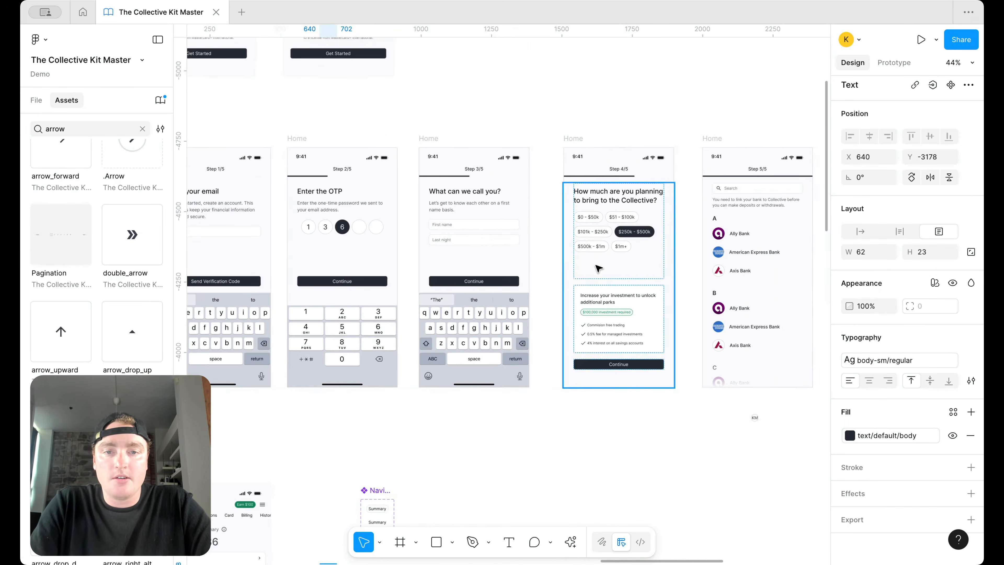
{"action": "scroll", "coordinate": [596, 269], "scroll_direction": "right", "scroll_amount": 10}
{"action": "scroll", "coordinate": [617, 273], "scroll_direction": "up", "scroll_amount": 5}
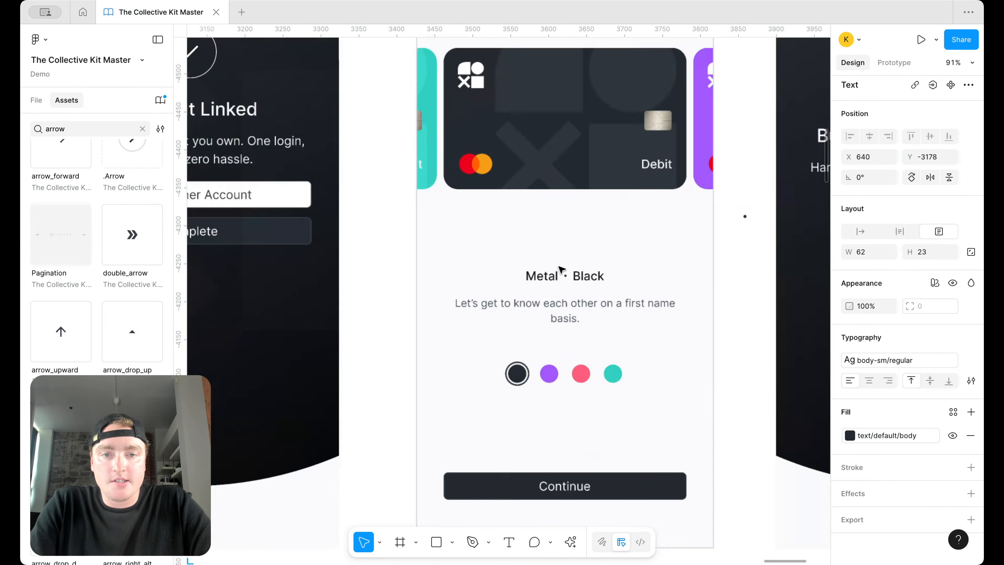
{"action": "scroll", "coordinate": [562, 269], "scroll_direction": "up", "scroll_amount": 5}
{"action": "left_click", "coordinate": [566, 281]}
{"action": "double_click", "coordinate": [566, 280]}
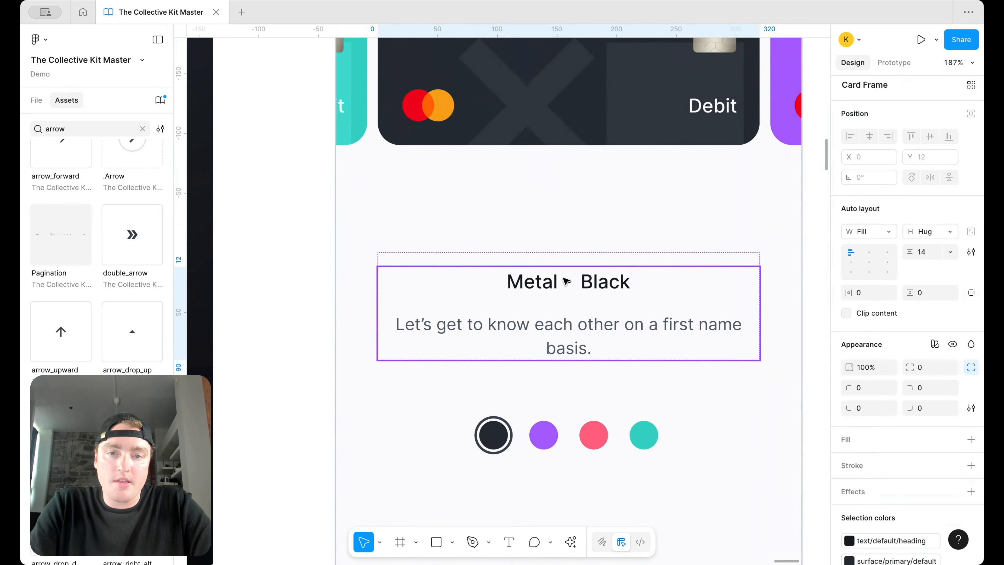
{"action": "left_click", "coordinate": [595, 282]}
{"action": "left_click", "coordinate": [668, 284]}
{"action": "scroll", "coordinate": [672, 287], "scroll_direction": "down", "scroll_amount": 10}
{"action": "scroll", "coordinate": [672, 287], "scroll_direction": "left", "scroll_amount": 10}
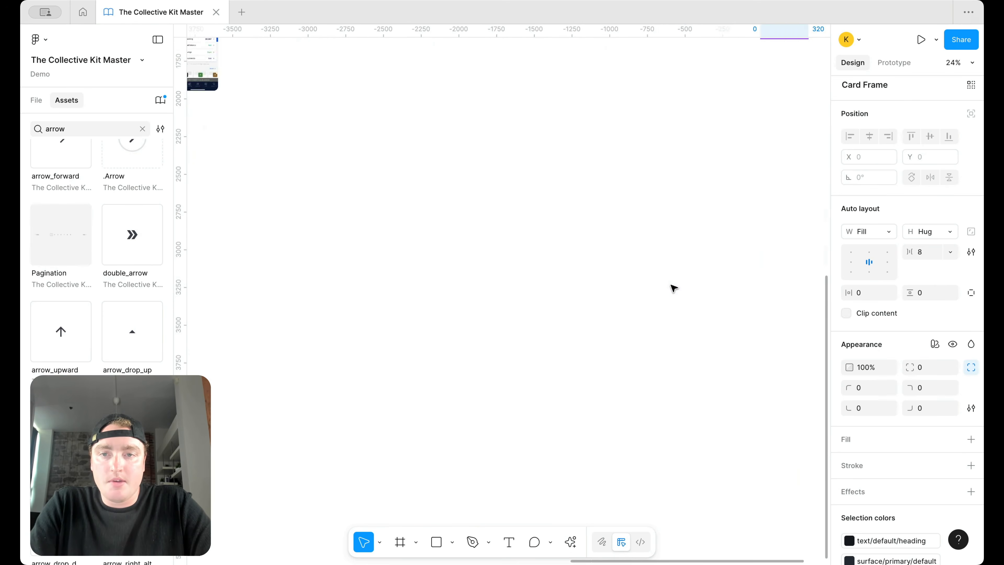
{"action": "scroll", "coordinate": [611, 220], "scroll_direction": "up", "scroll_amount": 5}
{"action": "left_click", "coordinate": [640, 149]}
{"action": "scroll", "coordinate": [639, 149], "scroll_direction": "up", "scroll_amount": 2}
{"action": "scroll", "coordinate": [584, 206], "scroll_direction": "up", "scroll_amount": 2}
{"action": "key", "text": "ctrl+v"}
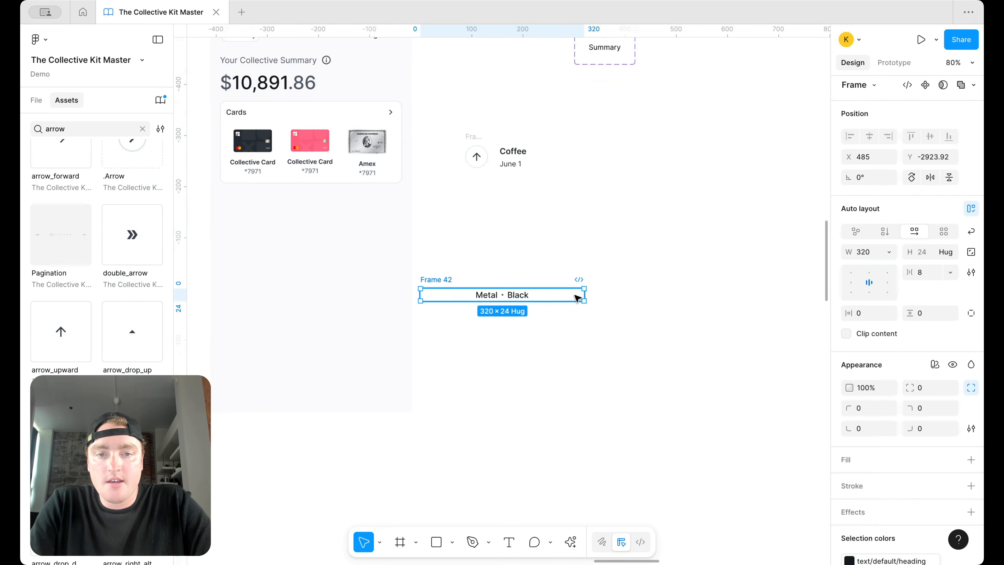
{"action": "left_click_drag", "start_coordinate": [576, 293], "coordinate": [554, 192]}
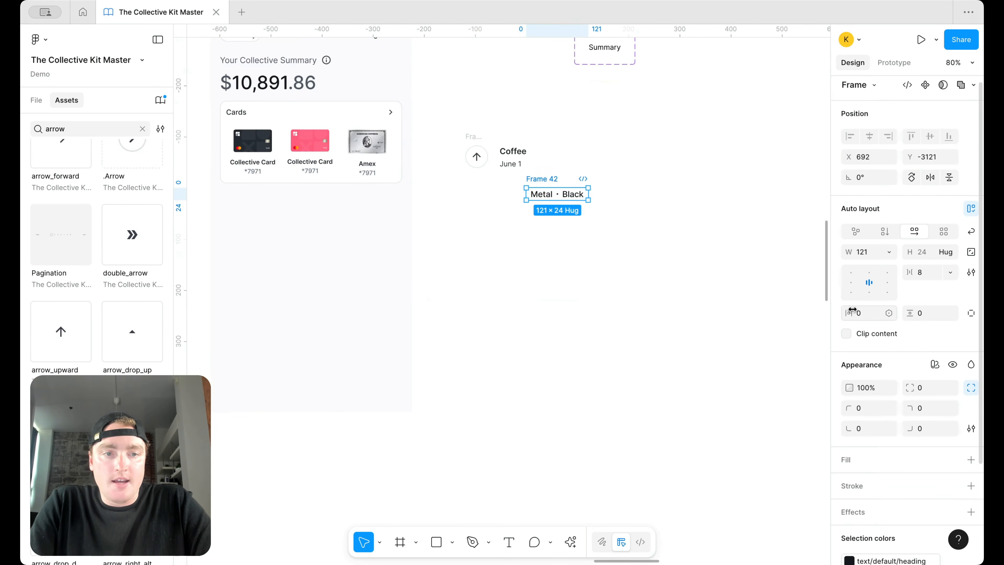
Step: Delete June 1, move the pasted row under Coffee and retype it as 'May 15 · Paid'
{"action": "scroll", "coordinate": [553, 140], "scroll_direction": "up", "scroll_amount": 3}
{"action": "left_click", "coordinate": [489, 179]}
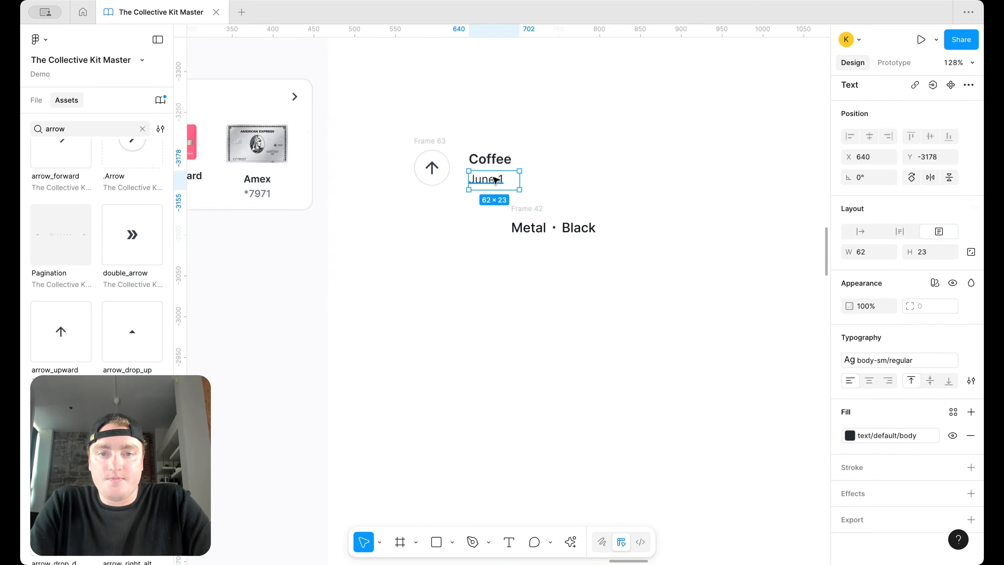
{"action": "key", "text": "Delete"}
{"action": "left_click_drag", "start_coordinate": [522, 207], "coordinate": [484, 170]}
{"action": "double_click", "coordinate": [482, 191]}
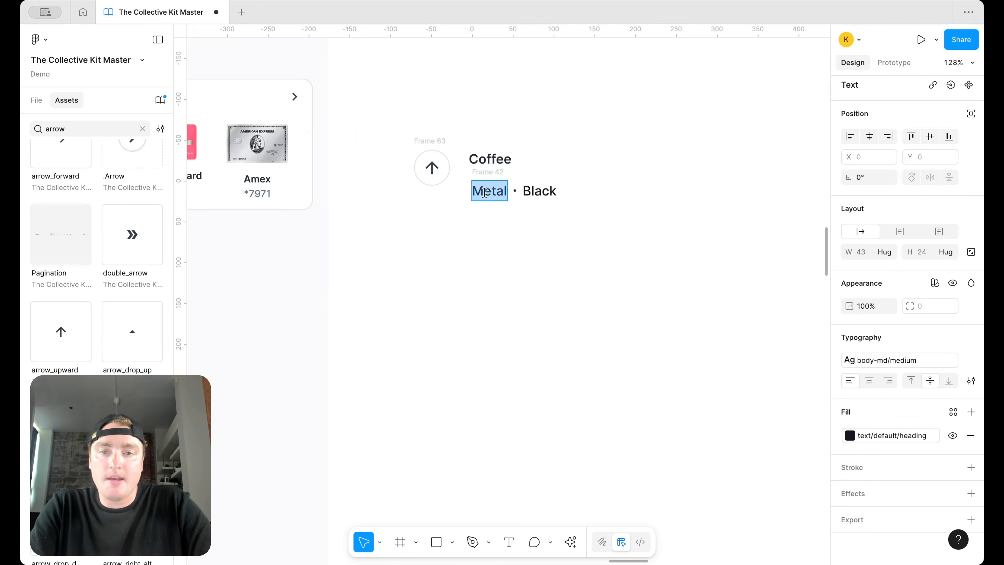
{"action": "type", "text": "May 15 · "}
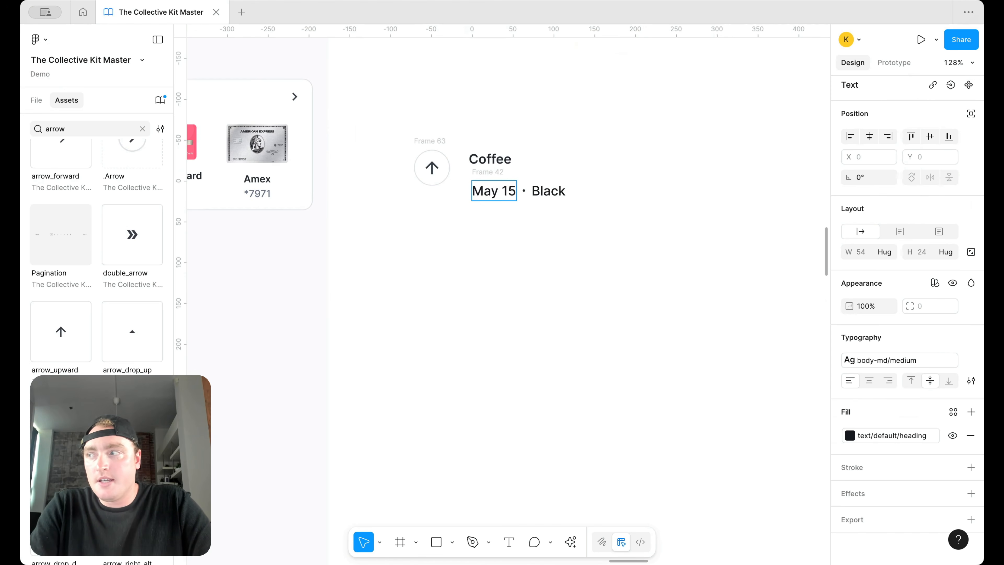
{"action": "type", "text": "Paid"}
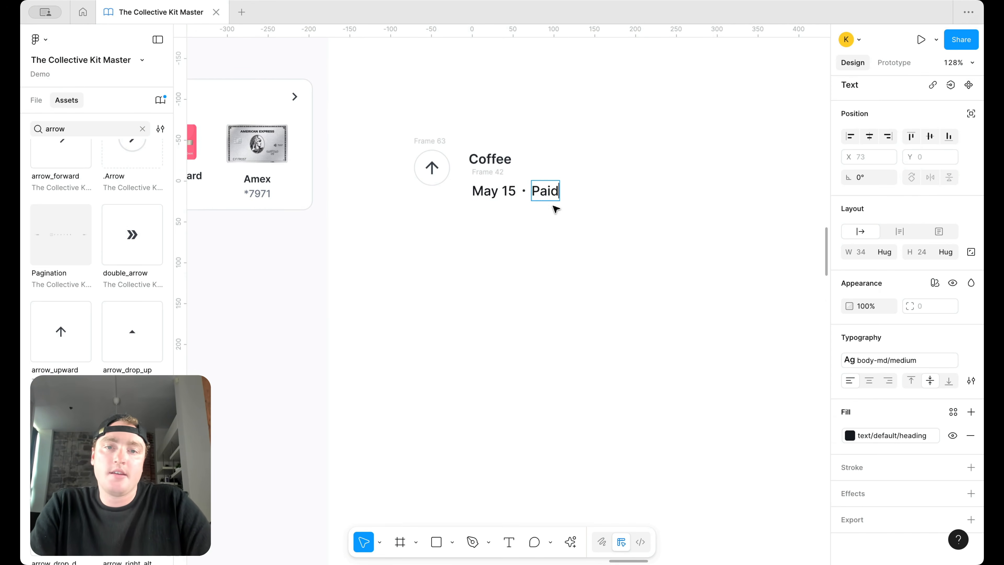
{"action": "key", "text": "Escape"}
Step: Apply the placeholder grey fill to the May 15 and Paid texts
{"action": "left_click", "coordinate": [493, 186]}
{"action": "left_click", "coordinate": [555, 191], "text": "shift"}
{"action": "left_click", "coordinate": [899, 437]}
{"action": "scroll", "coordinate": [751, 509], "scroll_direction": "down", "scroll_amount": 2}
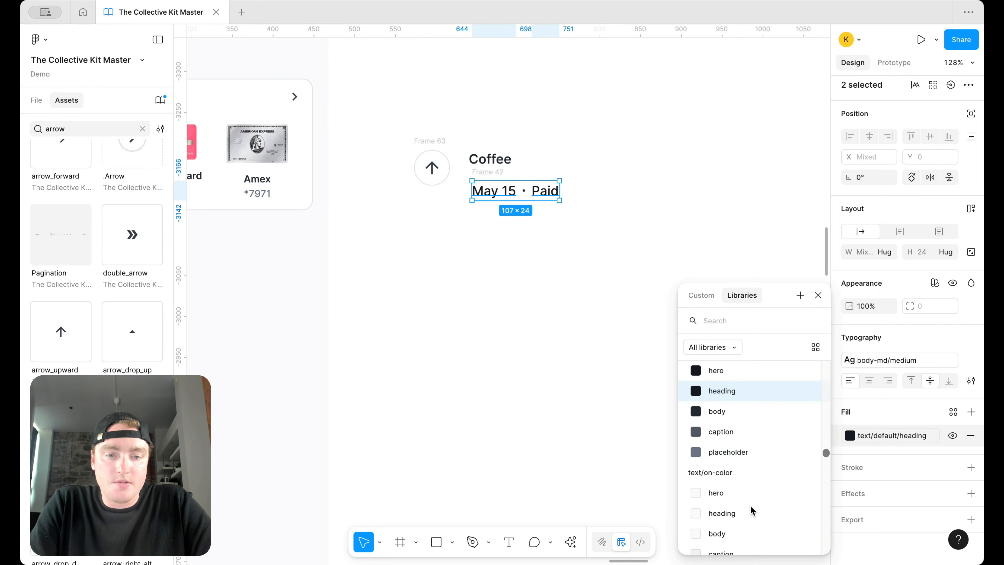
{"action": "left_click", "coordinate": [746, 453]}
{"action": "left_click", "coordinate": [616, 262]}
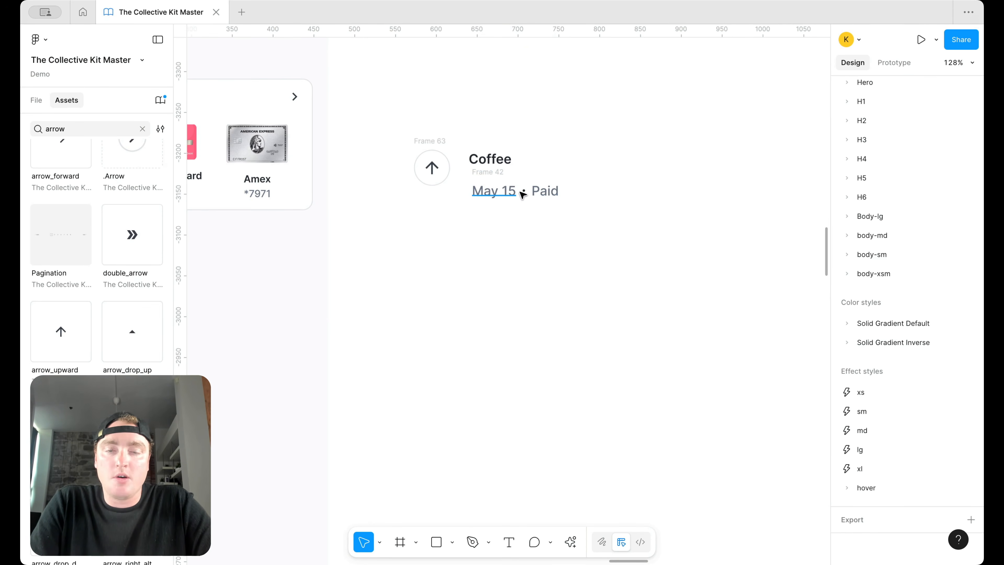
Step: Reorder the row so it reads 'Paid • May 15'
{"action": "left_click", "coordinate": [557, 192]}
{"action": "key", "text": "Left"}
{"action": "key", "text": "Left"}
{"action": "left_click", "coordinate": [559, 191]}
{"action": "key", "text": "Left"}
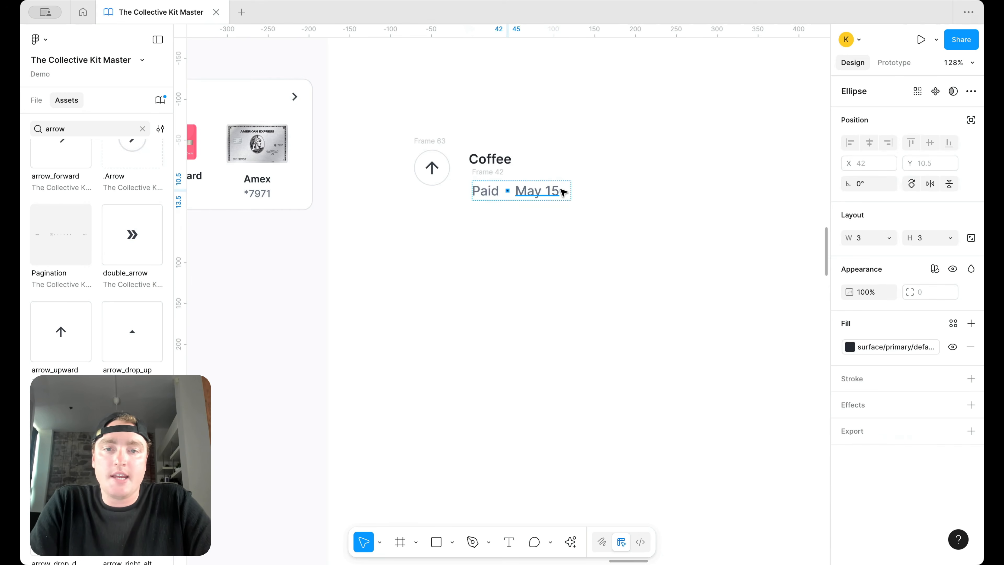
{"action": "left_click", "coordinate": [583, 233]}
{"action": "left_click", "coordinate": [494, 170]}
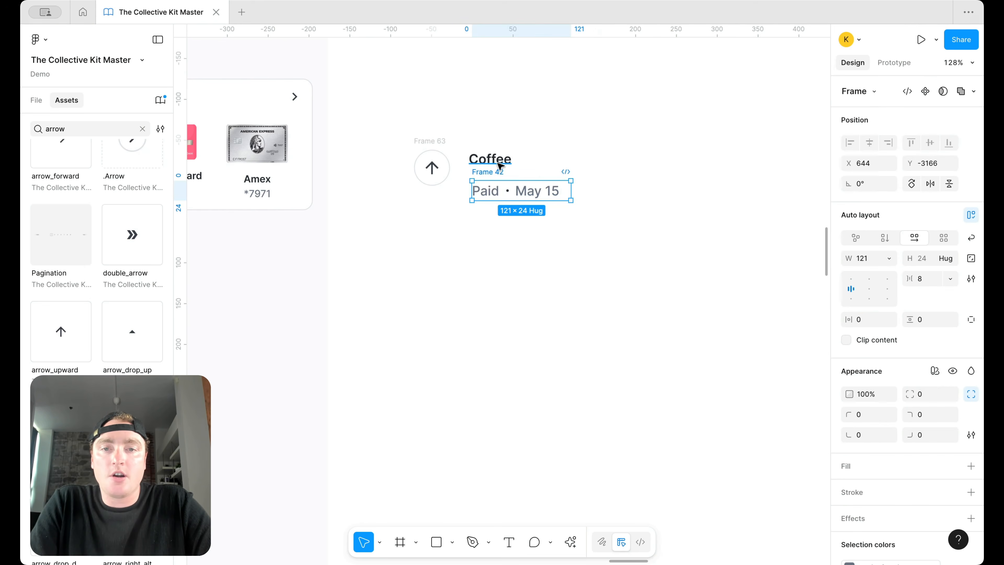
Step: Stack Coffee and the date row in vertical auto layout with 2 px spacing
{"action": "left_click", "coordinate": [509, 155], "text": "shift"}
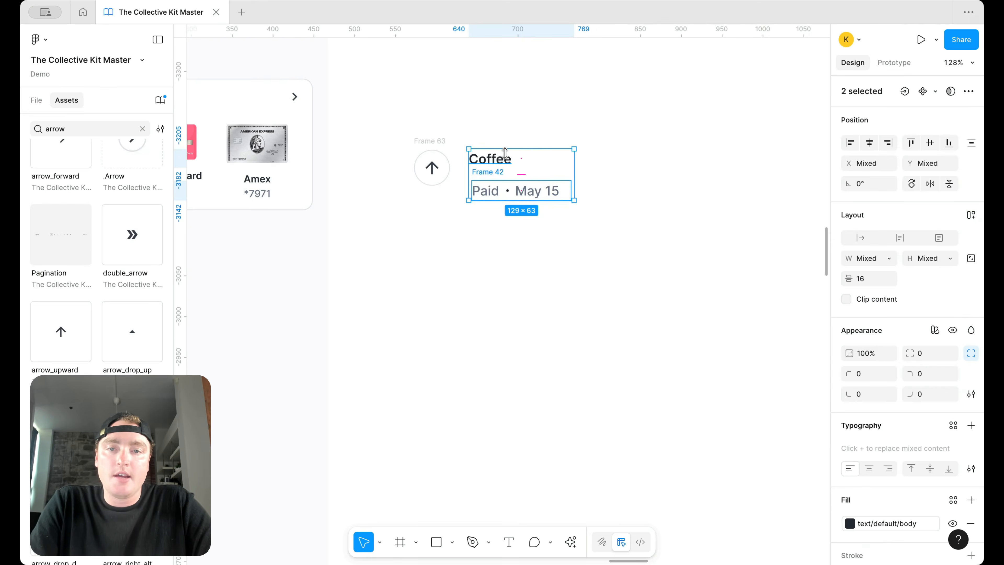
{"action": "key", "text": "shift+a"}
{"action": "left_click", "coordinate": [930, 278]}
{"action": "type", "text": "2"}
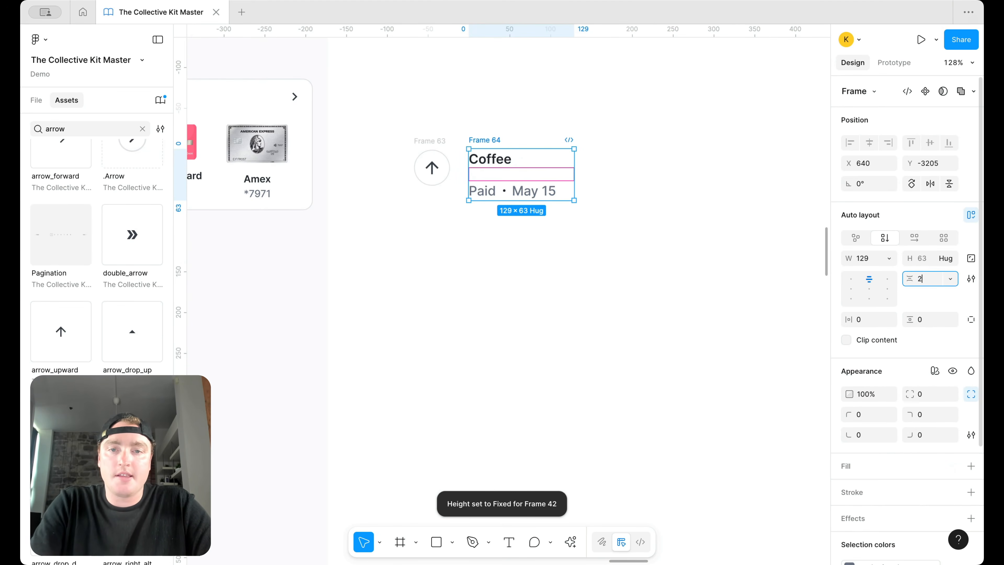
{"action": "key", "text": "Return"}
Step: Make a spare Coffee copy on the canvas, then wrap and ungroup the icon-and-text row
{"action": "left_click", "coordinate": [492, 162]}
{"action": "left_click_drag", "start_coordinate": [492, 161], "coordinate": [703, 161]}
{"action": "left_click", "coordinate": [417, 146]}
{"action": "left_click", "coordinate": [501, 141], "text": "shift"}
{"action": "key", "text": "shift+a"}
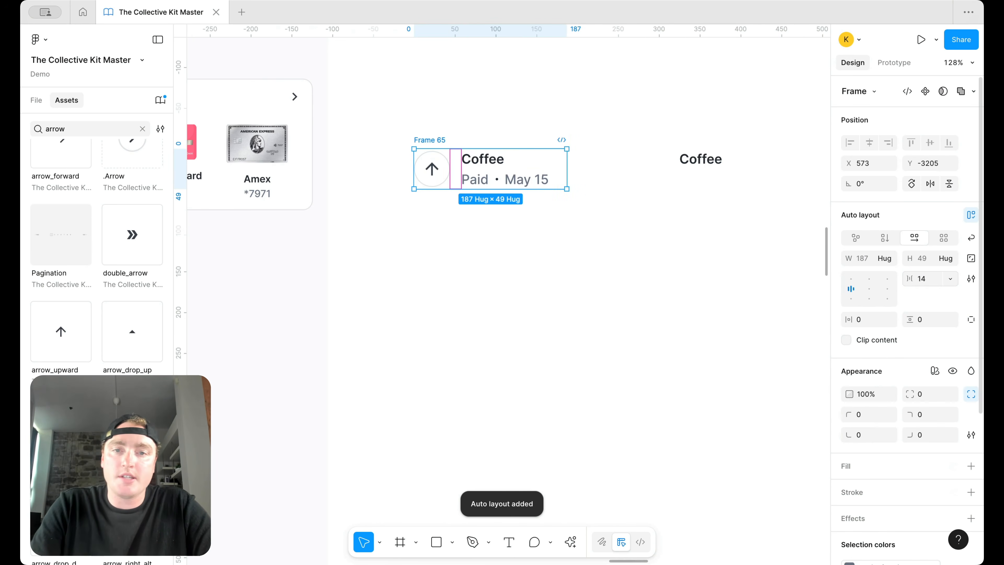
{"action": "left_click_drag", "start_coordinate": [703, 150], "coordinate": [618, 160]}
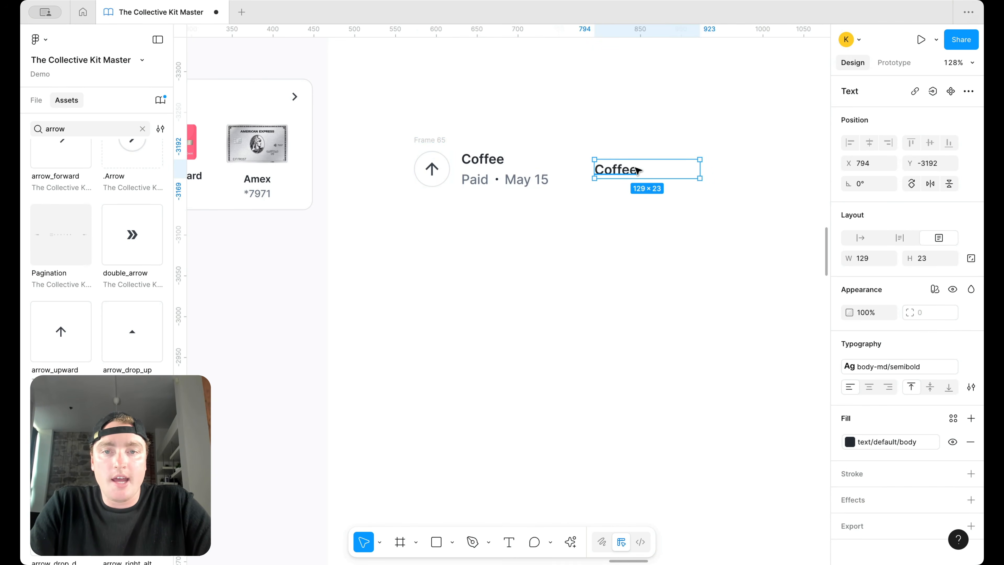
{"action": "left_click", "coordinate": [437, 140]}
{"action": "right_click", "coordinate": [437, 141]}
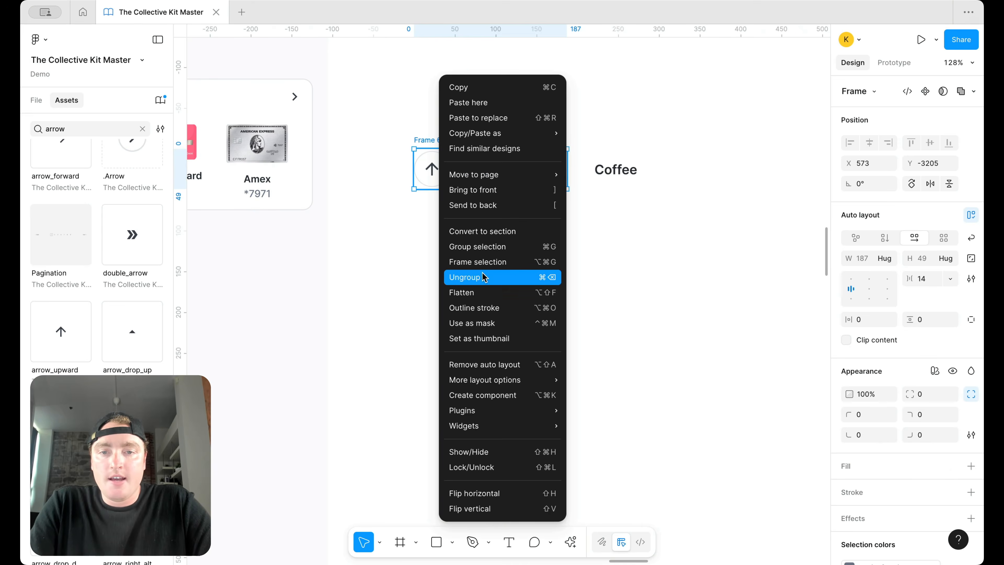
{"action": "left_click", "coordinate": [483, 275]}
Step: Turn the spare copy into a centre-aligned '$14.82' amount, 75 wide
{"action": "left_click", "coordinate": [706, 267]}
{"action": "double_click", "coordinate": [619, 166]}
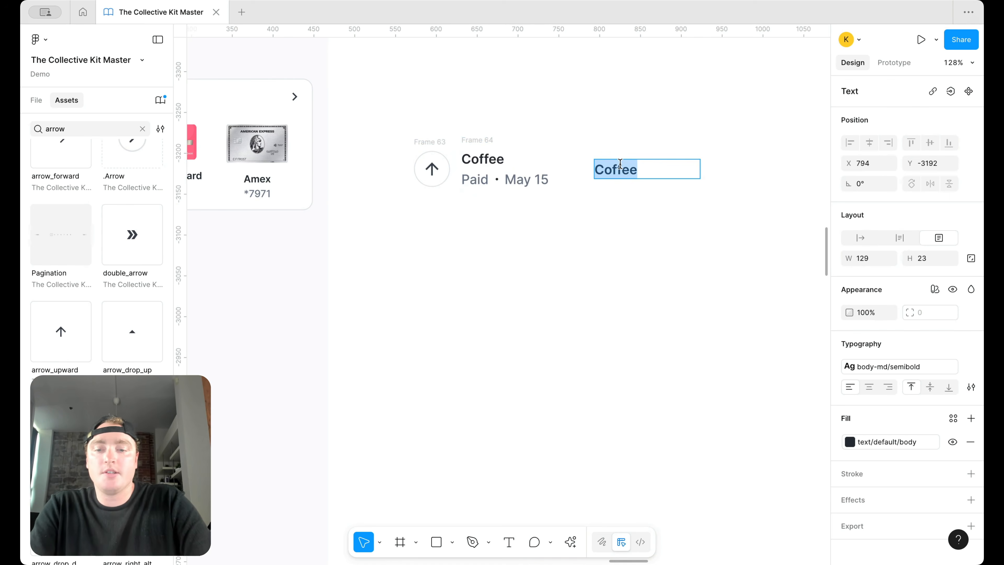
{"action": "type", "text": "$14"}
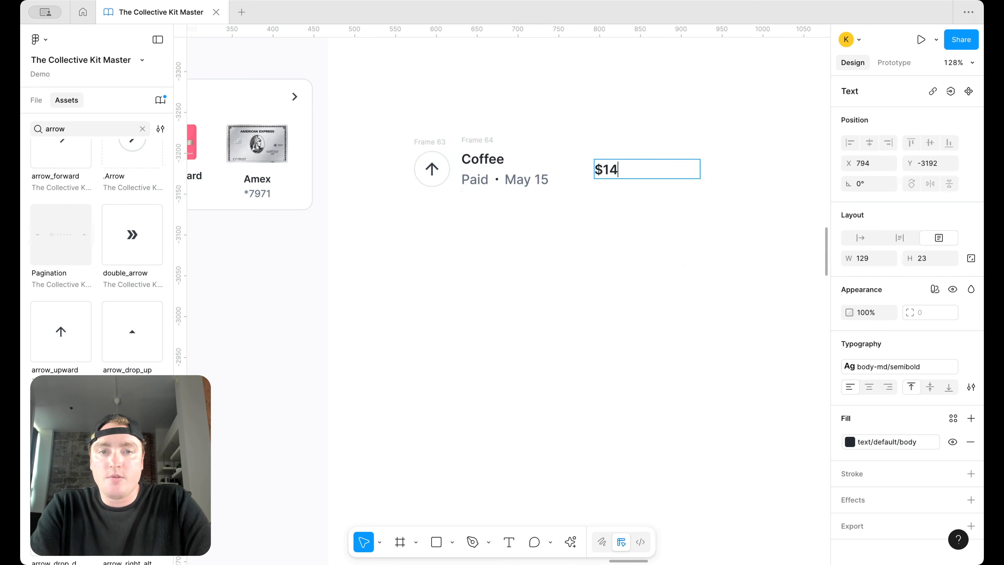
{"action": "type", "text": ".82"}
{"action": "key", "text": "Escape"}
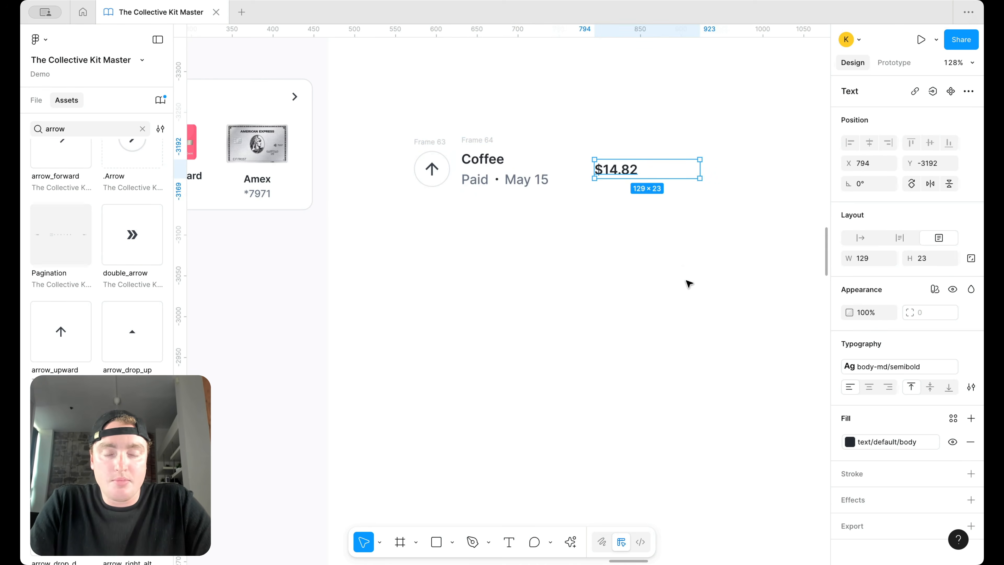
{"action": "mouse_move", "coordinate": [702, 171]}
{"action": "left_mouse_down"}
{"action": "mouse_move", "coordinate": [657, 171]}
{"action": "mouse_move", "coordinate": [695, 172]}
{"action": "left_mouse_up"}
{"action": "key", "text": "alt+super+t"}
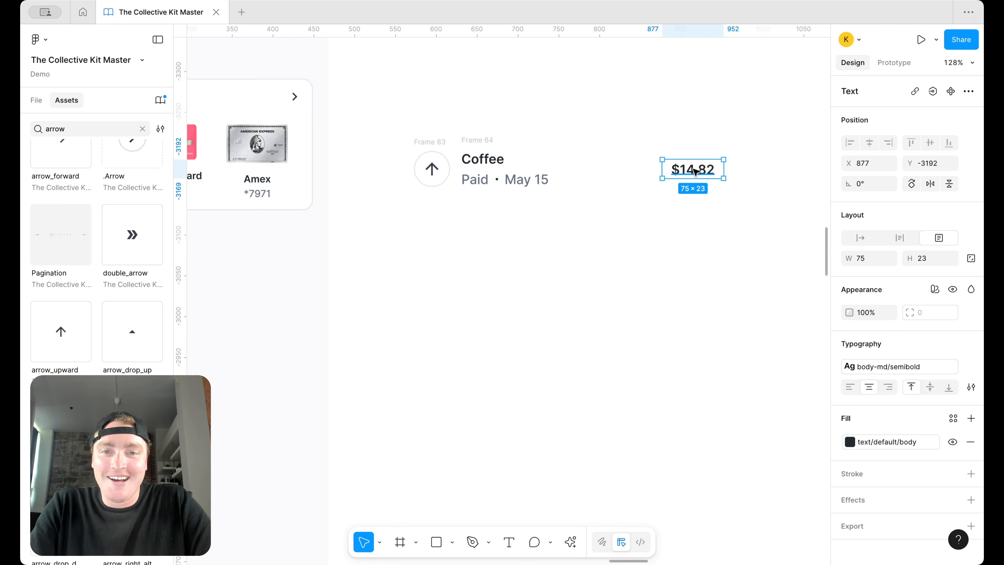
Step: Wrap the text column and amount in auto layout, then the icon into one row
{"action": "left_click", "coordinate": [477, 139], "text": "shift"}
{"action": "key", "text": "shift+a"}
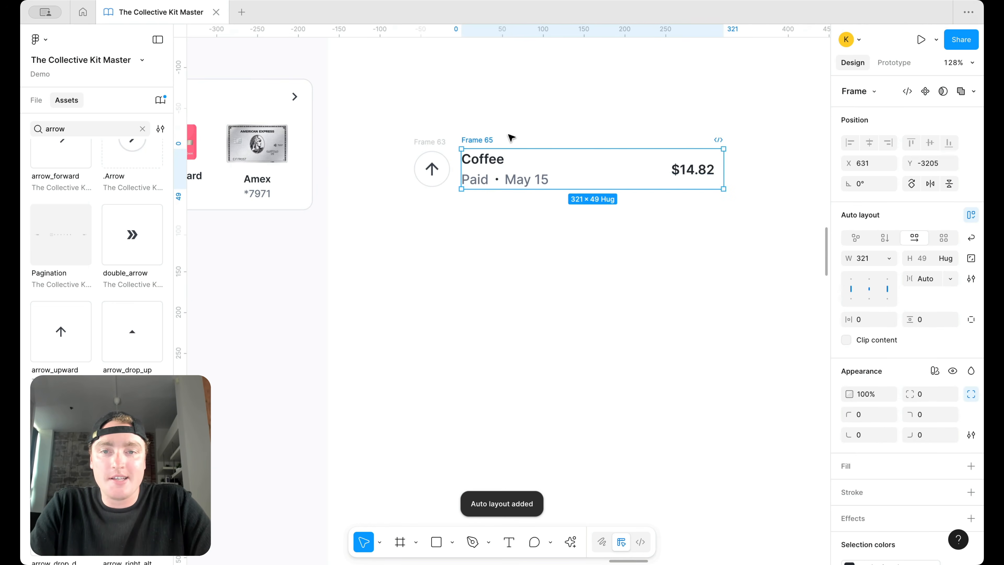
{"action": "left_click", "coordinate": [425, 147], "text": "shift"}
{"action": "key", "text": "shift+a"}
Step: Set the Coffee text column's width to Fill inside the Frame 66 row
{"action": "left_click", "coordinate": [541, 169]}
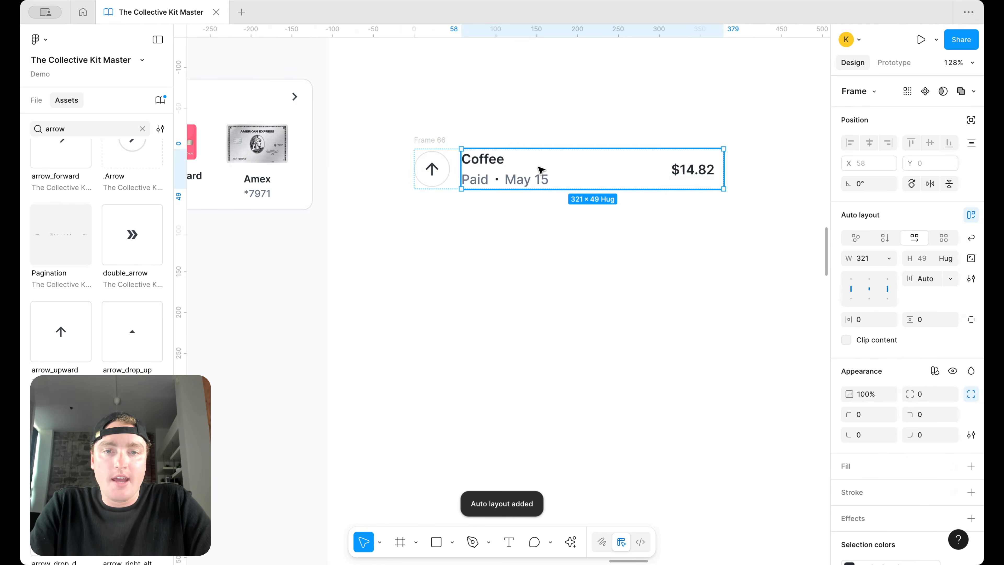
{"action": "left_click", "coordinate": [884, 237]}
{"action": "left_click", "coordinate": [889, 258]}
{"action": "left_click", "coordinate": [880, 287]}
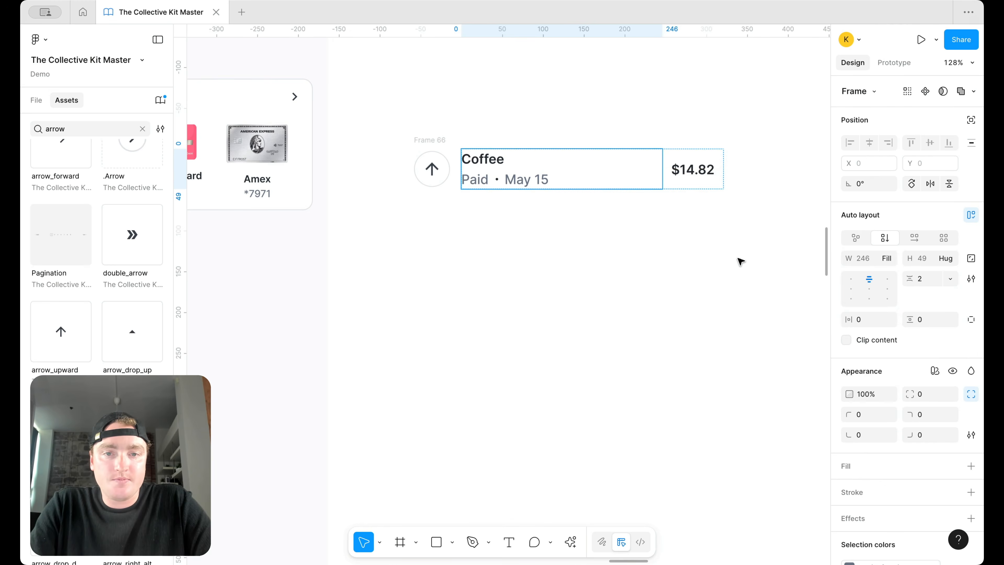
{"action": "left_click", "coordinate": [740, 261]}
{"action": "scroll", "coordinate": [562, 94], "scroll_direction": "down", "scroll_amount": 5}
{"action": "left_click", "coordinate": [545, 107]}
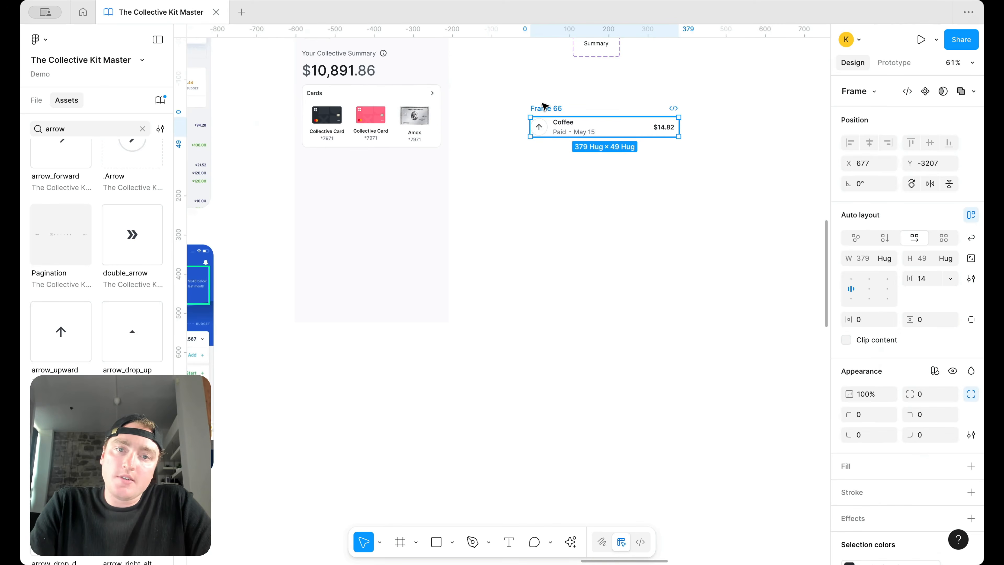
Step: Duplicate the row under Cards on the summary screen and set its inner frame to Fill
{"action": "left_click_drag", "start_coordinate": [545, 110], "coordinate": [320, 166]}
{"action": "left_click_drag", "start_coordinate": [455, 181], "coordinate": [442, 181]}
{"action": "double_click", "coordinate": [344, 182]}
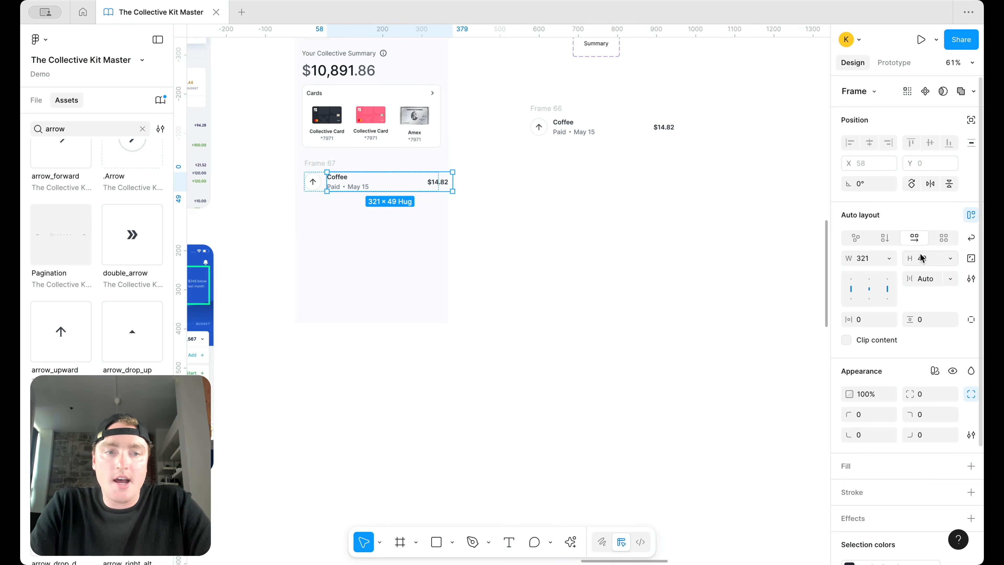
{"action": "left_click", "coordinate": [890, 258]}
{"action": "left_click", "coordinate": [891, 281]}
{"action": "left_click", "coordinate": [780, 290]}
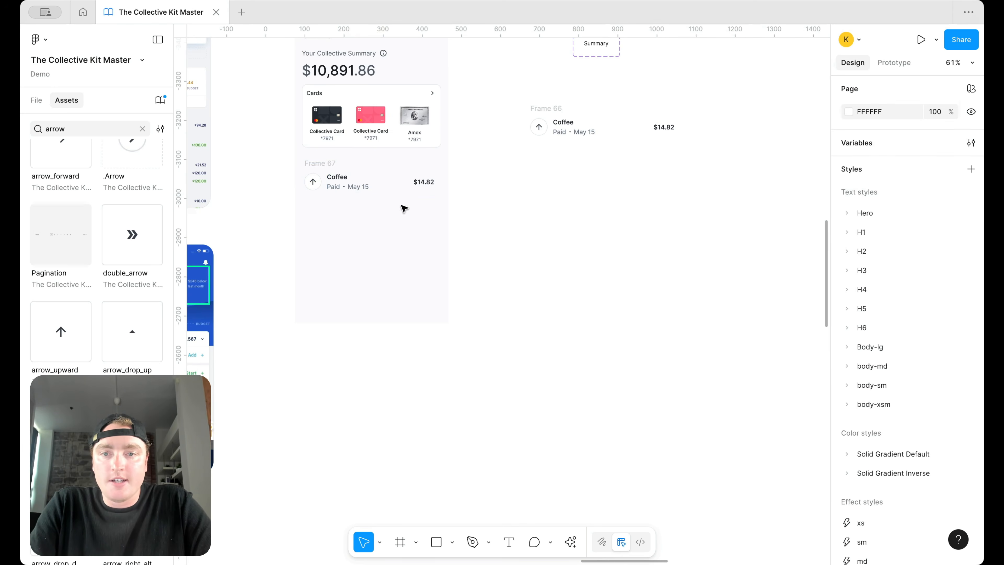
Step: Duplicate the original Frame 66 row just below itself
{"action": "scroll", "coordinate": [303, 173], "scroll_direction": "up", "scroll_amount": 5}
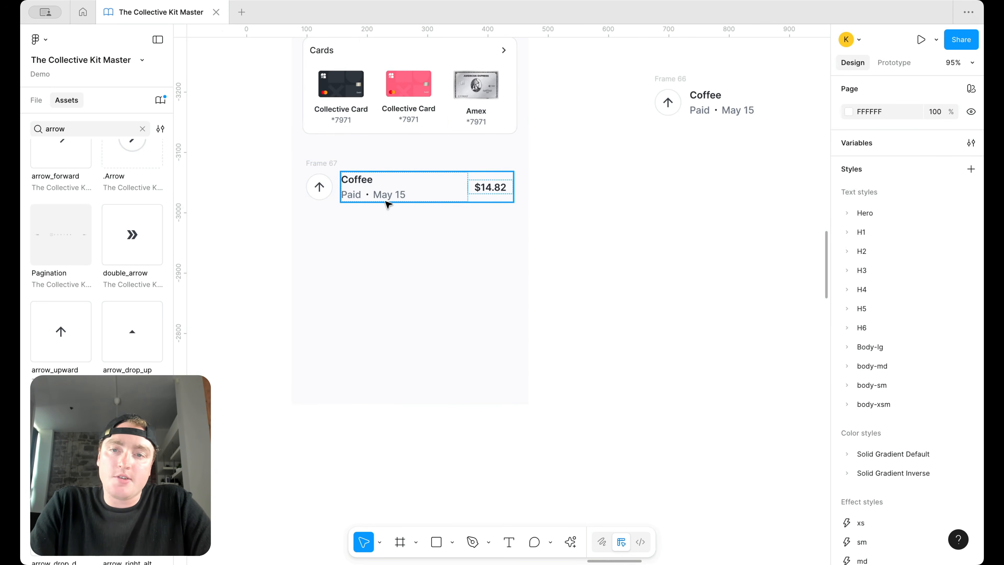
{"action": "scroll", "coordinate": [387, 203], "scroll_direction": "down", "scroll_amount": 5}
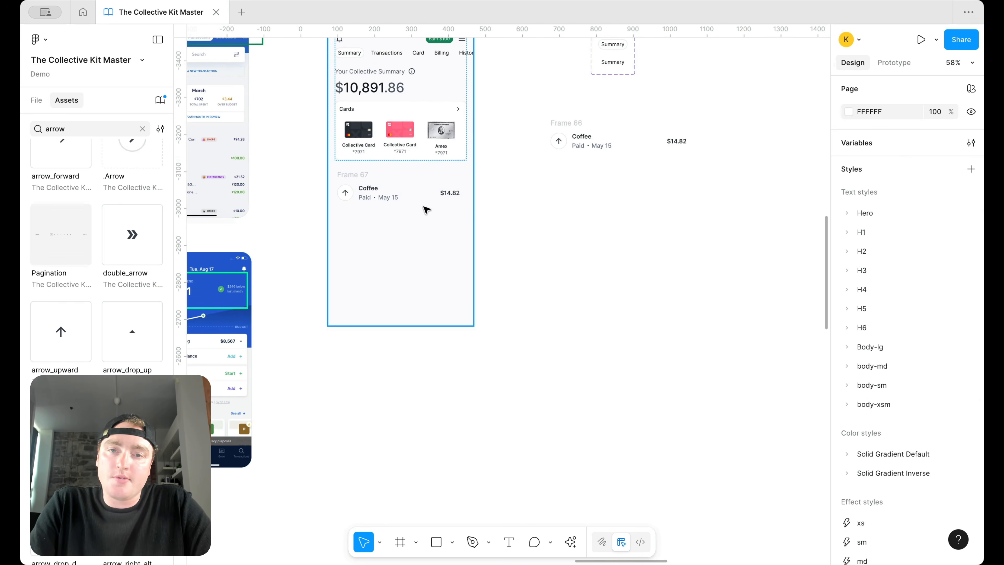
{"action": "left_click", "coordinate": [343, 193]}
{"action": "left_click", "coordinate": [560, 140]}
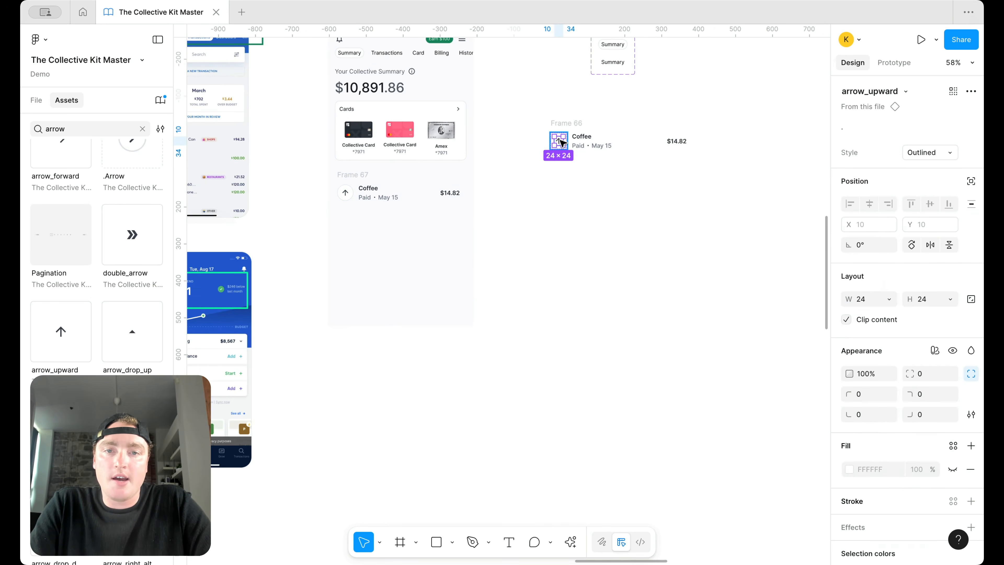
{"action": "left_click", "coordinate": [661, 190]}
{"action": "scroll", "coordinate": [522, 169], "scroll_direction": "up", "scroll_amount": 3}
{"action": "left_click", "coordinate": [575, 114]}
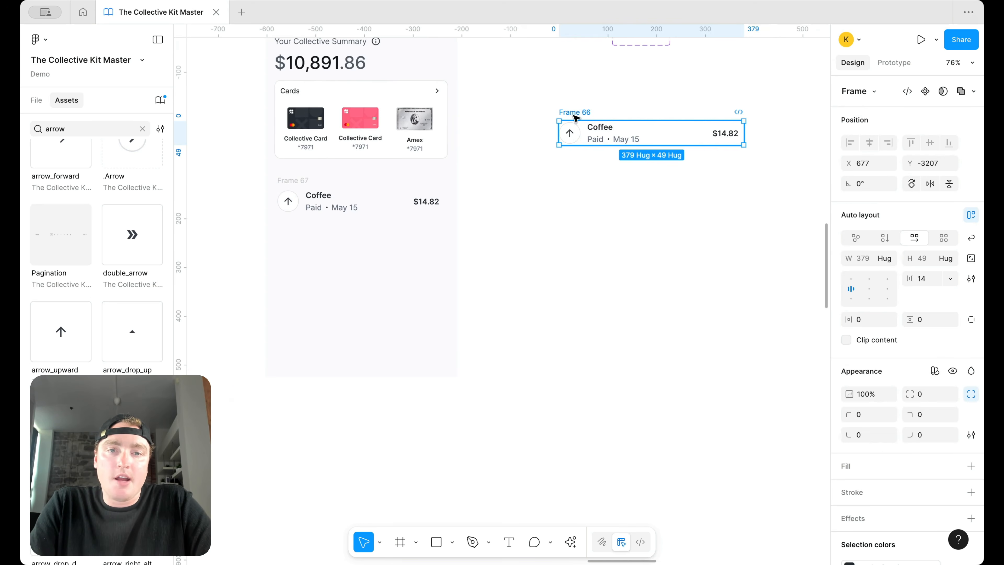
{"action": "left_click_drag", "start_coordinate": [573, 115], "coordinate": [575, 180], "text": "alt"}
Step: Duplicate the arrow icon circle above the rows as a spare for swapping
{"action": "left_click", "coordinate": [574, 128]}
{"action": "left_click_drag", "start_coordinate": [572, 136], "coordinate": [573, 92], "text": "alt"}
{"action": "left_click", "coordinate": [572, 93]}
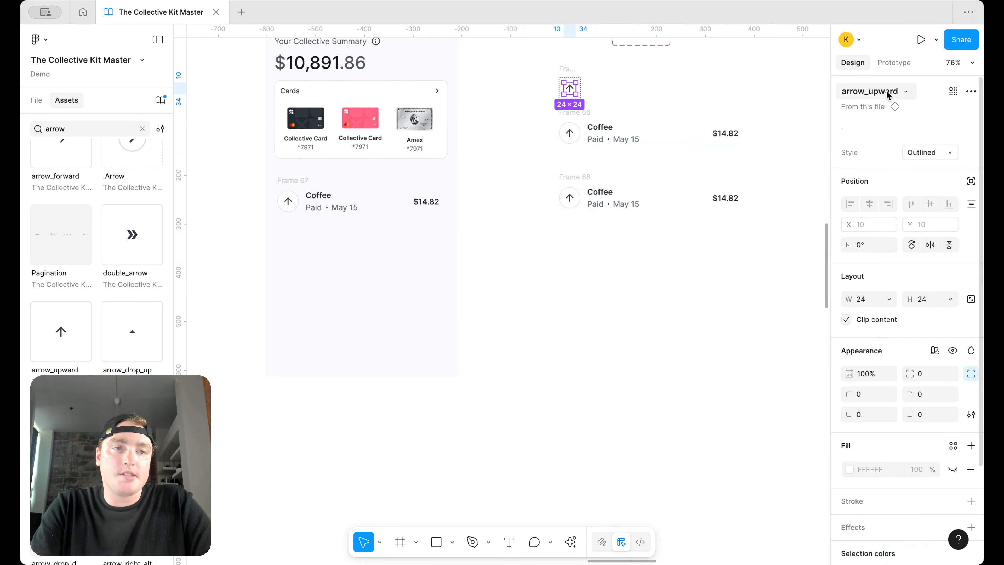
{"action": "left_click", "coordinate": [906, 91]}
Step: Swap the spare icon to arrow_downward and move it beside the row
{"action": "type", "text": "arrow-"}
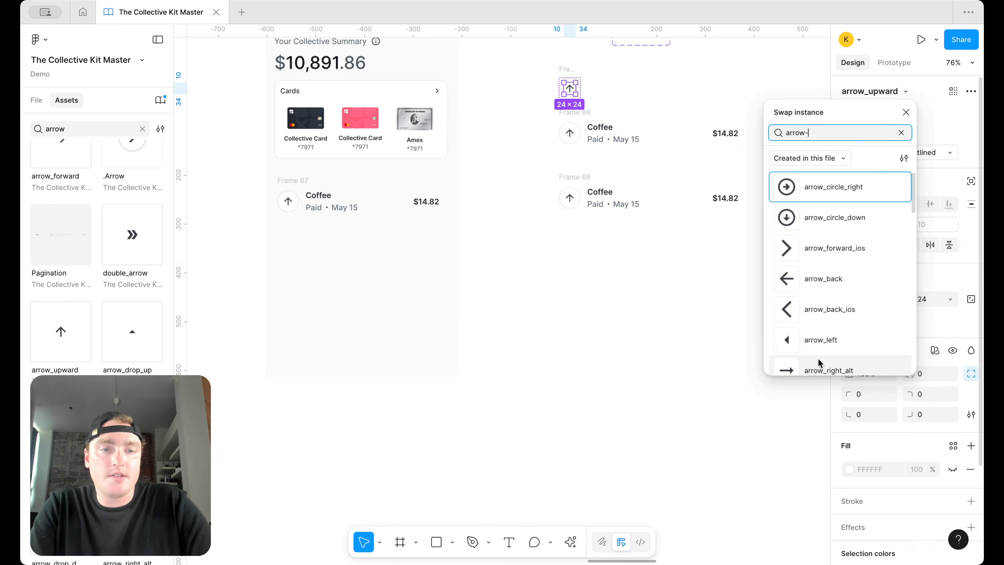
{"action": "scroll", "coordinate": [826, 257], "scroll_direction": "down", "scroll_amount": 10}
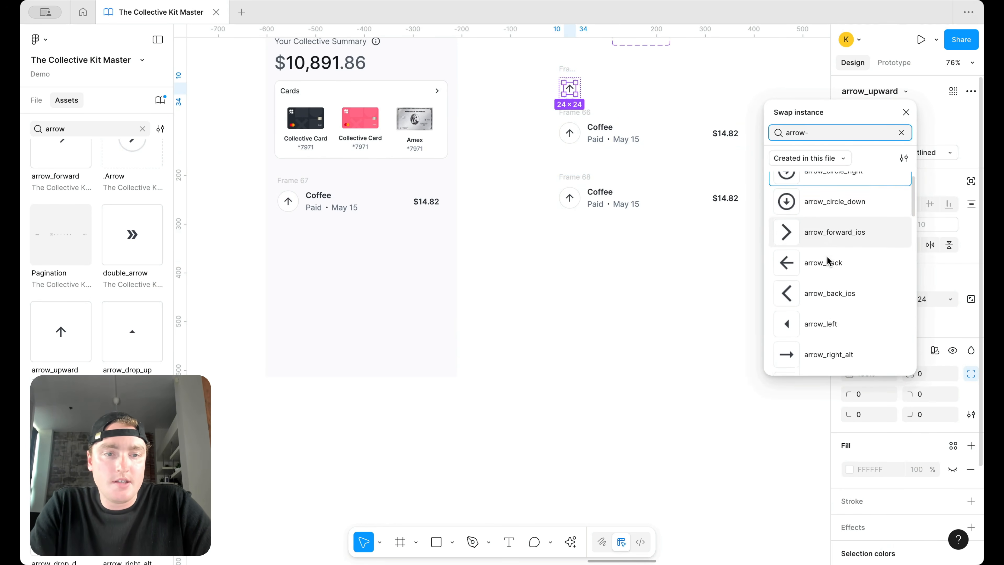
{"action": "scroll", "coordinate": [827, 256], "scroll_direction": "down", "scroll_amount": 4}
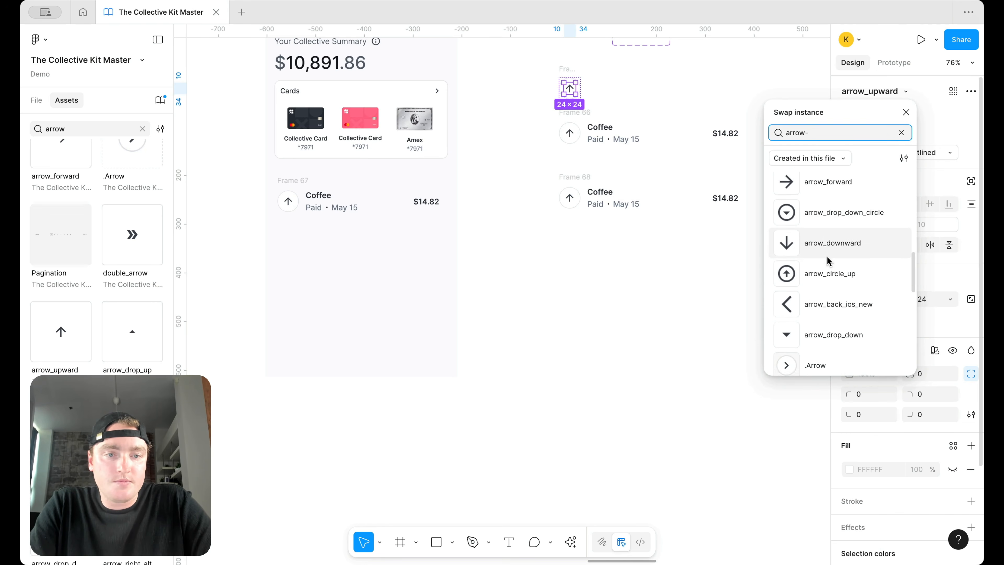
{"action": "left_click", "coordinate": [833, 189]}
{"action": "left_click", "coordinate": [621, 104]}
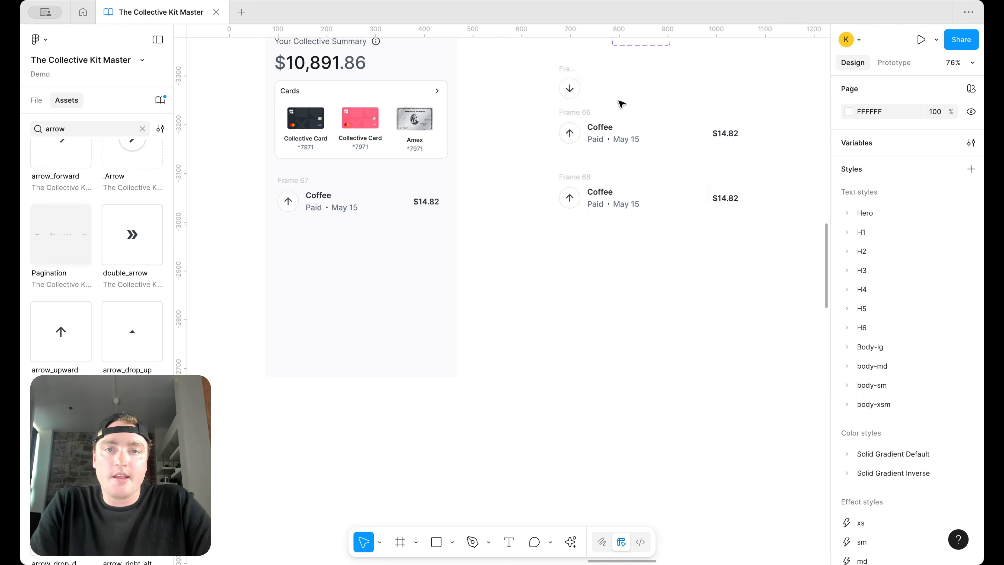
{"action": "left_click_drag", "start_coordinate": [566, 71], "coordinate": [535, 82]}
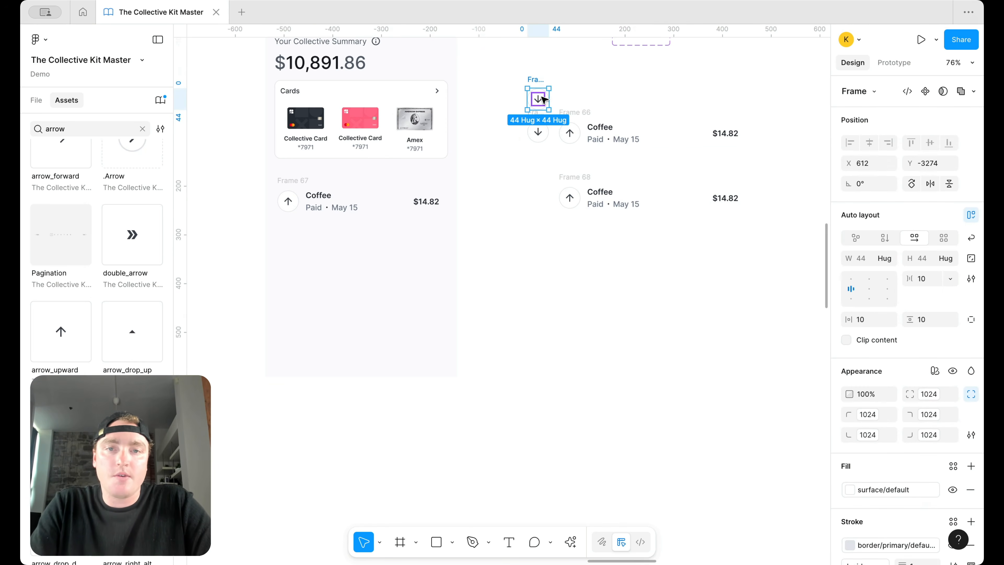
Step: Swap the other spare icon copy to compare_arrows
{"action": "left_click", "coordinate": [541, 99]}
{"action": "left_click", "coordinate": [912, 91]}
{"action": "type", "text": "arrow"}
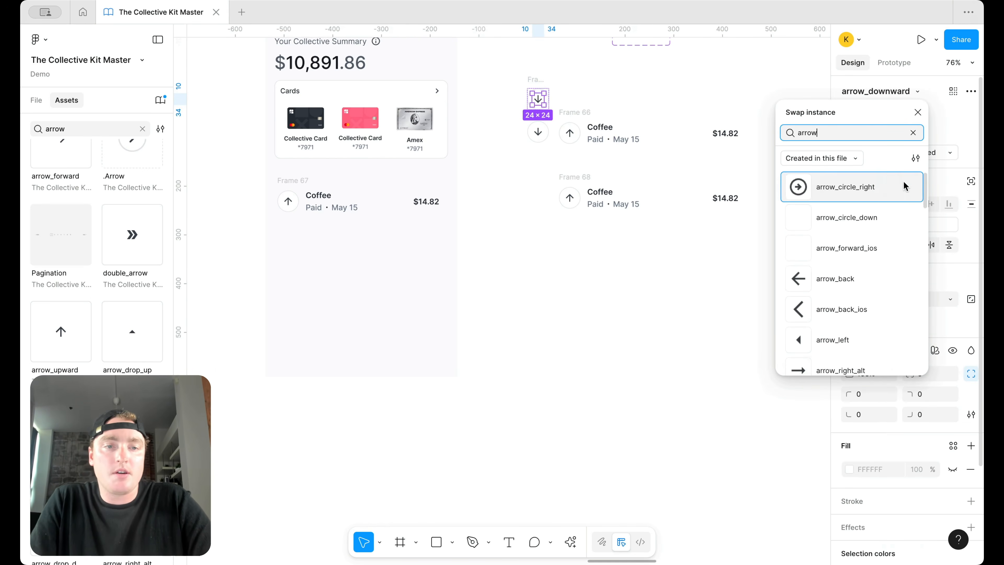
{"action": "scroll", "coordinate": [882, 270], "scroll_direction": "down", "scroll_amount": 10}
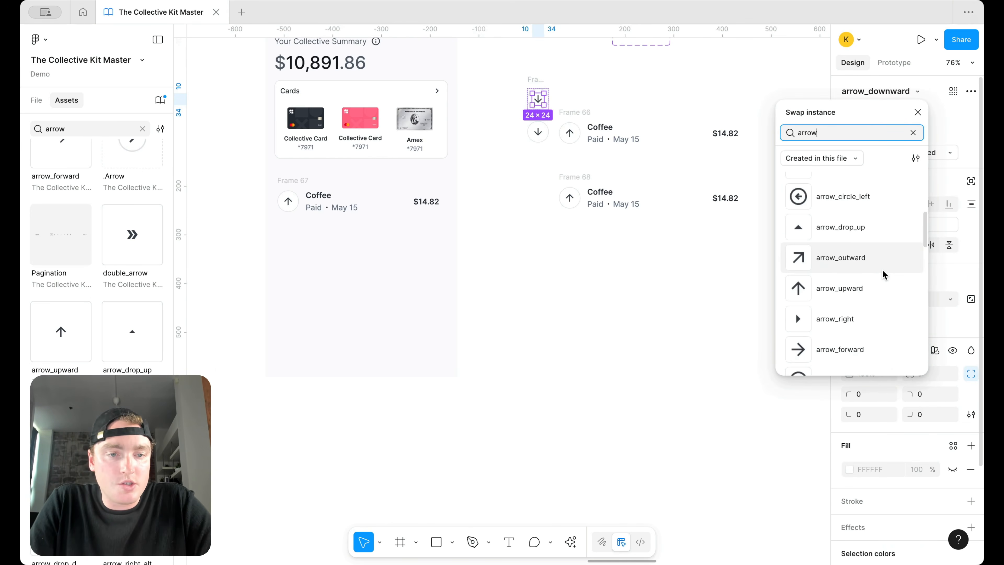
{"action": "scroll", "coordinate": [882, 270], "scroll_direction": "down", "scroll_amount": 4}
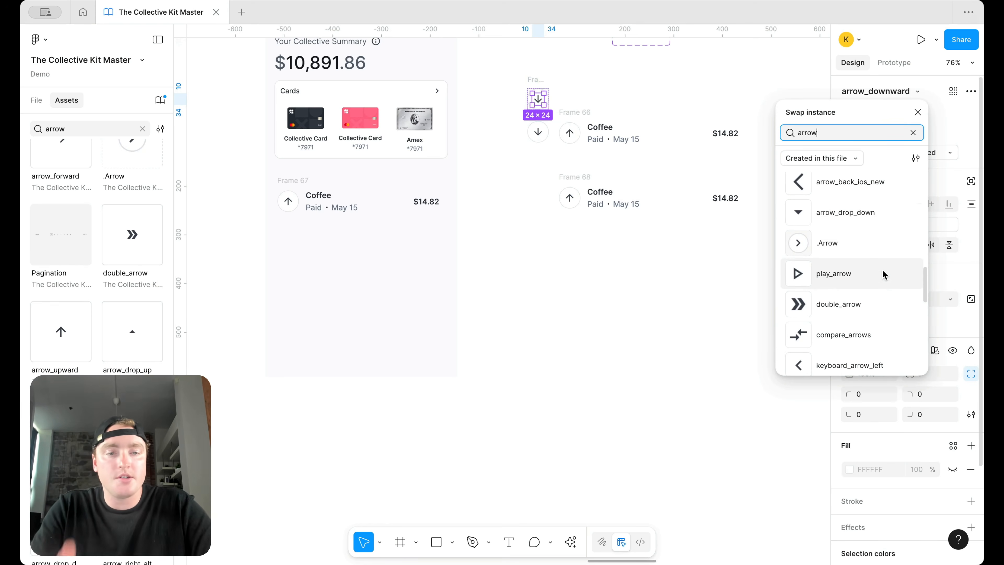
{"action": "left_click", "coordinate": [868, 275]}
{"action": "left_click", "coordinate": [634, 276]}
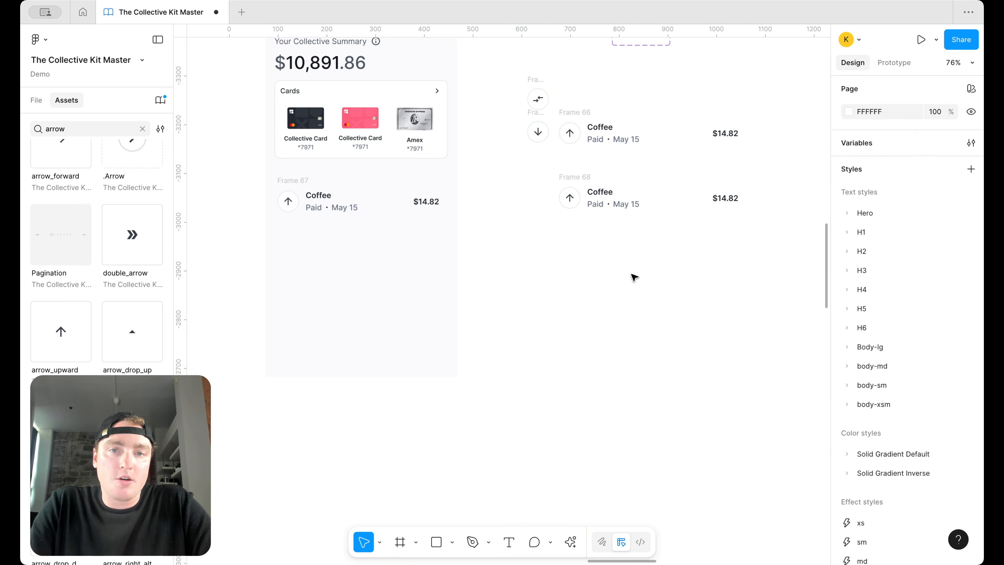
Step: Delete both trial icon circles and move the summary-screen Coffee row below the other copies
{"action": "left_click", "coordinate": [529, 80]}
{"action": "key", "text": "Delete"}
{"action": "left_click", "coordinate": [529, 115]}
{"action": "key", "text": "Delete"}
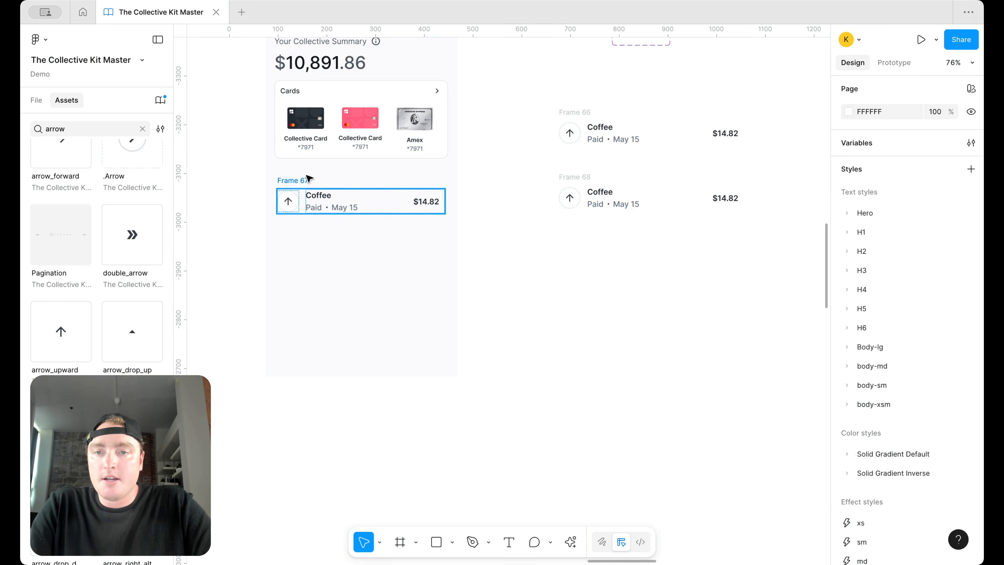
{"action": "left_click", "coordinate": [296, 183]}
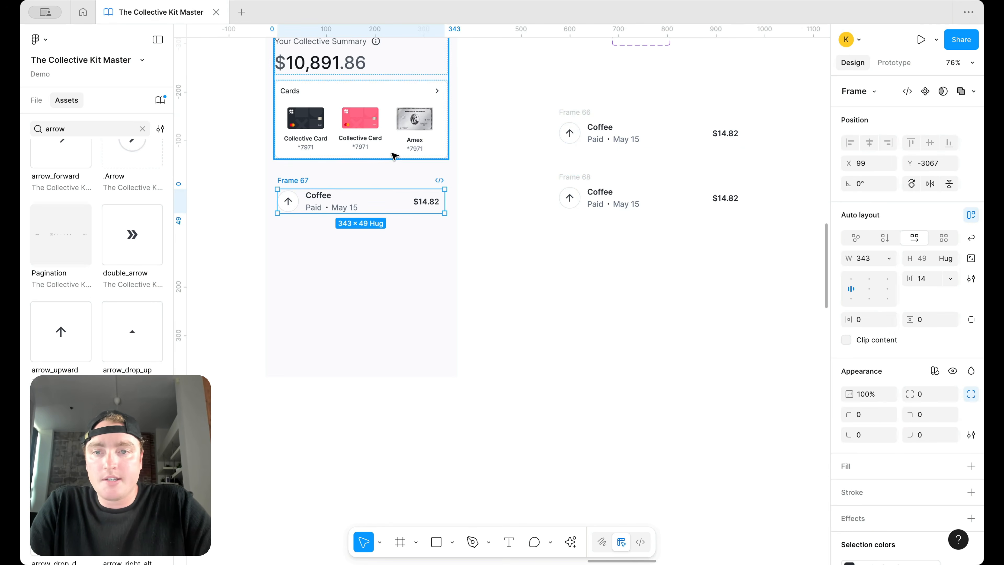
{"action": "left_click_drag", "start_coordinate": [306, 184], "coordinate": [609, 263]}
Step: Make the Frame 66 Coffee row a component and give it a new name
{"action": "left_click", "coordinate": [572, 121]}
{"action": "right_click", "coordinate": [576, 123]}
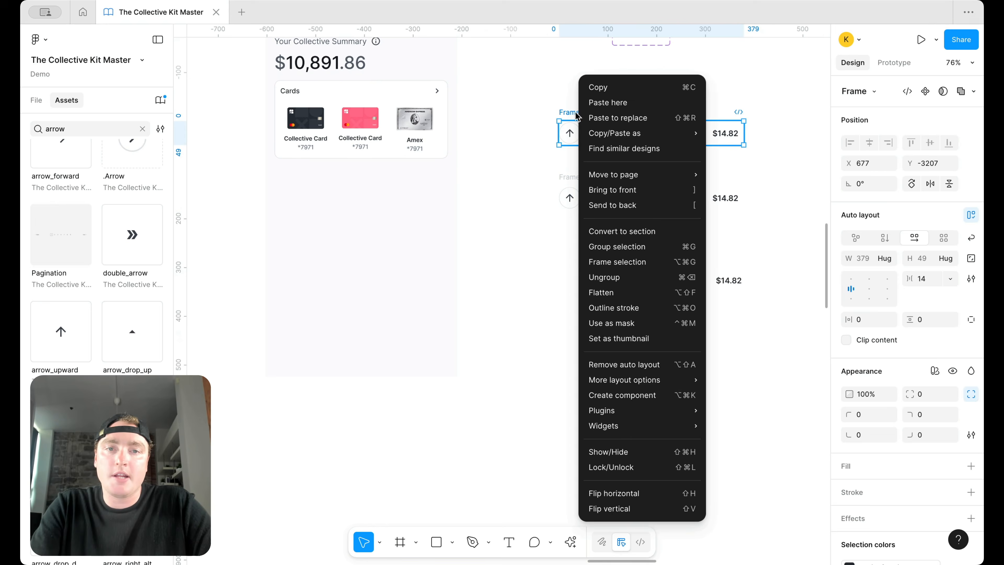
{"action": "left_click", "coordinate": [615, 395]}
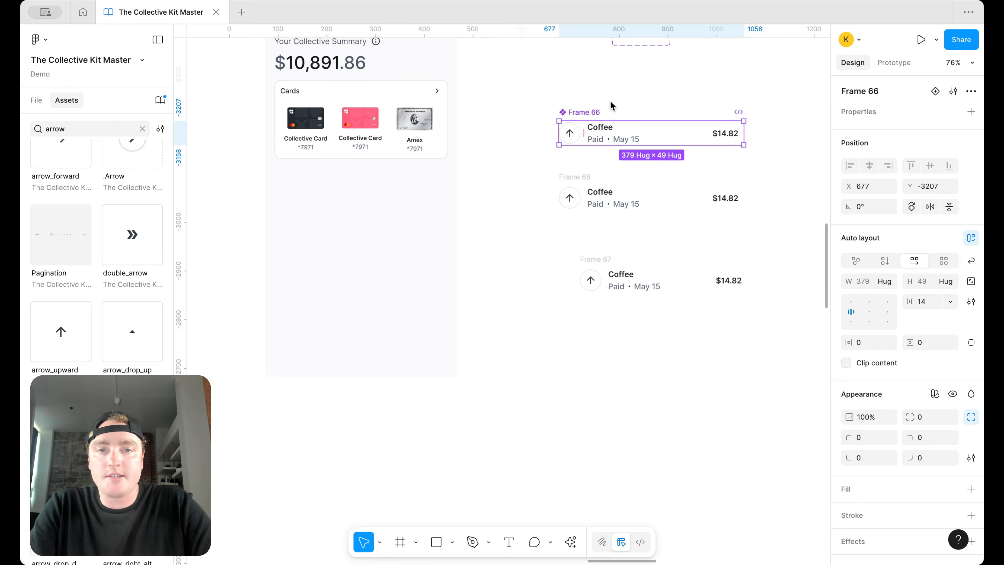
{"action": "type", "text": "sact"}
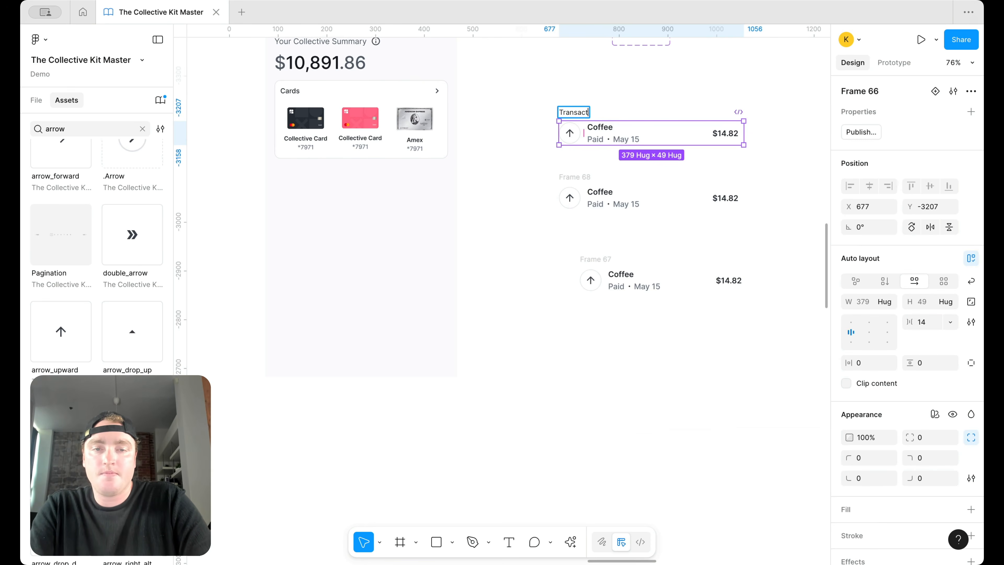
{"action": "key", "text": "Return"}
Step: Duplicate the $10,891.86 balance text and move the copy below the Cards block
{"action": "scroll", "coordinate": [586, 122], "scroll_direction": "left", "scroll_amount": 3}
{"action": "scroll", "coordinate": [586, 121], "scroll_direction": "up", "scroll_amount": 2}
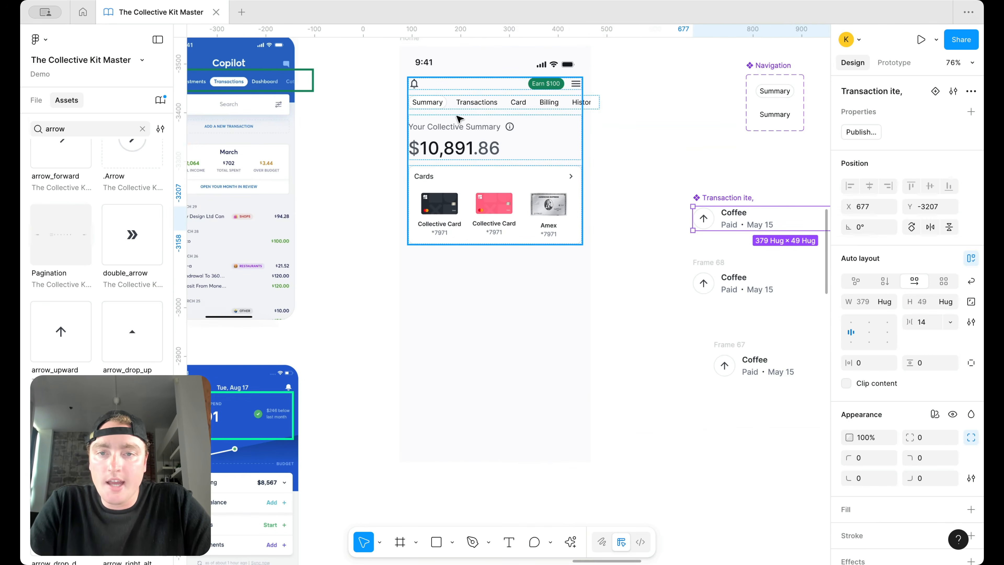
{"action": "double_click", "coordinate": [456, 139]}
{"action": "left_click", "coordinate": [456, 150]}
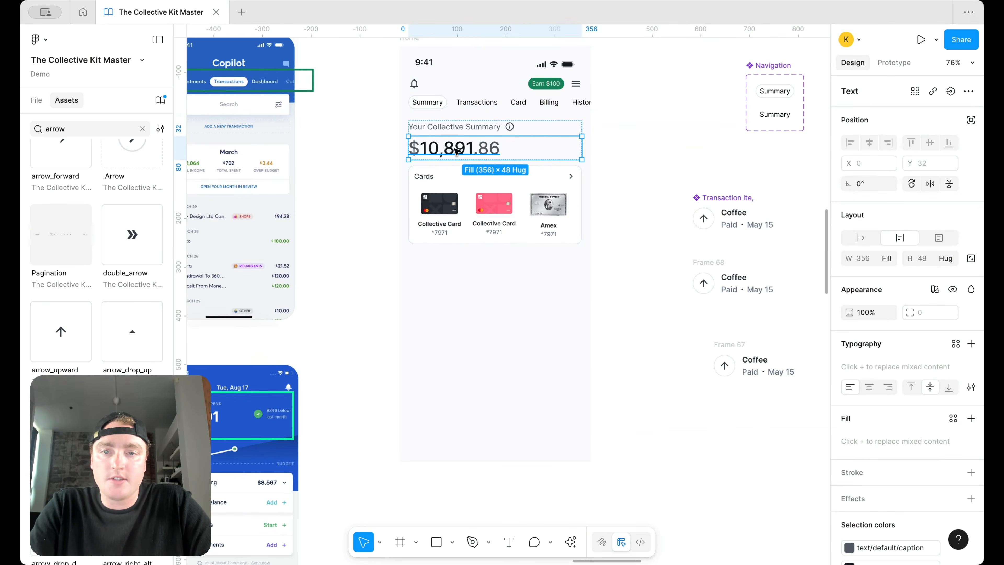
{"action": "key", "text": "ctrl+d"}
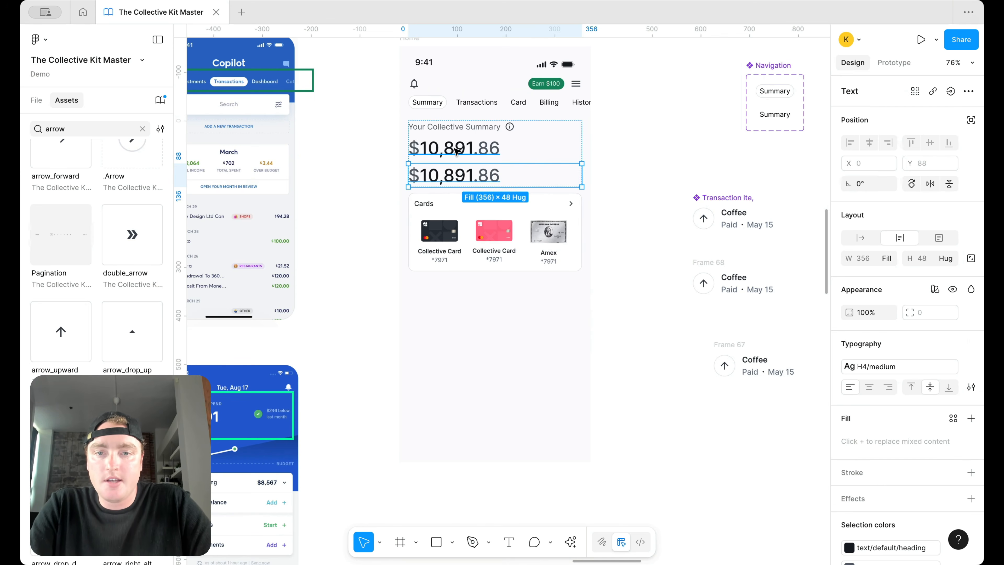
{"action": "left_click_drag", "start_coordinate": [453, 183], "coordinate": [452, 274]}
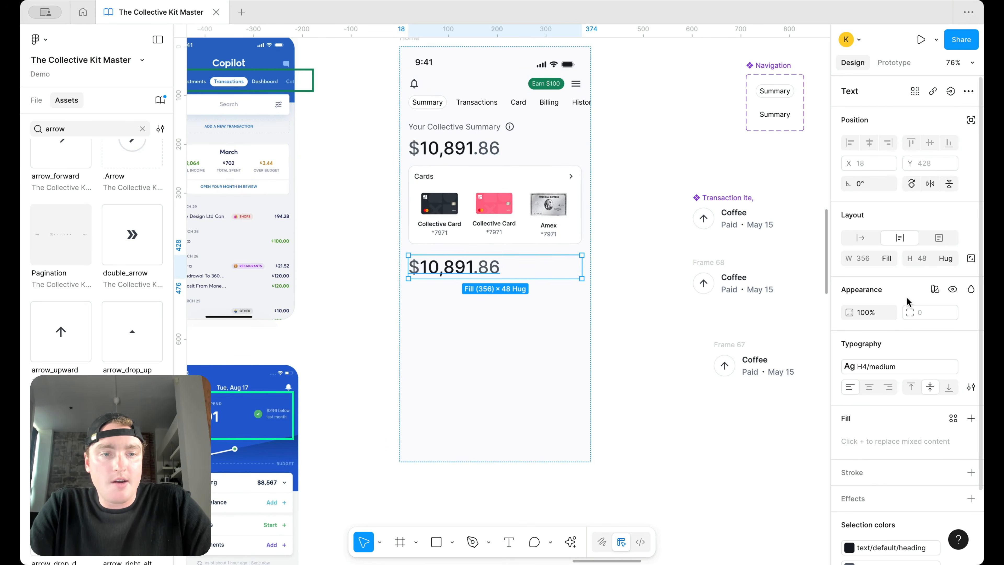
Step: Give the copied text the H6 medium style and change it to 'Transactions'
{"action": "left_click", "coordinate": [894, 367]}
{"action": "scroll", "coordinate": [767, 455], "scroll_direction": "down", "scroll_amount": 3}
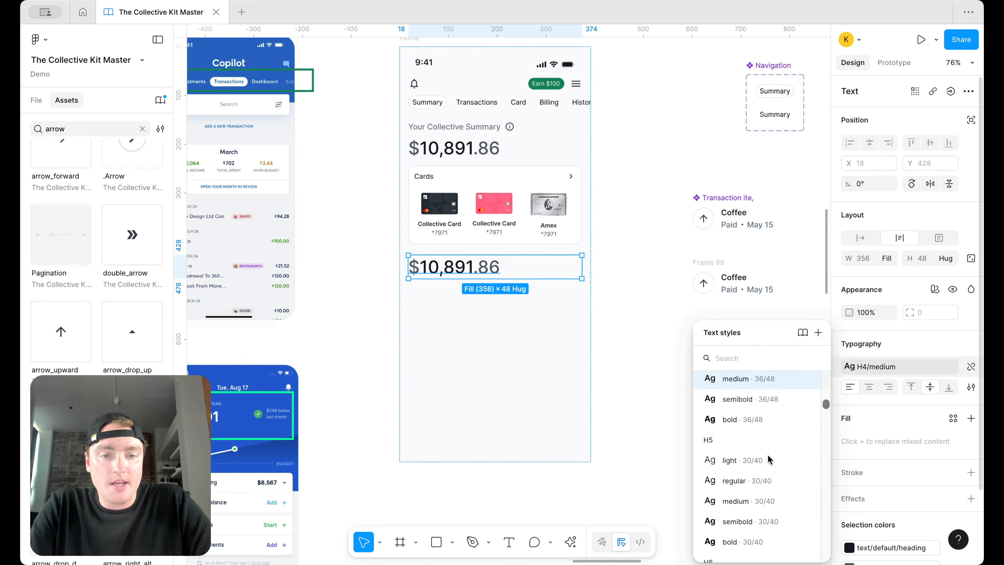
{"action": "scroll", "coordinate": [767, 455], "scroll_direction": "down", "scroll_amount": 1}
{"action": "left_click", "coordinate": [765, 471]}
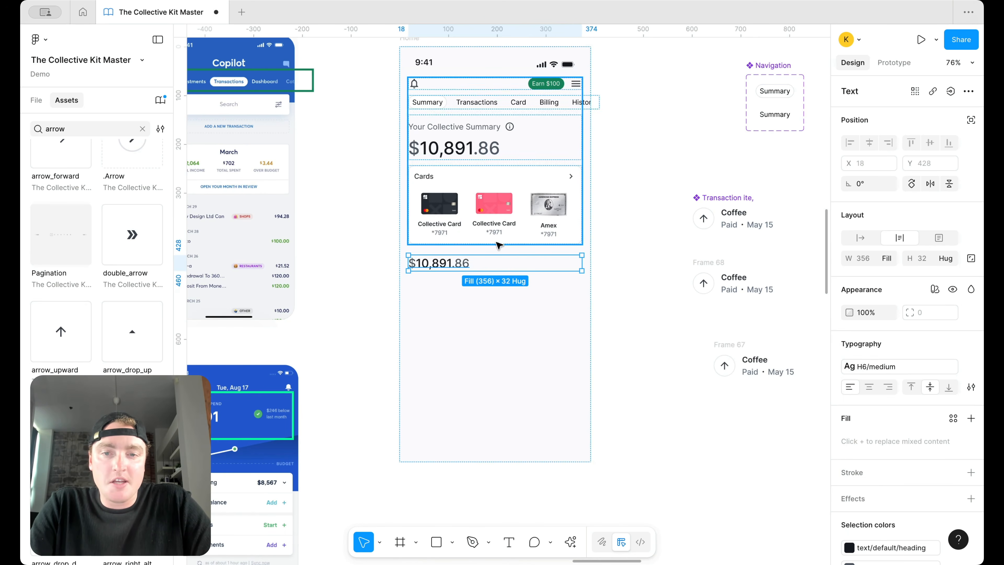
{"action": "key", "text": "Return"}
{"action": "type", "text": "Transactions"}
{"action": "key", "text": "Escape"}
Step: Correct the component's name to 'Transaction item'
{"action": "left_click", "coordinate": [745, 198]}
{"action": "key", "text": "Right"}
{"action": "key", "text": "Return"}
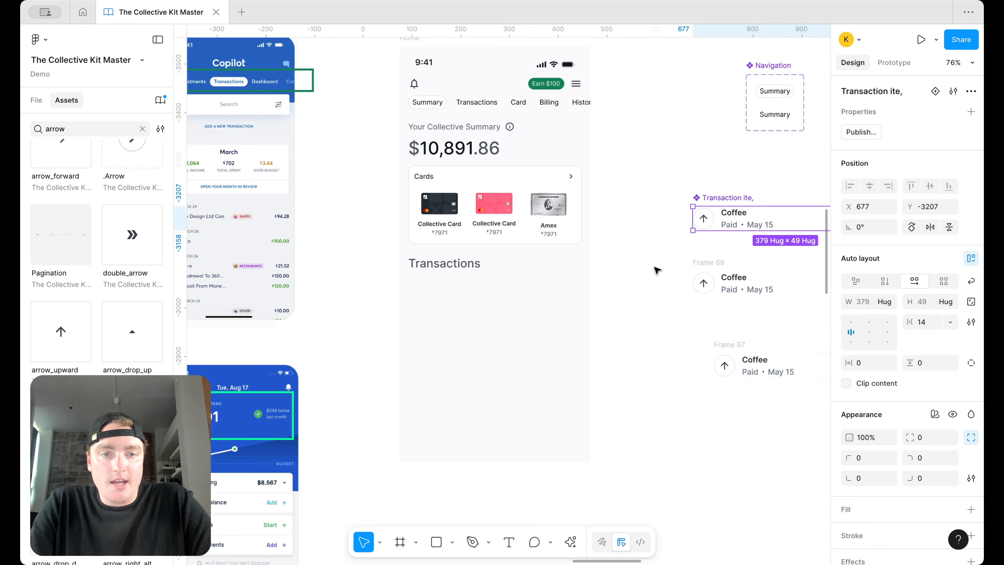
{"action": "key", "text": "Right"}
{"action": "type", "text": "m"}
{"action": "key", "text": "Return"}
Step: Delete the leftover Frame 67 and Frame 68 Coffee copies
{"action": "left_click", "coordinate": [715, 152]}
{"action": "scroll", "coordinate": [714, 152], "scroll_direction": "right", "scroll_amount": 1}
{"action": "left_click", "coordinate": [684, 283]}
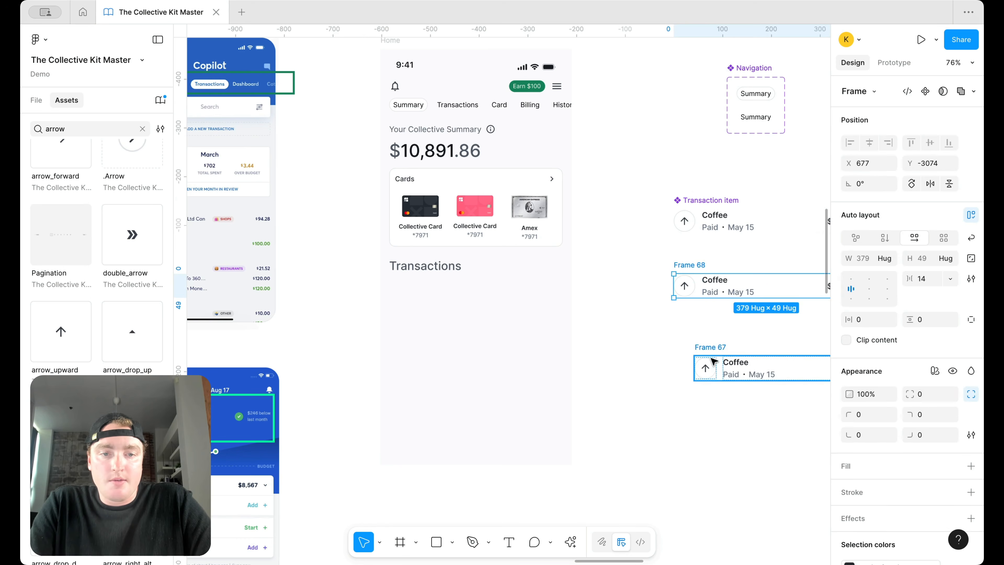
{"action": "left_click", "coordinate": [716, 346], "text": "shift"}
{"action": "key", "text": "Delete"}
Step: Paste a Transaction item instance under the Transactions heading in the Home screen
{"action": "left_click_drag", "start_coordinate": [723, 225], "coordinate": [450, 275]}
{"action": "key", "text": "Delete"}
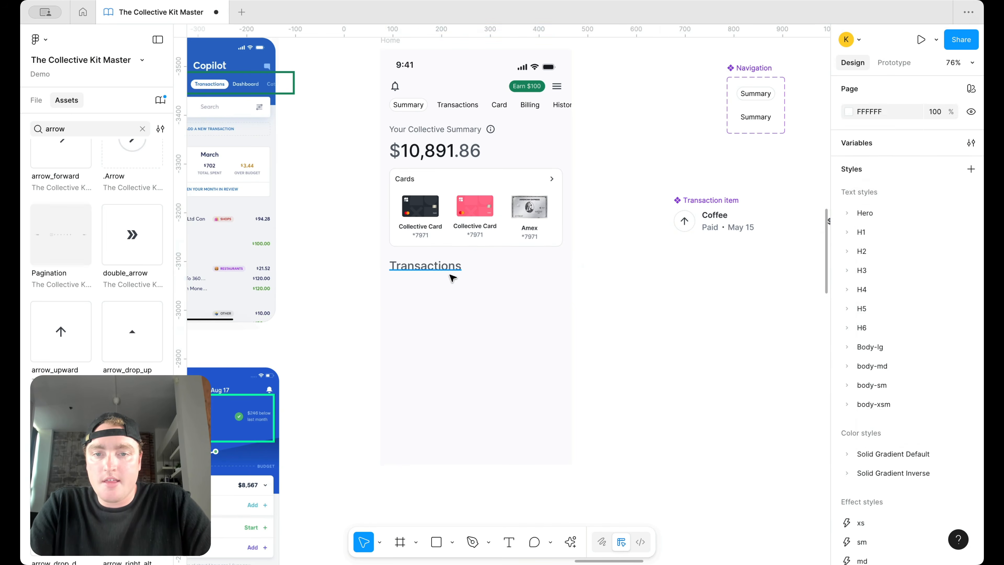
{"action": "left_click", "coordinate": [456, 261]}
{"action": "left_click", "coordinate": [507, 286]}
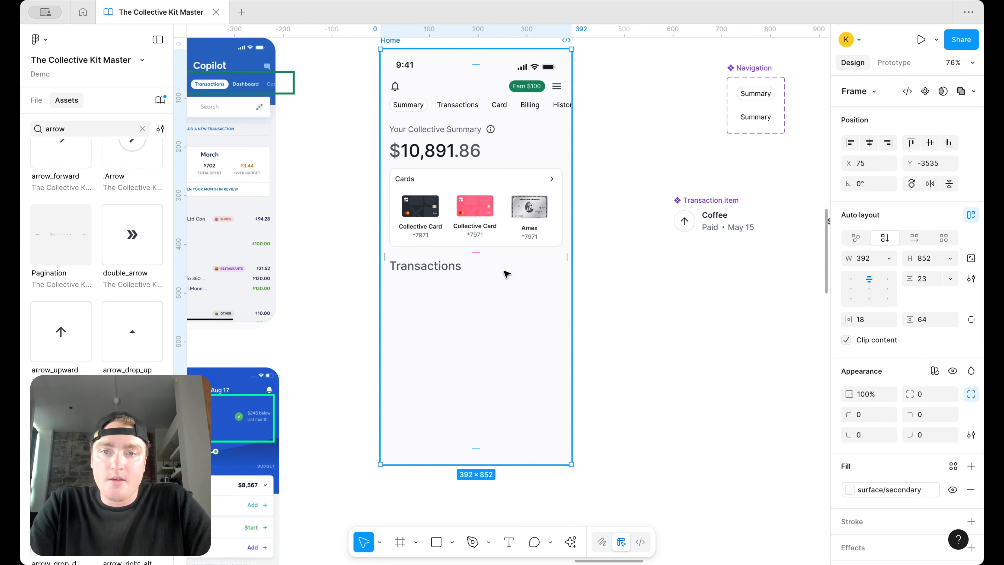
{"action": "key", "text": "super+v"}
{"action": "key", "text": "Escape"}
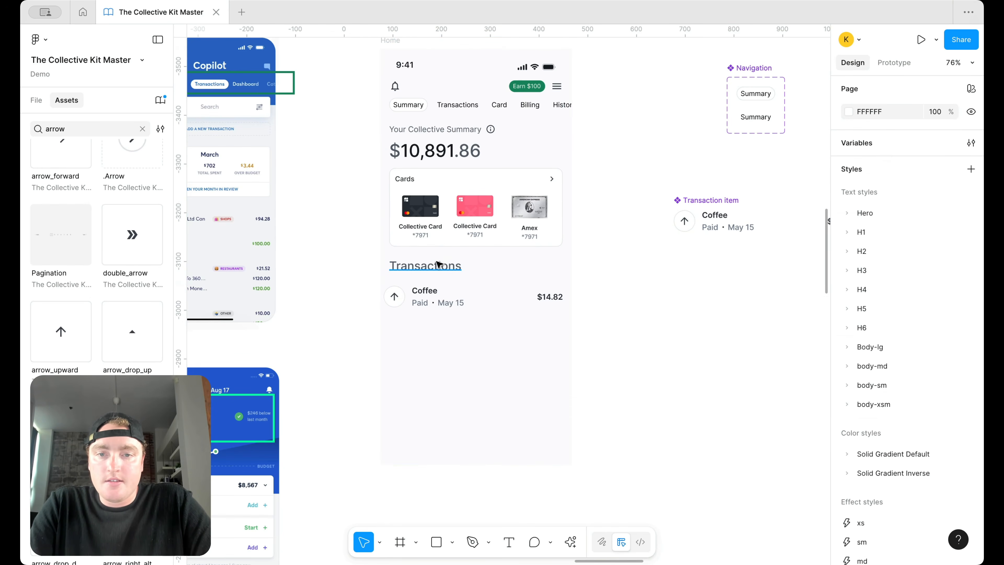
Step: Move the Transactions heading and Coffee row into the summary content frame
{"action": "left_click", "coordinate": [436, 258]}
{"action": "key", "text": "super+x"}
{"action": "left_click", "coordinate": [453, 149]}
{"action": "key", "text": "super+v"}
{"action": "left_click", "coordinate": [430, 304]}
{"action": "key", "text": "super+x"}
{"action": "left_click", "coordinate": [460, 252]}
{"action": "key", "text": "super+v"}
{"action": "left_click", "coordinate": [450, 257], "text": "shift"}
{"action": "left_click", "coordinate": [542, 287]}
Step: Set the Coffee row and the component's inner frame to Fill container width
{"action": "left_click", "coordinate": [887, 275]}
{"action": "left_click", "coordinate": [893, 287]}
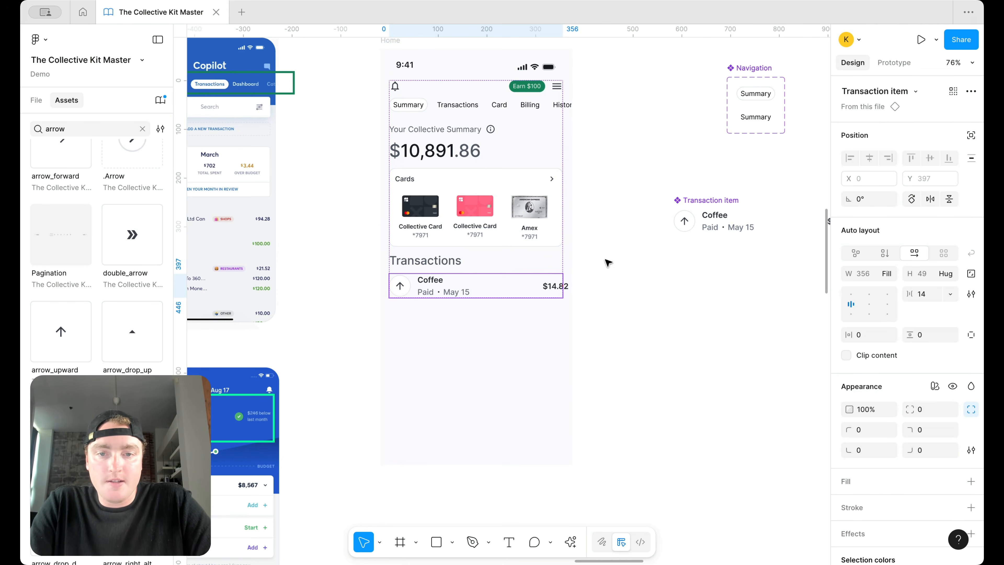
{"action": "left_click", "coordinate": [499, 293]}
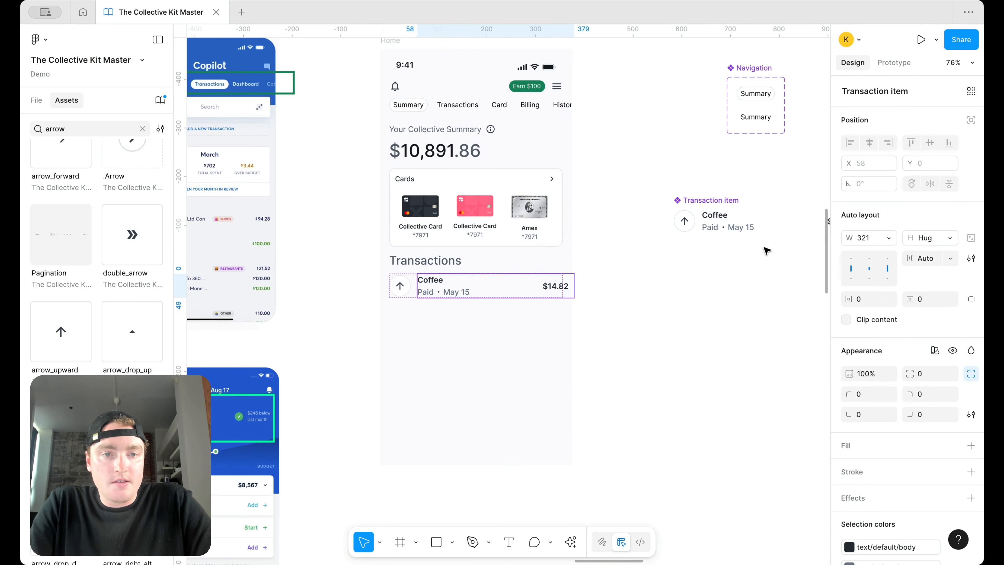
{"action": "double_click", "coordinate": [731, 220]}
{"action": "left_click", "coordinate": [894, 262]}
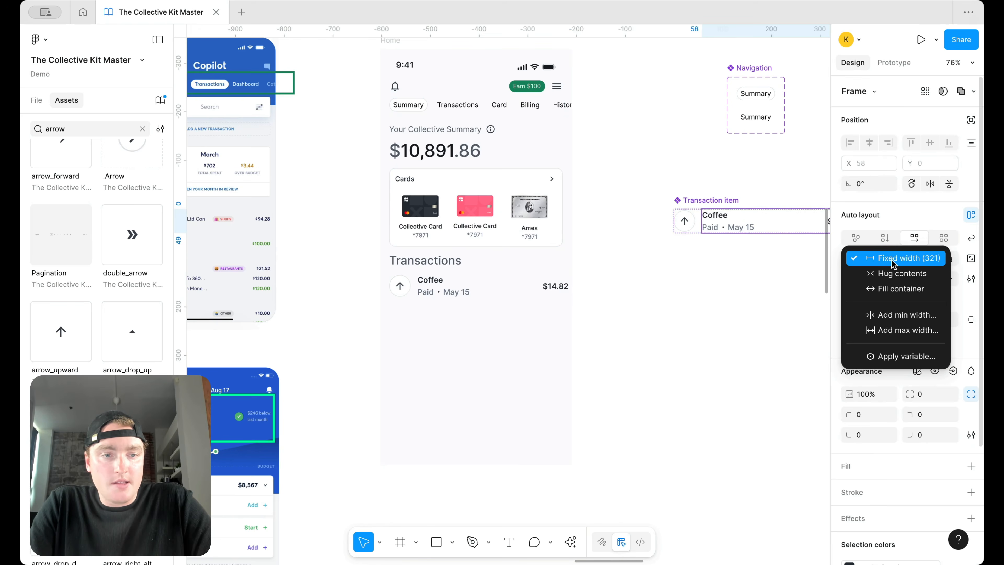
{"action": "left_click", "coordinate": [888, 288]}
{"action": "left_click", "coordinate": [697, 278]}
Step: Wrap heading and row in auto layout, then stack that section with Cards in auto layout
{"action": "left_click", "coordinate": [444, 262]}
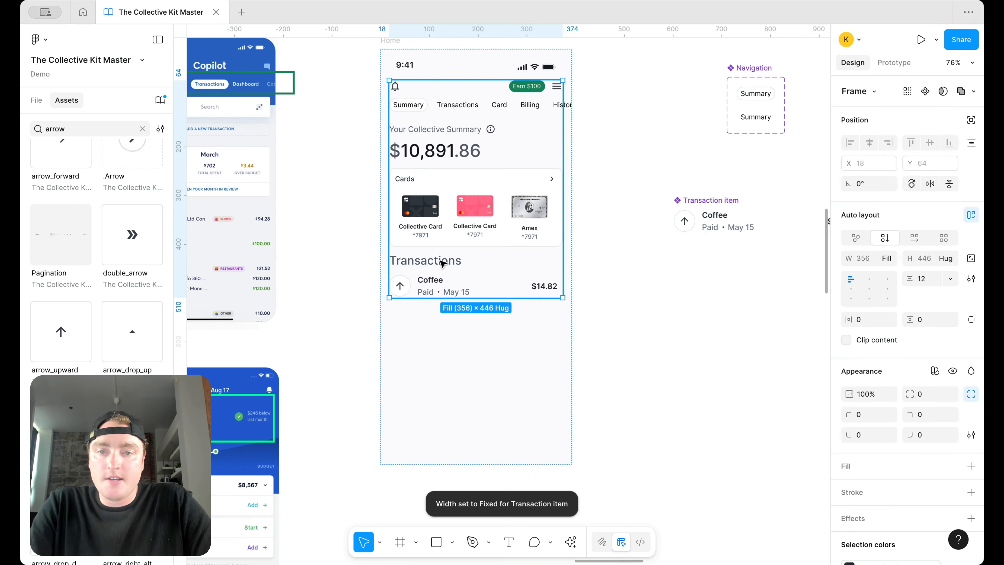
{"action": "left_click", "coordinate": [442, 263]}
{"action": "key", "text": "Escape"}
{"action": "key", "text": "shift+a"}
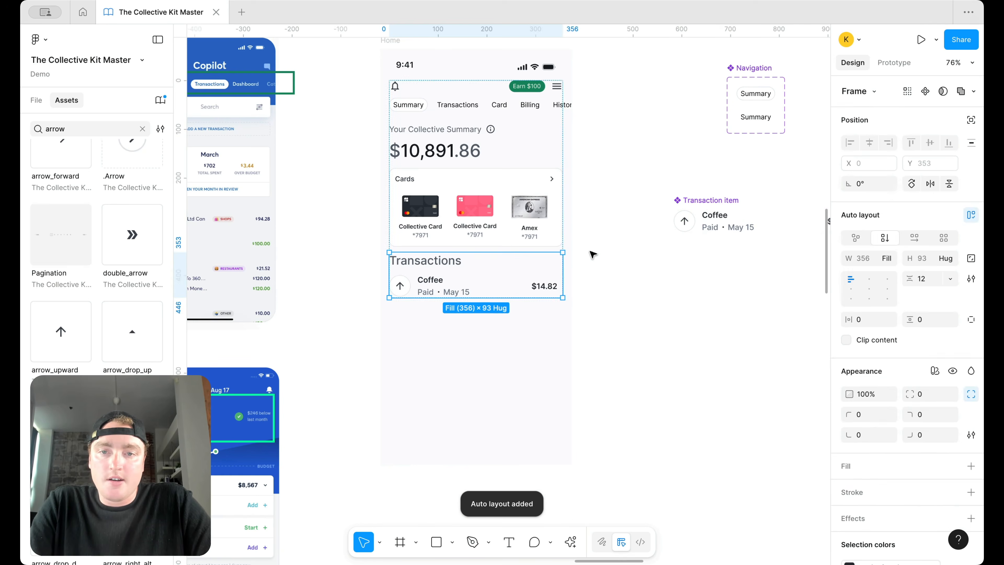
{"action": "left_click", "coordinate": [511, 273]}
{"action": "left_click", "coordinate": [510, 237], "text": "shift"}
{"action": "key", "text": "shift+a"}
Step: Set the auto layout gap between Cards and Transactions to 24
{"action": "left_click", "coordinate": [930, 278]}
{"action": "type", "text": "24"}
{"action": "key", "text": "Return"}
Step: Give the Transactions heading the text/default/heading colour style
{"action": "double_click", "coordinate": [441, 270]}
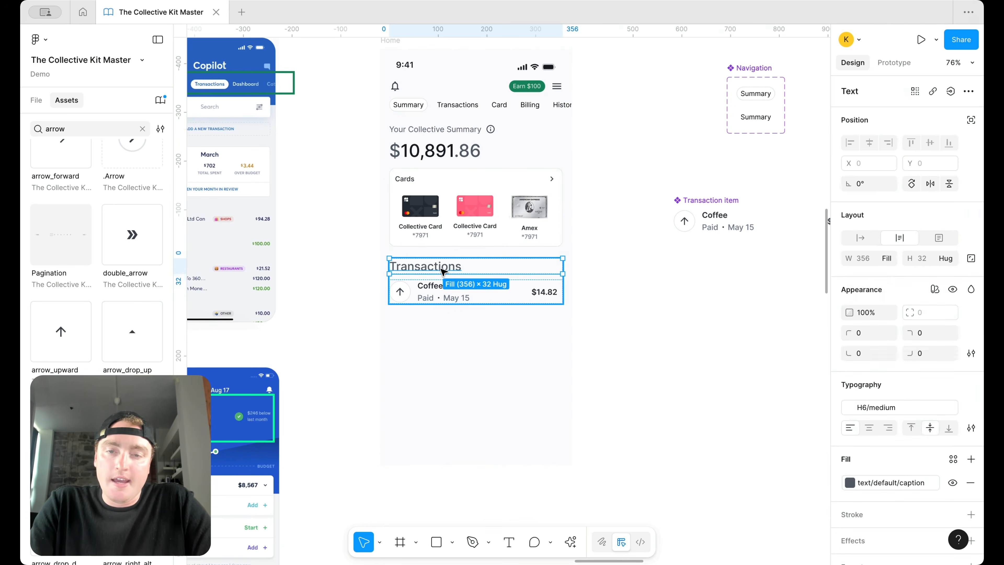
{"action": "double_click", "coordinate": [440, 269]}
{"action": "left_click", "coordinate": [867, 445]}
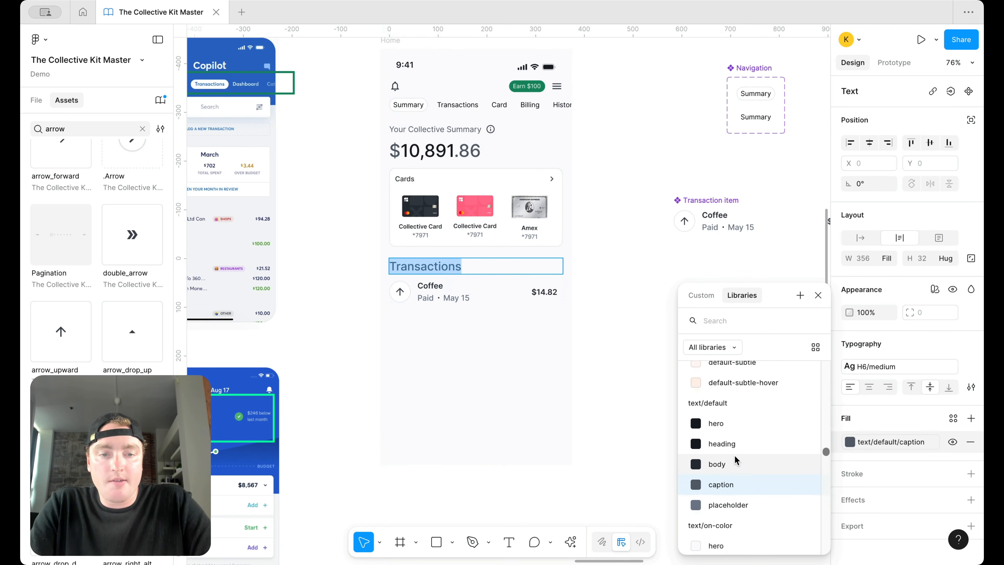
{"action": "left_click", "coordinate": [738, 444]}
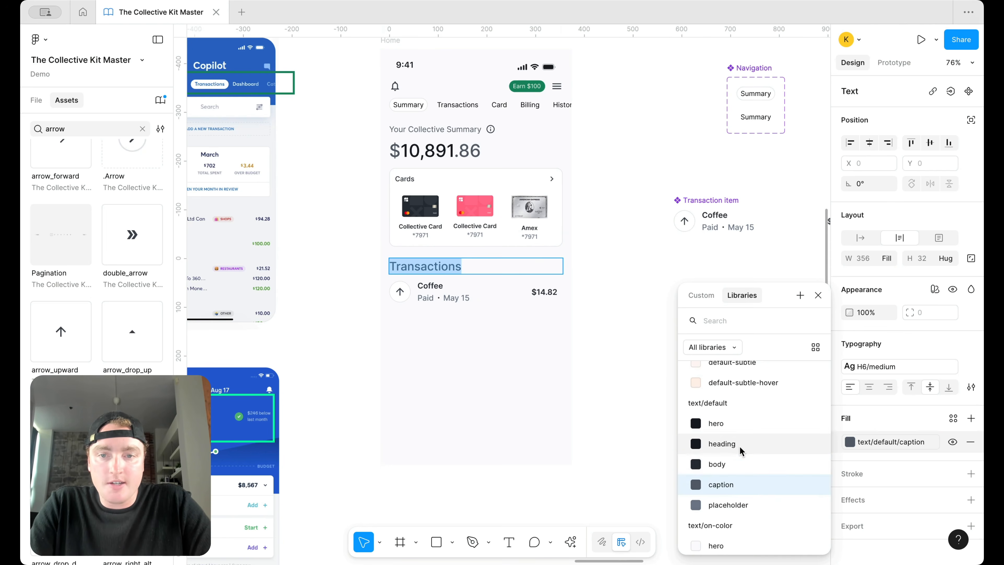
{"action": "key", "text": "Escape"}
Step: Apply the Body-lg text style to the Transactions heading
{"action": "left_click", "coordinate": [883, 361]}
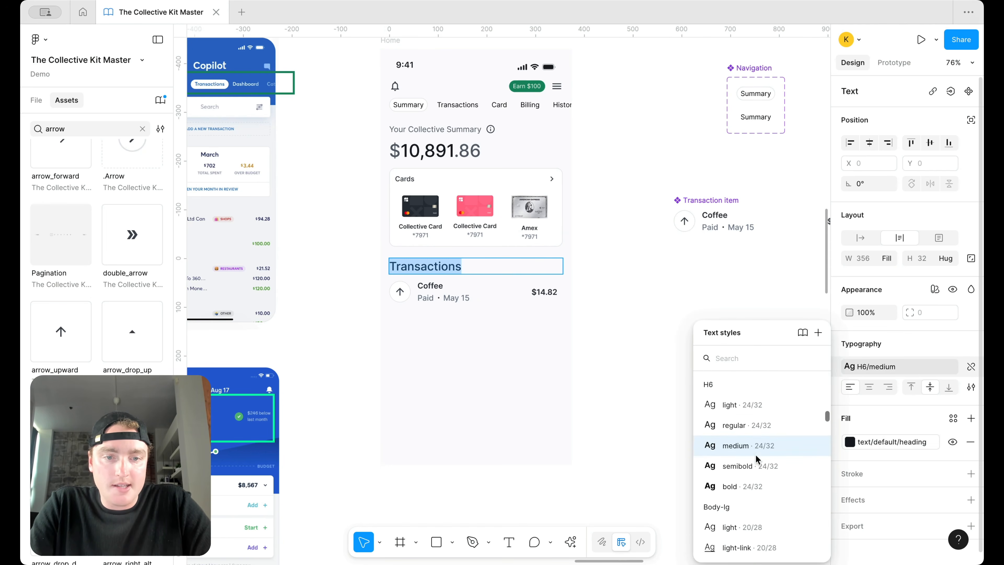
{"action": "scroll", "coordinate": [757, 462], "scroll_direction": "down", "scroll_amount": 3}
{"action": "scroll", "coordinate": [756, 520], "scroll_direction": "down", "scroll_amount": 2}
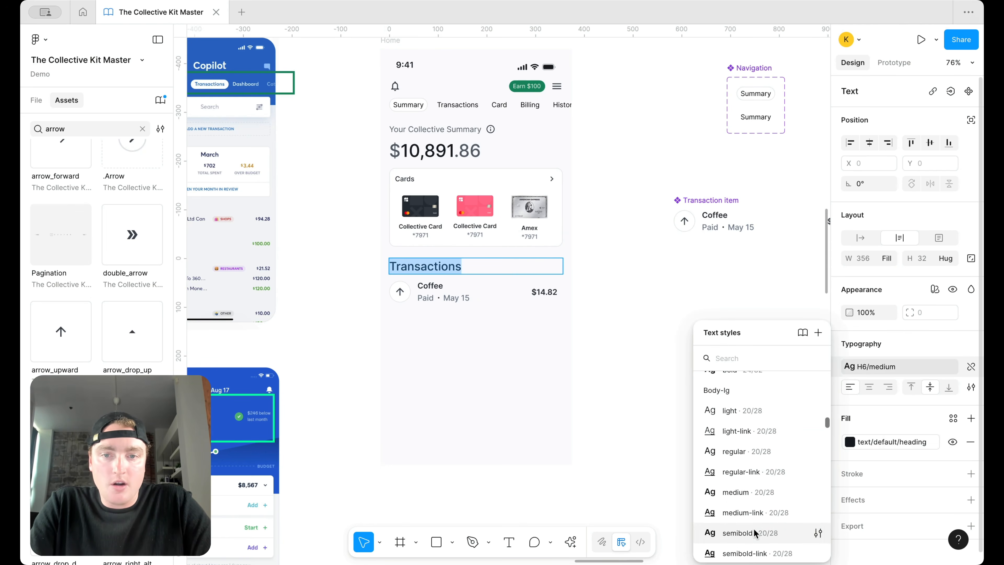
{"action": "left_click", "coordinate": [754, 528]}
{"action": "left_click", "coordinate": [667, 377]}
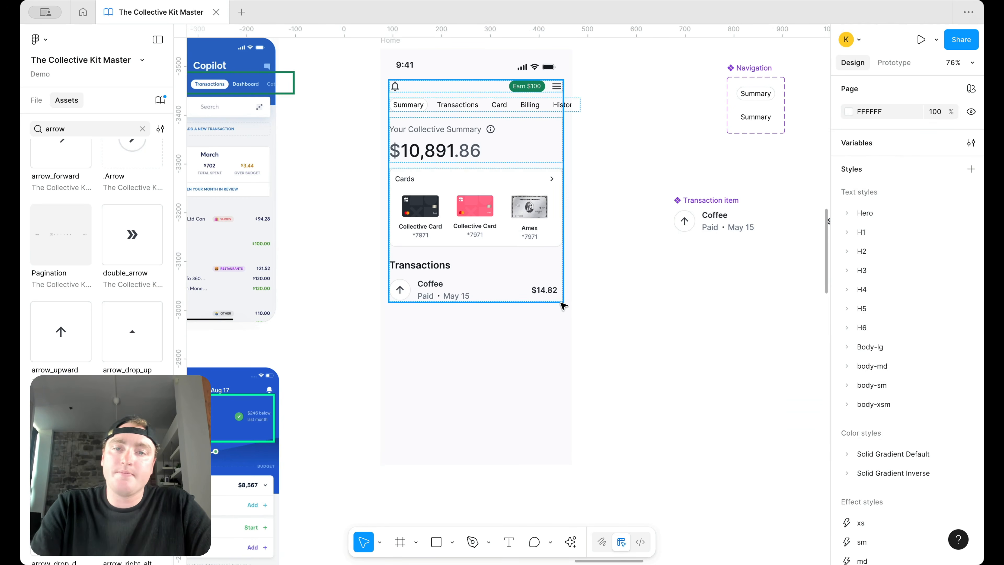
Step: Duplicate the Coffee transaction row with Ctrl+D to build the list under the heading
{"action": "left_click", "coordinate": [461, 281]}
{"action": "double_click", "coordinate": [460, 281]}
{"action": "double_click", "coordinate": [460, 282]}
{"action": "key", "text": "ctrl+d"}
{"action": "key", "text": "ctrl+d"}
{"action": "key", "text": "ctrl+d"}
{"action": "key", "text": "ctrl+d"}
{"action": "key", "text": "ctrl+d"}
{"action": "key", "text": "ctrl+d"}
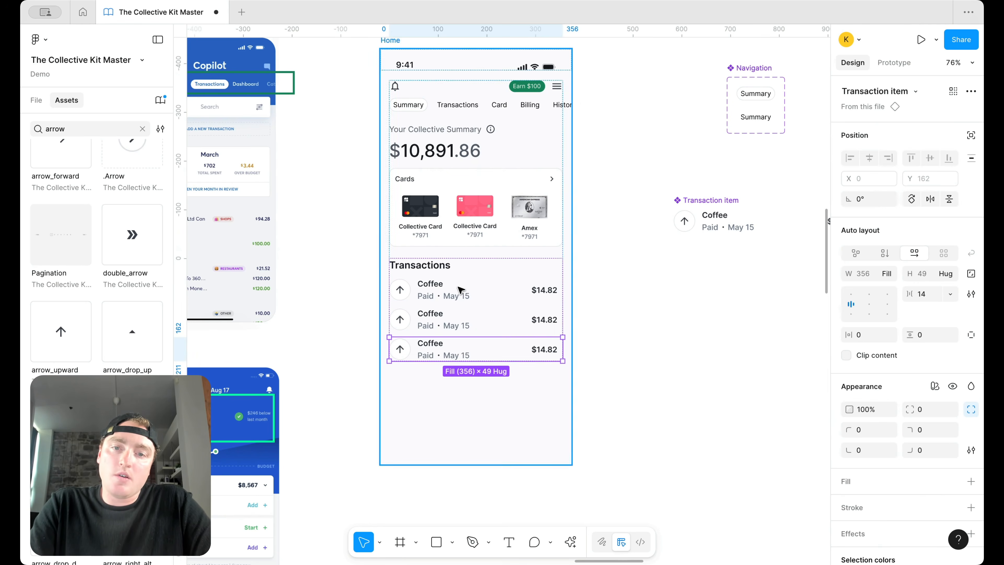
{"action": "left_click", "coordinate": [654, 294]}
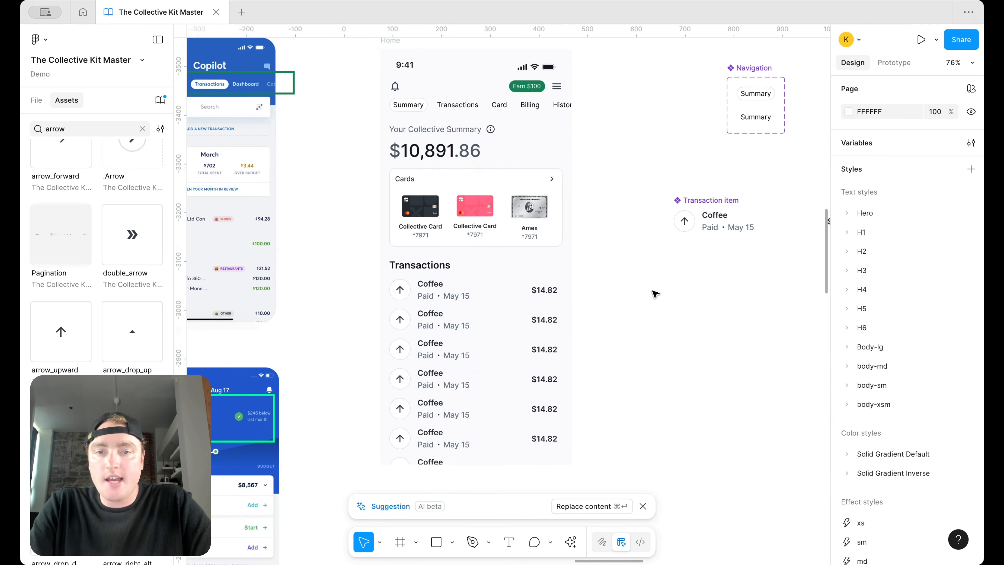
{"action": "scroll", "coordinate": [654, 293], "scroll_direction": "up", "scroll_amount": 1}
{"action": "scroll", "coordinate": [641, 286], "scroll_direction": "down", "scroll_amount": 3}
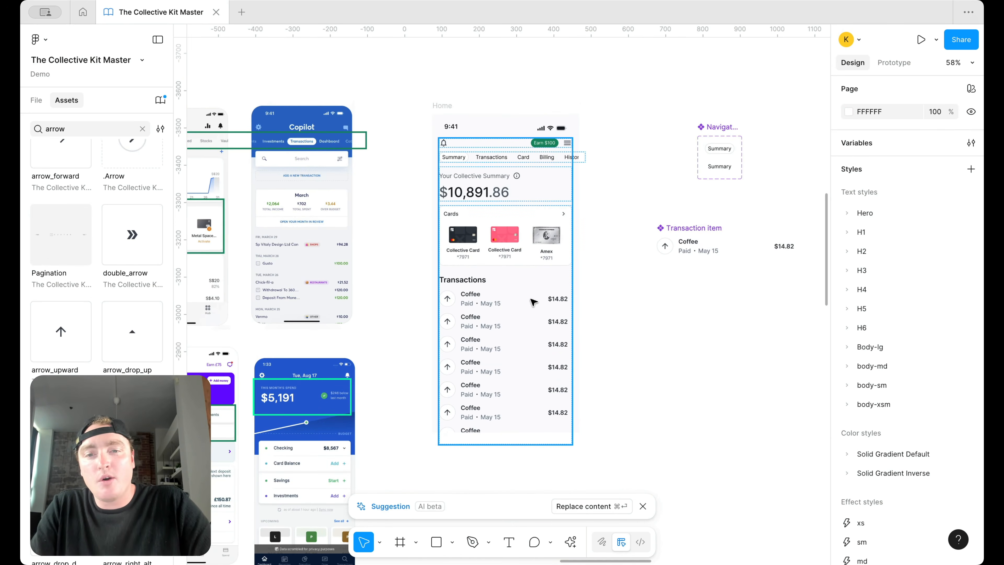
{"action": "scroll", "coordinate": [533, 298], "scroll_direction": "up", "scroll_amount": 2}
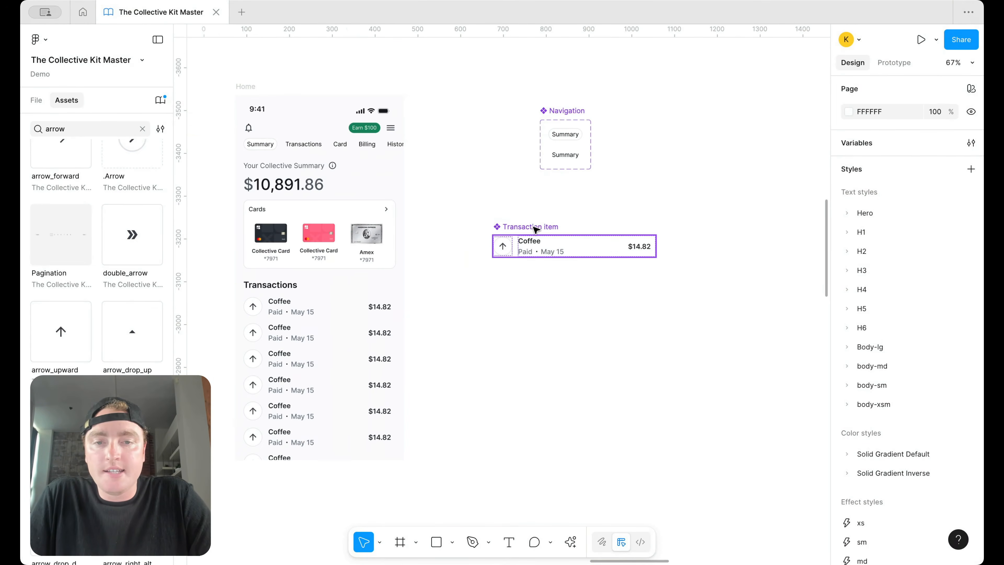
Step: Pull the arrow icon and Coffee label out of the Transaction item row
{"action": "left_click", "coordinate": [534, 227]}
{"action": "scroll", "coordinate": [605, 242], "scroll_direction": "left", "scroll_amount": 3}
{"action": "double_click", "coordinate": [627, 232]}
{"action": "left_click_drag", "start_coordinate": [628, 233], "coordinate": [499, 305]}
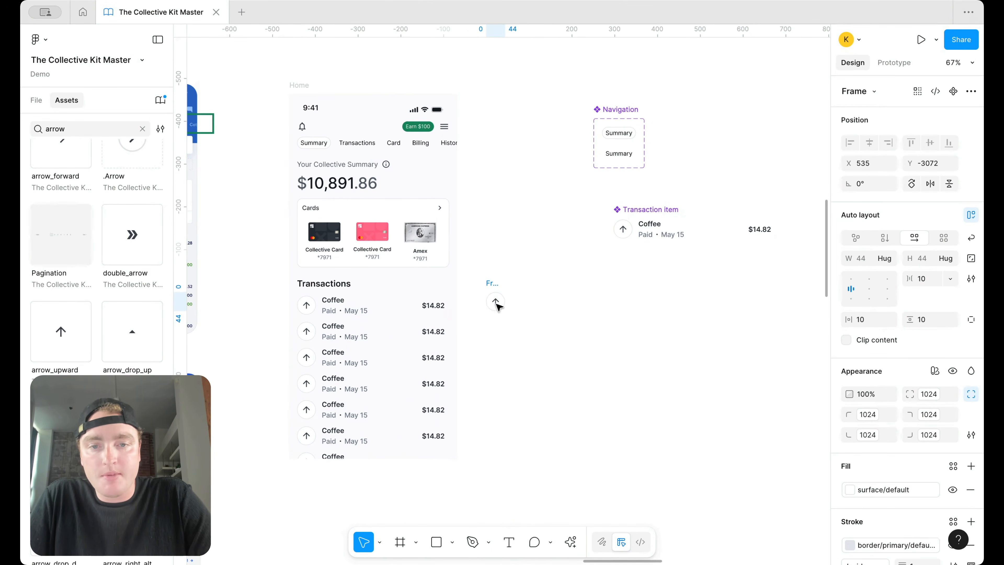
{"action": "left_click", "coordinate": [656, 234]}
{"action": "double_click", "coordinate": [650, 224]}
{"action": "double_click", "coordinate": [650, 224]}
{"action": "left_click_drag", "start_coordinate": [650, 225], "coordinate": [506, 303]}
Step: Set the Coffee text width to Hug and the pill's gap to 8
{"action": "scroll", "coordinate": [564, 313], "scroll_direction": "up", "scroll_amount": 5}
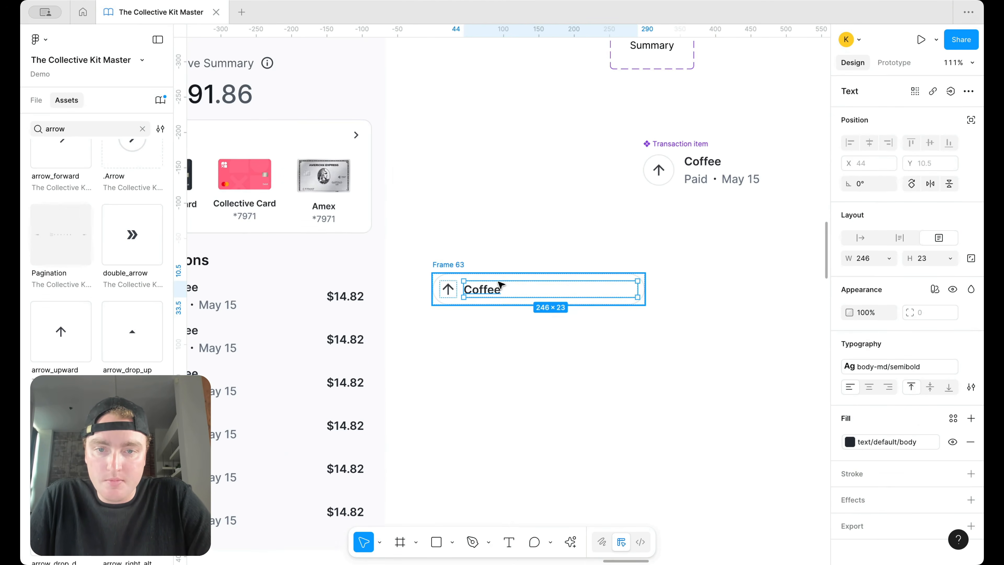
{"action": "left_click", "coordinate": [889, 259]}
{"action": "left_click", "coordinate": [878, 272]}
{"action": "left_click", "coordinate": [668, 285]}
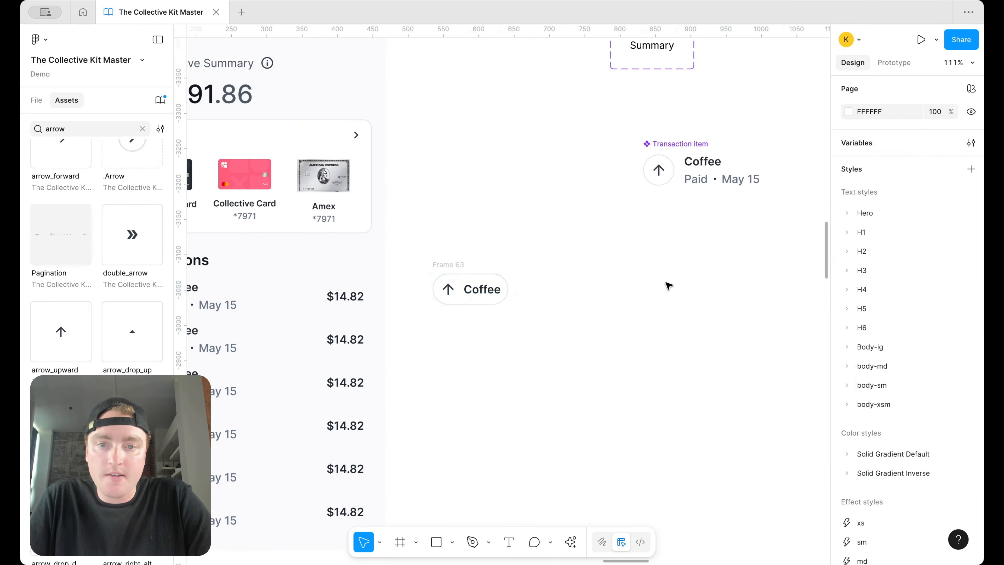
{"action": "scroll", "coordinate": [501, 264], "scroll_direction": "left", "scroll_amount": 2}
{"action": "left_click", "coordinate": [503, 263]}
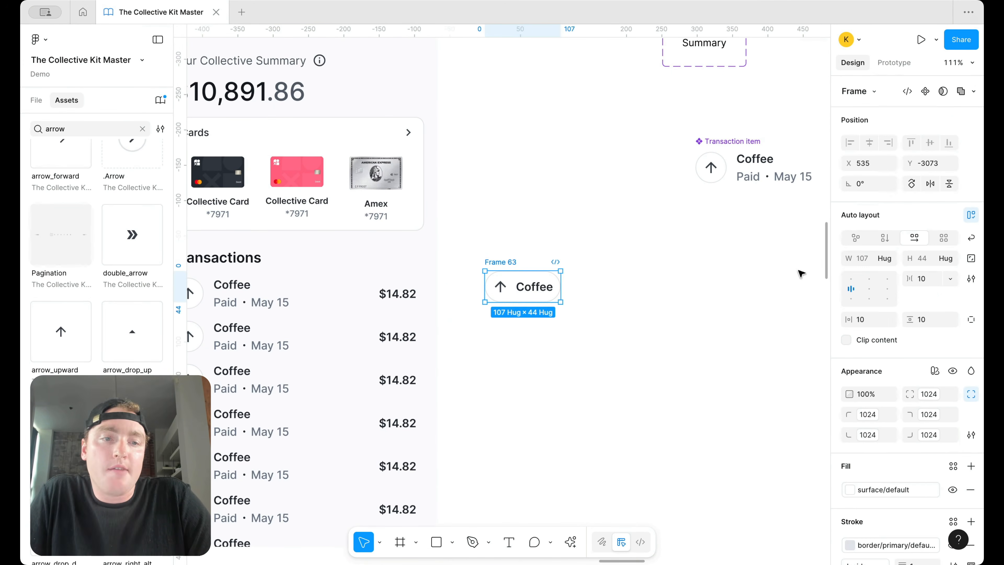
{"action": "type", "text": "8"}
{"action": "key", "text": "Return"}
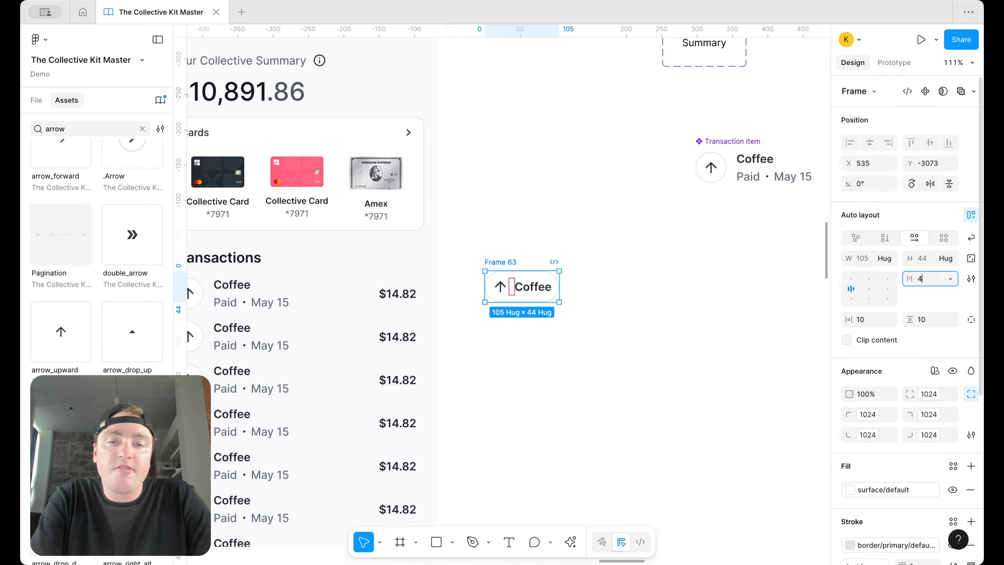
Step: Rename the pill's label to 'Pay Bill'
{"action": "double_click", "coordinate": [539, 288]}
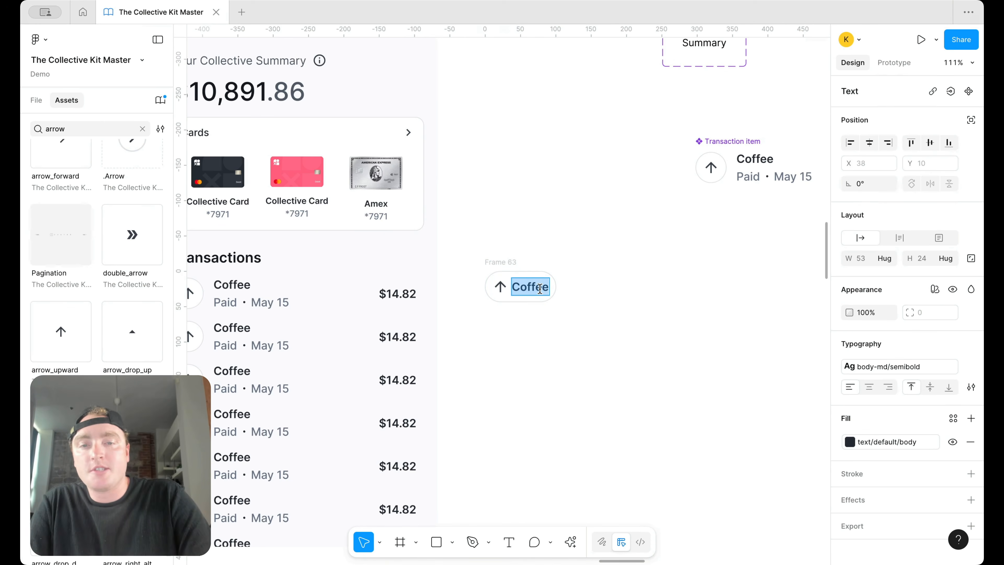
{"action": "type", "text": "Pay Bill"}
{"action": "left_click", "coordinate": [539, 322]}
Step: Swap the arrow icon for the payment card icon
{"action": "left_click", "coordinate": [498, 285]}
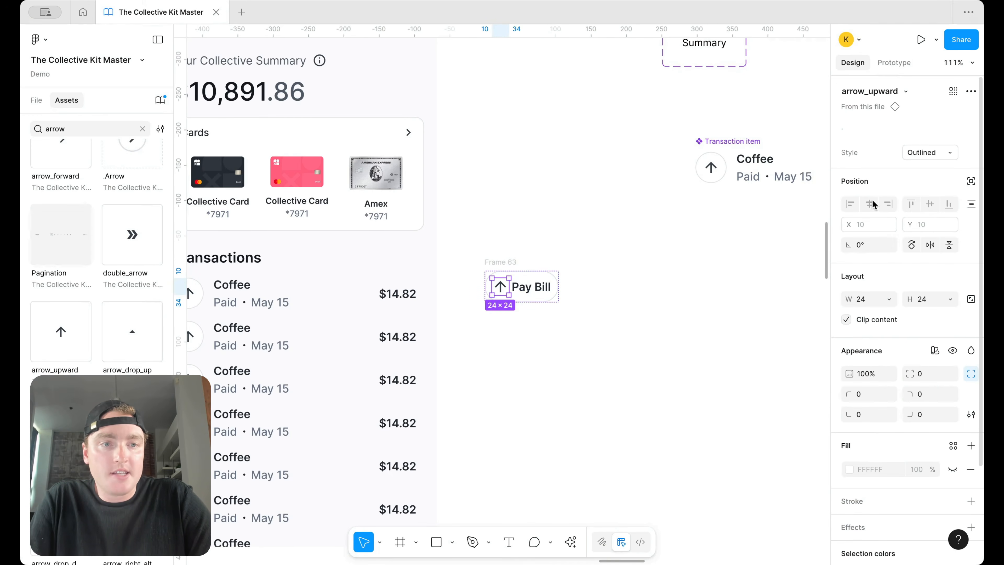
{"action": "left_click", "coordinate": [906, 94]}
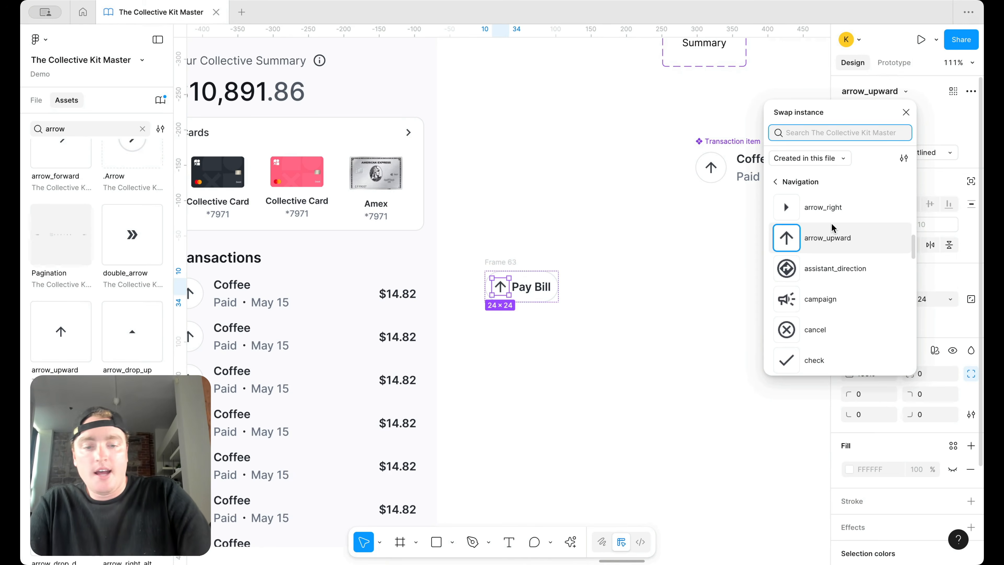
{"action": "type", "text": "pay"}
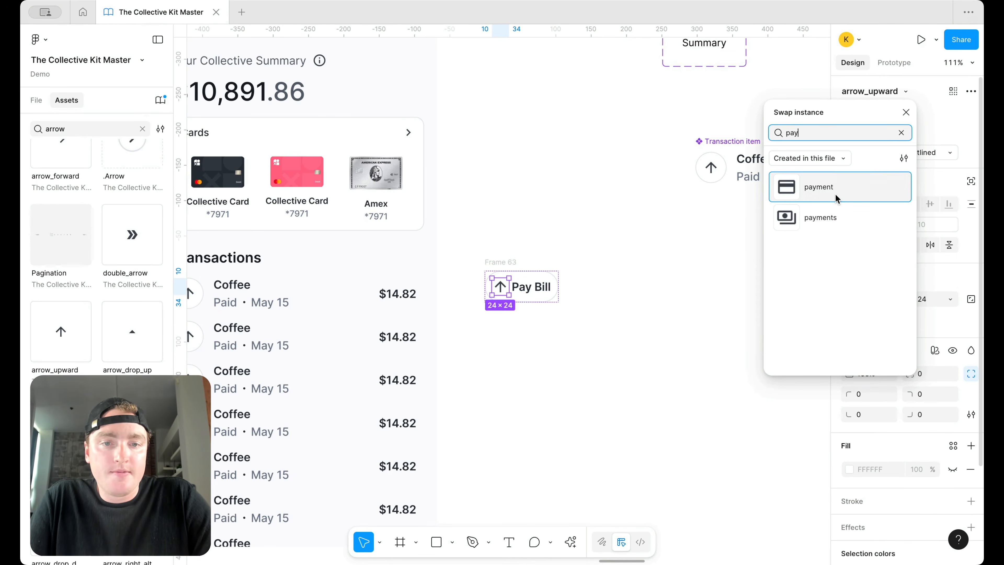
{"action": "left_click", "coordinate": [835, 194]}
{"action": "left_click", "coordinate": [639, 311]}
Step: Delete the Pay Bill button from the canvas and restore it with undo
{"action": "scroll", "coordinate": [639, 312], "scroll_direction": "down", "scroll_amount": 5}
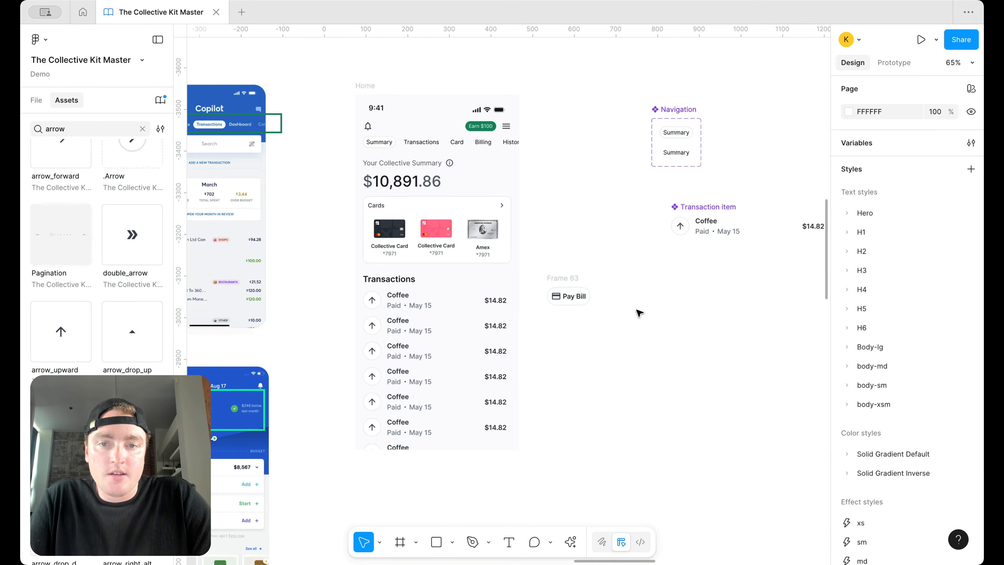
{"action": "left_click", "coordinate": [561, 278]}
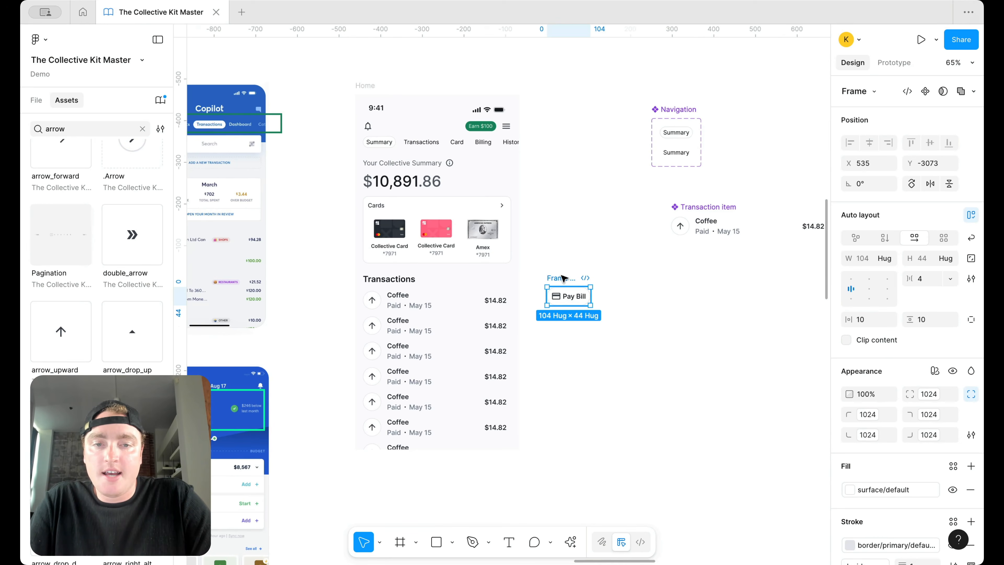
{"action": "key", "text": "Delete"}
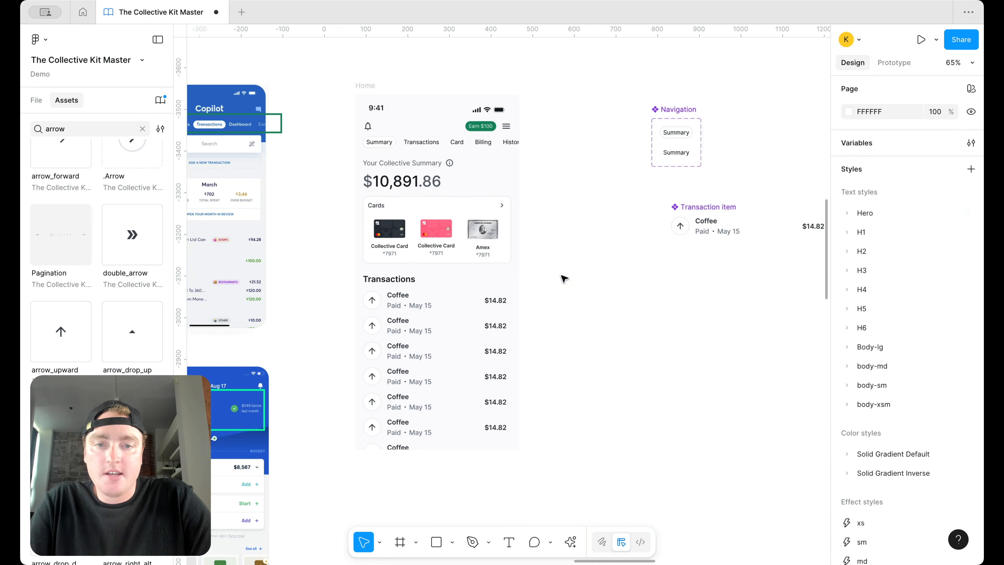
{"action": "key", "text": "super+z"}
{"action": "right_click", "coordinate": [563, 279]}
Step: Make Pay Bill a component and place two instances side by side under the balance
{"action": "key", "text": "alt+super+k"}
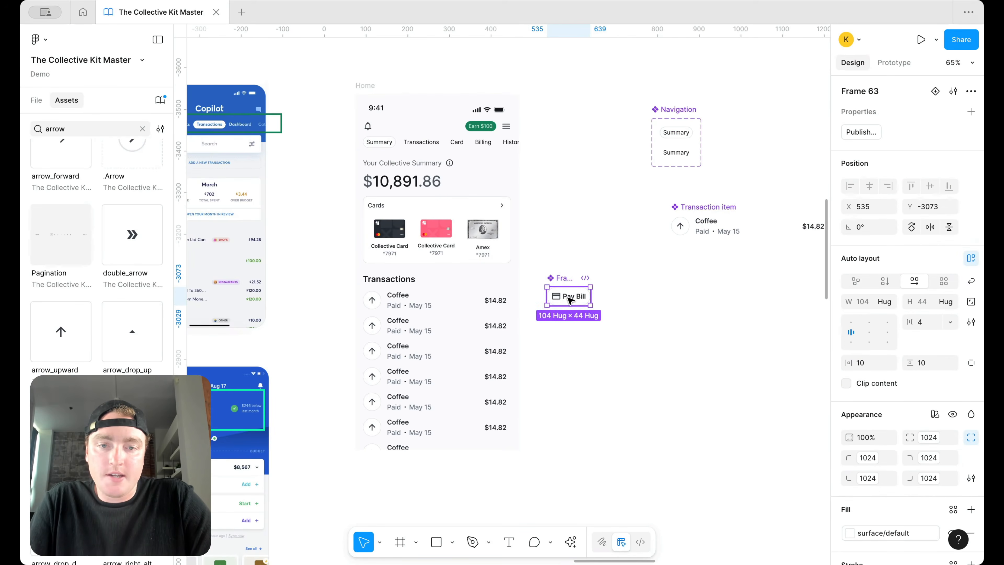
{"action": "key", "text": "Escape"}
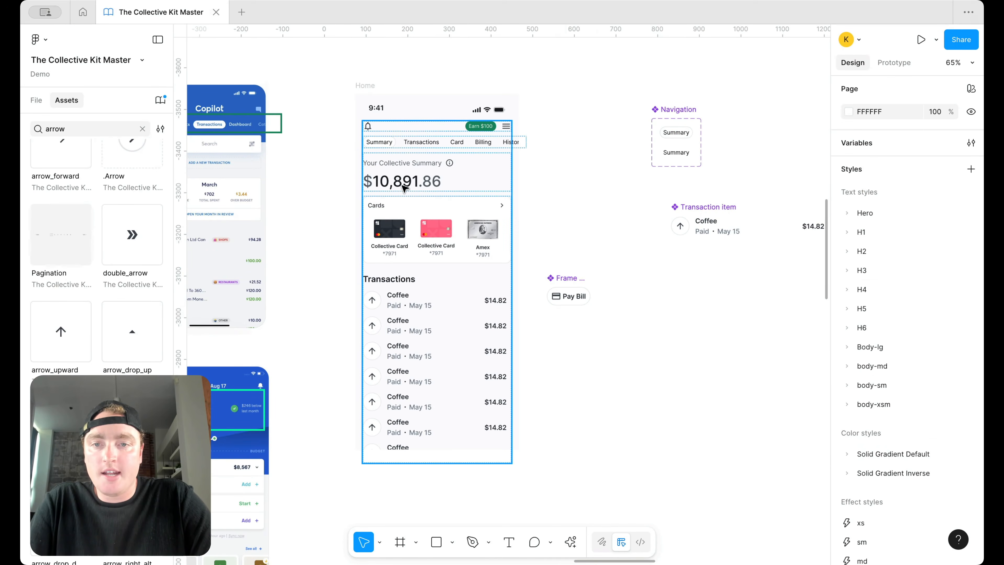
{"action": "key", "text": "super+v"}
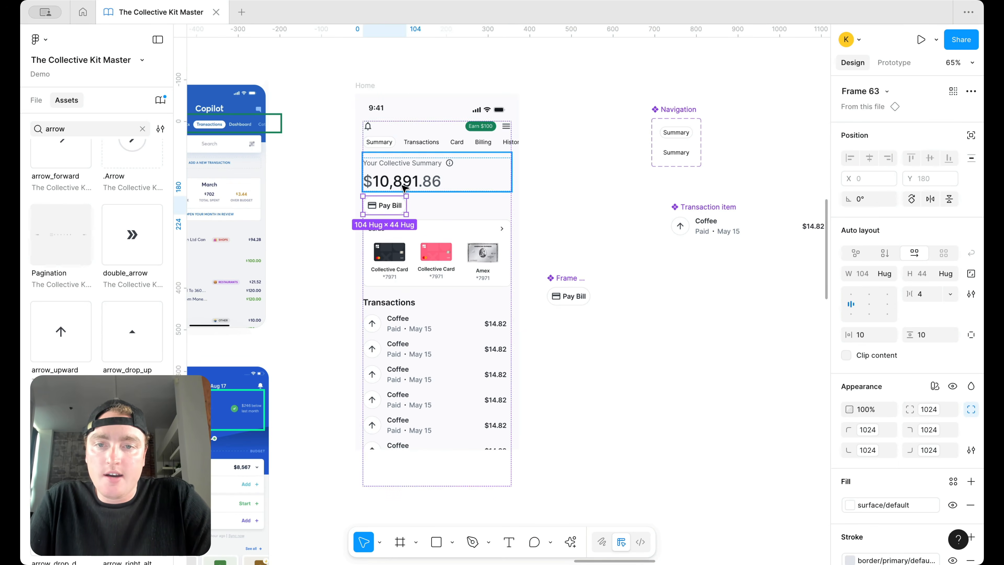
{"action": "scroll", "coordinate": [404, 188], "scroll_direction": "up", "scroll_amount": 3}
{"action": "key", "text": "super+d"}
{"action": "left_click", "coordinate": [379, 205], "text": "shift"}
{"action": "key", "text": "shift+a"}
{"action": "left_click", "coordinate": [914, 237]}
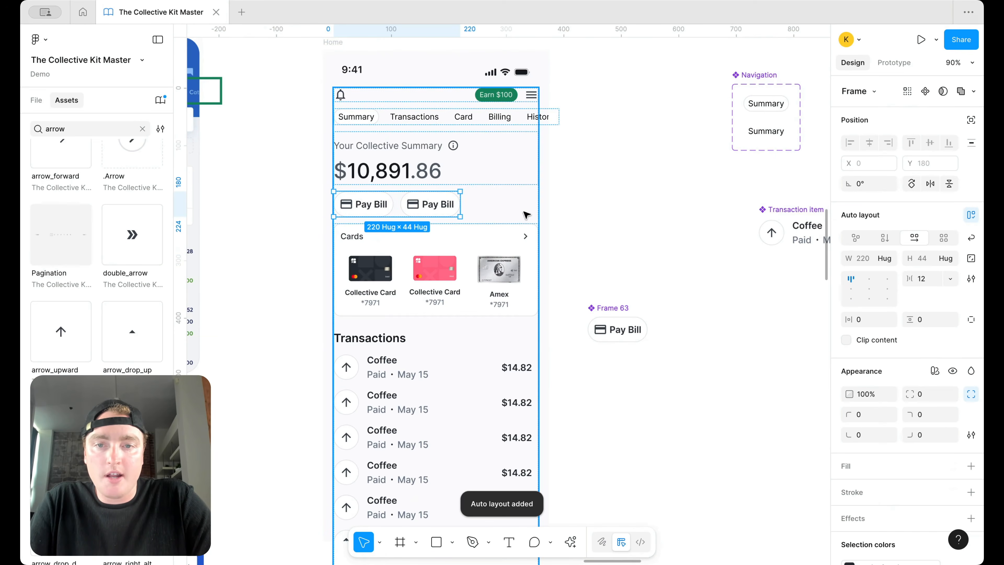
Step: Rename the second button's label to 'Transfer Funds'
{"action": "double_click", "coordinate": [439, 204]}
{"action": "double_click", "coordinate": [440, 203]}
{"action": "type", "text": "Transfer Fun"}
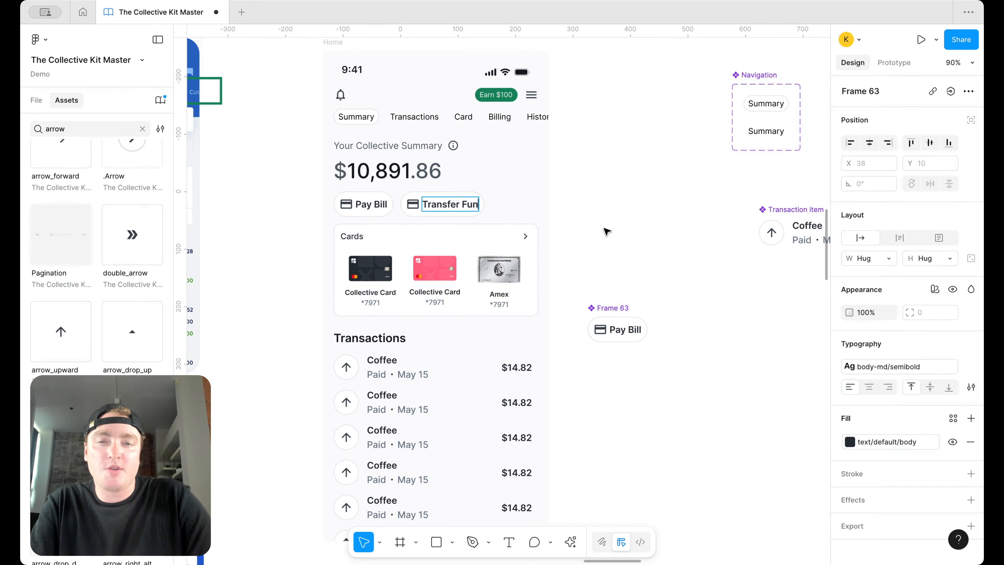
{"action": "type", "text": "ds"}
{"action": "key", "text": "Escape"}
Step: Apply the medium weight text style to the main Pay Bill label
{"action": "left_click", "coordinate": [630, 333]}
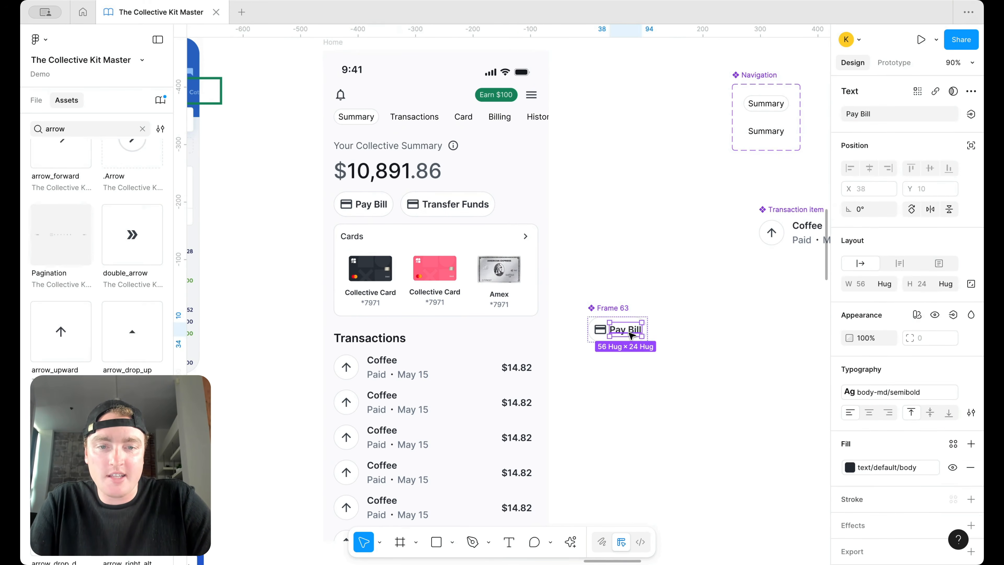
{"action": "left_click", "coordinate": [873, 392]}
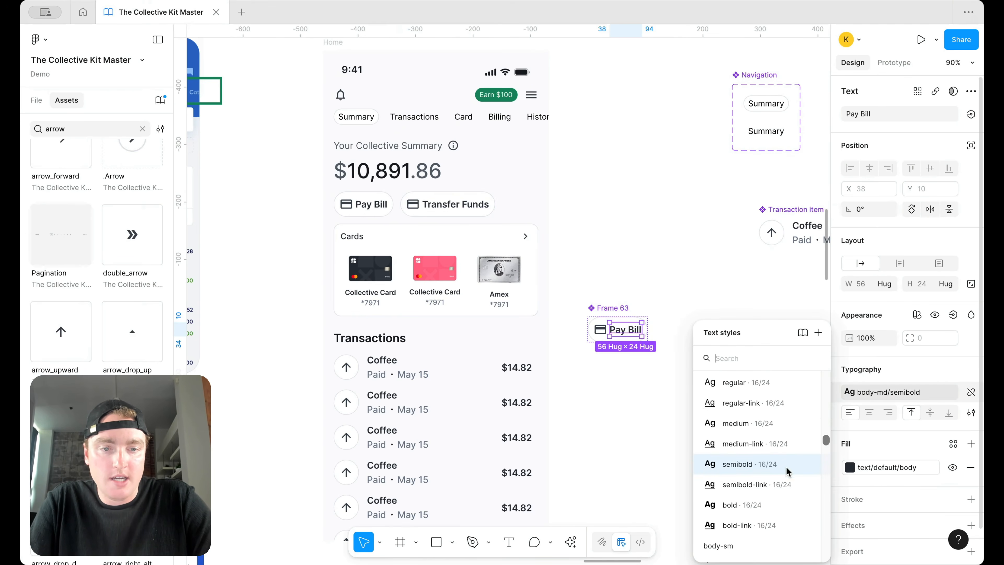
{"action": "left_click", "coordinate": [765, 430]}
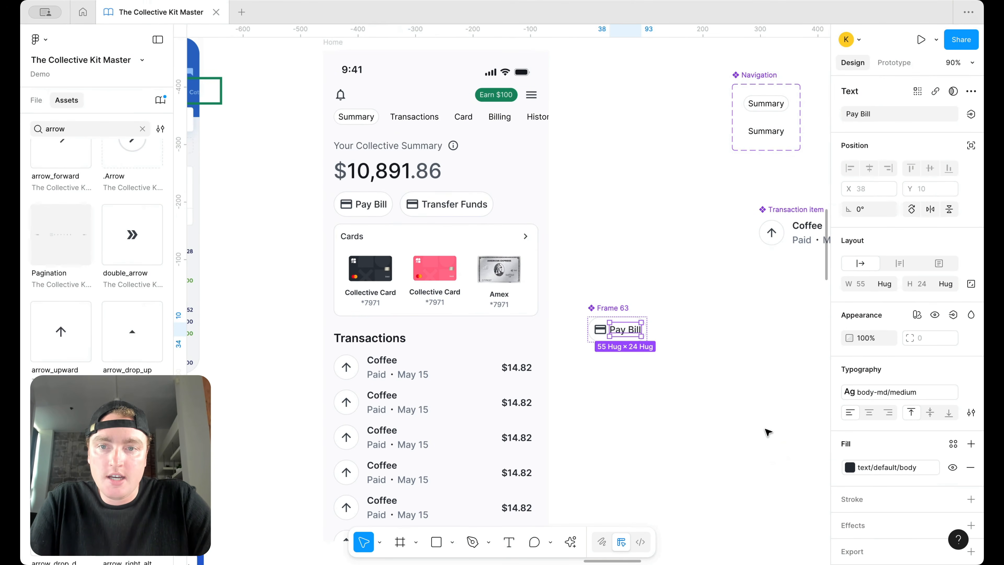
Step: Replace the Transfer Funds card icon with the swap_horiz arrows icon
{"action": "left_click", "coordinate": [414, 208]}
{"action": "left_click", "coordinate": [415, 208]}
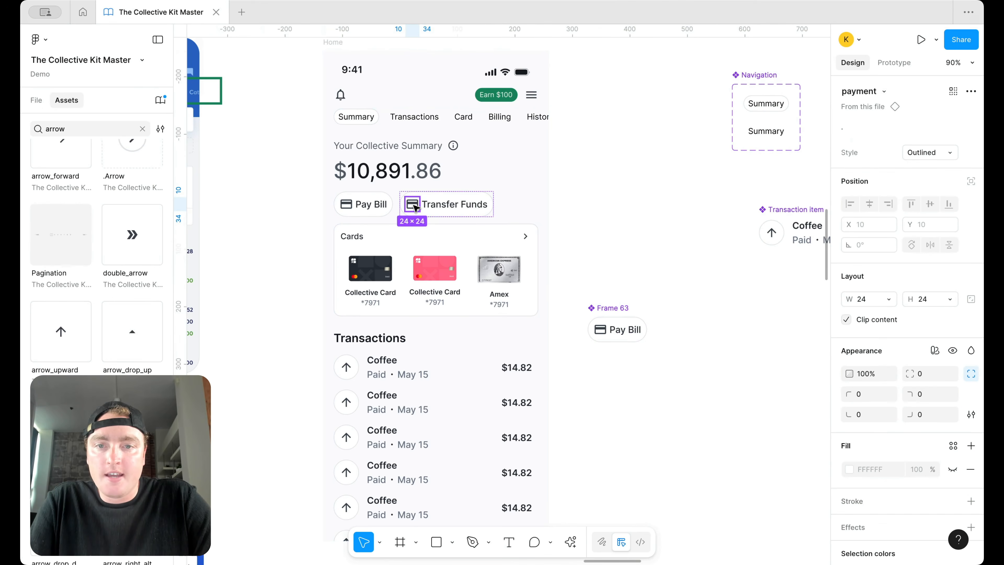
{"action": "left_click", "coordinate": [884, 91]}
{"action": "type", "text": "trans"}
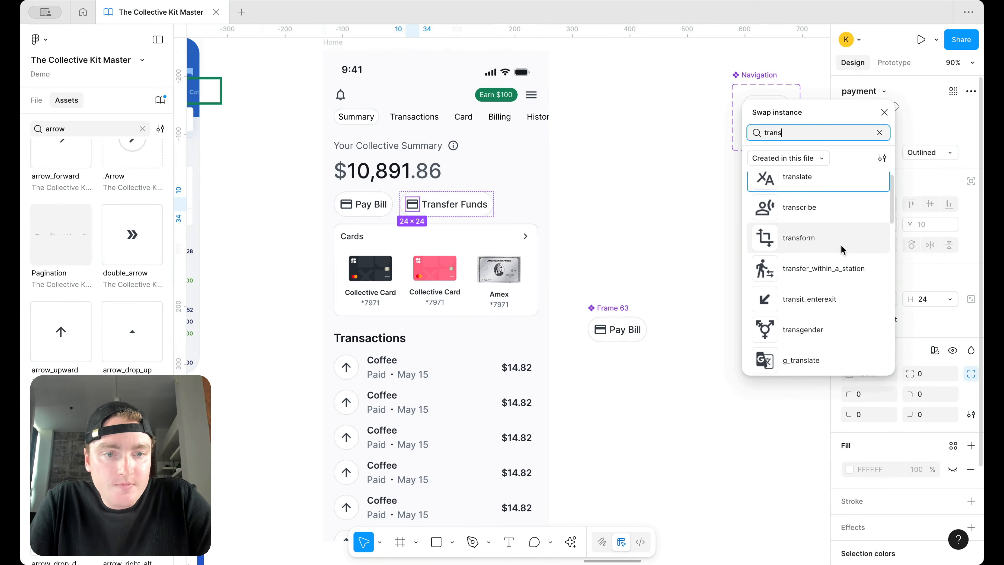
{"action": "scroll", "coordinate": [842, 247], "scroll_direction": "down", "scroll_amount": 10}
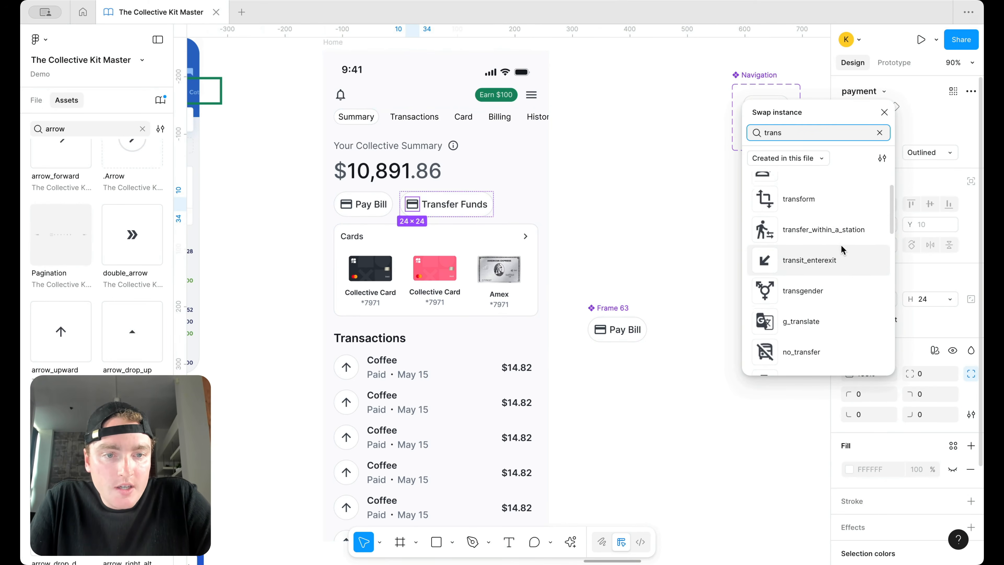
{"action": "scroll", "coordinate": [842, 249], "scroll_direction": "down", "scroll_amount": 5}
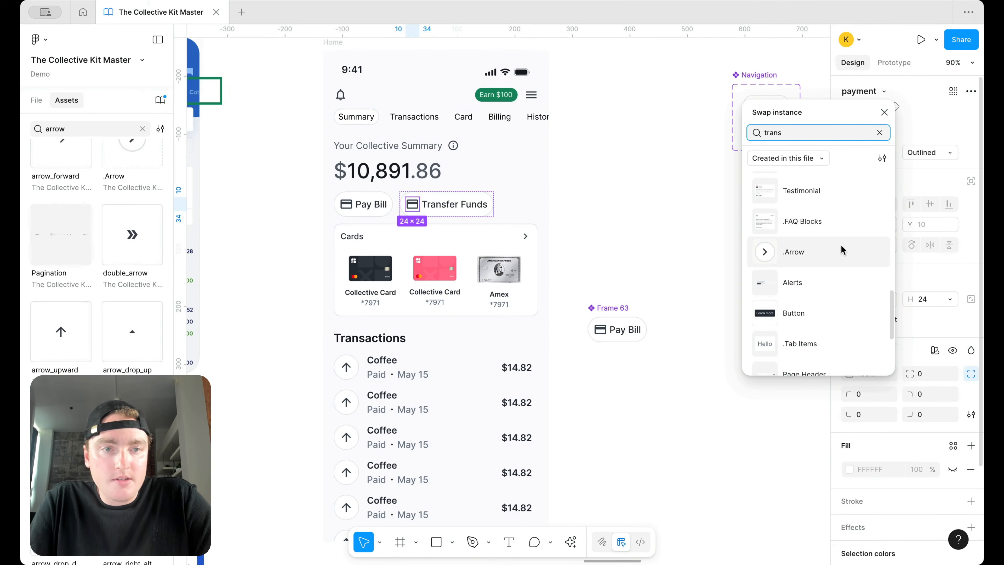
{"action": "key", "text": "ctrl+a"}
{"action": "type", "text": "swap"}
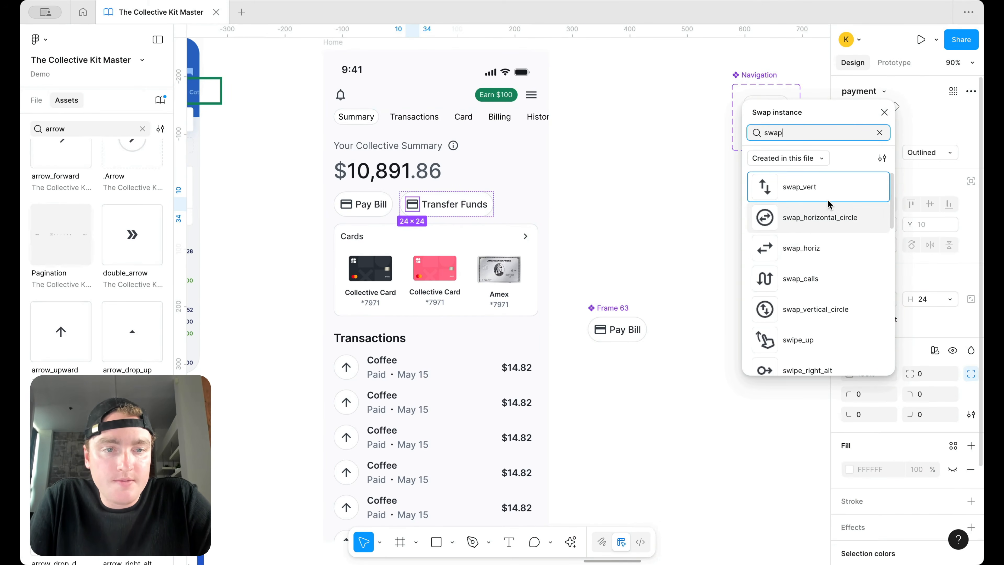
{"action": "left_click", "coordinate": [821, 247]}
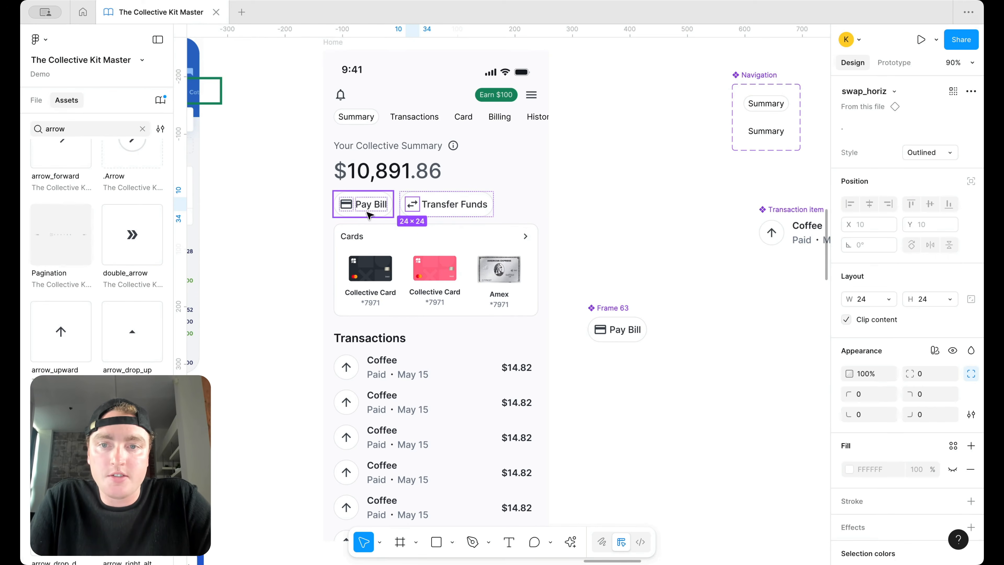
{"action": "key", "text": "Escape"}
Step: Duplicate the Pay Bill button, remove its label, and move the icon-only copy after Transfer Funds
{"action": "left_click", "coordinate": [445, 204]}
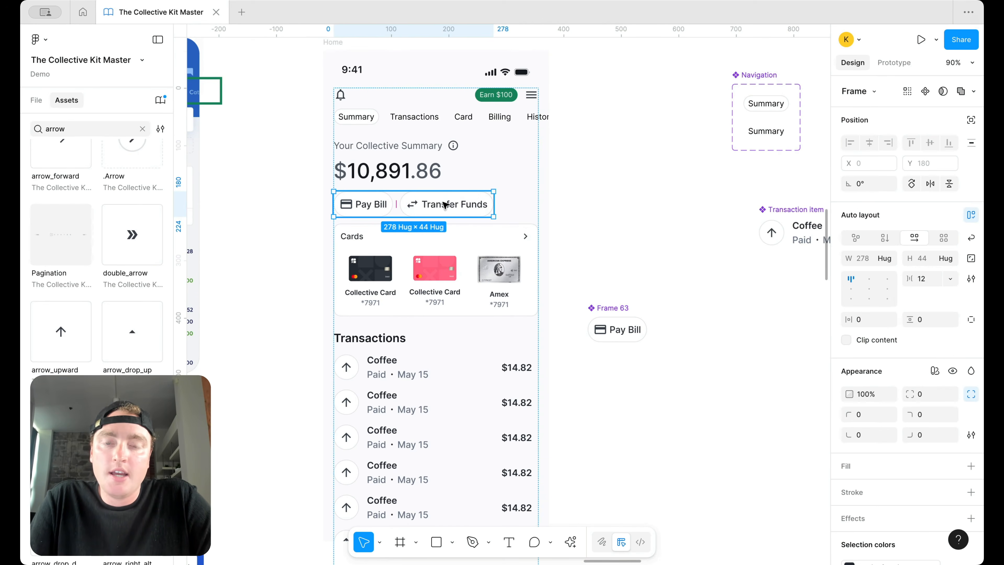
{"action": "left_click", "coordinate": [369, 203]}
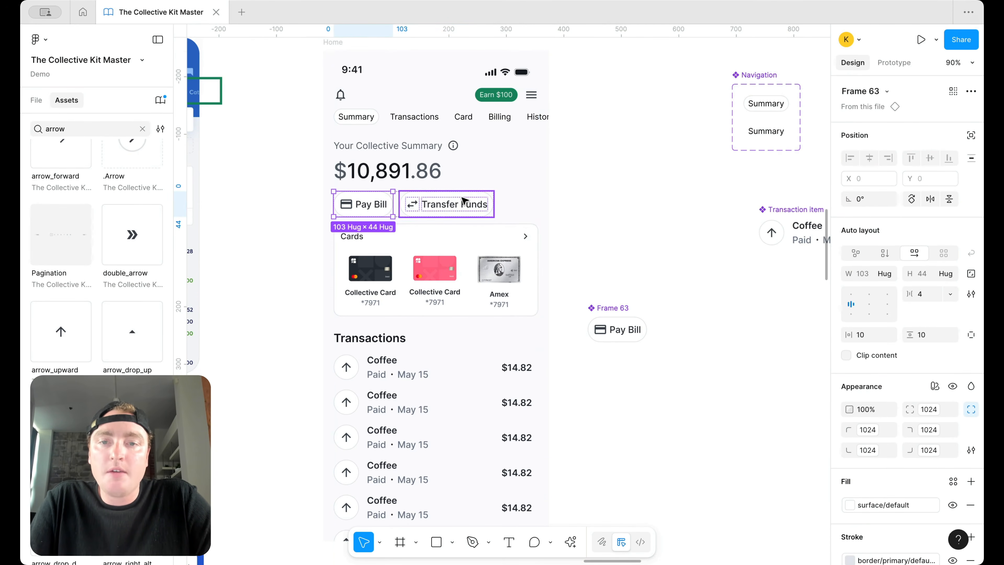
{"action": "key", "text": "ctrl+d"}
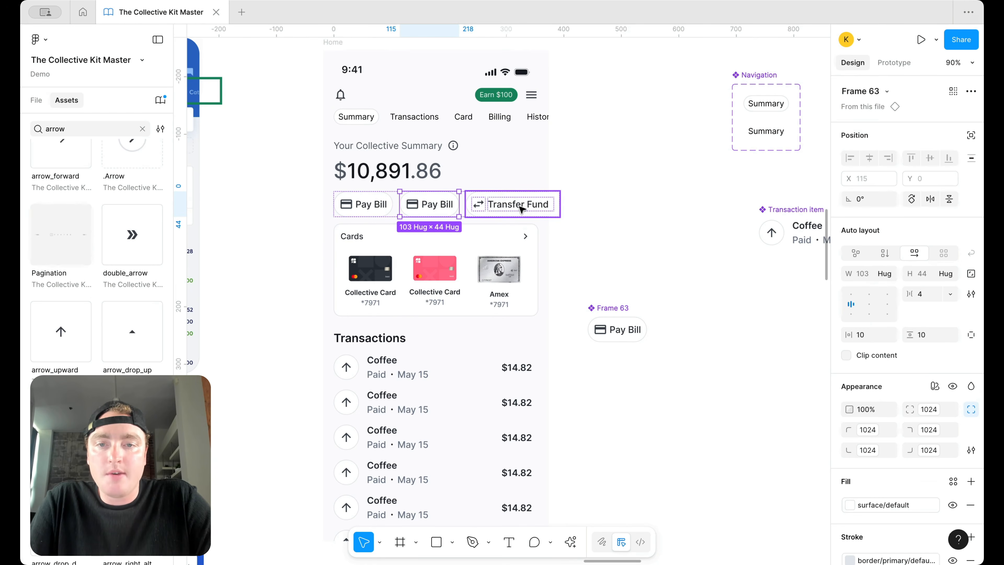
{"action": "double_click", "coordinate": [437, 205]}
{"action": "key", "text": "Delete"}
{"action": "left_click", "coordinate": [423, 209]}
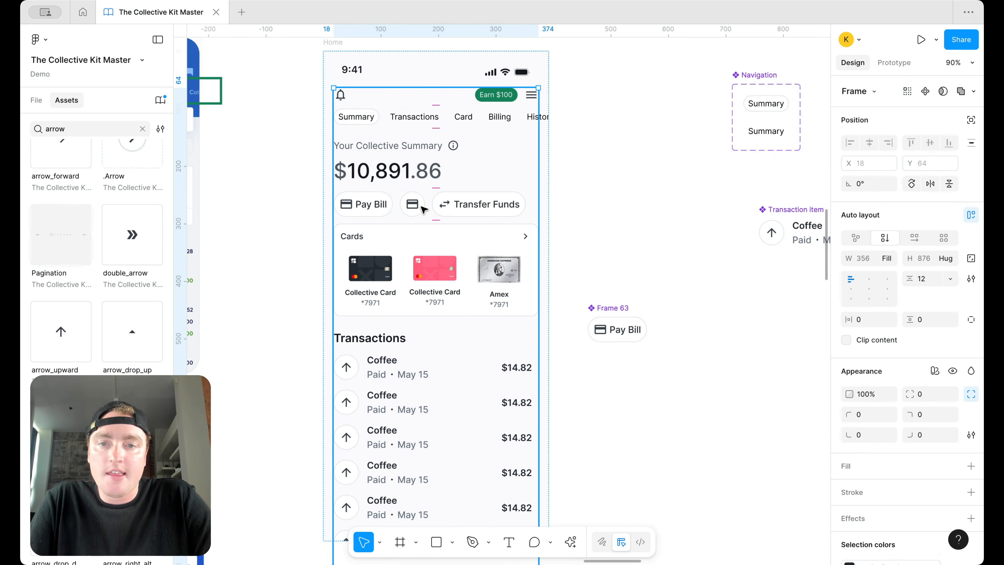
{"action": "left_click", "coordinate": [423, 209]}
{"action": "key", "text": "Right"}
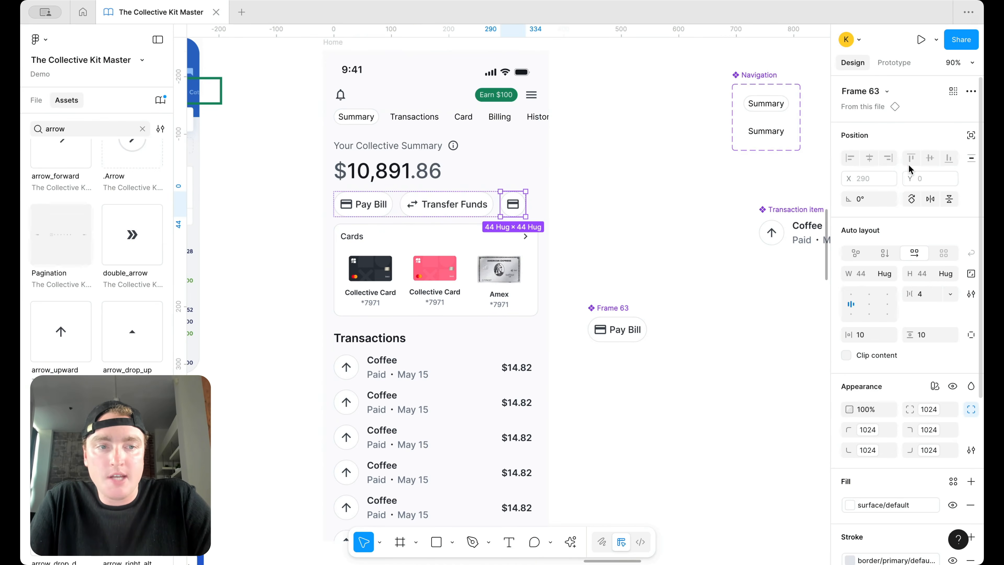
Step: Swap the third button's icon to 'download' in the Round style
{"action": "left_click", "coordinate": [512, 205]}
{"action": "left_click", "coordinate": [884, 91]}
{"action": "type", "text": "down"}
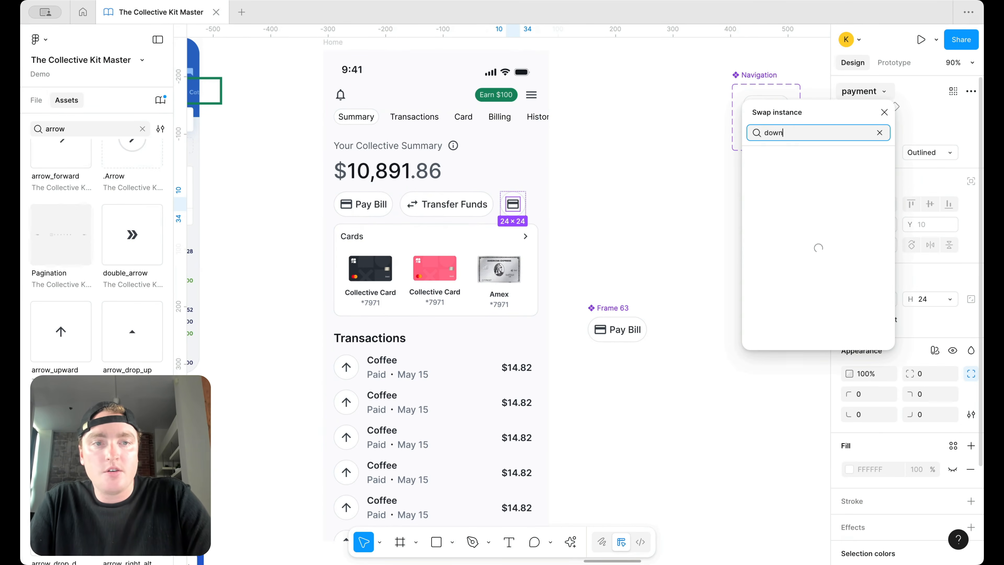
{"action": "scroll", "coordinate": [843, 214], "scroll_direction": "down", "scroll_amount": 1}
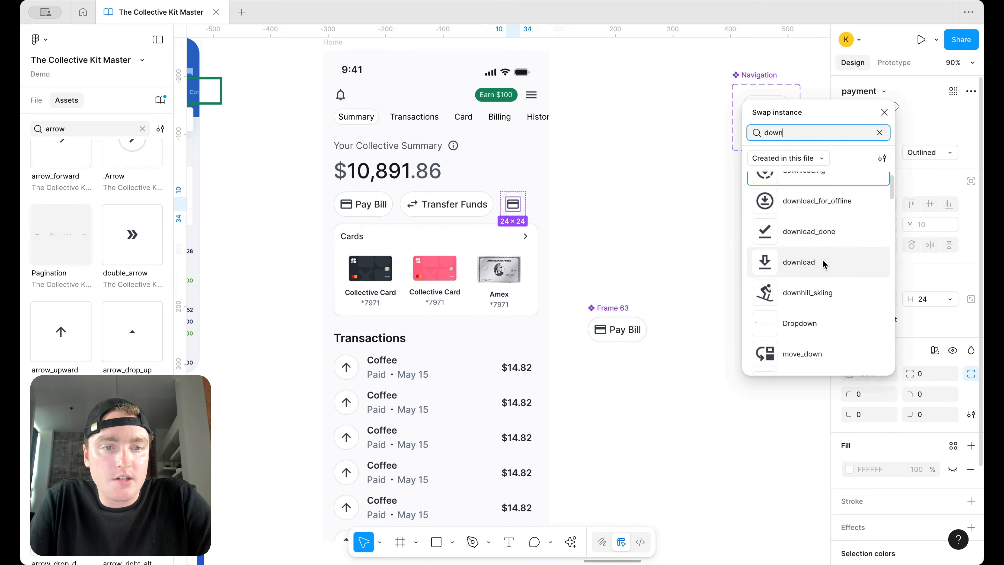
{"action": "left_click", "coordinate": [771, 262]}
{"action": "left_click", "coordinate": [513, 204]}
{"action": "left_click", "coordinate": [513, 204]}
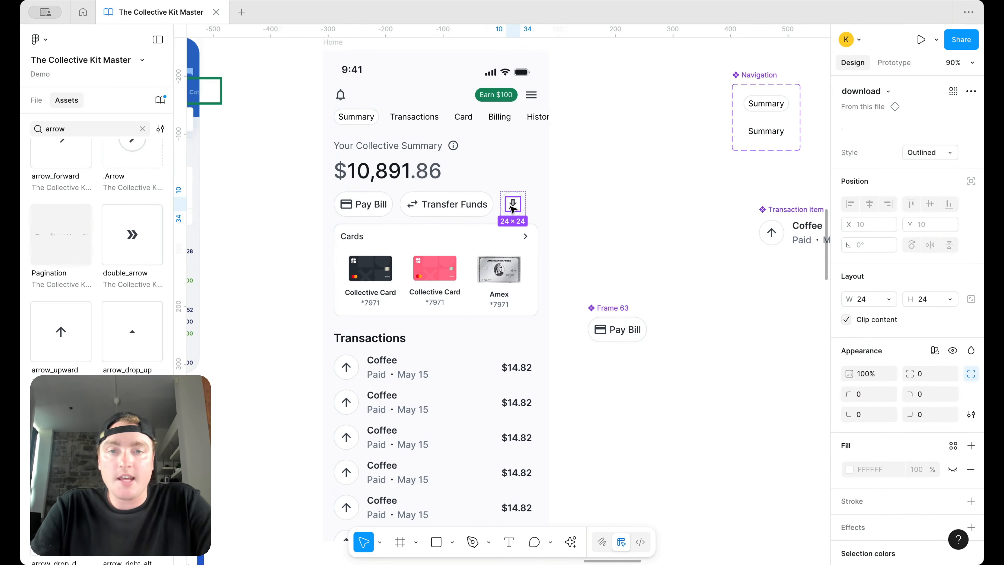
{"action": "left_click", "coordinate": [943, 152]}
{"action": "left_click", "coordinate": [858, 167]}
{"action": "left_click", "coordinate": [681, 191]}
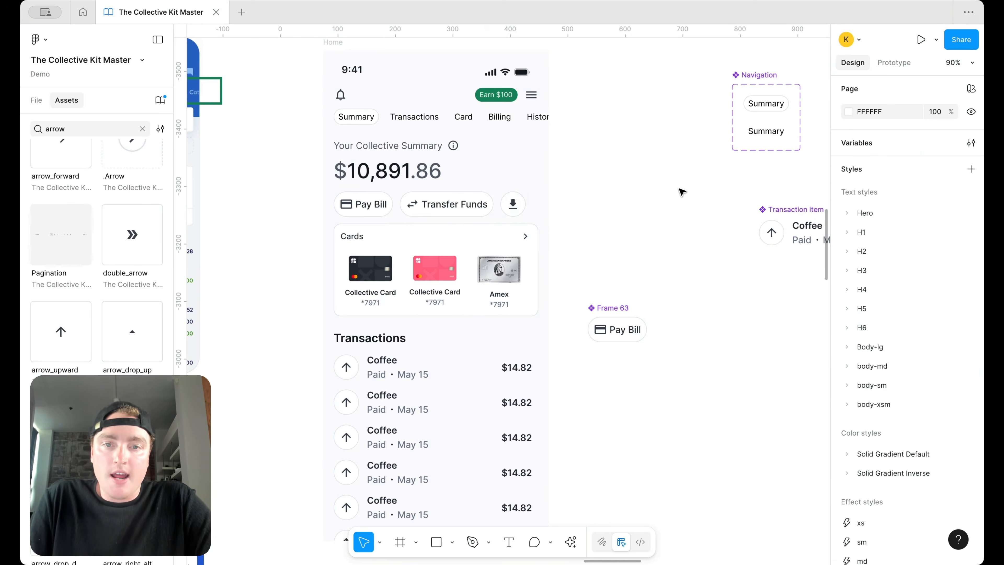
Step: Set the button row's width to Fill container with space-between distribution
{"action": "left_click", "coordinate": [454, 210]}
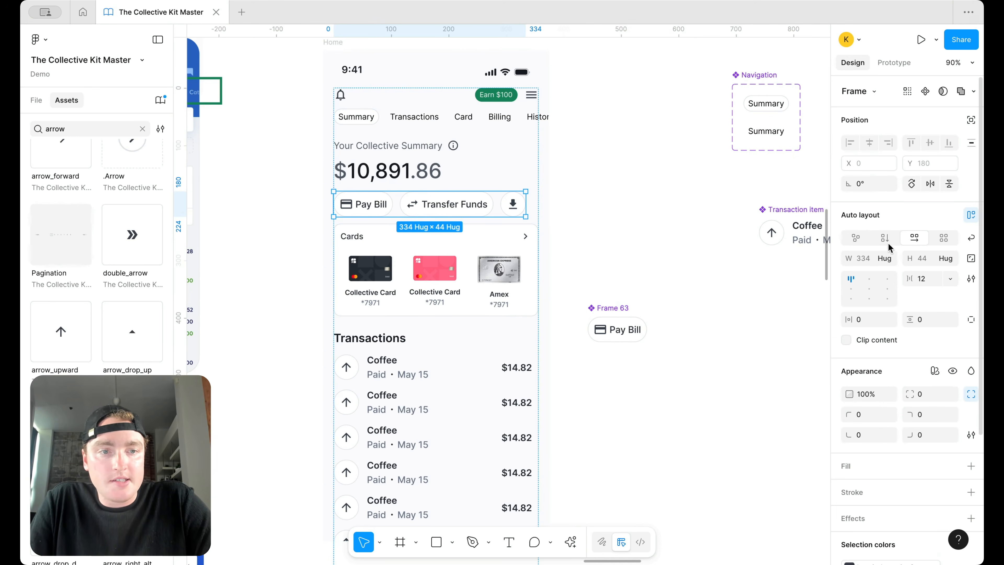
{"action": "left_click", "coordinate": [885, 258]}
{"action": "left_click", "coordinate": [896, 269]}
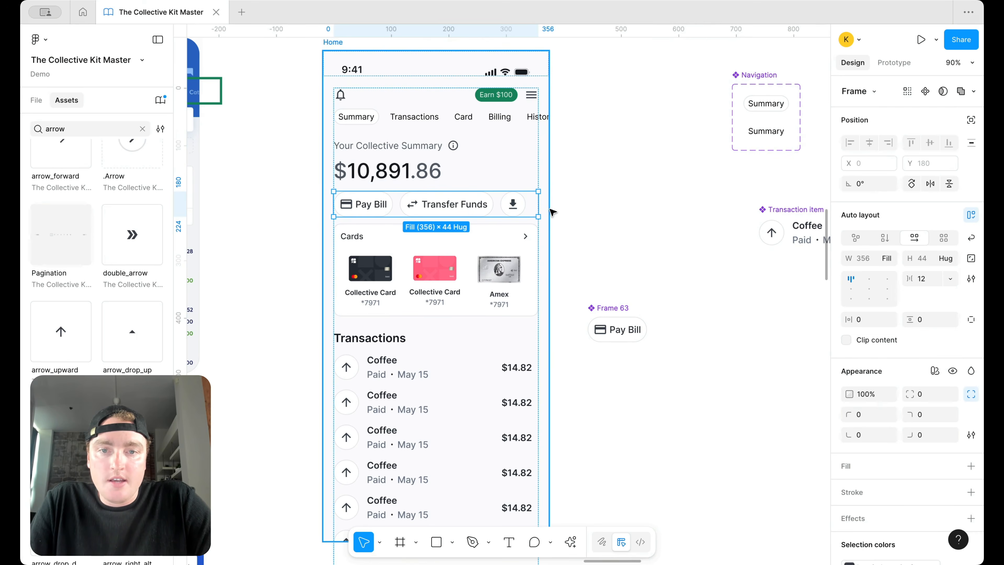
{"action": "double_click", "coordinate": [852, 290]}
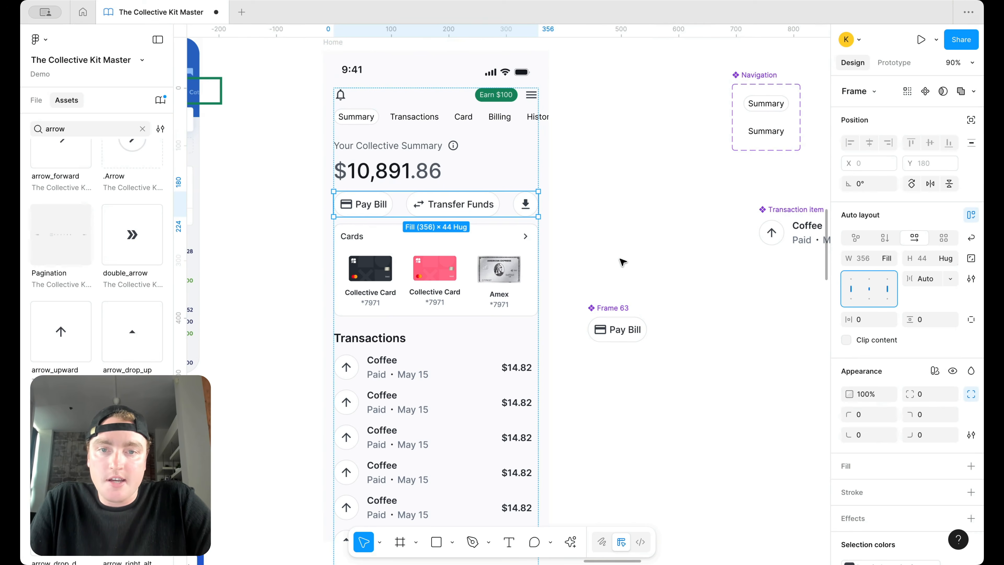
{"action": "left_click", "coordinate": [621, 262]}
{"action": "left_click", "coordinate": [526, 209]}
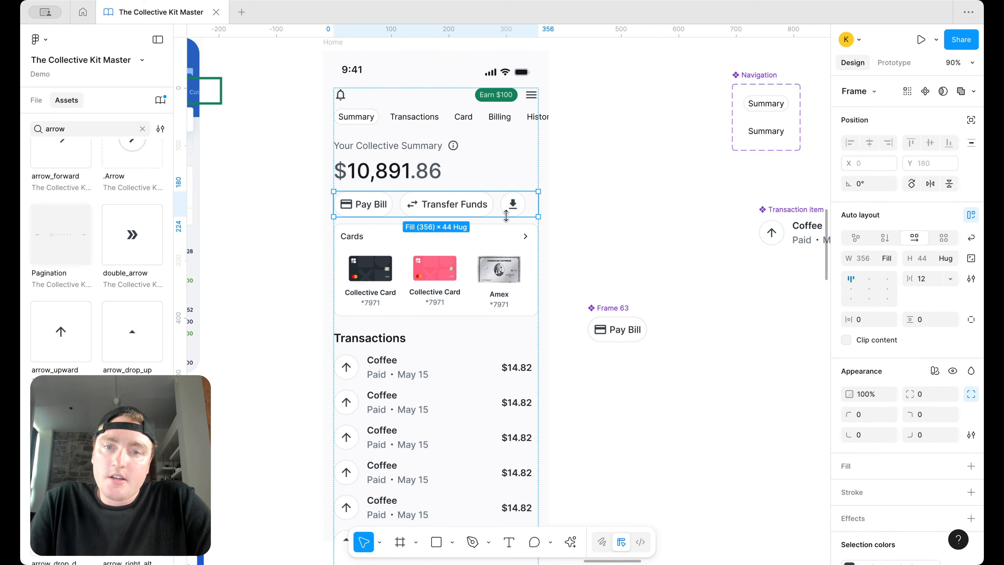
{"action": "scroll", "coordinate": [492, 208], "scroll_direction": "up", "scroll_amount": 3}
Step: Set the Pay Bill component's padding to 14, and the download button's to 12 with width 44
{"action": "left_click", "coordinate": [385, 202]}
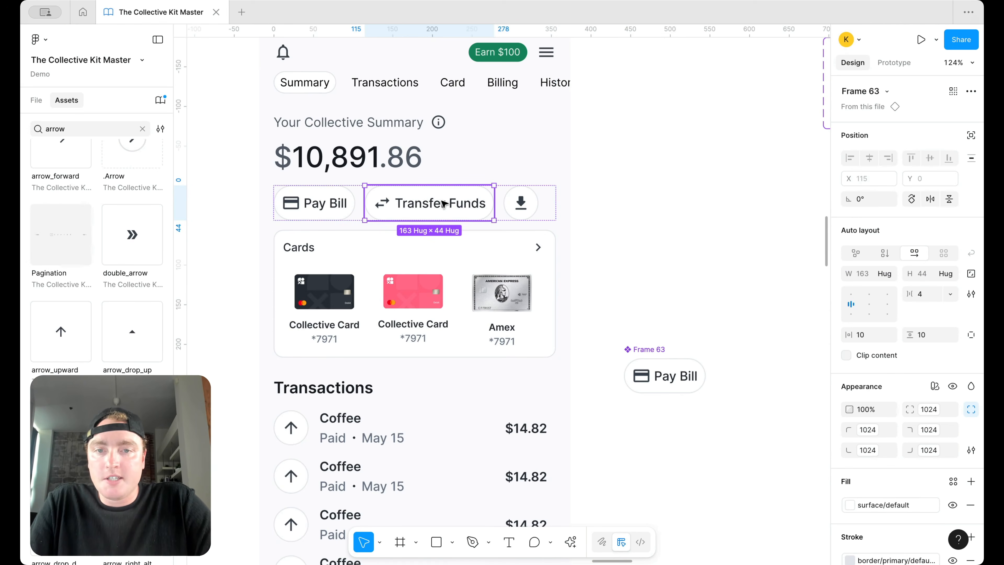
{"action": "left_click", "coordinate": [653, 358]}
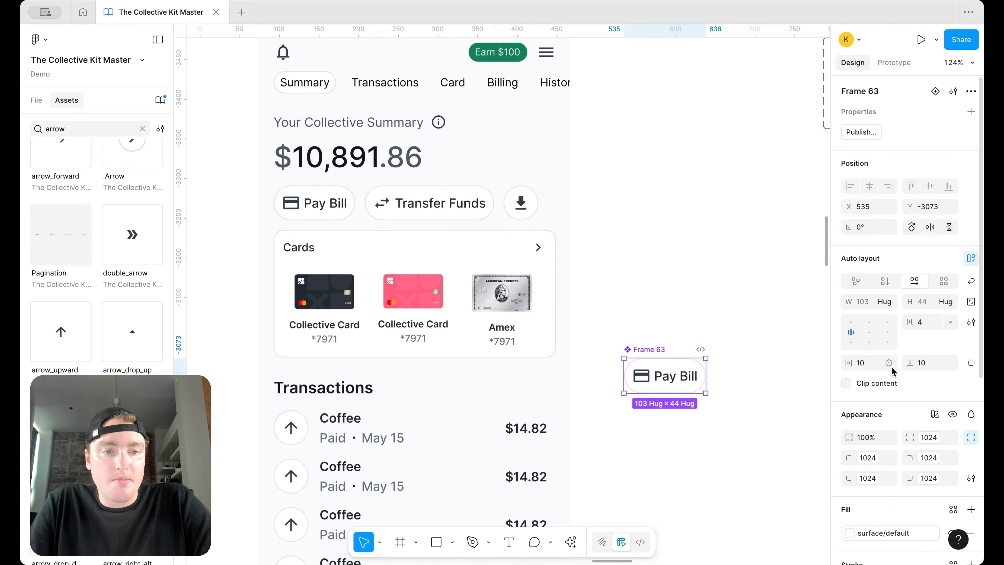
{"action": "type", "text": "14"}
{"action": "key", "text": "Return"}
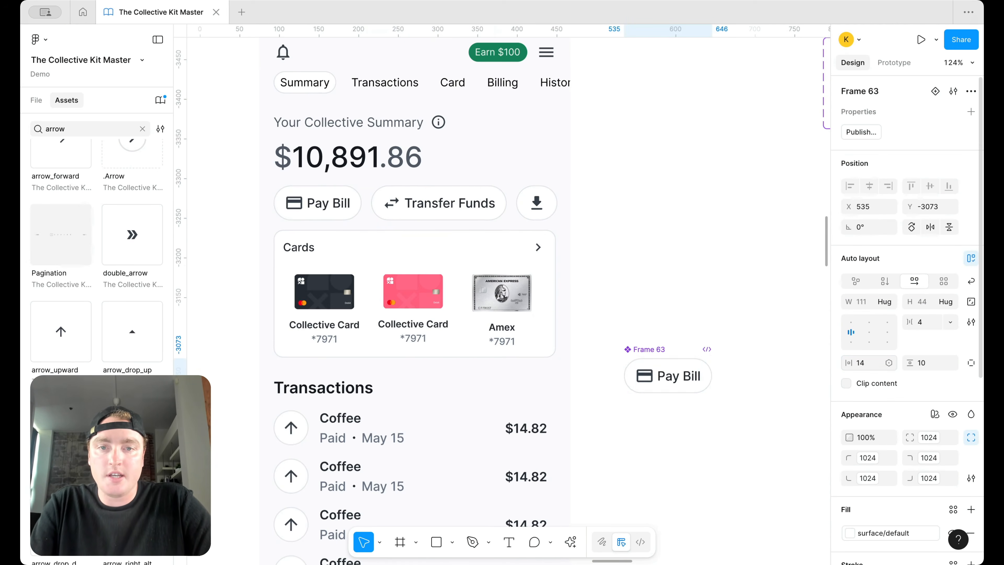
{"action": "left_click", "coordinate": [536, 202]}
{"action": "left_click", "coordinate": [537, 202]}
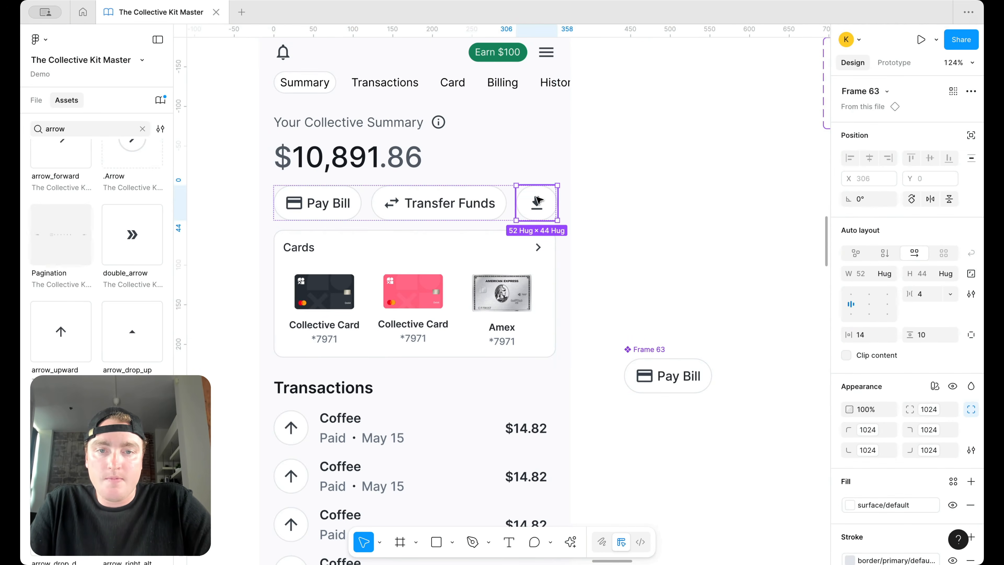
{"action": "type", "text": "12"}
{"action": "key", "text": "Return"}
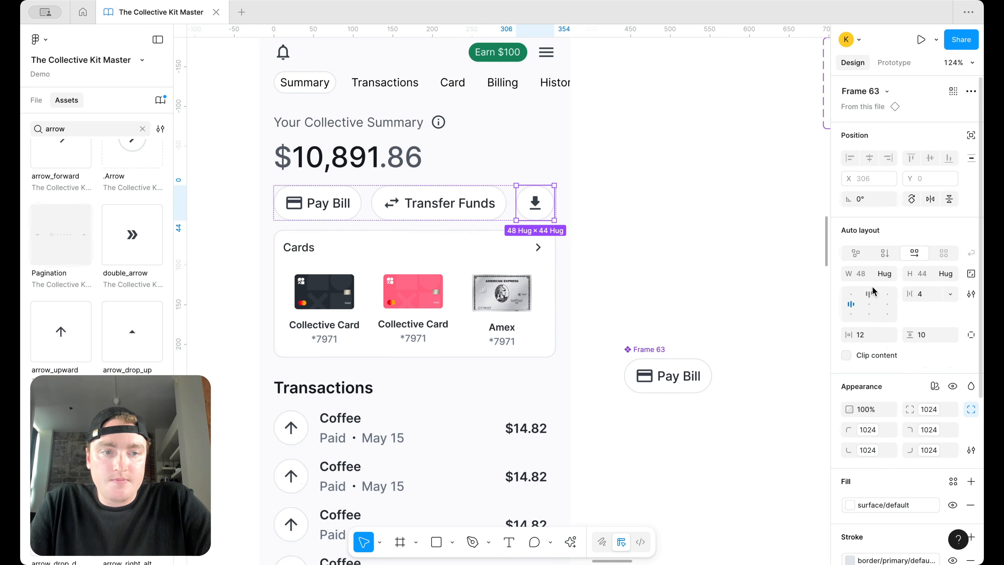
{"action": "type", "text": "44"}
{"action": "key", "text": "Return"}
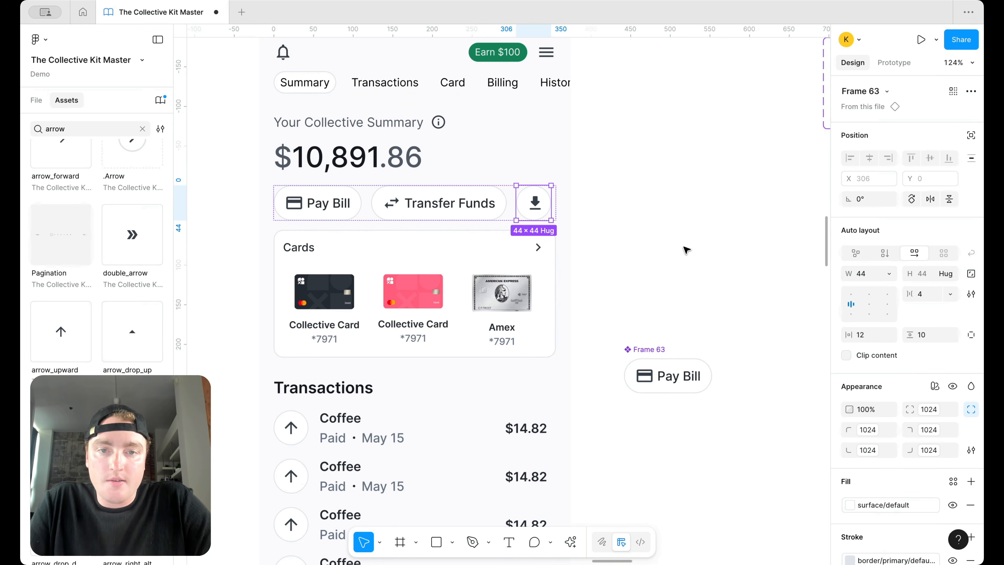
{"action": "left_click", "coordinate": [648, 250]}
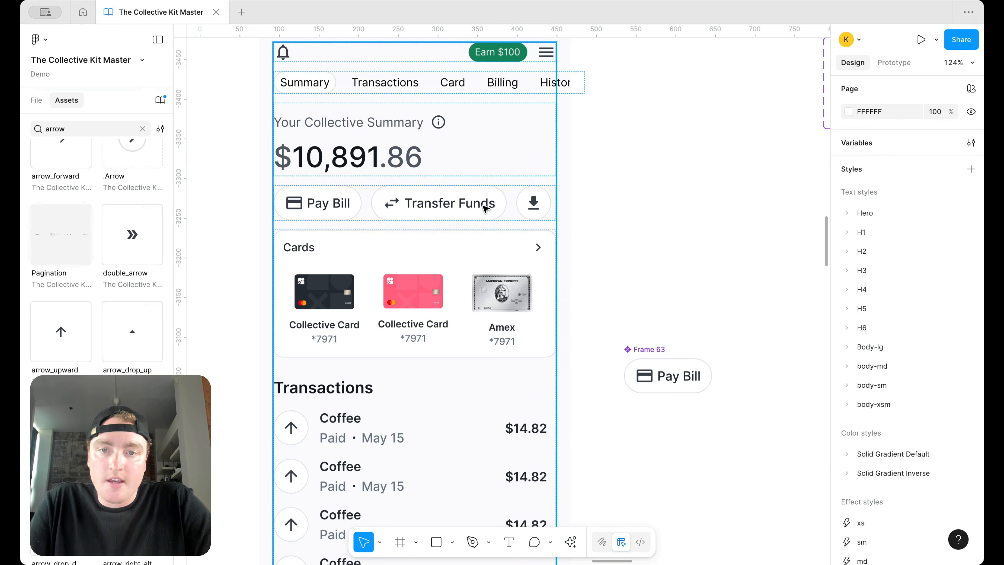
{"action": "double_click", "coordinate": [479, 206]}
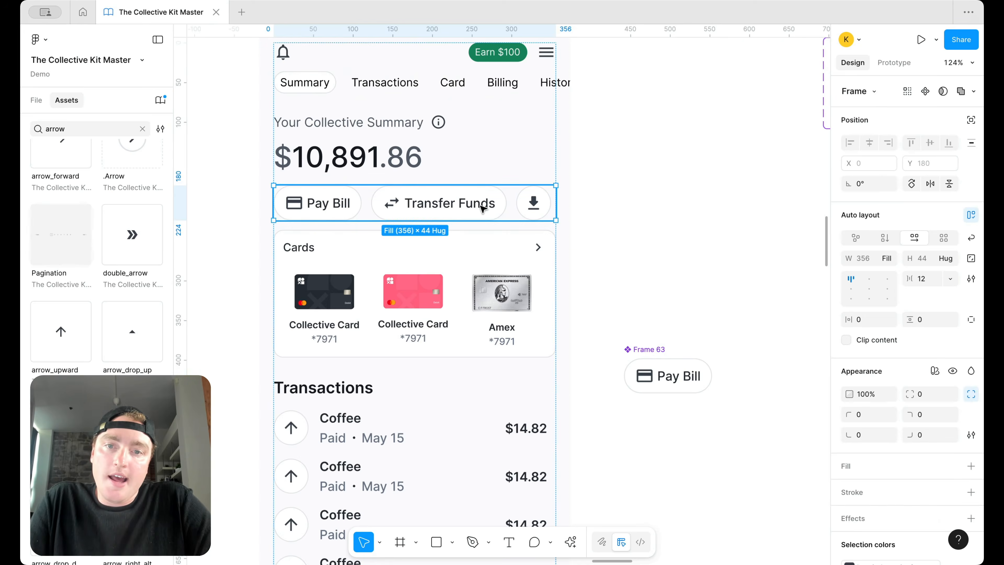
{"action": "left_click", "coordinate": [622, 221]}
{"action": "scroll", "coordinate": [640, 218], "scroll_direction": "down", "scroll_amount": 3}
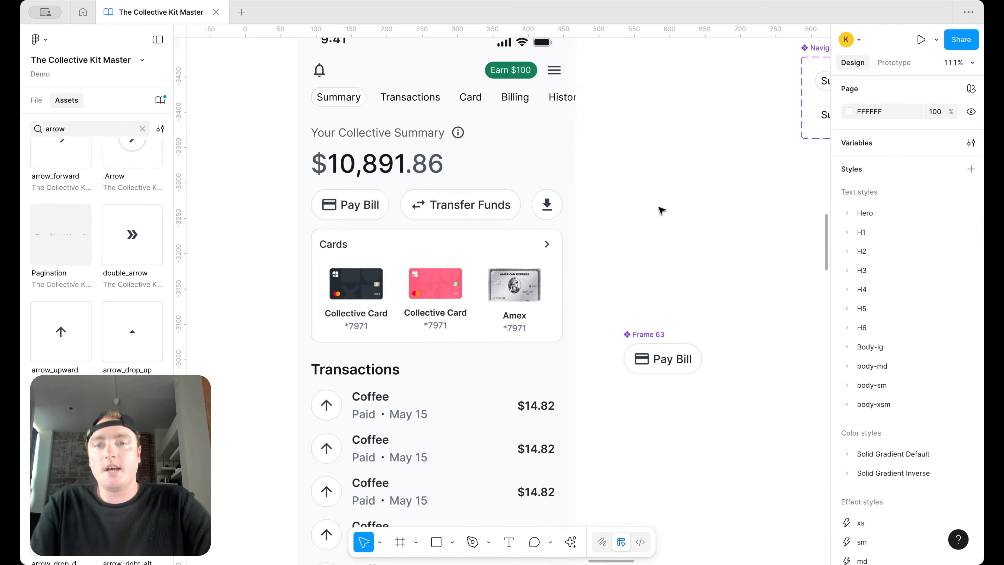
Step: Zoom out and select the Cards auto-layout frame
{"action": "scroll", "coordinate": [660, 214], "scroll_direction": "down", "scroll_amount": 3}
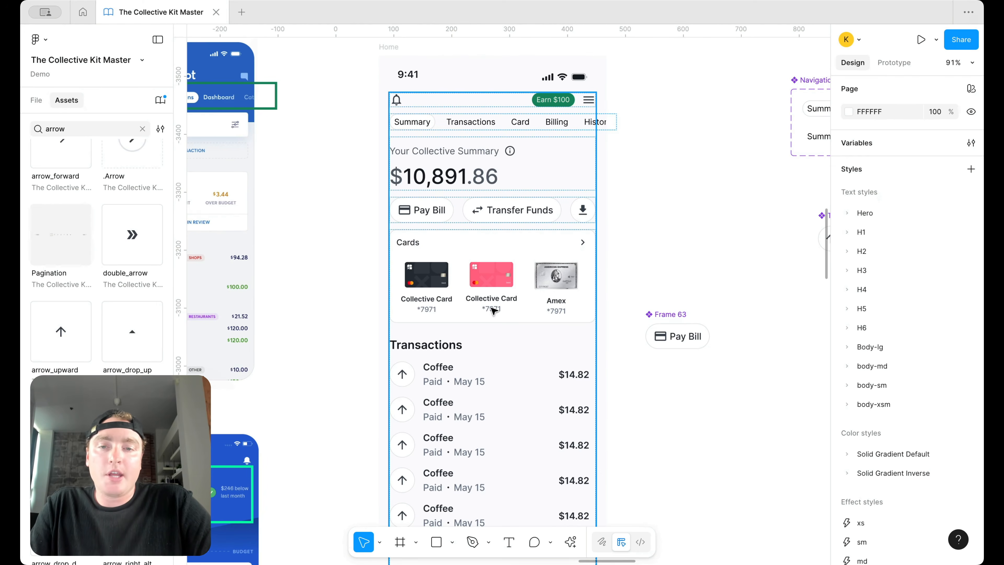
{"action": "scroll", "coordinate": [507, 295], "scroll_direction": "down", "scroll_amount": 2}
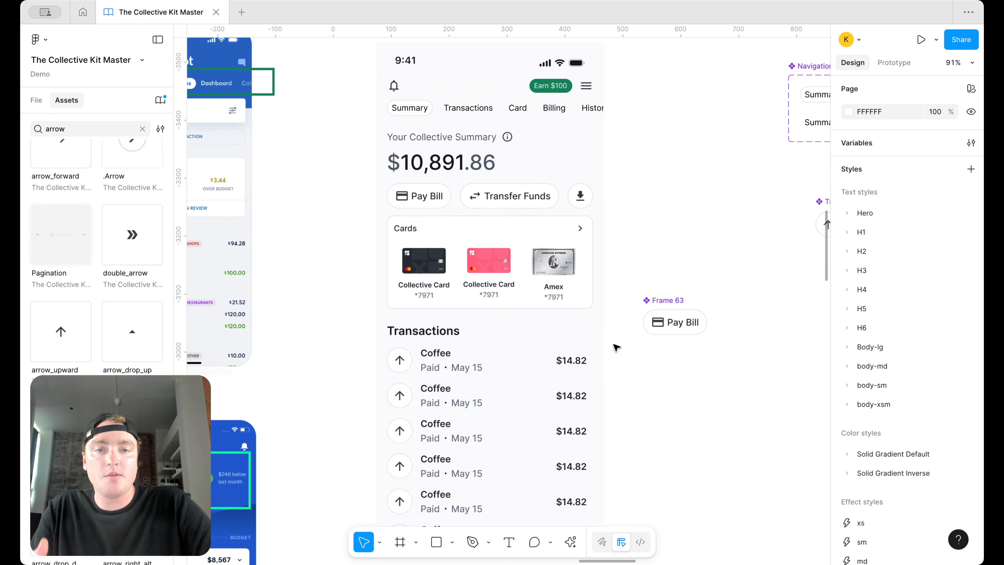
{"action": "scroll", "coordinate": [616, 347], "scroll_direction": "down", "scroll_amount": 3}
{"action": "scroll", "coordinate": [622, 353], "scroll_direction": "up", "scroll_amount": 3}
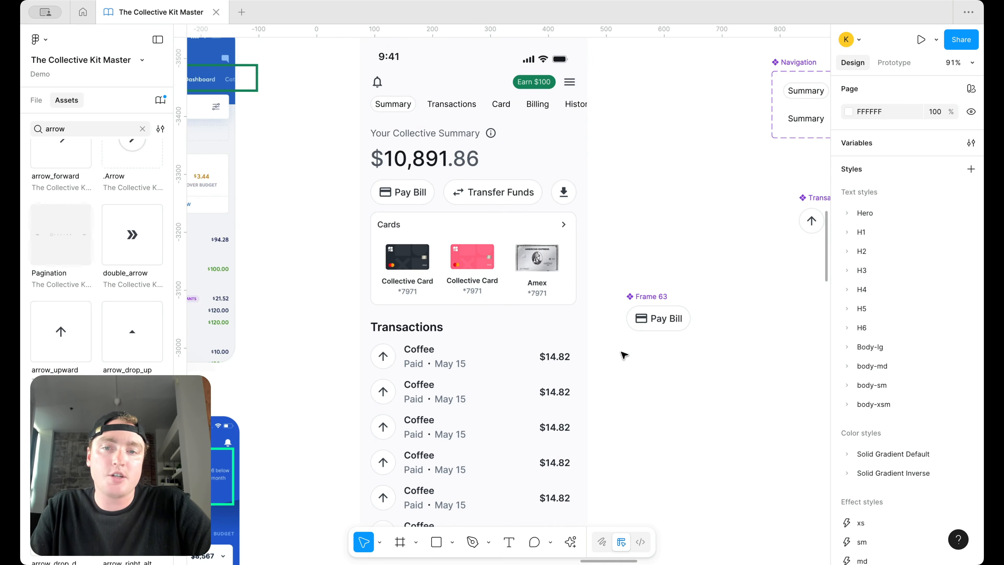
{"action": "left_click", "coordinate": [514, 246]}
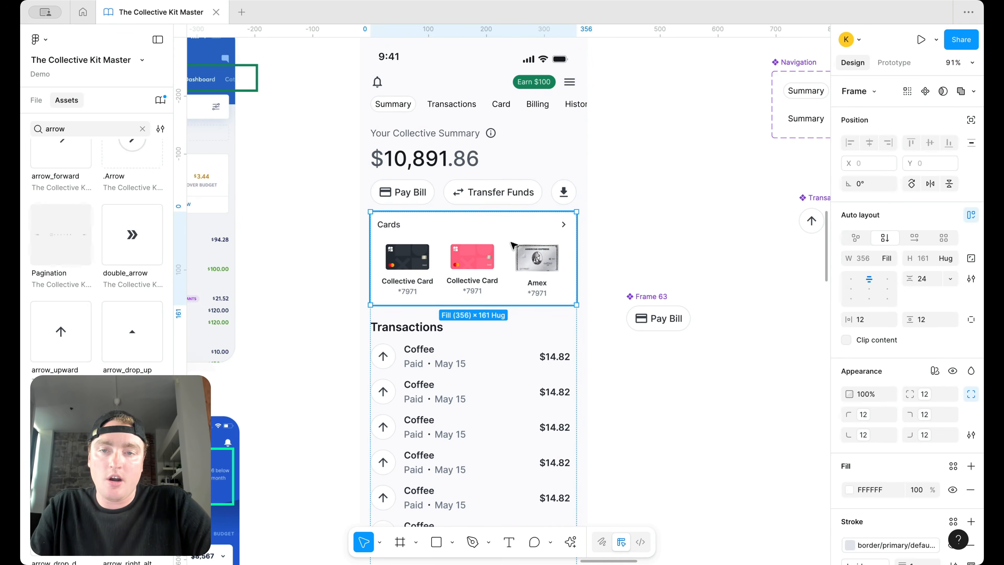
Step: Tighten the Cards section's auto-layout gap to 16
{"action": "type", "text": "18"}
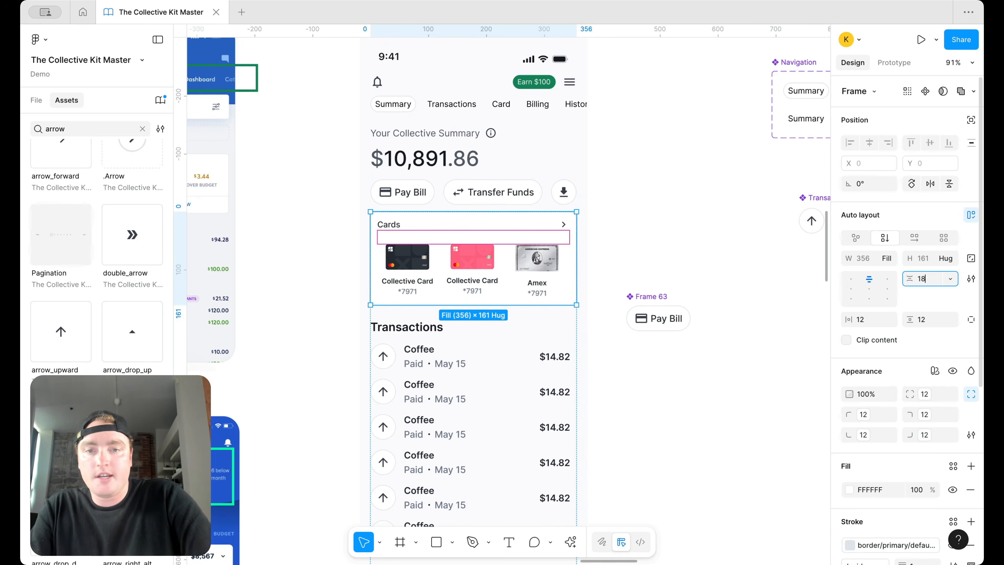
{"action": "key", "text": "Return"}
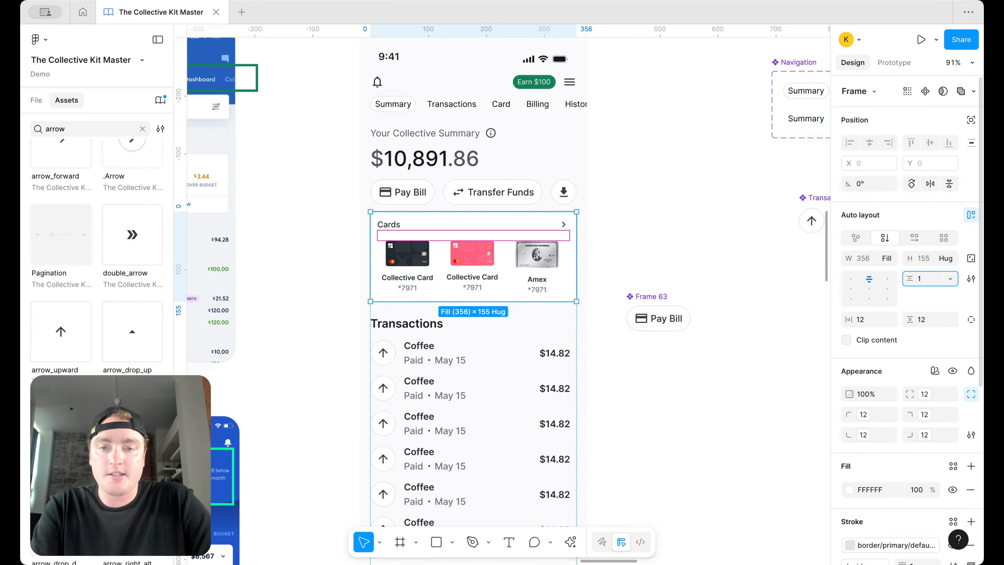
{"action": "left_click", "coordinate": [729, 251]}
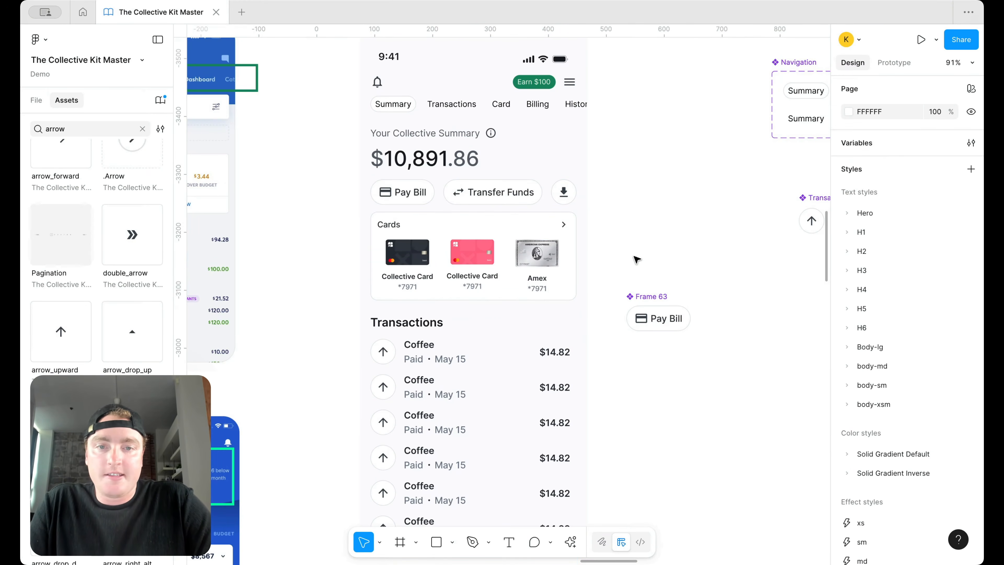
{"action": "scroll", "coordinate": [591, 207], "scroll_direction": "up", "scroll_amount": 3}
Step: Rename the Pay Bill component to 'Button' and move it up beside Navigation
{"action": "left_click", "coordinate": [653, 330]}
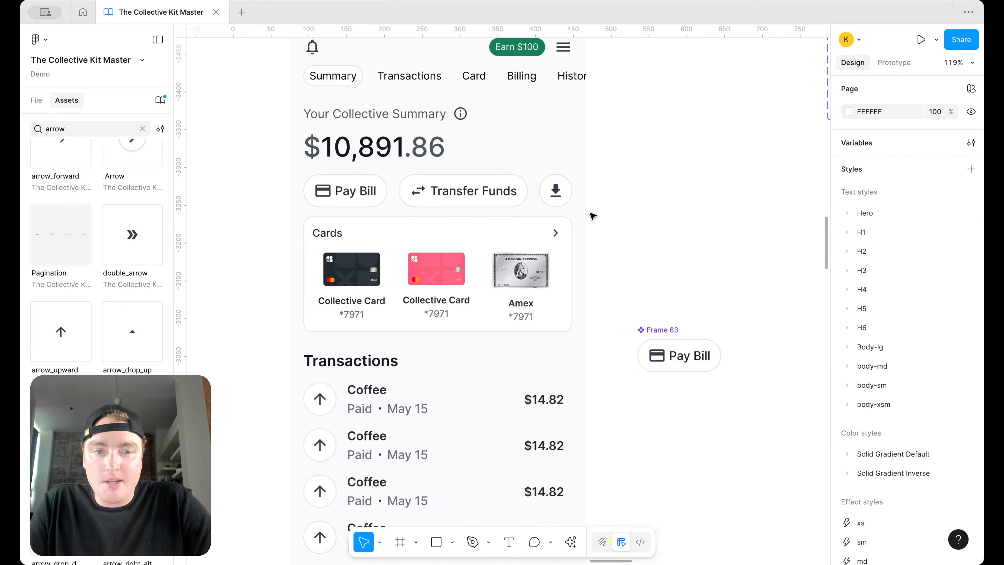
{"action": "double_click", "coordinate": [653, 329]}
{"action": "type", "text": "B"}
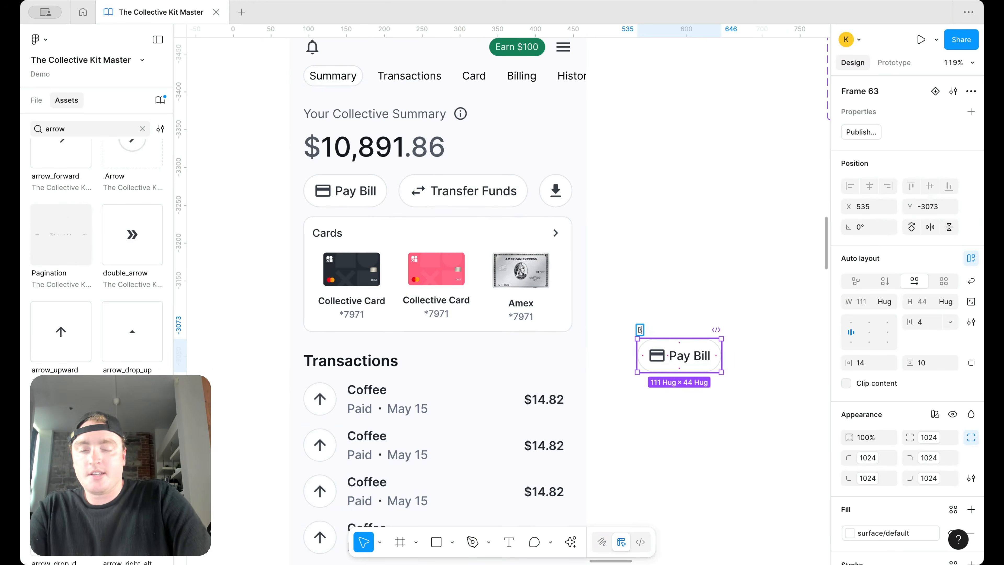
{"action": "key", "text": "Return"}
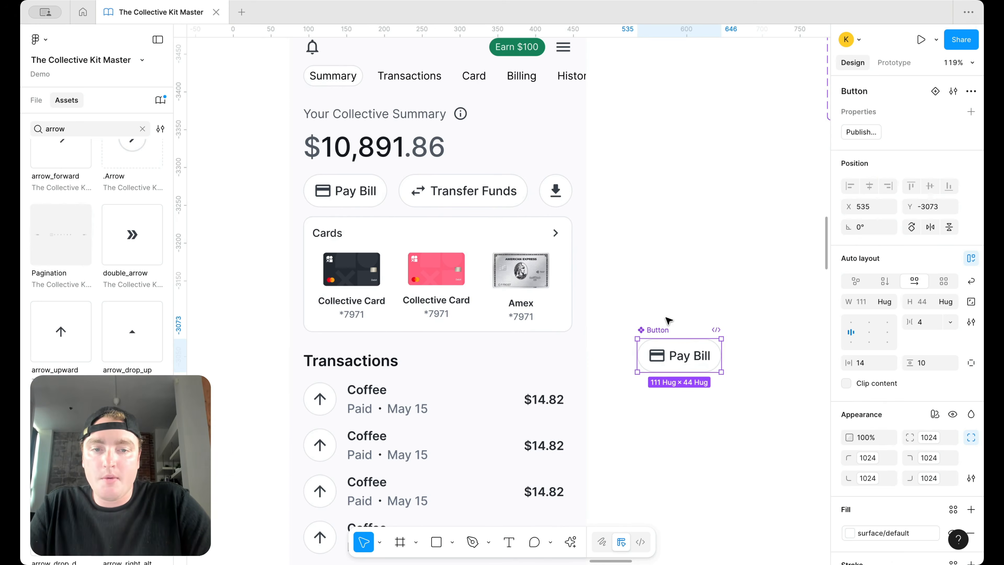
{"action": "scroll", "coordinate": [668, 328], "scroll_direction": "down", "scroll_amount": 2}
{"action": "left_click_drag", "start_coordinate": [663, 326], "coordinate": [736, 85]}
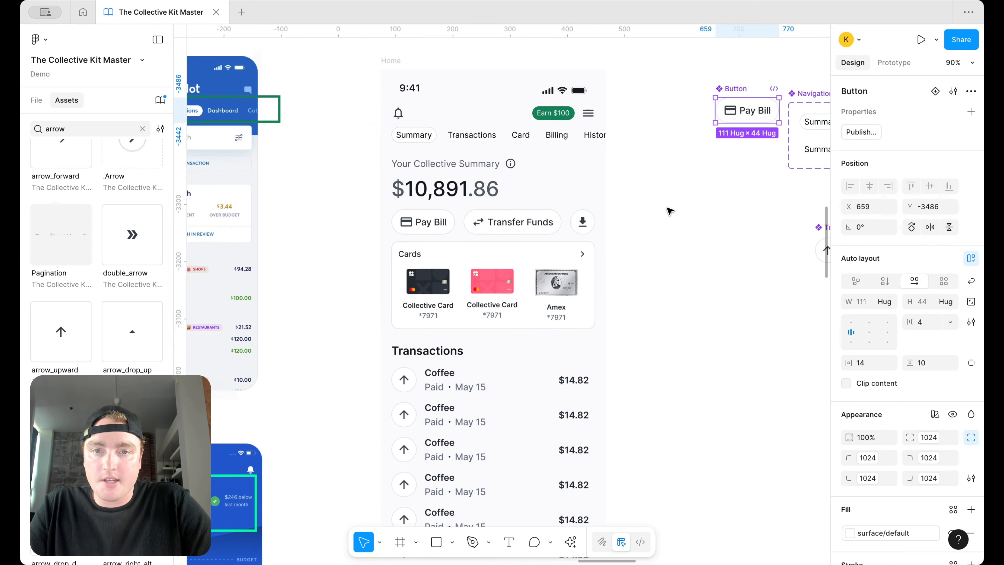
{"action": "scroll", "coordinate": [652, 210], "scroll_direction": "down", "scroll_amount": 3}
{"action": "left_click", "coordinate": [485, 324]}
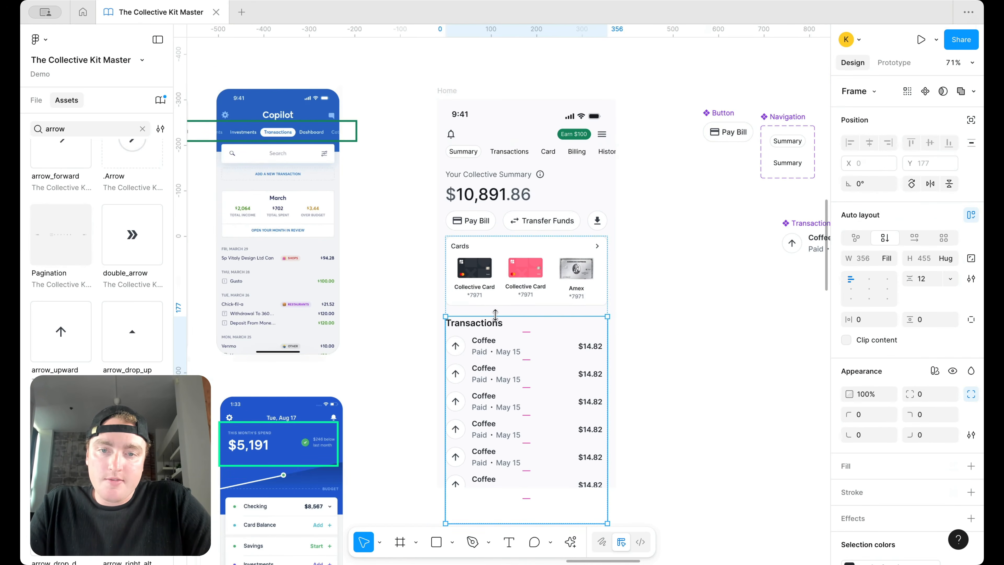
Step: Set the Home content stack's auto-layout gap to 18
{"action": "left_click", "coordinate": [927, 280]}
{"action": "type", "text": "18"}
{"action": "key", "text": "Return"}
{"action": "scroll", "coordinate": [542, 357], "scroll_direction": "down", "scroll_amount": 3}
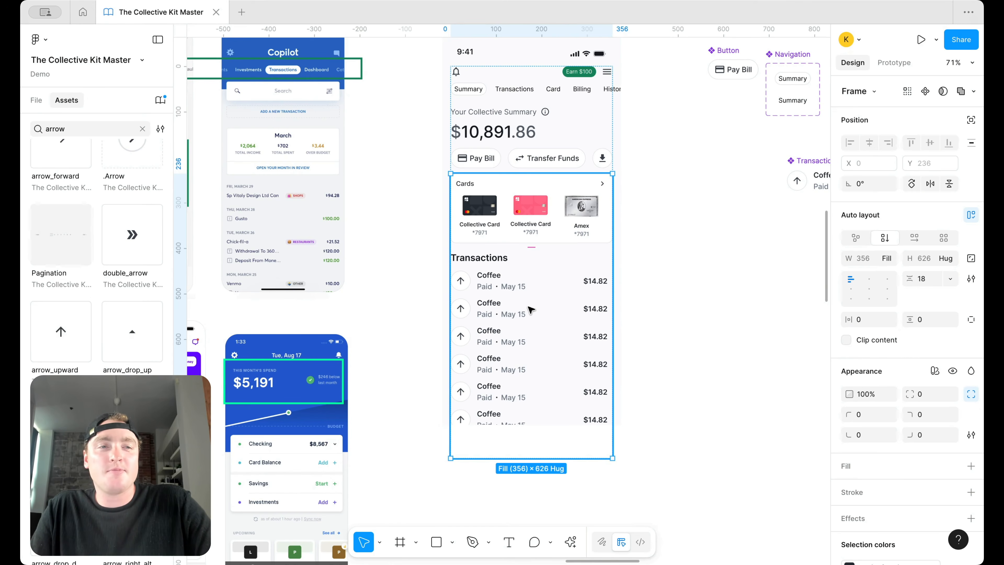
Step: Select the Summary–History tabs row, then the large circle behind the Amex screen
{"action": "left_click", "coordinate": [516, 90]}
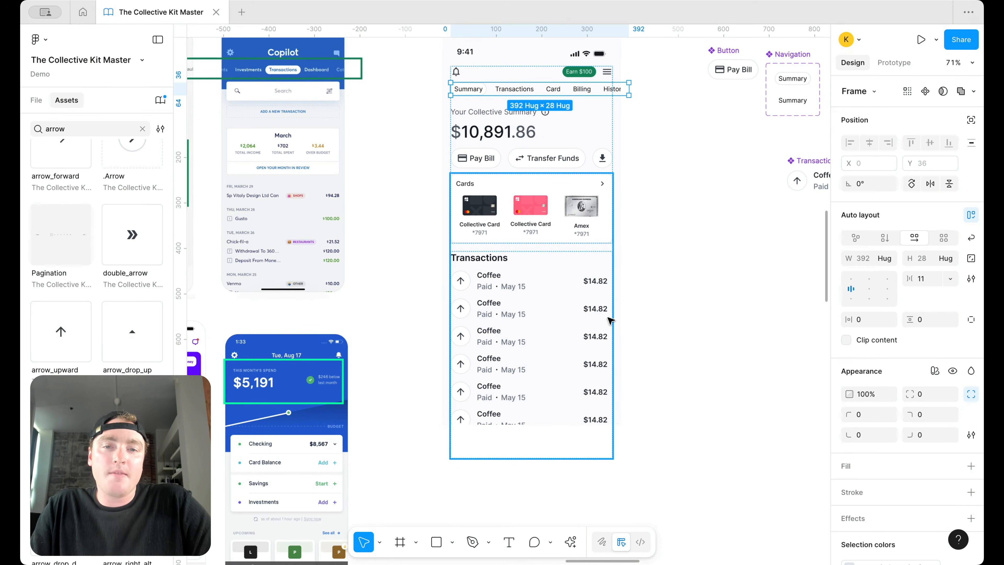
{"action": "scroll", "coordinate": [578, 314], "scroll_direction": "up", "scroll_amount": 2}
{"action": "left_click", "coordinate": [679, 314]}
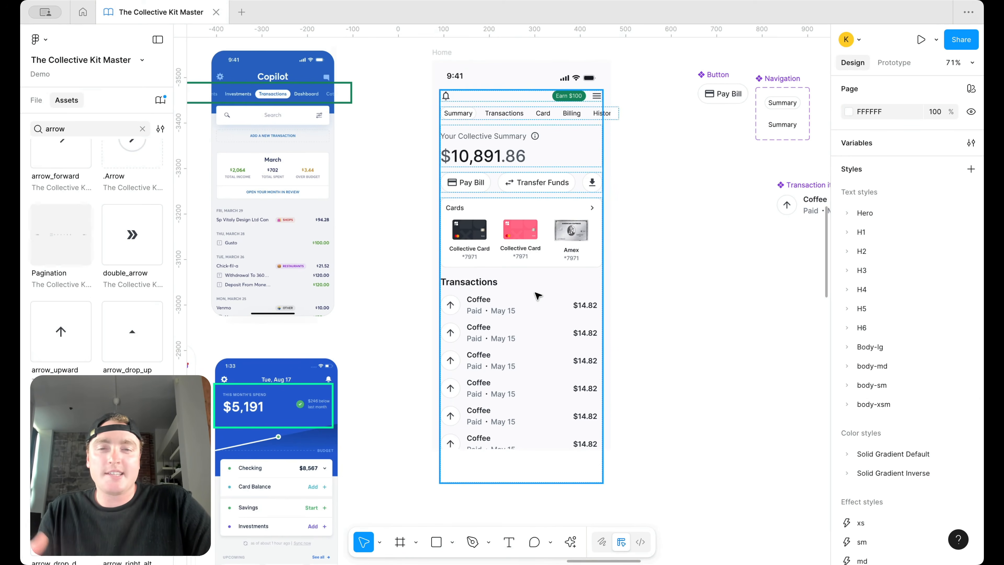
{"action": "scroll", "coordinate": [537, 296], "scroll_direction": "down", "scroll_amount": 5}
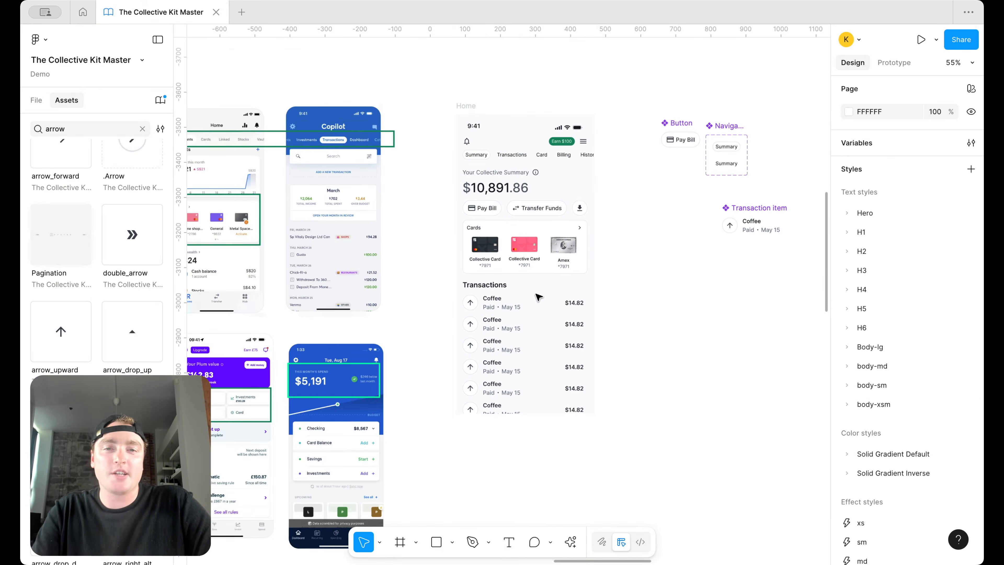
{"action": "scroll", "coordinate": [538, 295], "scroll_direction": "up", "scroll_amount": 5}
{"action": "scroll", "coordinate": [537, 296], "scroll_direction": "right", "scroll_amount": 10}
{"action": "scroll", "coordinate": [537, 295], "scroll_direction": "up", "scroll_amount": 2}
{"action": "left_click", "coordinate": [491, 324]}
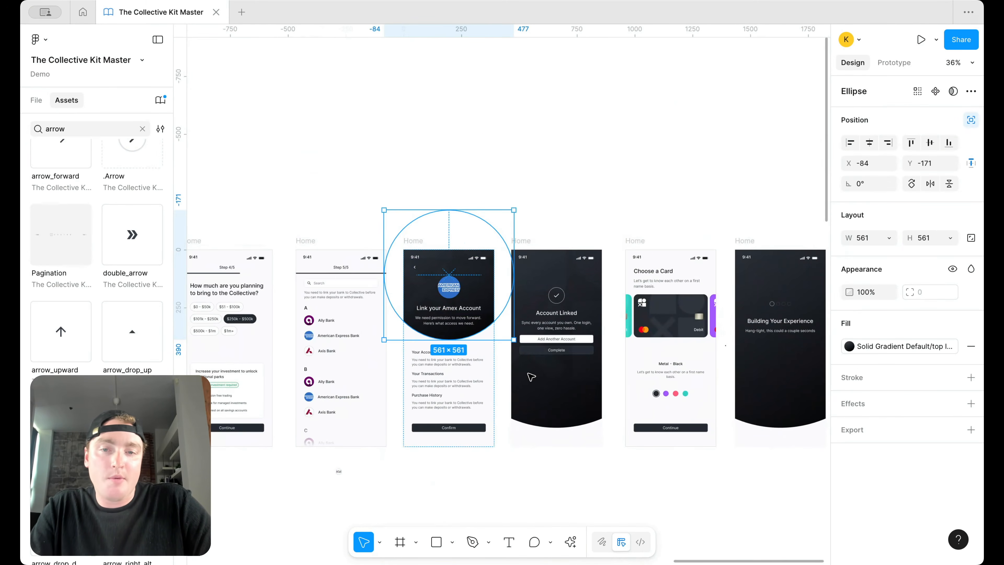
{"action": "scroll", "coordinate": [491, 323], "scroll_direction": "down", "scroll_amount": 8}
{"action": "scroll", "coordinate": [491, 323], "scroll_direction": "left", "scroll_amount": 12}
{"action": "left_click", "coordinate": [382, 201]}
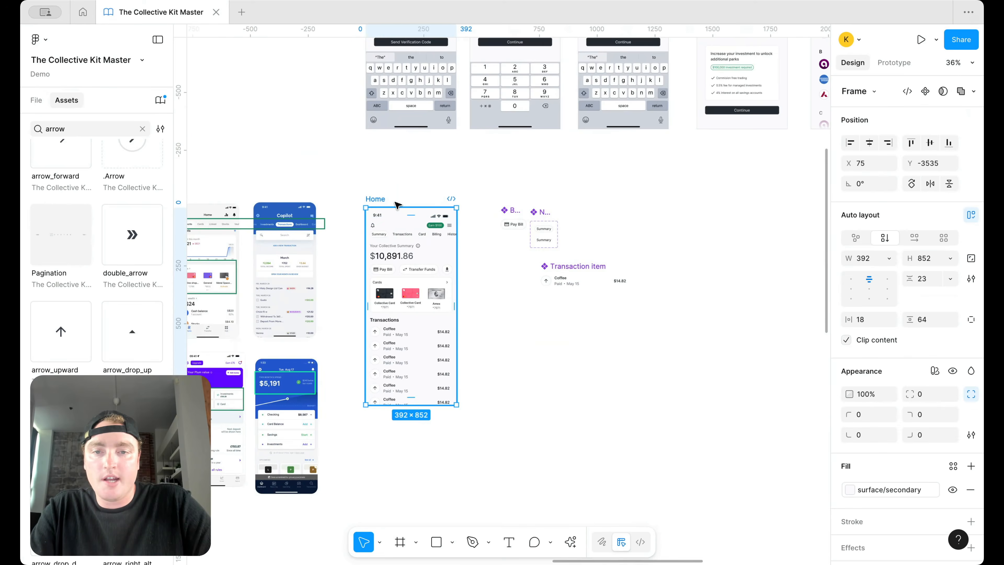
{"action": "key", "text": "super+v"}
{"action": "right_click", "coordinate": [407, 242]}
{"action": "left_click", "coordinate": [459, 267]}
{"action": "left_click", "coordinate": [549, 211]}
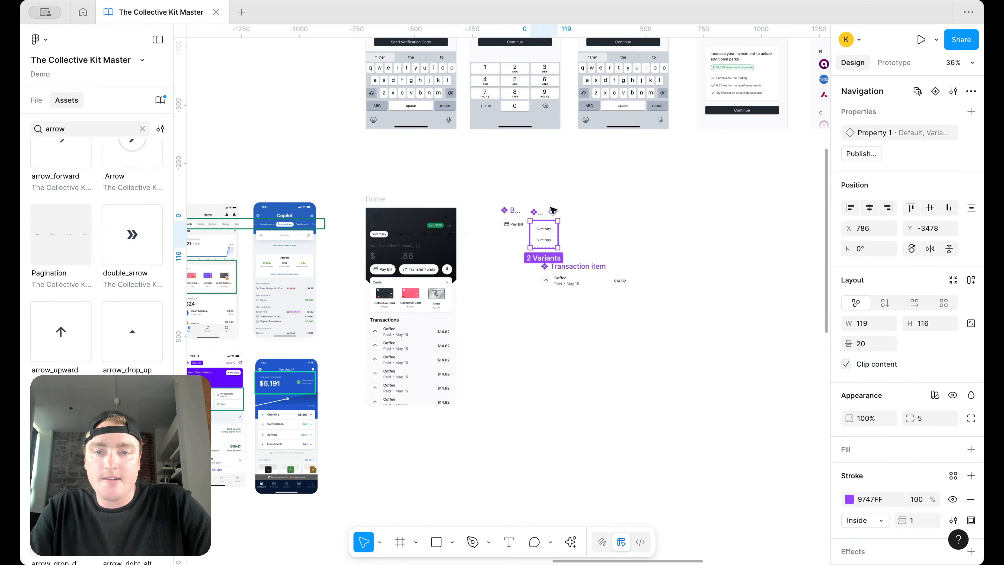
{"action": "scroll", "coordinate": [400, 249], "scroll_direction": "up", "scroll_amount": 8}
{"action": "scroll", "coordinate": [675, 235], "scroll_direction": "down", "scroll_amount": 4}
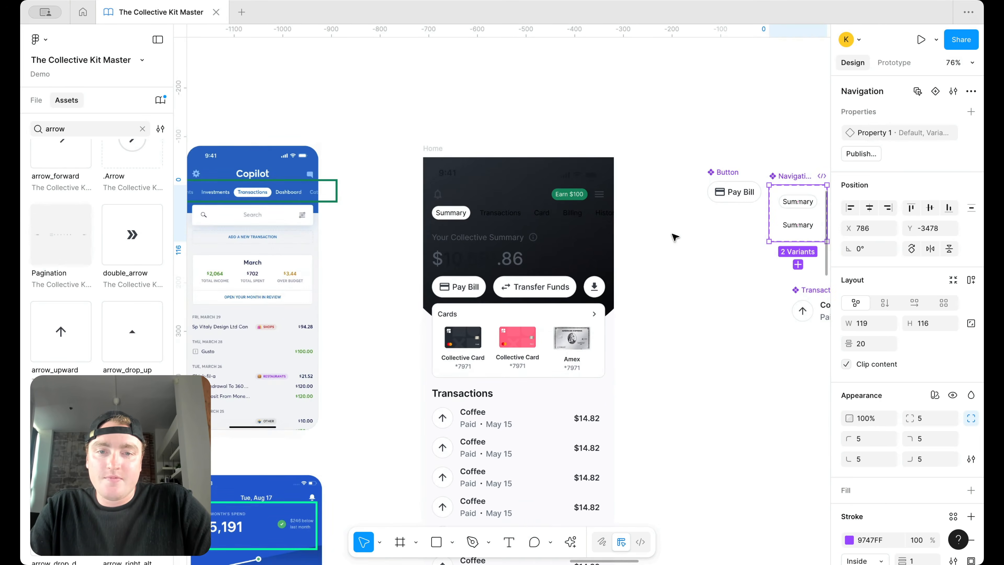
{"action": "double_click", "coordinate": [487, 266]}
{"action": "scroll", "coordinate": [903, 497], "scroll_direction": "down", "scroll_amount": 4}
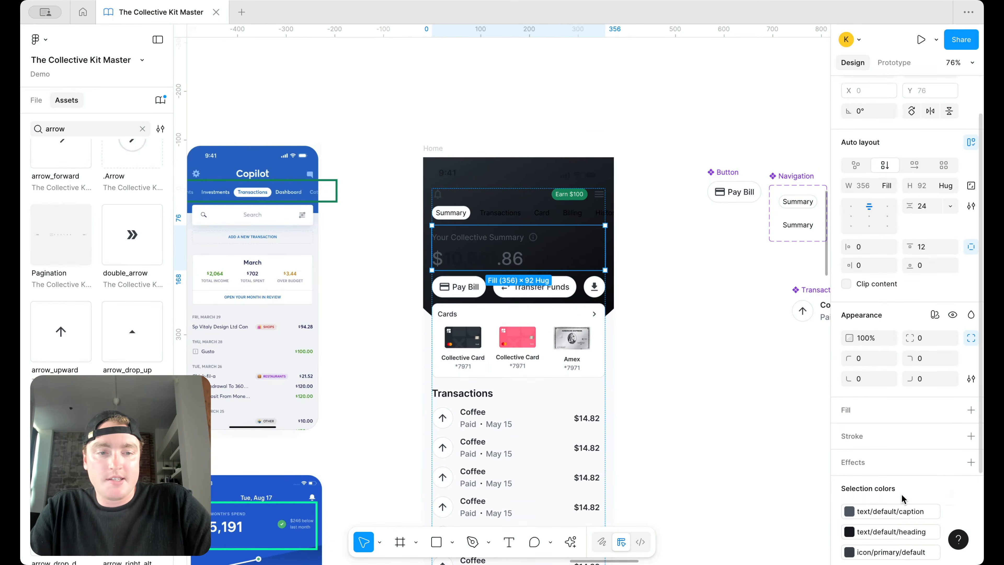
{"action": "left_click", "coordinate": [894, 422]}
{"action": "scroll", "coordinate": [761, 466], "scroll_direction": "down", "scroll_amount": 3}
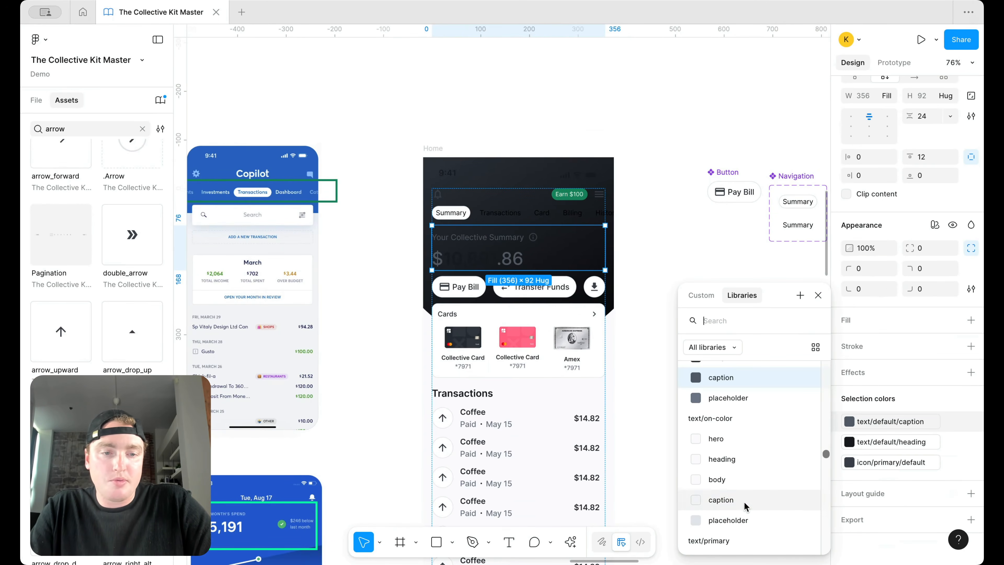
{"action": "left_click", "coordinate": [745, 500]}
{"action": "left_click", "coordinate": [897, 462]}
{"action": "scroll", "coordinate": [745, 488], "scroll_direction": "down", "scroll_amount": 5}
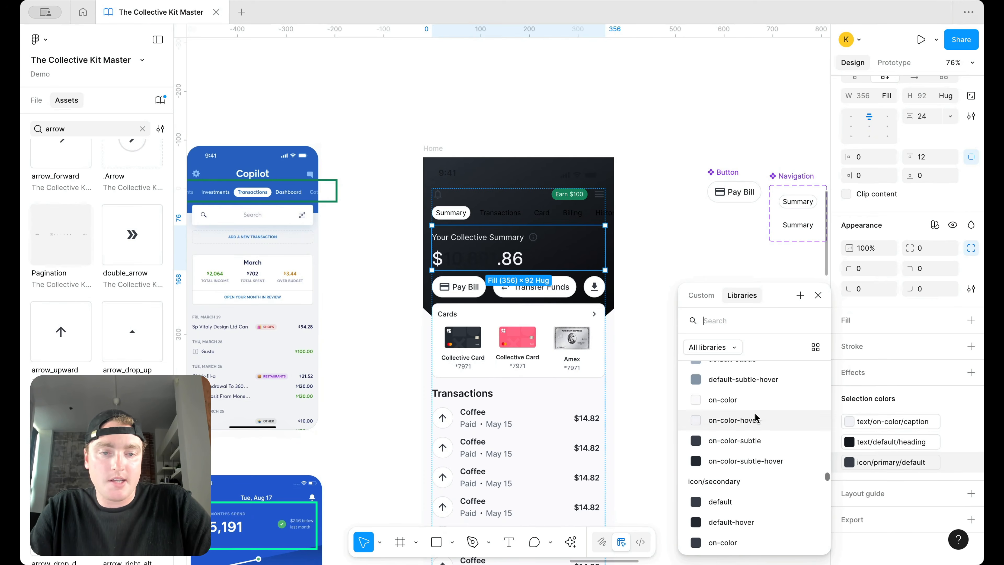
{"action": "scroll", "coordinate": [753, 457], "scroll_direction": "up", "scroll_amount": 3}
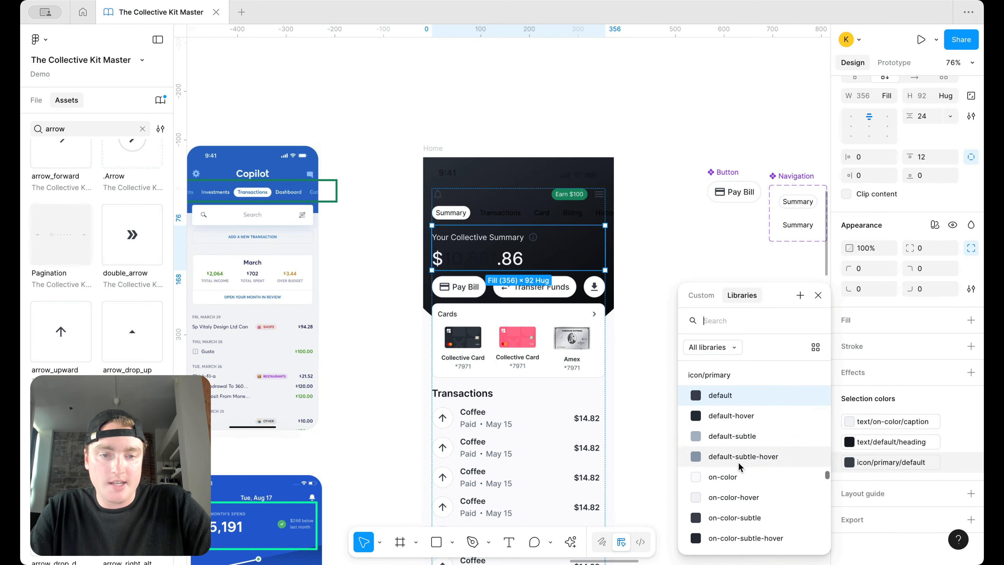
{"action": "left_click", "coordinate": [737, 476]}
{"action": "scroll", "coordinate": [751, 467], "scroll_direction": "down", "scroll_amount": 8}
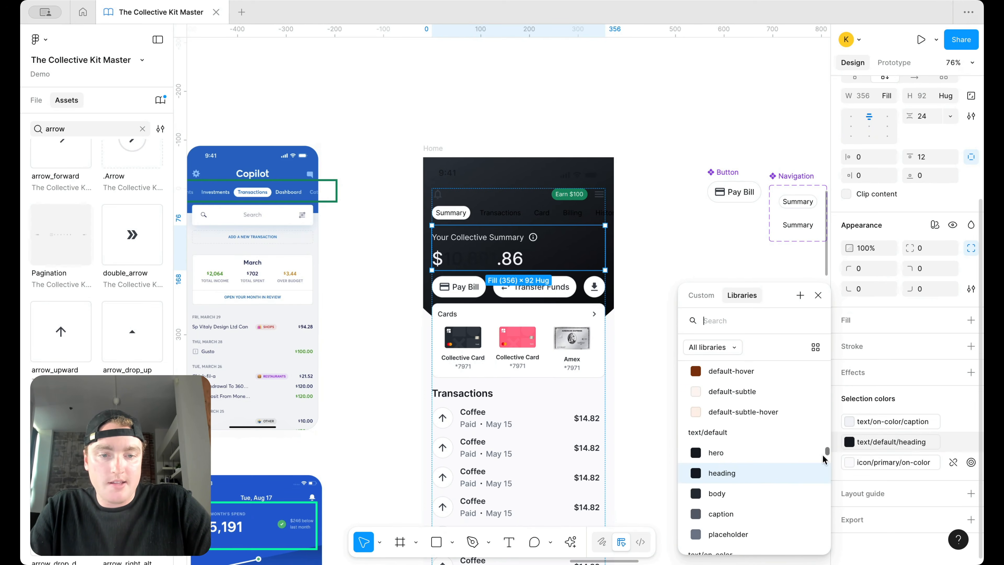
{"action": "left_click", "coordinate": [662, 272]}
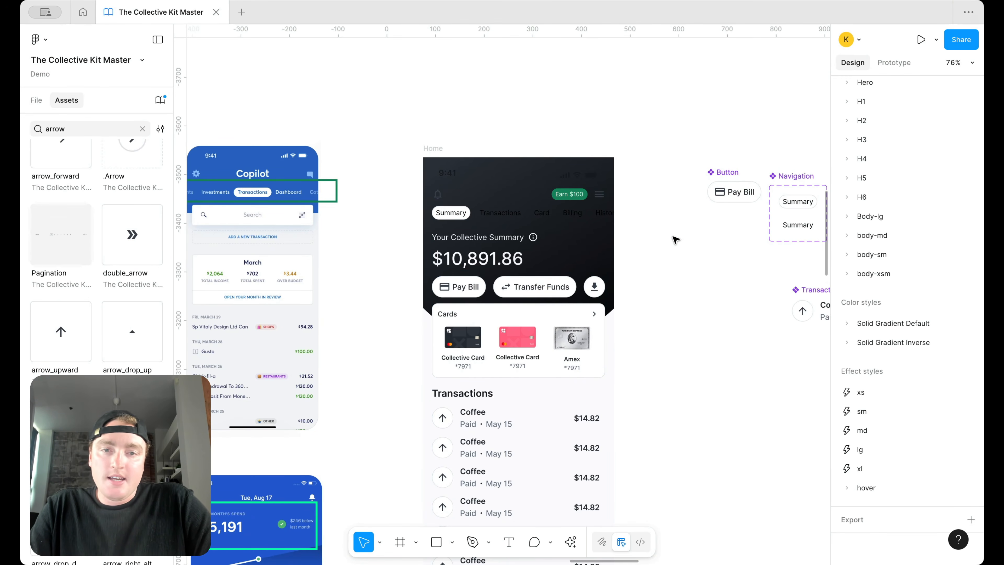
{"action": "scroll", "coordinate": [672, 237], "scroll_direction": "down", "scroll_amount": 5}
{"action": "scroll", "coordinate": [675, 239], "scroll_direction": "up", "scroll_amount": 2}
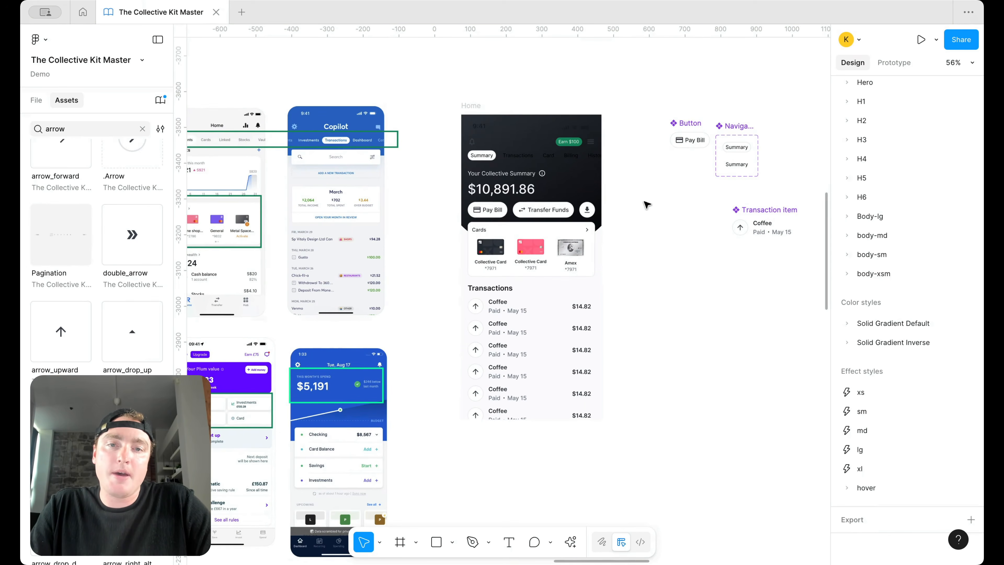
{"action": "scroll", "coordinate": [631, 191], "scroll_direction": "up", "scroll_amount": 3}
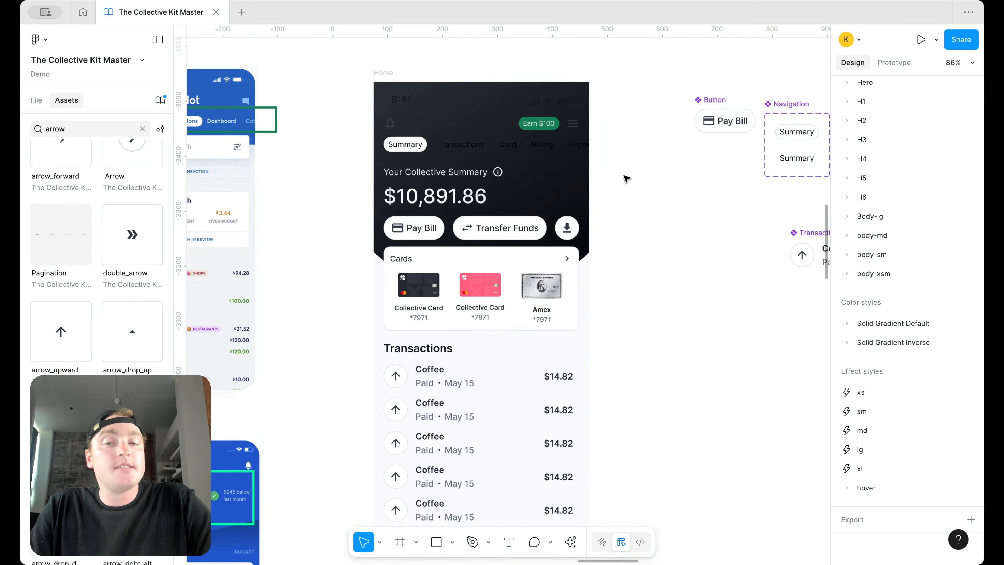
{"action": "scroll", "coordinate": [626, 178], "scroll_direction": "down", "scroll_amount": 2}
{"action": "key", "text": "ctrl+z"}
{"action": "key", "text": "ctrl+z"}
{"action": "key", "text": "ctrl+z"}
{"action": "key", "text": "ctrl+z"}
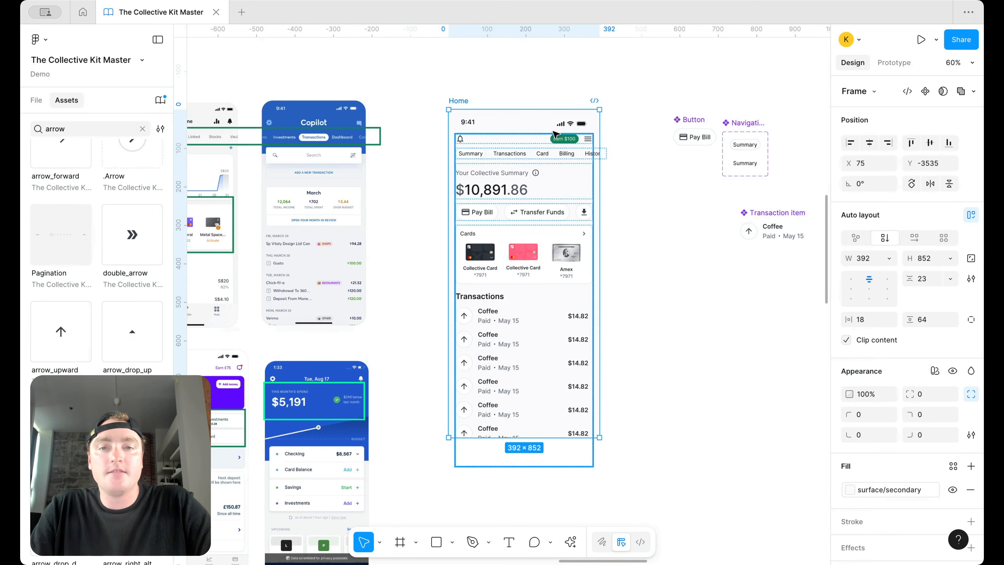
Step: Select the info icon inside the Your Collective Summary block and set W and H to 16
{"action": "left_click", "coordinate": [664, 158]}
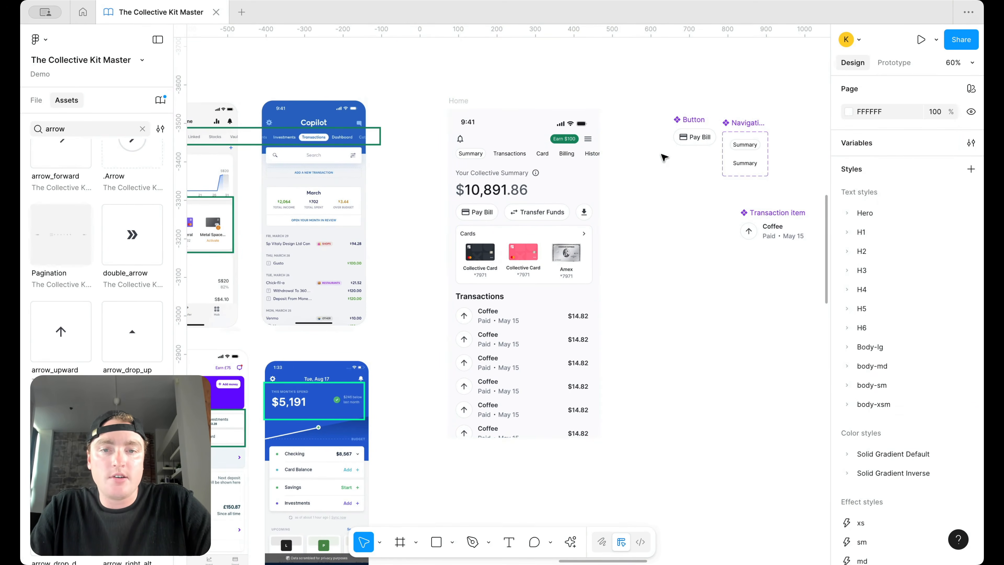
{"action": "left_click", "coordinate": [586, 174]}
{"action": "left_click", "coordinate": [660, 175]}
{"action": "scroll", "coordinate": [660, 174], "scroll_direction": "up", "scroll_amount": 4}
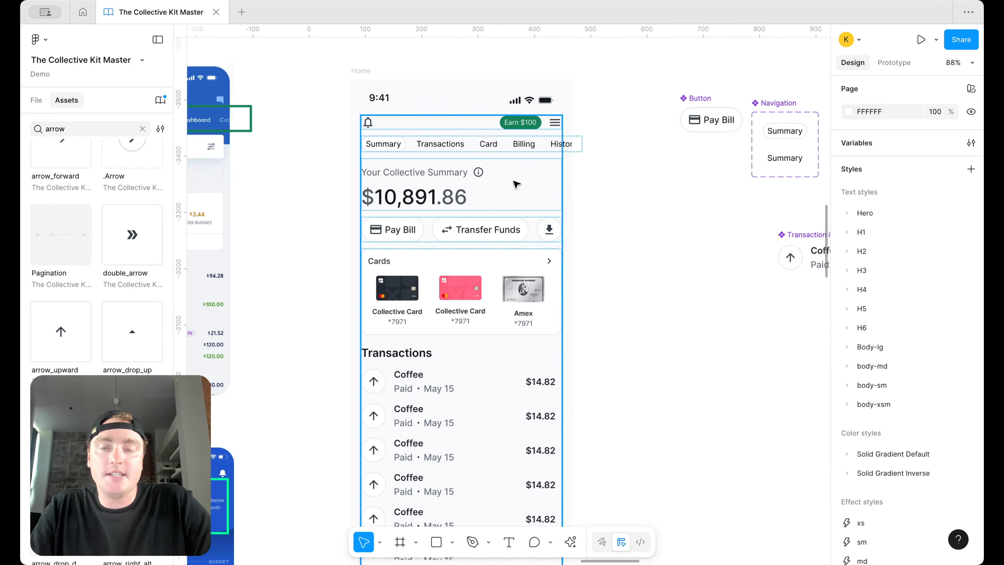
{"action": "double_click", "coordinate": [473, 178]}
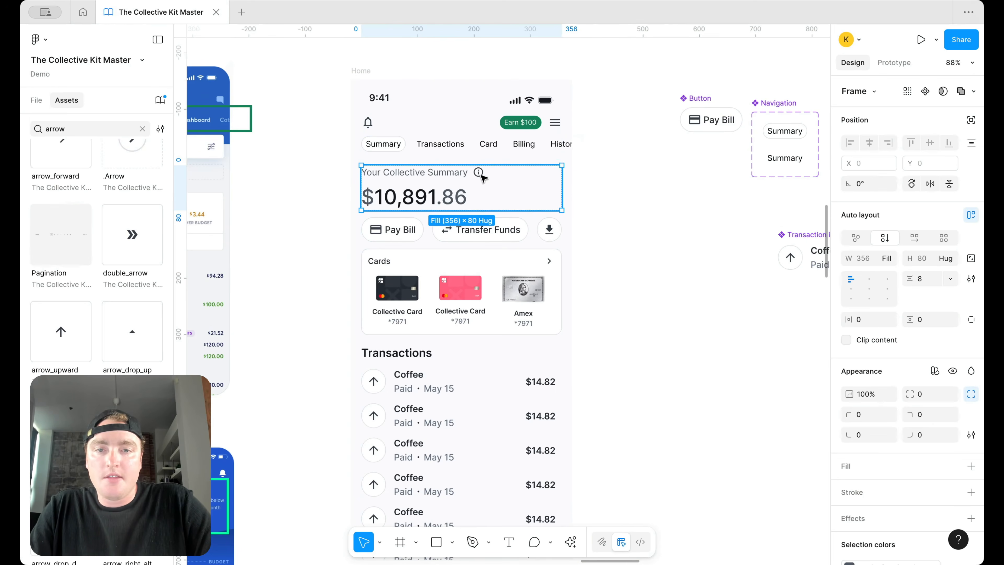
{"action": "double_click", "coordinate": [480, 174]}
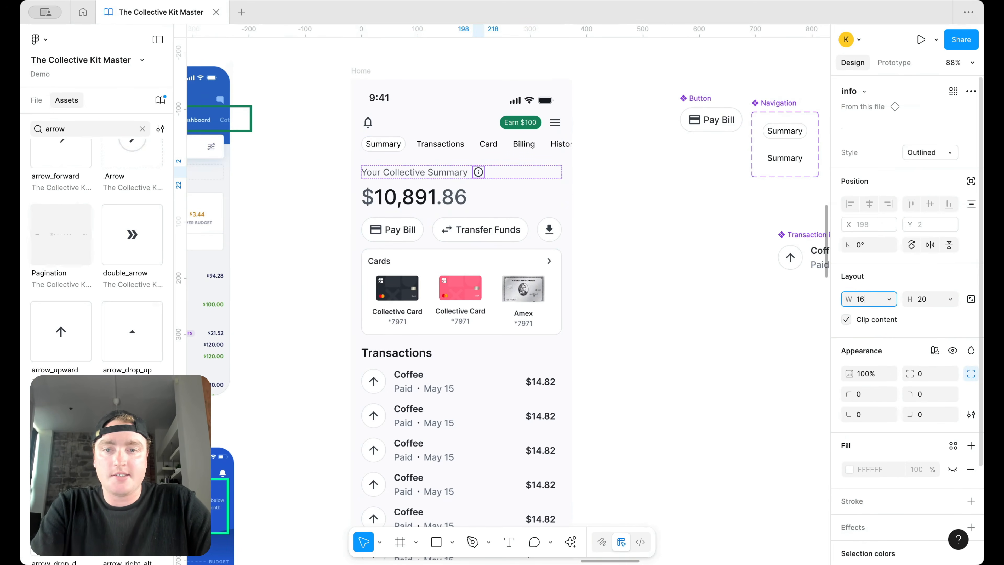
{"action": "key", "text": "Return"}
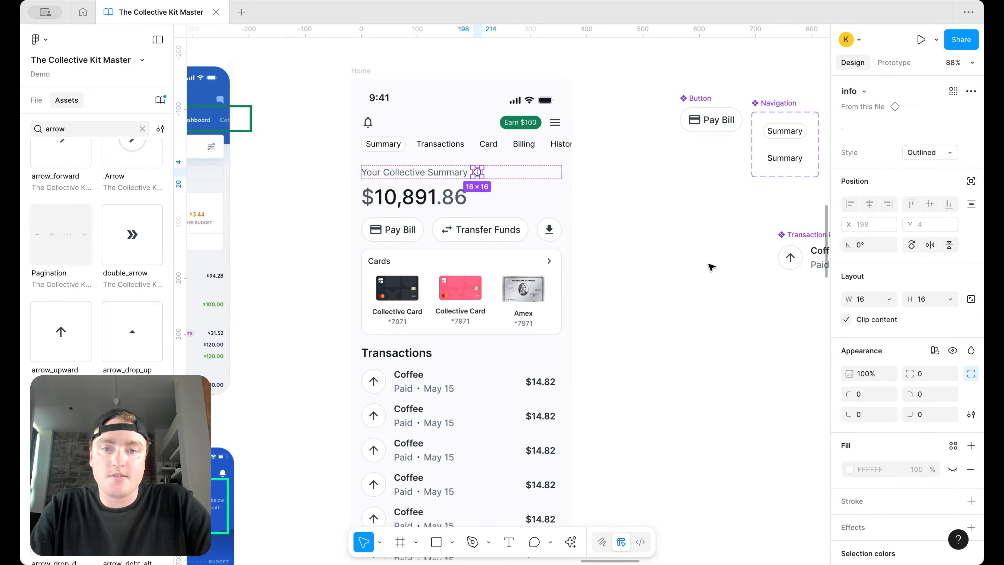
{"action": "left_click", "coordinate": [708, 266]}
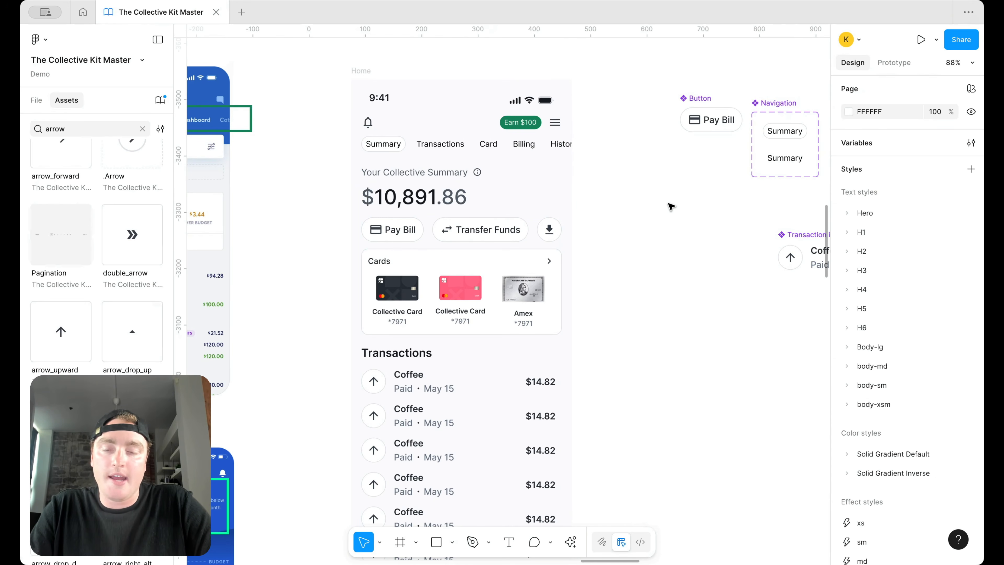
{"action": "scroll", "coordinate": [670, 206], "scroll_direction": "down", "scroll_amount": 1}
{"action": "scroll", "coordinate": [671, 206], "scroll_direction": "left", "scroll_amount": 1}
{"action": "scroll", "coordinate": [648, 211], "scroll_direction": "down", "scroll_amount": 1}
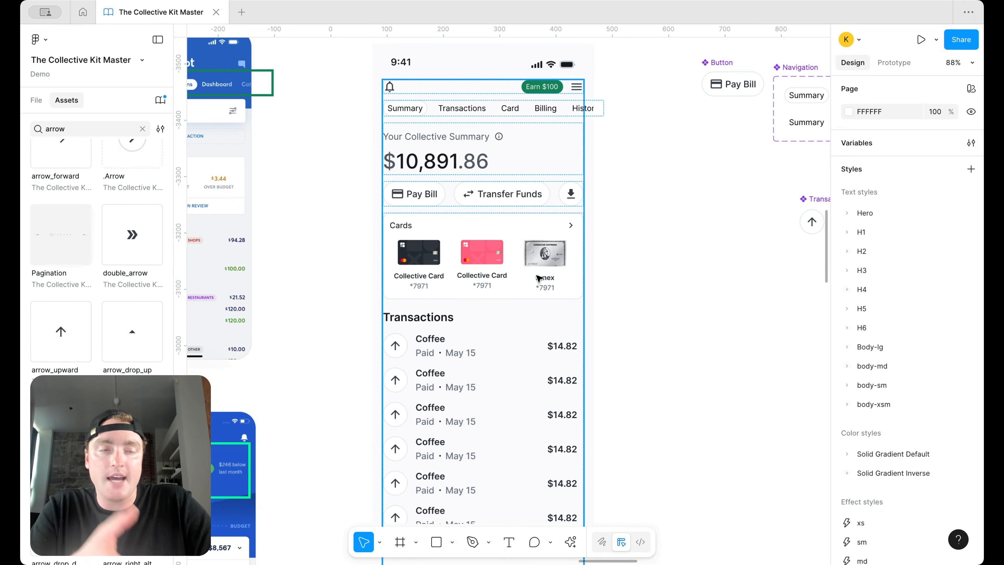
{"action": "scroll", "coordinate": [530, 296], "scroll_direction": "down", "scroll_amount": 2}
{"action": "scroll", "coordinate": [569, 301], "scroll_direction": "down", "scroll_amount": 1}
{"action": "left_click", "coordinate": [459, 287]}
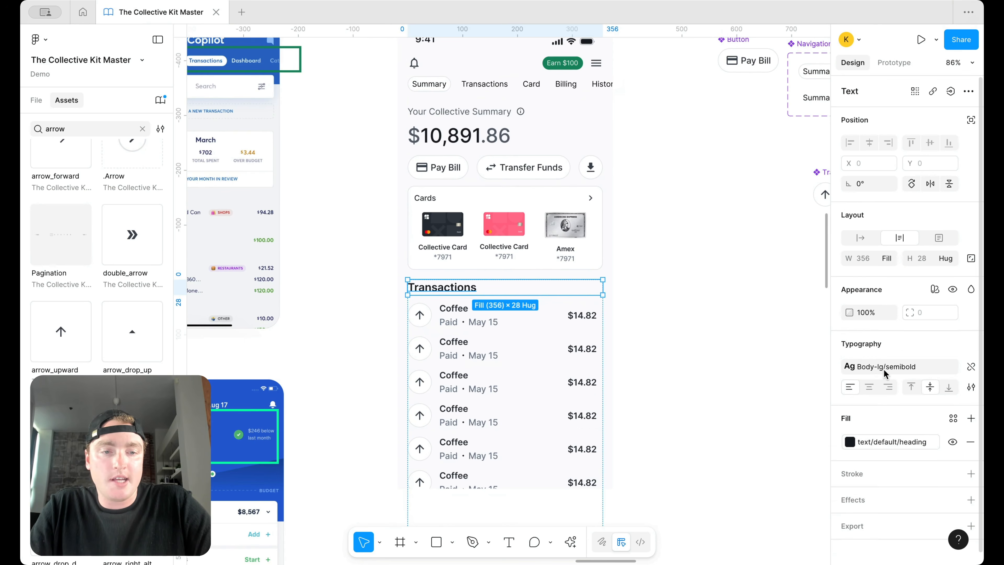
{"action": "left_click", "coordinate": [885, 373]}
{"action": "left_click", "coordinate": [783, 417]}
{"action": "left_click", "coordinate": [732, 270]}
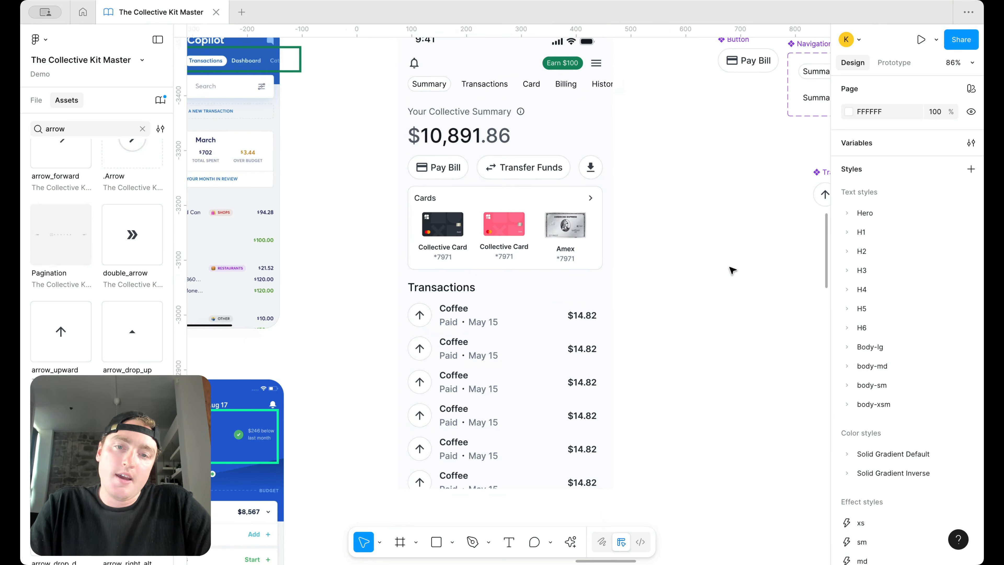
{"action": "left_click", "coordinate": [411, 287]}
{"action": "left_click", "coordinate": [411, 288]}
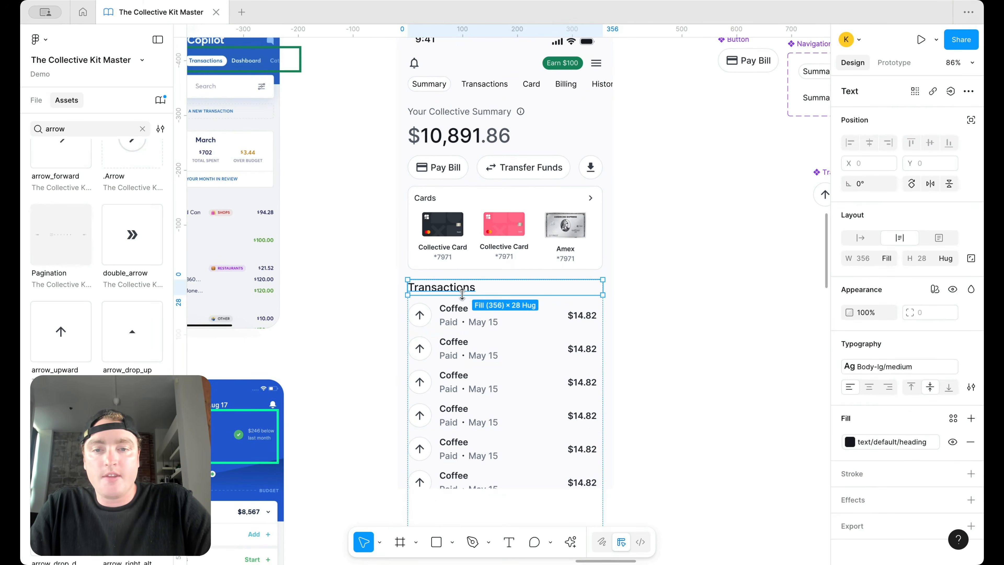
{"action": "left_click", "coordinate": [866, 360]}
{"action": "scroll", "coordinate": [752, 475], "scroll_direction": "down", "scroll_amount": 3}
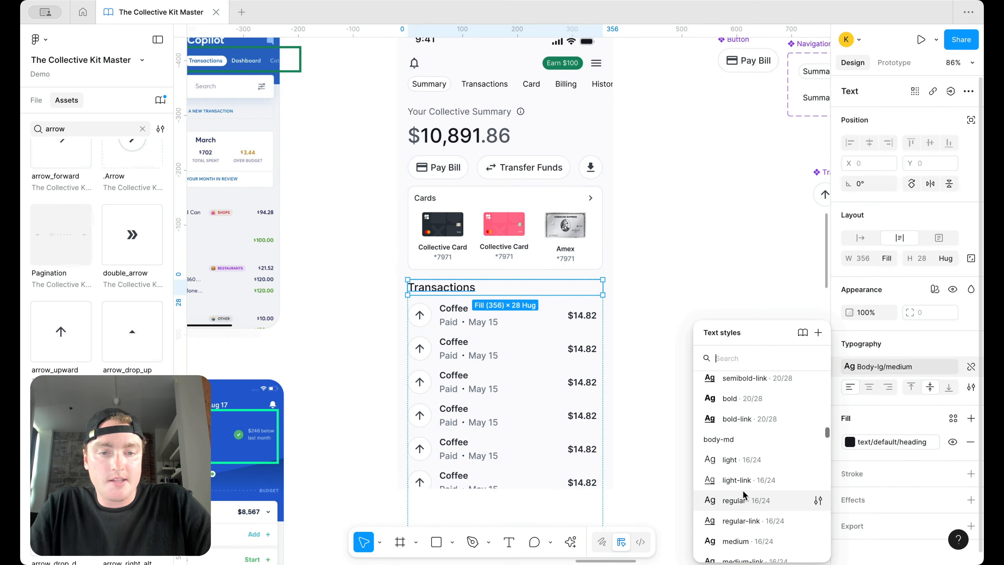
{"action": "left_click", "coordinate": [753, 541]}
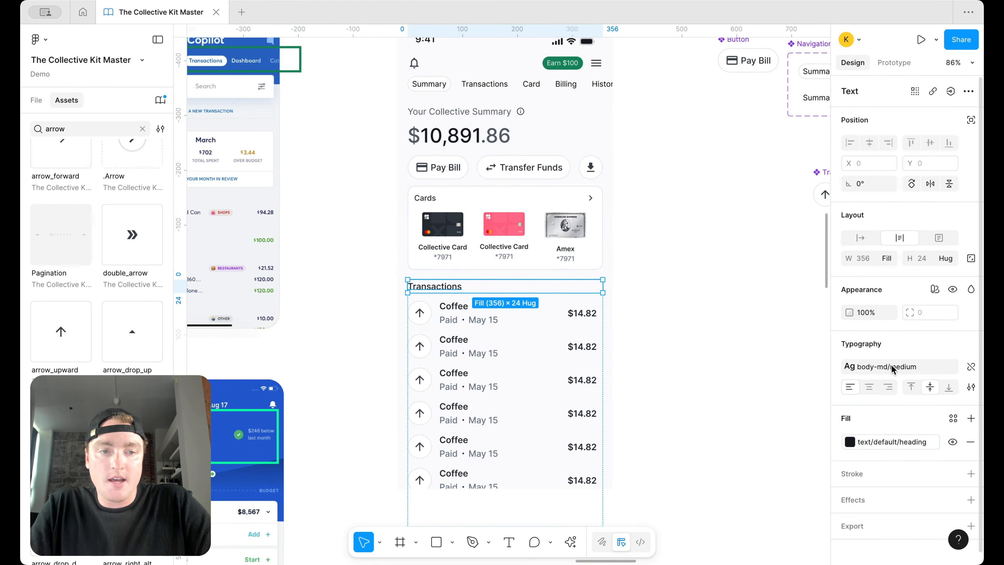
{"action": "left_click", "coordinate": [866, 366]}
{"action": "left_click", "coordinate": [705, 253]}
{"action": "scroll", "coordinate": [705, 253], "scroll_direction": "right", "scroll_amount": 1}
{"action": "key", "text": "super+z"}
{"action": "left_click", "coordinate": [708, 256]}
{"action": "scroll", "coordinate": [707, 255], "scroll_direction": "down", "scroll_amount": 5}
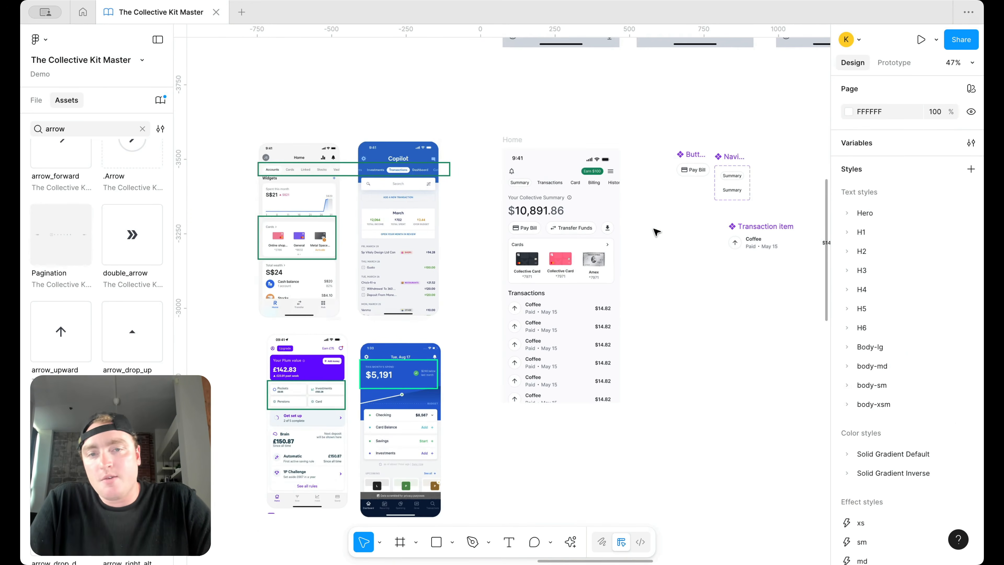
{"action": "scroll", "coordinate": [656, 229], "scroll_direction": "up", "scroll_amount": 3}
{"action": "scroll", "coordinate": [649, 217], "scroll_direction": "up", "scroll_amount": 1}
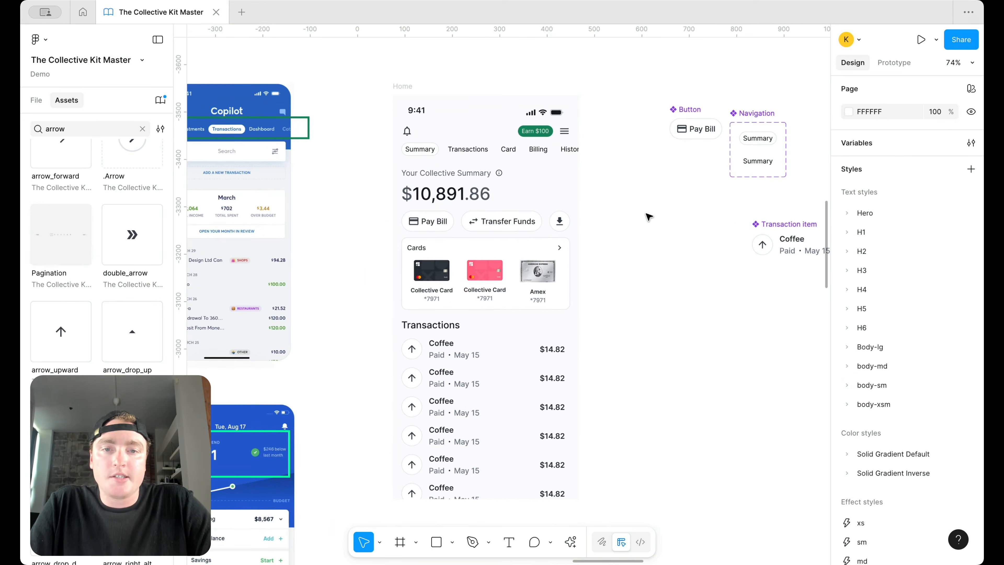
{"action": "scroll", "coordinate": [649, 217], "scroll_direction": "right", "scroll_amount": 3}
{"action": "scroll", "coordinate": [547, 161], "scroll_direction": "down", "scroll_amount": 1}
{"action": "scroll", "coordinate": [548, 161], "scroll_direction": "left", "scroll_amount": 1}
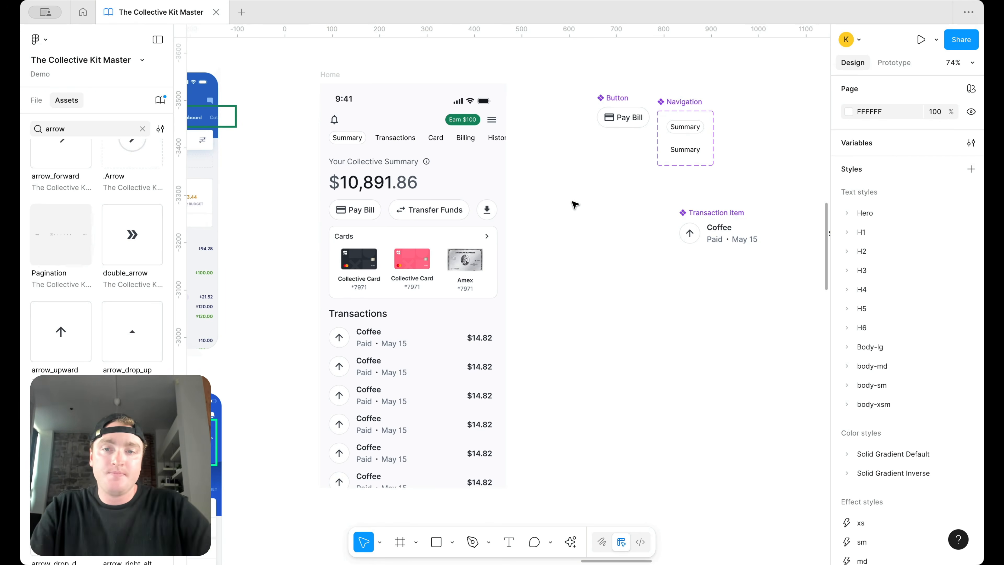
{"action": "double_click", "coordinate": [390, 183]}
{"action": "double_click", "coordinate": [390, 183]}
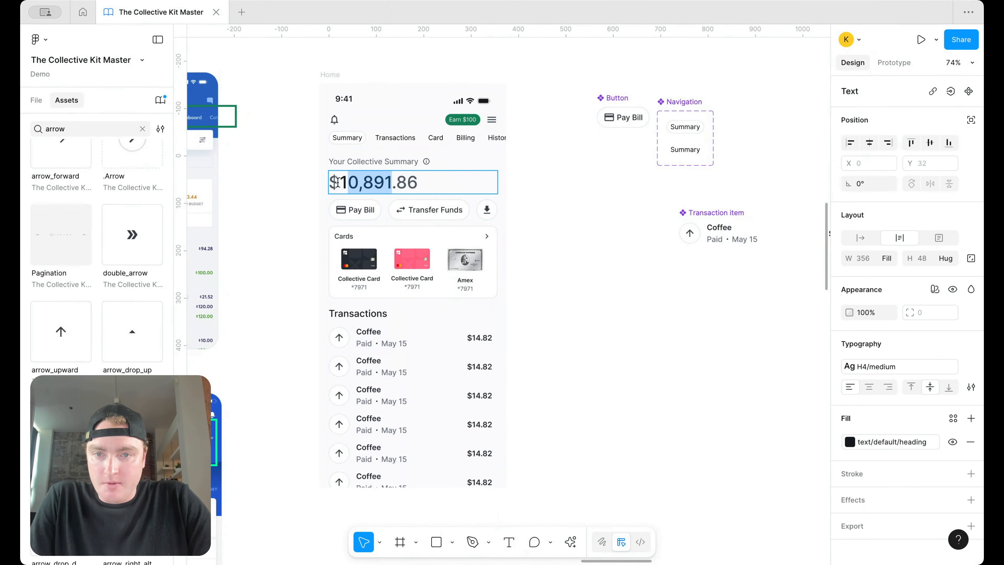
{"action": "left_click_drag", "start_coordinate": [337, 181], "coordinate": [338, 182]}
{"action": "left_click", "coordinate": [885, 366]}
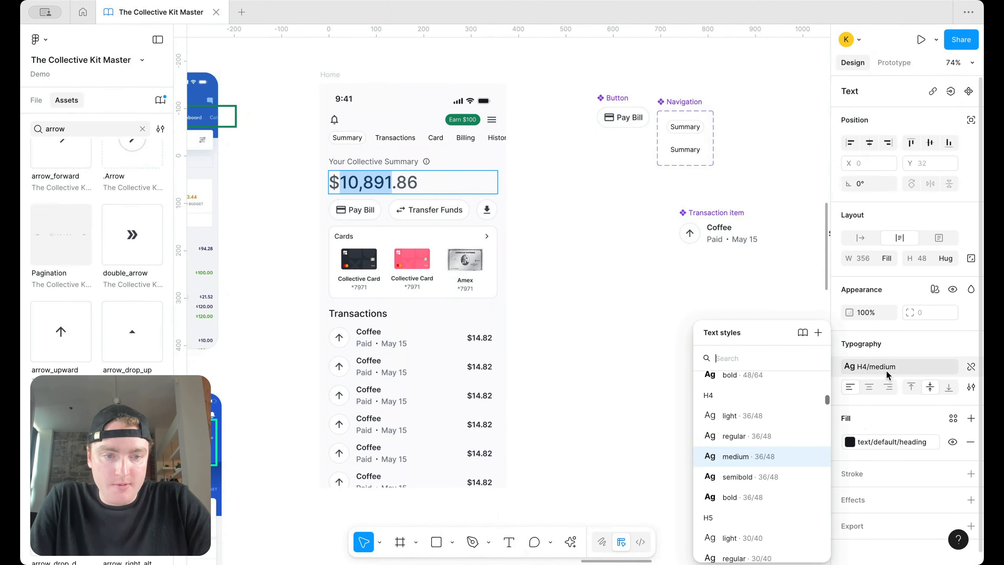
{"action": "left_click", "coordinate": [793, 475]}
{"action": "left_click", "coordinate": [628, 348]}
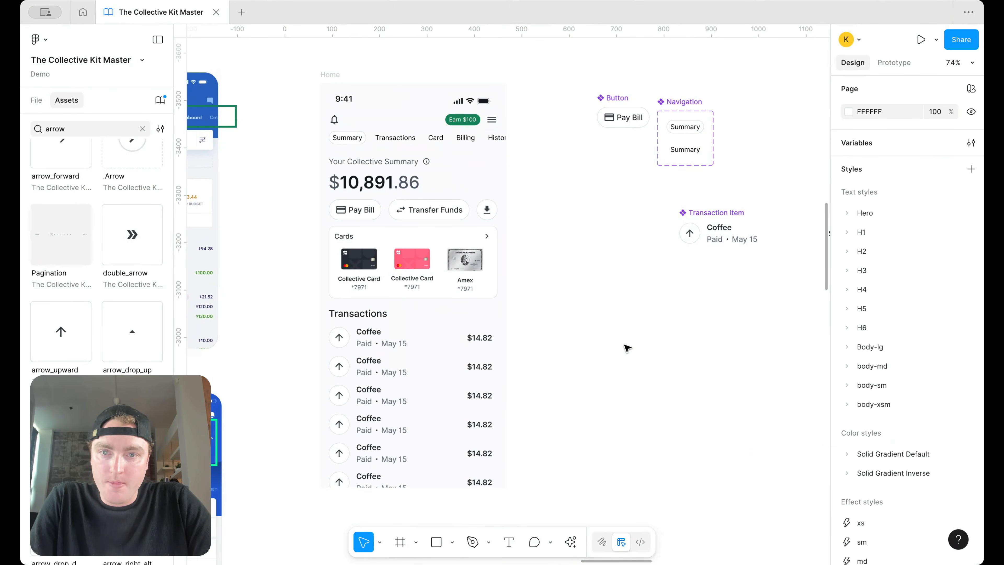
{"action": "scroll", "coordinate": [466, 169], "scroll_direction": "up", "scroll_amount": 5}
{"action": "left_click", "coordinate": [437, 152]}
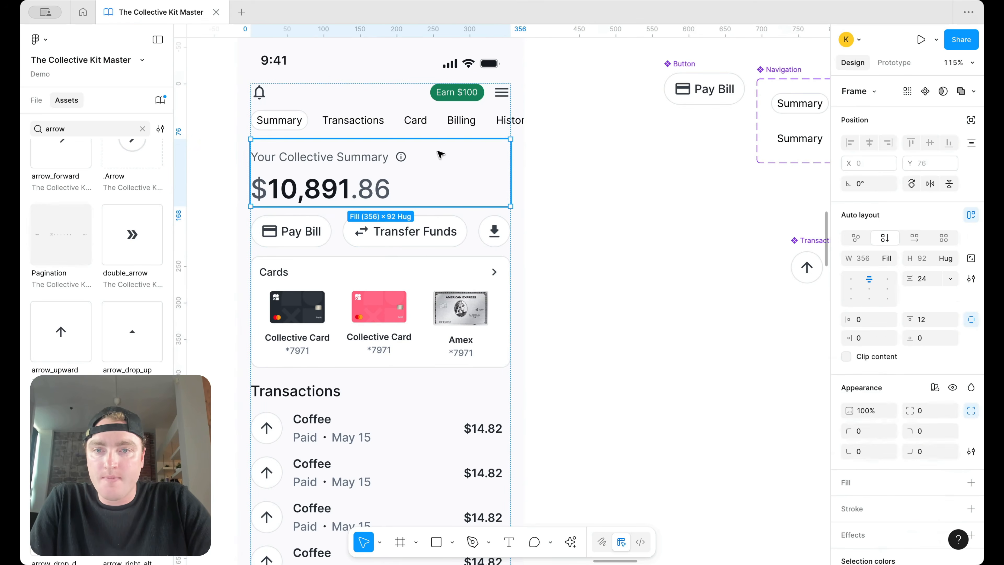
{"action": "left_click", "coordinate": [945, 258]}
{"action": "left_click", "coordinate": [668, 258]}
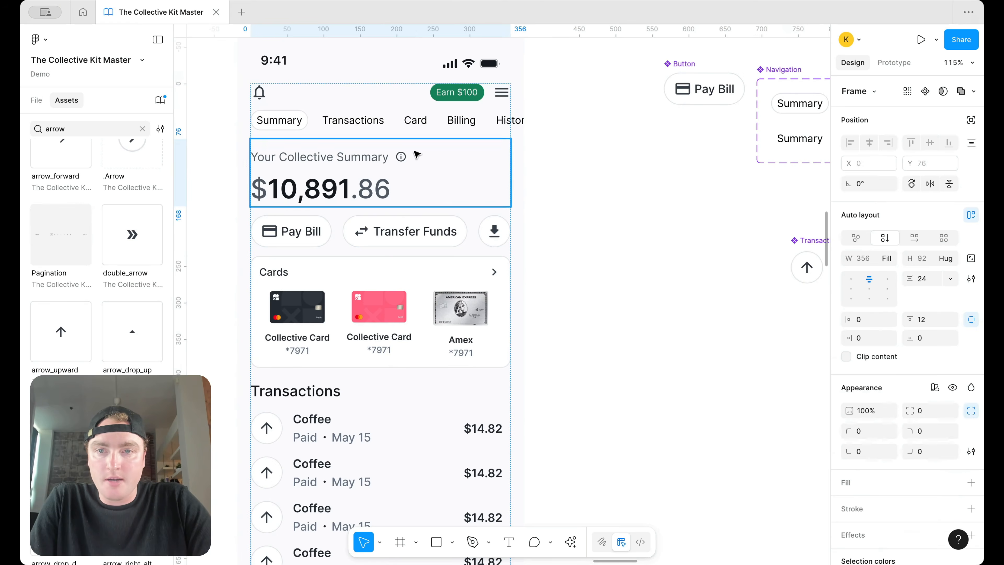
{"action": "left_click", "coordinate": [331, 168]}
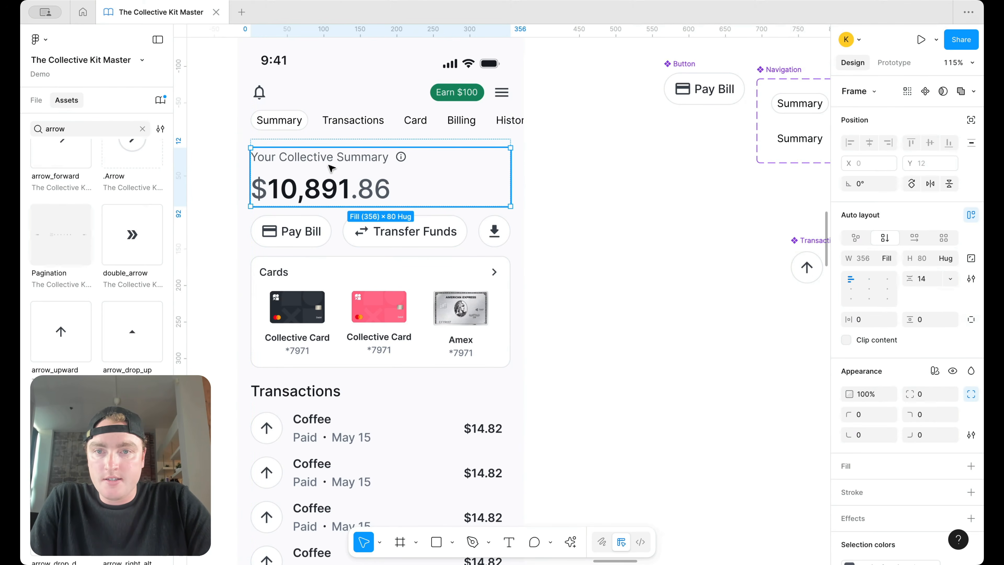
{"action": "left_click", "coordinate": [374, 142]}
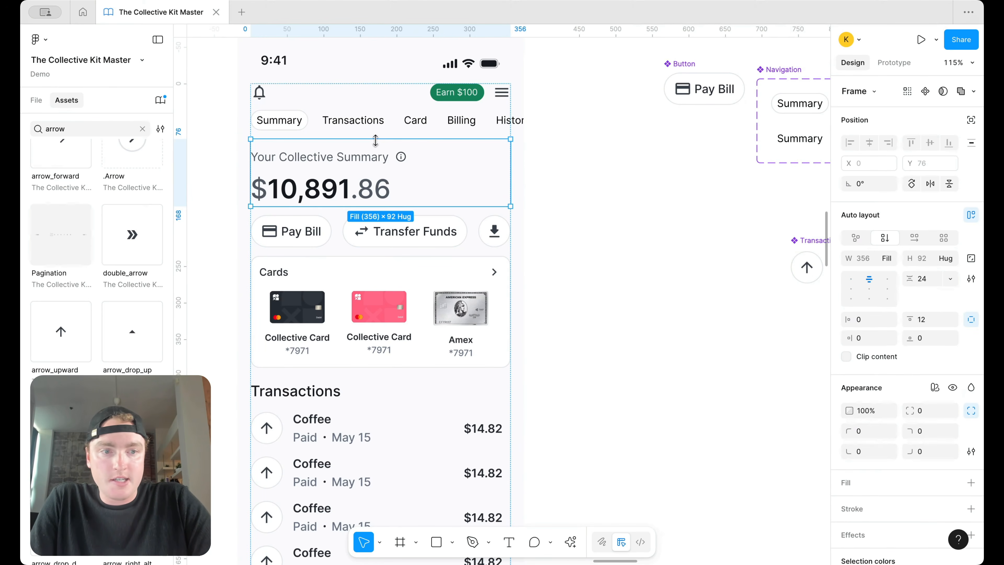
Step: Try zero top padding on the summary block, undo it, and switch to per-side padding
{"action": "left_click", "coordinate": [921, 319]}
{"action": "type", "text": "0"}
{"action": "key", "text": "Return"}
{"action": "left_click", "coordinate": [700, 244]}
{"action": "scroll", "coordinate": [702, 244], "scroll_direction": "down", "scroll_amount": 5}
{"action": "scroll", "coordinate": [701, 245], "scroll_direction": "right", "scroll_amount": 6}
{"action": "scroll", "coordinate": [436, 221], "scroll_direction": "left", "scroll_amount": 4}
{"action": "scroll", "coordinate": [426, 217], "scroll_direction": "up", "scroll_amount": 5}
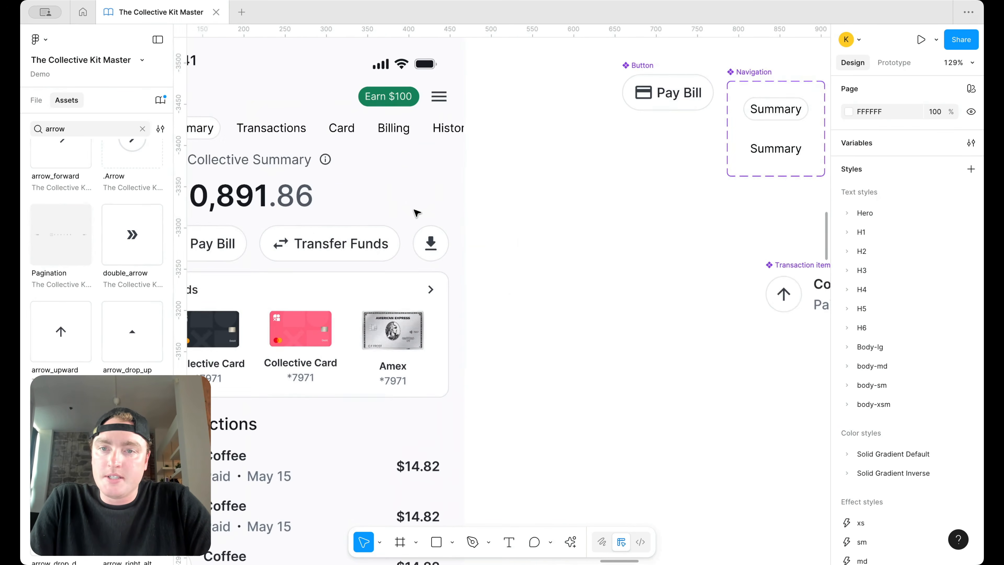
{"action": "scroll", "coordinate": [415, 210], "scroll_direction": "down", "scroll_amount": 2}
{"action": "key", "text": "super+z"}
{"action": "key", "text": "super+z"}
{"action": "left_click", "coordinate": [929, 320]}
{"action": "left_click", "coordinate": [969, 320]}
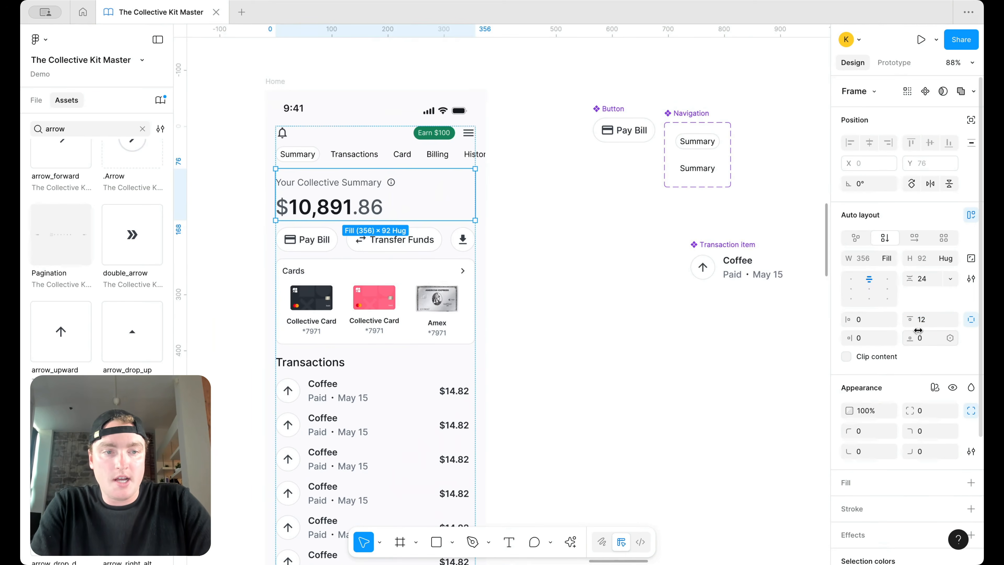
{"action": "left_click", "coordinate": [639, 294]}
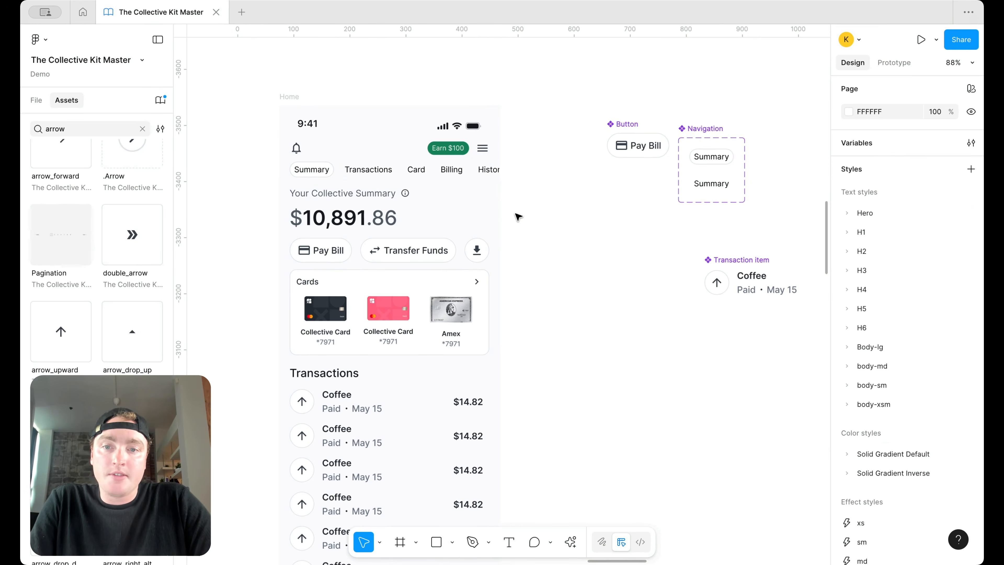
Step: Move the Transaction item, Navigation and Button components beneath the Bank component
{"action": "scroll", "coordinate": [520, 216], "scroll_direction": "down", "scroll_amount": 2}
{"action": "scroll", "coordinate": [520, 216], "scroll_direction": "right", "scroll_amount": 3}
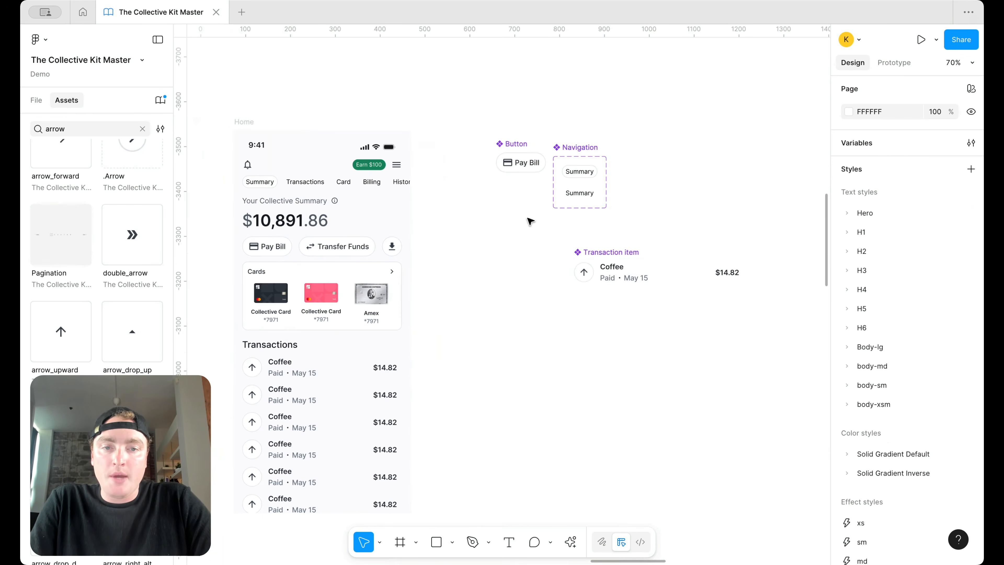
{"action": "scroll", "coordinate": [633, 267], "scroll_direction": "down", "scroll_amount": 3}
{"action": "left_click", "coordinate": [632, 267]}
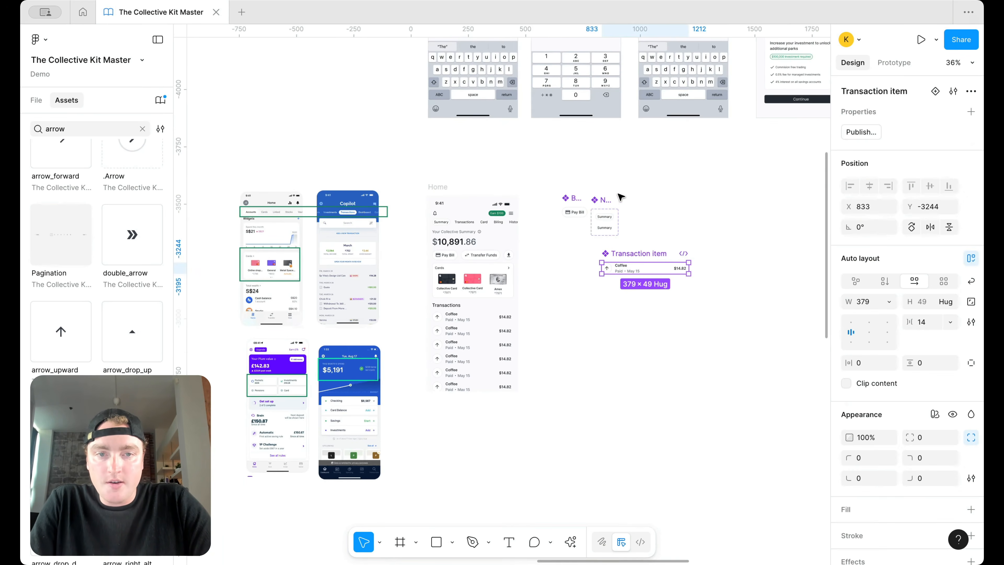
{"action": "left_click", "coordinate": [595, 200], "text": "shift"}
{"action": "left_click", "coordinate": [573, 199], "text": "shift"}
{"action": "scroll", "coordinate": [610, 233], "scroll_direction": "down", "scroll_amount": 2}
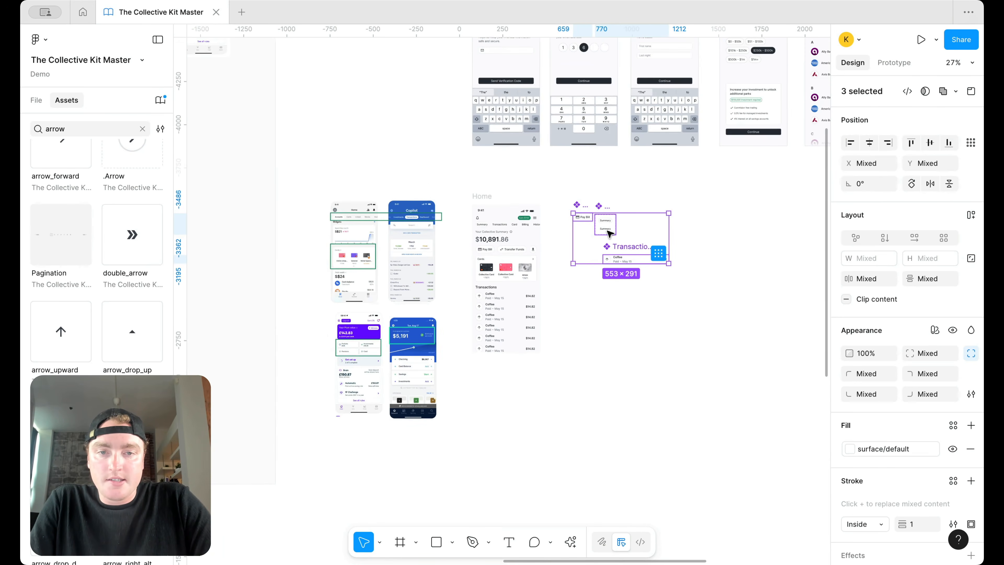
{"action": "scroll", "coordinate": [610, 234], "scroll_direction": "down", "scroll_amount": 2}
{"action": "left_click_drag", "start_coordinate": [610, 233], "coordinate": [225, 481]}
{"action": "scroll", "coordinate": [264, 463], "scroll_direction": "right", "scroll_amount": 15}
{"action": "scroll", "coordinate": [271, 465], "scroll_direction": "left", "scroll_amount": 15}
{"action": "scroll", "coordinate": [273, 465], "scroll_direction": "down", "scroll_amount": 4}
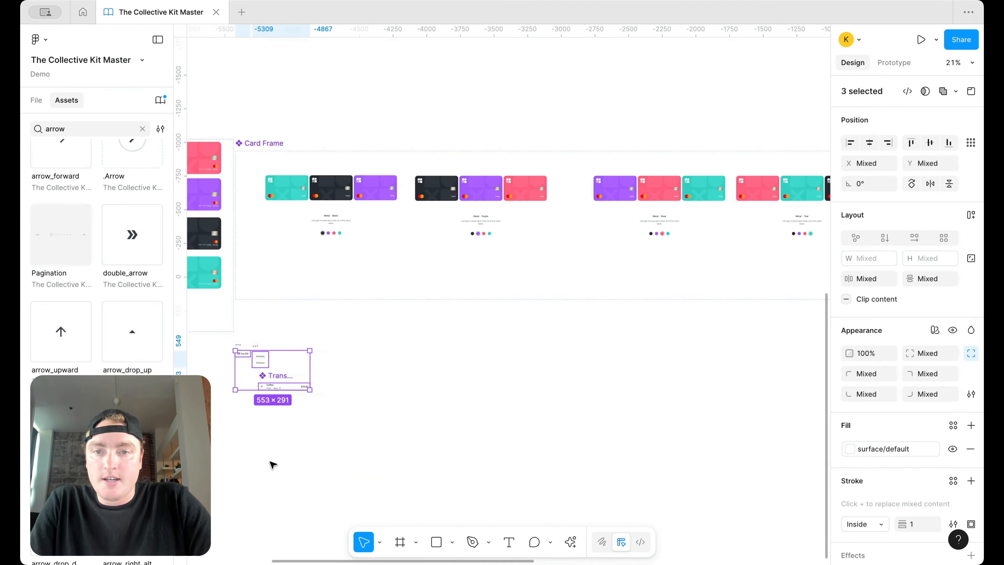
{"action": "scroll", "coordinate": [276, 464], "scroll_direction": "left", "scroll_amount": 10}
{"action": "left_click_drag", "start_coordinate": [657, 371], "coordinate": [373, 313]}
{"action": "scroll", "coordinate": [415, 313], "scroll_direction": "right", "scroll_amount": 20}
{"action": "scroll", "coordinate": [415, 311], "scroll_direction": "up", "scroll_amount": 7}
{"action": "scroll", "coordinate": [415, 311], "scroll_direction": "up", "scroll_amount": 2}
{"action": "scroll", "coordinate": [415, 311], "scroll_direction": "left", "scroll_amount": 1}
{"action": "left_click", "coordinate": [417, 311]}
Step: Duplicate the Home screen frame to its right
{"action": "scroll", "coordinate": [417, 148], "scroll_direction": "up", "scroll_amount": 5}
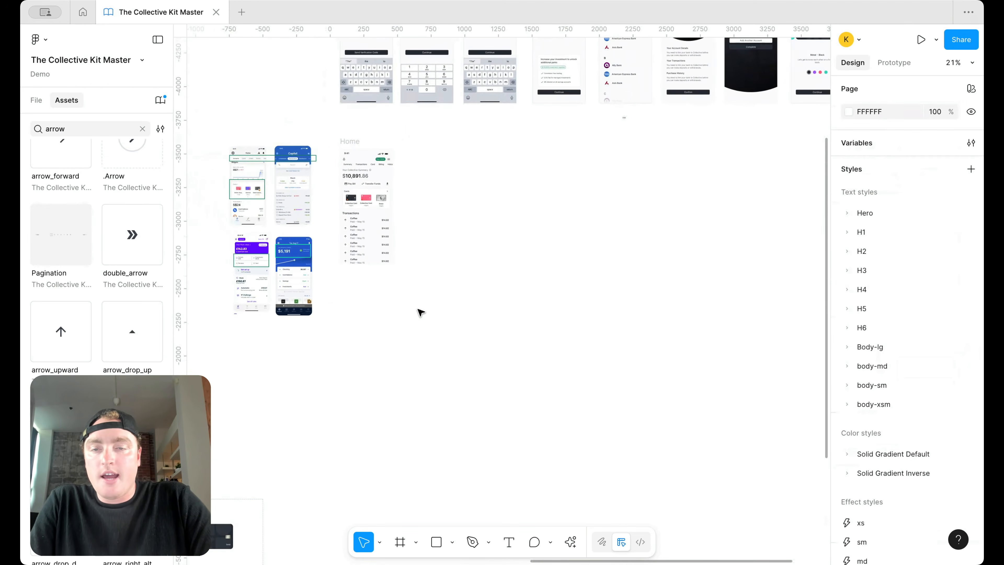
{"action": "left_click", "coordinate": [296, 141]}
{"action": "left_click_drag", "start_coordinate": [300, 145], "coordinate": [422, 143]}
{"action": "scroll", "coordinate": [531, 291], "scroll_direction": "up", "scroll_amount": 10}
Step: On the copied screen, set the Transactions tab to Default and the Summary tab to Variant2
{"action": "double_click", "coordinate": [528, 233]}
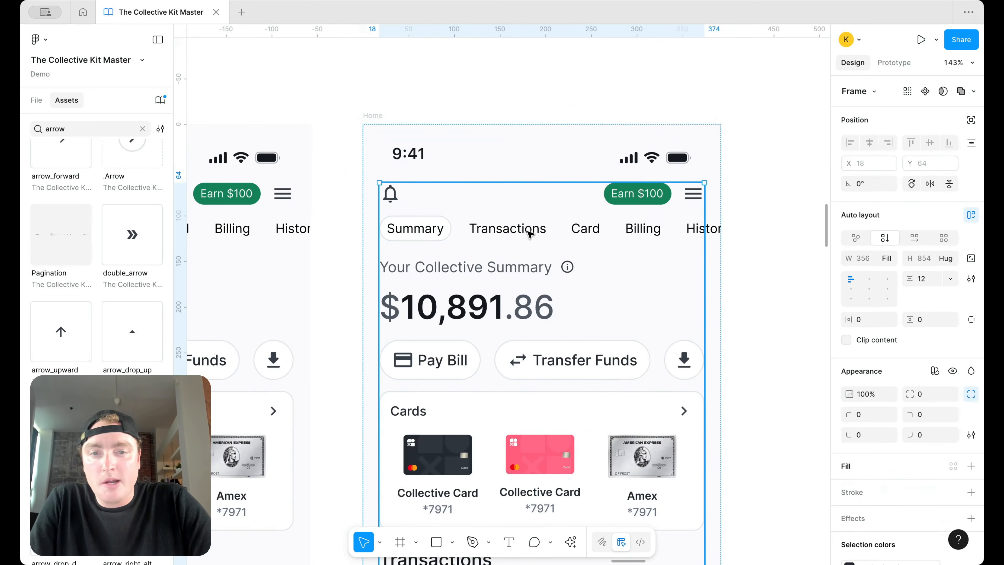
{"action": "left_click", "coordinate": [917, 127]}
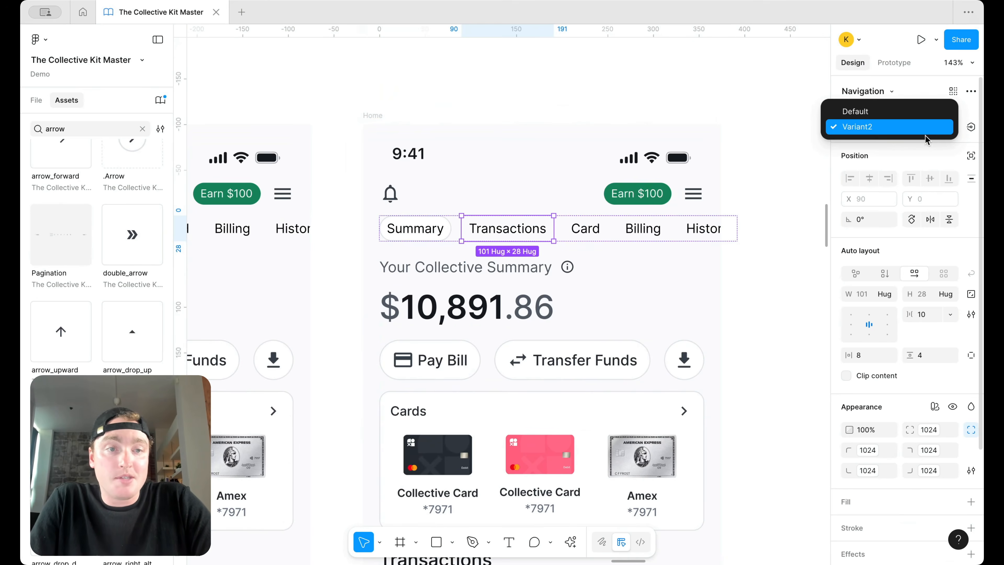
{"action": "left_click", "coordinate": [861, 108]}
{"action": "left_click", "coordinate": [414, 228]}
{"action": "left_click", "coordinate": [929, 127]}
{"action": "left_click", "coordinate": [908, 142]}
{"action": "left_click", "coordinate": [645, 96]}
Step: Delete the Cards section so the transactions list sits under the action buttons
{"action": "scroll", "coordinate": [645, 95], "scroll_direction": "down", "scroll_amount": 5}
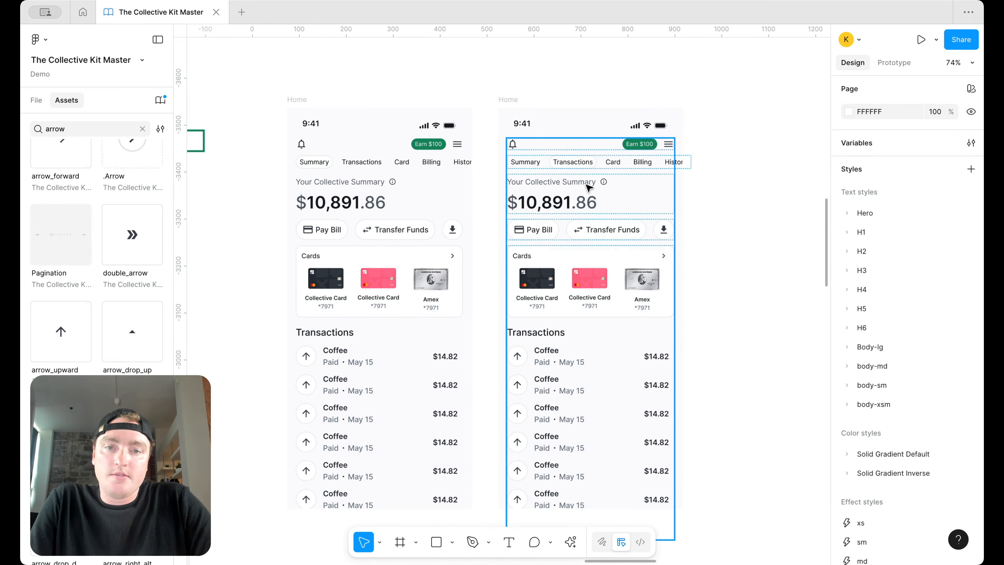
{"action": "left_click", "coordinate": [583, 256]}
{"action": "key", "text": "Delete"}
{"action": "left_click", "coordinate": [607, 231]}
{"action": "left_click", "coordinate": [607, 232]}
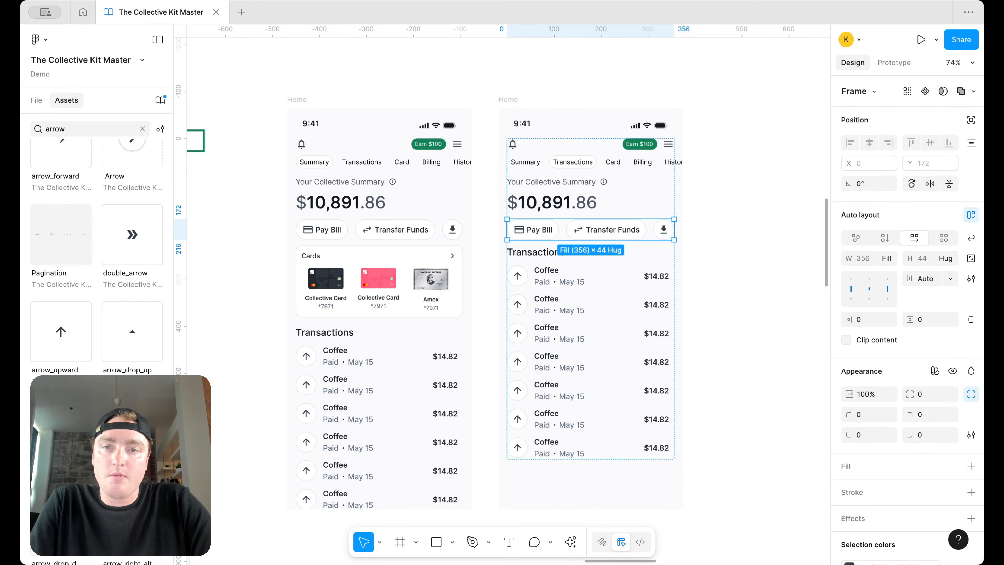
Step: Select the Search field on the Step 5/5 screen to copy it
{"action": "scroll", "coordinate": [687, 307], "scroll_direction": "down", "scroll_amount": 10}
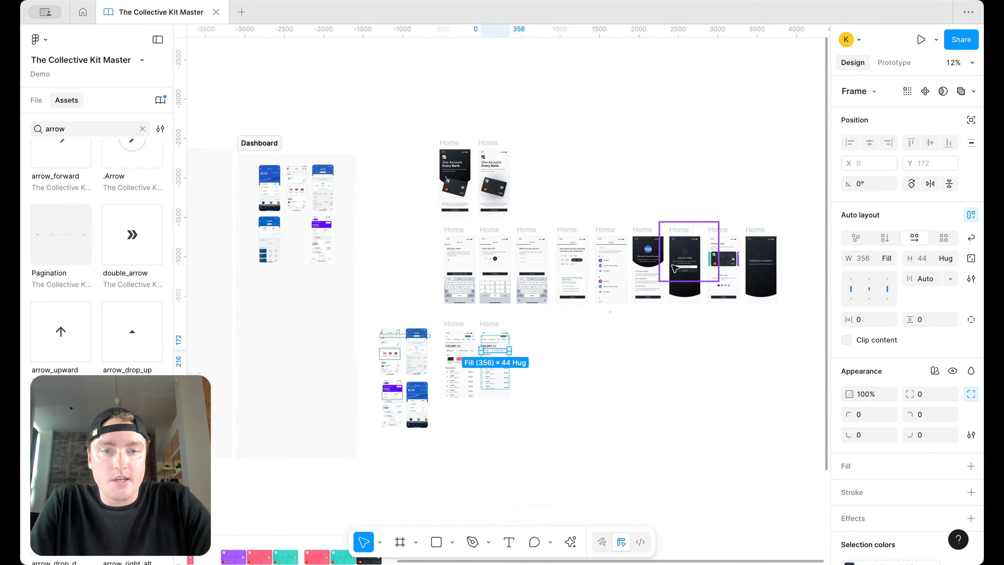
{"action": "scroll", "coordinate": [674, 269], "scroll_direction": "down", "scroll_amount": 2}
{"action": "scroll", "coordinate": [625, 254], "scroll_direction": "left", "scroll_amount": 5}
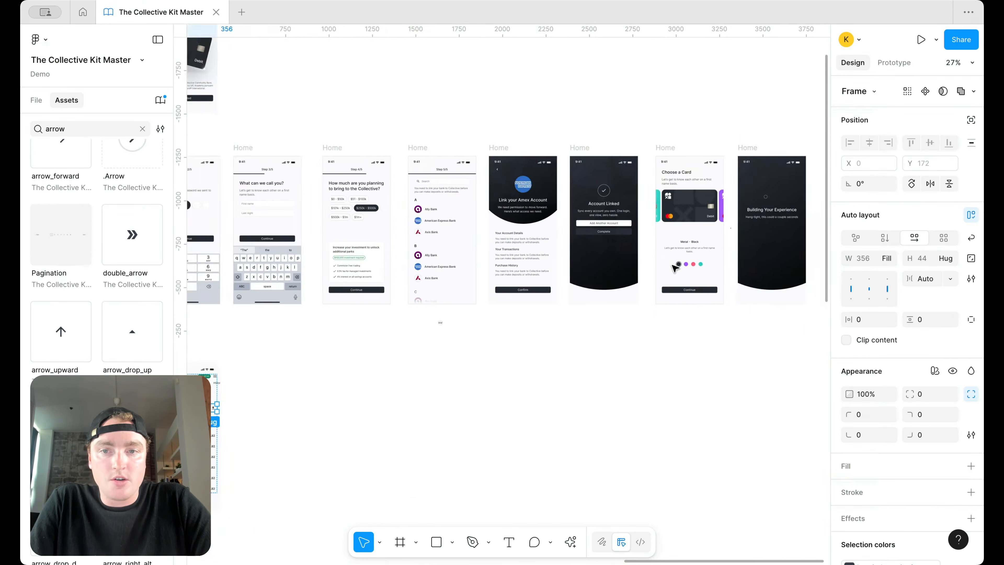
{"action": "scroll", "coordinate": [577, 235], "scroll_direction": "right", "scroll_amount": 3}
{"action": "scroll", "coordinate": [525, 200], "scroll_direction": "up", "scroll_amount": 6}
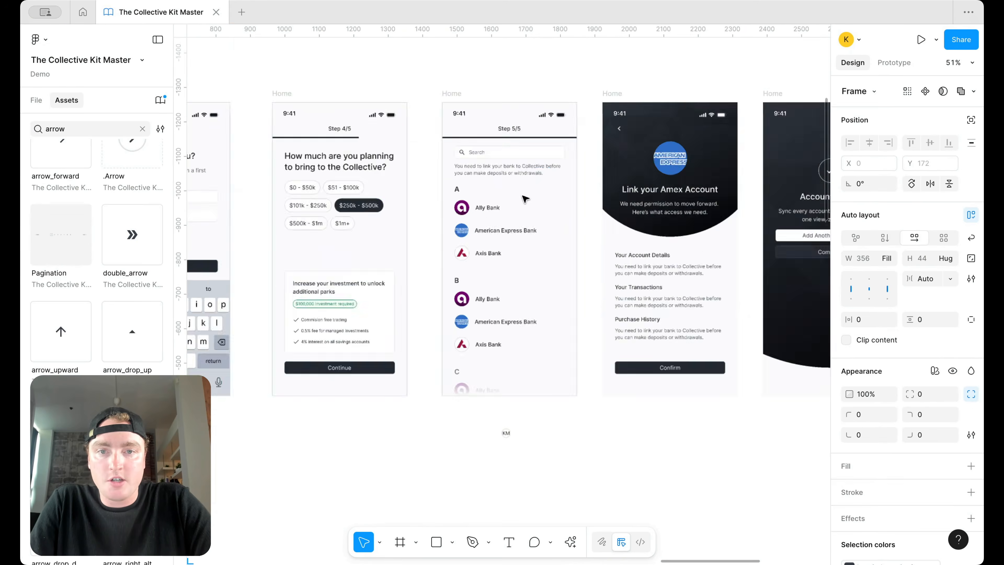
{"action": "left_click", "coordinate": [517, 128]}
{"action": "double_click", "coordinate": [518, 127]}
{"action": "scroll", "coordinate": [551, 227], "scroll_direction": "down", "scroll_amount": 6}
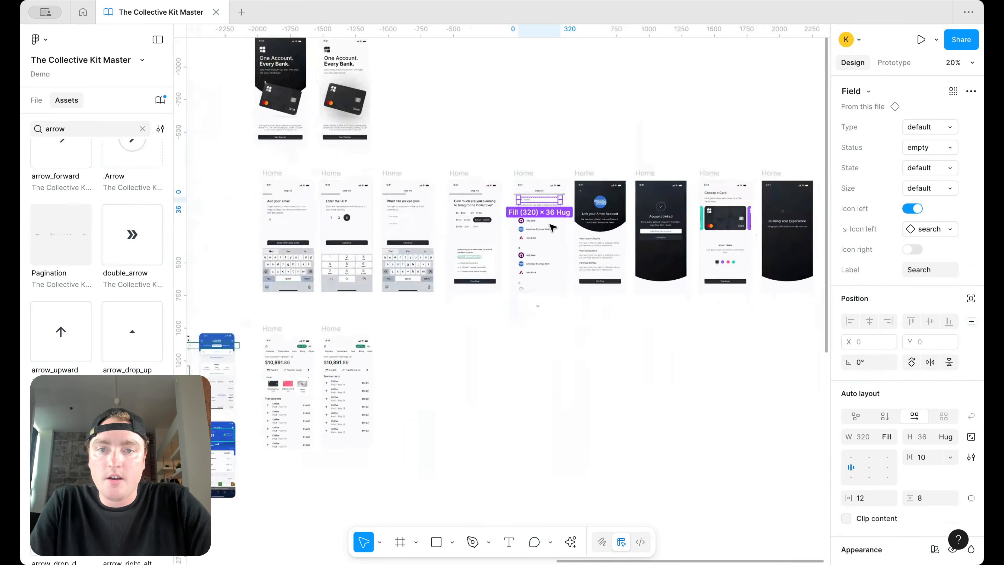
{"action": "scroll", "coordinate": [550, 222], "scroll_direction": "left", "scroll_amount": 6}
{"action": "scroll", "coordinate": [540, 200], "scroll_direction": "down", "scroll_amount": 5}
{"action": "scroll", "coordinate": [540, 188], "scroll_direction": "up", "scroll_amount": 3}
{"action": "scroll", "coordinate": [539, 188], "scroll_direction": "up", "scroll_amount": 5}
Step: Paste the Search field into the copied screen, above the Pay Bill row
{"action": "left_click", "coordinate": [609, 130]}
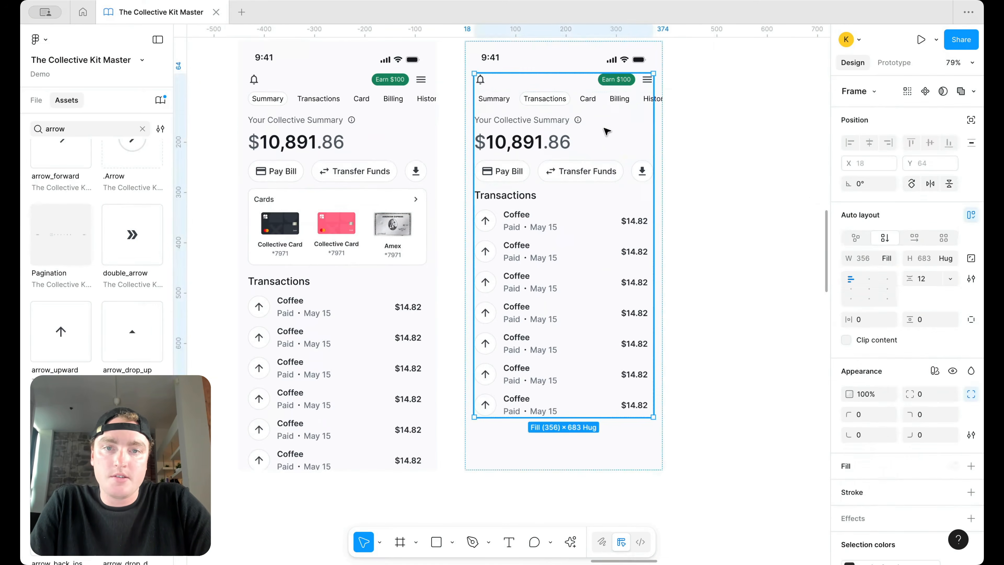
{"action": "key", "text": "ctrl+v"}
{"action": "key", "text": "Up"}
{"action": "key", "text": "Up"}
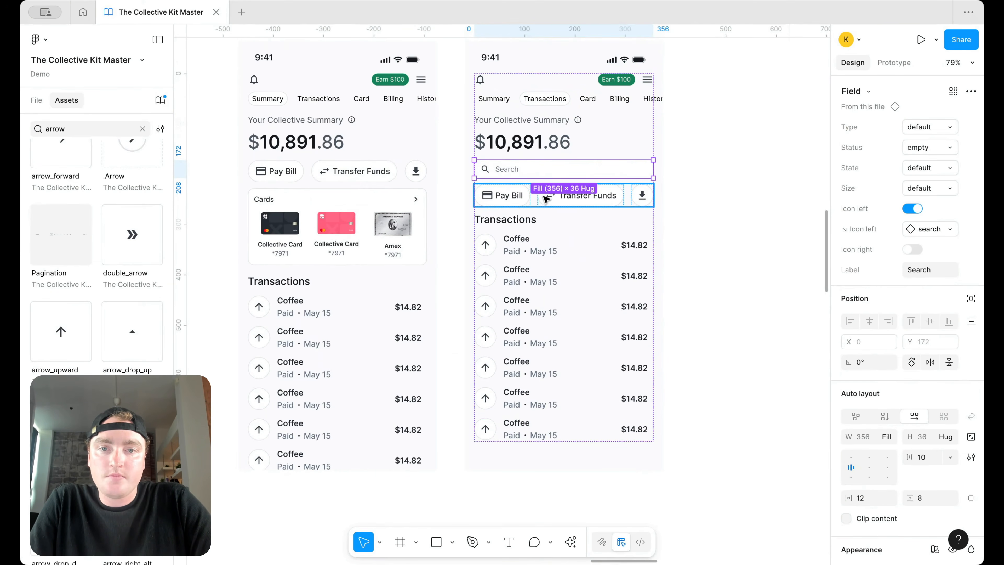
Step: Change the Transactions heading above the list to the date May 14, 2025
{"action": "left_click", "coordinate": [521, 223]}
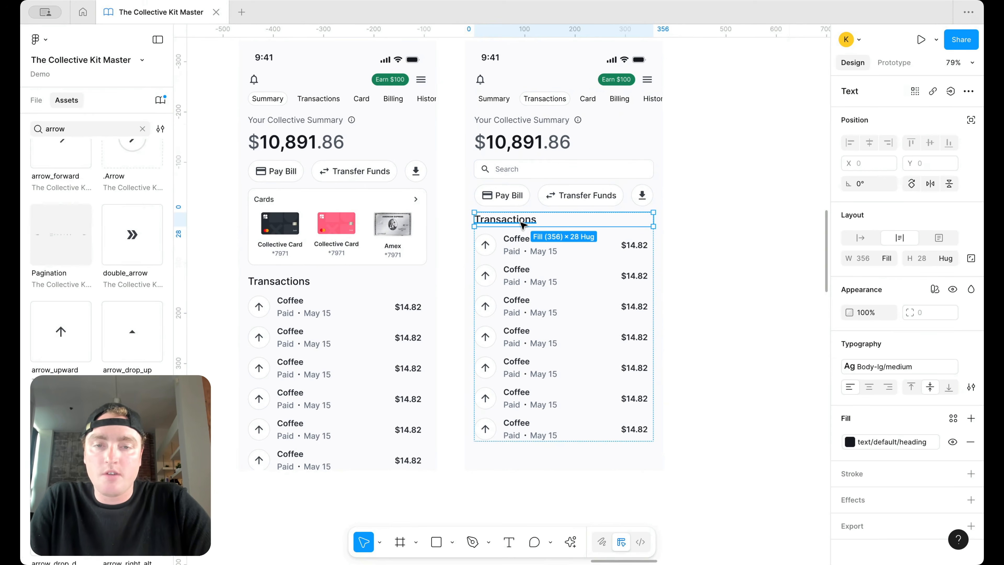
{"action": "double_click", "coordinate": [521, 223]}
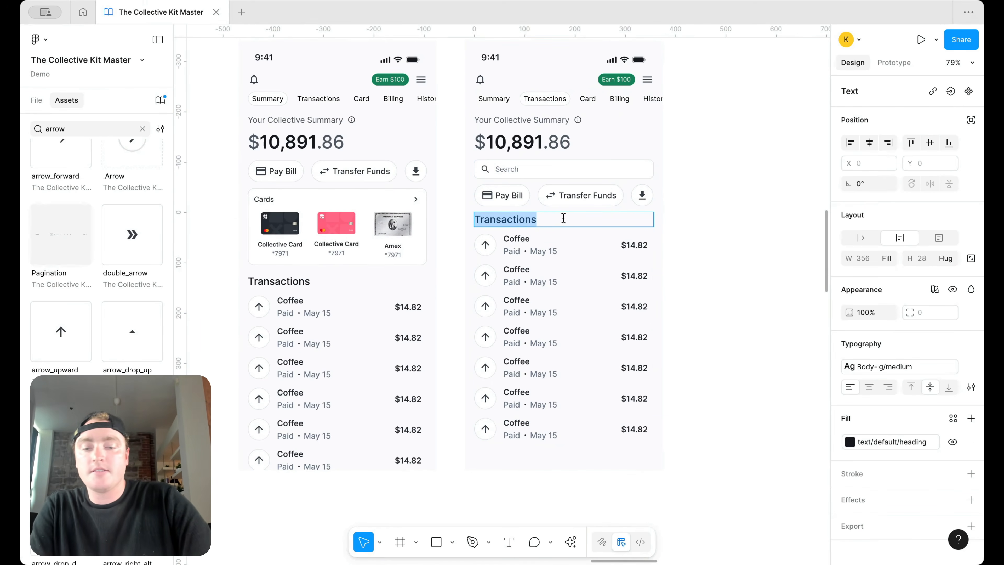
{"action": "type", "text": "May 14,"}
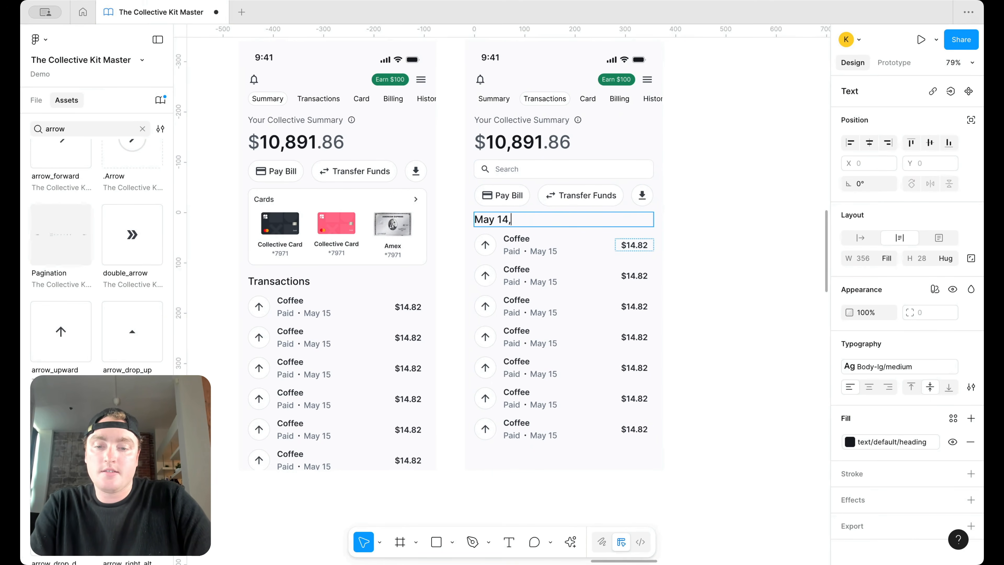
{"action": "type", "text": "5"}
{"action": "left_click", "coordinate": [768, 241]}
Step: Delete four transaction rows, leaving three under May 14, 2025
{"action": "left_click", "coordinate": [522, 368]}
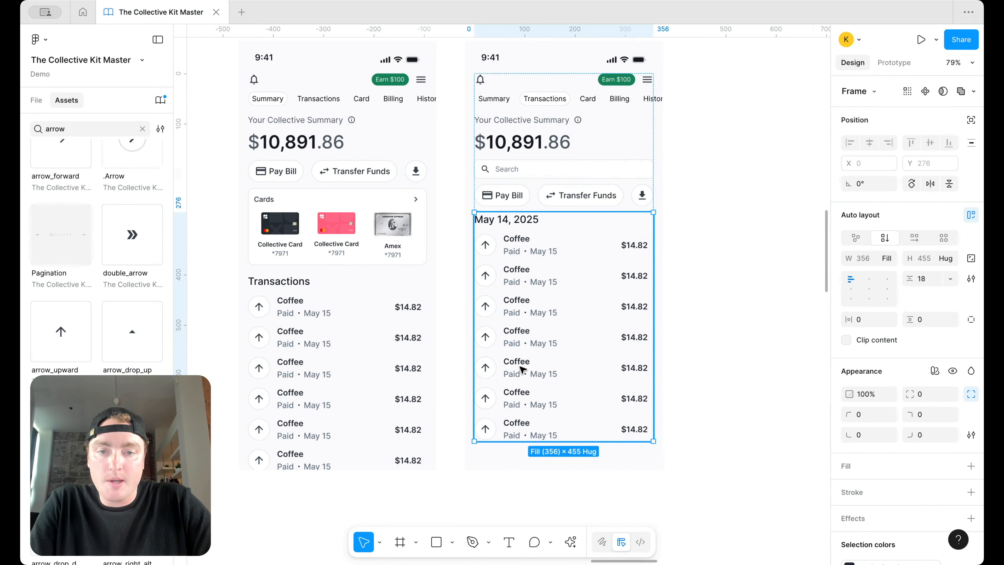
{"action": "double_click", "coordinate": [523, 370]}
{"action": "left_click", "coordinate": [522, 396], "text": "shift"}
{"action": "left_click", "coordinate": [522, 428], "text": "shift"}
{"action": "left_click", "coordinate": [545, 334], "text": "shift"}
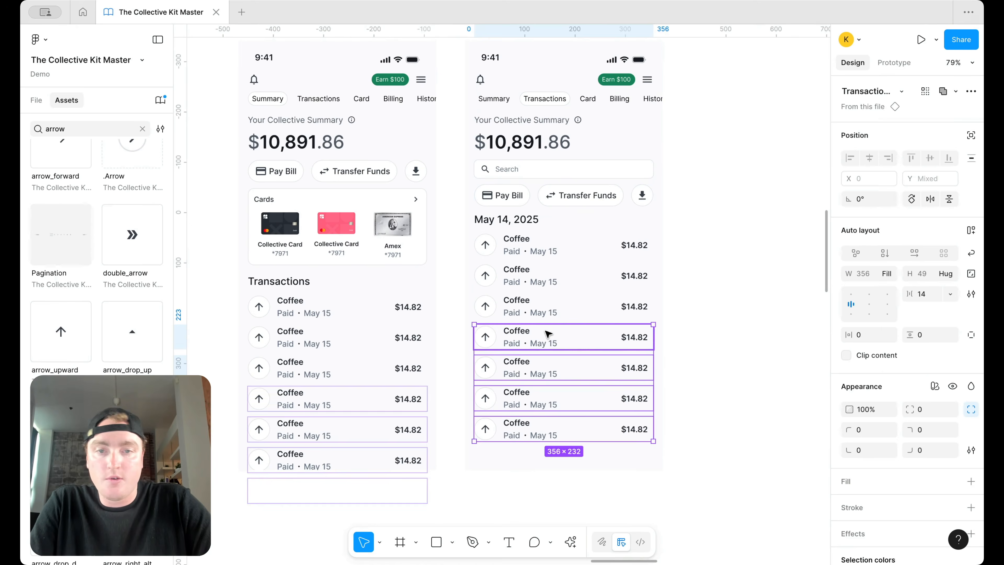
{"action": "key", "text": "Delete"}
Step: Duplicate the May 14 group and change the copy's date to May 13, 2025
{"action": "left_click", "coordinate": [560, 253]}
{"action": "key", "text": "ctrl+d"}
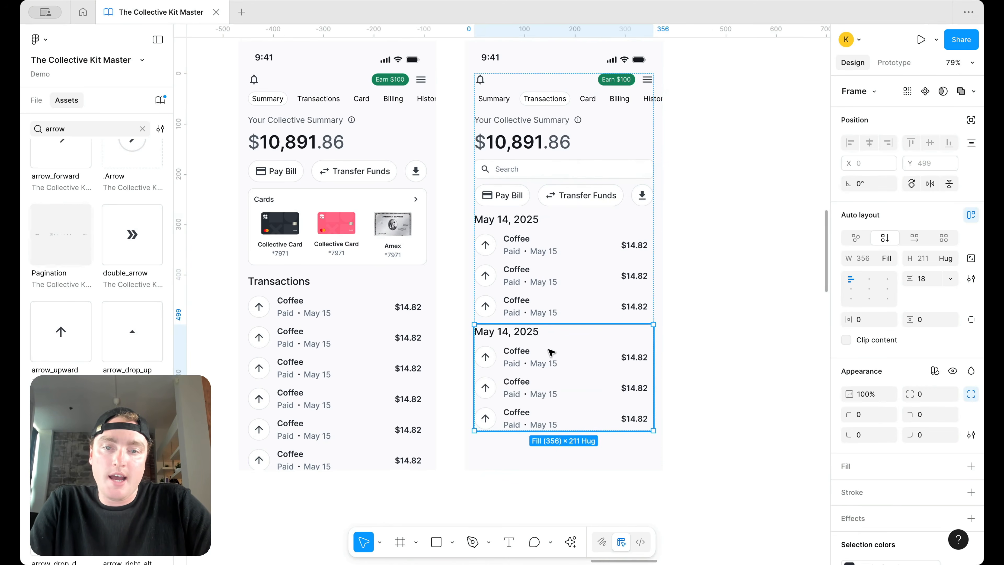
{"action": "double_click", "coordinate": [514, 334]}
{"action": "type", "text": "3"}
{"action": "left_click", "coordinate": [732, 310]}
Step: Wrap both date groups in auto layout with 18 spacing
{"action": "left_click", "coordinate": [567, 297]}
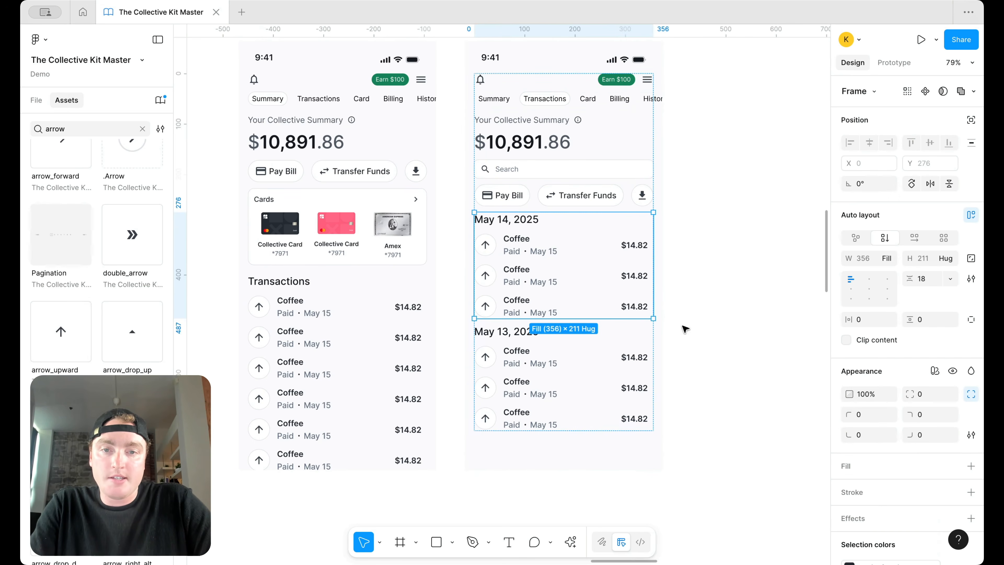
{"action": "left_click", "coordinate": [578, 365], "text": "shift"}
{"action": "key", "text": "shift+a"}
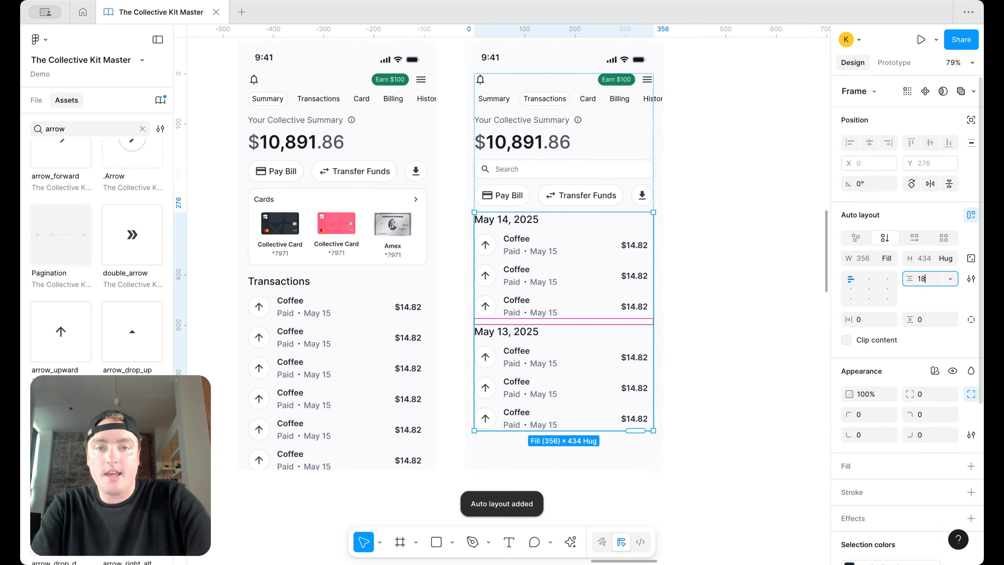
{"action": "key", "text": "Return"}
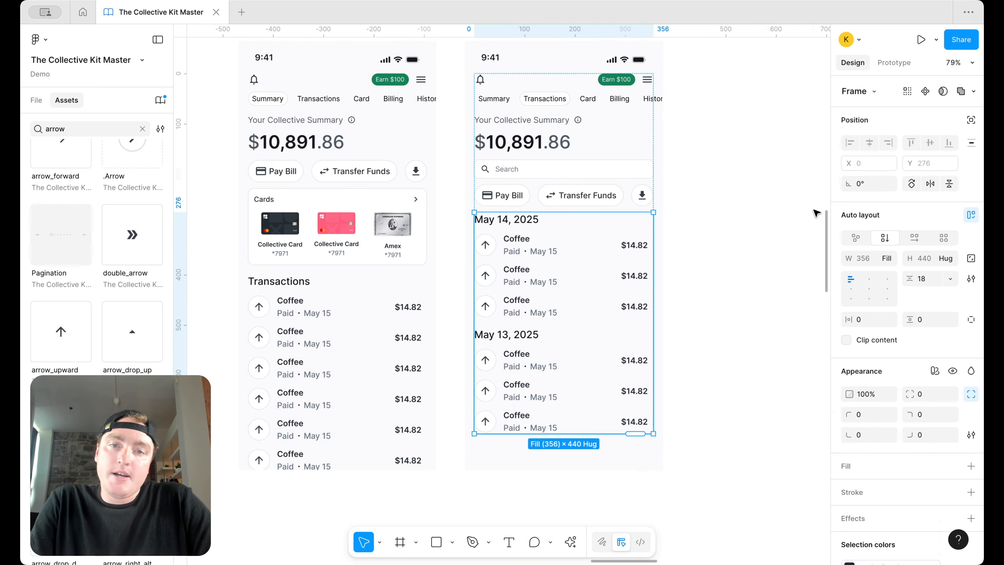
{"action": "left_click", "coordinate": [730, 213]}
Step: Delete the Pay Bill and Transfer Funds button row
{"action": "left_click", "coordinate": [579, 194]}
{"action": "scroll", "coordinate": [583, 197], "scroll_direction": "right", "scroll_amount": 1}
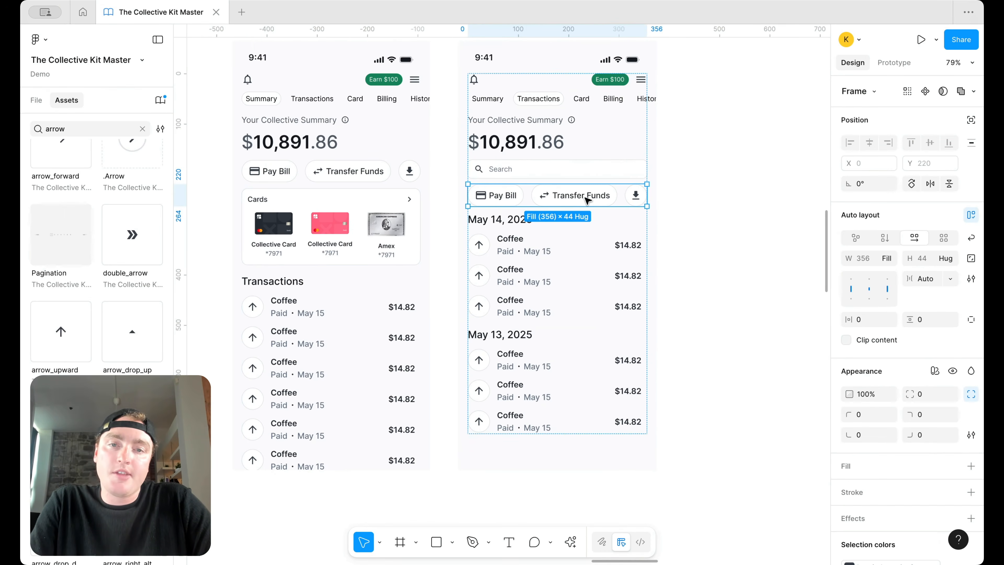
{"action": "key", "text": "Delete"}
{"action": "scroll", "coordinate": [594, 184], "scroll_direction": "up", "scroll_amount": 2}
Step: Delete the Your Collective Summary label row
{"action": "scroll", "coordinate": [594, 184], "scroll_direction": "right", "scroll_amount": 2}
{"action": "scroll", "coordinate": [593, 183], "scroll_direction": "up", "scroll_amount": 1}
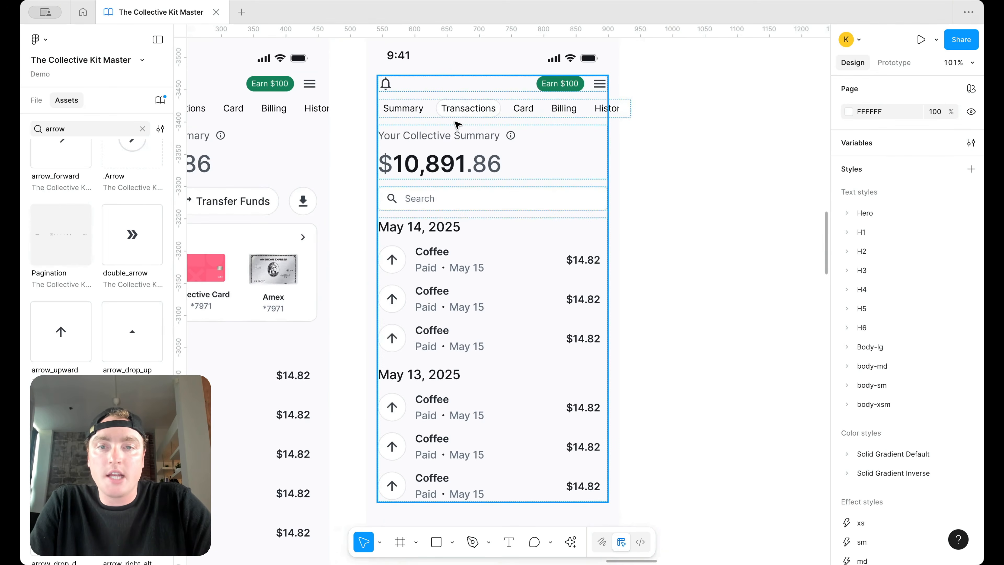
{"action": "left_click", "coordinate": [460, 136]}
{"action": "left_click", "coordinate": [457, 133]}
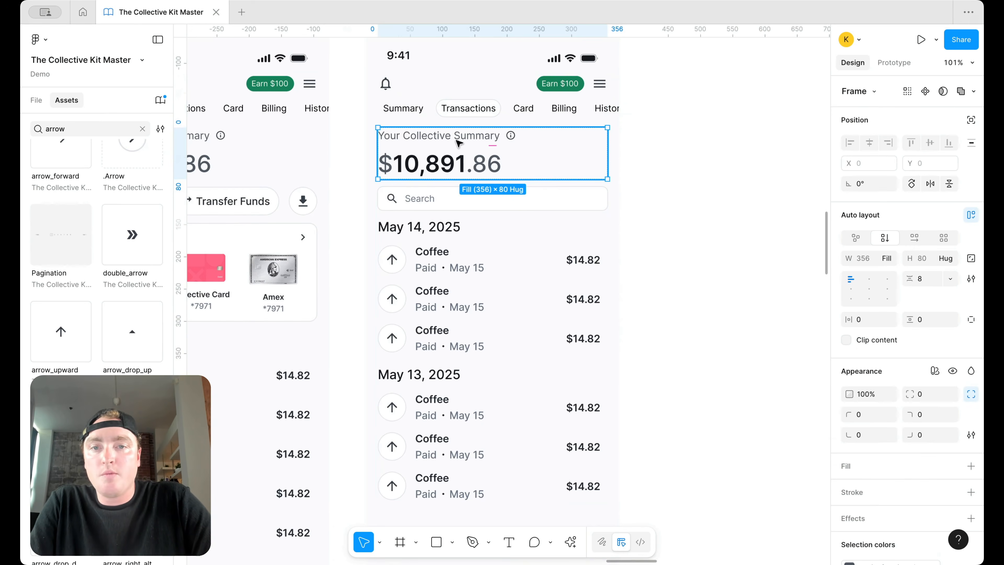
{"action": "left_click", "coordinate": [457, 138]}
{"action": "key", "text": "Delete"}
Step: Replace the $10,891.86 amount with 'Transactions' styled H6/medium in the heading colour
{"action": "left_click", "coordinate": [458, 144]}
{"action": "double_click", "coordinate": [458, 146]}
{"action": "type", "text": "Transactions"}
{"action": "key", "text": "ctrl+a"}
{"action": "left_click", "coordinate": [897, 366]}
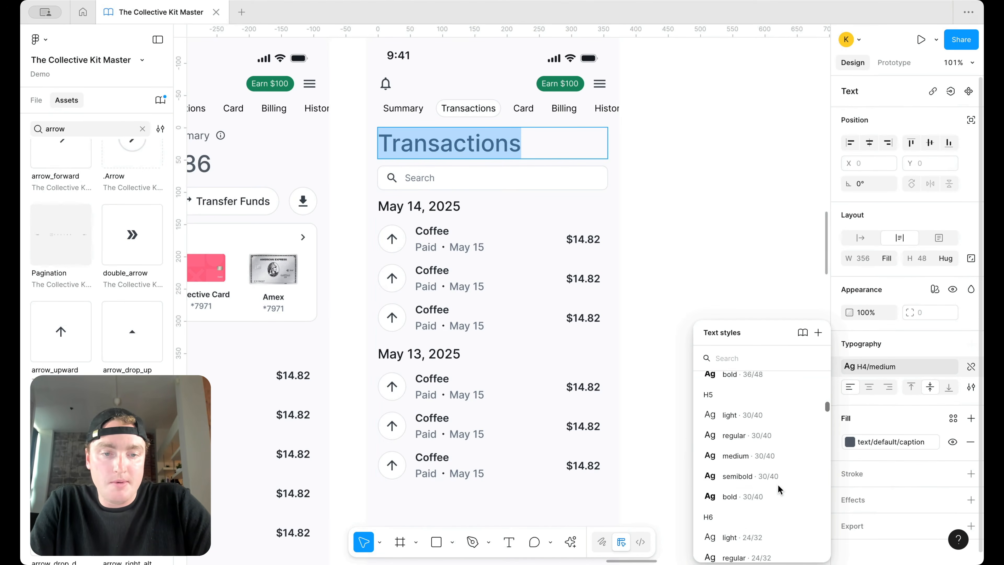
{"action": "scroll", "coordinate": [770, 490], "scroll_direction": "down", "scroll_amount": 2}
{"action": "left_click", "coordinate": [754, 519]}
{"action": "left_click", "coordinate": [844, 449]}
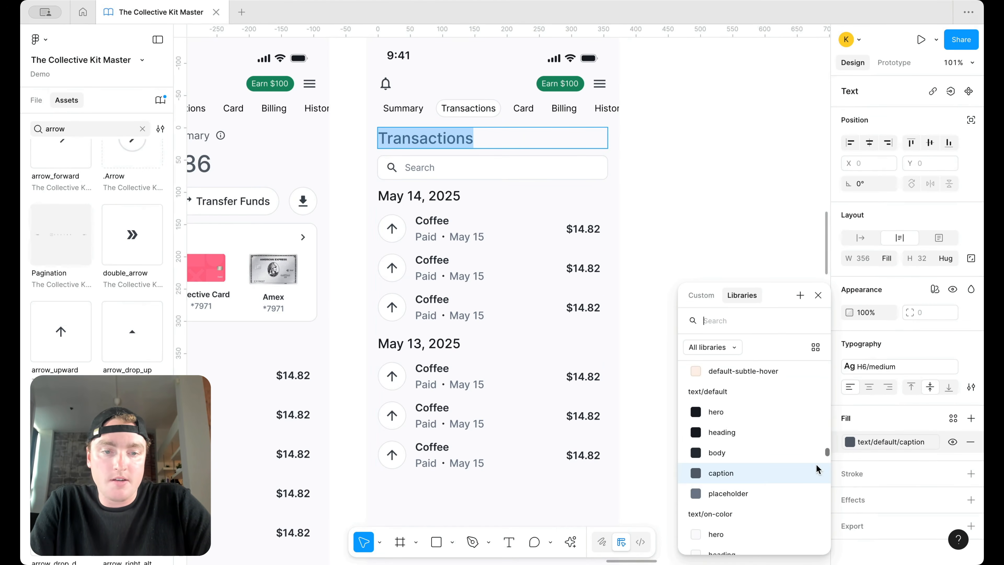
{"action": "left_click", "coordinate": [767, 431]}
{"action": "left_click", "coordinate": [690, 169]}
{"action": "left_click", "coordinate": [689, 169]}
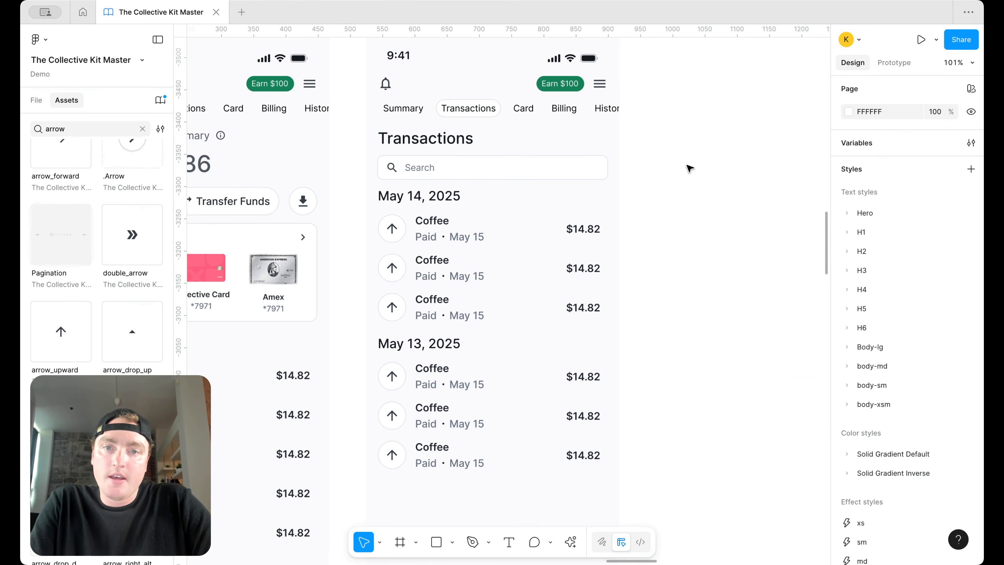
Step: Style both the May 14 and May 13, 2025 date labels as body-md/medium
{"action": "scroll", "coordinate": [538, 151], "scroll_direction": "down", "scroll_amount": 3}
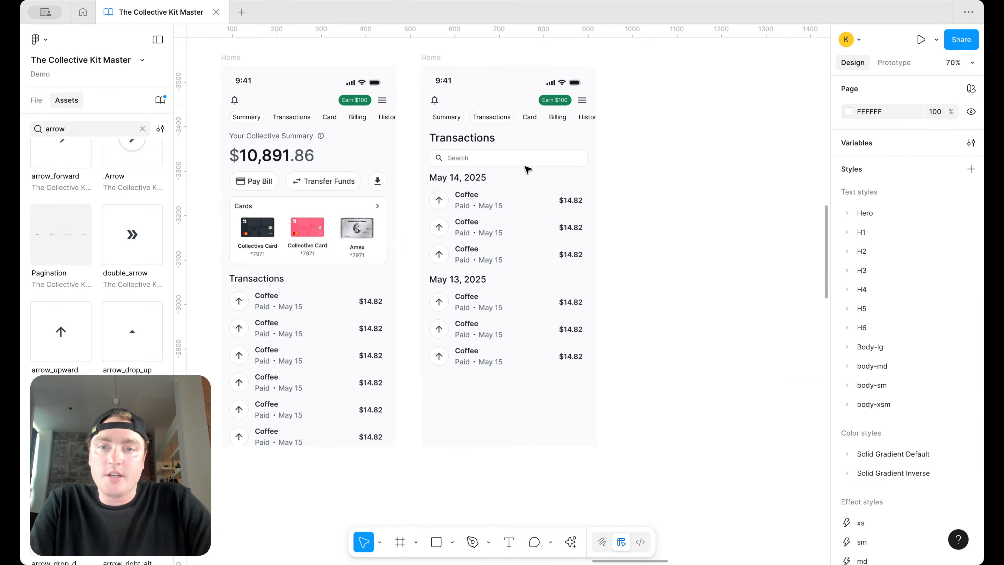
{"action": "scroll", "coordinate": [601, 189], "scroll_direction": "up", "scroll_amount": 3}
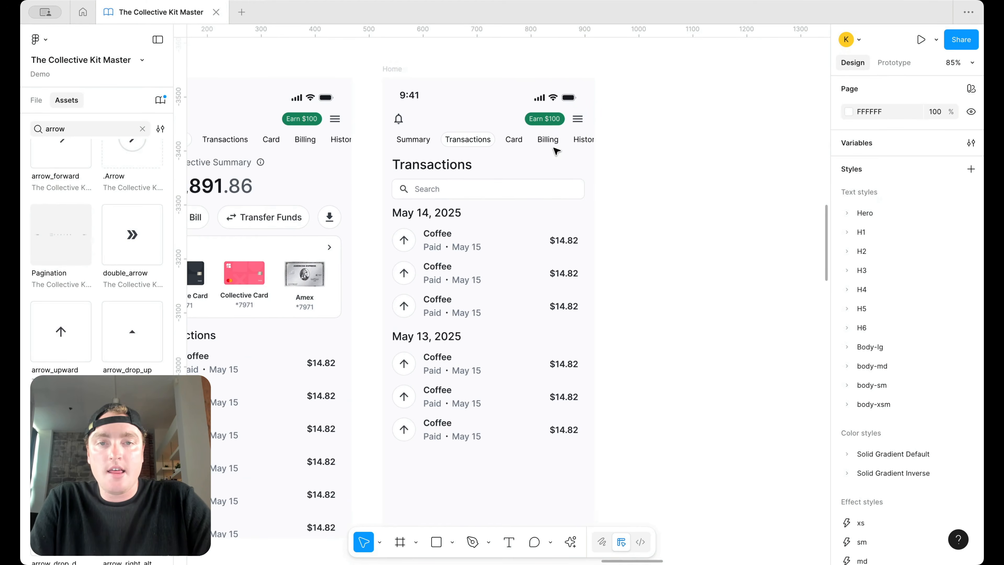
{"action": "scroll", "coordinate": [569, 162], "scroll_direction": "down", "scroll_amount": 1}
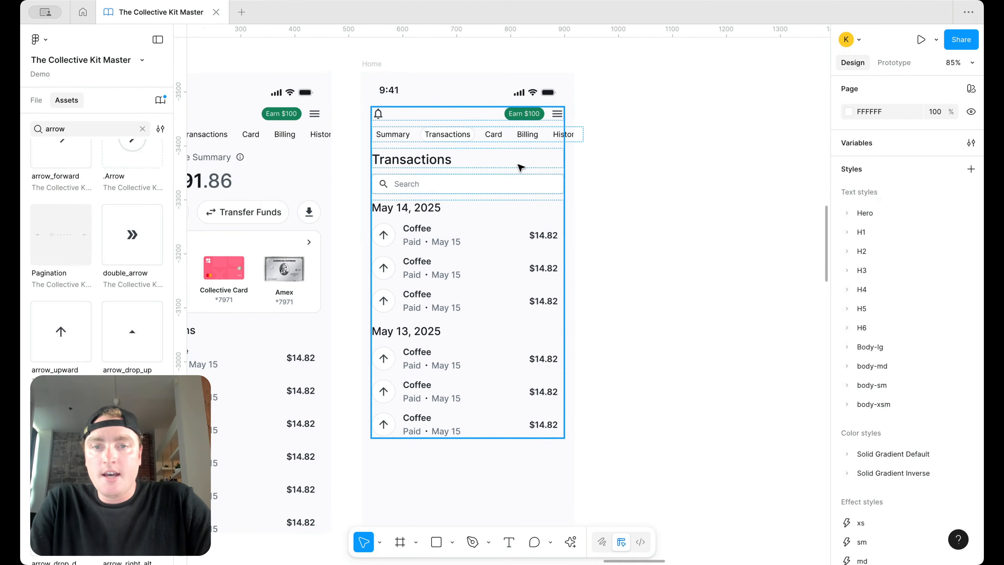
{"action": "left_click", "coordinate": [411, 207]}
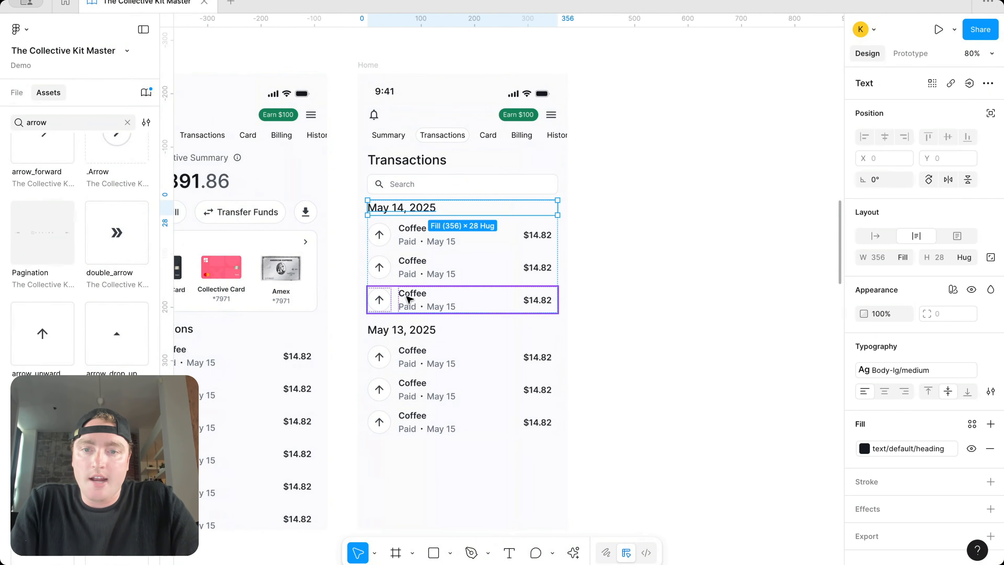
{"action": "left_click", "coordinate": [400, 337], "text": "shift"}
{"action": "left_click", "coordinate": [909, 370]}
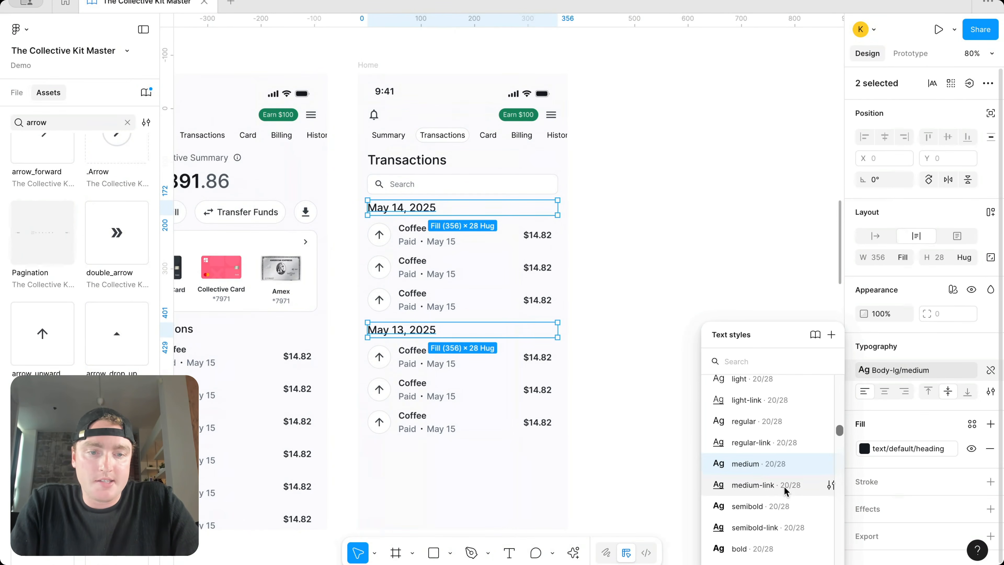
{"action": "scroll", "coordinate": [784, 490], "scroll_direction": "down", "scroll_amount": 2}
{"action": "scroll", "coordinate": [784, 491], "scroll_direction": "down", "scroll_amount": 1}
{"action": "left_click", "coordinate": [789, 478]}
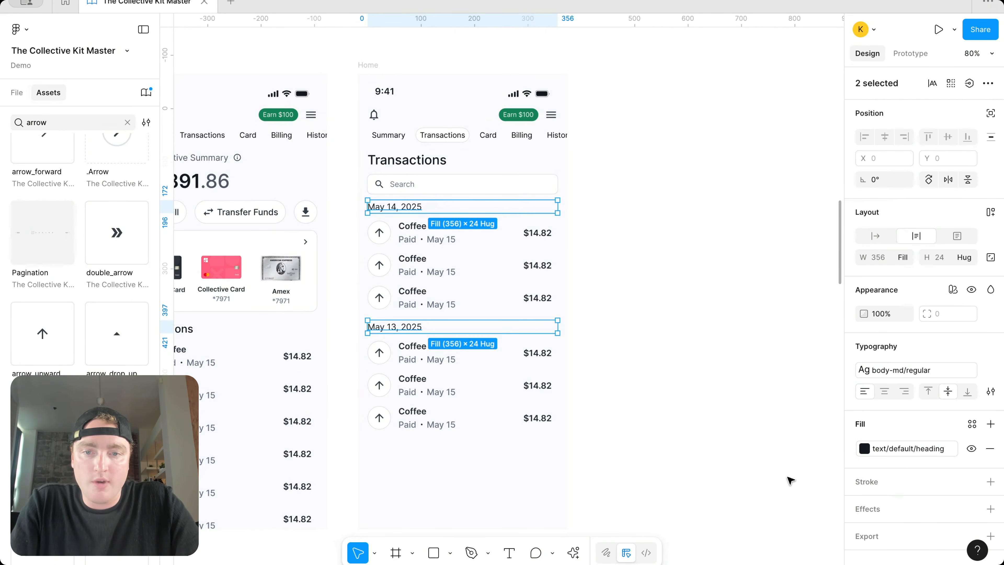
{"action": "left_click", "coordinate": [878, 370]}
{"action": "left_click", "coordinate": [763, 505]}
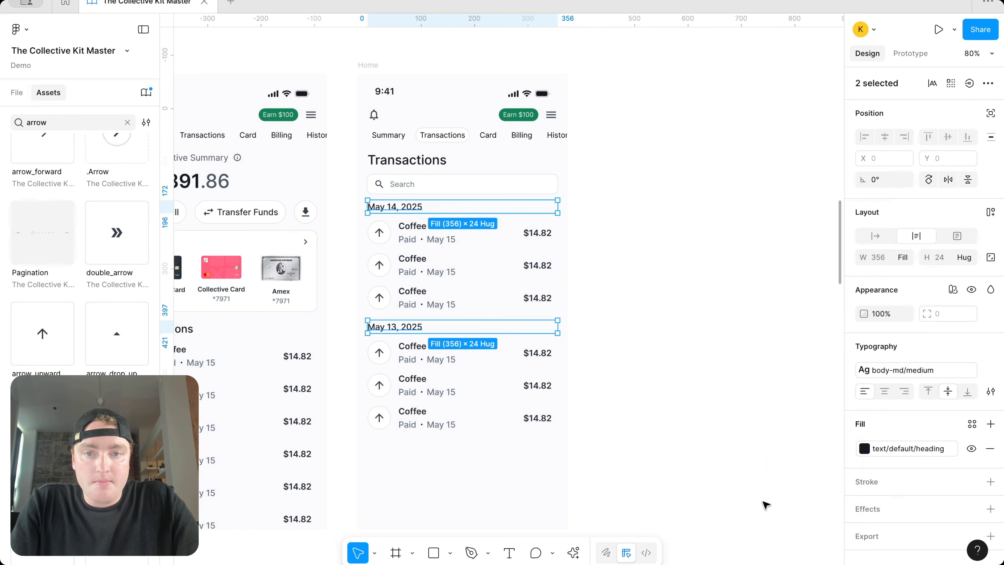
{"action": "left_click", "coordinate": [698, 424]}
Step: Stack the Search field and date groups in auto layout with 18 spacing
{"action": "left_click", "coordinate": [448, 238]}
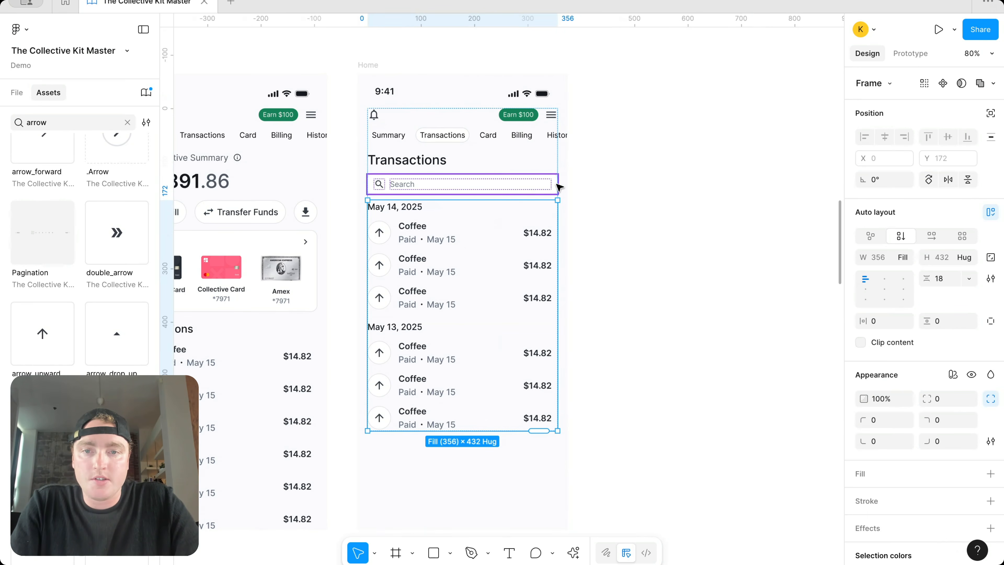
{"action": "left_click", "coordinate": [504, 186], "text": "shift"}
{"action": "key", "text": "shift+a"}
{"action": "left_click", "coordinate": [943, 280]}
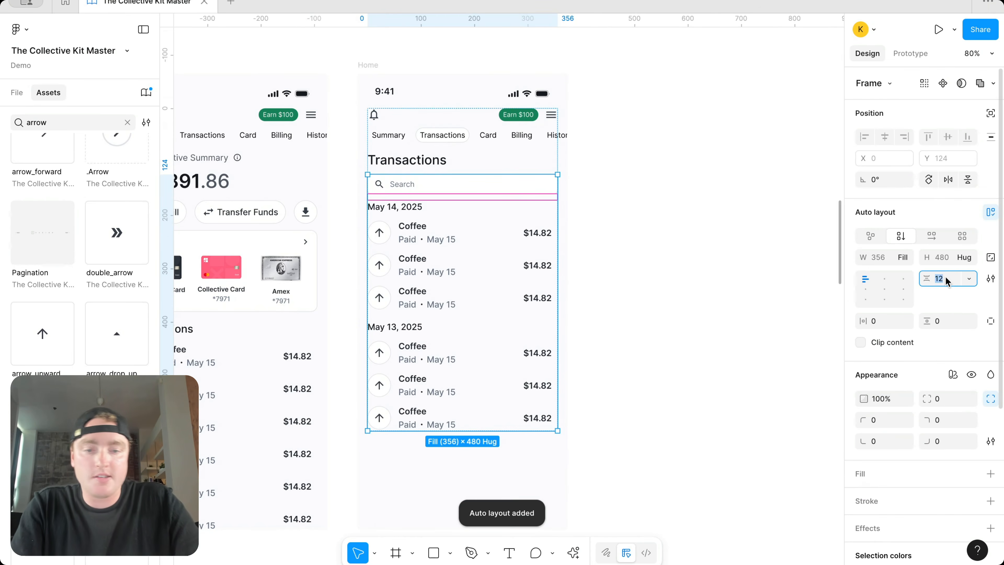
{"action": "type", "text": "18"}
{"action": "key", "text": "Return"}
{"action": "left_click", "coordinate": [709, 249]}
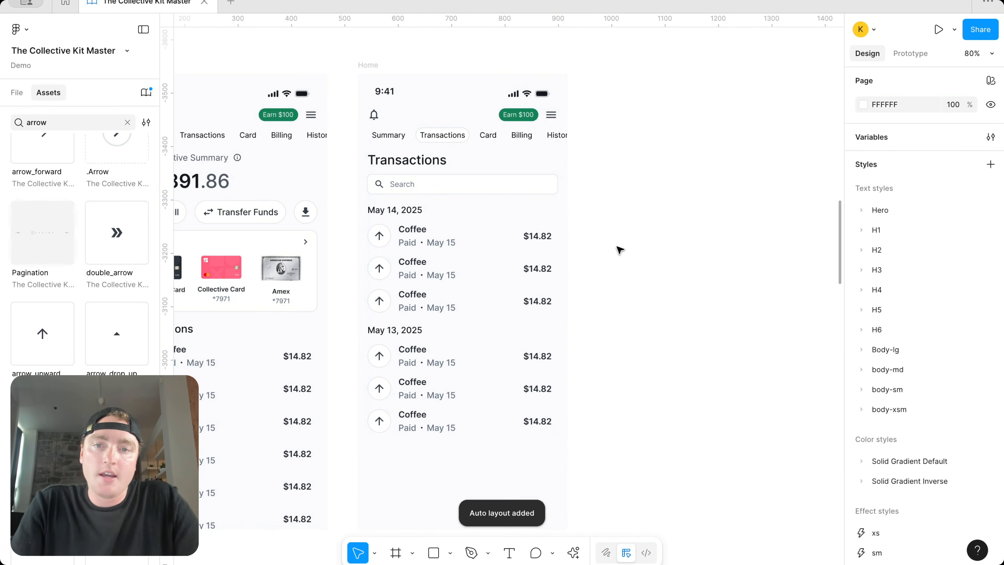
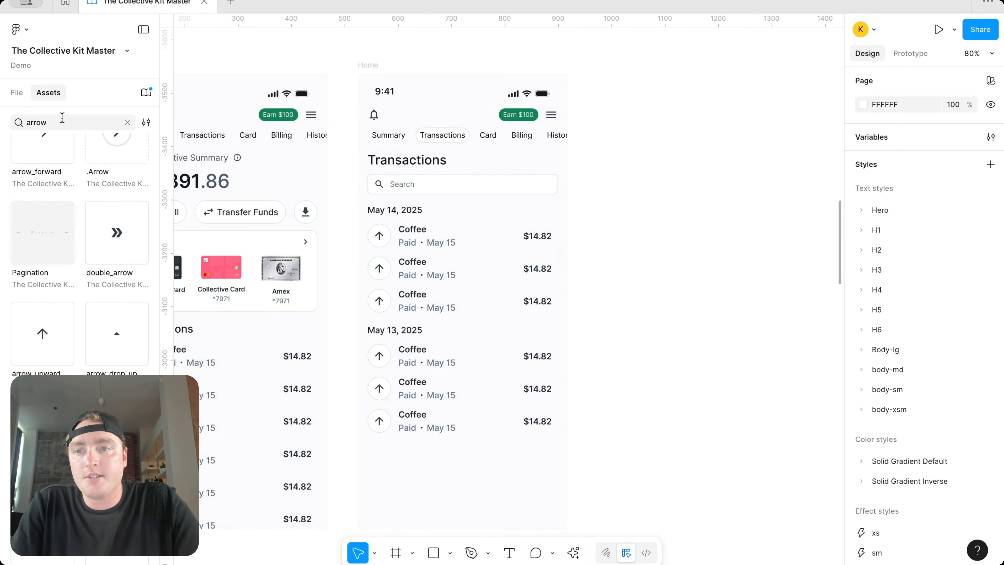
Step: Copy the Coffee text onto the canvas beside the phone and retype it as 'Filter'
{"action": "double_click", "coordinate": [415, 233]}
{"action": "double_click", "coordinate": [414, 233]}
{"action": "double_click", "coordinate": [414, 233]}
{"action": "double_click", "coordinate": [414, 233]}
{"action": "double_click", "coordinate": [414, 233]}
{"action": "double_click", "coordinate": [414, 233]}
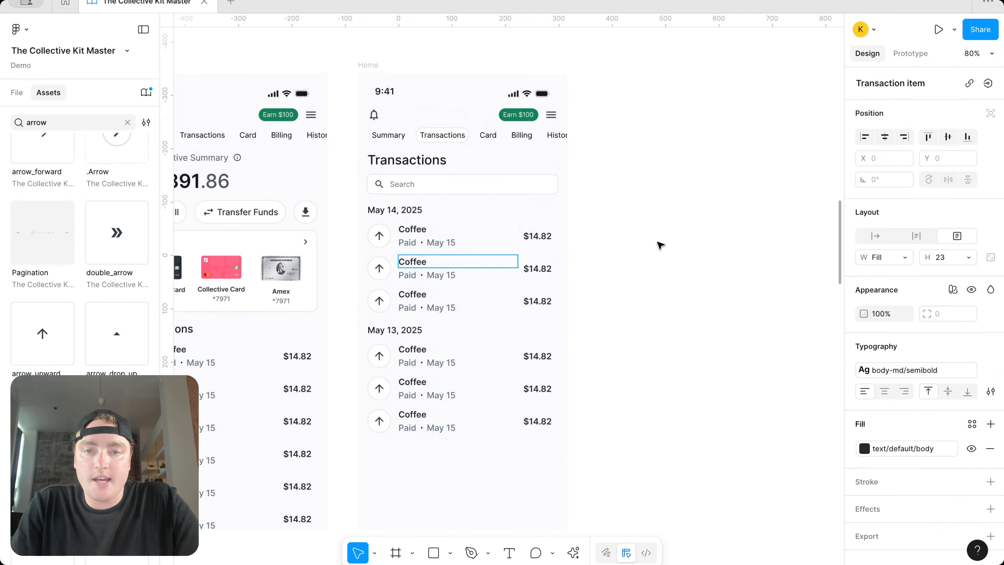
{"action": "left_click", "coordinate": [419, 233]}
{"action": "left_click_drag", "start_coordinate": [419, 234], "coordinate": [647, 234]}
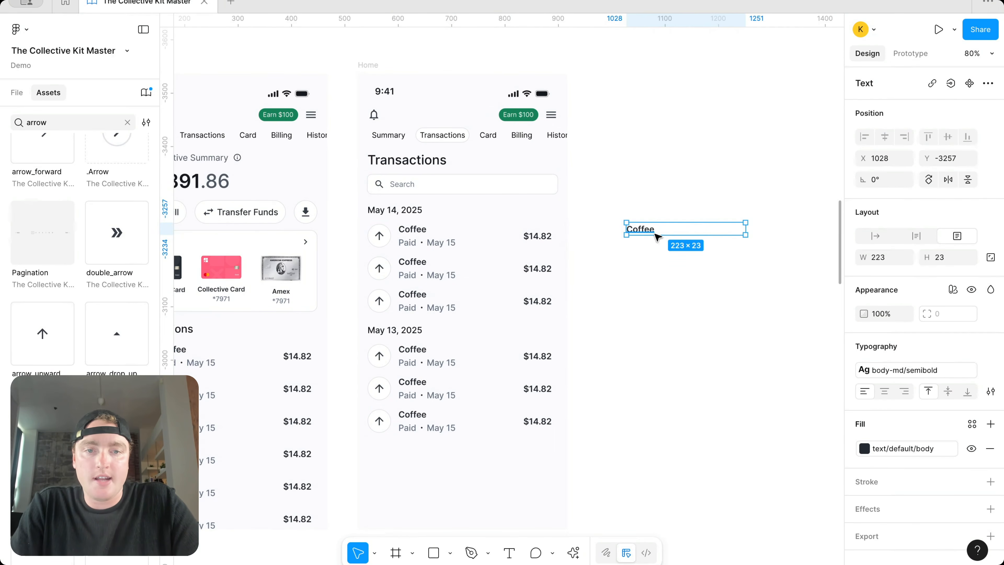
{"action": "key", "text": "Return"}
{"action": "type", "text": "Filter"}
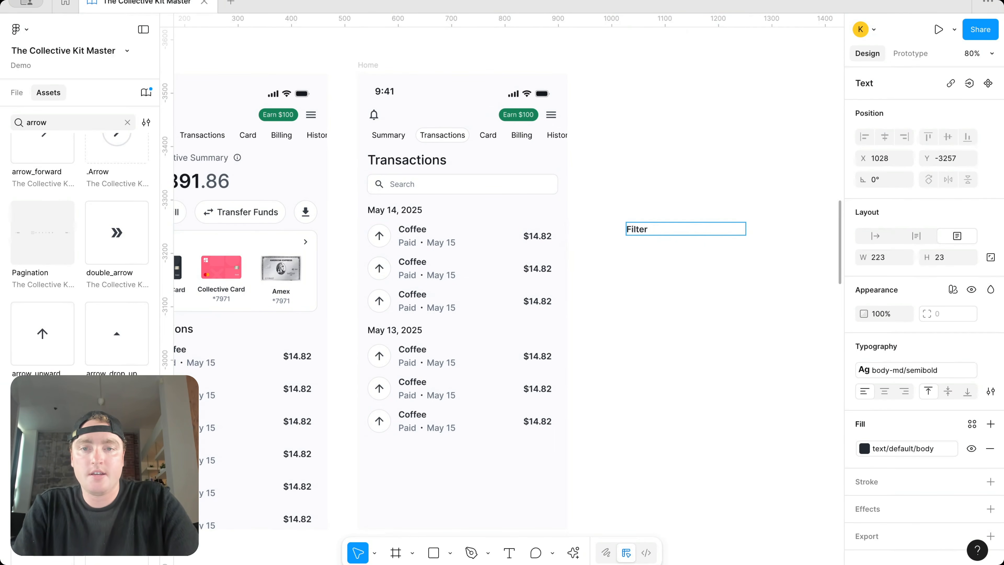
{"action": "key", "text": "Escape"}
Step: Give the Filter text the caption colour style and narrow its box to 128 px
{"action": "left_click", "coordinate": [415, 246]}
{"action": "key", "text": "ctrl+d"}
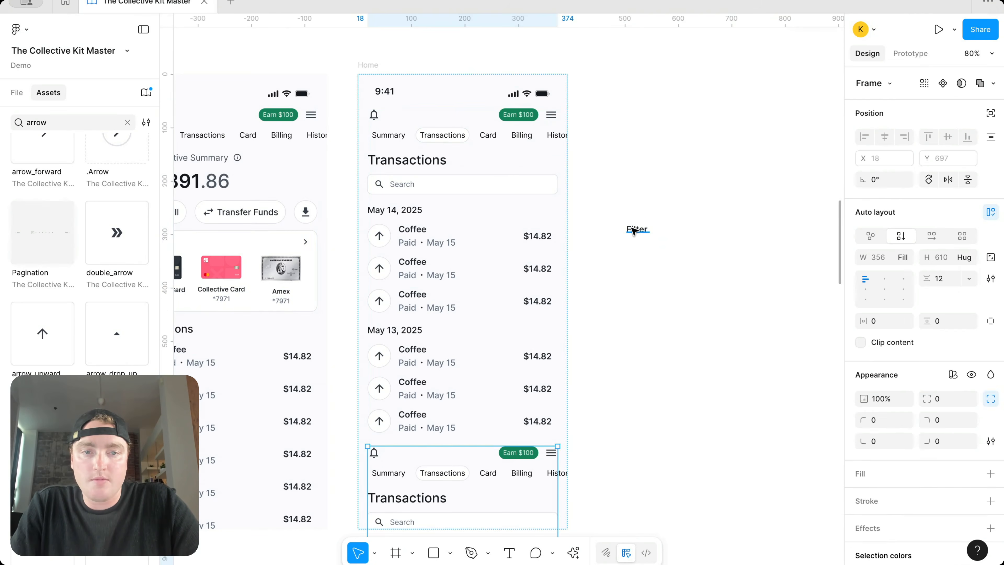
{"action": "left_click", "coordinate": [634, 232]}
{"action": "left_click", "coordinate": [905, 448]}
{"action": "left_click", "coordinate": [754, 518]}
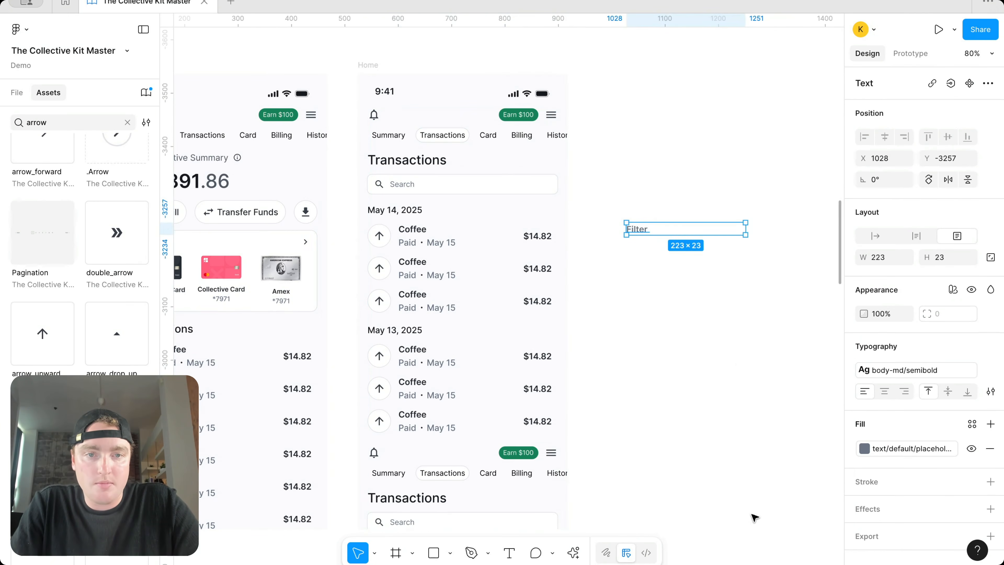
{"action": "left_click", "coordinate": [864, 448]}
{"action": "left_click", "coordinate": [768, 464]}
{"action": "key", "text": "Escape"}
{"action": "left_click", "coordinate": [642, 236]}
{"action": "left_click_drag", "start_coordinate": [650, 230], "coordinate": [695, 228]}
Step: Place the filter_alt icon from Assets next to the Filter text
{"action": "left_click", "coordinate": [60, 125]}
{"action": "type", "text": "filter"}
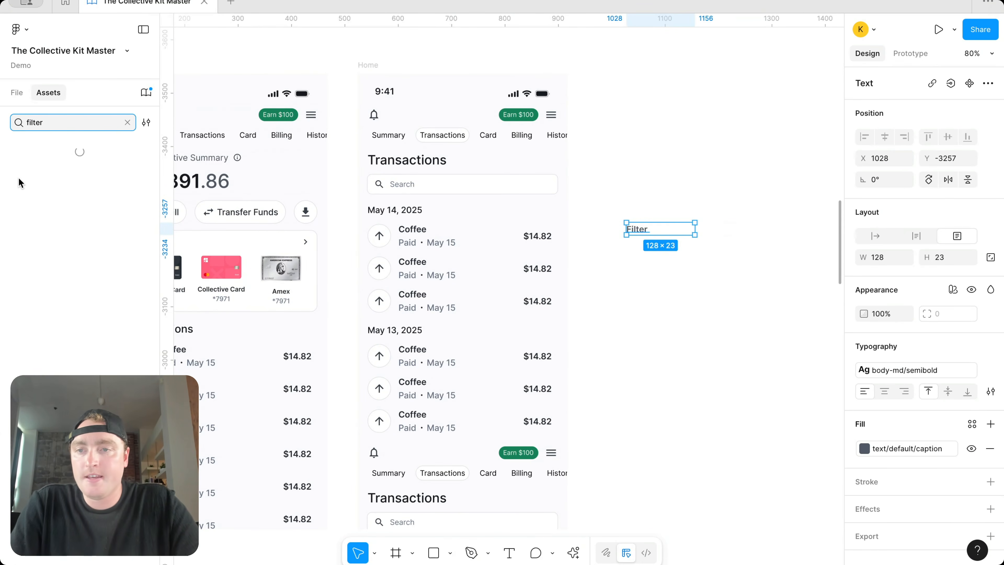
{"action": "scroll", "coordinate": [59, 299], "scroll_direction": "down", "scroll_amount": 10}
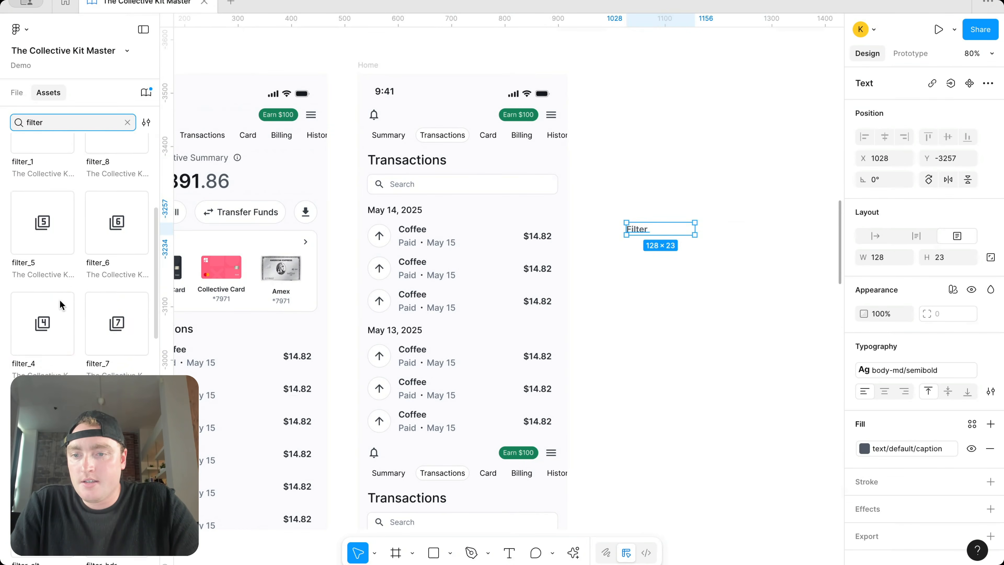
{"action": "left_click_drag", "start_coordinate": [52, 198], "coordinate": [672, 232]}
{"action": "left_click", "coordinate": [19, 94]}
{"action": "left_click", "coordinate": [716, 130]}
Step: Wrap Filter and icon in horizontal hug-width auto layout, text first, below the Transactions heading
{"action": "left_click", "coordinate": [636, 229], "text": "shift"}
{"action": "key", "text": "shift+a"}
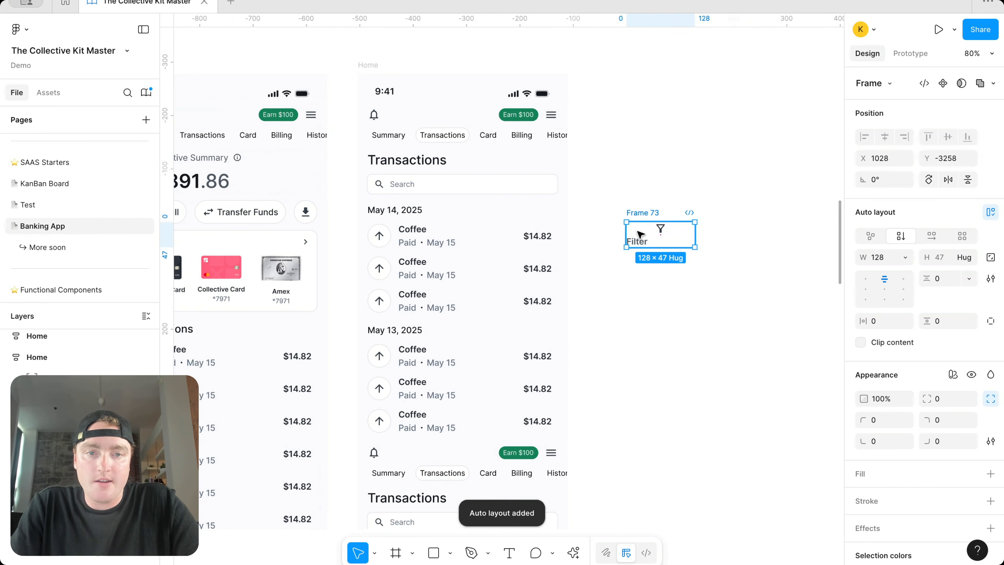
{"action": "left_click", "coordinate": [927, 239]}
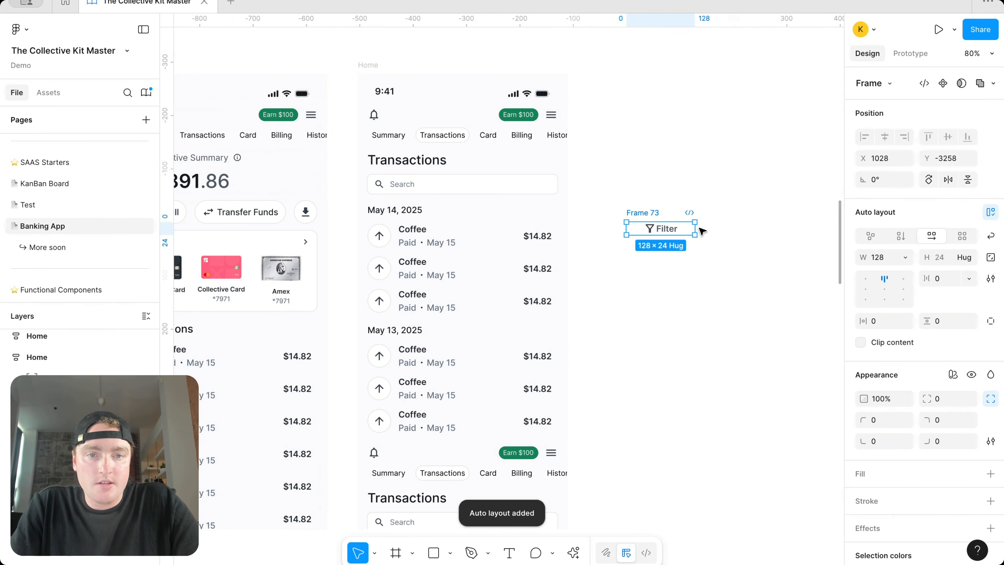
{"action": "left_click", "coordinate": [671, 225]}
{"action": "key", "text": "Left"}
{"action": "left_click", "coordinate": [633, 212]}
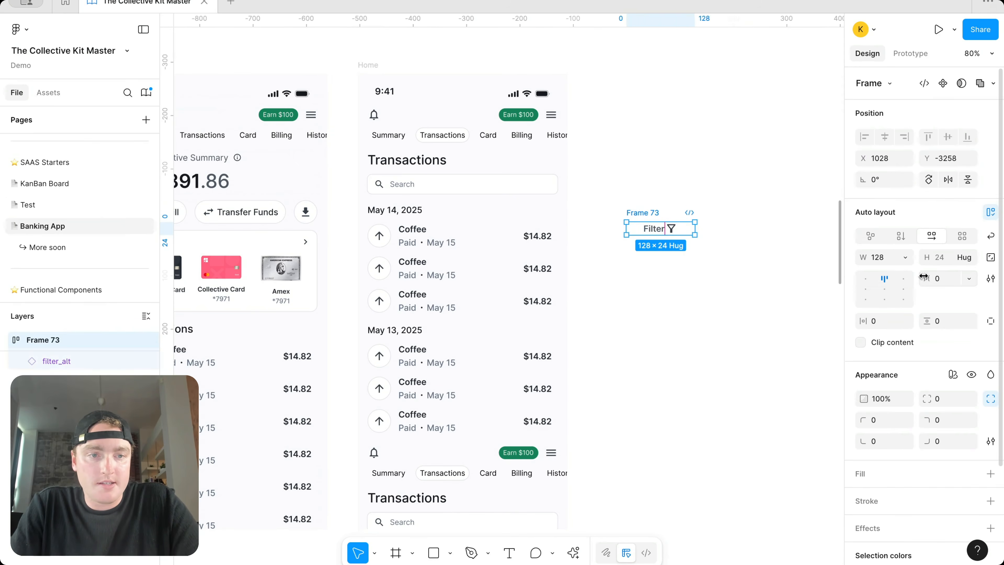
{"action": "left_click", "coordinate": [906, 258]}
{"action": "left_click", "coordinate": [918, 272]}
{"action": "left_click", "coordinate": [735, 252]}
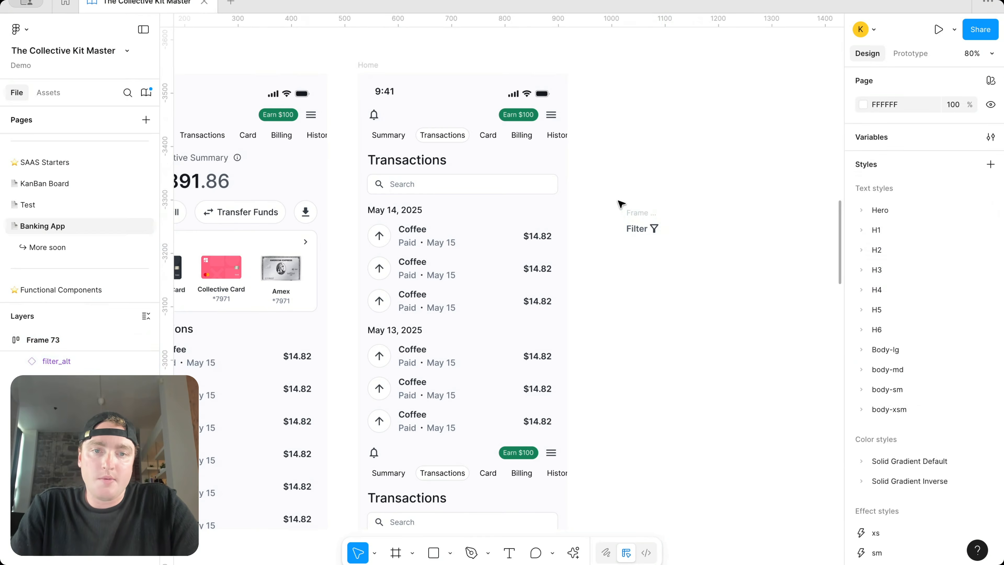
{"action": "left_click", "coordinate": [633, 214]}
{"action": "left_click_drag", "start_coordinate": [633, 217], "coordinate": [461, 164]}
Step: Put Transactions and Filter in a horizontal auto-layout row with space-between alignment
{"action": "right_click", "coordinate": [462, 164]}
{"action": "left_click", "coordinate": [490, 276]}
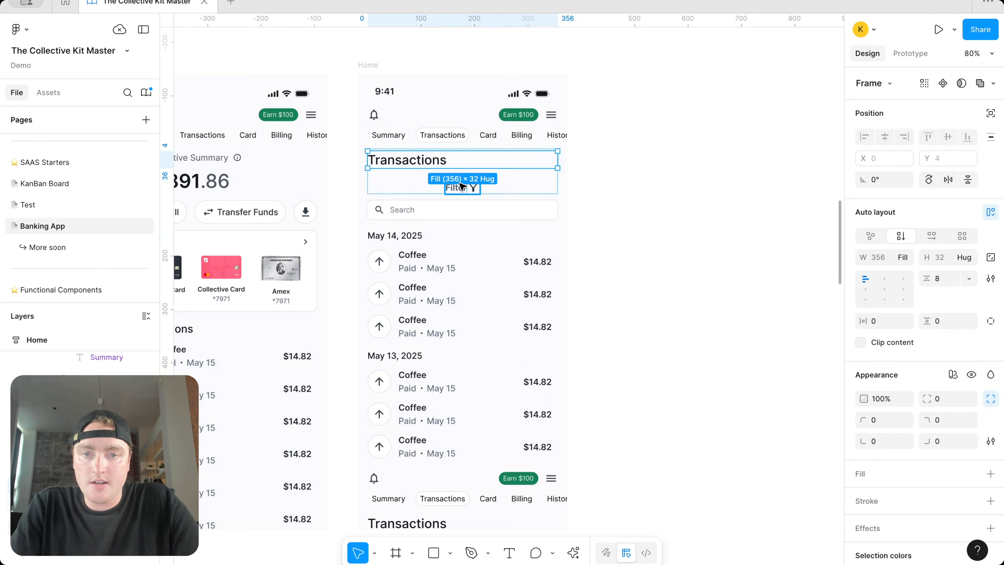
{"action": "right_click", "coordinate": [448, 165]}
{"action": "left_click", "coordinate": [492, 279]}
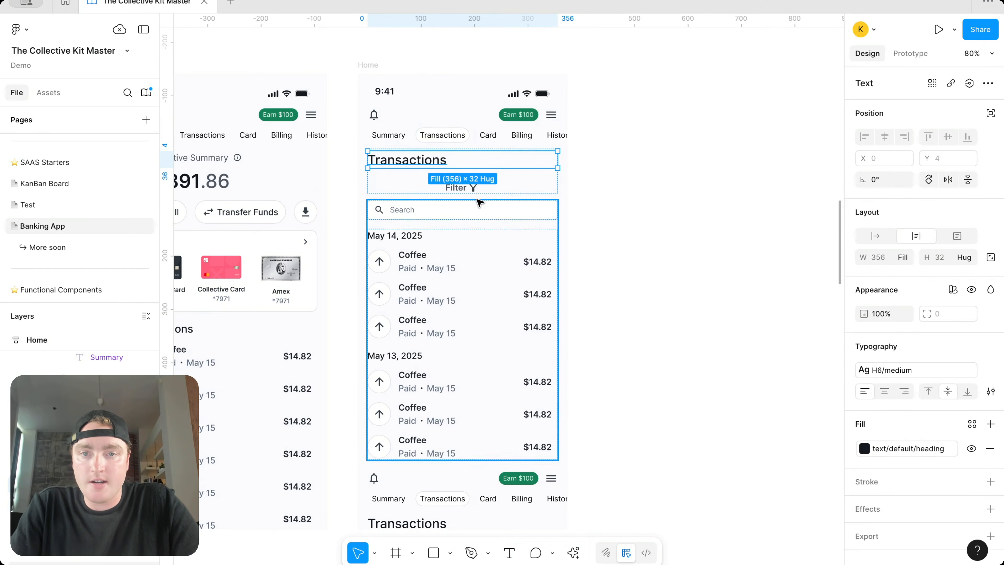
{"action": "left_click", "coordinate": [473, 187], "text": "shift"}
{"action": "key", "text": "shift+a"}
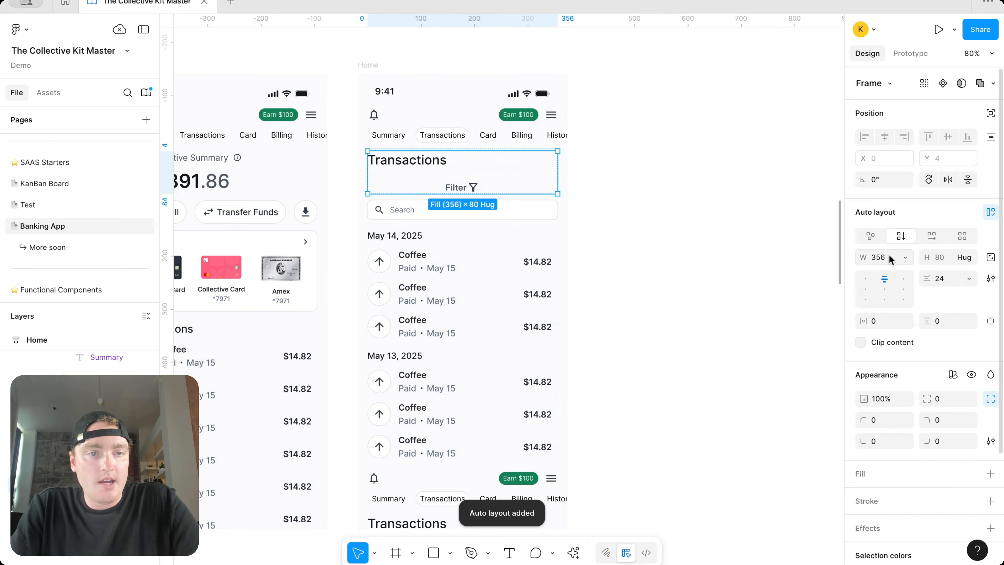
{"action": "left_click", "coordinate": [929, 237]}
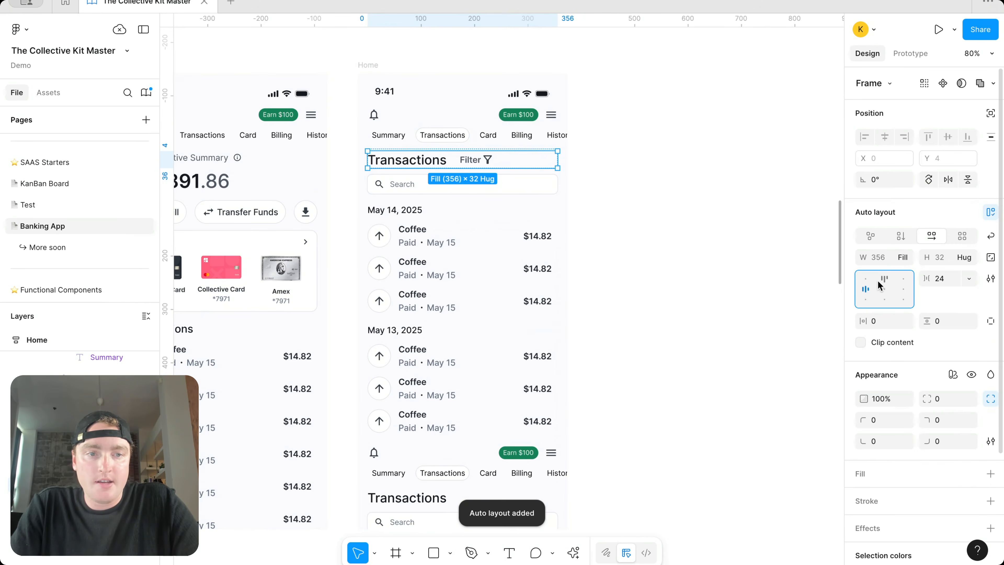
{"action": "double_click", "coordinate": [866, 291]}
{"action": "left_click", "coordinate": [652, 224]}
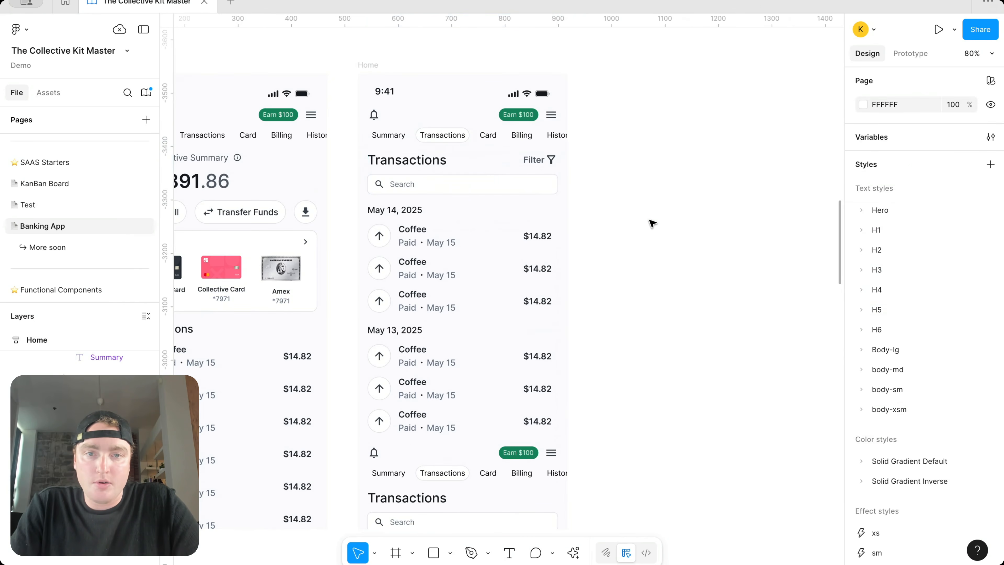
{"action": "double_click", "coordinate": [551, 160]}
{"action": "double_click", "coordinate": [552, 160]}
{"action": "left_click", "coordinate": [606, 169]}
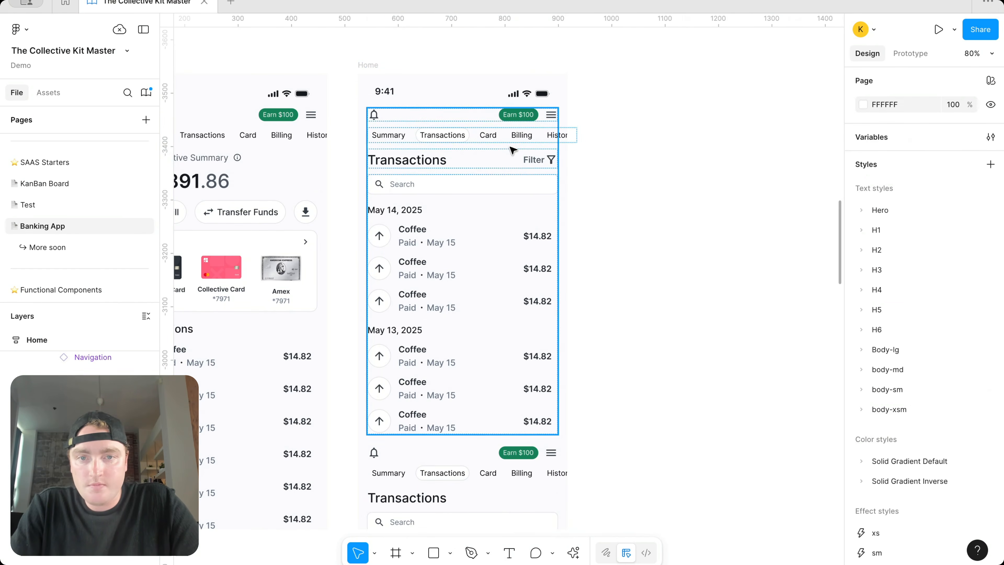
Step: Delete the duplicated lower Transactions section
{"action": "scroll", "coordinate": [598, 108], "scroll_direction": "down", "scroll_amount": 5}
{"action": "scroll", "coordinate": [598, 111], "scroll_direction": "down", "scroll_amount": 2}
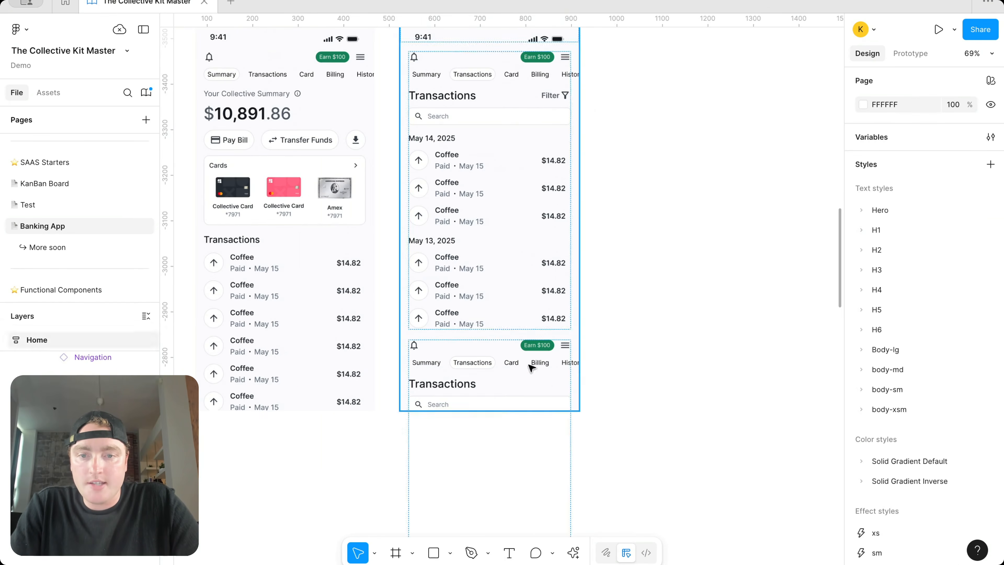
{"action": "left_click", "coordinate": [477, 385]}
{"action": "key", "text": "Delete"}
Step: Duplicate the May 13 Coffee group and start editing its date heading
{"action": "scroll", "coordinate": [472, 380], "scroll_direction": "up", "scroll_amount": 3}
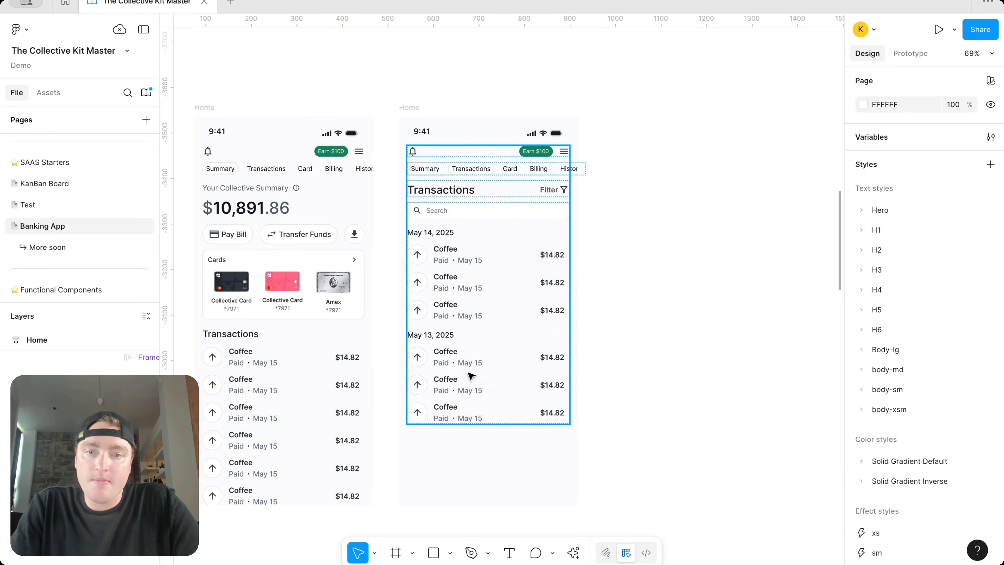
{"action": "left_click", "coordinate": [471, 375]}
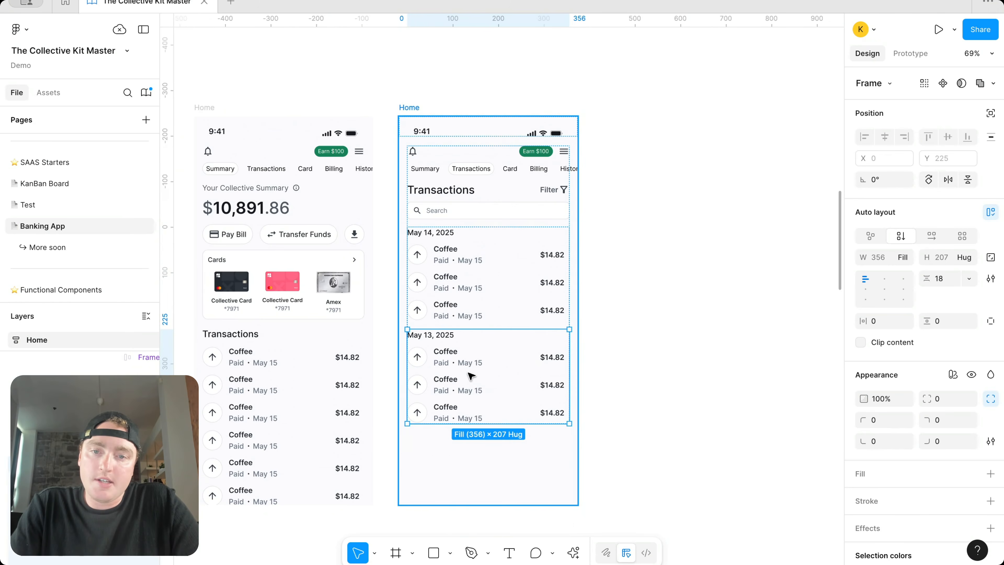
{"action": "key", "text": "ctrl+d"}
{"action": "scroll", "coordinate": [475, 374], "scroll_direction": "down", "scroll_amount": 2}
{"action": "scroll", "coordinate": [474, 375], "scroll_direction": "left", "scroll_amount": 1}
{"action": "double_click", "coordinate": [467, 374]}
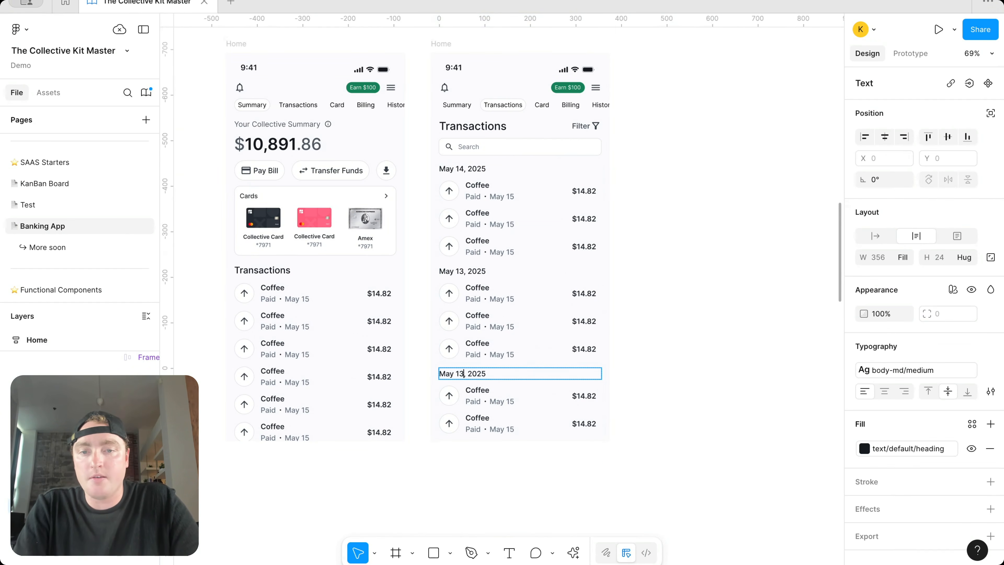
Step: Finish the copied group's date as May 12 and review the Transactions screen
{"action": "left_click", "coordinate": [614, 306]}
{"action": "left_click", "coordinate": [614, 306]}
{"action": "scroll", "coordinate": [617, 138], "scroll_direction": "up", "scroll_amount": 3}
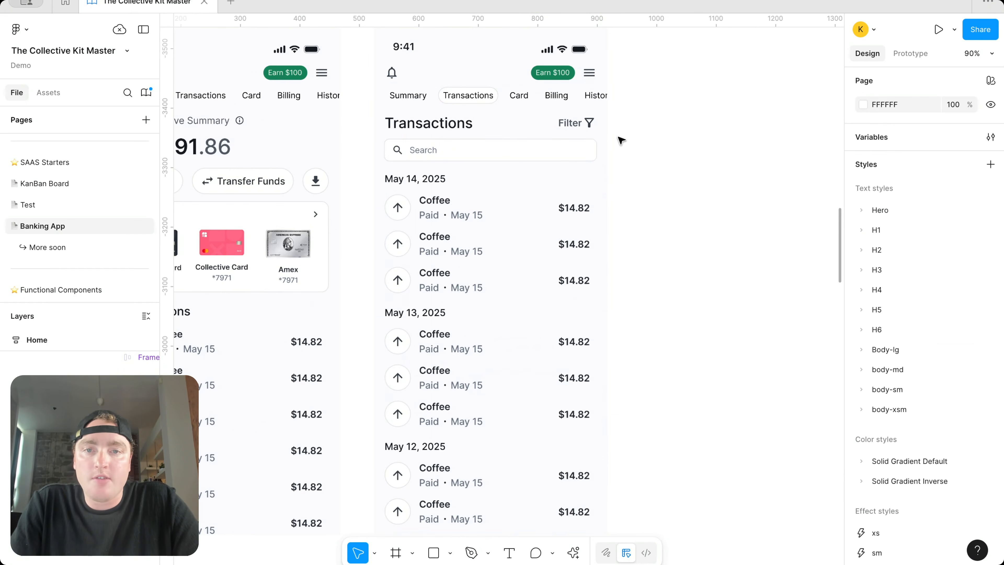
{"action": "left_click", "coordinate": [464, 120]}
{"action": "left_click", "coordinate": [640, 145]}
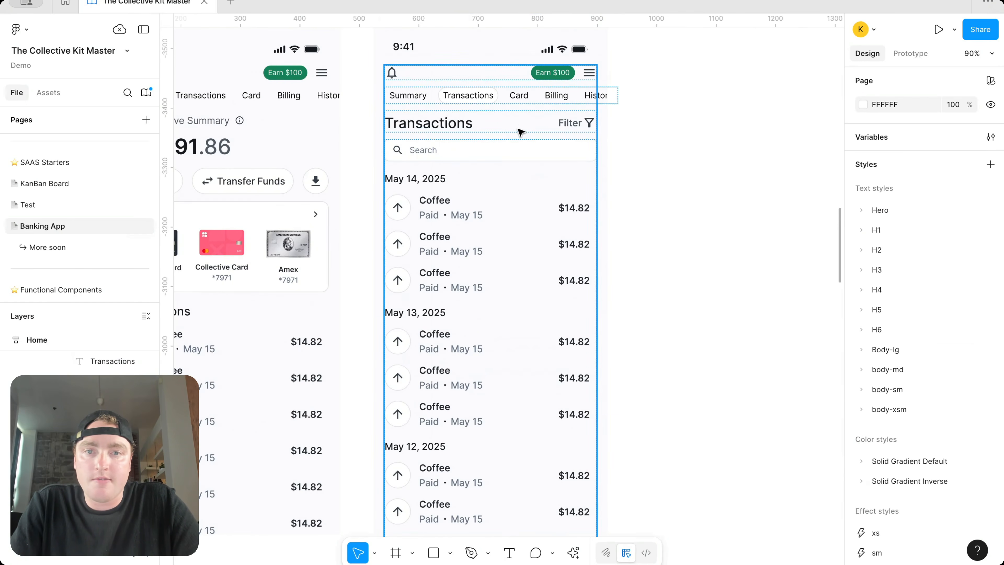
{"action": "scroll", "coordinate": [521, 127], "scroll_direction": "left", "scroll_amount": 2}
{"action": "scroll", "coordinate": [521, 127], "scroll_direction": "down", "scroll_amount": 1}
{"action": "scroll", "coordinate": [521, 127], "scroll_direction": "left", "scroll_amount": 3}
{"action": "scroll", "coordinate": [544, 128], "scroll_direction": "right", "scroll_amount": 2}
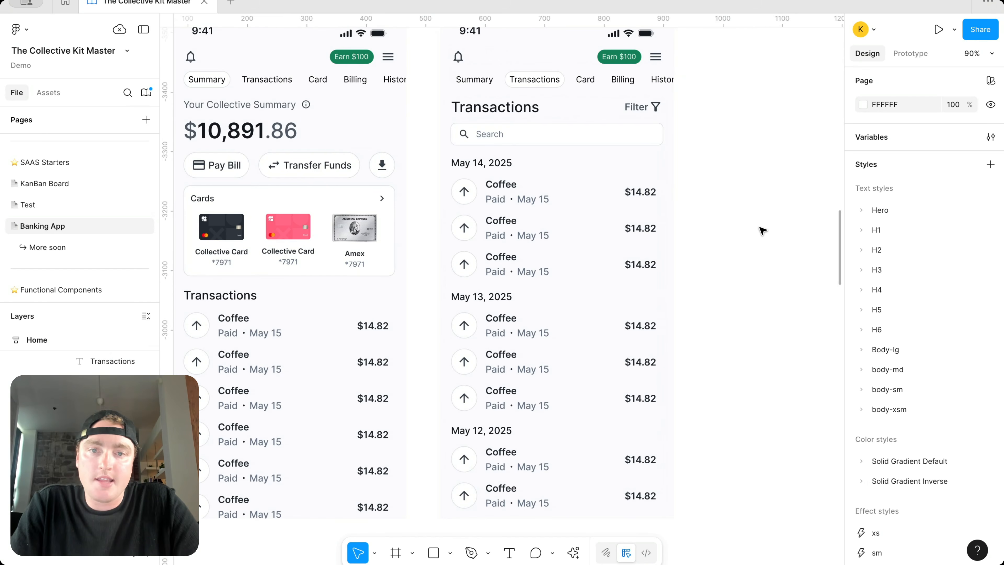
{"action": "scroll", "coordinate": [763, 231], "scroll_direction": "down", "scroll_amount": 2}
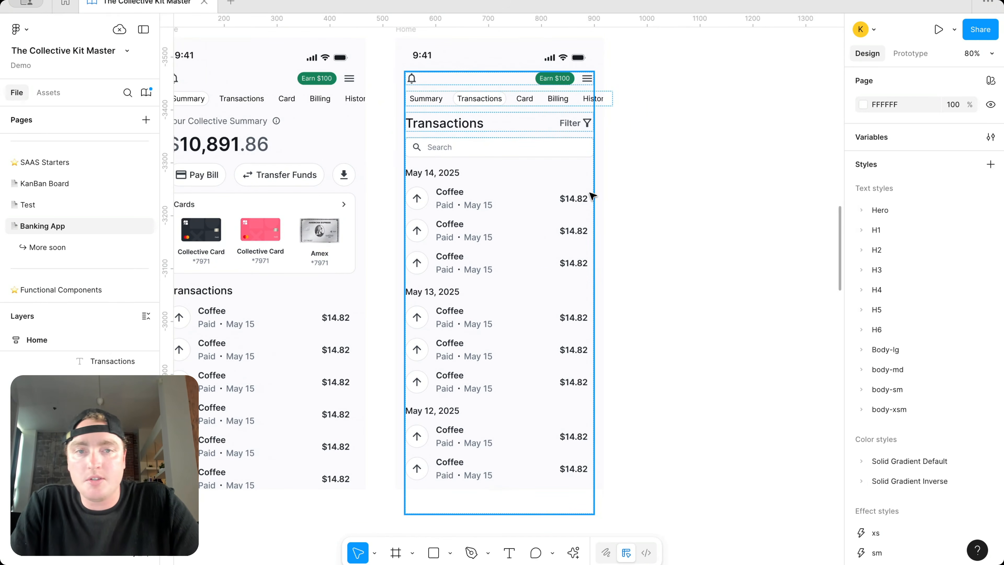
{"action": "scroll", "coordinate": [688, 158], "scroll_direction": "left", "scroll_amount": 5}
{"action": "scroll", "coordinate": [687, 159], "scroll_direction": "up", "scroll_amount": 2}
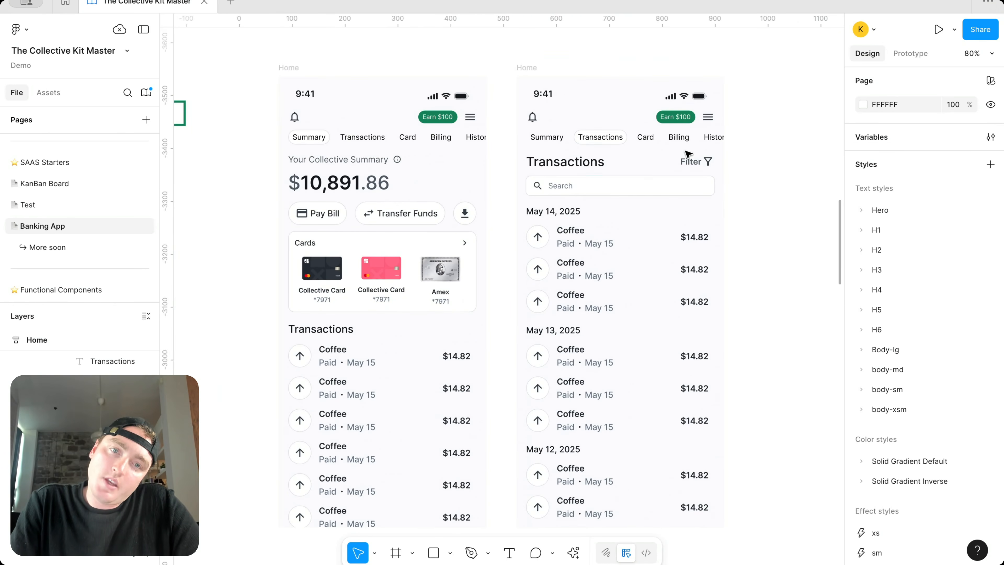
{"action": "scroll", "coordinate": [734, 167], "scroll_direction": "down", "scroll_amount": 1}
{"action": "scroll", "coordinate": [734, 167], "scroll_direction": "right", "scroll_amount": 1}
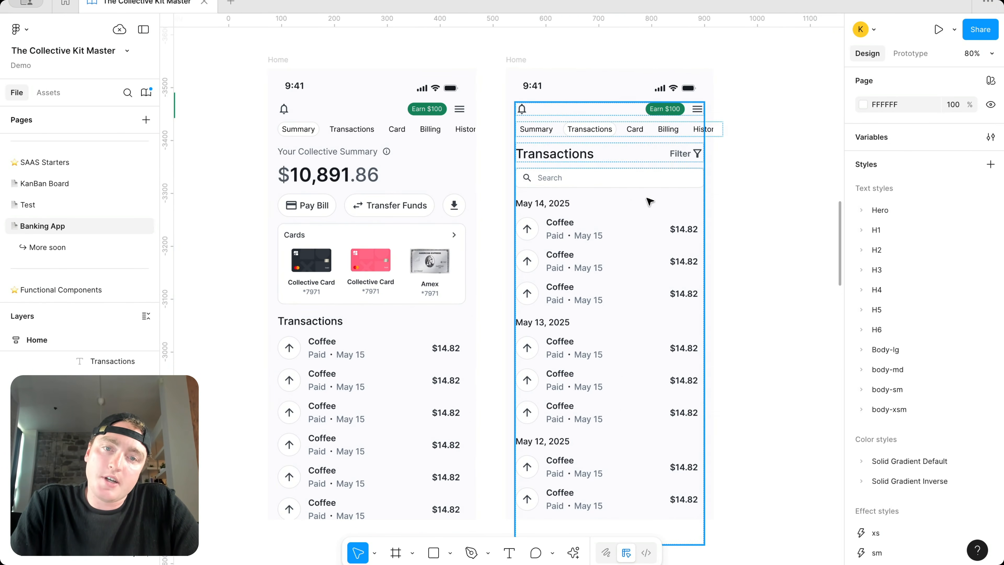
Step: Set the gap between the transaction list's date groups to 24
{"action": "left_click", "coordinate": [634, 220]}
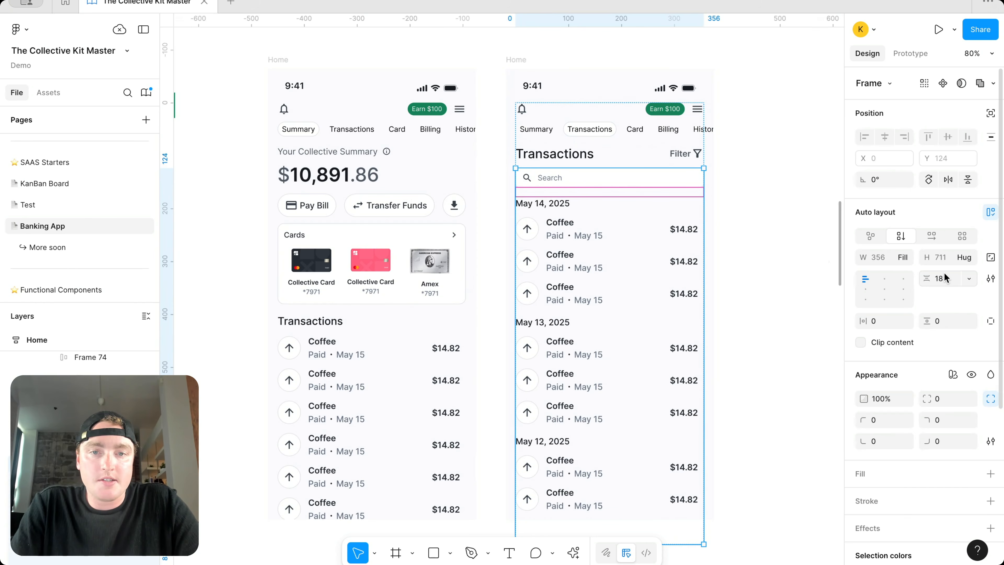
{"action": "key", "text": "Return"}
{"action": "left_click", "coordinate": [676, 292]}
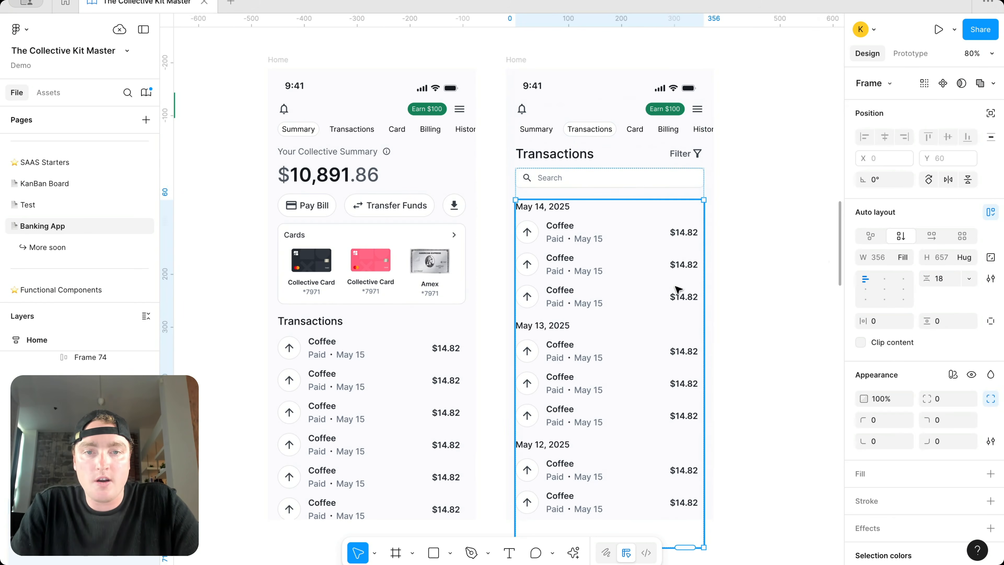
{"action": "left_click", "coordinate": [943, 278]}
{"action": "type", "text": "24"}
{"action": "key", "text": "Return"}
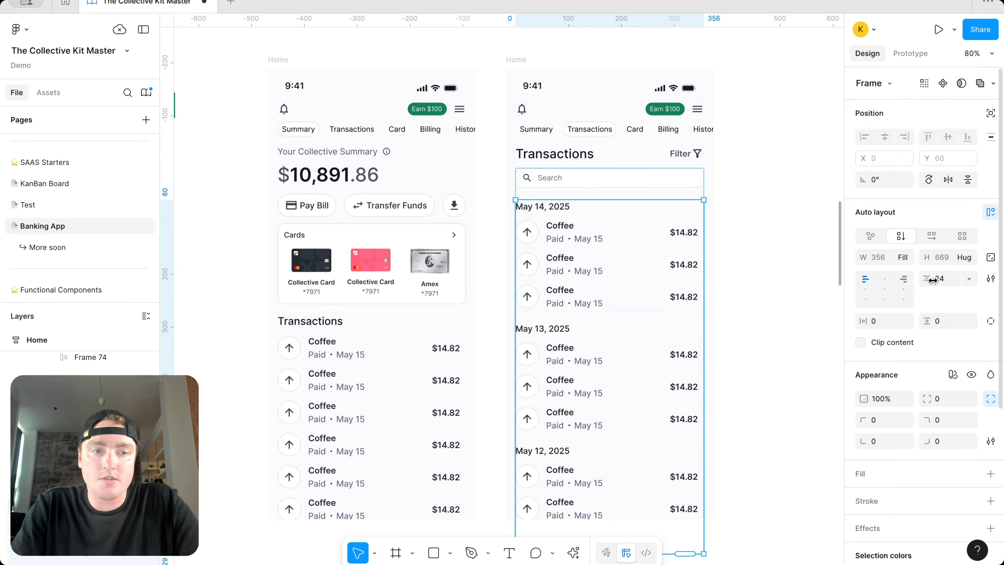
Step: Try a 36 gap between date groups, then undo back to 24
{"action": "type", "text": "36"}
{"action": "key", "text": "Return"}
{"action": "left_click", "coordinate": [793, 268]}
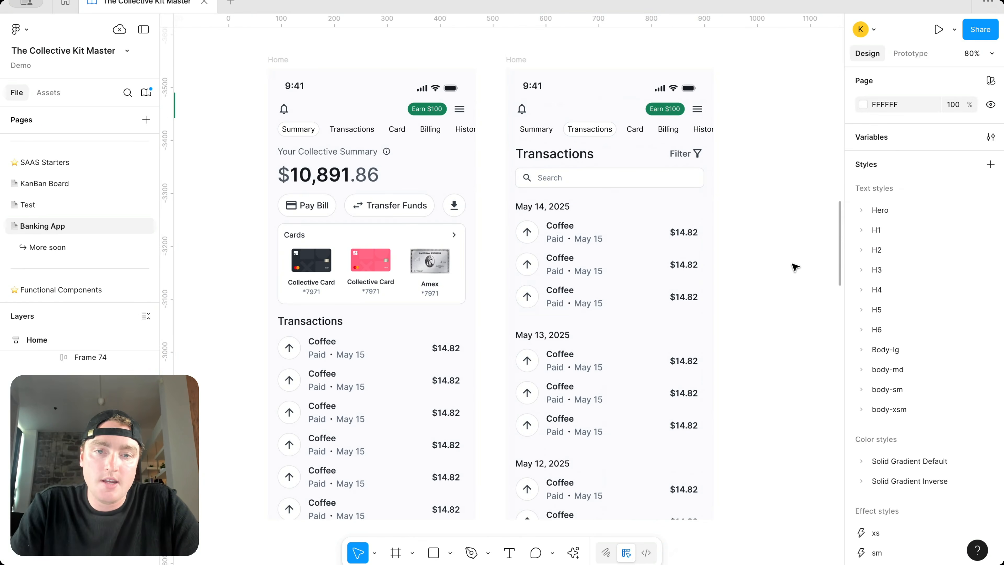
{"action": "scroll", "coordinate": [765, 263], "scroll_direction": "down", "scroll_amount": 2}
{"action": "scroll", "coordinate": [765, 263], "scroll_direction": "right", "scroll_amount": 2}
{"action": "scroll", "coordinate": [766, 264], "scroll_direction": "up", "scroll_amount": 1}
{"action": "key", "text": "super+z"}
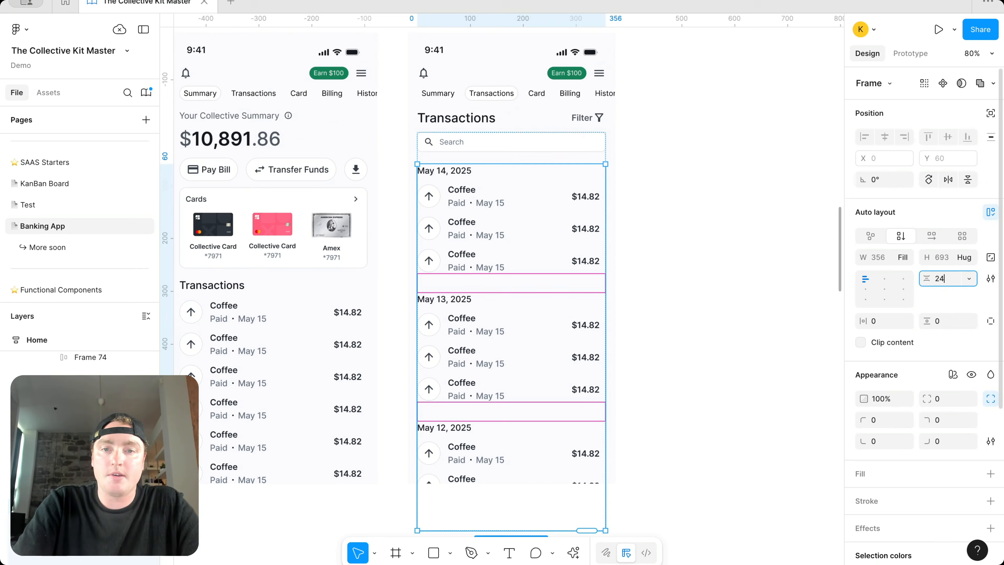
{"action": "key", "text": "super+z"}
{"action": "left_click", "coordinate": [746, 209]}
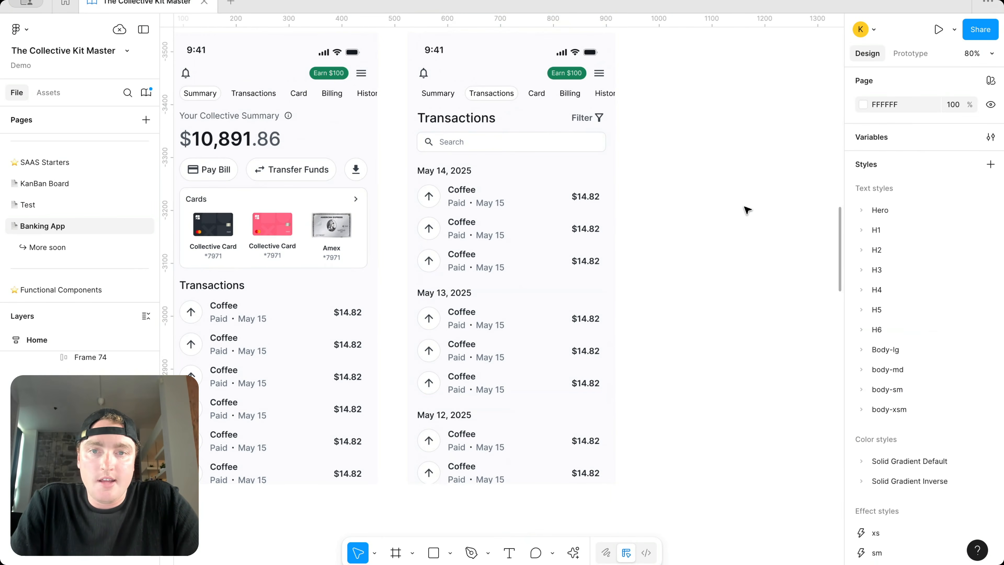
{"action": "scroll", "coordinate": [747, 209], "scroll_direction": "left", "scroll_amount": 3}
{"action": "scroll", "coordinate": [747, 209], "scroll_direction": "up", "scroll_amount": 1}
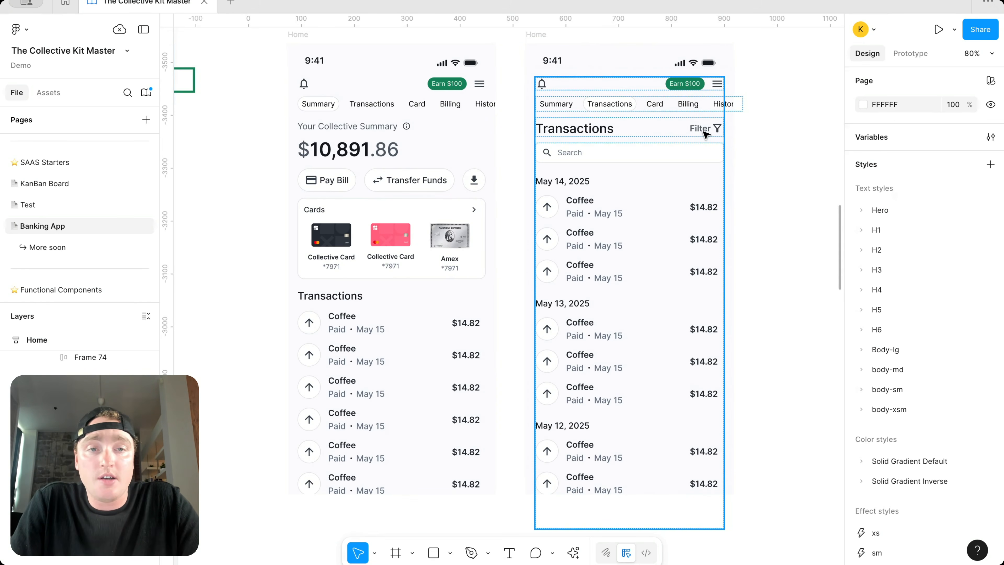
{"action": "scroll", "coordinate": [785, 123], "scroll_direction": "down", "scroll_amount": 2}
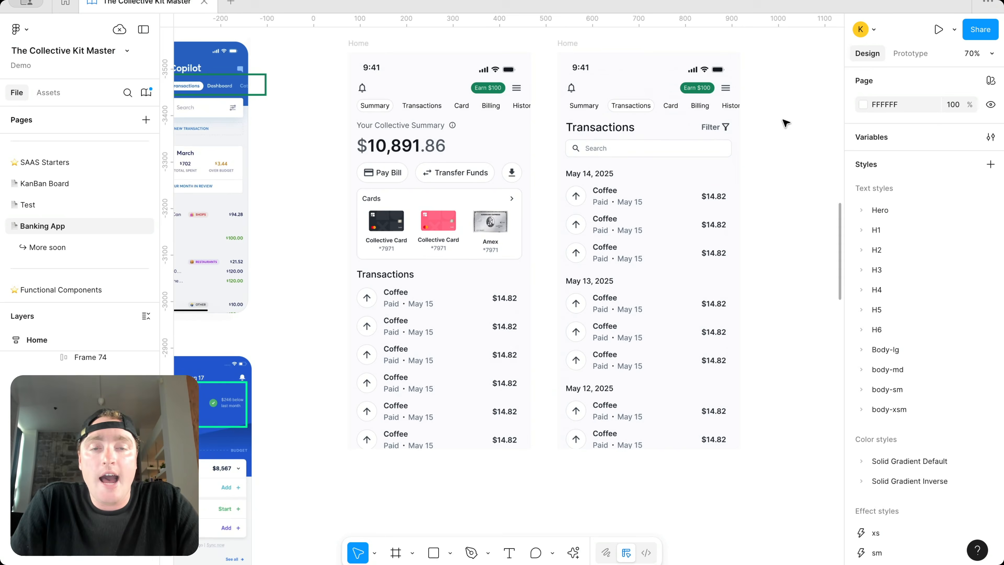
{"action": "scroll", "coordinate": [785, 123], "scroll_direction": "right", "scroll_amount": 5}
{"action": "scroll", "coordinate": [781, 123], "scroll_direction": "up", "scroll_amount": 1}
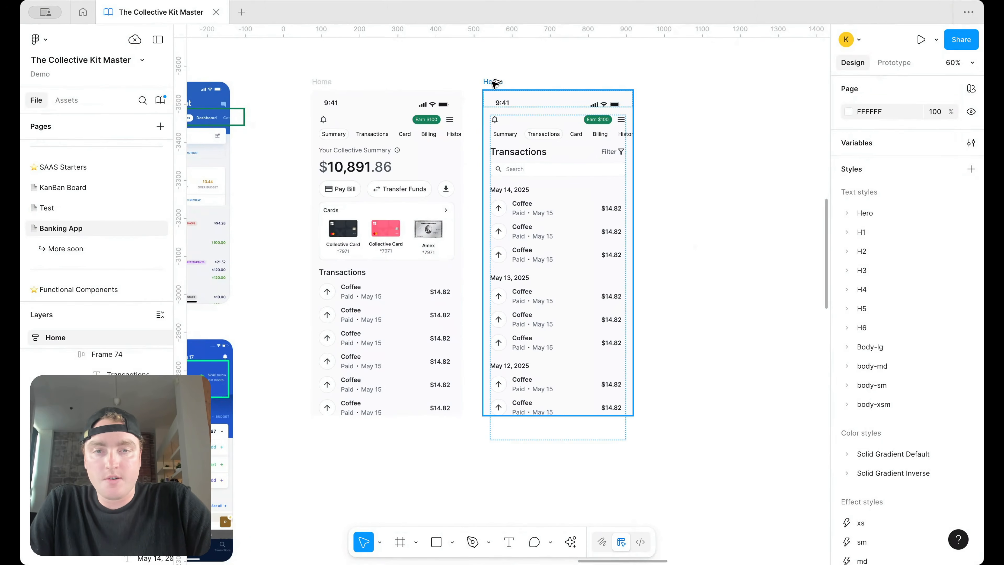
Step: Duplicate the Transactions screen to create a third phone screen
{"action": "left_click", "coordinate": [494, 83]}
{"action": "key", "text": "ctrl+d"}
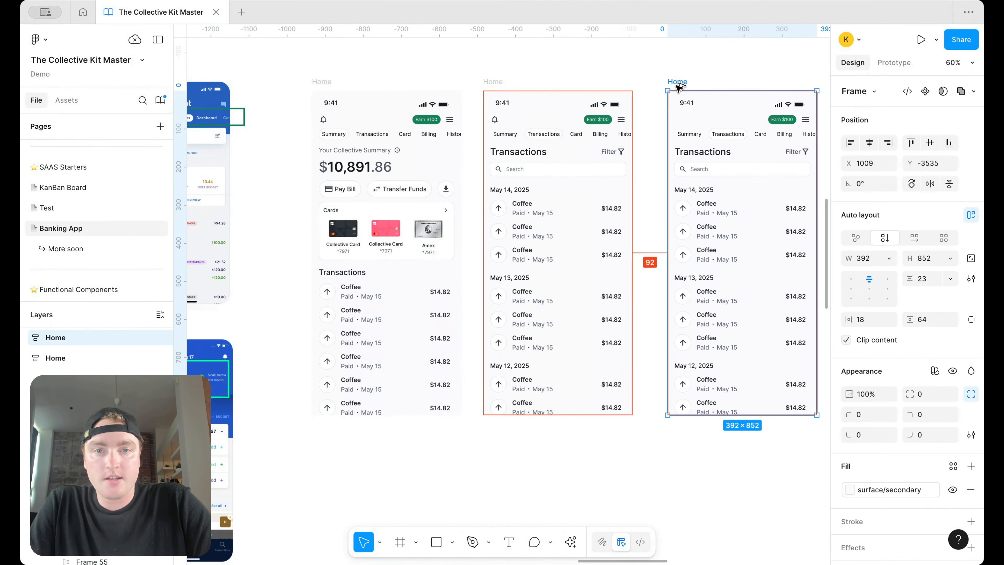
{"action": "scroll", "coordinate": [668, 93], "scroll_direction": "up", "scroll_amount": 2}
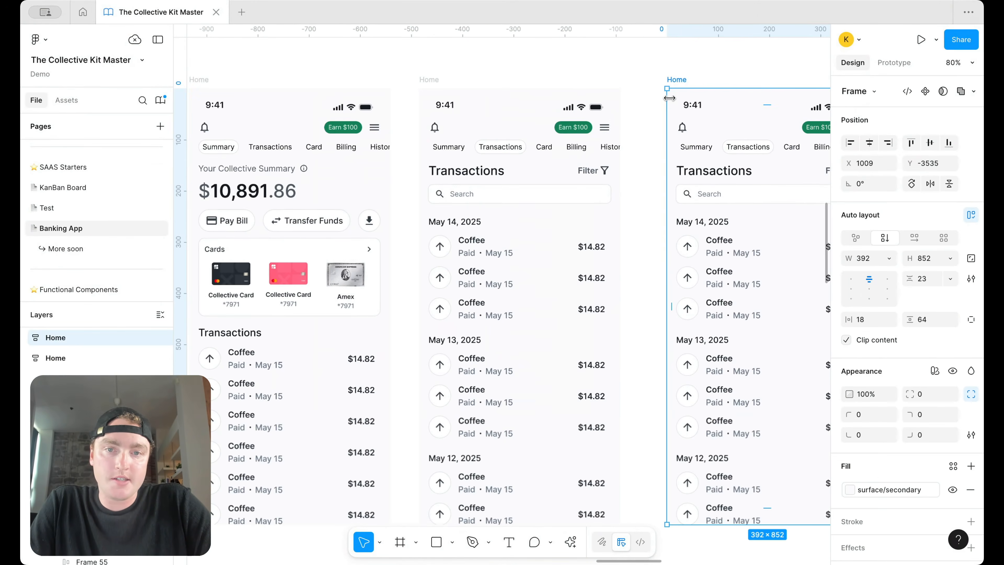
Step: Apply the H5 medium text style to the Transactions headings on the second and third screens
{"action": "left_click", "coordinate": [463, 177], "text": "ctrl"}
{"action": "left_click", "coordinate": [890, 367]}
{"action": "scroll", "coordinate": [770, 443], "scroll_direction": "up", "scroll_amount": 2}
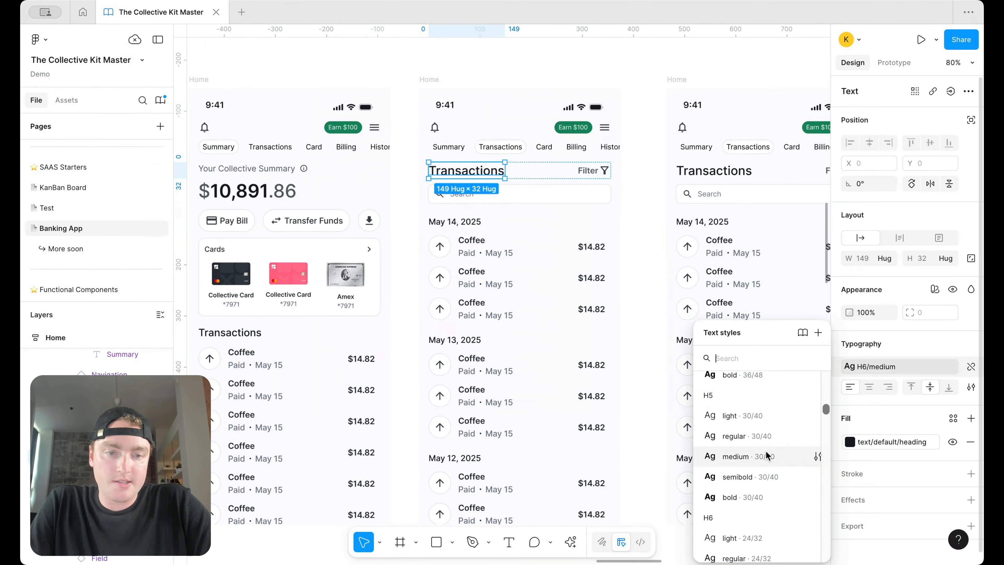
{"action": "left_click", "coordinate": [765, 457]}
{"action": "left_click", "coordinate": [681, 106]}
{"action": "left_click", "coordinate": [658, 79]}
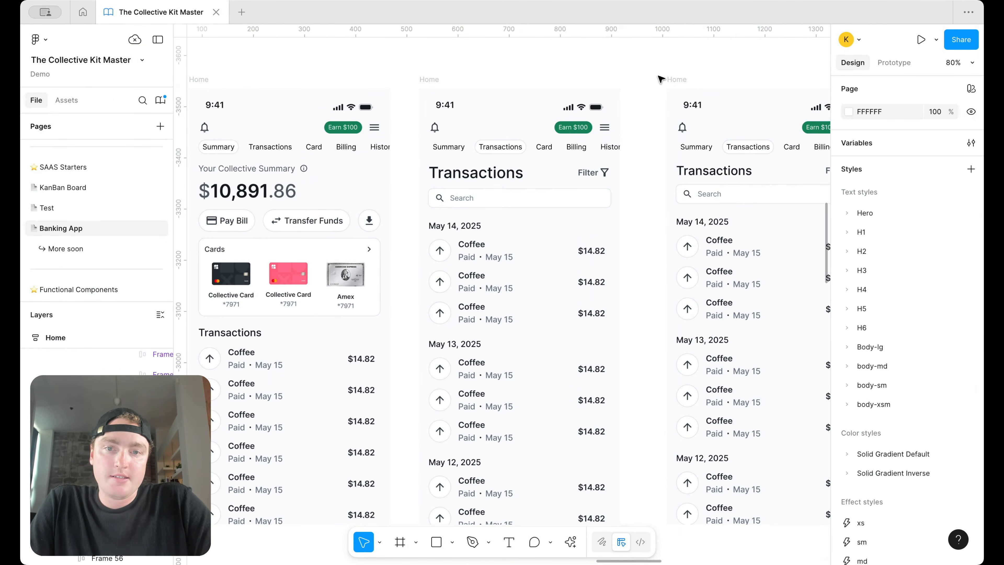
{"action": "scroll", "coordinate": [658, 79], "scroll_direction": "right", "scroll_amount": 3}
{"action": "scroll", "coordinate": [657, 80], "scroll_direction": "down", "scroll_amount": 3}
{"action": "scroll", "coordinate": [632, 119], "scroll_direction": "right", "scroll_amount": 3}
{"action": "left_click", "coordinate": [574, 159], "text": "ctrl"}
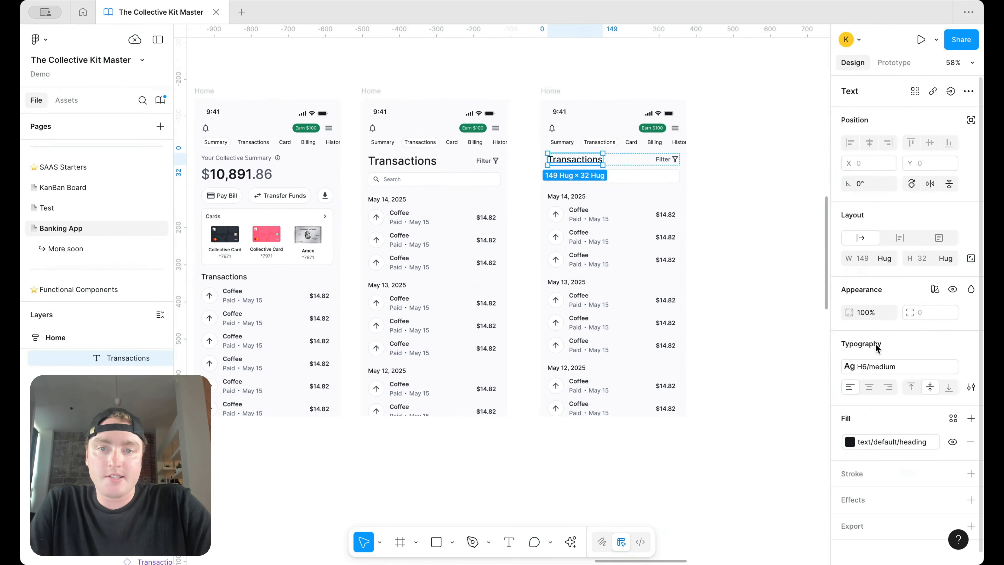
{"action": "left_click", "coordinate": [905, 365]}
{"action": "scroll", "coordinate": [782, 424], "scroll_direction": "up", "scroll_amount": 4}
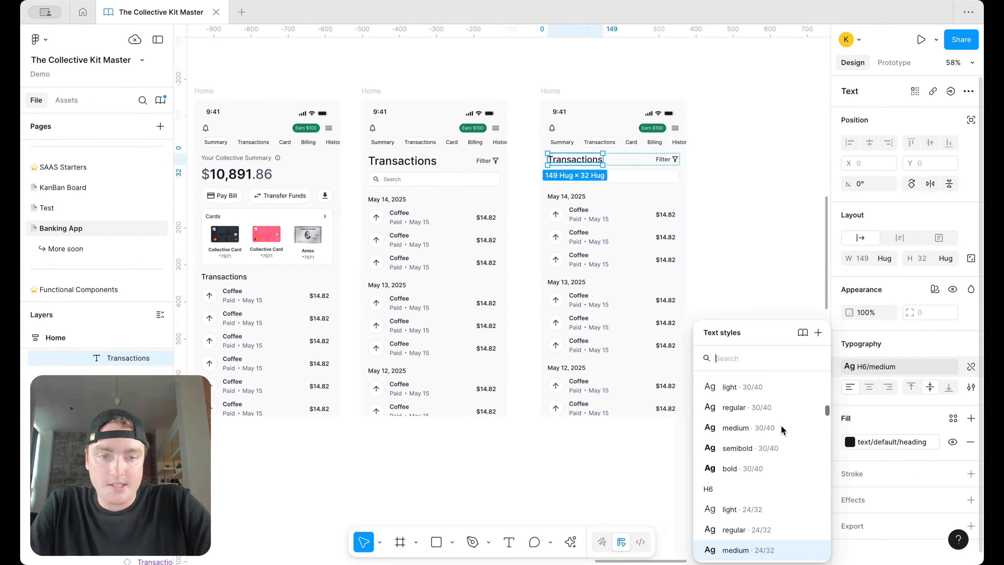
{"action": "left_click", "coordinate": [781, 426]}
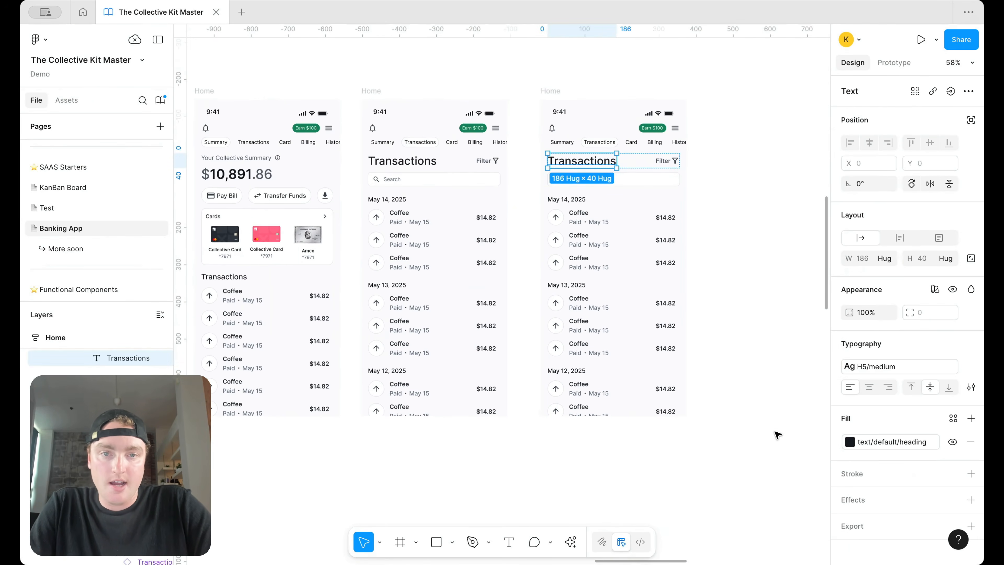
Step: Rename the Card tab label to Cards
{"action": "double_click", "coordinate": [632, 143]}
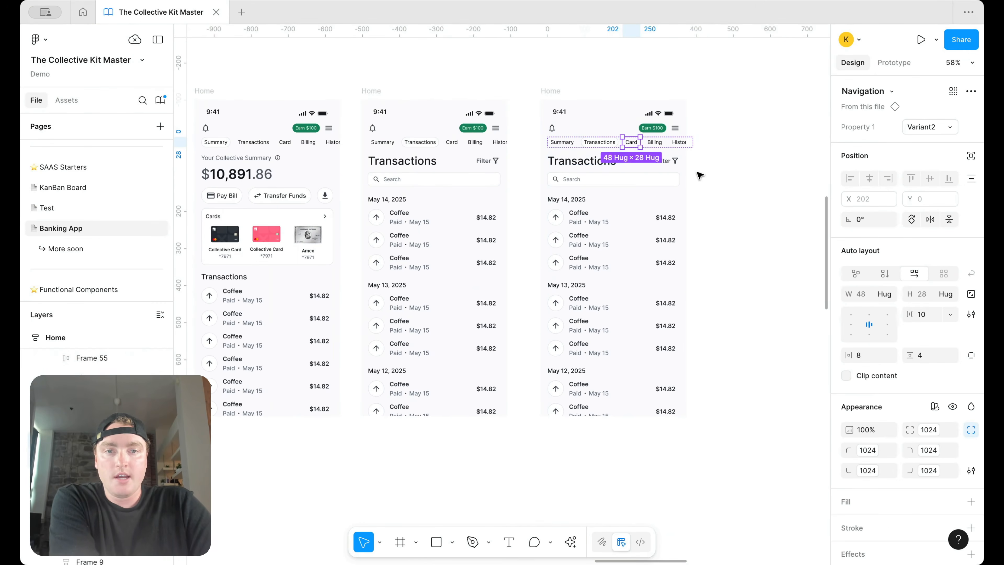
{"action": "double_click", "coordinate": [454, 143]}
{"action": "scroll", "coordinate": [480, 172], "scroll_direction": "left", "scroll_amount": 5}
{"action": "type", "text": "s"}
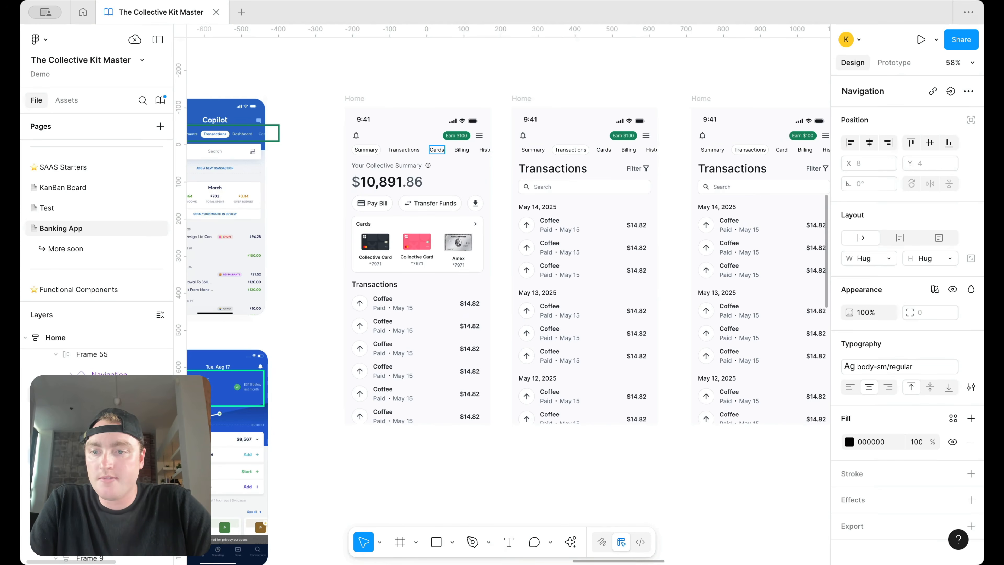
{"action": "left_click", "coordinate": [502, 83]}
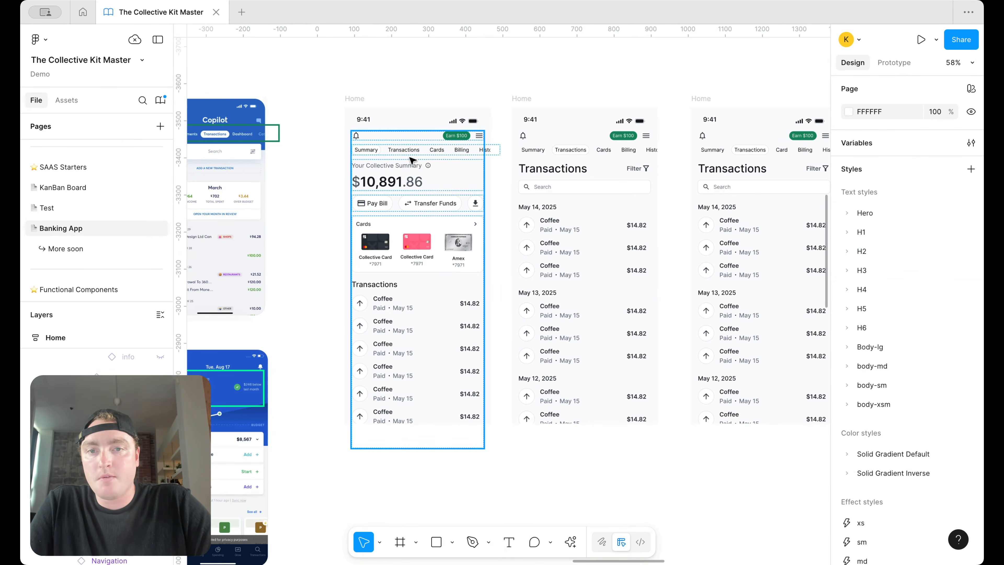
Step: Move the tab row above the screens and turn it into a component
{"action": "left_click", "coordinate": [420, 153]}
{"action": "left_click_drag", "start_coordinate": [420, 153], "coordinate": [422, 66]}
{"action": "right_click", "coordinate": [422, 64]}
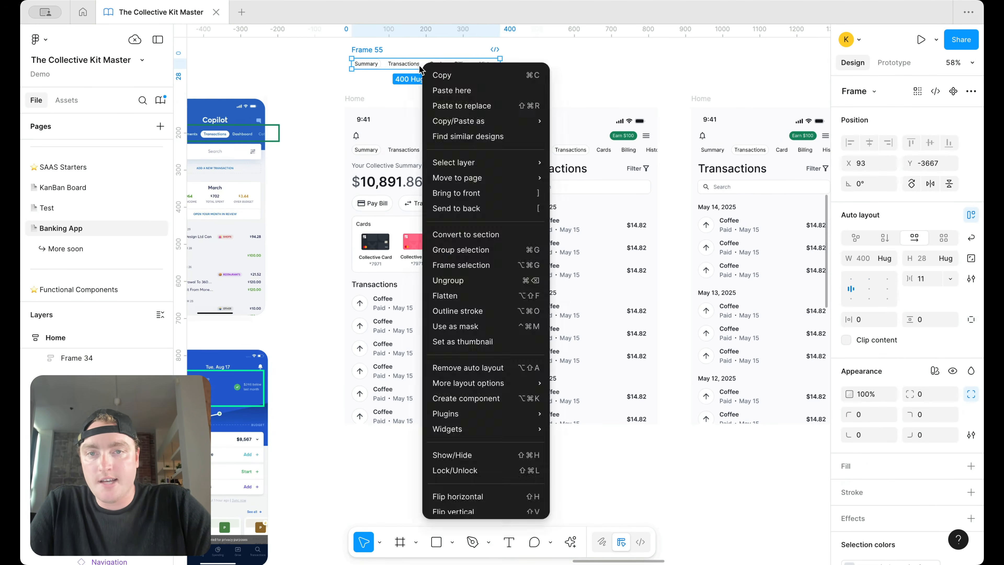
{"action": "key", "text": "alt+super+k"}
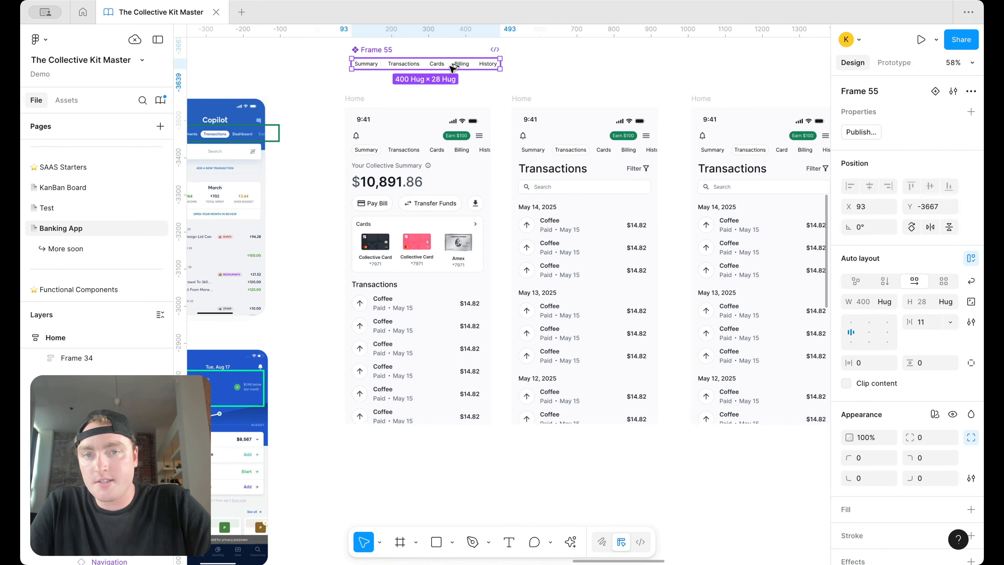
{"action": "key", "text": "Escape"}
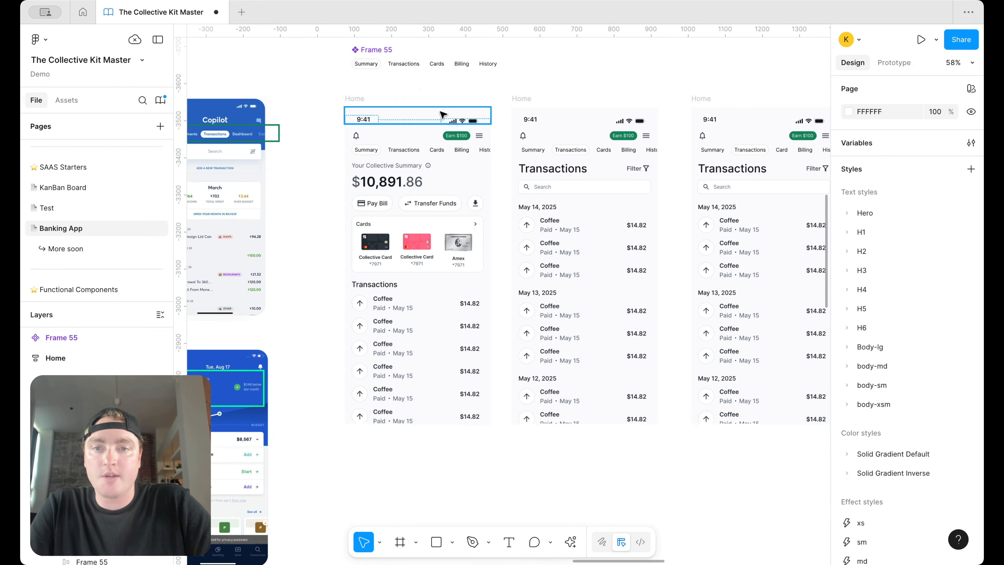
Step: Paste a tab row instance into the second screen, replacing its old tab row
{"action": "left_click", "coordinate": [437, 145]}
{"action": "key", "text": "super+v"}
{"action": "key", "text": "Up"}
{"action": "key", "text": "Up"}
{"action": "key", "text": "Up"}
{"action": "key", "text": "Up"}
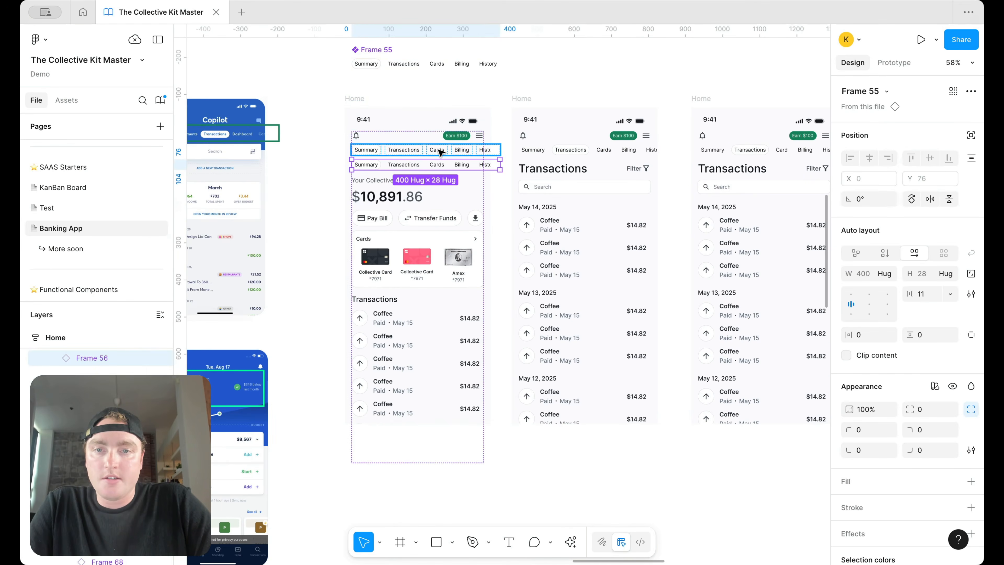
{"action": "key", "text": "super+x"}
{"action": "left_click", "coordinate": [581, 139]}
{"action": "key", "text": "super+v"}
{"action": "key", "text": "Up"}
{"action": "key", "text": "Up"}
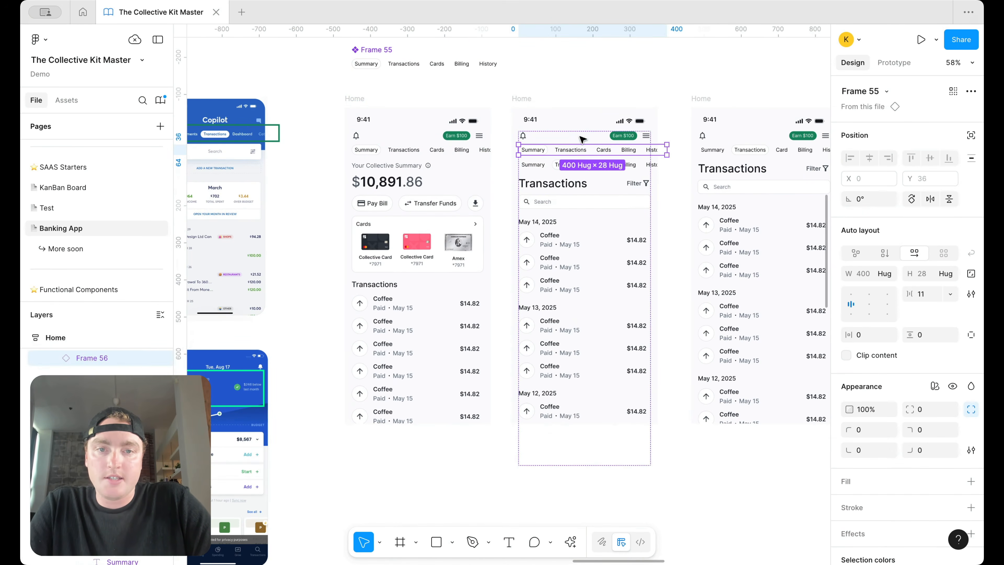
{"action": "key", "text": "BackSpace"}
Step: Set the second screen's tab row variant so Transactions is the active tab
{"action": "left_click", "coordinate": [571, 154]}
{"action": "left_click", "coordinate": [933, 125]}
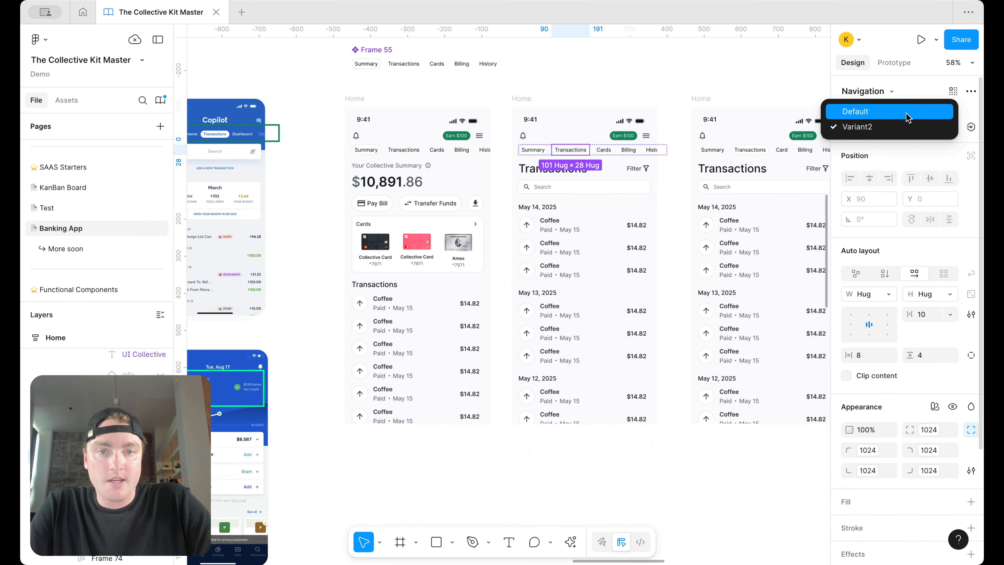
{"action": "left_click", "coordinate": [908, 111]}
{"action": "left_click", "coordinate": [909, 126]}
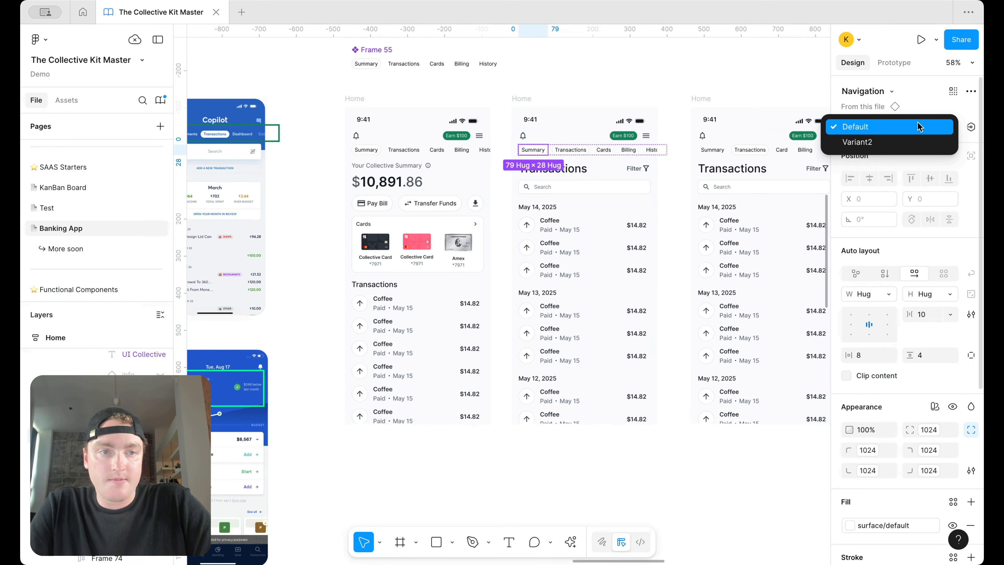
{"action": "left_click", "coordinate": [910, 147]}
Step: Replace the third screen's old Card tab row with the tab row component instance
{"action": "scroll", "coordinate": [748, 166], "scroll_direction": "right", "scroll_amount": 2}
{"action": "left_click", "coordinate": [539, 169]}
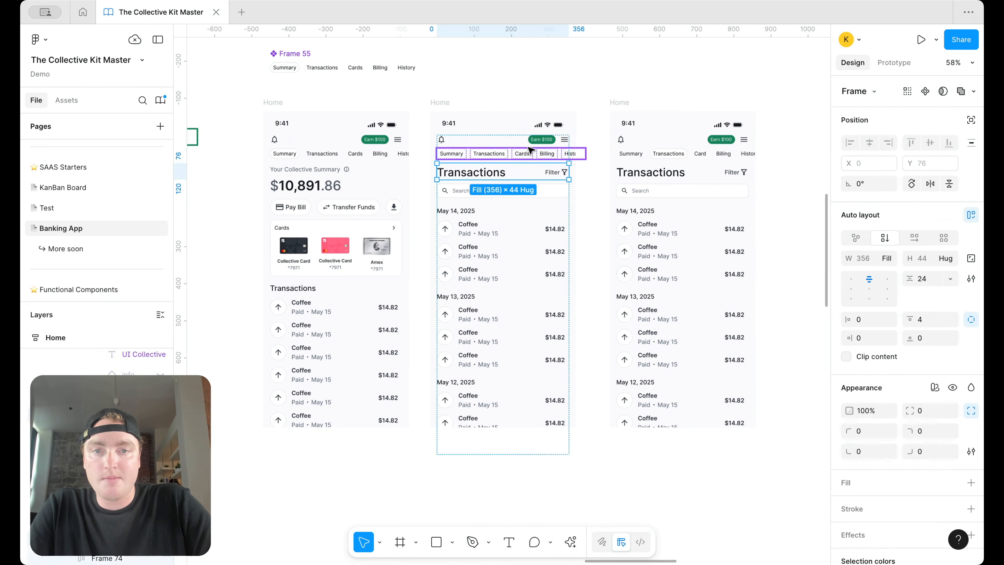
{"action": "left_click", "coordinate": [529, 149]}
{"action": "key", "text": "super+c"}
{"action": "left_click", "coordinate": [623, 101]}
{"action": "key", "text": "super+v"}
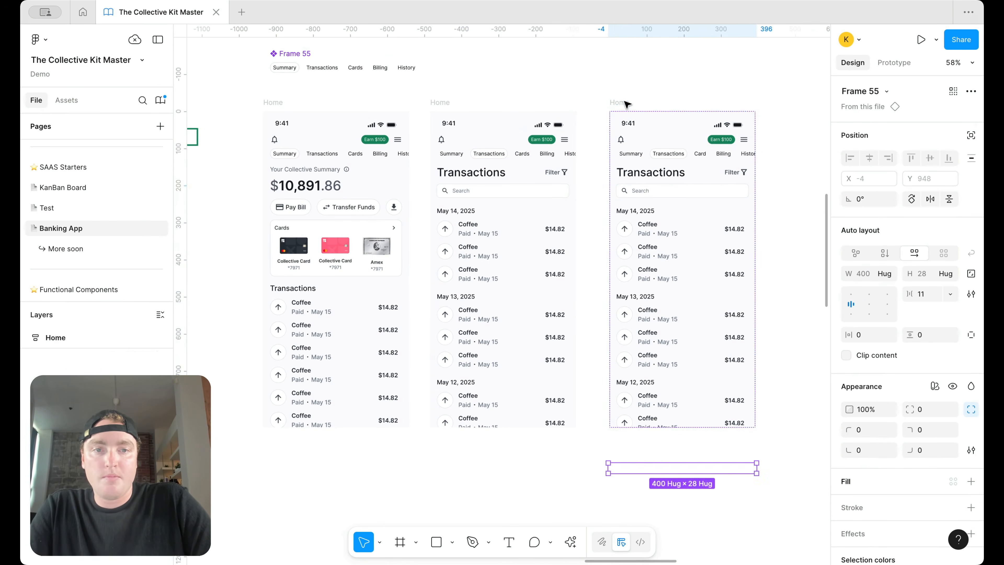
{"action": "key", "text": "Up"}
{"action": "key", "text": "super+x"}
{"action": "left_click", "coordinate": [683, 148]}
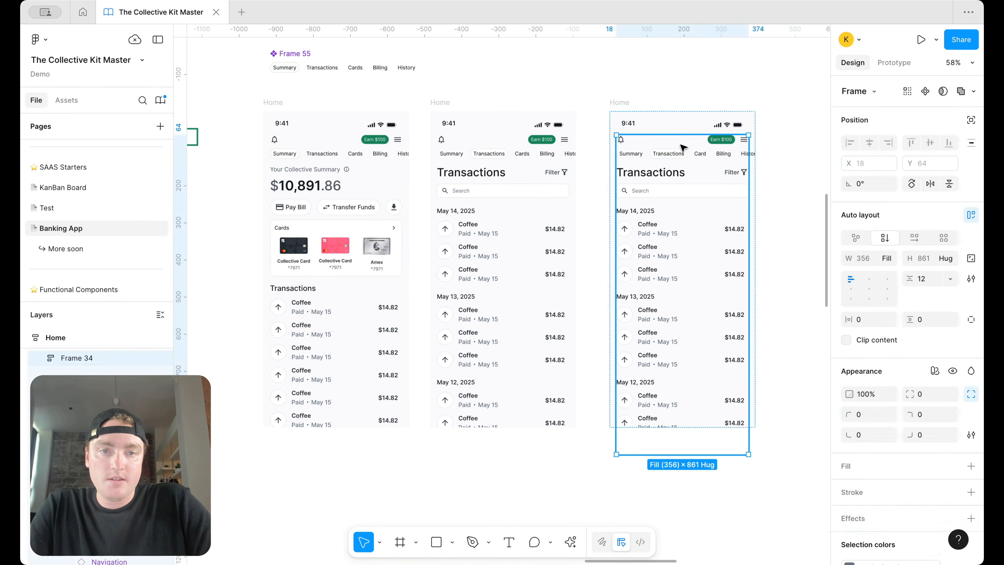
{"action": "key", "text": "super+v"}
{"action": "key", "text": "Up"}
{"action": "left_click", "coordinate": [673, 151]}
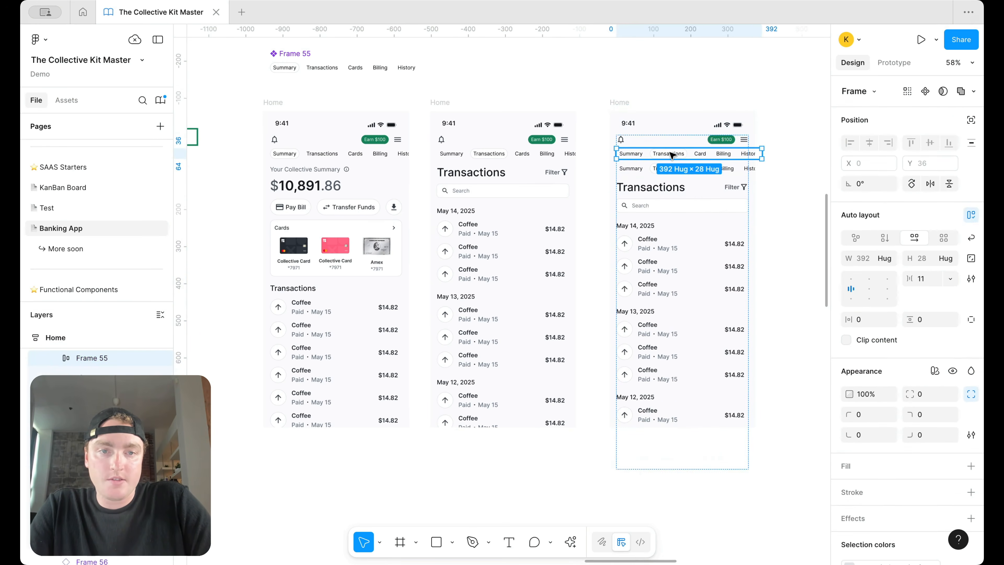
{"action": "key", "text": "Delete"}
Step: Set the third screen's Cards tab to Default and Transactions as the active tab
{"action": "left_click", "coordinate": [701, 155]}
{"action": "double_click", "coordinate": [702, 155]}
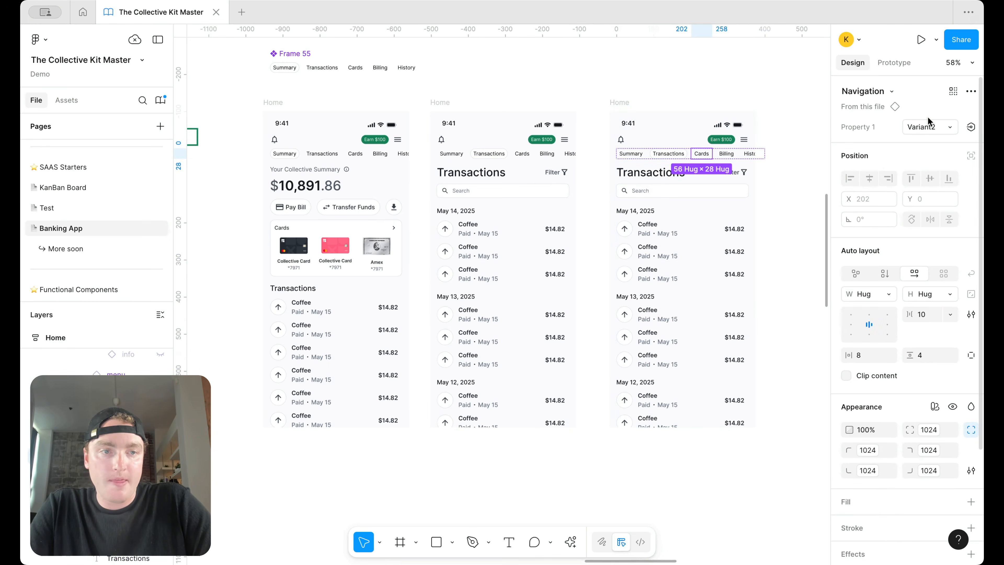
{"action": "left_click", "coordinate": [929, 126]}
{"action": "left_click", "coordinate": [905, 113]}
{"action": "left_click", "coordinate": [677, 156]}
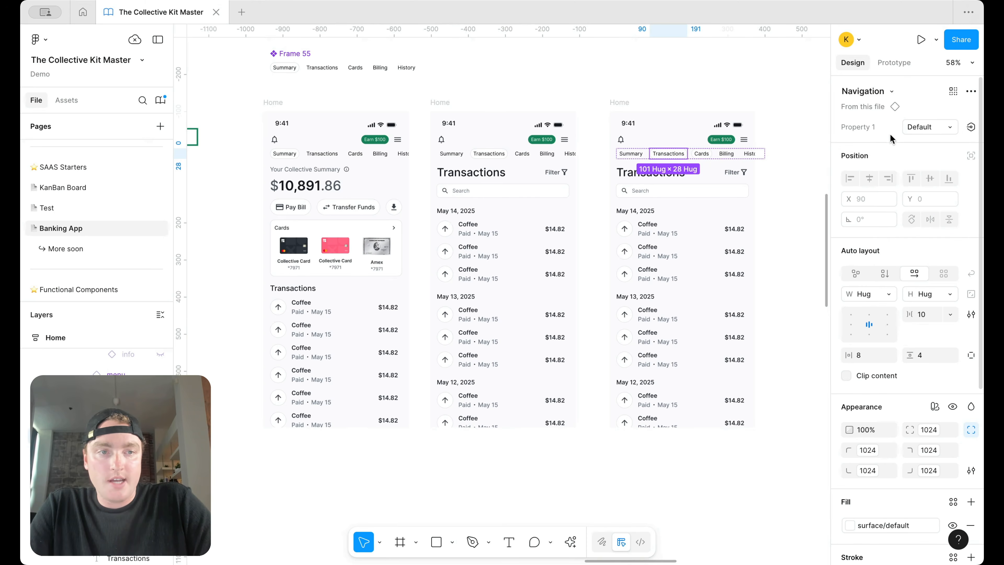
{"action": "left_click", "coordinate": [929, 127]}
{"action": "left_click", "coordinate": [909, 142]}
Step: Change the third screen's heading text to Cards
{"action": "left_click", "coordinate": [746, 99]}
{"action": "scroll", "coordinate": [746, 99], "scroll_direction": "right", "scroll_amount": 2}
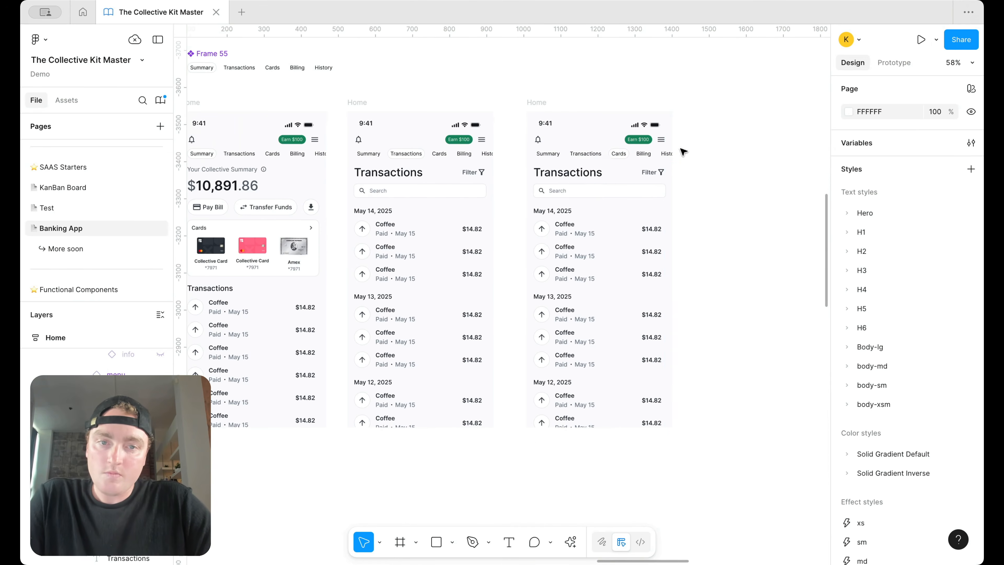
{"action": "double_click", "coordinate": [553, 172]}
{"action": "type", "text": "V"}
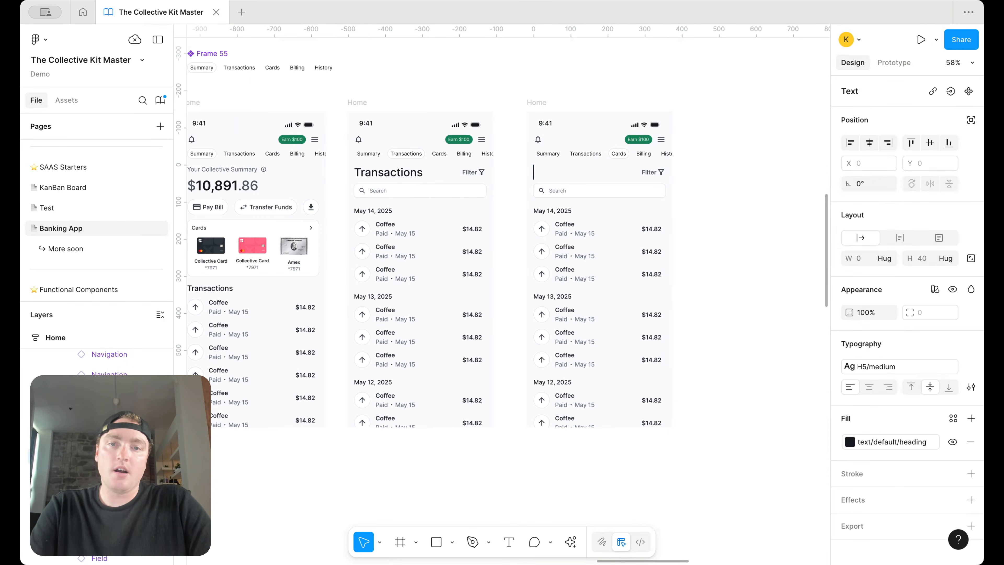
{"action": "key", "text": "BackSpace"}
{"action": "key", "text": "BackSpace"}
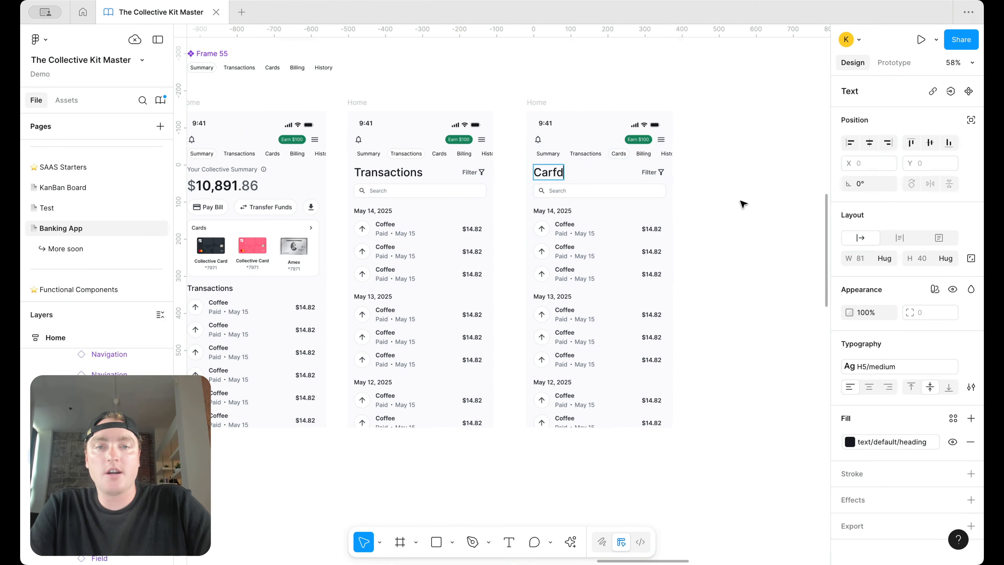
{"action": "type", "text": "rds"}
{"action": "key", "text": "Escape"}
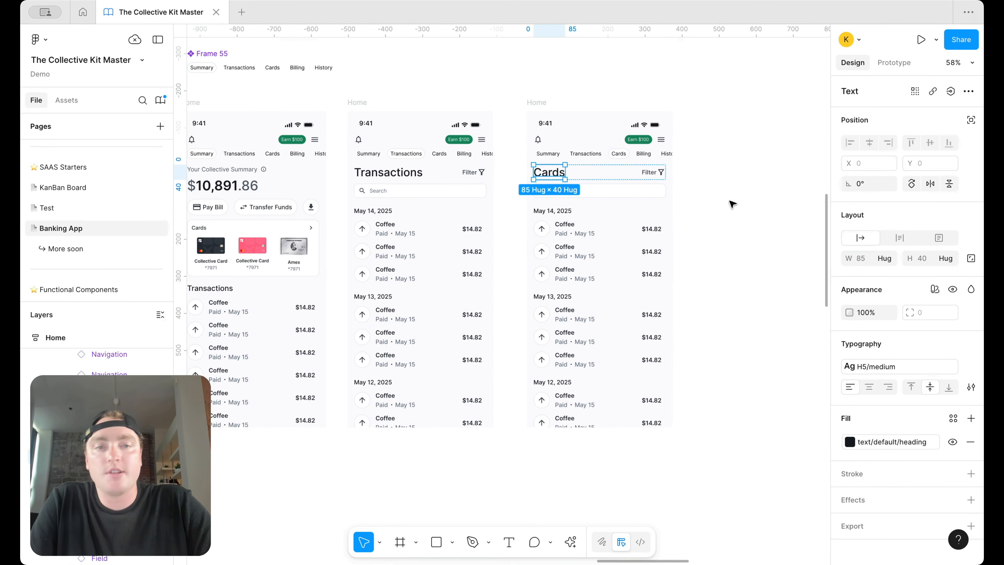
Step: Copy the dark, pink and Amex card images from the Home screen out onto the canvas
{"action": "left_click", "coordinate": [654, 176]}
{"action": "scroll", "coordinate": [615, 207], "scroll_direction": "down", "scroll_amount": 3}
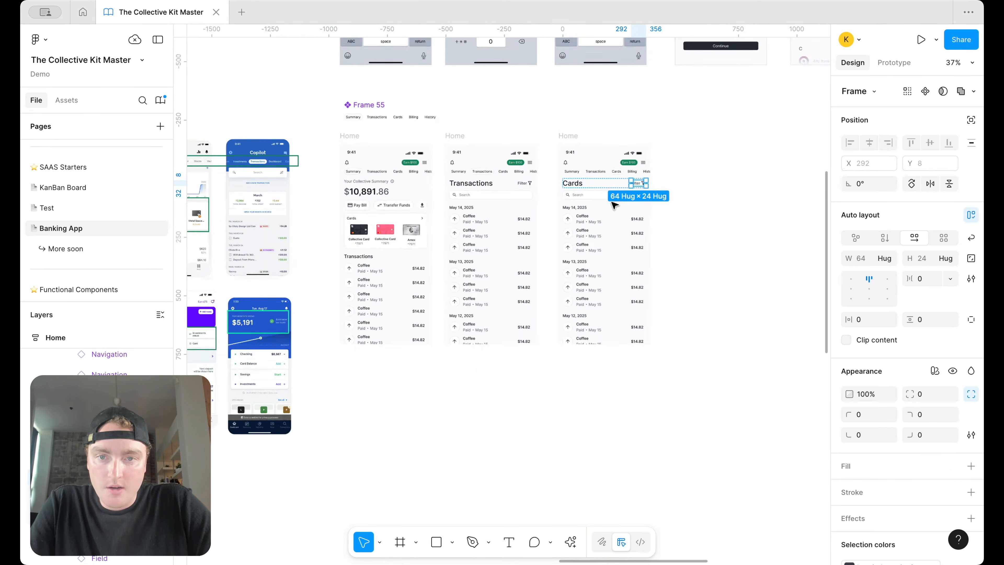
{"action": "scroll", "coordinate": [348, 238], "scroll_direction": "up", "scroll_amount": 2}
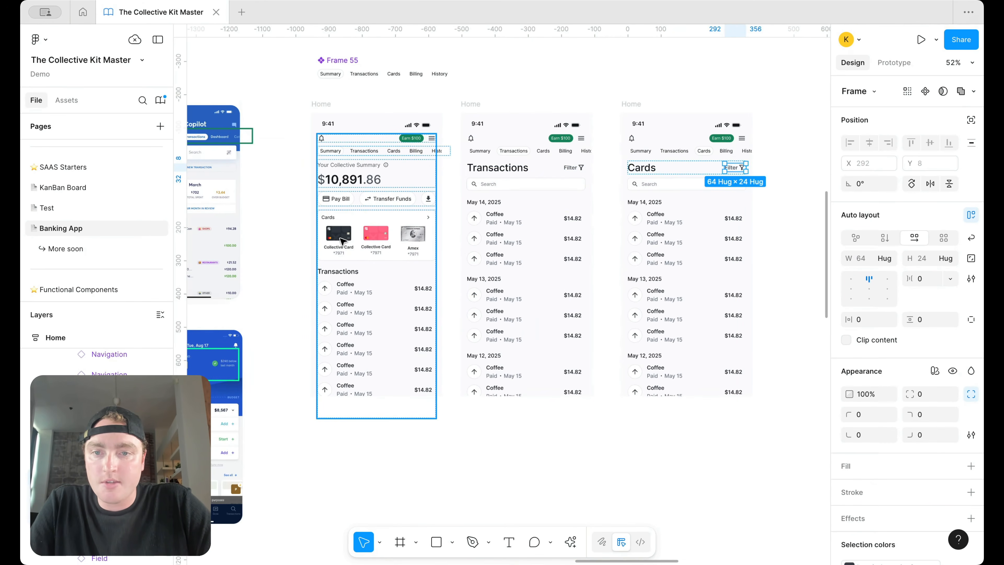
{"action": "double_click", "coordinate": [340, 237]}
{"action": "double_click", "coordinate": [339, 238]}
{"action": "double_click", "coordinate": [341, 240]}
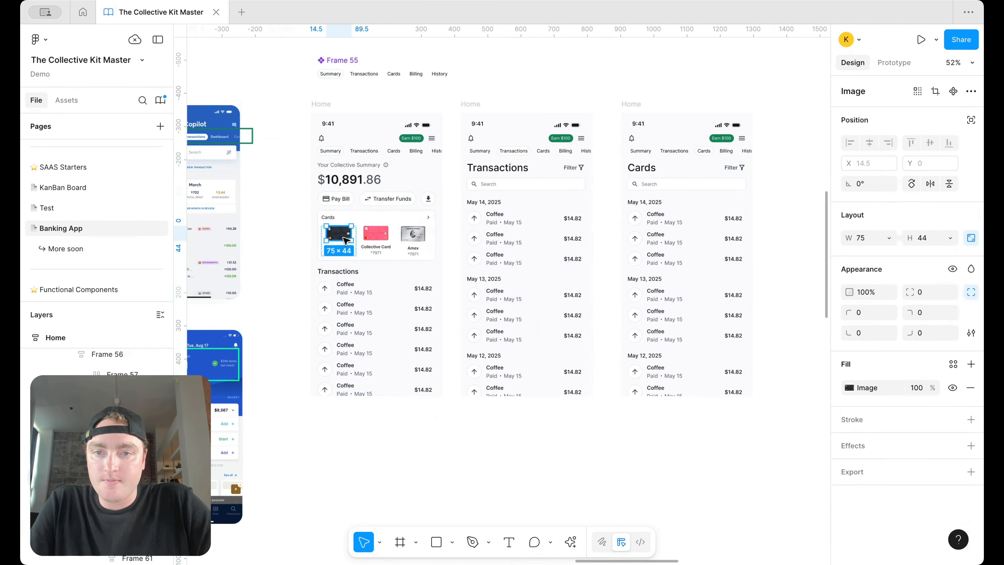
{"action": "left_click_drag", "start_coordinate": [342, 236], "coordinate": [807, 223]}
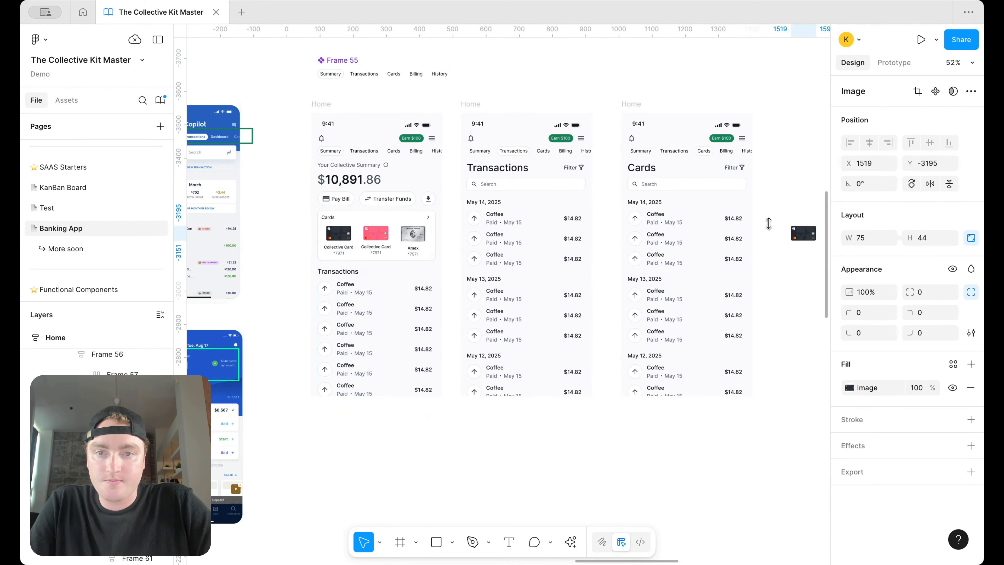
{"action": "left_click", "coordinate": [380, 237], "text": "super"}
{"action": "left_click_drag", "start_coordinate": [380, 237], "coordinate": [802, 233]}
{"action": "left_click", "coordinate": [319, 237], "text": "super"}
{"action": "left_click_drag", "start_coordinate": [318, 237], "coordinate": [755, 230]}
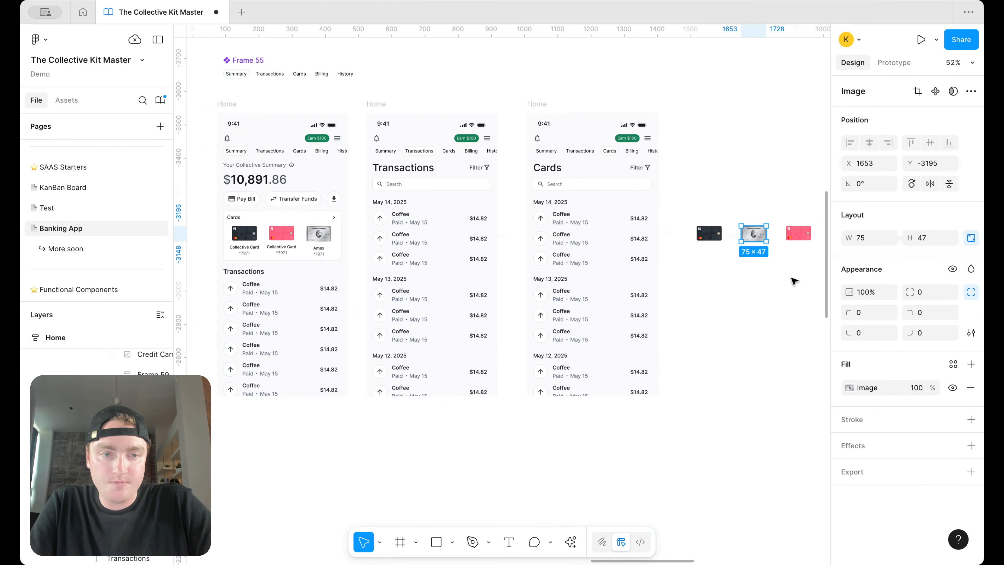
Step: Place Amex between the dark and pink cards and wrap them in a vertical auto layout
{"action": "left_click_drag", "start_coordinate": [791, 279], "coordinate": [668, 200]}
{"action": "key", "text": "shift+a"}
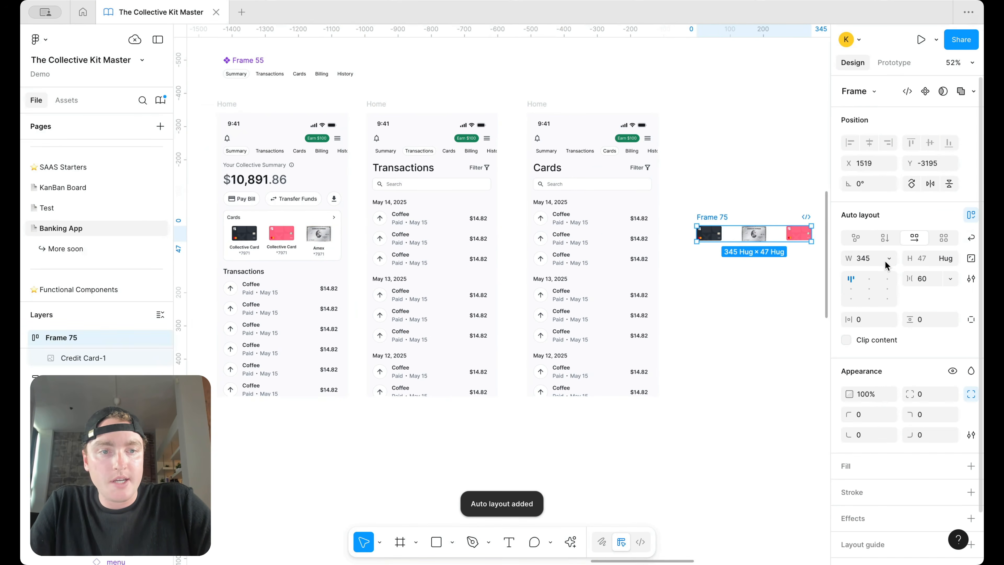
{"action": "left_click", "coordinate": [885, 238]}
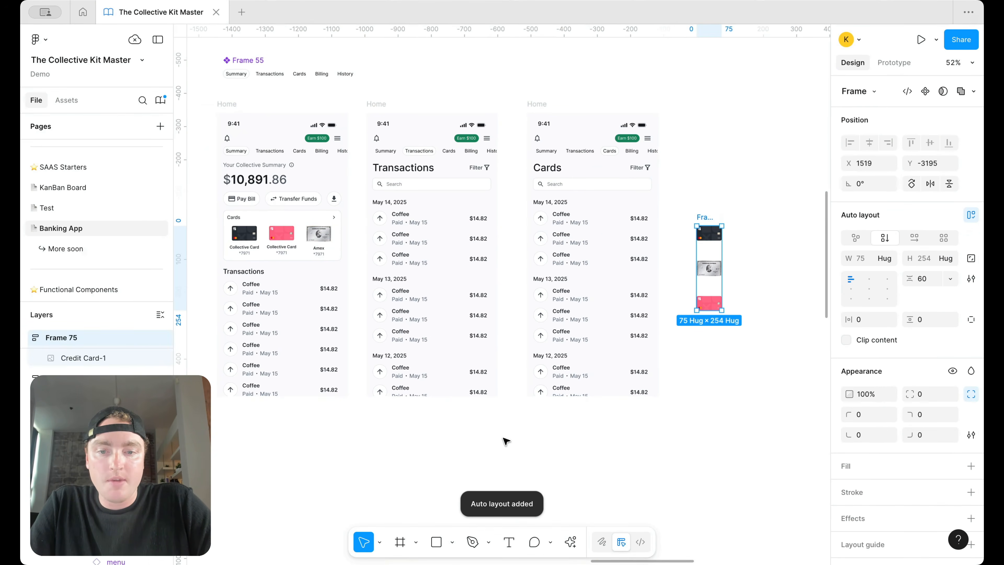
{"action": "left_click_drag", "start_coordinate": [708, 233], "coordinate": [702, 232]}
{"action": "left_click_drag", "start_coordinate": [557, 222], "coordinate": [555, 245]}
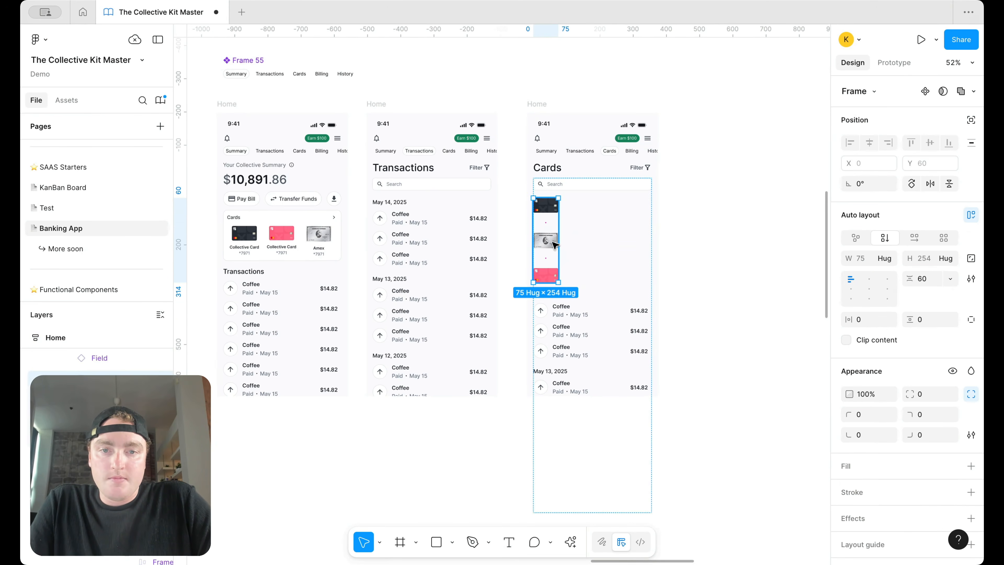
{"action": "key", "text": "super+z"}
Step: Ungroup, scale the three cards to full size, and re-wrap them in auto layout with -120 spacing
{"action": "scroll", "coordinate": [725, 226], "scroll_direction": "right", "scroll_amount": 2}
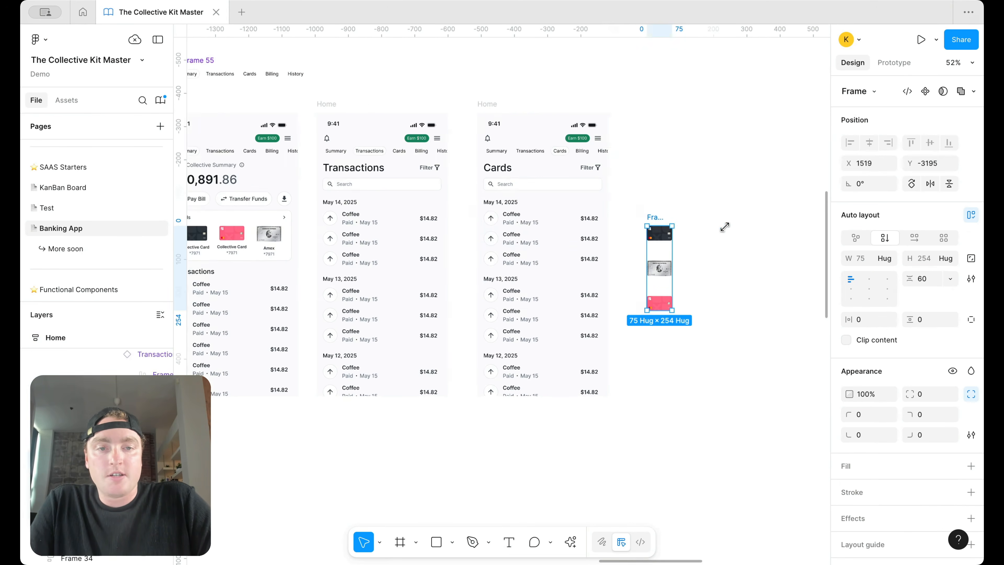
{"action": "right_click", "coordinate": [660, 220]}
{"action": "left_click", "coordinate": [703, 277]}
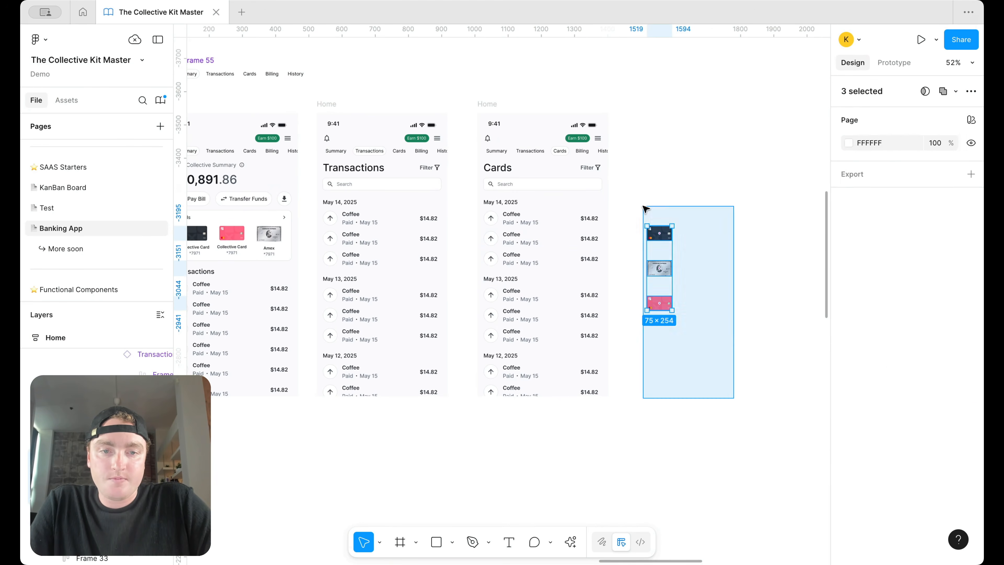
{"action": "left_click_drag", "start_coordinate": [645, 208], "coordinate": [646, 209]}
{"action": "left_click_drag", "start_coordinate": [756, 366], "coordinate": [757, 382]}
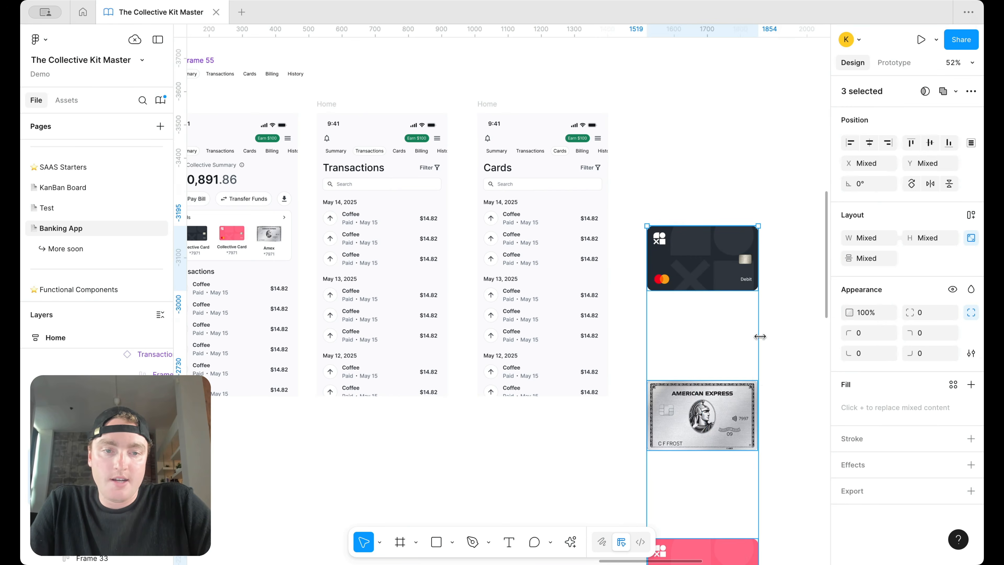
{"action": "scroll", "coordinate": [760, 336], "scroll_direction": "down", "scroll_amount": 1}
{"action": "left_click", "coordinate": [763, 351]}
{"action": "left_click_drag", "start_coordinate": [767, 538], "coordinate": [678, 232]}
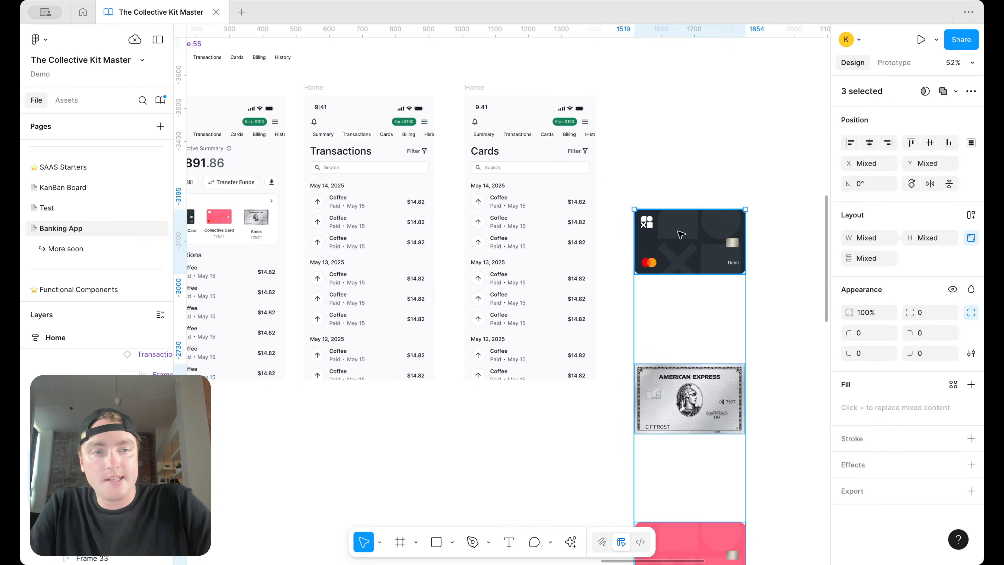
{"action": "key", "text": "shift+a"}
{"action": "type", "text": "-120"}
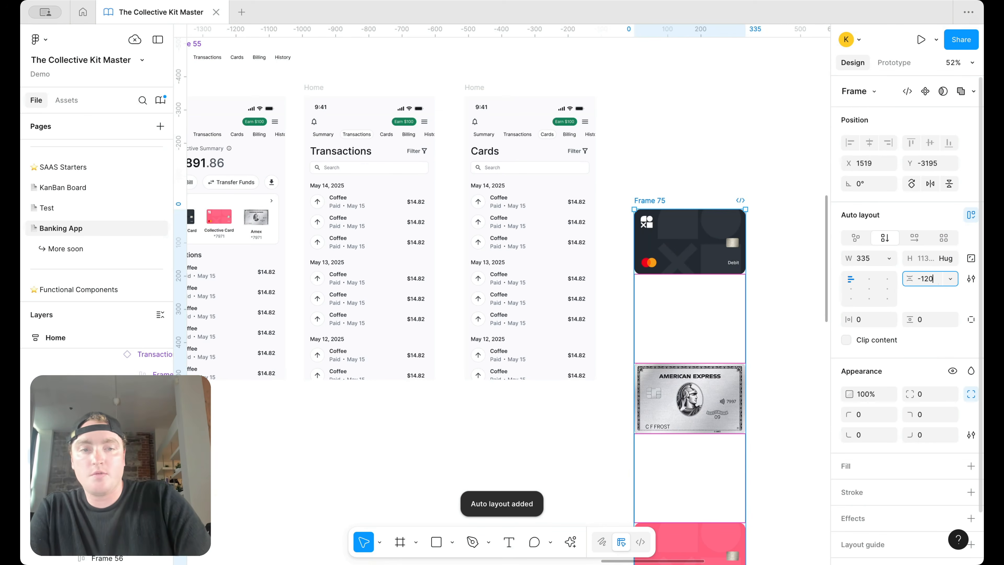
{"action": "key", "text": "Return"}
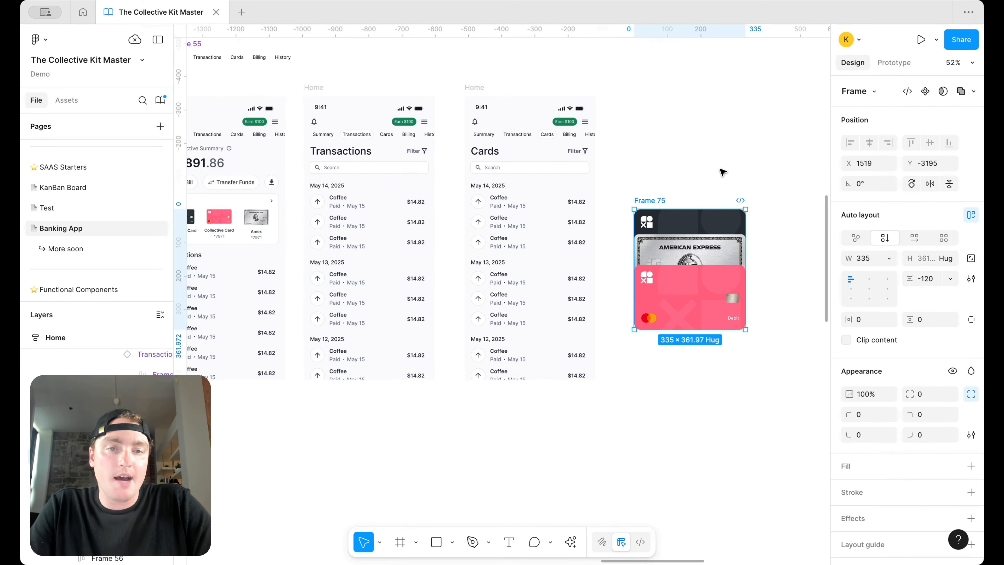
Step: Paste the card stack into the Cards screen and move the search and transactions frame out
{"action": "left_click", "coordinate": [534, 173]}
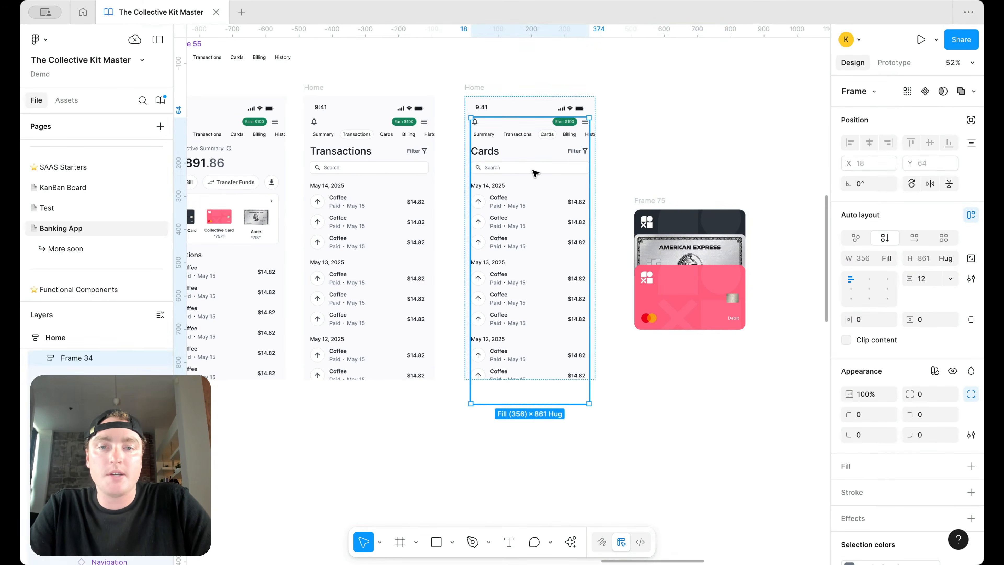
{"action": "key", "text": "super+v"}
{"action": "left_click", "coordinate": [571, 325]}
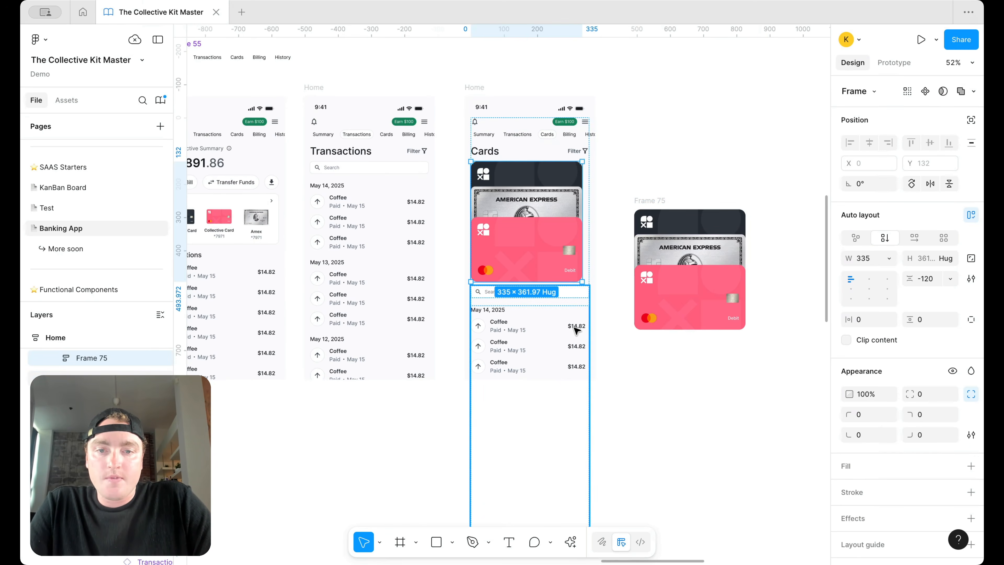
{"action": "left_click_drag", "start_coordinate": [528, 322], "coordinate": [724, 272]}
Step: Make the card stack fill the screen width with -150 spacing between cards
{"action": "left_click", "coordinate": [514, 203]}
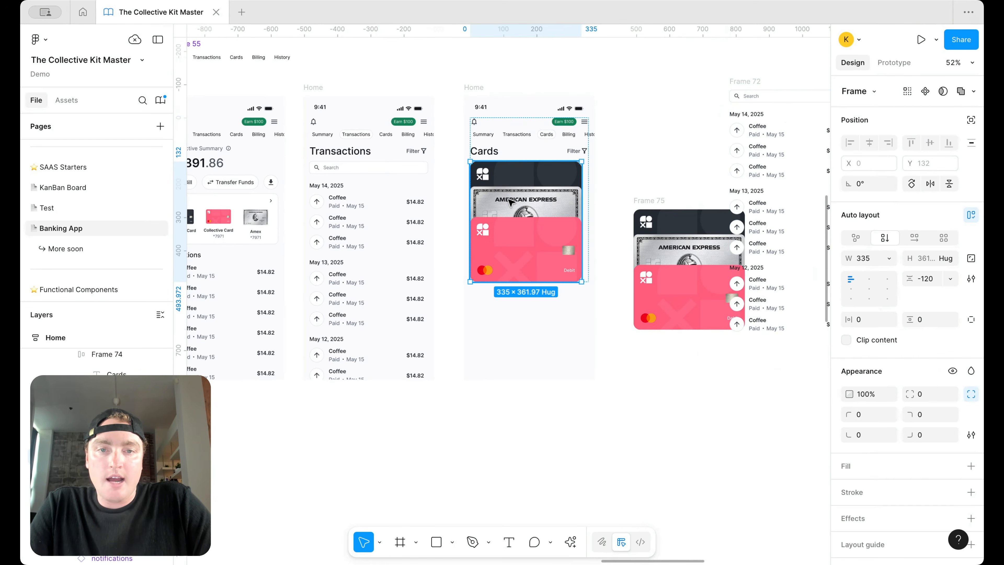
{"action": "left_click", "coordinate": [885, 256]}
{"action": "left_click", "coordinate": [894, 287]}
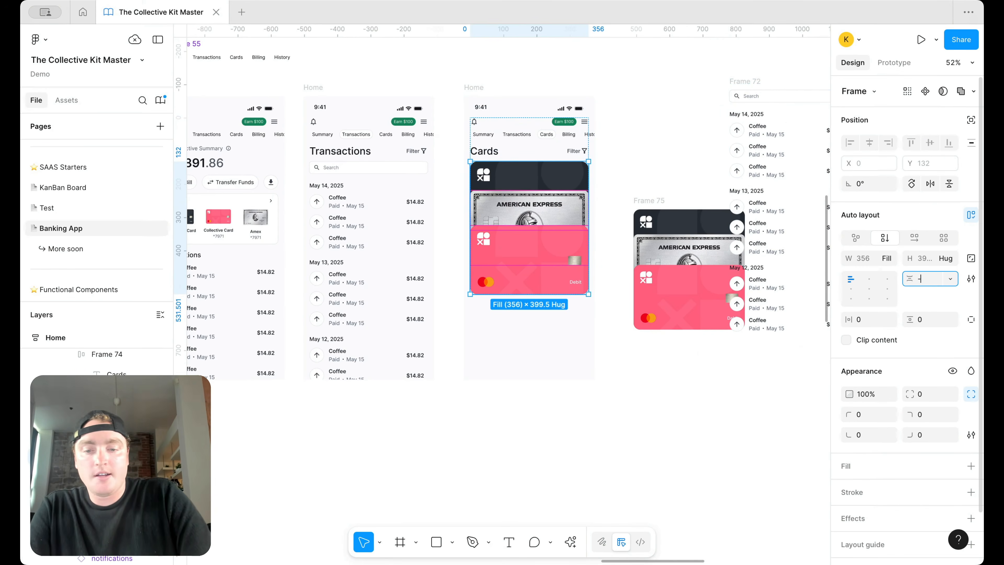
{"action": "key", "text": "Return"}
{"action": "left_click", "coordinate": [544, 196]}
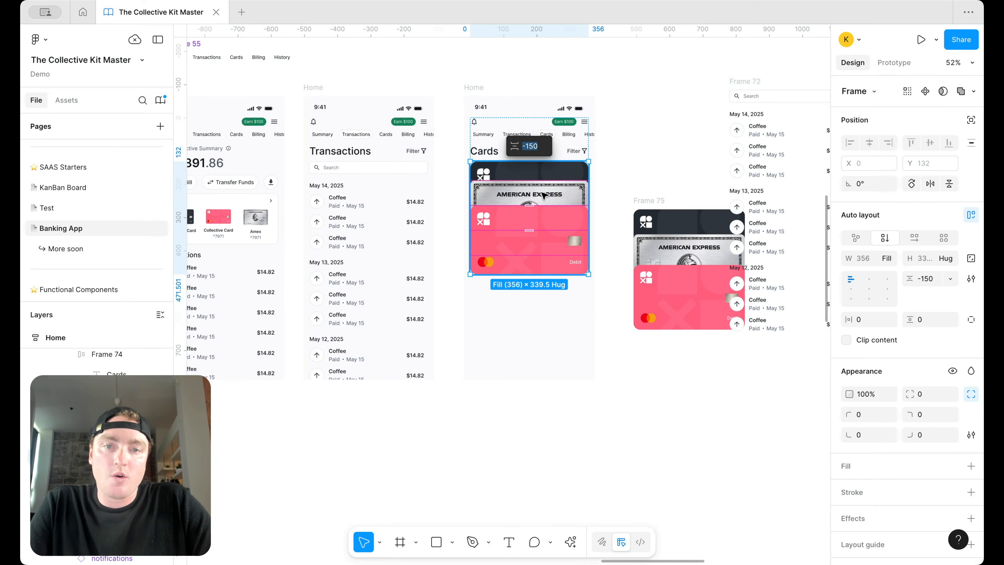
Step: Add a second Amex card and a duplicate dark card to the stack
{"action": "double_click", "coordinate": [562, 197]}
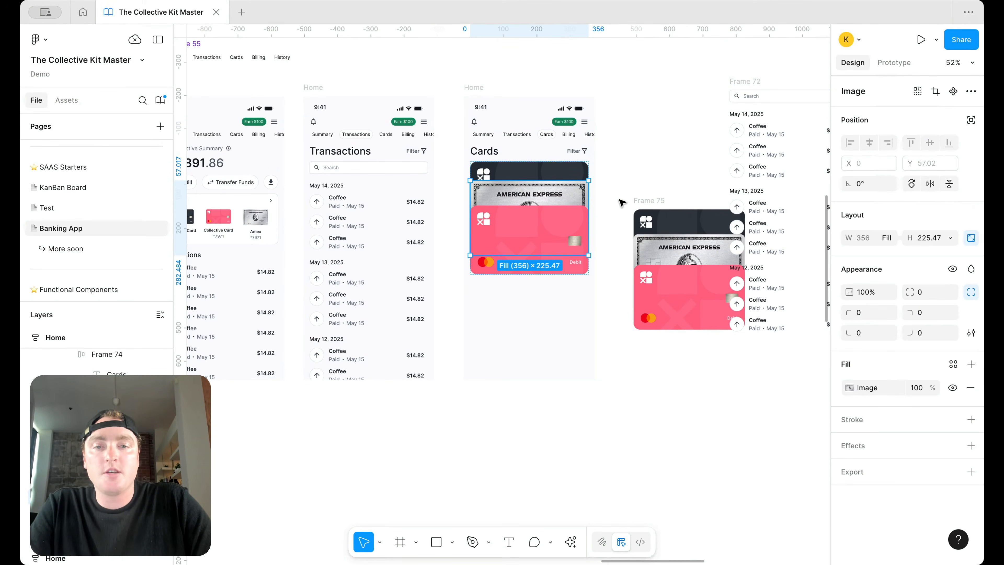
{"action": "key", "text": "super+c"}
{"action": "key", "text": "super+v"}
{"action": "left_click", "coordinate": [569, 173]}
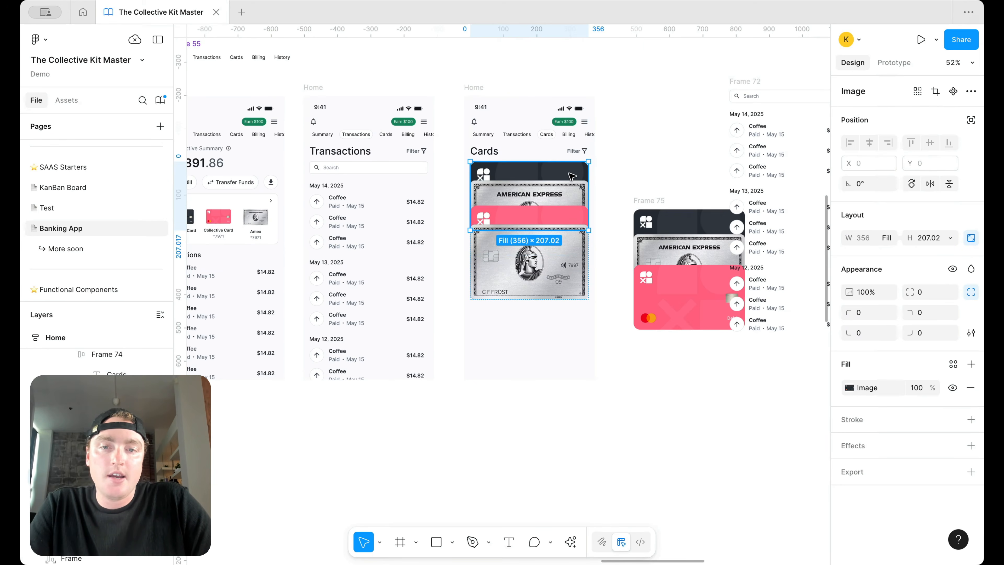
{"action": "key", "text": "super+d"}
{"action": "key", "text": "Down"}
{"action": "key", "text": "Down"}
Step: Delete the leftover search-and-transactions frame and the spare card stack
{"action": "left_click", "coordinate": [684, 121]}
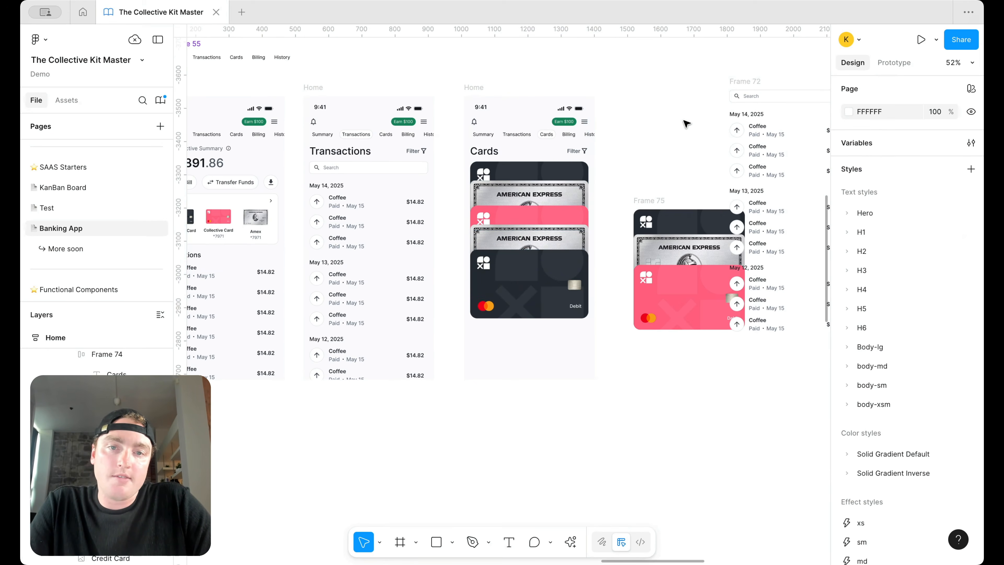
{"action": "scroll", "coordinate": [684, 116], "scroll_direction": "right", "scroll_amount": 2}
{"action": "left_click", "coordinate": [685, 118]}
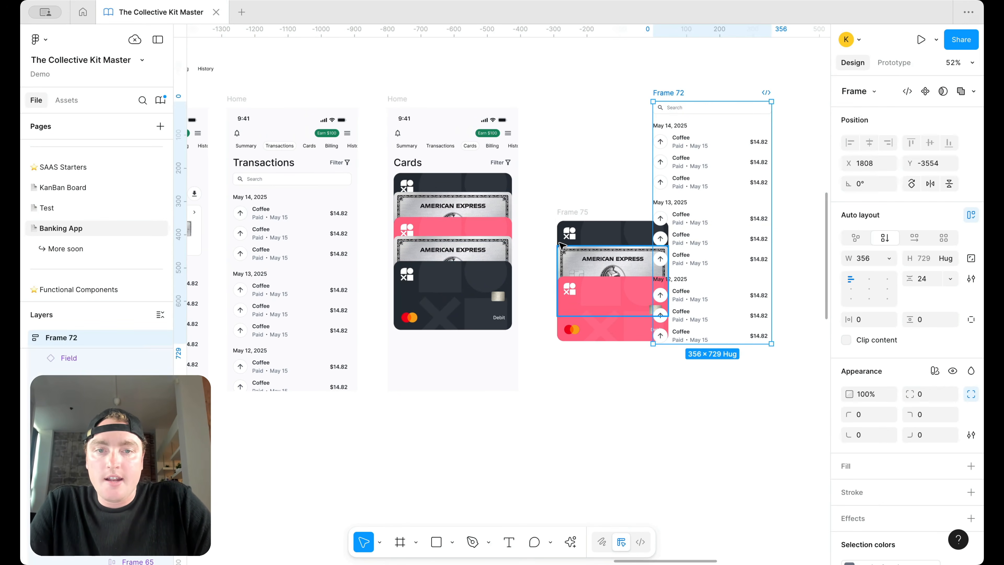
{"action": "left_click", "coordinate": [575, 213], "text": "shift"}
{"action": "key", "text": "Delete"}
Step: Move the lower Amex card further down within the card stack
{"action": "scroll", "coordinate": [593, 222], "scroll_direction": "left", "scroll_amount": 4}
{"action": "scroll", "coordinate": [593, 222], "scroll_direction": "up", "scroll_amount": 2}
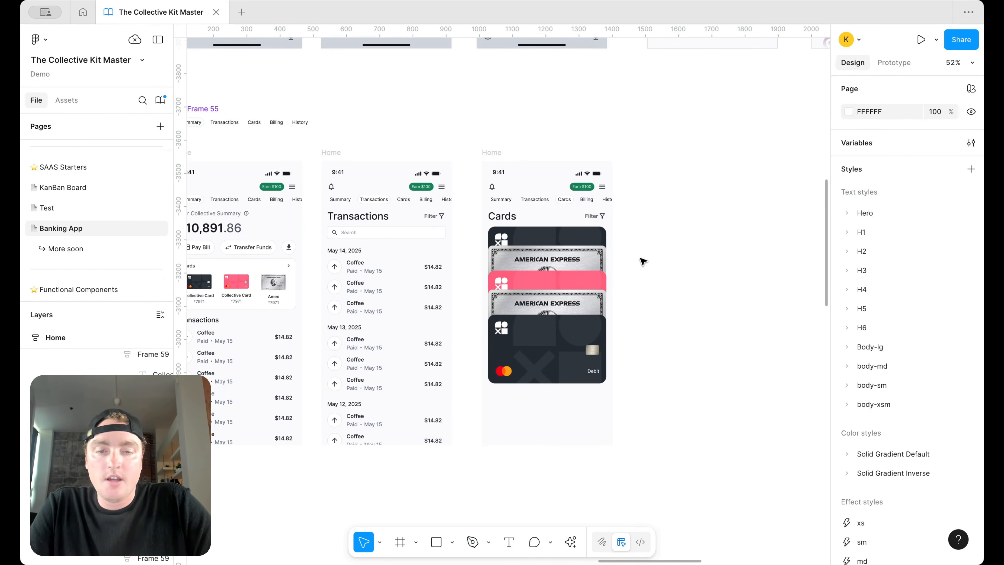
{"action": "scroll", "coordinate": [582, 286], "scroll_direction": "down", "scroll_amount": 1}
{"action": "double_click", "coordinate": [580, 288]}
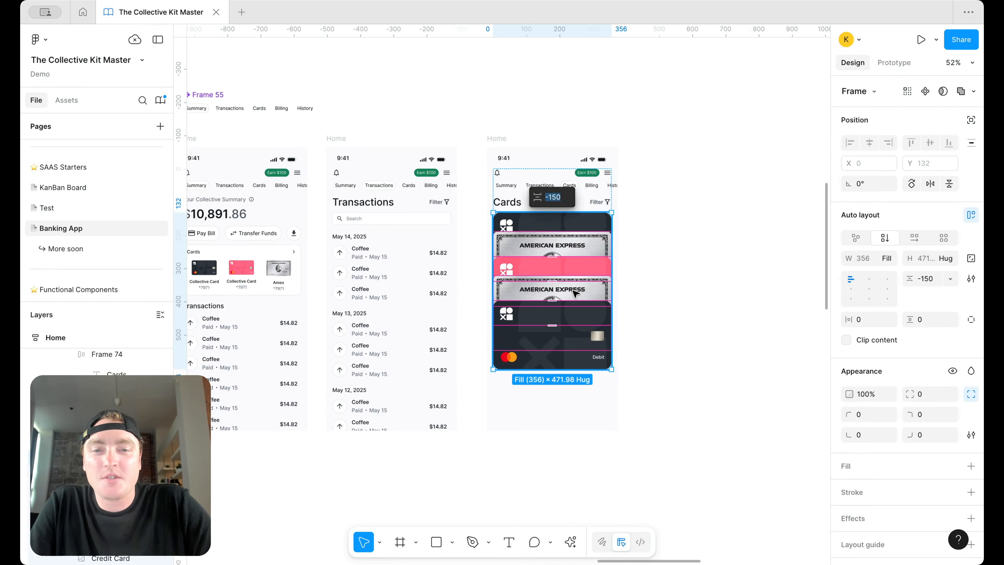
{"action": "double_click", "coordinate": [576, 291]}
{"action": "key", "text": "Down"}
{"action": "key", "text": "Down"}
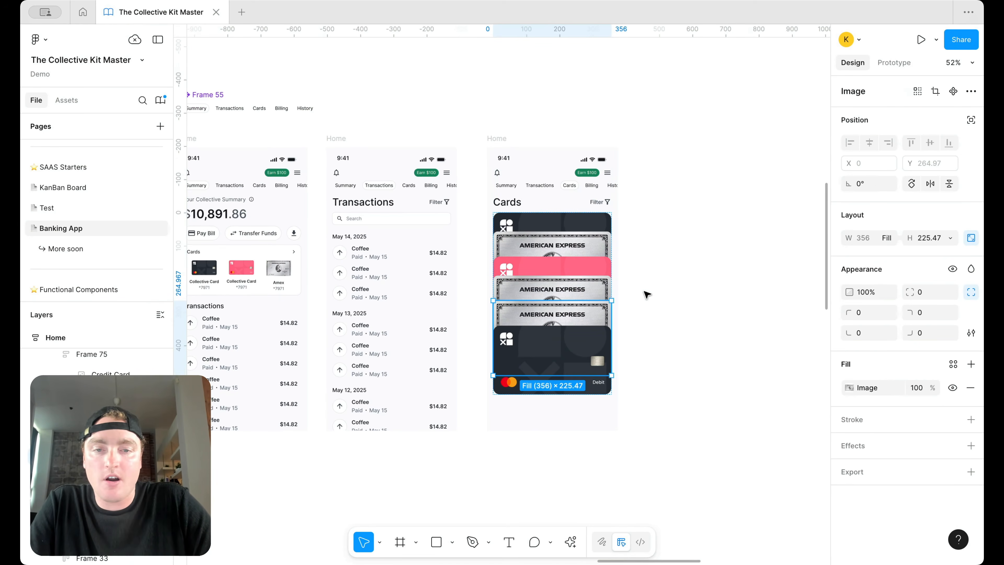
{"action": "left_click", "coordinate": [645, 292]}
Step: Delete the extra cards, including the lower American Express card, from the Cards stack
{"action": "scroll", "coordinate": [638, 274], "scroll_direction": "down", "scroll_amount": 3}
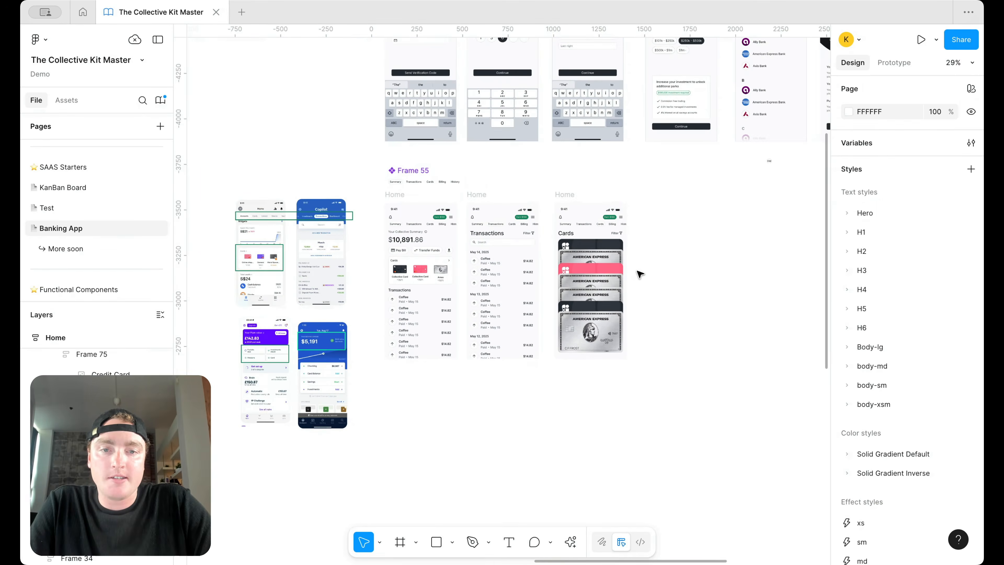
{"action": "scroll", "coordinate": [639, 274], "scroll_direction": "up", "scroll_amount": 3}
{"action": "left_click", "coordinate": [599, 288]}
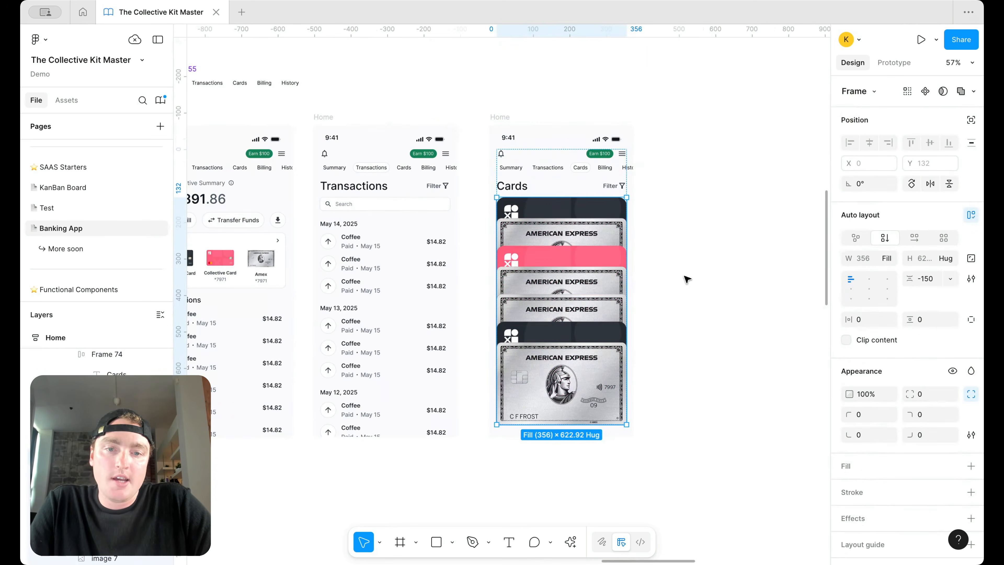
{"action": "double_click", "coordinate": [579, 348]}
{"action": "left_click", "coordinate": [578, 336], "text": "shift"}
{"action": "key", "text": "Delete"}
Step: Copy the Continue button from the Step 4/5 screen into the Cards screen below the cards
{"action": "scroll", "coordinate": [579, 334], "scroll_direction": "down", "scroll_amount": 5}
{"action": "scroll", "coordinate": [581, 326], "scroll_direction": "up", "scroll_amount": 2}
{"action": "double_click", "coordinate": [605, 242]}
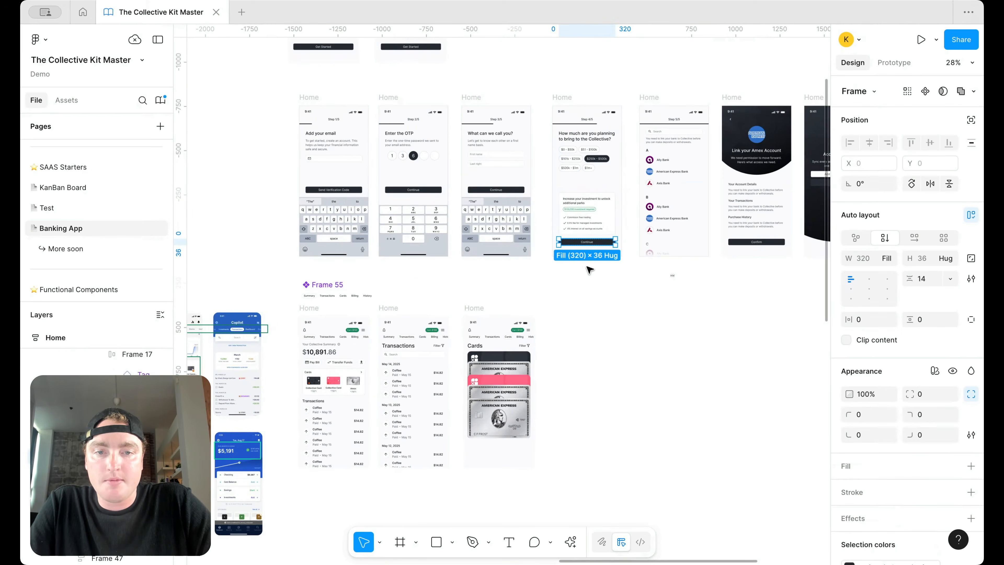
{"action": "key", "text": "super+c"}
{"action": "left_click", "coordinate": [482, 364]}
{"action": "key", "text": "super+v"}
Step: Start relabelling the pasted button from Continue to Link New Card
{"action": "scroll", "coordinate": [495, 443], "scroll_direction": "up", "scroll_amount": 5}
{"action": "double_click", "coordinate": [508, 447]}
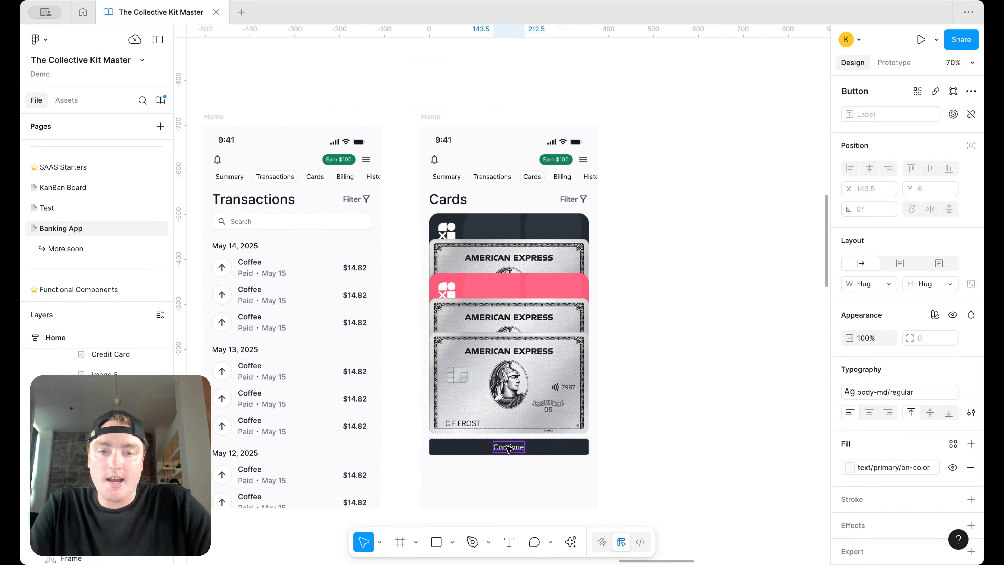
{"action": "type", "text": "Link Nre"}
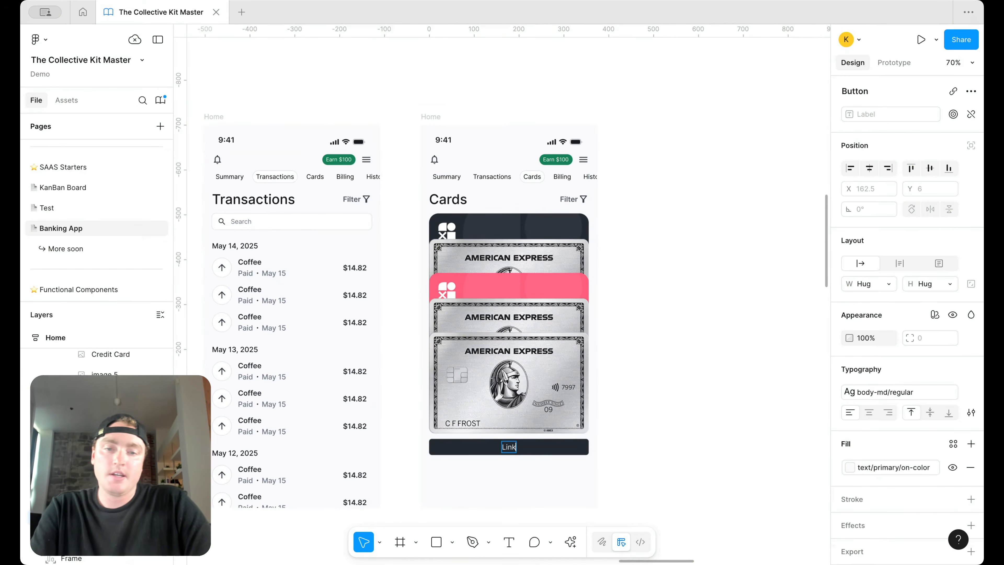
{"action": "key", "text": "super+a"}
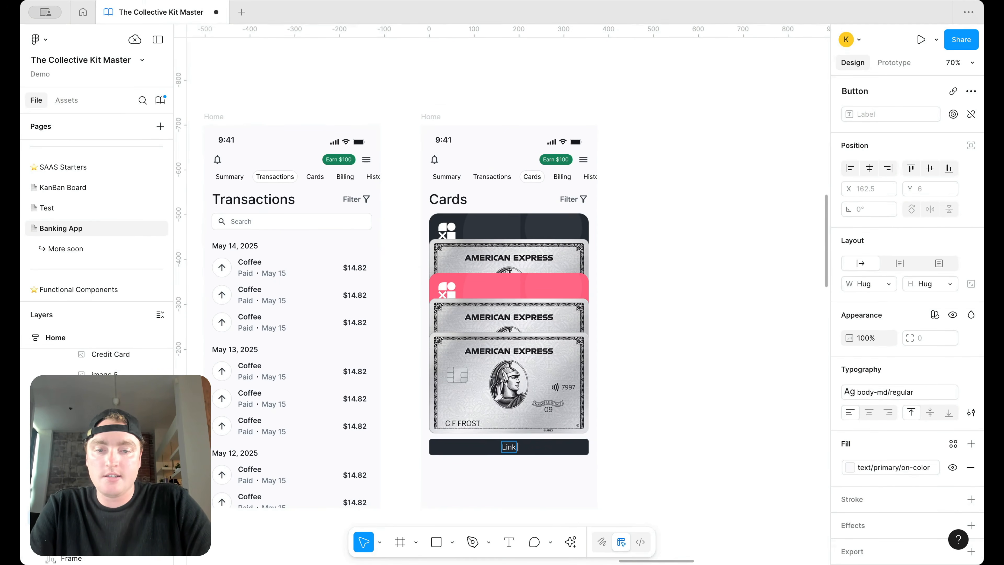
Step: Label the button 'Link New Card' and unwrap it from its surrounding frame
{"action": "type", "text": "Link New Ca"}
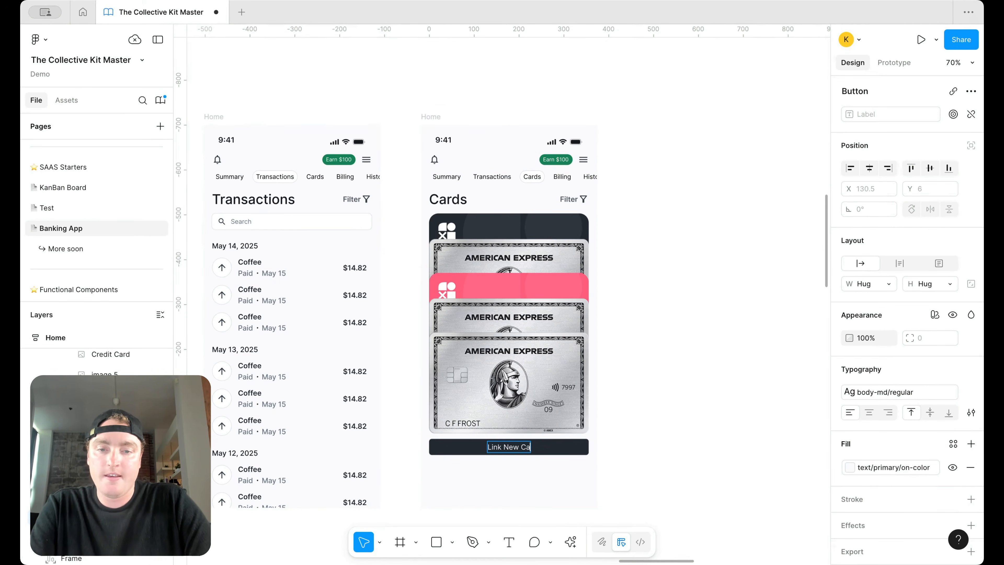
{"action": "type", "text": "rd"}
{"action": "key", "text": "Escape"}
{"action": "key", "text": "Escape"}
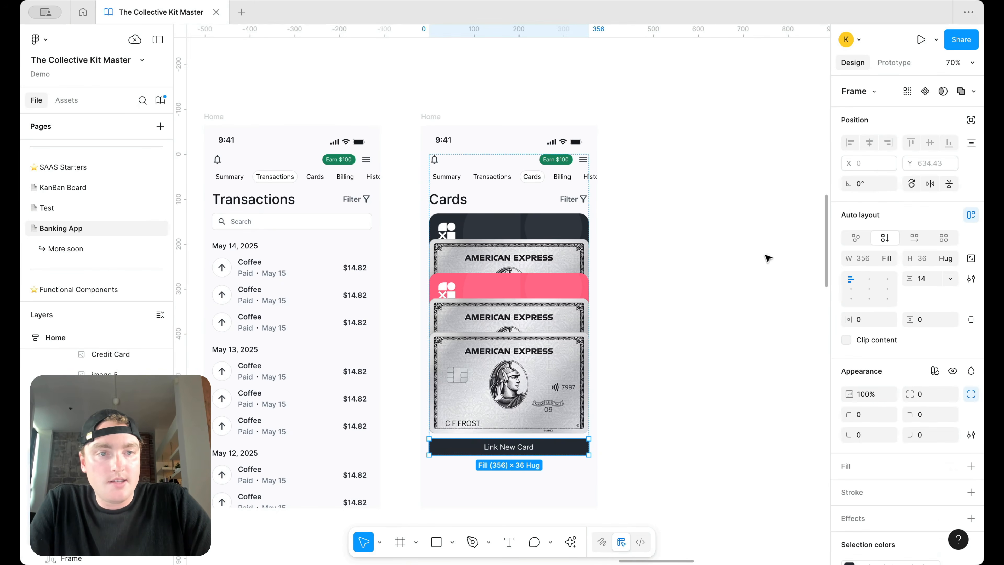
{"action": "right_click", "coordinate": [555, 452]}
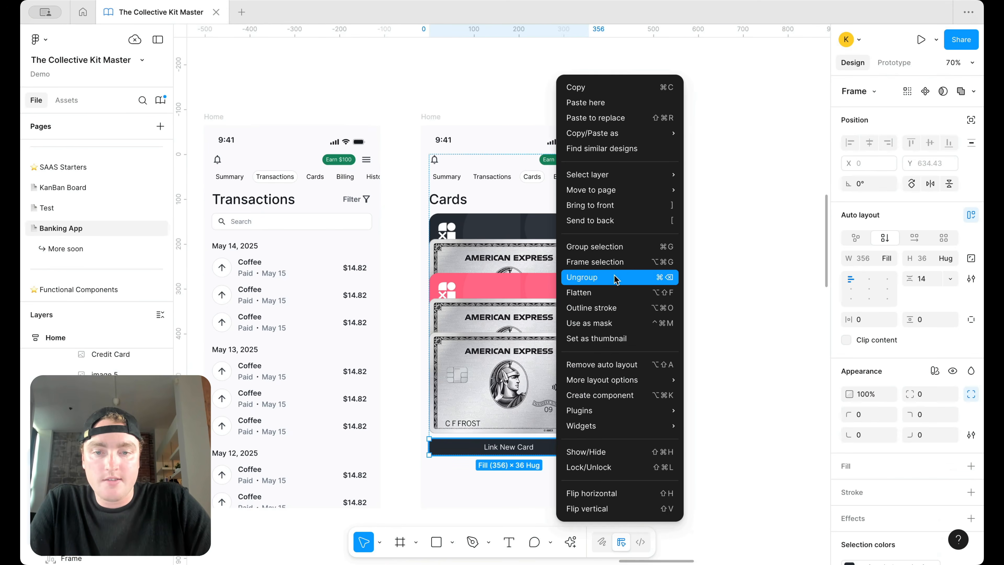
{"action": "left_click", "coordinate": [582, 276]}
Step: Try a left 'plus' icon on the button, then remove the icon again
{"action": "left_click", "coordinate": [911, 234]}
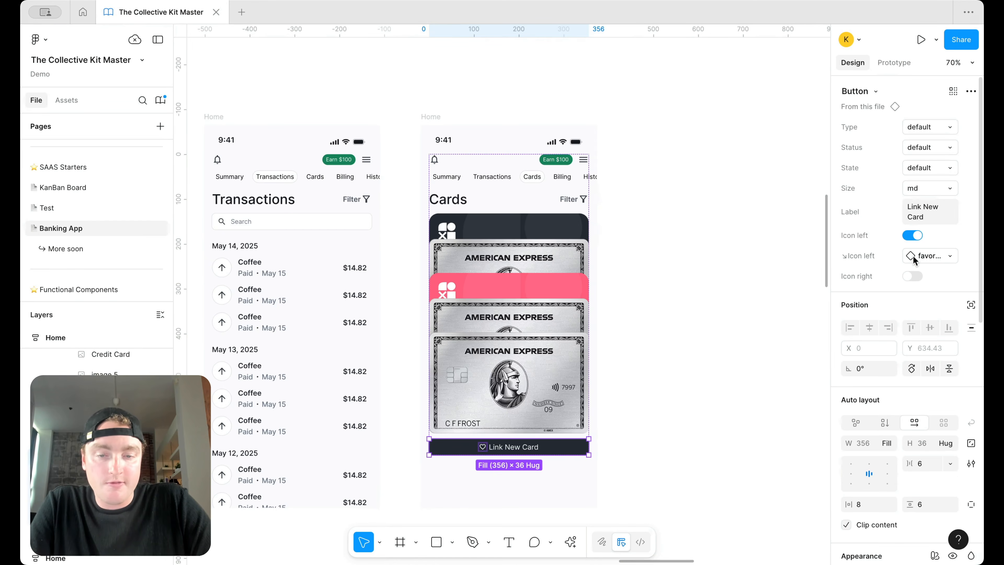
{"action": "left_click", "coordinate": [946, 253]}
{"action": "type", "text": "plus"}
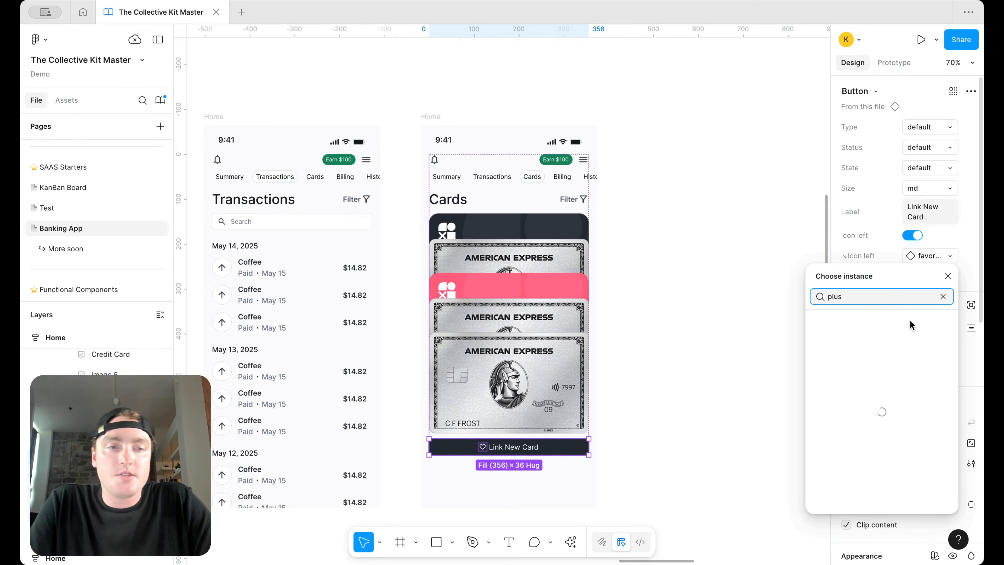
{"action": "left_click", "coordinate": [913, 236]}
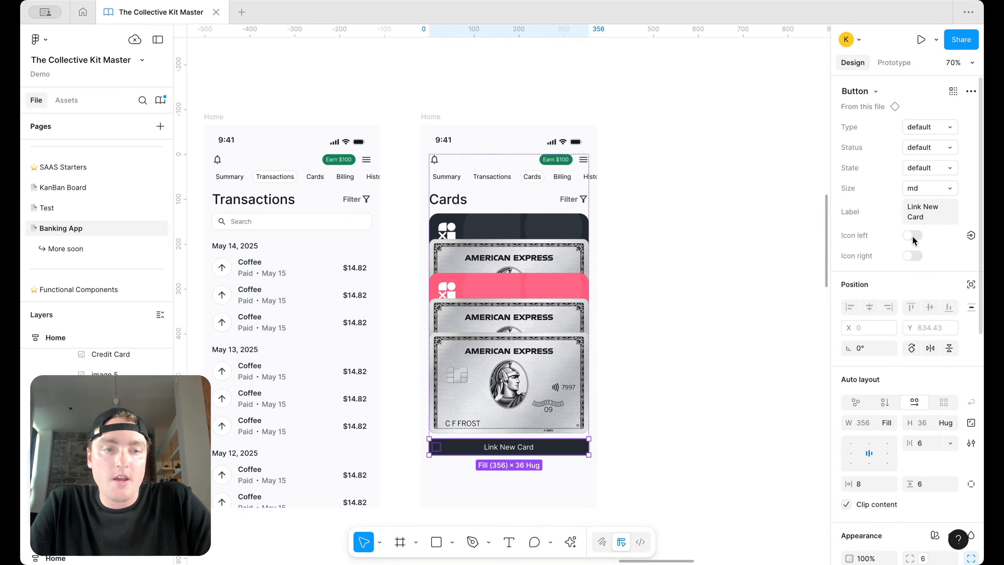
Step: Change Frame 34's height sizing and set card stack Frame 74 to Fill container height
{"action": "left_click", "coordinate": [719, 340]}
{"action": "left_click", "coordinate": [494, 362]}
{"action": "left_click", "coordinate": [971, 393]}
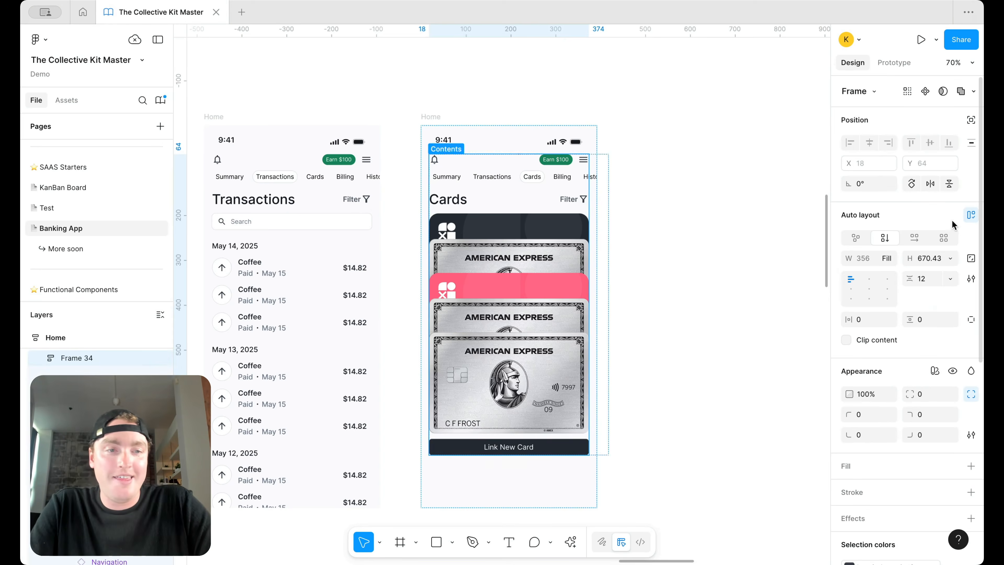
{"action": "left_click", "coordinate": [950, 258]}
{"action": "left_click", "coordinate": [921, 258]}
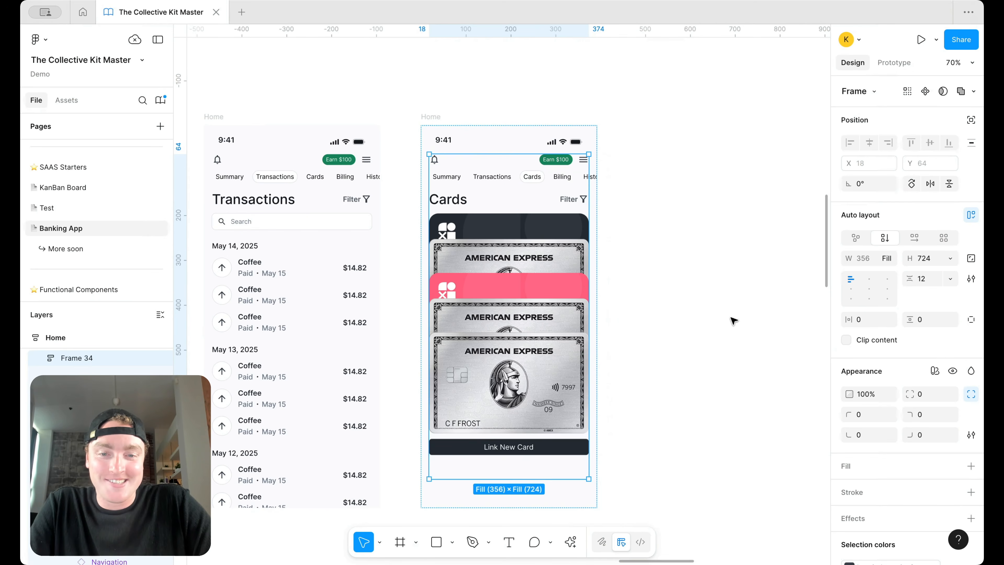
{"action": "left_click", "coordinate": [524, 387]}
{"action": "left_click", "coordinate": [945, 258]}
{"action": "left_click", "coordinate": [941, 271]}
Step: Delete the Filter item from the Cards header, then restore it with undo
{"action": "left_click", "coordinate": [673, 376]}
{"action": "scroll", "coordinate": [656, 378], "scroll_direction": "down", "scroll_amount": 3}
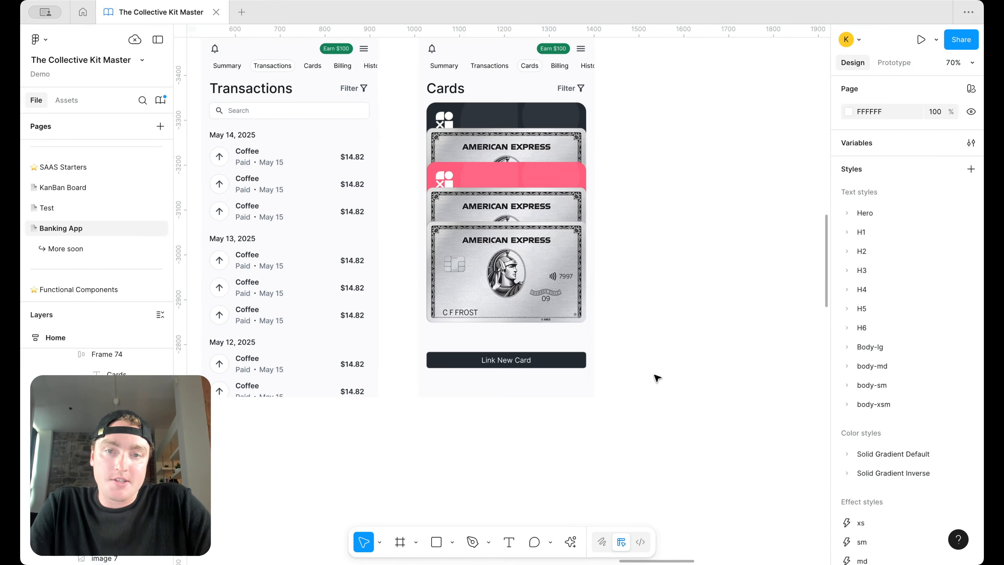
{"action": "scroll", "coordinate": [656, 378], "scroll_direction": "up", "scroll_amount": 2}
{"action": "left_click", "coordinate": [535, 171]}
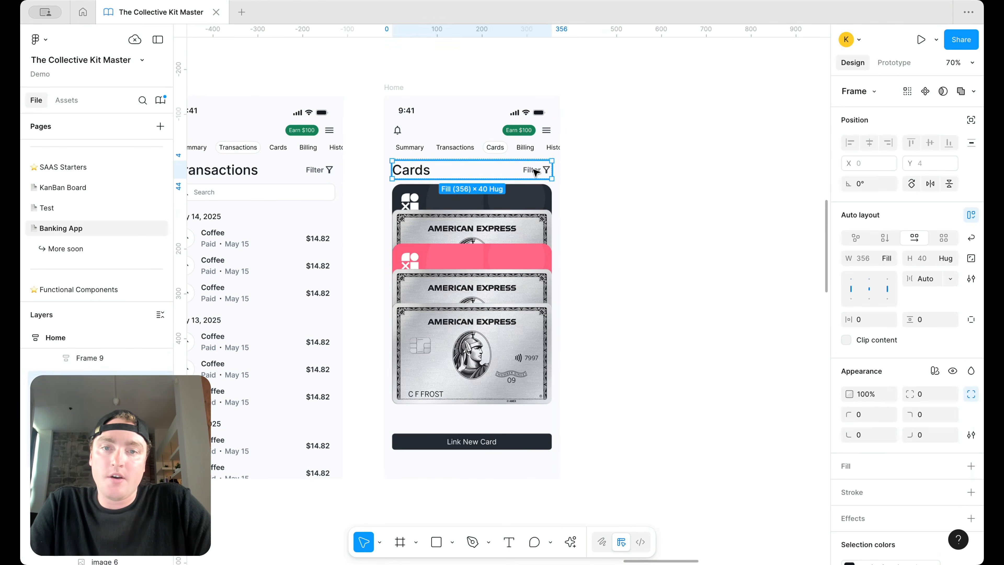
{"action": "double_click", "coordinate": [535, 172]}
{"action": "key", "text": "Delete"}
{"action": "left_click", "coordinate": [492, 173]}
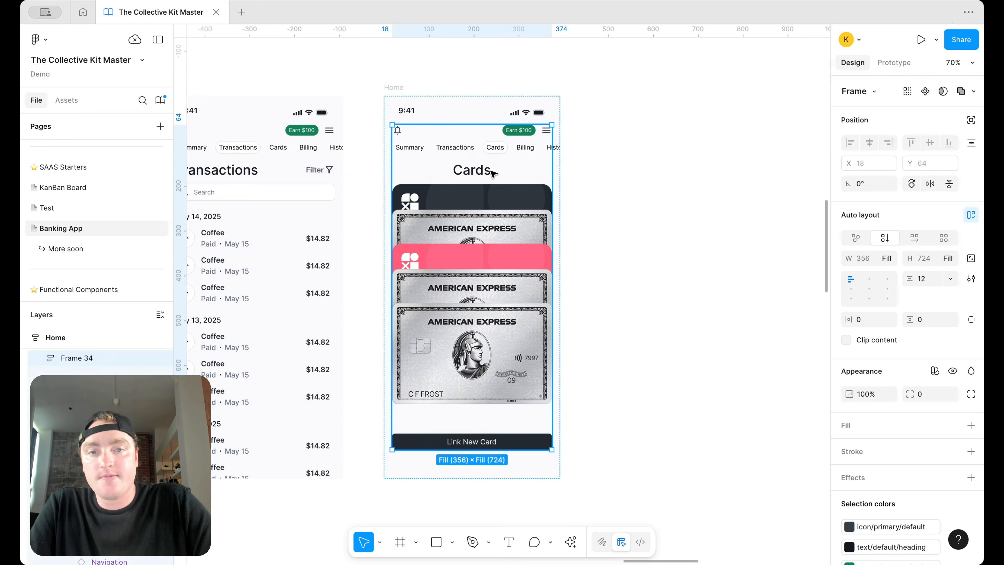
{"action": "left_click", "coordinate": [492, 172]}
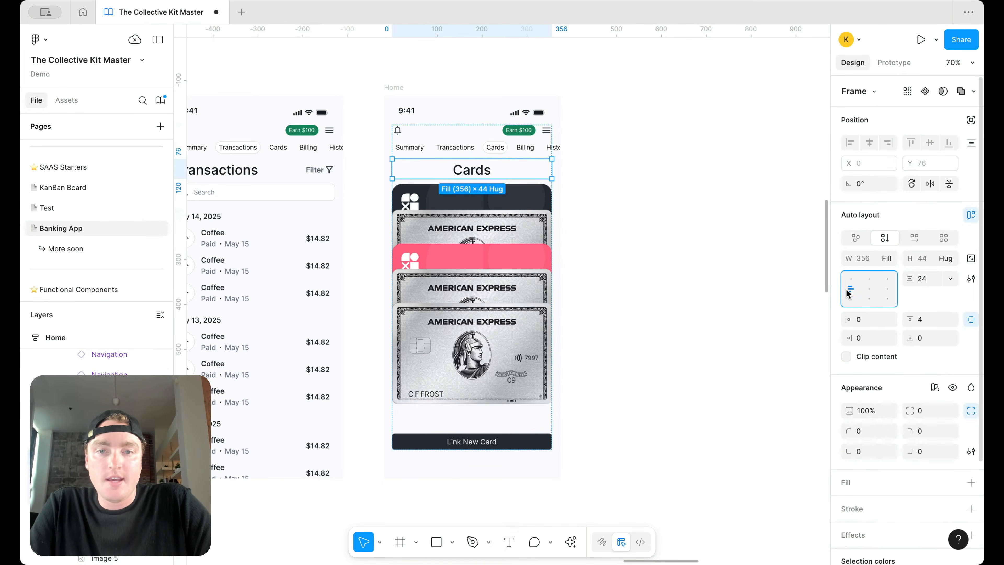
{"action": "key", "text": "Escape"}
{"action": "key", "text": "Escape"}
{"action": "key", "text": "Escape"}
{"action": "key", "text": "ctrl+z"}
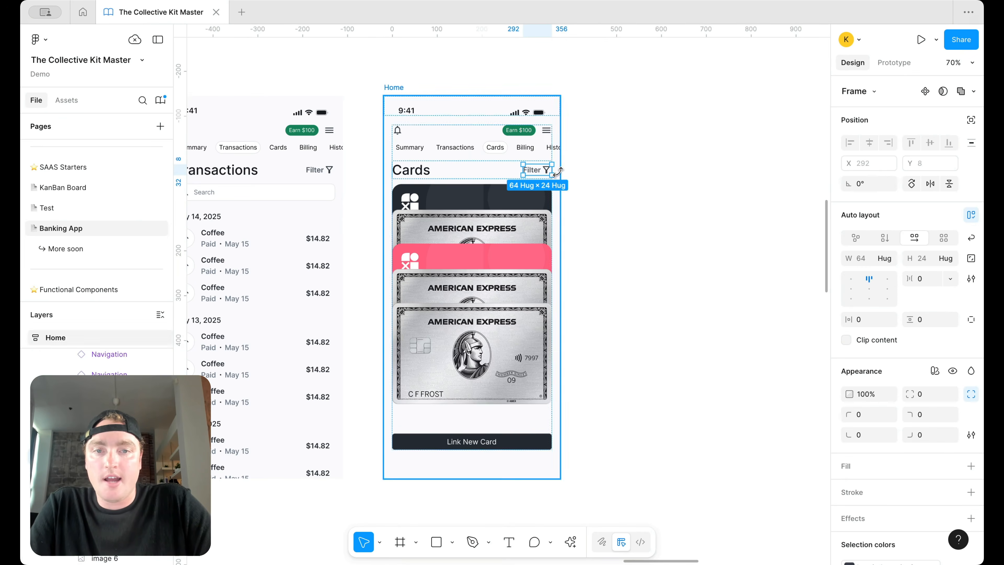
Step: Relabel the header's Filter as 'Link New Card', then delete that item from the header
{"action": "double_click", "coordinate": [531, 169]}
{"action": "double_click", "coordinate": [531, 169]}
{"action": "type", "text": "Lin"}
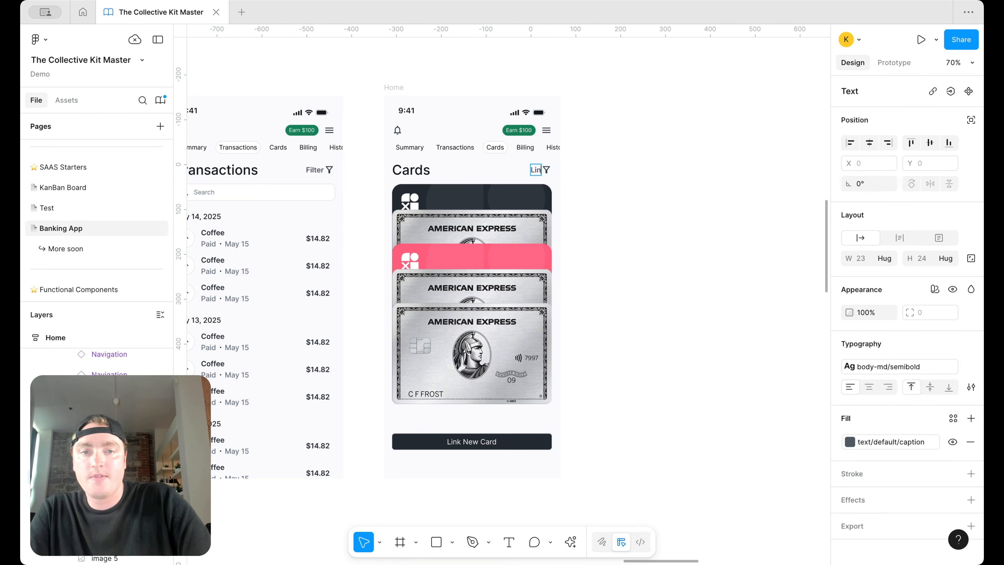
{"action": "type", "text": "k New Card"}
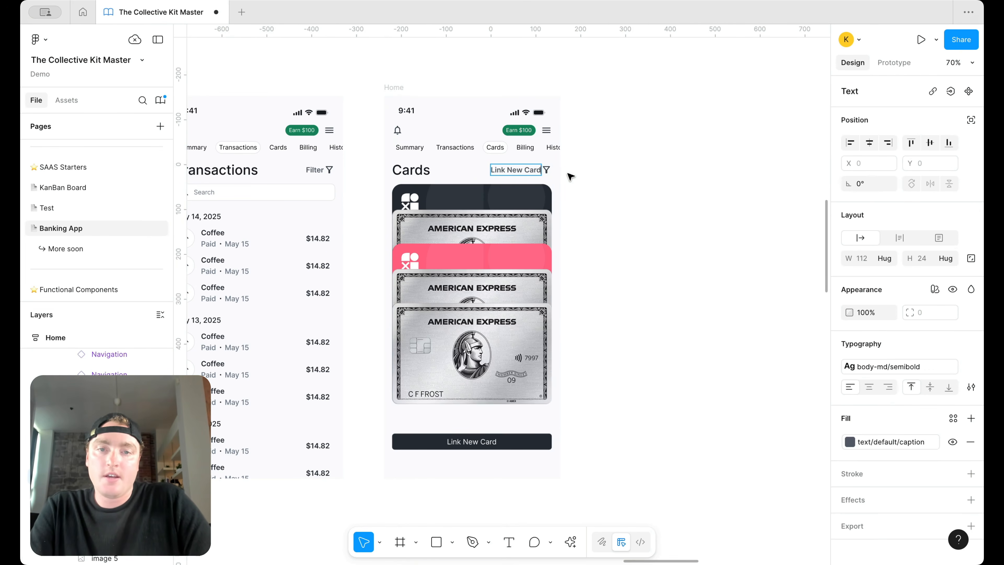
{"action": "key", "text": "Escape"}
{"action": "left_click", "coordinate": [500, 442]}
{"action": "key", "text": "Delete"}
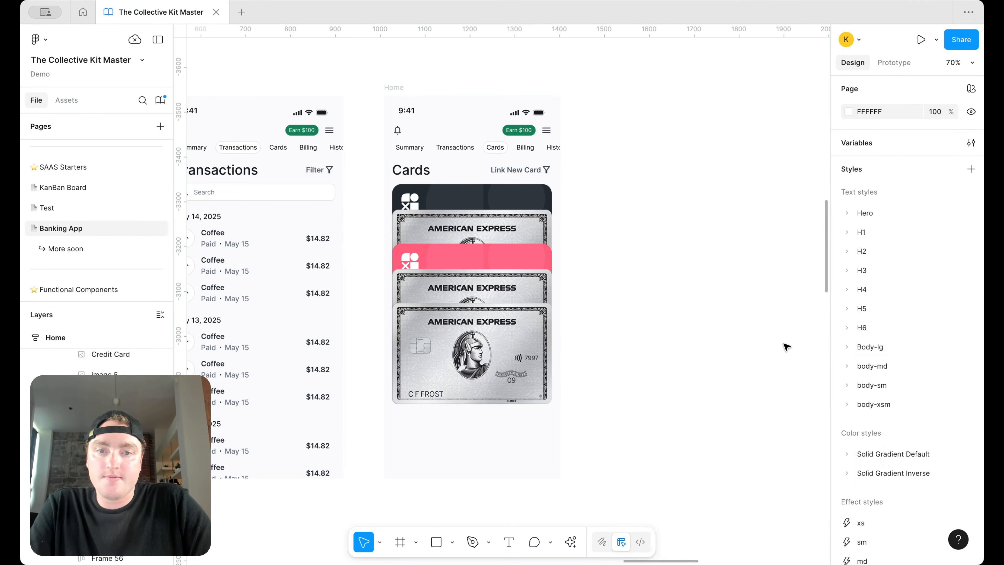
{"action": "key", "text": "ctrl+z"}
{"action": "left_click", "coordinate": [533, 168]}
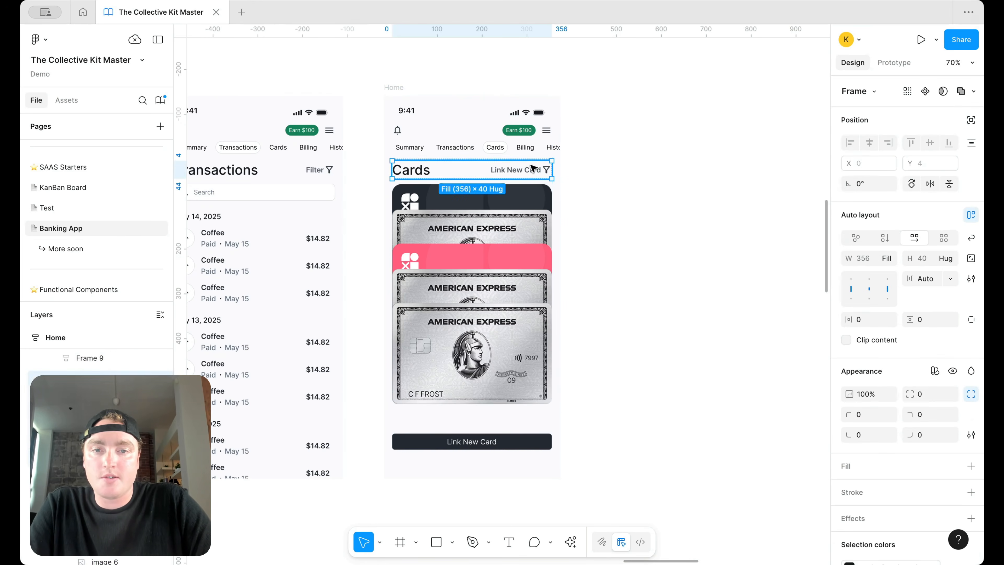
{"action": "key", "text": "Delete"}
Step: Give the Cards header row horizontal auto layout with the title left-aligned
{"action": "double_click", "coordinate": [523, 176]}
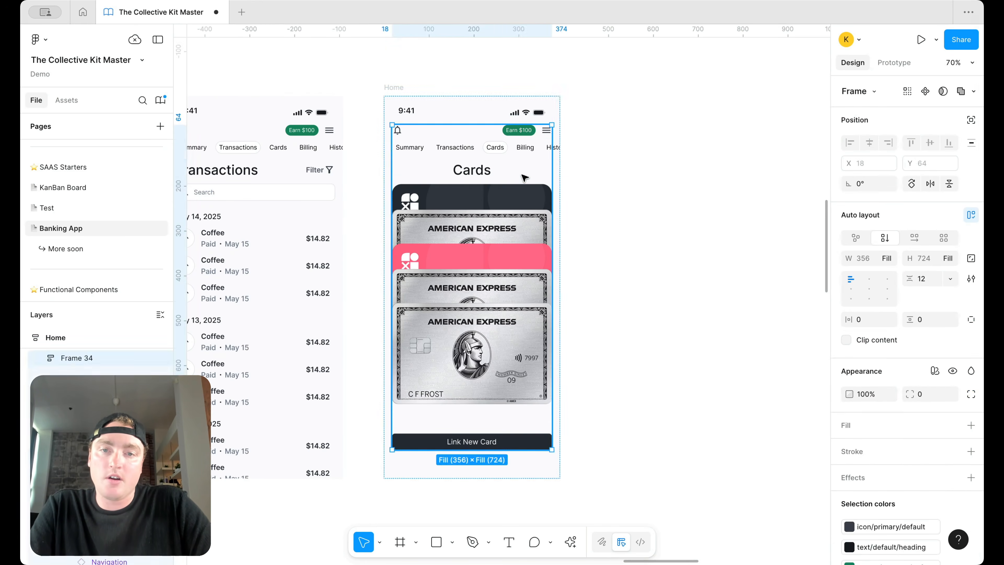
{"action": "double_click", "coordinate": [851, 295]}
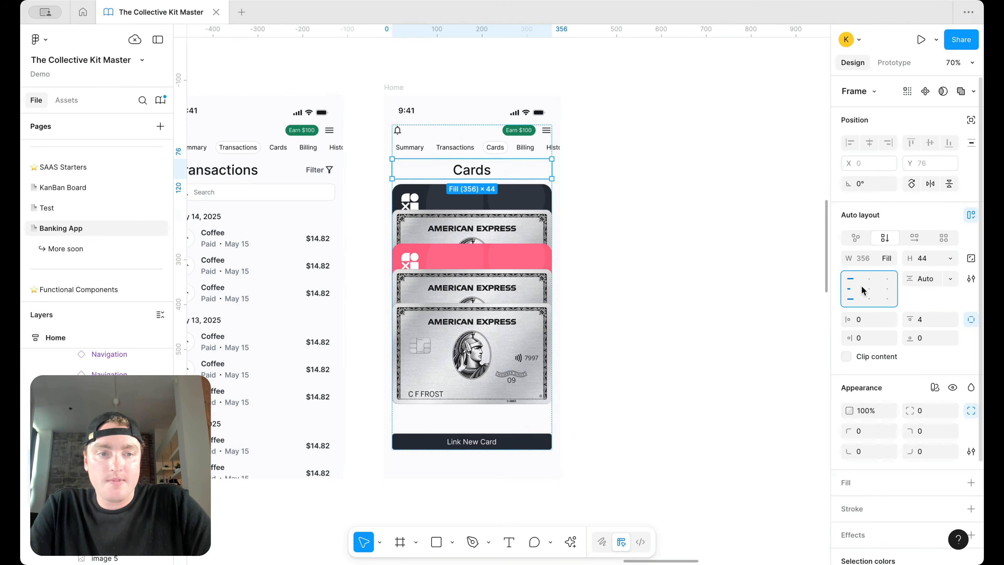
{"action": "right_click", "coordinate": [430, 169]}
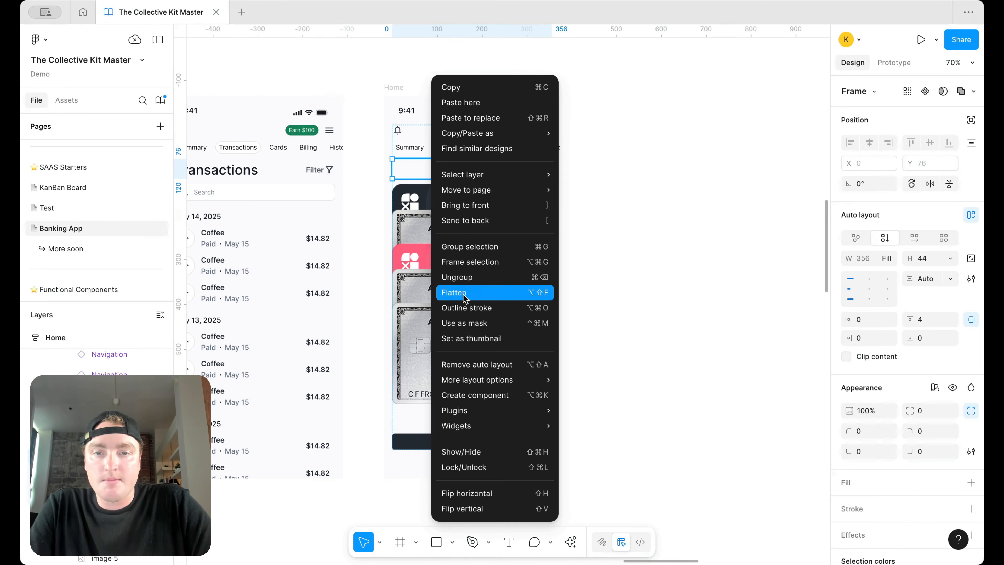
{"action": "left_click", "coordinate": [465, 284]}
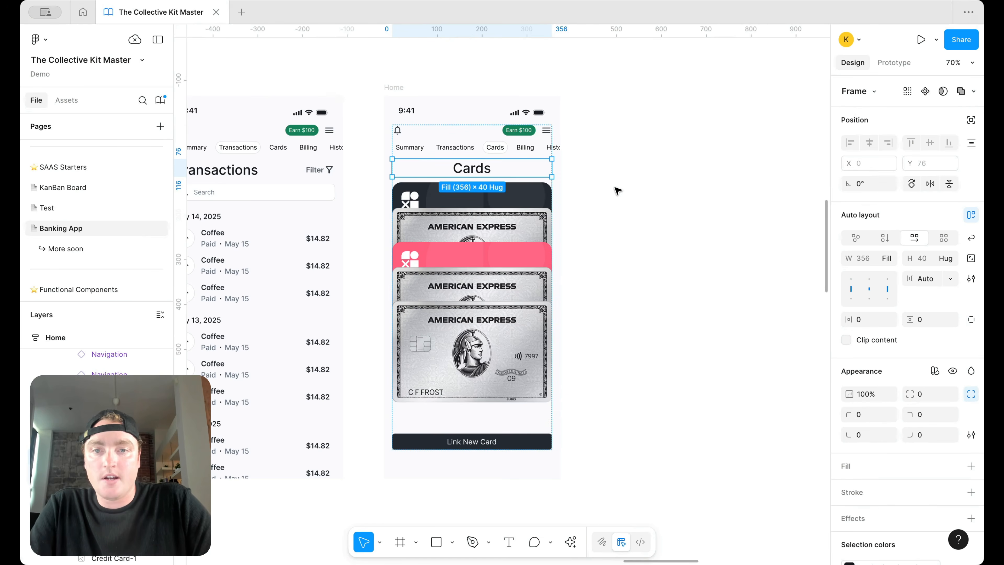
{"action": "left_click", "coordinate": [852, 292]}
{"action": "left_click", "coordinate": [652, 206]}
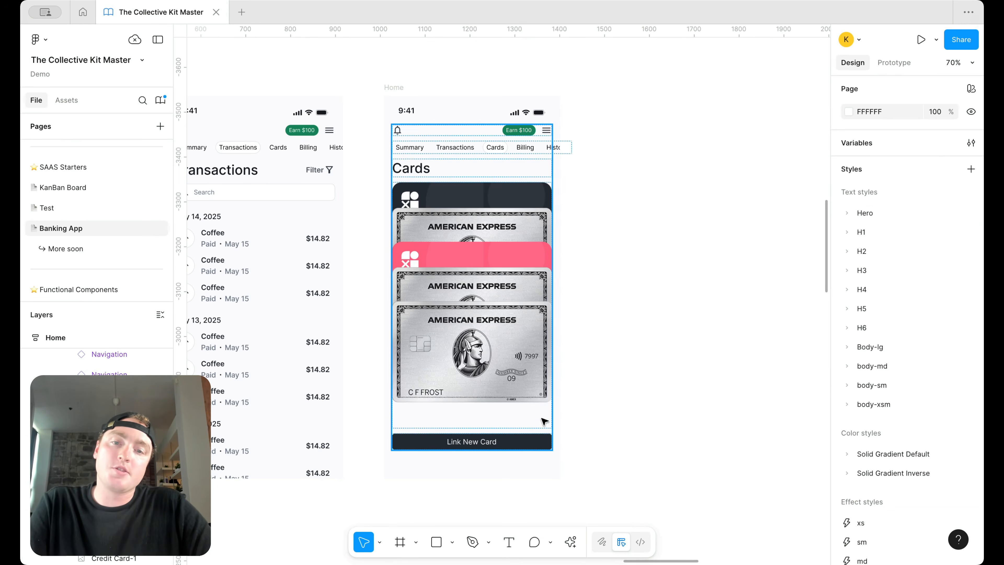
{"action": "left_click", "coordinate": [500, 438]}
{"action": "left_click", "coordinate": [500, 438]}
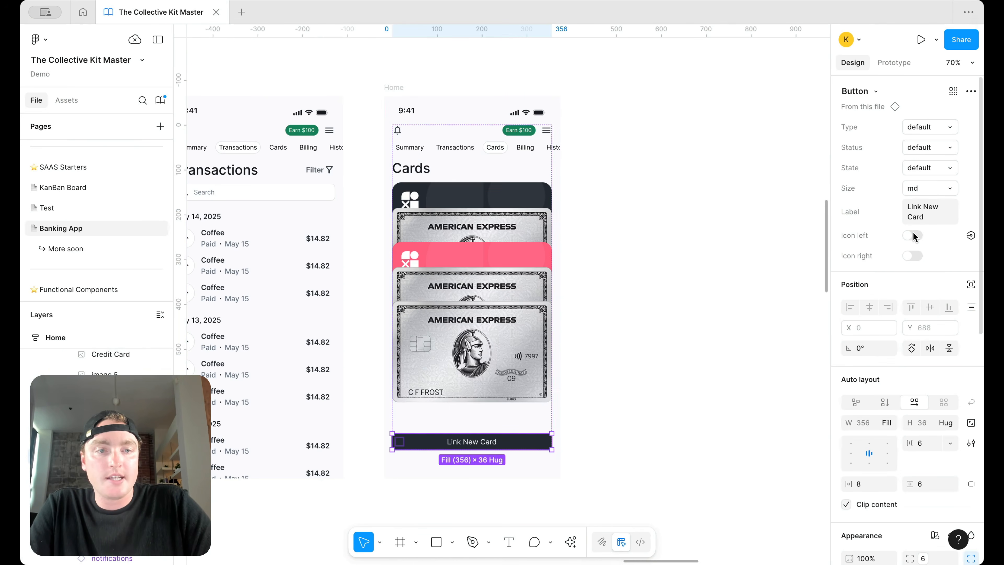
Step: Add a left 'add' icon to Link New Card and rename the heading 'My Cards'
{"action": "left_click", "coordinate": [912, 236]}
{"action": "left_click", "coordinate": [951, 256]}
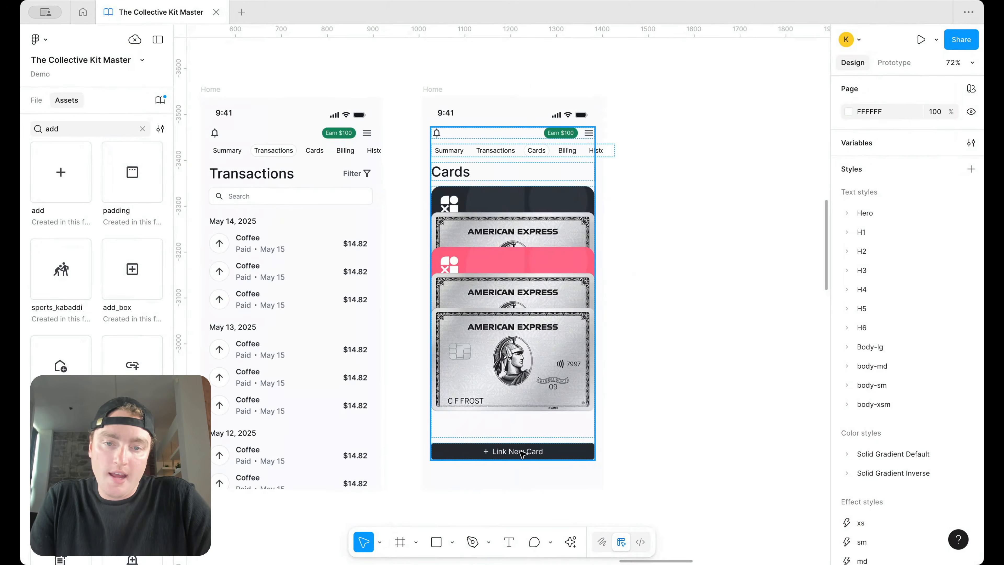
{"action": "left_click", "coordinate": [502, 455]}
{"action": "left_click", "coordinate": [503, 454]}
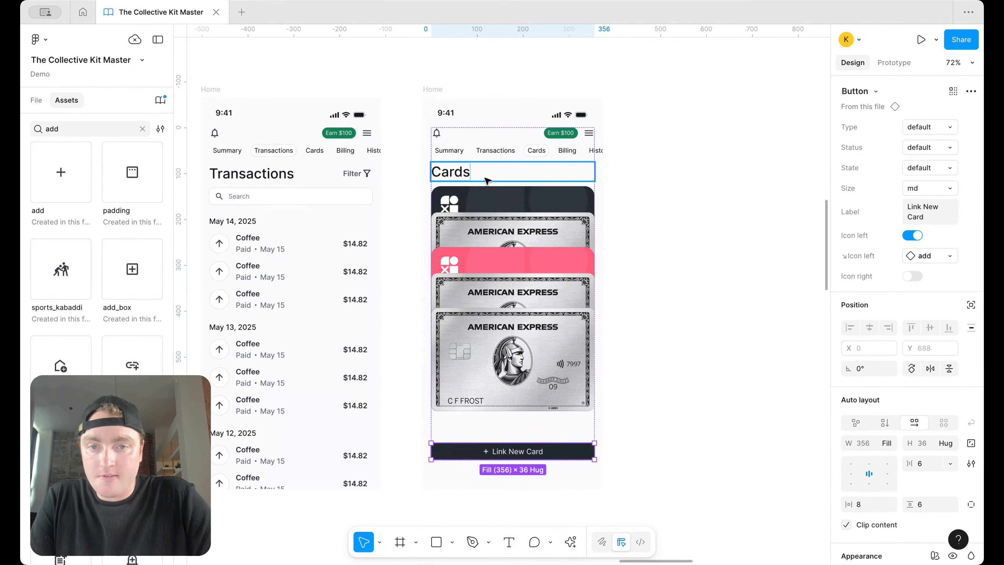
{"action": "left_click", "coordinate": [462, 178]}
{"action": "key", "text": "Return"}
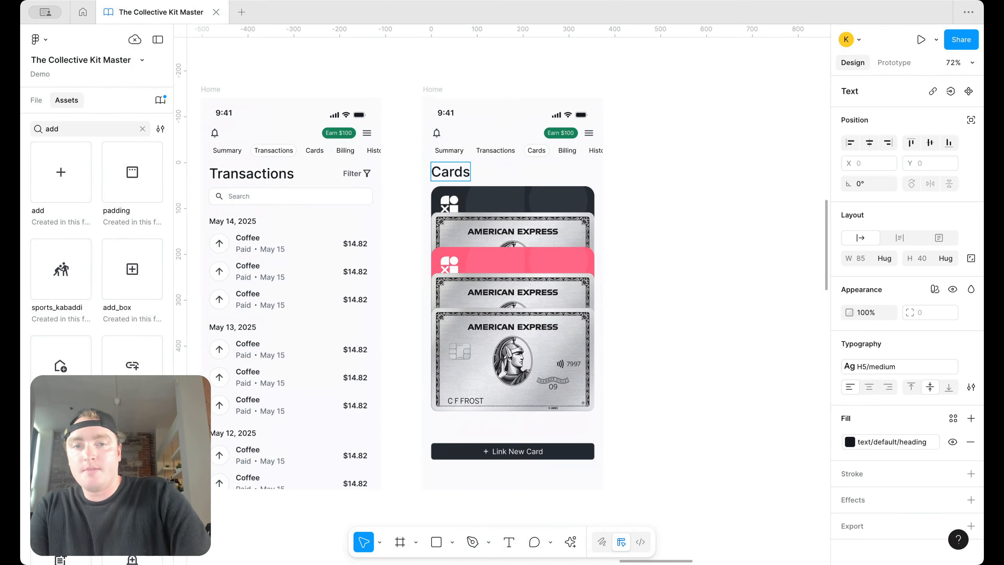
{"action": "type", "text": "My"}
{"action": "key", "text": "Escape"}
{"action": "left_click", "coordinate": [639, 161]}
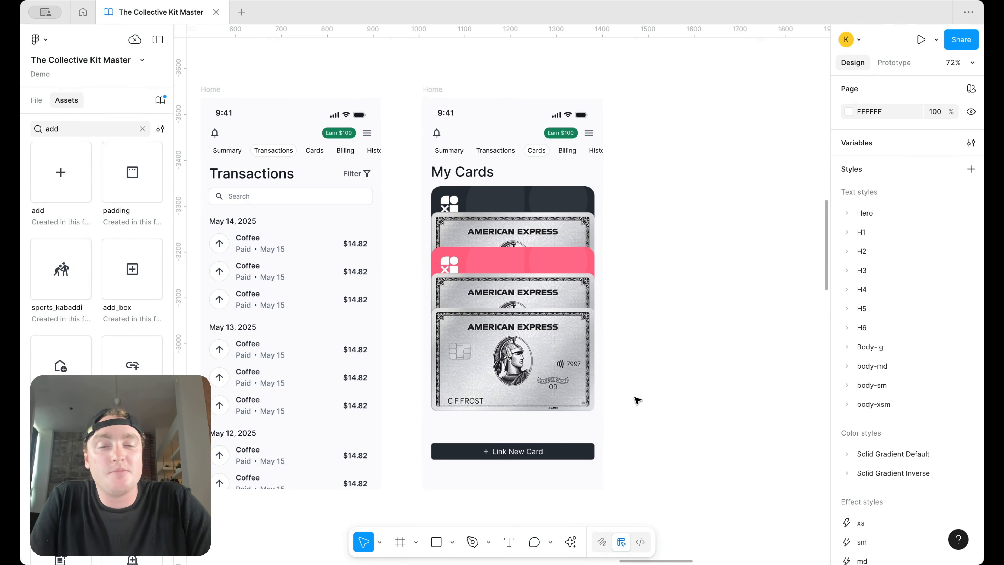
Step: Try the subtle type on the Link New Card button
{"action": "double_click", "coordinate": [567, 457]}
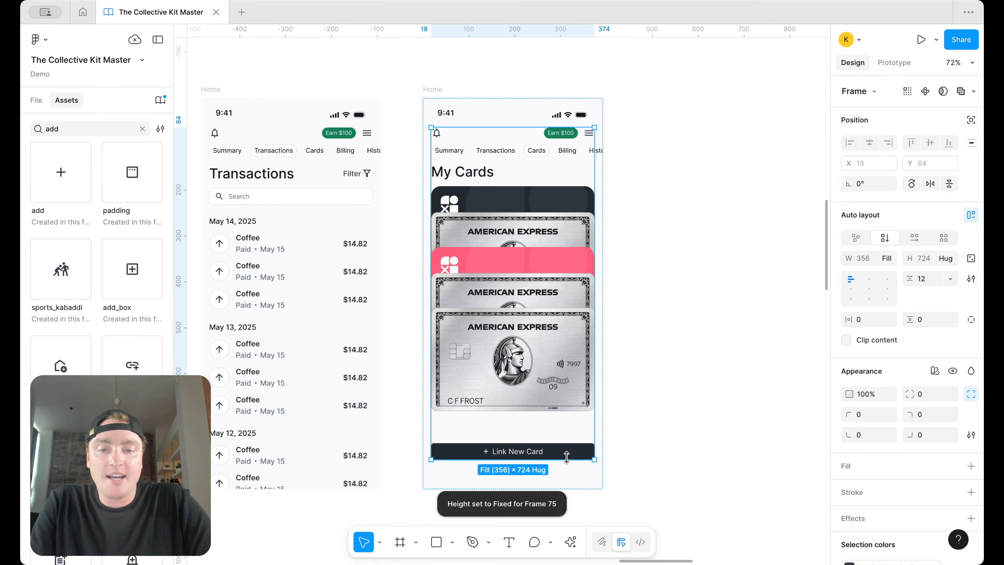
{"action": "left_click", "coordinate": [566, 451]}
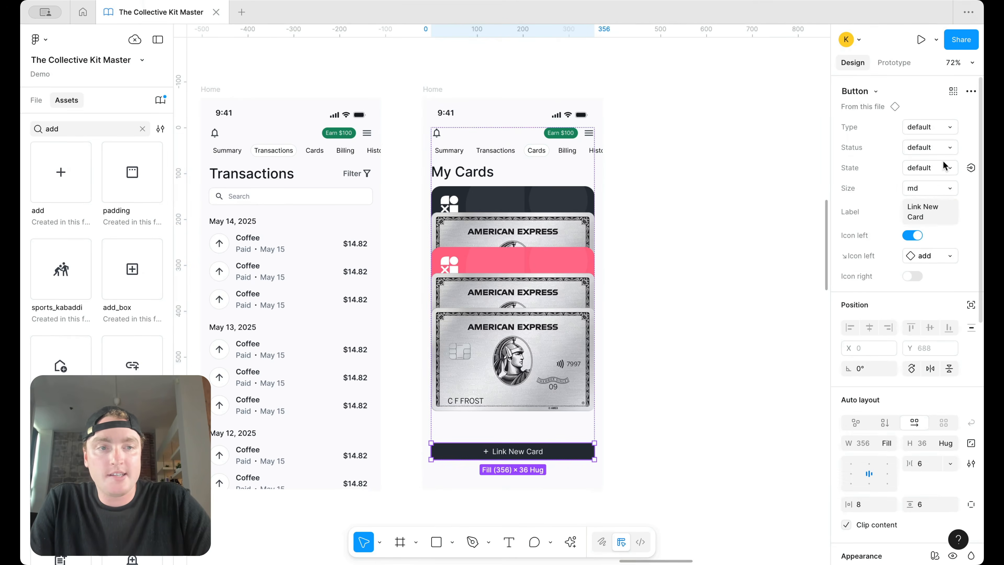
{"action": "left_click", "coordinate": [932, 149]}
{"action": "left_click", "coordinate": [934, 128]}
{"action": "left_click", "coordinate": [936, 128]}
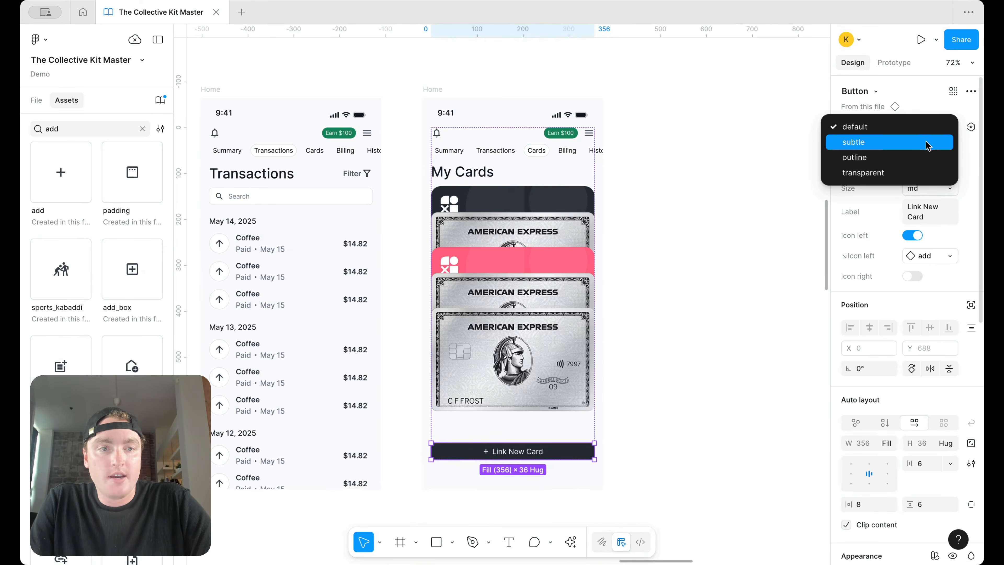
{"action": "left_click", "coordinate": [922, 149]}
{"action": "left_click", "coordinate": [724, 324]}
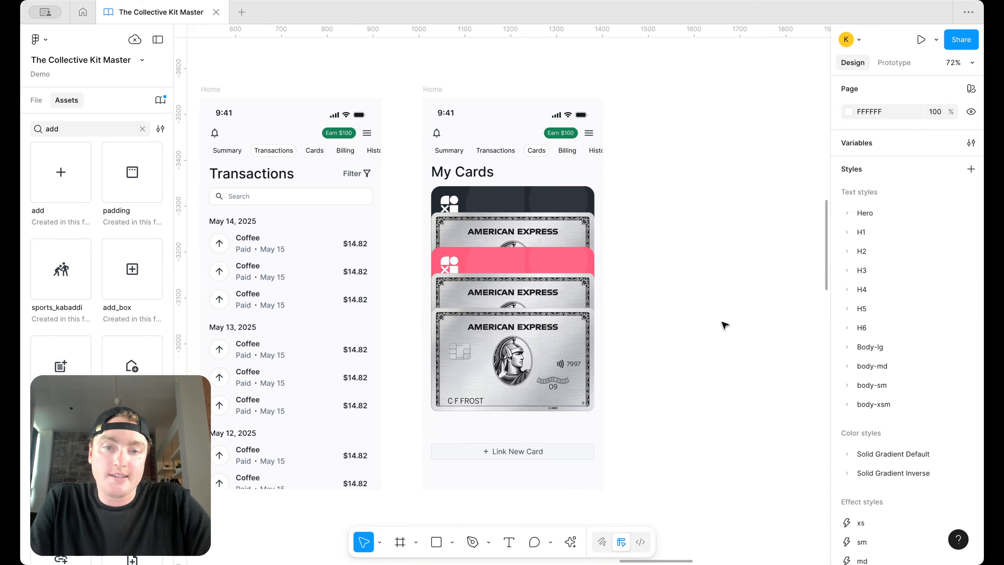
Step: Try the outline type, then undo the button back to the default dark style
{"action": "key", "text": "super+z"}
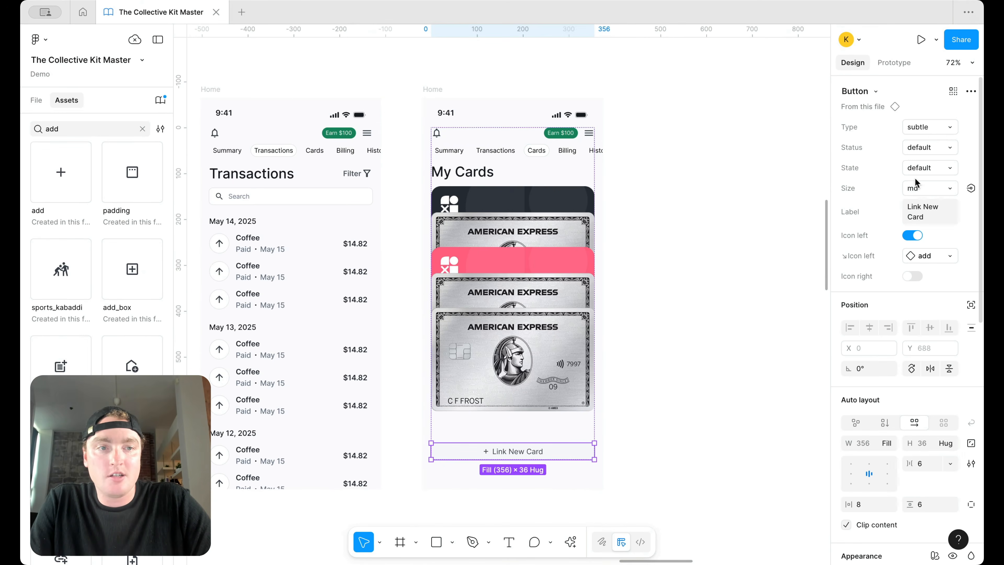
{"action": "left_click", "coordinate": [933, 130]}
{"action": "left_click", "coordinate": [927, 144]}
{"action": "left_click", "coordinate": [771, 255]}
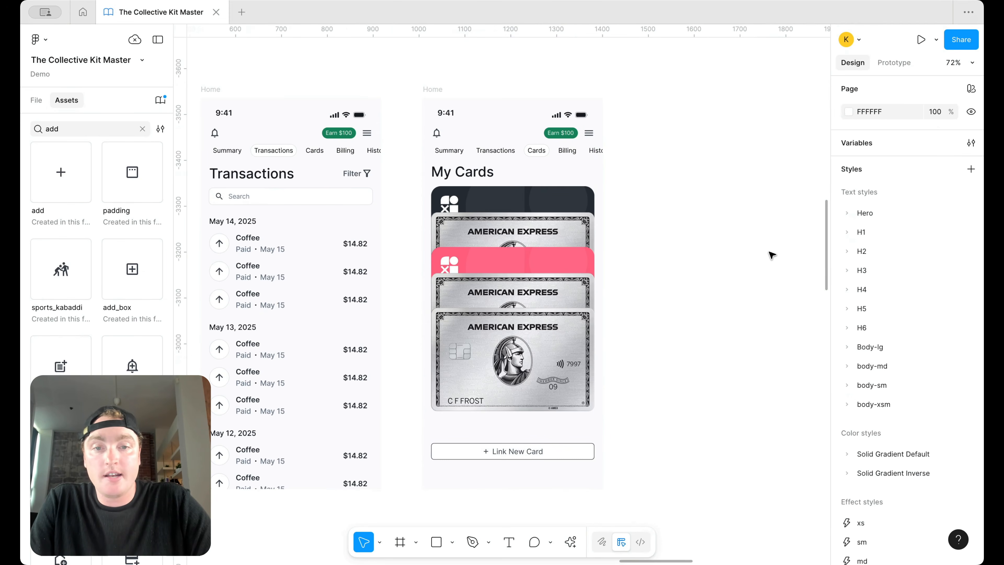
{"action": "key", "text": "super+z"}
{"action": "key", "text": "super+z"}
{"action": "key", "text": "super+z"}
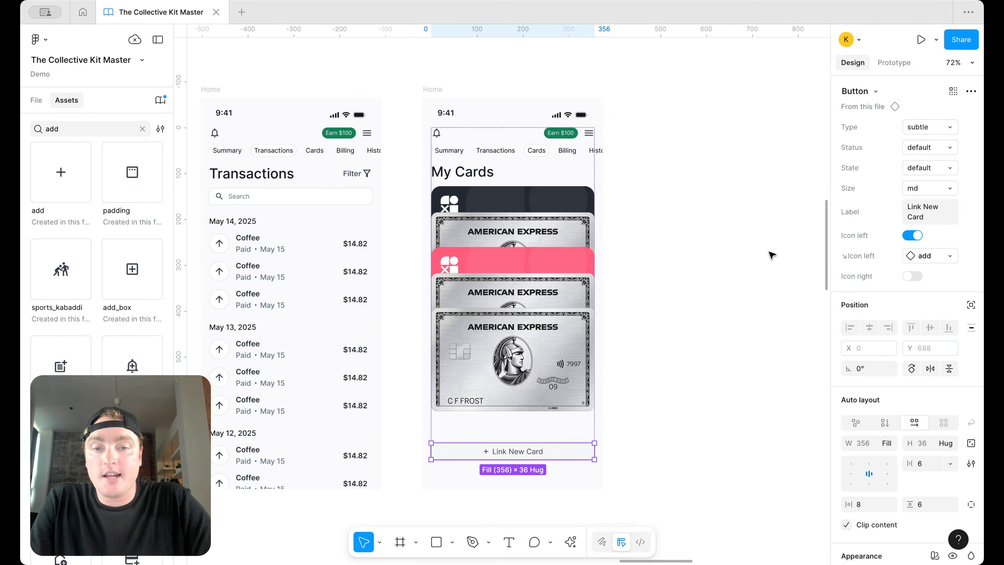
{"action": "left_click", "coordinate": [771, 255]}
{"action": "scroll", "coordinate": [740, 264], "scroll_direction": "down", "scroll_amount": 3}
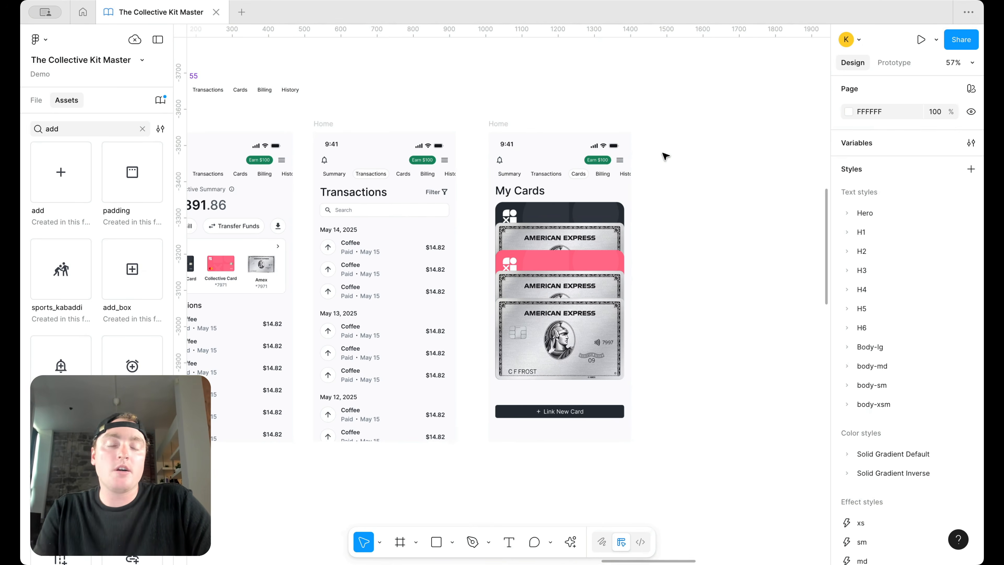
{"action": "scroll", "coordinate": [663, 154], "scroll_direction": "down", "scroll_amount": 1}
Step: Duplicate the My Cards screen to its right
{"action": "left_click", "coordinate": [501, 123]}
{"action": "left_click_drag", "start_coordinate": [502, 123], "coordinate": [668, 128]}
{"action": "scroll", "coordinate": [668, 131], "scroll_direction": "right", "scroll_amount": 1}
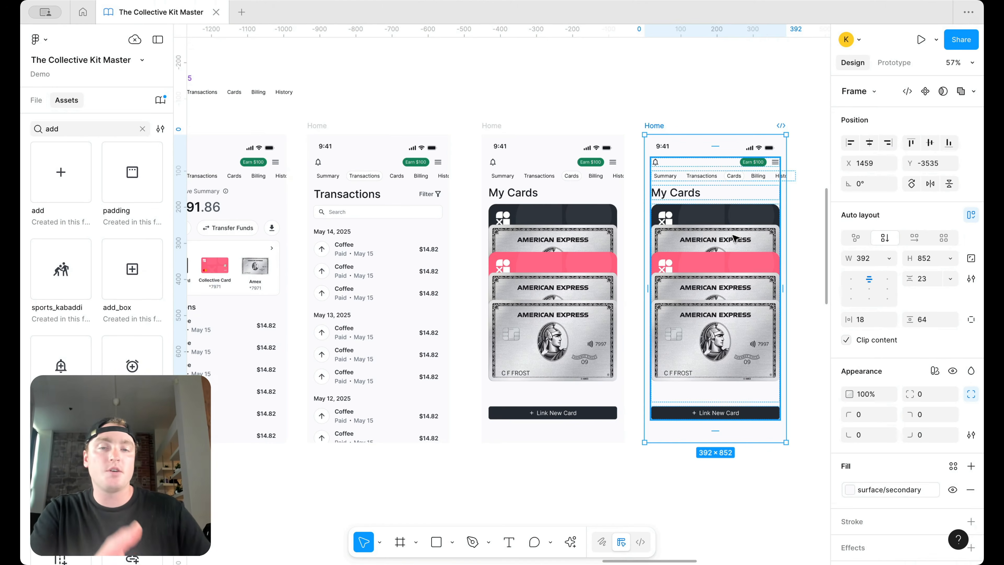
{"action": "scroll", "coordinate": [733, 237], "scroll_direction": "right", "scroll_amount": 5}
{"action": "left_click", "coordinate": [746, 153]}
Step: Delete the tab row and three cards from the copy, leaving one Amex card
{"action": "left_click", "coordinate": [632, 176]}
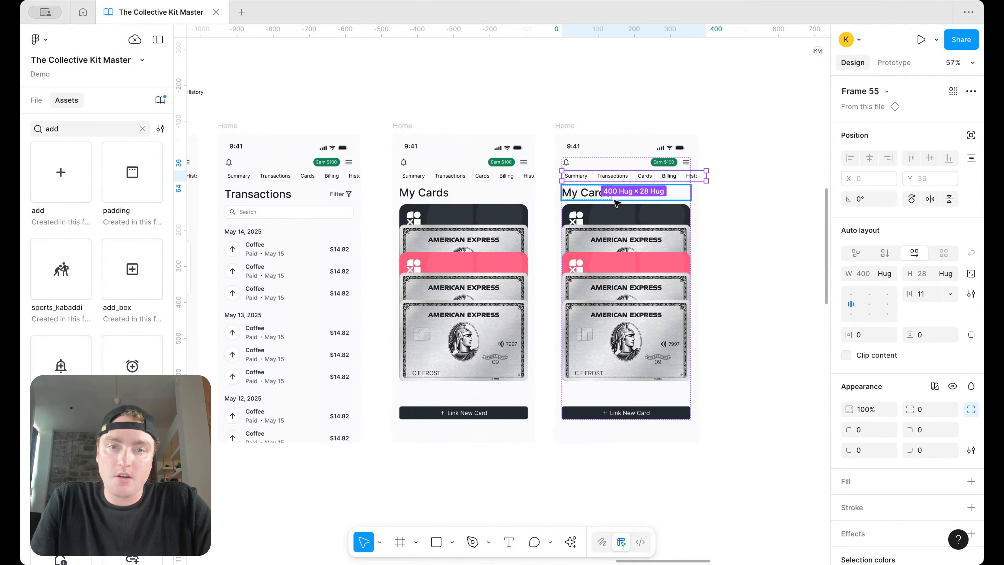
{"action": "key", "text": "Delete"}
{"action": "left_click", "coordinate": [637, 237]}
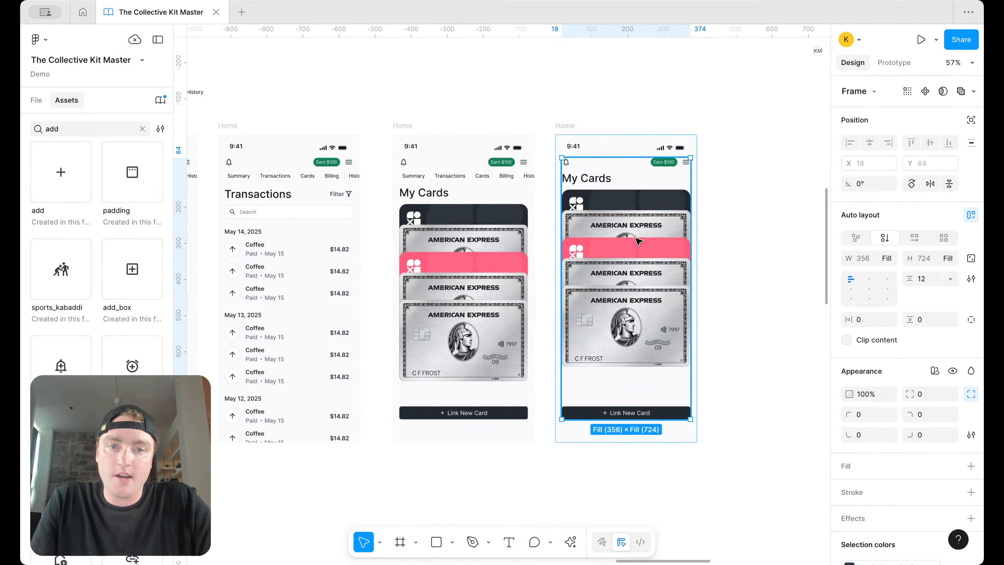
{"action": "left_click", "coordinate": [636, 278]}
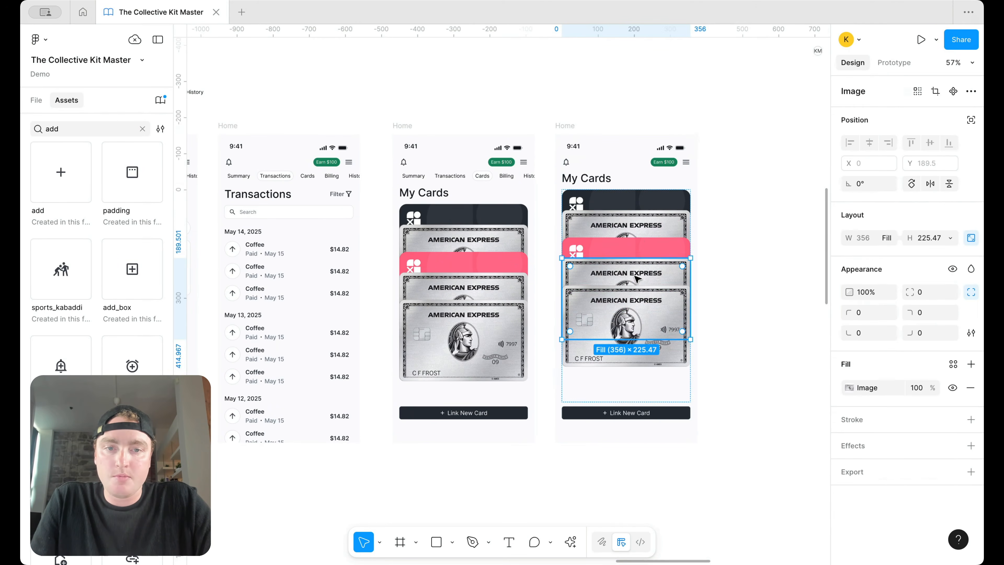
{"action": "left_click", "coordinate": [649, 248], "text": "shift"}
{"action": "left_click", "coordinate": [651, 232], "text": "shift"}
{"action": "left_click", "coordinate": [659, 200], "text": "shift"}
{"action": "key", "text": "Delete"}
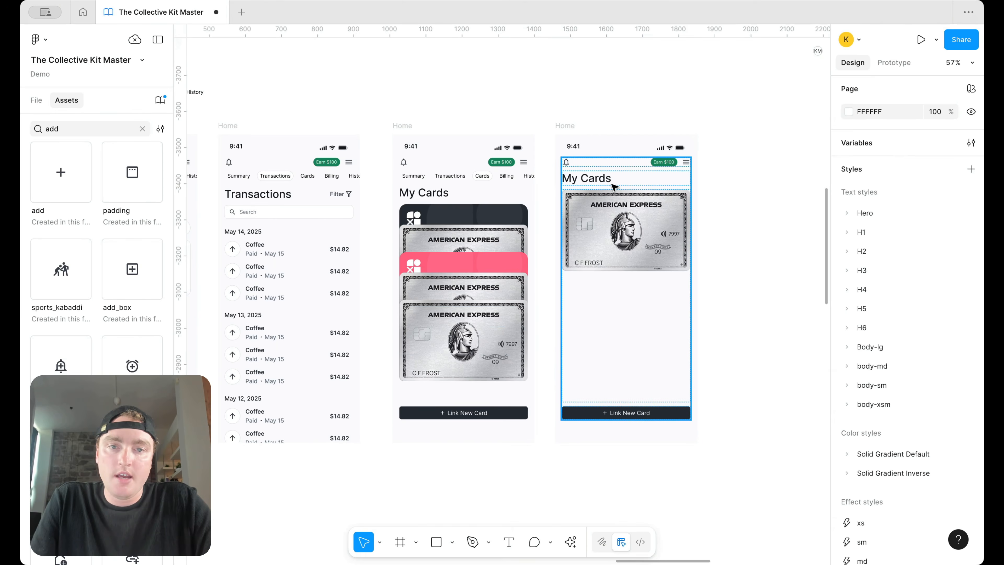
Step: Delete the My Cards heading from the copied screen
{"action": "left_click", "coordinate": [609, 176]}
{"action": "scroll", "coordinate": [609, 176], "scroll_direction": "up", "scroll_amount": 3}
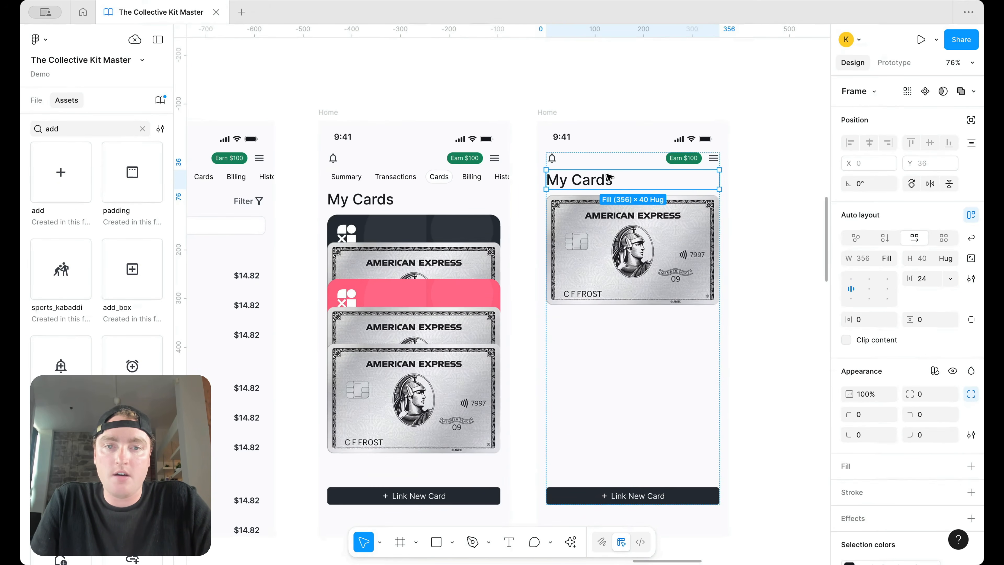
{"action": "key", "text": "Delete"}
{"action": "scroll", "coordinate": [609, 176], "scroll_direction": "down", "scroll_amount": 6}
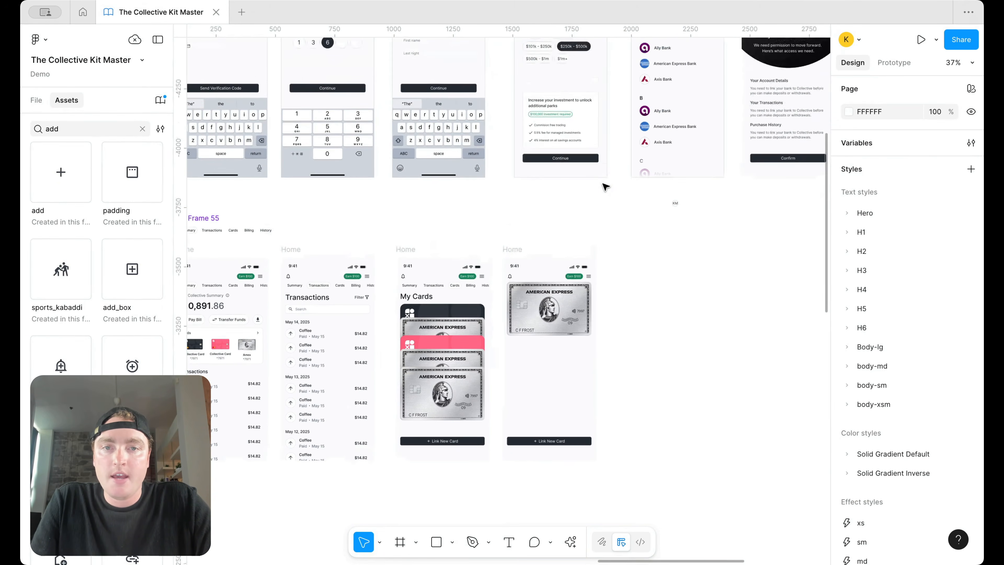
{"action": "scroll", "coordinate": [604, 186], "scroll_direction": "up", "scroll_amount": 5}
{"action": "scroll", "coordinate": [605, 187], "scroll_direction": "right", "scroll_amount": 2}
Step: Paste the onboarding screen's back-arrow row into the copy and move it to the top
{"action": "left_click", "coordinate": [690, 161]}
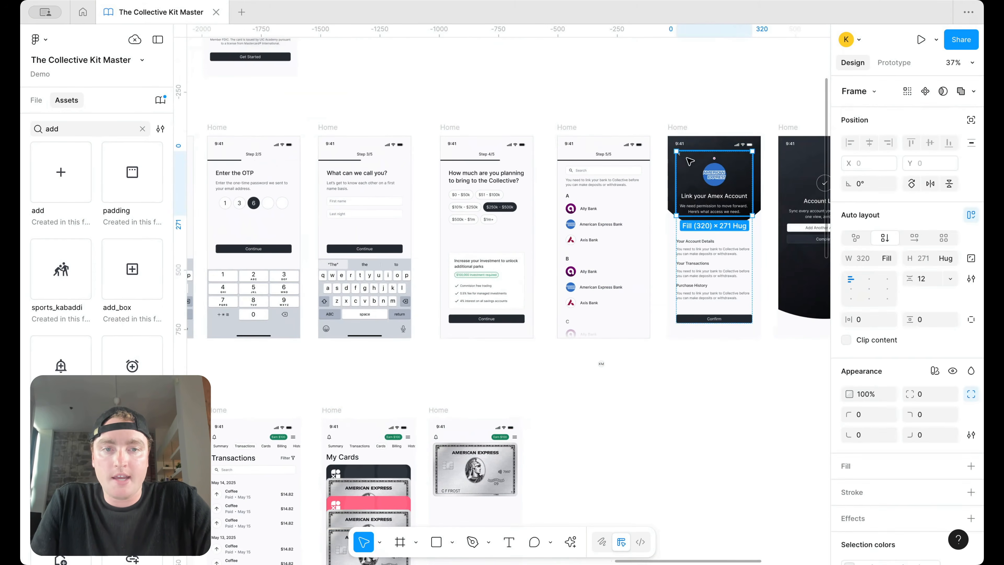
{"action": "double_click", "coordinate": [689, 161]}
{"action": "left_click", "coordinate": [688, 154]}
{"action": "scroll", "coordinate": [551, 428], "scroll_direction": "down", "scroll_amount": 4}
{"action": "scroll", "coordinate": [536, 398], "scroll_direction": "up", "scroll_amount": 3}
{"action": "scroll", "coordinate": [536, 398], "scroll_direction": "up", "scroll_amount": 4}
{"action": "left_click", "coordinate": [532, 277]}
{"action": "key", "text": "super+v"}
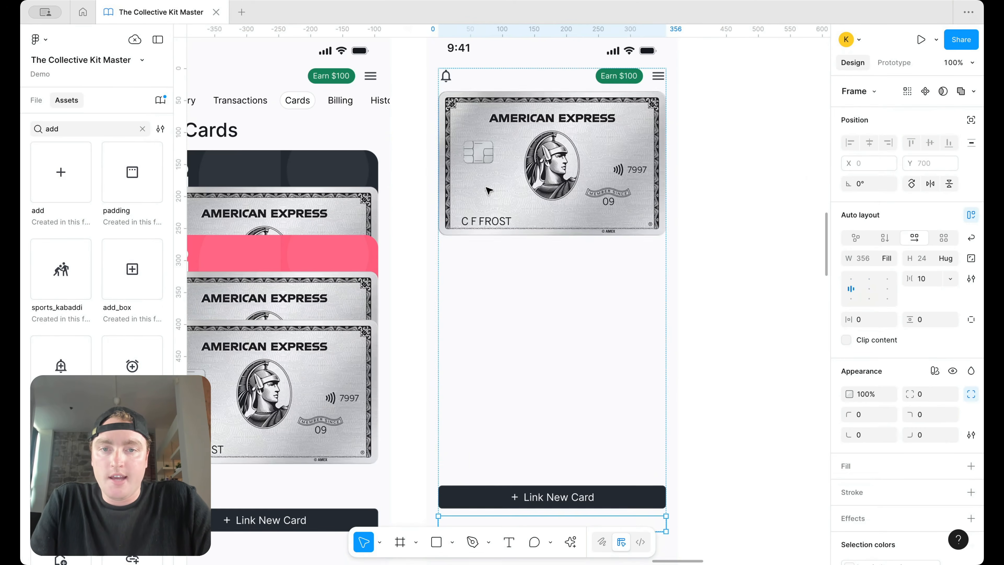
{"action": "key", "text": "Up"}
{"action": "scroll", "coordinate": [489, 191], "scroll_direction": "up", "scroll_amount": 3}
{"action": "scroll", "coordinate": [903, 446], "scroll_direction": "down", "scroll_amount": 3}
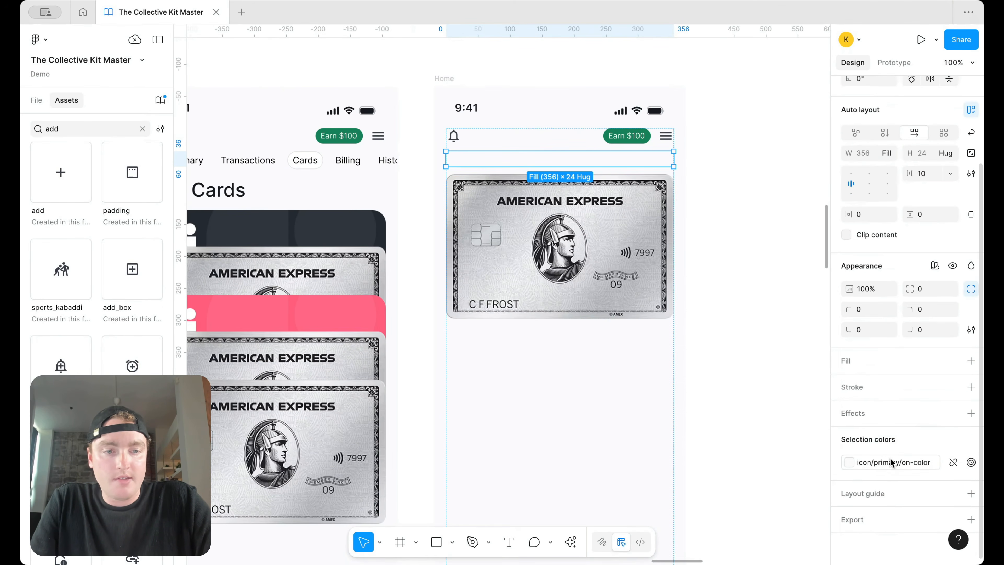
Step: Colour the back arrow icon/primary/default and delete the bell and Earn $100 row
{"action": "left_click", "coordinate": [903, 461]}
{"action": "left_click", "coordinate": [721, 399]}
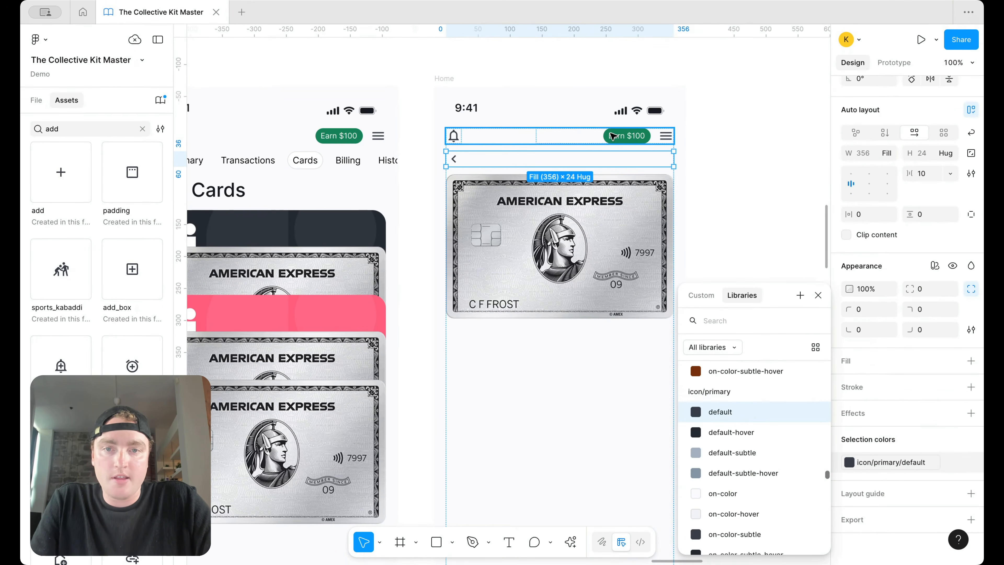
{"action": "left_click", "coordinate": [531, 141]}
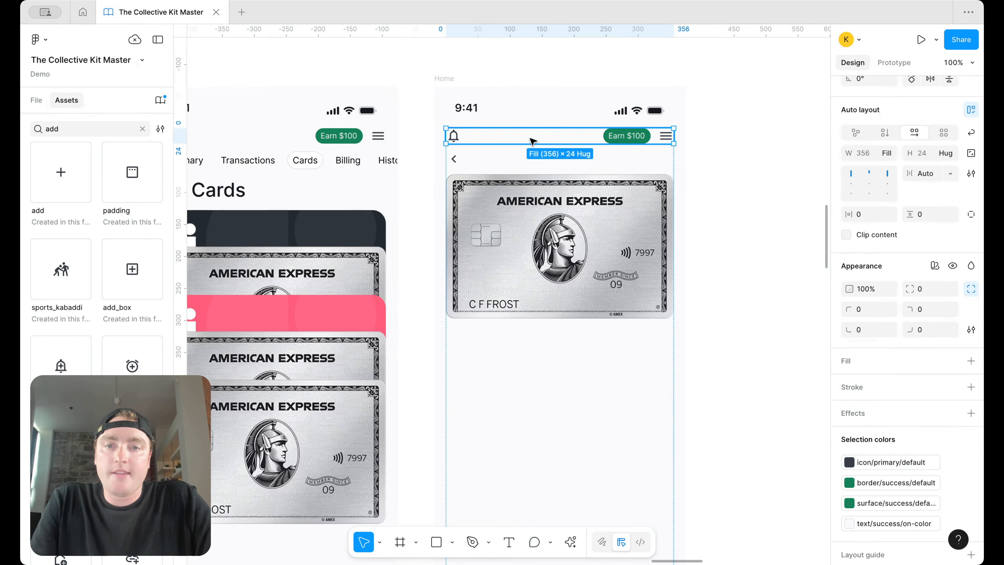
{"action": "key", "text": "Delete"}
{"action": "scroll", "coordinate": [533, 195], "scroll_direction": "left", "scroll_amount": 1}
{"action": "scroll", "coordinate": [554, 282], "scroll_direction": "down", "scroll_amount": 3}
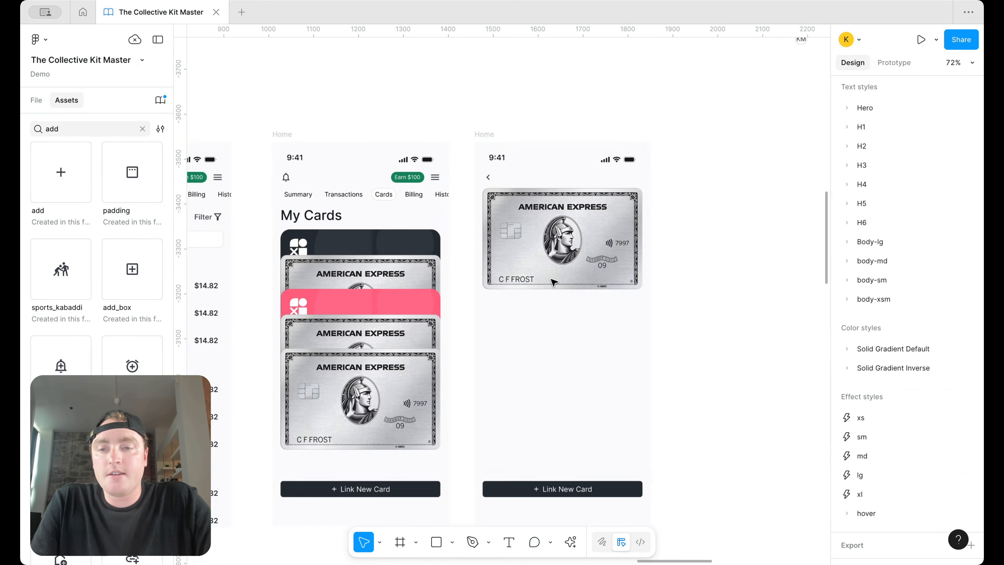
{"action": "scroll", "coordinate": [555, 283], "scroll_direction": "left", "scroll_amount": 10}
{"action": "scroll", "coordinate": [458, 272], "scroll_direction": "right", "scroll_amount": 10}
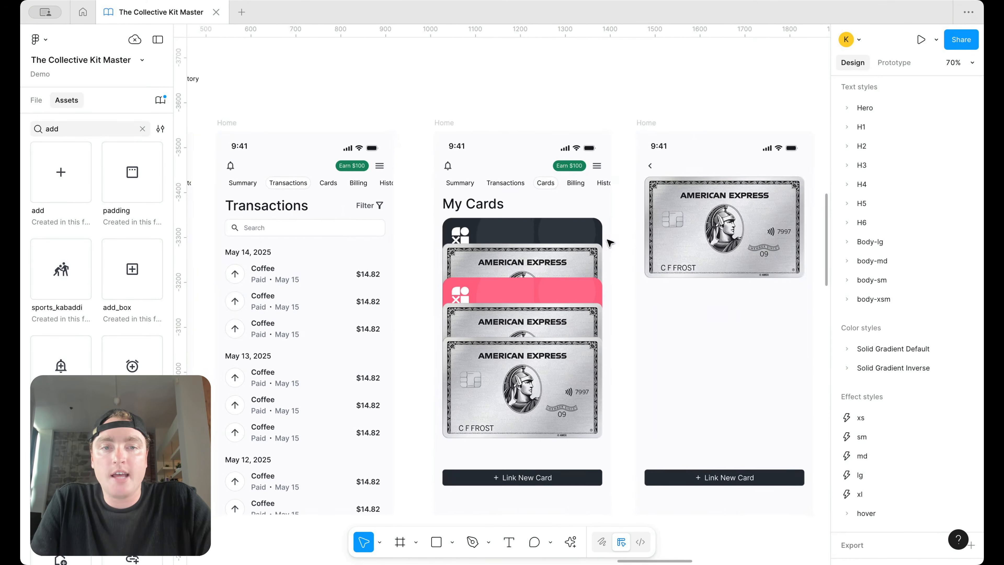
Step: Paste the Billing tab label beside the back arrow and retitle it 'Amex *7879'
{"action": "scroll", "coordinate": [608, 223], "scroll_direction": "left", "scroll_amount": 3}
{"action": "scroll", "coordinate": [607, 224], "scroll_direction": "down", "scroll_amount": 1}
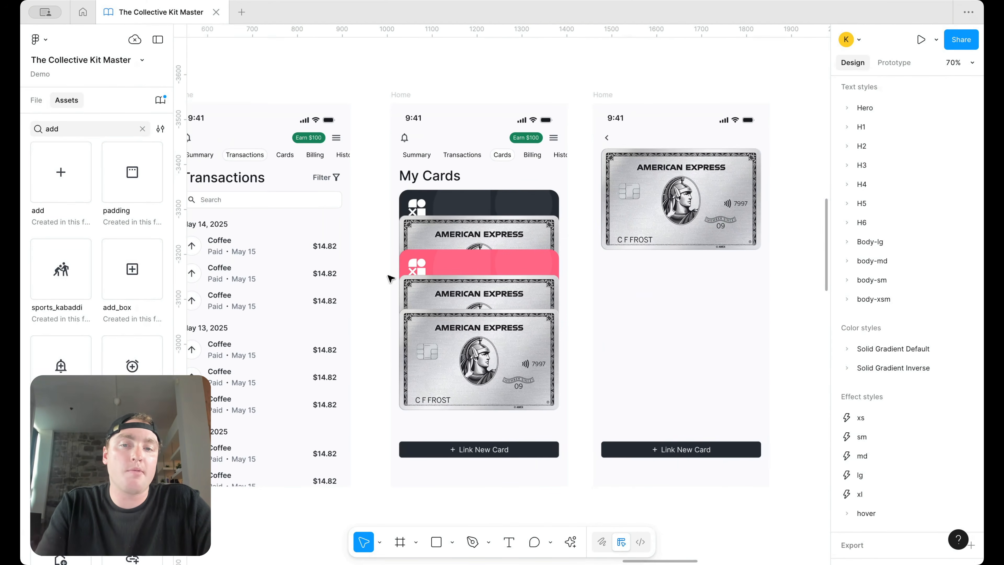
{"action": "scroll", "coordinate": [450, 213], "scroll_direction": "left", "scroll_amount": 7}
{"action": "scroll", "coordinate": [449, 213], "scroll_direction": "right", "scroll_amount": 5}
{"action": "scroll", "coordinate": [593, 158], "scroll_direction": "right", "scroll_amount": 3}
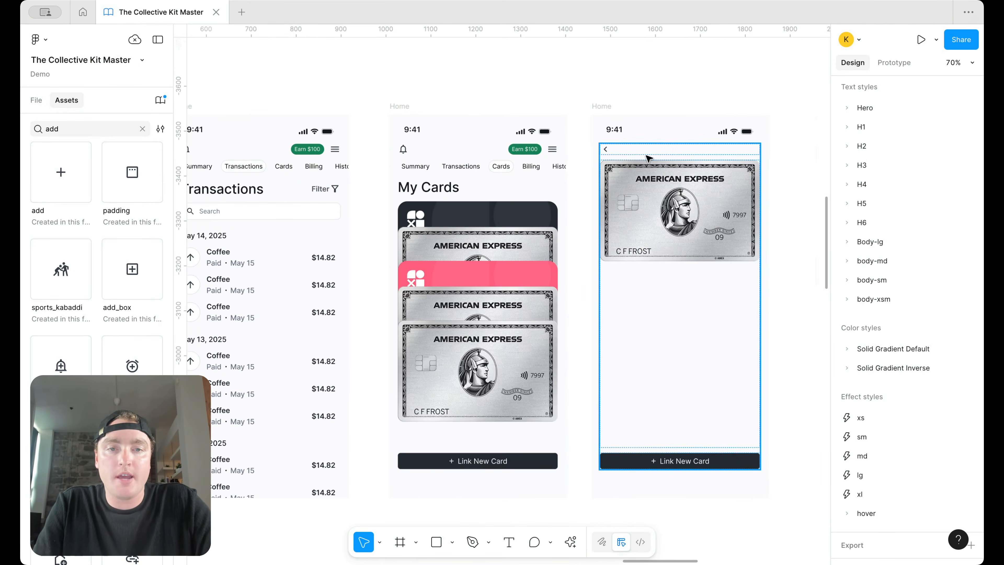
{"action": "scroll", "coordinate": [596, 151], "scroll_direction": "up", "scroll_amount": 5}
{"action": "left_click", "coordinate": [474, 169]}
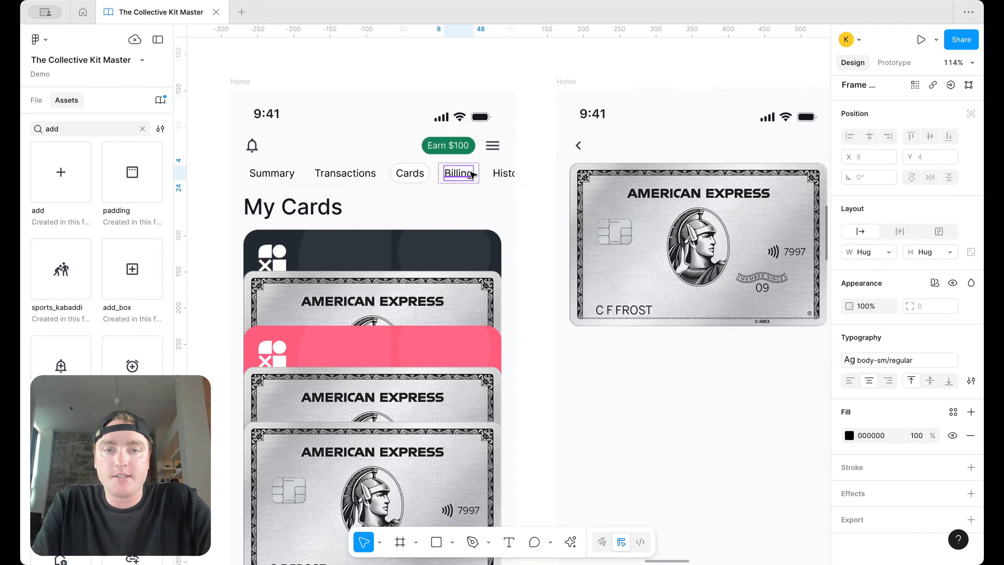
{"action": "left_click", "coordinate": [698, 151]}
{"action": "type", "text": "Billing"}
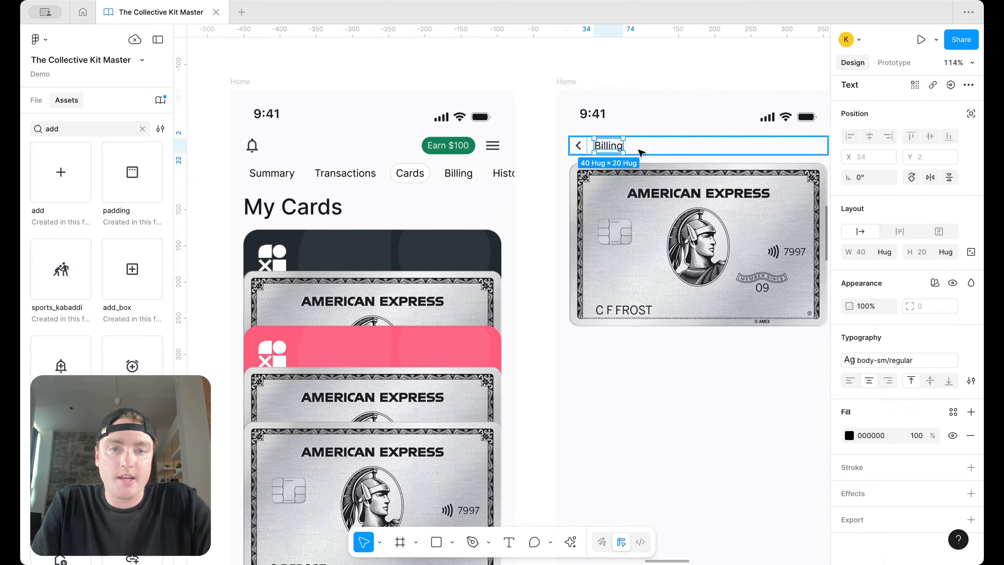
{"action": "key", "text": "Return"}
{"action": "type", "text": "Amex *7879"}
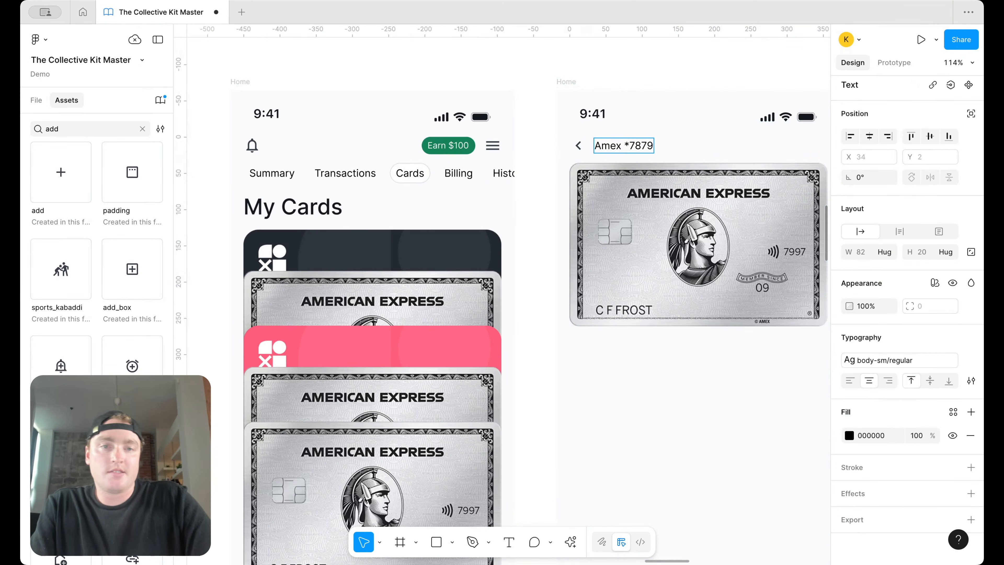
{"action": "key", "text": "Escape"}
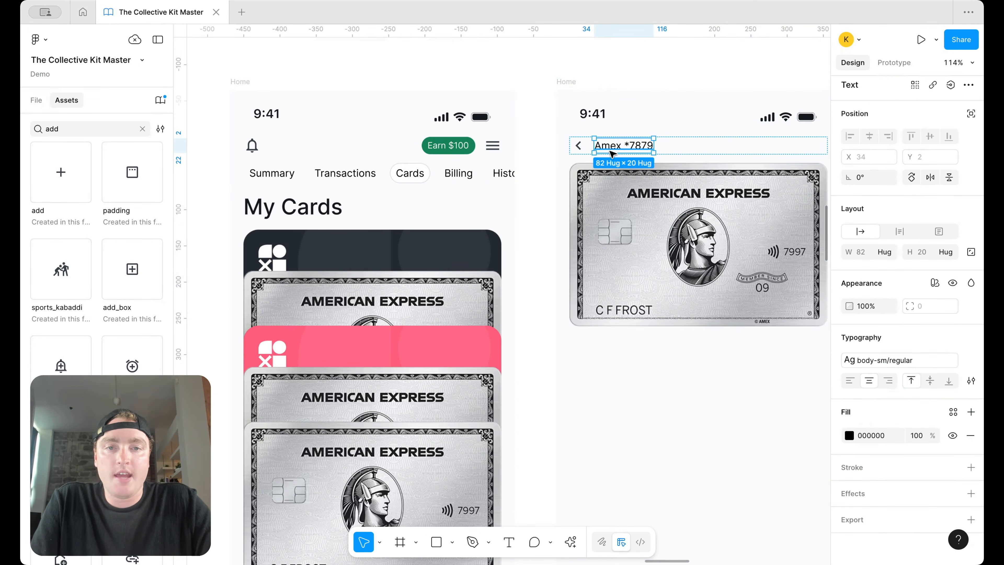
{"action": "key", "text": "Escape"}
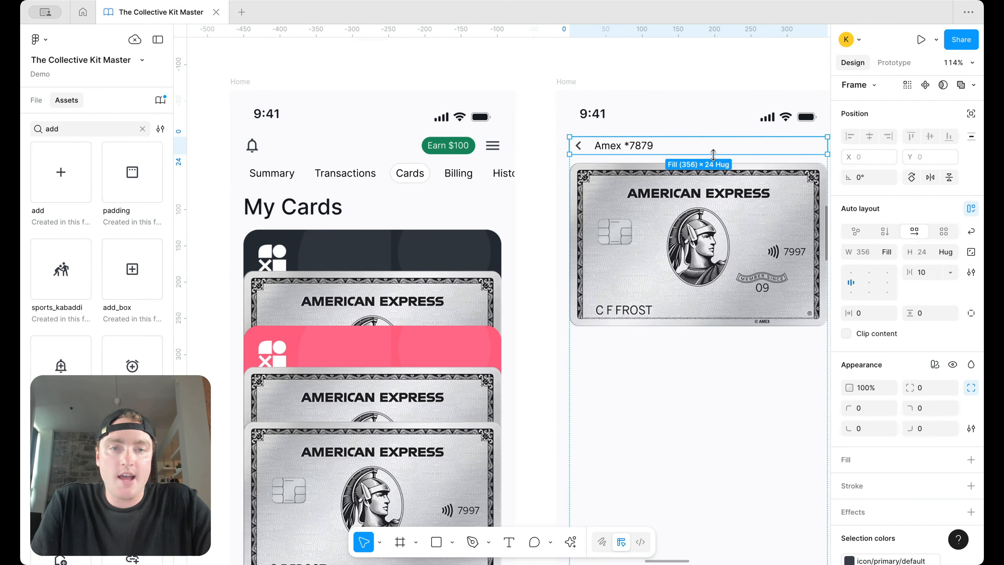
Step: Space the header items apart and add a blank arrow-sized spacer at the right end
{"action": "double_click", "coordinate": [851, 283]}
{"action": "scroll", "coordinate": [818, 287], "scroll_direction": "right", "scroll_amount": 5}
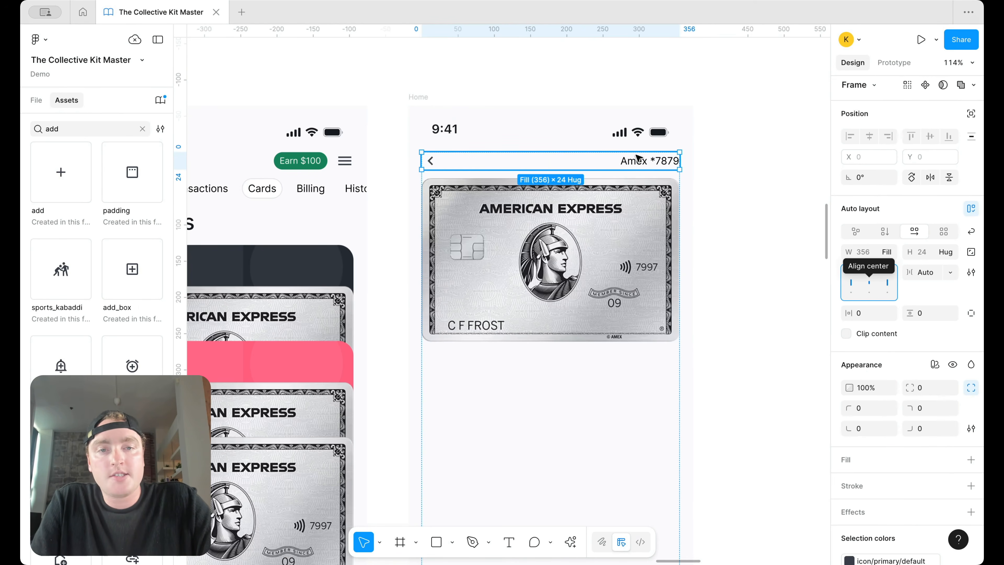
{"action": "left_click", "coordinate": [432, 162]}
{"action": "key", "text": "ctrl+d"}
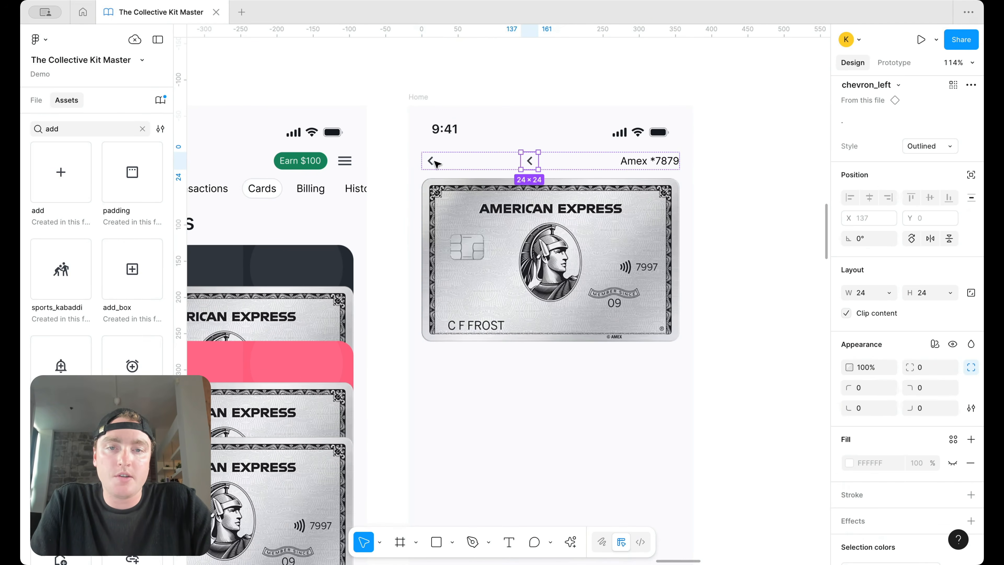
{"action": "key", "text": "Right"}
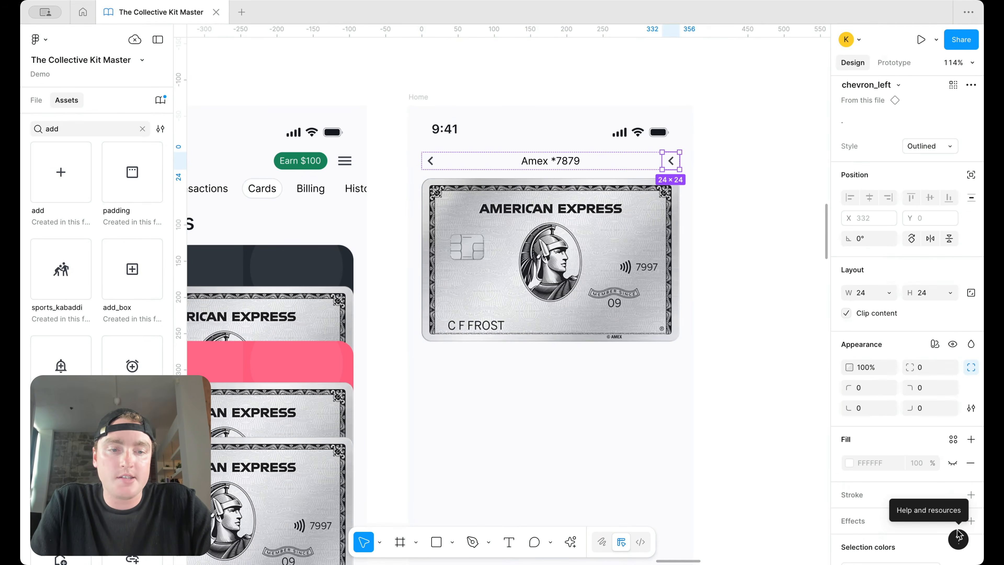
{"action": "double_click", "coordinate": [672, 164]}
{"action": "key", "text": "Delete"}
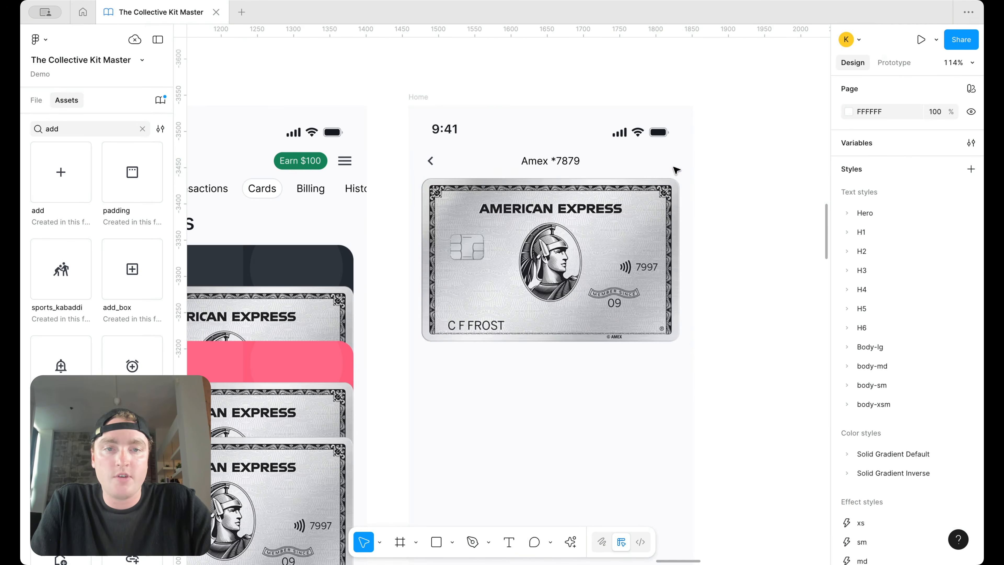
Step: Delete the Link New Card button from the Amex screen
{"action": "scroll", "coordinate": [589, 160], "scroll_direction": "down", "scroll_amount": 3}
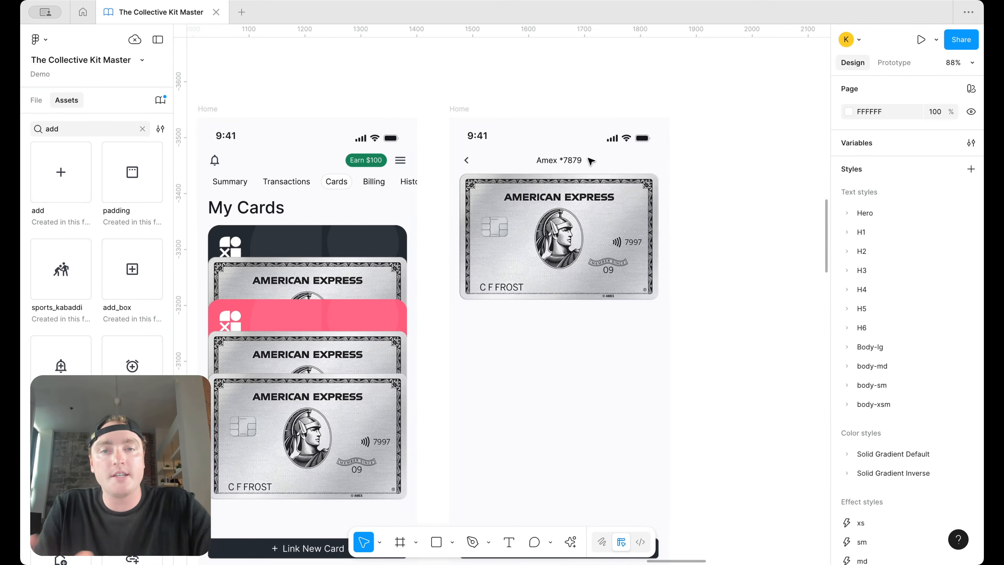
{"action": "scroll", "coordinate": [590, 161], "scroll_direction": "down", "scroll_amount": 5}
{"action": "left_click", "coordinate": [583, 381]}
{"action": "key", "text": "Delete"}
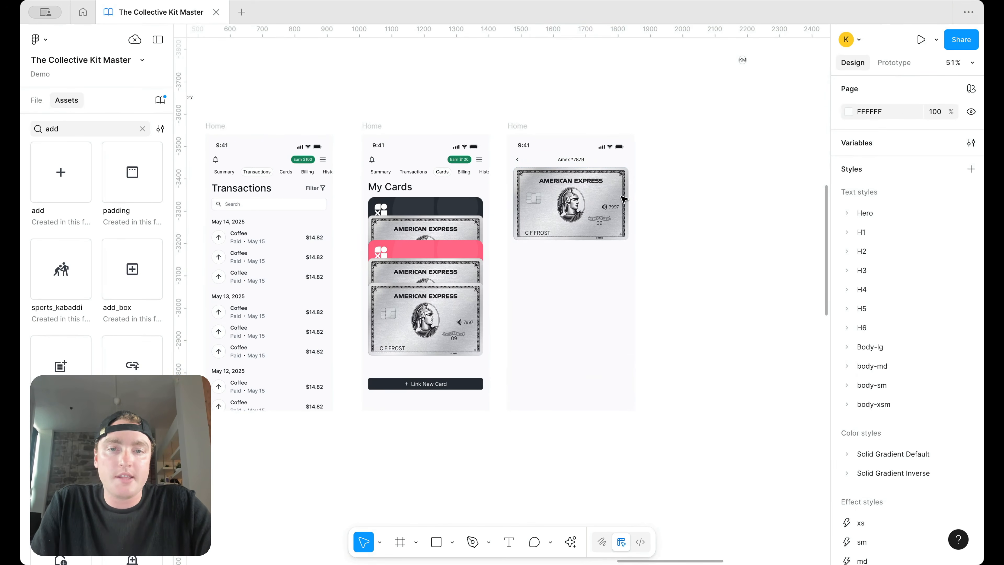
Step: Paste the summary balance block into the Amex screen's content frame
{"action": "scroll", "coordinate": [625, 236], "scroll_direction": "left", "scroll_amount": 5}
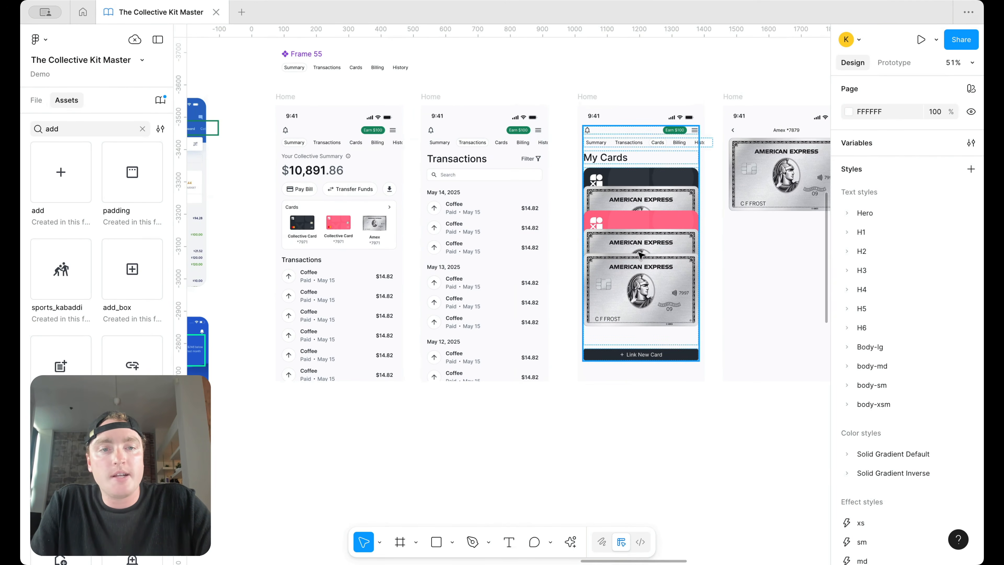
{"action": "scroll", "coordinate": [638, 256], "scroll_direction": "up", "scroll_amount": 2}
{"action": "scroll", "coordinate": [638, 255], "scroll_direction": "right", "scroll_amount": 2}
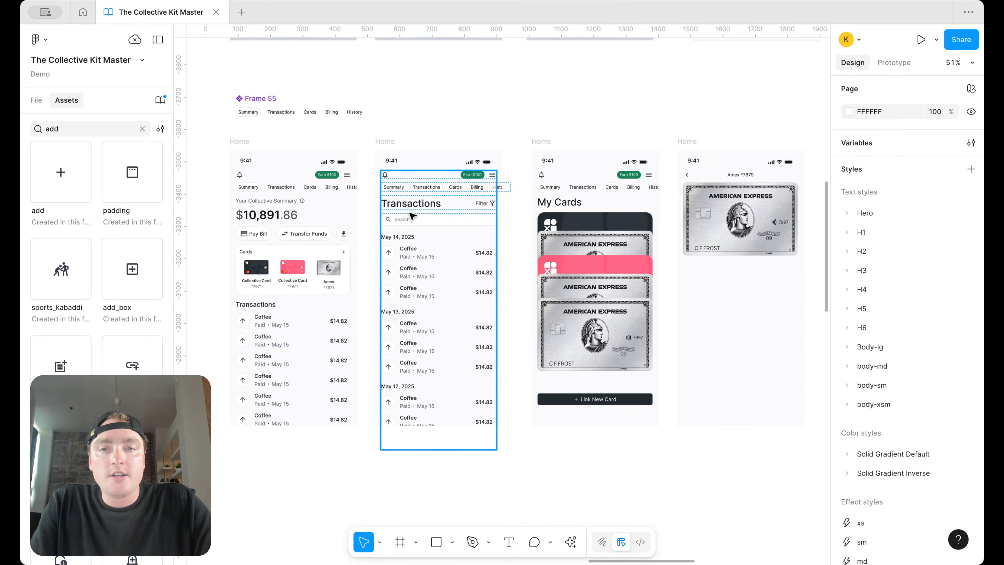
{"action": "left_click", "coordinate": [422, 189]}
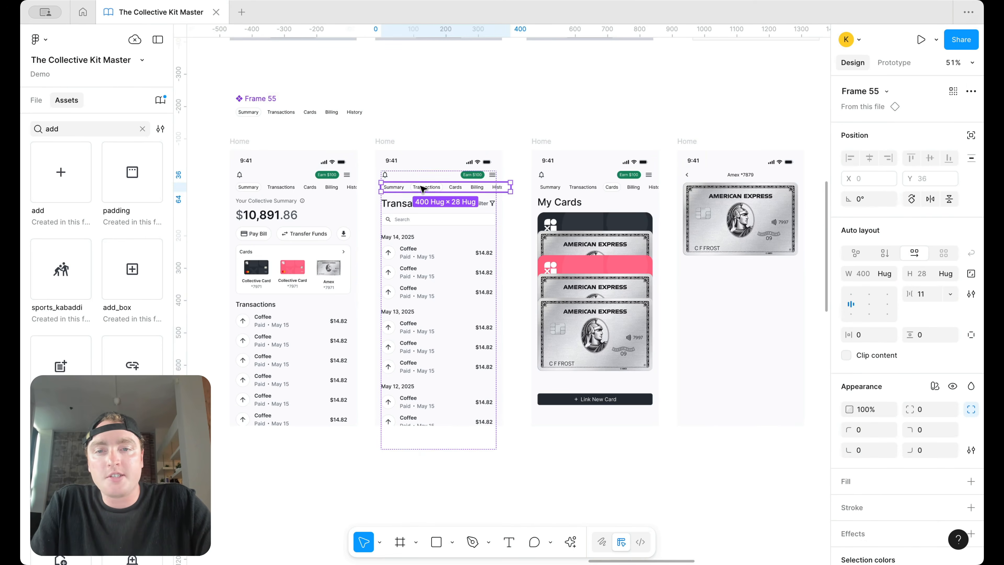
{"action": "left_click", "coordinate": [303, 234]}
{"action": "left_click", "coordinate": [445, 273]}
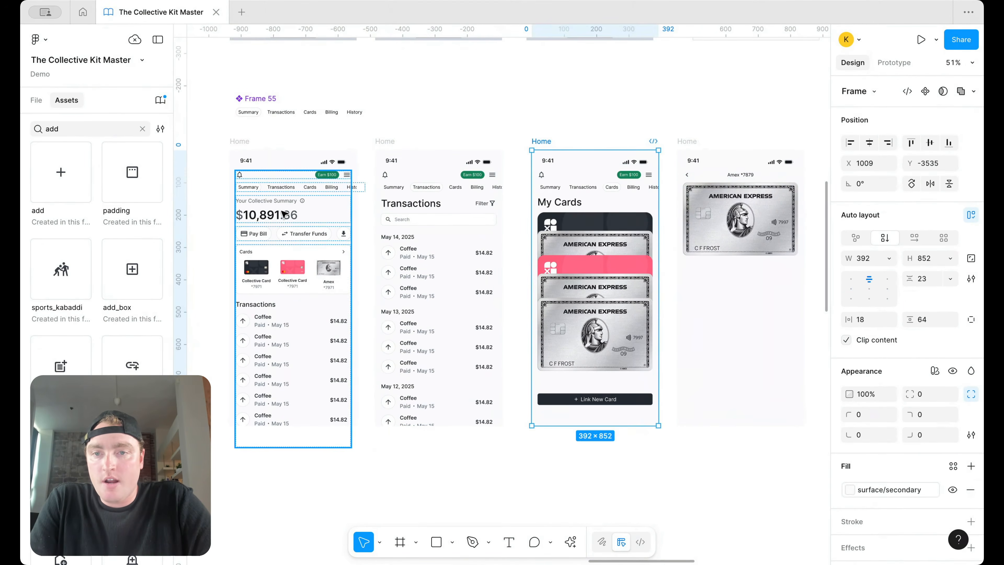
{"action": "double_click", "coordinate": [285, 214]}
{"action": "left_click", "coordinate": [329, 272]}
{"action": "left_click", "coordinate": [288, 214]}
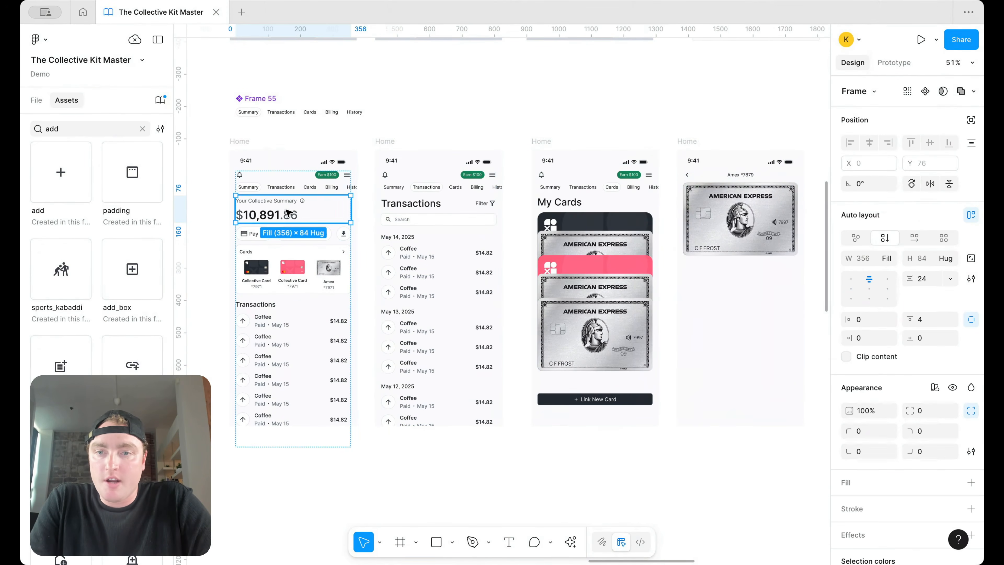
{"action": "left_click", "coordinate": [763, 247]}
{"action": "key", "text": "Escape"}
{"action": "key", "text": "Escape"}
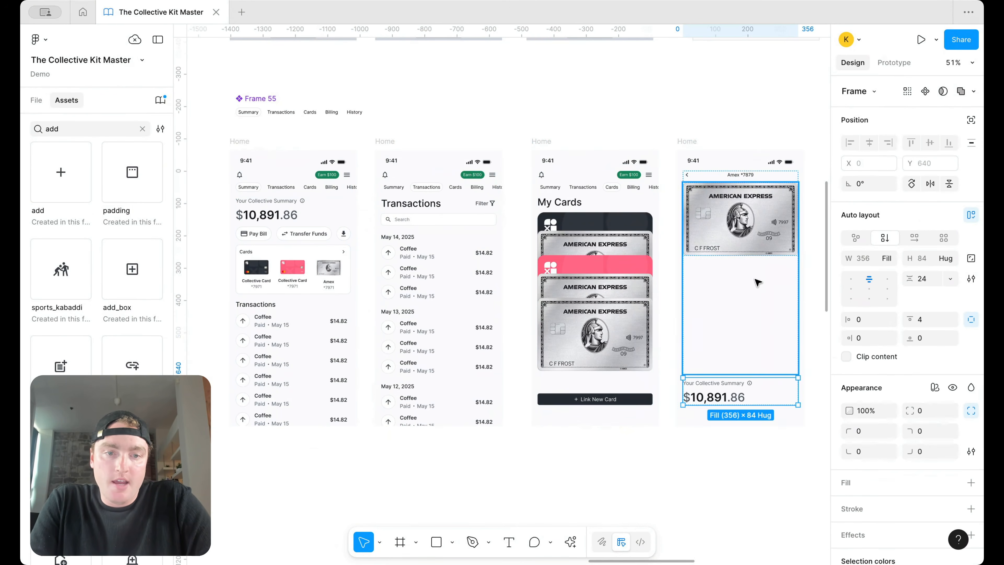
{"action": "left_click", "coordinate": [757, 281]}
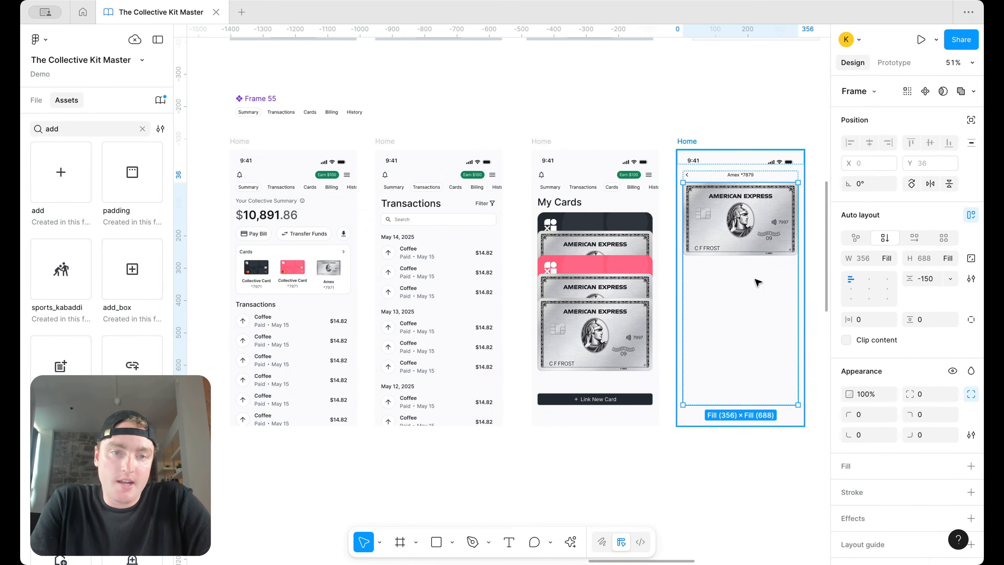
{"action": "key", "text": "ctrl+v"}
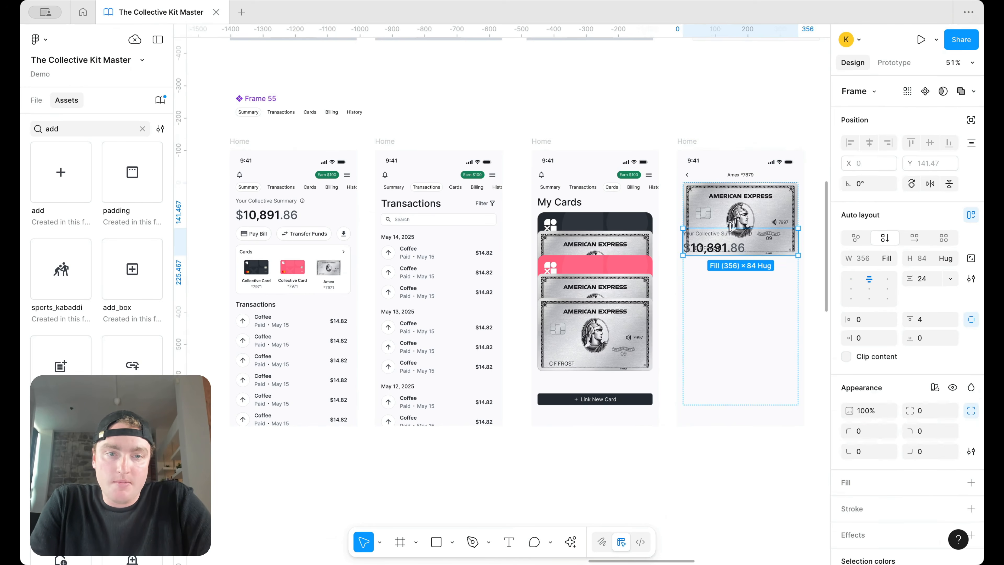
Step: Set 19 spacing between the Amex card and the pasted balance block
{"action": "left_click", "coordinate": [36, 100]}
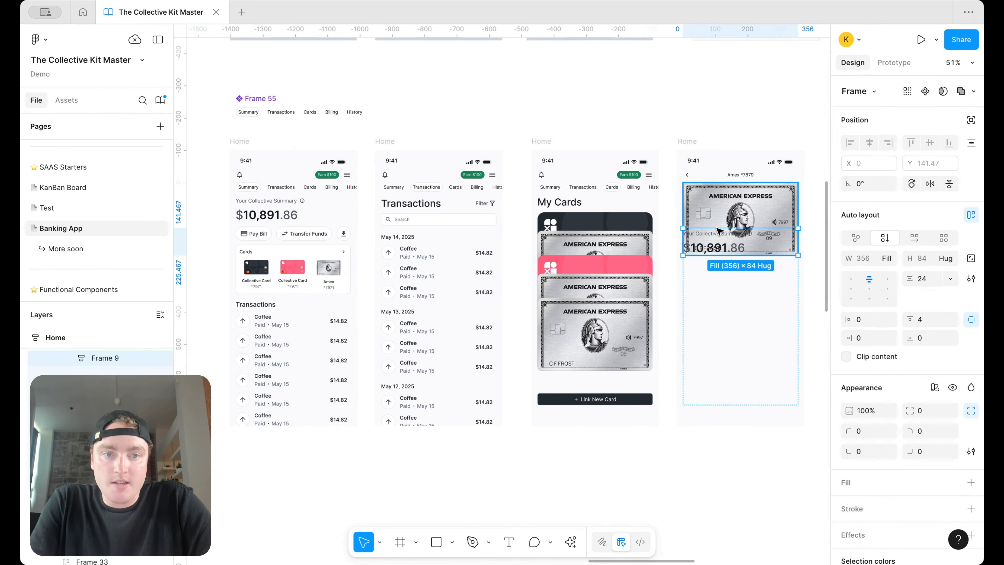
{"action": "scroll", "coordinate": [648, 270], "scroll_direction": "right", "scroll_amount": 3}
{"action": "scroll", "coordinate": [100, 360], "scroll_direction": "down", "scroll_amount": 2}
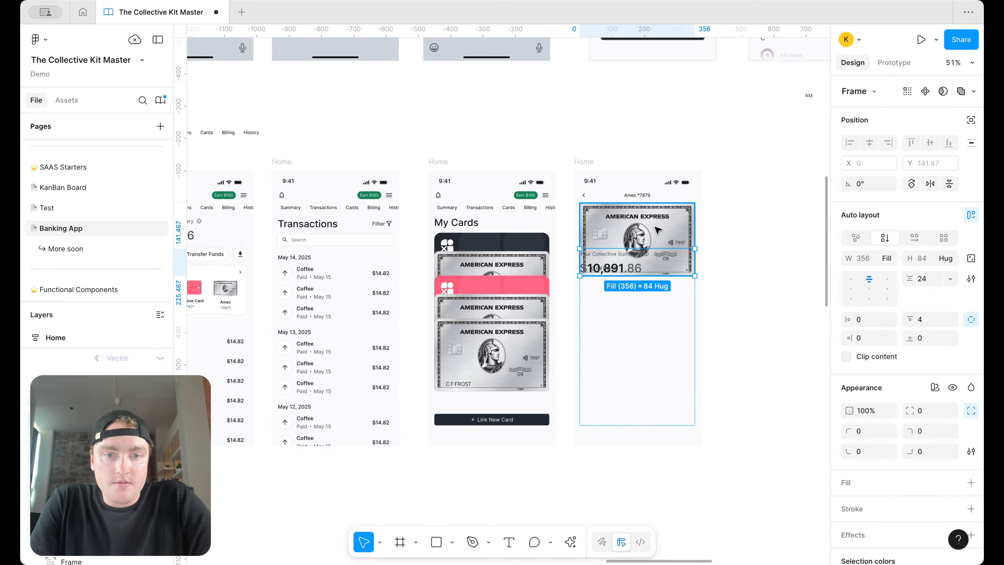
{"action": "left_click", "coordinate": [654, 253]}
{"action": "left_click", "coordinate": [658, 271]}
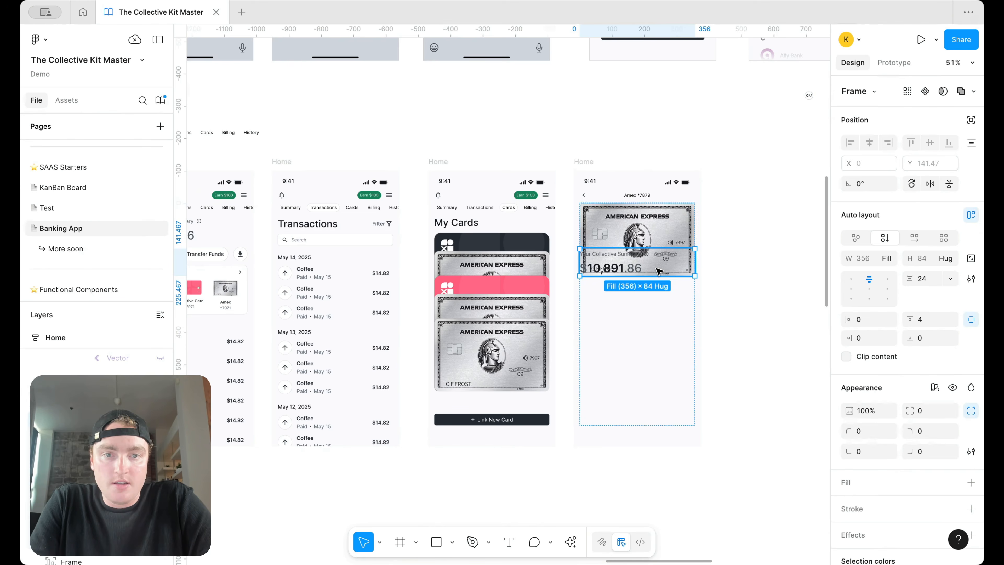
{"action": "left_click", "coordinate": [644, 232], "text": "shift"}
{"action": "left_click", "coordinate": [120, 372]}
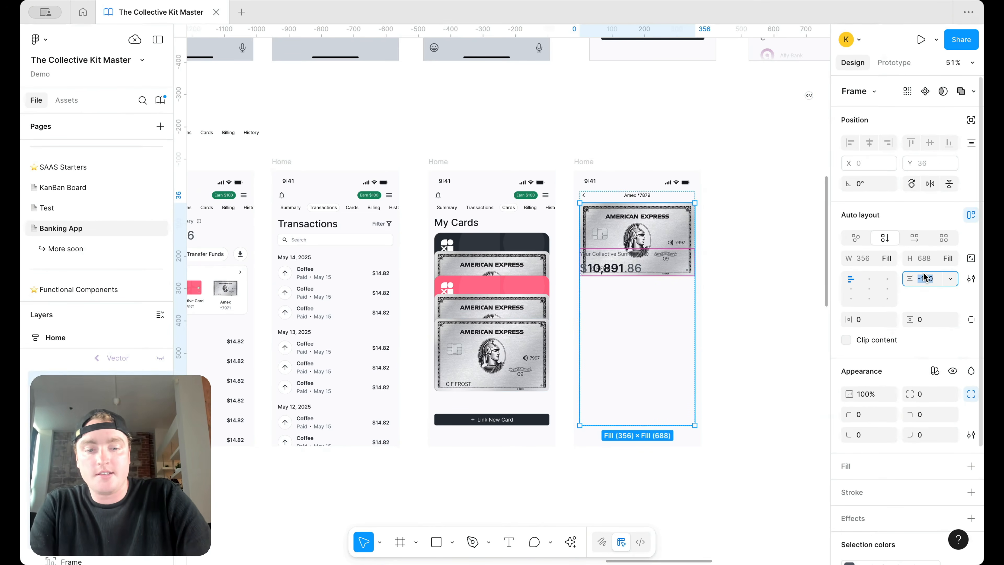
{"action": "type", "text": "19"}
{"action": "key", "text": "Return"}
Step: Rename the summary label to 'Card Balance' and delete its info icon
{"action": "scroll", "coordinate": [636, 288], "scroll_direction": "up", "scroll_amount": 5}
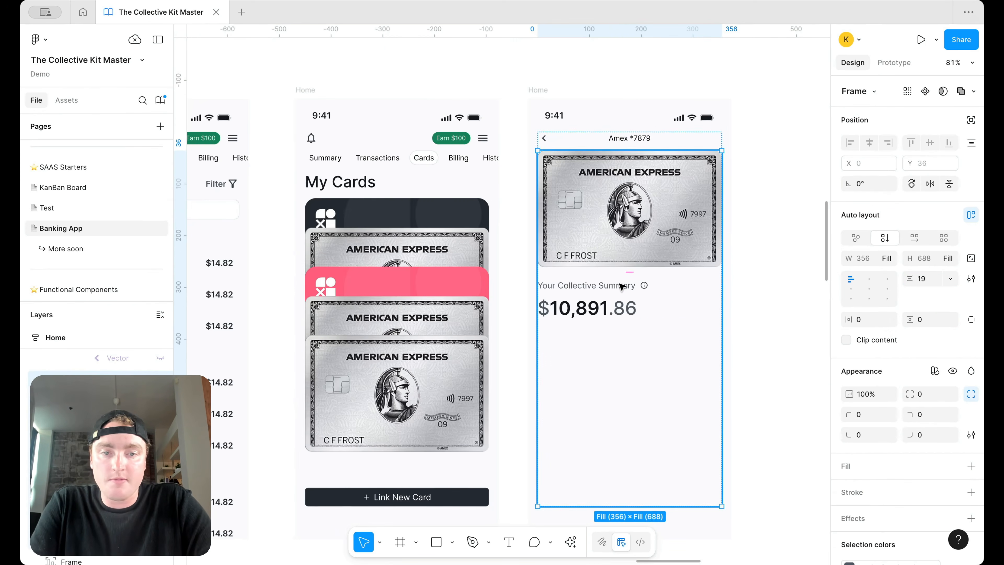
{"action": "left_click", "coordinate": [621, 285]}
{"action": "double_click", "coordinate": [621, 286]}
{"action": "type", "text": "Card Balance"}
{"action": "left_click", "coordinate": [646, 336]}
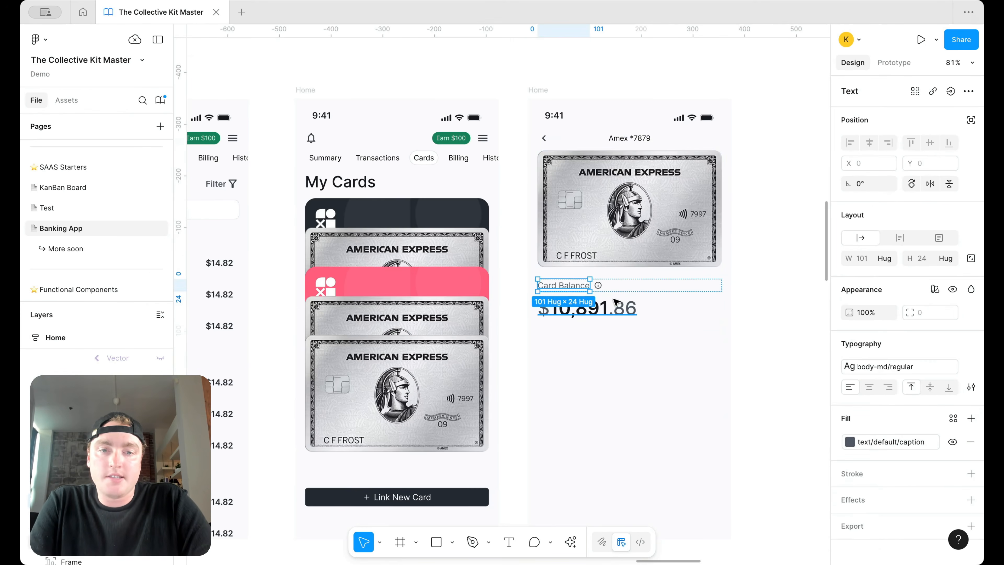
{"action": "left_click", "coordinate": [597, 286]}
{"action": "key", "text": "Delete"}
Step: Retype the balance amount so it reads $2,289
{"action": "left_click", "coordinate": [593, 303]}
{"action": "double_click", "coordinate": [593, 304]}
{"action": "left_click", "coordinate": [562, 308]}
{"action": "key", "text": "BackSpace"}
{"action": "type", "text": "2"}
{"action": "key", "text": "Right"}
{"action": "type", "text": "2"}
{"action": "key", "text": "Left"}
{"action": "key", "text": "BackSpace"}
{"action": "key", "text": "BackSpace"}
{"action": "key", "text": "Right"}
{"action": "key", "text": "Right"}
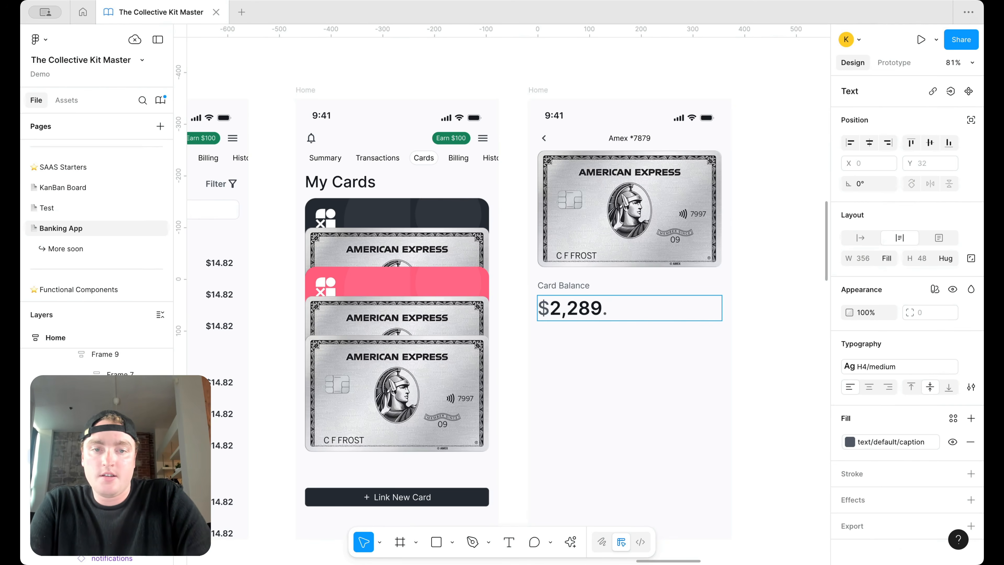
Step: Move the Card Balance block above the Amex card
{"action": "scroll", "coordinate": [646, 283], "scroll_direction": "down", "scroll_amount": 4}
{"action": "scroll", "coordinate": [648, 284], "scroll_direction": "down", "scroll_amount": 1}
{"action": "scroll", "coordinate": [648, 285], "scroll_direction": "right", "scroll_amount": 1}
{"action": "left_click", "coordinate": [695, 251]}
{"action": "left_click", "coordinate": [695, 252]}
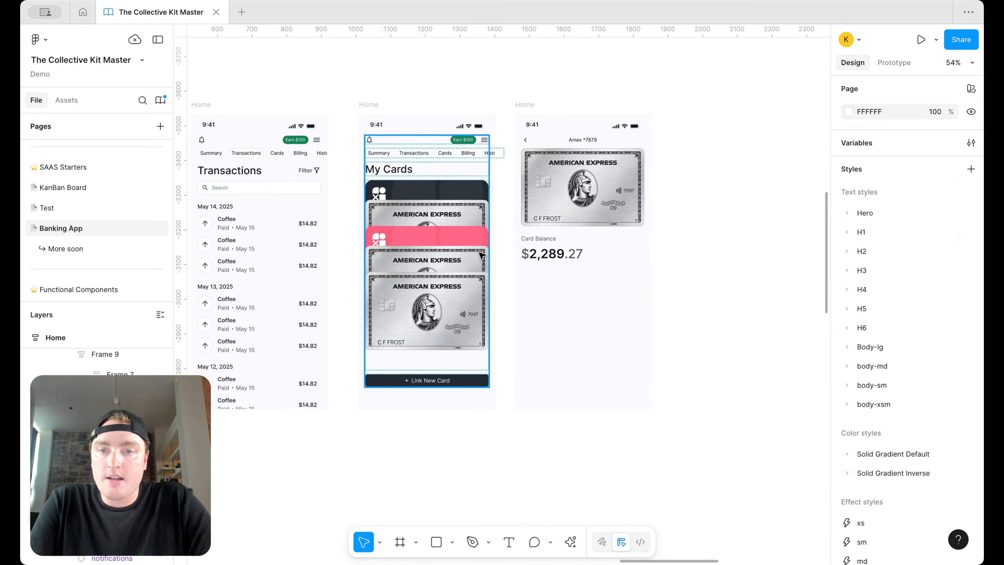
{"action": "scroll", "coordinate": [667, 255], "scroll_direction": "left", "scroll_amount": 3}
{"action": "left_click", "coordinate": [636, 261]}
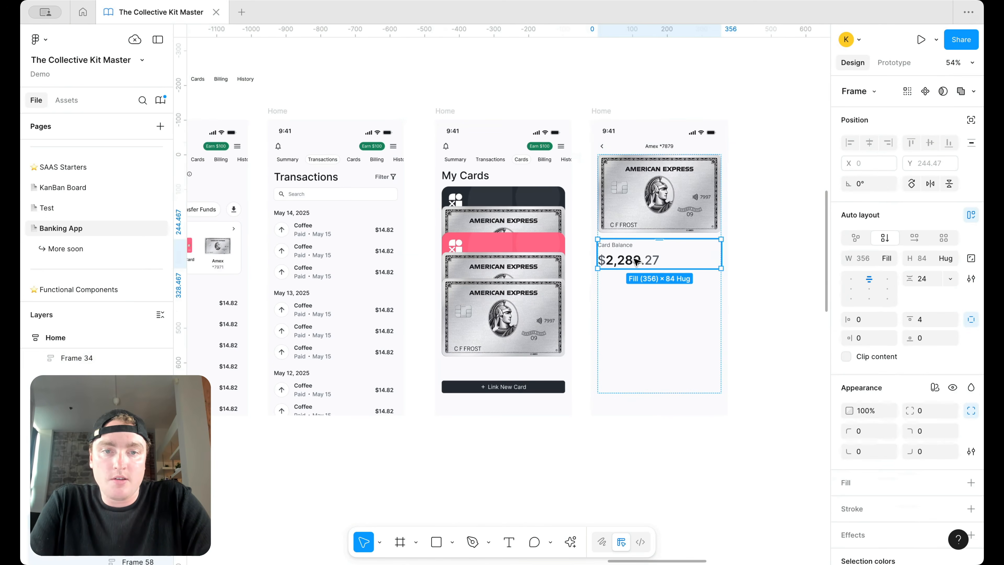
{"action": "key", "text": "Up"}
{"action": "left_click", "coordinate": [775, 210]}
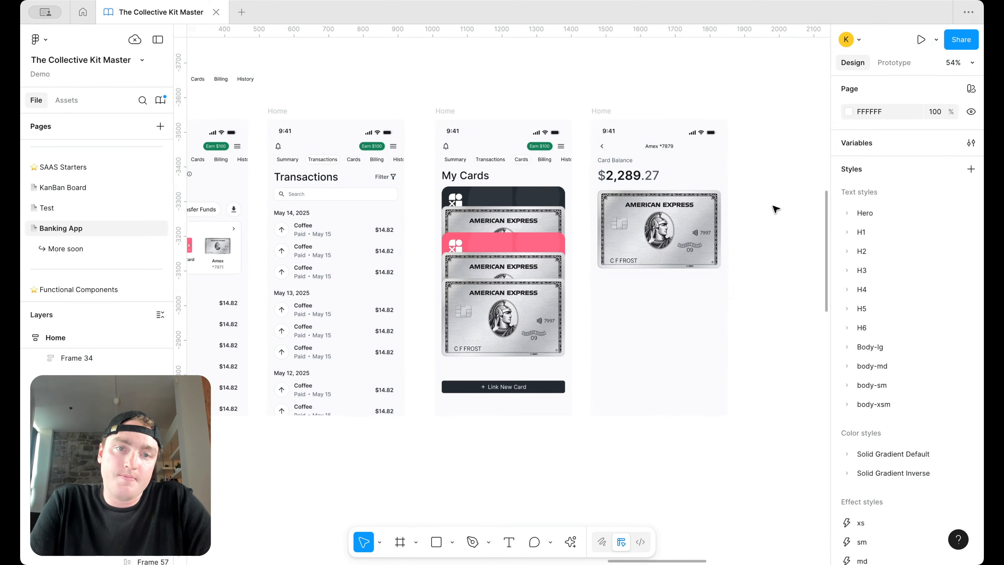
Step: Copy the Pay Bill and Transfer Funds row from Summary and paste it beneath the card
{"action": "scroll", "coordinate": [776, 210], "scroll_direction": "down", "scroll_amount": 1}
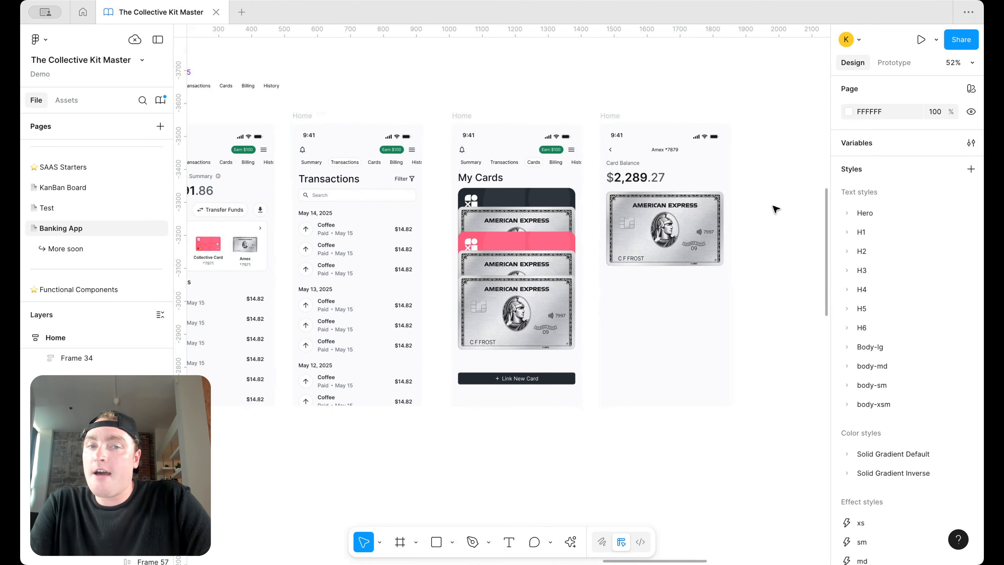
{"action": "scroll", "coordinate": [775, 209], "scroll_direction": "left", "scroll_amount": 10}
{"action": "left_click", "coordinate": [496, 204]}
{"action": "key", "text": "super+c"}
{"action": "scroll", "coordinate": [529, 229], "scroll_direction": "right", "scroll_amount": 10}
{"action": "left_click", "coordinate": [577, 244]}
{"action": "key", "text": "super+v"}
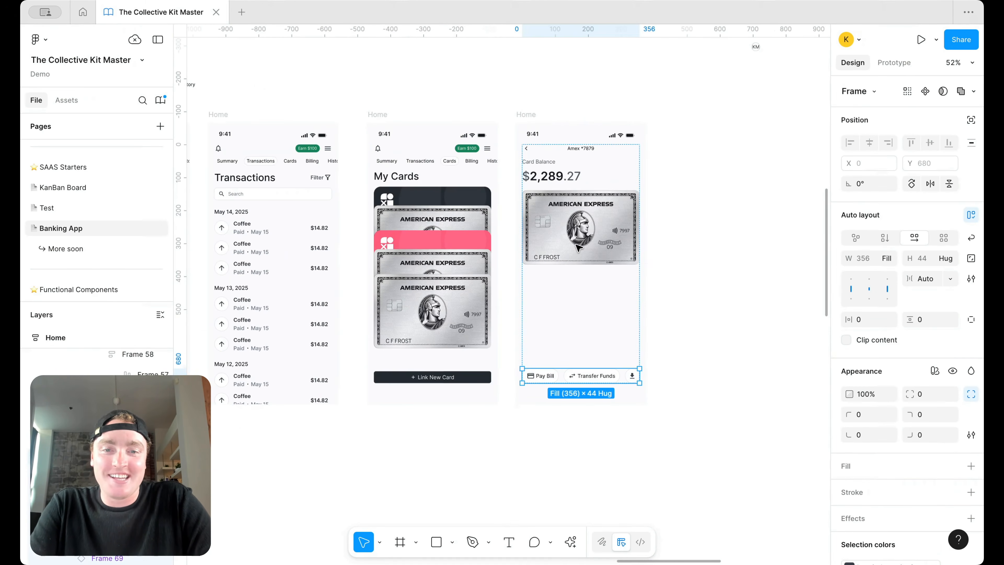
{"action": "key", "text": "super+z"}
{"action": "double_click", "coordinate": [577, 276]}
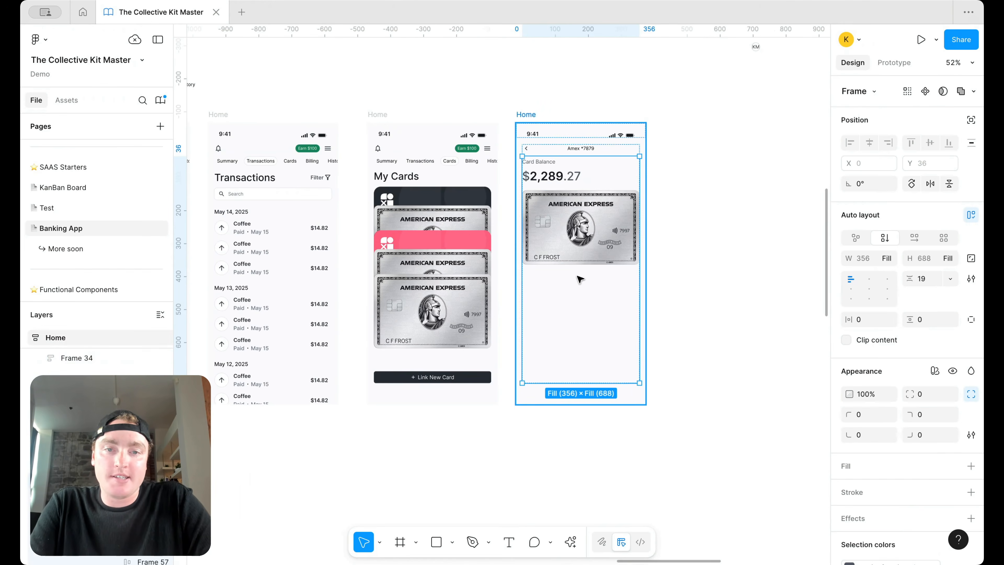
{"action": "key", "text": "super+v"}
{"action": "left_click", "coordinate": [770, 226]}
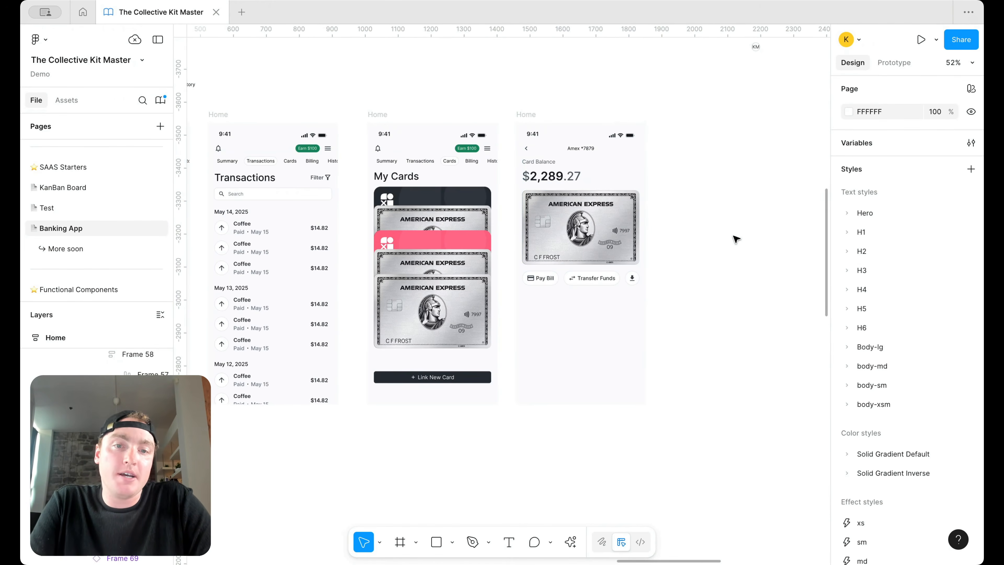
{"action": "scroll", "coordinate": [735, 240], "scroll_direction": "left", "scroll_amount": 5}
Step: Paste the Transactions screen's tab row under the action buttons
{"action": "left_click", "coordinate": [403, 202]}
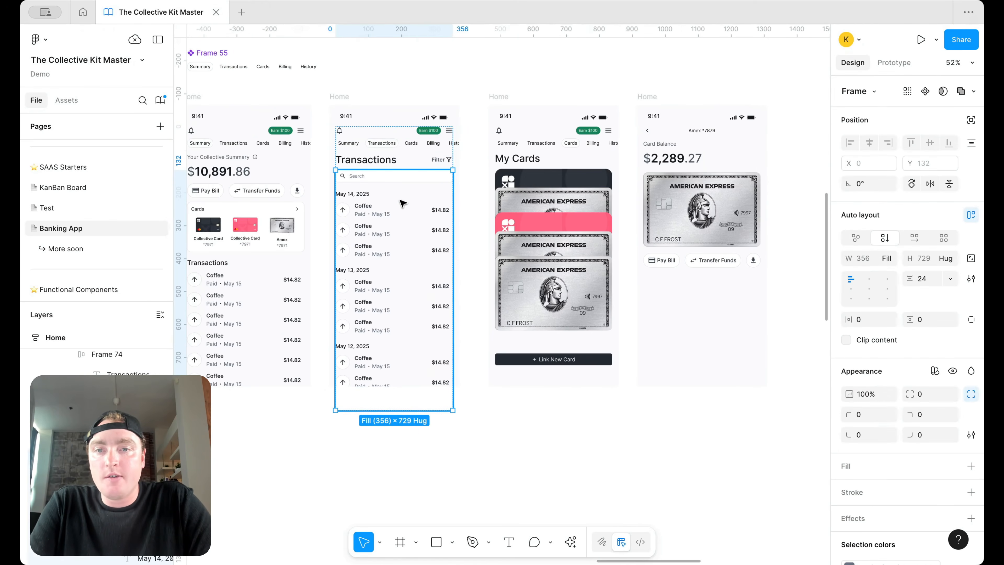
{"action": "left_click", "coordinate": [399, 144]}
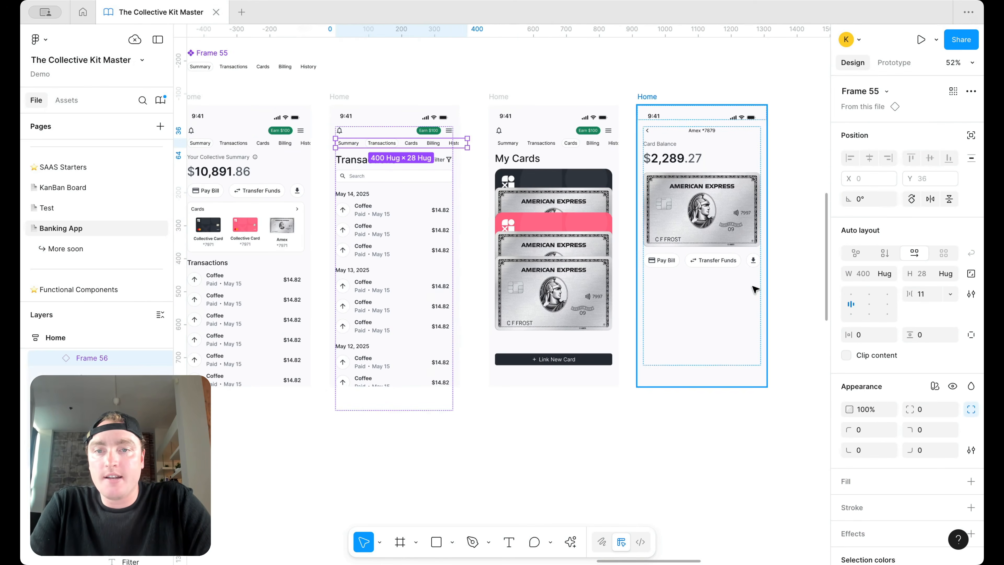
{"action": "left_click", "coordinate": [735, 284]}
{"action": "key", "text": "super+v"}
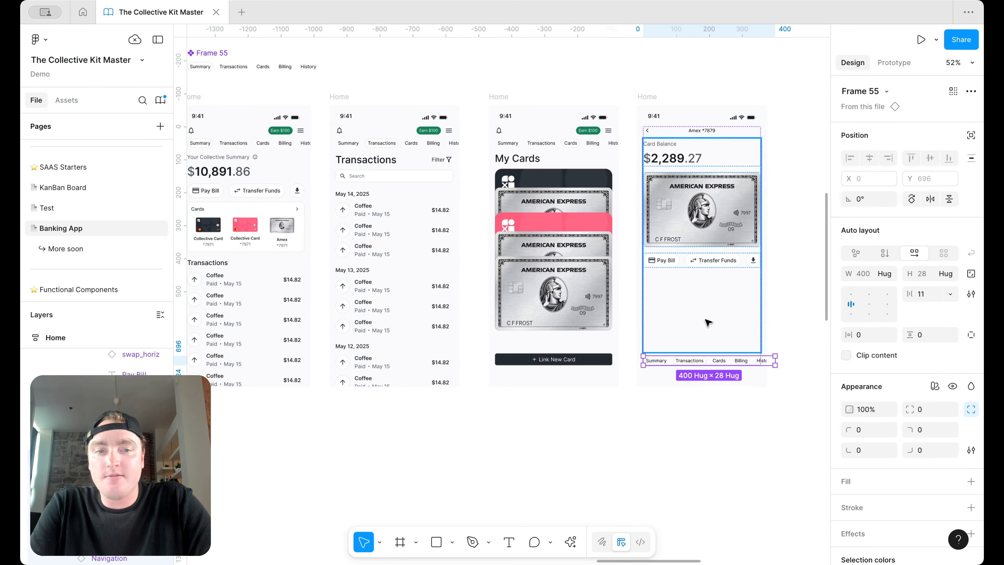
{"action": "key", "text": "super+z"}
{"action": "key", "text": "super+v"}
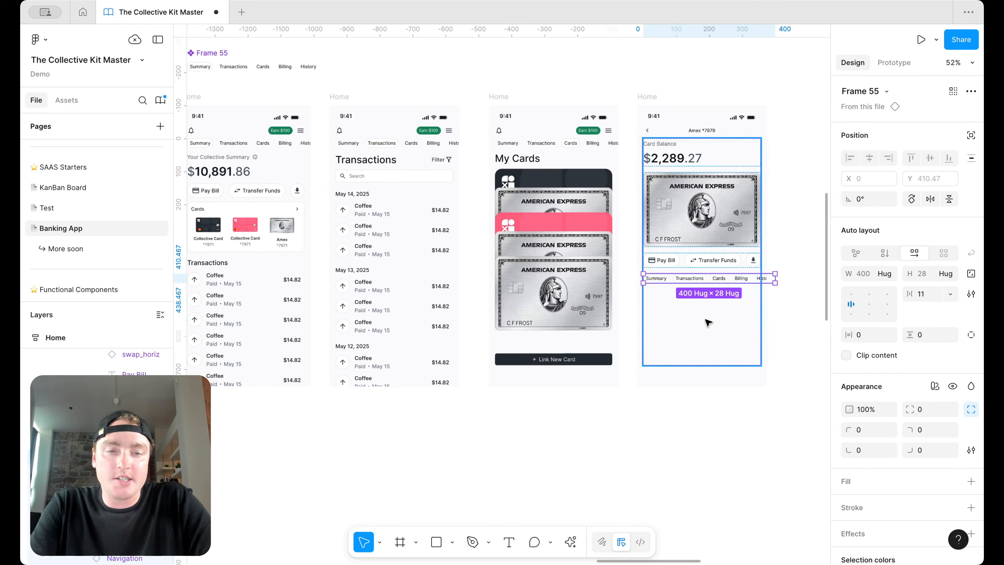
Step: Detach the pasted tab row from its component and delete the Summary tab
{"action": "scroll", "coordinate": [705, 320], "scroll_direction": "up", "scroll_amount": 3}
{"action": "right_click", "coordinate": [740, 278]}
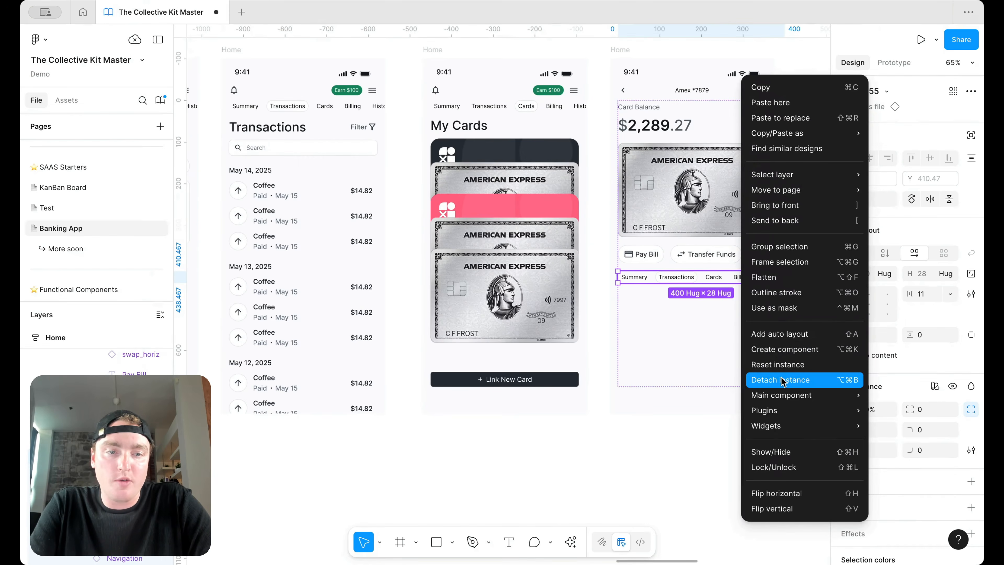
{"action": "left_click", "coordinate": [785, 382]}
{"action": "left_click", "coordinate": [636, 278]}
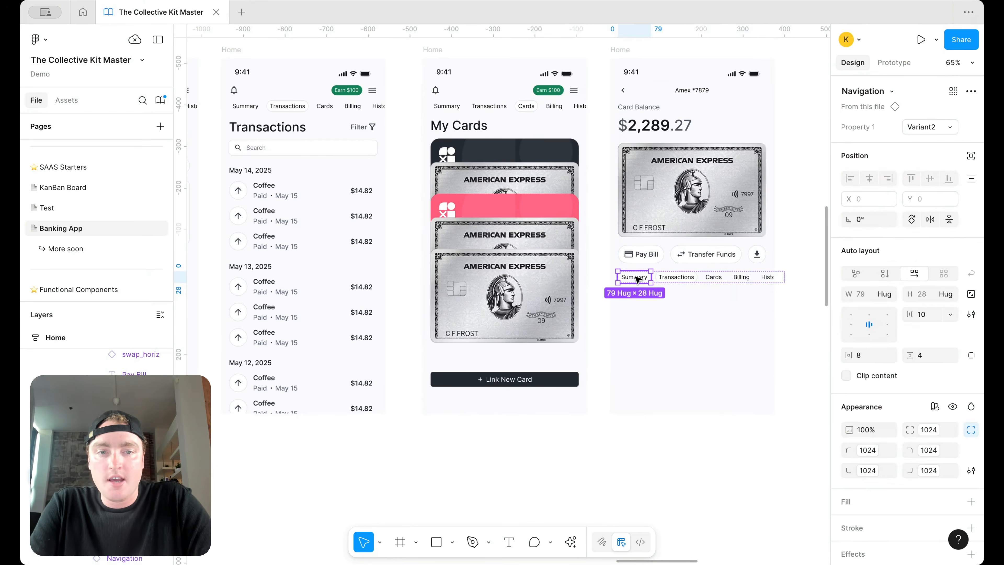
{"action": "key", "text": "Delete"}
Step: Relabel the misspelled Documnets tab as 'Statements'
{"action": "scroll", "coordinate": [665, 277], "scroll_direction": "up", "scroll_amount": 3}
{"action": "left_click", "coordinate": [682, 276]}
{"action": "double_click", "coordinate": [682, 276]}
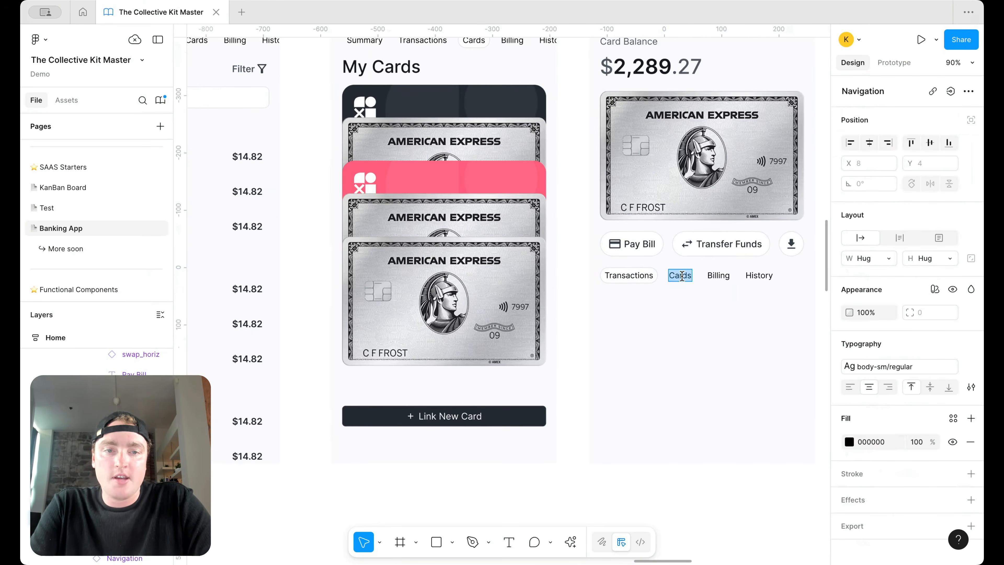
{"action": "scroll", "coordinate": [682, 276], "scroll_direction": "down", "scroll_amount": 5}
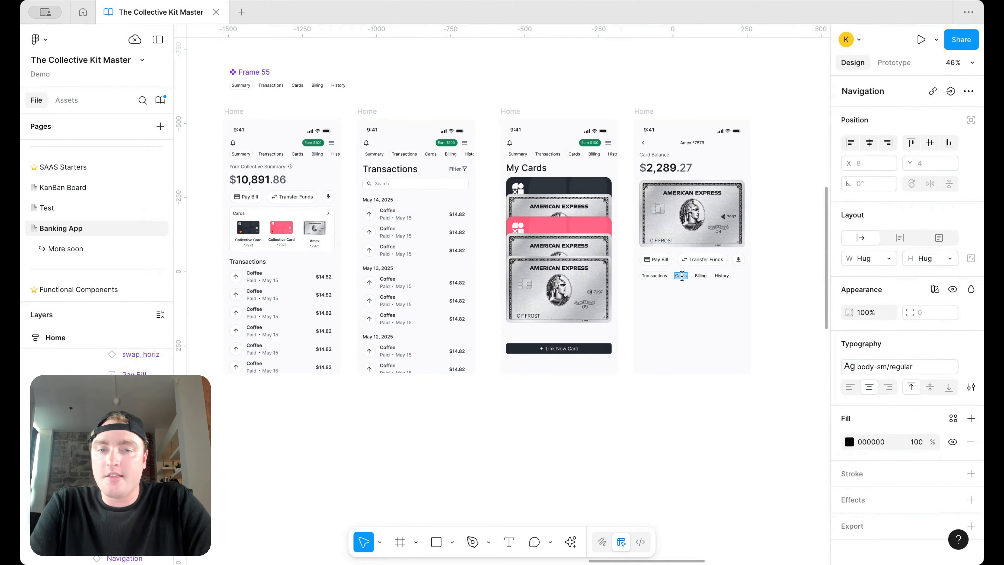
{"action": "key", "text": "BackSpace"}
{"action": "double_click", "coordinate": [714, 274]}
{"action": "left_click", "coordinate": [686, 274]}
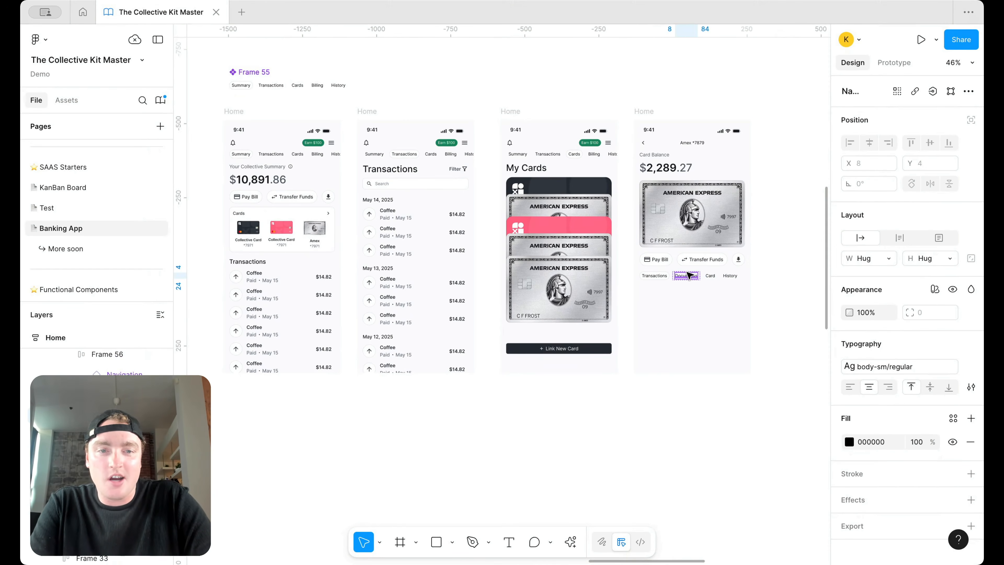
{"action": "double_click", "coordinate": [688, 276]}
{"action": "type", "text": "Stateme"}
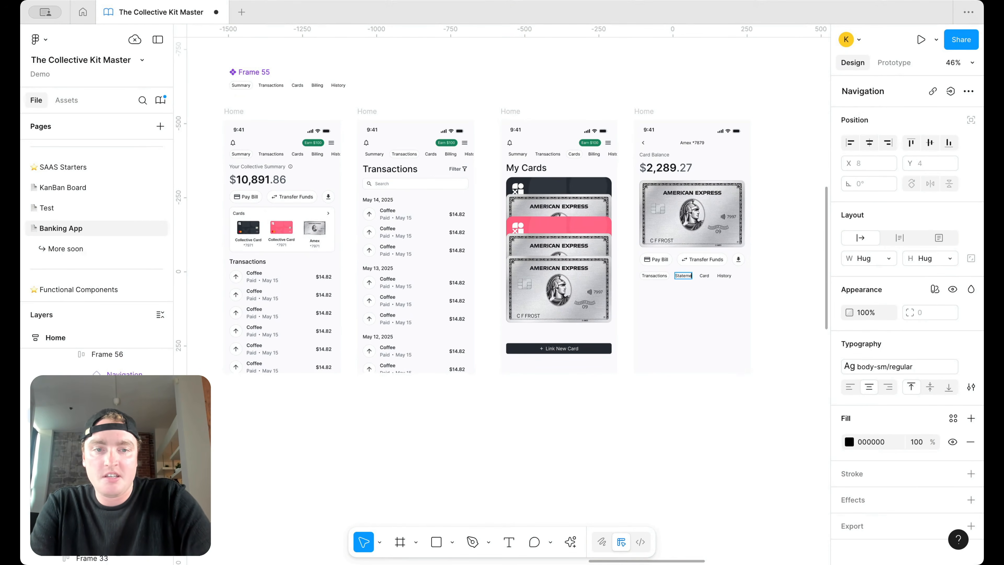
{"action": "type", "text": "nts"}
Step: Change the Card tab label to 'Card Details'
{"action": "scroll", "coordinate": [743, 264], "scroll_direction": "up", "scroll_amount": 5}
{"action": "left_click", "coordinate": [666, 288]}
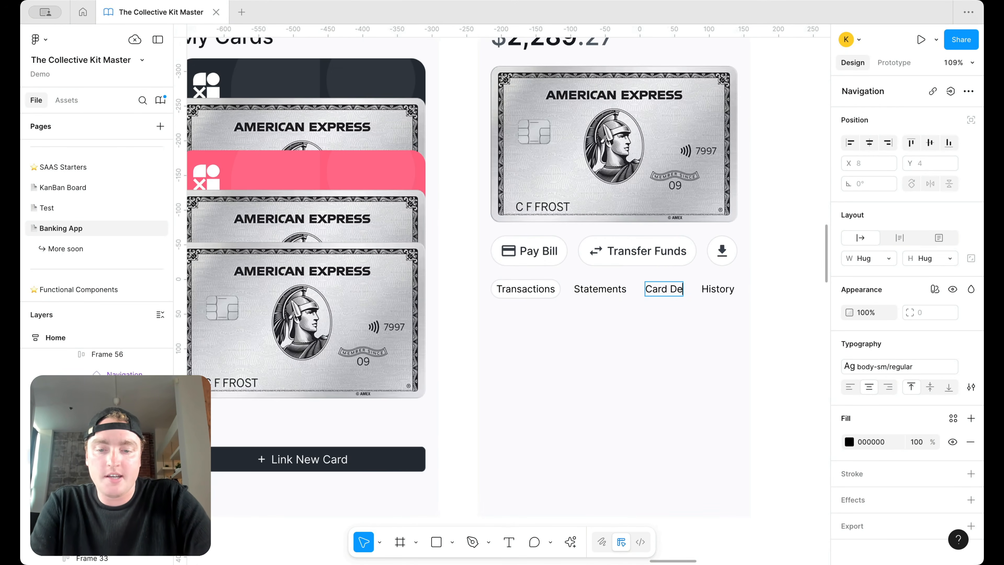
{"action": "type", "text": "Details"}
{"action": "left_click", "coordinate": [741, 289]}
{"action": "left_click", "coordinate": [790, 293]}
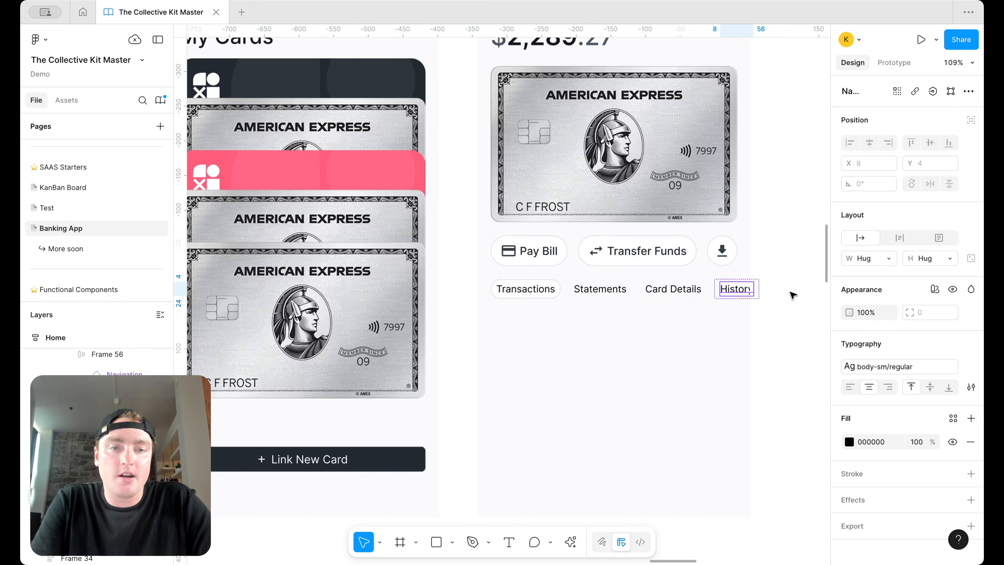
{"action": "left_click", "coordinate": [761, 311]}
{"action": "left_click", "coordinate": [726, 296]}
Step: Delete the History tab from the tab row
{"action": "double_click", "coordinate": [723, 292]}
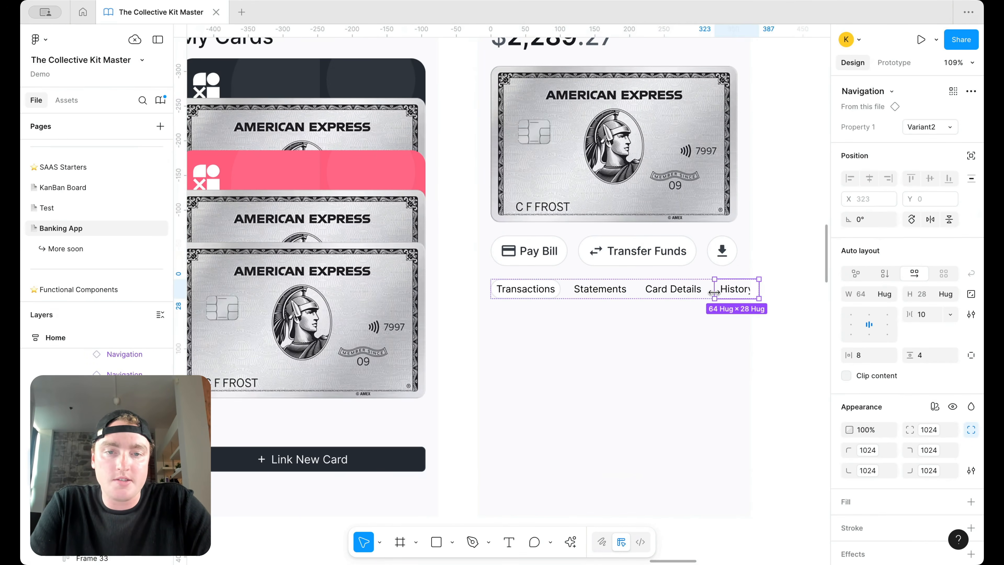
{"action": "key", "text": "Delete"}
{"action": "scroll", "coordinate": [722, 269], "scroll_direction": "down", "scroll_amount": 5}
{"action": "scroll", "coordinate": [672, 276], "scroll_direction": "right", "scroll_amount": 3}
{"action": "scroll", "coordinate": [672, 276], "scroll_direction": "up", "scroll_amount": 2}
Step: Try moving the button row and card image up, then restore the original order
{"action": "left_click", "coordinate": [628, 286]}
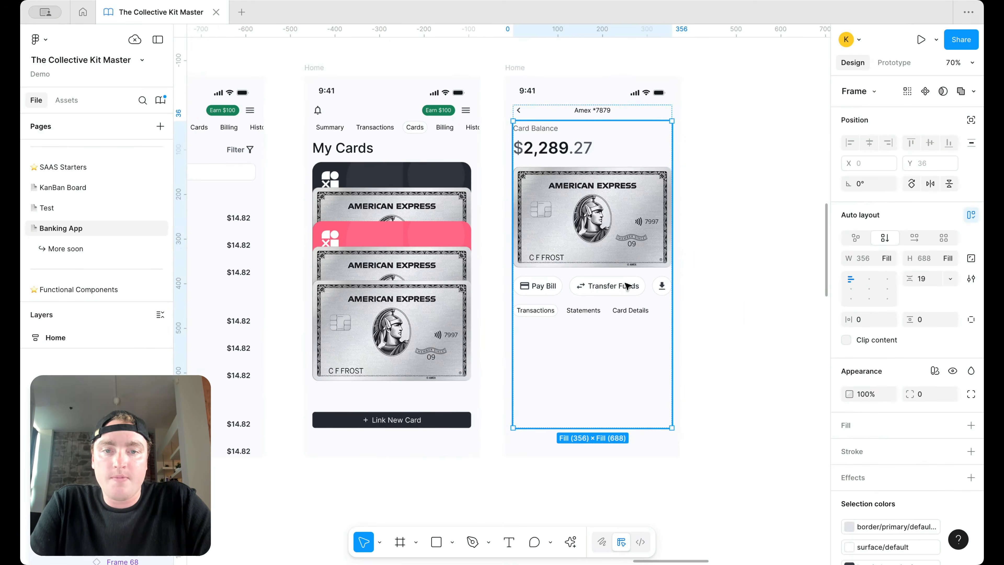
{"action": "key", "text": "Up"}
{"action": "left_click", "coordinate": [765, 209]}
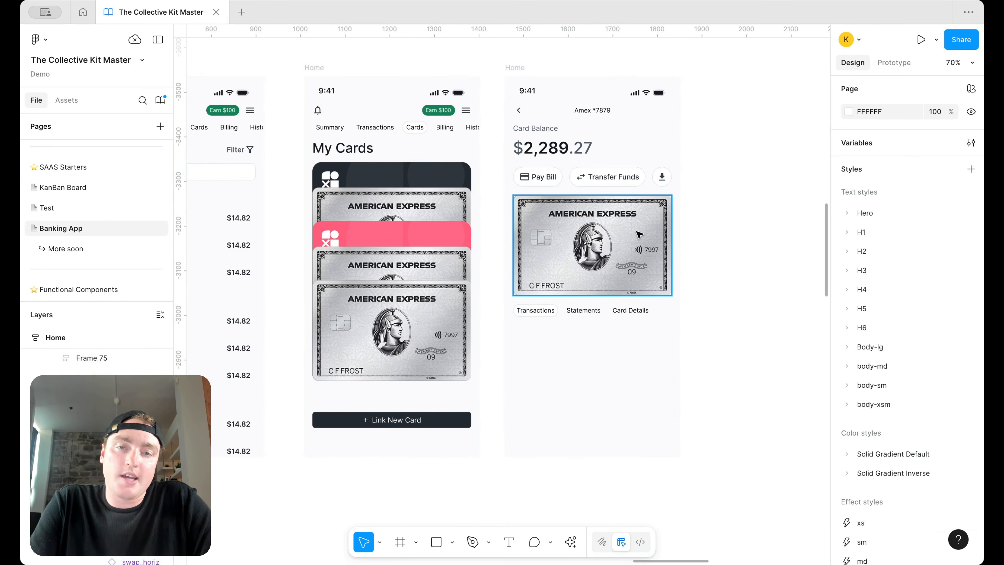
{"action": "key", "text": "super+z"}
{"action": "key", "text": "super+z"}
{"action": "left_click", "coordinate": [627, 204]}
{"action": "key", "text": "Up"}
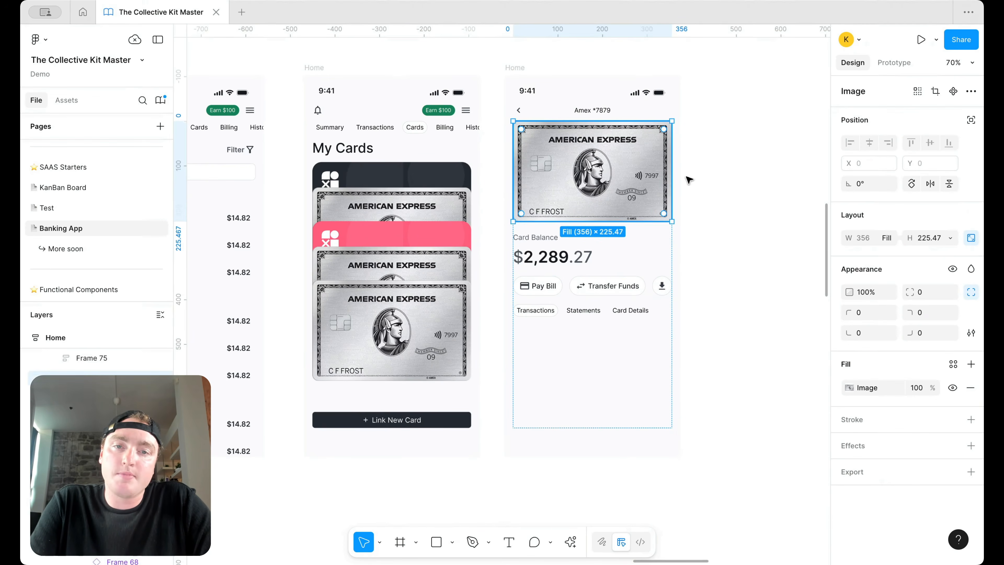
{"action": "left_click", "coordinate": [765, 153]}
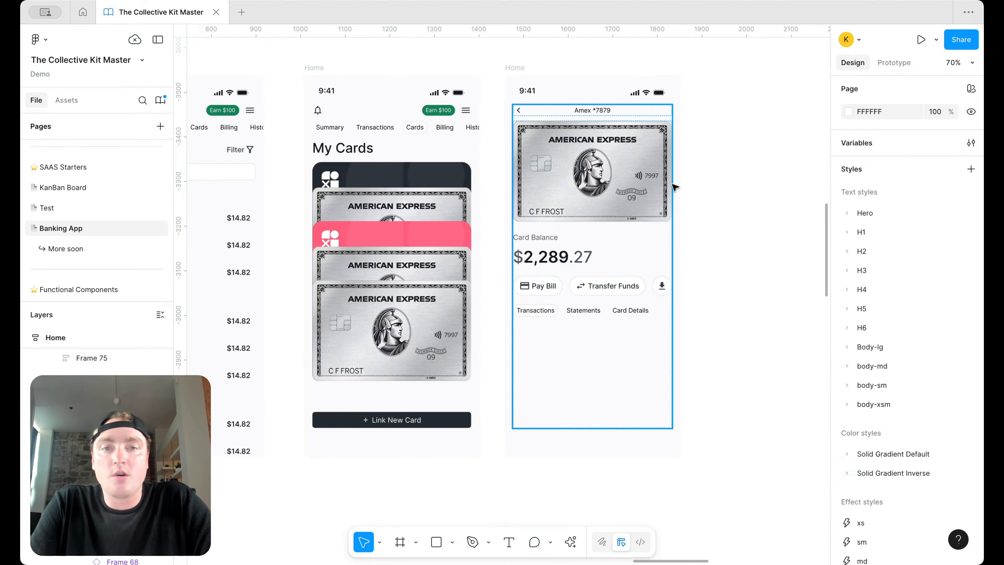
{"action": "left_click", "coordinate": [632, 209]}
{"action": "left_click", "coordinate": [633, 209]}
{"action": "key", "text": "Down"}
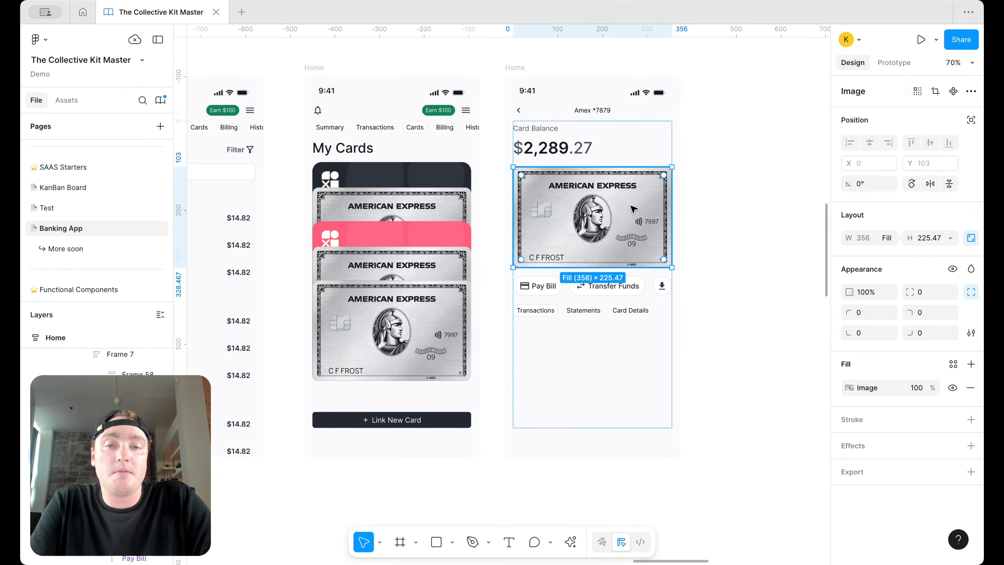
{"action": "left_click", "coordinate": [706, 203]}
Step: Paste the dated transactions list into the Amex content frame below the tabs
{"action": "scroll", "coordinate": [652, 254], "scroll_direction": "up", "scroll_amount": 5}
{"action": "scroll", "coordinate": [652, 254], "scroll_direction": "up", "scroll_amount": 2}
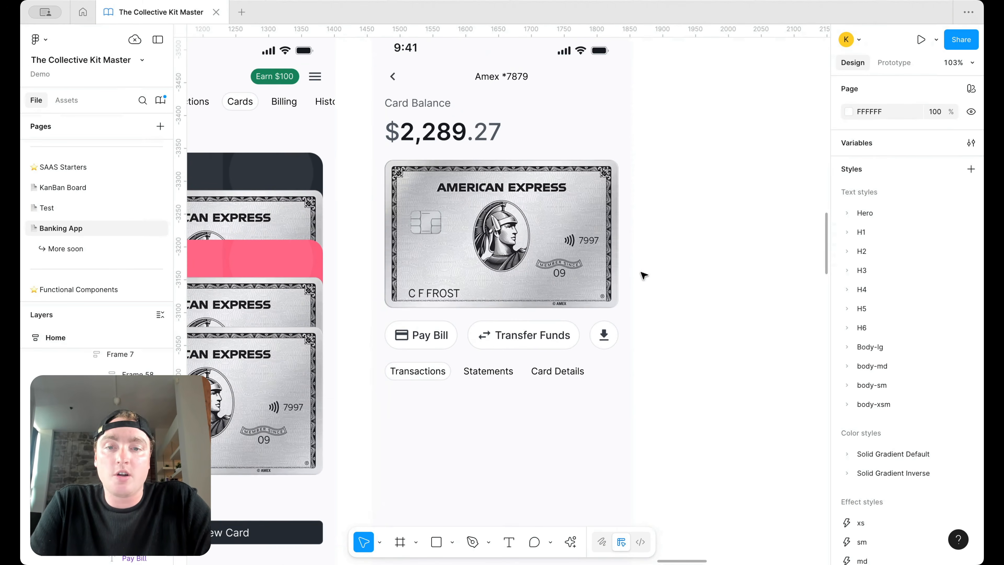
{"action": "scroll", "coordinate": [661, 330], "scroll_direction": "down", "scroll_amount": 2}
{"action": "scroll", "coordinate": [621, 324], "scroll_direction": "down", "scroll_amount": 5}
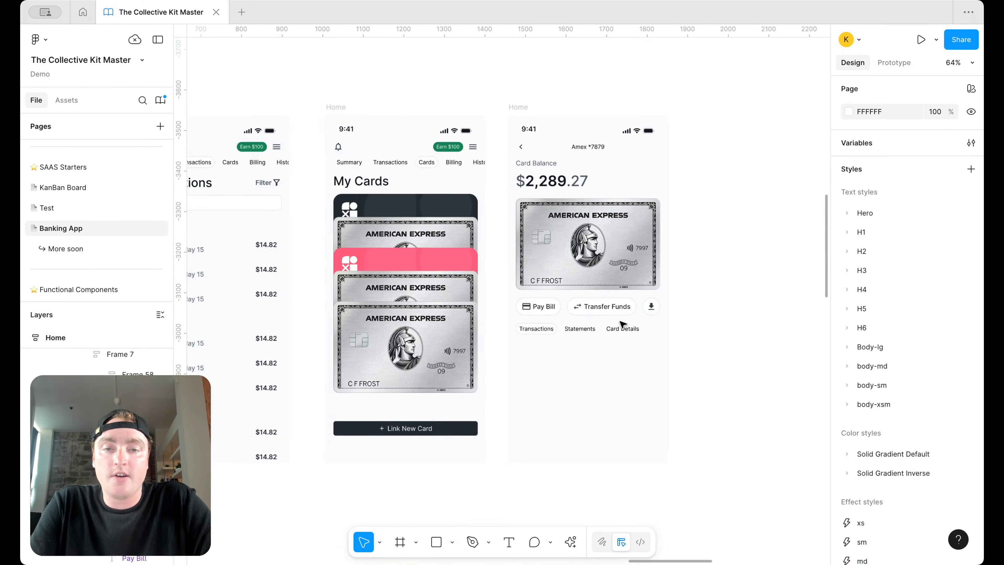
{"action": "scroll", "coordinate": [616, 325], "scroll_direction": "left", "scroll_amount": 2}
{"action": "left_click", "coordinate": [391, 239]}
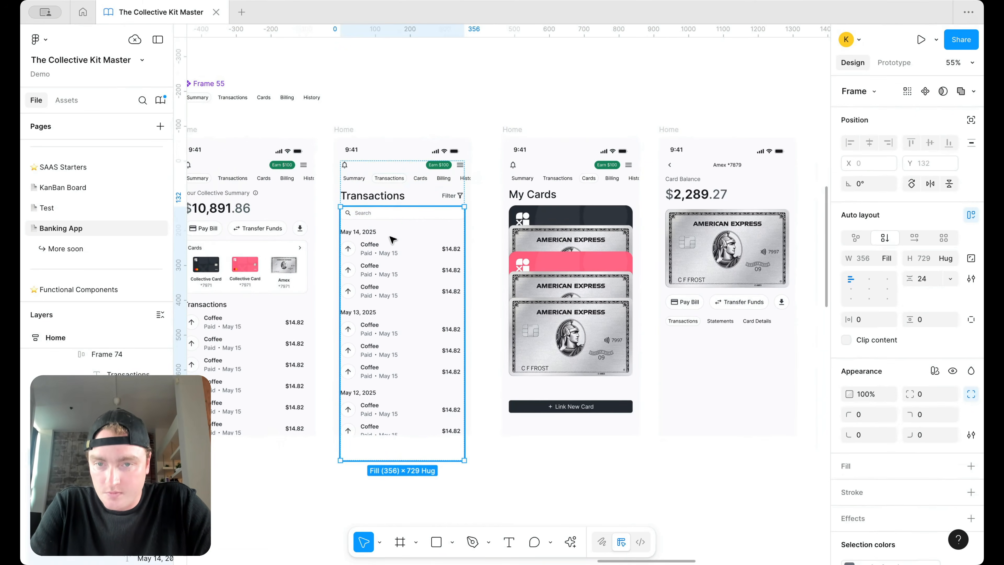
{"action": "left_click", "coordinate": [726, 335]}
{"action": "double_click", "coordinate": [726, 335]}
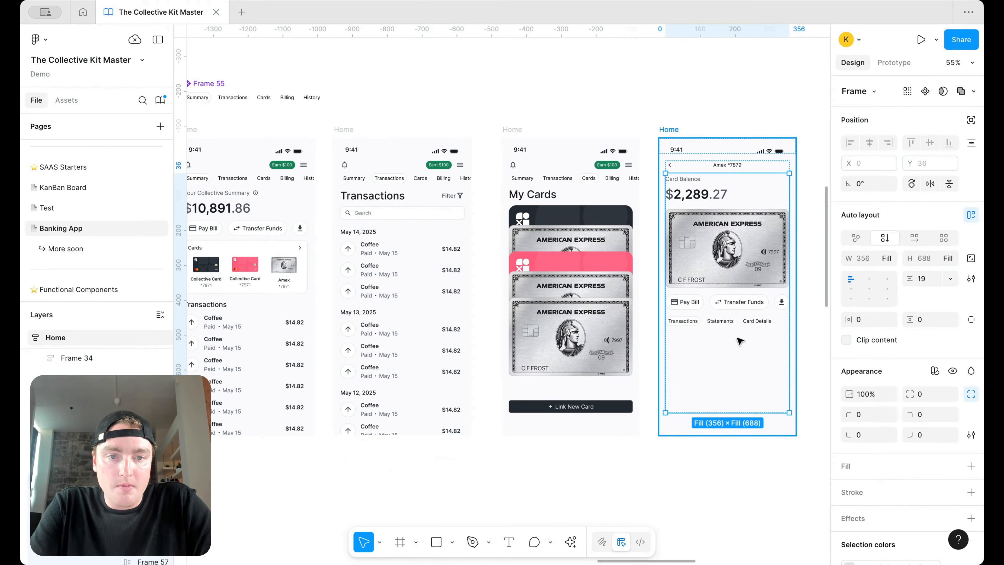
{"action": "key", "text": "ctrl+v"}
{"action": "scroll", "coordinate": [731, 340], "scroll_direction": "right", "scroll_amount": 1}
Step: Delete the May 13 and May 12 transaction groups from the list
{"action": "left_click", "coordinate": [654, 132]}
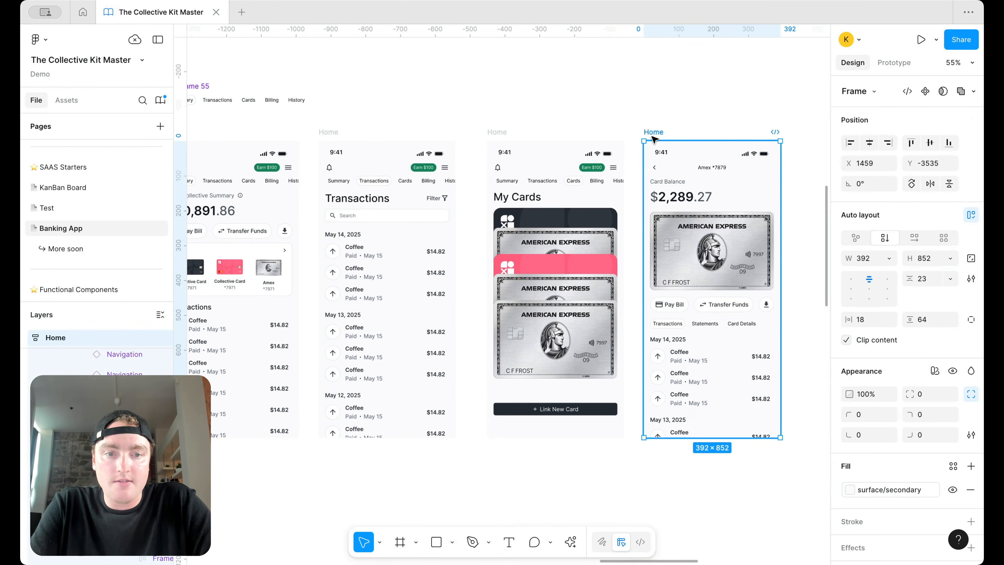
{"action": "double_click", "coordinate": [678, 423]}
{"action": "key", "text": "Delete"}
{"action": "double_click", "coordinate": [680, 425]}
{"action": "key", "text": "Delete"}
{"action": "scroll", "coordinate": [679, 425], "scroll_direction": "right", "scroll_amount": 3}
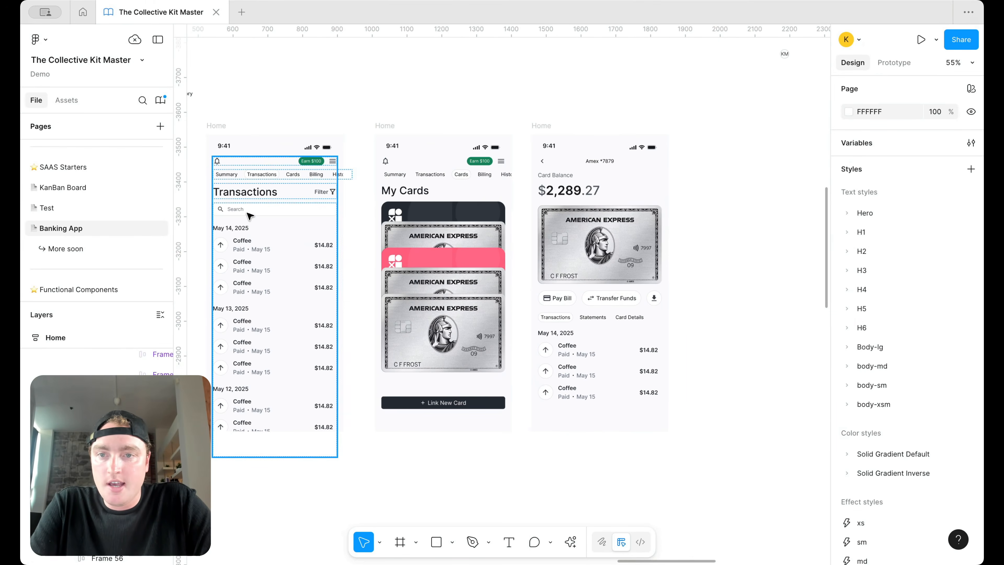
Step: Paste the Transactions screen's search field between the tabs and the May 14 list
{"action": "left_click", "coordinate": [249, 216]}
{"action": "left_click", "coordinate": [249, 216]}
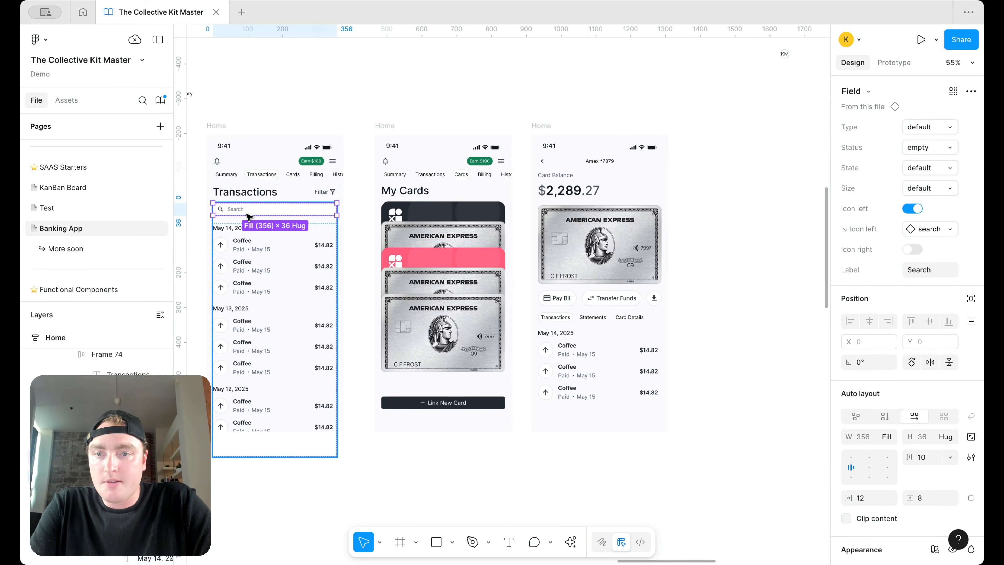
{"action": "left_click", "coordinate": [593, 332]}
{"action": "left_click", "coordinate": [591, 330]}
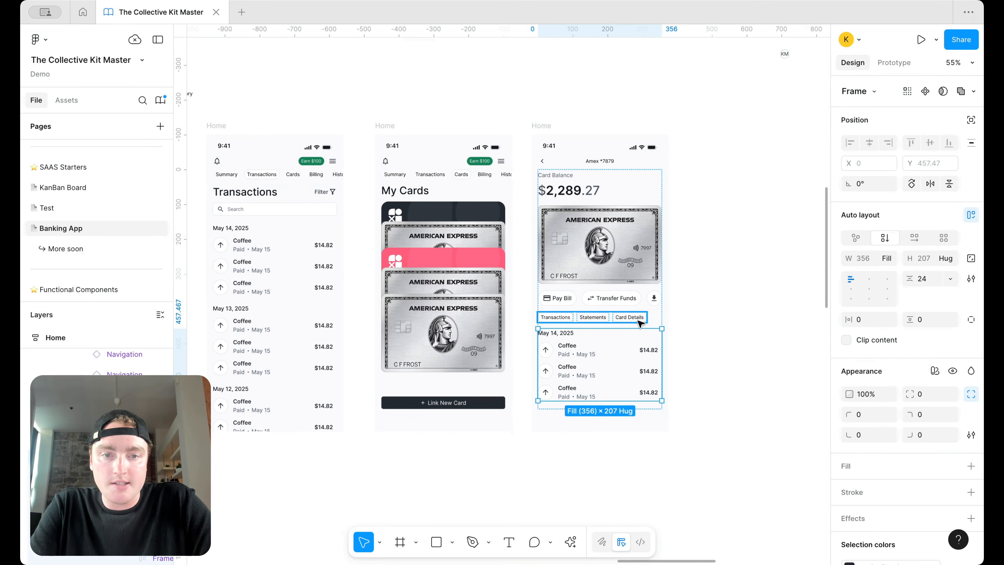
{"action": "scroll", "coordinate": [641, 324], "scroll_direction": "up", "scroll_amount": 5}
{"action": "left_click", "coordinate": [679, 334]}
{"action": "key", "text": "super+v"}
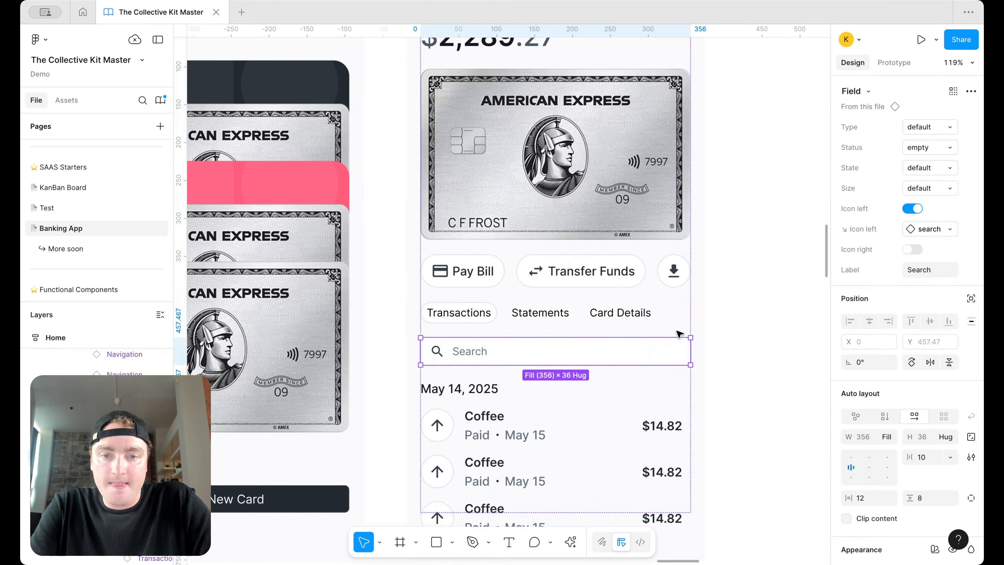
{"action": "left_click", "coordinate": [730, 330]}
{"action": "scroll", "coordinate": [730, 330], "scroll_direction": "down", "scroll_amount": 5}
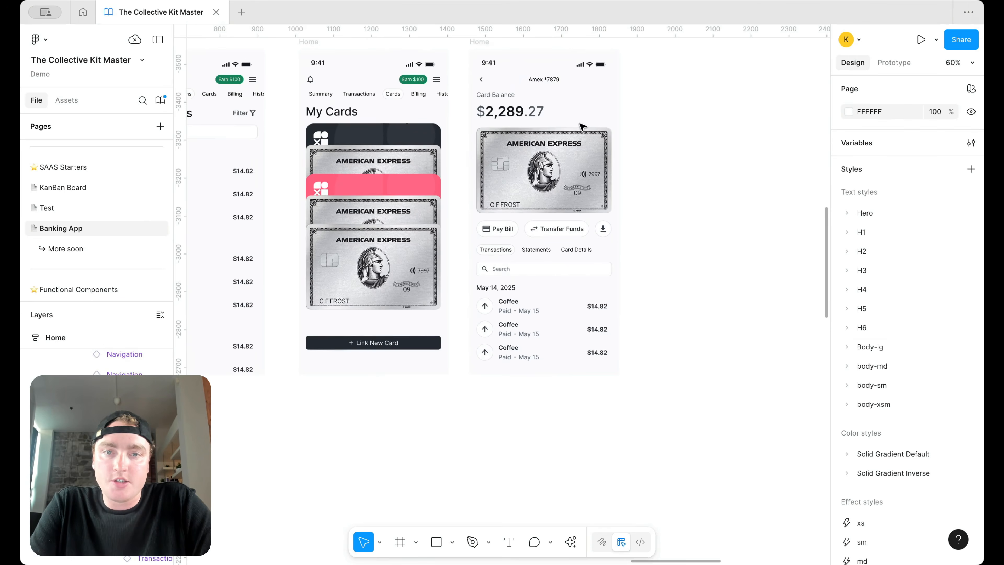
Step: Duplicate the May 14 transaction list below itself
{"action": "left_click", "coordinate": [514, 397]}
{"action": "left_click", "coordinate": [514, 397]}
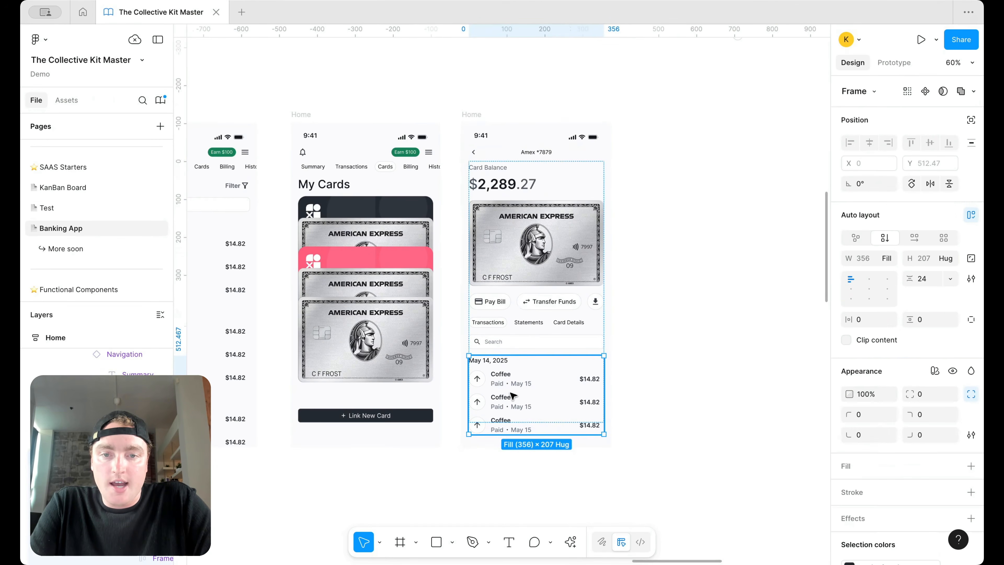
{"action": "key", "text": "super+d"}
{"action": "left_click", "coordinate": [649, 364]}
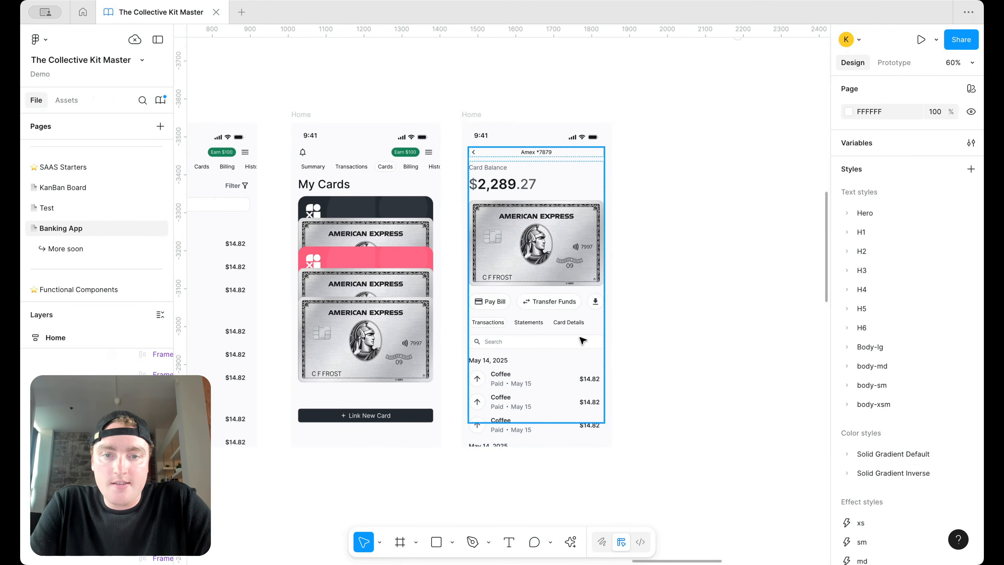
{"action": "scroll", "coordinate": [578, 339], "scroll_direction": "up", "scroll_amount": 4}
{"action": "scroll", "coordinate": [638, 338], "scroll_direction": "down", "scroll_amount": 5}
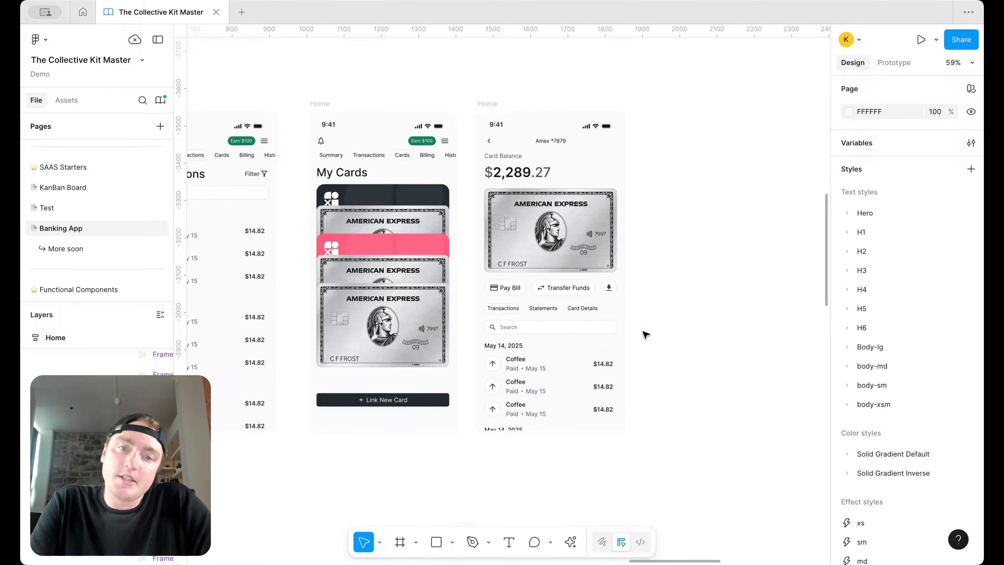
Step: Move the Amex card image above Card Balance in the screen's content stack
{"action": "scroll", "coordinate": [681, 263], "scroll_direction": "up", "scroll_amount": 1}
{"action": "scroll", "coordinate": [681, 262], "scroll_direction": "left", "scroll_amount": 2}
{"action": "double_click", "coordinate": [622, 226]}
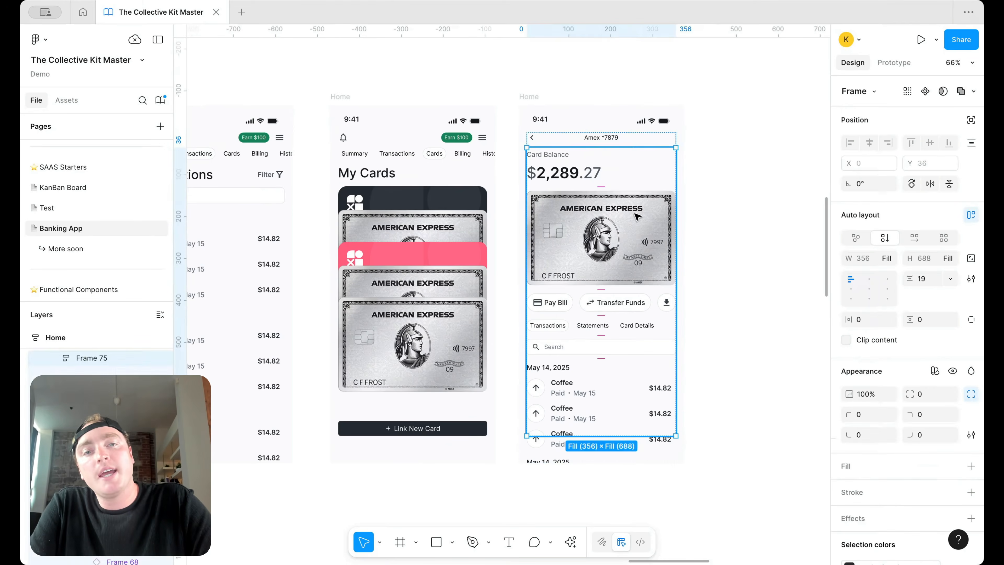
{"action": "scroll", "coordinate": [639, 209], "scroll_direction": "up", "scroll_amount": 3}
{"action": "double_click", "coordinate": [641, 213]}
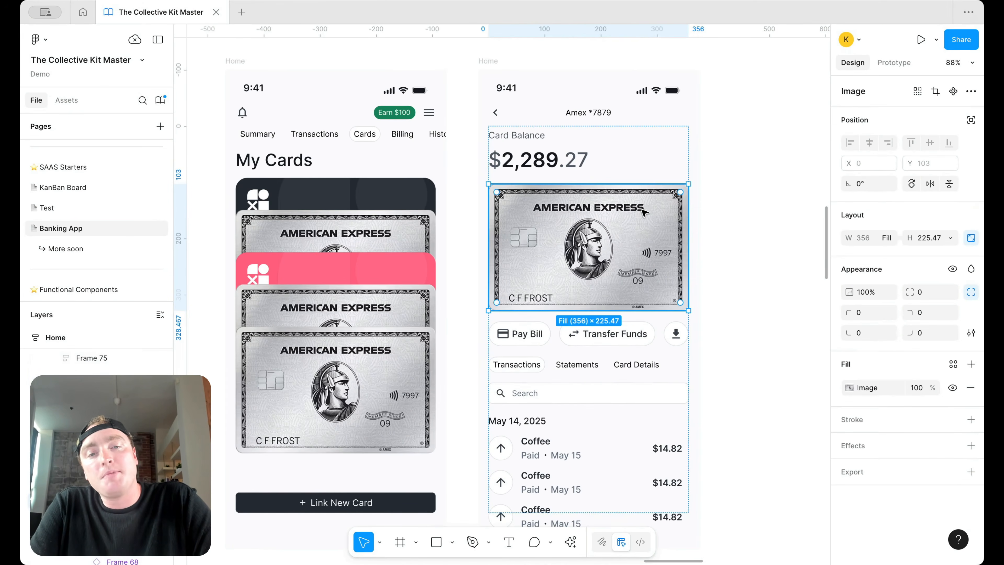
{"action": "left_click", "coordinate": [722, 198]}
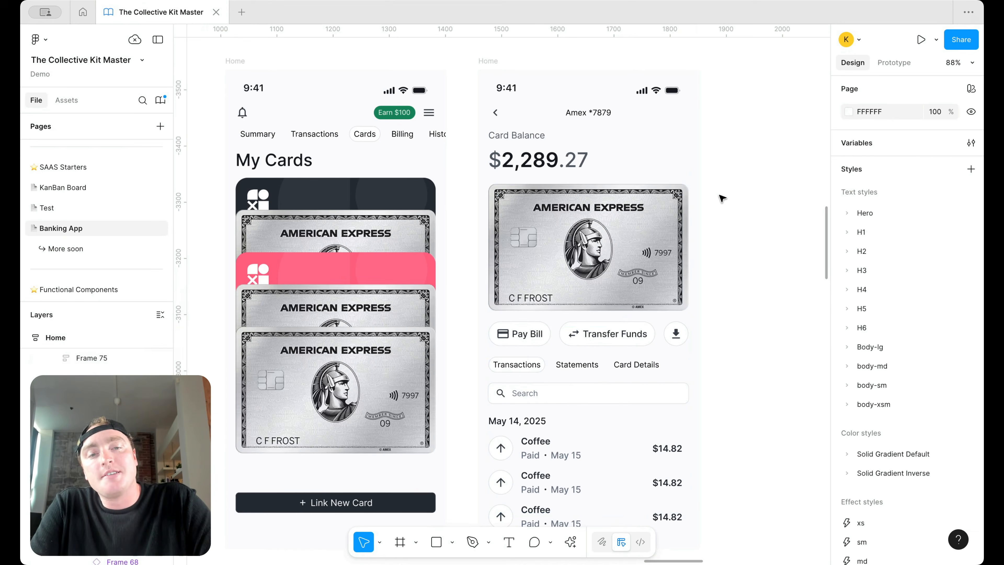
{"action": "left_click", "coordinate": [615, 203]}
{"action": "double_click", "coordinate": [614, 203]}
{"action": "key", "text": "Up"}
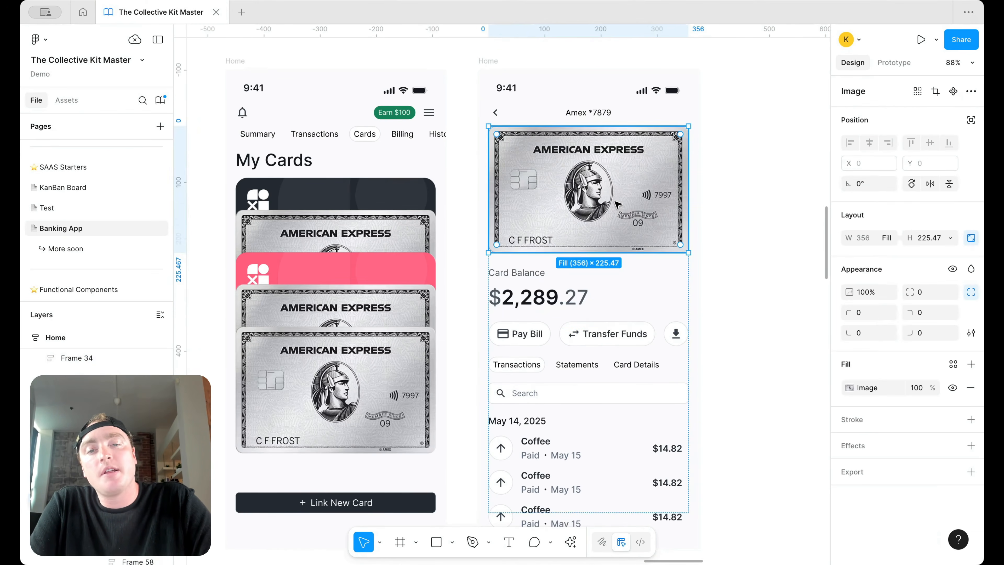
{"action": "left_click", "coordinate": [752, 124]}
Step: Set the content stack's item spacing to 14
{"action": "scroll", "coordinate": [706, 149], "scroll_direction": "down", "scroll_amount": 3}
{"action": "left_click", "coordinate": [632, 241]}
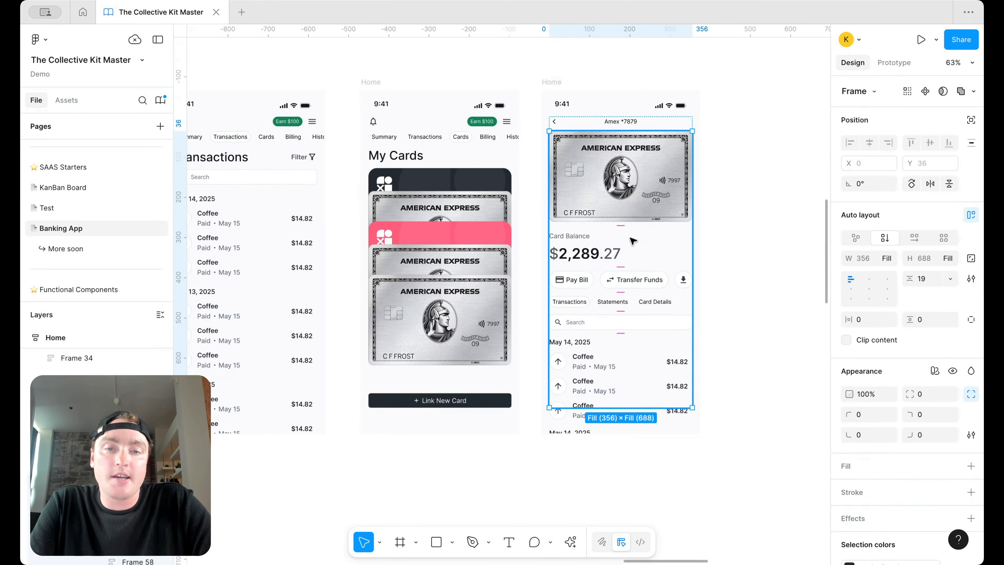
{"action": "scroll", "coordinate": [664, 275], "scroll_direction": "up", "scroll_amount": 5}
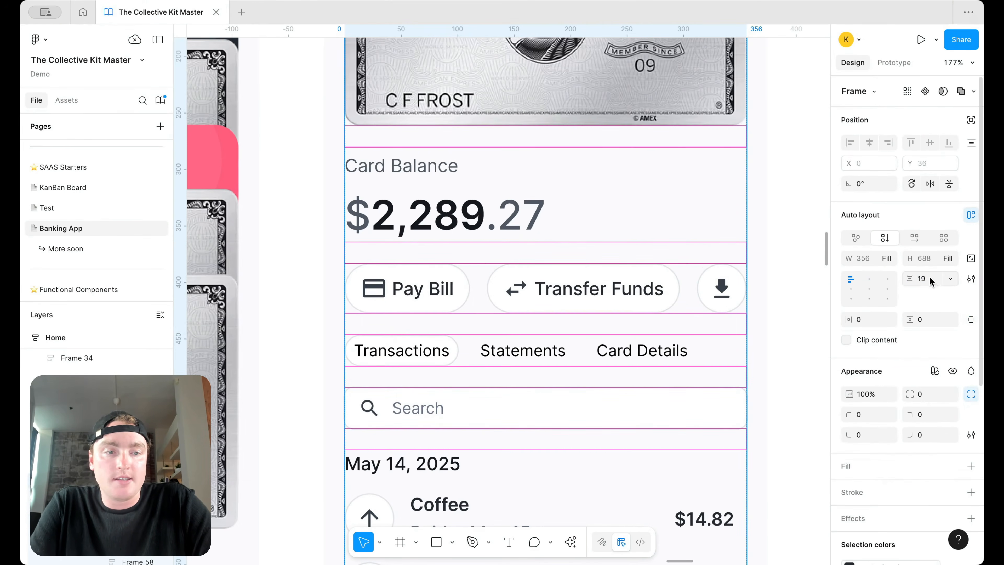
{"action": "type", "text": "14"}
{"action": "key", "text": "Return"}
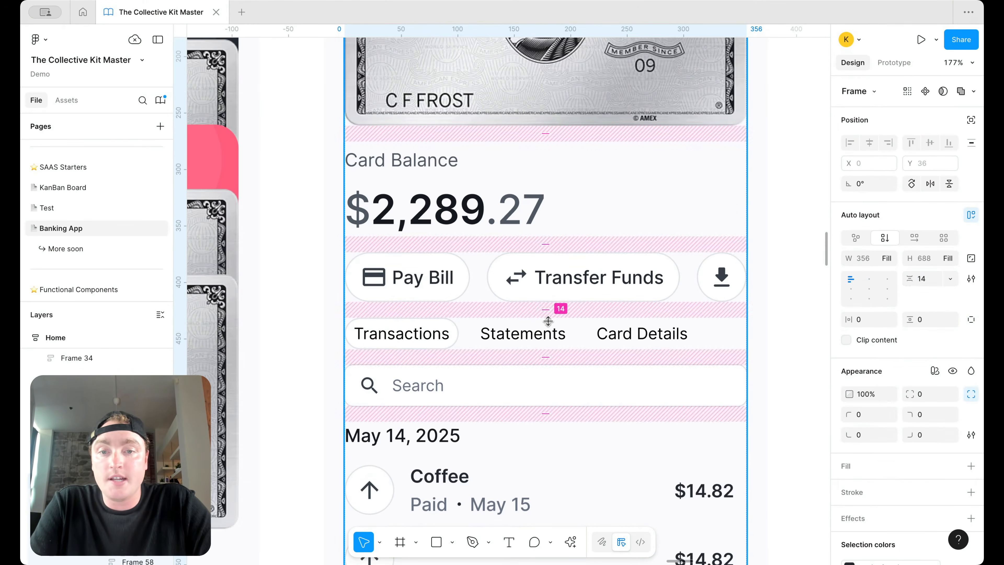
Step: Wrap the tab row, search field and transaction list in auto layout with 24 spacing
{"action": "scroll", "coordinate": [543, 345], "scroll_direction": "down", "scroll_amount": 4}
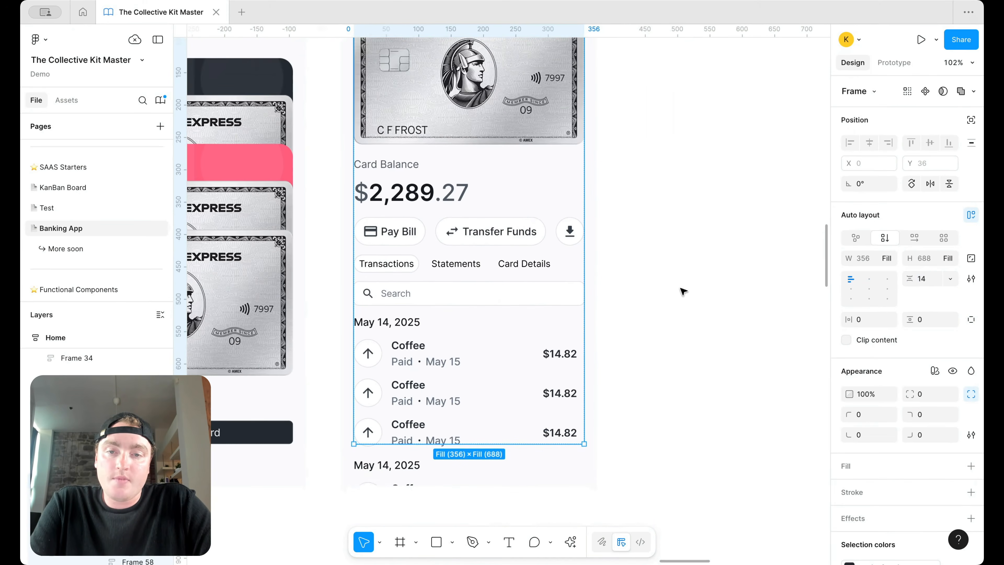
{"action": "left_click", "coordinate": [522, 270]}
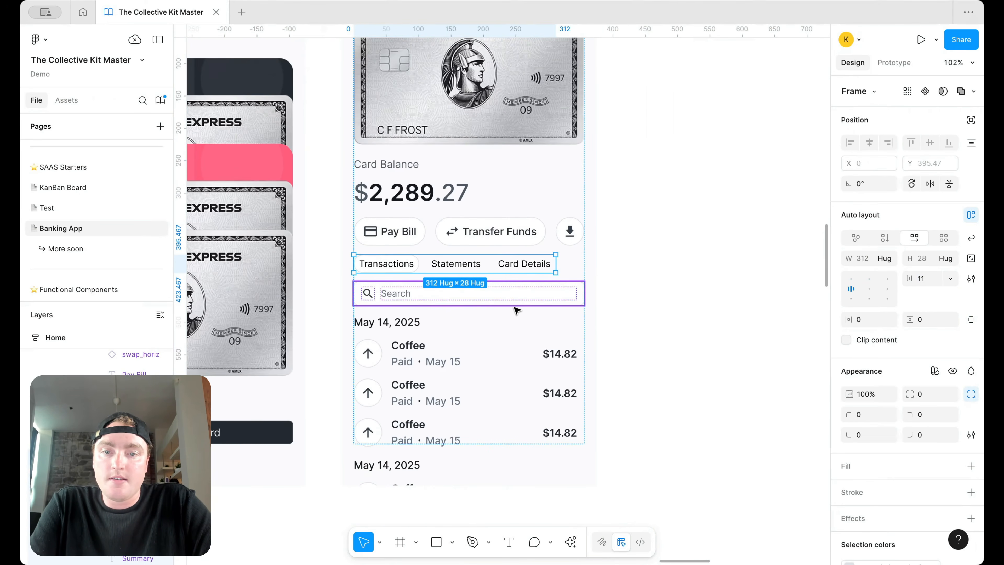
{"action": "left_click", "coordinate": [516, 299], "text": "shift"}
{"action": "left_click", "coordinate": [515, 348], "text": "shift"}
{"action": "key", "text": "shift+a"}
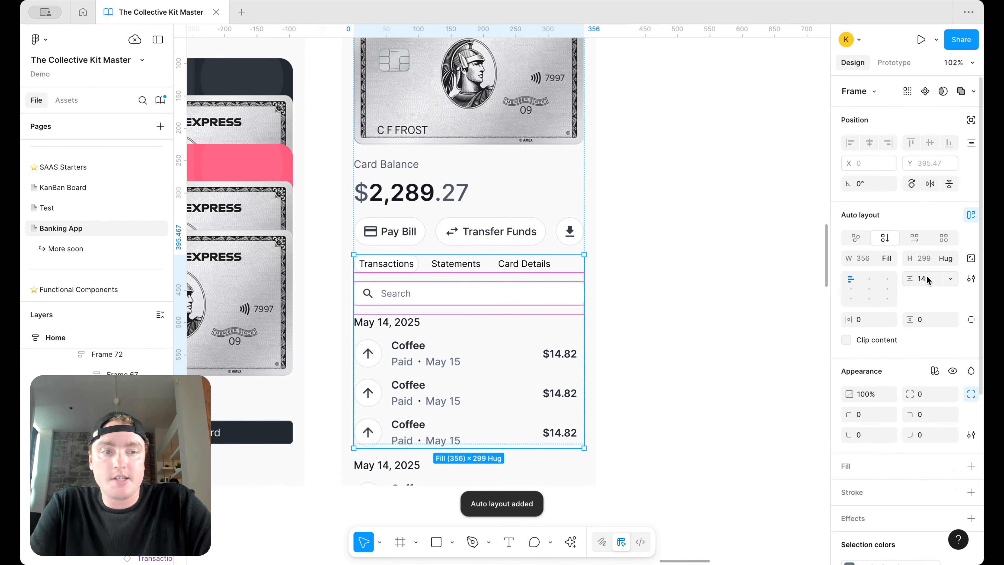
{"action": "type", "text": "24"}
{"action": "key", "text": "Return"}
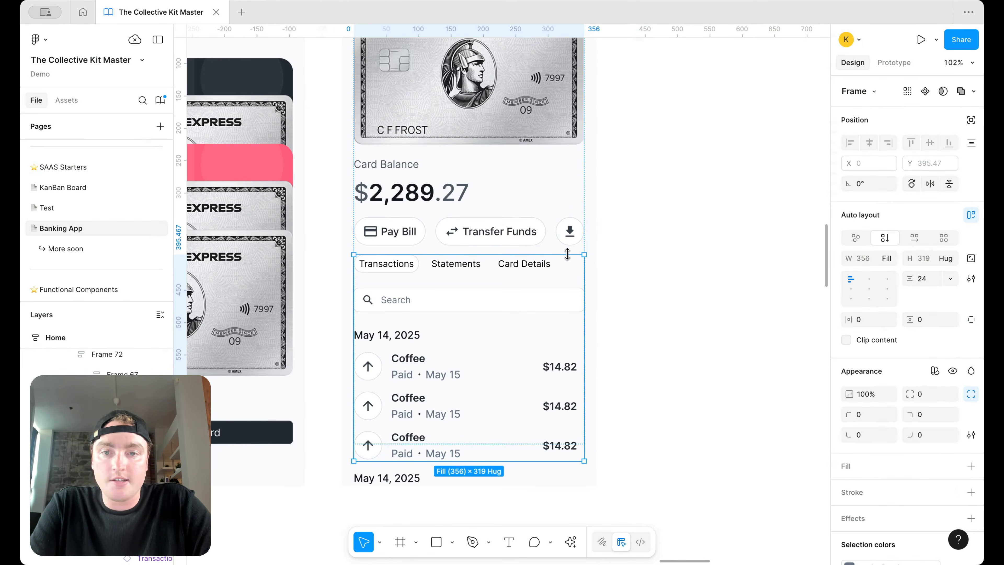
Step: Wrap the balance, actions and lists in a new auto-layout stack, keeping 14 spacing
{"action": "key", "text": "shift+Return"}
{"action": "left_click", "coordinate": [929, 279]}
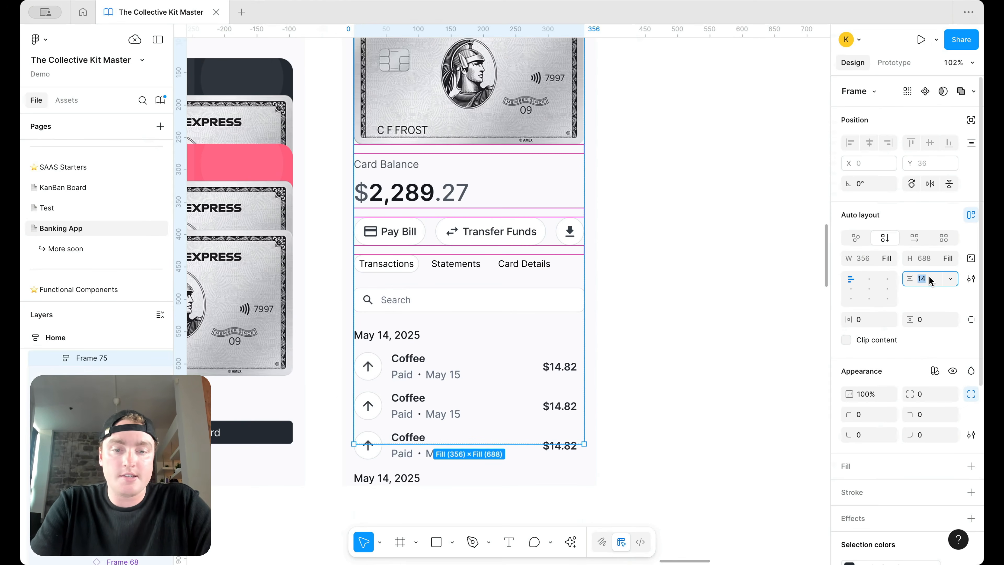
{"action": "left_click", "coordinate": [441, 312], "text": "shift"}
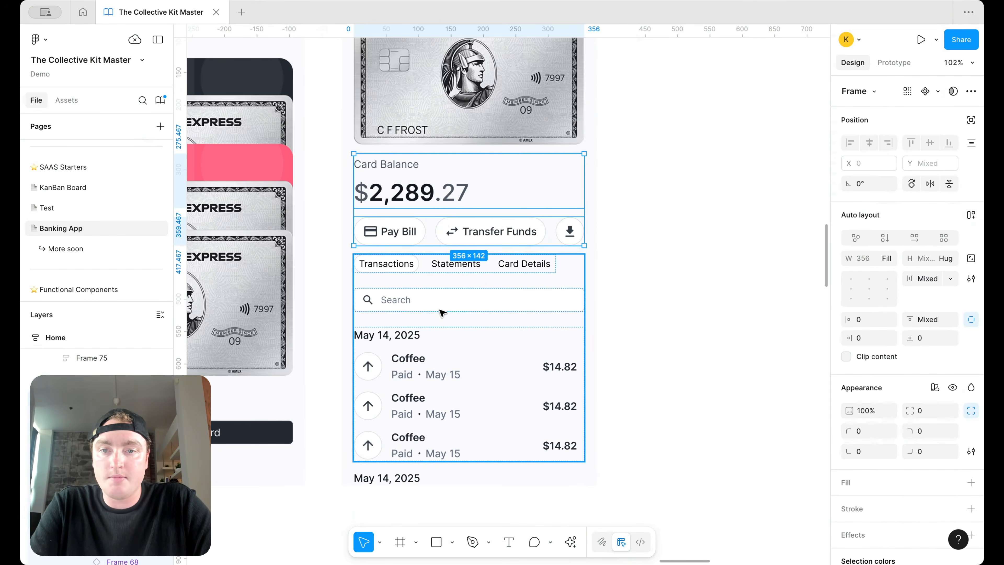
{"action": "key", "text": "shift+a"}
{"action": "left_click", "coordinate": [923, 278]}
{"action": "type", "text": "24"}
{"action": "key", "text": "Return"}
{"action": "left_click", "coordinate": [675, 236]}
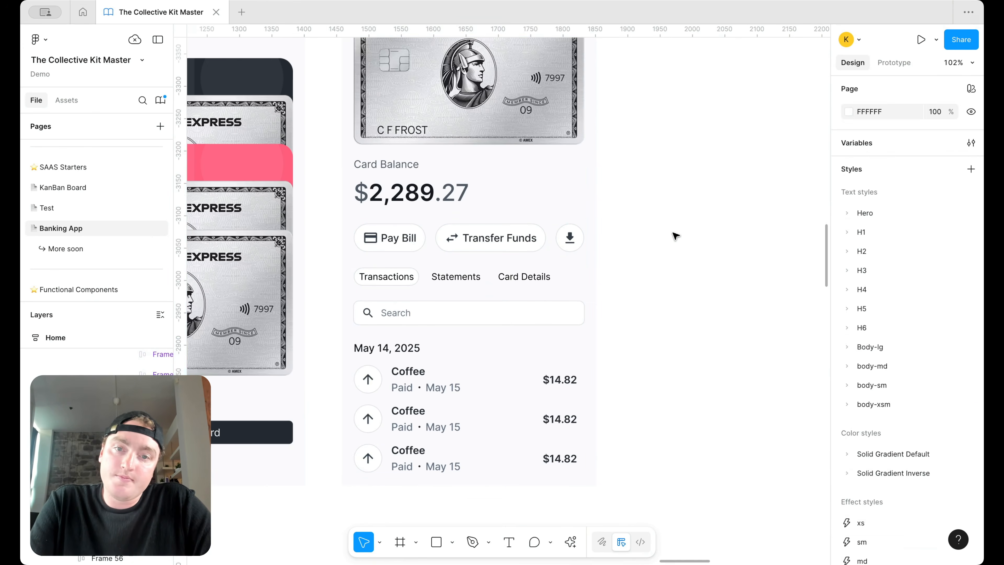
{"action": "key", "text": "ctrl+z"}
{"action": "key", "text": "ctrl+z"}
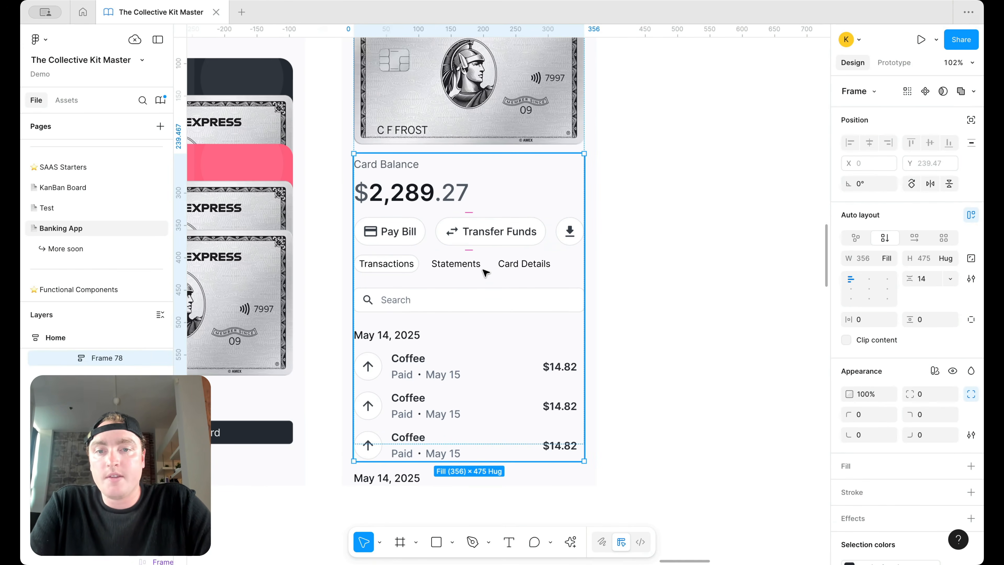
{"action": "key", "text": "ctrl+z"}
{"action": "key", "text": "ctrl+z"}
{"action": "key", "text": "ctrl+shift+z"}
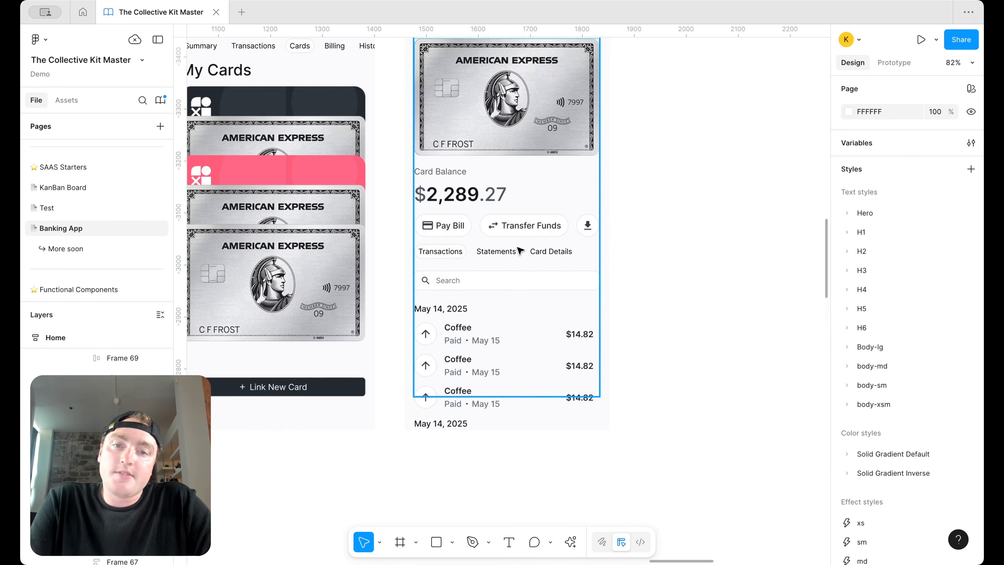
{"action": "left_click", "coordinate": [480, 248]}
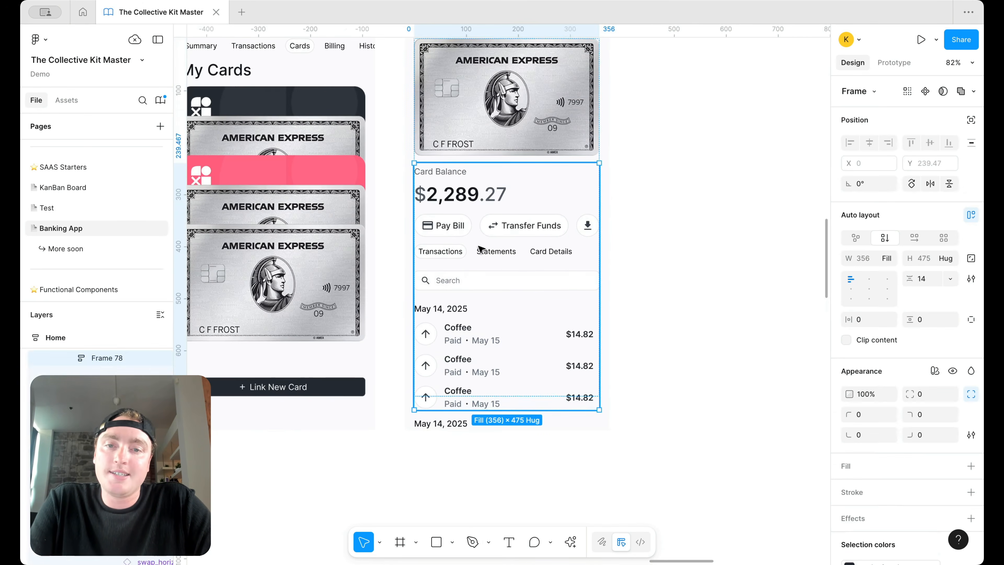
{"action": "left_click", "coordinate": [496, 253]}
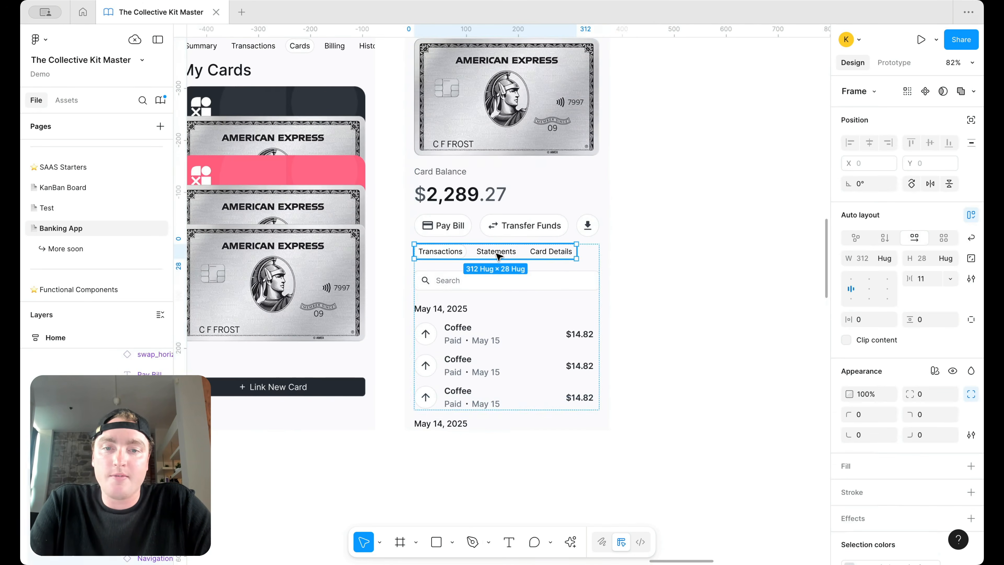
{"action": "left_click", "coordinate": [597, 258]}
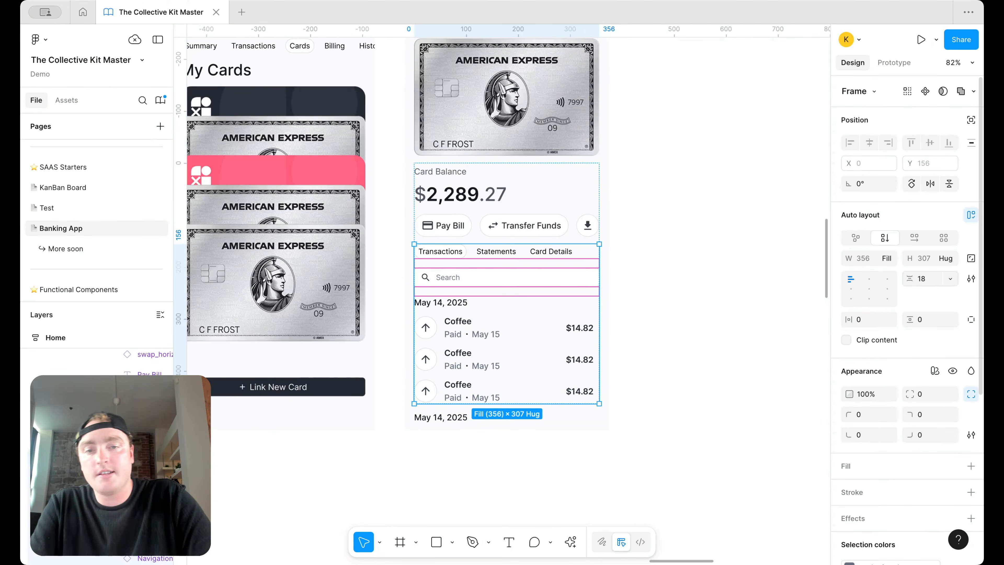
{"action": "left_click", "coordinate": [674, 262]}
{"action": "scroll", "coordinate": [576, 228], "scroll_direction": "up", "scroll_amount": 4}
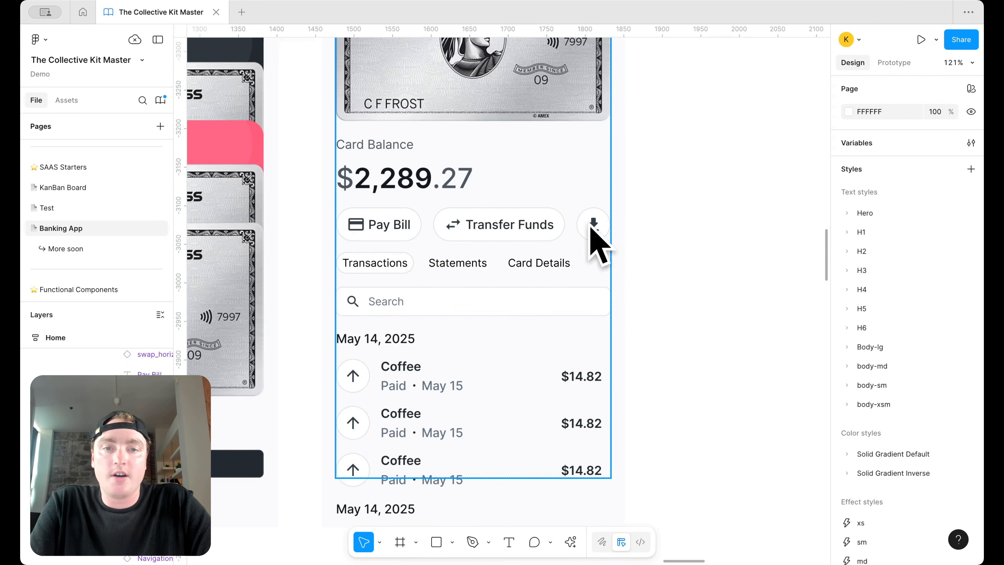
{"action": "scroll", "coordinate": [585, 231], "scroll_direction": "down", "scroll_amount": 5}
{"action": "scroll", "coordinate": [534, 251], "scroll_direction": "up", "scroll_amount": 2}
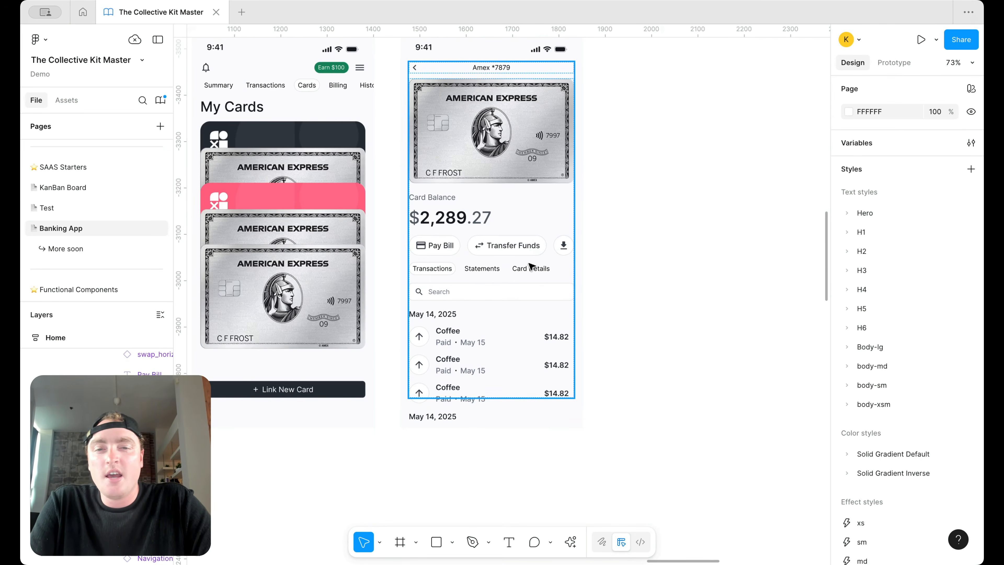
{"action": "scroll", "coordinate": [490, 277], "scroll_direction": "right", "scroll_amount": 2}
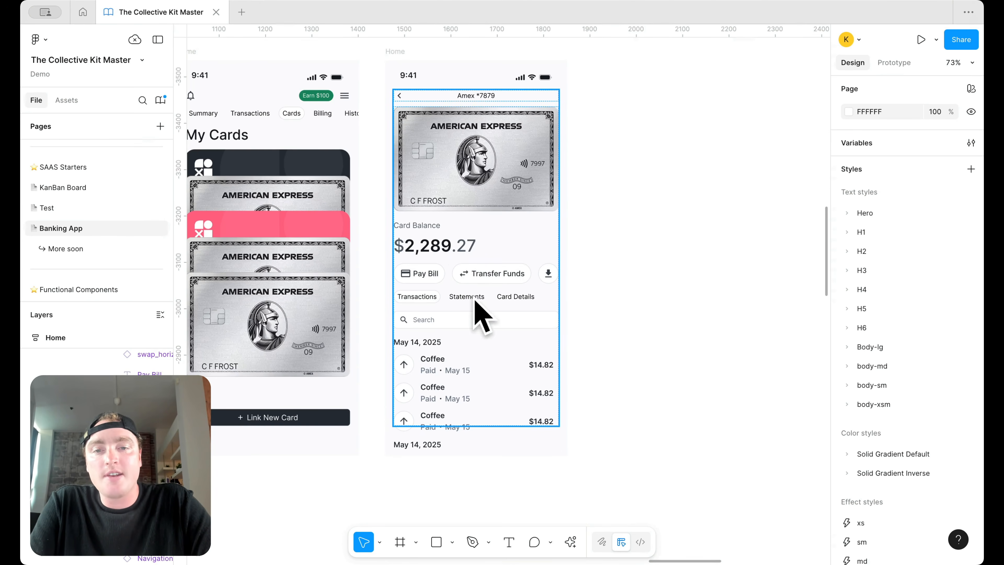
{"action": "left_click", "coordinate": [485, 279]}
{"action": "left_click", "coordinate": [613, 264]}
{"action": "double_click", "coordinate": [657, 294]}
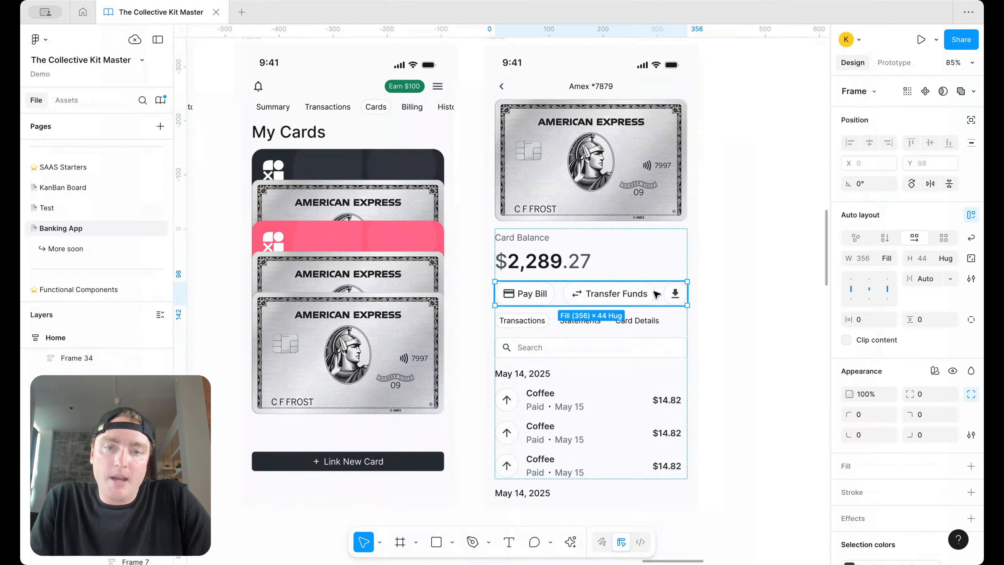
{"action": "key", "text": "Up"}
{"action": "left_click", "coordinate": [751, 262]}
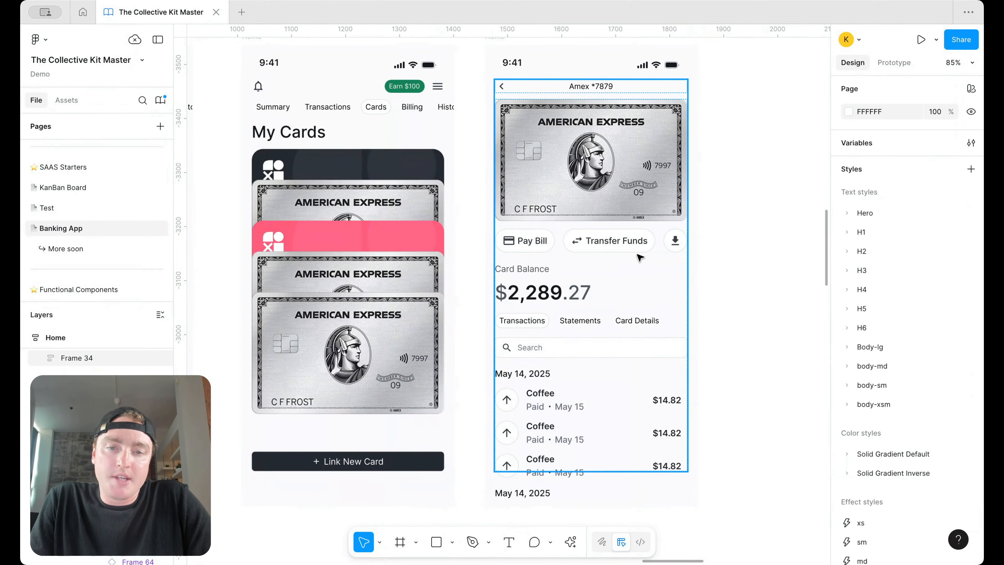
{"action": "scroll", "coordinate": [490, 269], "scroll_direction": "right", "scroll_amount": 2}
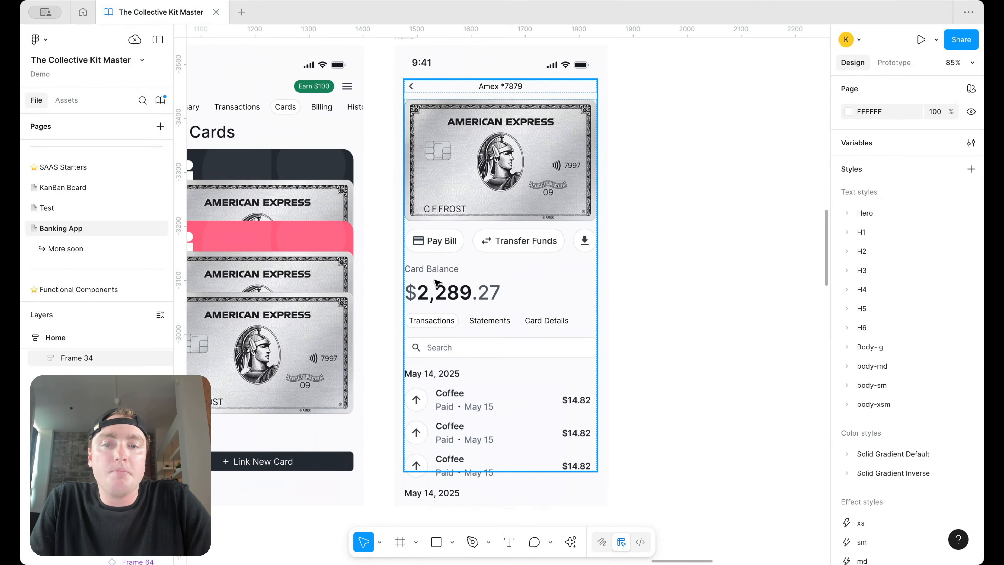
{"action": "left_click", "coordinate": [458, 251]}
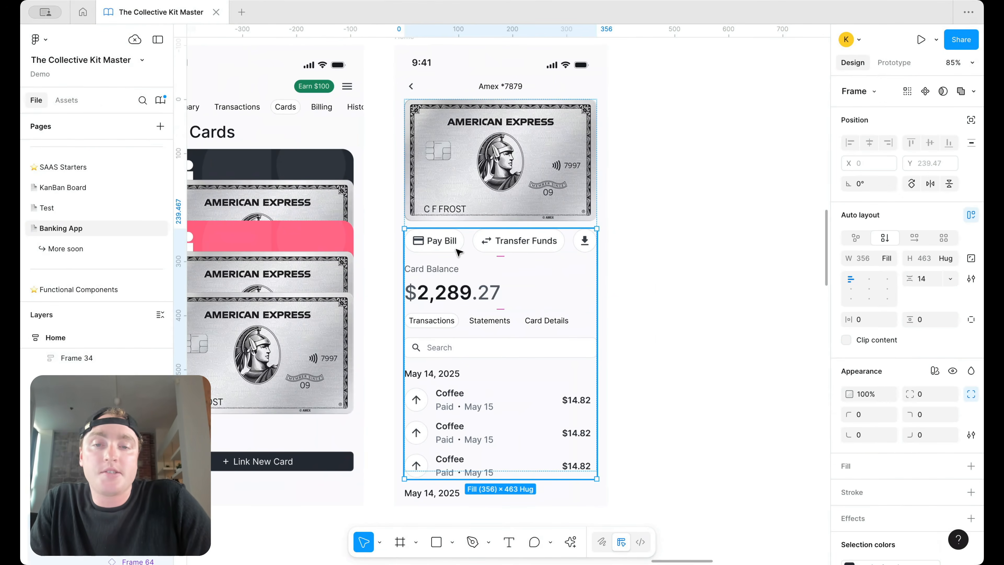
{"action": "double_click", "coordinate": [458, 251]}
{"action": "key", "text": "Down"}
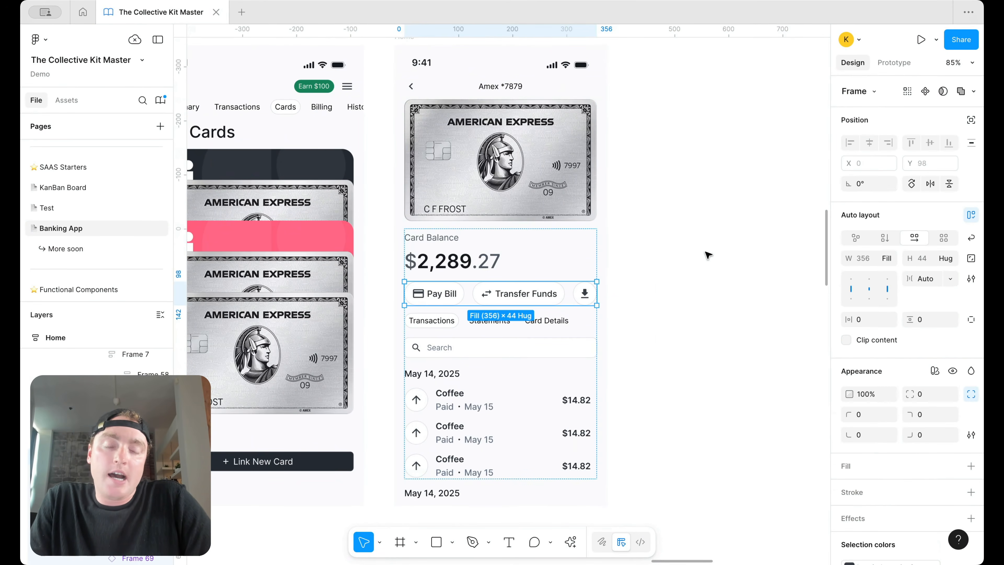
{"action": "left_click", "coordinate": [683, 237]}
{"action": "scroll", "coordinate": [684, 241], "scroll_direction": "down", "scroll_amount": 2}
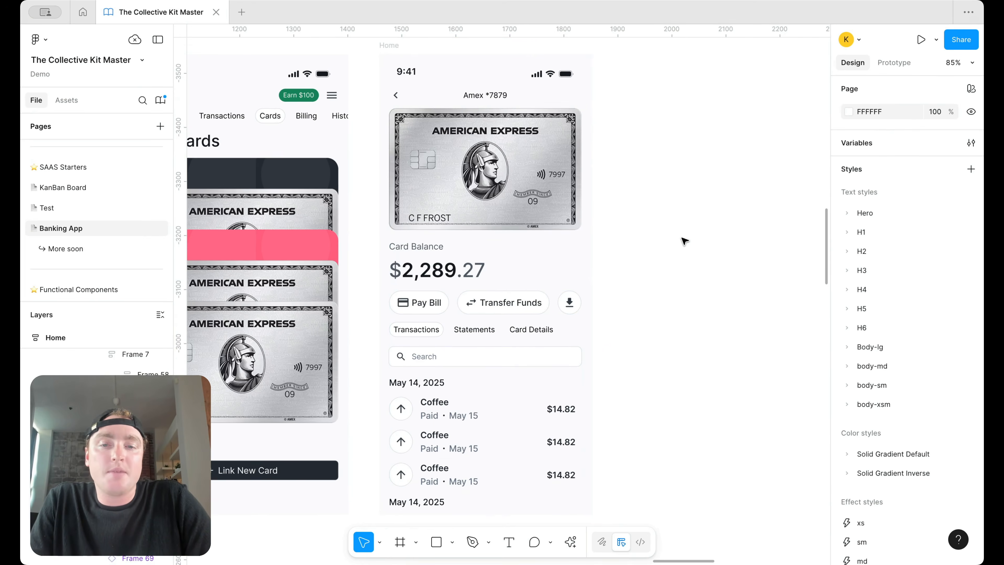
{"action": "scroll", "coordinate": [684, 241], "scroll_direction": "right", "scroll_amount": 1}
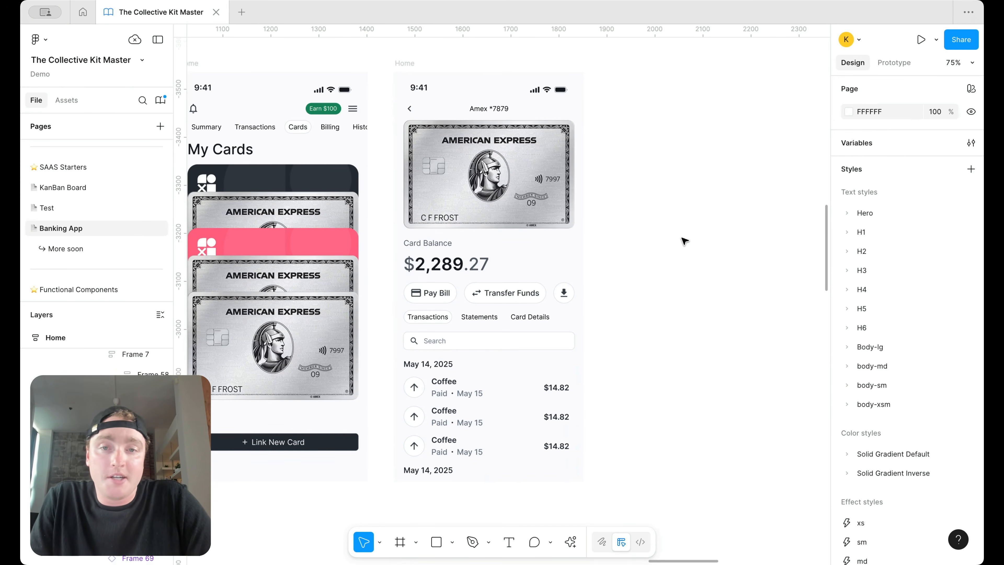
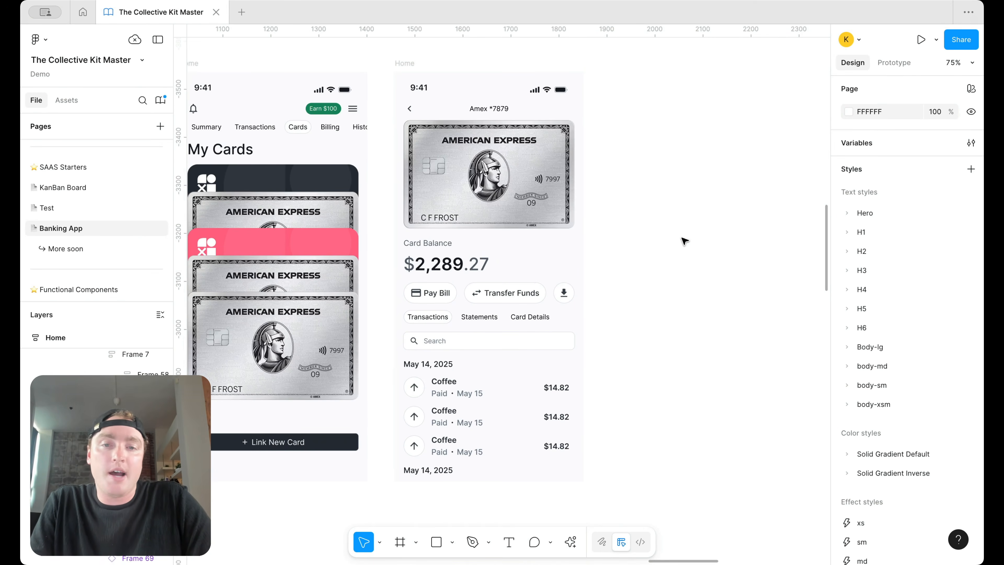
Step: Look over the canvas, checking the Amex card details screen and its transaction rows
{"action": "scroll", "coordinate": [684, 240], "scroll_direction": "down", "scroll_amount": 3}
{"action": "scroll", "coordinate": [684, 241], "scroll_direction": "down", "scroll_amount": 5}
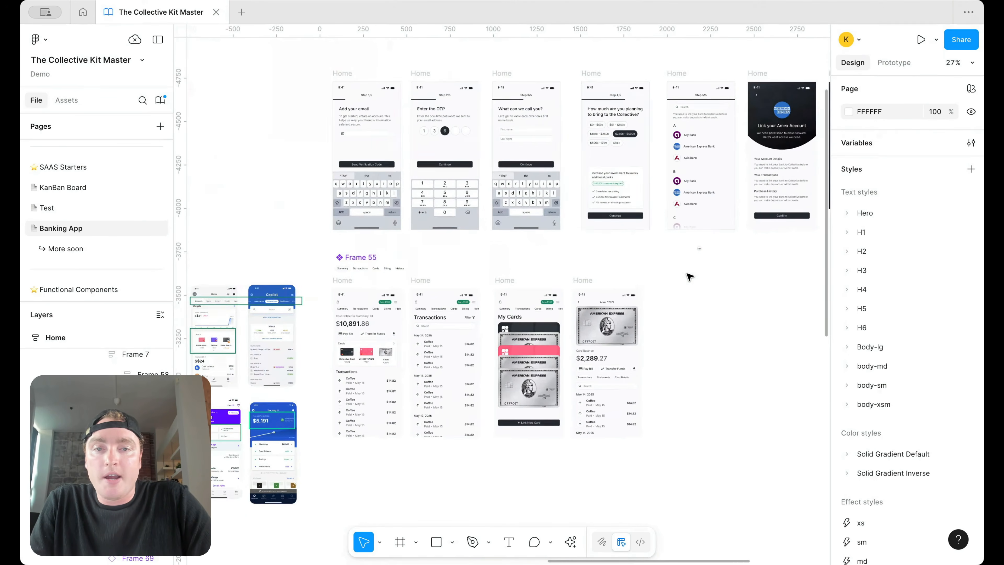
{"action": "scroll", "coordinate": [686, 269], "scroll_direction": "right", "scroll_amount": 2}
{"action": "scroll", "coordinate": [687, 269], "scroll_direction": "up", "scroll_amount": 1}
{"action": "left_click", "coordinate": [632, 259]}
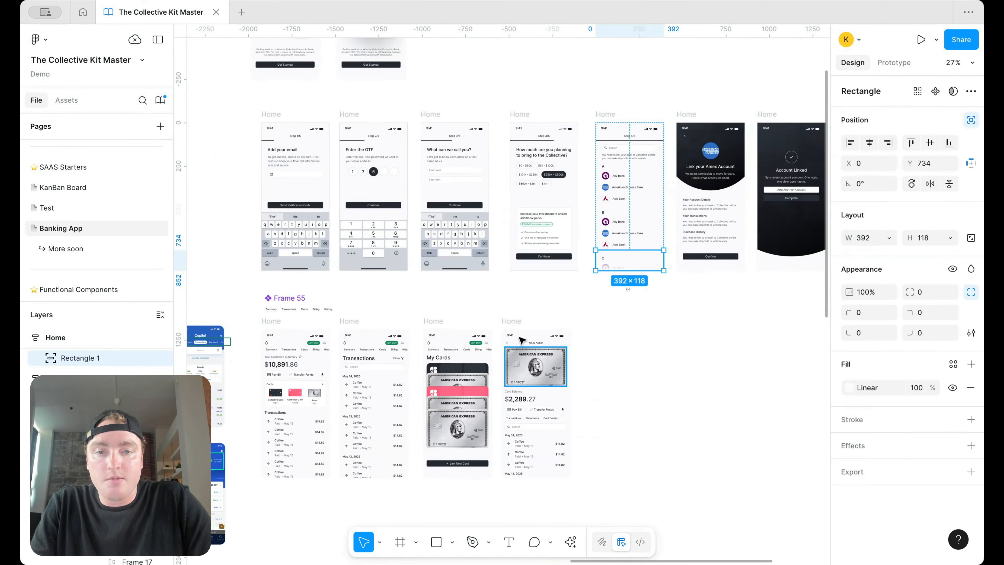
{"action": "left_click", "coordinate": [512, 320]}
{"action": "left_click", "coordinate": [561, 459]}
{"action": "scroll", "coordinate": [561, 459], "scroll_direction": "up", "scroll_amount": 5}
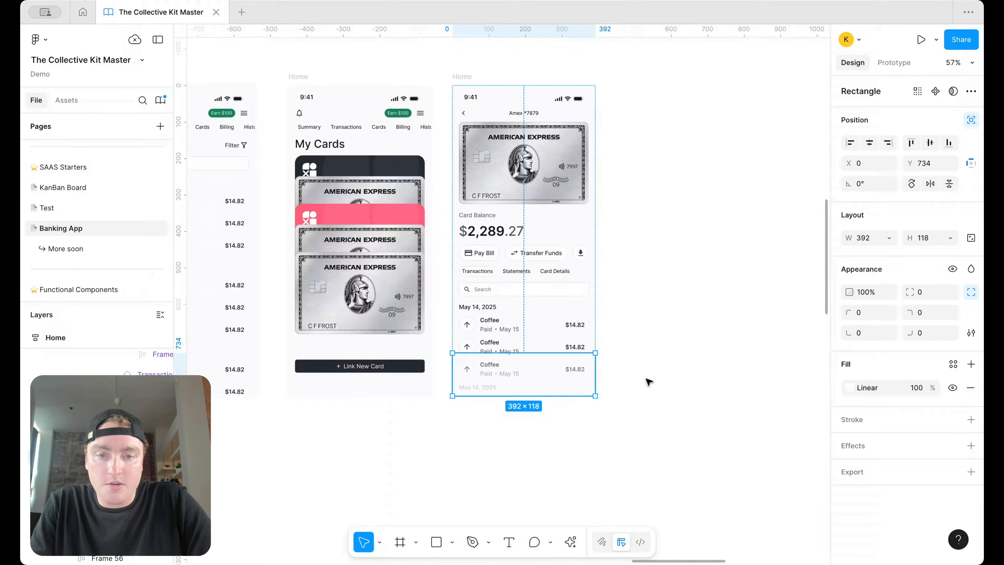
{"action": "left_click", "coordinate": [646, 381]}
{"action": "scroll", "coordinate": [686, 285], "scroll_direction": "right", "scroll_amount": 1}
{"action": "scroll", "coordinate": [687, 286], "scroll_direction": "up", "scroll_amount": 1}
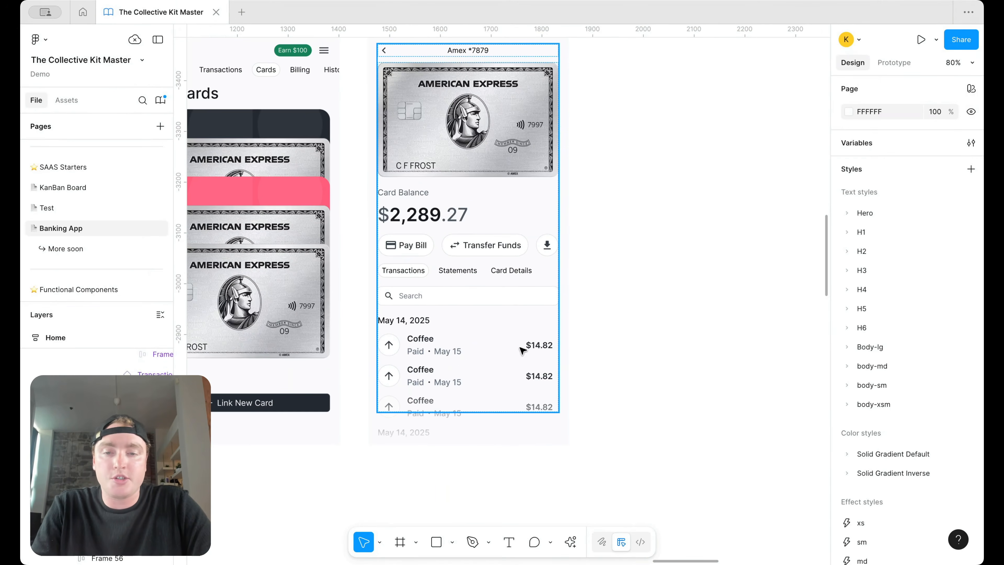
{"action": "scroll", "coordinate": [532, 331], "scroll_direction": "right", "scroll_amount": 1}
{"action": "scroll", "coordinate": [532, 332], "scroll_direction": "up", "scroll_amount": 2}
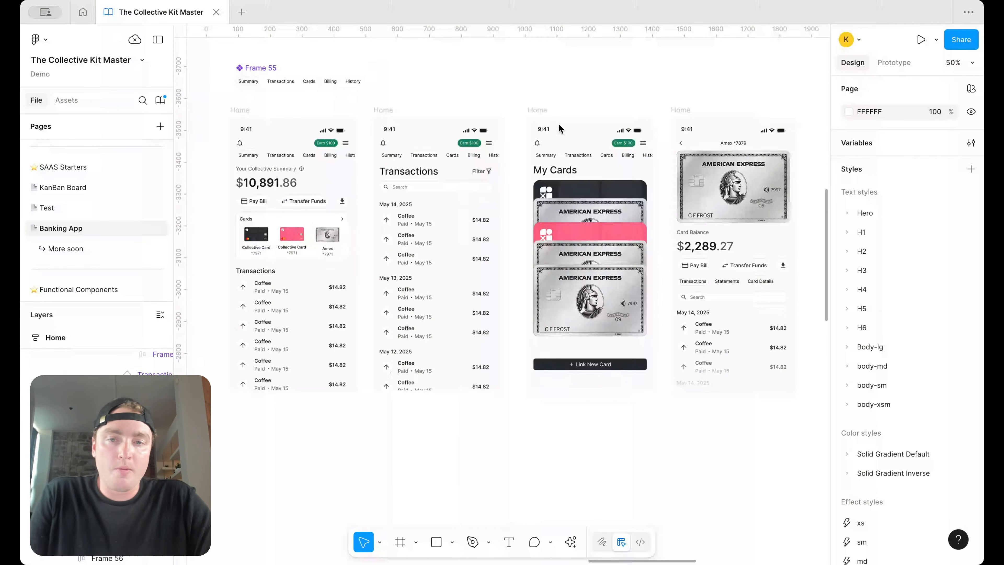
Step: Rename the Billing tab in the Frame 55 navigation to 'Documents'
{"action": "left_click", "coordinate": [326, 83]}
{"action": "double_click", "coordinate": [327, 81]}
{"action": "double_click", "coordinate": [327, 81]}
{"action": "type", "text": "Docu"}
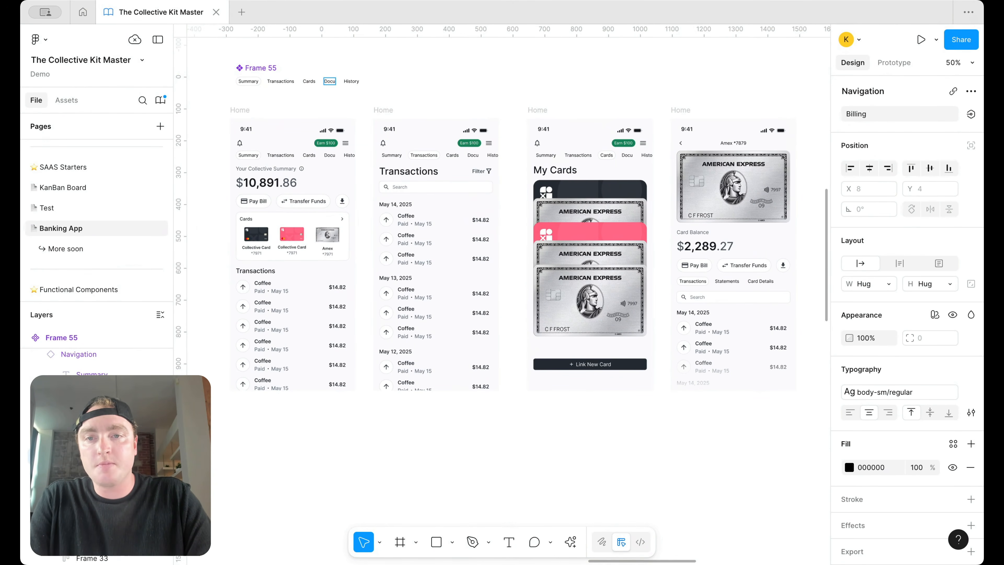
{"action": "type", "text": "ments"}
{"action": "left_click", "coordinate": [480, 87]}
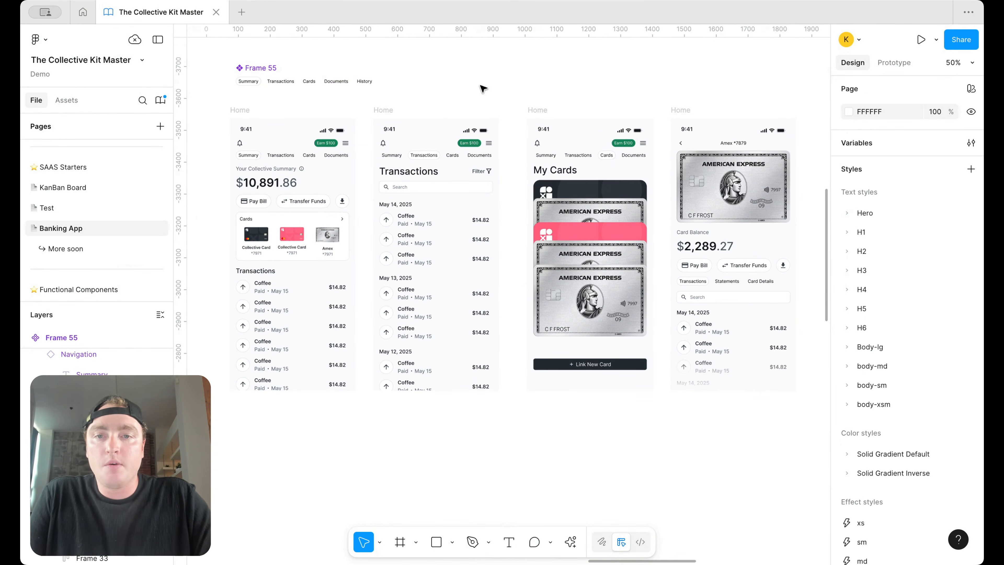
Step: Duplicate the Transactions screen to the right and give its Documents tab the highlighted pill style
{"action": "scroll", "coordinate": [482, 87], "scroll_direction": "down", "scroll_amount": 3}
{"action": "scroll", "coordinate": [481, 87], "scroll_direction": "right", "scroll_amount": 2}
{"action": "left_click_drag", "start_coordinate": [342, 111], "coordinate": [673, 111]}
{"action": "scroll", "coordinate": [711, 152], "scroll_direction": "up", "scroll_amount": 5}
{"action": "double_click", "coordinate": [745, 143]}
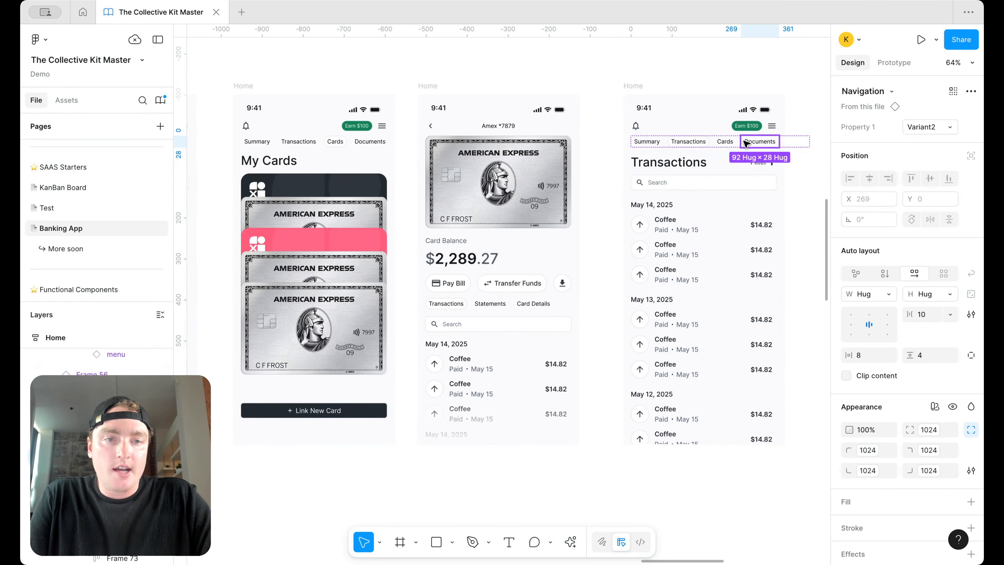
{"action": "left_click", "coordinate": [917, 125]}
{"action": "left_click", "coordinate": [916, 111]}
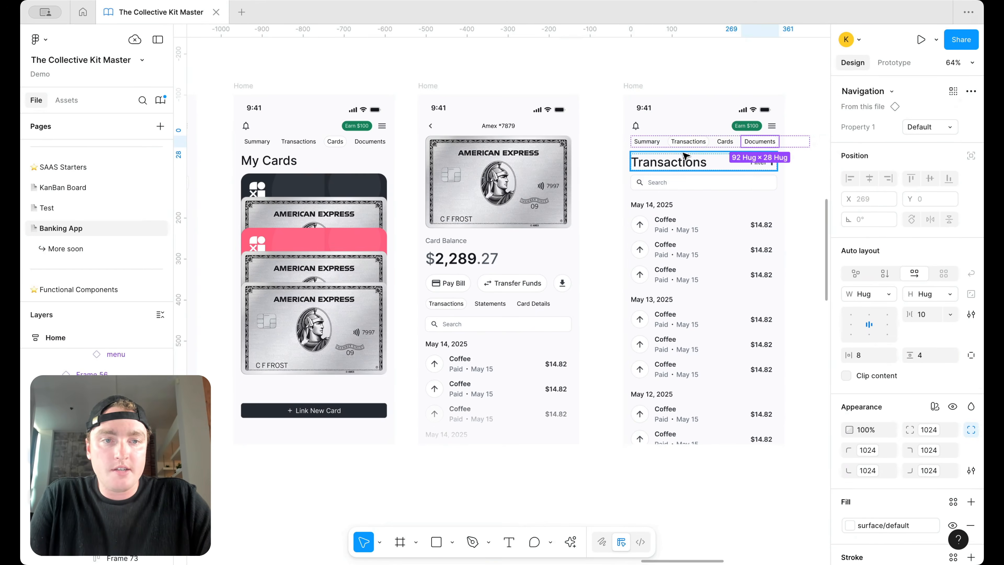
{"action": "left_click", "coordinate": [920, 127]}
{"action": "left_click", "coordinate": [925, 140]}
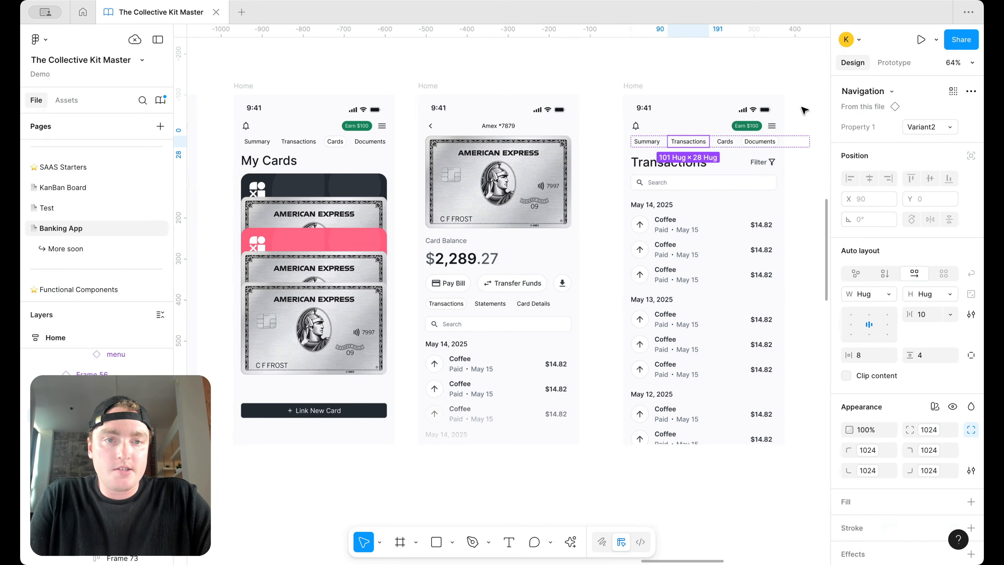
{"action": "left_click", "coordinate": [804, 86]}
Step: Retitle the copied screen's Transactions heading to 'Documents'
{"action": "scroll", "coordinate": [787, 107], "scroll_direction": "up", "scroll_amount": 5}
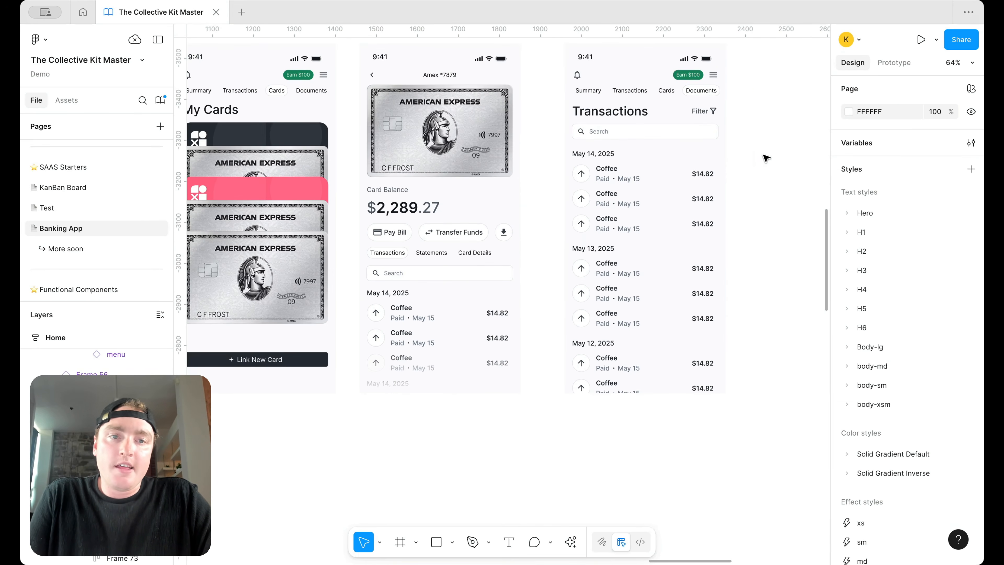
{"action": "scroll", "coordinate": [705, 97], "scroll_direction": "up", "scroll_amount": 2}
{"action": "left_click", "coordinate": [706, 102]}
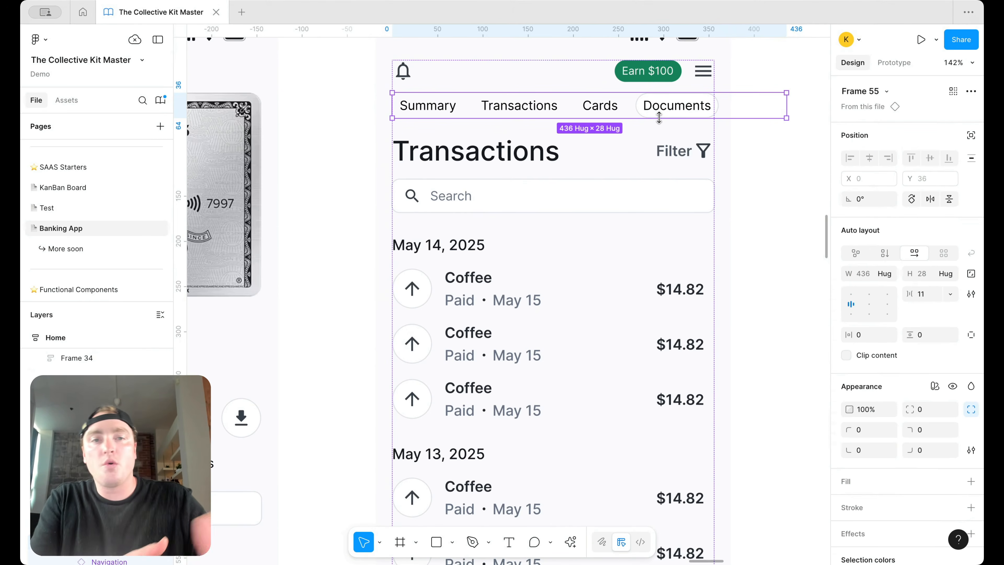
{"action": "scroll", "coordinate": [659, 118], "scroll_direction": "down", "scroll_amount": 4}
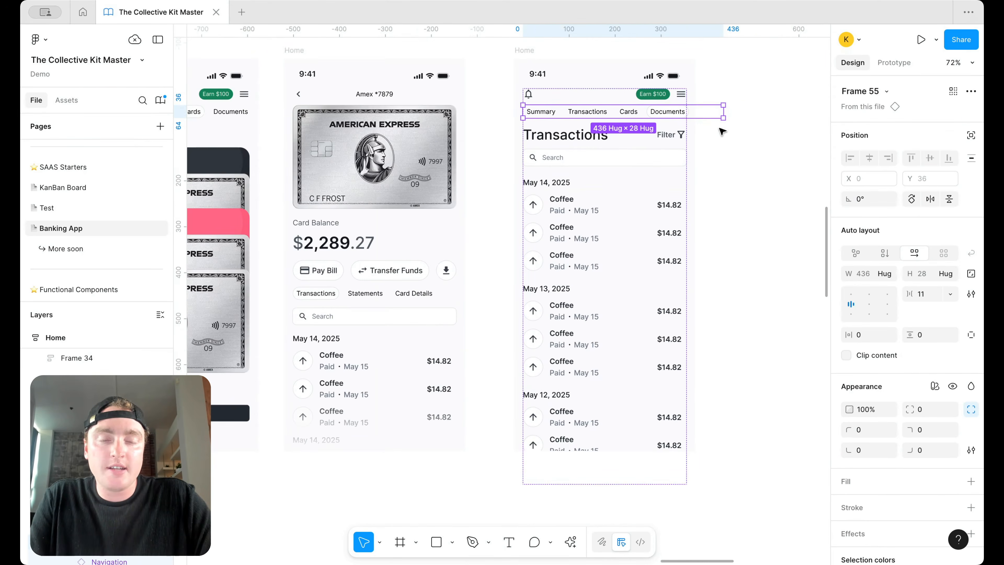
{"action": "left_click", "coordinate": [730, 131]}
{"action": "double_click", "coordinate": [565, 134]}
{"action": "type", "text": "Docueents"}
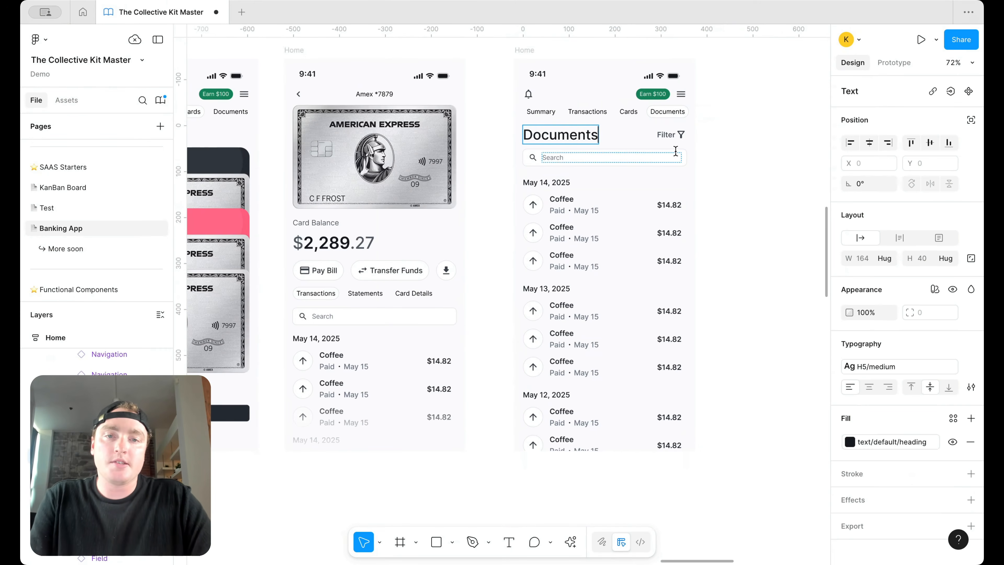
{"action": "key", "text": "Escape"}
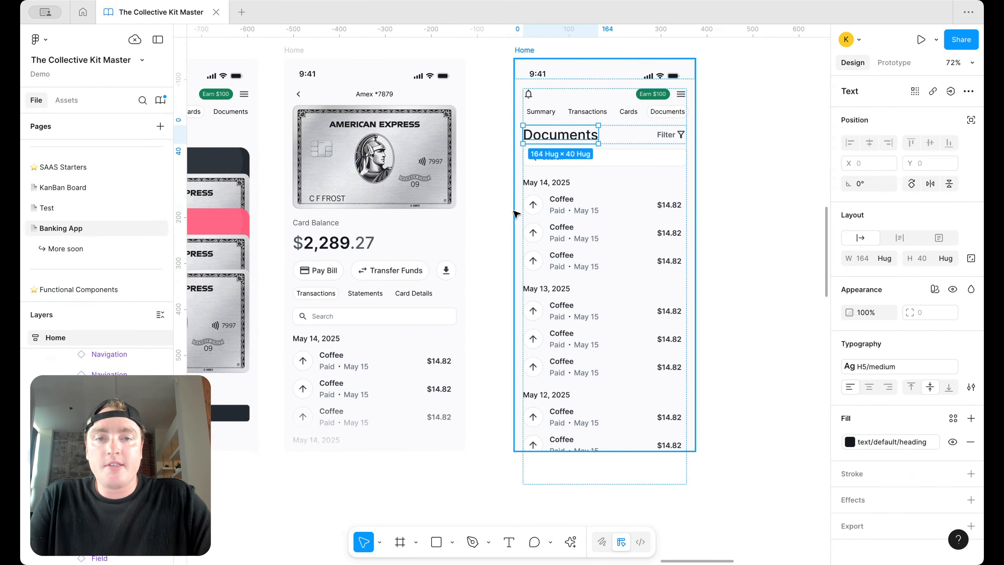
Step: Select the first transaction row in the list and bring up its context menu
{"action": "left_click", "coordinate": [566, 210]}
{"action": "left_click", "coordinate": [566, 210]}
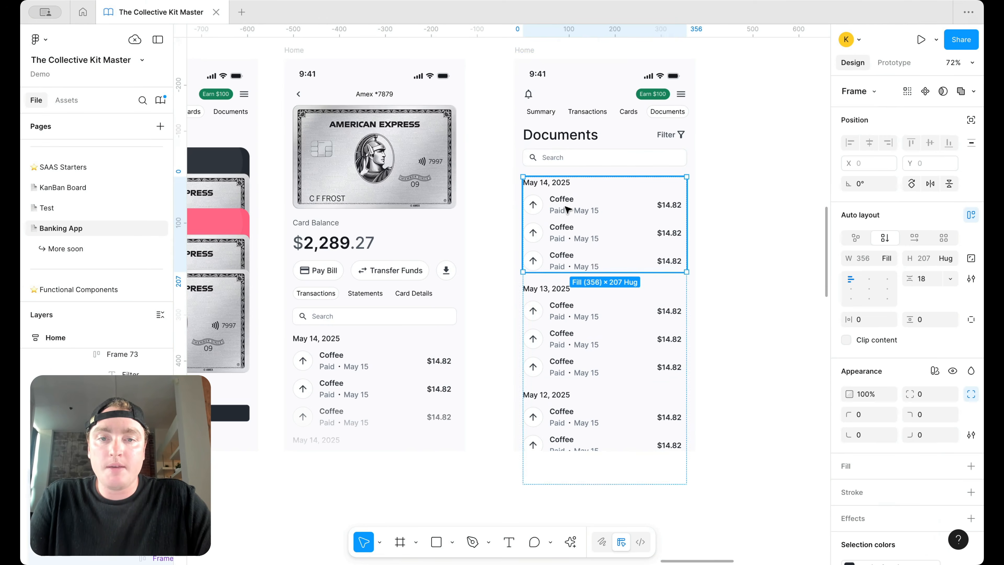
{"action": "left_click", "coordinate": [566, 209]}
{"action": "right_click", "coordinate": [567, 210]}
Step: Go to the Transaction item main component and add a second variant
{"action": "mouse_move", "coordinate": [672, 395]}
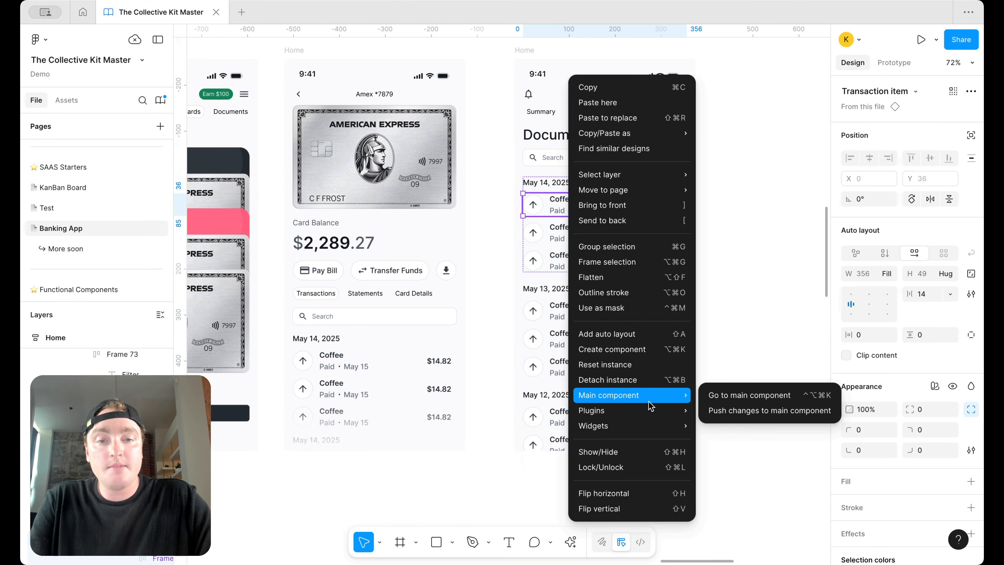
{"action": "left_click", "coordinate": [741, 397]}
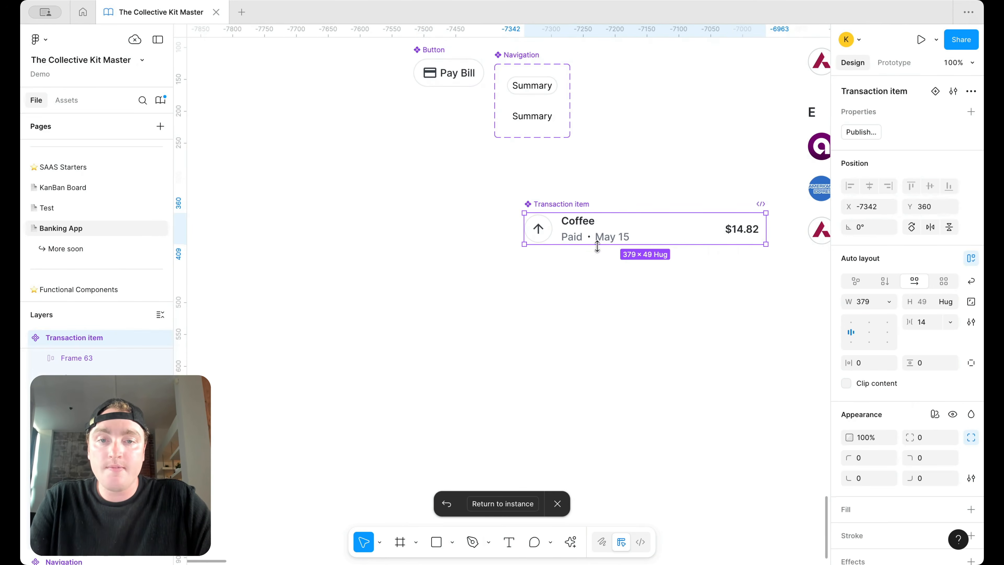
{"action": "right_click", "coordinate": [566, 223]}
{"action": "mouse_move", "coordinate": [672, 394]}
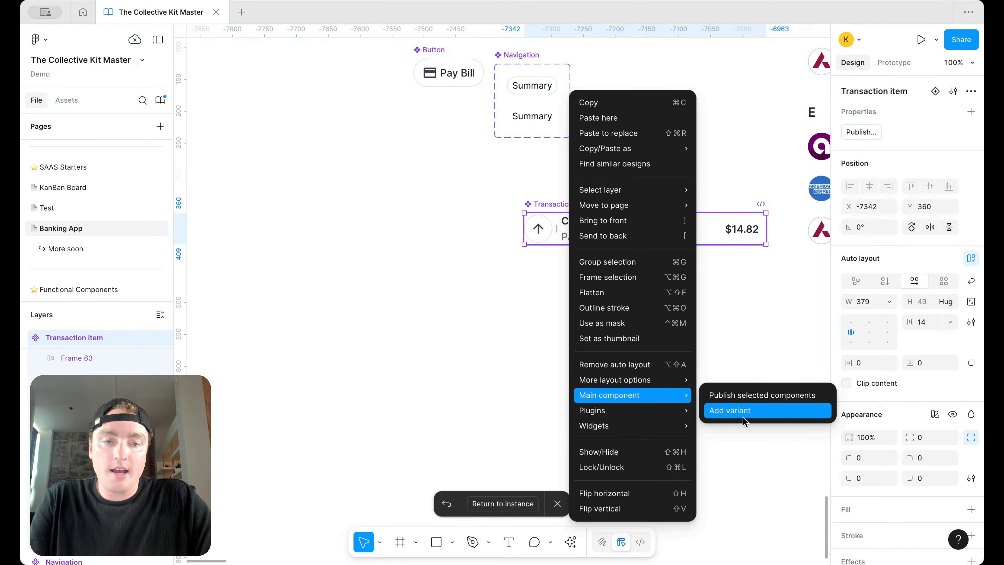
{"action": "left_click", "coordinate": [739, 411]}
Step: Replace the new variant's arrow icon with a document icon
{"action": "double_click", "coordinate": [539, 273]}
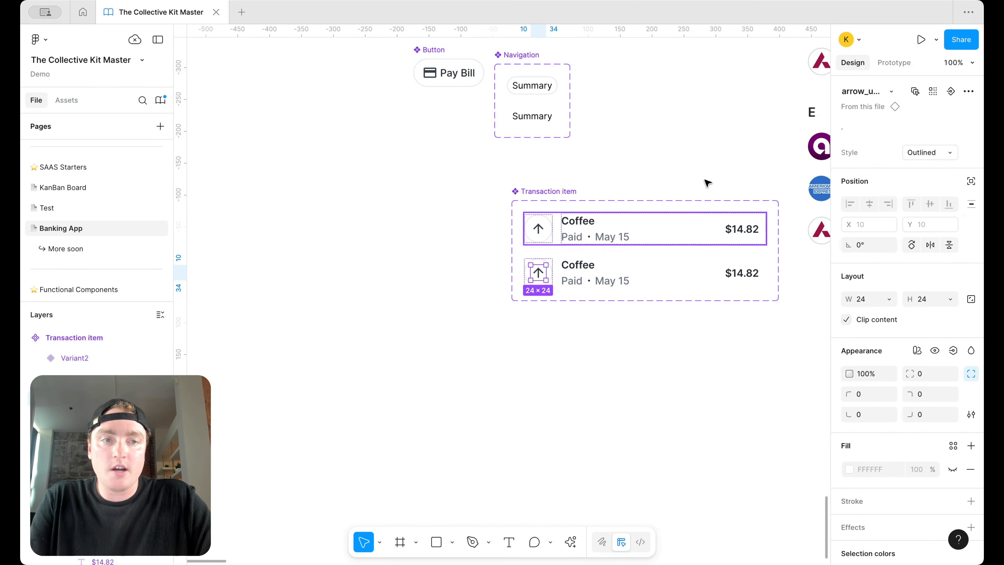
{"action": "left_click", "coordinate": [894, 91]}
{"action": "type", "text": "document"}
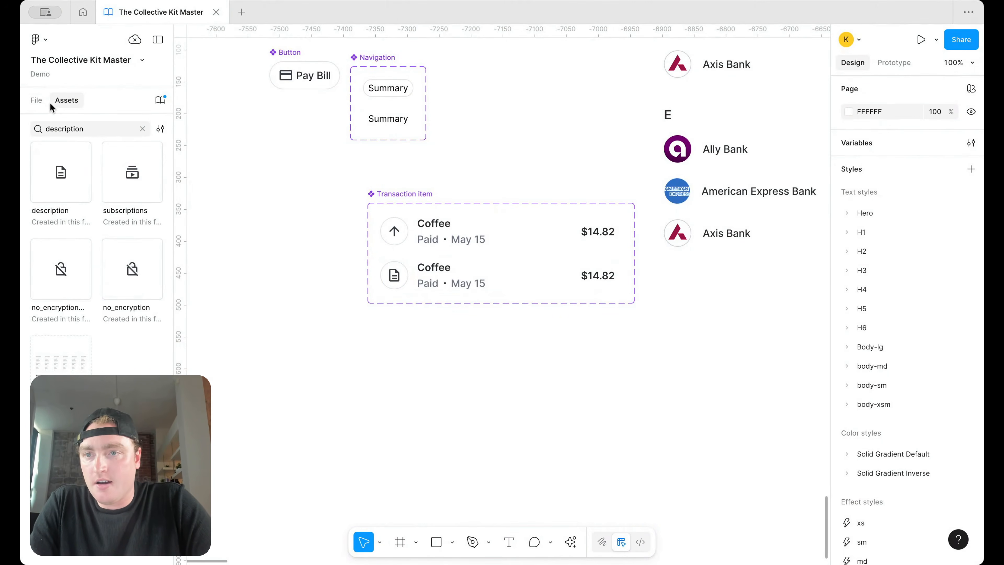
{"action": "left_click", "coordinate": [36, 100]}
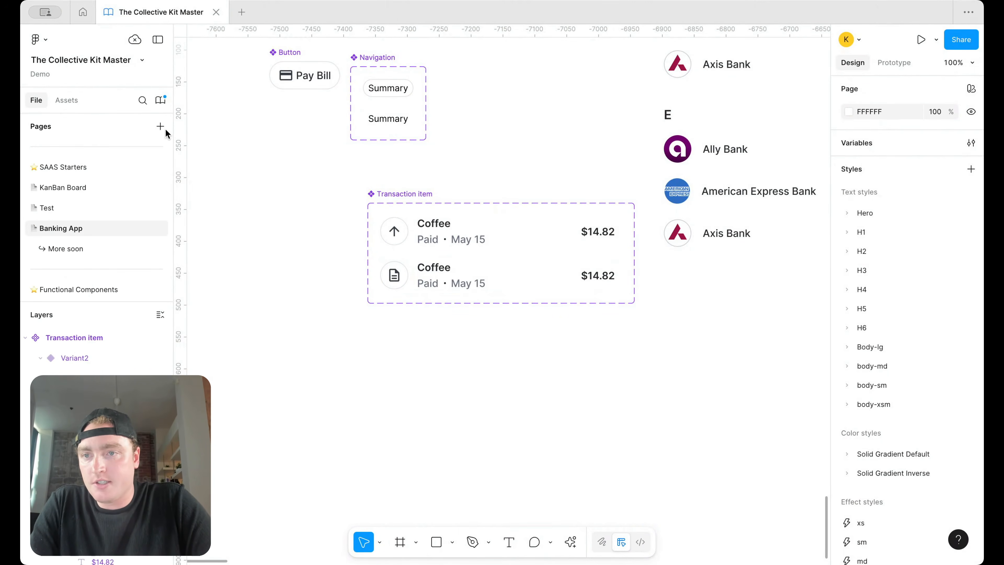
Step: Set the variant's title to 'Account Statement' and subtitle to 'PDF • March, 2024'
{"action": "double_click", "coordinate": [447, 267]}
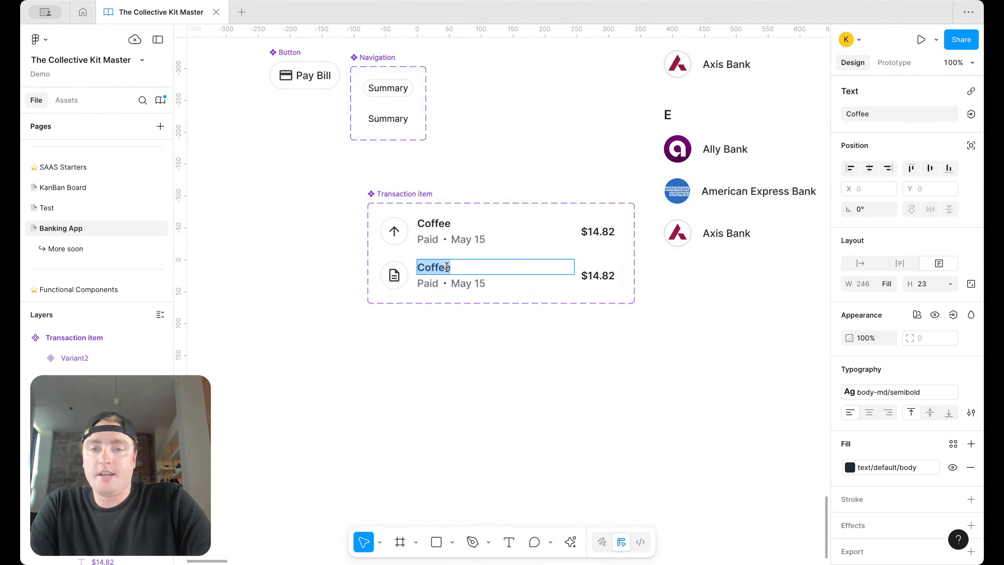
{"action": "type", "text": "B"}
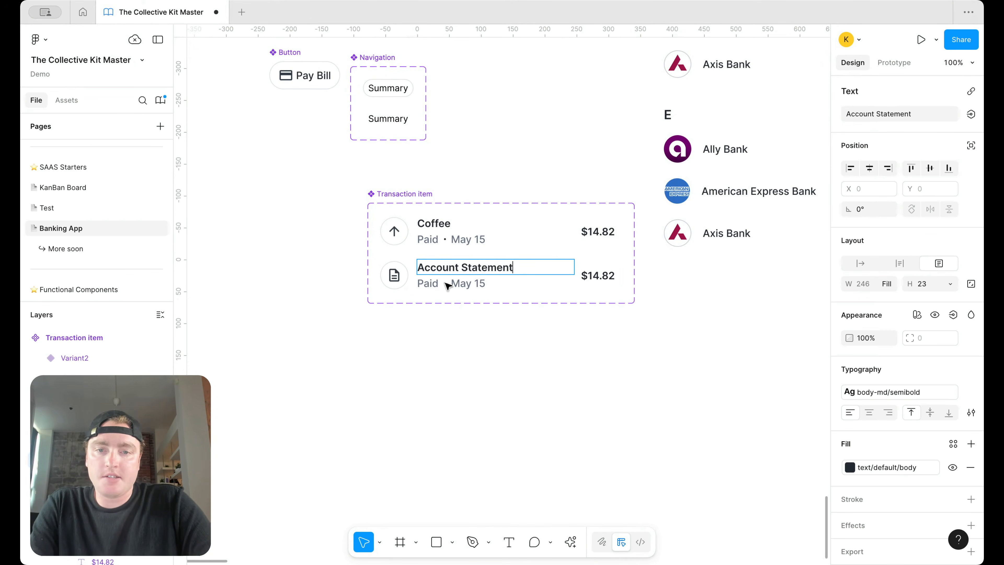
{"action": "left_click", "coordinate": [446, 303]}
{"action": "double_click", "coordinate": [464, 284]}
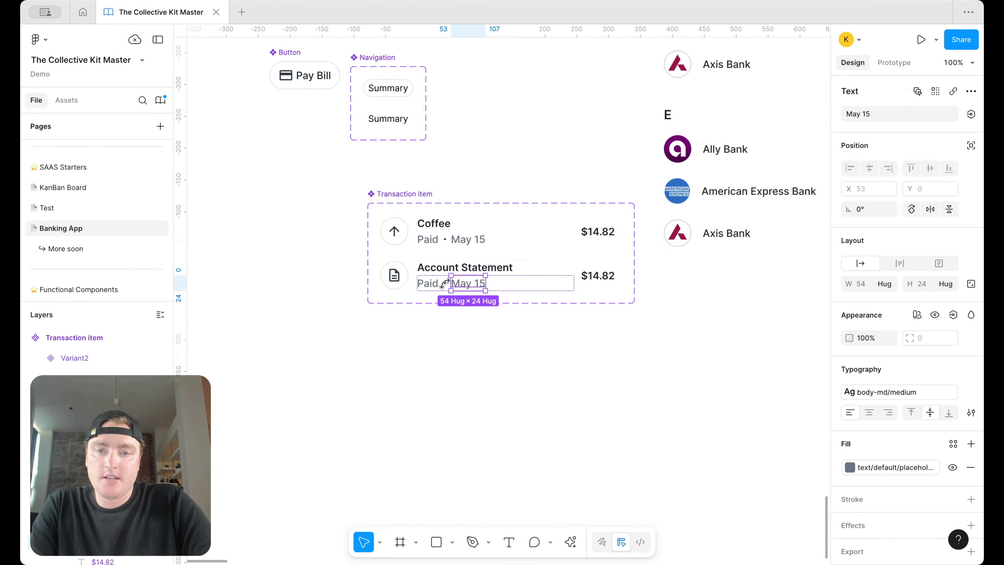
{"action": "scroll", "coordinate": [441, 285], "scroll_direction": "up", "scroll_amount": 5}
{"action": "left_click", "coordinate": [445, 284]}
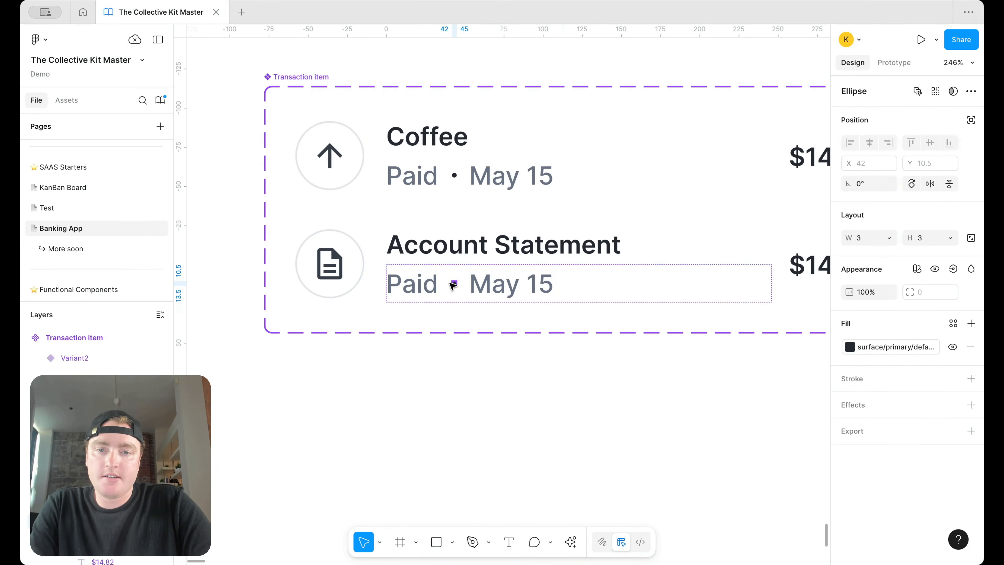
{"action": "double_click", "coordinate": [423, 292]}
{"action": "type", "text": "PDF"}
{"action": "key", "text": "Tab"}
{"action": "type", "text": "March 15, t"}
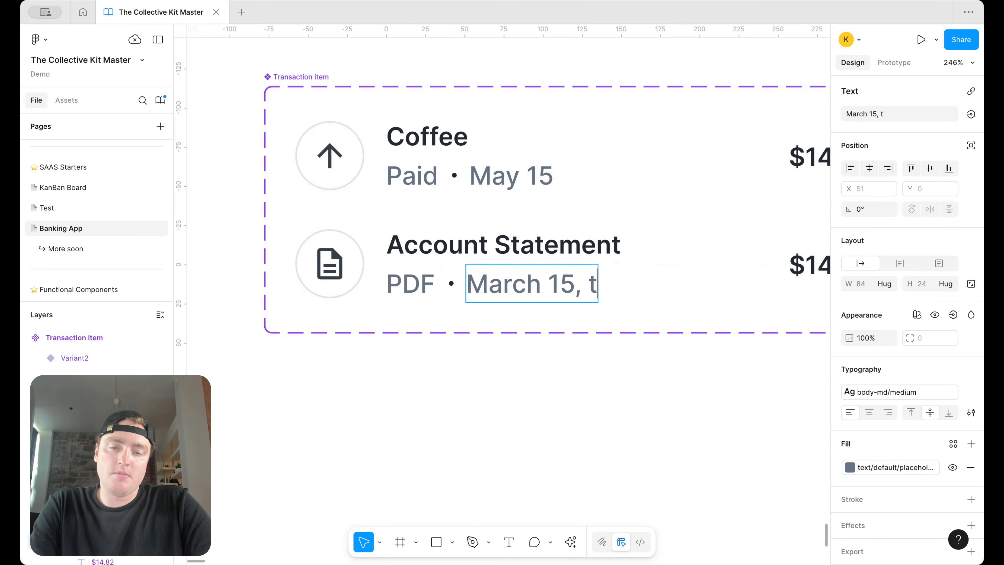
{"action": "type", "text": ", 2024"}
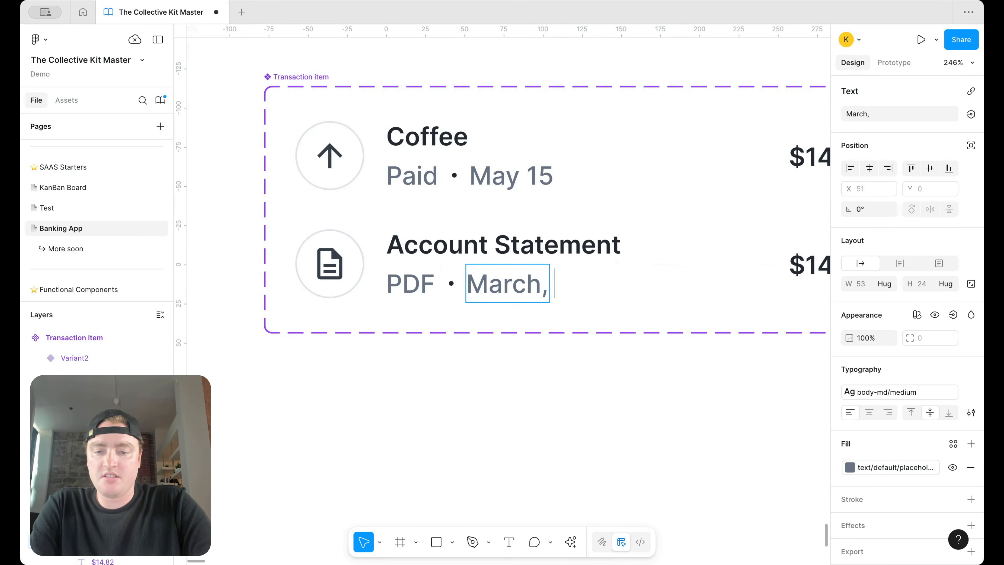
{"action": "key", "text": "Escape"}
Step: Delete the $14.82 amount from the new variant
{"action": "scroll", "coordinate": [680, 291], "scroll_direction": "down", "scroll_amount": 5}
{"action": "left_click", "coordinate": [633, 268]}
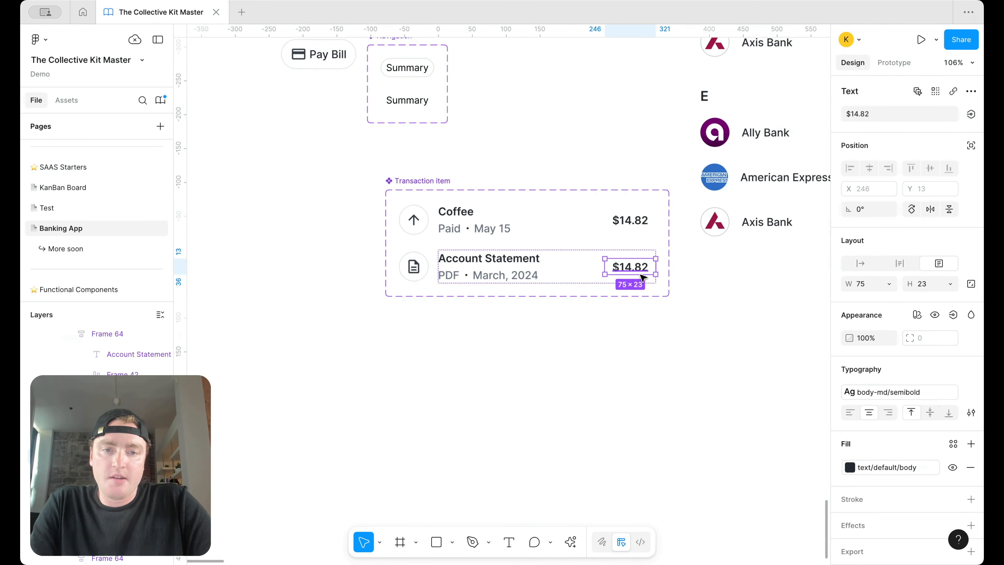
{"action": "key", "text": "Delete"}
Step: Switch the three Coffee rows in the May 14 group to the Account Statement variant
{"action": "scroll", "coordinate": [643, 277], "scroll_direction": "down", "scroll_amount": 15}
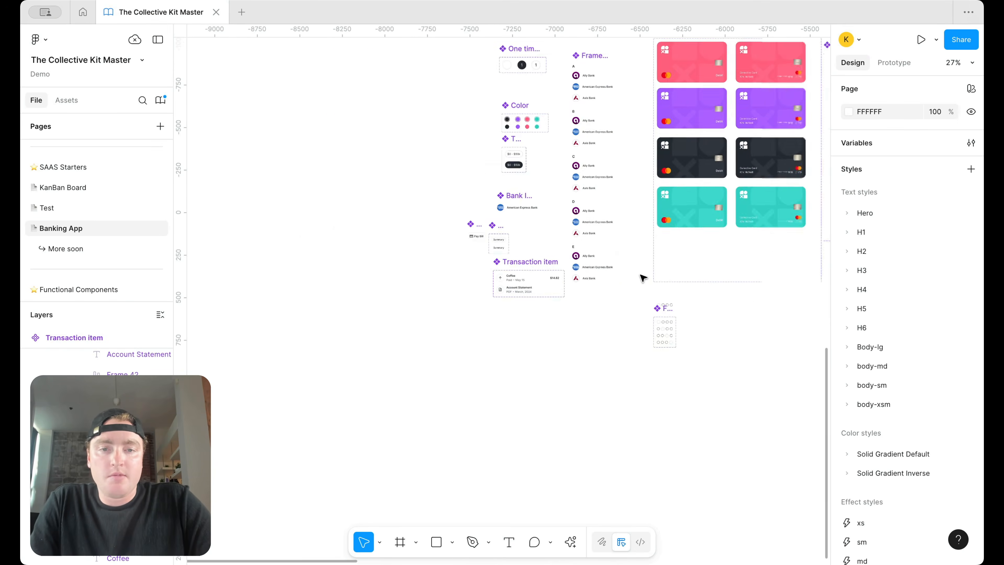
{"action": "scroll", "coordinate": [546, 259], "scroll_direction": "up", "scroll_amount": 10}
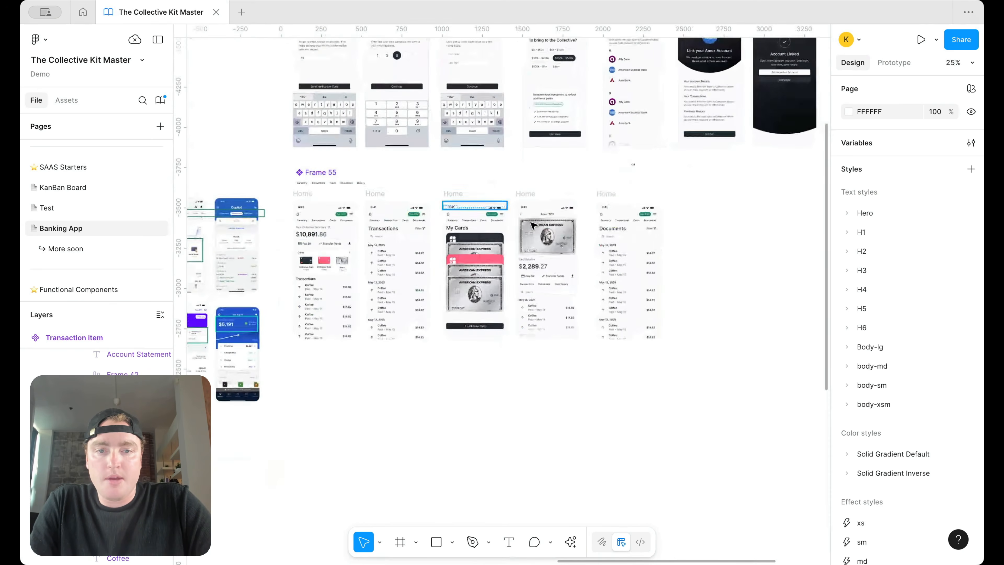
{"action": "left_click", "coordinate": [663, 198]}
{"action": "double_click", "coordinate": [653, 201]}
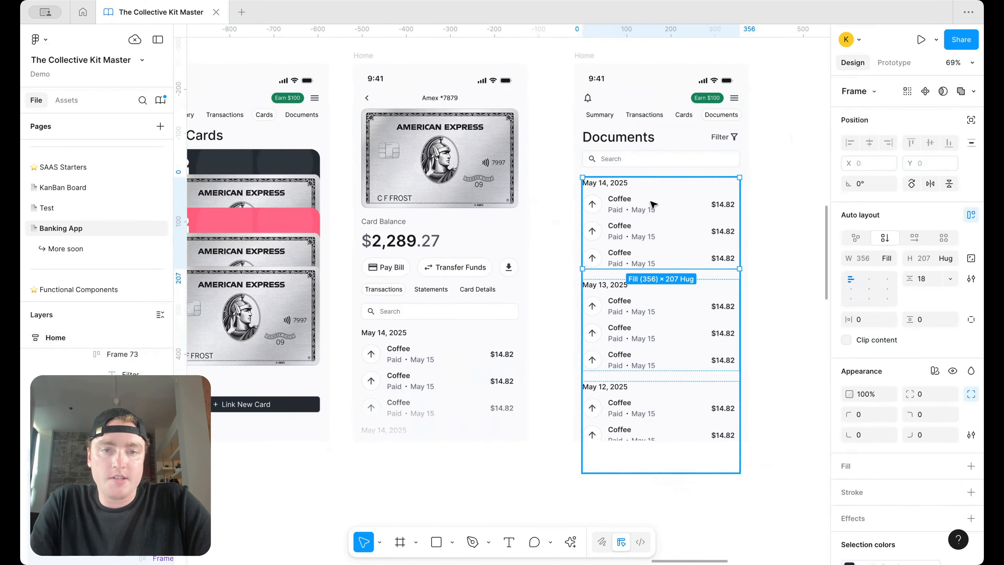
{"action": "double_click", "coordinate": [649, 203]}
{"action": "left_click", "coordinate": [633, 232], "text": "shift"}
{"action": "left_click", "coordinate": [624, 256], "text": "shift"}
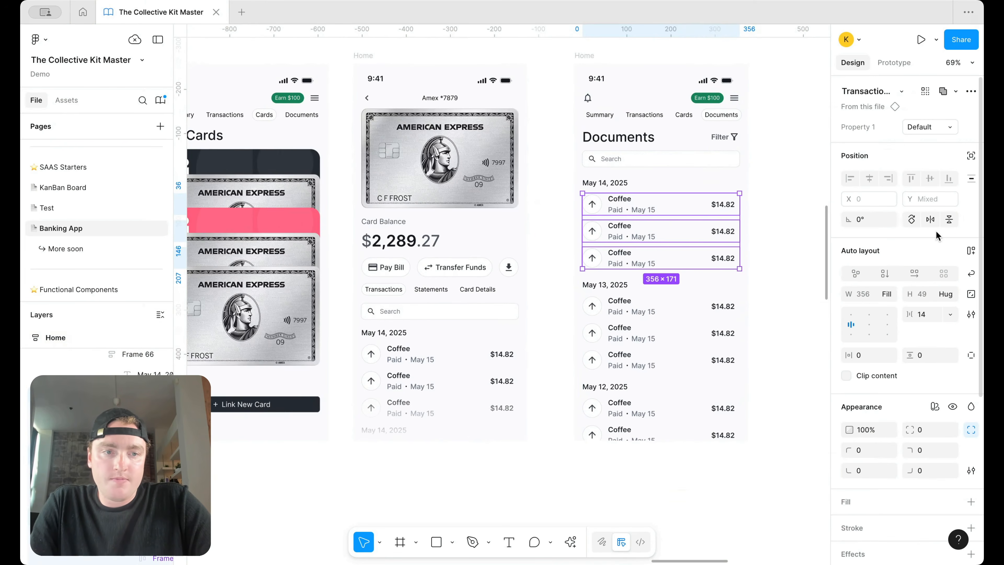
{"action": "left_click", "coordinate": [935, 133]}
{"action": "left_click", "coordinate": [933, 141]}
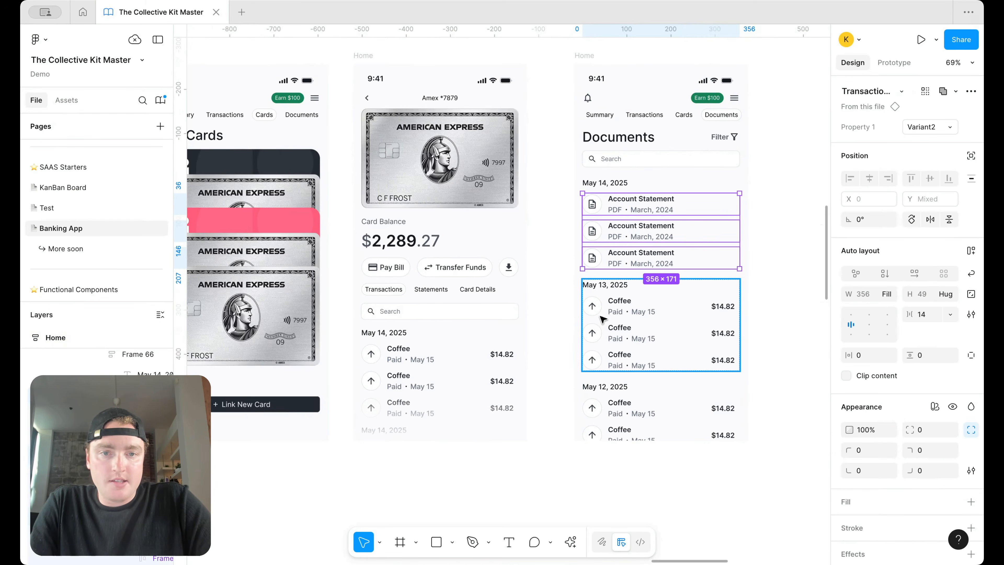
Step: Switch the three May 13 Coffee rows to the Account Statement variant as well
{"action": "left_click", "coordinate": [659, 306]}
{"action": "left_click", "coordinate": [652, 313]}
{"action": "left_click", "coordinate": [640, 334], "text": "shift"}
{"action": "left_click", "coordinate": [636, 361], "text": "shift"}
{"action": "left_click", "coordinate": [933, 127]}
{"action": "key", "text": "Return"}
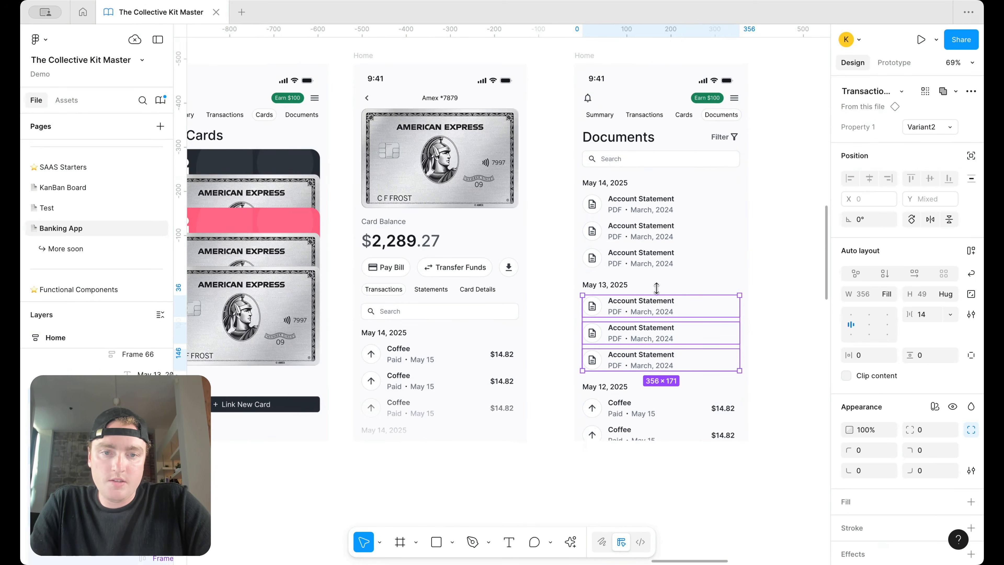
Step: Rename the date headings to March, February and January
{"action": "double_click", "coordinate": [615, 183]}
{"action": "double_click", "coordinate": [615, 183]}
{"action": "left_click", "coordinate": [614, 183]}
{"action": "key", "text": "super+a"}
{"action": "type", "text": "March"}
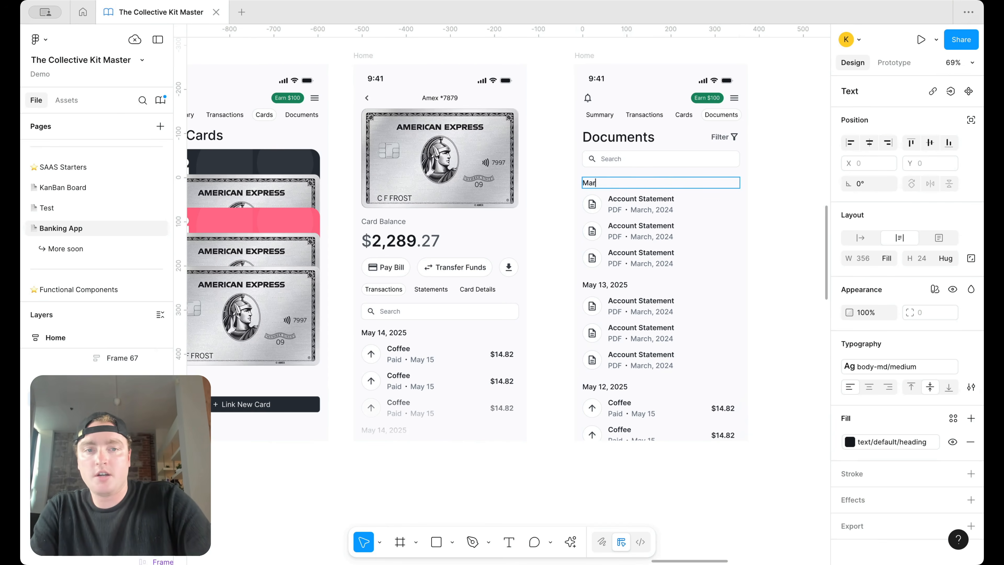
{"action": "double_click", "coordinate": [620, 285]}
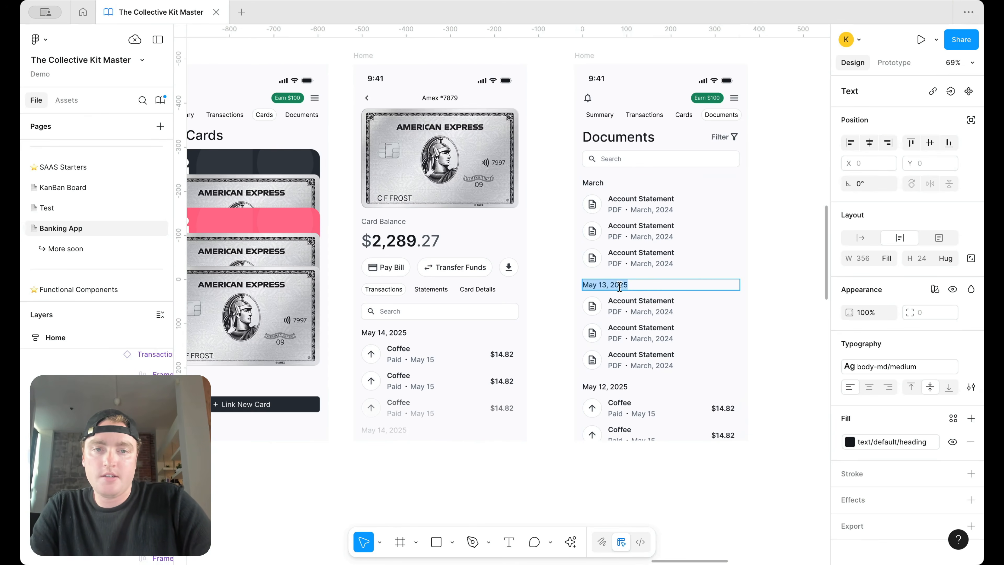
{"action": "type", "text": "February"}
{"action": "double_click", "coordinate": [621, 387]}
{"action": "type", "text": "January"}
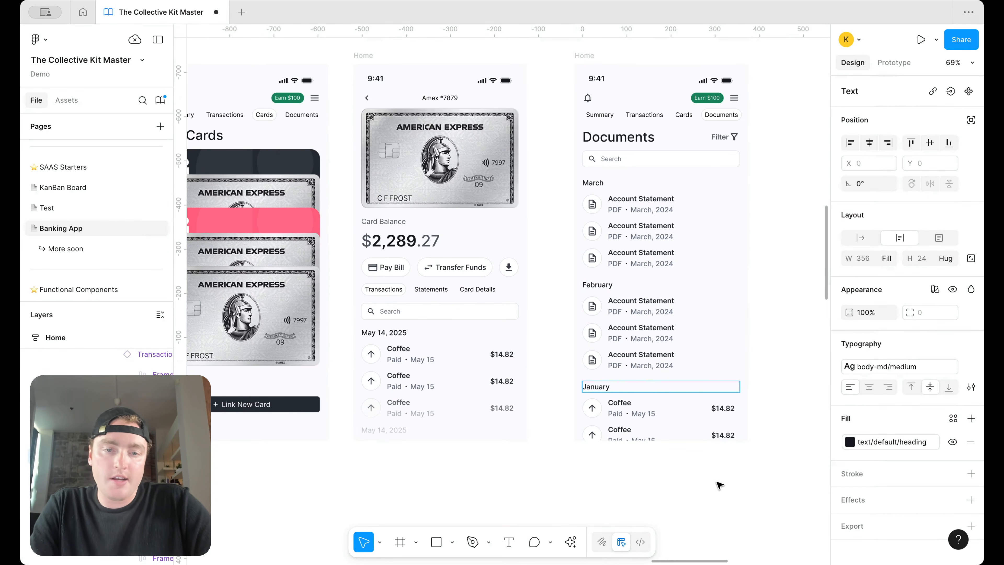
{"action": "key", "text": "Escape"}
Step: Change the January group's Coffee rows to the Account Statement variant
{"action": "left_click", "coordinate": [670, 427]}
{"action": "left_click", "coordinate": [670, 413], "text": "shift"}
{"action": "left_click", "coordinate": [939, 125]}
{"action": "left_click", "coordinate": [936, 138]}
{"action": "left_click", "coordinate": [784, 242]}
Step: Rename the second Account Statement entry to 'Tax Document'
{"action": "scroll", "coordinate": [770, 244], "scroll_direction": "down", "scroll_amount": 5}
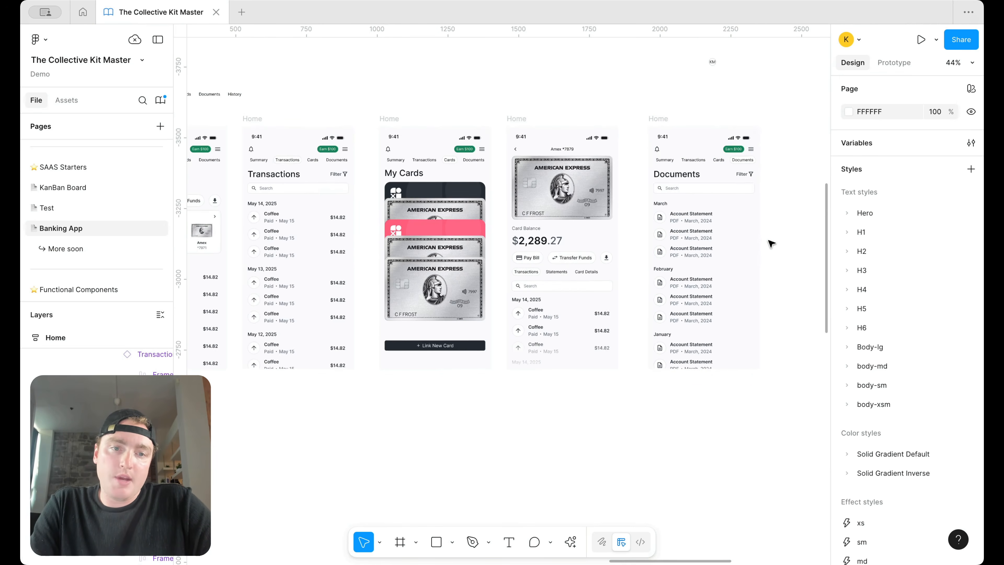
{"action": "scroll", "coordinate": [753, 253], "scroll_direction": "up", "scroll_amount": 3}
{"action": "left_click", "coordinate": [651, 217]}
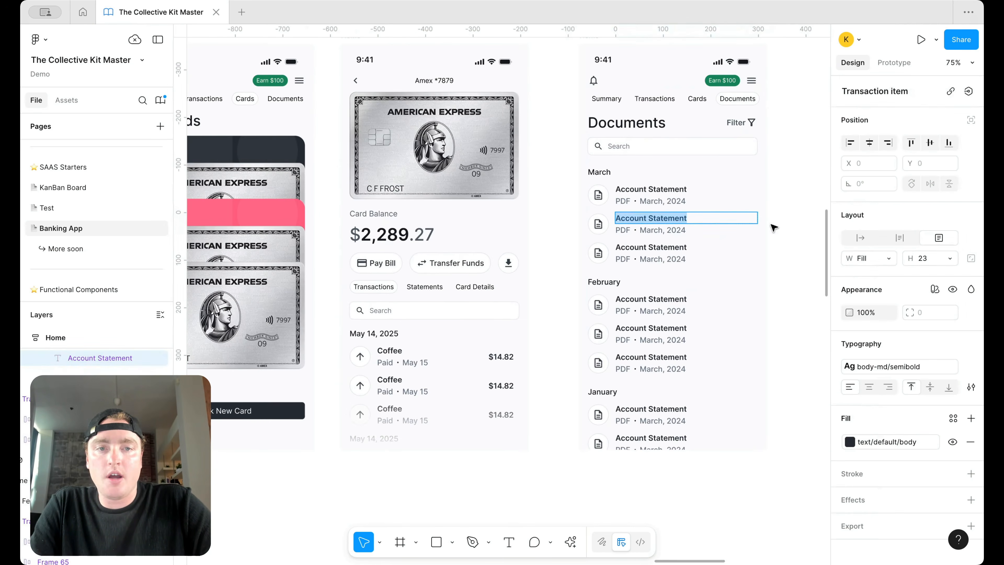
{"action": "type", "text": "Tax Document"}
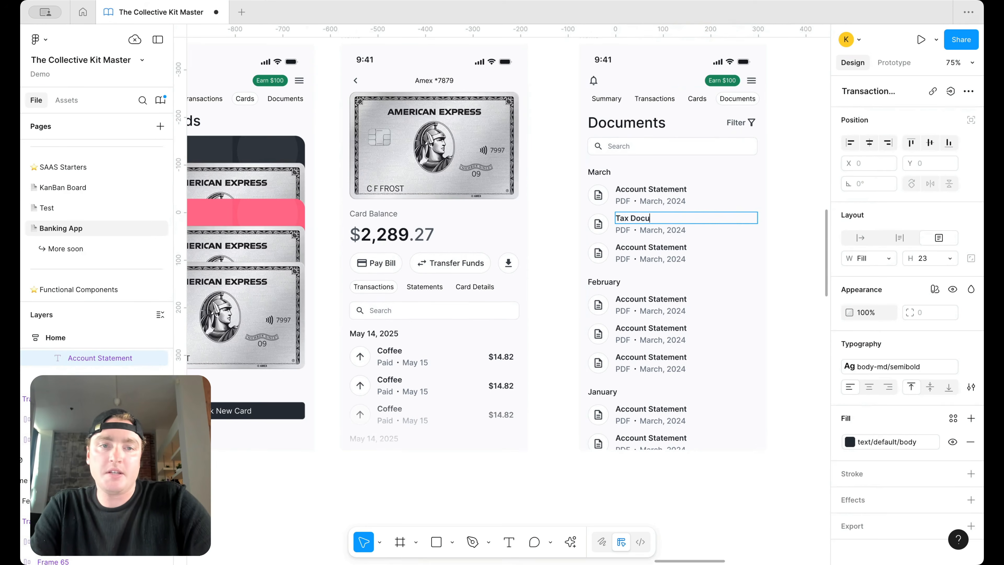
{"action": "left_click", "coordinate": [812, 174]}
Step: Paste the card screen's gradient fade into the bottom of the Documents screen
{"action": "scroll", "coordinate": [812, 174], "scroll_direction": "down", "scroll_amount": 6}
{"action": "left_click", "coordinate": [661, 271]}
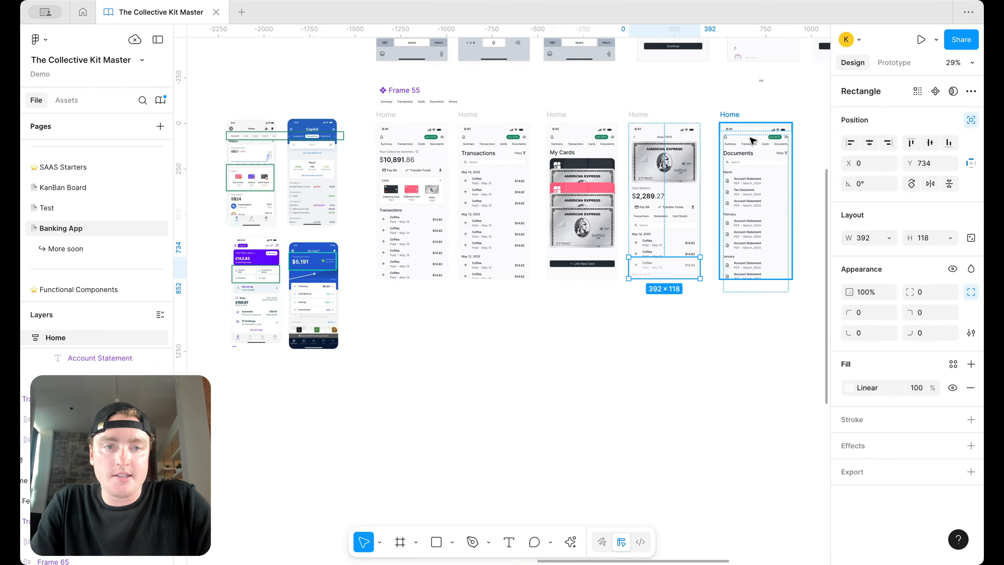
{"action": "left_click", "coordinate": [736, 115]}
{"action": "key", "text": "super+v"}
{"action": "scroll", "coordinate": [810, 174], "scroll_direction": "up", "scroll_amount": 6}
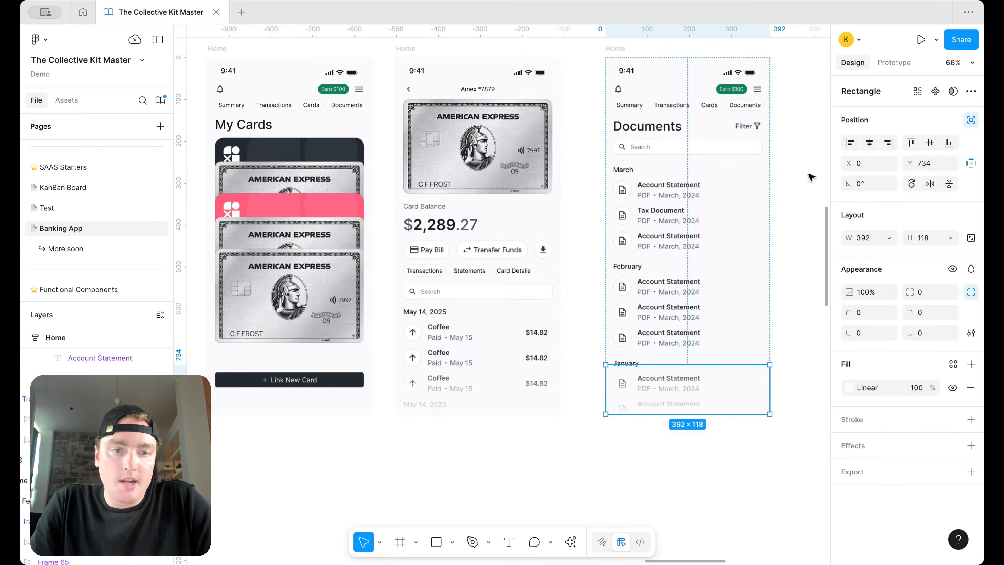
{"action": "left_click", "coordinate": [789, 218]}
{"action": "scroll", "coordinate": [789, 218], "scroll_direction": "up", "scroll_amount": 1}
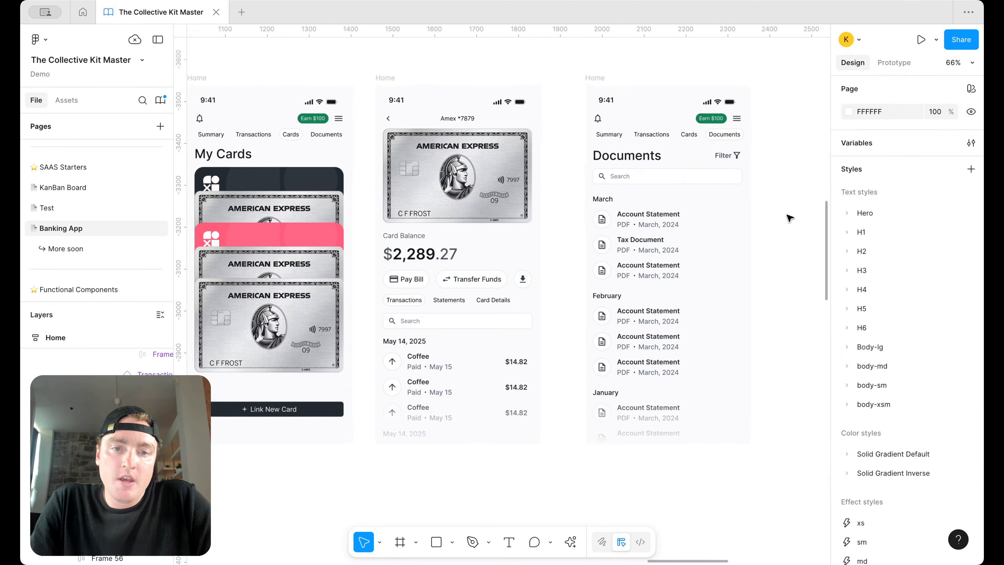
{"action": "scroll", "coordinate": [789, 217], "scroll_direction": "left", "scroll_amount": 5}
{"action": "scroll", "coordinate": [789, 217], "scroll_direction": "down", "scroll_amount": 3}
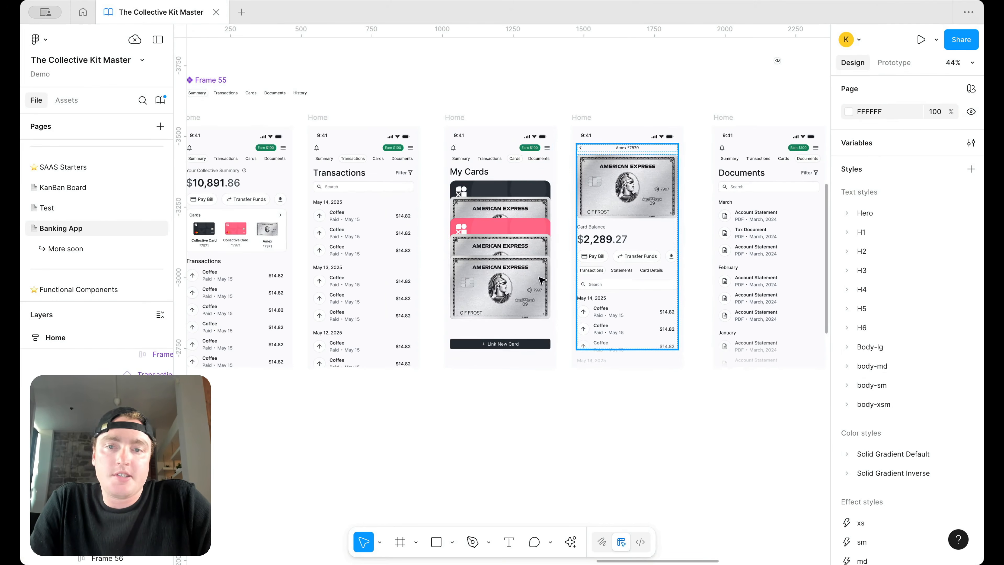
Step: Select the download icon inside the Home screen's Pay Bill download button
{"action": "scroll", "coordinate": [430, 257], "scroll_direction": "right", "scroll_amount": 3}
{"action": "scroll", "coordinate": [701, 236], "scroll_direction": "up", "scroll_amount": 2}
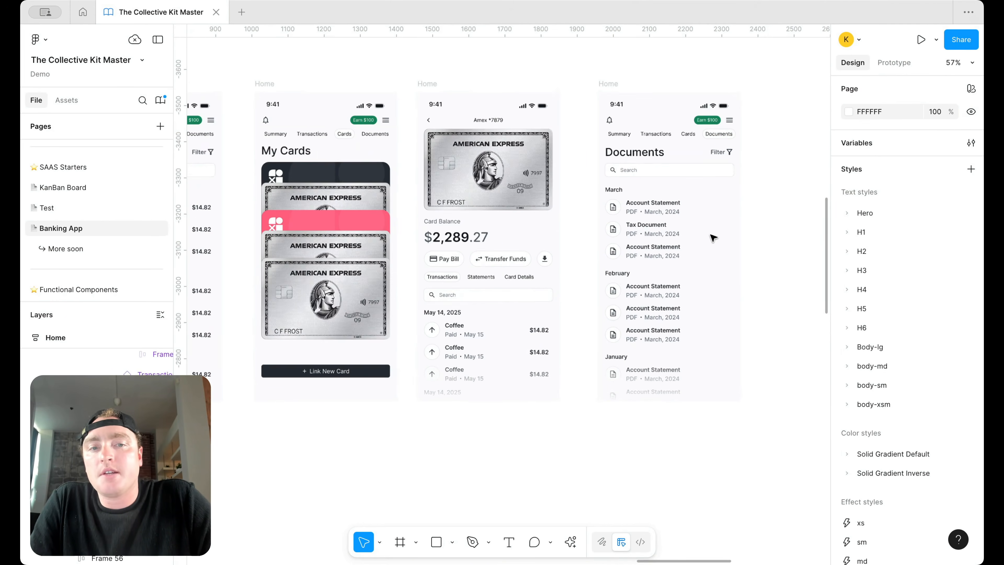
{"action": "scroll", "coordinate": [713, 238], "scroll_direction": "down", "scroll_amount": 2}
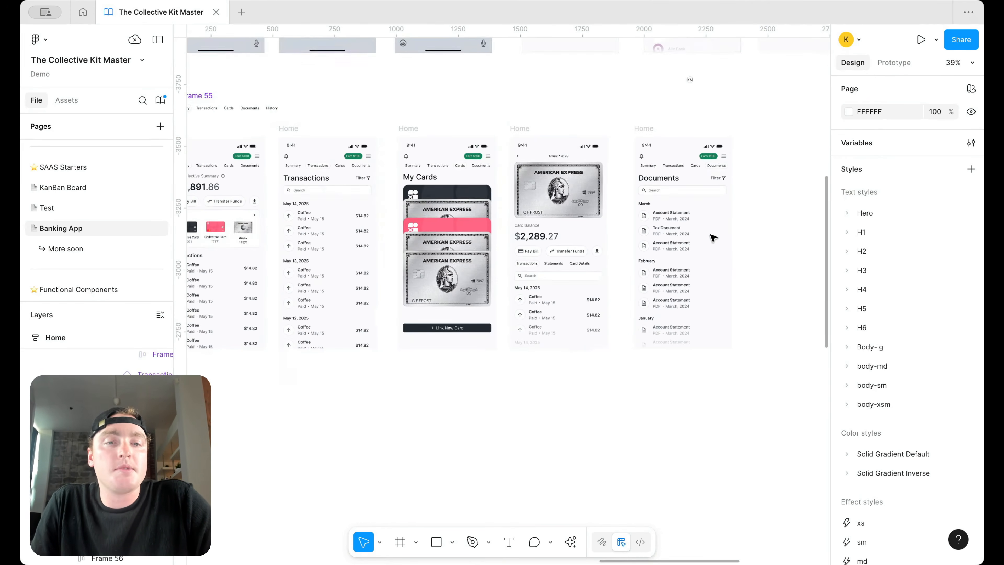
{"action": "scroll", "coordinate": [713, 238], "scroll_direction": "left", "scroll_amount": 1}
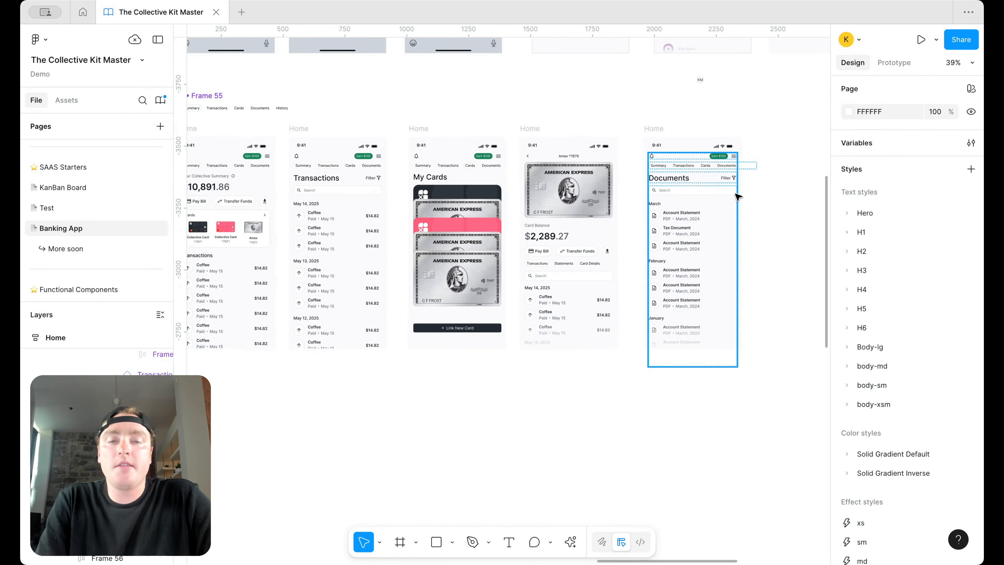
{"action": "scroll", "coordinate": [737, 197], "scroll_direction": "up", "scroll_amount": 5}
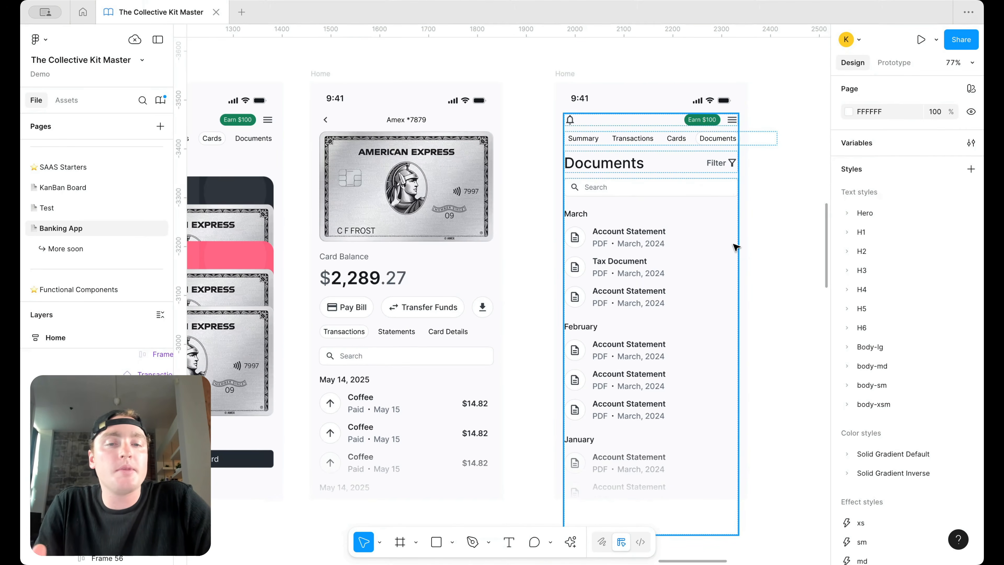
{"action": "scroll", "coordinate": [725, 244], "scroll_direction": "down", "scroll_amount": 10}
{"action": "scroll", "coordinate": [586, 285], "scroll_direction": "left", "scroll_amount": 10}
{"action": "scroll", "coordinate": [586, 285], "scroll_direction": "left", "scroll_amount": 10}
{"action": "scroll", "coordinate": [585, 285], "scroll_direction": "down", "scroll_amount": 3}
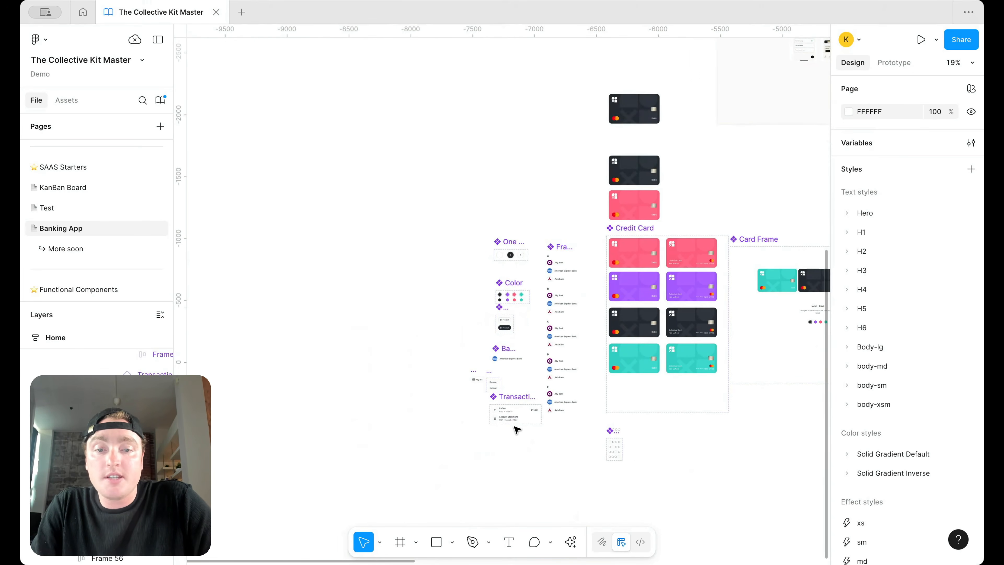
{"action": "scroll", "coordinate": [517, 429], "scroll_direction": "up", "scroll_amount": 3}
{"action": "scroll", "coordinate": [517, 430], "scroll_direction": "down", "scroll_amount": 5}
{"action": "scroll", "coordinate": [517, 430], "scroll_direction": "right", "scroll_amount": 10}
{"action": "scroll", "coordinate": [517, 429], "scroll_direction": "up", "scroll_amount": 5}
{"action": "scroll", "coordinate": [517, 430], "scroll_direction": "right", "scroll_amount": 5}
{"action": "scroll", "coordinate": [431, 285], "scroll_direction": "up", "scroll_amount": 10}
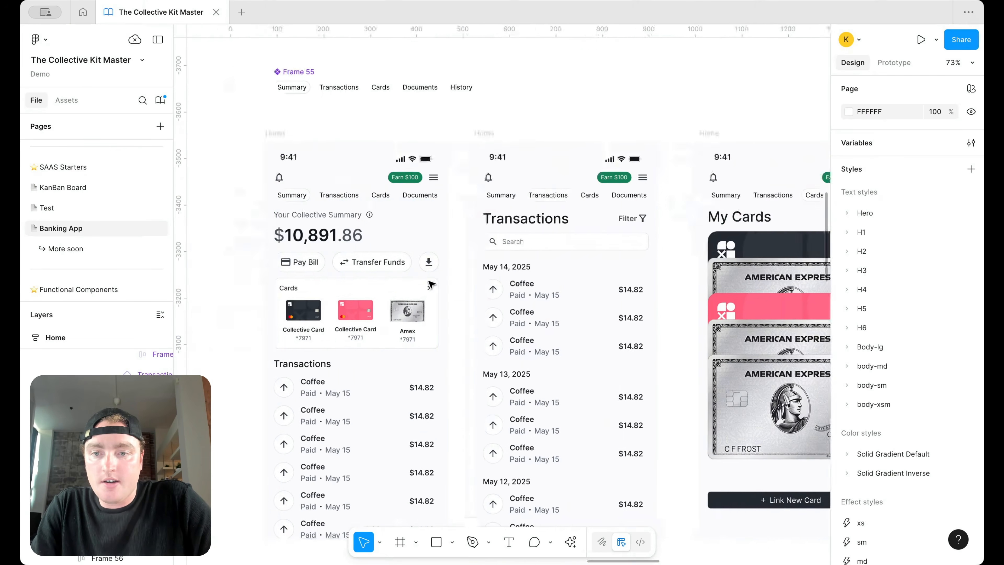
{"action": "scroll", "coordinate": [431, 285], "scroll_direction": "left", "scroll_amount": 1}
{"action": "double_click", "coordinate": [462, 263]}
{"action": "double_click", "coordinate": [462, 263]}
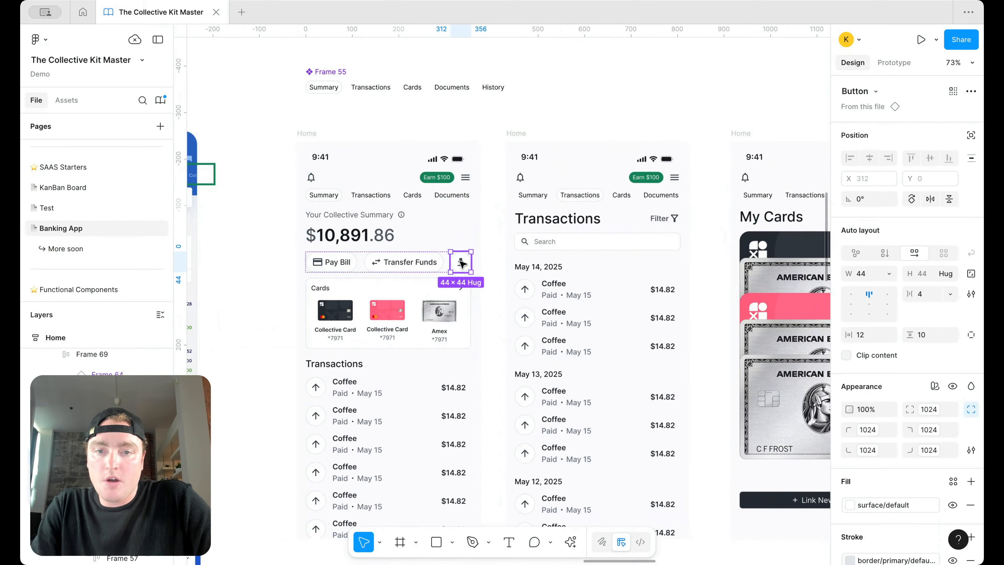
{"action": "double_click", "coordinate": [462, 263]}
Step: Paste the download icon into the Transaction item's Account Statement row
{"action": "scroll", "coordinate": [501, 294], "scroll_direction": "down", "scroll_amount": 5}
{"action": "scroll", "coordinate": [502, 293], "scroll_direction": "left", "scroll_amount": 10}
{"action": "scroll", "coordinate": [501, 294], "scroll_direction": "down", "scroll_amount": 8}
{"action": "scroll", "coordinate": [533, 367], "scroll_direction": "left", "scroll_amount": 10}
{"action": "scroll", "coordinate": [533, 367], "scroll_direction": "down", "scroll_amount": 5}
{"action": "scroll", "coordinate": [454, 337], "scroll_direction": "up", "scroll_amount": 5}
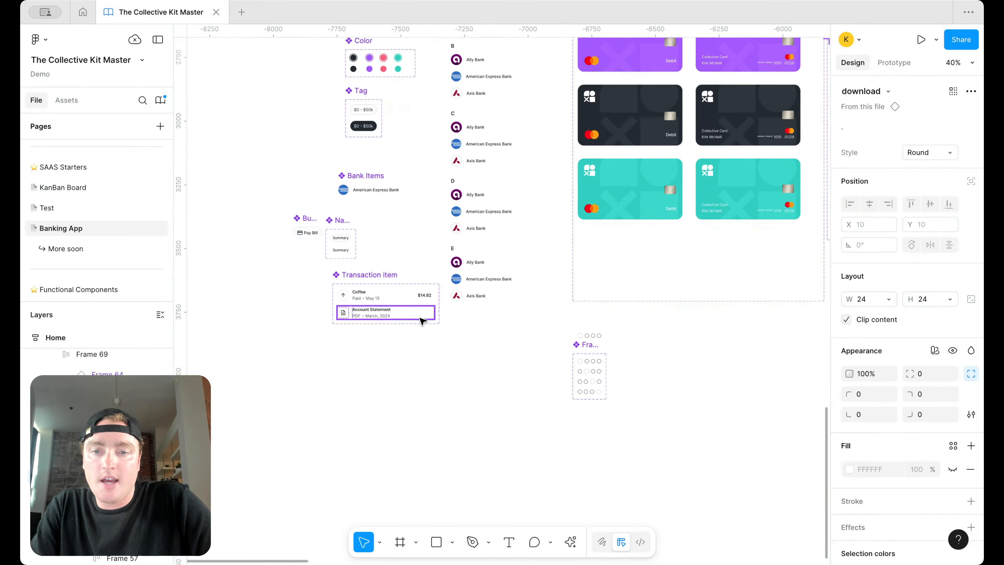
{"action": "scroll", "coordinate": [422, 321], "scroll_direction": "up", "scroll_amount": 10}
{"action": "double_click", "coordinate": [422, 312]}
{"action": "key", "text": "ctrl+v"}
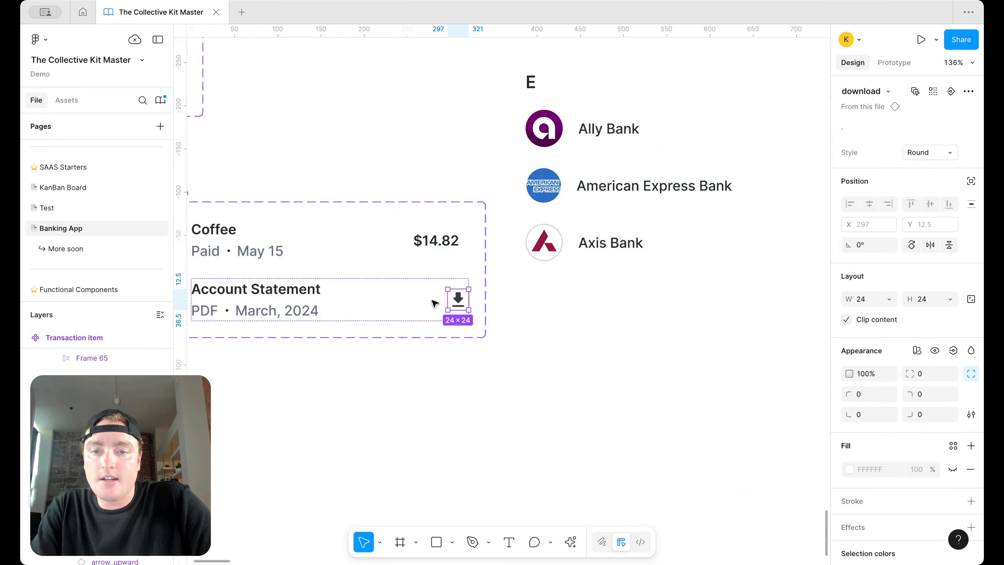
{"action": "scroll", "coordinate": [521, 292], "scroll_direction": "down", "scroll_amount": 5}
{"action": "scroll", "coordinate": [547, 296], "scroll_direction": "down", "scroll_amount": 5}
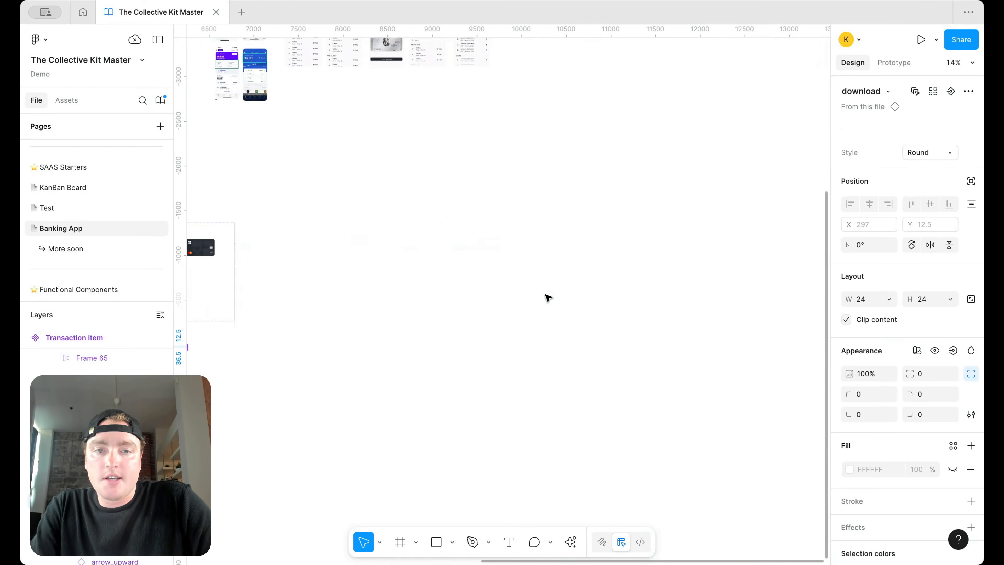
{"action": "scroll", "coordinate": [547, 296], "scroll_direction": "up", "scroll_amount": 3}
{"action": "scroll", "coordinate": [395, 393], "scroll_direction": "up", "scroll_amount": 10}
{"action": "scroll", "coordinate": [478, 391], "scroll_direction": "down", "scroll_amount": 3}
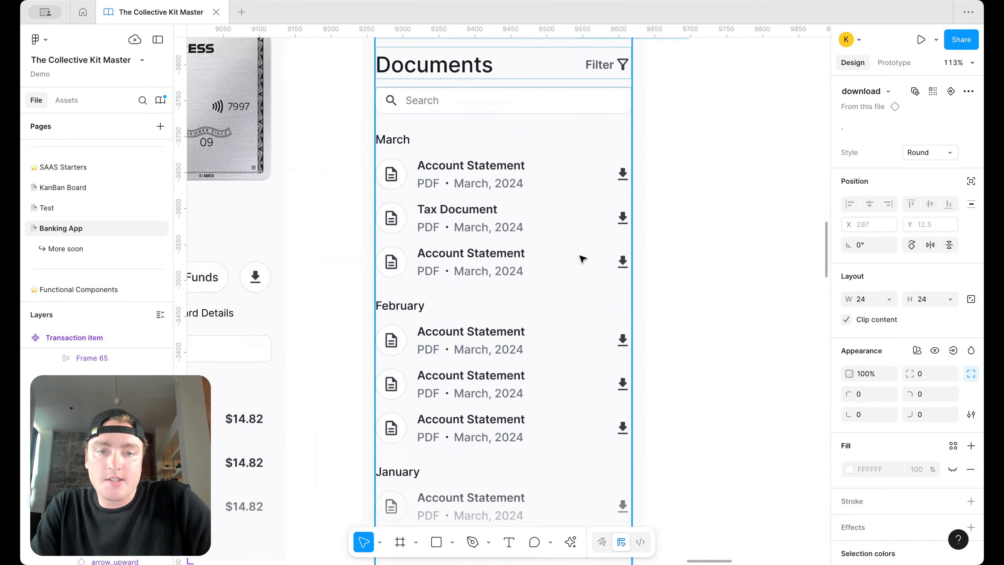
{"action": "scroll", "coordinate": [580, 257], "scroll_direction": "left", "scroll_amount": 5}
{"action": "scroll", "coordinate": [742, 287], "scroll_direction": "up", "scroll_amount": 2}
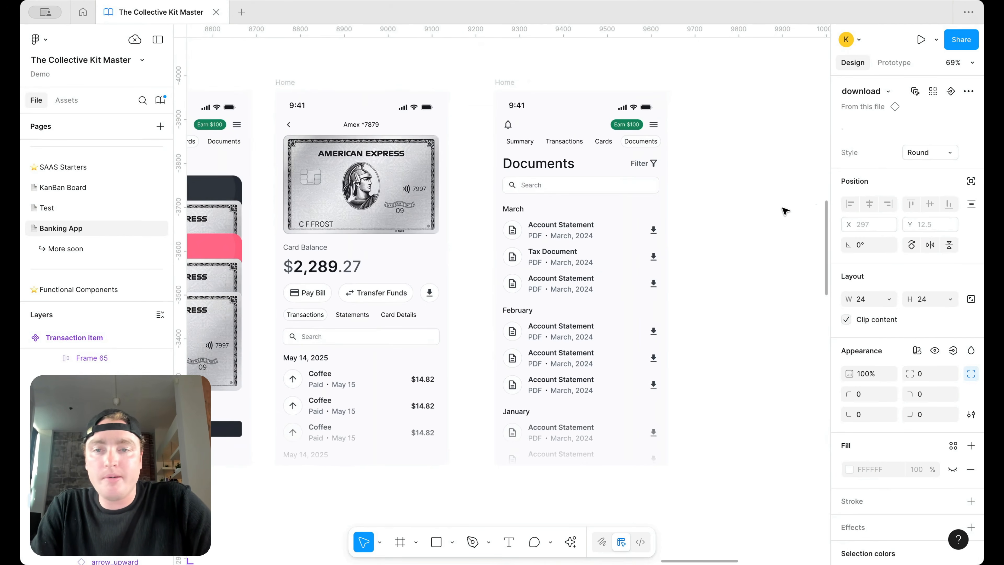
{"action": "scroll", "coordinate": [771, 154], "scroll_direction": "down", "scroll_amount": 5}
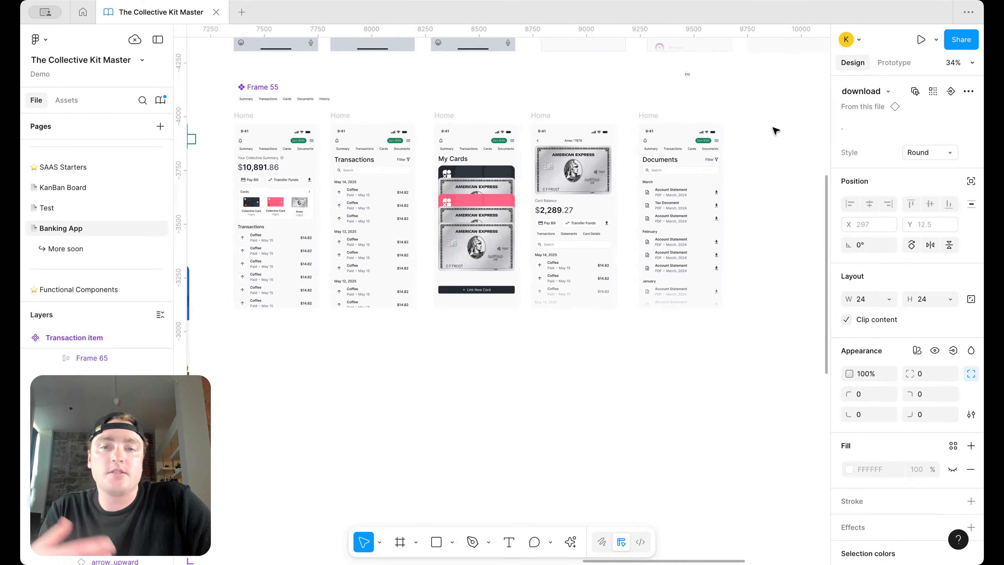
{"action": "scroll", "coordinate": [776, 129], "scroll_direction": "left", "scroll_amount": 1}
{"action": "scroll", "coordinate": [793, 137], "scroll_direction": "up", "scroll_amount": 1}
{"action": "scroll", "coordinate": [792, 137], "scroll_direction": "left", "scroll_amount": 1}
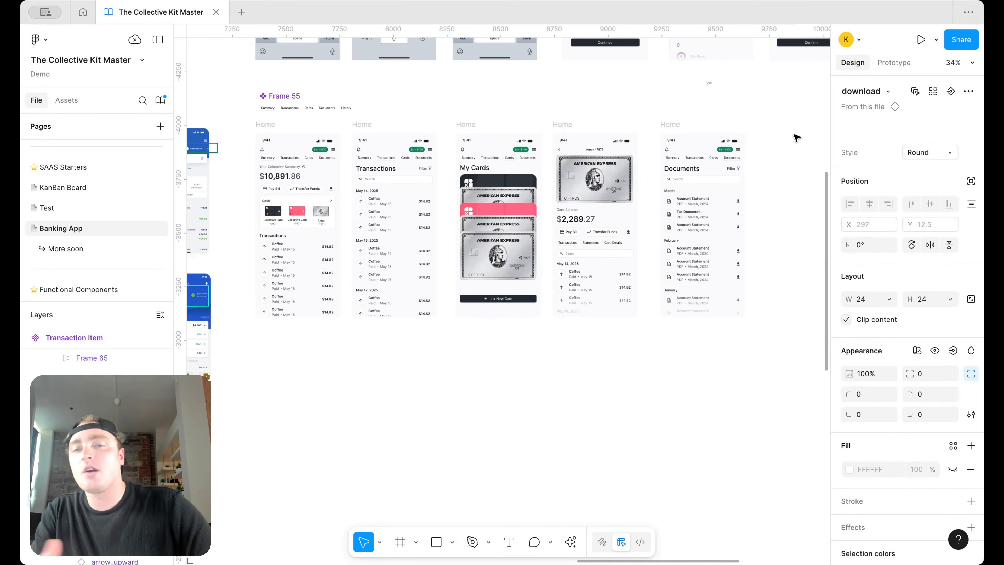
{"action": "scroll", "coordinate": [353, 185], "scroll_direction": "up", "scroll_amount": 5}
{"action": "scroll", "coordinate": [391, 393], "scroll_direction": "down", "scroll_amount": 2}
{"action": "scroll", "coordinate": [391, 426], "scroll_direction": "down", "scroll_amount": 2}
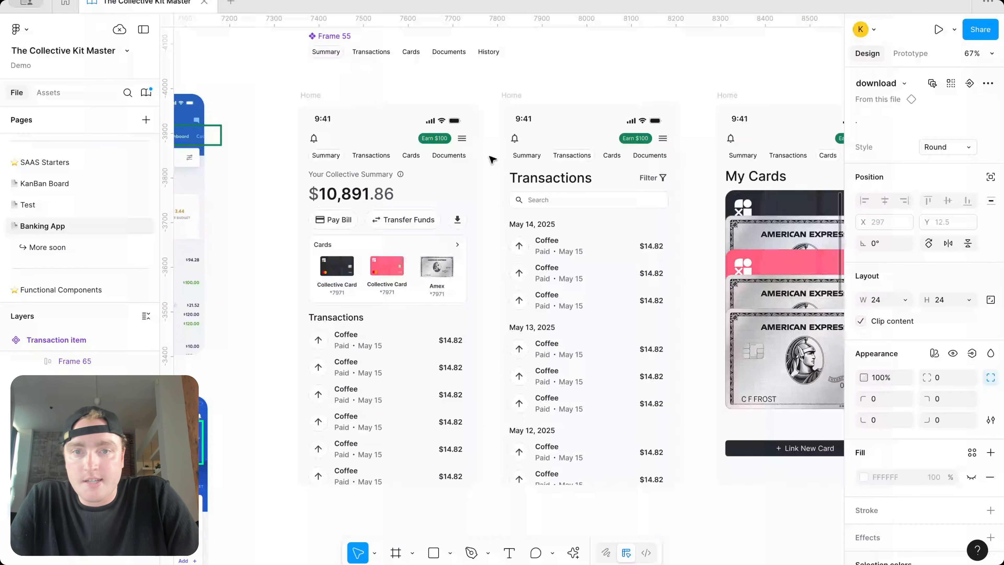
{"action": "scroll", "coordinate": [491, 160], "scroll_direction": "down", "scroll_amount": 2}
{"action": "scroll", "coordinate": [491, 160], "scroll_direction": "up", "scroll_amount": 2}
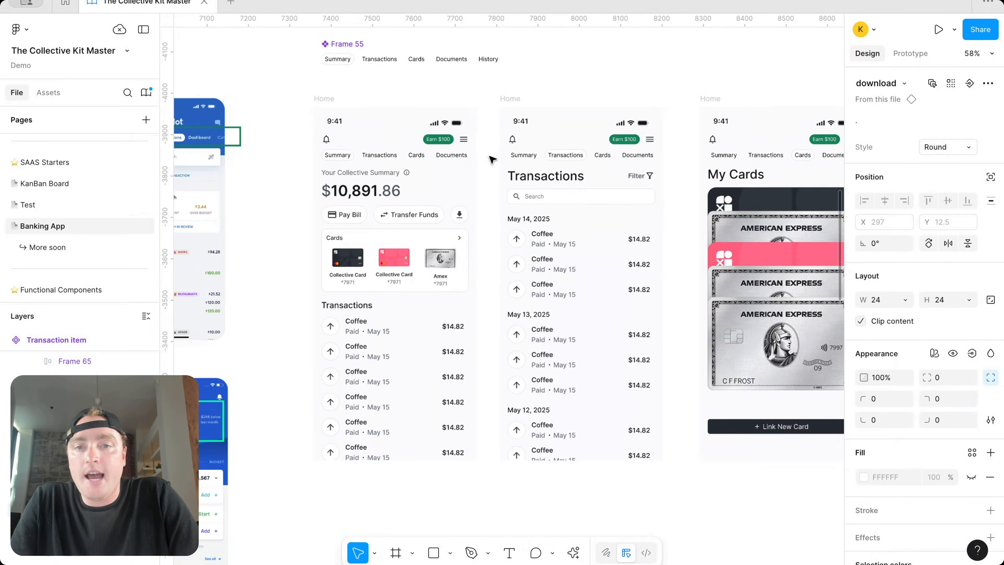
{"action": "left_click", "coordinate": [459, 140]}
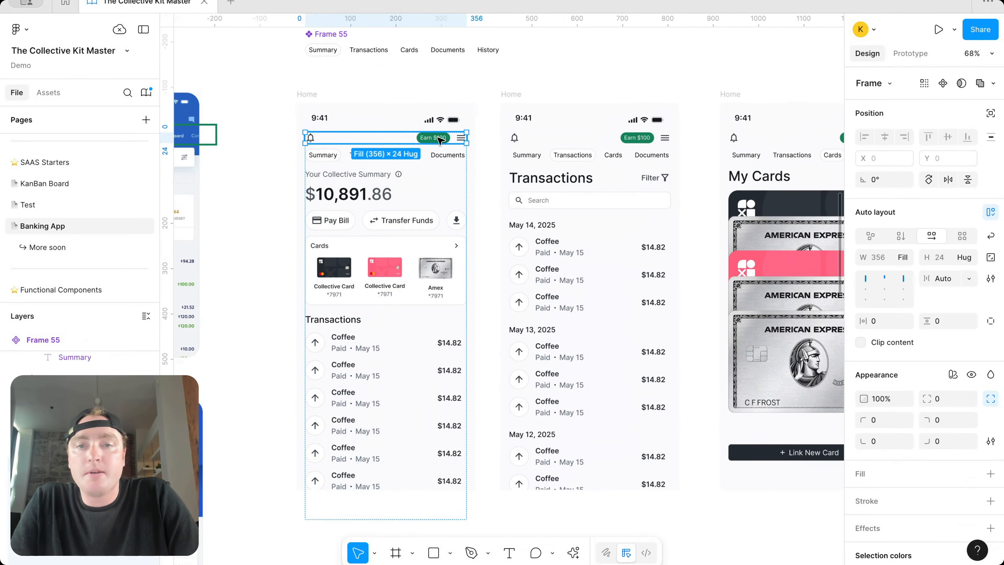
{"action": "left_click", "coordinate": [440, 141]}
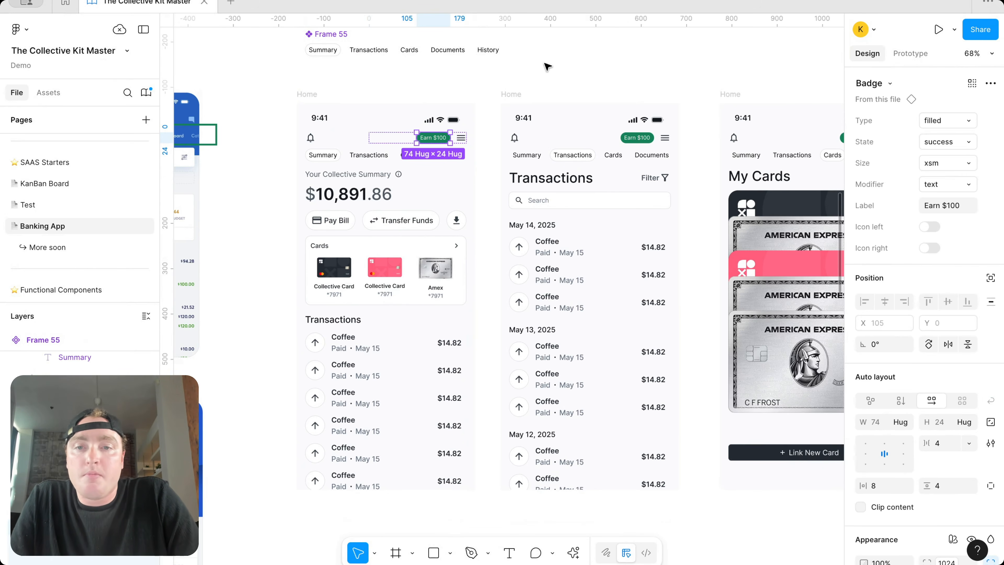
{"action": "left_click", "coordinate": [394, 178]}
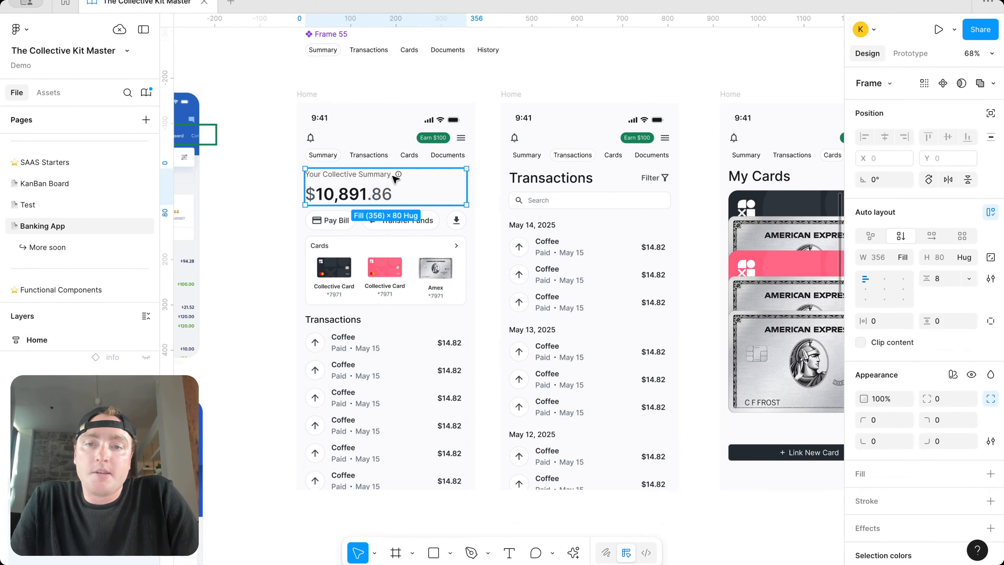
{"action": "left_click", "coordinate": [589, 69]}
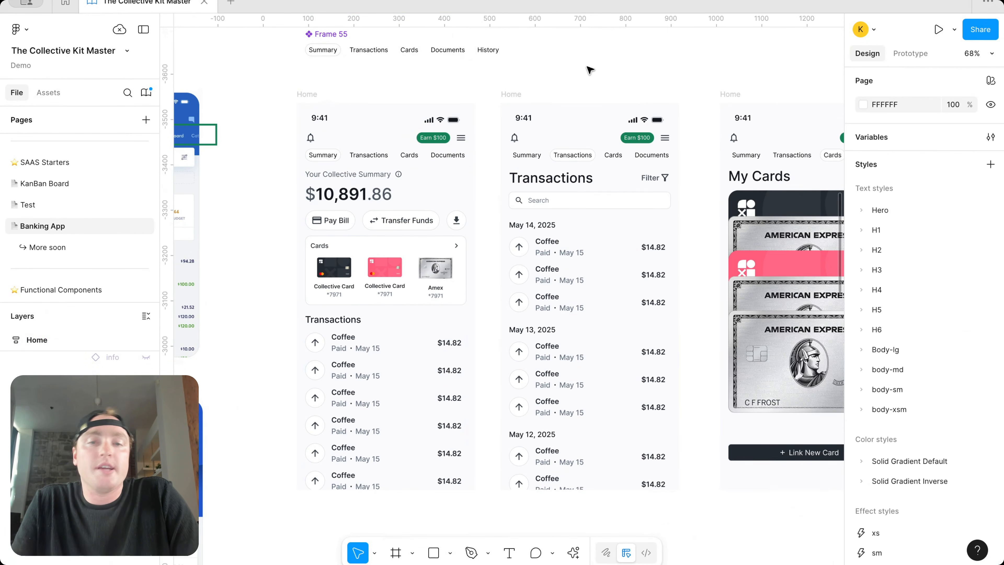
{"action": "scroll", "coordinate": [589, 69], "scroll_direction": "down", "scroll_amount": 2}
{"action": "scroll", "coordinate": [589, 70], "scroll_direction": "down", "scroll_amount": 3}
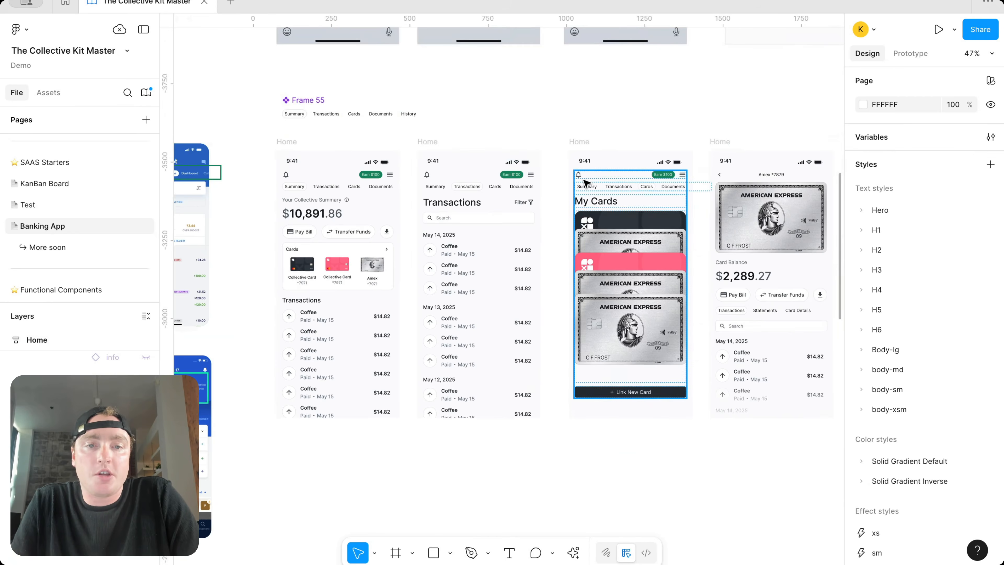
{"action": "scroll", "coordinate": [585, 182], "scroll_direction": "up", "scroll_amount": 2}
{"action": "scroll", "coordinate": [585, 183], "scroll_direction": "down", "scroll_amount": 5}
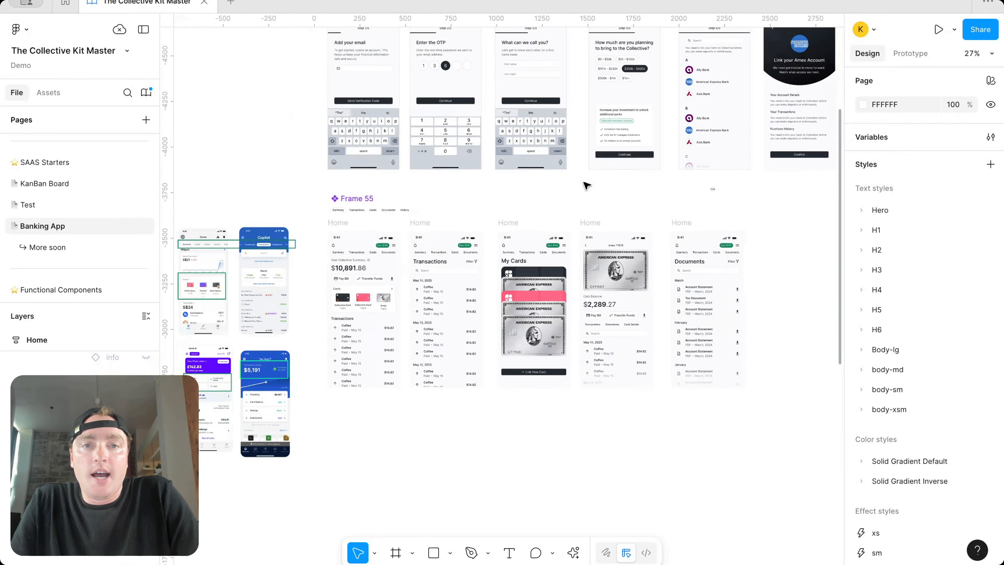
Step: Place a copy of the Amex screen's Your Account Details section below the Home screen
{"action": "scroll", "coordinate": [587, 185], "scroll_direction": "right", "scroll_amount": 2}
{"action": "left_click", "coordinate": [754, 119]}
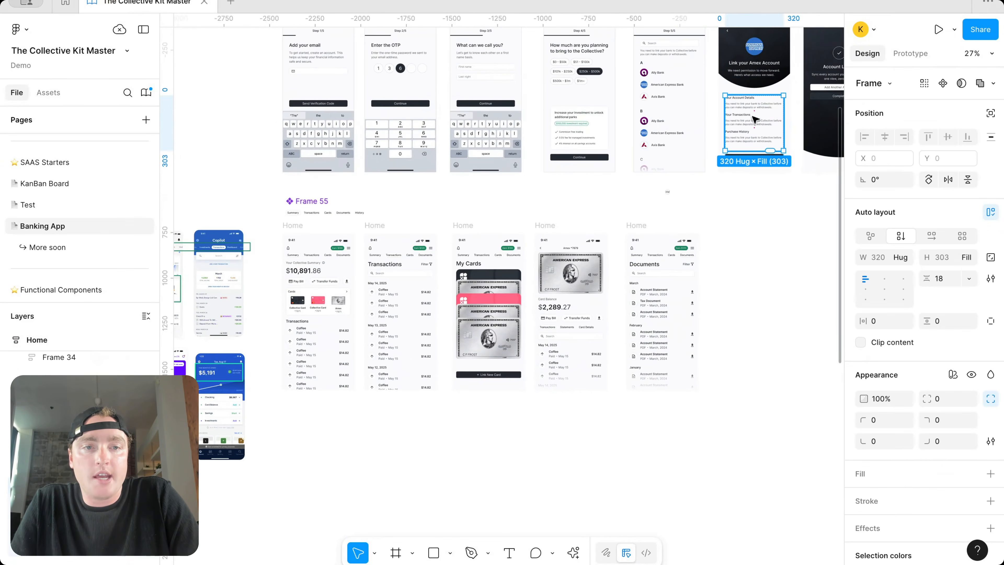
{"action": "left_click_drag", "start_coordinate": [745, 394], "coordinate": [315, 408]}
Step: Copy the Transactions heading above the new section and retitle it 'Refer & Earn'
{"action": "scroll", "coordinate": [317, 408], "scroll_direction": "left", "scroll_amount": 2}
{"action": "scroll", "coordinate": [374, 404], "scroll_direction": "up", "scroll_amount": 5}
{"action": "scroll", "coordinate": [375, 404], "scroll_direction": "down", "scroll_amount": 4}
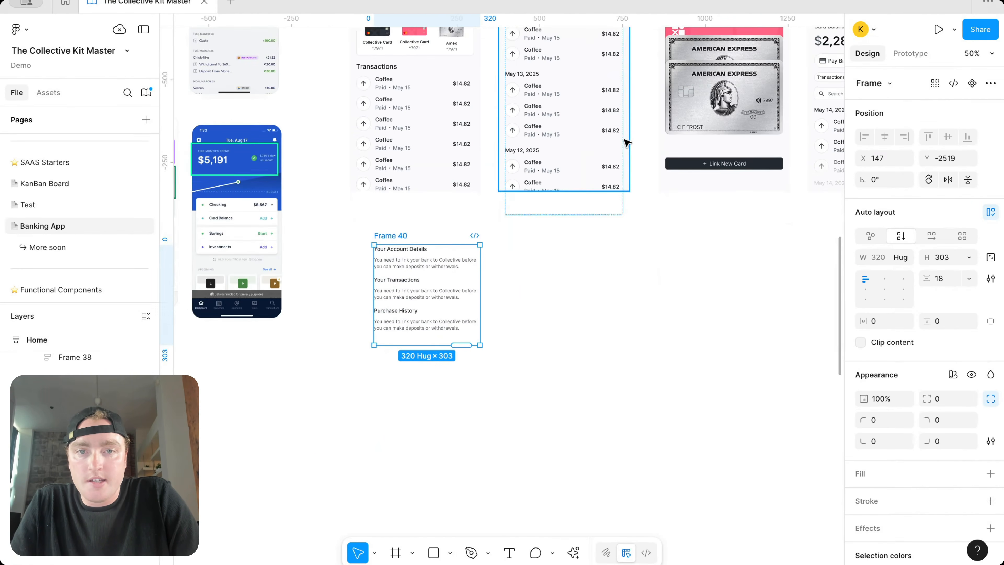
{"action": "scroll", "coordinate": [612, 132], "scroll_direction": "up", "scroll_amount": 2}
{"action": "left_click", "coordinate": [566, 68]}
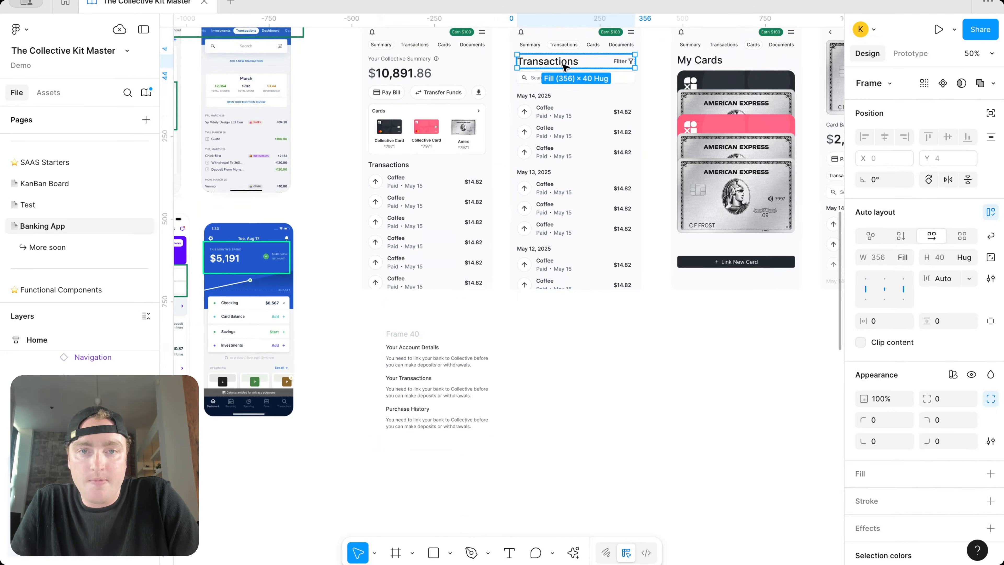
{"action": "left_click", "coordinate": [563, 66]}
{"action": "left_click_drag", "start_coordinate": [563, 65], "coordinate": [425, 328]}
{"action": "double_click", "coordinate": [425, 329]}
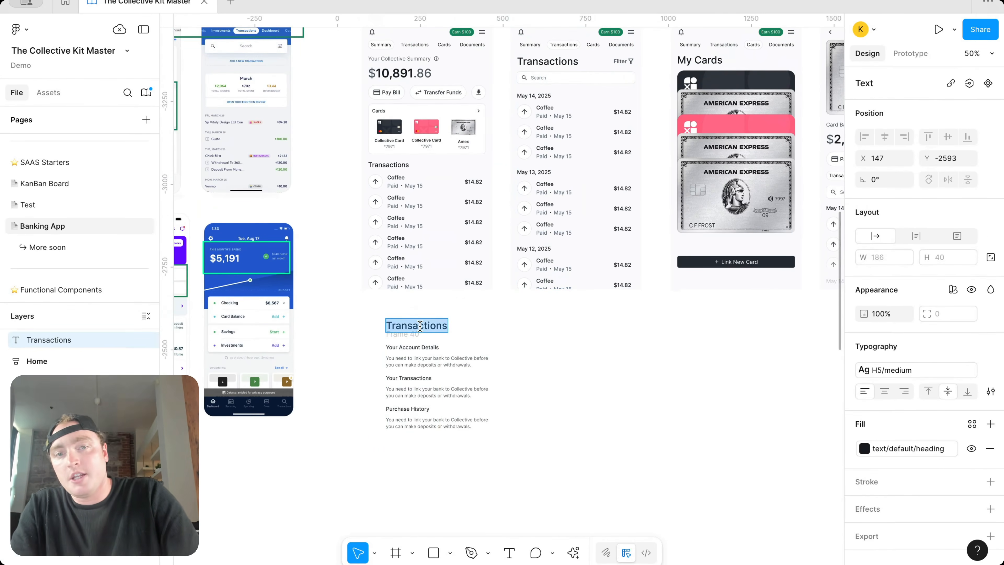
{"action": "type", "text": "Earn"}
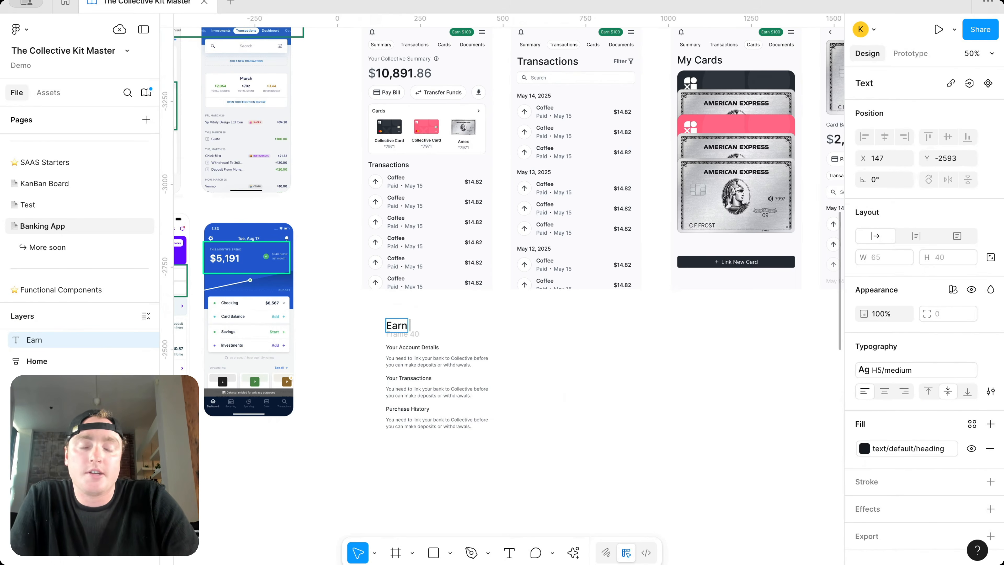
{"action": "scroll", "coordinate": [423, 334], "scroll_direction": "up", "scroll_amount": 2}
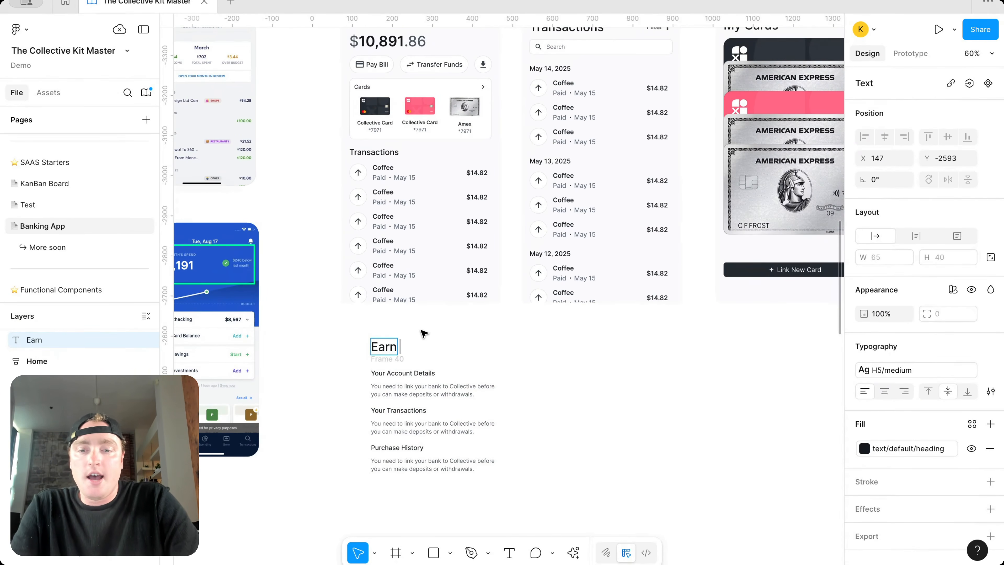
{"action": "type", "text": "Refer &"}
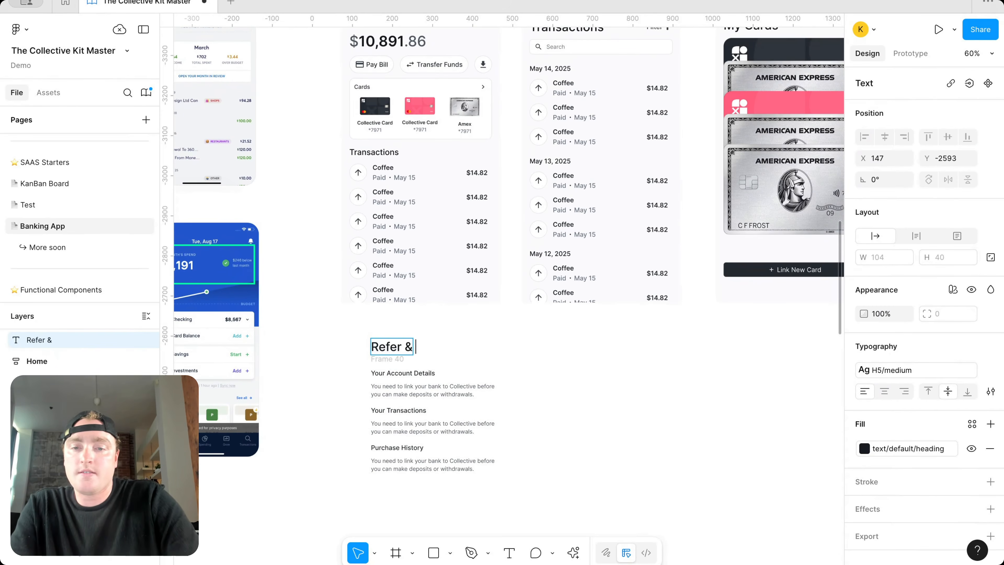
{"action": "key", "text": "ctrl+a"}
Step: Set the Refer & Earn heading's text style to H6 medium
{"action": "left_click", "coordinate": [920, 373]}
{"action": "scroll", "coordinate": [781, 477], "scroll_direction": "down", "scroll_amount": 1}
{"action": "scroll", "coordinate": [781, 477], "scroll_direction": "down", "scroll_amount": 3}
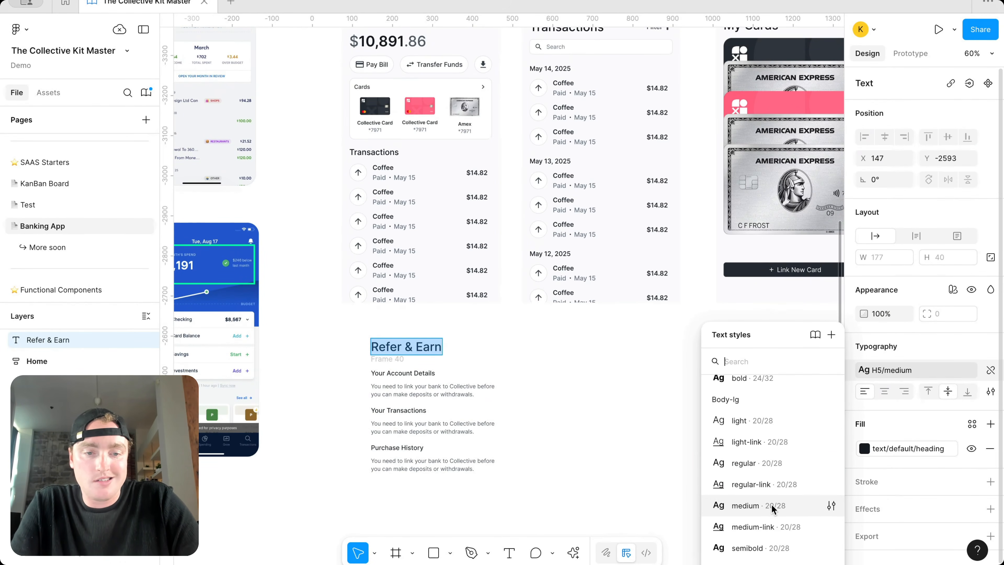
{"action": "left_click", "coordinate": [772, 506]}
{"action": "left_click", "coordinate": [866, 370]}
{"action": "scroll", "coordinate": [810, 445], "scroll_direction": "up", "scroll_amount": 3}
{"action": "left_click", "coordinate": [789, 448]}
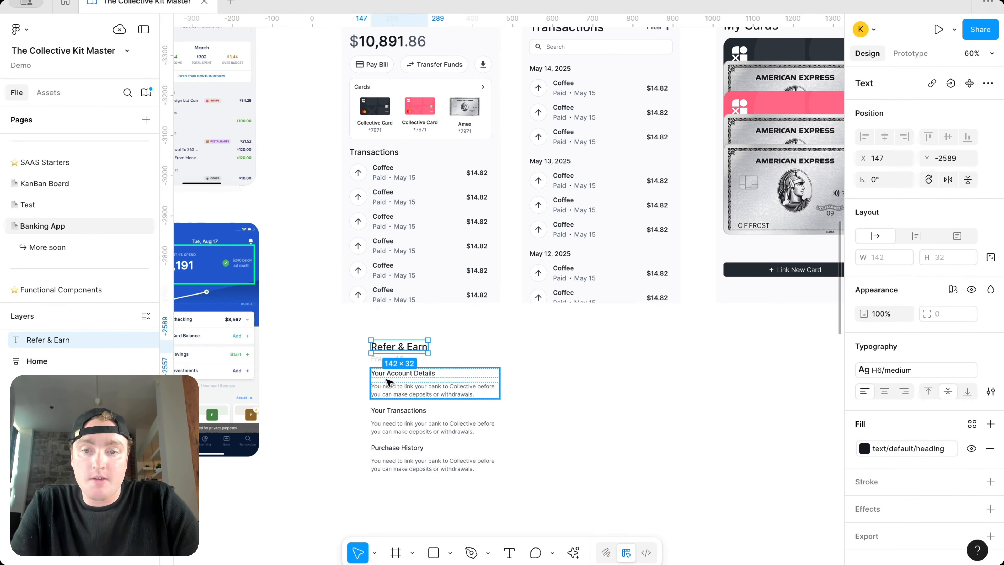
Step: Retitle the three sections 'Sign Up for Referral Program', 'Share Your Link' and 'Get Paid'
{"action": "left_click", "coordinate": [383, 361]}
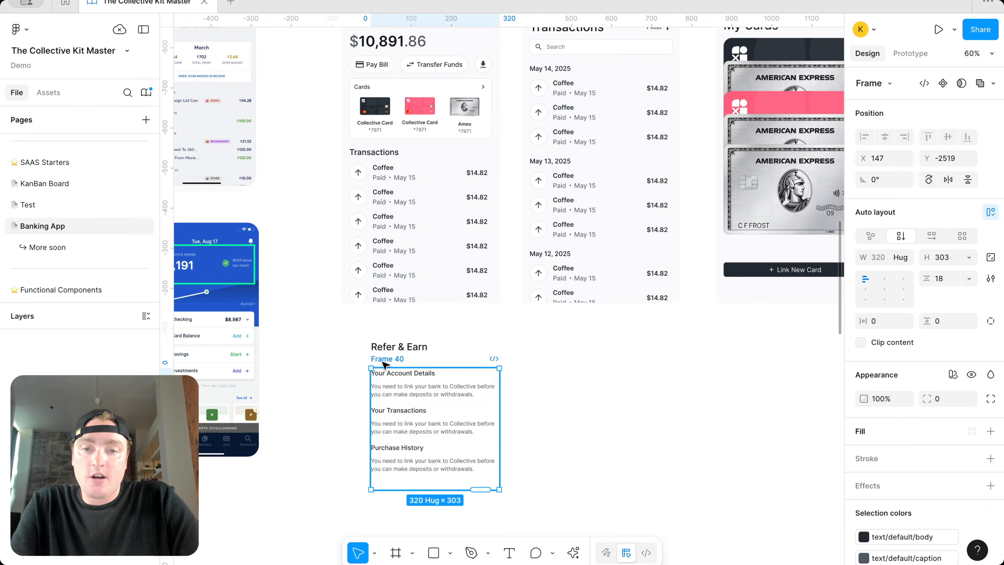
{"action": "scroll", "coordinate": [391, 370], "scroll_direction": "up", "scroll_amount": 3}
{"action": "left_click", "coordinate": [398, 376]}
{"action": "double_click", "coordinate": [396, 376]}
{"action": "type", "text": "Share Your Link"}
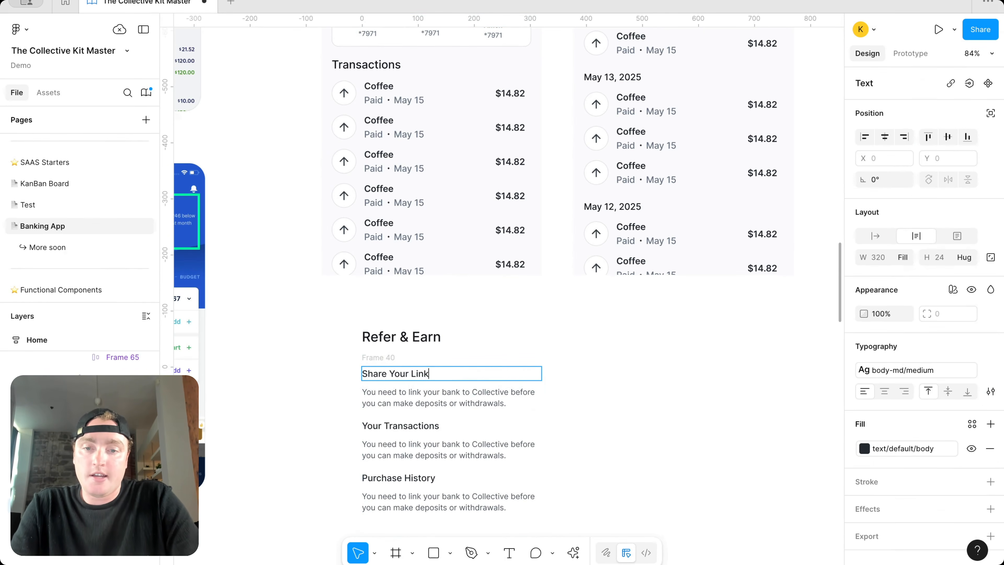
{"action": "double_click", "coordinate": [410, 425]}
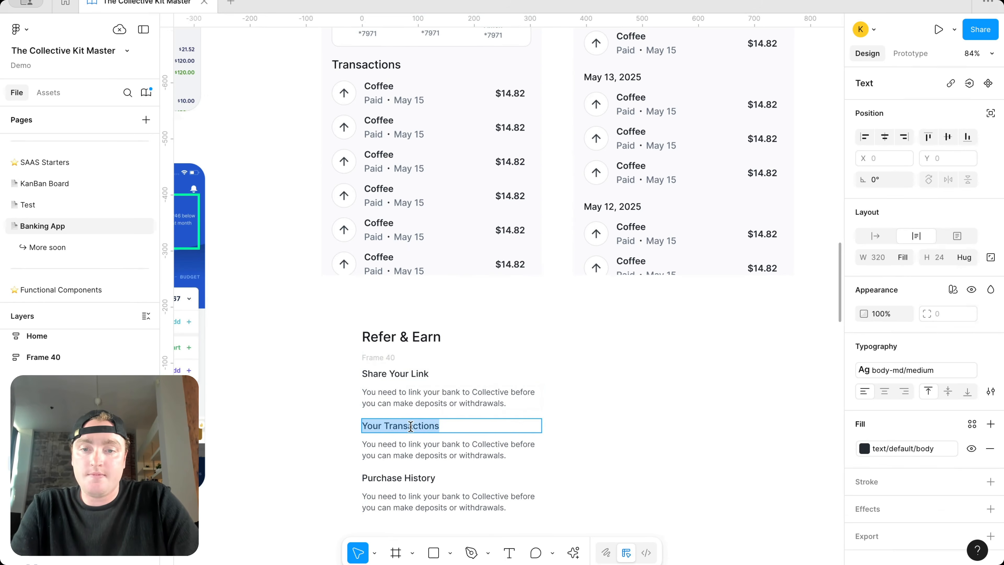
{"action": "double_click", "coordinate": [422, 378]}
{"action": "type", "text": "Sign Up for Referral Program"}
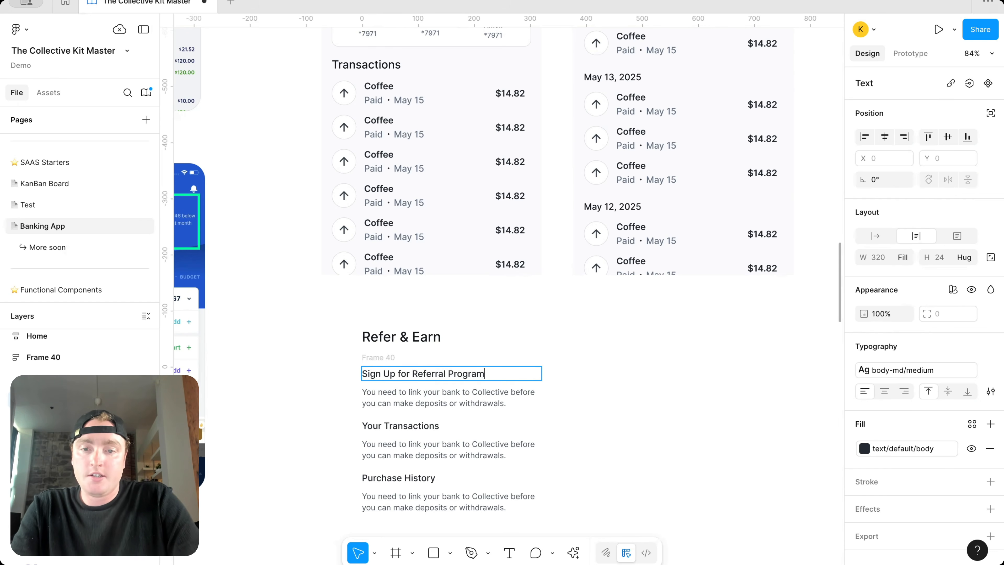
{"action": "double_click", "coordinate": [402, 422]}
{"action": "type", "text": "Sha"}
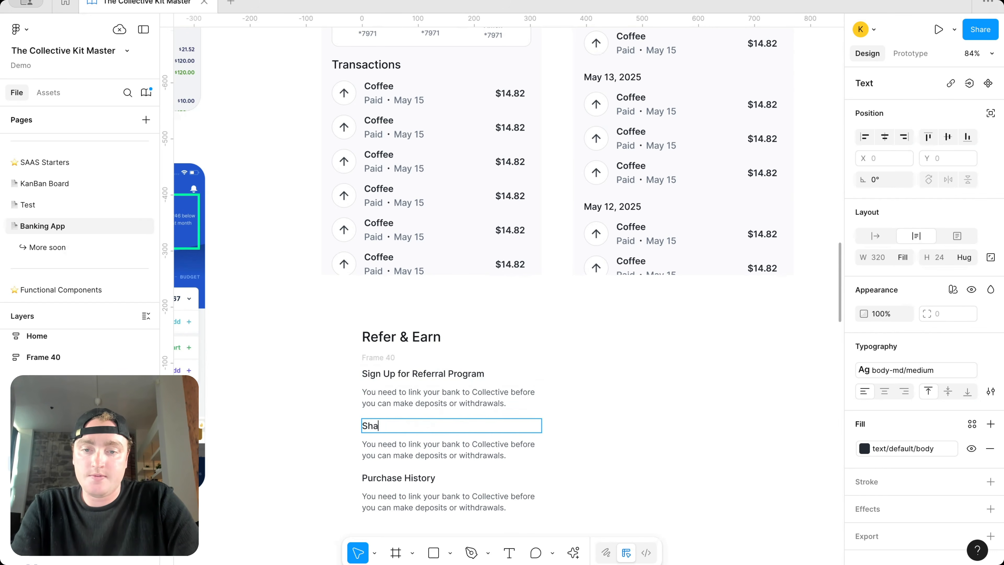
{"action": "type", "text": "re Your Link"}
{"action": "double_click", "coordinate": [399, 473]}
{"action": "type", "text": "Get Paid"}
Step: Set Frame 40 height to Hug and wrap it with the heading in auto layout, gap 12
{"action": "left_click", "coordinate": [688, 365]}
{"action": "left_click", "coordinate": [382, 353]}
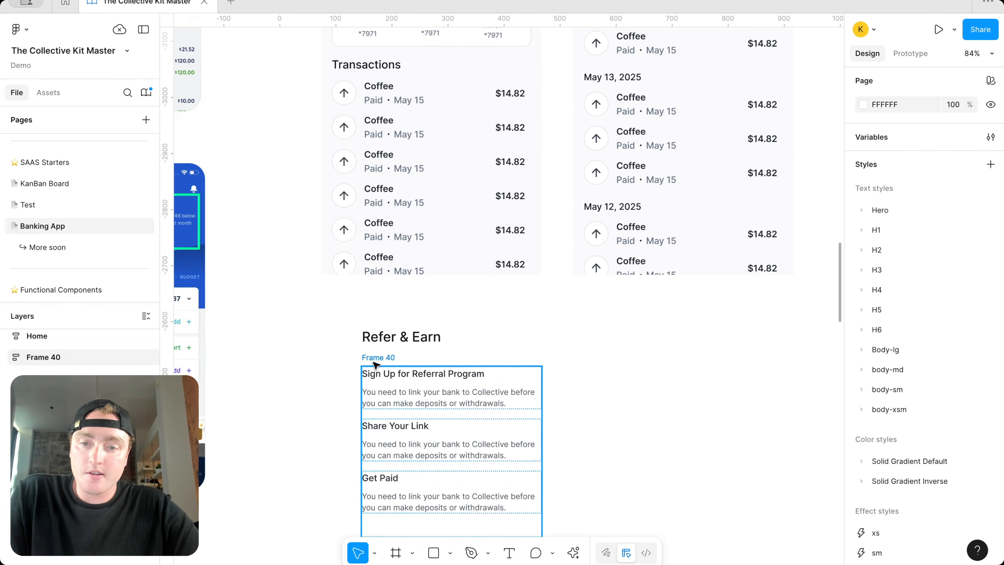
{"action": "scroll", "coordinate": [382, 353], "scroll_direction": "down", "scroll_amount": 3}
{"action": "left_click", "coordinate": [969, 257]}
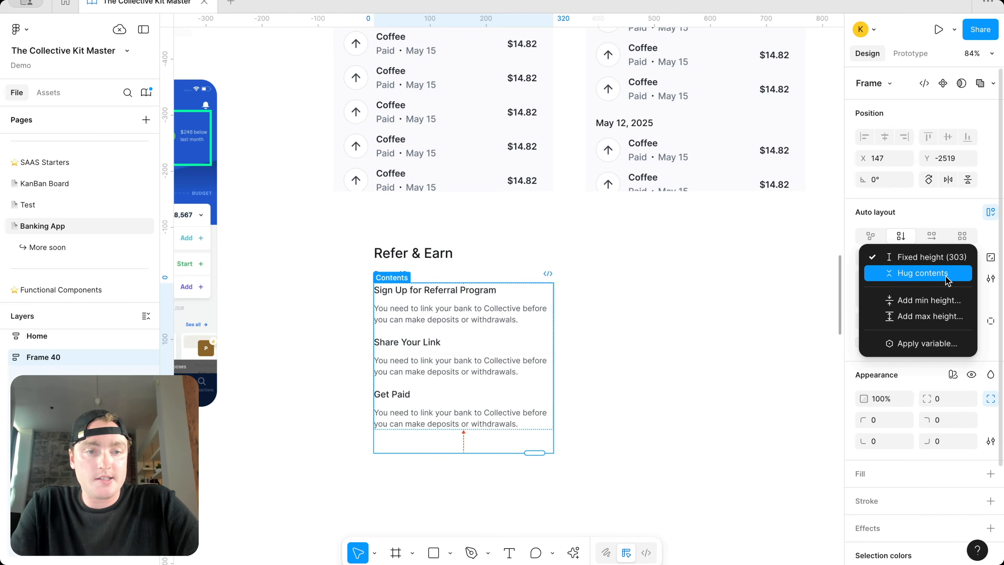
{"action": "left_click", "coordinate": [950, 274]}
{"action": "left_click", "coordinate": [411, 254], "text": "shift"}
{"action": "key", "text": "shift+a"}
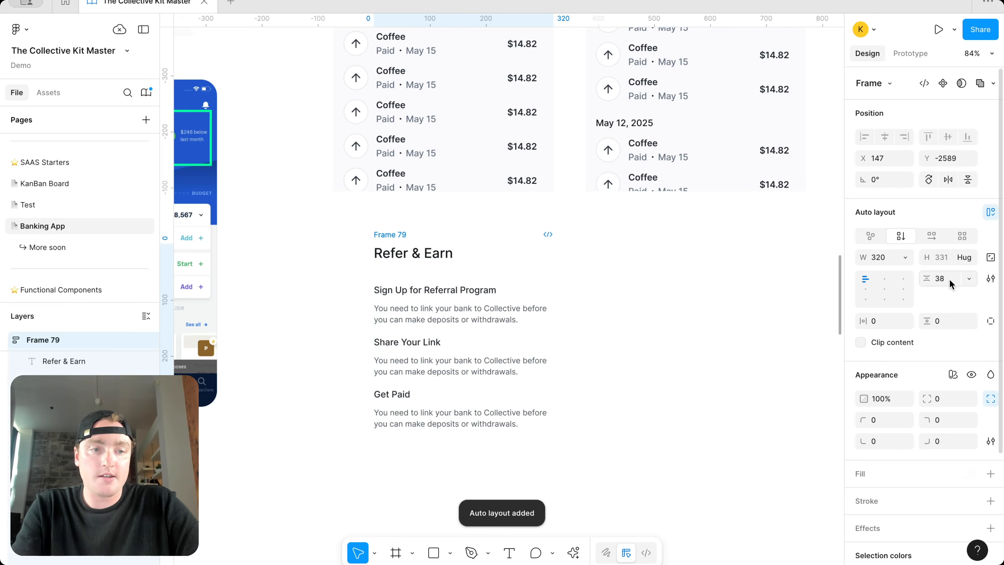
{"action": "key", "text": "Return"}
Step: Give the new auto-layout frame 24 px horizontal padding
{"action": "scroll", "coordinate": [733, 294], "scroll_direction": "down", "scroll_amount": 3}
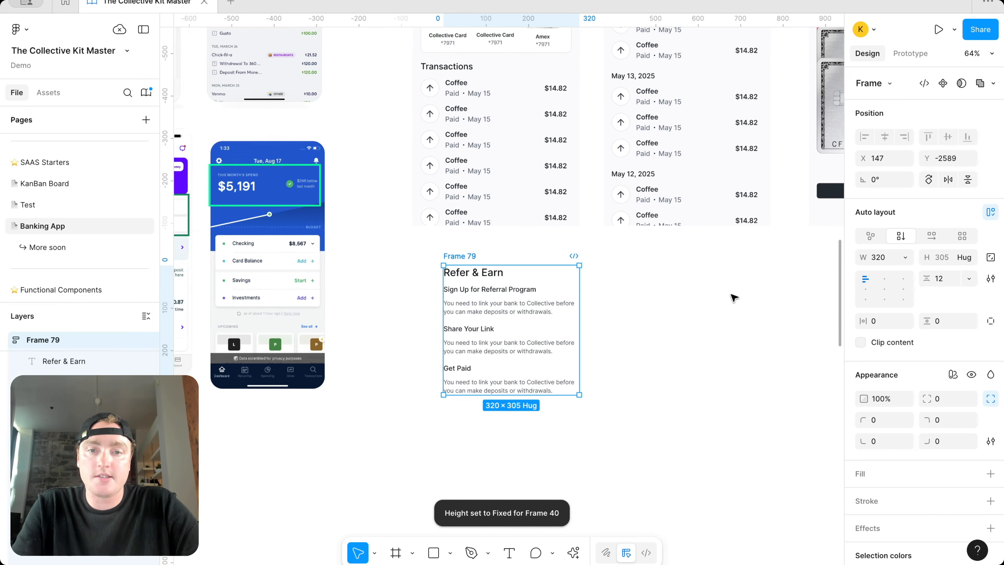
{"action": "scroll", "coordinate": [623, 283], "scroll_direction": "left", "scroll_amount": 1}
{"action": "type", "text": "24"}
{"action": "key", "text": "Return"}
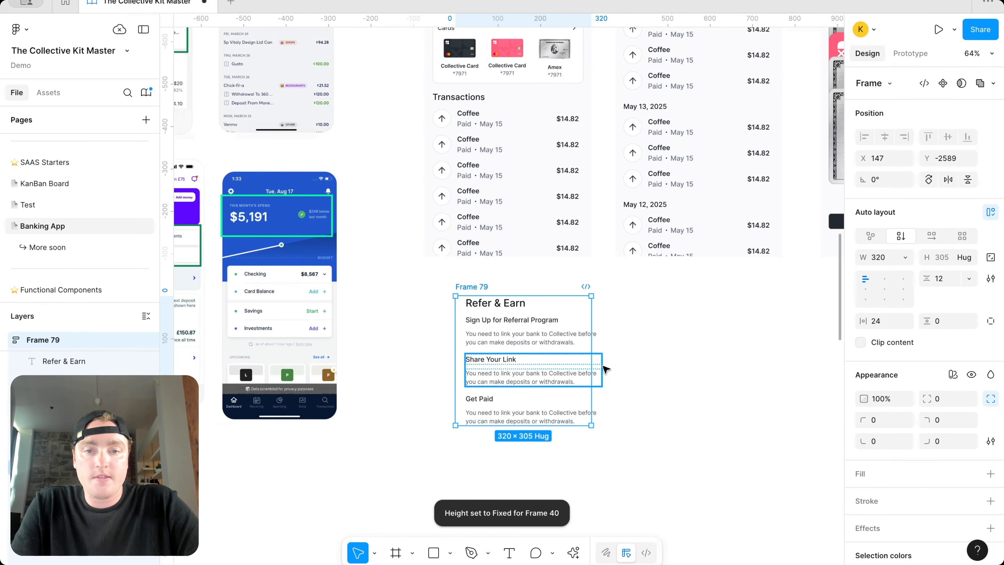
Step: Set the Refer & Earn frame width to 392 to match the Home screen
{"action": "scroll", "coordinate": [540, 369], "scroll_direction": "up", "scroll_amount": 5}
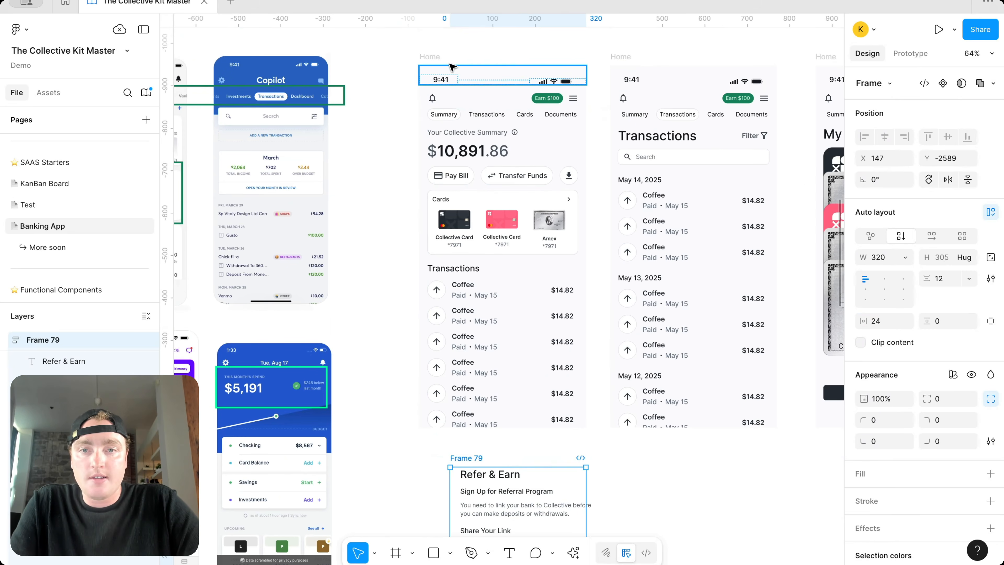
{"action": "left_click", "coordinate": [452, 67]}
{"action": "scroll", "coordinate": [617, 257], "scroll_direction": "down", "scroll_amount": 1}
{"action": "left_click", "coordinate": [490, 459]}
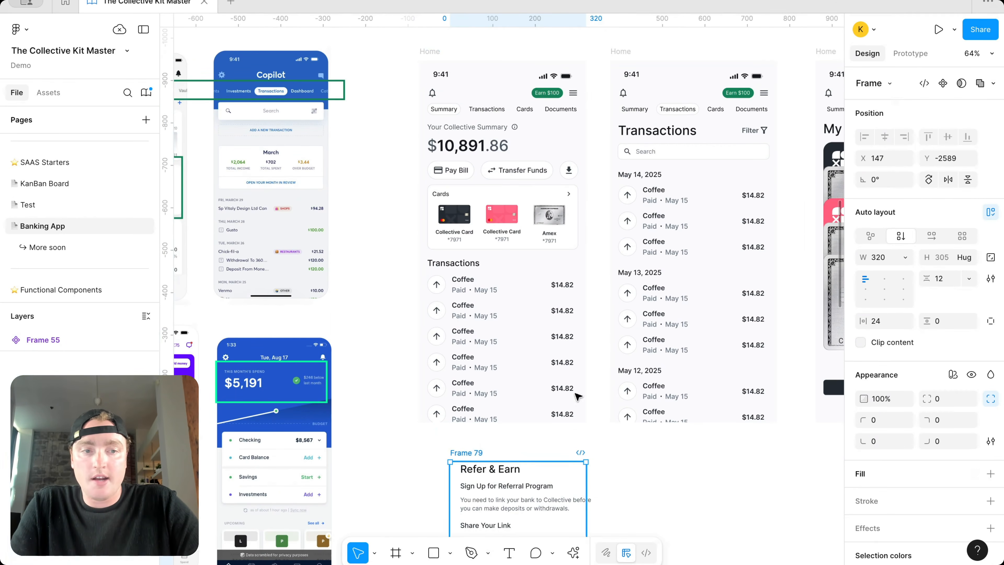
{"action": "type", "text": "39"}
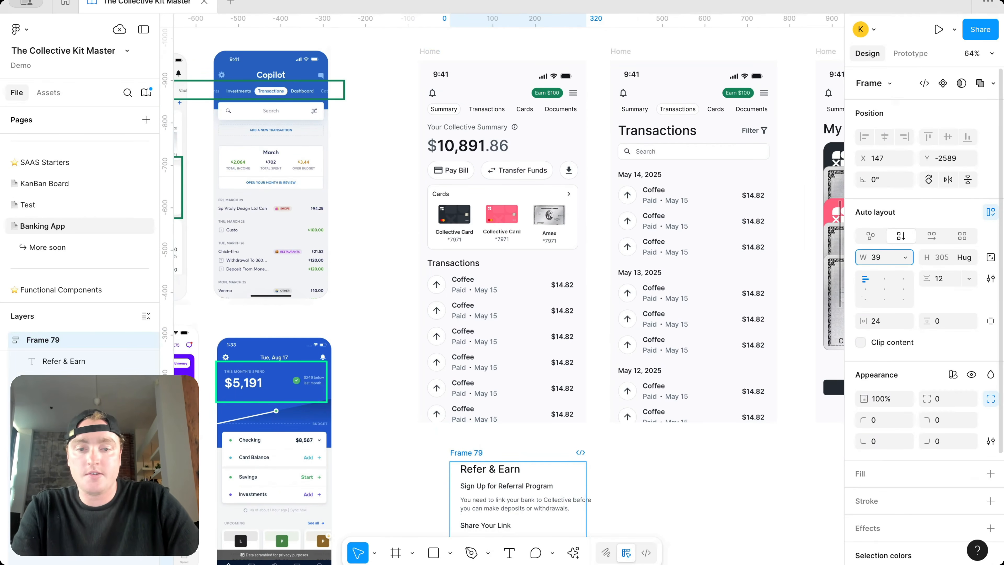
{"action": "type", "text": "2"}
{"action": "key", "text": "Return"}
{"action": "scroll", "coordinate": [767, 362], "scroll_direction": "down", "scroll_amount": 7}
{"action": "left_click", "coordinate": [594, 244]}
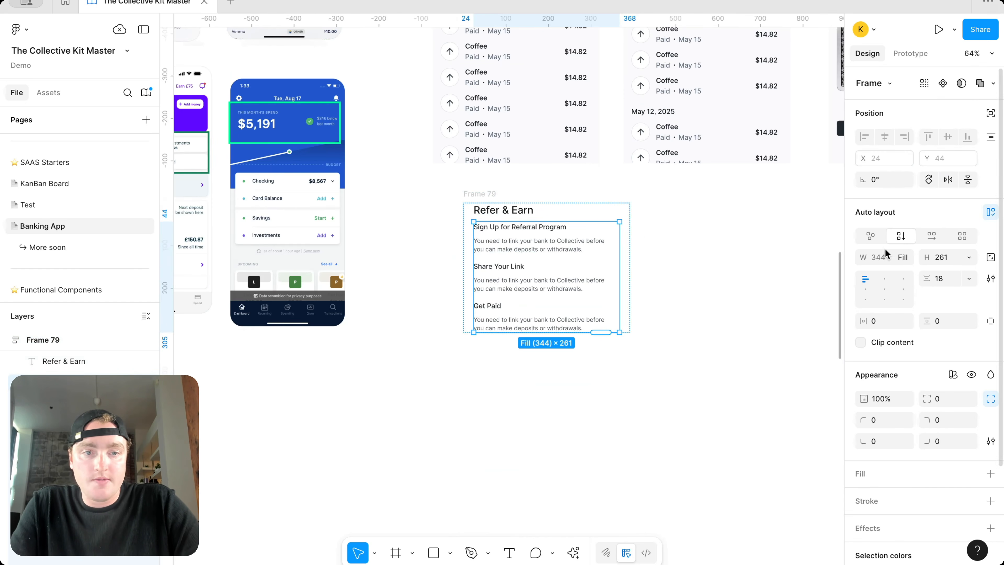
Step: Set the three referral rows' width to Fill container
{"action": "double_click", "coordinate": [558, 246]}
{"action": "left_click", "coordinate": [578, 281], "text": "shift"}
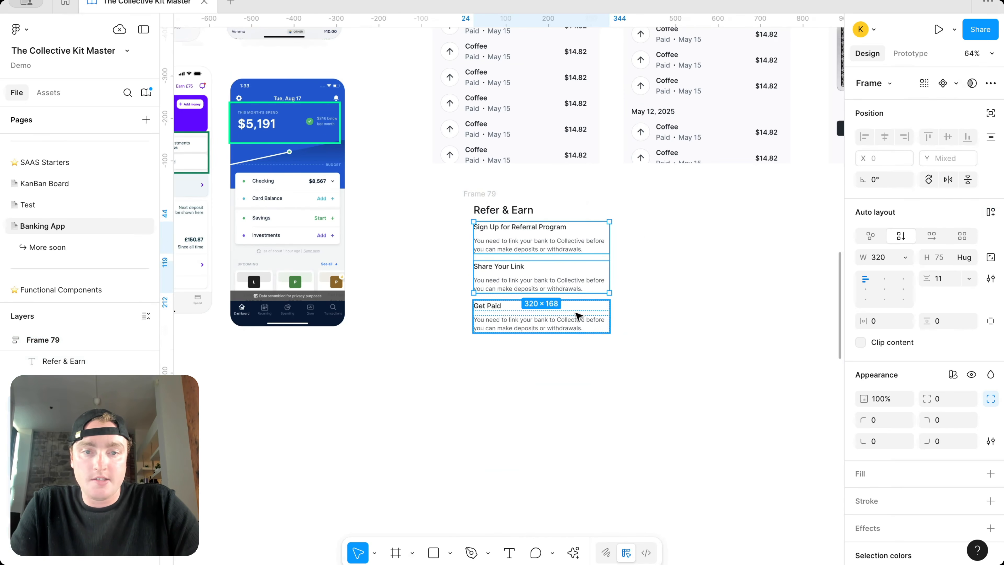
{"action": "left_click", "coordinate": [579, 315], "text": "shift"}
{"action": "left_click", "coordinate": [904, 257]}
{"action": "left_click", "coordinate": [909, 290]}
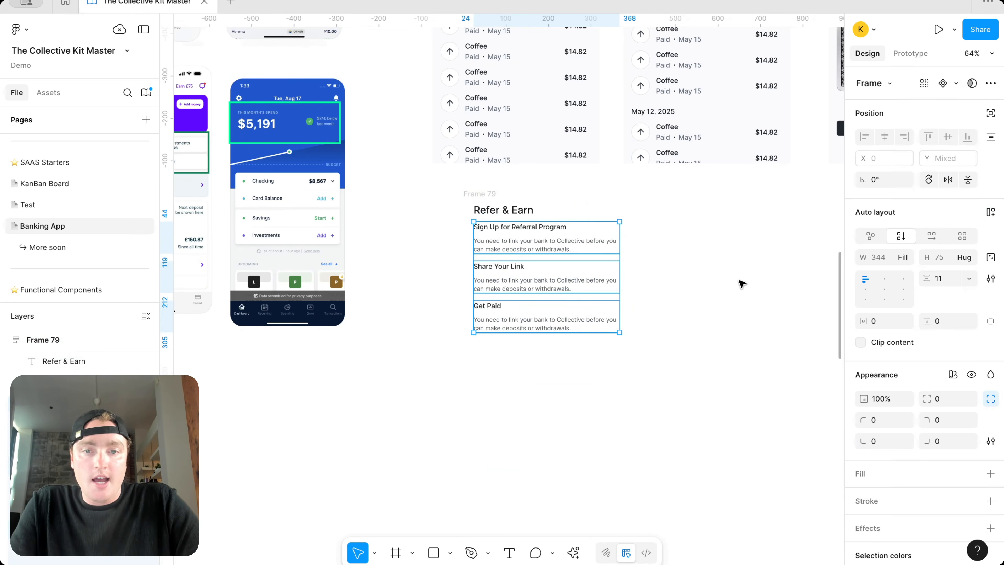
{"action": "left_click", "coordinate": [742, 284]}
{"action": "scroll", "coordinate": [728, 283], "scroll_direction": "up", "scroll_amount": 1}
{"action": "scroll", "coordinate": [727, 283], "scroll_direction": "left", "scroll_amount": 1}
Step: Give the Frame 79 card 24 vertical padding
{"action": "left_click", "coordinate": [523, 234]}
{"action": "left_click", "coordinate": [945, 321]}
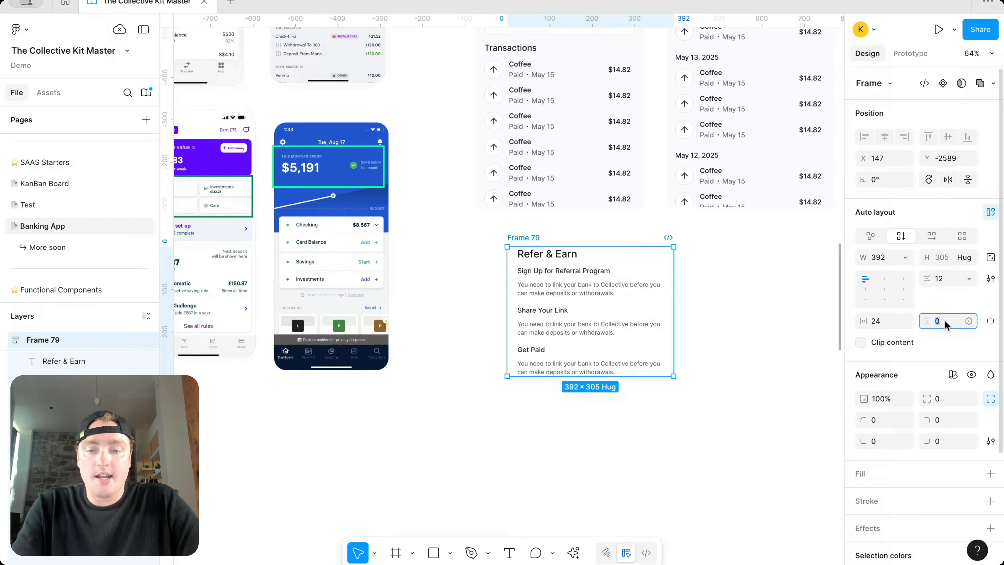
{"action": "type", "text": "24"}
{"action": "key", "text": "Return"}
Step: Add a surface/default fill and a border/primary/default stroke to the card
{"action": "scroll", "coordinate": [972, 334], "scroll_direction": "down", "scroll_amount": 4}
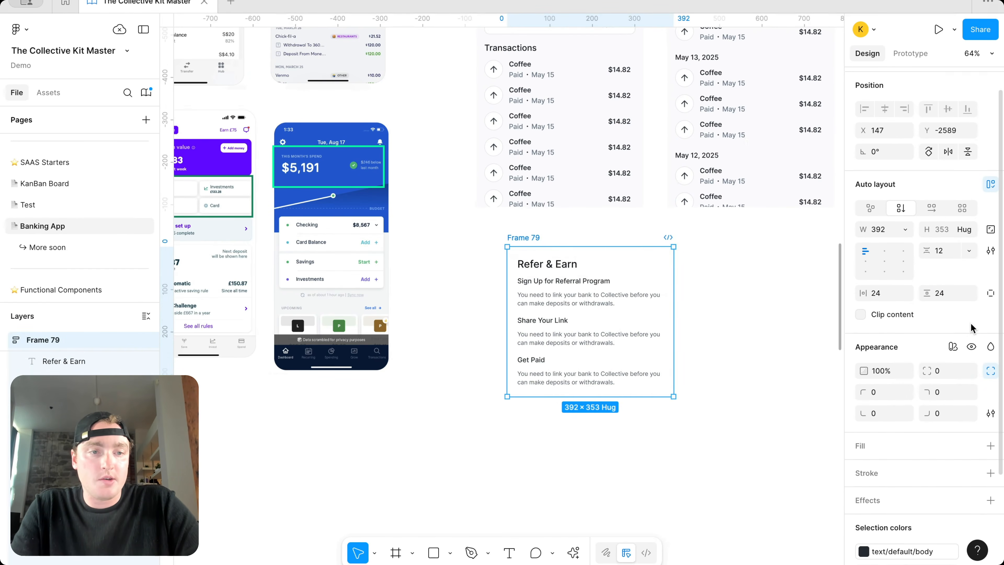
{"action": "left_click", "coordinate": [990, 393]}
{"action": "left_click", "coordinate": [972, 393]}
{"action": "type", "text": "sur"}
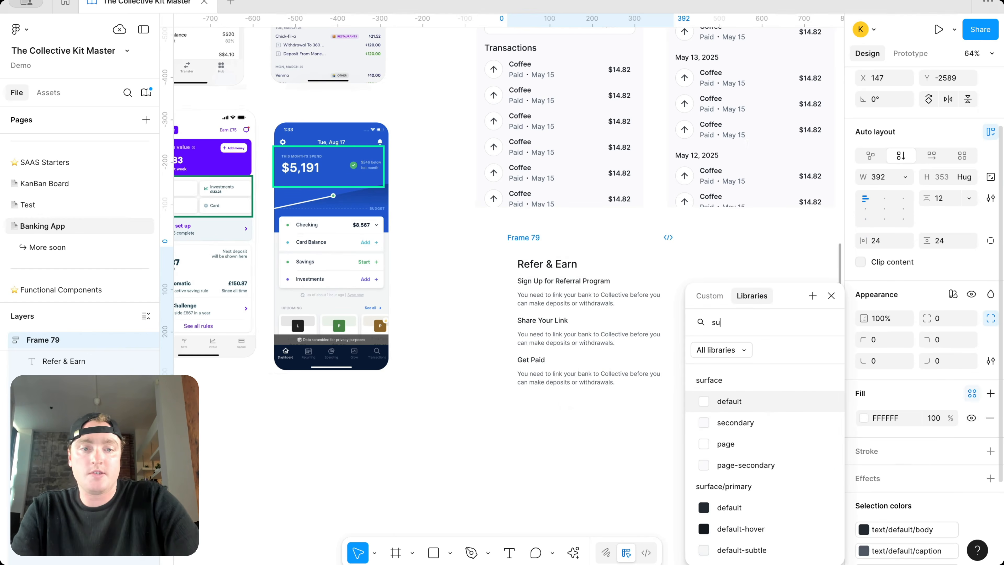
{"action": "left_click", "coordinate": [745, 401]}
{"action": "left_click", "coordinate": [990, 450]}
{"action": "left_click", "coordinate": [969, 451]}
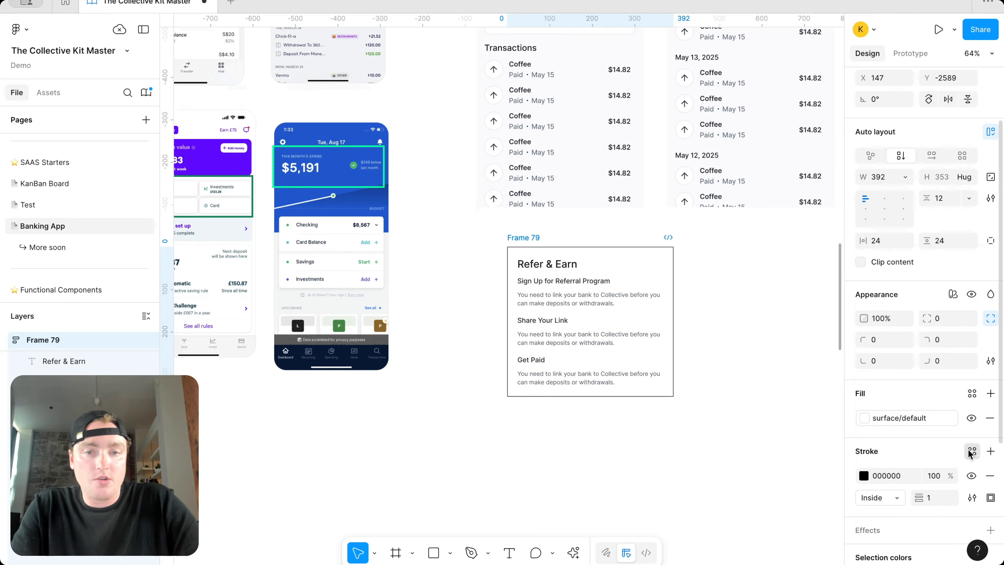
{"action": "left_click", "coordinate": [971, 451]}
{"action": "type", "text": "bor"}
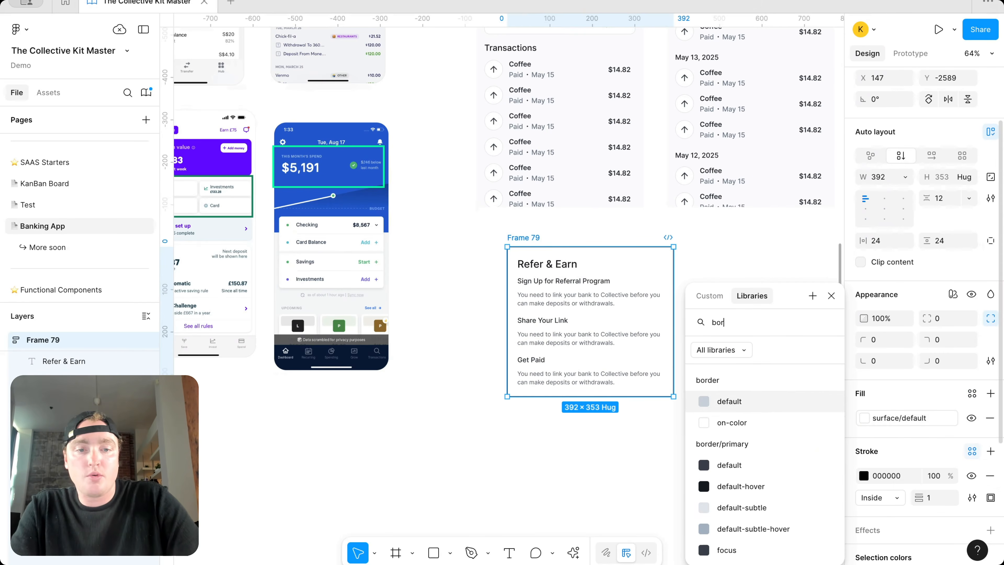
{"action": "left_click", "coordinate": [769, 520]}
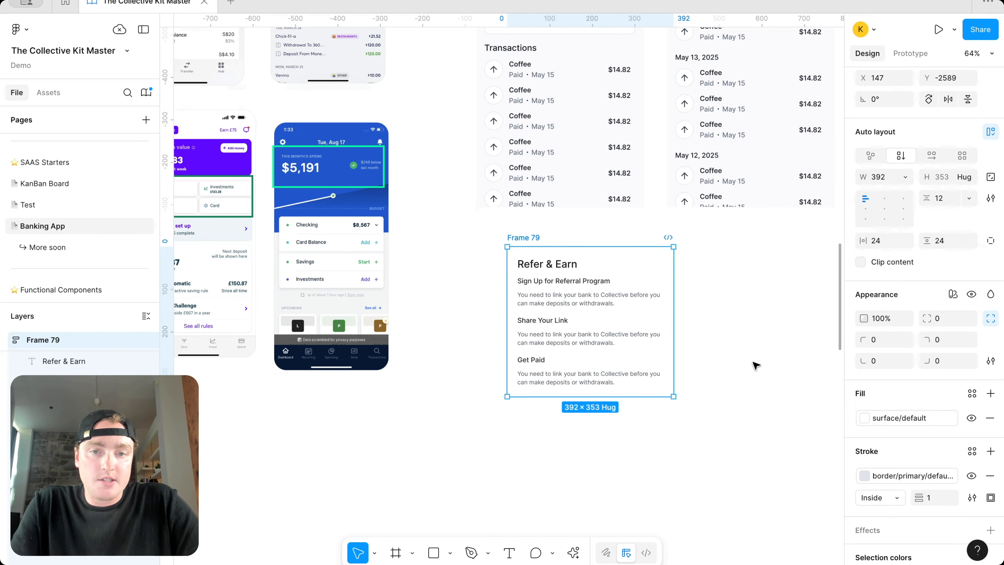
Step: Round the card's top-right and top-left corners using radius variables
{"action": "left_click", "coordinate": [969, 339]}
{"action": "type", "text": "rad"}
{"action": "scroll", "coordinate": [964, 471], "scroll_direction": "down", "scroll_amount": 1}
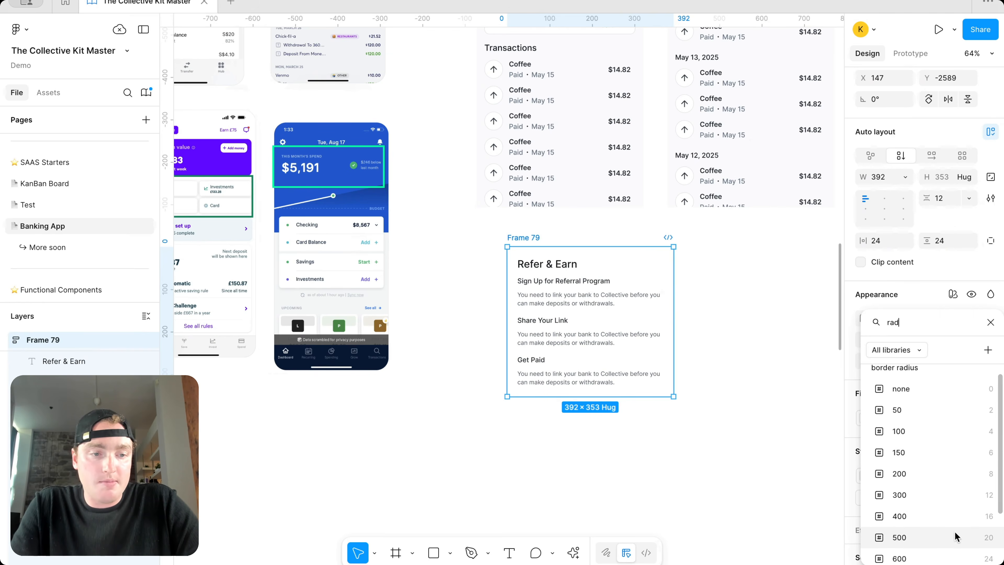
{"action": "left_click", "coordinate": [951, 553]}
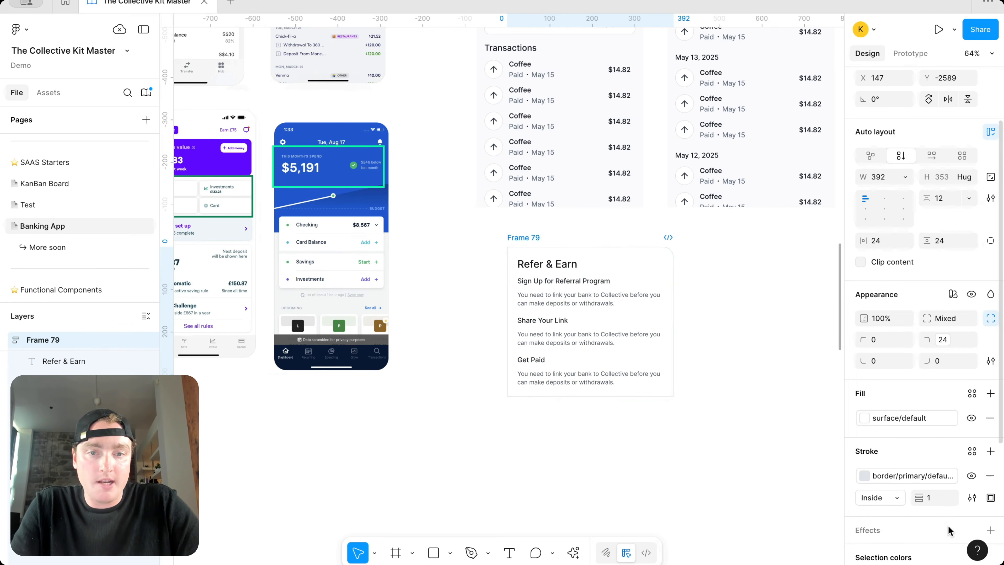
{"action": "left_click", "coordinate": [905, 340]}
{"action": "type", "text": "rad"}
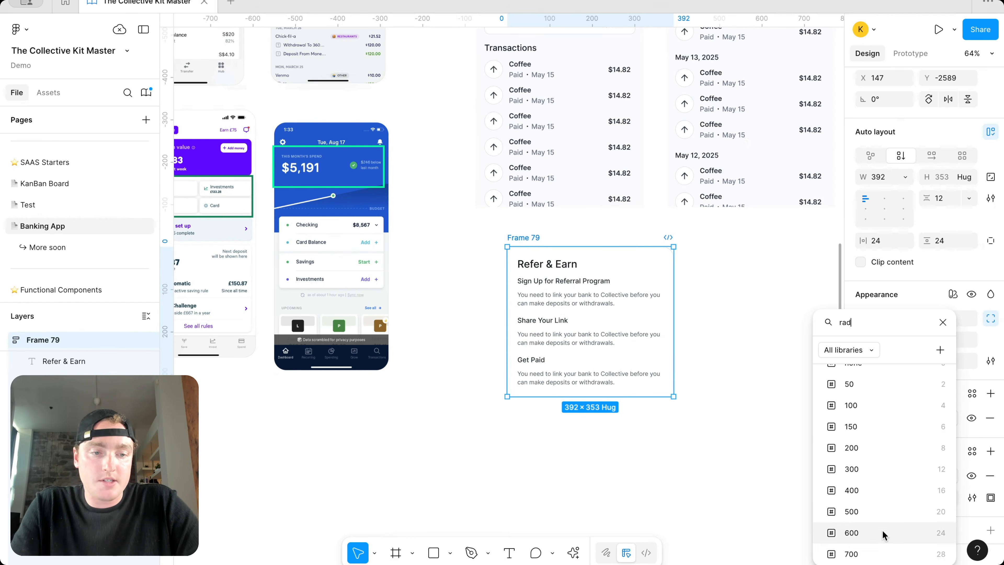
{"action": "left_click", "coordinate": [883, 535]}
{"action": "left_click", "coordinate": [740, 358]}
{"action": "scroll", "coordinate": [740, 358], "scroll_direction": "up", "scroll_amount": 5}
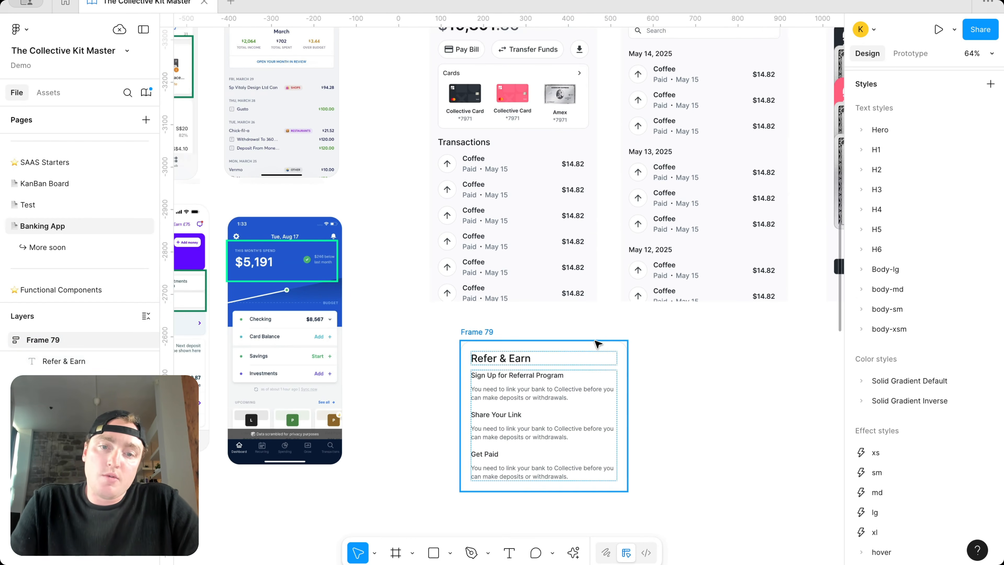
{"action": "scroll", "coordinate": [595, 341], "scroll_direction": "down", "scroll_amount": 4}
{"action": "scroll", "coordinate": [595, 341], "scroll_direction": "up", "scroll_amount": 2}
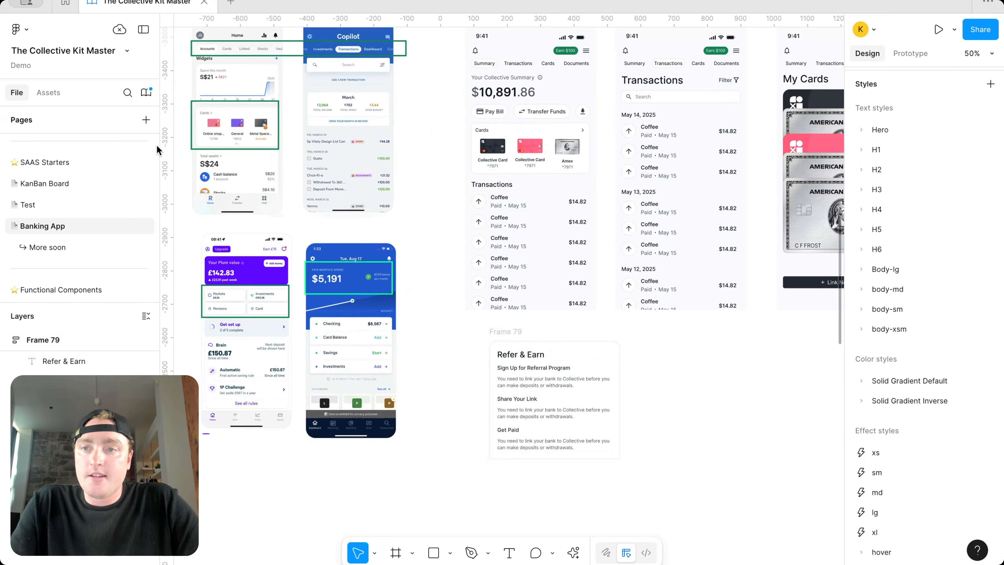
Step: Drag Frame 79 so it sits flush directly below the Home frame
{"action": "scroll", "coordinate": [565, 233], "scroll_direction": "up", "scroll_amount": 1}
{"action": "scroll", "coordinate": [565, 233], "scroll_direction": "right", "scroll_amount": 1}
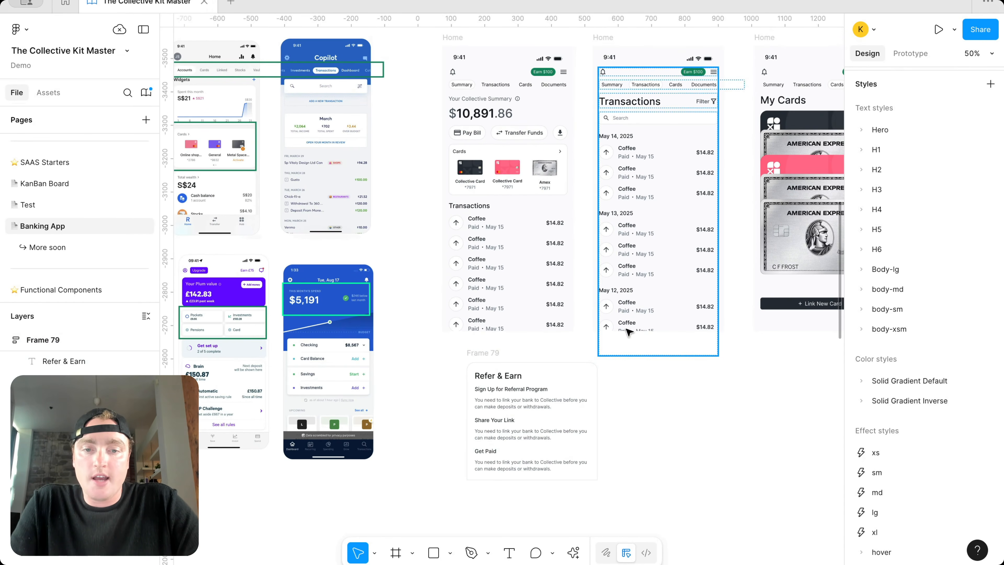
{"action": "left_click", "coordinate": [507, 357]}
{"action": "left_click_drag", "start_coordinate": [508, 358], "coordinate": [483, 348]}
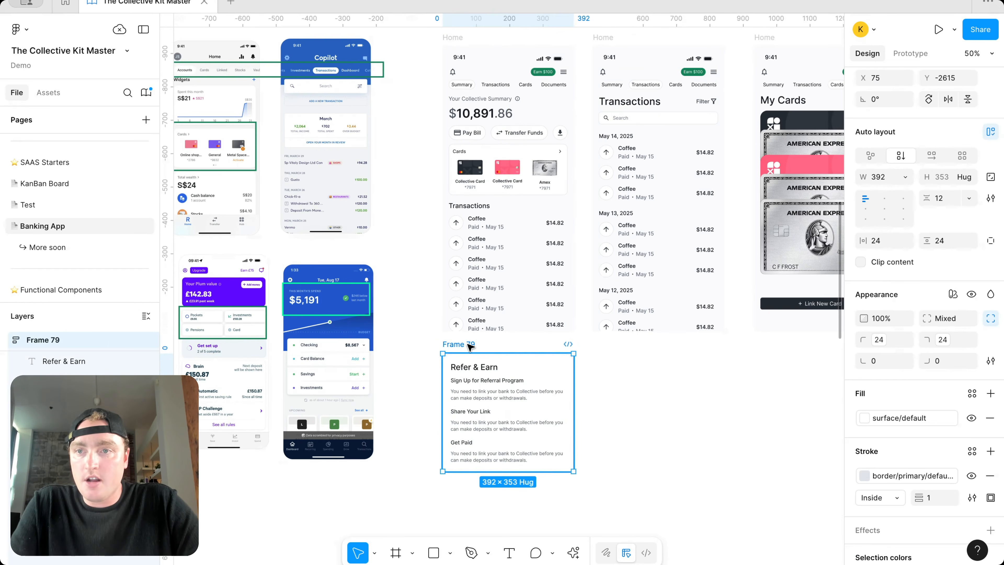
{"action": "scroll", "coordinate": [634, 360], "scroll_direction": "up", "scroll_amount": 1}
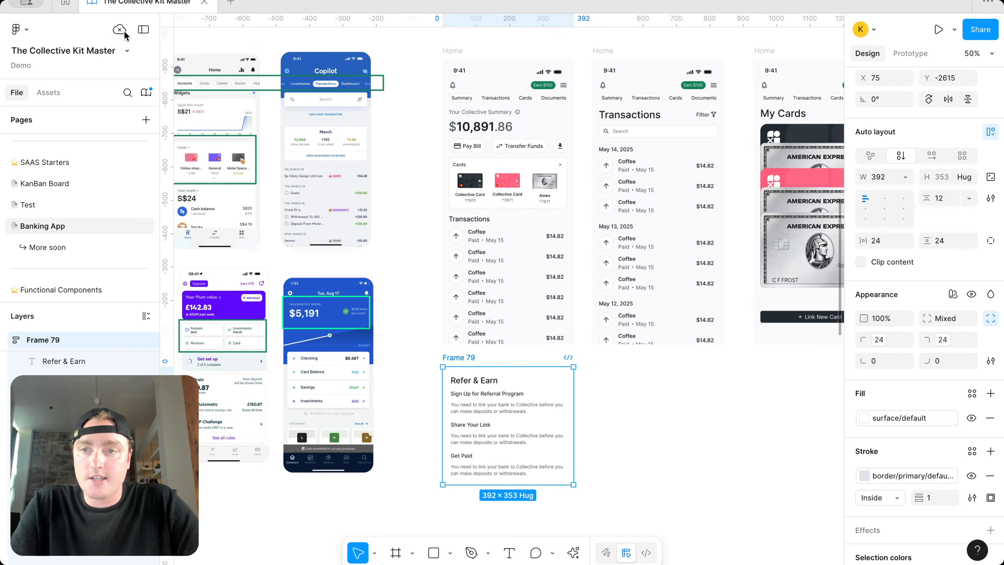
{"action": "left_click", "coordinate": [621, 465]}
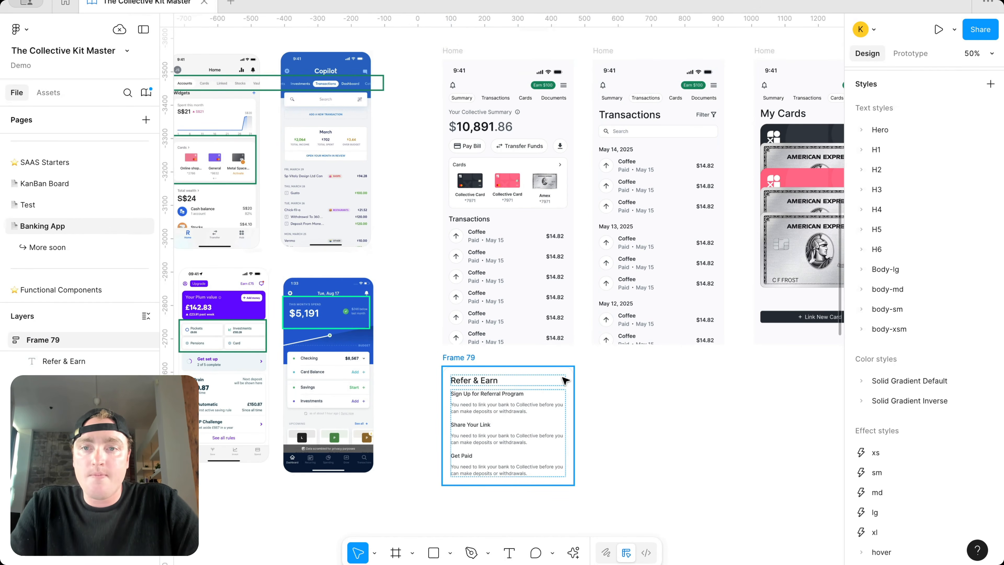
{"action": "scroll", "coordinate": [565, 381], "scroll_direction": "right", "scroll_amount": 1}
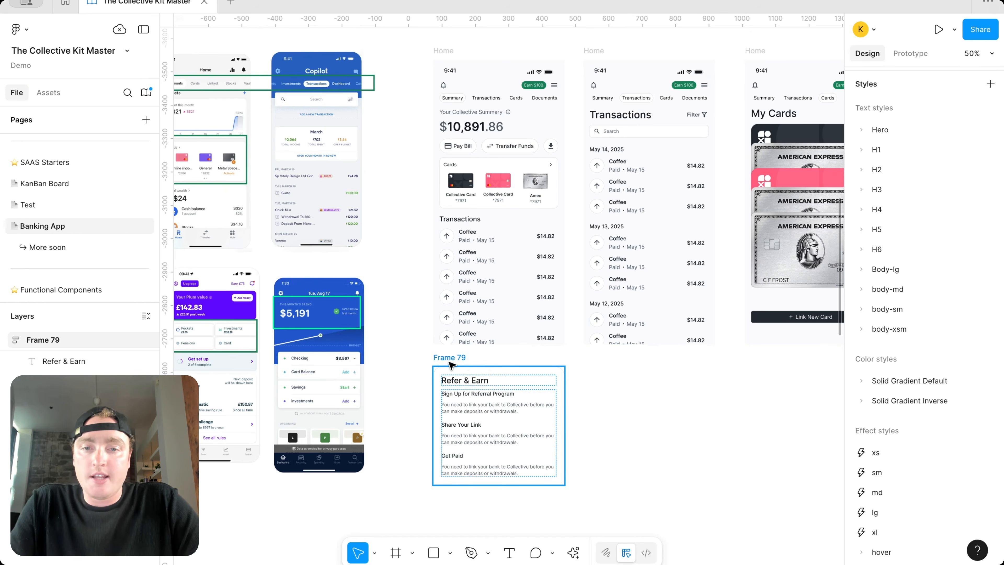
{"action": "left_click_drag", "start_coordinate": [449, 361], "coordinate": [472, 116]}
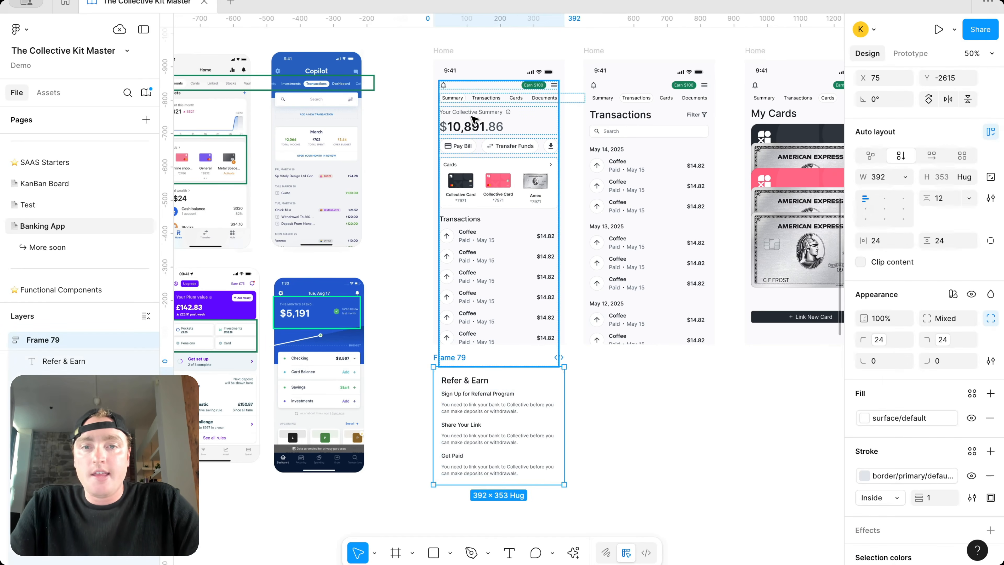
{"action": "left_click", "coordinate": [541, 90]}
Step: Link Earn $100 to Frame 79 as an Open overlay at Bottom center with Move in animation
{"action": "left_click", "coordinate": [542, 90]}
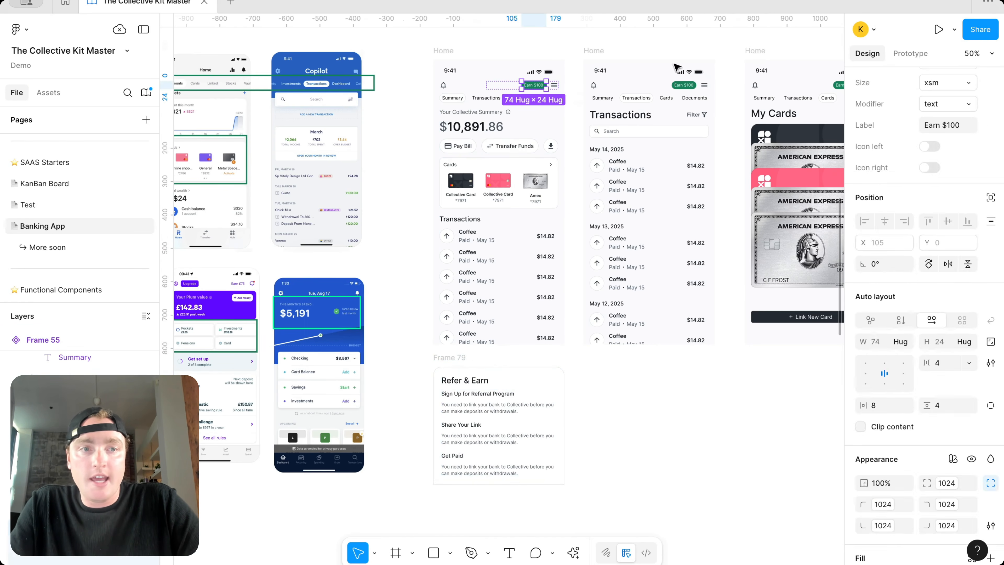
{"action": "left_click", "coordinate": [913, 53]}
{"action": "left_click_drag", "start_coordinate": [521, 85], "coordinate": [513, 382]}
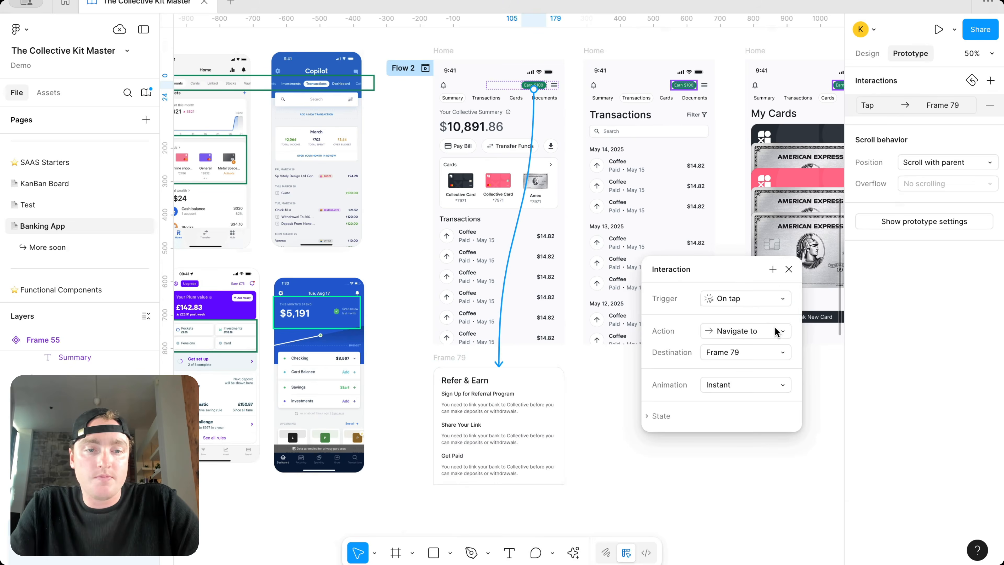
{"action": "left_click", "coordinate": [776, 331]}
{"action": "left_click", "coordinate": [755, 480]}
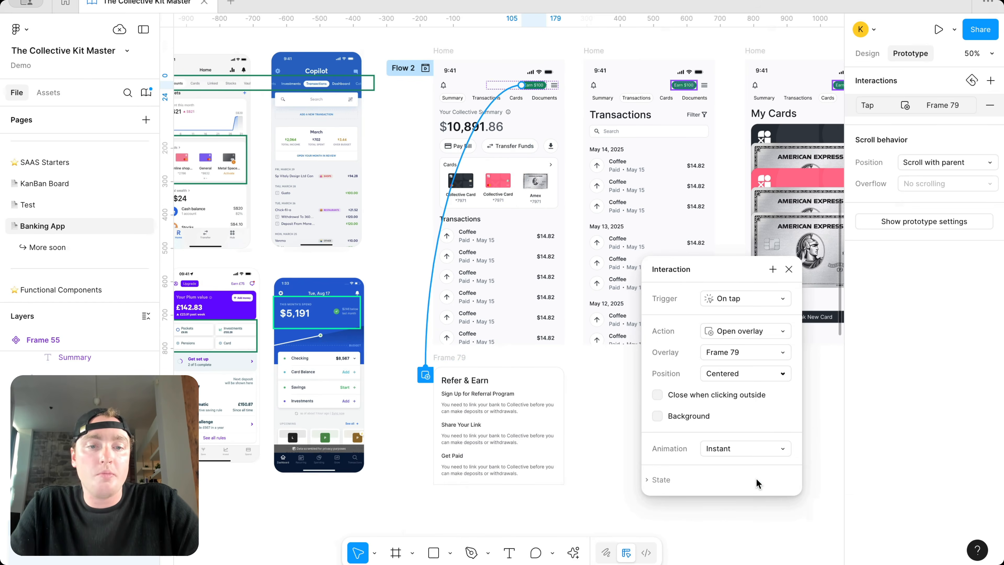
{"action": "left_click", "coordinate": [777, 372]}
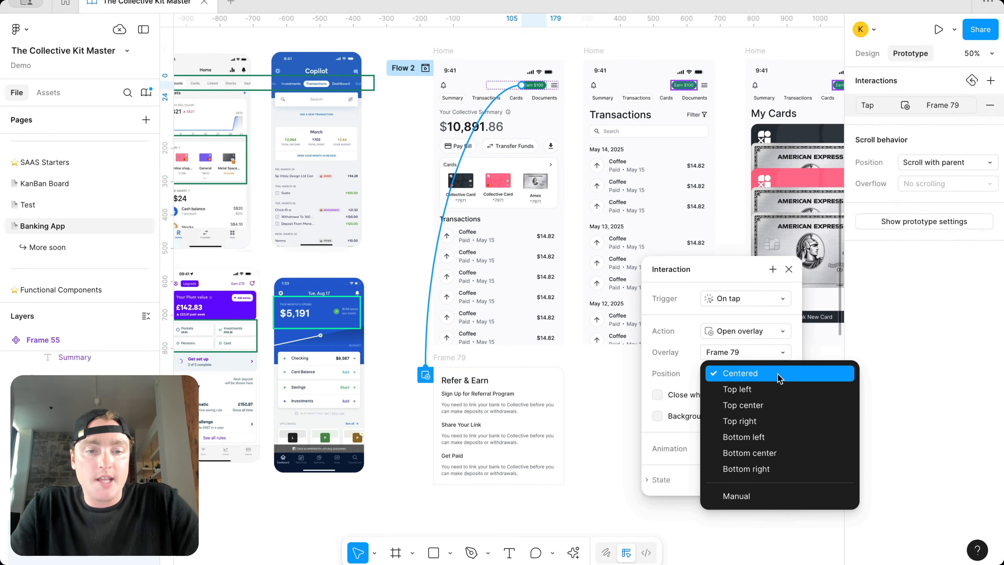
{"action": "left_click", "coordinate": [782, 453]}
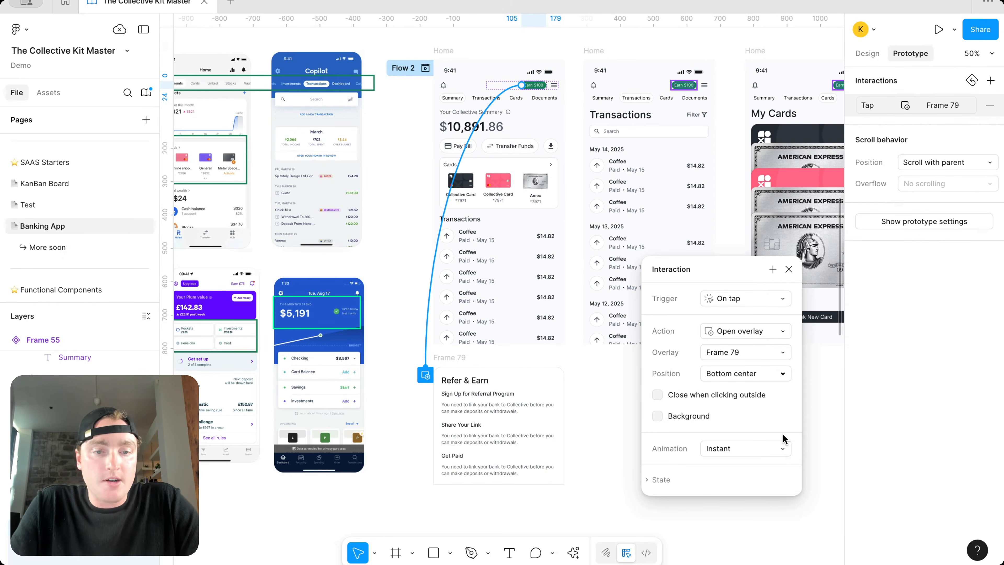
{"action": "left_click", "coordinate": [774, 451]}
{"action": "left_click", "coordinate": [765, 507]}
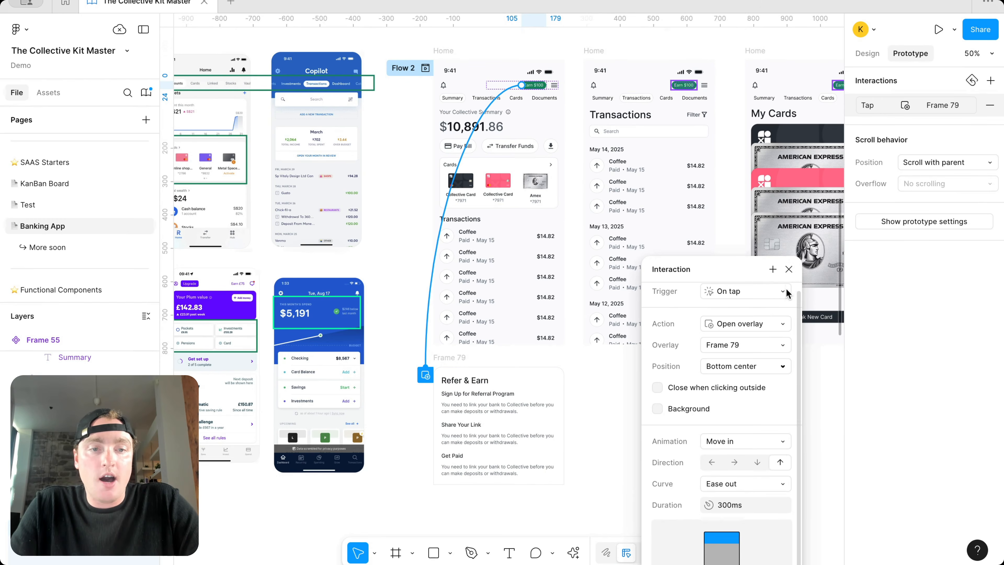
{"action": "left_click", "coordinate": [788, 269]}
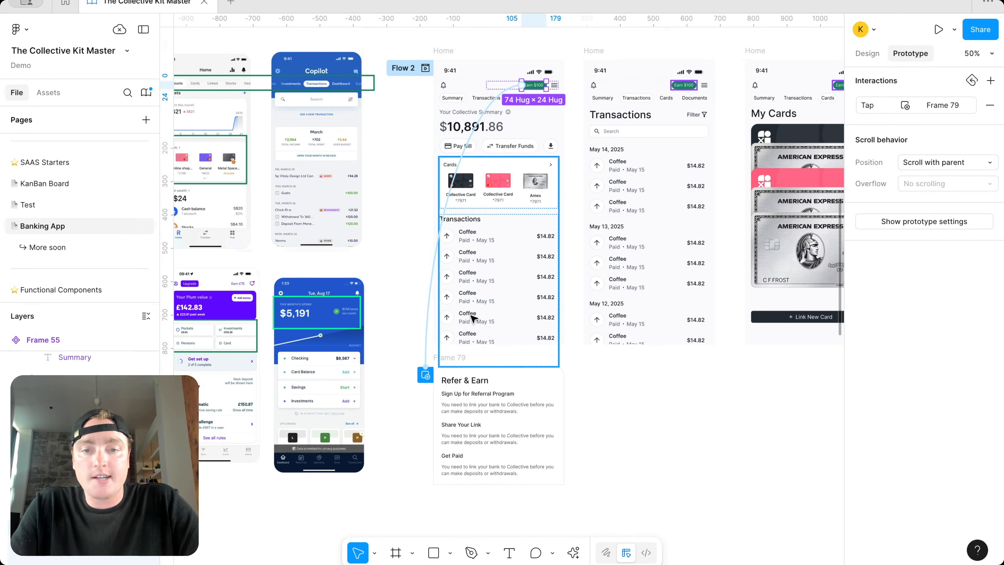
Step: Turn on the dimmed Background for the Earn $100 overlay
{"action": "left_click", "coordinate": [426, 347]}
{"action": "left_click_drag", "start_coordinate": [447, 373], "coordinate": [686, 263]}
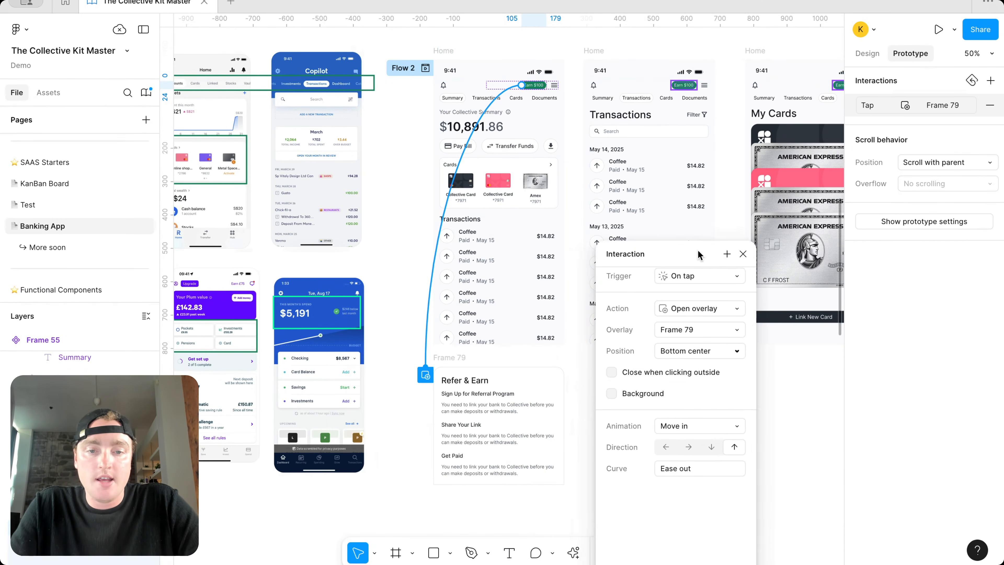
{"action": "left_click", "coordinate": [619, 382]}
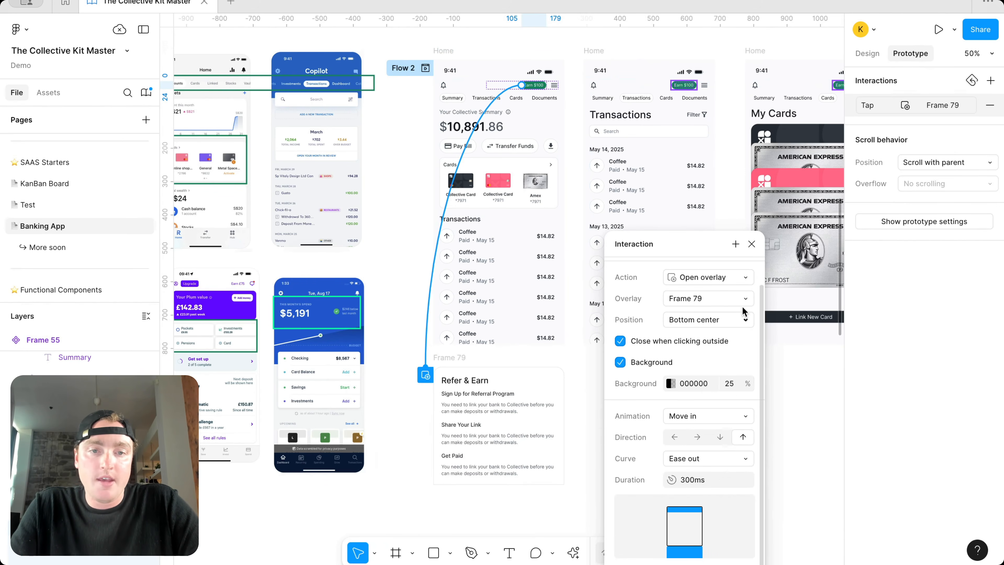
{"action": "left_click", "coordinate": [752, 244]}
{"action": "left_click", "coordinate": [444, 50]}
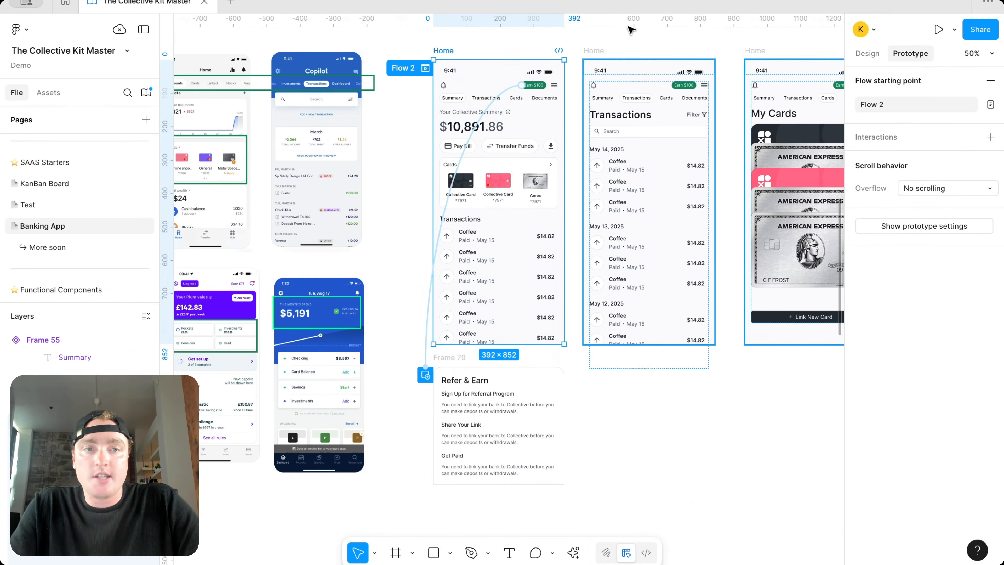
Step: Run the prototype preview and tap Earn $100 to slide up the Refer & Earn card
{"action": "left_click", "coordinate": [954, 29]}
{"action": "left_click", "coordinate": [933, 75]}
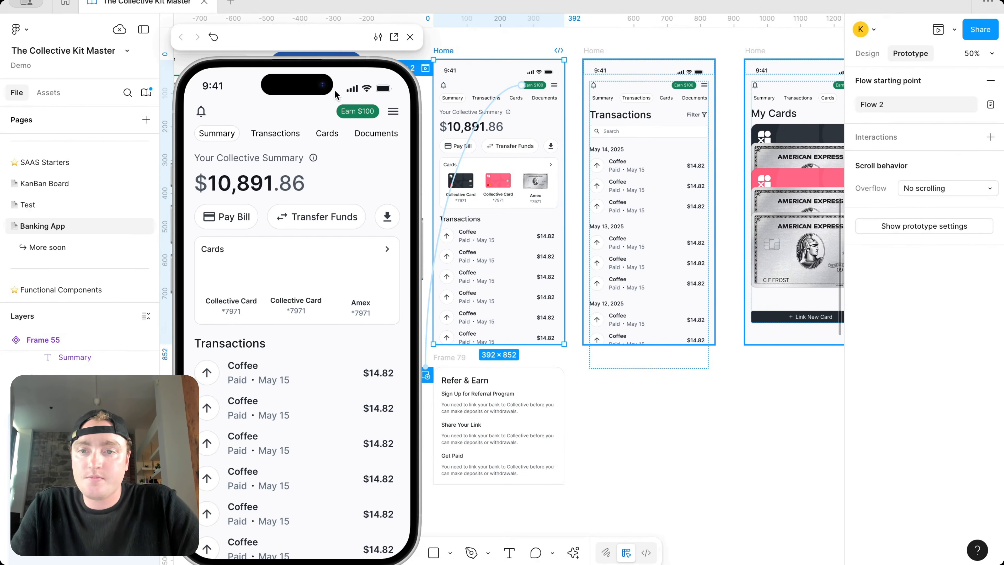
{"action": "left_click", "coordinate": [361, 111]}
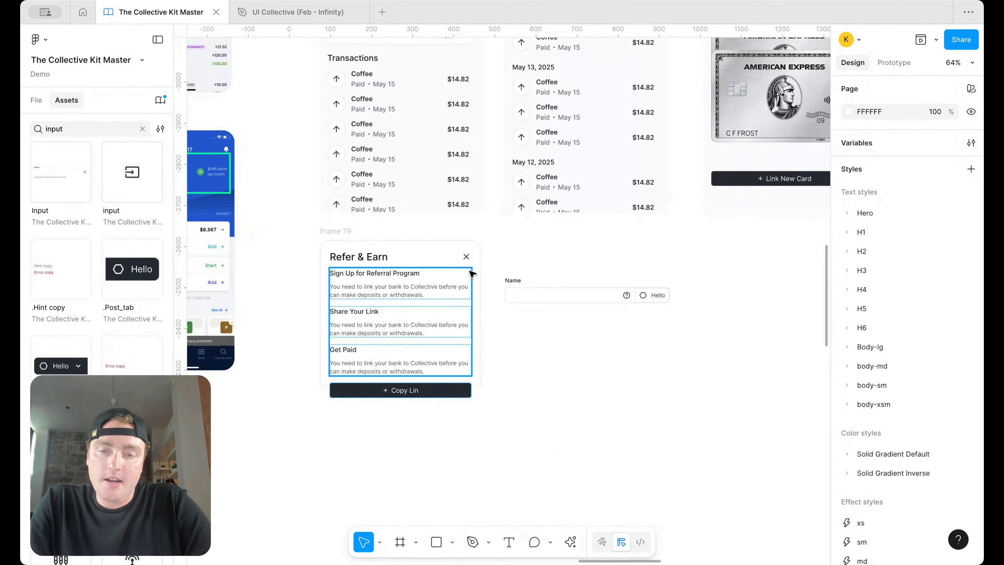
Step: Correct the button label from 'Copy Lin' to 'Copy Link'
{"action": "scroll", "coordinate": [468, 272], "scroll_direction": "up", "scroll_amount": 3}
{"action": "left_click", "coordinate": [584, 298]}
{"action": "scroll", "coordinate": [458, 388], "scroll_direction": "down", "scroll_amount": 1}
{"action": "scroll", "coordinate": [459, 388], "scroll_direction": "left", "scroll_amount": 1}
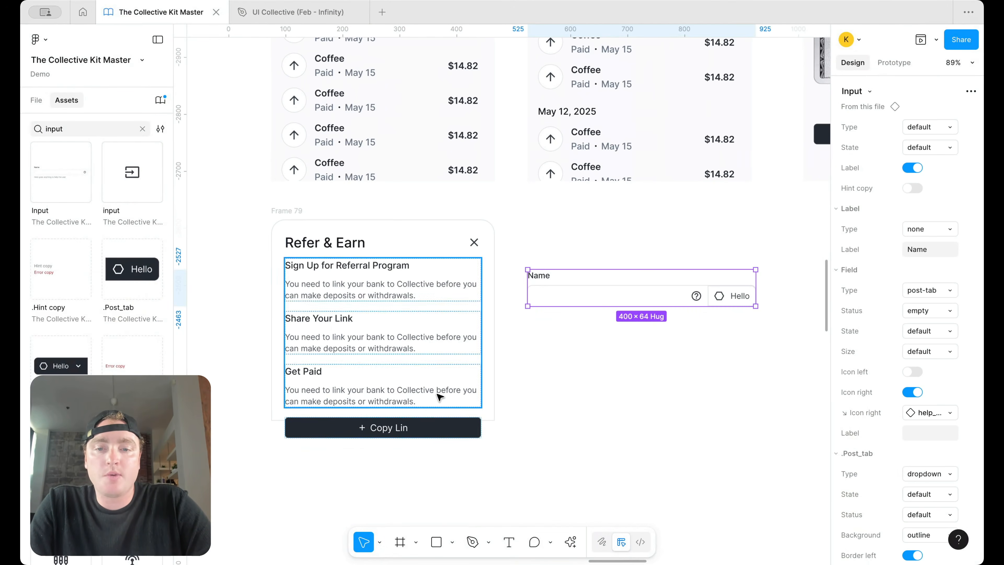
{"action": "left_click", "coordinate": [407, 428]}
{"action": "double_click", "coordinate": [406, 429]}
{"action": "double_click", "coordinate": [406, 429]}
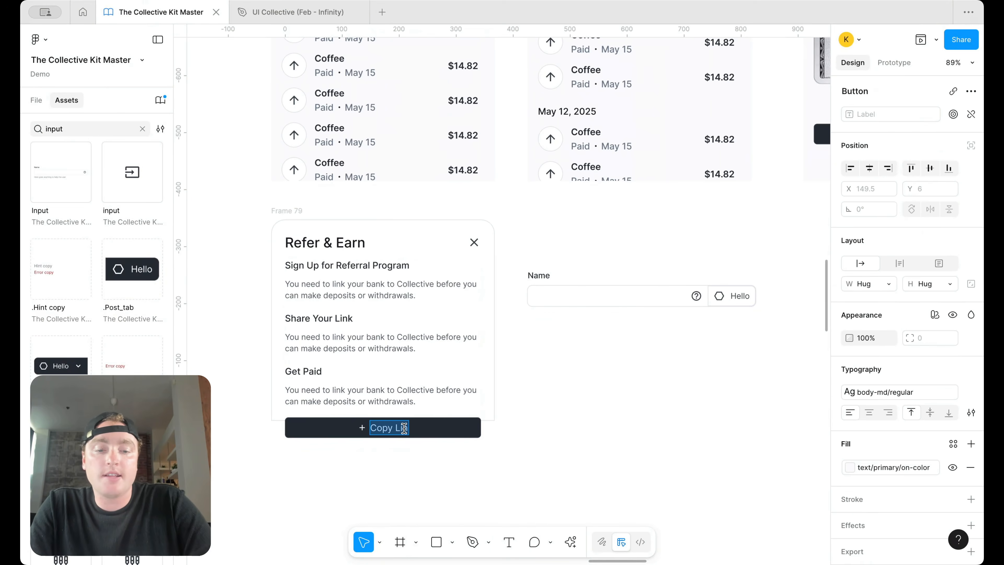
{"action": "left_click", "coordinate": [407, 428]}
{"action": "type", "text": "k"}
{"action": "left_click", "coordinate": [588, 454]}
{"action": "left_click", "coordinate": [587, 454]}
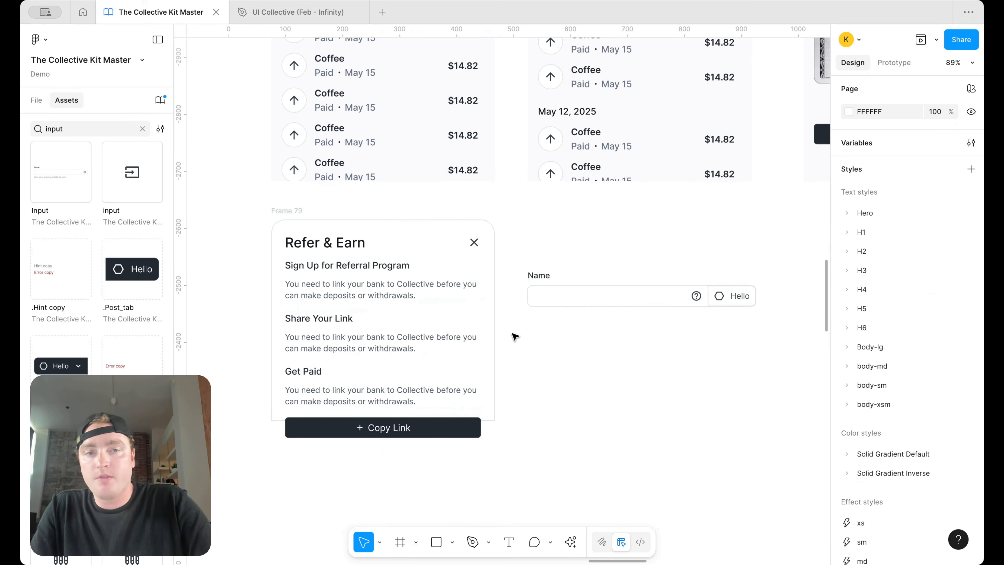
Step: Turn off the input's Label and Icon right, swap Icon left to content_copy, and clear the 'Hello' tab text
{"action": "left_click", "coordinate": [711, 297]}
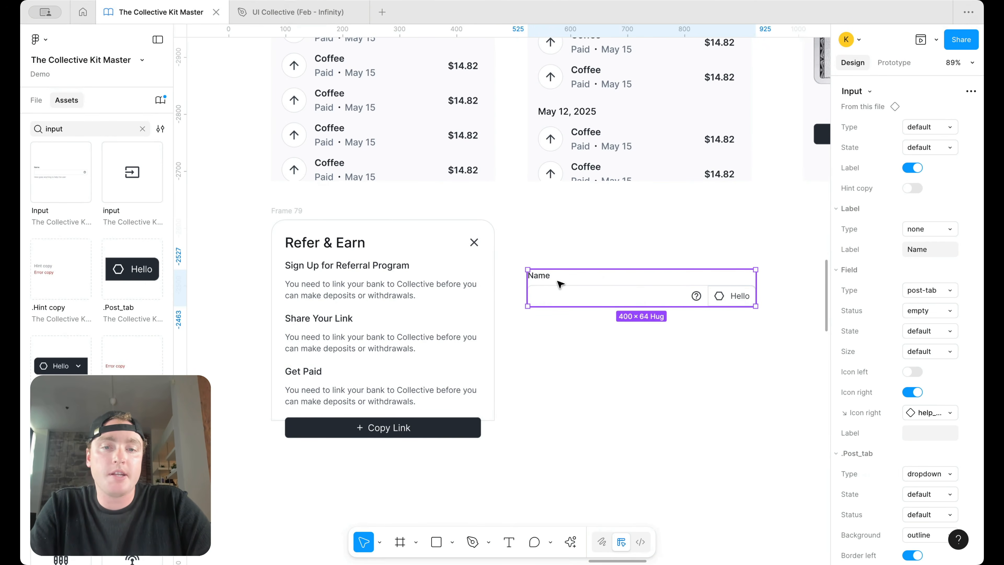
{"action": "left_click", "coordinate": [913, 168]}
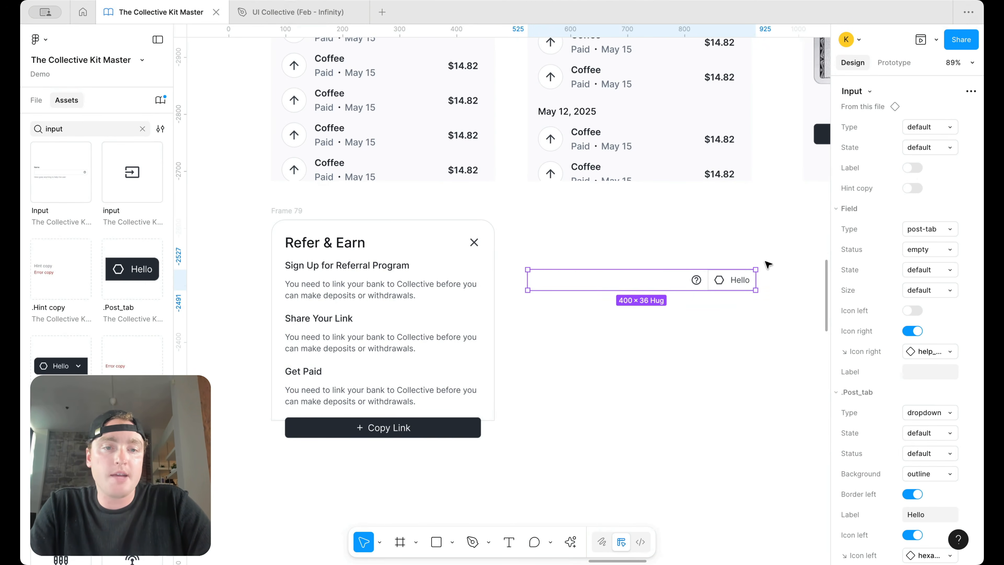
{"action": "left_click", "coordinate": [912, 331]}
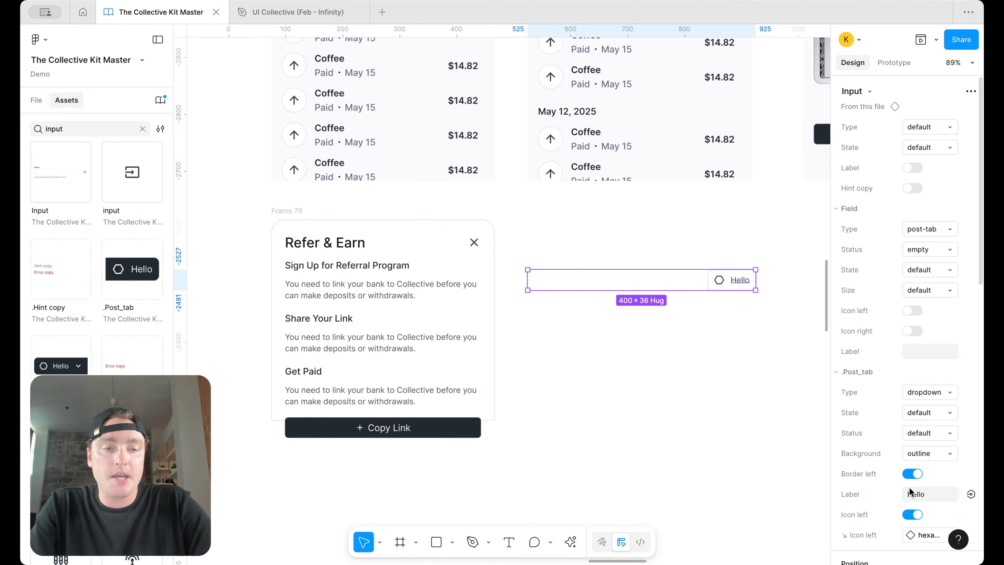
{"action": "scroll", "coordinate": [920, 492], "scroll_direction": "down", "scroll_amount": 3}
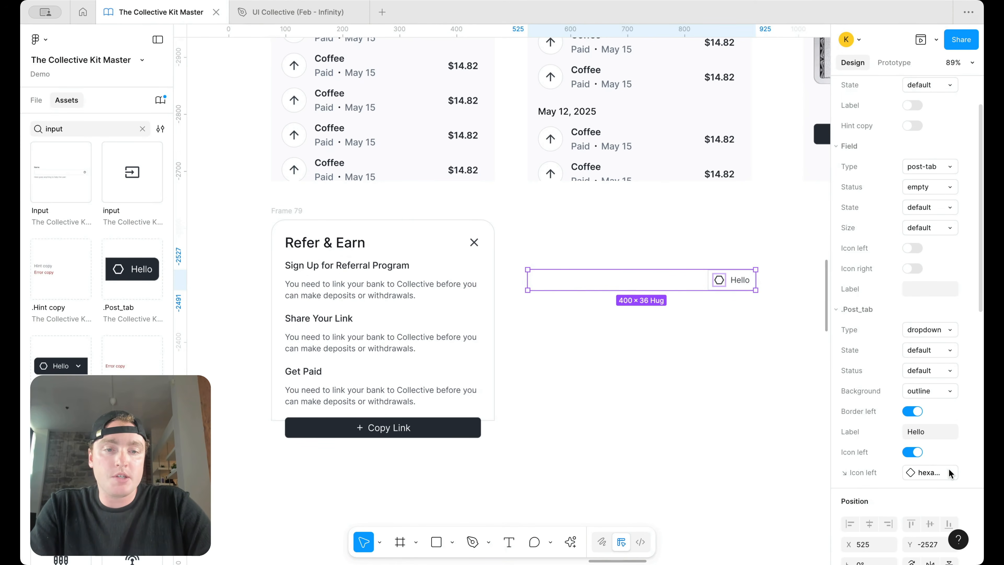
{"action": "left_click", "coordinate": [951, 473]}
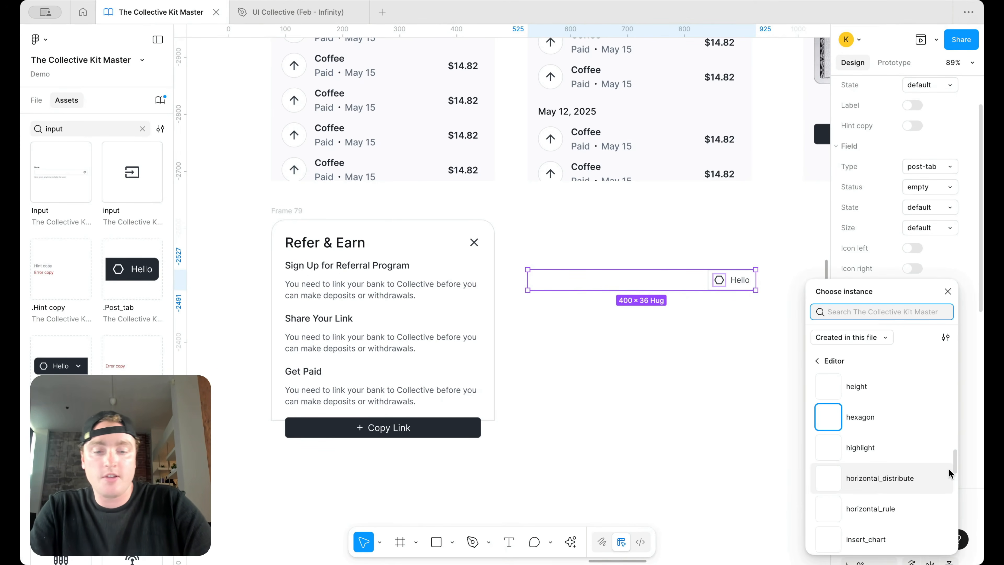
{"action": "type", "text": "copy"}
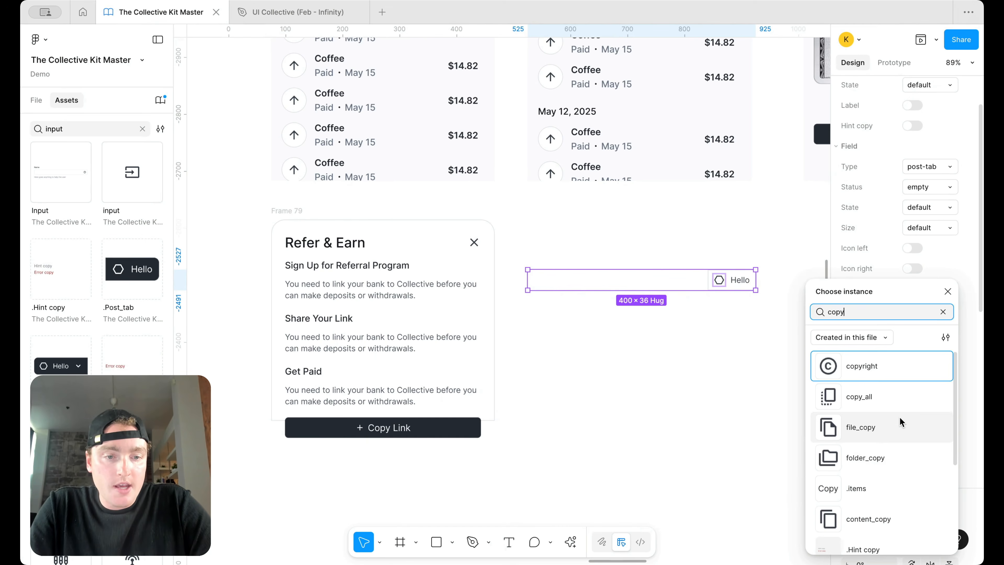
{"action": "scroll", "coordinate": [892, 434], "scroll_direction": "down", "scroll_amount": 2}
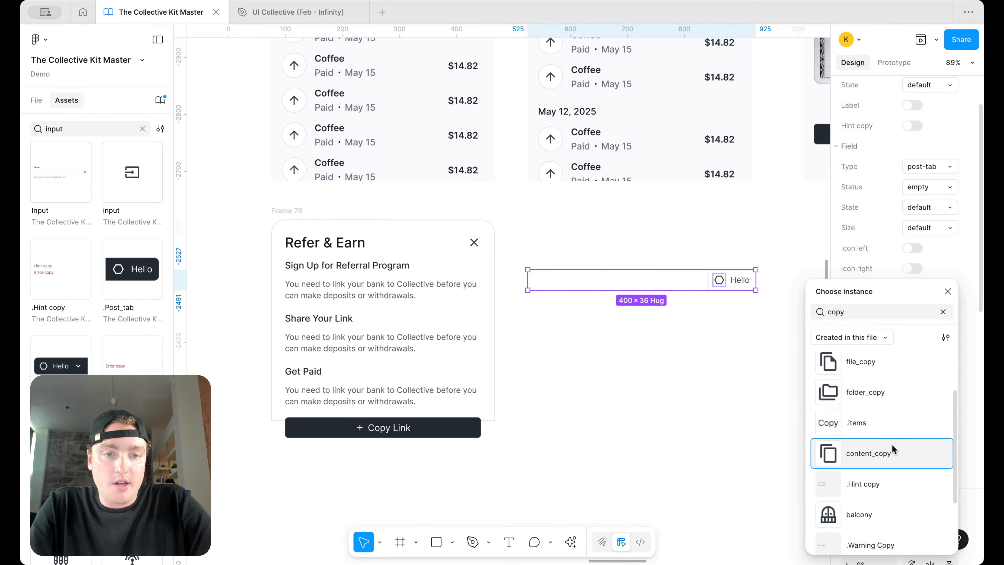
{"action": "left_click", "coordinate": [891, 445]}
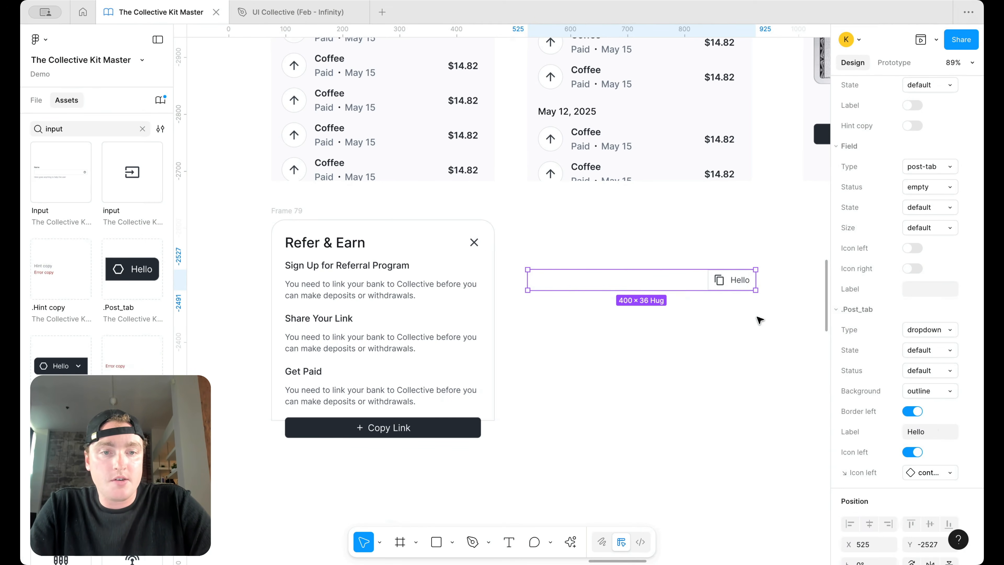
{"action": "left_click", "coordinate": [918, 430]}
{"action": "key", "text": "BackSpace"}
{"action": "left_click", "coordinate": [759, 416]}
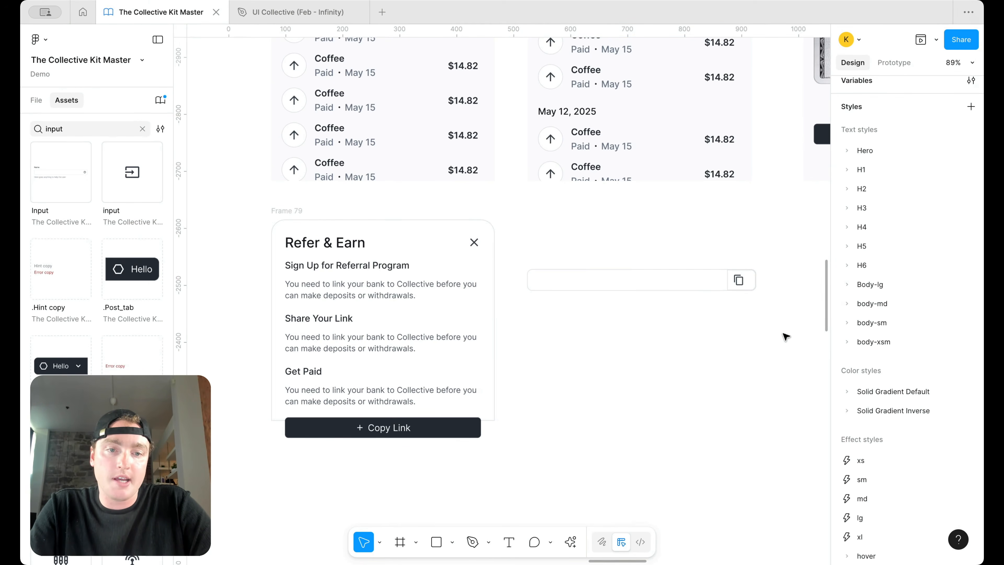
Step: Enter the uicollective referral URL as the input's display text
{"action": "scroll", "coordinate": [735, 293], "scroll_direction": "down", "scroll_amount": 5}
{"action": "left_click", "coordinate": [727, 292]}
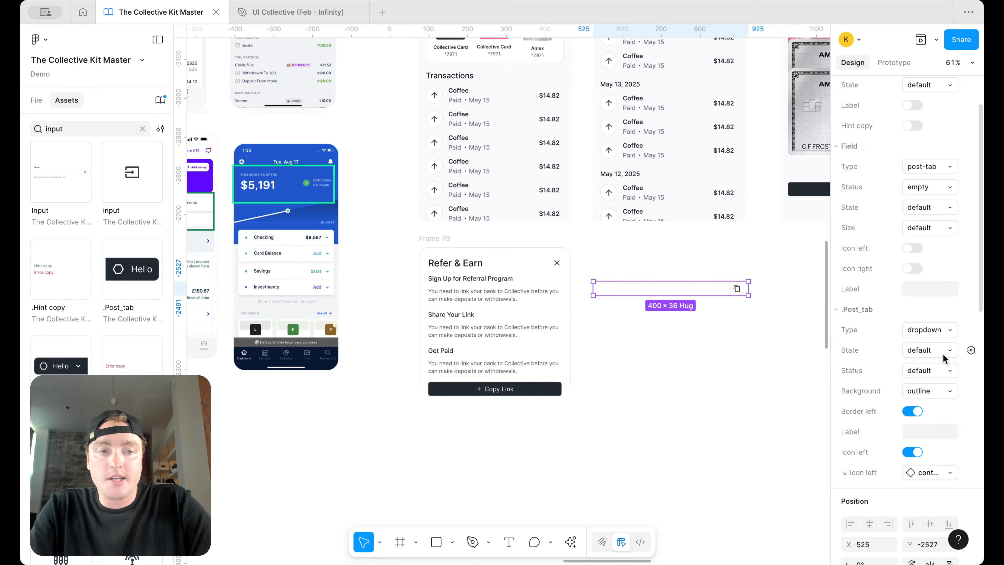
{"action": "left_click", "coordinate": [917, 291]}
{"action": "scroll", "coordinate": [917, 288], "scroll_direction": "down", "scroll_amount": 2}
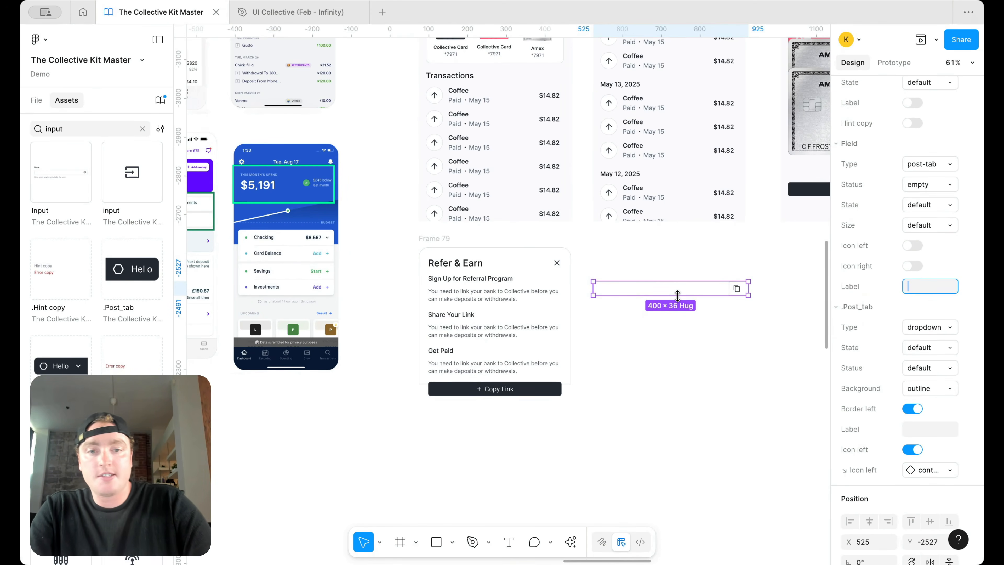
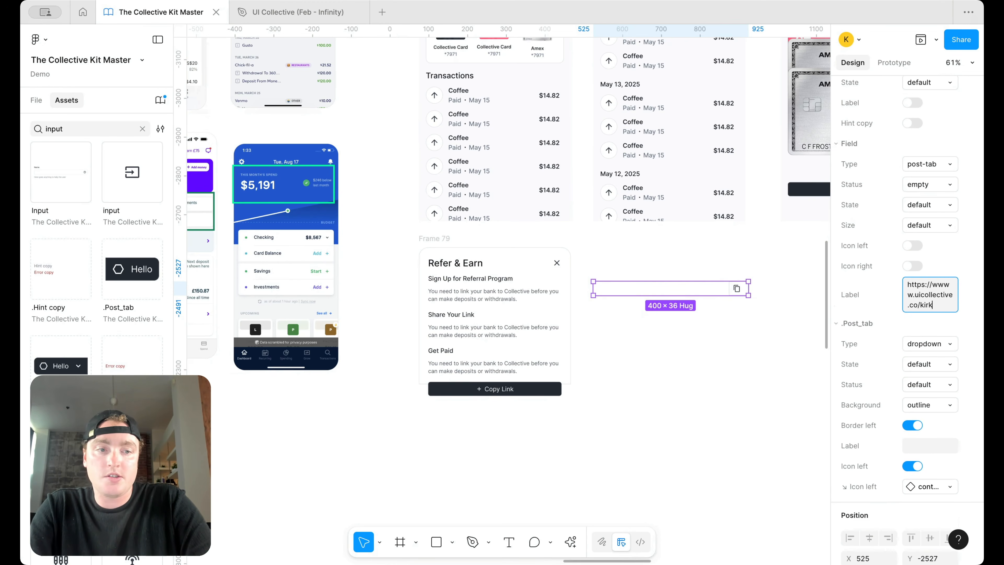
{"action": "key", "text": "BackSpace"}
{"action": "key", "text": "BackSpace"}
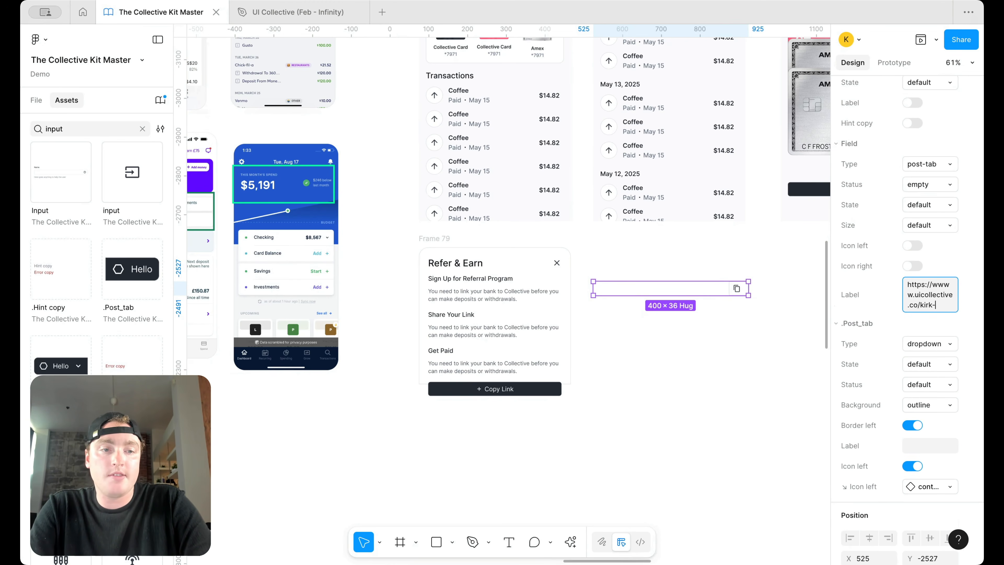
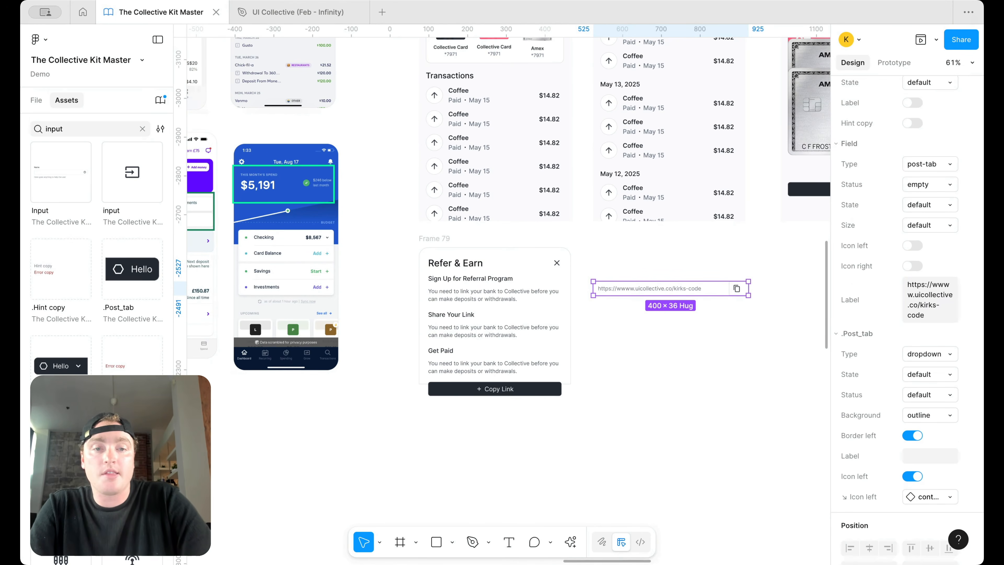
{"action": "left_click", "coordinate": [665, 302]}
Step: Copy the referral link input and paste it into Frame 79's text list
{"action": "left_click", "coordinate": [656, 287]}
{"action": "key", "text": "super+c"}
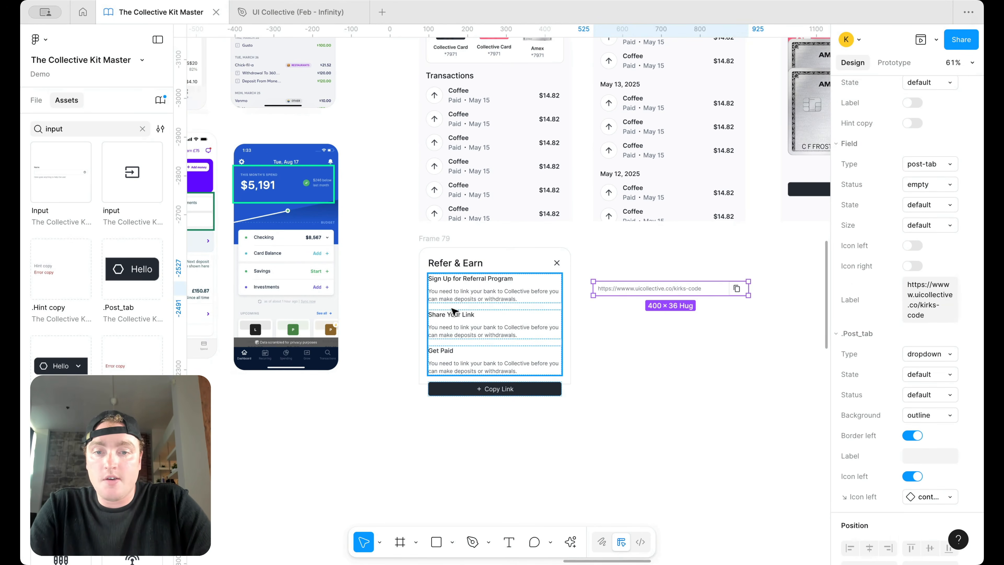
{"action": "left_click", "coordinate": [453, 313]}
{"action": "key", "text": "super+v"}
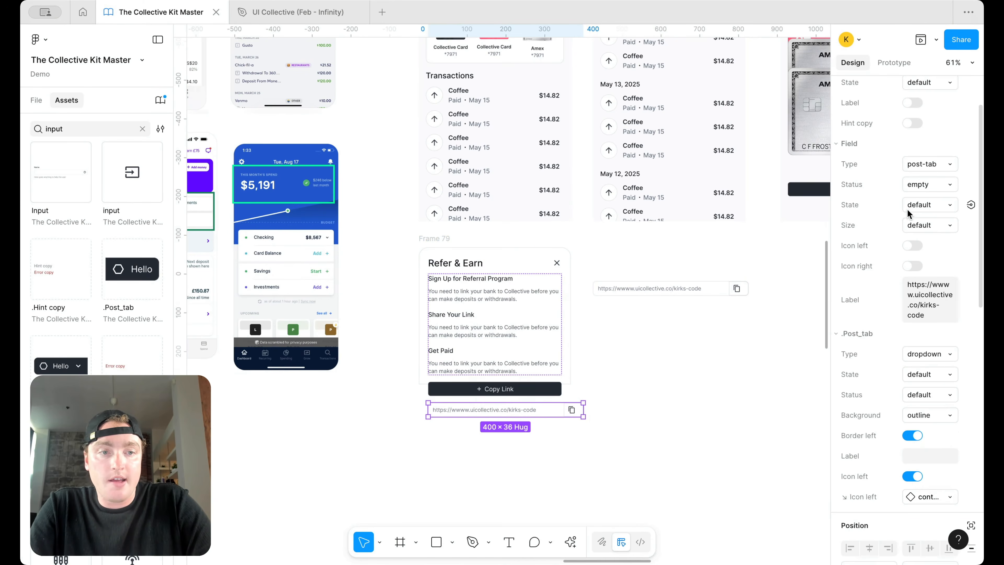
Step: Set the pasted URL input's width to Fill and move it above Copy Link
{"action": "scroll", "coordinate": [970, 393], "scroll_direction": "down", "scroll_amount": 3}
{"action": "scroll", "coordinate": [899, 458], "scroll_direction": "down", "scroll_amount": 3}
{"action": "left_click", "coordinate": [895, 458]}
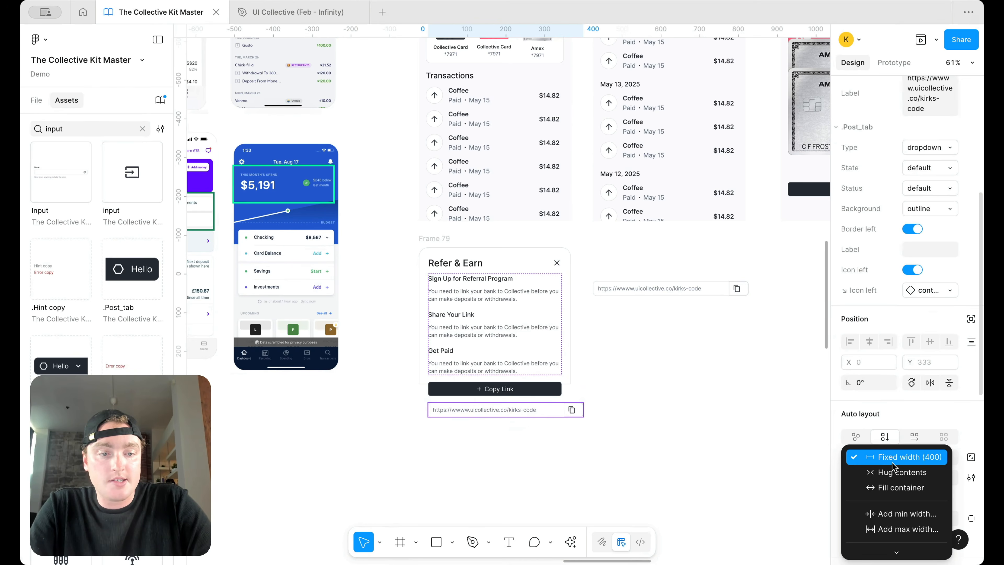
{"action": "left_click", "coordinate": [896, 487]}
{"action": "left_click_drag", "start_coordinate": [516, 411], "coordinate": [516, 414]}
{"action": "left_click", "coordinate": [632, 397]}
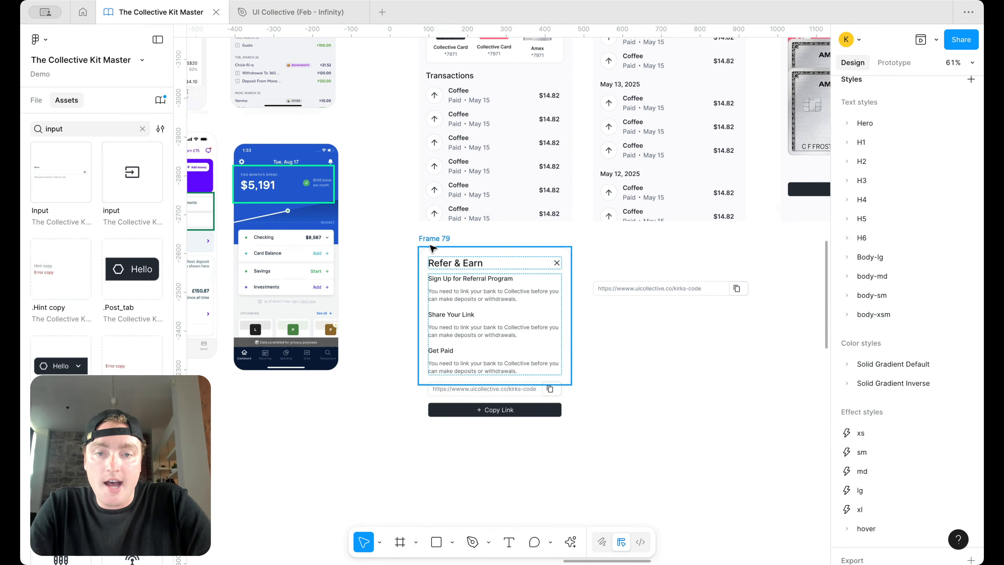
Step: Inspect Frame 79's height sizing options, leaving them unchanged
{"action": "left_click", "coordinate": [431, 242]}
{"action": "scroll", "coordinate": [973, 149], "scroll_direction": "up", "scroll_amount": 5}
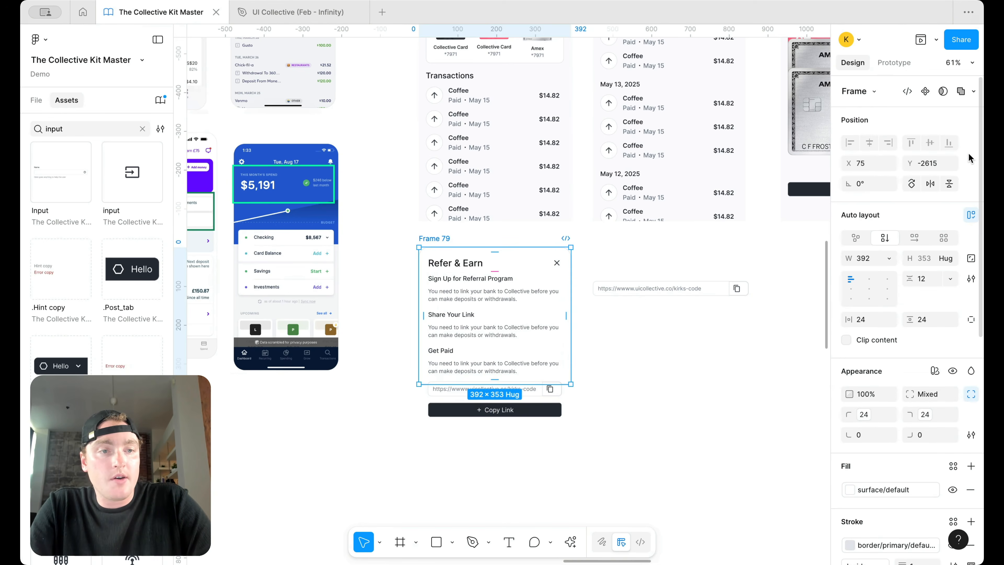
{"action": "left_click", "coordinate": [951, 259]}
{"action": "left_click", "coordinate": [678, 411]}
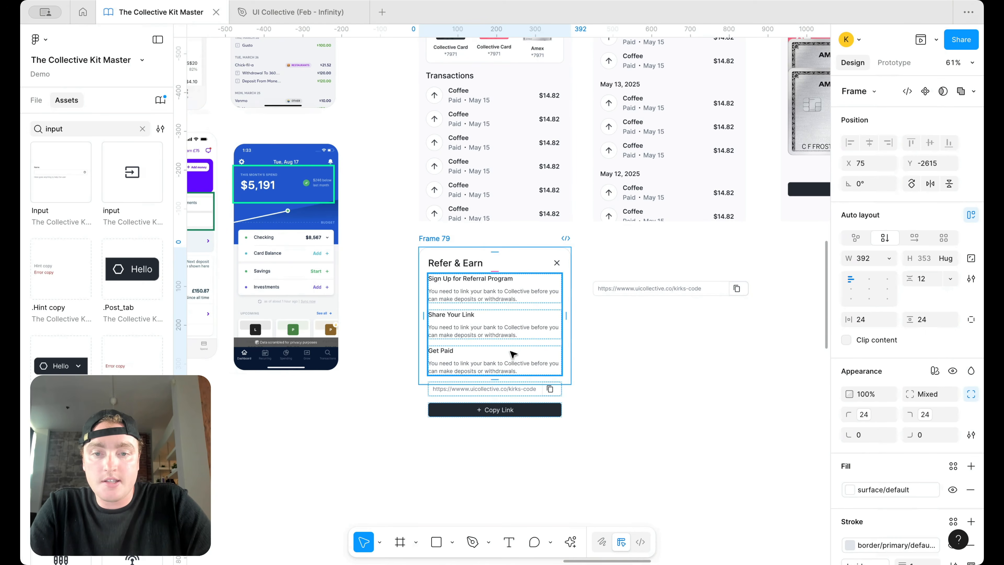
{"action": "left_click", "coordinate": [616, 382]}
{"action": "left_click", "coordinate": [442, 239]}
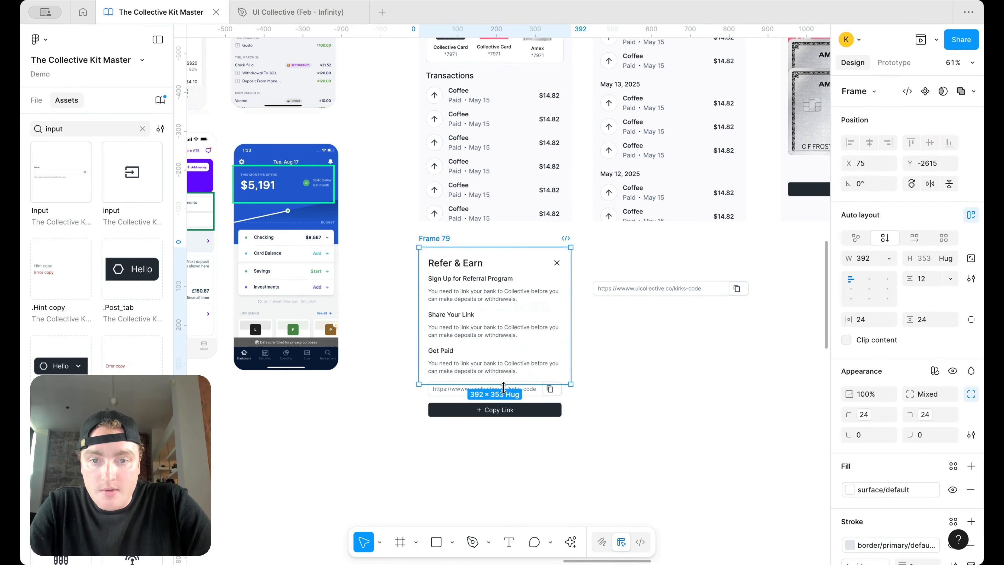
{"action": "scroll", "coordinate": [504, 387], "scroll_direction": "up", "scroll_amount": 4}
{"action": "left_click", "coordinate": [955, 259]}
{"action": "left_click", "coordinate": [522, 368]}
Step: Cut the URL input and Copy Link button and paste them into the card's content frame
{"action": "left_click", "coordinate": [520, 396]}
{"action": "left_click", "coordinate": [517, 422], "text": "shift"}
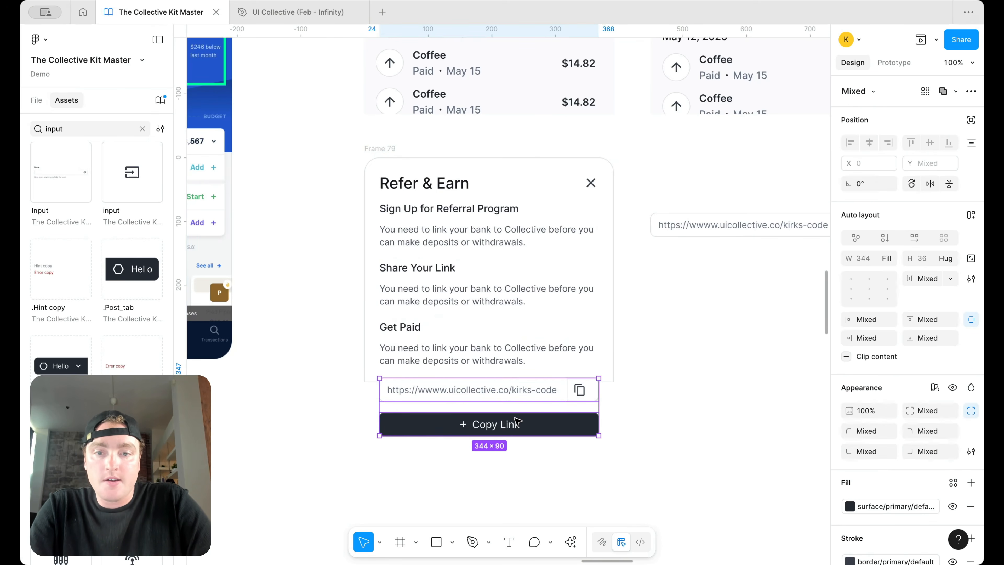
{"action": "key", "text": "super+x"}
{"action": "left_click", "coordinate": [491, 282]}
{"action": "key", "text": "super+v"}
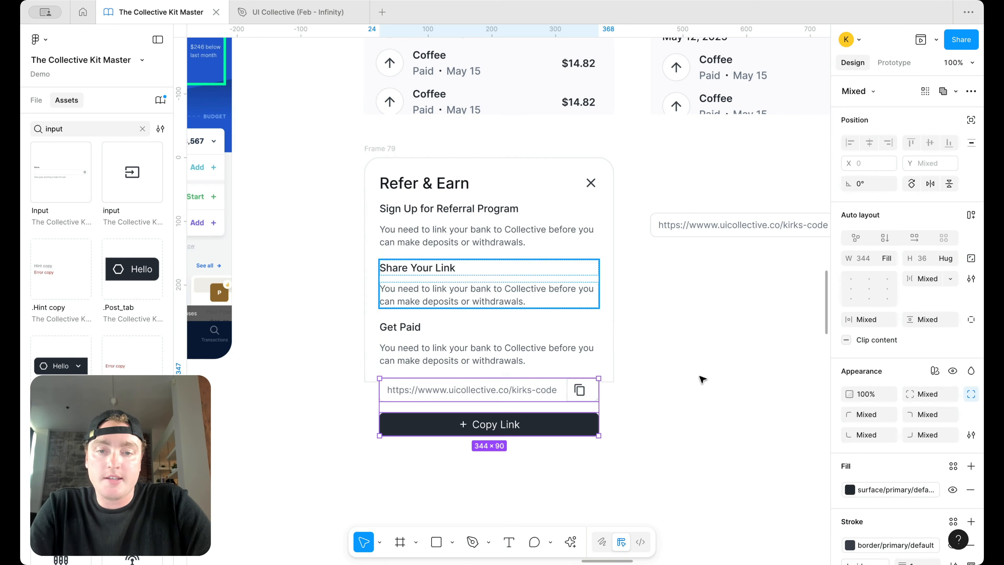
{"action": "left_click", "coordinate": [686, 379]}
{"action": "left_click", "coordinate": [607, 375]}
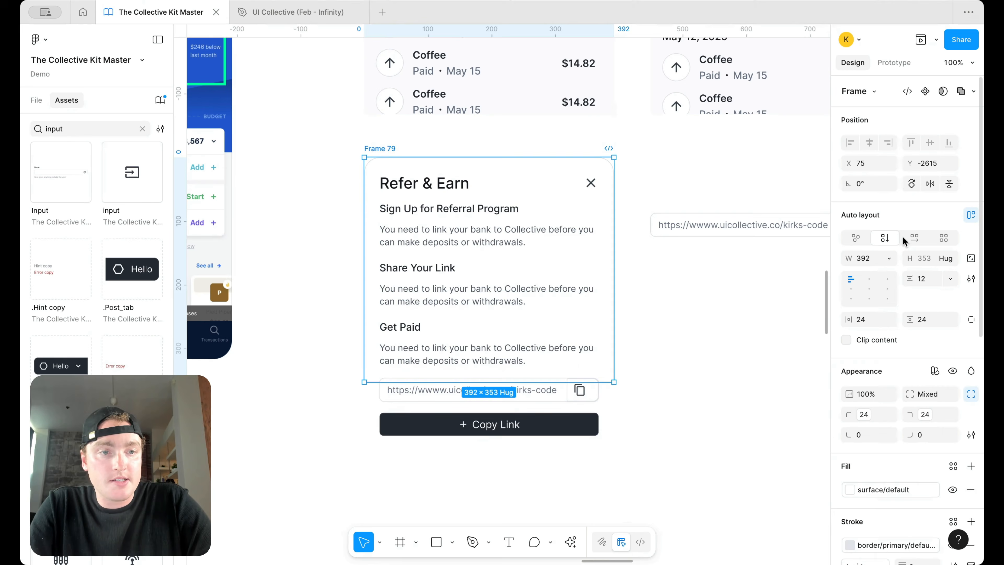
Step: Set the card's inner Contents frame width to Fill
{"action": "left_click", "coordinate": [37, 100]}
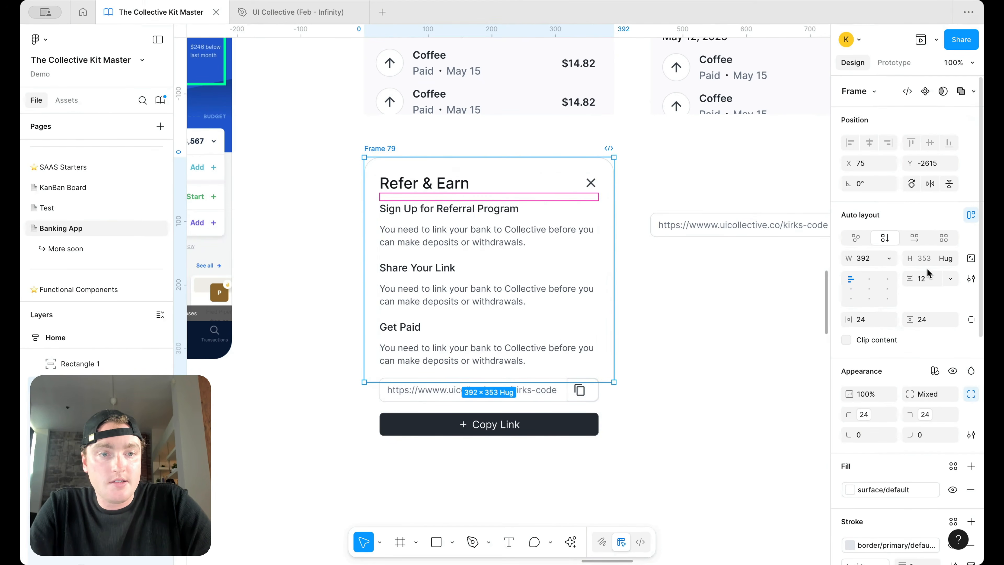
{"action": "left_click", "coordinate": [443, 375]}
{"action": "left_click", "coordinate": [889, 258]}
{"action": "left_click", "coordinate": [901, 287]}
{"action": "left_click", "coordinate": [633, 358]}
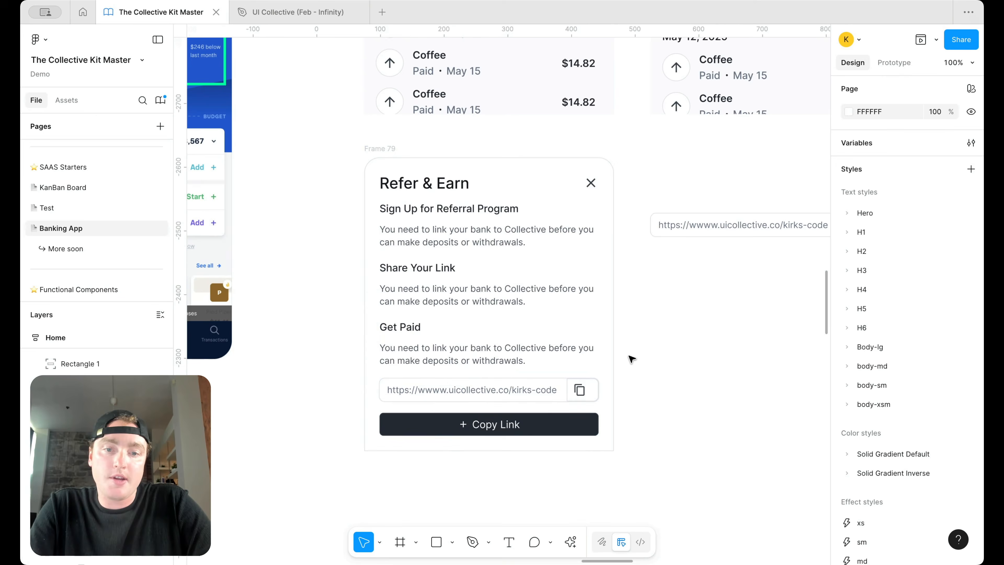
{"action": "scroll", "coordinate": [632, 383], "scroll_direction": "down", "scroll_amount": 3}
{"action": "scroll", "coordinate": [628, 394], "scroll_direction": "up", "scroll_amount": 2}
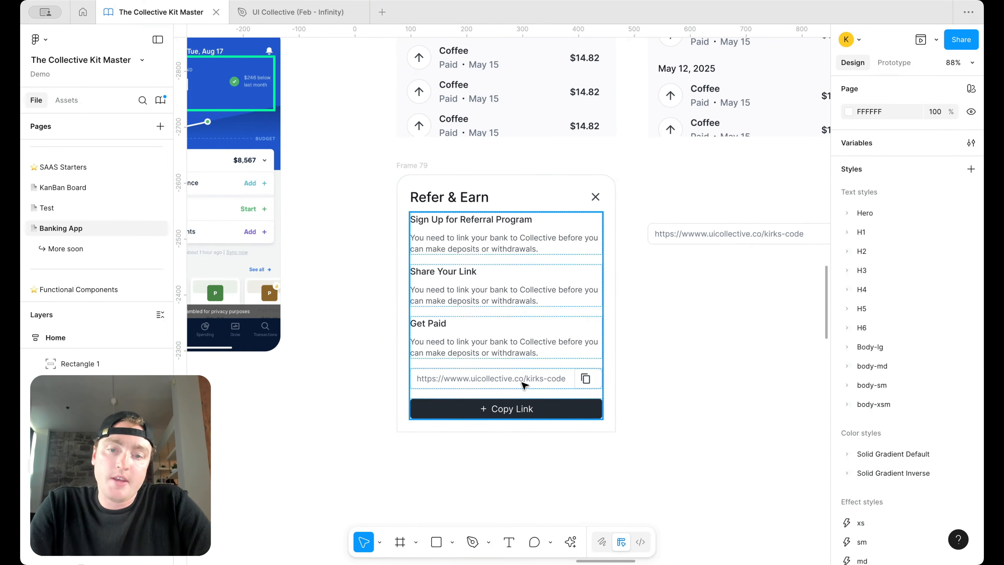
Step: Delete the leftover standalone link field, keeping the Copy Link button
{"action": "left_click", "coordinate": [495, 414]}
{"action": "double_click", "coordinate": [493, 416]}
{"action": "key", "text": "Escape"}
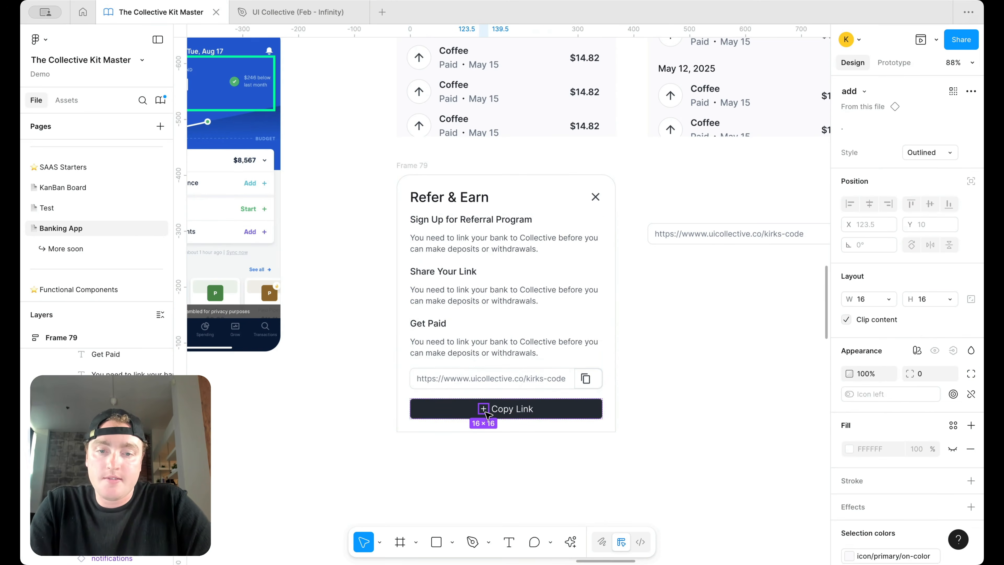
{"action": "left_click", "coordinate": [683, 412]}
{"action": "left_click", "coordinate": [521, 412]}
{"action": "key", "text": "Delete"}
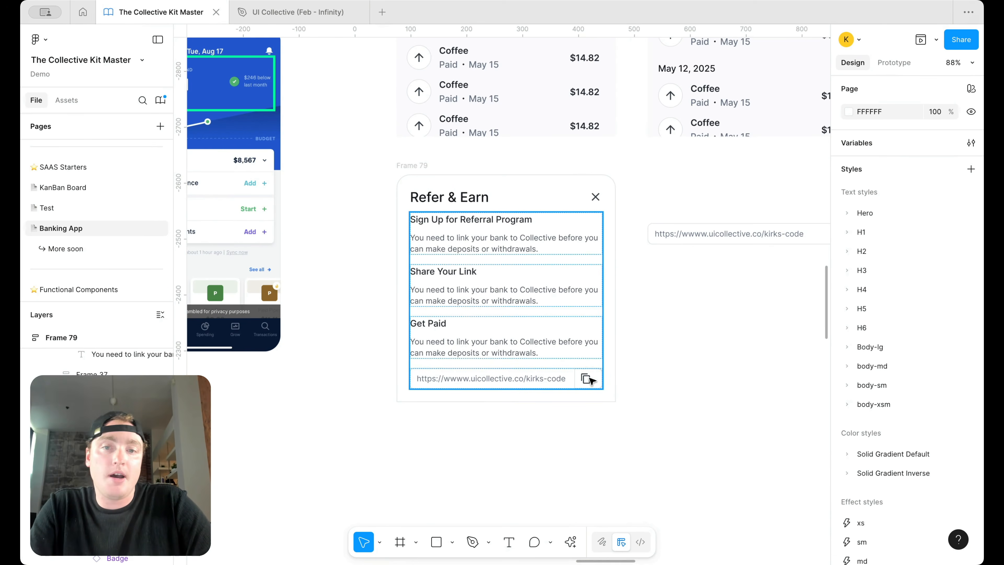
{"action": "scroll", "coordinate": [627, 391], "scroll_direction": "down", "scroll_amount": 4}
{"action": "key", "text": "ctrl+z"}
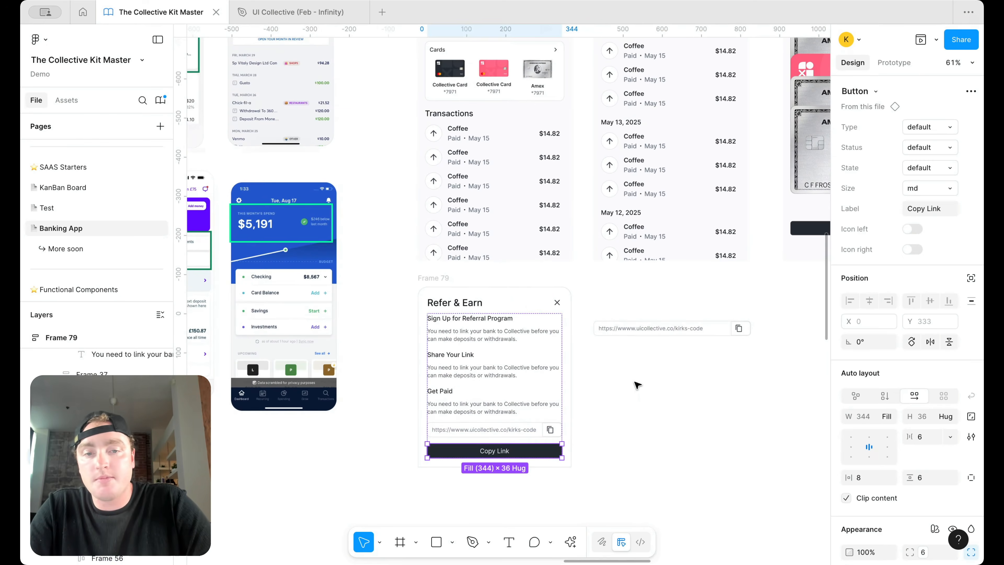
{"action": "left_click", "coordinate": [633, 328]}
{"action": "key", "text": "Delete"}
{"action": "scroll", "coordinate": [632, 327], "scroll_direction": "down", "scroll_amount": 5}
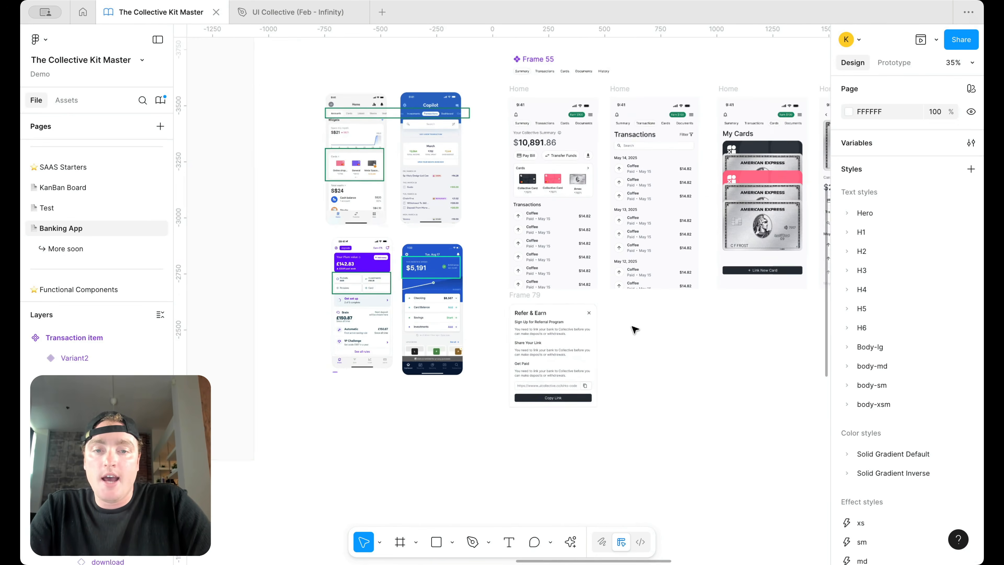
Step: Give the Refer & Earn close icon an On tap Close overlay interaction
{"action": "left_click", "coordinate": [587, 313]}
{"action": "left_click", "coordinate": [589, 313]}
{"action": "left_click", "coordinate": [905, 68]}
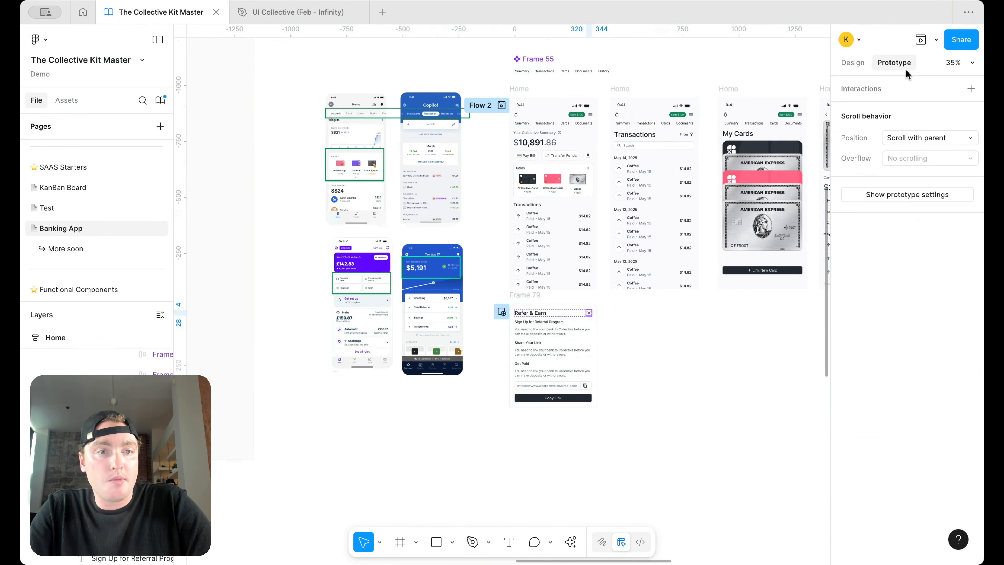
{"action": "left_click", "coordinate": [972, 89]}
{"action": "left_click", "coordinate": [787, 168]}
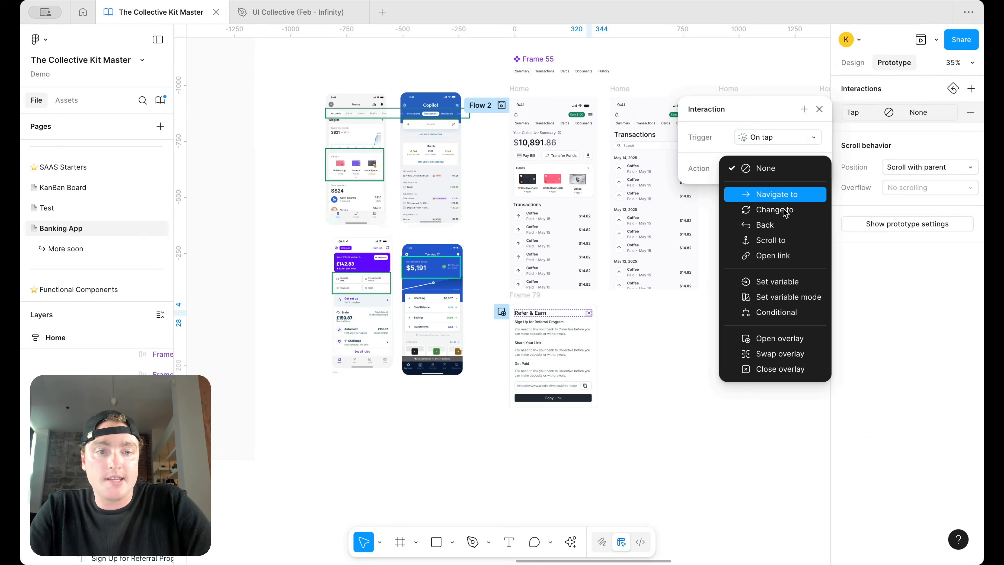
{"action": "left_click", "coordinate": [779, 369]}
{"action": "left_click", "coordinate": [708, 382]}
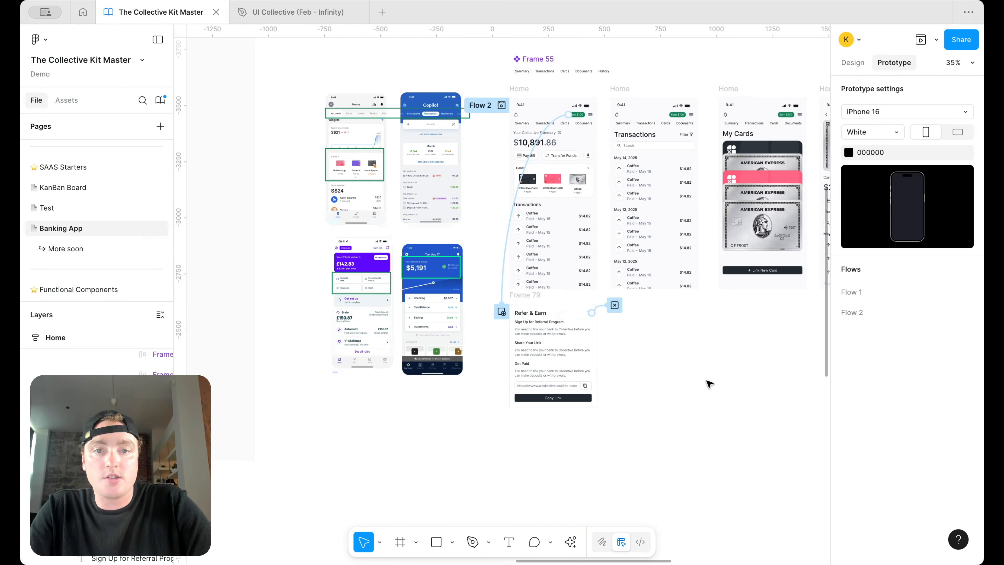
Step: Preview the Home screen inline, opening the overlay via Earn $100 and closing it
{"action": "left_click", "coordinate": [520, 89]}
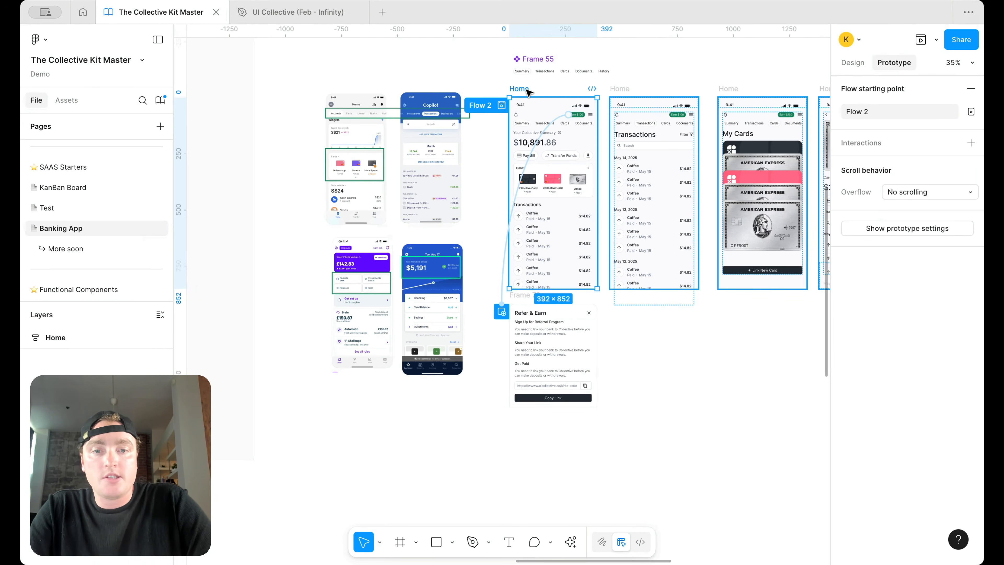
{"action": "left_click", "coordinate": [935, 40]}
{"action": "left_click", "coordinate": [875, 84]}
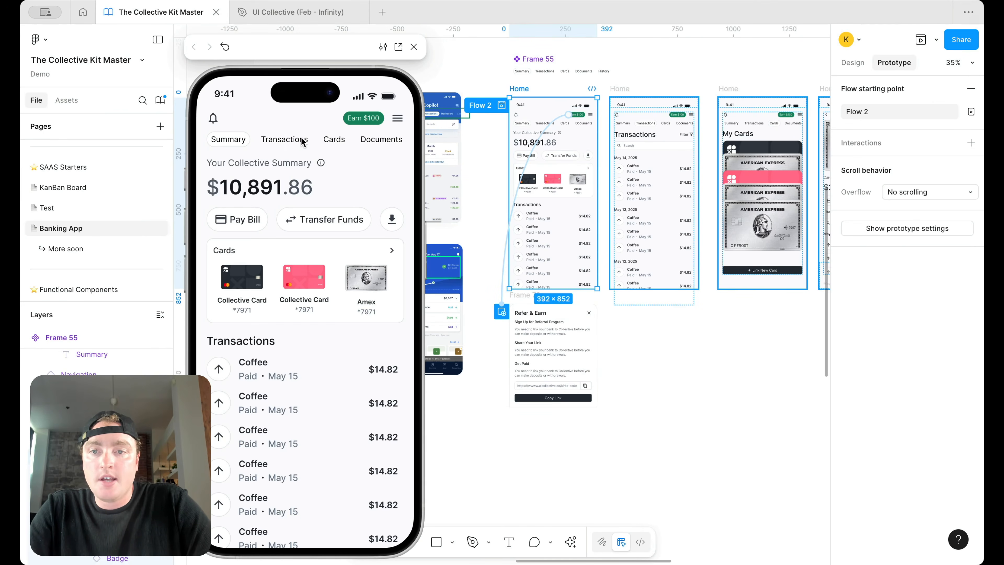
{"action": "left_click", "coordinate": [362, 118]}
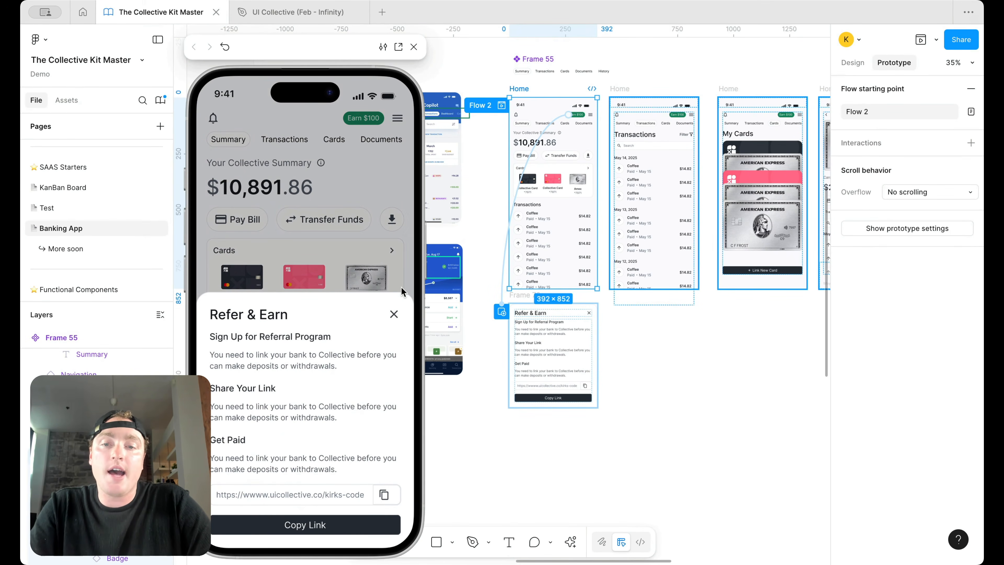
{"action": "left_click", "coordinate": [394, 314]}
{"action": "left_click", "coordinate": [671, 351]}
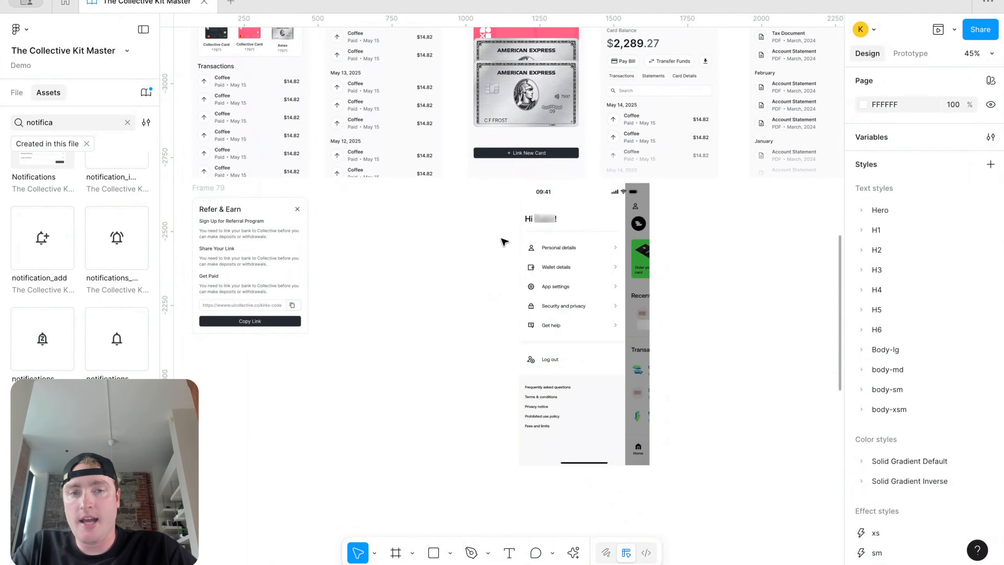
Step: Add a 'Personal Details' text label to the left of the settings screen
{"action": "scroll", "coordinate": [504, 240], "scroll_direction": "up", "scroll_amount": 3}
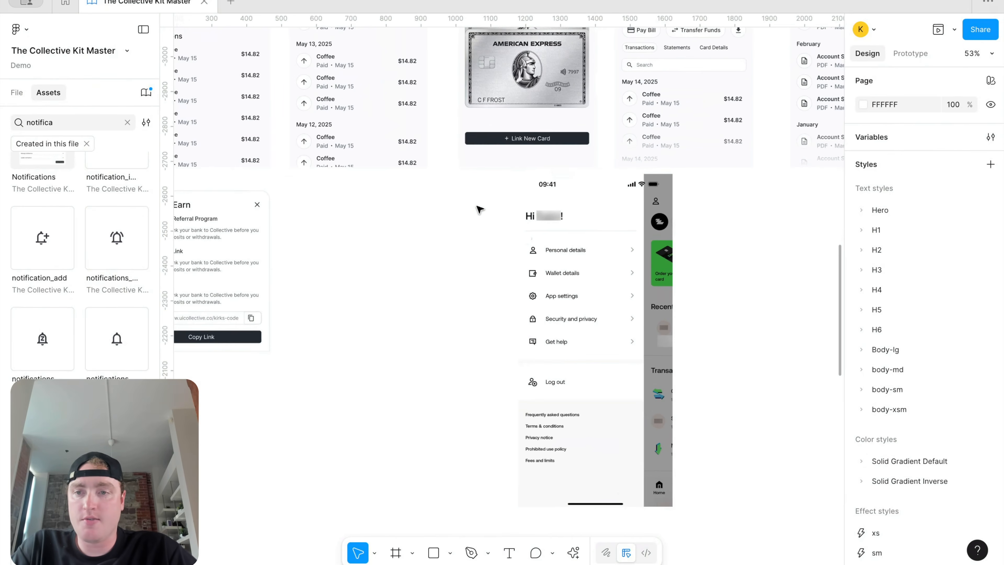
{"action": "left_click", "coordinate": [17, 92]}
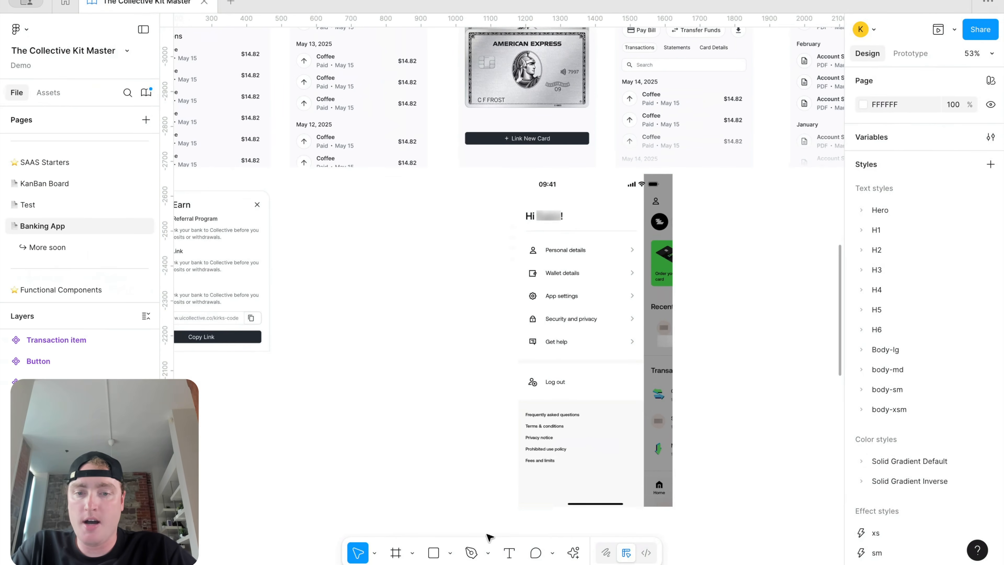
{"action": "left_click", "coordinate": [508, 551]}
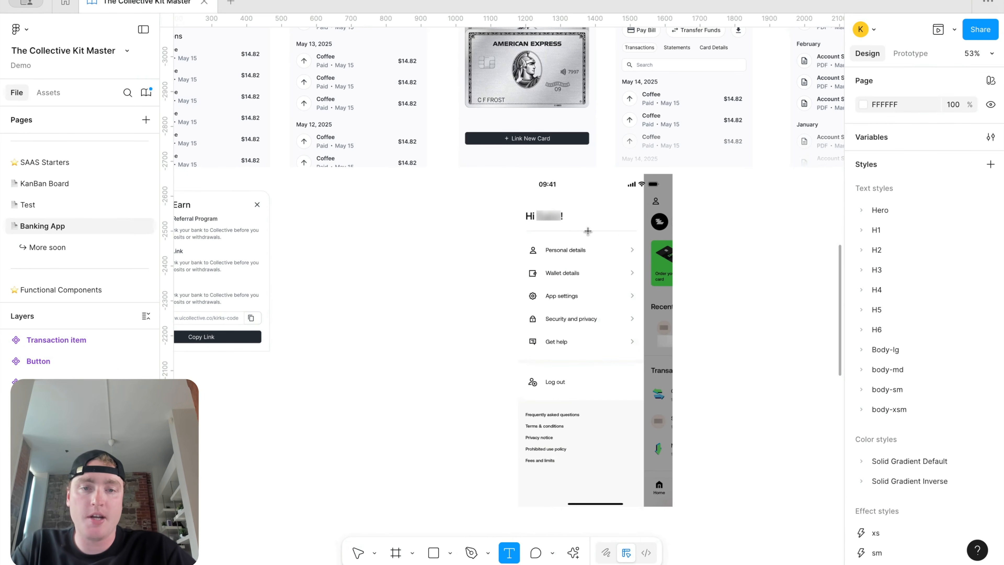
{"action": "scroll", "coordinate": [358, 227], "scroll_direction": "up", "scroll_amount": 3}
{"action": "left_click_drag", "start_coordinate": [324, 243], "coordinate": [446, 250]}
{"action": "type", "text": "P"}
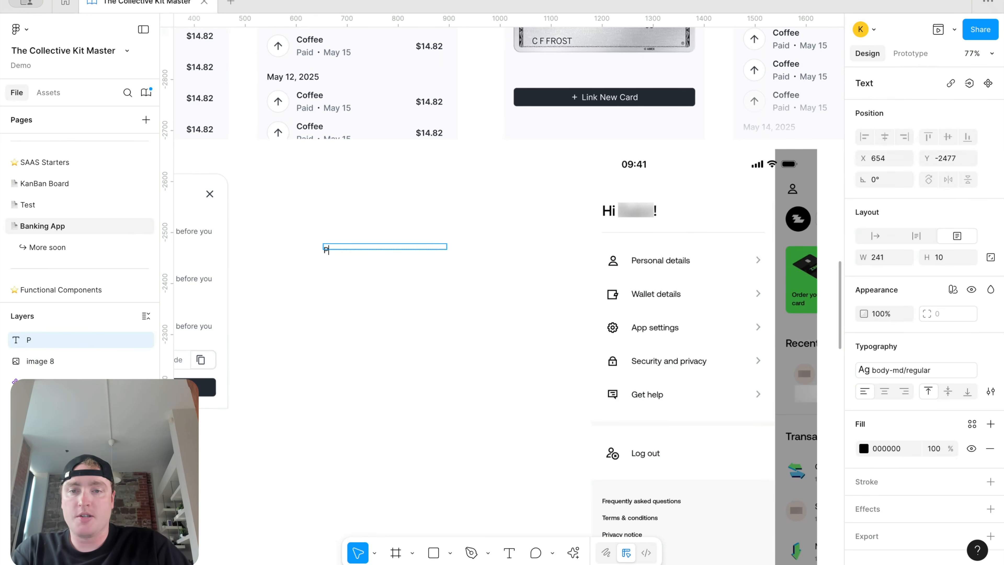
{"action": "type", "text": "ersoanl Details"}
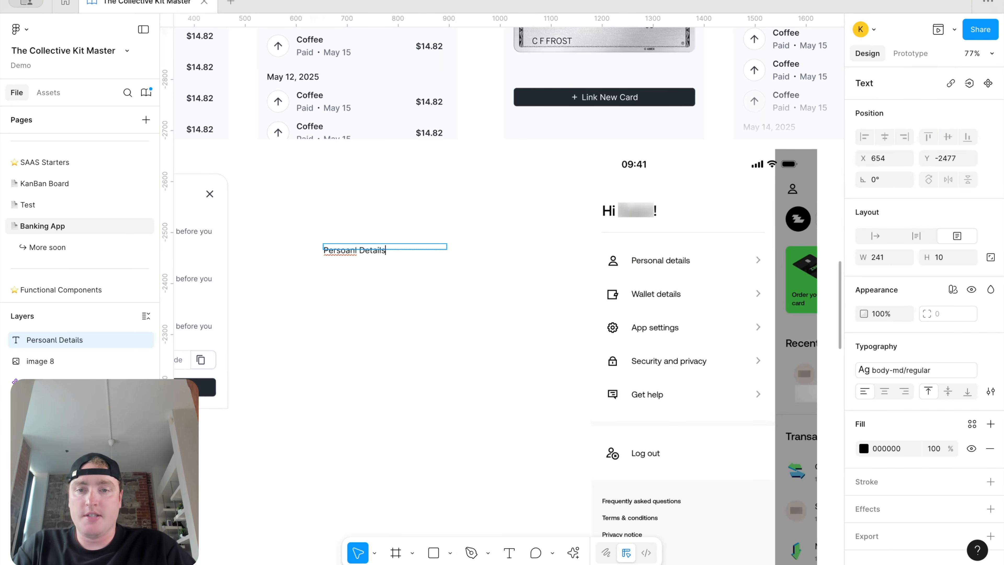
{"action": "key", "text": "Escape"}
Step: Correct the misspelled 'Persoanl' to 'Personal' using spelling suggestions
{"action": "double_click", "coordinate": [347, 252]}
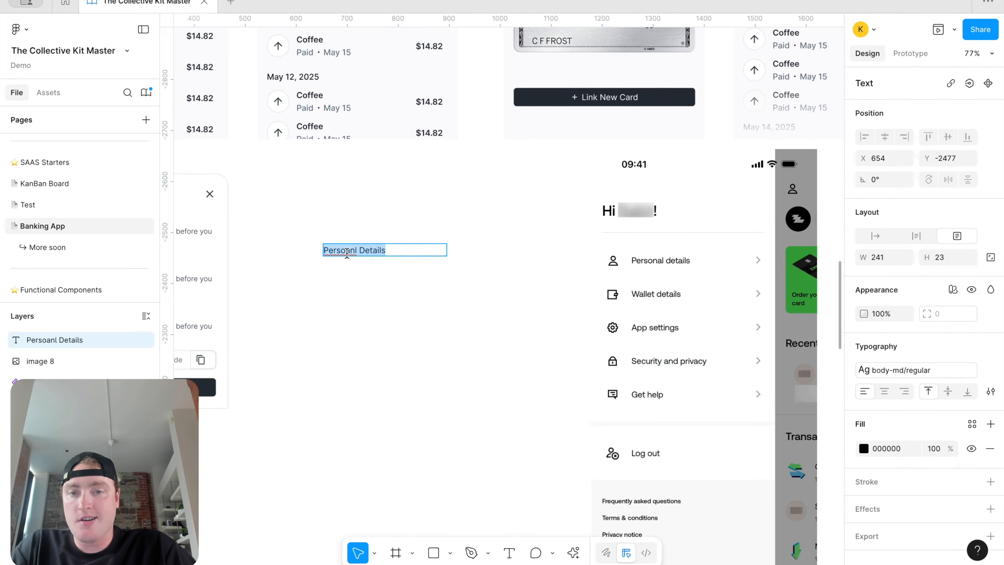
{"action": "right_click", "coordinate": [347, 252]}
{"action": "left_click", "coordinate": [346, 253]}
{"action": "right_click", "coordinate": [332, 251]}
{"action": "left_click", "coordinate": [361, 260]}
{"action": "key", "text": "Escape"}
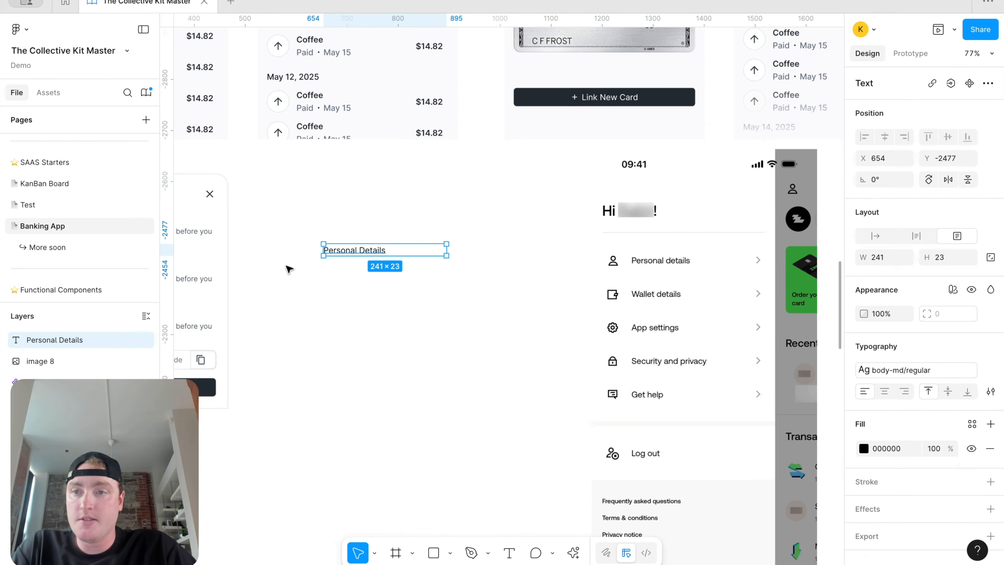
Step: Place a Round-style chevron_right icon beside the text
{"action": "left_click", "coordinate": [48, 92]}
{"action": "type", "text": "d"}
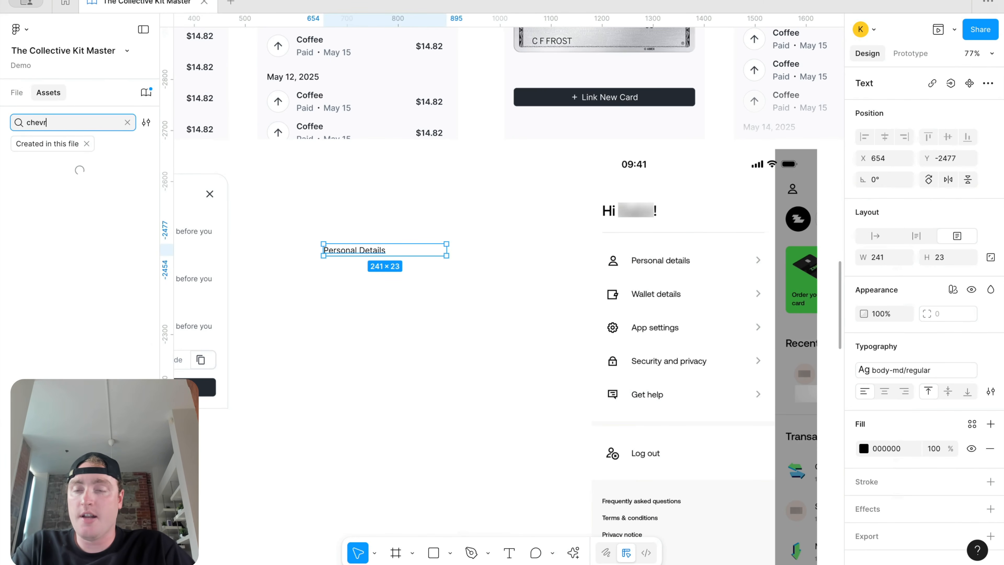
{"action": "left_click_drag", "start_coordinate": [43, 186], "coordinate": [491, 257]}
{"action": "left_click", "coordinate": [931, 146]}
{"action": "left_click", "coordinate": [923, 163]}
{"action": "scroll", "coordinate": [881, 338], "scroll_direction": "down", "scroll_amount": 1}
{"action": "scroll", "coordinate": [881, 338], "scroll_direction": "down", "scroll_amount": 3}
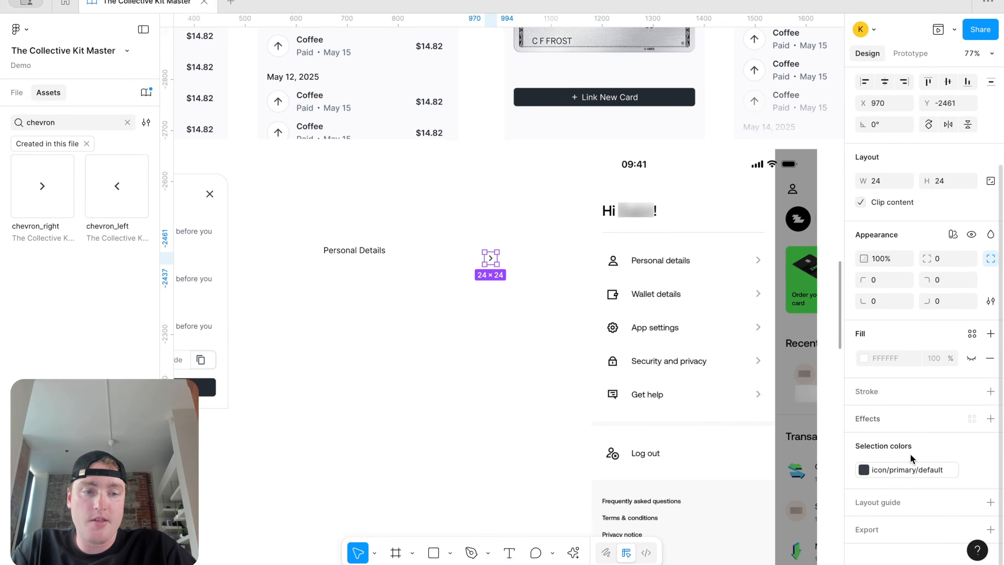
Step: Colour the chevron default-subtle and align it beside Personal Details
{"action": "left_click", "coordinate": [898, 468]}
{"action": "scroll", "coordinate": [736, 528], "scroll_direction": "down", "scroll_amount": 2}
{"action": "scroll", "coordinate": [756, 510], "scroll_direction": "down", "scroll_amount": 2}
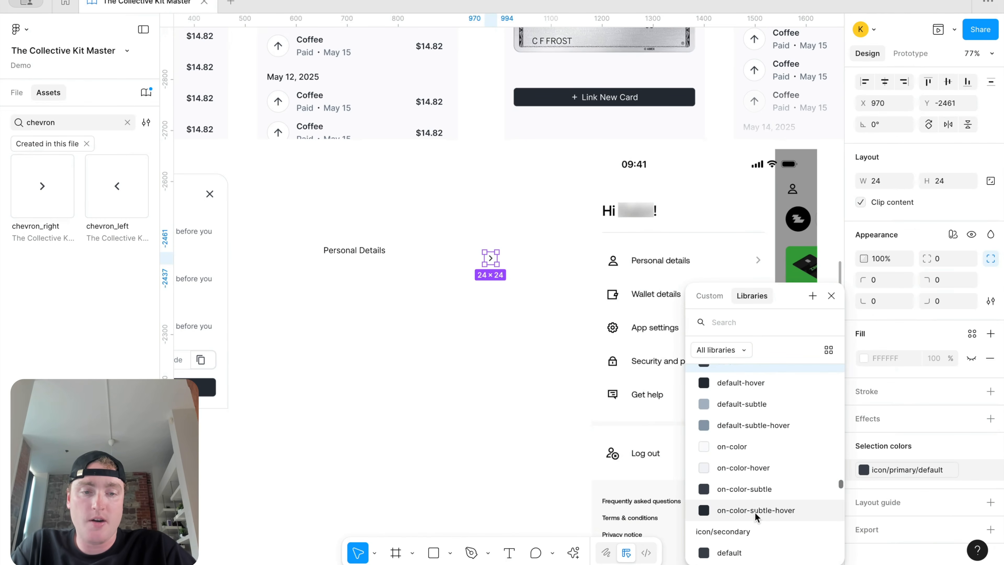
{"action": "left_click", "coordinate": [762, 405]}
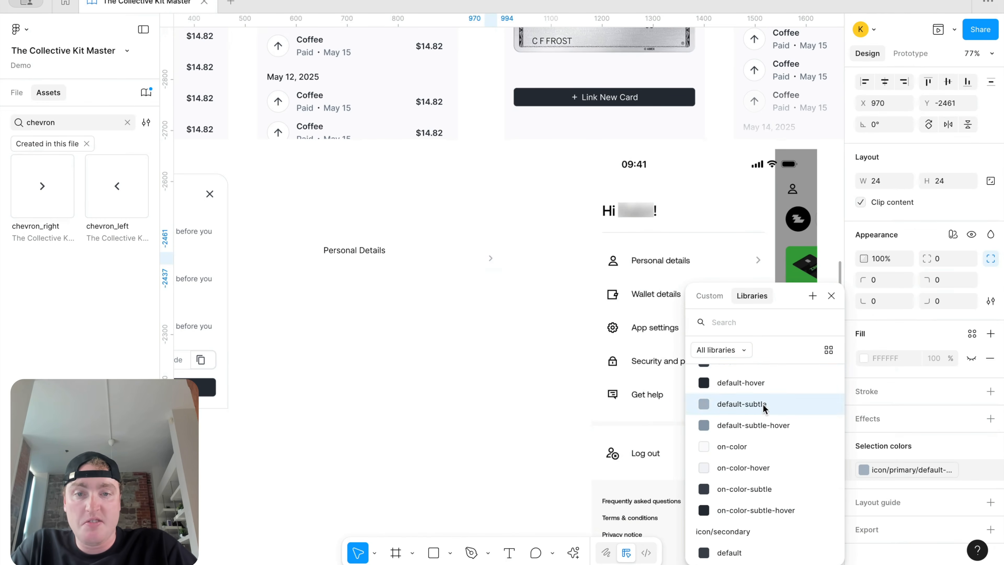
{"action": "key", "text": "Escape"}
{"action": "scroll", "coordinate": [448, 382], "scroll_direction": "up", "scroll_amount": 2}
{"action": "left_click_drag", "start_coordinate": [533, 309], "coordinate": [529, 303]}
Step: Insert a Round-style person icon left of Personal Details
{"action": "key", "text": "shift+i"}
{"action": "type", "text": "profi"}
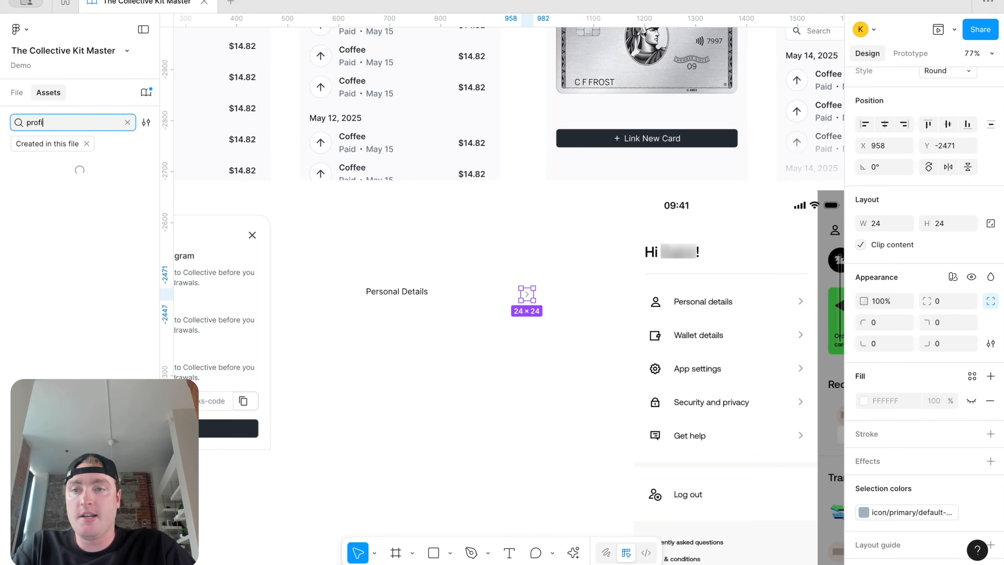
{"action": "type", "text": "lep"}
{"action": "key", "text": "BackSpace"}
{"action": "type", "text": "person"}
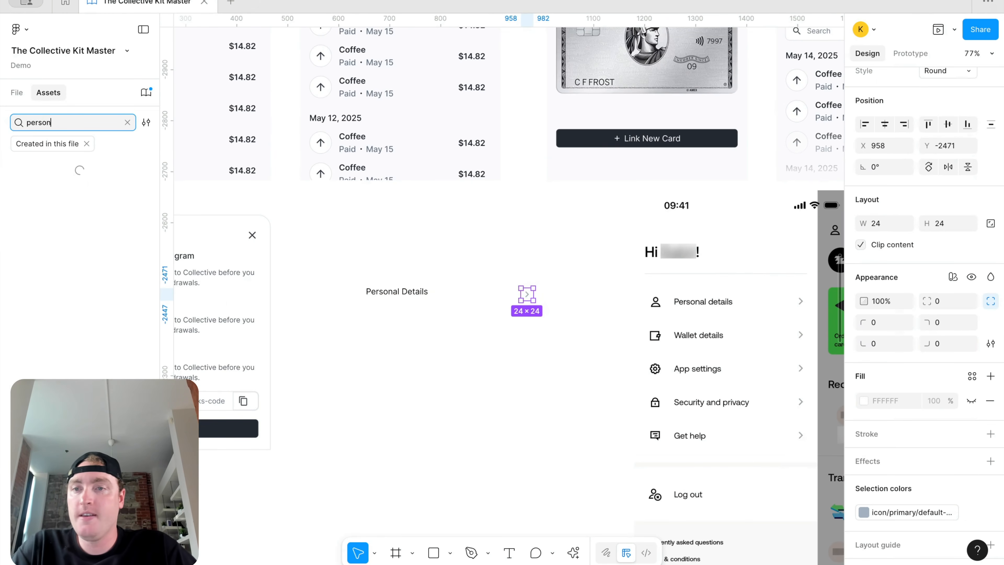
{"action": "scroll", "coordinate": [67, 193], "scroll_direction": "down", "scroll_amount": 2}
{"action": "left_click", "coordinate": [504, 193]}
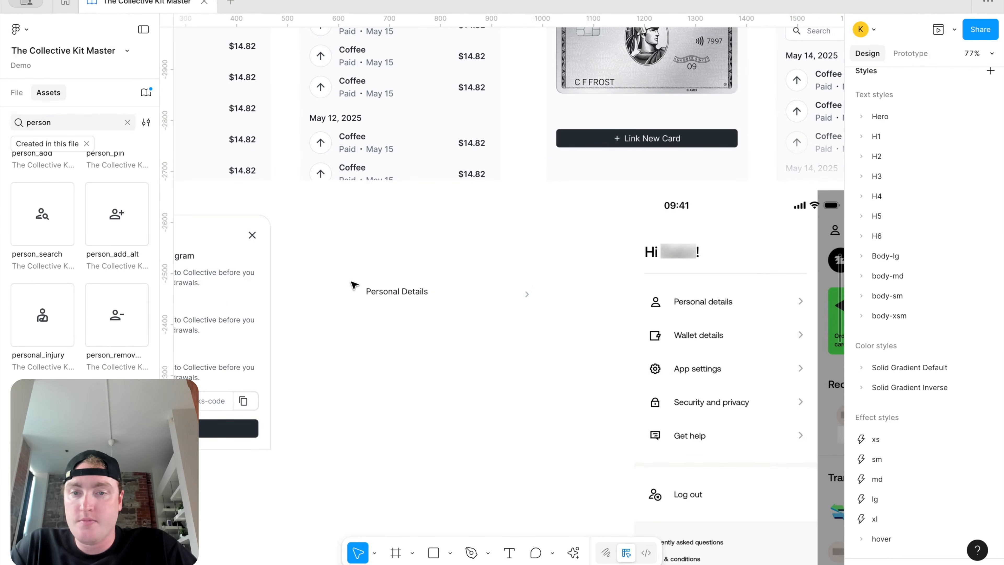
{"action": "left_click", "coordinate": [363, 282]}
{"action": "left_click", "coordinate": [941, 112]}
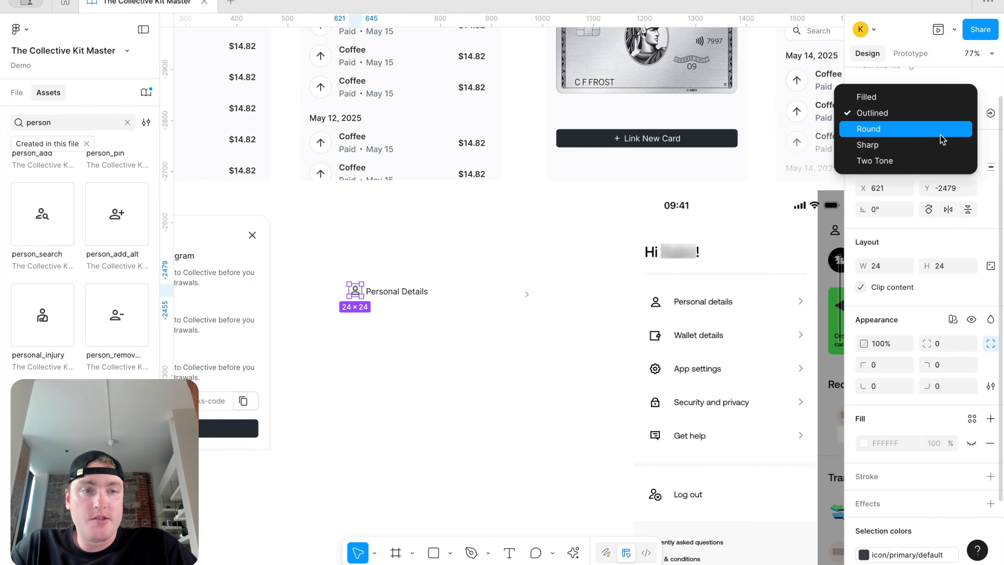
{"action": "left_click", "coordinate": [942, 134]}
{"action": "scroll", "coordinate": [938, 387], "scroll_direction": "down", "scroll_amount": 3}
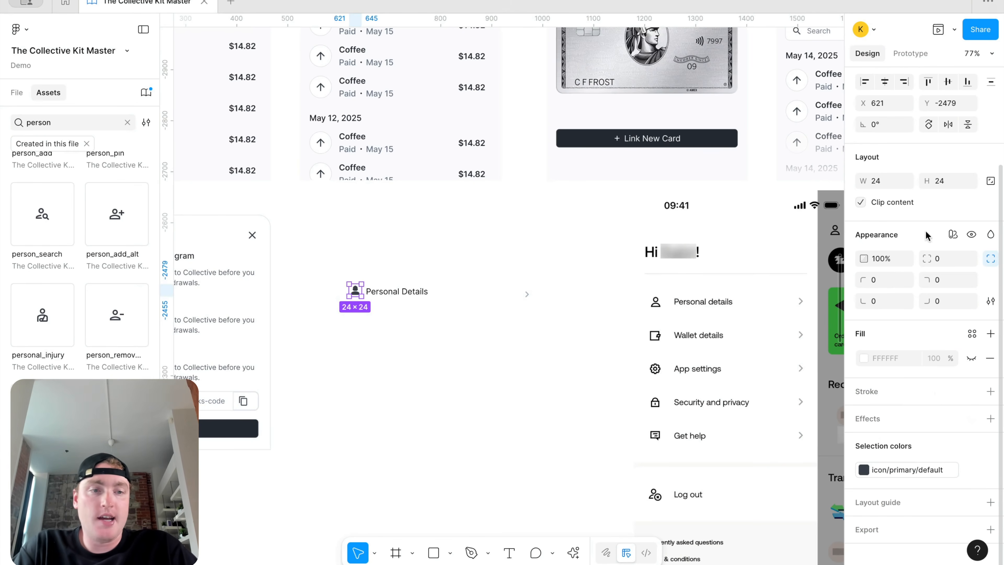
Step: Resize both the person and chevron icons to 18×18
{"action": "left_click", "coordinate": [527, 294], "text": "shift"}
{"action": "left_click", "coordinate": [884, 202]}
{"action": "type", "text": "18"}
{"action": "key", "text": "Return"}
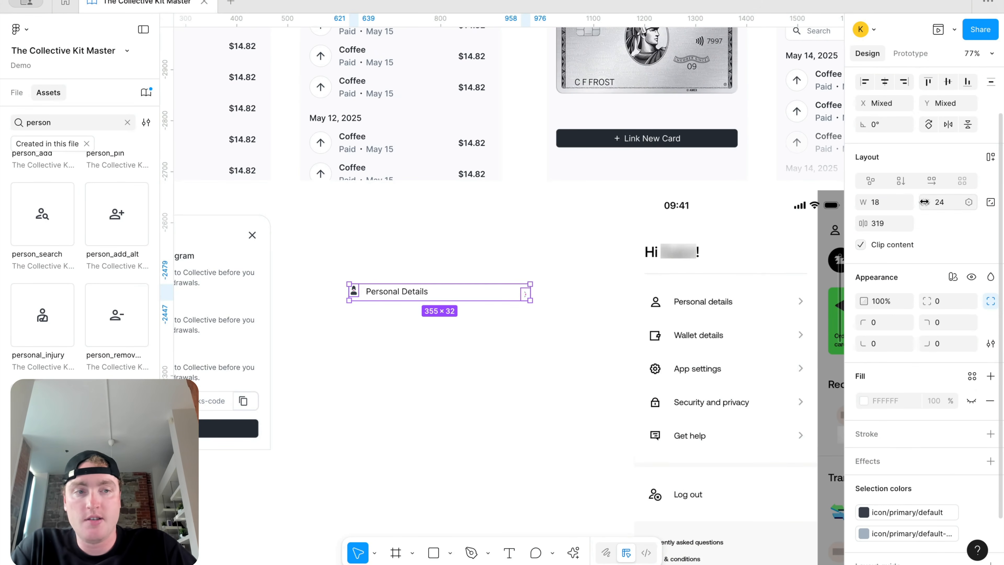
{"action": "left_click", "coordinate": [949, 202]}
{"action": "key", "text": "Return"}
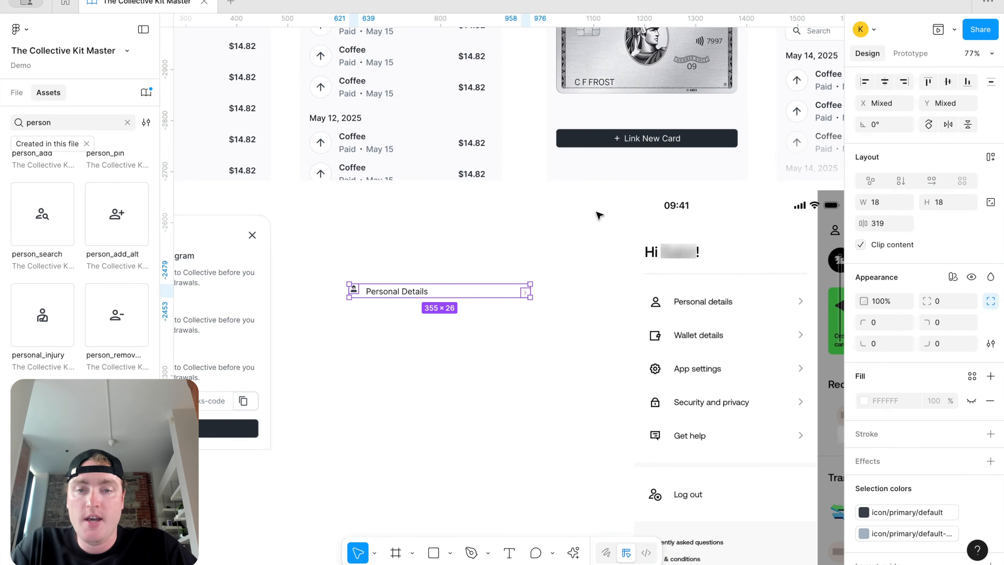
Step: Wrap the row in auto layout with 12 spacing and make the text fill container
{"action": "key", "text": "shift+a"}
{"action": "key", "text": "ctrl+z"}
{"action": "left_click", "coordinate": [544, 336]}
{"action": "left_click_drag", "start_coordinate": [544, 335], "coordinate": [301, 233]}
{"action": "key", "text": "shift+a"}
{"action": "left_click", "coordinate": [408, 292]}
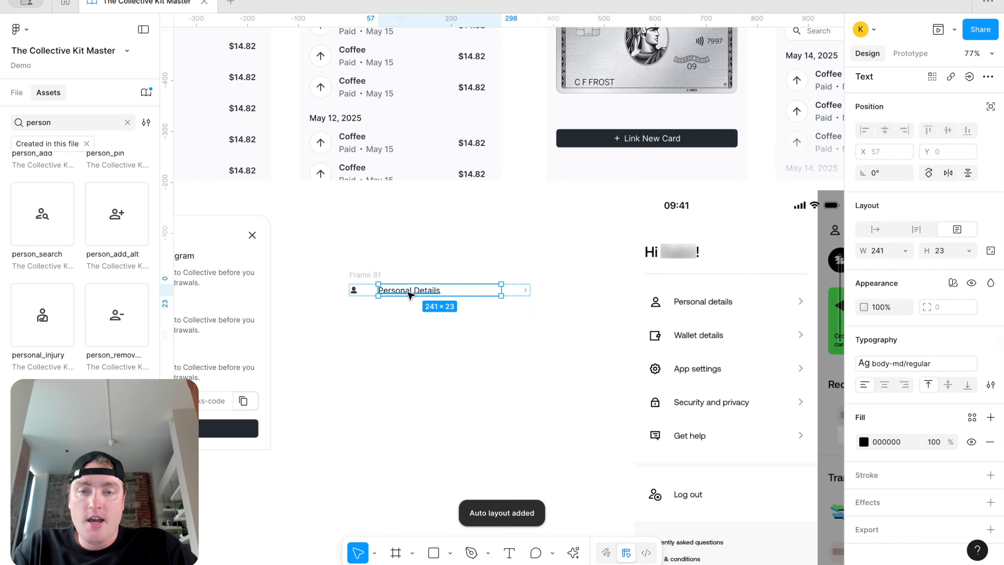
{"action": "left_click", "coordinate": [351, 279]}
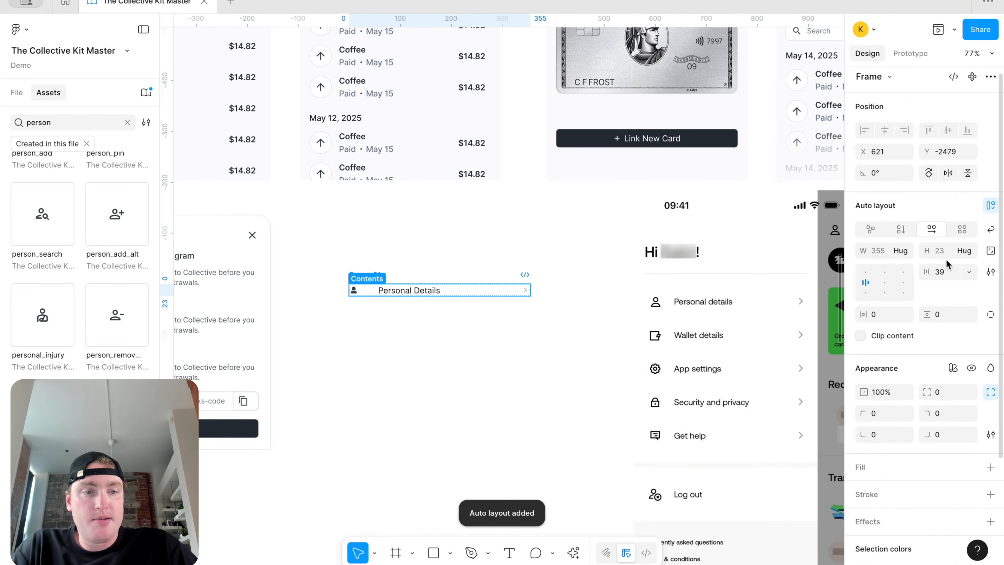
{"action": "left_click", "coordinate": [944, 273]}
{"action": "type", "text": "12"}
{"action": "key", "text": "Return"}
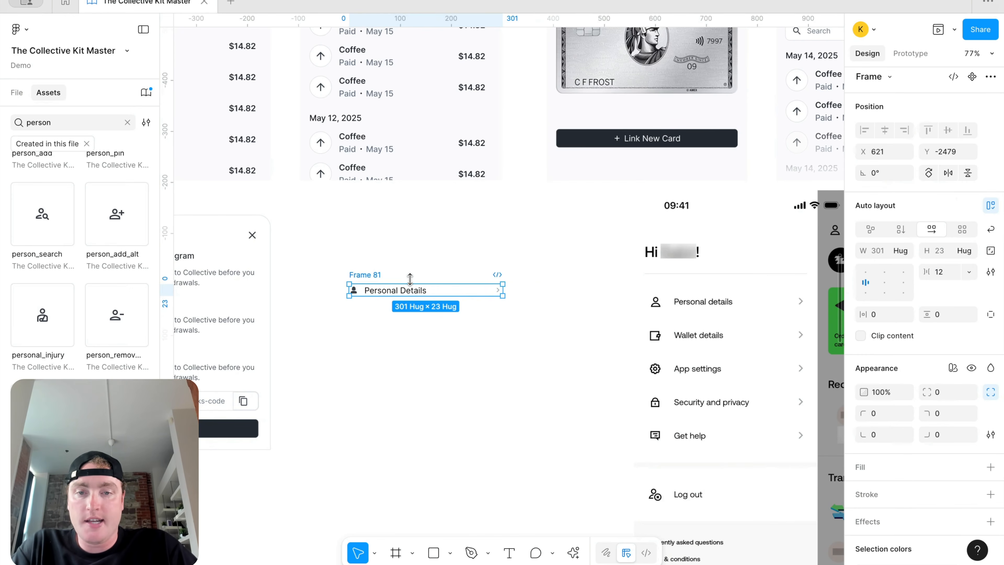
{"action": "left_click", "coordinate": [407, 292]}
{"action": "left_click", "coordinate": [873, 253]}
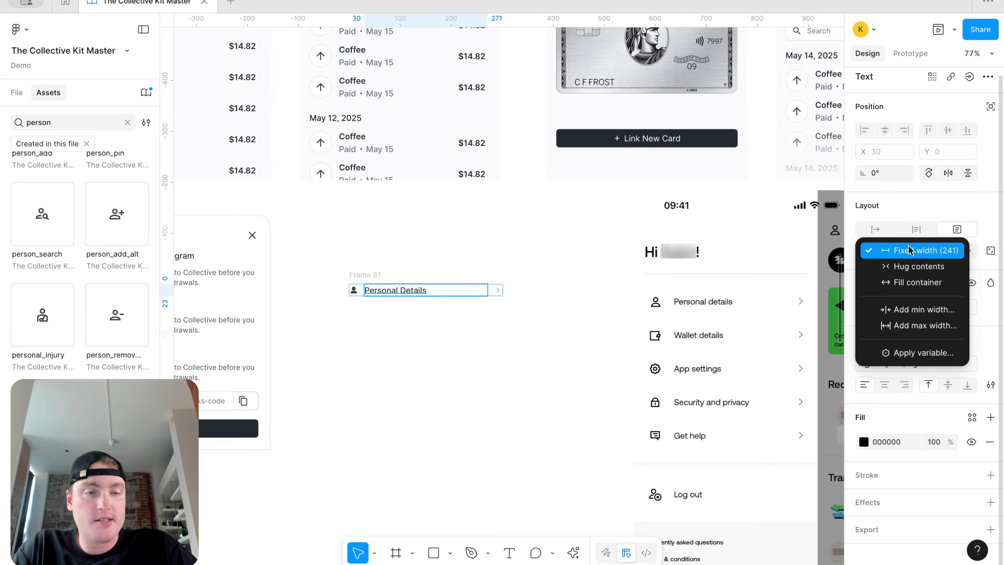
{"action": "left_click", "coordinate": [904, 282]}
Step: Rename the row frame 'Sidebar item', make it a component, and duplicate it below
{"action": "left_click", "coordinate": [373, 276]}
{"action": "right_click", "coordinate": [373, 276]}
{"action": "double_click", "coordinate": [362, 275]}
{"action": "type", "text": "debar item"}
{"action": "key", "text": "Return"}
{"action": "right_click", "coordinate": [353, 290]}
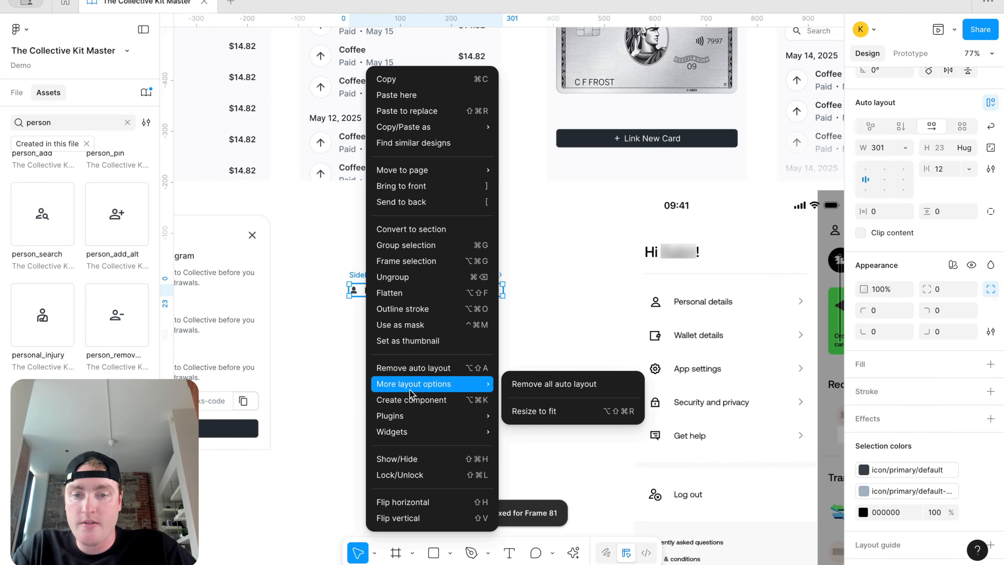
{"action": "left_click", "coordinate": [399, 399]}
{"action": "left_click_drag", "start_coordinate": [436, 310], "coordinate": [436, 347]}
Step: Stack the five Sidebar item copies in a vertical auto layout with 36 spacing
{"action": "scroll", "coordinate": [436, 346], "scroll_direction": "down", "scroll_amount": 3}
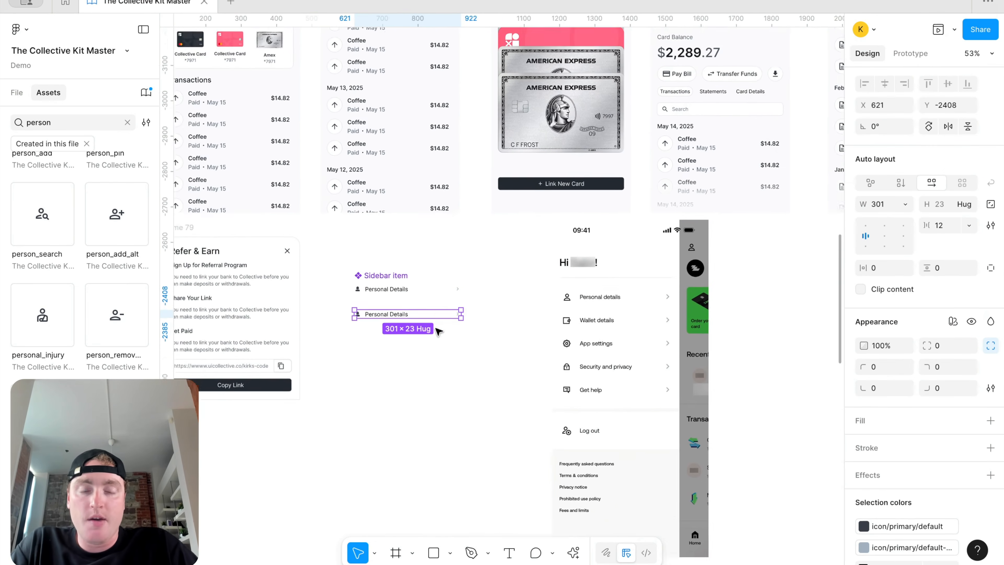
{"action": "left_click_drag", "start_coordinate": [524, 311], "coordinate": [586, 312]}
{"action": "left_click_drag", "start_coordinate": [339, 273], "coordinate": [452, 342]}
{"action": "left_click_drag", "start_coordinate": [480, 390], "coordinate": [406, 225]}
{"action": "key", "text": "shift+a"}
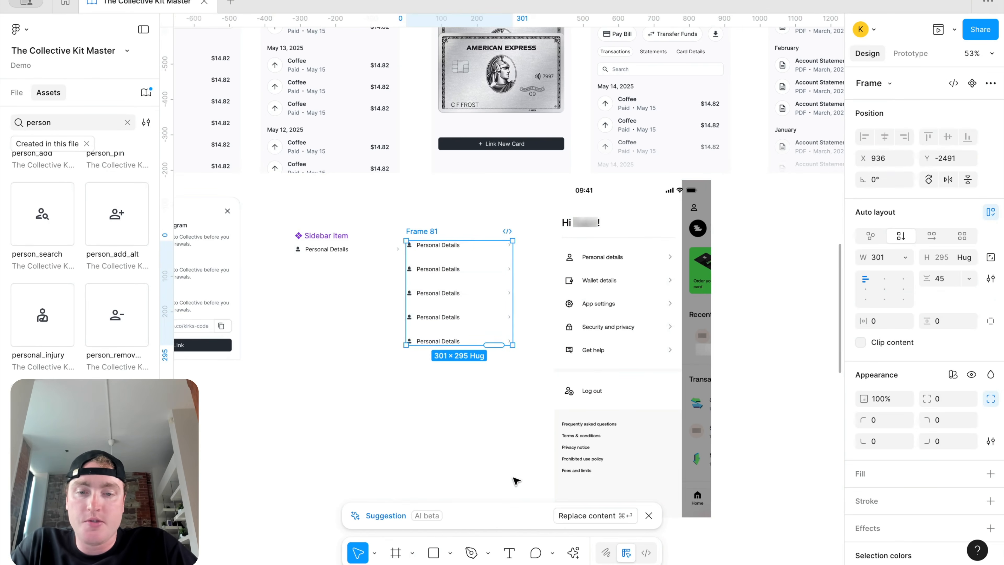
{"action": "left_click", "coordinate": [648, 516]}
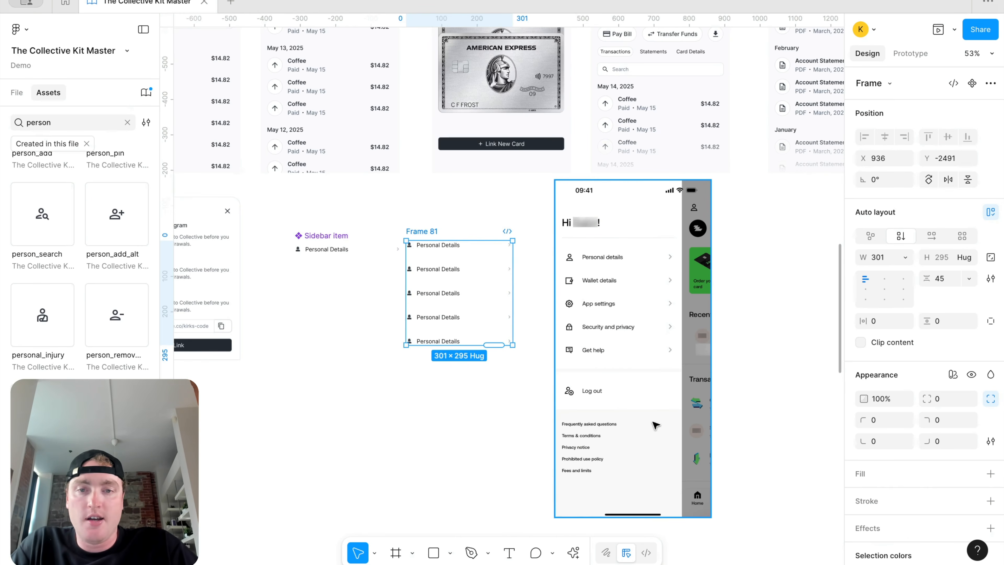
{"action": "left_click", "coordinate": [941, 284]}
{"action": "type", "text": "36"}
{"action": "key", "text": "Return"}
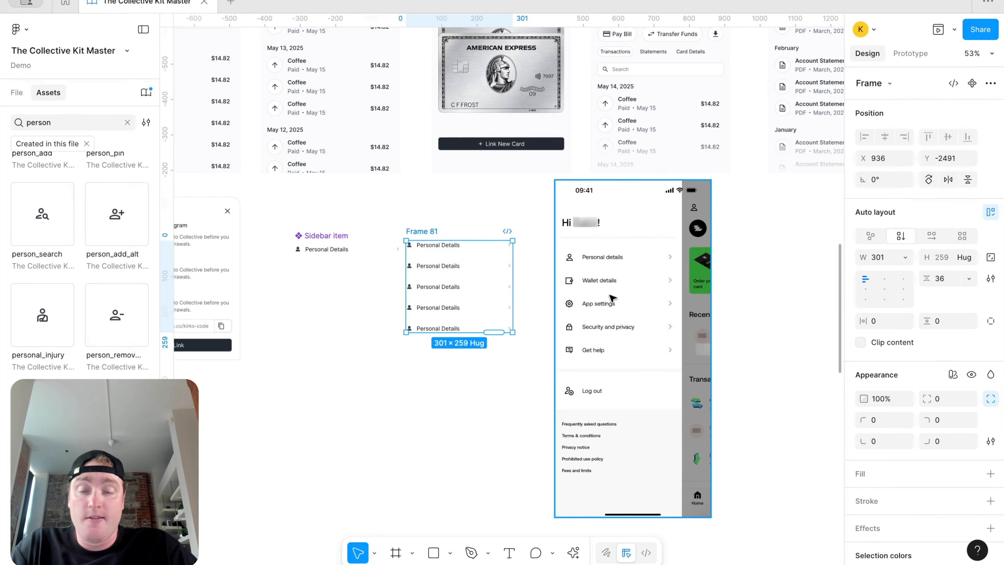
Step: Give the component's label the body-md/medium style and text/default/body colour
{"action": "scroll", "coordinate": [443, 327], "scroll_direction": "up", "scroll_amount": 2}
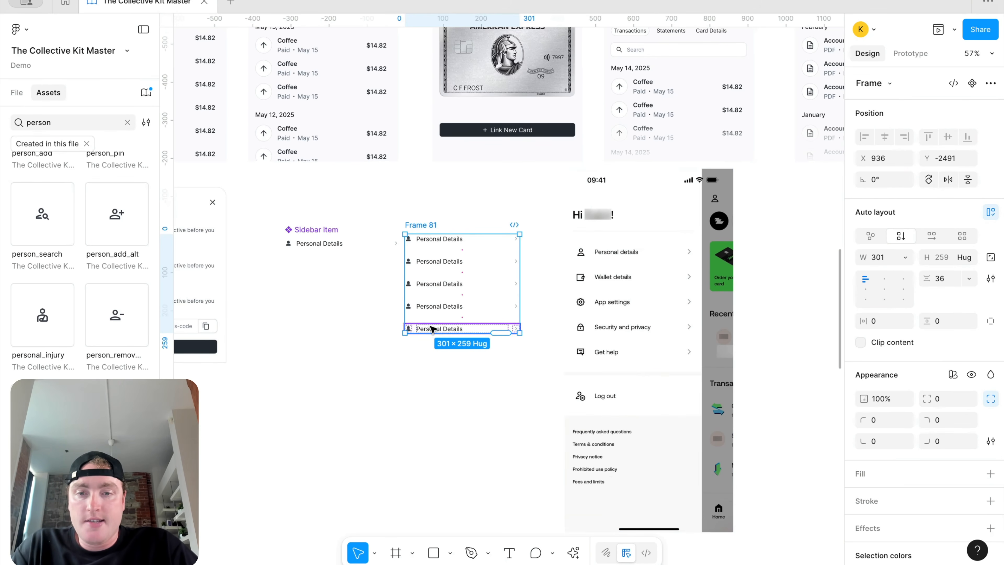
{"action": "double_click", "coordinate": [332, 243]}
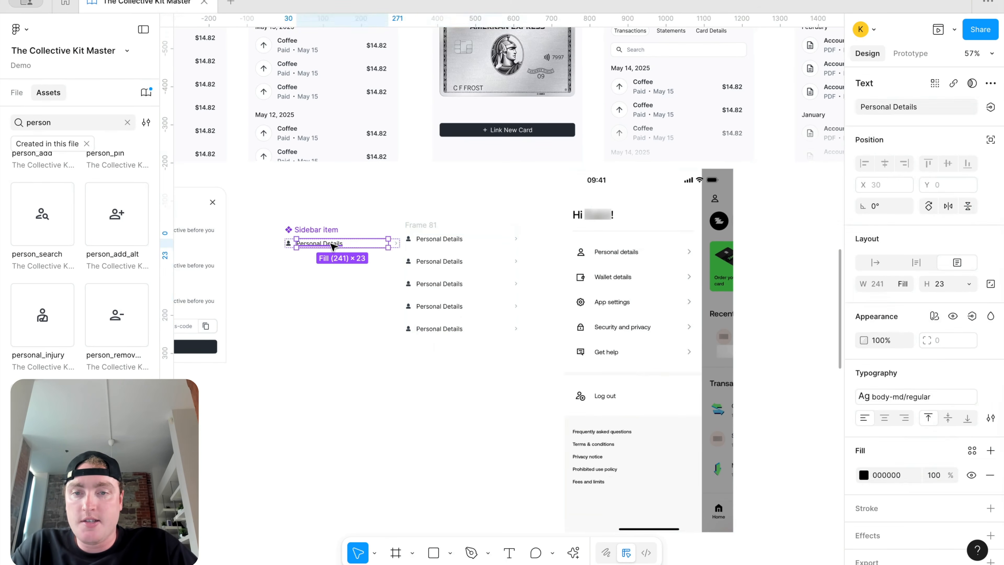
{"action": "left_click", "coordinate": [901, 395]}
{"action": "left_click", "coordinate": [769, 504]}
{"action": "left_click", "coordinate": [973, 455]}
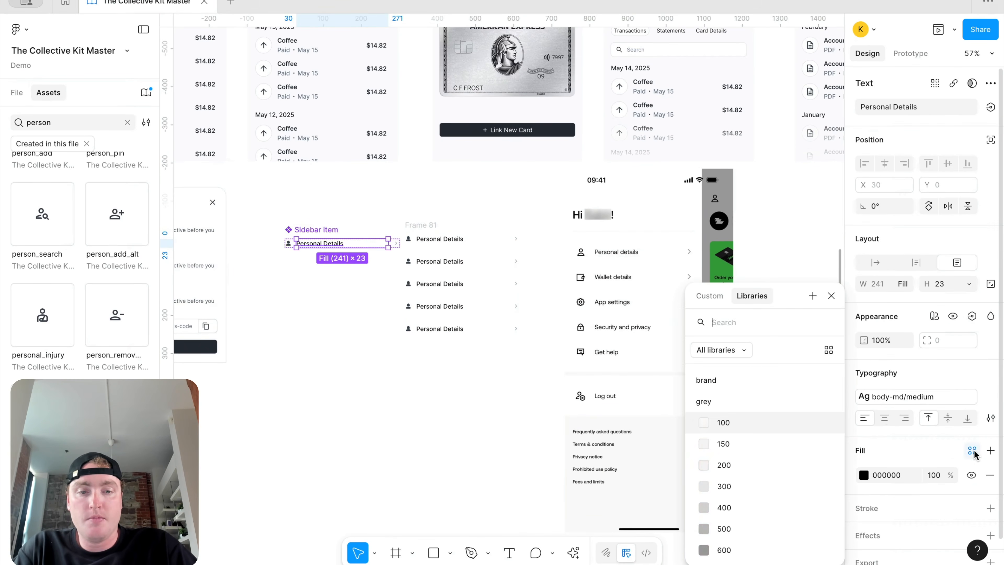
{"action": "type", "text": "body"}
{"action": "left_click", "coordinate": [770, 445]}
Step: Turn a copied row label into a standalone 'Frequently Asked Questions' text
{"action": "left_click", "coordinate": [352, 385]}
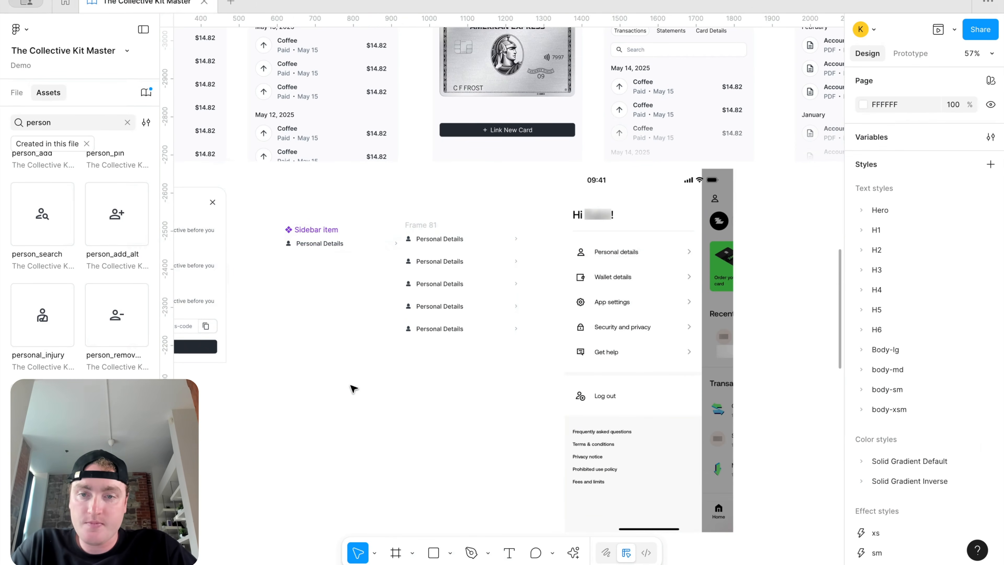
{"action": "left_click", "coordinate": [430, 328]}
{"action": "left_click_drag", "start_coordinate": [431, 330], "coordinate": [448, 386]}
{"action": "double_click", "coordinate": [432, 404]}
{"action": "left_click", "coordinate": [431, 400]}
{"action": "key", "text": "BackSpace"}
{"action": "key", "text": "Return"}
{"action": "type", "text": "Frequently Asked Questio"}
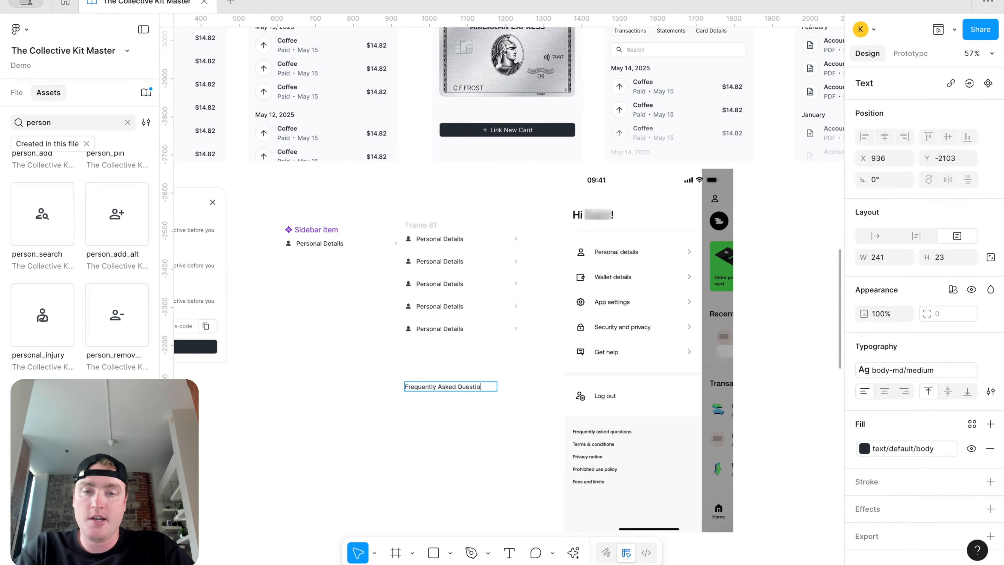
{"action": "key", "text": "ctrl+a"}
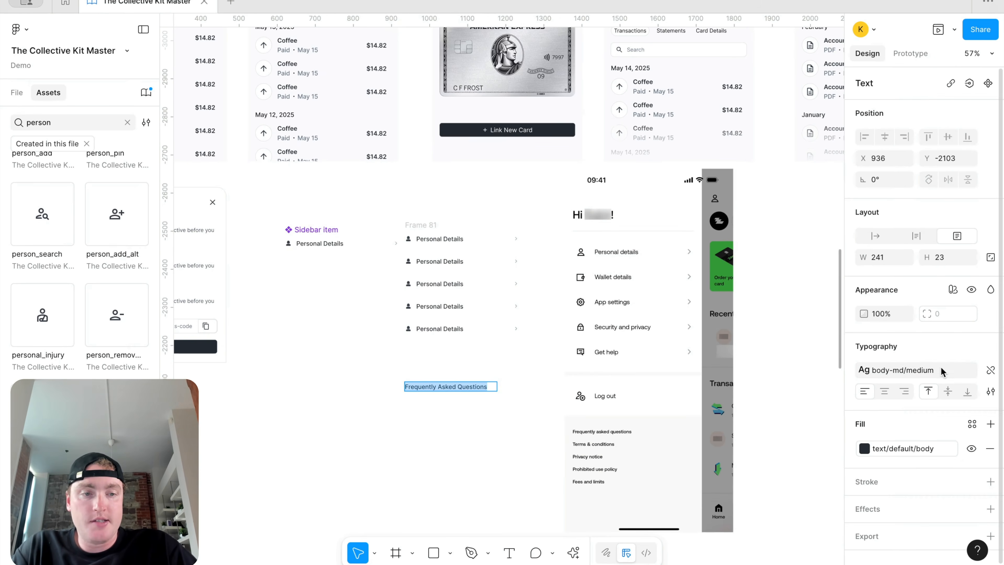
Step: Apply the medium 14/20 text style to Frequently Asked Questions
{"action": "left_click", "coordinate": [908, 370]}
{"action": "scroll", "coordinate": [734, 506], "scroll_direction": "down", "scroll_amount": 3}
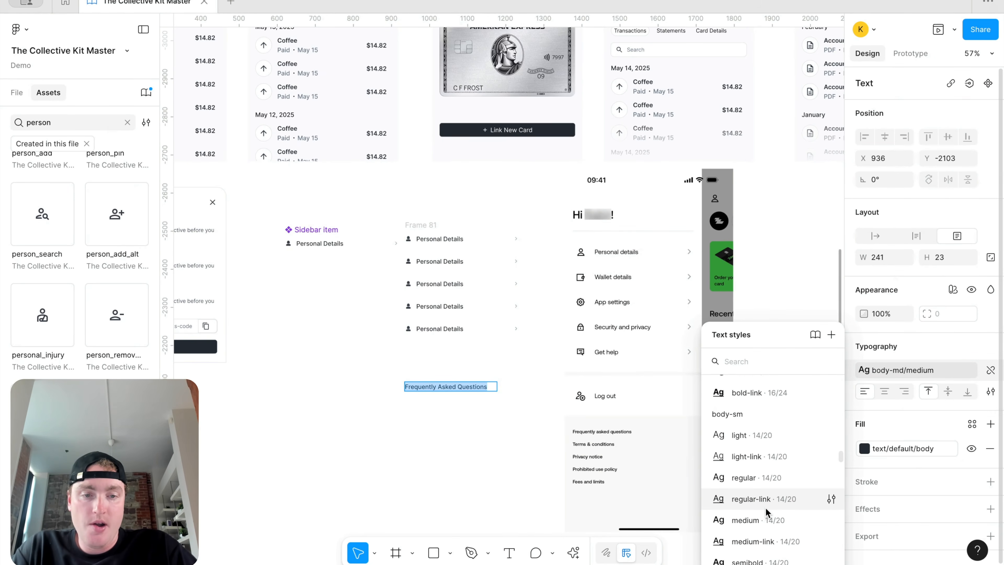
{"action": "left_click", "coordinate": [751, 520]}
{"action": "left_click", "coordinate": [495, 466]}
Step: Add 'Terms & Conditions' and 'Privacy Policy' texts below it
{"action": "left_click_drag", "start_coordinate": [449, 387], "coordinate": [450, 408]}
{"action": "key", "text": "Return"}
{"action": "type", "text": "TR"}
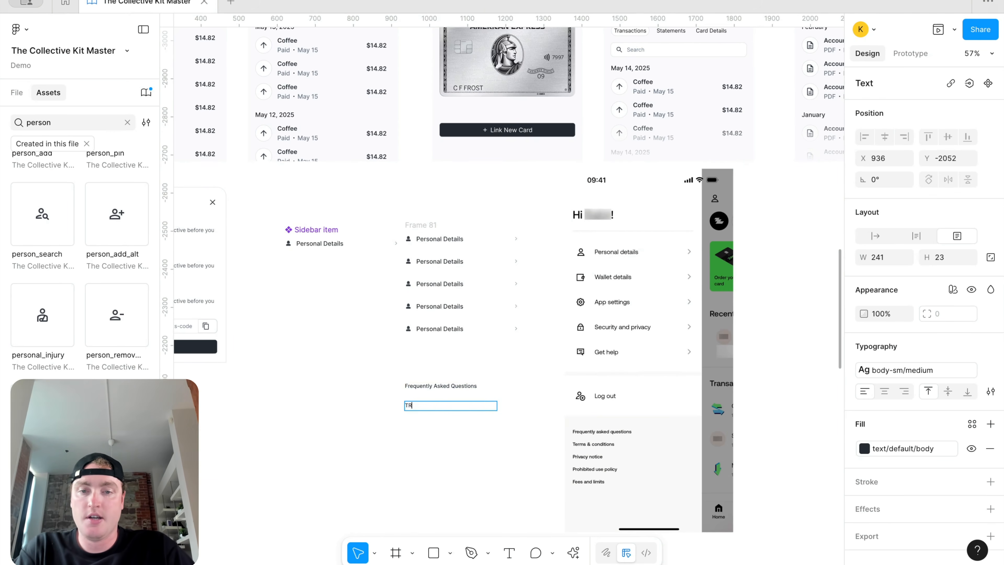
{"action": "type", "text": "erms & Conditions"}
{"action": "key", "text": "Escape"}
{"action": "key", "text": "Escape"}
{"action": "left_click_drag", "start_coordinate": [442, 408], "coordinate": [442, 423]}
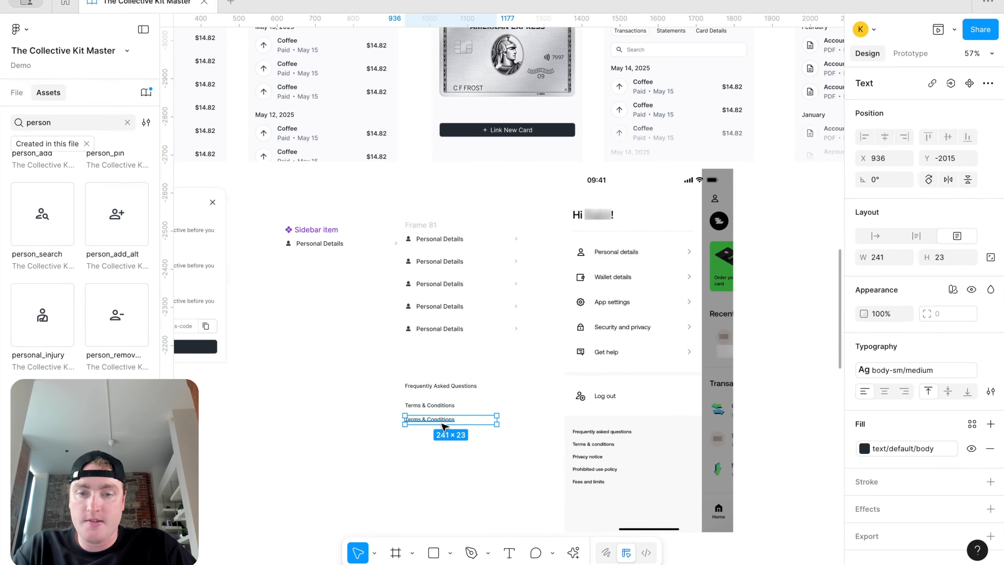
{"action": "key", "text": "Return"}
{"action": "type", "text": "Privacy Policy"}
{"action": "key", "text": "Escape"}
Step: Wrap the footer texts in auto layout with 21 spacing, adding a Privacy Policy copy with hug height
{"action": "left_click_drag", "start_coordinate": [492, 466], "coordinate": [399, 377]}
{"action": "key", "text": "shift+a"}
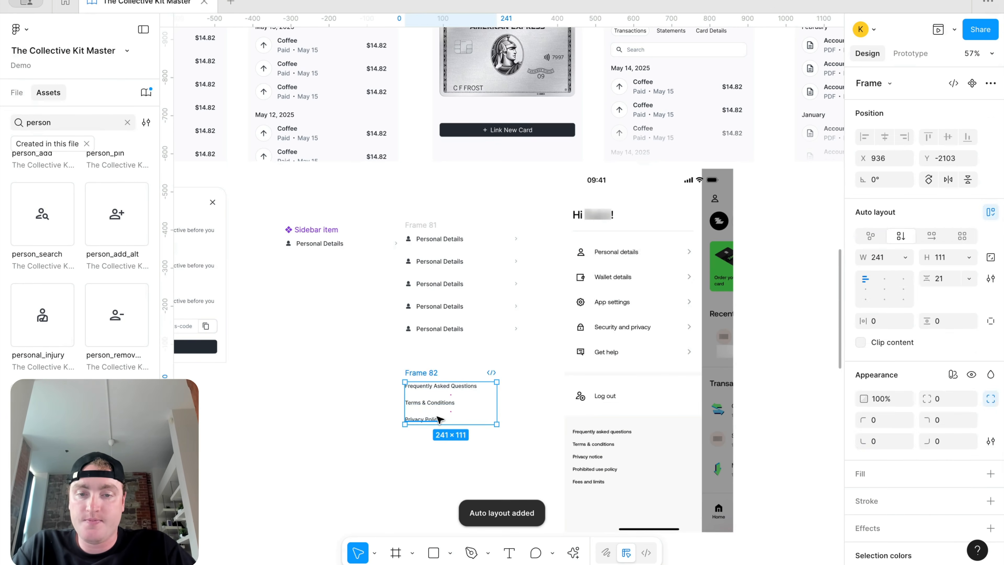
{"action": "double_click", "coordinate": [440, 420]}
{"action": "key", "text": "ctrl+d"}
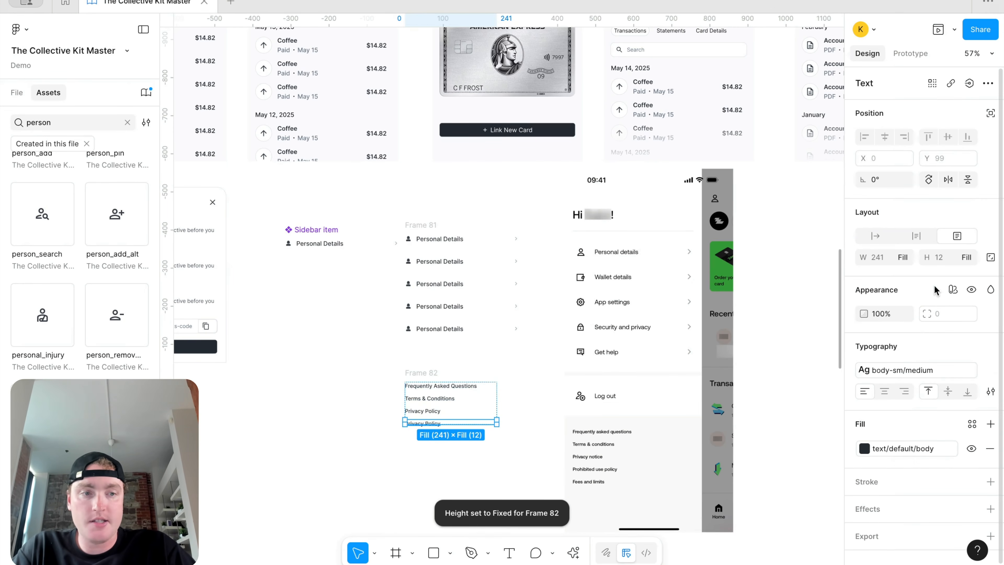
{"action": "left_click", "coordinate": [966, 257]}
{"action": "left_click", "coordinate": [923, 240]}
{"action": "left_click", "coordinate": [416, 407]}
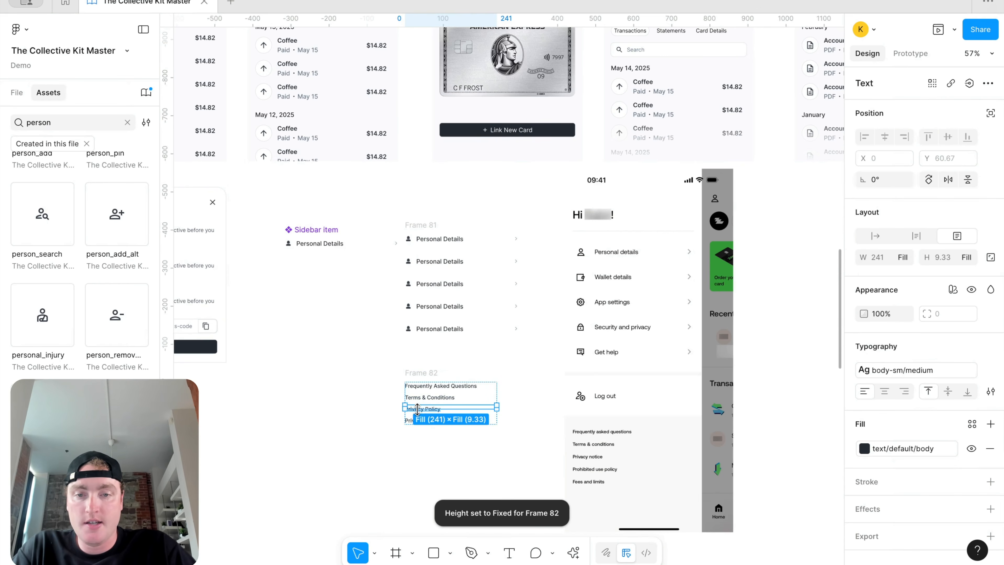
{"action": "left_click", "coordinate": [970, 257]}
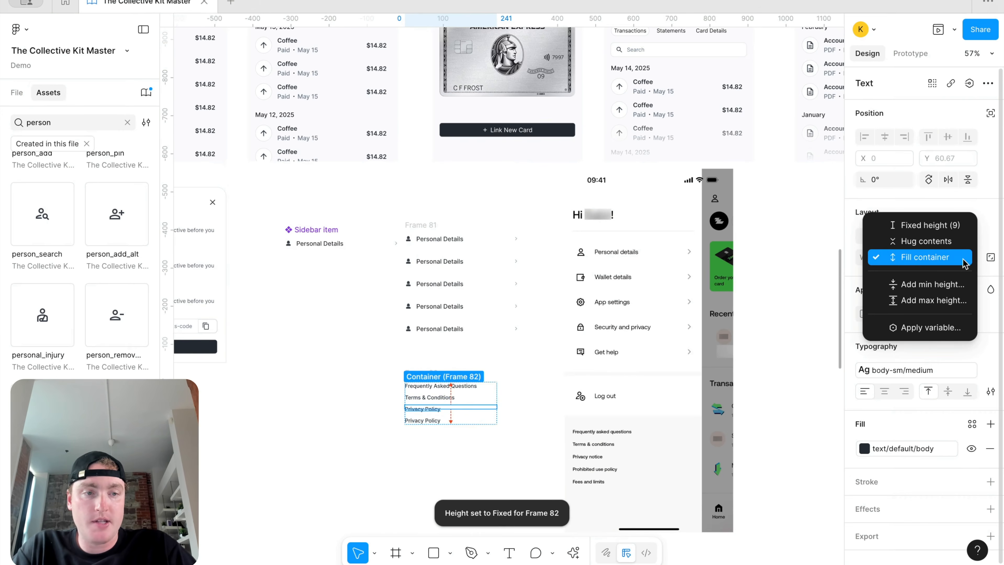
{"action": "left_click", "coordinate": [929, 240]}
{"action": "left_click_drag", "start_coordinate": [445, 397], "coordinate": [431, 406]}
Step: Set Frequently Asked Questions and Terms & Conditions to hug content height
{"action": "scroll", "coordinate": [430, 405], "scroll_direction": "up", "scroll_amount": 3}
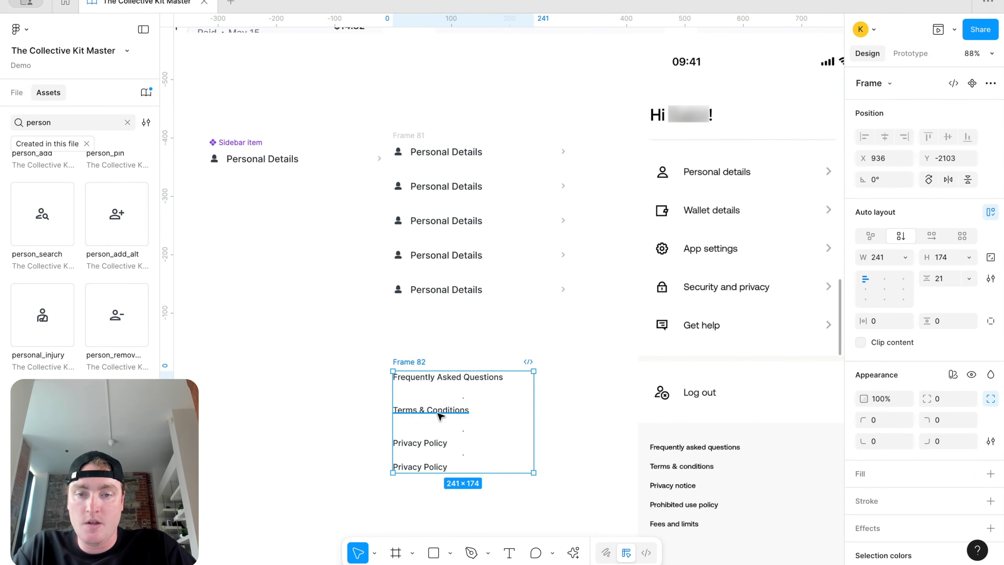
{"action": "left_click", "coordinate": [431, 409]}
{"action": "left_click", "coordinate": [470, 377], "text": "shift"}
{"action": "left_click", "coordinate": [973, 258]}
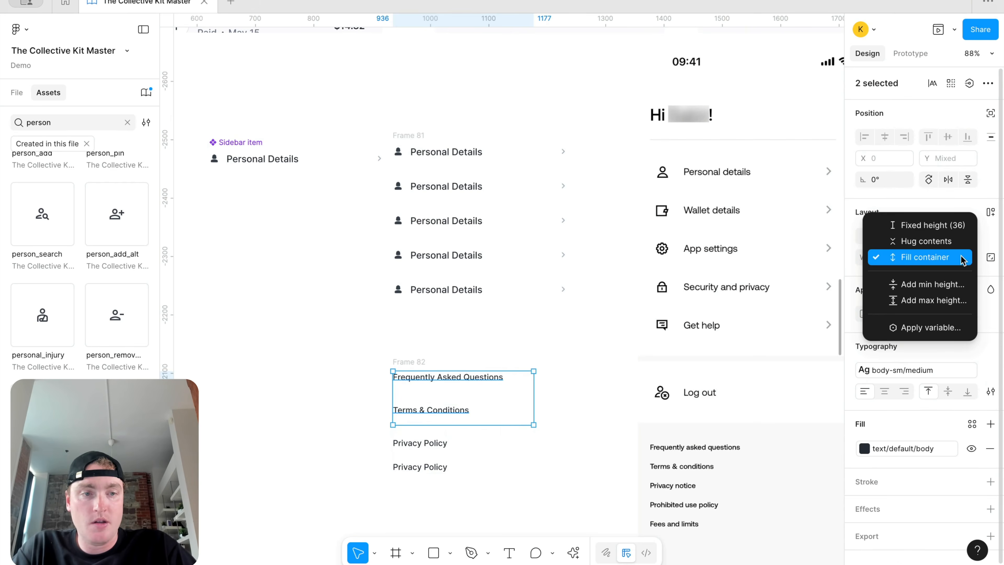
{"action": "left_click", "coordinate": [925, 240]}
Step: Change the last Privacy Policy copy to 'Security Statement'
{"action": "double_click", "coordinate": [426, 448]}
{"action": "type", "text": "Security STatemen"}
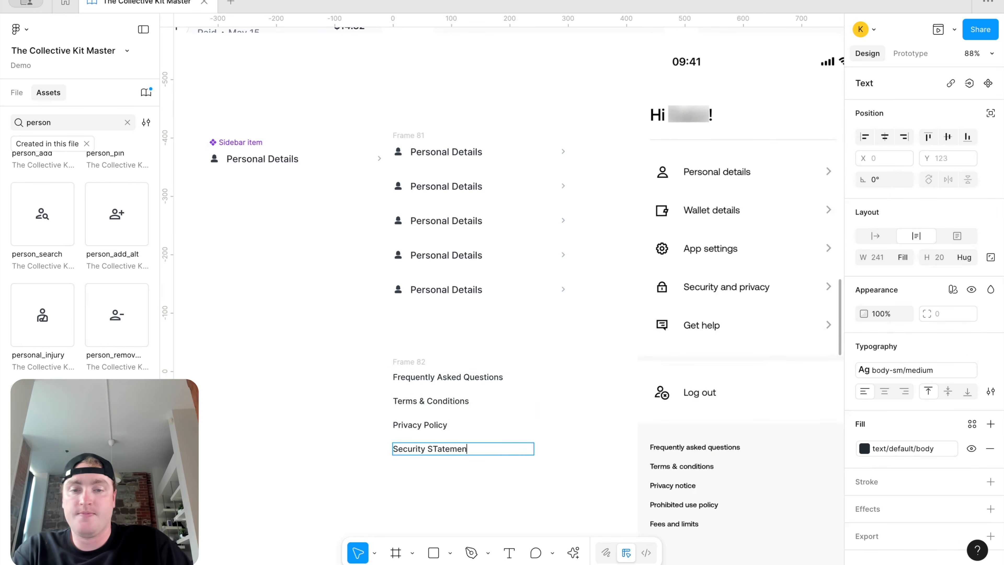
{"action": "key", "text": "BackSpace"}
{"action": "key", "text": "BackSpace"}
{"action": "key", "text": "BackSpace"}
{"action": "key", "text": "BackSpace"}
{"action": "key", "text": "BackSpace"}
{"action": "key", "text": "BackSpace"}
{"action": "type", "text": "tatement"}
{"action": "left_click", "coordinate": [417, 484]}
Step: Duplicate Security Statement and change the copy to 'Log Out'
{"action": "left_click", "coordinate": [452, 453]}
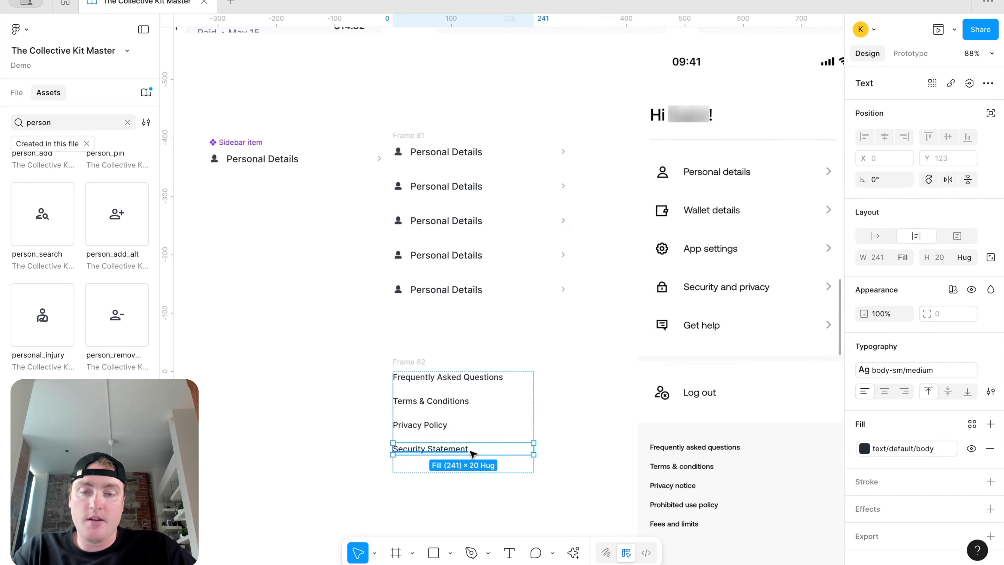
{"action": "key", "text": "ctrl+d"}
{"action": "key", "text": "Return"}
{"action": "type", "text": "Log"}
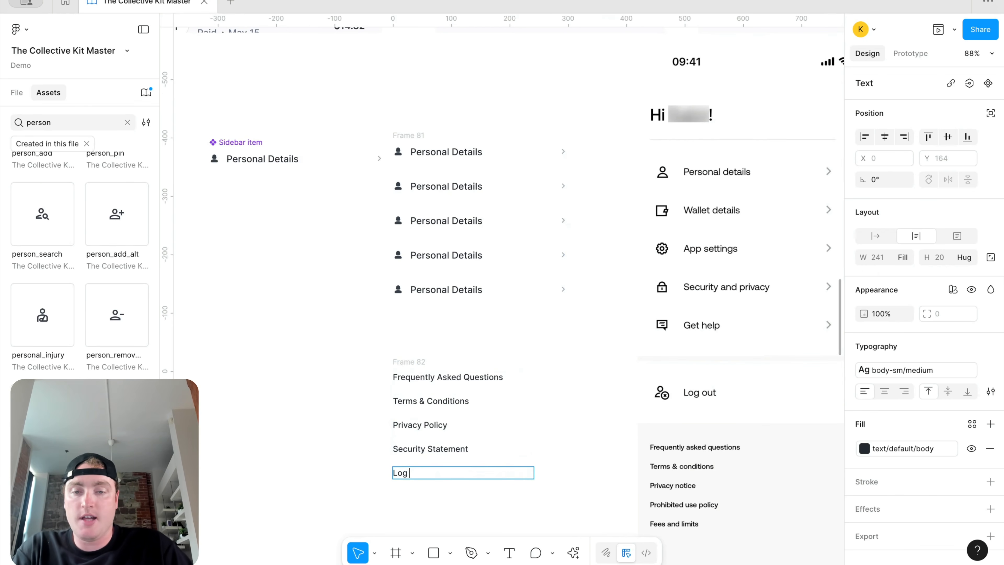
{"action": "type", "text": " Out"}
{"action": "left_click", "coordinate": [435, 255]}
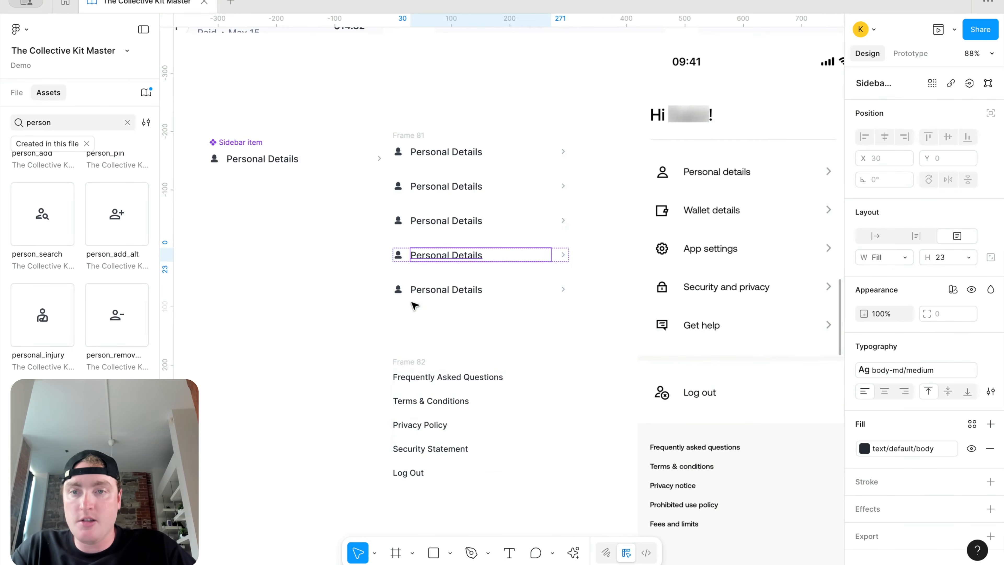
Step: Set the footer links to hug height and wrap them with the menu rows in a vertical auto layout
{"action": "scroll", "coordinate": [413, 303], "scroll_direction": "down", "scroll_amount": 3}
{"action": "left_click", "coordinate": [418, 177]}
{"action": "left_click_drag", "start_coordinate": [414, 346], "coordinate": [414, 335]}
{"action": "left_click", "coordinate": [969, 257]}
{"action": "left_click", "coordinate": [944, 271]}
{"action": "left_click", "coordinate": [407, 176], "text": "shift"}
{"action": "key", "text": "shift+a"}
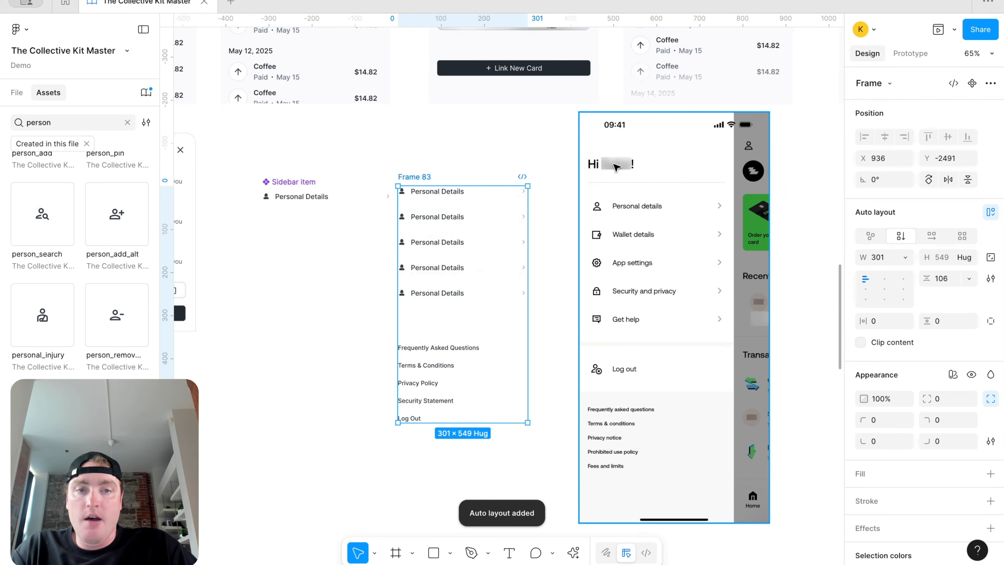
Step: Pull a copy of the Transactions heading out beside the sidebar list
{"action": "scroll", "coordinate": [616, 166], "scroll_direction": "up", "scroll_amount": 10}
{"action": "scroll", "coordinate": [616, 166], "scroll_direction": "left", "scroll_amount": 5}
{"action": "left_click", "coordinate": [402, 79]}
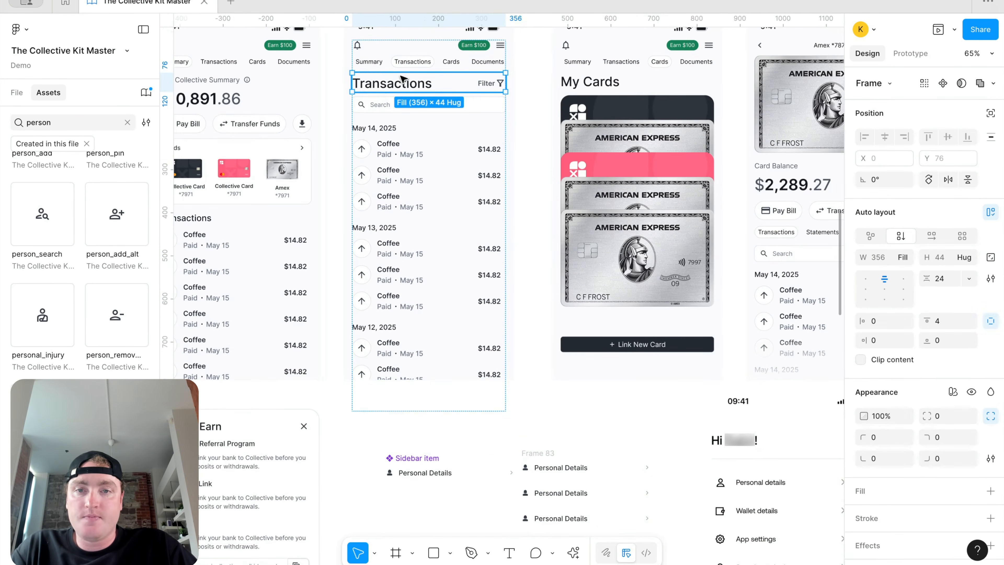
{"action": "left_click", "coordinate": [400, 88]}
{"action": "left_click_drag", "start_coordinate": [400, 88], "coordinate": [404, 429]}
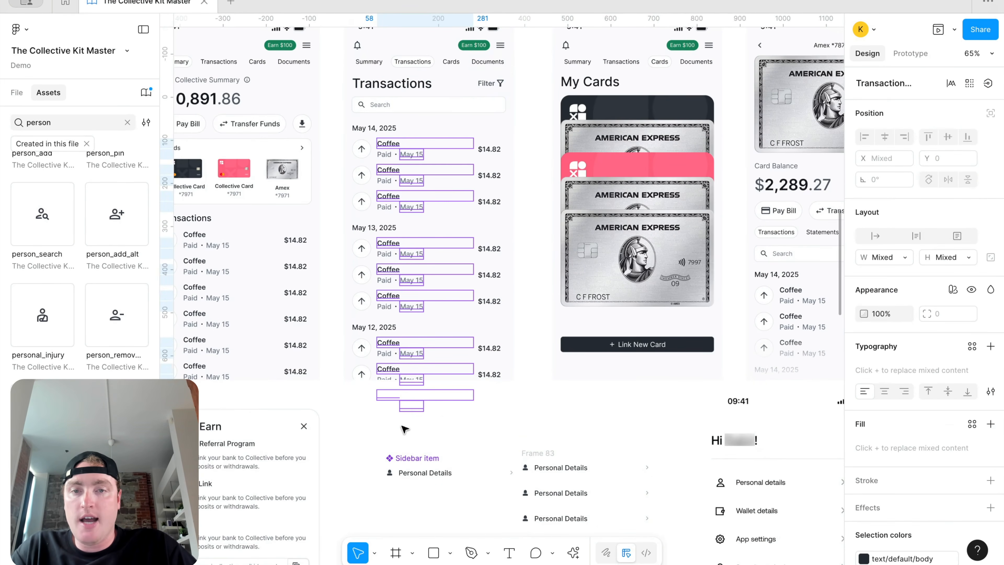
{"action": "left_click", "coordinate": [385, 84]}
{"action": "left_click", "coordinate": [391, 84]}
{"action": "left_click_drag", "start_coordinate": [392, 84], "coordinate": [512, 420]}
{"action": "scroll", "coordinate": [393, 411], "scroll_direction": "down", "scroll_amount": 3}
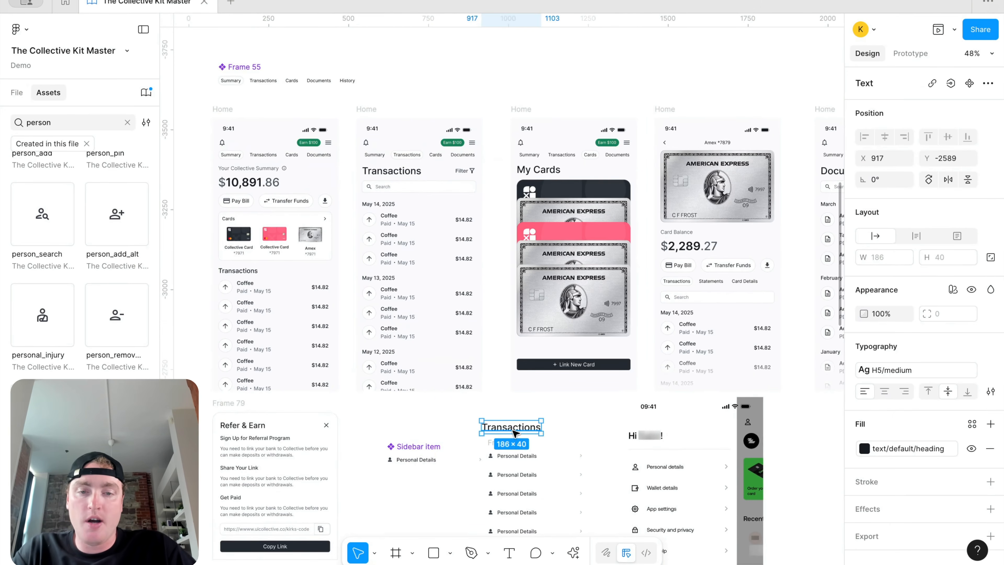
Step: Retype the heading as 'Hi Kirk!' and apply the H6 medium text style
{"action": "double_click", "coordinate": [512, 429]}
{"action": "type", "text": "Ki"}
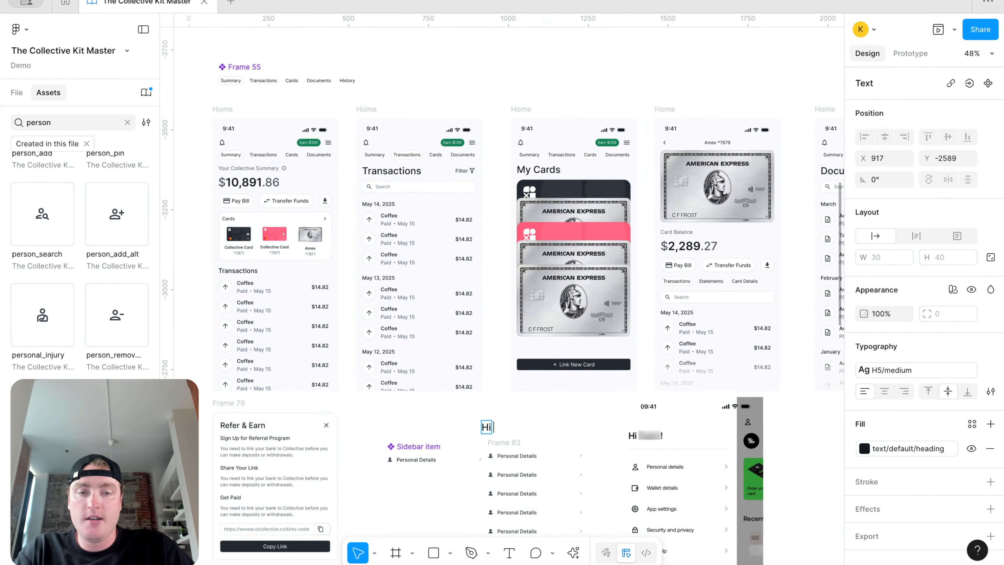
{"action": "type", "text": " Kirk!"}
{"action": "key", "text": "super+a"}
{"action": "left_click", "coordinate": [908, 371]}
{"action": "scroll", "coordinate": [750, 538], "scroll_direction": "down", "scroll_amount": 3}
{"action": "left_click", "coordinate": [753, 492]}
{"action": "key", "text": "Escape"}
{"action": "scroll", "coordinate": [549, 444], "scroll_direction": "up", "scroll_amount": 5}
{"action": "scroll", "coordinate": [443, 259], "scroll_direction": "down", "scroll_amount": 1}
Step: Place the greeting above the sidebar list and wrap both in auto layout Frame 84
{"action": "left_click_drag", "start_coordinate": [440, 257], "coordinate": [455, 267]}
{"action": "left_click", "coordinate": [431, 293], "text": "shift"}
{"action": "scroll", "coordinate": [433, 295], "scroll_direction": "down", "scroll_amount": 3}
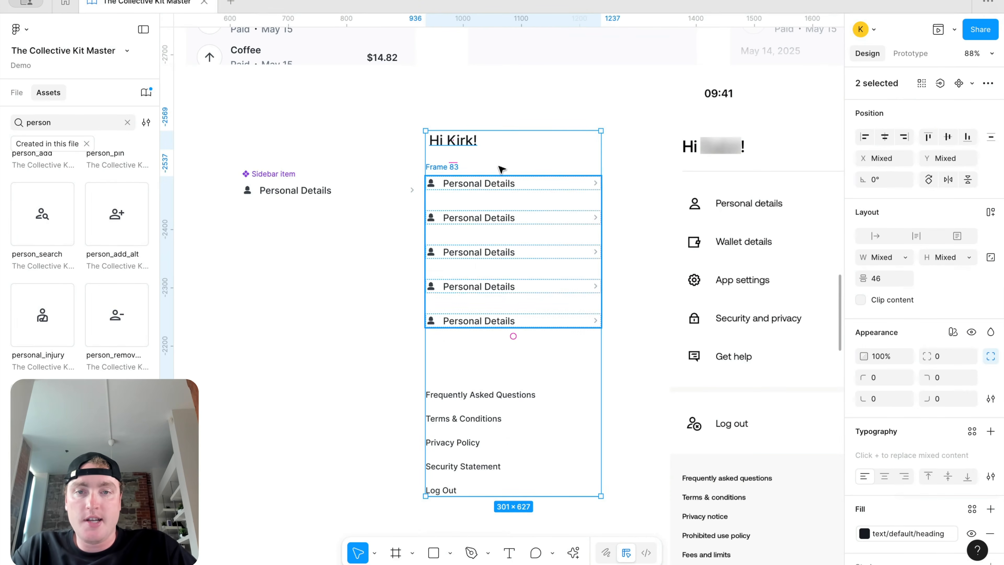
{"action": "key", "text": "shift+a"}
{"action": "scroll", "coordinate": [654, 172], "scroll_direction": "down", "scroll_amount": 5}
{"action": "scroll", "coordinate": [474, 277], "scroll_direction": "up", "scroll_amount": 3}
{"action": "left_click", "coordinate": [253, 38]}
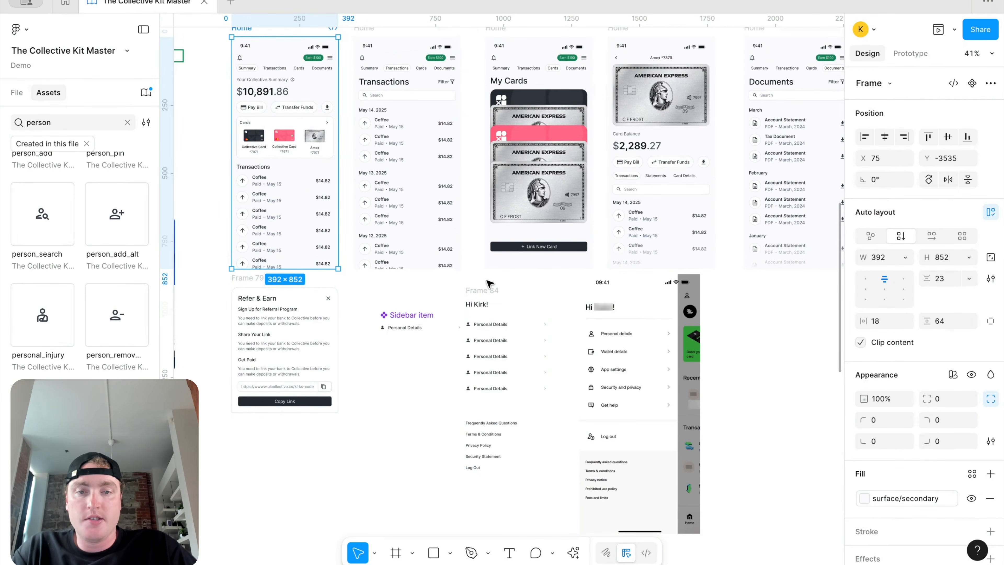
Step: Give Frame 84 auto-layout padding of 24 px horizontally and 36 px vertically
{"action": "left_click", "coordinate": [484, 290]}
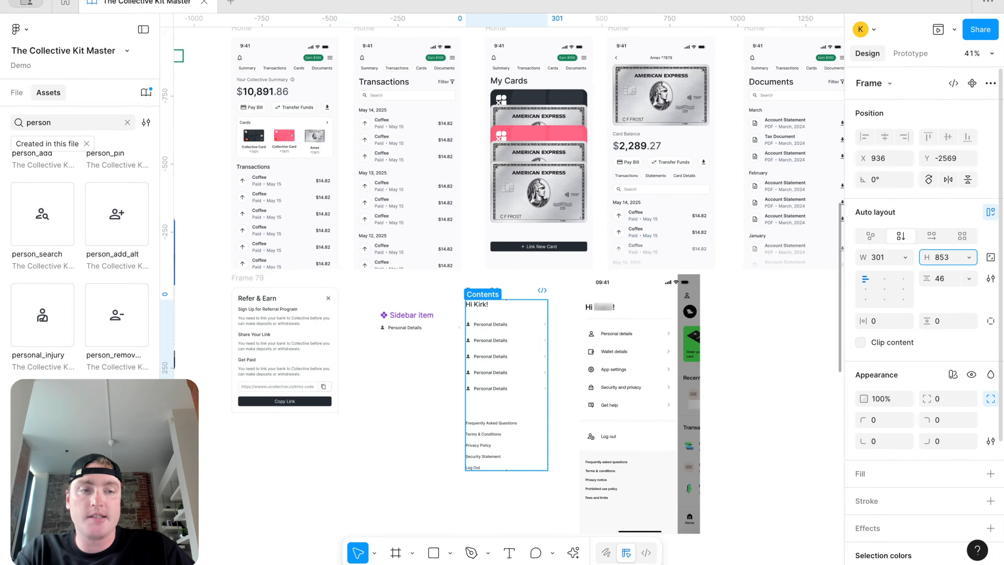
{"action": "left_click", "coordinate": [592, 374]}
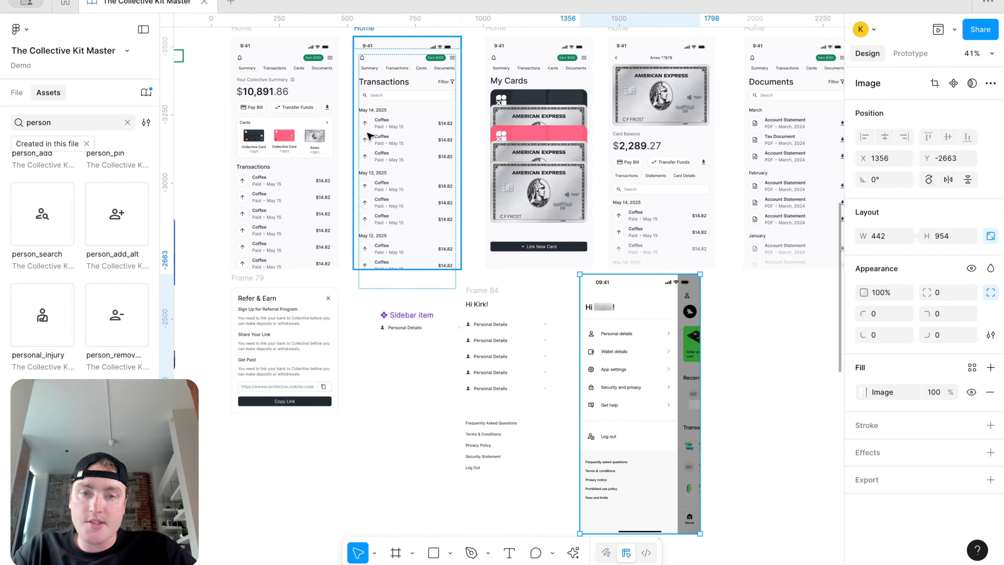
{"action": "left_click", "coordinate": [475, 291]}
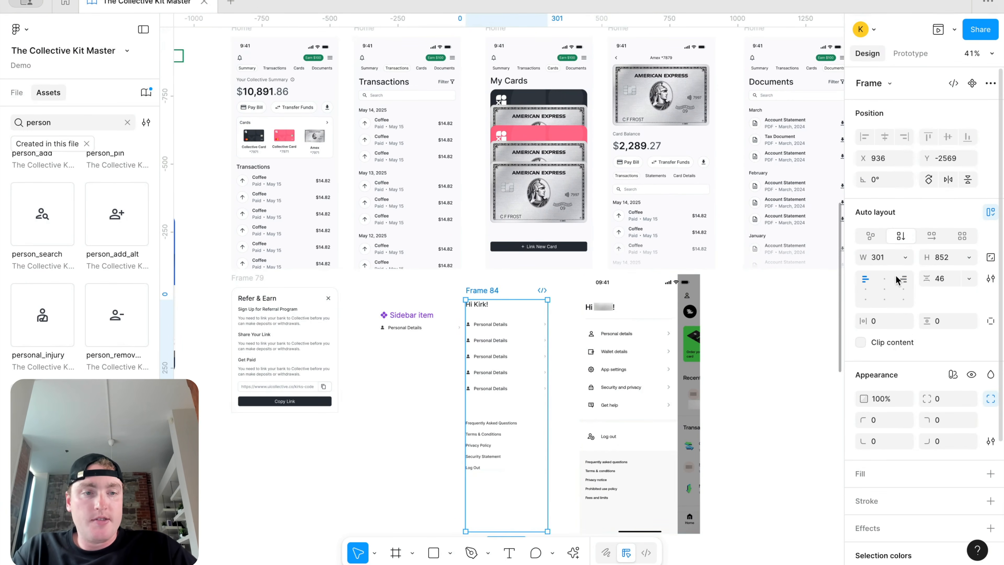
{"action": "left_click", "coordinate": [887, 322]}
{"action": "key", "text": "Return"}
{"action": "left_click", "coordinate": [952, 321]}
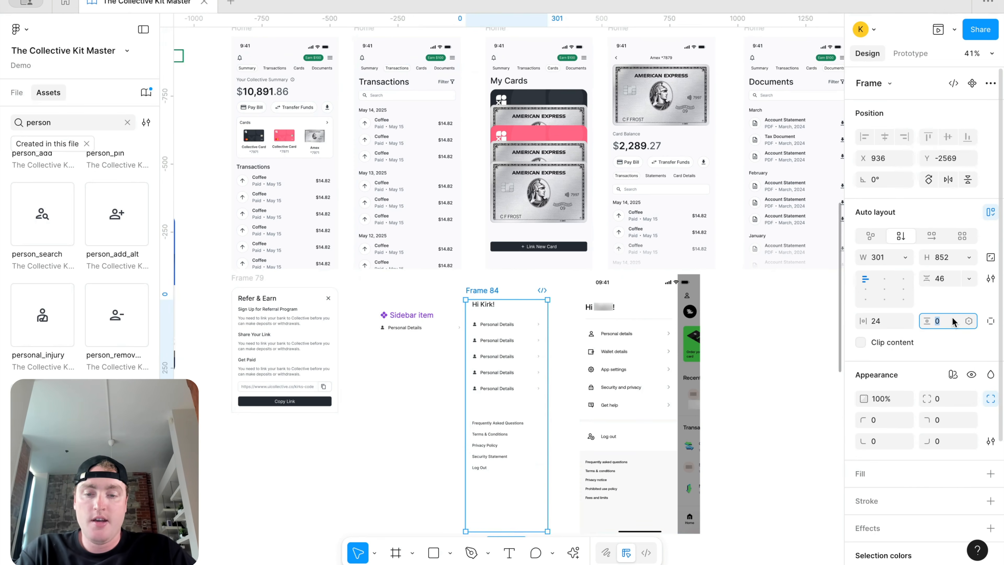
{"action": "type", "text": "36"}
{"action": "key", "text": "Return"}
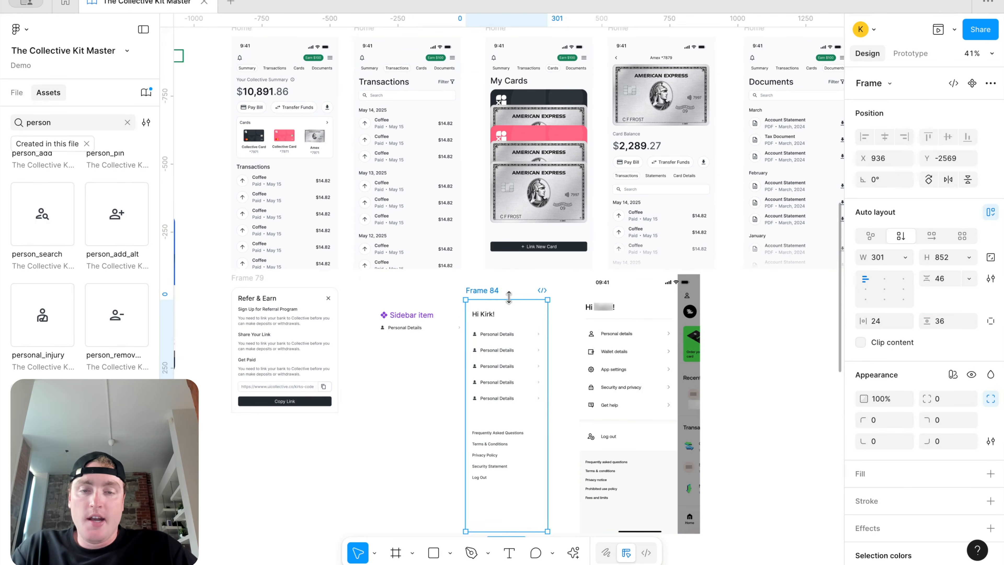
{"action": "scroll", "coordinate": [380, 165], "scroll_direction": "left", "scroll_amount": 2}
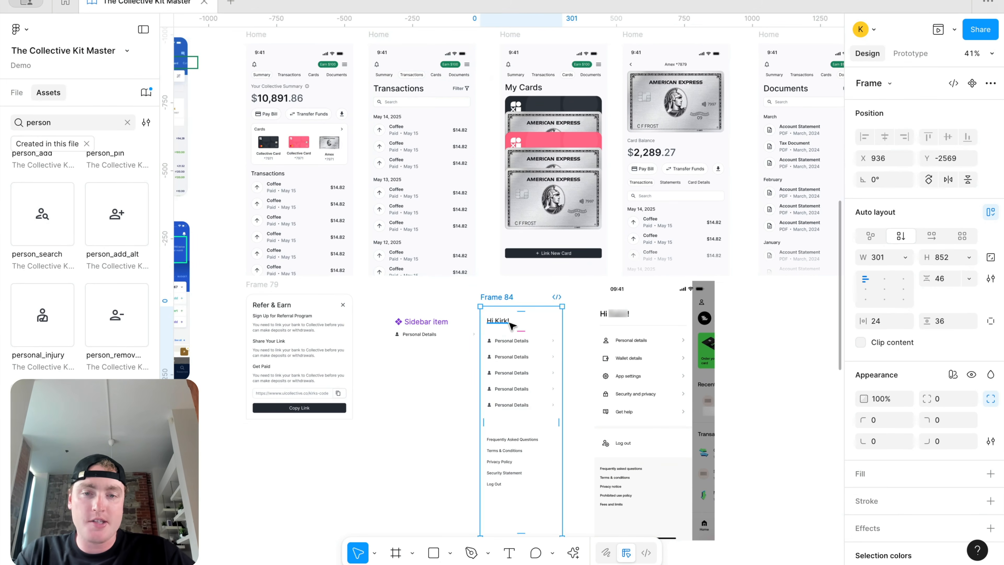
{"action": "left_click", "coordinate": [991, 320]}
Step: Raise the frame's top padding to 64 and rename it 'Side bar'
{"action": "left_click", "coordinate": [954, 323]}
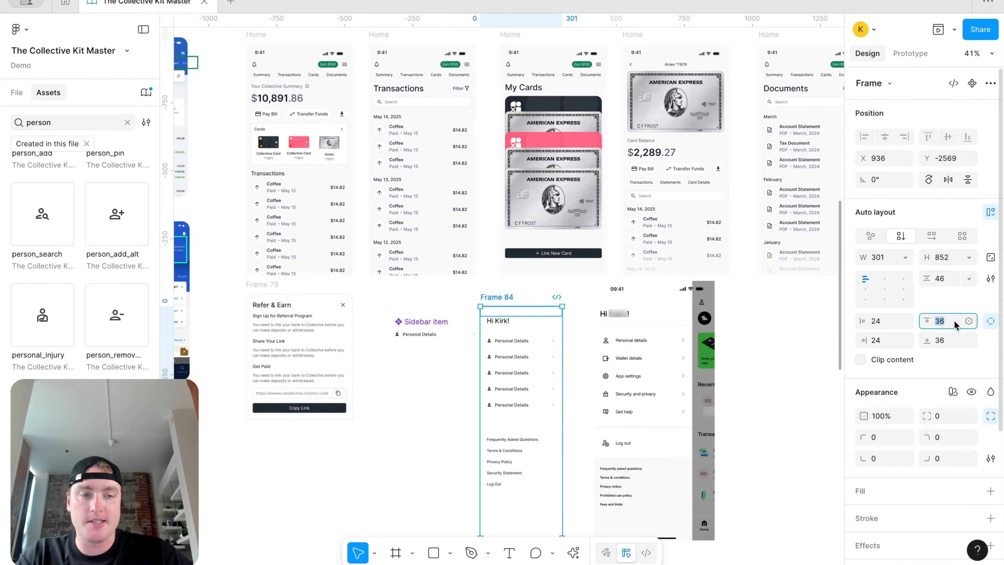
{"action": "type", "text": "64"}
{"action": "key", "text": "Return"}
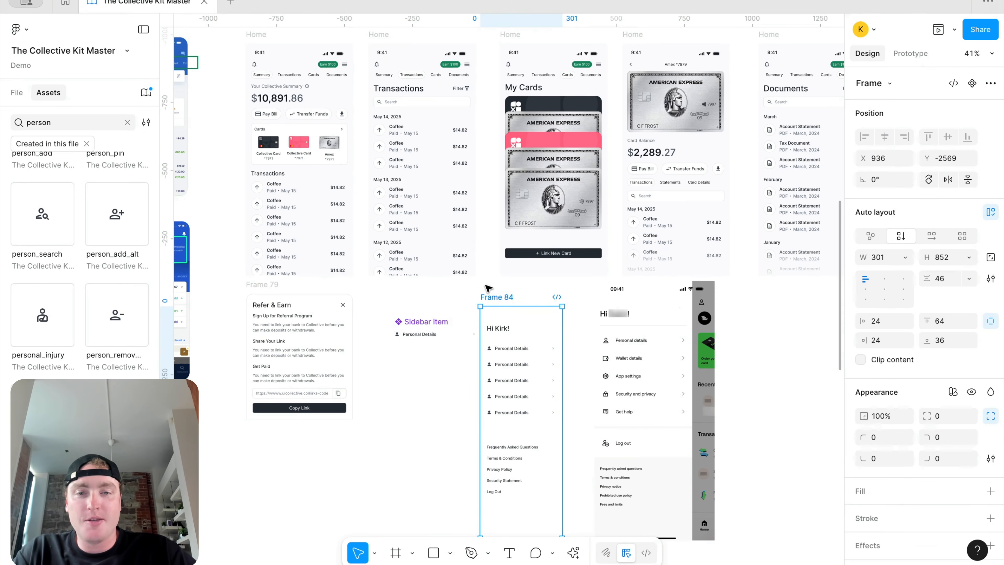
{"action": "double_click", "coordinate": [494, 296]}
{"action": "type", "text": "Sid"}
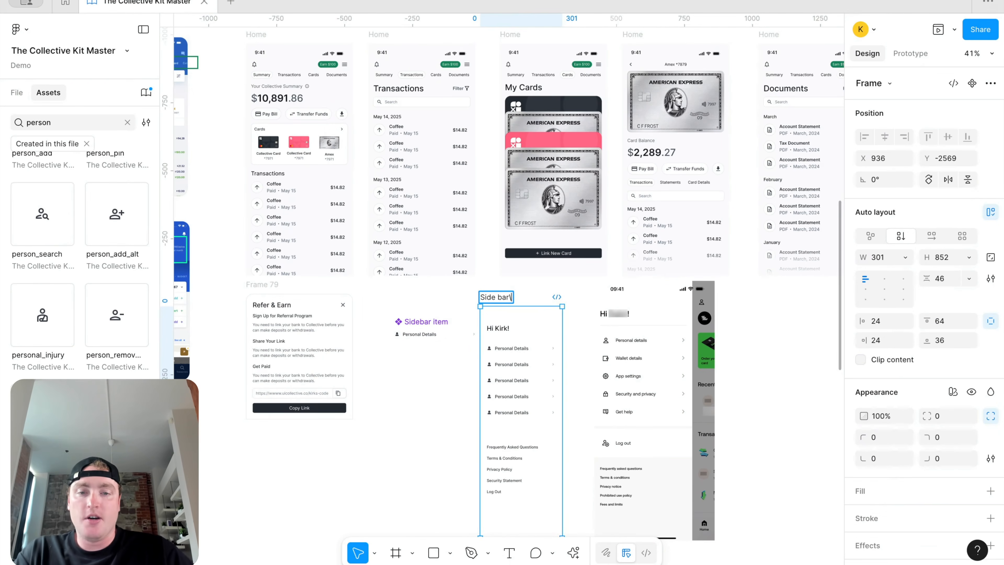
{"action": "type", "text": "e bar"}
{"action": "key", "text": "Return"}
Step: Set the inner list frame's height to Fill container
{"action": "left_click", "coordinate": [539, 382]}
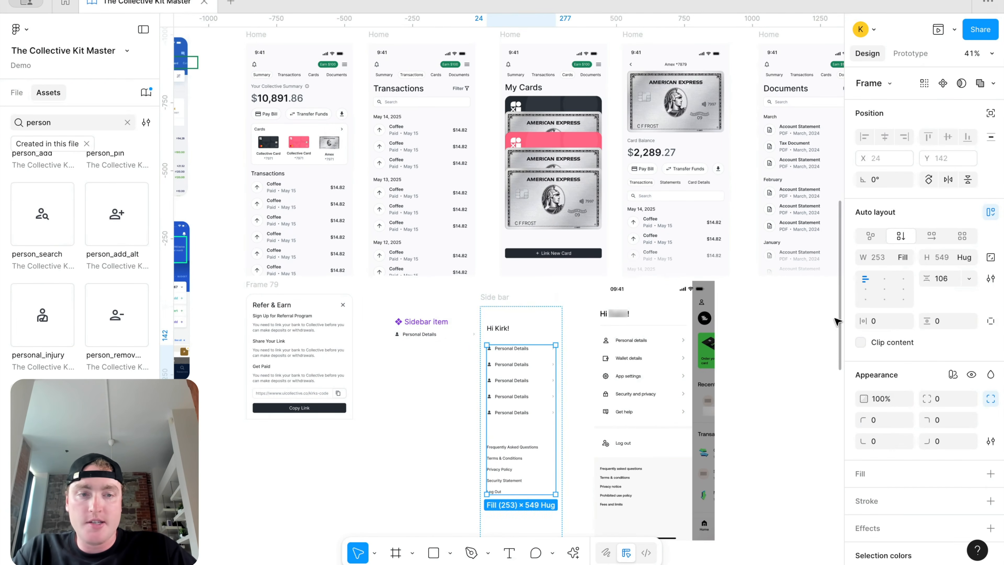
{"action": "left_click", "coordinate": [967, 257]}
{"action": "left_click", "coordinate": [921, 200]}
{"action": "scroll", "coordinate": [605, 318], "scroll_direction": "down", "scroll_amount": 3}
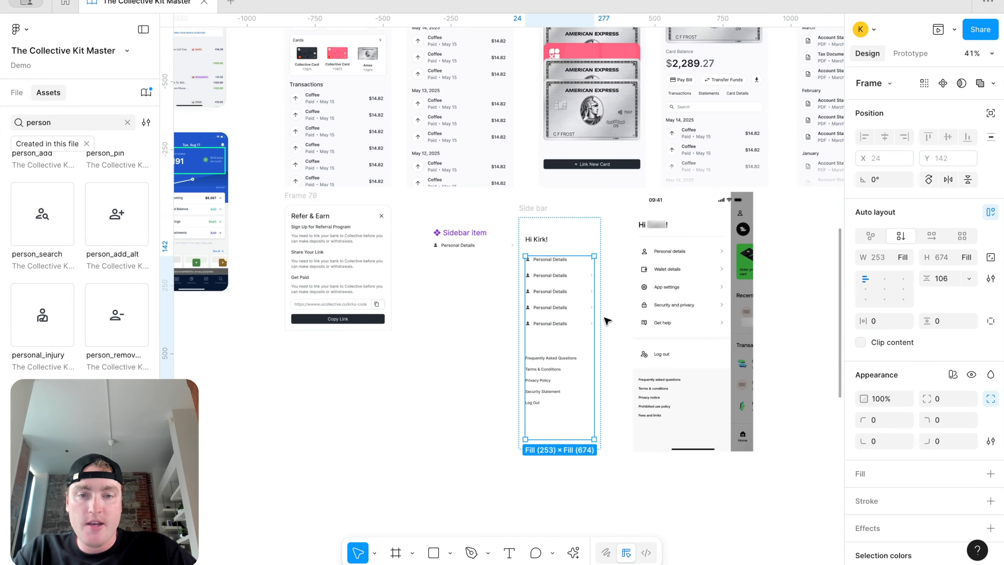
{"action": "left_click", "coordinate": [965, 257]}
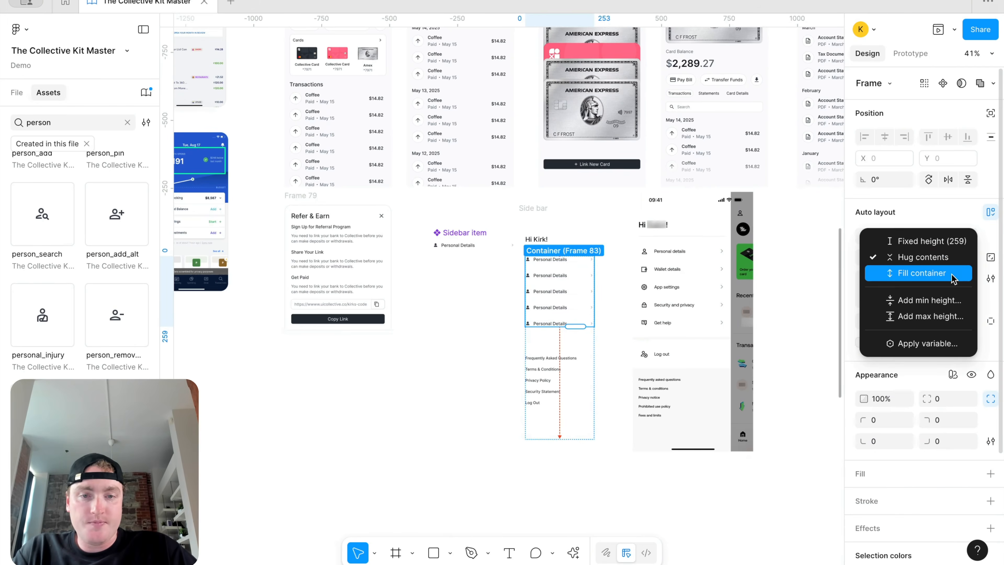
{"action": "left_click", "coordinate": [920, 273]}
{"action": "scroll", "coordinate": [553, 272], "scroll_direction": "down", "scroll_amount": 2}
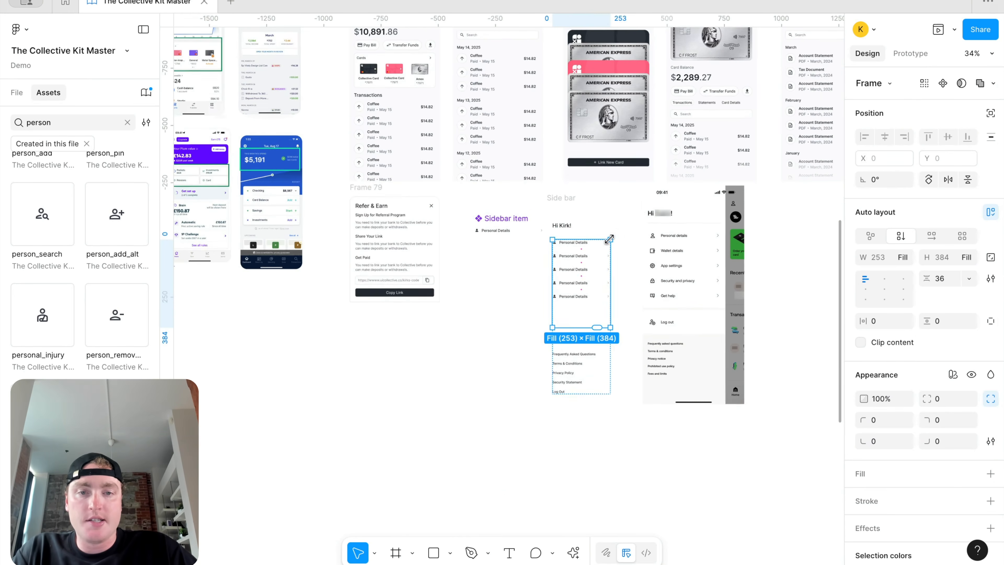
{"action": "scroll", "coordinate": [573, 197], "scroll_direction": "up", "scroll_amount": 5}
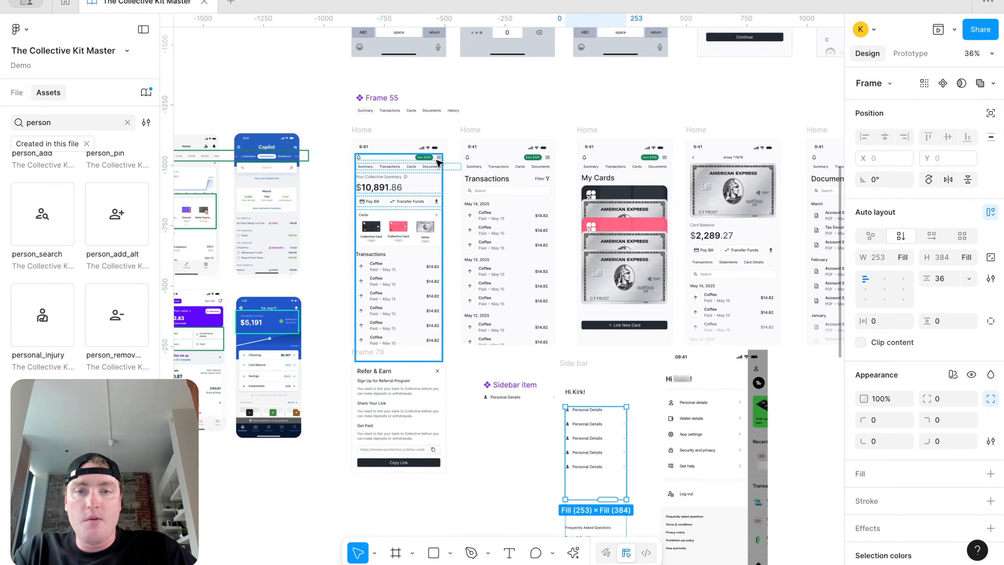
Step: Select the menu icon in the Home screen's header row
{"action": "left_click", "coordinate": [436, 159]}
{"action": "scroll", "coordinate": [436, 159], "scroll_direction": "up", "scroll_amount": 3}
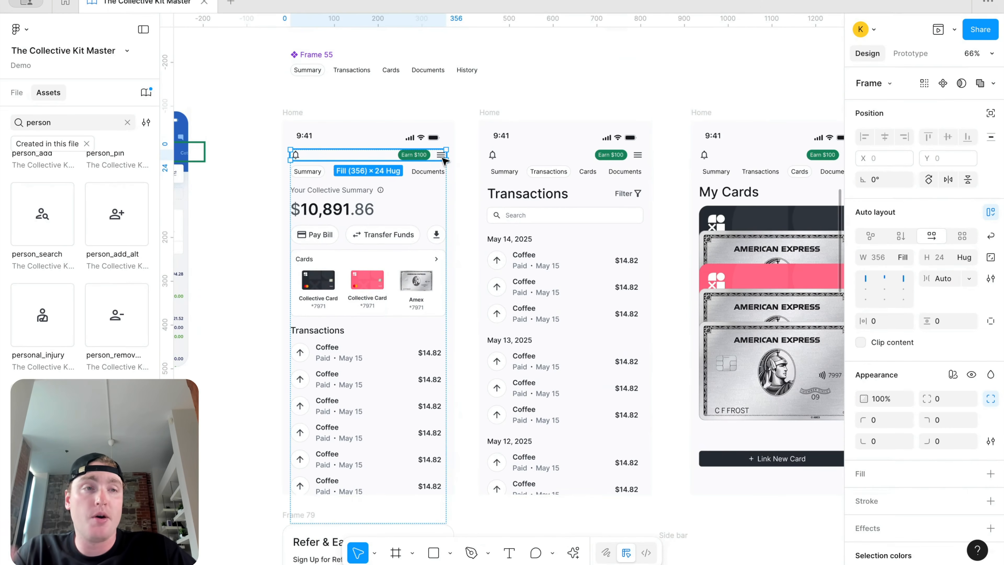
{"action": "left_click", "coordinate": [444, 158]}
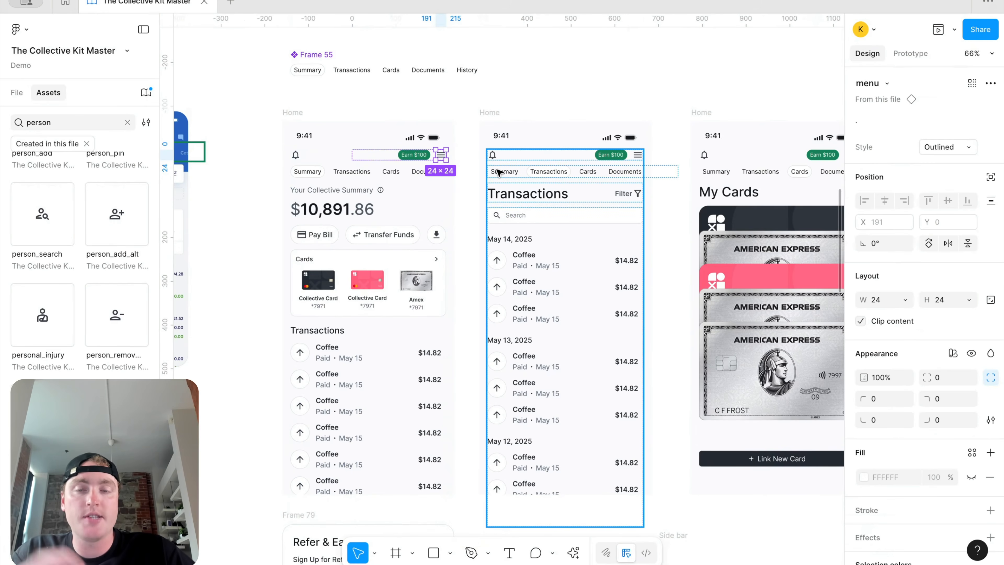
{"action": "scroll", "coordinate": [535, 144], "scroll_direction": "down", "scroll_amount": 5}
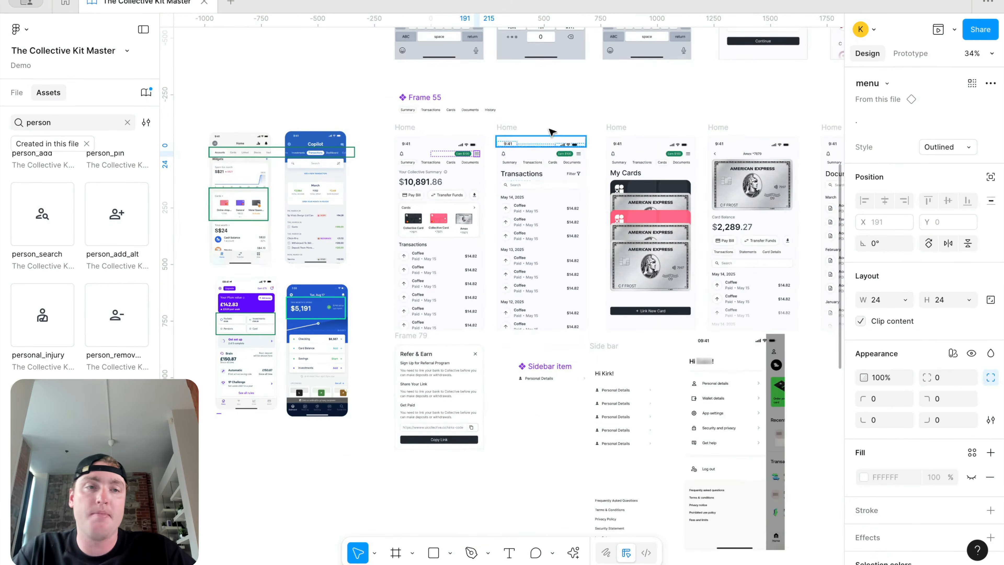
Step: Link the Home menu icon to the Side bar frame and preview the tap
{"action": "left_click", "coordinate": [910, 54]}
{"action": "left_click_drag", "start_coordinate": [478, 154], "coordinate": [608, 378]}
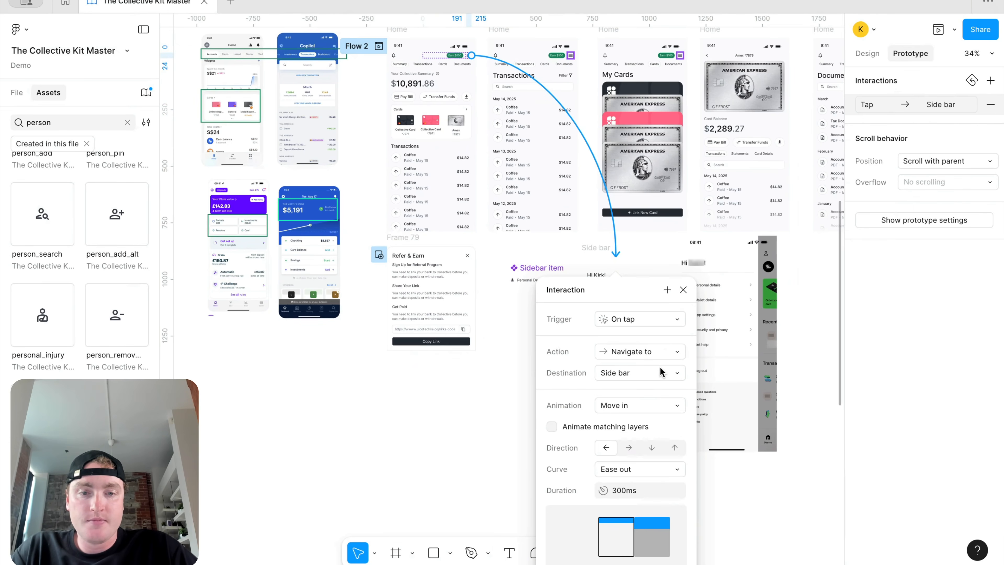
{"action": "left_click", "coordinate": [683, 289]}
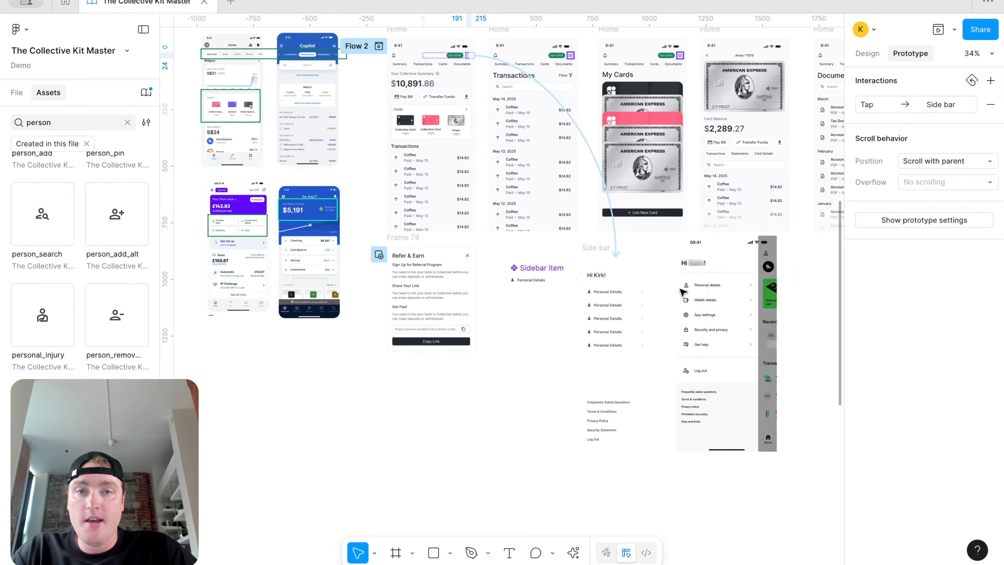
{"action": "key", "text": "Escape"}
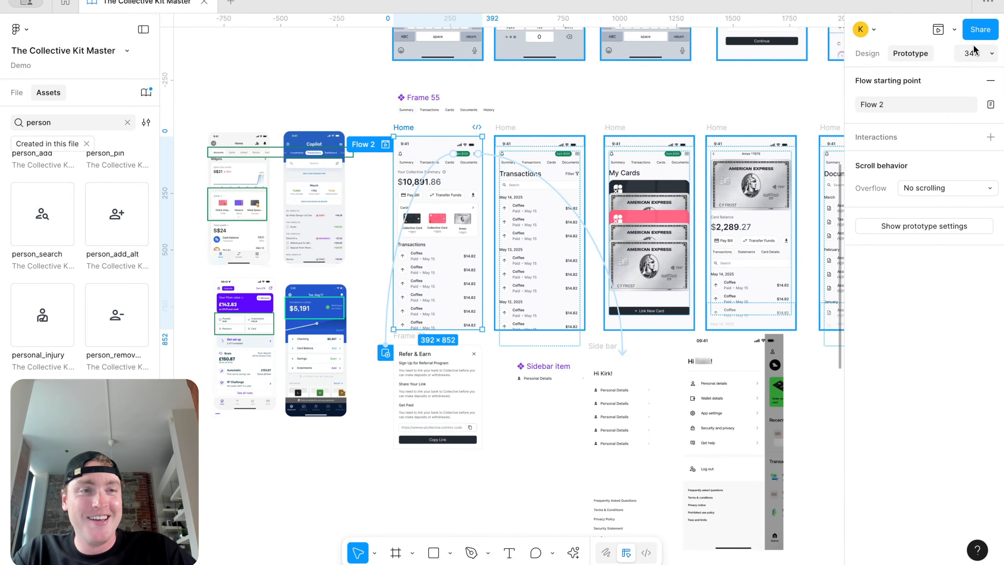
{"action": "left_click", "coordinate": [954, 29]}
{"action": "left_click", "coordinate": [908, 74]}
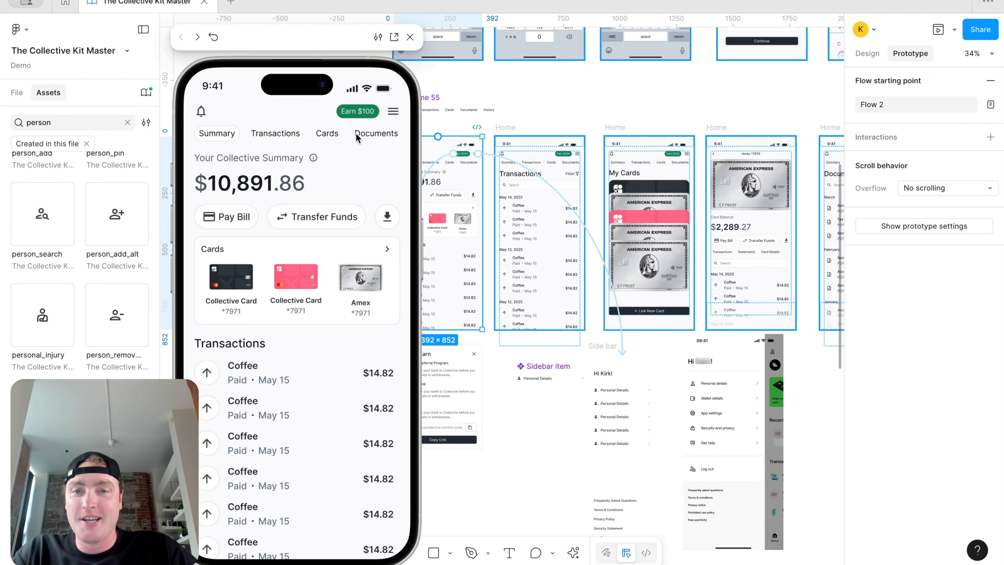
{"action": "left_click", "coordinate": [393, 112]}
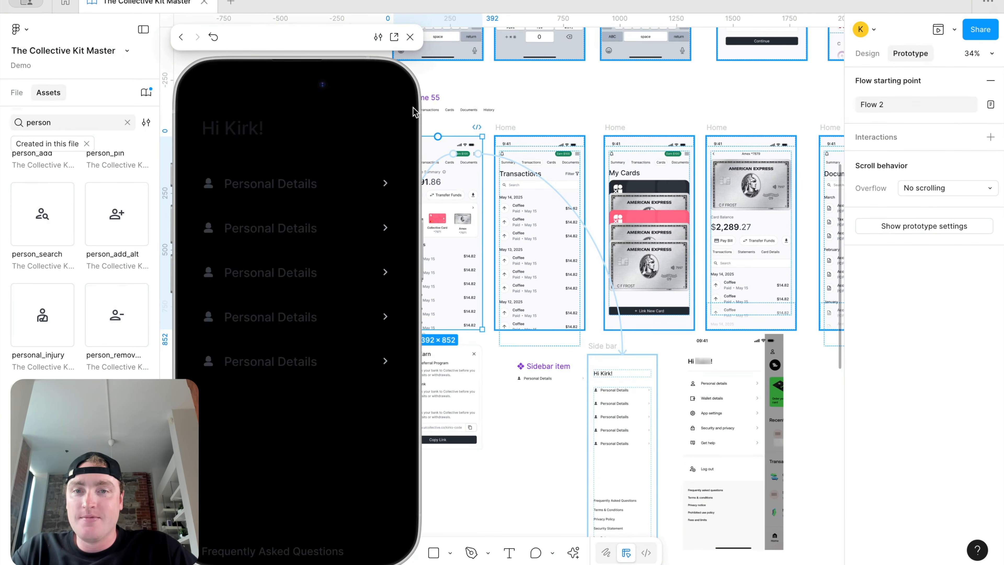
{"action": "left_click", "coordinate": [410, 37]}
Step: Change the tap action to Open overlay, positioned top right over a dimmed background
{"action": "left_click", "coordinate": [580, 216]}
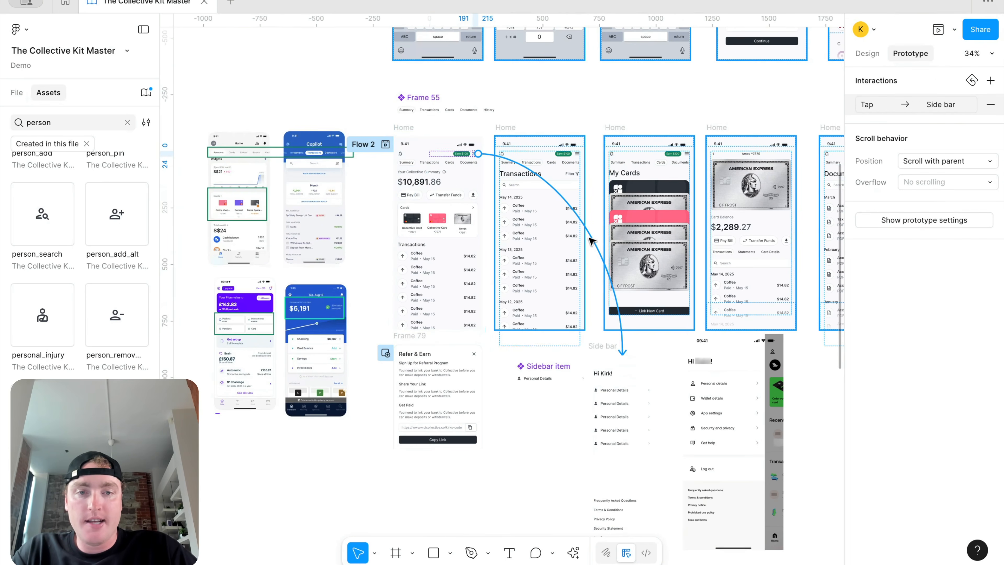
{"action": "left_click", "coordinate": [626, 328]}
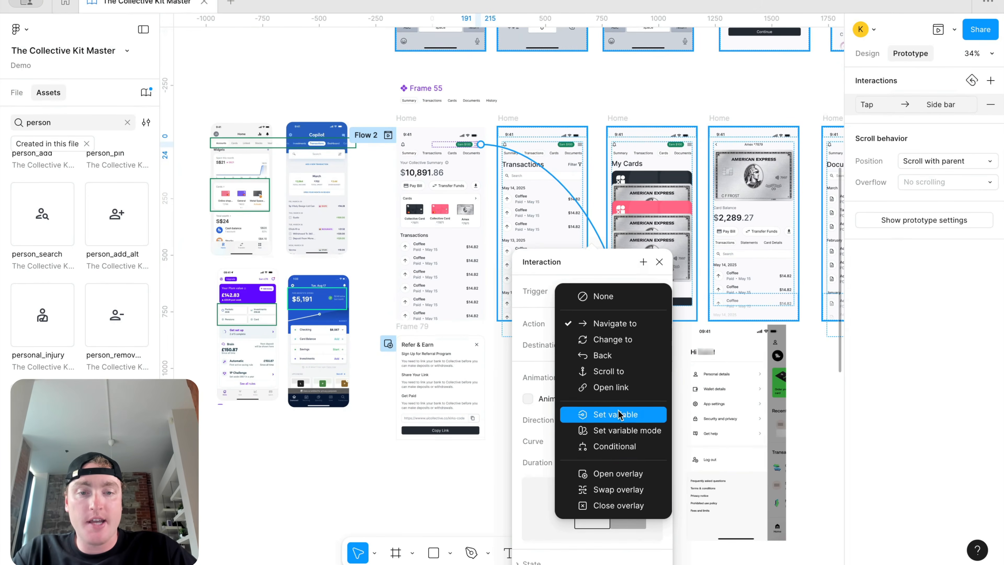
{"action": "left_click", "coordinate": [629, 473]}
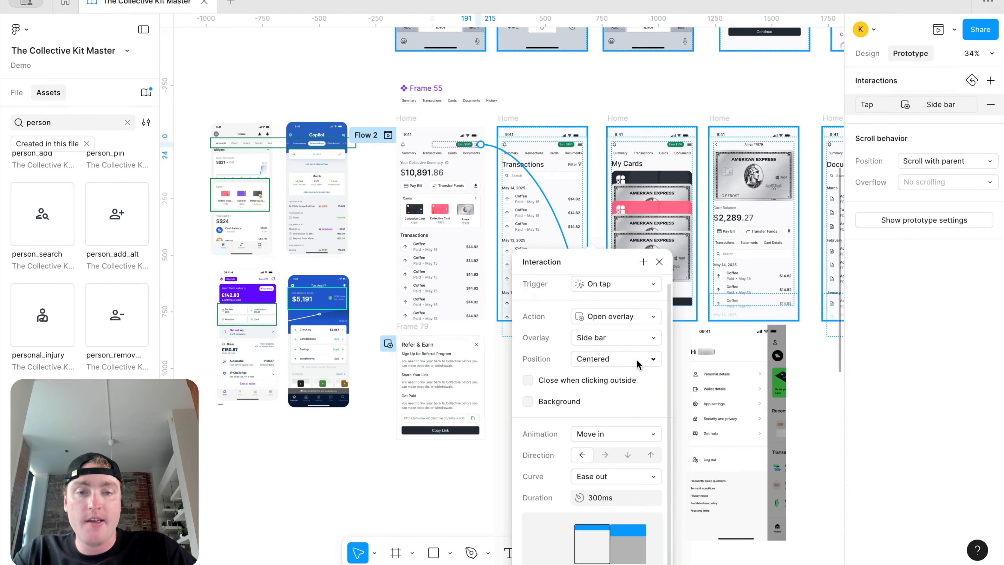
{"action": "left_click", "coordinate": [637, 361]}
{"action": "left_click", "coordinate": [638, 407]}
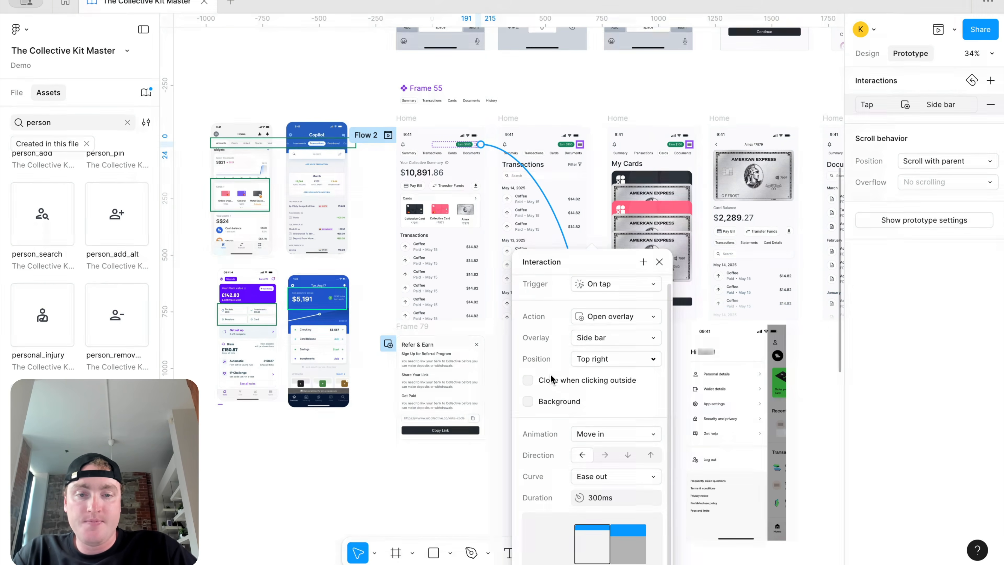
{"action": "left_click", "coordinate": [528, 401]}
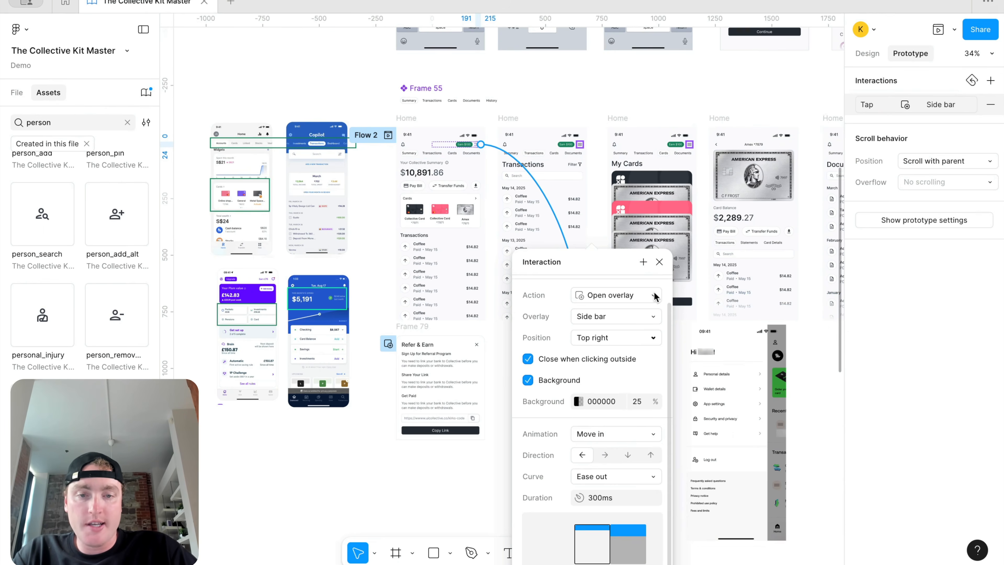
{"action": "left_click", "coordinate": [659, 262]}
{"action": "left_click", "coordinate": [867, 53]}
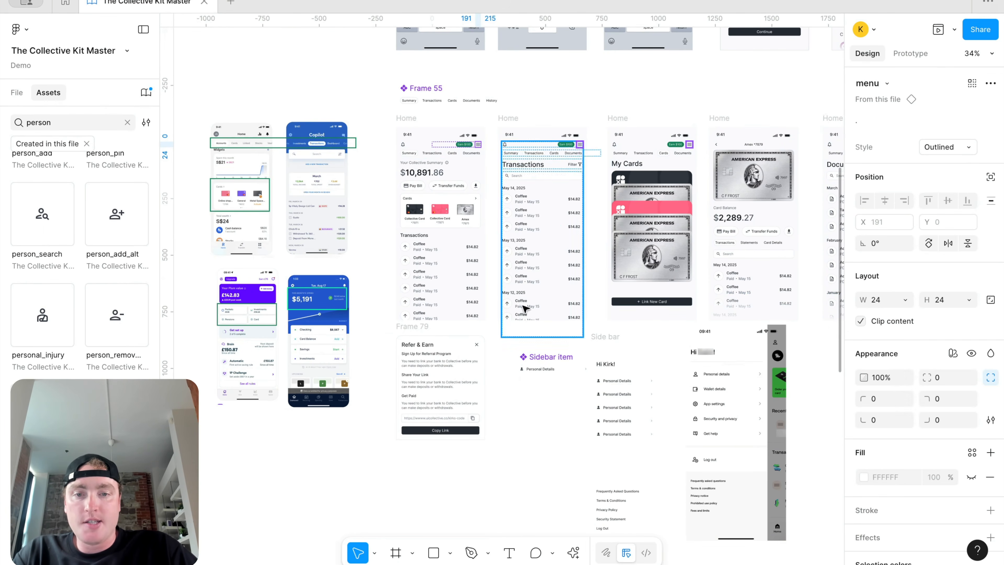
{"action": "left_click", "coordinate": [478, 345]}
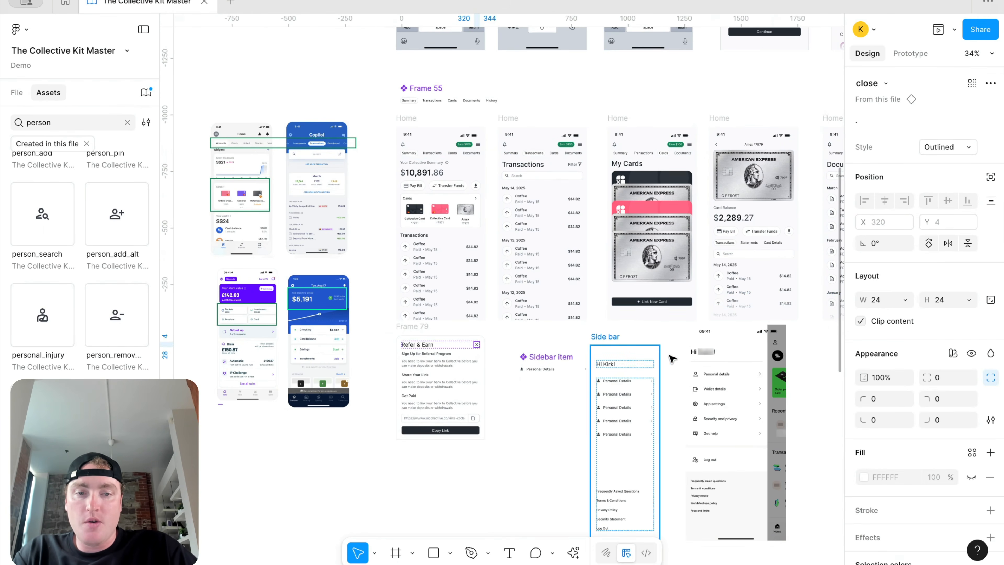
Step: Paste the copied close icon into the Side bar just below the greeting
{"action": "left_click", "coordinate": [633, 364]}
{"action": "scroll", "coordinate": [632, 364], "scroll_direction": "up", "scroll_amount": 5}
{"action": "left_click", "coordinate": [619, 386]}
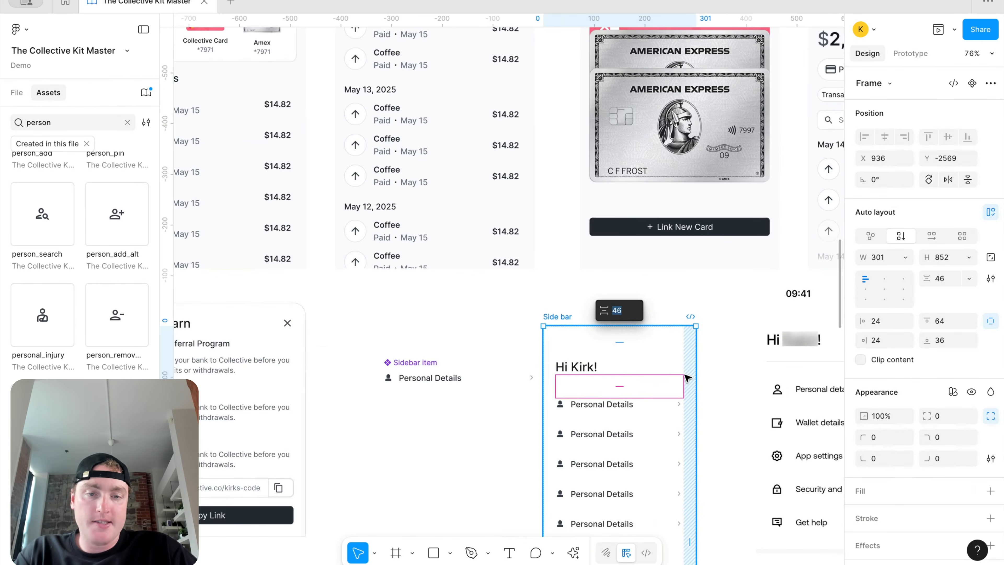
{"action": "left_click", "coordinate": [715, 335]}
{"action": "left_click", "coordinate": [629, 400]}
{"action": "left_click", "coordinate": [643, 380]}
{"action": "key", "text": "super+v"}
{"action": "key", "text": "Up"}
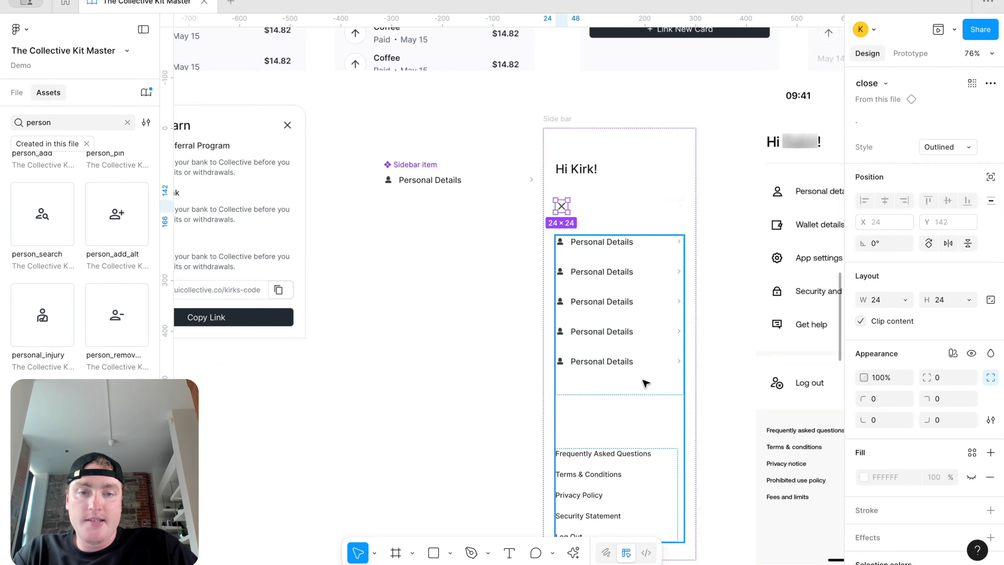
Step: Combine greeting and close icon into a horizontal auto-layout row with Auto spacing
{"action": "left_click", "coordinate": [598, 169], "text": "shift"}
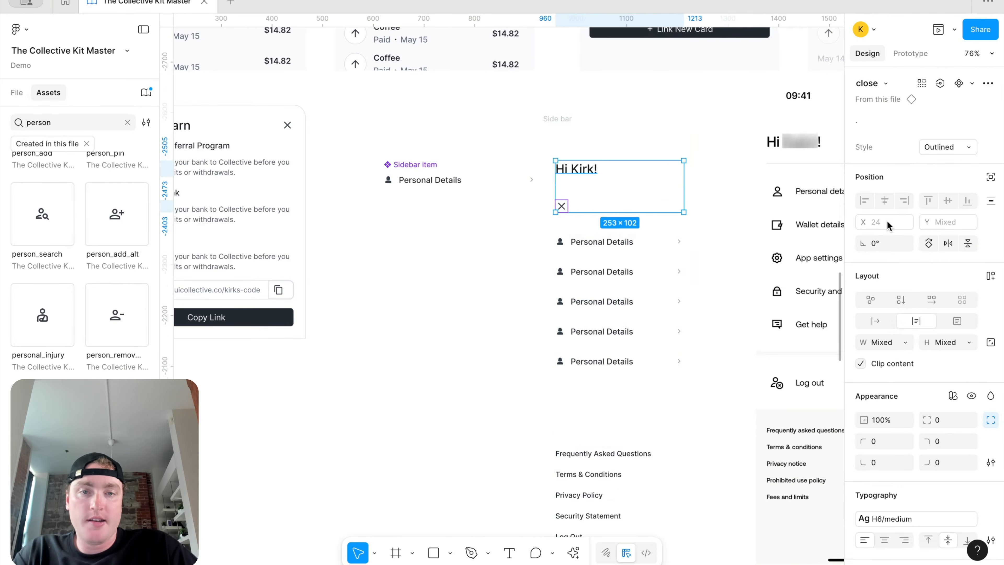
{"action": "key", "text": "shift+a"}
{"action": "left_click", "coordinate": [931, 235]}
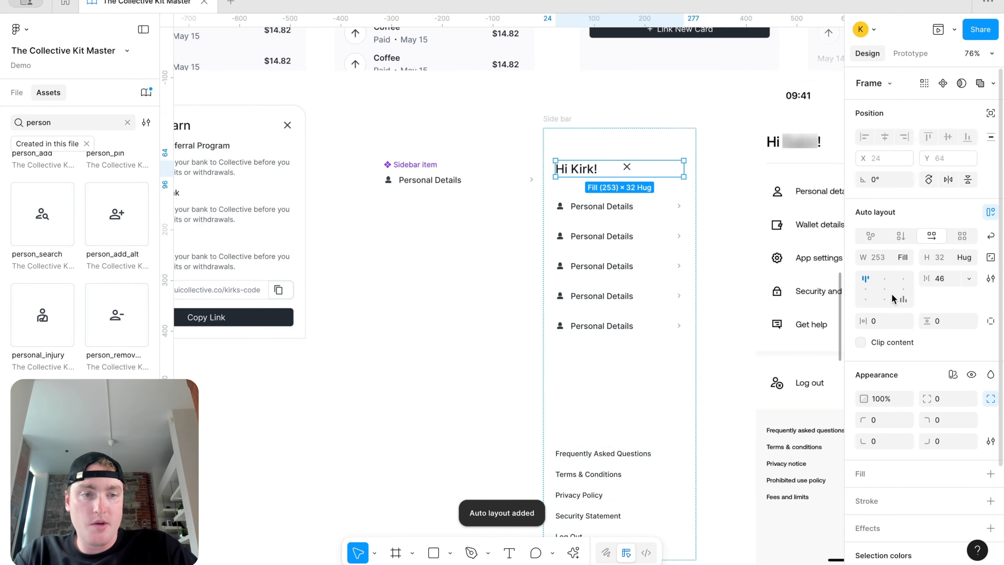
{"action": "double_click", "coordinate": [864, 290]}
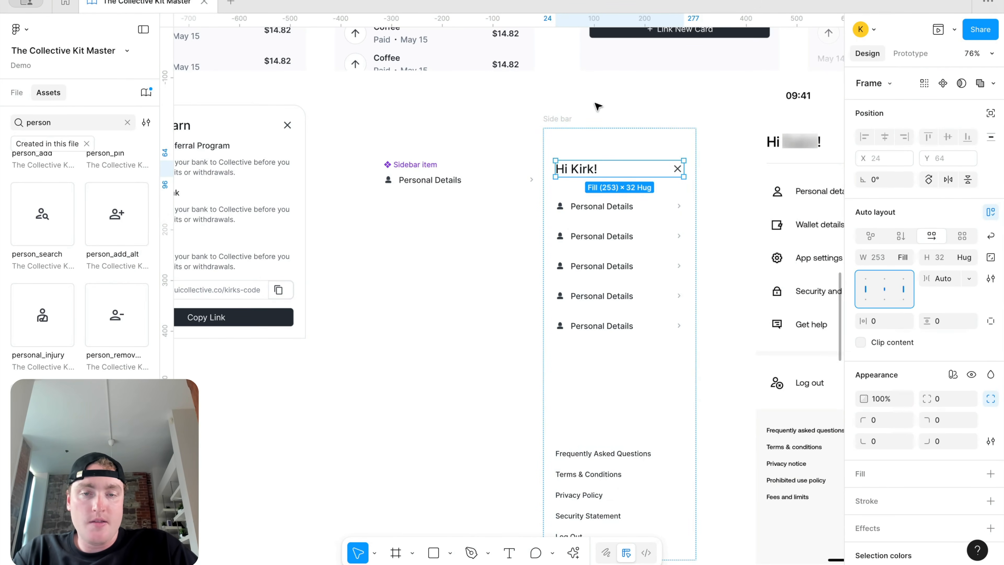
{"action": "scroll", "coordinate": [583, 78], "scroll_direction": "down", "scroll_amount": 5}
{"action": "scroll", "coordinate": [616, 100], "scroll_direction": "up", "scroll_amount": 6}
Step: Check the close icon's Tap → Close overlay interaction
{"action": "double_click", "coordinate": [651, 154]}
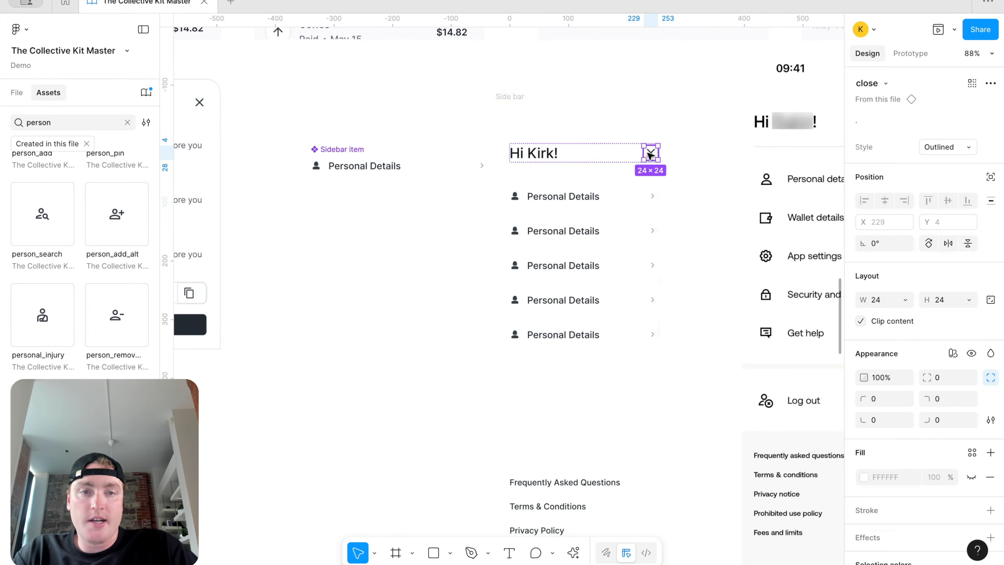
{"action": "left_click", "coordinate": [909, 54]}
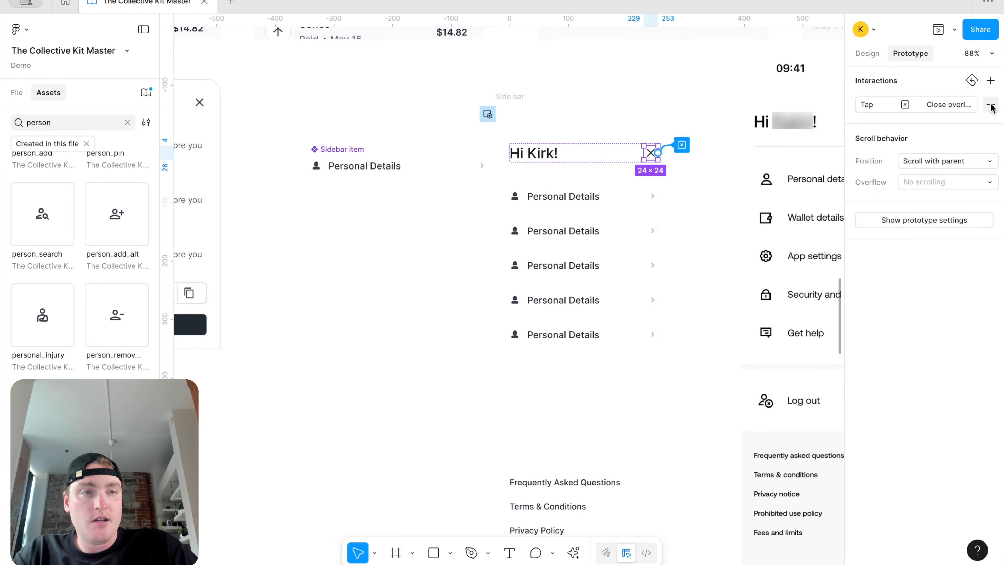
{"action": "left_click", "coordinate": [991, 80]}
{"action": "scroll", "coordinate": [612, 108], "scroll_direction": "down", "scroll_amount": 3}
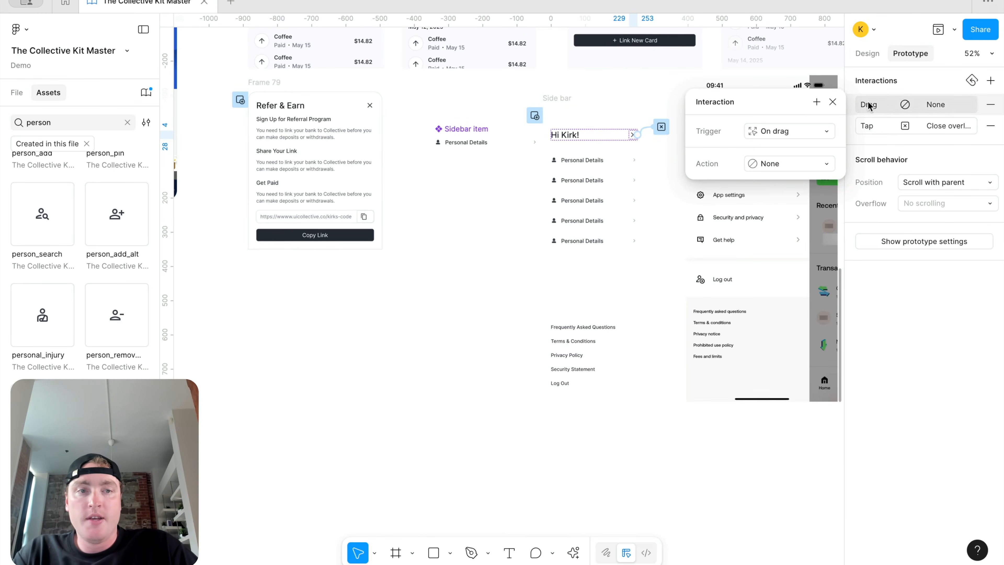
{"action": "left_click", "coordinate": [833, 102]}
{"action": "scroll", "coordinate": [593, 126], "scroll_direction": "up", "scroll_amount": 3}
{"action": "left_click", "coordinate": [569, 99]}
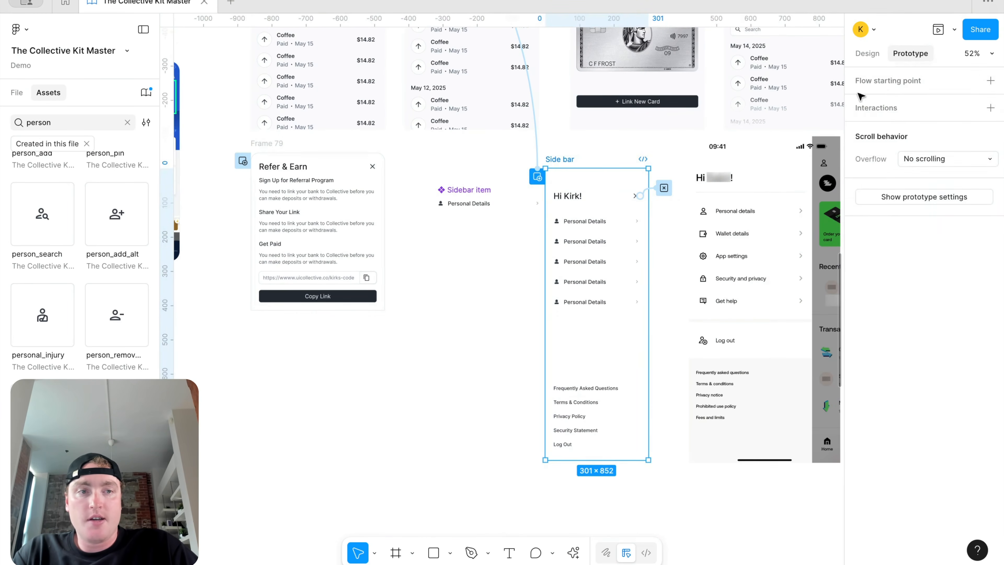
{"action": "left_click", "coordinate": [867, 55]}
Step: Widen the Side bar to 342 and preview the menu tap on Home
{"action": "left_click_drag", "start_coordinate": [545, 222], "coordinate": [531, 221]}
{"action": "scroll", "coordinate": [506, 139], "scroll_direction": "up", "scroll_amount": 6}
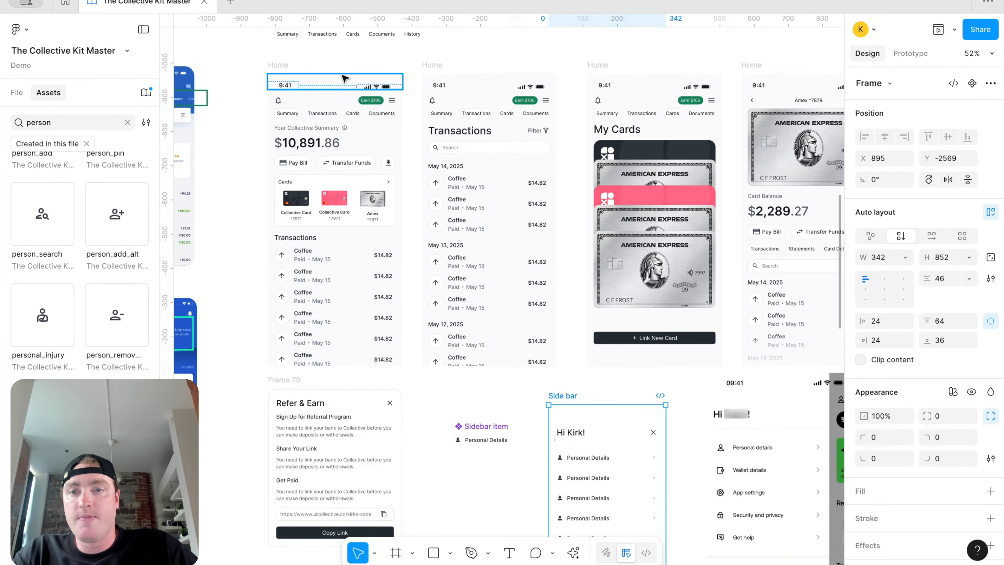
{"action": "left_click", "coordinate": [283, 73]}
{"action": "left_click", "coordinate": [953, 31]}
{"action": "left_click", "coordinate": [921, 75]}
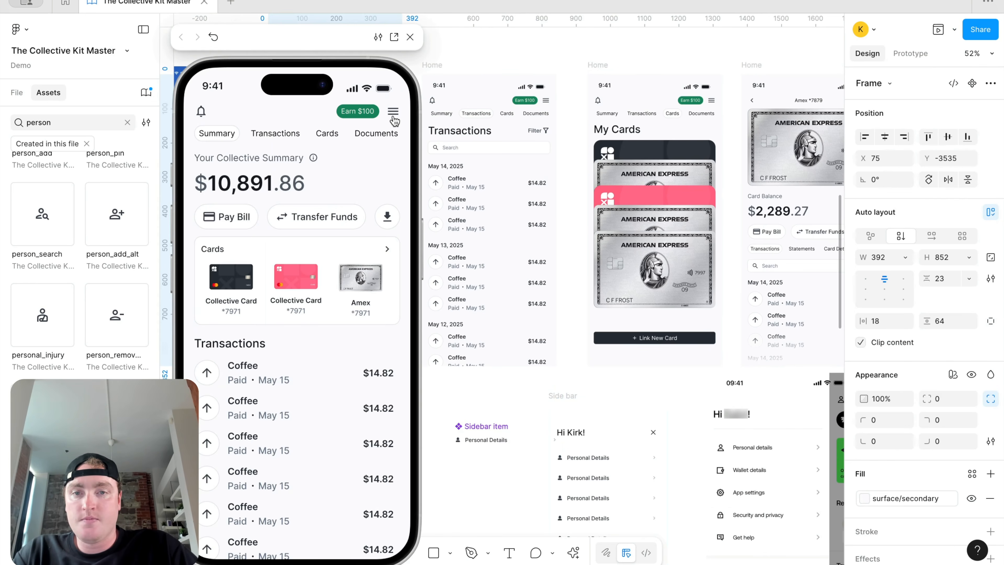
{"action": "left_click", "coordinate": [392, 117]}
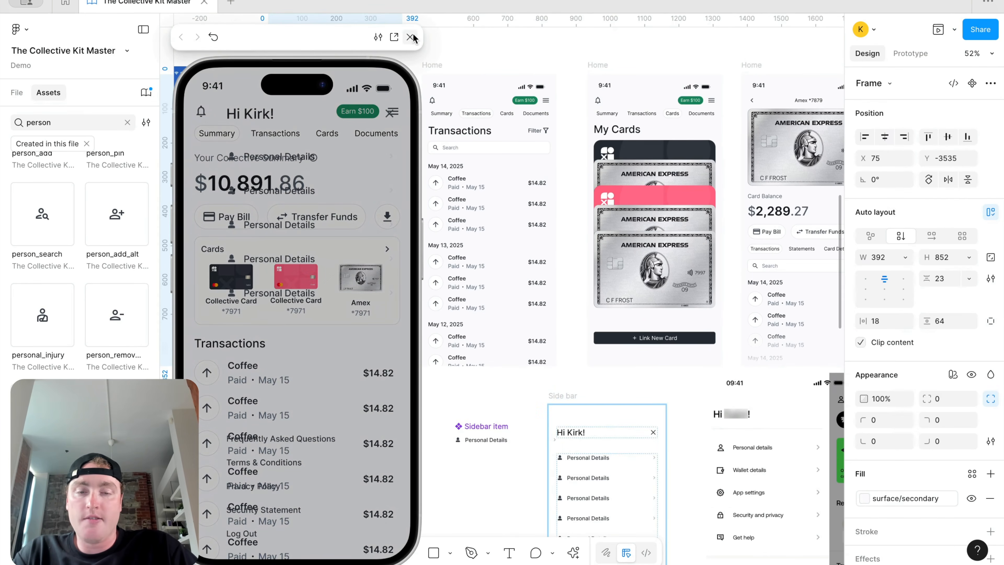
{"action": "left_click", "coordinate": [410, 37]}
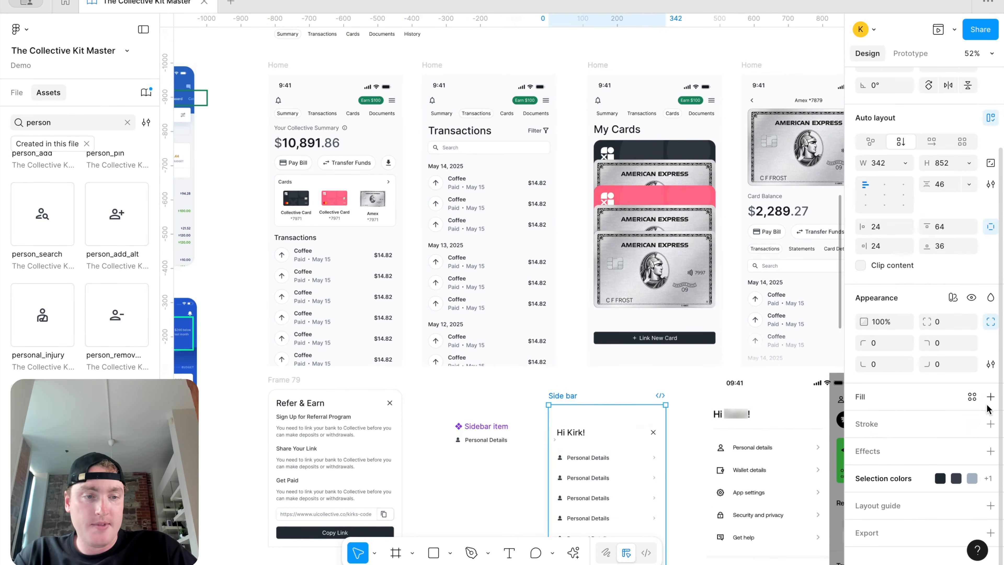
Step: Fill the Side bar with the surface/secondary library colour and preview the overlay again
{"action": "left_click", "coordinate": [990, 396]}
{"action": "left_click", "coordinate": [972, 396]}
{"action": "type", "text": "sur"}
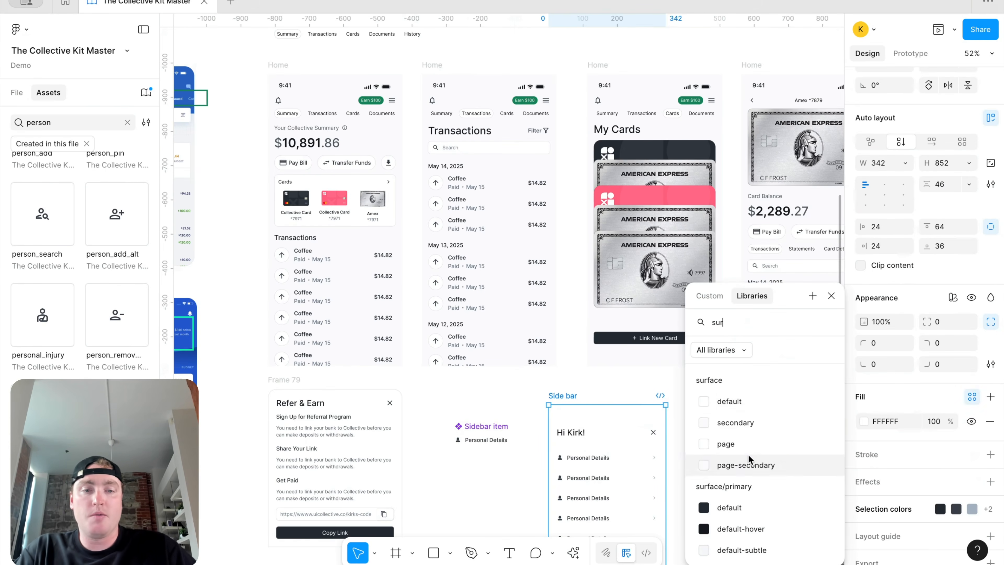
{"action": "left_click", "coordinate": [752, 422]}
{"action": "left_click", "coordinate": [278, 64]}
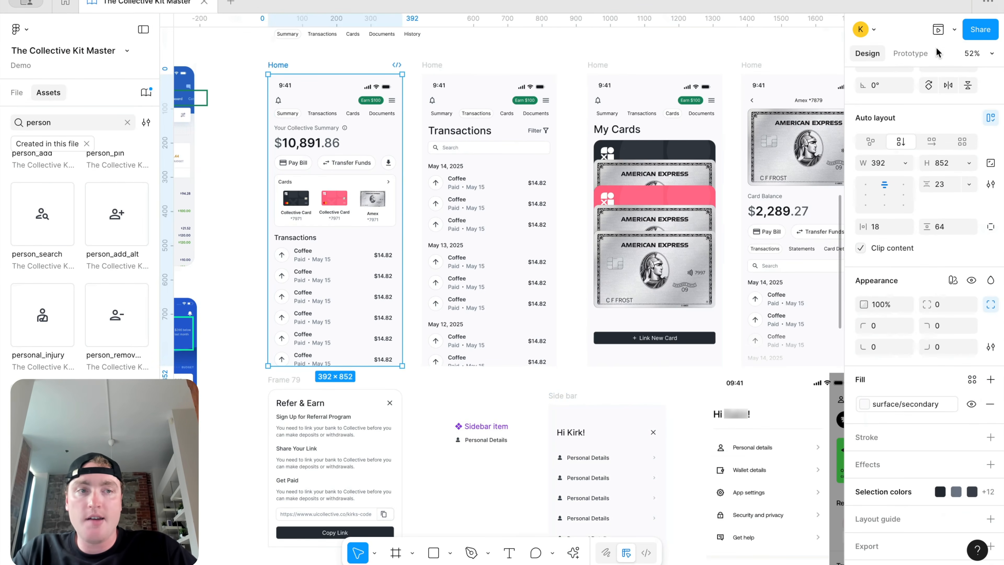
{"action": "left_click", "coordinate": [954, 30]}
{"action": "left_click", "coordinate": [922, 75]}
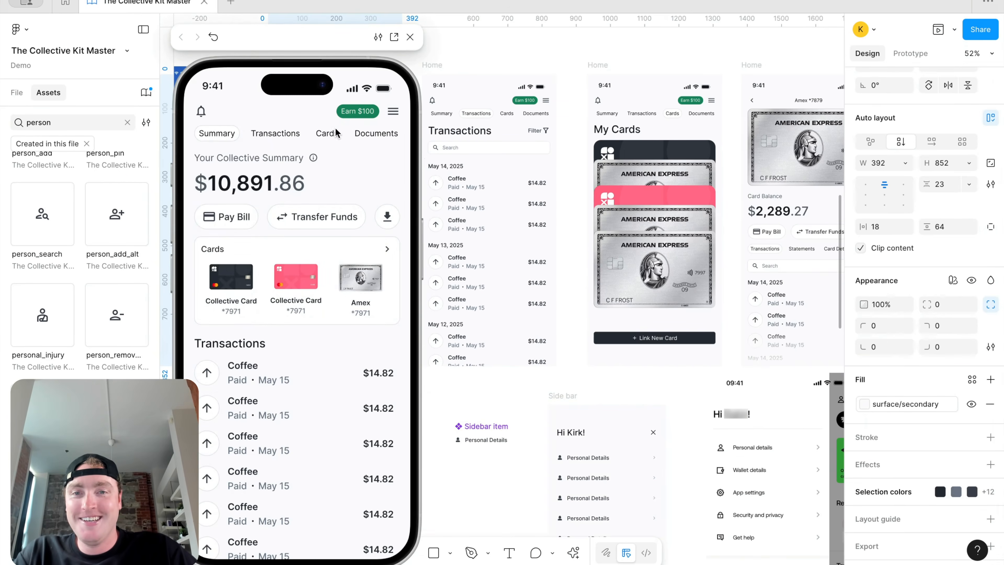
{"action": "left_click", "coordinate": [393, 113]}
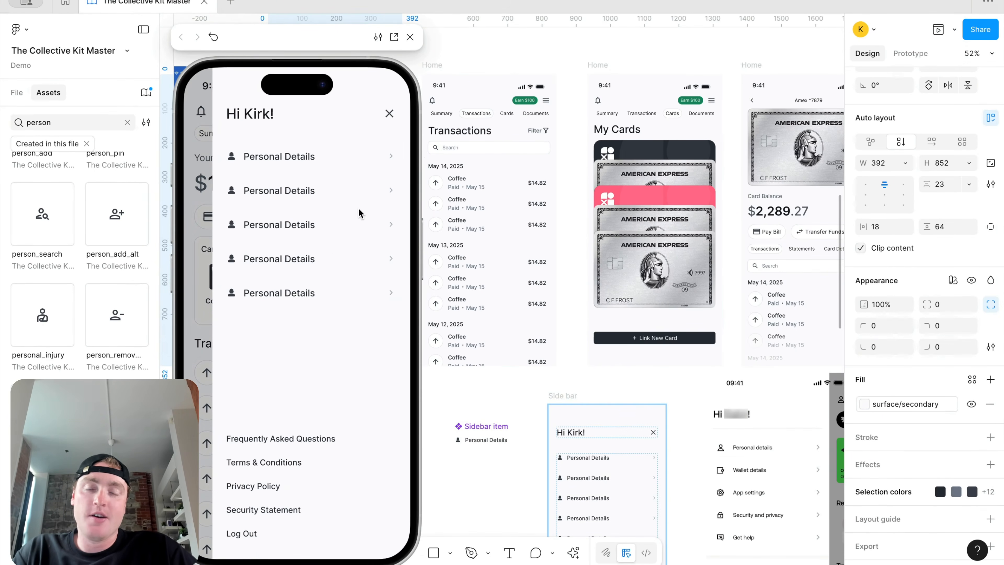
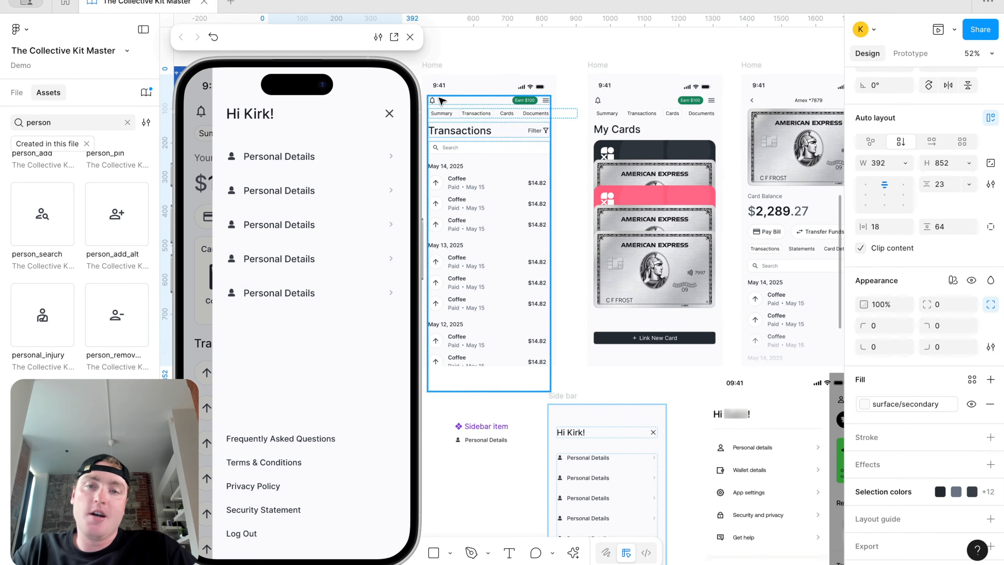
Step: Close the side bar overlay in the prototype preview
{"action": "left_click", "coordinate": [389, 113]}
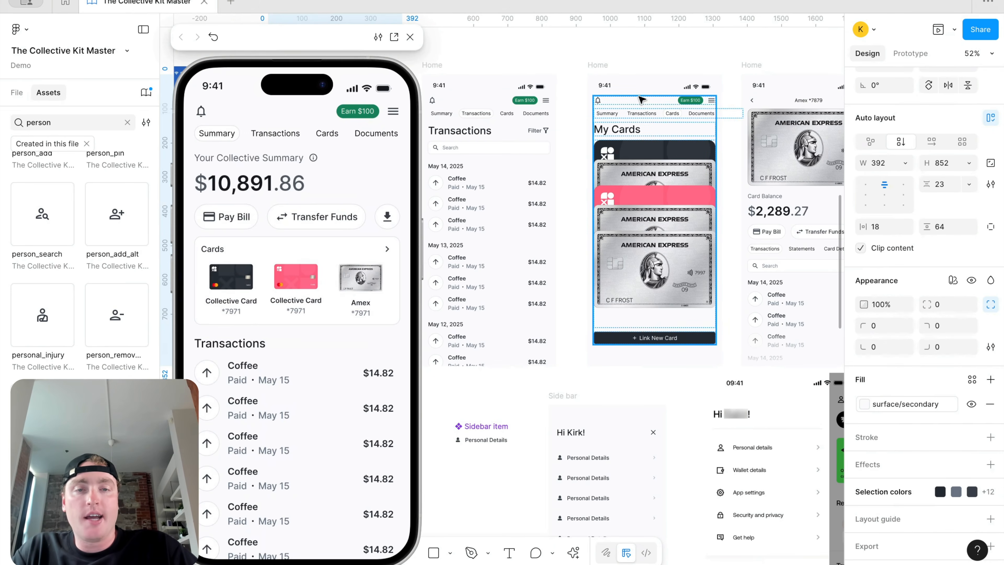
{"action": "scroll", "coordinate": [639, 87], "scroll_direction": "down", "scroll_amount": 3}
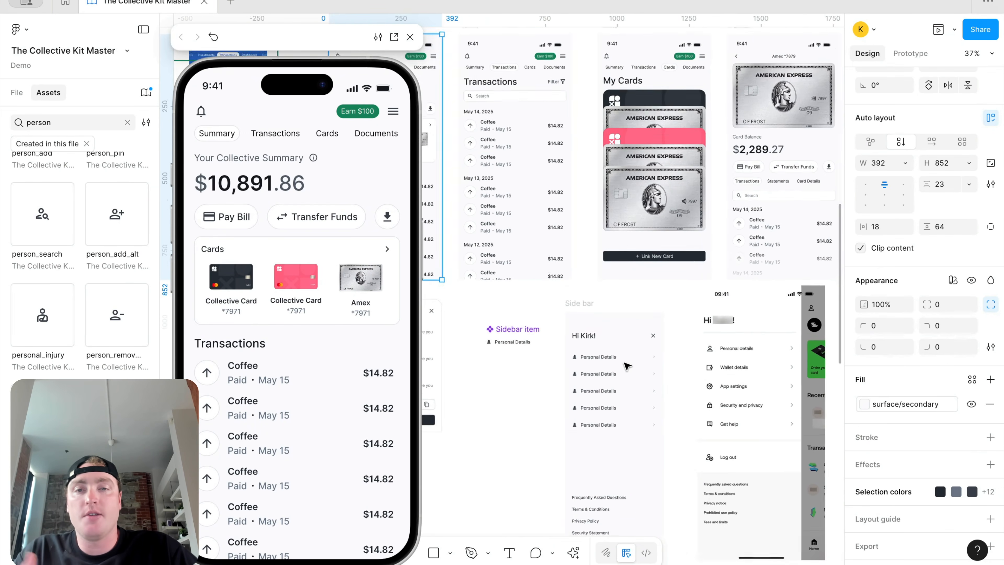
{"action": "scroll", "coordinate": [627, 366], "scroll_direction": "down", "scroll_amount": 3}
Step: Delete the stray 09:41 phone screenshot from the canvas and select the Home frame
{"action": "left_click", "coordinate": [688, 359]}
{"action": "key", "text": "Delete"}
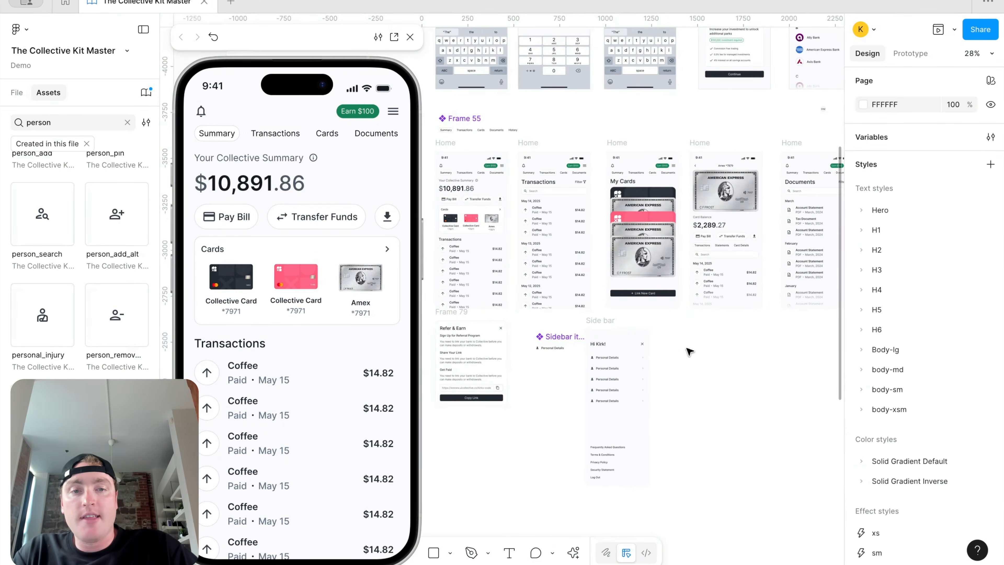
{"action": "scroll", "coordinate": [688, 357], "scroll_direction": "down", "scroll_amount": 3}
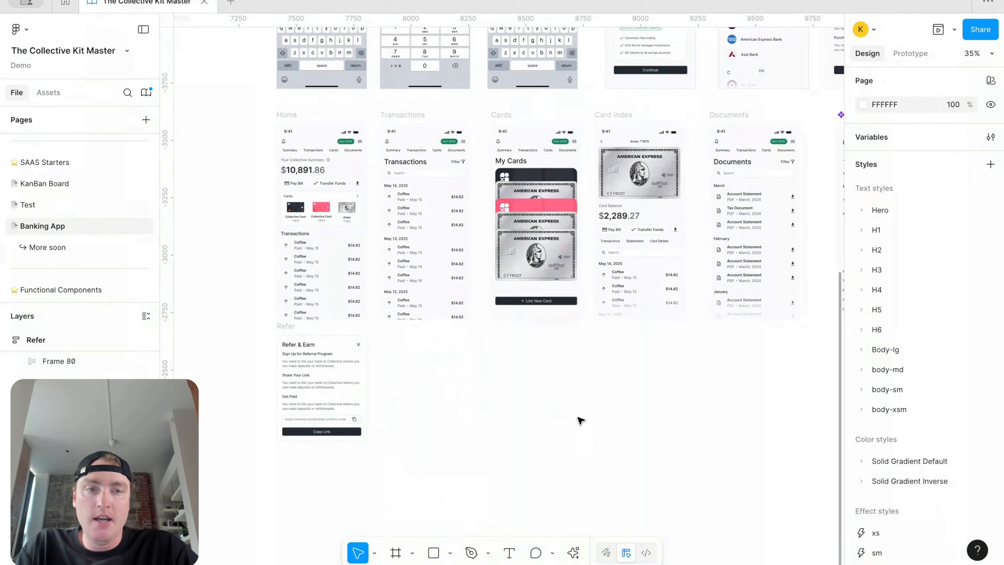
{"action": "scroll", "coordinate": [374, 246], "scroll_direction": "up", "scroll_amount": 5}
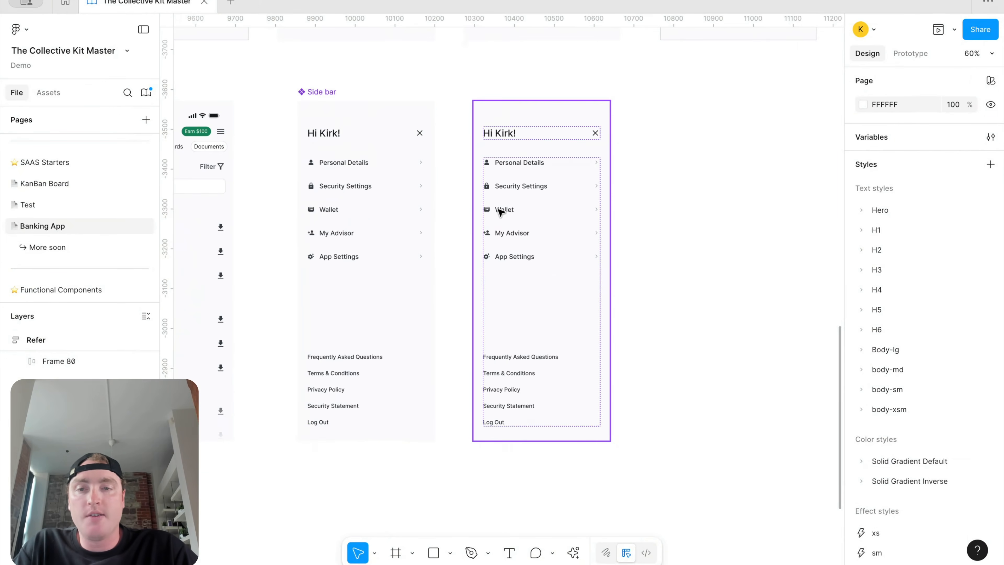
{"action": "scroll", "coordinate": [502, 210], "scroll_direction": "left", "scroll_amount": 10}
{"action": "scroll", "coordinate": [424, 204], "scroll_direction": "down", "scroll_amount": 2}
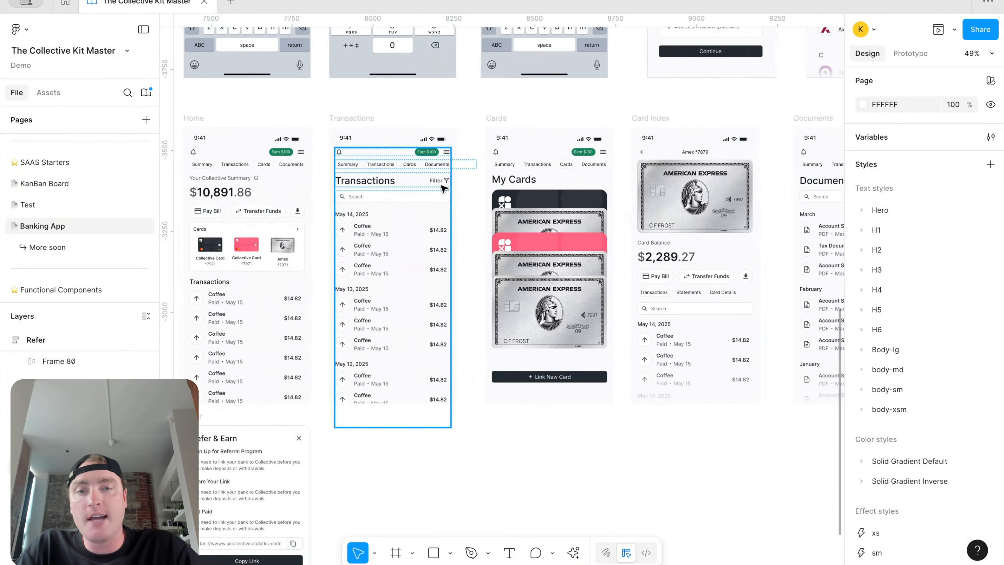
{"action": "scroll", "coordinate": [443, 186], "scroll_direction": "down", "scroll_amount": 2}
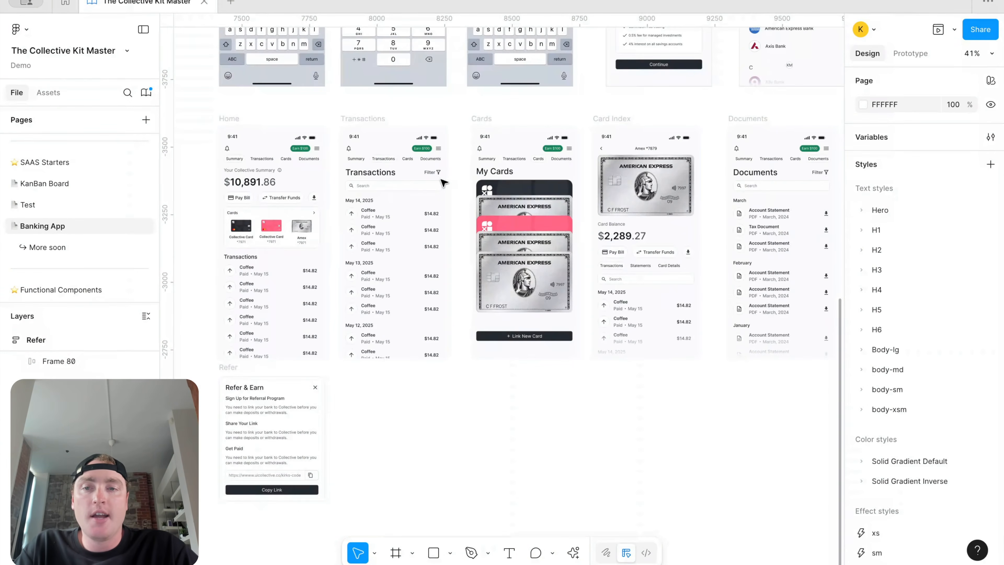
{"action": "left_click", "coordinate": [277, 166]}
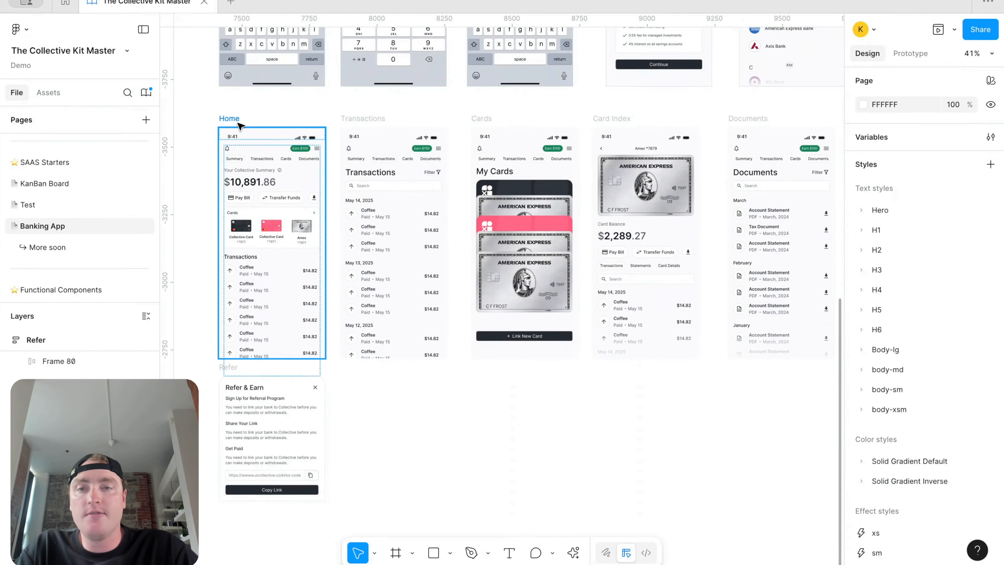
{"action": "left_click", "coordinate": [955, 30]}
{"action": "left_click", "coordinate": [938, 75]}
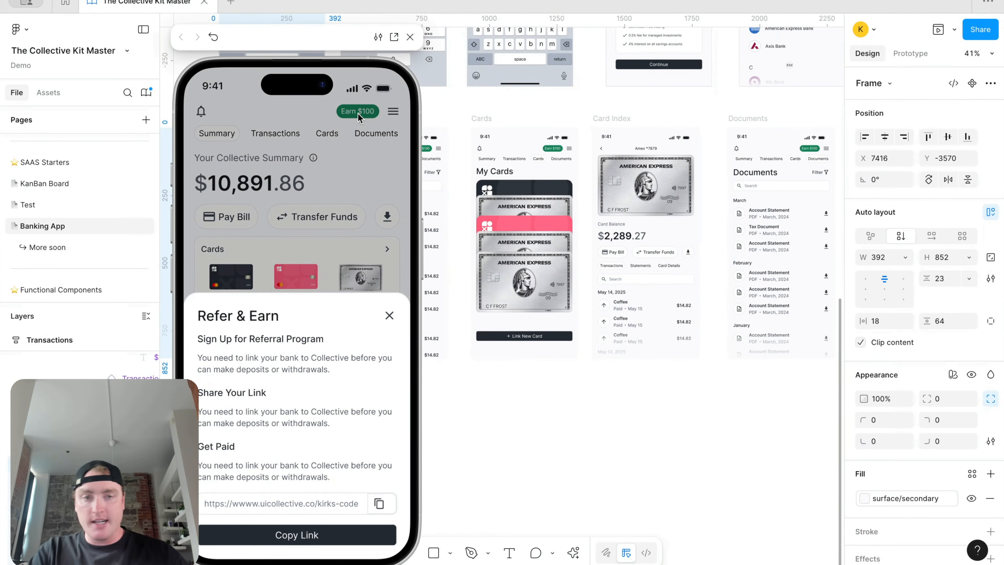
{"action": "left_click", "coordinate": [409, 38]}
{"action": "scroll", "coordinate": [453, 285], "scroll_direction": "down", "scroll_amount": 3}
{"action": "left_click", "coordinate": [316, 363]}
Step: Duplicate the Refer sheet beside the original, make it 655 tall, and remove its Copy Link button
{"action": "left_click_drag", "start_coordinate": [316, 363], "coordinate": [455, 374]}
{"action": "scroll", "coordinate": [475, 435], "scroll_direction": "up", "scroll_amount": 1}
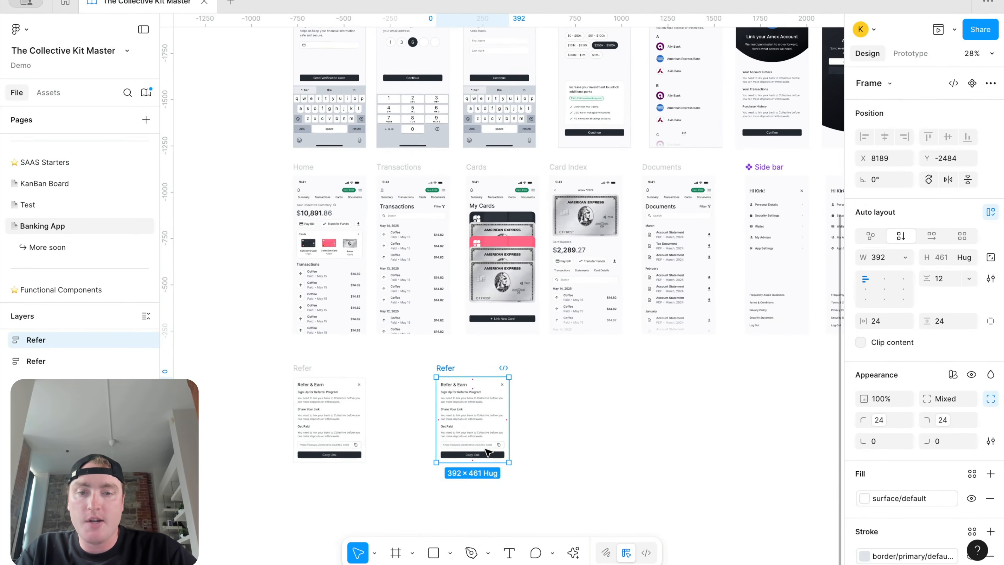
{"action": "left_click_drag", "start_coordinate": [483, 462], "coordinate": [483, 497]}
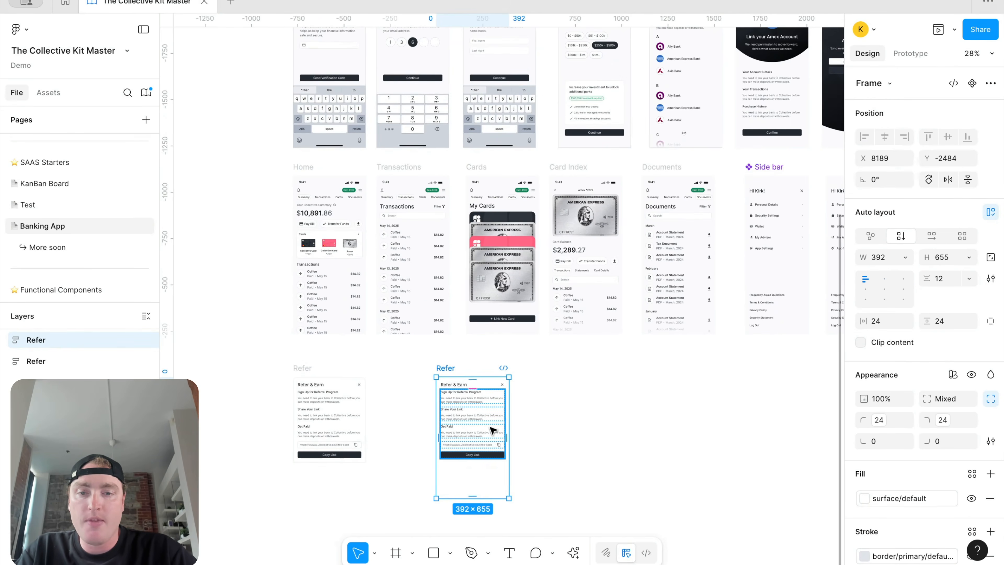
{"action": "scroll", "coordinate": [490, 427], "scroll_direction": "up", "scroll_amount": 4}
{"action": "left_click", "coordinate": [478, 483]}
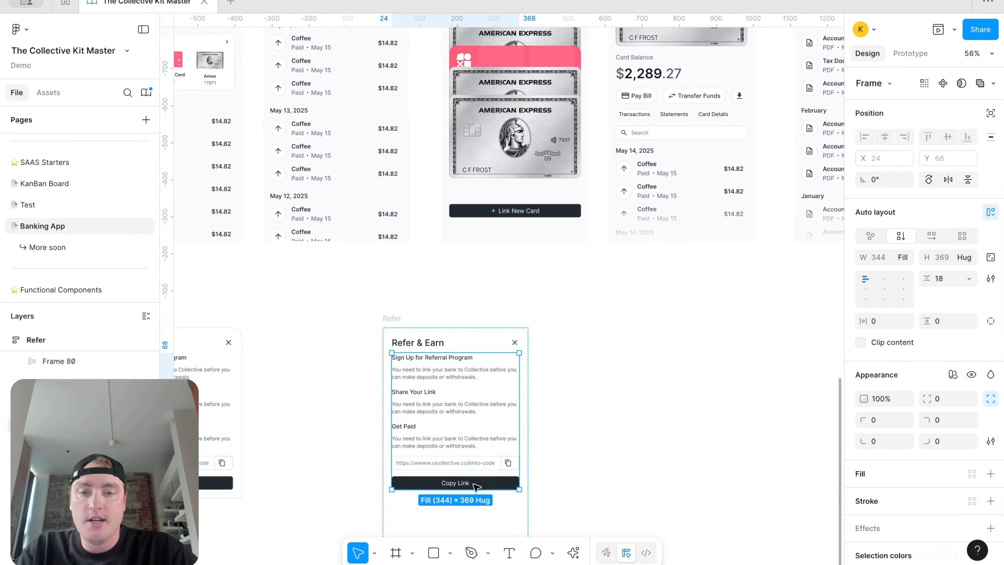
{"action": "left_click", "coordinate": [479, 483]}
{"action": "key", "text": "Delete"}
{"action": "scroll", "coordinate": [480, 356], "scroll_direction": "down", "scroll_amount": 1}
{"action": "scroll", "coordinate": [479, 338], "scroll_direction": "down", "scroll_amount": 2}
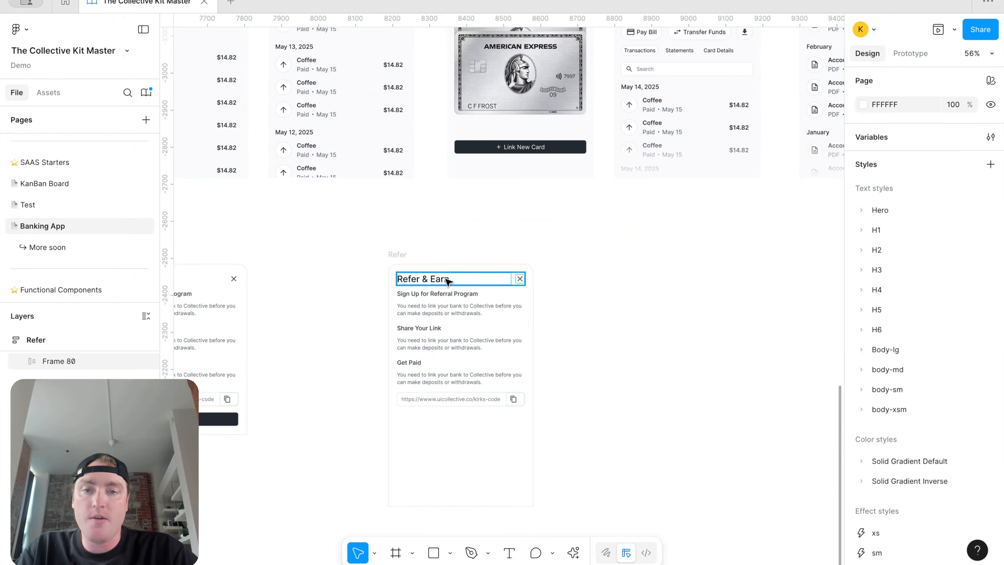
Step: Retitle the copy's heading to Filter and delete the link input, Get Paid and Share Your Link sections
{"action": "double_click", "coordinate": [447, 280]}
{"action": "type", "text": "Filter"}
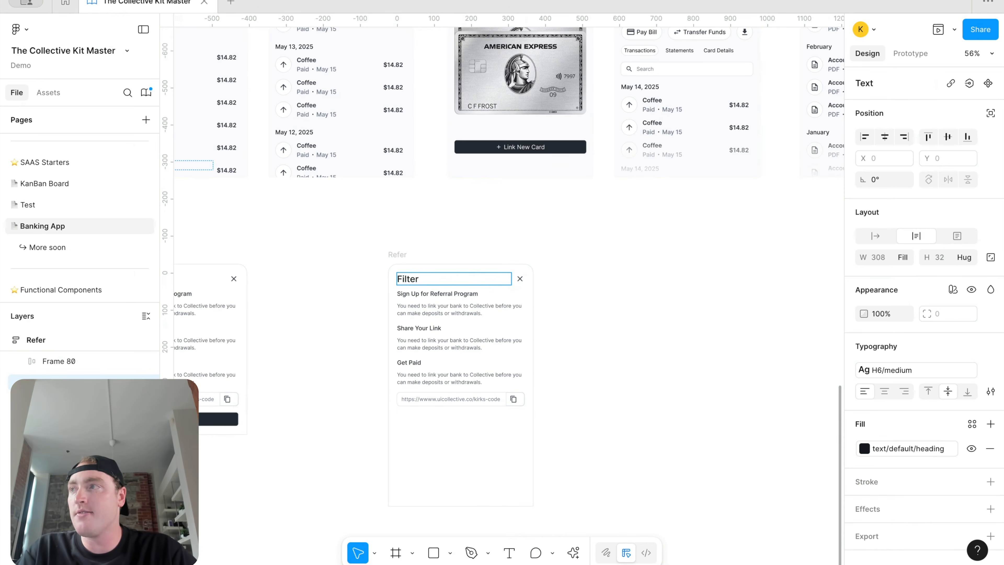
{"action": "left_click", "coordinate": [564, 312]}
{"action": "double_click", "coordinate": [469, 314]}
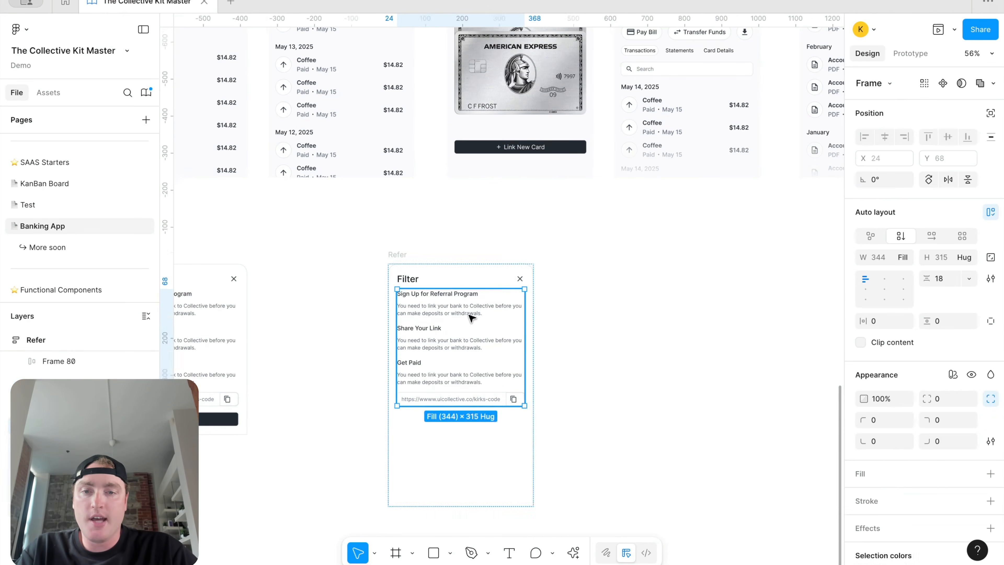
{"action": "left_click", "coordinate": [456, 395]}
{"action": "left_click", "coordinate": [458, 372], "text": "shift"}
{"action": "left_click", "coordinate": [470, 343], "text": "shift"}
{"action": "key", "text": "Delete"}
{"action": "scroll", "coordinate": [473, 361], "scroll_direction": "down", "scroll_amount": 1}
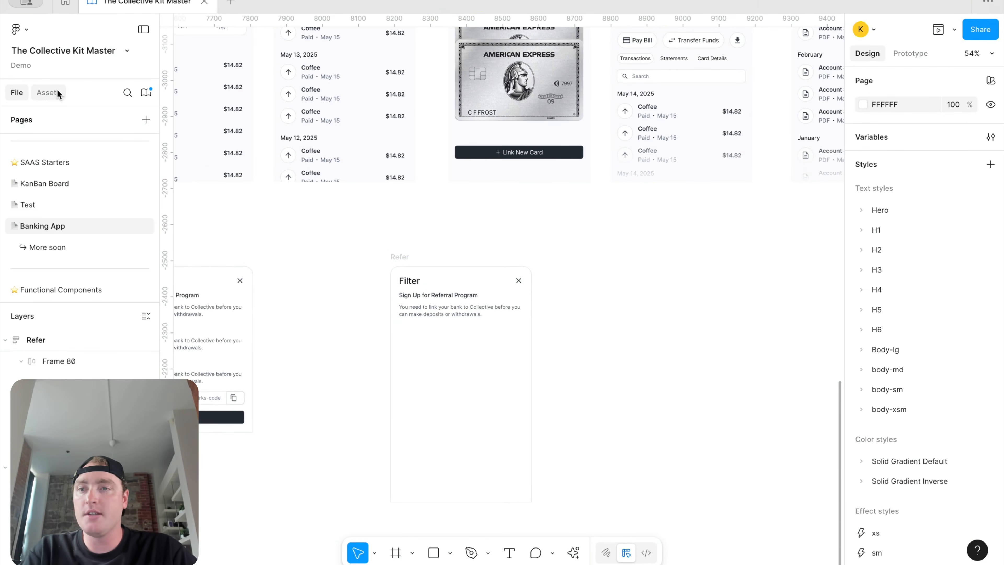
Step: Place an unchecked radio icon and a Checkbox component from the library beside the Filter card
{"action": "left_click", "coordinate": [48, 92]}
{"action": "left_click_drag", "start_coordinate": [99, 199], "coordinate": [608, 274]}
{"action": "left_click", "coordinate": [127, 123]}
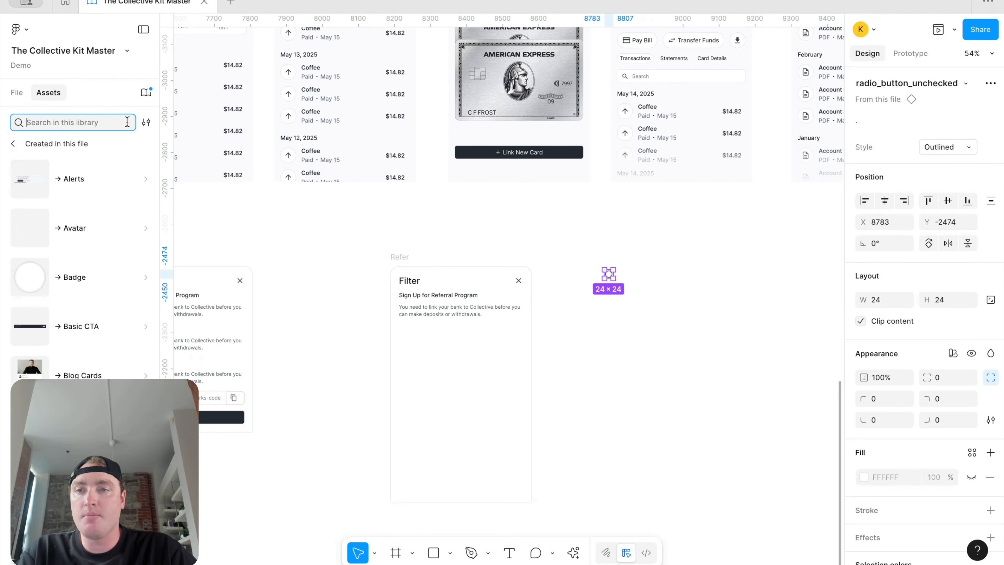
{"action": "type", "text": "chec"}
{"action": "type", "text": "e"}
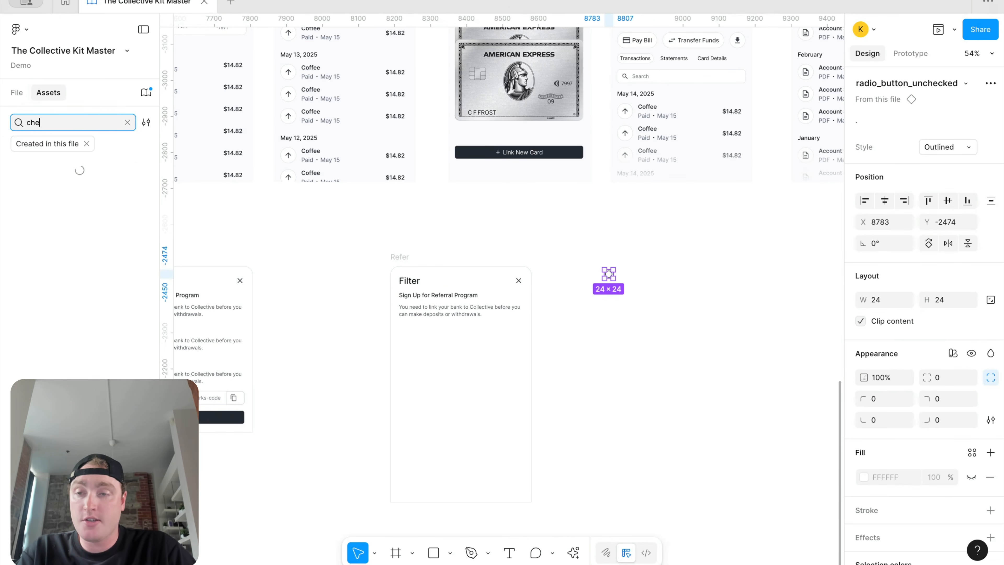
{"action": "scroll", "coordinate": [88, 280], "scroll_direction": "down", "scroll_amount": 3}
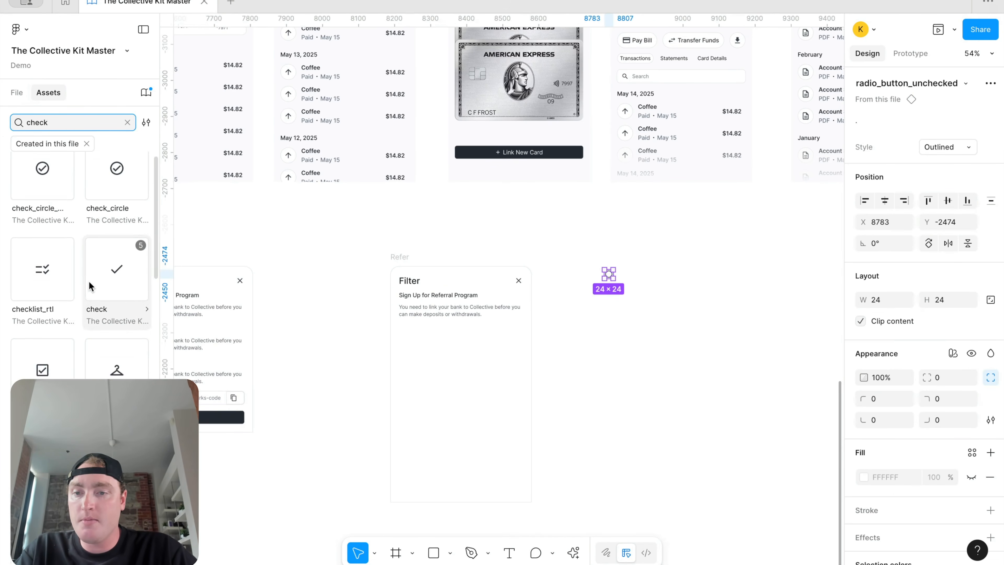
{"action": "scroll", "coordinate": [105, 357], "scroll_direction": "down", "scroll_amount": 2}
{"action": "left_click_drag", "start_coordinate": [105, 357], "coordinate": [612, 316]}
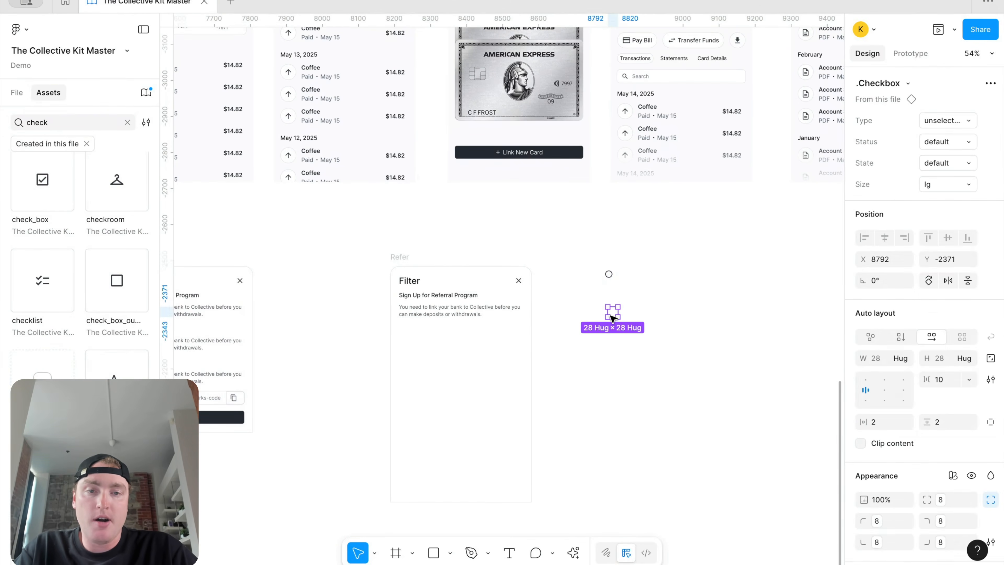
{"action": "scroll", "coordinate": [606, 315], "scroll_direction": "up", "scroll_amount": 5}
{"action": "left_click_drag", "start_coordinate": [666, 346], "coordinate": [567, 213]}
{"action": "mouse_move", "coordinate": [619, 308]}
{"action": "left_mouse_down"}
{"action": "mouse_move", "coordinate": [618, 337]}
{"action": "mouse_move", "coordinate": [609, 321]}
{"action": "left_mouse_up"}
{"action": "left_click", "coordinate": [665, 334]}
Step: Set the checkbox to medium size and delete the unchecked radio icon
{"action": "left_click", "coordinate": [613, 338]}
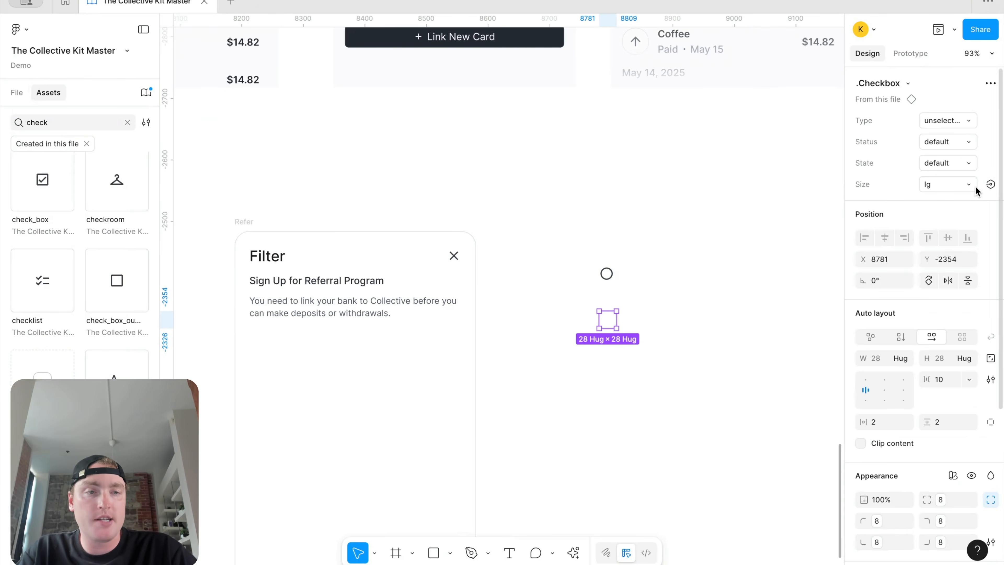
{"action": "left_click", "coordinate": [966, 185]}
{"action": "left_click", "coordinate": [947, 199]}
{"action": "left_click", "coordinate": [706, 290]}
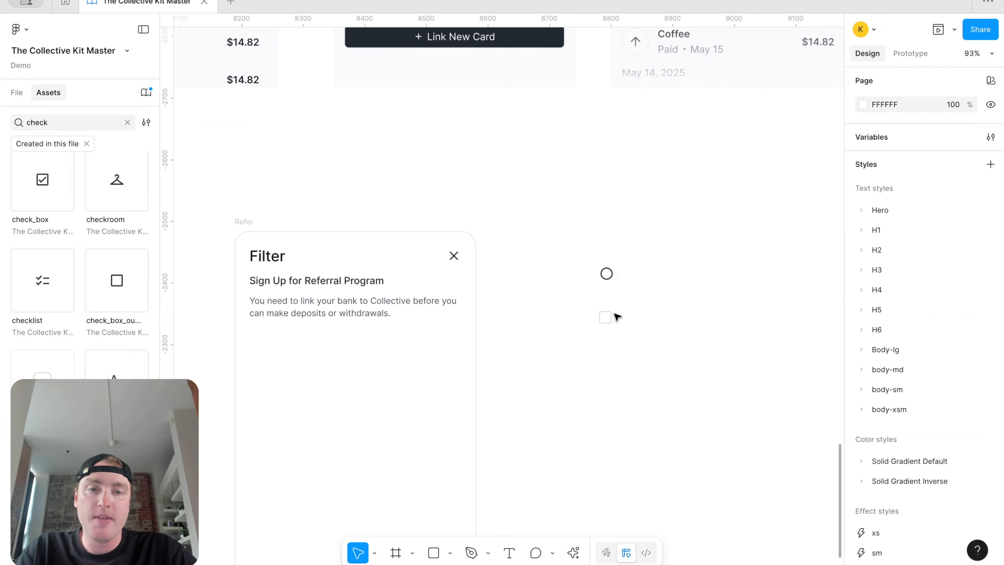
{"action": "left_click", "coordinate": [609, 320]}
{"action": "left_click", "coordinate": [606, 273]}
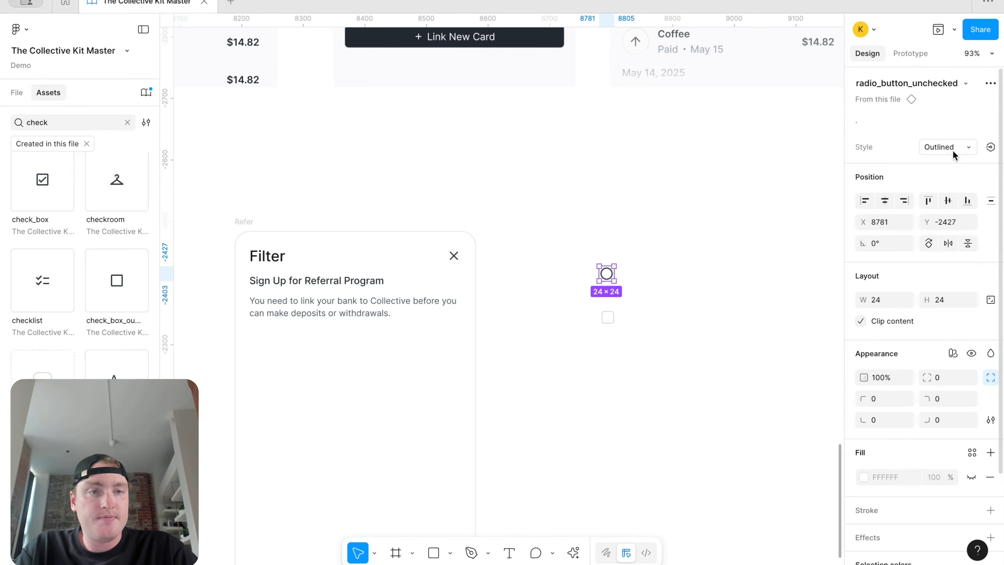
{"action": "left_click", "coordinate": [649, 285]}
{"action": "left_click", "coordinate": [605, 274]}
{"action": "key", "text": "Delete"}
Step: Add a medium-size .Radio component from the library just above the checkbox
{"action": "scroll", "coordinate": [87, 366], "scroll_direction": "down", "scroll_amount": 2}
{"action": "scroll", "coordinate": [87, 366], "scroll_direction": "down", "scroll_amount": 5}
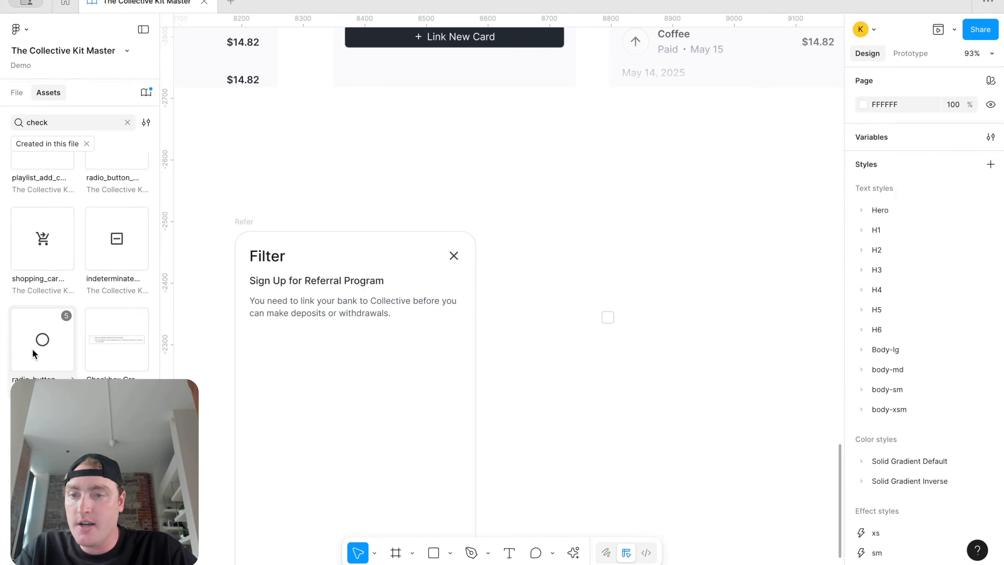
{"action": "scroll", "coordinate": [84, 184], "scroll_direction": "up", "scroll_amount": 7}
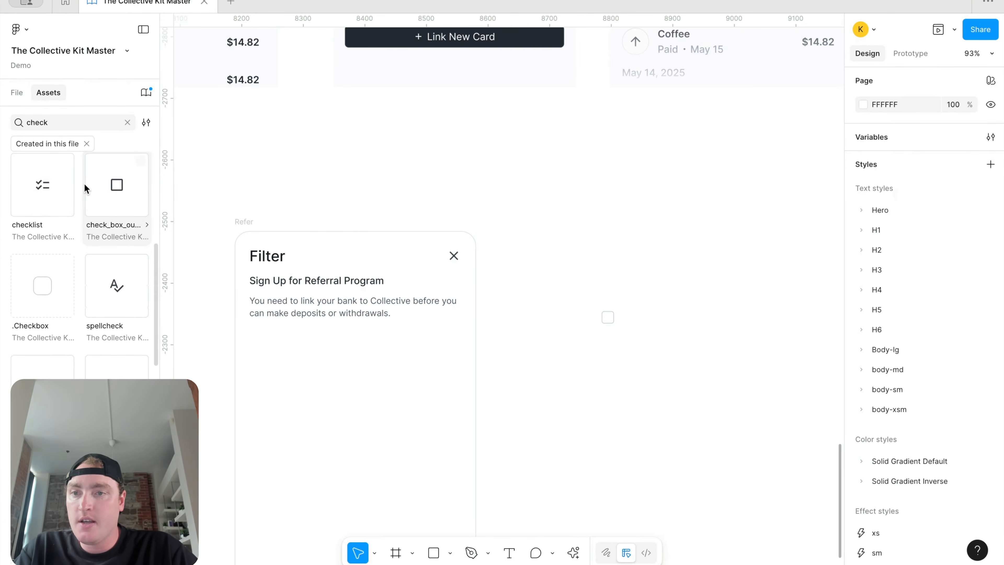
{"action": "scroll", "coordinate": [83, 182], "scroll_direction": "up", "scroll_amount": 2}
{"action": "double_click", "coordinate": [83, 121]}
{"action": "type", "text": "radio"}
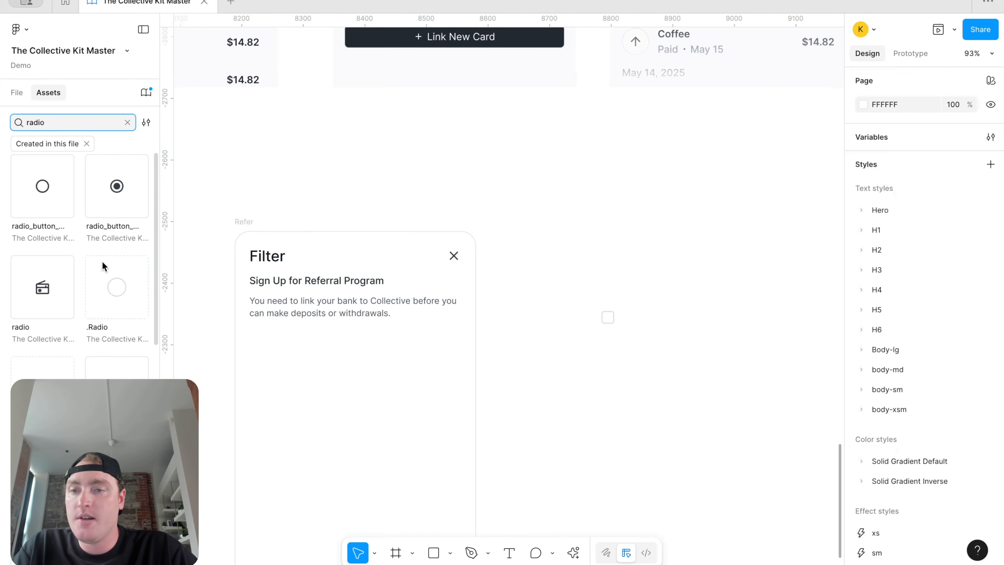
{"action": "left_click_drag", "start_coordinate": [105, 271], "coordinate": [600, 262]}
{"action": "left_click", "coordinate": [941, 184]}
{"action": "left_click", "coordinate": [920, 201]}
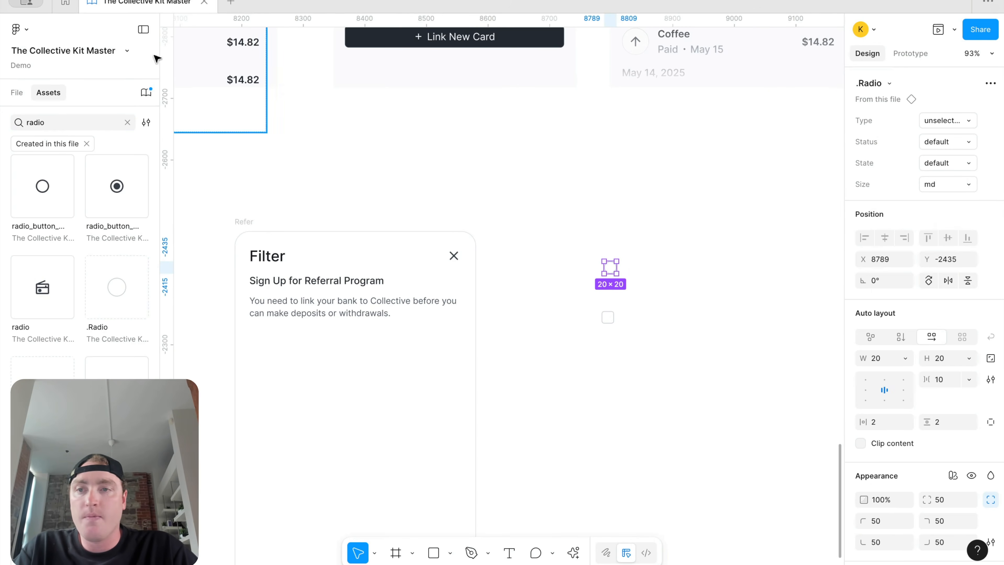
{"action": "left_click", "coordinate": [16, 92]}
{"action": "left_click", "coordinate": [713, 295]}
{"action": "mouse_move", "coordinate": [618, 264]}
{"action": "left_mouse_down"}
{"action": "mouse_move", "coordinate": [607, 289]}
{"action": "mouse_move", "coordinate": [611, 324]}
{"action": "mouse_move", "coordinate": [606, 249]}
{"action": "left_mouse_up"}
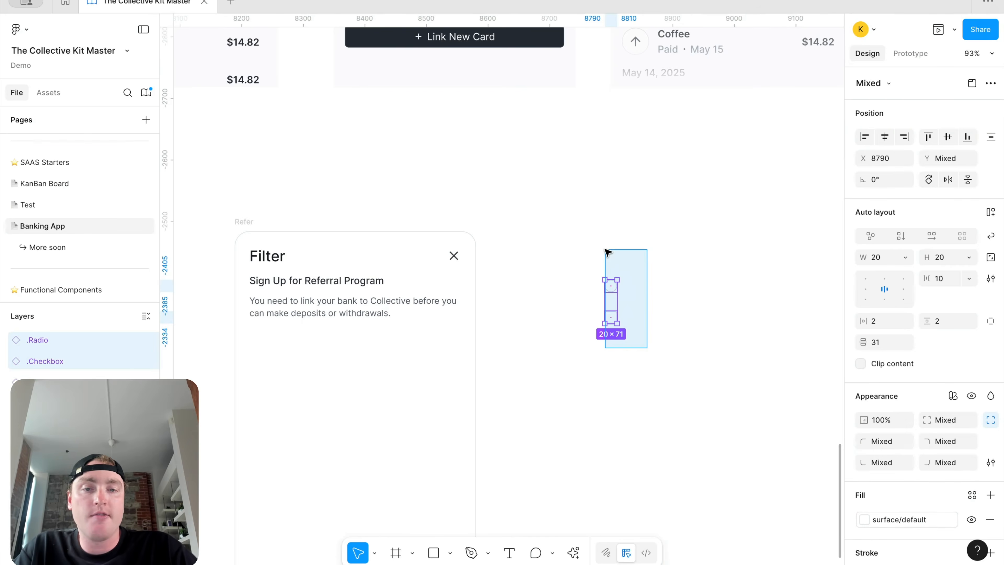
{"action": "left_click", "coordinate": [638, 306]}
{"action": "scroll", "coordinate": [615, 290], "scroll_direction": "up", "scroll_amount": 4}
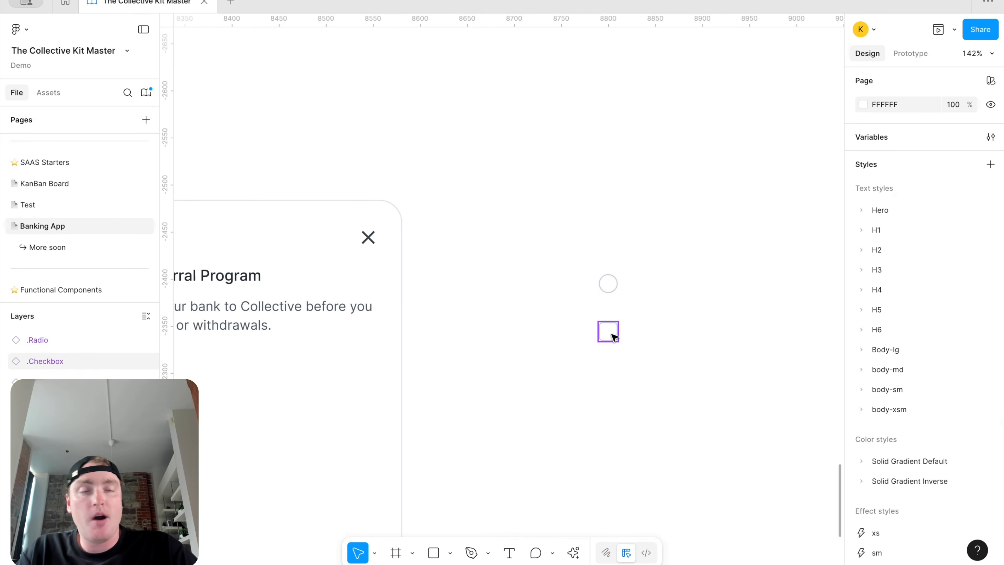
{"action": "scroll", "coordinate": [614, 337], "scroll_direction": "down", "scroll_amount": 5}
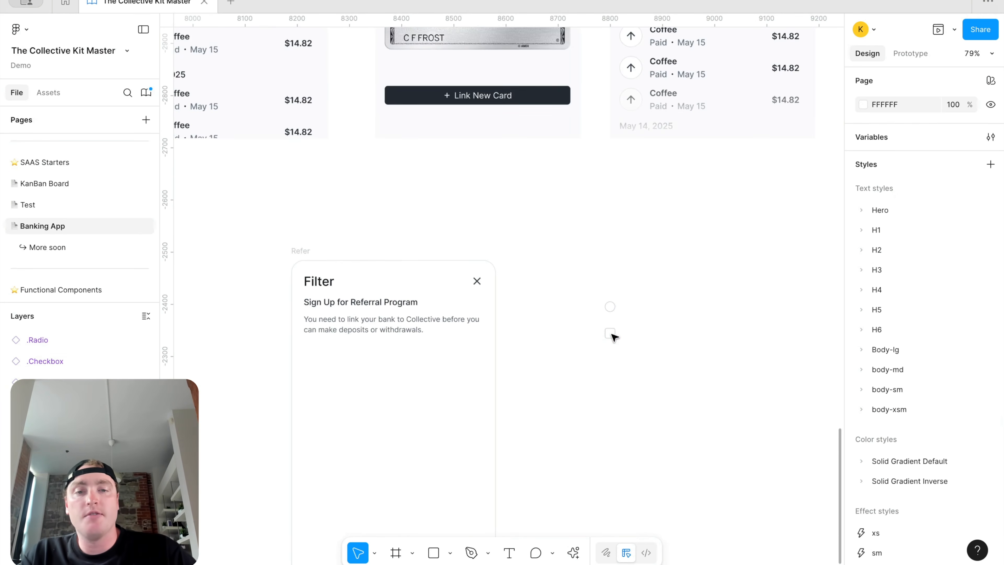
Step: Rename the Filter card's Sign Up for Referral Program subheading to Dollar Value
{"action": "left_click", "coordinate": [401, 310]}
{"action": "double_click", "coordinate": [388, 307]}
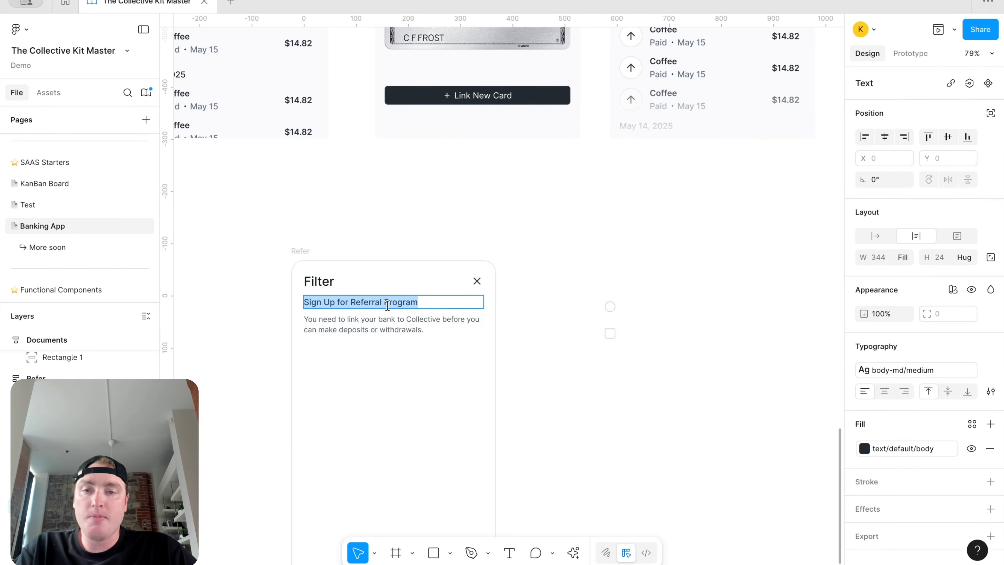
{"action": "scroll", "coordinate": [387, 306], "scroll_direction": "up", "scroll_amount": 5}
{"action": "scroll", "coordinate": [388, 305], "scroll_direction": "down", "scroll_amount": 3}
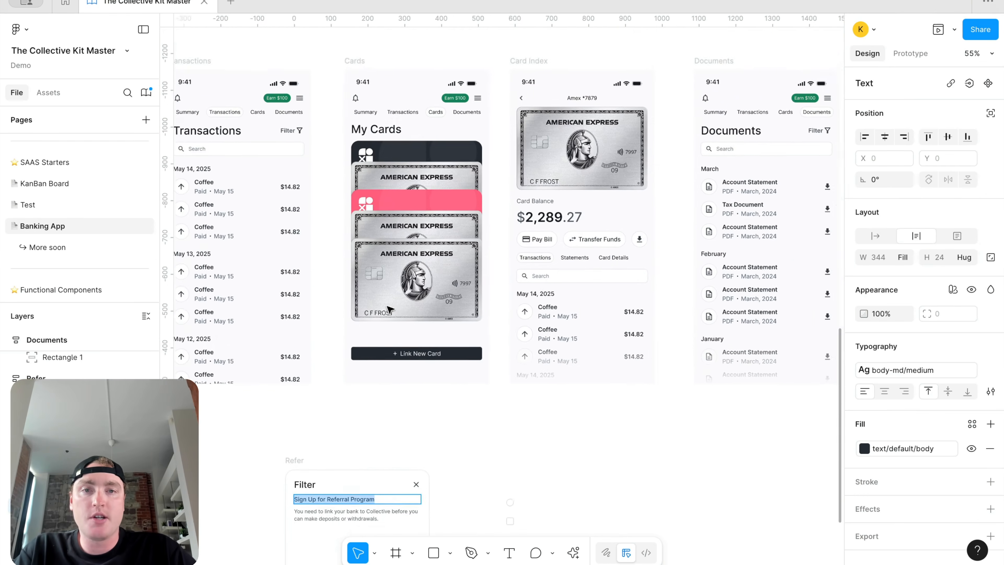
{"action": "scroll", "coordinate": [390, 309], "scroll_direction": "left", "scroll_amount": 5}
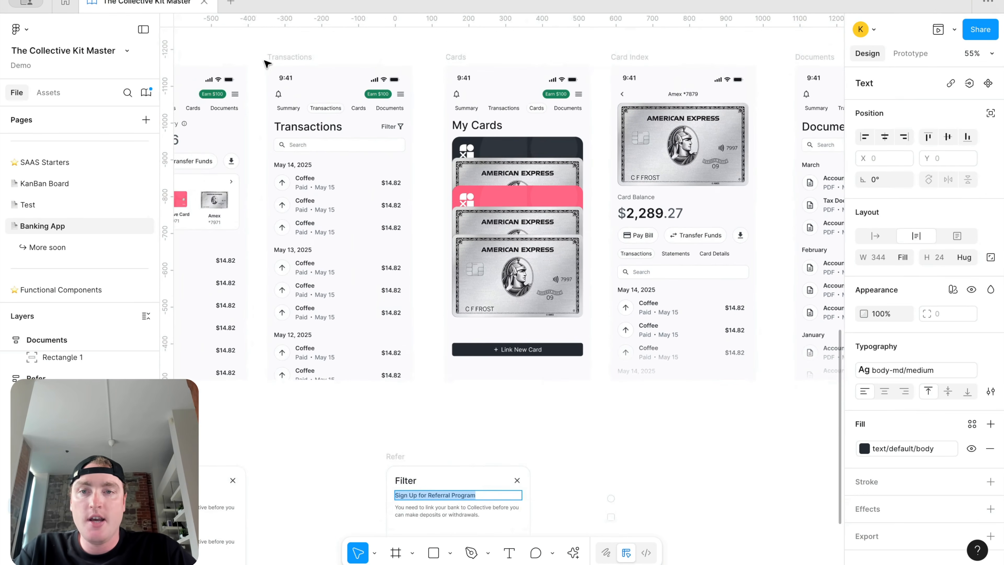
{"action": "scroll", "coordinate": [340, 320], "scroll_direction": "down", "scroll_amount": 3}
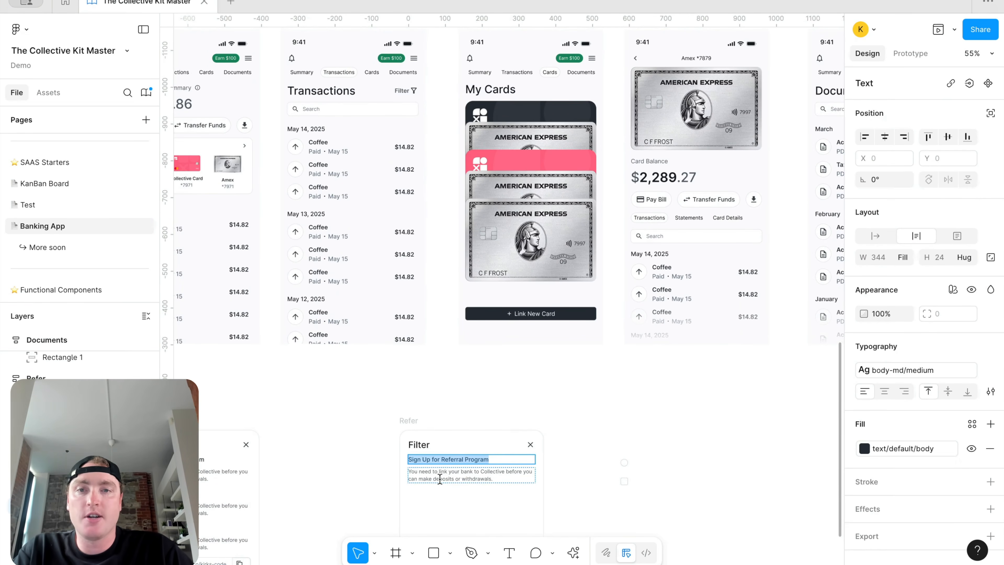
{"action": "type", "text": "Dollar Value"}
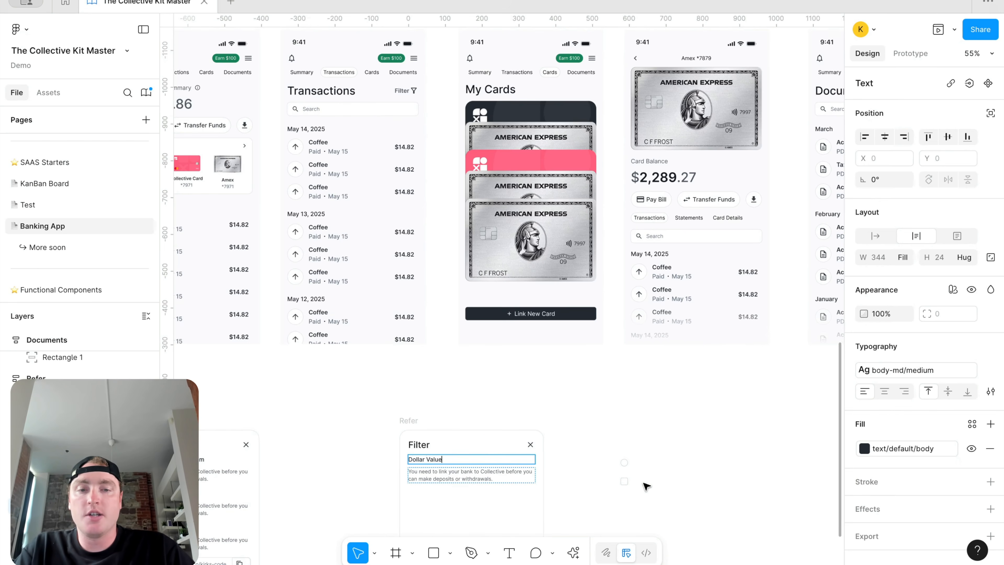
{"action": "key", "text": "Escape"}
{"action": "scroll", "coordinate": [672, 462], "scroll_direction": "down", "scroll_amount": 1}
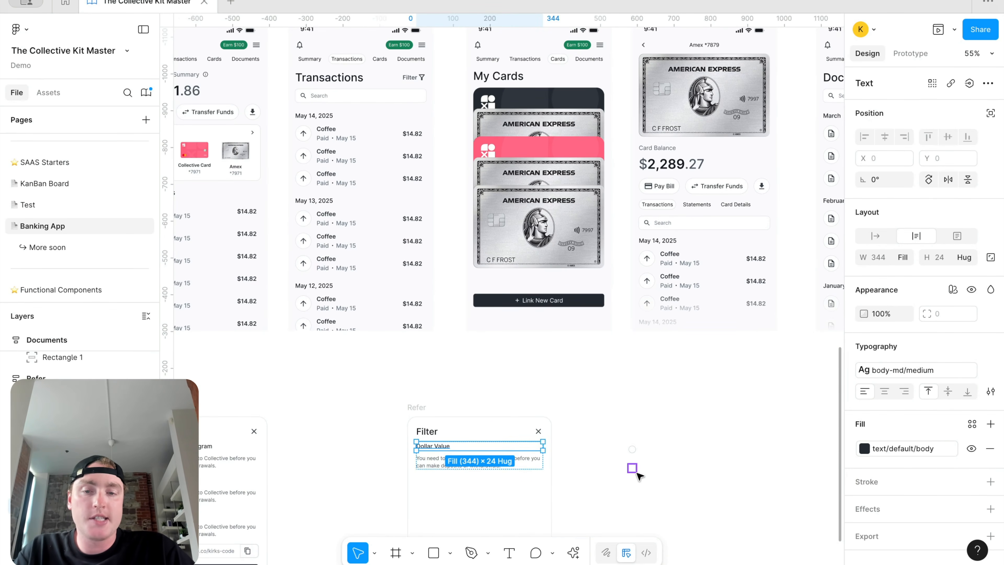
Step: Copy the Dollar Value label out beside the checkbox and narrow it to 279 wide
{"action": "left_click", "coordinate": [632, 449]}
{"action": "scroll", "coordinate": [657, 467], "scroll_direction": "up", "scroll_amount": 1}
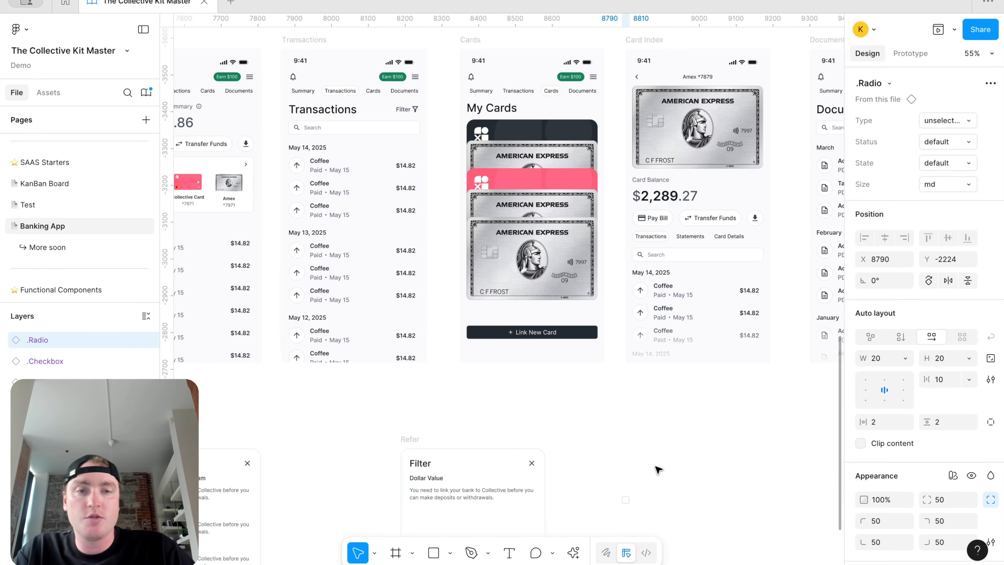
{"action": "scroll", "coordinate": [658, 470], "scroll_direction": "down", "scroll_amount": 1}
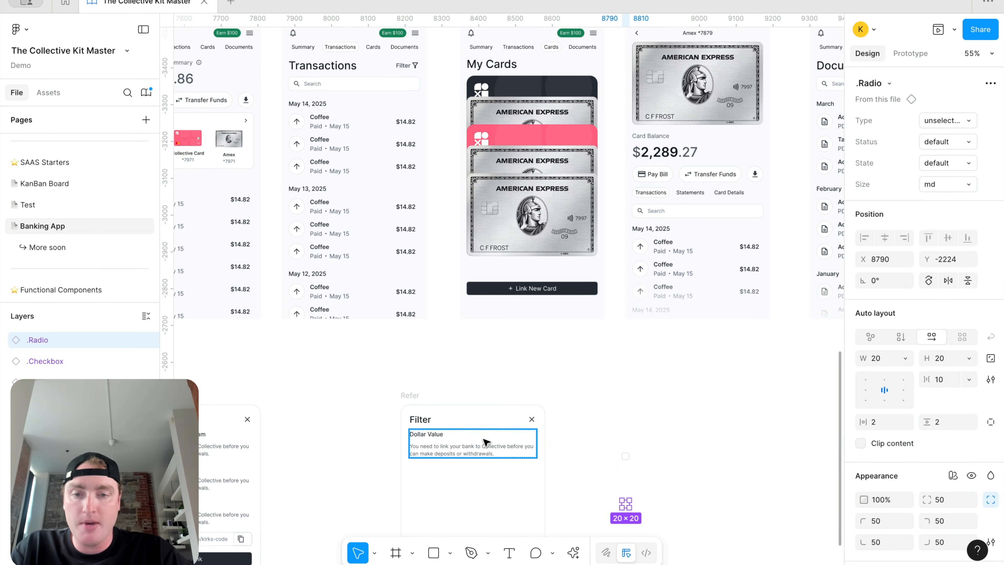
{"action": "left_click", "coordinate": [433, 437]}
{"action": "left_click_drag", "start_coordinate": [432, 438], "coordinate": [640, 437]}
{"action": "scroll", "coordinate": [698, 444], "scroll_direction": "right", "scroll_amount": 3}
{"action": "scroll", "coordinate": [698, 444], "scroll_direction": "down", "scroll_amount": 1}
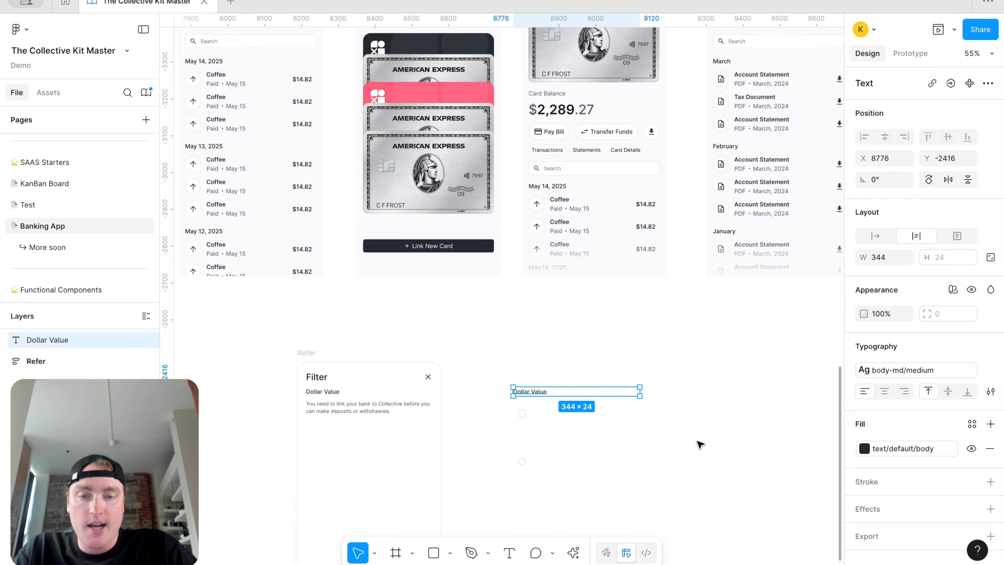
{"action": "left_click_drag", "start_coordinate": [488, 403], "coordinate": [581, 404]}
{"action": "left_click_drag", "start_coordinate": [486, 381], "coordinate": [462, 397]}
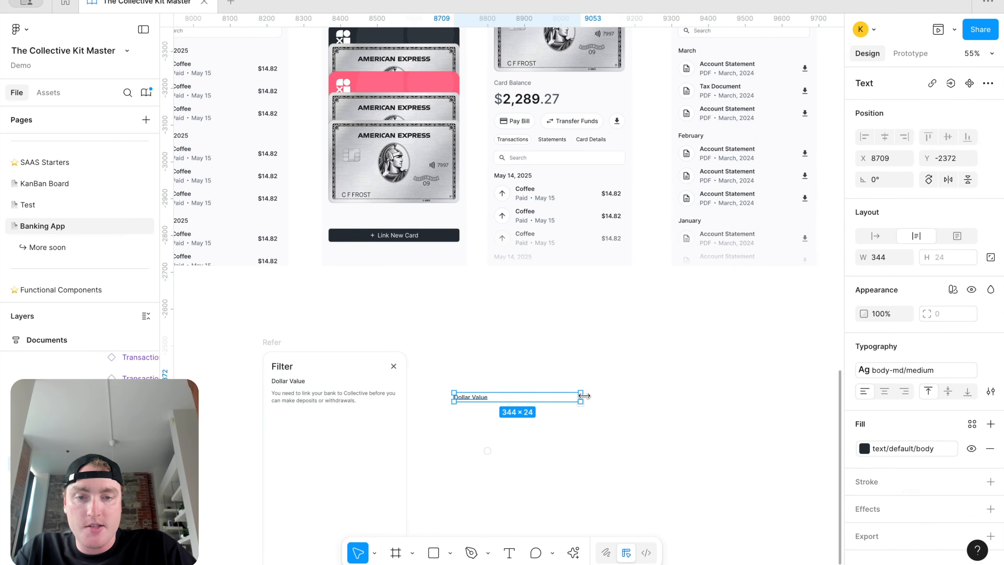
{"action": "left_click_drag", "start_coordinate": [585, 395], "coordinate": [558, 396]}
Step: Apply the body-sm/medium text style to the copied label and place the checkbox next to it
{"action": "left_click", "coordinate": [911, 369]}
{"action": "scroll", "coordinate": [763, 477], "scroll_direction": "down", "scroll_amount": 2}
{"action": "scroll", "coordinate": [762, 476], "scroll_direction": "down", "scroll_amount": 3}
{"action": "left_click", "coordinate": [762, 512]}
{"action": "left_click", "coordinate": [615, 463]}
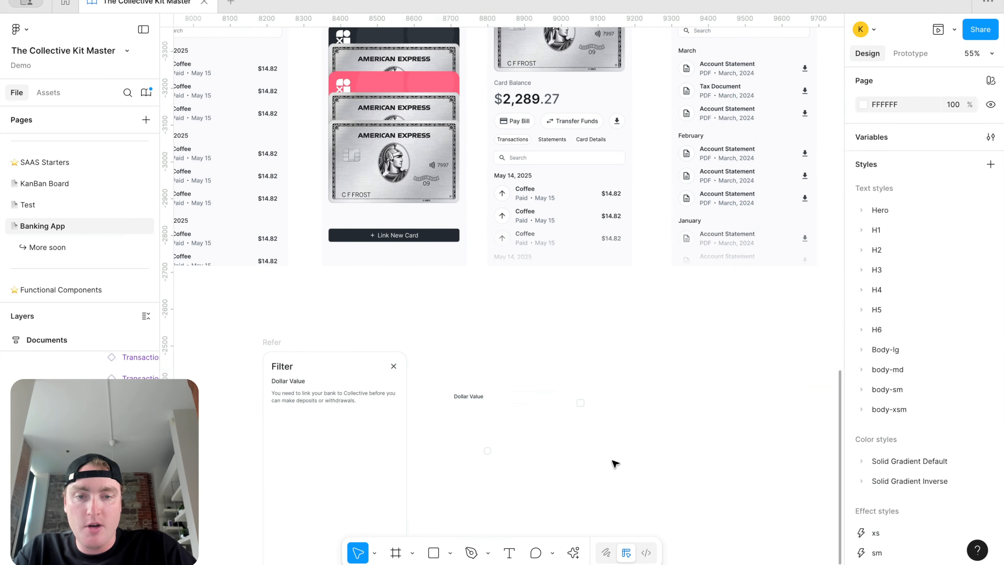
{"action": "left_click_drag", "start_coordinate": [580, 405], "coordinate": [545, 402]}
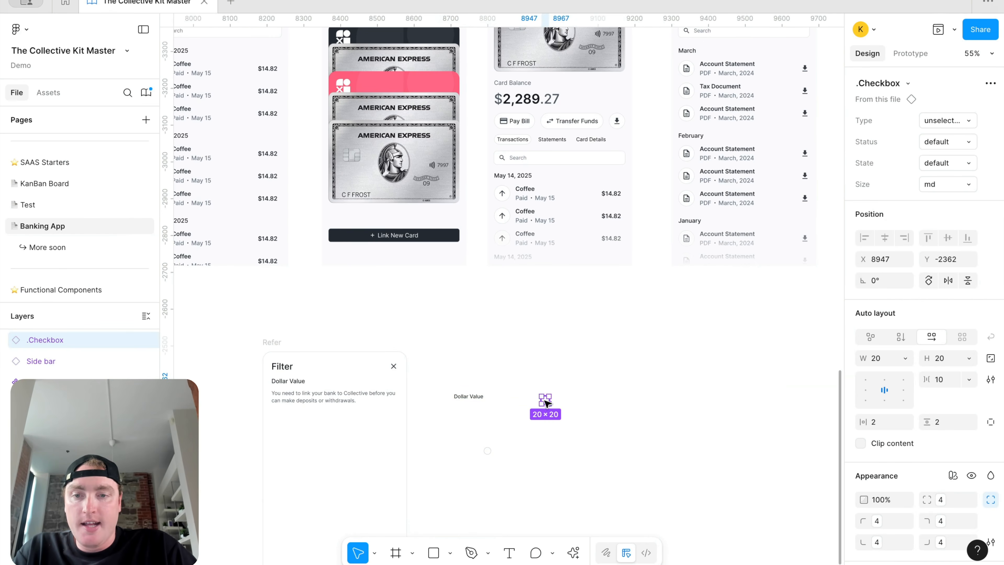
{"action": "left_click", "coordinate": [303, 382]}
{"action": "left_click", "coordinate": [485, 398]}
{"action": "double_click", "coordinate": [486, 397]}
Step: Label the copy $0 - $50 and wrap it with the checkbox into an auto-layout row
{"action": "scroll", "coordinate": [459, 397], "scroll_direction": "up", "scroll_amount": 2}
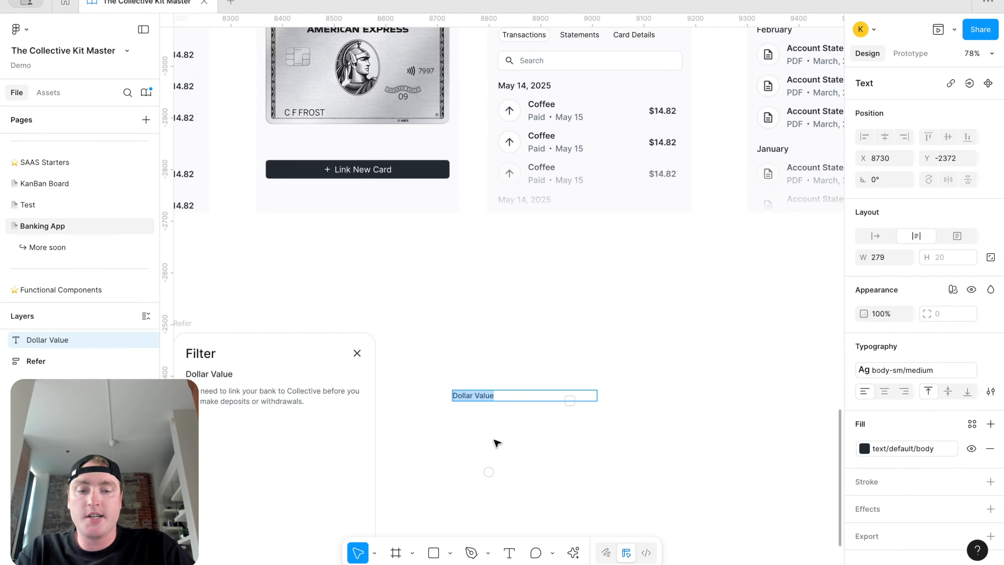
{"action": "type", "text": ")"}
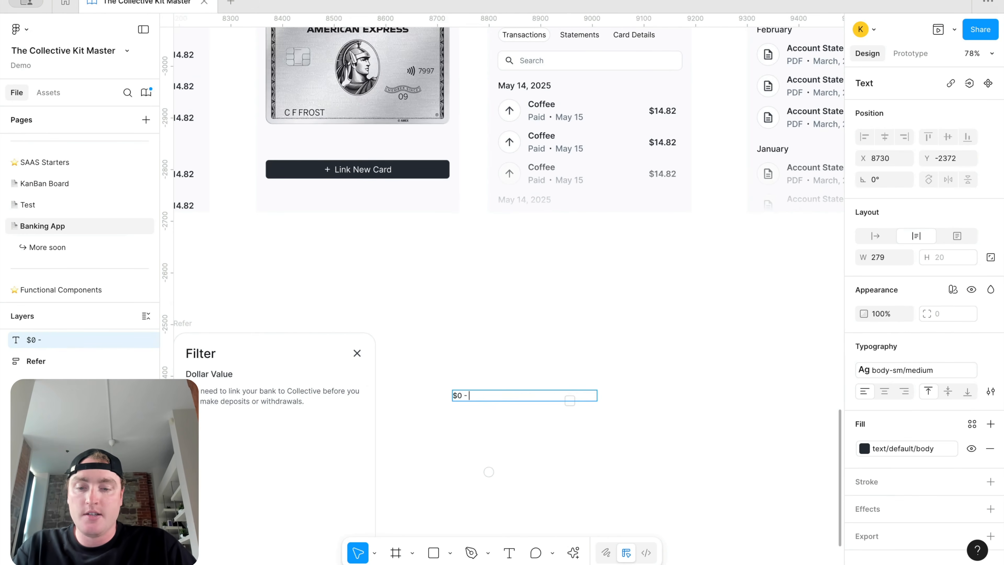
{"action": "key", "text": "Escape"}
{"action": "left_click_drag", "start_coordinate": [599, 390], "coordinate": [569, 391]}
{"action": "key", "text": "ctrl+v"}
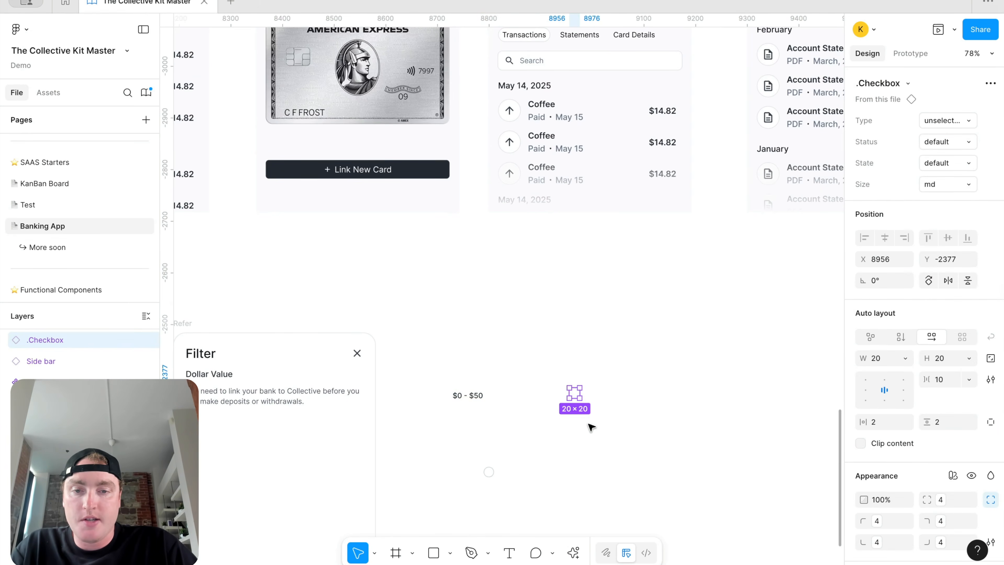
{"action": "left_click_drag", "start_coordinate": [590, 428], "coordinate": [434, 378]}
{"action": "key", "text": "shift+a"}
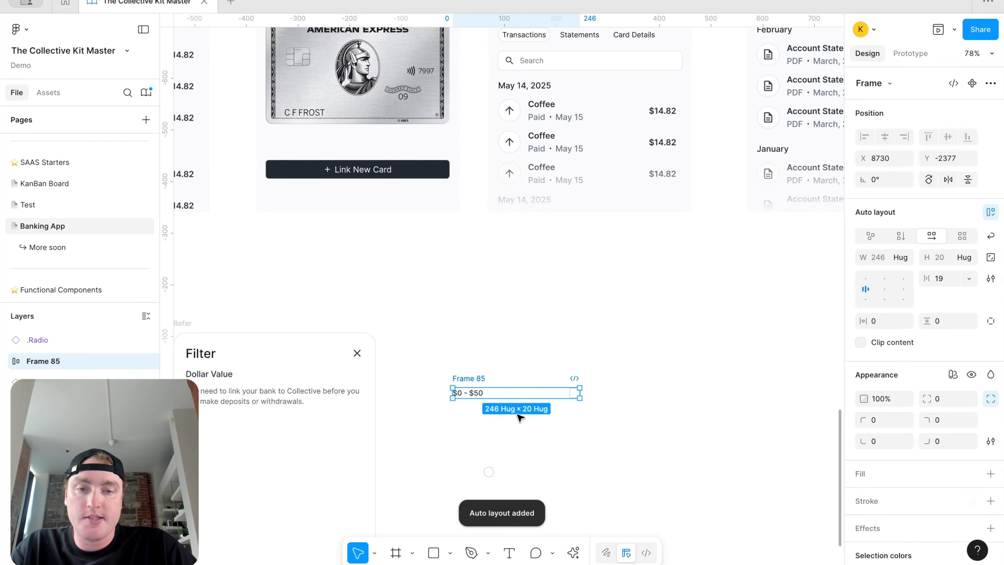
{"action": "left_click", "coordinate": [481, 392]}
{"action": "left_click", "coordinate": [552, 340]}
Step: Add a $51 - $100 row below and stack both rows in an auto-layout list
{"action": "left_click_drag", "start_coordinate": [467, 378], "coordinate": [470, 403]}
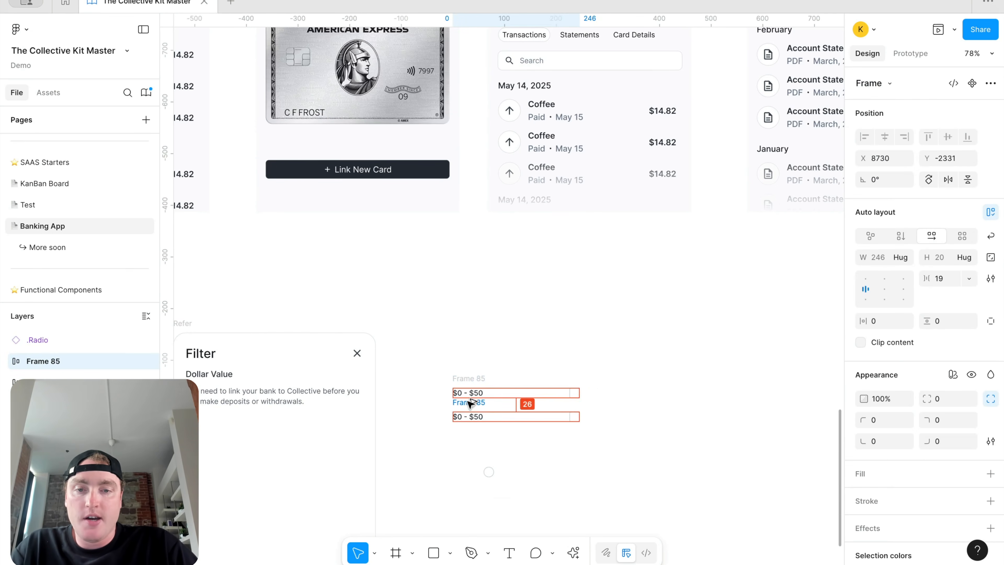
{"action": "double_click", "coordinate": [462, 417]}
{"action": "type", "text": "51"}
{"action": "key", "text": "Right"}
{"action": "key", "text": "Right"}
{"action": "key", "text": "Right"}
{"action": "key", "text": "Right"}
{"action": "key", "text": "Right"}
{"action": "key", "text": "Right"}
{"action": "key", "text": "BackSpace"}
{"action": "key", "text": "BackSpace"}
{"action": "type", "text": "100"}
{"action": "left_click", "coordinate": [518, 444]}
{"action": "left_click", "coordinate": [467, 403]}
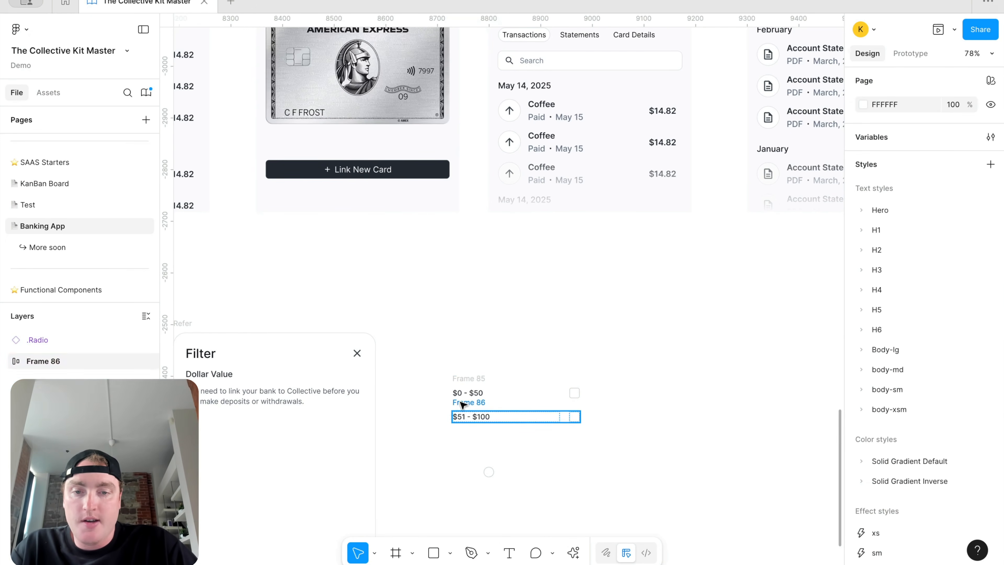
{"action": "left_click", "coordinate": [474, 380], "text": "shift"}
{"action": "key", "text": "shift+a"}
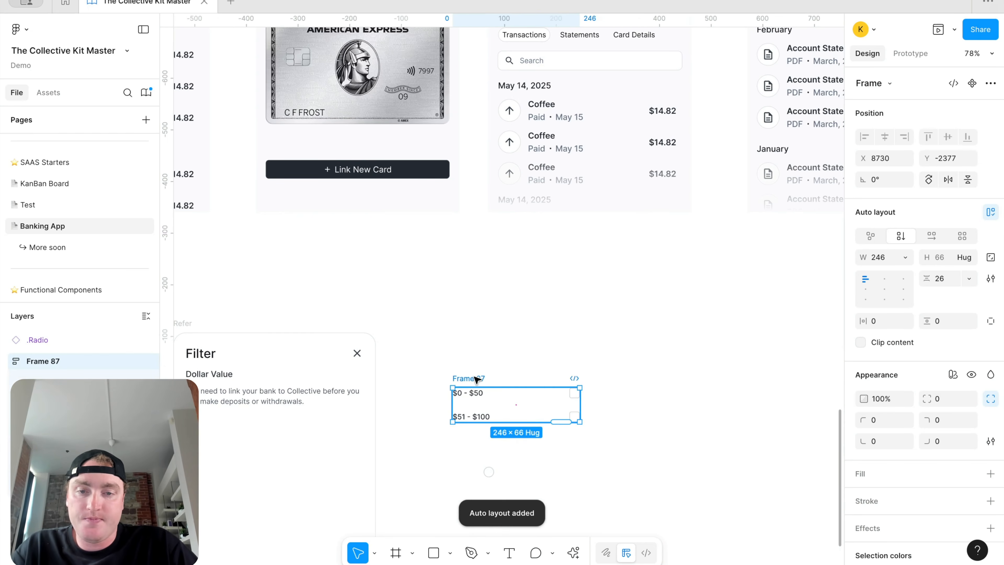
Step: Duplicate rows and relabel them $100 - $250, $251 - $500 and $501 - $1000
{"action": "left_click", "coordinate": [451, 385]}
{"action": "key", "text": "ctrl+d"}
{"action": "key", "text": "ctrl+d"}
{"action": "key", "text": "ctrl+d"}
{"action": "double_click", "coordinate": [444, 410]}
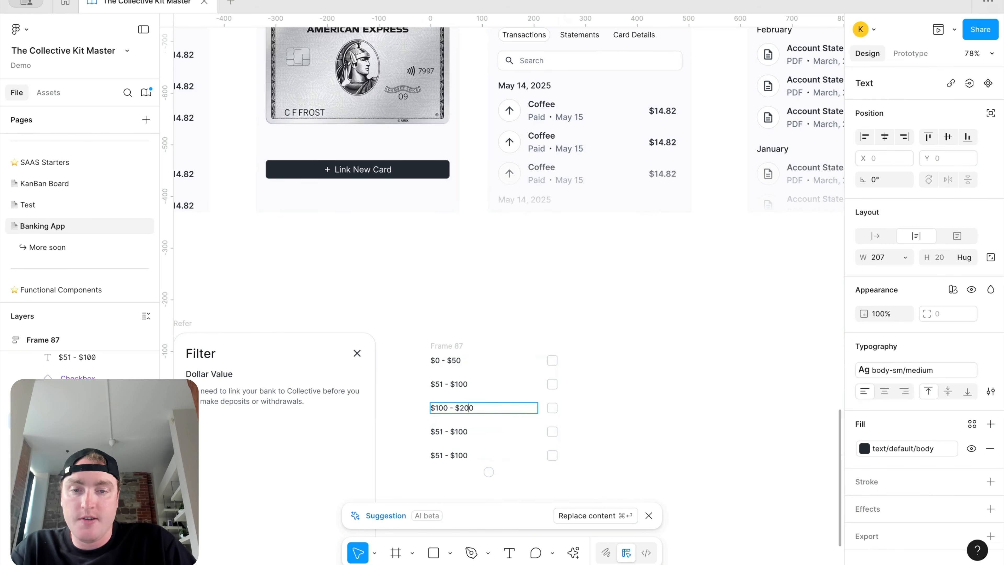
{"action": "type", "text": "5"}
{"action": "double_click", "coordinate": [443, 432]}
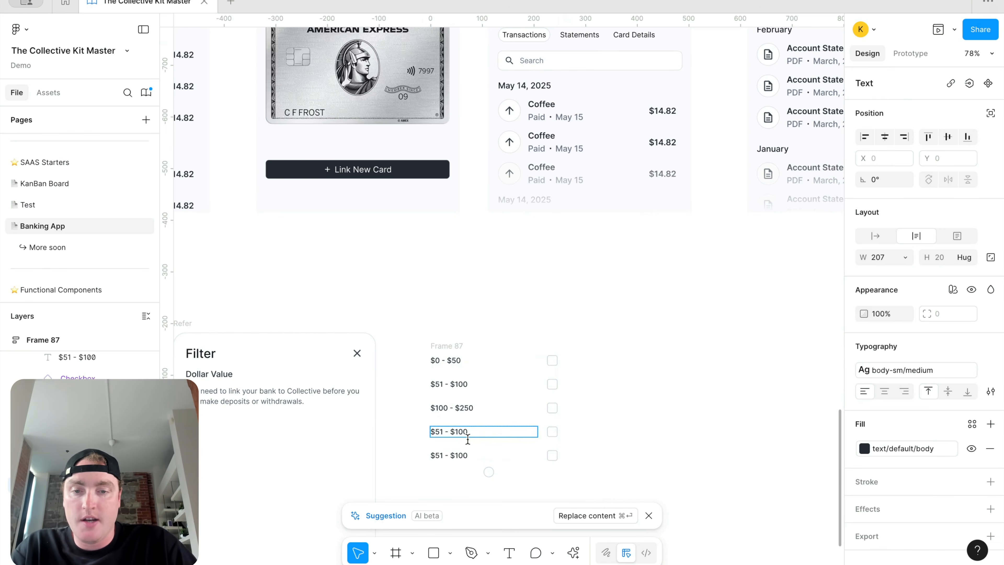
{"action": "key", "text": "BackSpace"}
{"action": "type", "text": "5"}
{"action": "double_click", "coordinate": [440, 455]}
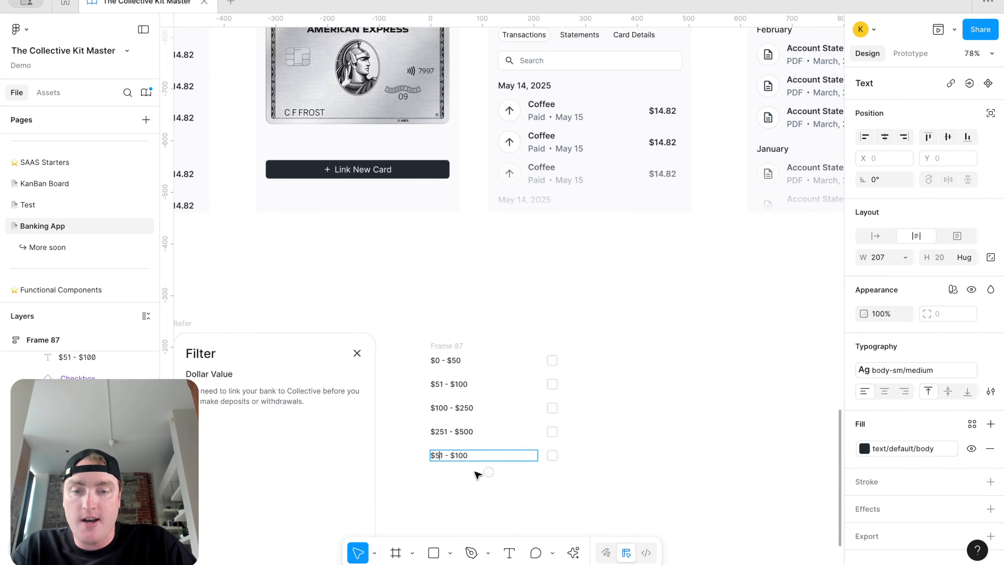
{"action": "type", "text": "0"}
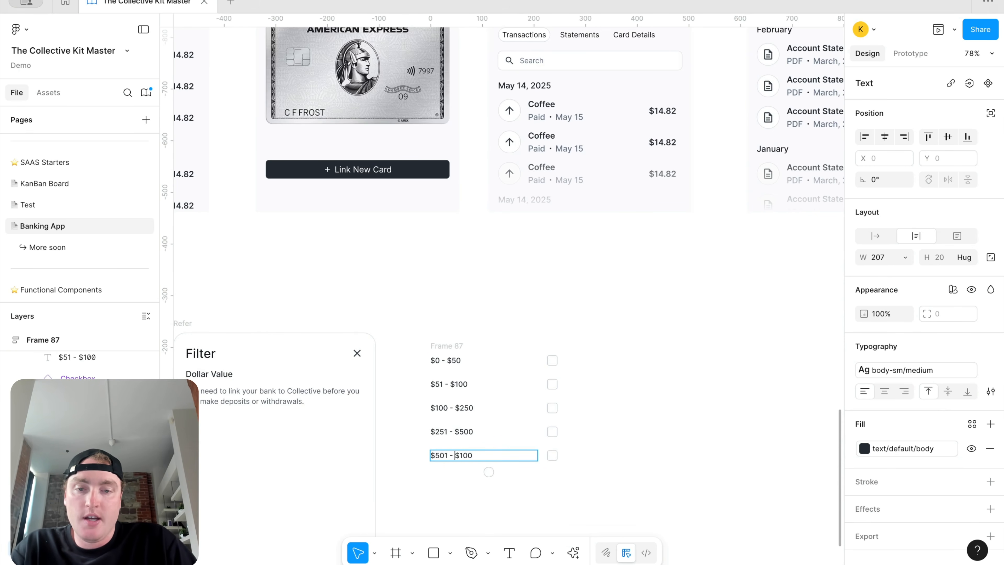
{"action": "type", "text": "0"}
Step: Move the price list into the Filter card and make it fill the card's width
{"action": "left_click", "coordinate": [528, 322]}
{"action": "scroll", "coordinate": [528, 322], "scroll_direction": "left", "scroll_amount": 3}
{"action": "scroll", "coordinate": [528, 322], "scroll_direction": "down", "scroll_amount": 1}
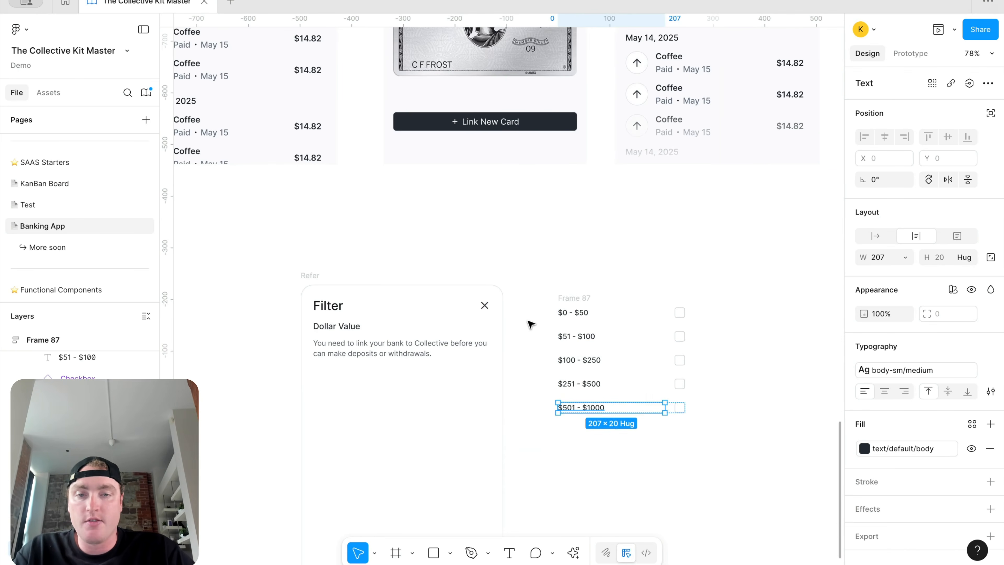
{"action": "left_click_drag", "start_coordinate": [572, 297], "coordinate": [348, 344]}
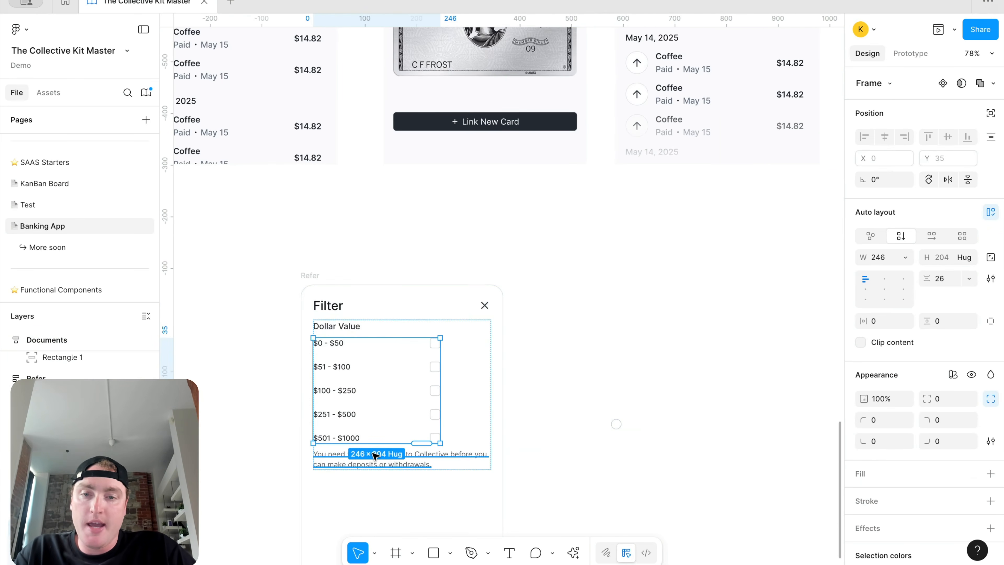
{"action": "left_click", "coordinate": [906, 257]}
{"action": "left_click", "coordinate": [909, 288]}
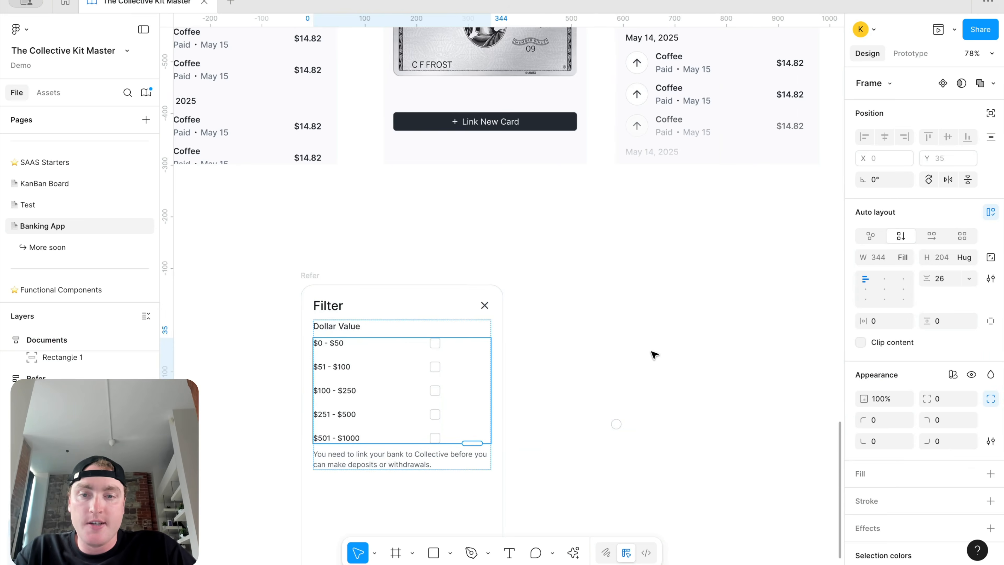
Step: Push the checkboxes of all five price rows to the right edge
{"action": "scroll", "coordinate": [473, 320], "scroll_direction": "left", "scroll_amount": 3}
{"action": "scroll", "coordinate": [474, 320], "scroll_direction": "down", "scroll_amount": 2}
{"action": "double_click", "coordinate": [430, 303]}
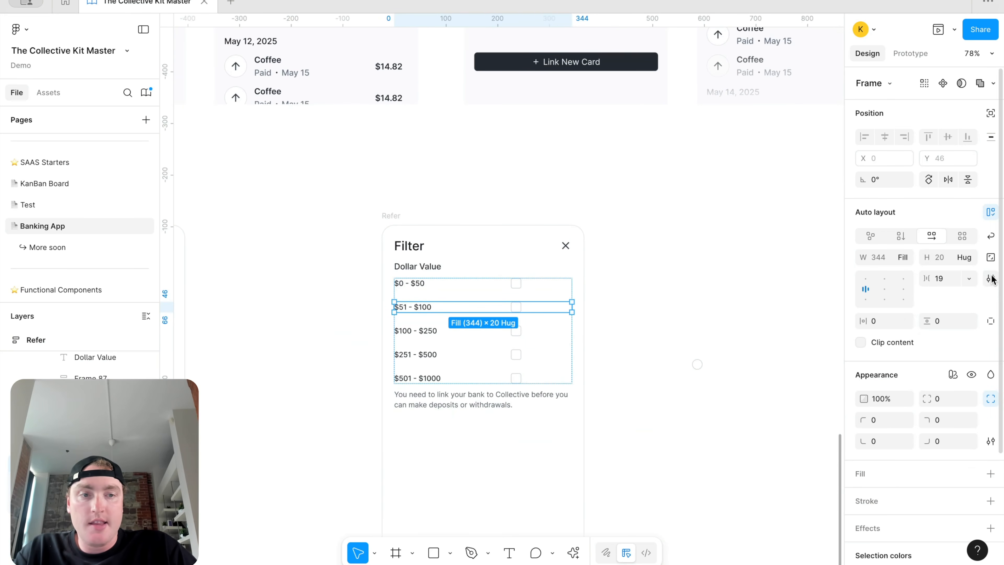
{"action": "left_click", "coordinate": [444, 332], "text": "shift"}
{"action": "left_click", "coordinate": [437, 352], "text": "shift"}
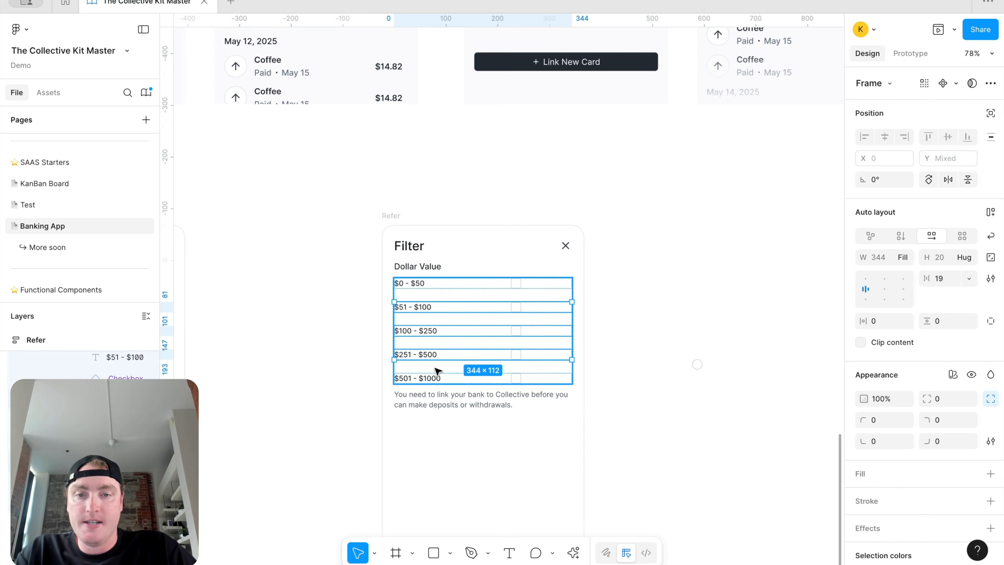
{"action": "left_click", "coordinate": [436, 378], "text": "shift"}
{"action": "left_click", "coordinate": [455, 287], "text": "shift"}
{"action": "left_click", "coordinate": [864, 289]}
{"action": "left_click", "coordinate": [688, 306]}
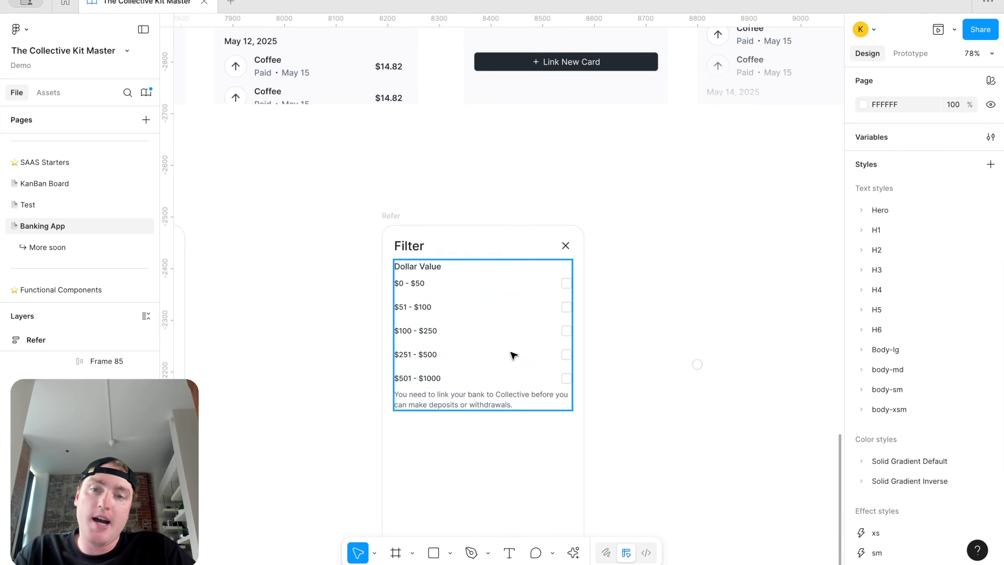
Step: Move the caption under Dollar Value and correct its typos to read 'Filter your transactions by dollar value'
{"action": "double_click", "coordinate": [465, 394]}
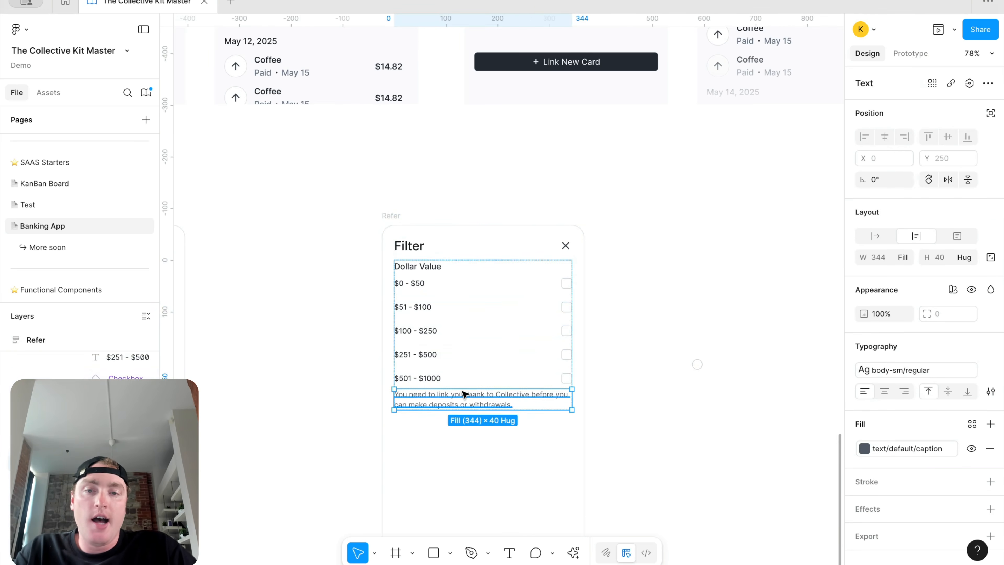
{"action": "key", "text": "Up"}
{"action": "key", "text": "Up"}
{"action": "key", "text": "Up"}
{"action": "key", "text": "Up"}
{"action": "key", "text": "Up"}
{"action": "left_click", "coordinate": [656, 224]}
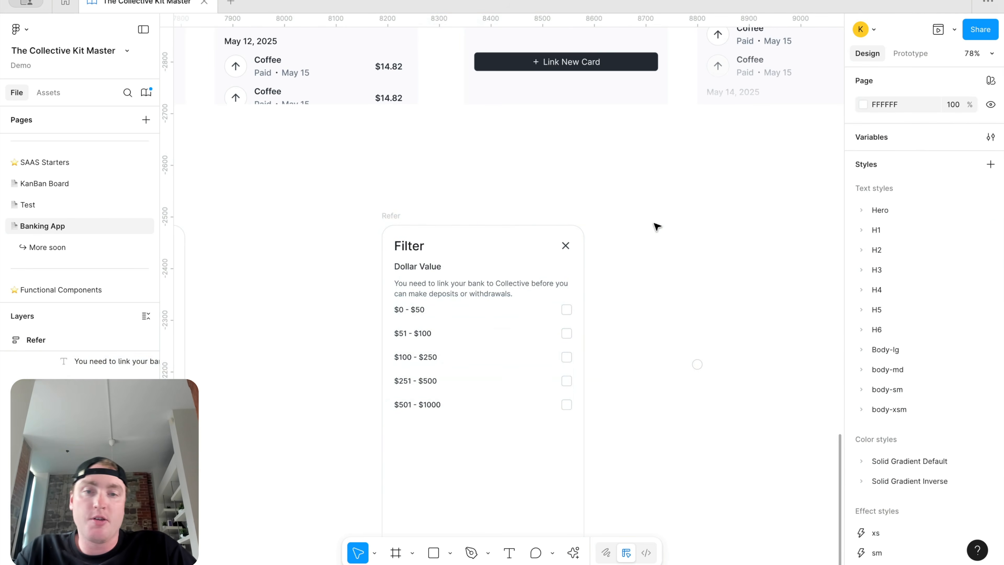
{"action": "left_click", "coordinate": [494, 295]}
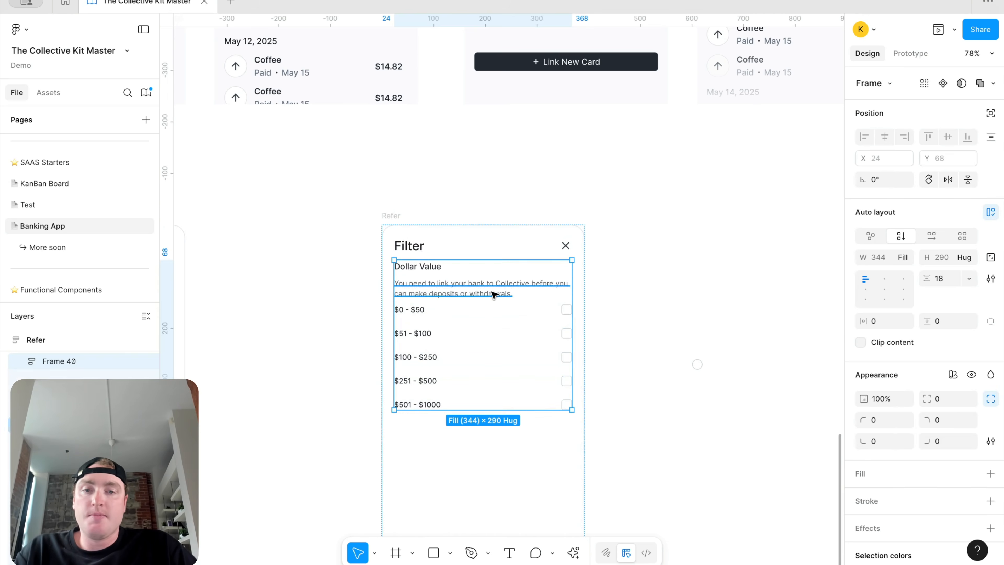
{"action": "double_click", "coordinate": [494, 294]}
{"action": "type", "text": "Filter your tranasactions by dol"}
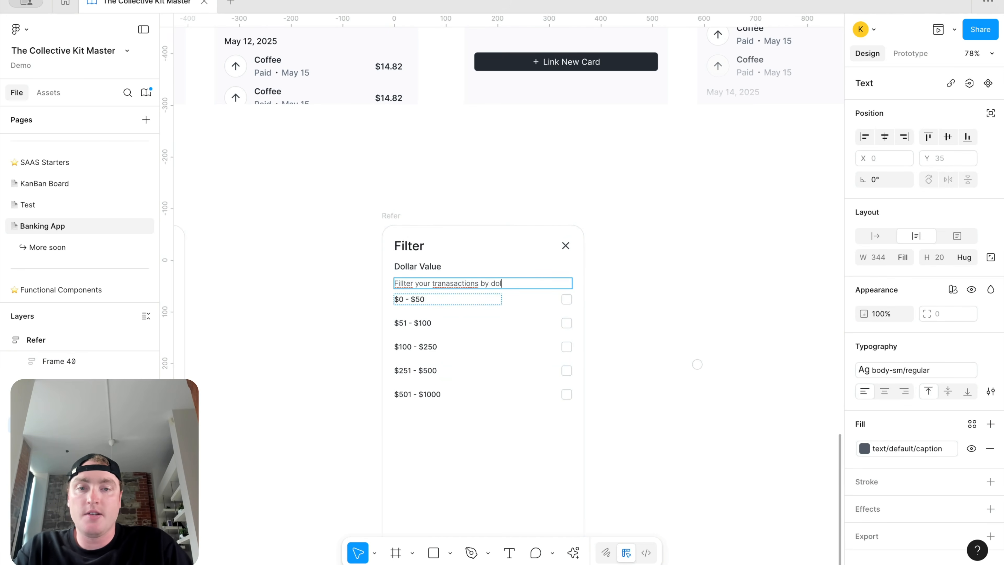
{"action": "right_click", "coordinate": [411, 281]}
{"action": "left_click", "coordinate": [438, 291]}
{"action": "right_click", "coordinate": [460, 283]}
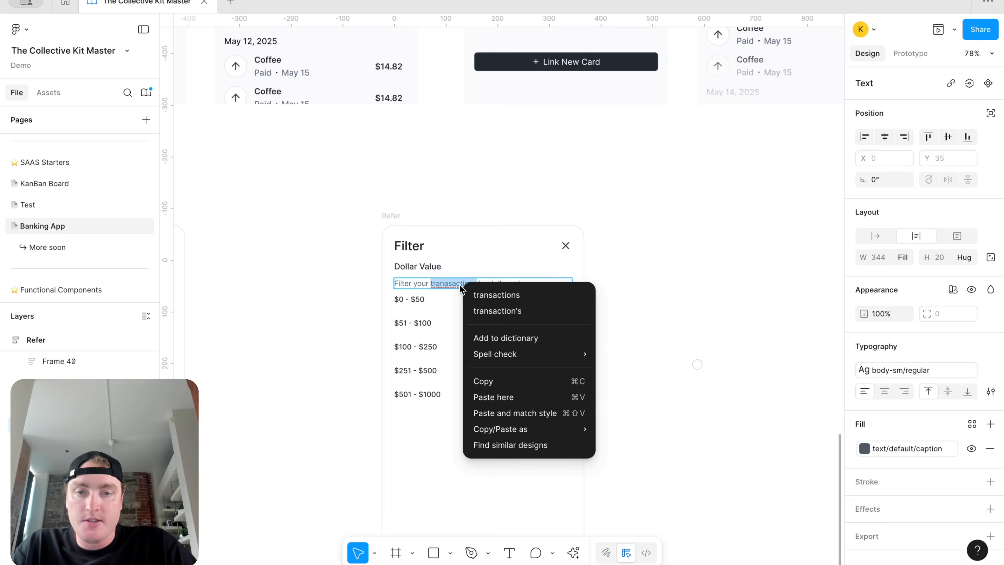
{"action": "left_click", "coordinate": [507, 296]}
{"action": "left_click", "coordinate": [679, 251]}
Step: Group the Dollar Value heading and caption in an auto layout with spacing 8
{"action": "left_click", "coordinate": [482, 286]}
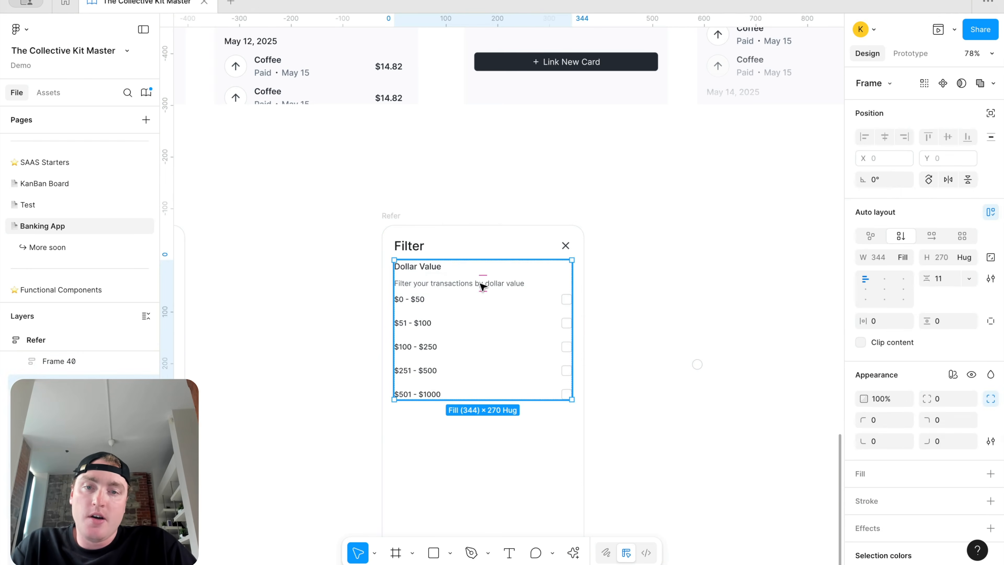
{"action": "left_click", "coordinate": [482, 283]}
{"action": "left_click", "coordinate": [416, 269], "text": "shift"}
{"action": "key", "text": "shift+a"}
{"action": "left_click", "coordinate": [940, 279]}
{"action": "type", "text": "8"}
{"action": "key", "text": "Return"}
Step: Duplicate the Dollar Value section and stack both copies in an auto layout with 24 spacing
{"action": "left_click", "coordinate": [740, 260]}
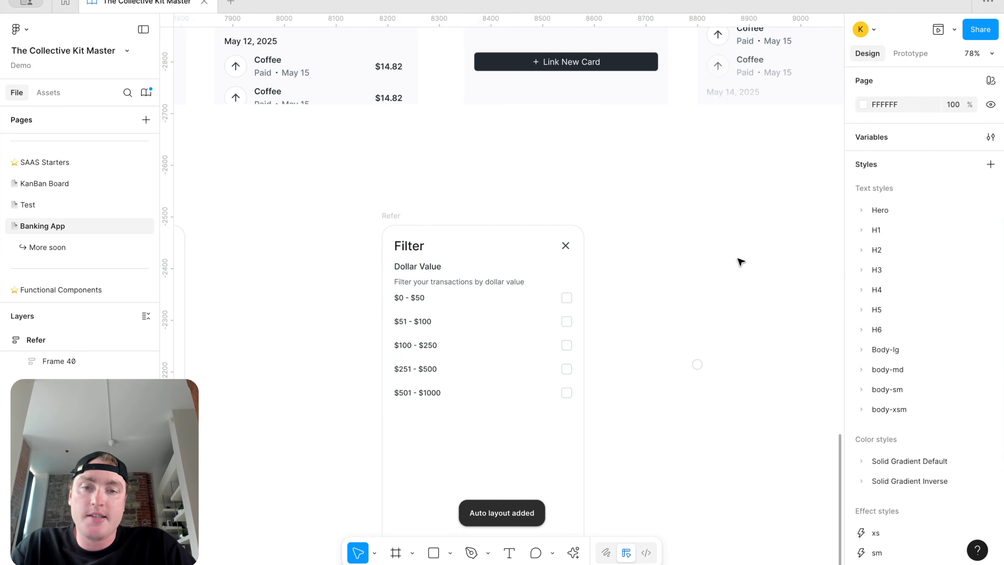
{"action": "scroll", "coordinate": [738, 261], "scroll_direction": "down", "scroll_amount": 1}
{"action": "left_click", "coordinate": [477, 275]}
{"action": "key", "text": "ctrl+d"}
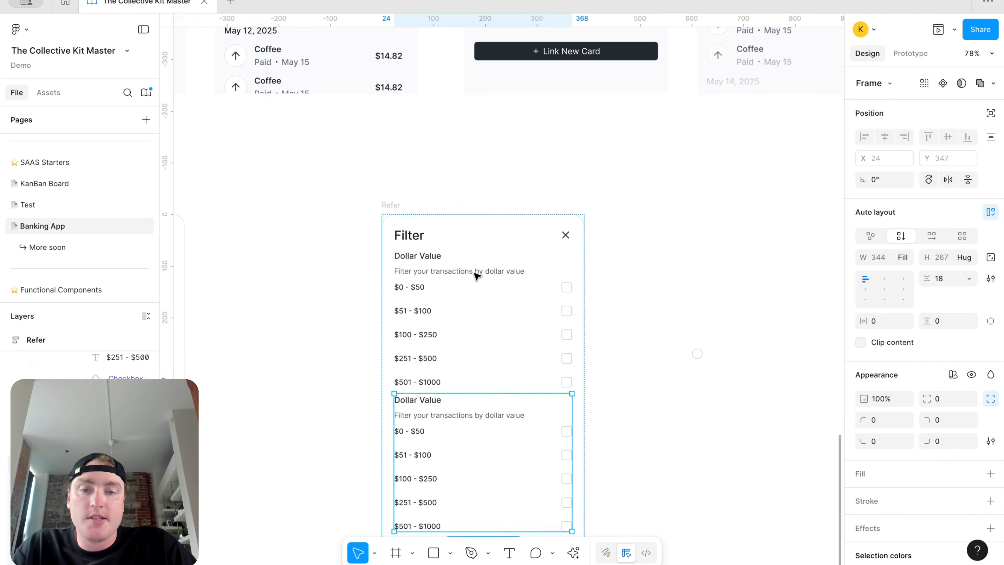
{"action": "scroll", "coordinate": [511, 356], "scroll_direction": "down", "scroll_amount": 1}
{"action": "left_click", "coordinate": [514, 331], "text": "shift"}
{"action": "key", "text": "shift+a"}
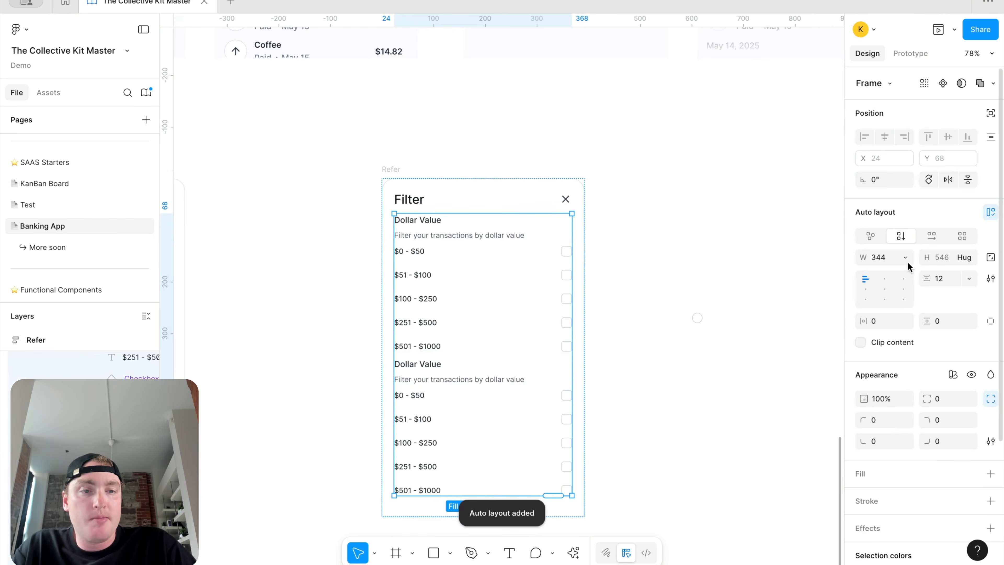
{"action": "left_click", "coordinate": [948, 280]}
{"action": "type", "text": "24"}
{"action": "key", "text": "Return"}
Step: Rename the copied heading to 'Category' and its caption to 'Filter your transactions by catgeory'
{"action": "double_click", "coordinate": [419, 370]}
{"action": "double_click", "coordinate": [419, 371]}
{"action": "type", "text": "Category"}
{"action": "left_click_drag", "start_coordinate": [525, 385], "coordinate": [497, 385]}
{"action": "type", "text": "catgeory"}
{"action": "key", "text": "Escape"}
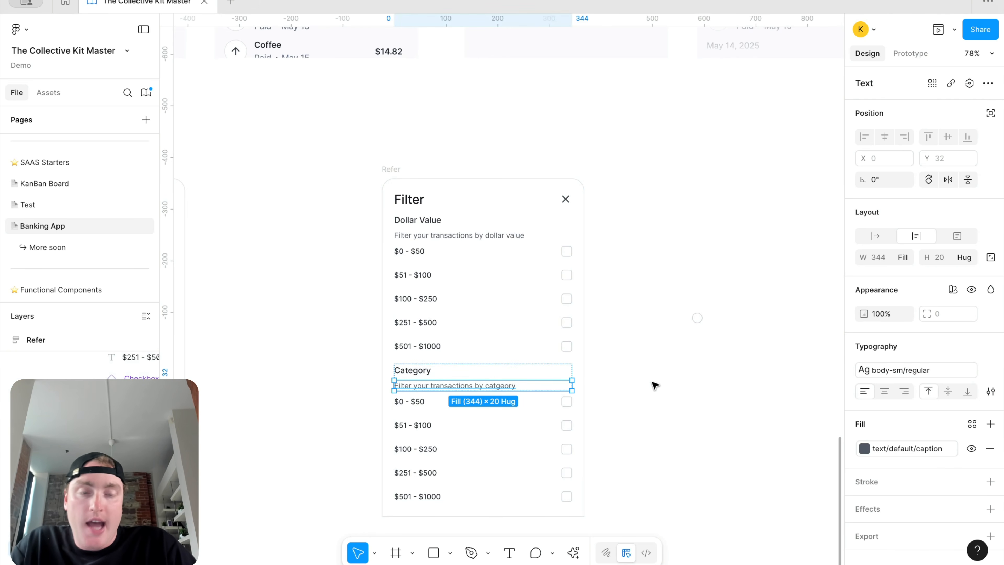
Step: Replace the $0 - $50 row's checkbox with a pasted radio button
{"action": "left_click_drag", "start_coordinate": [699, 321], "coordinate": [554, 408]}
{"action": "key", "text": "Delete"}
{"action": "left_click", "coordinate": [532, 403]}
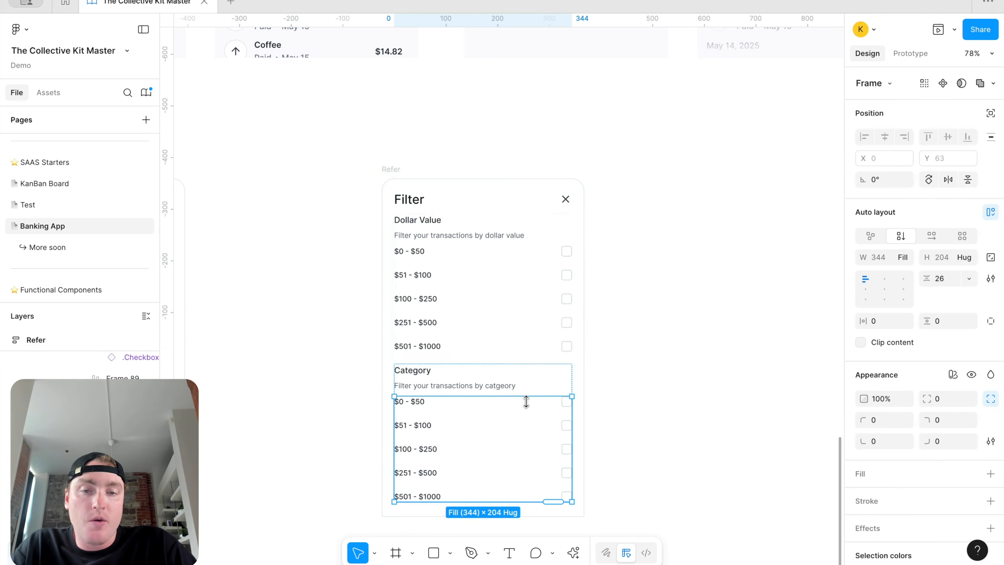
{"action": "left_click", "coordinate": [529, 404]}
{"action": "key", "text": "super+v"}
{"action": "scroll", "coordinate": [553, 408], "scroll_direction": "up", "scroll_amount": 5}
{"action": "left_click", "coordinate": [513, 401]}
{"action": "key", "text": "Delete"}
Step: Swap the checkboxes for radio buttons in the $51 - $100 and $100 - $250 rows
{"action": "left_click", "coordinate": [358, 407]}
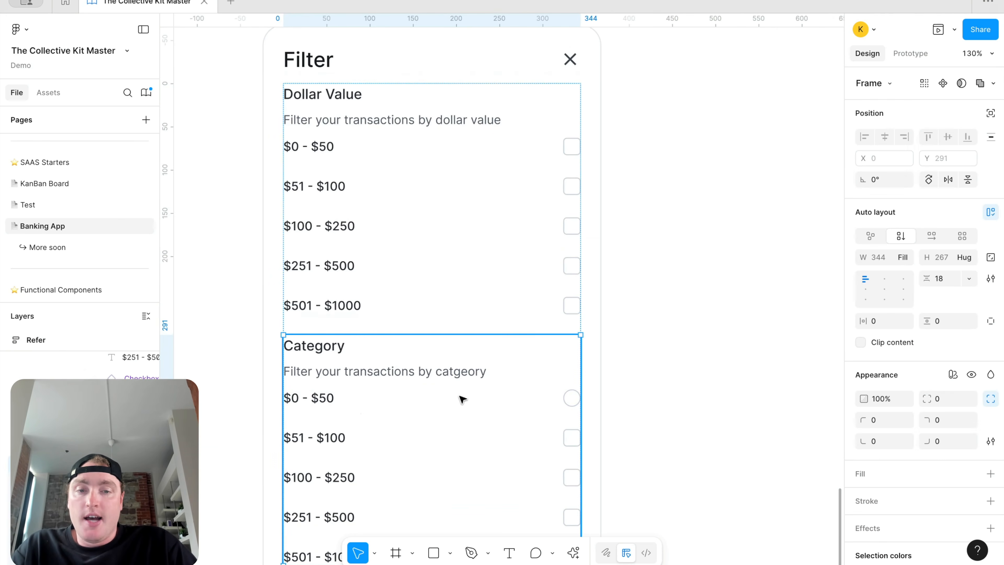
{"action": "left_click", "coordinate": [567, 398]}
{"action": "left_click", "coordinate": [553, 442]}
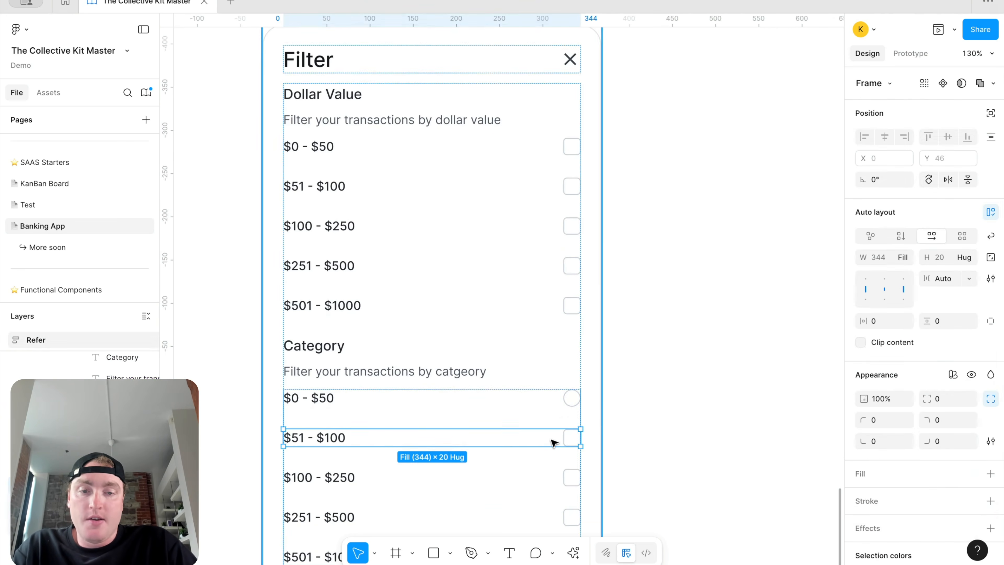
{"action": "key", "text": "super+v"}
{"action": "left_click", "coordinate": [511, 438]}
{"action": "key", "text": "Delete"}
{"action": "scroll", "coordinate": [507, 446], "scroll_direction": "down", "scroll_amount": 3}
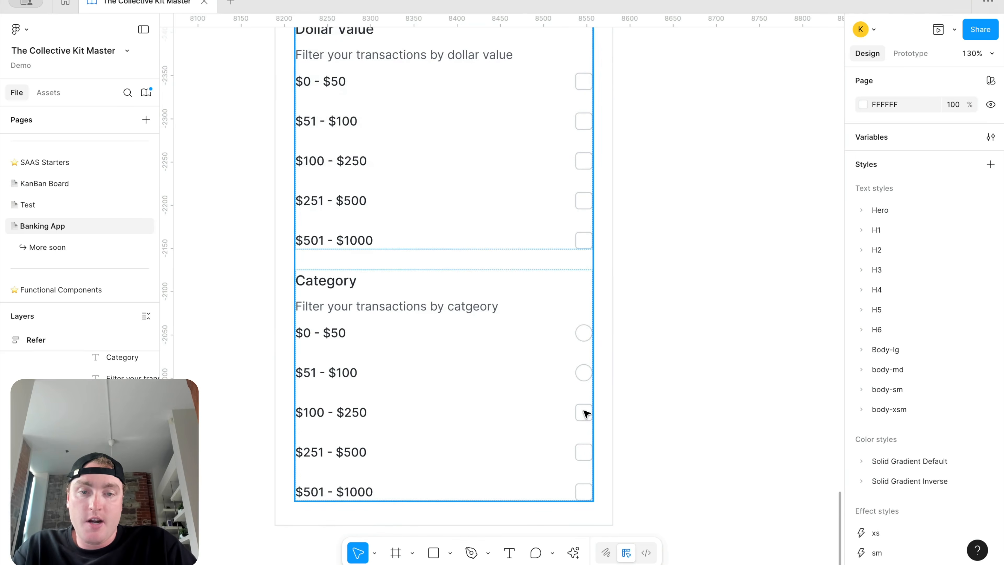
{"action": "left_click", "coordinate": [574, 415]}
{"action": "left_click", "coordinate": [574, 415]}
{"action": "left_click", "coordinate": [575, 414]}
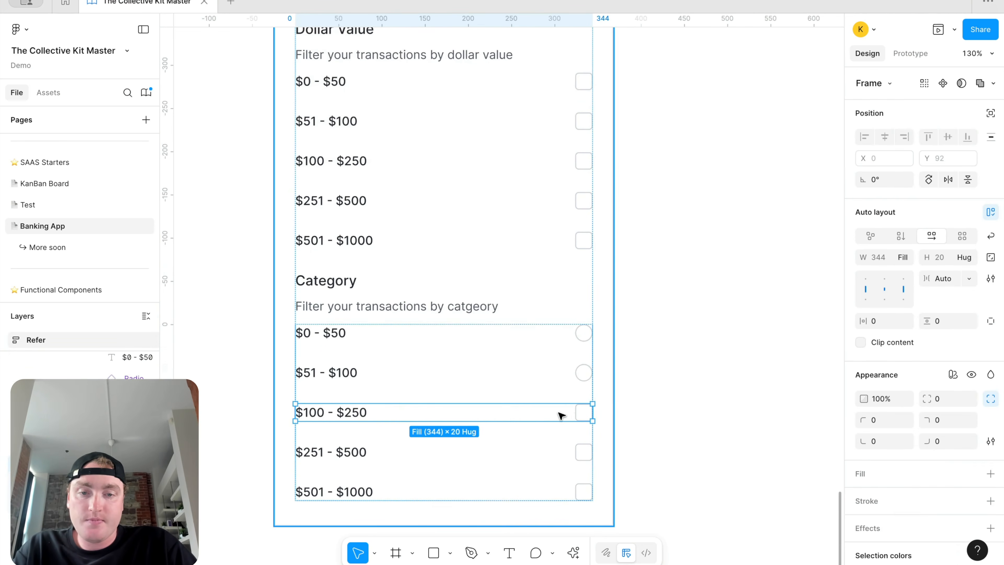
{"action": "key", "text": "super+v"}
{"action": "left_click", "coordinate": [526, 414]}
{"action": "key", "text": "Delete"}
Step: Swap the $251 - $500 checkbox for a radio button, and paste one into the $501 - $1000 row
{"action": "left_click", "coordinate": [541, 447]}
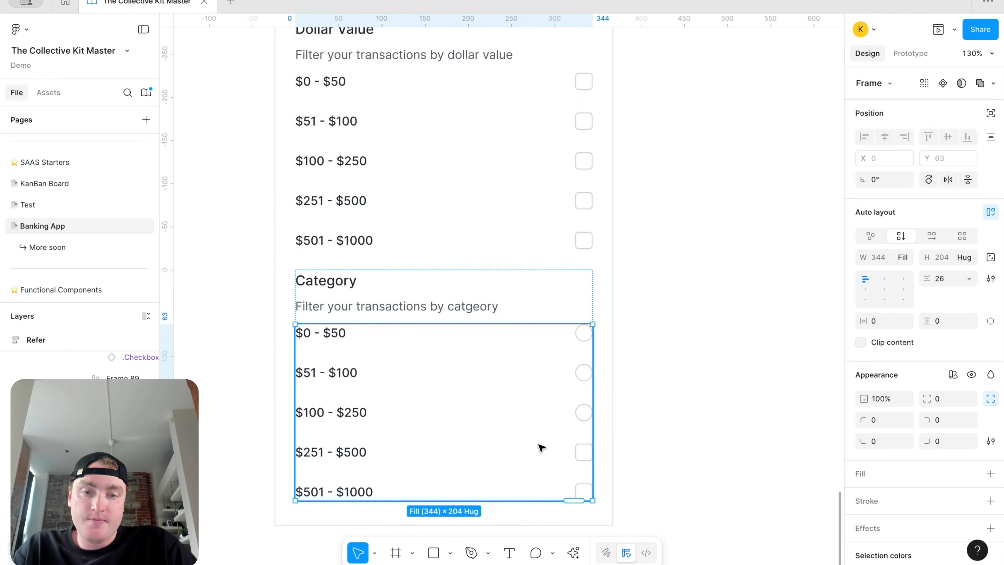
{"action": "left_click", "coordinate": [538, 445]}
{"action": "key", "text": "super+v"}
{"action": "left_click", "coordinate": [526, 450]}
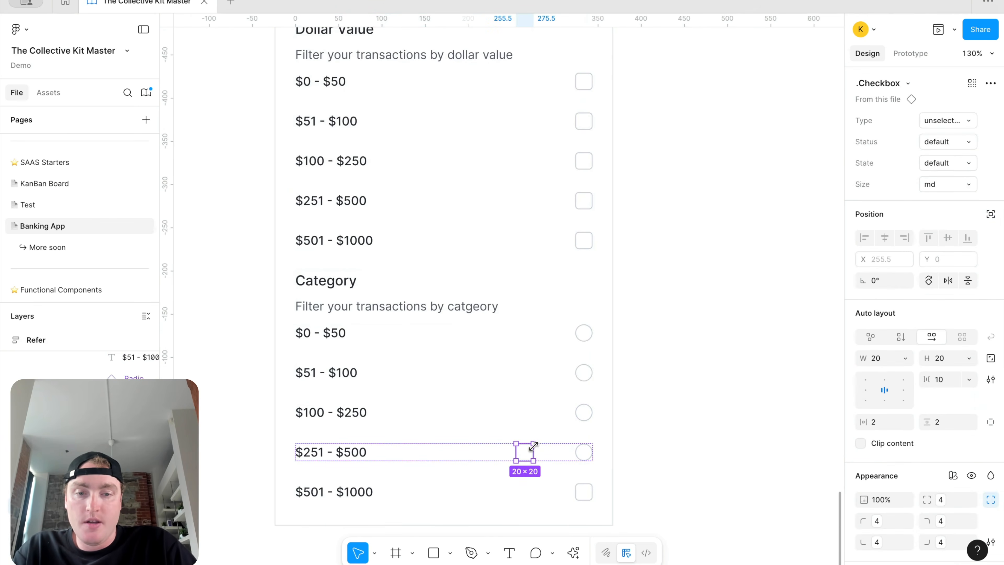
{"action": "key", "text": "Delete"}
{"action": "left_click", "coordinate": [546, 488]}
{"action": "left_click", "coordinate": [546, 488]}
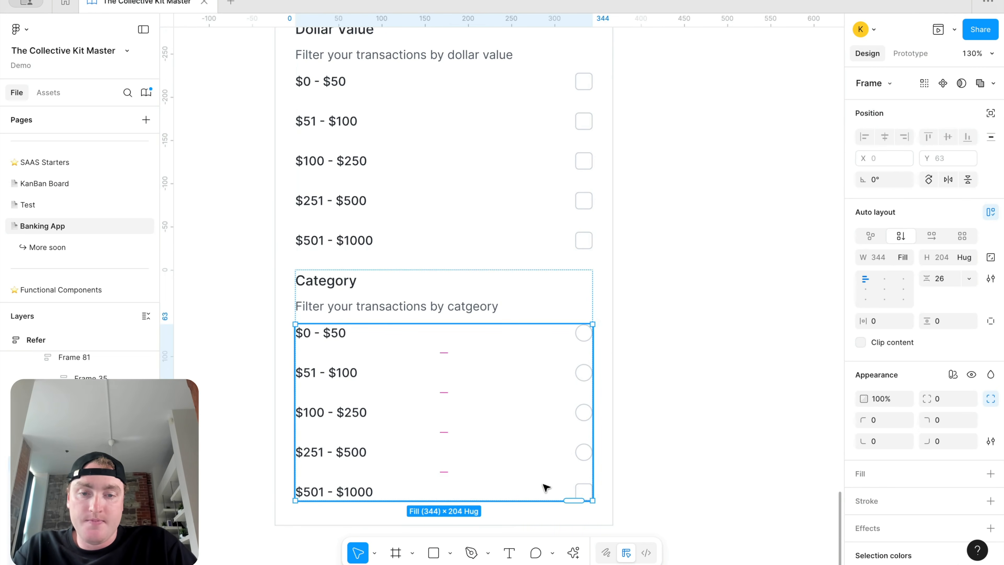
{"action": "left_click", "coordinate": [541, 495]}
{"action": "key", "text": "super+v"}
Step: Remove the last Category checkbox, check the $251 - $500 and $51 - $100 boxes, and fill the second radio
{"action": "left_click", "coordinate": [522, 493]}
{"action": "key", "text": "Delete"}
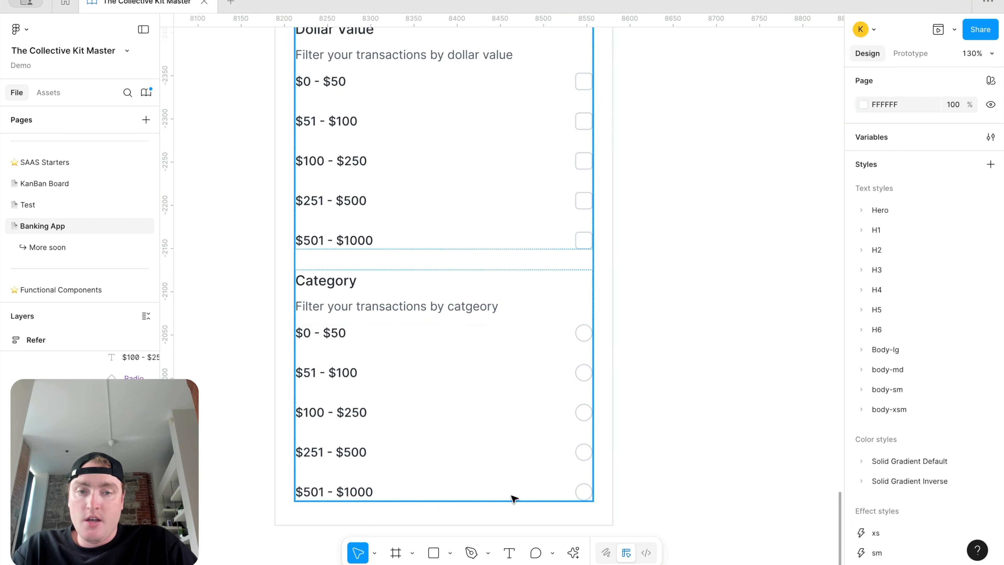
{"action": "left_click", "coordinate": [587, 194]}
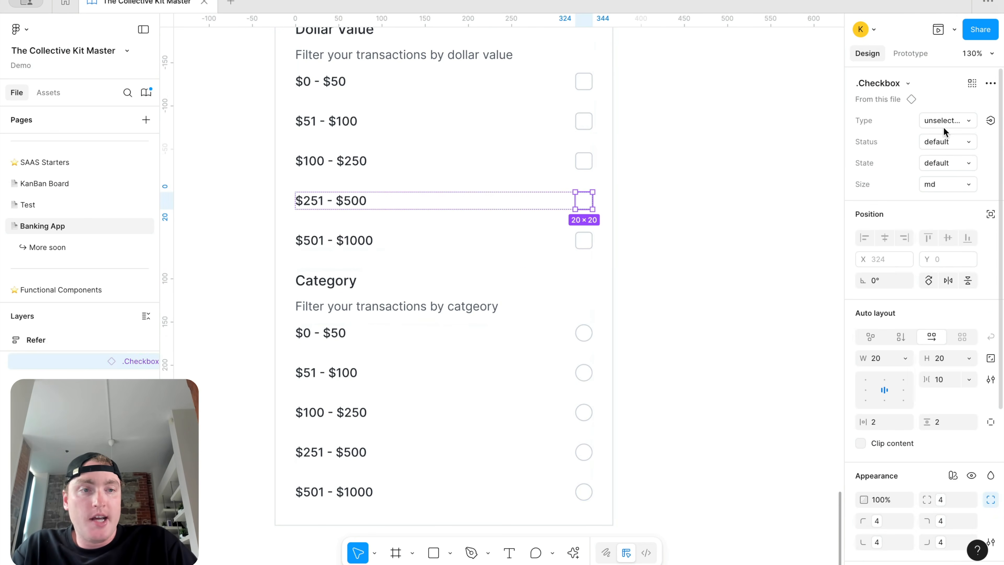
{"action": "left_click", "coordinate": [950, 117]}
{"action": "left_click", "coordinate": [949, 136]}
{"action": "left_click", "coordinate": [584, 121]}
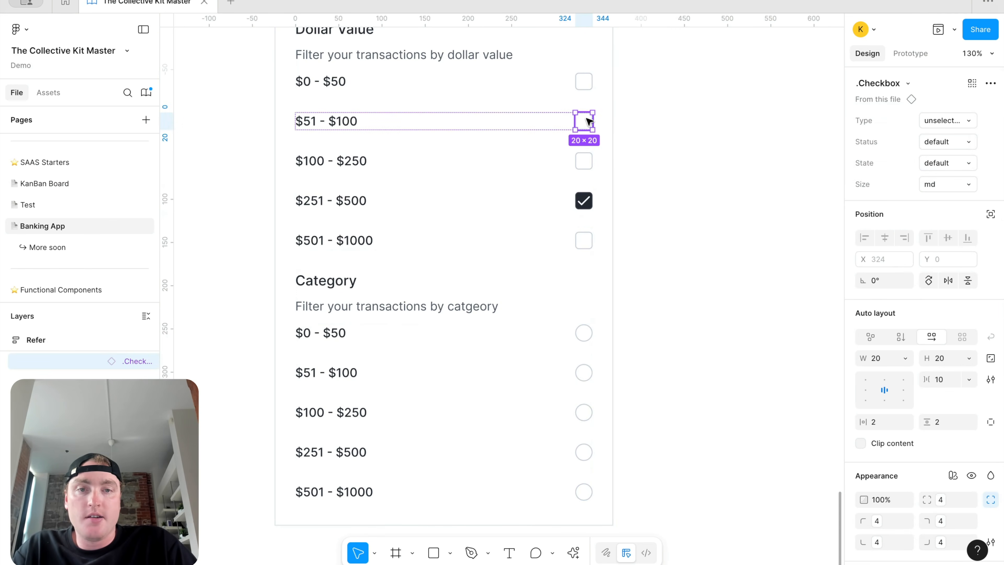
{"action": "left_click", "coordinate": [950, 121]}
{"action": "left_click", "coordinate": [949, 136]}
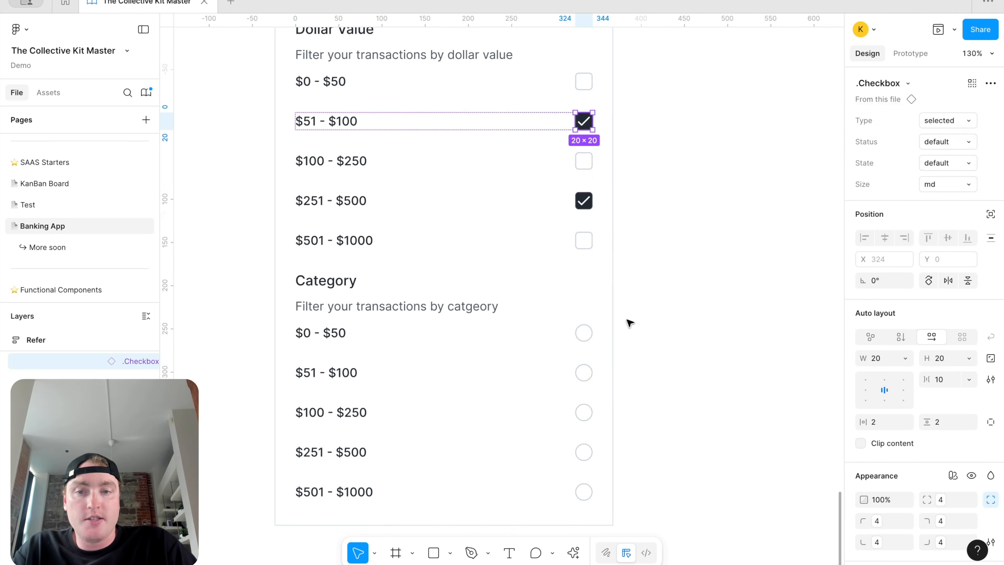
{"action": "left_click", "coordinate": [584, 372]}
{"action": "left_click", "coordinate": [947, 121]}
{"action": "left_click", "coordinate": [917, 104]}
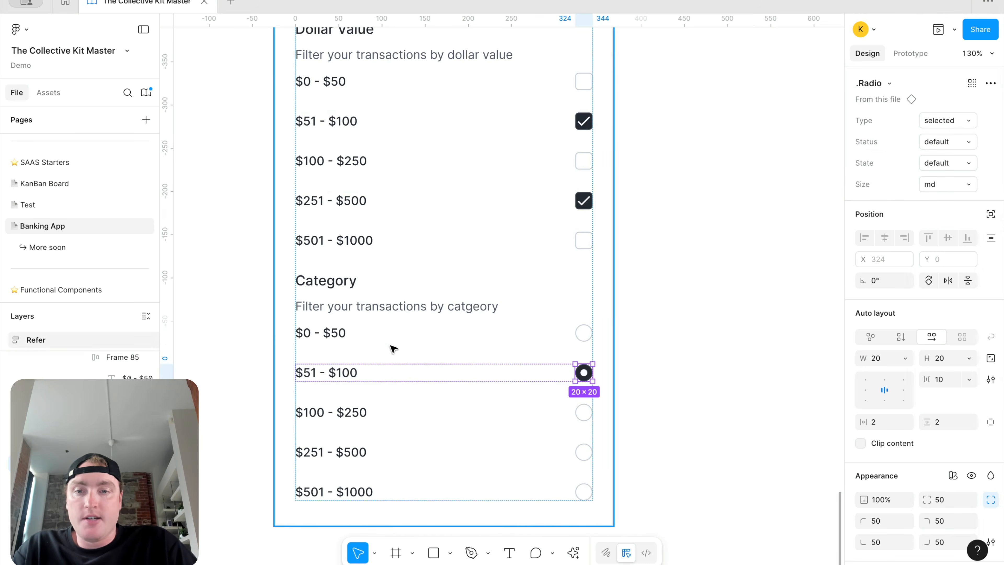
Step: Rename the first three Category options to Transportation, Food & Drink and Self-Care
{"action": "left_click", "coordinate": [324, 338]}
{"action": "double_click", "coordinate": [324, 338]}
{"action": "type", "text": "Trans"}
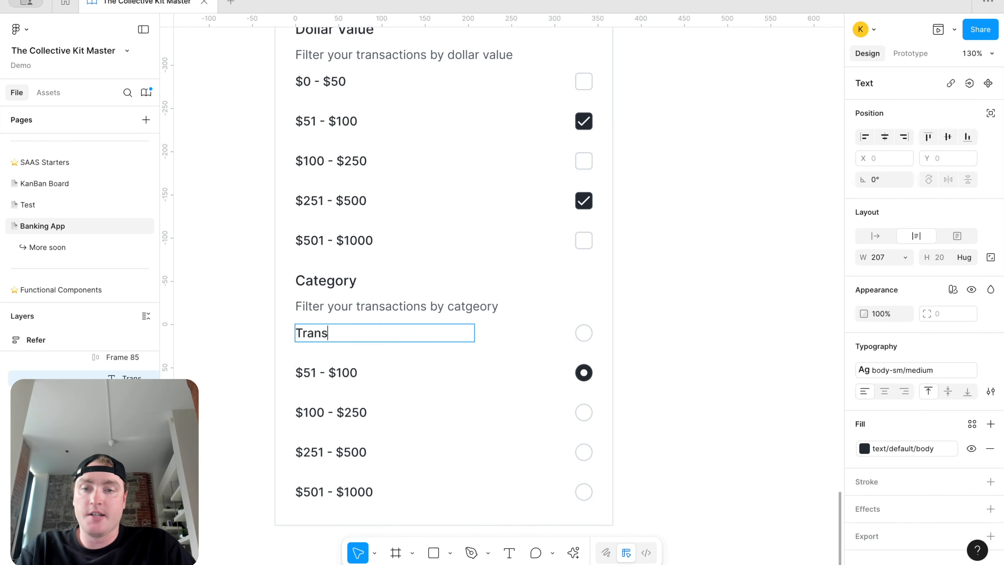
{"action": "left_click", "coordinate": [315, 371]}
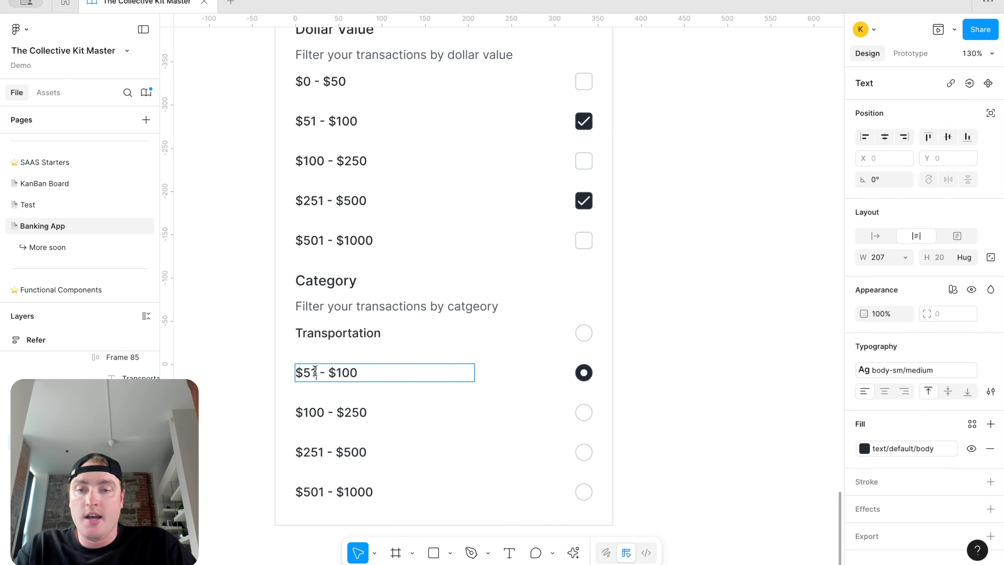
{"action": "double_click", "coordinate": [314, 371]}
{"action": "type", "text": "Foo"}
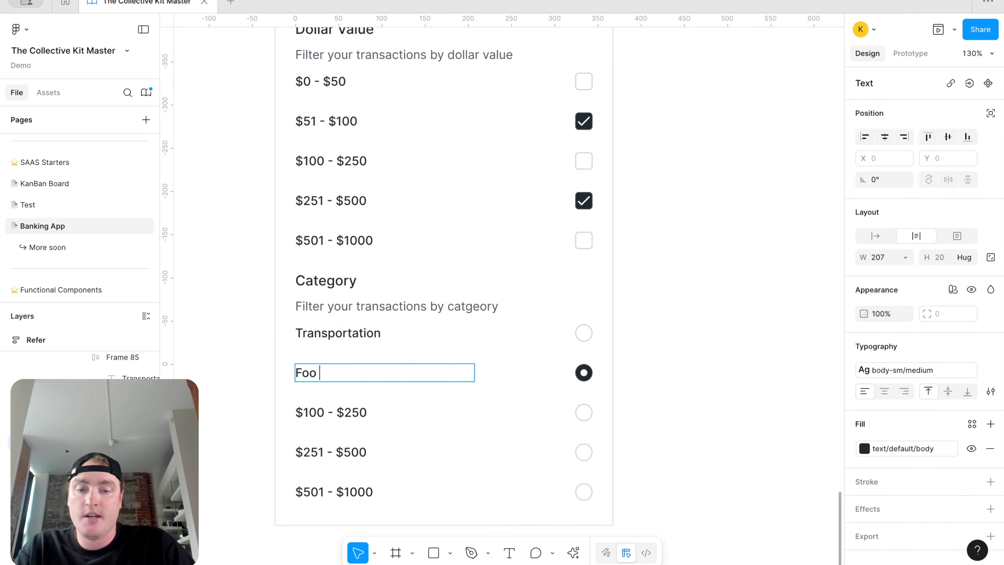
{"action": "type", "text": "d & Drink"}
{"action": "left_click", "coordinate": [309, 407]}
{"action": "double_click", "coordinate": [309, 407]}
{"action": "type", "text": "Sel"}
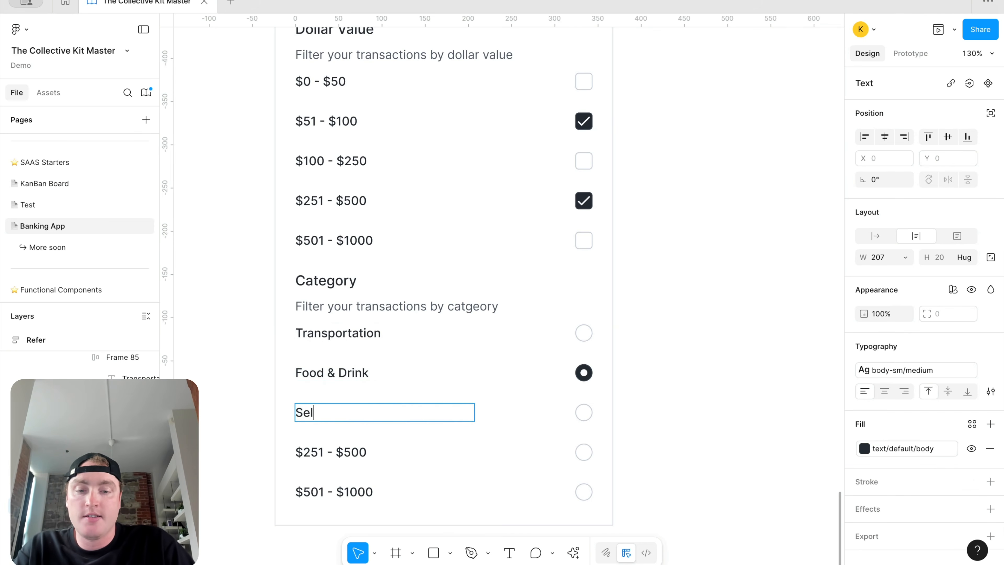
{"action": "type", "text": "f-Cate"}
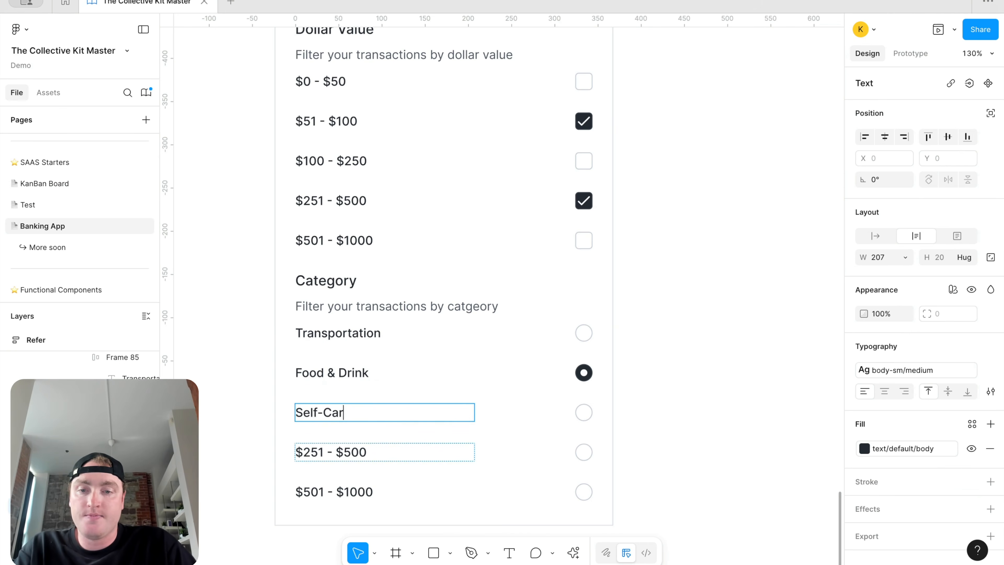
Step: Rename the last two Category options to Groceries and Entertainment, fixing the spelling
{"action": "double_click", "coordinate": [327, 454]}
{"action": "type", "text": "Grocieres"}
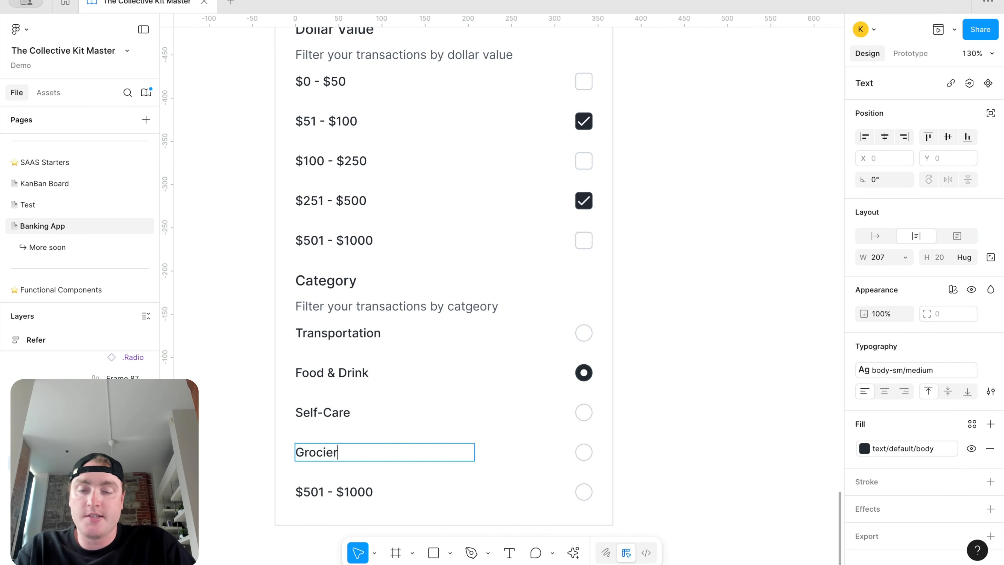
{"action": "right_click", "coordinate": [333, 453]}
{"action": "left_click", "coordinate": [392, 366]}
{"action": "double_click", "coordinate": [353, 490]}
{"action": "type", "text": "Entertainment"}
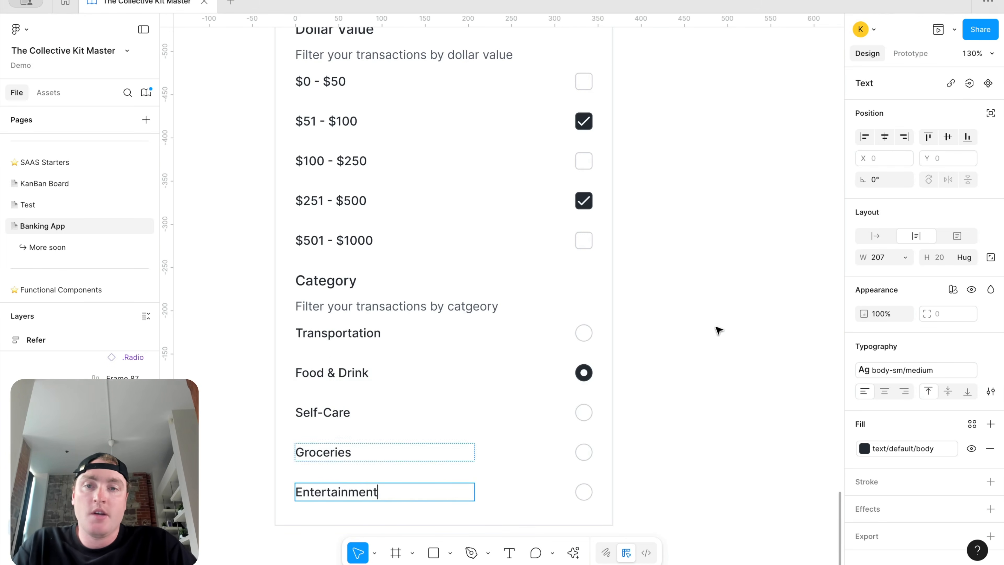
{"action": "left_click", "coordinate": [747, 300]}
Step: Delete the subtitle text under both the Category and Dollar Value headings
{"action": "scroll", "coordinate": [753, 291], "scroll_direction": "down", "scroll_amount": 5}
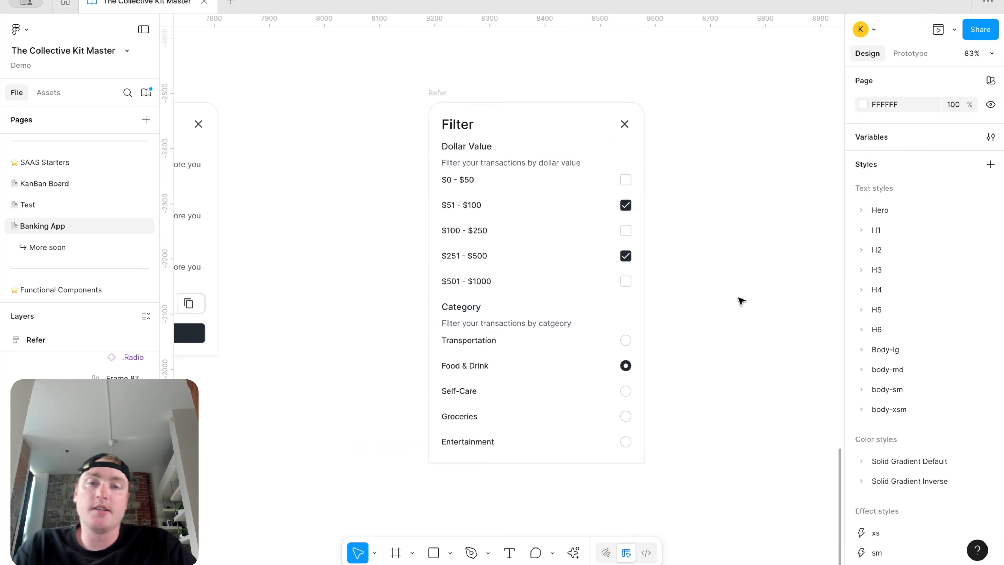
{"action": "left_click", "coordinate": [513, 332]}
{"action": "left_click", "coordinate": [527, 315]}
{"action": "left_click", "coordinate": [524, 322]}
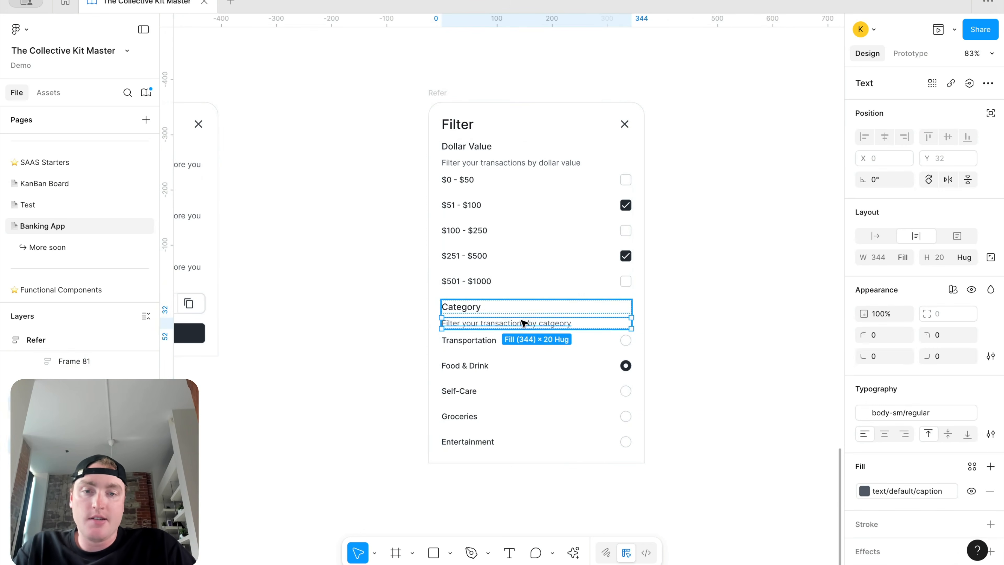
{"action": "key", "text": "Delete"}
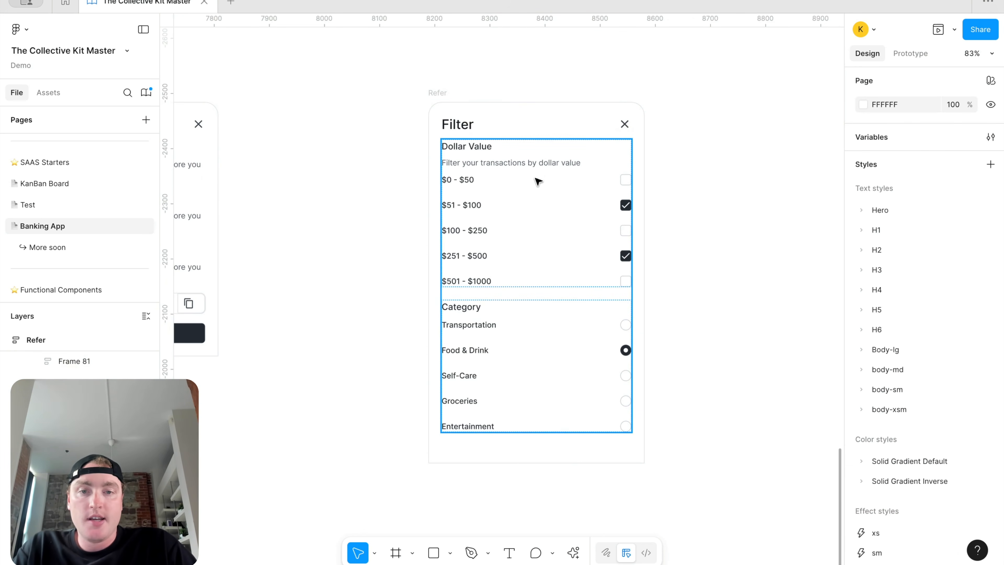
{"action": "left_click", "coordinate": [540, 164]}
{"action": "left_click", "coordinate": [541, 165]}
{"action": "key", "text": "Delete"}
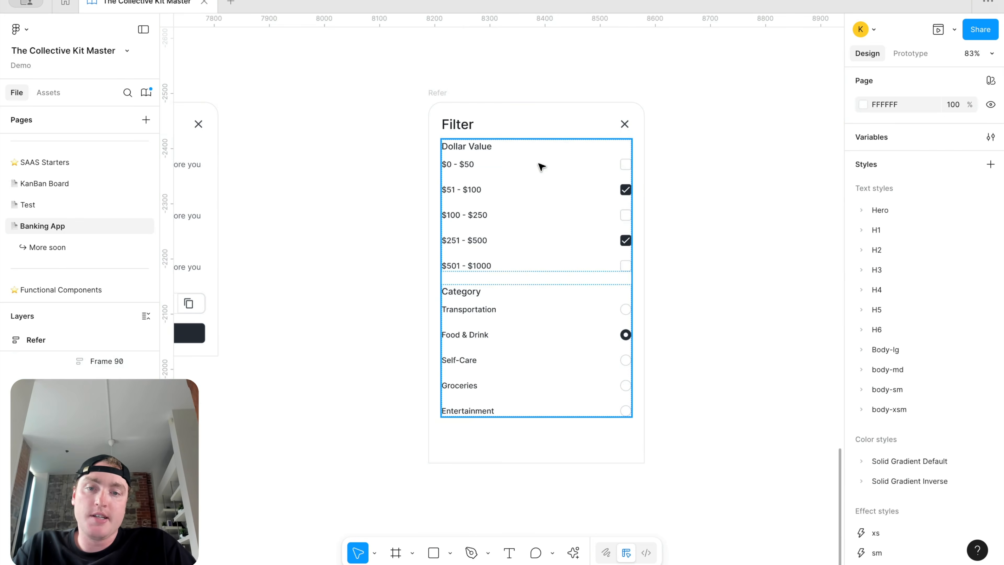
Step: Set the gap between the two filter sections to 35
{"action": "left_click", "coordinate": [543, 246]}
{"action": "left_click", "coordinate": [945, 278]}
{"action": "type", "text": "35"}
{"action": "key", "text": "Return"}
Step: Apply the body-md/semibold text style to the Category and Dollar Value headings
{"action": "left_click", "coordinate": [460, 299], "text": "super"}
{"action": "left_click", "coordinate": [470, 146], "text": "shift+super"}
{"action": "left_click", "coordinate": [874, 372]}
{"action": "left_click", "coordinate": [796, 511]}
{"action": "left_click", "coordinate": [695, 252]}
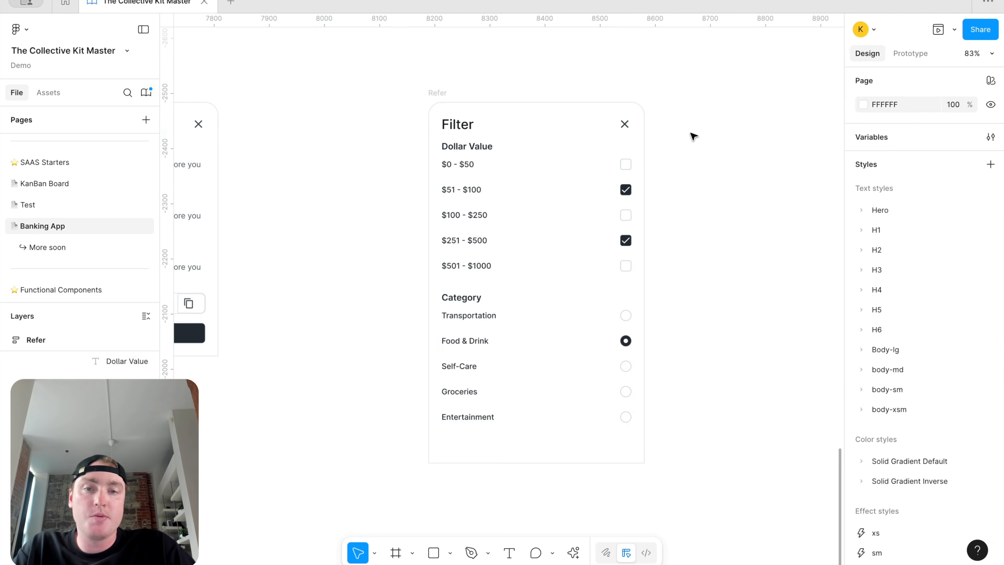
Step: Check the Filter card's fill colour styles, leaving the fill unchanged
{"action": "scroll", "coordinate": [652, 126], "scroll_direction": "right", "scroll_amount": 1}
{"action": "scroll", "coordinate": [679, 96], "scroll_direction": "down", "scroll_amount": 3}
{"action": "left_click", "coordinate": [497, 101]}
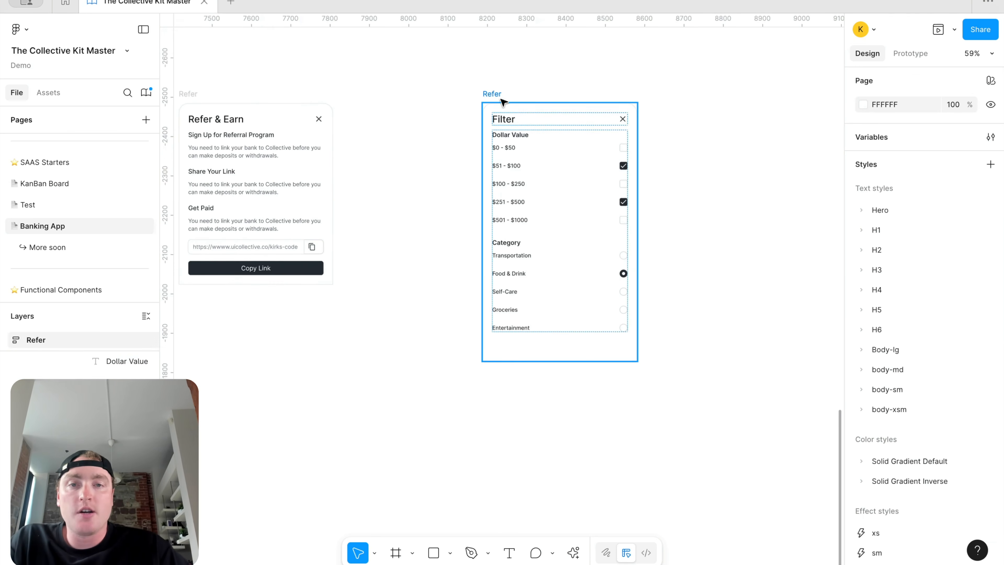
{"action": "scroll", "coordinate": [924, 453], "scroll_direction": "down", "scroll_amount": 2}
{"action": "left_click", "coordinate": [908, 456]}
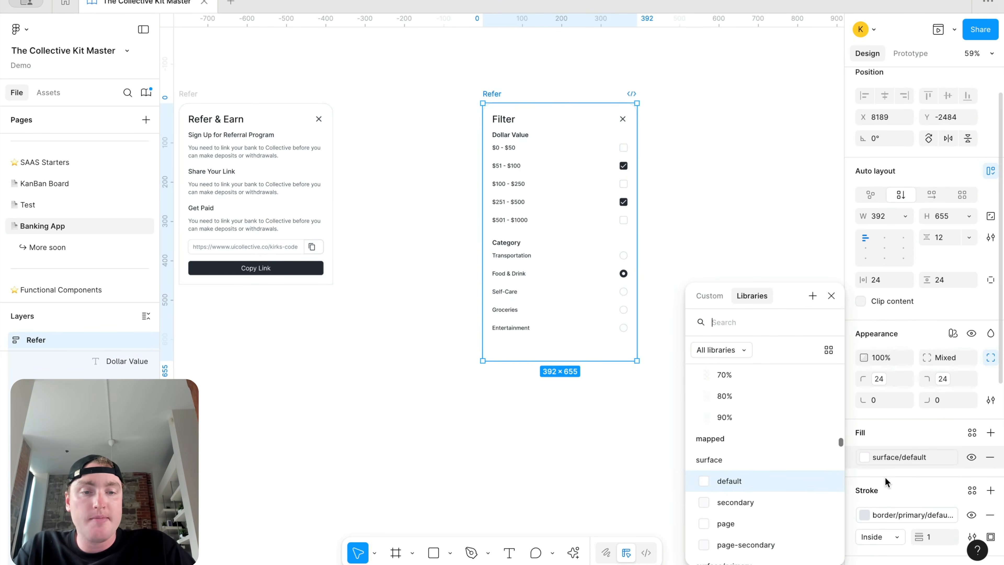
{"action": "key", "text": "Escape"}
{"action": "left_click", "coordinate": [704, 170]}
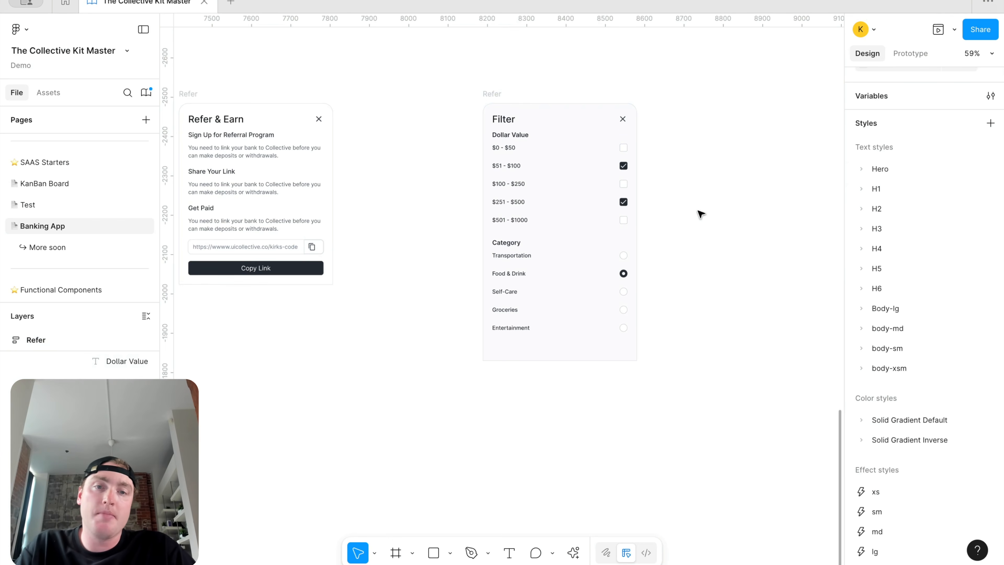
Step: Shorten the Filter card by dragging its top edge down
{"action": "scroll", "coordinate": [700, 214], "scroll_direction": "up", "scroll_amount": 2}
{"action": "scroll", "coordinate": [699, 214], "scroll_direction": "down", "scroll_amount": 3}
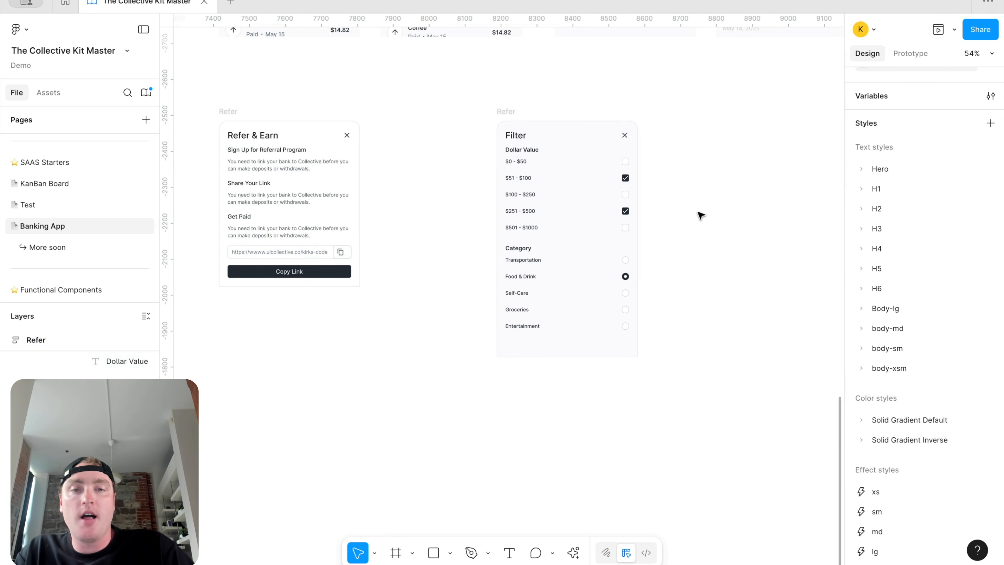
{"action": "scroll", "coordinate": [699, 214], "scroll_direction": "down", "scroll_amount": 4}
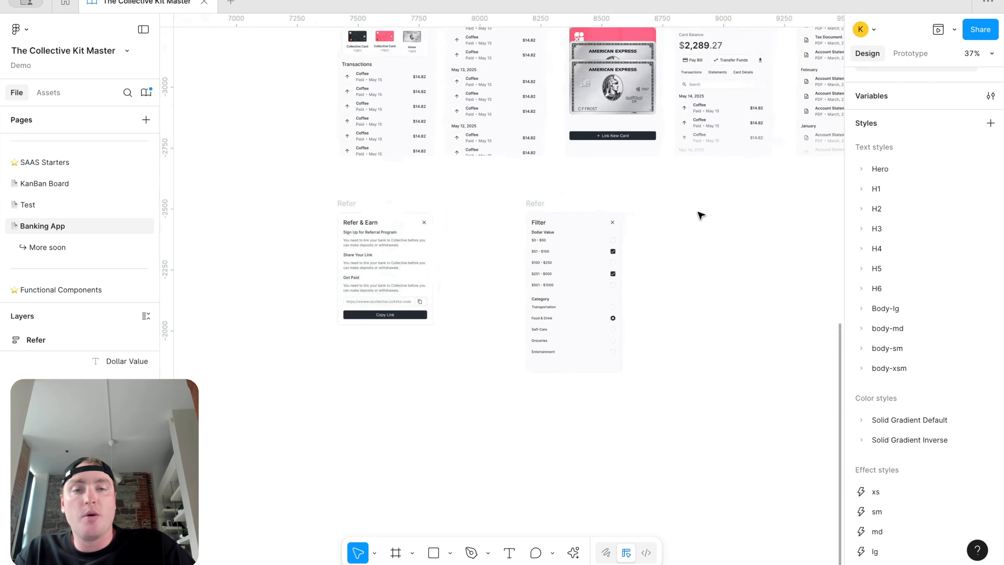
{"action": "scroll", "coordinate": [700, 213], "scroll_direction": "up", "scroll_amount": 2}
{"action": "scroll", "coordinate": [700, 213], "scroll_direction": "right", "scroll_amount": 1}
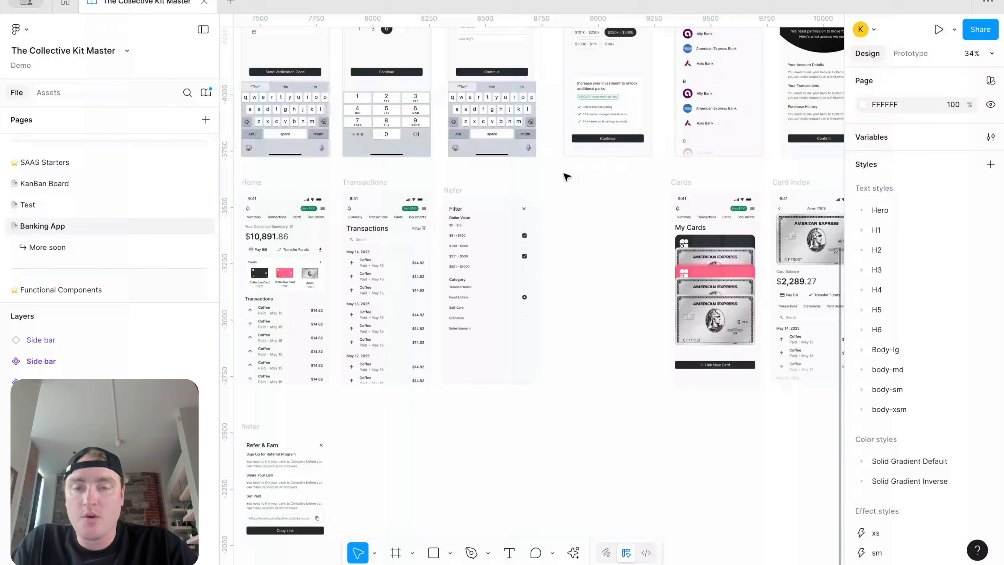
{"action": "scroll", "coordinate": [569, 166], "scroll_direction": "up", "scroll_amount": 5}
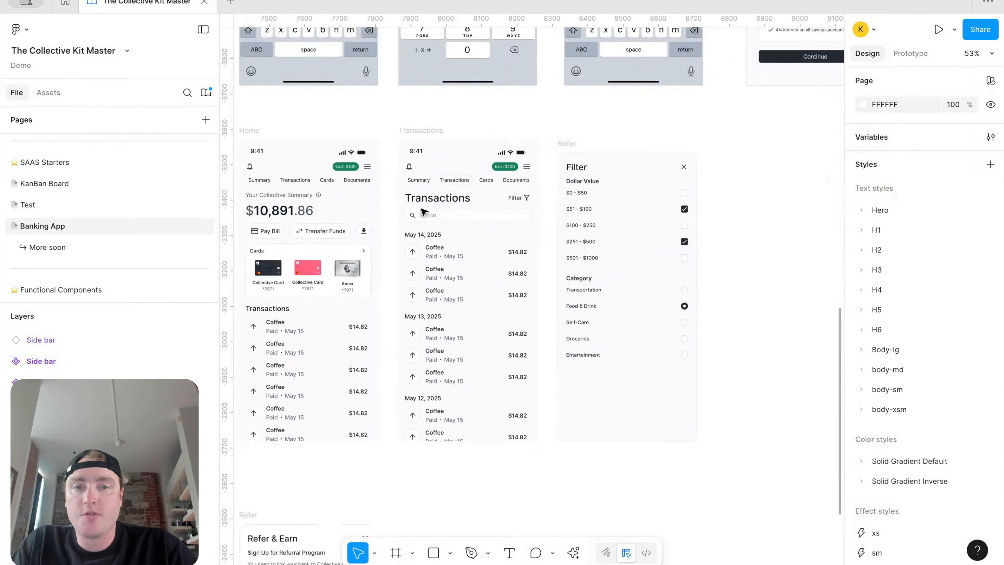
{"action": "left_click", "coordinate": [573, 142]}
{"action": "mouse_move", "coordinate": [600, 149]}
{"action": "left_mouse_down"}
{"action": "mouse_move", "coordinate": [601, 218]}
{"action": "mouse_move", "coordinate": [603, 158]}
{"action": "left_mouse_up"}
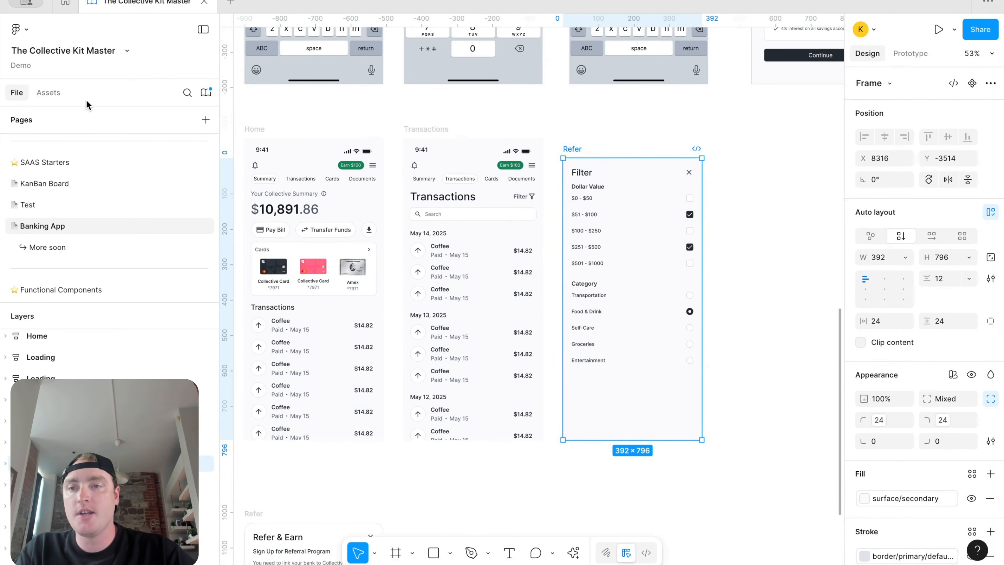
Step: Drag a Button and a Link component from Assets onto the canvas beside the Filter card
{"action": "left_click", "coordinate": [48, 92]}
{"action": "type", "text": "butto"}
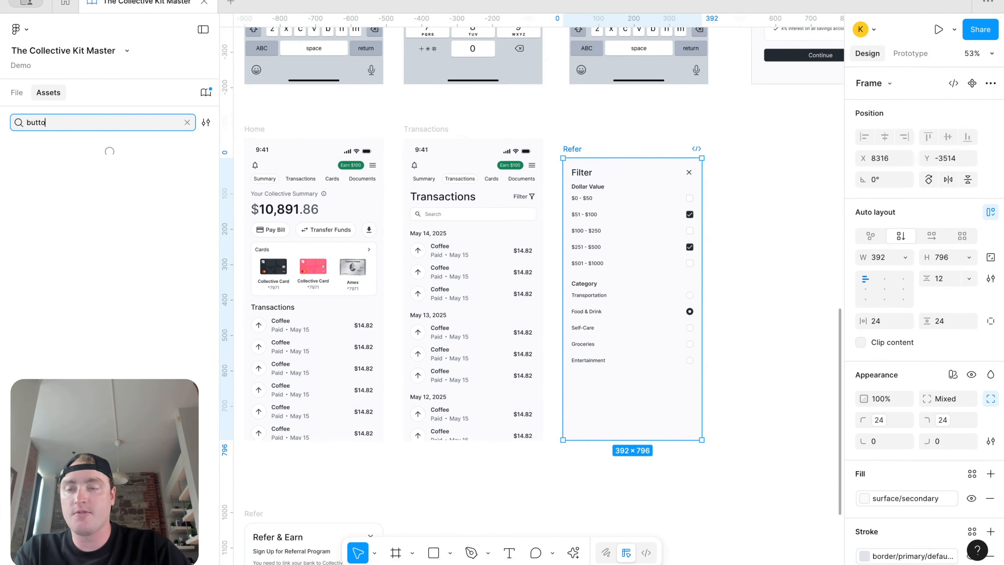
{"action": "type", "text": "n"}
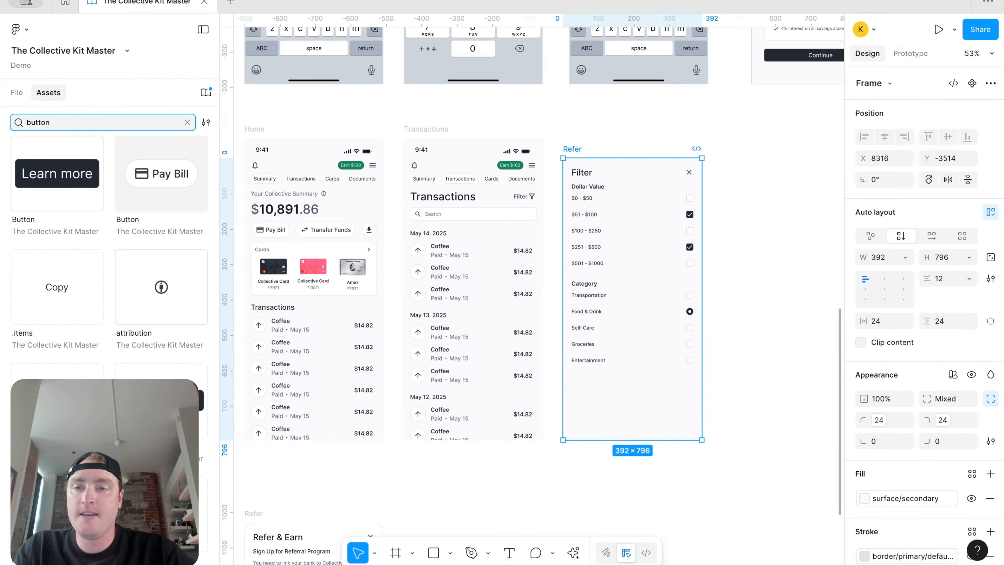
{"action": "left_click_drag", "start_coordinate": [71, 180], "coordinate": [776, 297]}
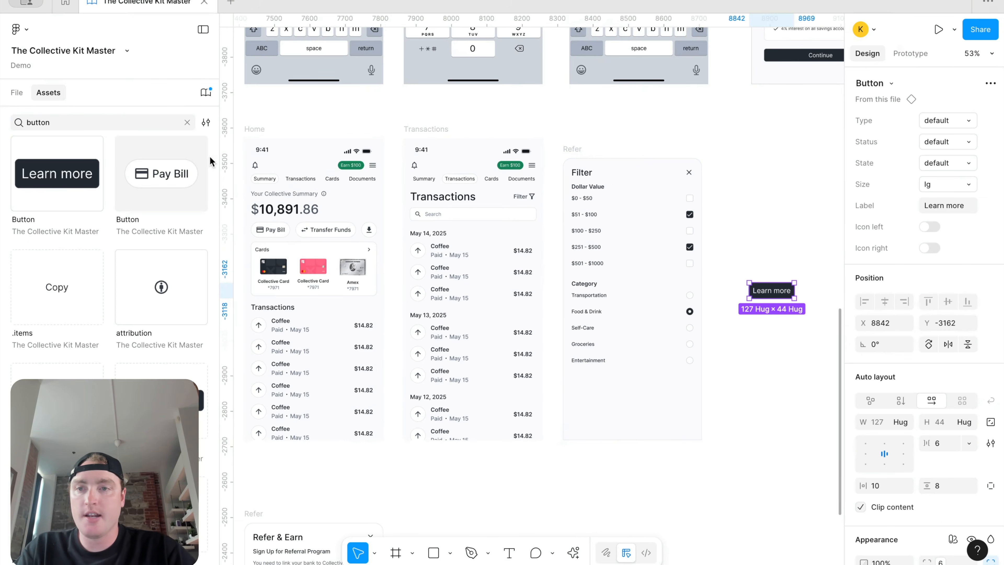
{"action": "left_click", "coordinate": [187, 122]}
{"action": "type", "text": "link"}
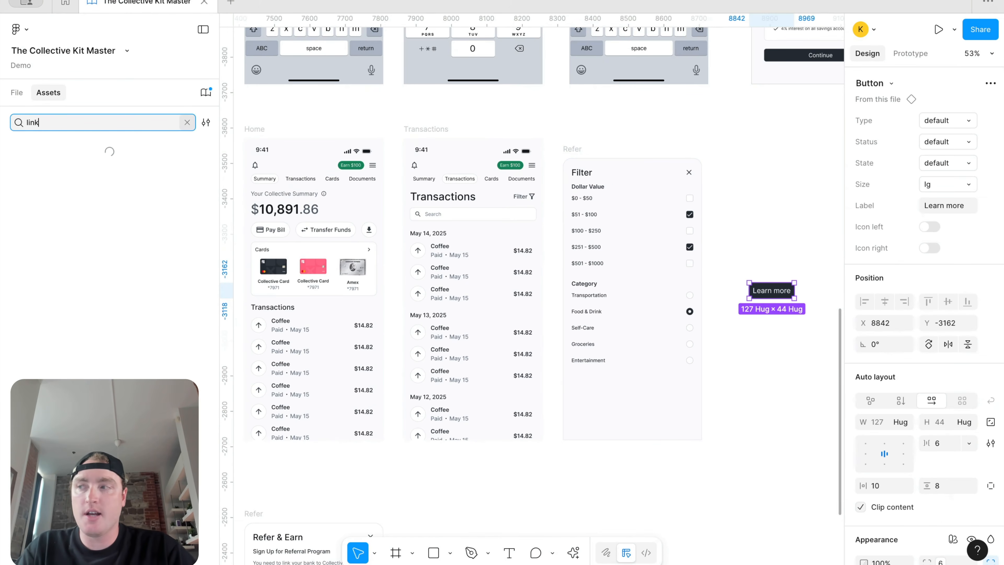
{"action": "left_click_drag", "start_coordinate": [59, 178], "coordinate": [702, 232]}
Step: Set both components to default size, turn off the link's left and right icons, and make it in-line
{"action": "left_click", "coordinate": [17, 92]}
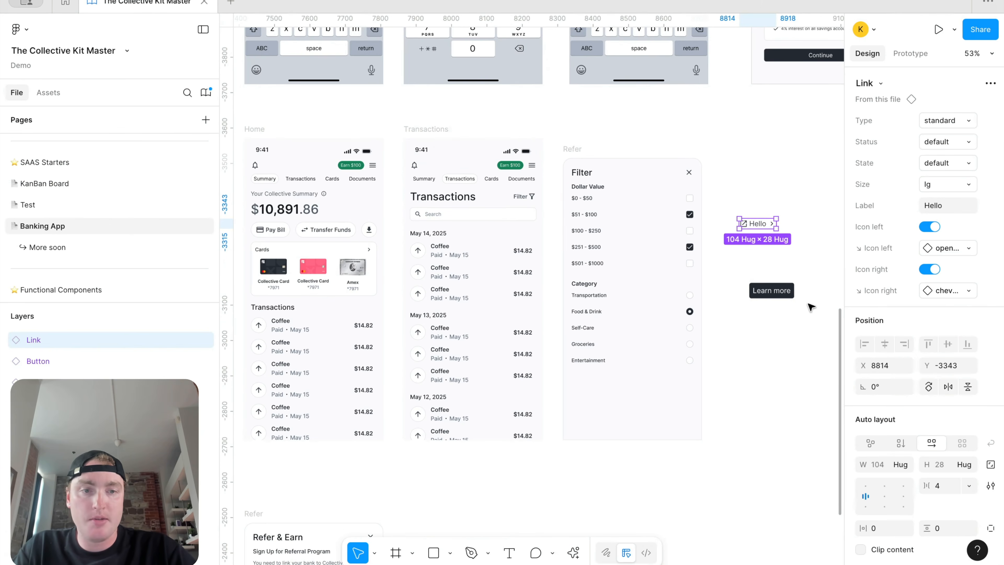
{"action": "left_click", "coordinate": [773, 291]}
{"action": "left_click", "coordinate": [947, 184]}
{"action": "left_click", "coordinate": [940, 150]}
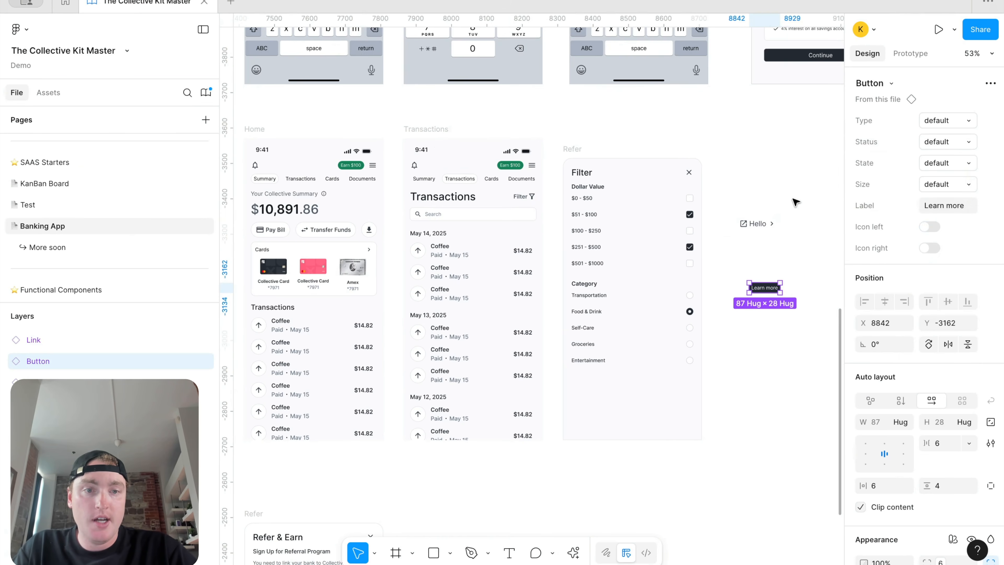
{"action": "left_click", "coordinate": [772, 222]}
{"action": "left_click", "coordinate": [968, 184]}
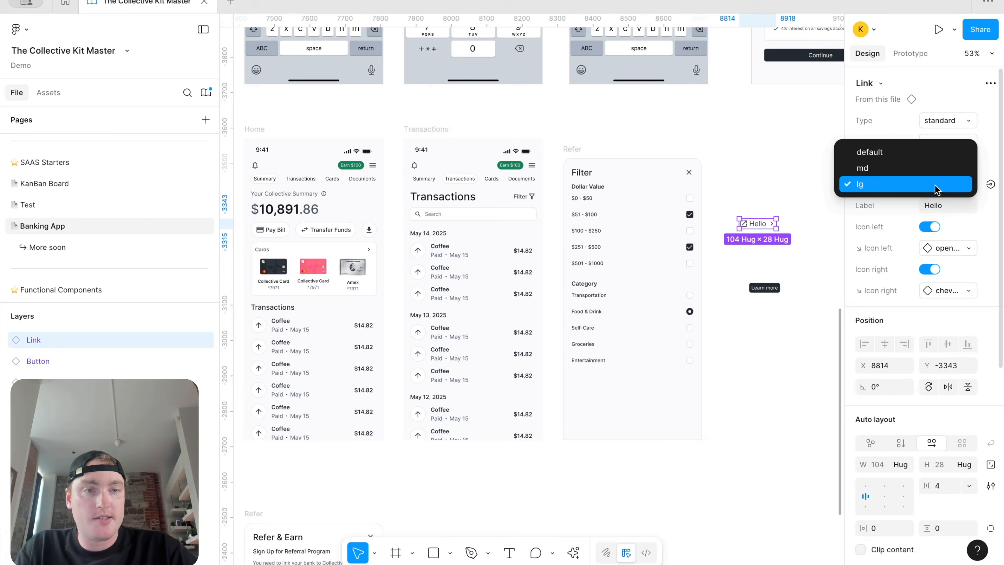
{"action": "left_click", "coordinate": [940, 150]}
{"action": "scroll", "coordinate": [808, 178], "scroll_direction": "up", "scroll_amount": 3}
{"action": "left_click", "coordinate": [930, 227]}
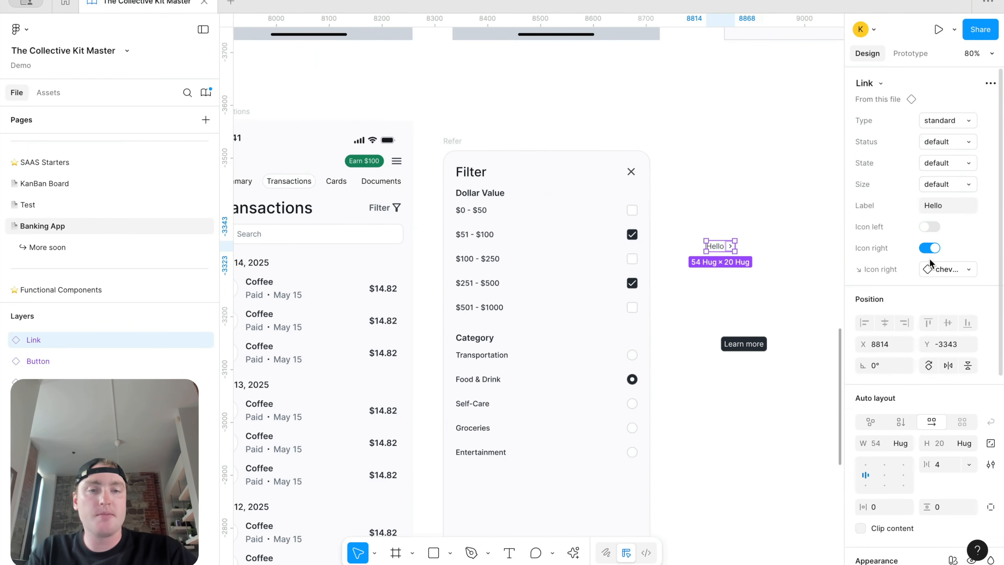
{"action": "left_click", "coordinate": [930, 248]}
{"action": "left_click", "coordinate": [948, 120]}
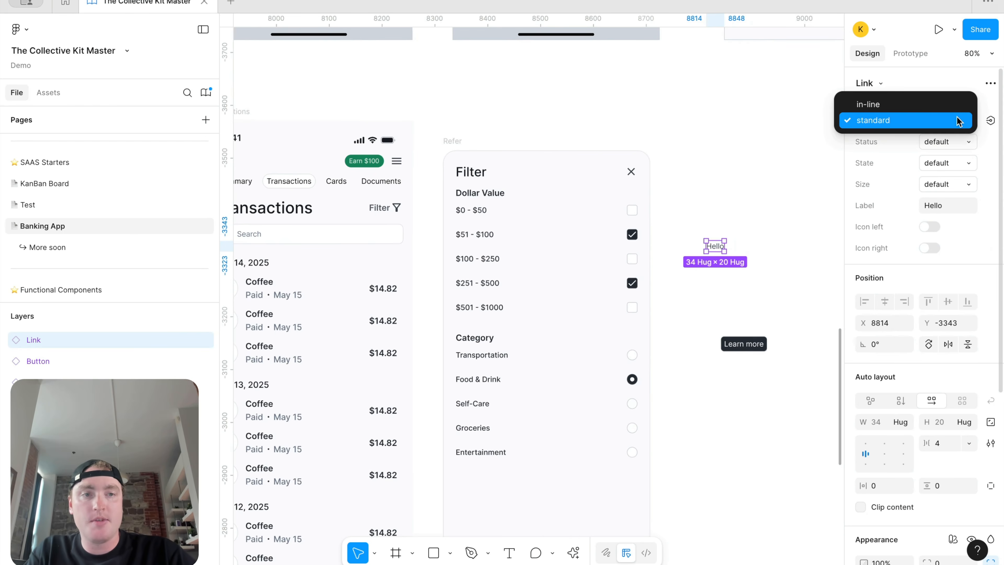
{"action": "left_click", "coordinate": [949, 103]}
Step: Relabel the button 'Apply Filters (3)' and the link 'Reset'
{"action": "left_click", "coordinate": [728, 346]}
{"action": "left_click", "coordinate": [947, 206]}
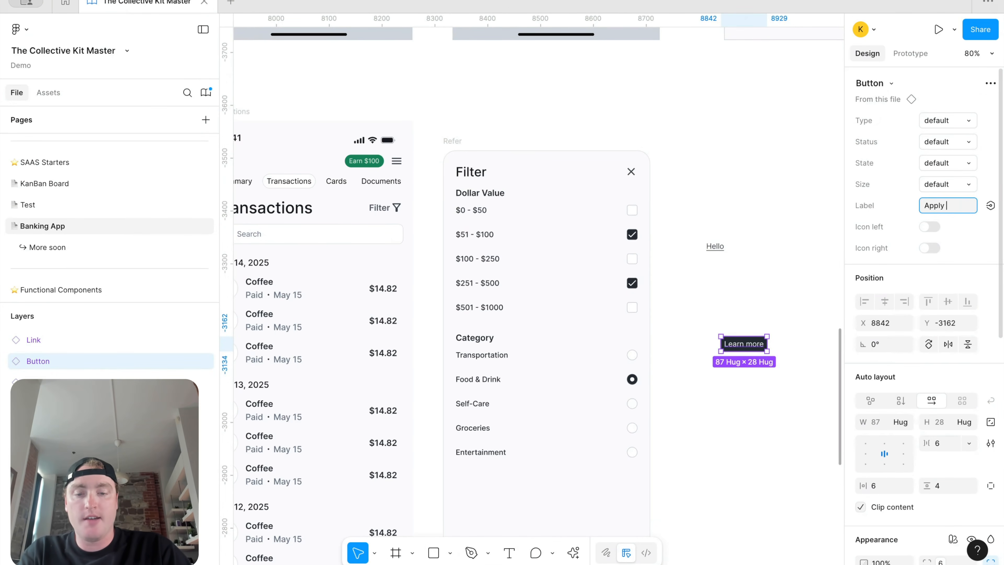
{"action": "type", "text": "Apply Filters ("}
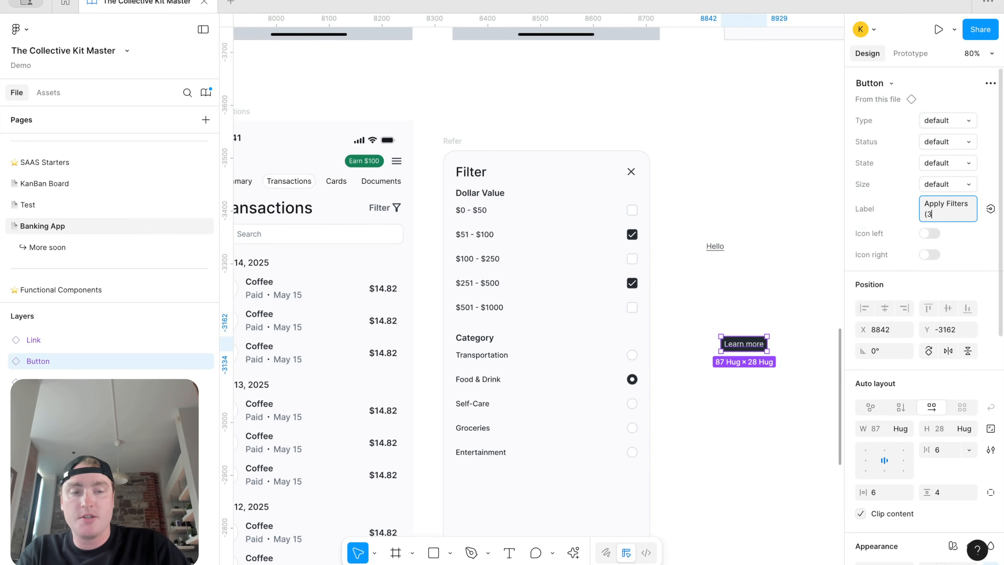
{"action": "type", "text": "3)"}
{"action": "key", "text": "Return"}
{"action": "left_click", "coordinate": [714, 246]}
{"action": "left_click", "coordinate": [951, 205]}
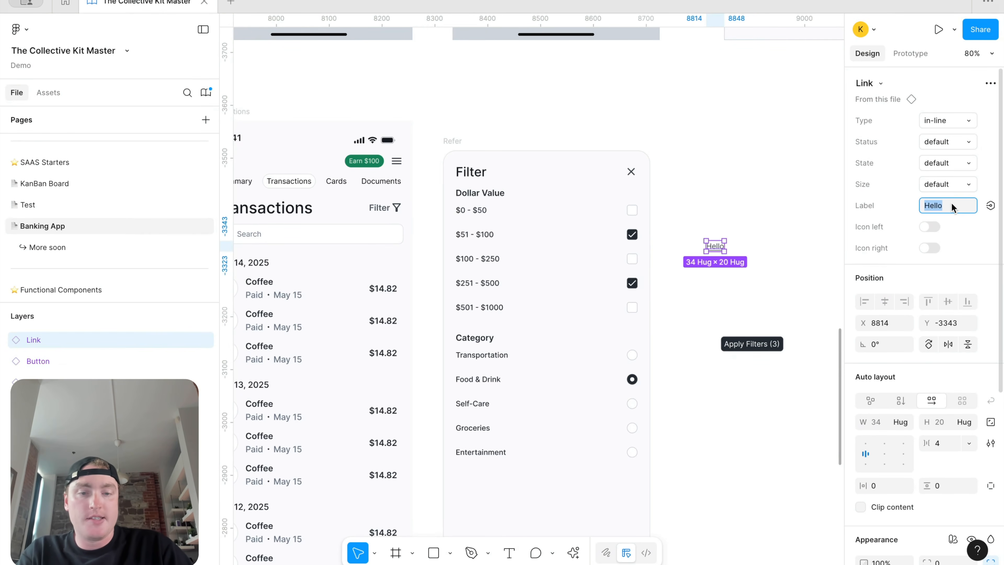
{"action": "type", "text": "Reset"}
{"action": "key", "text": "Return"}
Step: Wrap Reset and Apply Filters in an auto-layout row with 12 horizontal and 18 vertical padding
{"action": "left_click_drag", "start_coordinate": [750, 343], "coordinate": [782, 253]}
{"action": "left_click_drag", "start_coordinate": [791, 289], "coordinate": [726, 270]}
{"action": "key", "text": "shift+a"}
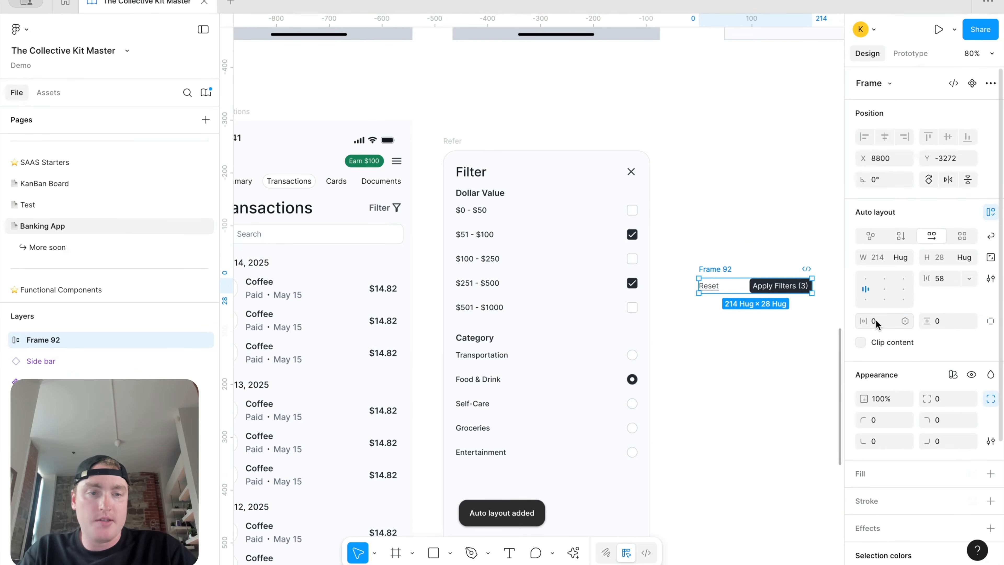
{"action": "key", "text": "Return"}
{"action": "left_click", "coordinate": [939, 324]}
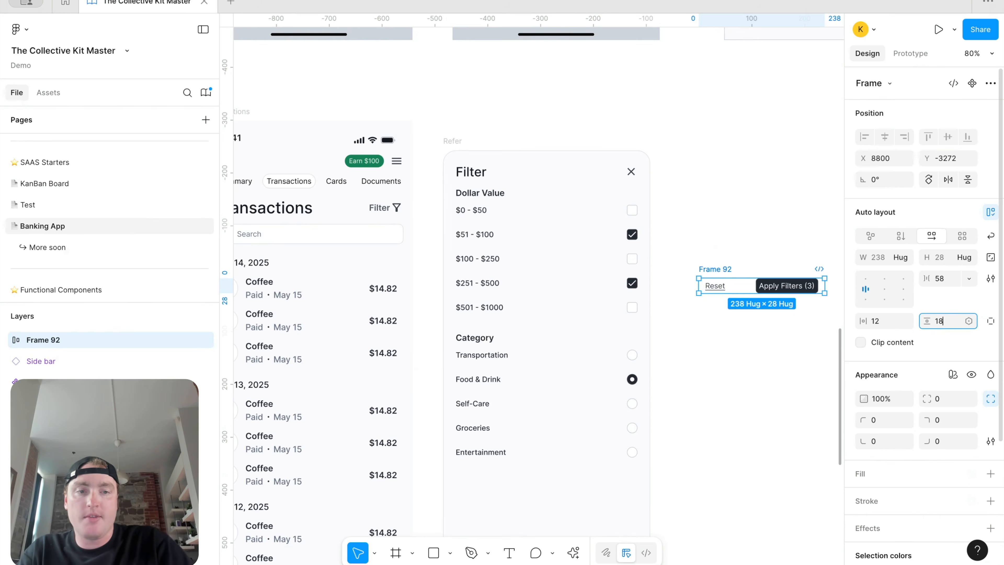
{"action": "type", "text": "18"}
{"action": "key", "text": "Return"}
Step: Widen the row, spread Reset and Apply Filters to opposite ends, and move it below the Filter card
{"action": "scroll", "coordinate": [778, 300], "scroll_direction": "right", "scroll_amount": 5}
{"action": "left_click_drag", "start_coordinate": [716, 278], "coordinate": [743, 278]}
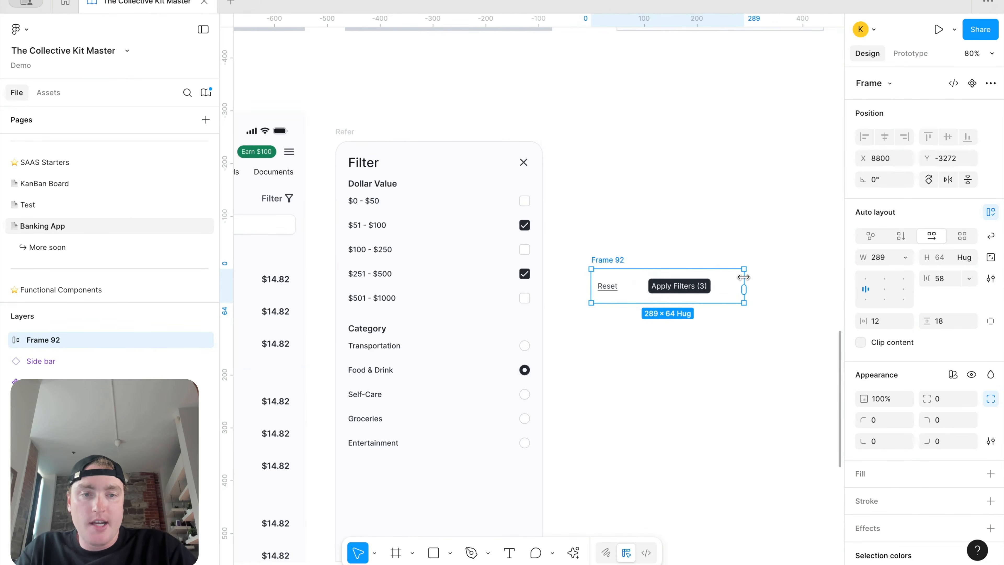
{"action": "left_click", "coordinate": [862, 281]}
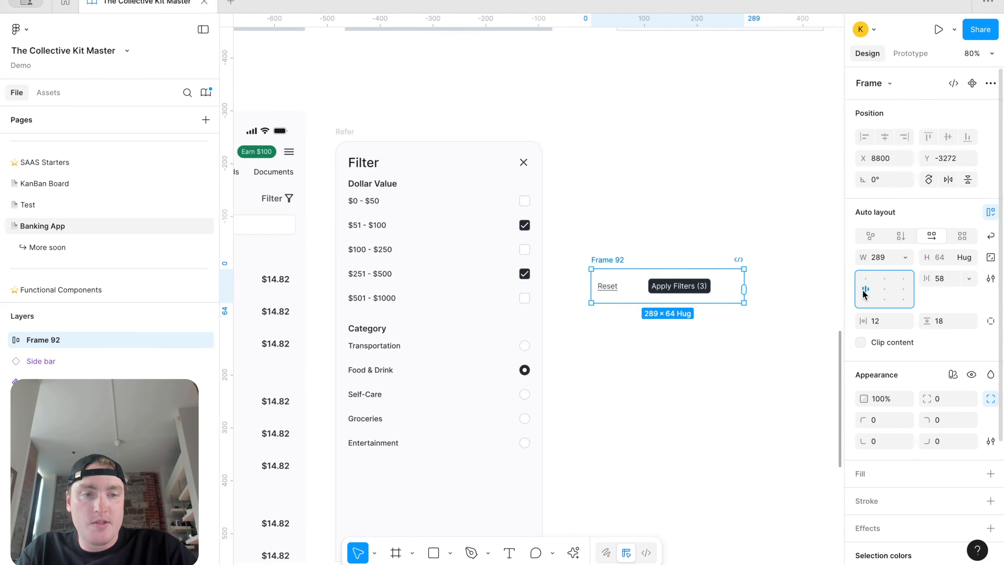
{"action": "double_click", "coordinate": [862, 291]}
{"action": "left_click_drag", "start_coordinate": [610, 259], "coordinate": [610, 405]}
{"action": "scroll", "coordinate": [610, 406], "scroll_direction": "down", "scroll_amount": 6}
{"action": "left_click_drag", "start_coordinate": [633, 170], "coordinate": [378, 343]}
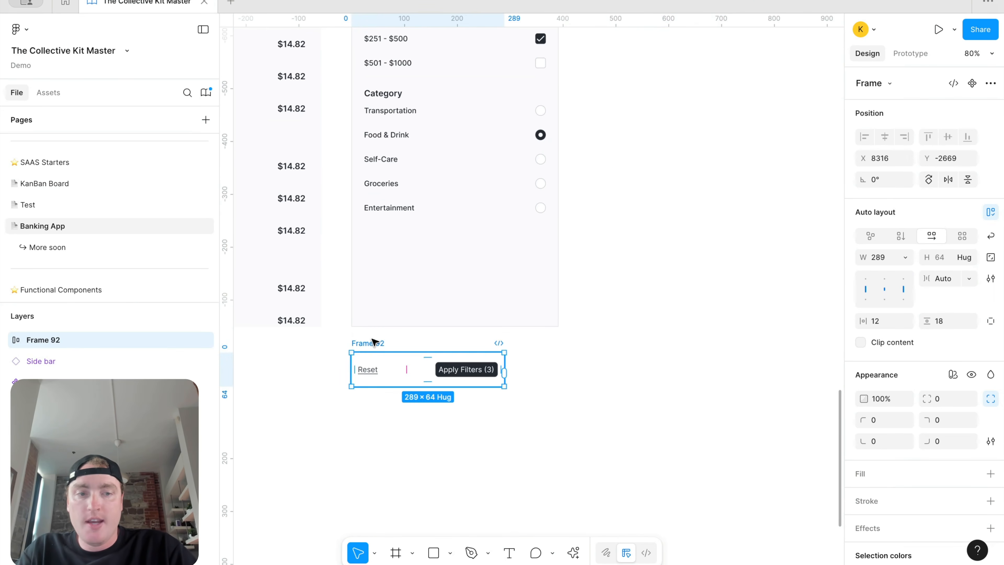
Step: Fill the Reset/Apply Filters bar with surface/default and butt it against the filter panel
{"action": "left_click", "coordinate": [991, 473]}
{"action": "left_click", "coordinate": [972, 473]}
{"action": "type", "text": "sur"}
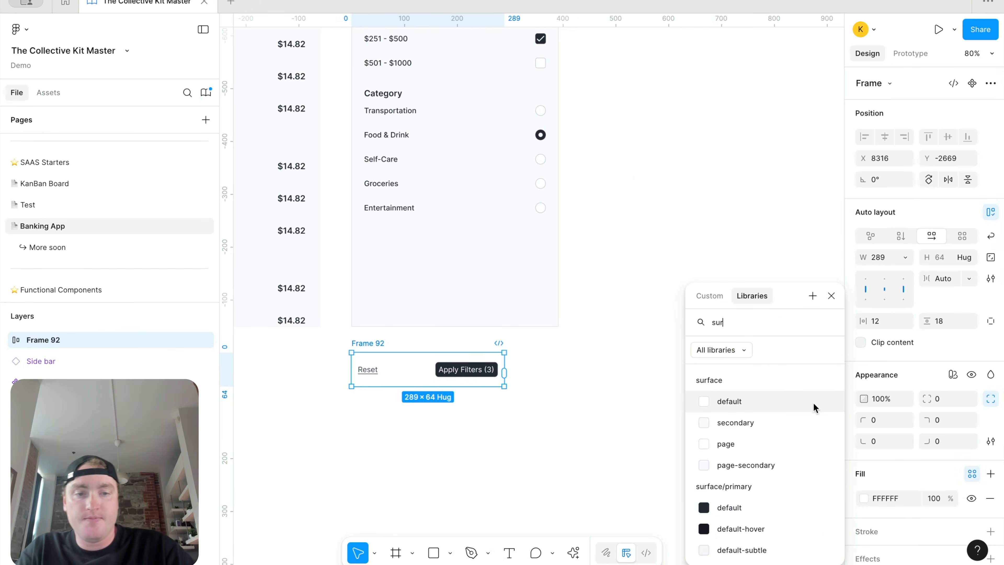
{"action": "left_click", "coordinate": [787, 407]}
{"action": "left_click", "coordinate": [598, 296]}
{"action": "left_click_drag", "start_coordinate": [366, 352], "coordinate": [366, 346]}
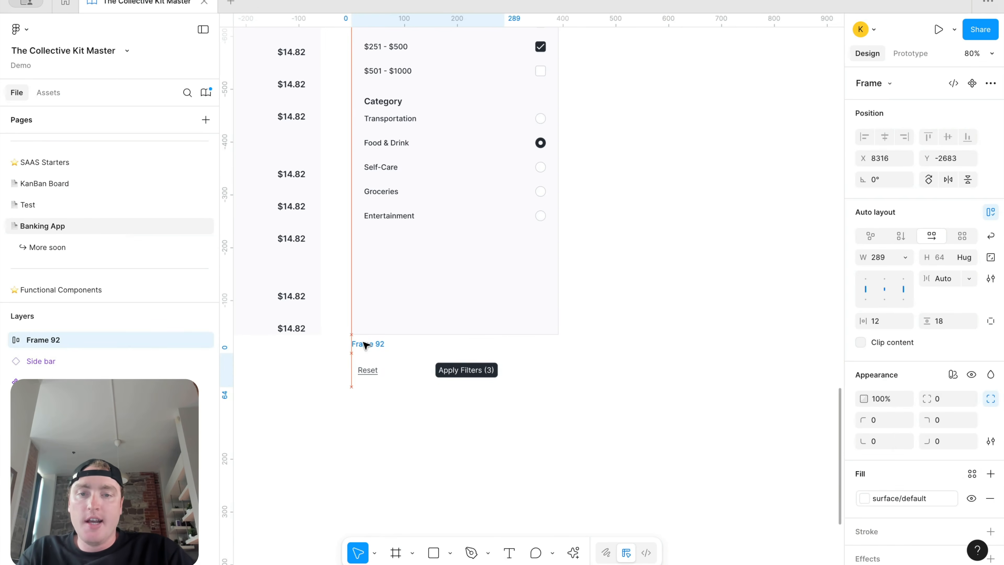
{"action": "scroll", "coordinate": [560, 340], "scroll_direction": "down", "scroll_amount": 5}
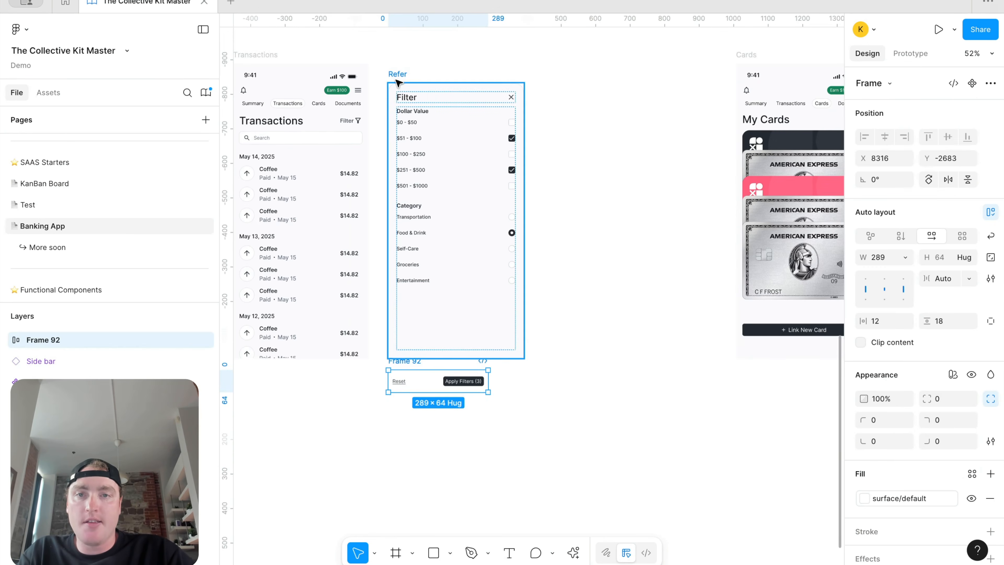
Step: Set the Refer filter panel's corner radii to none and remove its border
{"action": "left_click", "coordinate": [398, 83]}
{"action": "left_click", "coordinate": [878, 421]}
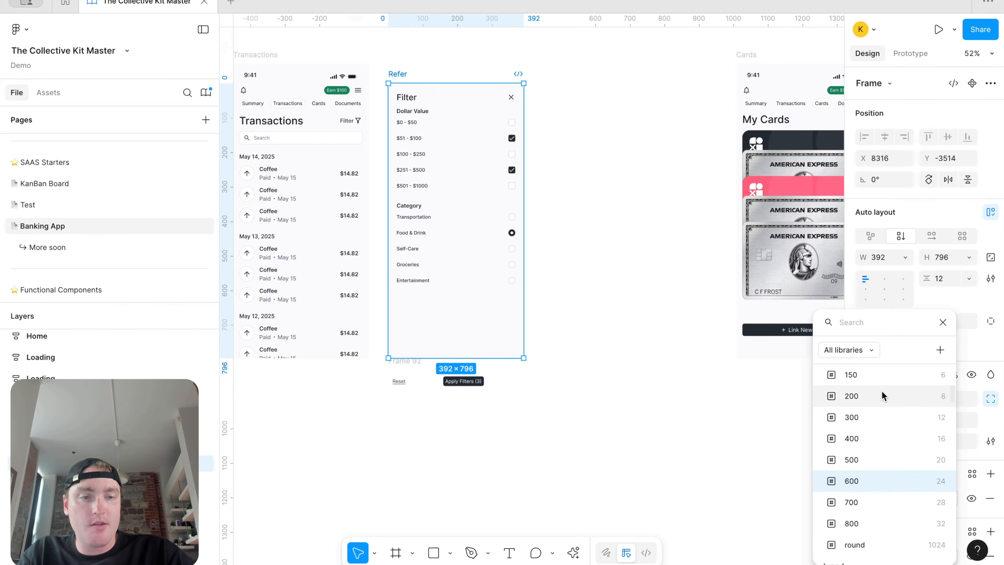
{"action": "scroll", "coordinate": [882, 396], "scroll_direction": "up", "scroll_amount": 5}
{"action": "left_click", "coordinate": [896, 396]}
{"action": "left_click", "coordinate": [942, 420]}
{"action": "scroll", "coordinate": [909, 429], "scroll_direction": "up", "scroll_amount": 5}
{"action": "left_click", "coordinate": [917, 417]}
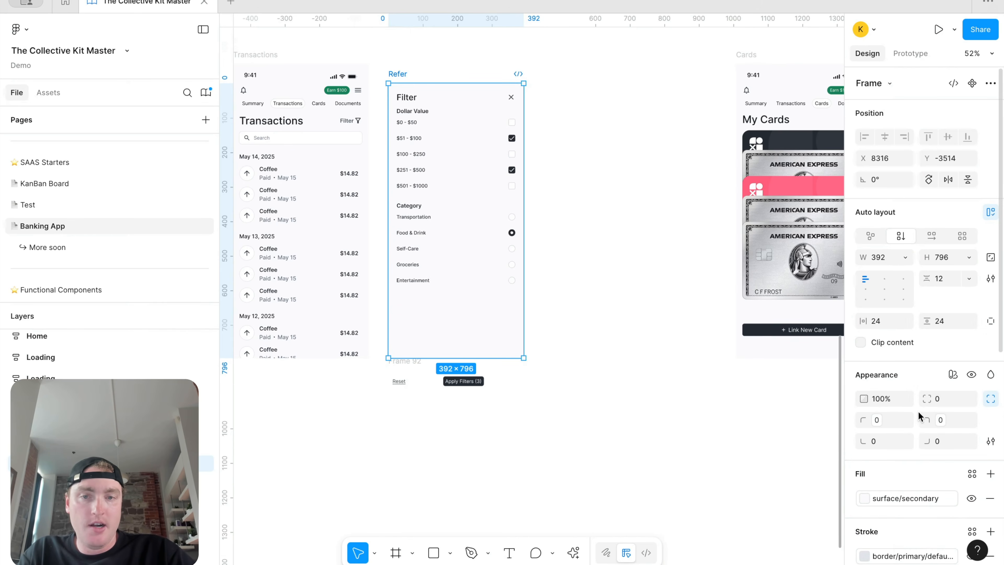
{"action": "scroll", "coordinate": [956, 477], "scroll_direction": "down", "scroll_amount": 3}
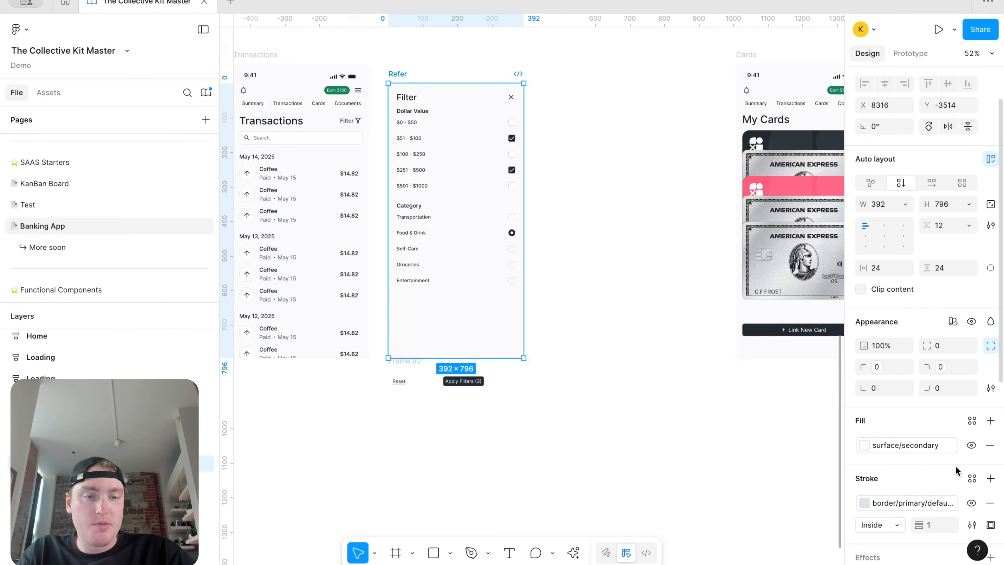
{"action": "left_click", "coordinate": [990, 502]}
{"action": "key", "text": "Escape"}
Step: Wrap the filter panel and footer bar in an auto-layout frame with gap 0
{"action": "left_click", "coordinate": [395, 361]}
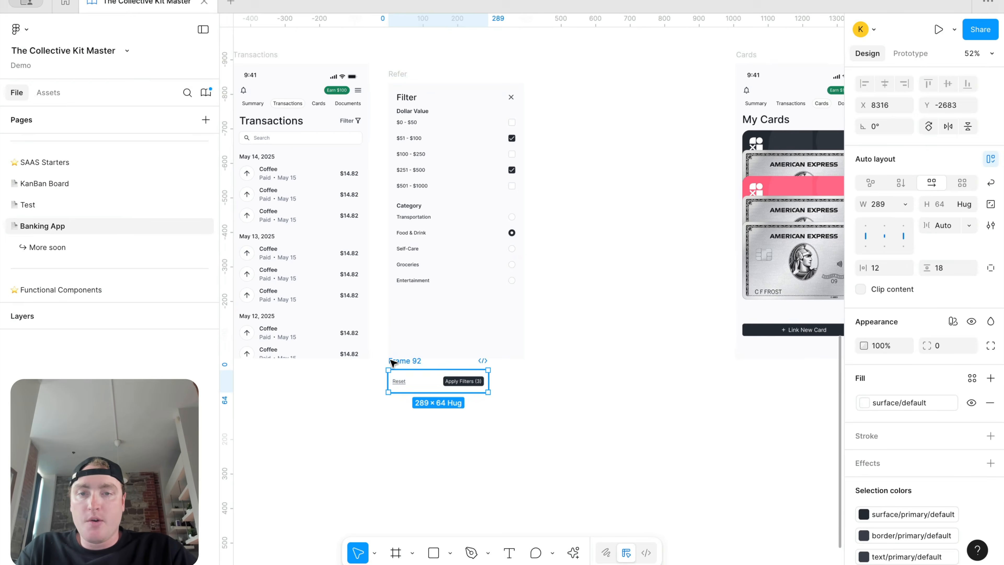
{"action": "left_click", "coordinate": [410, 71], "text": "shift"}
{"action": "key", "text": "shift+a"}
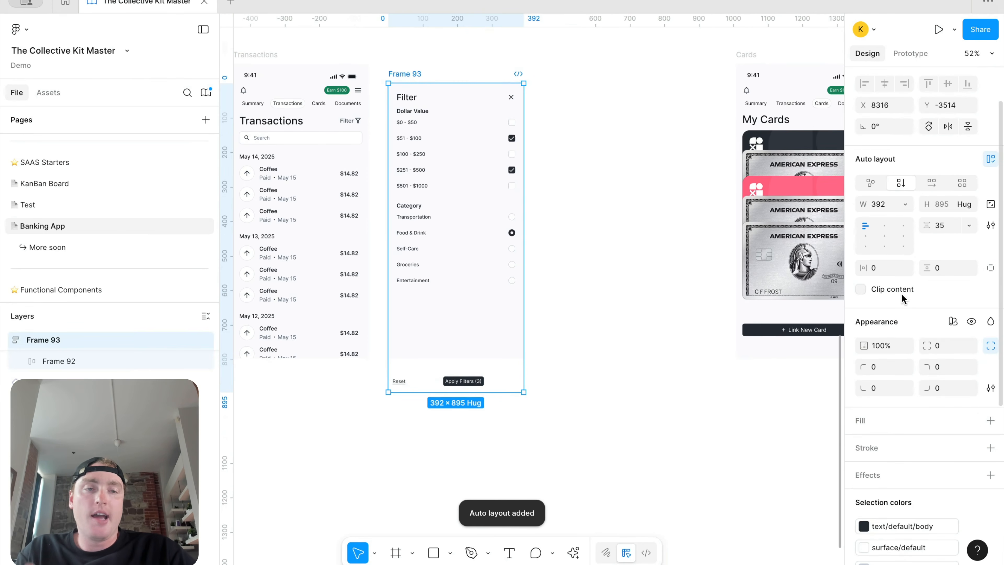
{"action": "left_click", "coordinate": [947, 226]}
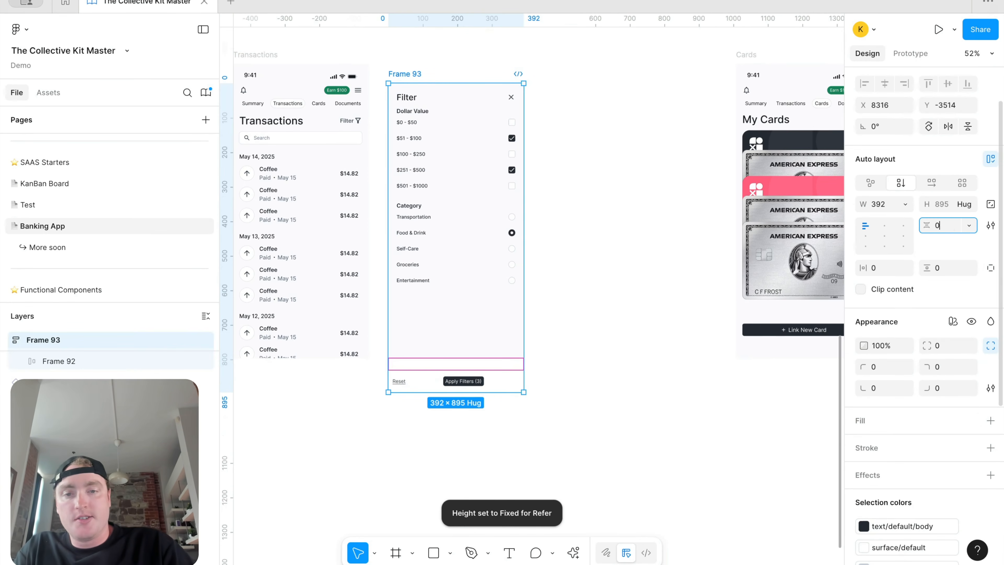
{"action": "type", "text": "0"}
{"action": "key", "text": "Return"}
{"action": "left_click", "coordinate": [427, 366]}
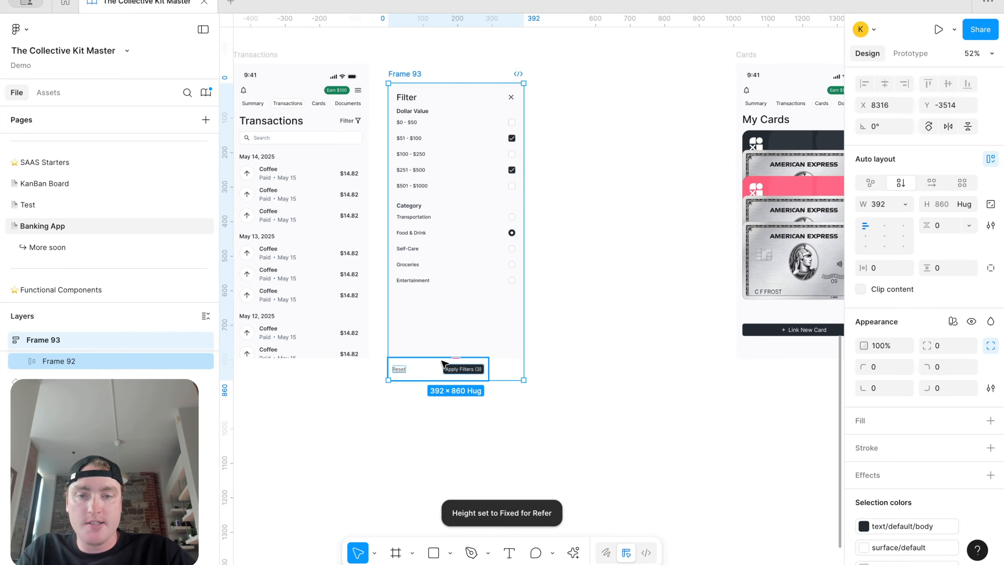
Step: Make the footer bar fill container width and round Frame 93's top corners to 24
{"action": "left_click", "coordinate": [903, 204]}
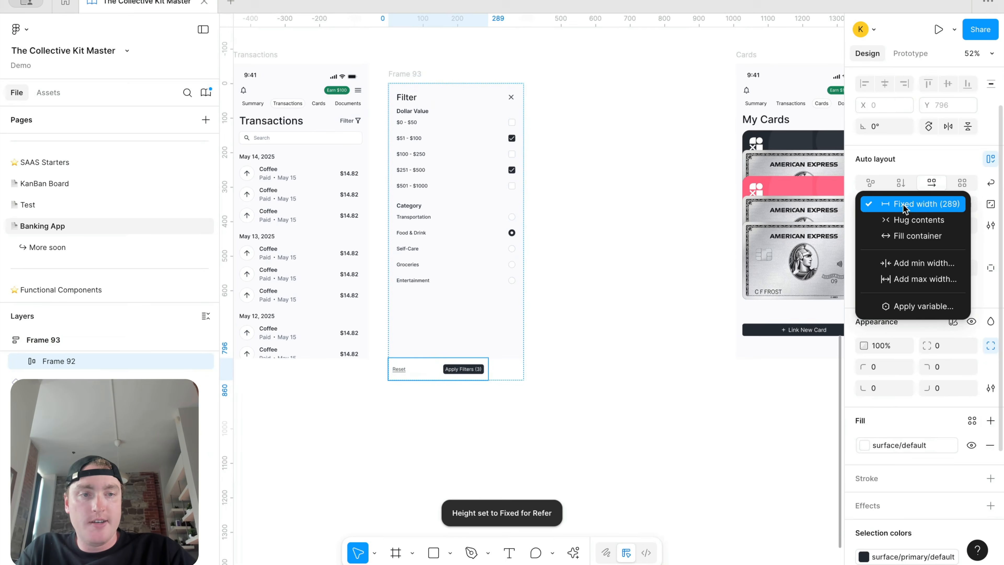
{"action": "left_click", "coordinate": [902, 233]}
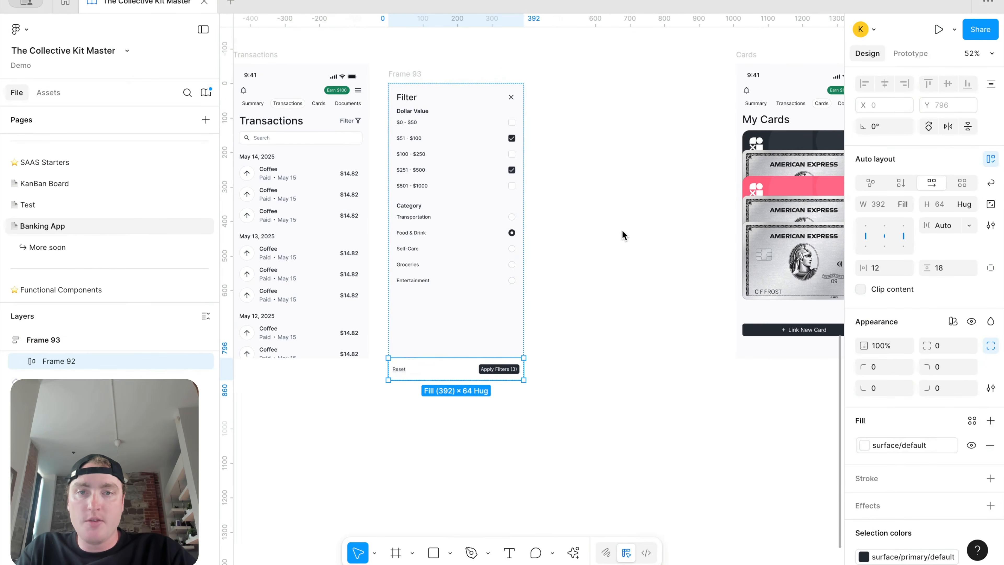
{"action": "left_click", "coordinate": [402, 74]}
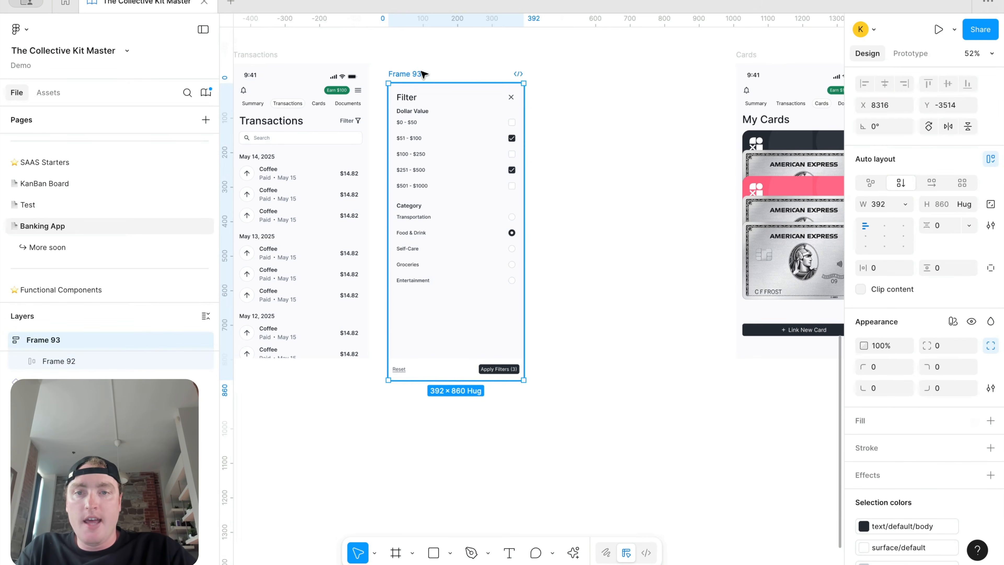
{"action": "left_click", "coordinate": [905, 367]}
{"action": "type", "text": "rad"}
{"action": "scroll", "coordinate": [892, 453], "scroll_direction": "down", "scroll_amount": 3}
{"action": "left_click", "coordinate": [892, 506]}
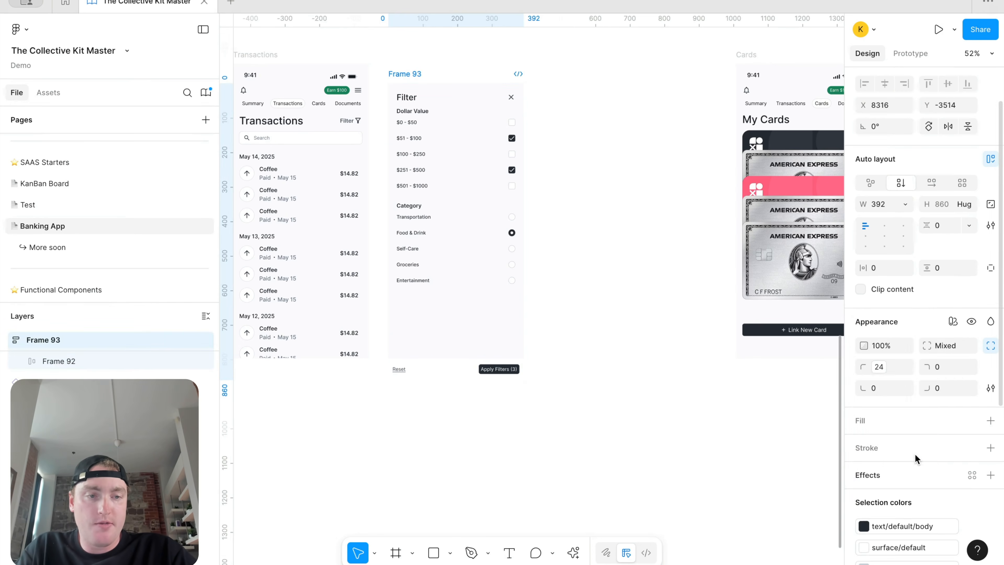
{"action": "left_click", "coordinate": [968, 366]}
{"action": "type", "text": "rad"}
{"action": "scroll", "coordinate": [940, 475], "scroll_direction": "down", "scroll_amount": 3}
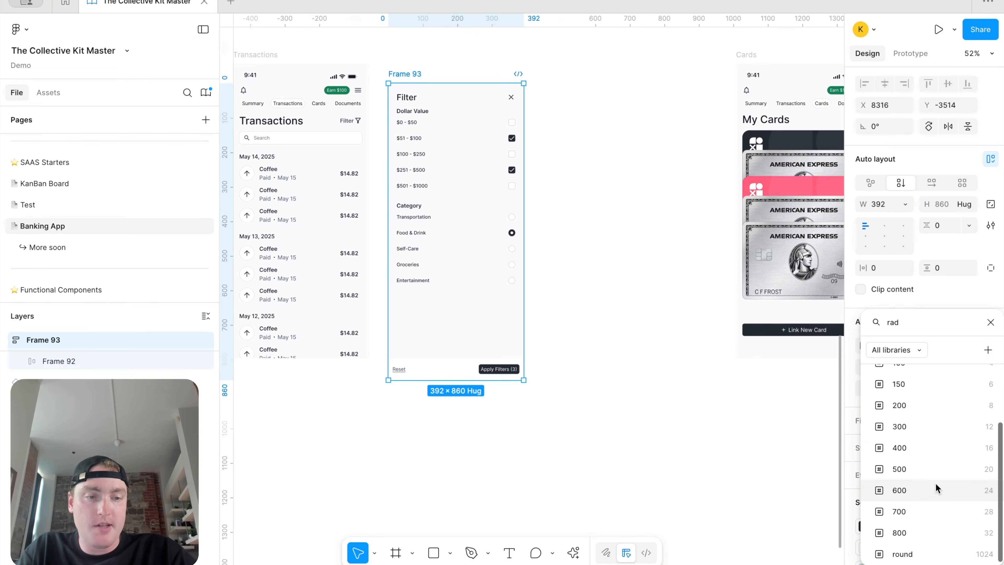
{"action": "left_click", "coordinate": [934, 482]}
Step: Add an outside border to Frame 93 using the primary border colour variable
{"action": "left_click", "coordinate": [641, 357]}
{"action": "left_click", "coordinate": [409, 74]}
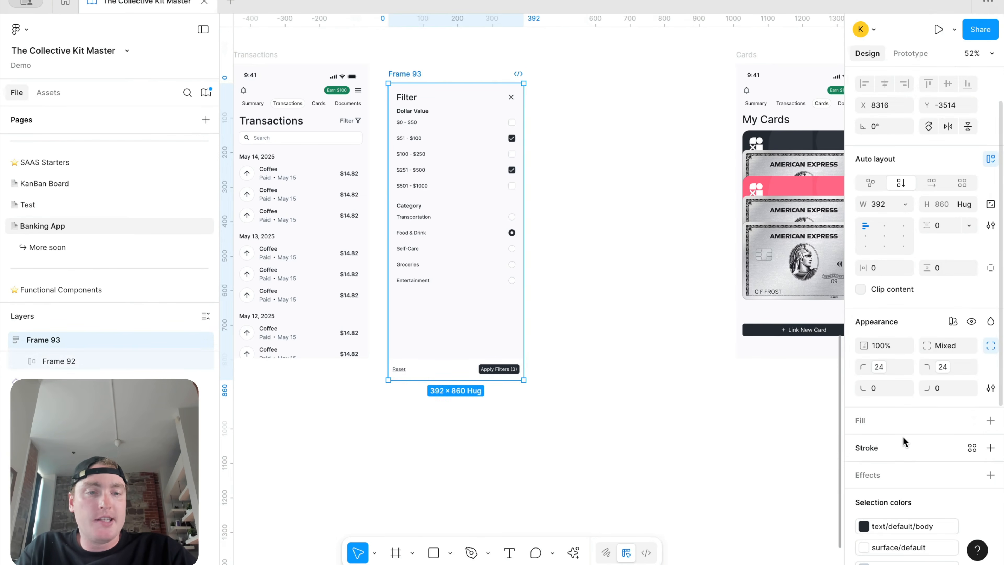
{"action": "left_click", "coordinate": [990, 447]}
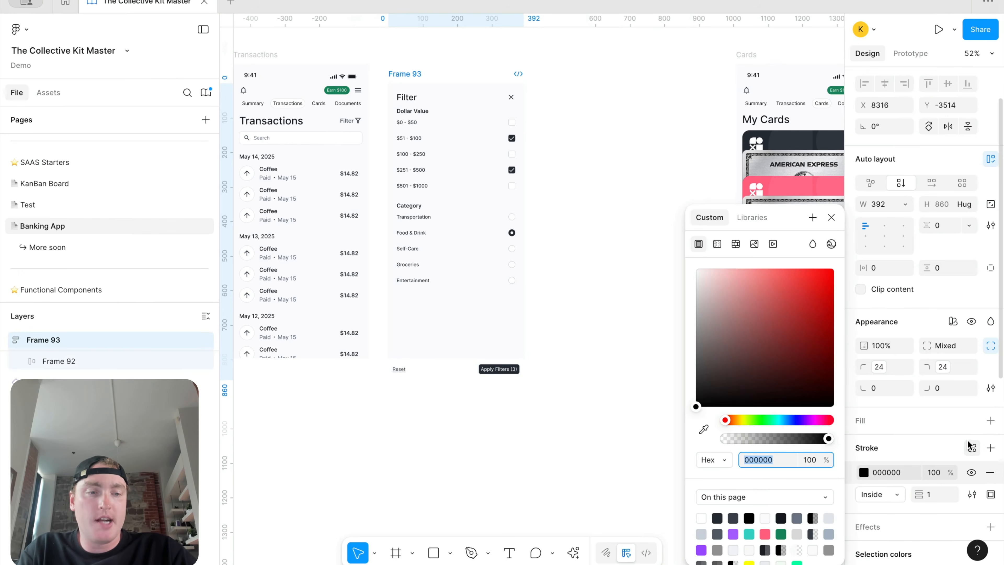
{"action": "left_click", "coordinate": [972, 448]}
{"action": "type", "text": "border"}
{"action": "left_click", "coordinate": [735, 507]}
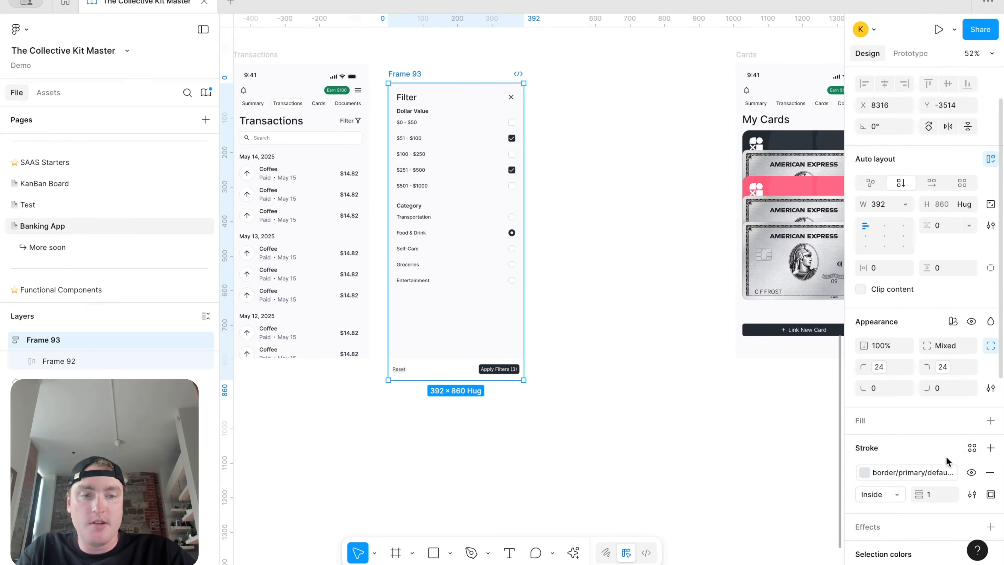
{"action": "left_click", "coordinate": [891, 490]}
{"action": "left_click", "coordinate": [893, 509]}
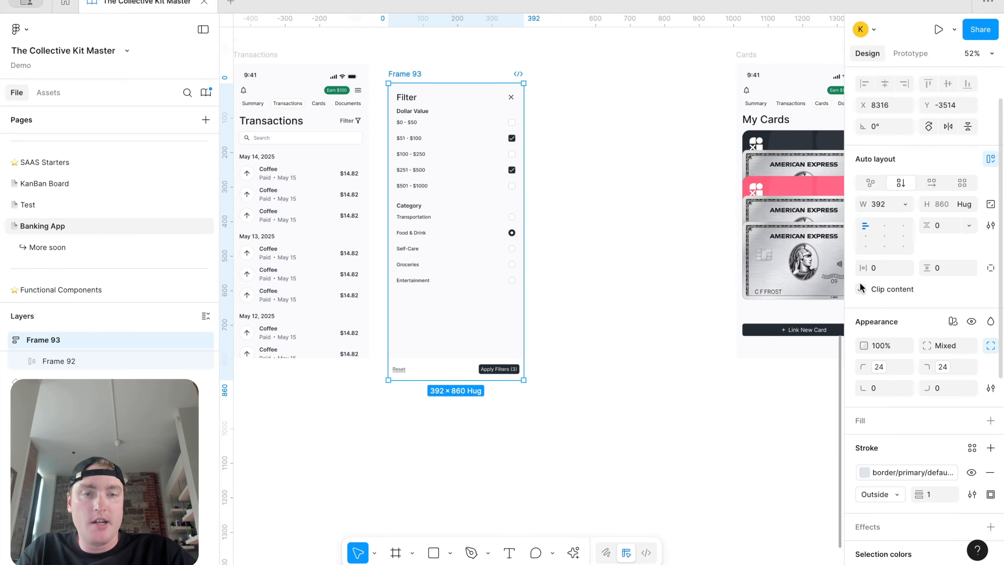
Step: Give the footer bar a top-only border in border/primary/default-subtle
{"action": "left_click", "coordinate": [626, 108]}
{"action": "scroll", "coordinate": [549, 75], "scroll_direction": "up", "scroll_amount": 5}
{"action": "scroll", "coordinate": [448, 65], "scroll_direction": "down", "scroll_amount": 4}
{"action": "scroll", "coordinate": [451, 67], "scroll_direction": "left", "scroll_amount": 3}
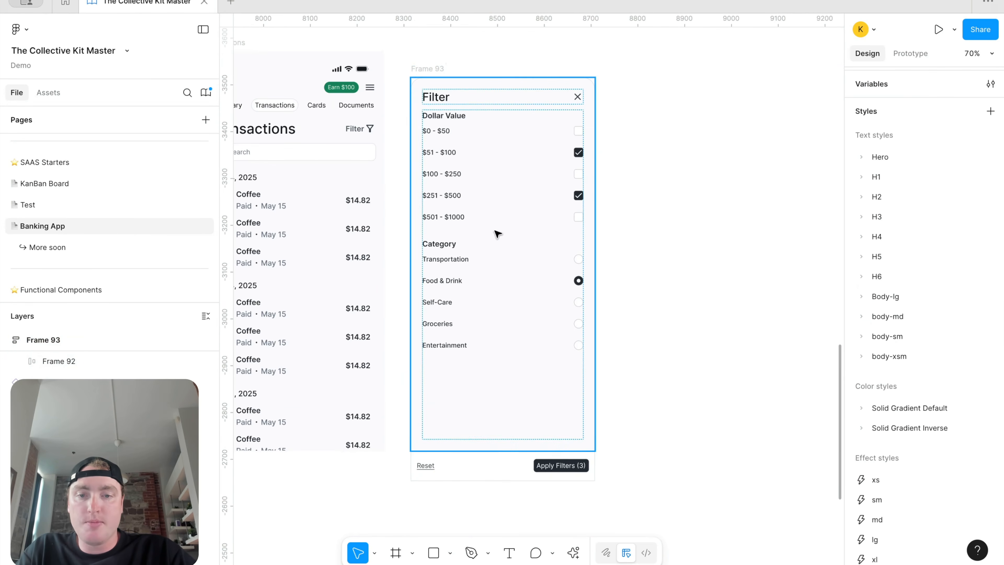
{"action": "left_click", "coordinate": [484, 466]}
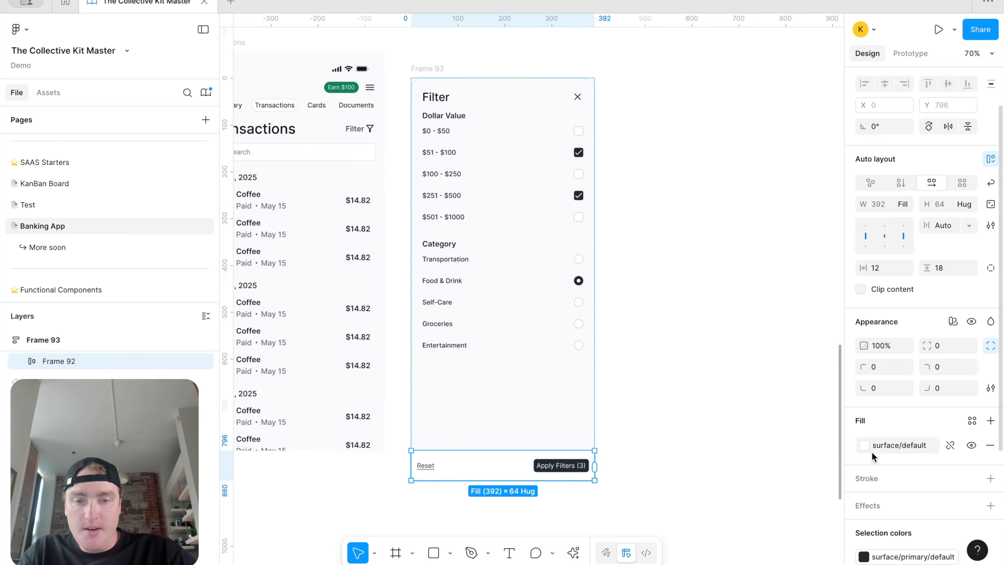
{"action": "left_click", "coordinate": [990, 478]}
{"action": "left_click", "coordinate": [971, 478]}
{"action": "type", "text": "bor"}
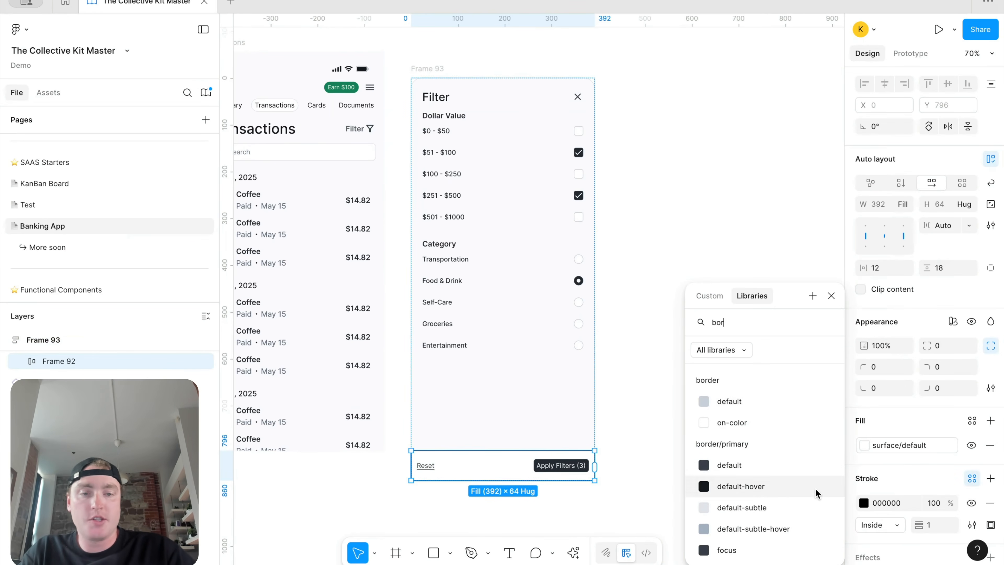
{"action": "left_click", "coordinate": [795, 509]}
{"action": "left_click", "coordinate": [972, 524]}
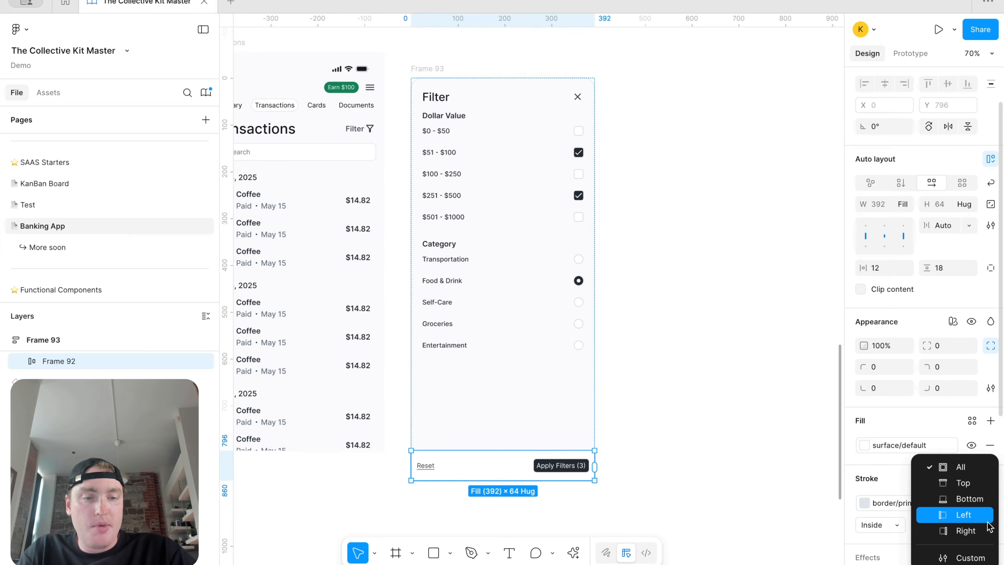
{"action": "left_click", "coordinate": [948, 480]}
{"action": "left_click", "coordinate": [707, 422]}
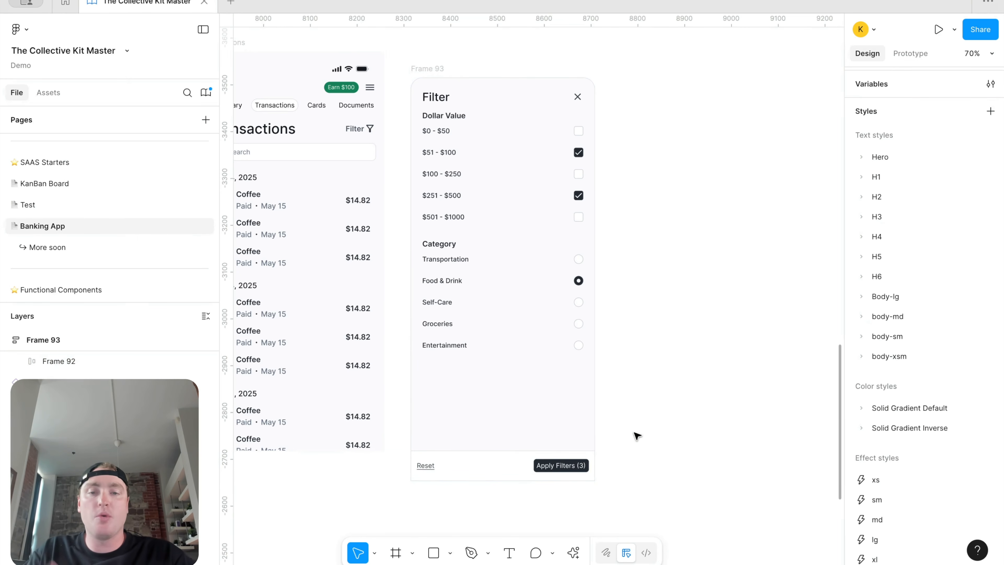
Step: Undo a trial resize and set the inner Refer frame to fill its container's height
{"action": "scroll", "coordinate": [559, 157], "scroll_direction": "down", "scroll_amount": 4}
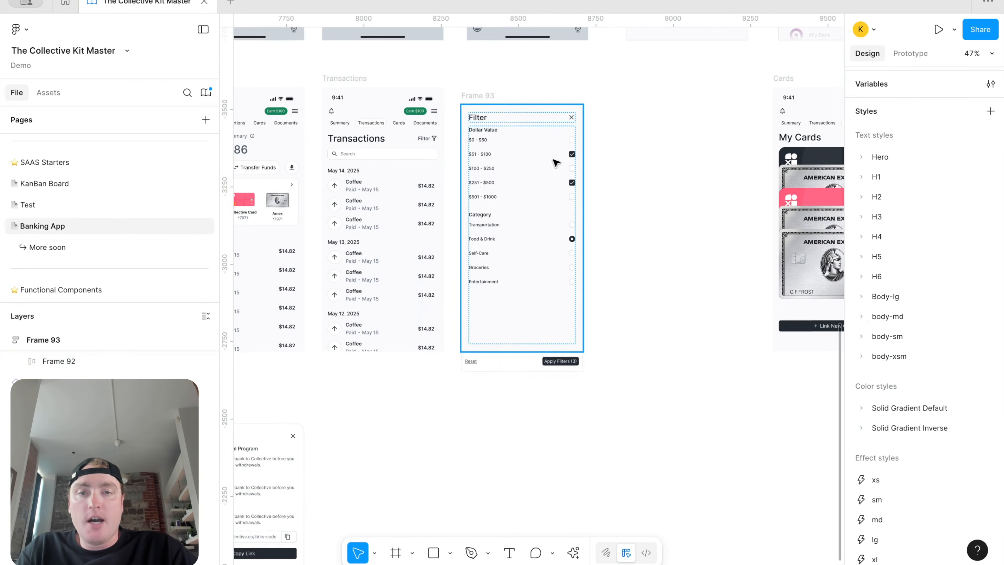
{"action": "double_click", "coordinate": [527, 180]}
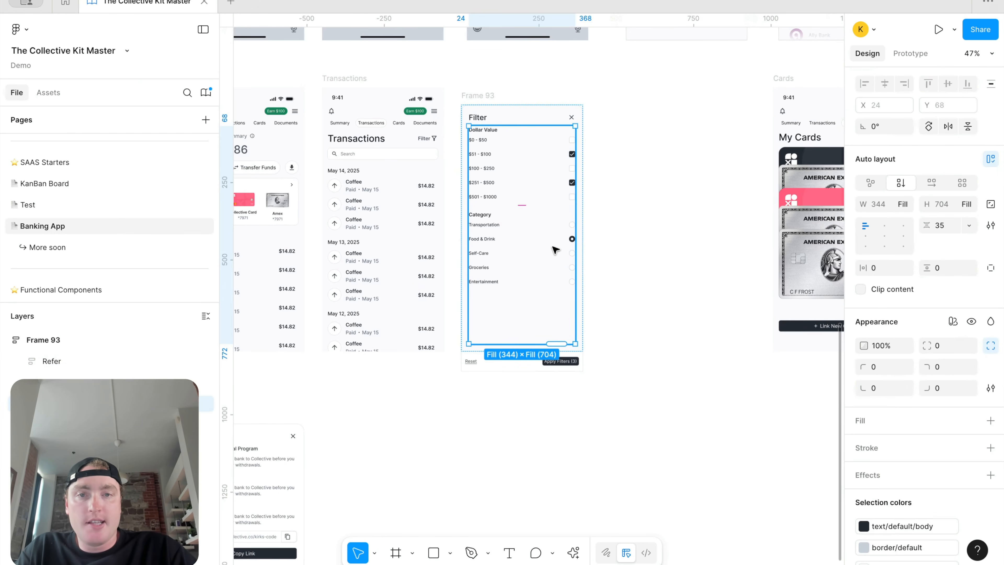
{"action": "left_click", "coordinate": [486, 98]}
{"action": "left_click_drag", "start_coordinate": [521, 105], "coordinate": [531, 160]}
{"action": "key", "text": "ctrl+z"}
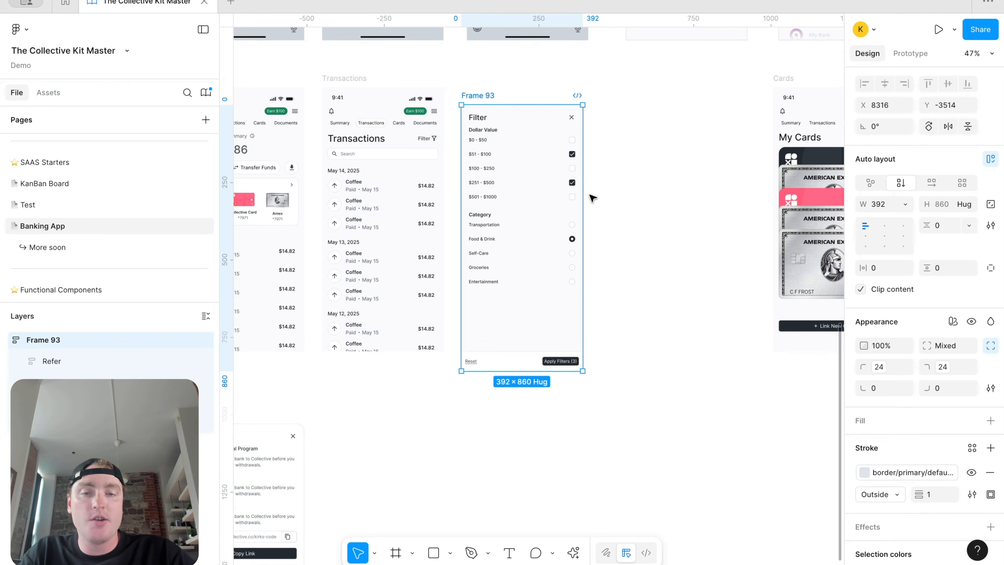
{"action": "left_click", "coordinate": [518, 249]}
{"action": "left_click", "coordinate": [967, 205]}
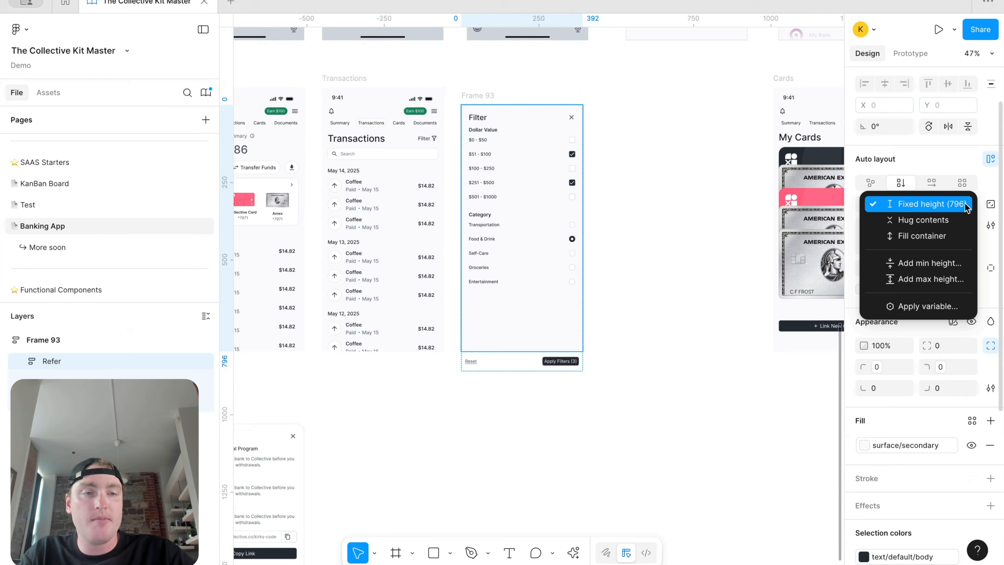
{"action": "left_click", "coordinate": [948, 236]}
Step: Drag Frame 93's top edge down until it measures 392×620
{"action": "left_click", "coordinate": [701, 249]}
{"action": "left_click", "coordinate": [530, 109]}
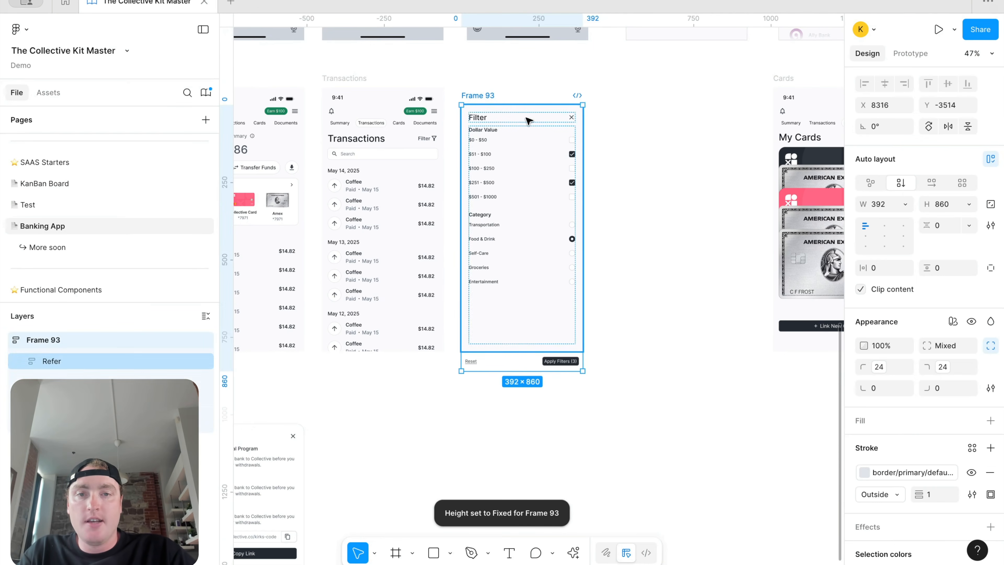
{"action": "left_click_drag", "start_coordinate": [534, 102], "coordinate": [539, 186]}
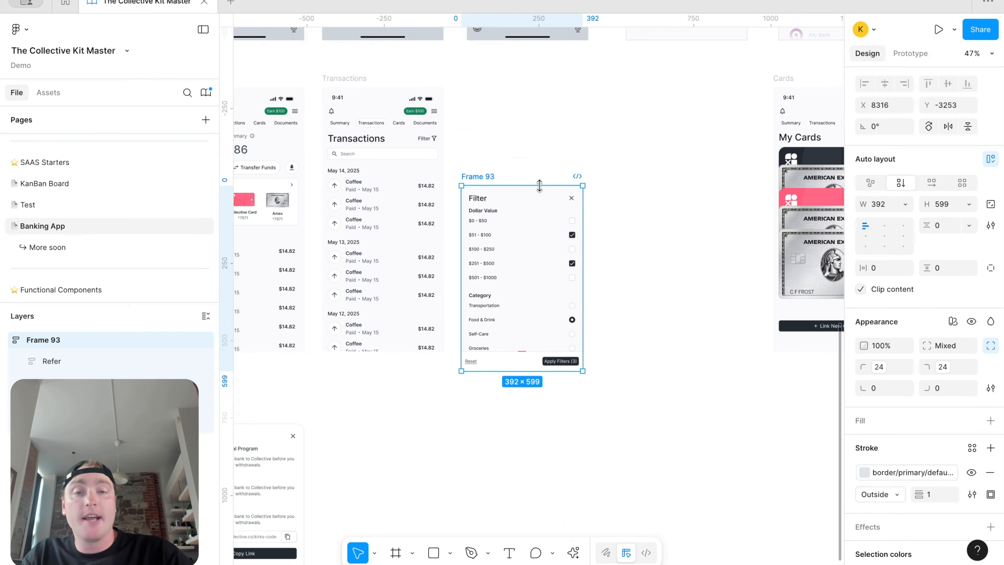
{"action": "left_click_drag", "start_coordinate": [539, 186], "coordinate": [541, 129]}
{"action": "key", "text": "super+minus"}
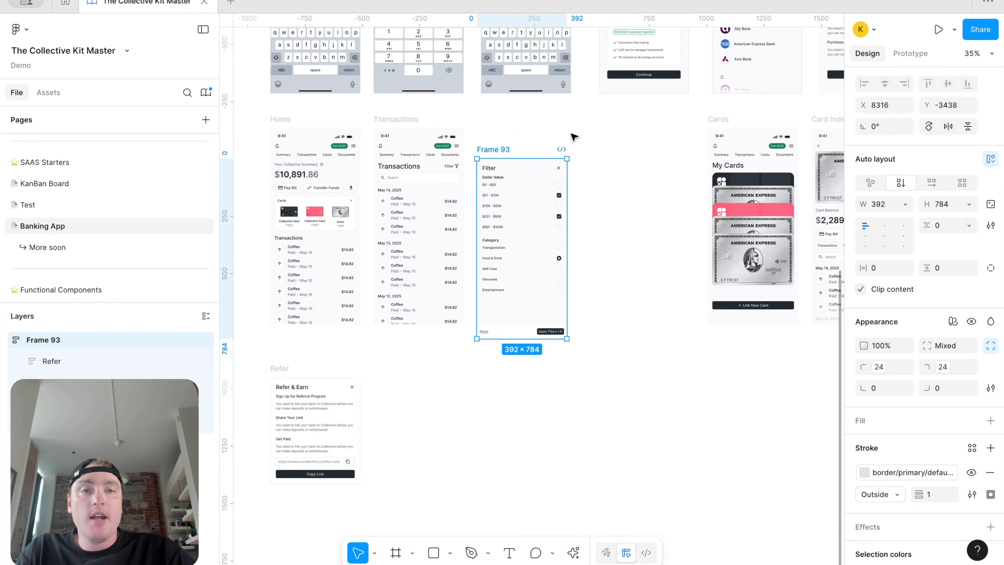
{"action": "left_click_drag", "start_coordinate": [540, 158], "coordinate": [541, 196]}
{"action": "scroll", "coordinate": [541, 196], "scroll_direction": "up", "scroll_amount": 2}
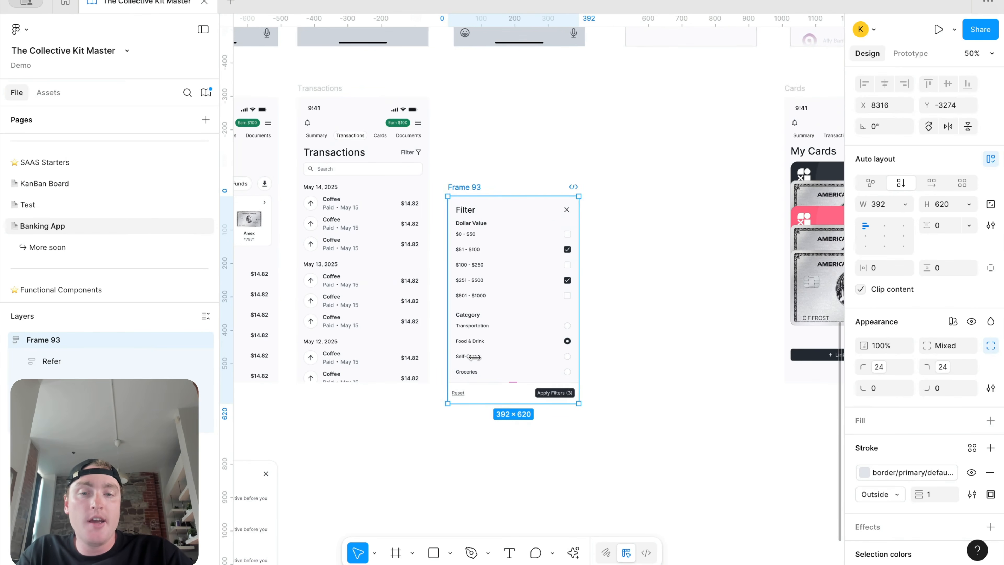
{"action": "scroll", "coordinate": [500, 361], "scroll_direction": "up", "scroll_amount": 3}
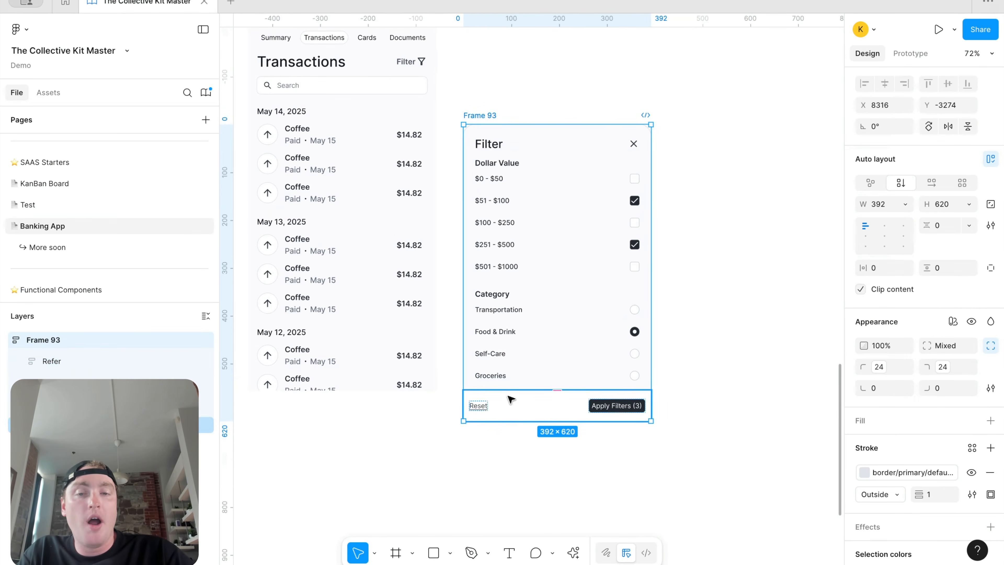
{"action": "scroll", "coordinate": [579, 404], "scroll_direction": "down", "scroll_amount": 3}
Step: Paste the 392×118 gradient rectangle from another screen into the Filter panel frame (Frame 93)
{"action": "scroll", "coordinate": [616, 336], "scroll_direction": "right", "scroll_amount": 3}
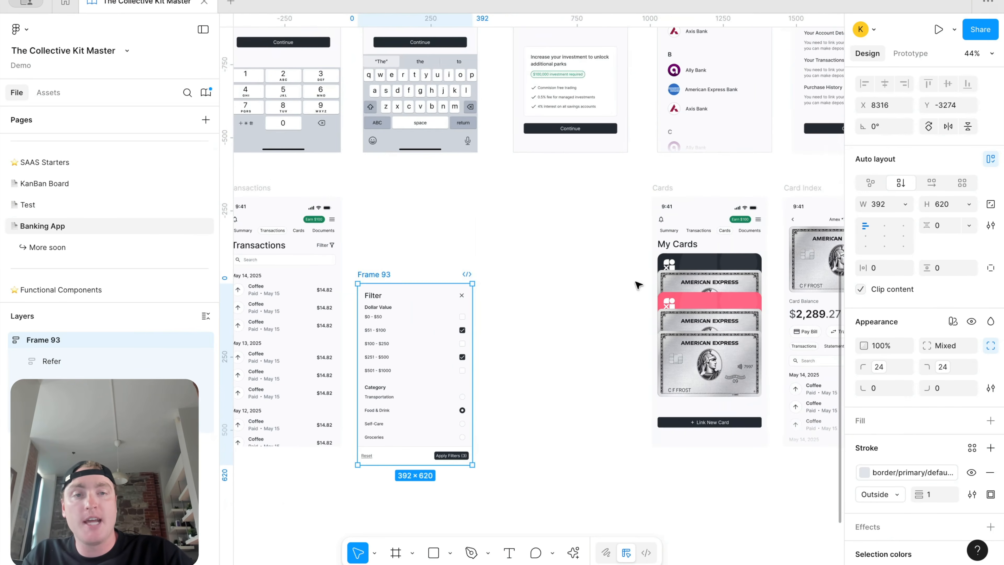
{"action": "left_click", "coordinate": [701, 139]}
{"action": "scroll", "coordinate": [545, 257], "scroll_direction": "down", "scroll_amount": 2}
{"action": "scroll", "coordinate": [544, 258], "scroll_direction": "left", "scroll_amount": 2}
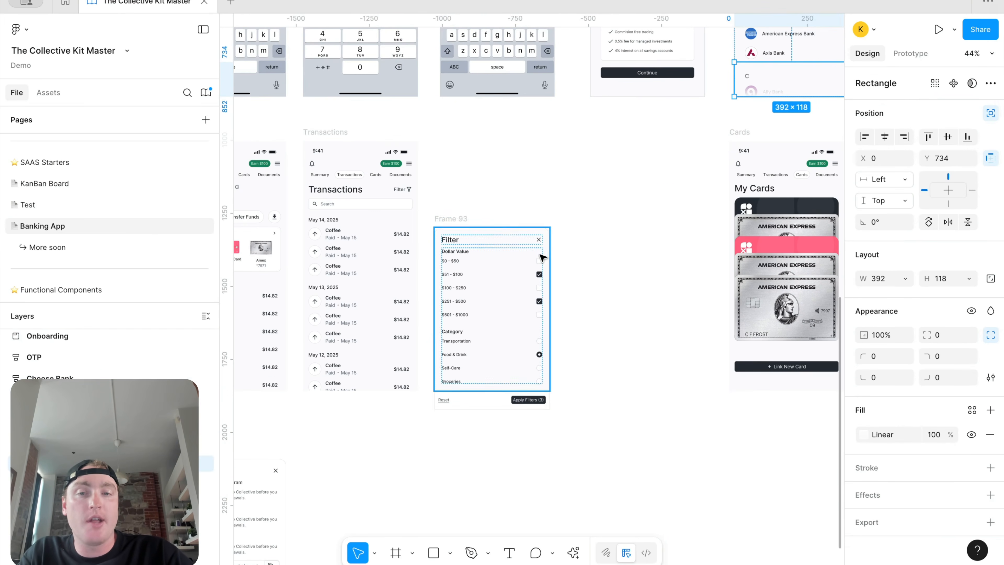
{"action": "left_click", "coordinate": [450, 219]}
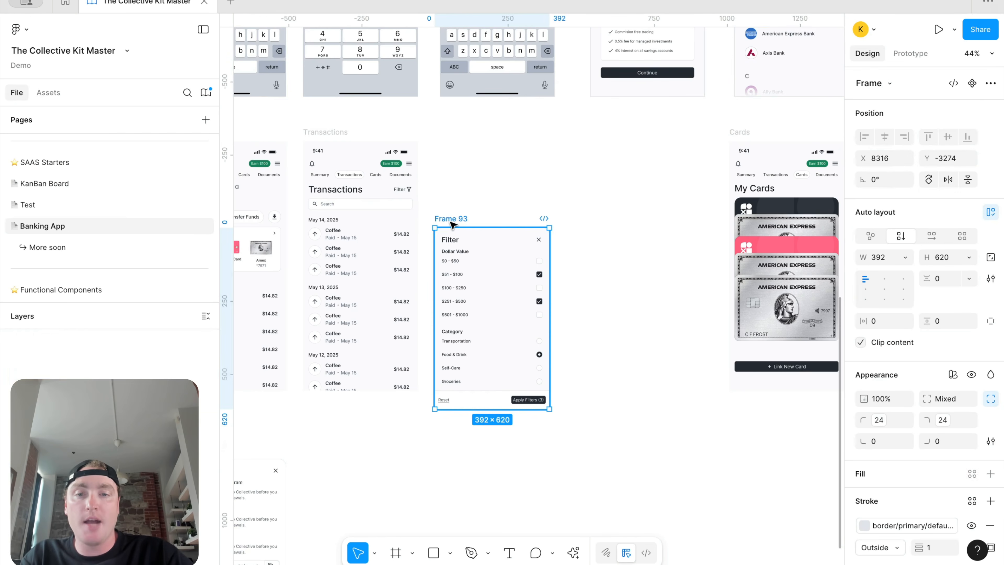
{"action": "scroll", "coordinate": [728, 170], "scroll_direction": "up", "scroll_amount": 2}
{"action": "scroll", "coordinate": [727, 170], "scroll_direction": "right", "scroll_amount": 2}
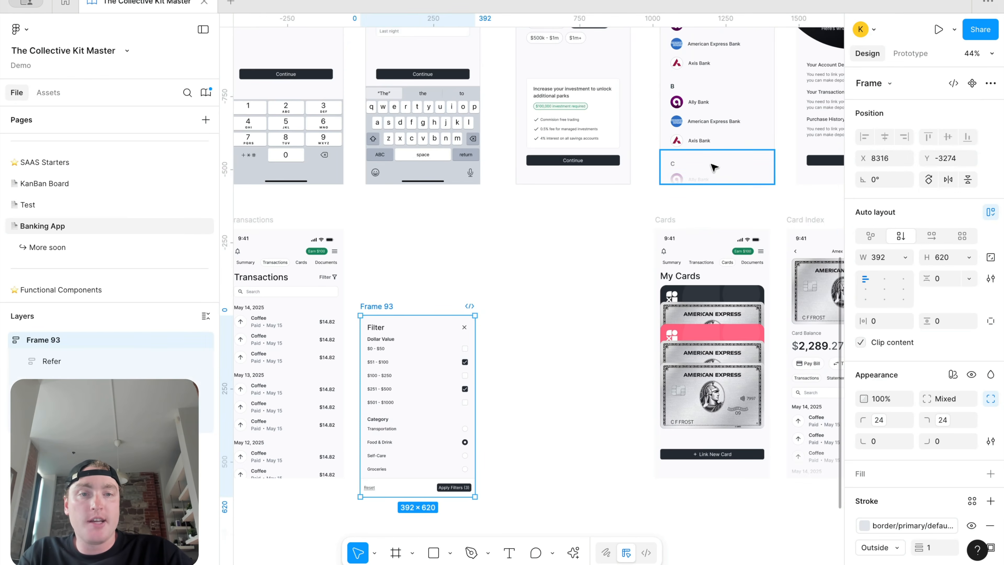
{"action": "scroll", "coordinate": [604, 222], "scroll_direction": "down", "scroll_amount": 2}
{"action": "scroll", "coordinate": [604, 222], "scroll_direction": "left", "scroll_amount": 3}
{"action": "key", "text": "super+v"}
Step: Nudge the pasted gradient rectangle down the panel toward its footer
{"action": "scroll", "coordinate": [574, 388], "scroll_direction": "up", "scroll_amount": 5}
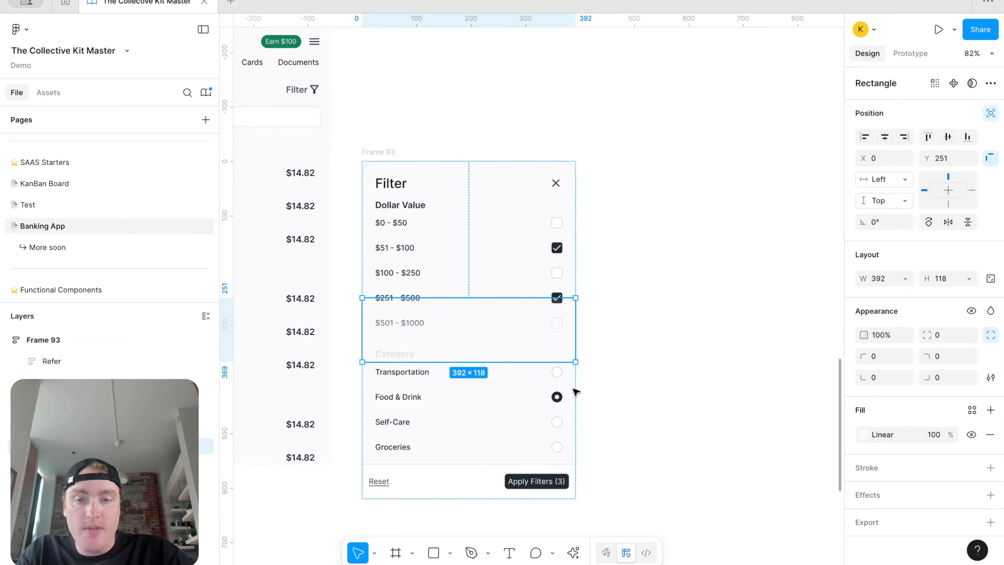
{"action": "key", "text": "shift+Down"}
{"action": "key", "text": "shift+Down"}
{"action": "key", "text": "shift+Down"}
{"action": "key", "text": "shift+Down"}
{"action": "key", "text": "shift+Down"}
{"action": "key", "text": "shift+Down"}
{"action": "key", "text": "shift+Down"}
{"action": "key", "text": "shift+Down"}
{"action": "key", "text": "shift+Down"}
{"action": "key", "text": "shift+Down"}
{"action": "key", "text": "shift+Down"}
{"action": "key", "text": "shift+Down"}
{"action": "key", "text": "shift+Down"}
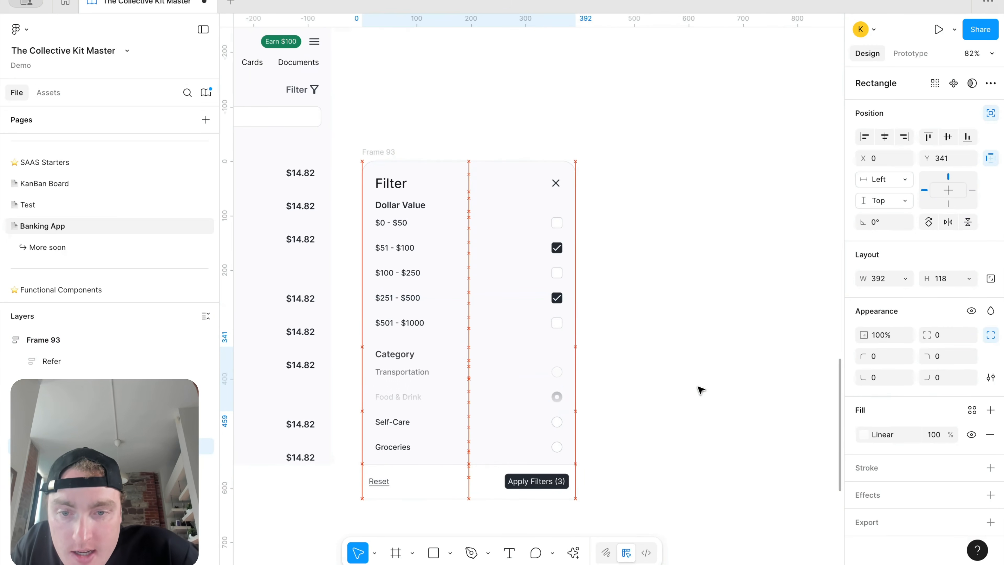
{"action": "key", "text": "shift+Down"}
{"action": "key", "text": "shift+Down"}
{"action": "key", "text": "shift+Down"}
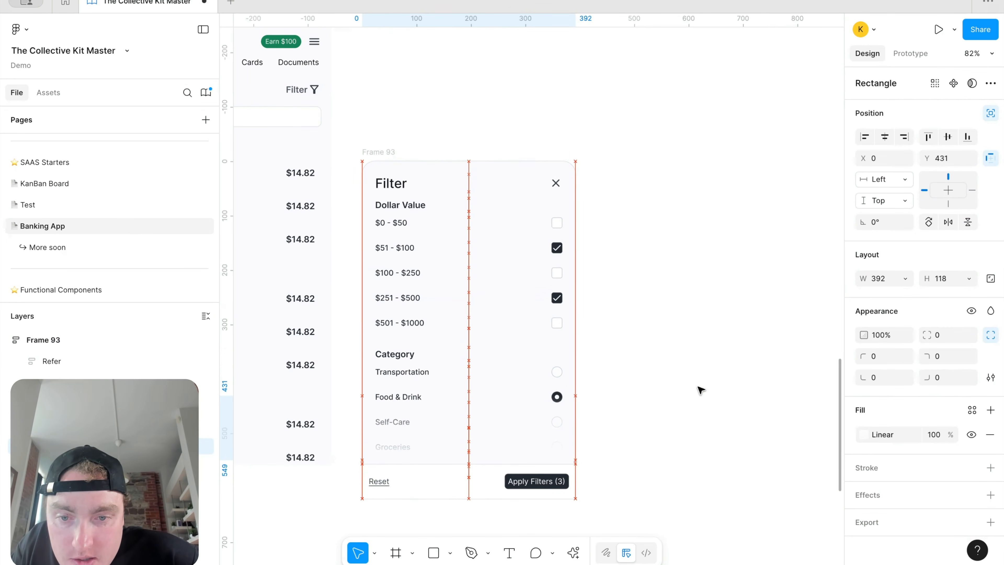
{"action": "key", "text": "Down"}
{"action": "key", "text": "Down"}
{"action": "key", "text": "Down"}
{"action": "scroll", "coordinate": [405, 474], "scroll_direction": "up", "scroll_amount": 5}
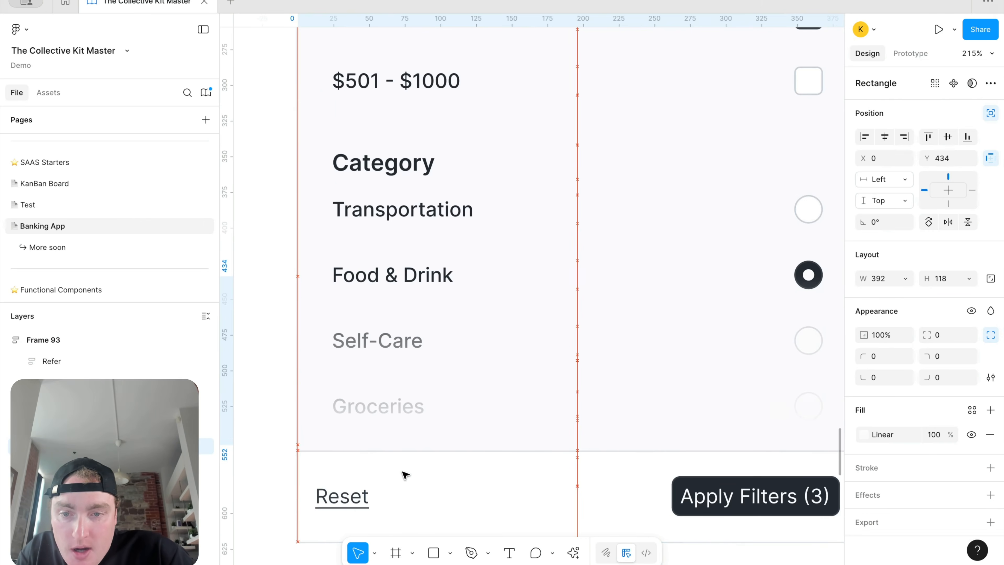
{"action": "key", "text": "Down"}
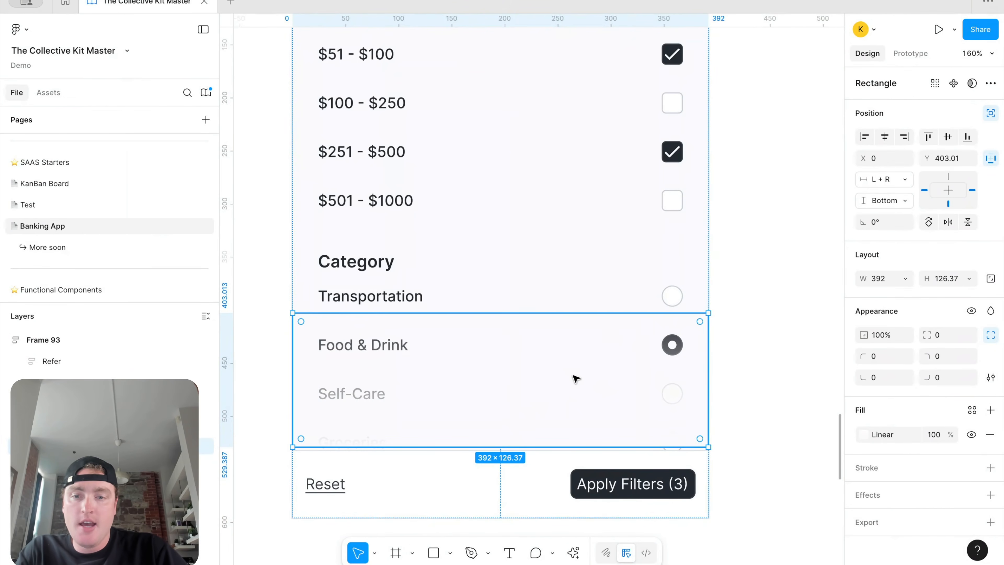
{"action": "key", "text": "Down"}
{"action": "scroll", "coordinate": [479, 386], "scroll_direction": "down", "scroll_amount": 5}
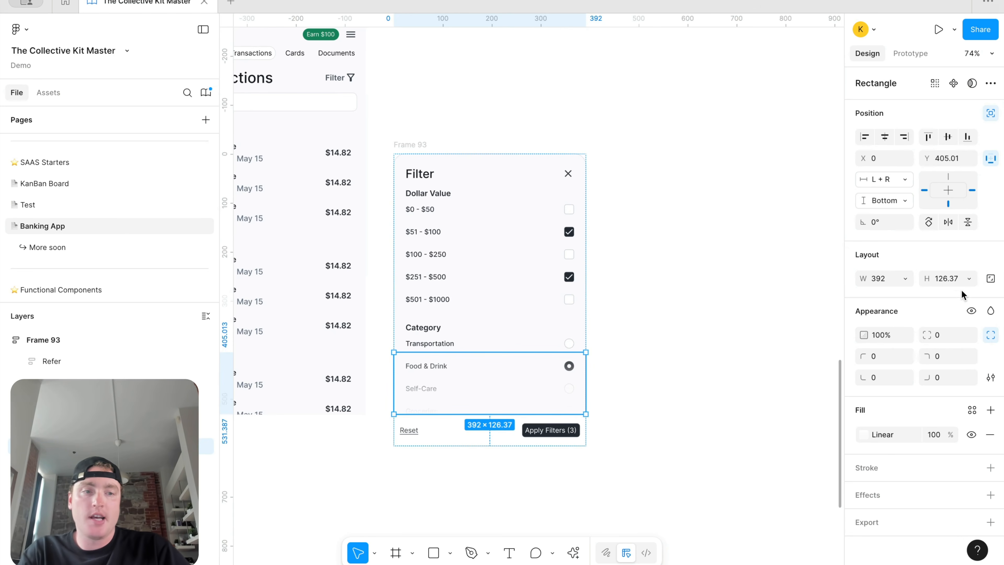
Step: Set the fade rectangle's height to 125
{"action": "left_click", "coordinate": [953, 278]}
{"action": "type", "text": "126"}
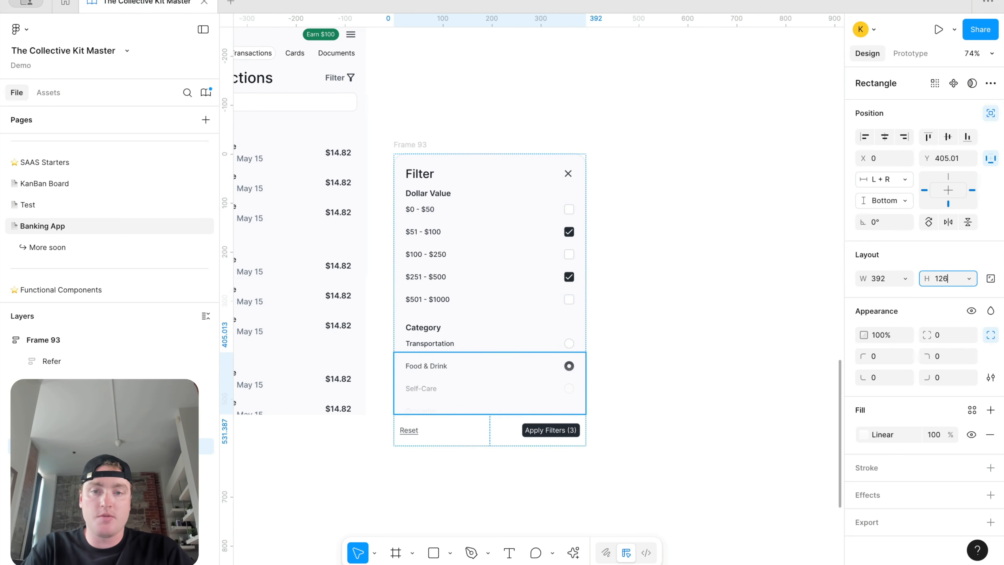
{"action": "key", "text": "Return"}
{"action": "left_click", "coordinate": [942, 281]}
{"action": "type", "text": "125"}
{"action": "key", "text": "Return"}
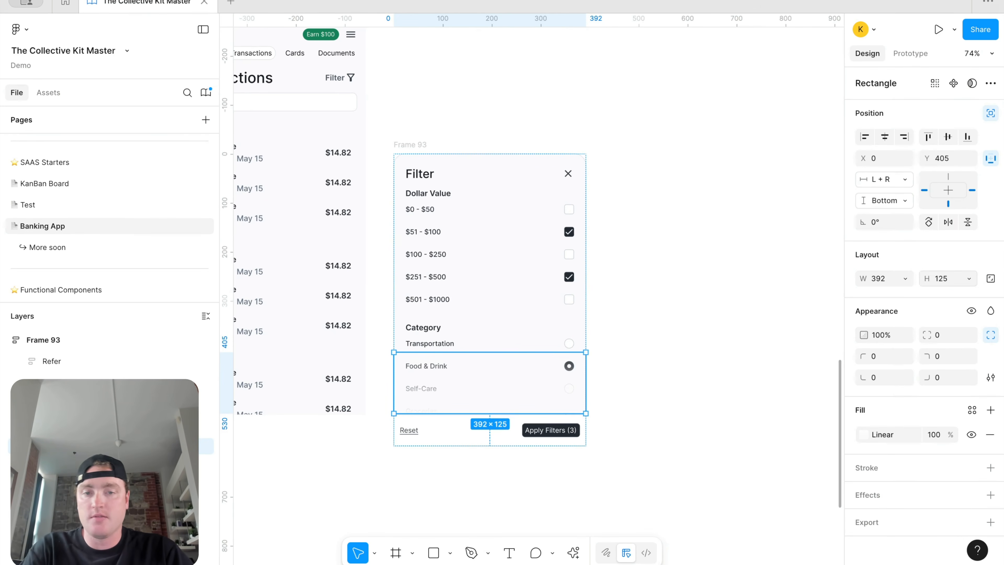
Step: Resize the Filter panel to 392×632 and seat the fade just above its footer
{"action": "left_click", "coordinate": [460, 153]}
{"action": "left_click_drag", "start_coordinate": [466, 154], "coordinate": [478, 175]}
{"action": "left_click", "coordinate": [440, 388]}
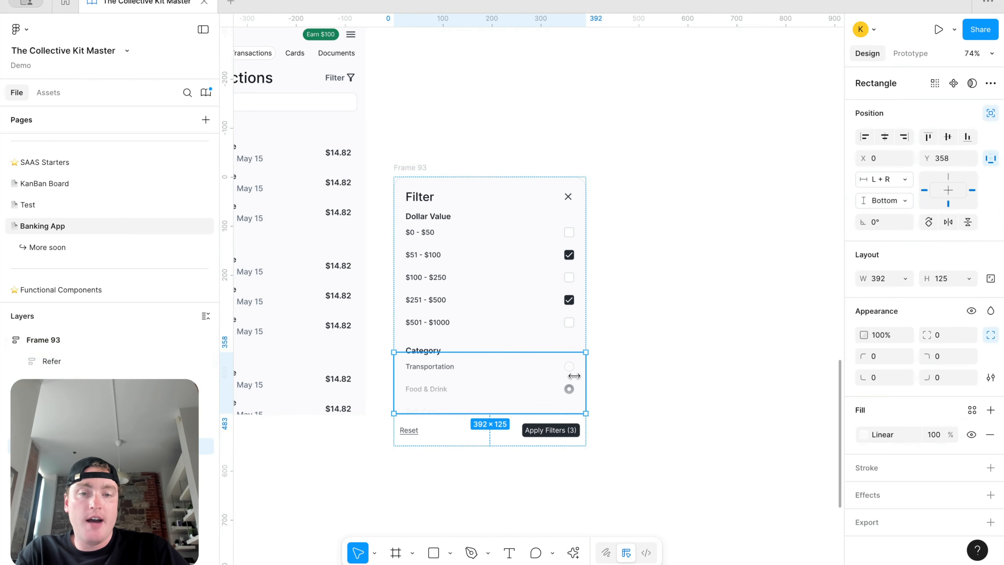
{"action": "left_click", "coordinate": [413, 167]}
{"action": "left_click_drag", "start_coordinate": [441, 178], "coordinate": [460, 137]}
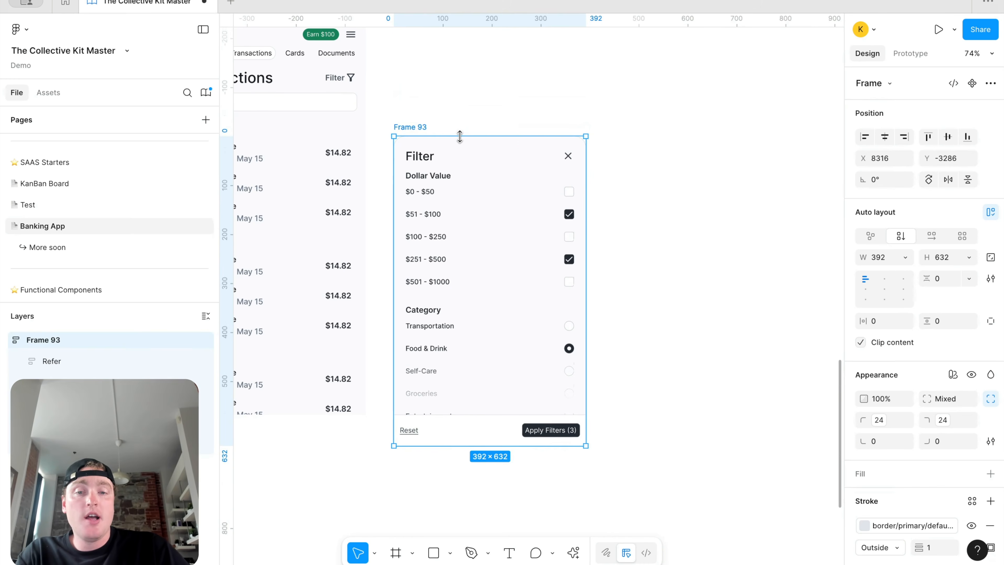
{"action": "left_click", "coordinate": [505, 391]}
{"action": "left_click_drag", "start_coordinate": [505, 391], "coordinate": [504, 391]}
Step: Select the Filter button inside the Transactions screen's header row
{"action": "left_click", "coordinate": [641, 395]}
{"action": "scroll", "coordinate": [641, 395], "scroll_direction": "down", "scroll_amount": 5}
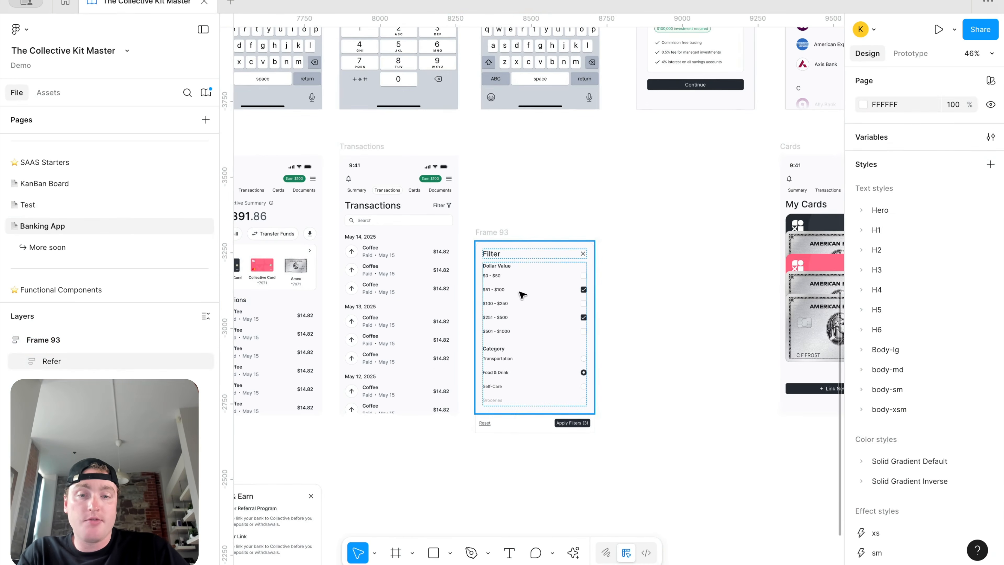
{"action": "scroll", "coordinate": [516, 257], "scroll_direction": "up", "scroll_amount": 5}
{"action": "left_click", "coordinate": [571, 242]}
{"action": "scroll", "coordinate": [573, 242], "scroll_direction": "down", "scroll_amount": 3}
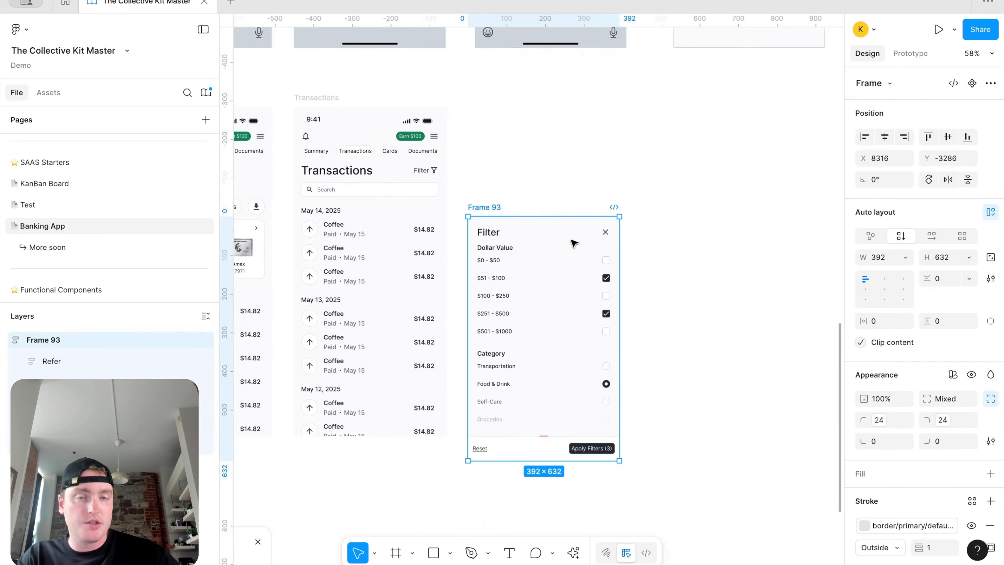
{"action": "scroll", "coordinate": [514, 196], "scroll_direction": "down", "scroll_amount": 3}
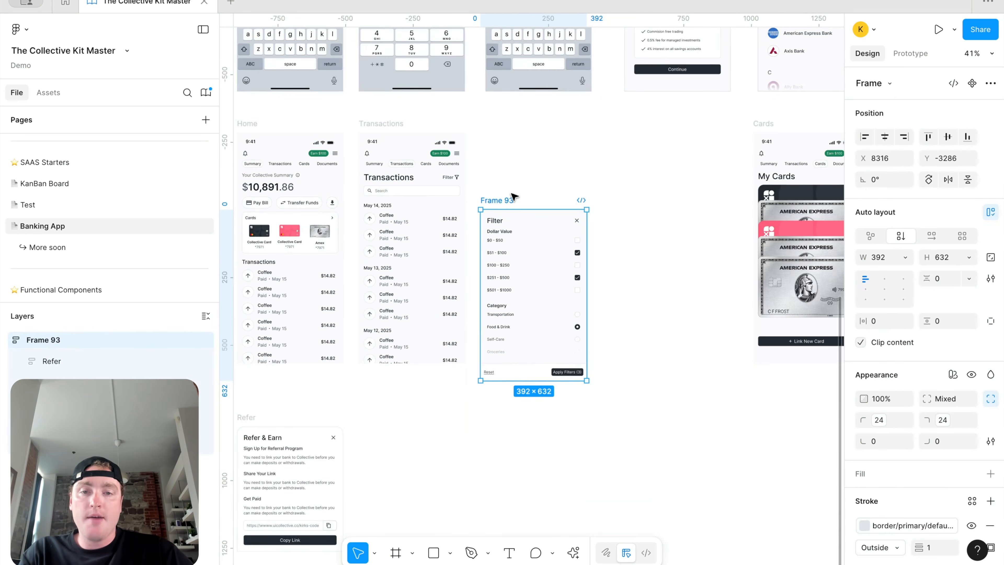
{"action": "left_click", "coordinate": [471, 162]}
{"action": "left_click", "coordinate": [454, 182]}
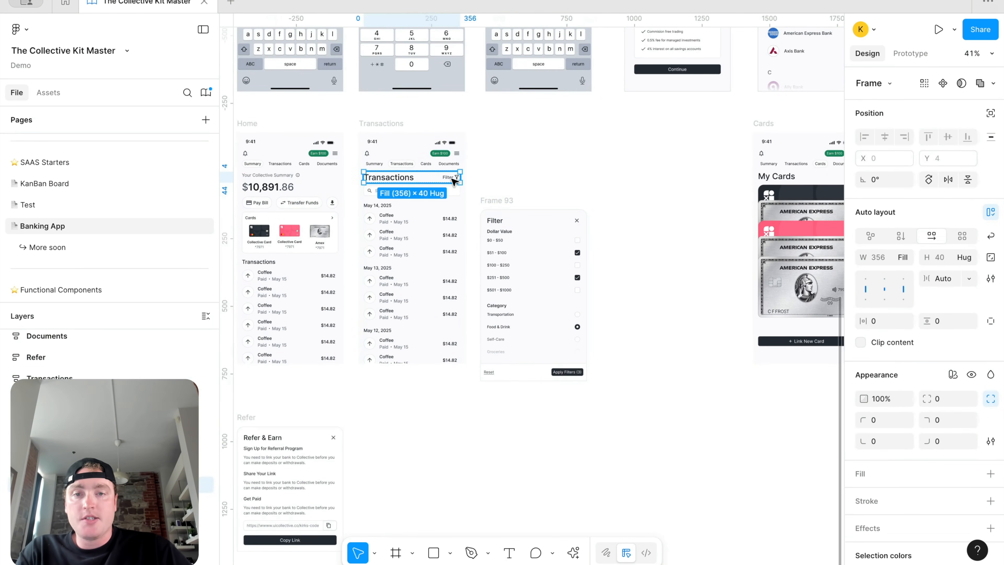
{"action": "left_click", "coordinate": [454, 181]}
Step: Link Filter to Frame 93 as a centred overlay, 25% dimmed background, moving in upward
{"action": "left_click", "coordinate": [917, 56]}
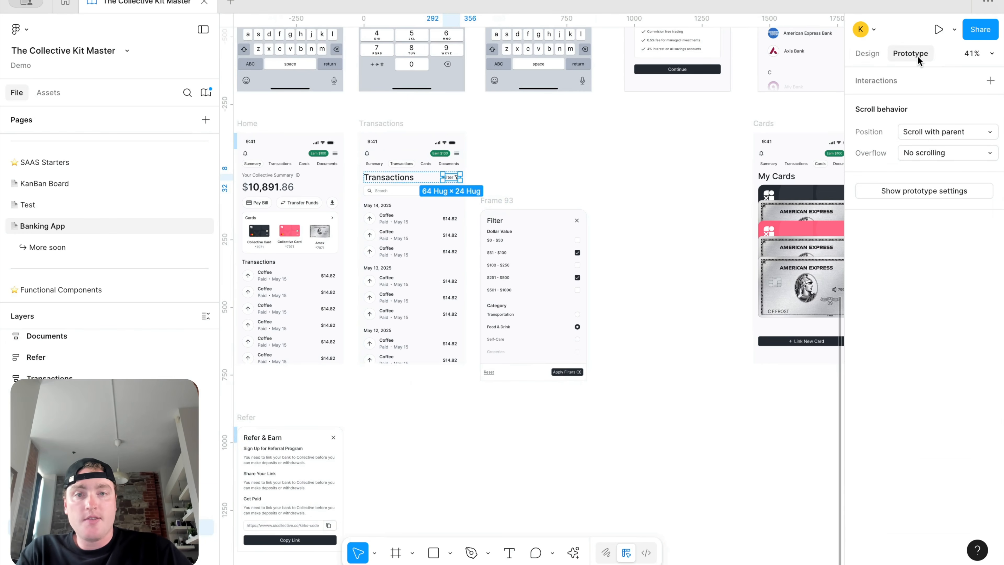
{"action": "left_click_drag", "start_coordinate": [459, 177], "coordinate": [504, 250]}
{"action": "left_click", "coordinate": [573, 305]}
{"action": "left_click", "coordinate": [568, 453]}
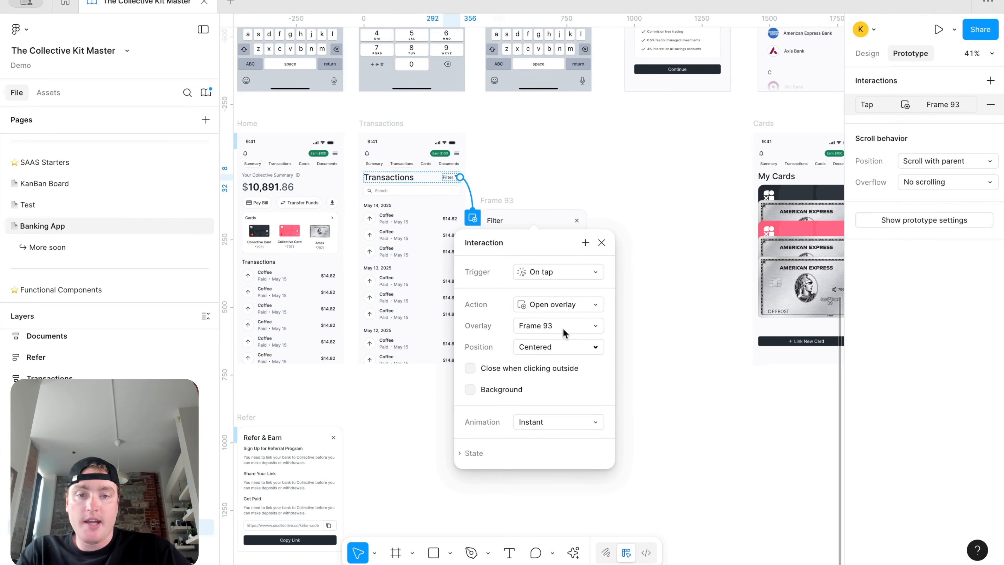
{"action": "left_click", "coordinate": [471, 390]}
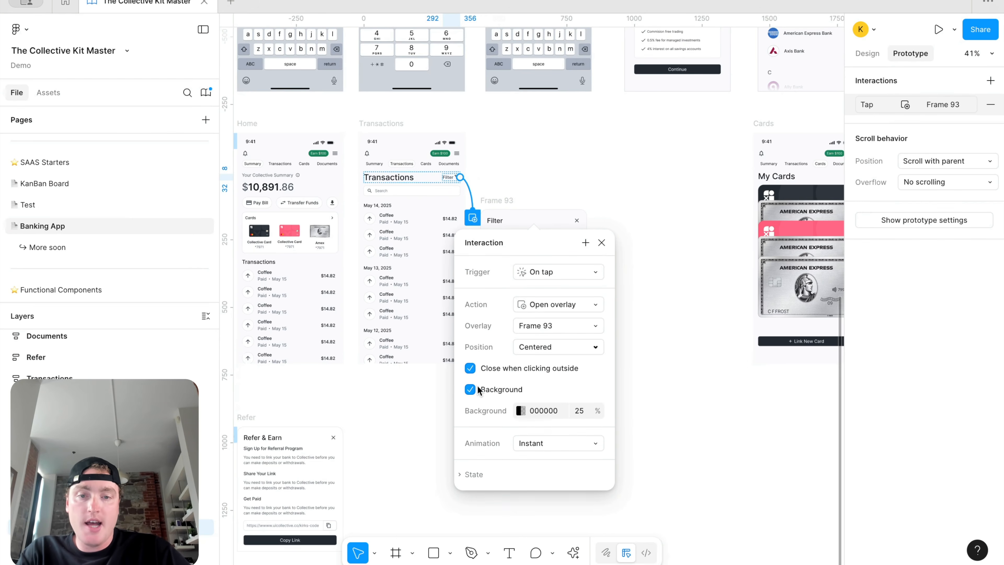
{"action": "left_click", "coordinate": [576, 454]}
{"action": "left_click", "coordinate": [576, 500]}
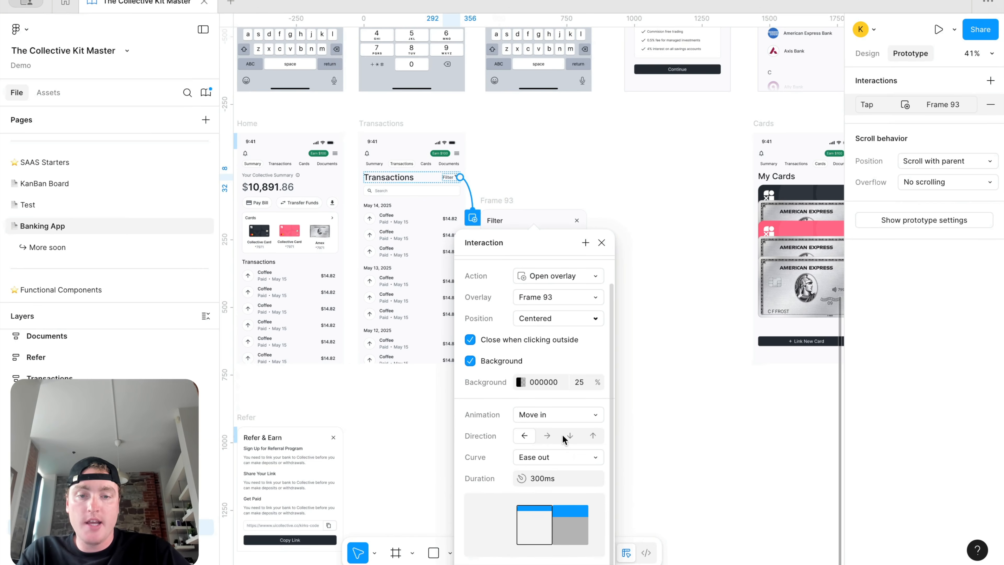
{"action": "left_click", "coordinate": [593, 435]}
{"action": "left_click", "coordinate": [601, 242]}
{"action": "left_click", "coordinate": [577, 225]}
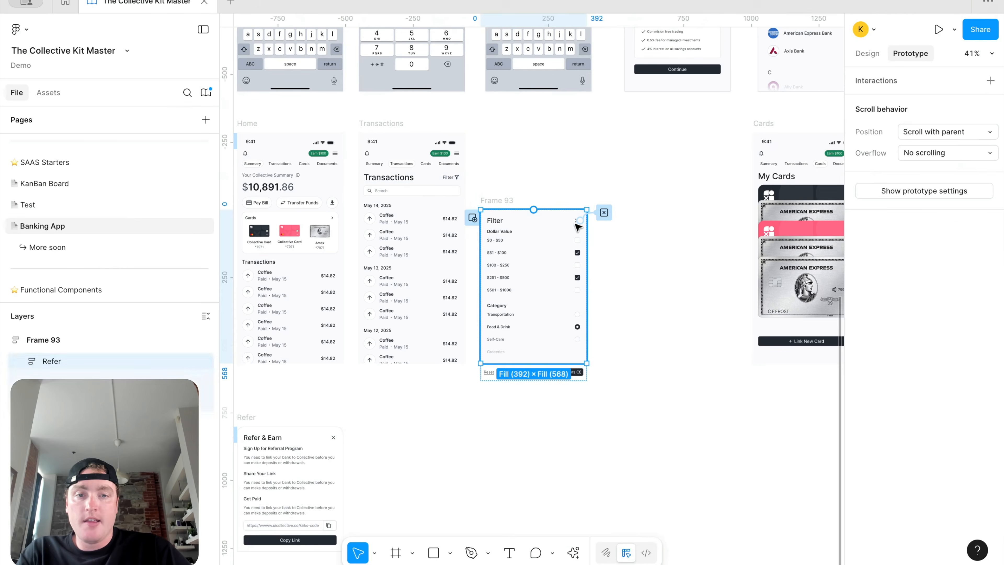
{"action": "left_click", "coordinate": [392, 124]}
{"action": "left_click", "coordinate": [954, 29]}
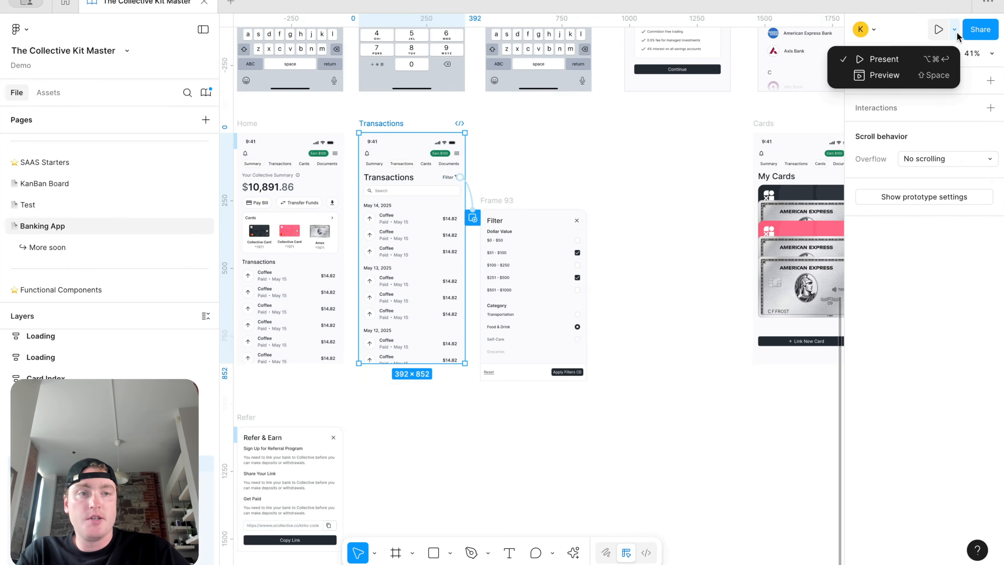
Step: Preview the Transactions prototype and tap Filter to test the overlay
{"action": "left_click", "coordinate": [923, 74]}
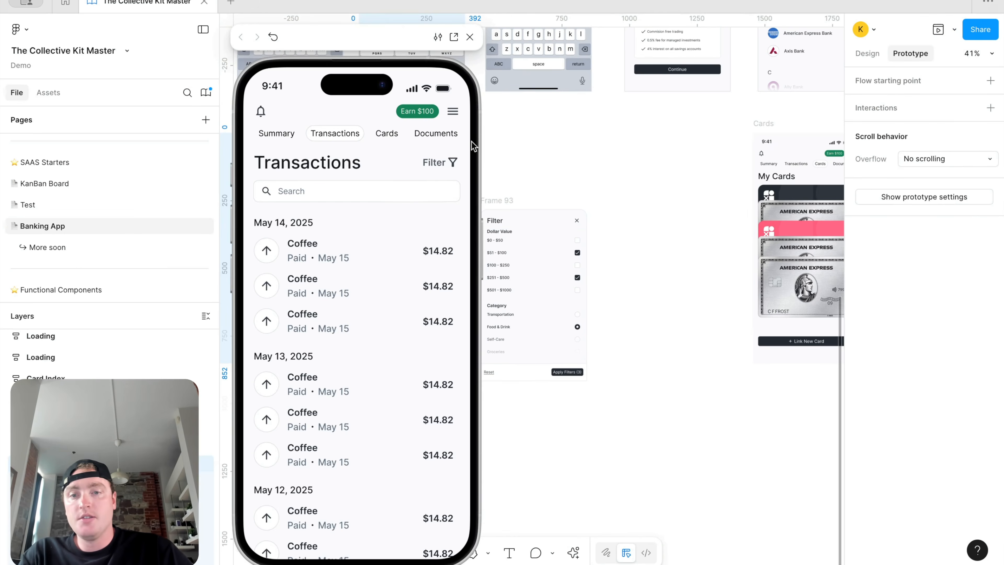
{"action": "left_click", "coordinate": [446, 163]}
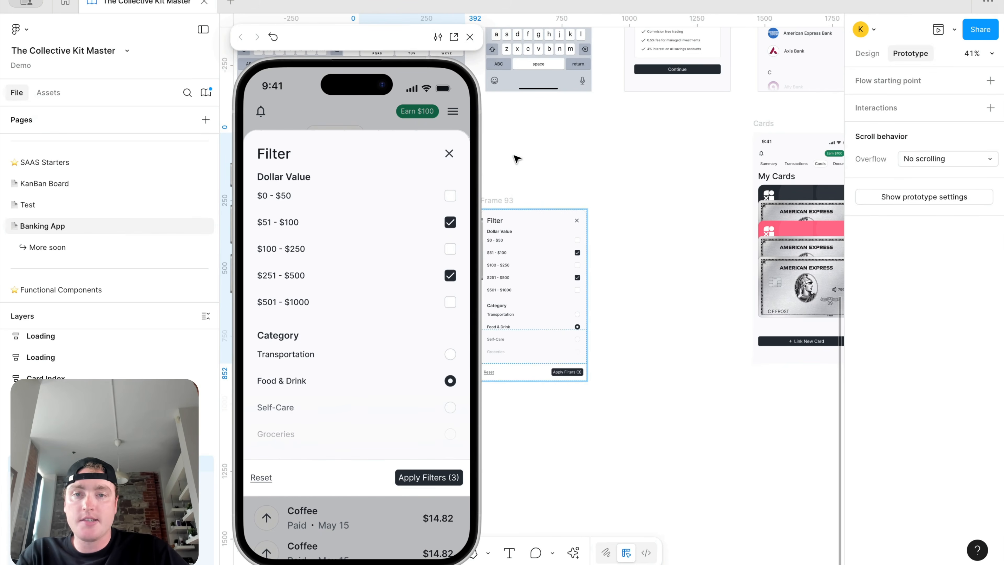
{"action": "left_click", "coordinate": [471, 37]}
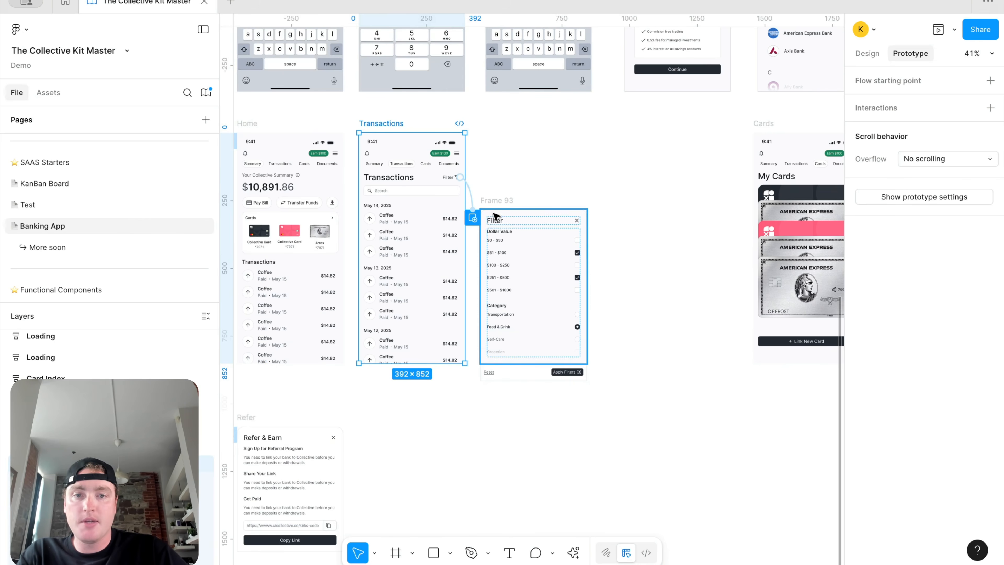
Step: Set the Filter overlay's position to Bottom center
{"action": "left_click_drag", "start_coordinate": [459, 177], "coordinate": [537, 284]}
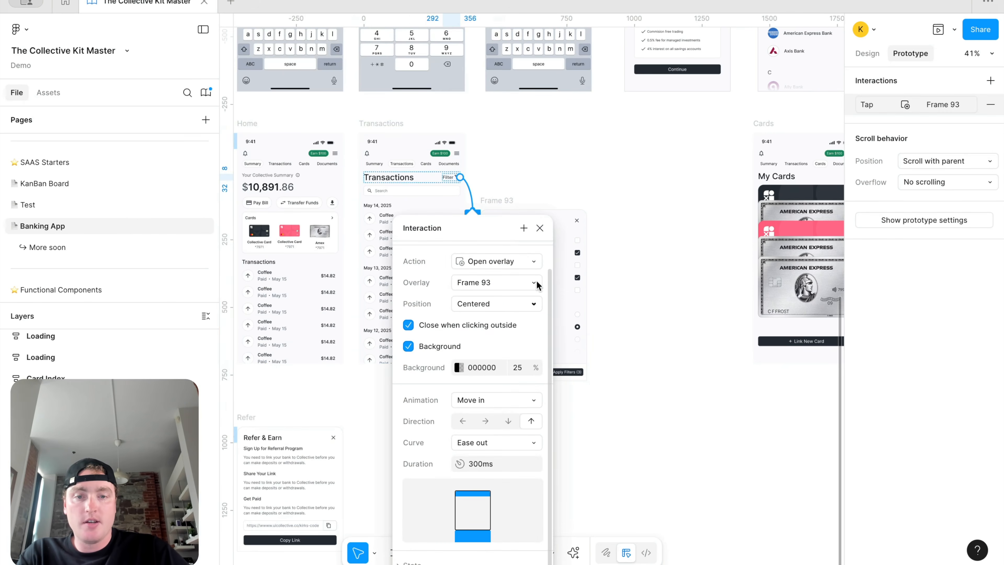
{"action": "left_click", "coordinate": [507, 294]}
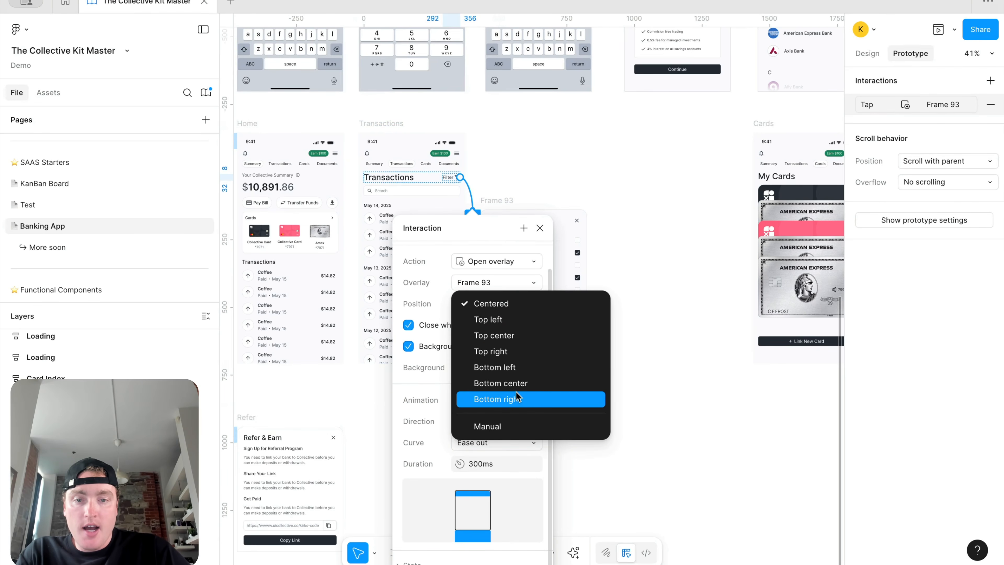
{"action": "left_click", "coordinate": [525, 383]}
{"action": "left_click", "coordinate": [395, 124]}
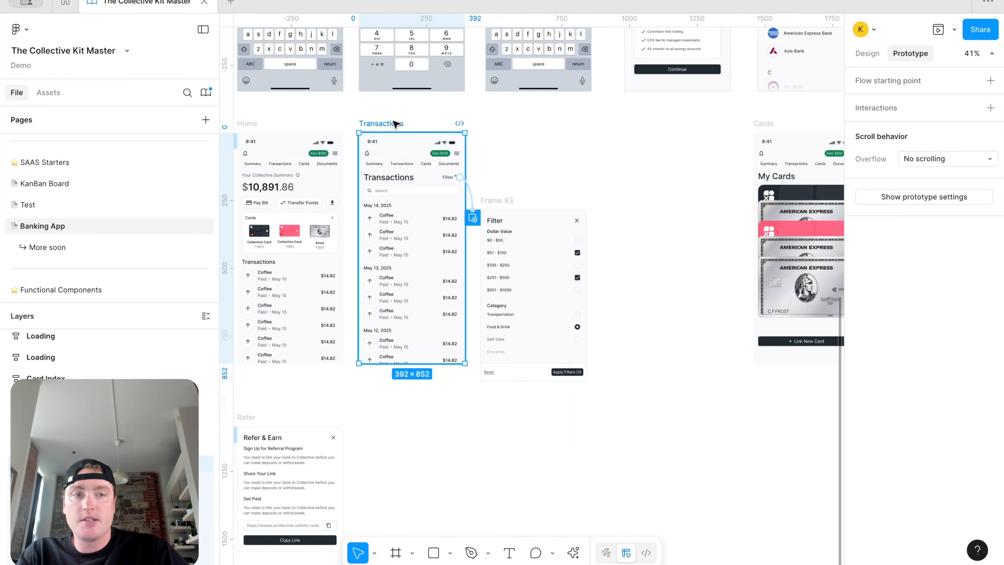
Step: Preview Transactions again to confirm the overlay opens at the bottom
{"action": "left_click", "coordinate": [955, 29]}
{"action": "left_click", "coordinate": [923, 75]}
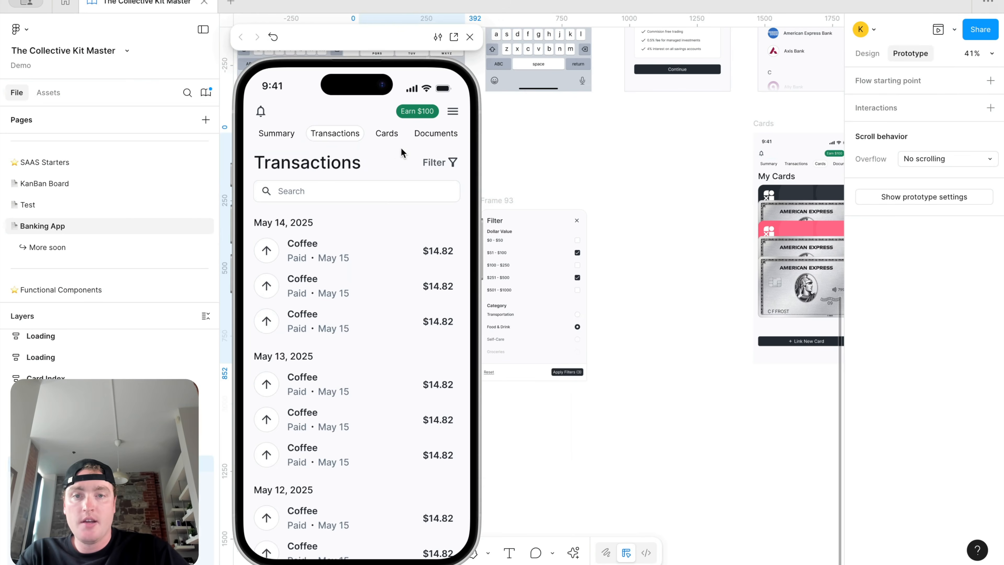
{"action": "left_click", "coordinate": [431, 162]}
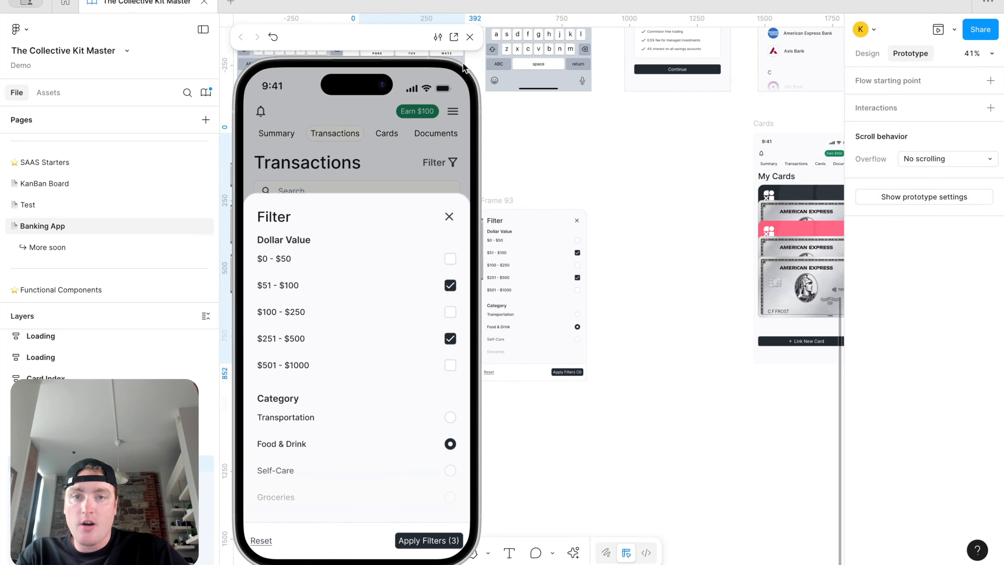
{"action": "left_click", "coordinate": [468, 39]}
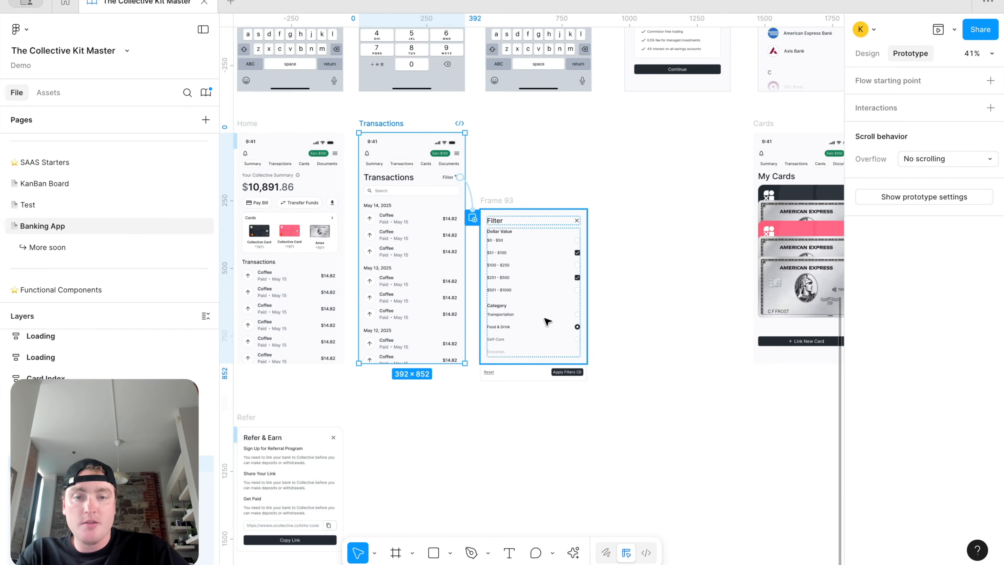
{"action": "left_click", "coordinate": [526, 374]}
Step: Set the Reset and Apply Filters bar's vertical padding to 24
{"action": "left_click", "coordinate": [867, 53]}
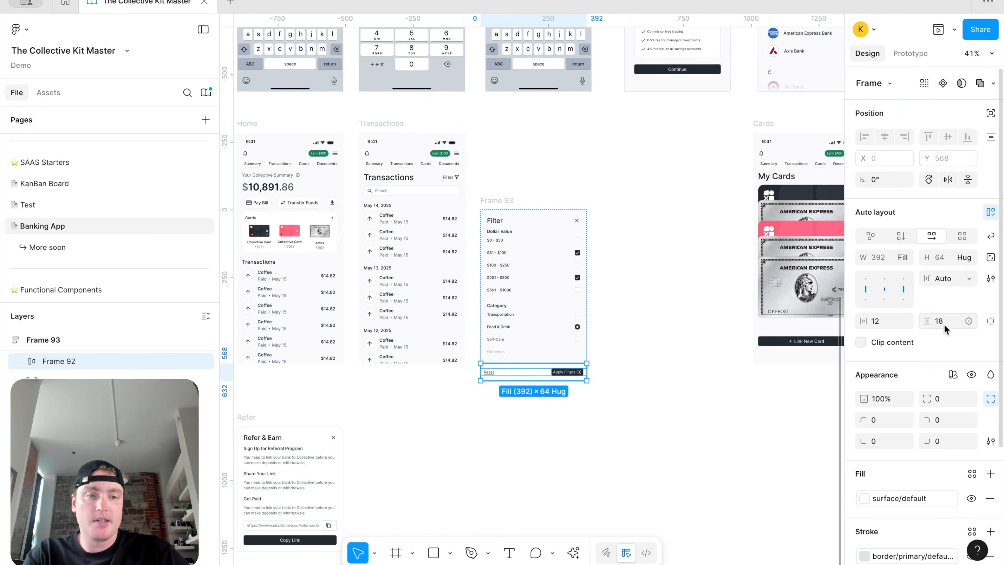
{"action": "type", "text": "24"}
{"action": "key", "text": "Return"}
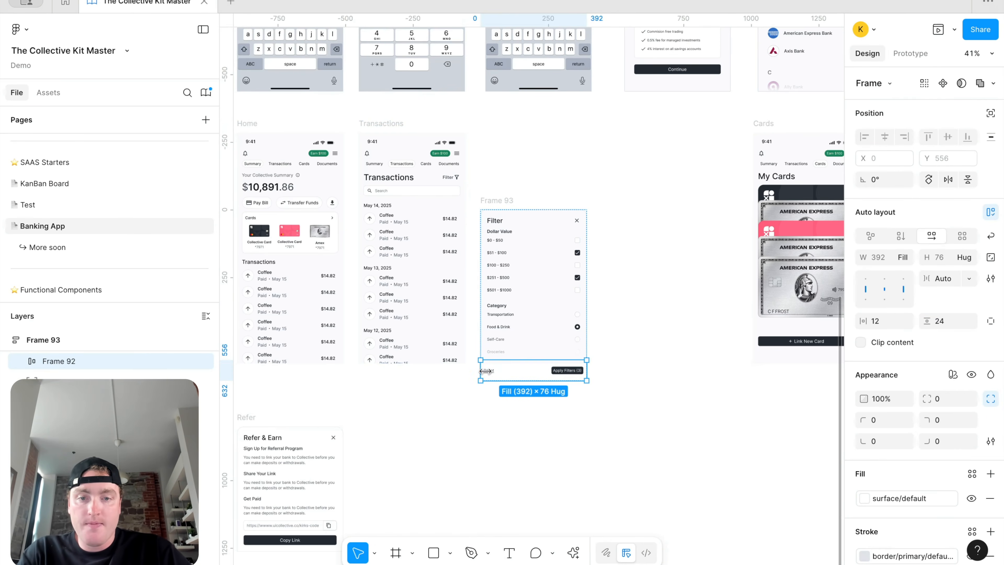
Step: Shift the gradient rectangle so it sits just above the bar
{"action": "scroll", "coordinate": [484, 371], "scroll_direction": "up", "scroll_amount": 5}
{"action": "left_click", "coordinate": [575, 303]}
{"action": "left_click_drag", "start_coordinate": [577, 306], "coordinate": [577, 305]}
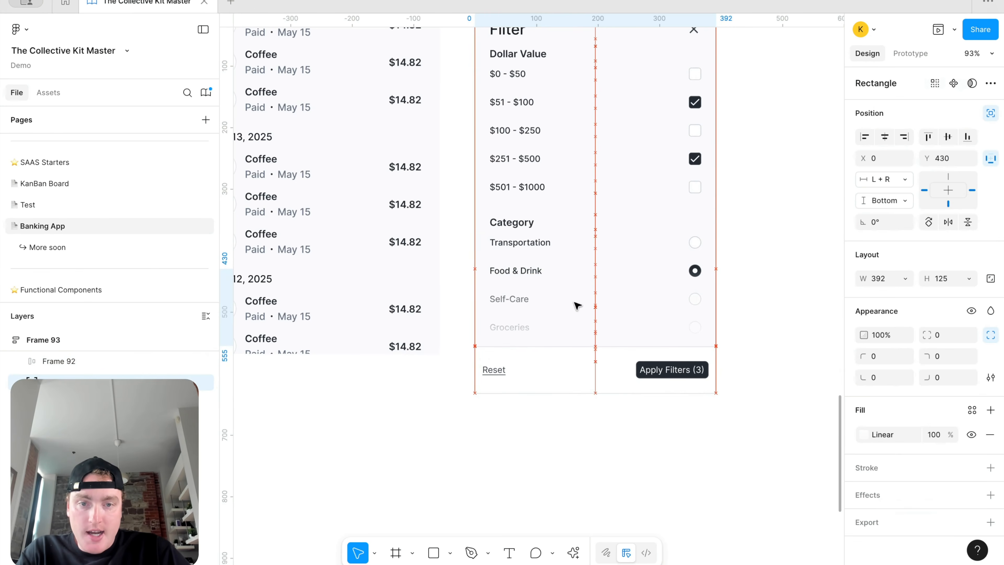
{"action": "left_click_drag", "start_coordinate": [577, 306], "coordinate": [578, 306]}
{"action": "scroll", "coordinate": [545, 166], "scroll_direction": "down", "scroll_amount": 5}
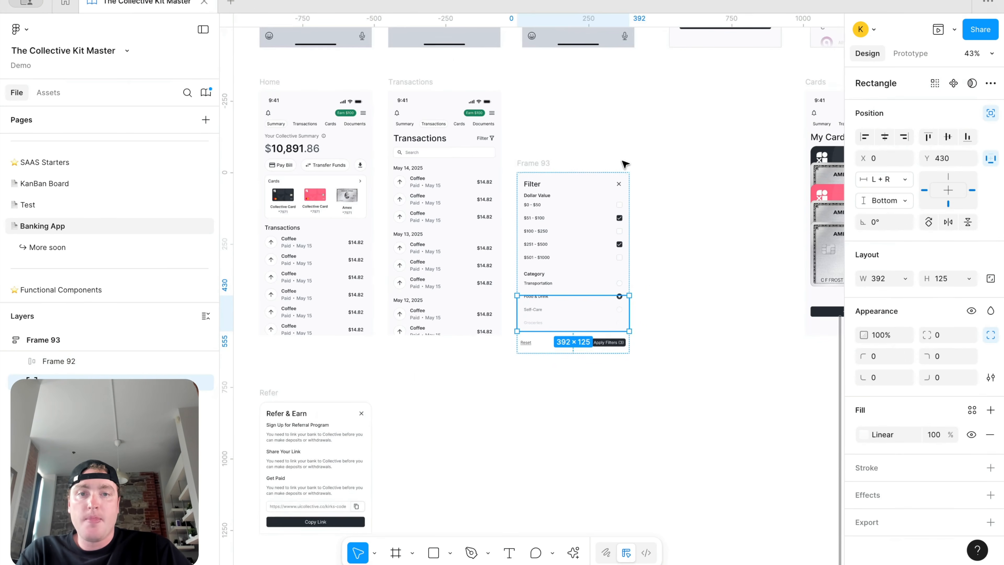
Step: Preview the Filter frame, then preview Transactions and tap Filter to watch the sheet slide up
{"action": "left_click", "coordinate": [538, 161]}
{"action": "left_click", "coordinate": [954, 29]}
{"action": "left_click", "coordinate": [885, 74]}
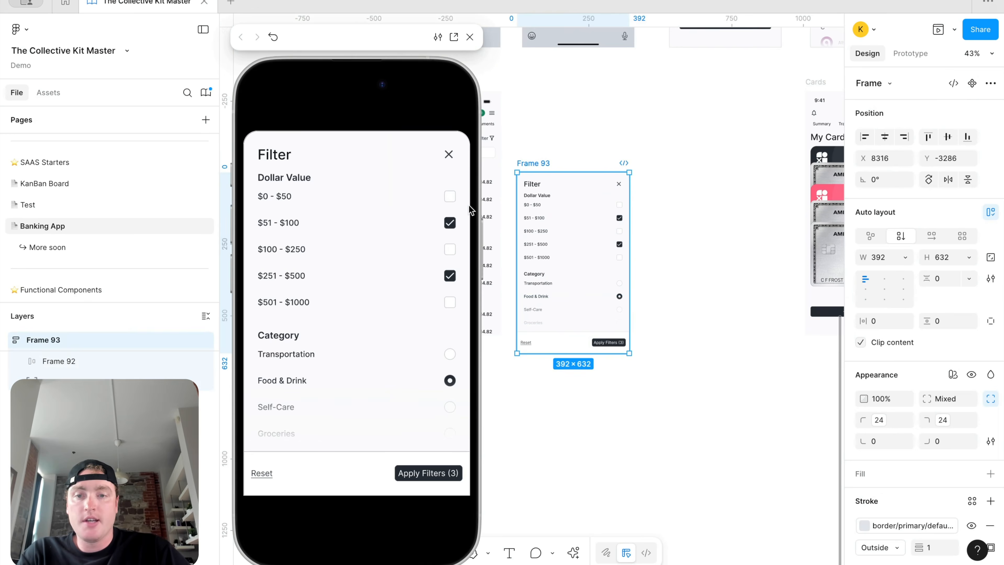
{"action": "left_click", "coordinate": [554, 129]}
{"action": "left_click", "coordinate": [470, 37]}
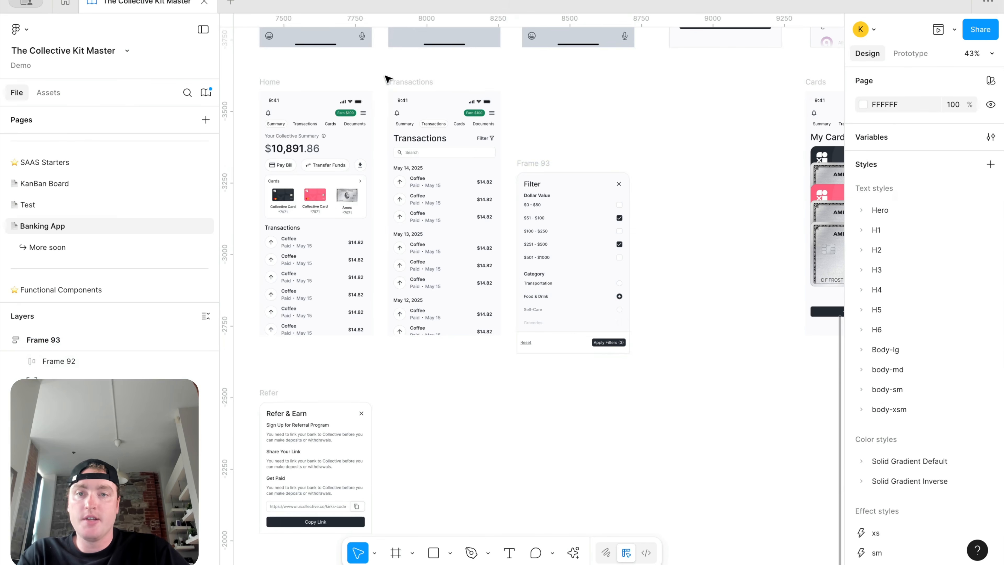
{"action": "left_click", "coordinate": [396, 81]}
{"action": "left_click", "coordinate": [954, 30]}
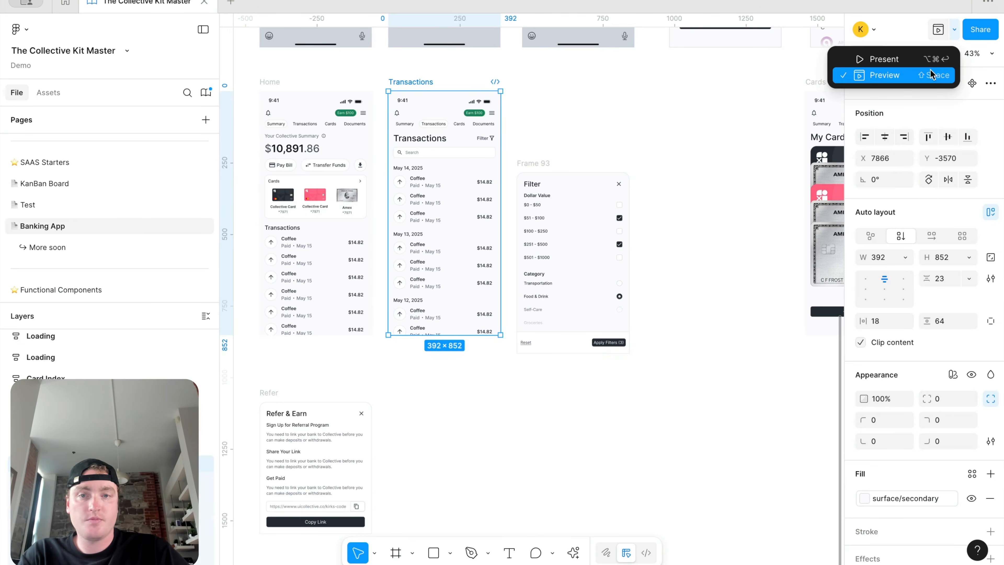
{"action": "left_click", "coordinate": [921, 74]}
{"action": "left_click", "coordinate": [448, 163]}
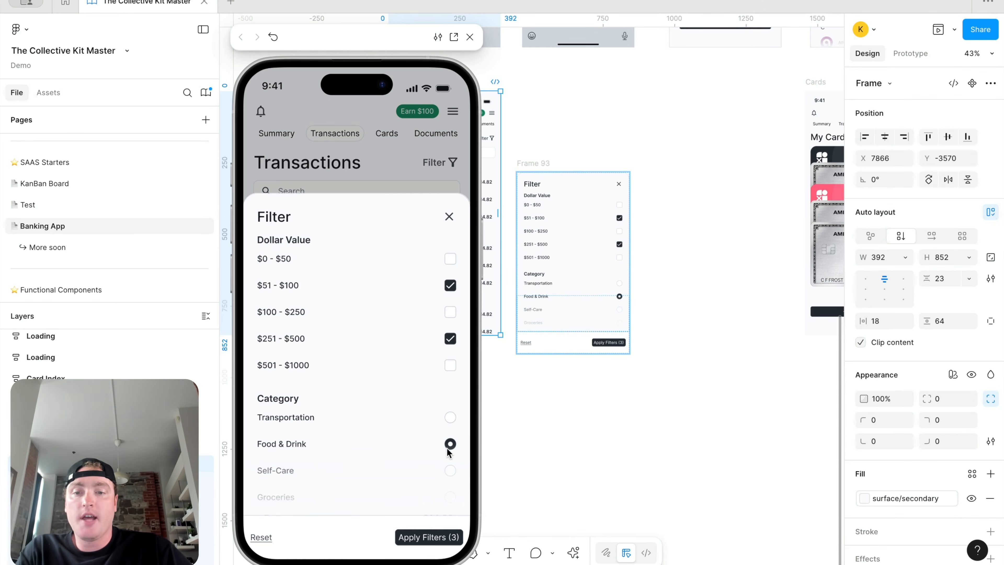
Step: Close the preview and shift the Filter frame slightly to the right
{"action": "left_click", "coordinate": [449, 218]}
{"action": "left_click", "coordinate": [381, 342]}
{"action": "scroll", "coordinate": [381, 343], "scroll_direction": "up", "scroll_amount": 5}
{"action": "left_click_drag", "start_coordinate": [380, 341], "coordinate": [384, 341]}
{"action": "scroll", "coordinate": [467, 327], "scroll_direction": "left", "scroll_amount": 6}
{"action": "scroll", "coordinate": [468, 328], "scroll_direction": "down", "scroll_amount": 4}
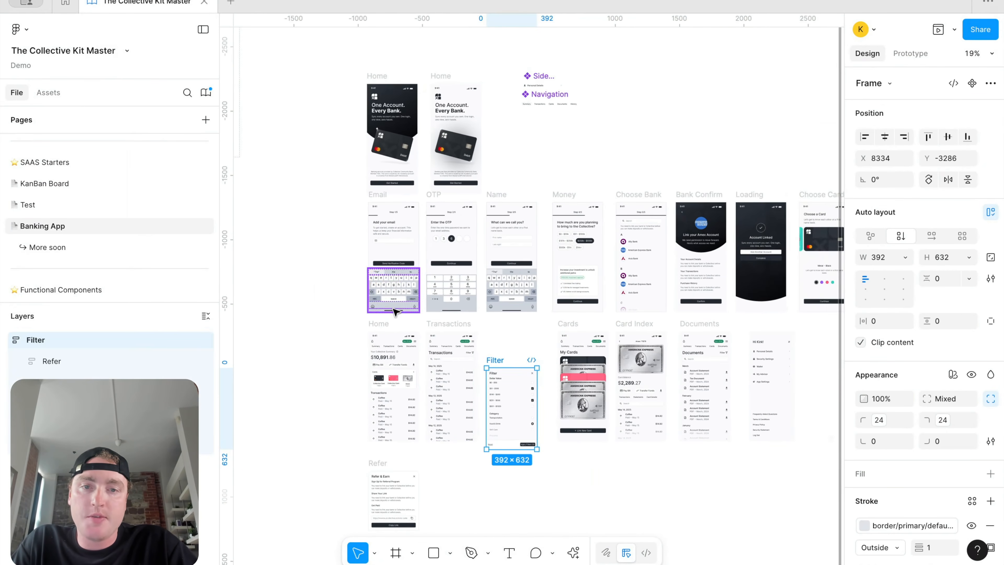
{"action": "scroll", "coordinate": [514, 245], "scroll_direction": "right", "scroll_amount": 4}
{"action": "scroll", "coordinate": [513, 245], "scroll_direction": "down", "scroll_amount": 3}
{"action": "scroll", "coordinate": [453, 362], "scroll_direction": "left", "scroll_amount": 1}
{"action": "scroll", "coordinate": [453, 362], "scroll_direction": "down", "scroll_amount": 1}
{"action": "left_click", "coordinate": [448, 374]}
Step: Delete the dark 561×561 gradient circle behind the Bank Confirm header
{"action": "scroll", "coordinate": [442, 390], "scroll_direction": "left", "scroll_amount": 1}
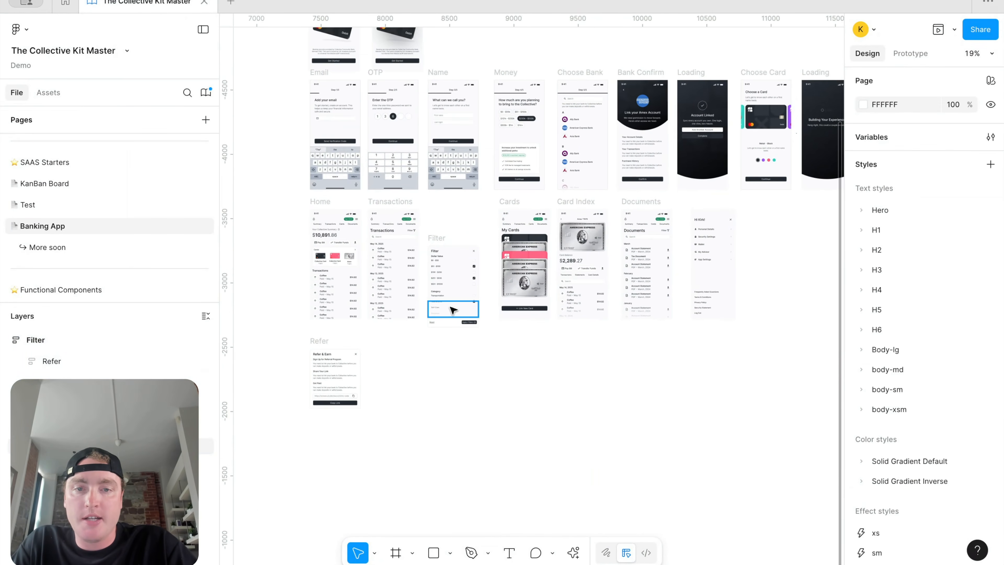
{"action": "scroll", "coordinate": [467, 315], "scroll_direction": "up", "scroll_amount": 5}
{"action": "scroll", "coordinate": [475, 318], "scroll_direction": "down", "scroll_amount": 5}
{"action": "scroll", "coordinate": [478, 318], "scroll_direction": "up", "scroll_amount": 1}
{"action": "scroll", "coordinate": [557, 225], "scroll_direction": "right", "scroll_amount": 3}
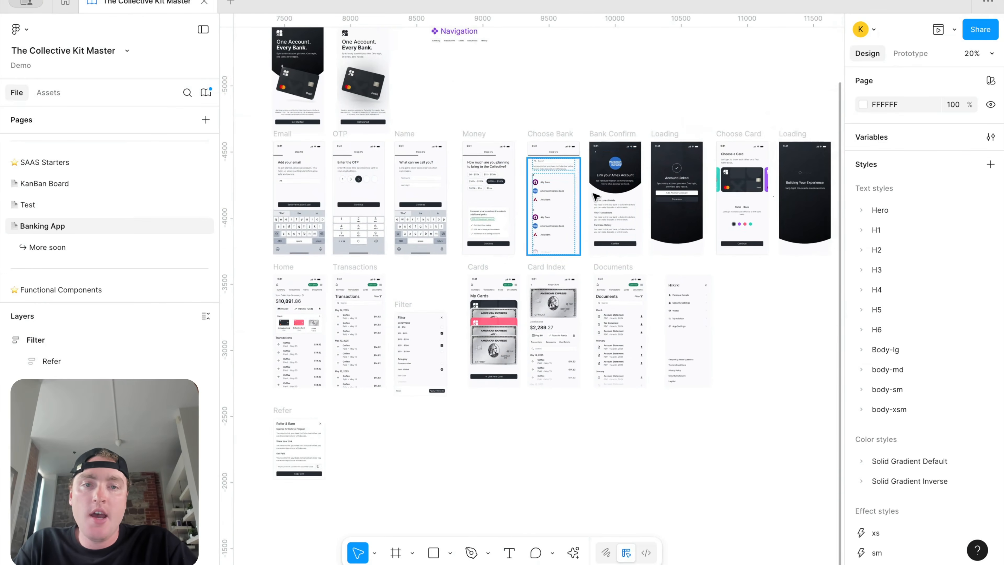
{"action": "scroll", "coordinate": [665, 180], "scroll_direction": "up", "scroll_amount": 4}
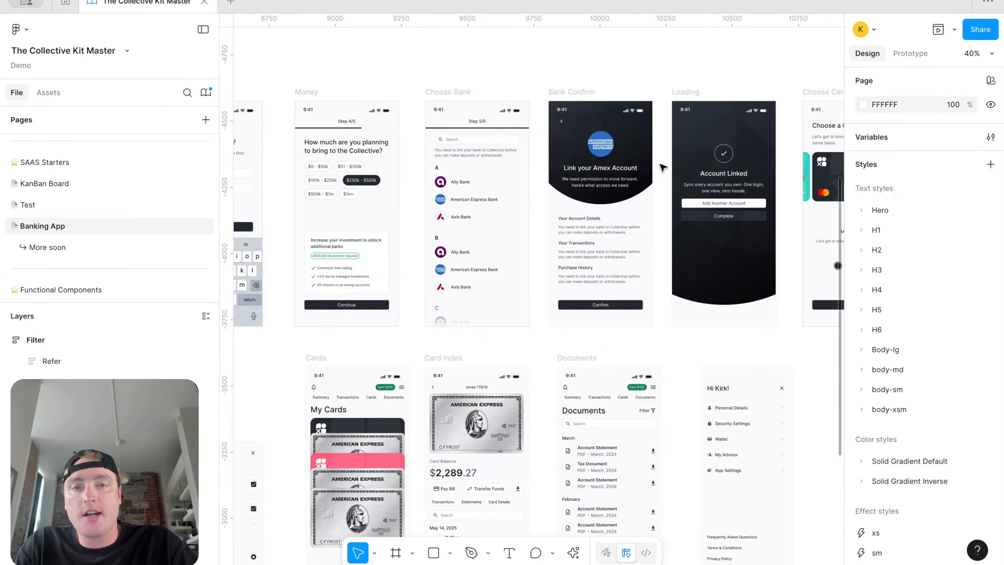
{"action": "left_click", "coordinate": [646, 192]}
{"action": "scroll", "coordinate": [646, 193], "scroll_direction": "down", "scroll_amount": 3}
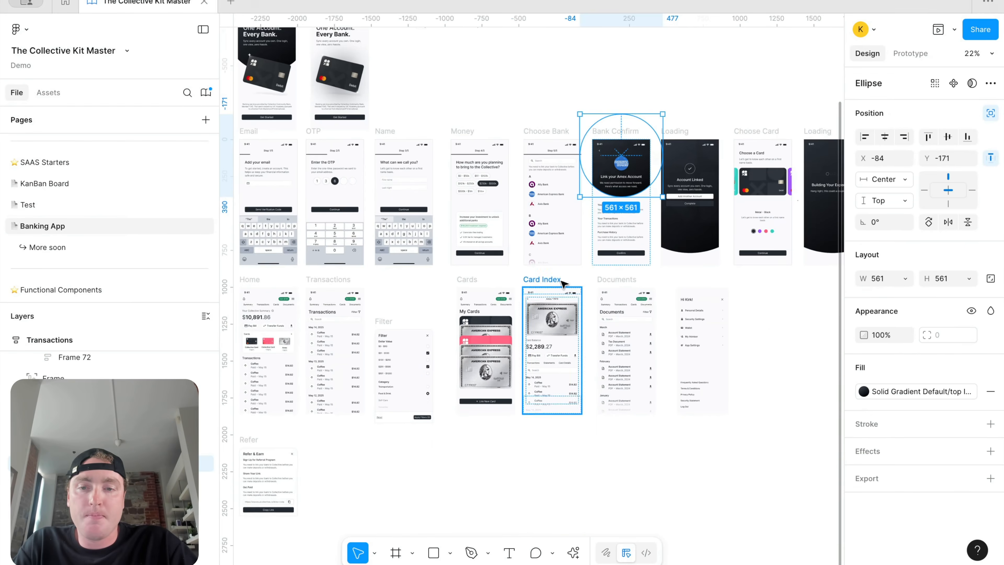
{"action": "scroll", "coordinate": [563, 283], "scroll_direction": "left", "scroll_amount": 4}
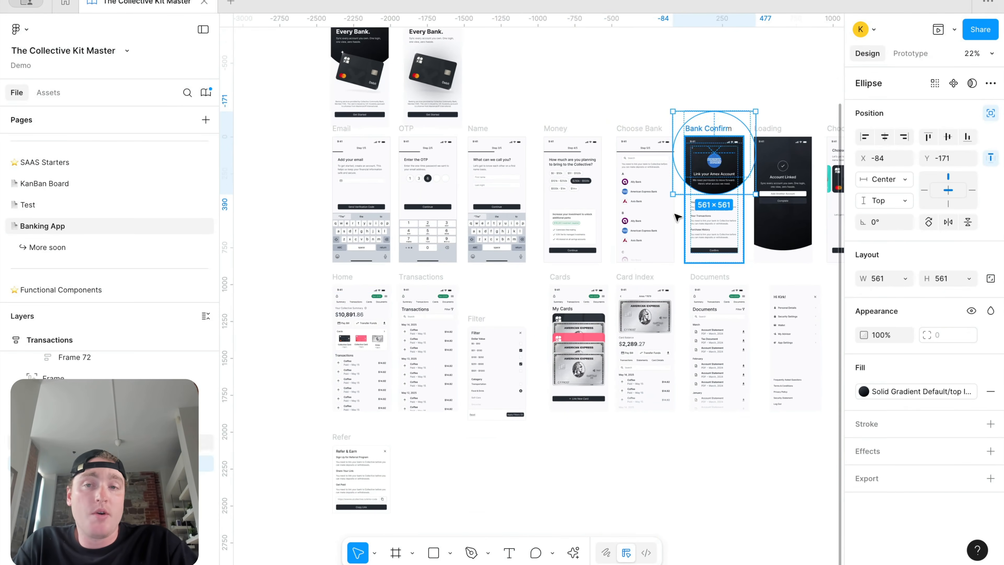
{"action": "scroll", "coordinate": [375, 370], "scroll_direction": "up", "scroll_amount": 5}
{"action": "scroll", "coordinate": [389, 255], "scroll_direction": "down", "scroll_amount": 5}
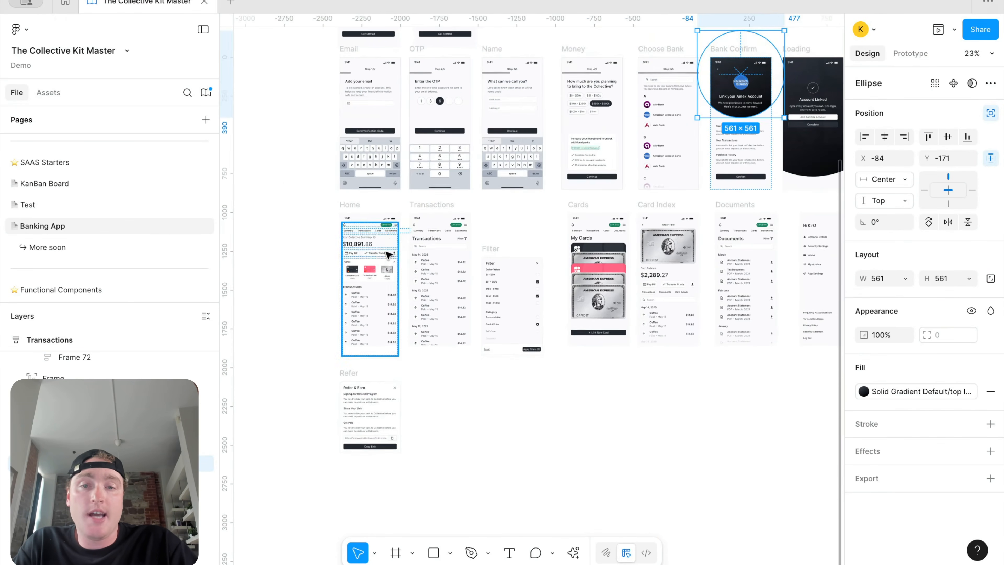
{"action": "scroll", "coordinate": [324, 221], "scroll_direction": "up", "scroll_amount": 4}
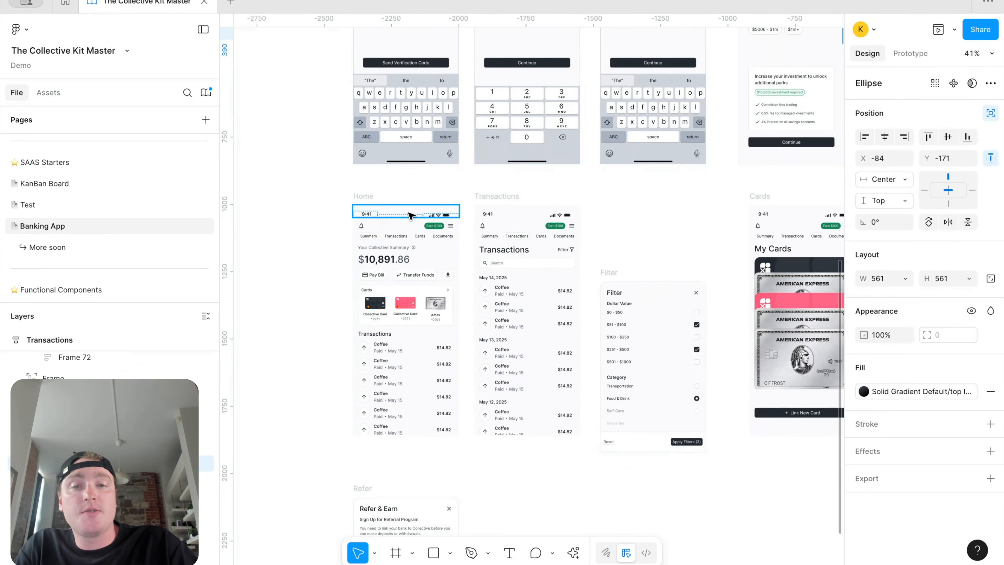
{"action": "key", "text": "shift+2"}
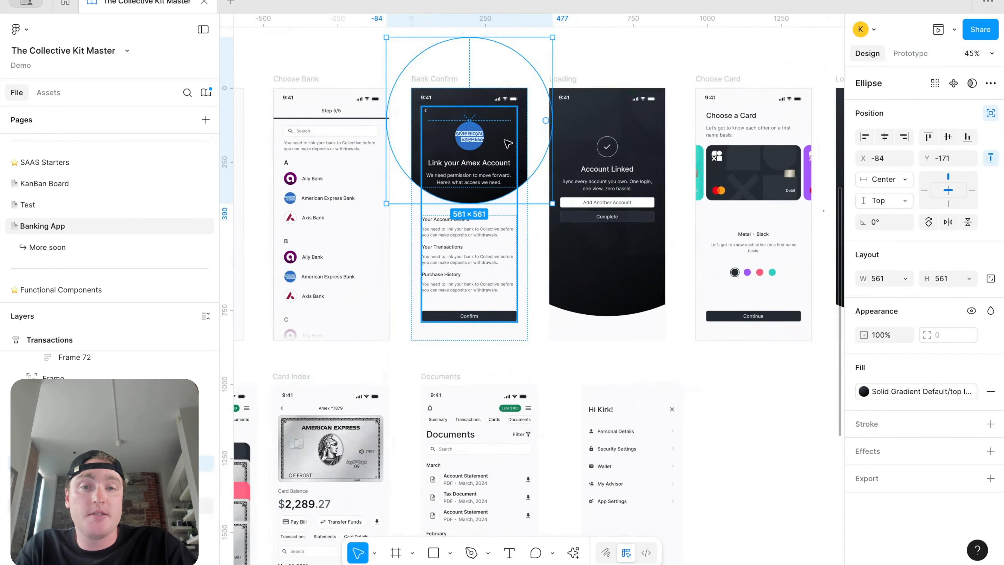
{"action": "key", "text": "Delete"}
Step: Give the Bank Confirm caption and heading their default caption and heading colours
{"action": "scroll", "coordinate": [439, 170], "scroll_direction": "up", "scroll_amount": 4}
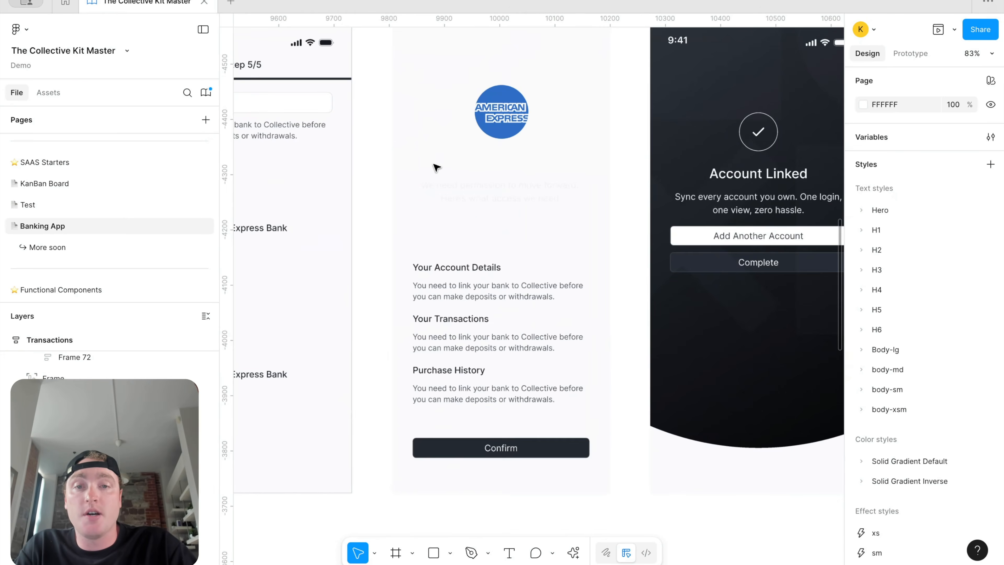
{"action": "left_click", "coordinate": [478, 166]}
{"action": "left_click", "coordinate": [497, 168]}
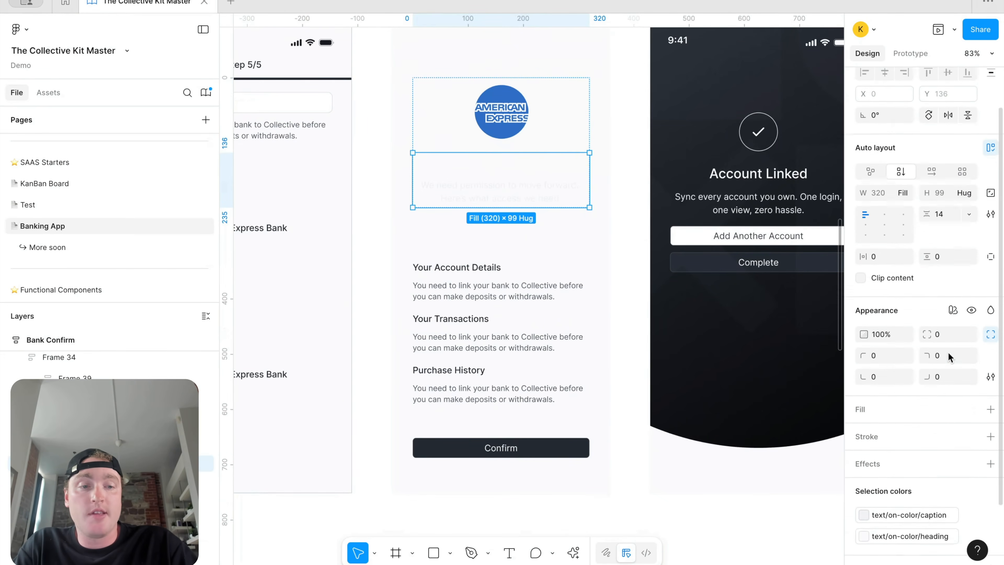
{"action": "left_click", "coordinate": [921, 448]}
{"action": "scroll", "coordinate": [776, 466], "scroll_direction": "down", "scroll_amount": 4}
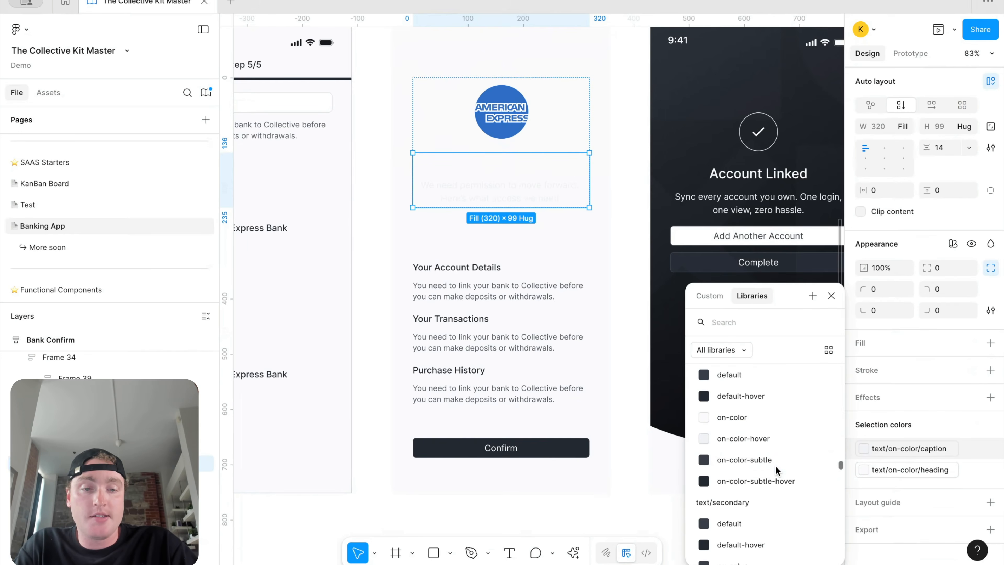
{"action": "scroll", "coordinate": [781, 438], "scroll_direction": "up", "scroll_amount": 6}
{"action": "left_click", "coordinate": [780, 437]}
{"action": "left_click", "coordinate": [909, 467]}
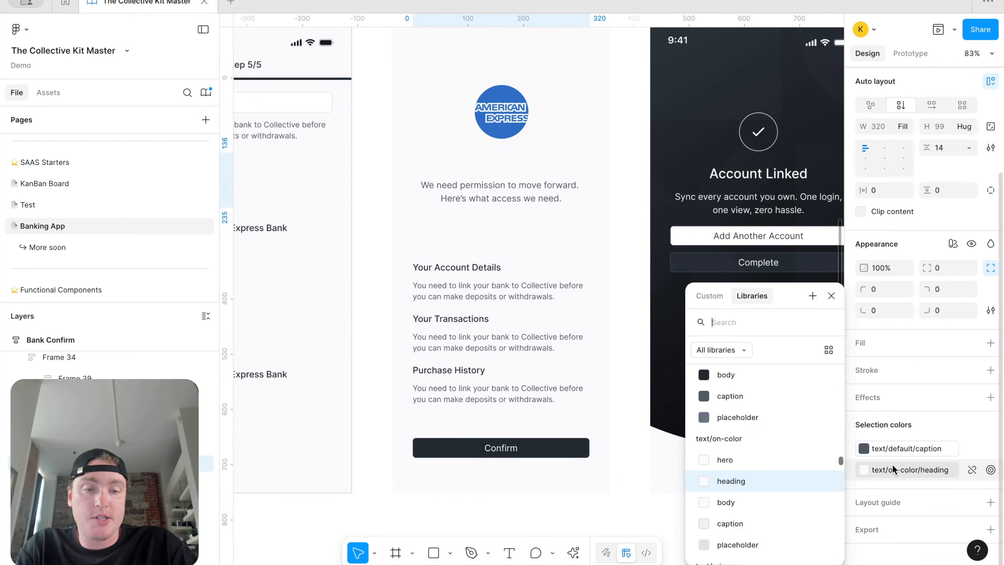
{"action": "scroll", "coordinate": [764, 475], "scroll_direction": "up", "scroll_amount": 3}
{"action": "left_click", "coordinate": [767, 462]}
{"action": "scroll", "coordinate": [474, 198], "scroll_direction": "up", "scroll_amount": 3}
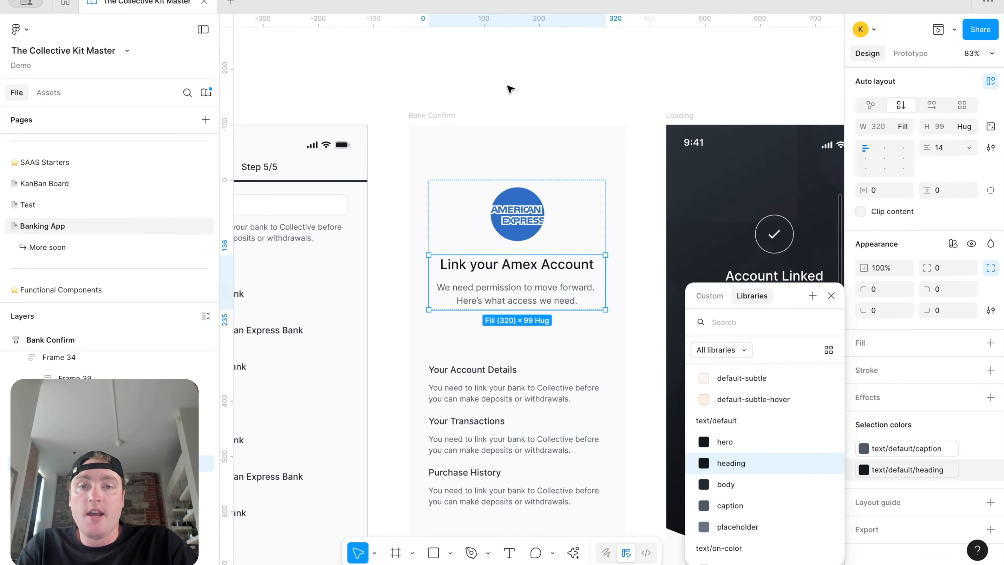
Step: Make the status bar contents slate 1000 and the icon the default primary icon colour
{"action": "left_click", "coordinate": [460, 143]}
{"action": "left_click", "coordinate": [896, 487]}
{"action": "scroll", "coordinate": [778, 502], "scroll_direction": "down", "scroll_amount": 3}
{"action": "left_click", "coordinate": [766, 538]}
{"action": "left_click", "coordinate": [471, 174]}
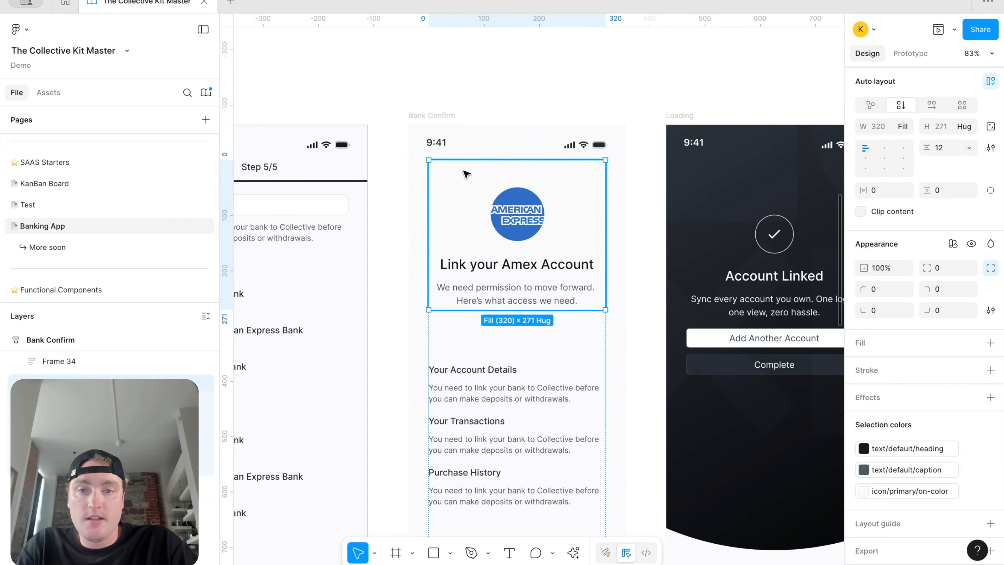
{"action": "left_click", "coordinate": [905, 490]}
{"action": "scroll", "coordinate": [765, 469], "scroll_direction": "up", "scroll_amount": 3}
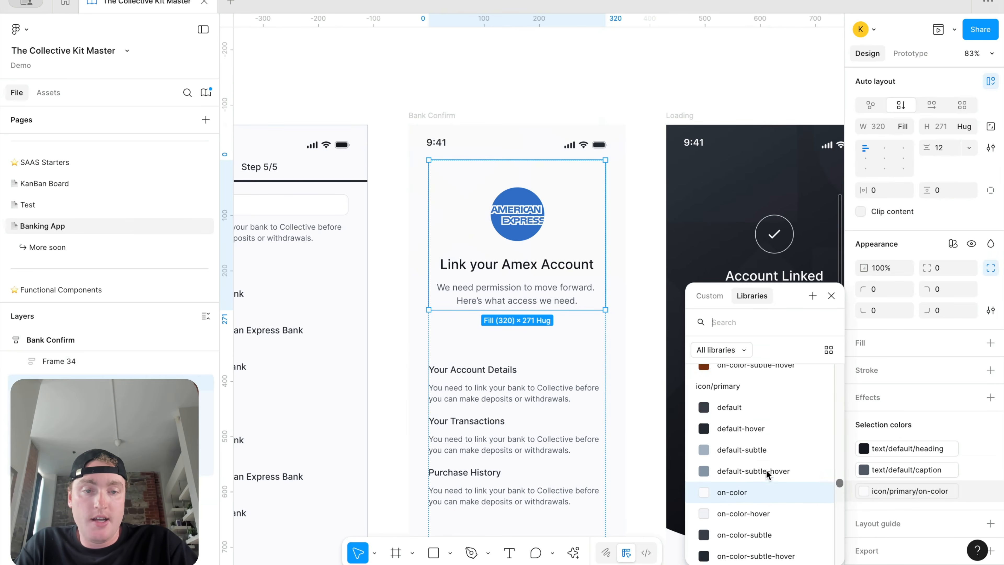
{"action": "left_click", "coordinate": [769, 451]}
{"action": "scroll", "coordinate": [634, 182], "scroll_direction": "down", "scroll_amount": 3}
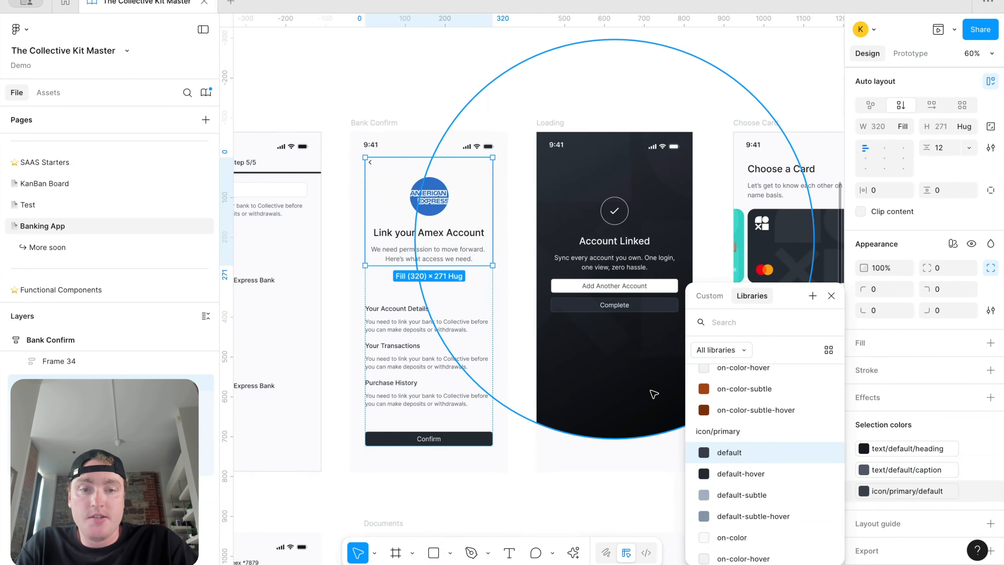
Step: Delete the dark ellipse backdrop and the oversized Logo frame from the Loading screen
{"action": "left_click", "coordinate": [634, 419]}
{"action": "key", "text": "Delete"}
{"action": "left_click", "coordinate": [628, 224]}
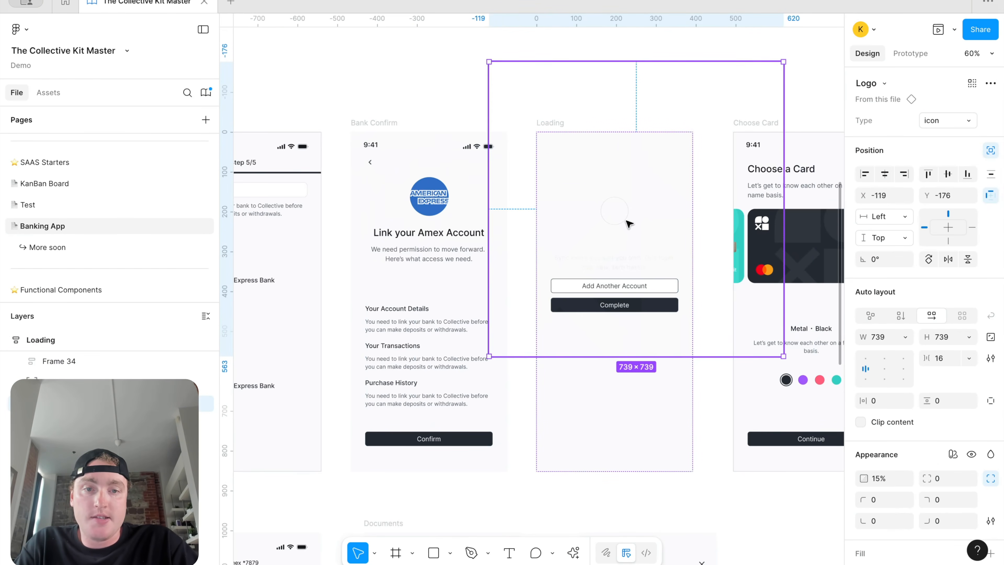
{"action": "key", "text": "Delete"}
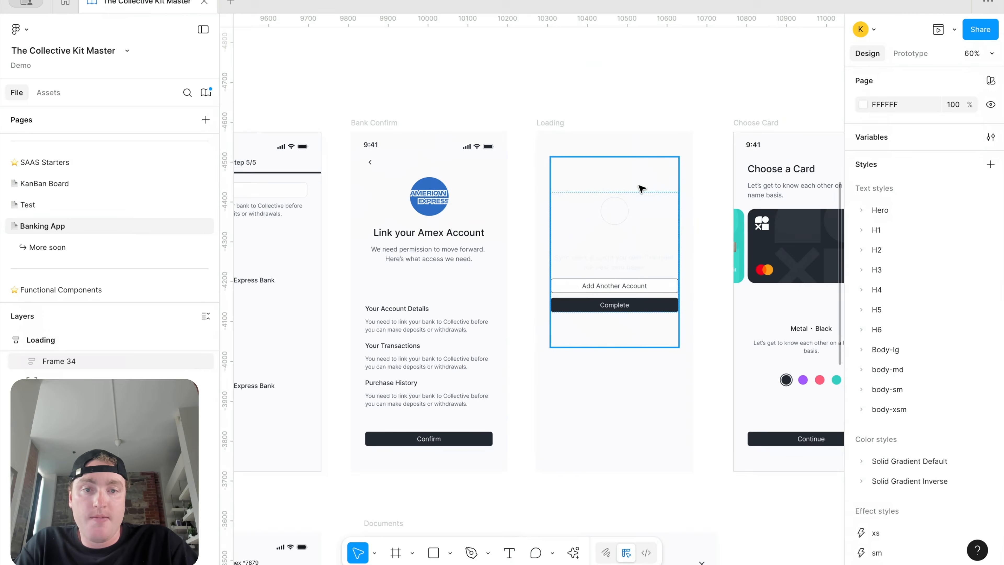
Step: Recolour the Loading content to text/primary/default, a dark heading and a dark checkmark icon
{"action": "double_click", "coordinate": [622, 259]}
{"action": "scroll", "coordinate": [961, 456], "scroll_direction": "down", "scroll_amount": 5}
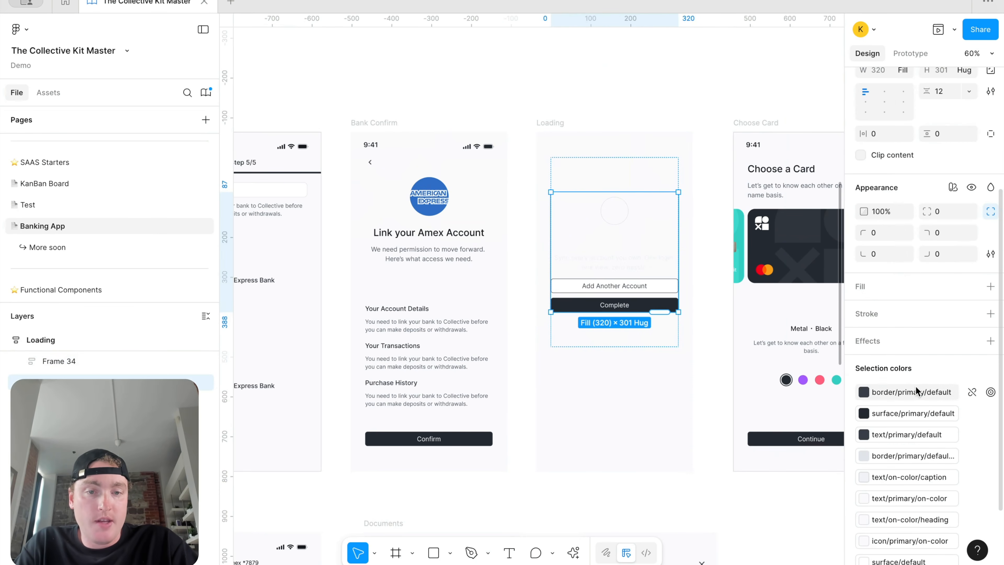
{"action": "scroll", "coordinate": [915, 386], "scroll_direction": "down", "scroll_amount": 2}
{"action": "left_click", "coordinate": [917, 439]}
{"action": "left_click", "coordinate": [771, 438]}
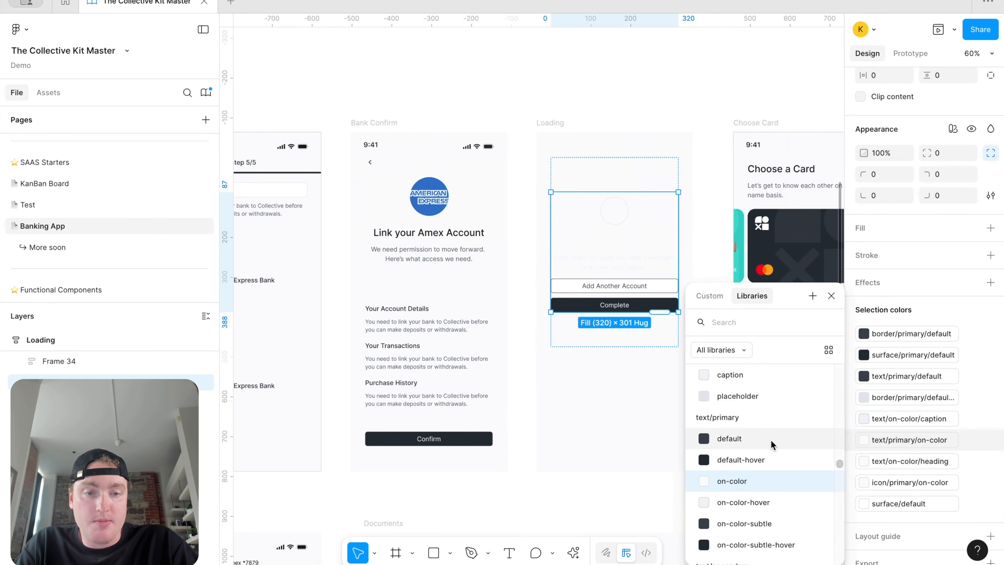
{"action": "key", "text": "Escape"}
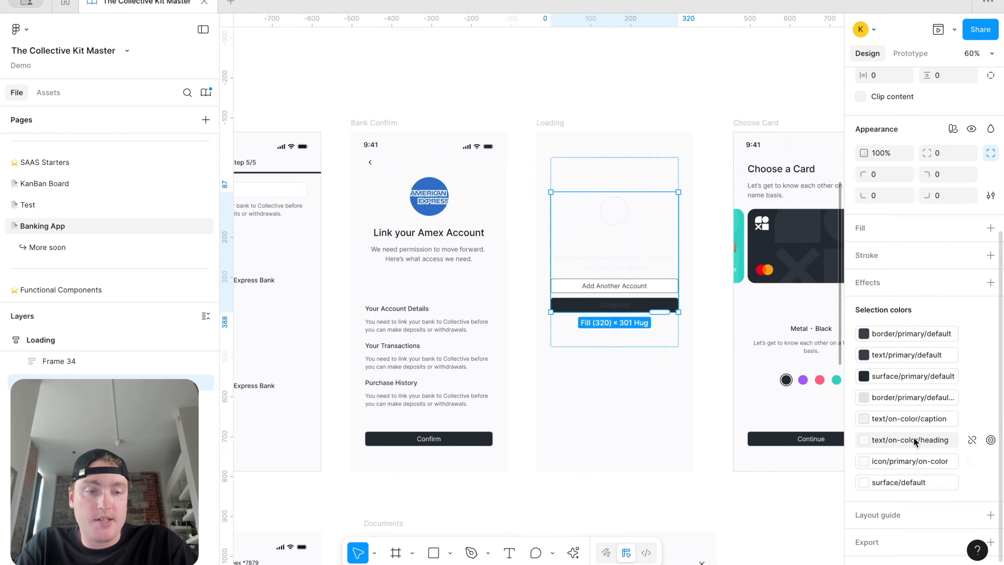
{"action": "left_click", "coordinate": [913, 438]}
{"action": "scroll", "coordinate": [753, 454], "scroll_direction": "up", "scroll_amount": 1}
{"action": "left_click", "coordinate": [763, 386]}
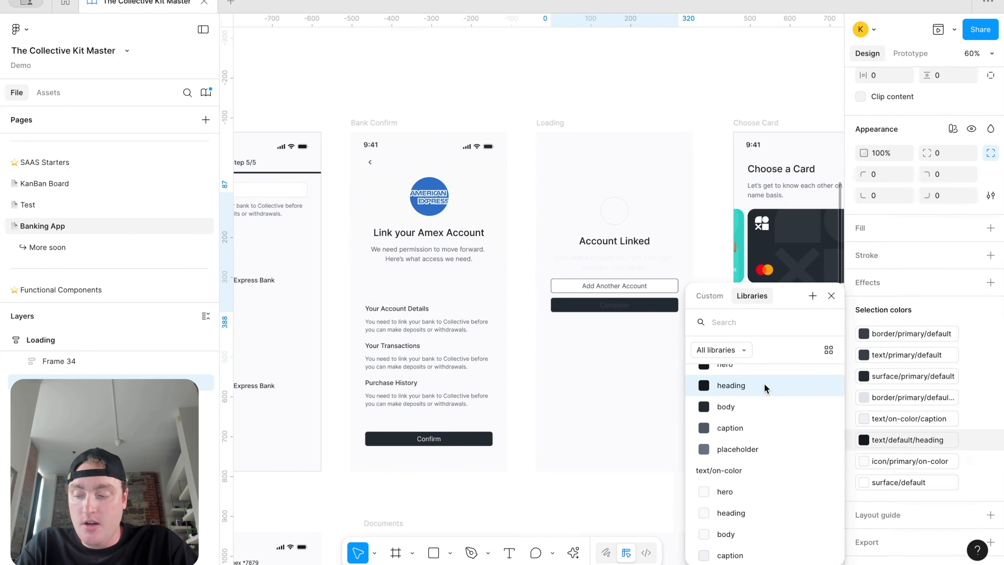
{"action": "left_click", "coordinate": [913, 461]}
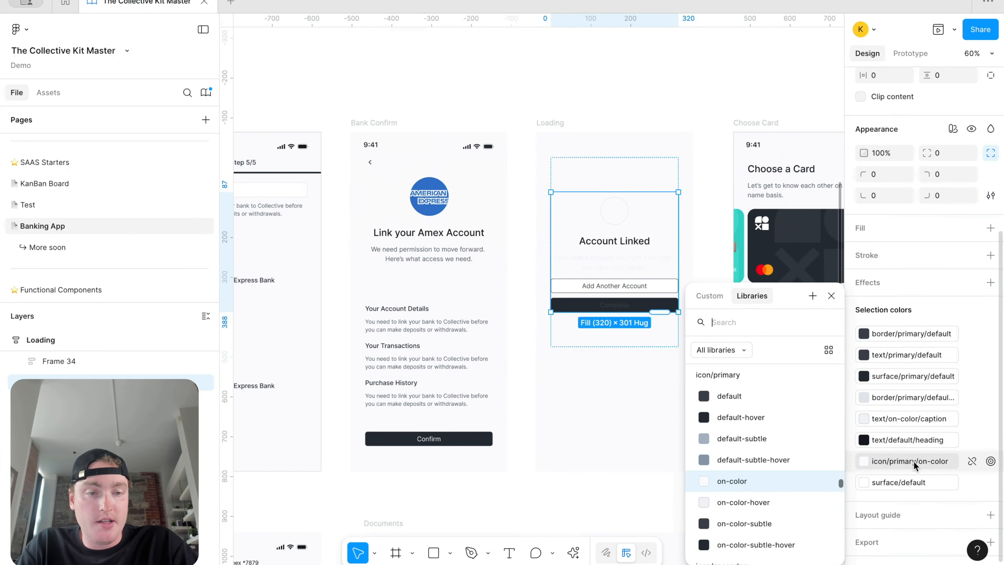
{"action": "left_click", "coordinate": [770, 396]}
{"action": "key", "text": "Escape"}
Step: Test and undo a dark surface/primary button fill, then select the Add Another Account and Complete buttons
{"action": "left_click", "coordinate": [893, 479]}
{"action": "scroll", "coordinate": [786, 446], "scroll_direction": "up", "scroll_amount": 1}
{"action": "scroll", "coordinate": [785, 443], "scroll_direction": "down", "scroll_amount": 3}
{"action": "left_click", "coordinate": [744, 489]}
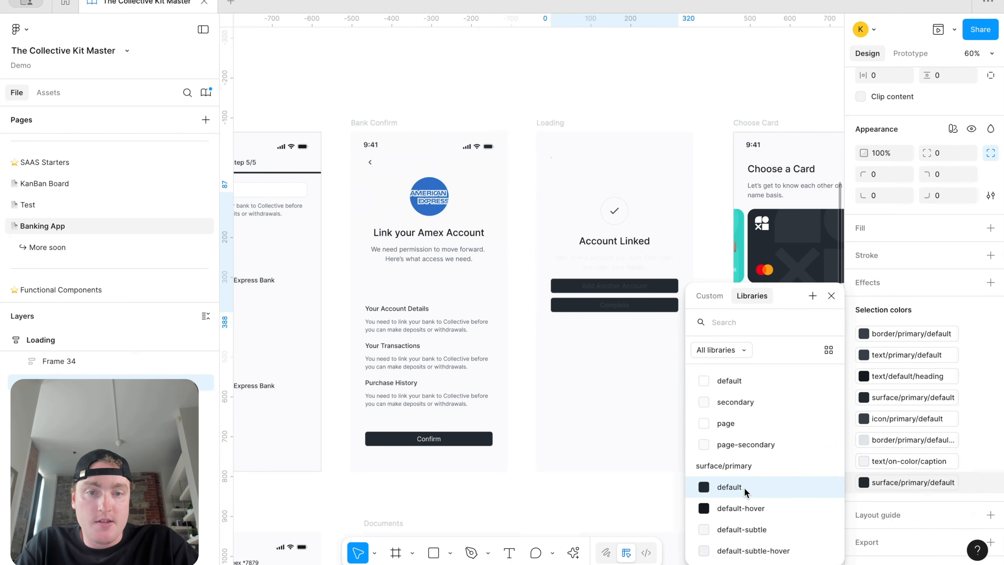
{"action": "key", "text": "super+z"}
{"action": "left_click", "coordinate": [635, 363]}
{"action": "left_click", "coordinate": [643, 281]}
{"action": "left_click", "coordinate": [645, 283]}
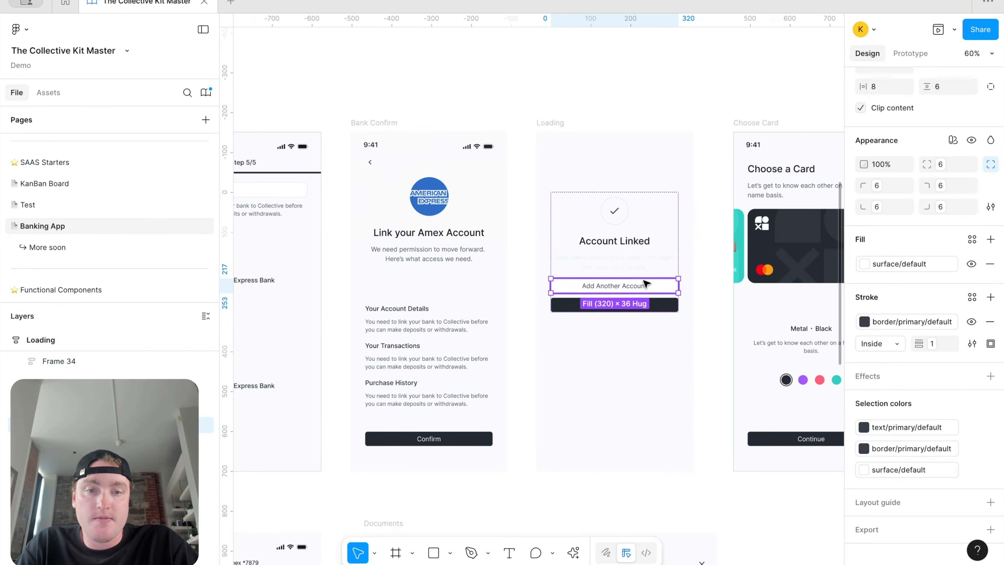
{"action": "left_click", "coordinate": [638, 308], "text": "shift"}
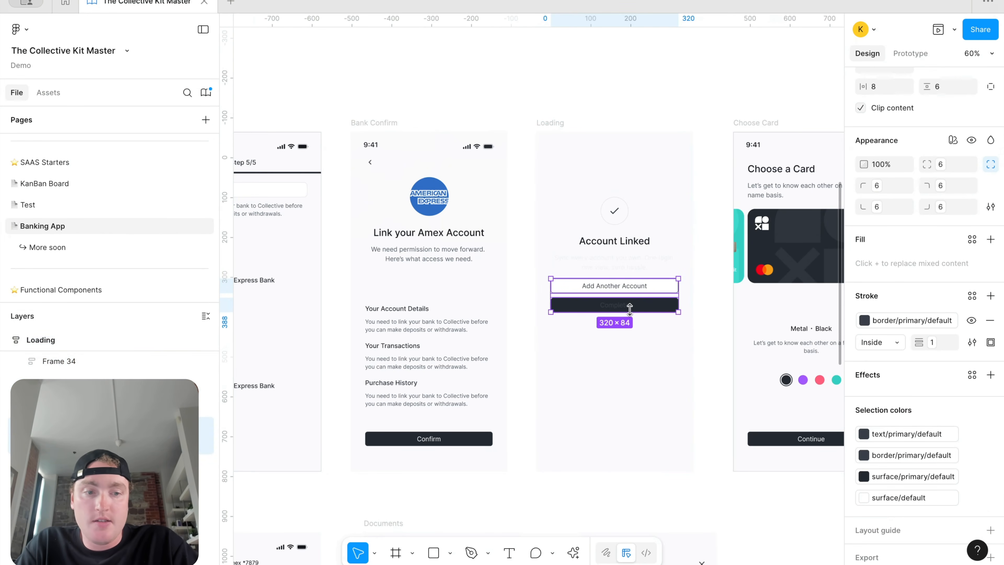
Step: Reset the Complete button instance and set its width to Fill container
{"action": "left_click", "coordinate": [620, 305]}
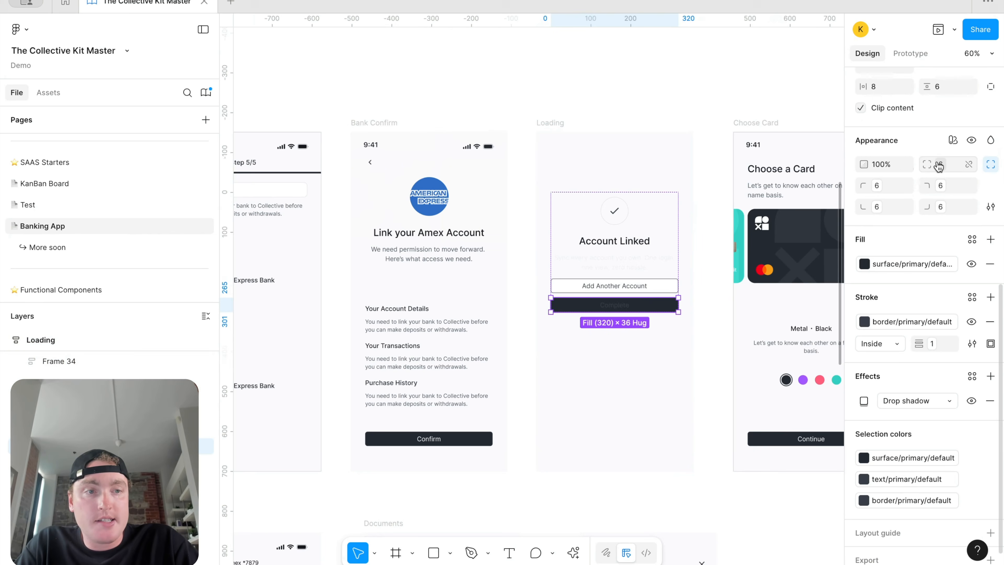
{"action": "scroll", "coordinate": [990, 227], "scroll_direction": "up", "scroll_amount": 2}
{"action": "scroll", "coordinate": [990, 227], "scroll_direction": "up", "scroll_amount": 8}
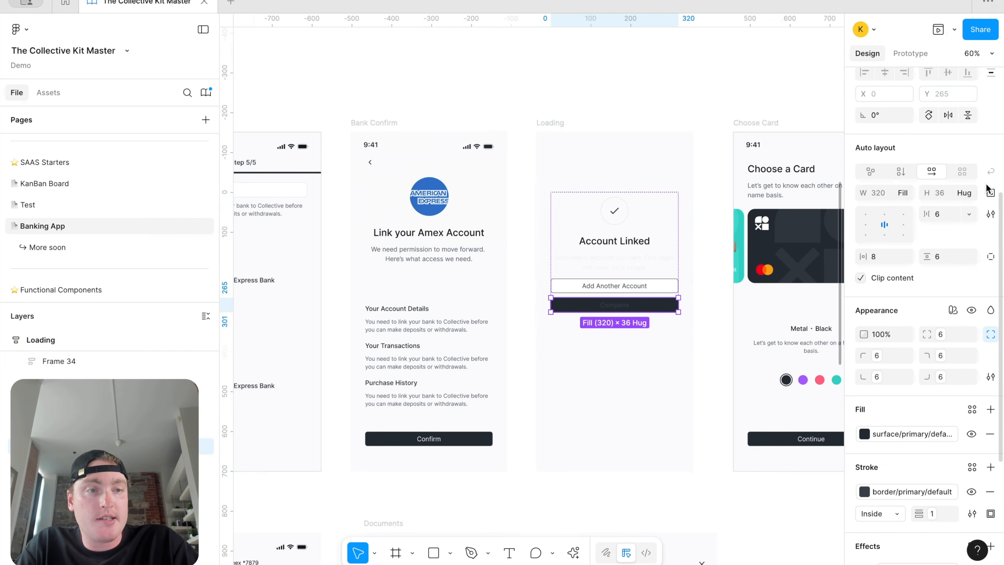
{"action": "left_click", "coordinate": [987, 83]}
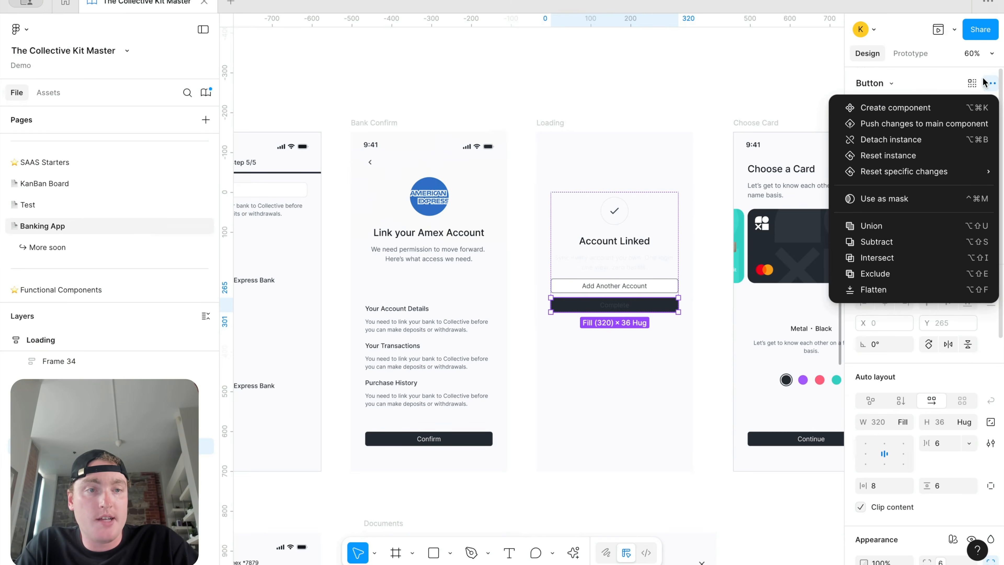
{"action": "left_click", "coordinate": [916, 155]}
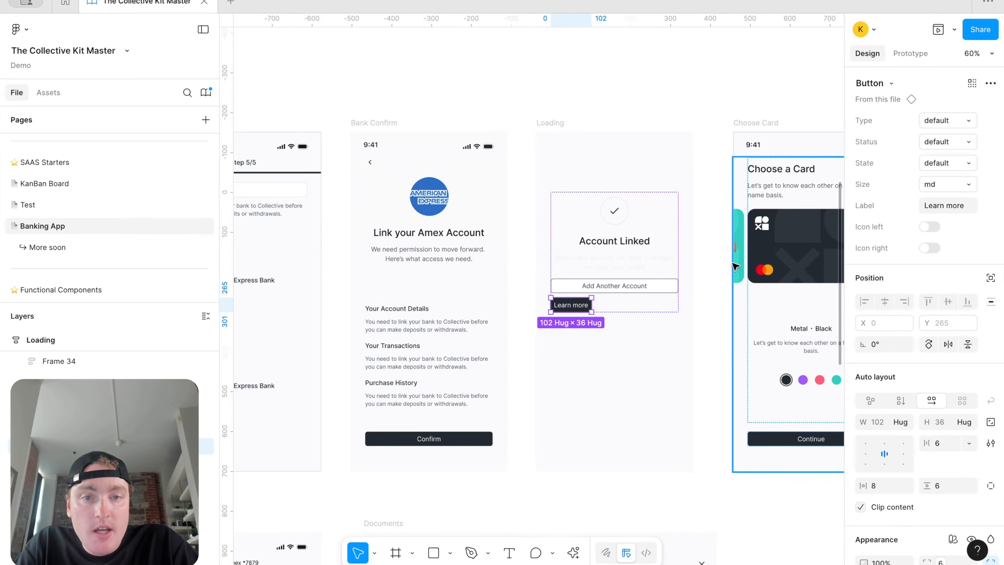
{"action": "left_click", "coordinate": [904, 420]}
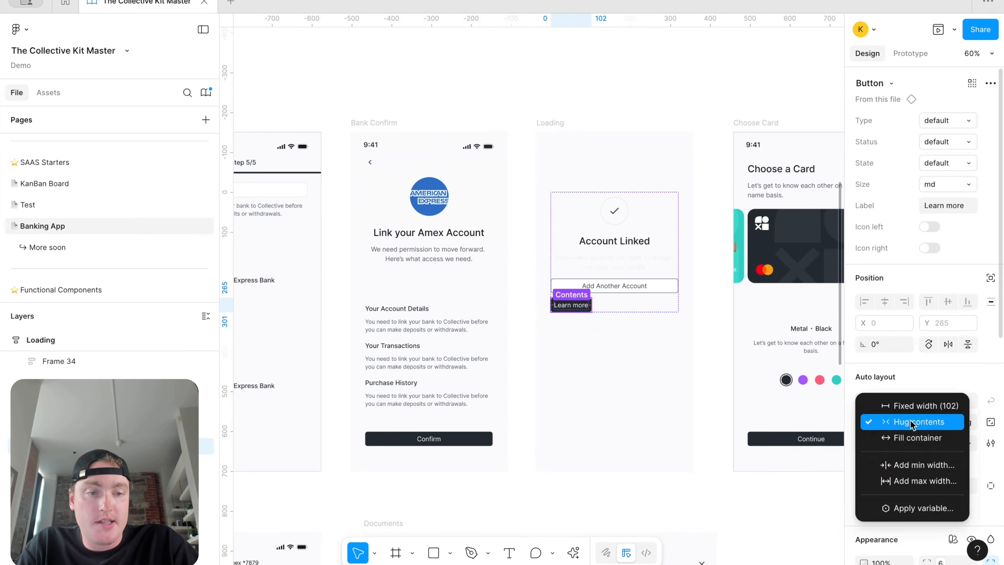
{"action": "left_click", "coordinate": [907, 443]}
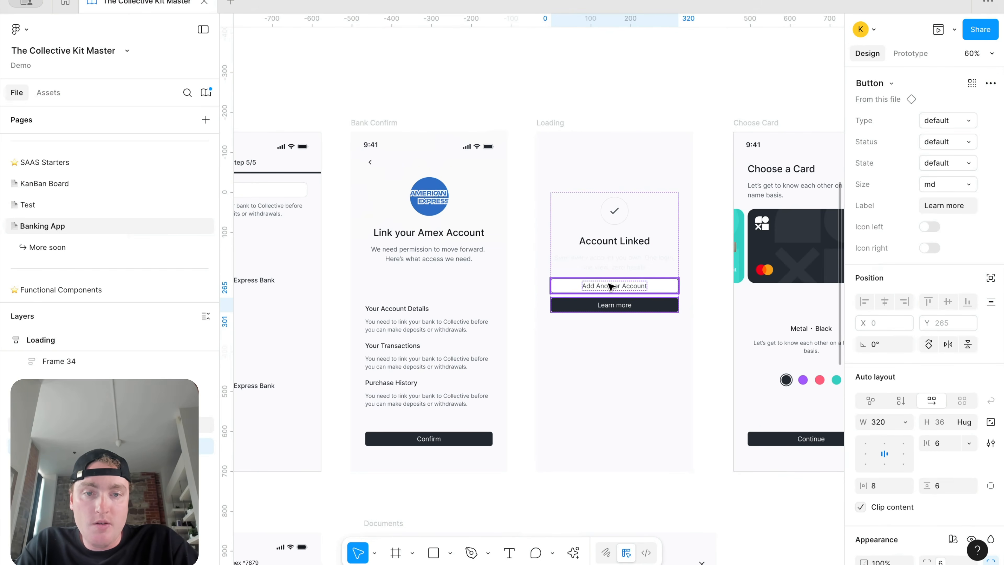
Step: Set Add Another Account to the default type and the lower button to subtle, labelled 'Continue'
{"action": "left_click", "coordinate": [628, 287]}
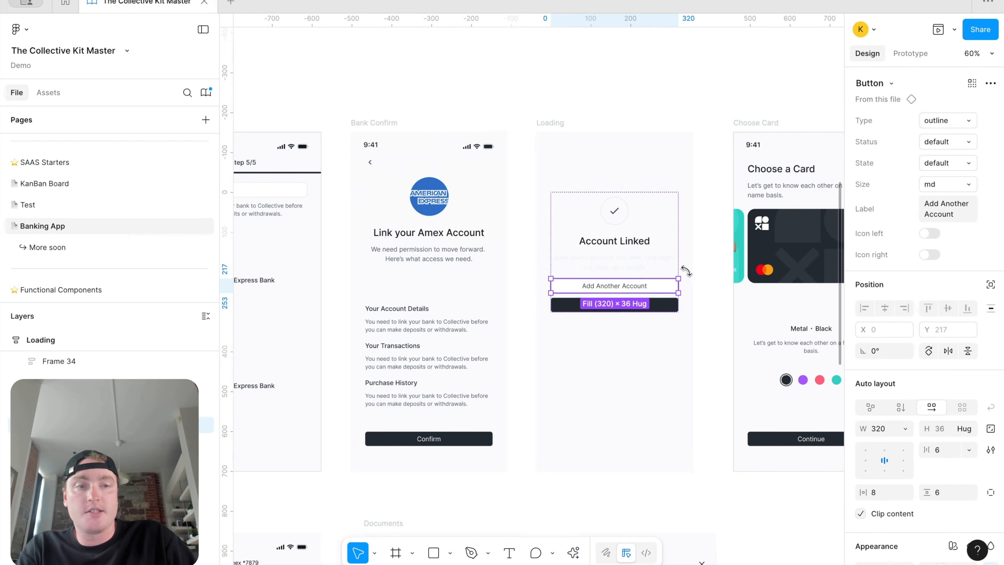
{"action": "left_click", "coordinate": [953, 121]}
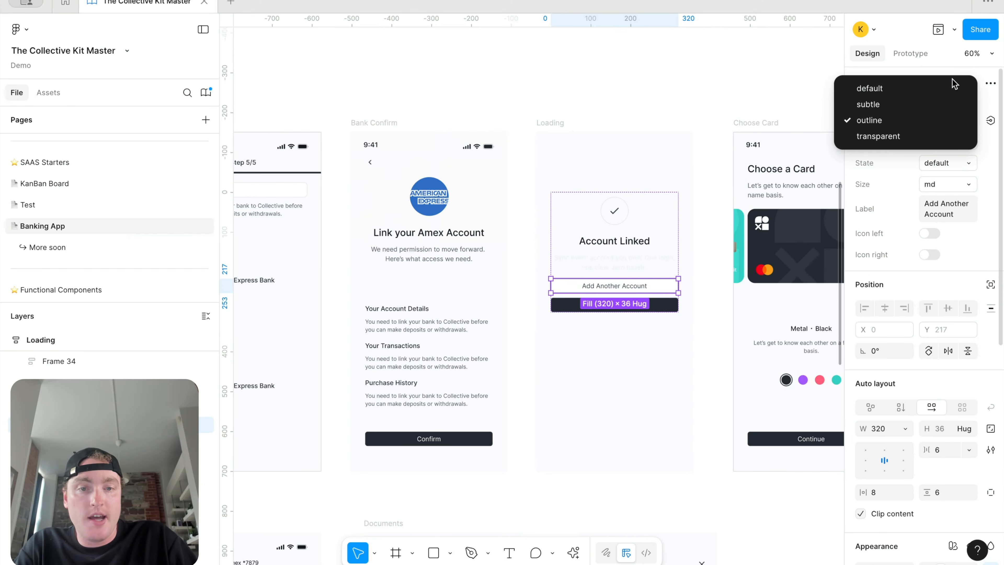
{"action": "left_click", "coordinate": [950, 88]}
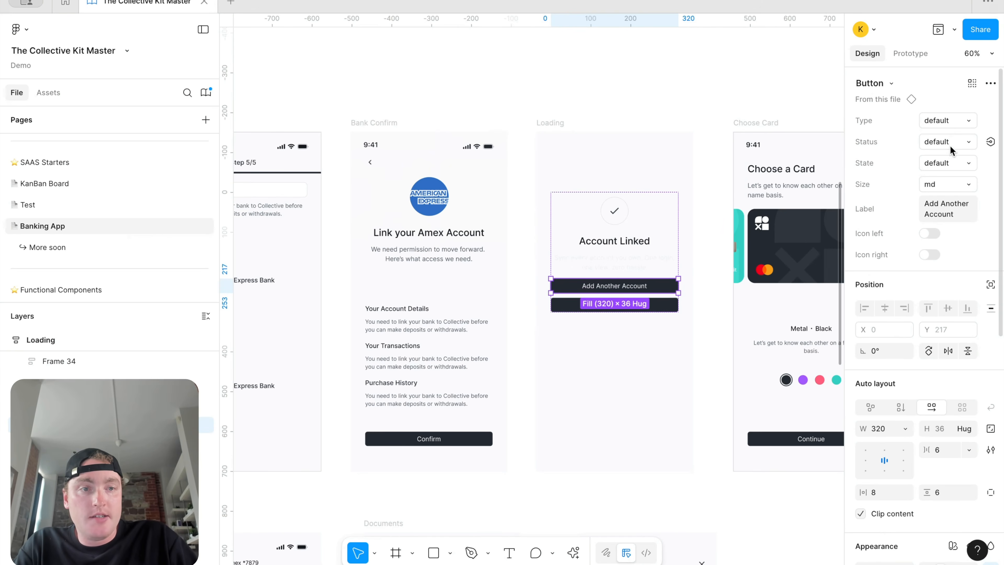
{"action": "left_click", "coordinate": [630, 307]}
{"action": "left_click", "coordinate": [953, 123]}
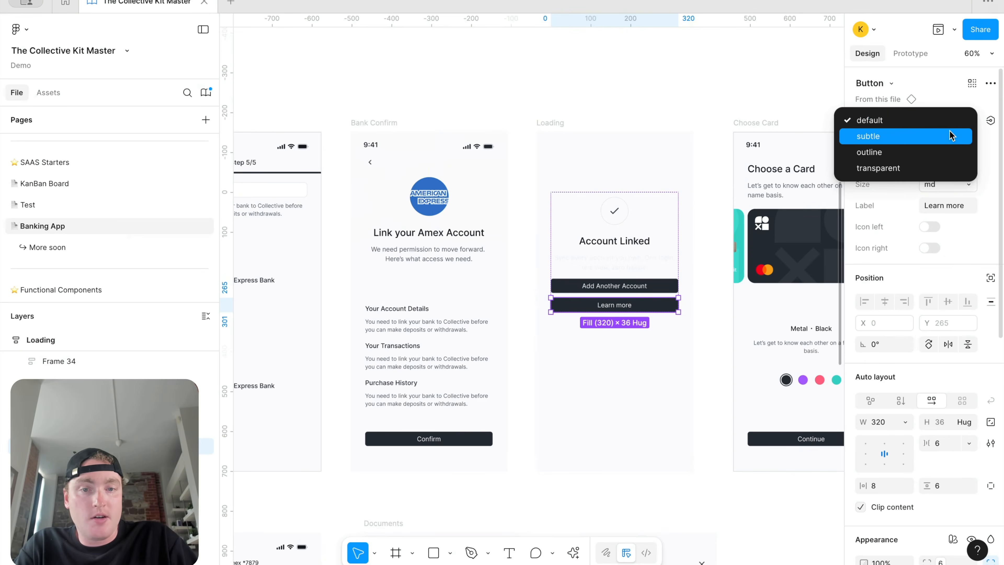
{"action": "left_click", "coordinate": [951, 135]}
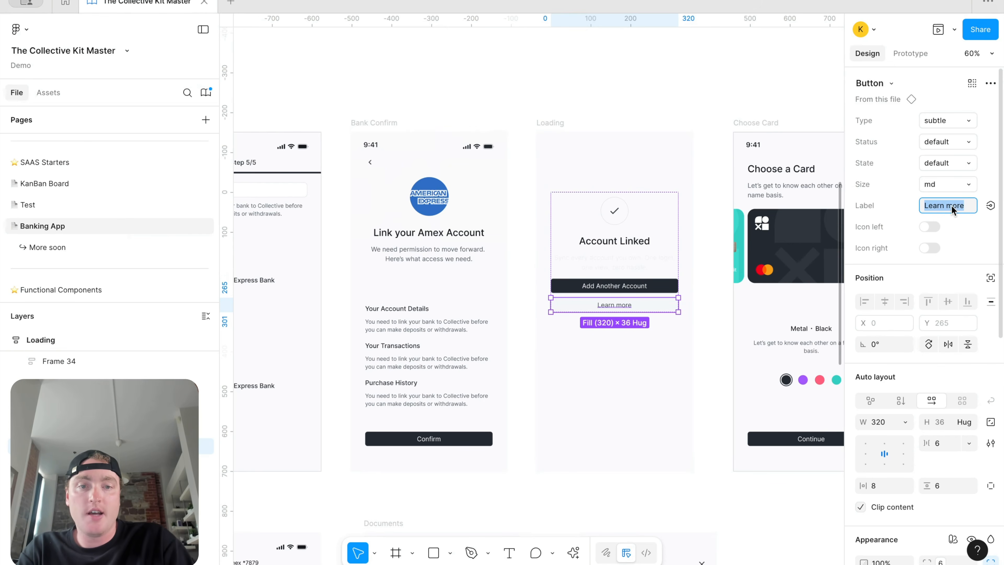
{"action": "type", "text": "Continue"}
{"action": "key", "text": "Return"}
Step: Change the Account Linked caption from text/on-color/caption to text/default/caption
{"action": "left_click", "coordinate": [618, 259]}
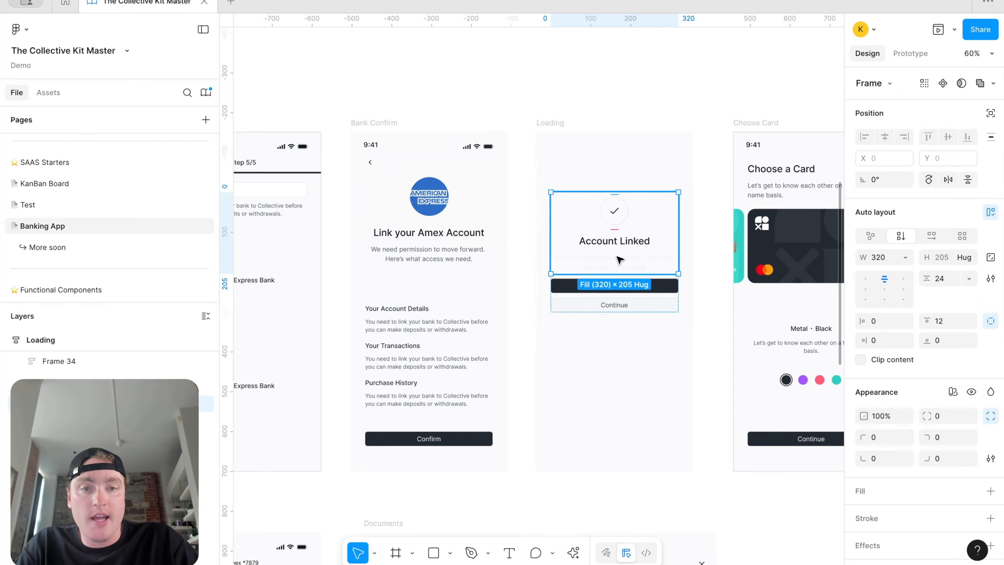
{"action": "double_click", "coordinate": [618, 259]}
{"action": "left_click", "coordinate": [909, 469]}
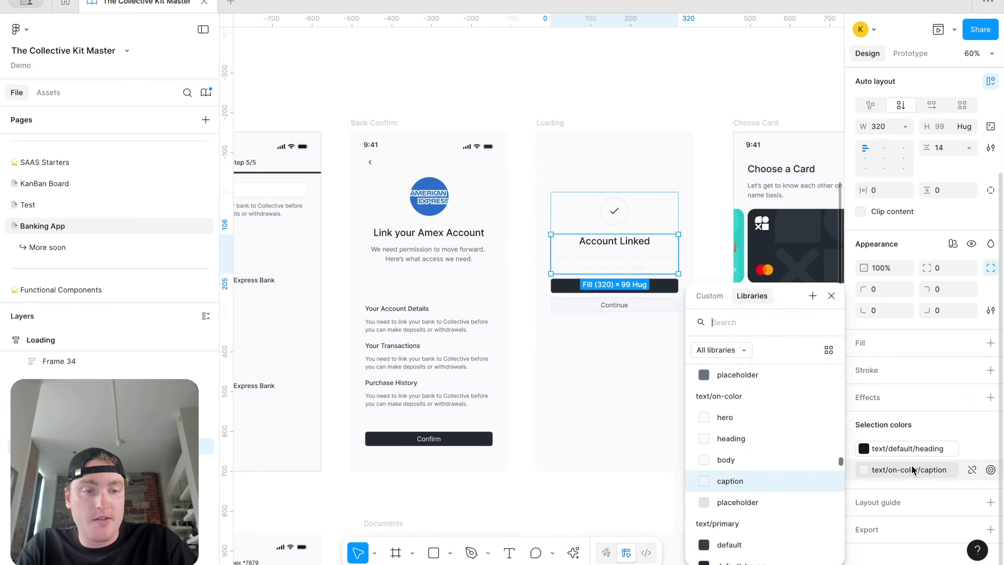
{"action": "scroll", "coordinate": [770, 435], "scroll_direction": "up", "scroll_amount": 2}
{"action": "left_click", "coordinate": [769, 413]}
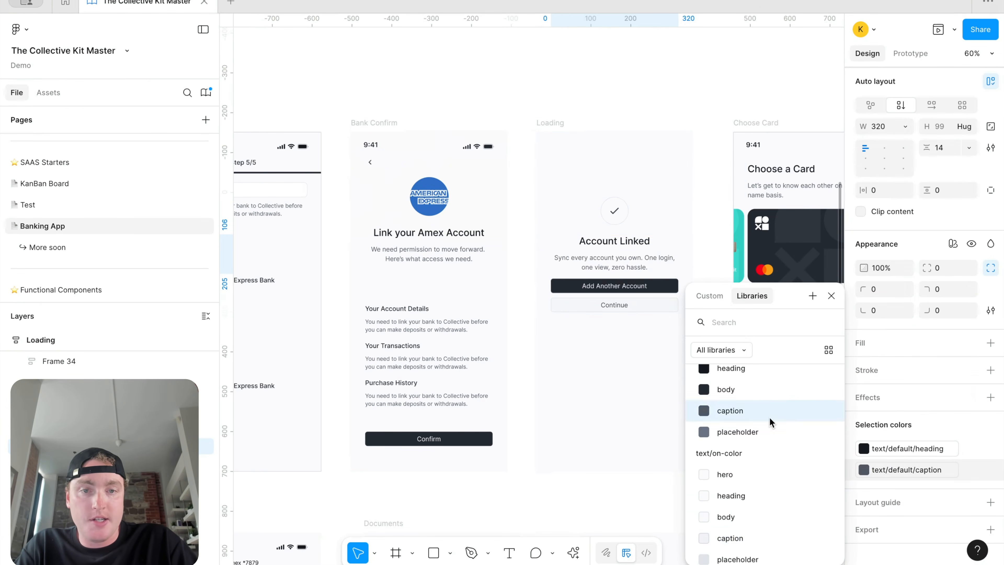
{"action": "left_click", "coordinate": [672, 78]}
Step: Give the checkmark circle's outline a border/primary colour
{"action": "scroll", "coordinate": [604, 231], "scroll_direction": "up", "scroll_amount": 3}
{"action": "left_click", "coordinate": [604, 233]}
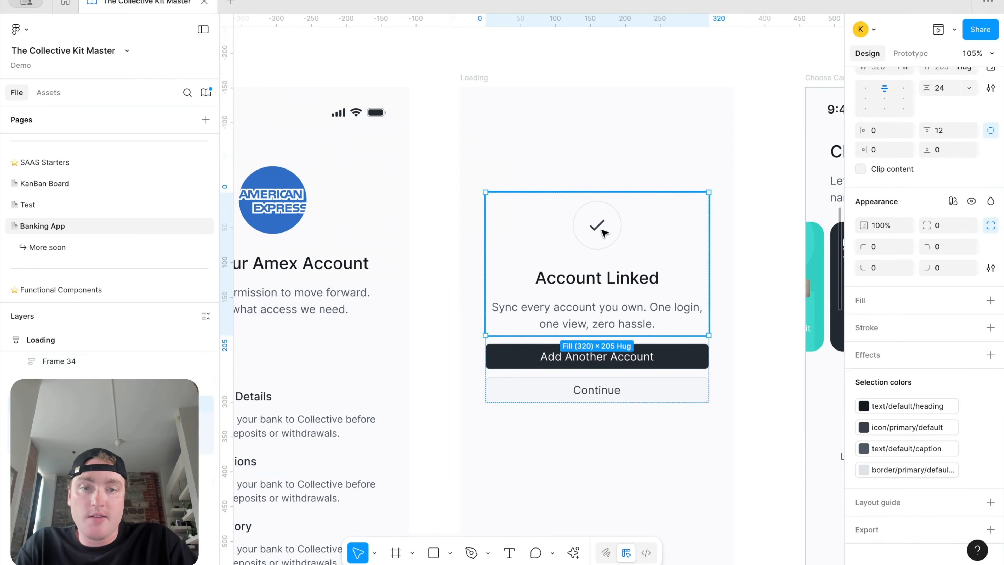
{"action": "double_click", "coordinate": [603, 233]}
{"action": "left_click", "coordinate": [932, 348]}
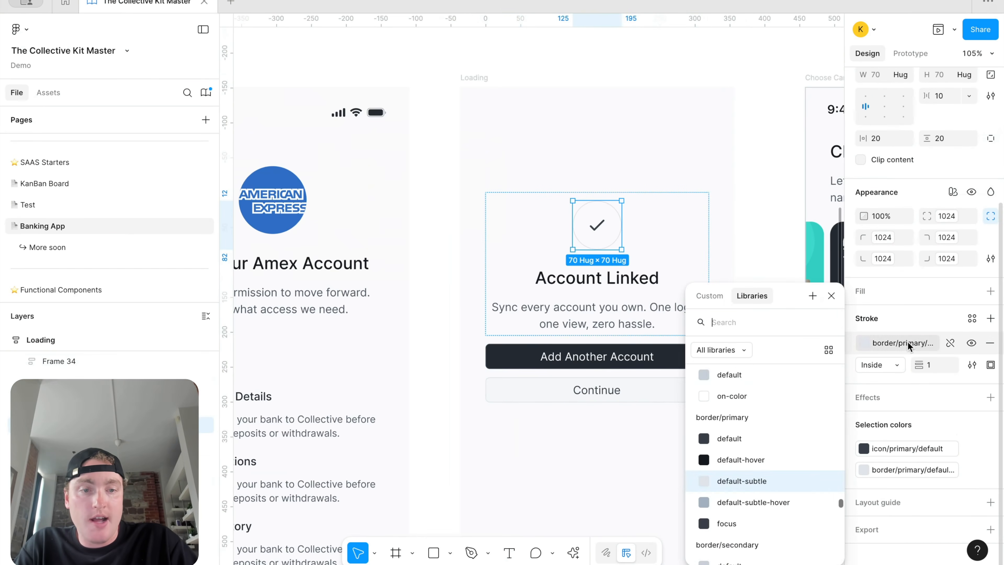
{"action": "left_click", "coordinate": [768, 442]}
{"action": "left_click", "coordinate": [727, 76]}
{"action": "scroll", "coordinate": [727, 76], "scroll_direction": "down", "scroll_amount": 3}
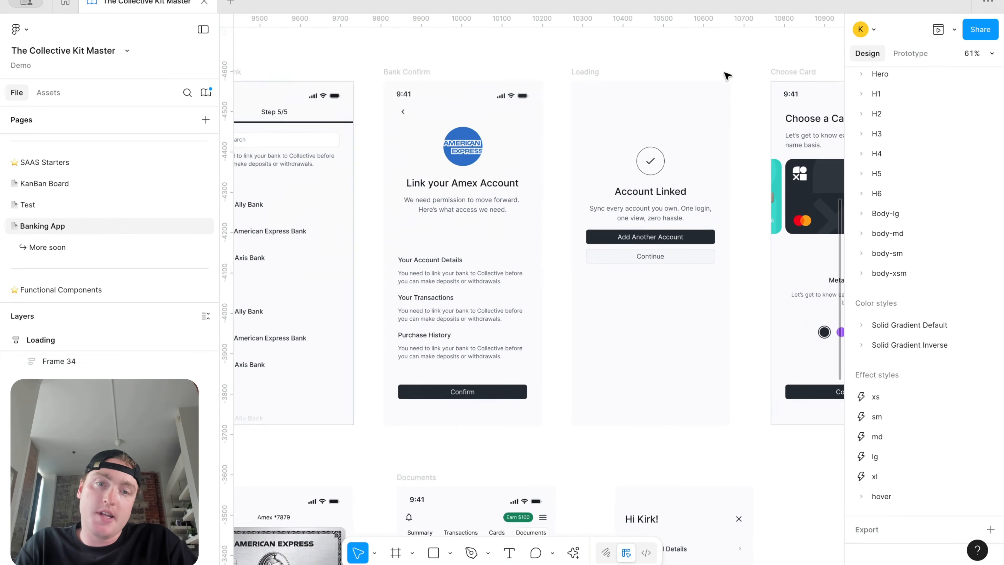
{"action": "scroll", "coordinate": [727, 91], "scroll_direction": "down", "scroll_amount": 3}
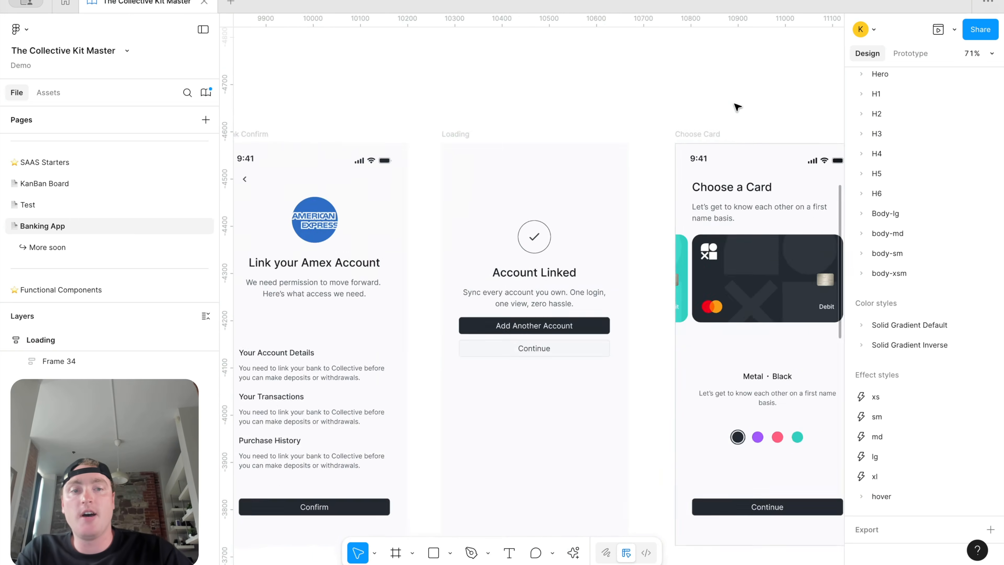
Step: Delete the dark overlay ellipse from the second Loading screen
{"action": "scroll", "coordinate": [712, 208], "scroll_direction": "up", "scroll_amount": 1}
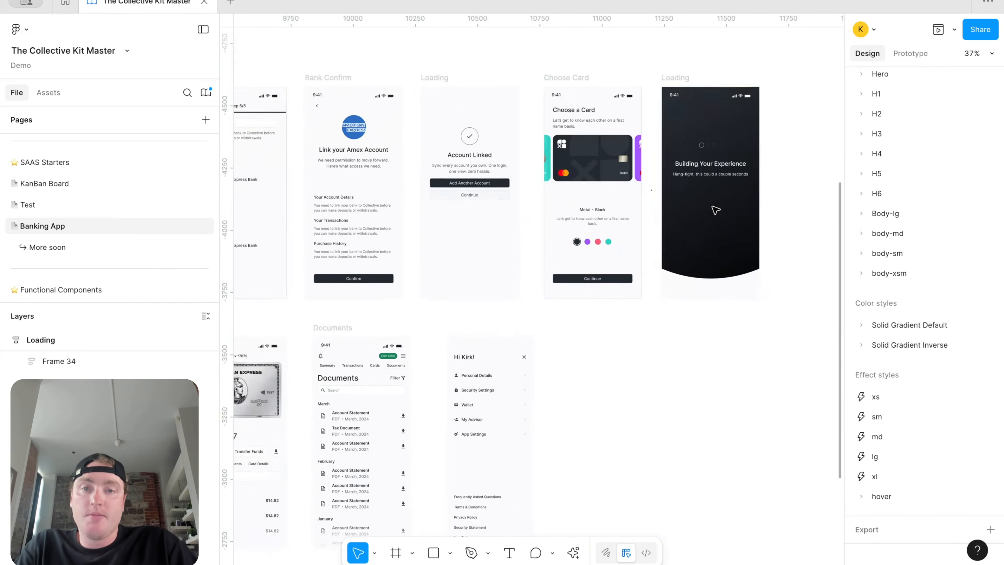
{"action": "left_click", "coordinate": [733, 277]}
{"action": "key", "text": "Delete"}
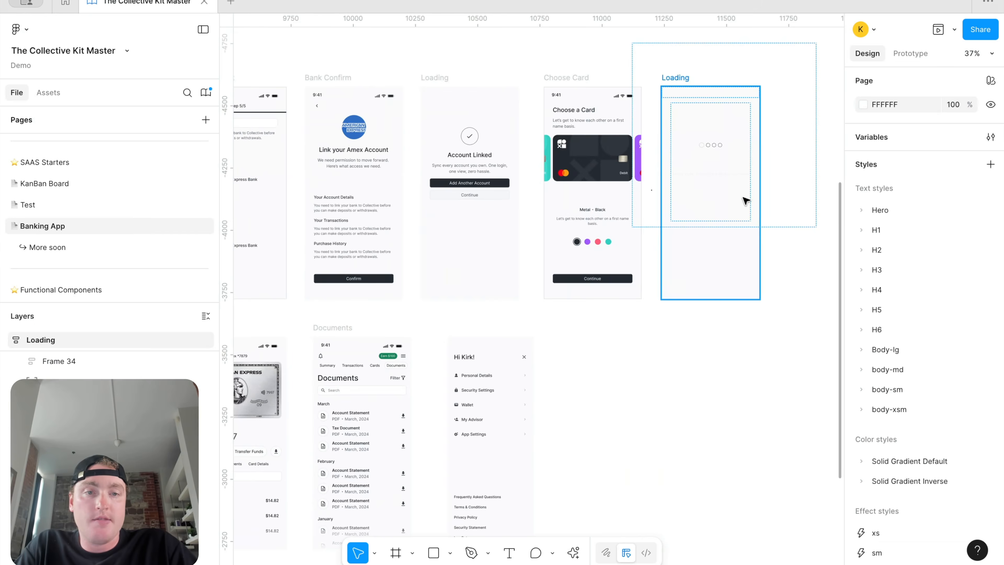
{"action": "scroll", "coordinate": [744, 199], "scroll_direction": "up", "scroll_amount": 3}
Step: Switch the 'Hang-tight' subtitle to the dark text/default/caption colour
{"action": "left_click", "coordinate": [688, 157]}
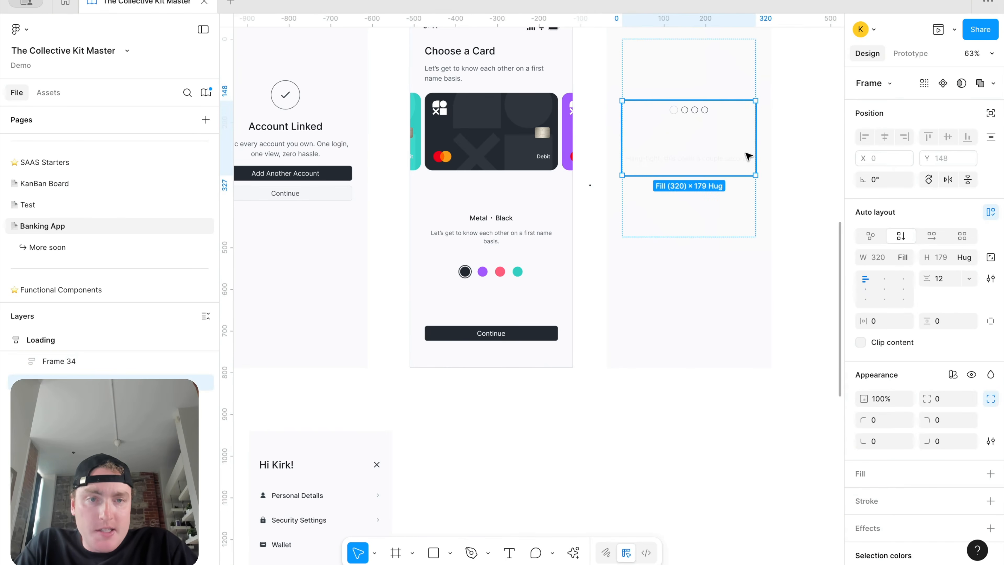
{"action": "scroll", "coordinate": [748, 156], "scroll_direction": "up", "scroll_amount": 5}
{"action": "double_click", "coordinate": [739, 163]}
{"action": "scroll", "coordinate": [920, 395], "scroll_direction": "down", "scroll_amount": 5}
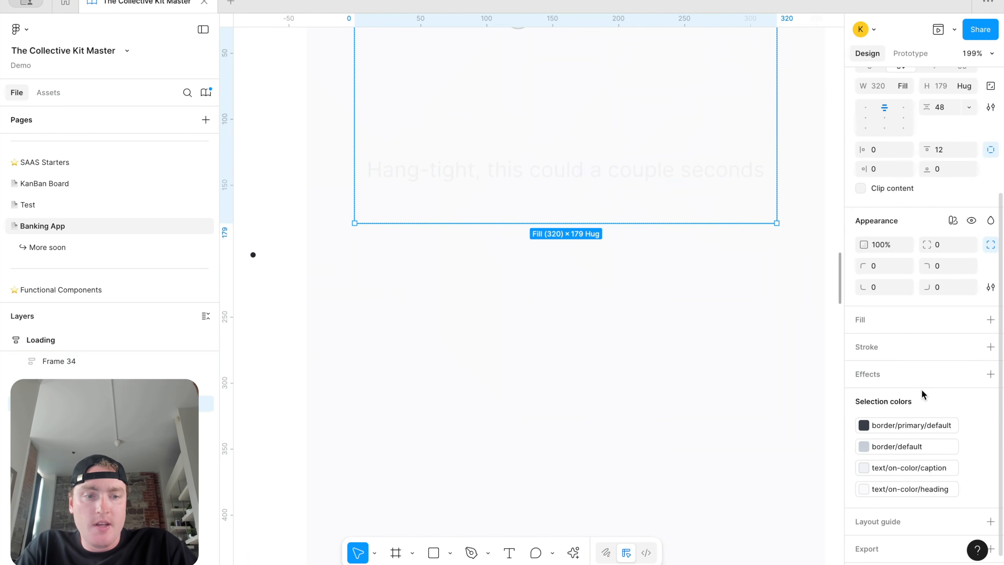
{"action": "left_click", "coordinate": [920, 446]}
{"action": "left_click", "coordinate": [917, 467]}
{"action": "left_click", "coordinate": [915, 468]}
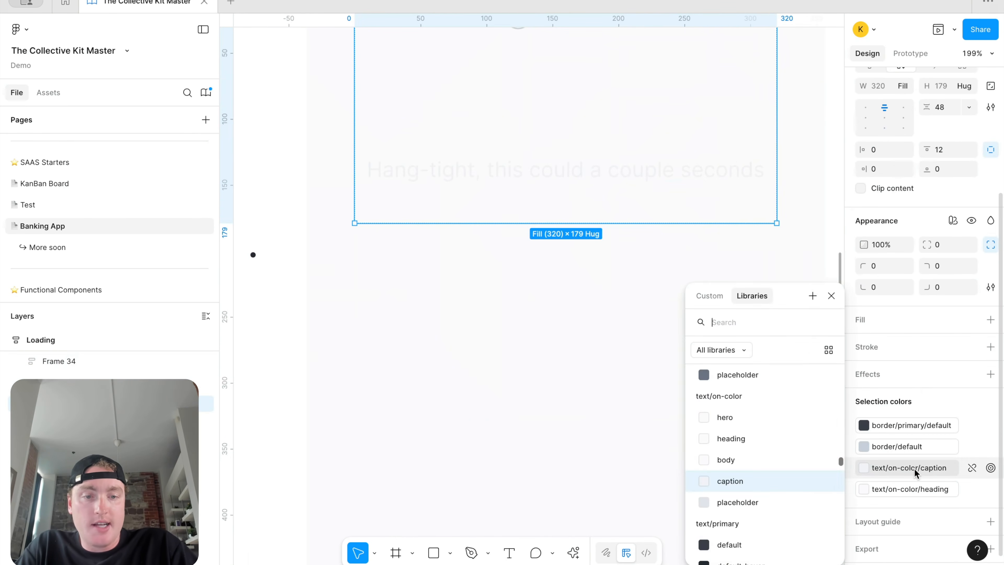
{"action": "scroll", "coordinate": [804, 463], "scroll_direction": "up", "scroll_amount": 1}
{"action": "scroll", "coordinate": [798, 443], "scroll_direction": "up", "scroll_amount": 3}
{"action": "left_click", "coordinate": [791, 411]}
{"action": "left_click", "coordinate": [861, 489]}
Step: Make the 'Building Your Experience' heading text/default/heading, then select the loading-dots row
{"action": "left_click", "coordinate": [862, 489]}
{"action": "scroll", "coordinate": [752, 428], "scroll_direction": "up", "scroll_amount": 2}
{"action": "left_click", "coordinate": [755, 439]}
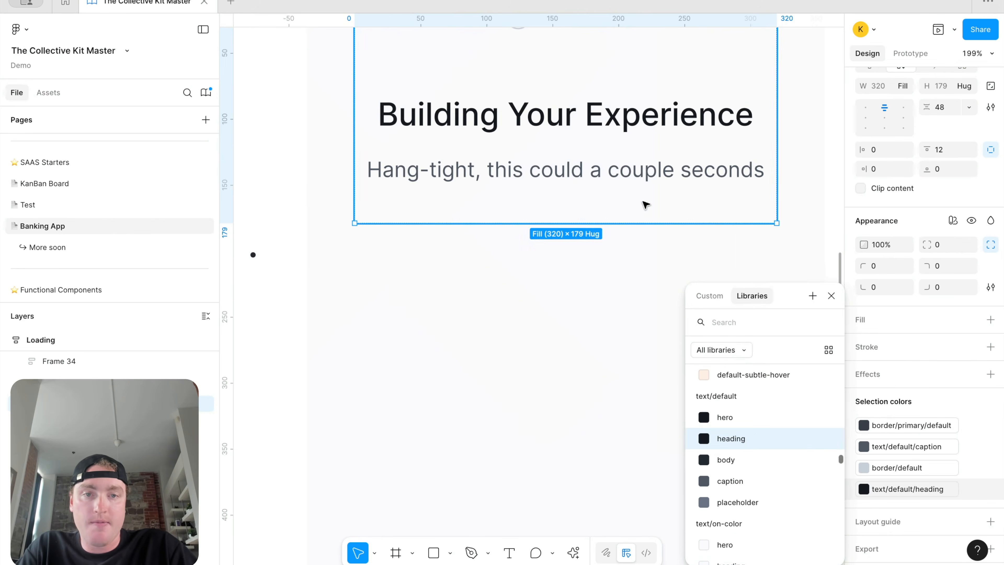
{"action": "scroll", "coordinate": [609, 228], "scroll_direction": "down", "scroll_amount": 5}
{"action": "left_click", "coordinate": [594, 267]}
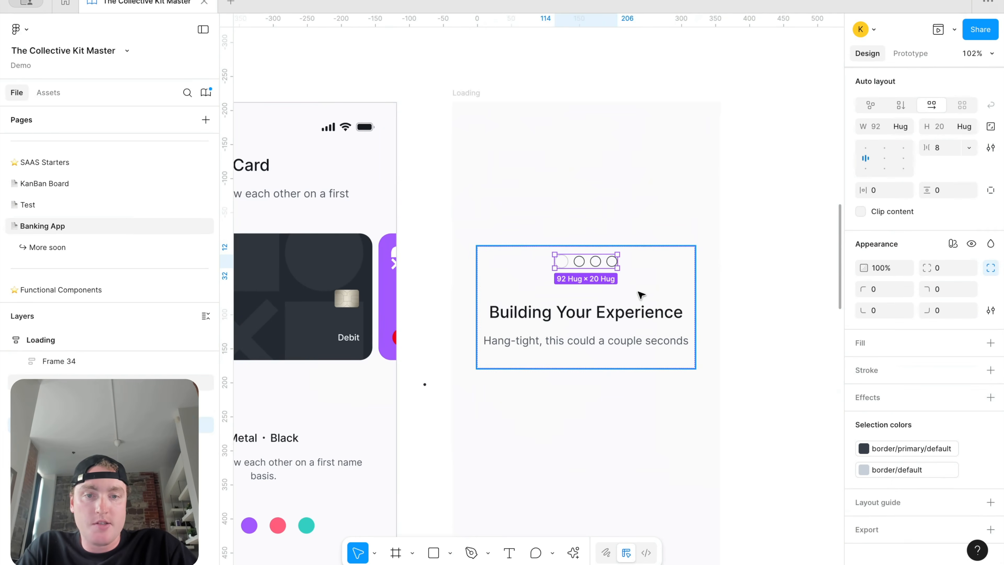
Step: In the main loading-dots component, set all four variants' circle outlines to border/primary/default
{"action": "right_click", "coordinate": [588, 267]}
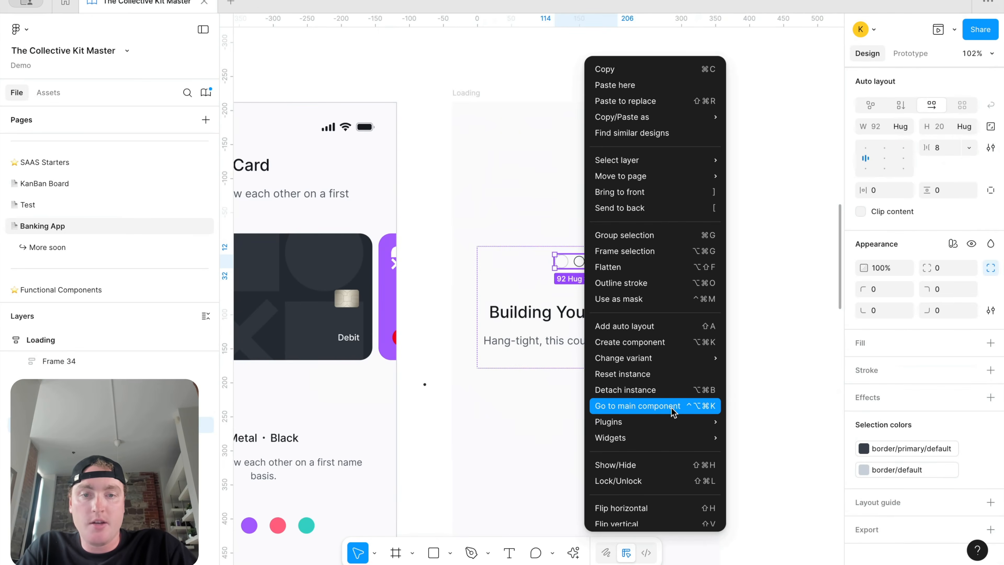
{"action": "left_click", "coordinate": [673, 412]}
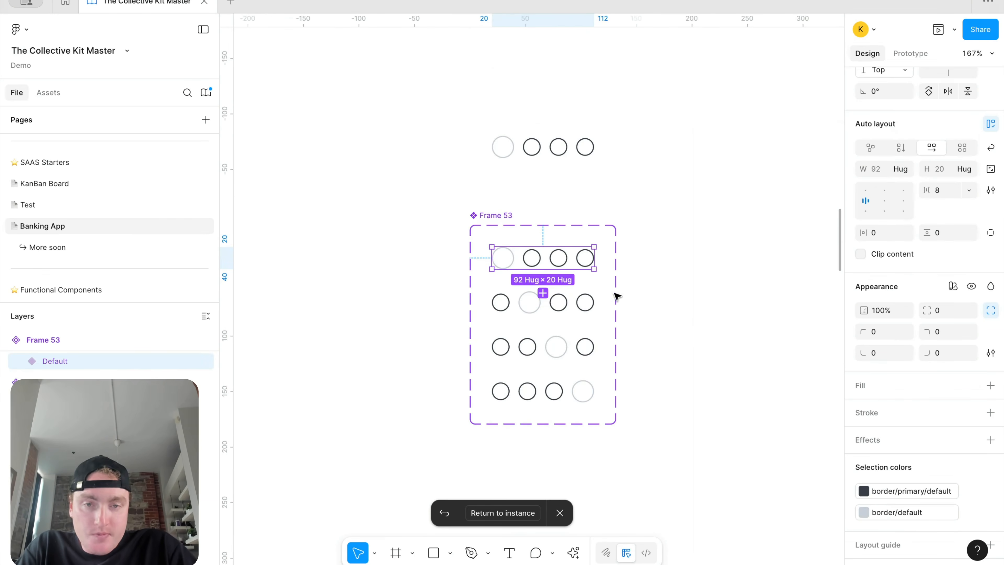
{"action": "left_click", "coordinate": [573, 307], "text": "shift"}
{"action": "left_click", "coordinate": [571, 354], "text": "shift"}
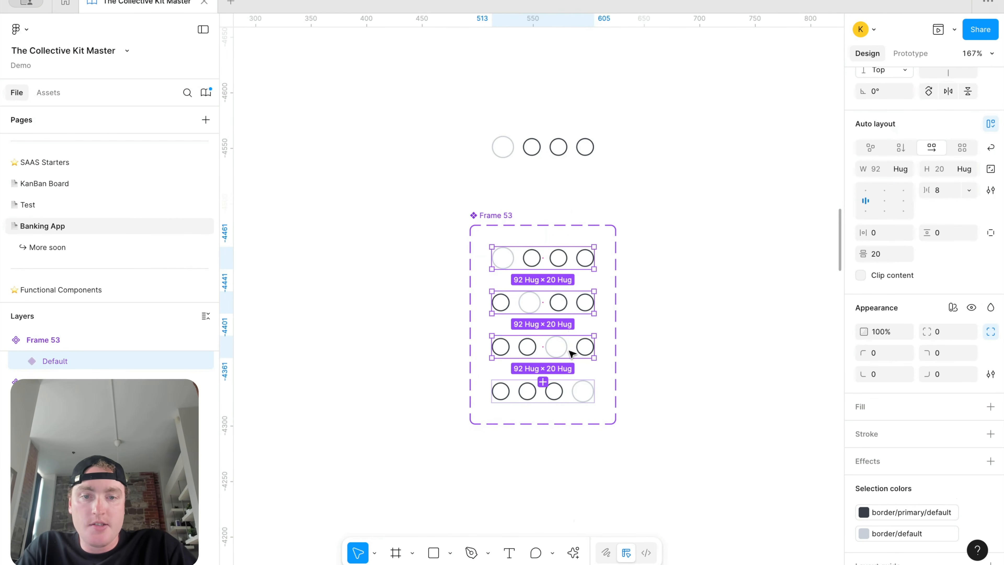
{"action": "left_click", "coordinate": [572, 391], "text": "shift"}
{"action": "left_click", "coordinate": [900, 532]}
{"action": "scroll", "coordinate": [807, 477], "scroll_direction": "down", "scroll_amount": 3}
{"action": "left_click", "coordinate": [782, 471]}
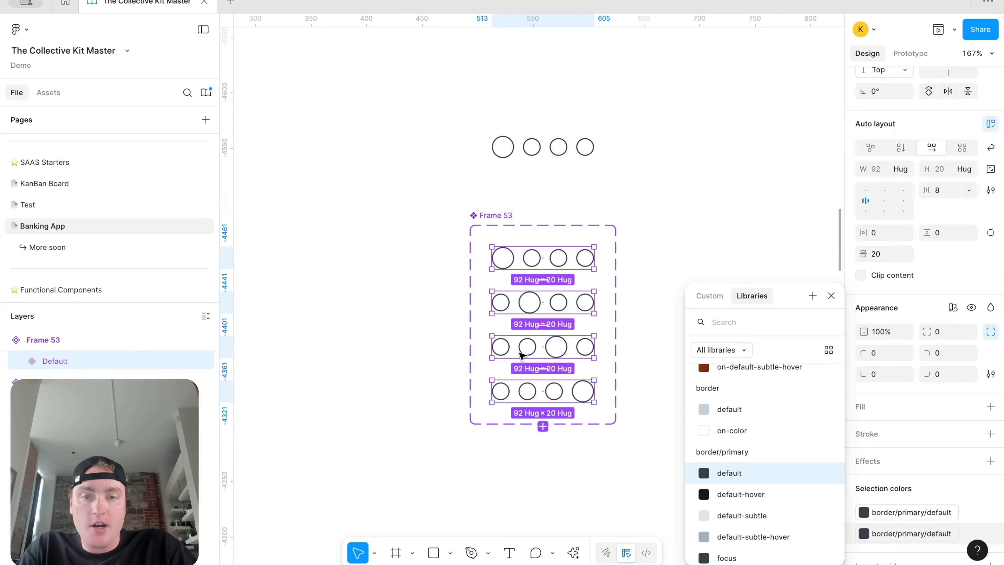
Step: Give the 12 inactive circles the light border/default outline, leaving one dark dot per variant
{"action": "double_click", "coordinate": [533, 349]}
{"action": "left_click", "coordinate": [505, 348]}
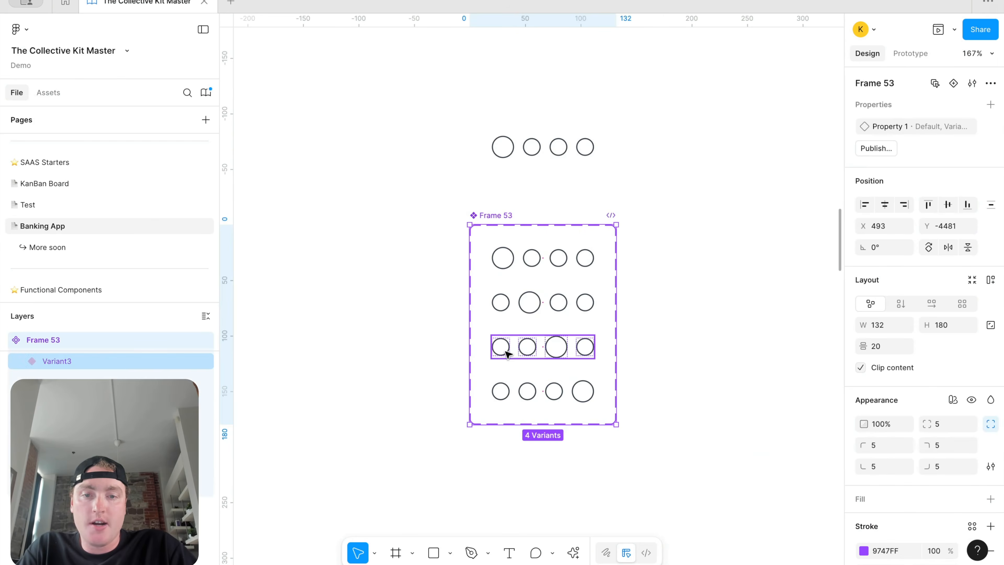
{"action": "double_click", "coordinate": [506, 351]}
{"action": "left_click", "coordinate": [538, 353], "text": "shift"}
{"action": "left_click", "coordinate": [585, 351], "text": "shift"}
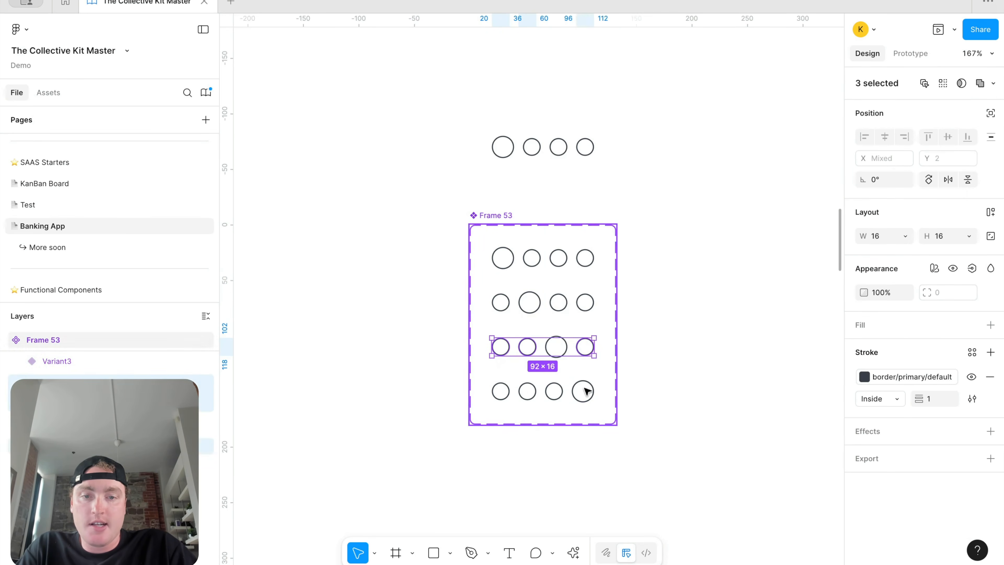
{"action": "left_click", "coordinate": [554, 391], "text": "shift"}
{"action": "left_click", "coordinate": [528, 391], "text": "shift"}
{"action": "left_click", "coordinate": [505, 390], "text": "shift"}
{"action": "left_click", "coordinate": [501, 302], "text": "shift"}
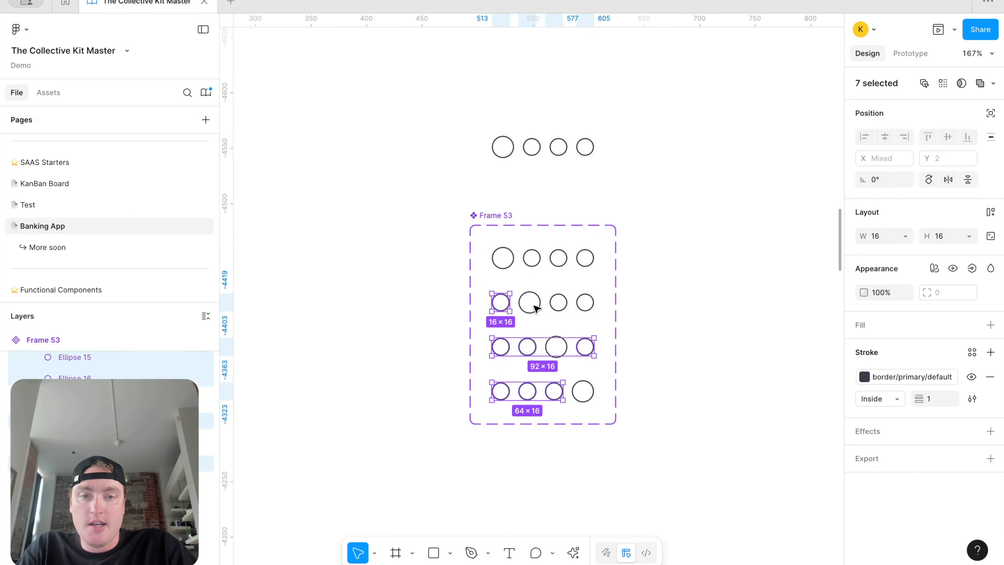
{"action": "left_click", "coordinate": [562, 304], "text": "shift"}
{"action": "left_click", "coordinate": [586, 299], "text": "shift"}
{"action": "key", "text": "super+z"}
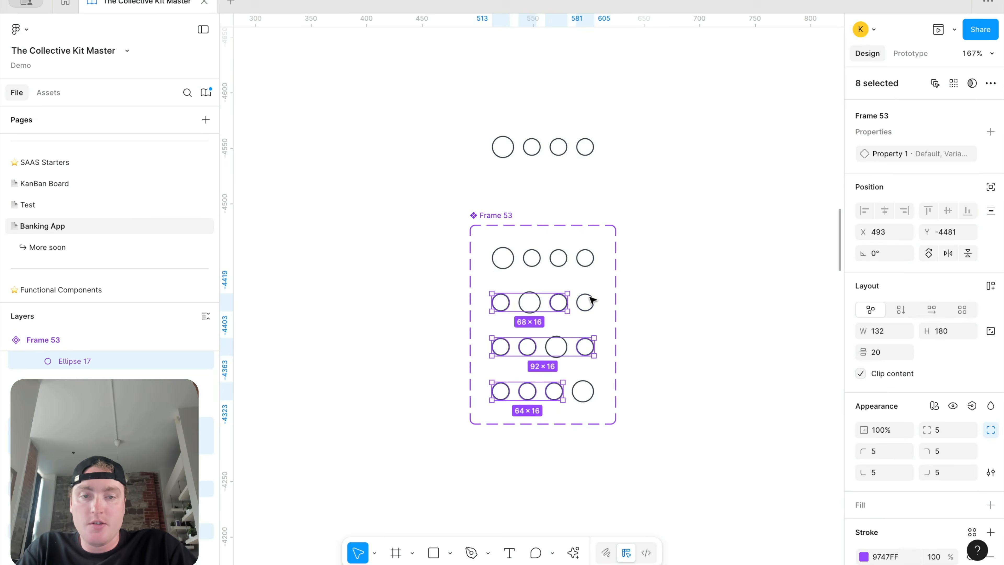
{"action": "left_click", "coordinate": [590, 297], "text": "shift"}
{"action": "left_click", "coordinate": [589, 263], "text": "shift"}
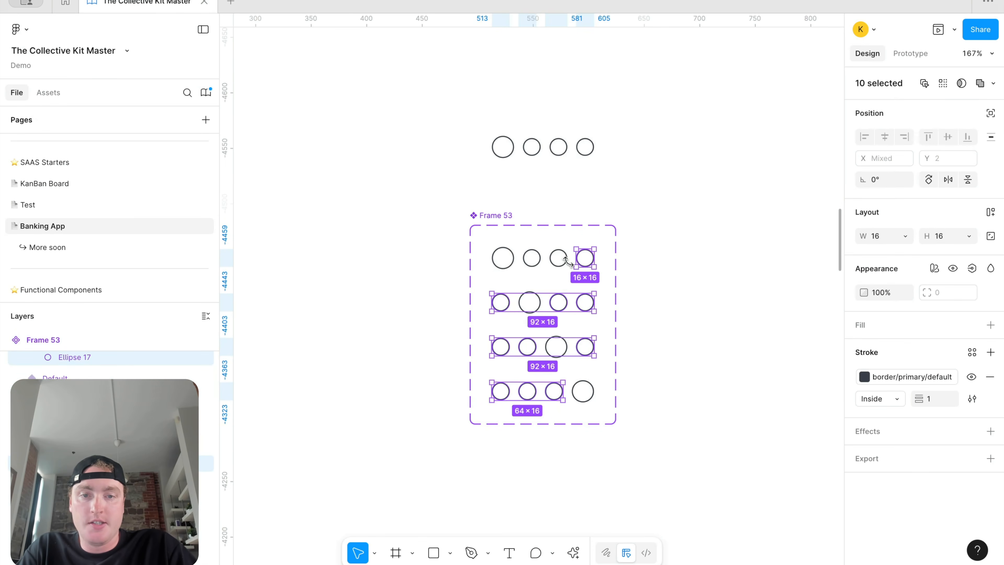
{"action": "left_click", "coordinate": [567, 263], "text": "shift"}
{"action": "left_click", "coordinate": [532, 261], "text": "shift"}
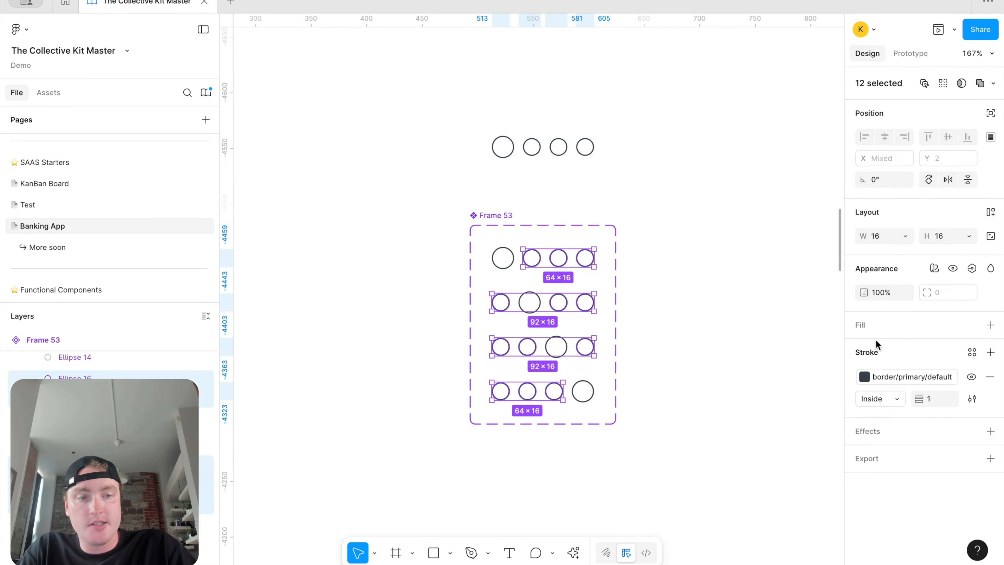
{"action": "left_click", "coordinate": [878, 375]}
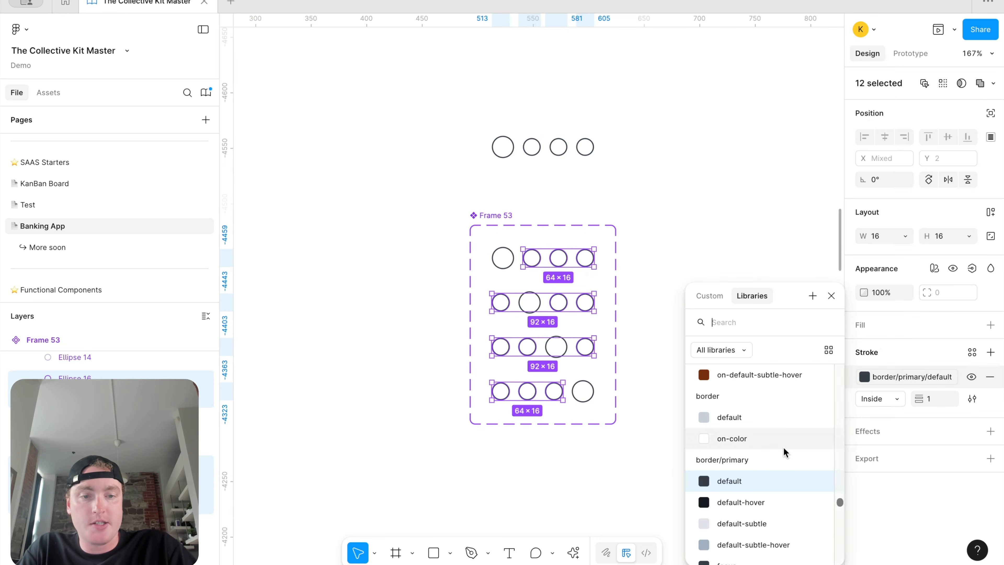
{"action": "left_click", "coordinate": [767, 418]}
Step: Rename the component set to 'Loading Interaction'
{"action": "left_click", "coordinate": [502, 146]}
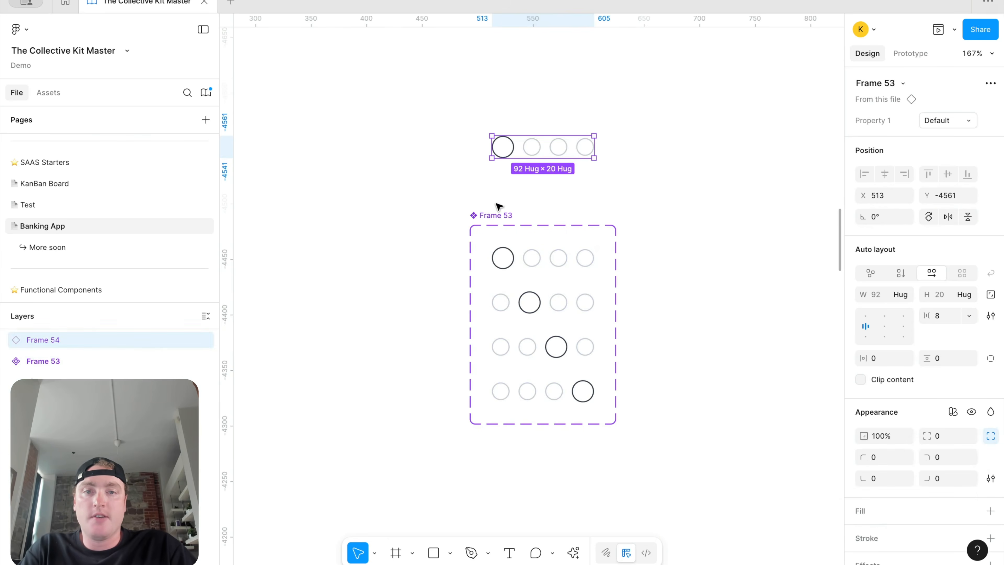
{"action": "double_click", "coordinate": [491, 215]}
{"action": "type", "text": "Loading"}
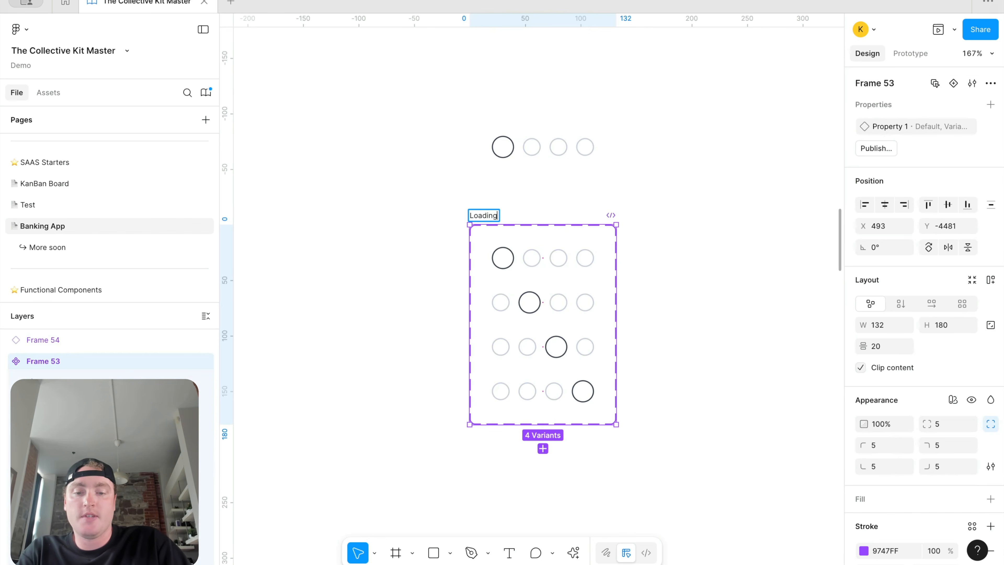
{"action": "type", "text": " Interactotion"}
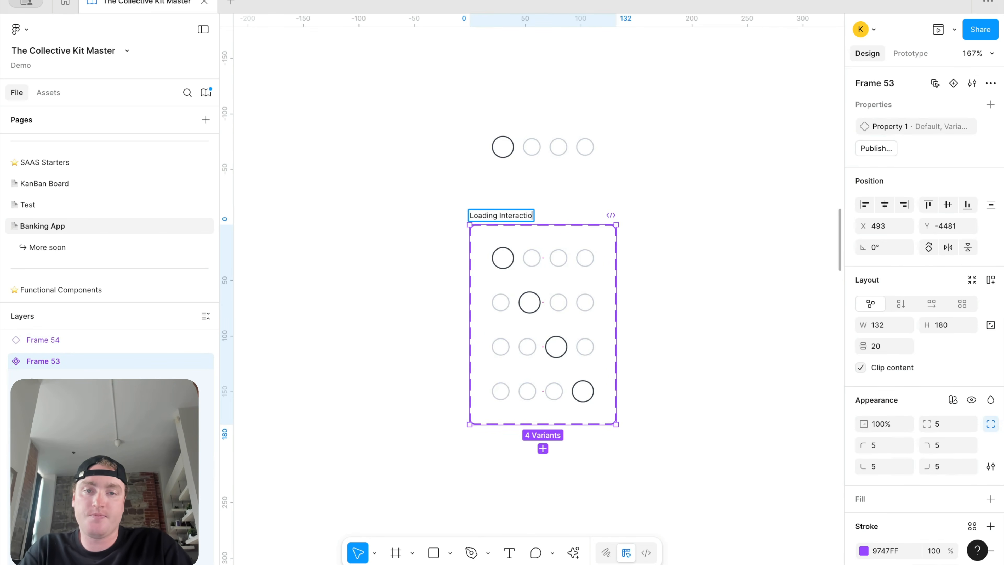
{"action": "key", "text": "Return"}
{"action": "scroll", "coordinate": [494, 217], "scroll_direction": "down", "scroll_amount": 10}
{"action": "scroll", "coordinate": [494, 216], "scroll_direction": "up", "scroll_amount": 5}
Step: Pan around the canvas, briefly selecting the Bank Confirm screen and then clearing the selection
{"action": "scroll", "coordinate": [495, 216], "scroll_direction": "down", "scroll_amount": 8}
{"action": "scroll", "coordinate": [495, 216], "scroll_direction": "right", "scroll_amount": 6}
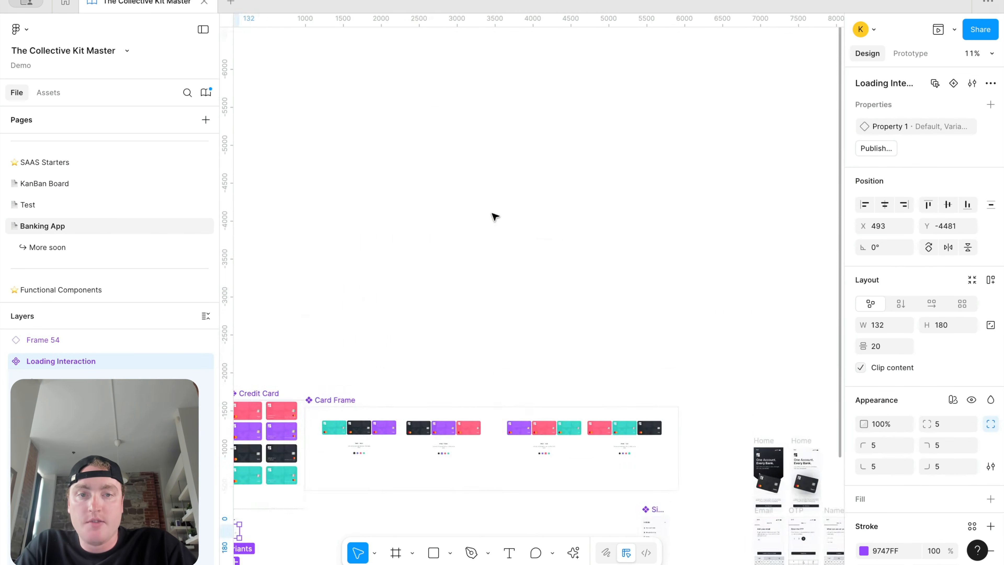
{"action": "scroll", "coordinate": [523, 416], "scroll_direction": "up", "scroll_amount": 5}
{"action": "scroll", "coordinate": [624, 264], "scroll_direction": "up", "scroll_amount": 10}
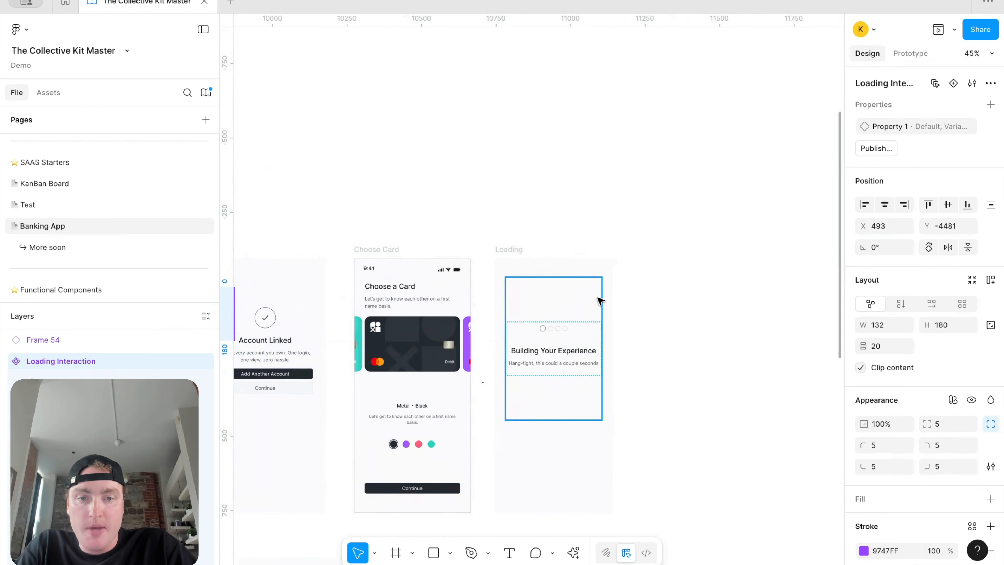
{"action": "scroll", "coordinate": [660, 259], "scroll_direction": "down", "scroll_amount": 10}
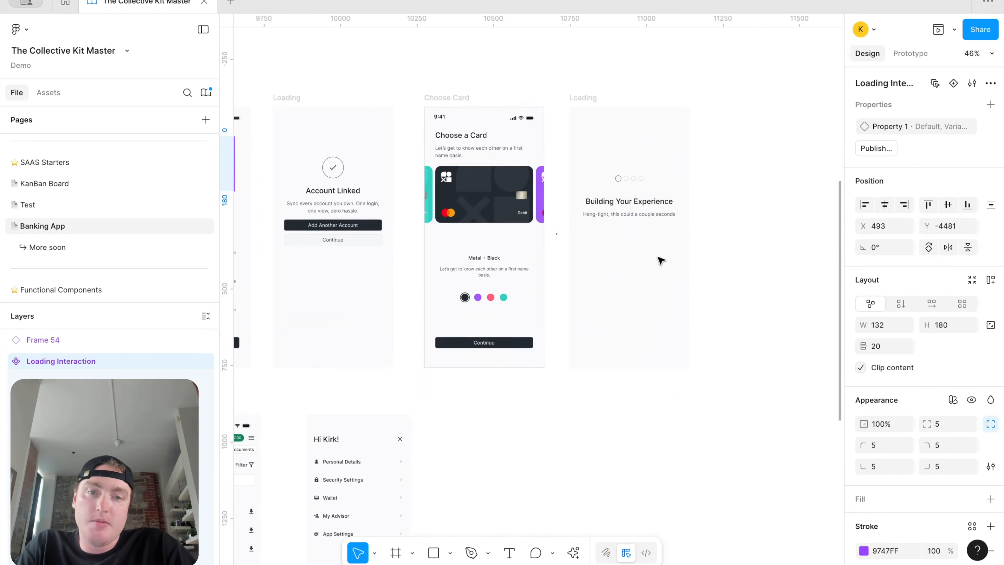
{"action": "scroll", "coordinate": [603, 232], "scroll_direction": "right", "scroll_amount": 5}
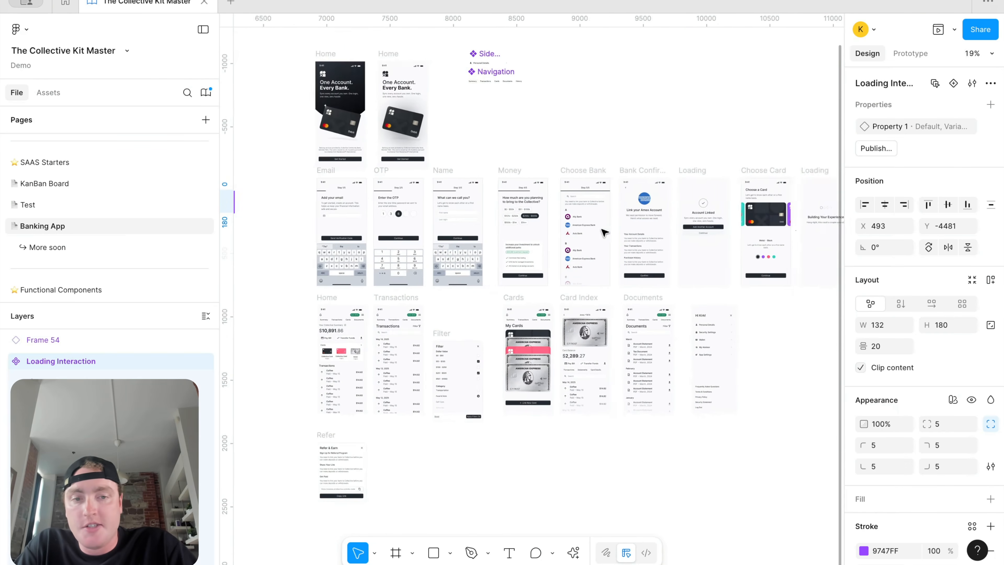
{"action": "scroll", "coordinate": [489, 252], "scroll_direction": "up", "scroll_amount": 1}
{"action": "scroll", "coordinate": [489, 251], "scroll_direction": "left", "scroll_amount": 3}
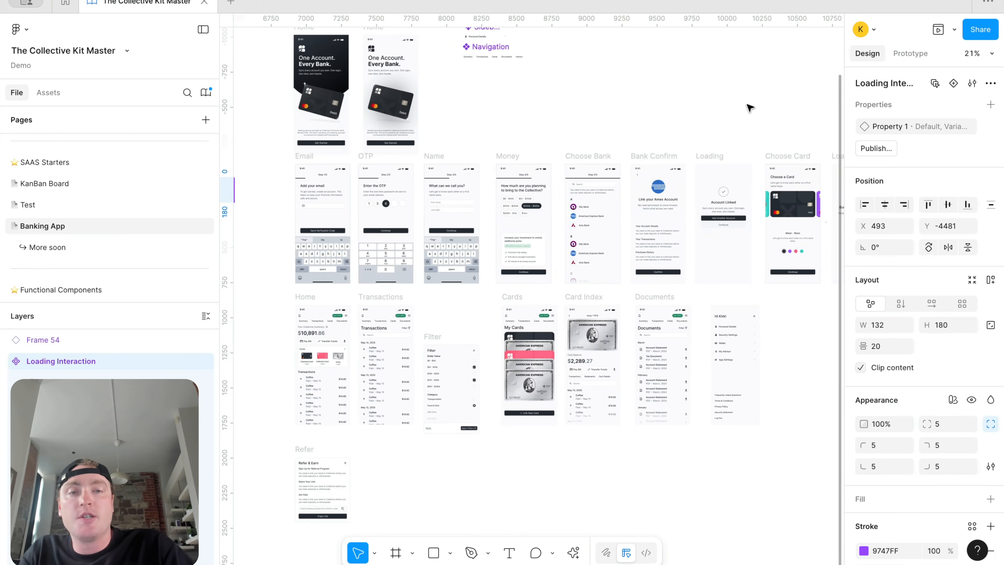
{"action": "scroll", "coordinate": [751, 107], "scroll_direction": "up", "scroll_amount": 1}
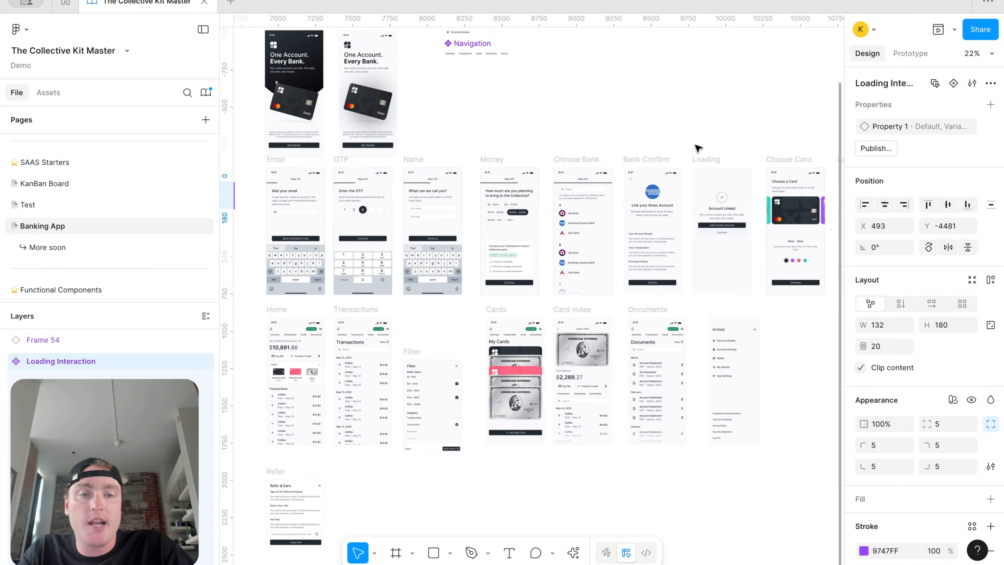
{"action": "scroll", "coordinate": [698, 148], "scroll_direction": "left", "scroll_amount": 2}
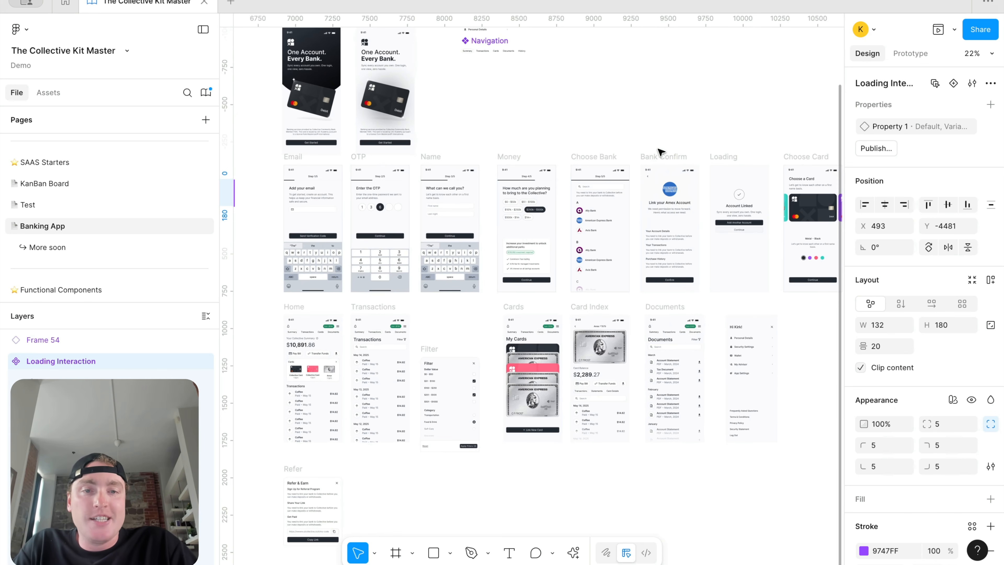
{"action": "left_click", "coordinate": [661, 155]}
{"action": "left_click", "coordinate": [643, 104]}
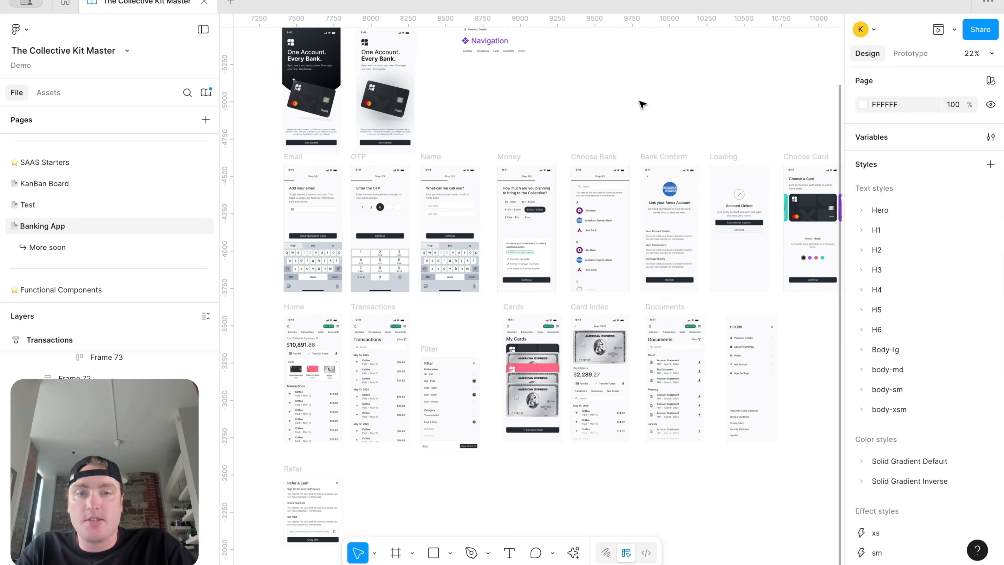
Step: Zoom and pan until the Home and Transactions frames are in view at about 49%
{"action": "scroll", "coordinate": [648, 180], "scroll_direction": "up", "scroll_amount": 2}
{"action": "scroll", "coordinate": [648, 181], "scroll_direction": "down", "scroll_amount": 5}
{"action": "scroll", "coordinate": [648, 181], "scroll_direction": "right", "scroll_amount": 5}
{"action": "scroll", "coordinate": [557, 145], "scroll_direction": "up", "scroll_amount": 3}
{"action": "scroll", "coordinate": [557, 145], "scroll_direction": "down", "scroll_amount": 3}
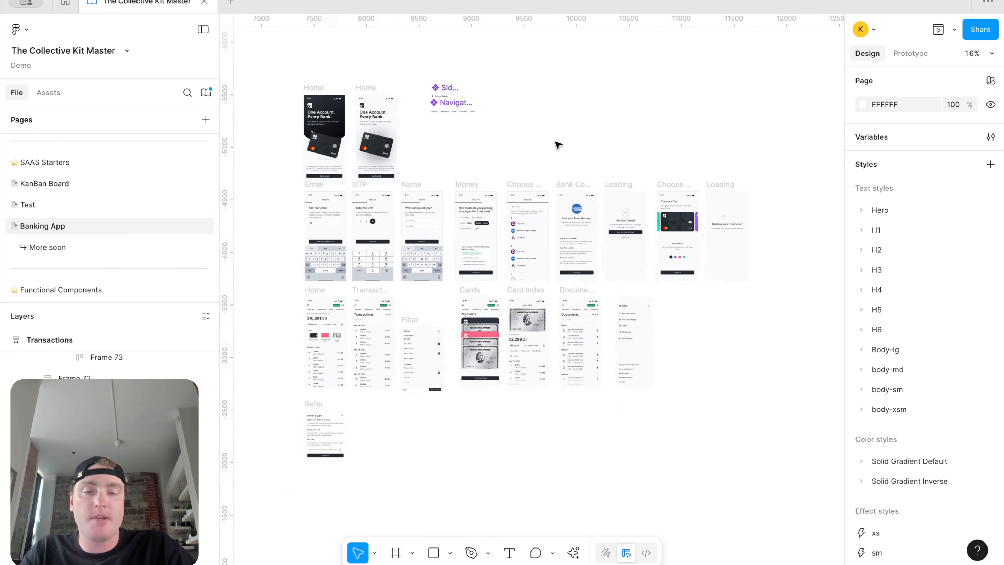
{"action": "scroll", "coordinate": [566, 513], "scroll_direction": "up", "scroll_amount": 2}
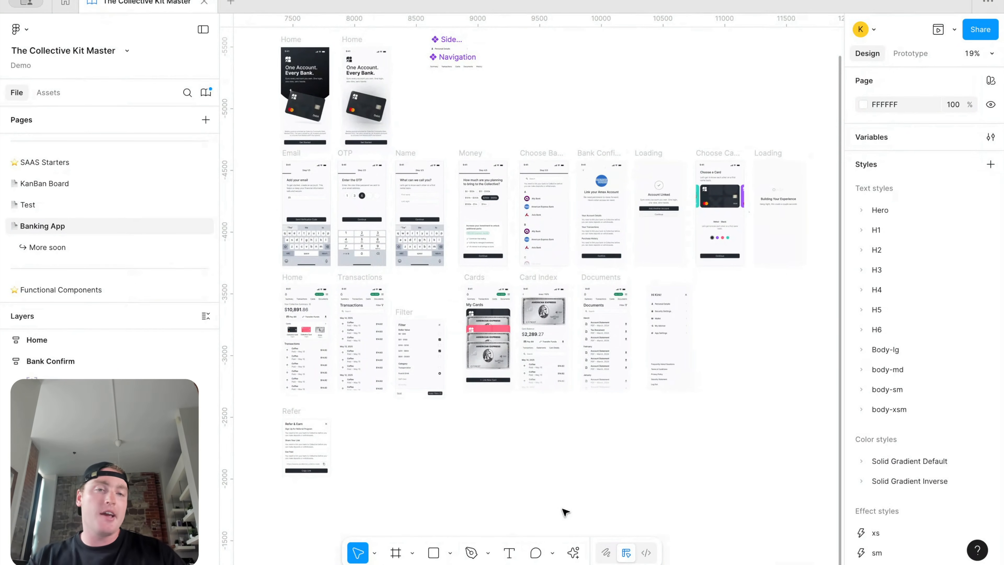
{"action": "scroll", "coordinate": [820, 155], "scroll_direction": "up", "scroll_amount": 5}
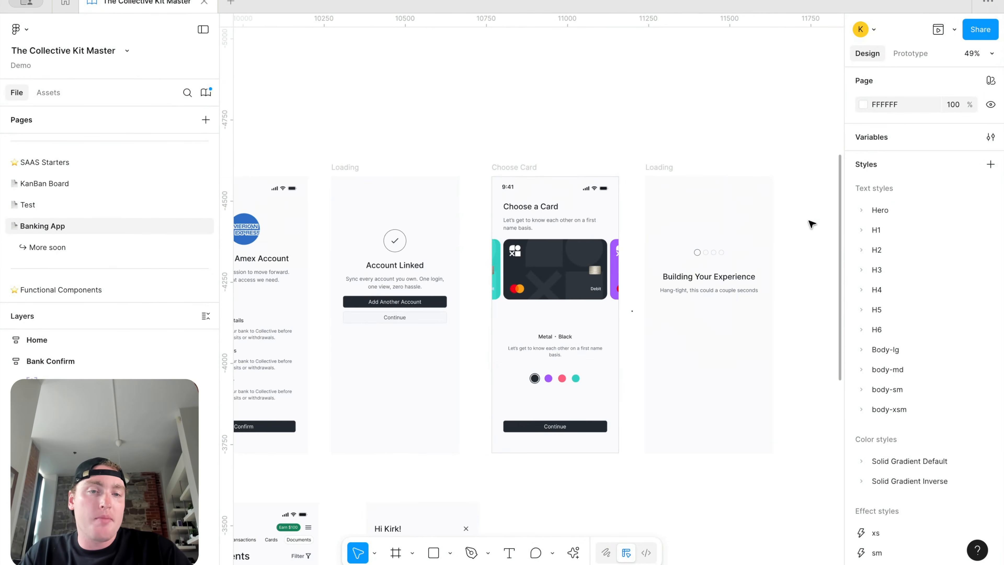
{"action": "scroll", "coordinate": [811, 224], "scroll_direction": "right", "scroll_amount": 3}
{"action": "scroll", "coordinate": [739, 246], "scroll_direction": "down", "scroll_amount": 5}
{"action": "scroll", "coordinate": [522, 273], "scroll_direction": "up", "scroll_amount": 5}
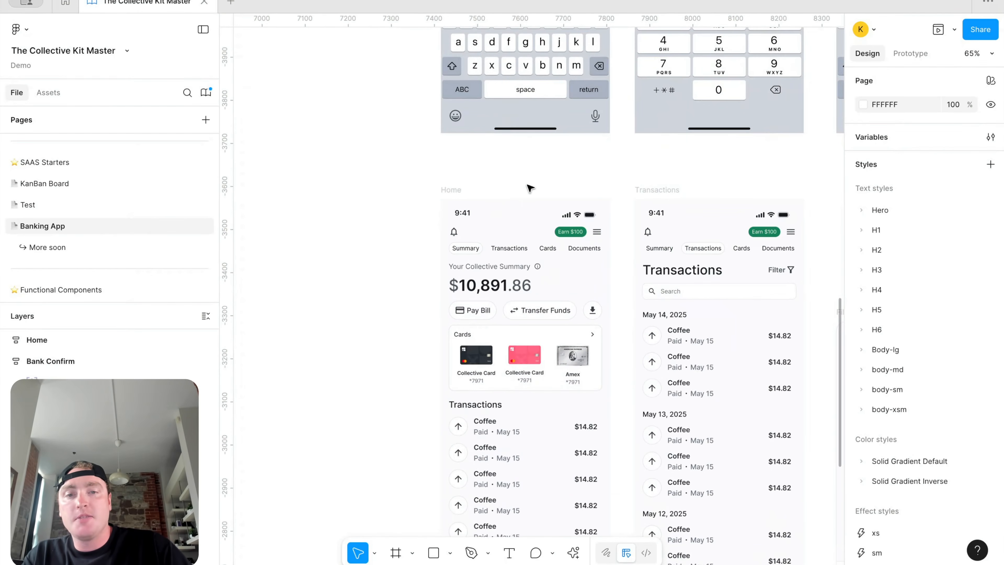
{"action": "scroll", "coordinate": [530, 189], "scroll_direction": "down", "scroll_amount": 2}
{"action": "scroll", "coordinate": [529, 163], "scroll_direction": "down", "scroll_amount": 2}
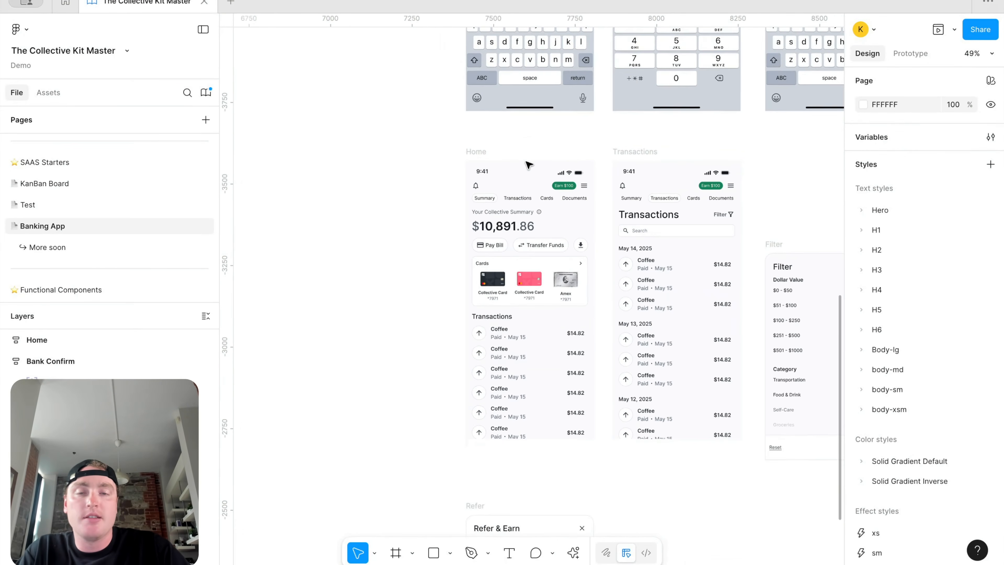
{"action": "scroll", "coordinate": [530, 156], "scroll_direction": "down", "scroll_amount": 1}
Step: Duplicate the Home screen to its left and remove auto layout from it and both inner content frames
{"action": "left_click", "coordinate": [518, 129]}
{"action": "left_click_drag", "start_coordinate": [520, 127], "coordinate": [367, 130]}
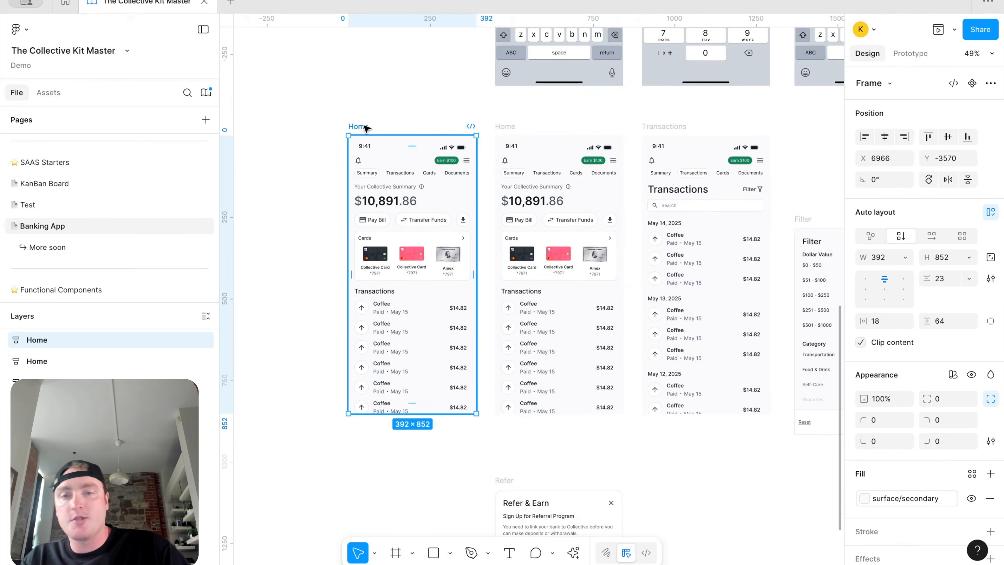
{"action": "right_click", "coordinate": [367, 129]}
{"action": "left_click", "coordinate": [427, 368]}
{"action": "left_click", "coordinate": [429, 230]}
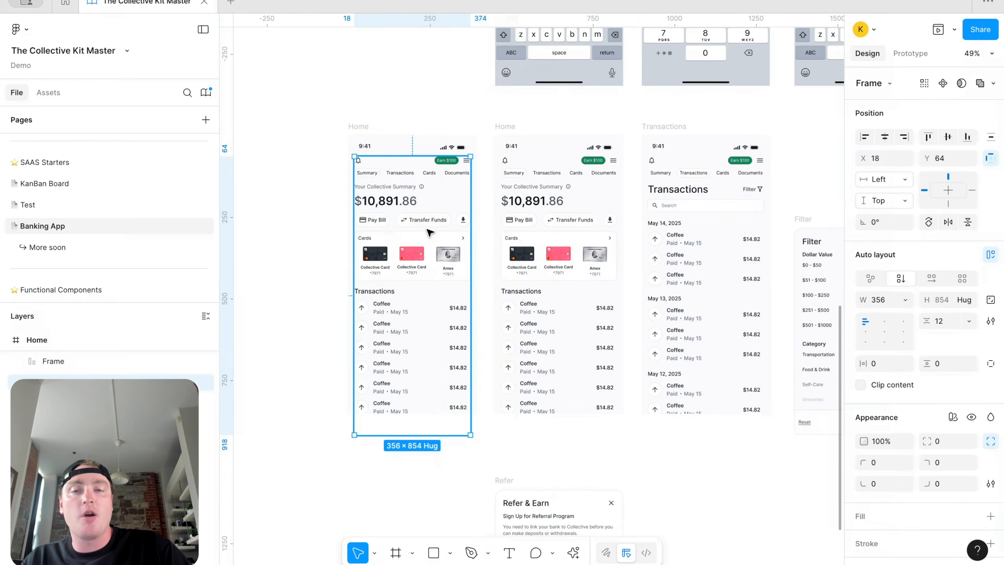
{"action": "right_click", "coordinate": [430, 231]}
{"action": "left_click", "coordinate": [485, 370]}
{"action": "left_click", "coordinate": [440, 301]}
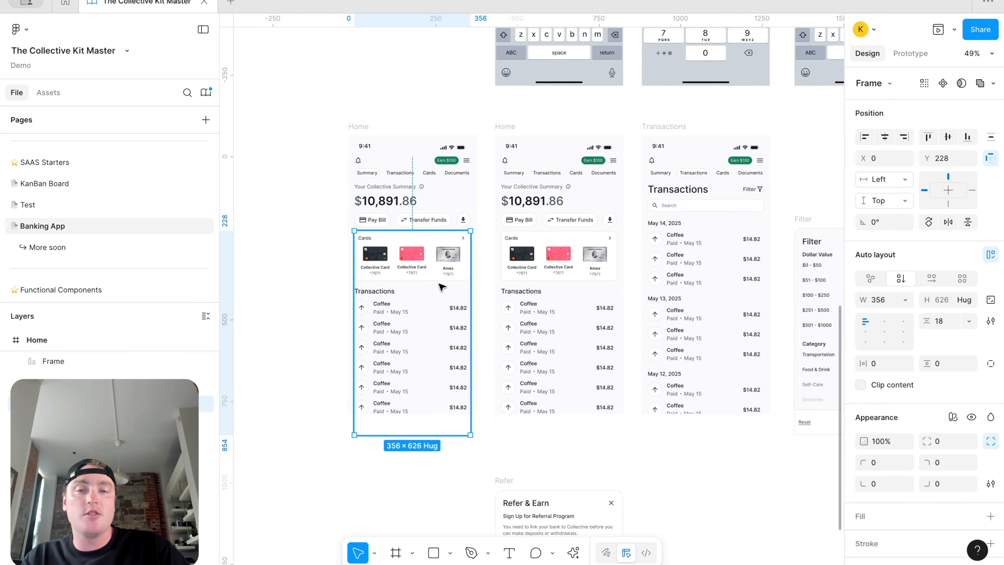
{"action": "right_click", "coordinate": [439, 304]}
{"action": "left_click", "coordinate": [479, 370]}
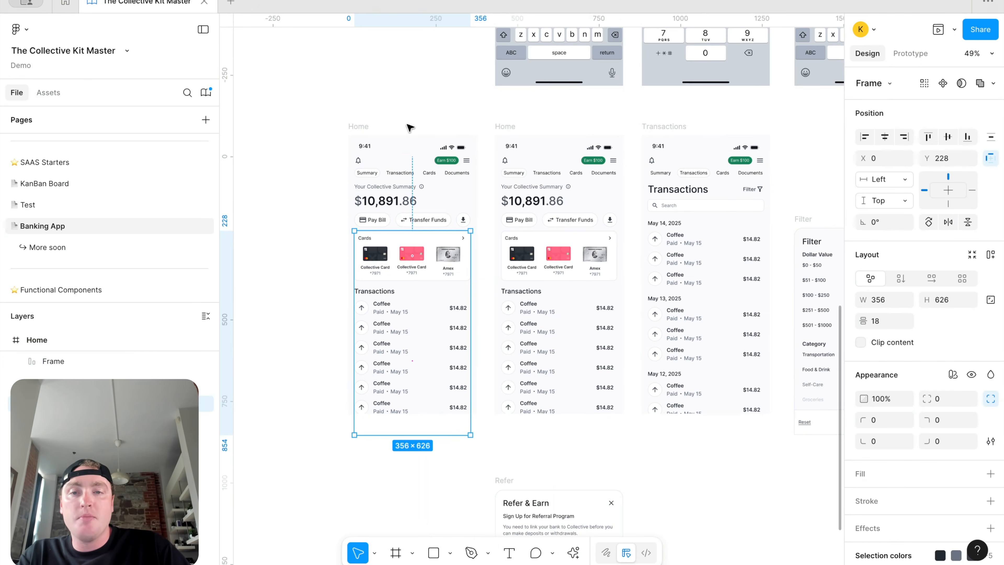
Step: Move the header row, Navigation tab row, balance summary and Pay Bill/Transfer Funds row off the duplicate
{"action": "left_click", "coordinate": [411, 158]}
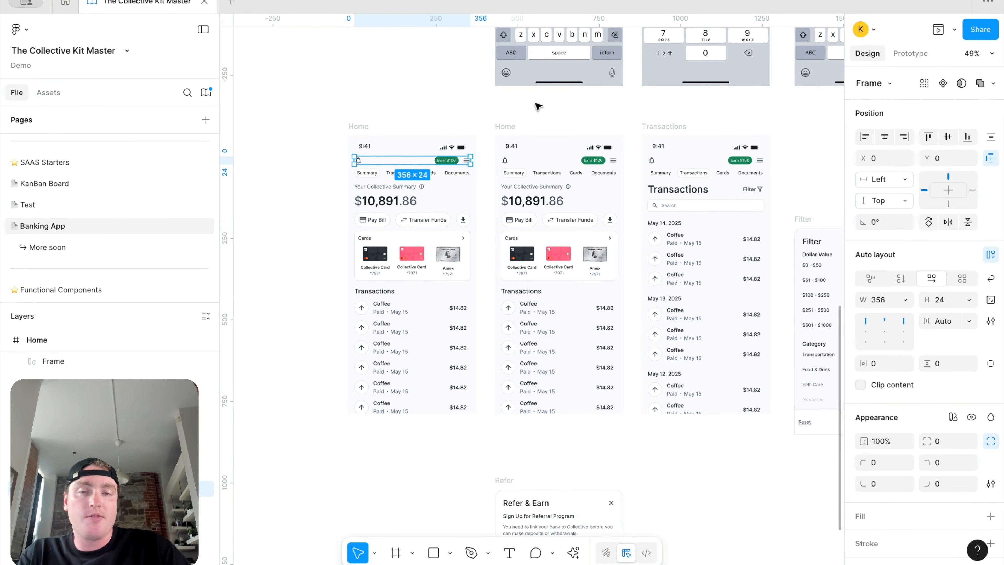
{"action": "key", "text": "shift+Left"}
{"action": "key", "text": "shift+Left"}
{"action": "key", "text": "shift+Left"}
{"action": "key", "text": "shift+Left"}
{"action": "key", "text": "shift+Left"}
{"action": "key", "text": "shift+Left"}
{"action": "key", "text": "shift+Left"}
{"action": "key", "text": "shift+Left"}
{"action": "key", "text": "shift+Left"}
{"action": "key", "text": "shift+Left"}
{"action": "key", "text": "shift+Left"}
{"action": "key", "text": "shift+Left"}
{"action": "key", "text": "shift+Left"}
{"action": "key", "text": "shift+Left"}
{"action": "key", "text": "shift+Left"}
{"action": "key", "text": "shift+Left"}
{"action": "key", "text": "shift+Left"}
{"action": "key", "text": "shift+Left"}
{"action": "key", "text": "shift+Left"}
{"action": "key", "text": "shift+Left"}
{"action": "key", "text": "shift+Left"}
{"action": "key", "text": "shift+Left"}
{"action": "key", "text": "shift+Left"}
{"action": "key", "text": "shift+Left"}
{"action": "key", "text": "shift+Left"}
{"action": "key", "text": "shift+Left"}
{"action": "key", "text": "shift+Left"}
{"action": "left_click", "coordinate": [410, 173]}
{"action": "key", "text": "shift+Right"}
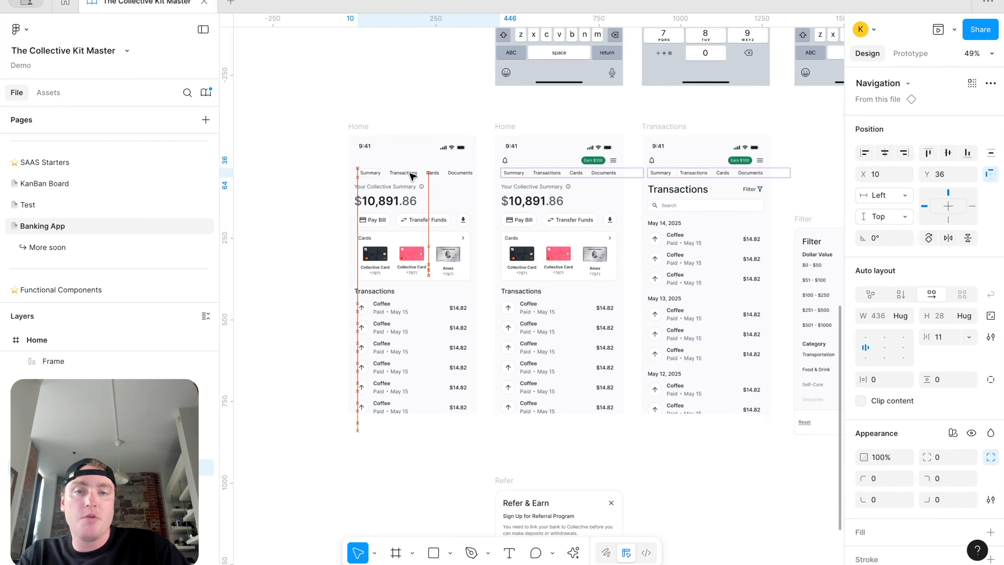
{"action": "key", "text": "shift+Right"}
{"action": "key", "text": "shift+Right"}
{"action": "key", "text": "shift+Right"}
{"action": "key", "text": "shift+Right"}
{"action": "key", "text": "shift+Right"}
{"action": "key", "text": "shift+Right"}
{"action": "key", "text": "shift+Right"}
{"action": "key", "text": "shift+Right"}
{"action": "key", "text": "shift+Right"}
{"action": "key", "text": "shift+Right"}
{"action": "key", "text": "shift+Right"}
{"action": "key", "text": "shift+Right"}
{"action": "key", "text": "shift+Right"}
{"action": "key", "text": "shift+Right"}
{"action": "key", "text": "shift+Right"}
{"action": "key", "text": "shift+Right"}
{"action": "key", "text": "shift+Right"}
{"action": "key", "text": "shift+Right"}
{"action": "key", "text": "shift+Right"}
{"action": "key", "text": "shift+Right"}
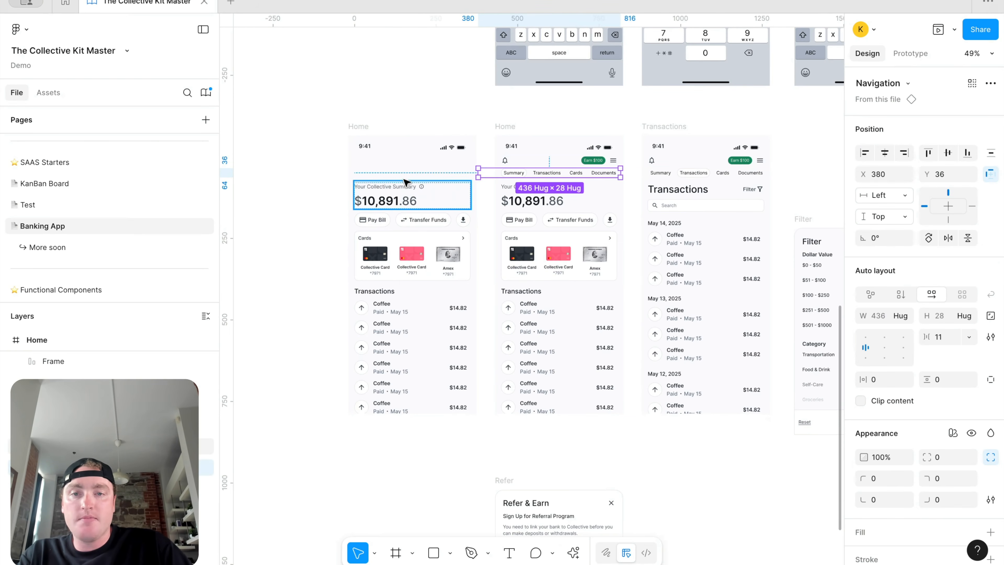
{"action": "left_click", "coordinate": [407, 181]}
{"action": "key", "text": "shift+Left"}
{"action": "key", "text": "shift+Left"}
{"action": "key", "text": "shift+Left"}
{"action": "key", "text": "shift+Left"}
{"action": "key", "text": "shift+Left"}
{"action": "key", "text": "shift+Left"}
{"action": "key", "text": "shift+Left"}
{"action": "key", "text": "shift+Left"}
{"action": "key", "text": "shift+Left"}
{"action": "key", "text": "shift+Left"}
{"action": "key", "text": "shift+Left"}
{"action": "key", "text": "shift+Left"}
{"action": "key", "text": "shift+Left"}
{"action": "key", "text": "shift+Left"}
{"action": "key", "text": "shift+Left"}
{"action": "key", "text": "shift+Left"}
{"action": "key", "text": "shift+Left"}
{"action": "key", "text": "shift+Left"}
{"action": "key", "text": "shift+Left"}
{"action": "key", "text": "shift+Left"}
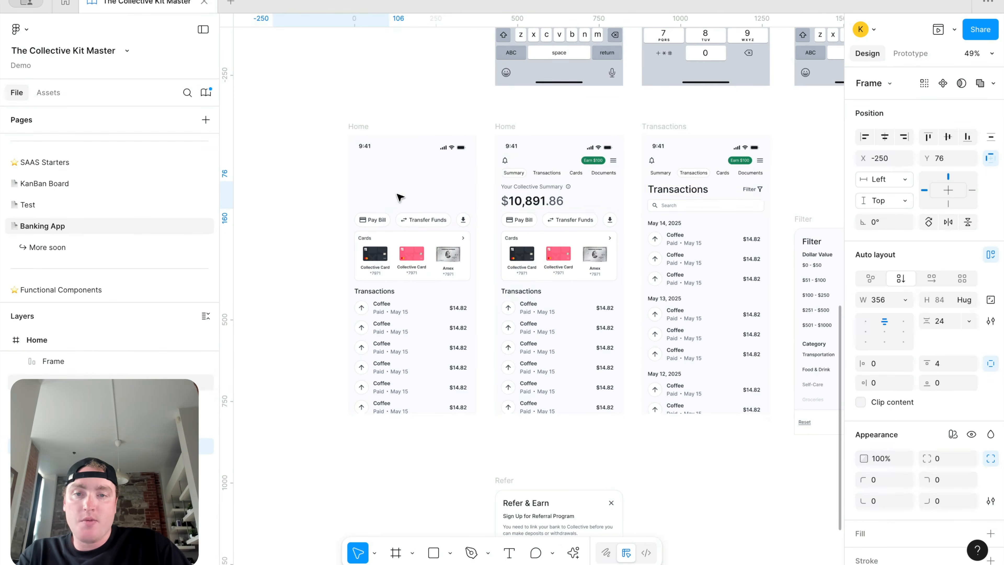
{"action": "left_click", "coordinate": [400, 219]}
{"action": "key", "text": "shift+Right"}
{"action": "key", "text": "shift+Right"}
{"action": "key", "text": "shift+Right"}
{"action": "key", "text": "shift+Right"}
{"action": "key", "text": "shift+Right"}
{"action": "key", "text": "shift+Right"}
{"action": "key", "text": "shift+Right"}
{"action": "key", "text": "shift+Right"}
{"action": "key", "text": "shift+Right"}
{"action": "key", "text": "shift+Right"}
{"action": "key", "text": "shift+Right"}
{"action": "key", "text": "shift+Right"}
{"action": "key", "text": "shift+Right"}
{"action": "key", "text": "shift+Right"}
{"action": "key", "text": "shift+Right"}
{"action": "key", "text": "shift+Right"}
{"action": "key", "text": "shift+Right"}
{"action": "key", "text": "shift+Right"}
{"action": "key", "text": "shift+Right"}
{"action": "key", "text": "shift+Right"}
{"action": "key", "text": "shift+Right"}
{"action": "key", "text": "shift+Right"}
{"action": "key", "text": "shift+Right"}
{"action": "key", "text": "shift+Right"}
{"action": "key", "text": "shift+Right"}
{"action": "key", "text": "shift+Right"}
{"action": "key", "text": "shift+Right"}
{"action": "key", "text": "shift+Right"}
{"action": "key", "text": "shift+Right"}
{"action": "key", "text": "shift+Right"}
{"action": "key", "text": "shift+Right"}
{"action": "key", "text": "shift+Right"}
{"action": "key", "text": "shift+Right"}
{"action": "key", "text": "shift+Right"}
{"action": "key", "text": "shift+Right"}
{"action": "key", "text": "shift+Right"}
{"action": "key", "text": "shift+Right"}
{"action": "key", "text": "shift+Right"}
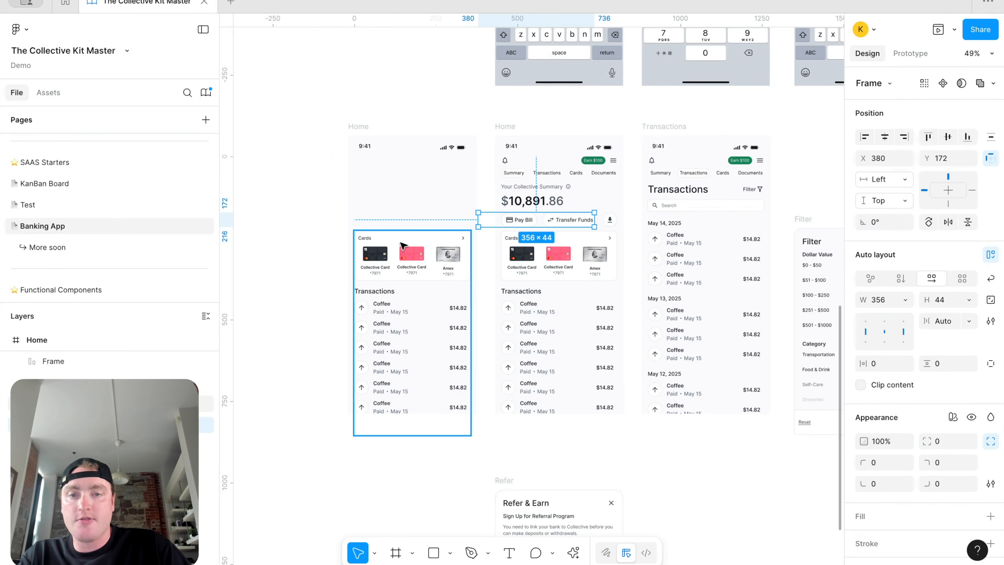
Step: Move the Cards and Transactions blocks out, leaving the duplicate Home frame empty except its status bar
{"action": "left_click", "coordinate": [400, 243]}
{"action": "double_click", "coordinate": [401, 243]}
{"action": "key", "text": "shift+Left"}
{"action": "key", "text": "shift+Left"}
{"action": "key", "text": "shift+Left"}
{"action": "key", "text": "shift+Left"}
{"action": "key", "text": "shift+Left"}
{"action": "key", "text": "shift+Left"}
{"action": "key", "text": "shift+Left"}
{"action": "key", "text": "shift+Left"}
{"action": "key", "text": "shift+Left"}
{"action": "key", "text": "shift+Left"}
{"action": "key", "text": "shift+Left"}
{"action": "key", "text": "shift+Left"}
{"action": "key", "text": "shift+Left"}
{"action": "key", "text": "shift+Left"}
{"action": "key", "text": "shift+Left"}
{"action": "key", "text": "shift+Left"}
{"action": "key", "text": "shift+Left"}
{"action": "key", "text": "shift+Left"}
{"action": "key", "text": "shift+Left"}
{"action": "key", "text": "shift+Left"}
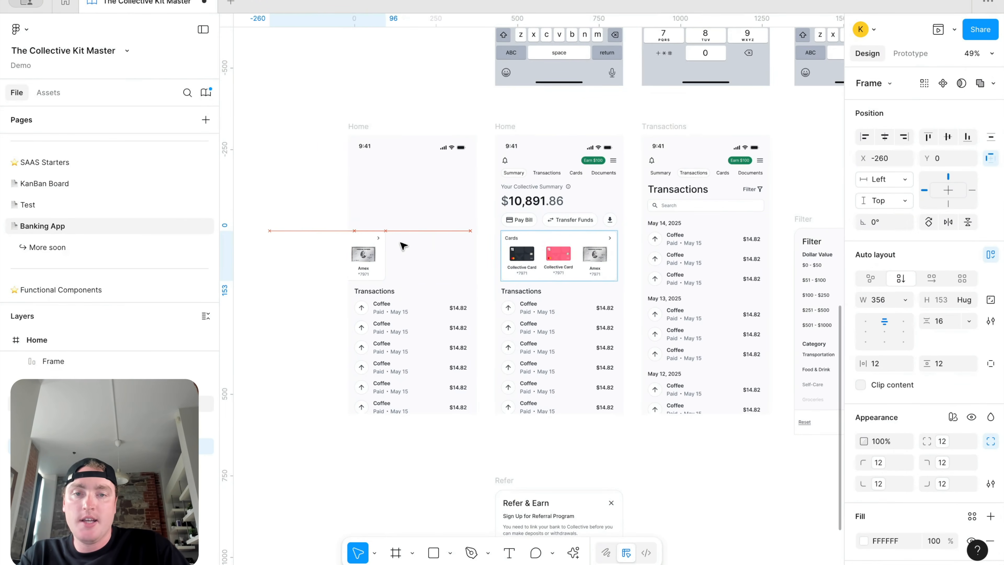
{"action": "left_click", "coordinate": [426, 322]}
{"action": "key", "text": "shift+Right"}
{"action": "key", "text": "shift+Right"}
{"action": "key", "text": "shift+Right"}
{"action": "key", "text": "shift+Right"}
{"action": "key", "text": "shift+Right"}
{"action": "key", "text": "shift+Right"}
{"action": "key", "text": "shift+Right"}
{"action": "key", "text": "shift+Right"}
{"action": "key", "text": "shift+Right"}
{"action": "key", "text": "shift+Right"}
{"action": "key", "text": "shift+Right"}
{"action": "key", "text": "shift+Right"}
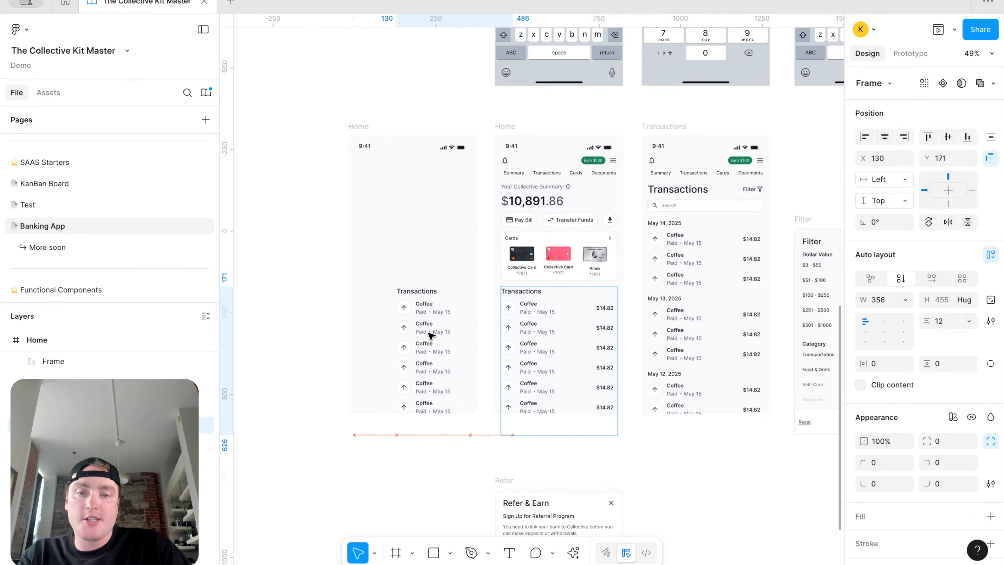
{"action": "key", "text": "shift+Right"}
{"action": "key", "text": "shift+Right"}
{"action": "key", "text": "shift+Right"}
{"action": "key", "text": "shift+Right"}
{"action": "key", "text": "shift+Right"}
{"action": "key", "text": "shift+Right"}
{"action": "key", "text": "shift+Right"}
{"action": "key", "text": "shift+Right"}
{"action": "key", "text": "shift+Right"}
{"action": "key", "text": "shift+Right"}
{"action": "key", "text": "shift+Right"}
{"action": "key", "text": "shift+Right"}
{"action": "key", "text": "shift+Right"}
{"action": "key", "text": "shift+Right"}
{"action": "key", "text": "shift+Right"}
{"action": "key", "text": "shift+Right"}
{"action": "key", "text": "shift+Right"}
{"action": "key", "text": "shift+Right"}
{"action": "key", "text": "shift+Right"}
{"action": "key", "text": "shift+Right"}
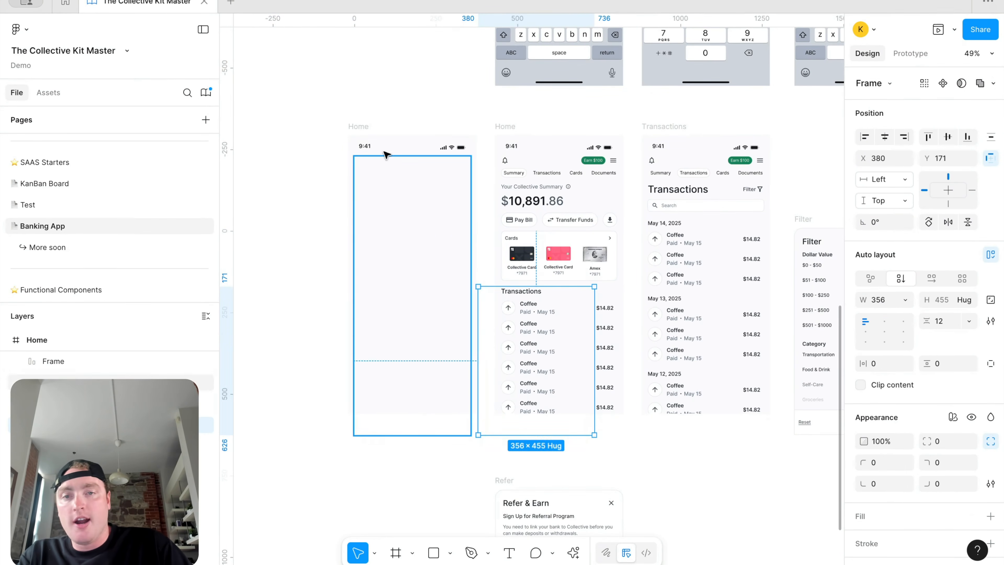
{"action": "left_click", "coordinate": [395, 168]}
{"action": "left_click", "coordinate": [911, 53]}
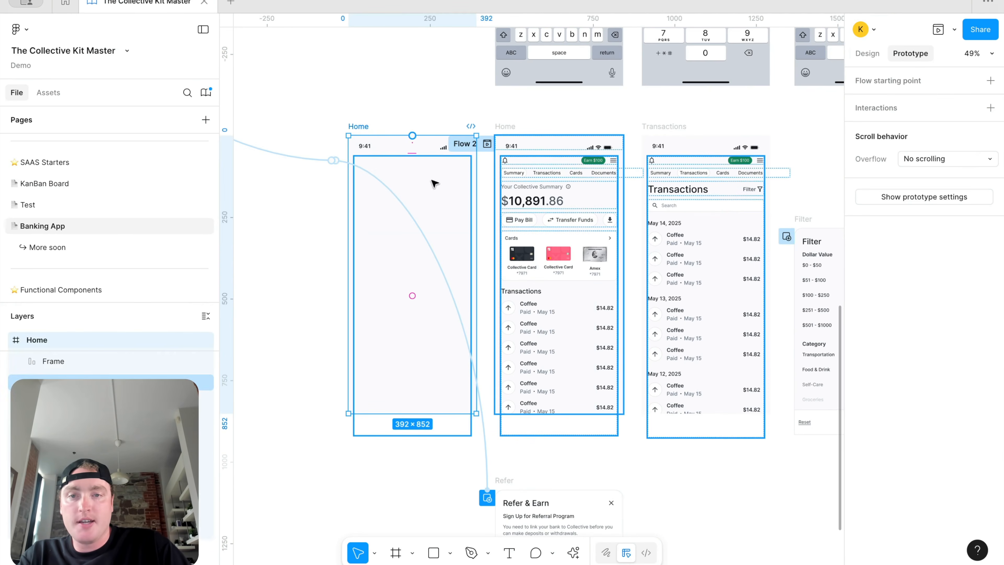
Step: Inspect the existing incoming and Tap to Refer connections, then select the empty Home frame
{"action": "left_click", "coordinate": [334, 159]}
{"action": "left_click", "coordinate": [319, 191]}
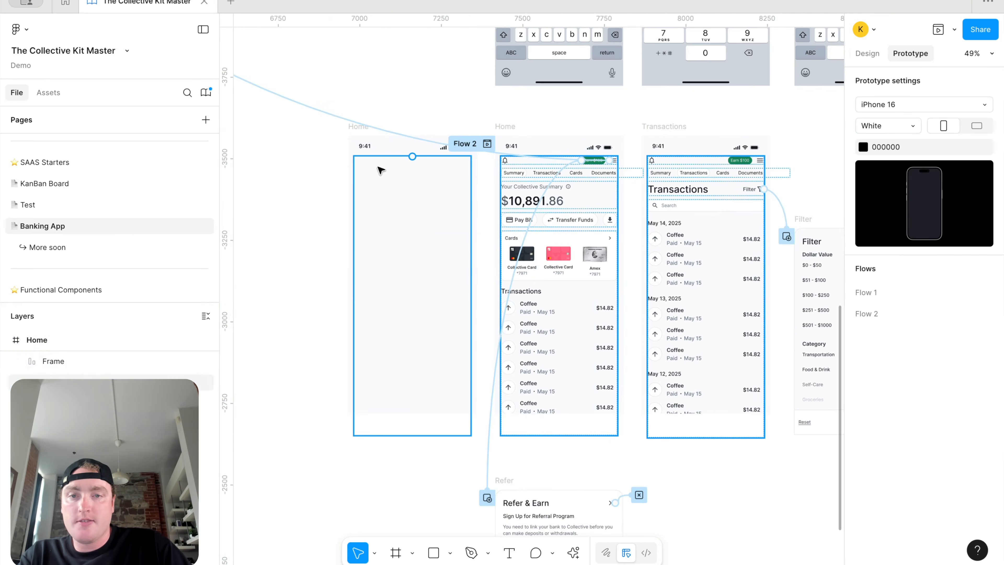
{"action": "left_click", "coordinate": [366, 142]}
{"action": "left_click", "coordinate": [409, 207]}
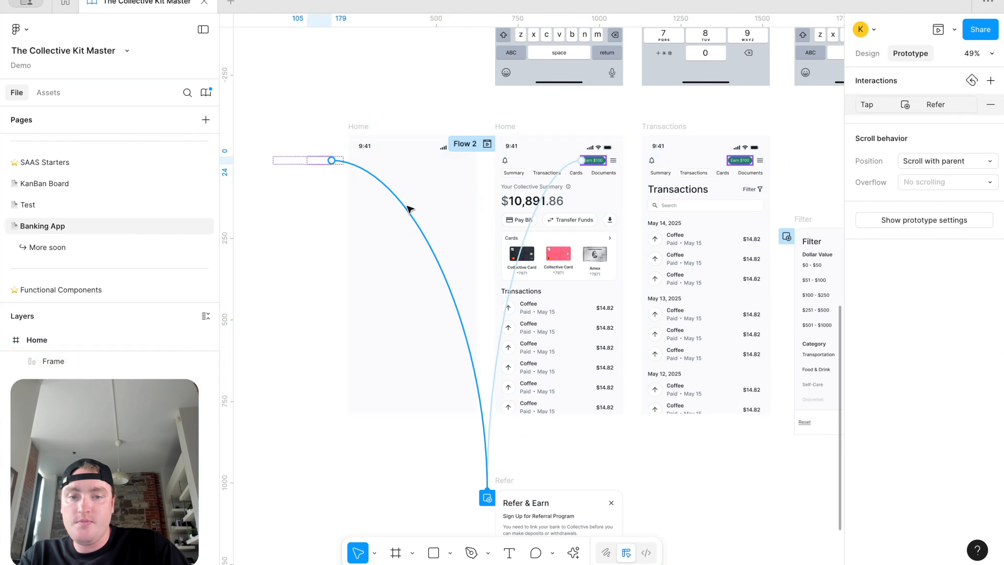
{"action": "left_click", "coordinate": [365, 131]}
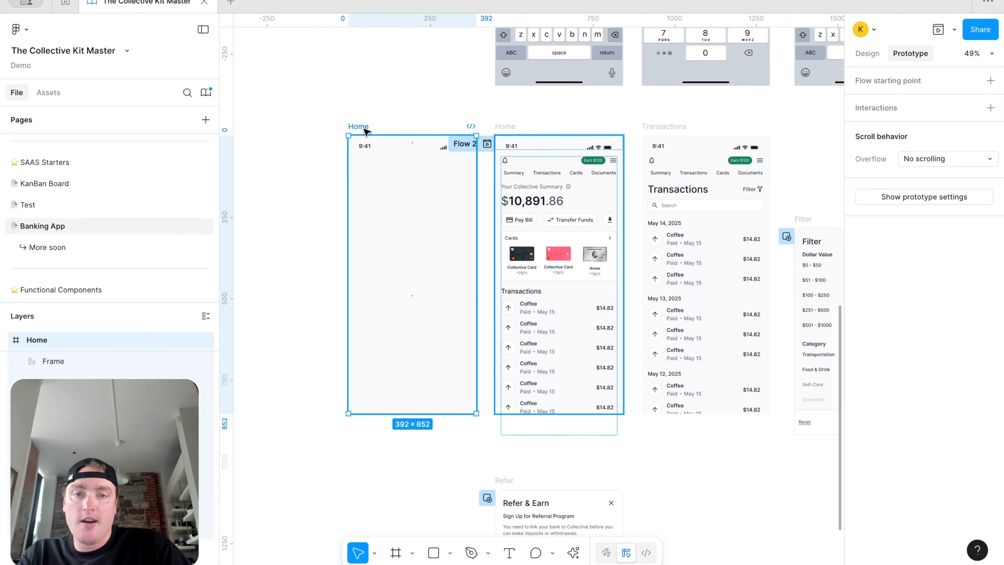
Step: Link the empty frame to the original Home with an After delay trigger and Smart animate transition
{"action": "left_click_drag", "start_coordinate": [476, 274], "coordinate": [509, 300]}
{"action": "left_click", "coordinate": [506, 336]}
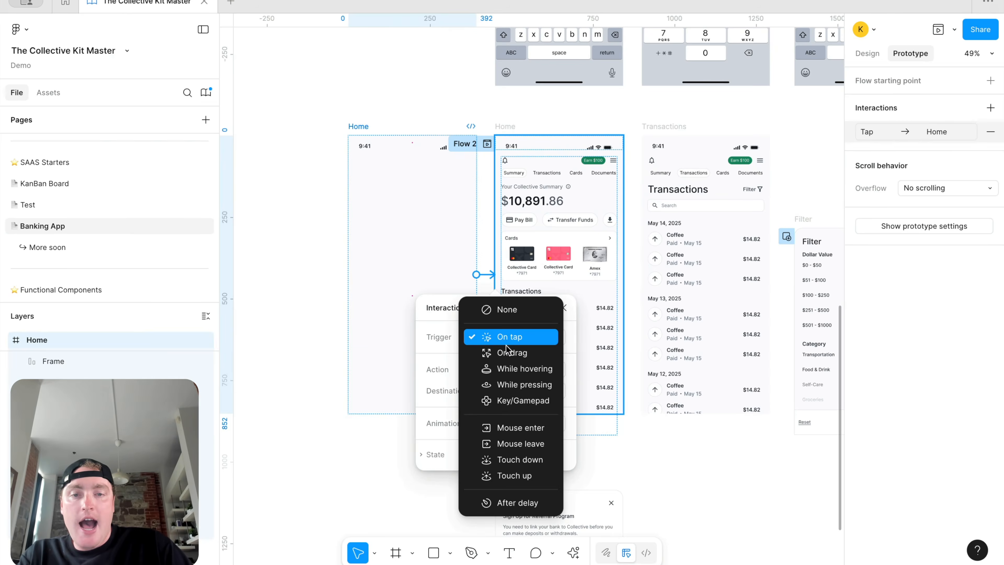
{"action": "left_click", "coordinate": [510, 502]}
{"action": "left_click_drag", "start_coordinate": [511, 316], "coordinate": [741, 121]}
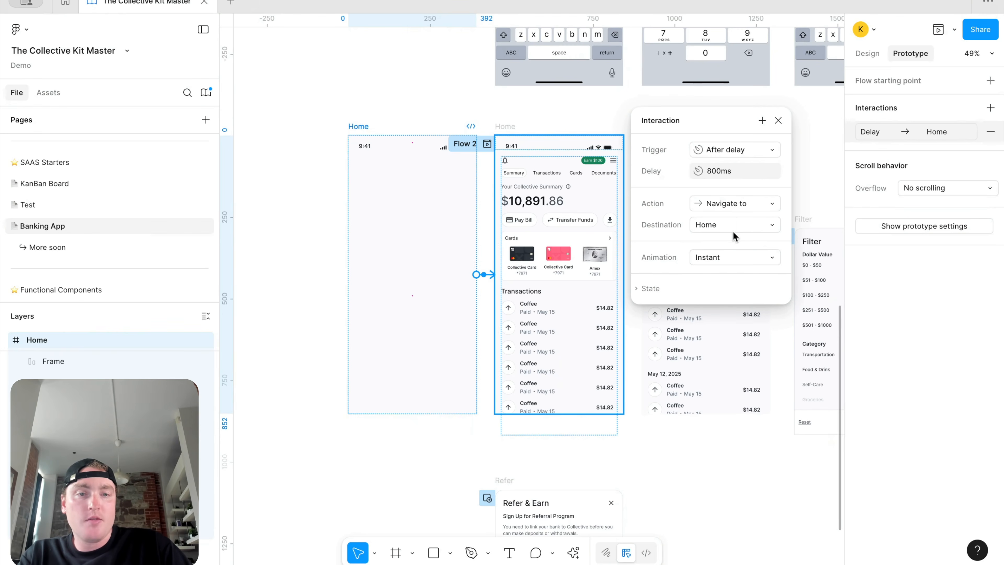
{"action": "left_click", "coordinate": [734, 263]}
{"action": "left_click", "coordinate": [735, 287]}
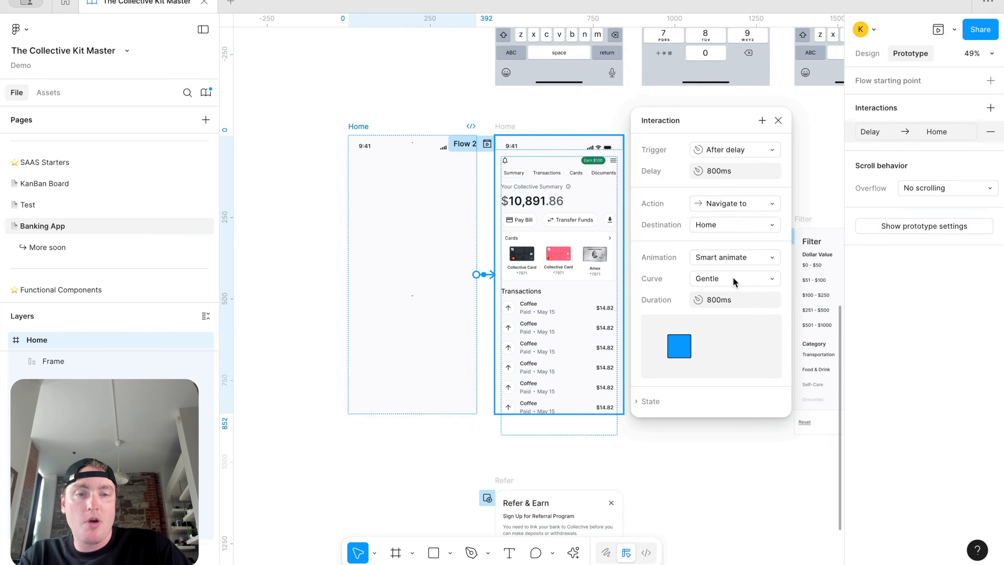
{"action": "left_click", "coordinate": [778, 120]}
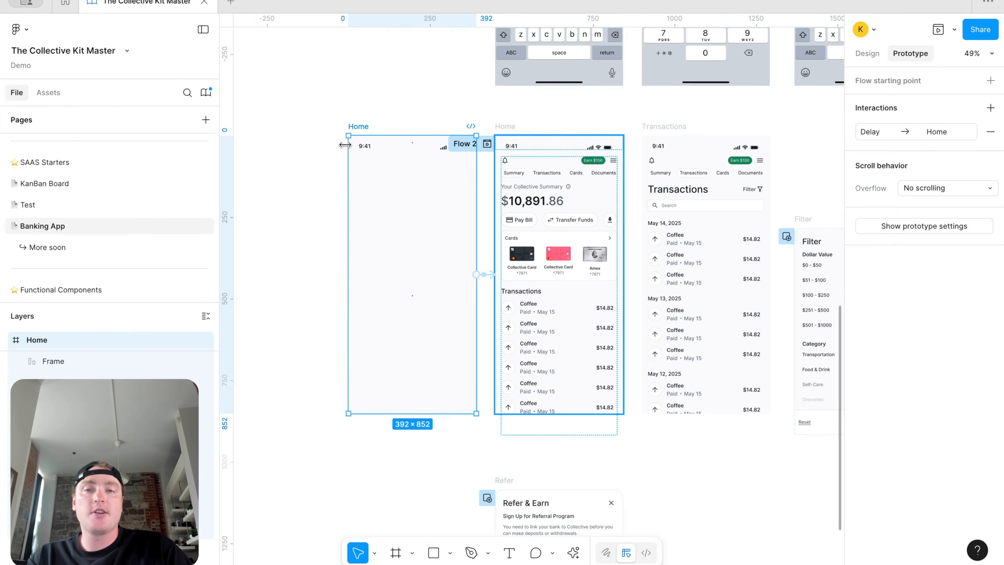
Step: Bring the Home frames back into view and show the play button's presentation options
{"action": "scroll", "coordinate": [562, 190], "scroll_direction": "down", "scroll_amount": 5}
{"action": "scroll", "coordinate": [585, 182], "scroll_direction": "down", "scroll_amount": 1}
{"action": "scroll", "coordinate": [585, 182], "scroll_direction": "up", "scroll_amount": 4}
{"action": "scroll", "coordinate": [586, 183], "scroll_direction": "right", "scroll_amount": 10}
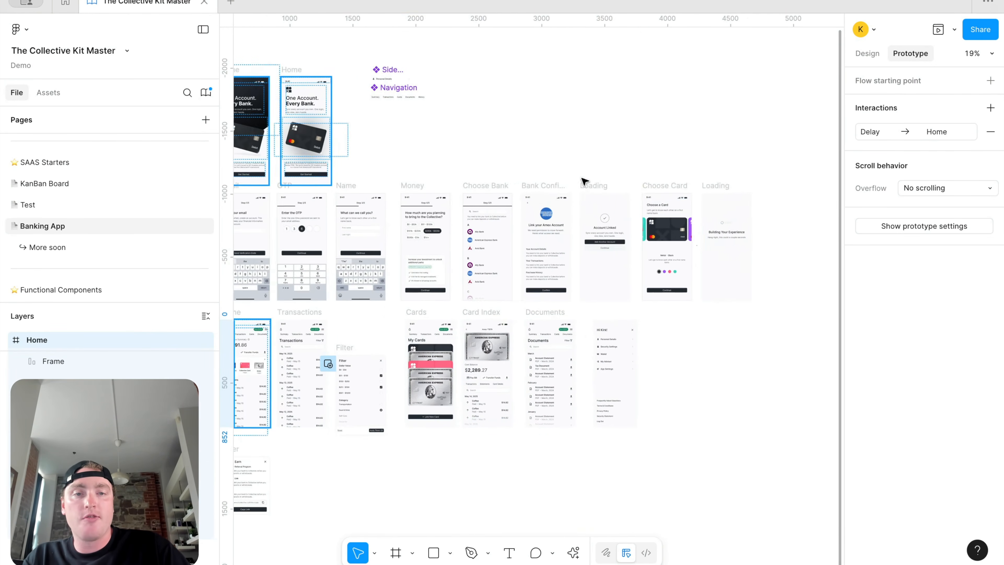
{"action": "scroll", "coordinate": [405, 251], "scroll_direction": "left", "scroll_amount": 10}
{"action": "scroll", "coordinate": [405, 252], "scroll_direction": "up", "scroll_amount": 10}
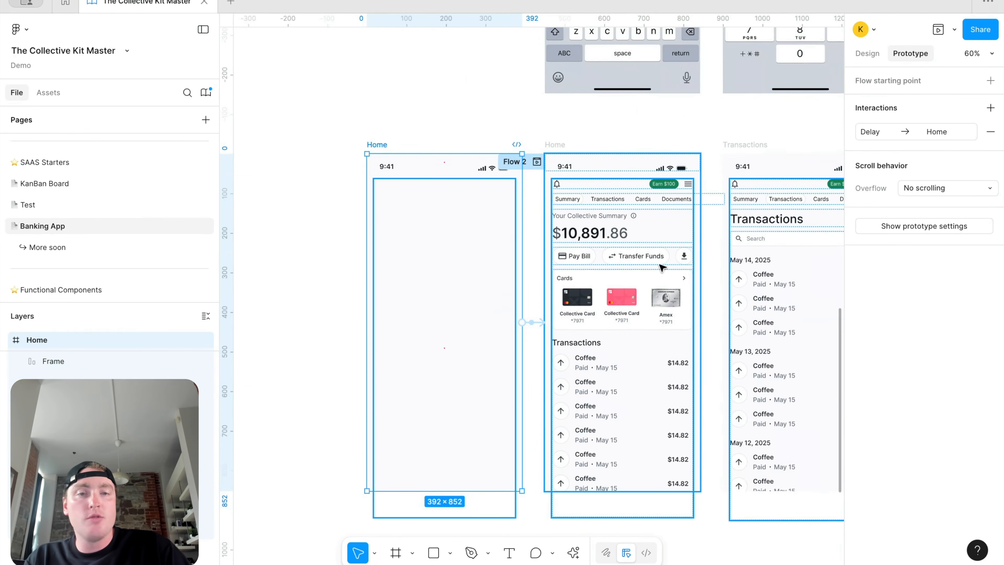
{"action": "scroll", "coordinate": [598, 216], "scroll_direction": "down", "scroll_amount": 3}
{"action": "scroll", "coordinate": [597, 217], "scroll_direction": "right", "scroll_amount": 1}
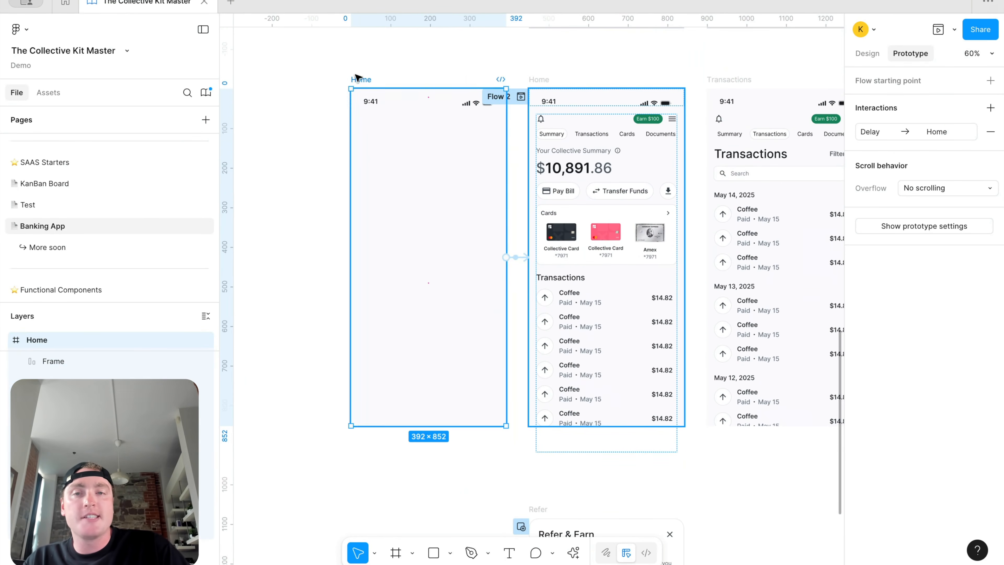
{"action": "left_click", "coordinate": [954, 29]}
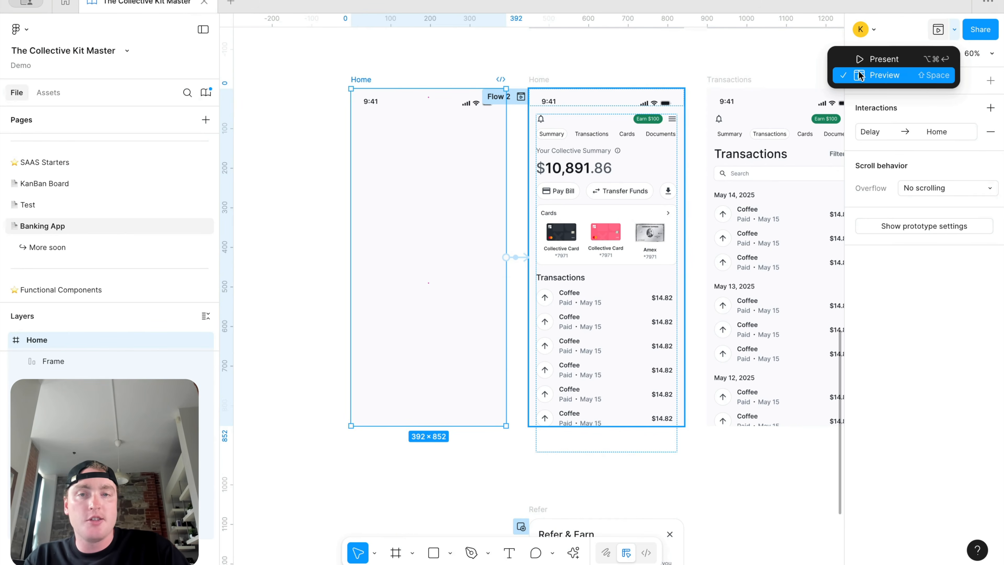
Step: Preview the prototype, close it, then preview again to replay the blank-to-Home smart animate
{"action": "left_click", "coordinate": [918, 79]}
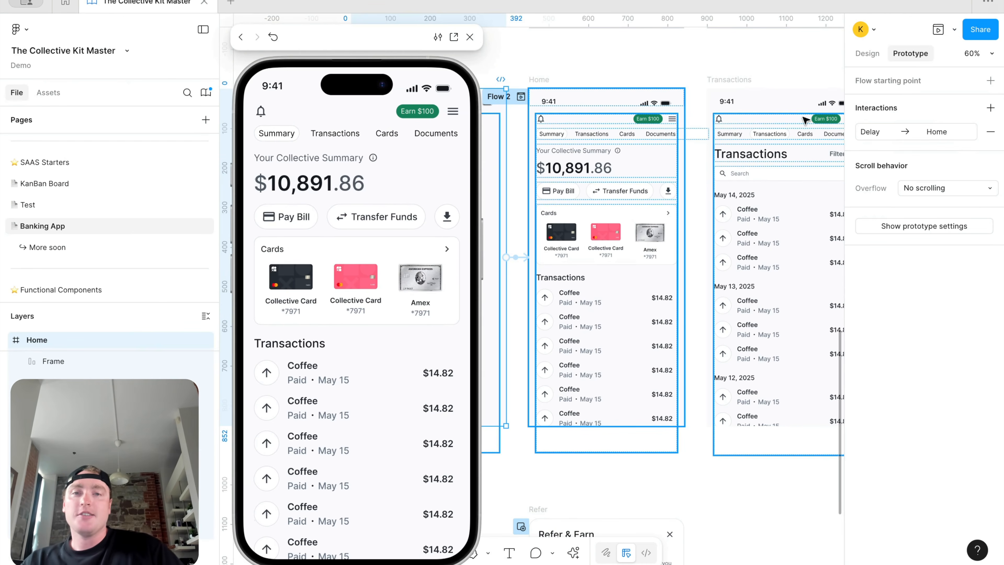
{"action": "left_click", "coordinate": [469, 37]}
{"action": "left_click", "coordinate": [954, 29]}
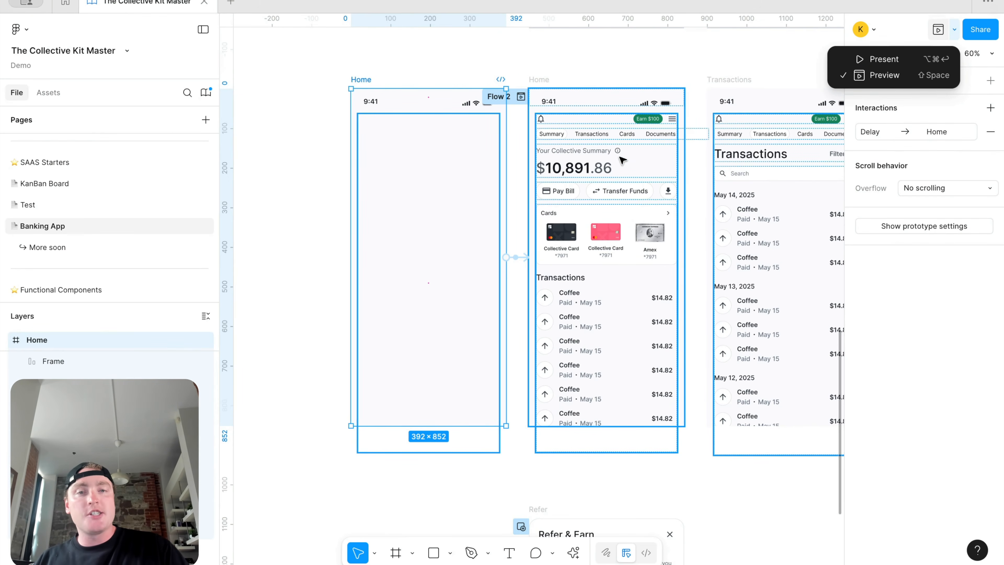
{"action": "left_click", "coordinate": [876, 75]}
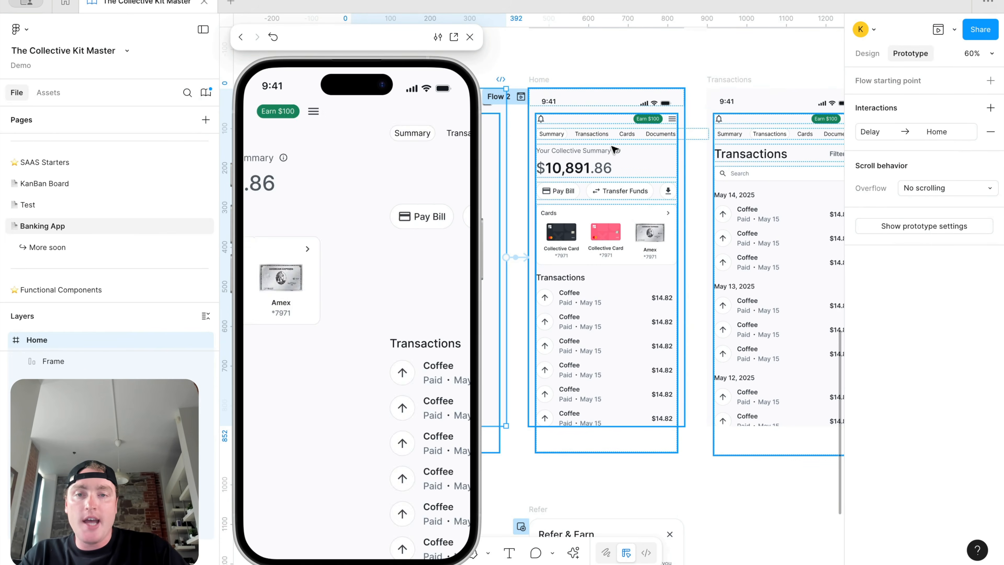
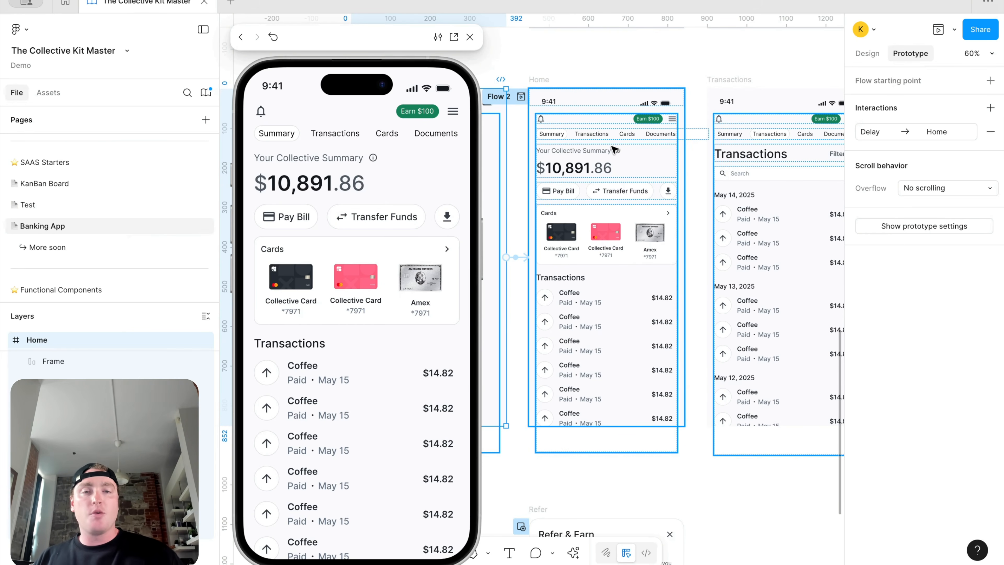
Step: Close the in-canvas preview of the Home prototype
{"action": "left_click", "coordinate": [470, 36]}
Step: Preview the Home prototype again to replay the blank launch frame delaying into Home
{"action": "scroll", "coordinate": [501, 147], "scroll_direction": "up", "scroll_amount": 5}
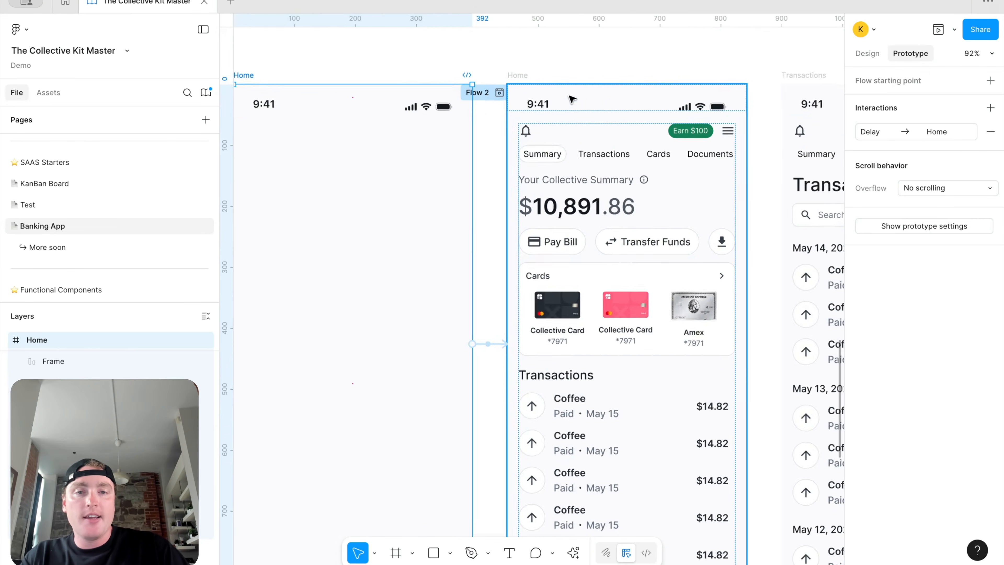
{"action": "scroll", "coordinate": [512, 158], "scroll_direction": "right", "scroll_amount": 5}
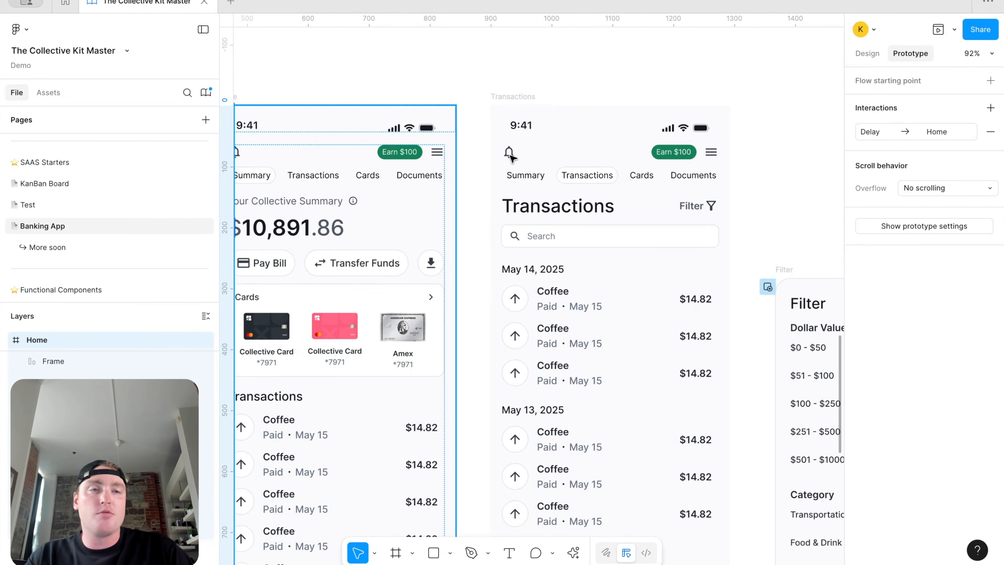
{"action": "scroll", "coordinate": [510, 156], "scroll_direction": "down", "scroll_amount": 5}
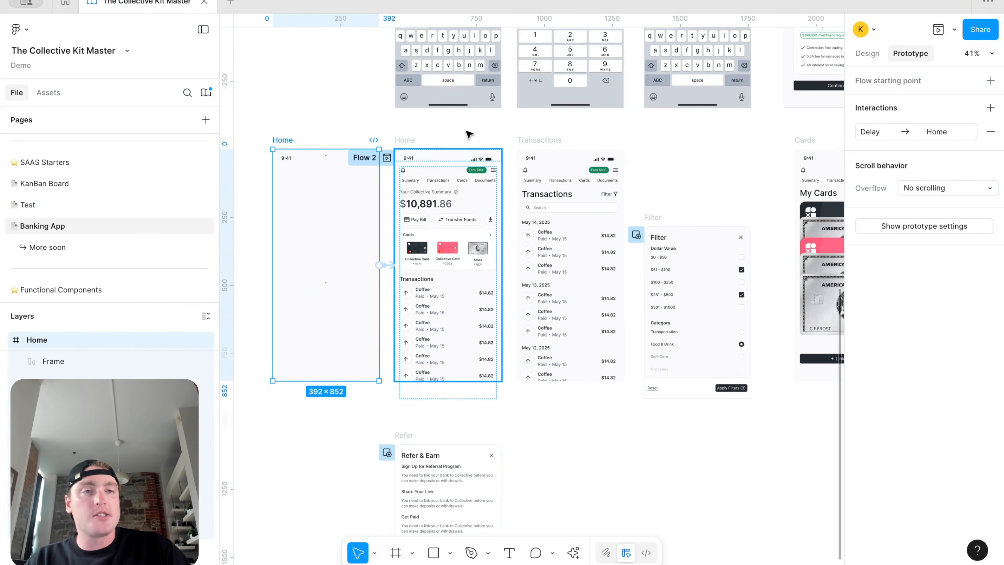
{"action": "scroll", "coordinate": [392, 141], "scroll_direction": "up", "scroll_amount": 5}
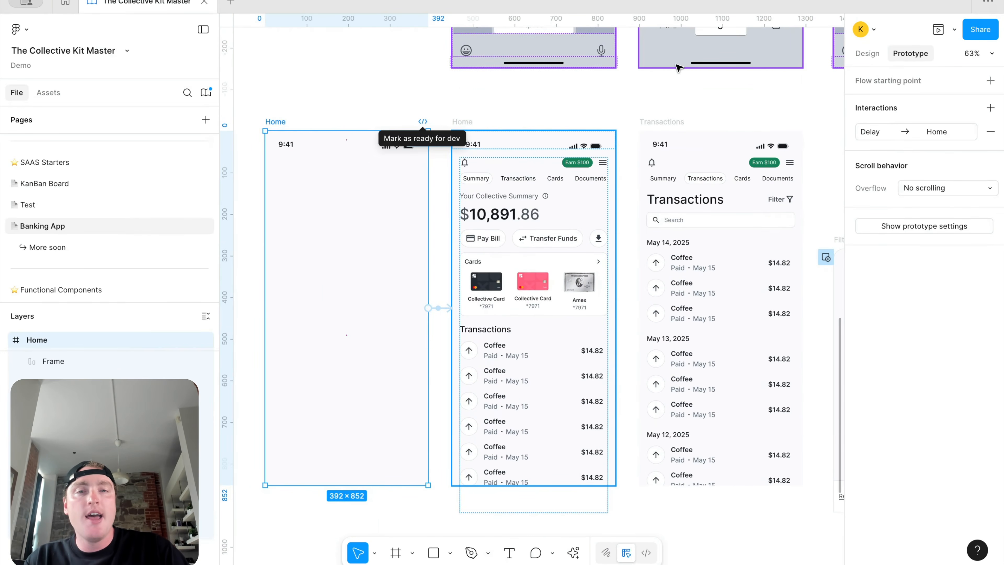
{"action": "left_click", "coordinate": [953, 30]}
{"action": "left_click", "coordinate": [885, 74]}
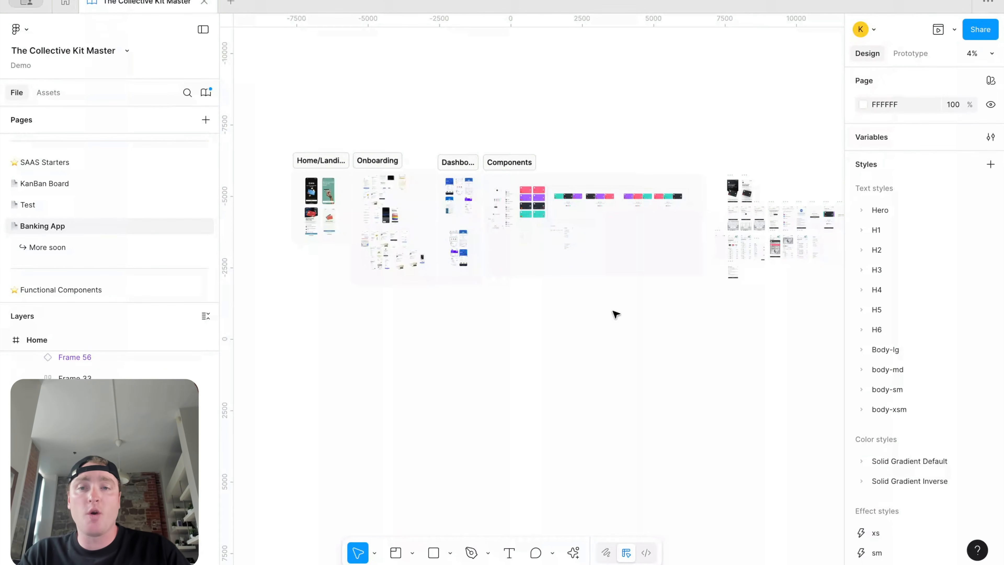
Step: Pan across the Home/Landing Inspiration, Onboarding, Dashboard and Components sections, then back to the app screens
{"action": "scroll", "coordinate": [340, 130], "scroll_direction": "up", "scroll_amount": 3}
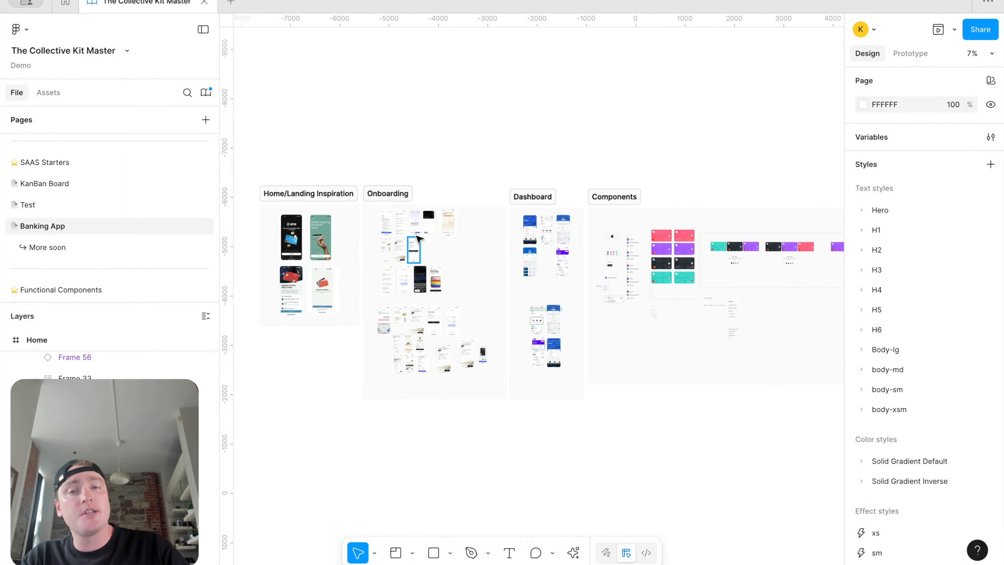
{"action": "scroll", "coordinate": [418, 239], "scroll_direction": "up", "scroll_amount": 3}
{"action": "scroll", "coordinate": [515, 128], "scroll_direction": "left", "scroll_amount": 2}
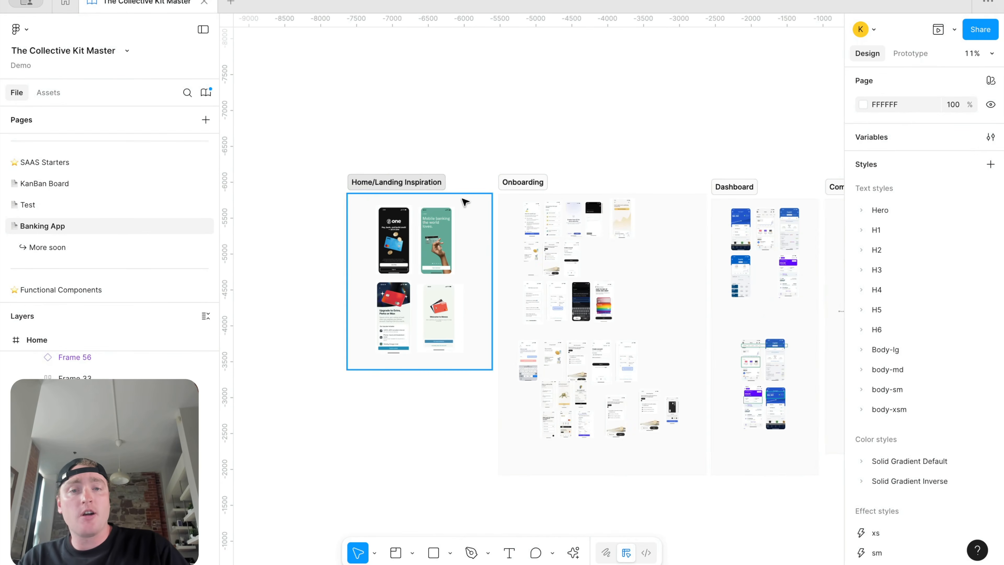
{"action": "scroll", "coordinate": [533, 184], "scroll_direction": "right", "scroll_amount": 8}
{"action": "scroll", "coordinate": [533, 184], "scroll_direction": "down", "scroll_amount": 1}
{"action": "scroll", "coordinate": [611, 163], "scroll_direction": "right", "scroll_amount": 7}
{"action": "scroll", "coordinate": [420, 145], "scroll_direction": "up", "scroll_amount": 2}
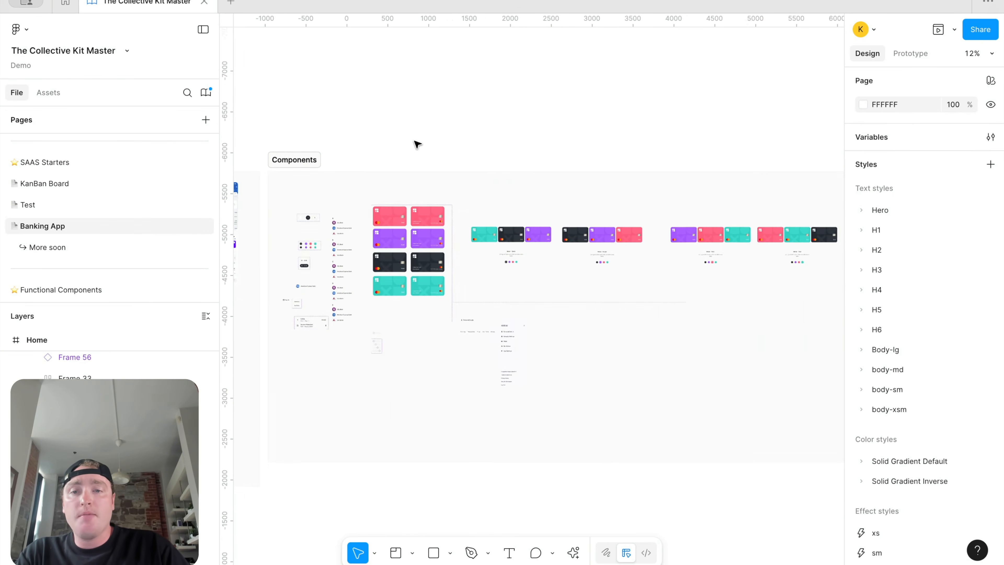
{"action": "scroll", "coordinate": [453, 162], "scroll_direction": "right", "scroll_amount": 10}
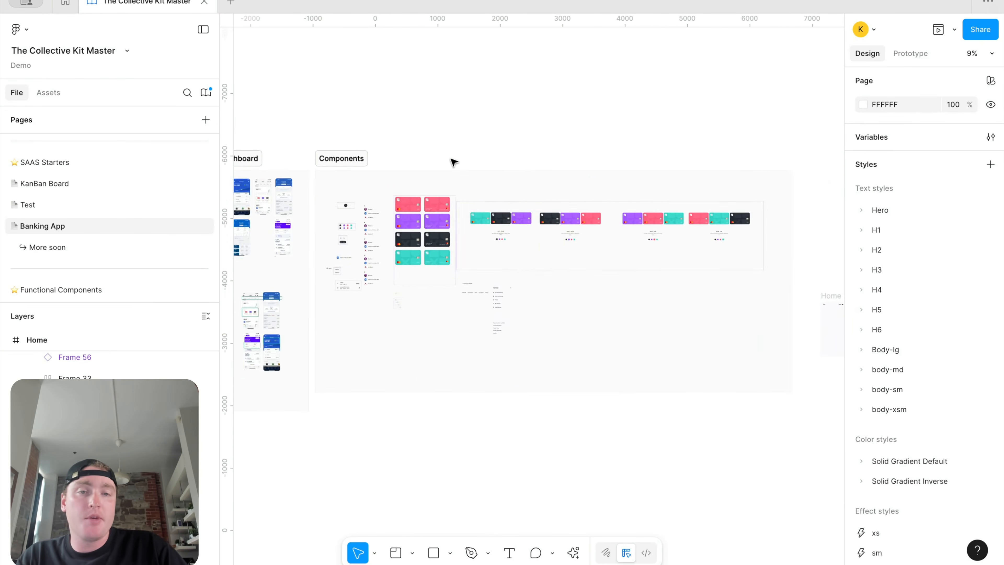
{"action": "scroll", "coordinate": [471, 164], "scroll_direction": "down", "scroll_amount": 1}
{"action": "scroll", "coordinate": [513, 187], "scroll_direction": "left", "scroll_amount": 4}
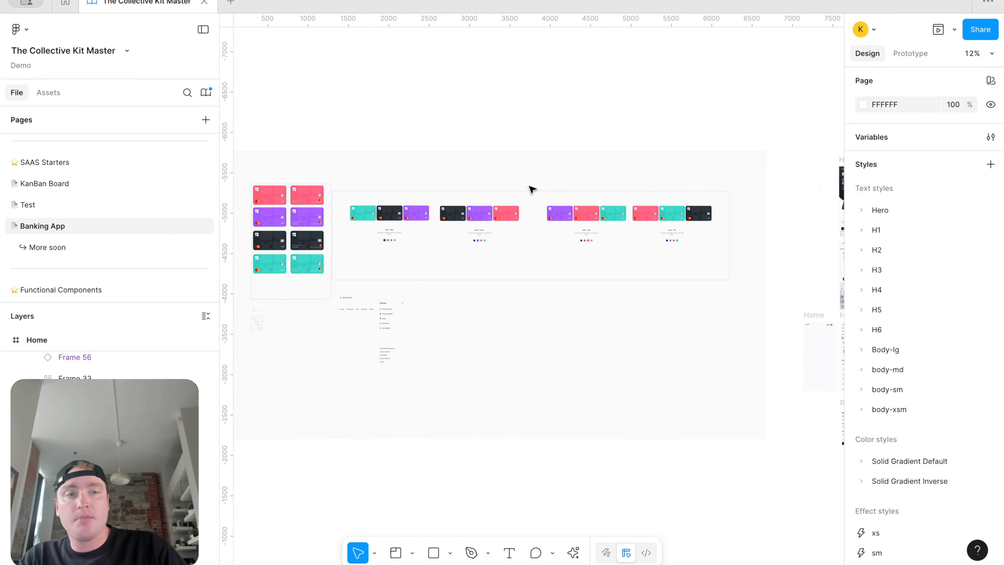
{"action": "scroll", "coordinate": [615, 200], "scroll_direction": "right", "scroll_amount": 8}
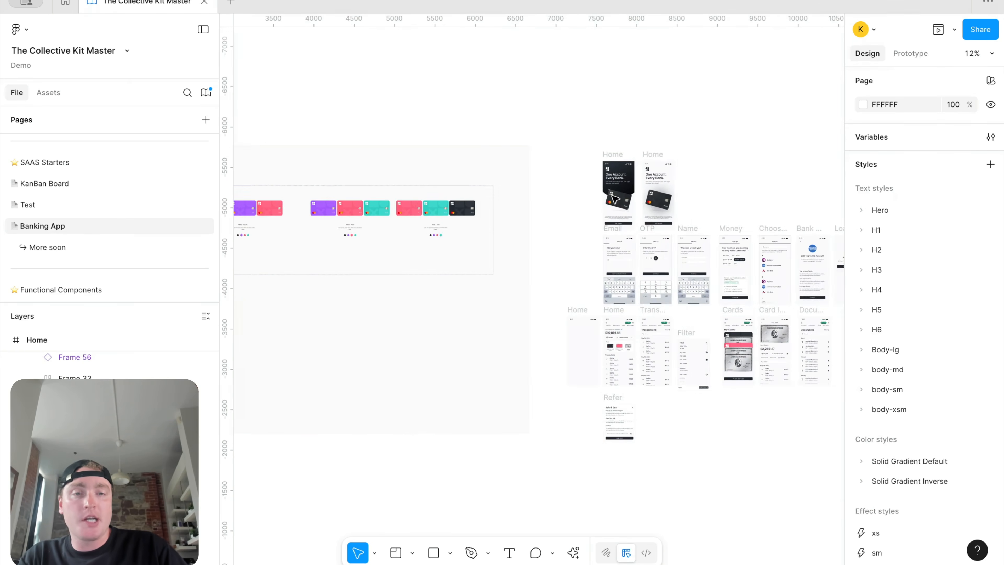
{"action": "scroll", "coordinate": [626, 182], "scroll_direction": "up", "scroll_amount": 5}
{"action": "scroll", "coordinate": [626, 182], "scroll_direction": "right", "scroll_amount": 4}
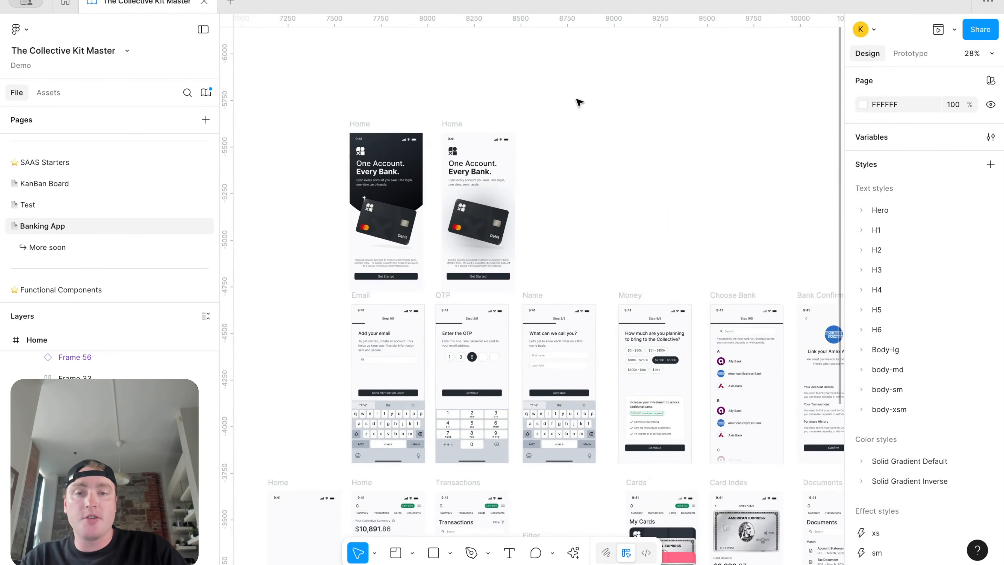
{"action": "scroll", "coordinate": [647, 147], "scroll_direction": "down", "scroll_amount": 3}
{"action": "scroll", "coordinate": [521, 150], "scroll_direction": "right", "scroll_amount": 12}
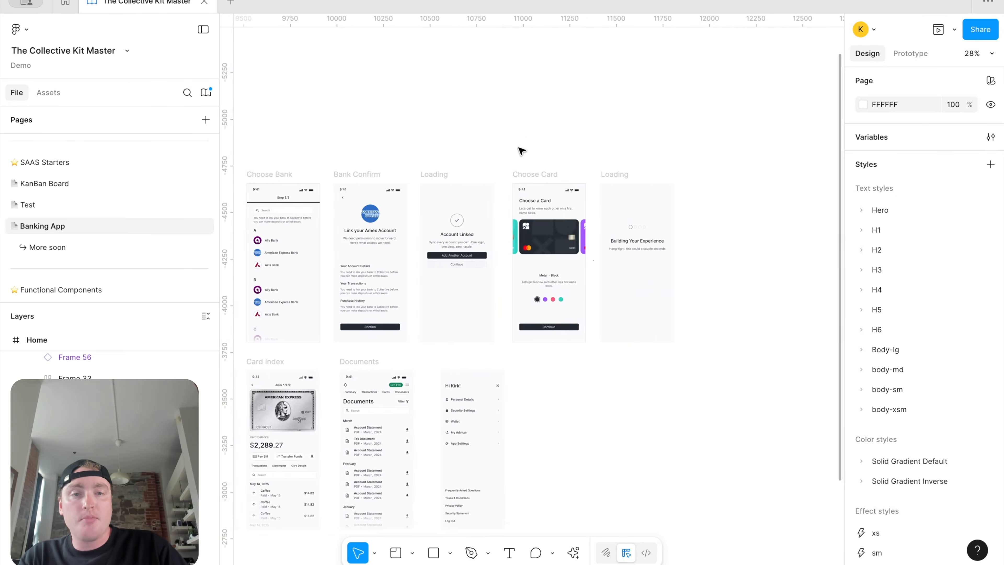
{"action": "scroll", "coordinate": [698, 255], "scroll_direction": "left", "scroll_amount": 12}
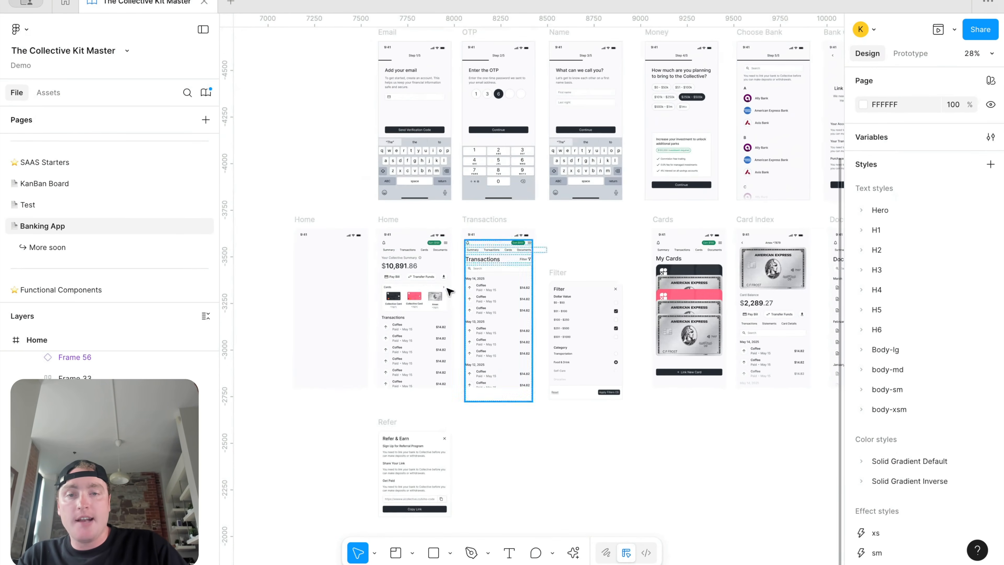
{"action": "scroll", "coordinate": [385, 287], "scroll_direction": "up", "scroll_amount": 3}
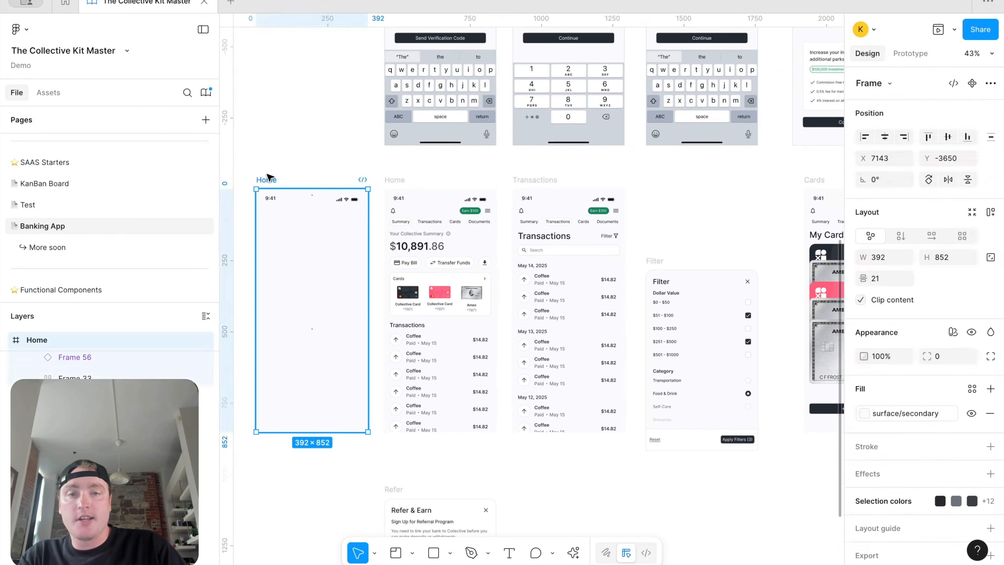
Step: Preview the prototype starting from the empty Home frame, then close it
{"action": "left_click", "coordinate": [268, 176]}
{"action": "left_click", "coordinate": [954, 30]}
{"action": "left_click", "coordinate": [884, 75]}
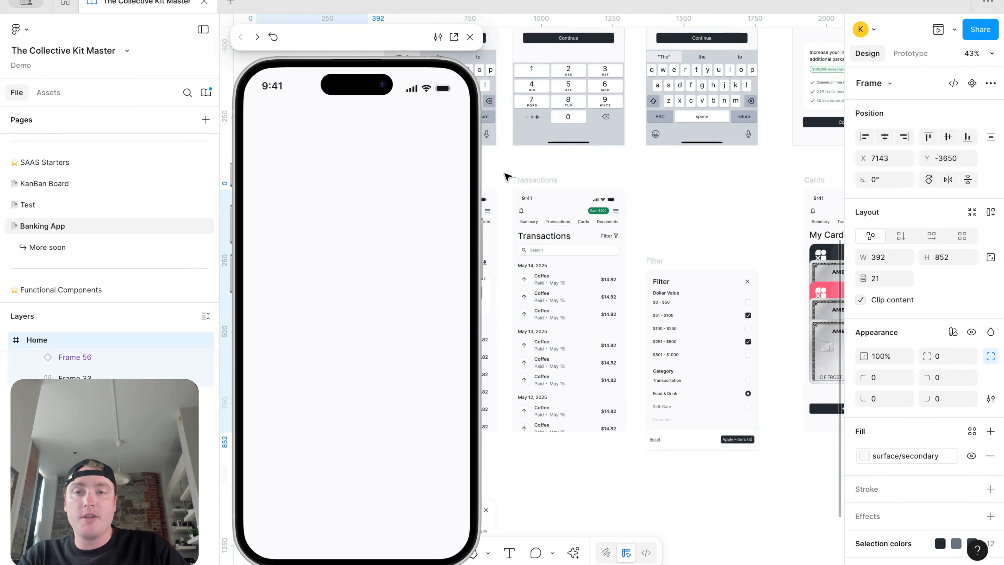
{"action": "left_click", "coordinate": [470, 37]}
Step: Preview the Transactions screen and check that the Filter sheet opens and dismisses
{"action": "scroll", "coordinate": [476, 198], "scroll_direction": "down", "scroll_amount": 3}
{"action": "scroll", "coordinate": [476, 197], "scroll_direction": "right", "scroll_amount": 5}
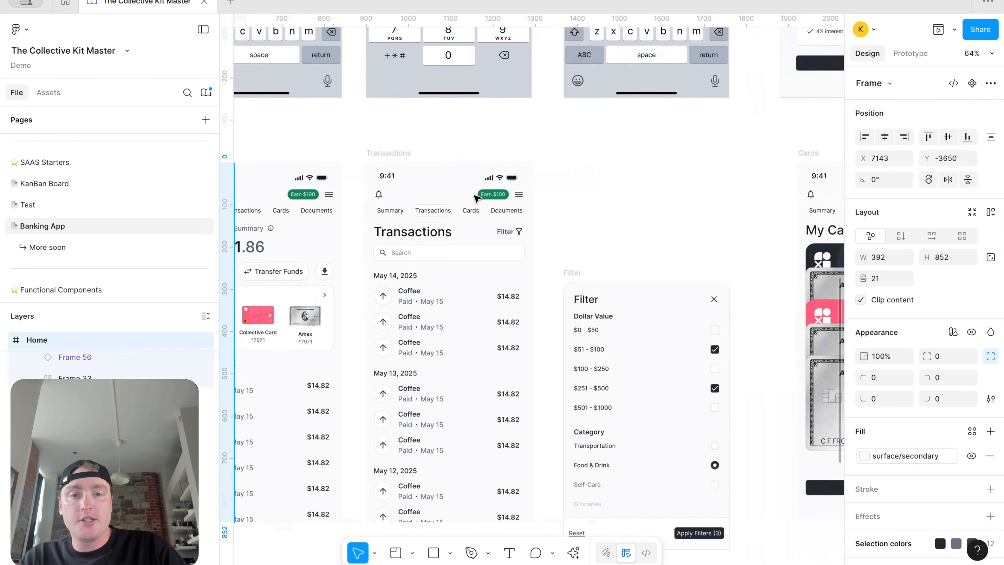
{"action": "scroll", "coordinate": [557, 262], "scroll_direction": "up", "scroll_amount": 2}
{"action": "scroll", "coordinate": [557, 263], "scroll_direction": "right", "scroll_amount": 1}
{"action": "left_click", "coordinate": [381, 169]}
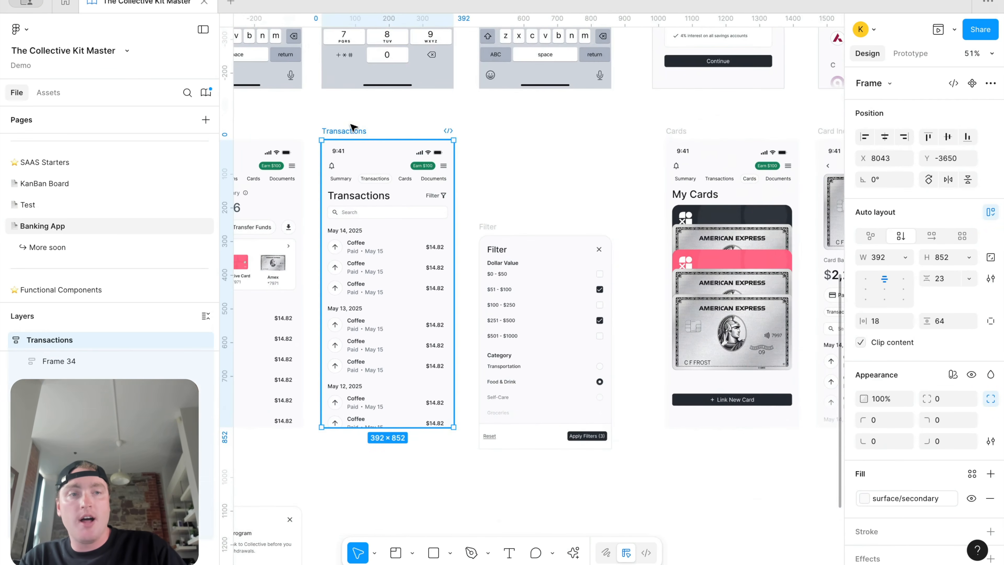
{"action": "left_click", "coordinate": [953, 30]}
{"action": "left_click", "coordinate": [904, 76]}
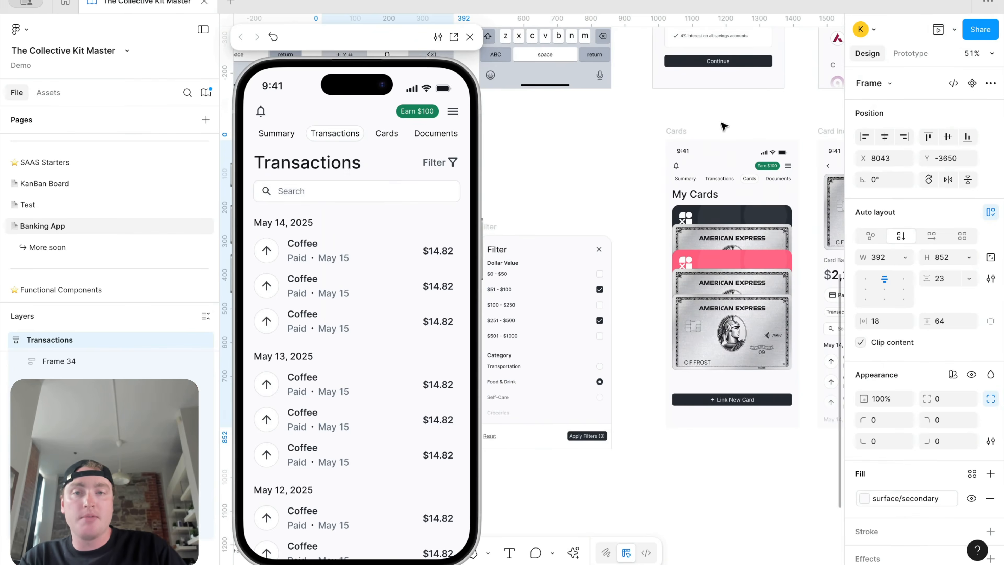
{"action": "left_click", "coordinate": [452, 166]}
{"action": "left_click", "coordinate": [451, 217]}
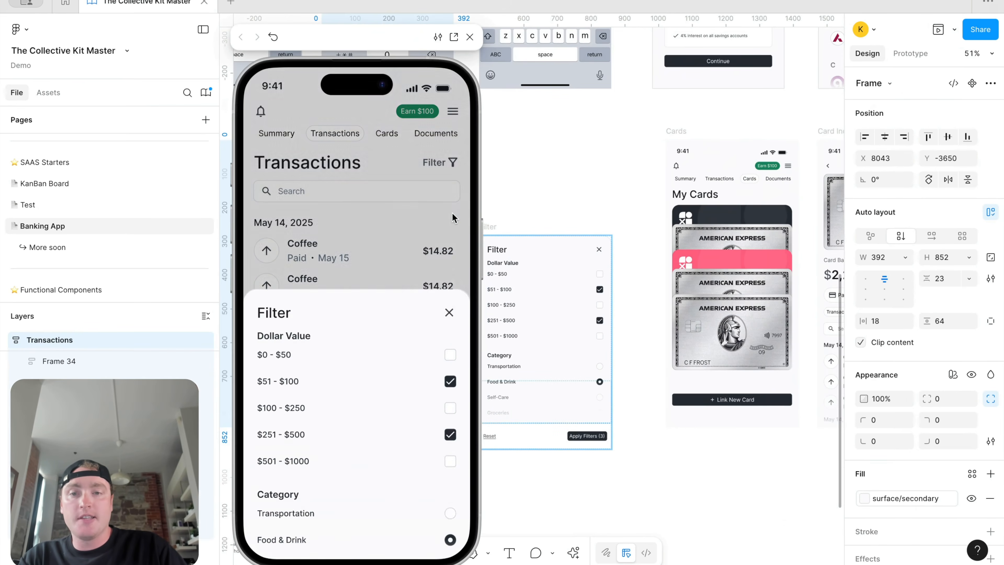
{"action": "left_click", "coordinate": [470, 37]}
Step: Preview the populated Home screen and check that the Refer & Earn sheet opens
{"action": "scroll", "coordinate": [438, 167], "scroll_direction": "right", "scroll_amount": 10}
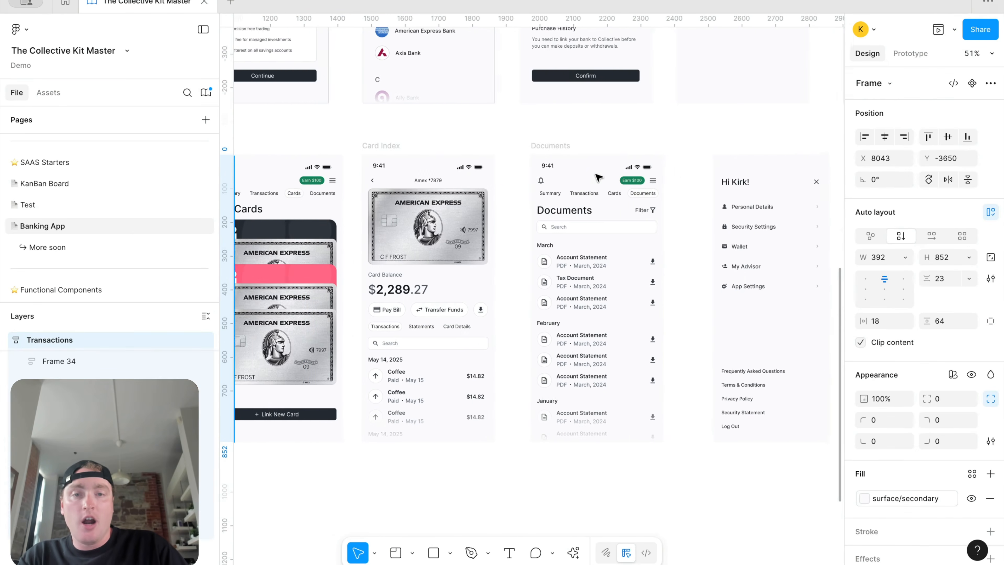
{"action": "scroll", "coordinate": [542, 174], "scroll_direction": "down", "scroll_amount": 3}
{"action": "scroll", "coordinate": [539, 171], "scroll_direction": "left", "scroll_amount": 10}
{"action": "left_click", "coordinate": [435, 162]}
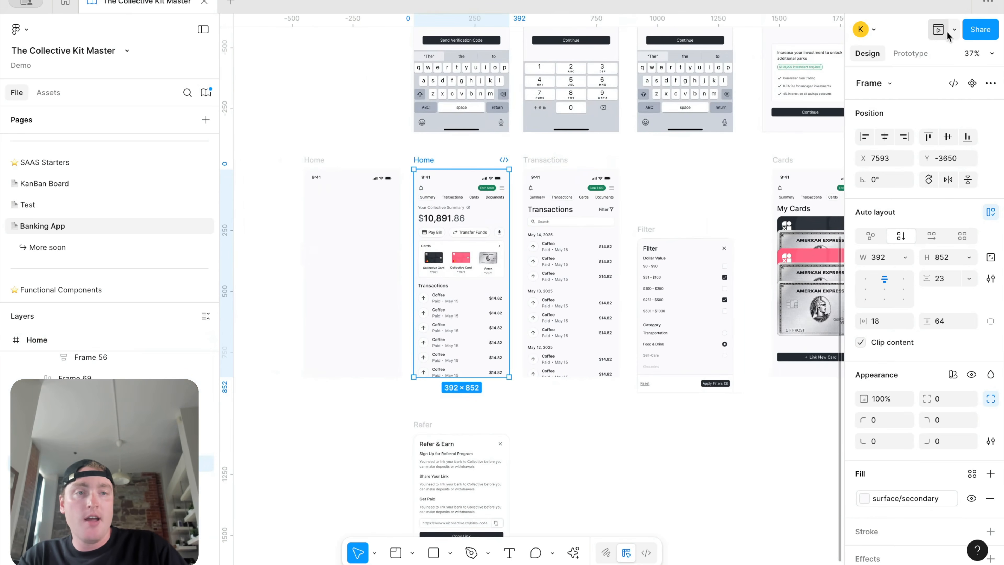
{"action": "left_click", "coordinate": [953, 30]}
{"action": "left_click", "coordinate": [922, 75]}
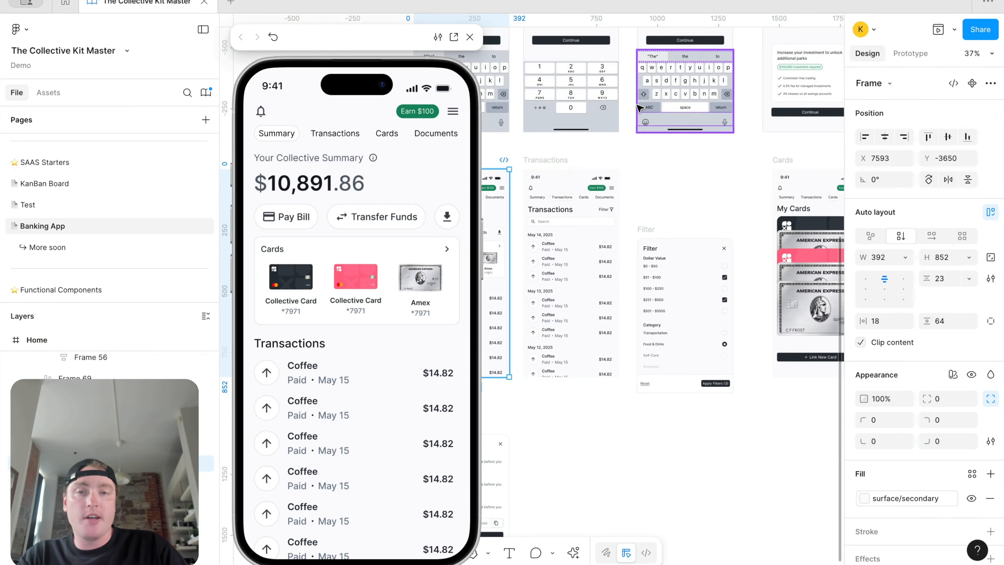
{"action": "left_click", "coordinate": [430, 113]}
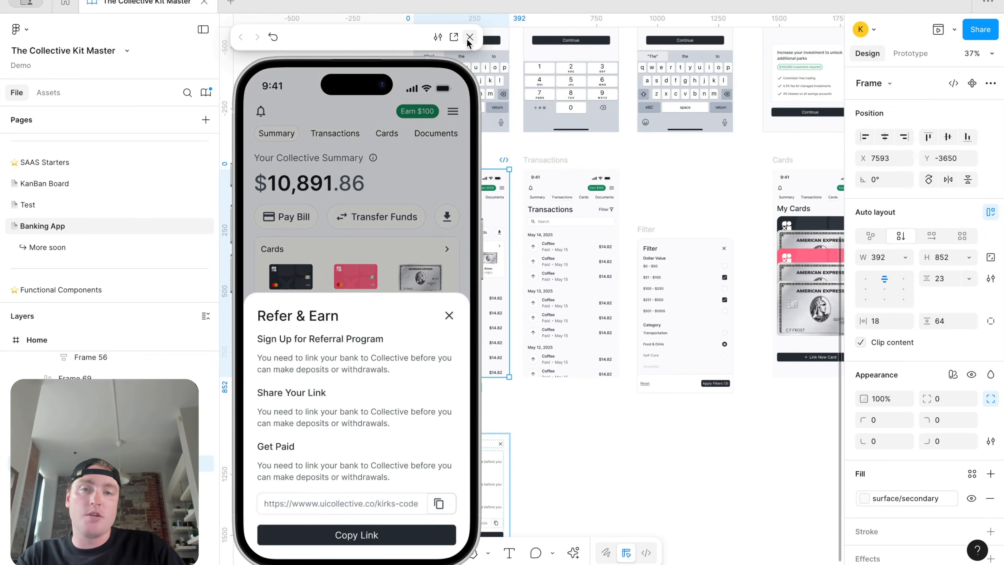
{"action": "left_click", "coordinate": [469, 37]}
Step: Deselect the frame and zoom back out to the page overview
{"action": "left_click", "coordinate": [623, 148]}
{"action": "scroll", "coordinate": [626, 152], "scroll_direction": "down", "scroll_amount": 5}
{"action": "scroll", "coordinate": [626, 154], "scroll_direction": "down", "scroll_amount": 3}
{"action": "scroll", "coordinate": [697, 136], "scroll_direction": "up", "scroll_amount": 4}
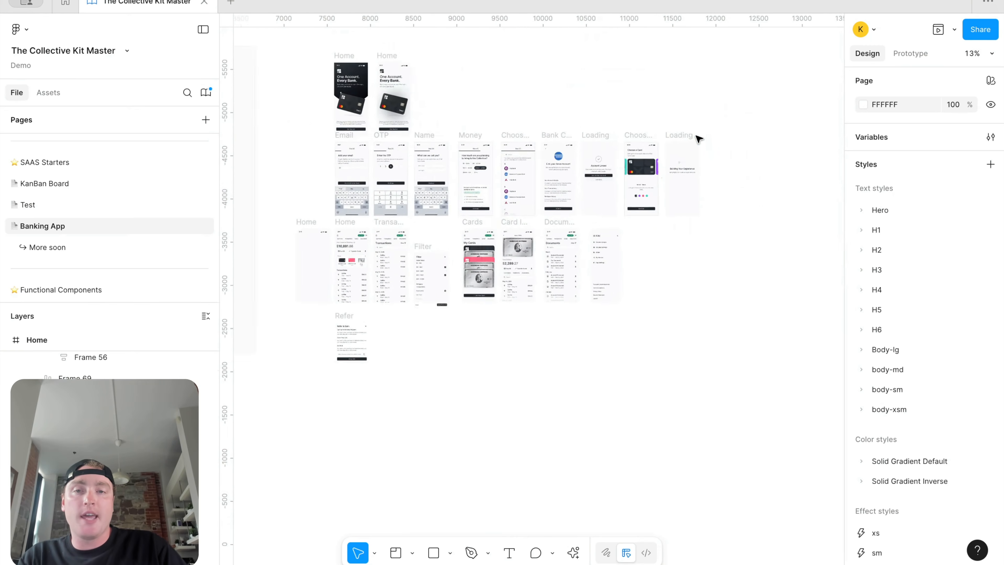
{"action": "scroll", "coordinate": [698, 138], "scroll_direction": "up", "scroll_amount": 1}
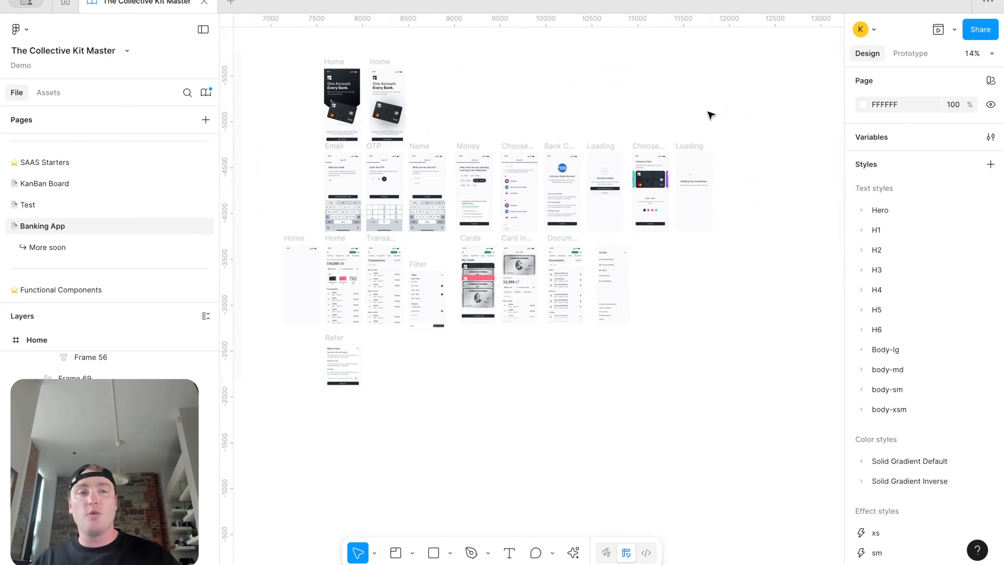